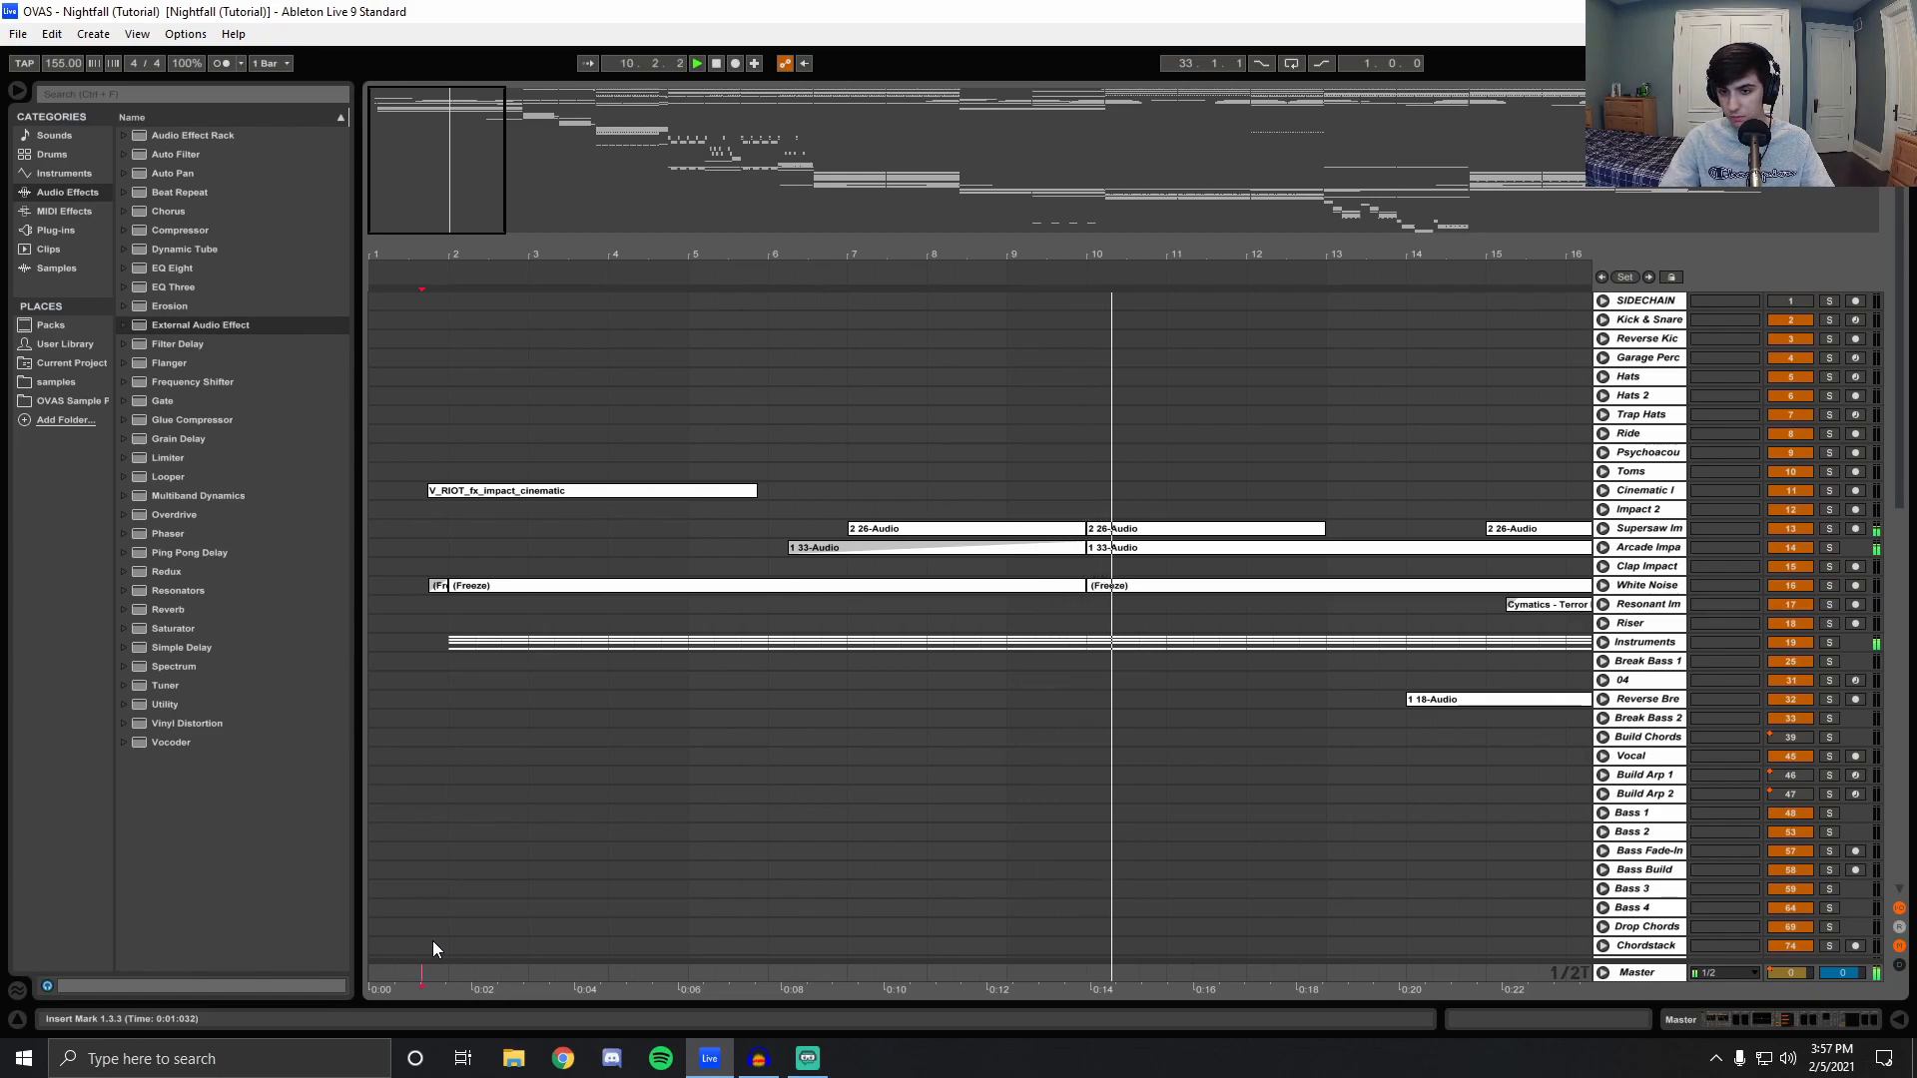
Stop playback and place the insert marker at bar 2, the start of the Instruments group's clips.
double_click(716, 64)
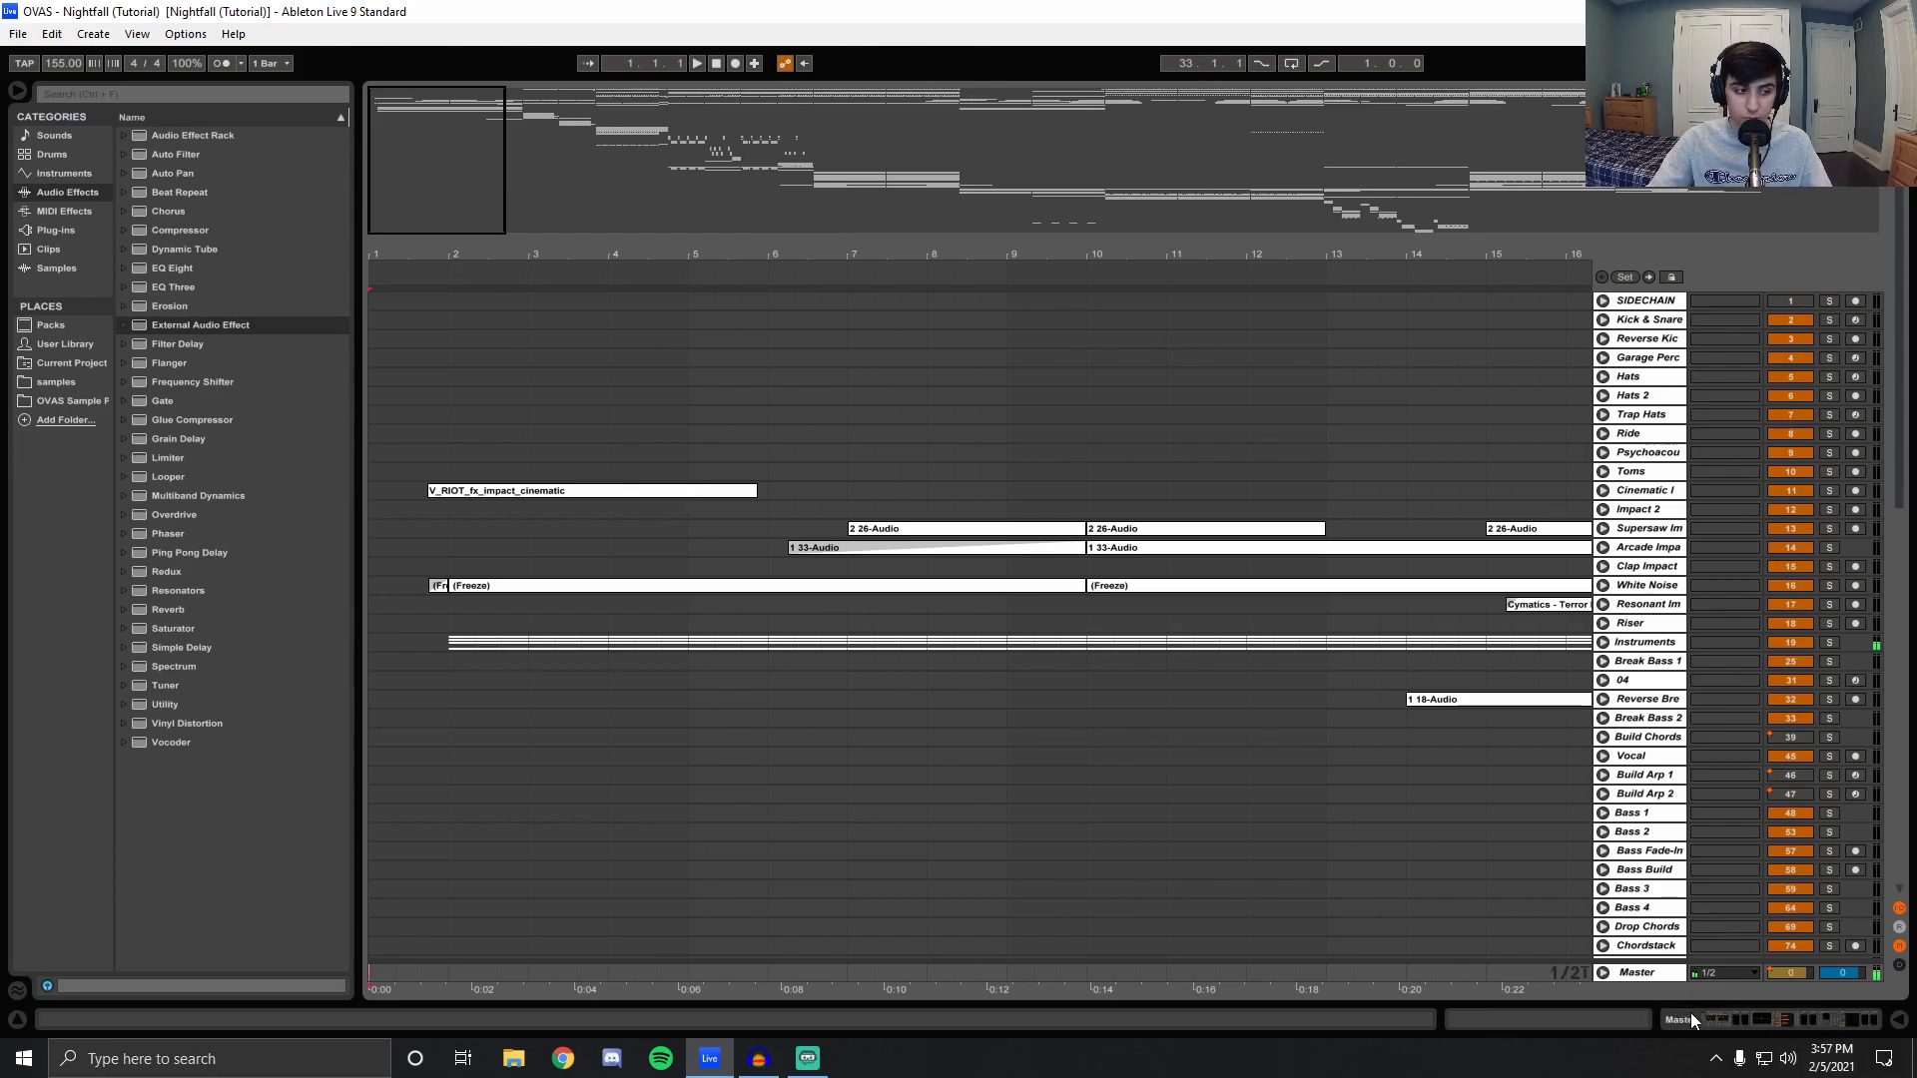
mouse_move(496, 257)
left_mouse_down()
mouse_move(496, 240)
mouse_move(496, 284)
left_mouse_up()
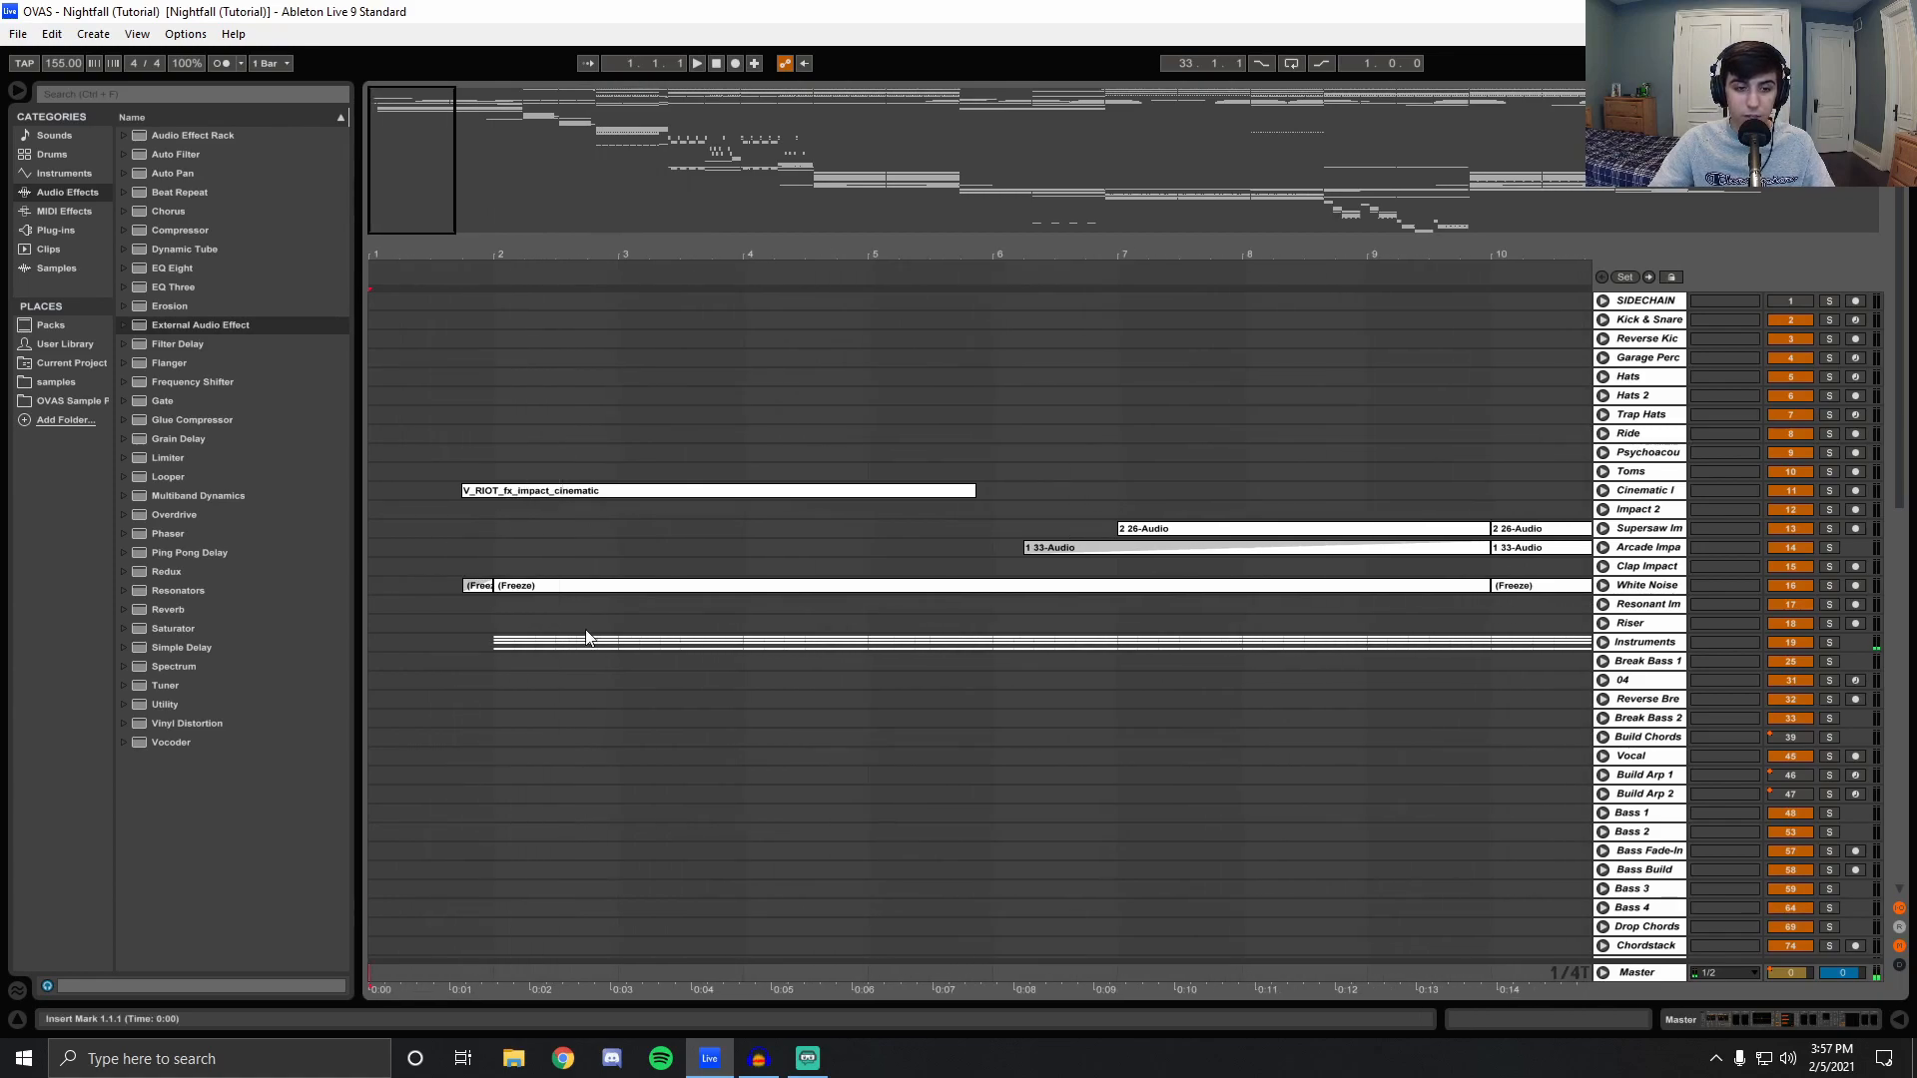
left_click(487, 645)
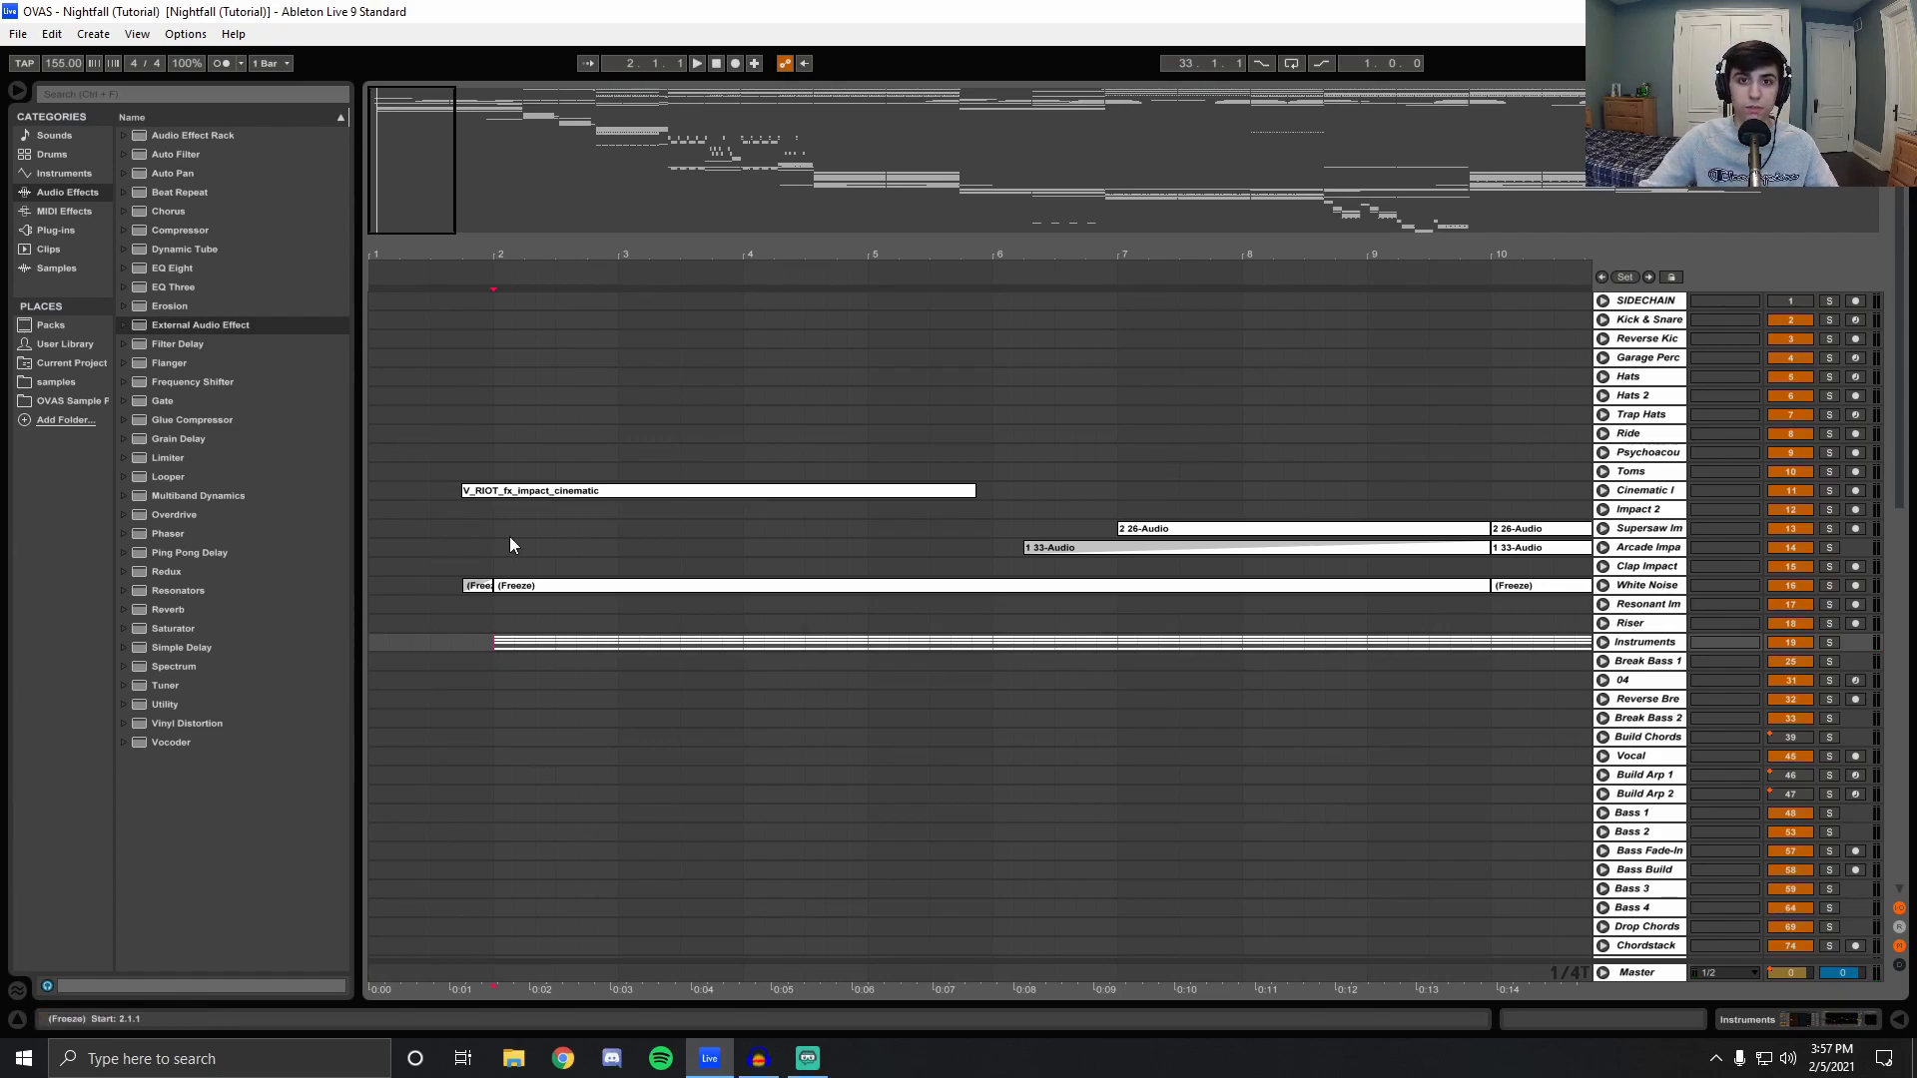
Unfold the Instruments group and play it soloed from bar 2.
left_click_drag(1899, 501, 1887, 549)
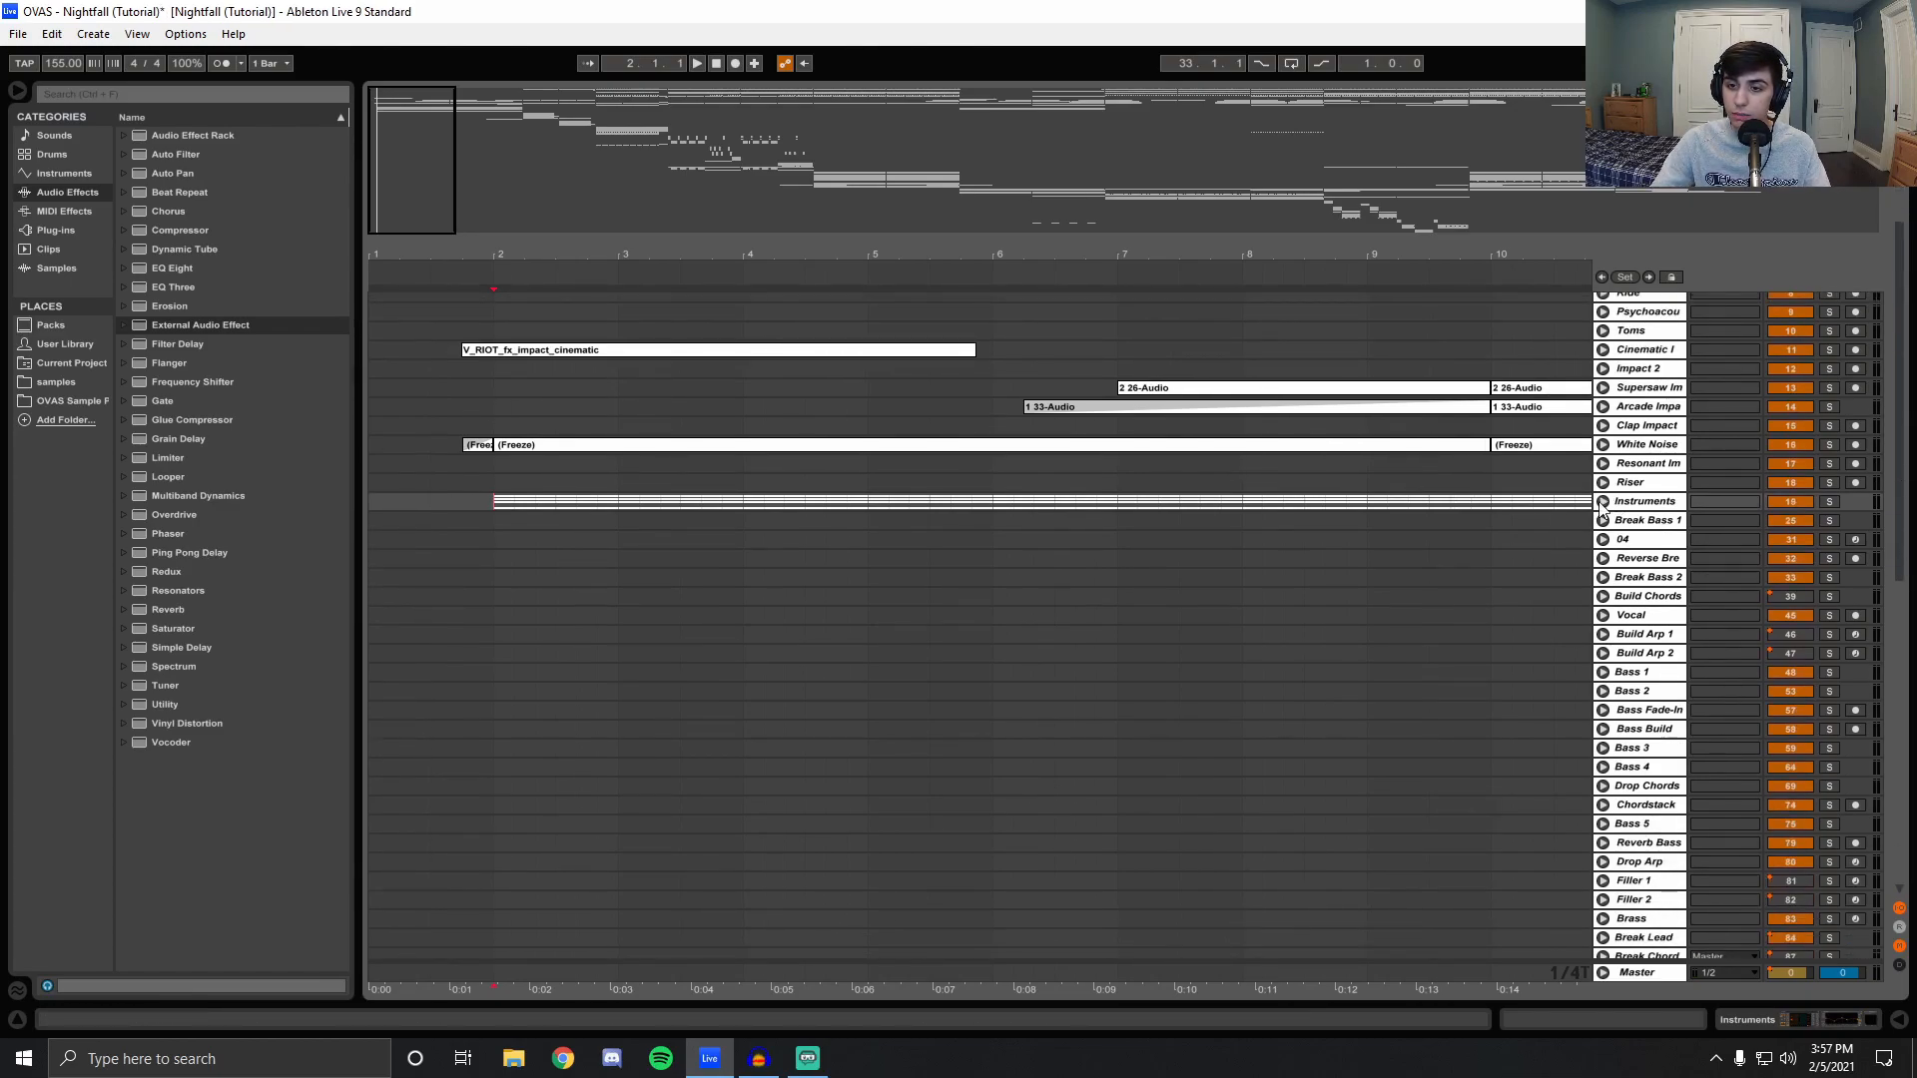
left_click(1602, 501)
scroll(1654, 507, "down", 3)
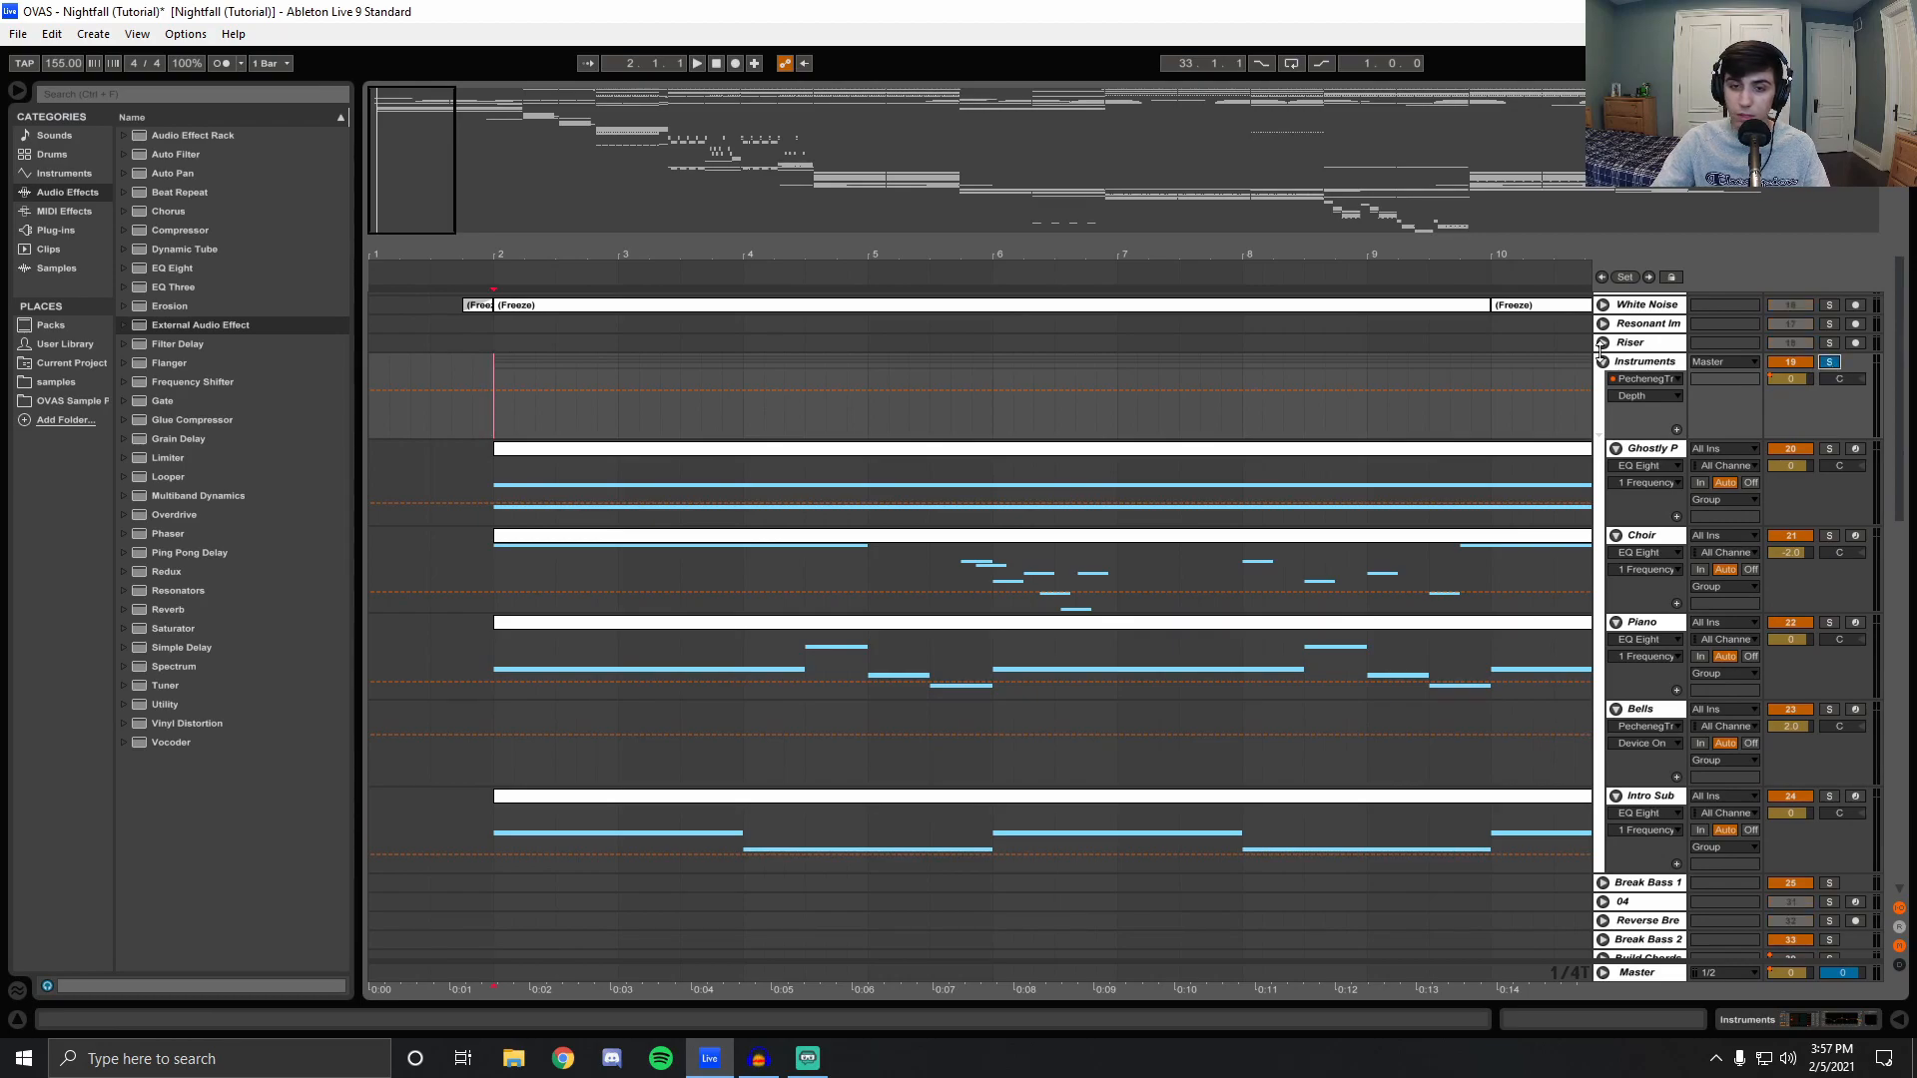
left_click_drag(744, 227, 596, 253)
key("space")
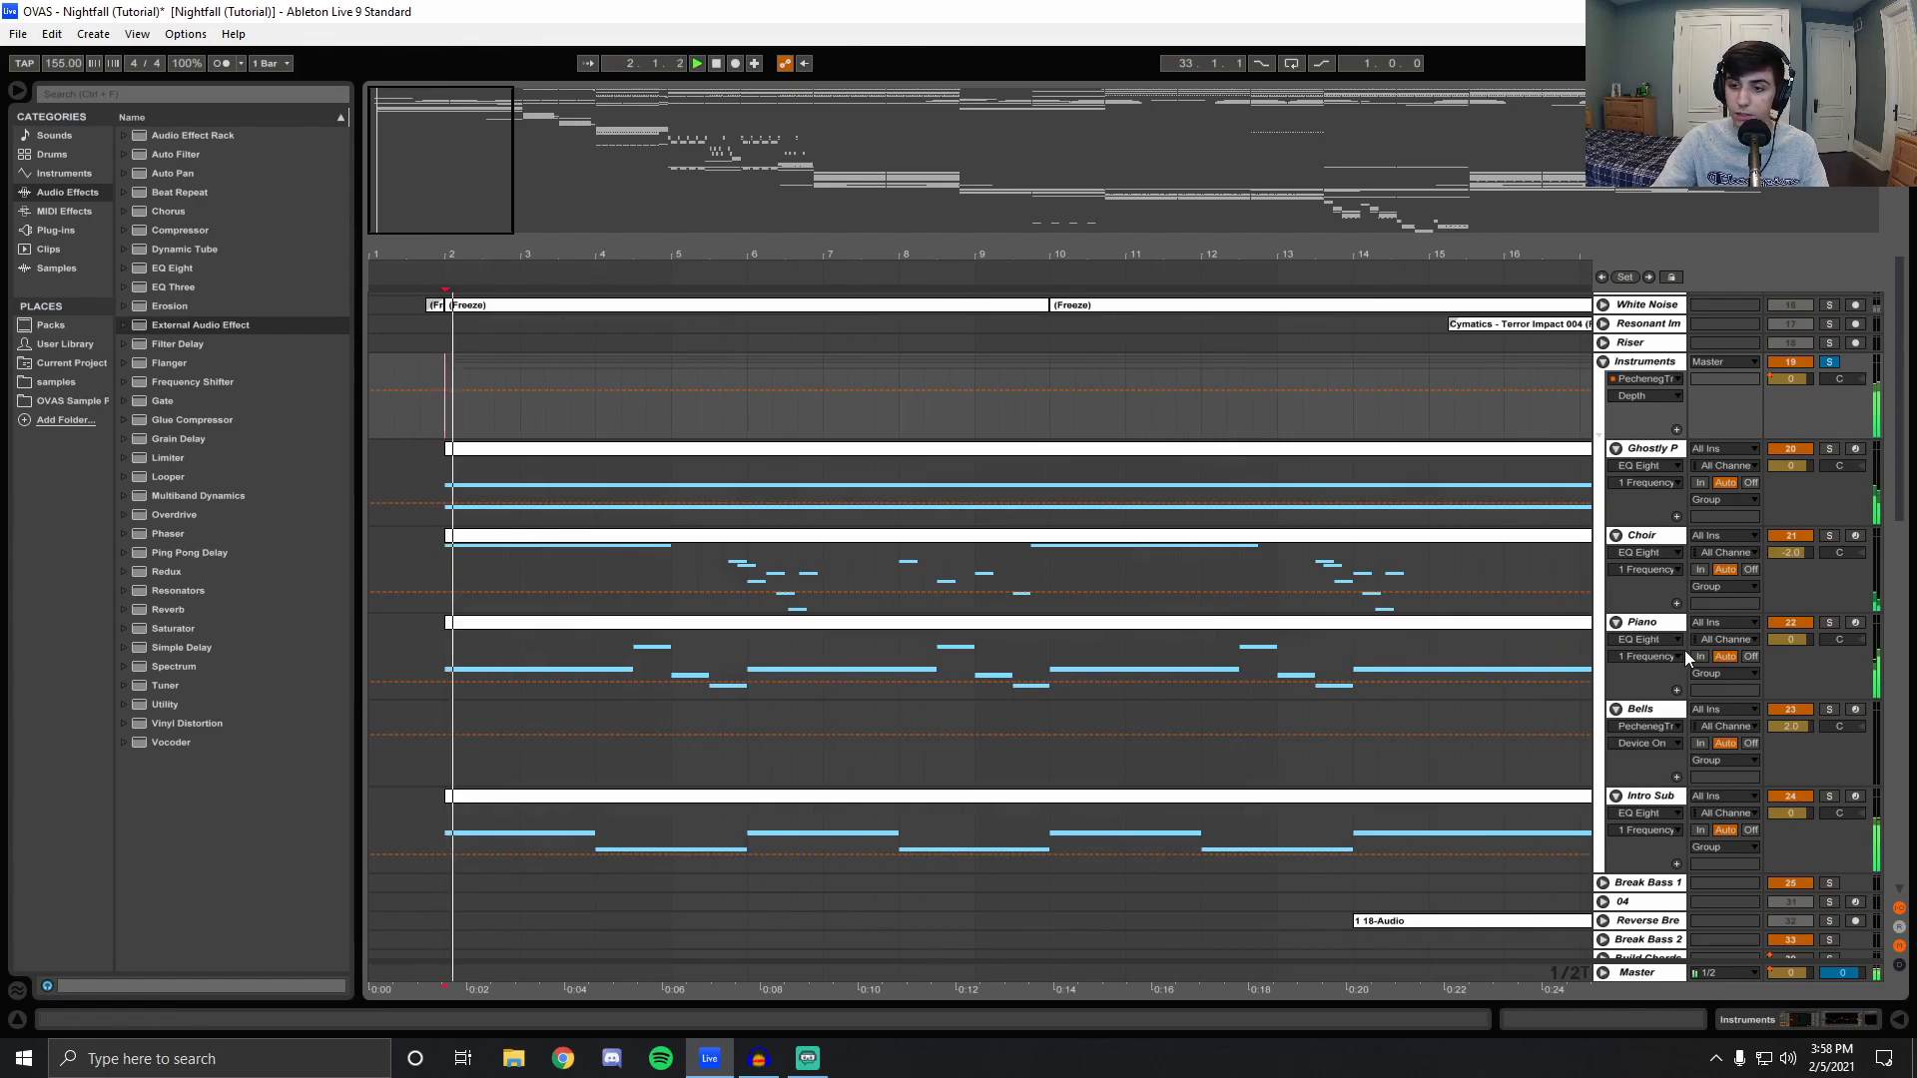
Solo the Ghostly P, Choir and Piano tracks one after another during playback.
left_click(1828, 448)
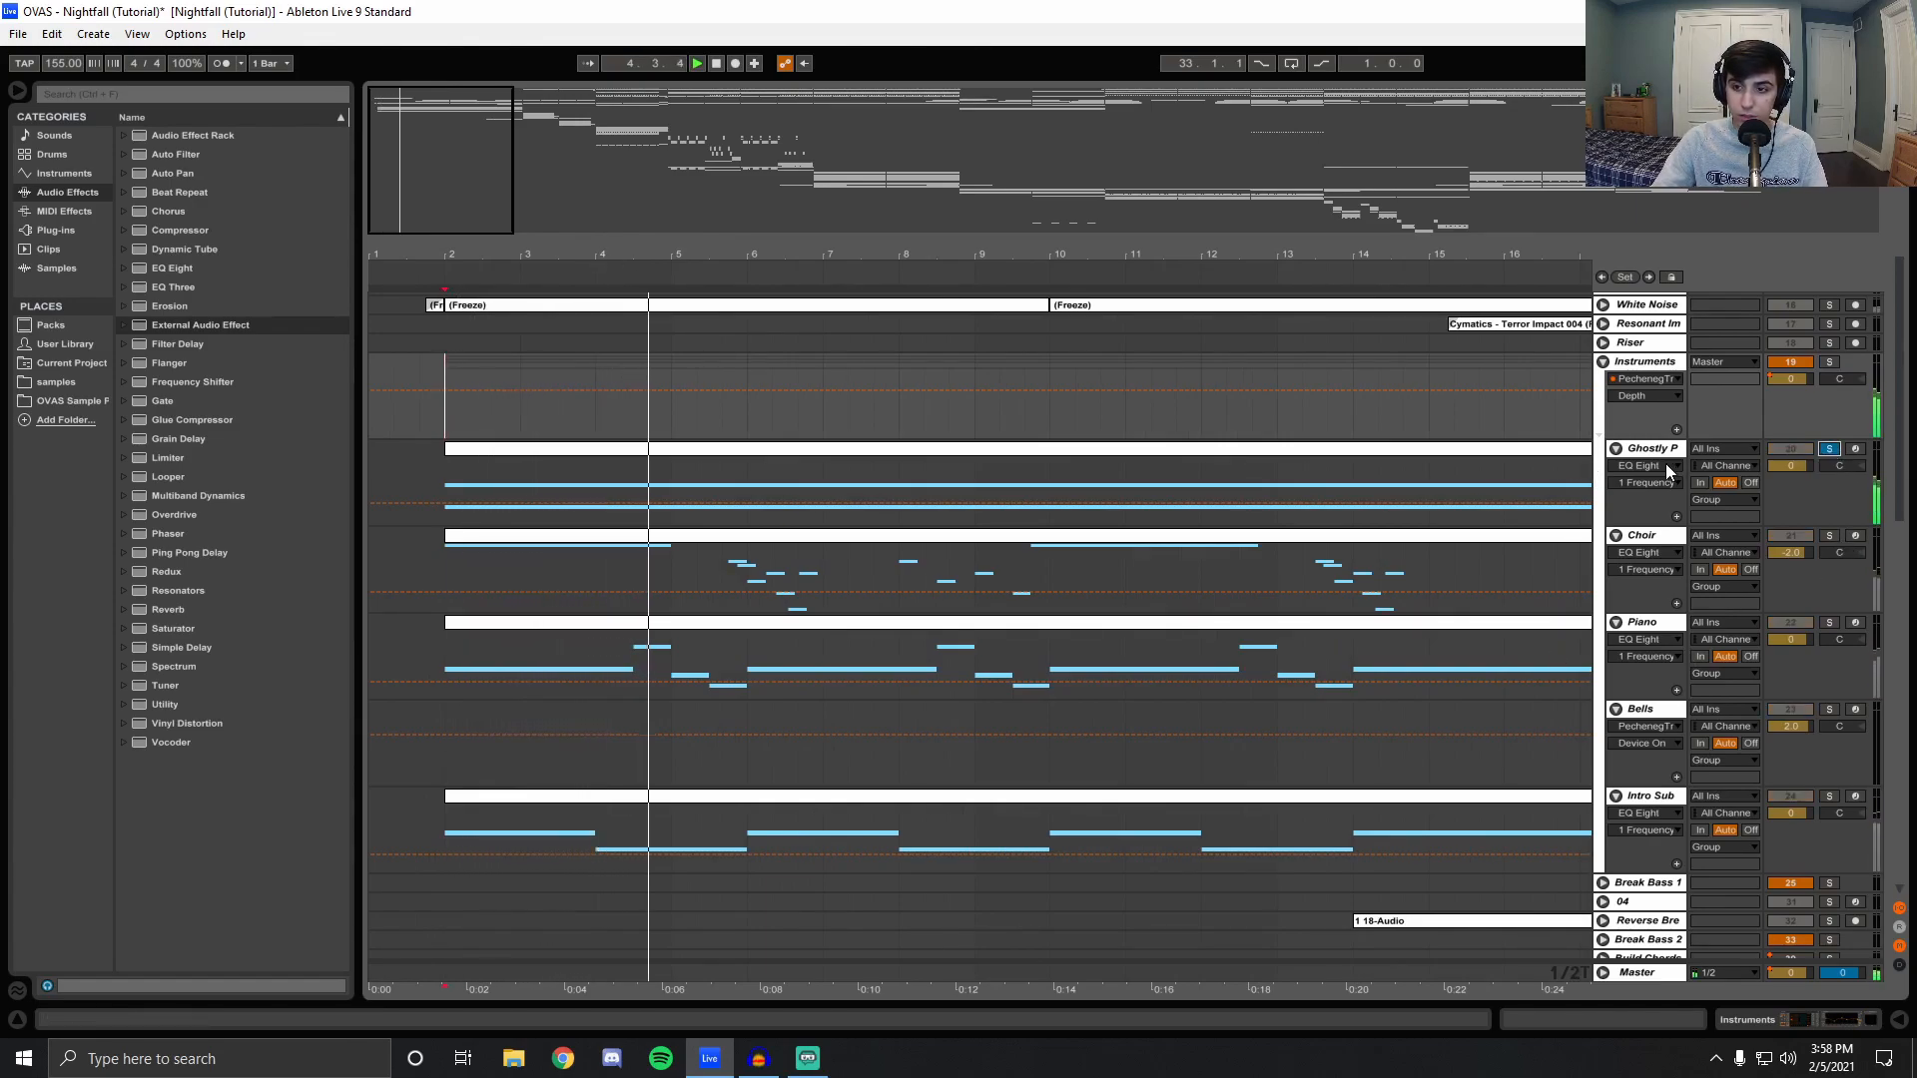
left_click(1828, 535)
left_click(1827, 623)
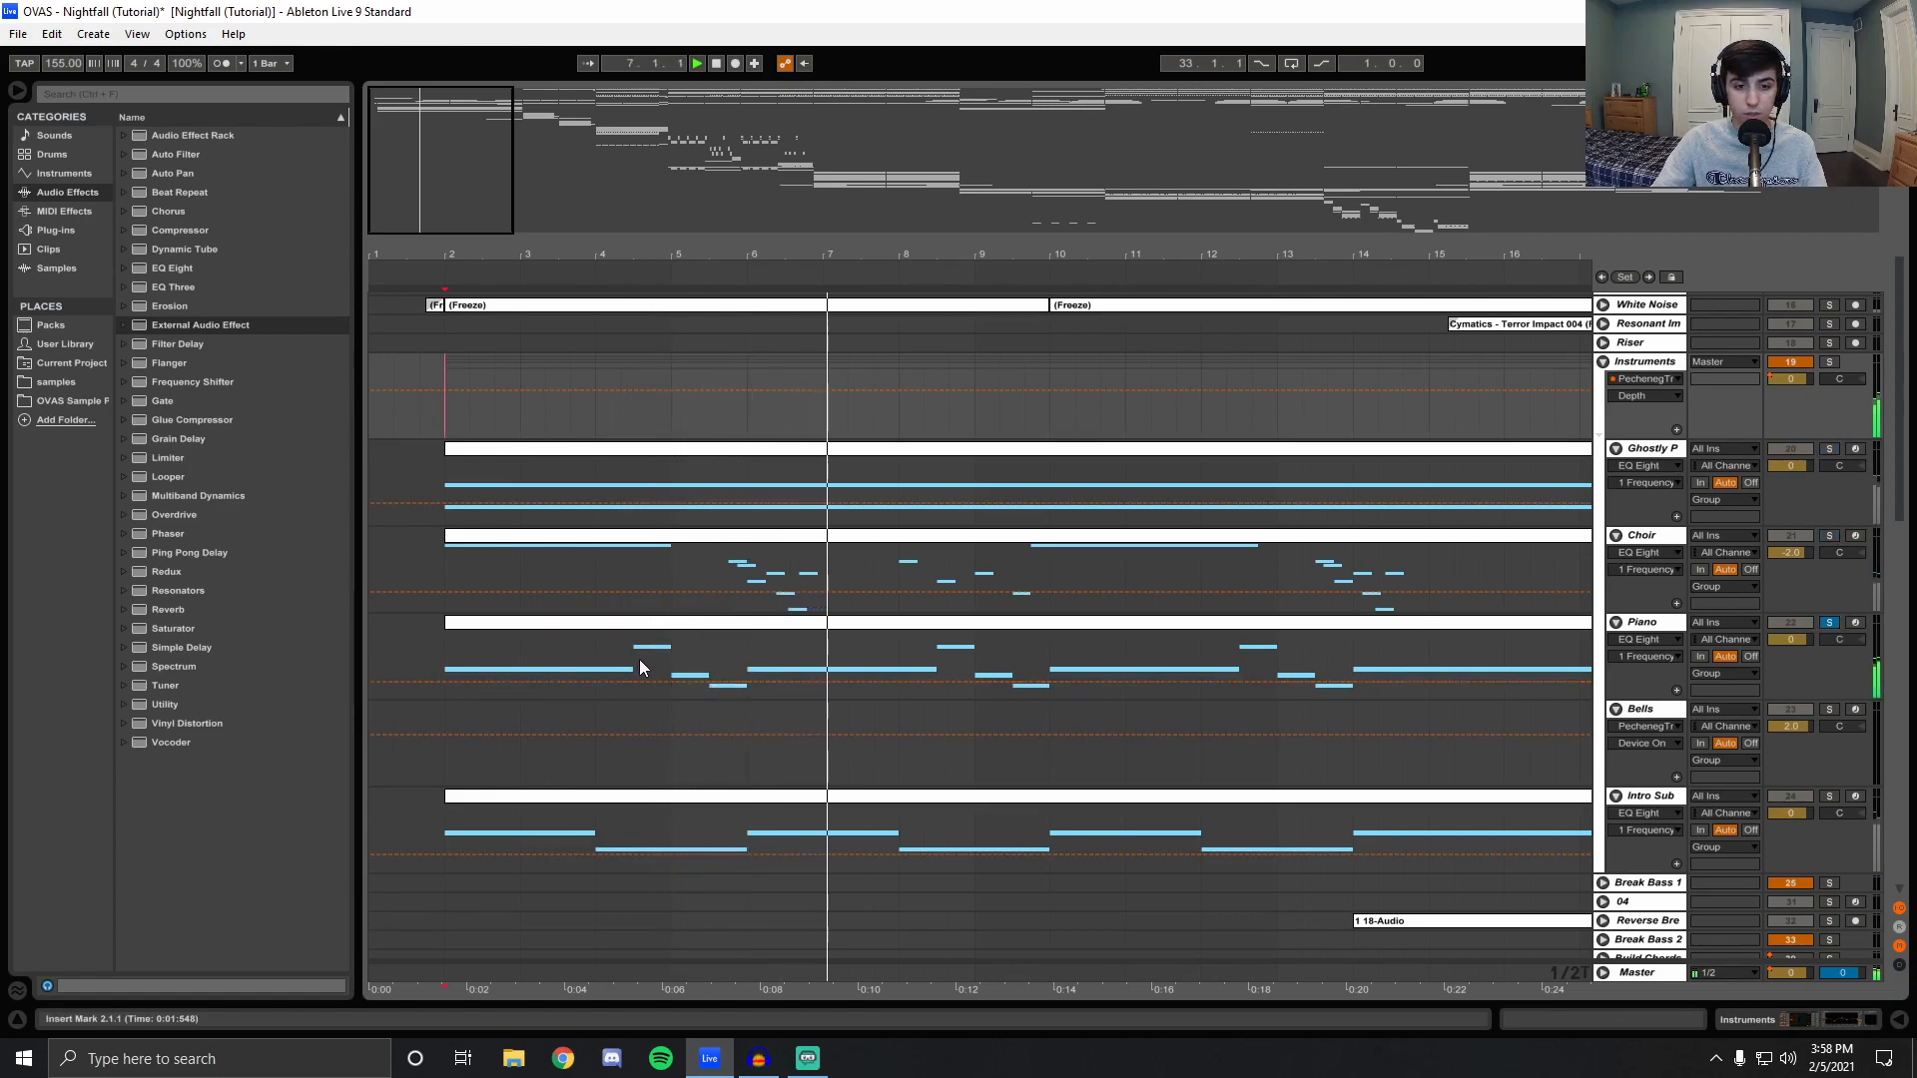
Replay the soloed Piano track from just before its first high note in bar 4.
left_click(636, 665)
key("space")
key("space")
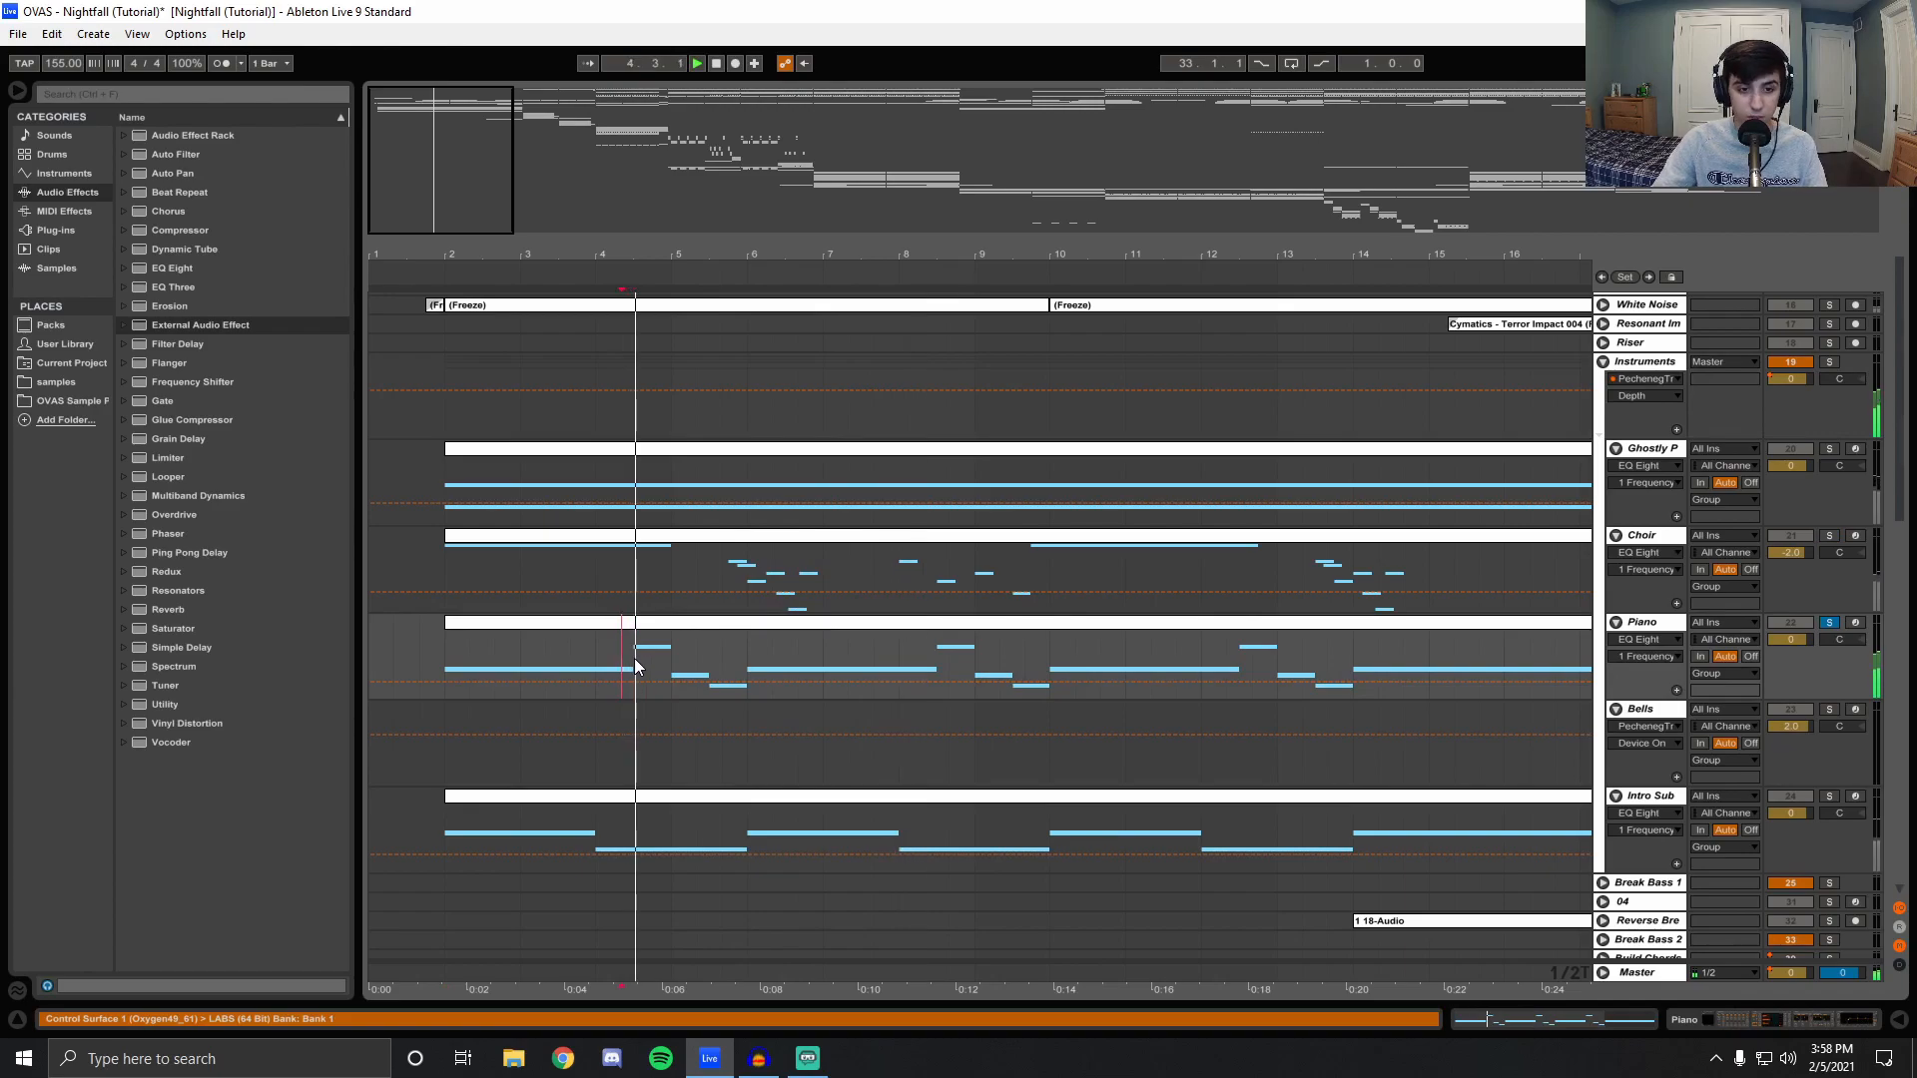
Show the Piano track's device chain, look through it to EQ Eight, and play the track from bar 2.
left_click(1715, 1021)
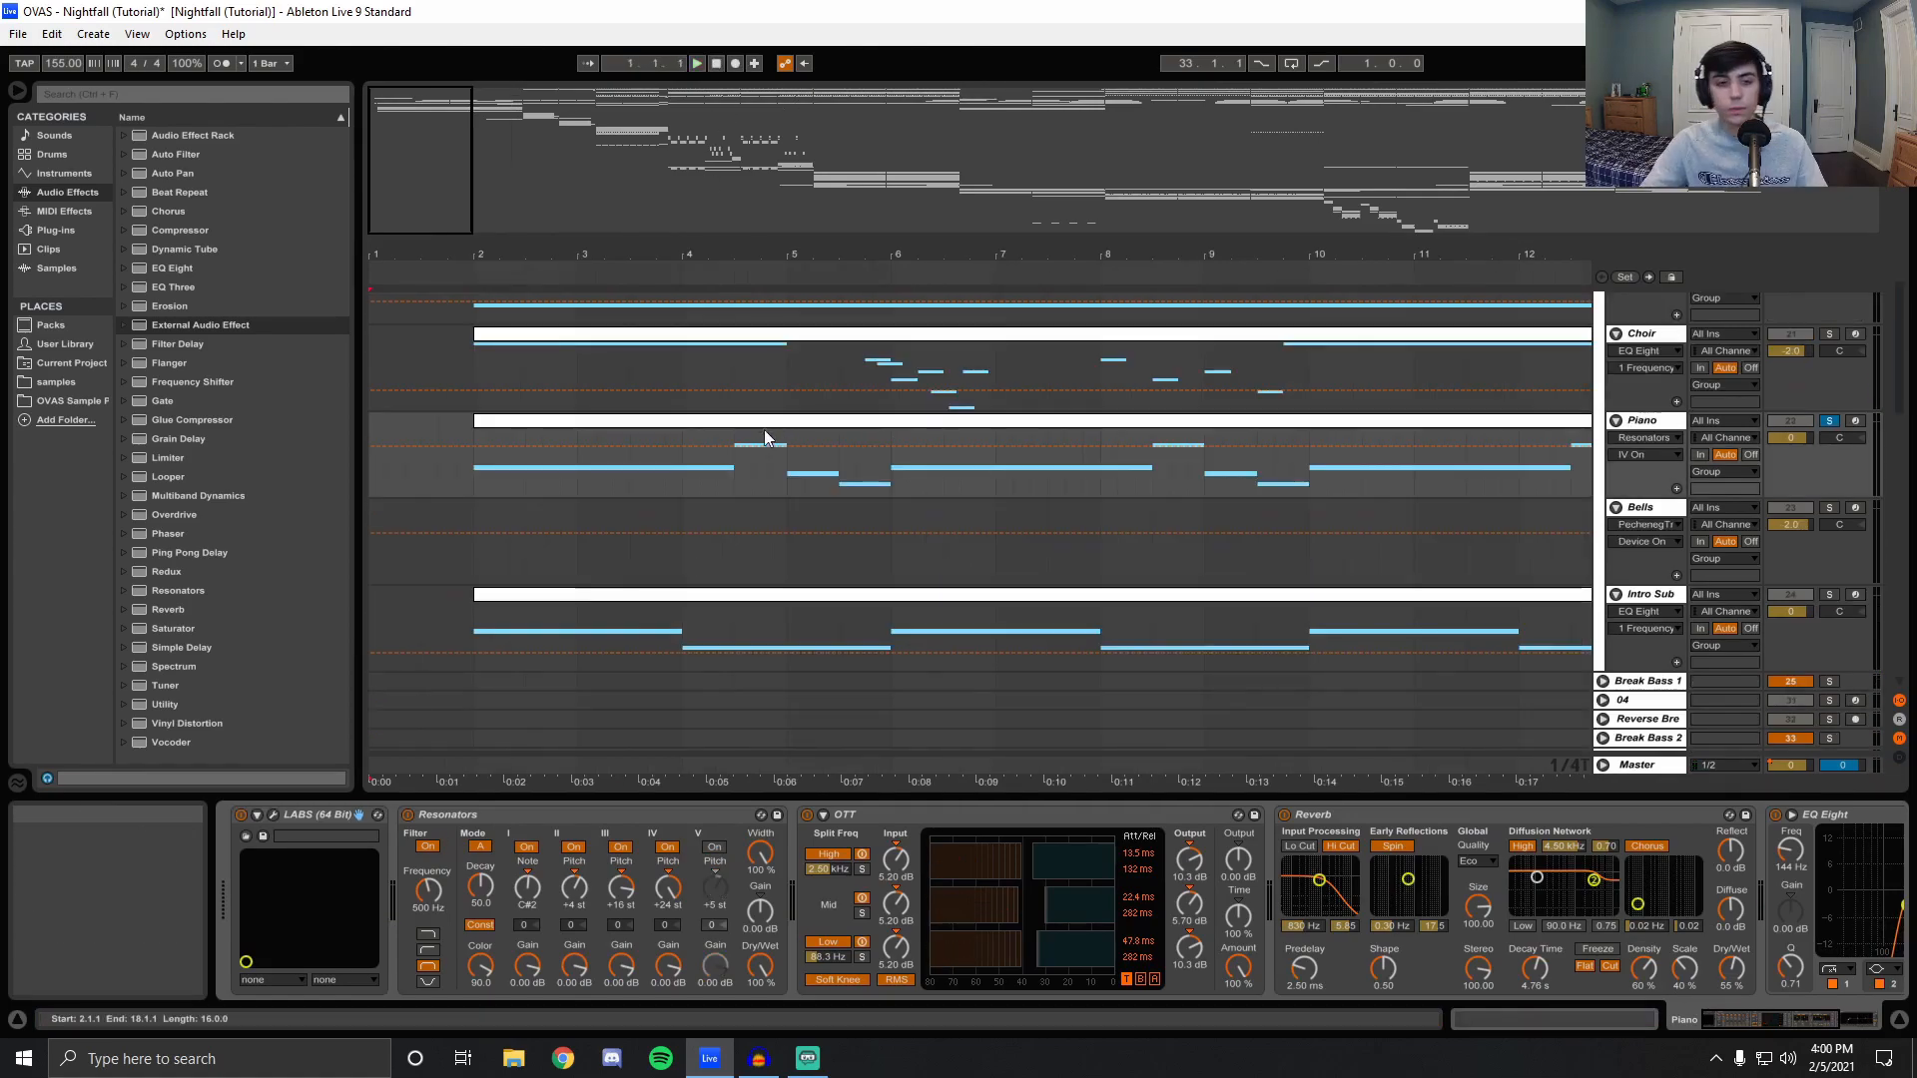
left_click(470, 471)
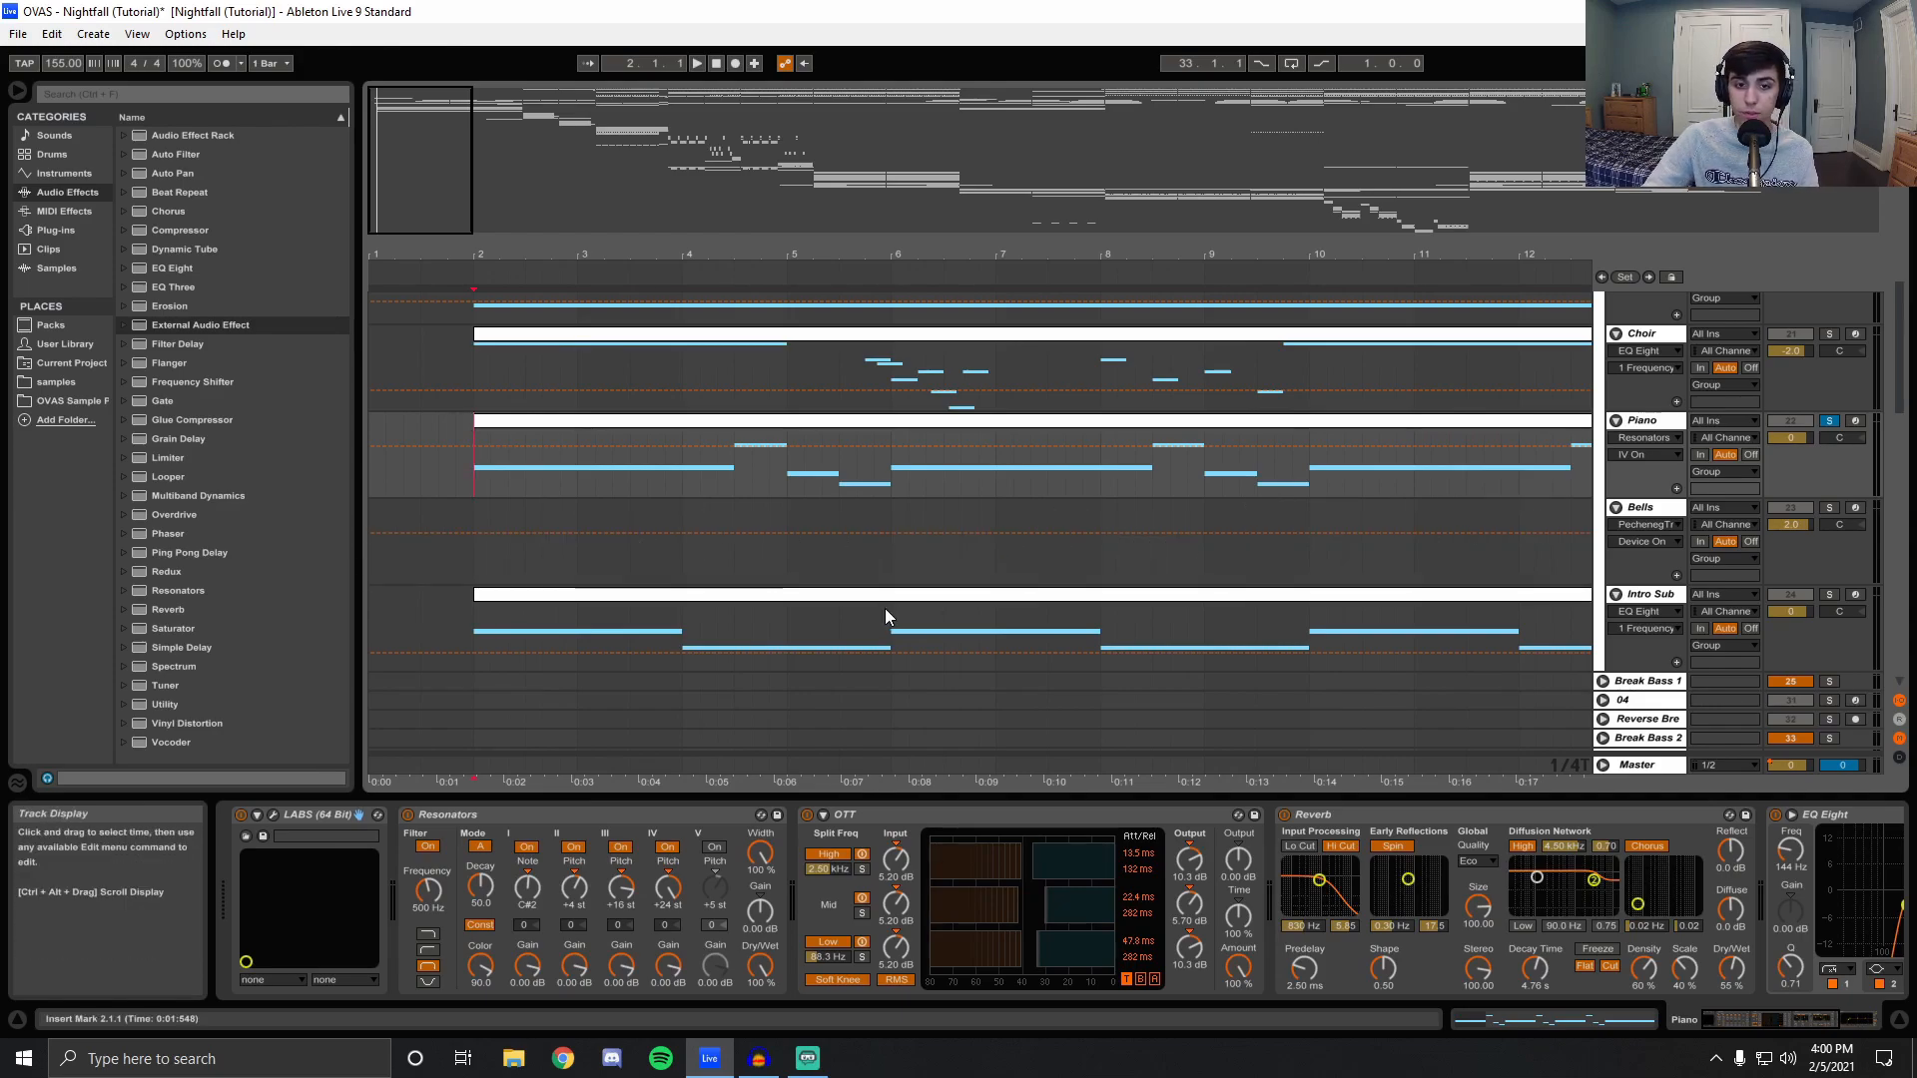
key("space")
key("space")
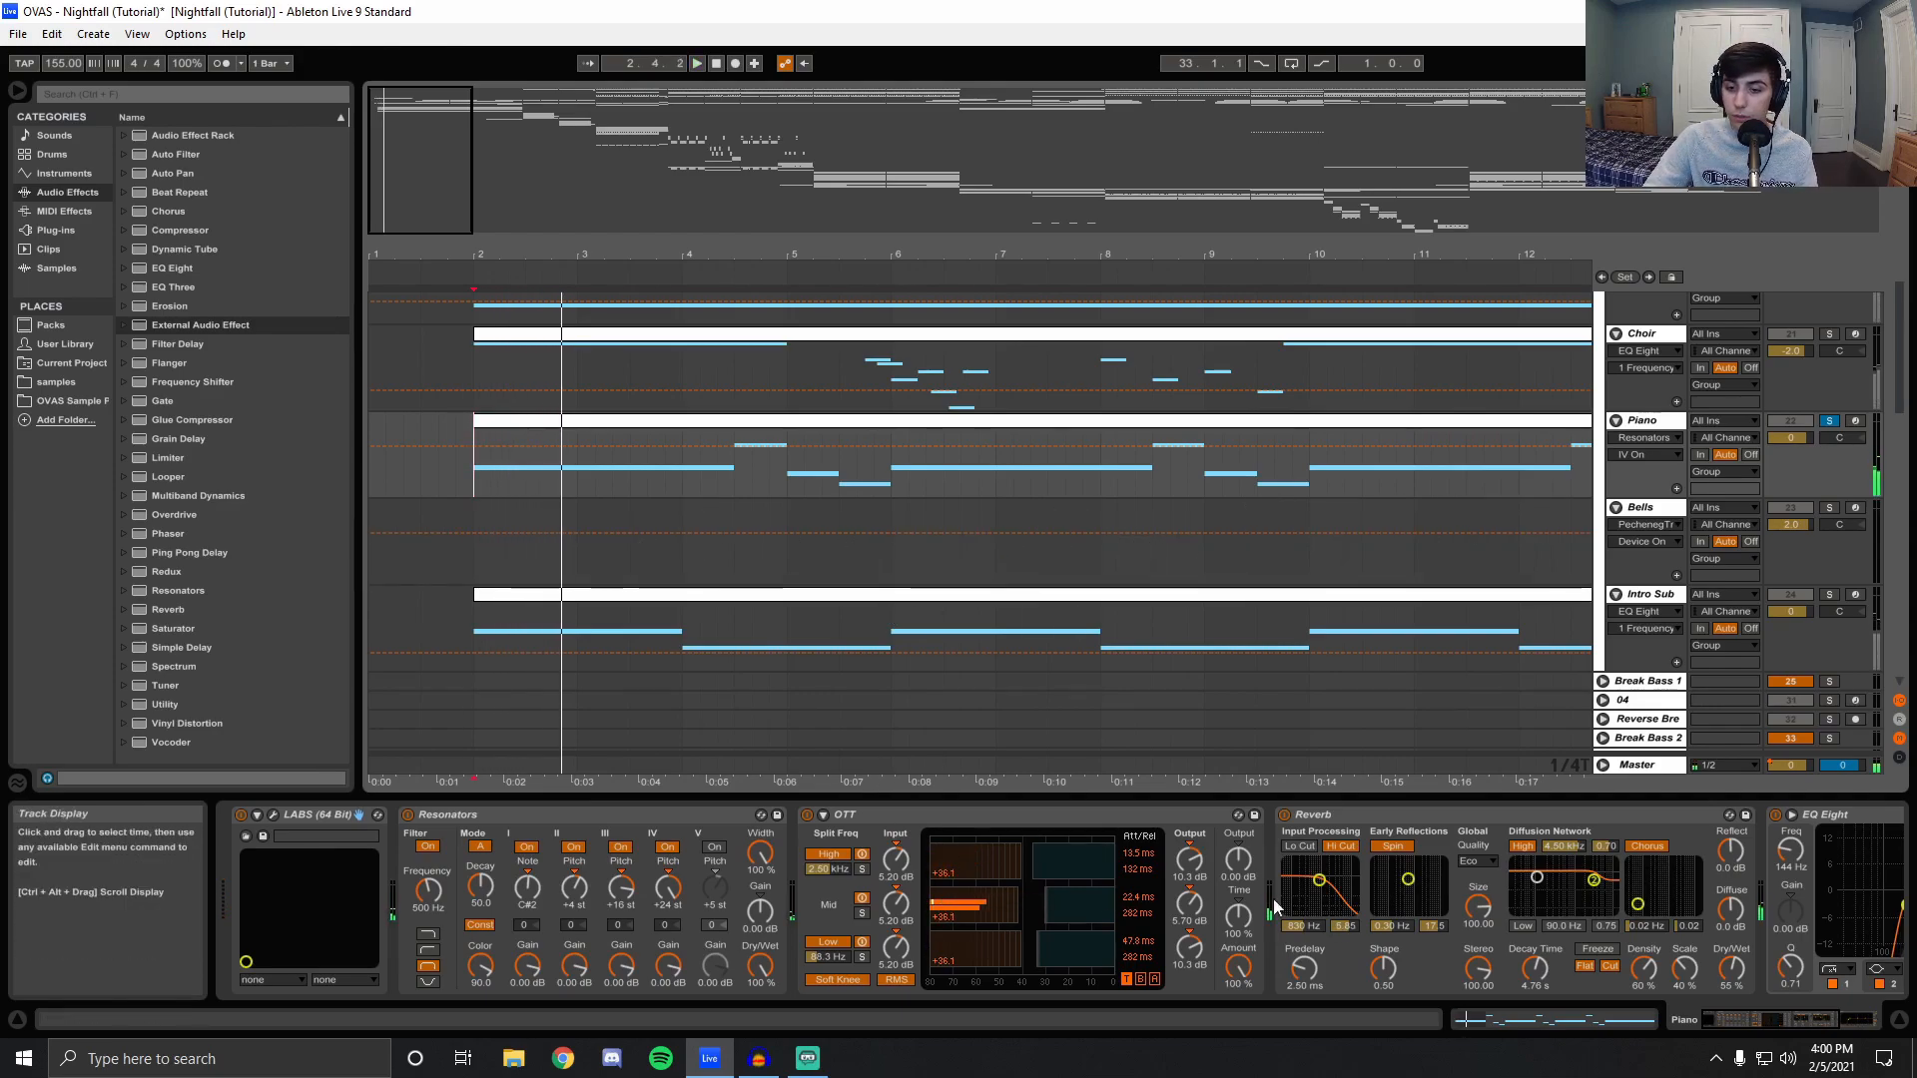
left_click(1839, 1018)
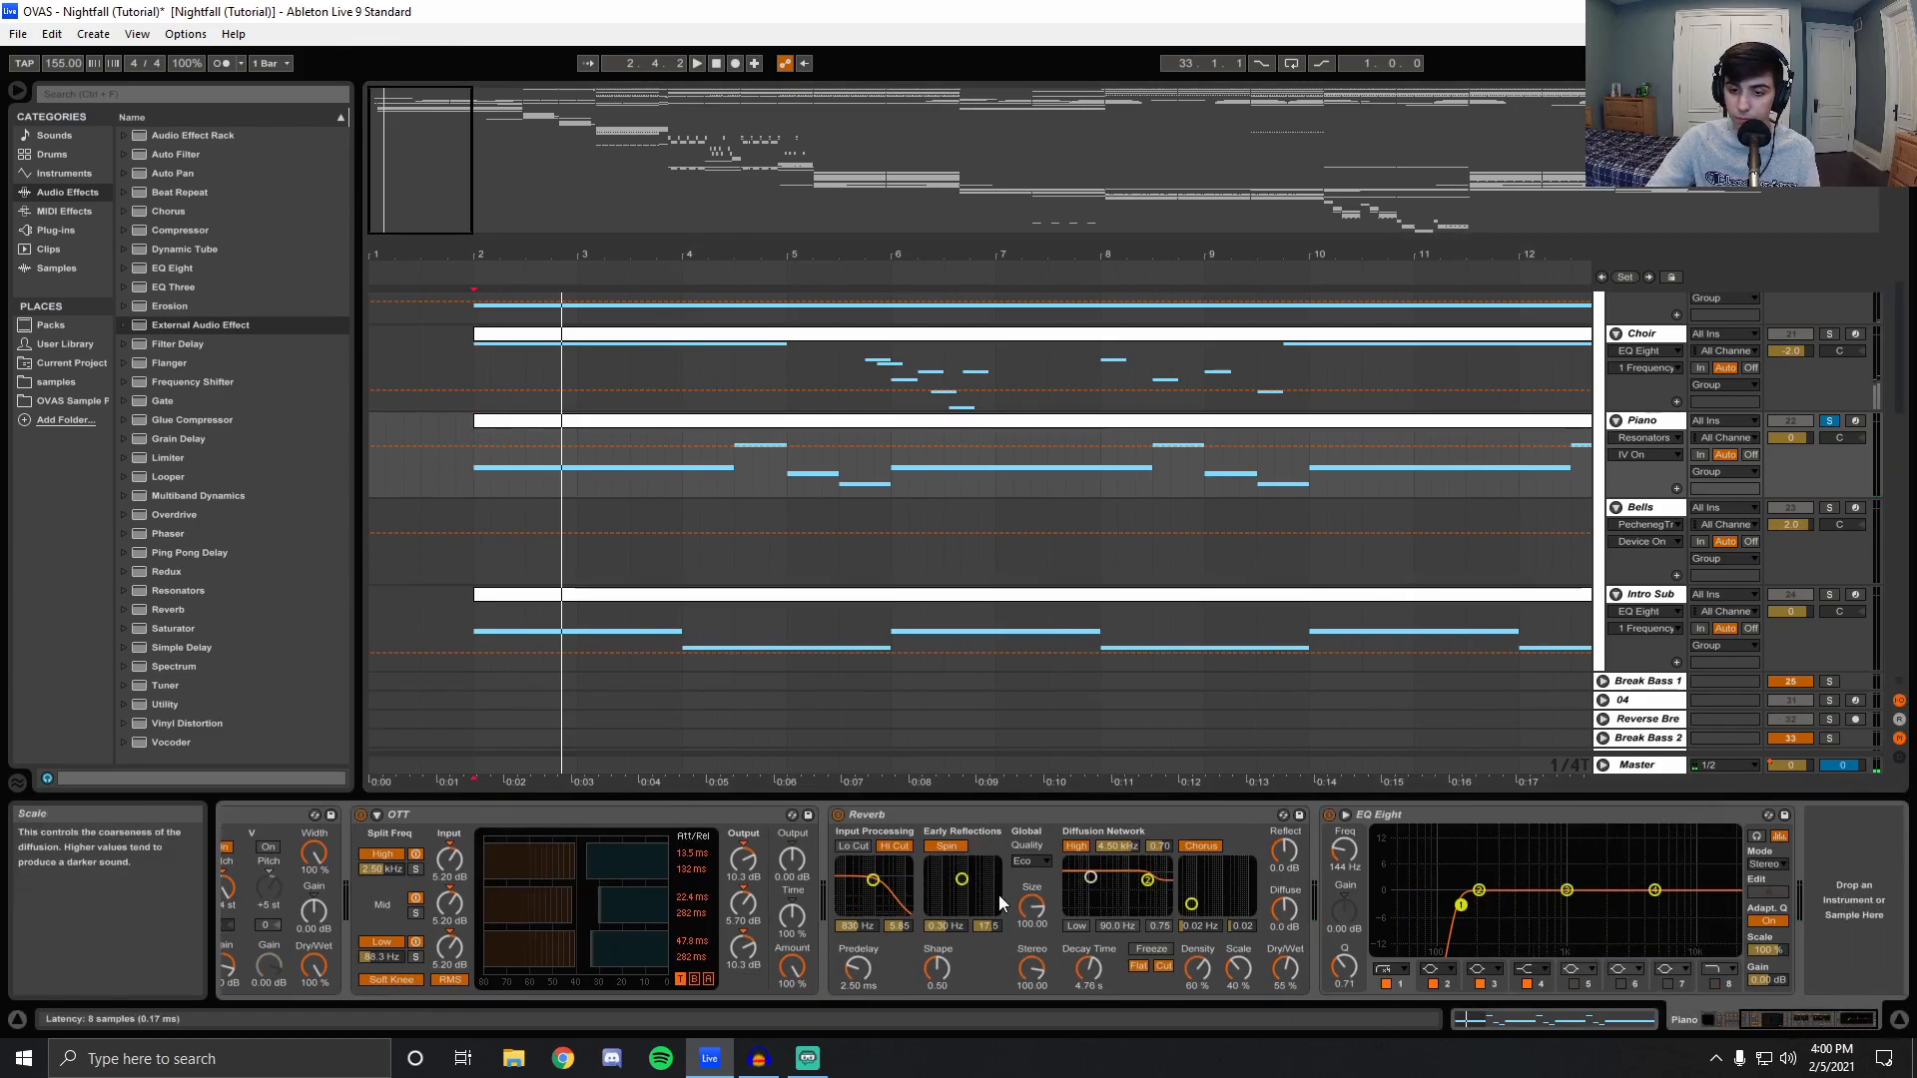
left_click(1820, 1012)
key("space")
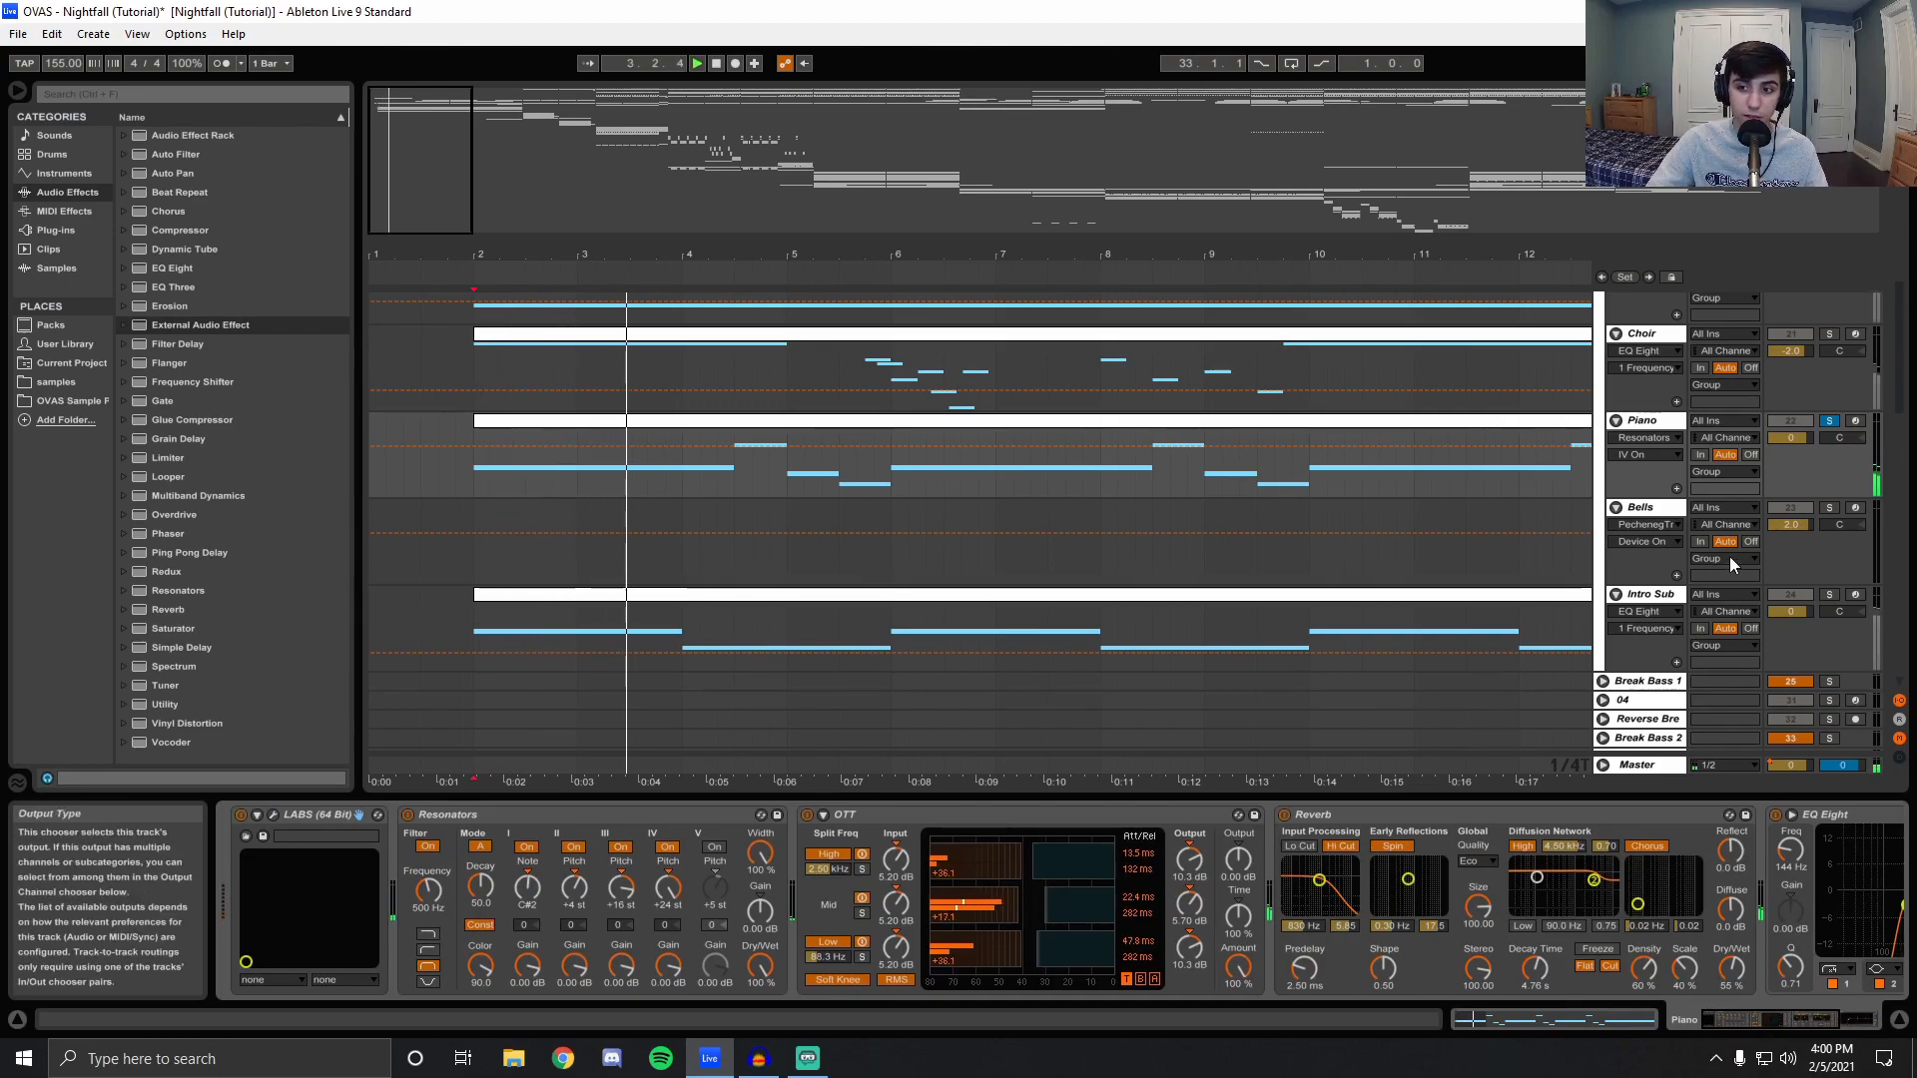
Switch the solo from Piano to Intro Sub and place the insert marker at the start of its clip.
left_click(1828, 420)
left_click(1829, 594)
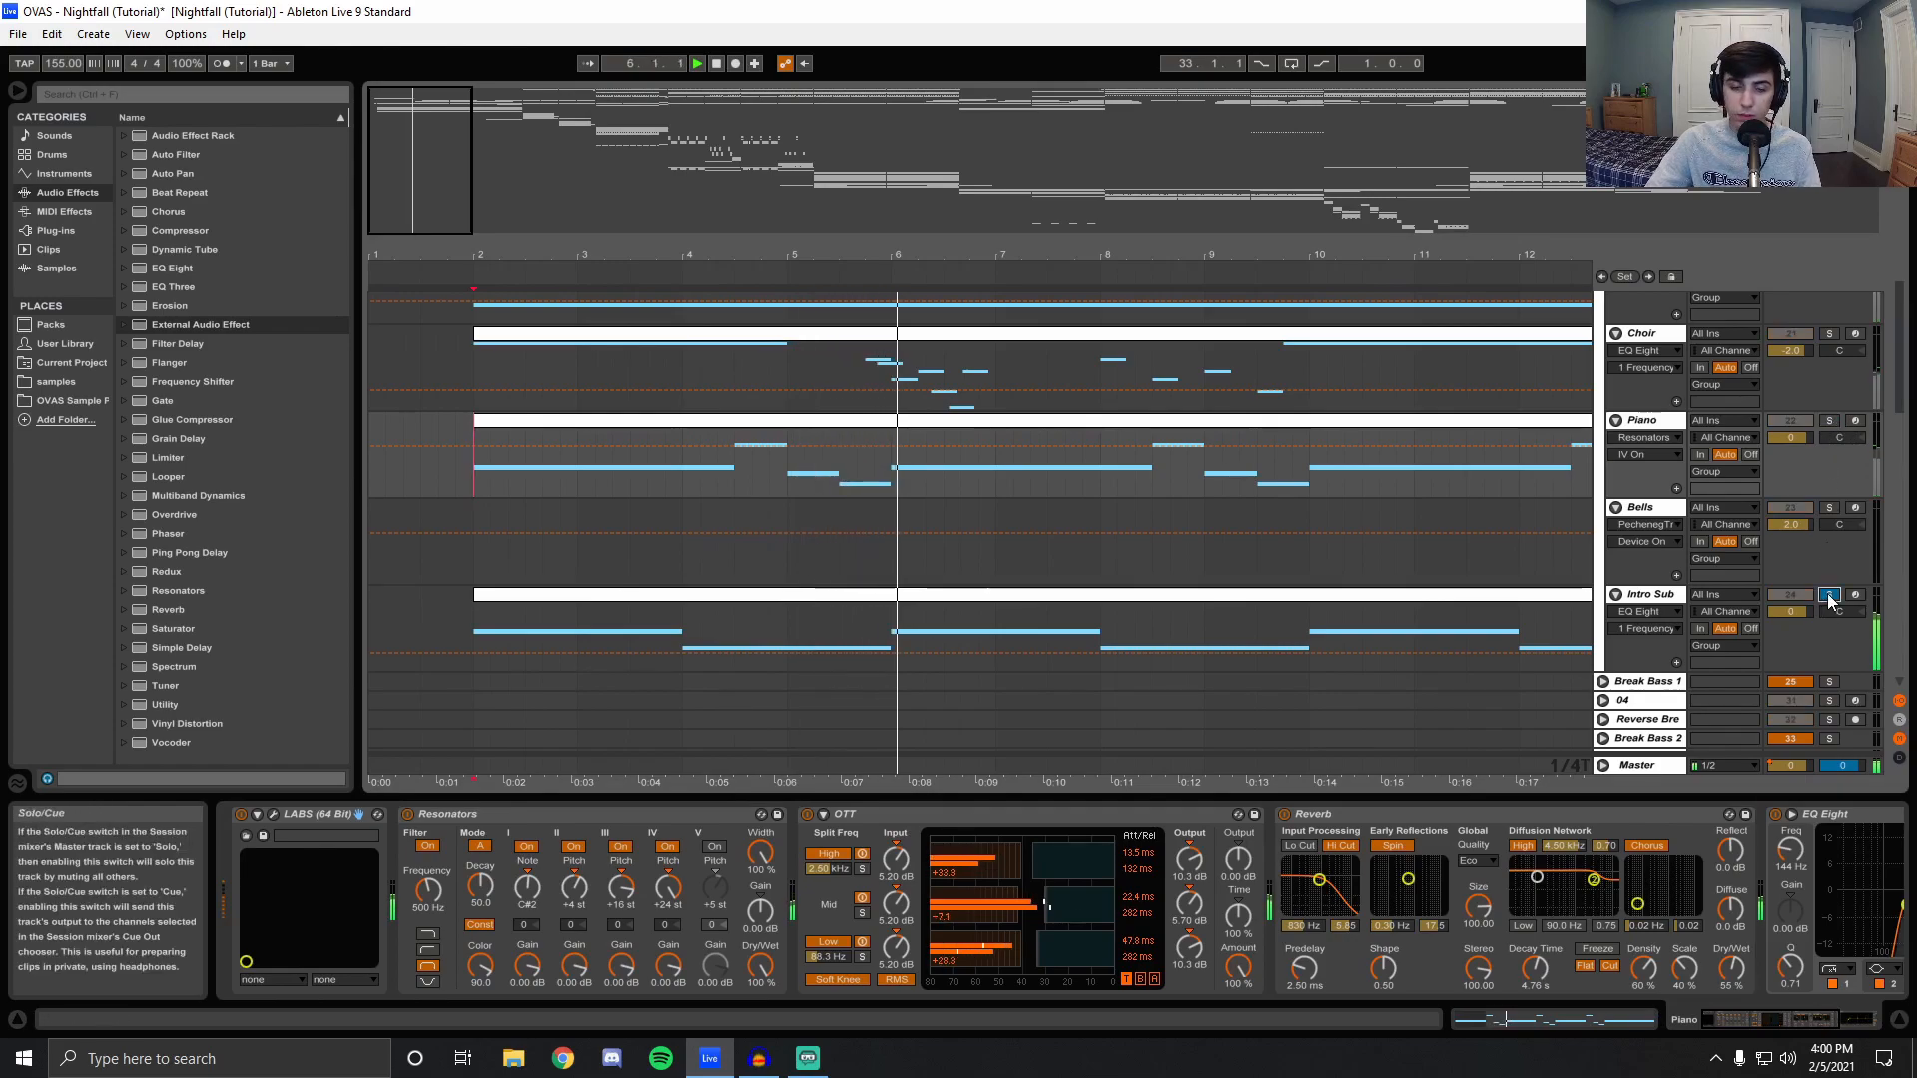
left_click(473, 631)
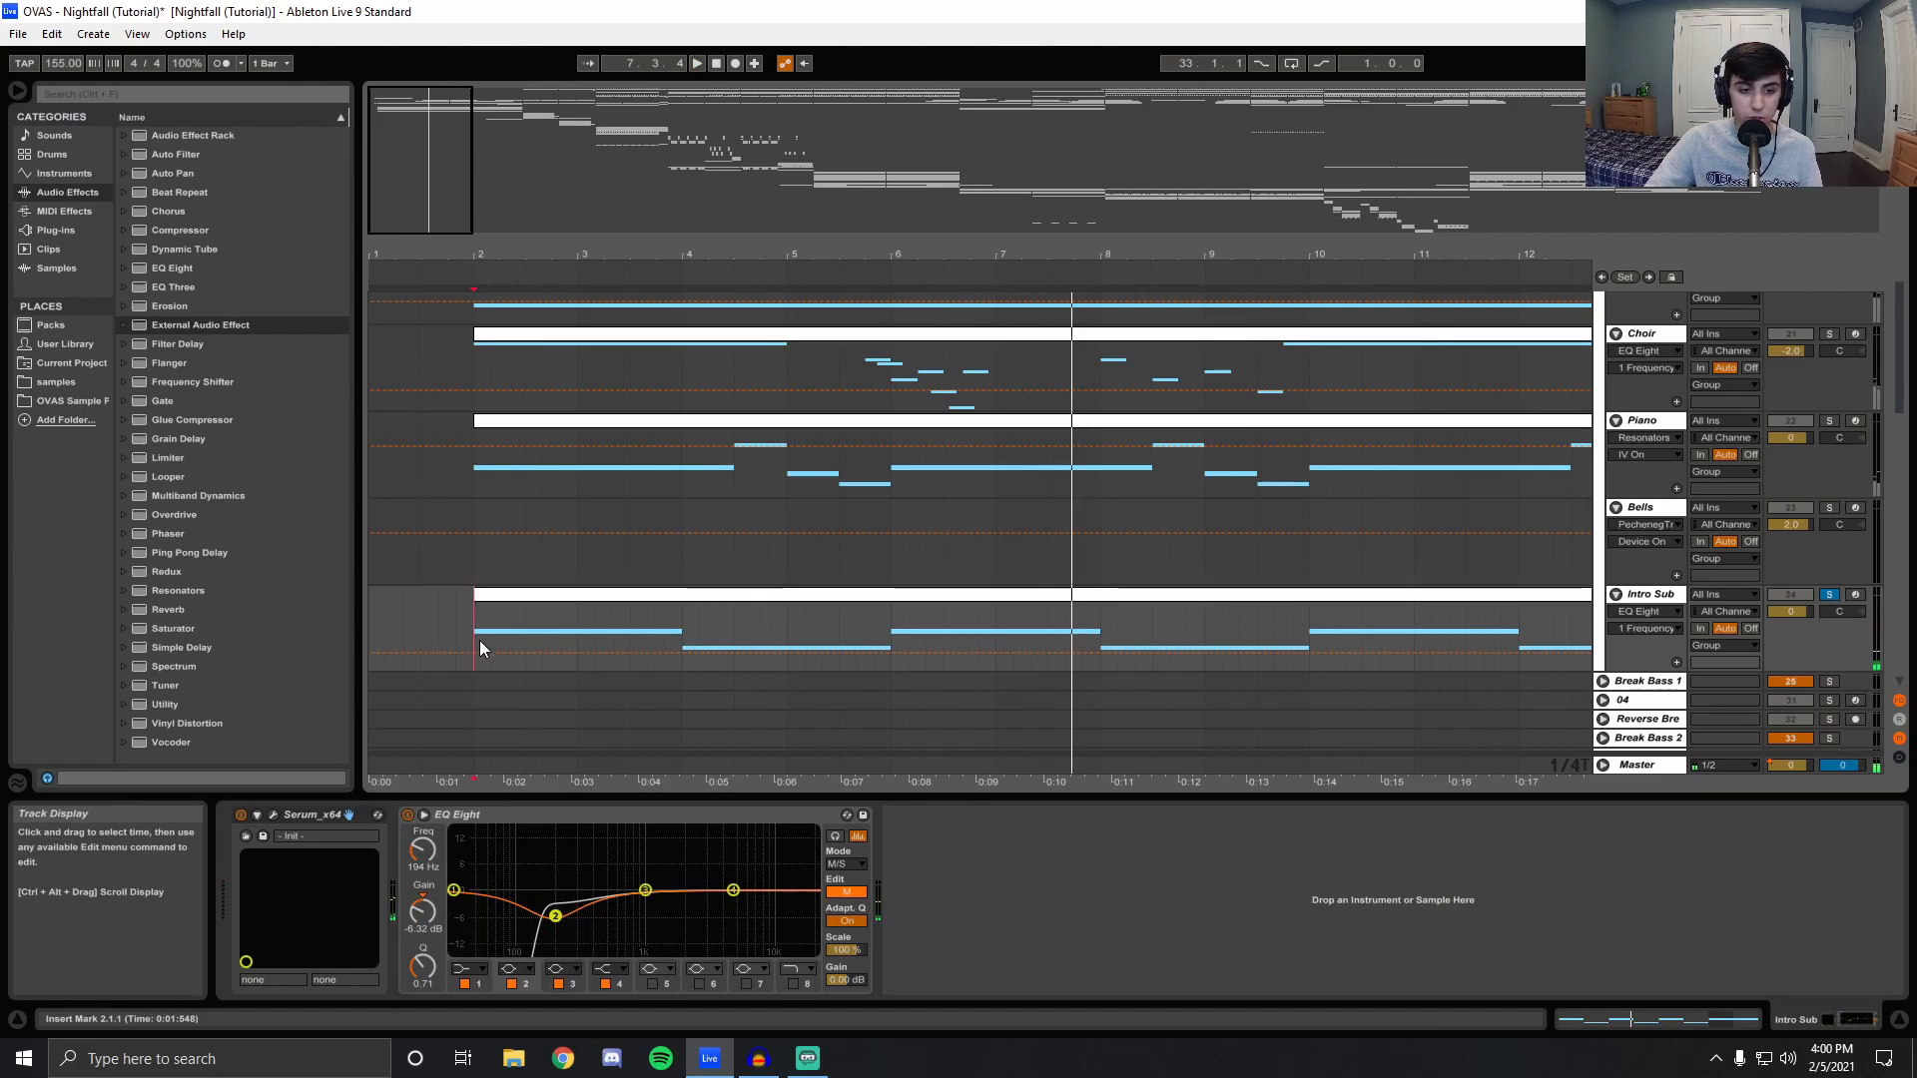
Show the automation of the Master track's Reverb Dry/Wet, with its lanes unfolded across the whole arrangement.
left_click(476, 764)
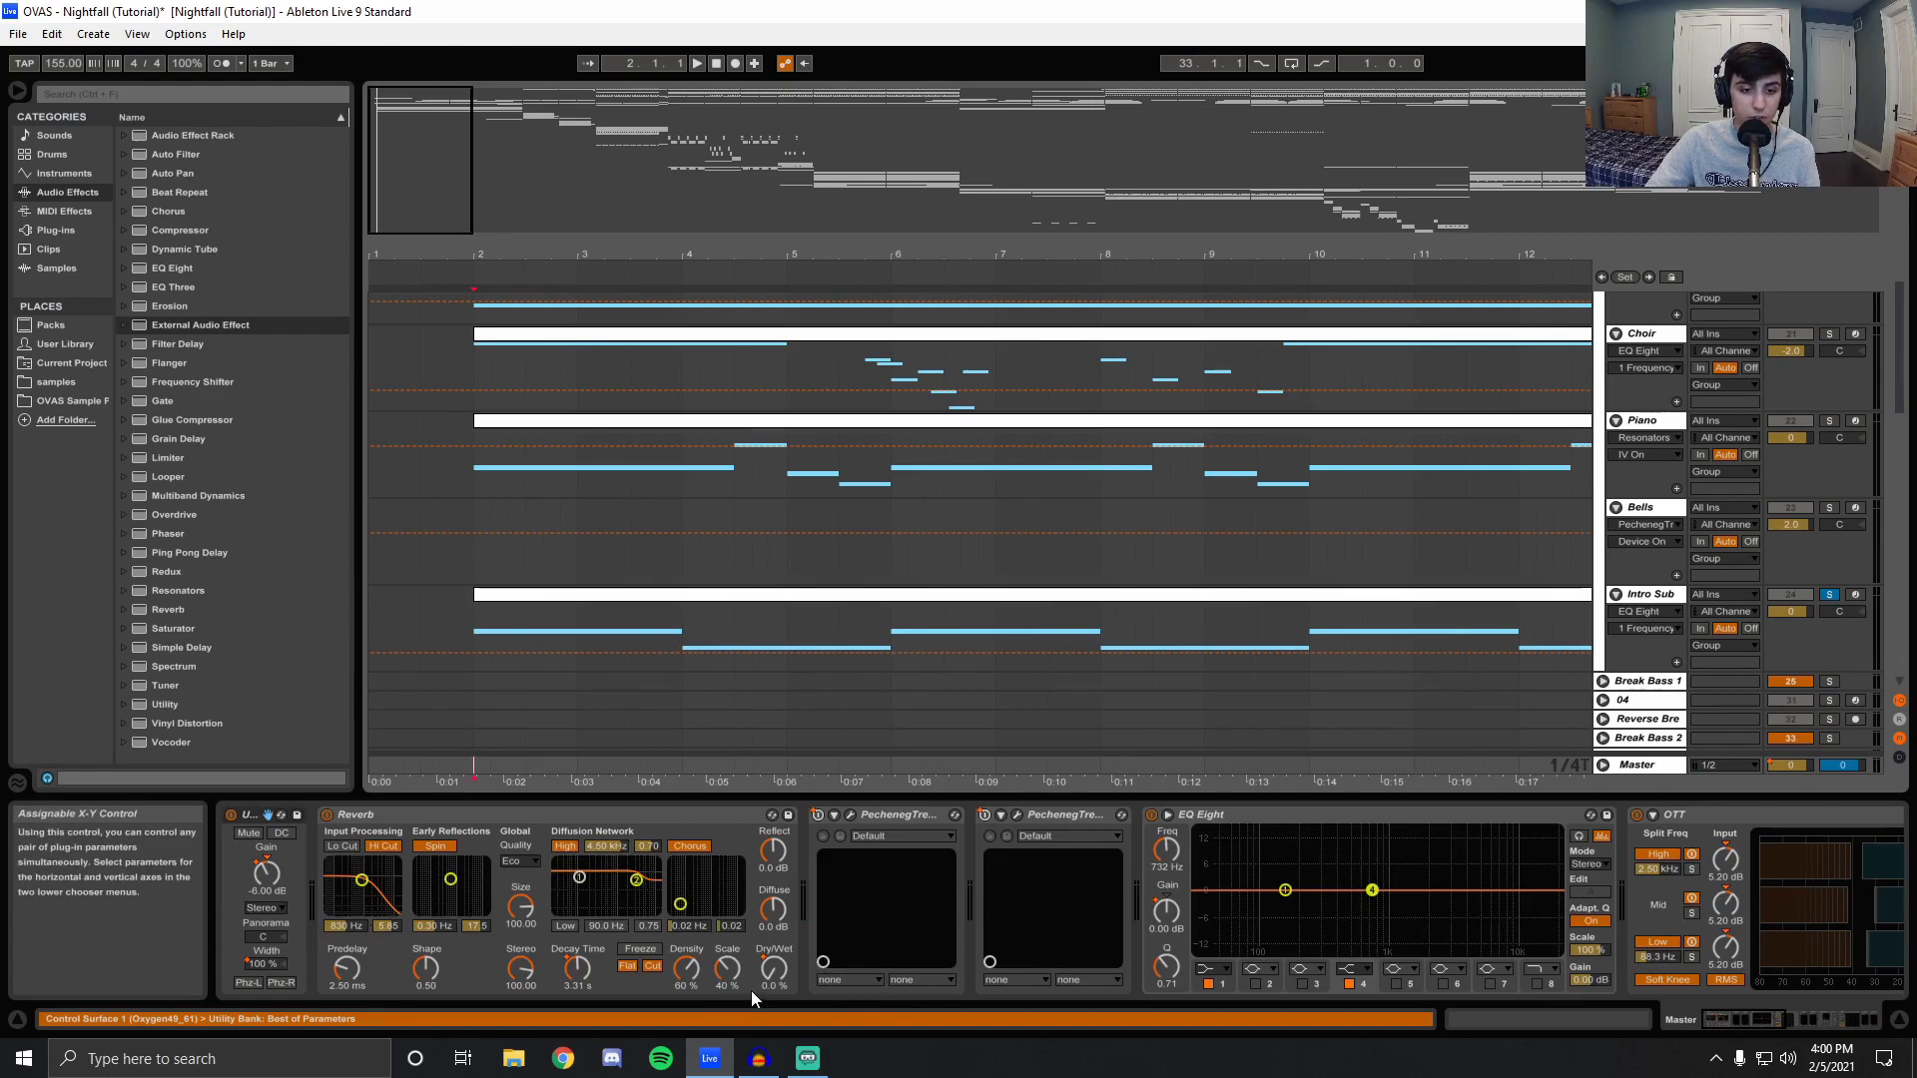
right_click(774, 966)
left_click(1605, 765)
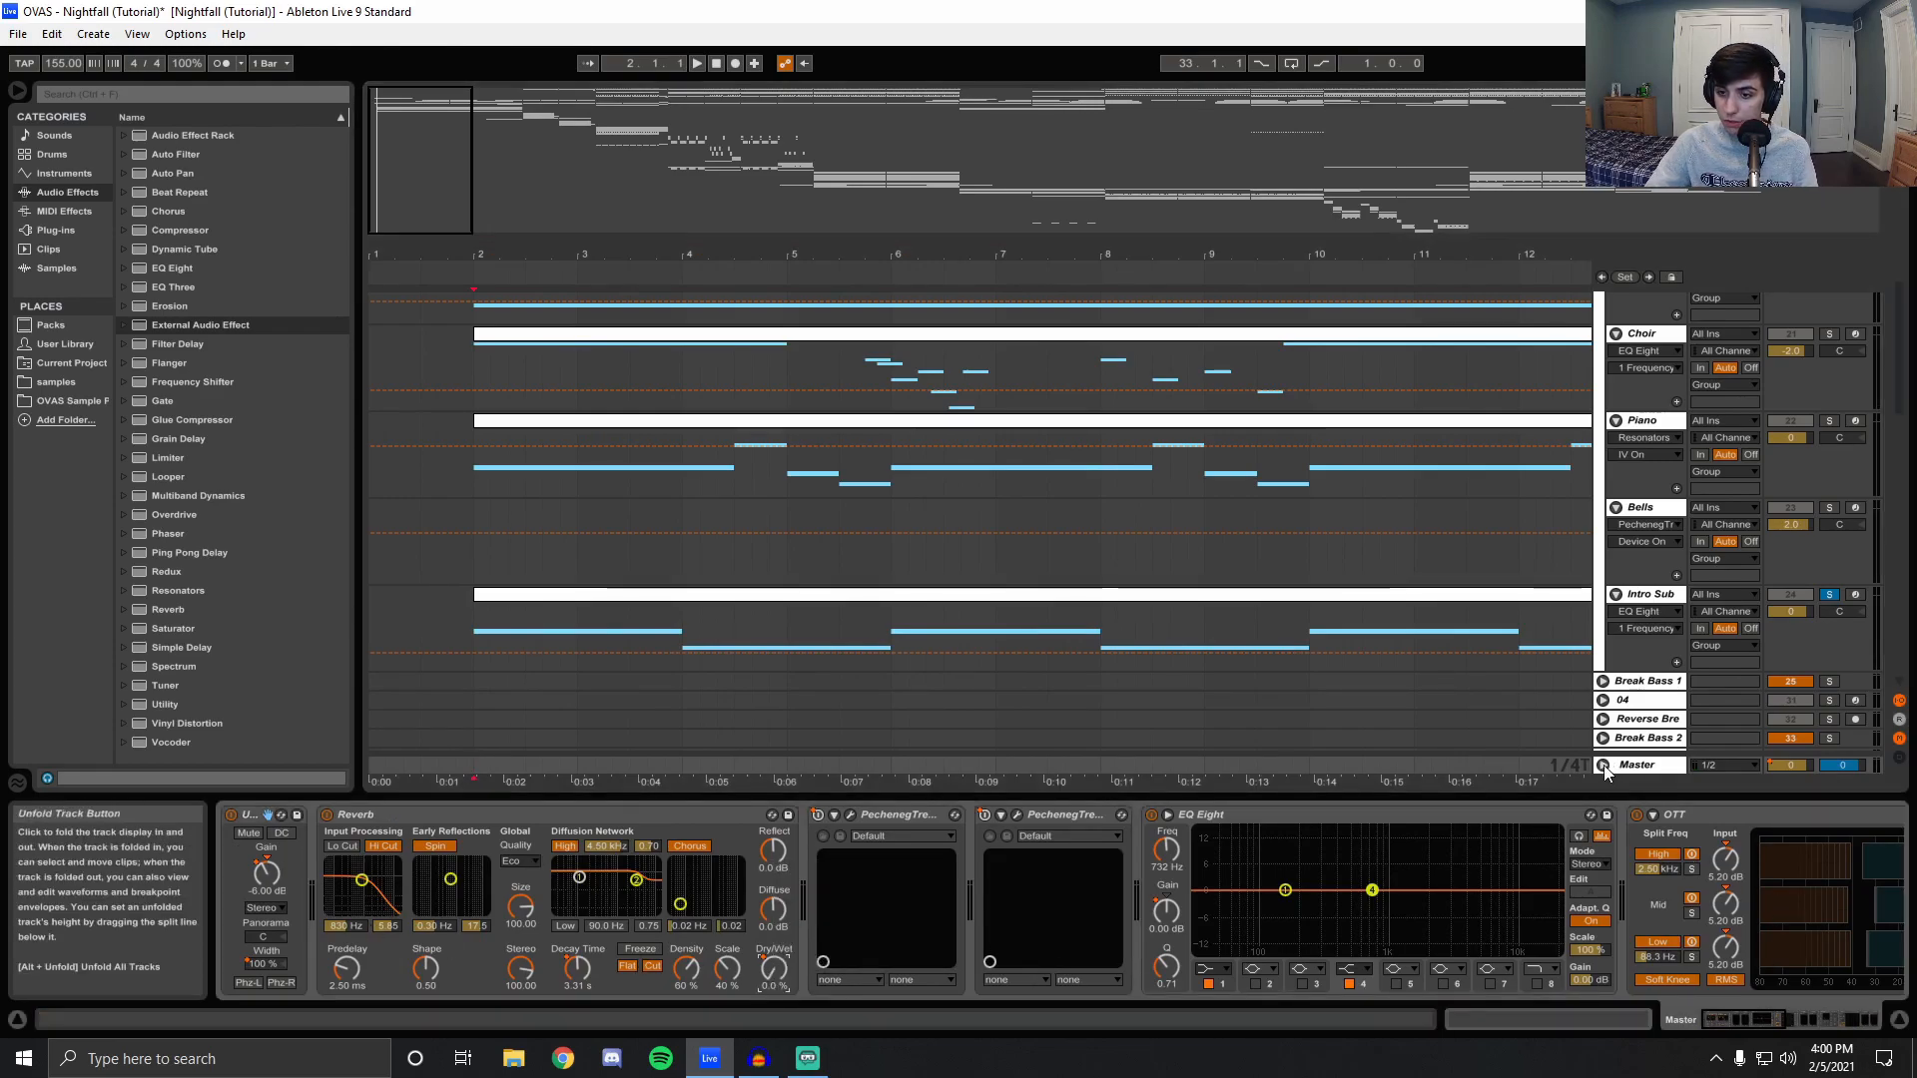
left_click(1603, 765)
left_click_drag(740, 251, 607, 265)
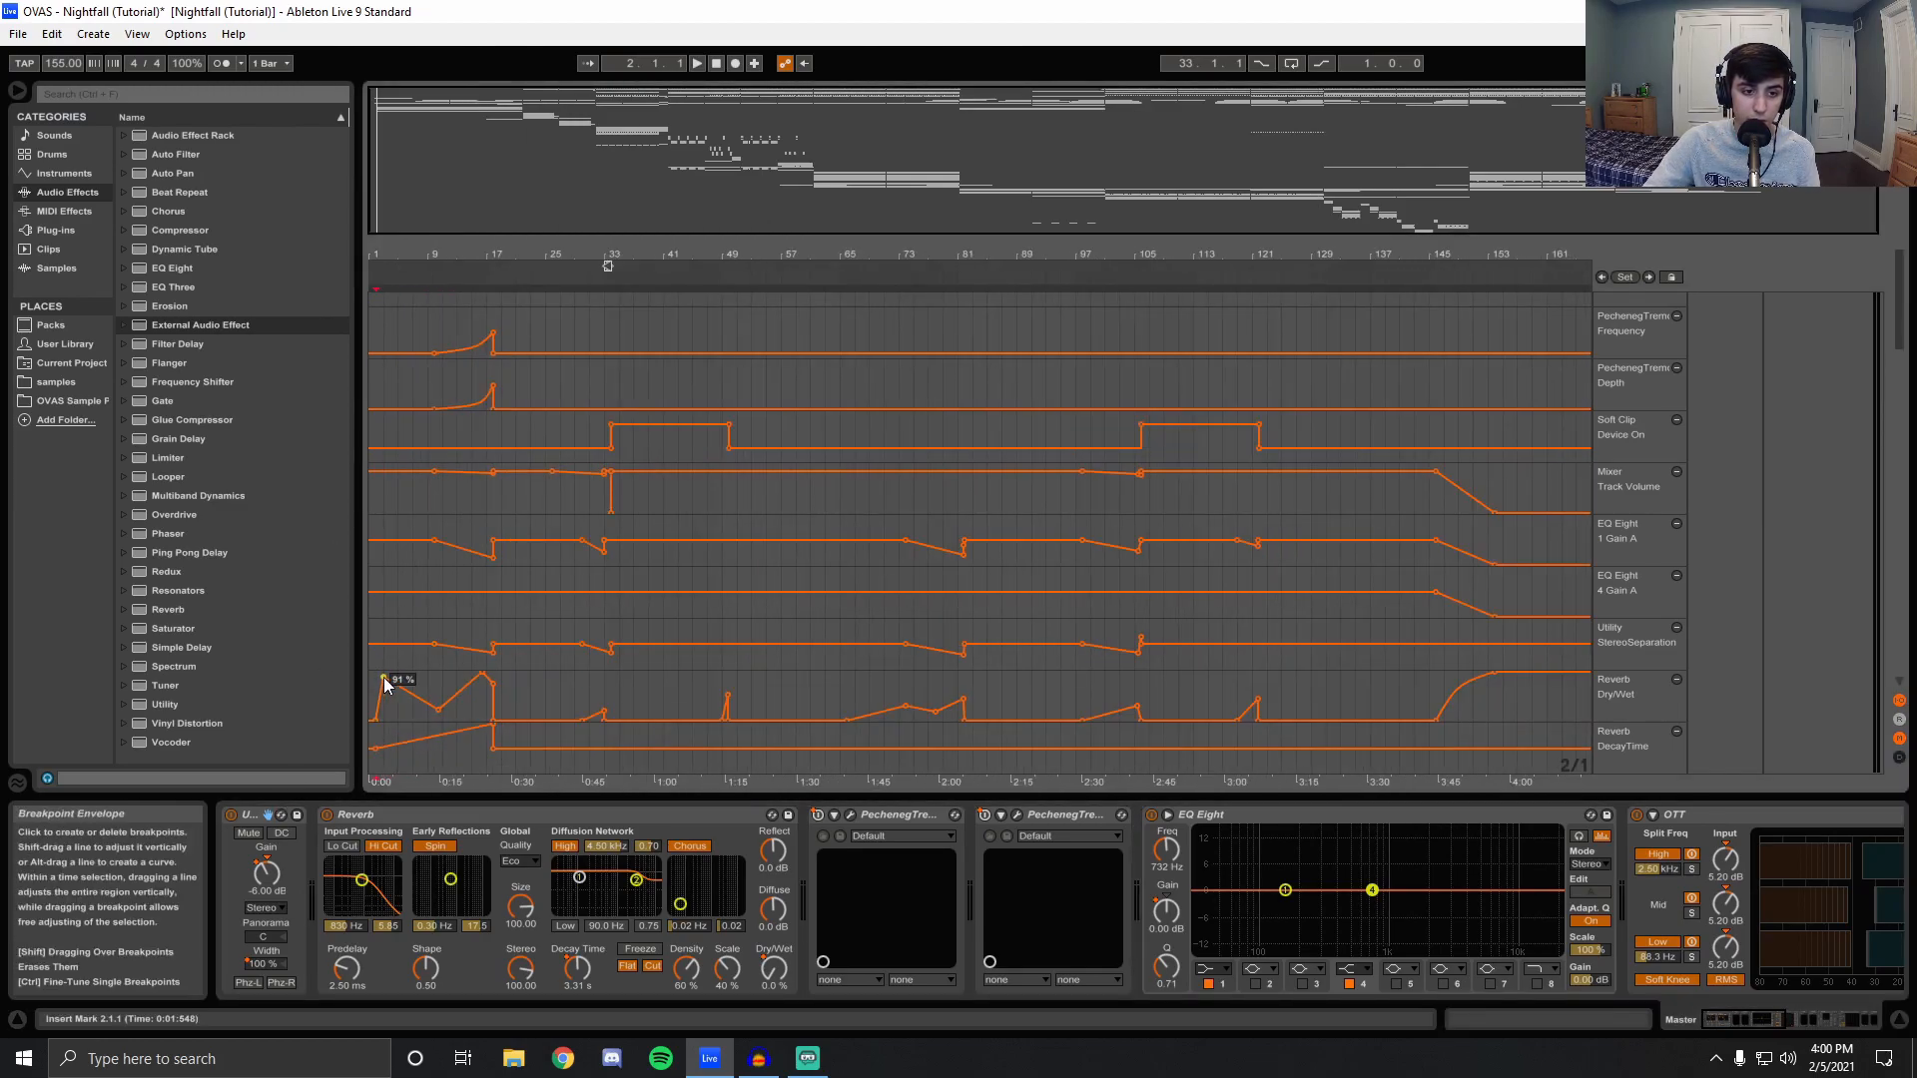
Play the intro from bar 2 to hear the Master Reverb Dry/Wet automation.
left_click_drag(381, 252, 385, 486)
left_click(472, 707)
key("space")
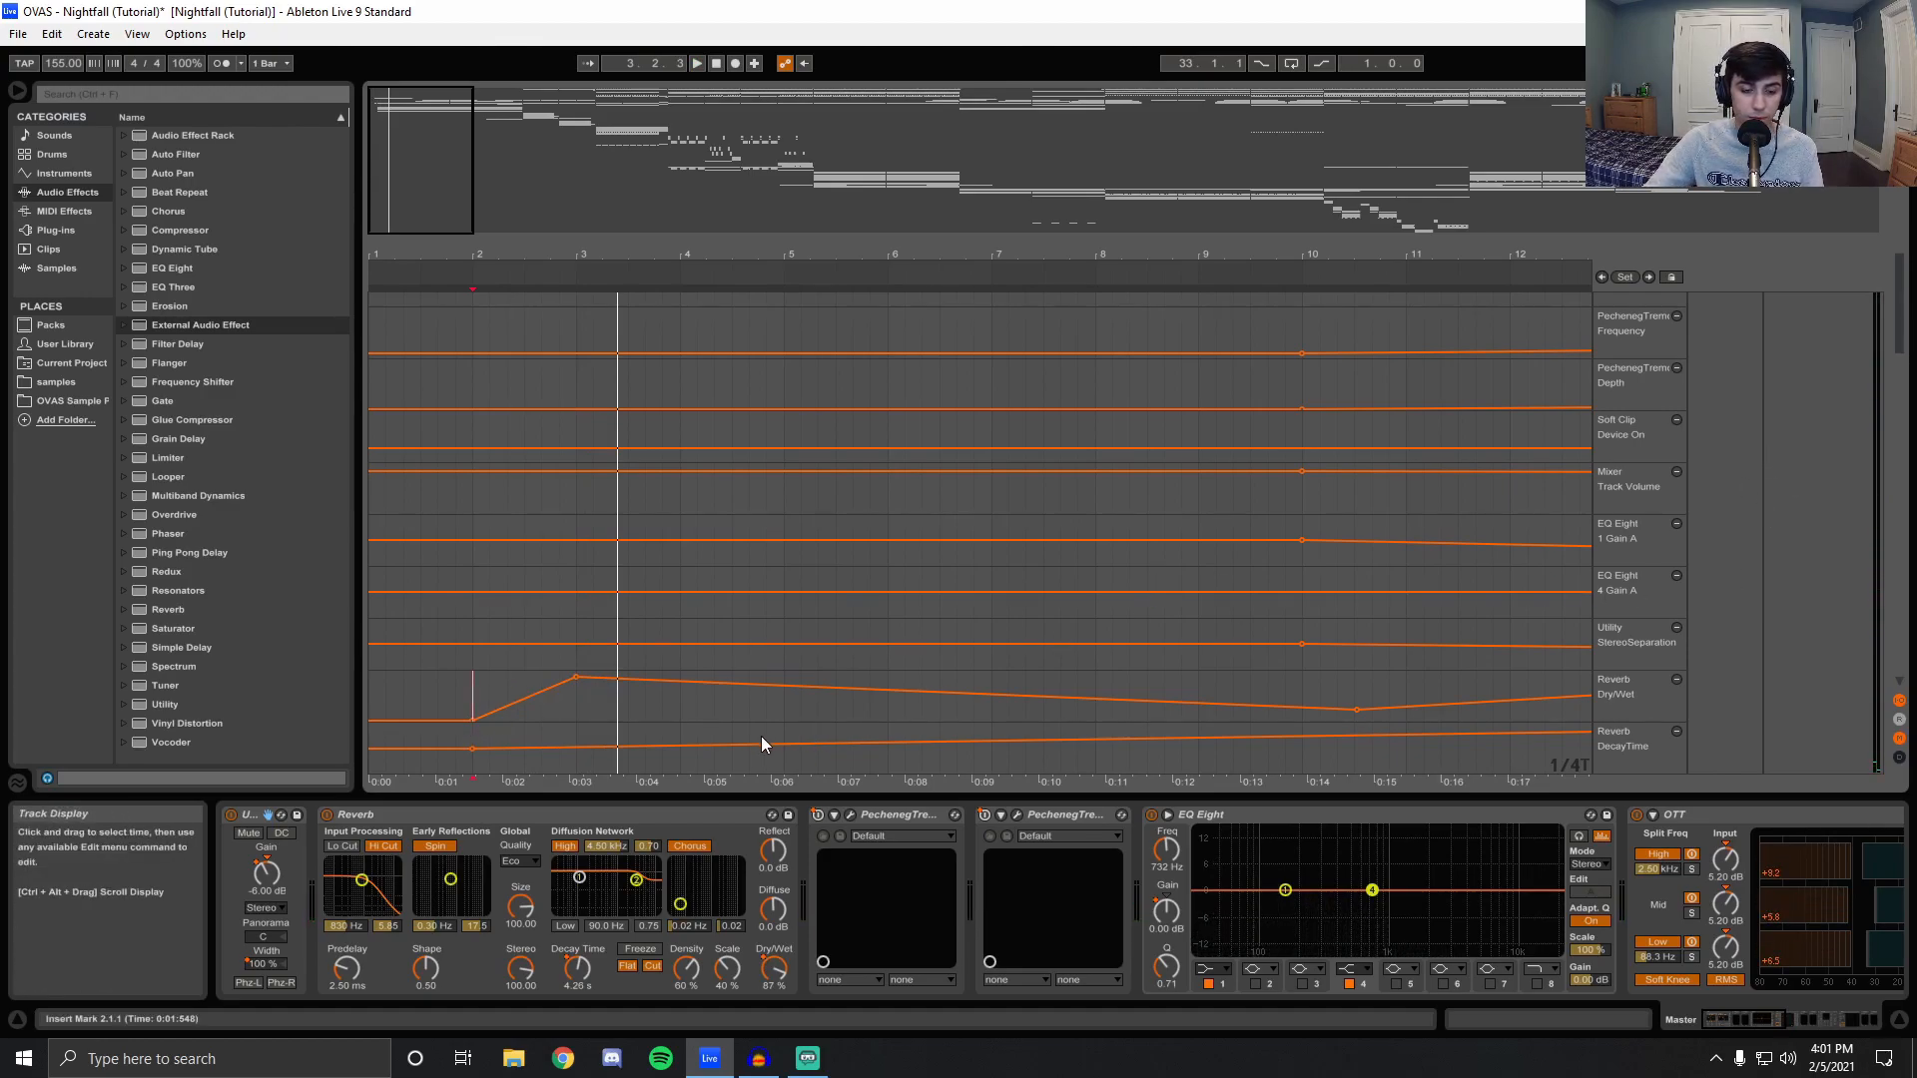
key("space")
left_click(1899, 1020)
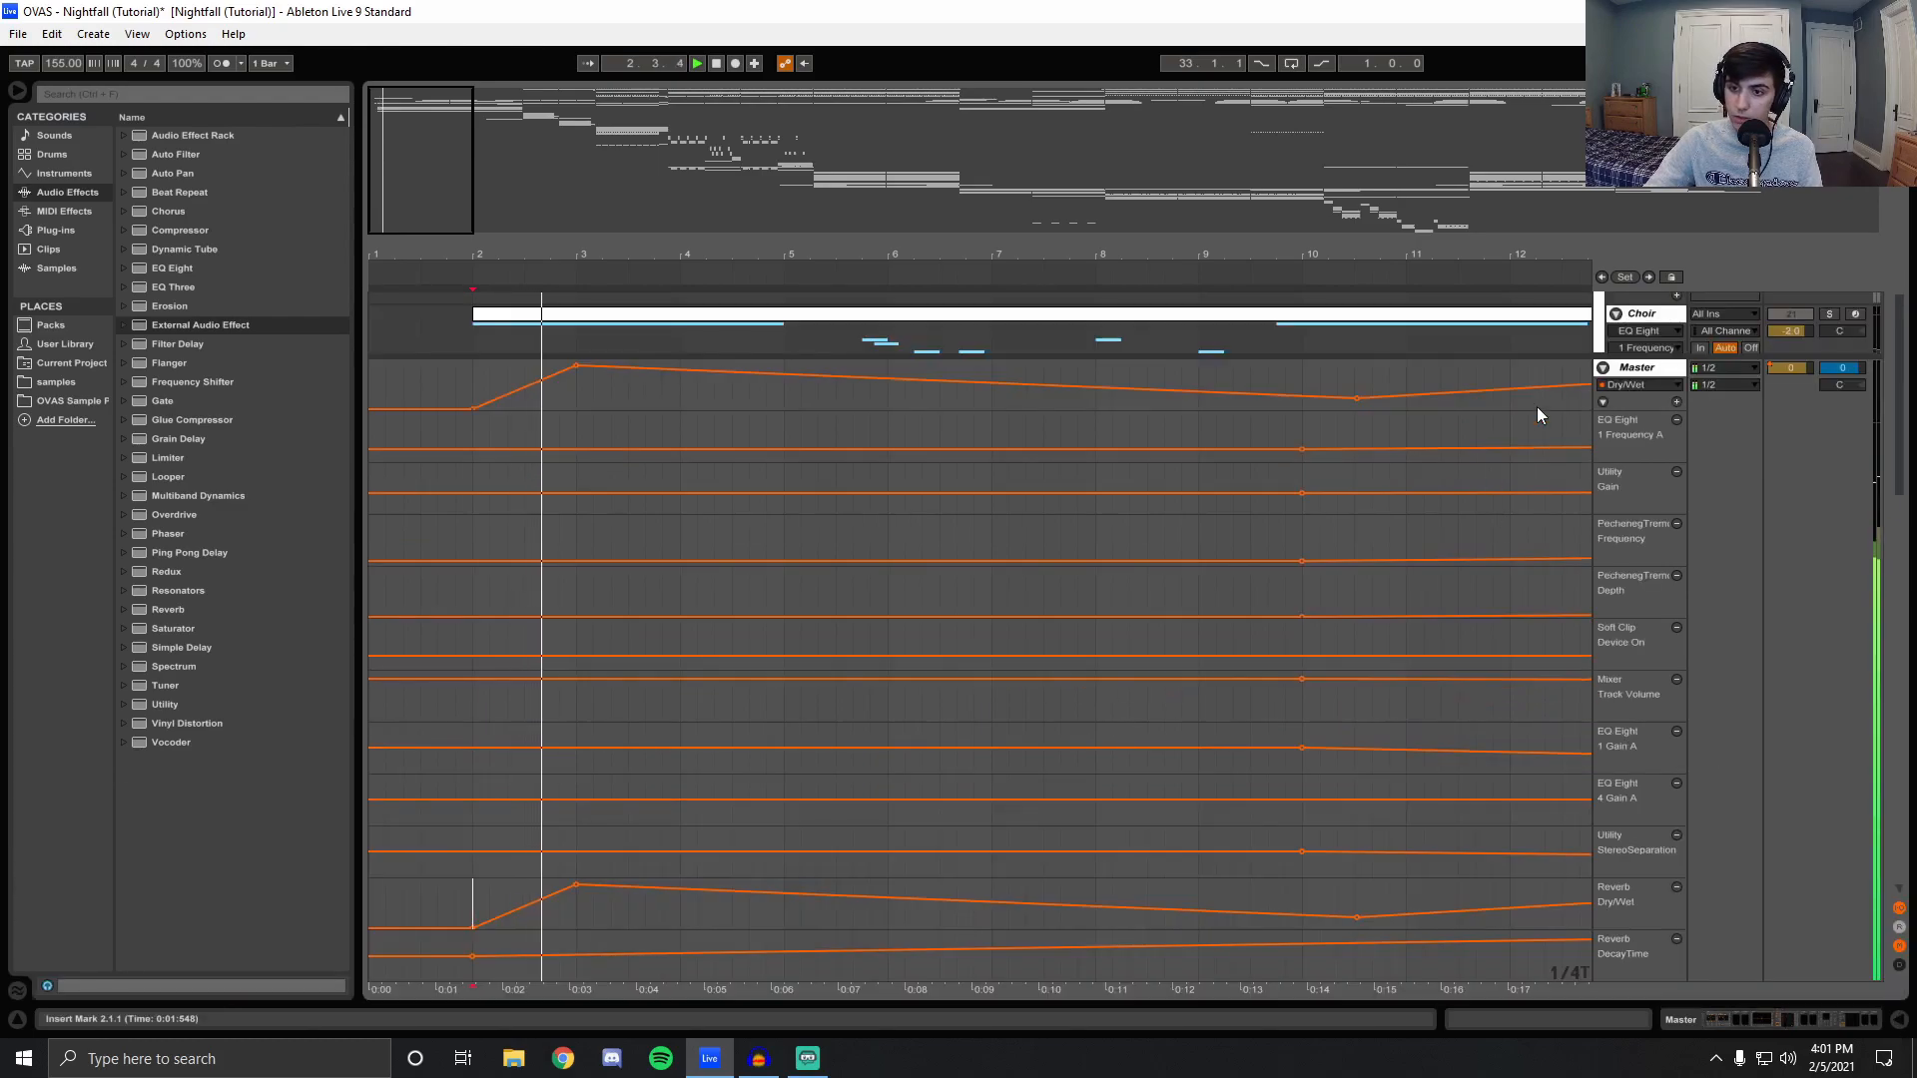
left_click(1603, 368)
left_click(467, 607)
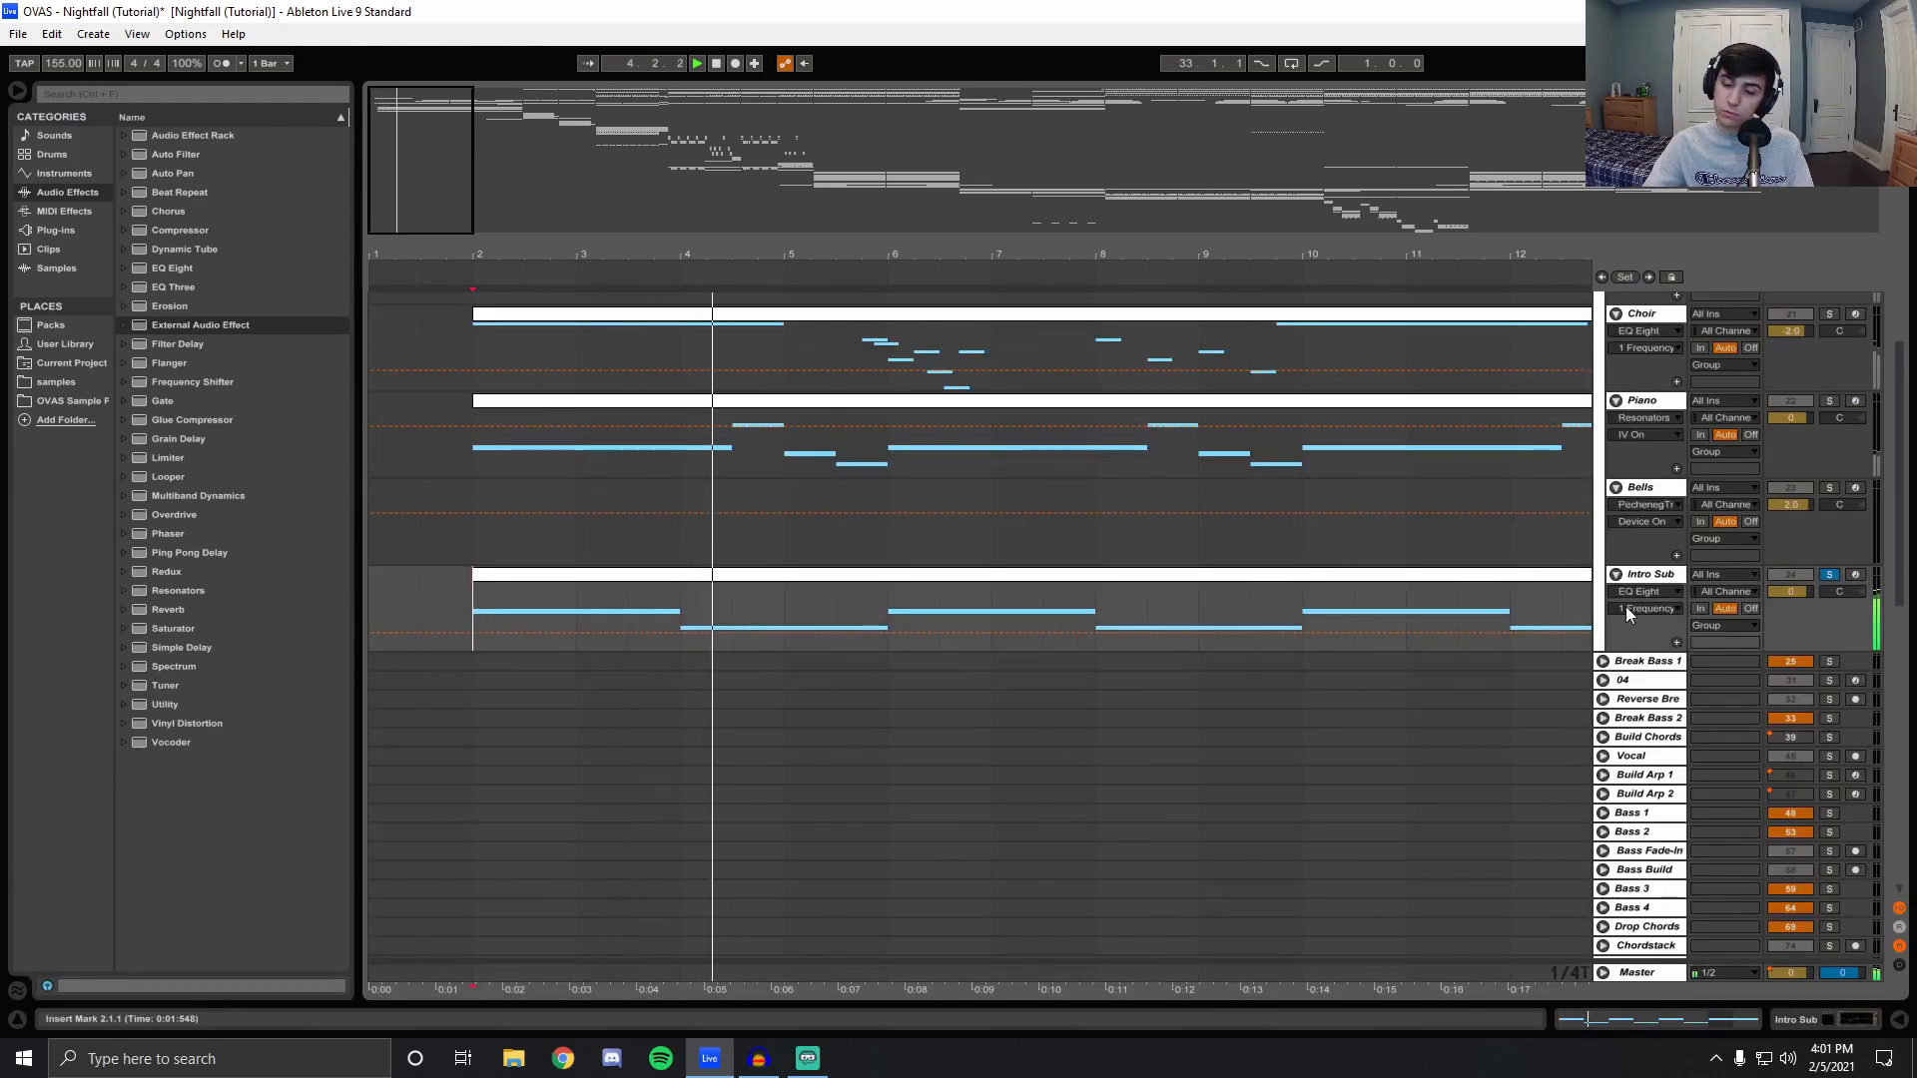
left_click(1822, 1020)
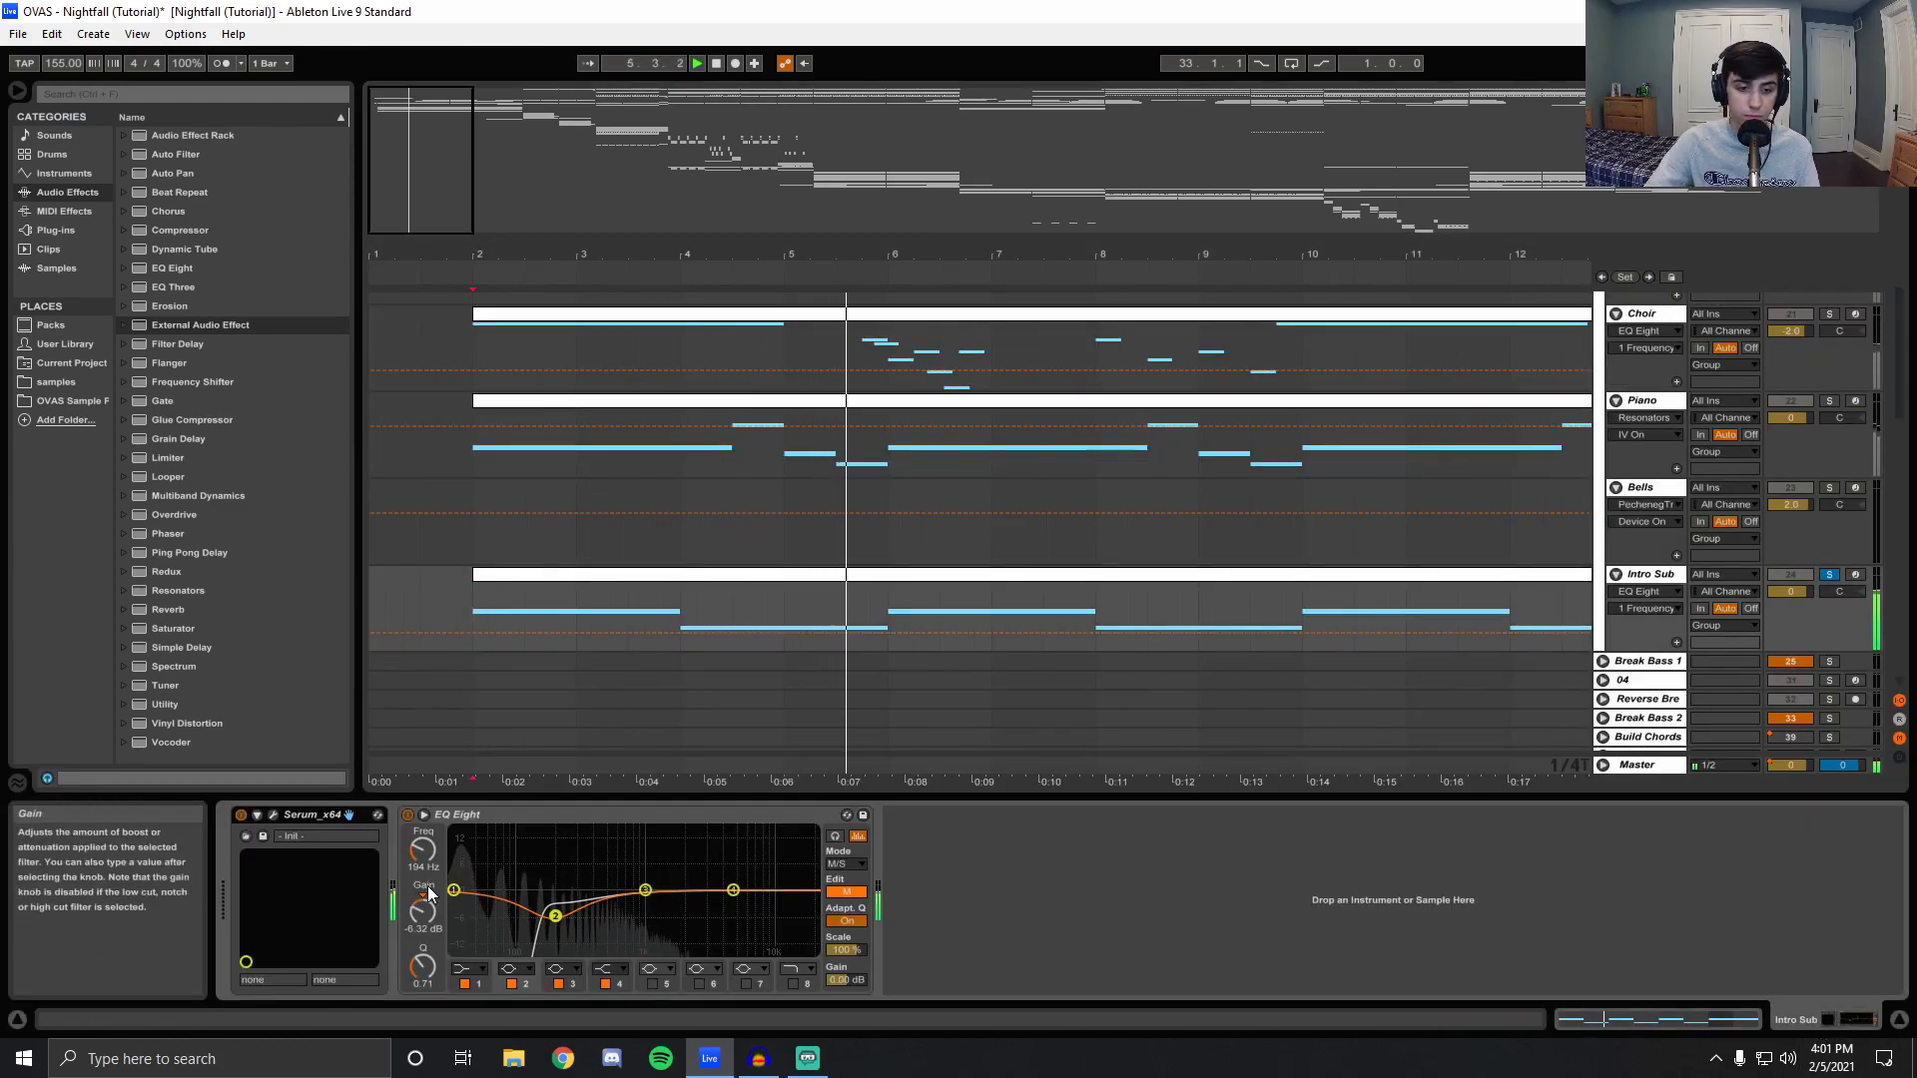
left_click(272, 814)
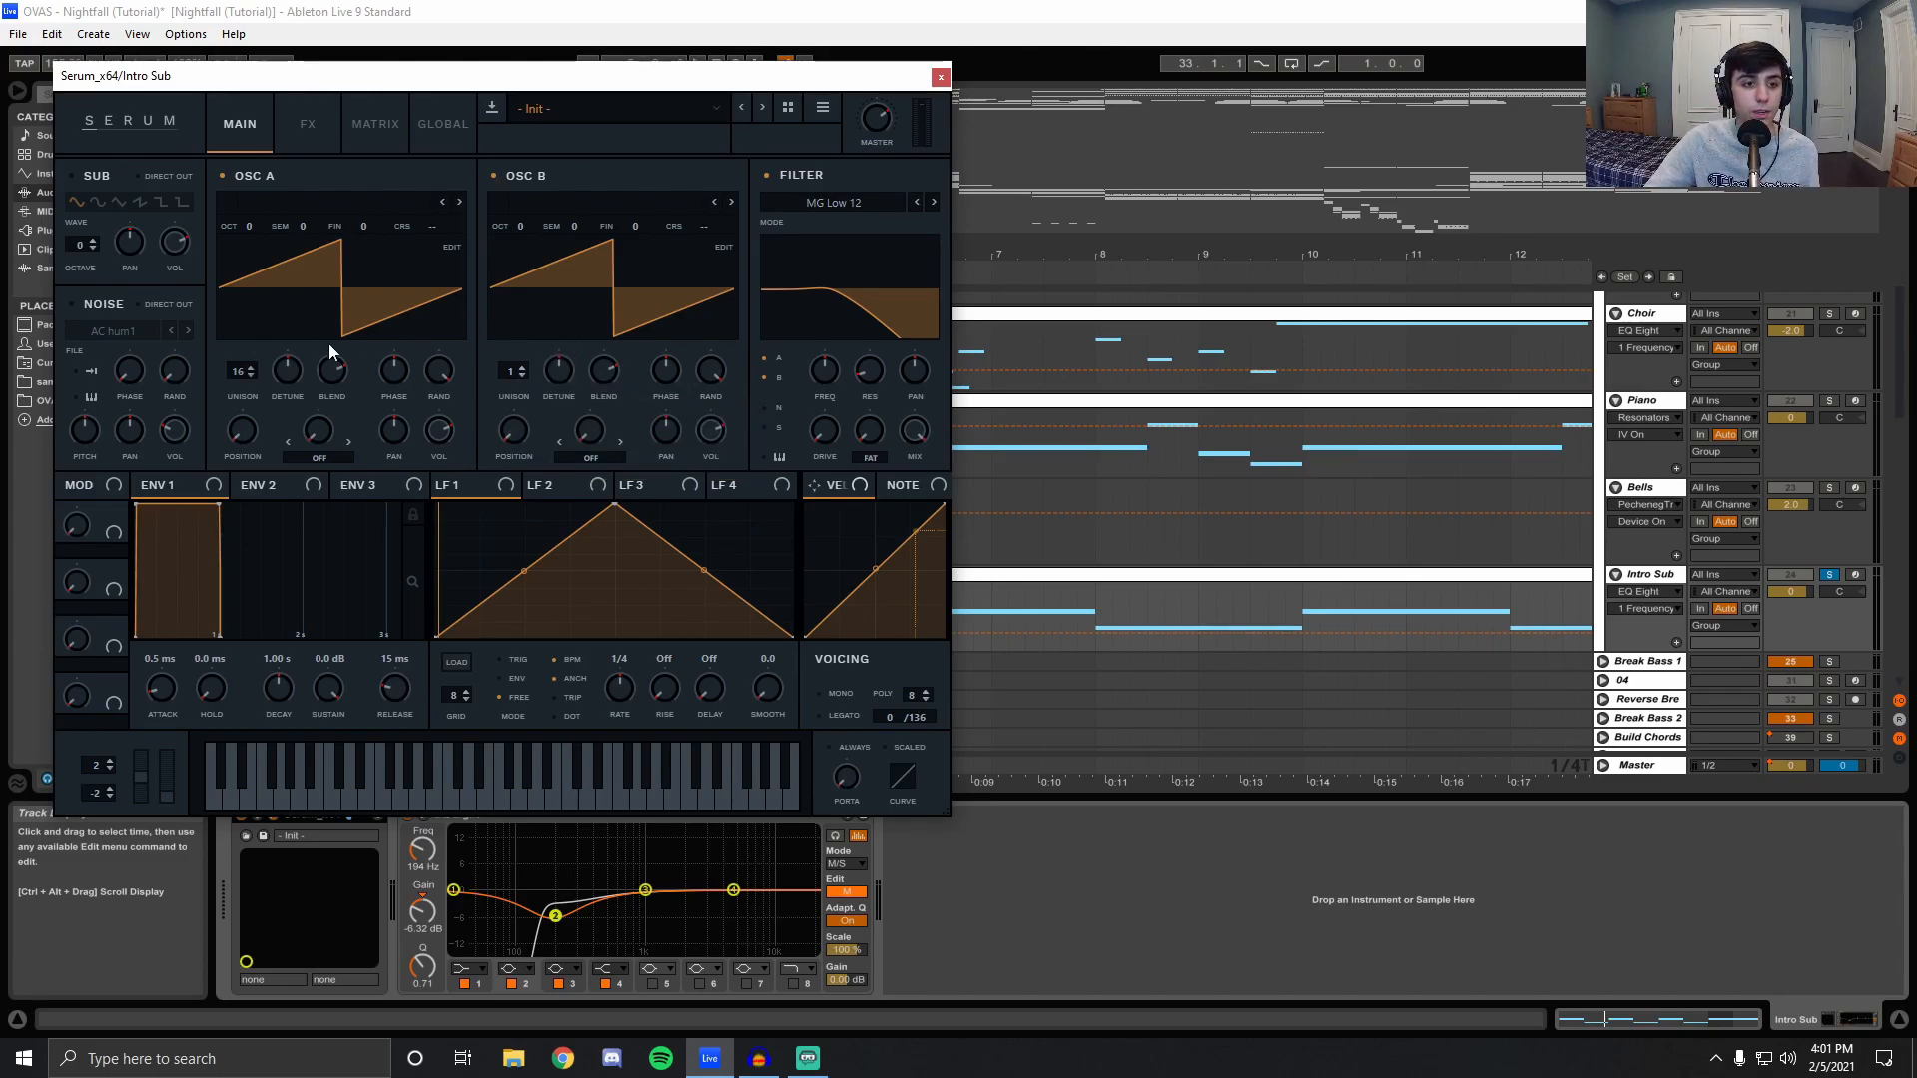
Play Intro Sub with Serum's OSC B switched off, and switch it back on for comparison.
left_click(495, 176)
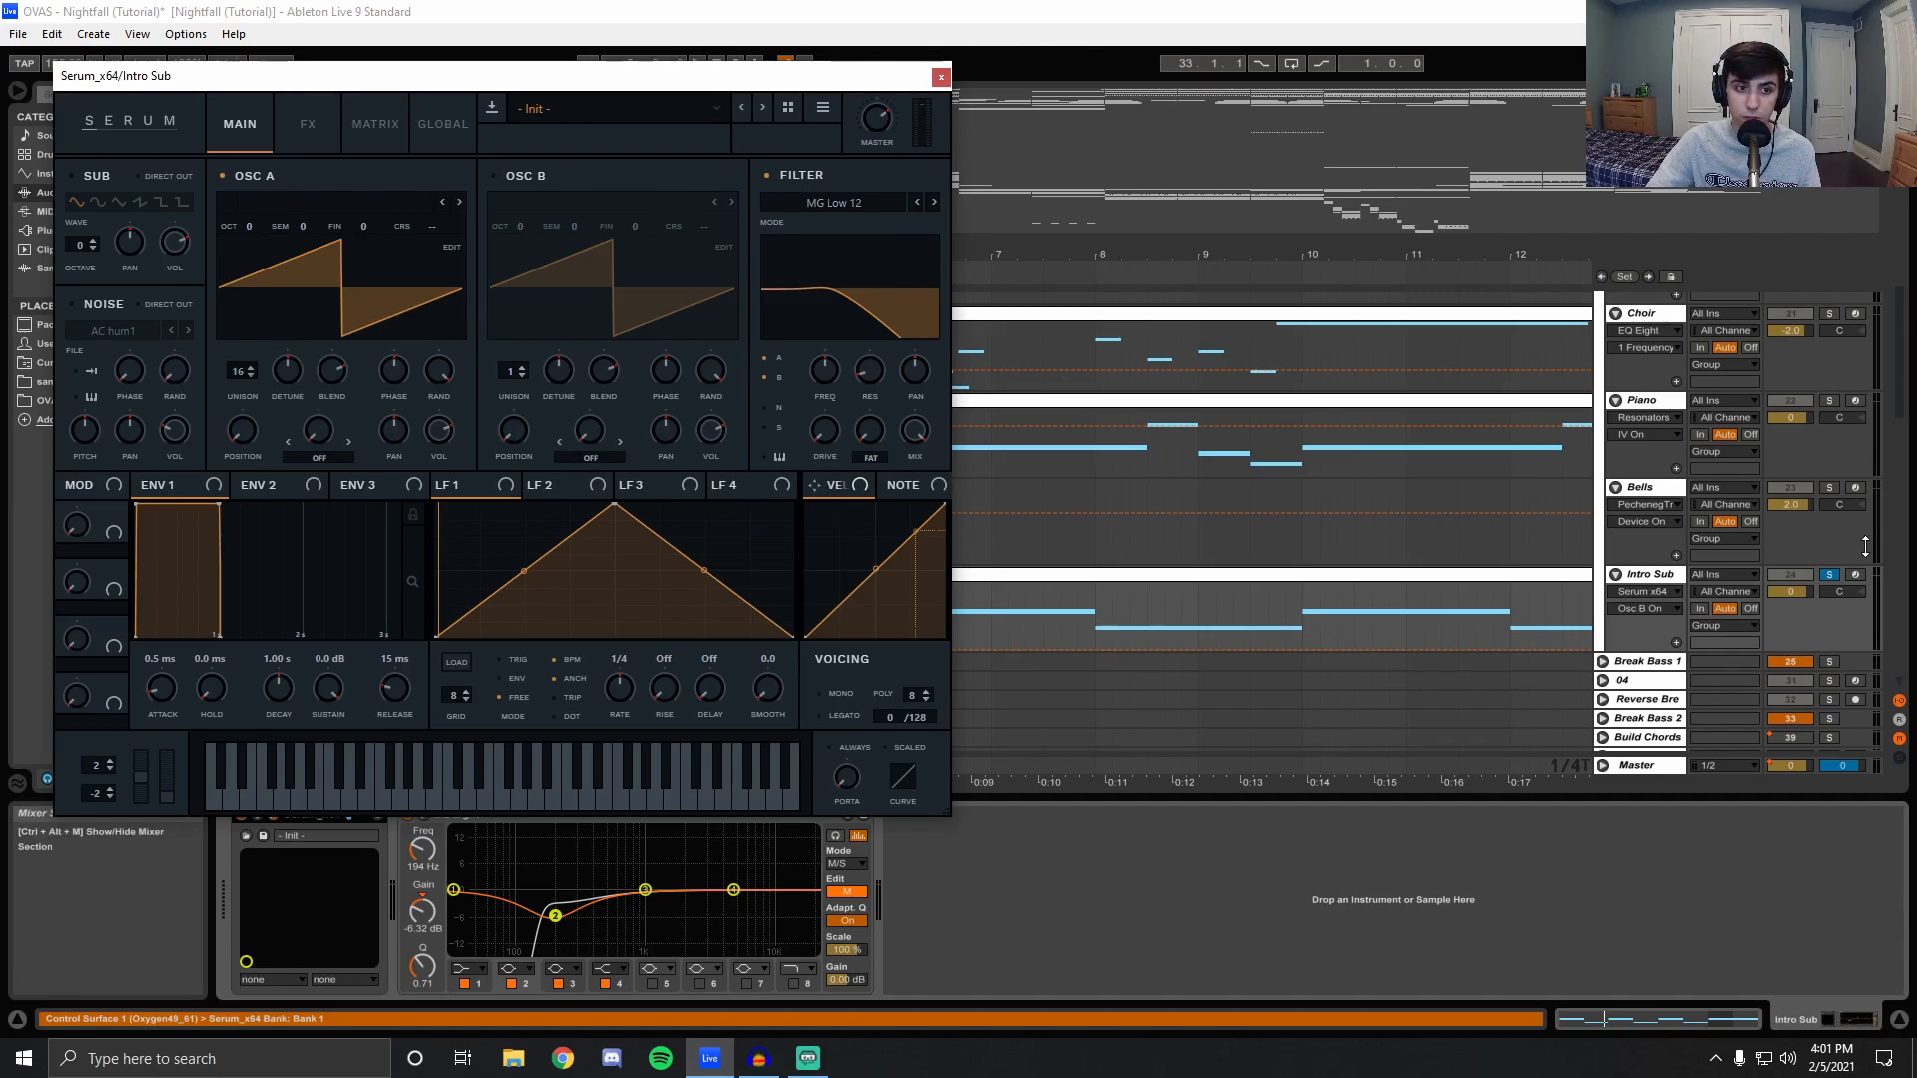
key("space")
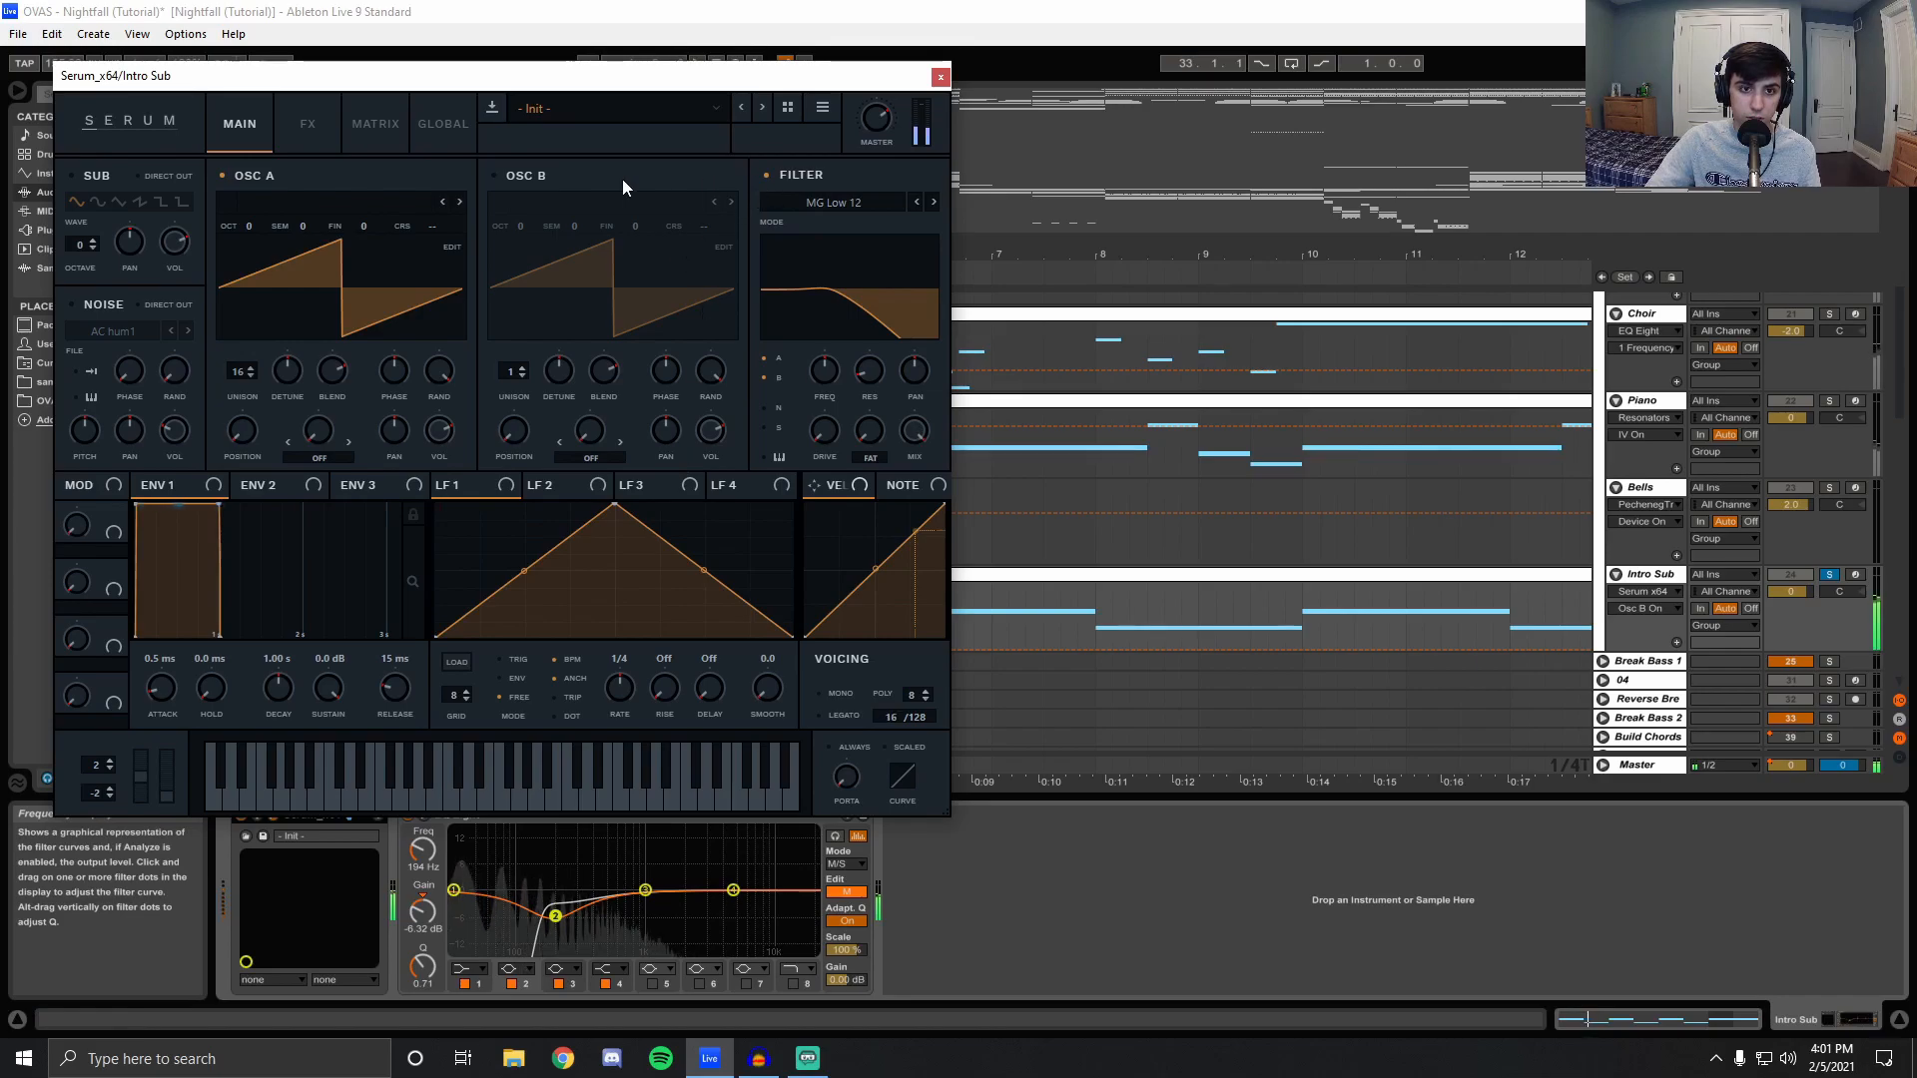
left_click(495, 176)
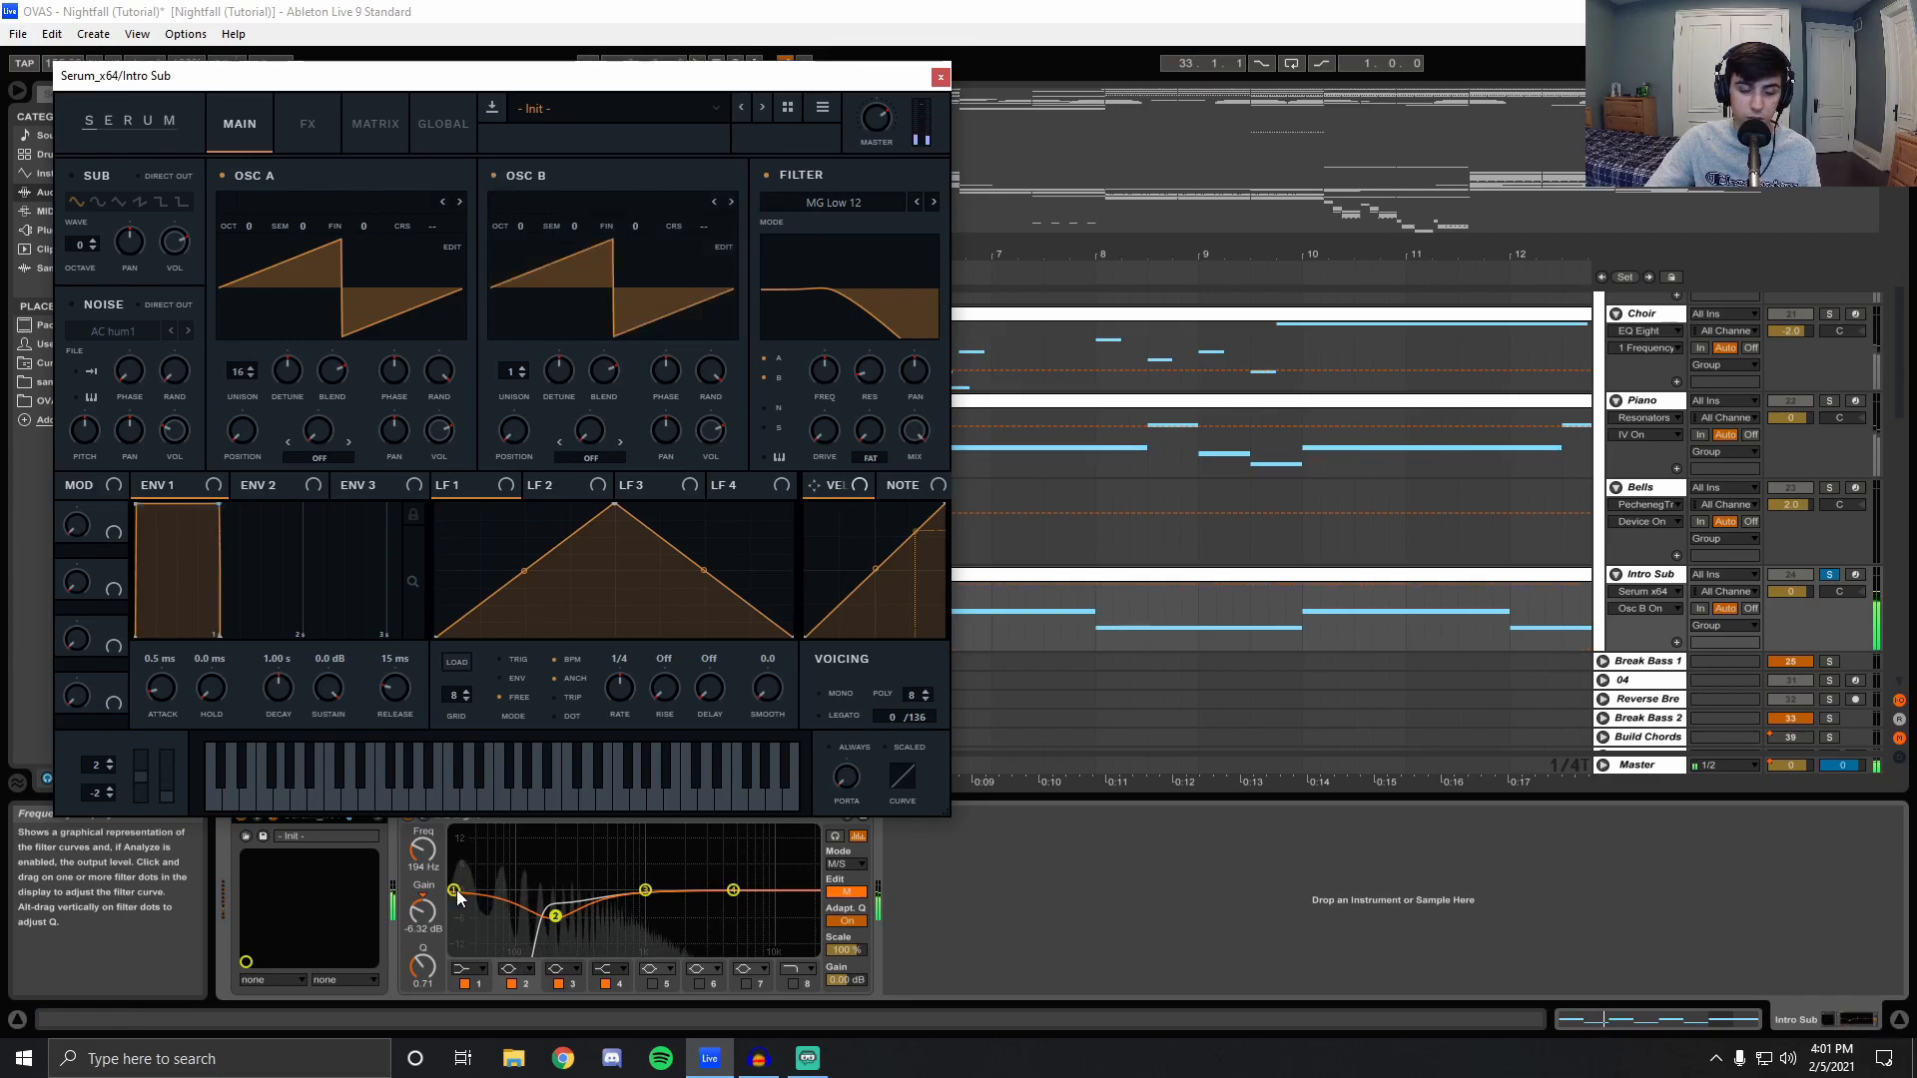
key("space")
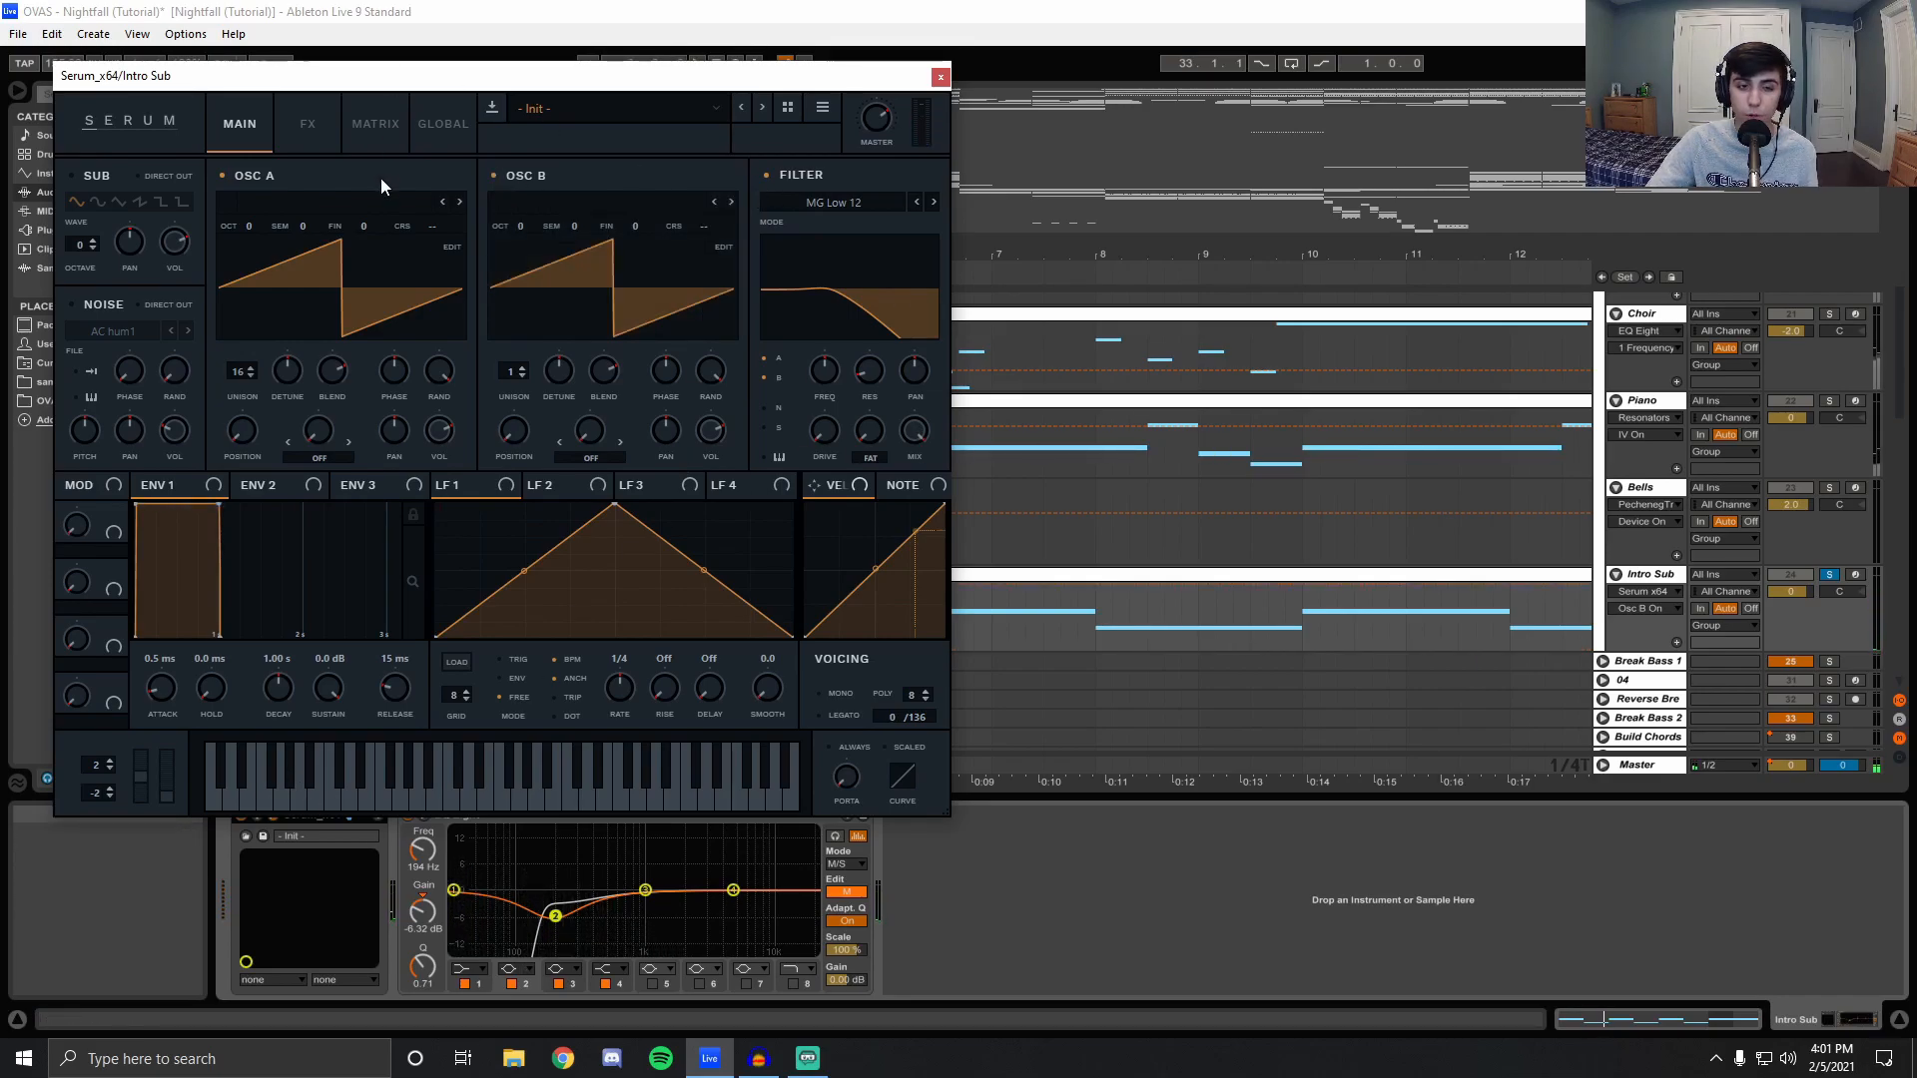
Check Serum's FX page, return to its main page and close the plug-in window.
left_click(309, 142)
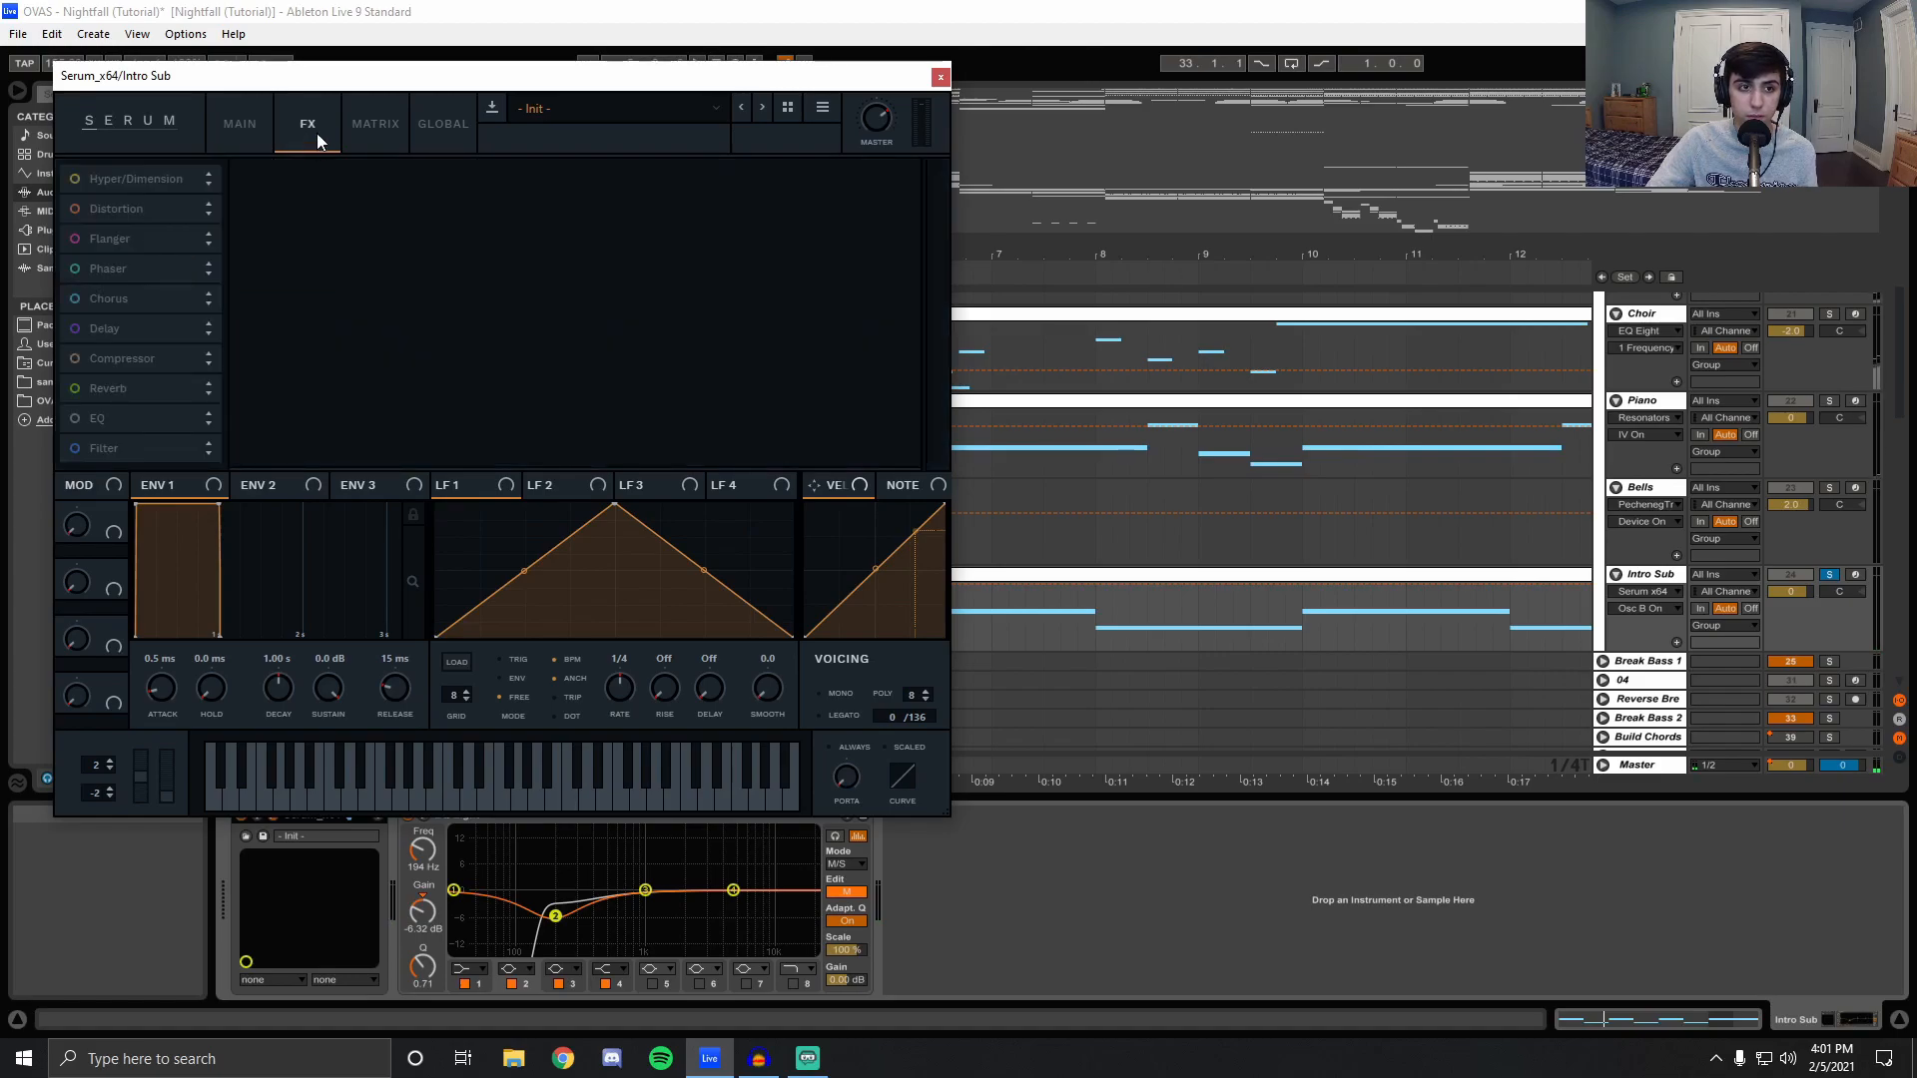
left_click(267, 121)
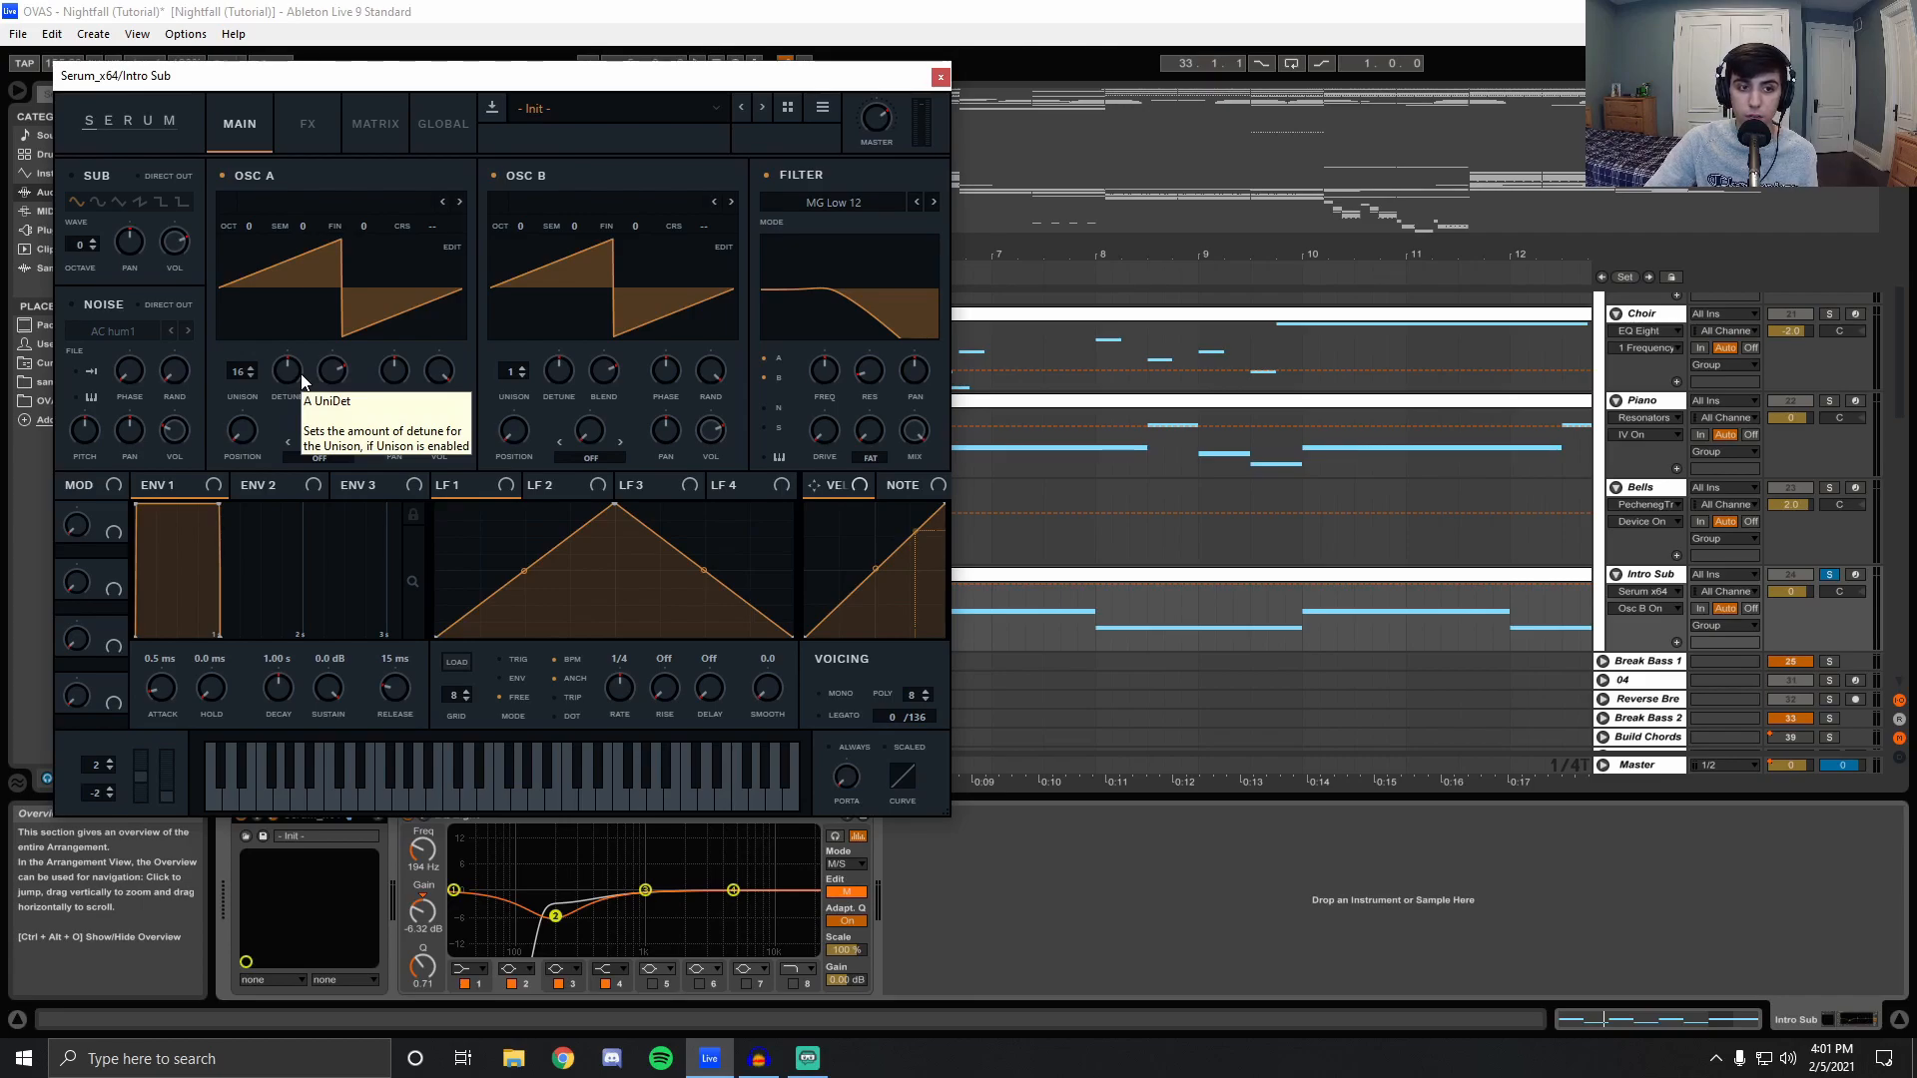
left_click(939, 77)
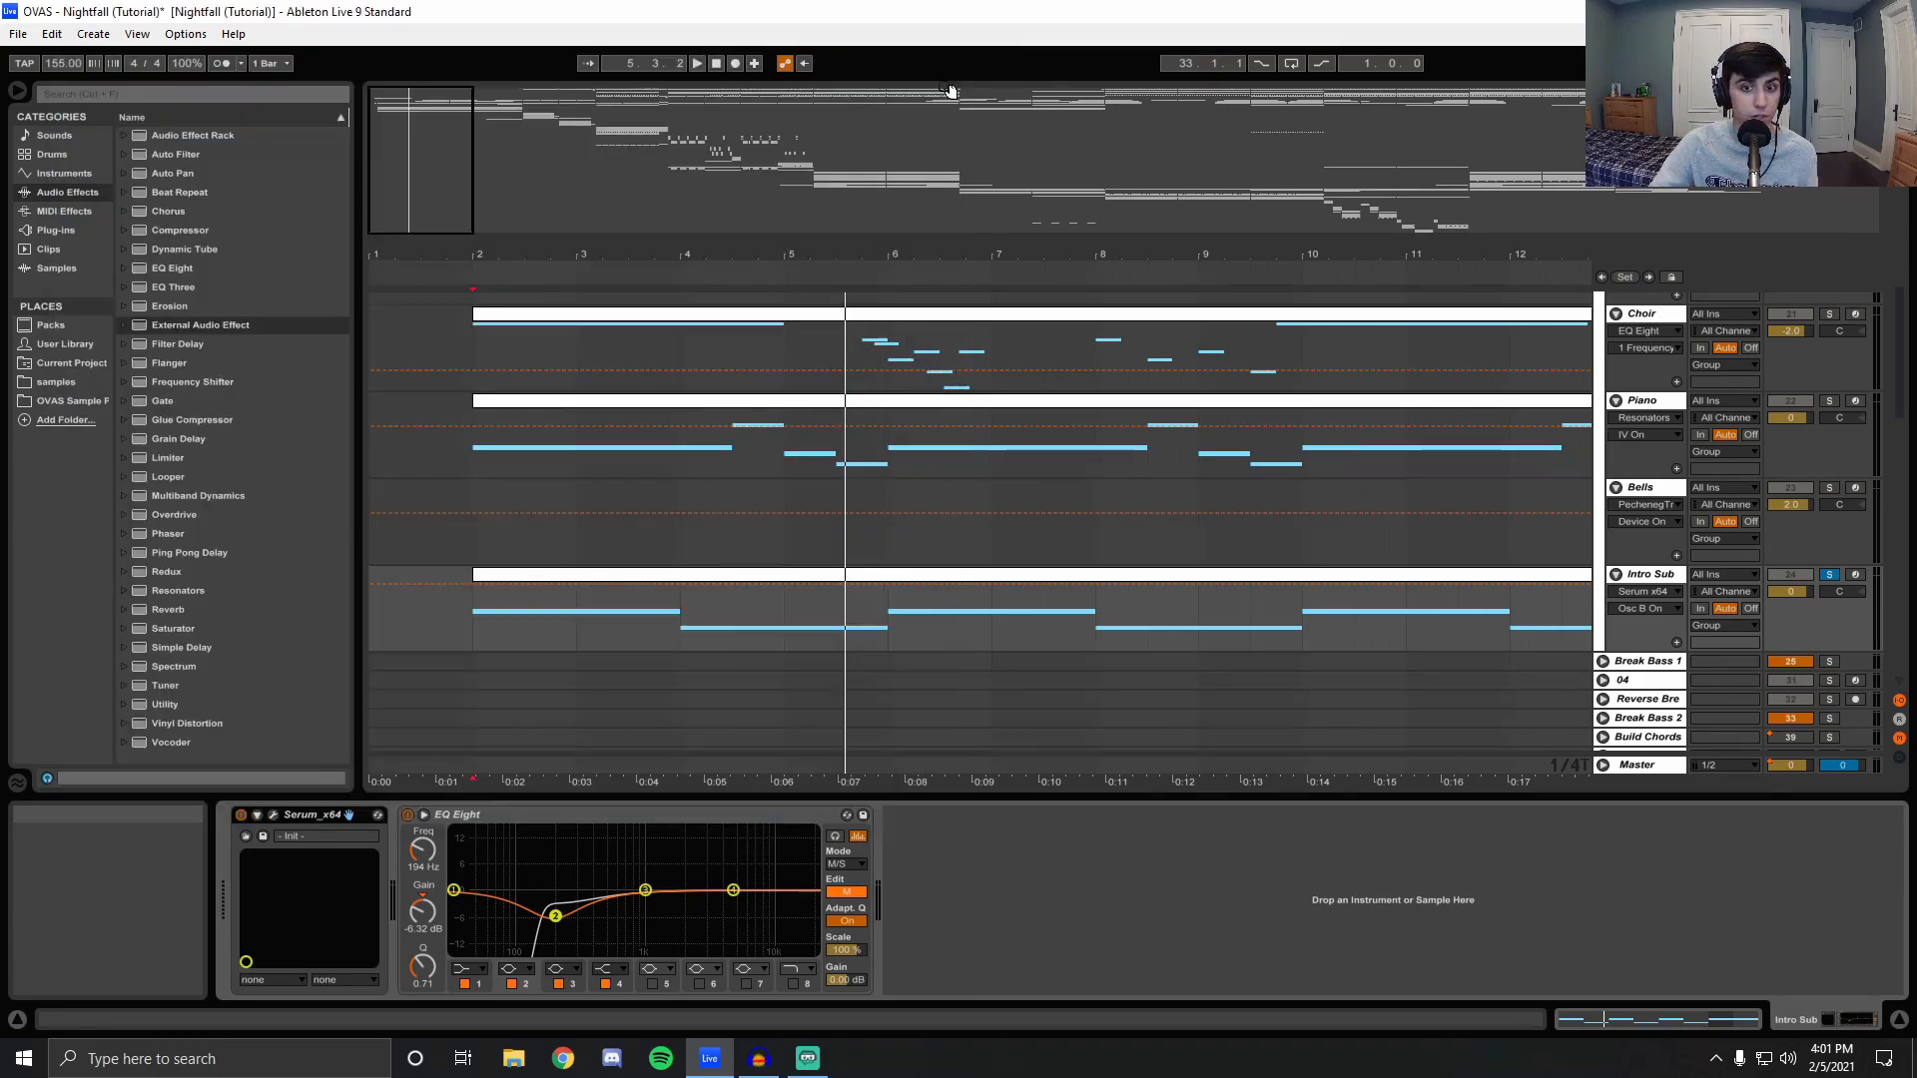
Solo the Choir track, play it, and place the insert marker just before its short notes after bar 5.
scroll(589, 529, "up", 3)
scroll(1837, 599, "up", 3)
left_click(1826, 534)
key("space")
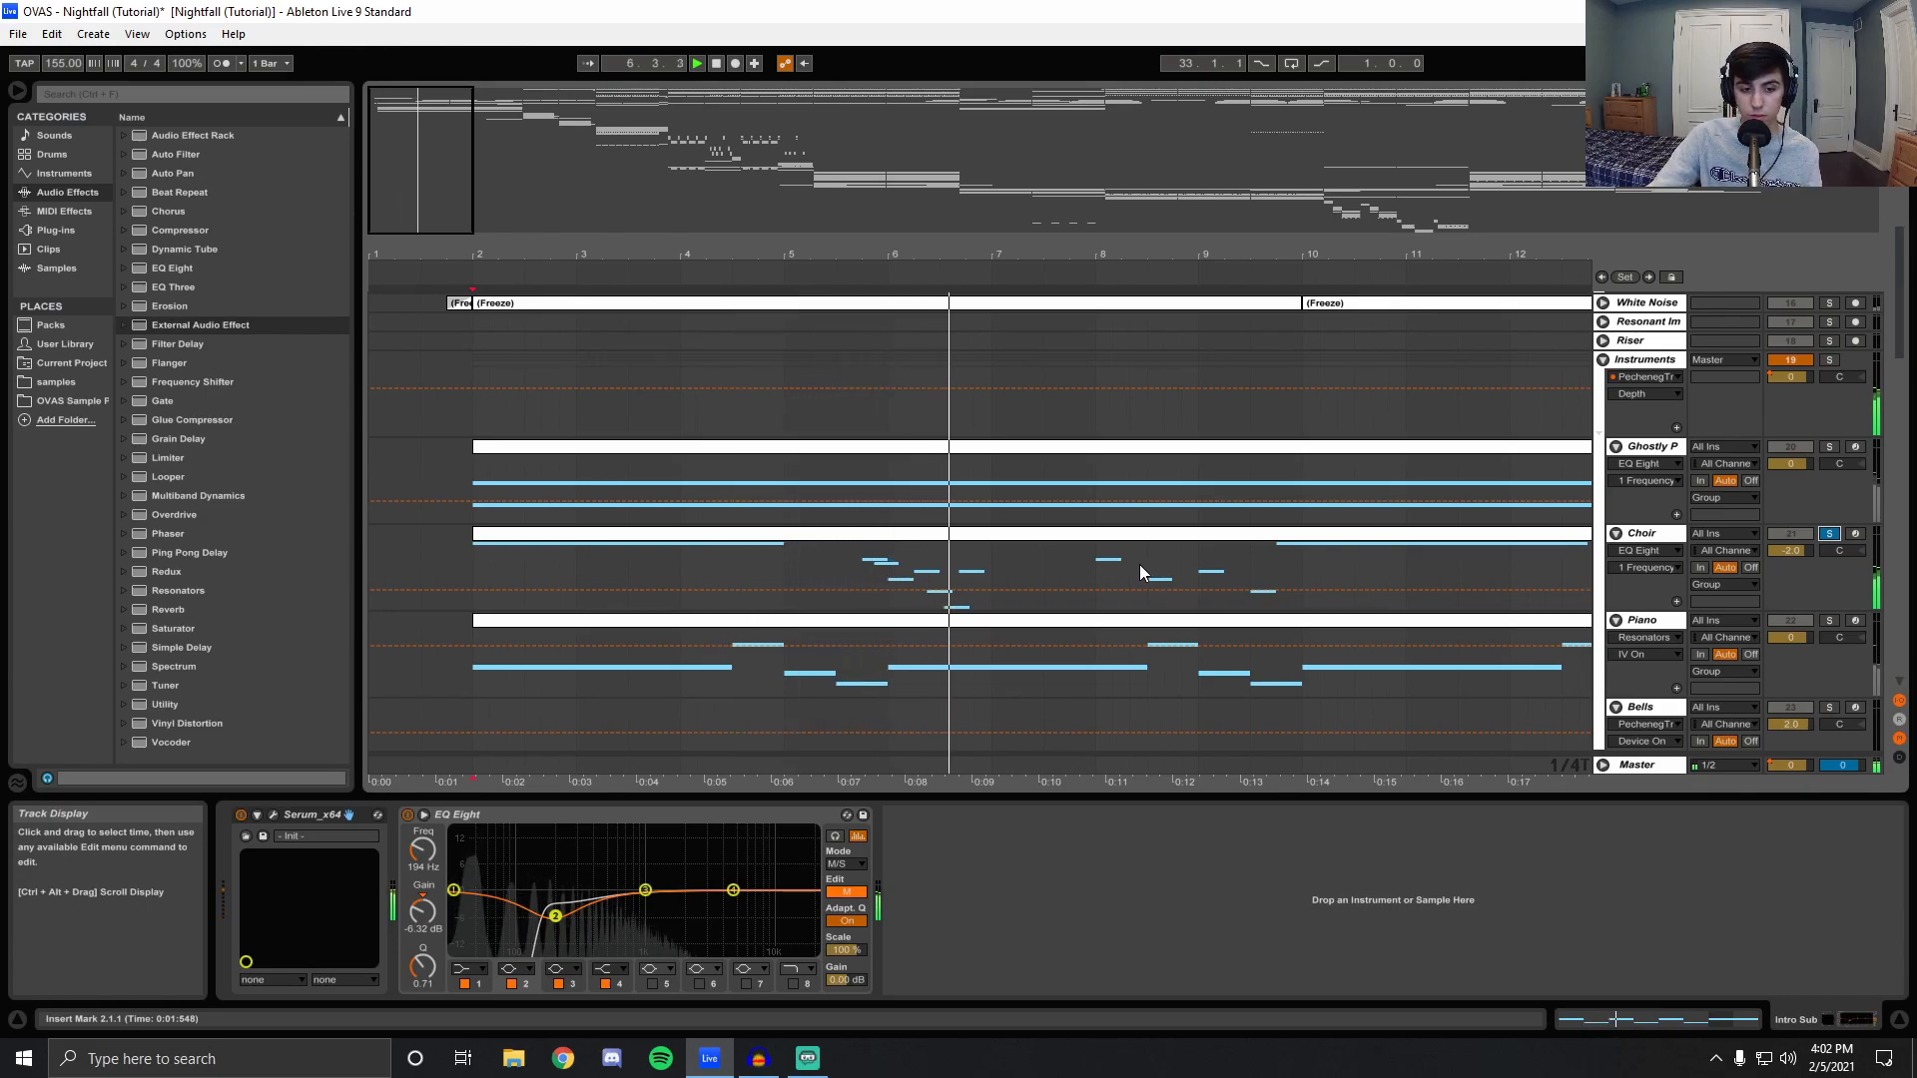
double_click(716, 64)
left_click(853, 559)
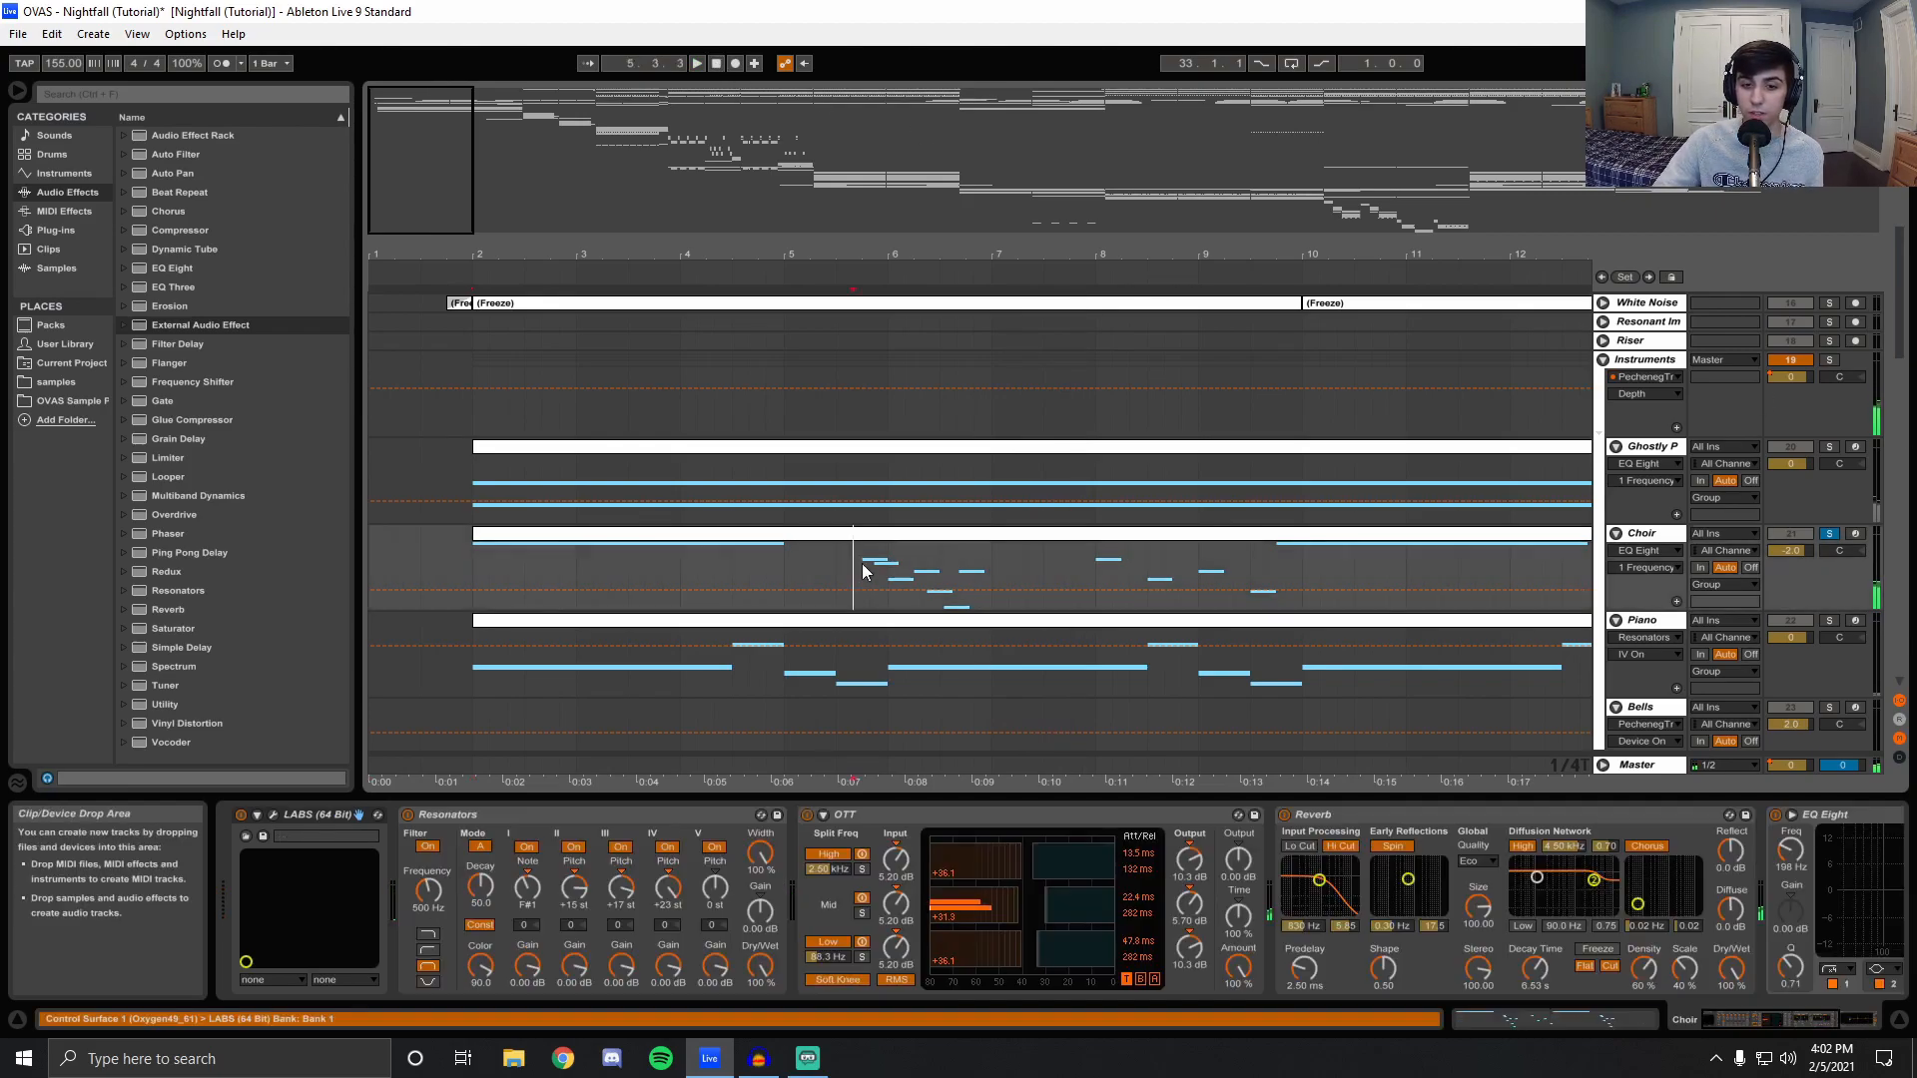
Examine the notes of the Choir clip in the MIDI editor and return to the track's device chain.
left_click(1569, 1016)
mouse_move(939, 327)
left_mouse_down()
mouse_move(964, 542)
mouse_move(1258, 724)
left_mouse_up()
left_click(1530, 710)
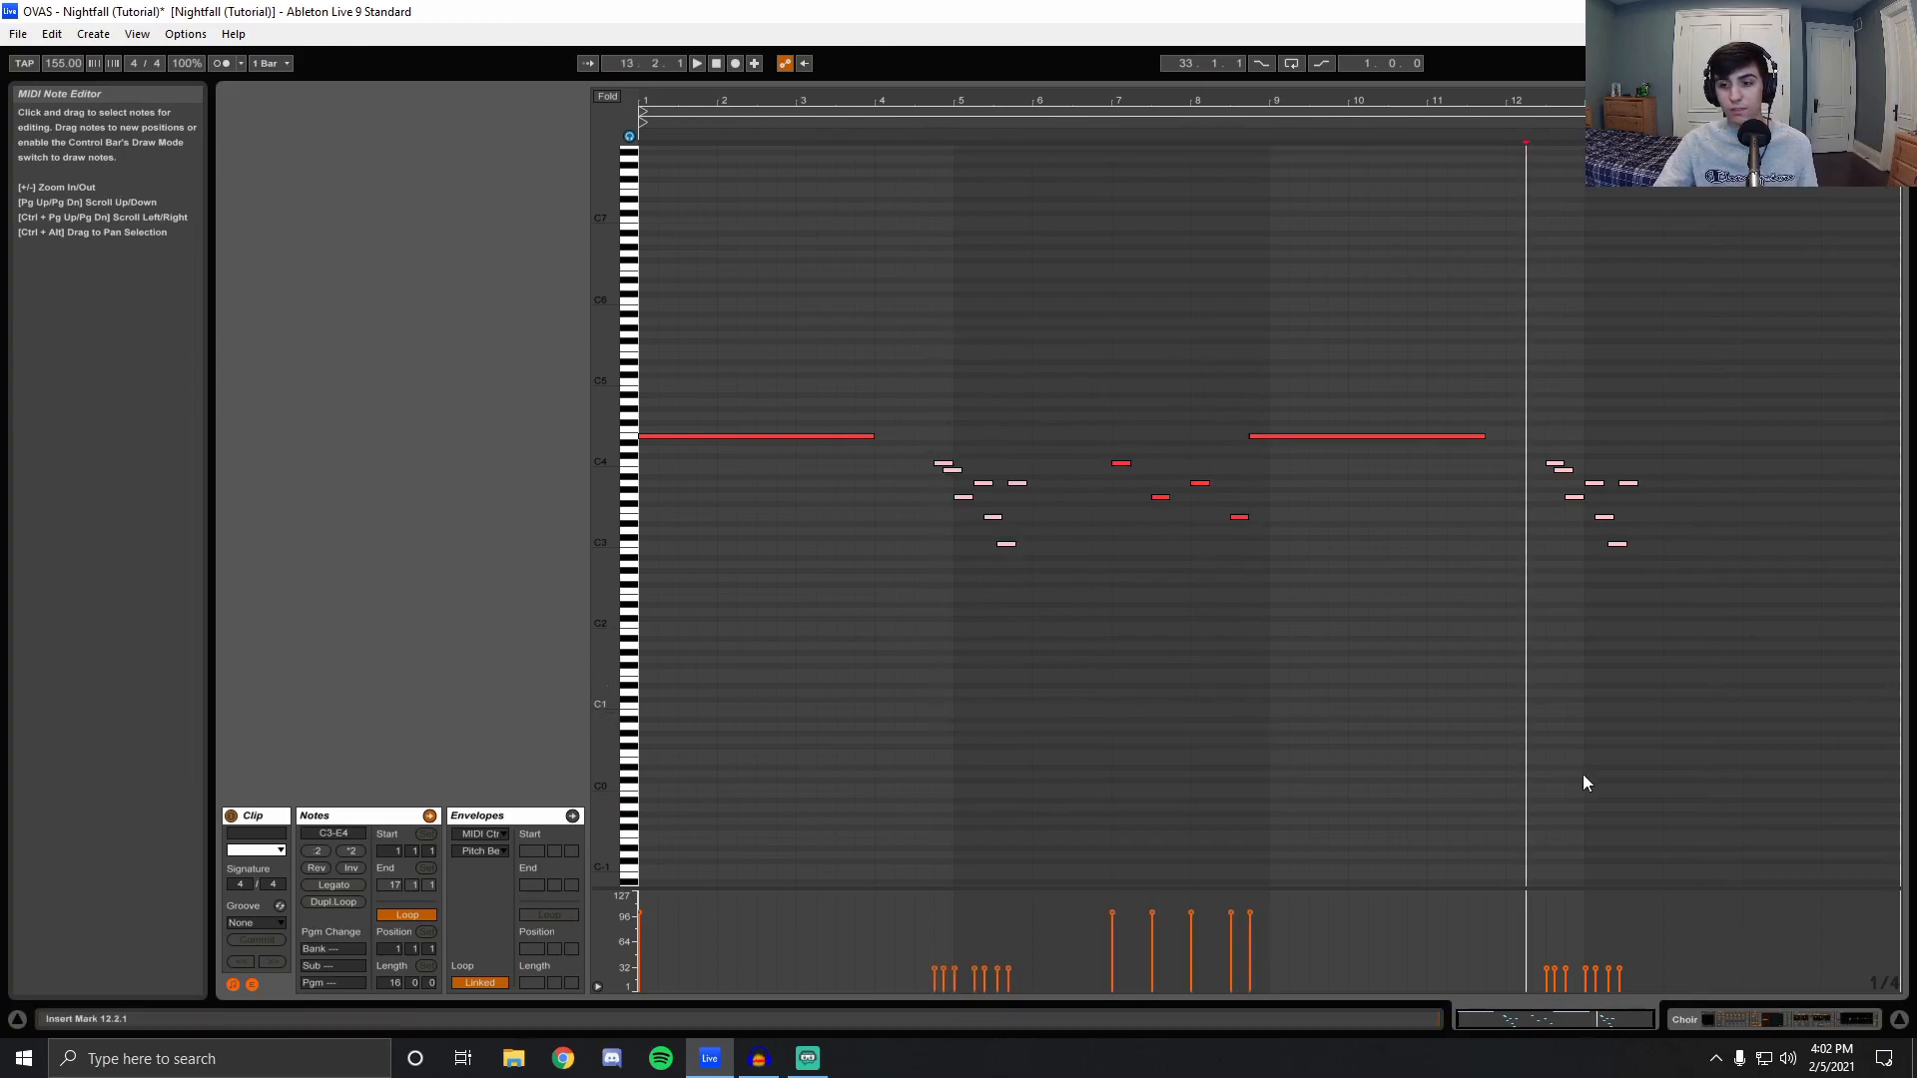
left_click(1805, 1021)
scroll(869, 401, "up", 3)
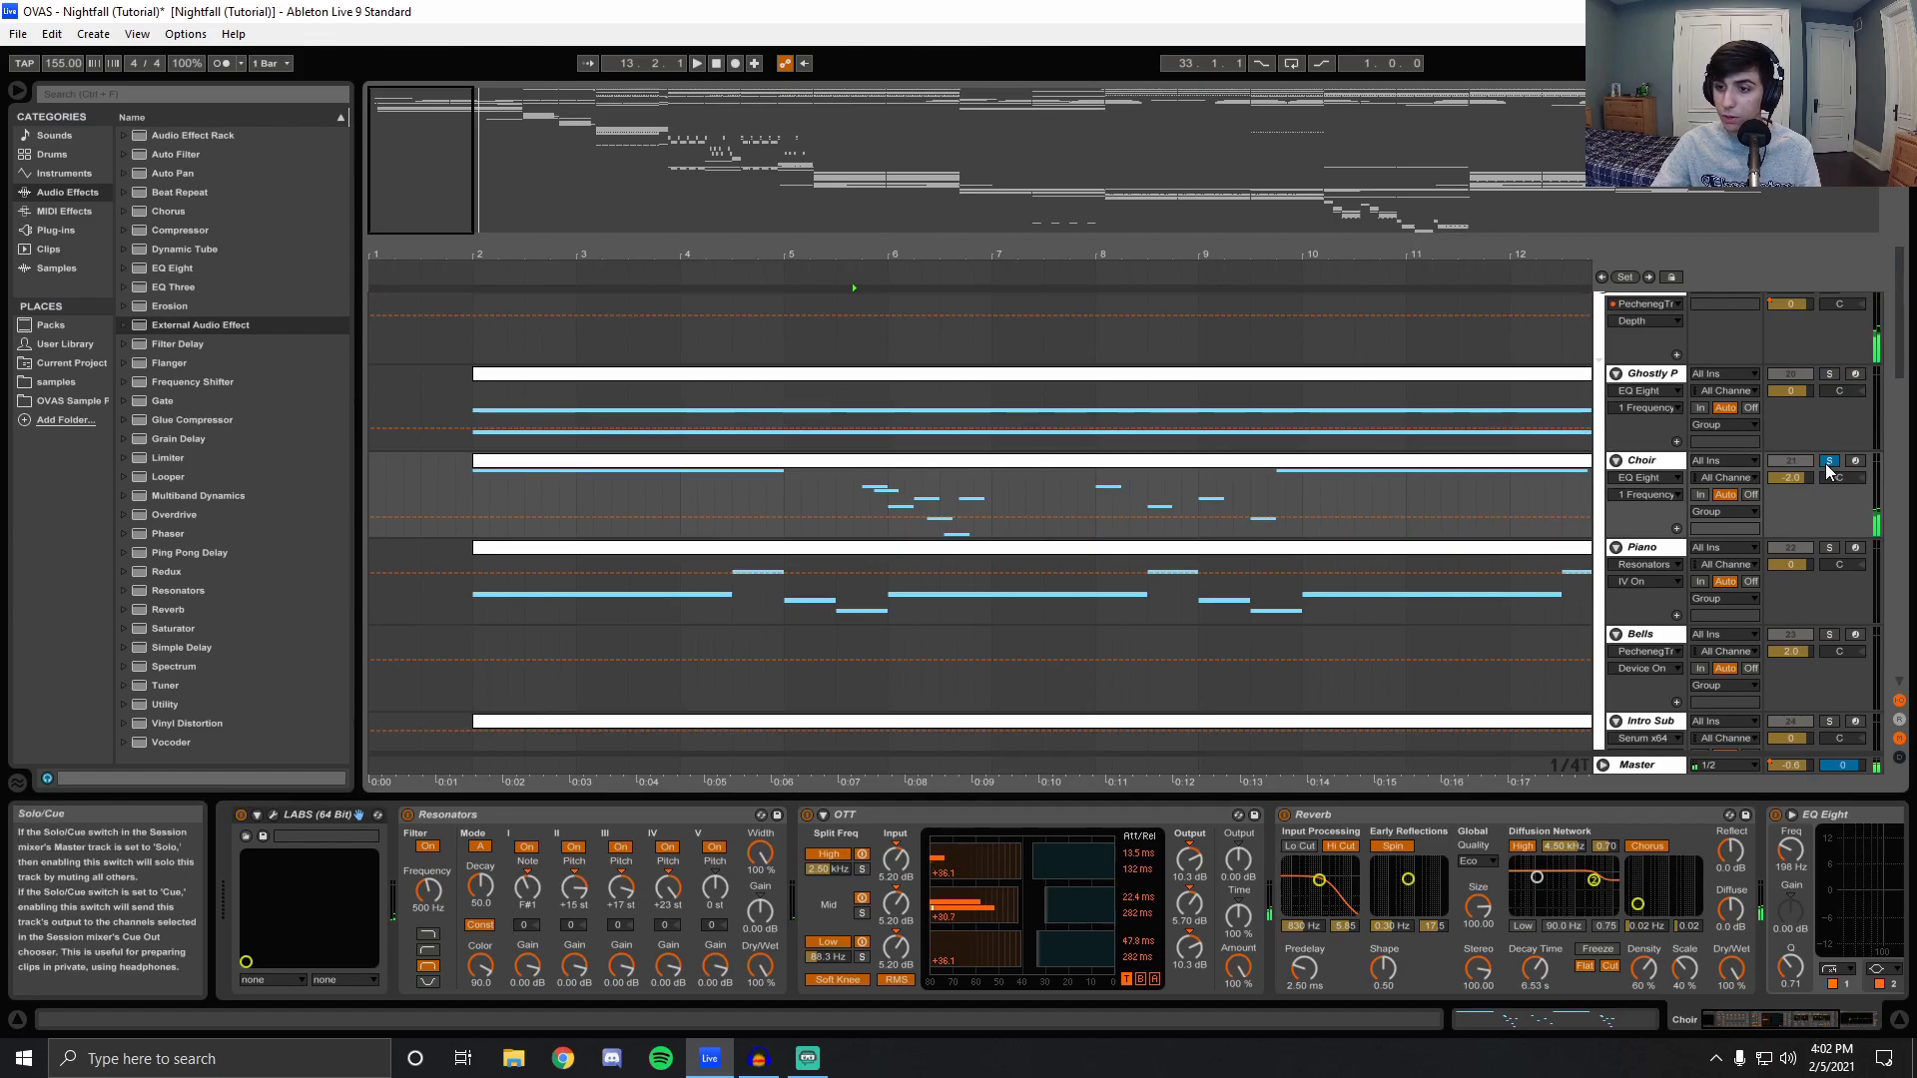
Play the intro with all instrument layers together from the start of the Choir clip, and stop playback.
left_click(539, 462)
left_click(539, 460)
key("space")
left_click_drag(884, 289, 883, 272)
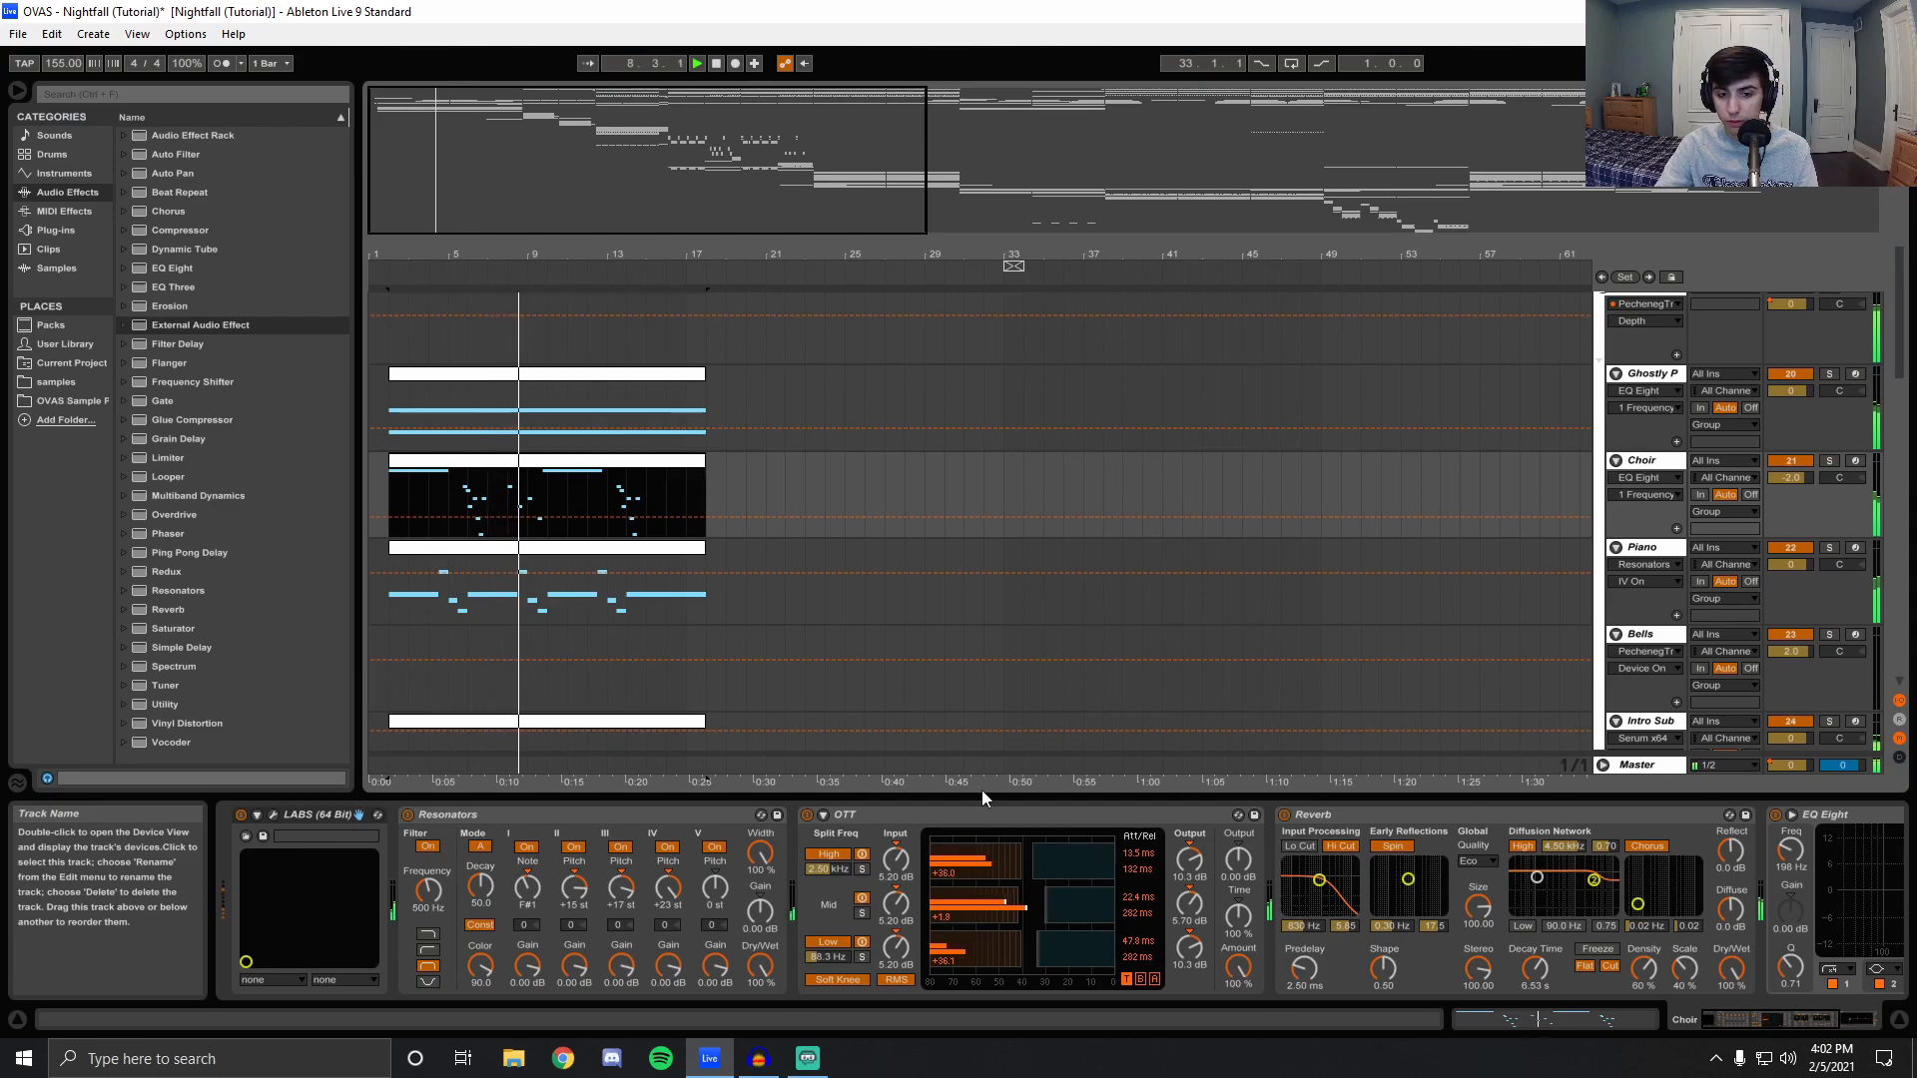
left_click(397, 765)
scroll(572, 673, "up", 5)
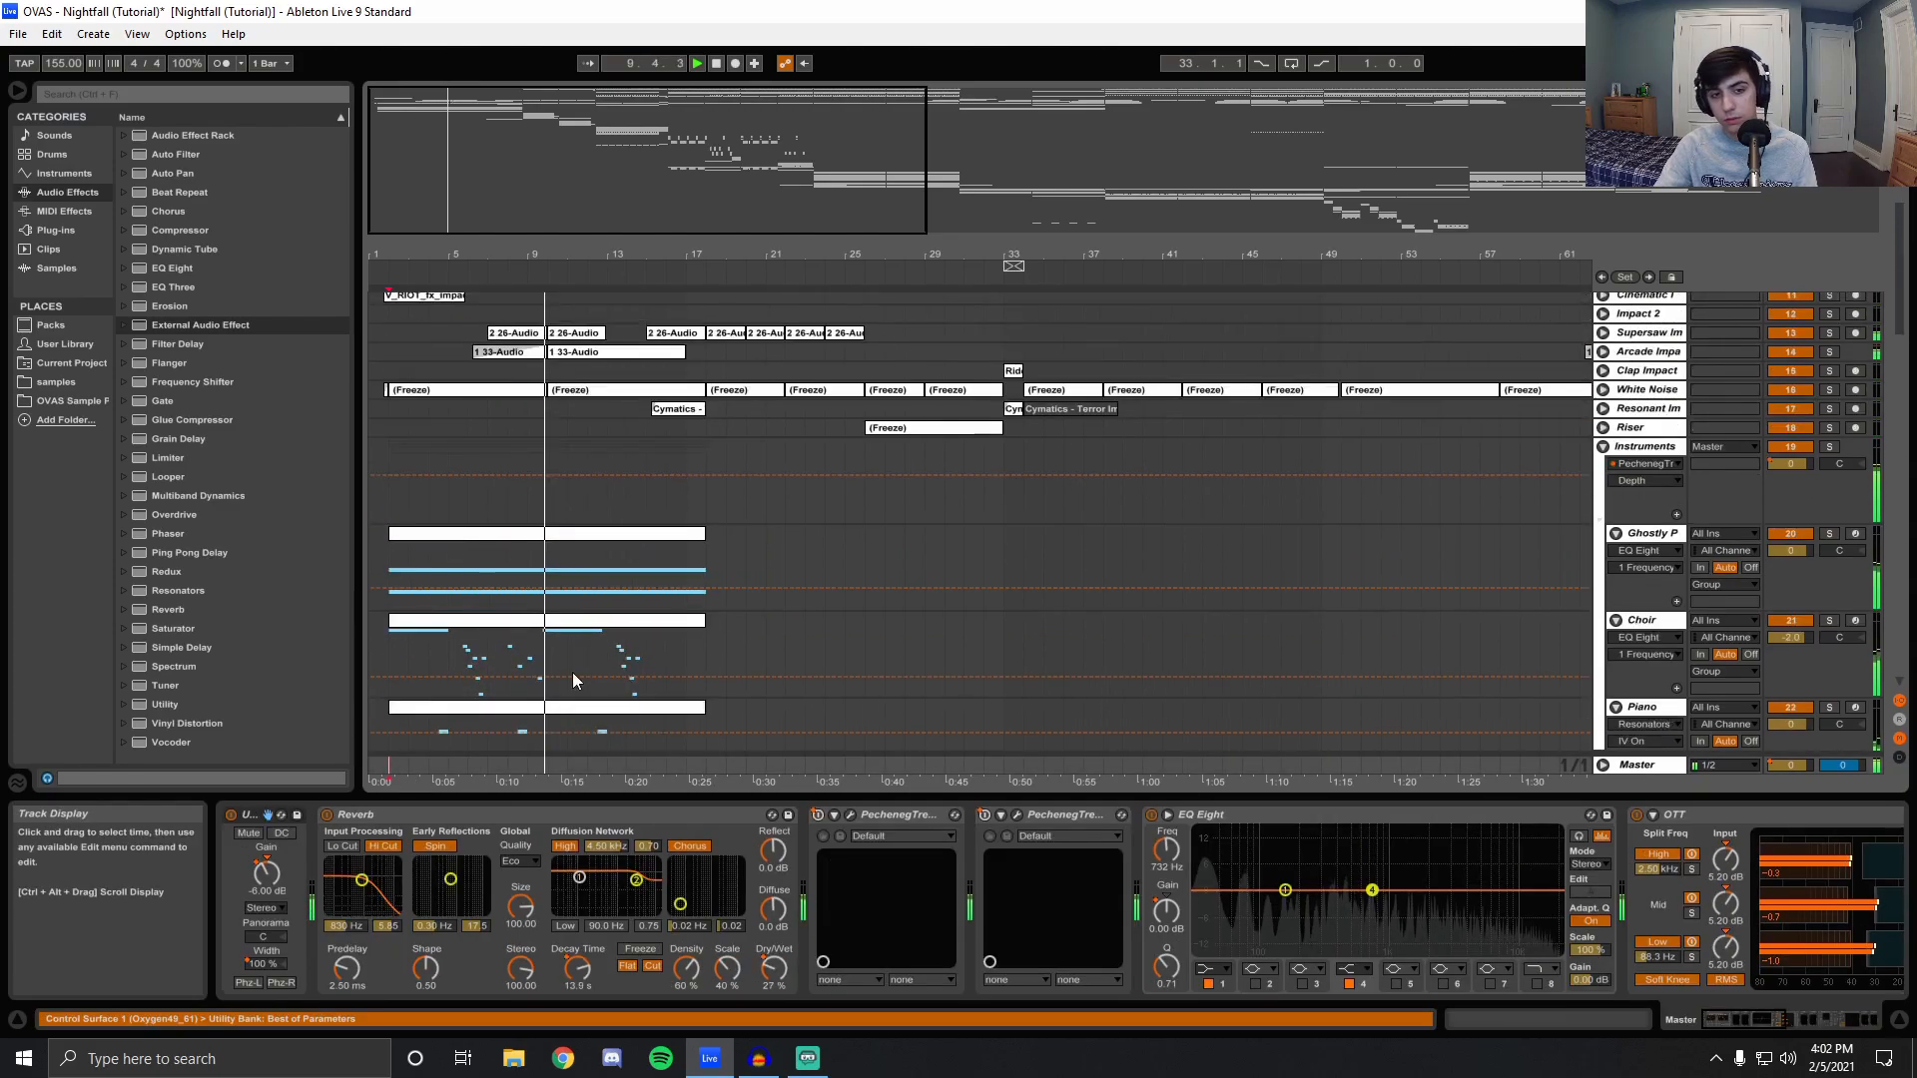
left_click(716, 63)
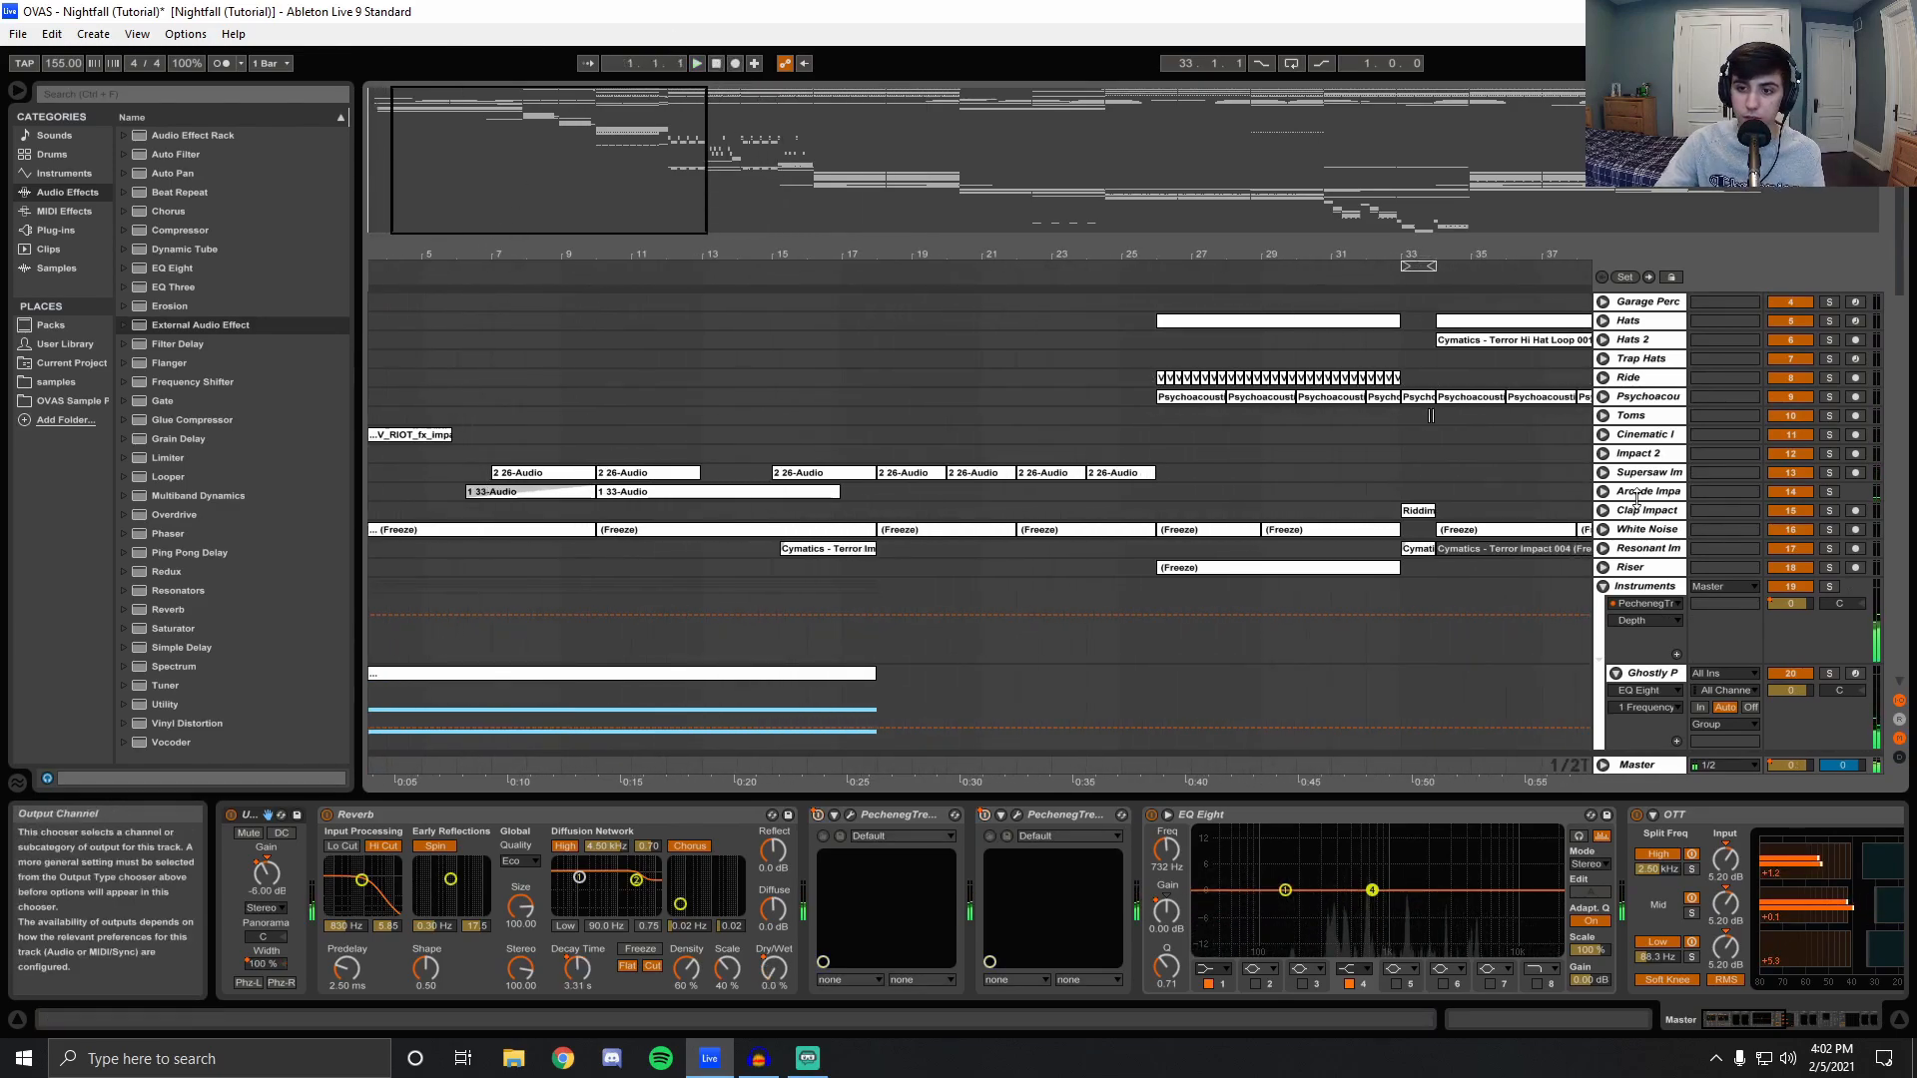
Unfold all tracks and focus the arrangement on the Supersaw Impact clips around bar 10.
key("alt+u")
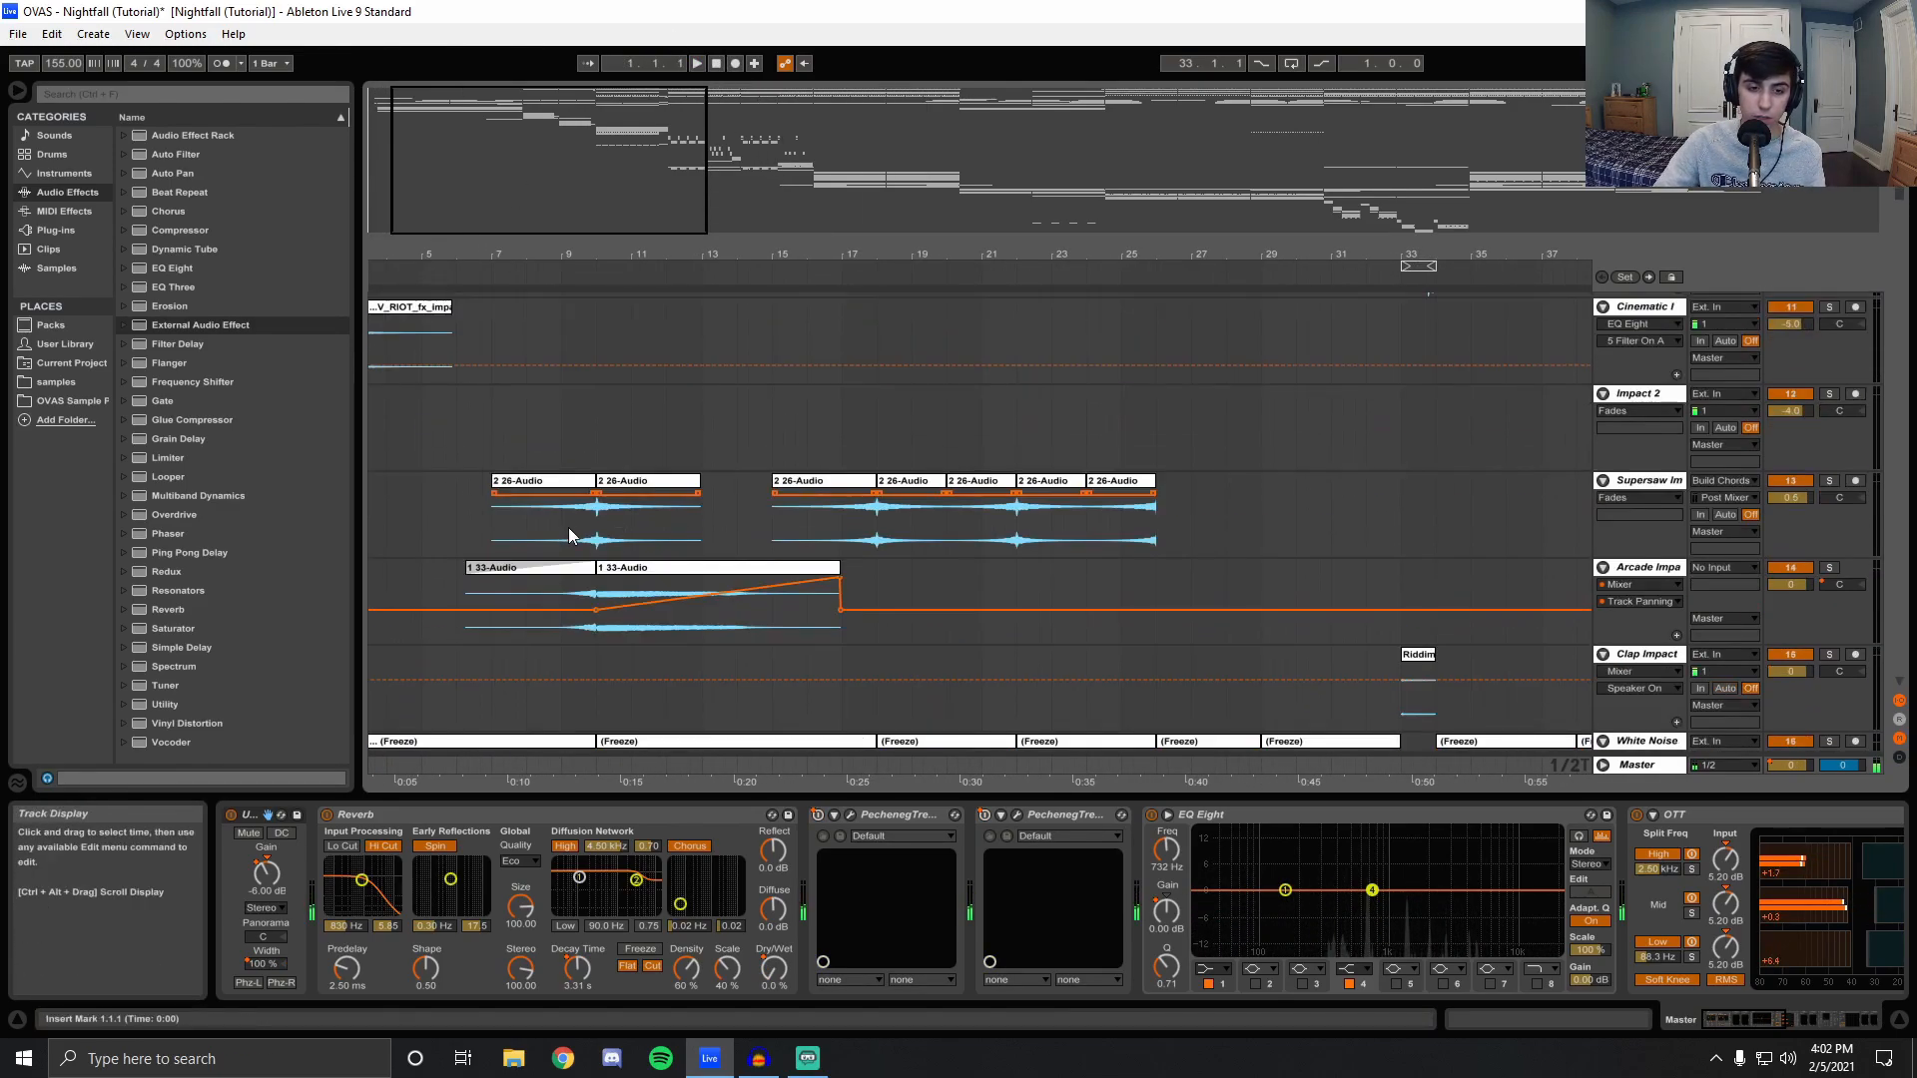
left_click(592, 540)
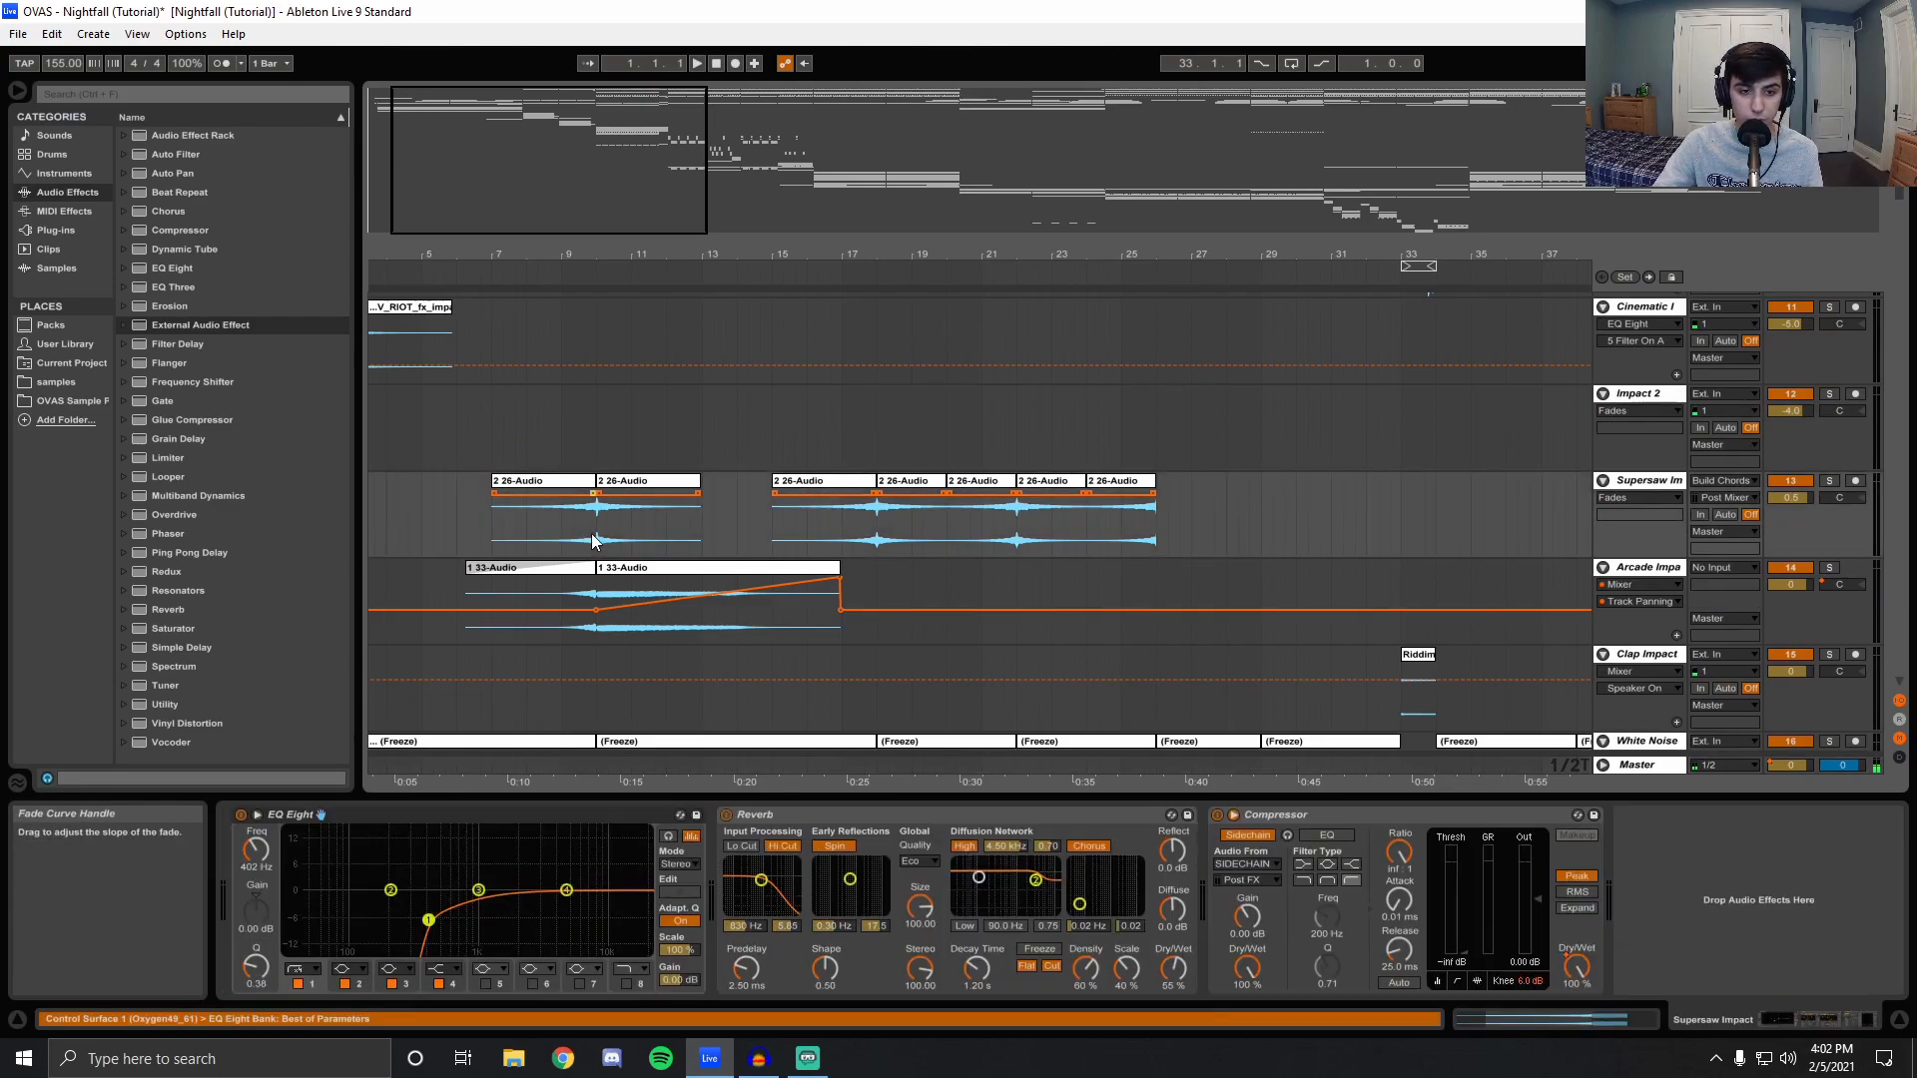
left_click(542, 533)
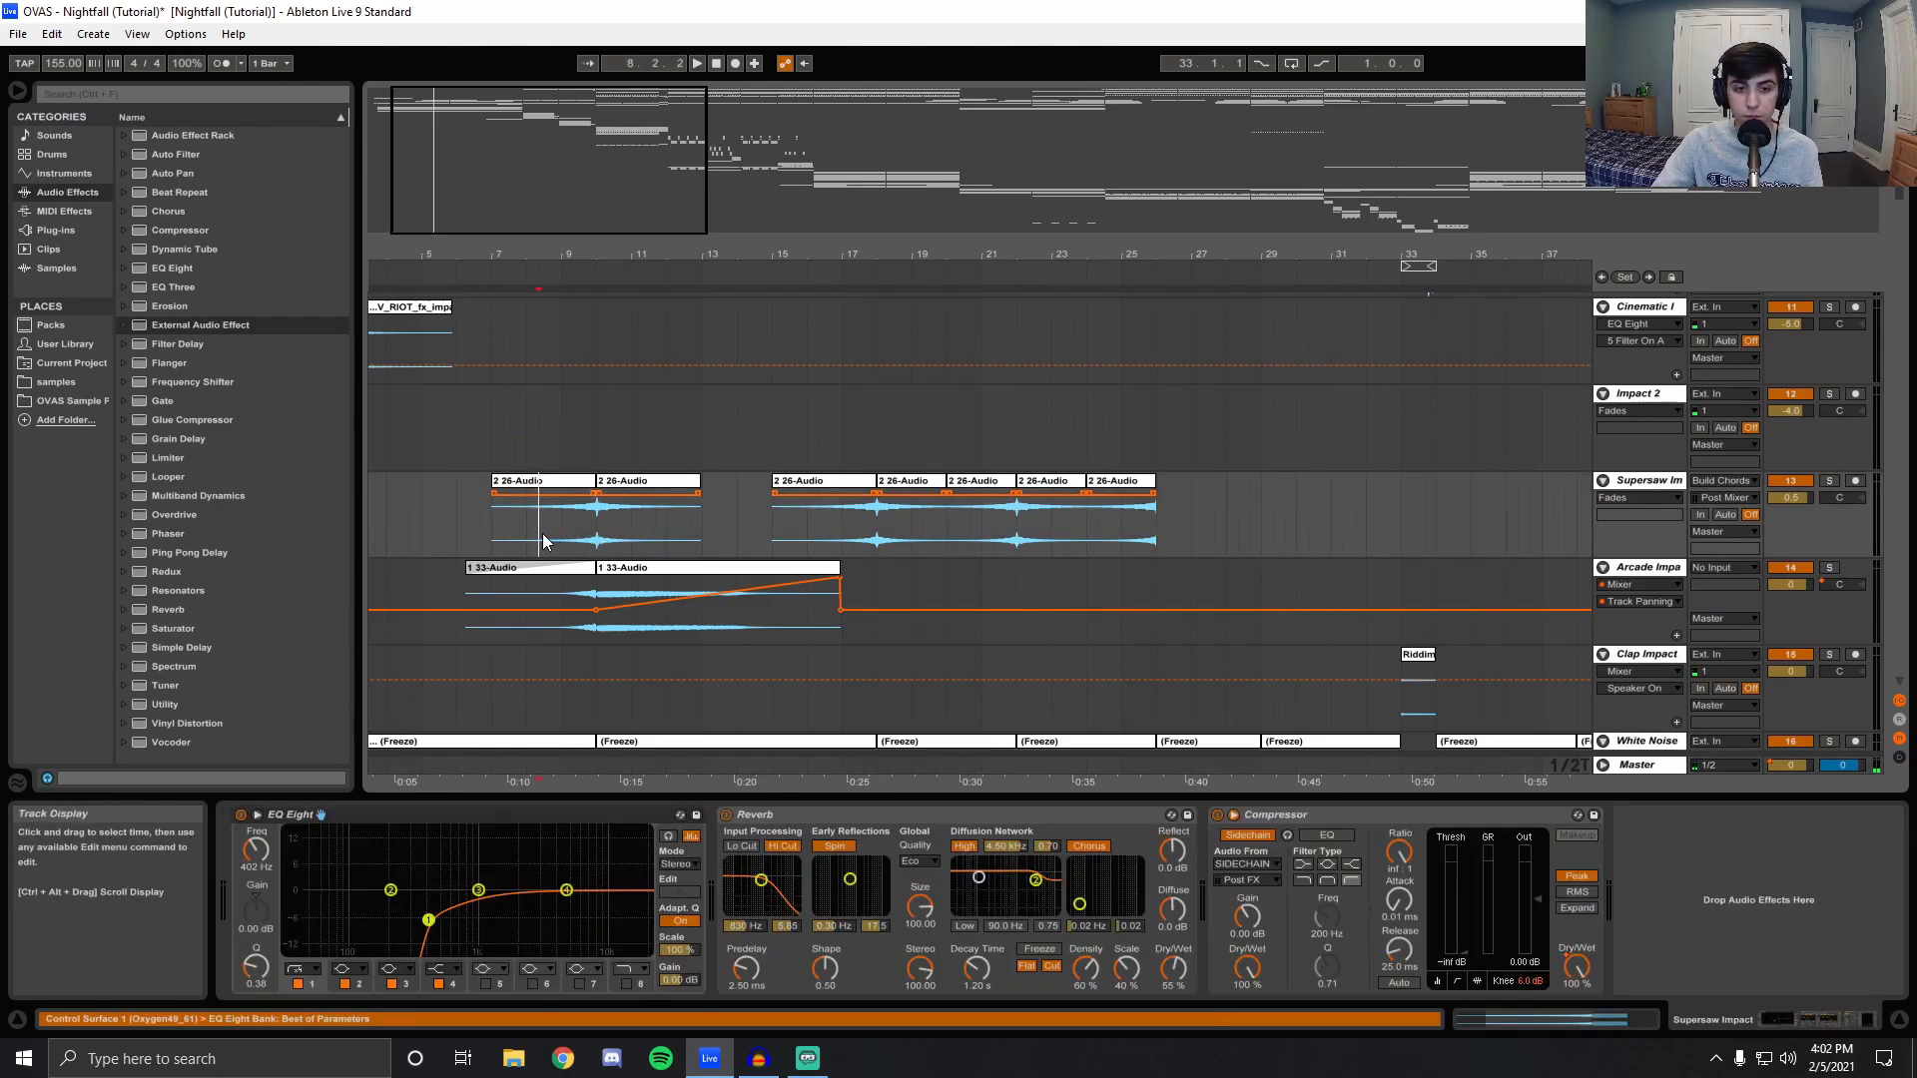
left_click_drag(564, 249, 934, 299)
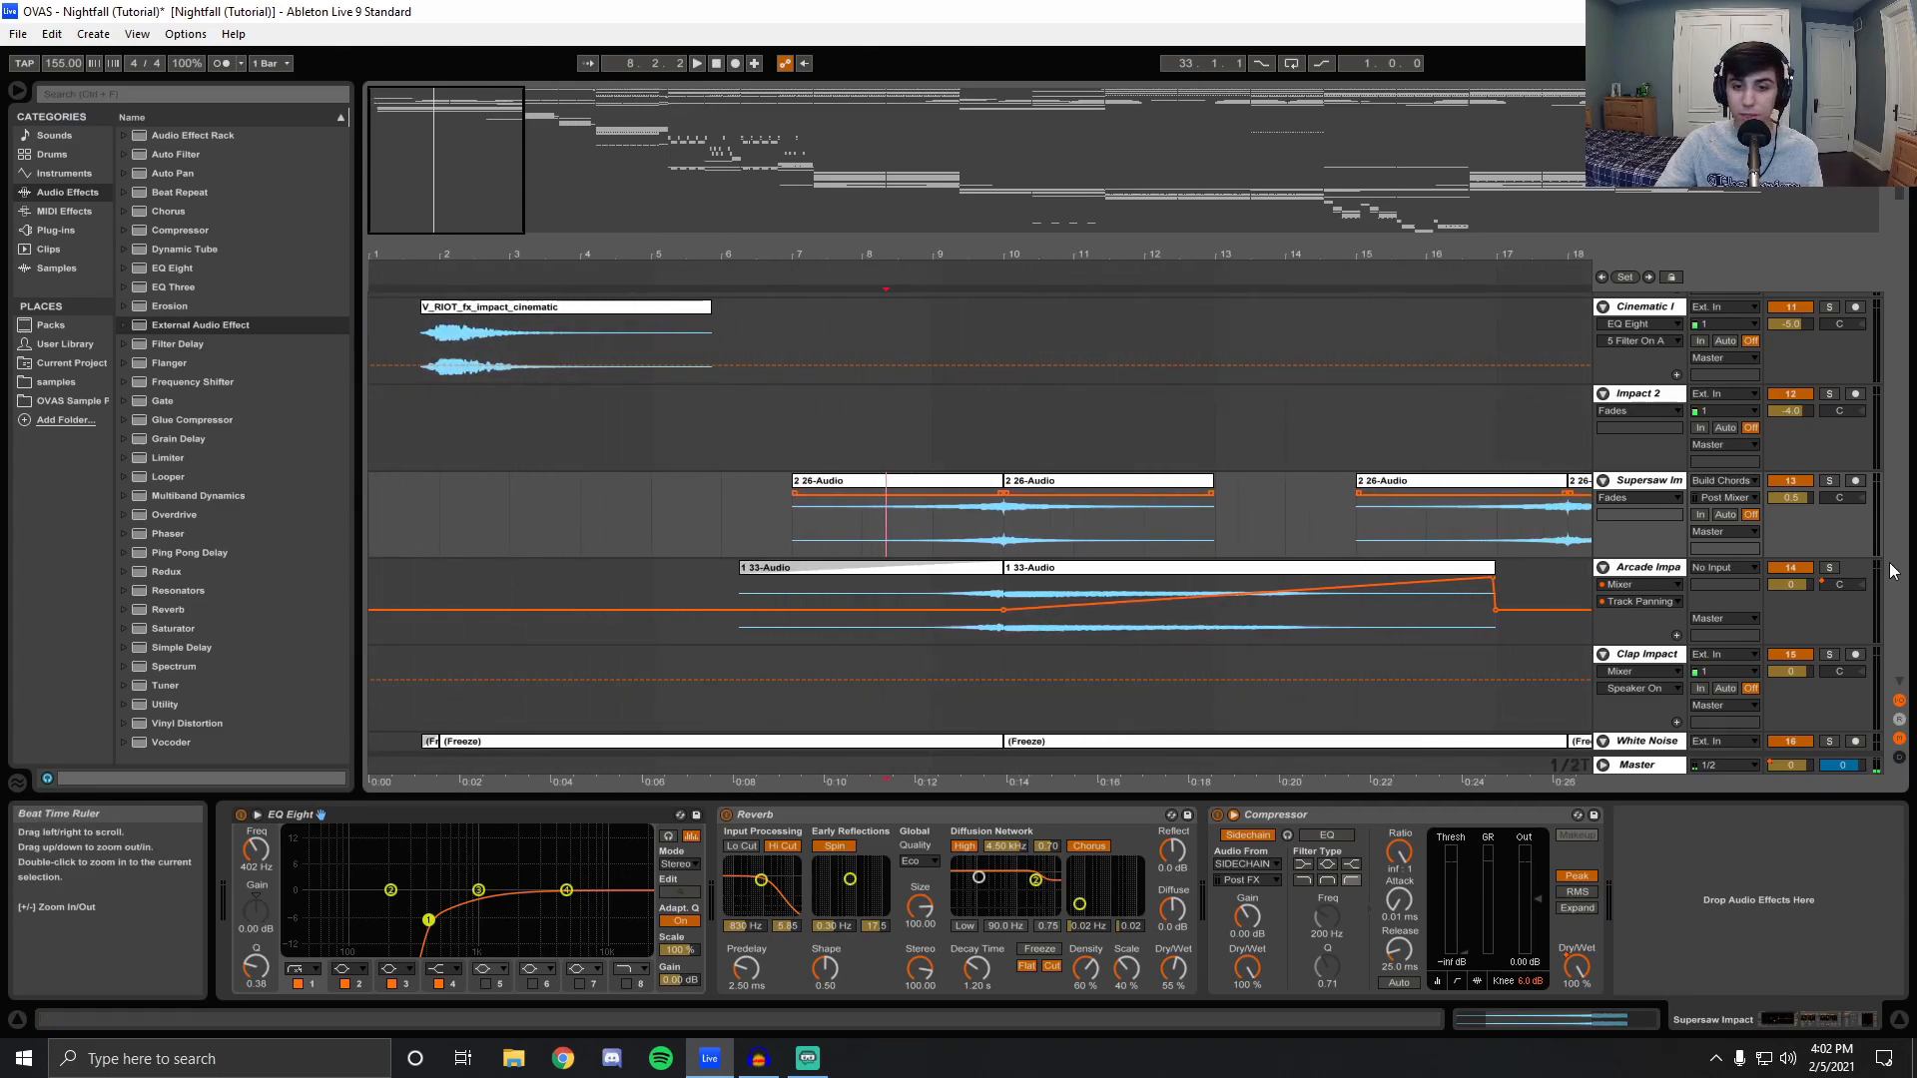
Solo the Supersaw Impact track, play it from just before bar 10, and return to the song start.
left_click(1828, 483)
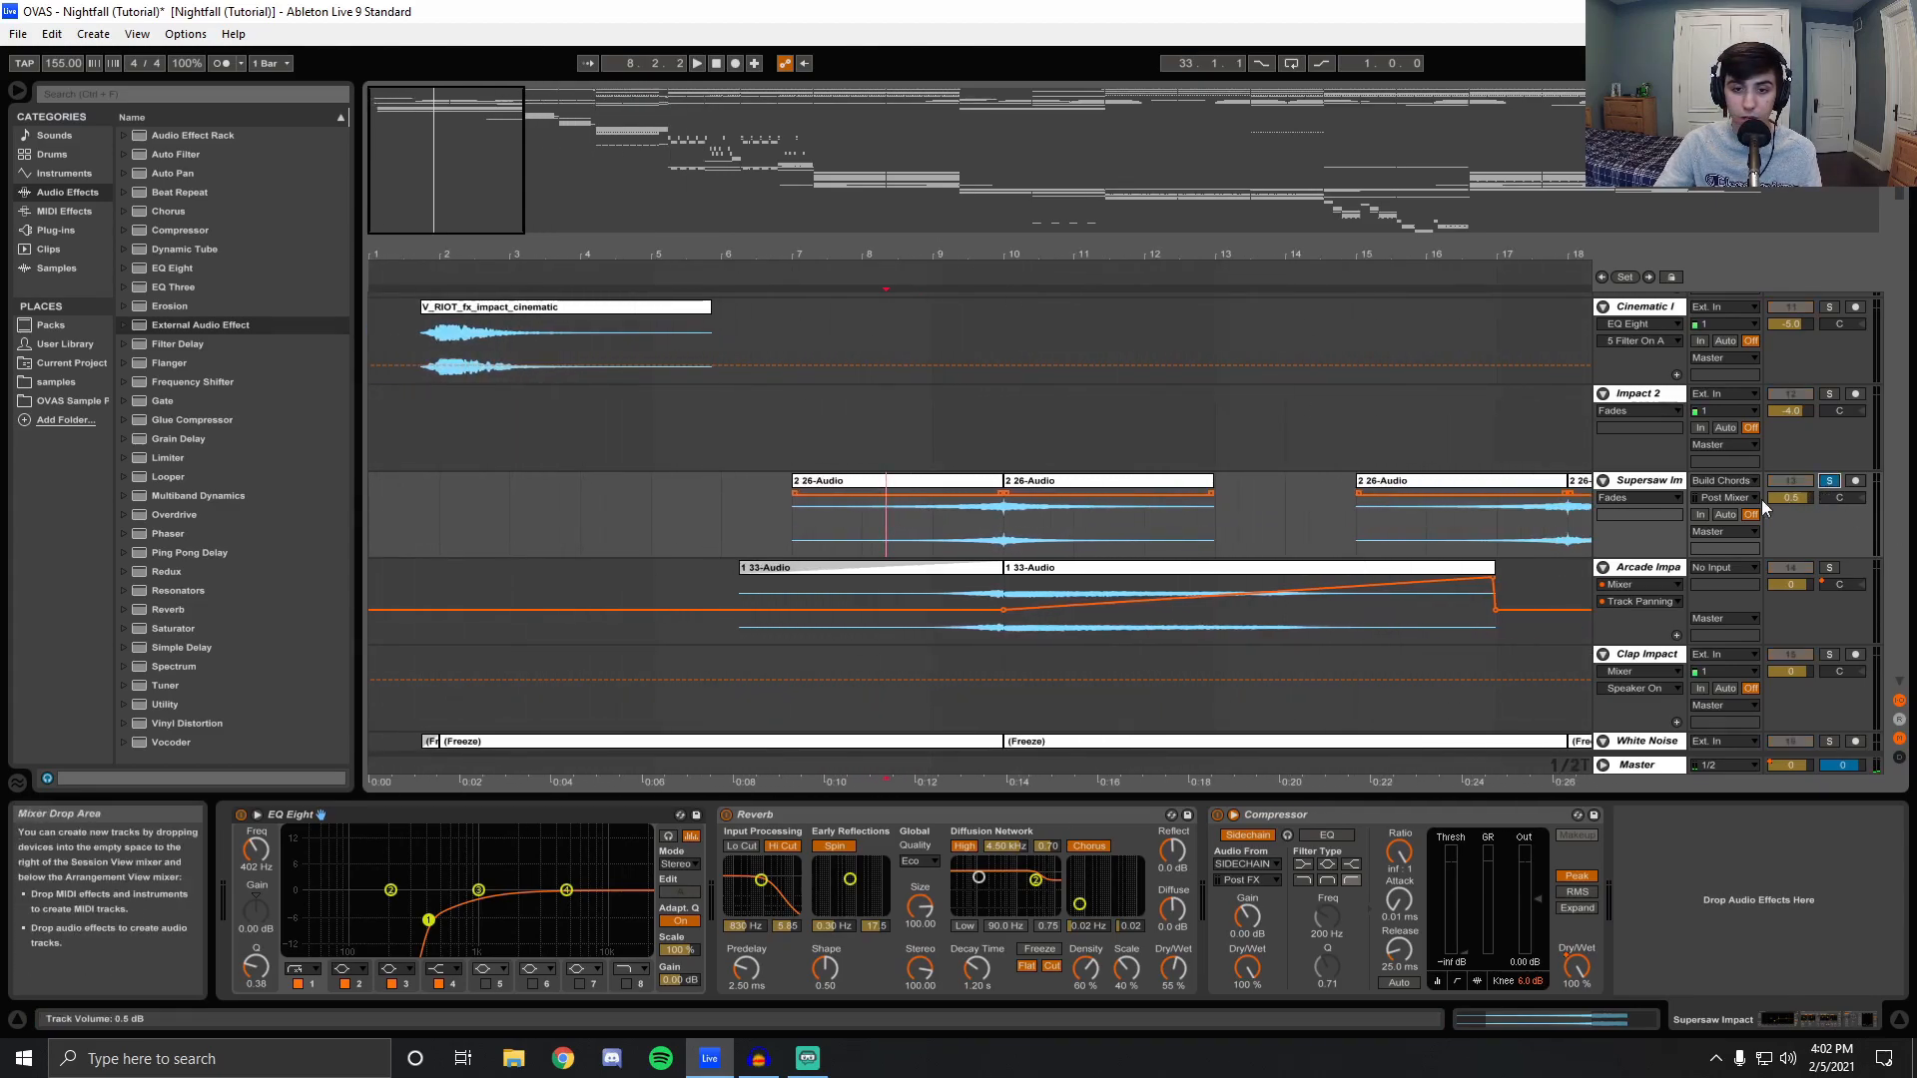
left_click(956, 531)
key("space")
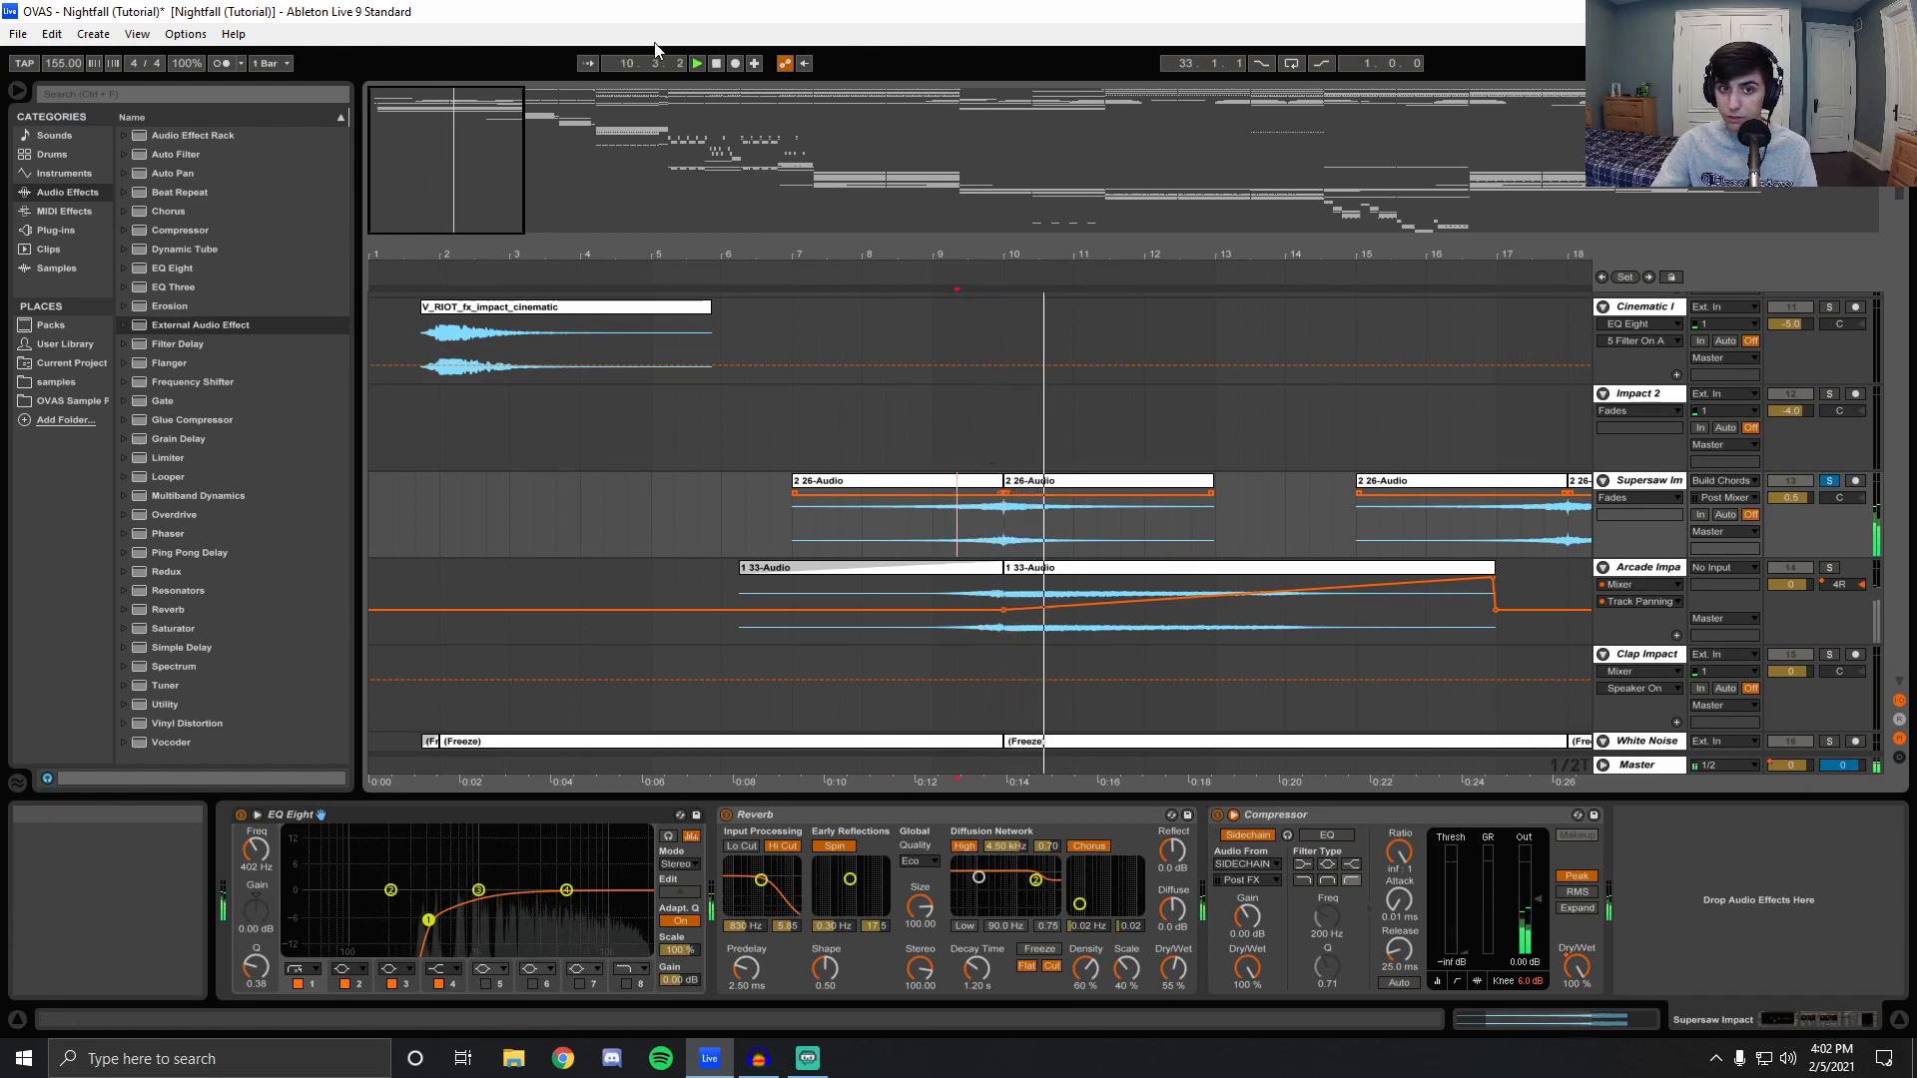
double_click(720, 63)
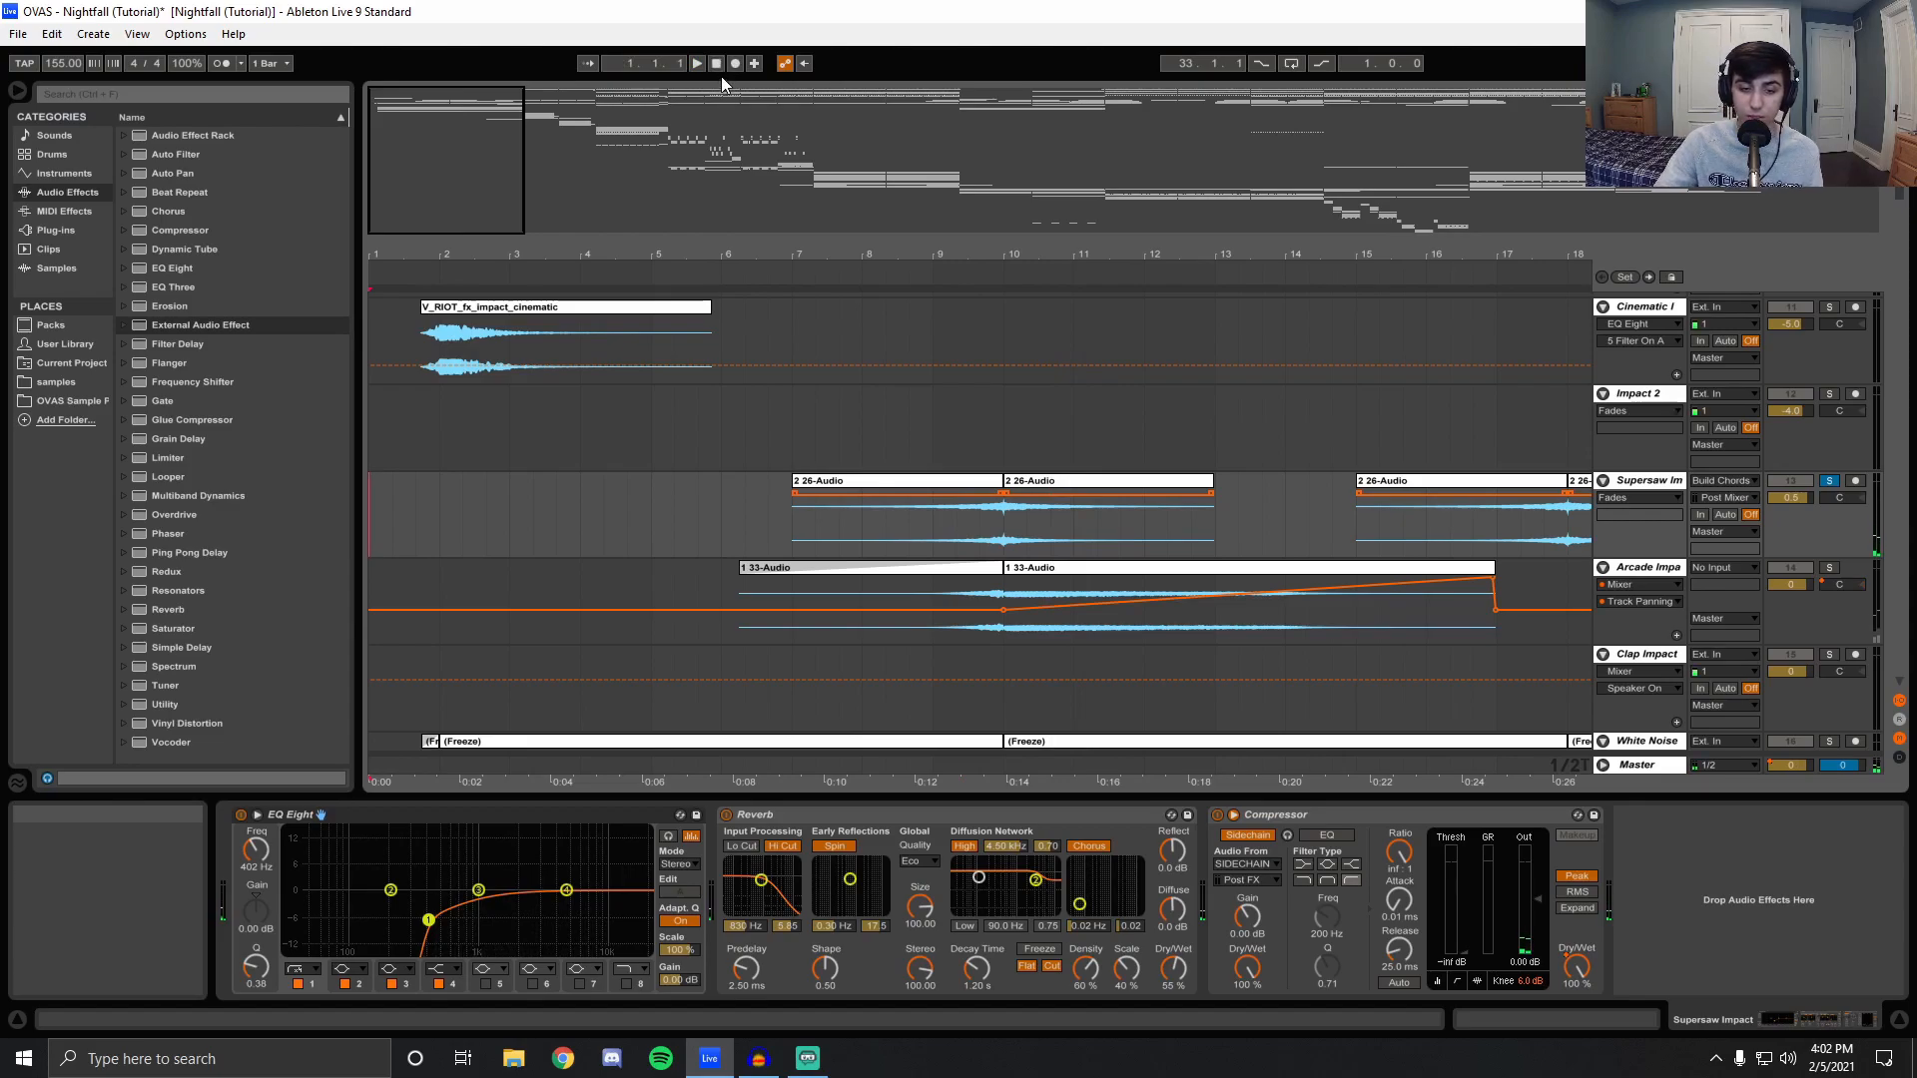
Try shifting the second 26-Audio clip to start around 10.2.2 with its earlier audio exposed, play it, and undo the clip changes.
left_click(1004, 536)
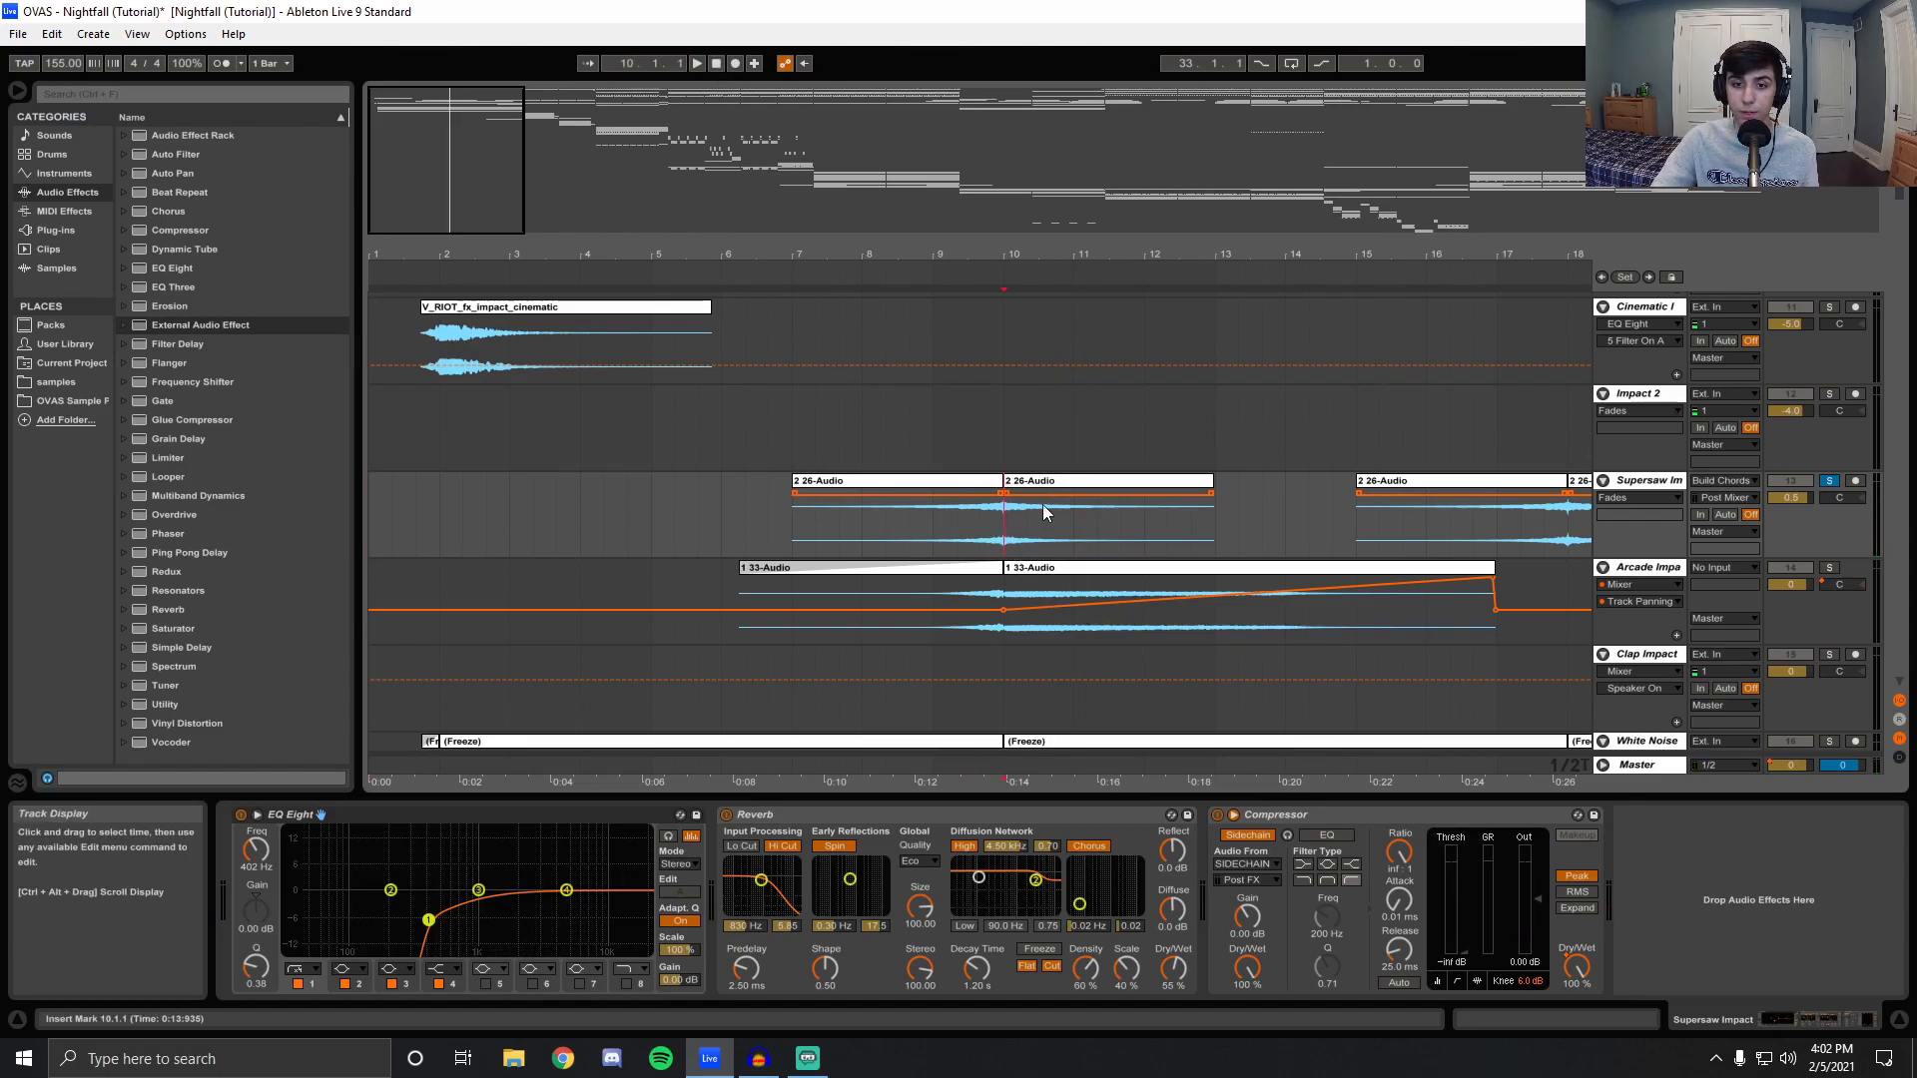
left_click_drag(1054, 481, 1003, 493)
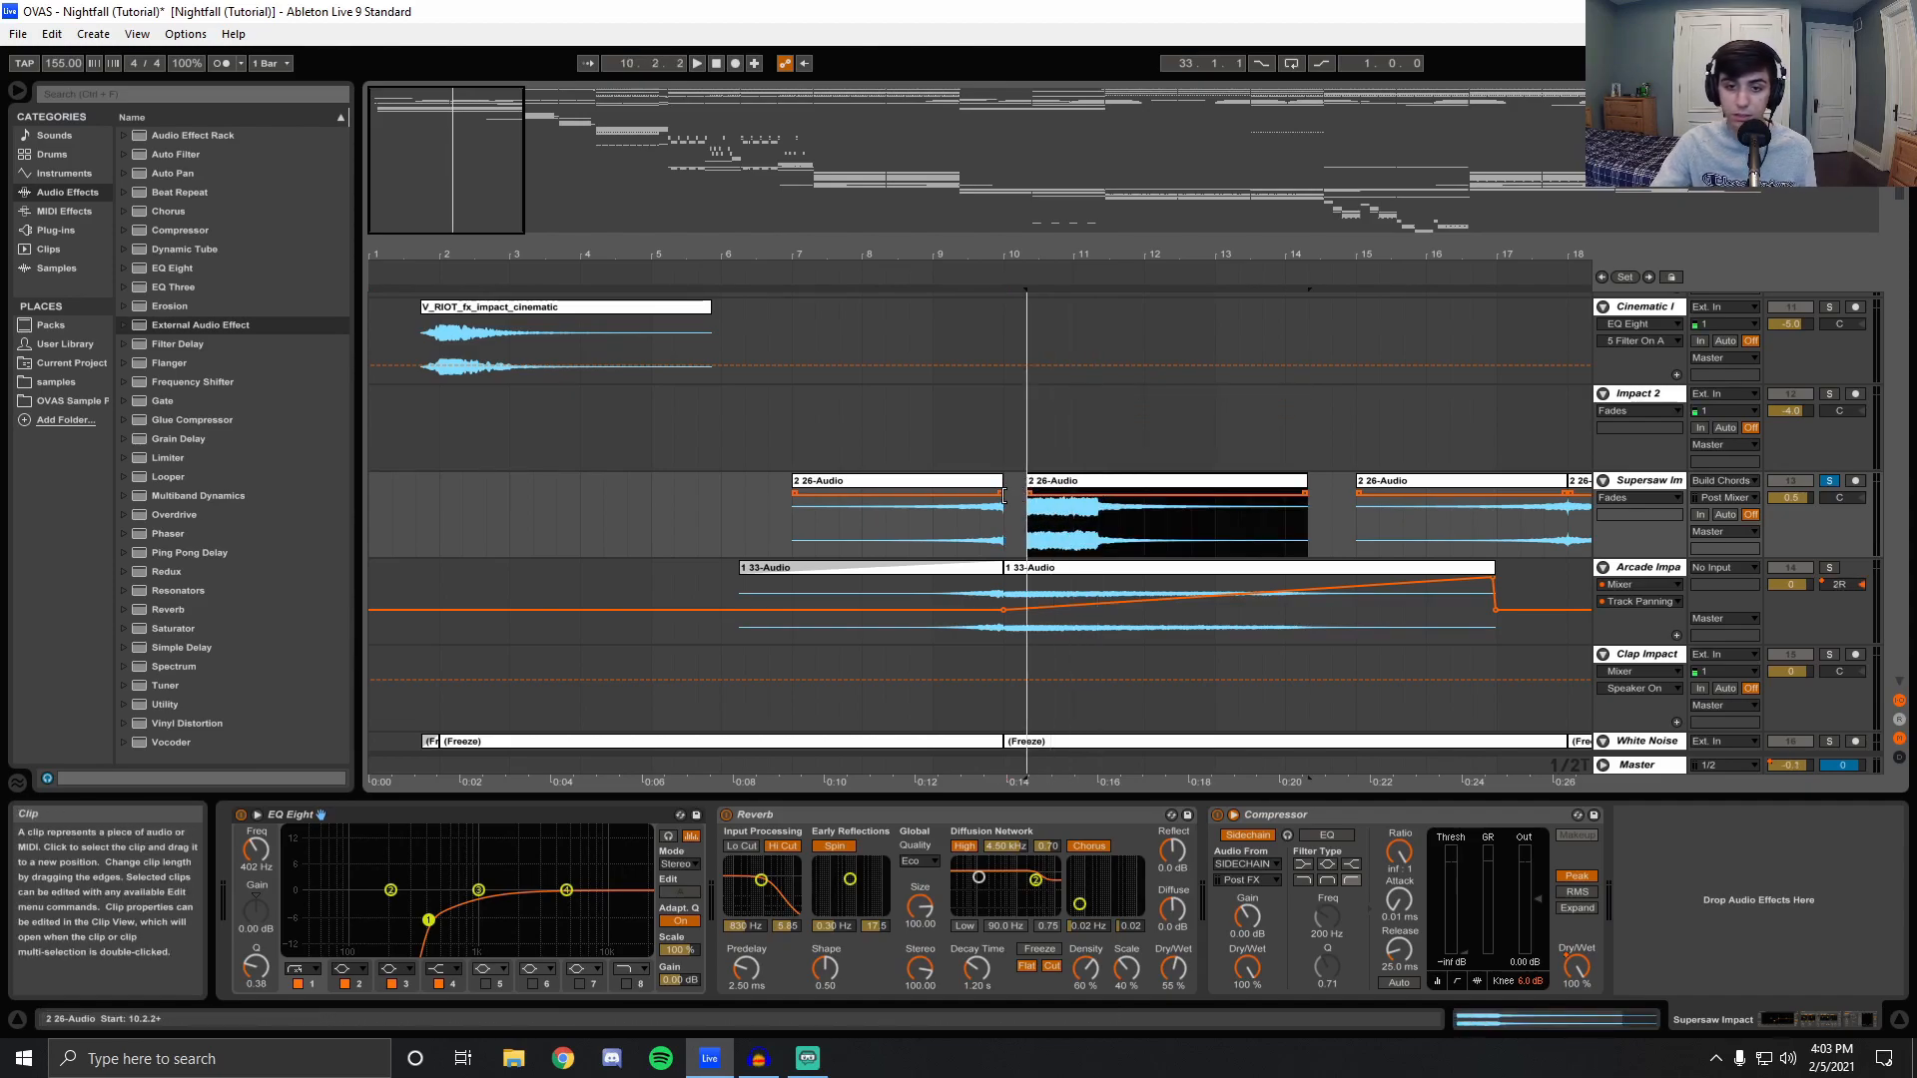
left_click(1031, 523)
key("space")
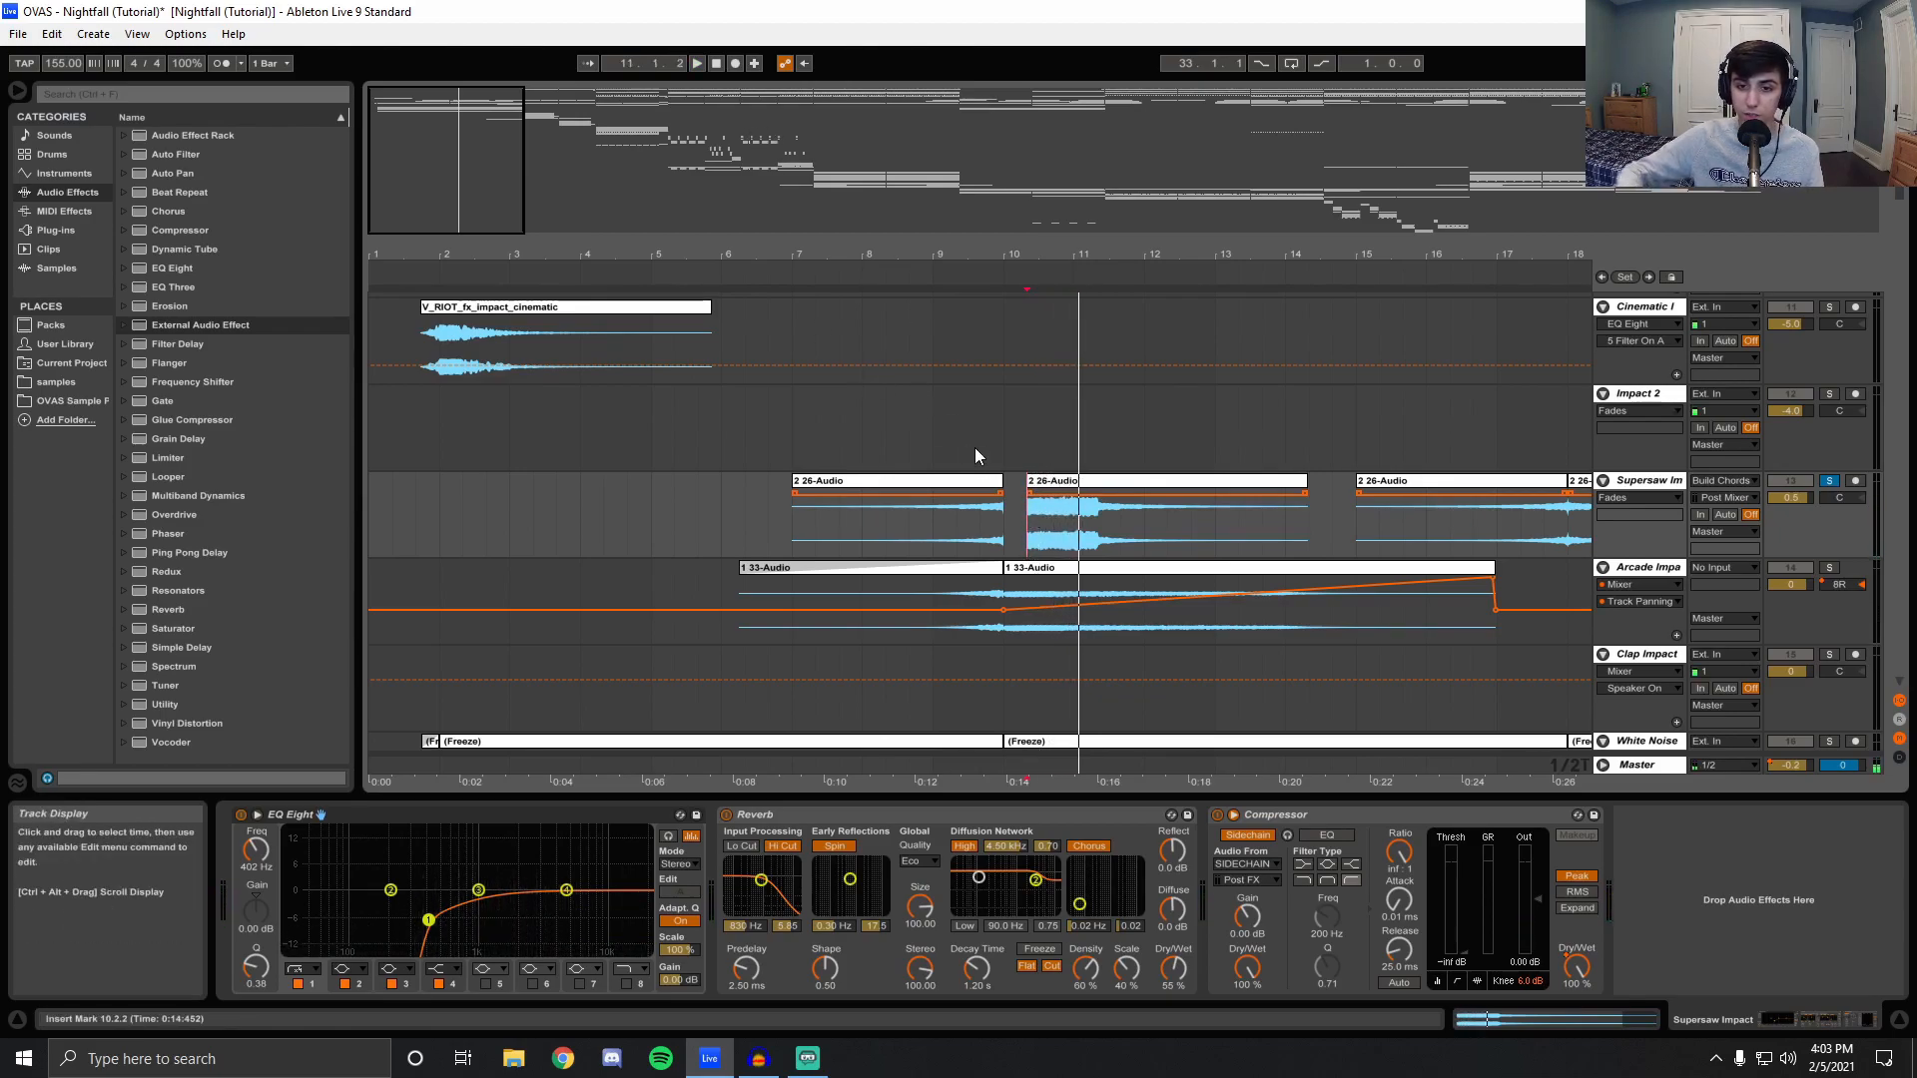
key("space")
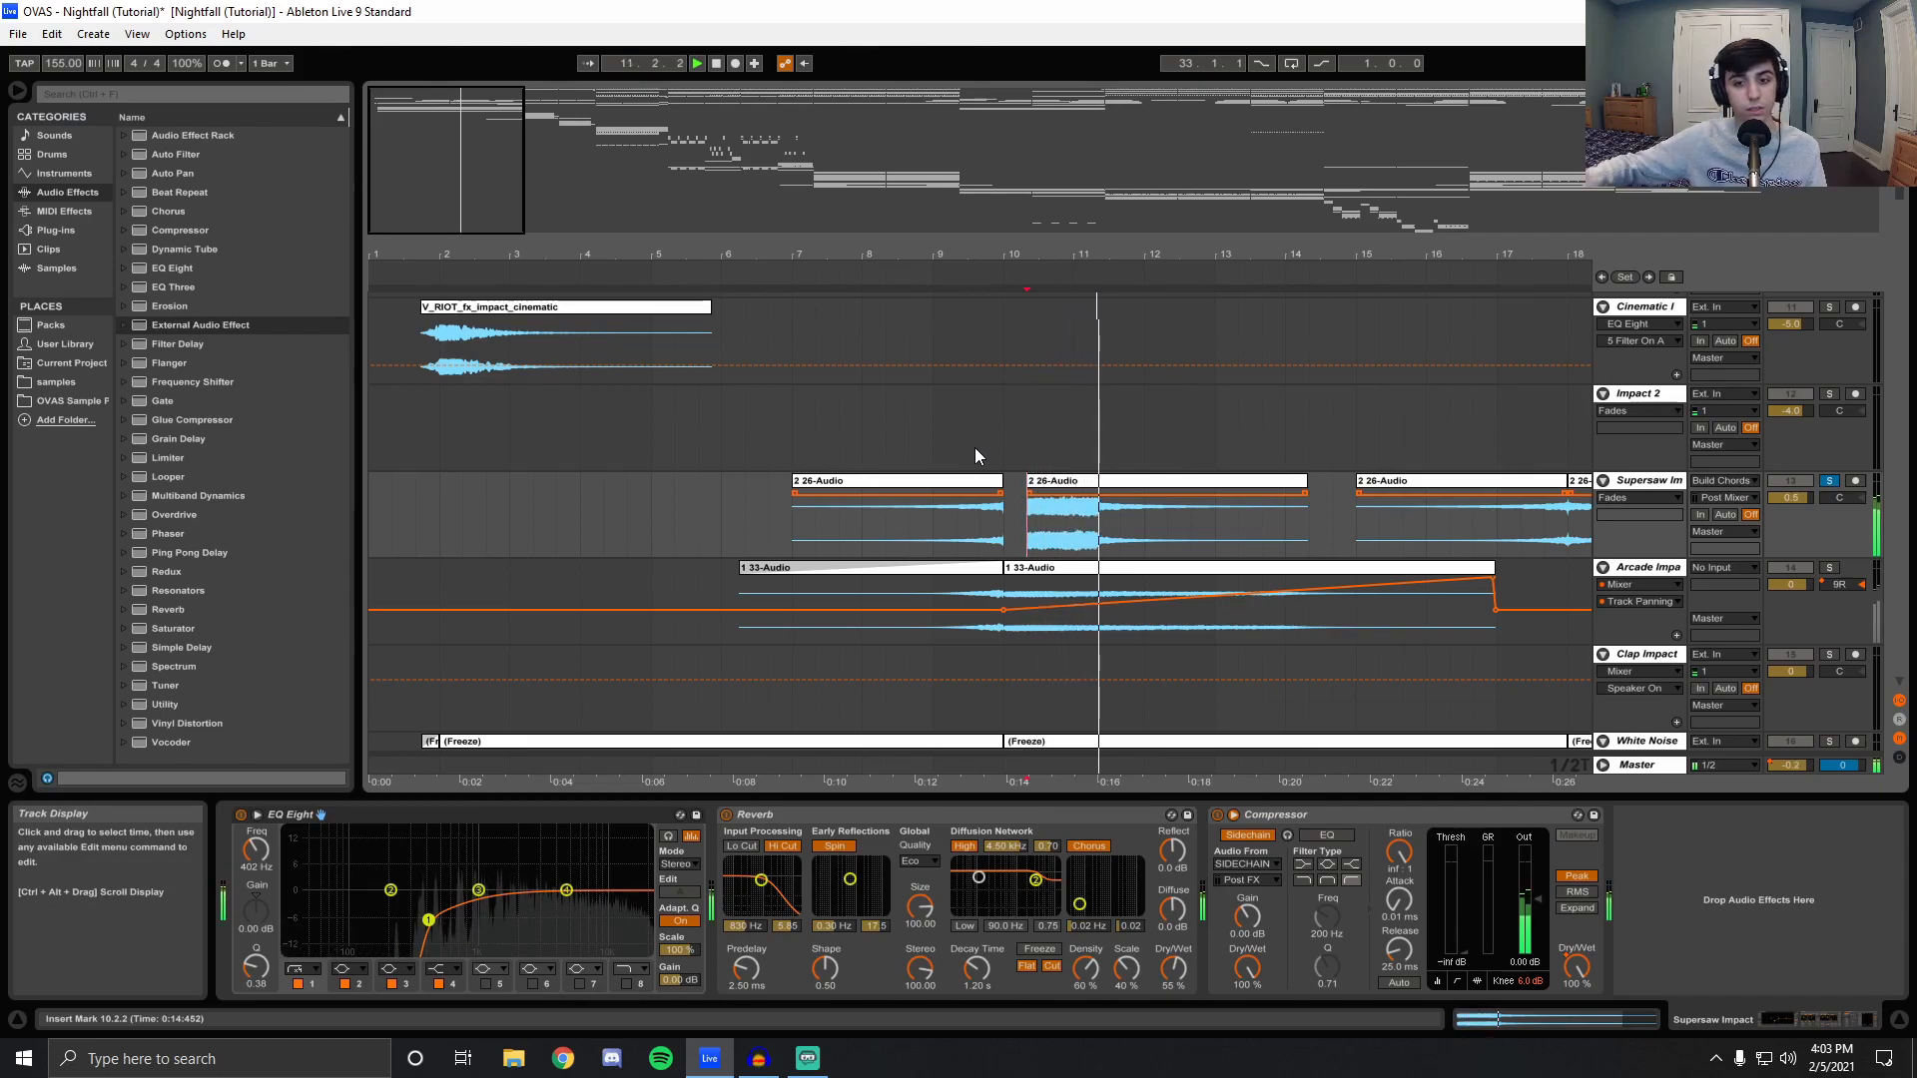
key("space")
key("ctrl+z")
key("ctrl+z")
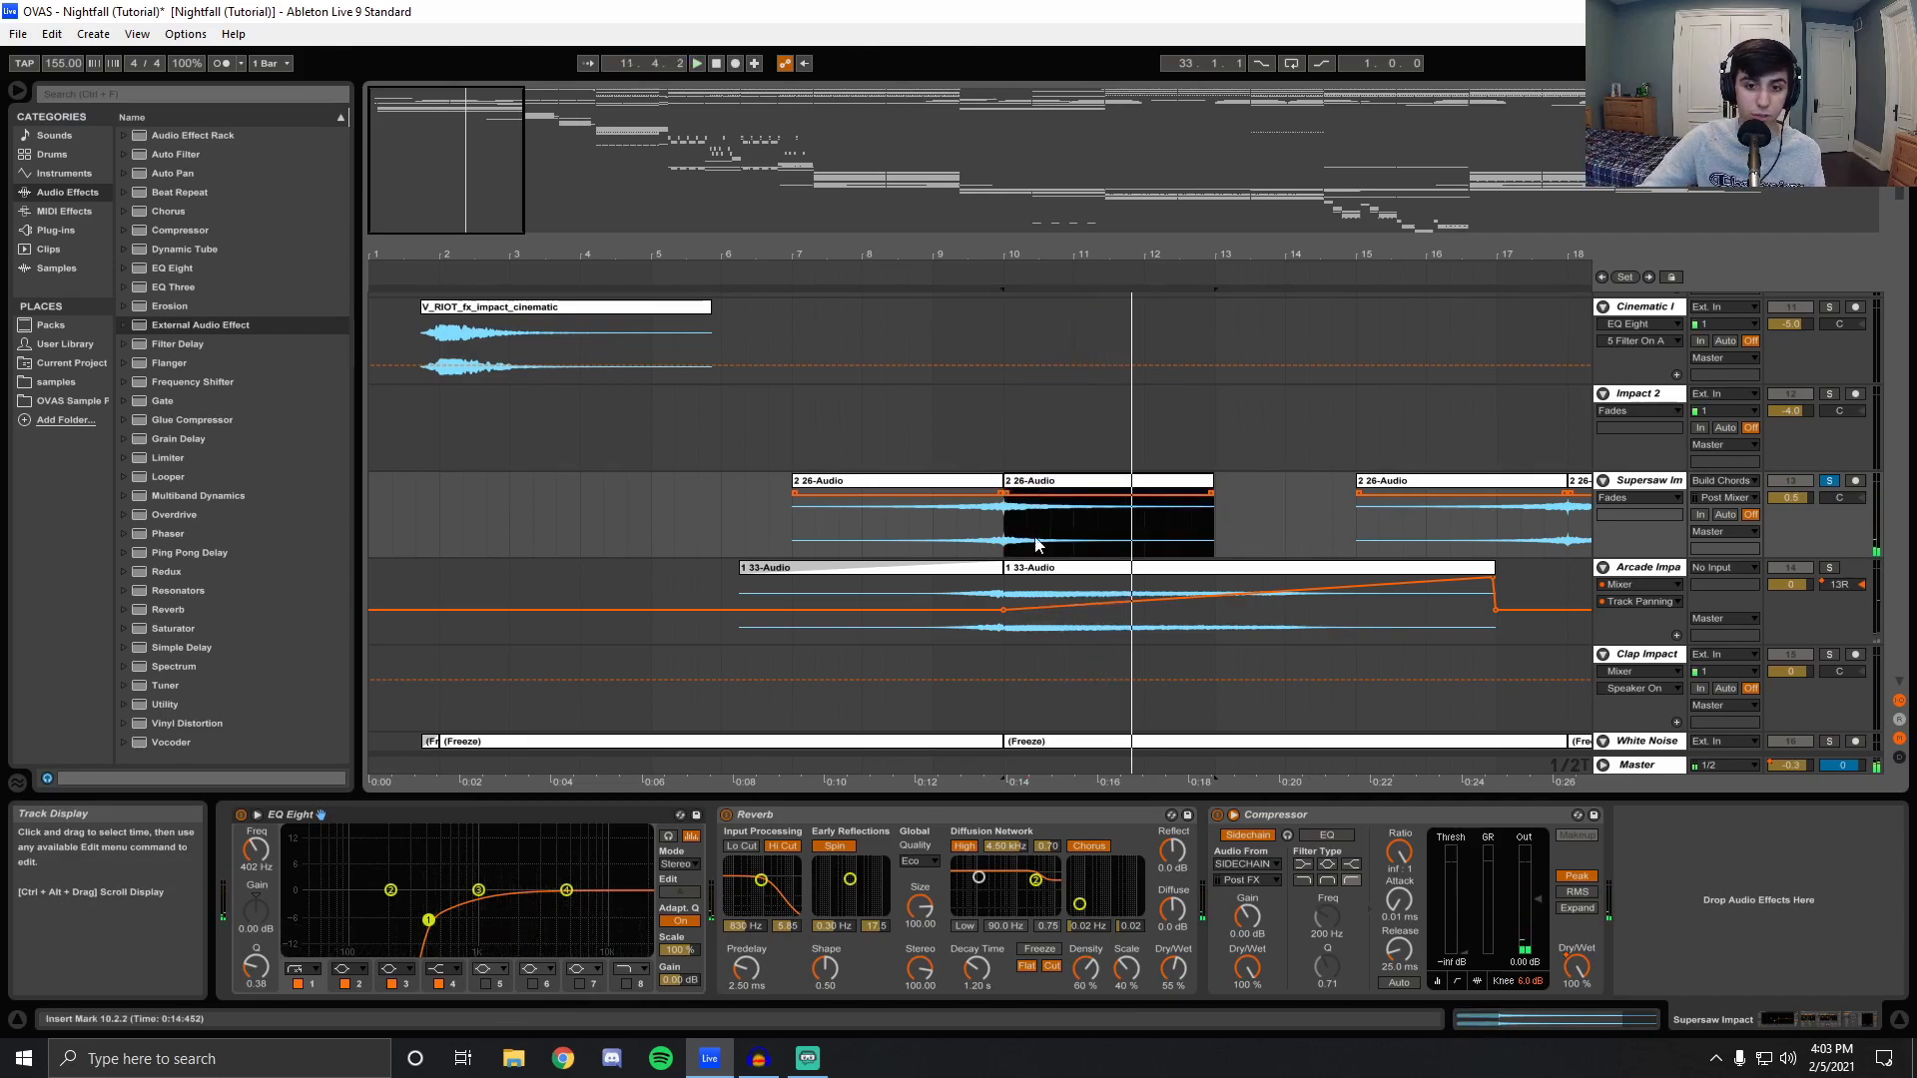
Play Supersaw Impact from bar 10 and again from 8.3.3, and return to the song start.
key("space")
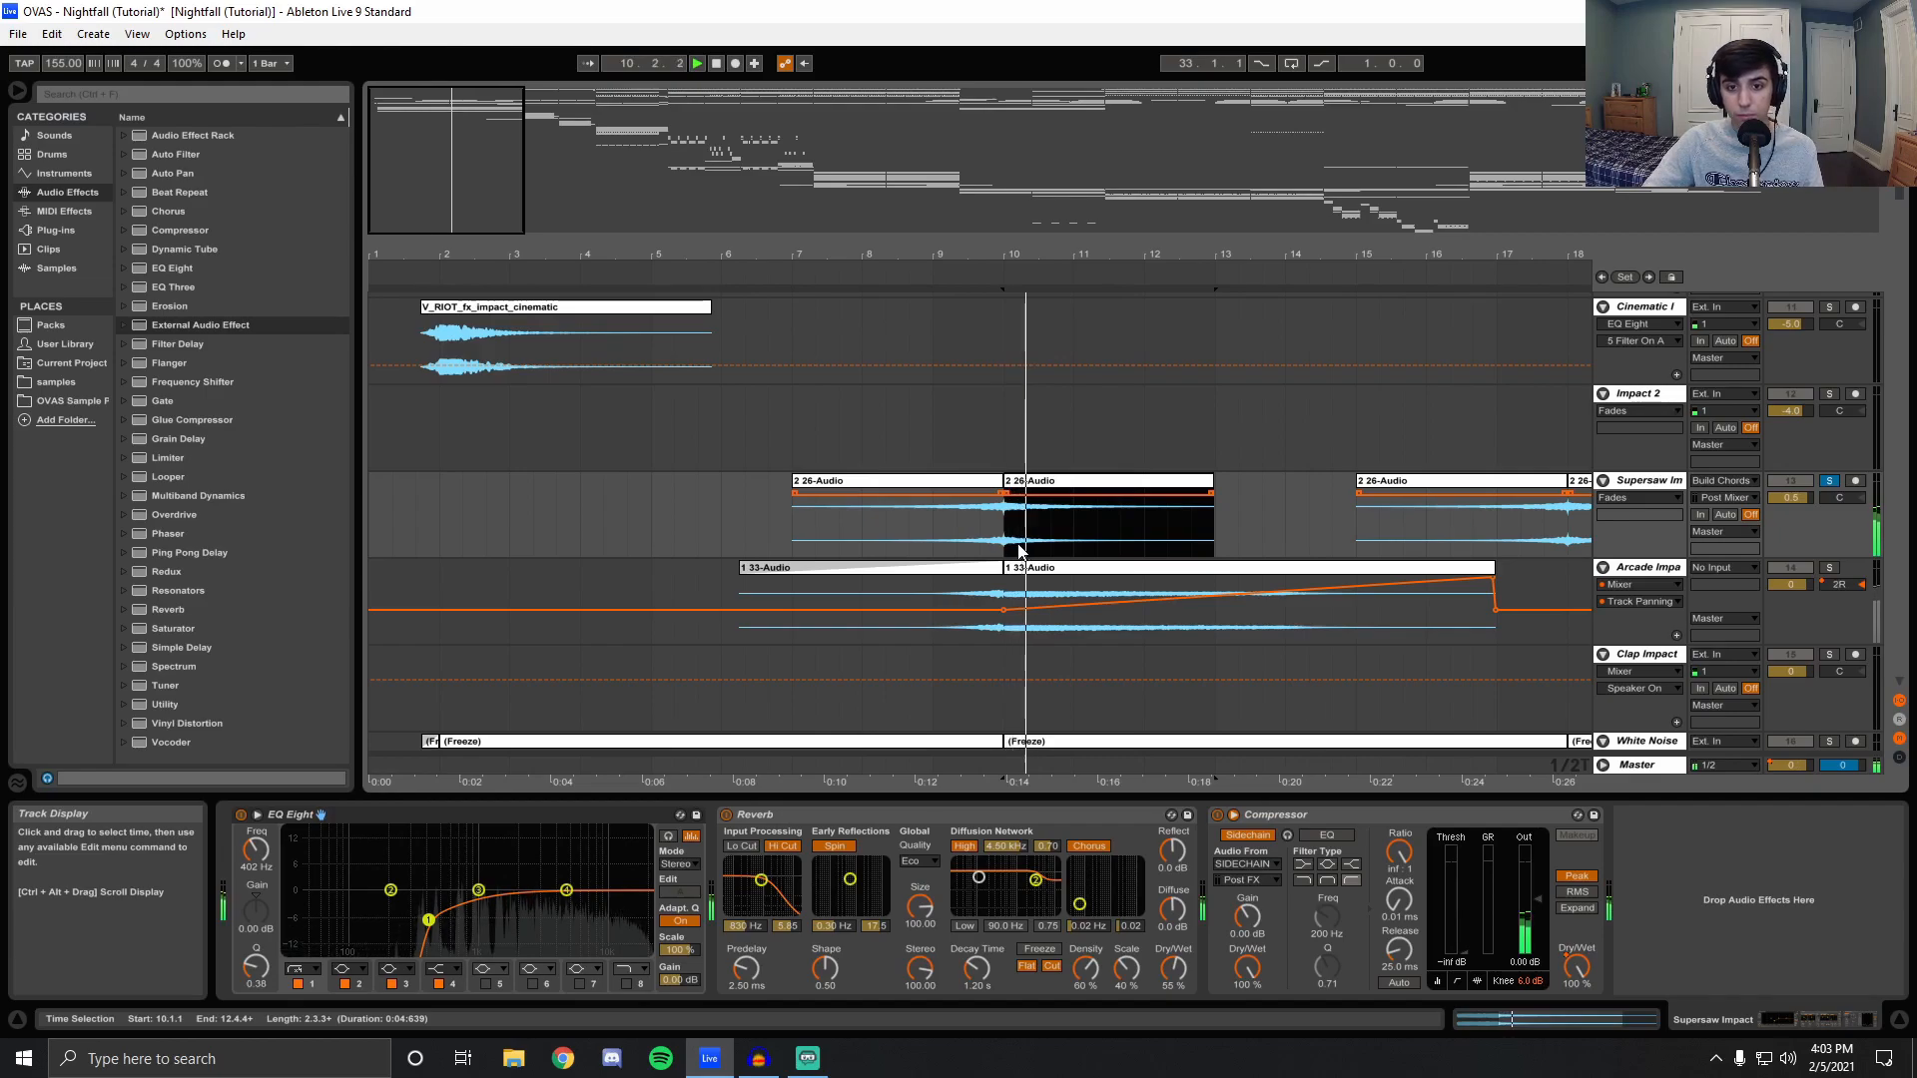
left_click(918, 544)
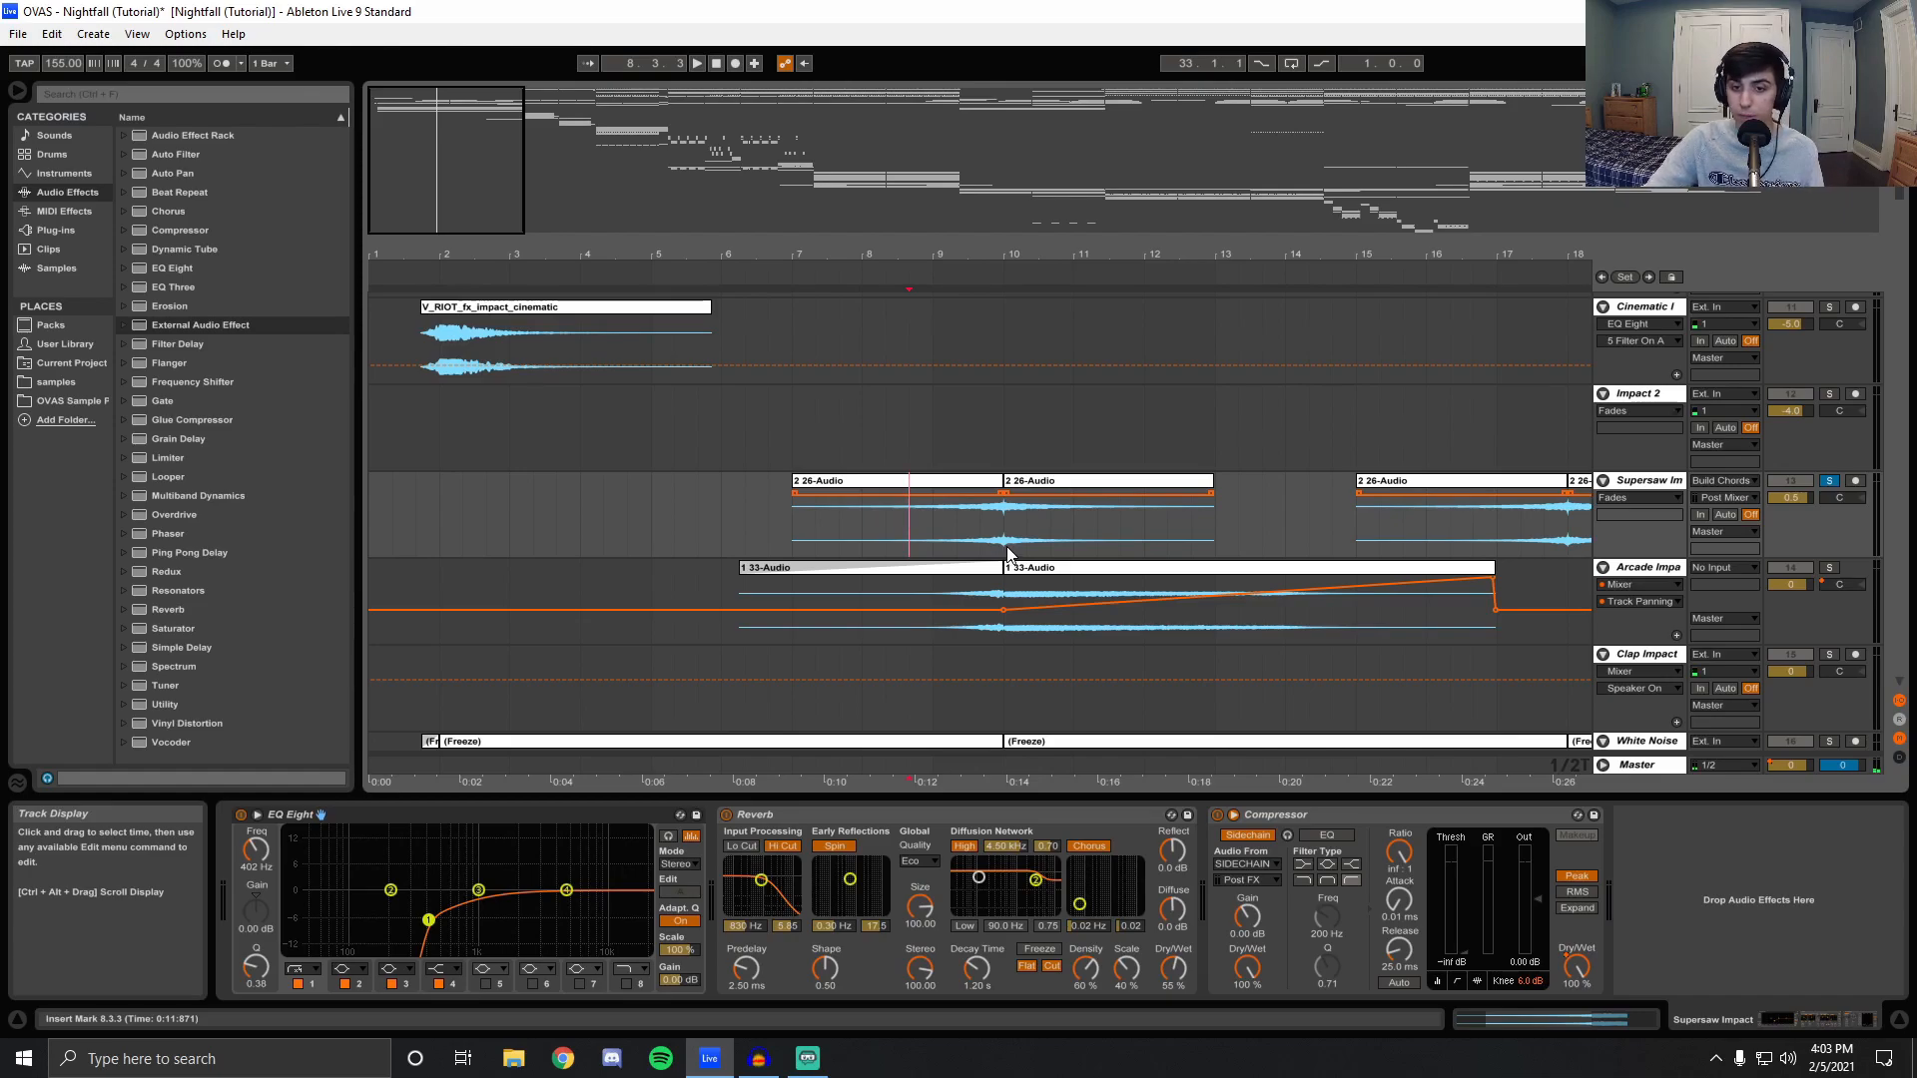
key("space")
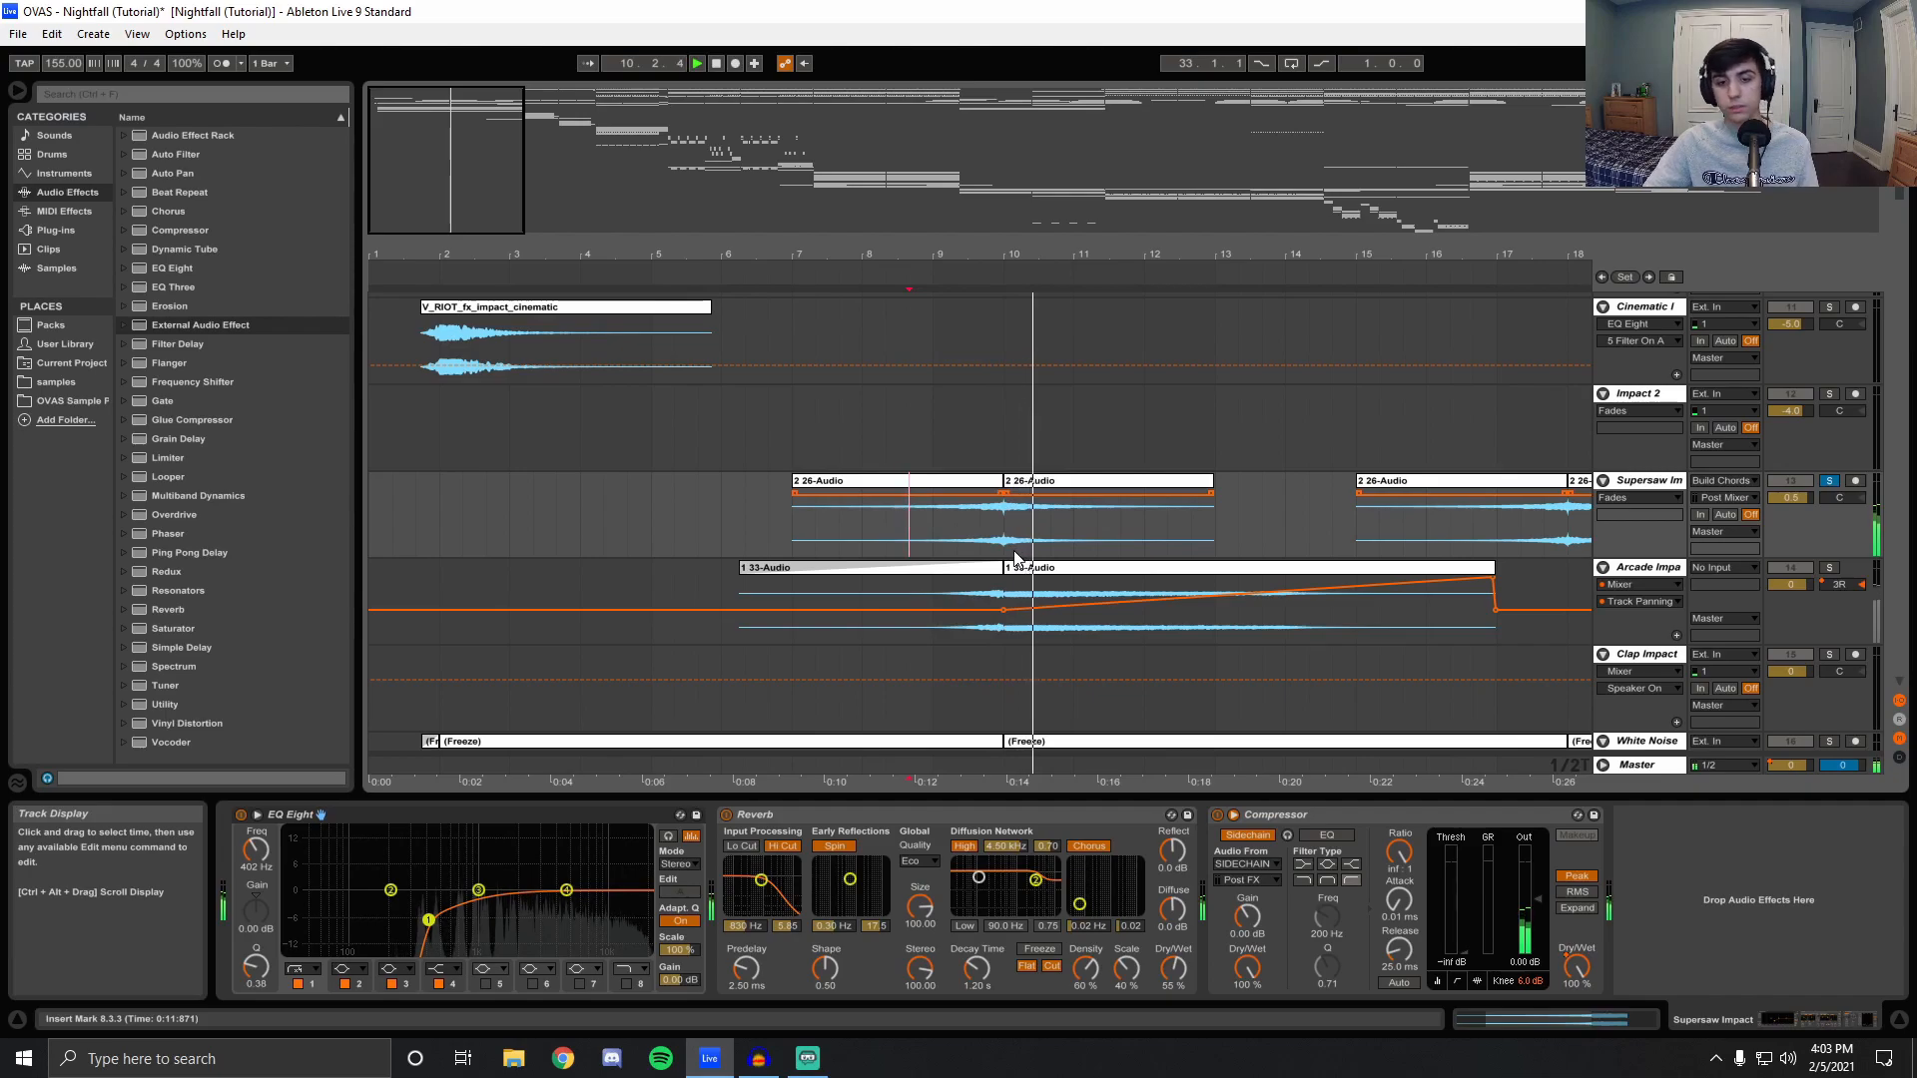
double_click(715, 63)
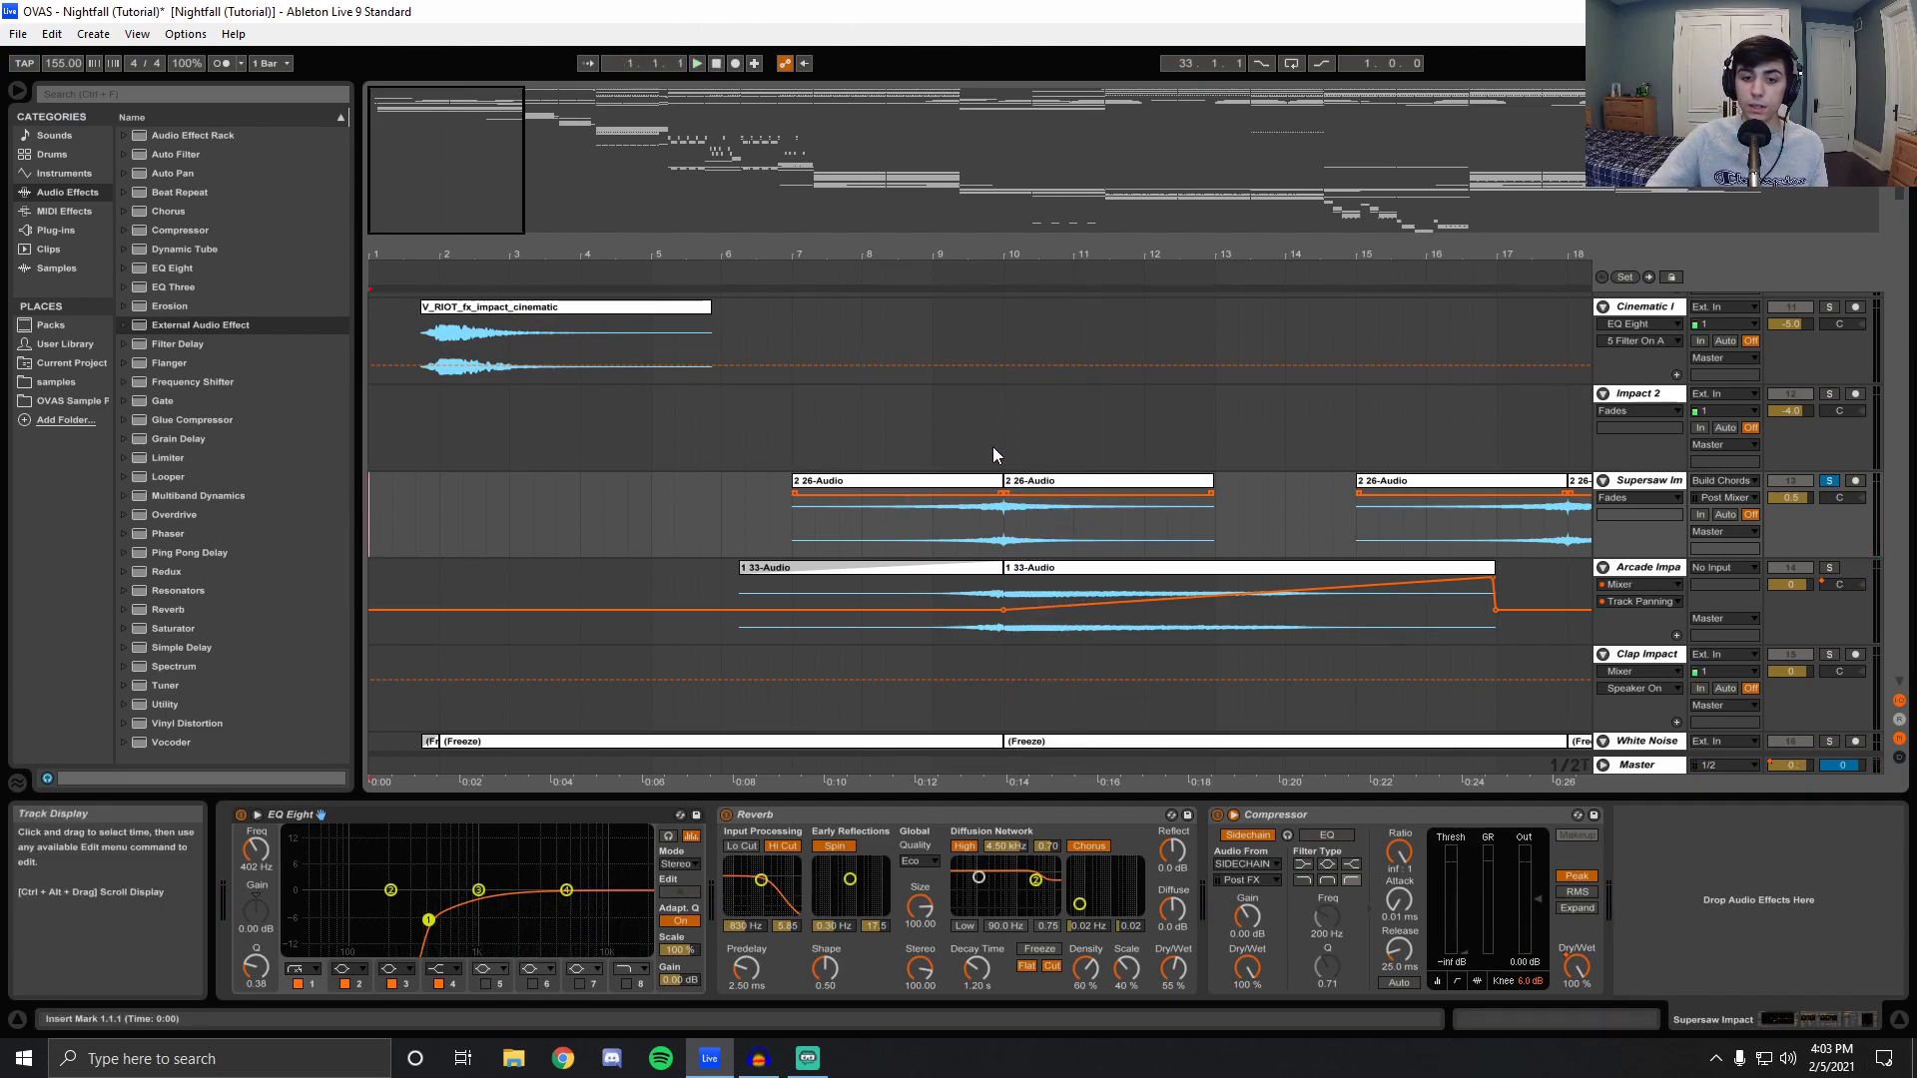
Solo the Arcade Impact track, play it from bar 9 and from its second 33-Audio clip, and return to the song start.
left_click(937, 627)
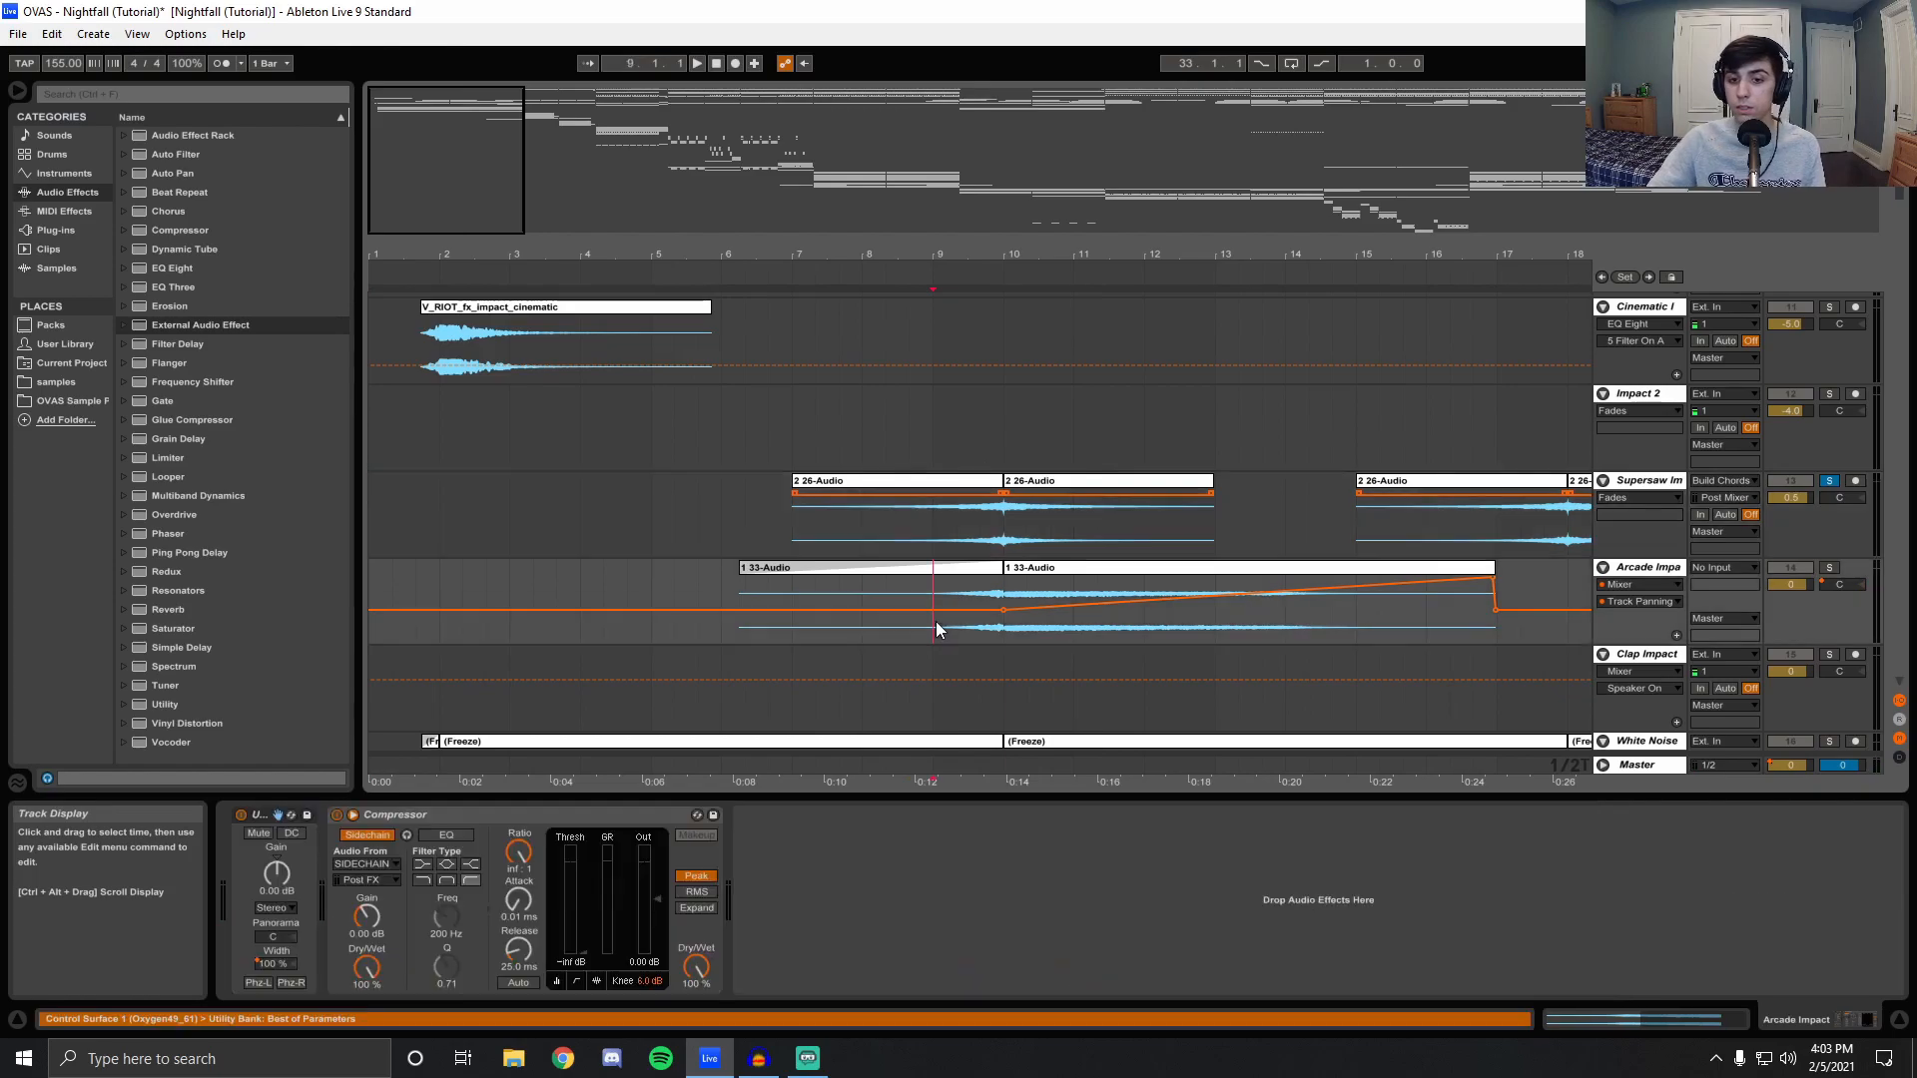
left_click(1829, 566)
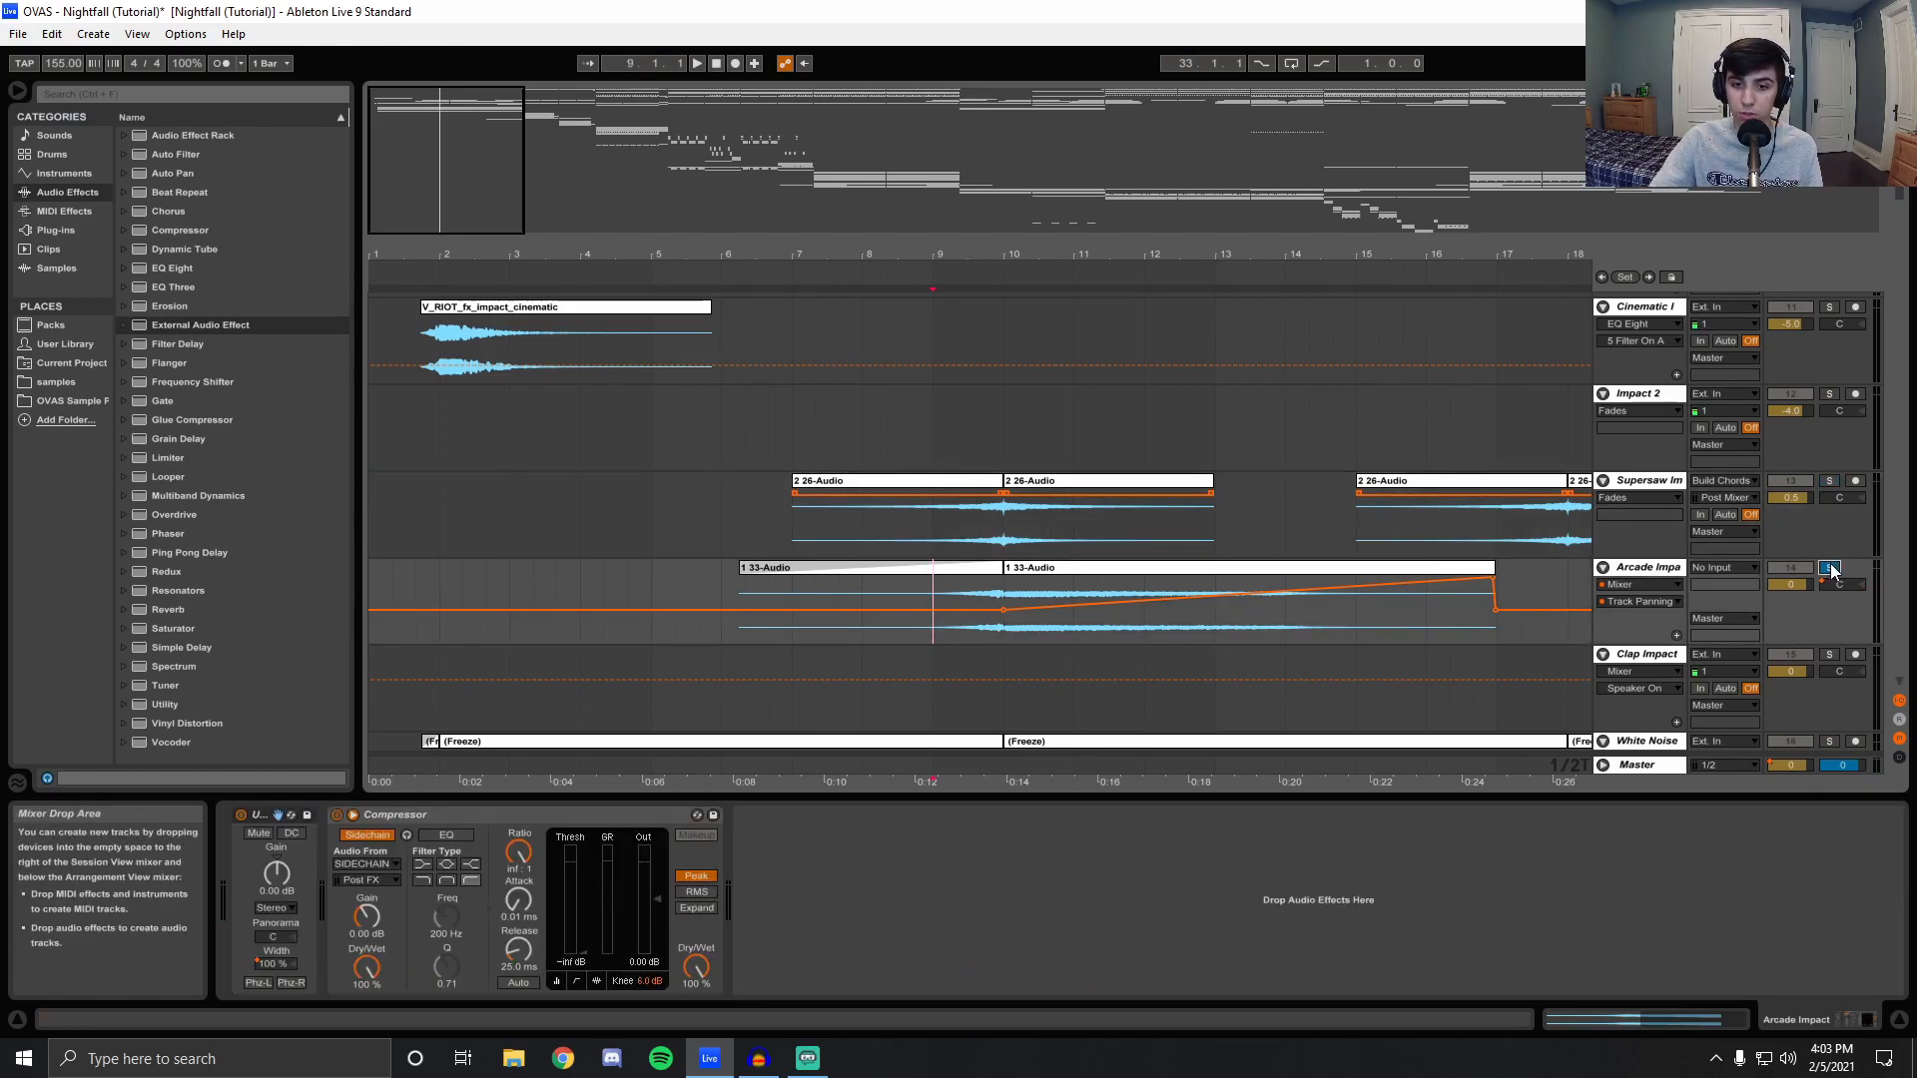
key("space")
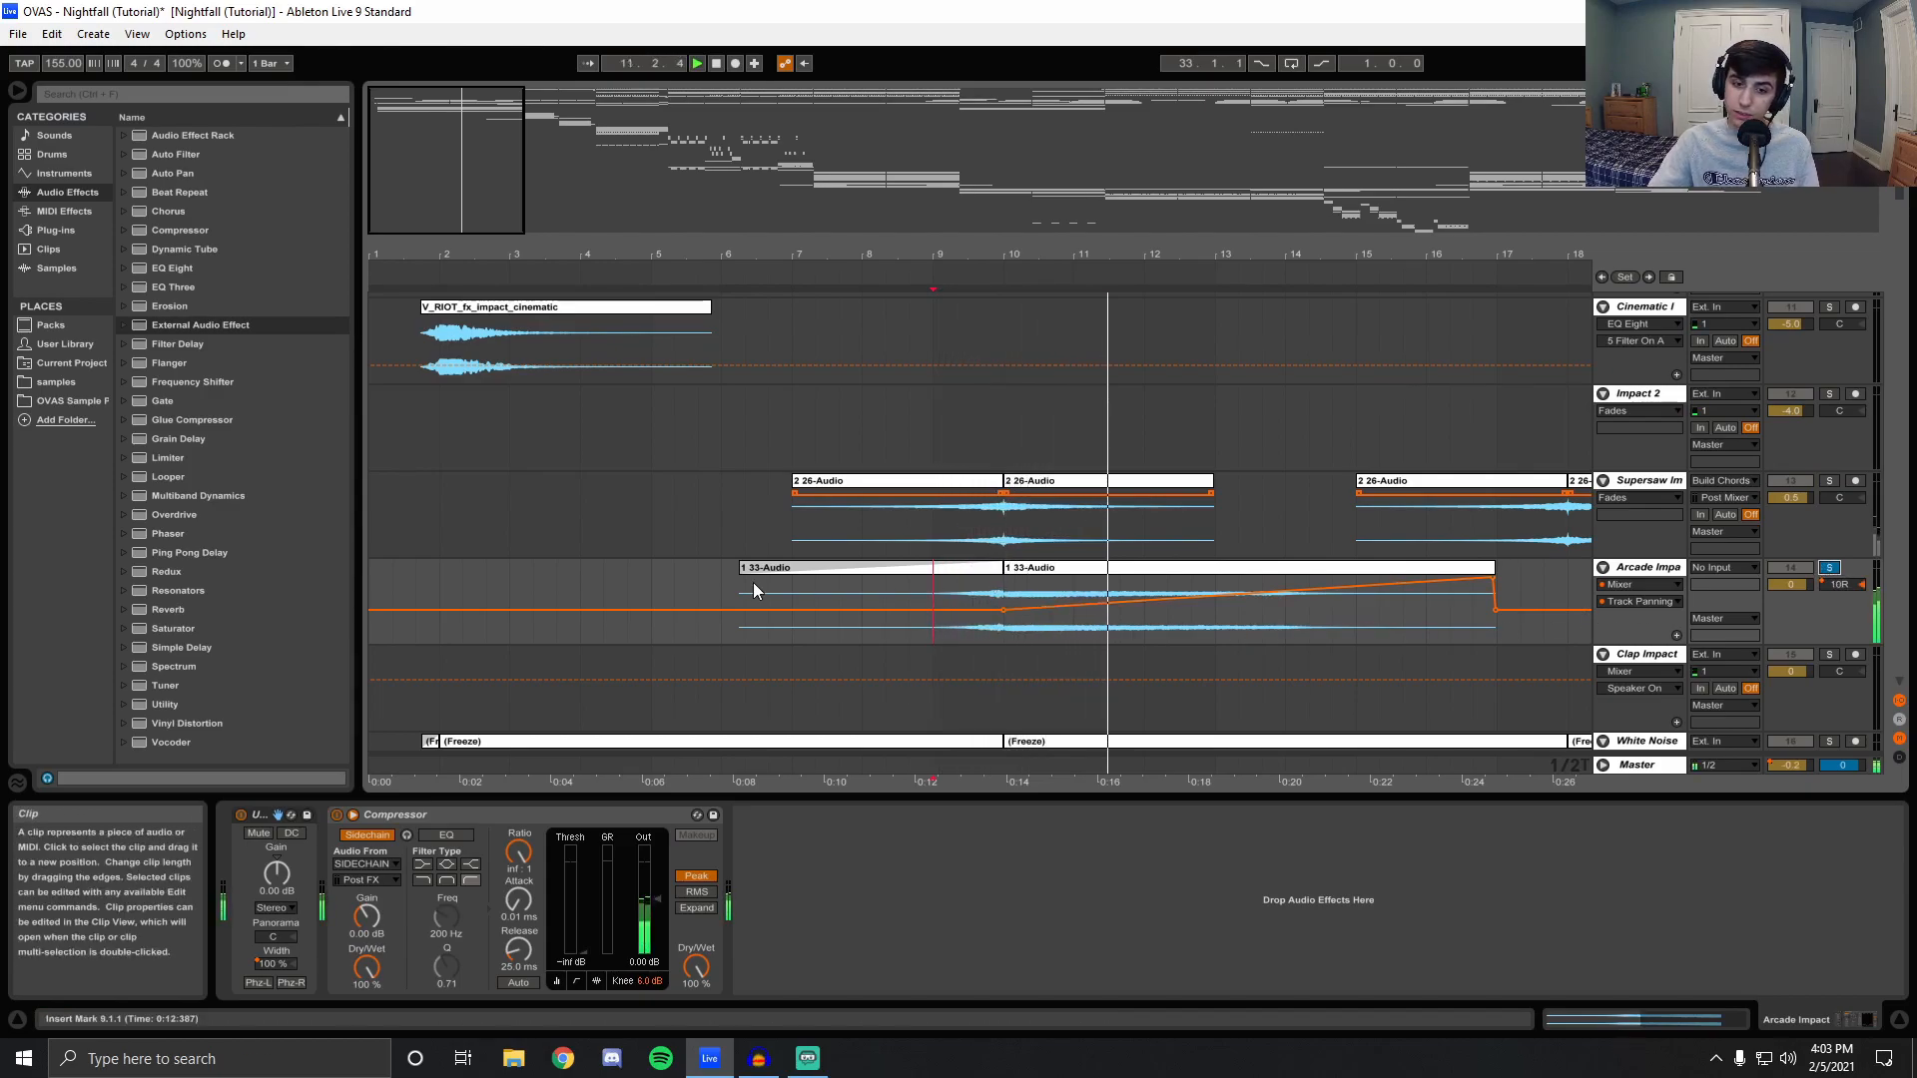
double_click(715, 64)
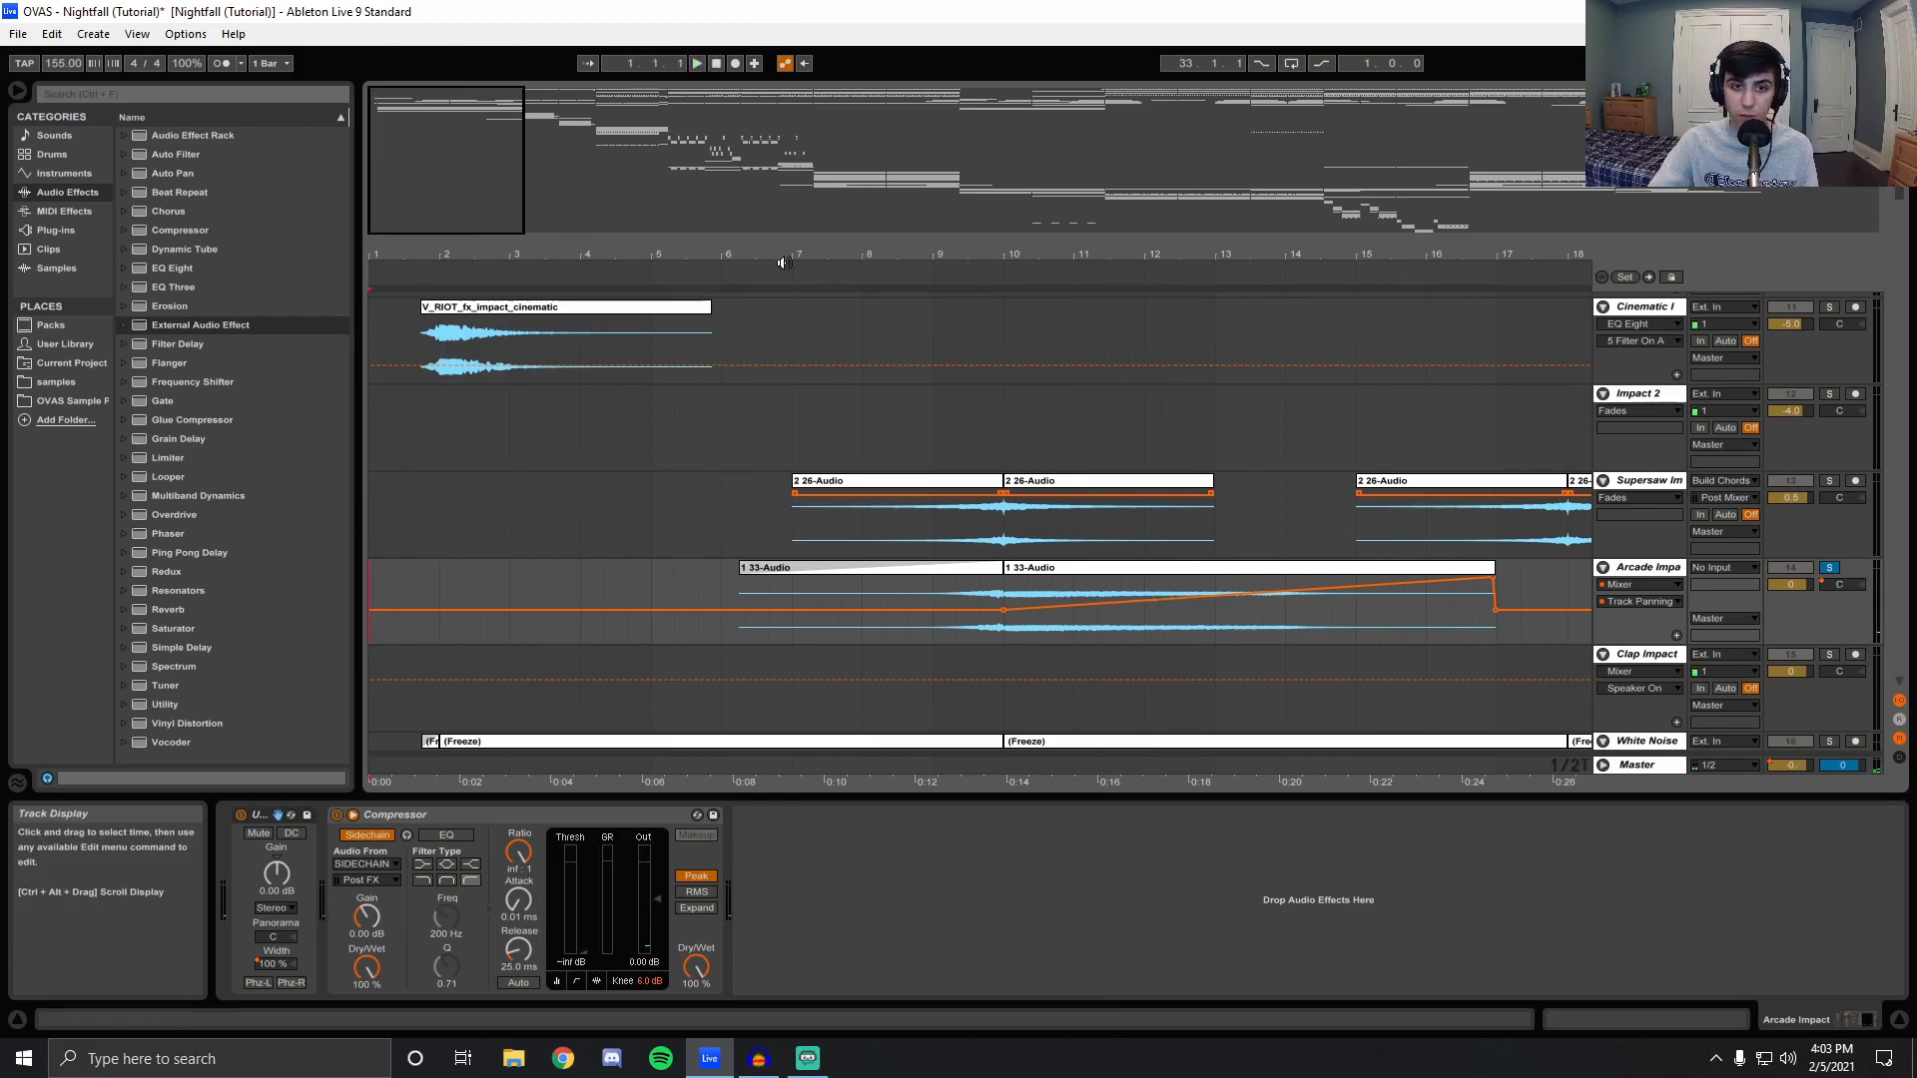
left_click(1050, 569)
key("space")
double_click(716, 63)
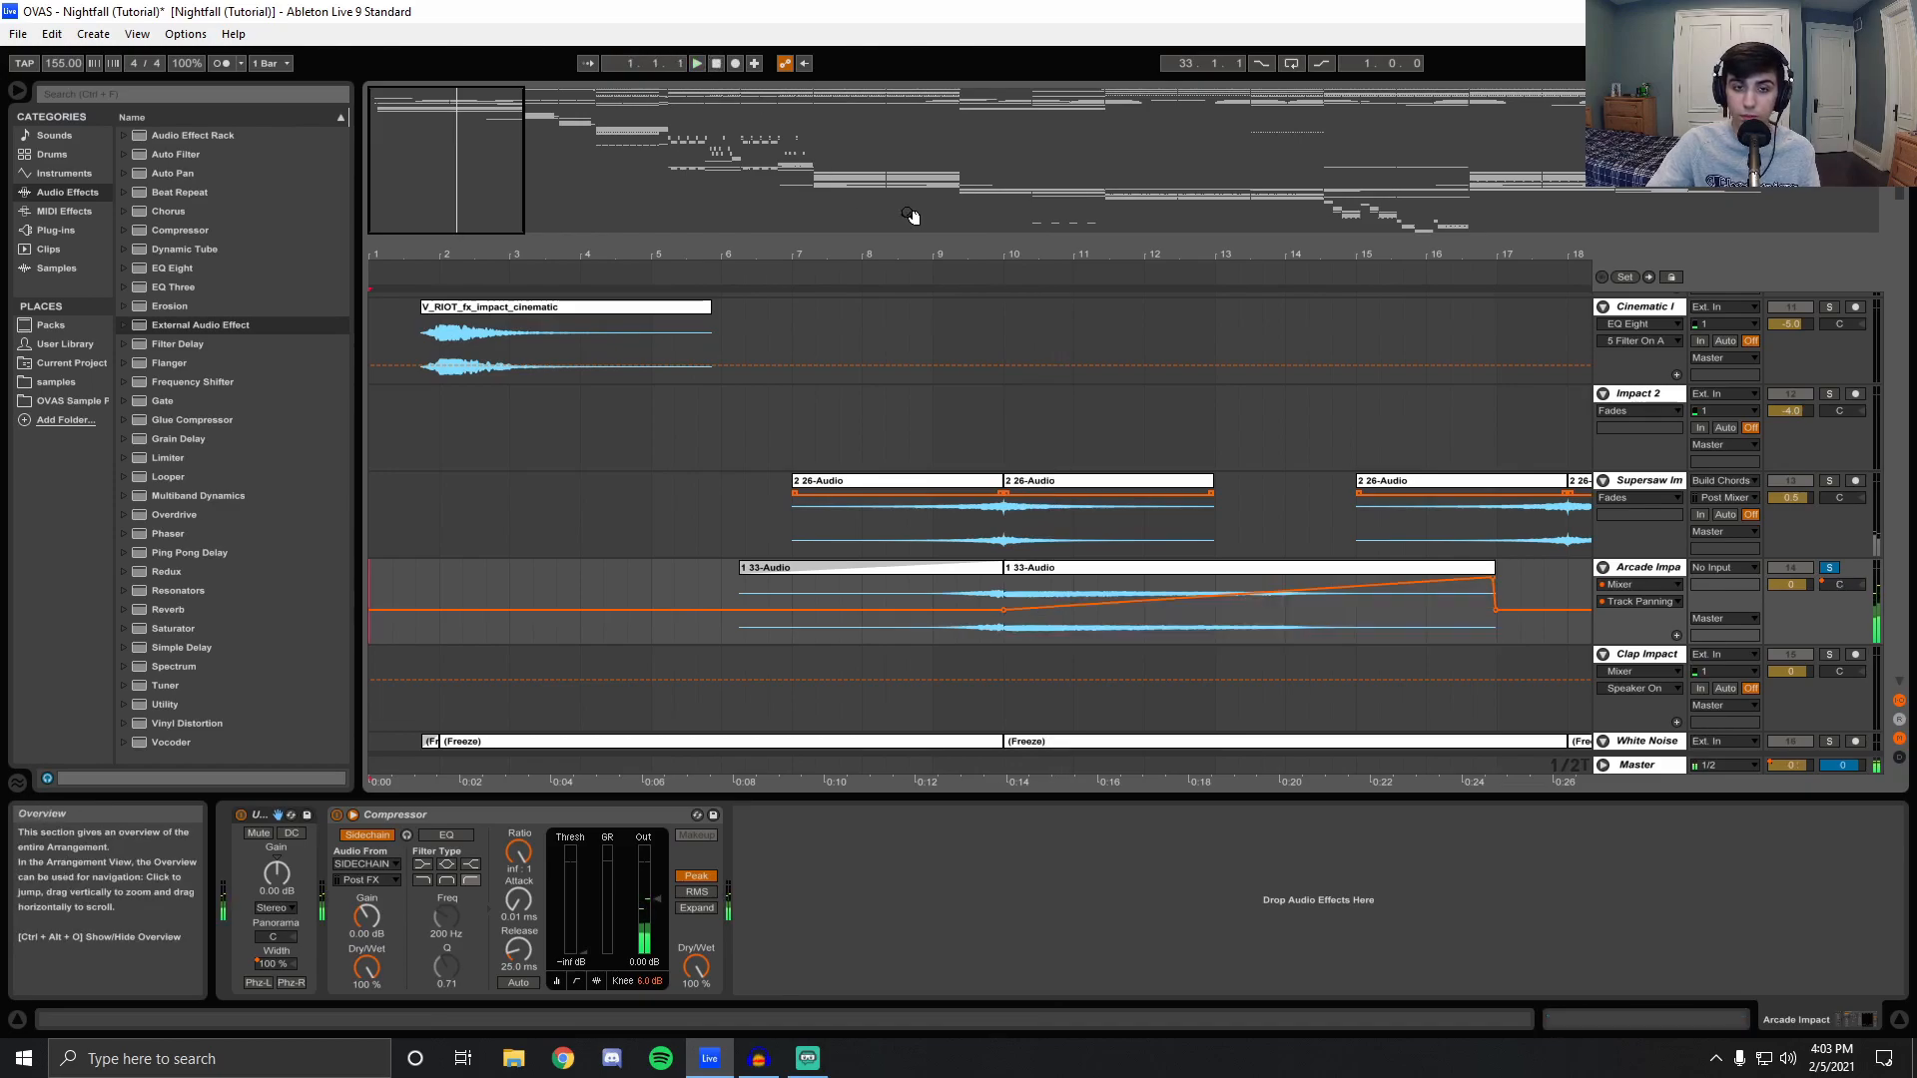
Load an Arpeggiator onto a new MIDI track, switch its rate to Free and sweep it, ending at 26.4 ms.
left_click_drag(994, 255, 222, 284)
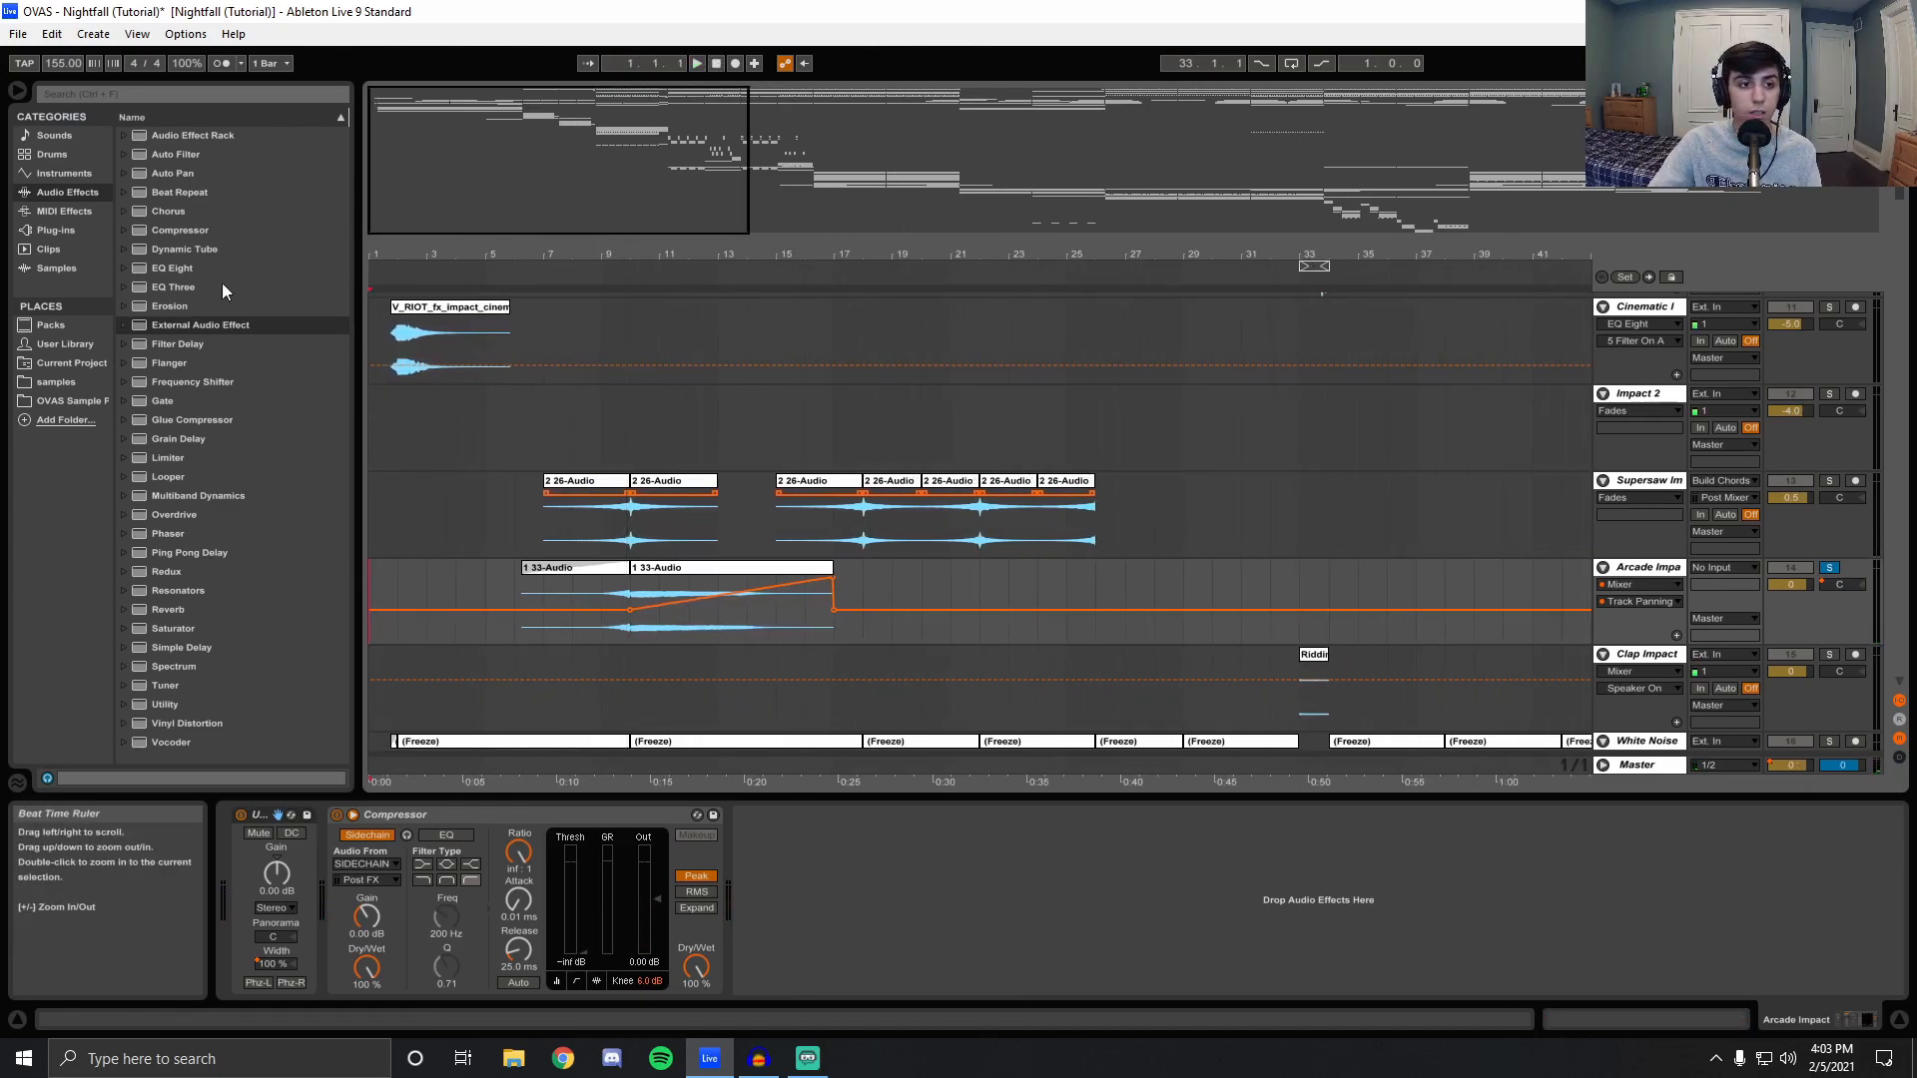
left_click(50, 211)
left_click(182, 134)
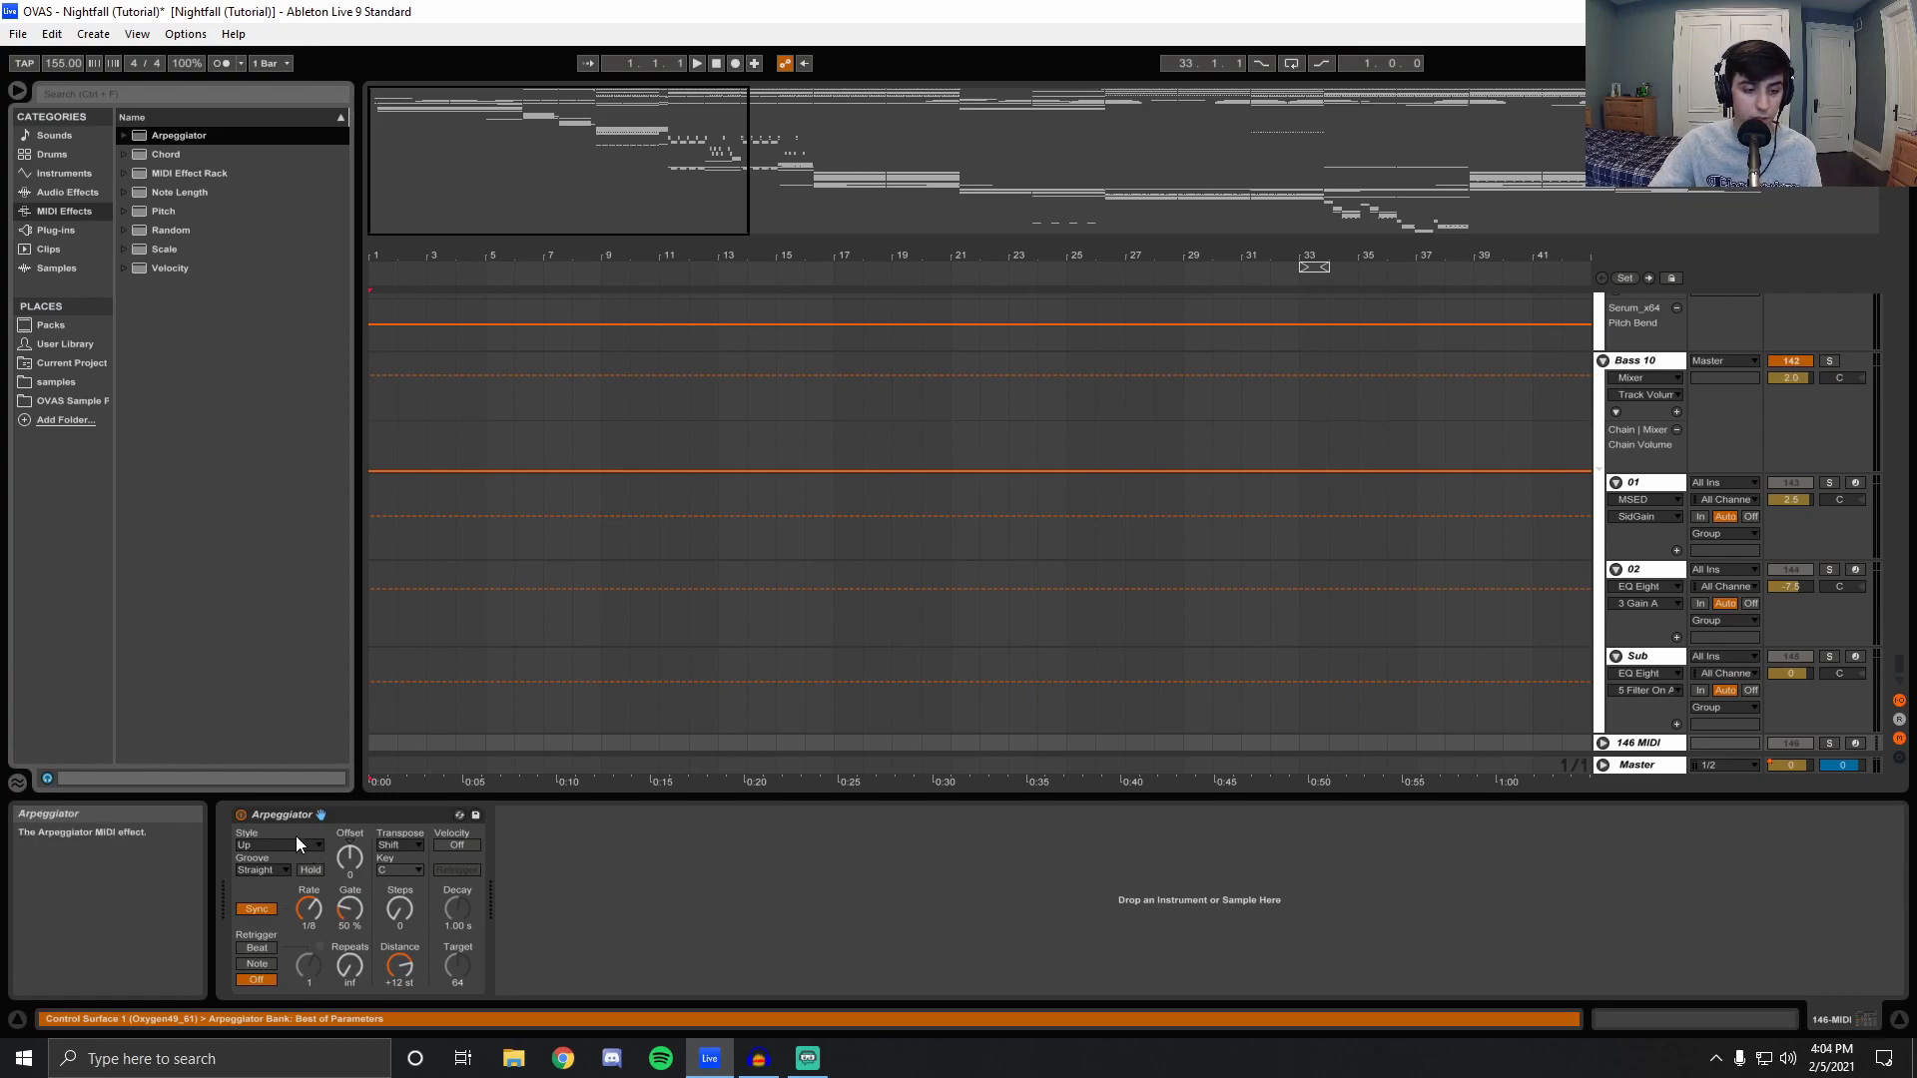
left_click(257, 909)
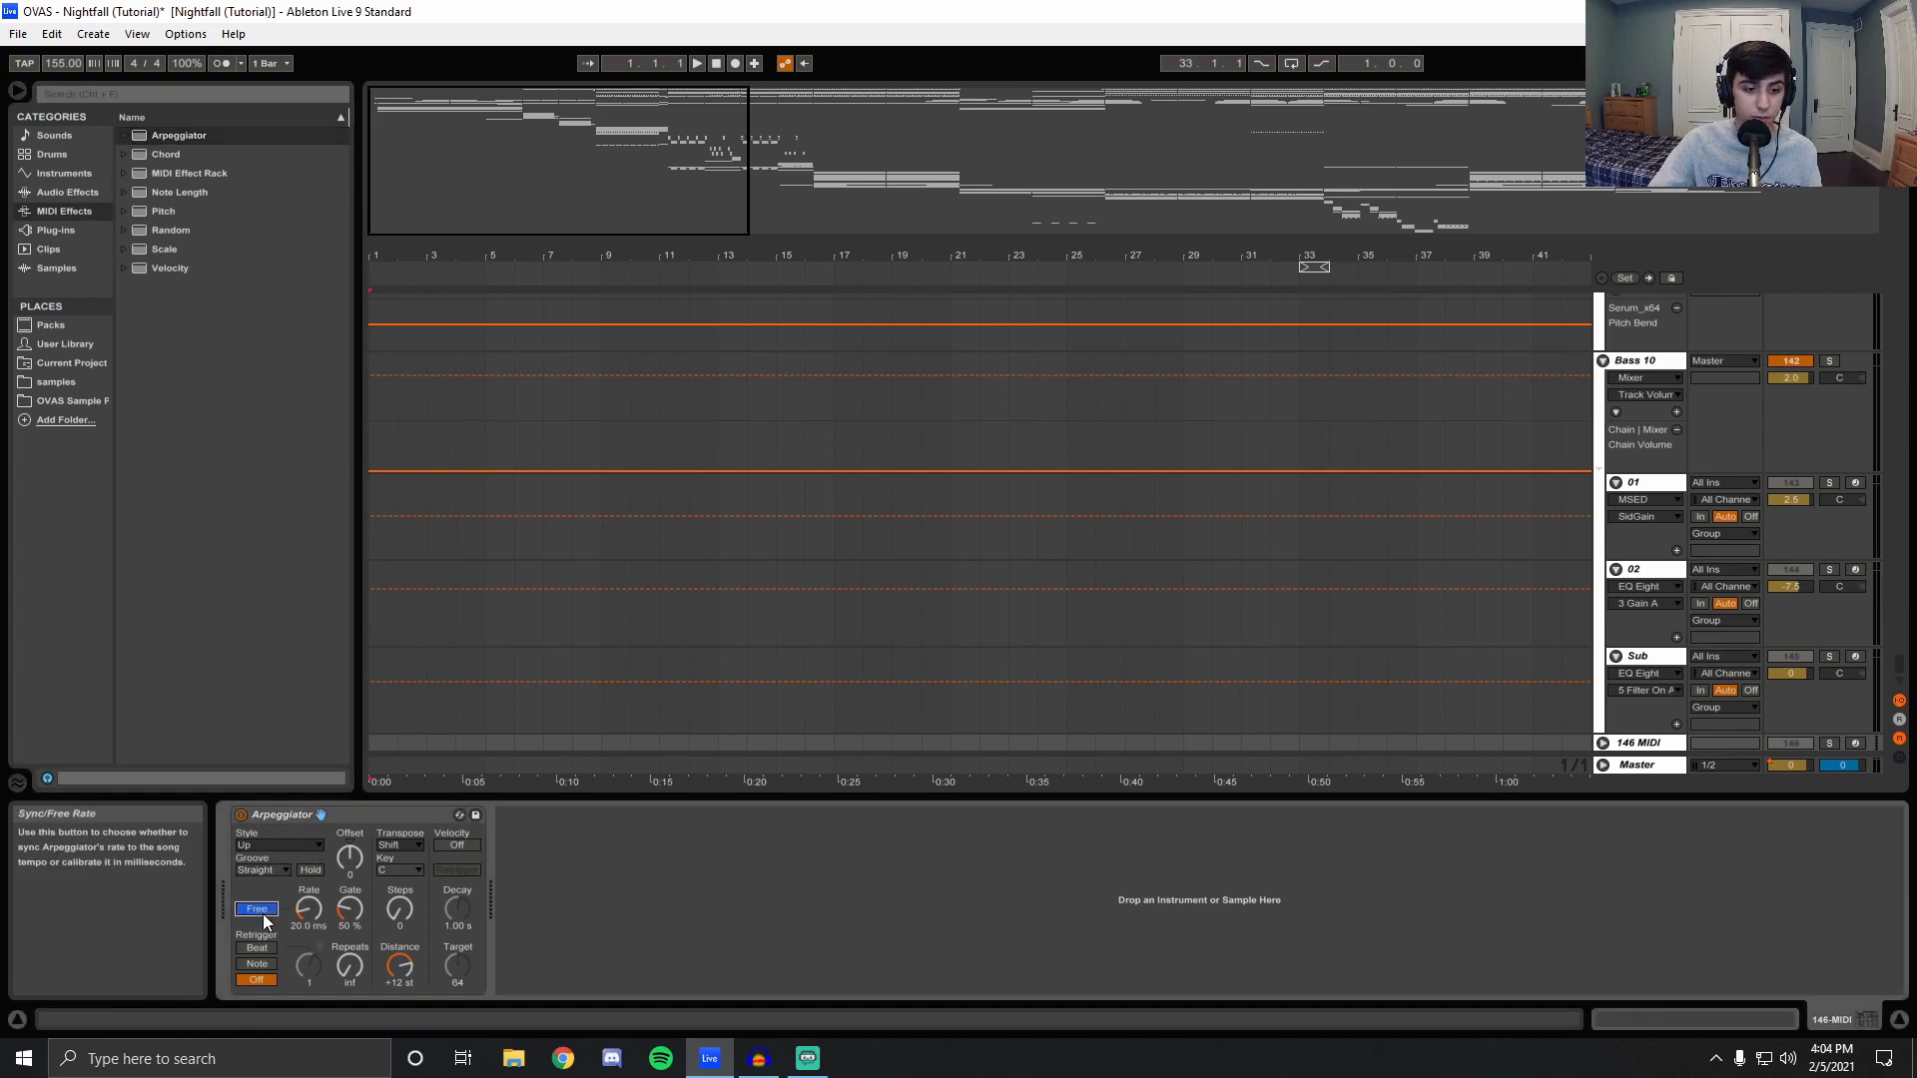
left_click_drag(308, 910, 309, 884)
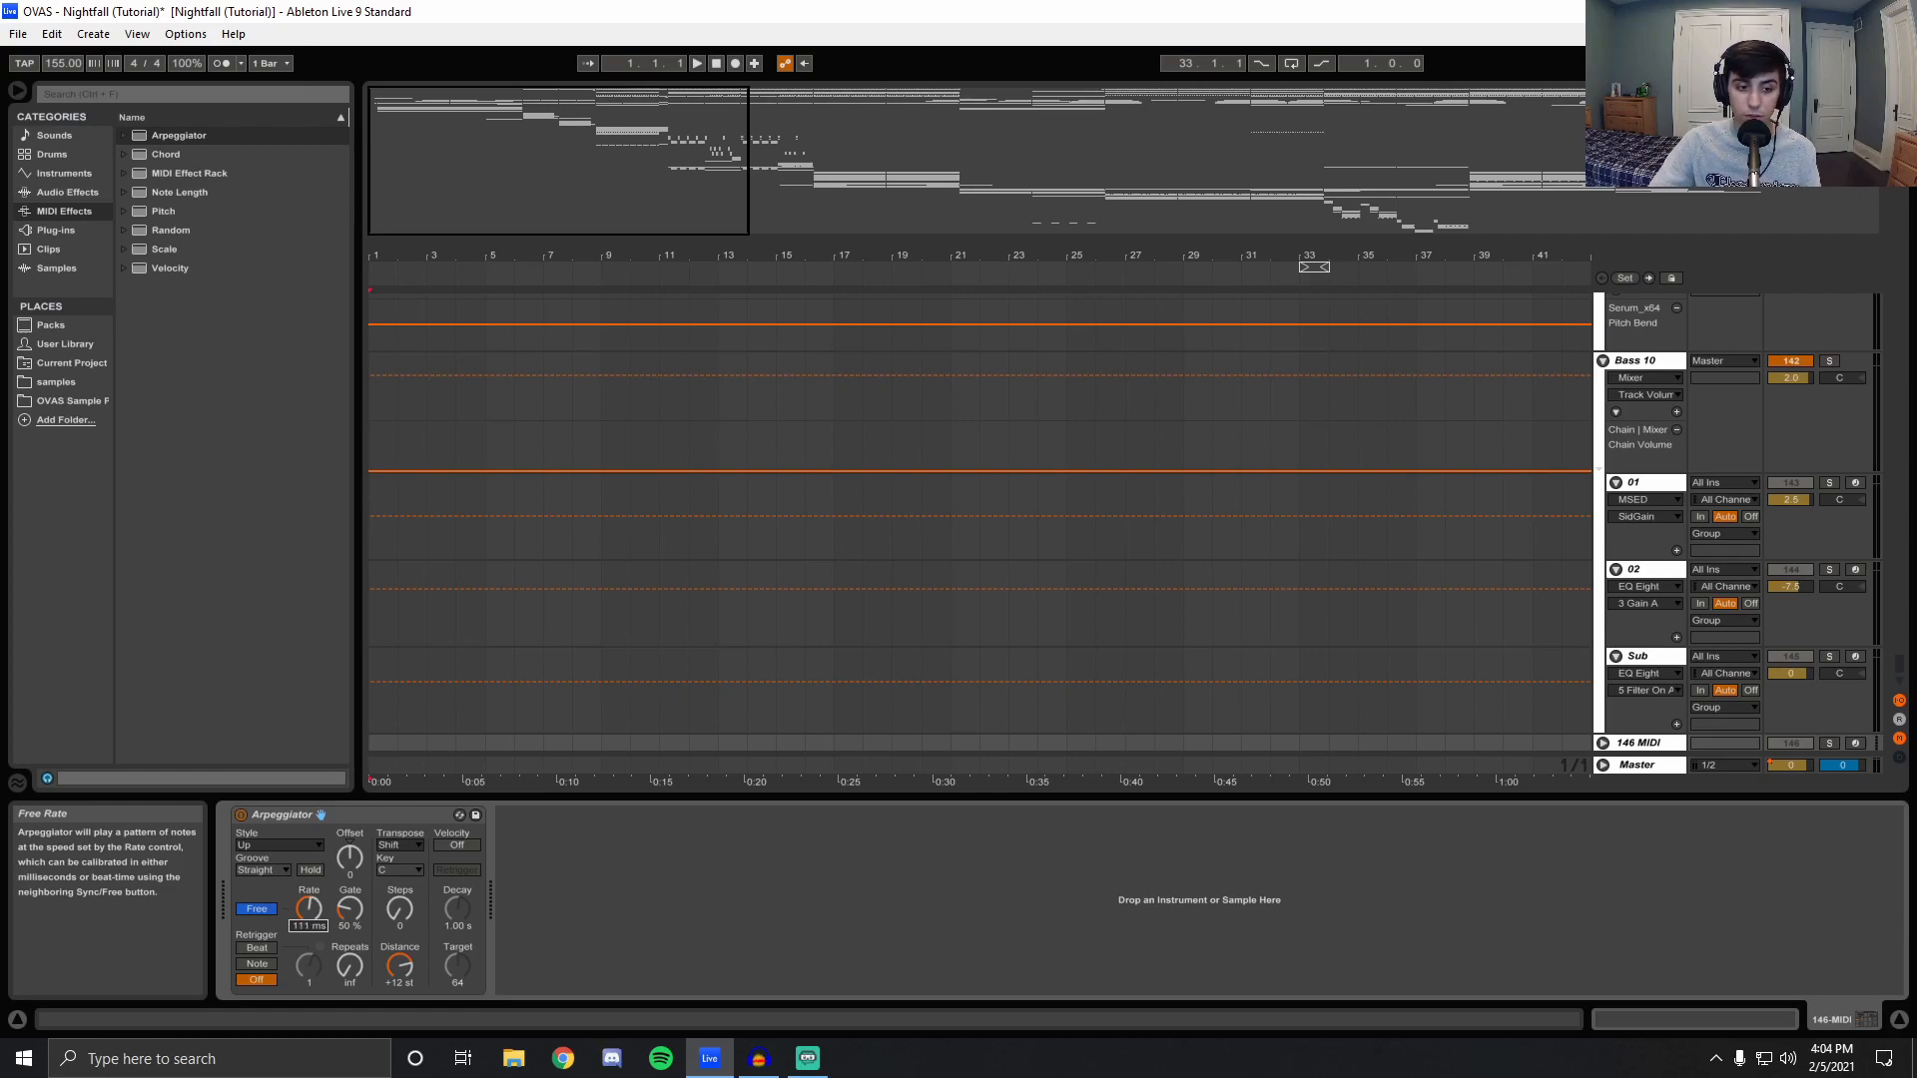
Delete the Arpeggiator device and the 146-MIDI track that holds it.
left_click(302, 817)
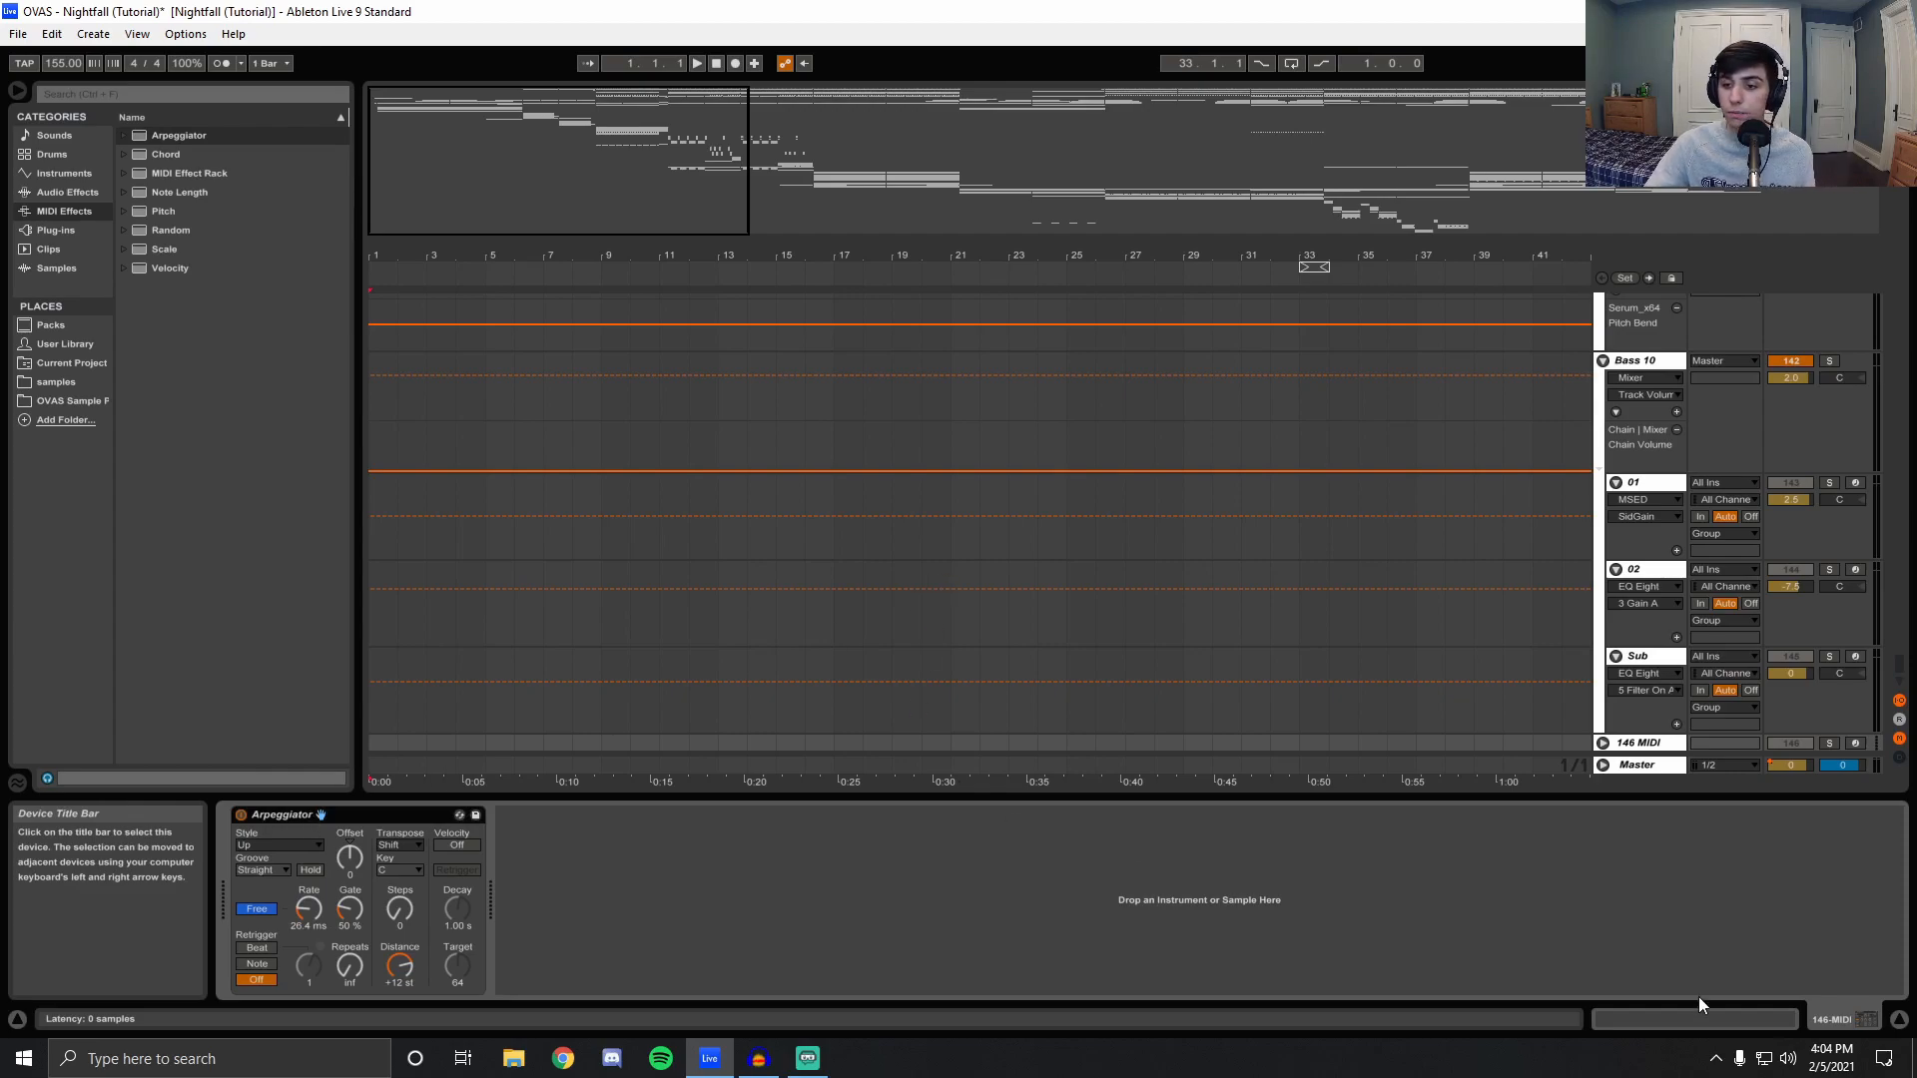
left_click(1655, 744)
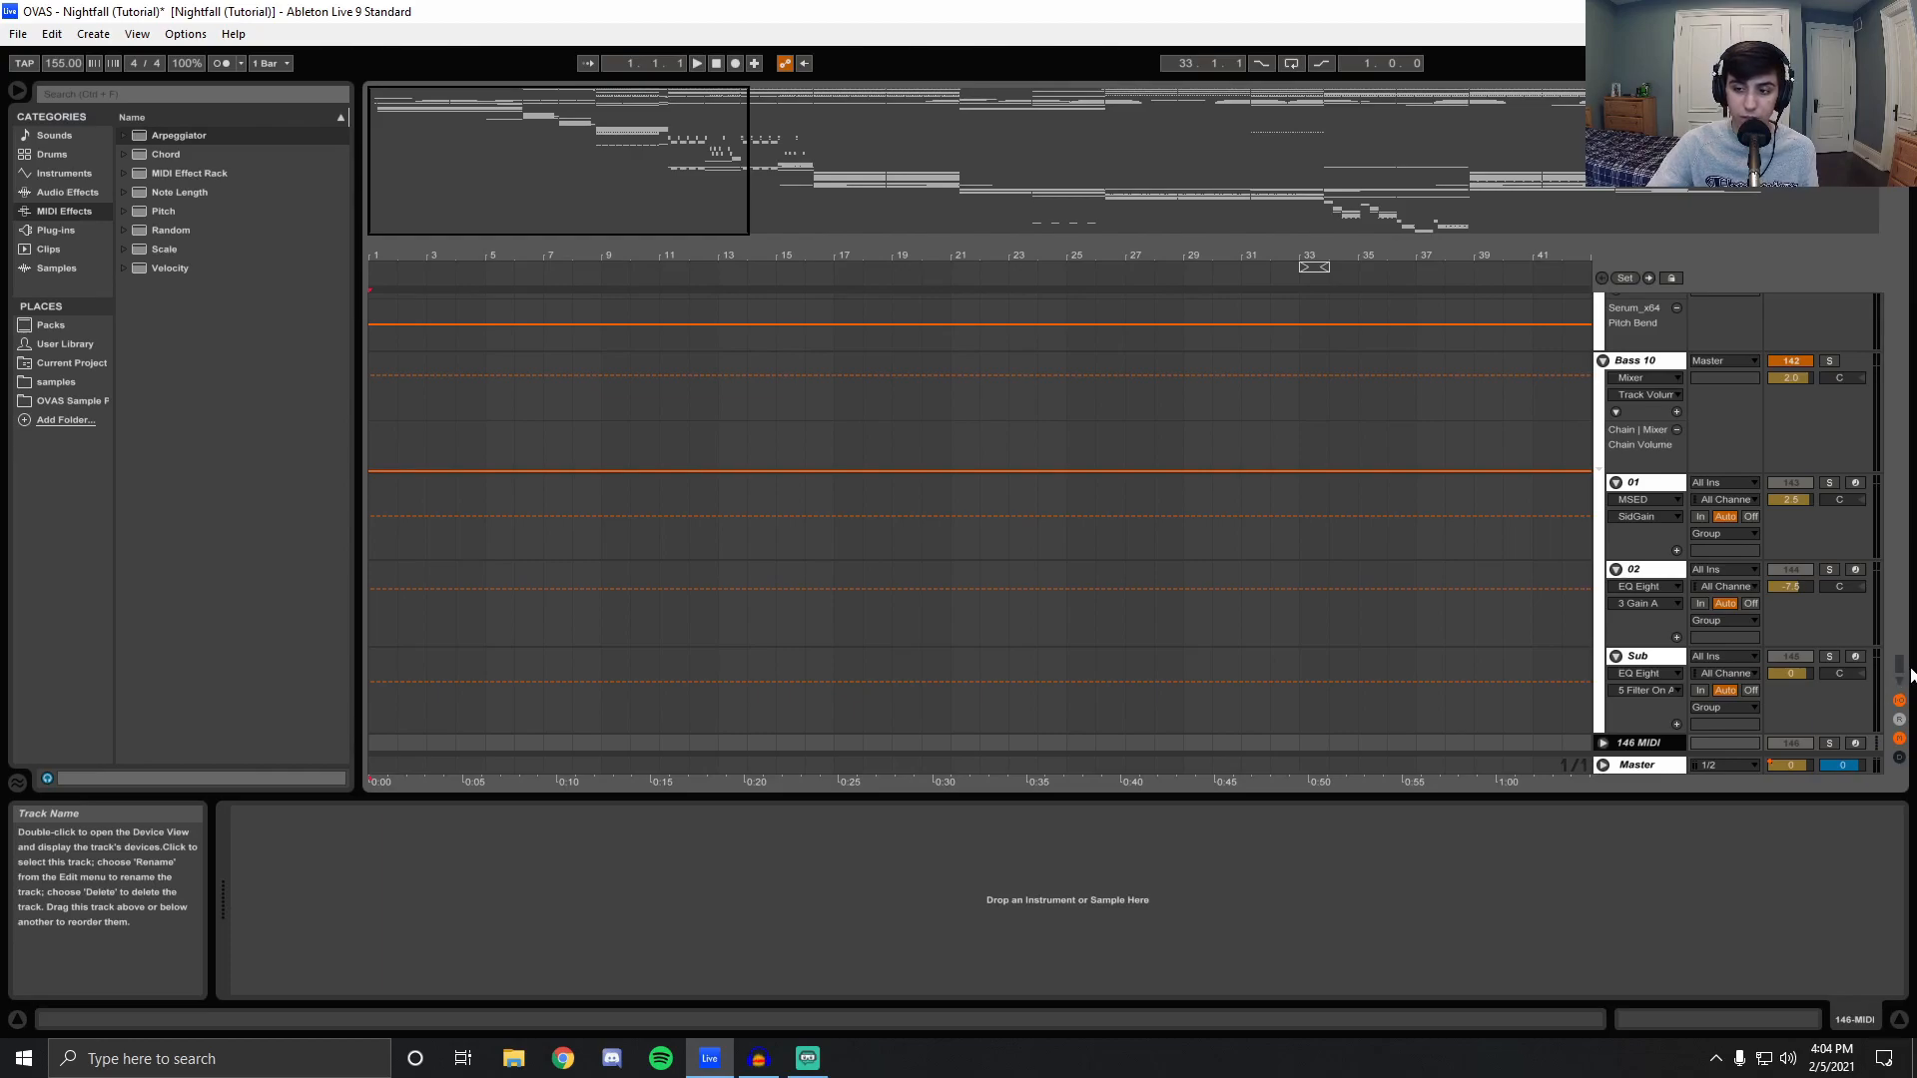
key("Delete")
Start playback from bar 9 on the Kick & Snare track, and toggle its solo on and off to hear all tracks.
left_click_drag(1901, 667, 1909, 279)
scroll(1625, 442, "up", 9)
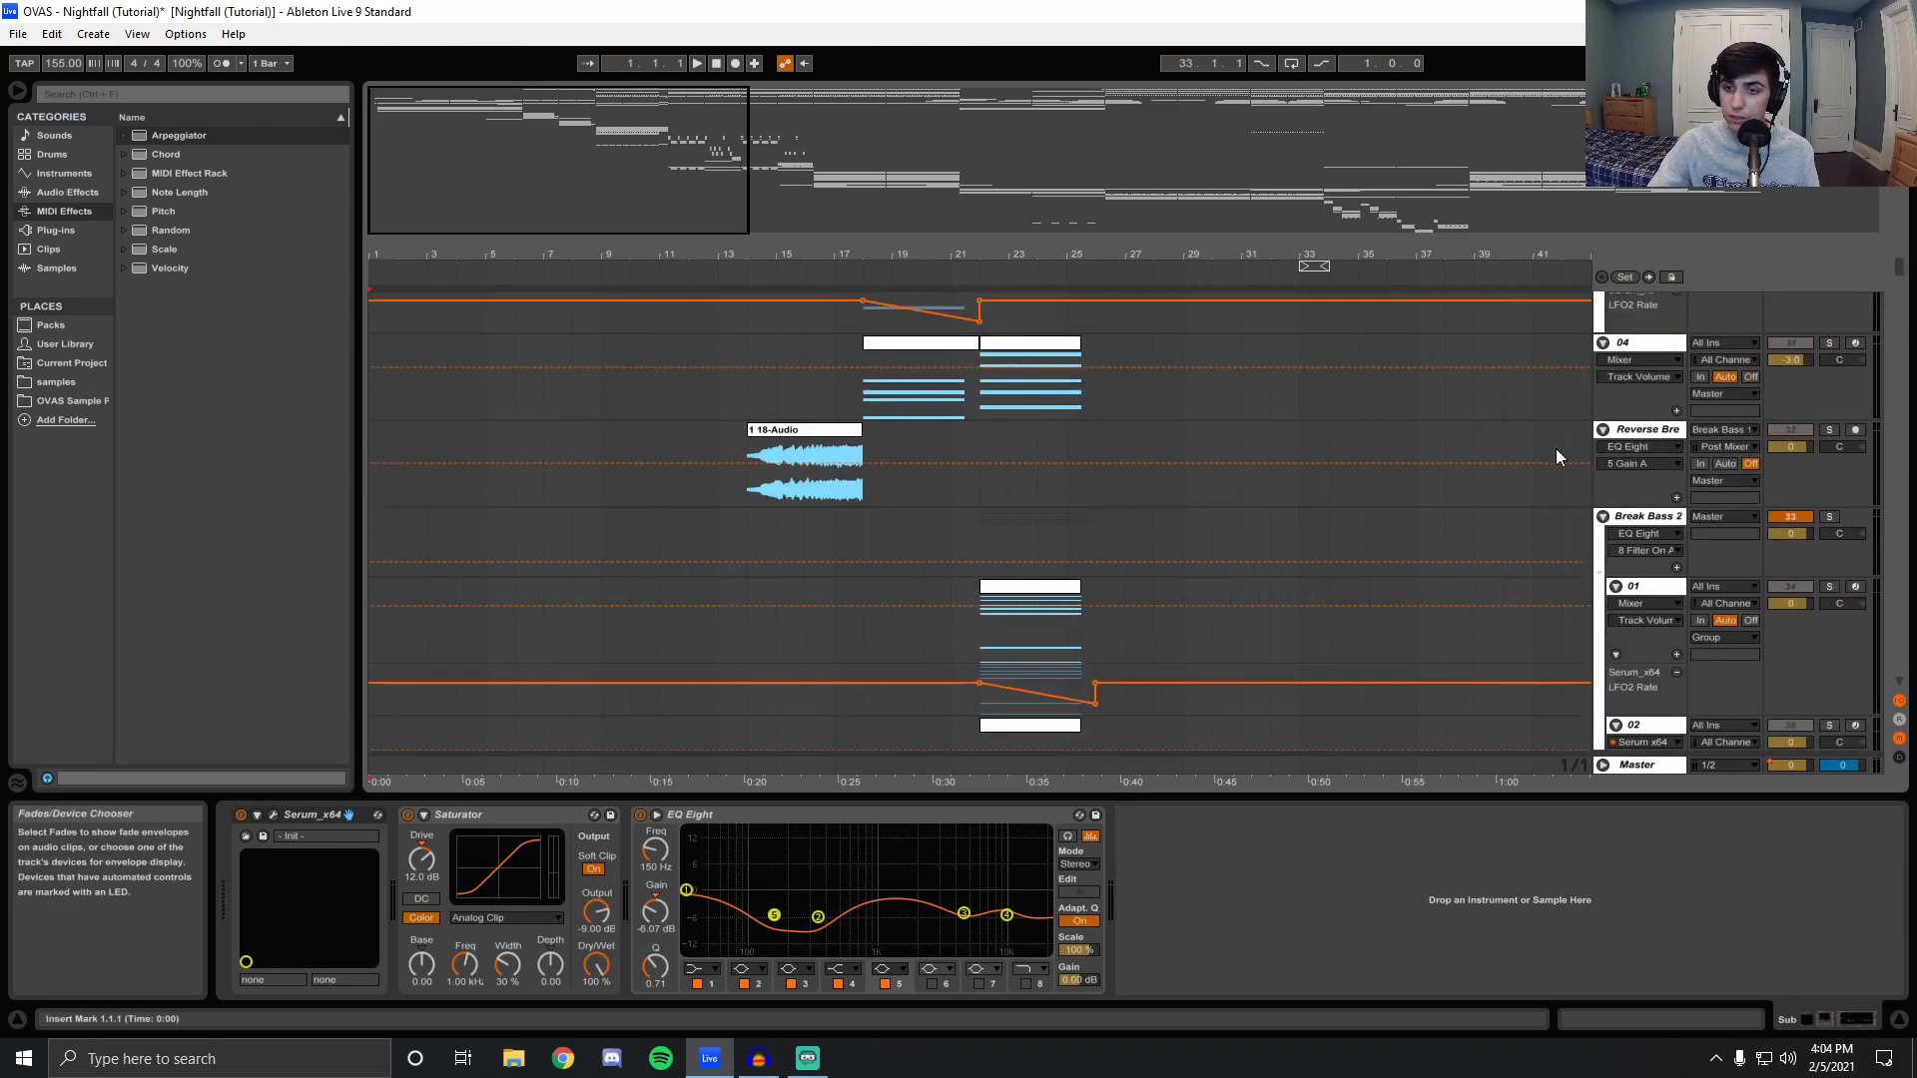
scroll(756, 729, "down", 1)
scroll(763, 698, "up", 4)
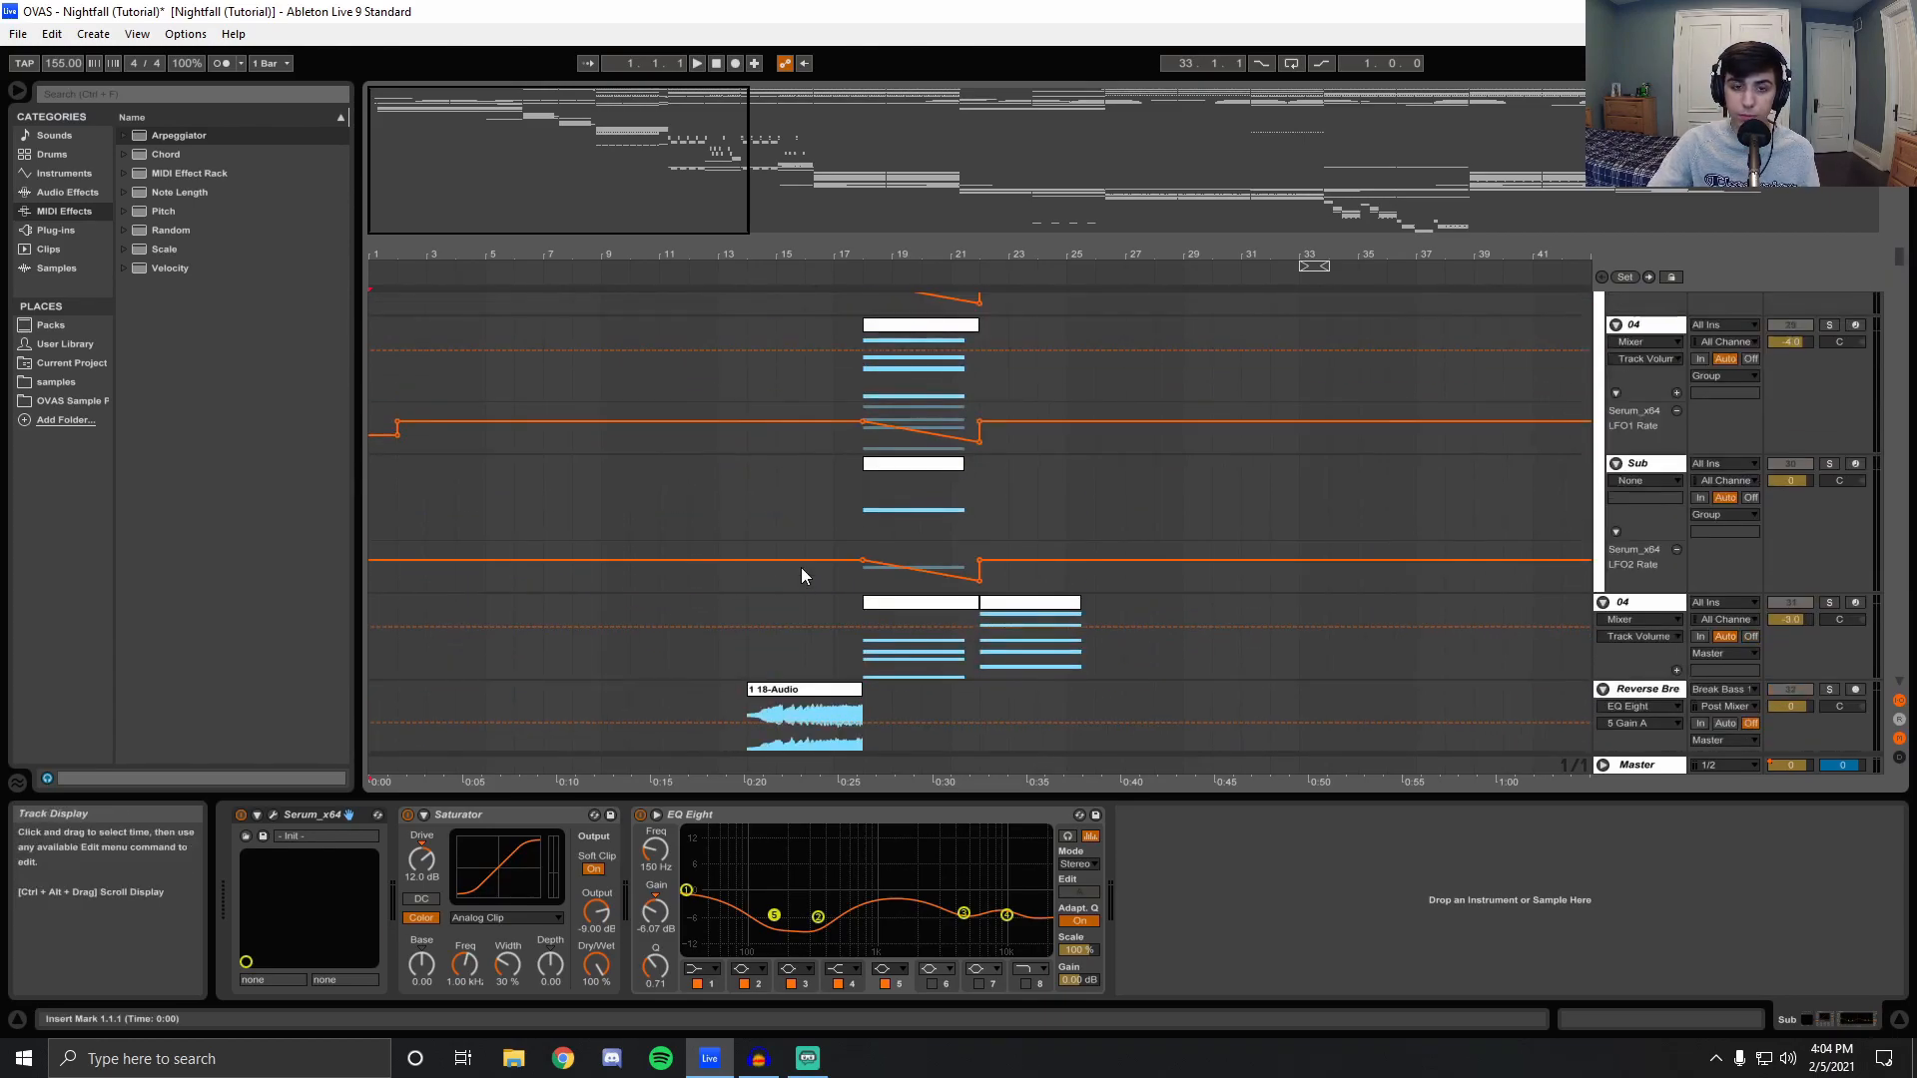
left_click_drag(1902, 257, 1902, 100)
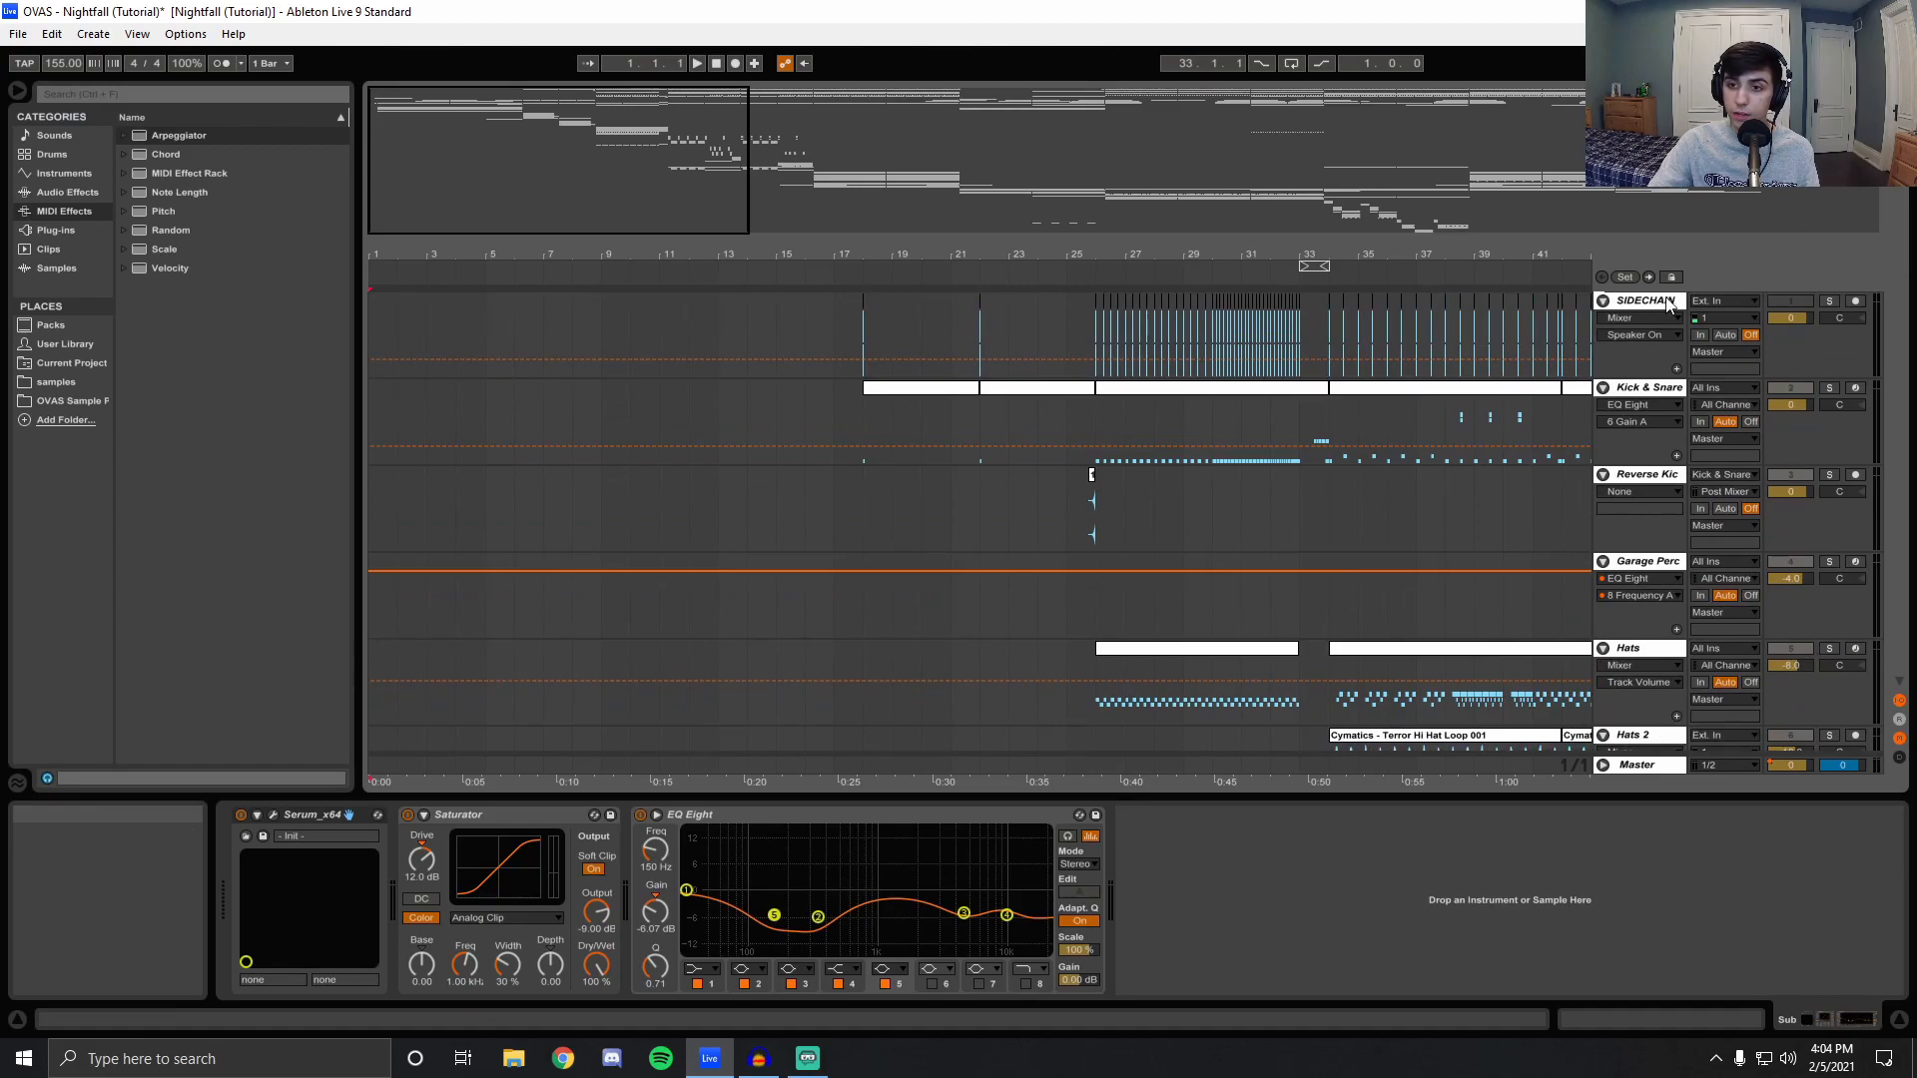
left_click(872, 417)
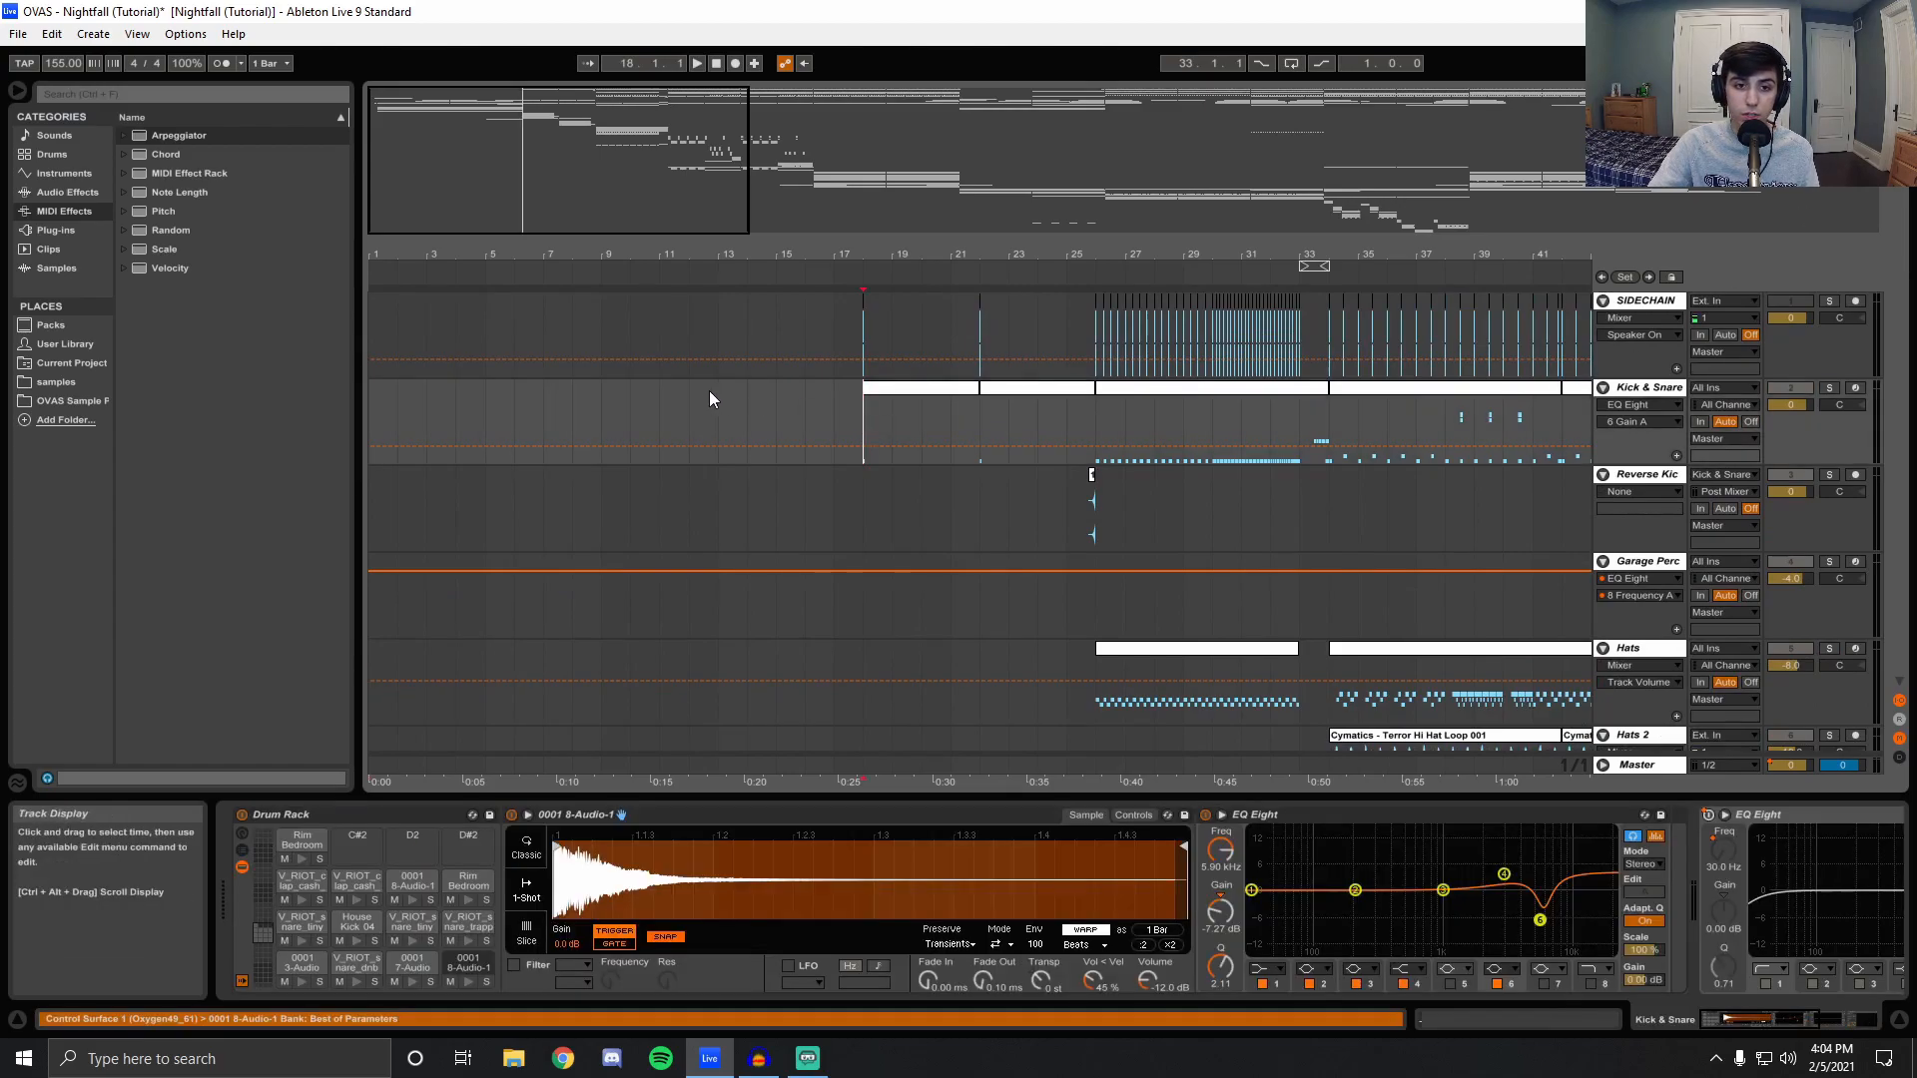
key("space")
left_click(1829, 389)
left_click(1830, 388)
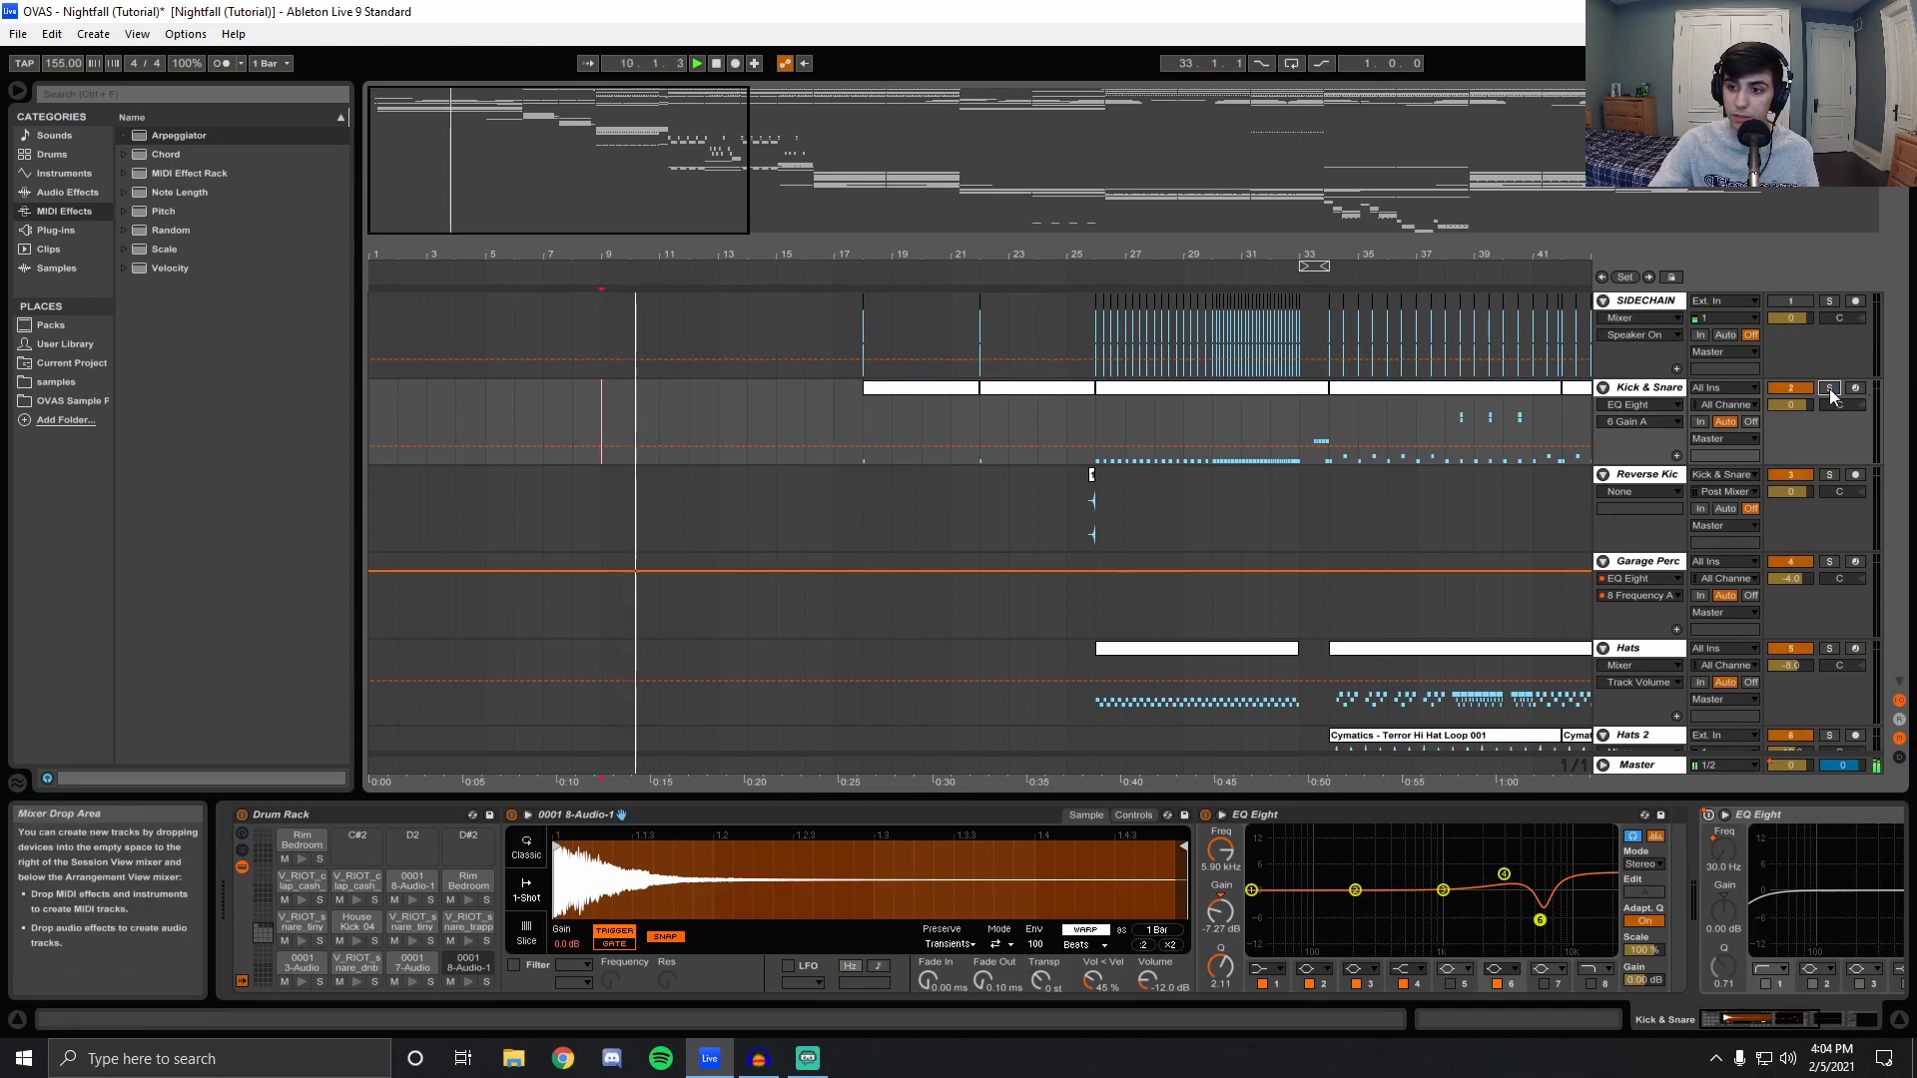
Play the arrangement from bar 18, return to the song start, and play the transition again from bar 17.
left_click(805, 763)
left_click(872, 767)
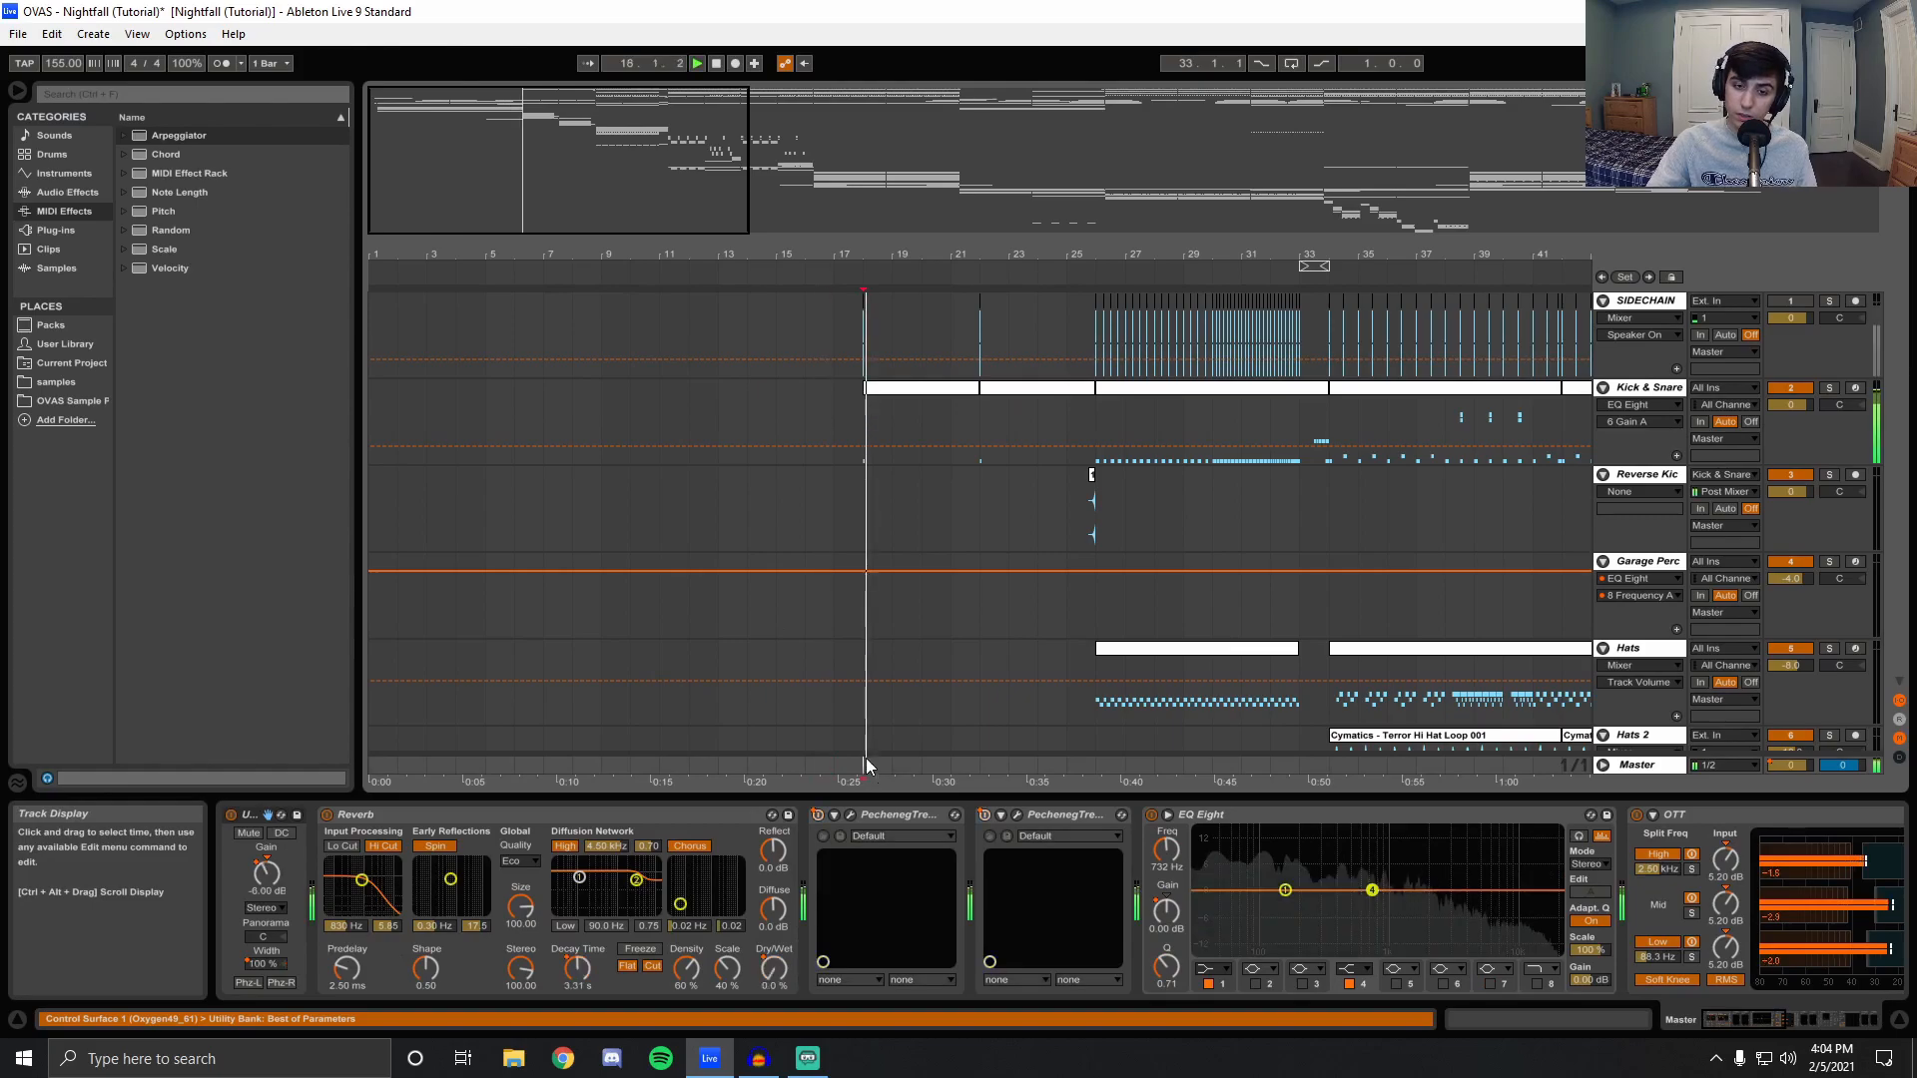
double_click(716, 64)
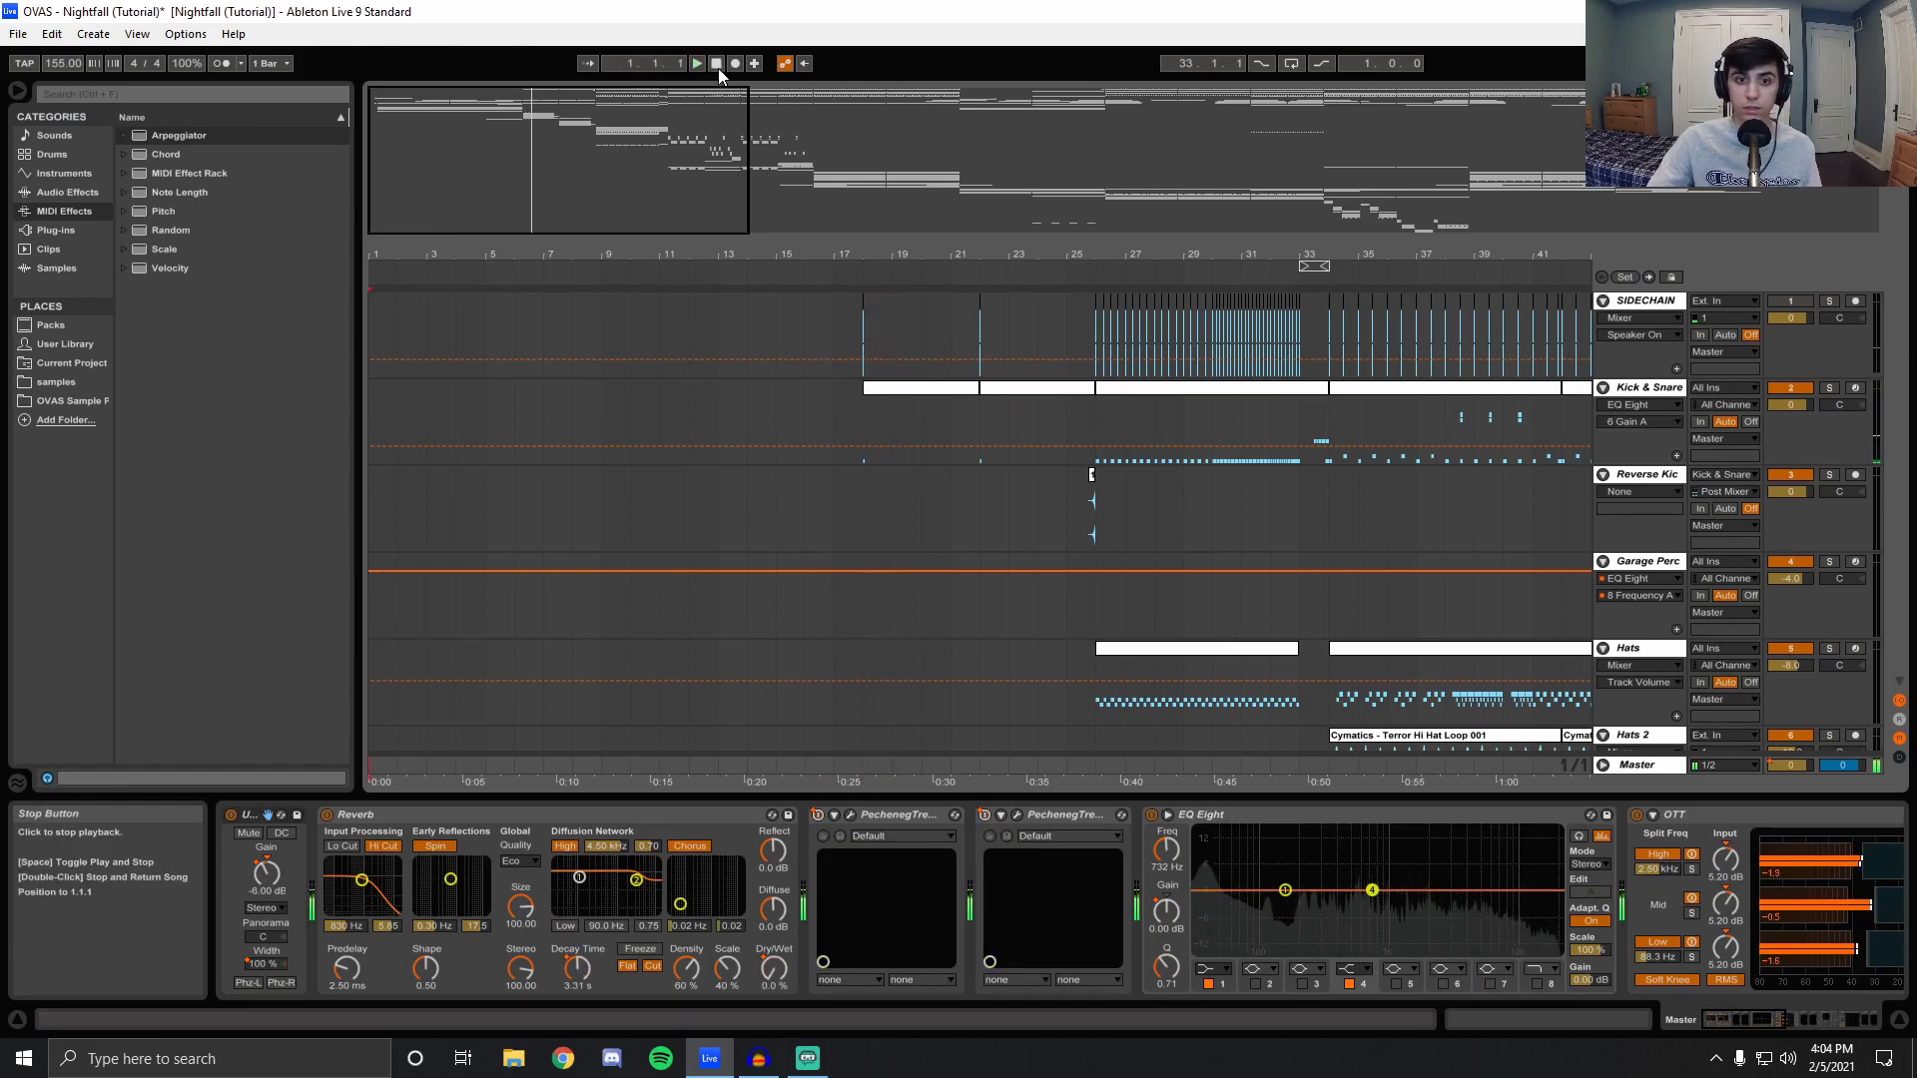
left_click(834, 779)
key("space")
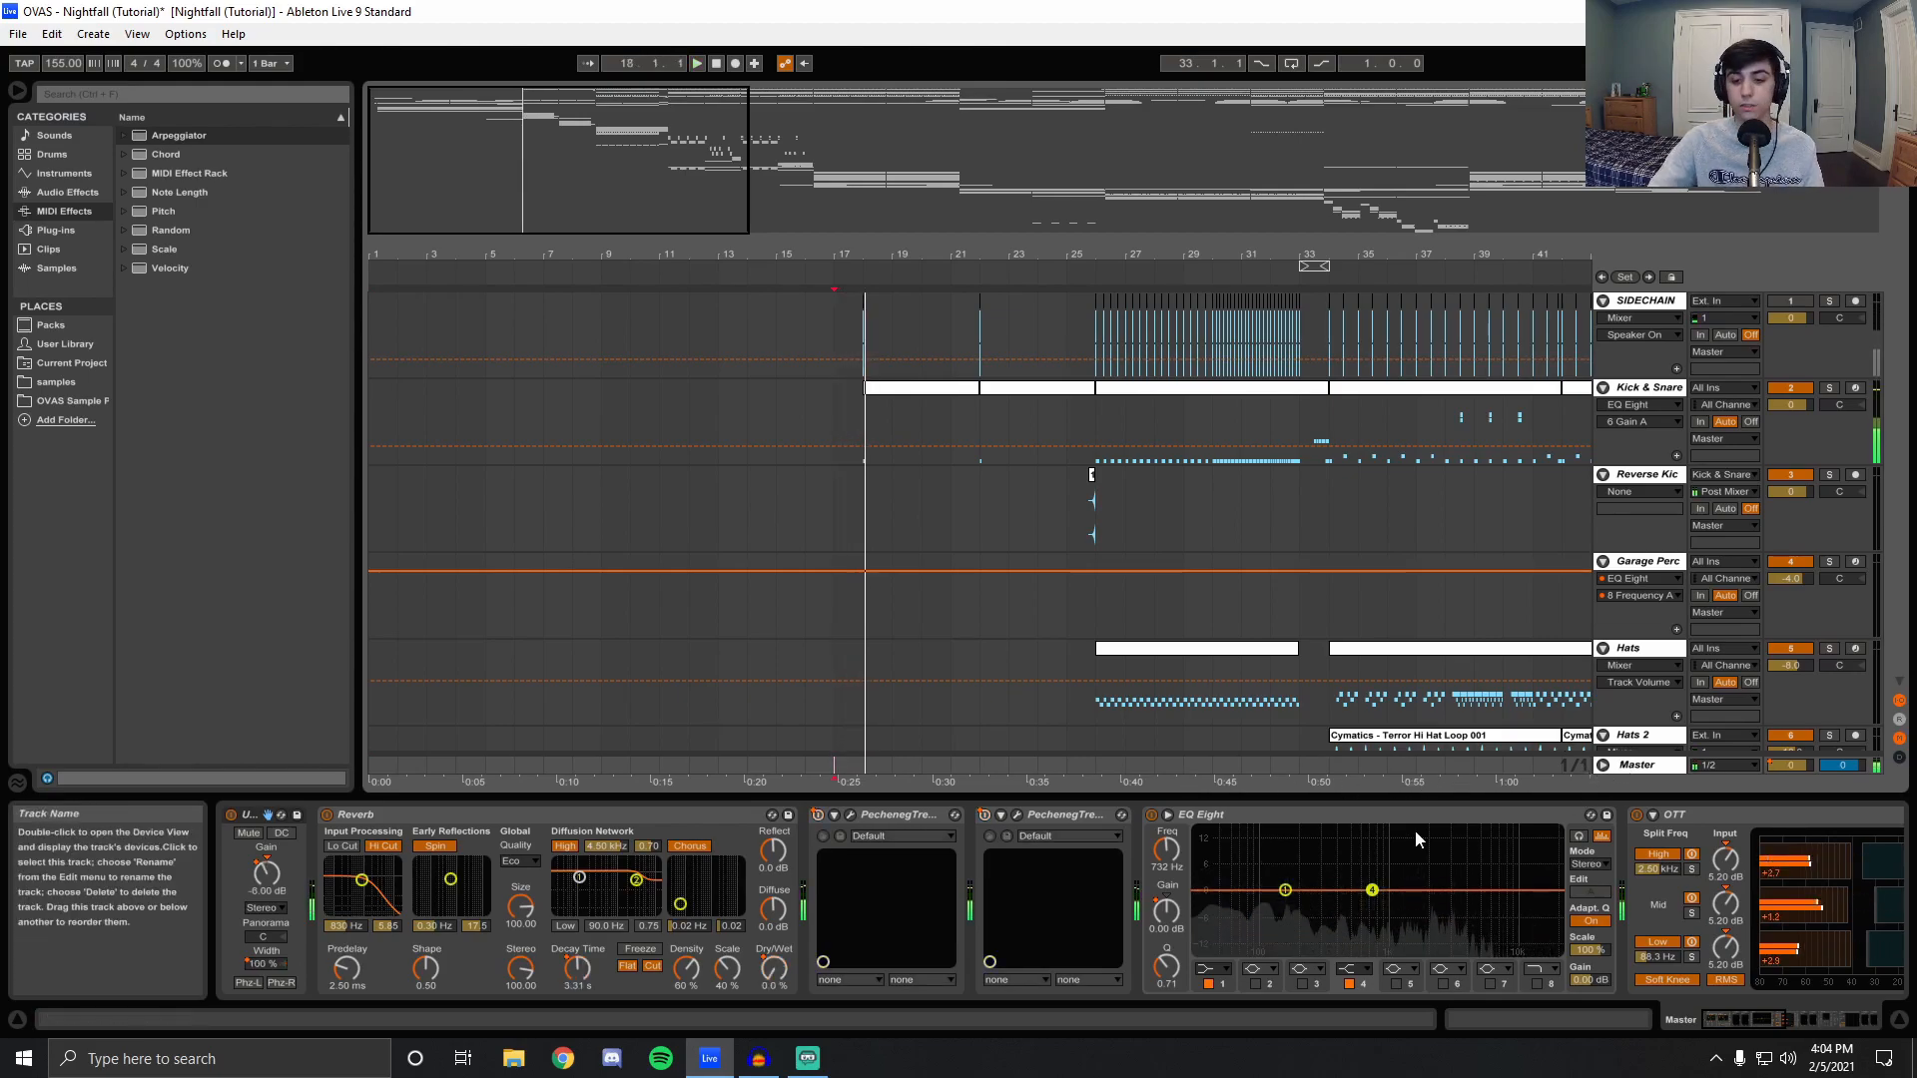
Expand the Master's automation lanes, view both PechenegTremolo plug-in windows one above the other, and close them.
left_click(1603, 766)
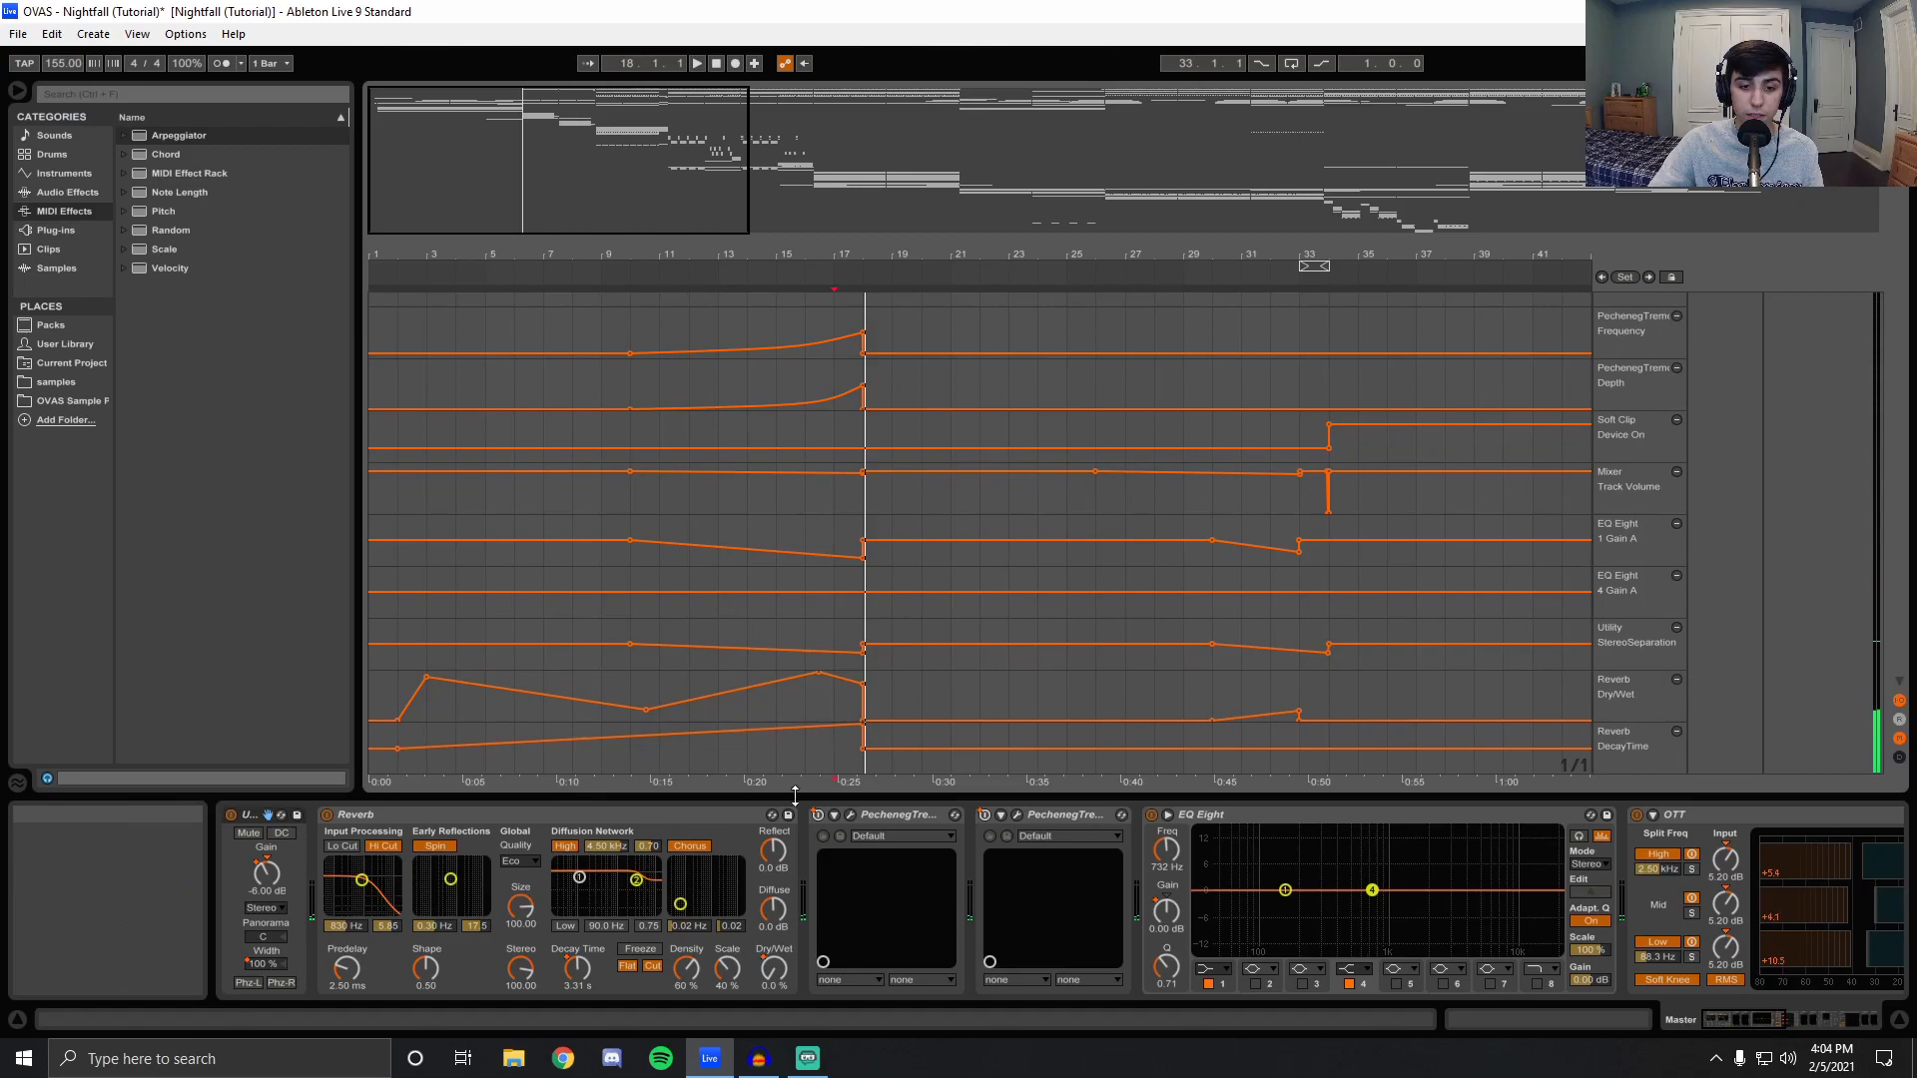
left_click(852, 814)
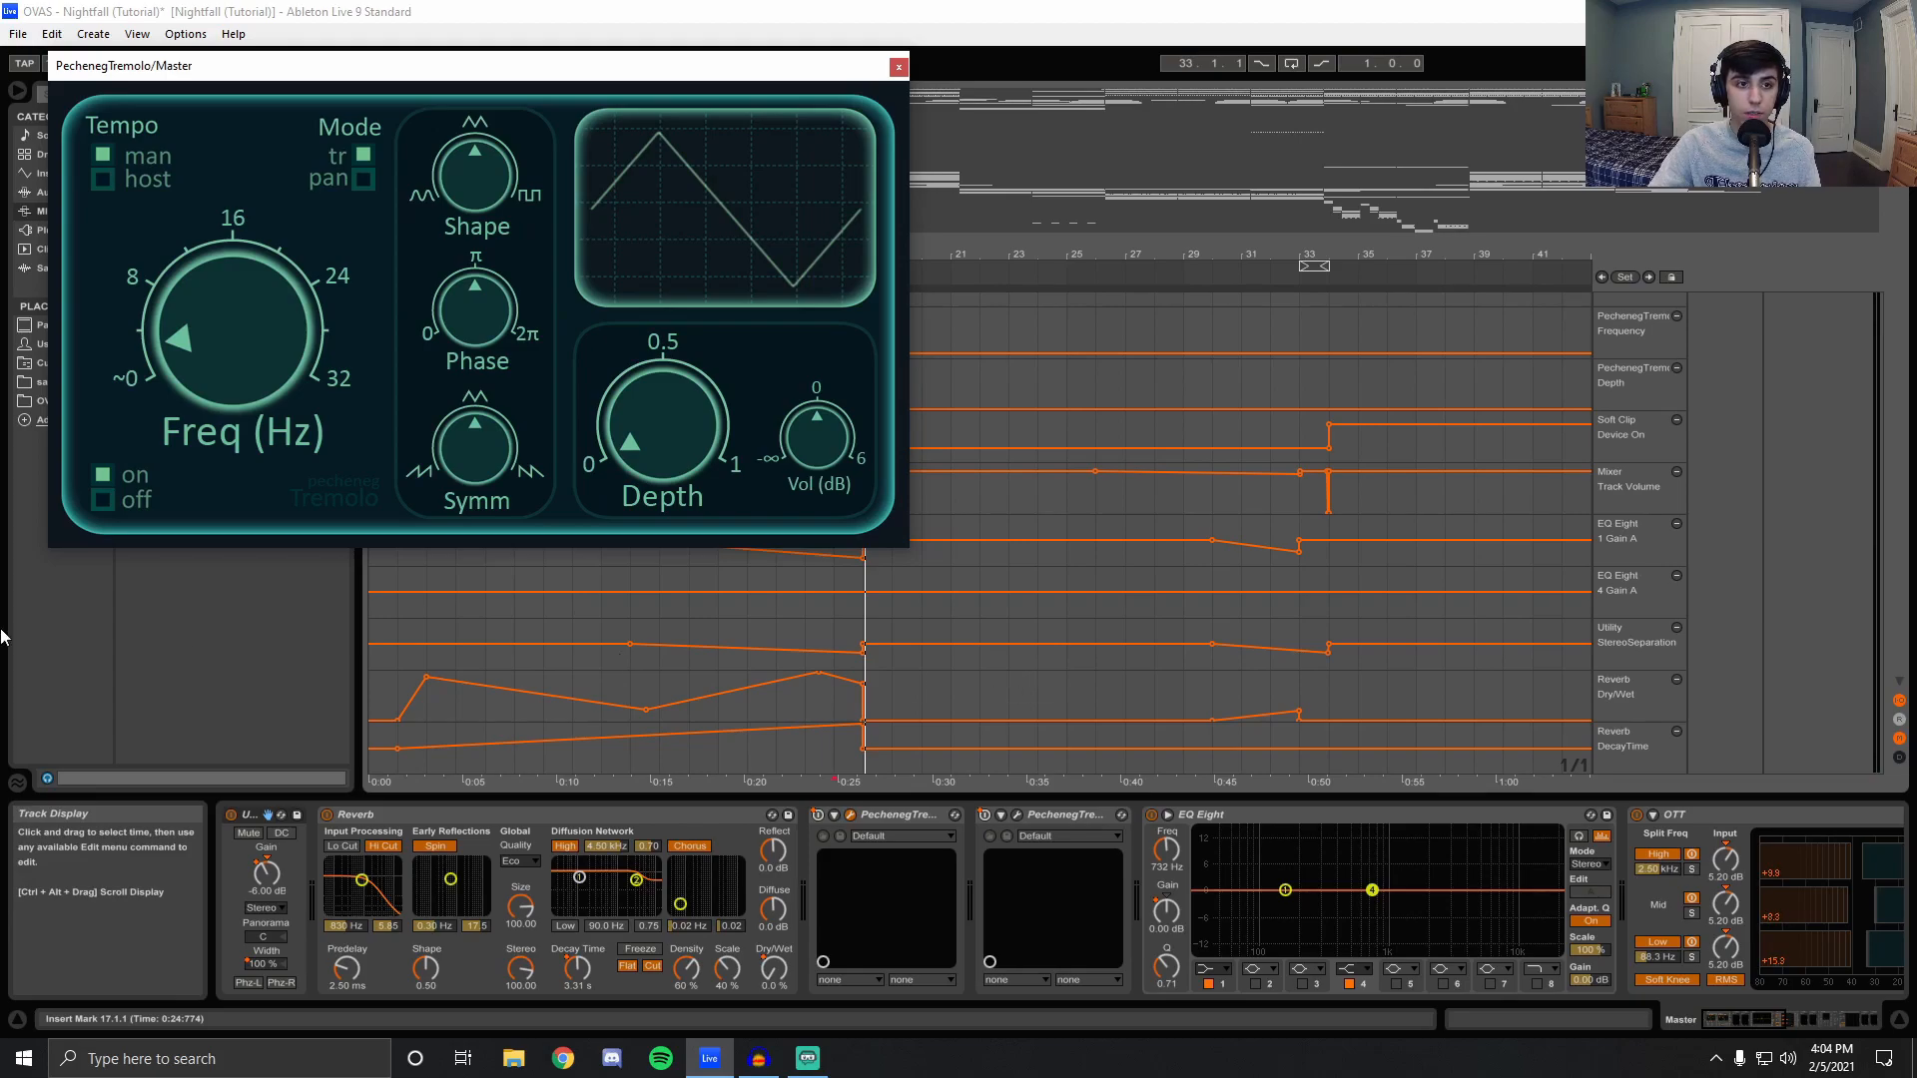
left_click(1016, 817)
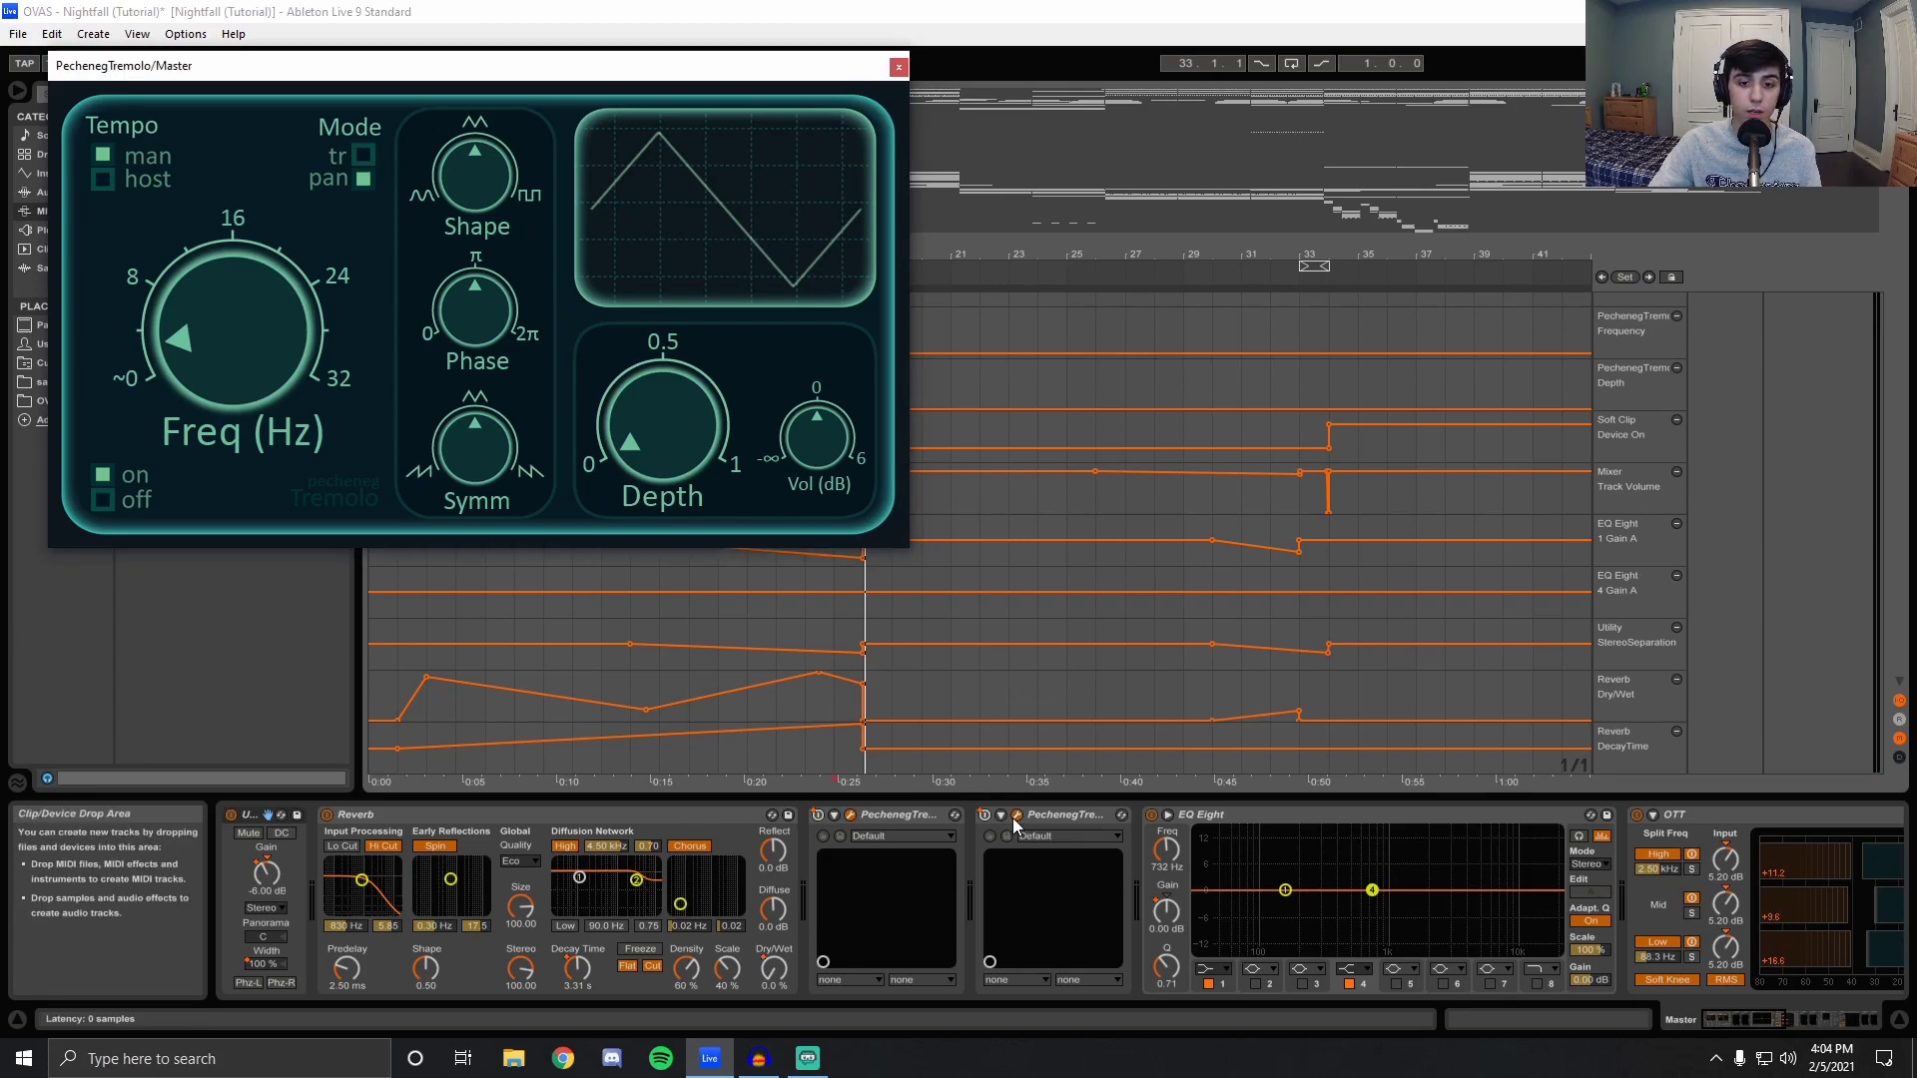
left_click_drag(406, 74, 407, 583)
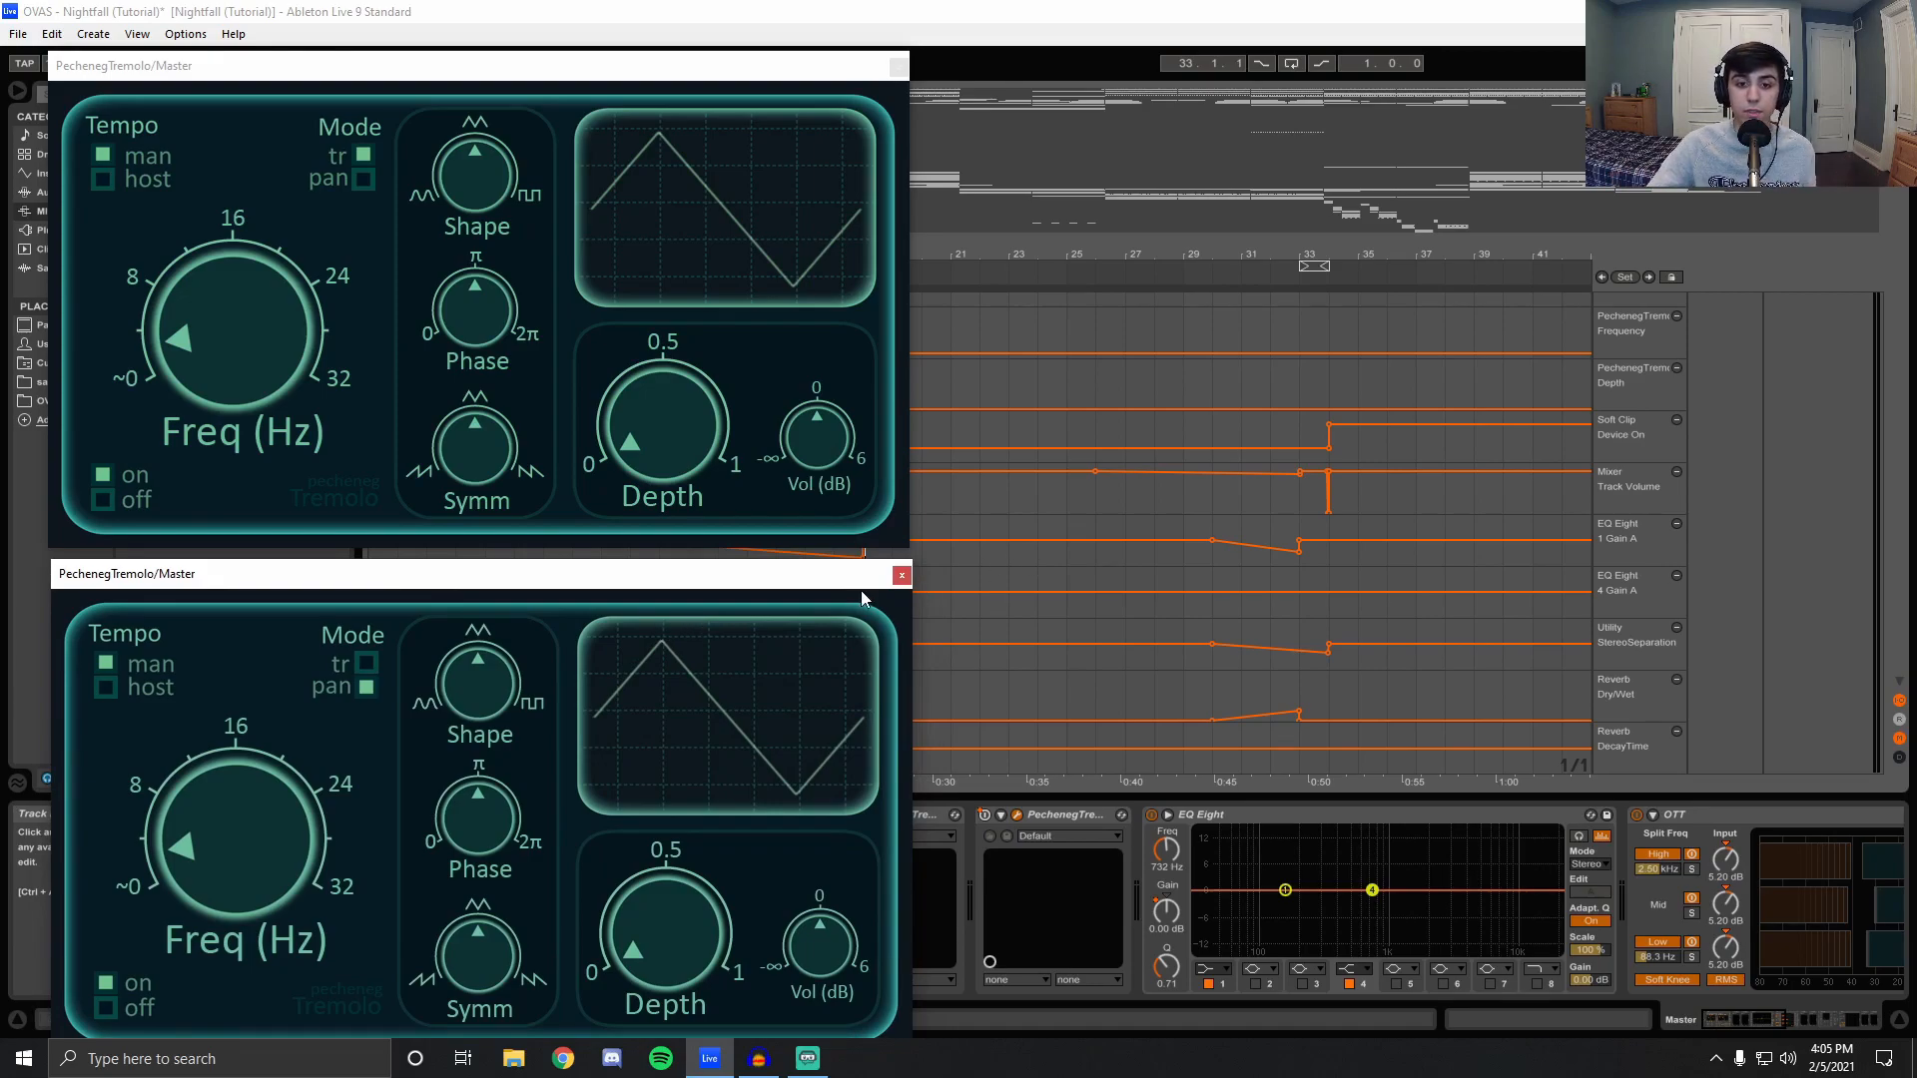
left_click(901, 575)
left_click(898, 66)
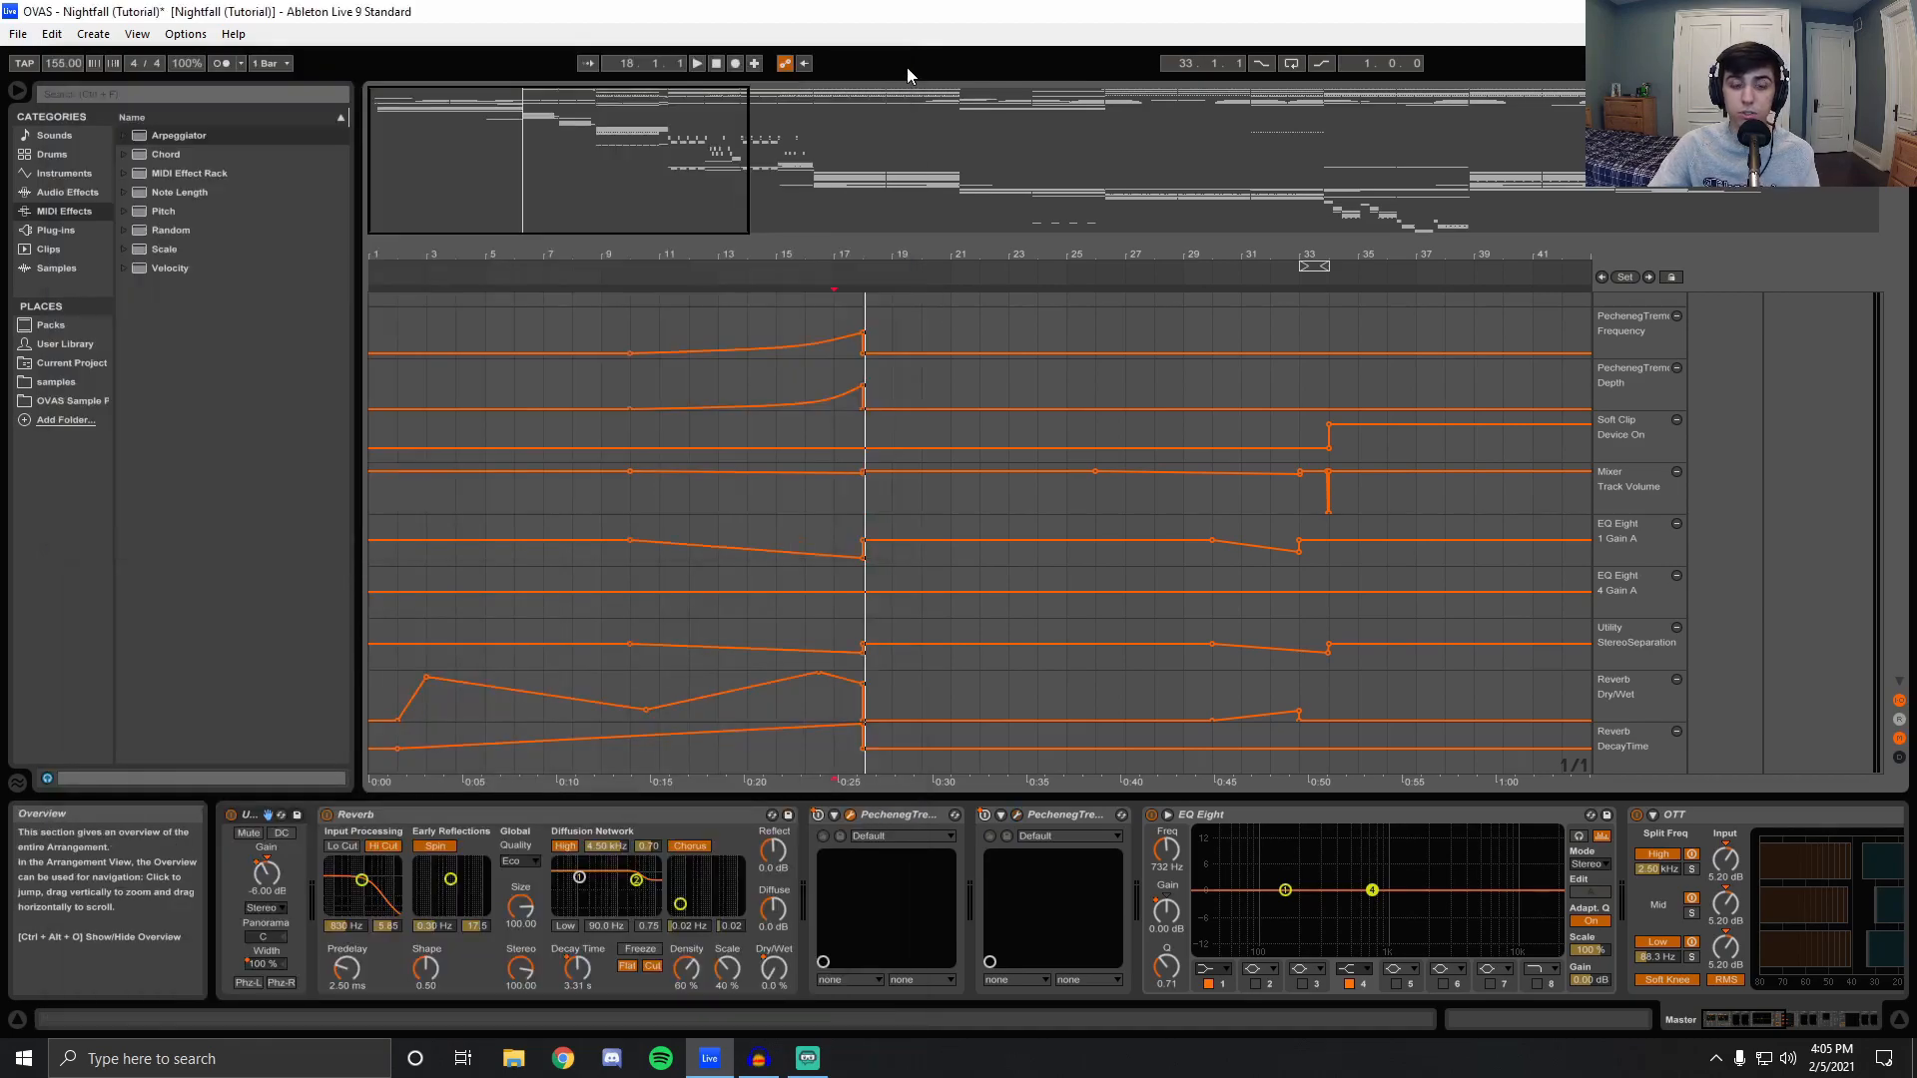
Collapse the device view and the Master's automation lanes, and play the arrangement from bar 13.
left_click(1897, 1020)
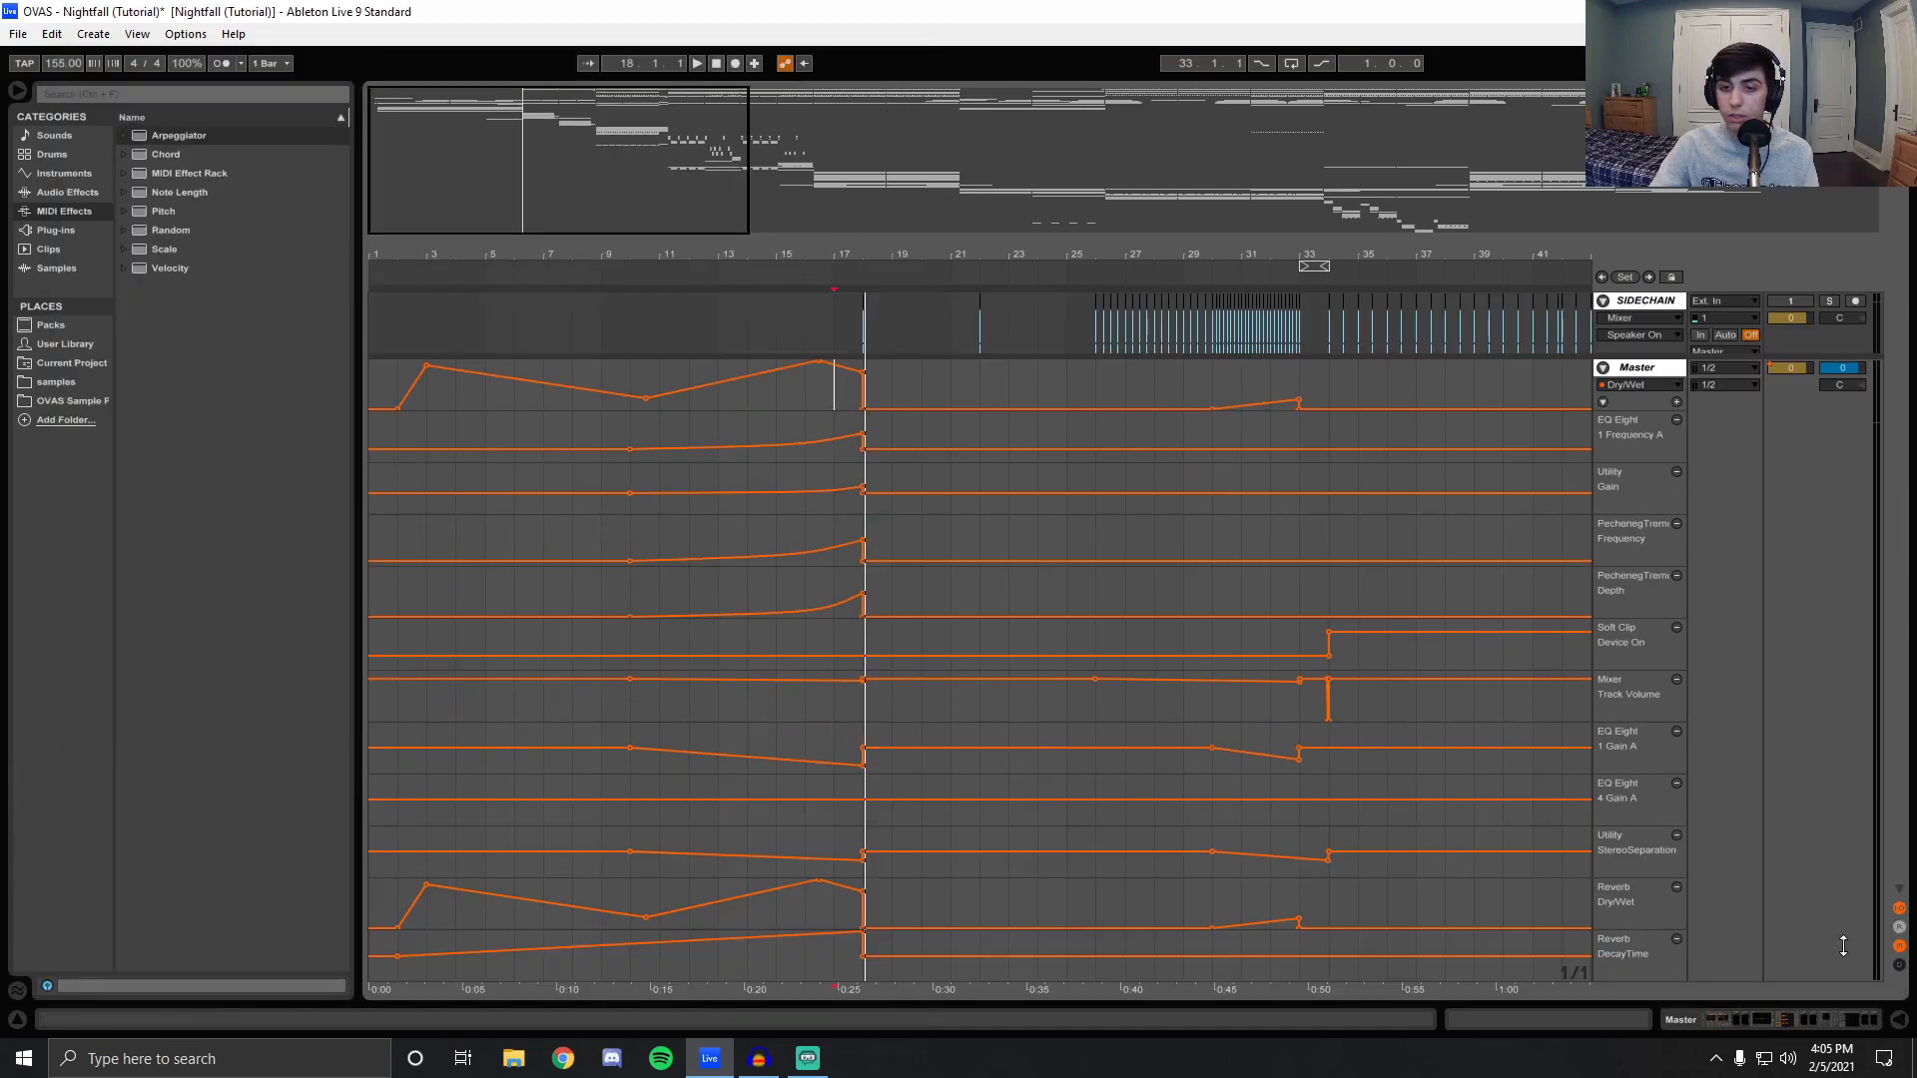
left_click(1603, 368)
left_click(720, 974)
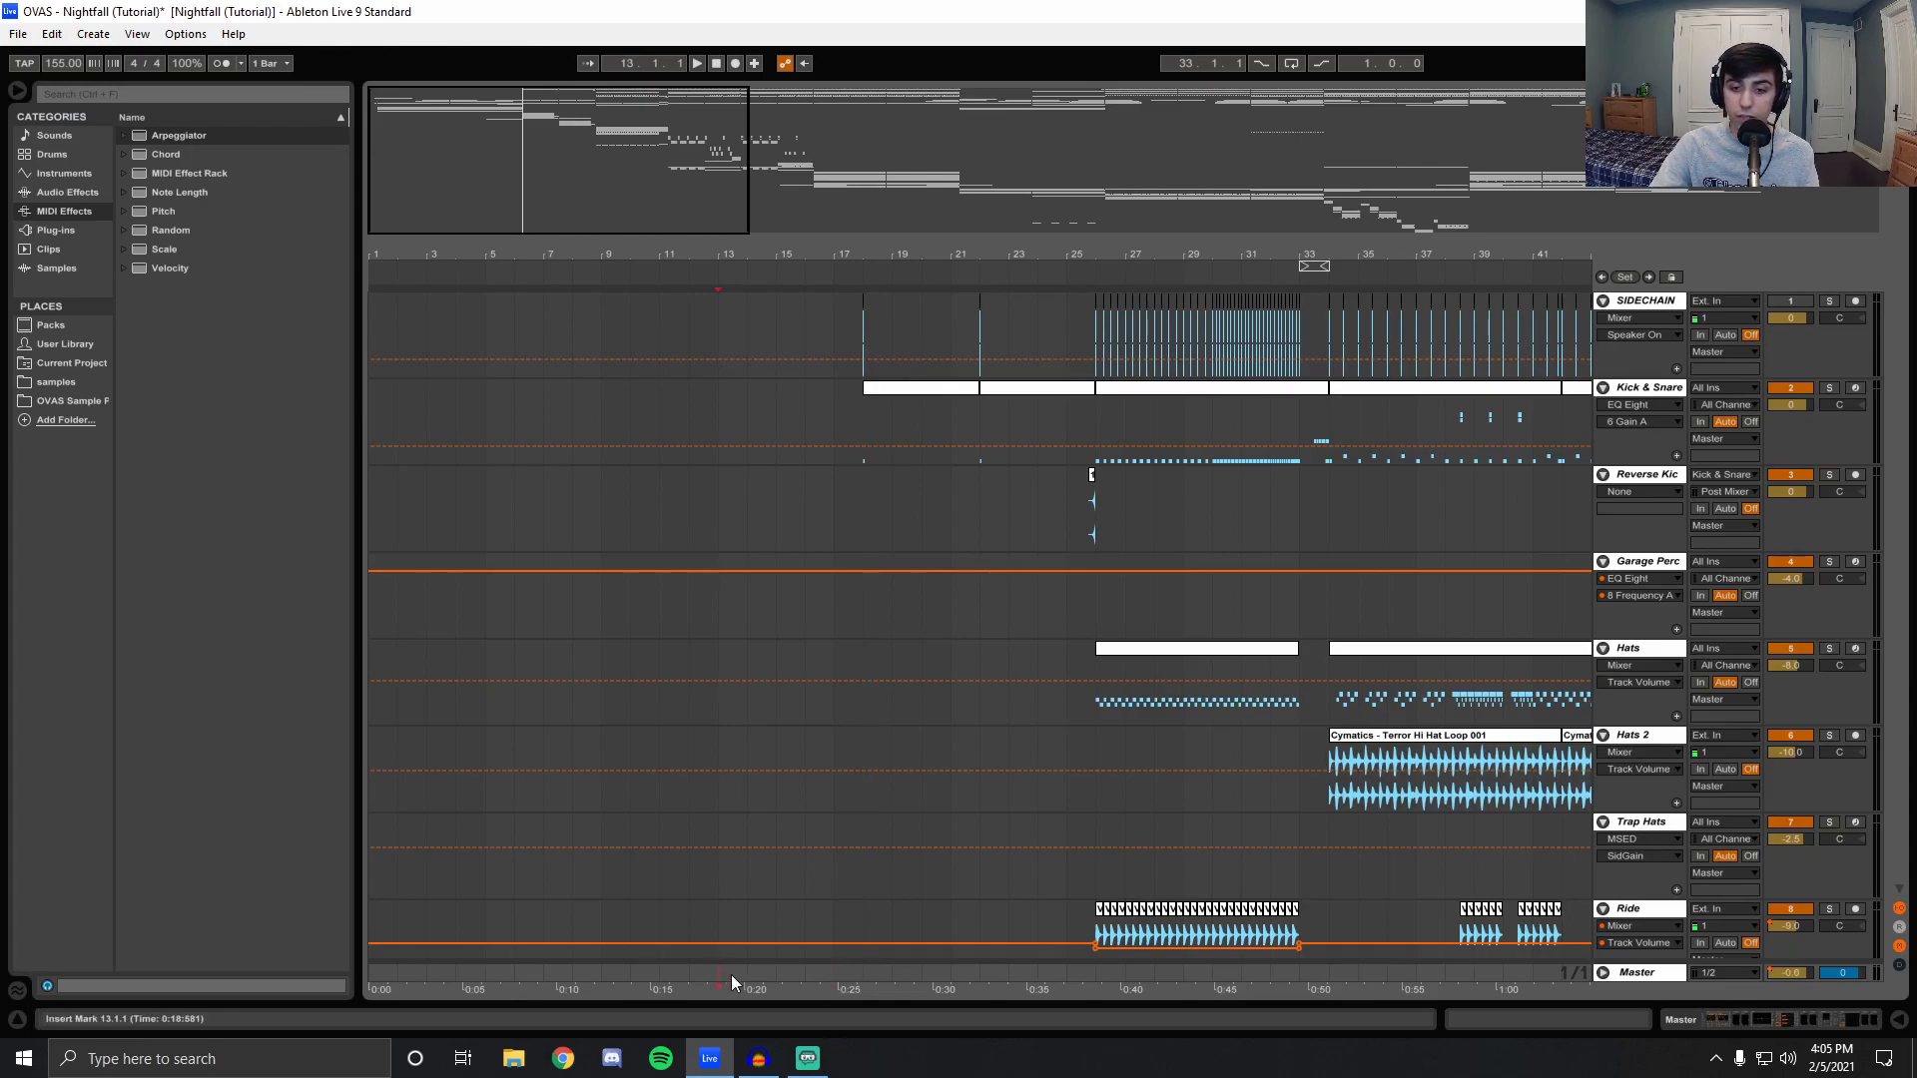
key("space")
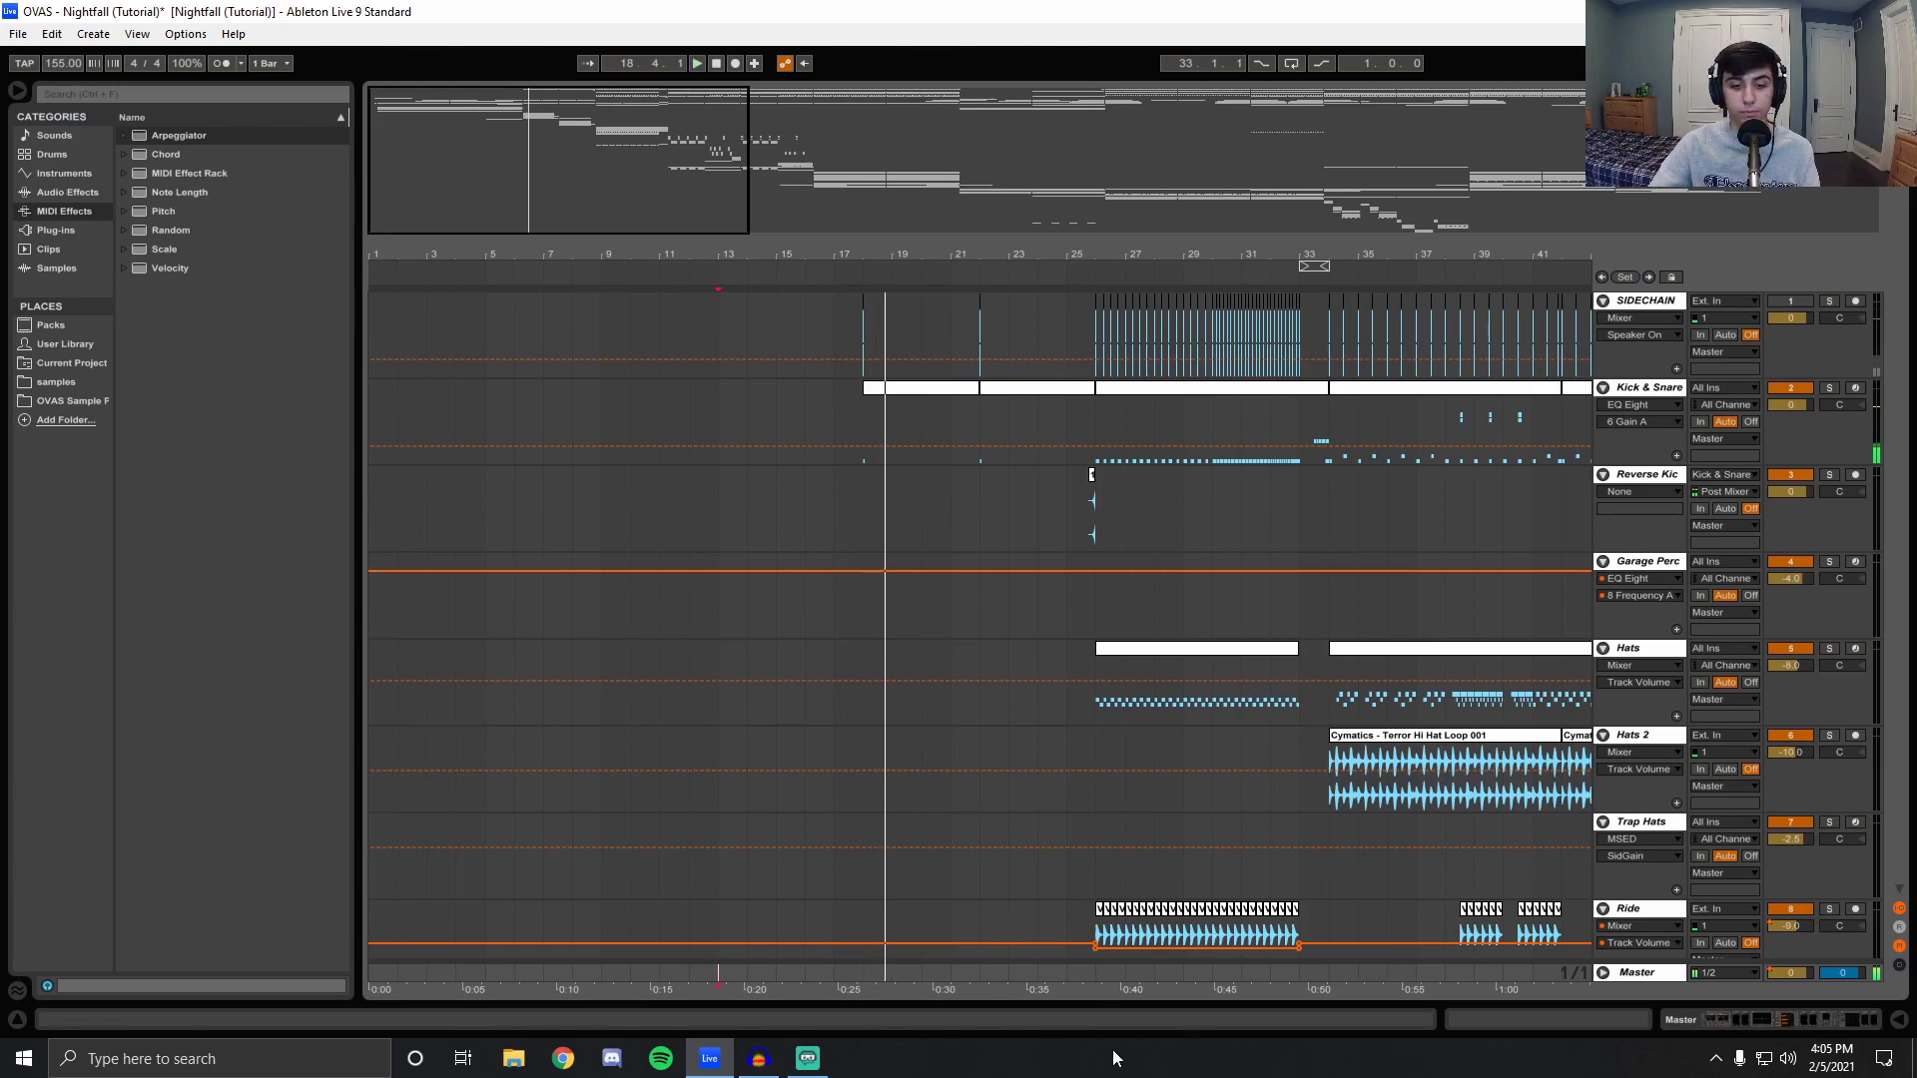
Solo the Break Bass 1 group and play it from bar 18.
left_click(865, 976)
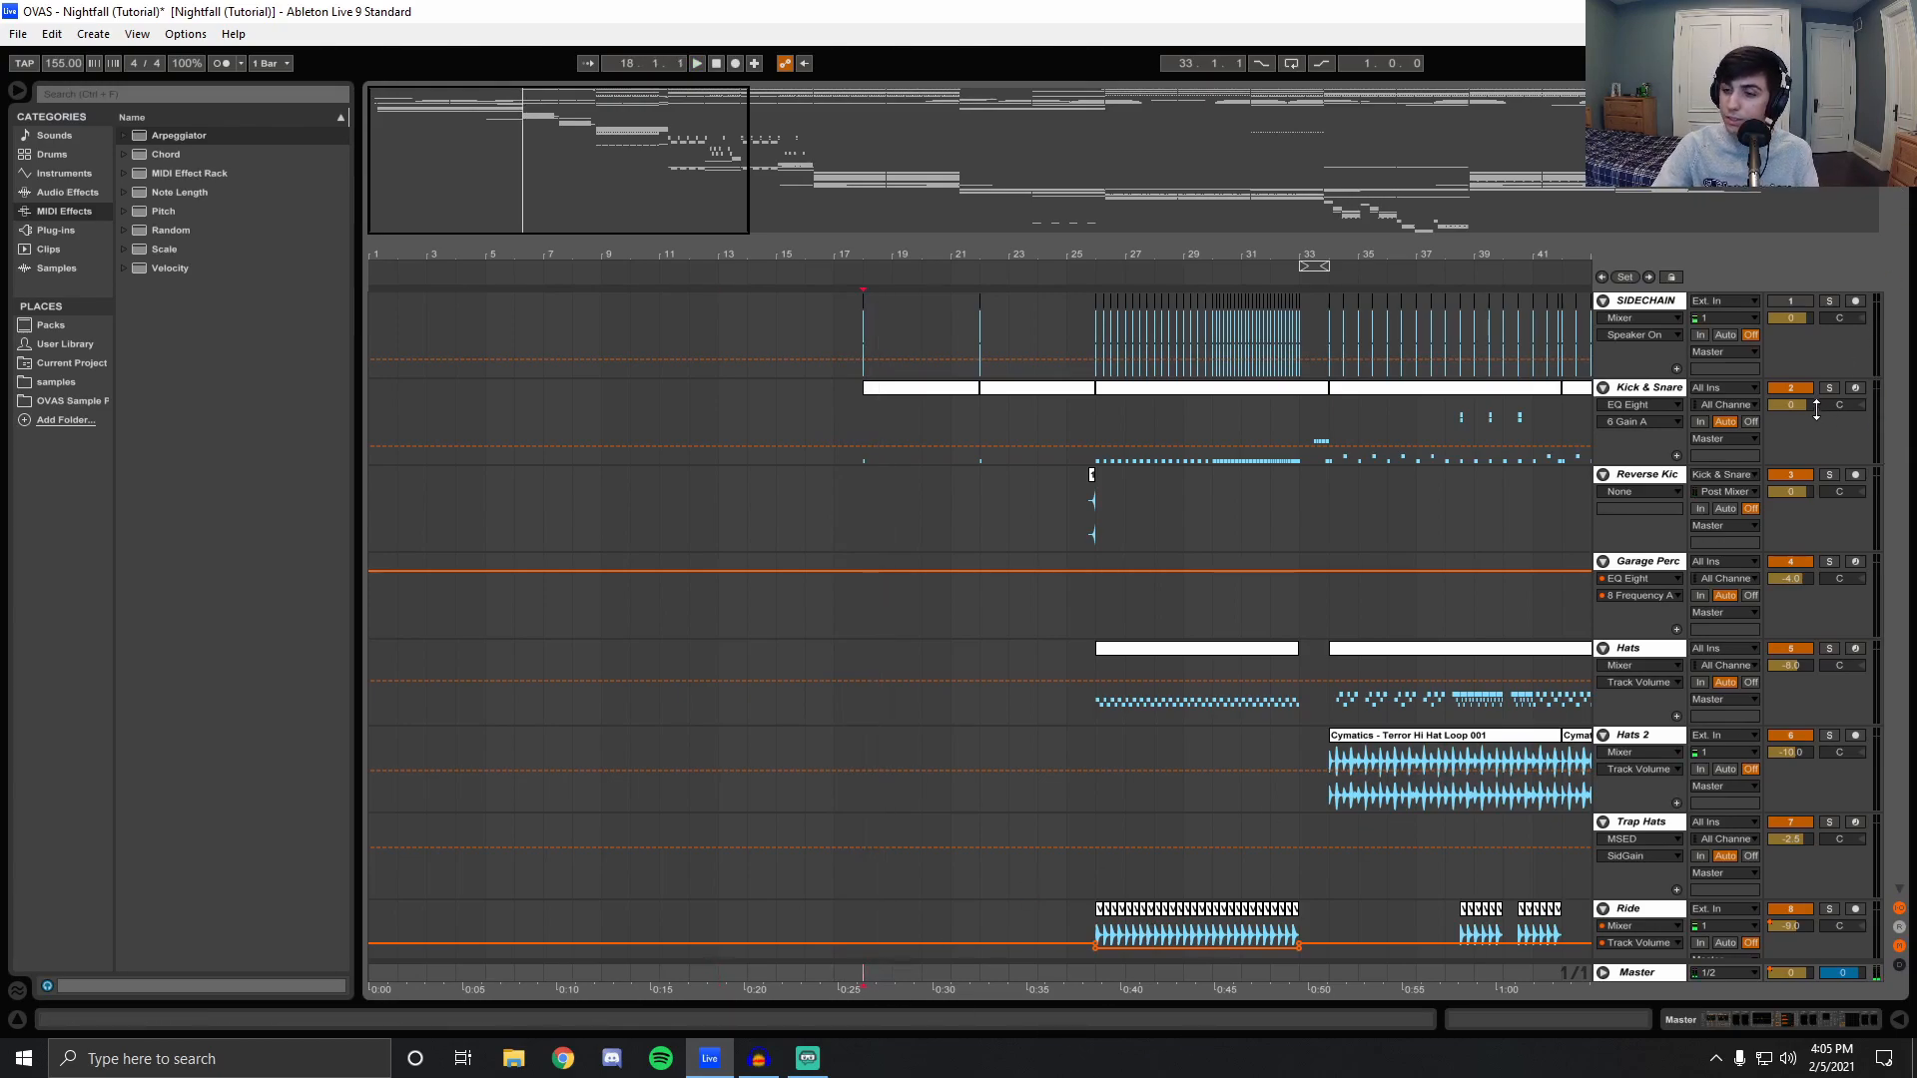
scroll(1818, 502, "down", 15)
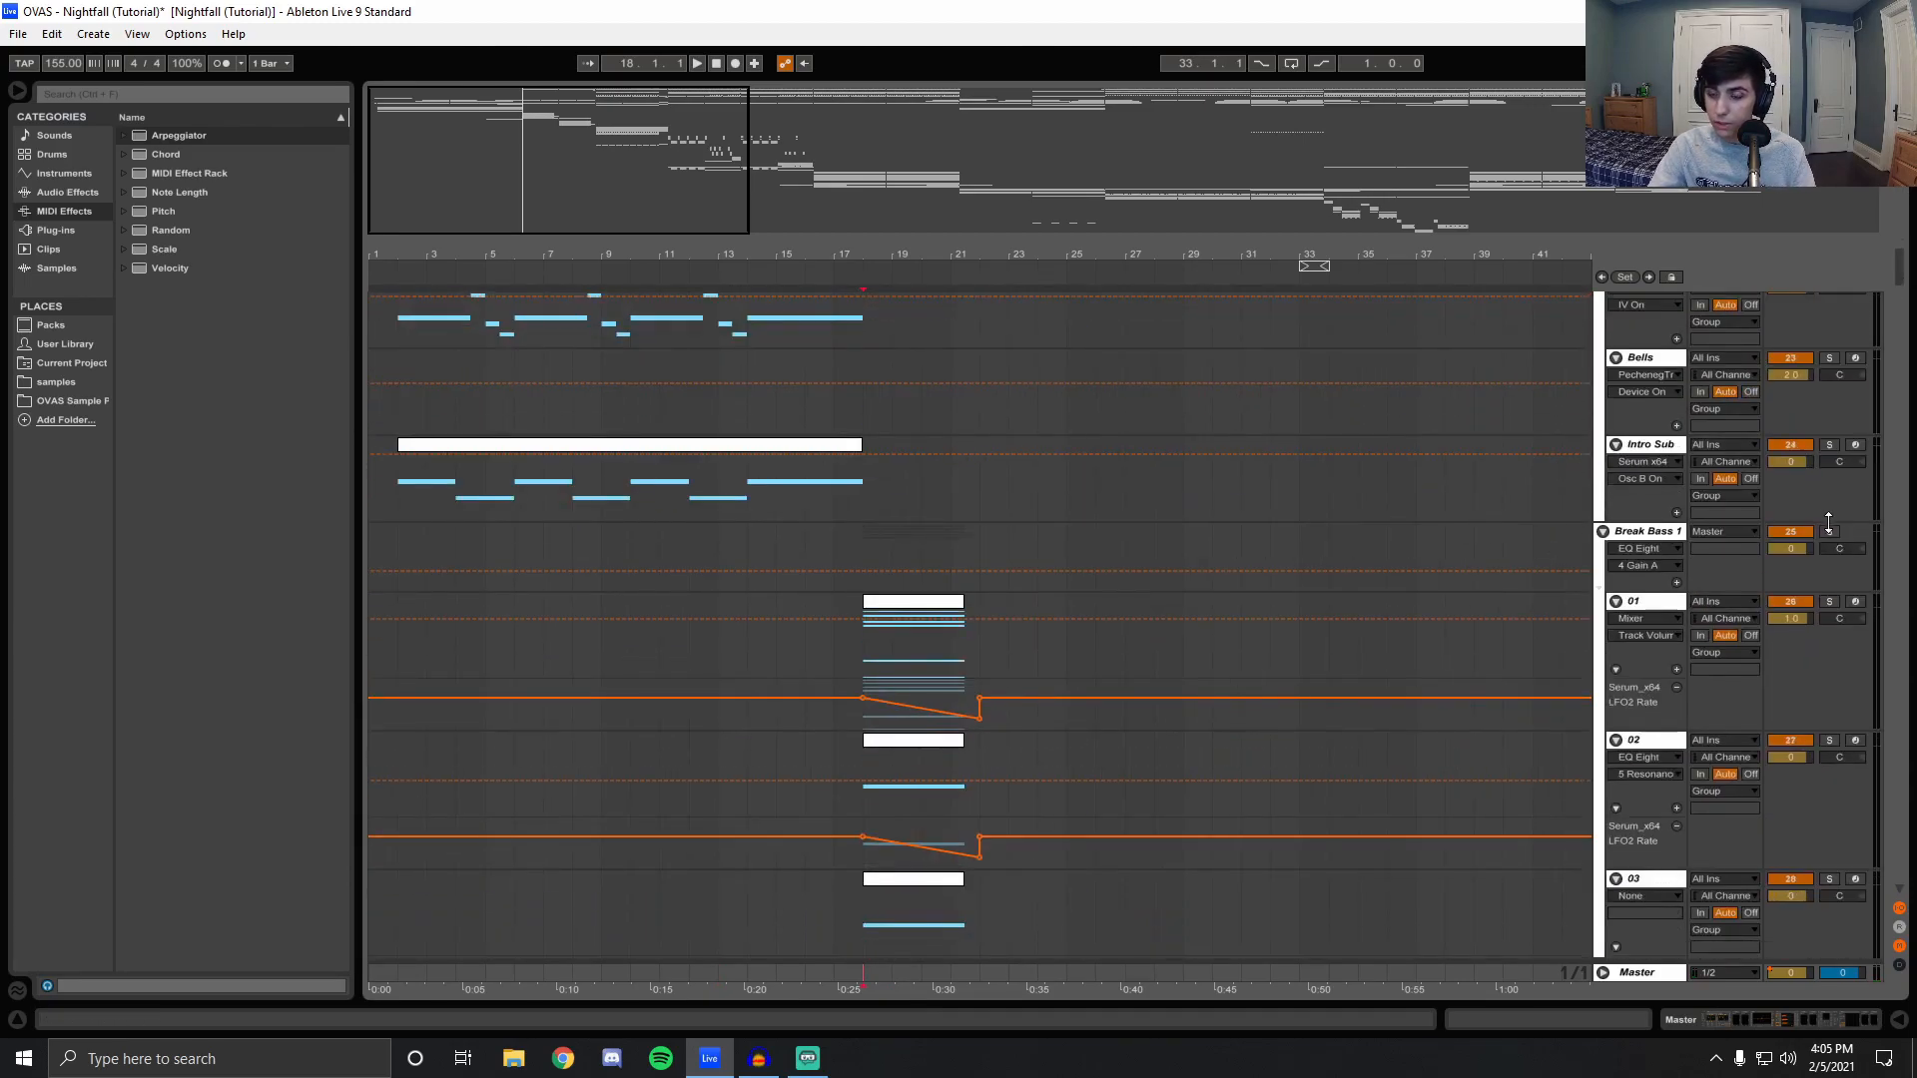
left_click(1828, 530)
key("space")
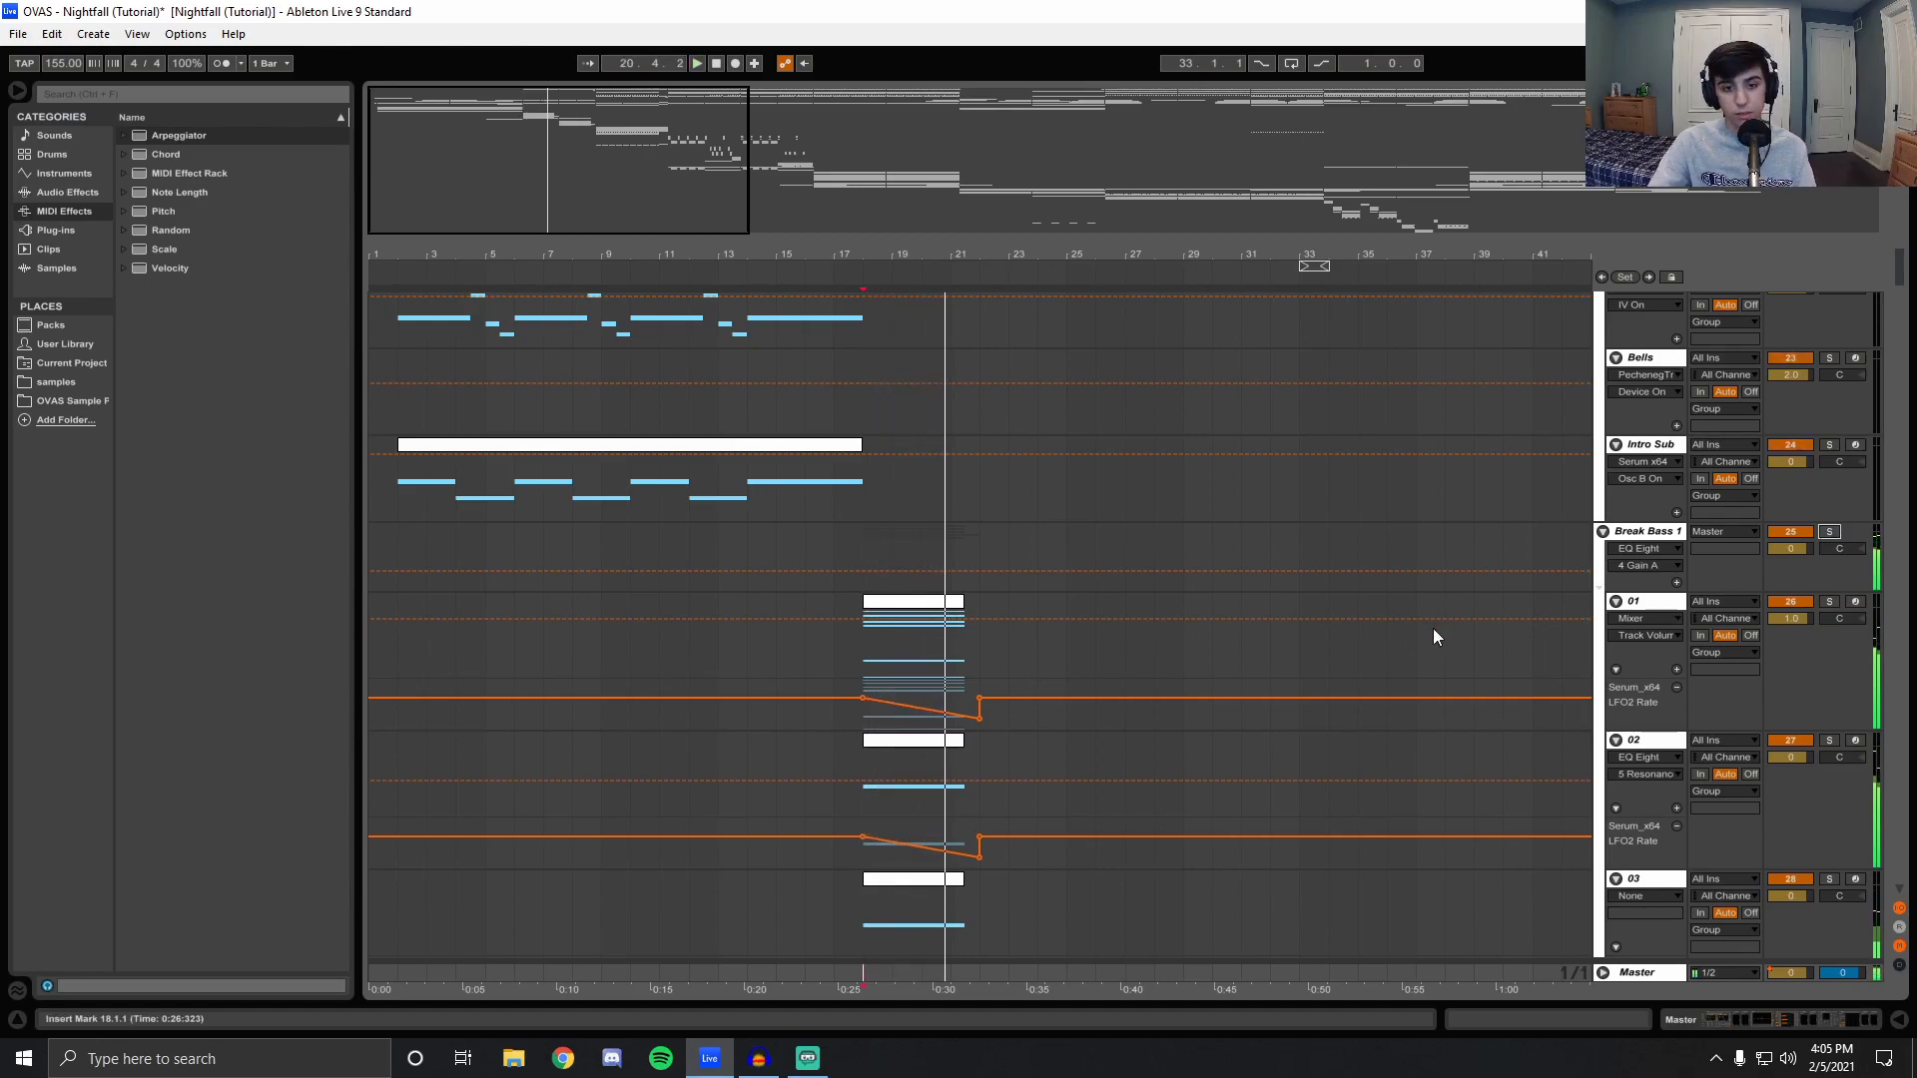
Inspect the notes and device chain of the 03 clip in Break Bass 1, and place the insert marker at bar 18 on track 01.
scroll(761, 781, "down", 3)
left_click(890, 701)
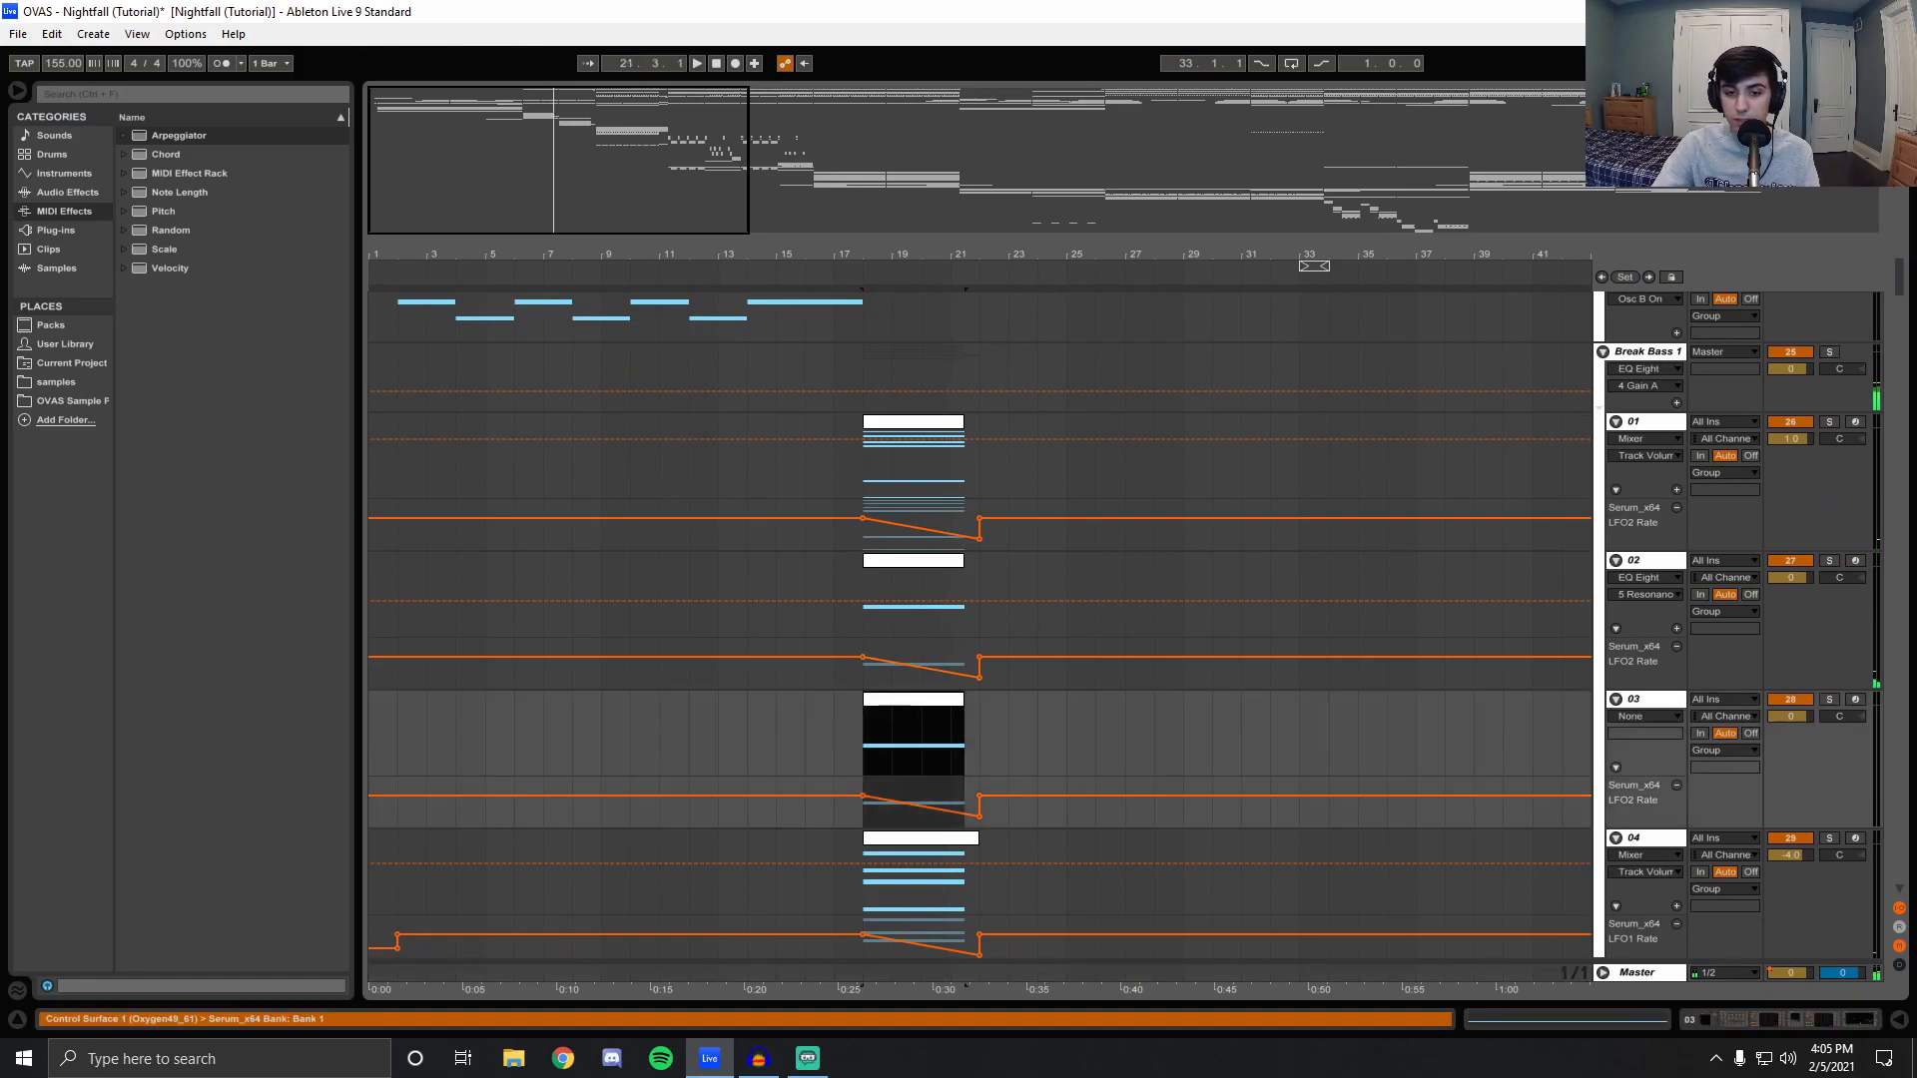
left_click(1519, 1022)
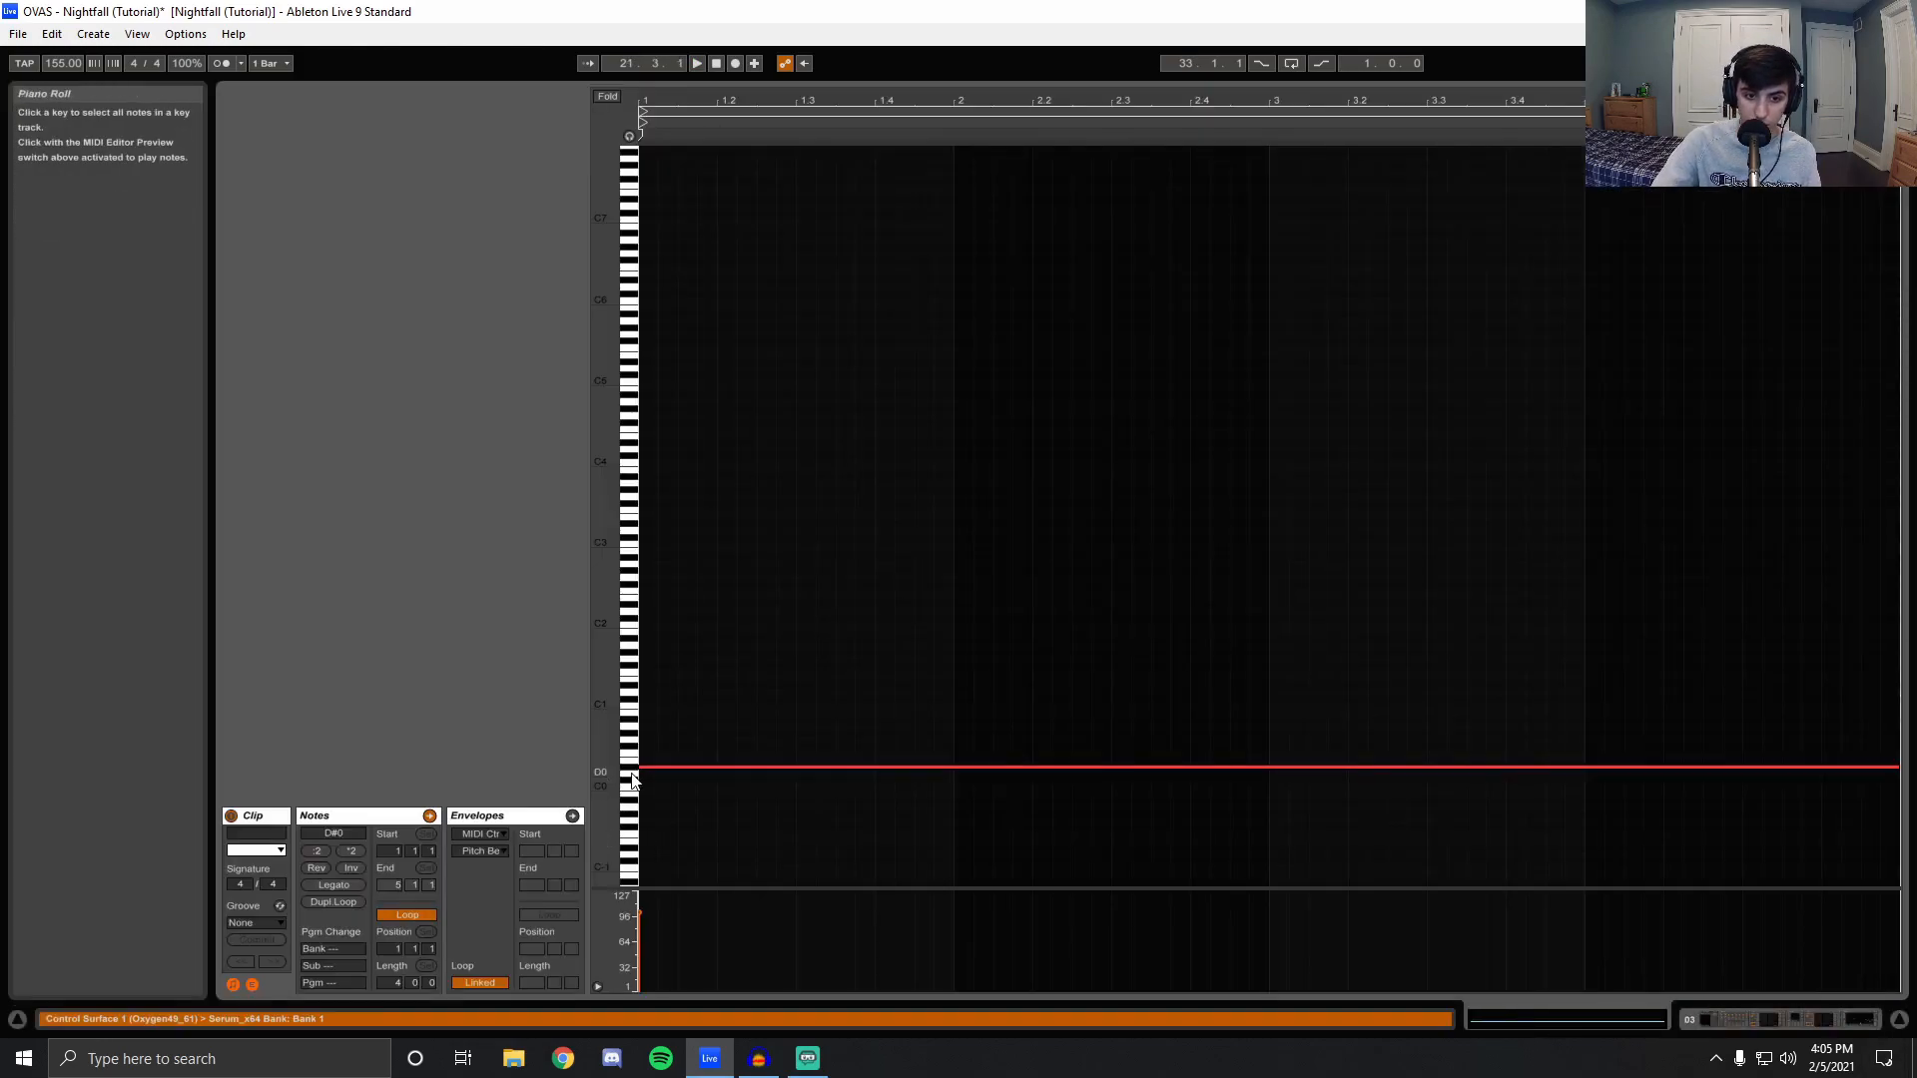
left_click(1739, 1016)
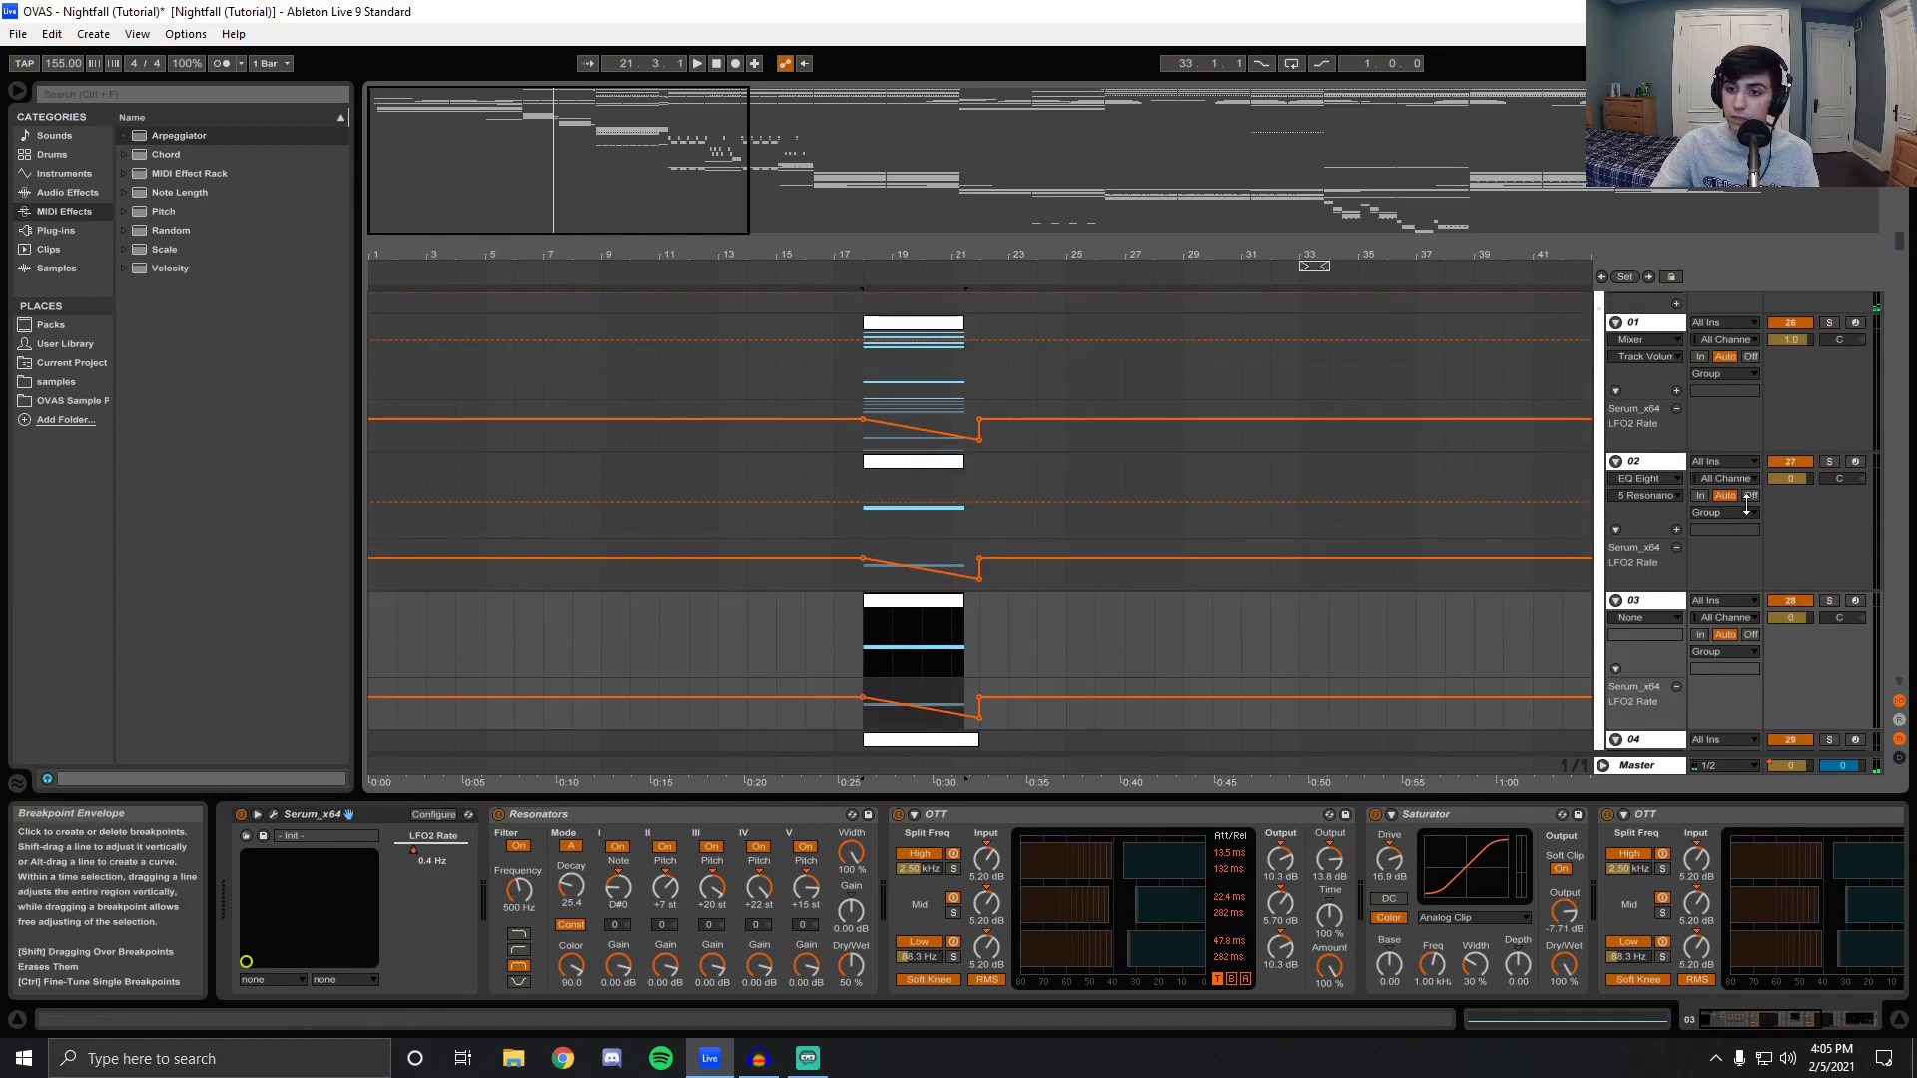
left_click(1899, 1018)
mouse_move(1899, 279)
left_mouse_down()
mouse_move(1866, 759)
mouse_move(1832, 913)
mouse_move(1900, 779)
mouse_move(1900, 312)
left_mouse_up()
scroll(693, 596, "up", 5)
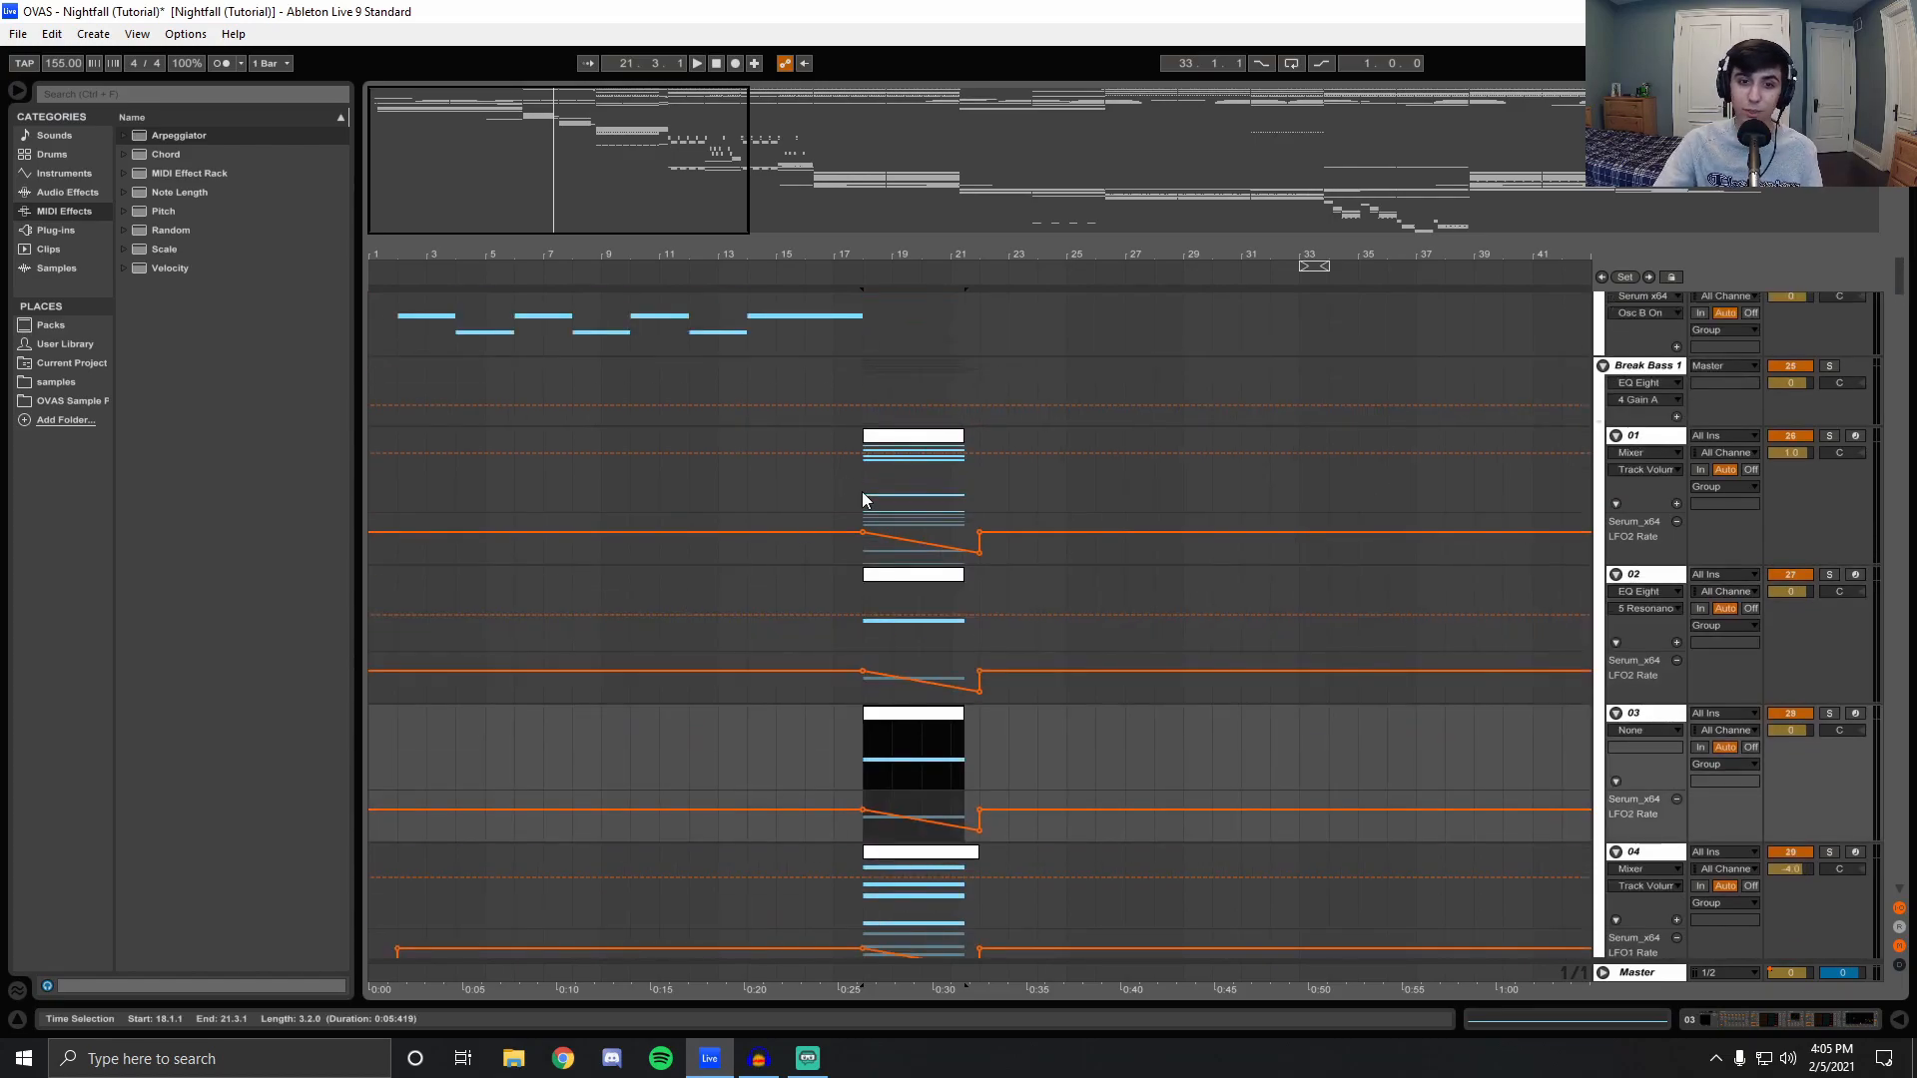
left_click(862, 494)
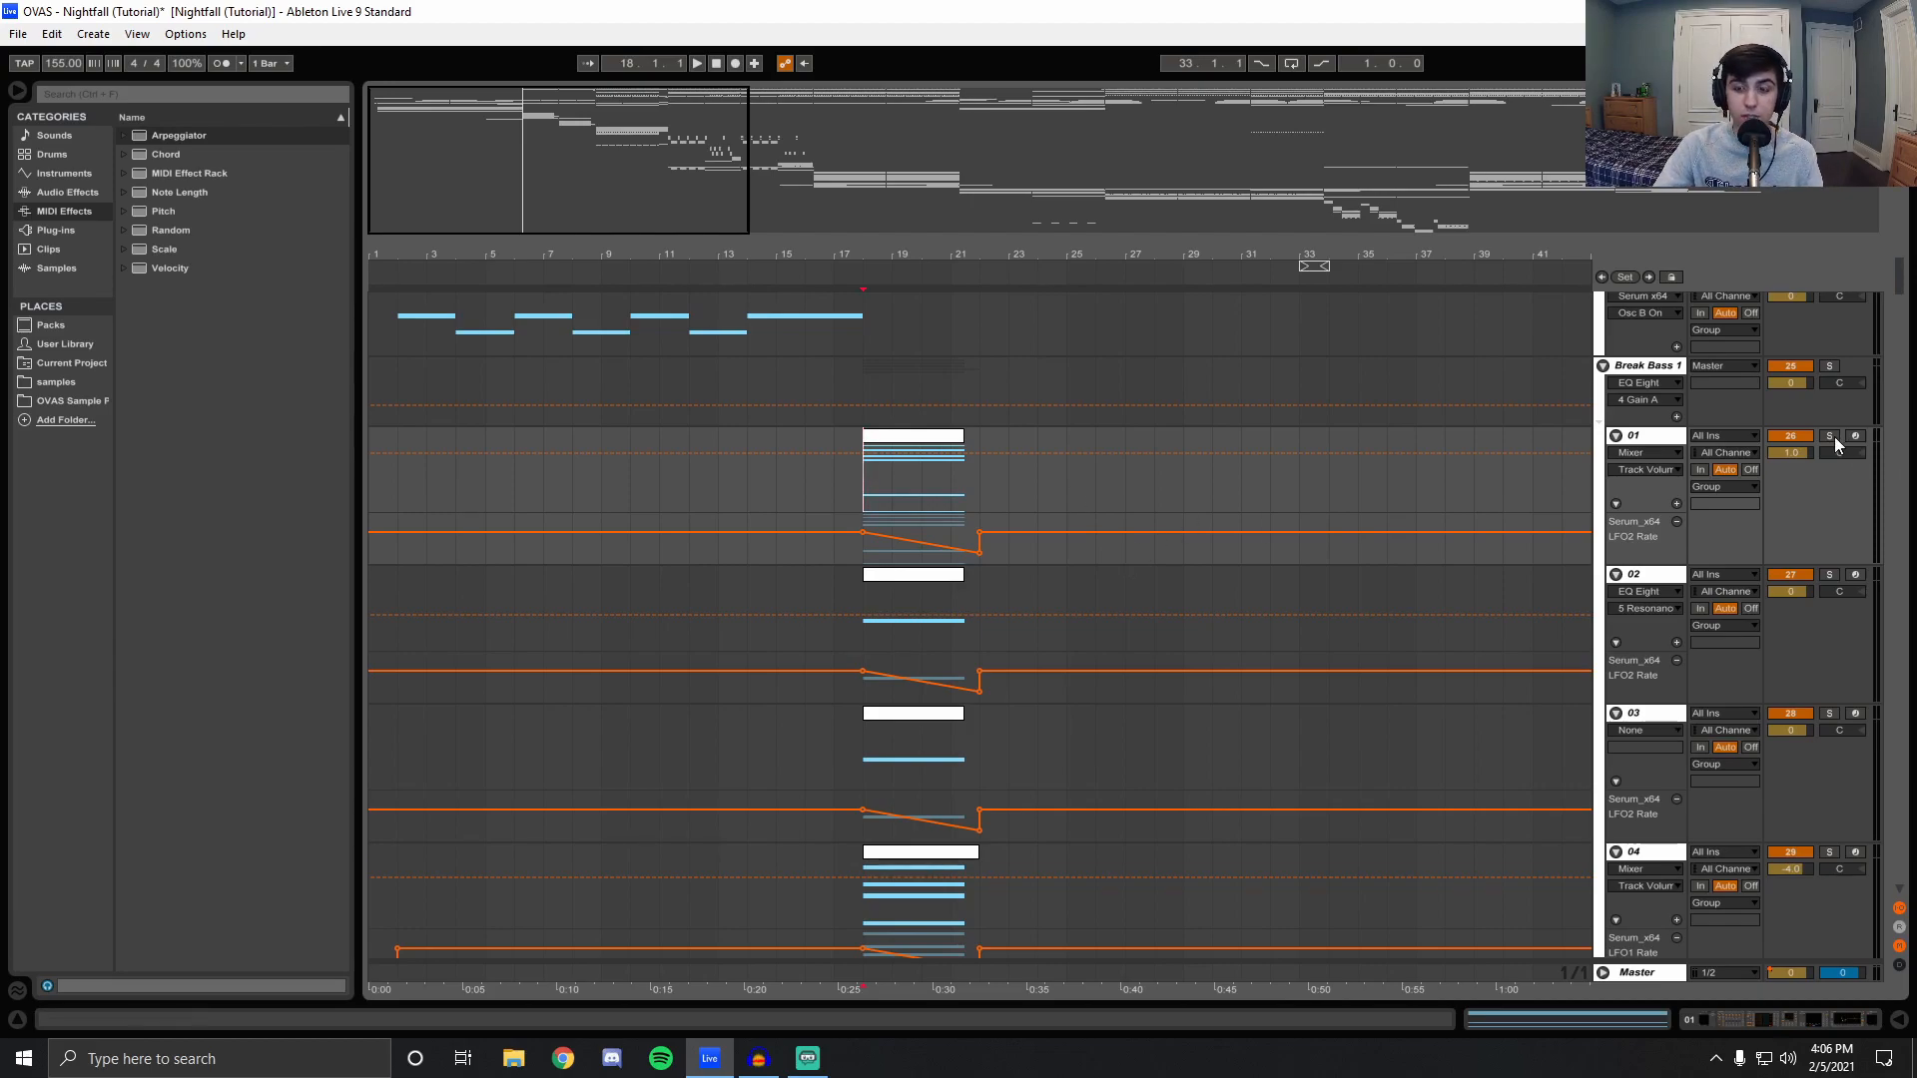
Solo the Break Bass 2 group and play it from bar 22.
left_click_drag(1900, 279, 1900, 332)
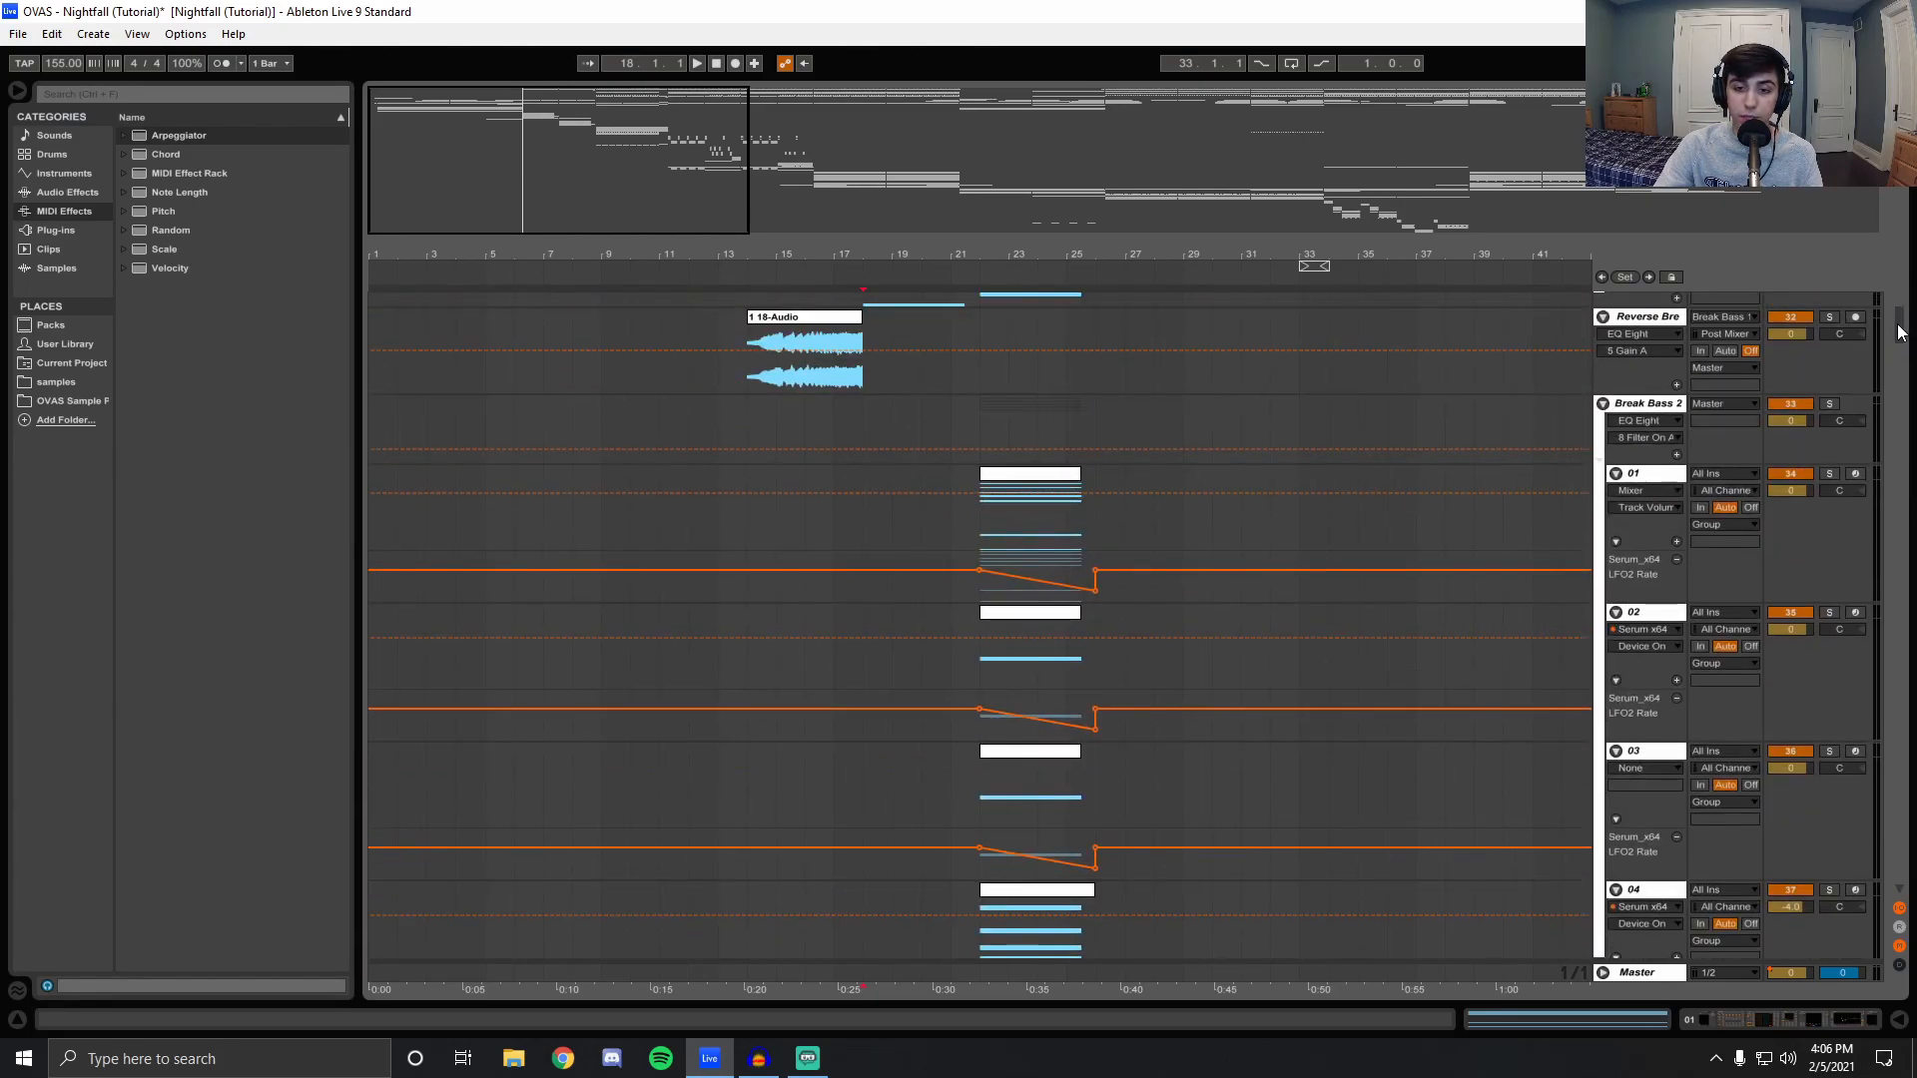
left_click(1833, 404)
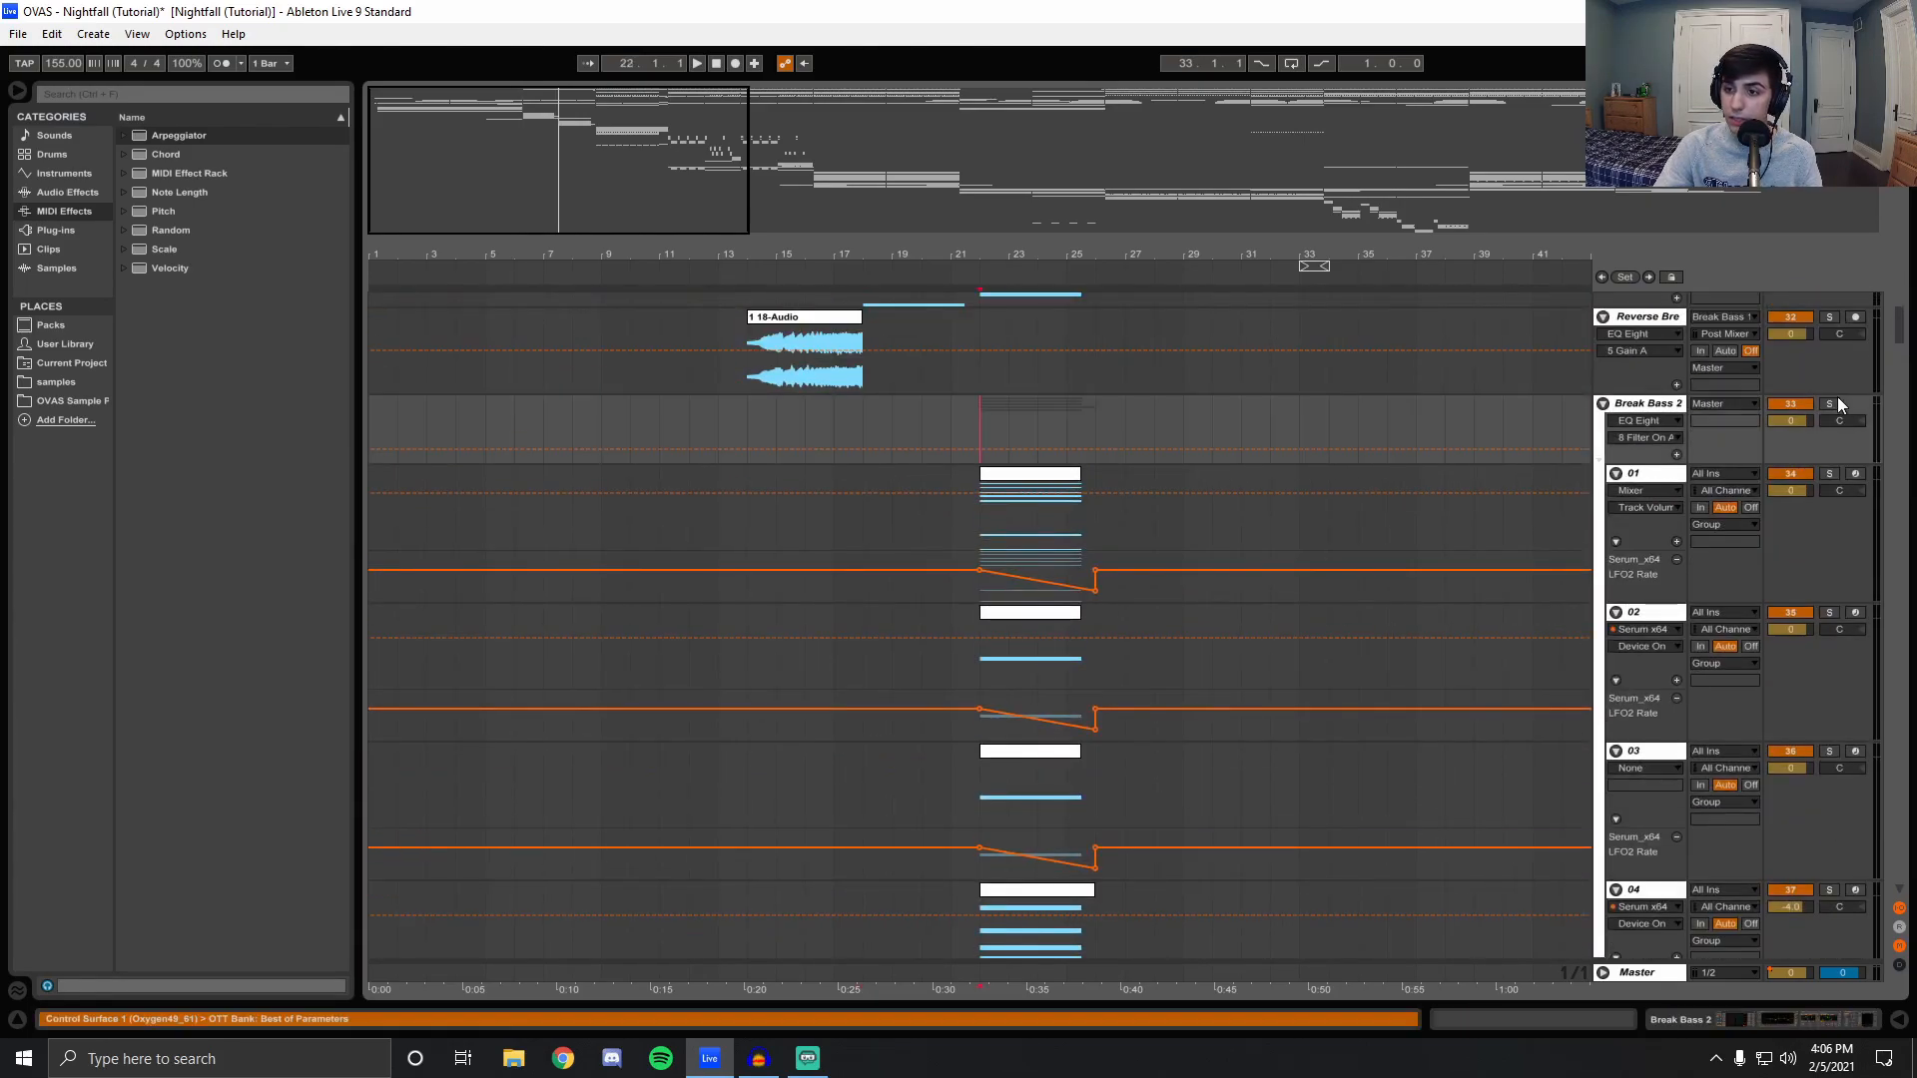
key("space")
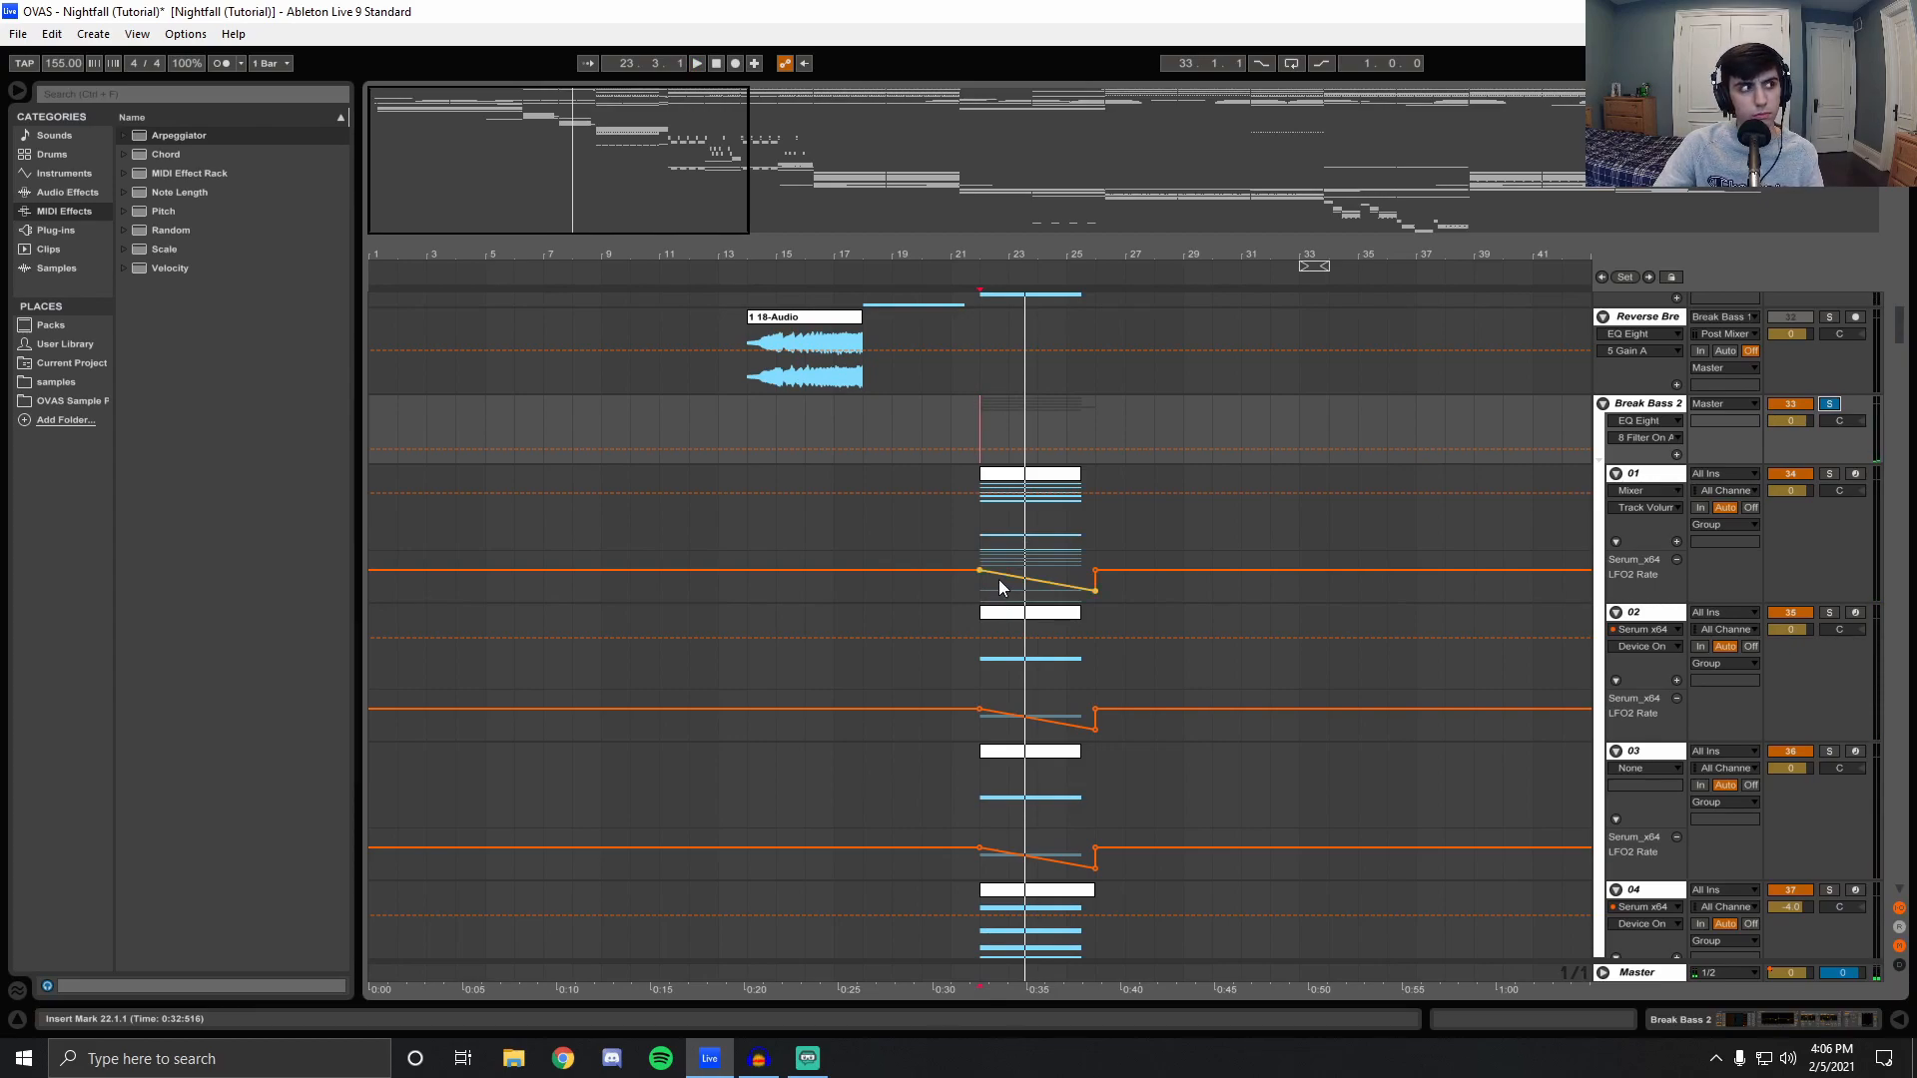
Examine the notes of the 01 clip in Break Bass 2 and return to that track's device chain.
scroll(868, 549, "up", 5)
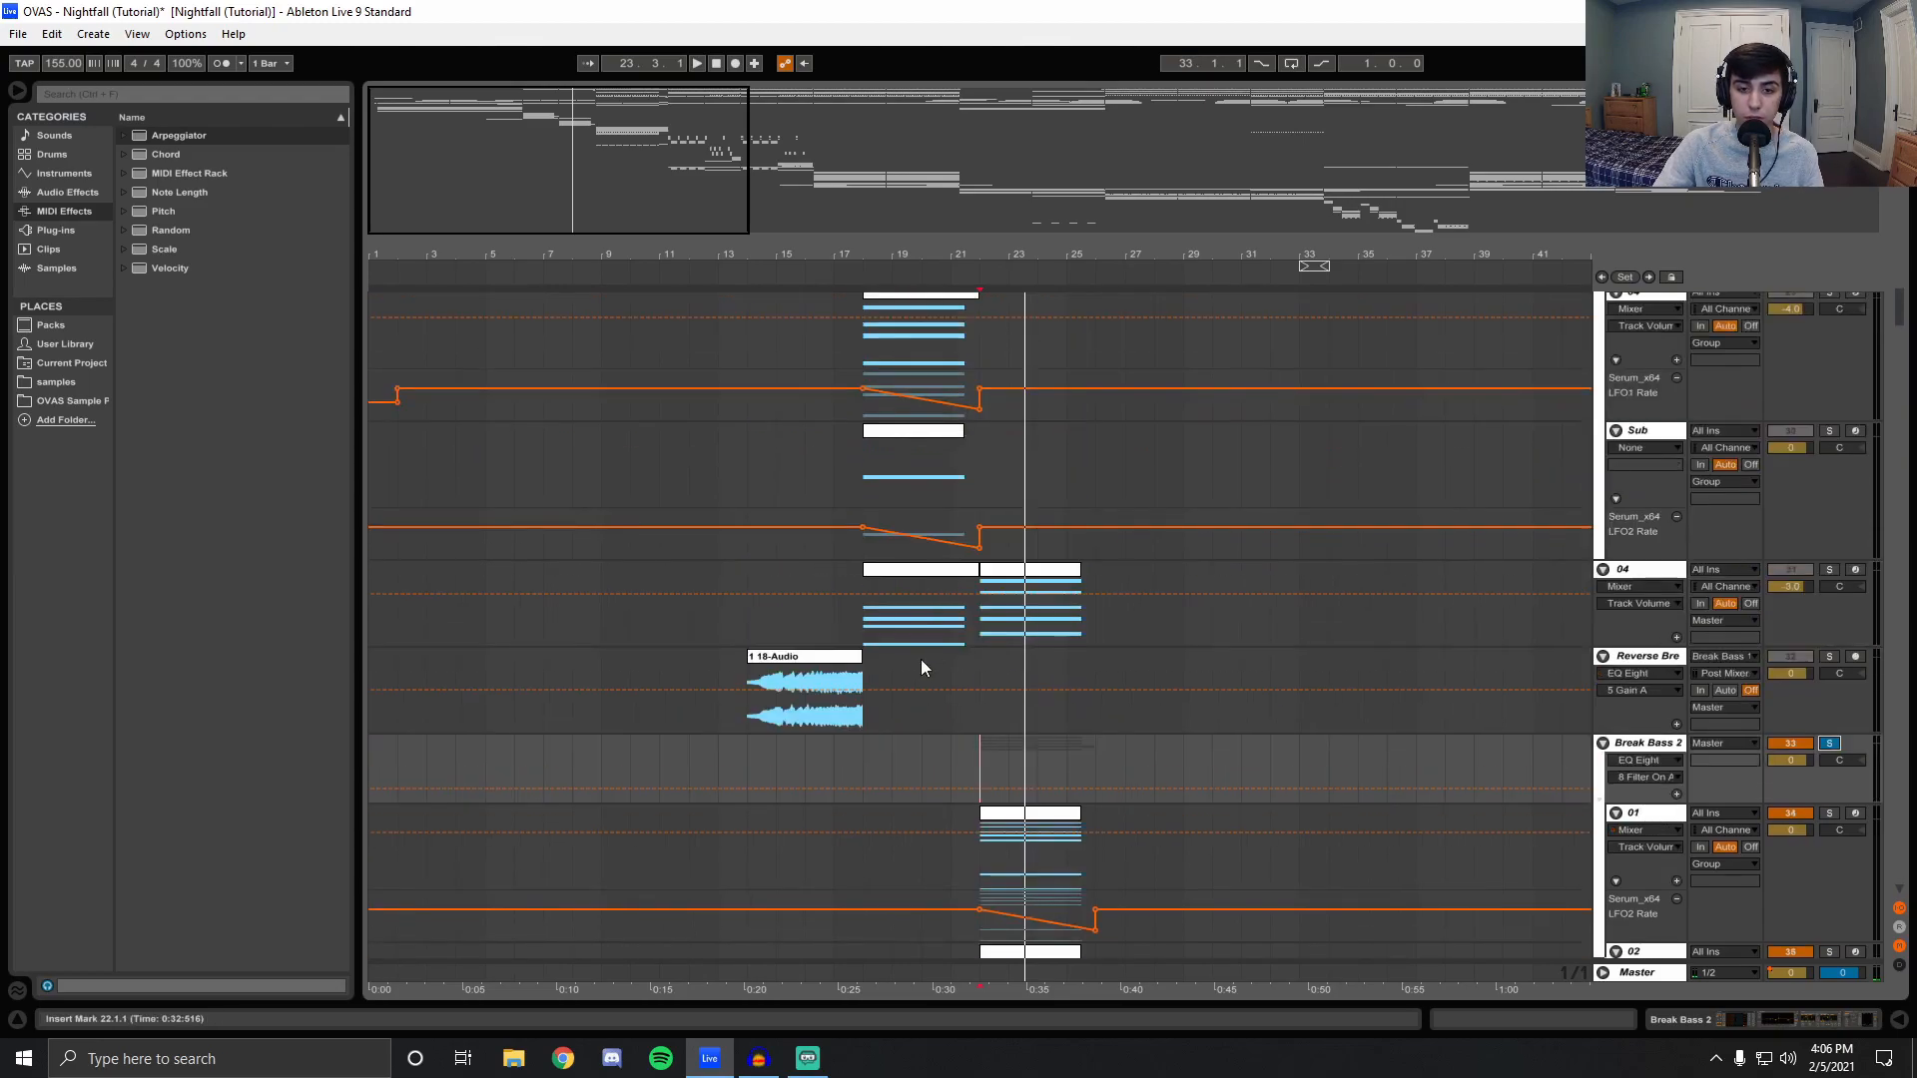
scroll(921, 662, "down", 3)
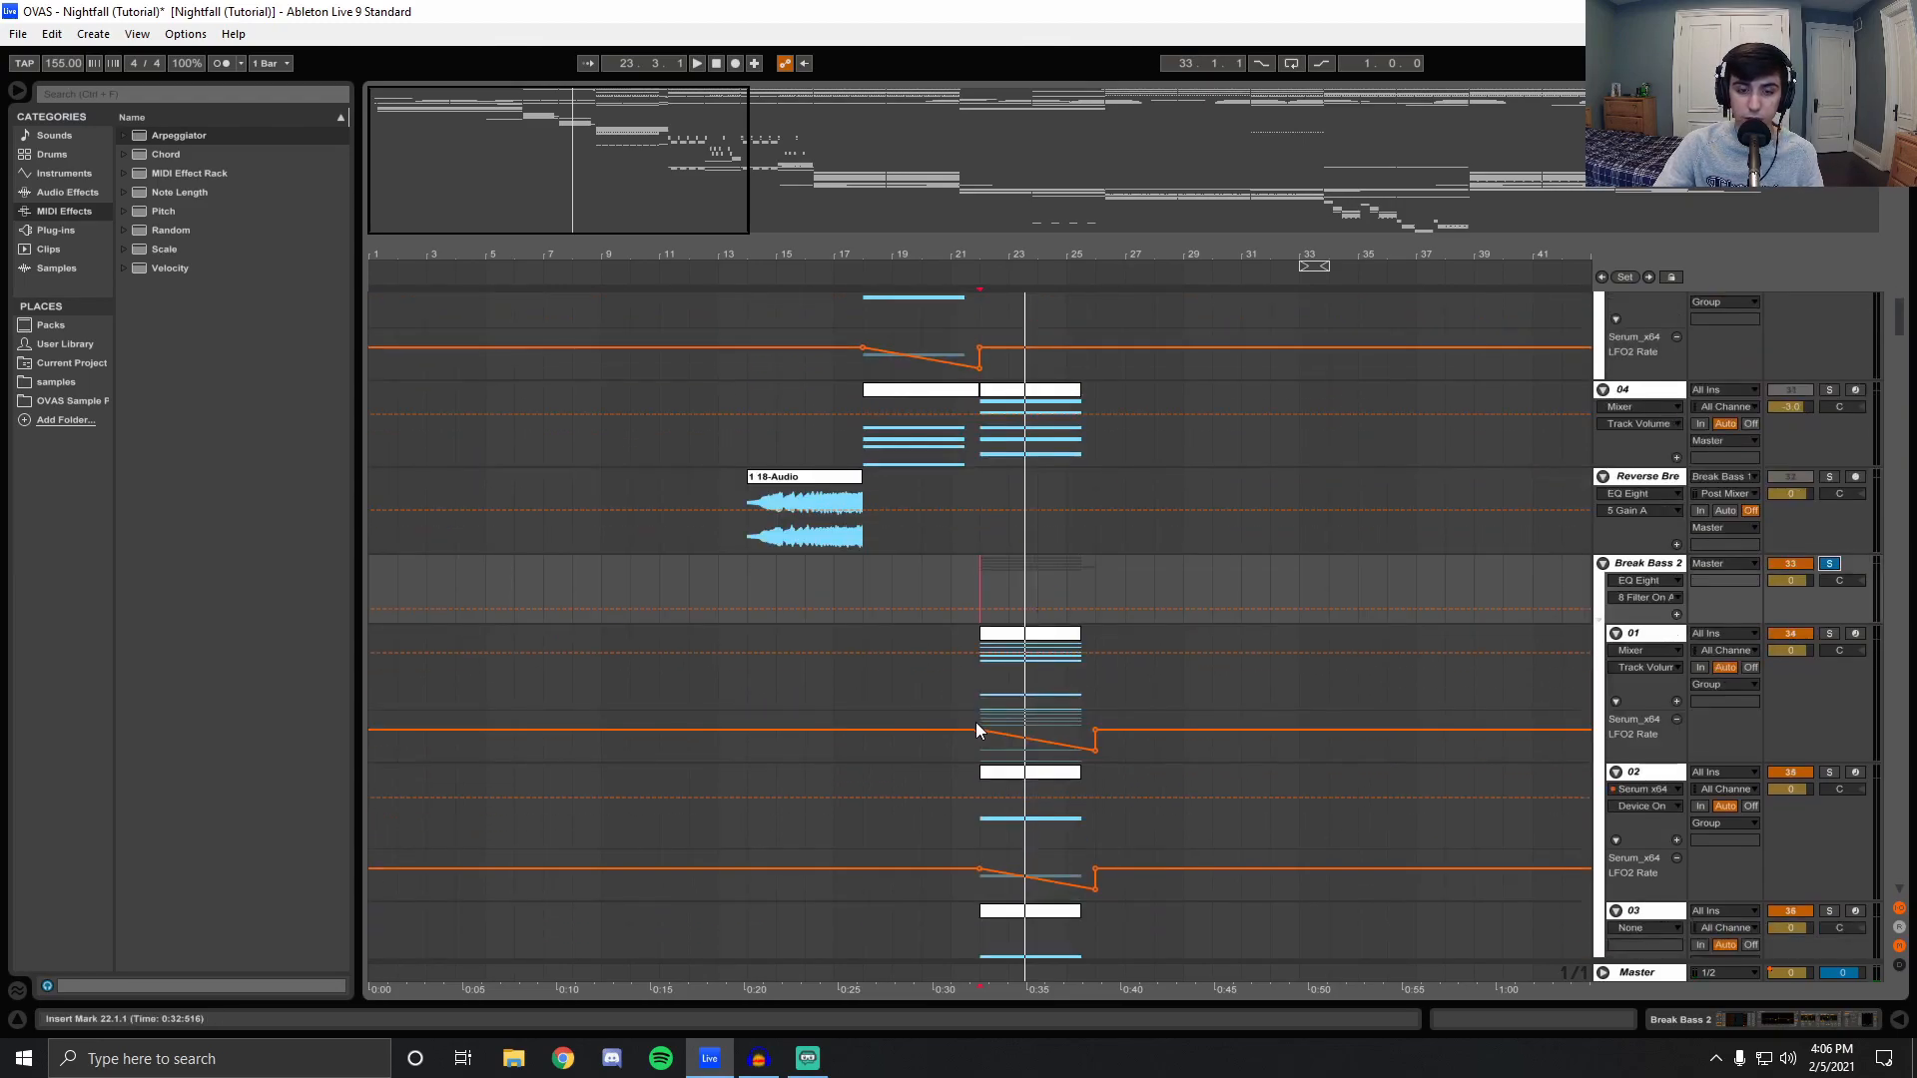
scroll(1001, 694, "down", 2)
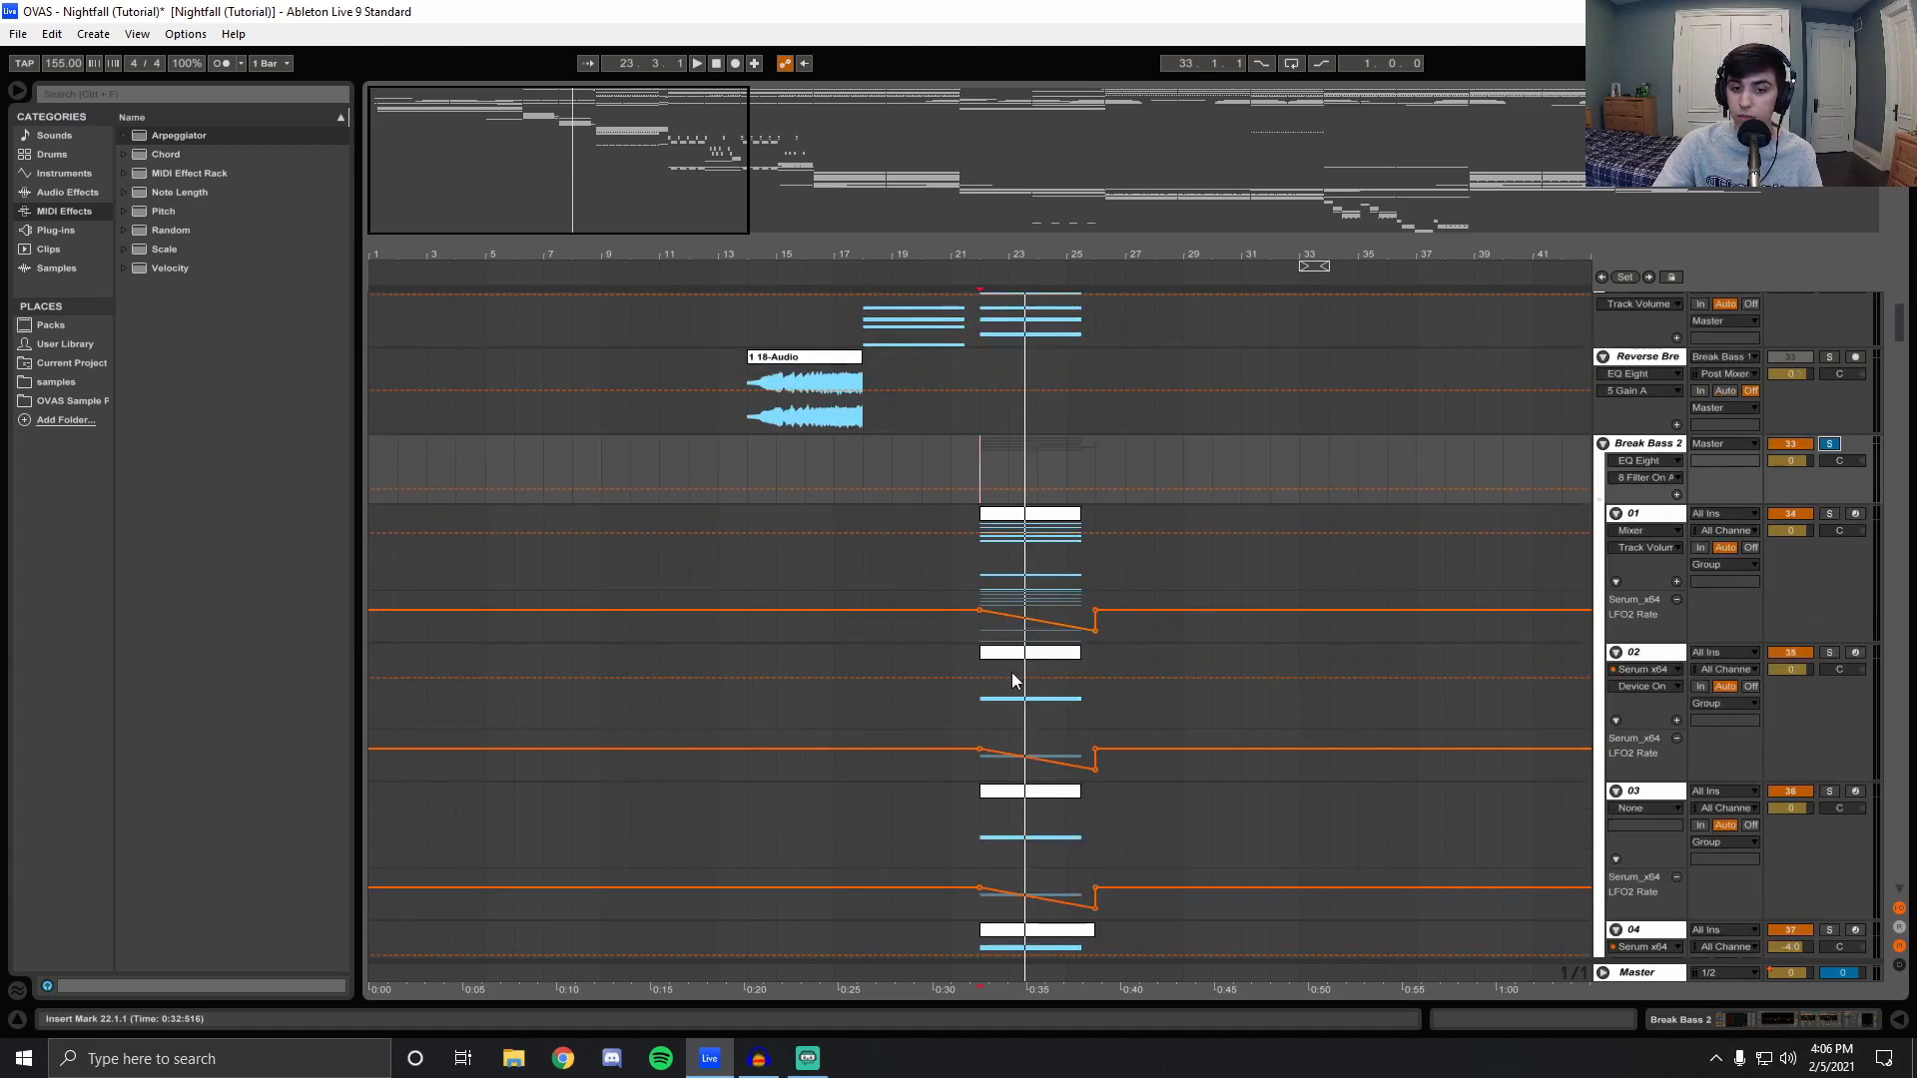
left_click(1016, 654)
left_click(1021, 515)
left_click(1536, 1019)
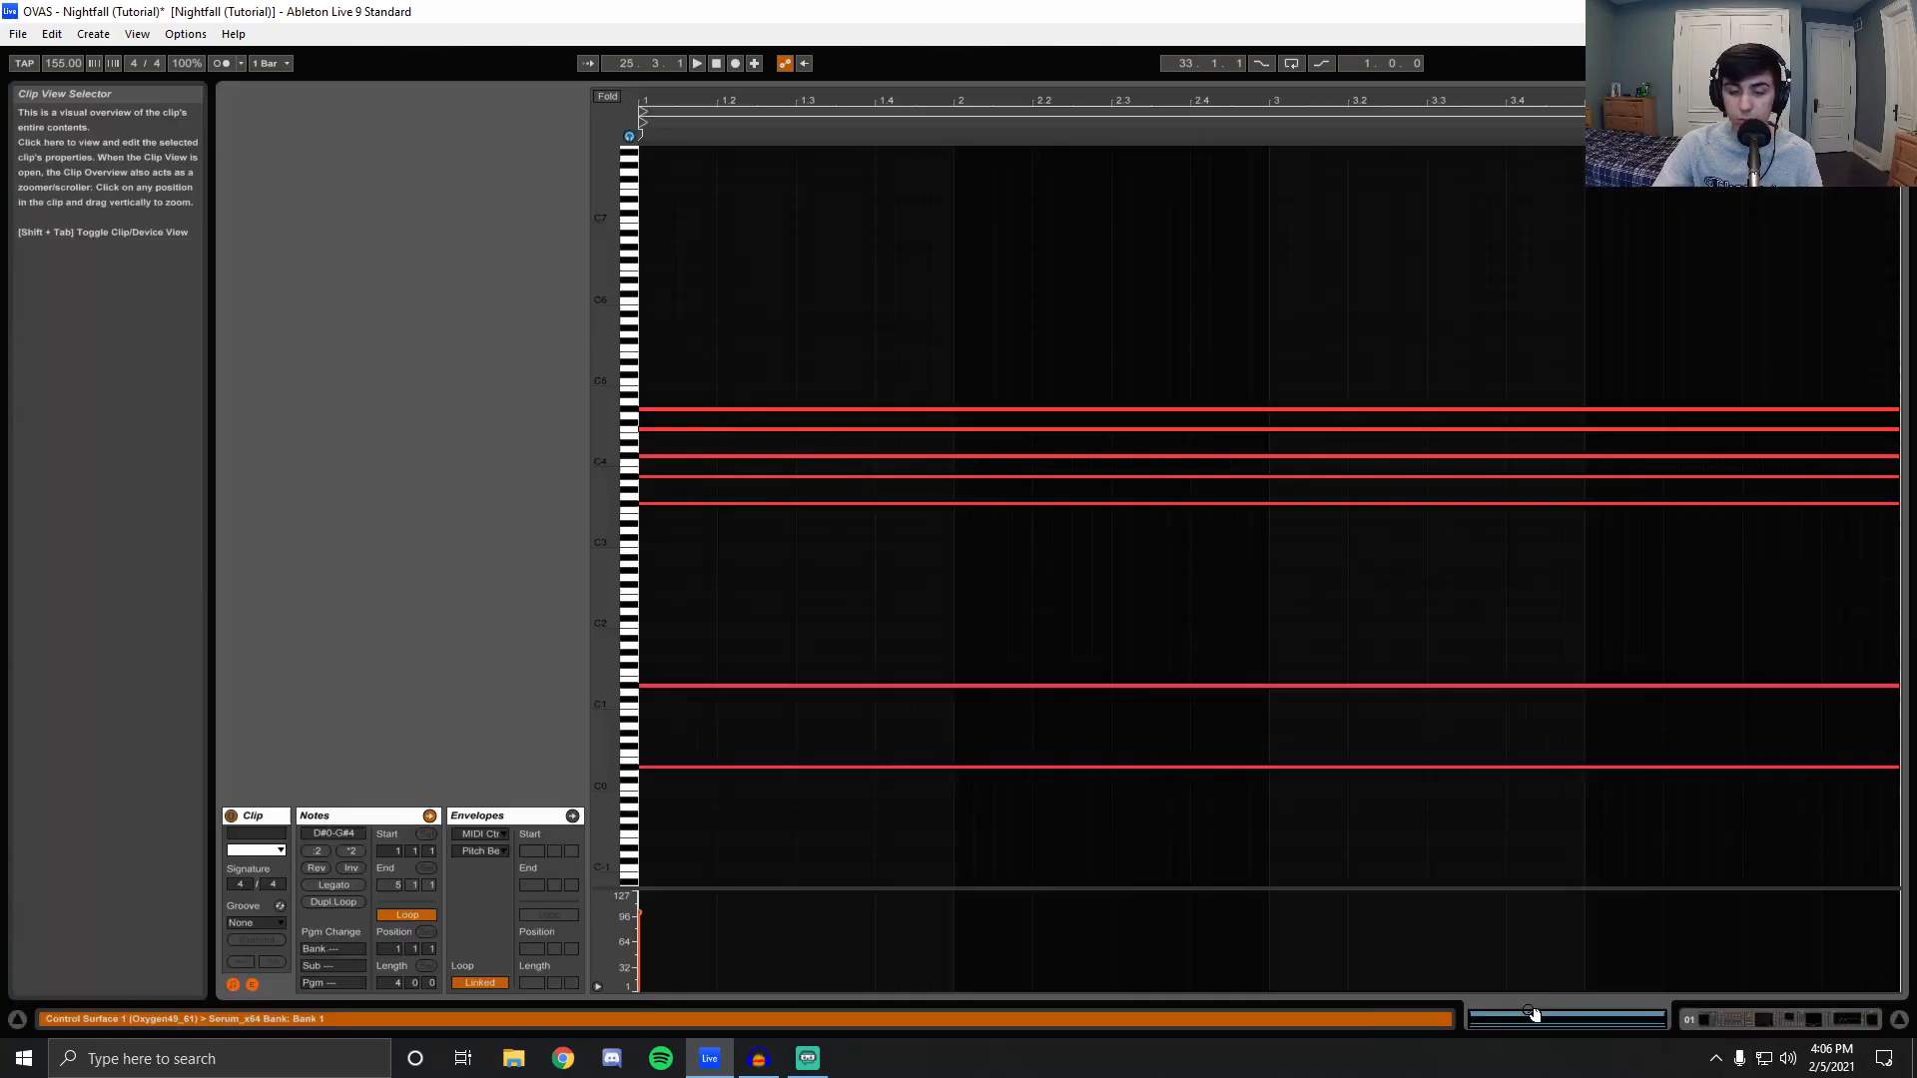
left_click_drag(704, 862, 680, 576)
left_click(716, 606)
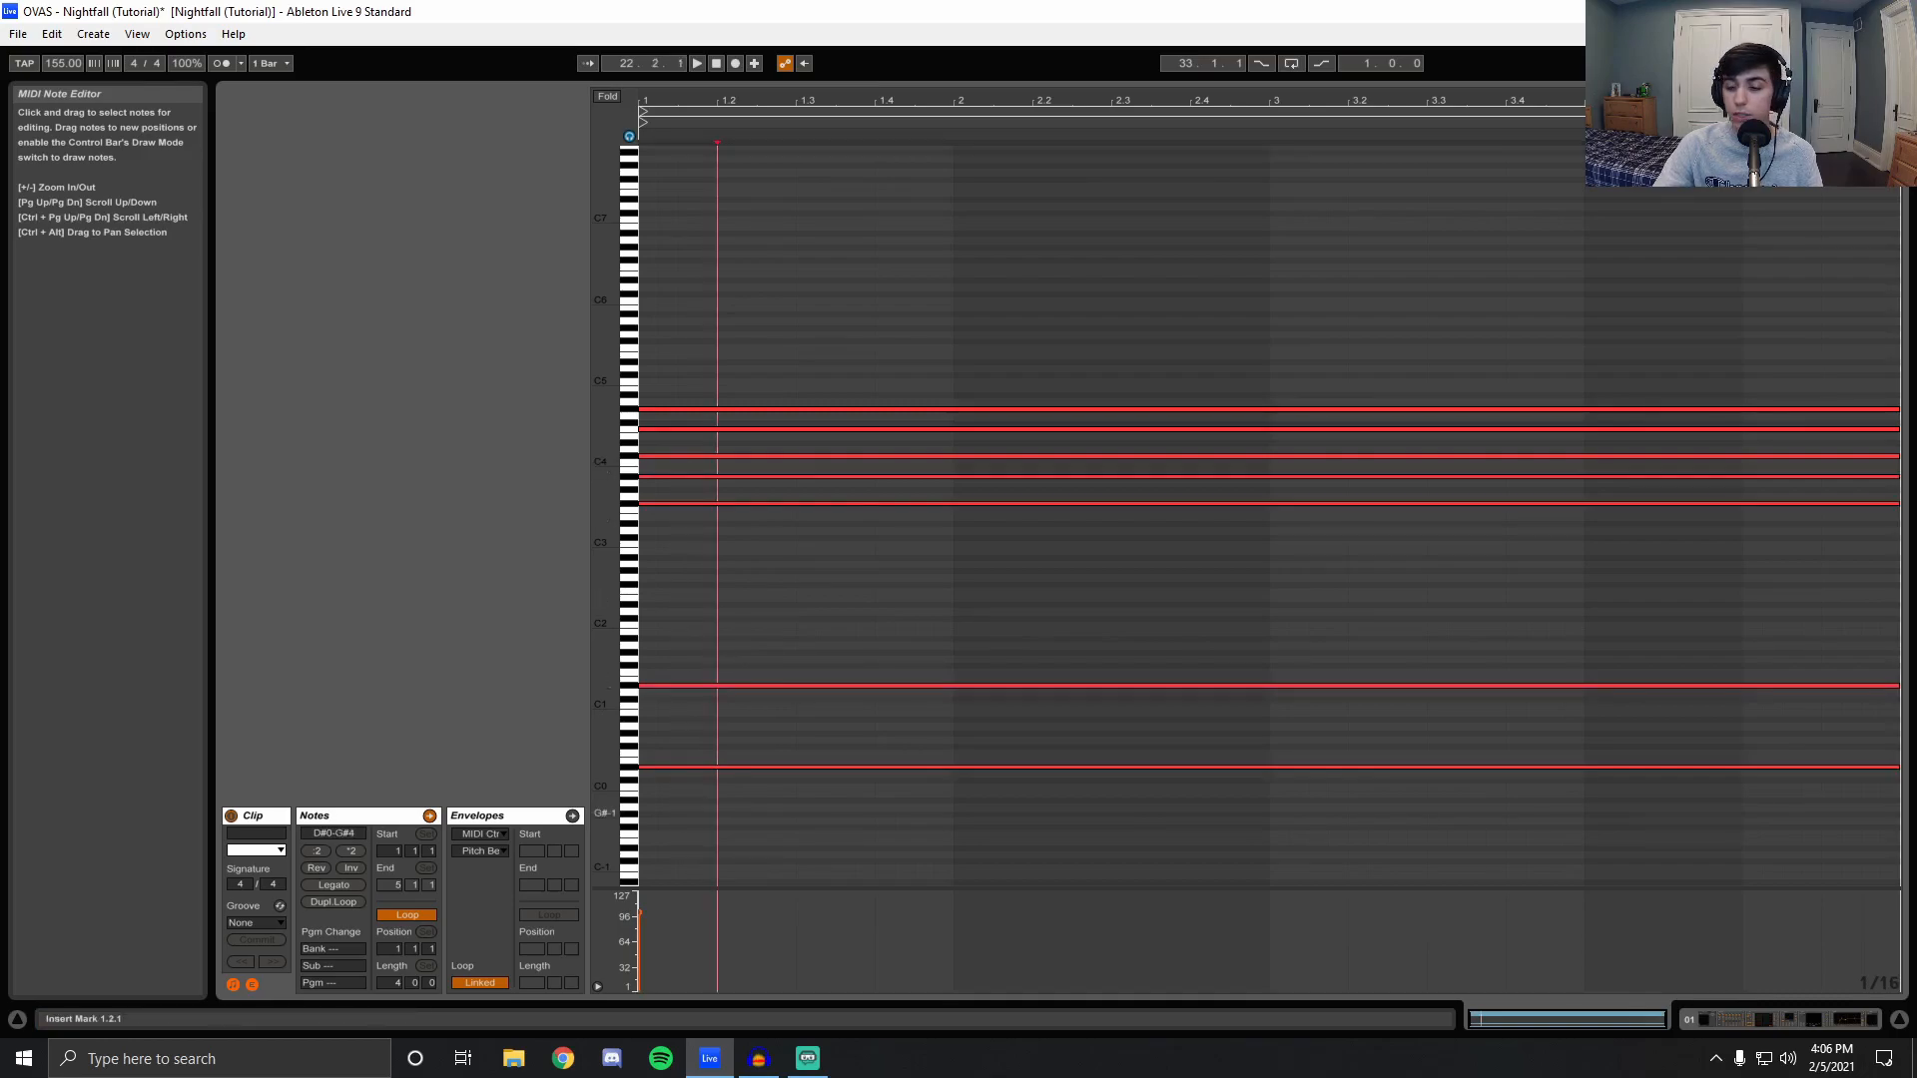
left_click(1739, 1020)
Solo the standalone 04 track above Reverse Bre, play it from bar 18, and return to the song start.
scroll(1038, 598, "up", 4)
scroll(980, 654, "up", 2)
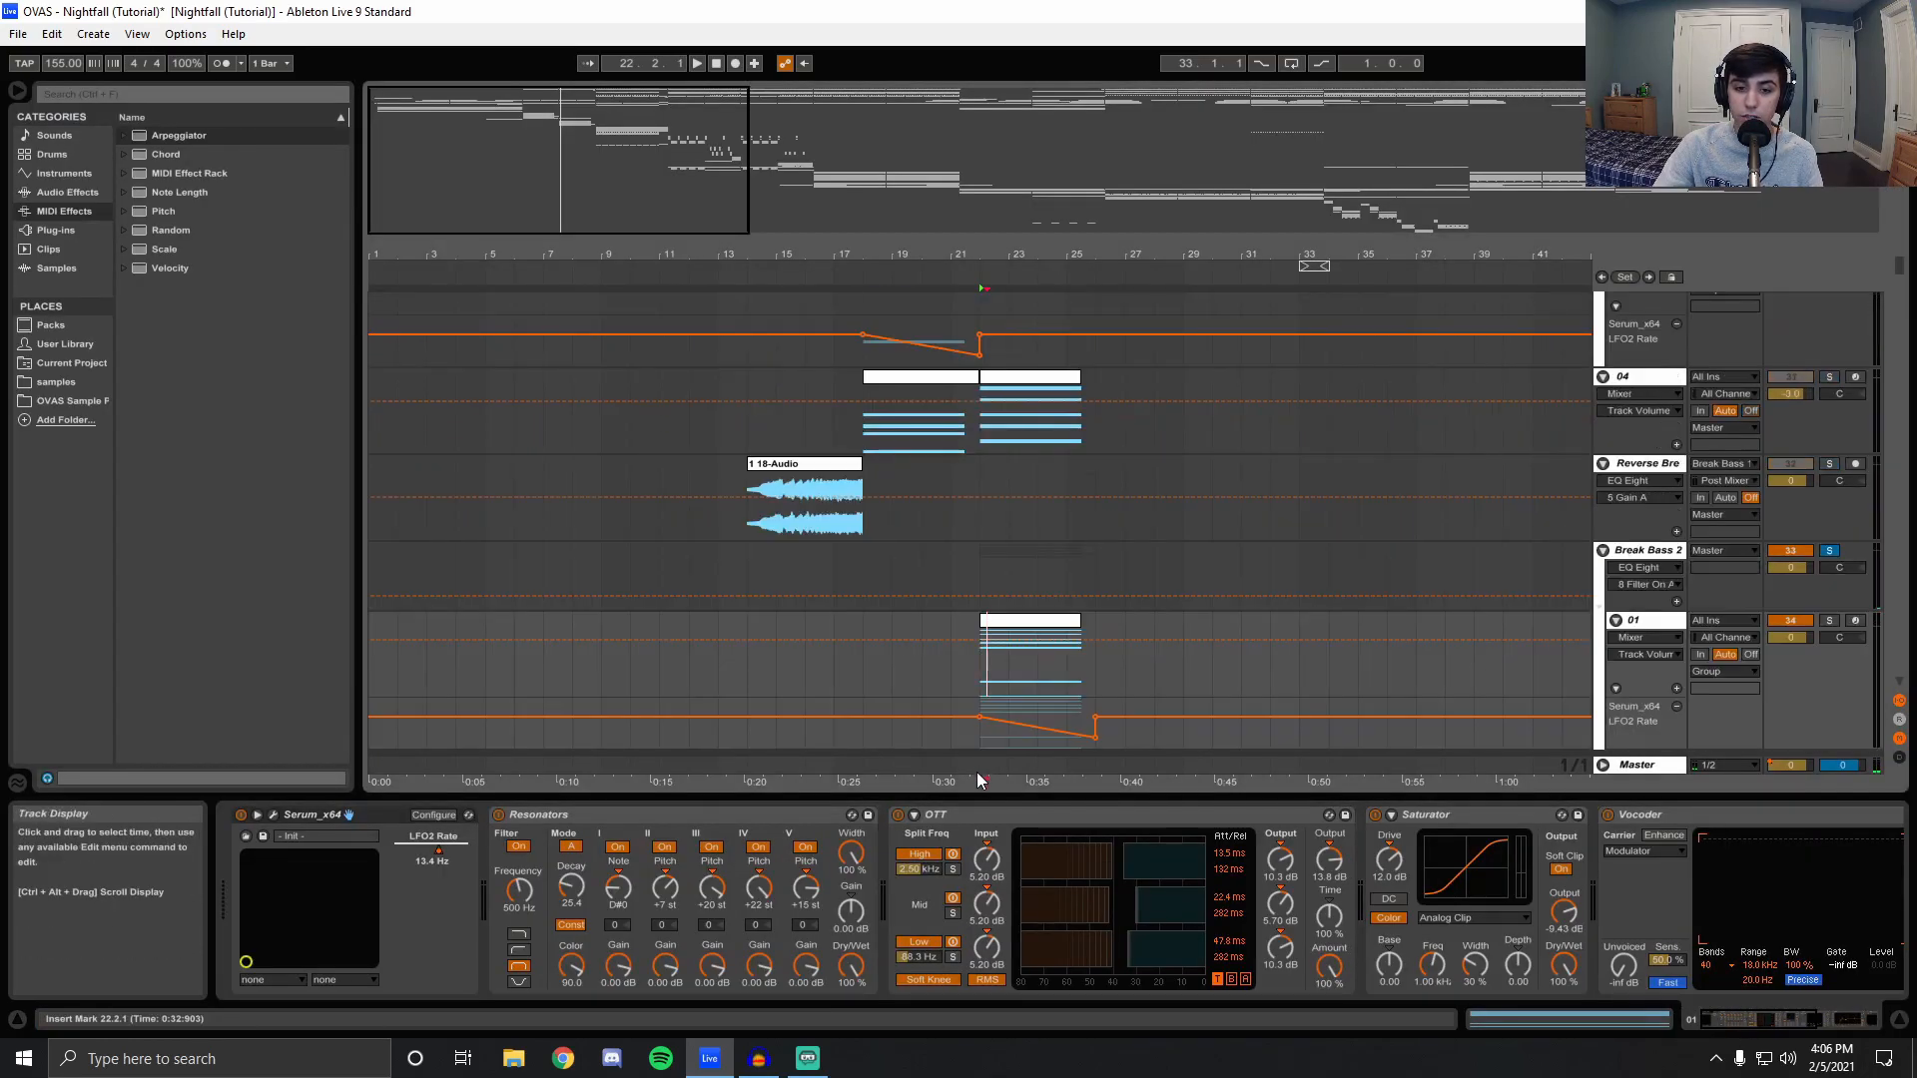
left_click(977, 770)
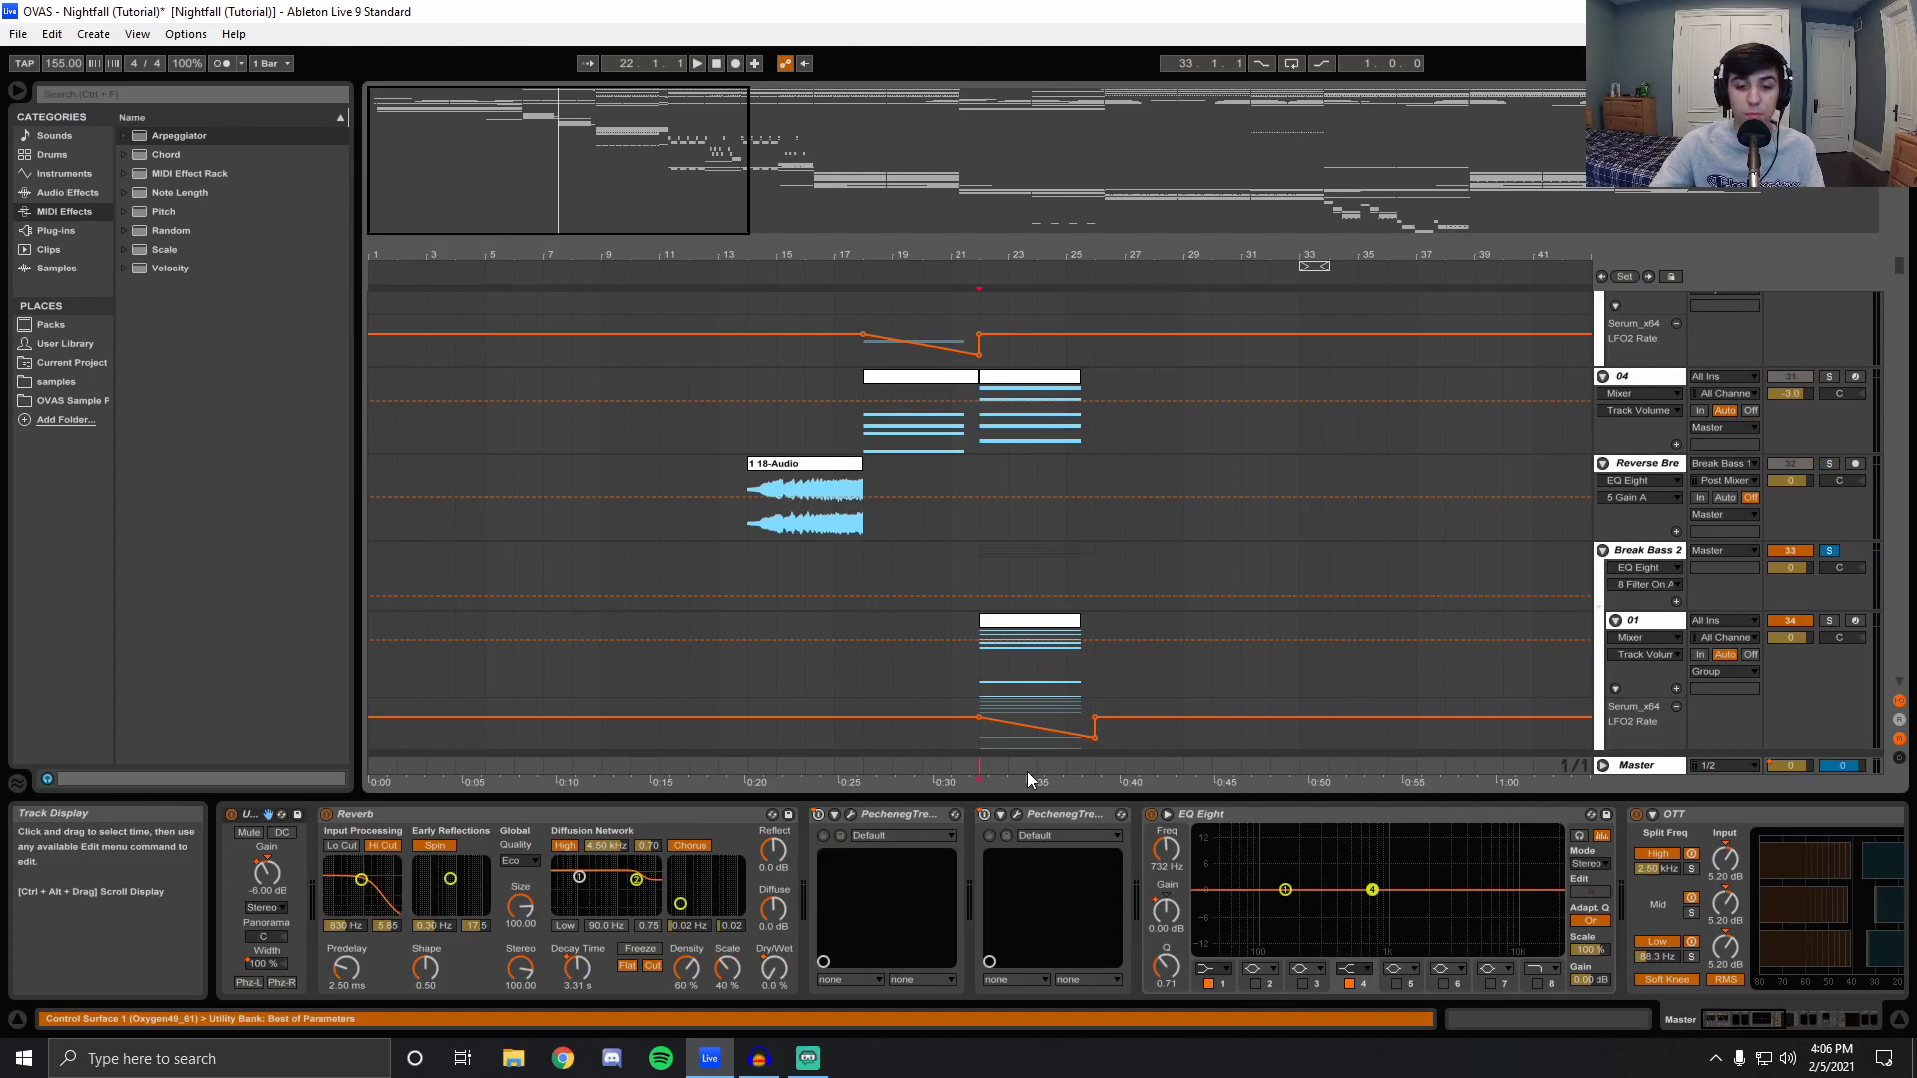
scroll(948, 601, "up", 5)
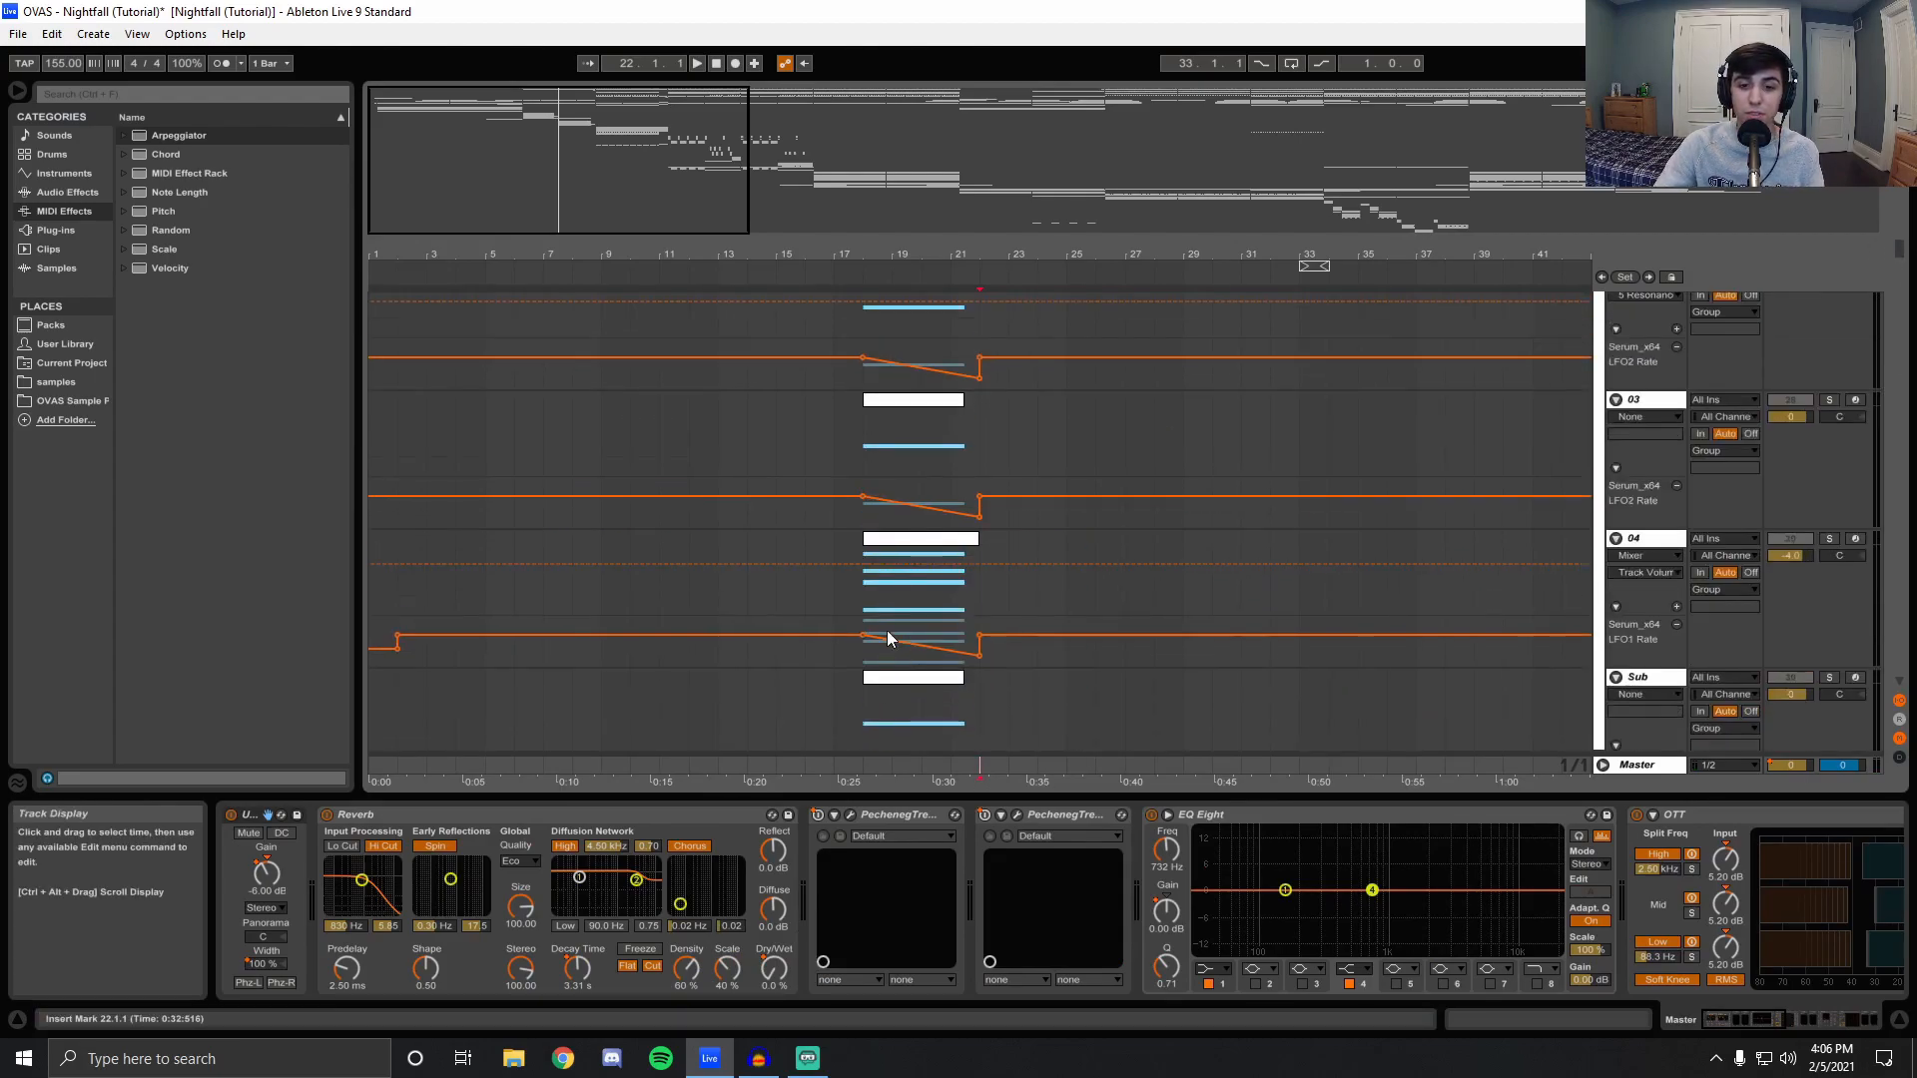
scroll(915, 649, "down", 6)
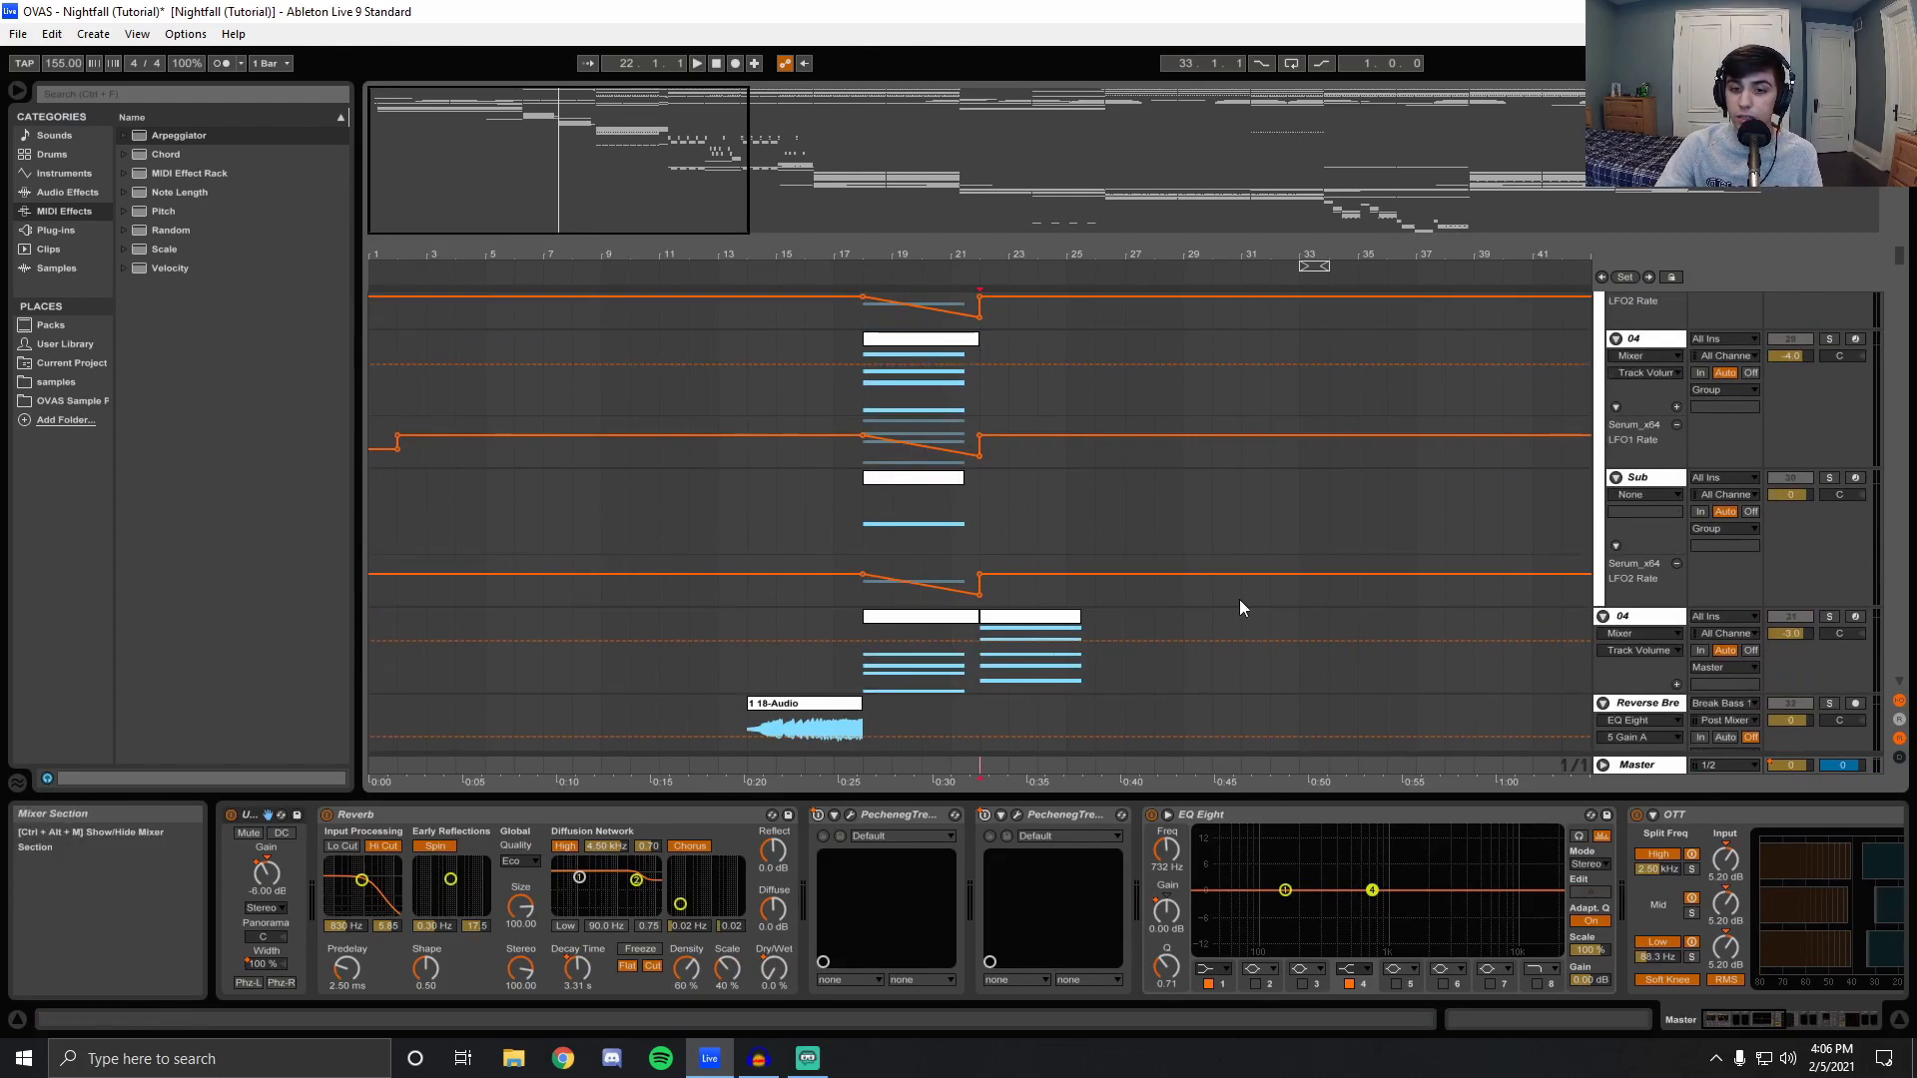
left_click(1828, 615)
left_click(866, 681)
key("space")
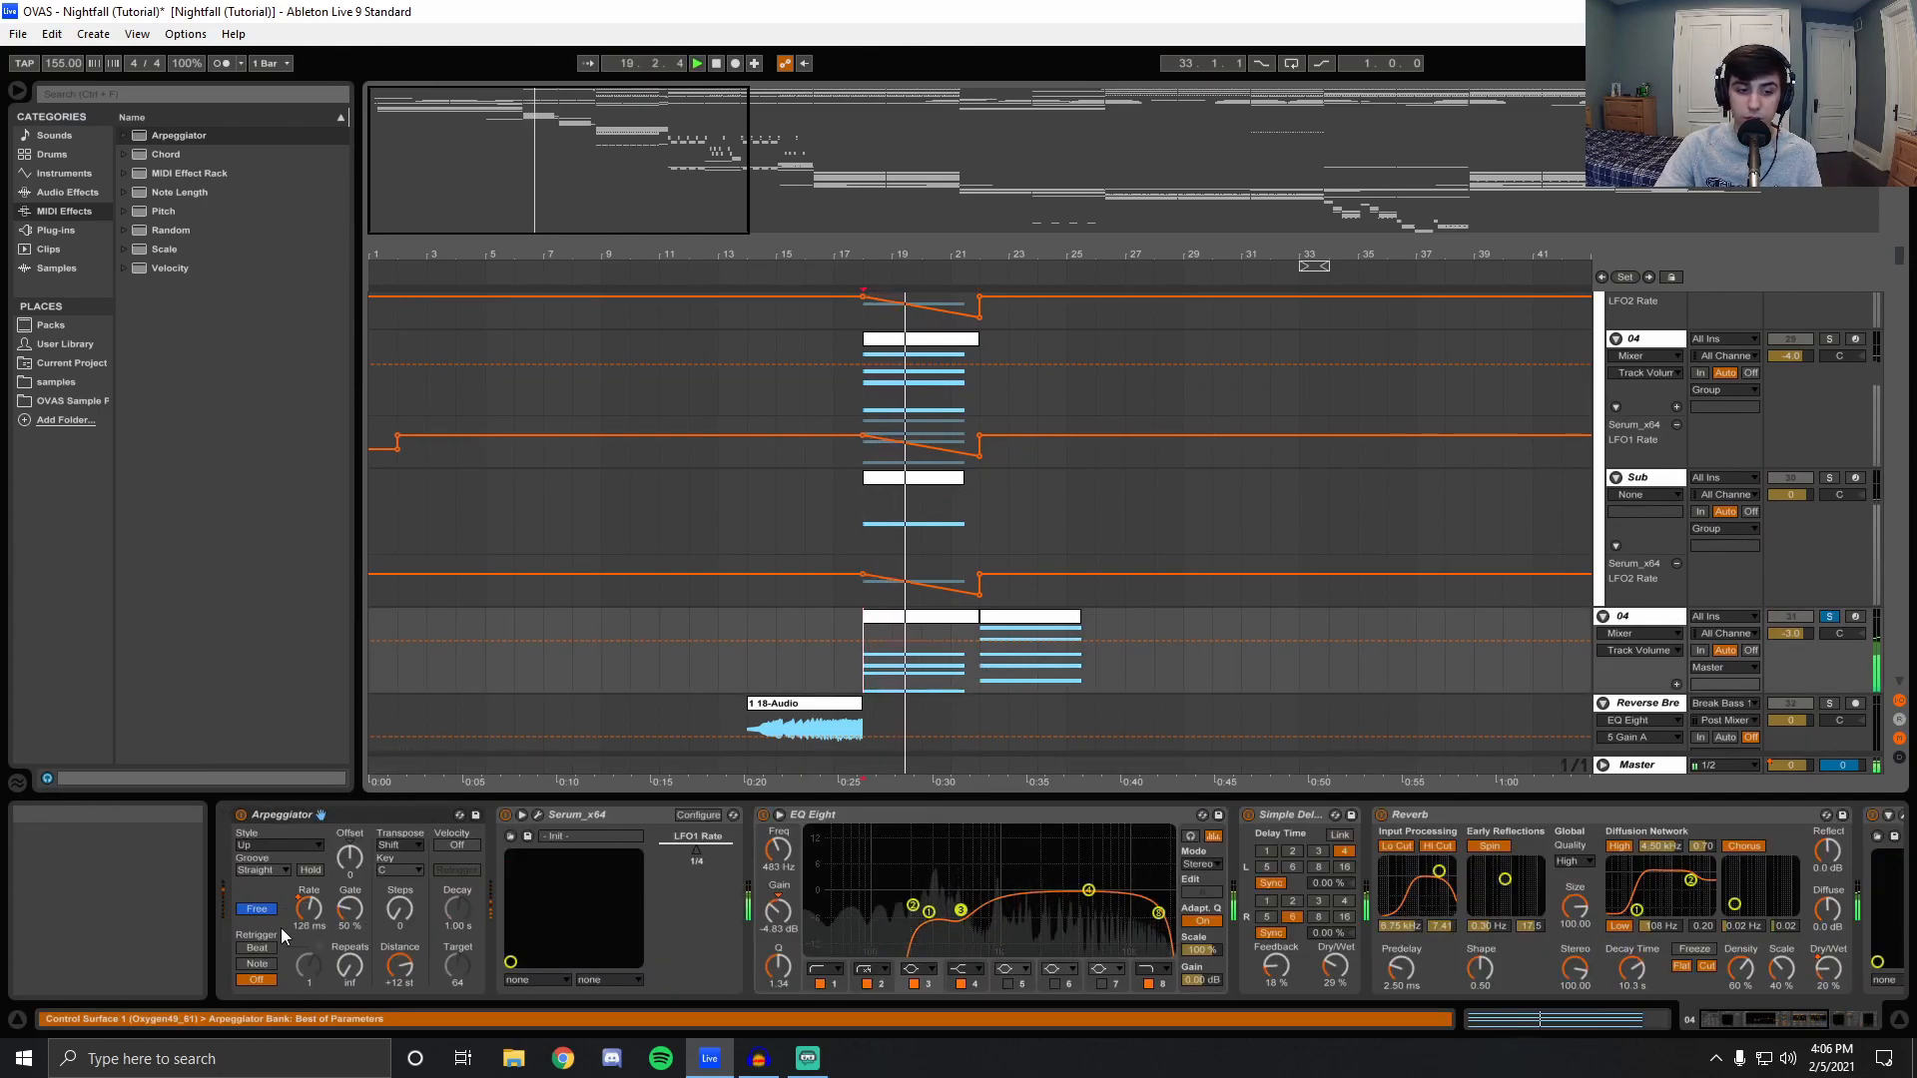
double_click(716, 63)
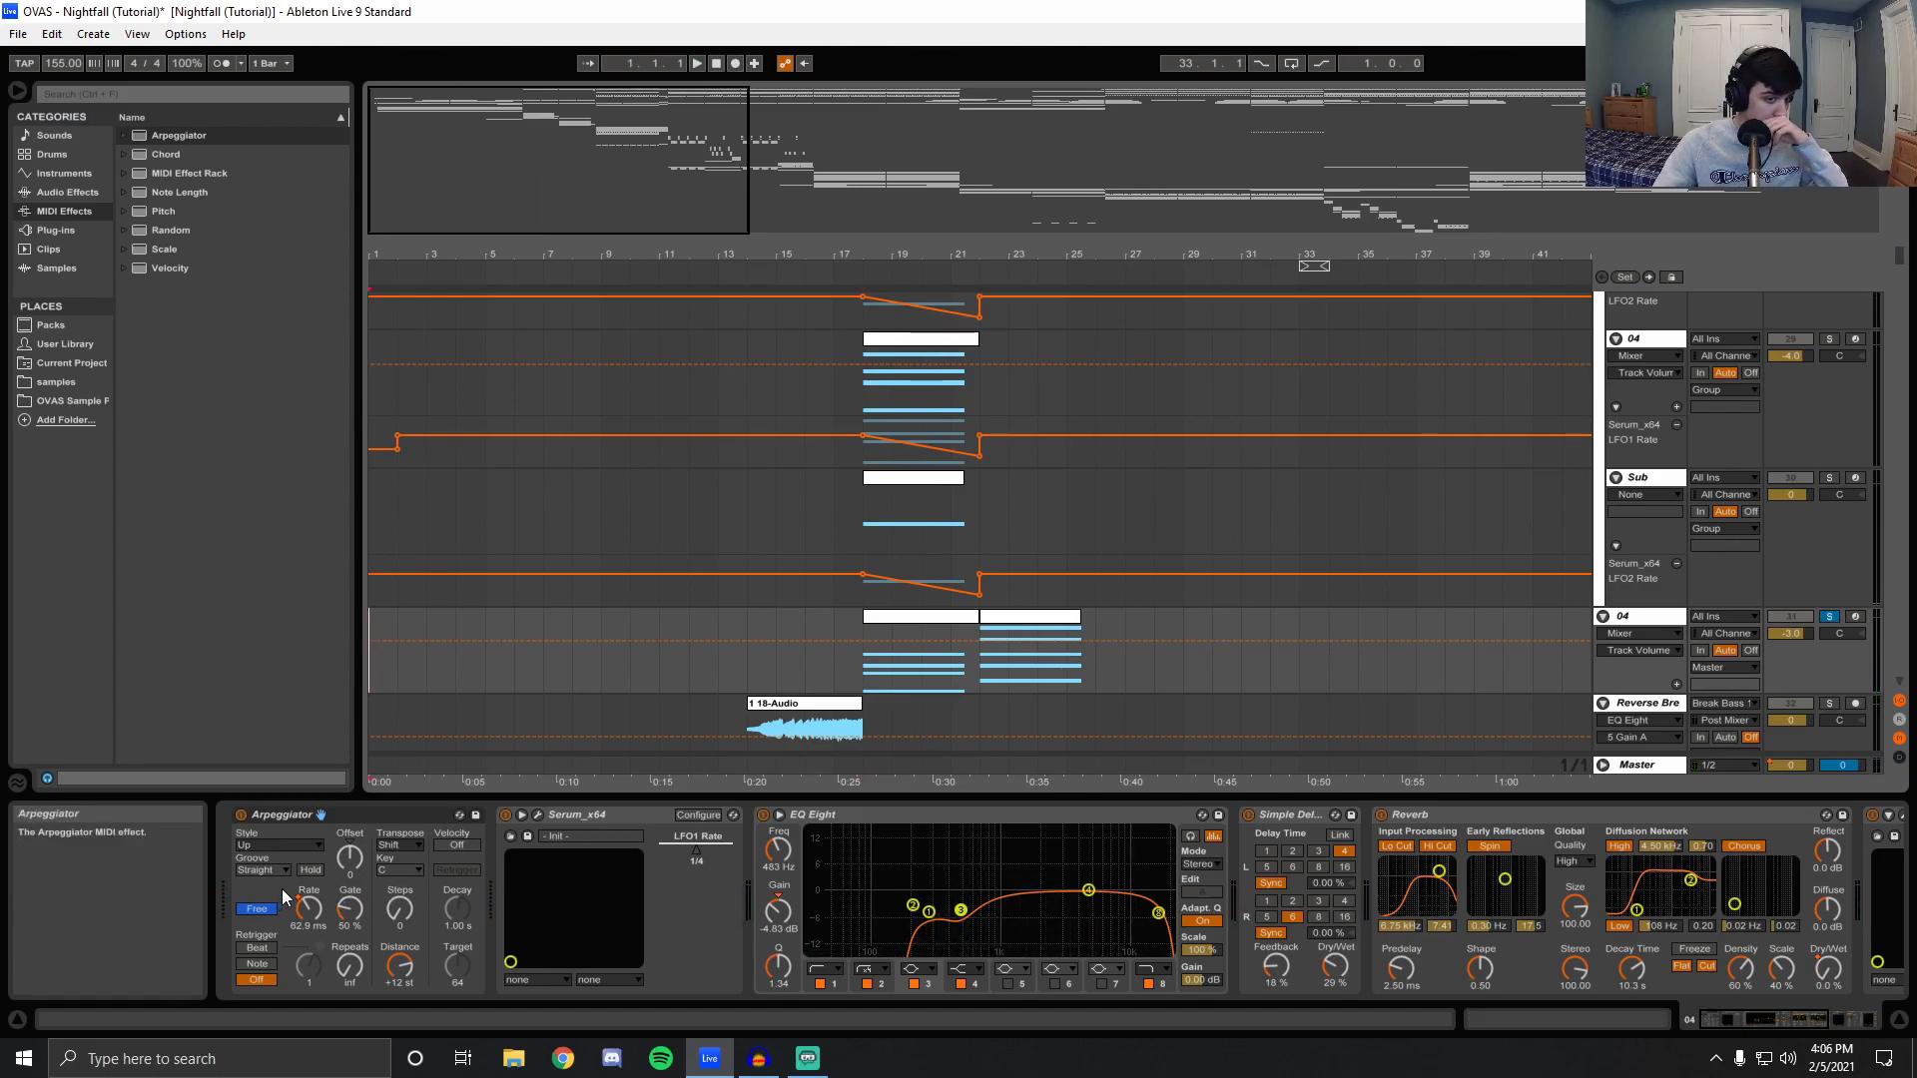
Show the Arpeggiator's Free Rate automation on the standalone 04 track, with the insert marker at bar 18.
left_click(870, 688)
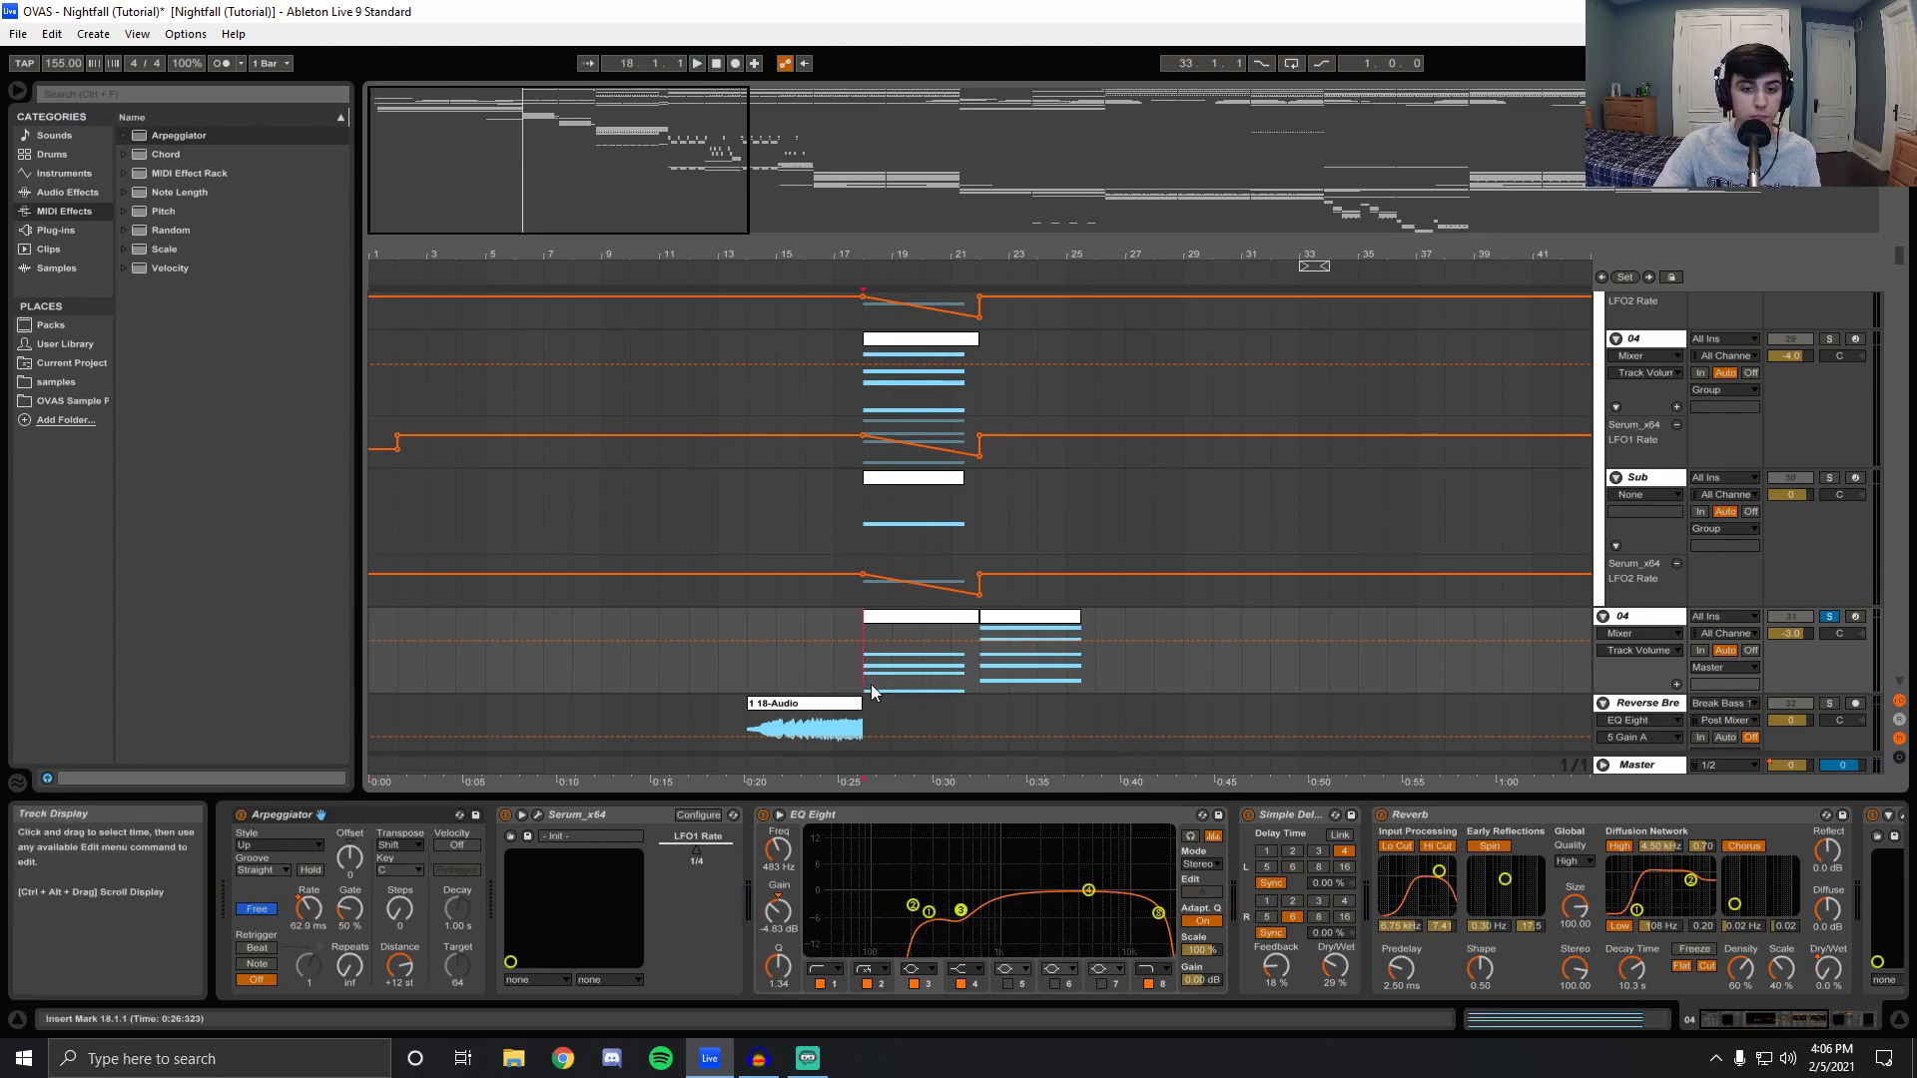
right_click(307, 911)
left_click(862, 640)
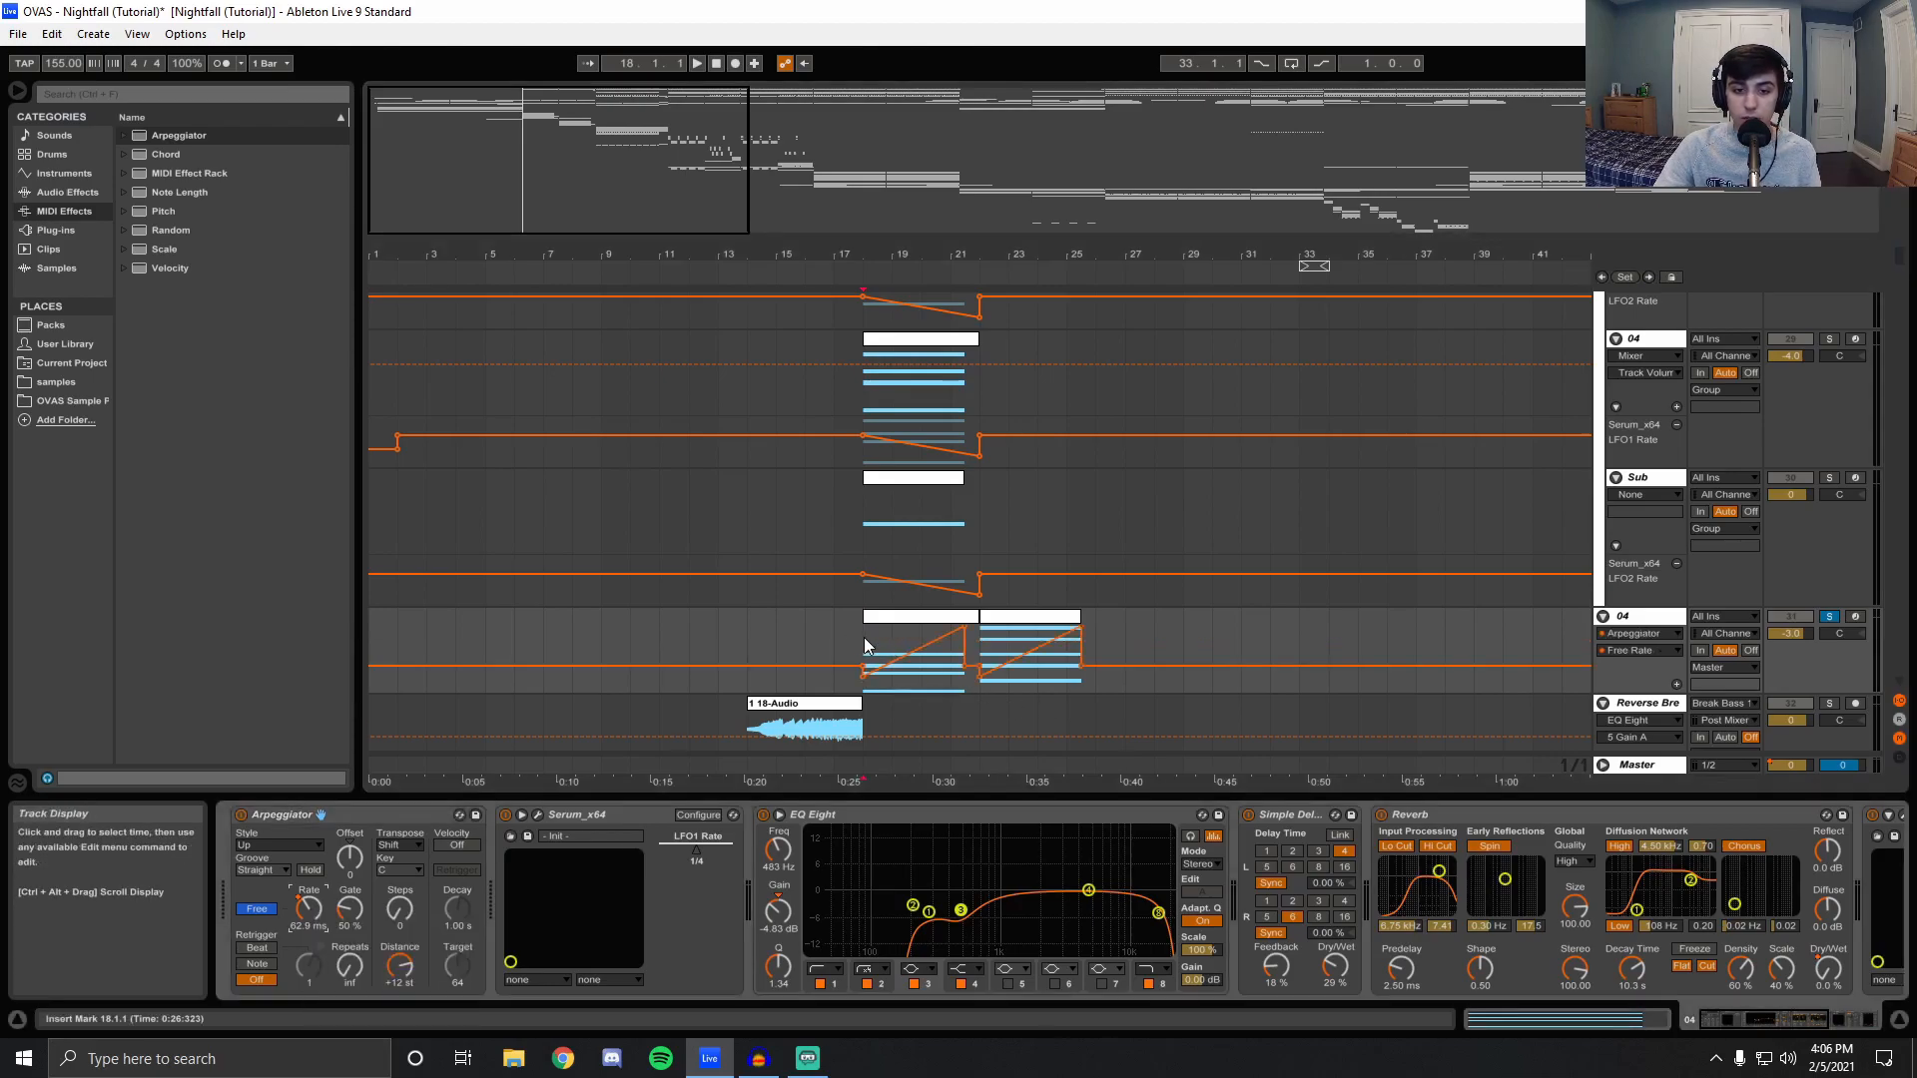
Play the standalone 04 track from bar 18 while examining its Serum main and effects pages, and return to the song start.
key("space")
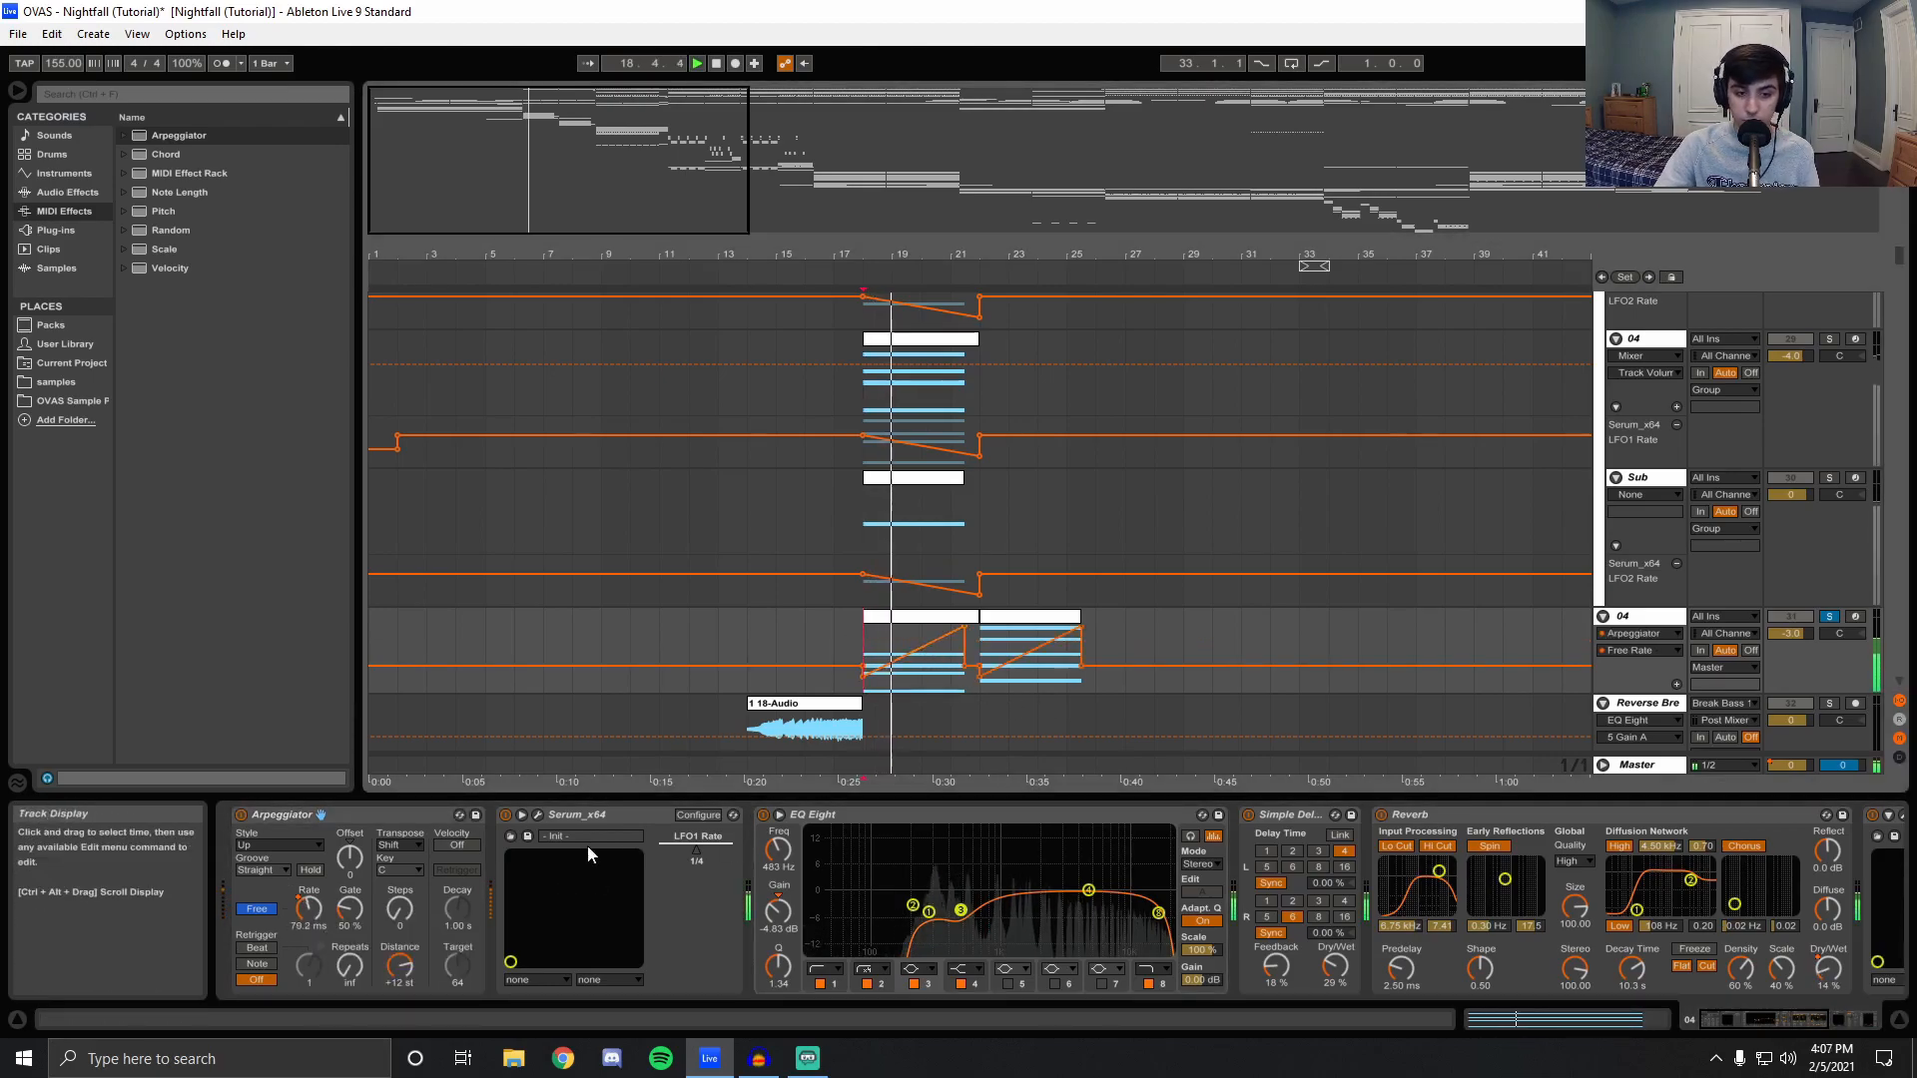
left_click(537, 815)
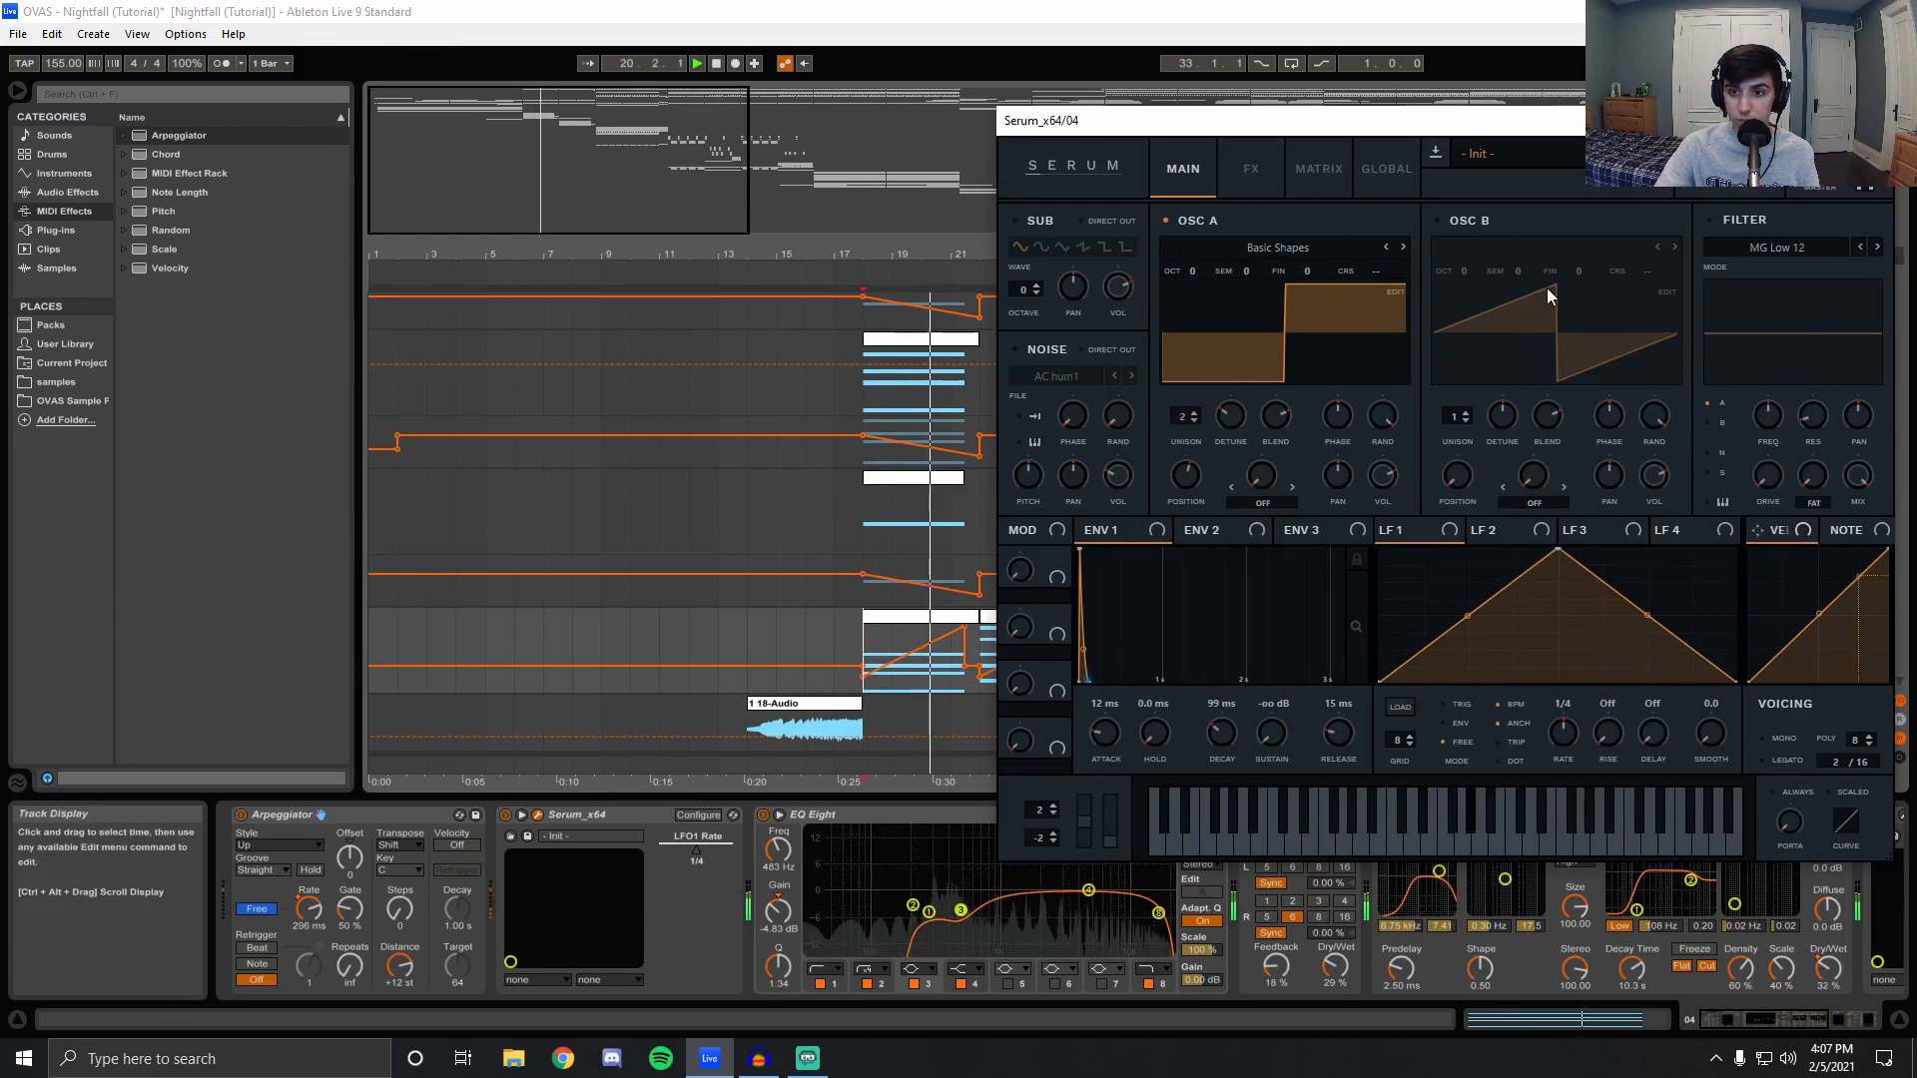
left_click(1254, 174)
left_click(1190, 171)
left_click(1870, 121)
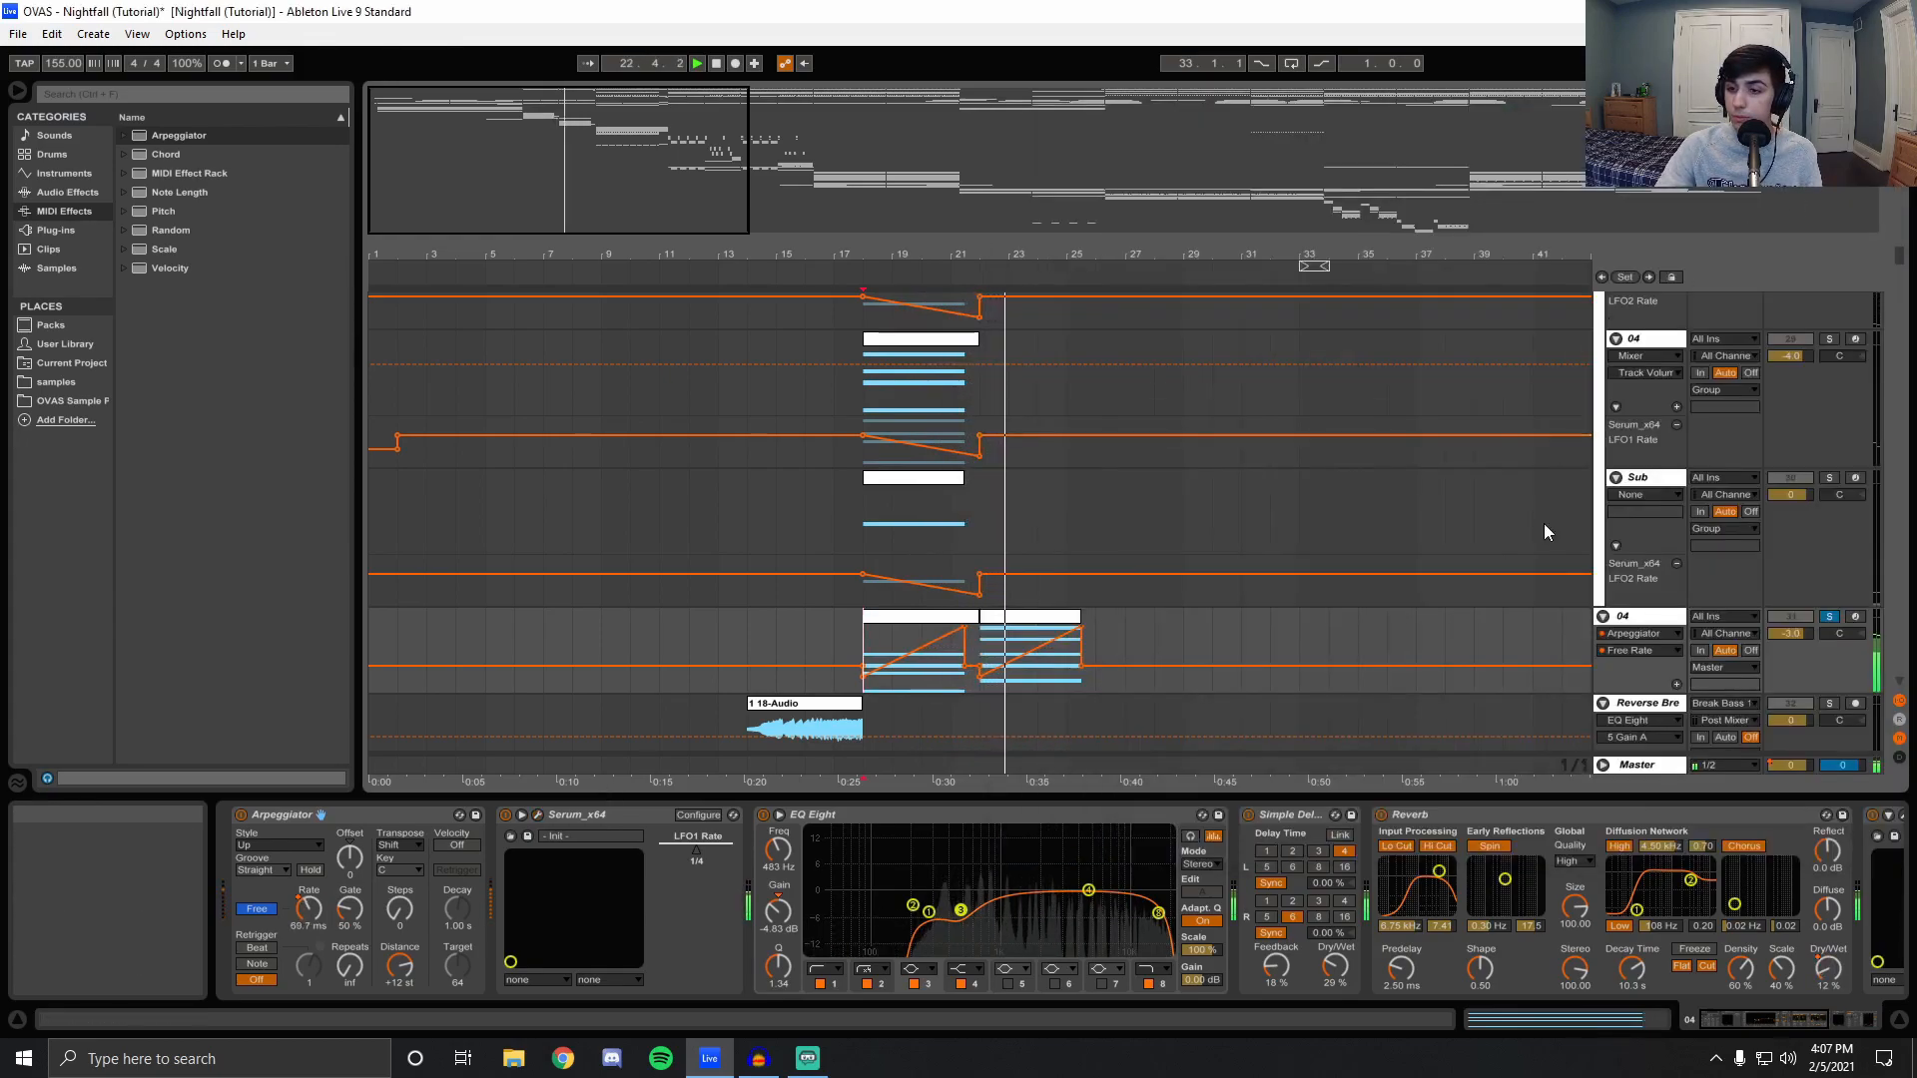
double_click(717, 64)
Solo the 01 track in the Break Bass 1 group and play it from bar 18.
scroll(1587, 545, "up", 3)
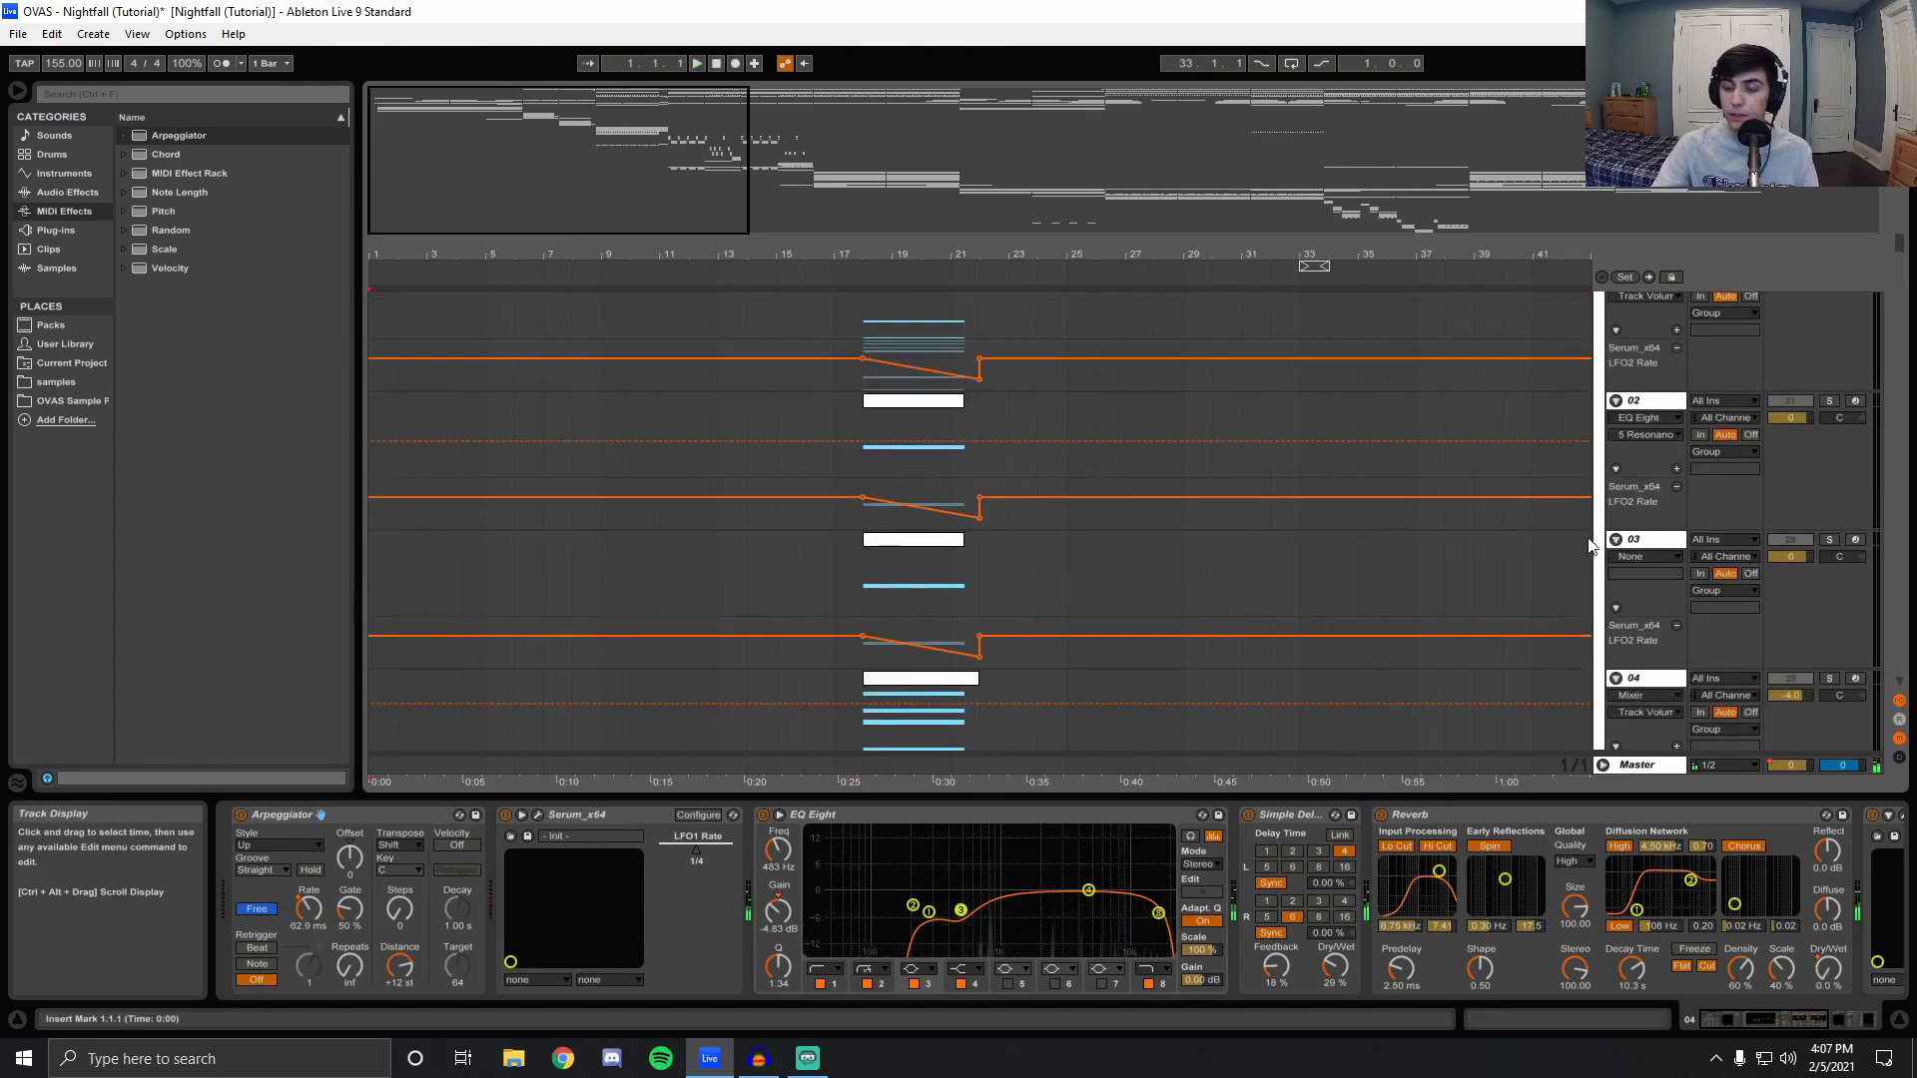
scroll(1587, 545, "up", 2)
left_click(1829, 423)
left_click(866, 499)
key("space")
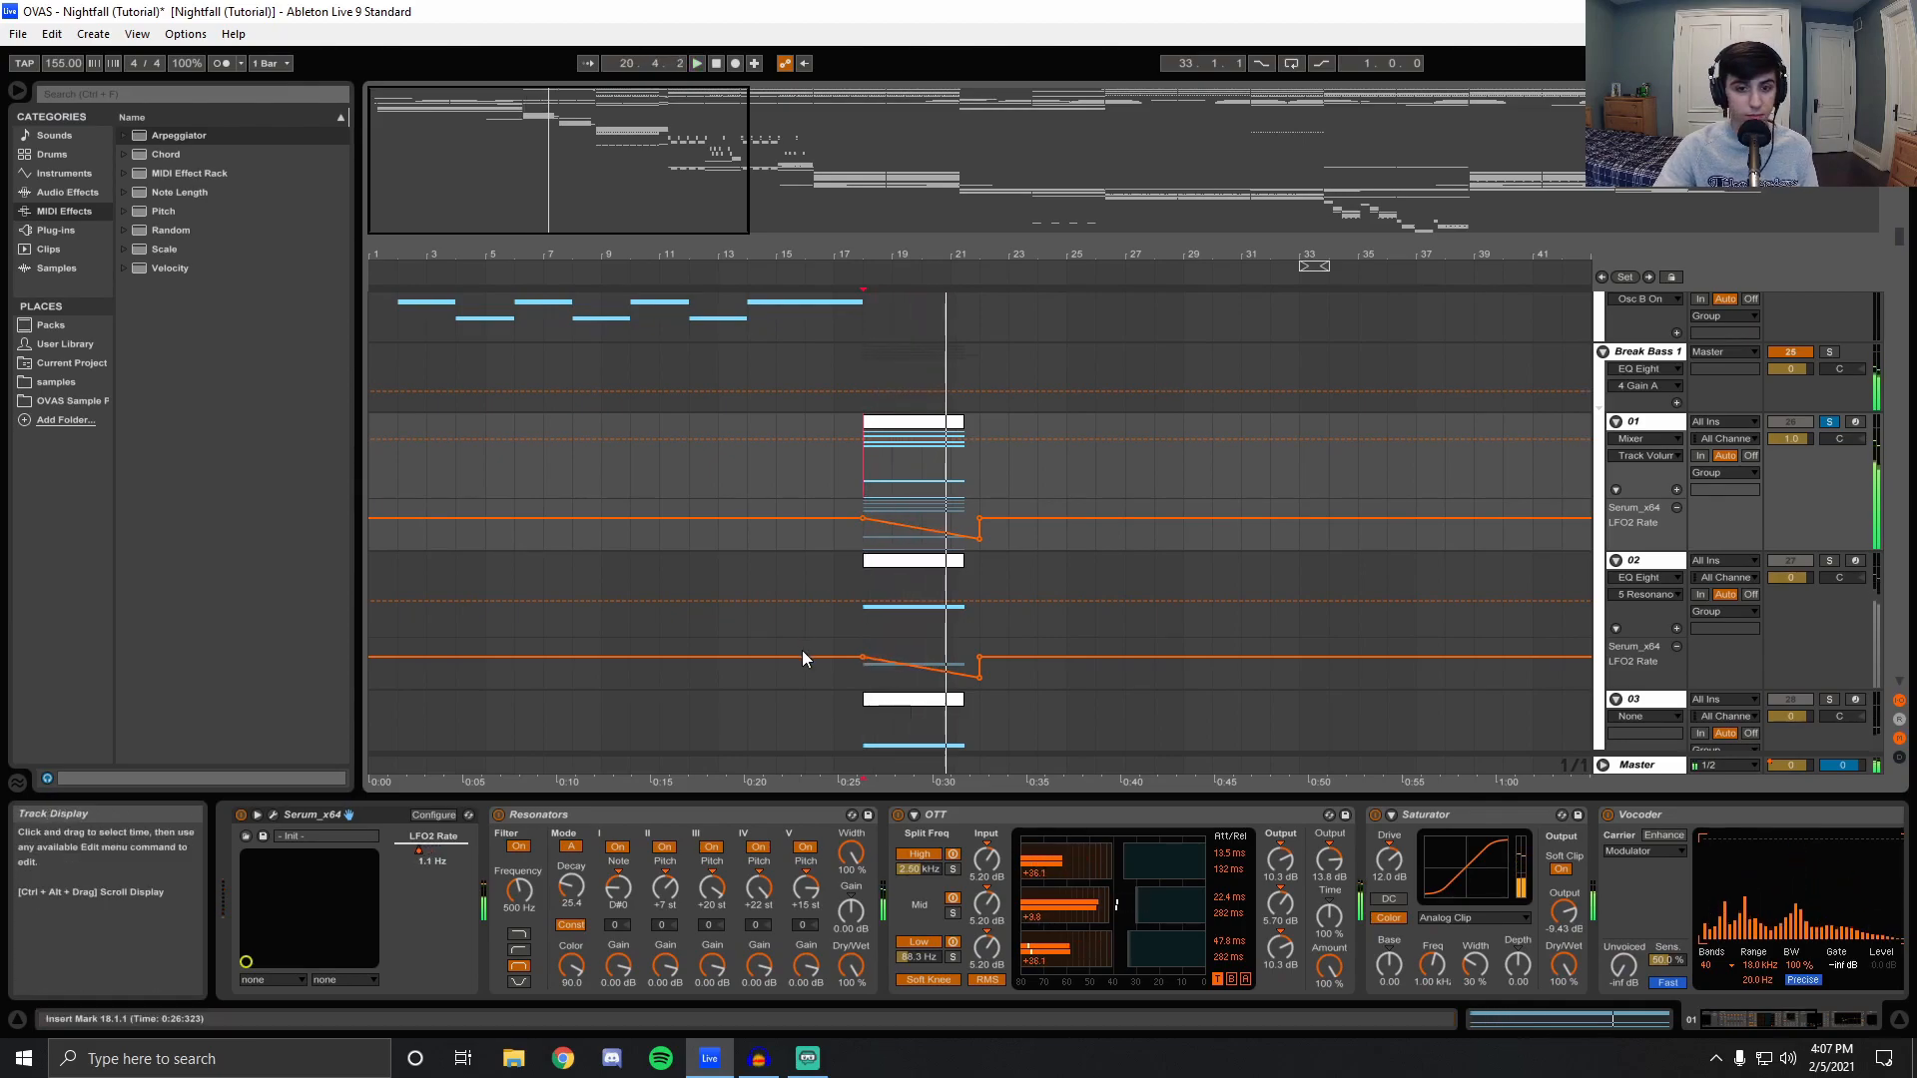
key("space")
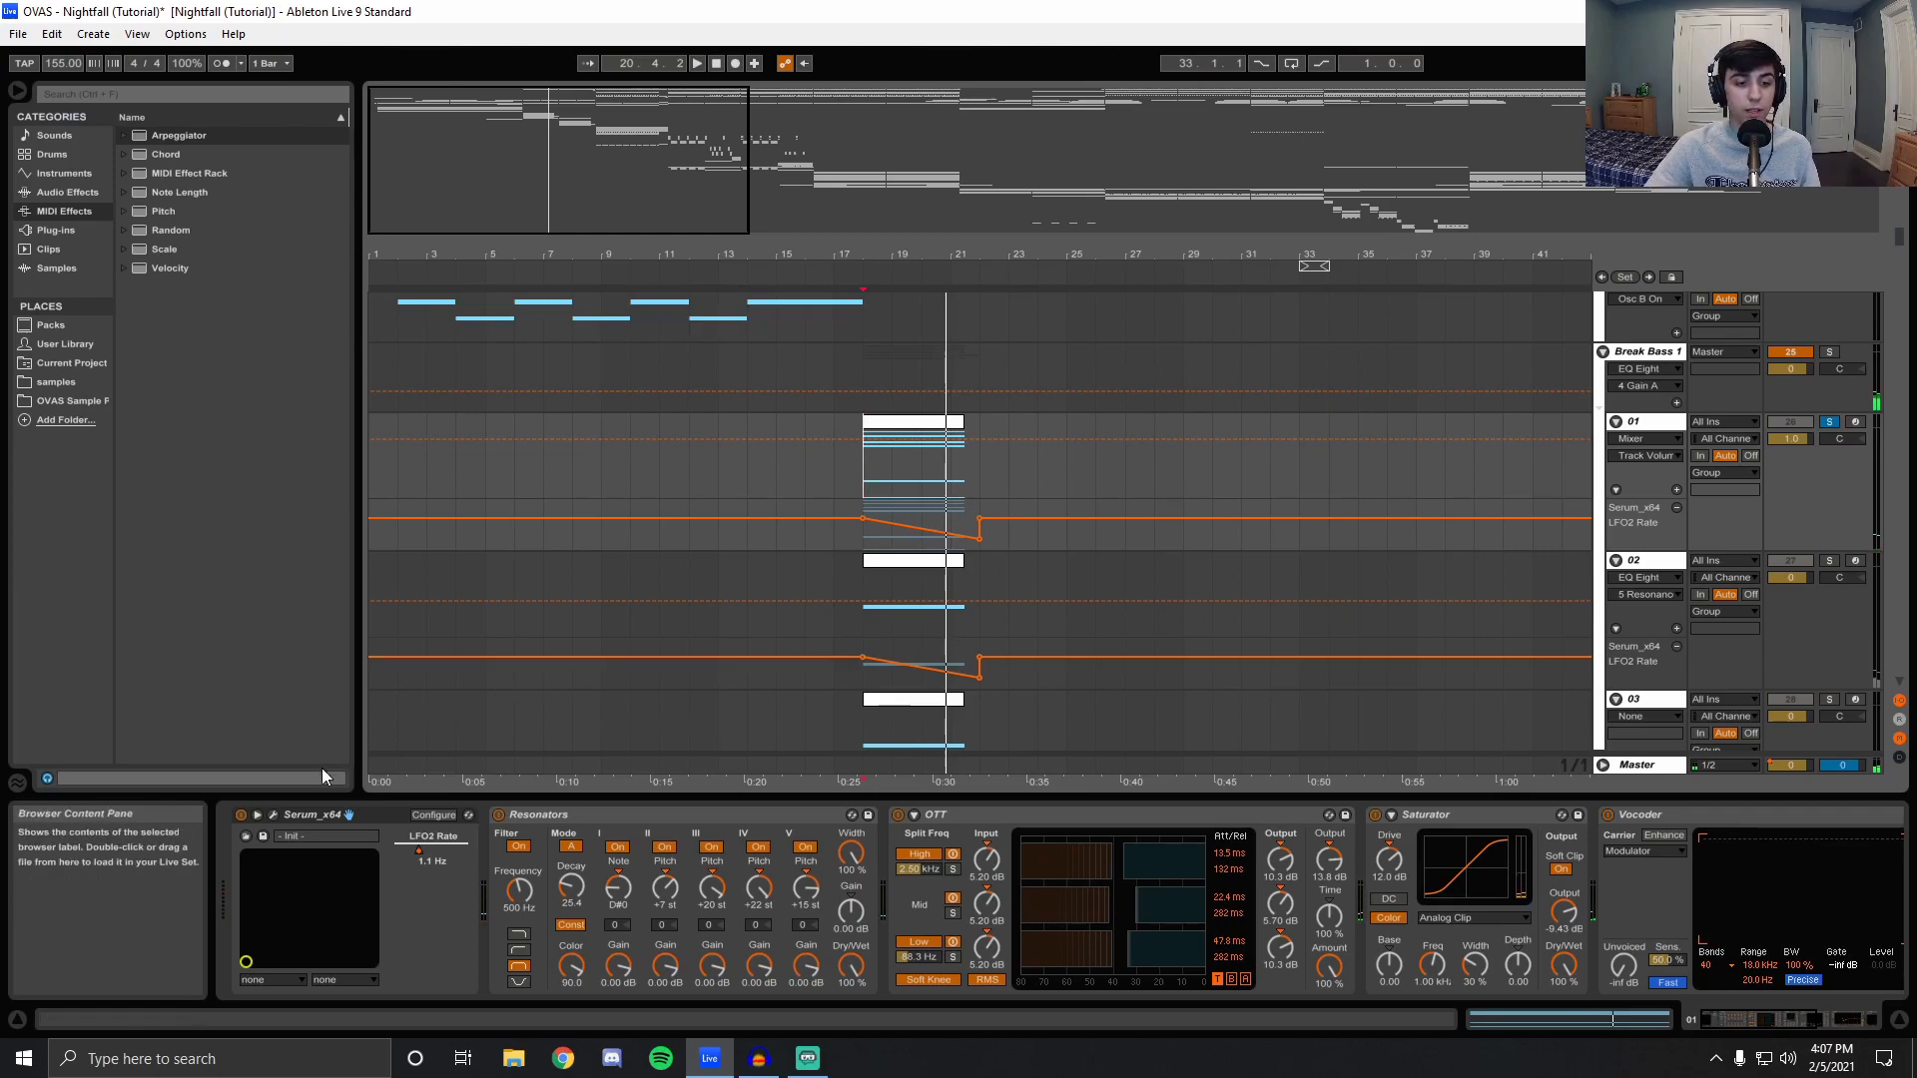
Examine the main and effects pages of the Serum instance on Break Bass 1's 01 track.
left_click(272, 814)
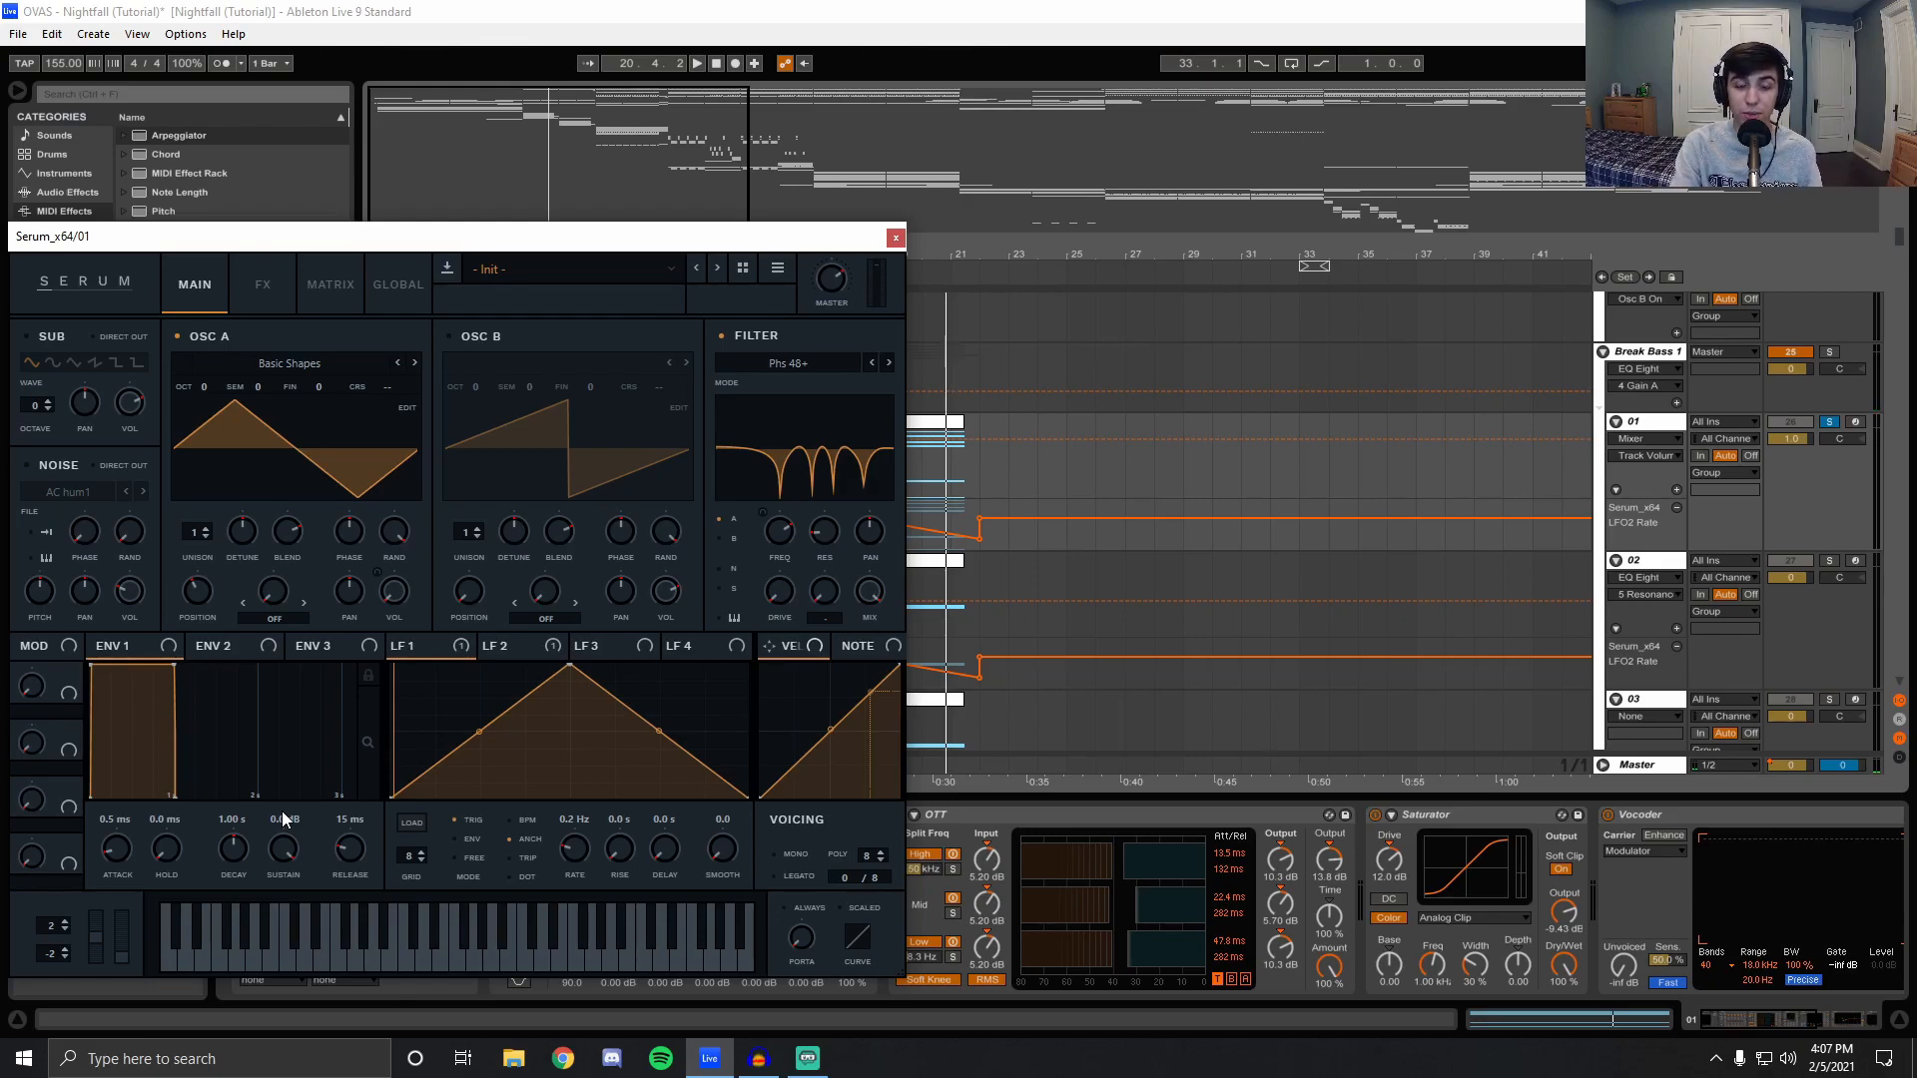
left_click(262, 287)
left_click(189, 288)
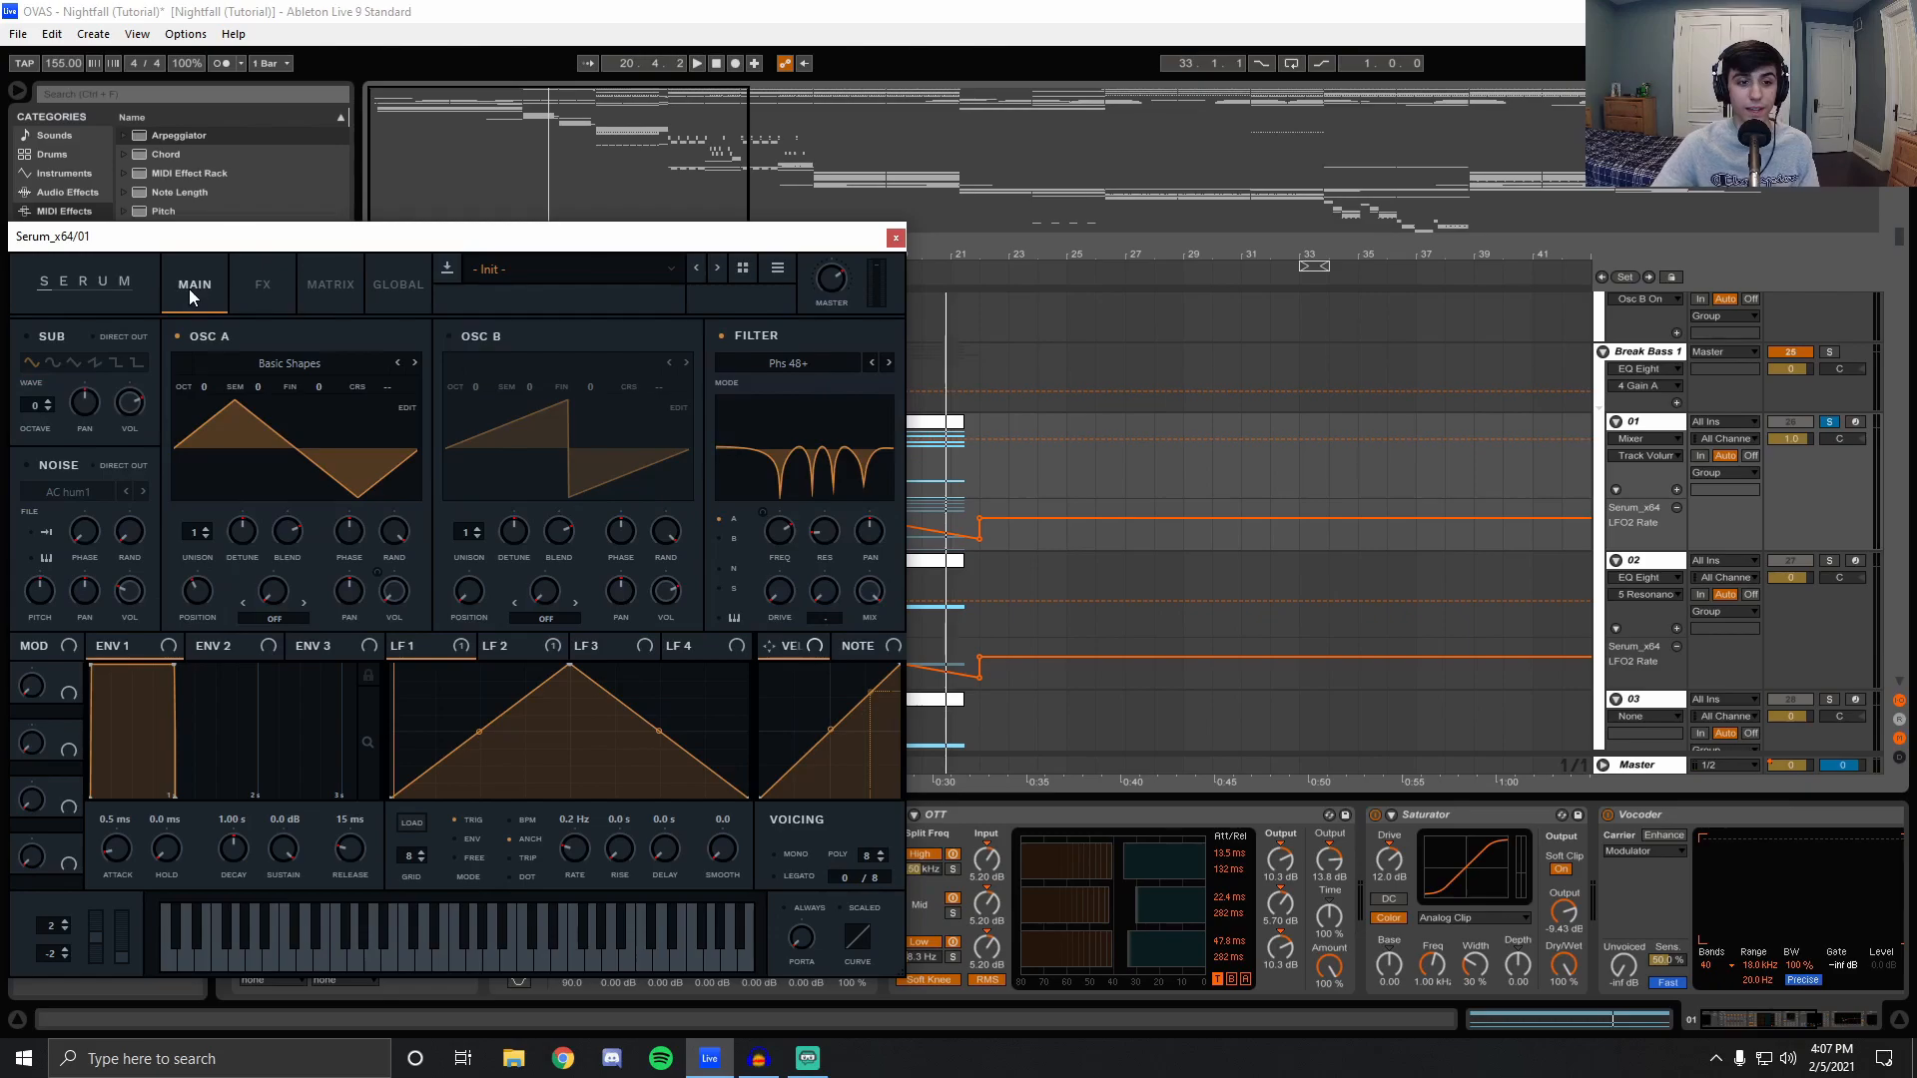
left_click(896, 242)
Group the 01 track's effects from Resonators through MSED into a rack and audition it bypassed and re-enabled.
scroll(599, 817, "down", 5)
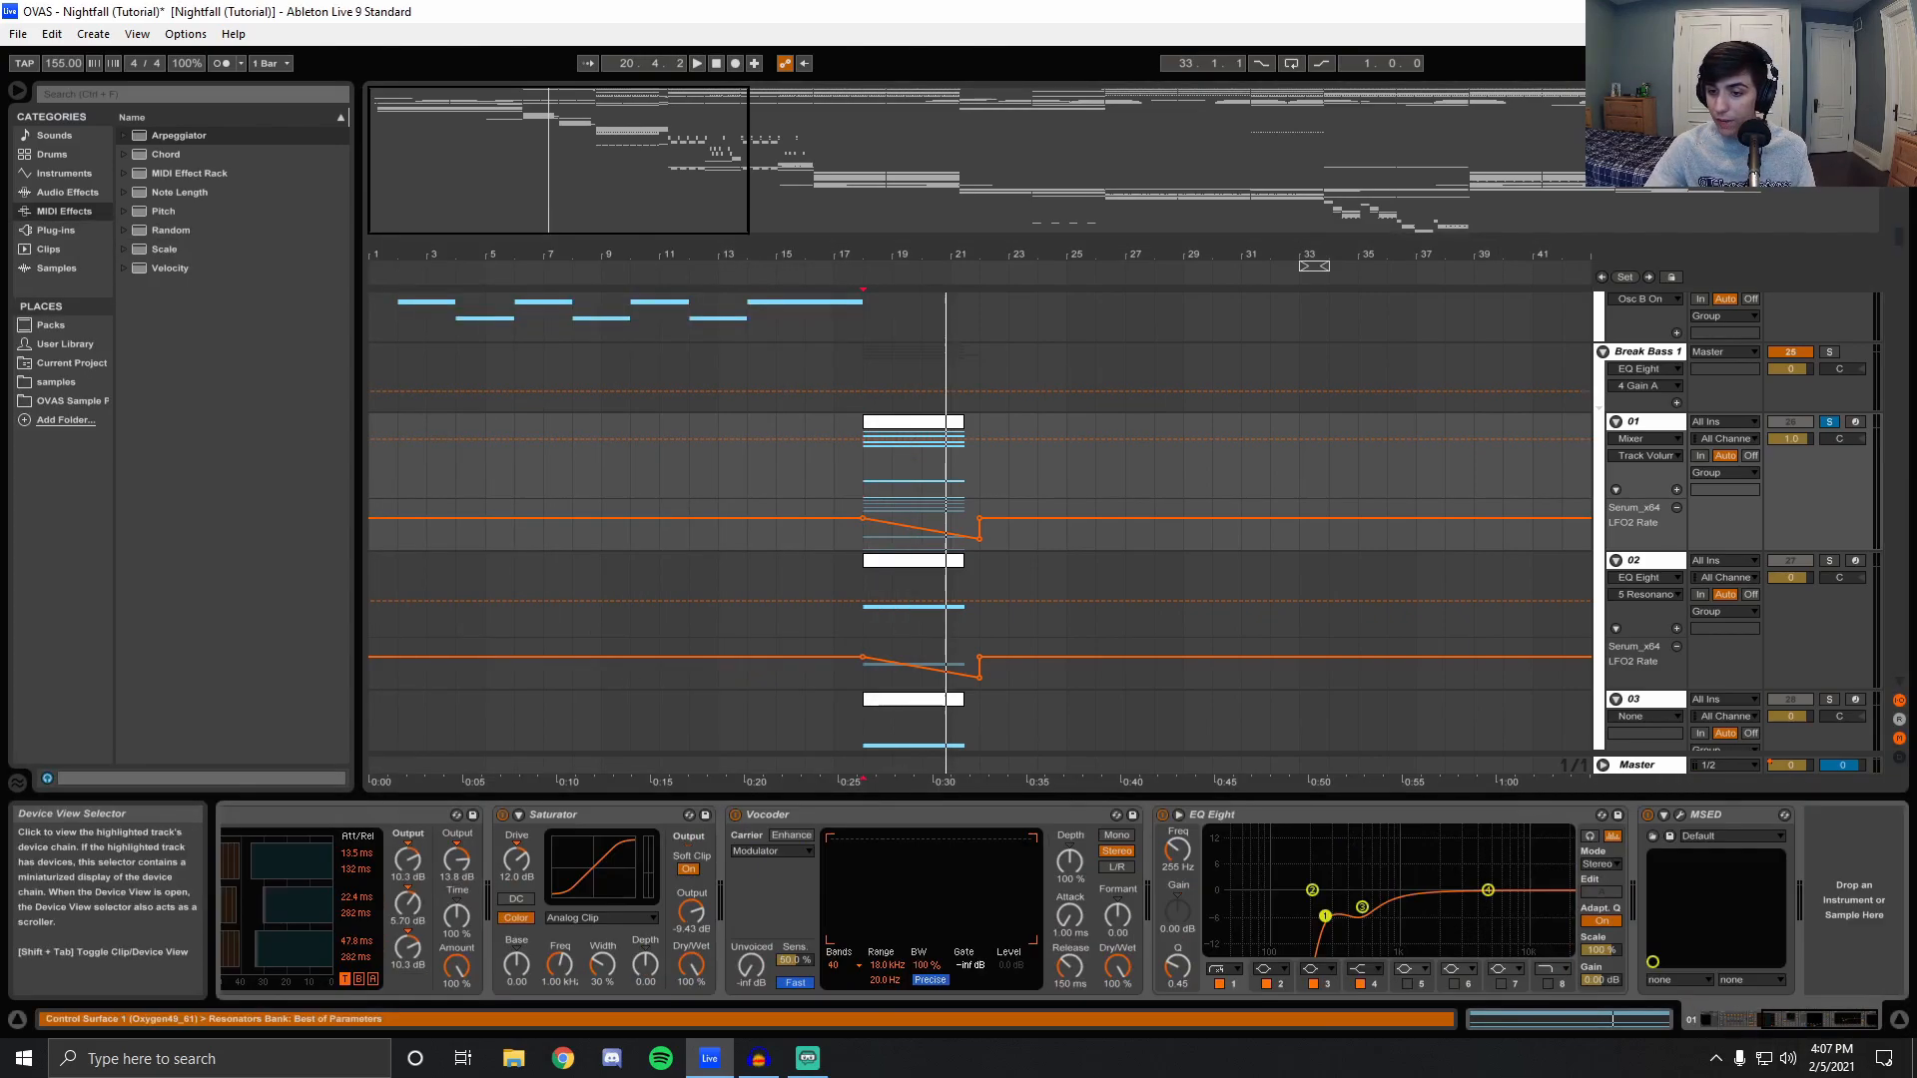
left_click(1721, 815)
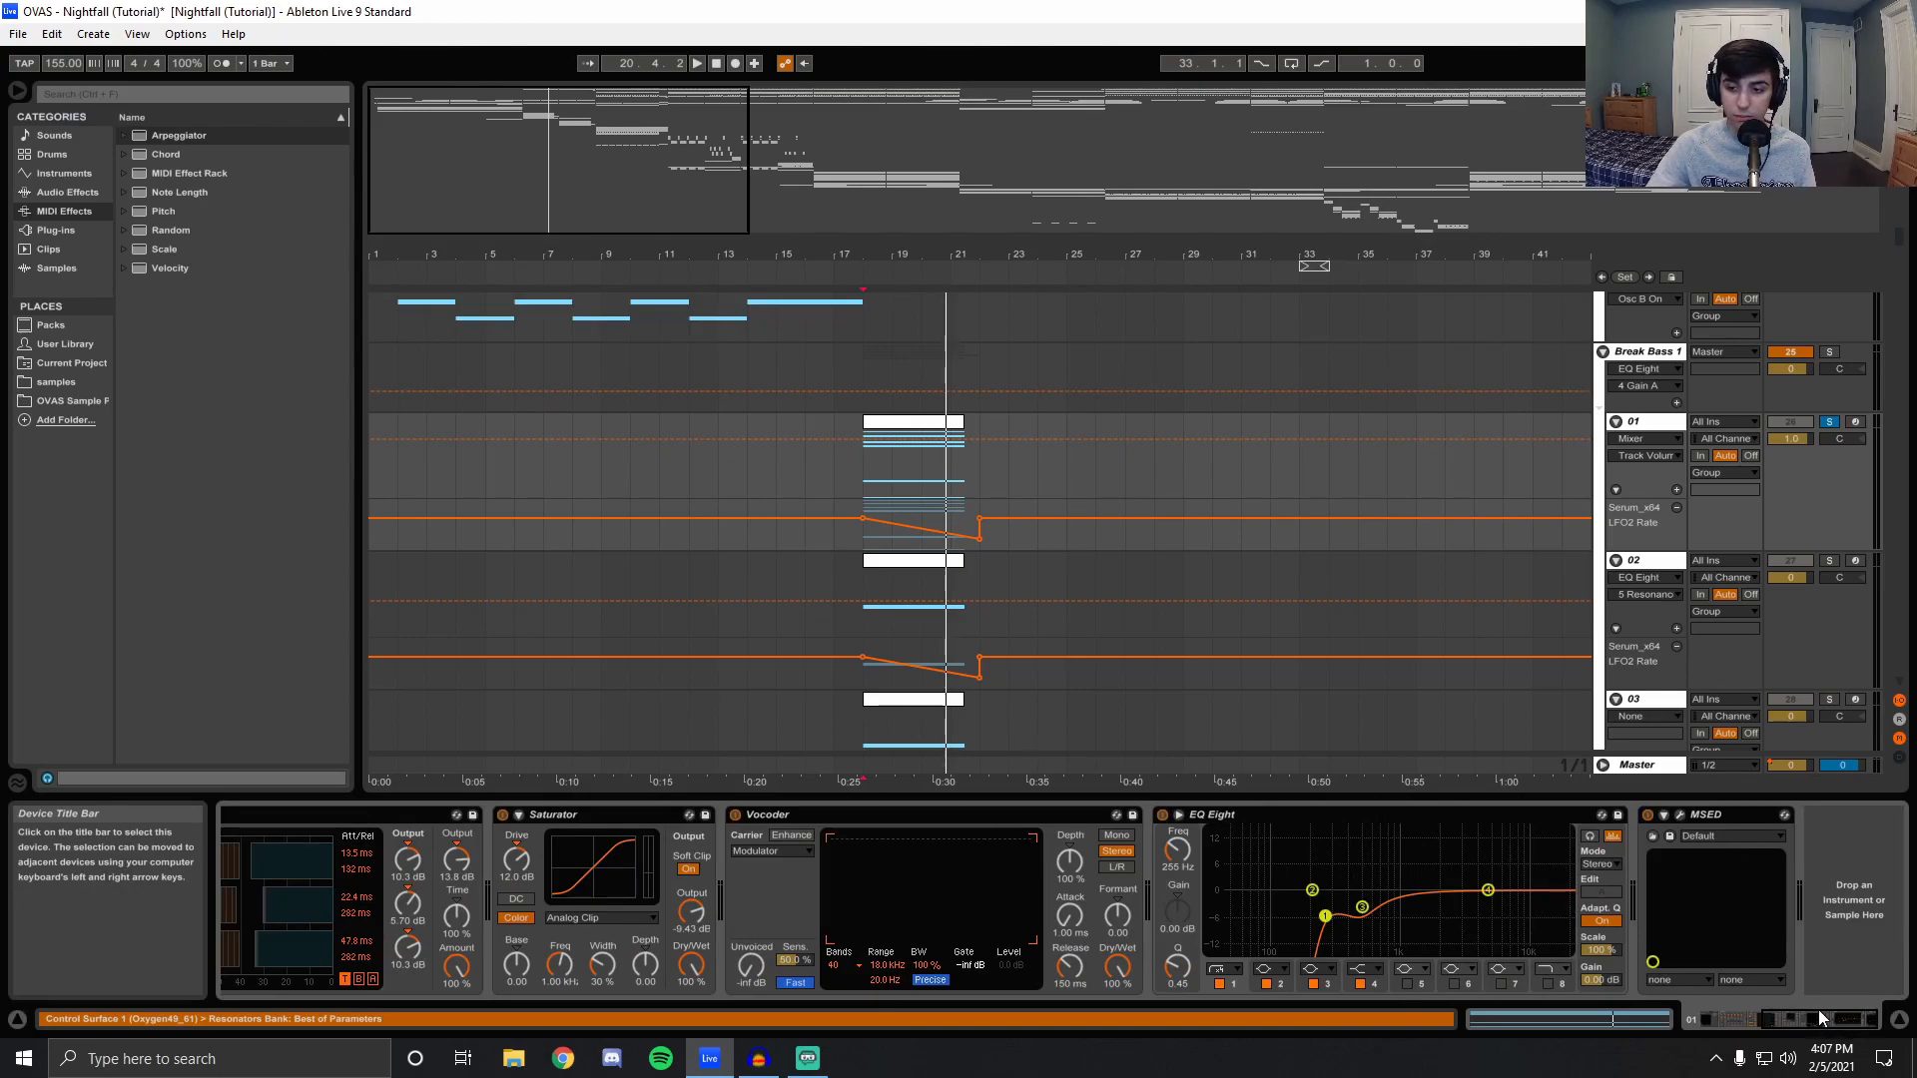
key("ctrl+g")
left_click_drag(1791, 1015, 1746, 1015)
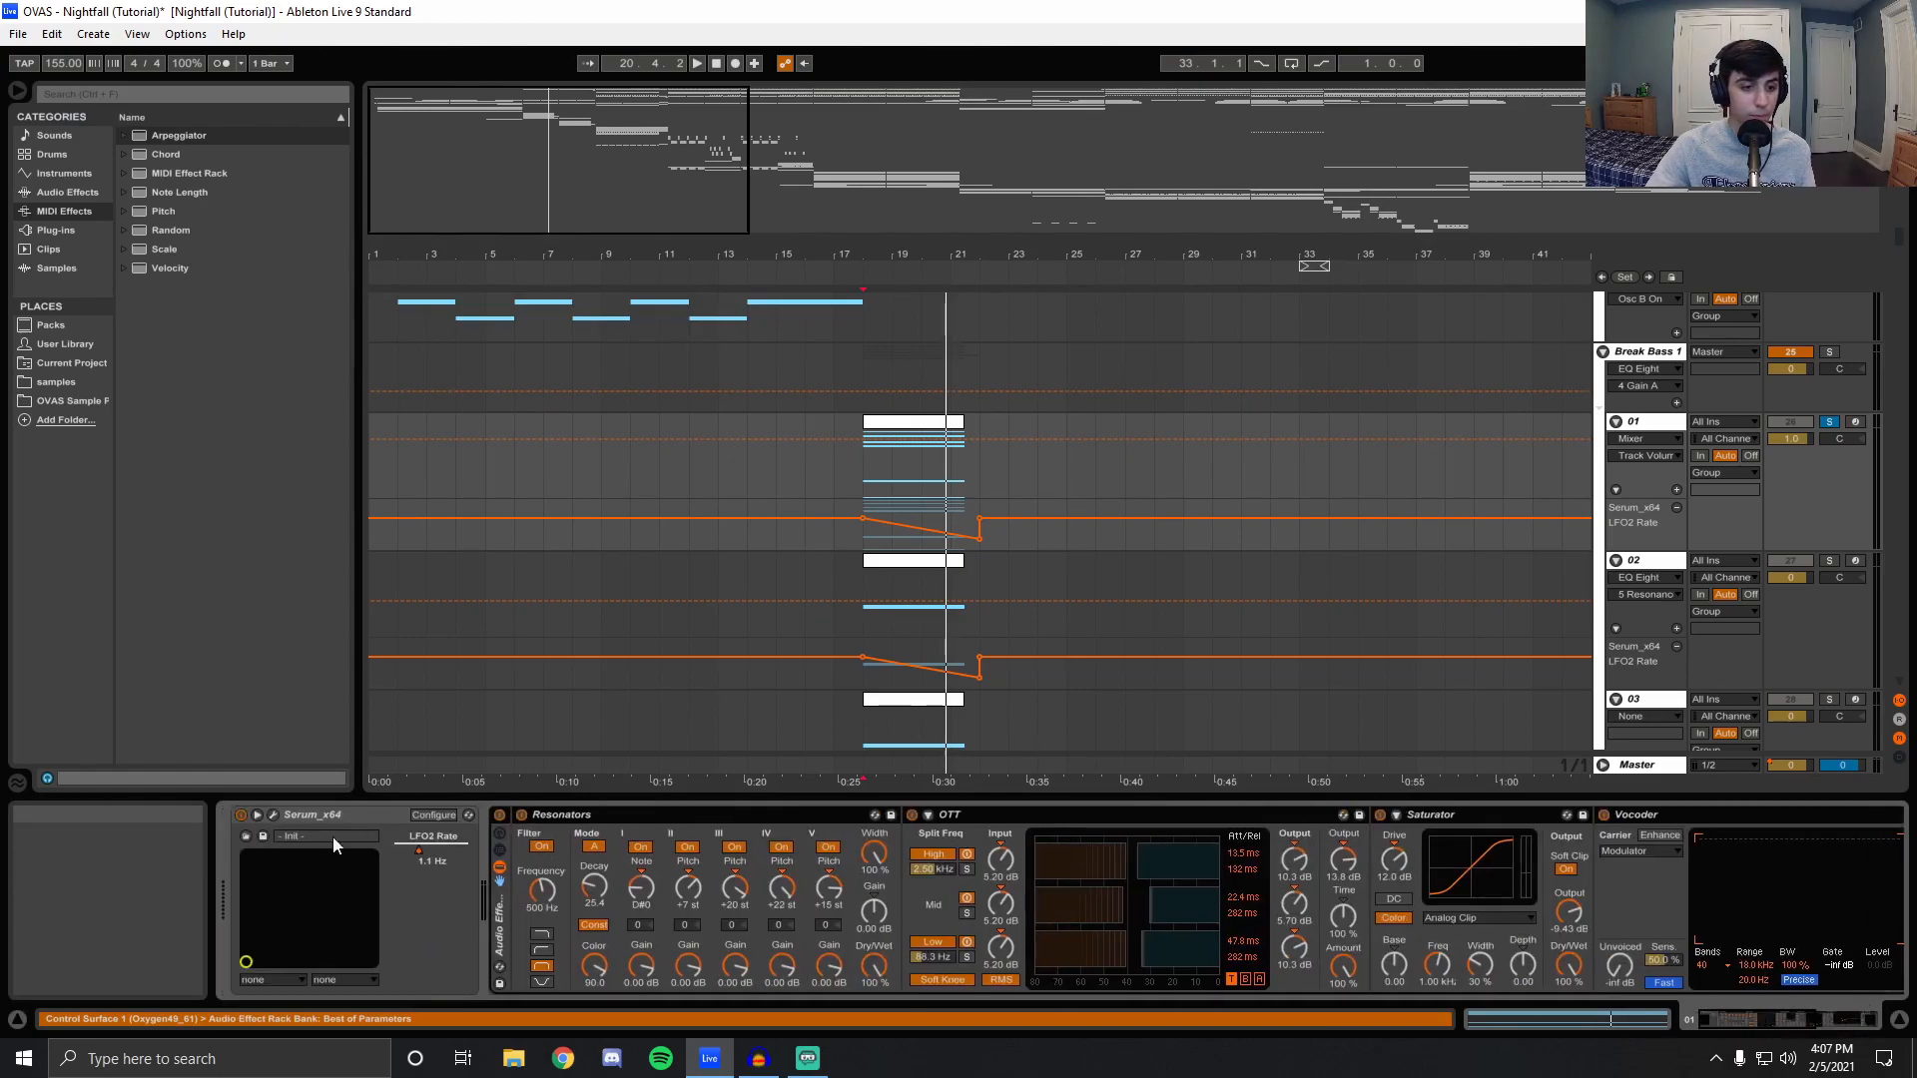
left_click(500, 816)
key("space")
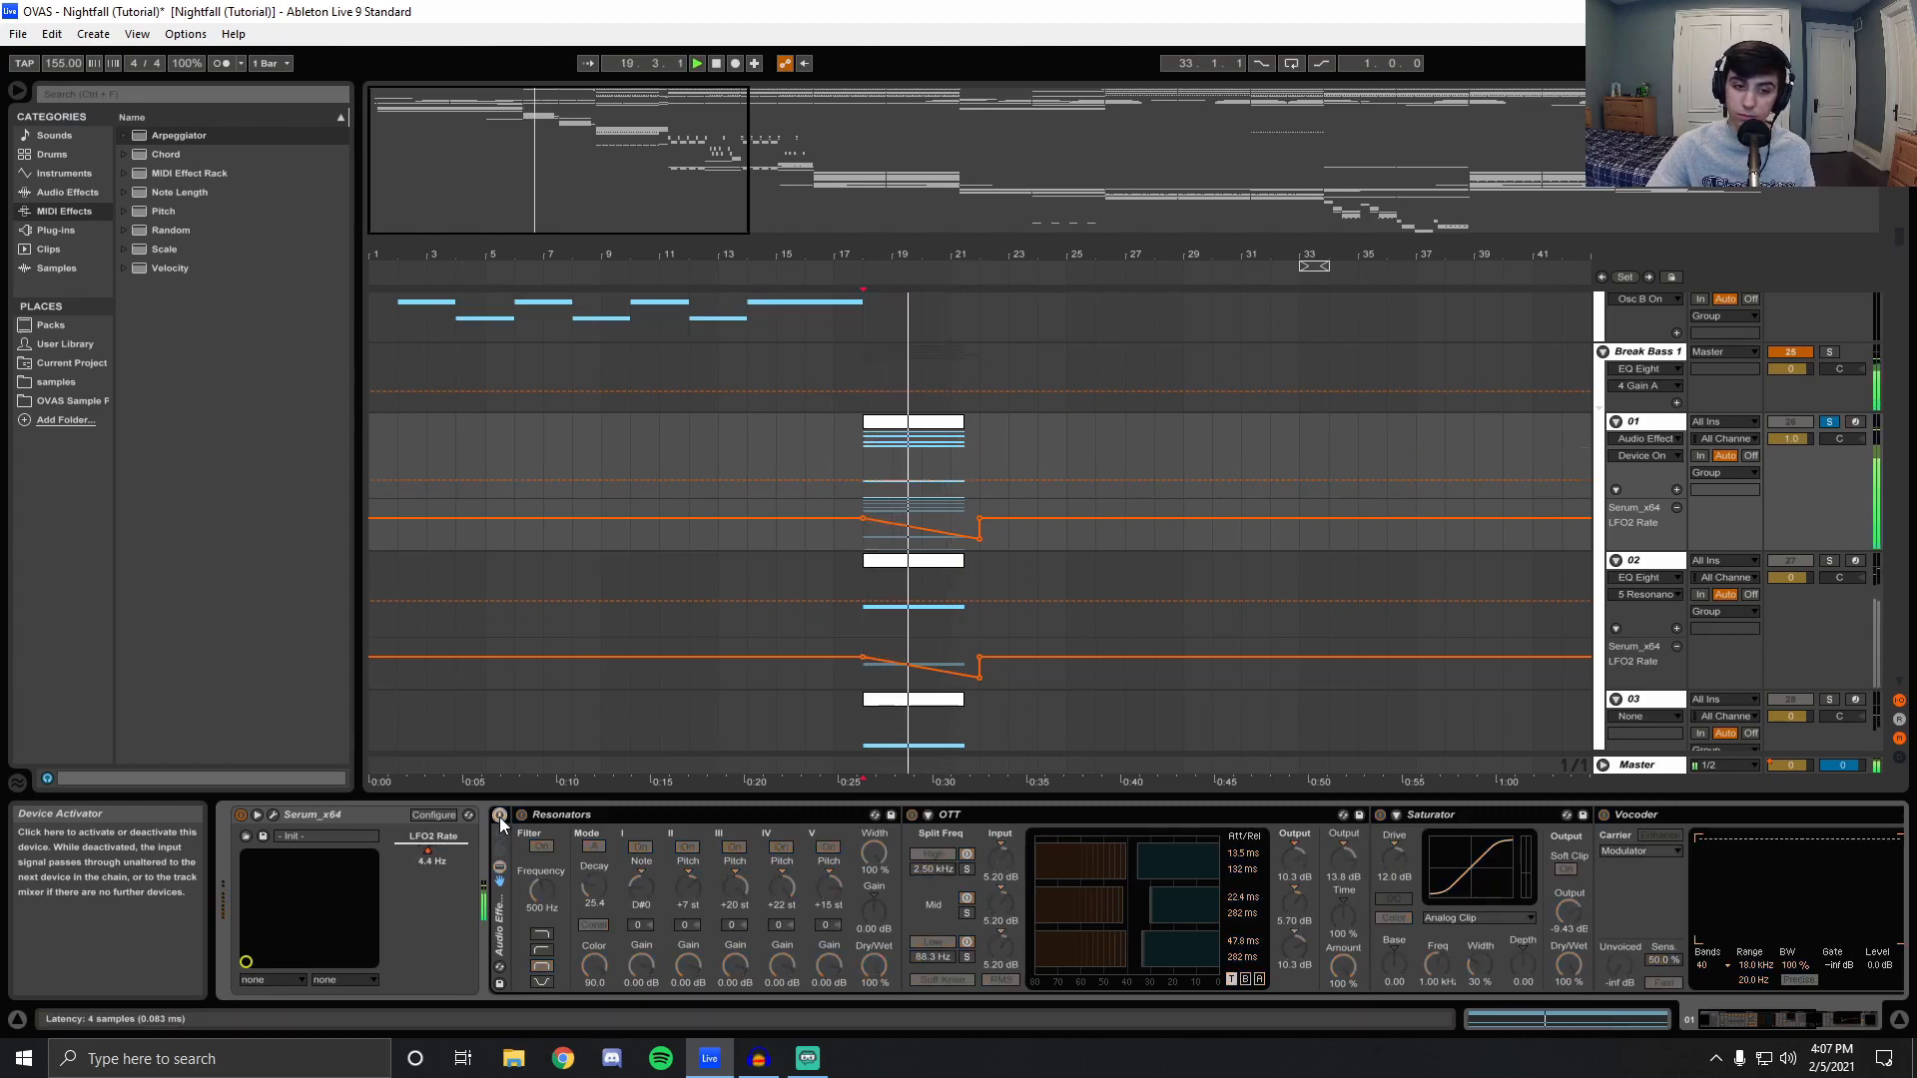
left_click(499, 816)
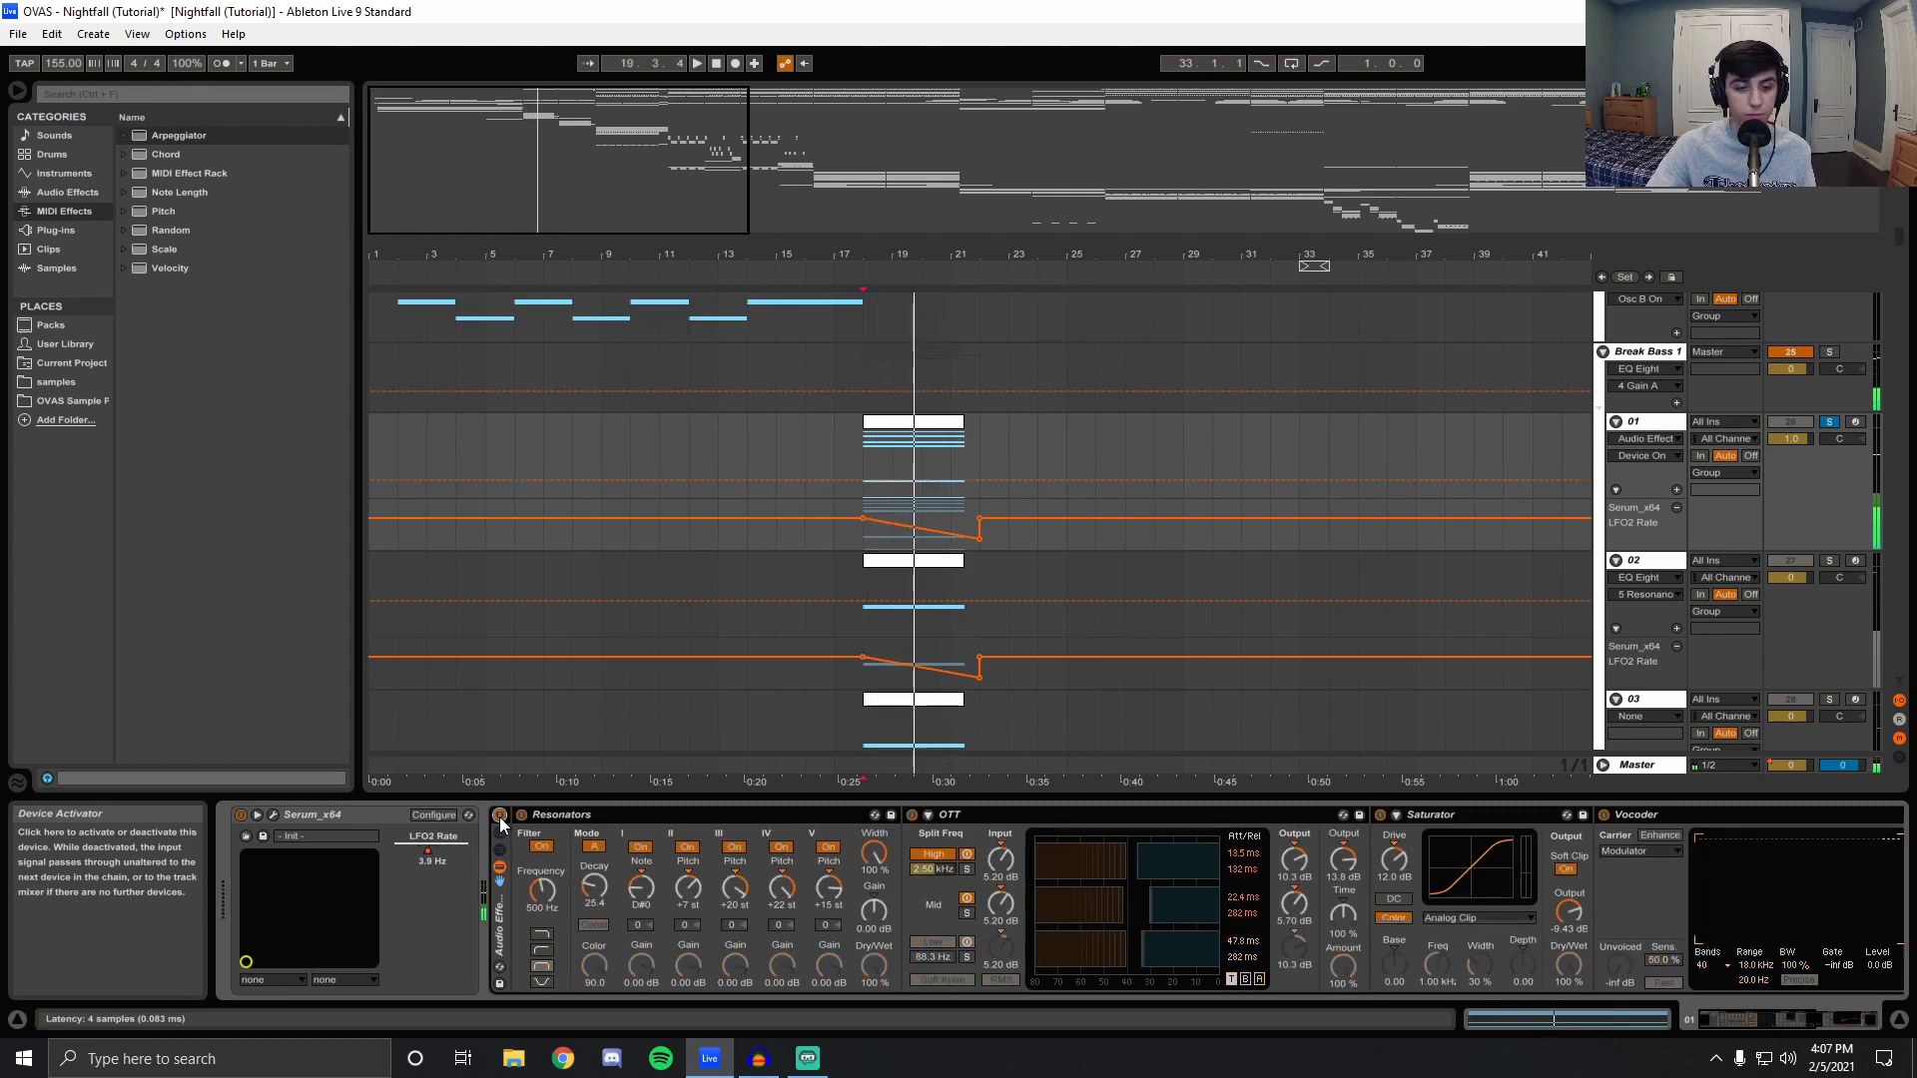
Ungroup the audio effect rack on the 01 track and bring the start of its device chain back into view.
right_click(499, 882)
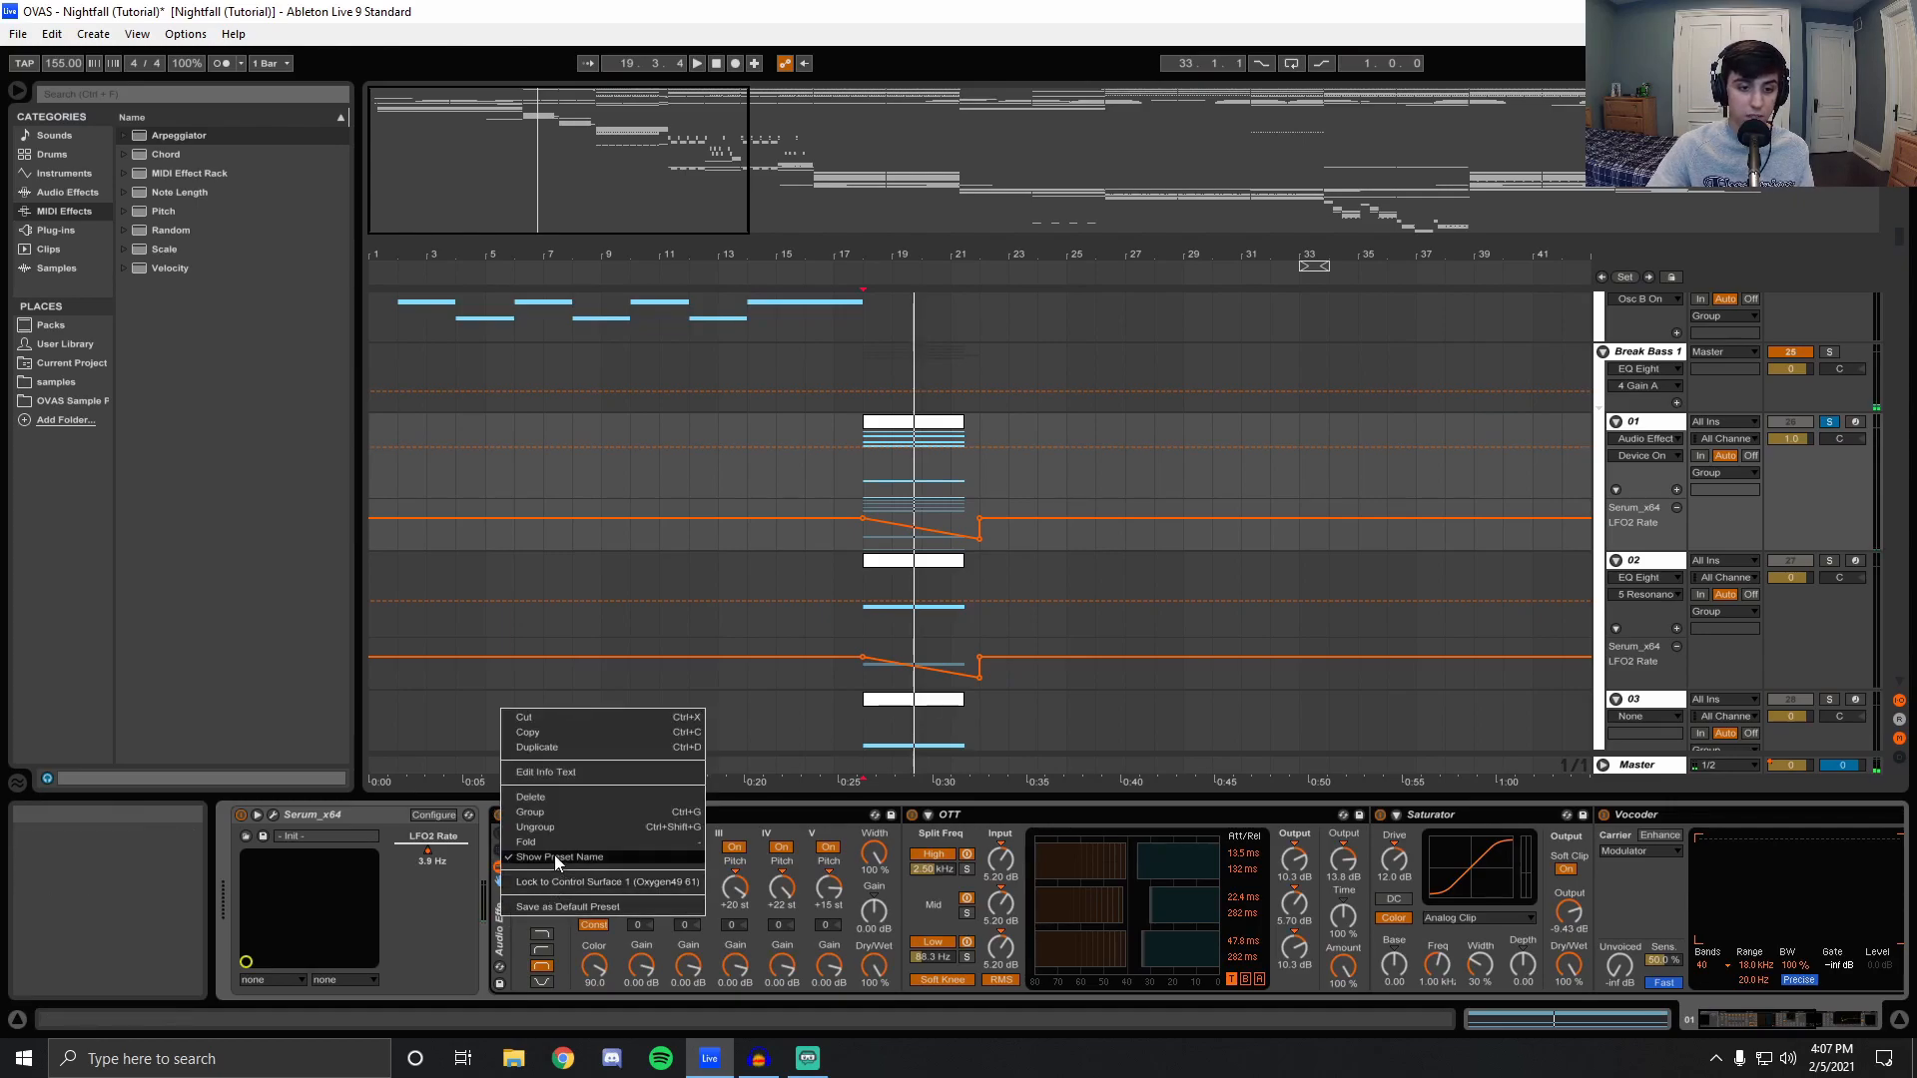
left_click(554, 855)
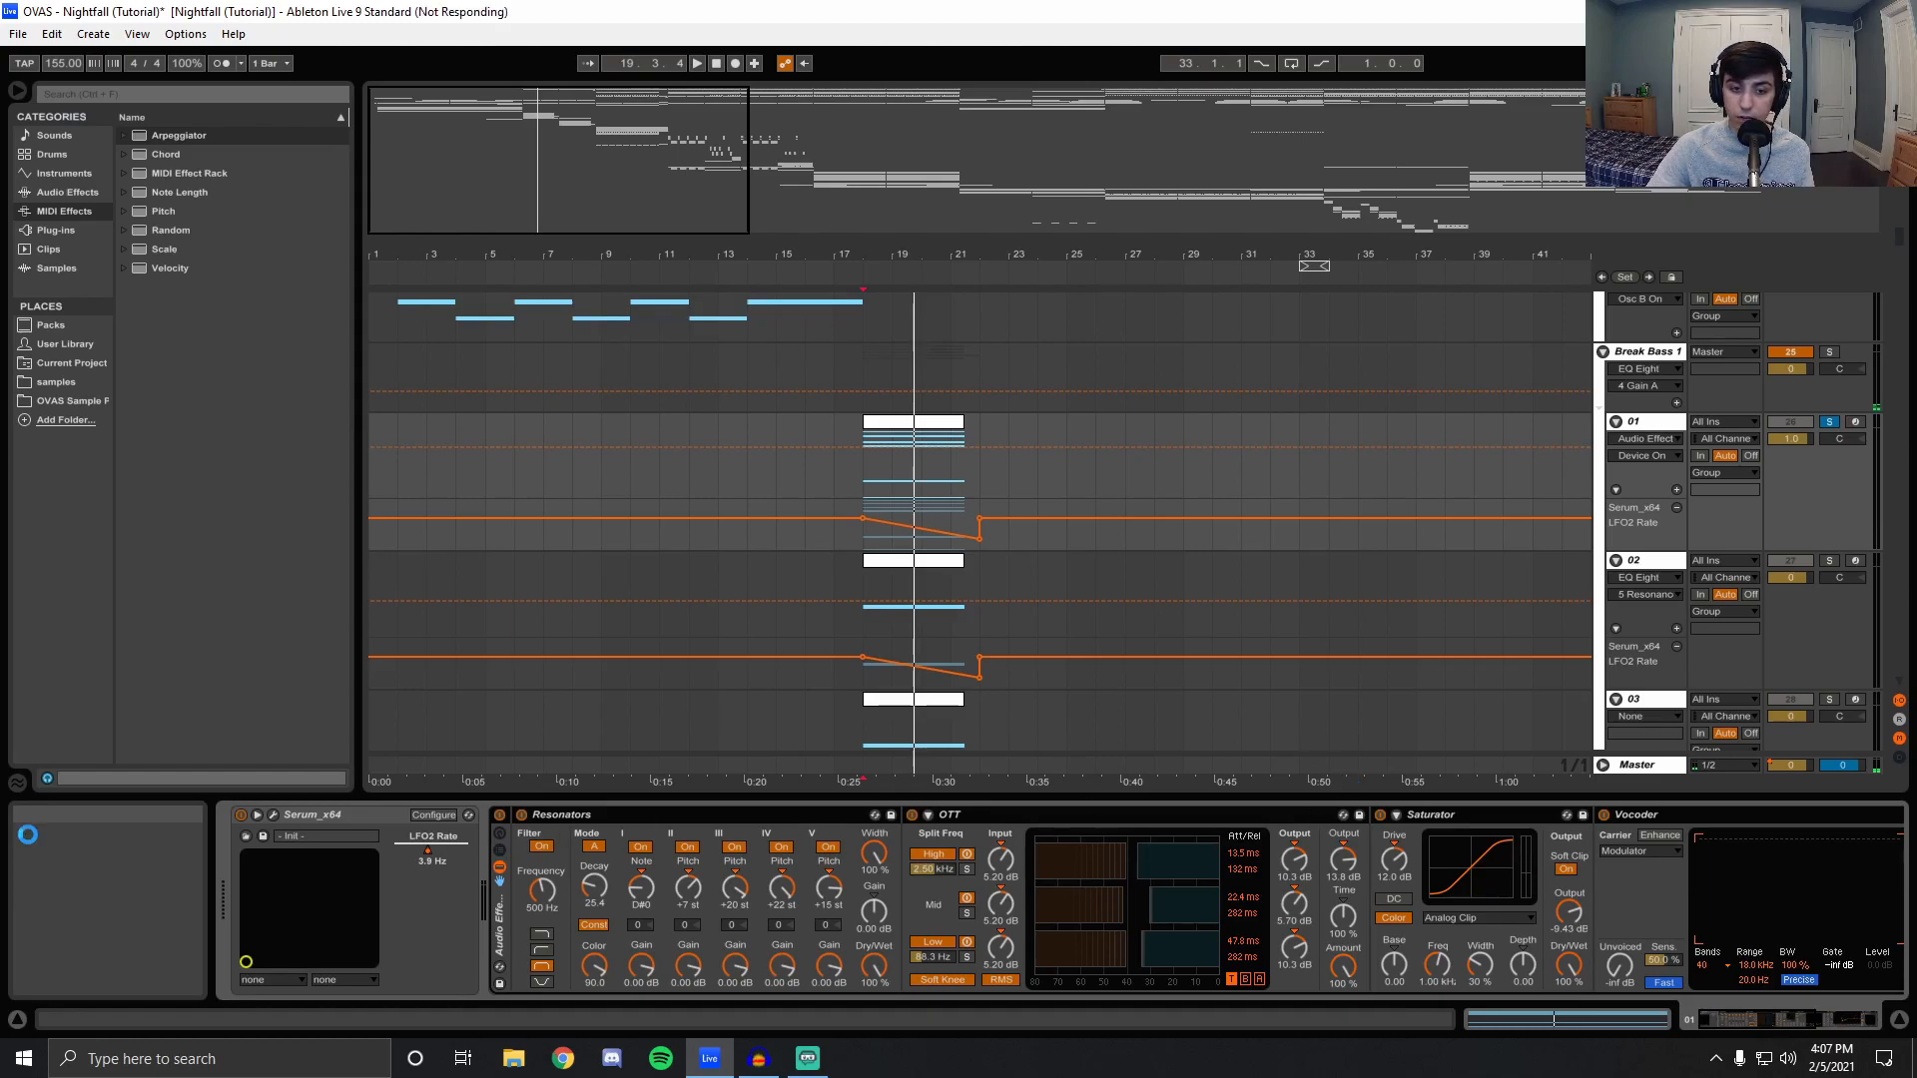
left_click_drag(1801, 1025, 1706, 1025)
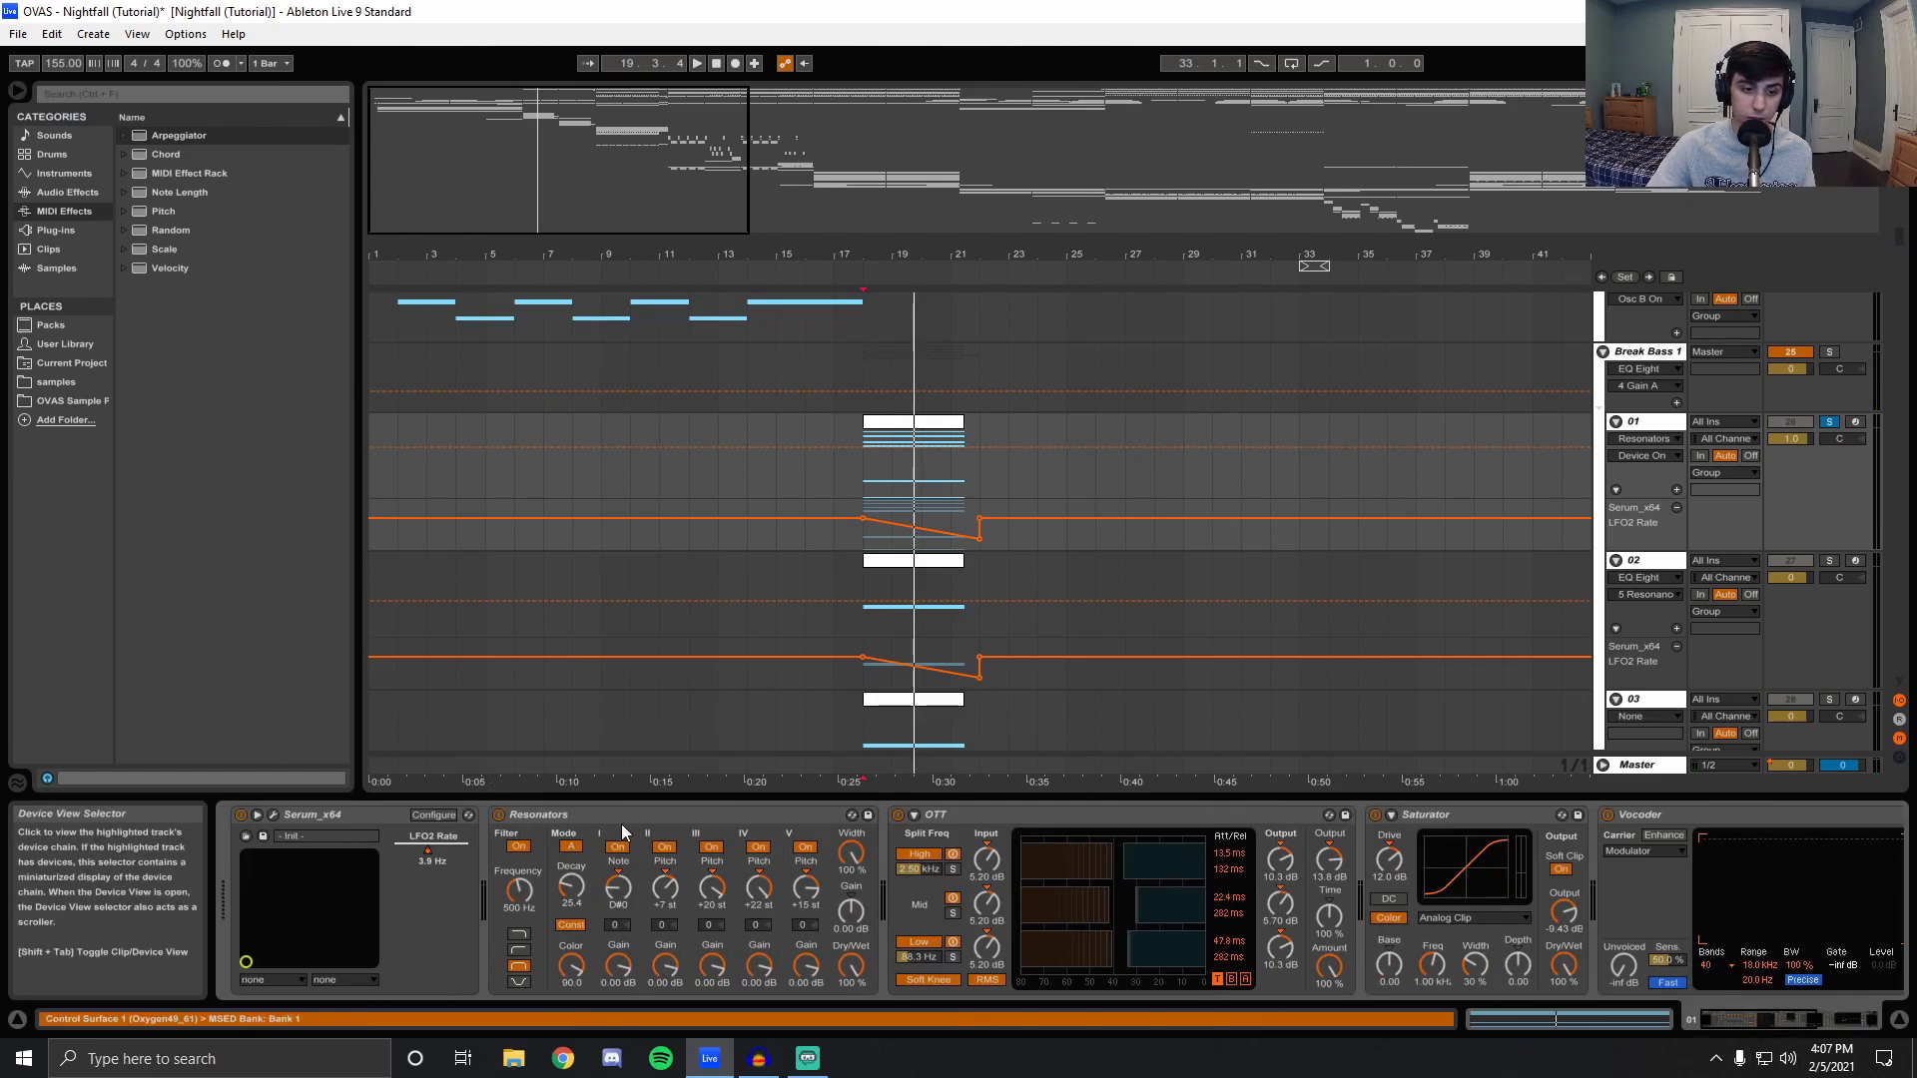
Play the 01 track from bar 18 while bypassing and re-enabling the whole Resonators device.
key("space")
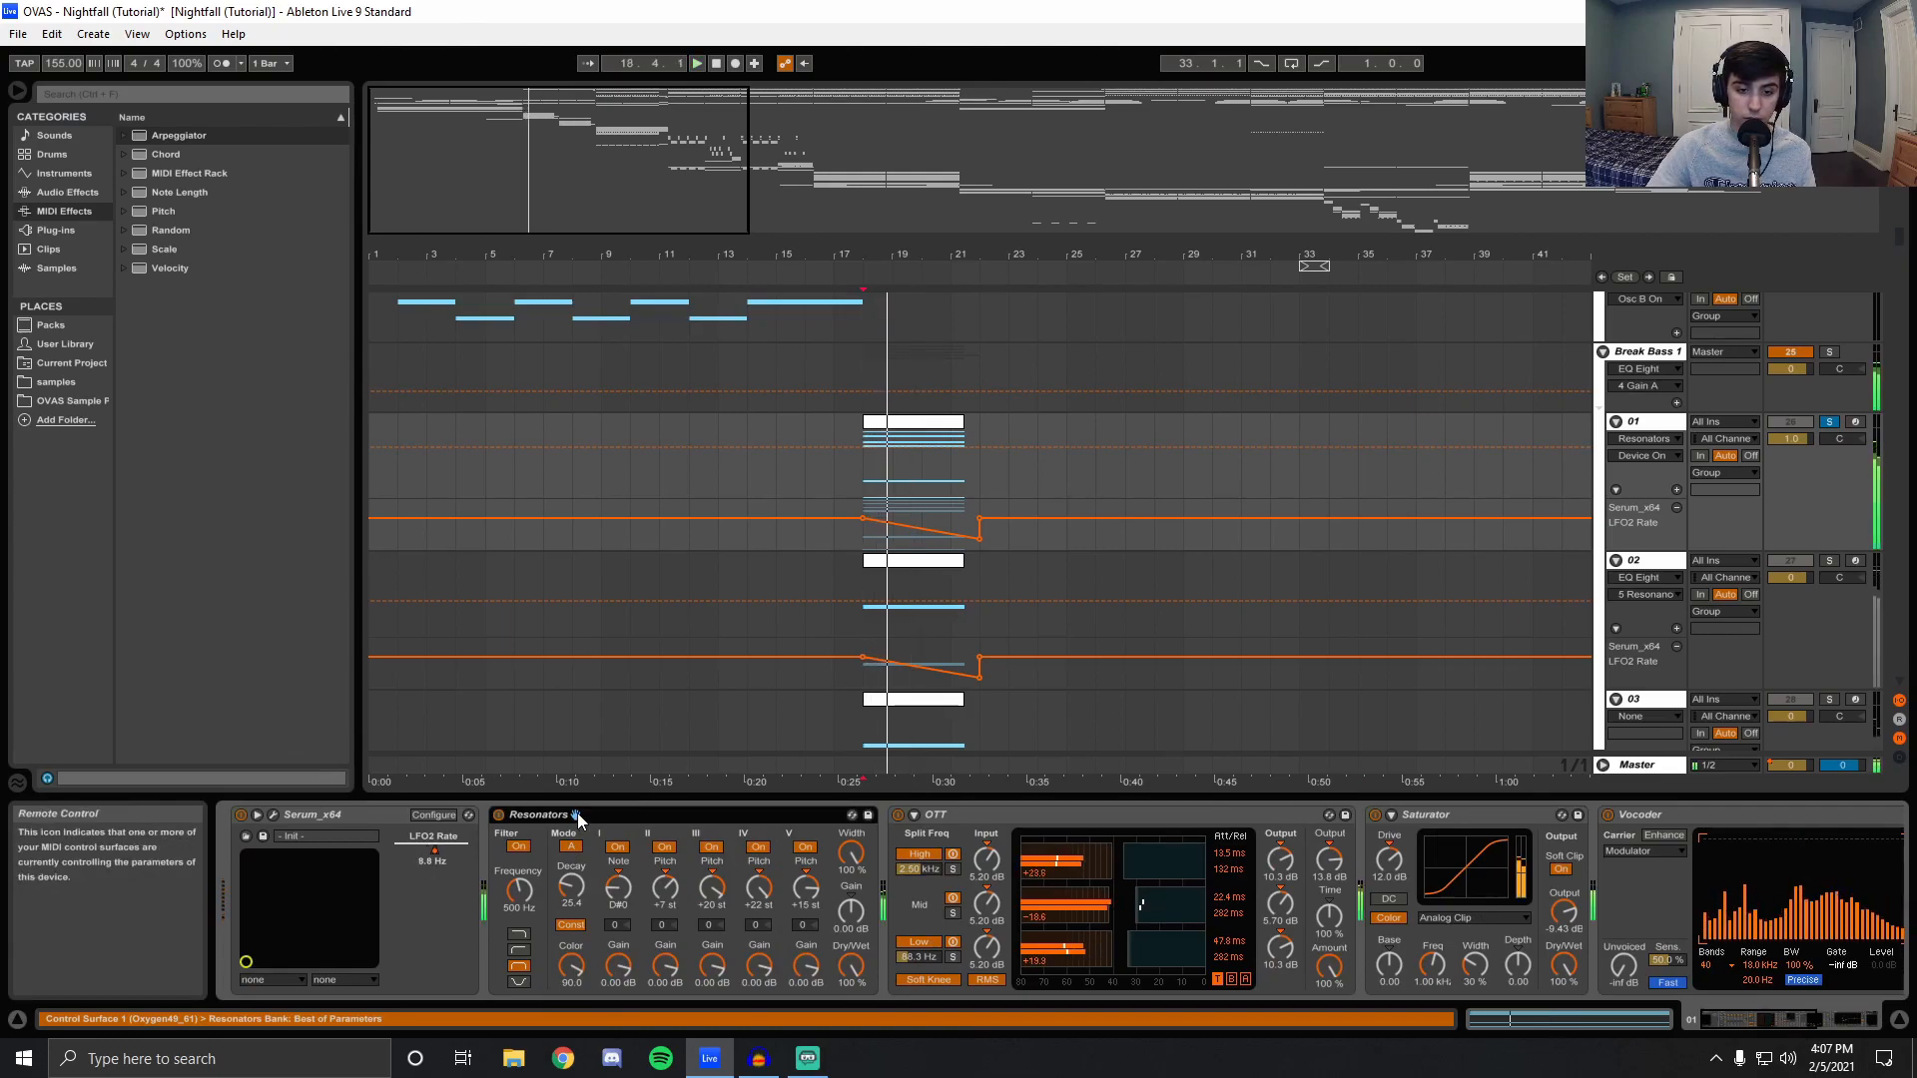
left_click(499, 817)
left_click(499, 816)
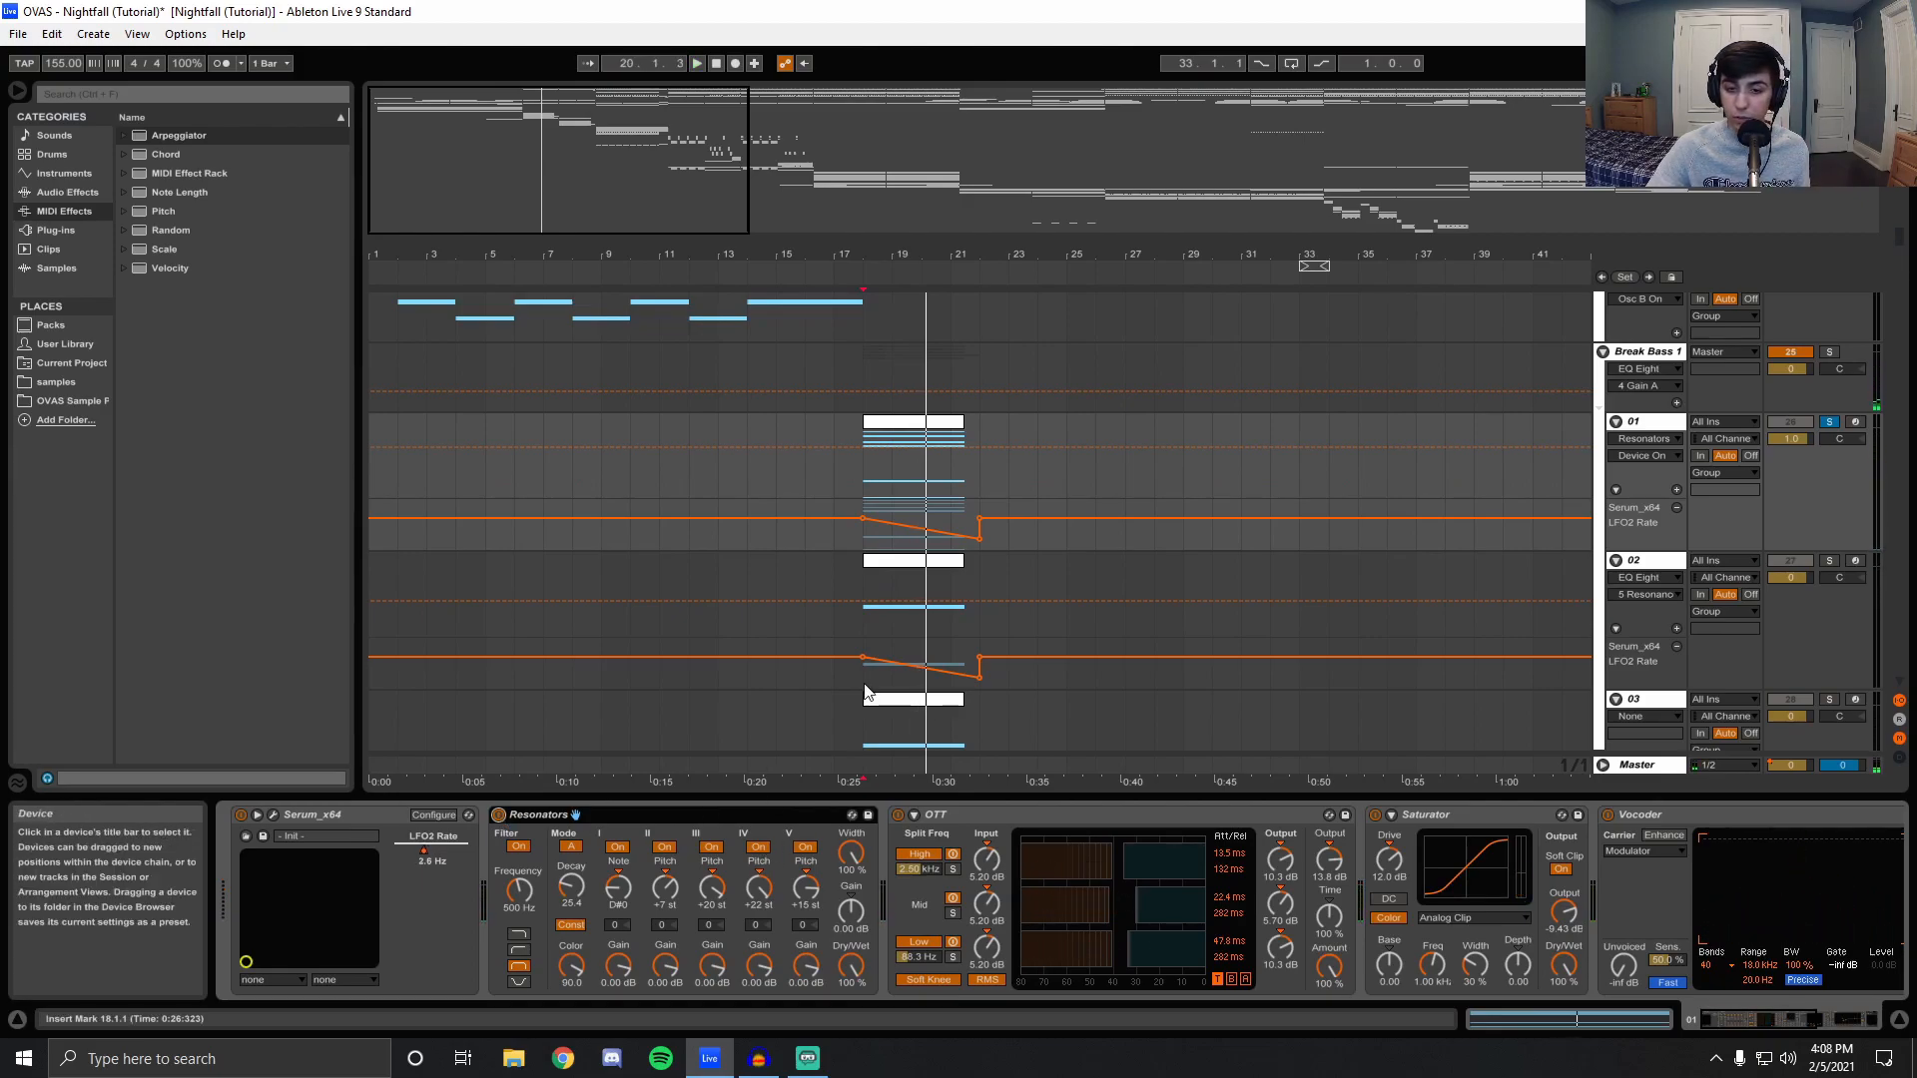
Audition the 01 track from bar 18 with resonators I, II, III and V switched off, and switch them back on.
left_click(805, 846)
left_click(711, 846)
left_click(618, 848)
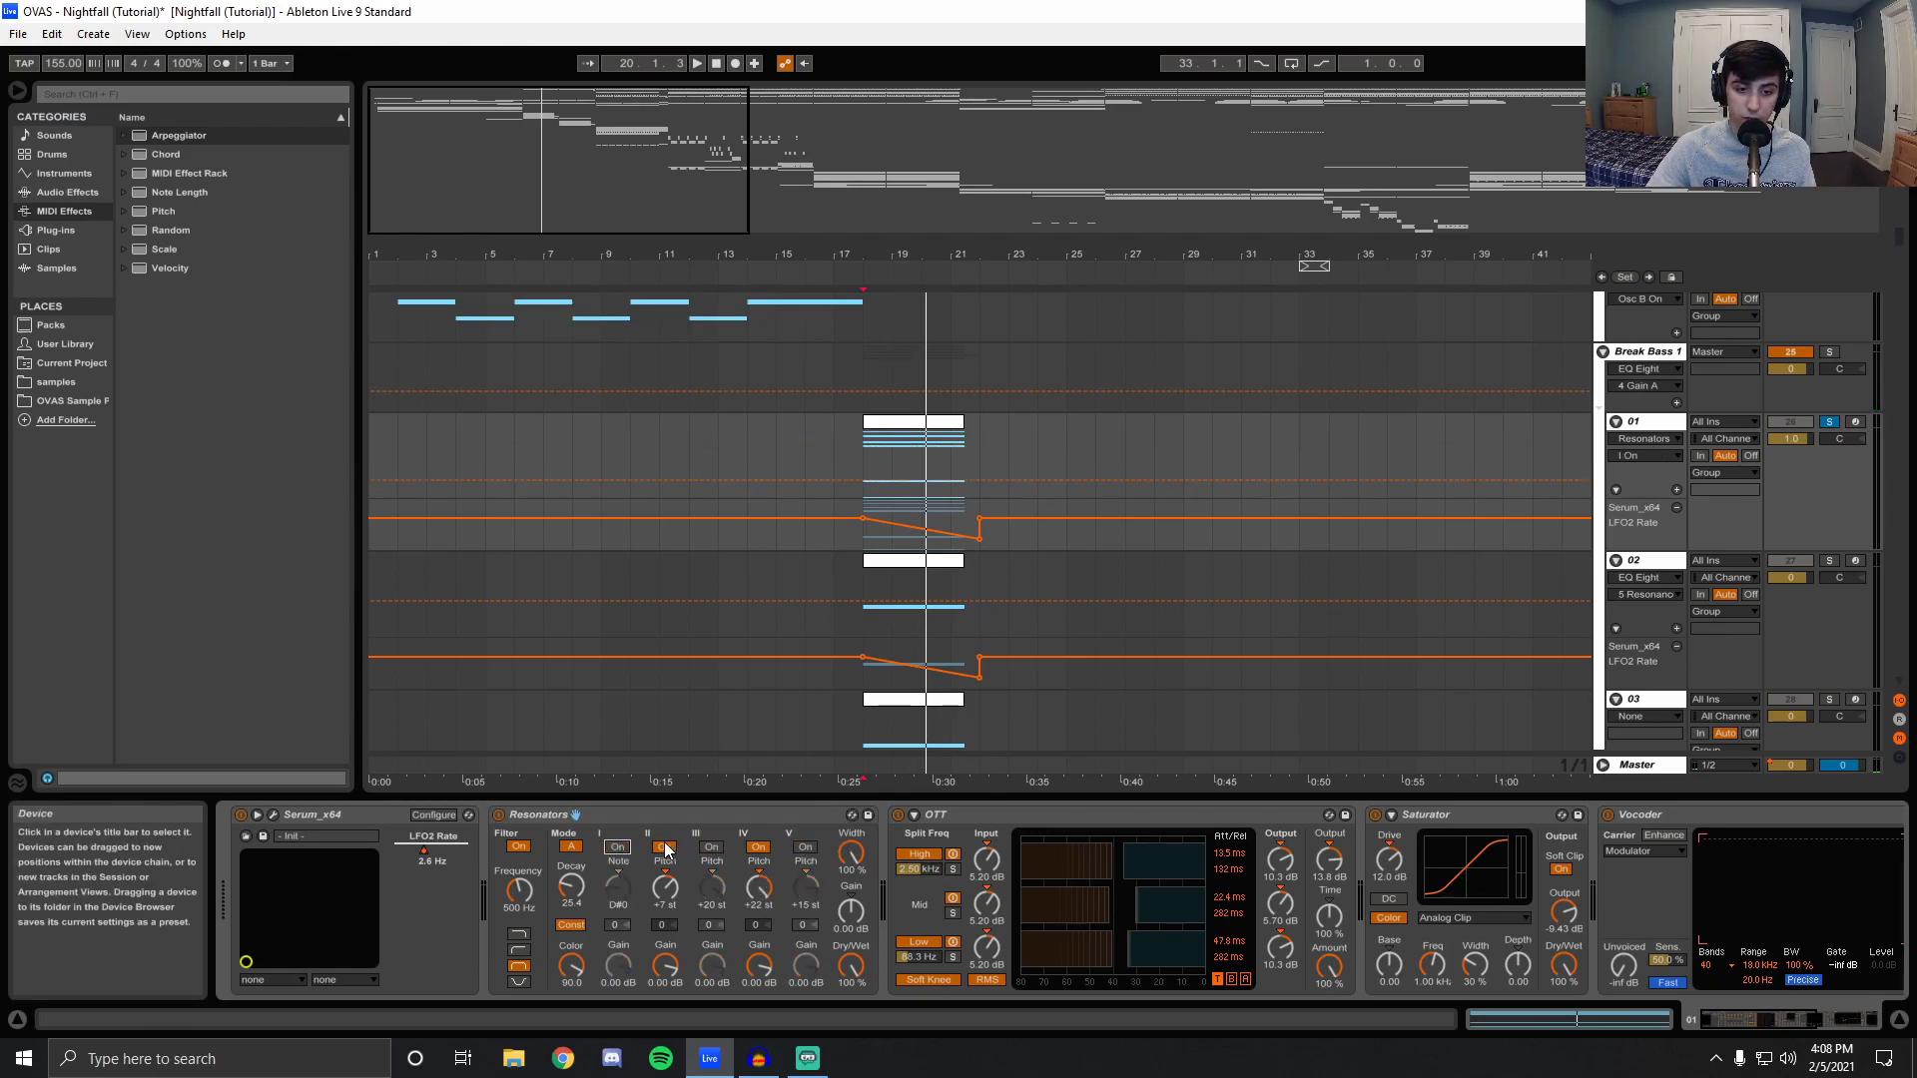
left_click(664, 848)
key("space")
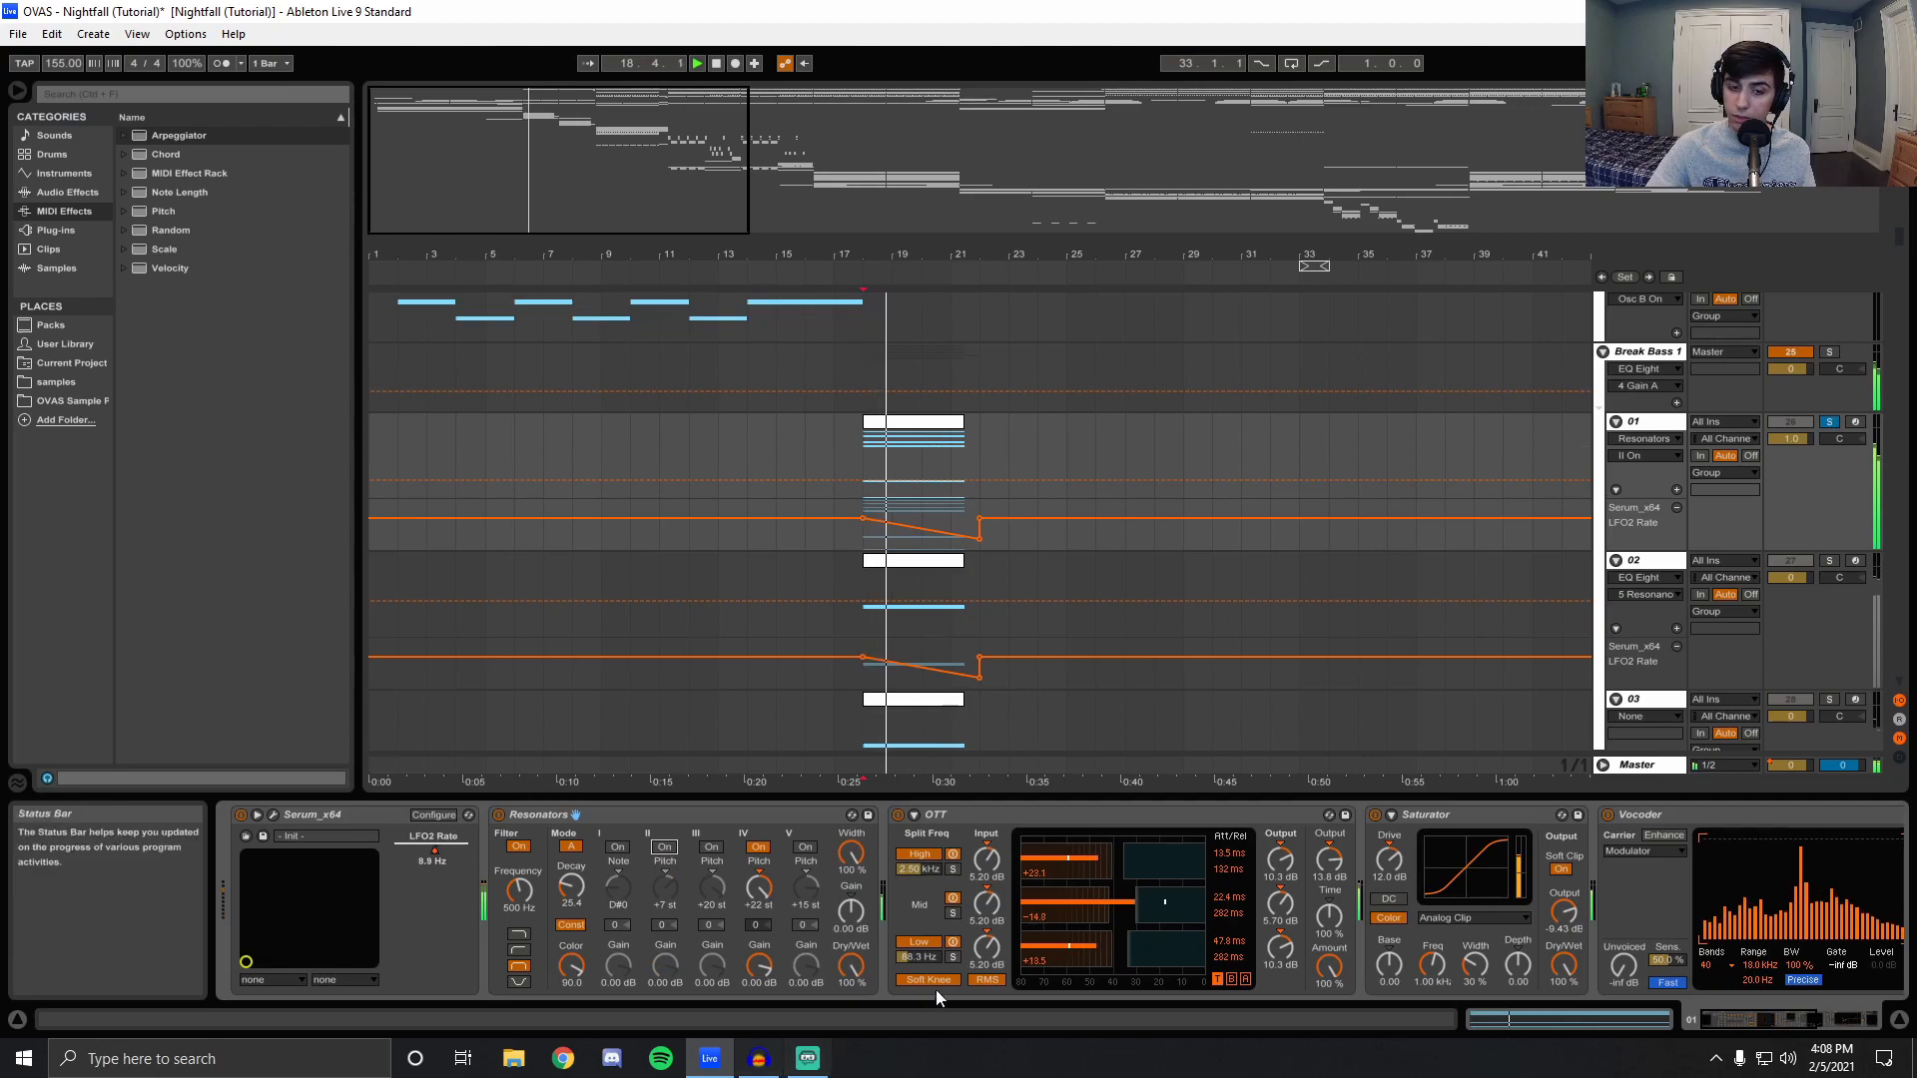
left_click(618, 847)
left_click(664, 848)
left_click(710, 848)
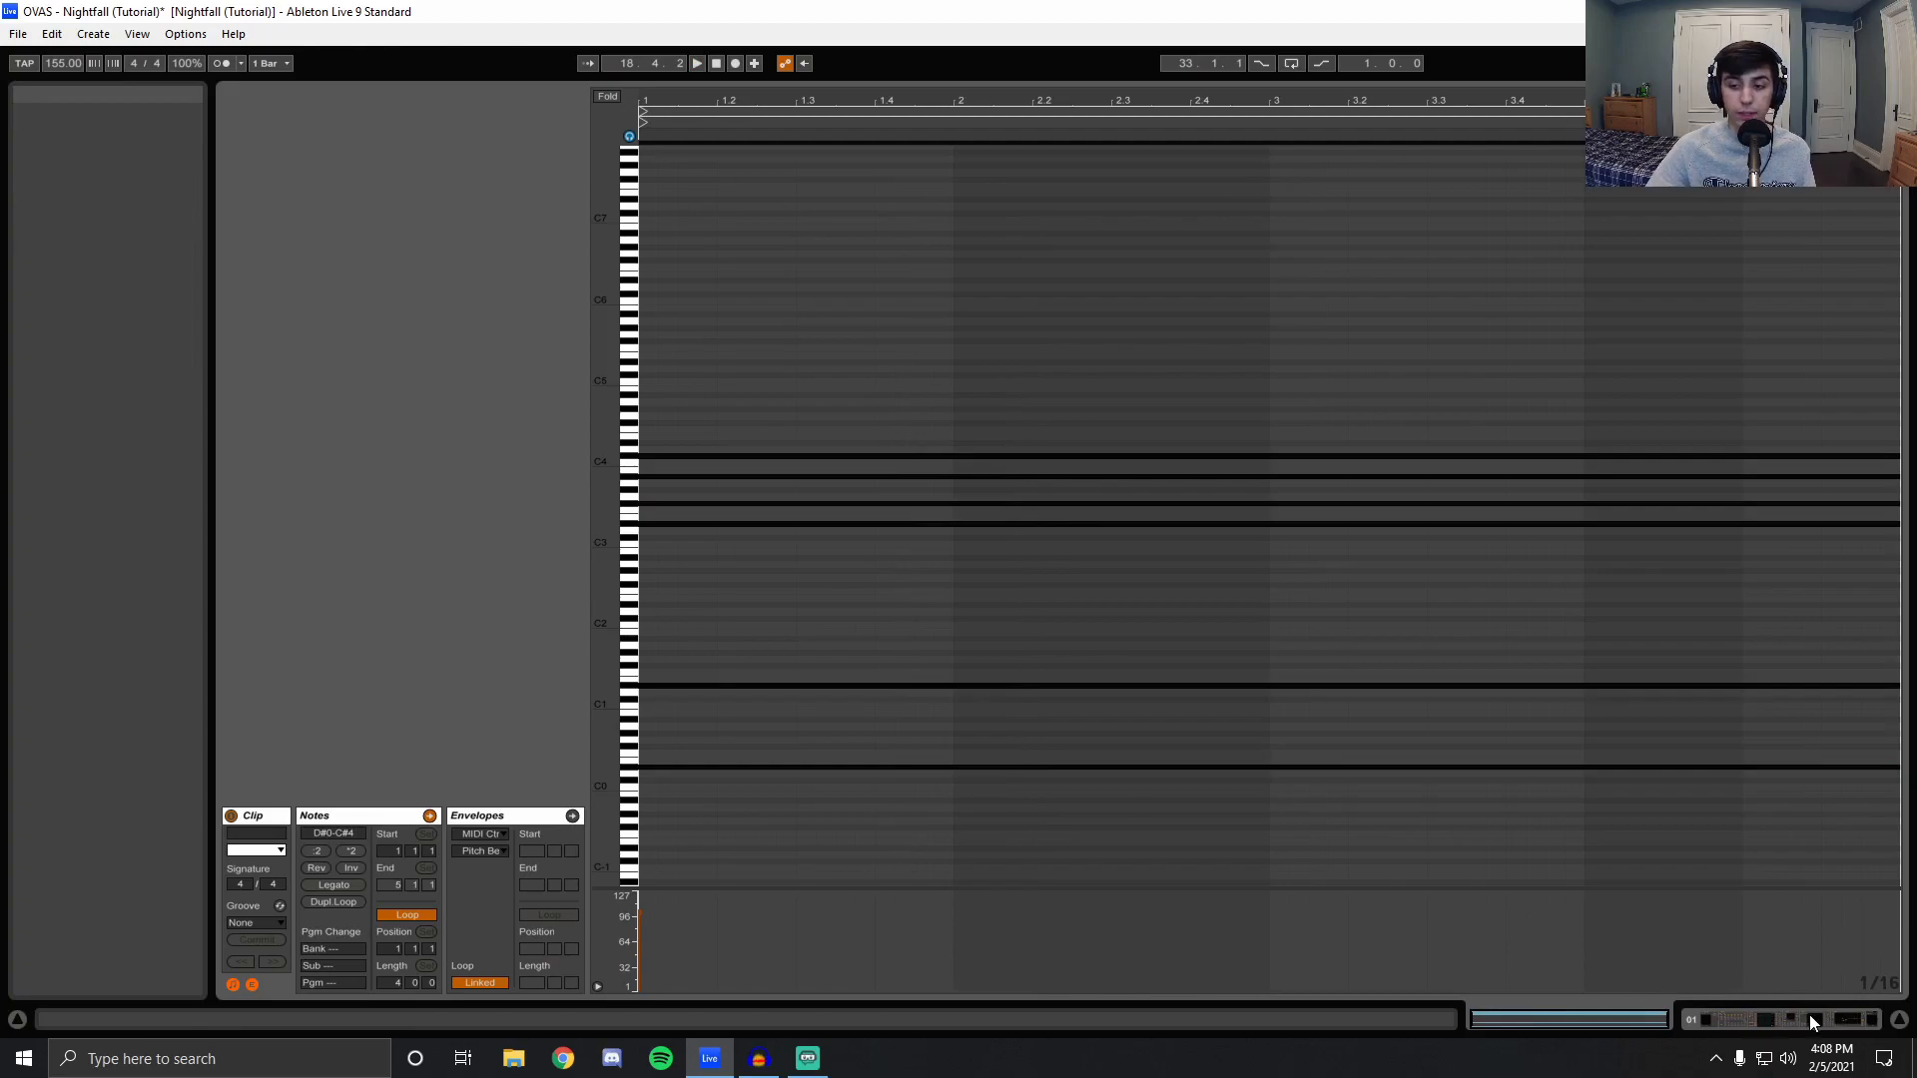
Return to the 01 track's device chain and compare its sound with the Vocoder bypassed and re-enabled.
left_click(1787, 1020)
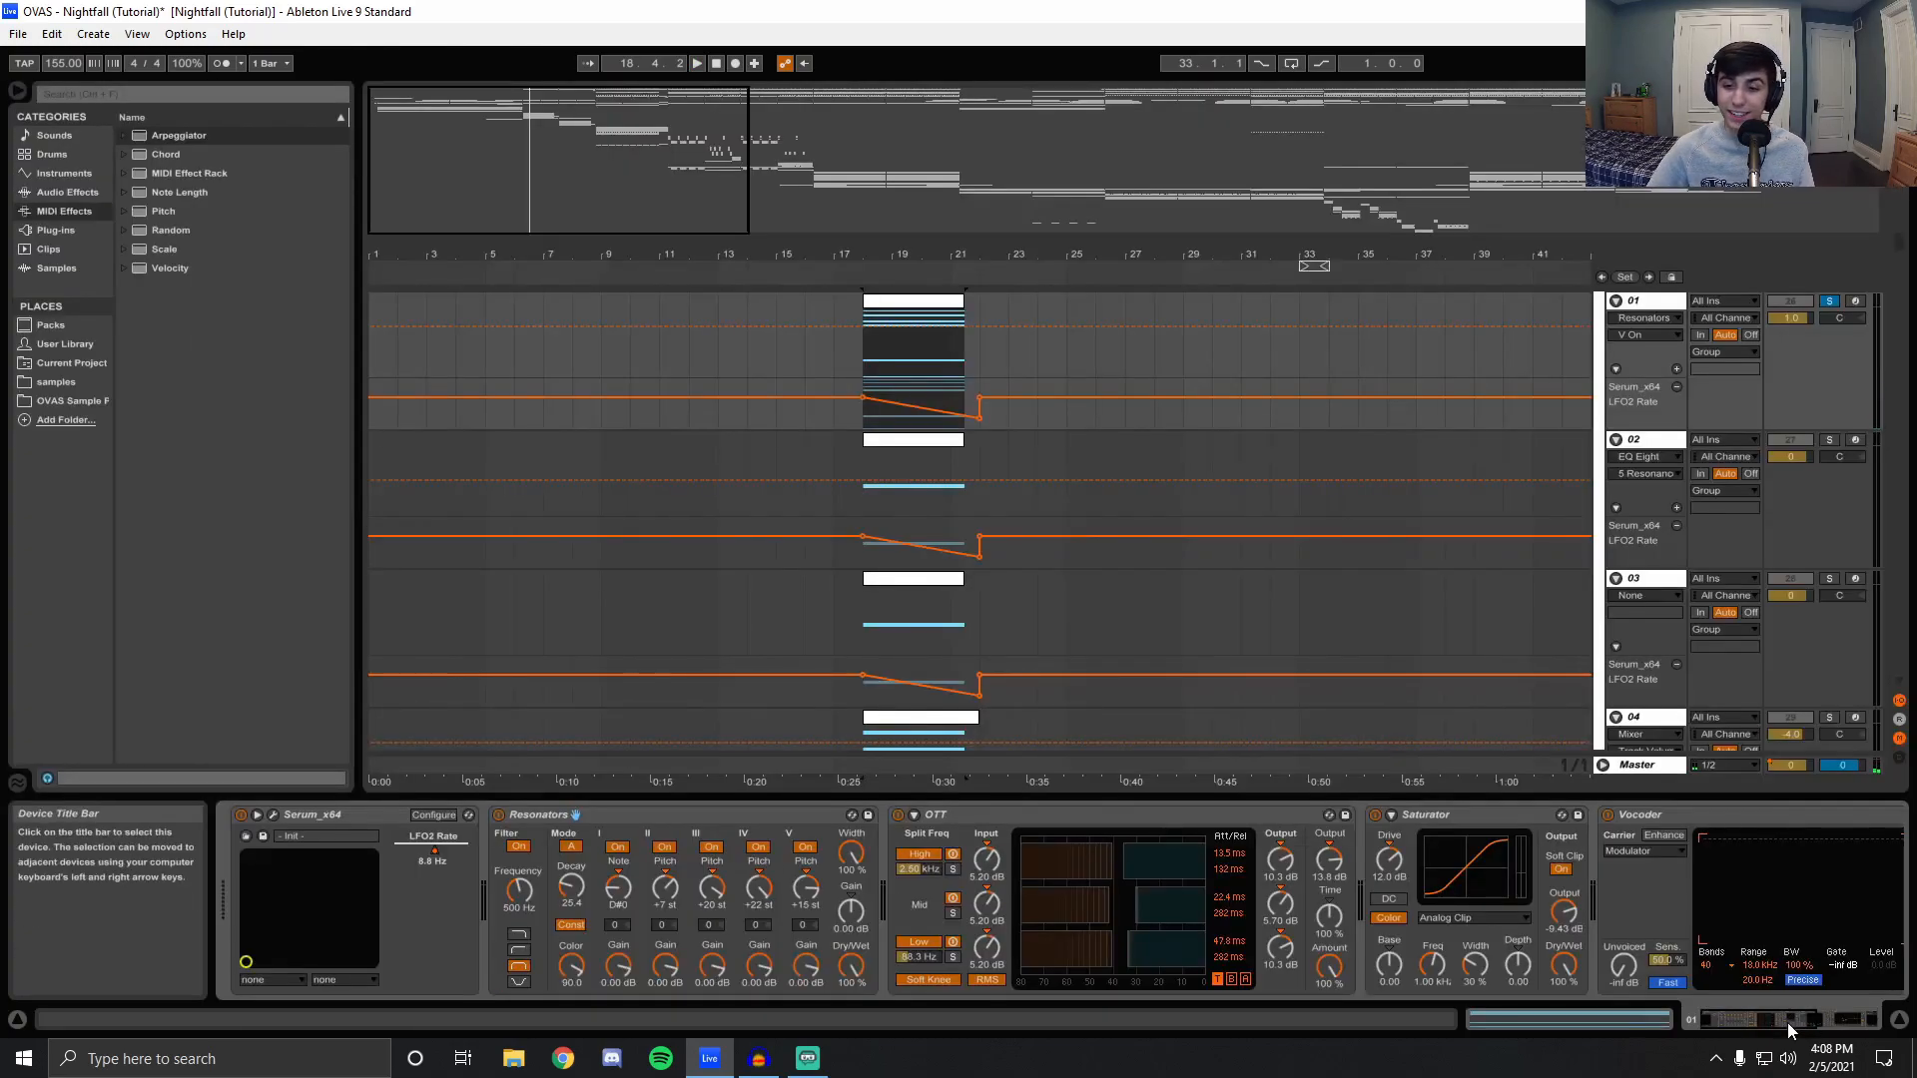
left_click(1812, 1018)
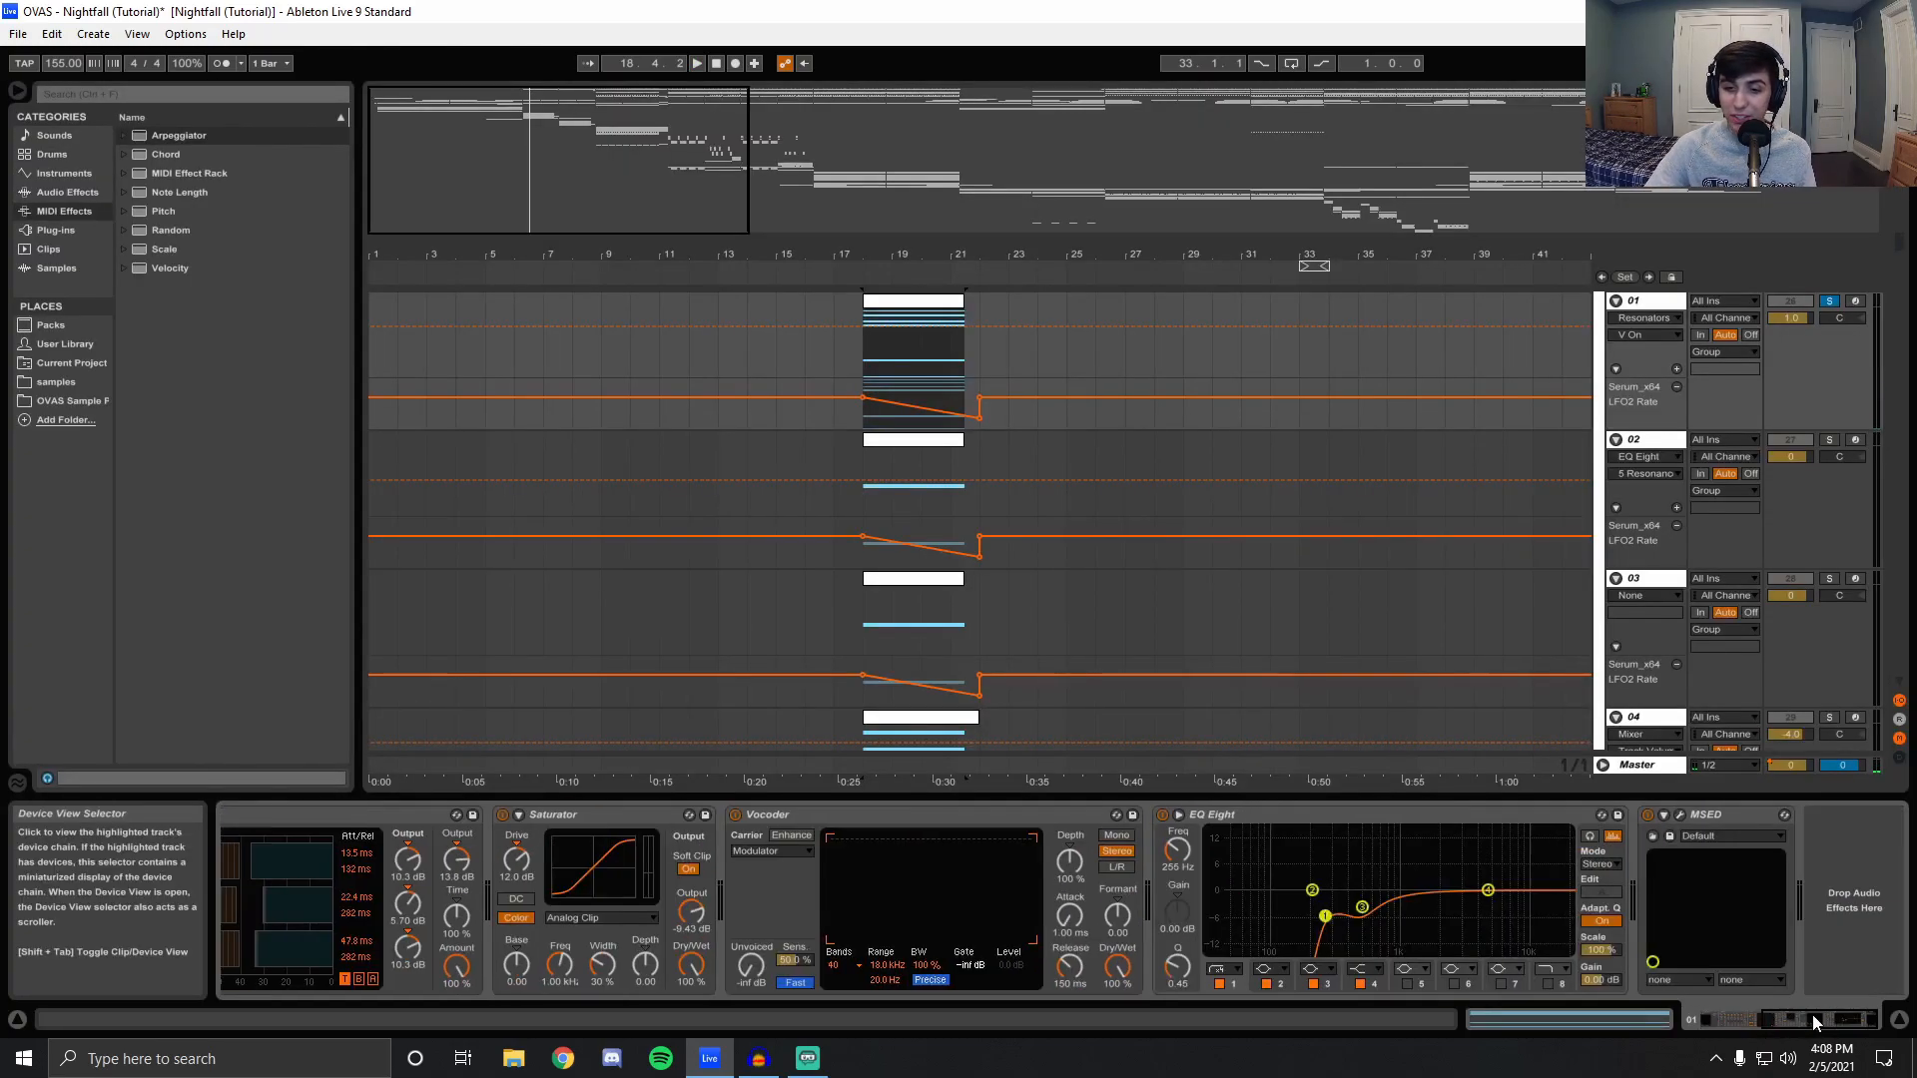
left_click(736, 815)
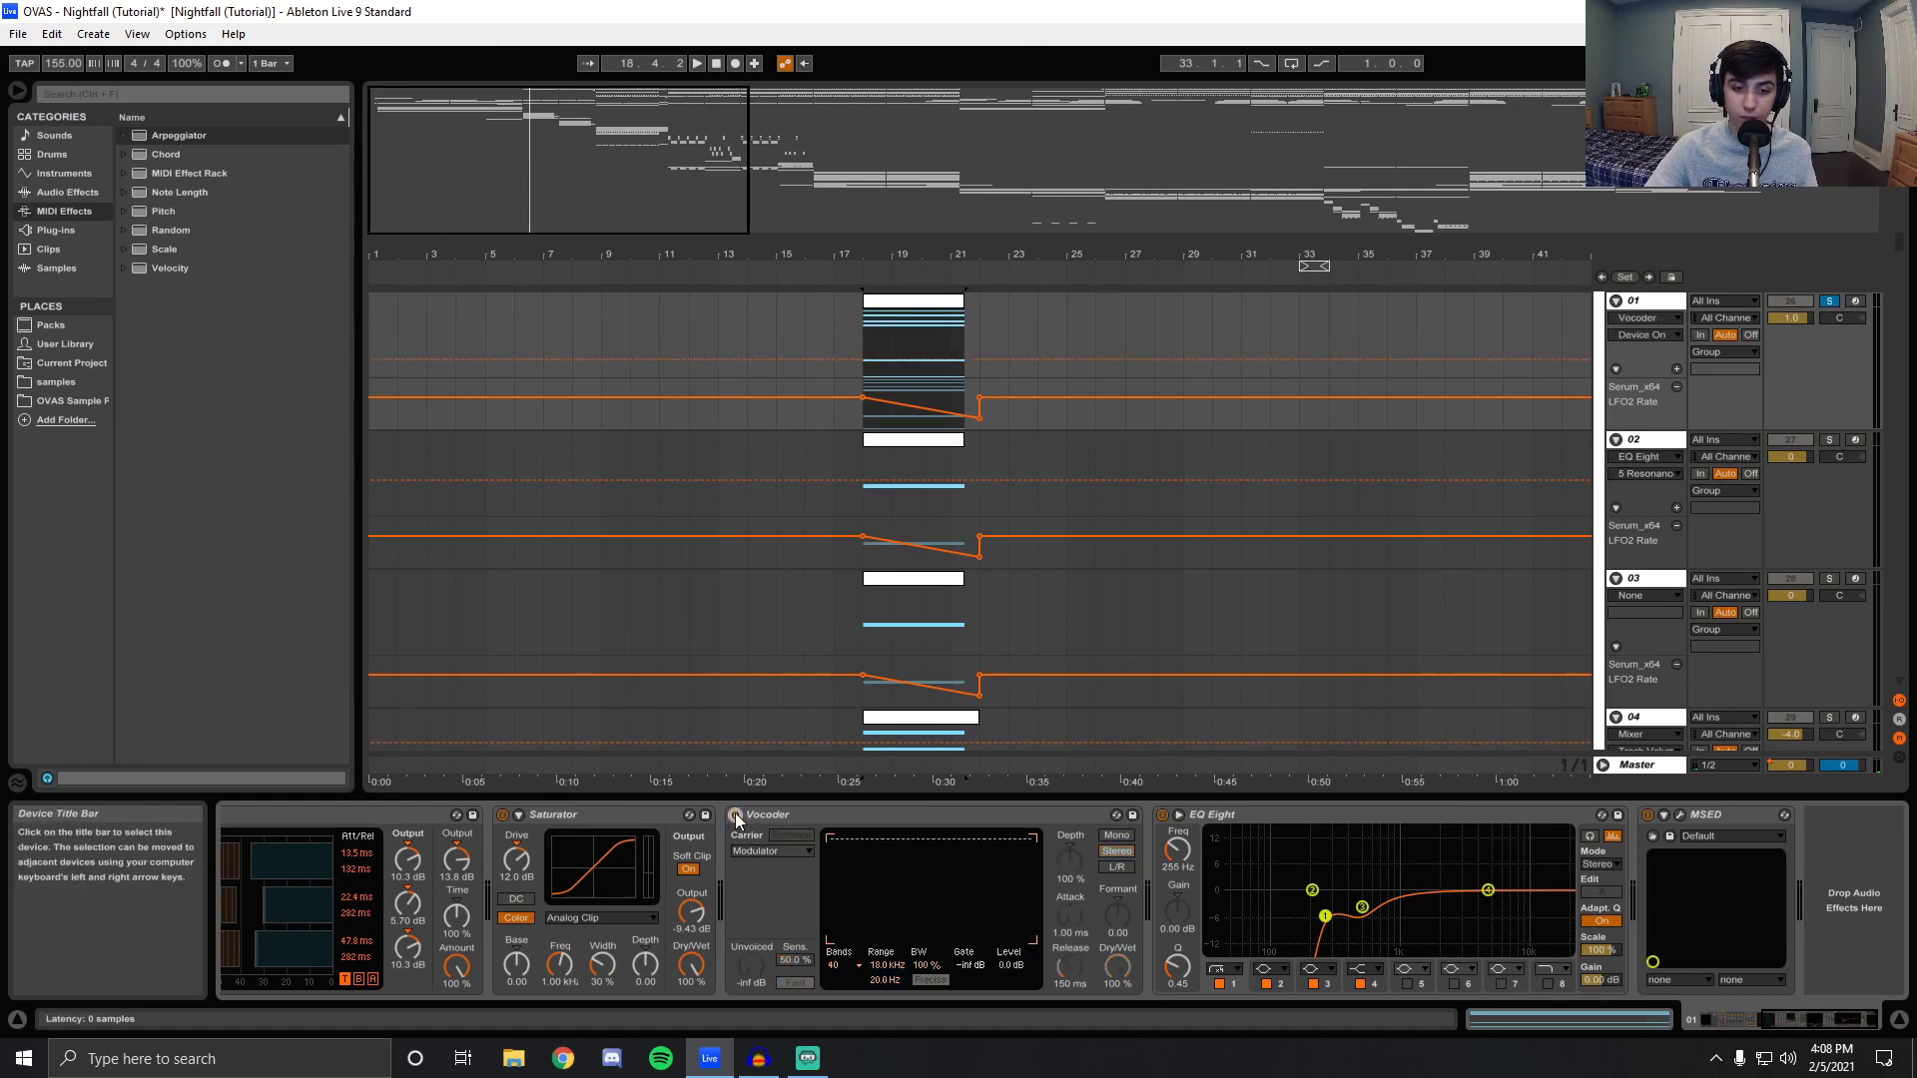
key("space")
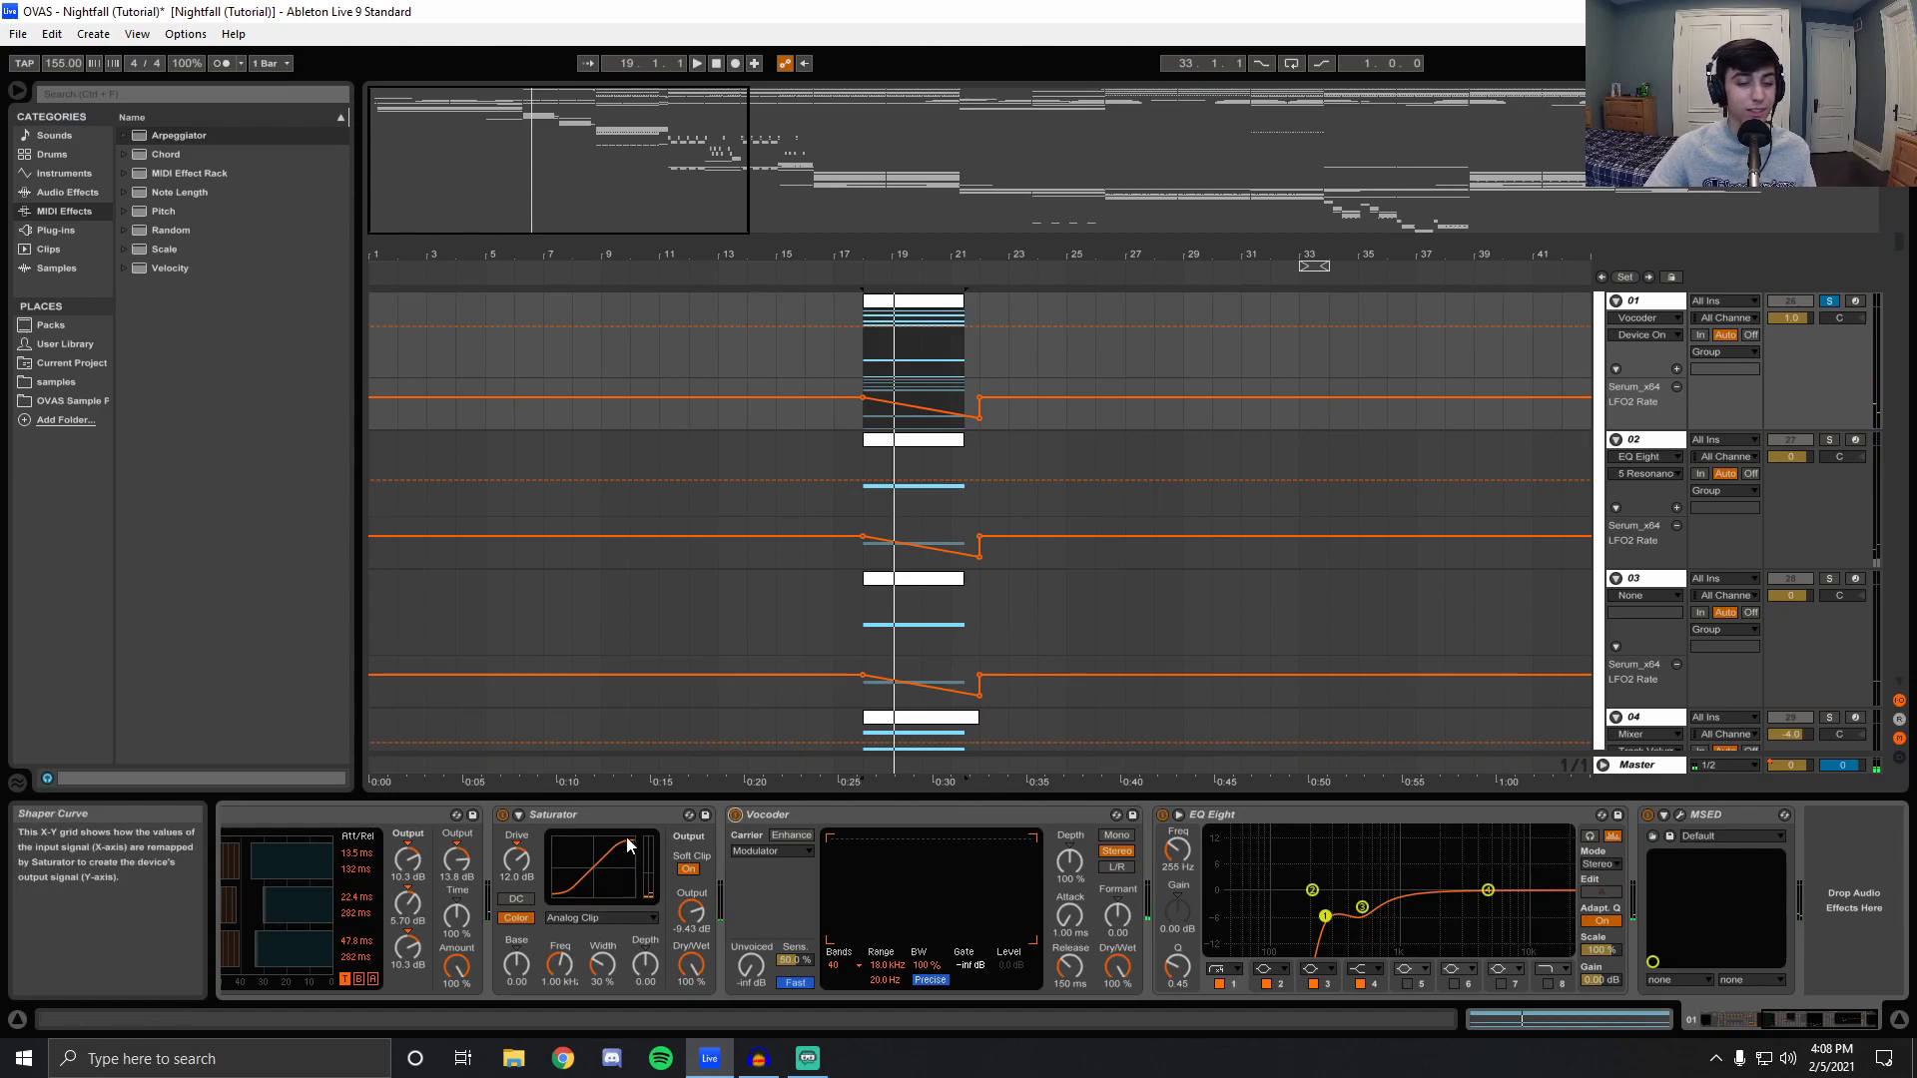
left_click(736, 815)
key("space")
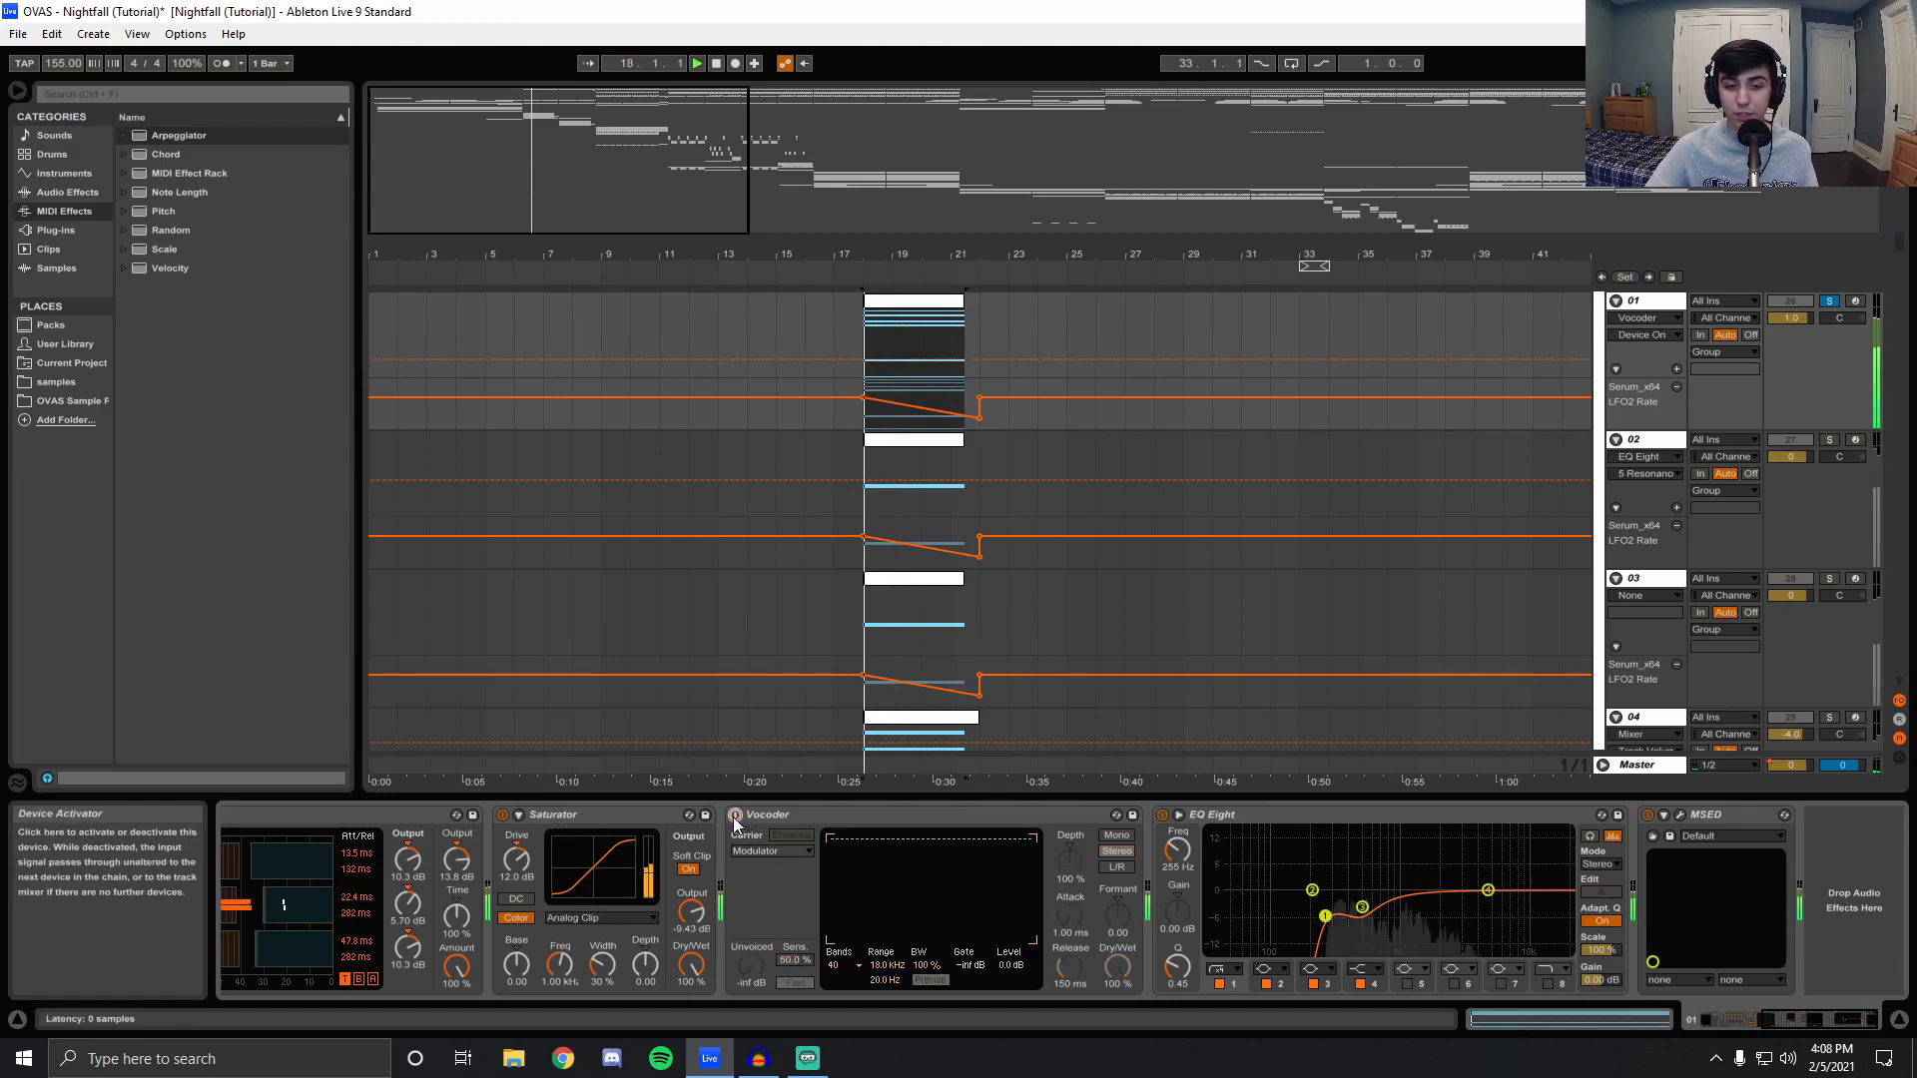
left_click(735, 815)
key("space")
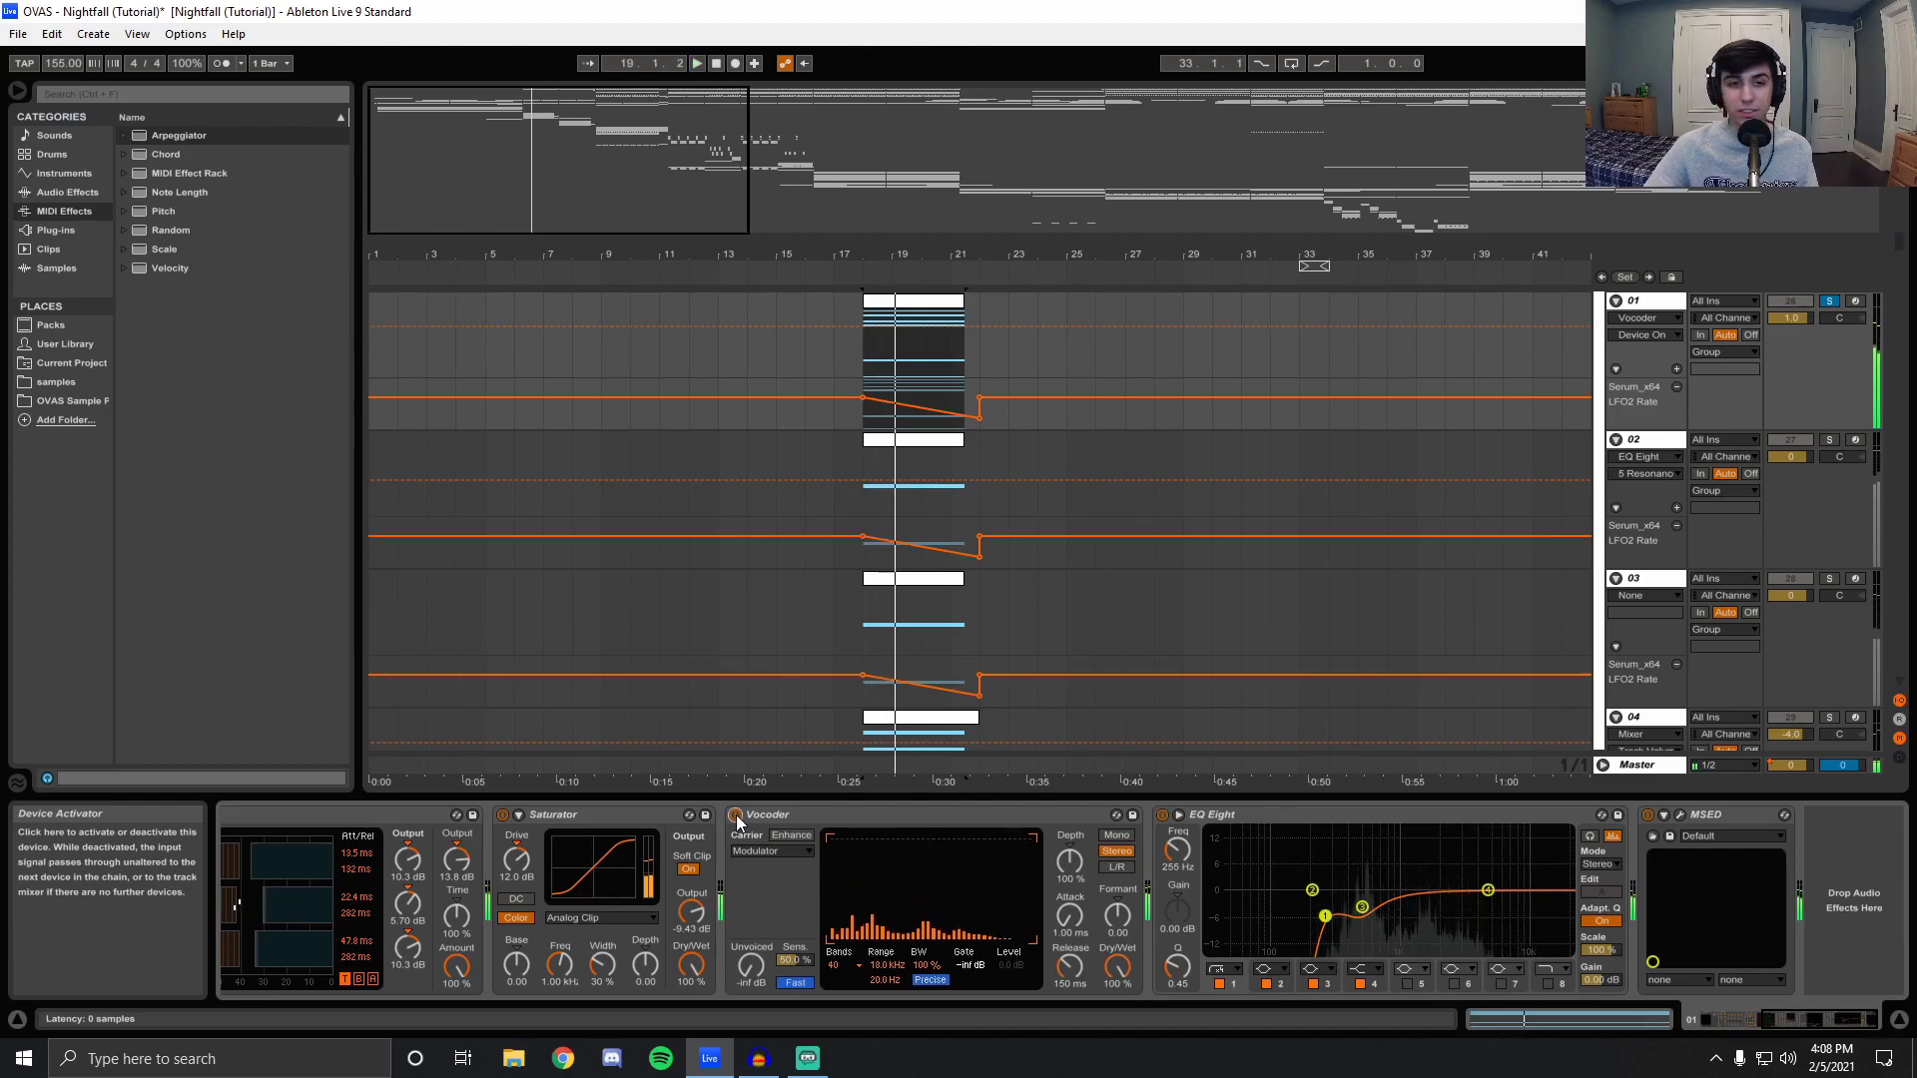
Solo the 02 track in the Break Bass 1 group and play it from bar 18.
scroll(1870, 437, "up", 1)
left_click(1829, 501)
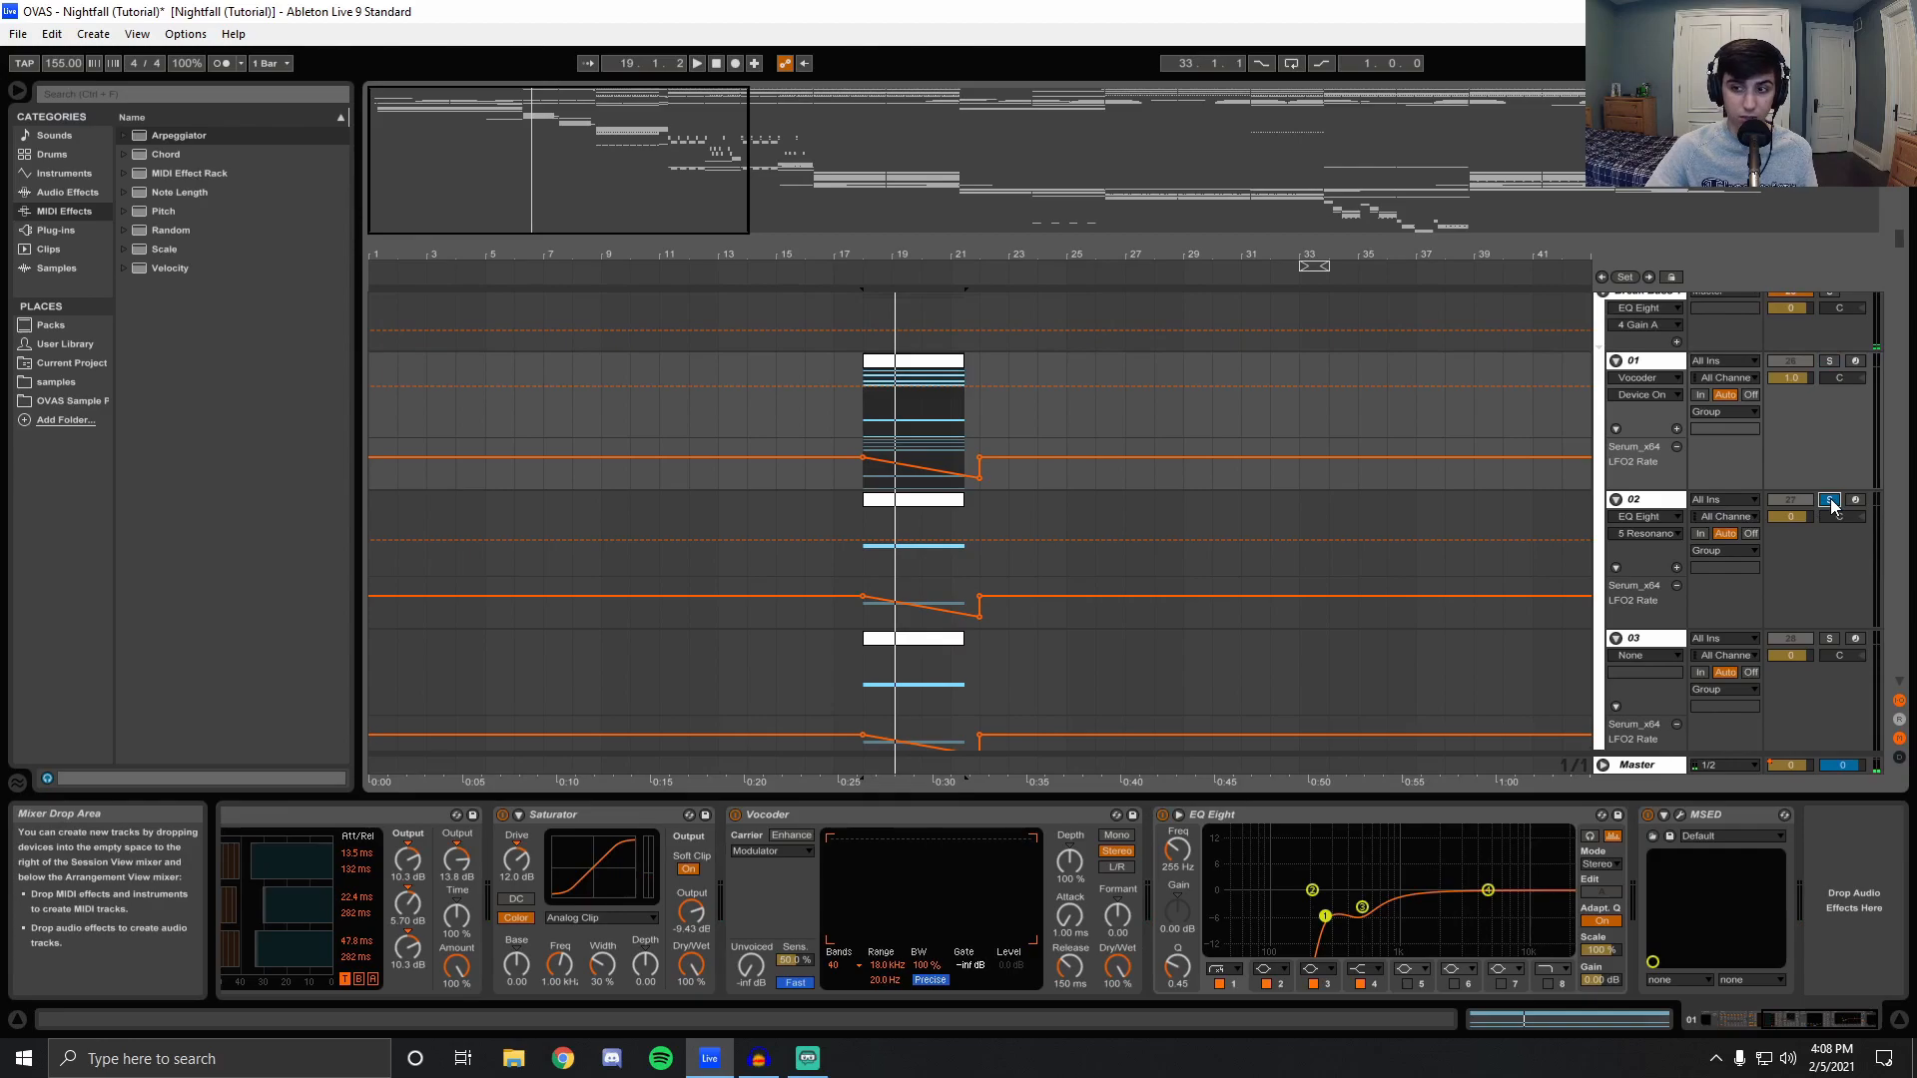
key("space")
left_click(861, 529)
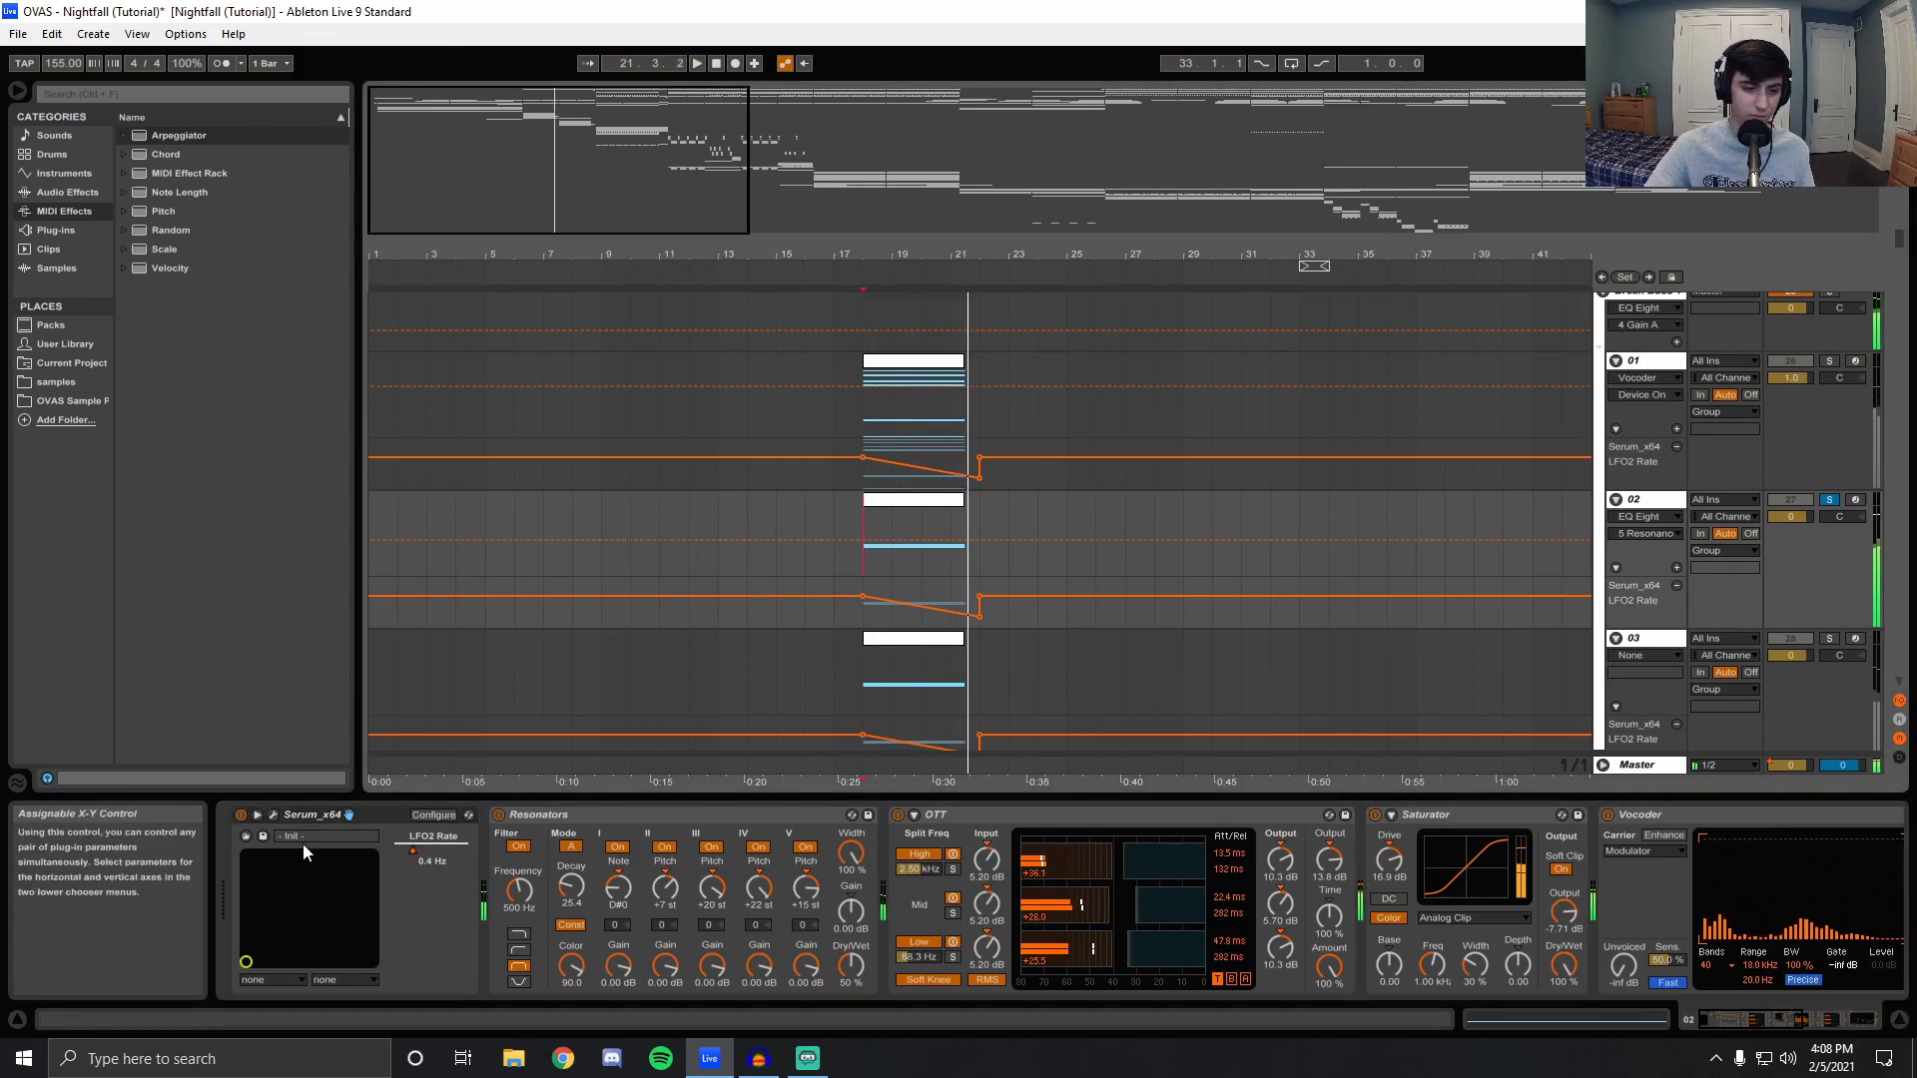
Open Serum on the 02 track and examine oscillator A's Reesey Mess 3 wavetable in the 2D and 3D views.
left_click(276, 816)
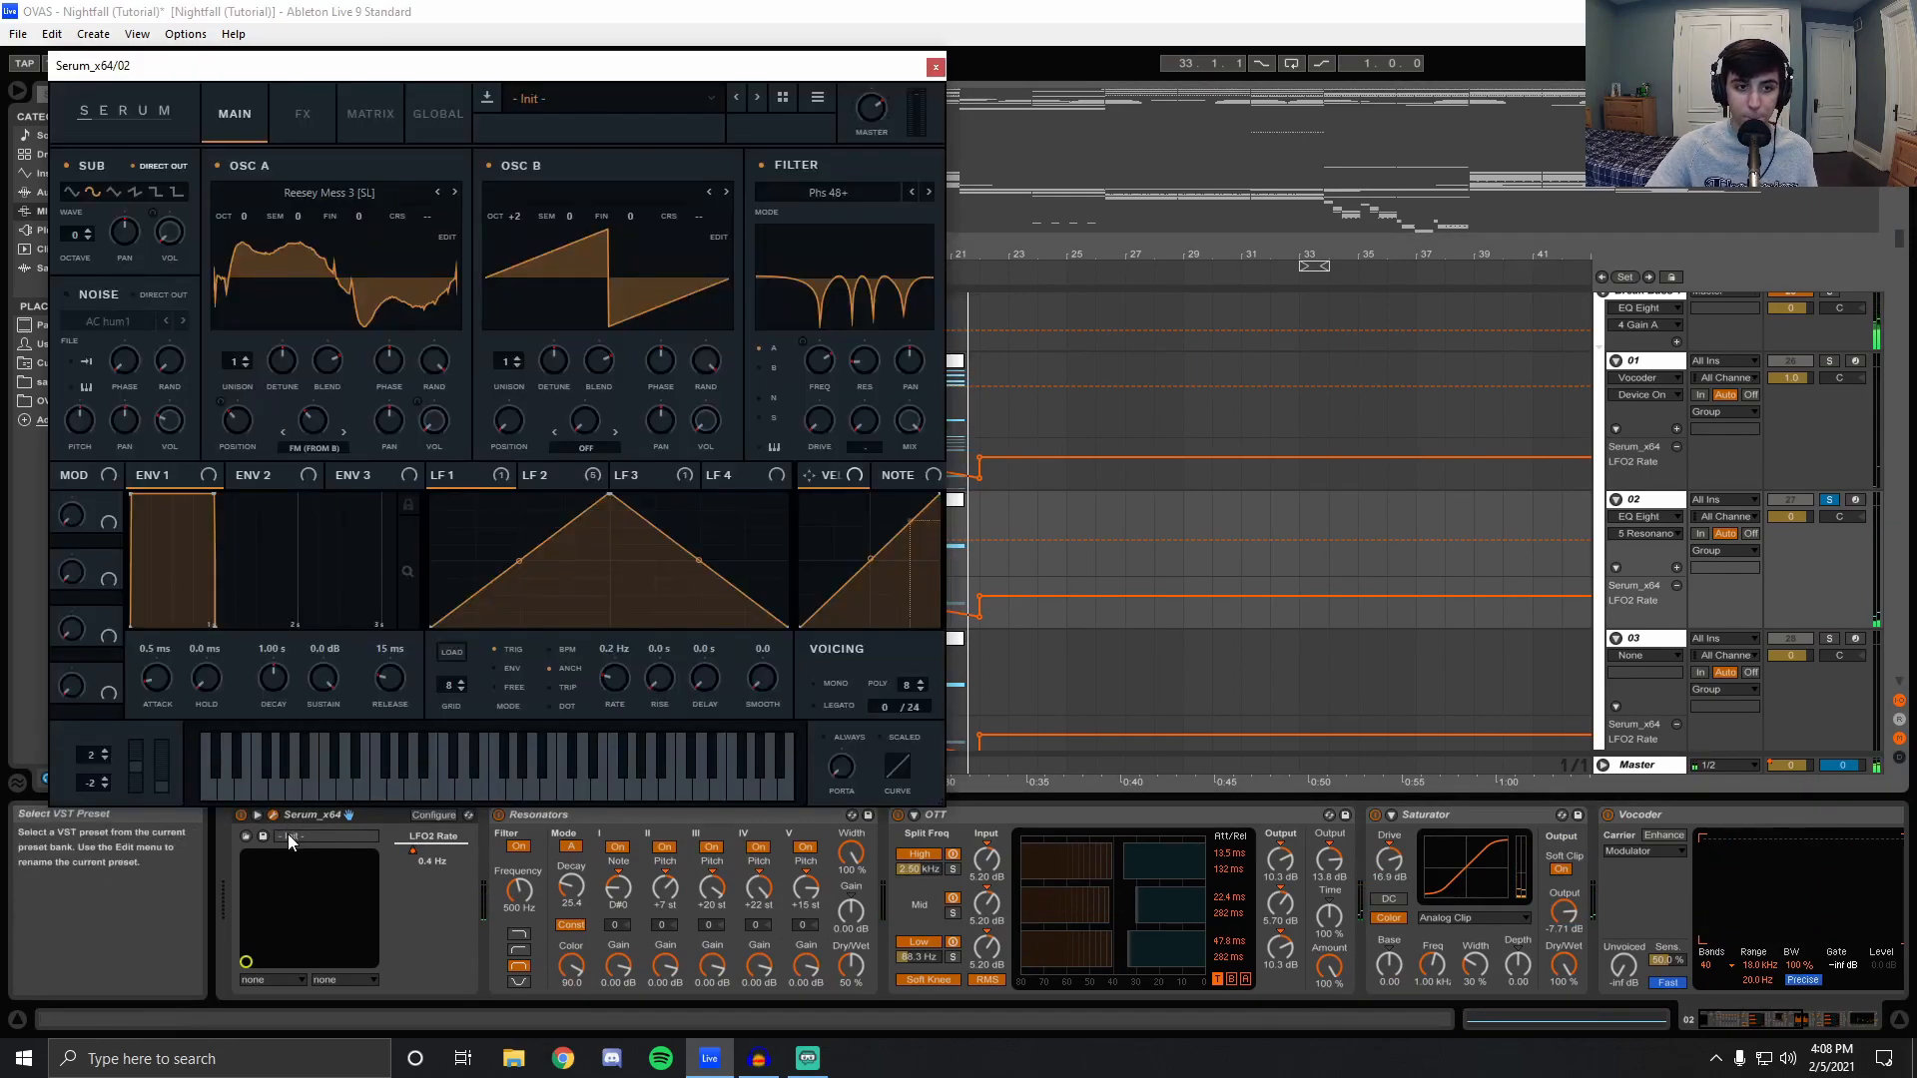
left_click(304, 315)
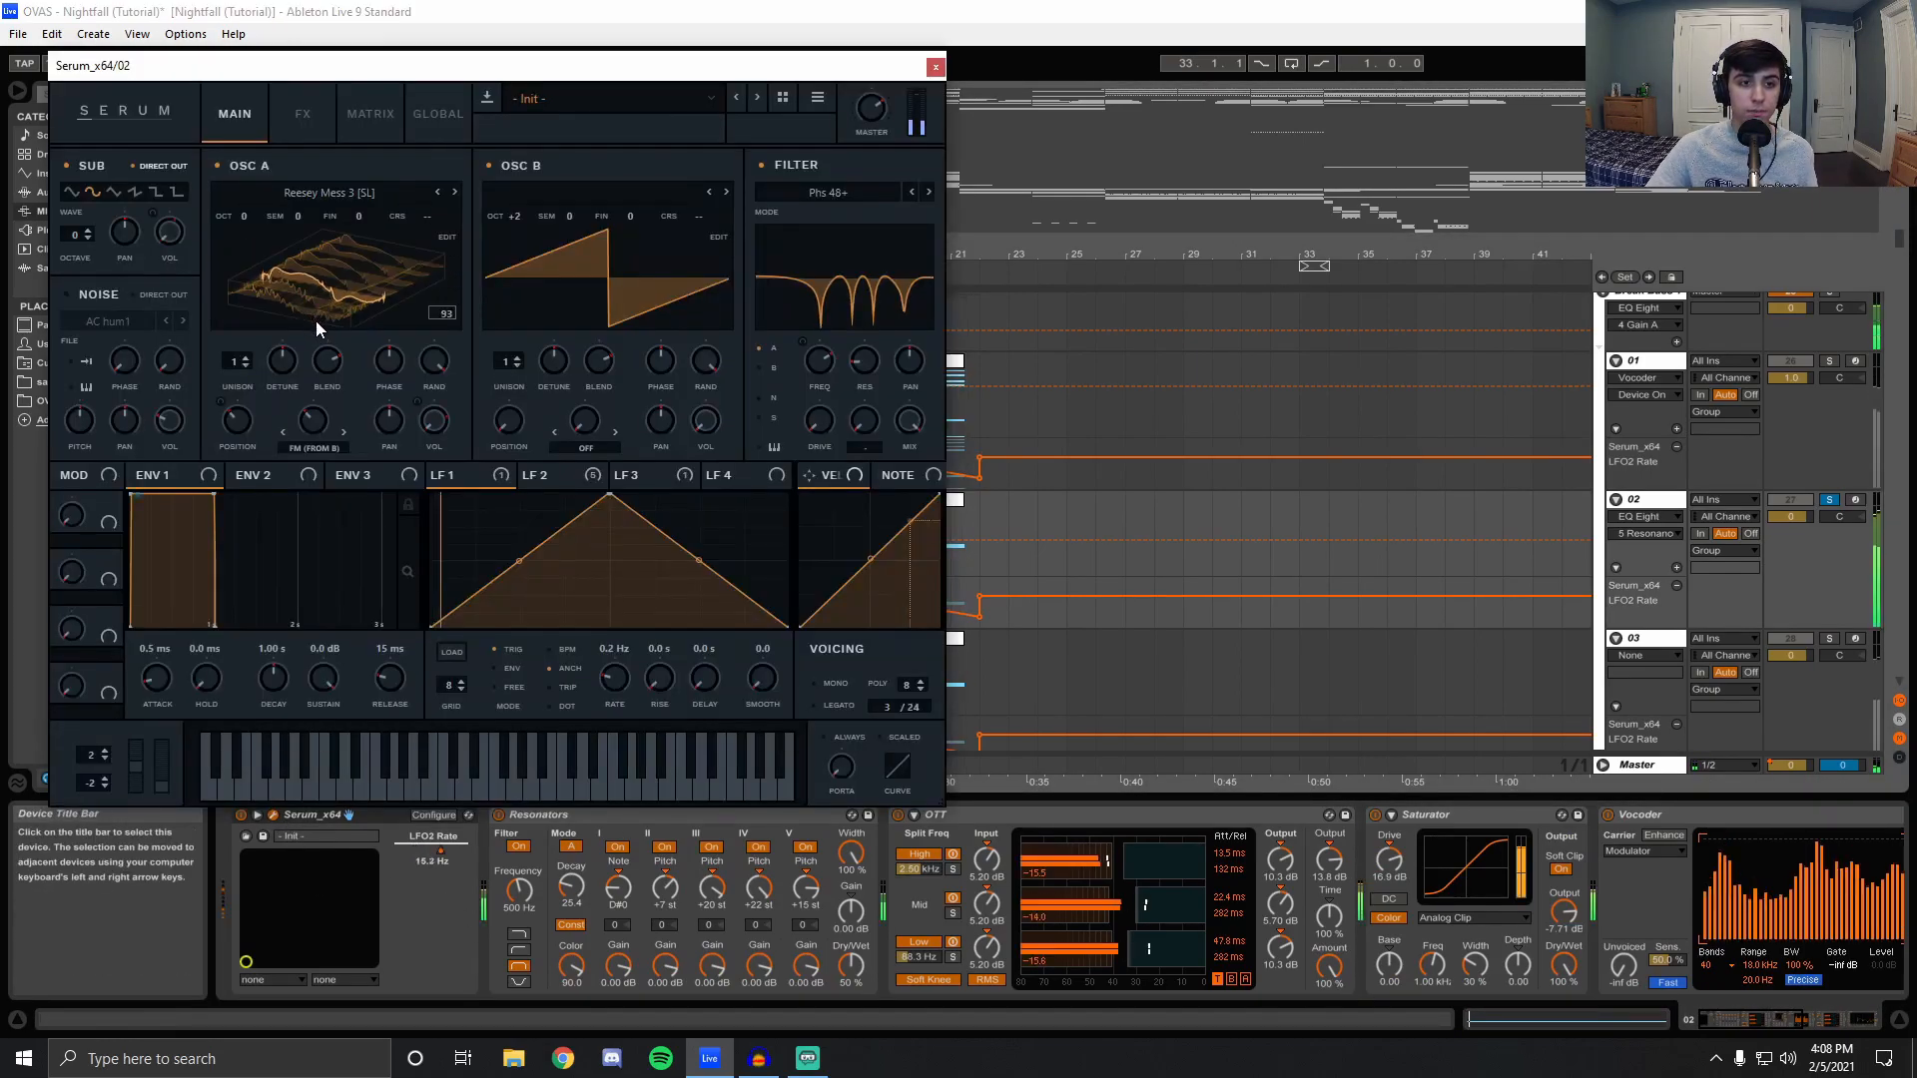
left_click(316, 277)
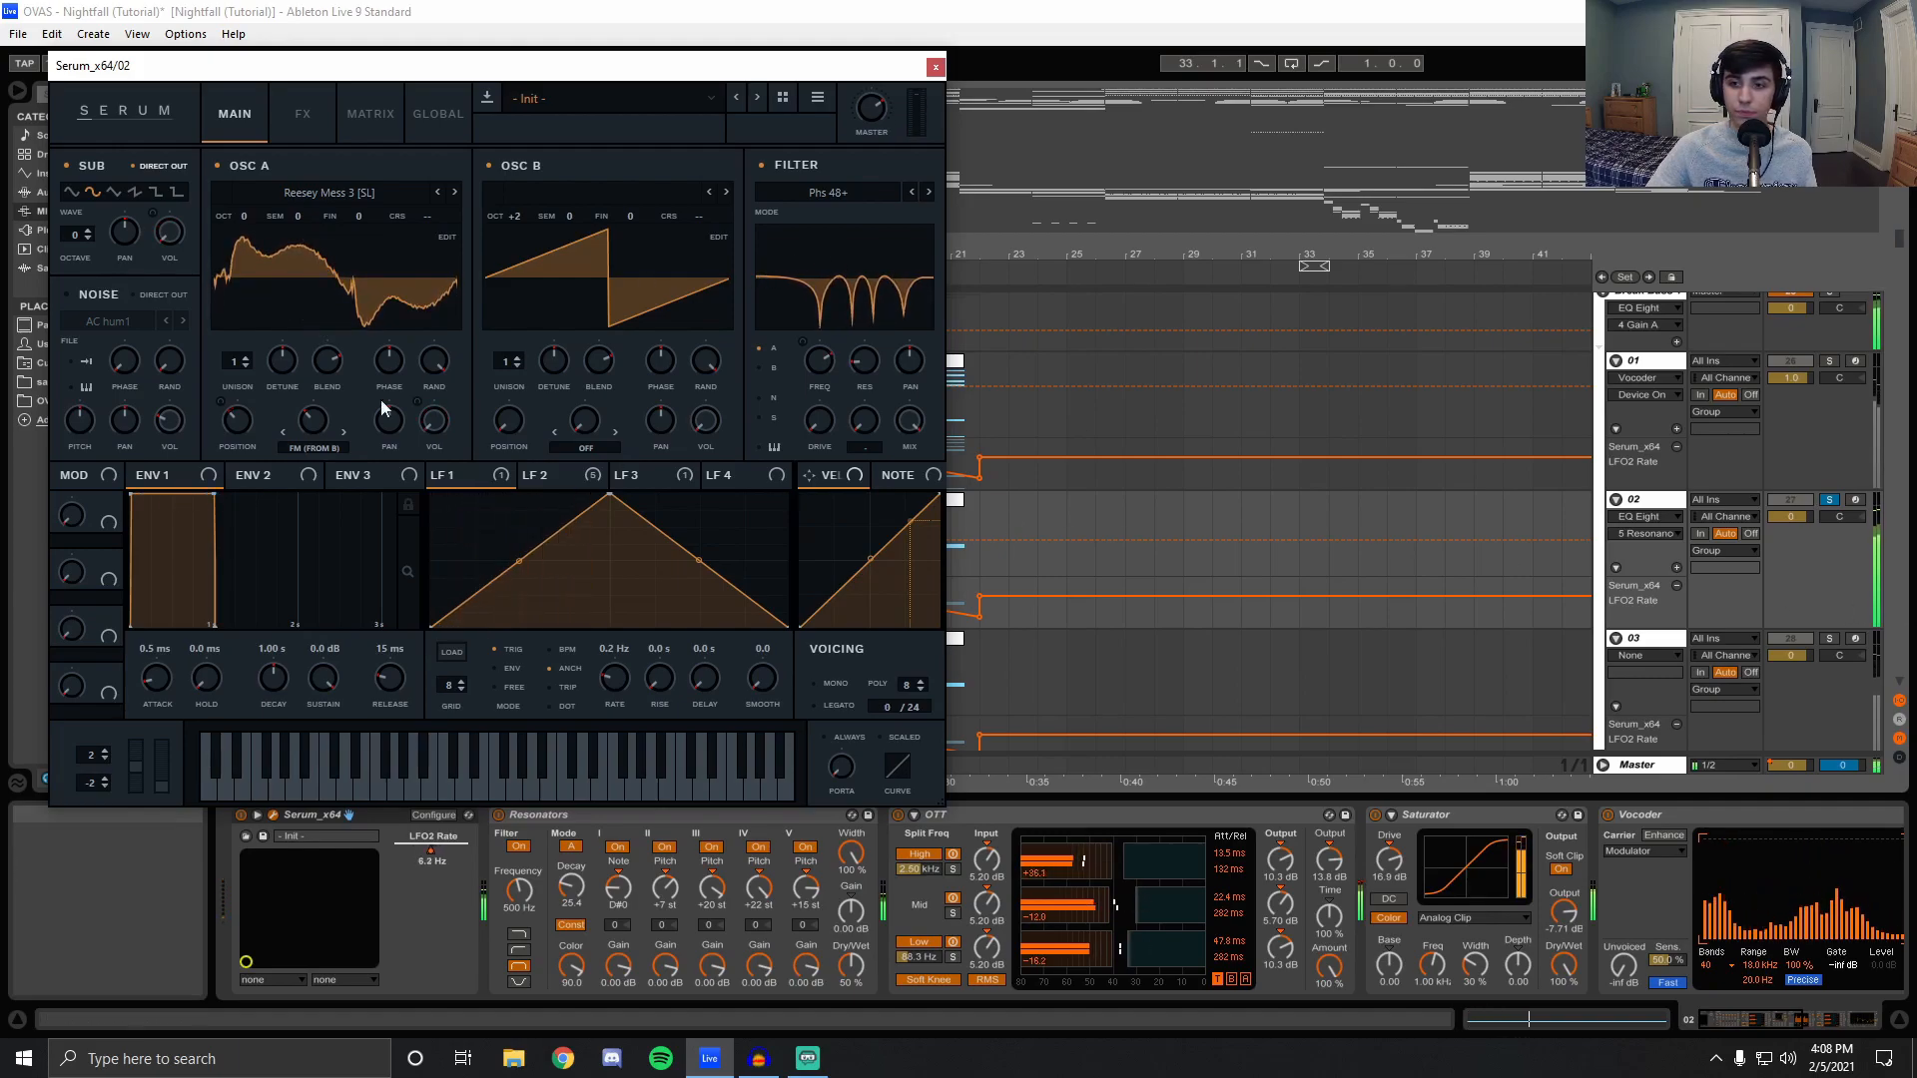
left_click(298, 263)
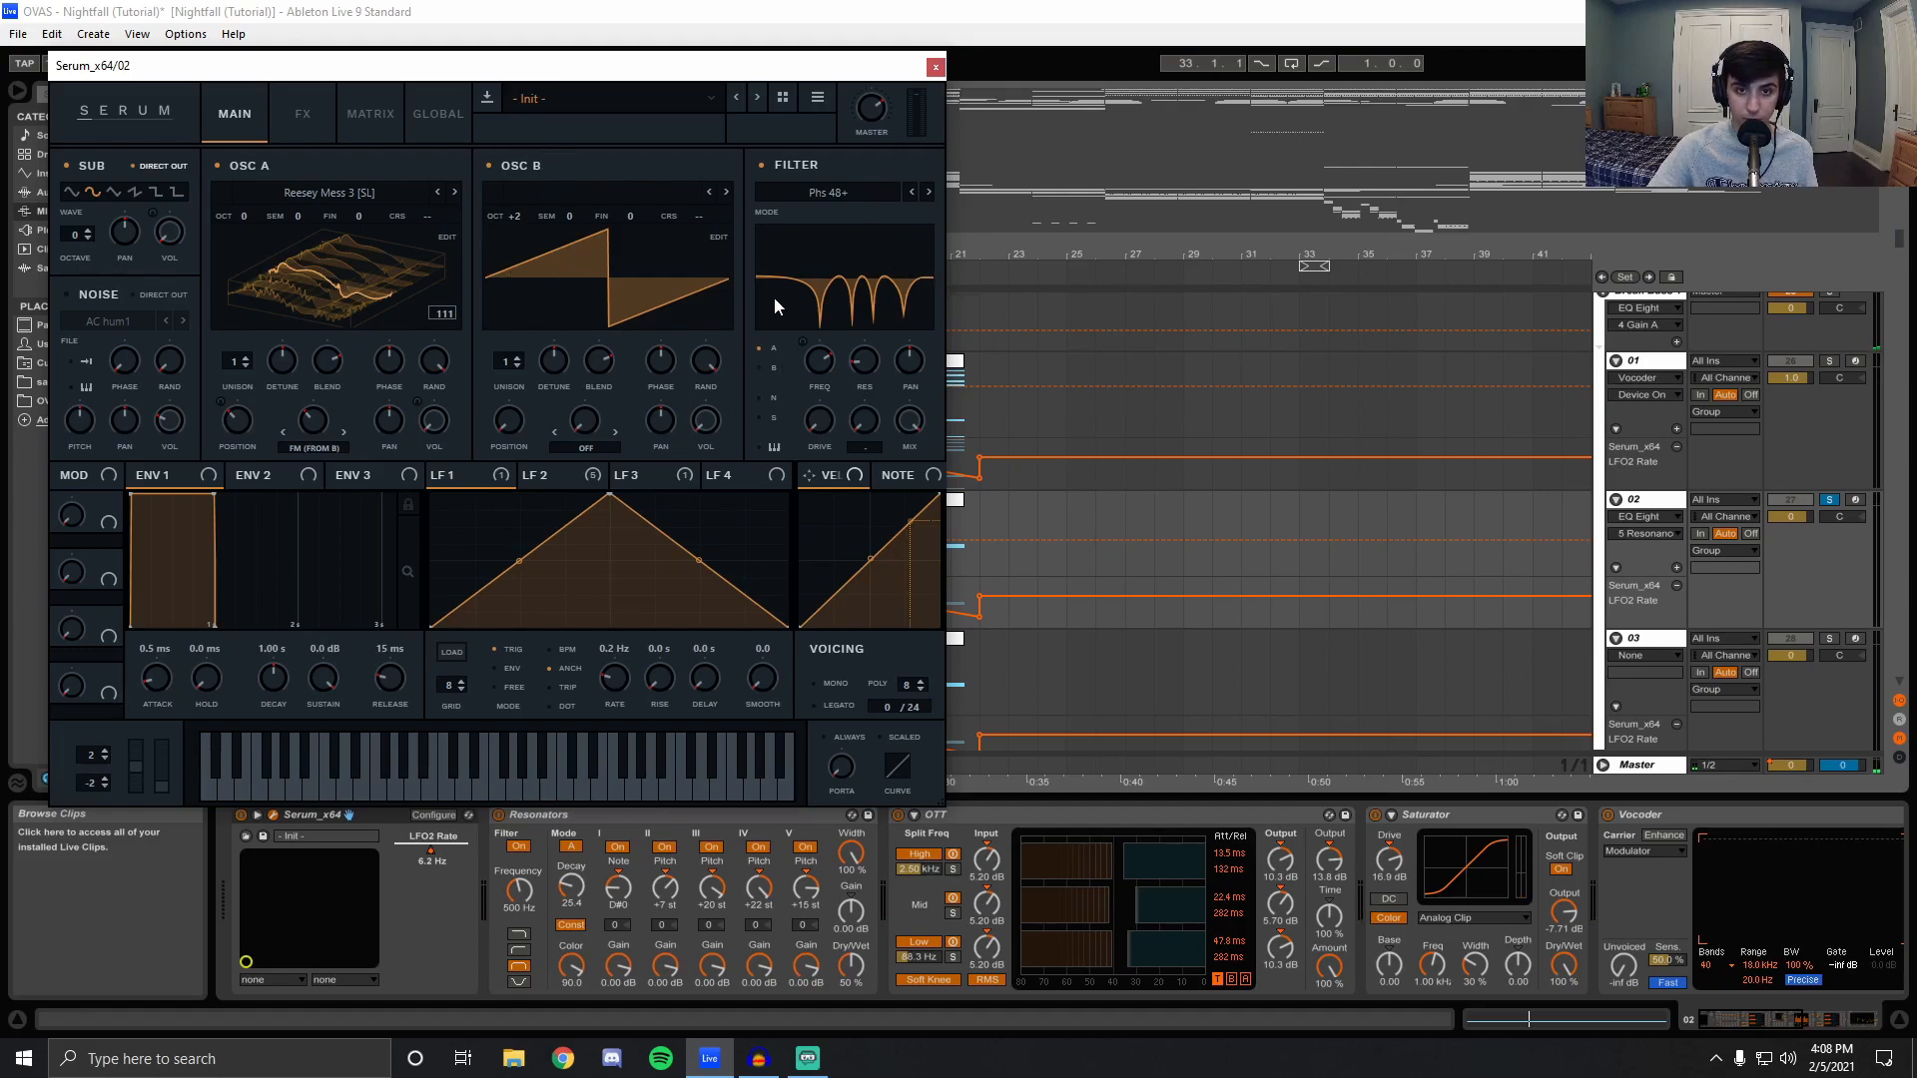
Audition the 02 track's Serum effects by switching off Distortion, Hyper/Dimension, EQ and Compressor, and re-enabling them one at a time from Compressor up.
left_click(303, 112)
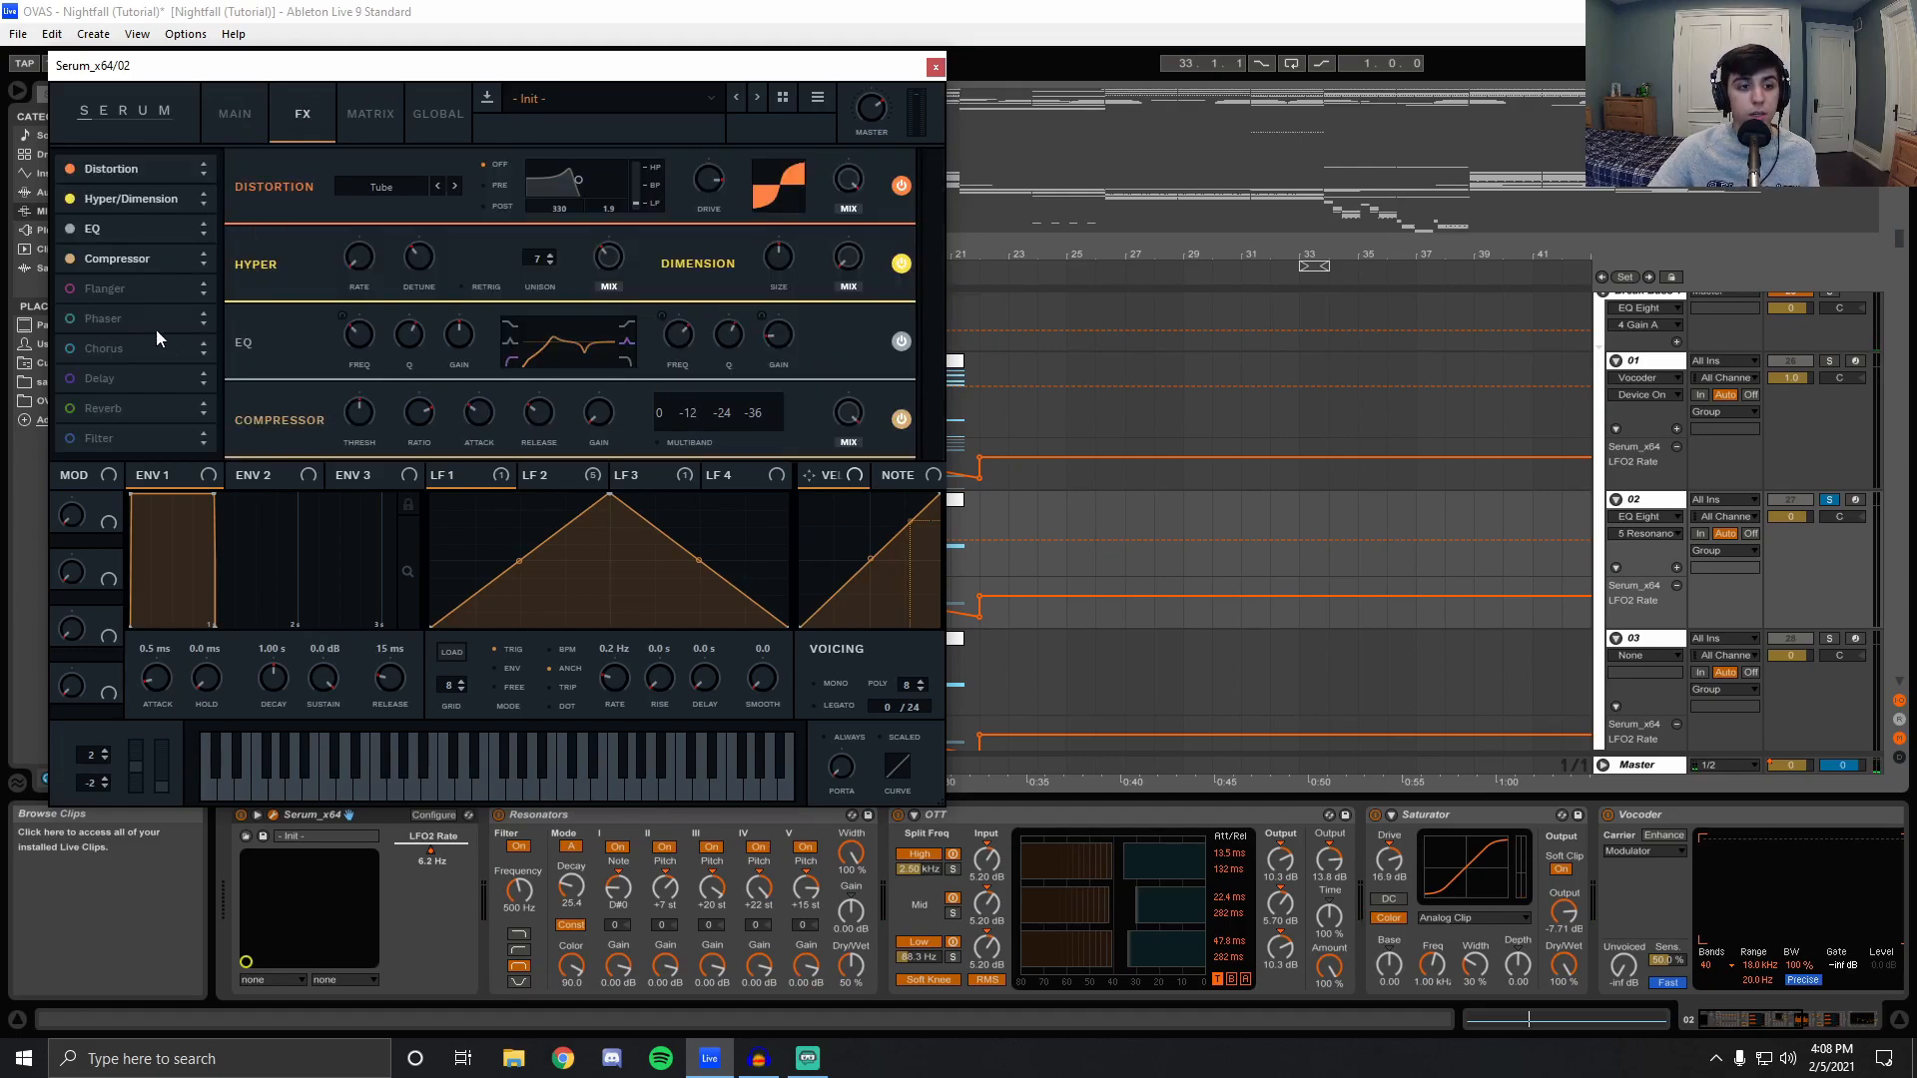
left_click(70, 168)
left_click(69, 198)
left_click(70, 228)
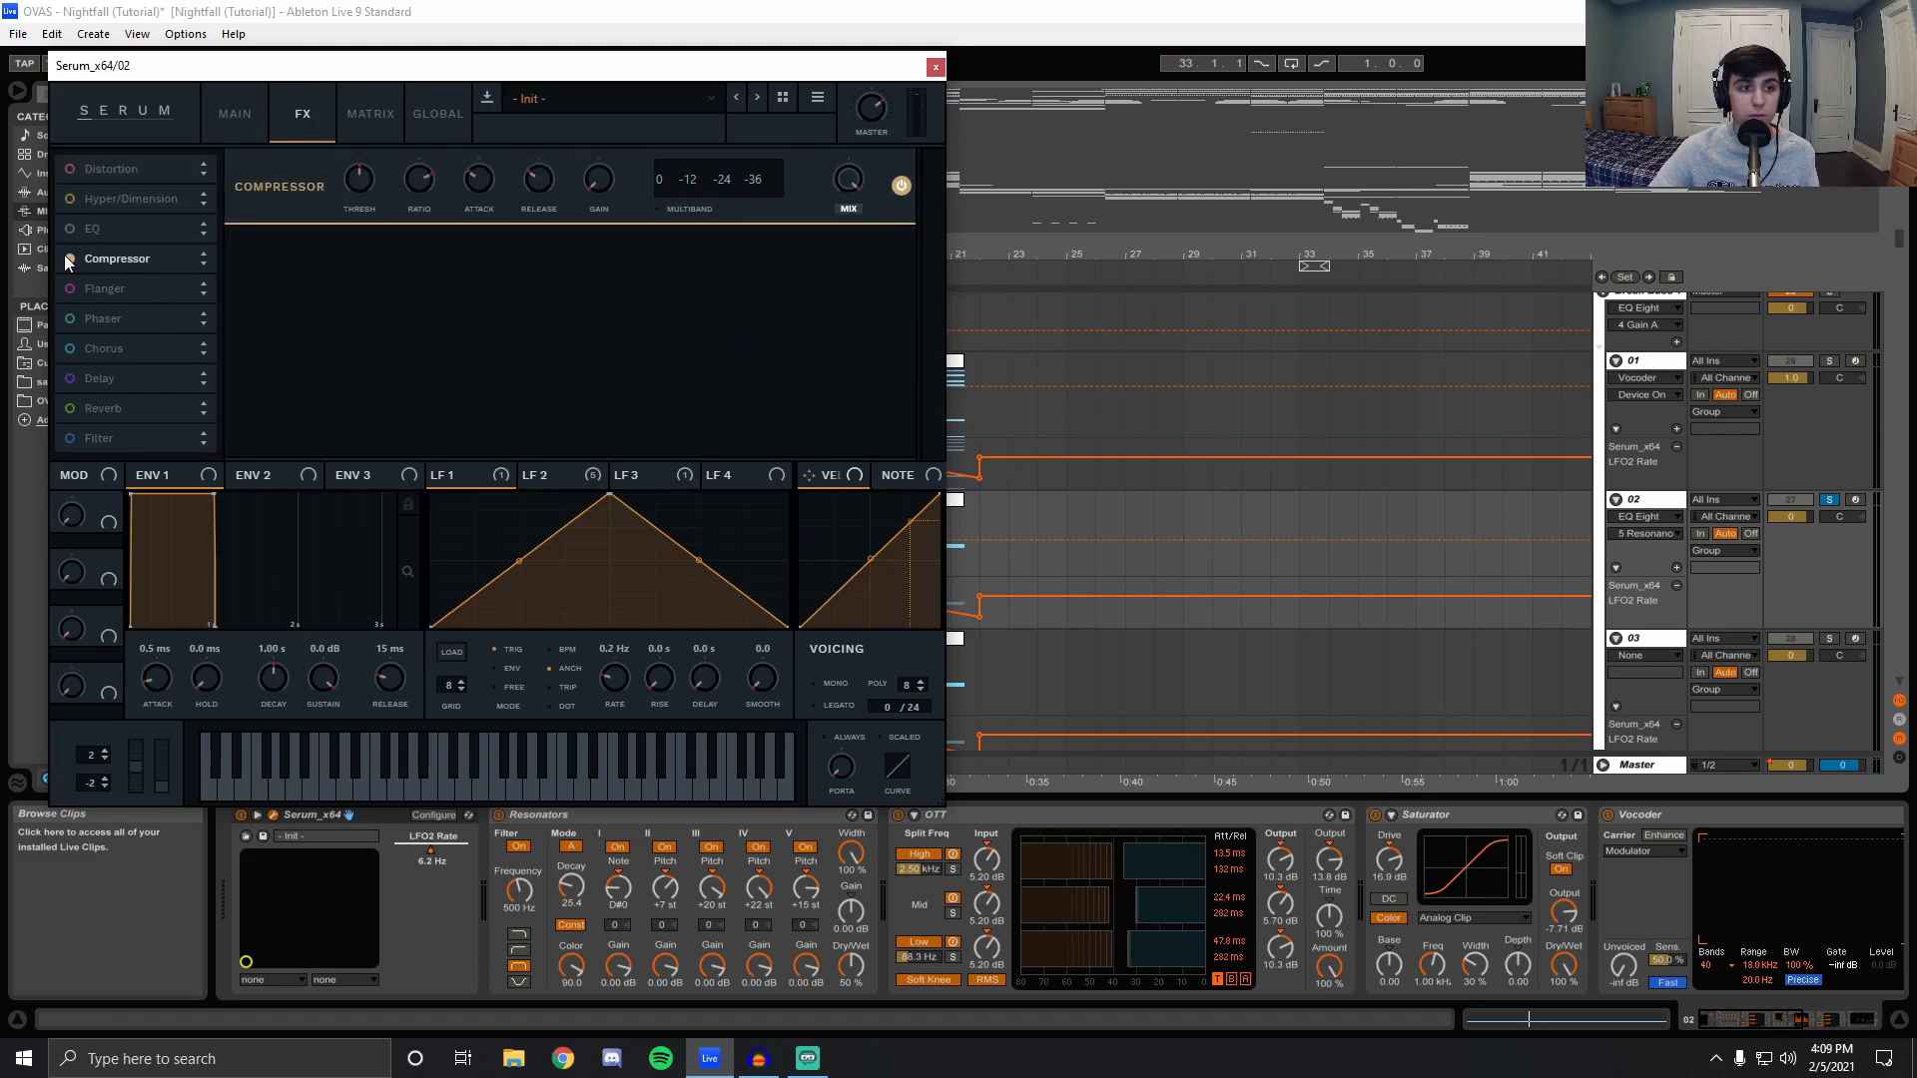
left_click(70, 258)
left_click(70, 258)
left_click(70, 229)
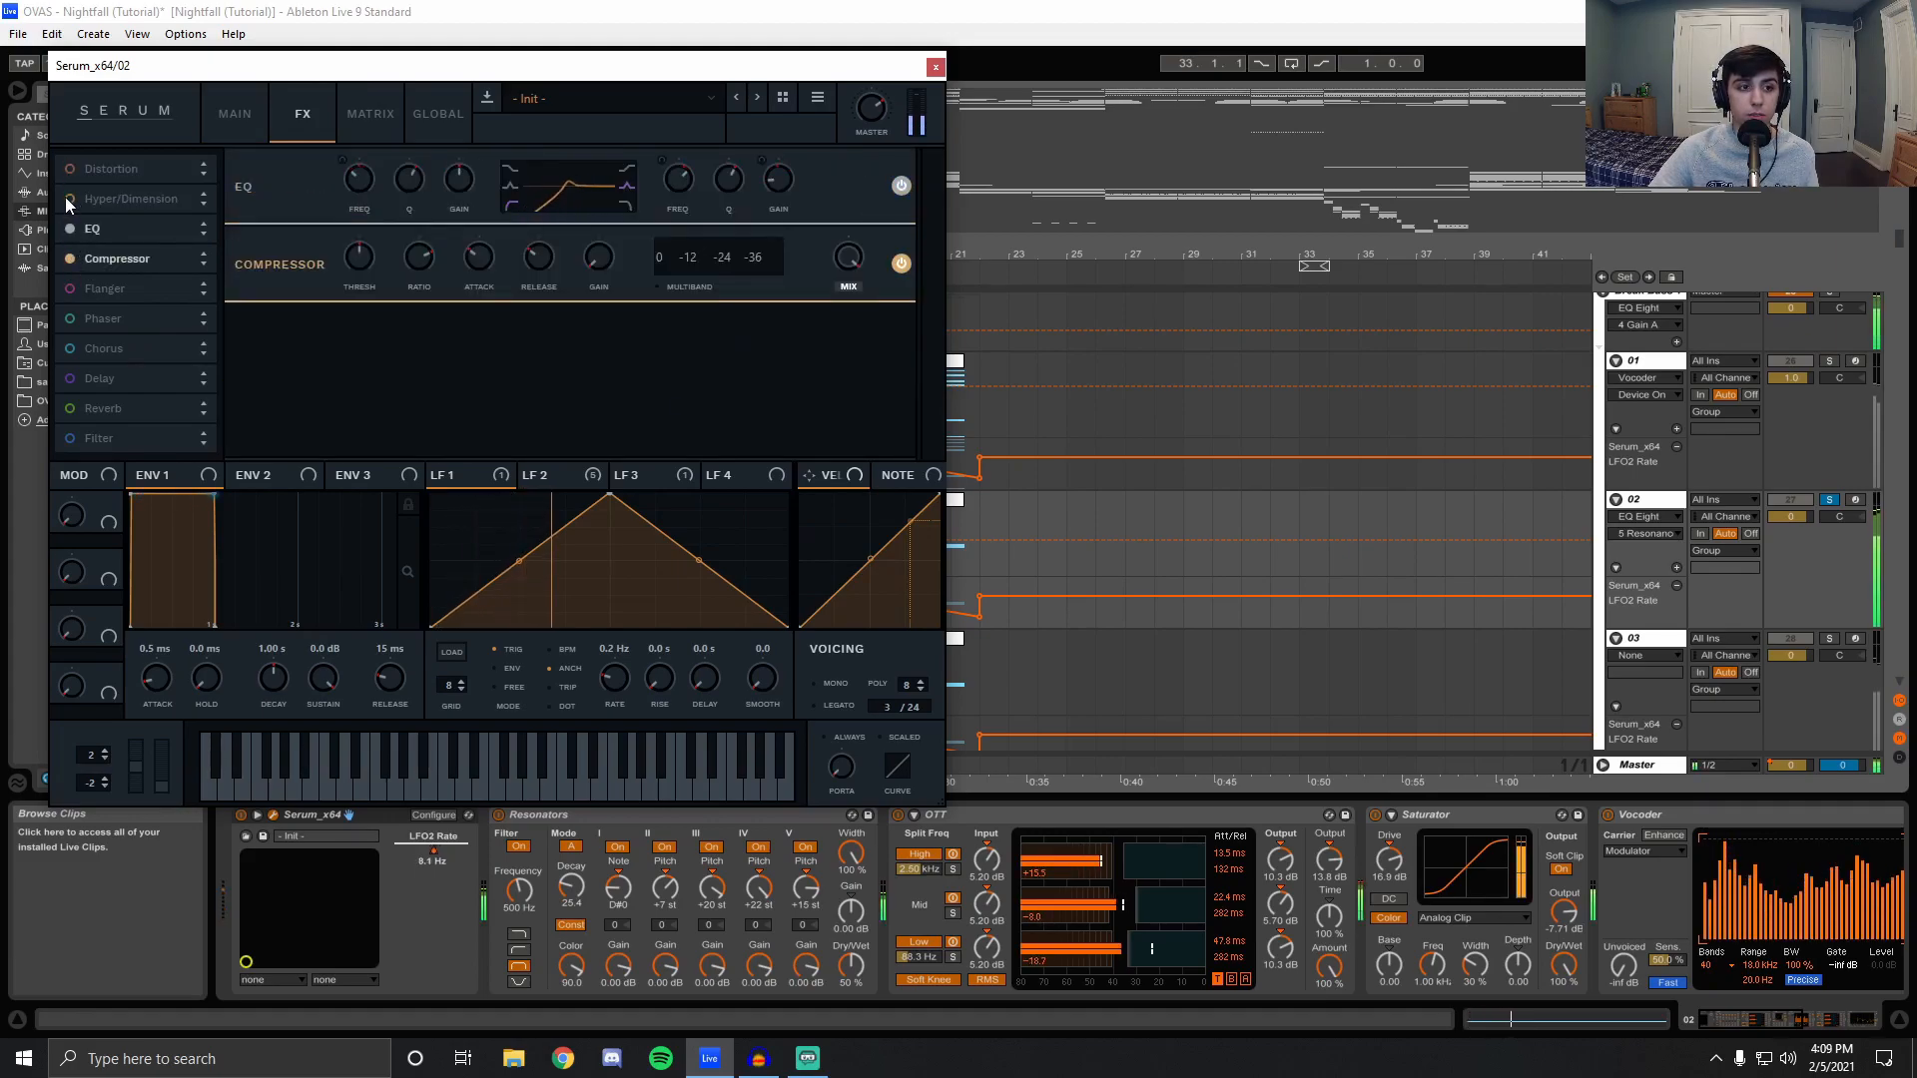
left_click(69, 198)
left_click(70, 169)
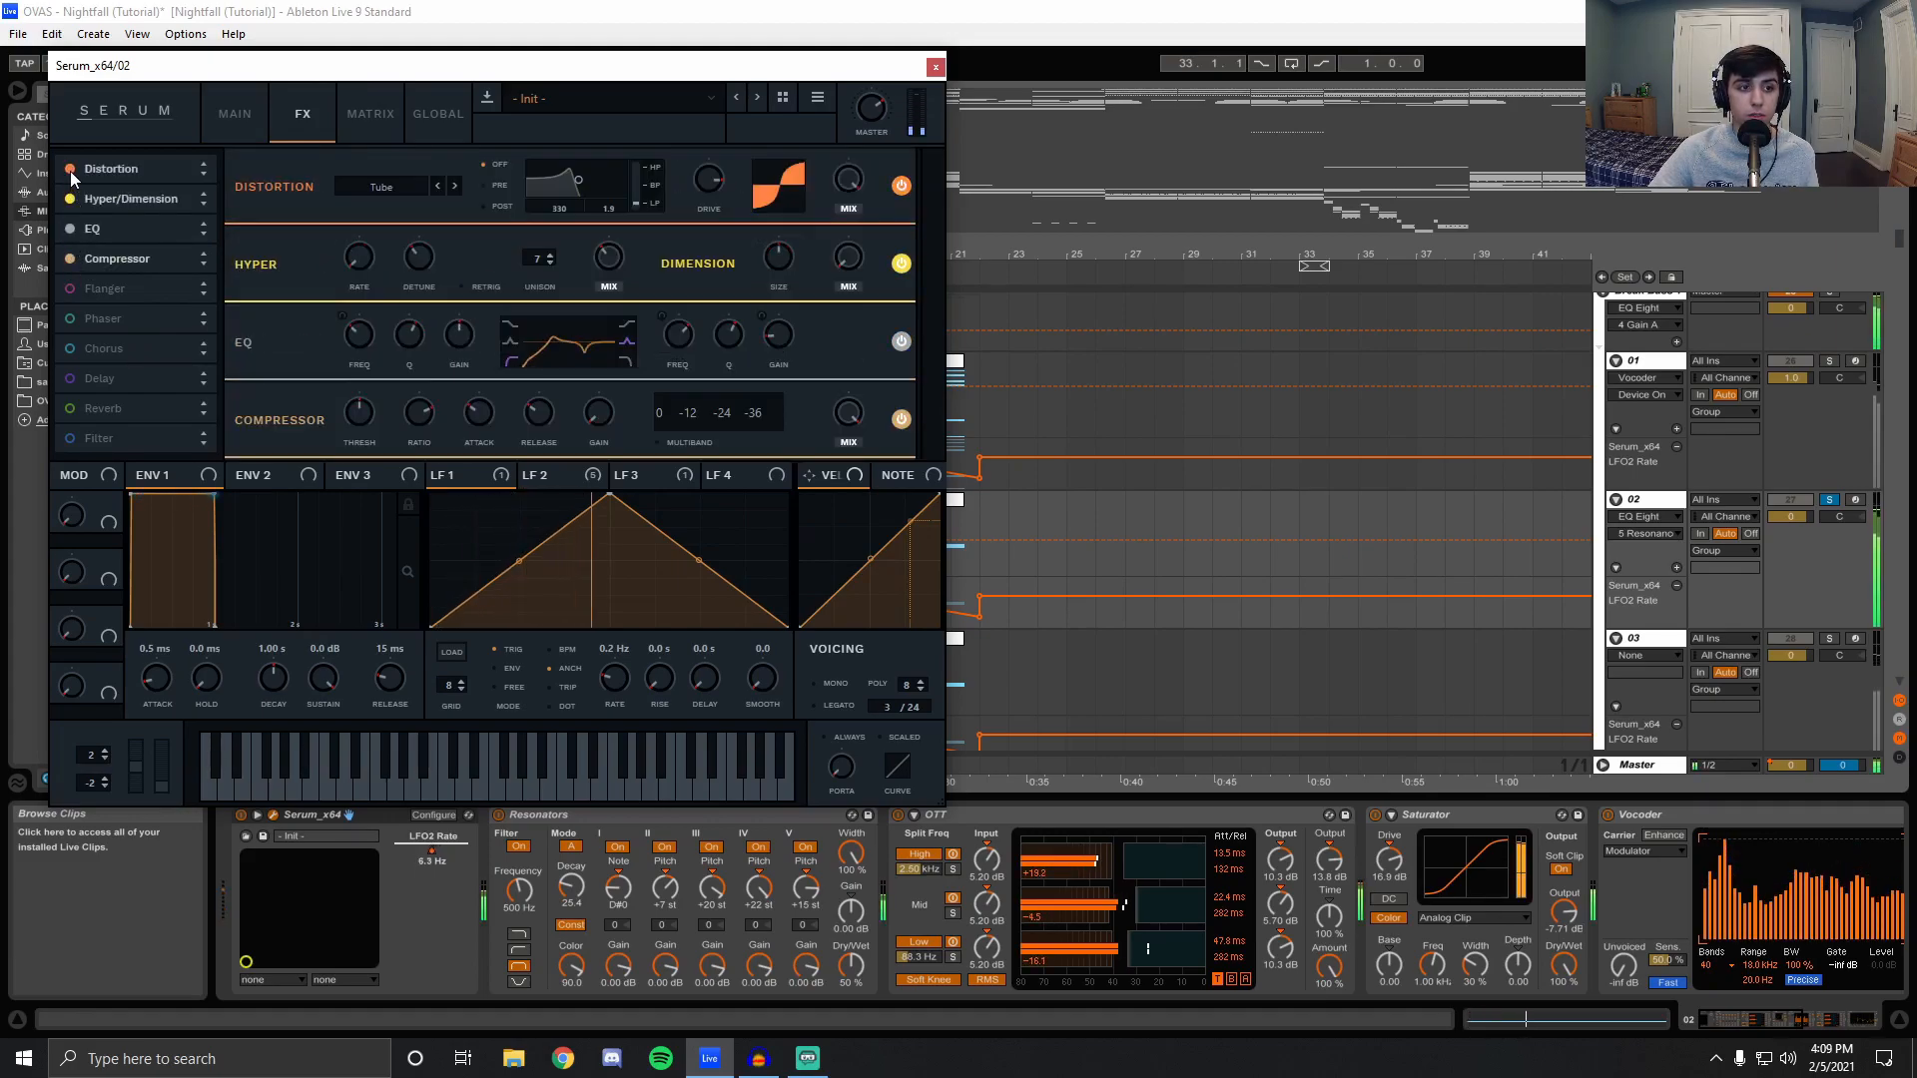
Compare the 02 patch with Serum's EQ effect off and on, return to the oscillator page and close Serum.
left_click(70, 229)
left_click(69, 229)
left_click(70, 228)
left_click(70, 229)
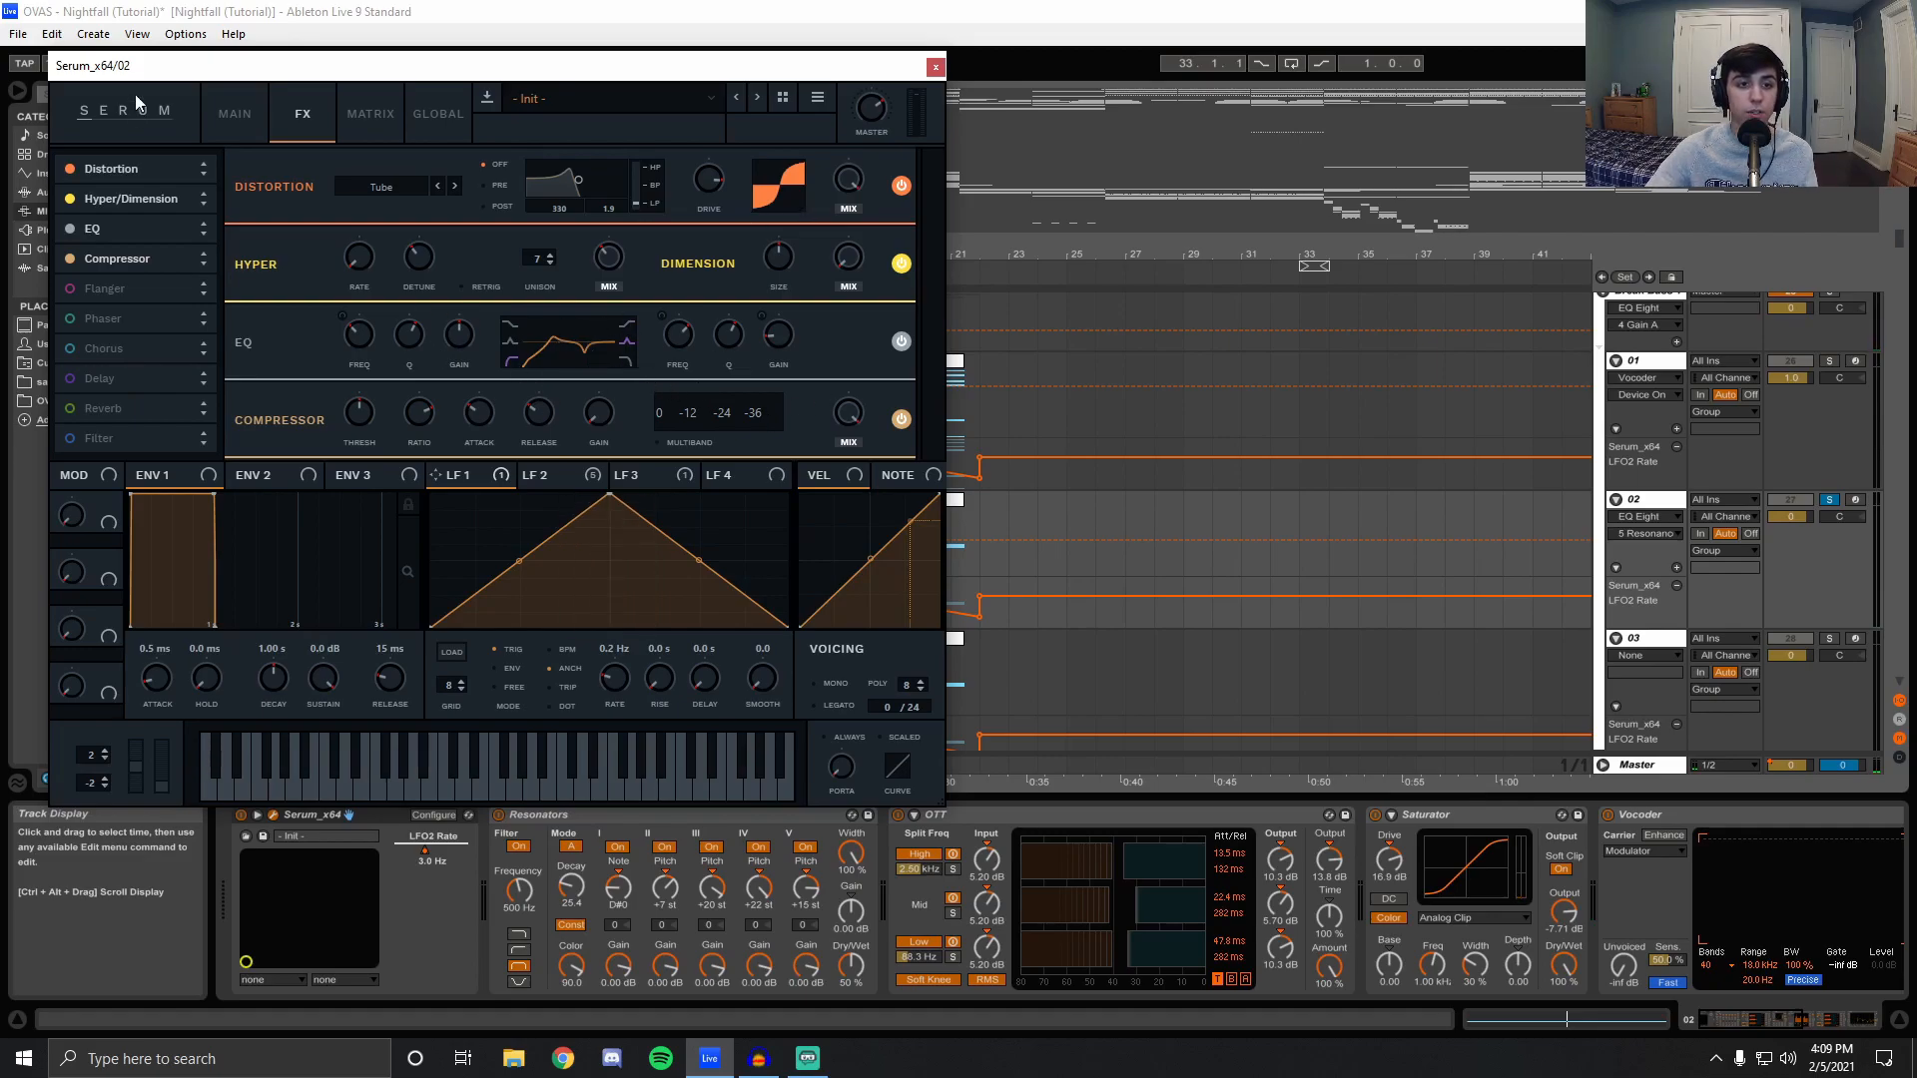
left_click(224, 114)
left_click(935, 67)
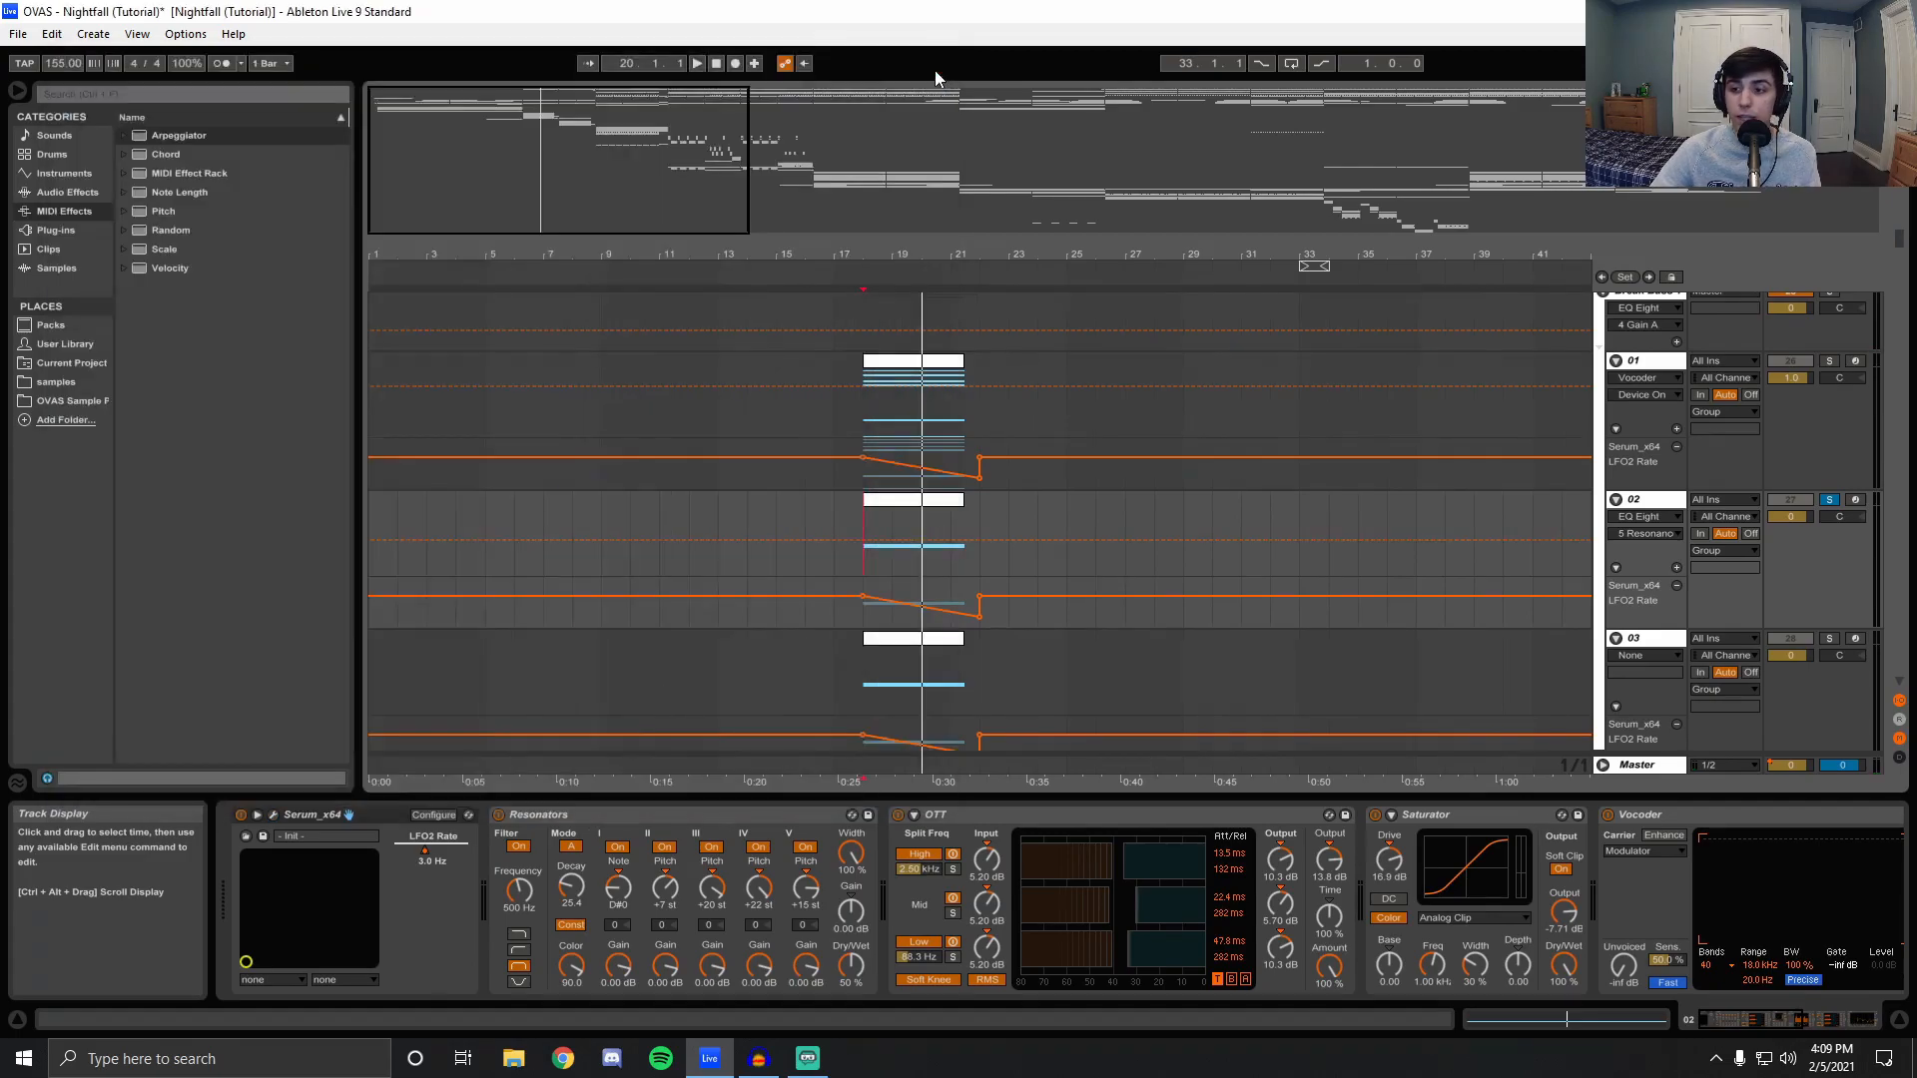
Examine the 01 and 02 tracks' device chains, following the 02 chain through to its final EQ Eight.
scroll(1471, 389, "down", 2)
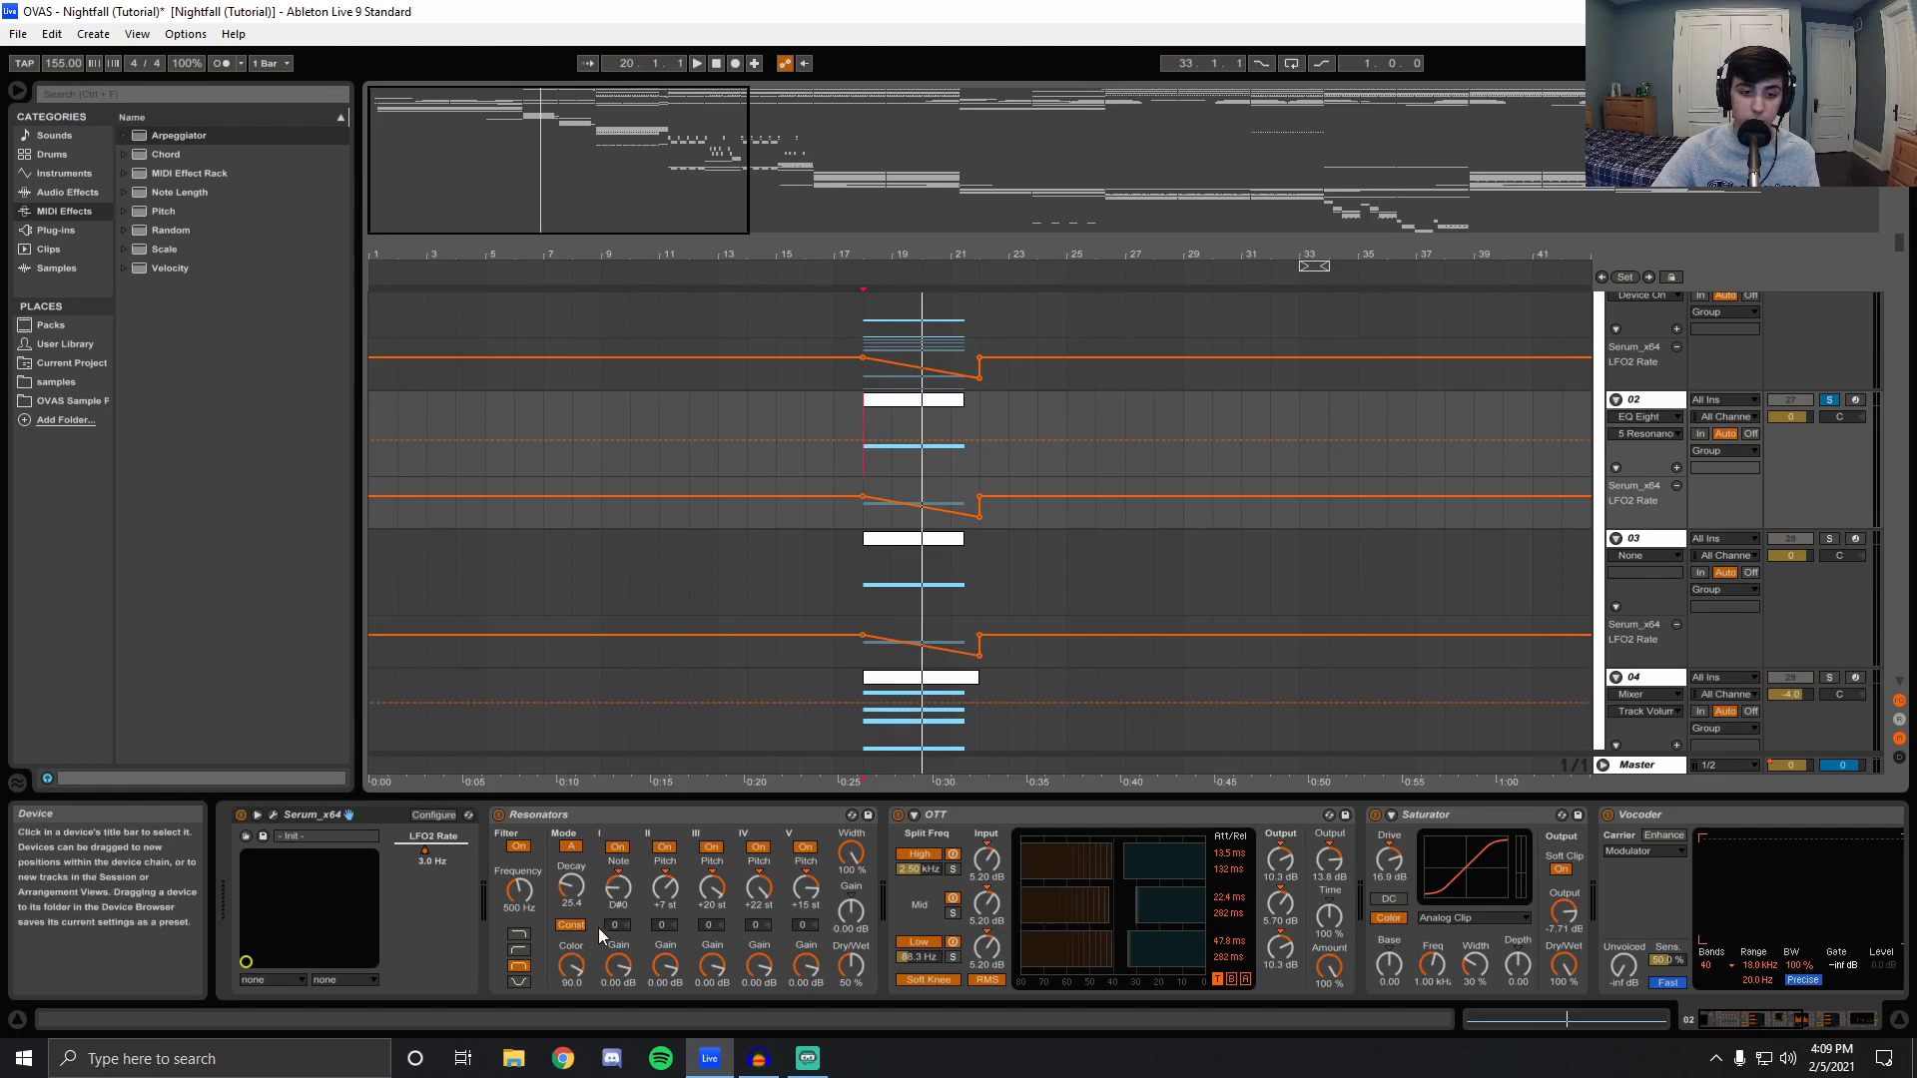
left_click_drag(1775, 1024, 1886, 1025)
scroll(1116, 417, "up", 2)
left_click(873, 404)
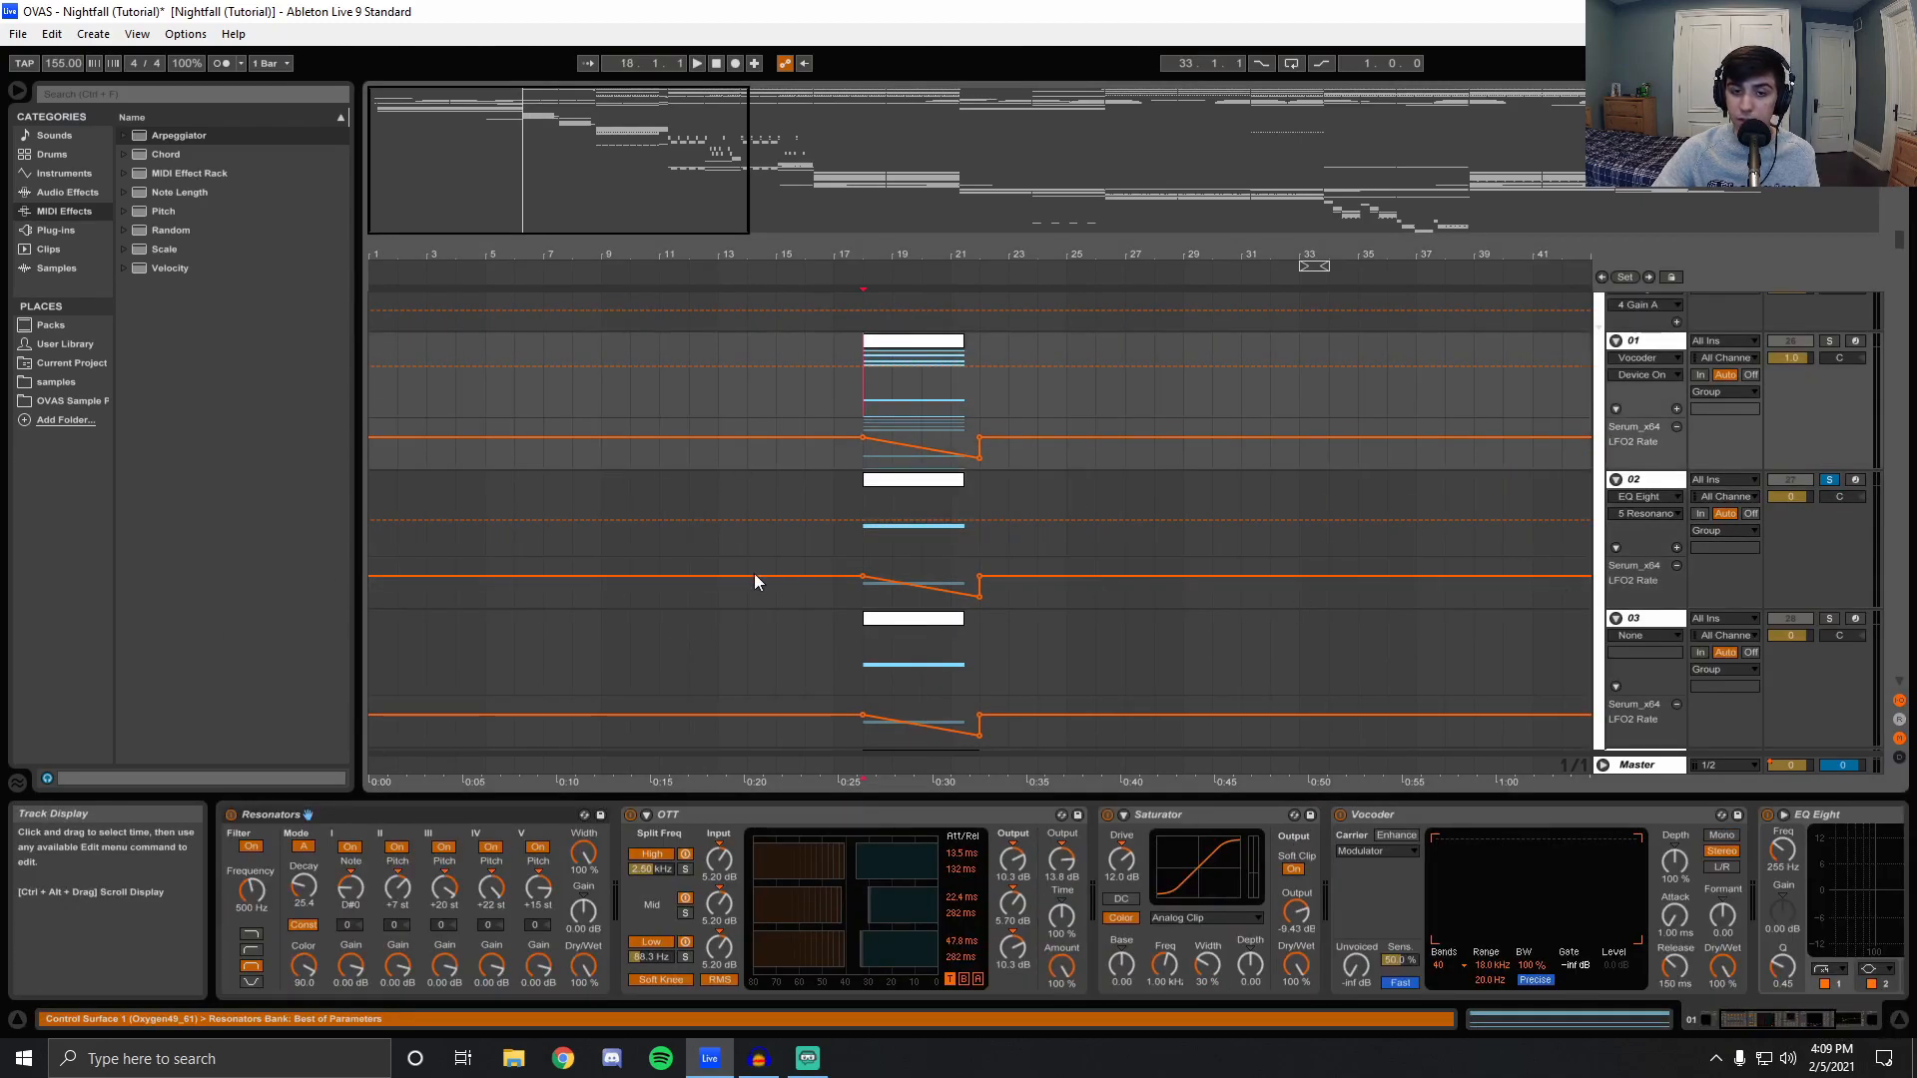
left_click(858, 534)
left_click(1743, 1020)
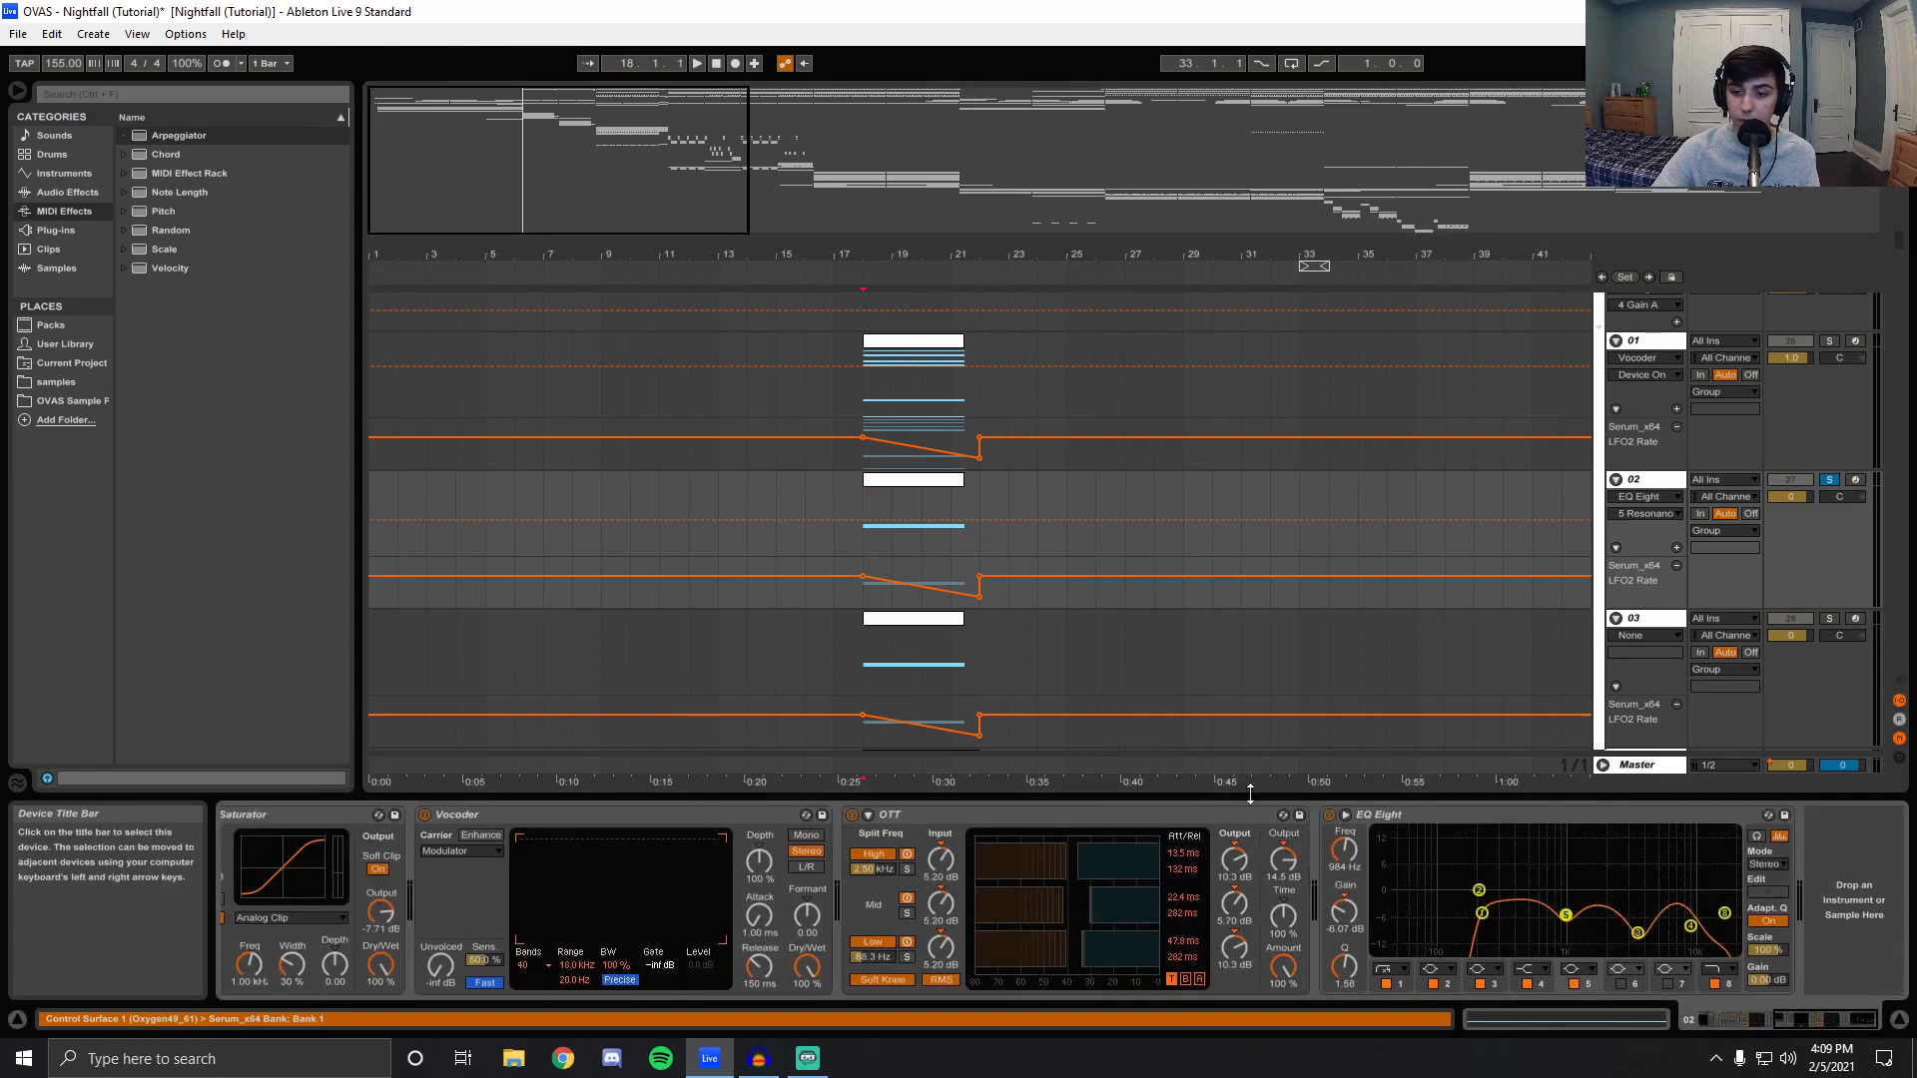
Solo the 03 track and play it from bar 18.
left_click(862, 681)
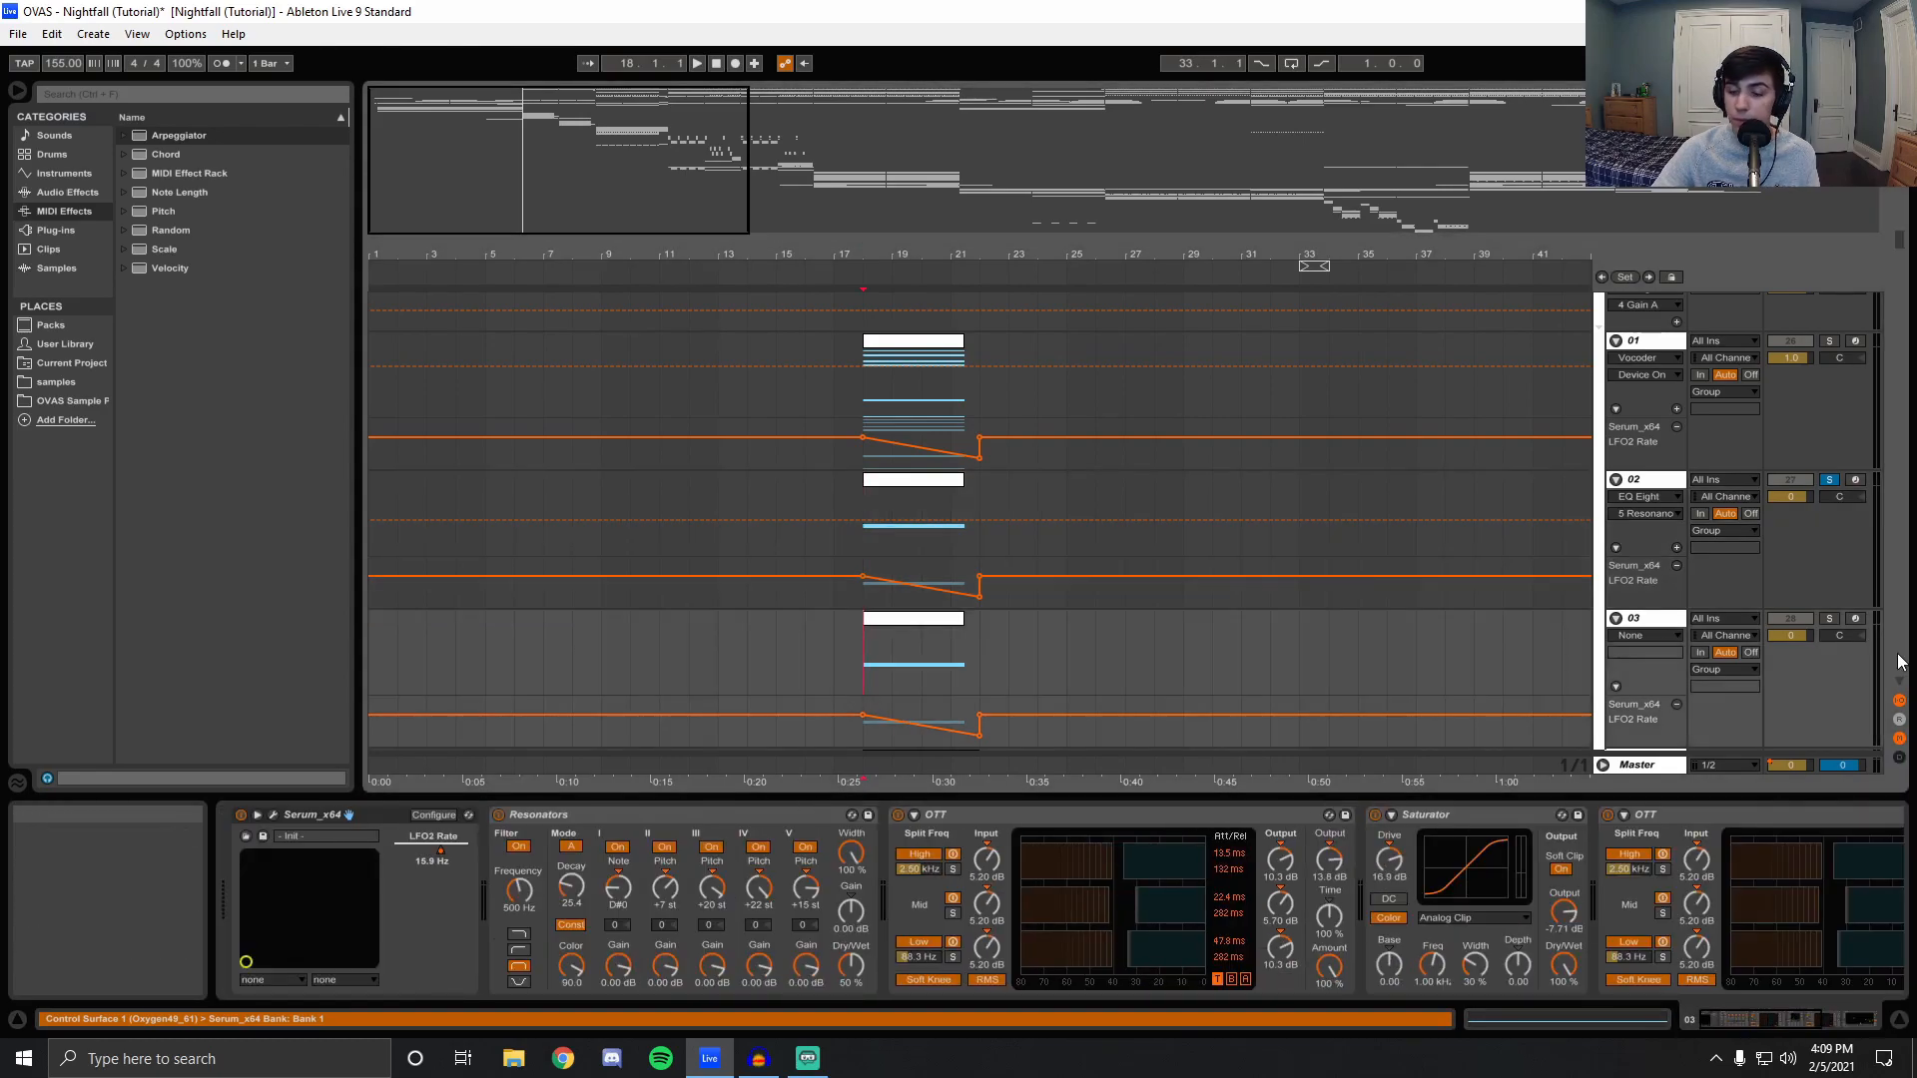
left_click(1827, 619)
key("space")
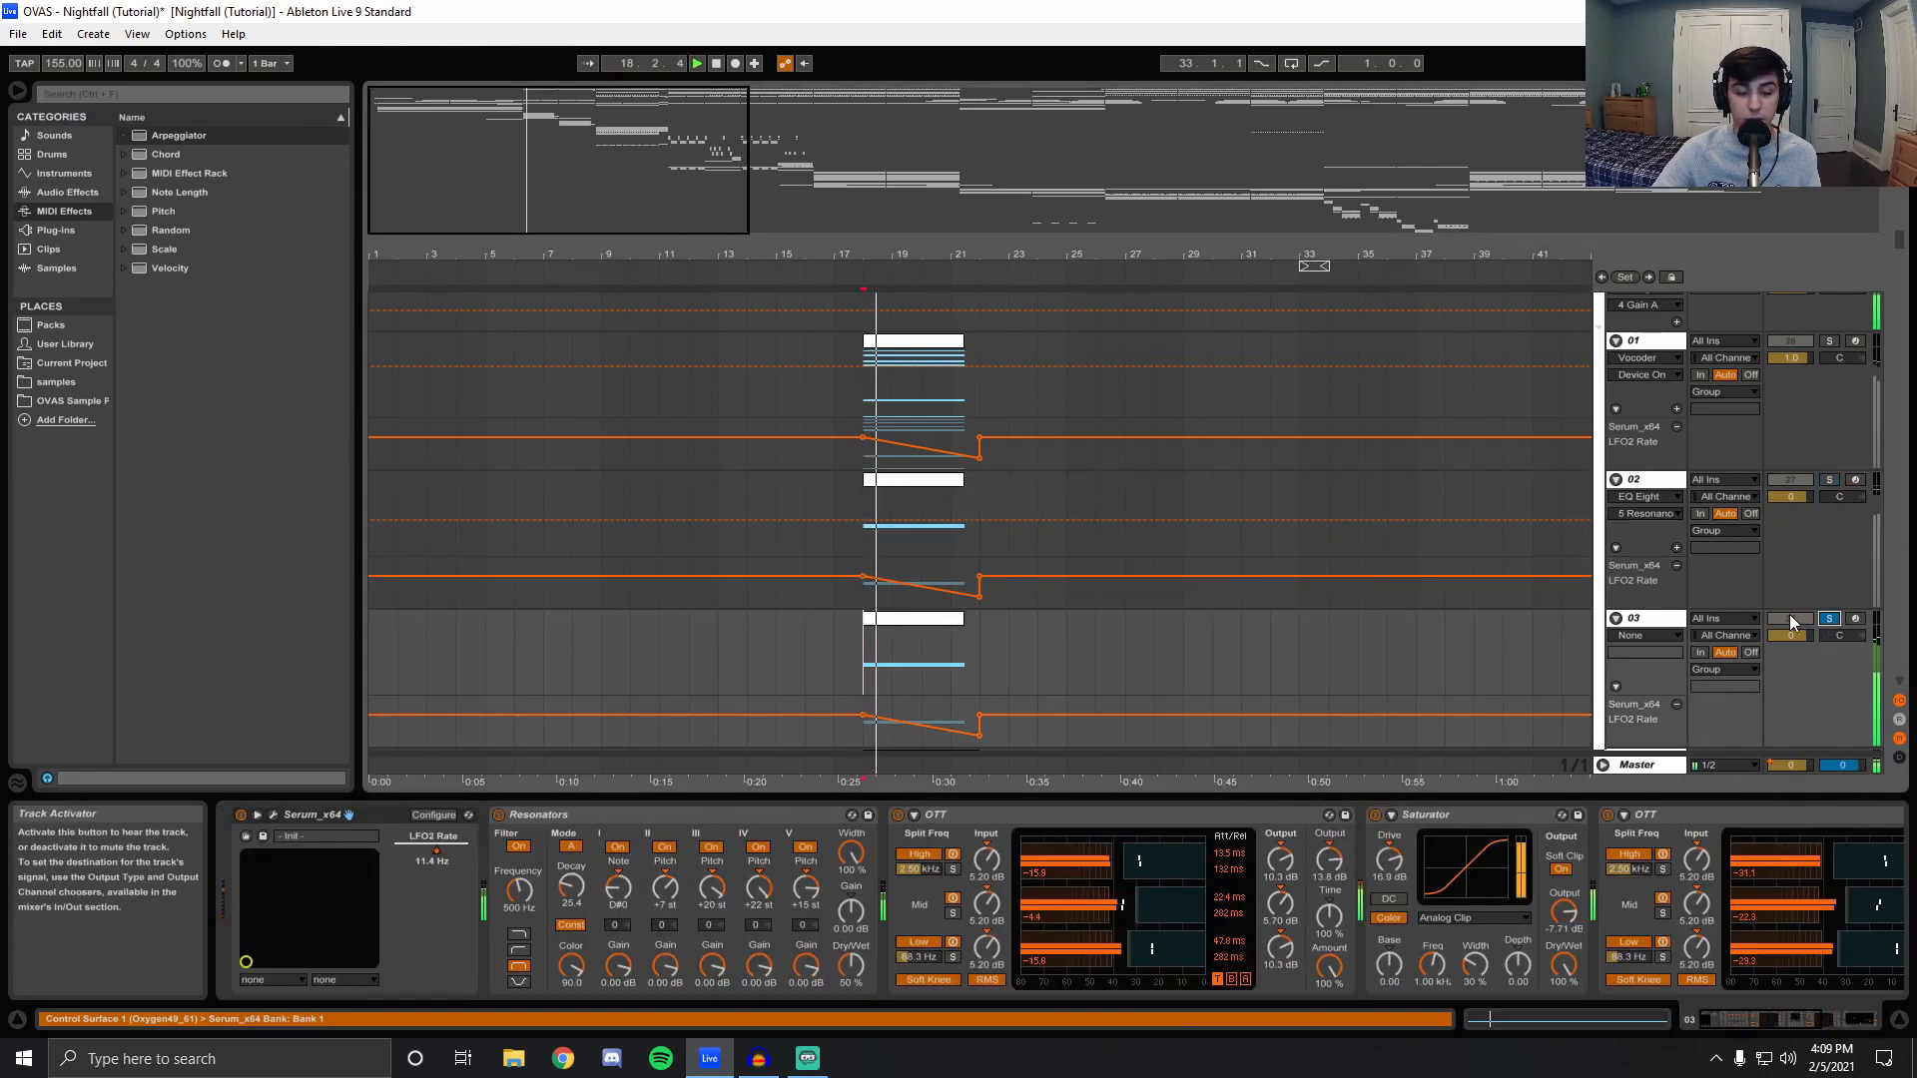
key("space")
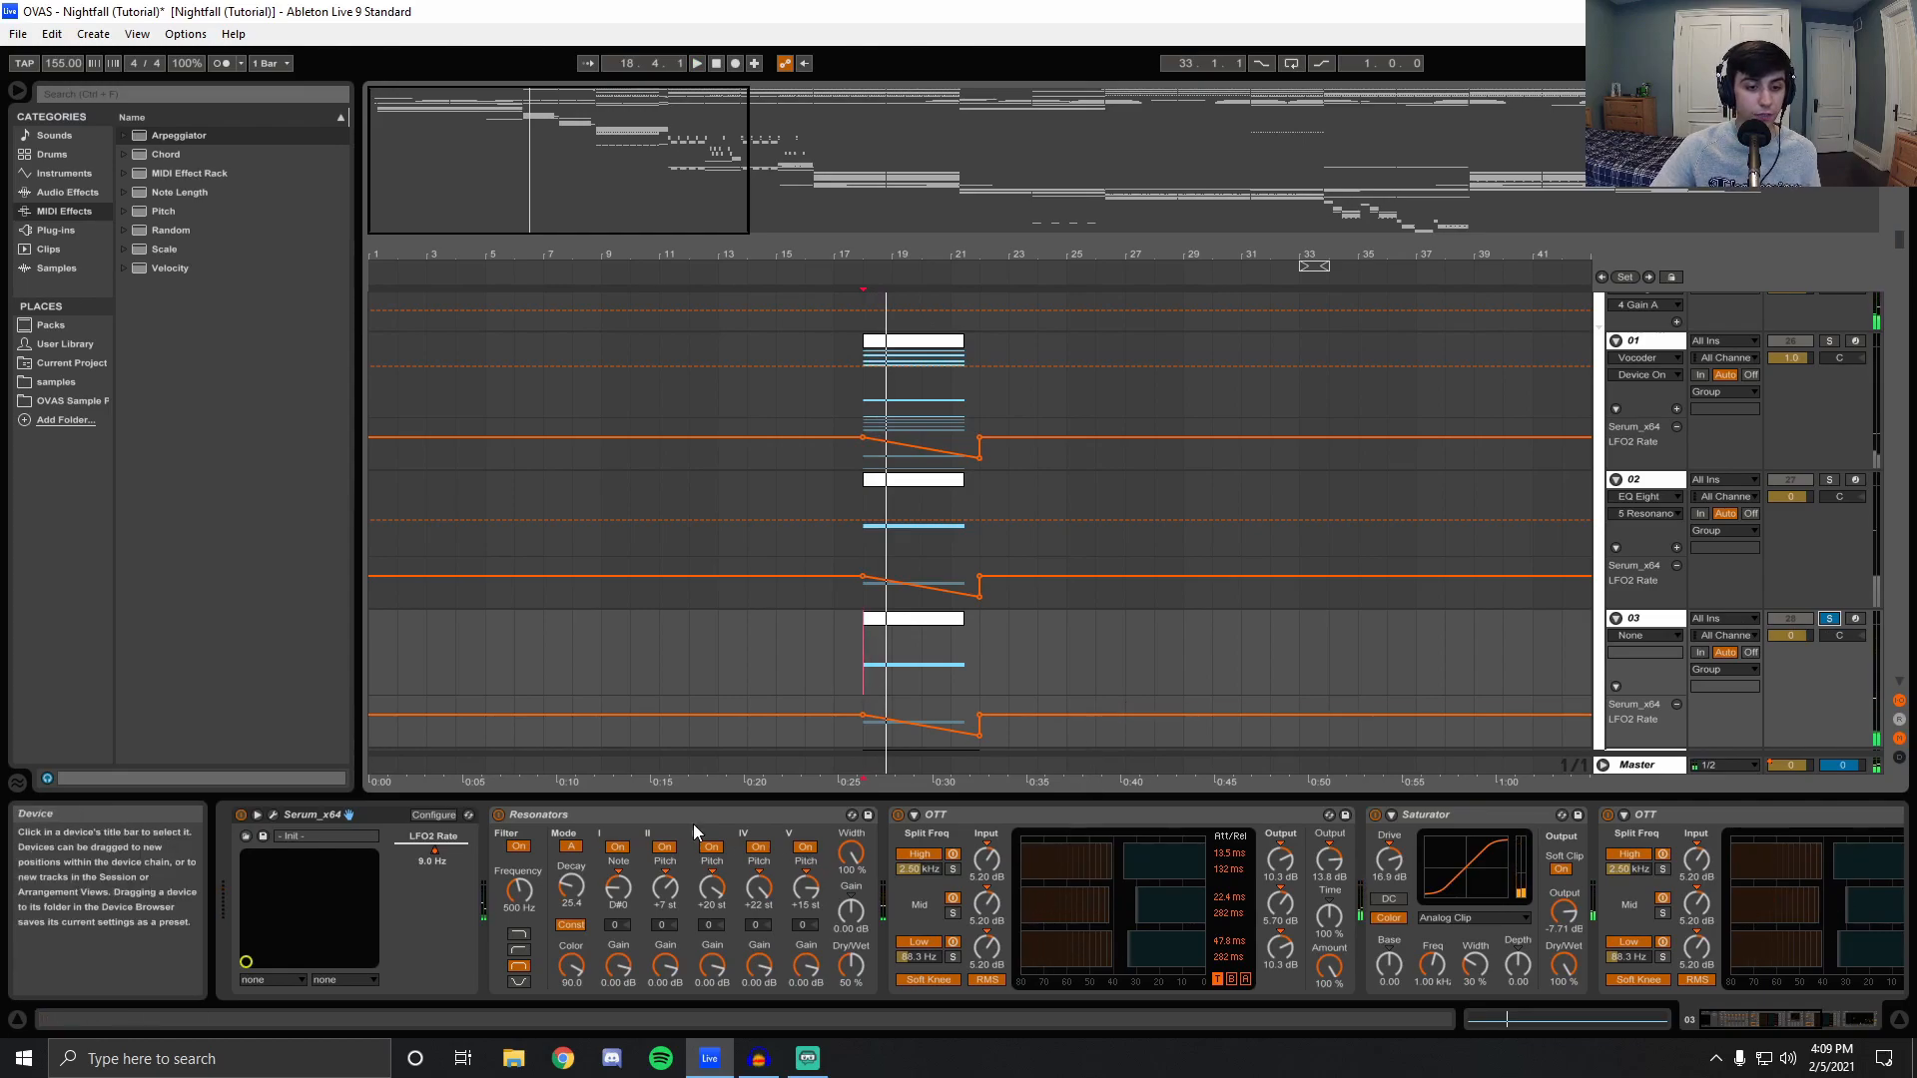
Open Serum on the 03 track, play its AC hum1 noise patch, examine the effects page and close Serum.
left_click(274, 816)
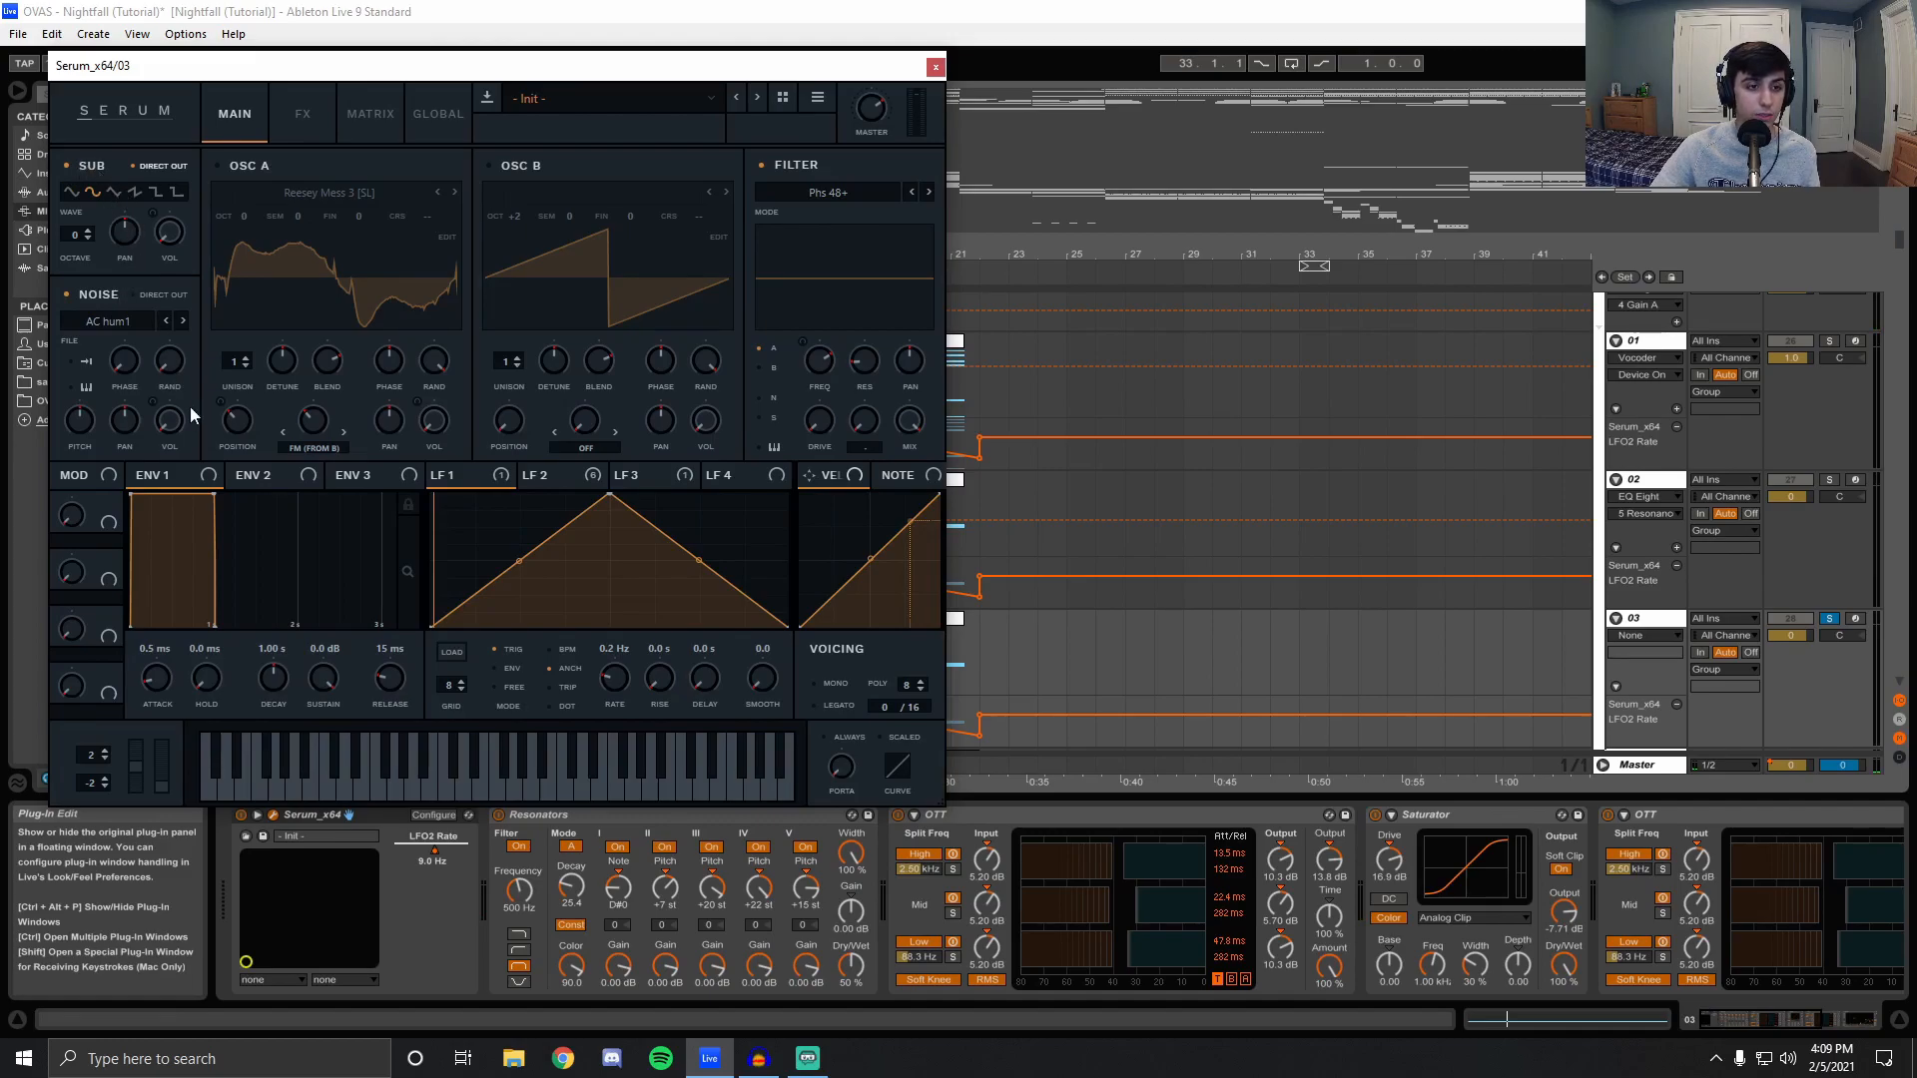
key("space")
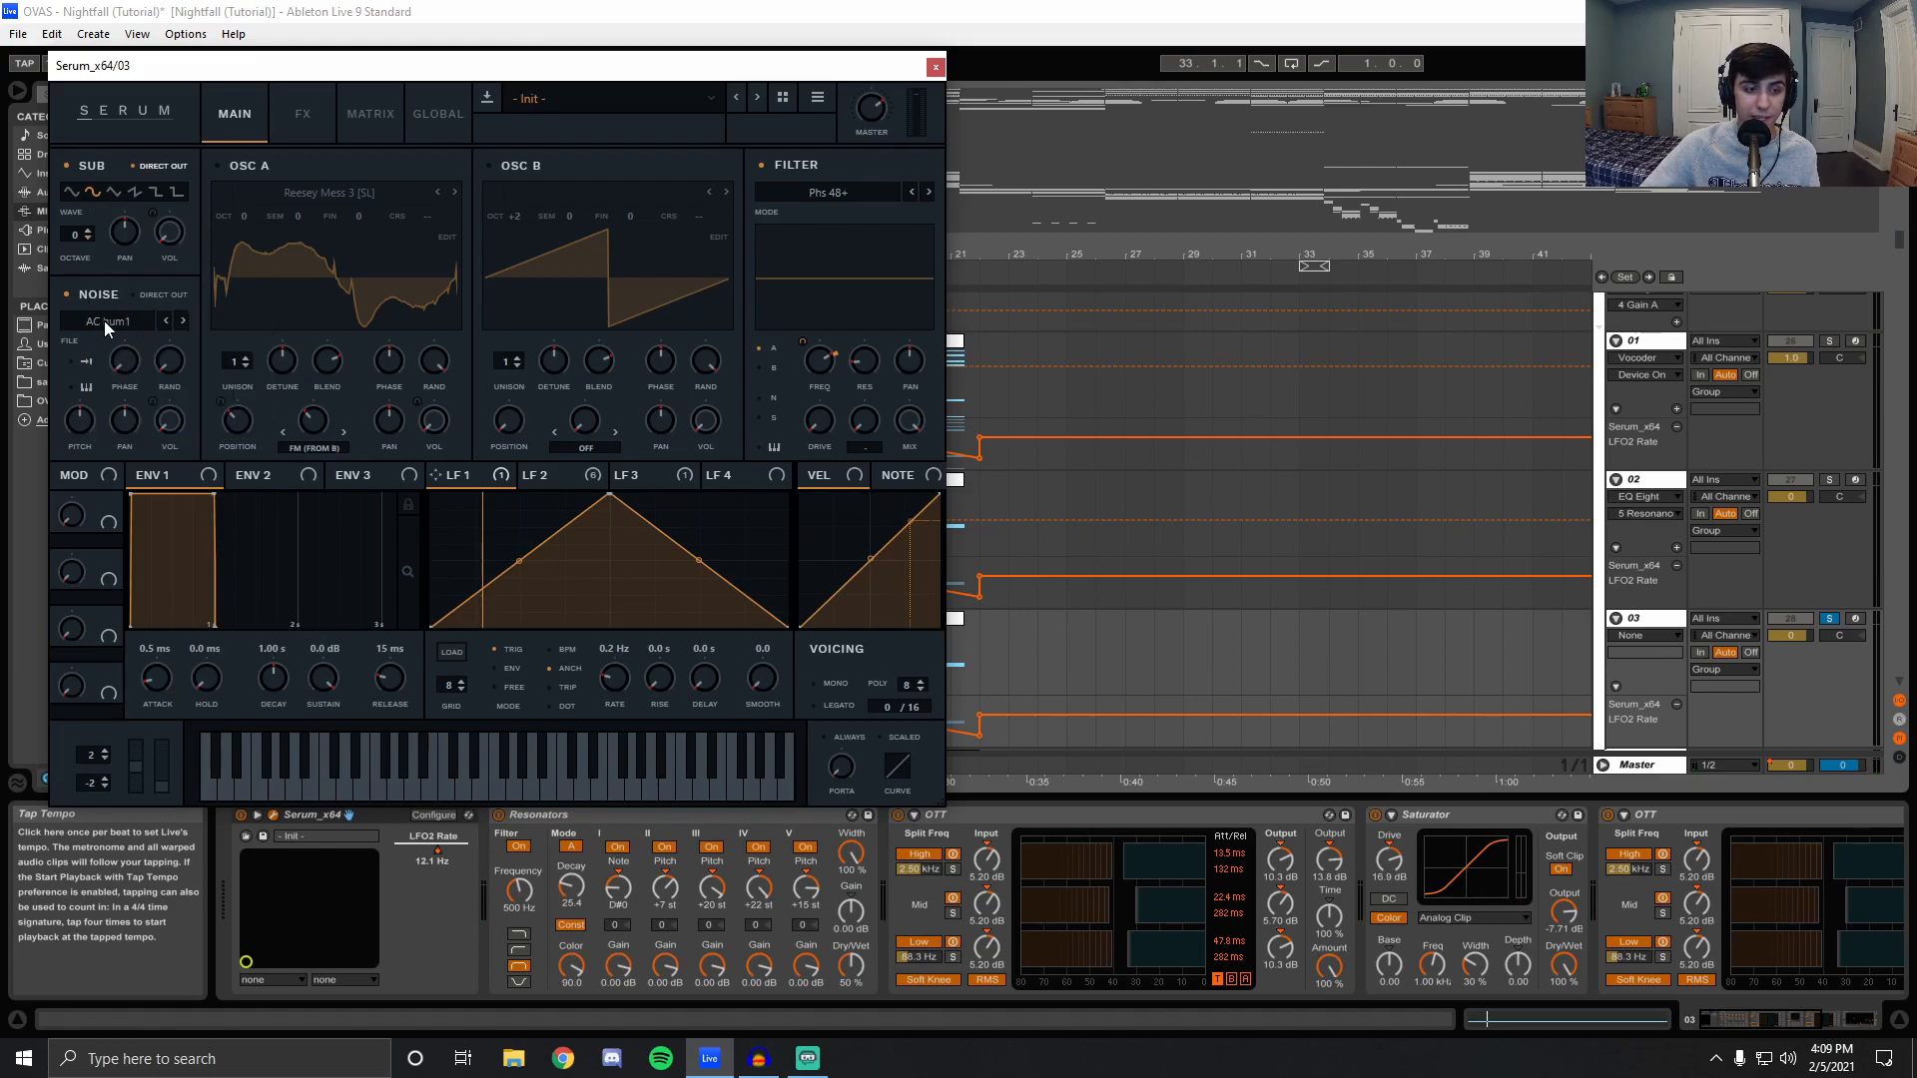
left_click(289, 117)
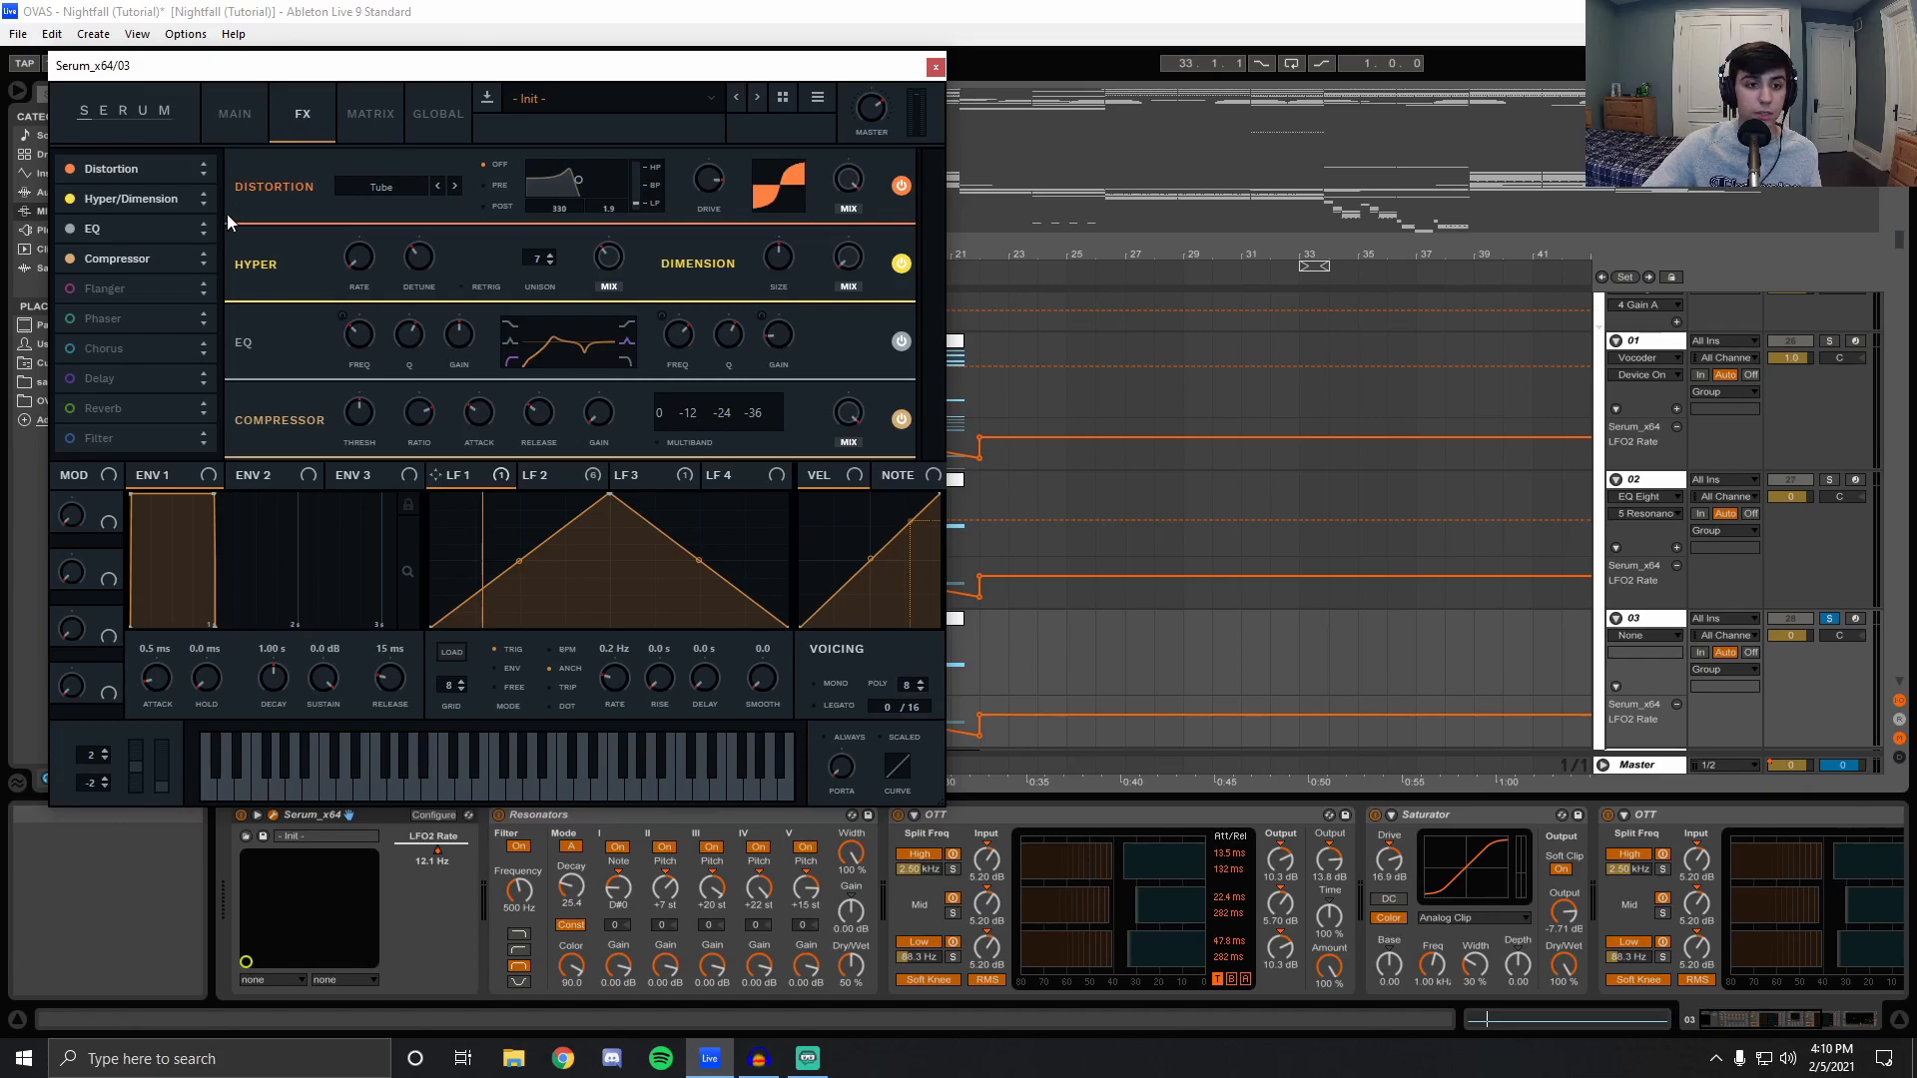
left_click(235, 117)
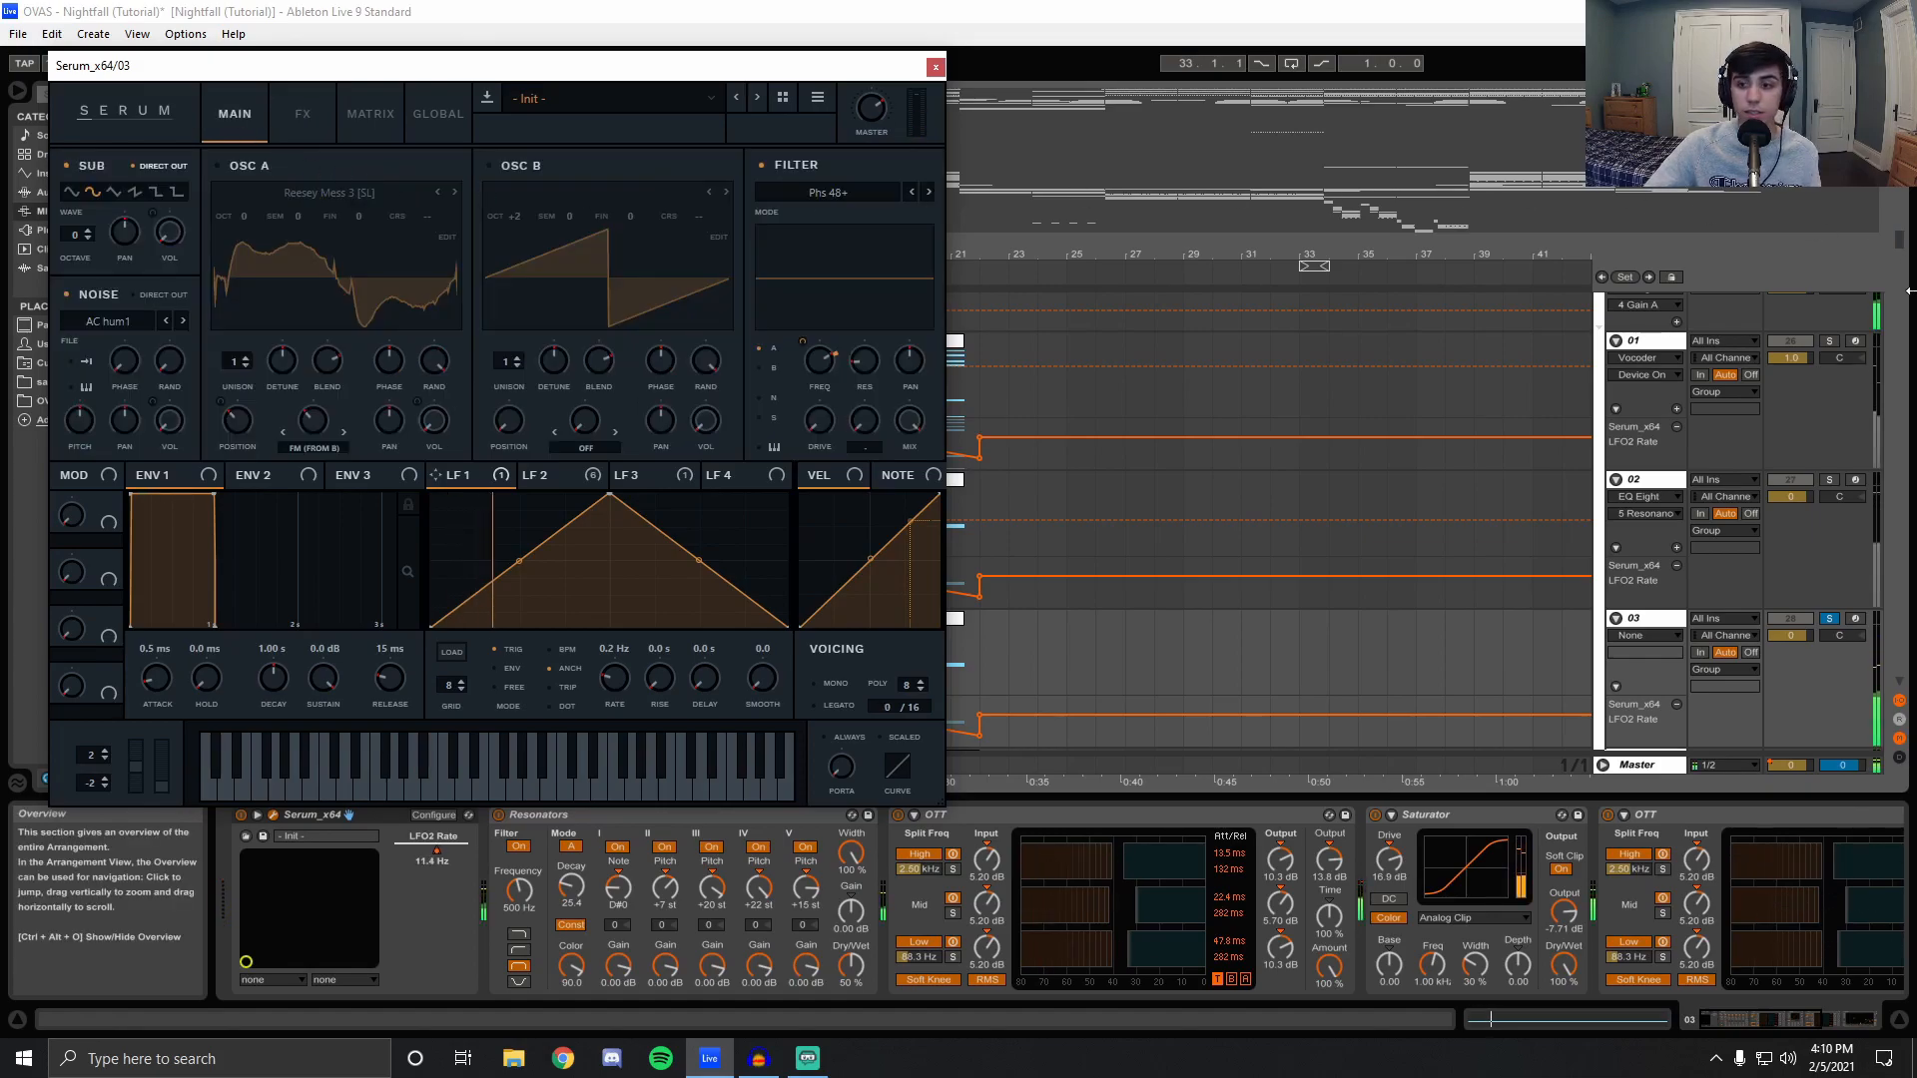
left_click(935, 66)
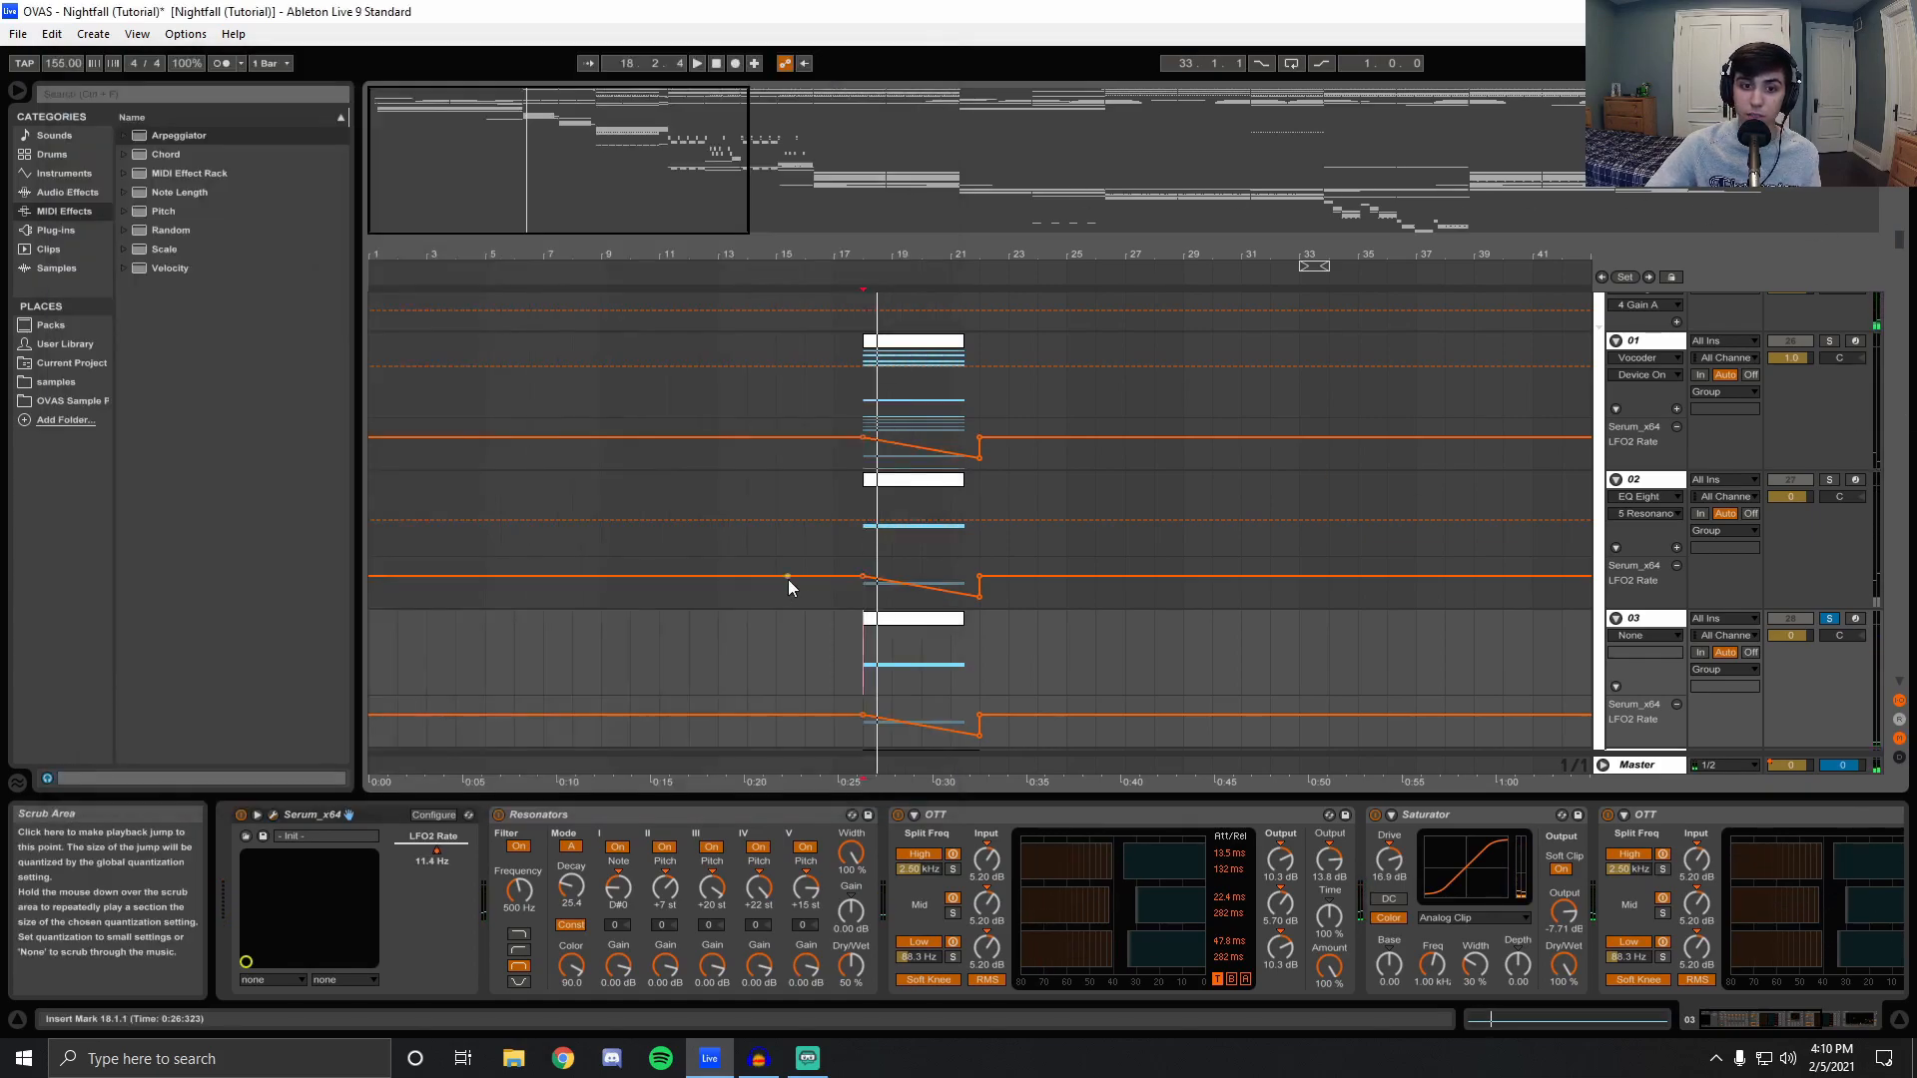
In the soloed 02 track's Serum, replace oscillators A and B with the AC hum1 noise and modulate the noise level with LFO 1.
left_click(860, 535)
left_click(1830, 479)
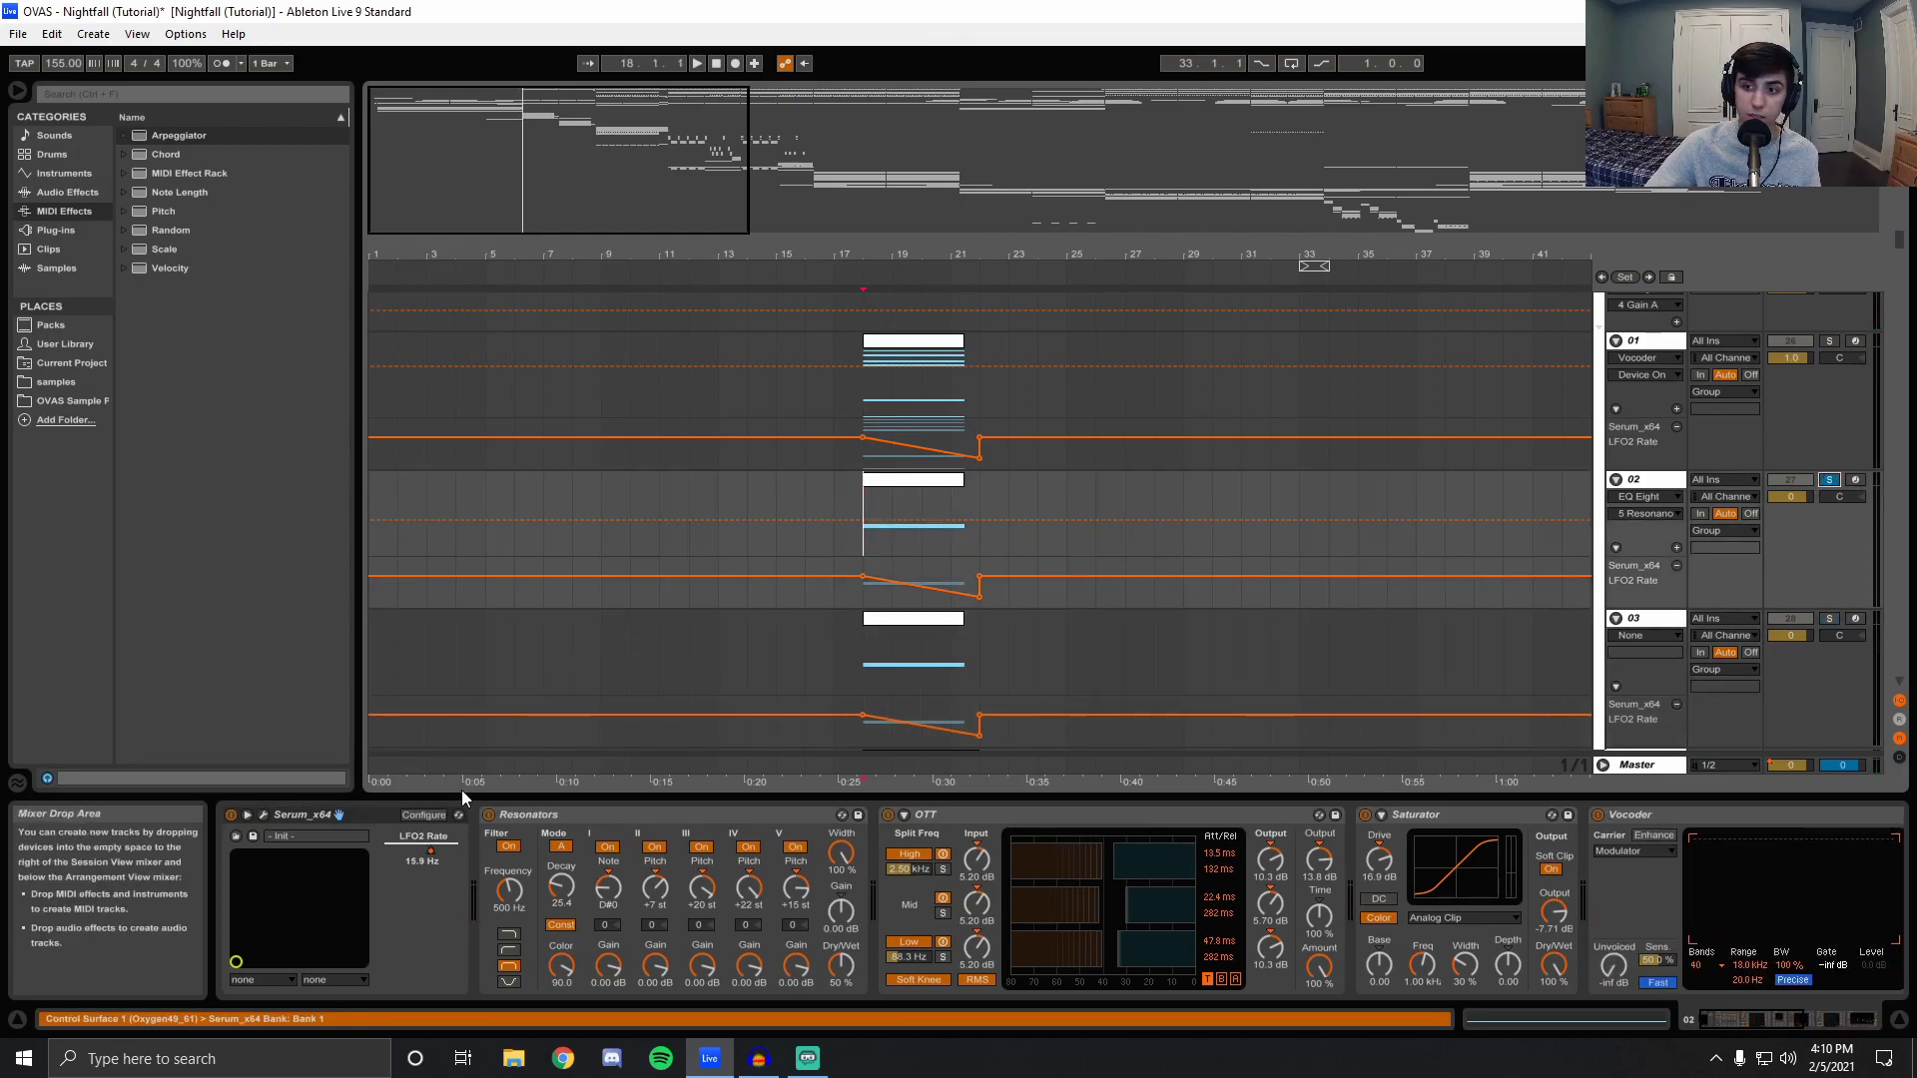
left_click(263, 814)
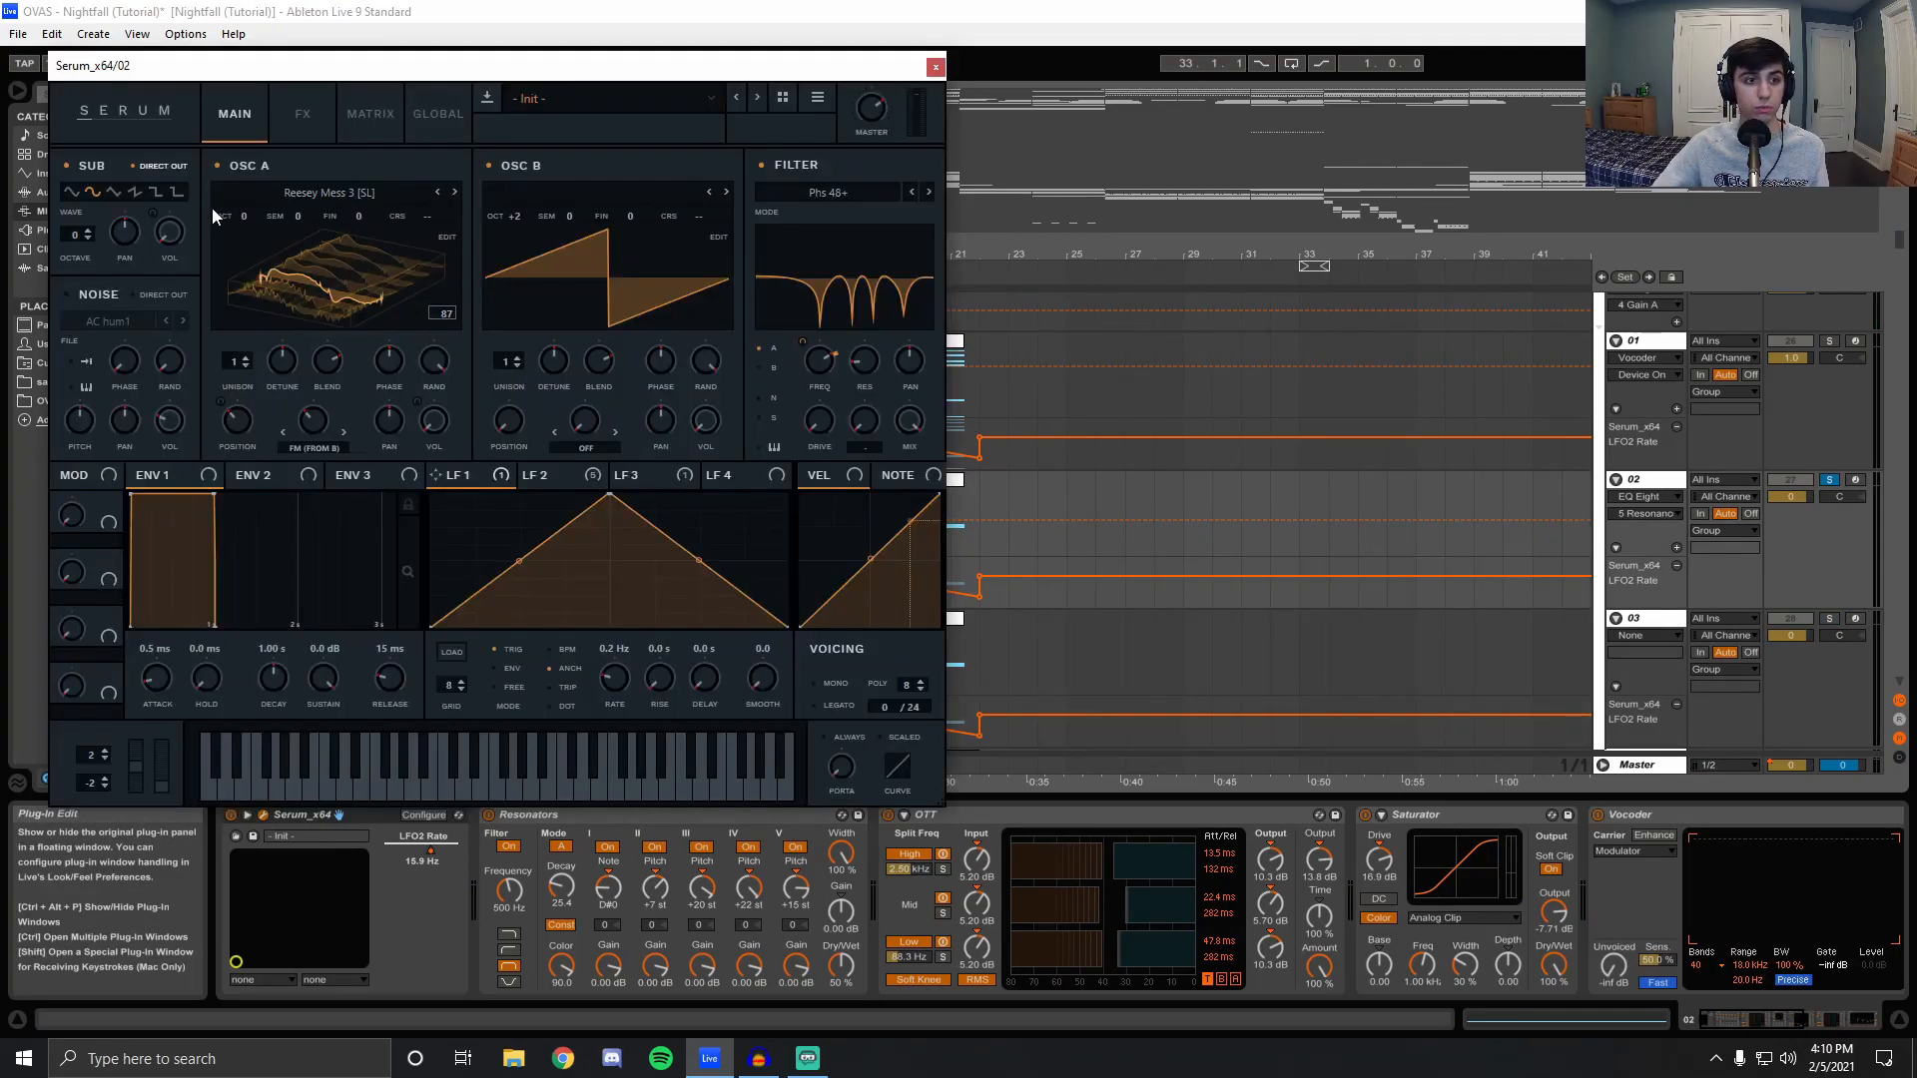
left_click(75, 294)
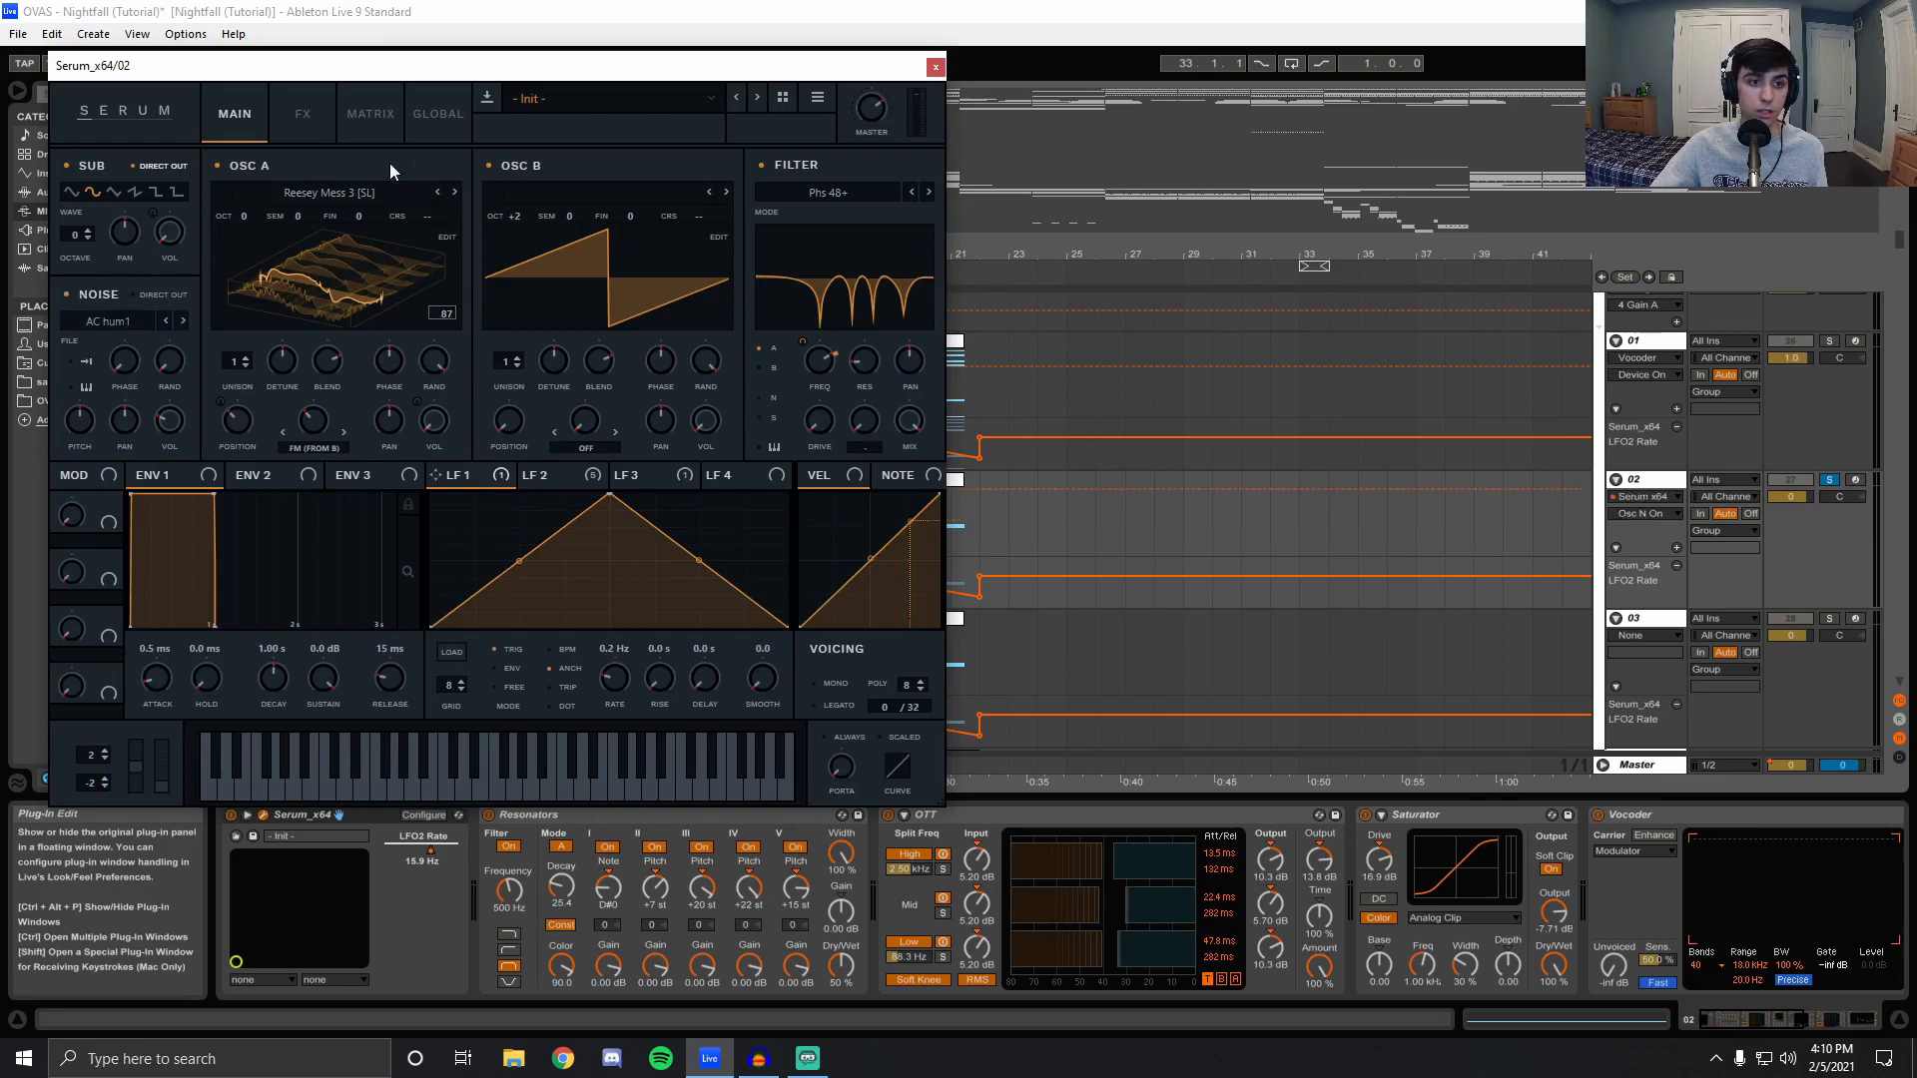
left_click(488, 165)
left_click(217, 166)
left_click_drag(172, 419, 172, 458)
left_click_drag(440, 479, 180, 429)
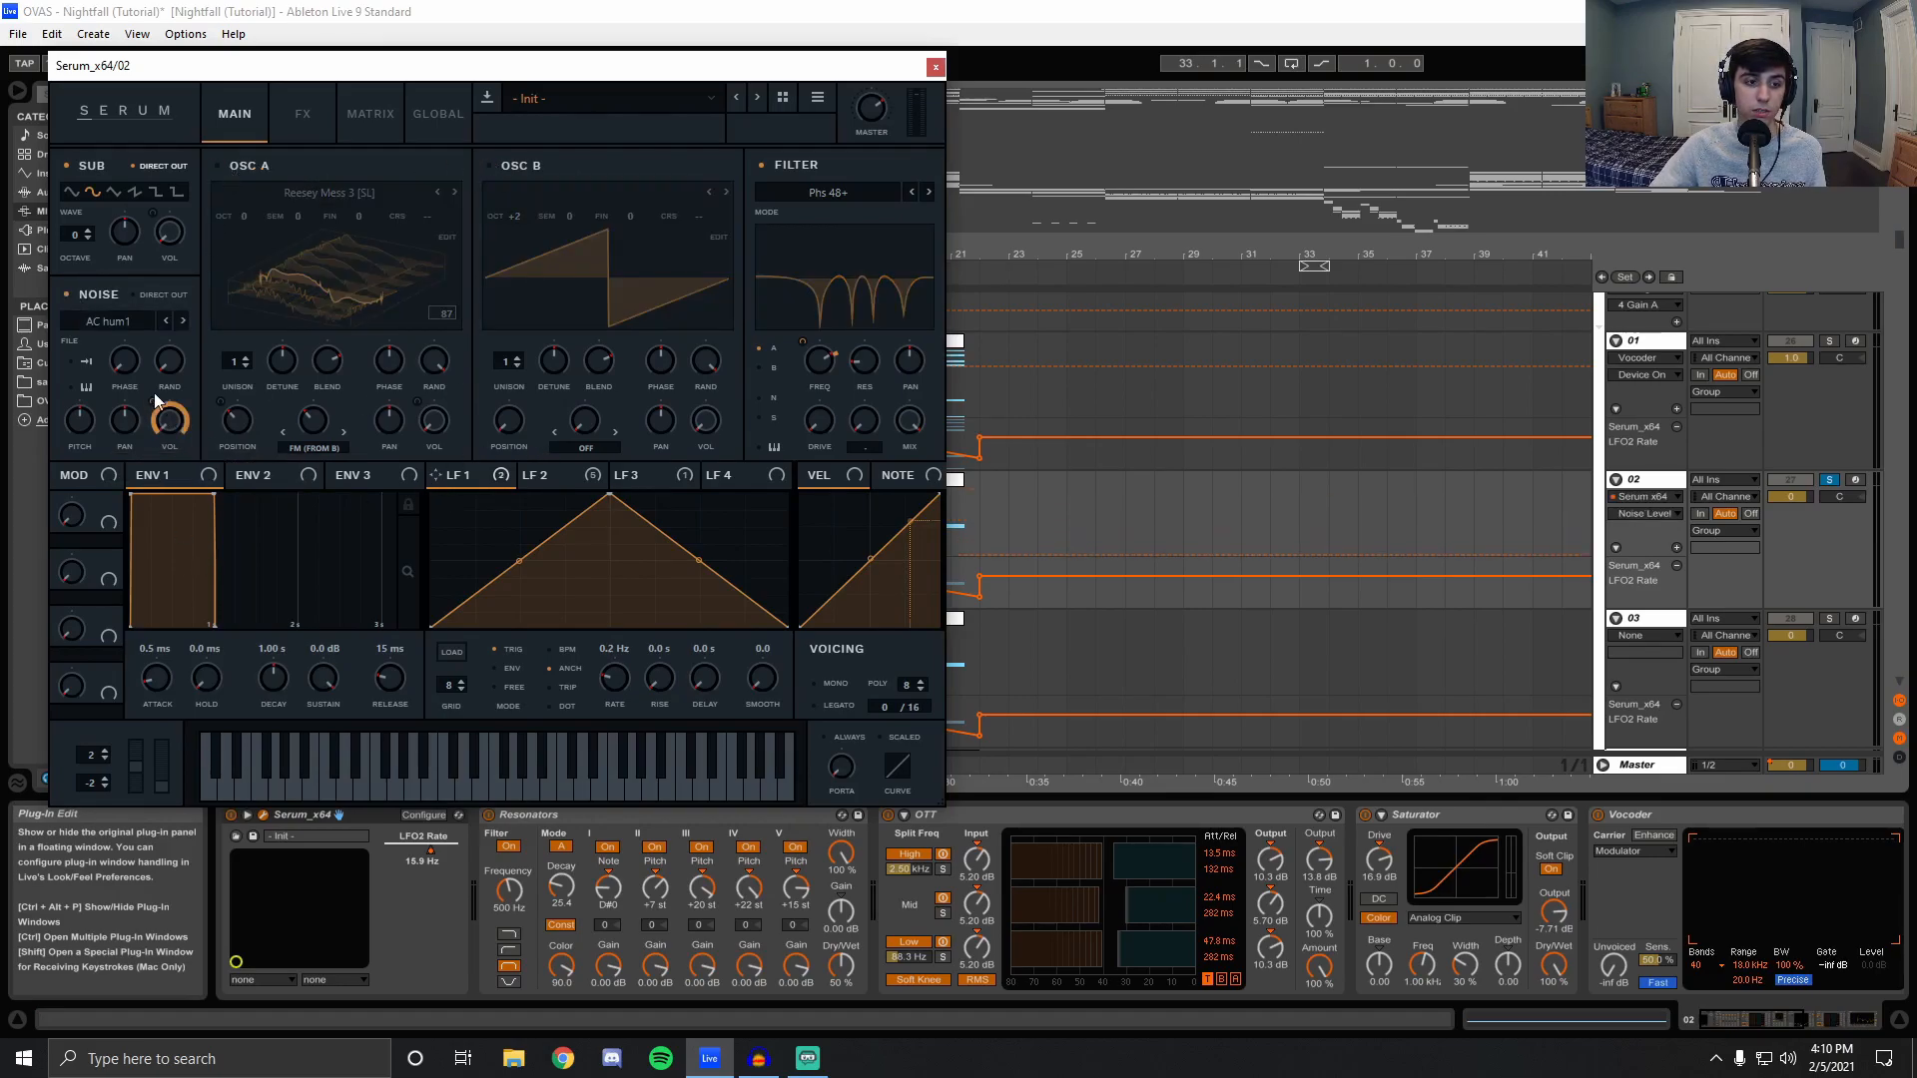
Remove all modulators from the 02 patch's noise level, switch the noise off and oscillators A and B back on, and close Serum.
right_click(168, 418)
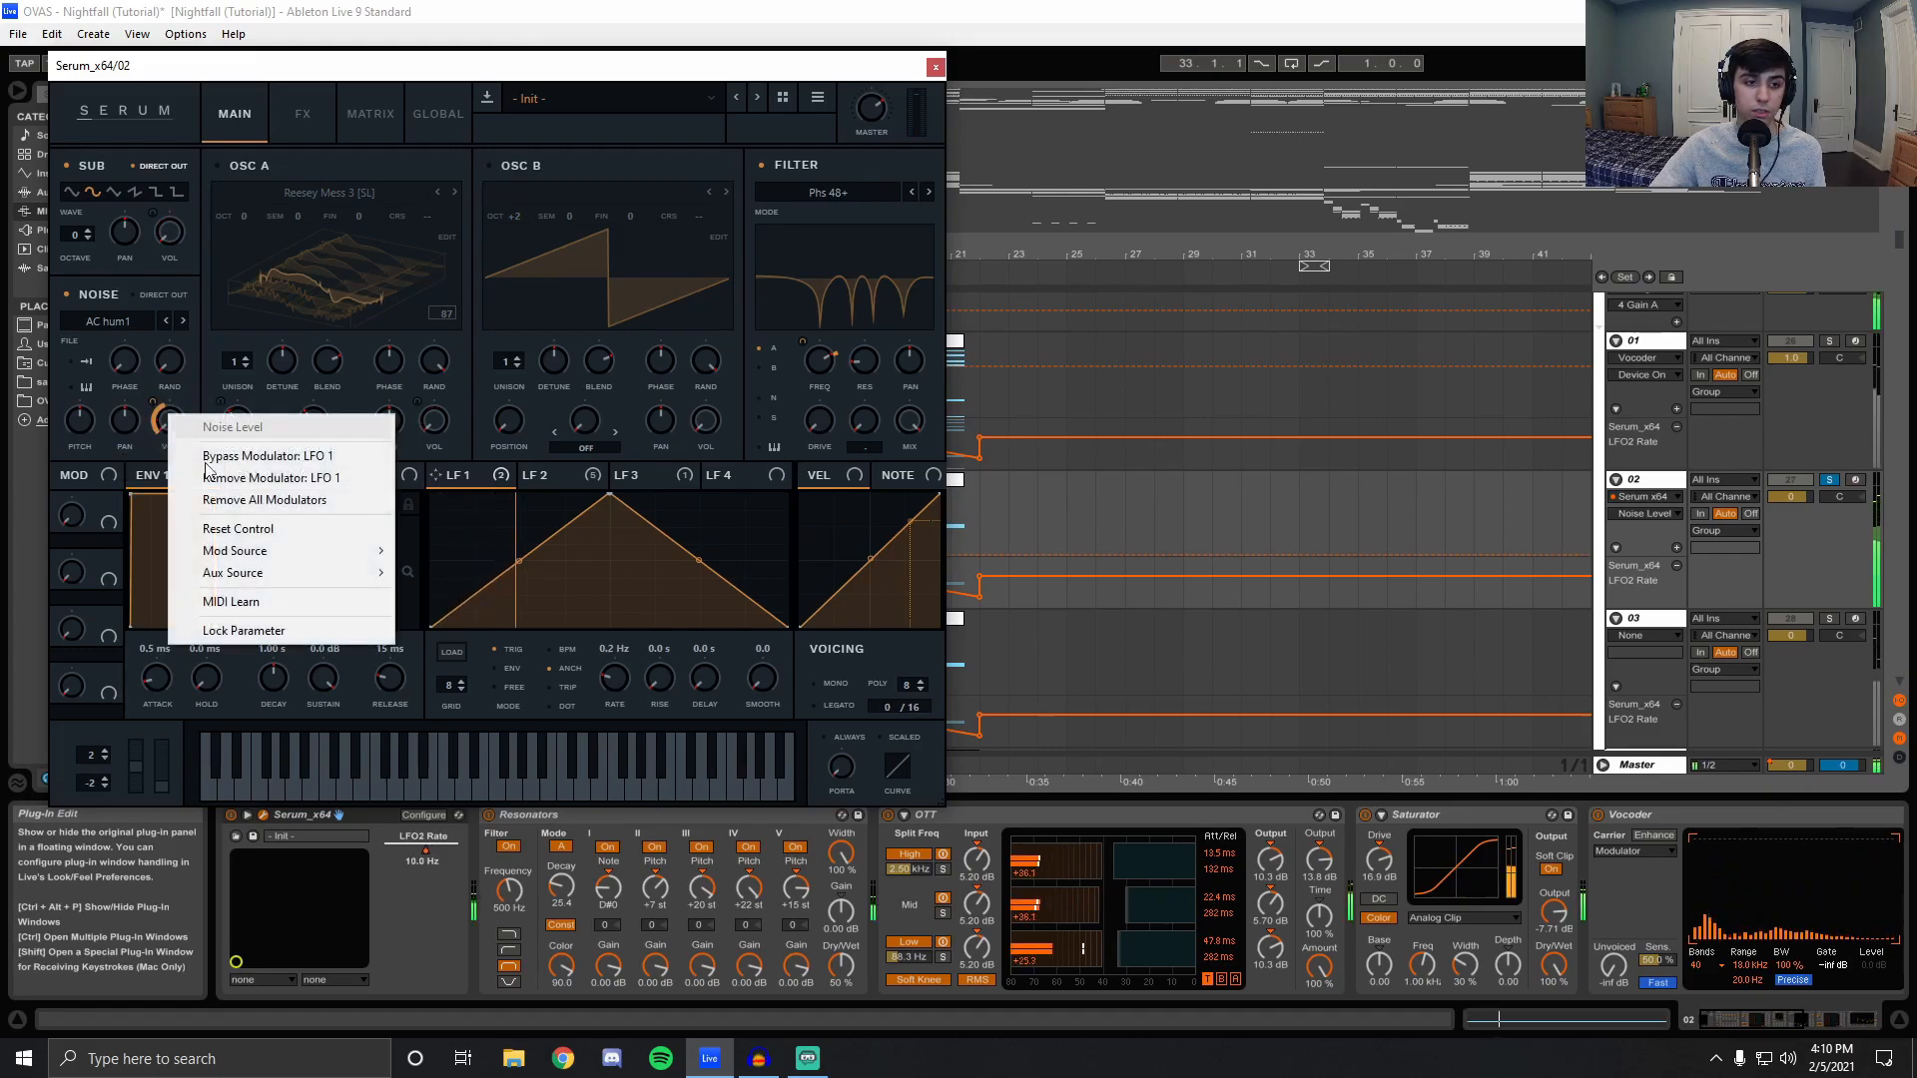
left_click(262, 499)
left_click(66, 294)
left_click(248, 164)
left_click(507, 169)
key("space")
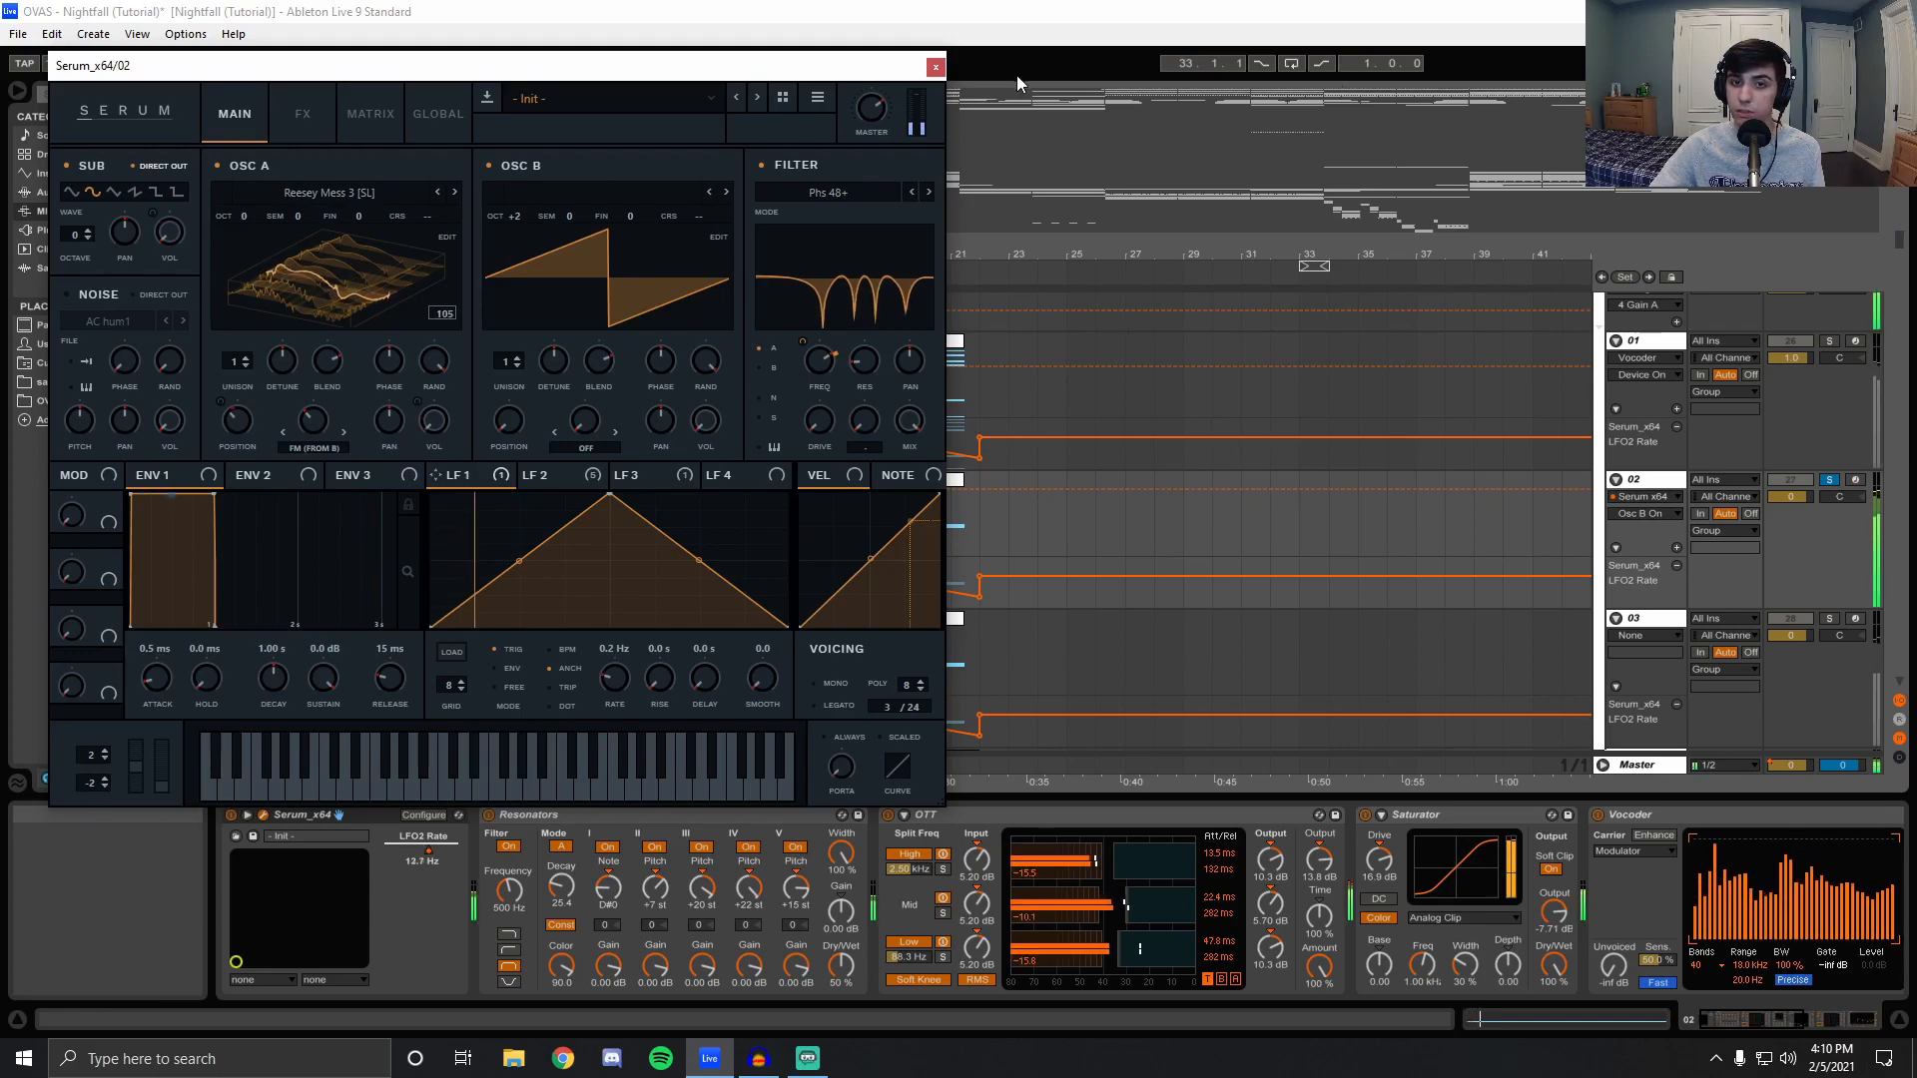
key("space")
left_click(935, 67)
Solo the 04 track and play it from bar 18.
scroll(1198, 400, "down", 2)
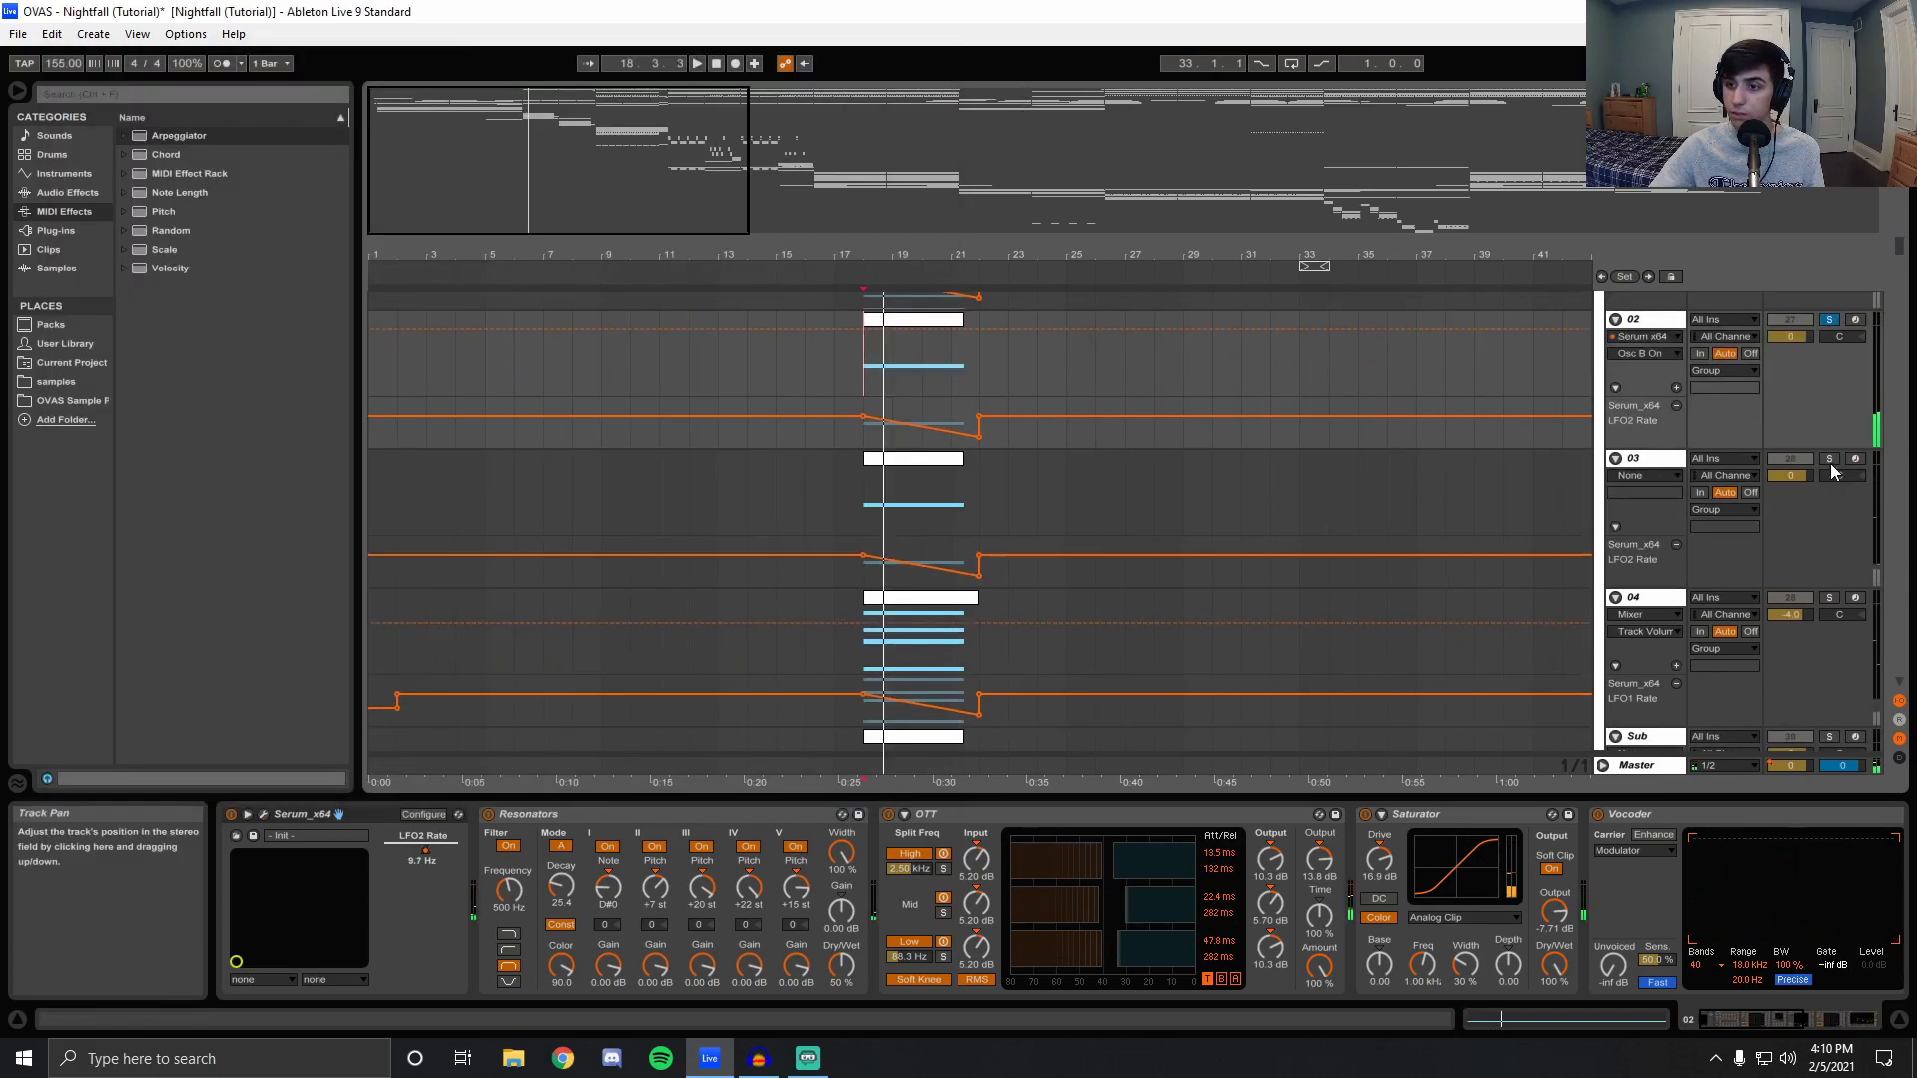
left_click(1829, 597)
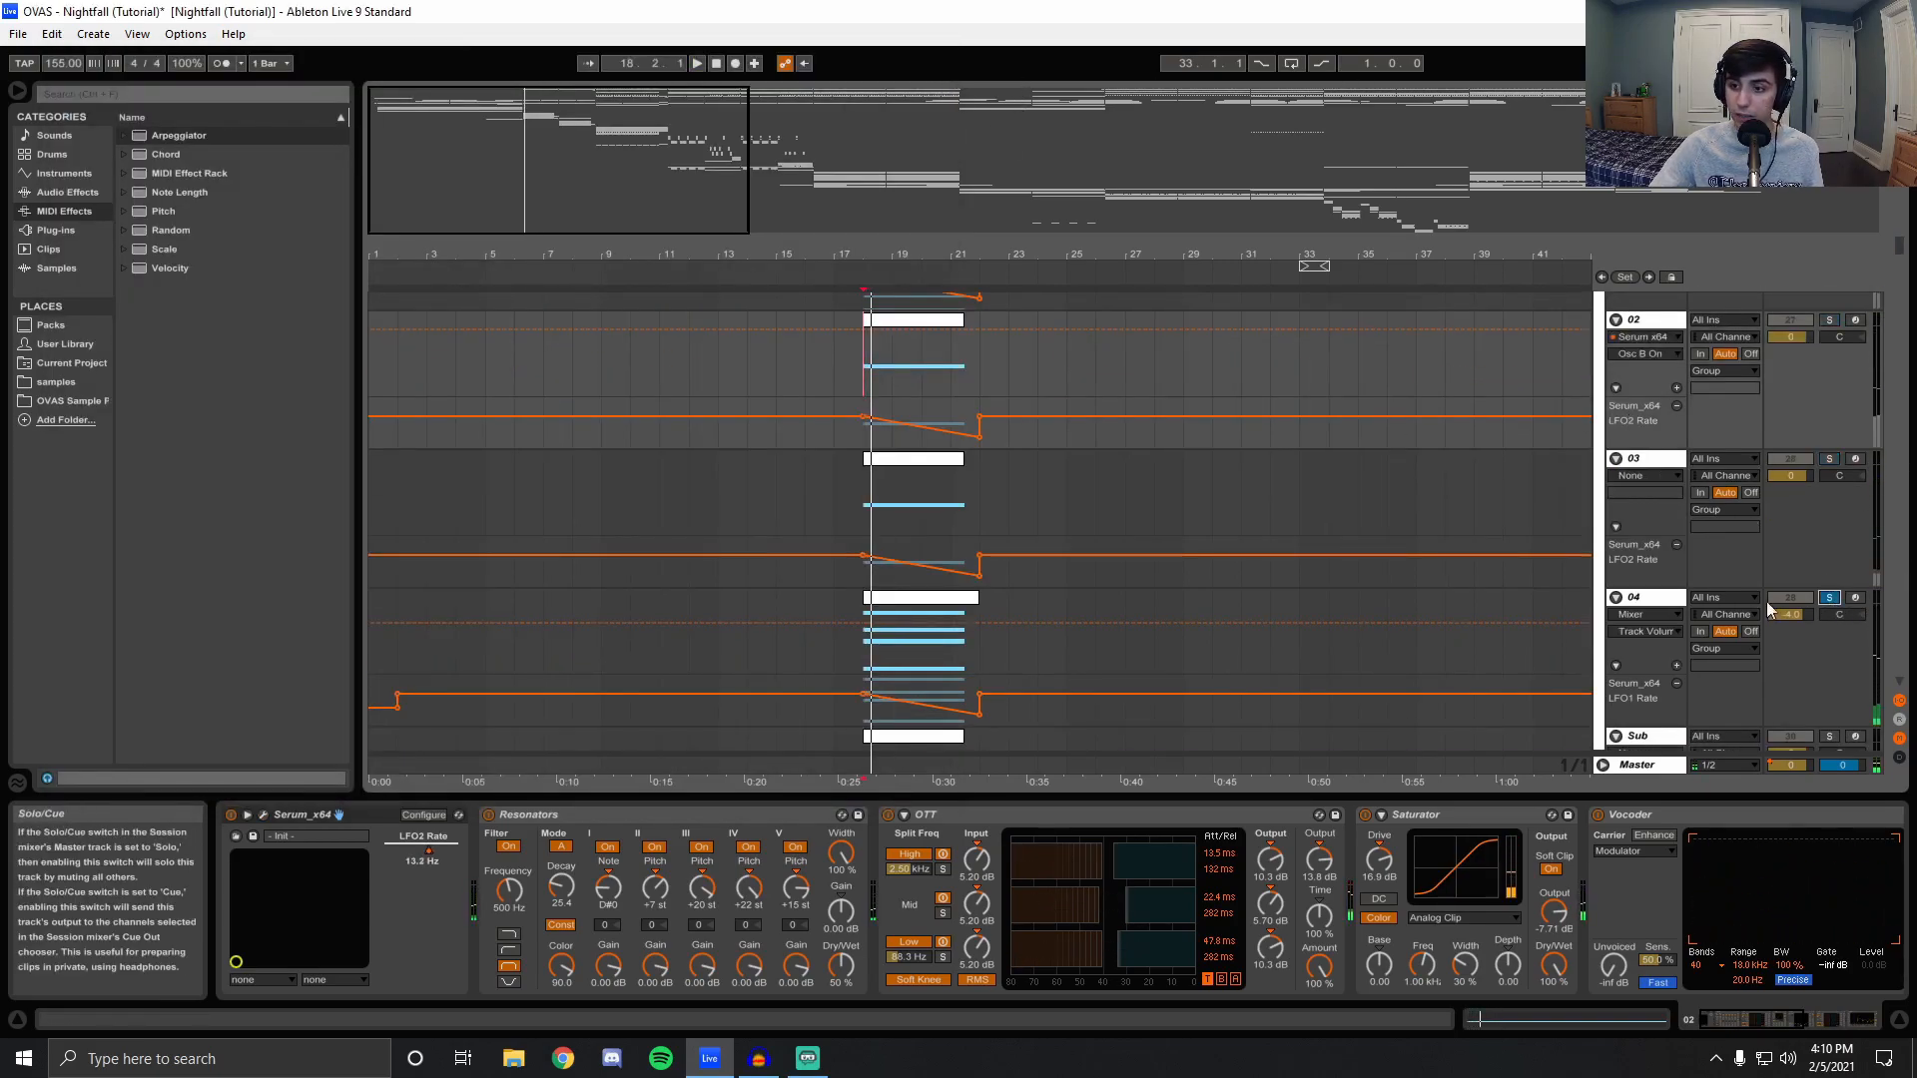
left_click(874, 675)
key("space")
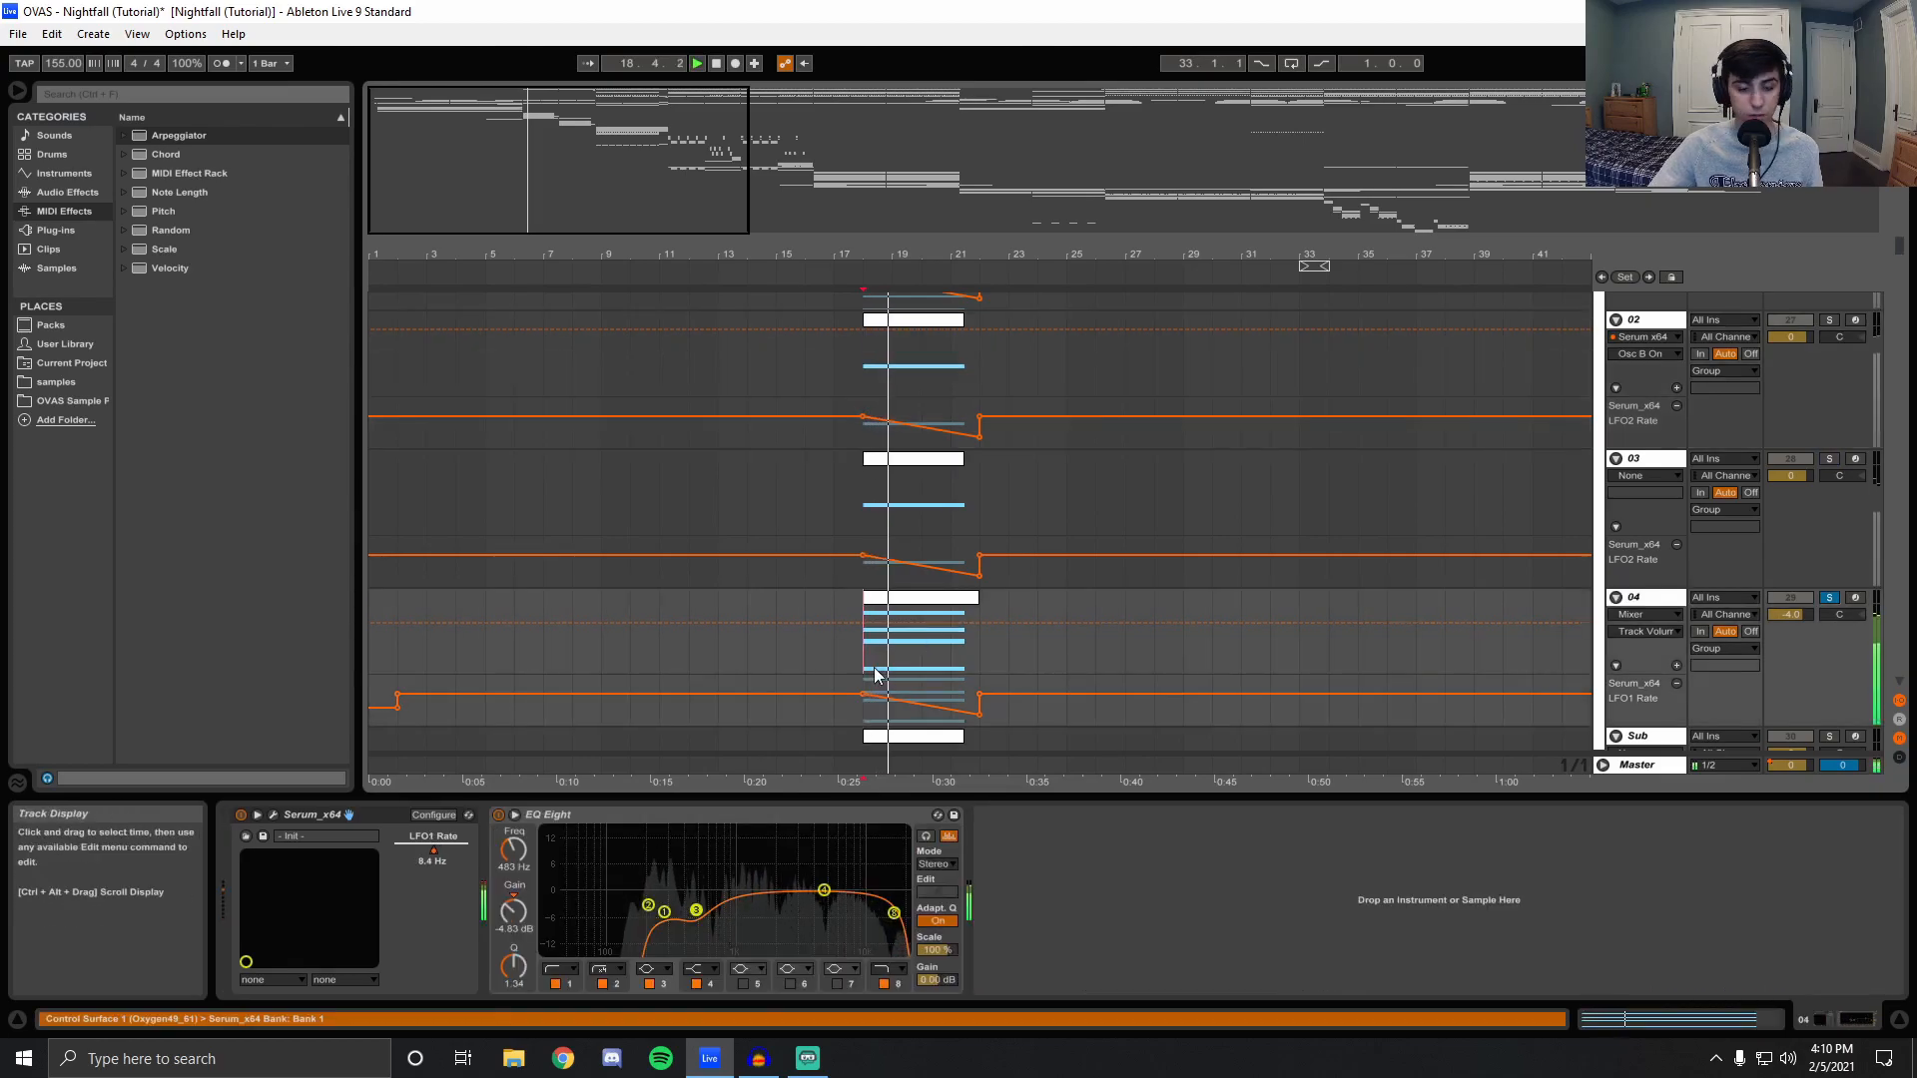
Open Serum on the 04 track and examine LFOs 1, 2 and 3 and what LFO 1 modulates.
scroll(938, 604, "down", 2)
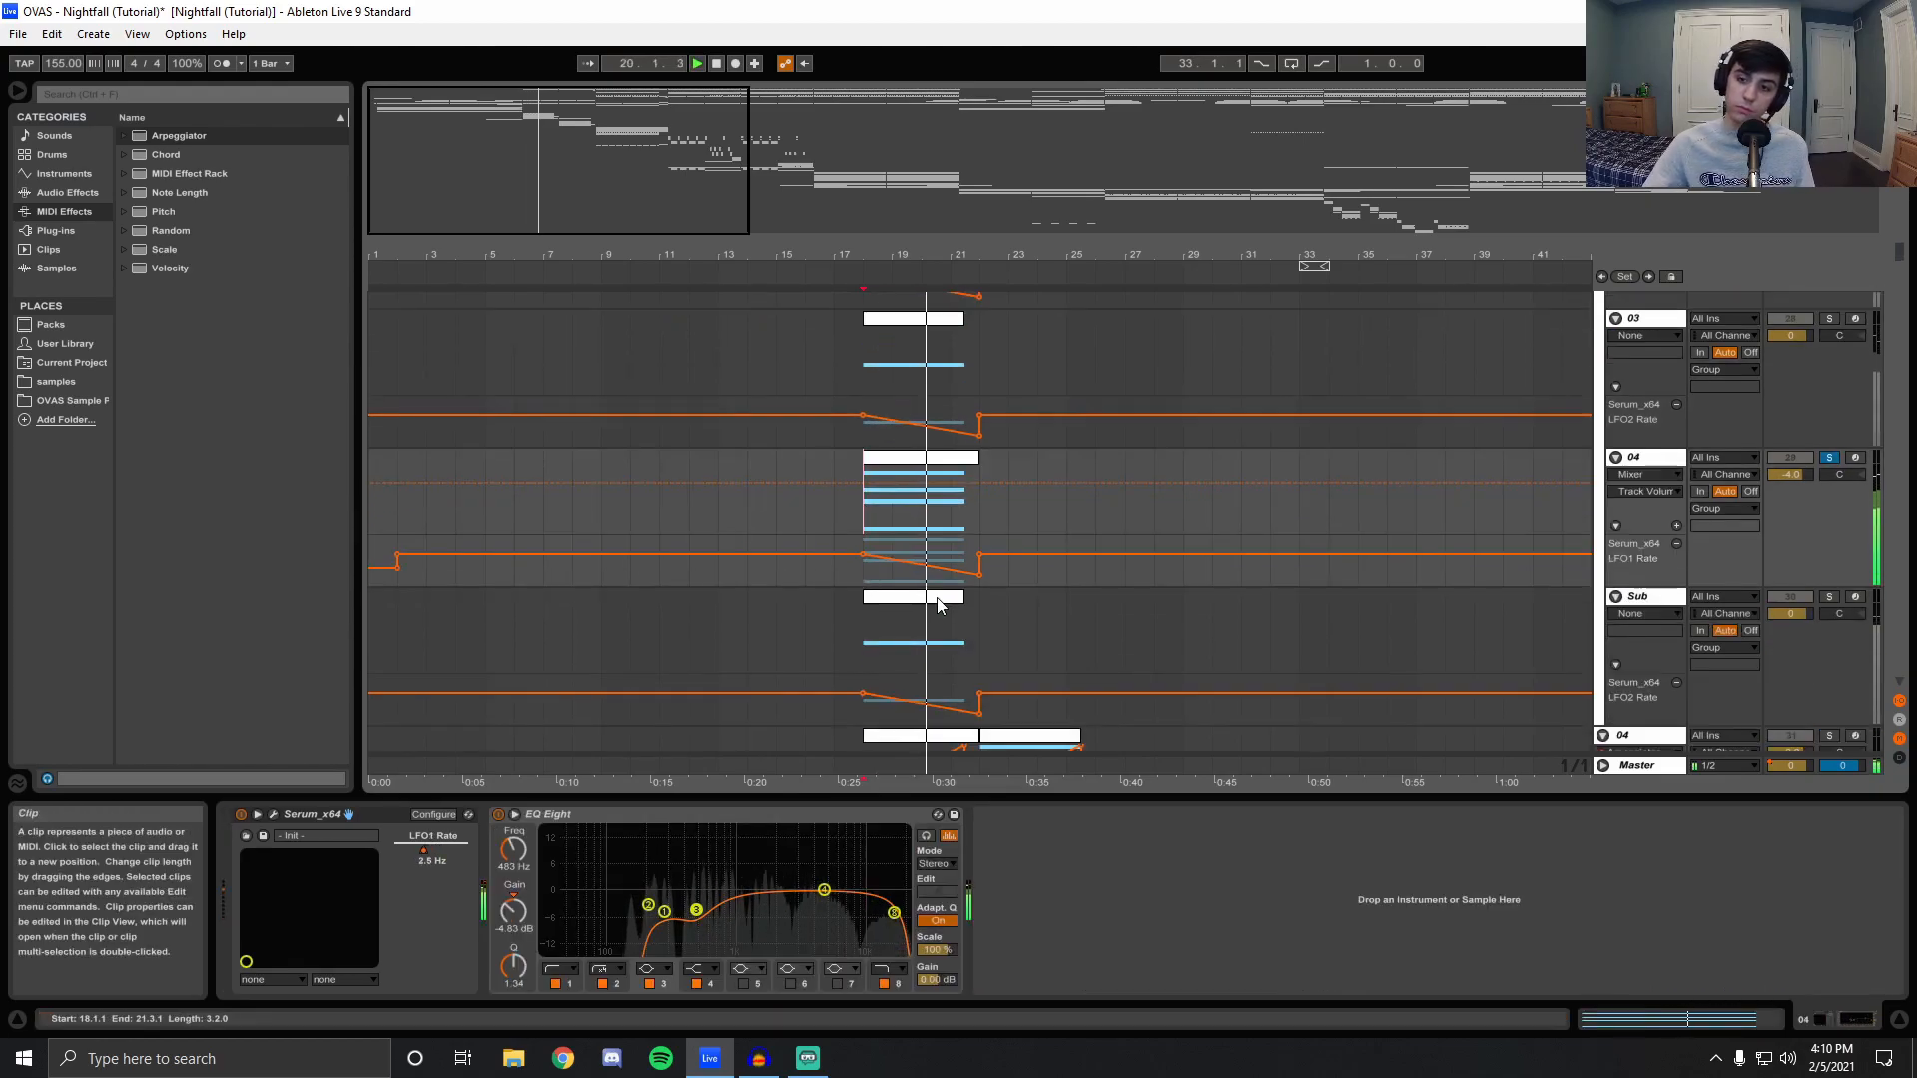
left_click(272, 816)
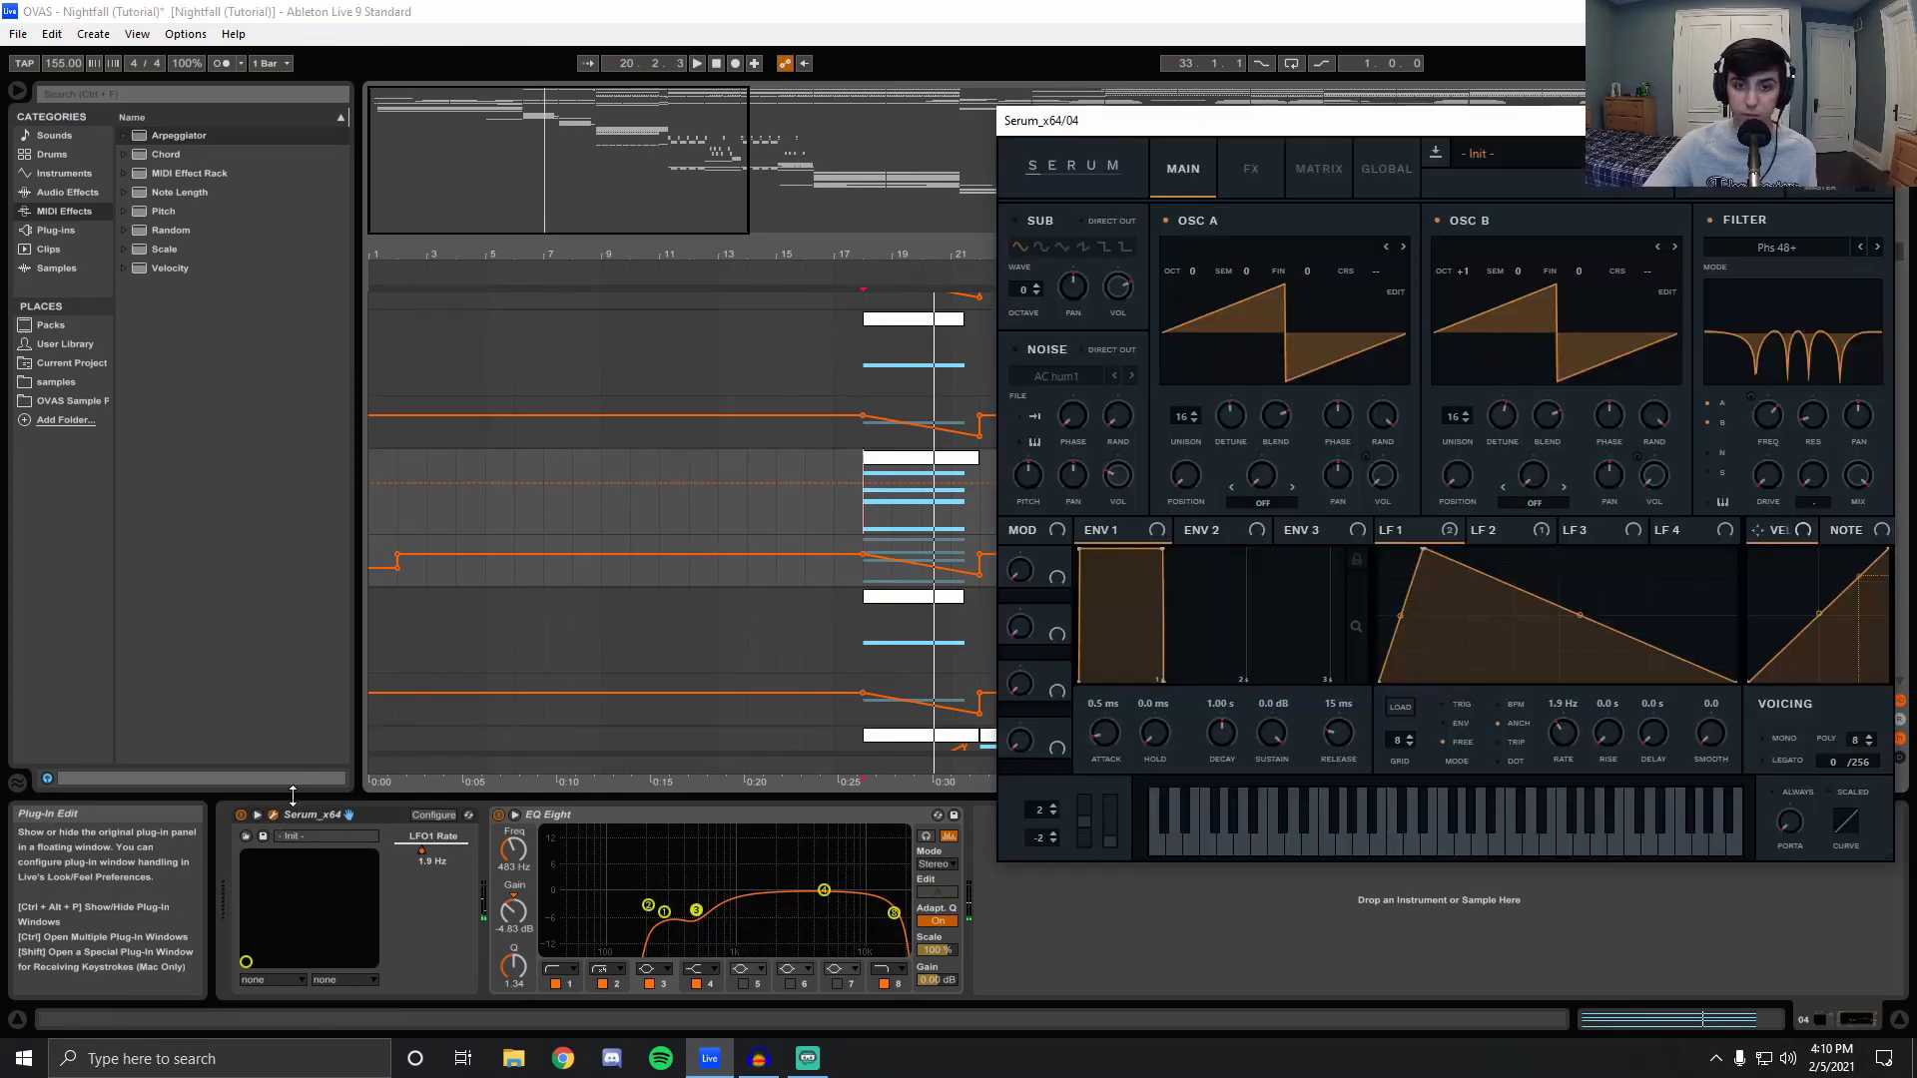
left_click_drag(1675, 128, 1311, 160)
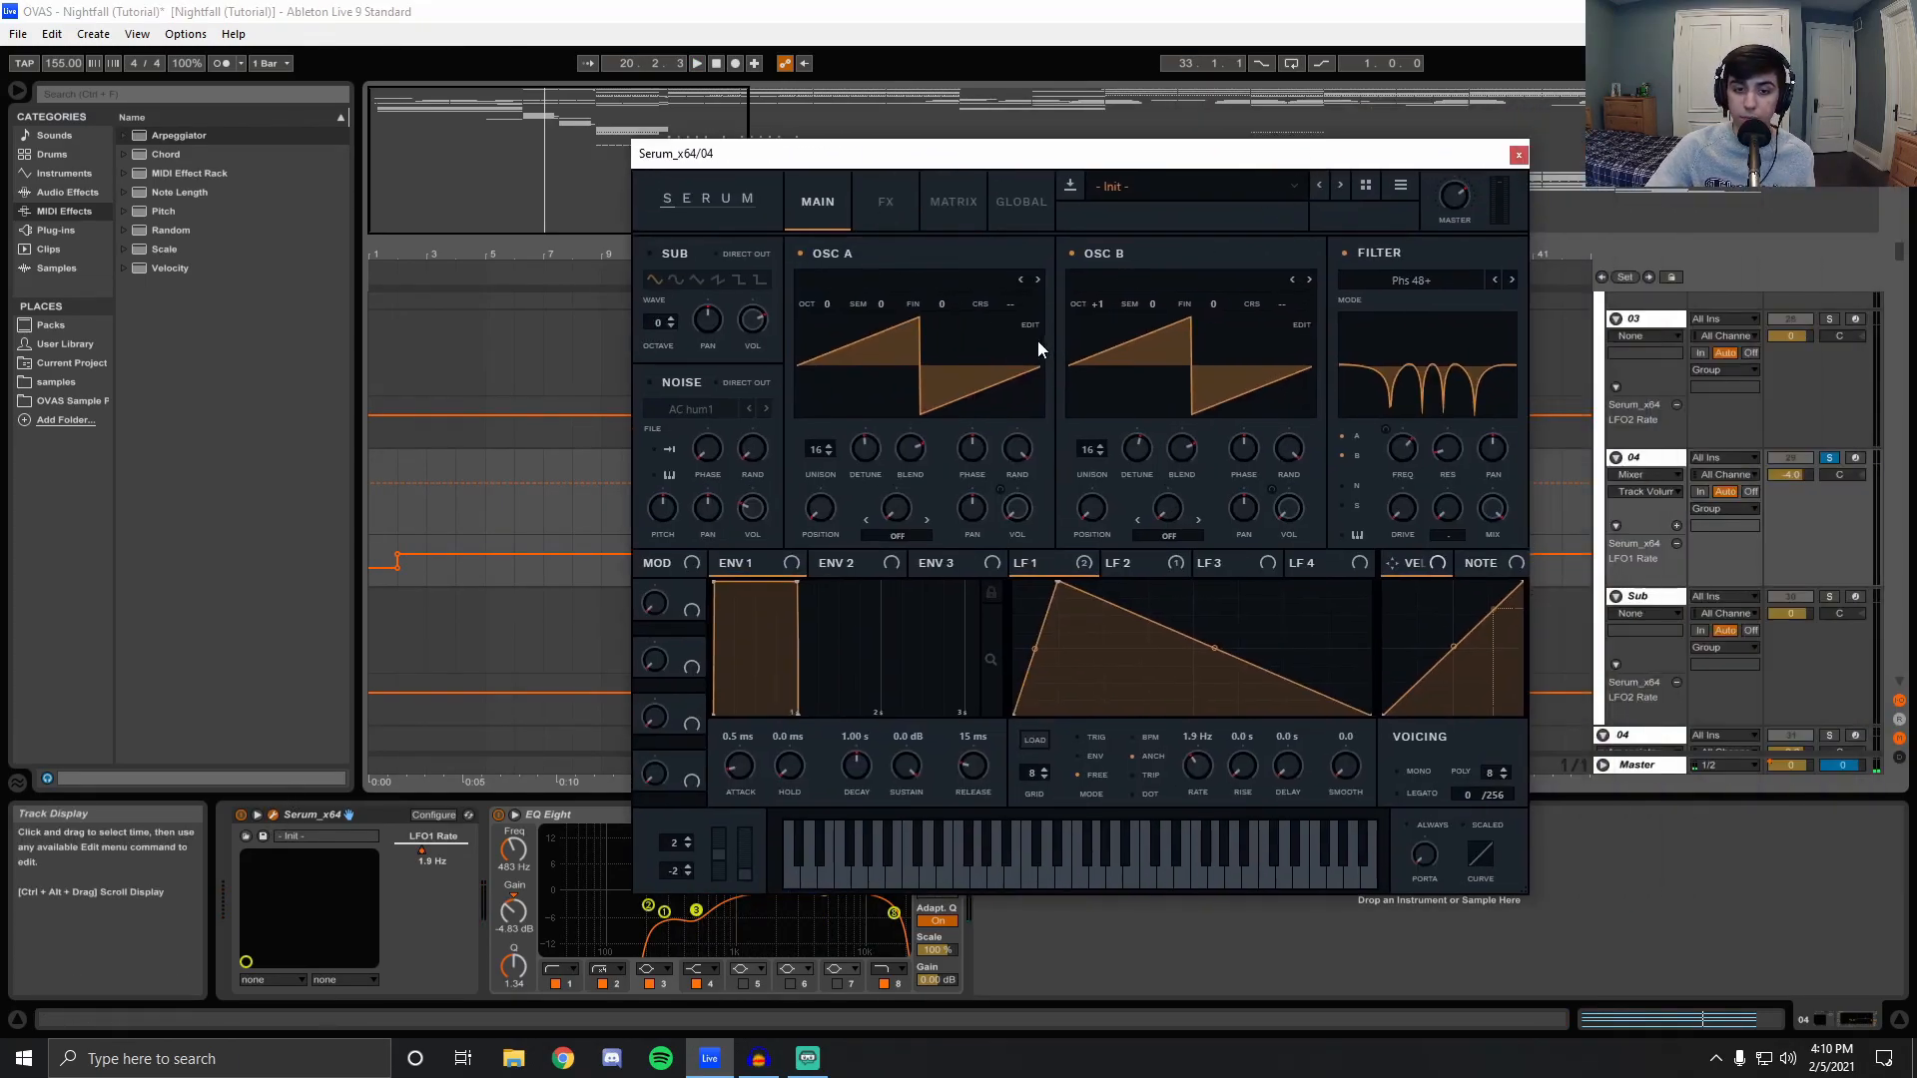
left_click(1136, 560)
left_click(1224, 562)
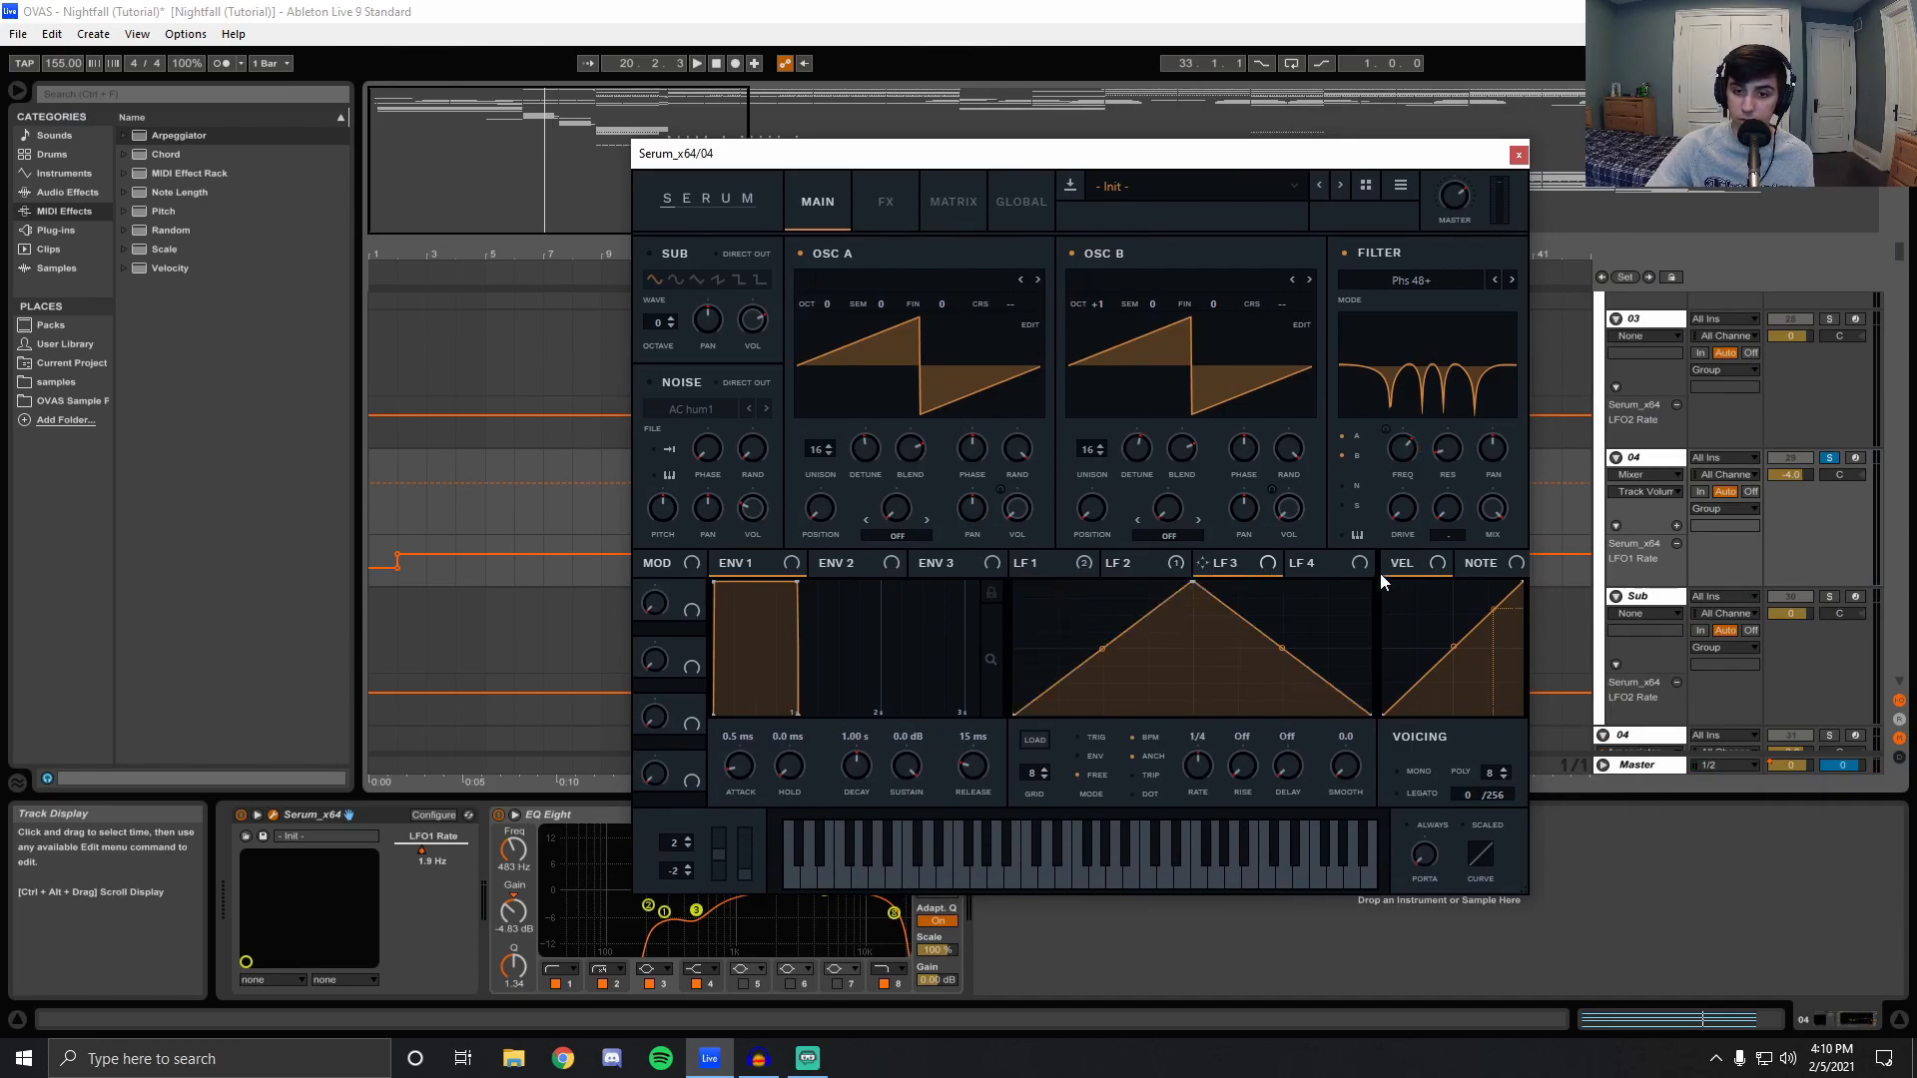
left_click(1038, 559)
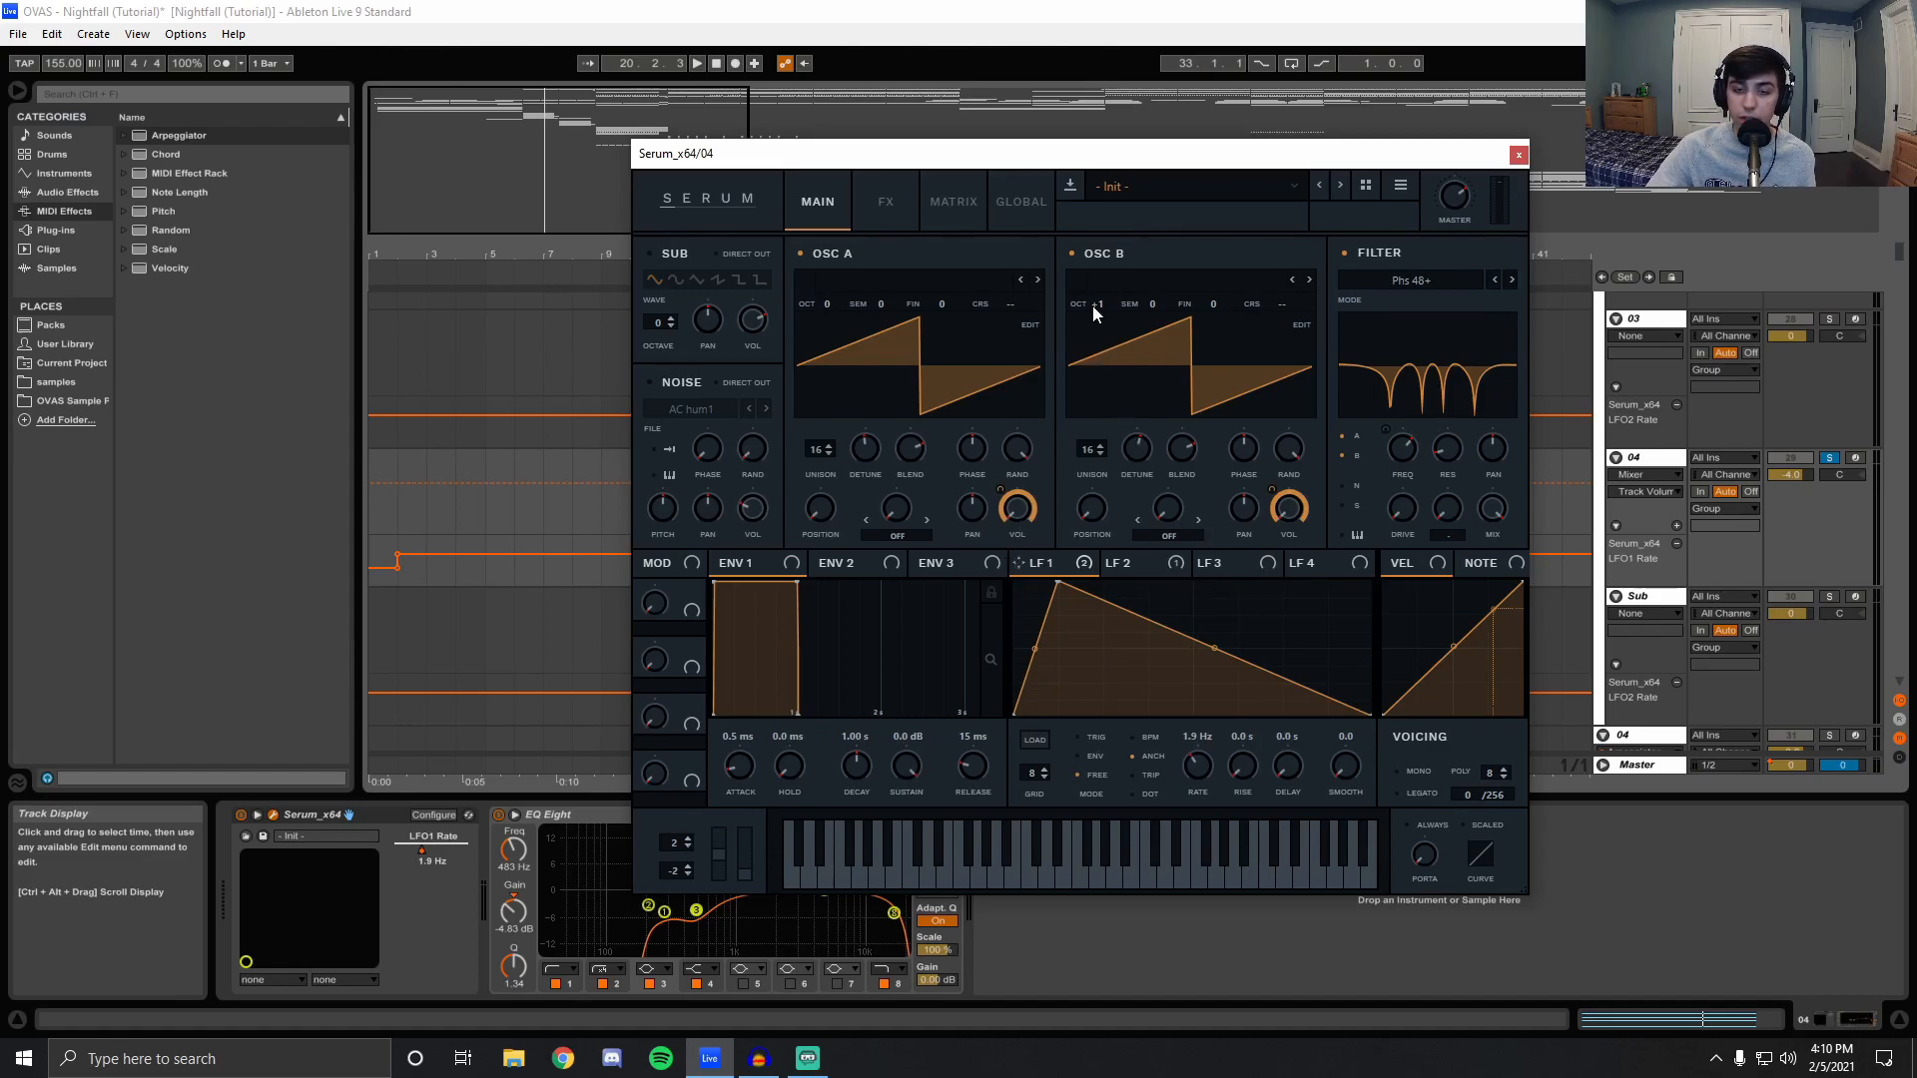
Examine the unison detune of oscillators A and B in the 04 patch and check its effects page.
mouse_move(972, 432)
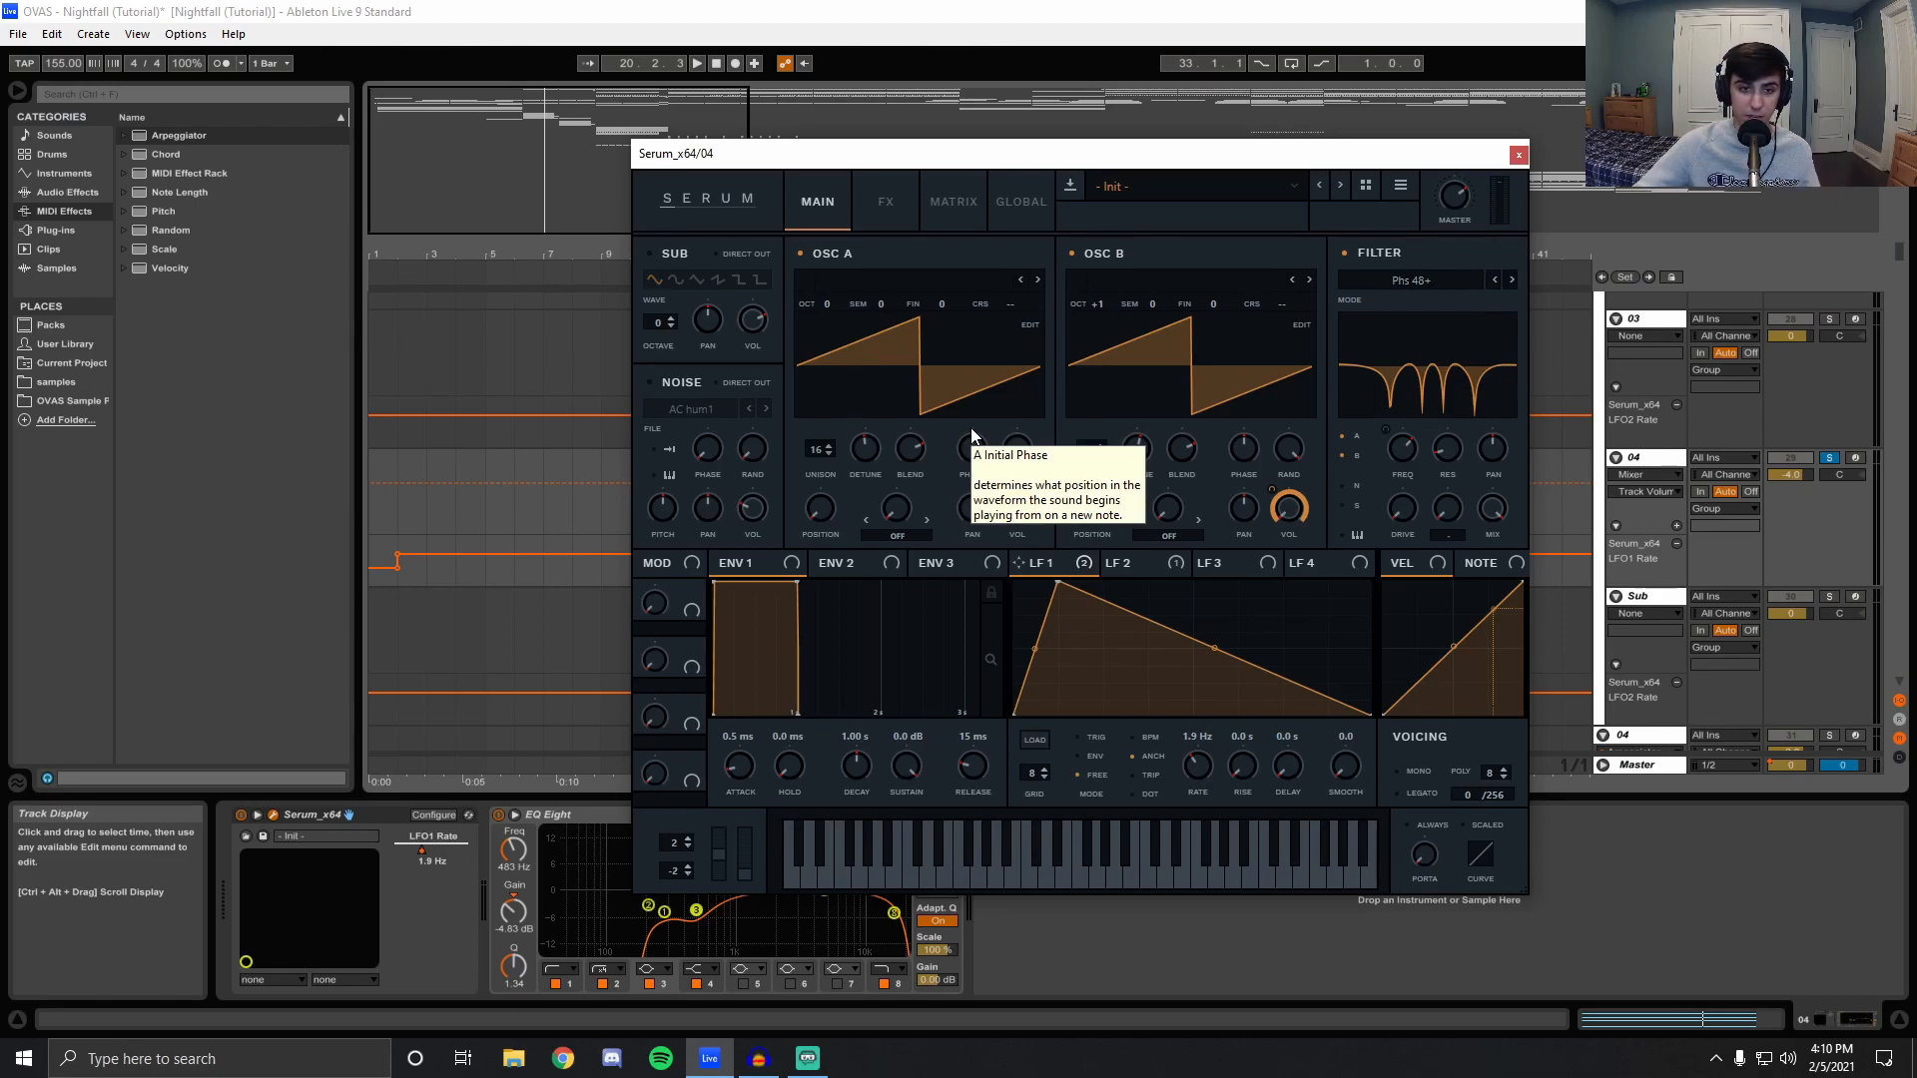
left_click(867, 455)
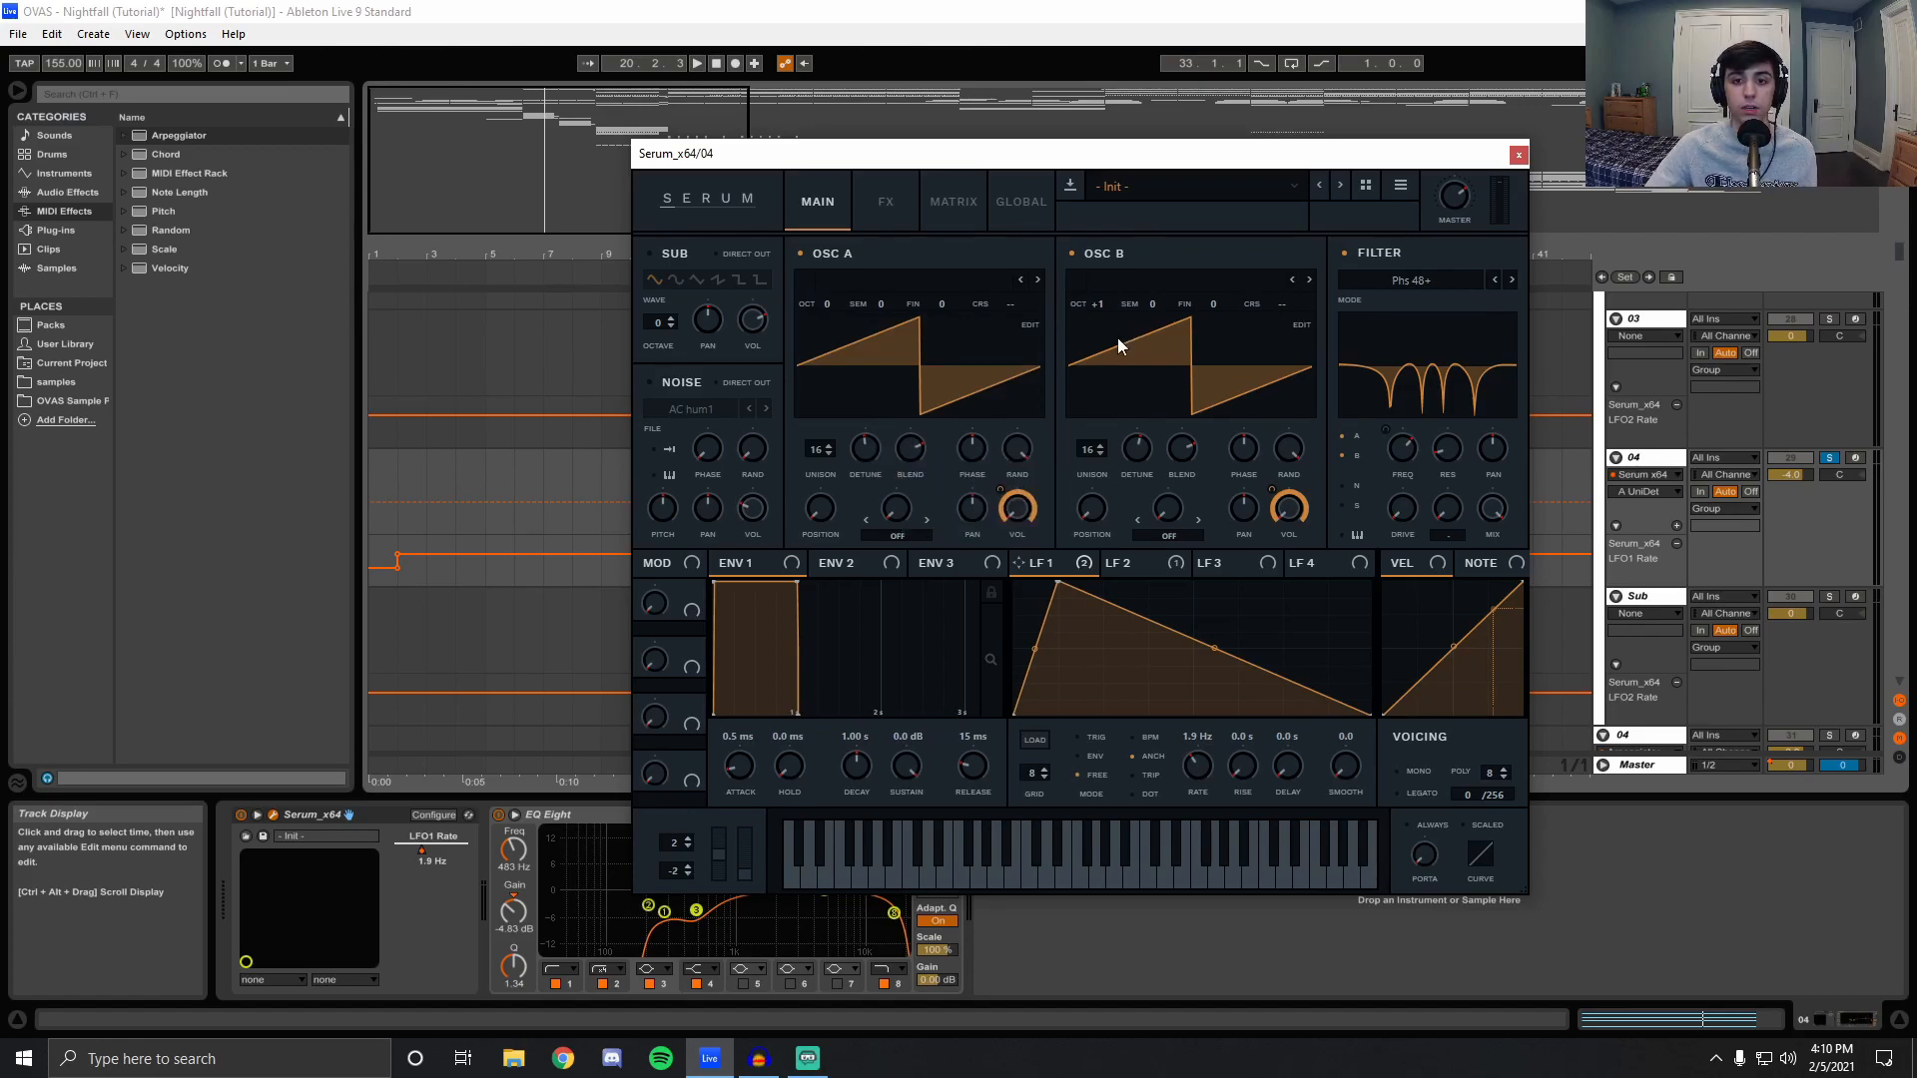
left_click(1128, 449)
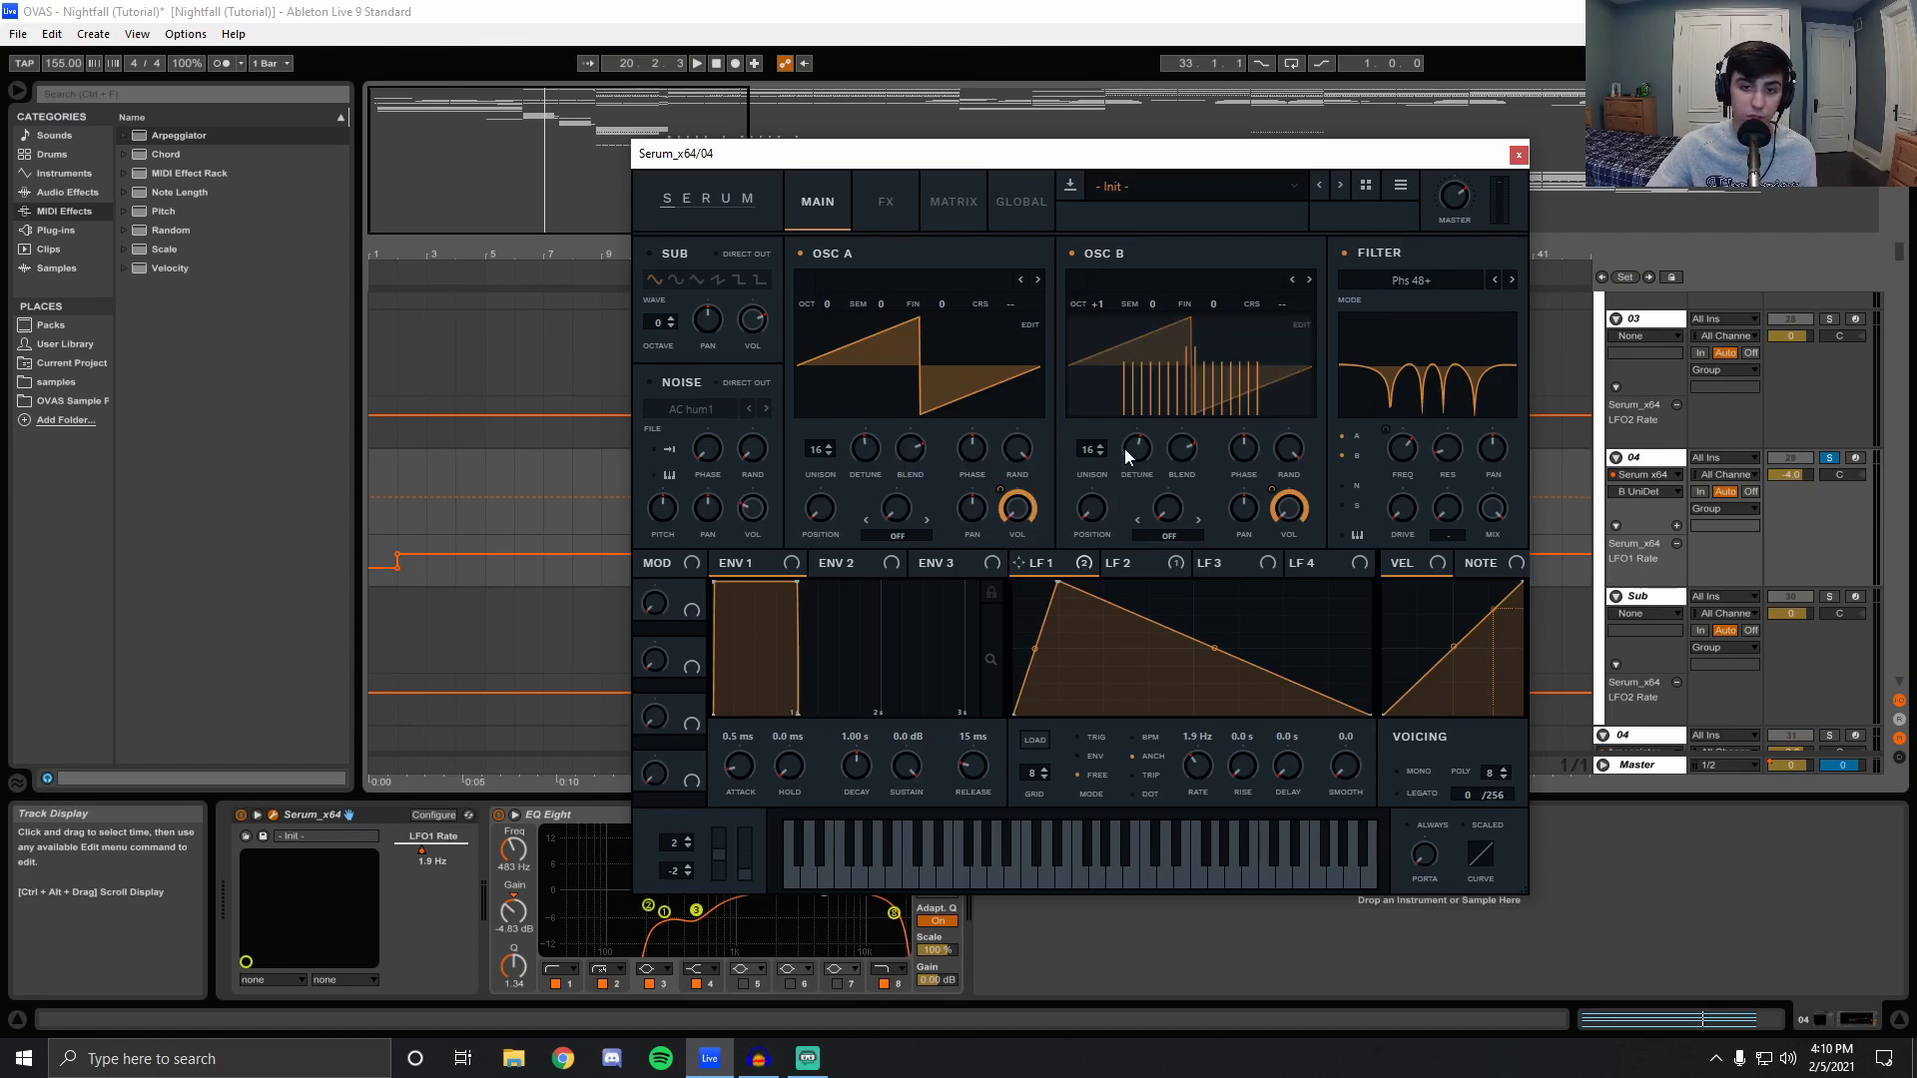
left_click(882, 203)
left_click(819, 200)
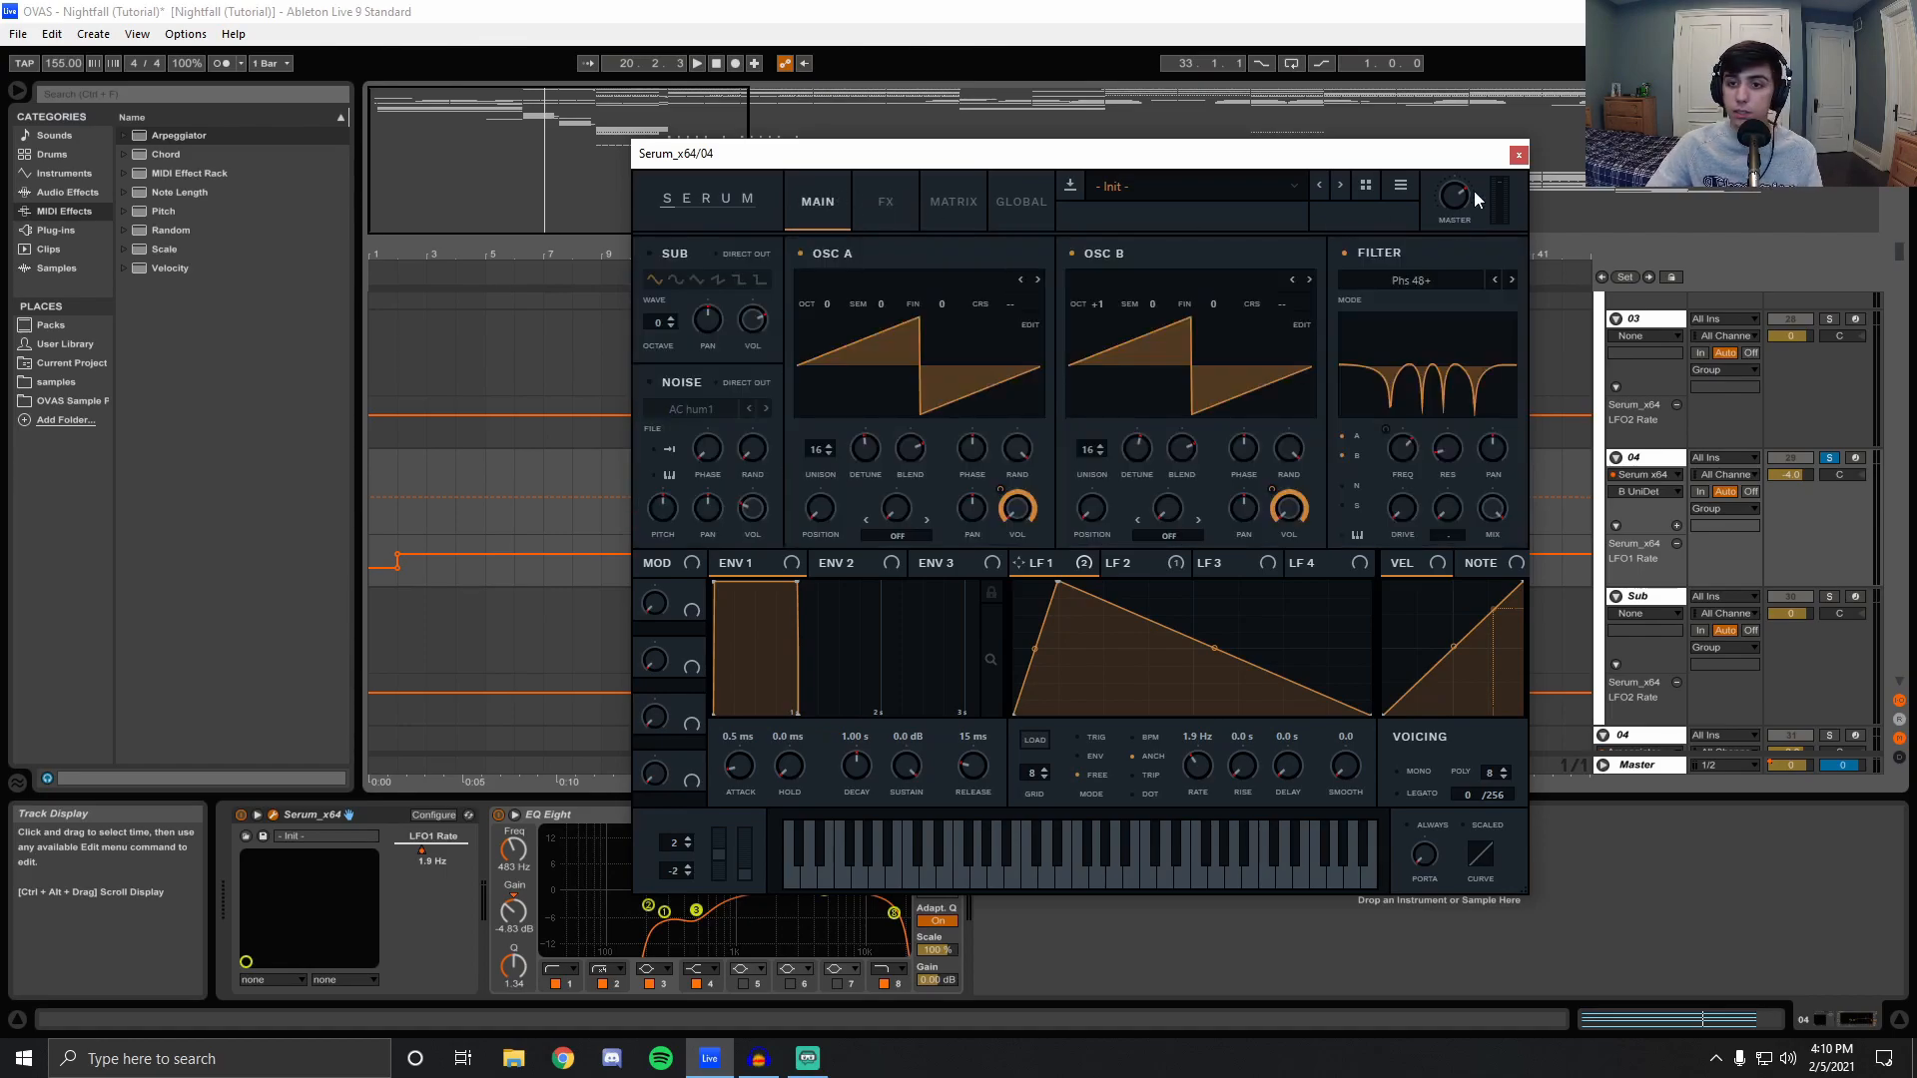
Close the 04 track's Serum, solo the Sub track of the first break bass group and play it from bar 18.
left_click(1517, 156)
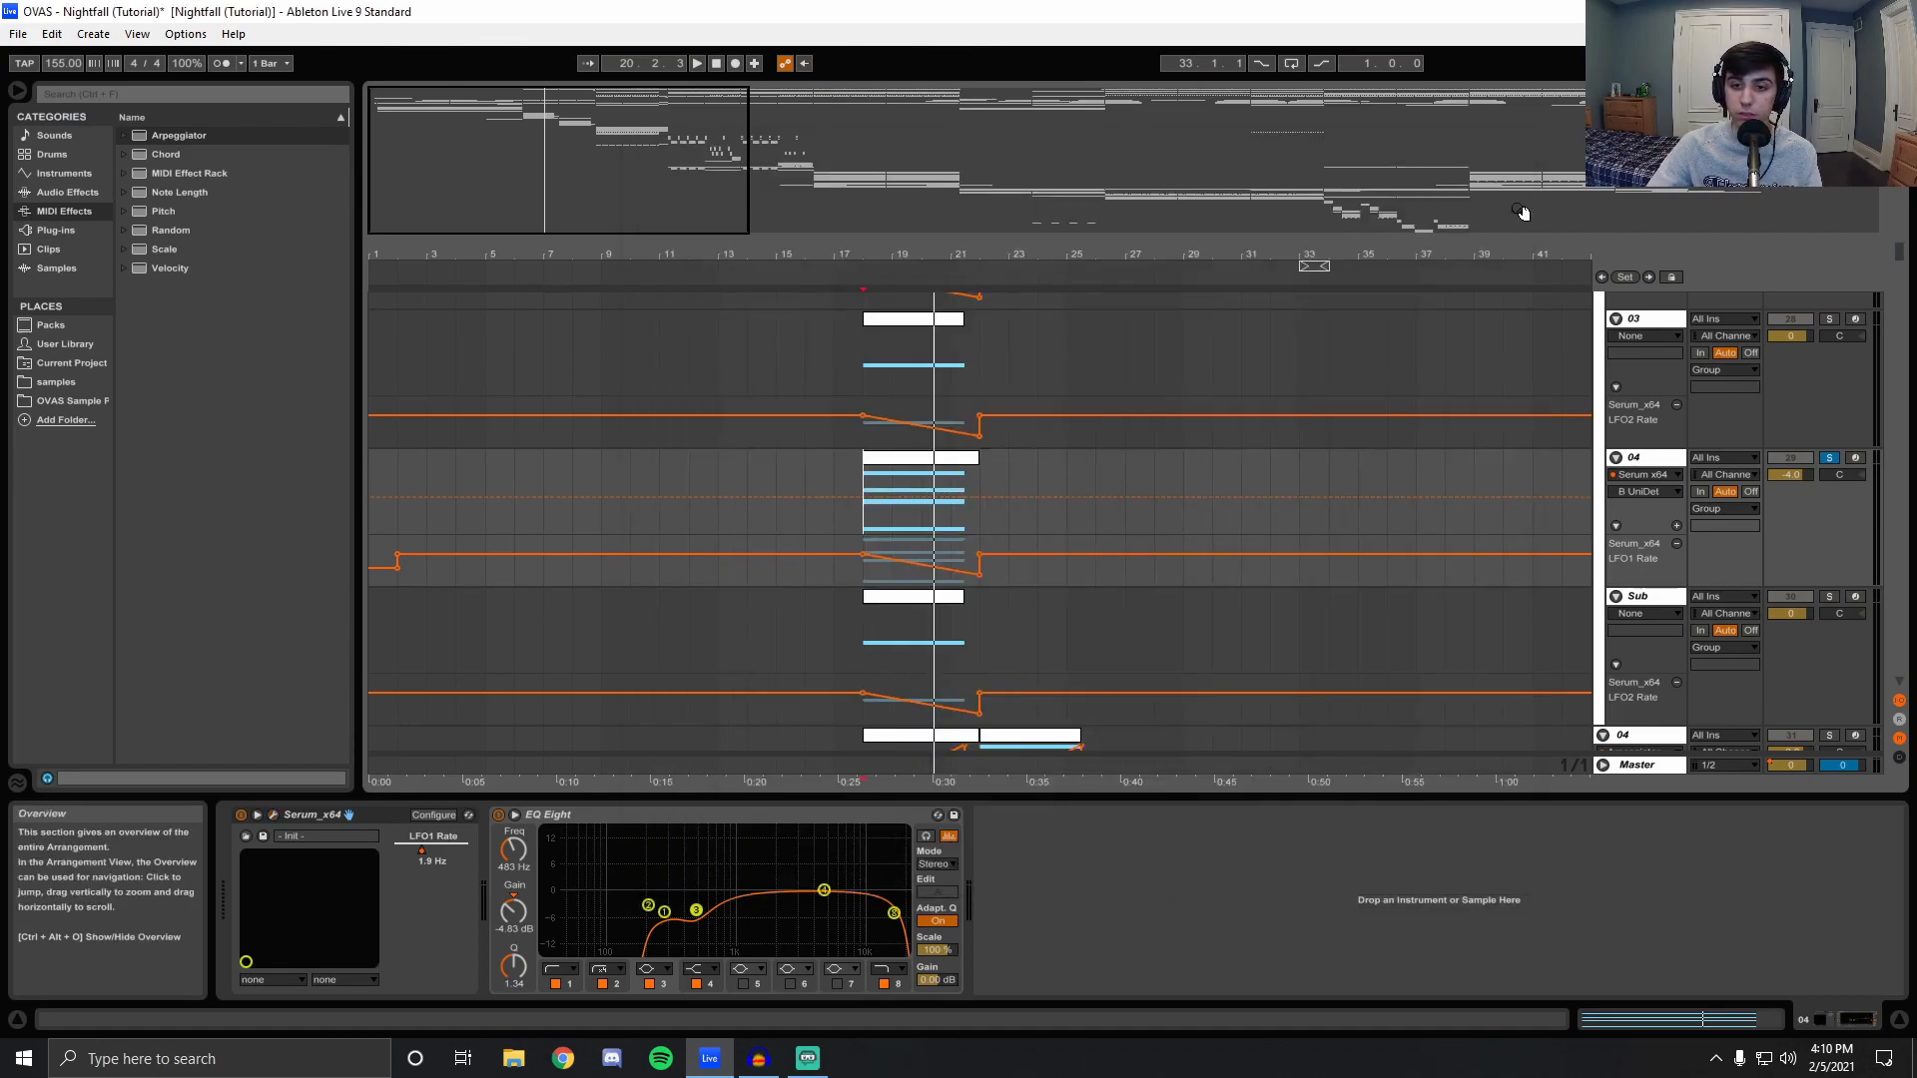
scroll(1829, 458, "down", 1)
scroll(1829, 457, "down", 3)
left_click(1829, 476)
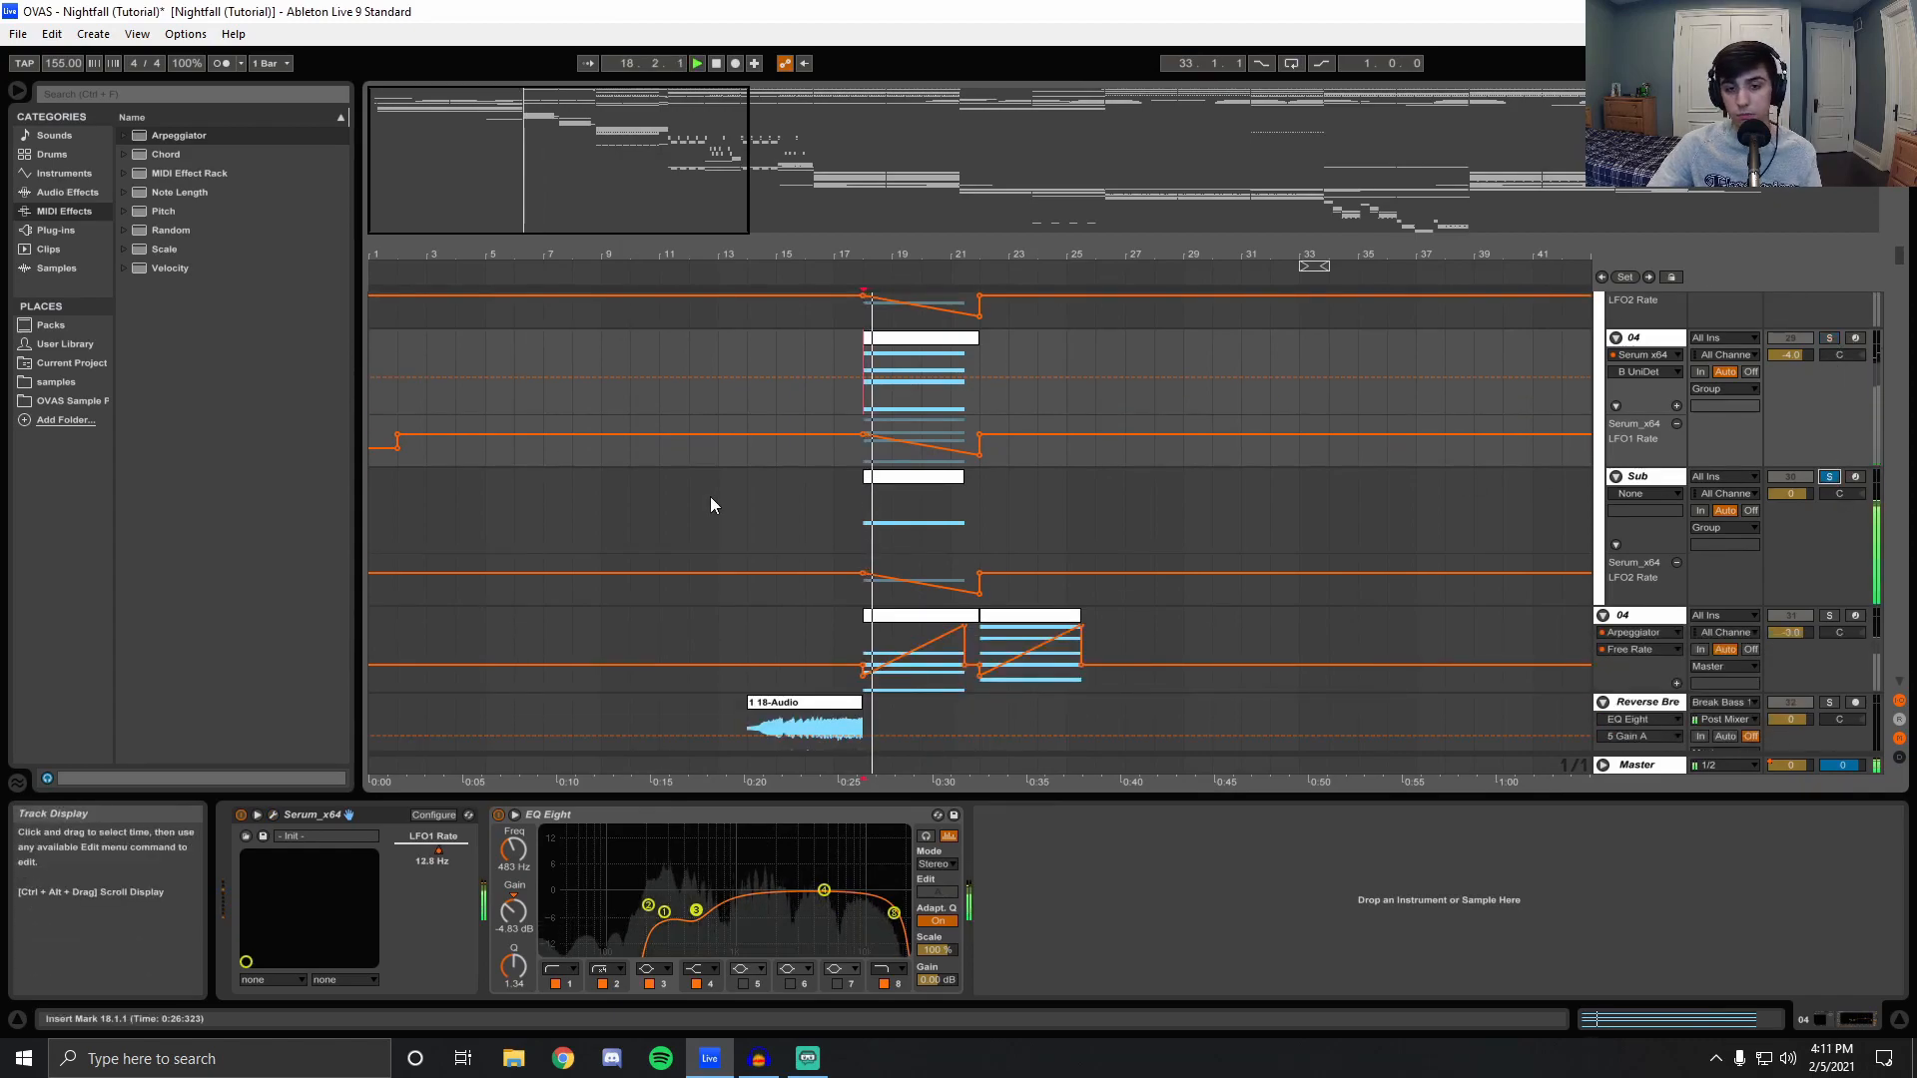
left_click(862, 530)
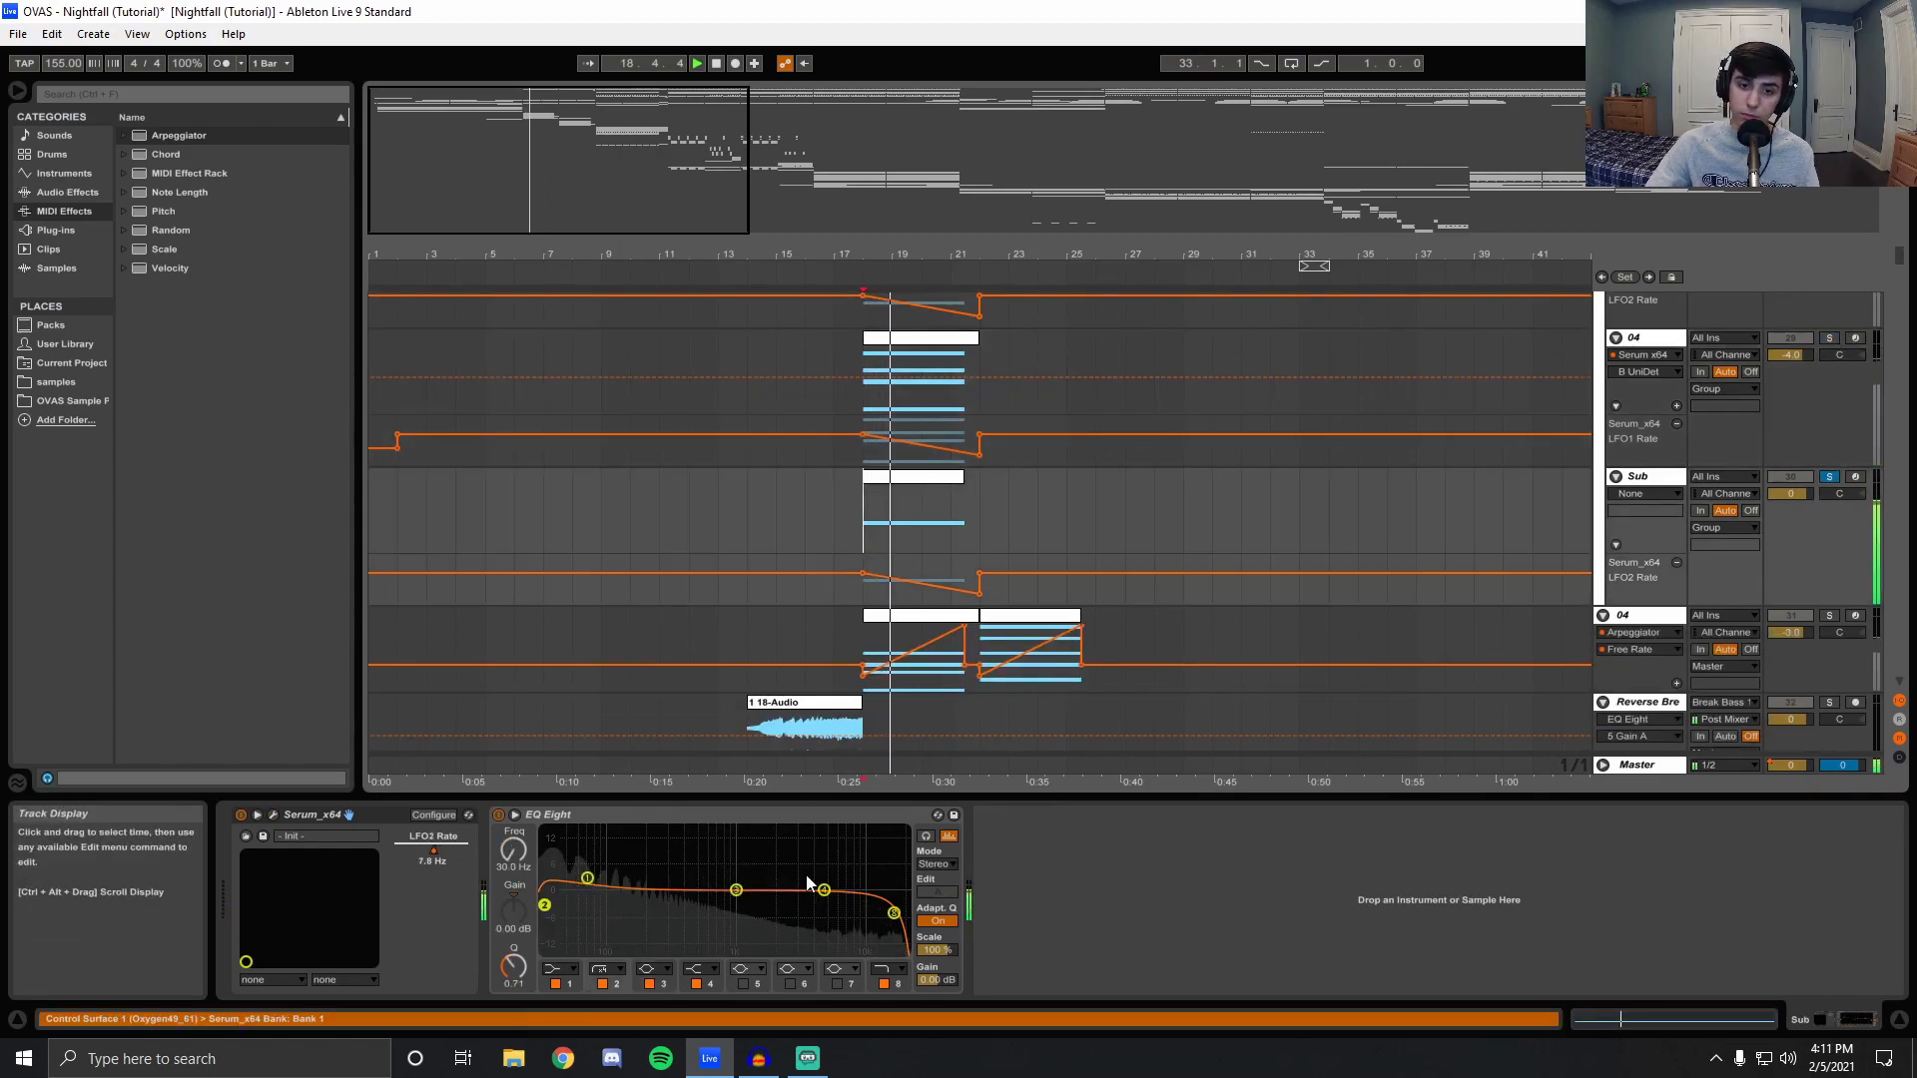
Open Serum on the Sub track, examine its oscillators and effects page, and close it again.
left_click(274, 816)
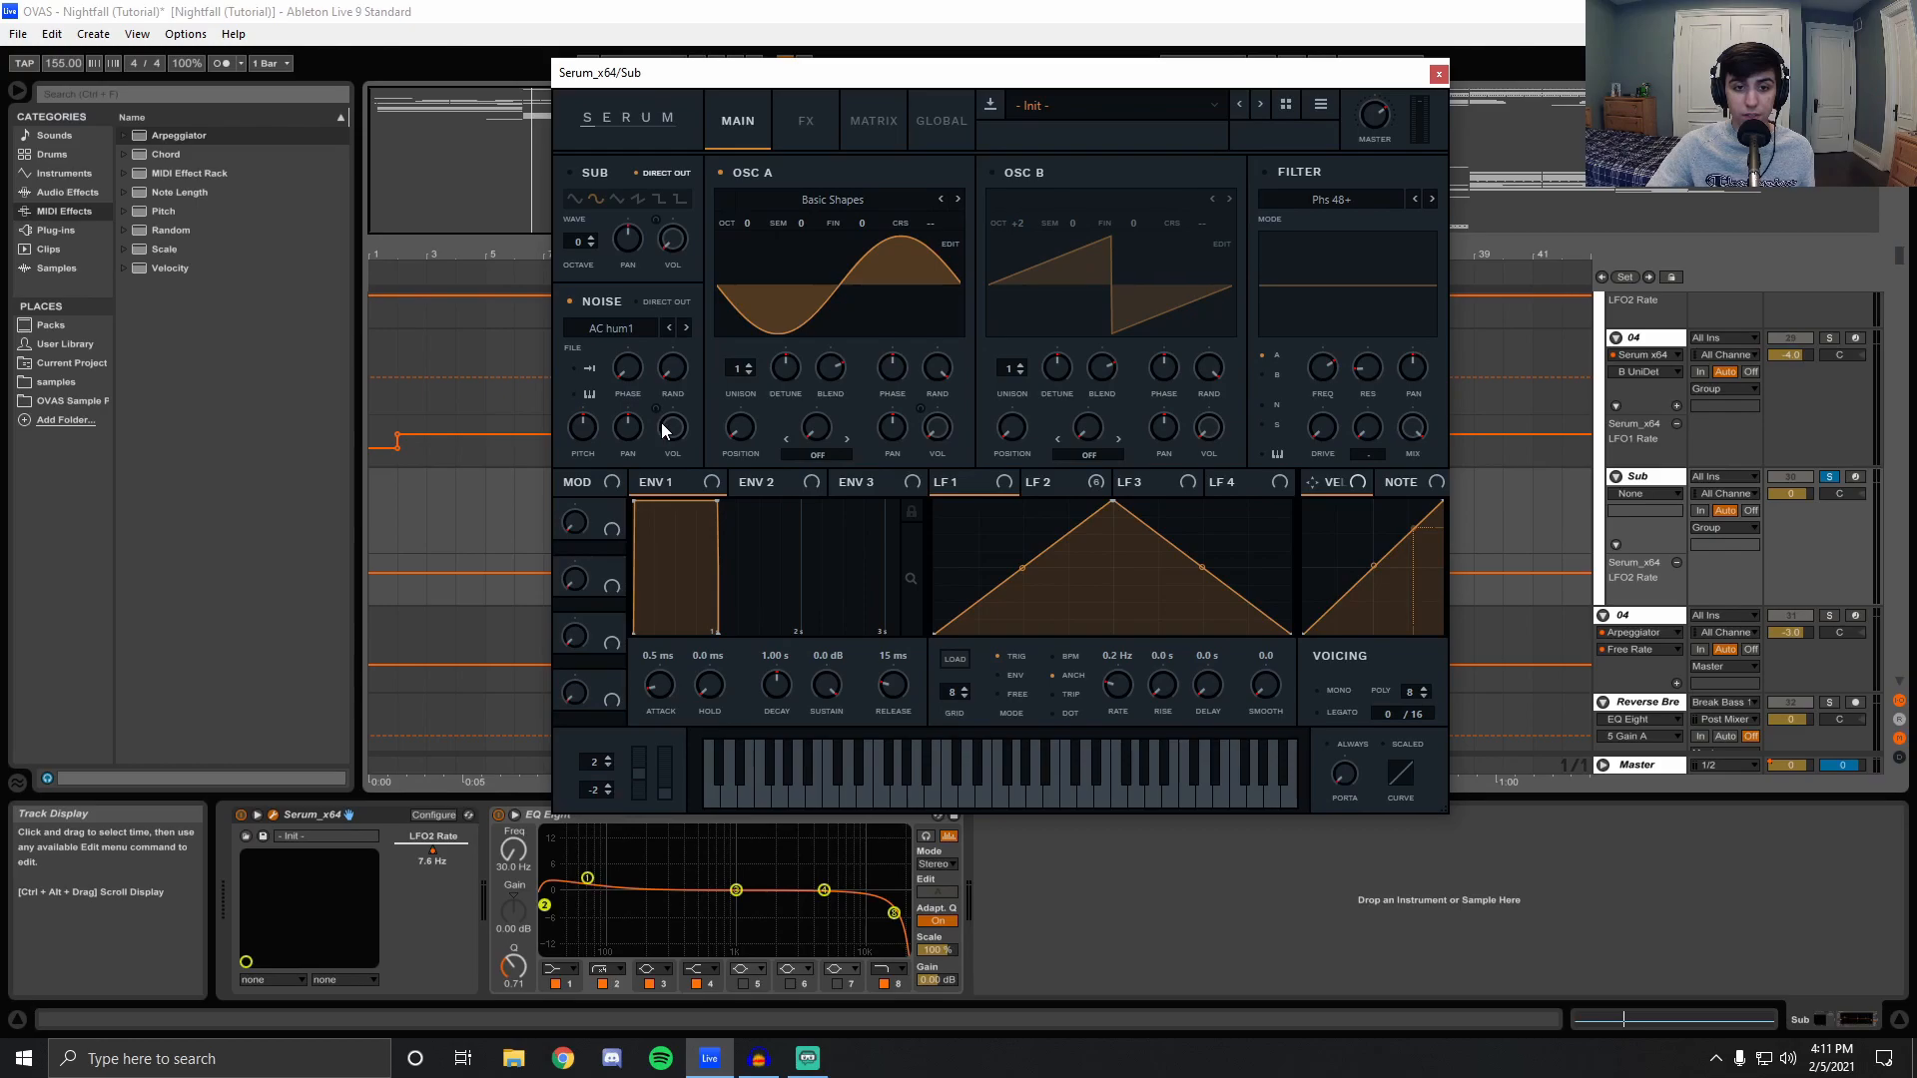
left_click(802, 111)
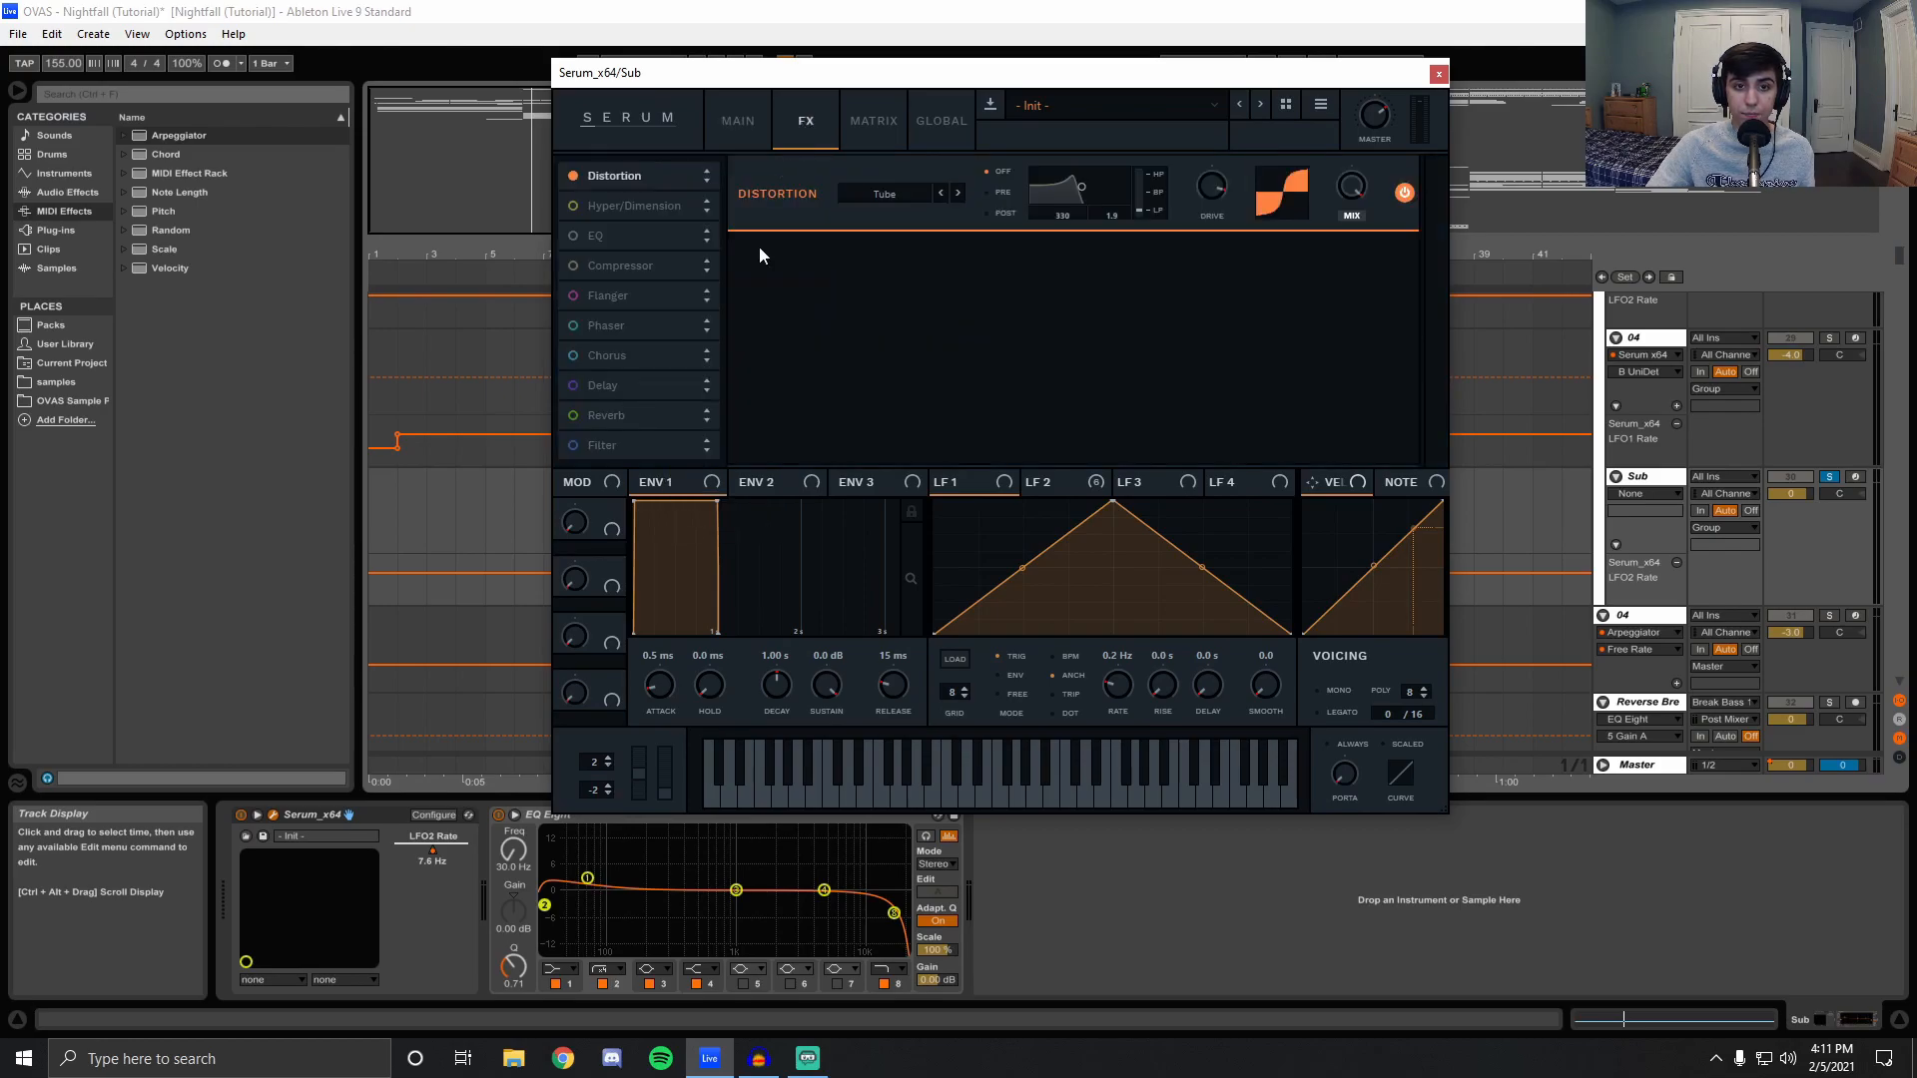
left_click(745, 136)
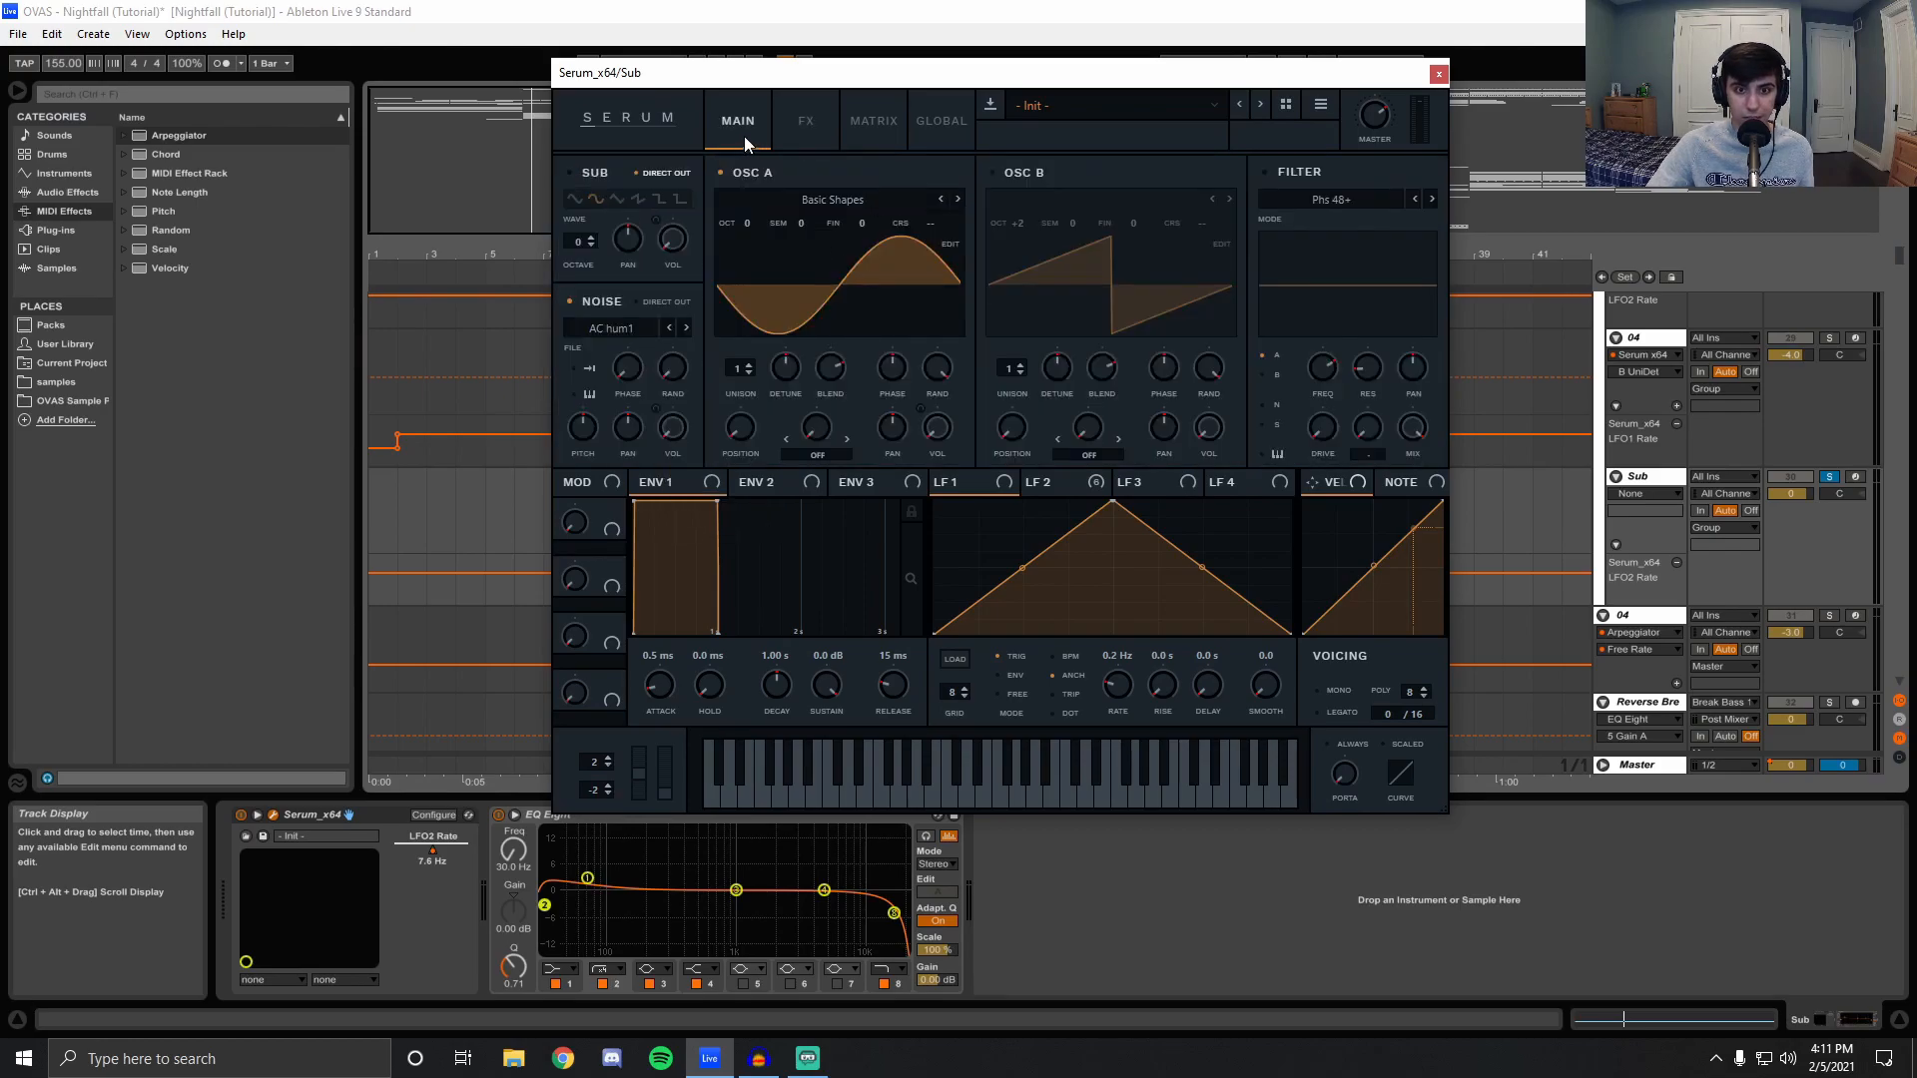
left_click(1438, 75)
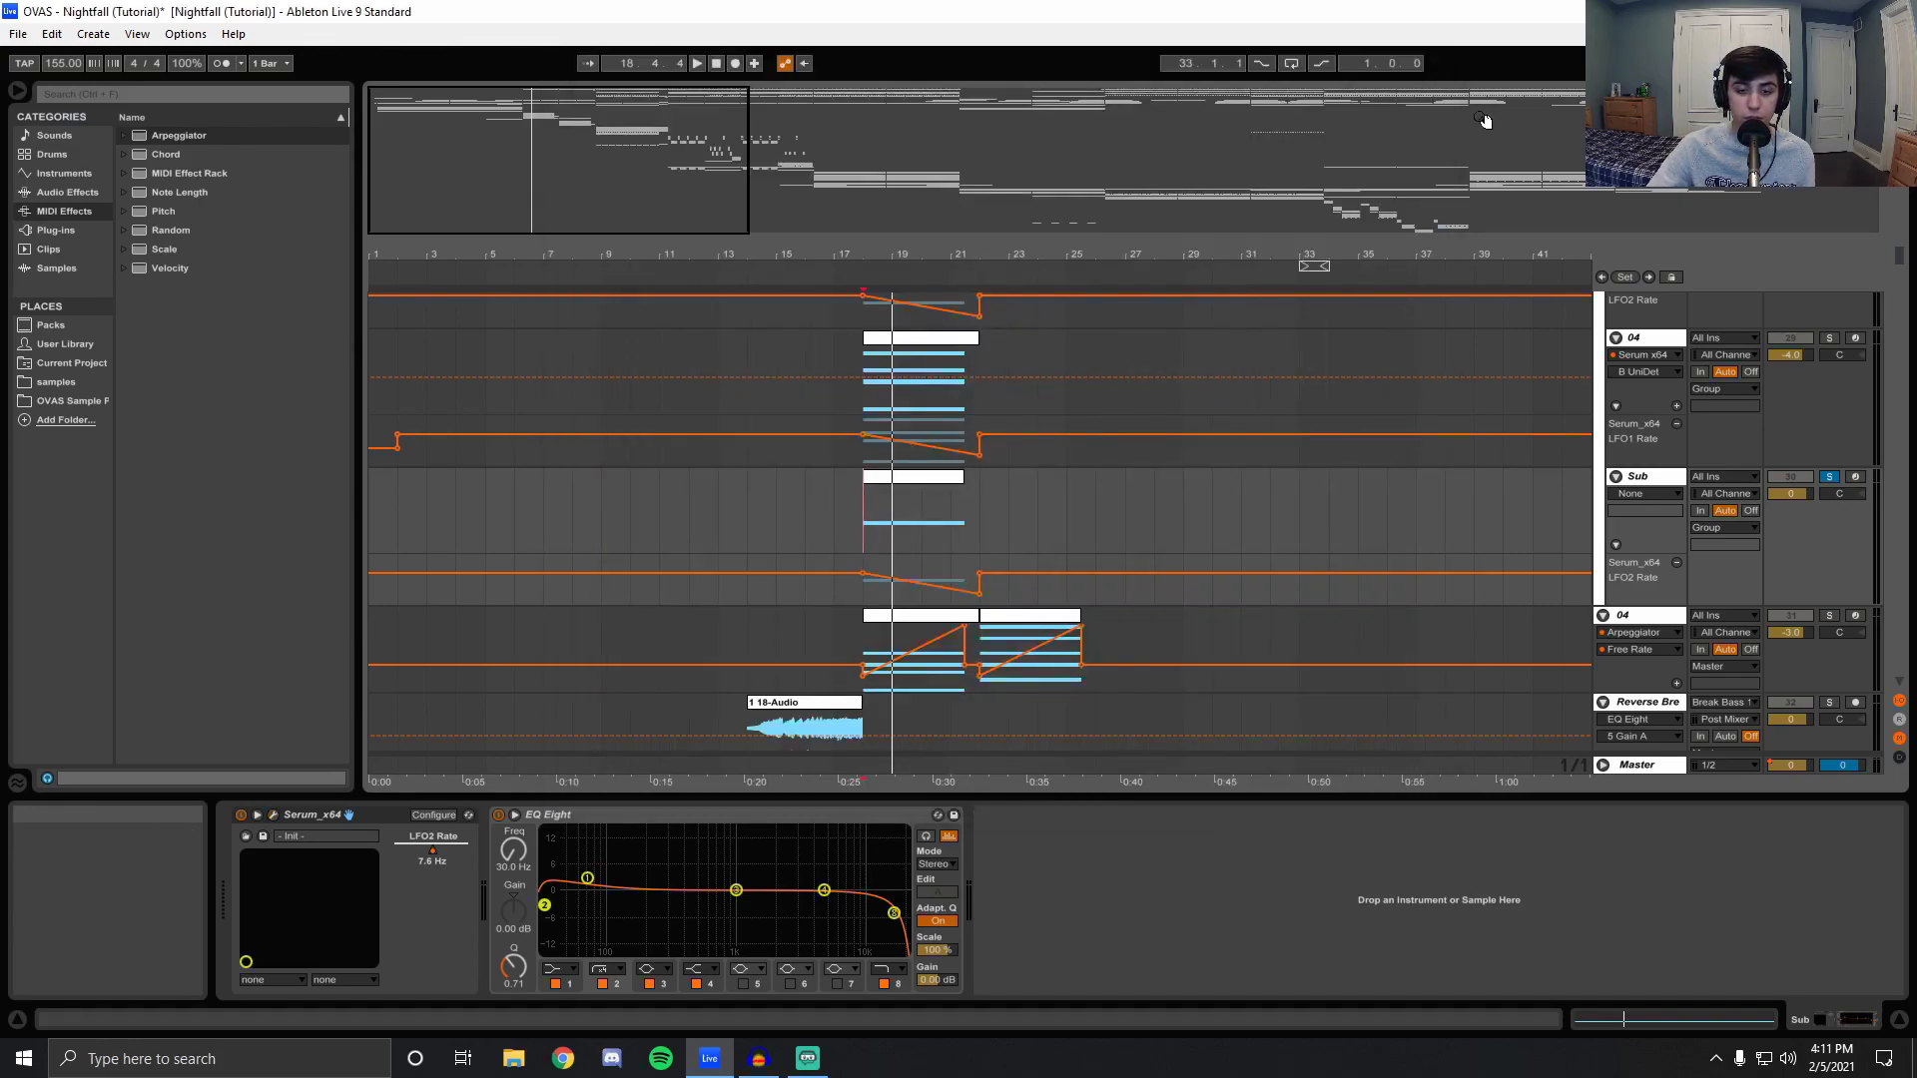
Return playback to bar 18 and examine the LFO2 Rate automation on the Sub track.
mouse_move(1903, 263)
left_mouse_down()
mouse_move(1897, 242)
mouse_move(1898, 263)
left_mouse_up()
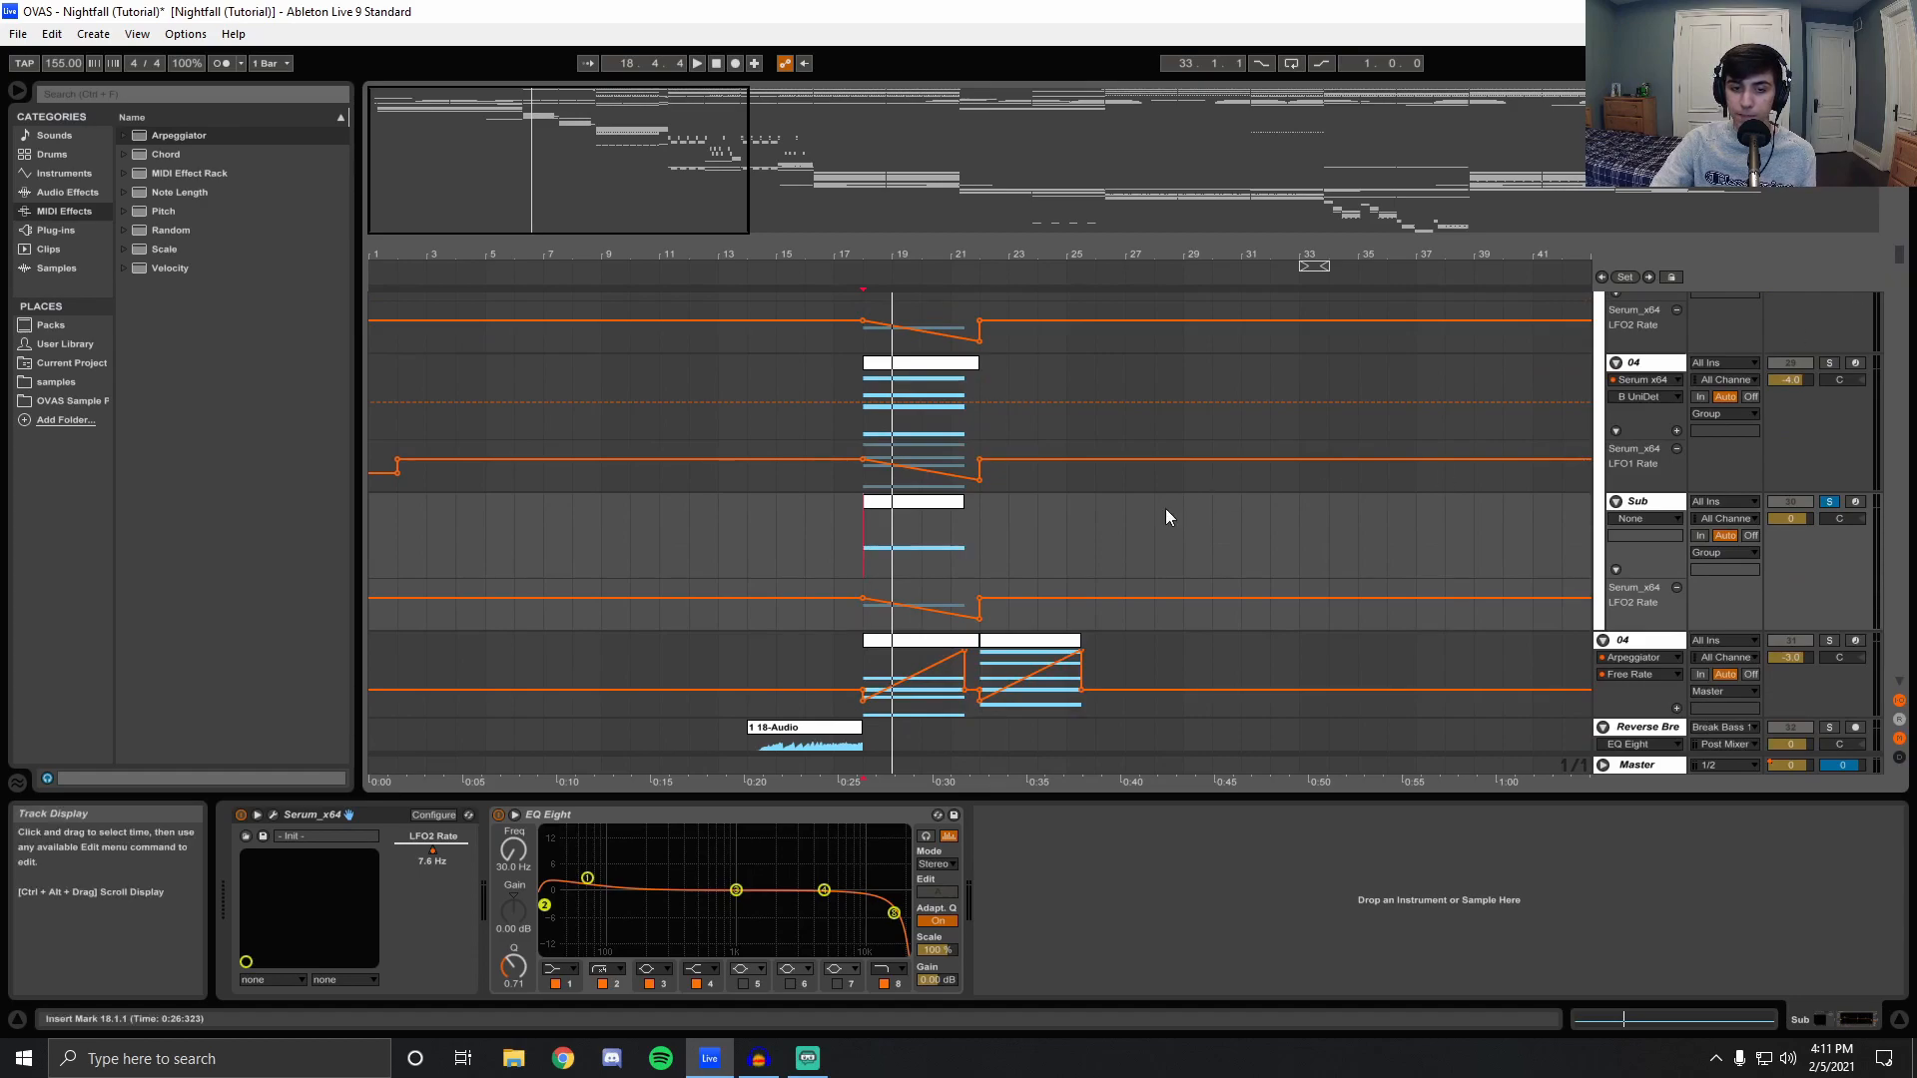
key("space")
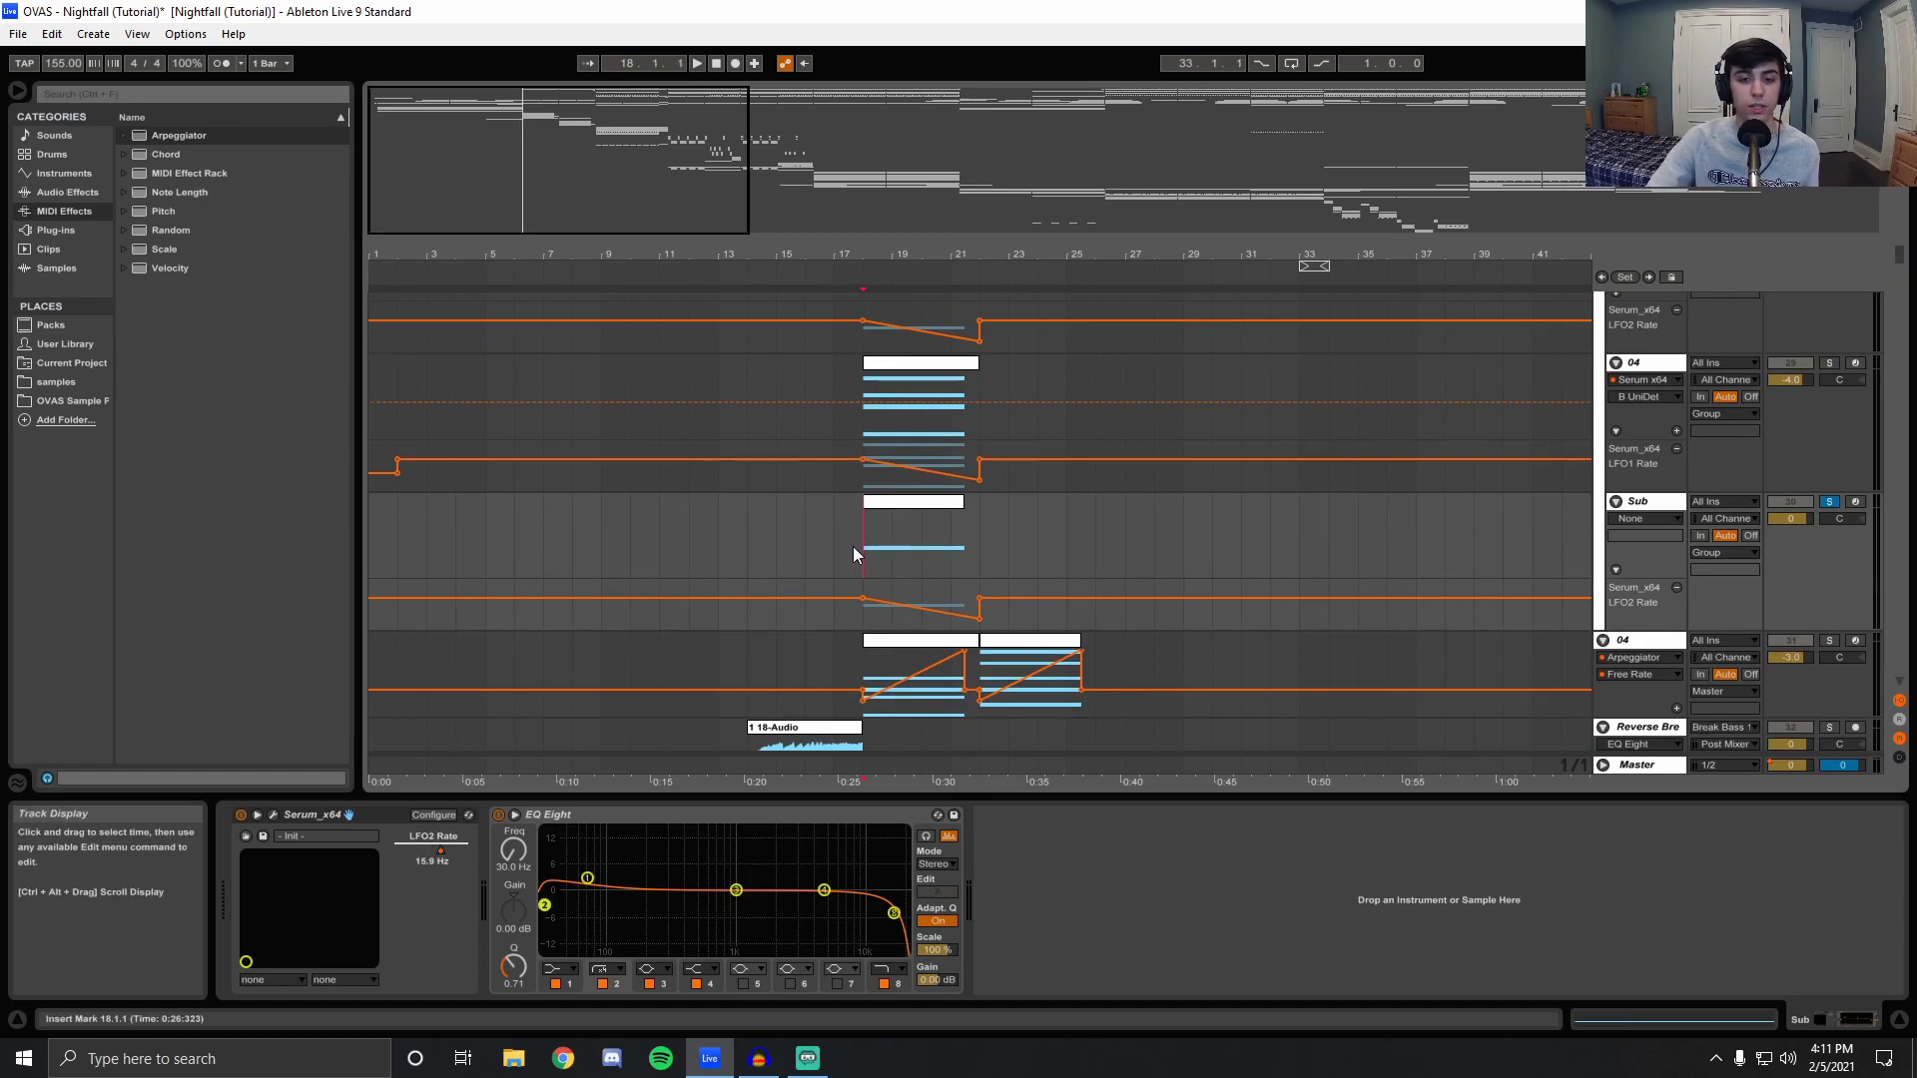
left_click(859, 625)
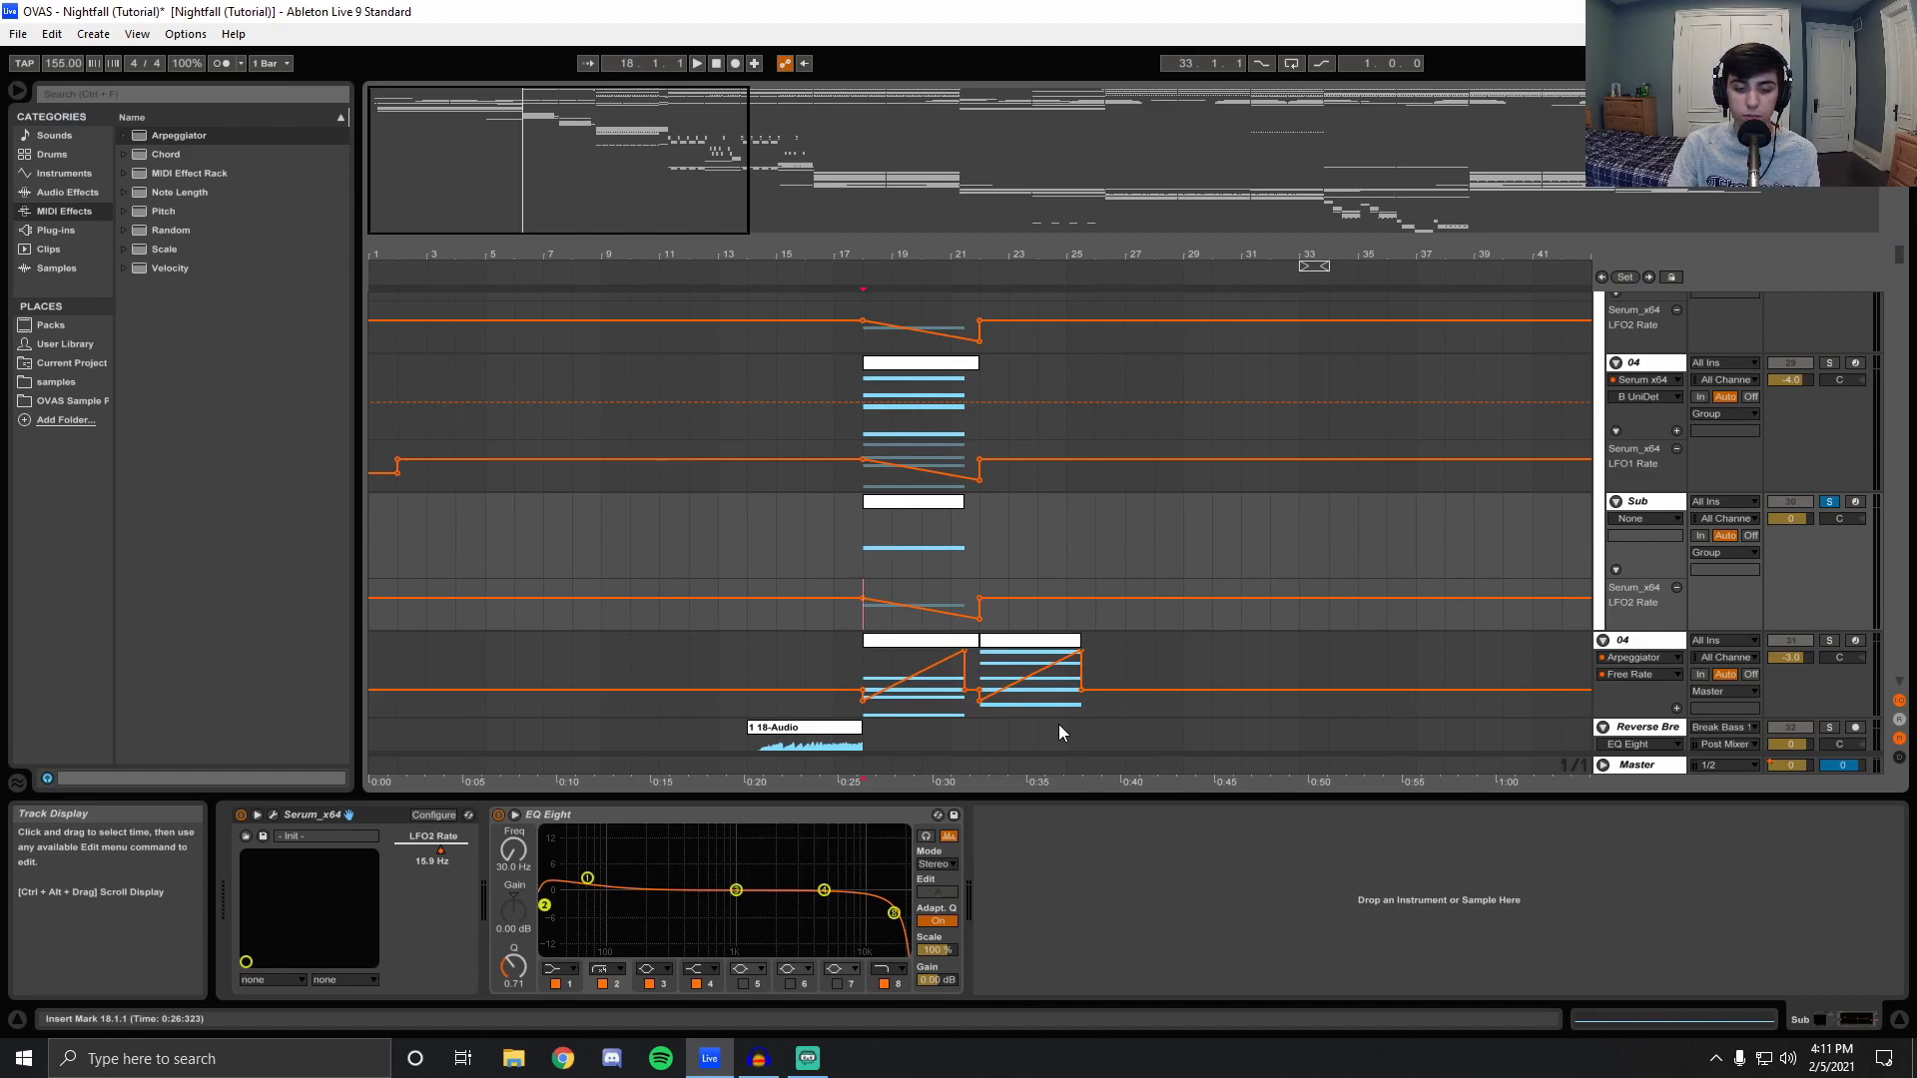
Show the effect chain of the Break Bass 1 group.
scroll(1230, 500, "up", 10)
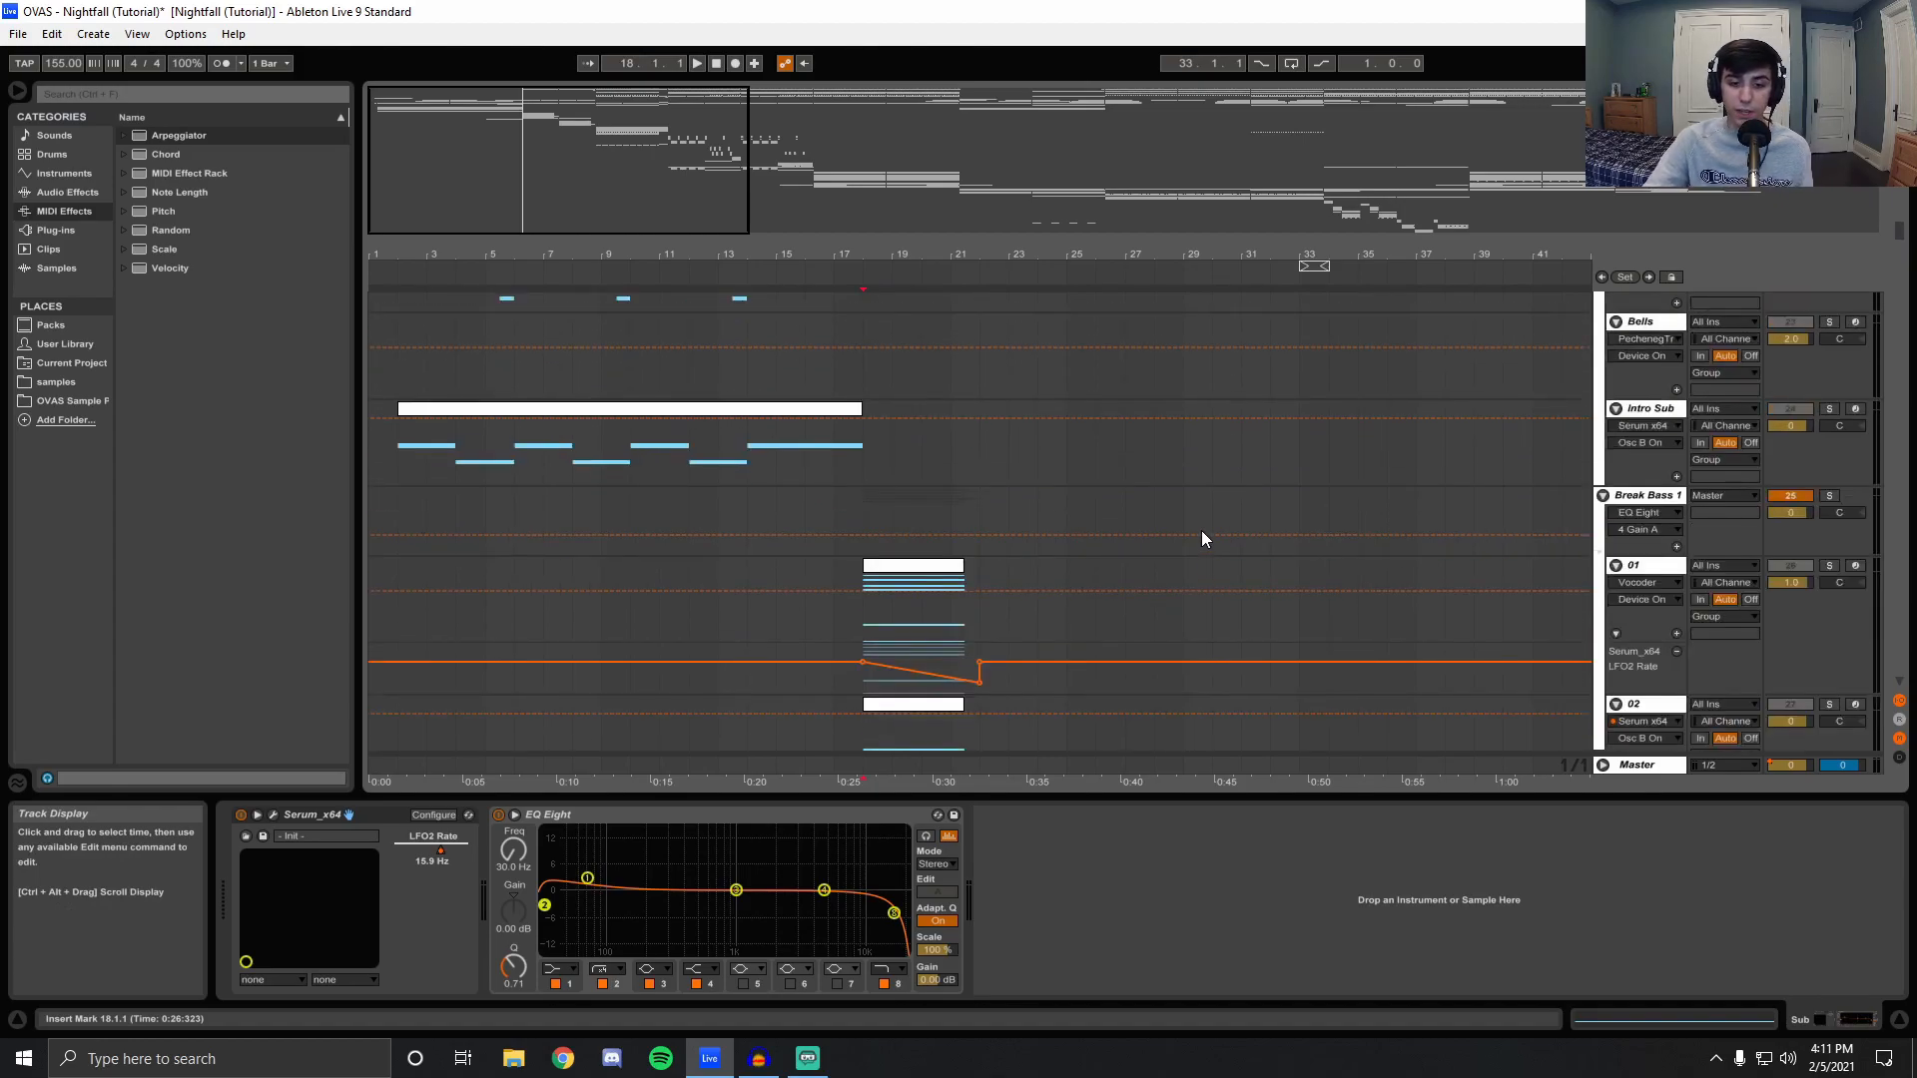
left_click(870, 521)
scroll(1210, 607, "down", 1)
scroll(1724, 512, "down", 3)
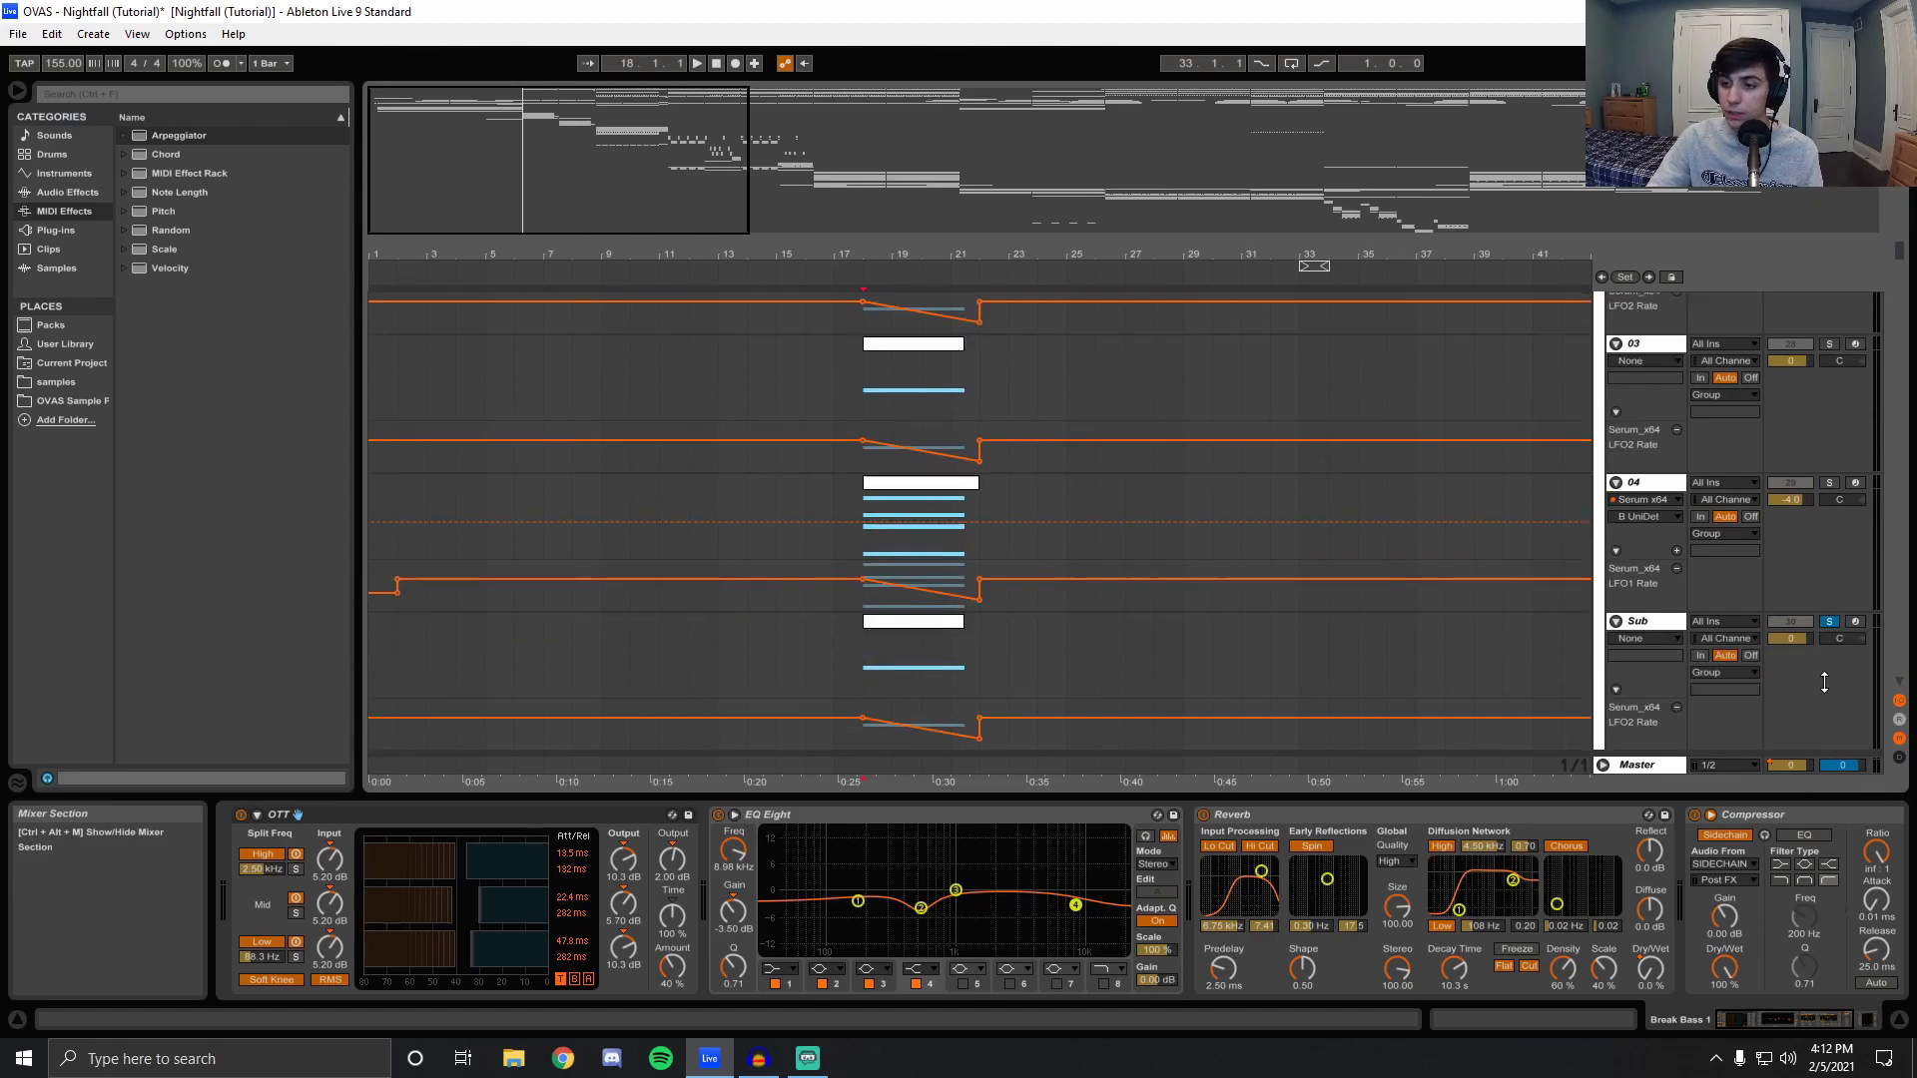
Unsolo the Sub track and play the full break from bar 18 through the Break Bass 2 section.
left_click(1829, 621)
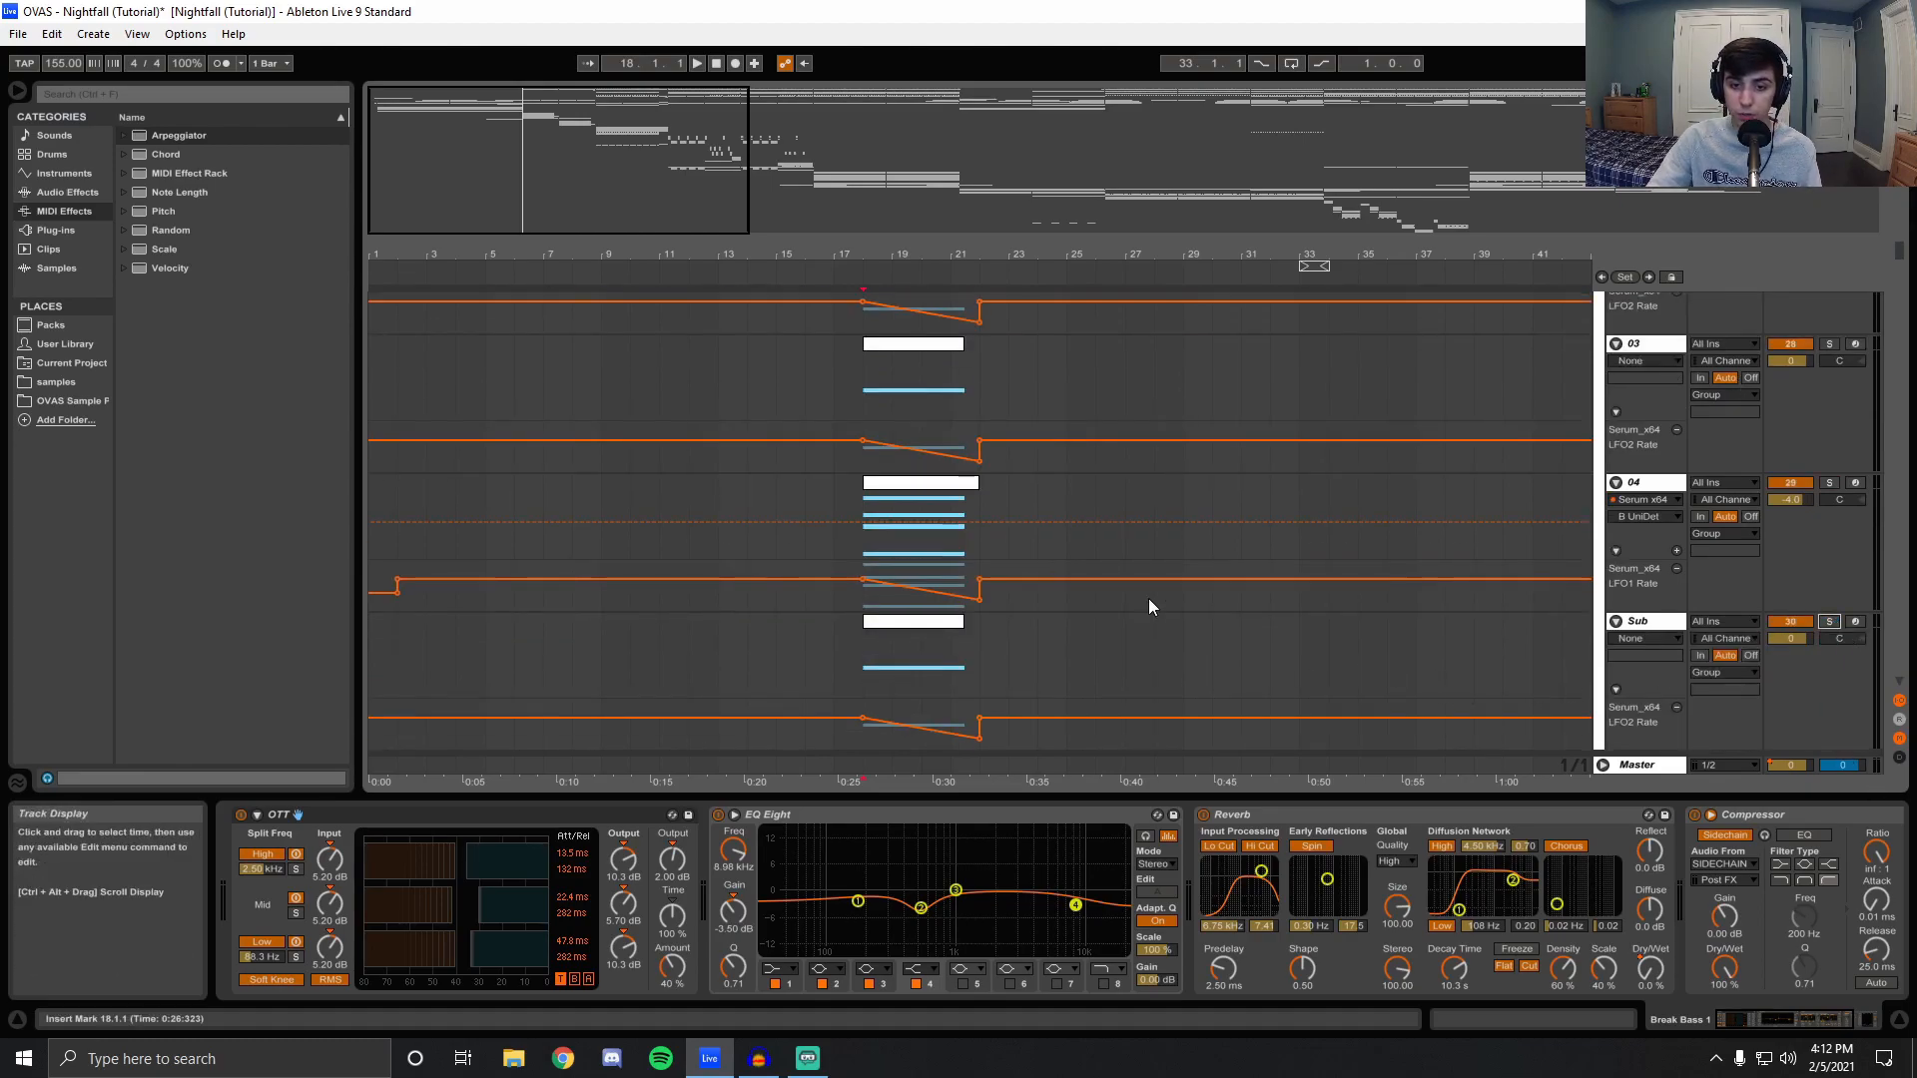
scroll(1148, 599, "up", 6)
scroll(1102, 575, "down", 3)
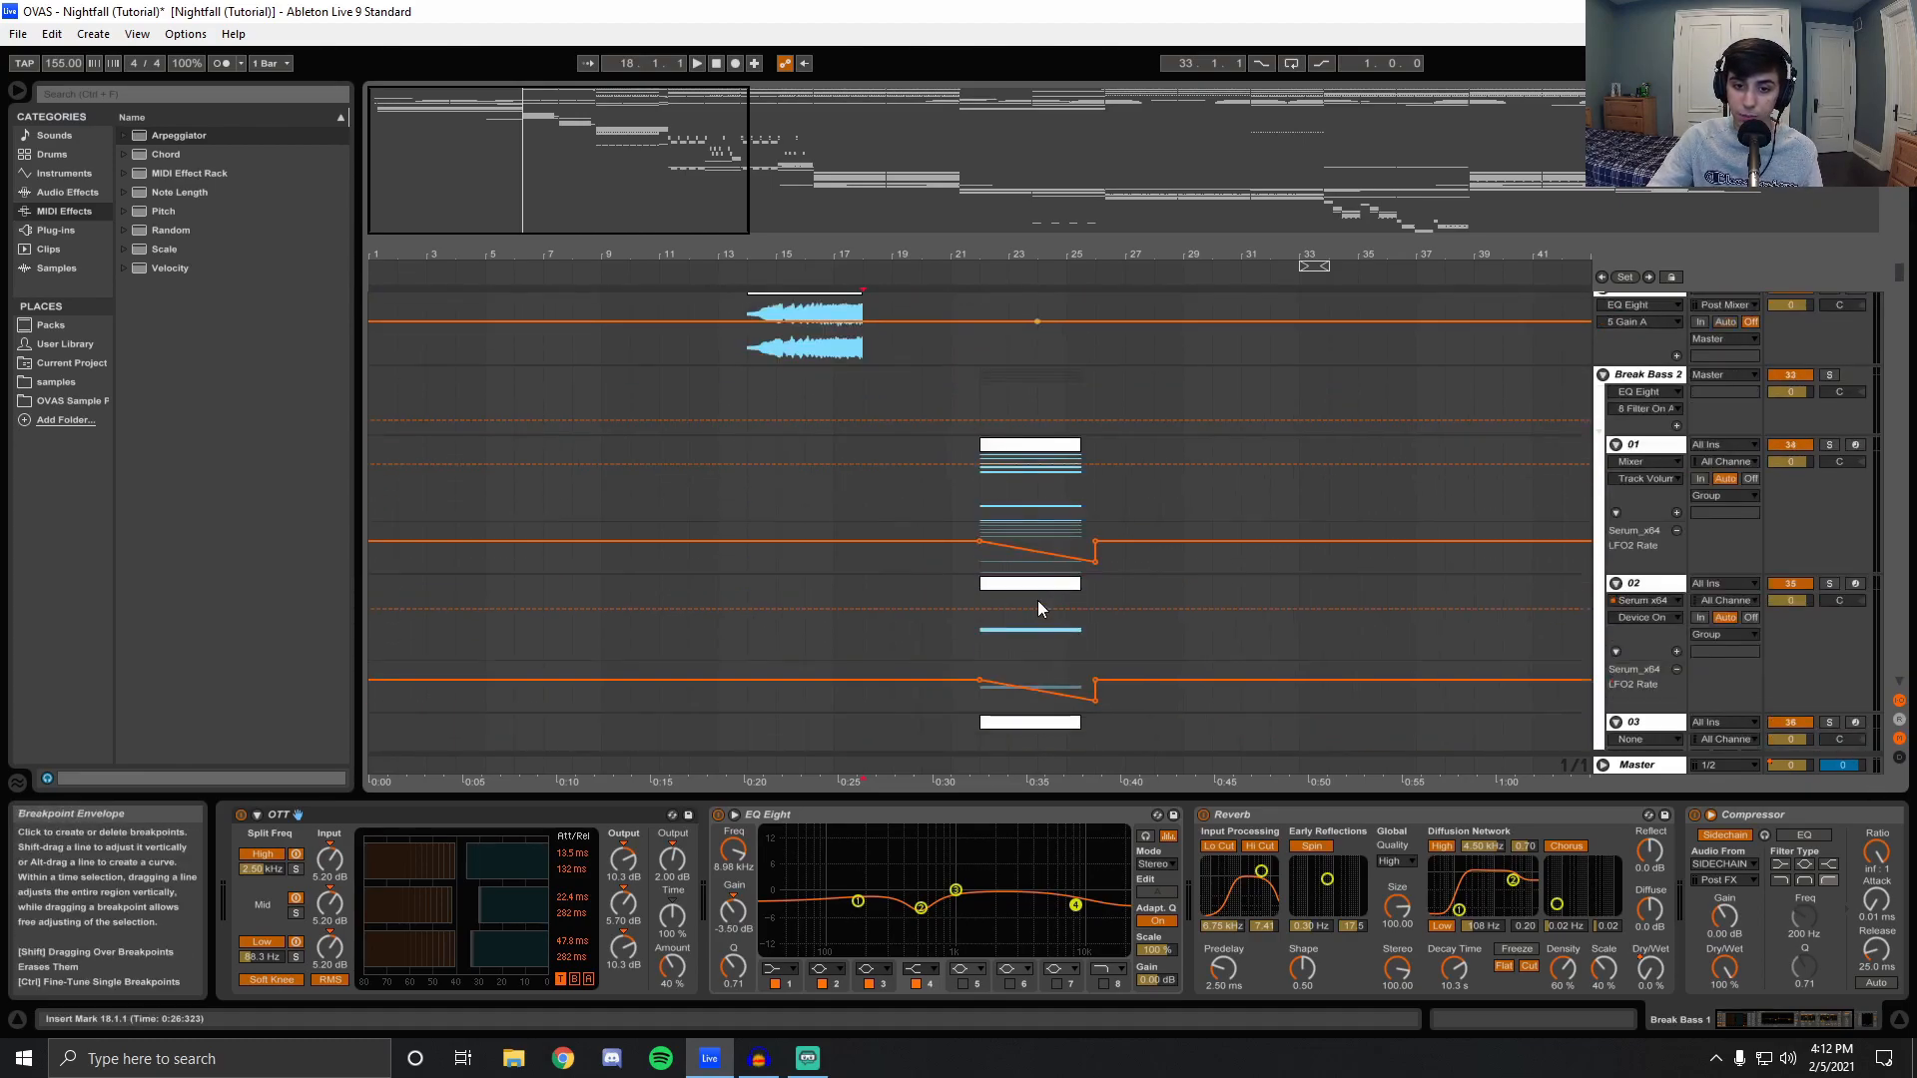
key("space")
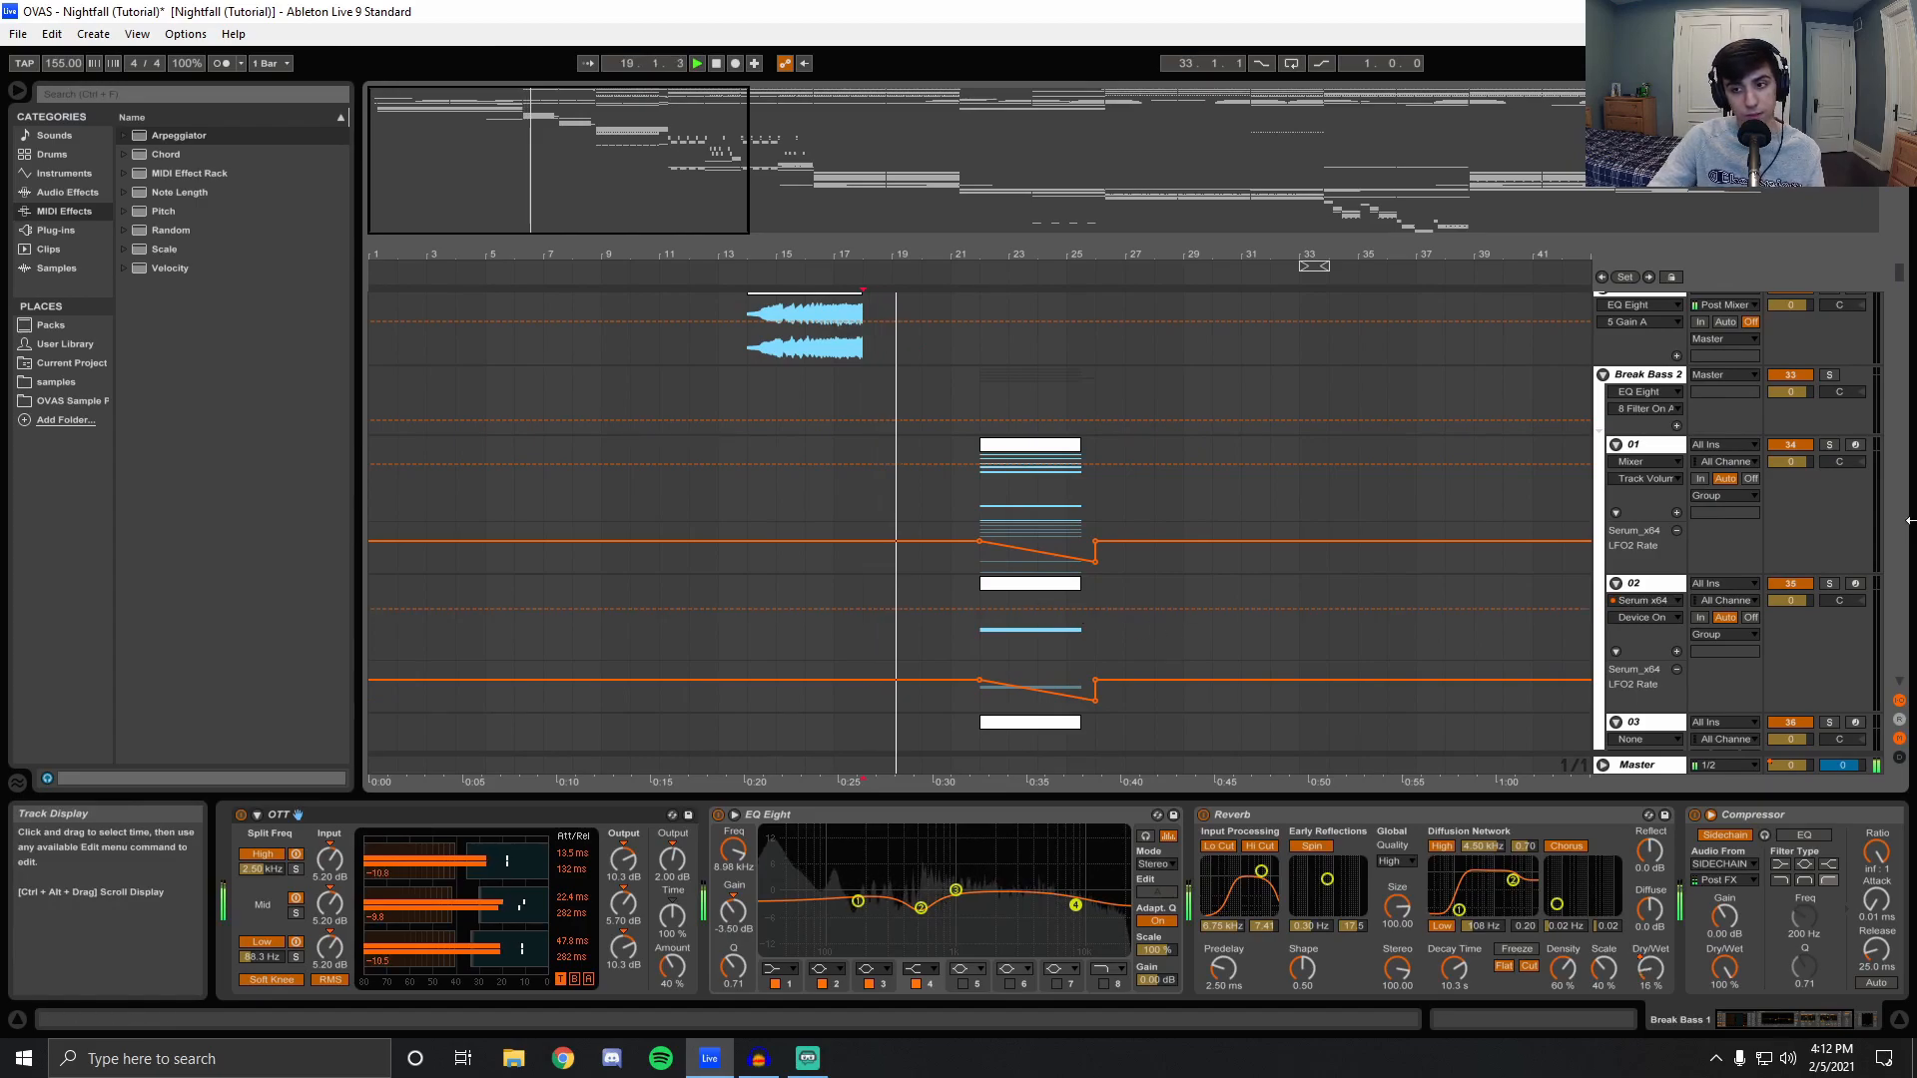
left_click_drag(1900, 280, 1900, 311)
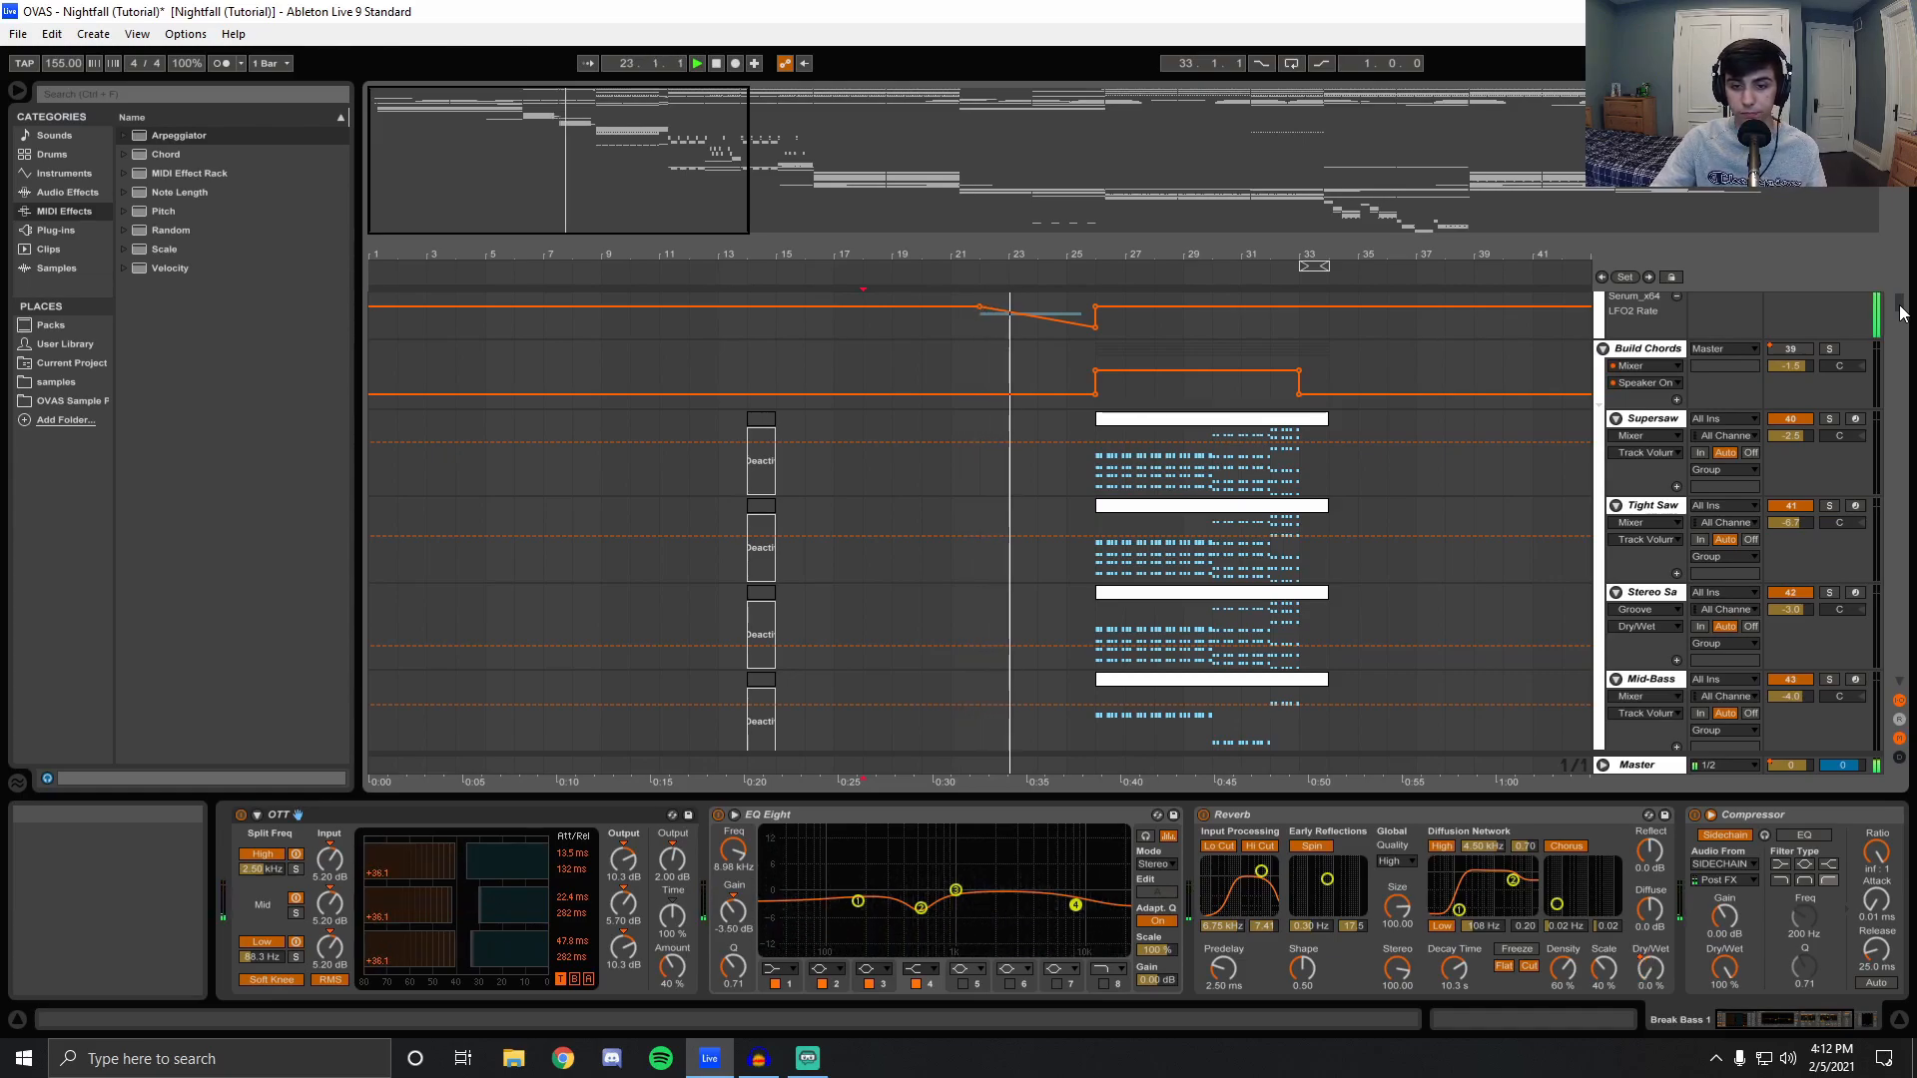
Solo the Build Chords group and play it from bar 26 while viewing its layers.
left_click(1095, 769)
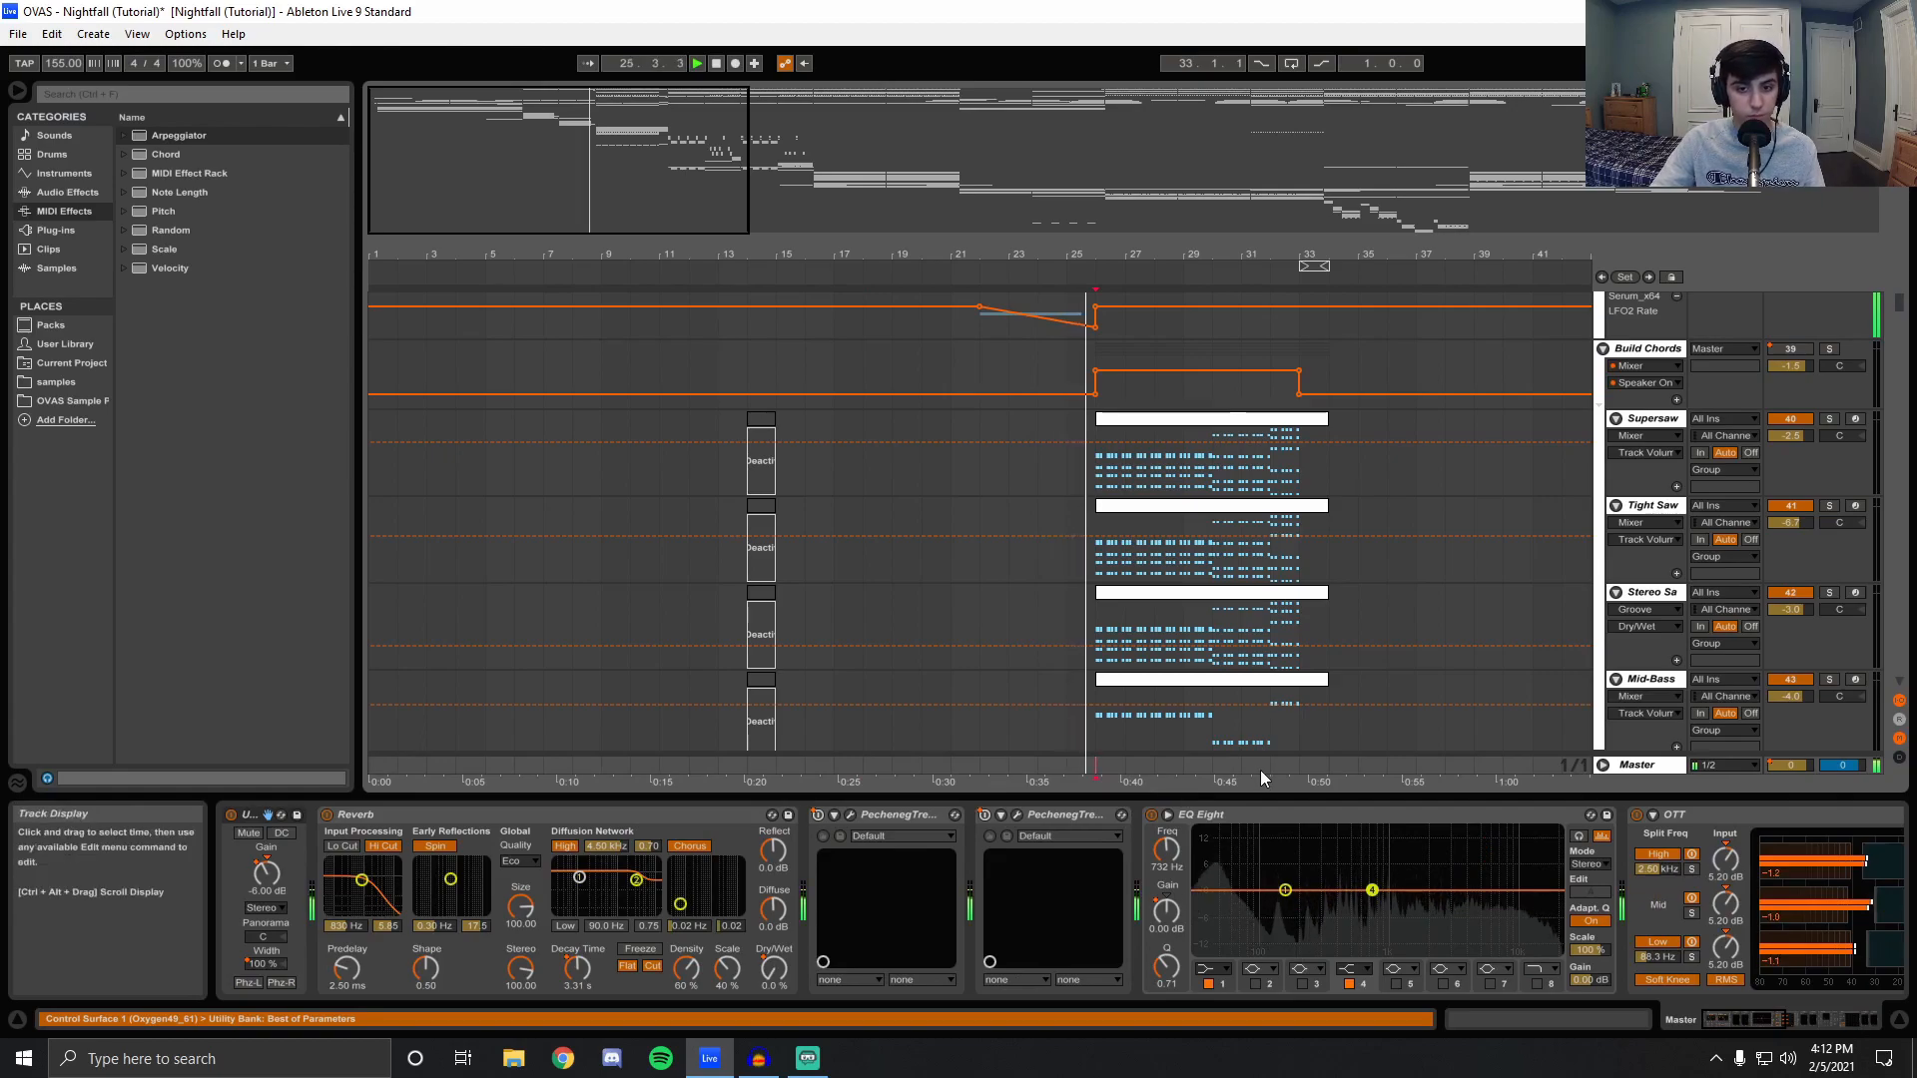
scroll(1311, 516, "up", 2)
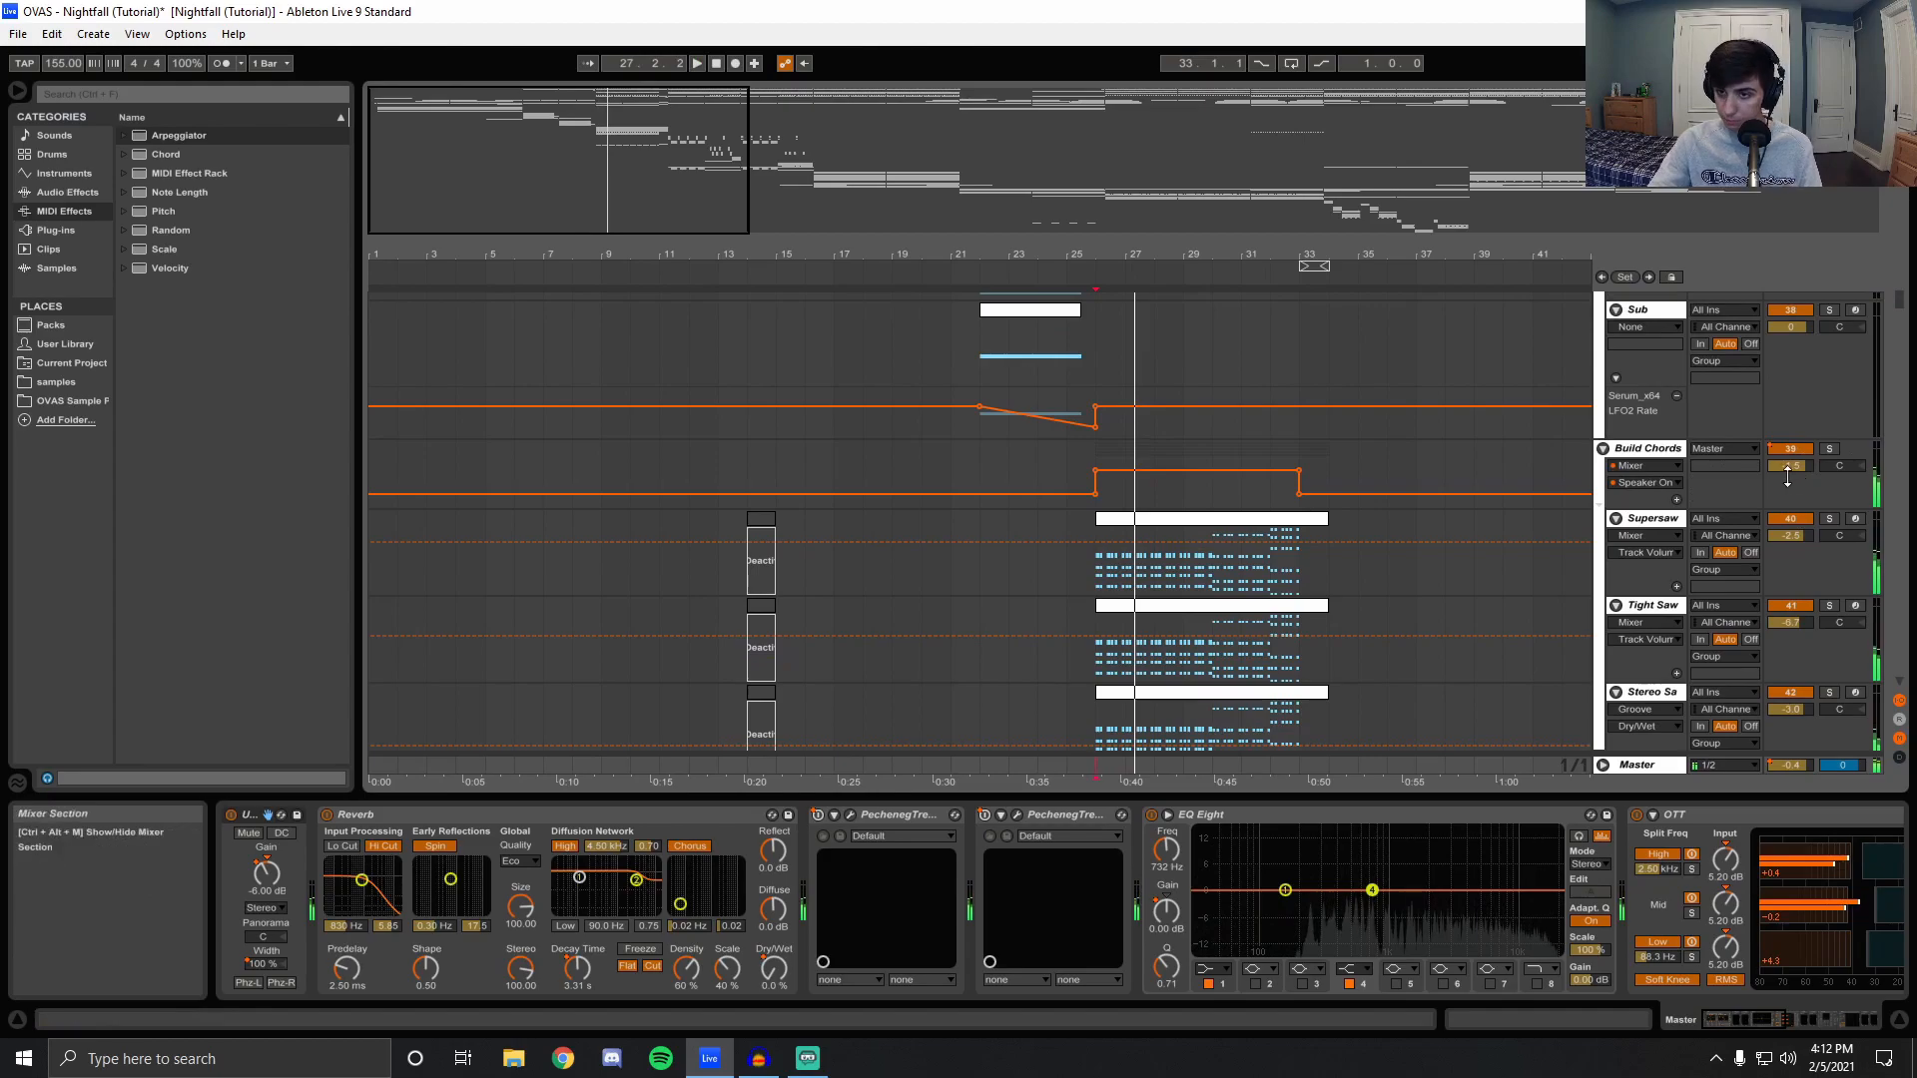
double_click(715, 63)
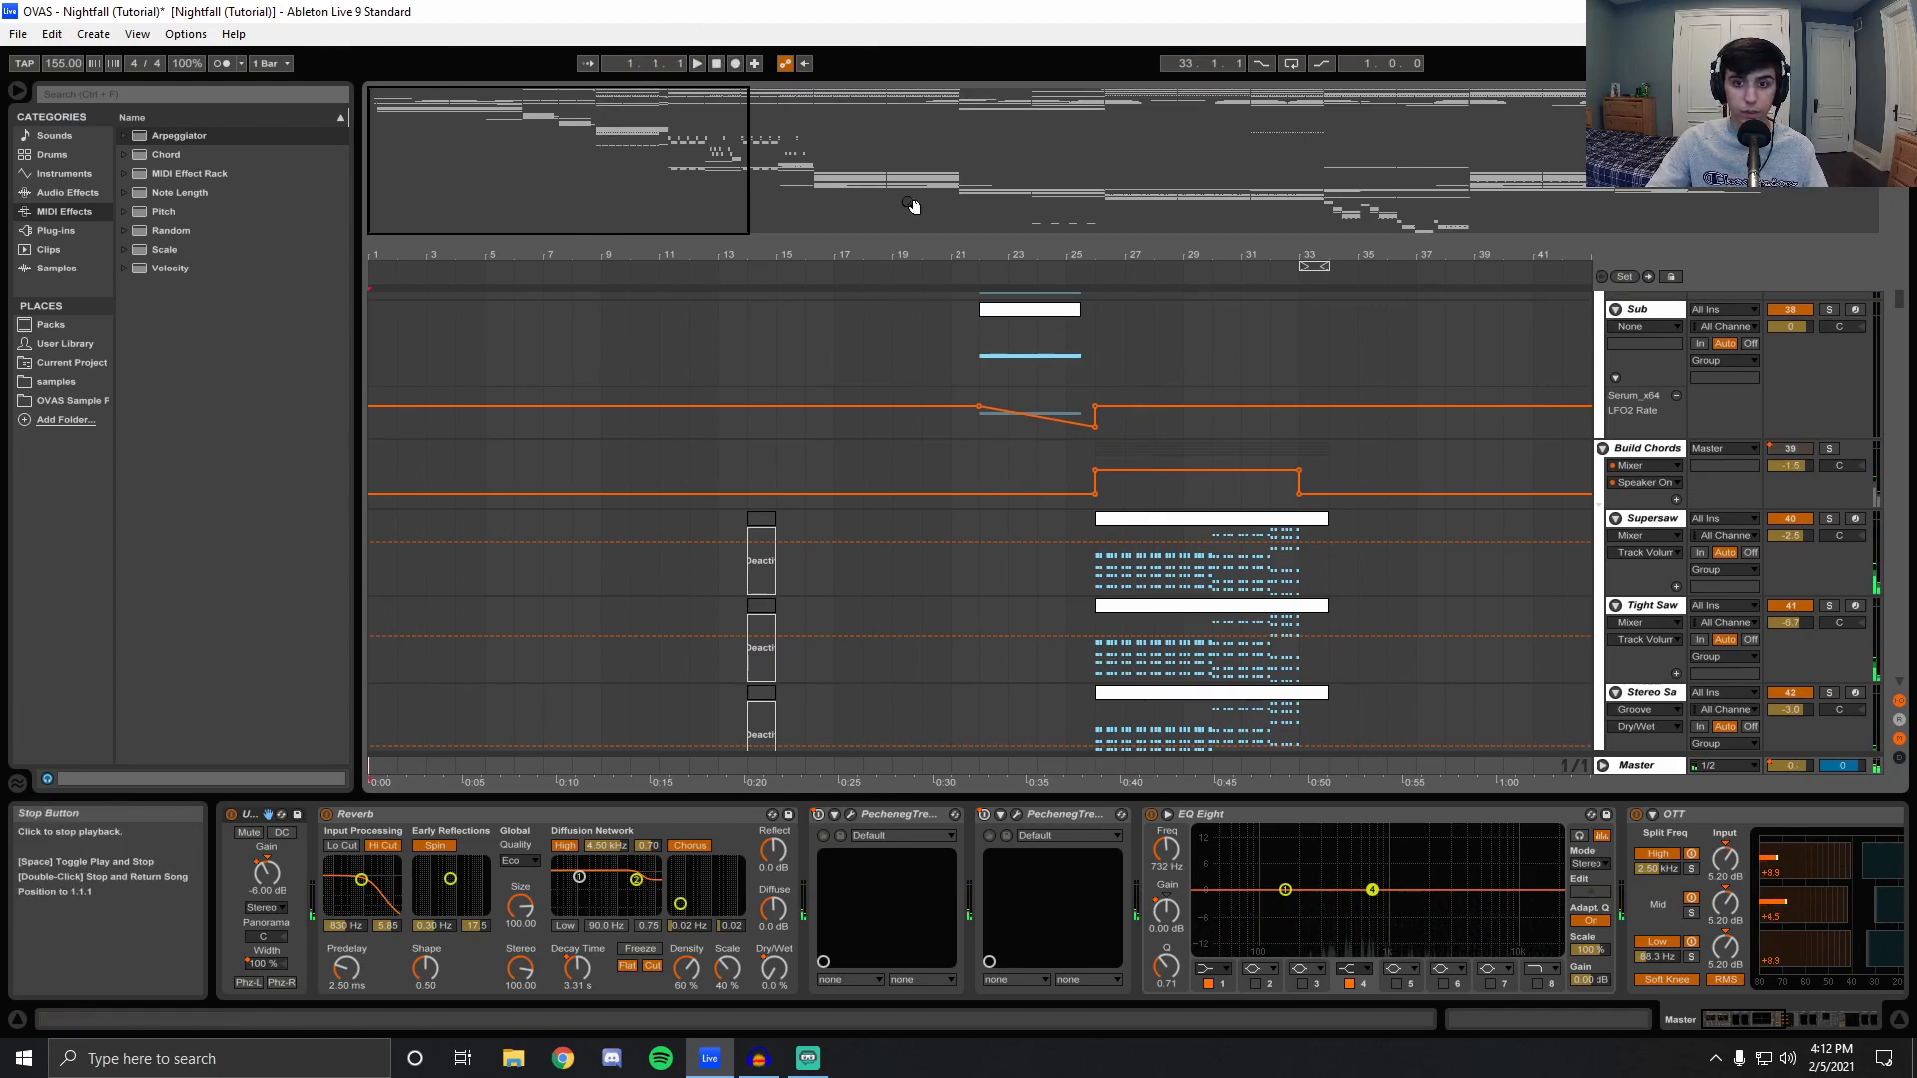
left_click(1095, 759)
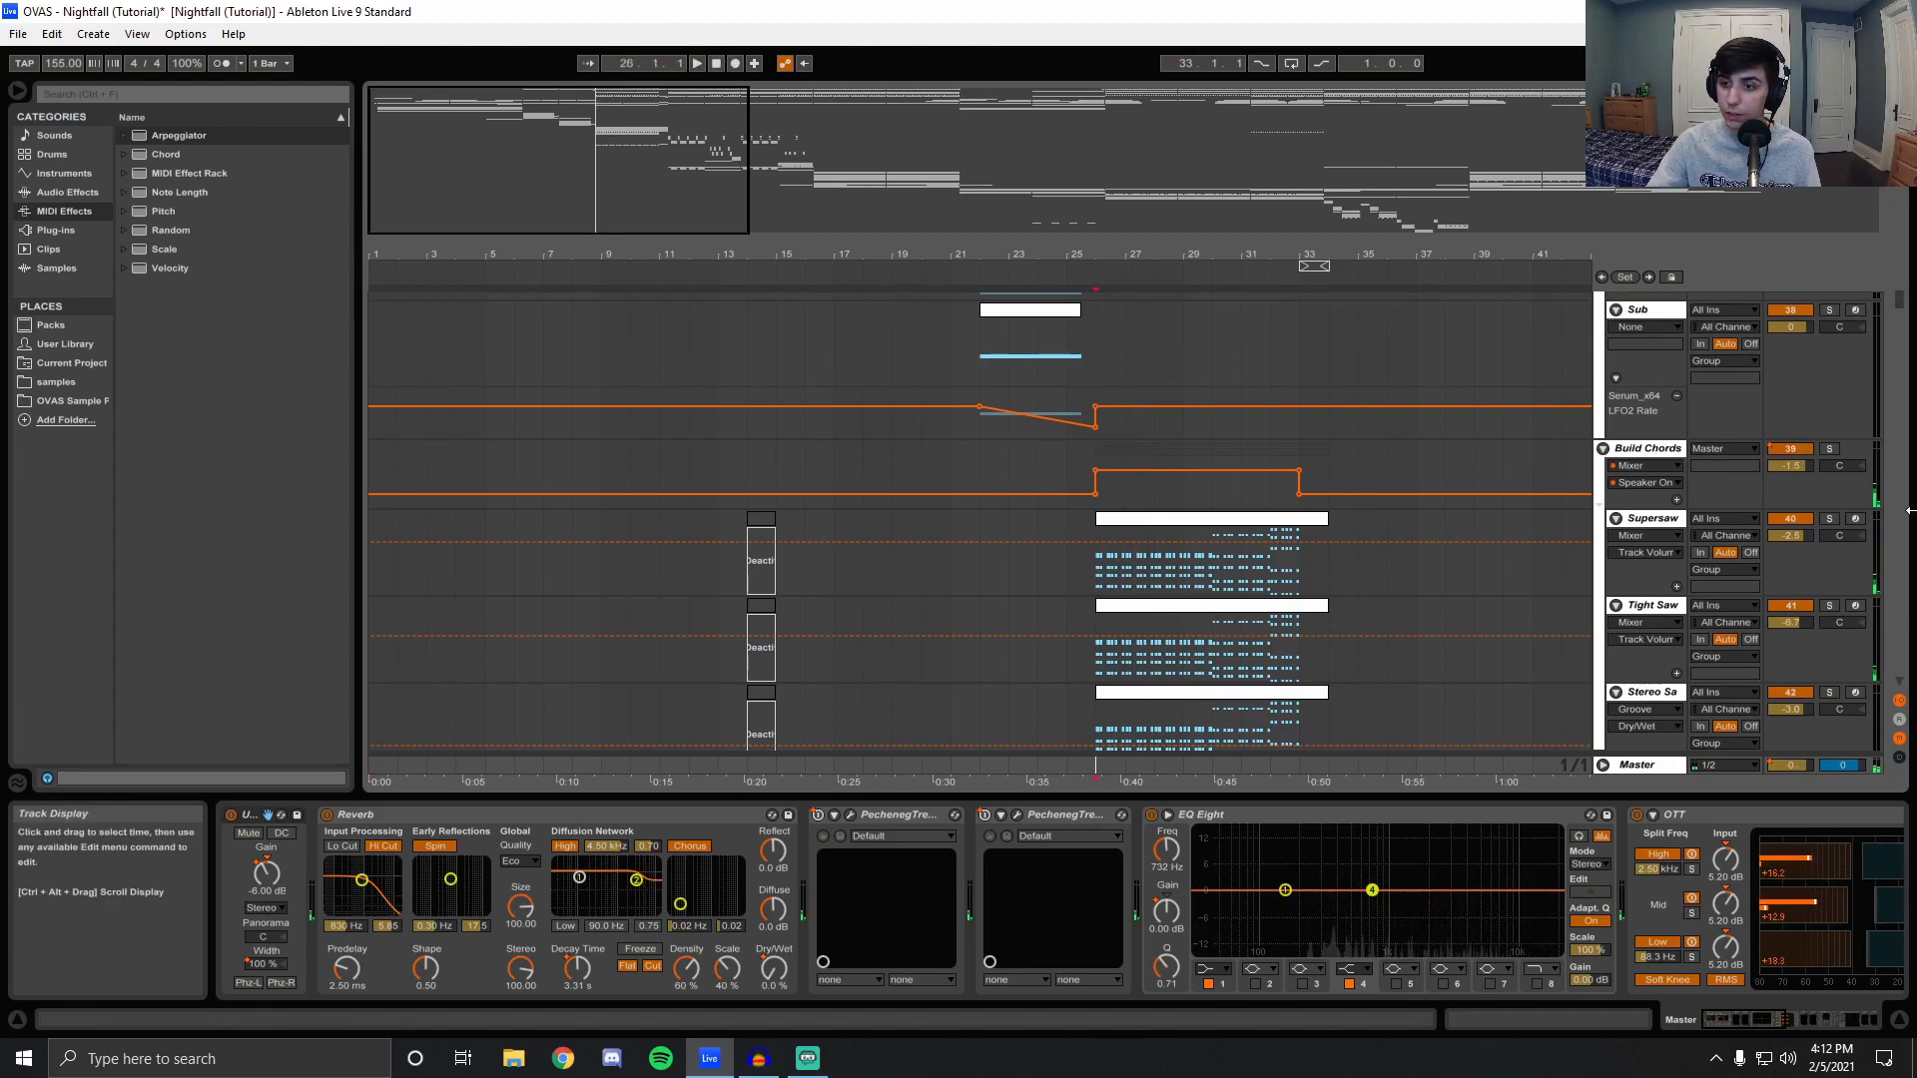
left_click(1830, 448)
key("space")
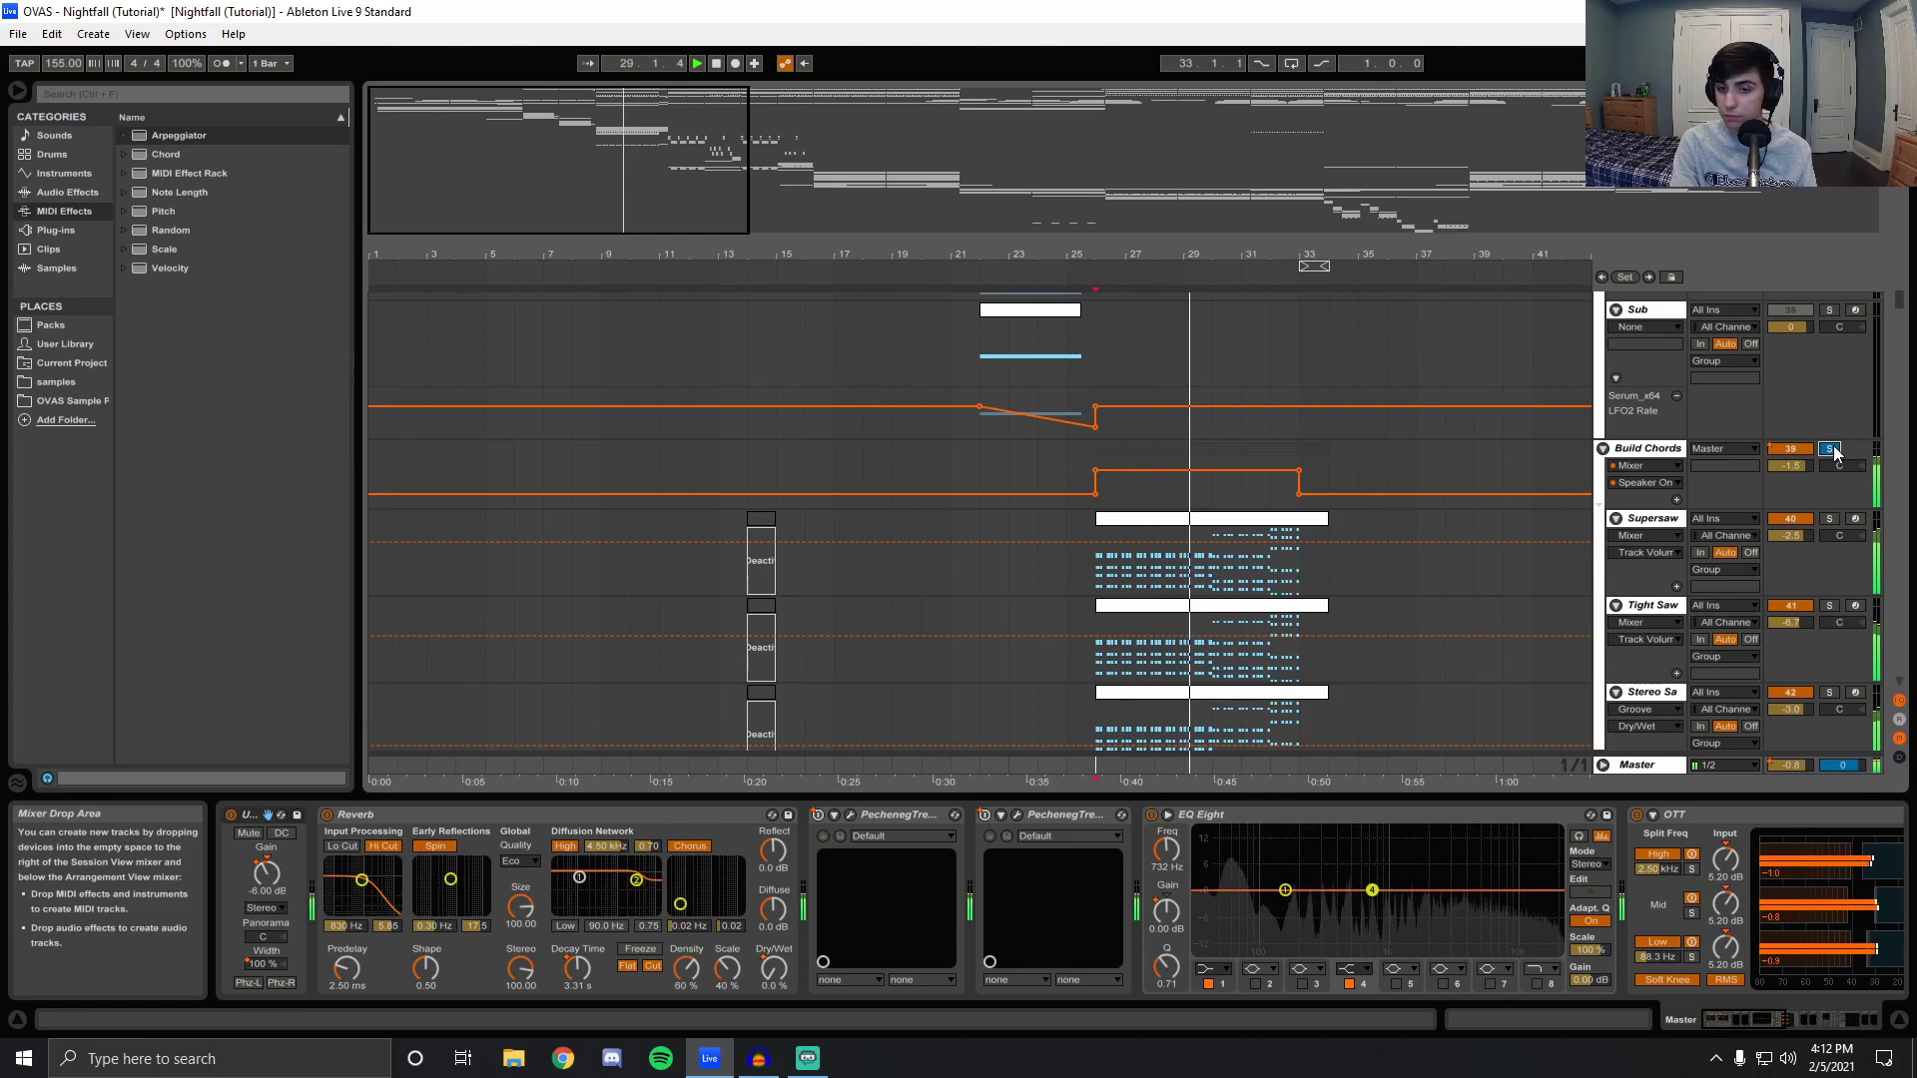
scroll(1186, 524, "down", 2)
scroll(1186, 524, "down", 2)
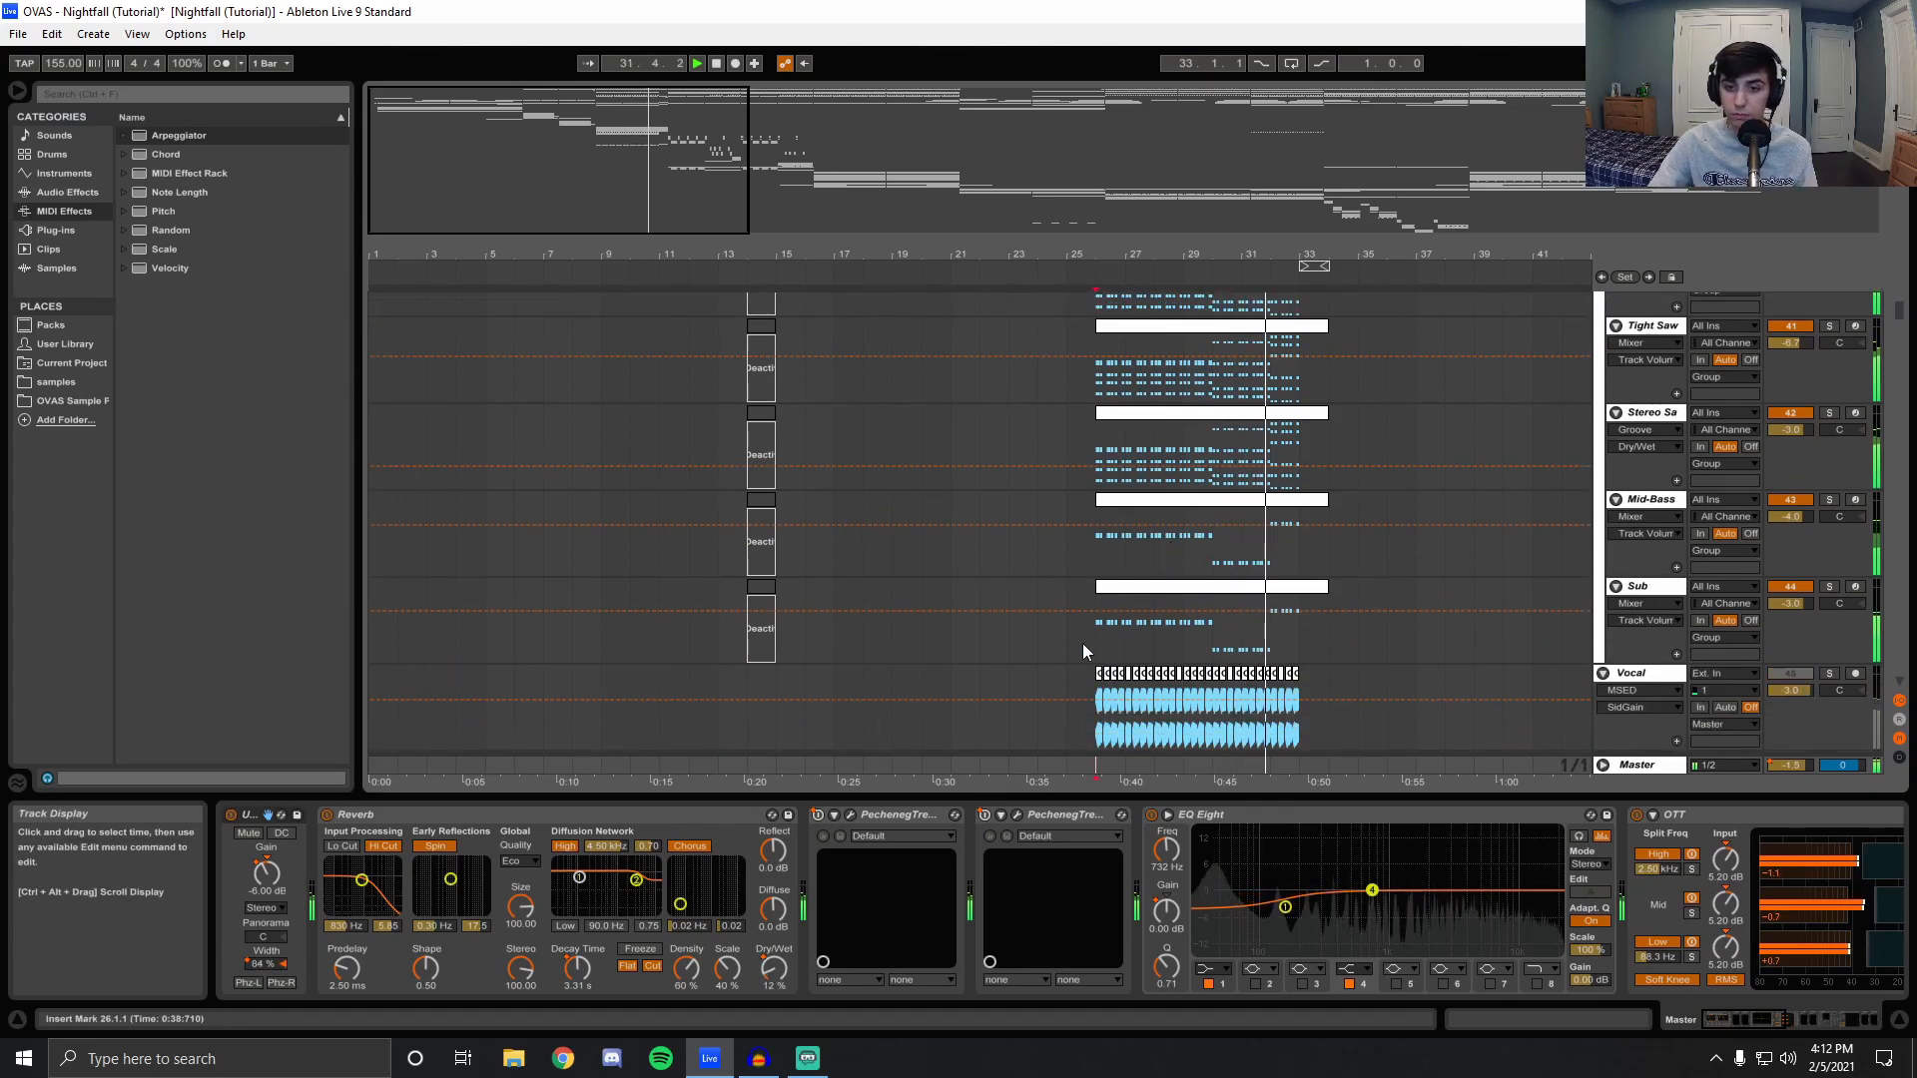
Check the devices on the Build Chords group's Sub track, stop playback at the song start and show the Master chain.
left_click(1082, 651)
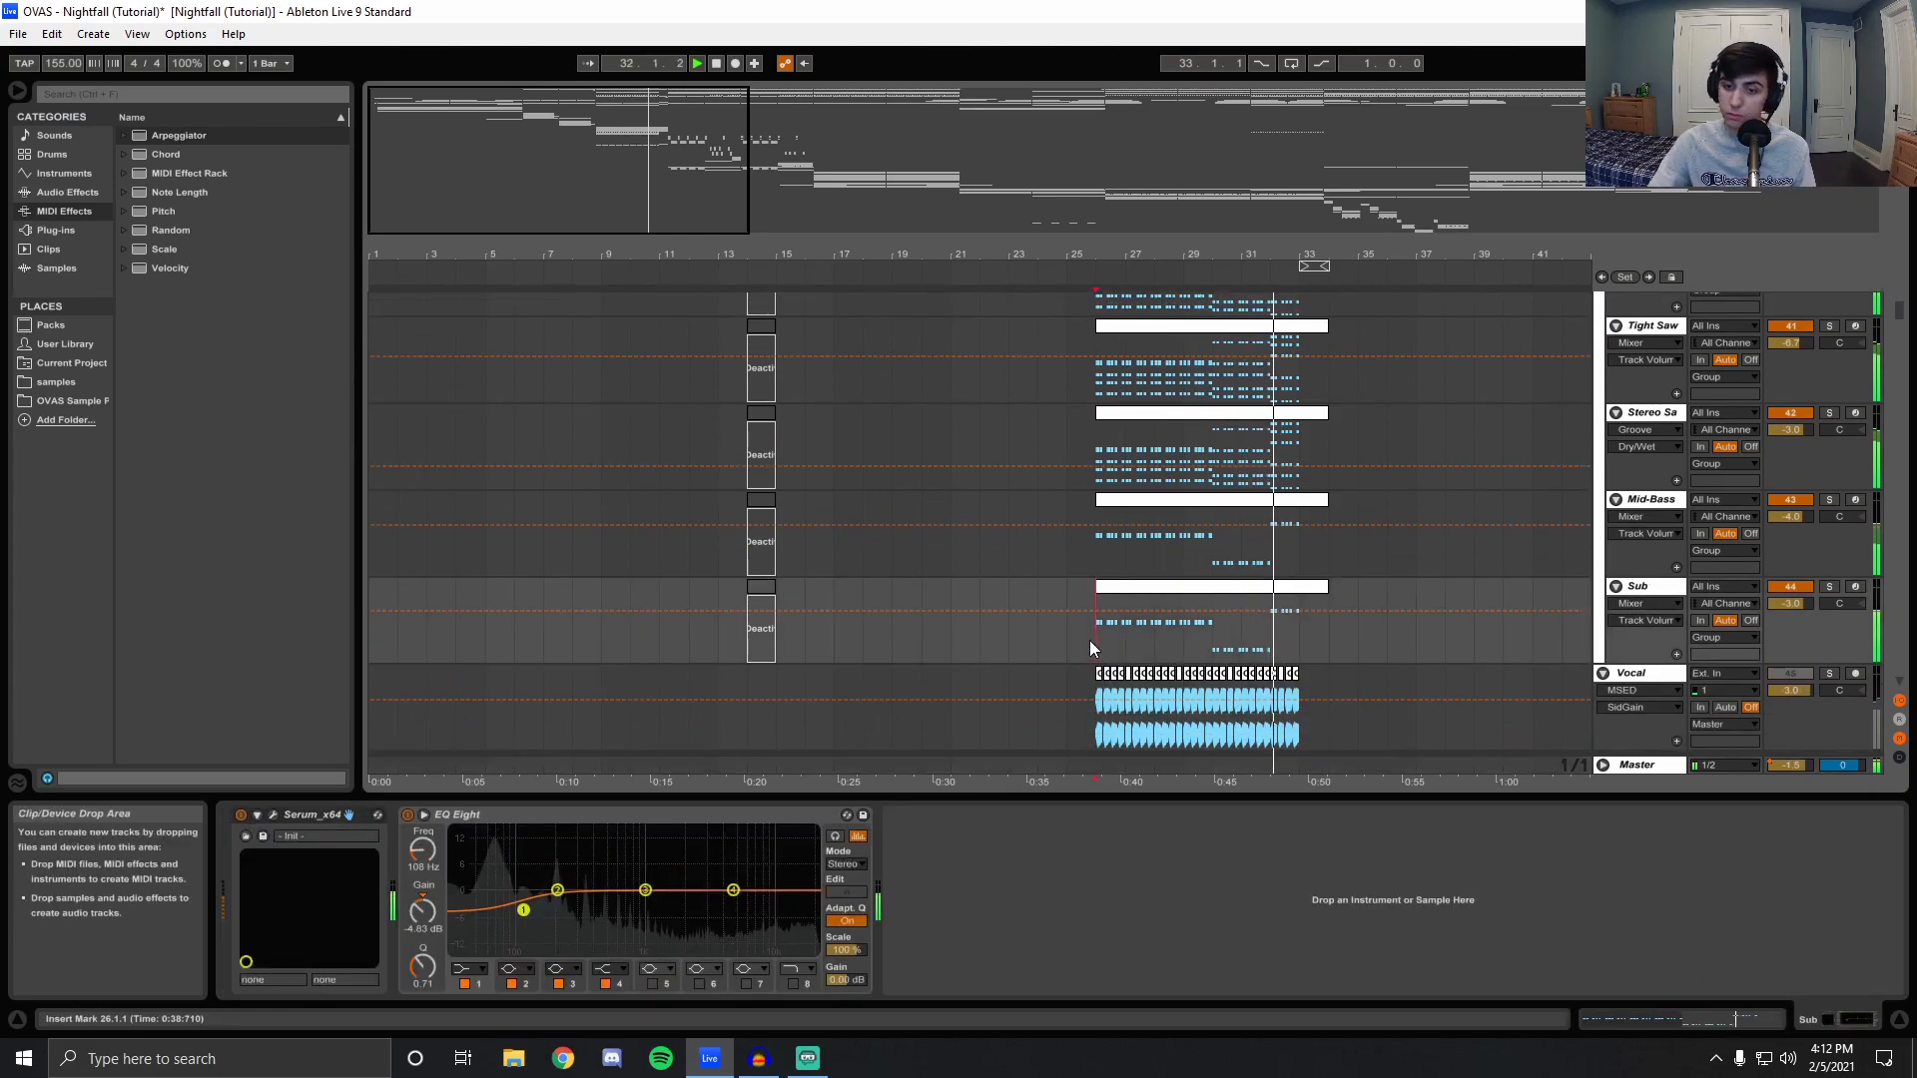
left_click(717, 63)
left_click(402, 599)
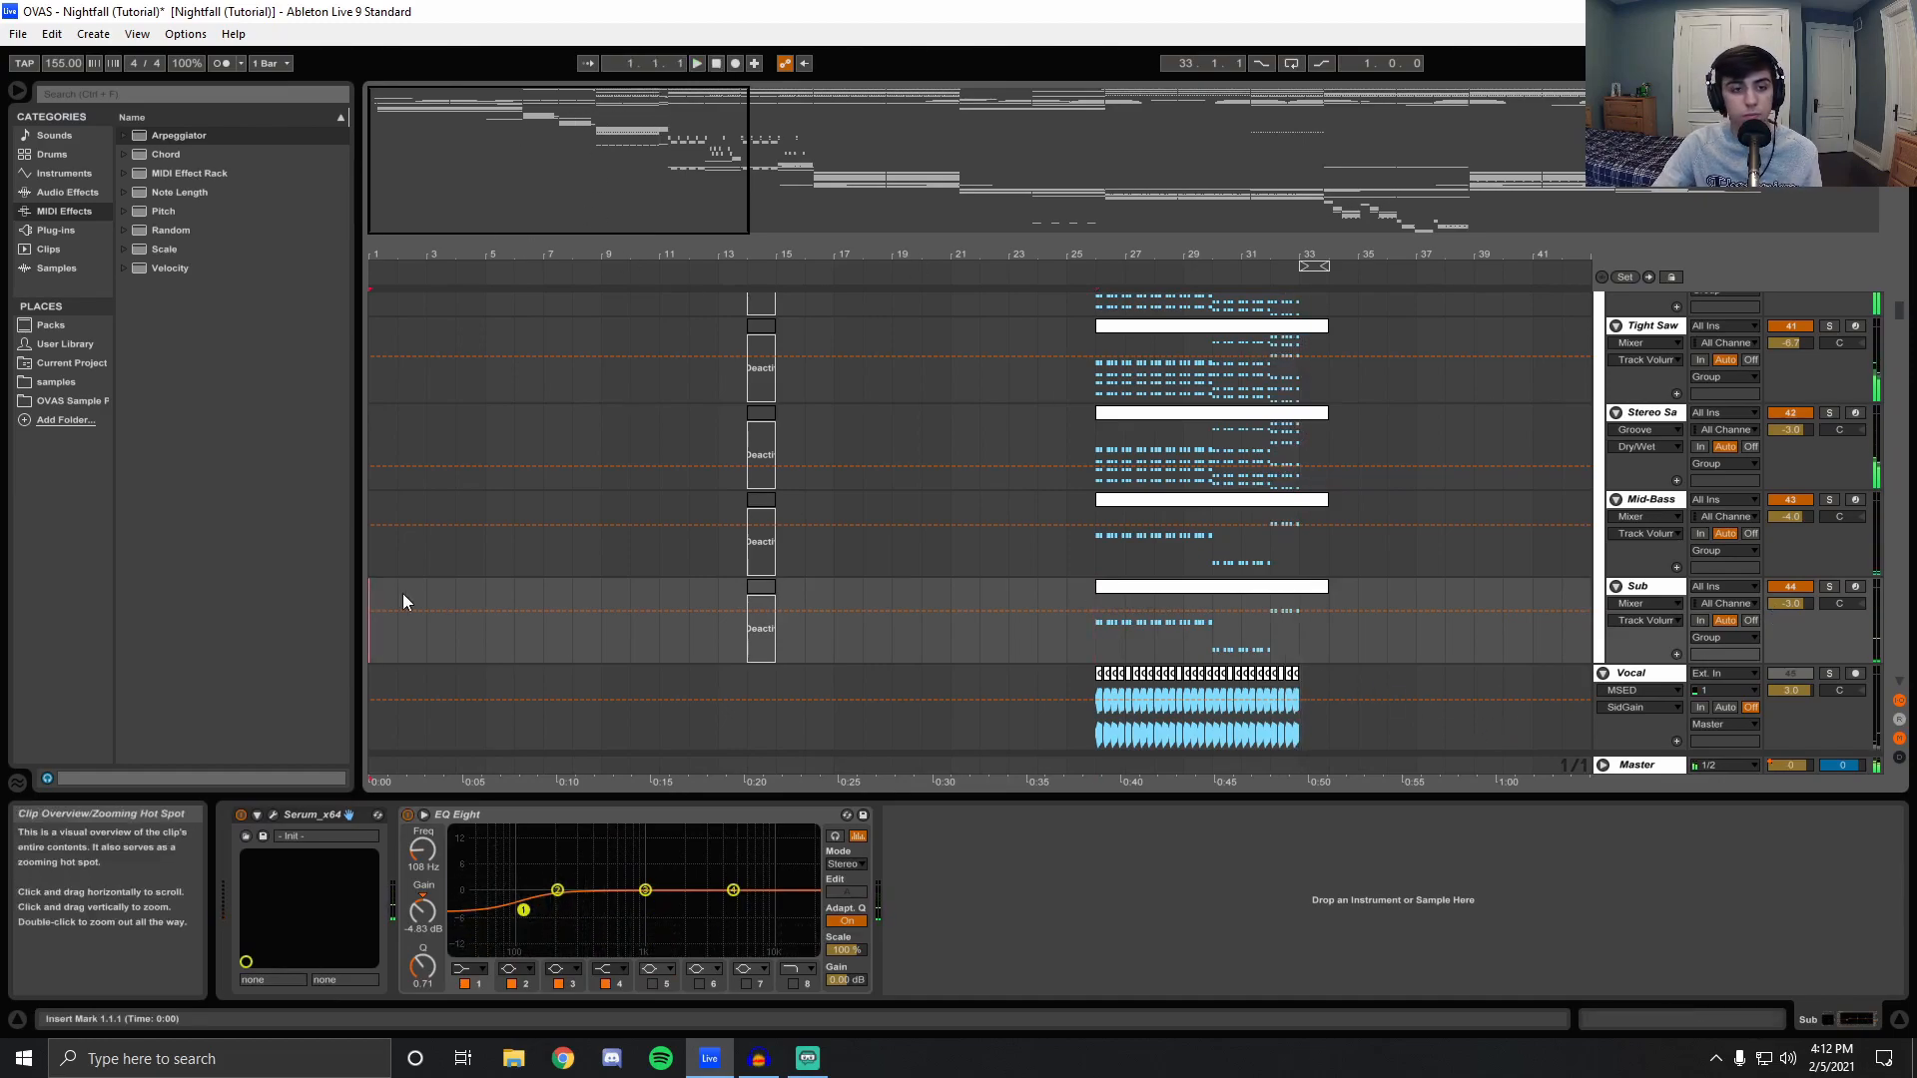
left_click(376, 765)
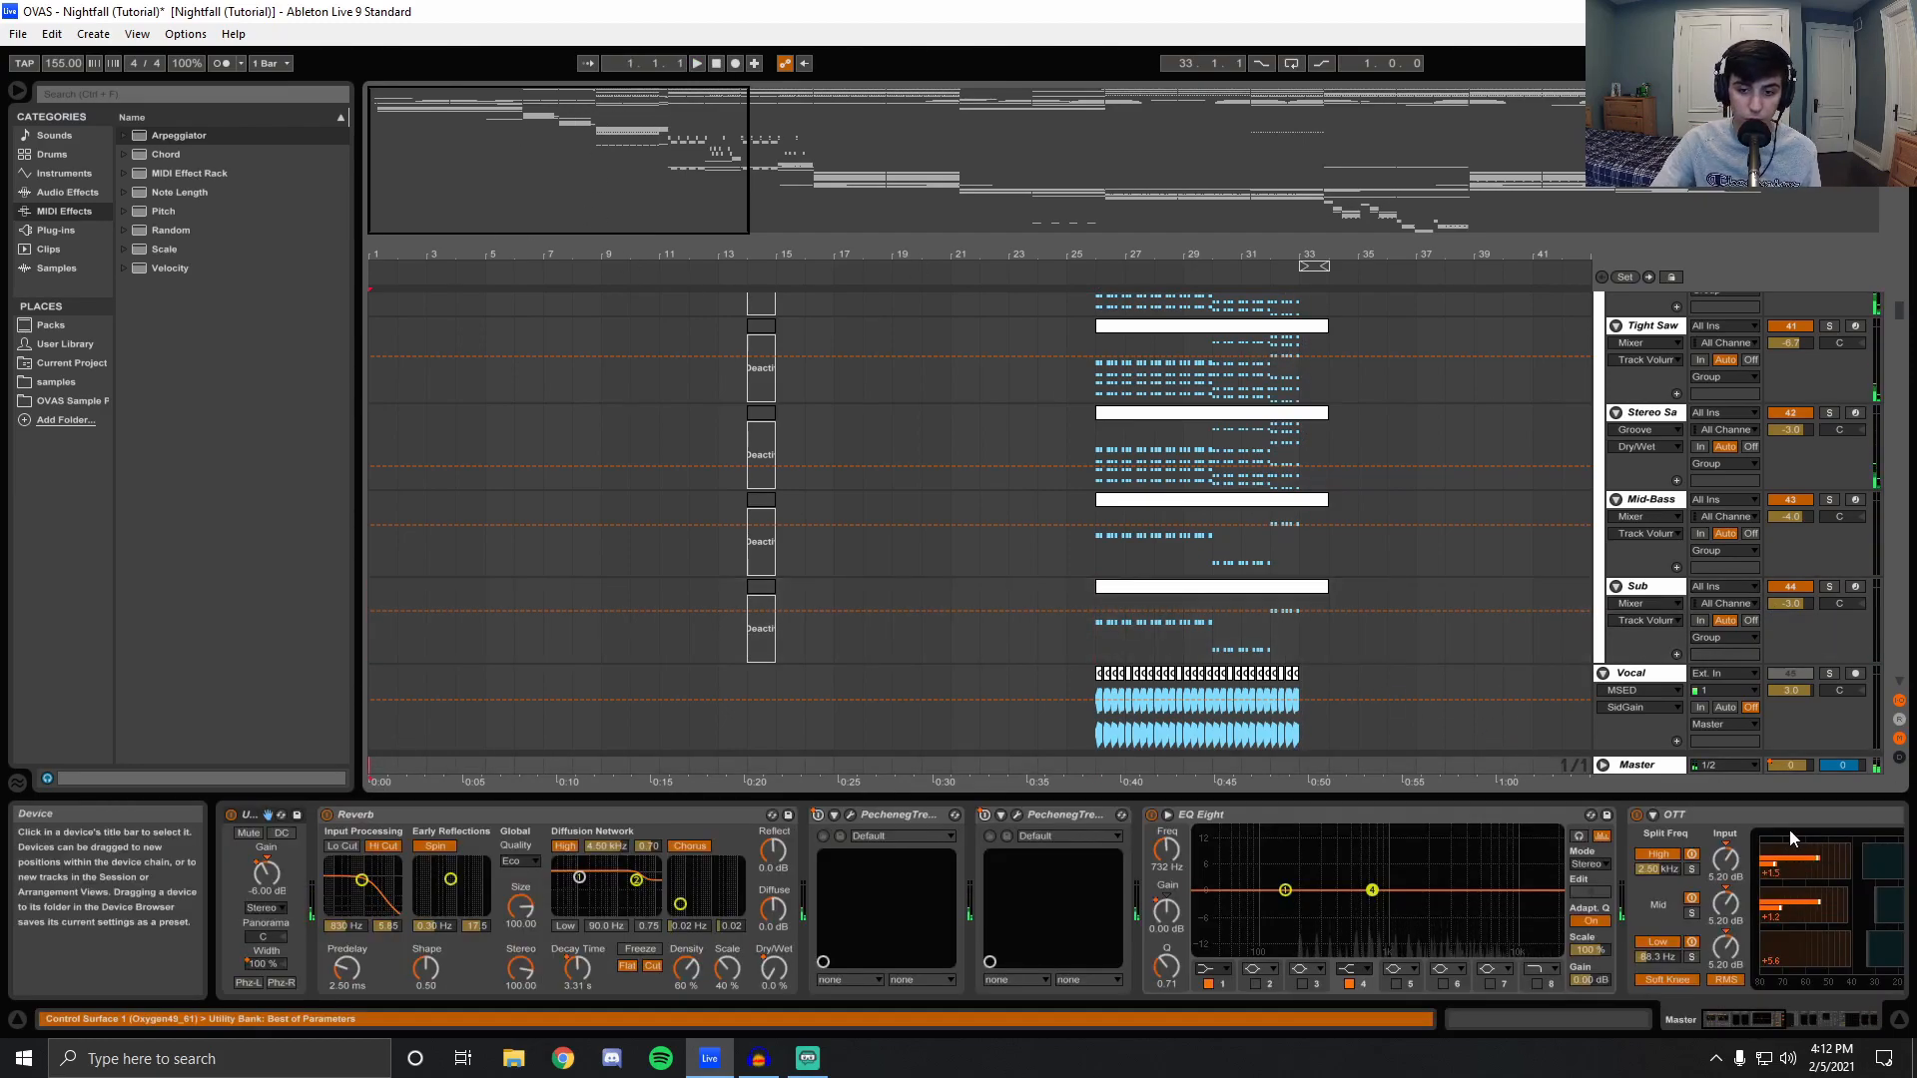
Open the build Sub clip, select its B0, F#0 and C#1 notes row by row to examine the progression, and return to the devices.
left_click(1220, 587)
left_click(1682, 1022)
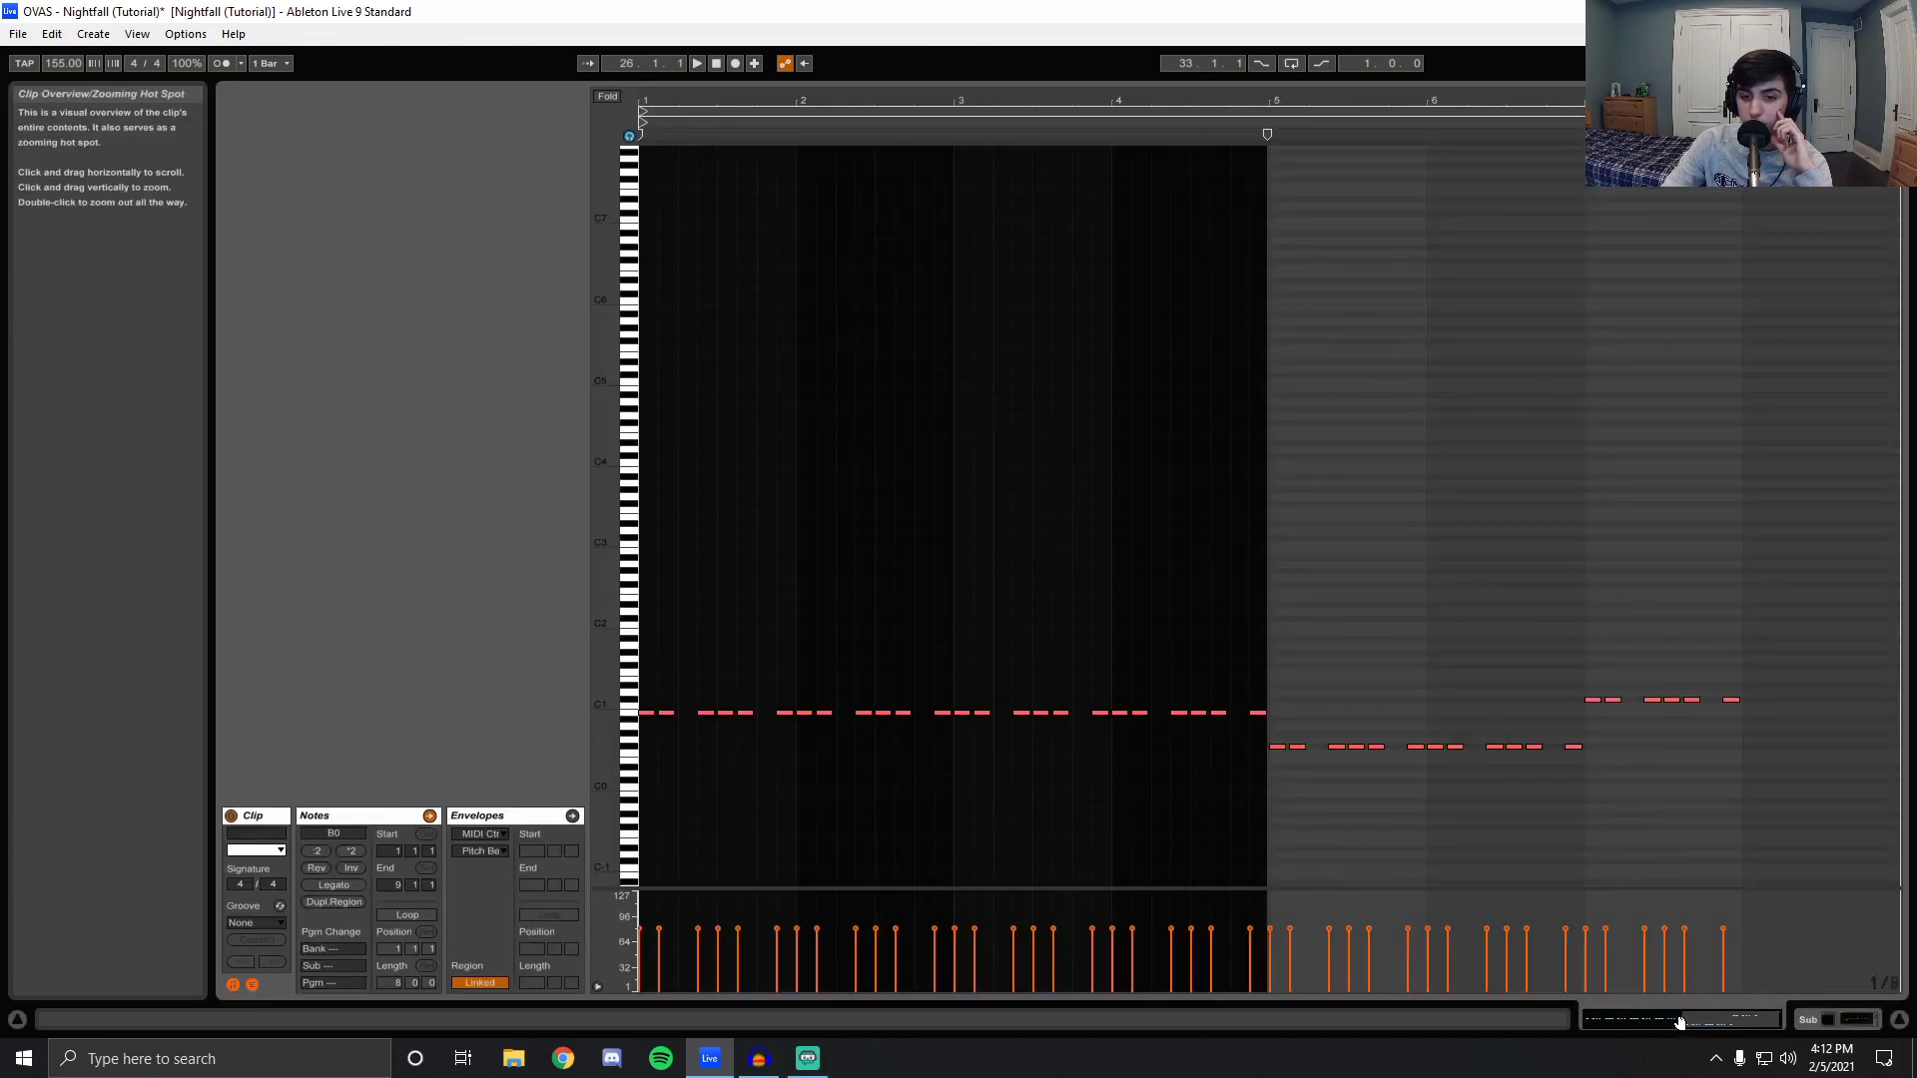
left_click(629, 713)
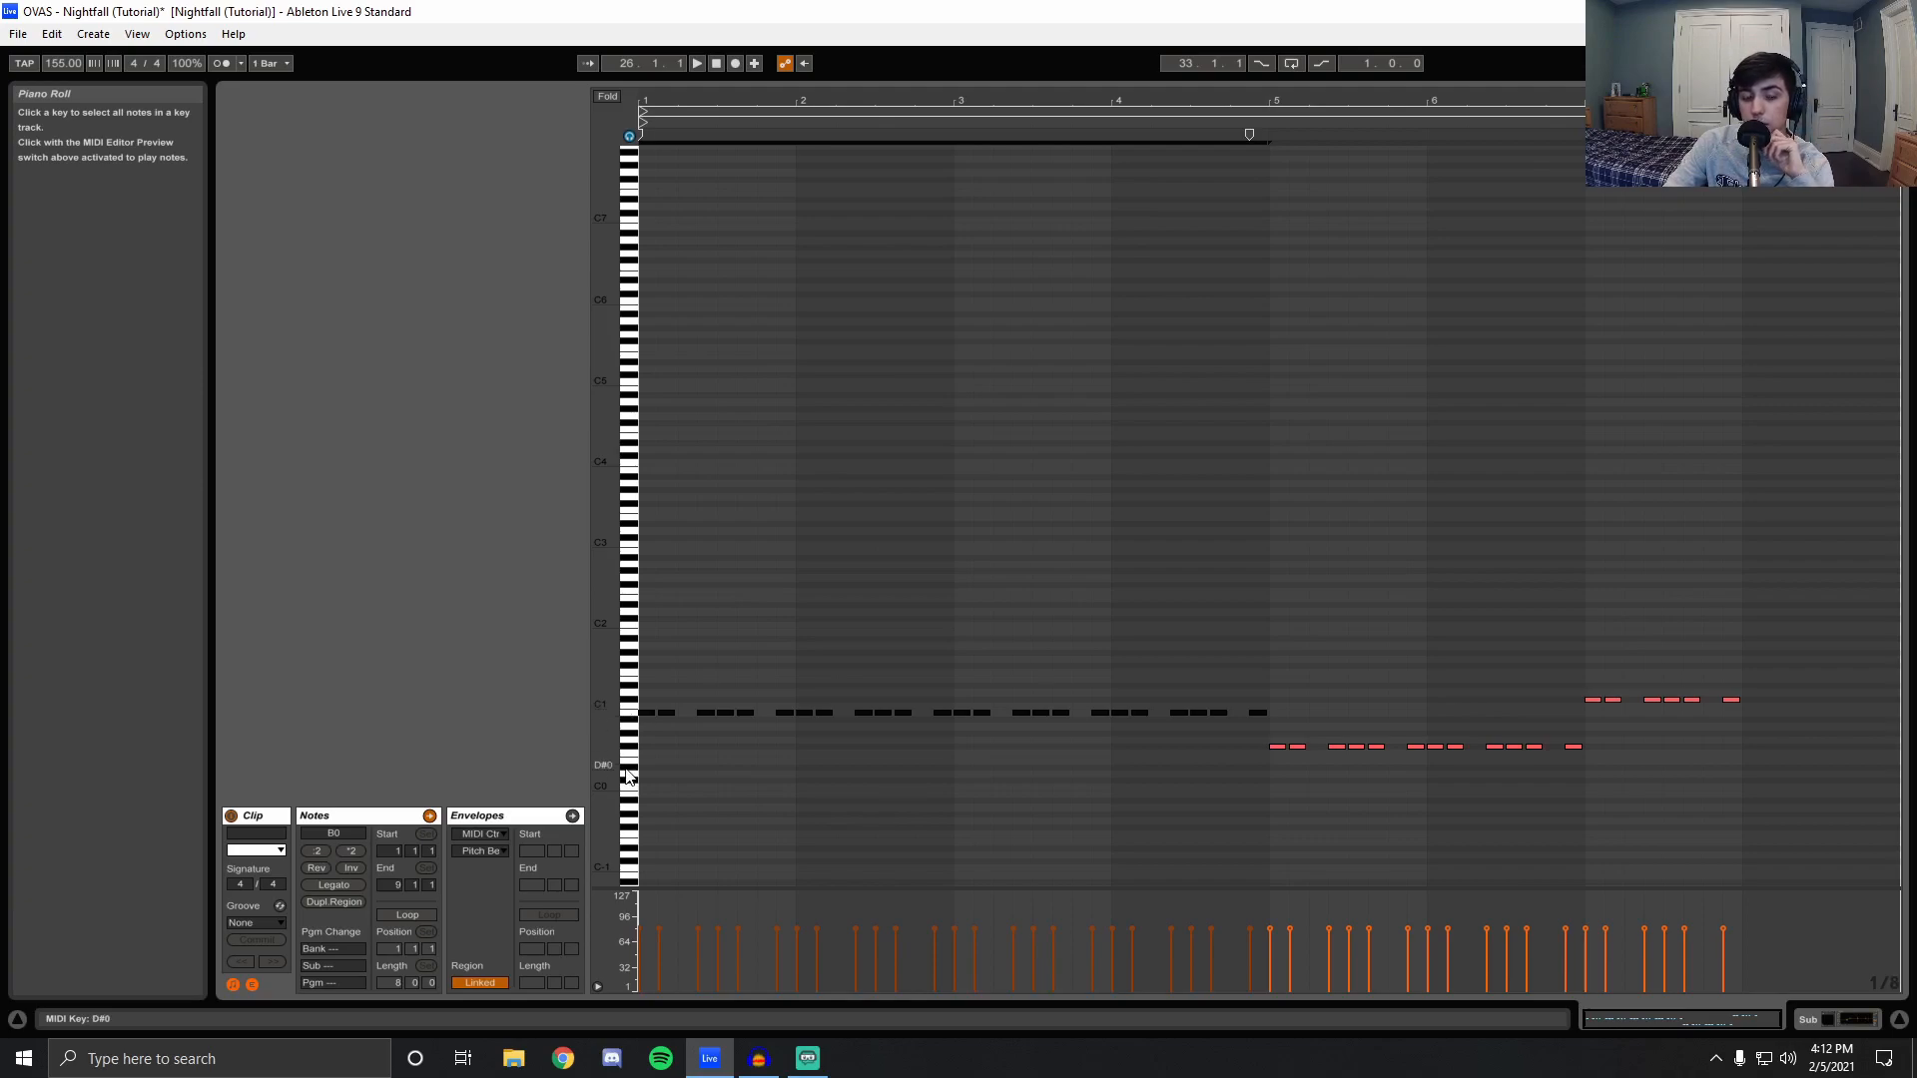
left_click(629, 755)
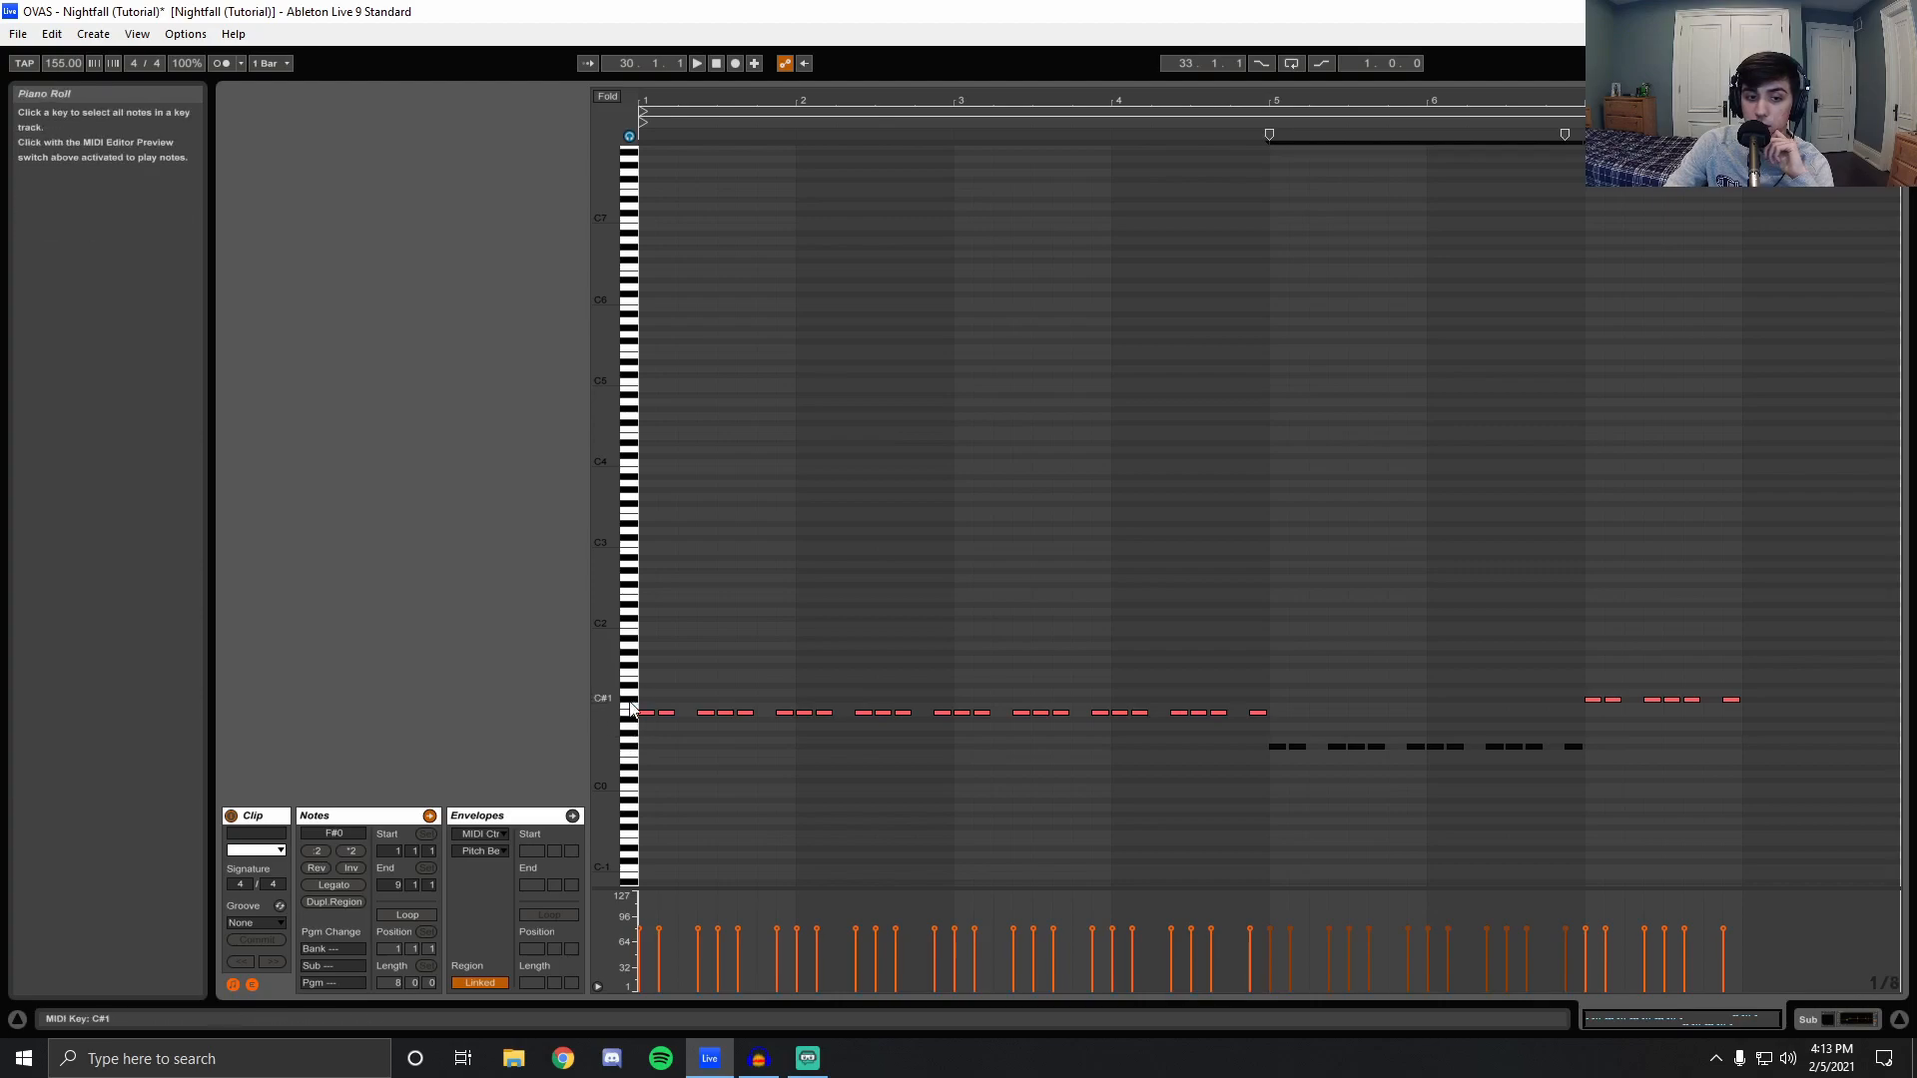
left_click(631, 707)
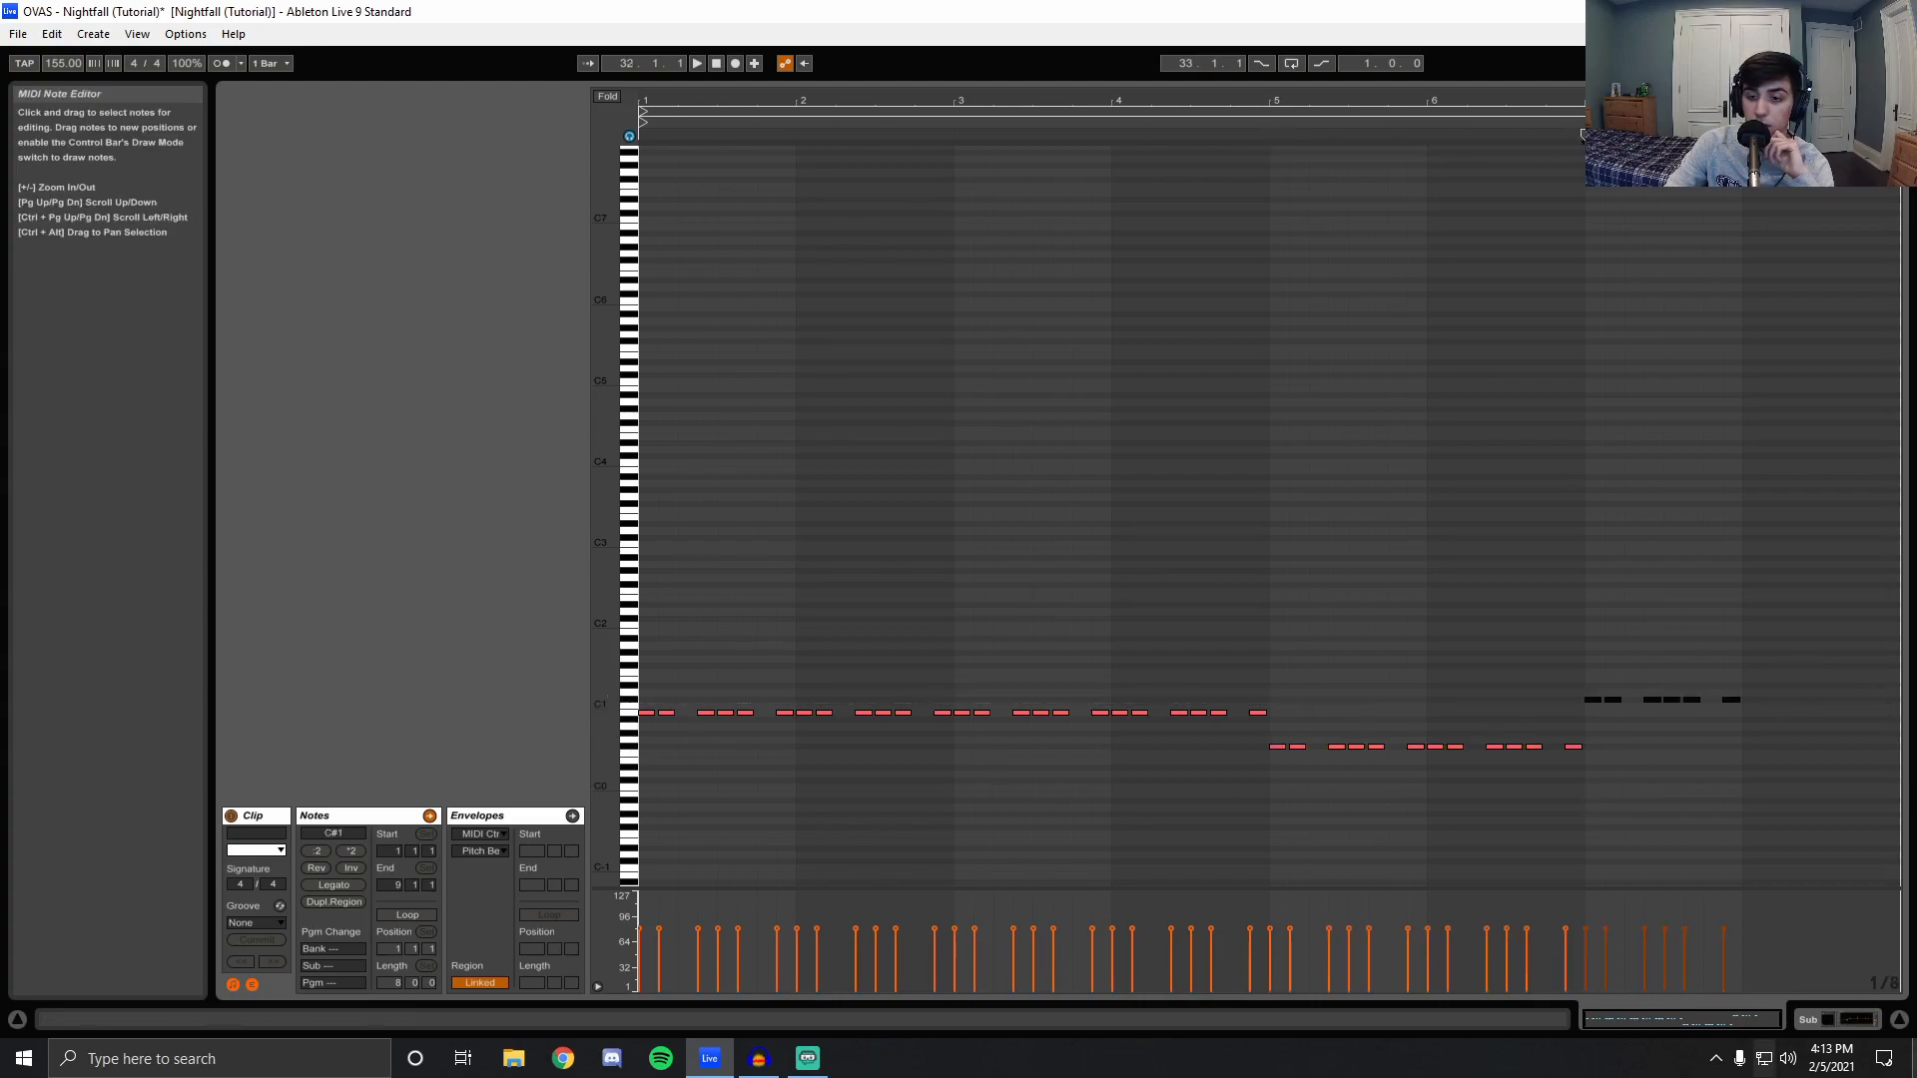
left_click(631, 689)
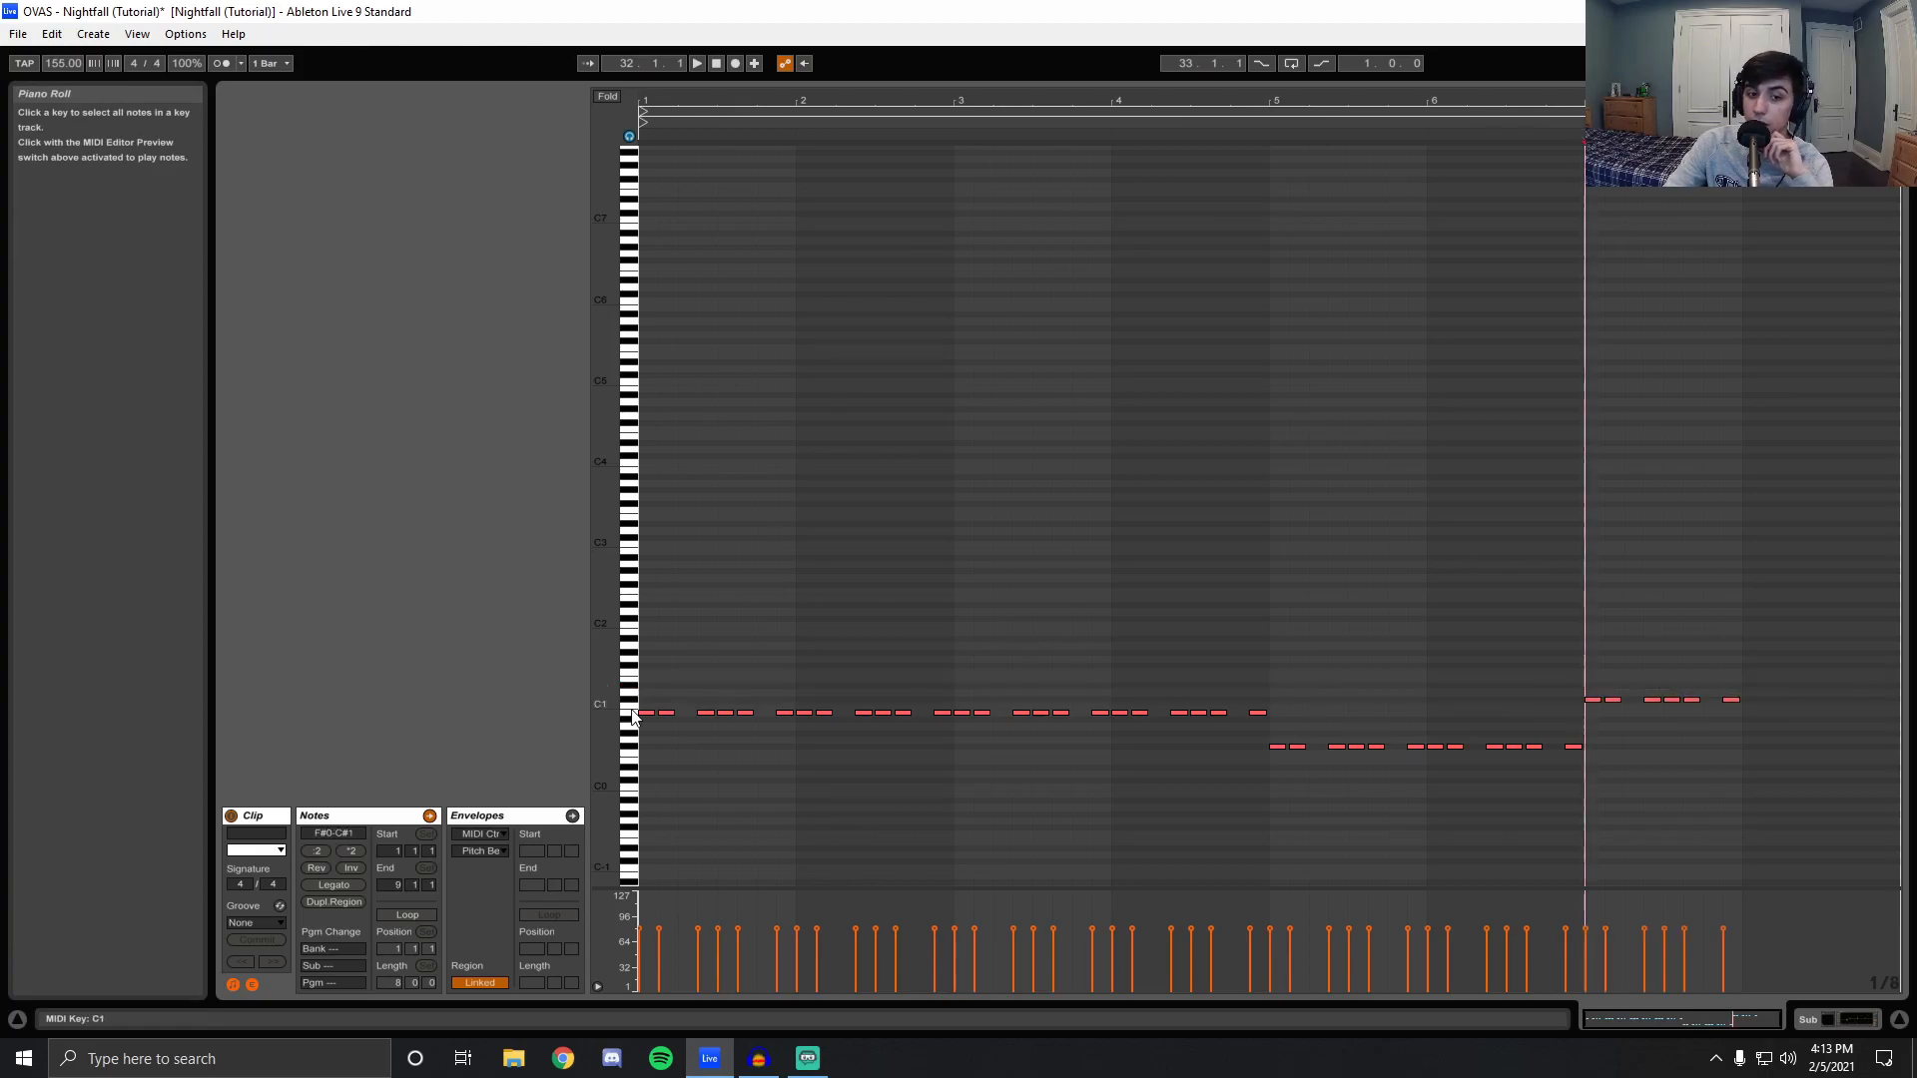
left_click(630, 713)
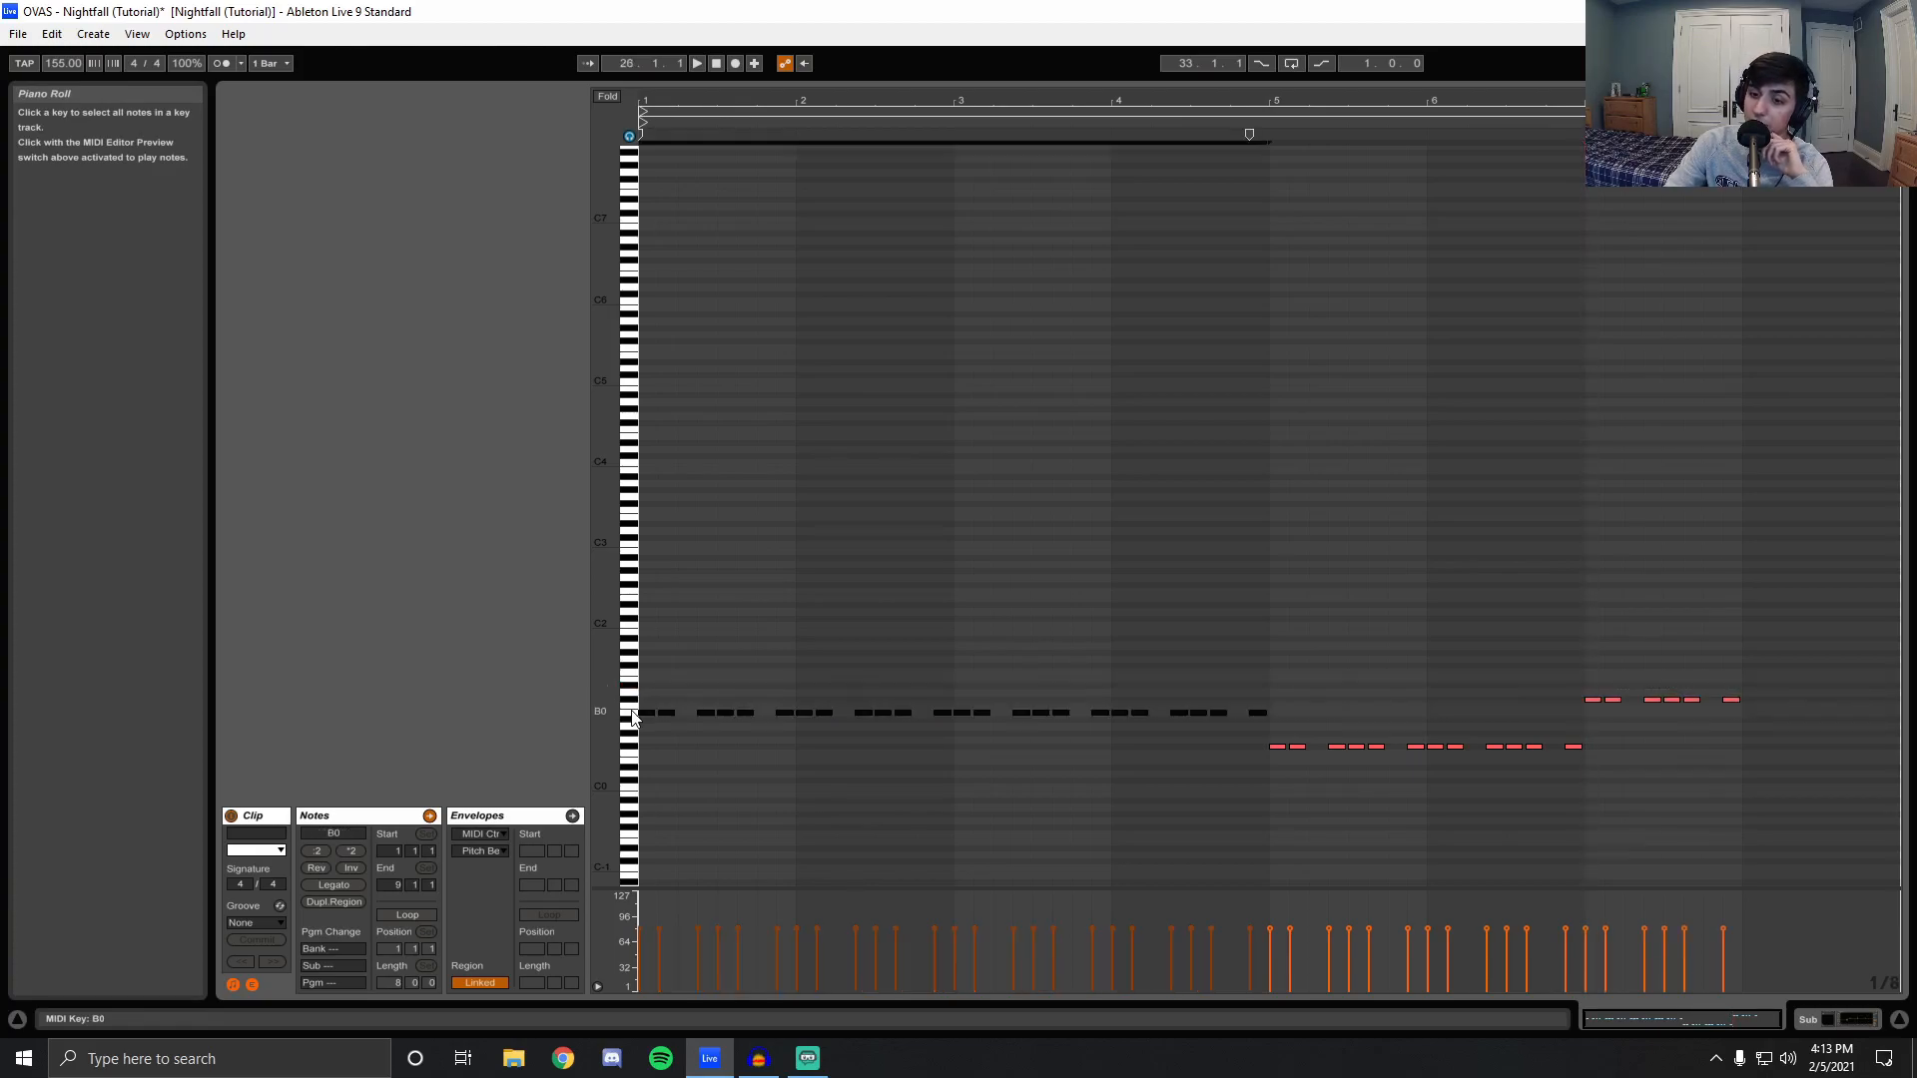
left_click(1834, 1018)
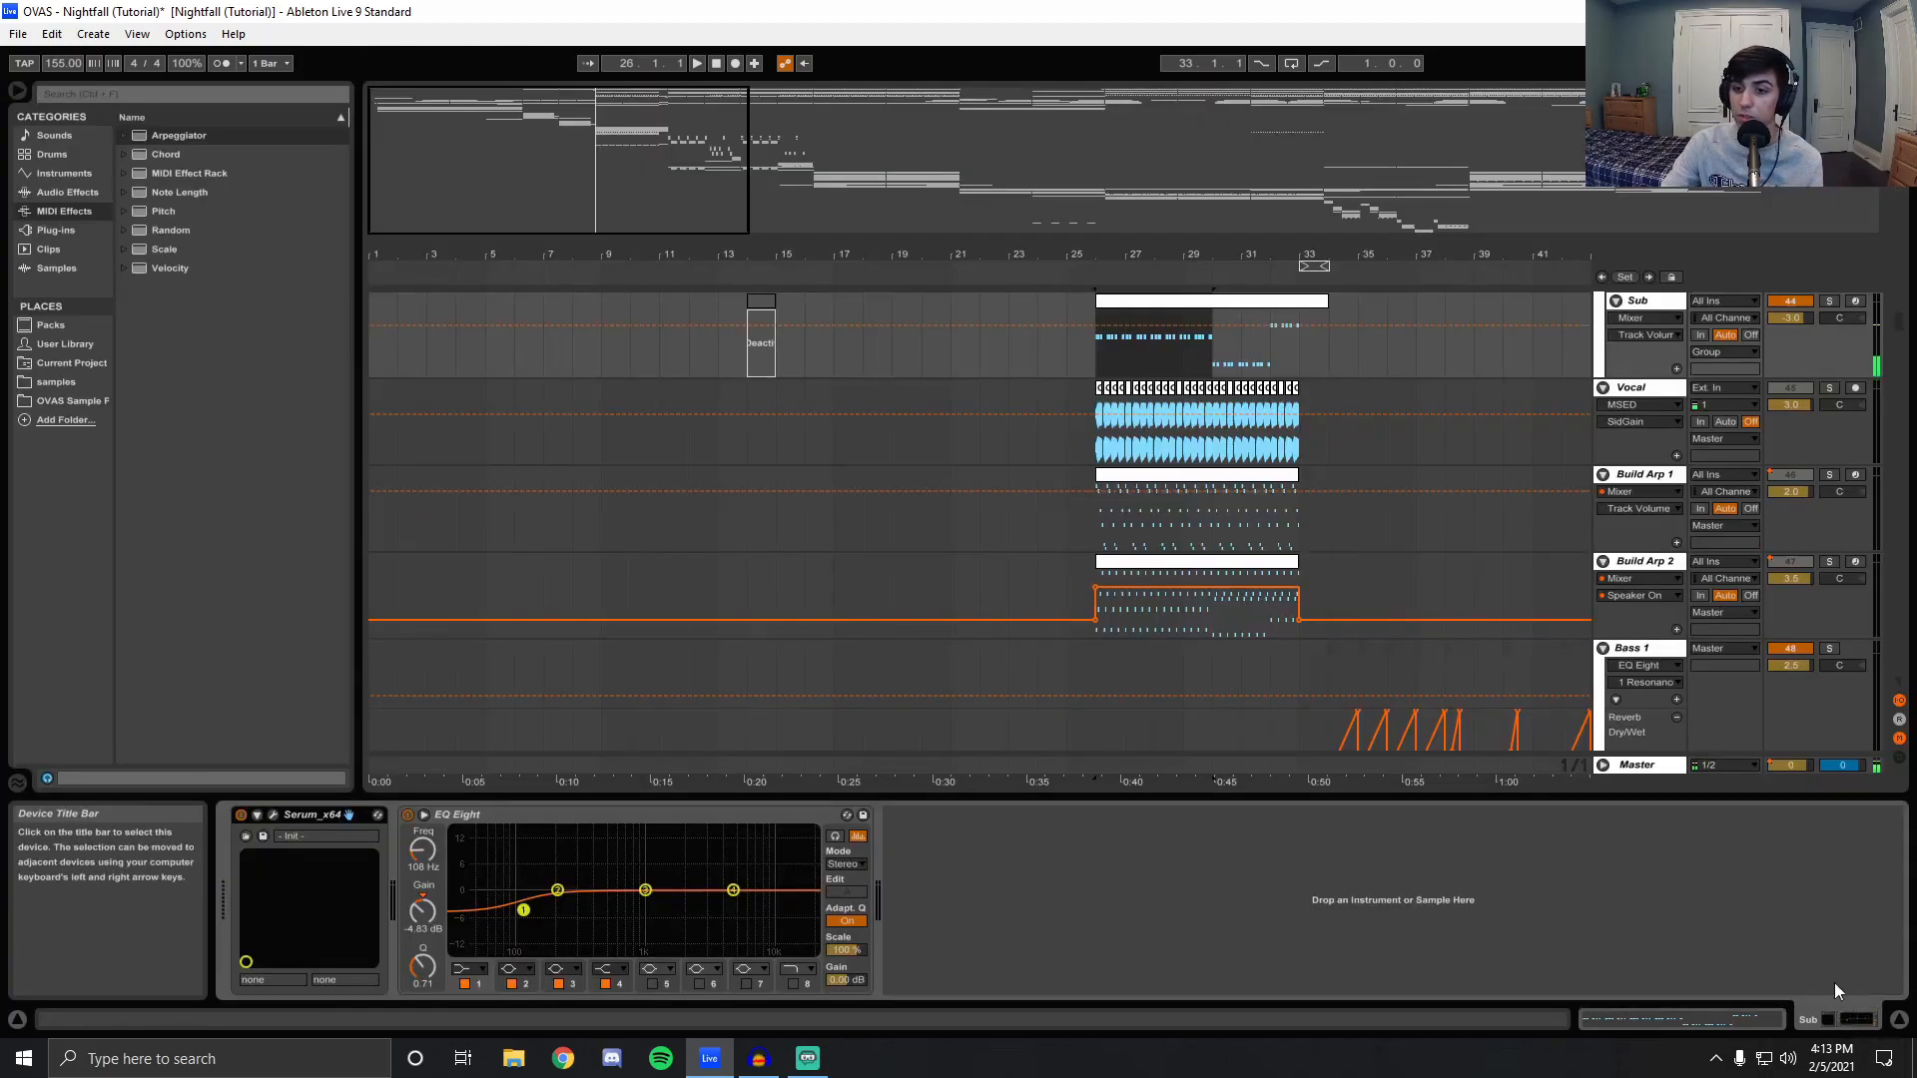
Play the project from bar 34, clear the Build Chords solo so all tracks sound, and stop at the song start.
left_click(1302, 760)
key("space")
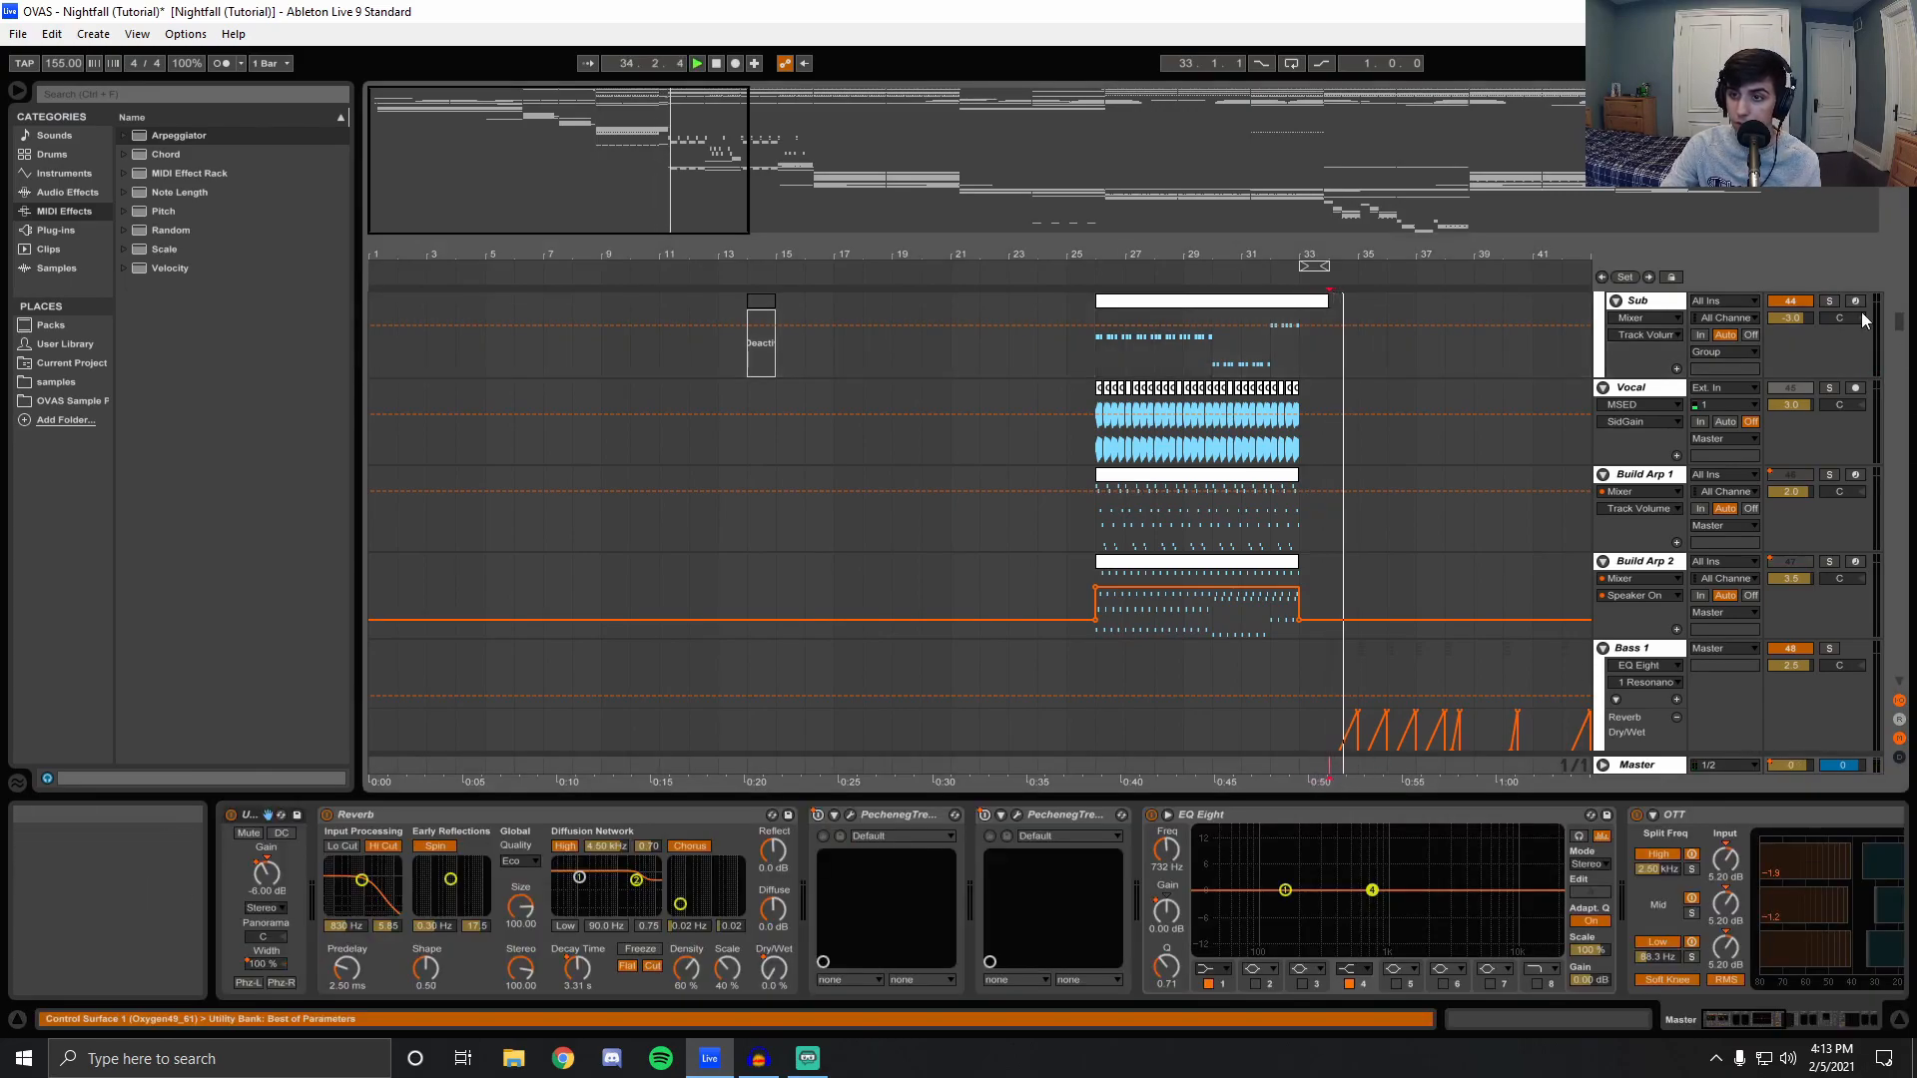
left_click(1831, 396)
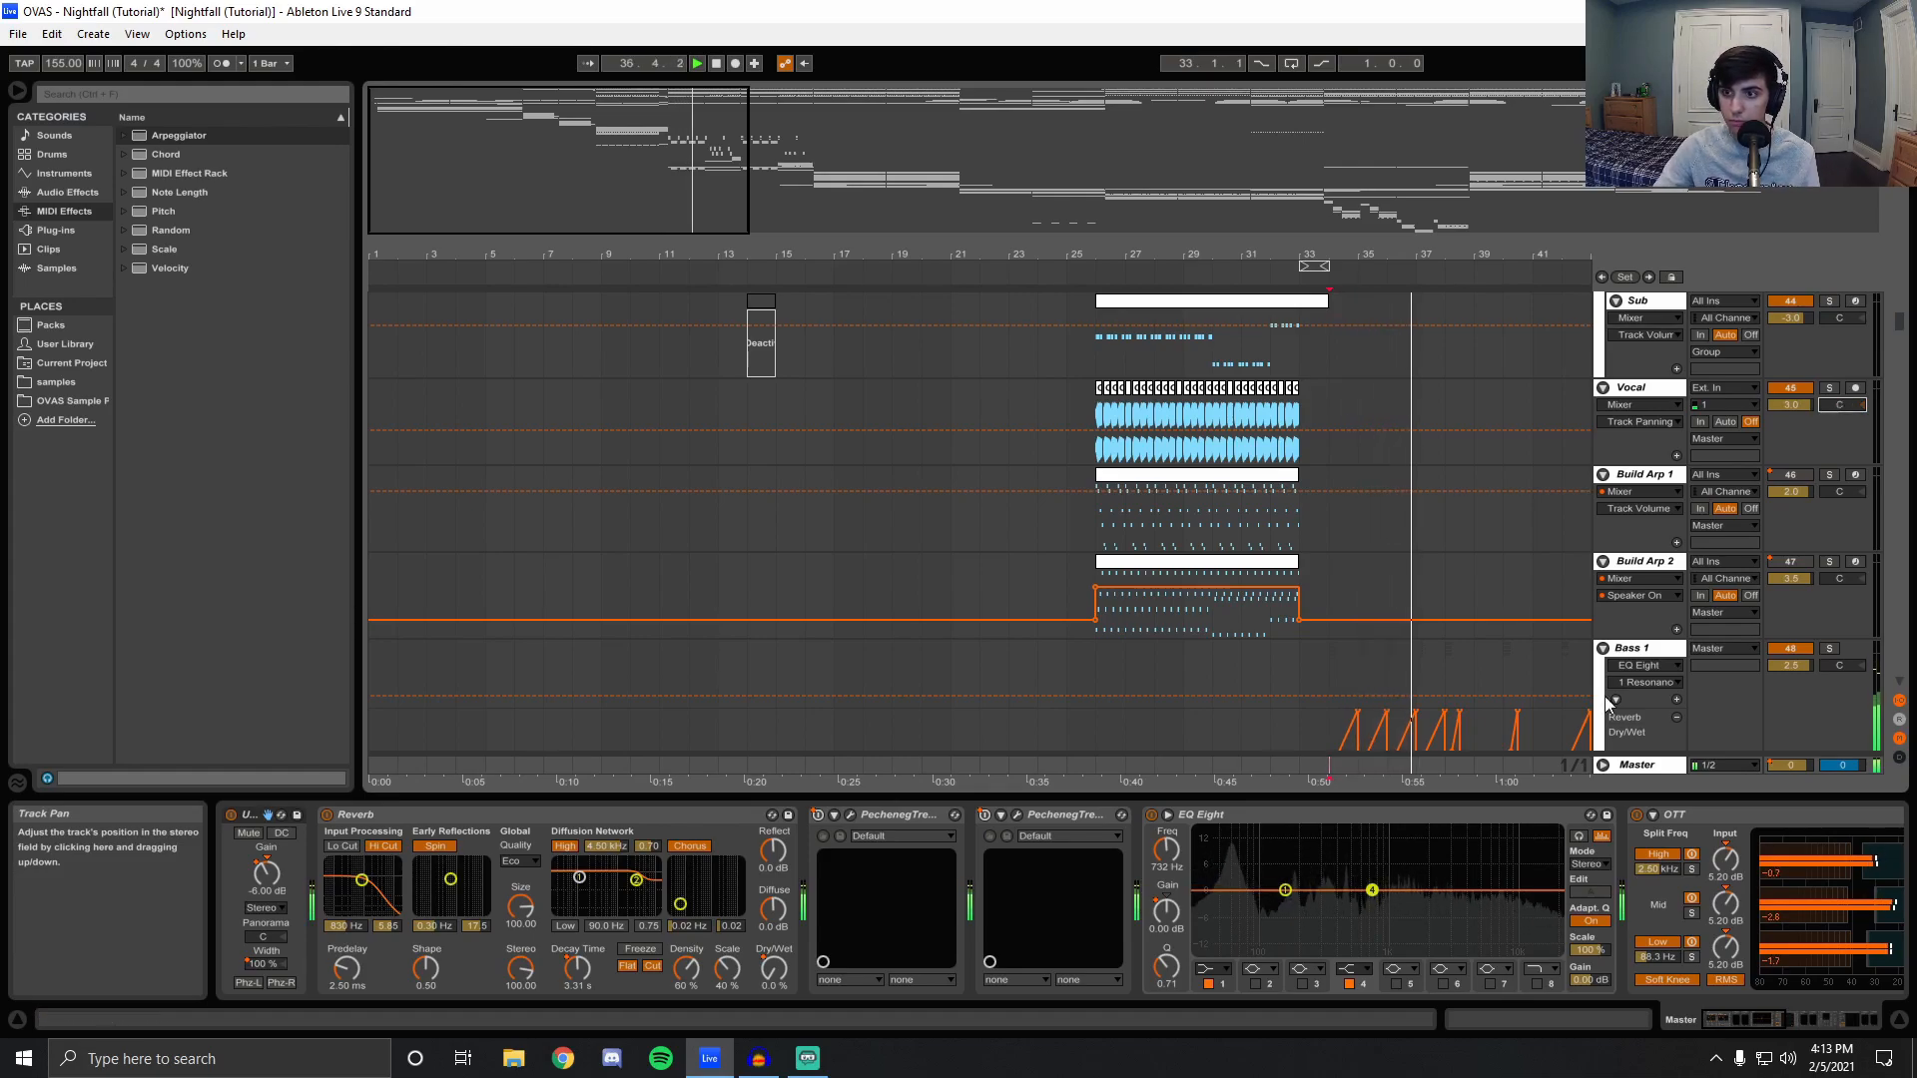
double_click(715, 63)
scroll(1211, 464, "up", 3)
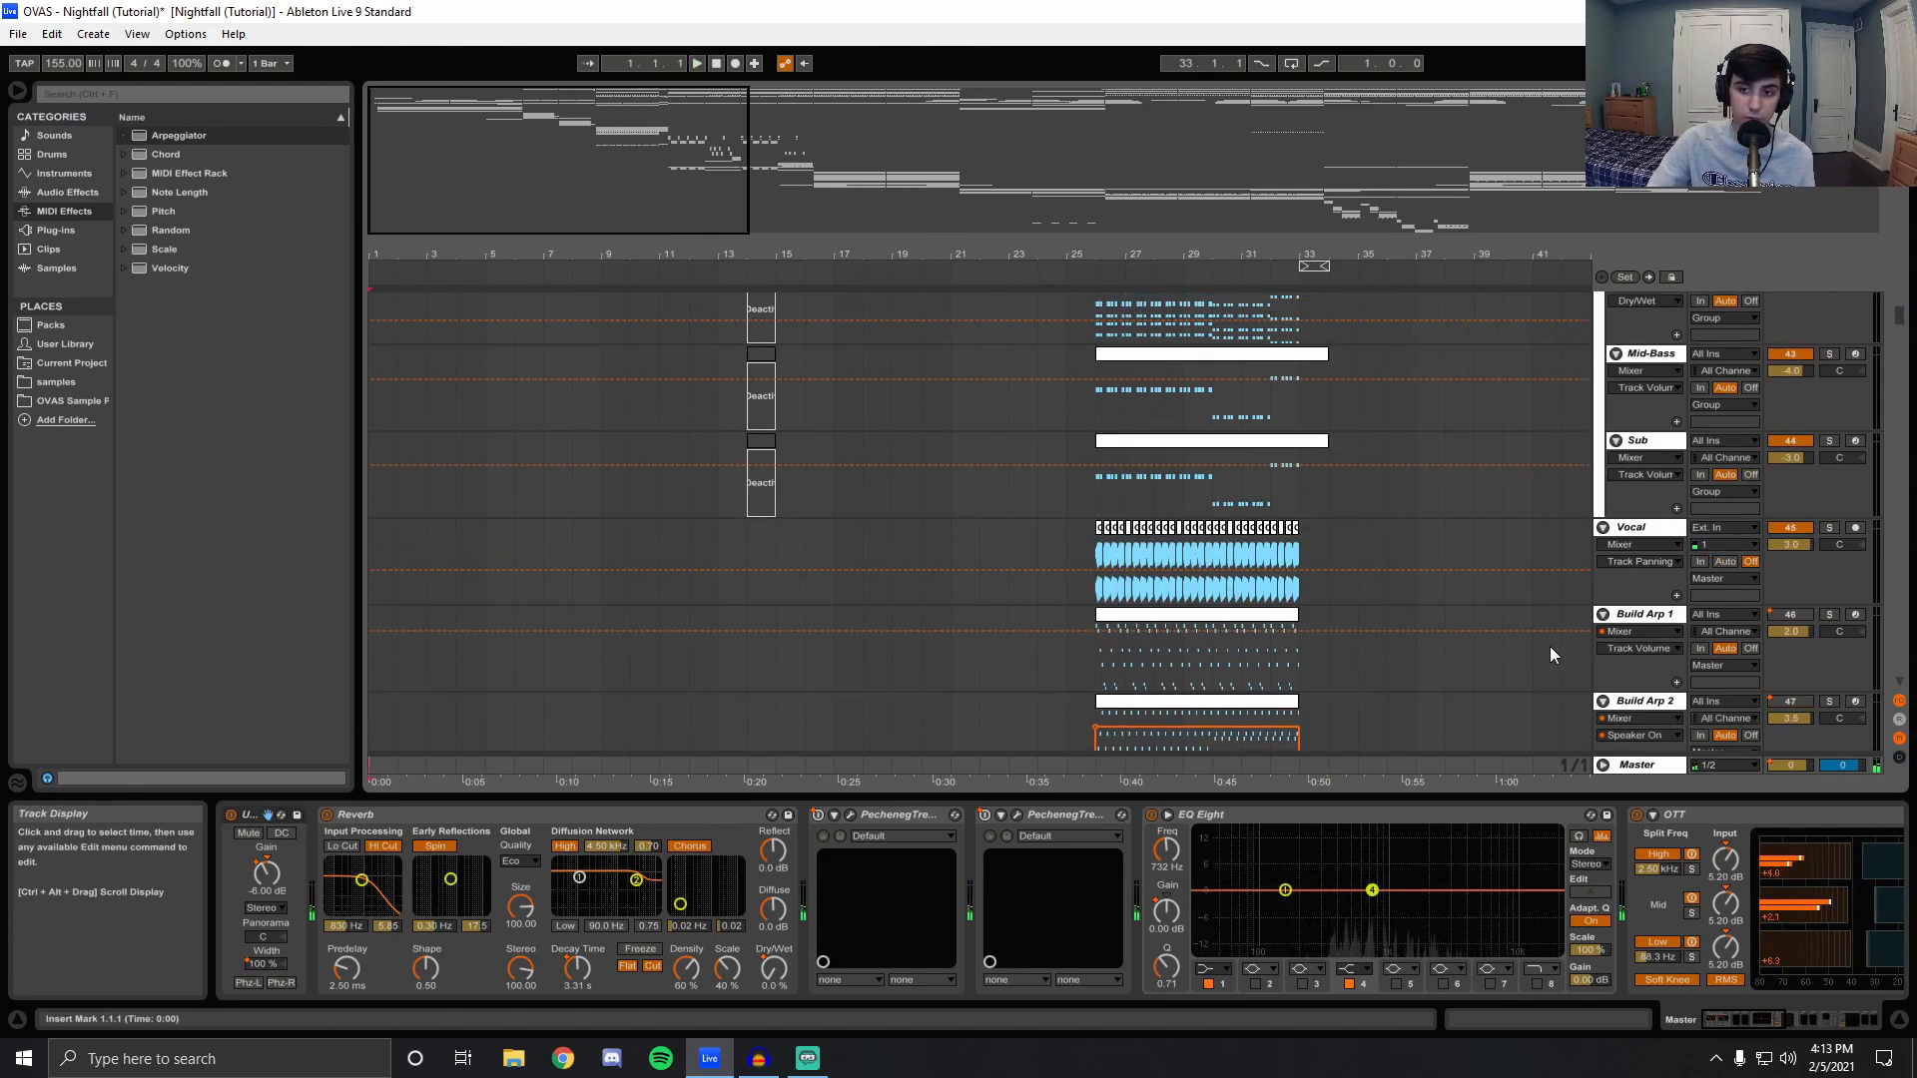
Solo the Build Chords group, start playback briefly and set the playback position to bar 26.
scroll(1416, 637, "up", 6)
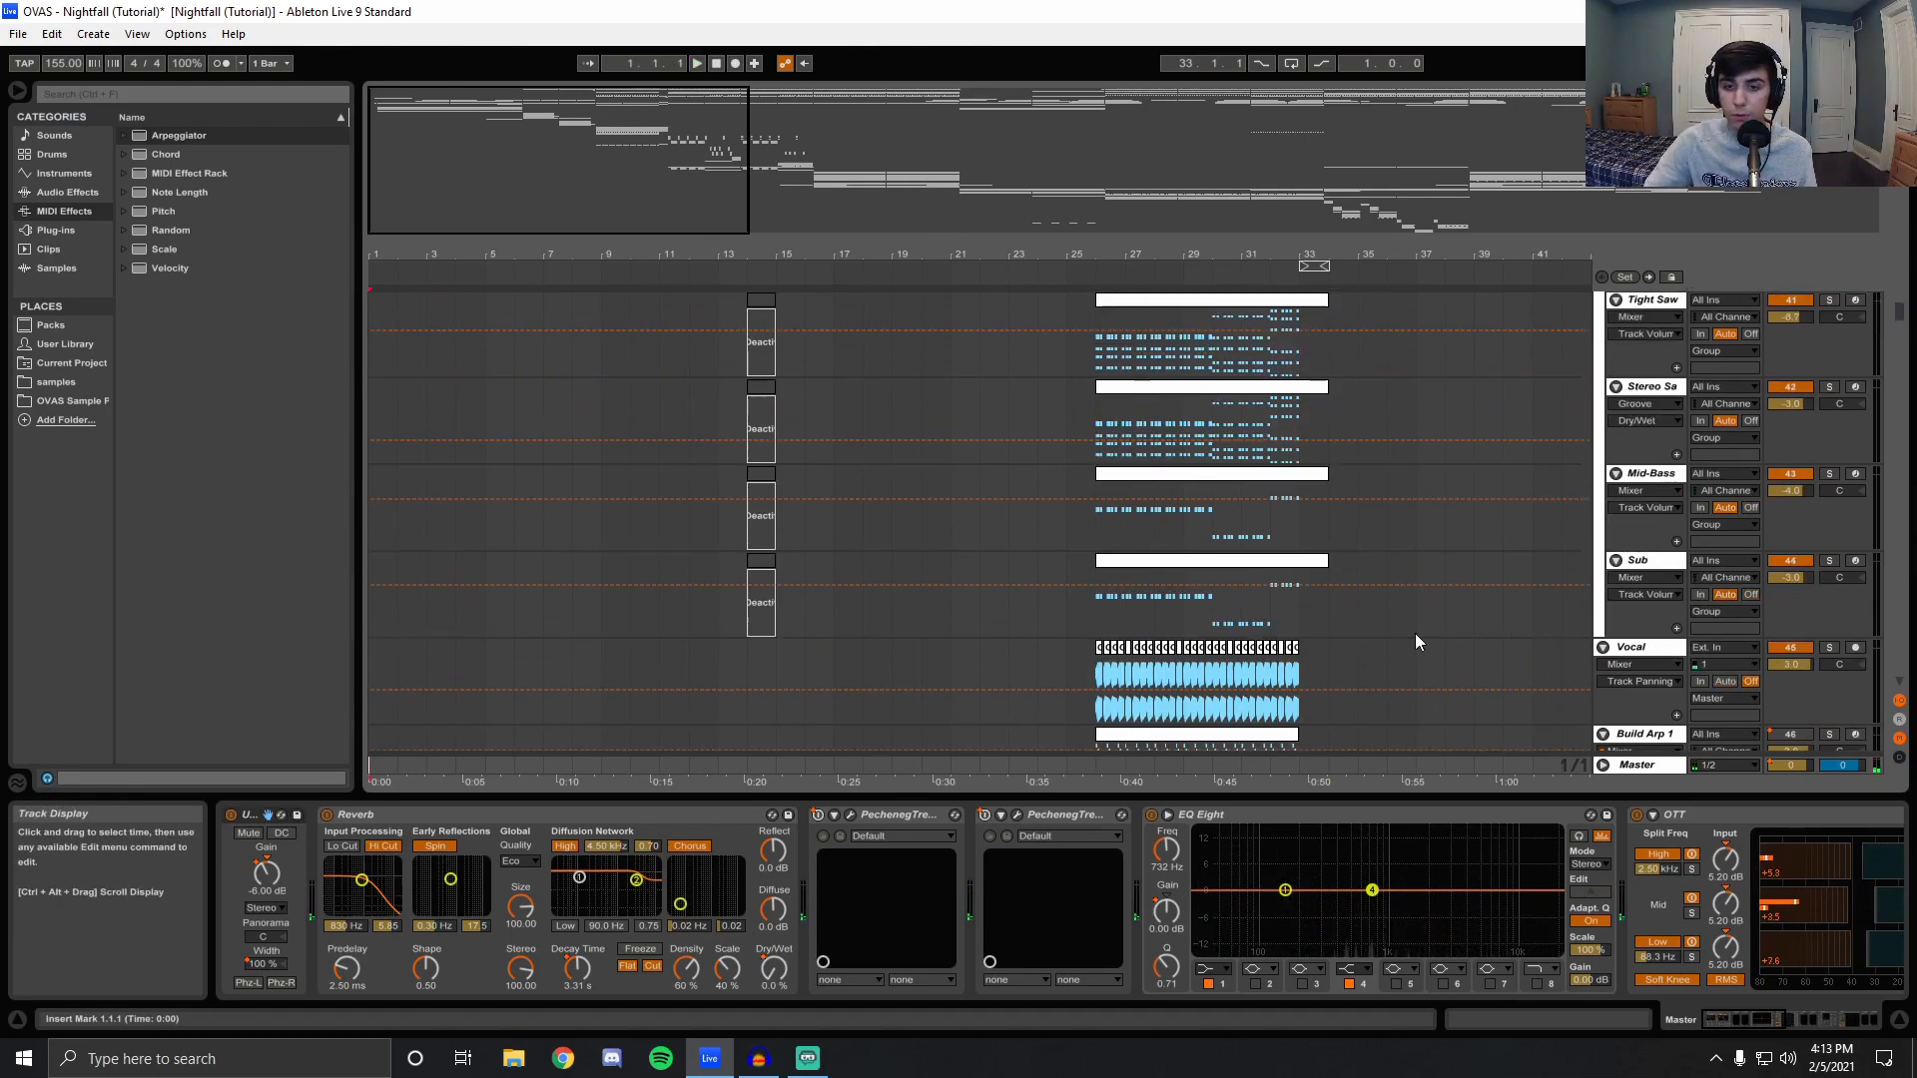
scroll(1411, 541, "up", 3)
left_click(1831, 464)
key("space")
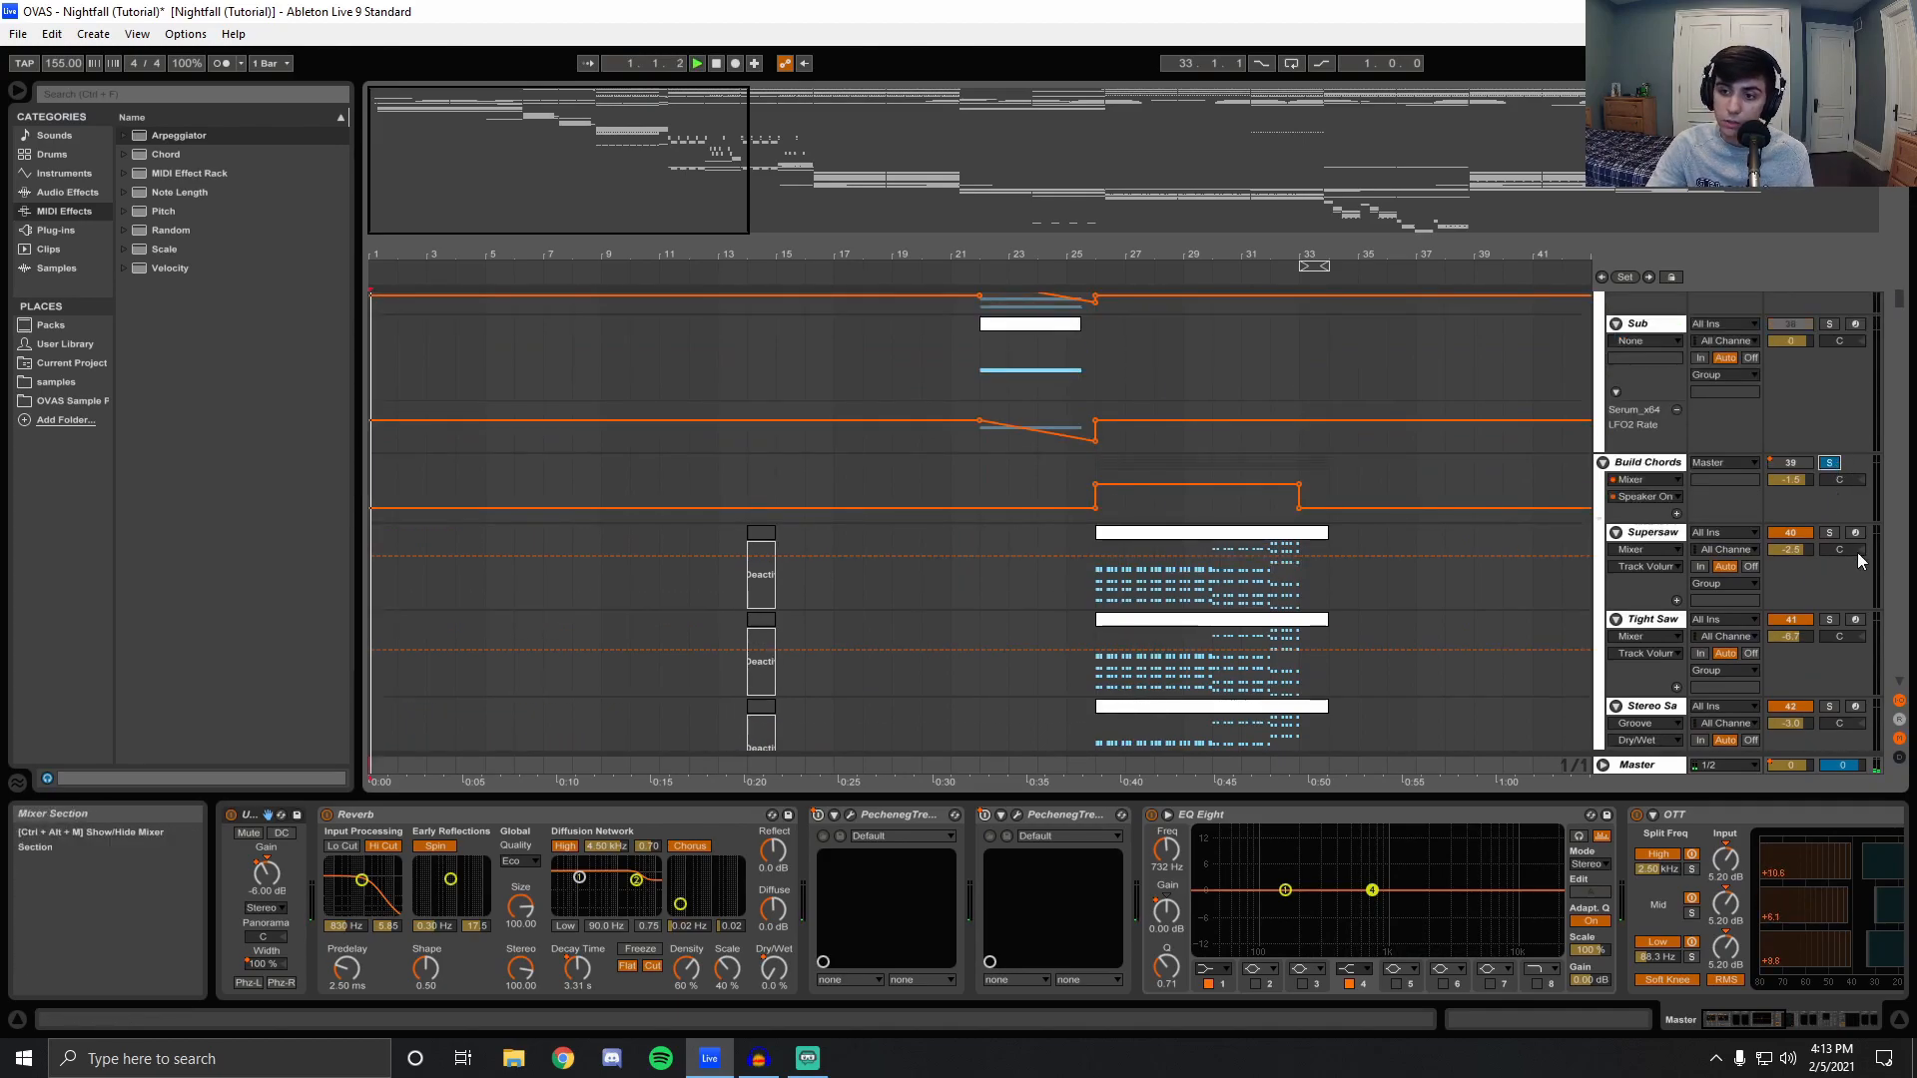
left_click(1098, 775)
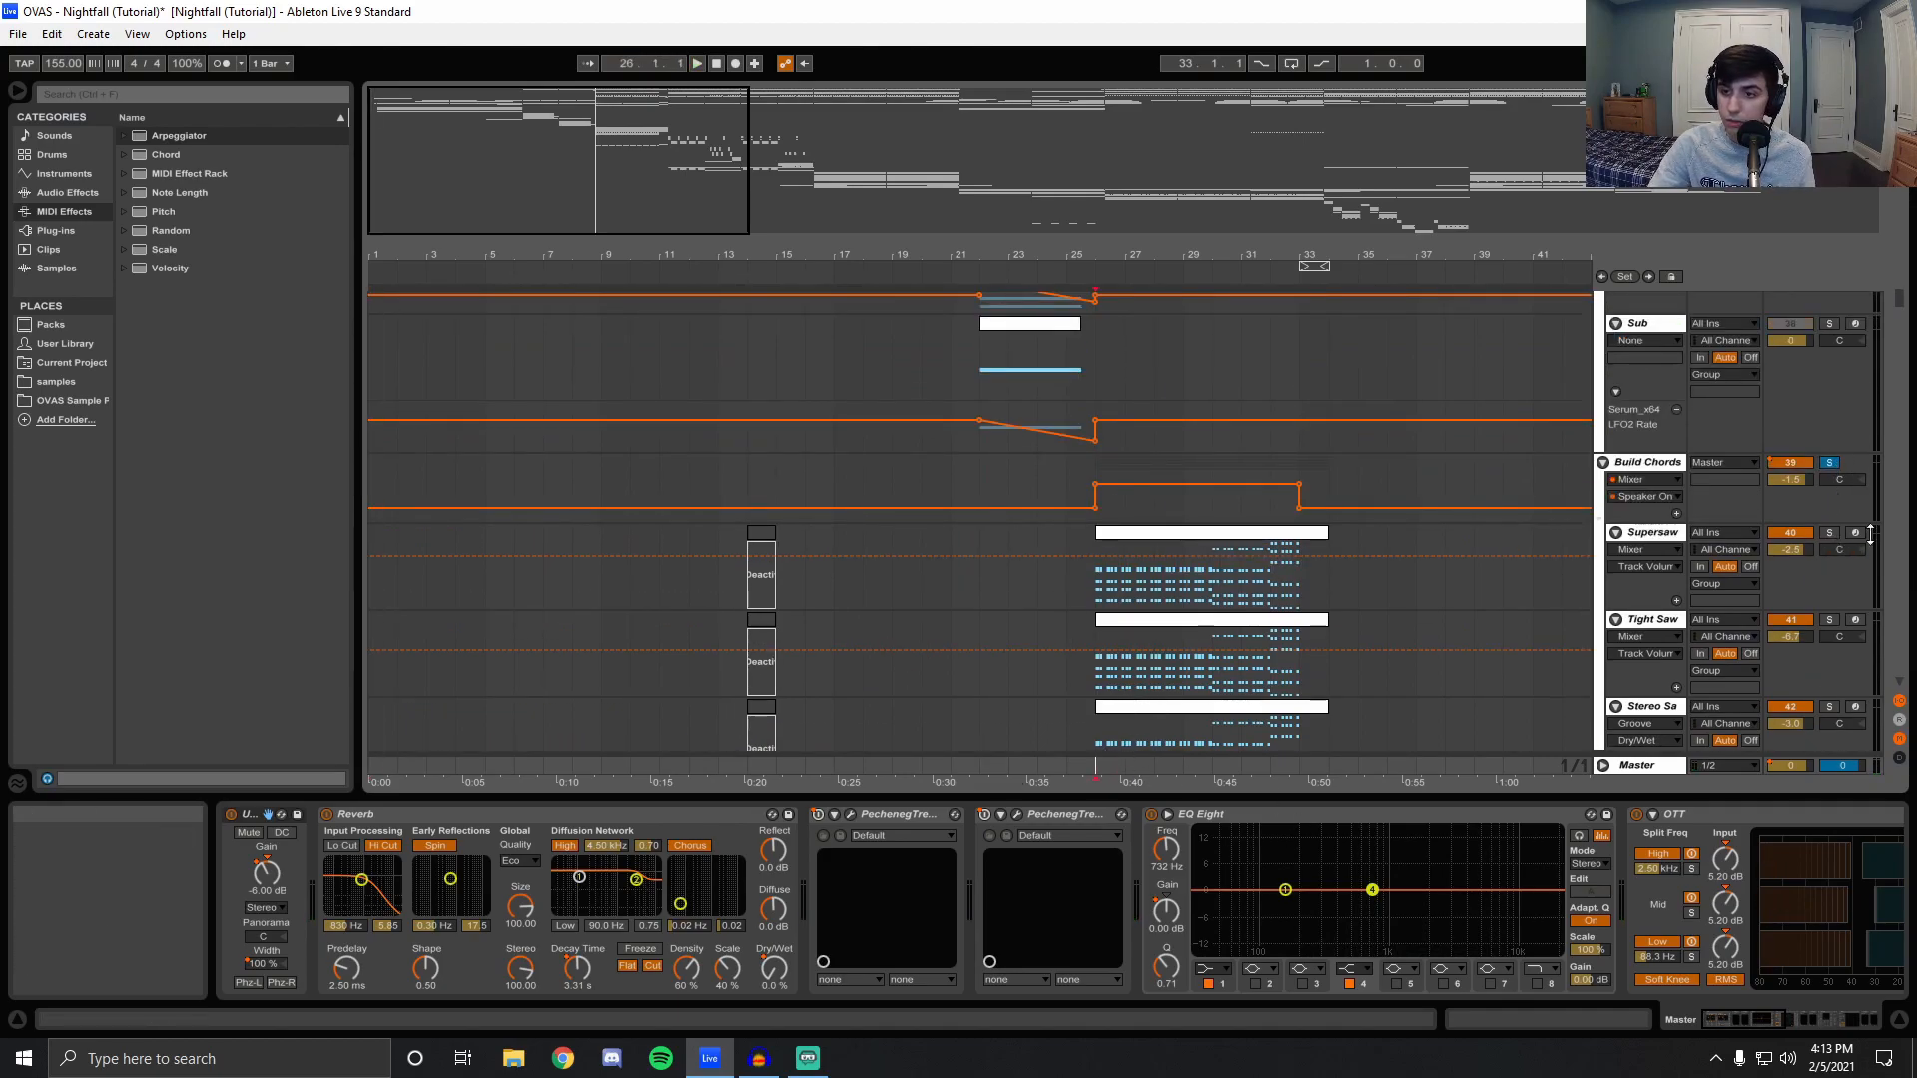
Audition the Build Chords group's Supersaw, Tight Saw and Stereo Saw layers one at a time from bar 26, ending at the song start.
left_click(1829, 532)
key("space")
left_click(1829, 620)
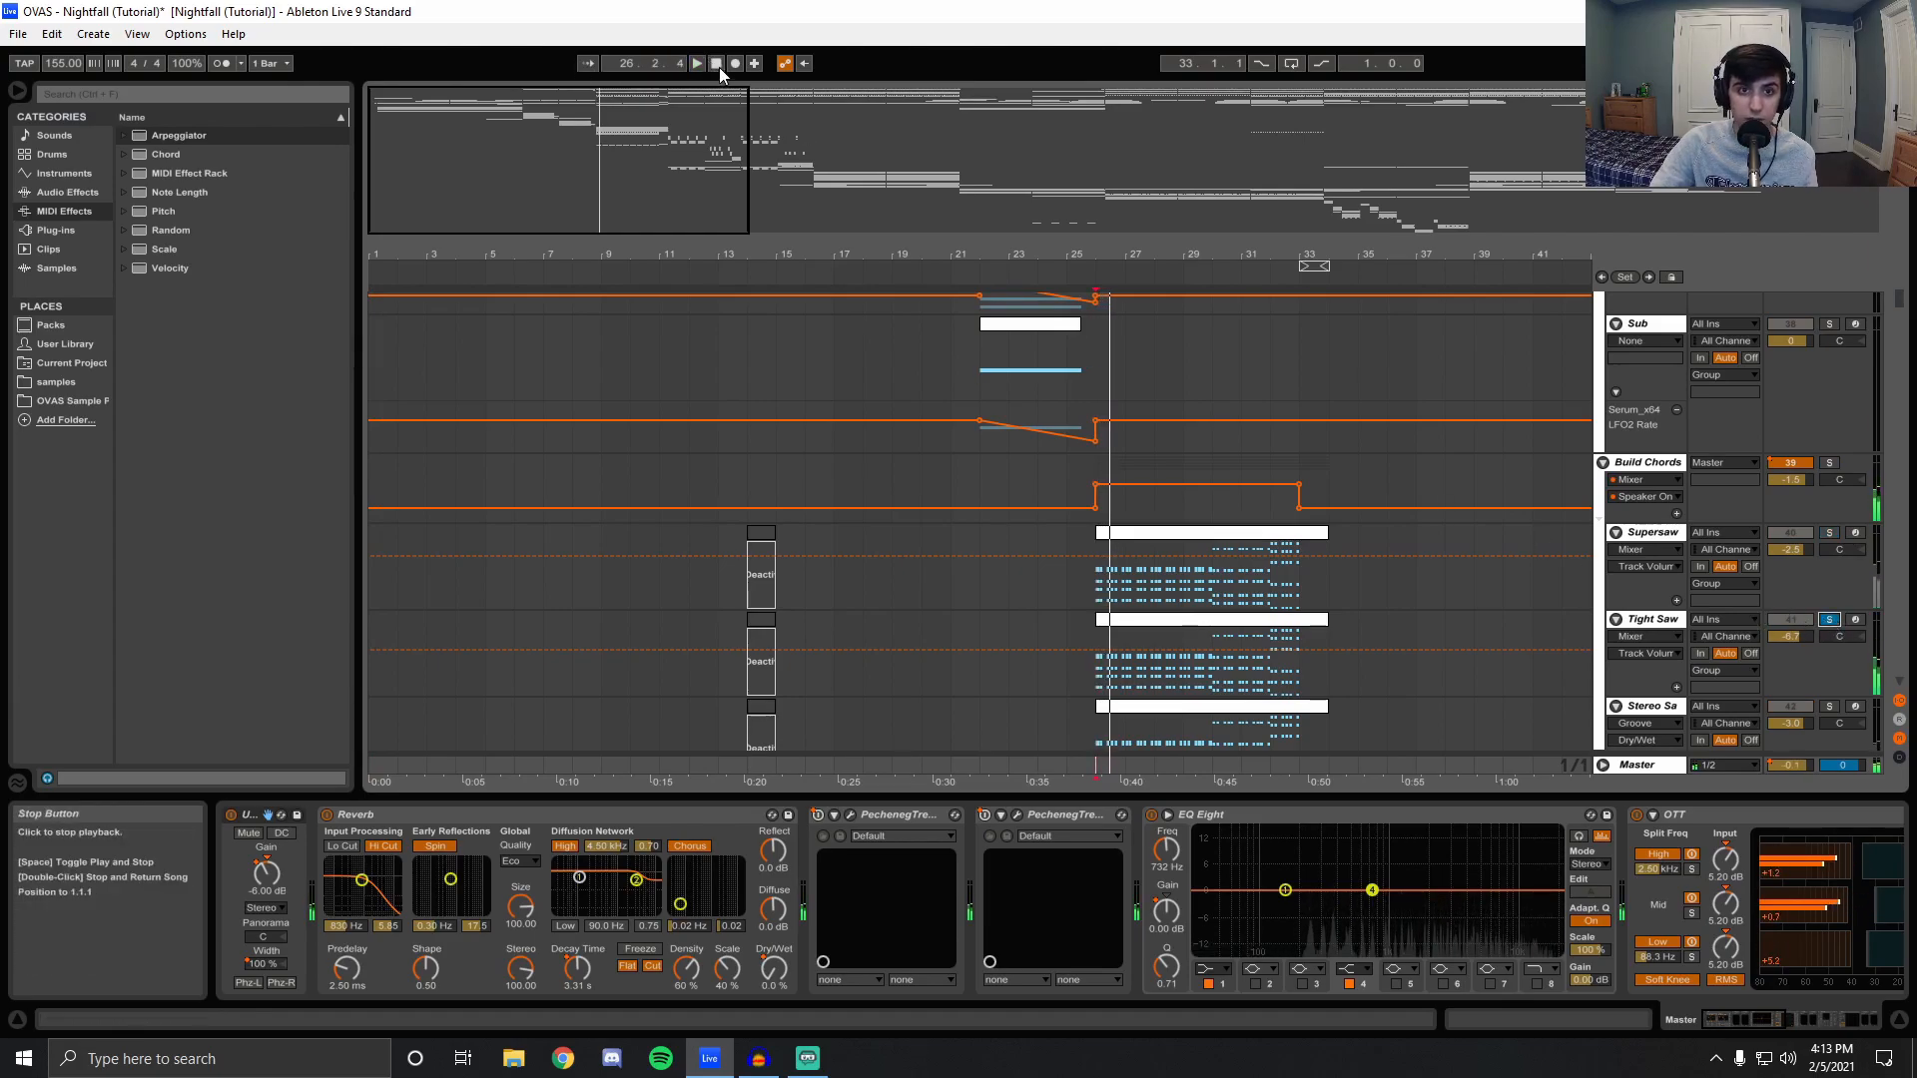
scroll(1771, 589, "down", 2)
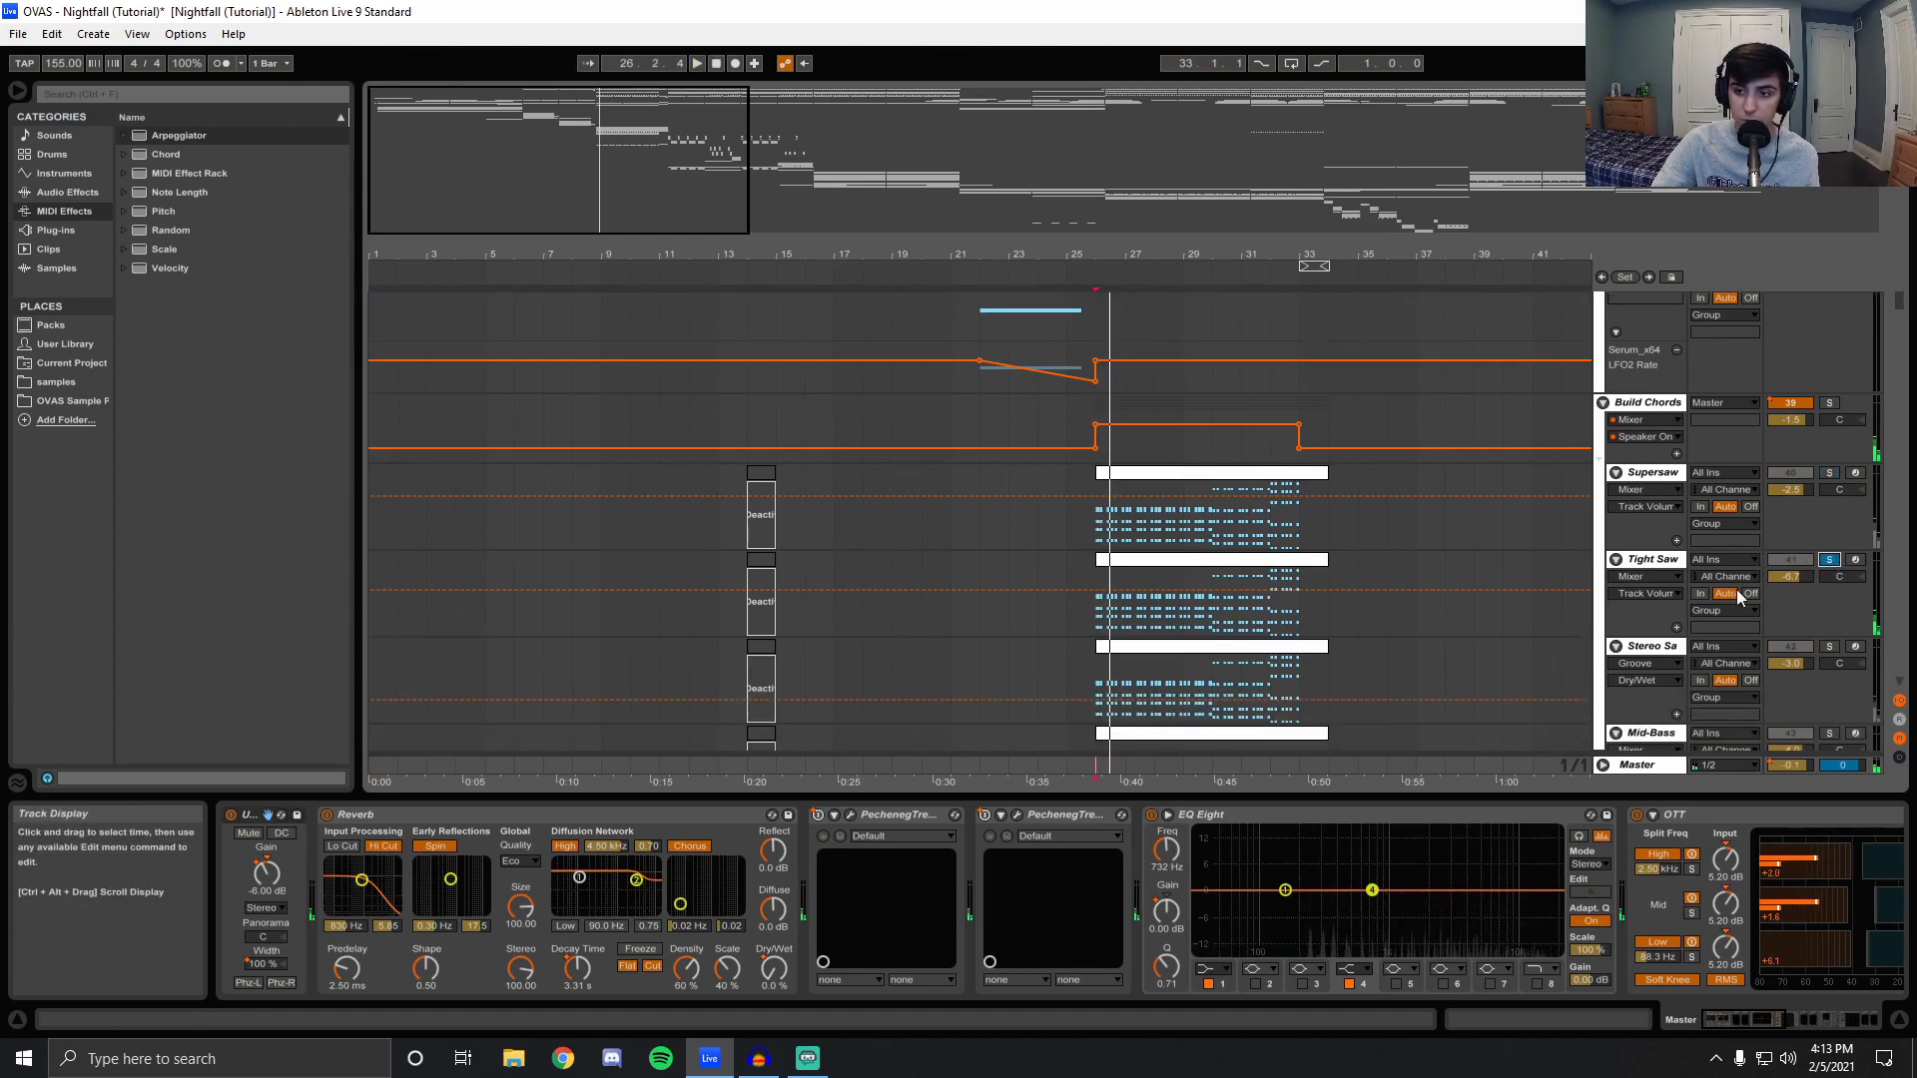
left_click(1827, 647)
scroll(1823, 654, "down", 2)
double_click(716, 63)
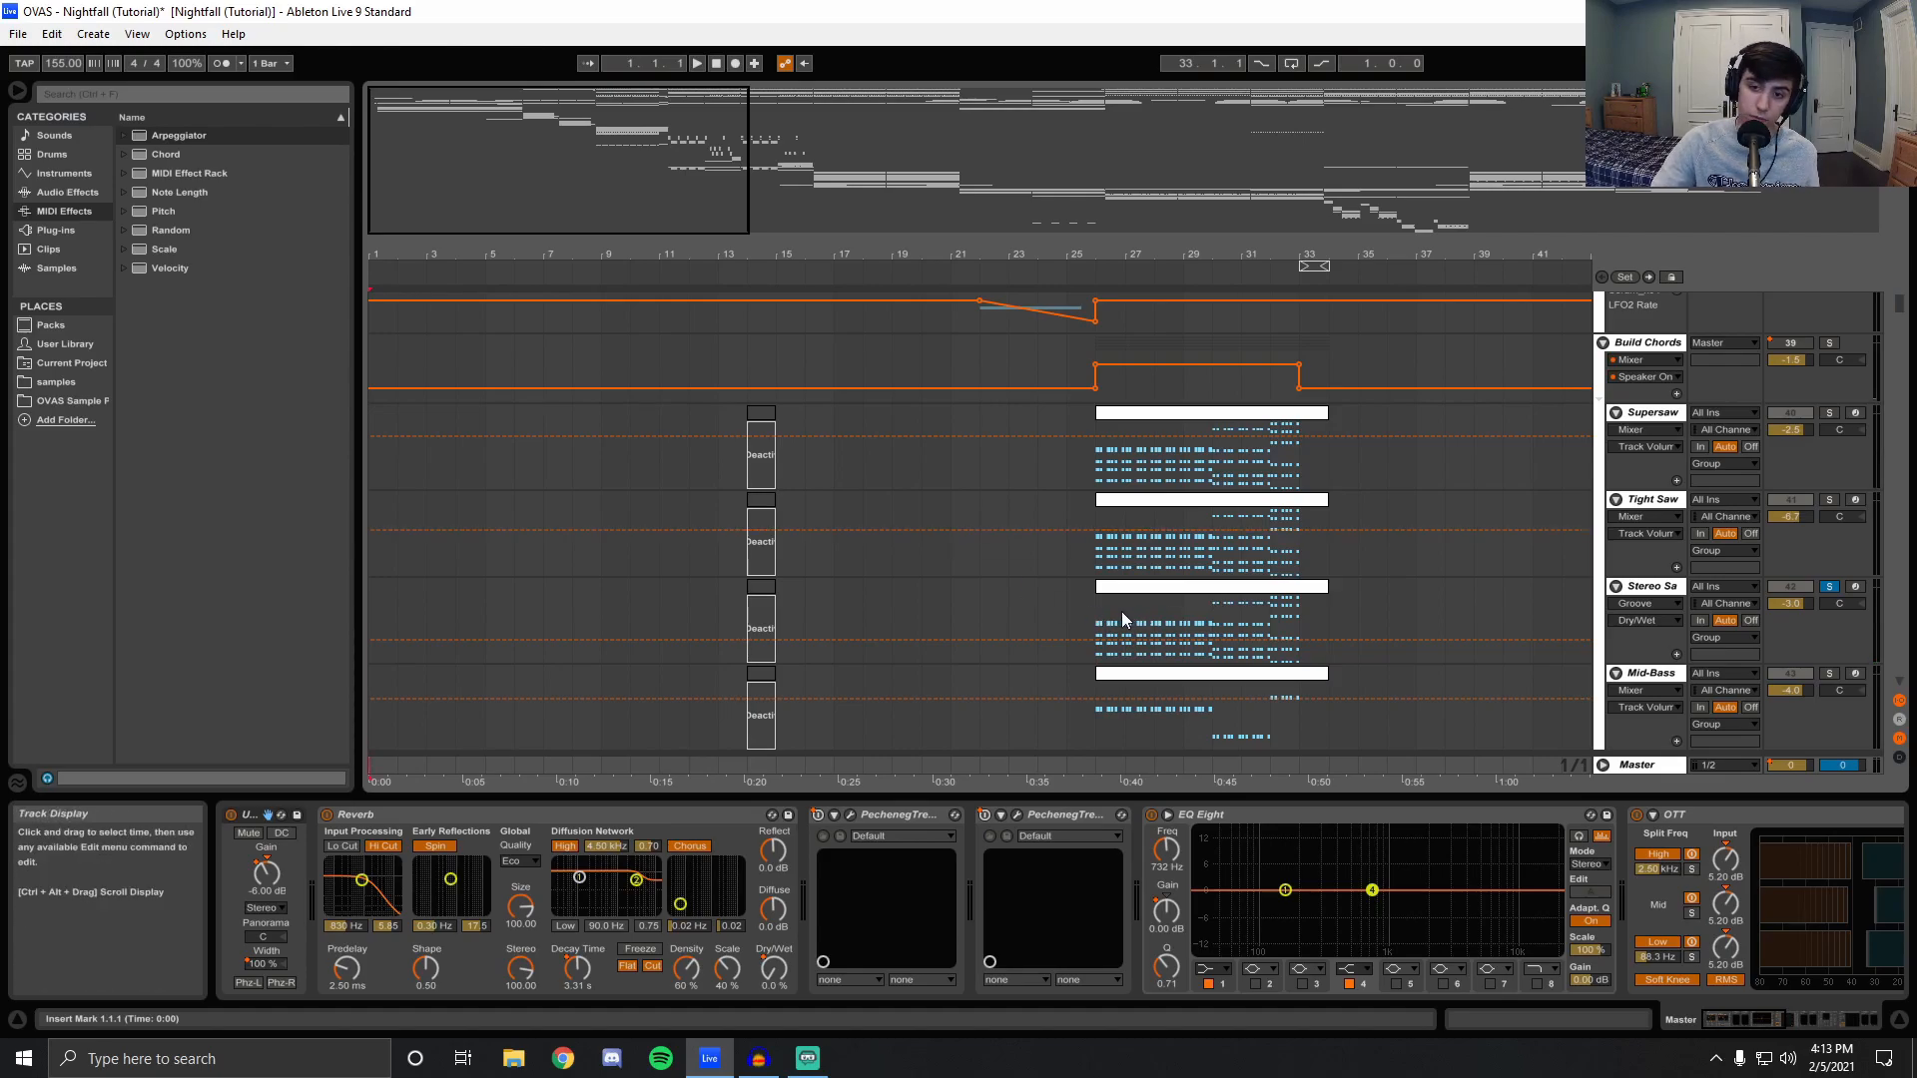
Solo the Mid-Bass layer, play it from bar 26, and view its Serum patch before closing the plug-in window.
scroll(1122, 611, "down", 3)
left_click(1096, 591)
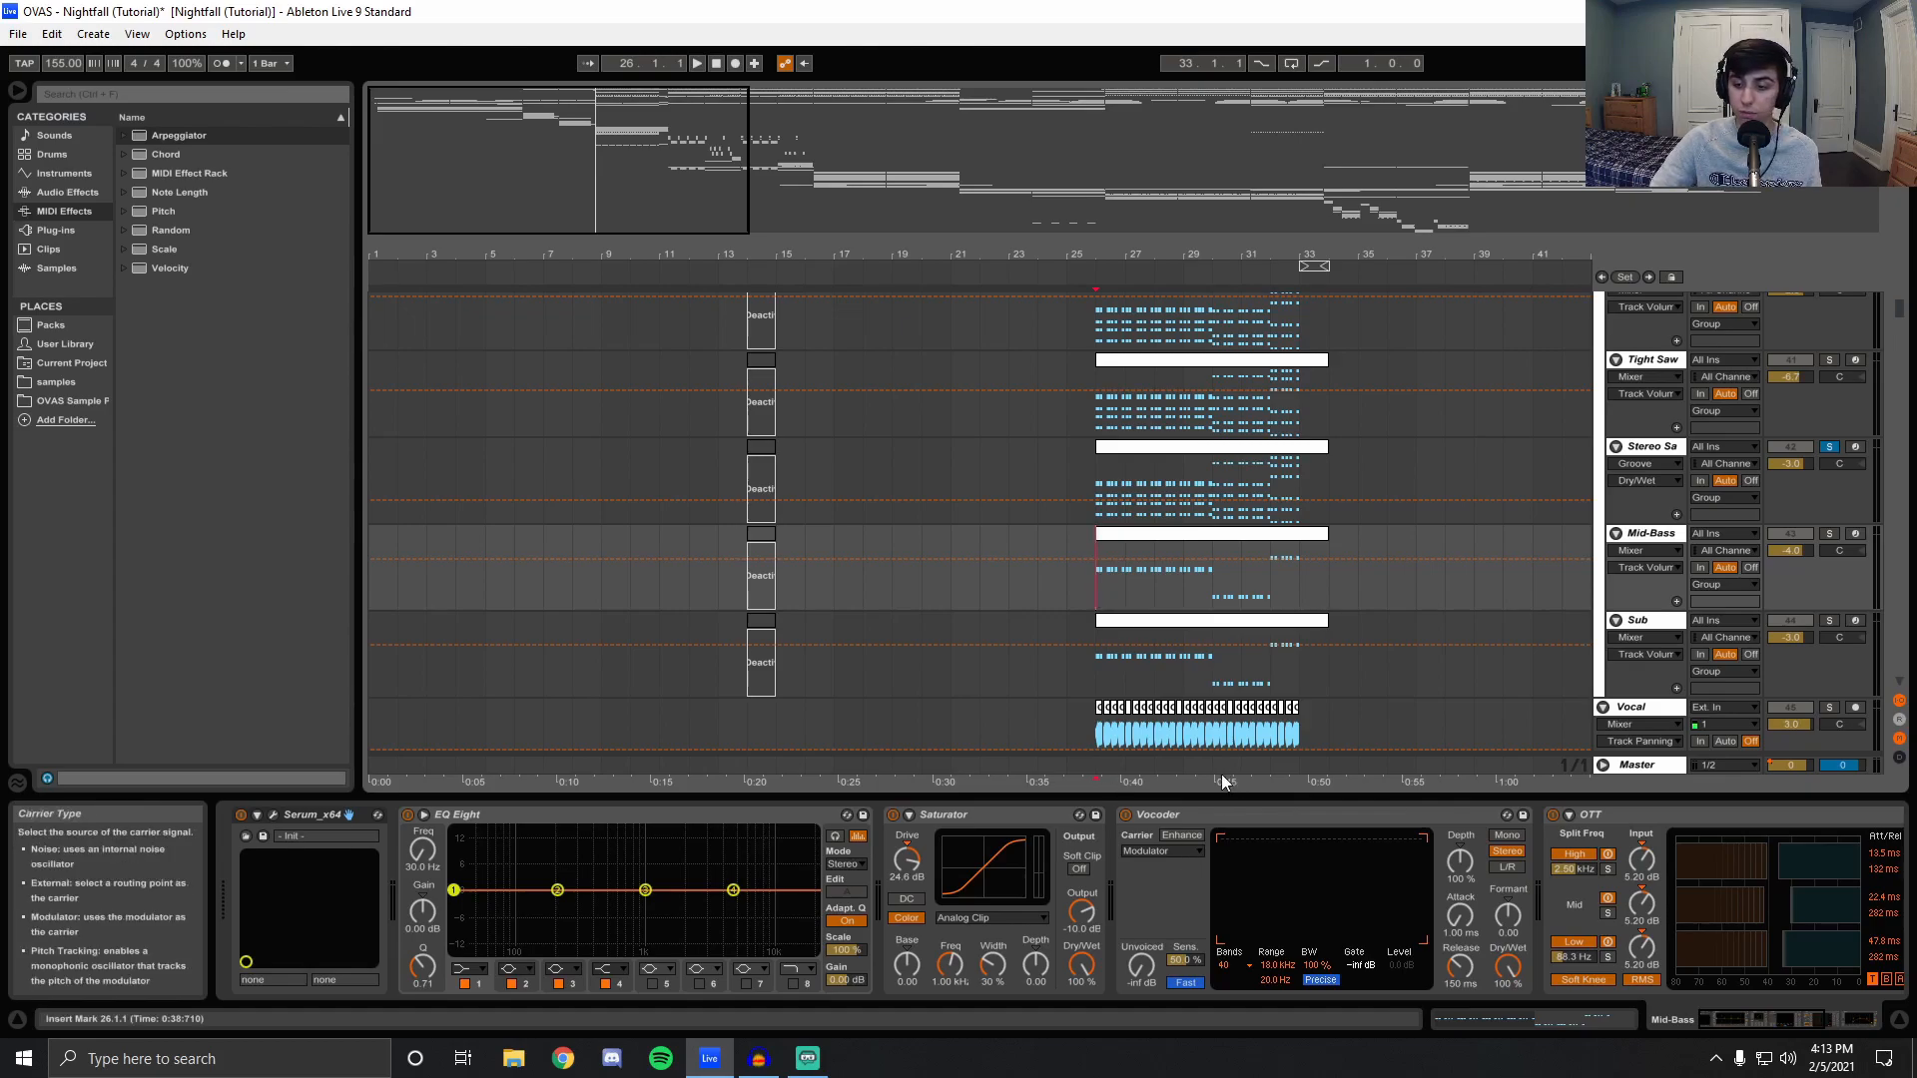
key("space")
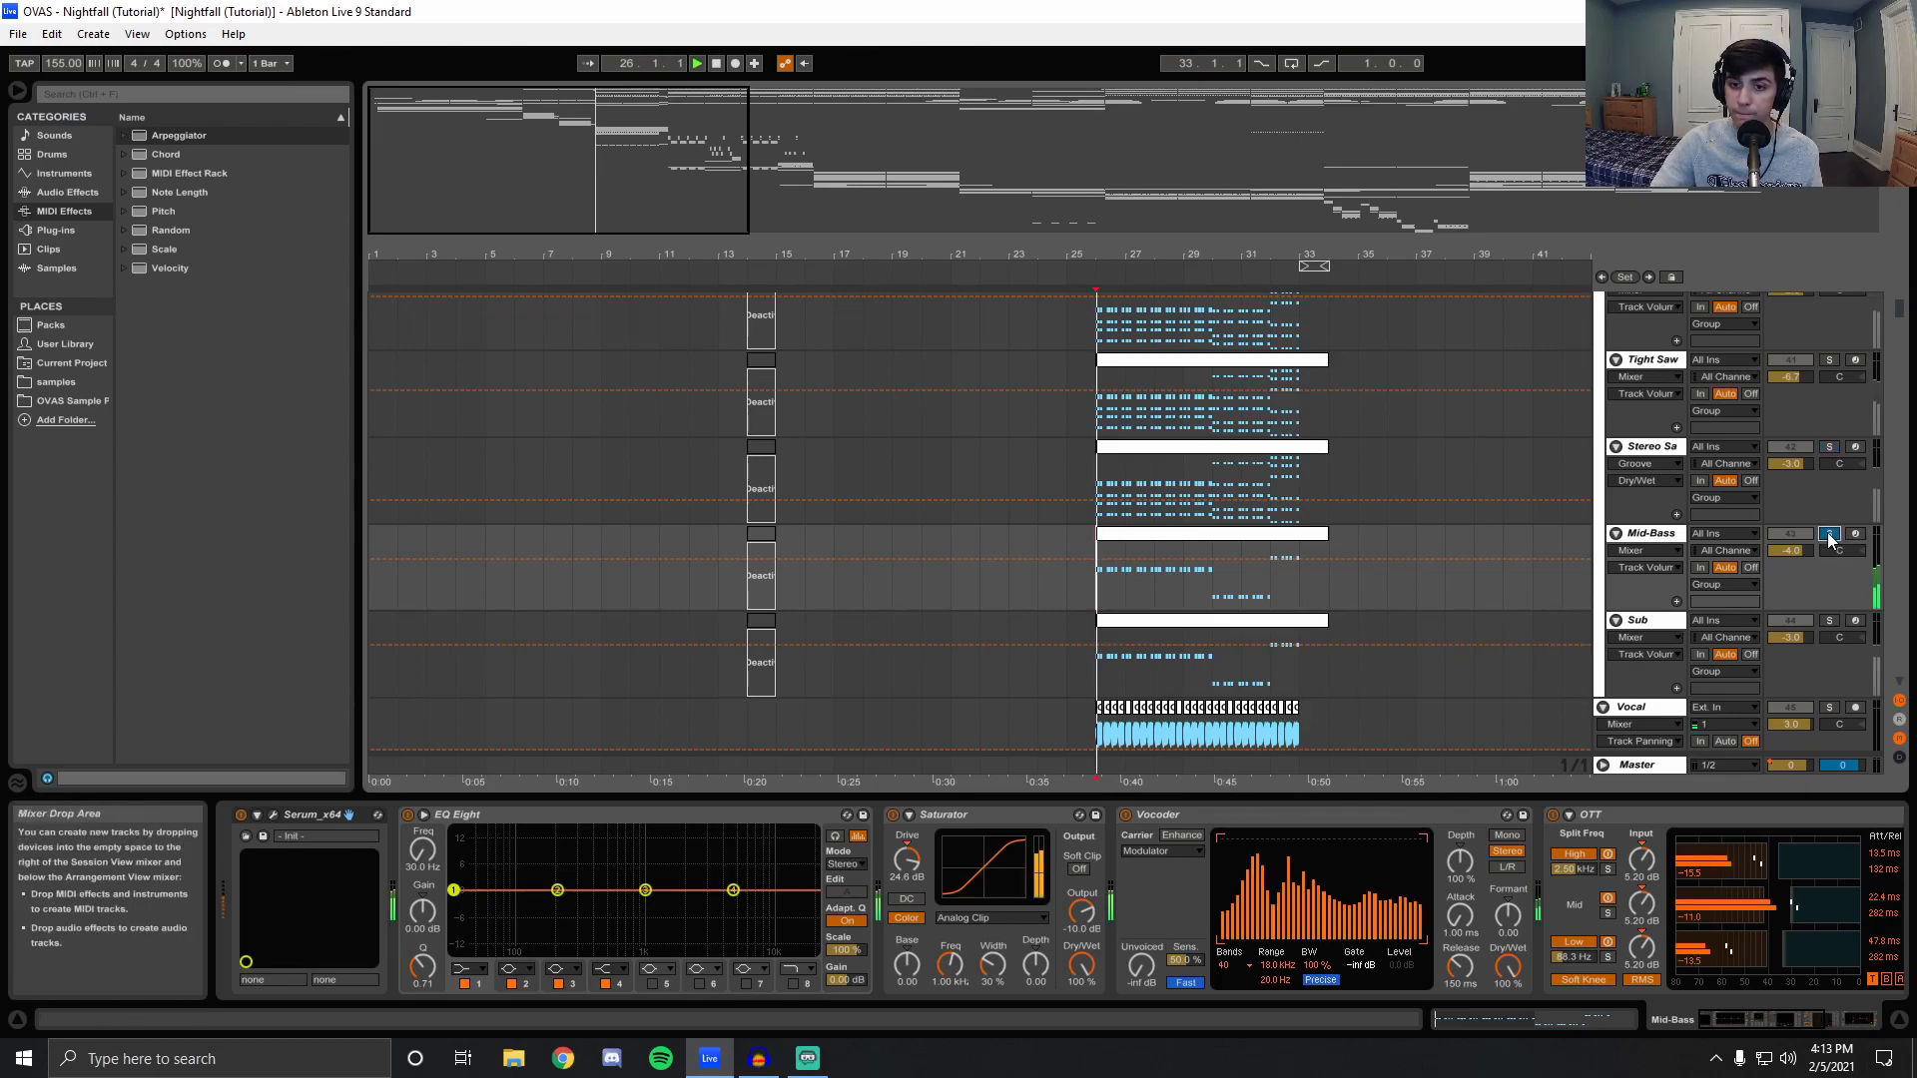
left_click(1829, 534)
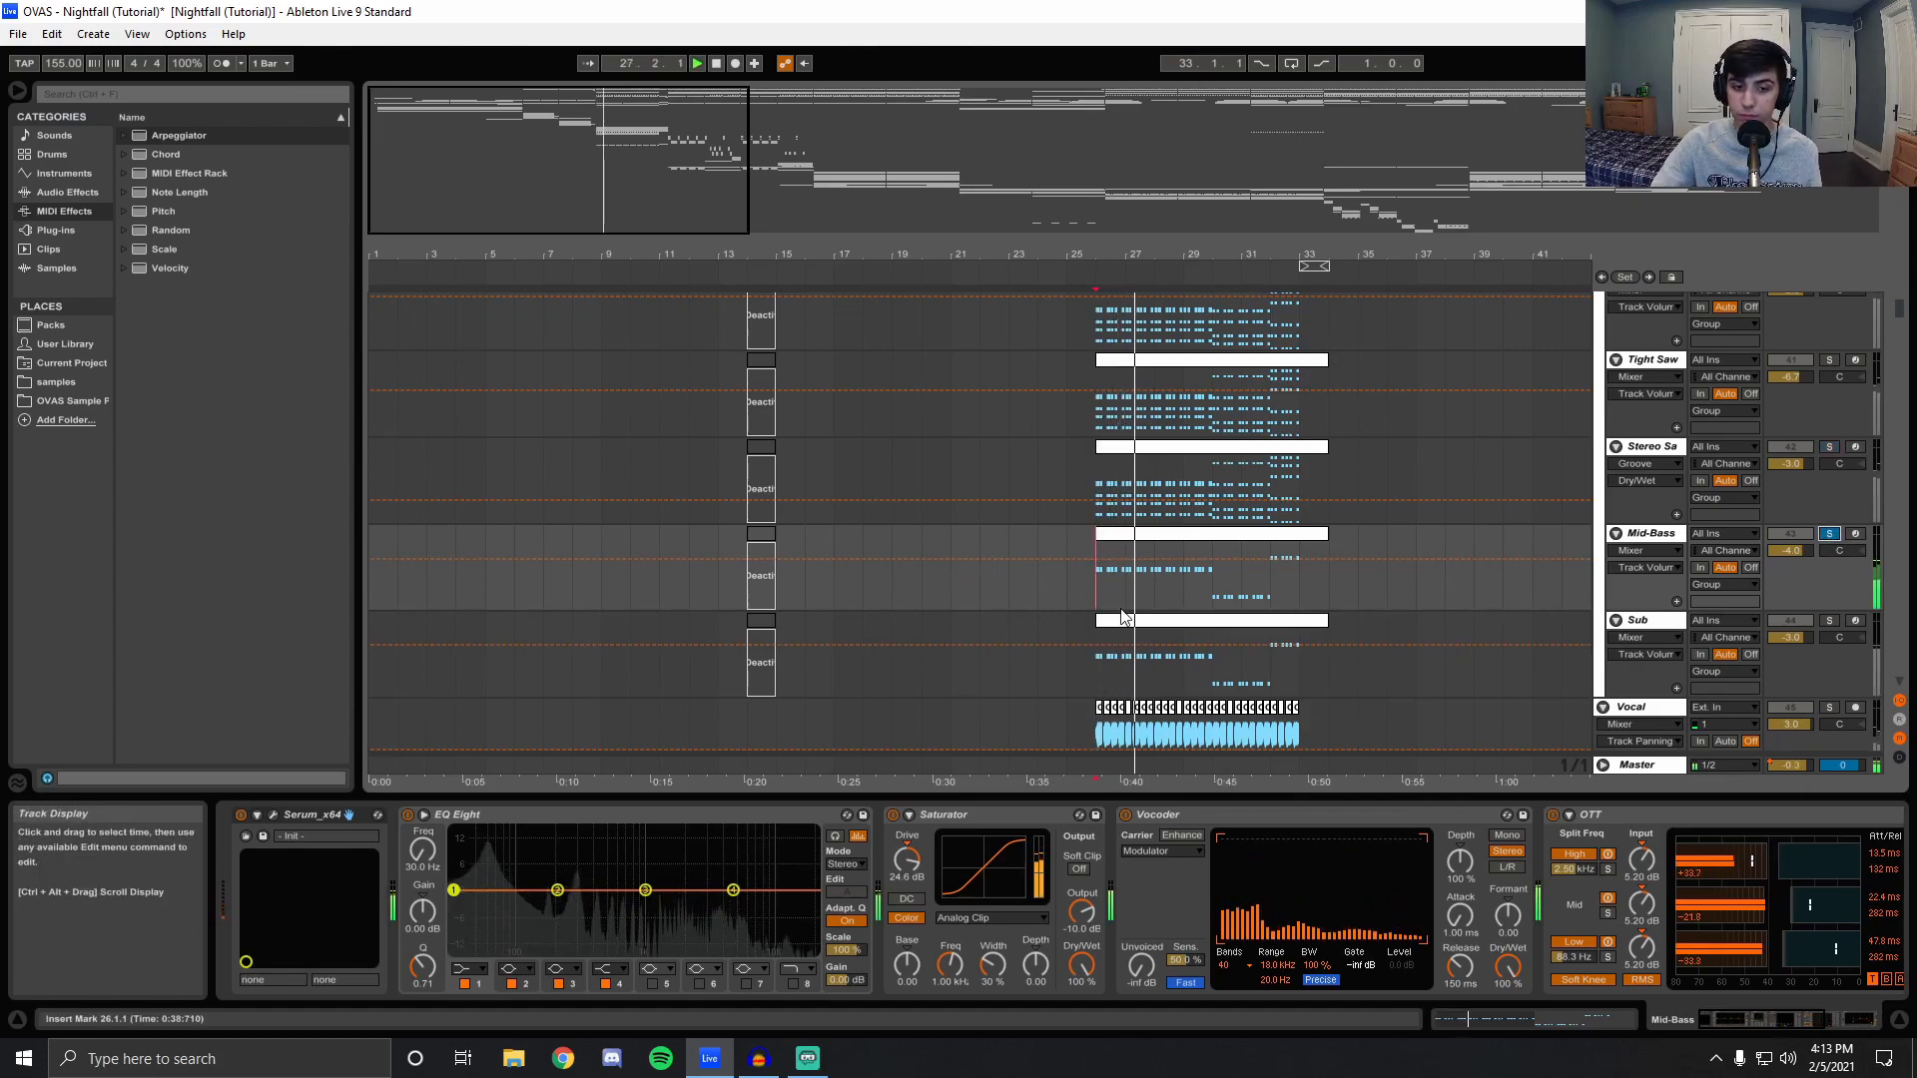
left_click(273, 815)
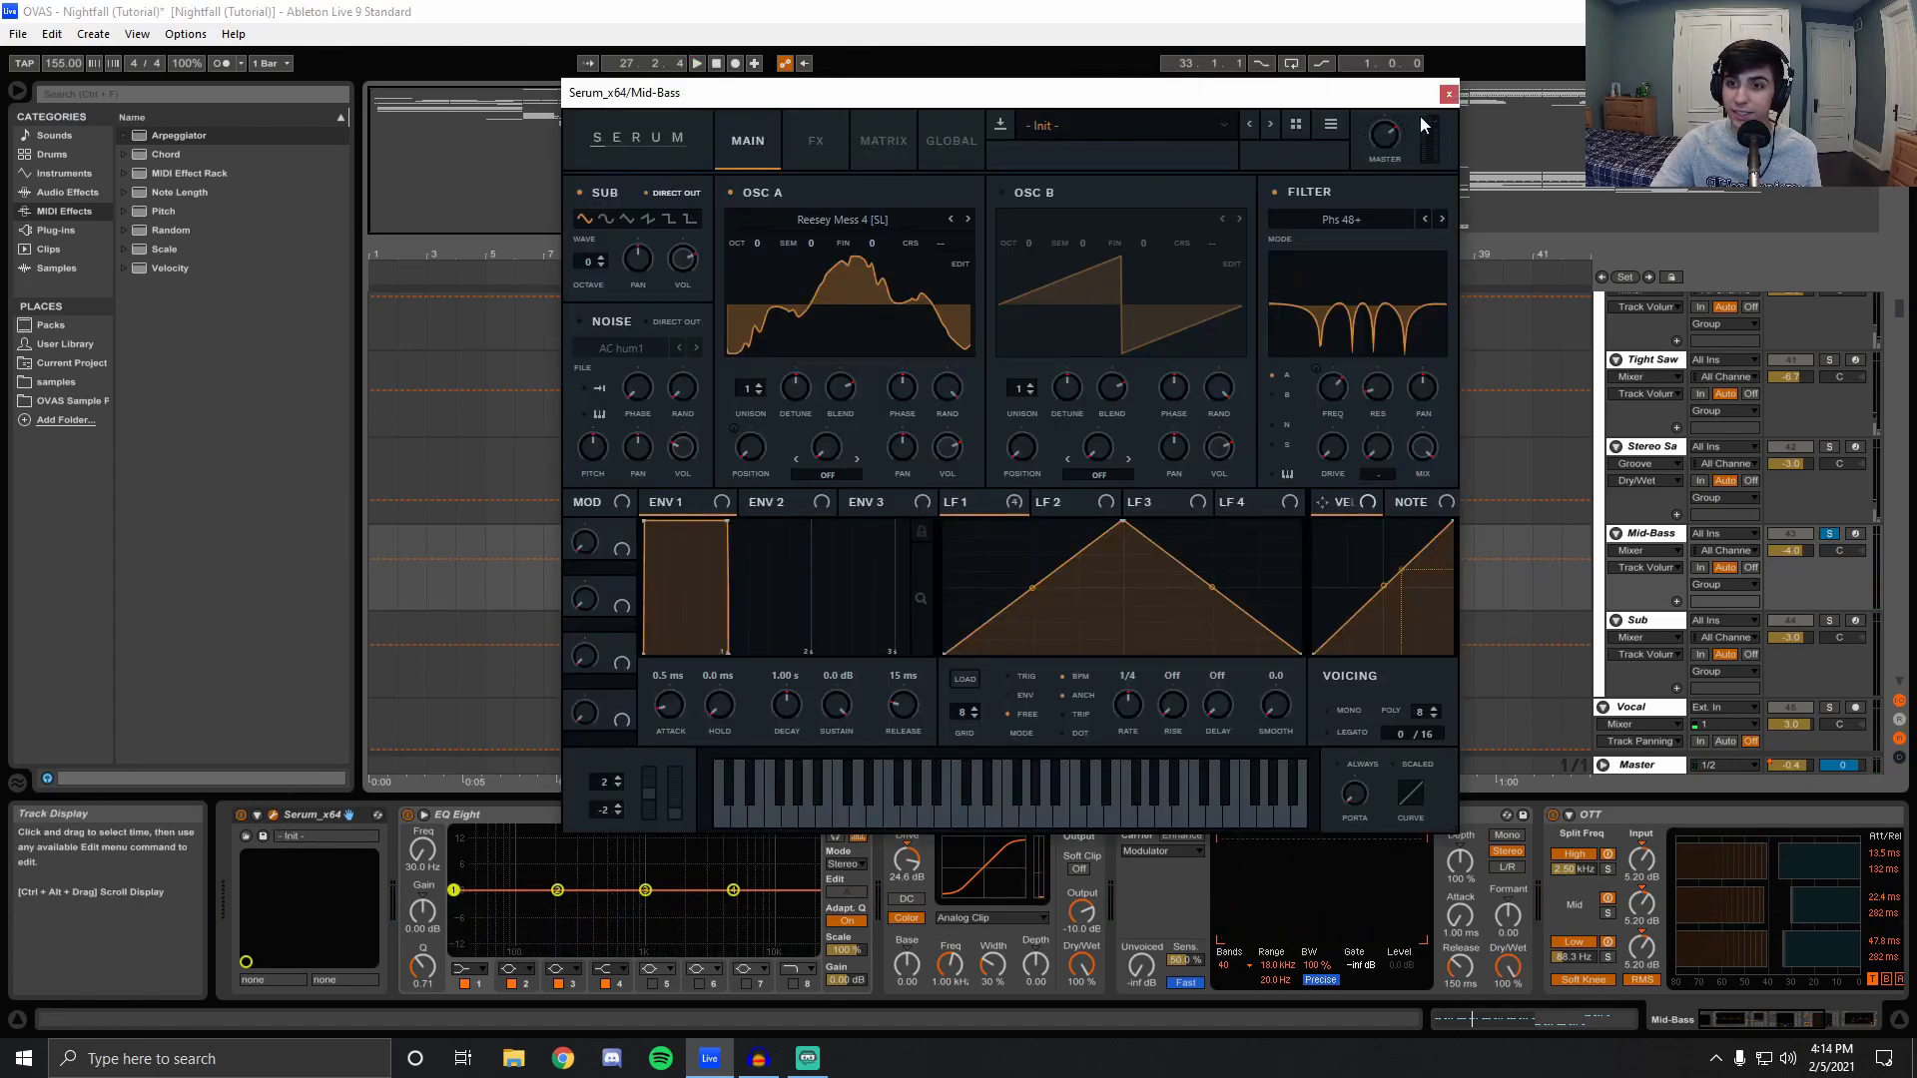
left_click(1447, 95)
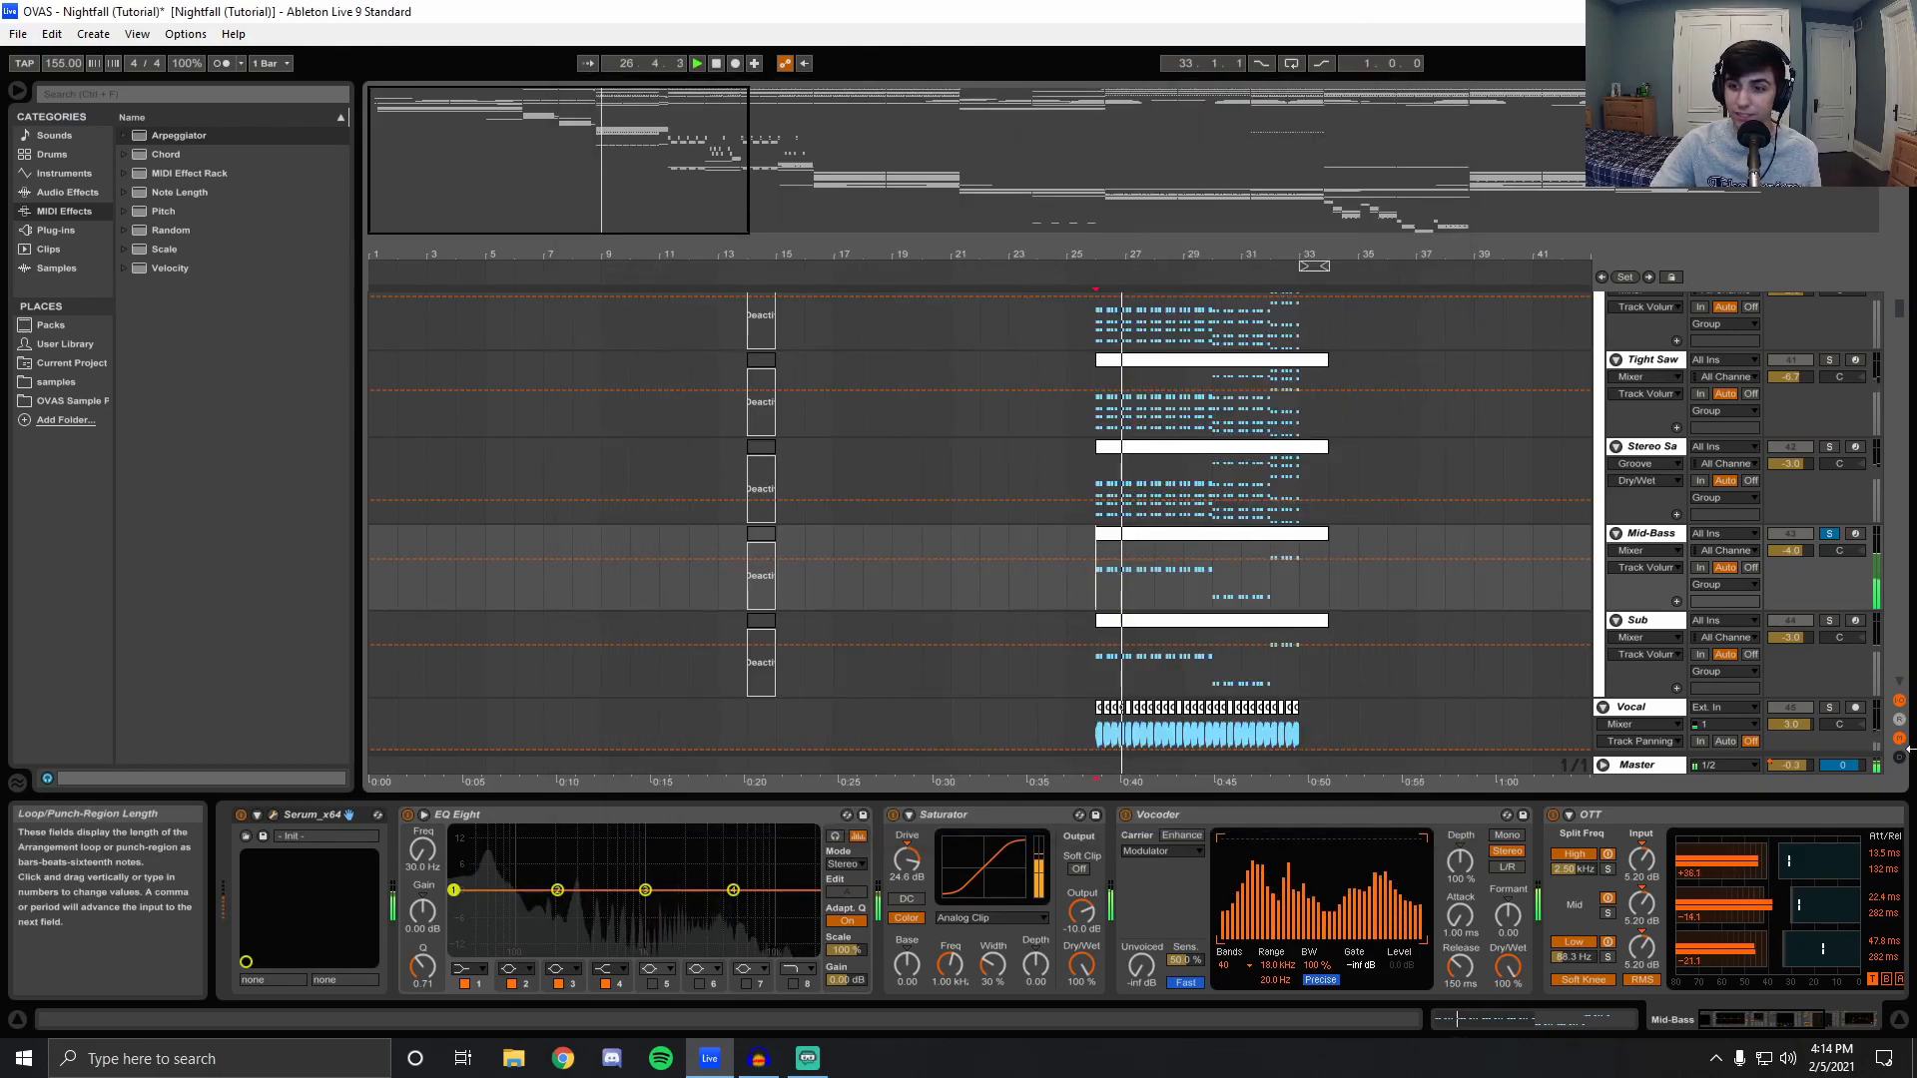
Solo the Sub layer and play it from bar 26, followed by the Vocal track on its own.
left_click(1828, 621)
key("space")
key("space")
scroll(1757, 599, "down", 2)
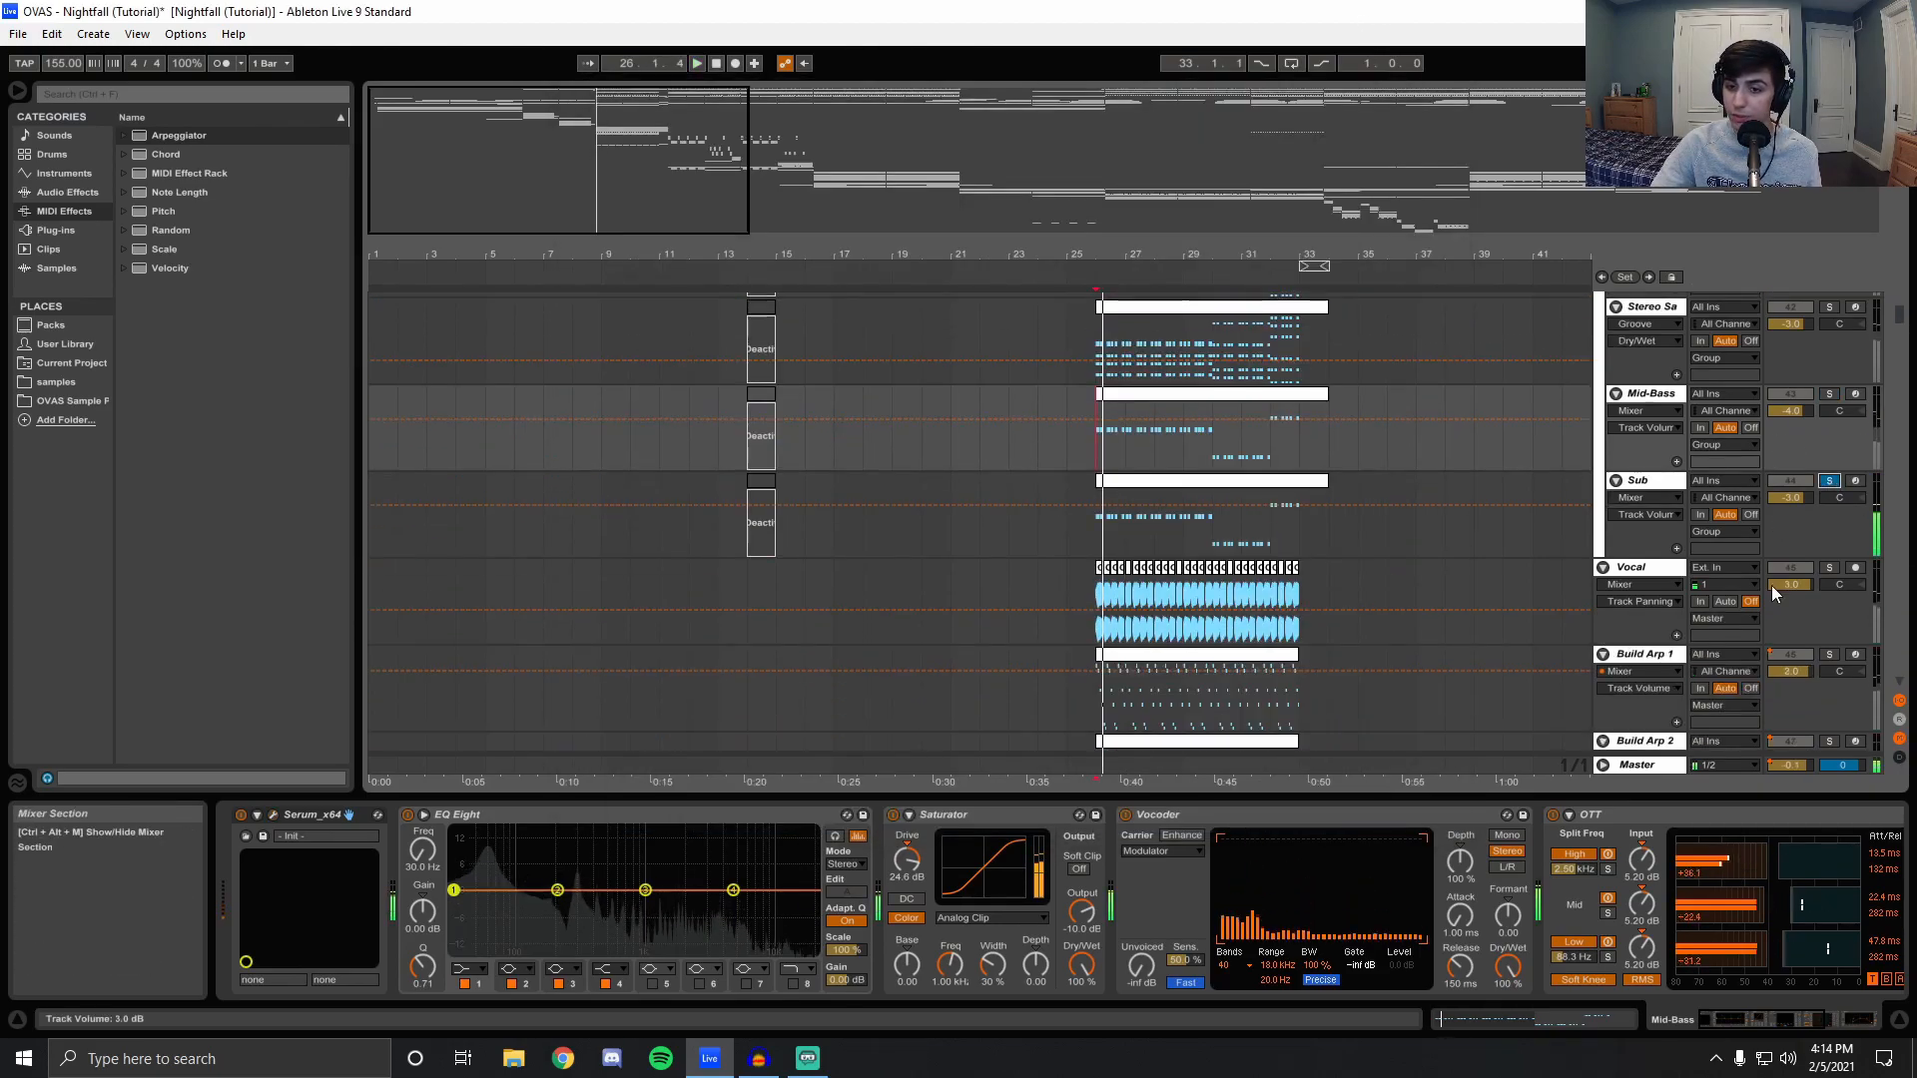
left_click(1828, 567)
key("space")
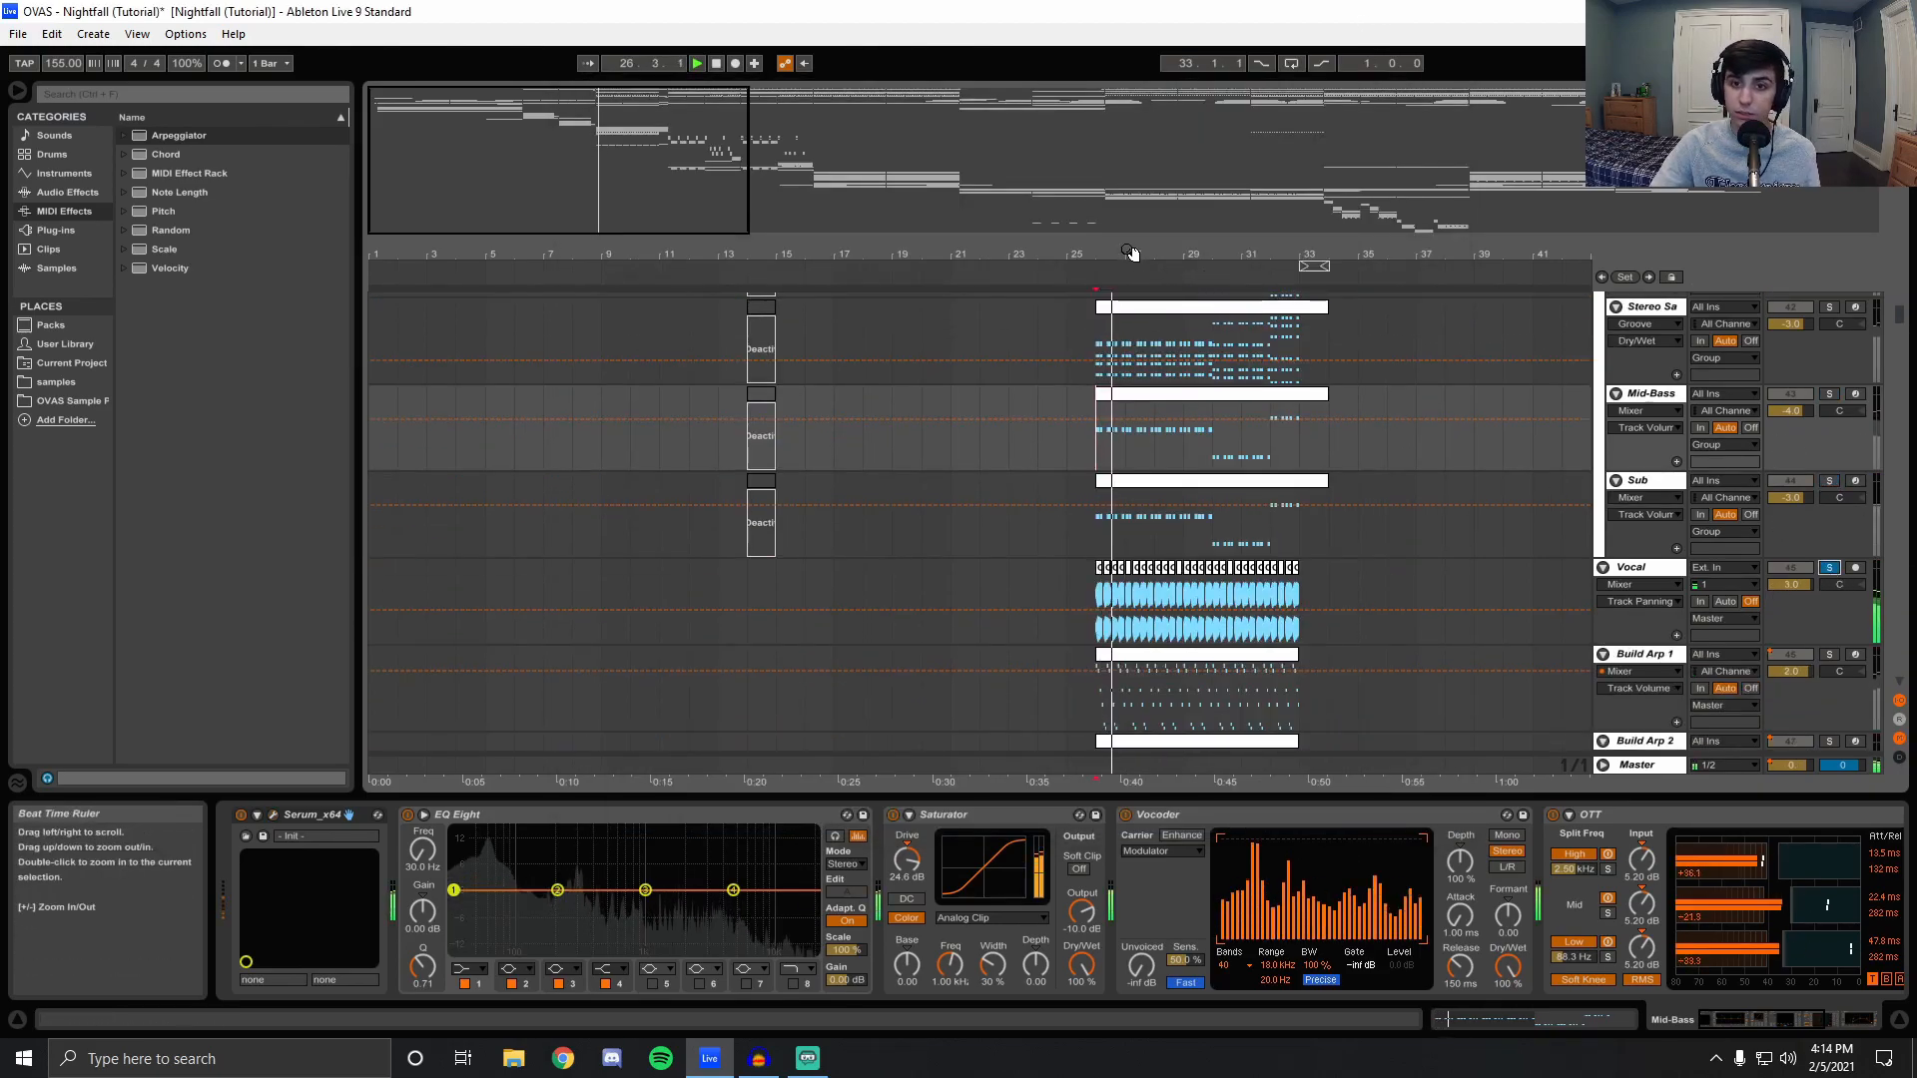
Examine the Vocal track's chopped clips up close and its effect chain through to the Compressor, replaying the track.
left_click_drag(1141, 257, 1141, 299)
left_click(1014, 639)
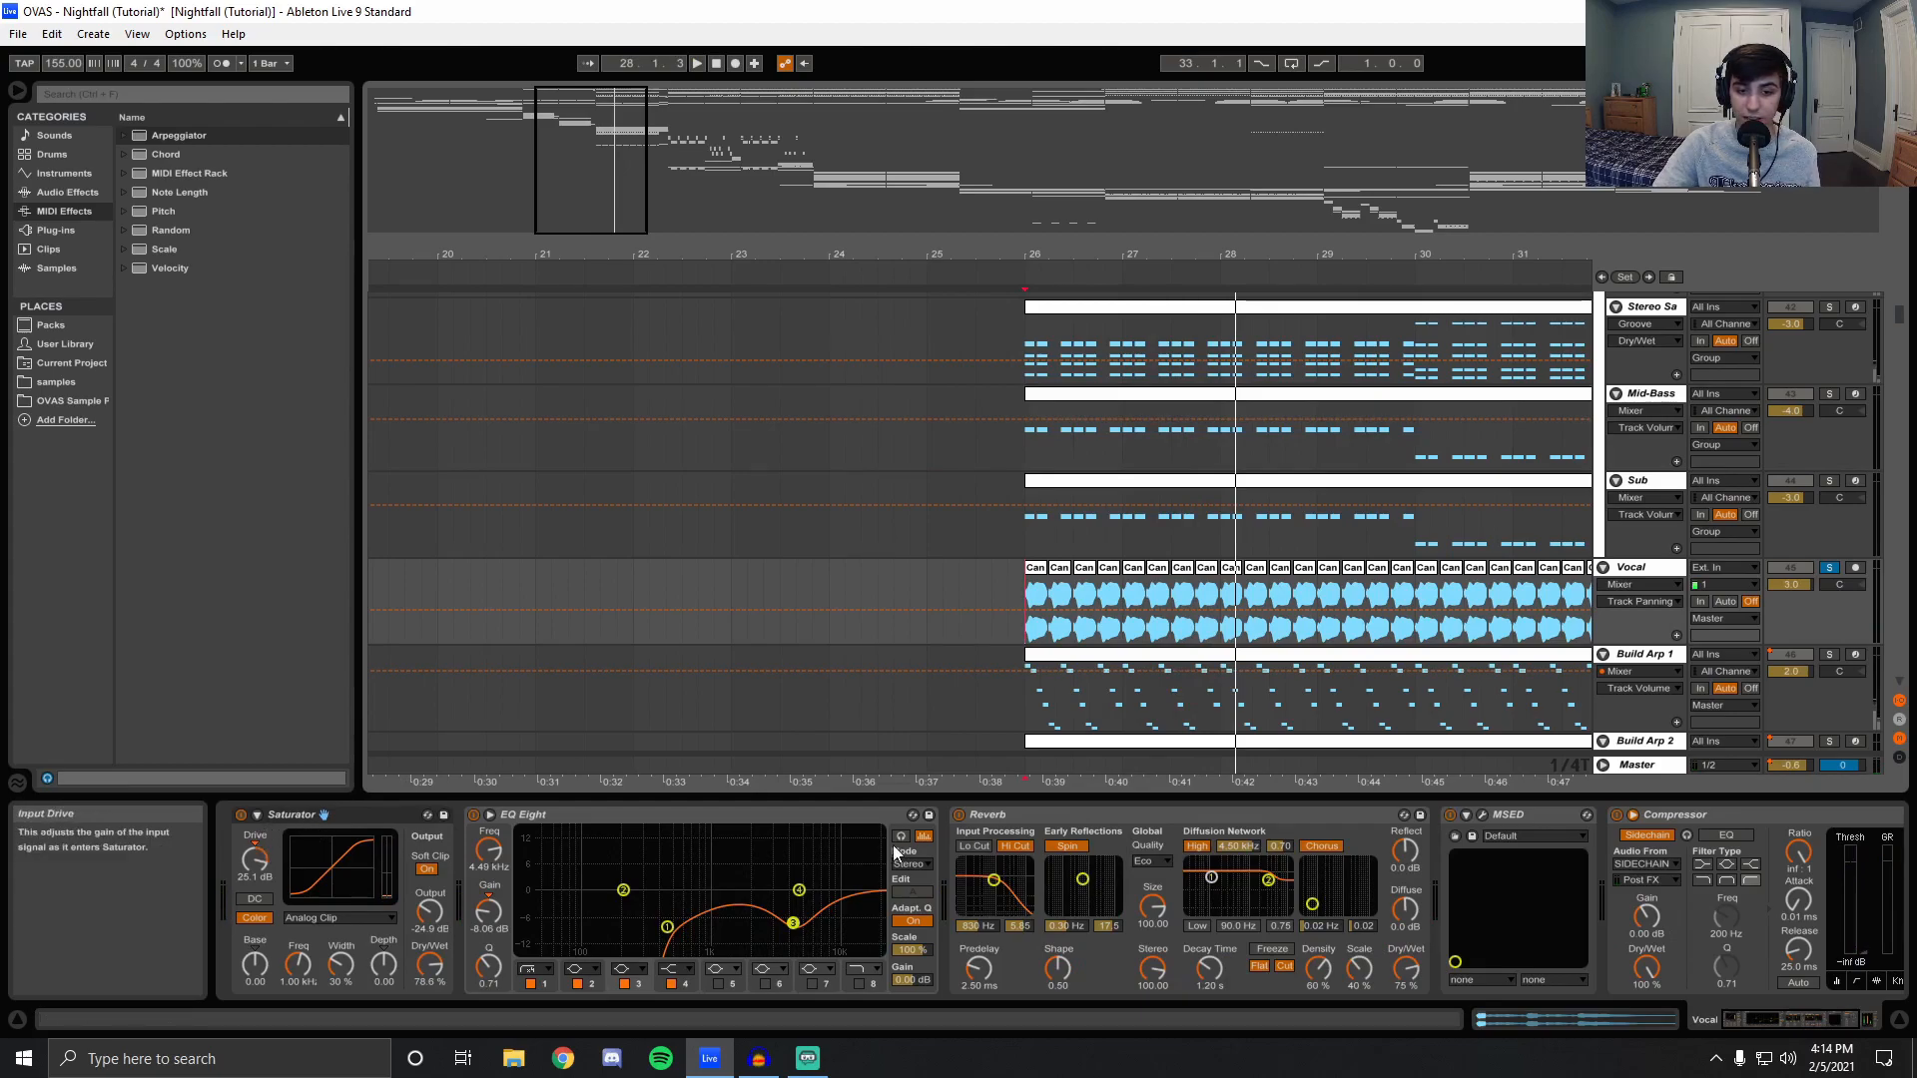
left_click_drag(1831, 1023, 1859, 1022)
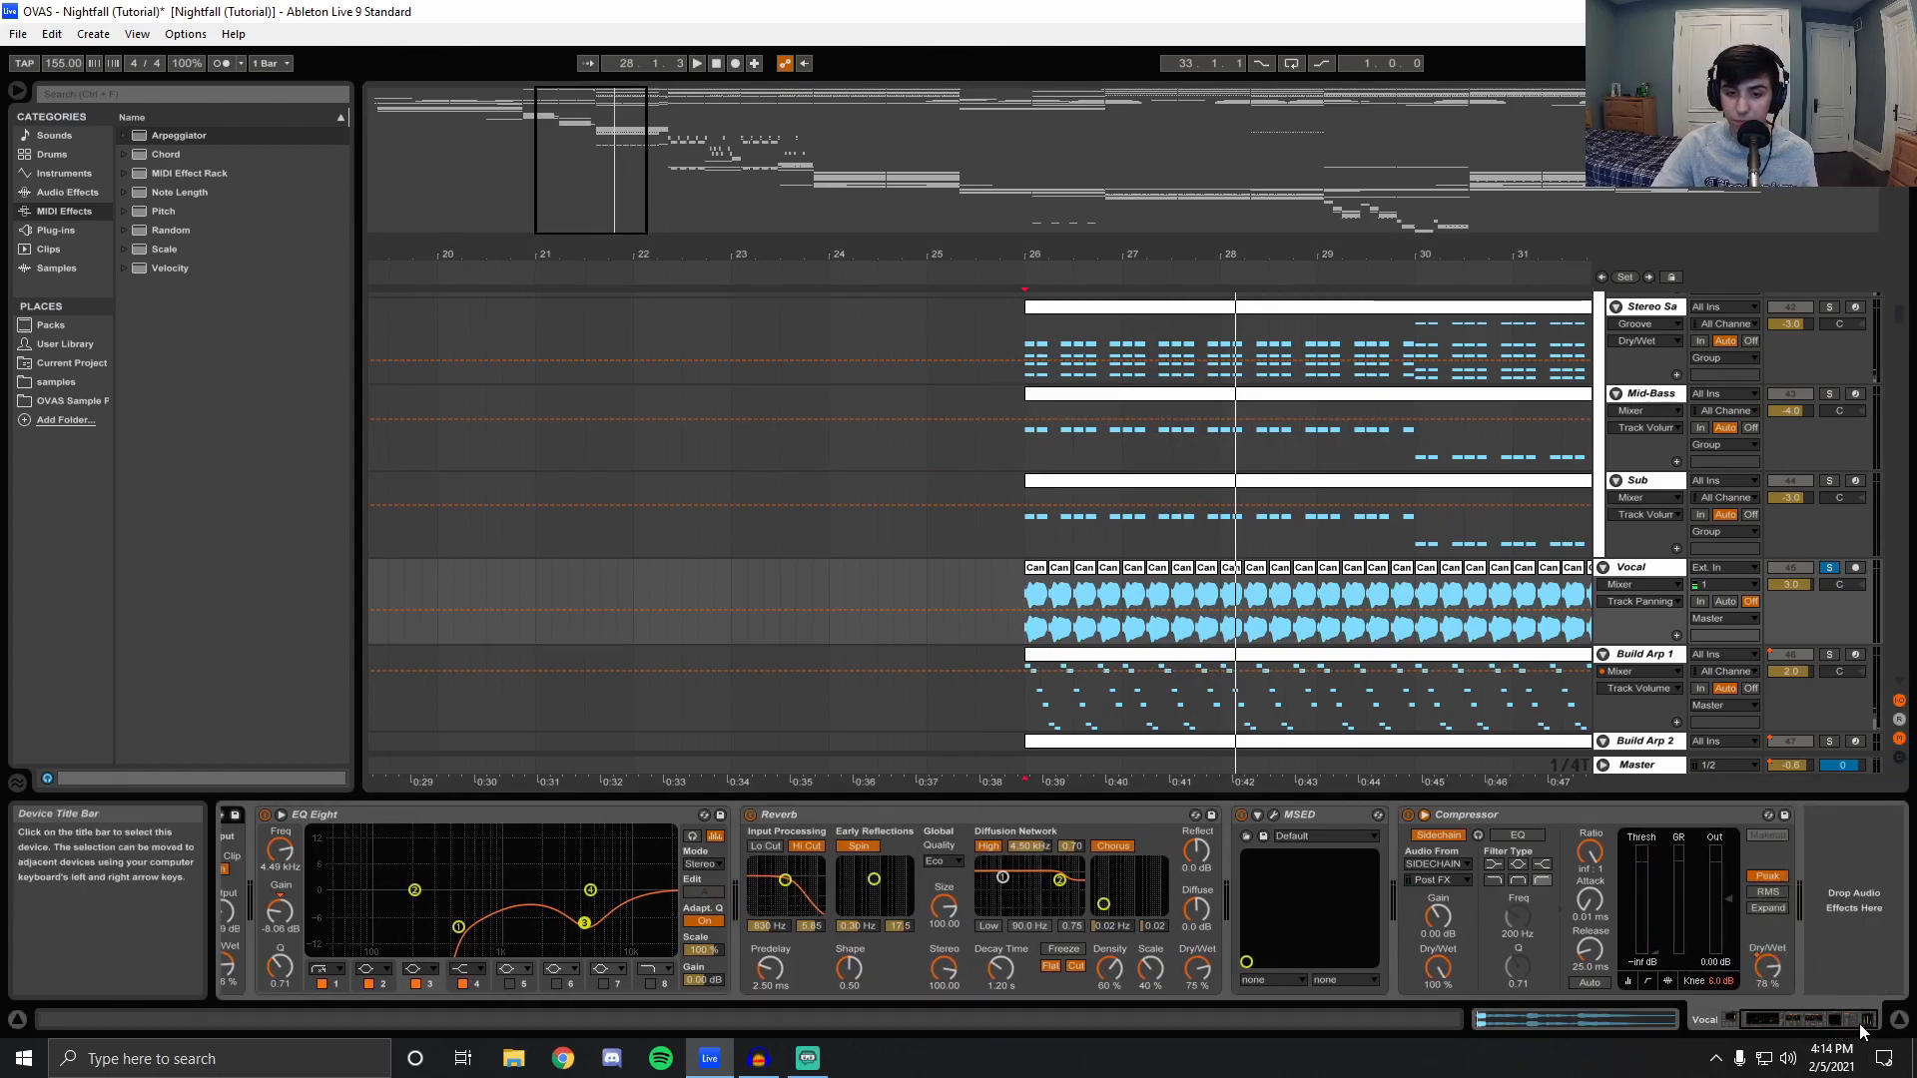
key("space")
key("space")
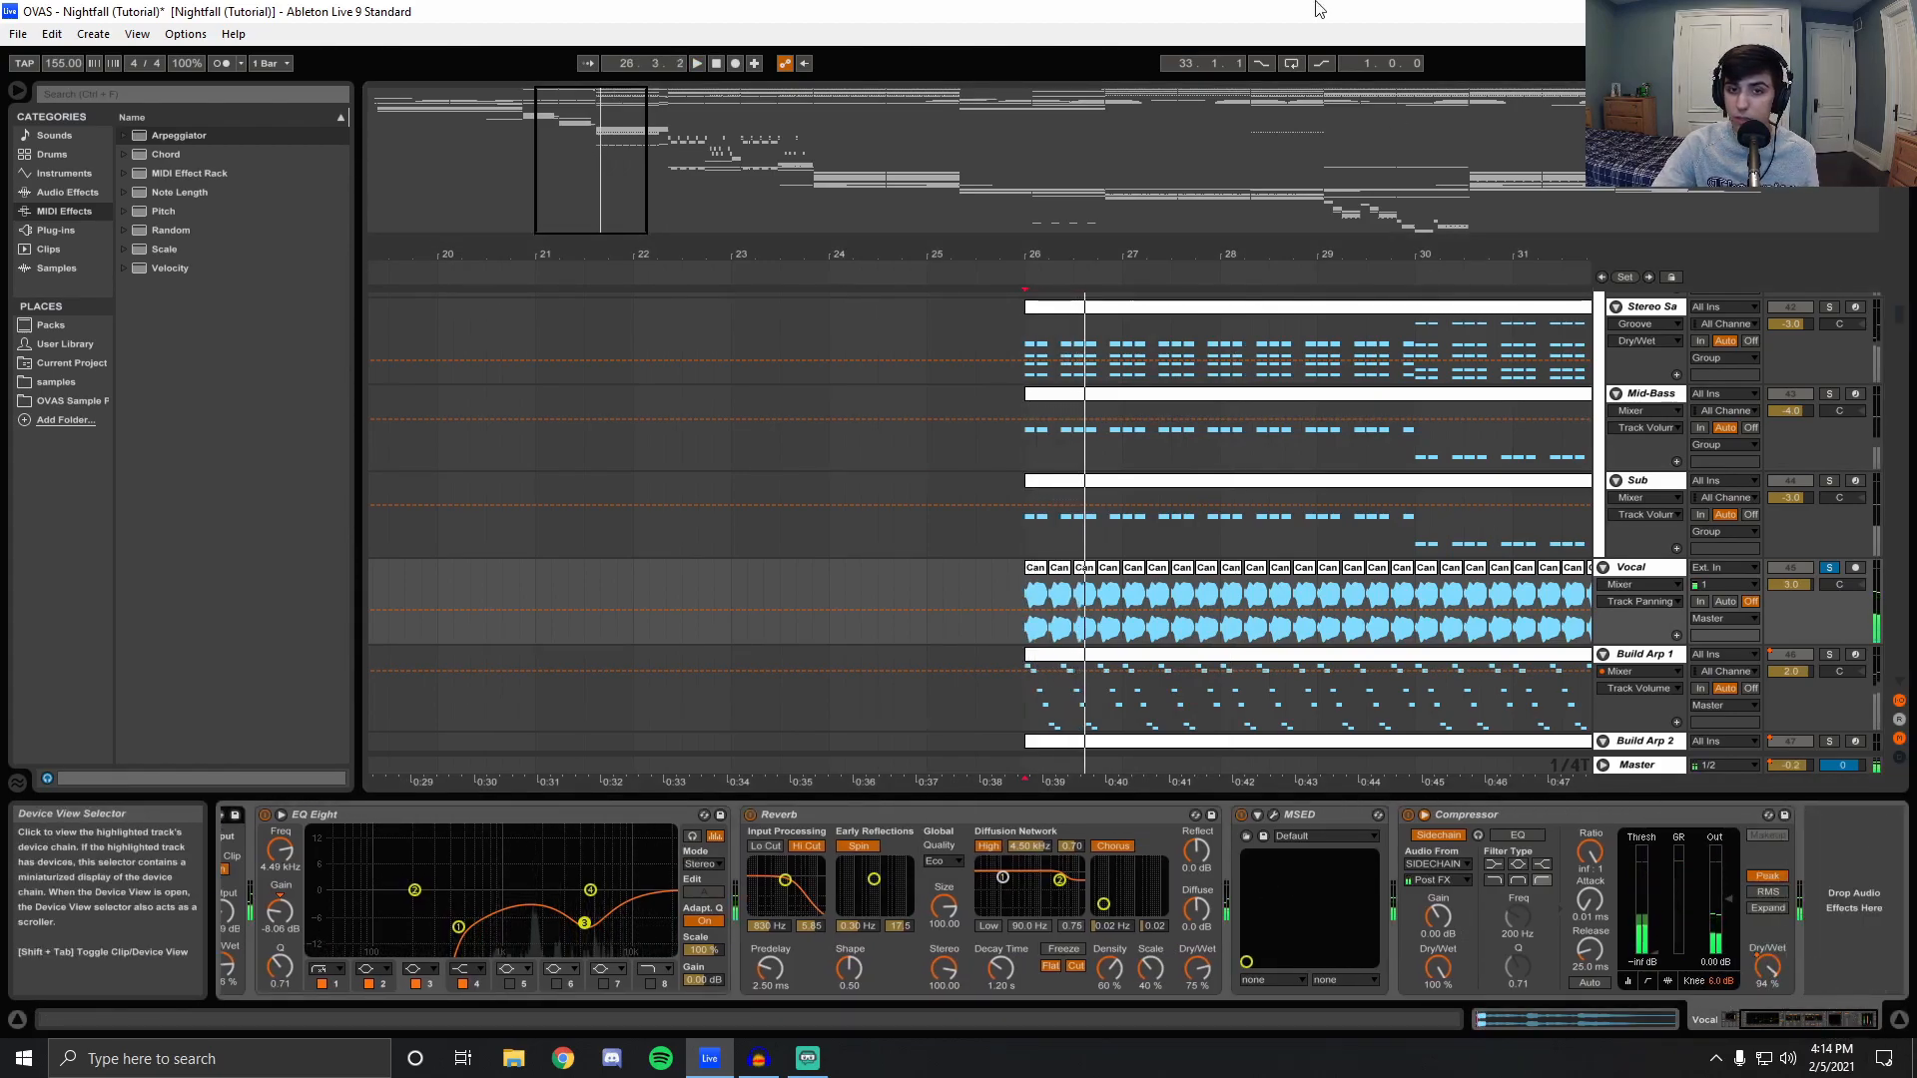
Solo Build Arp 1 and Build Arp 2 together and play them from bar 26.
scroll(1842, 577, "down", 3)
left_click(1830, 493)
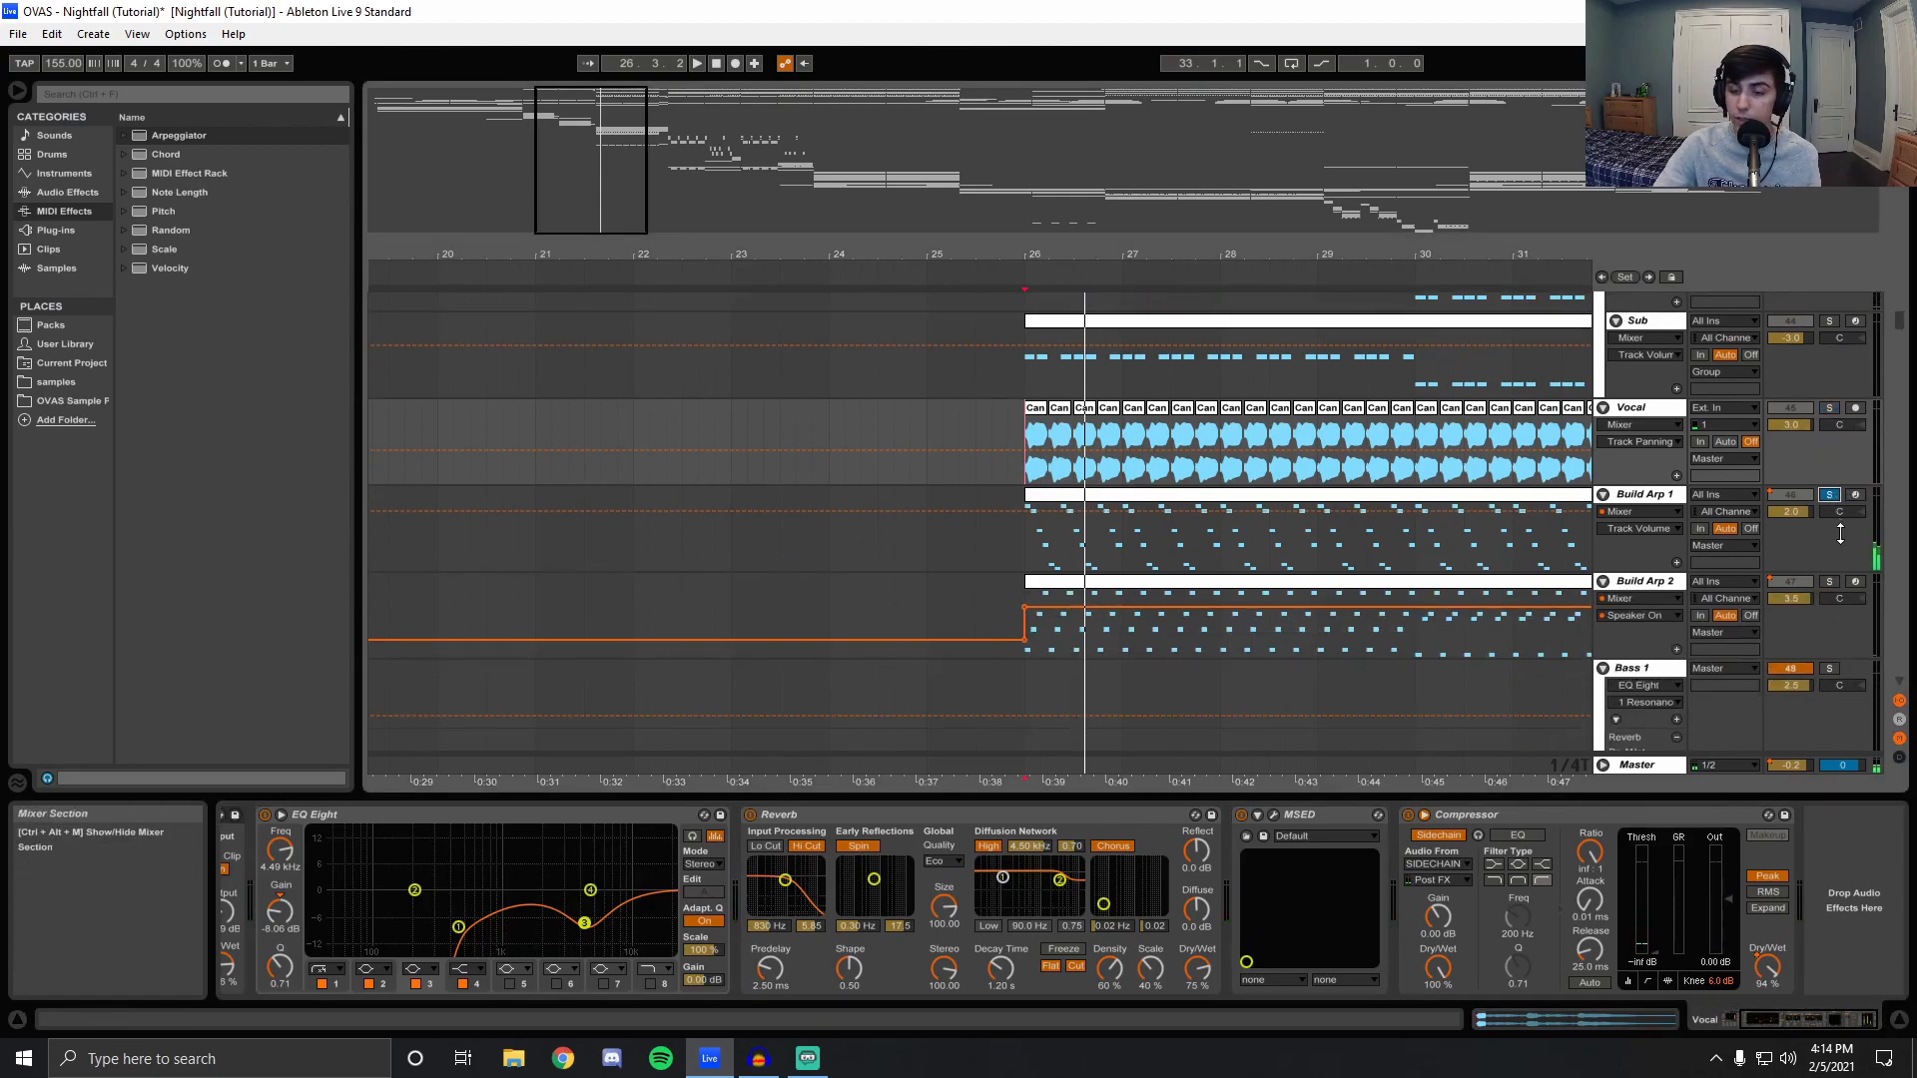
left_click(1830, 581, "ctrl")
key("space")
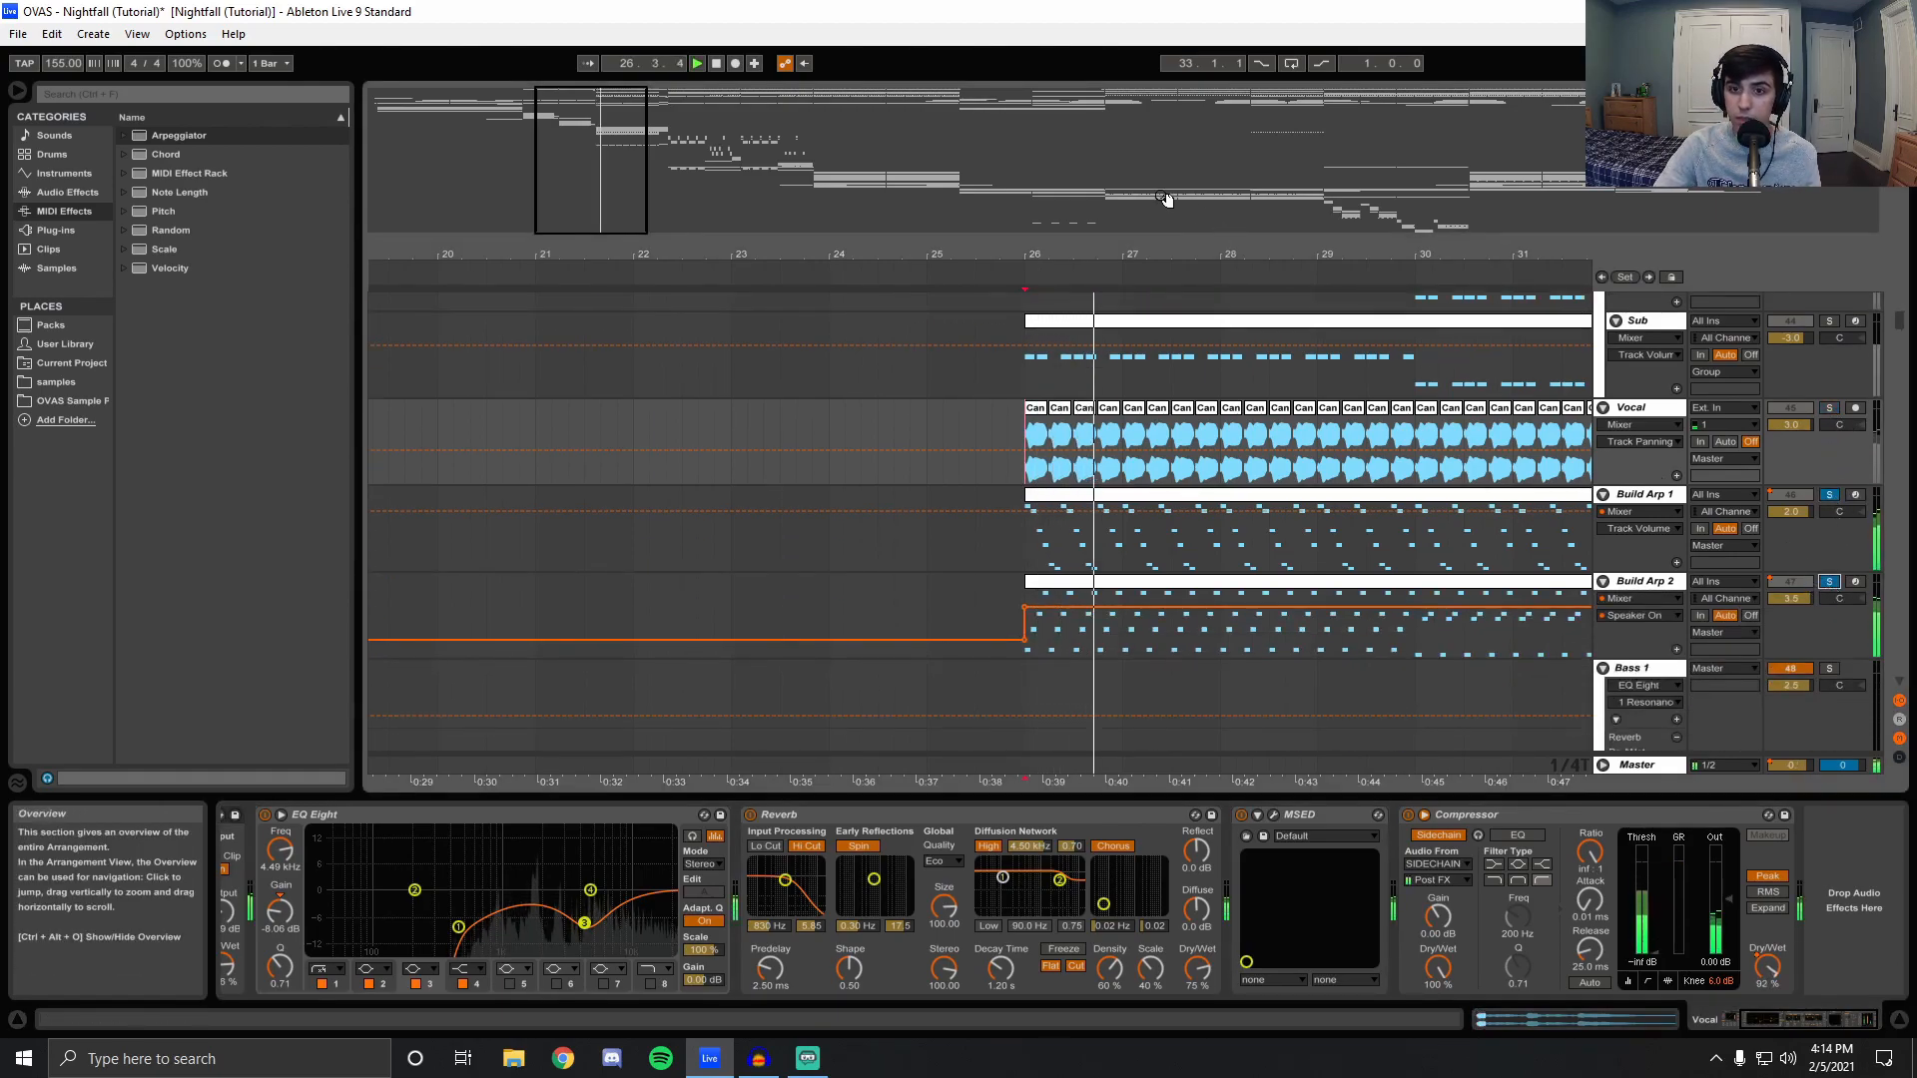
Solo only Build Arp 1 and show its device chain while it plays.
left_click(1830, 494)
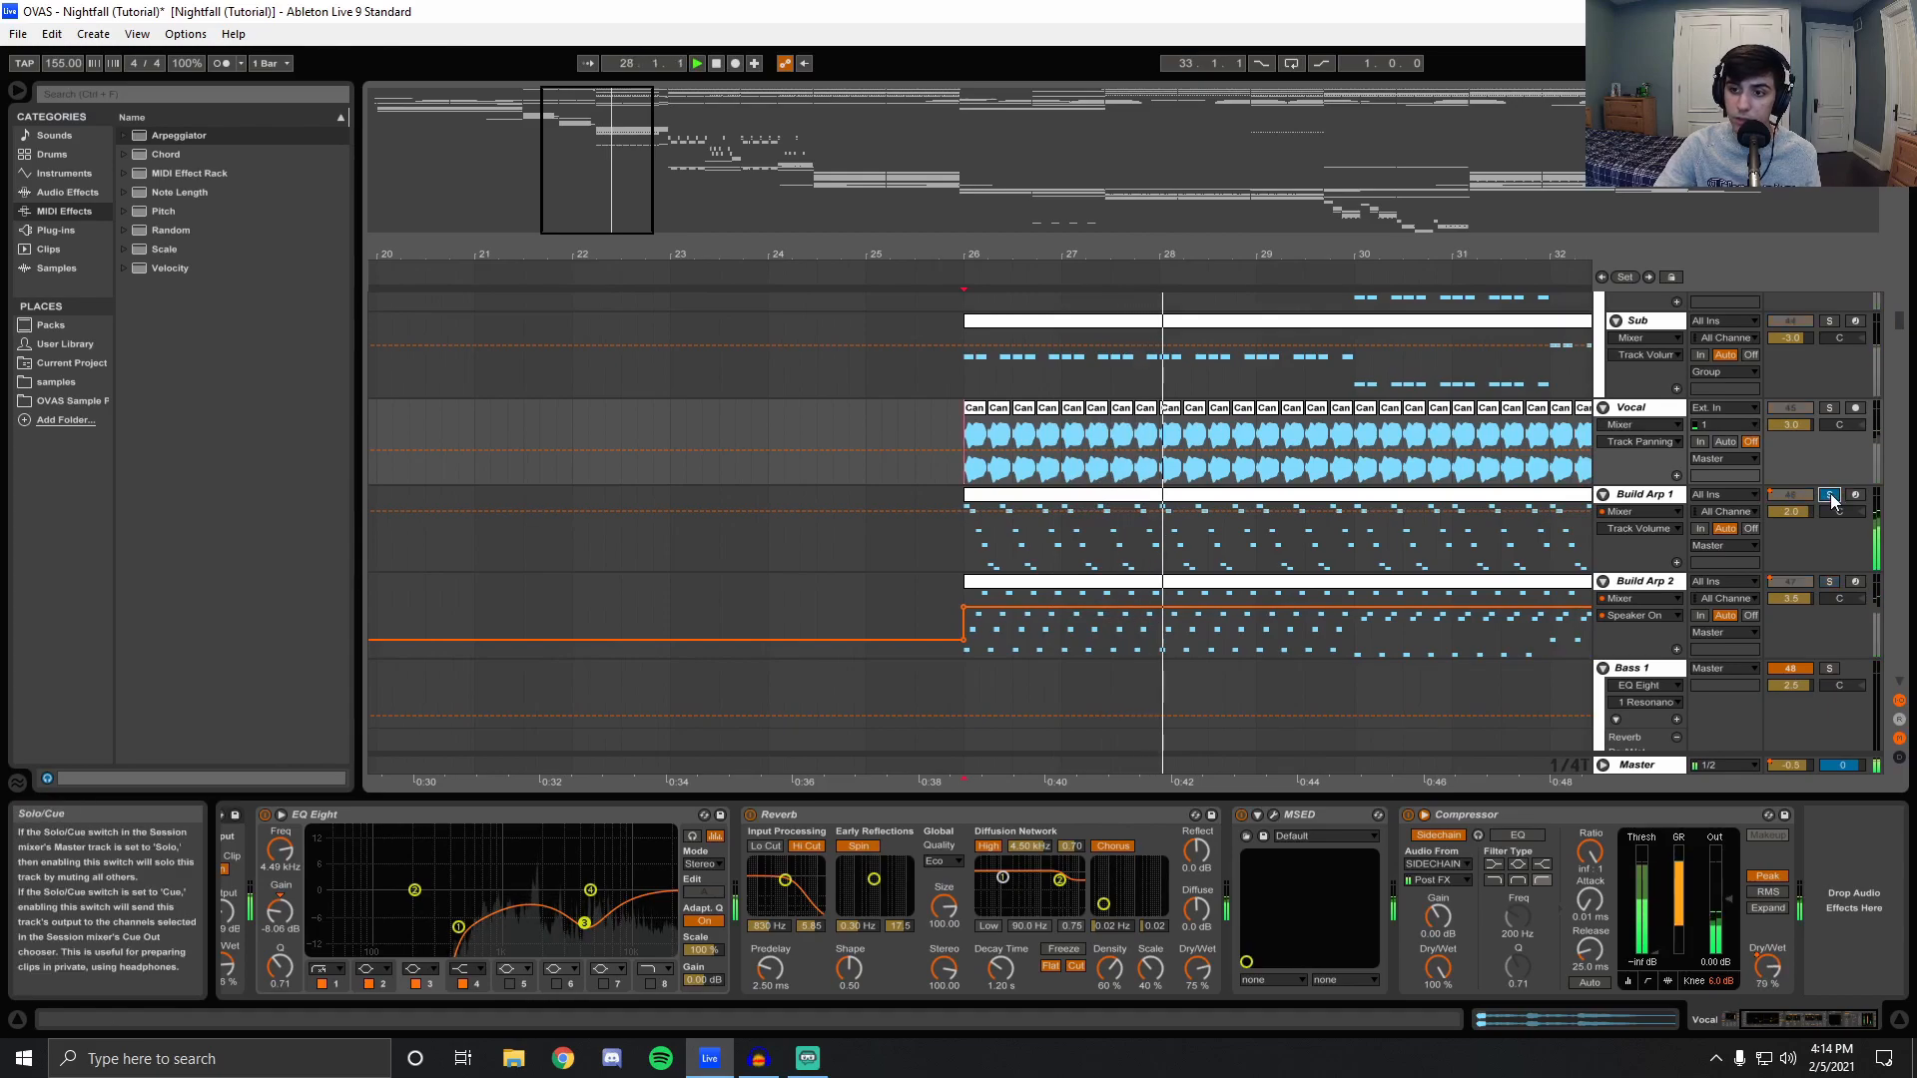
left_click(1151, 509)
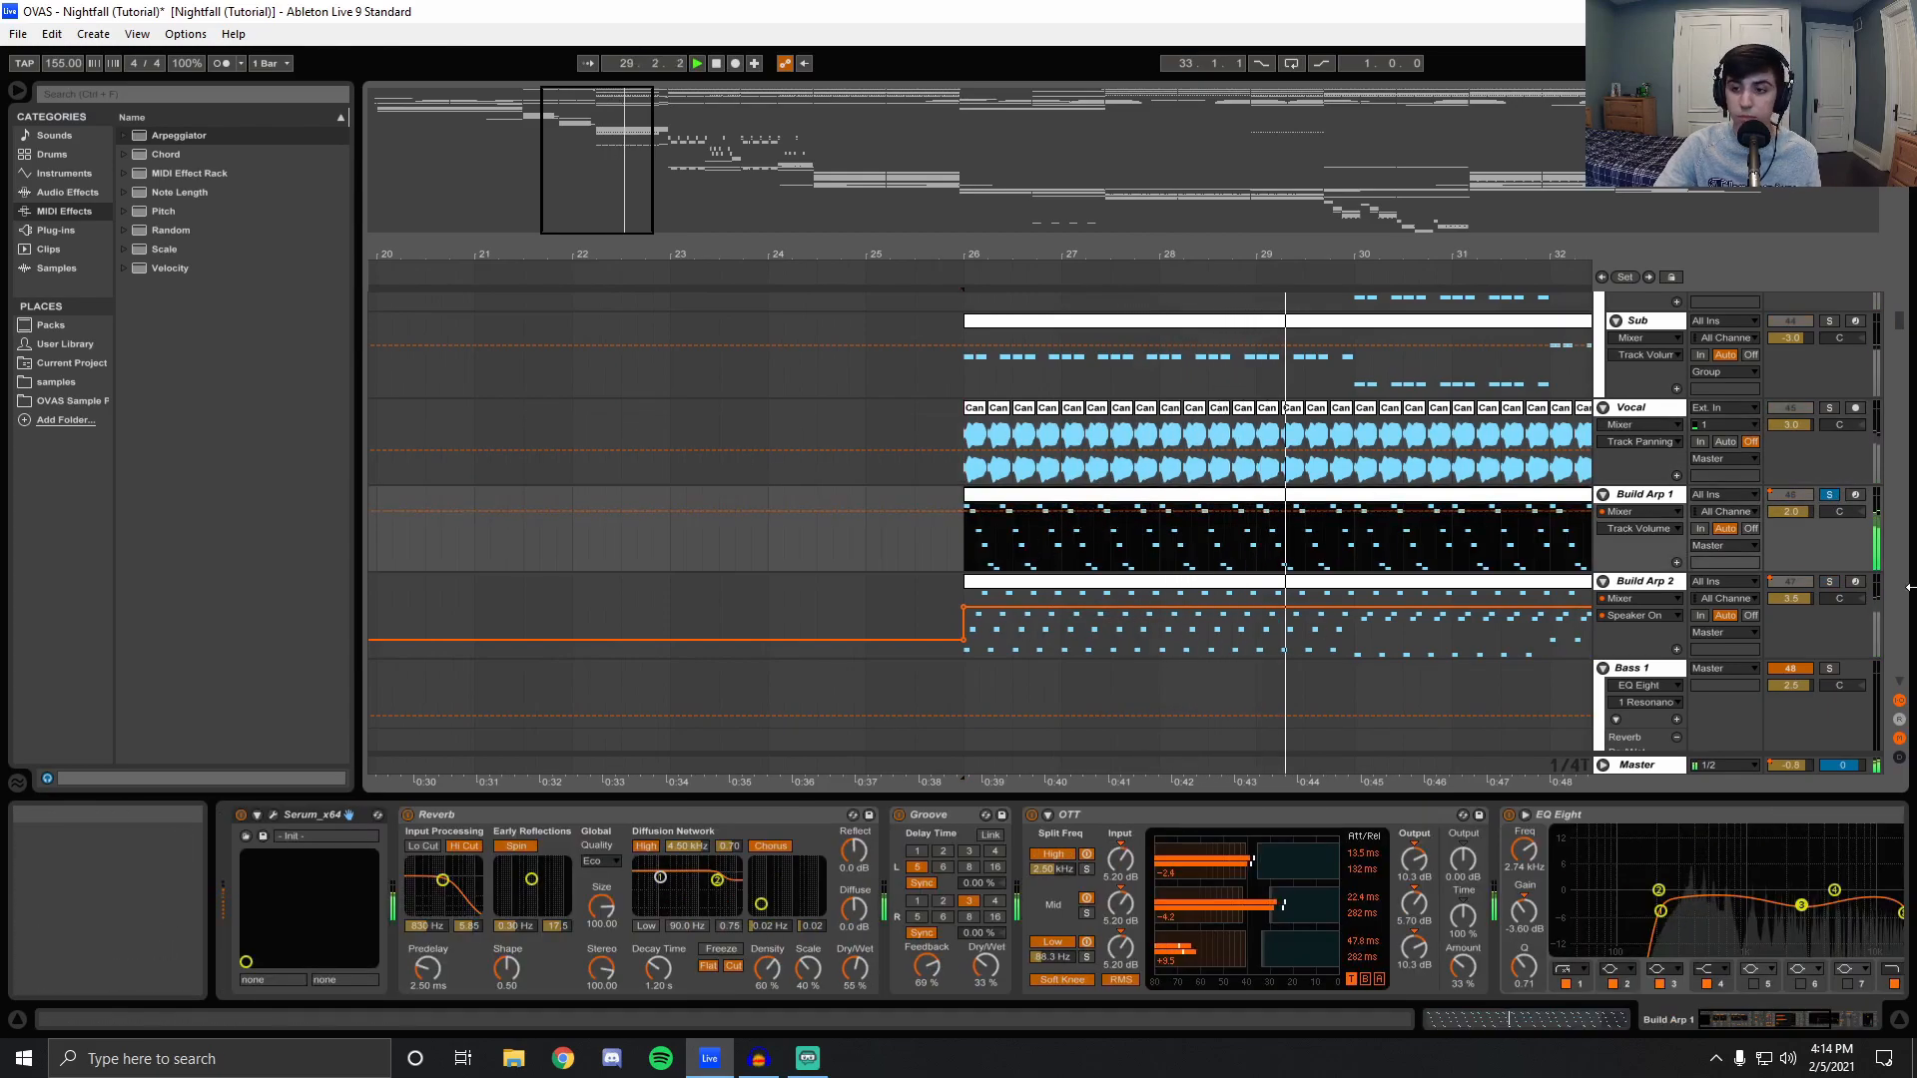
key("space")
Solo Build Arp 2, play it from bar 26 while viewing its devices, and stop at the song start.
left_click(1830, 581)
key("space")
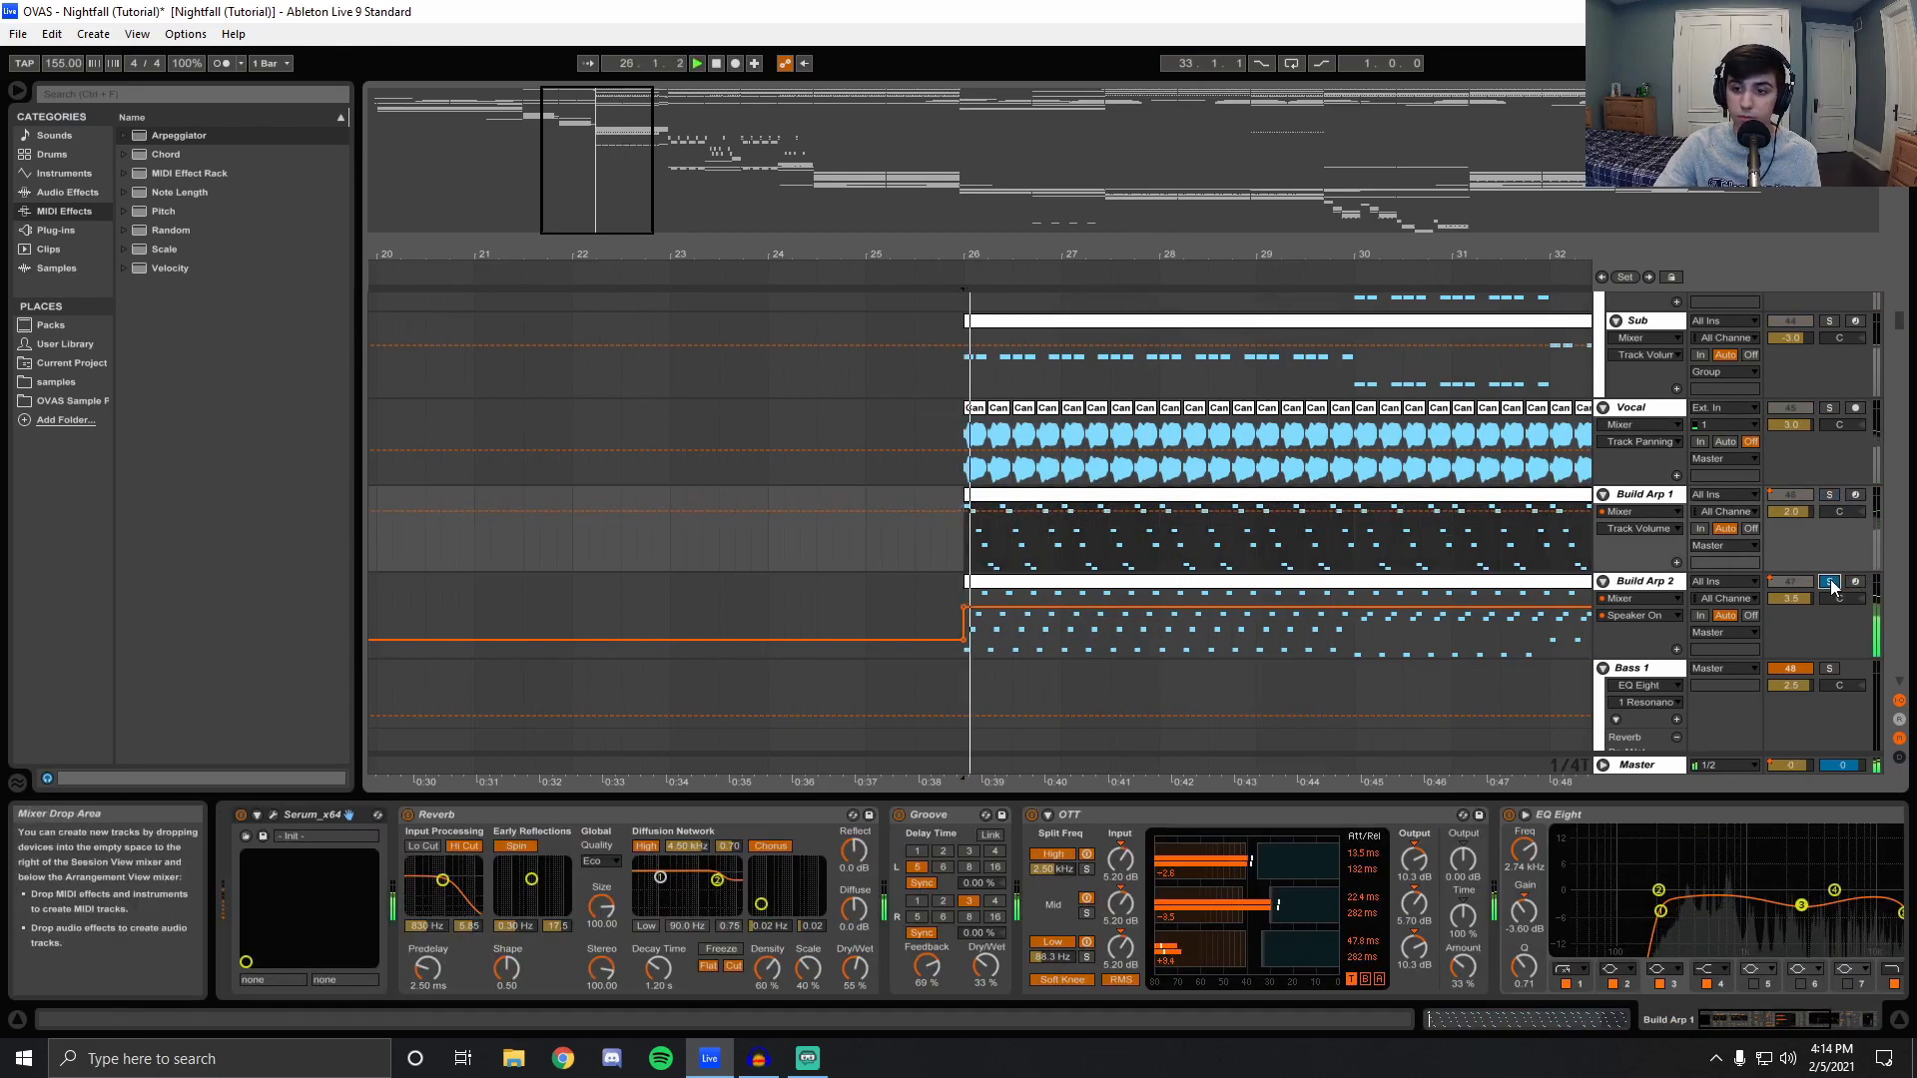
left_click(1028, 583)
left_click(1029, 586)
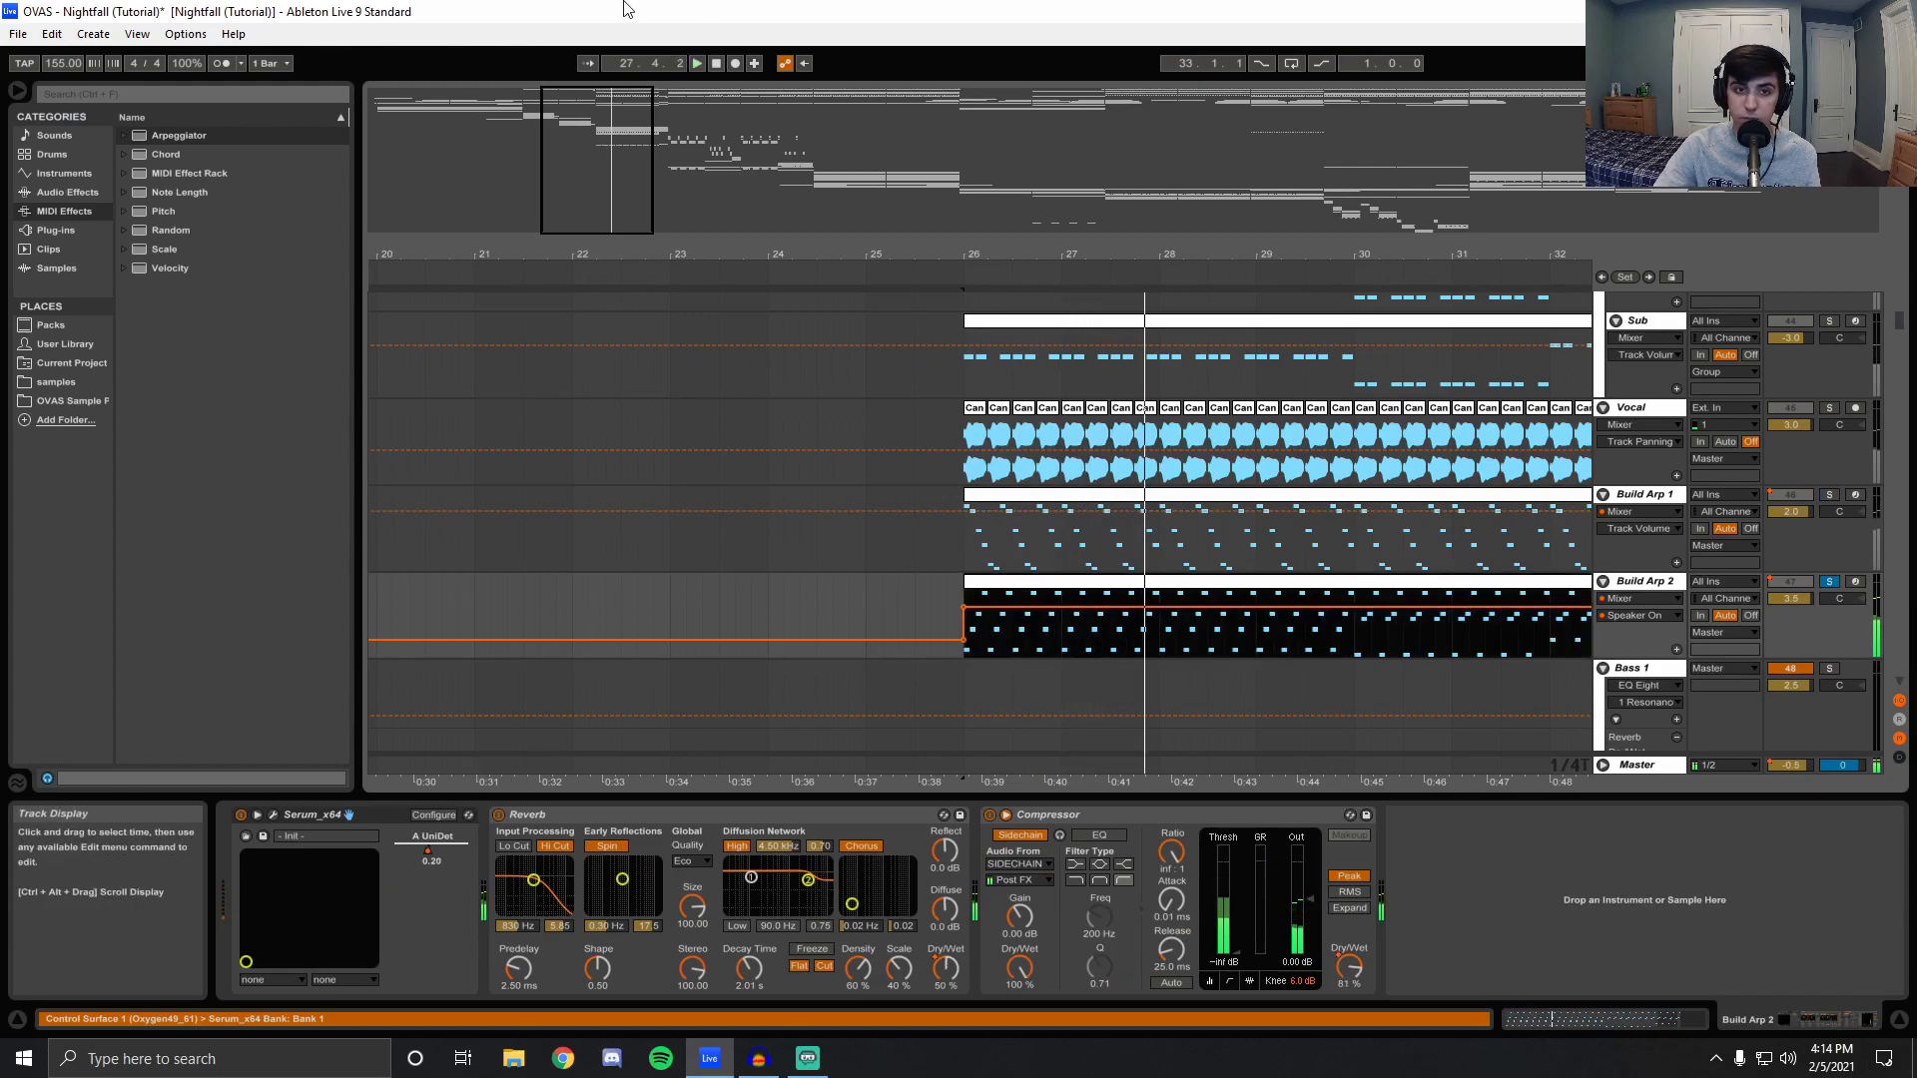
double_click(717, 63)
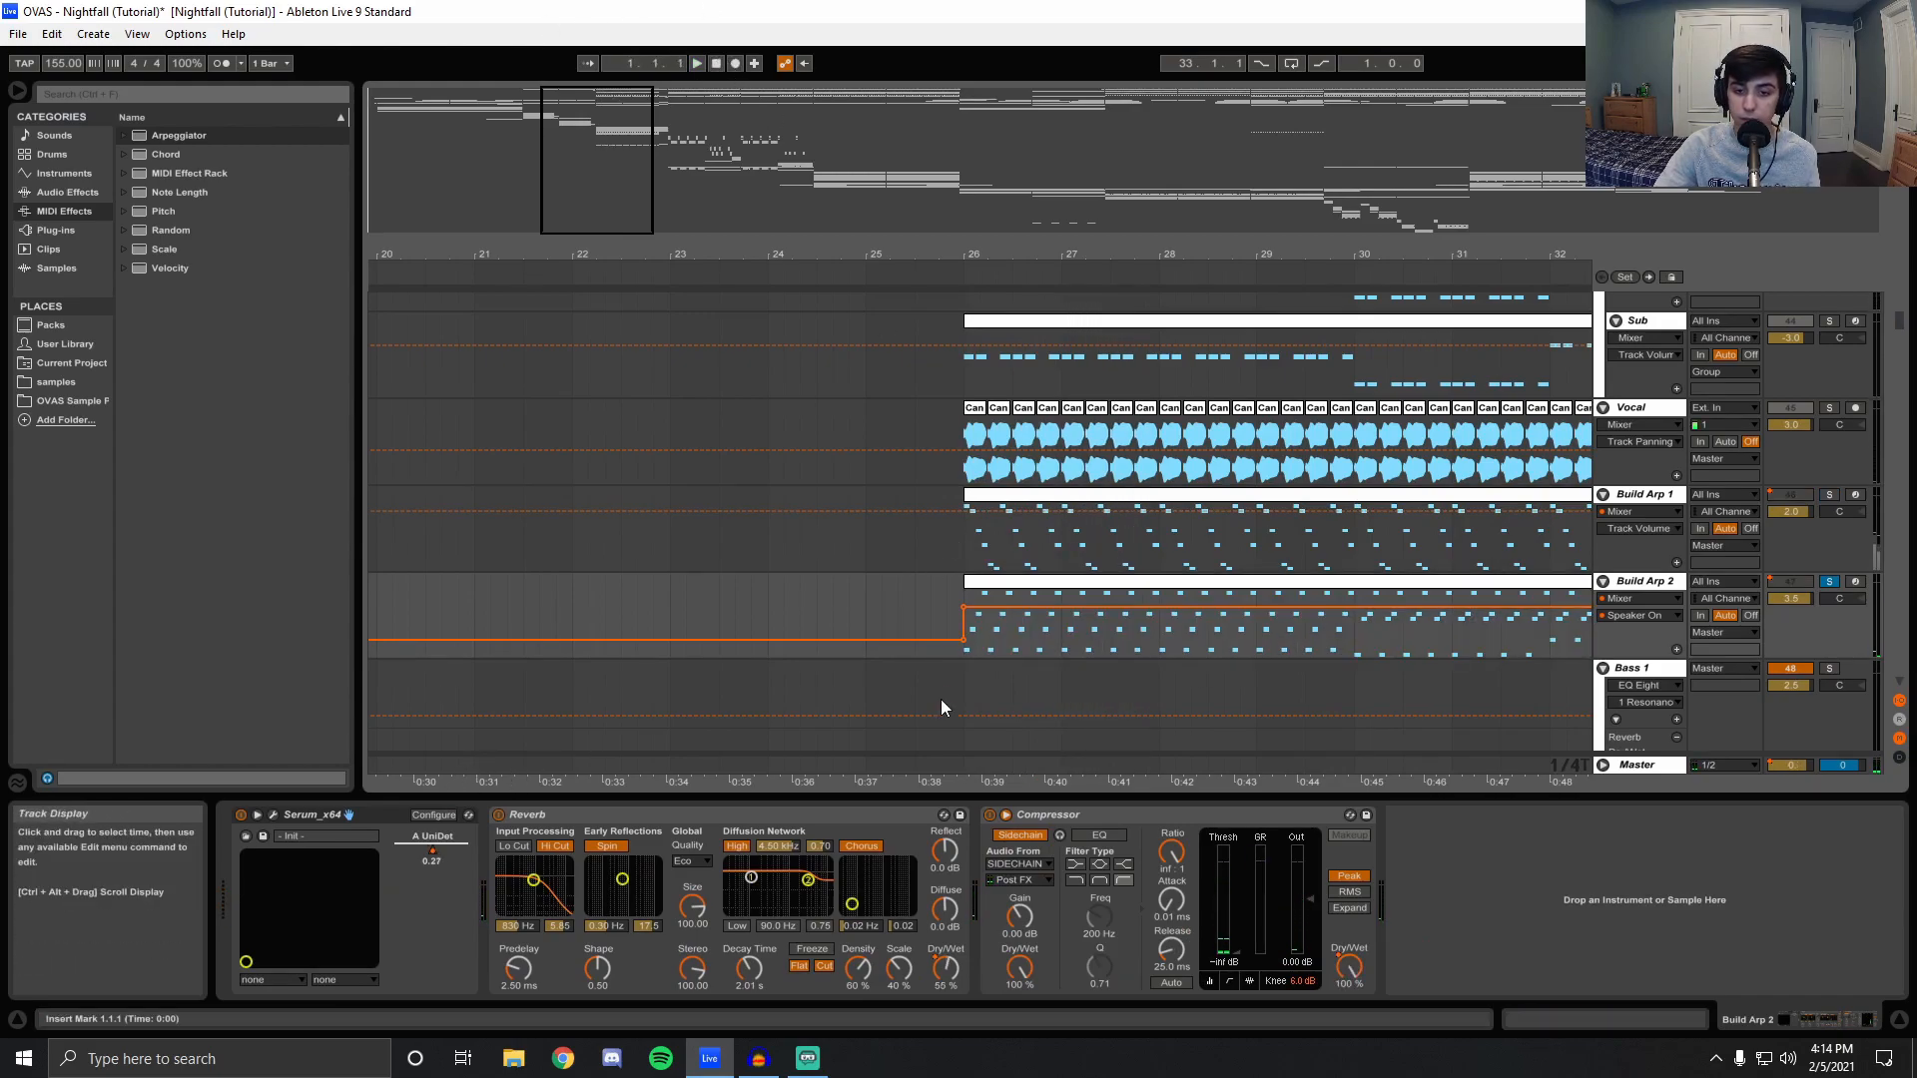
Examine the Build Arp clips from bar 26 to 33, replay the arps individually, and stop at the song start.
left_click(965, 629)
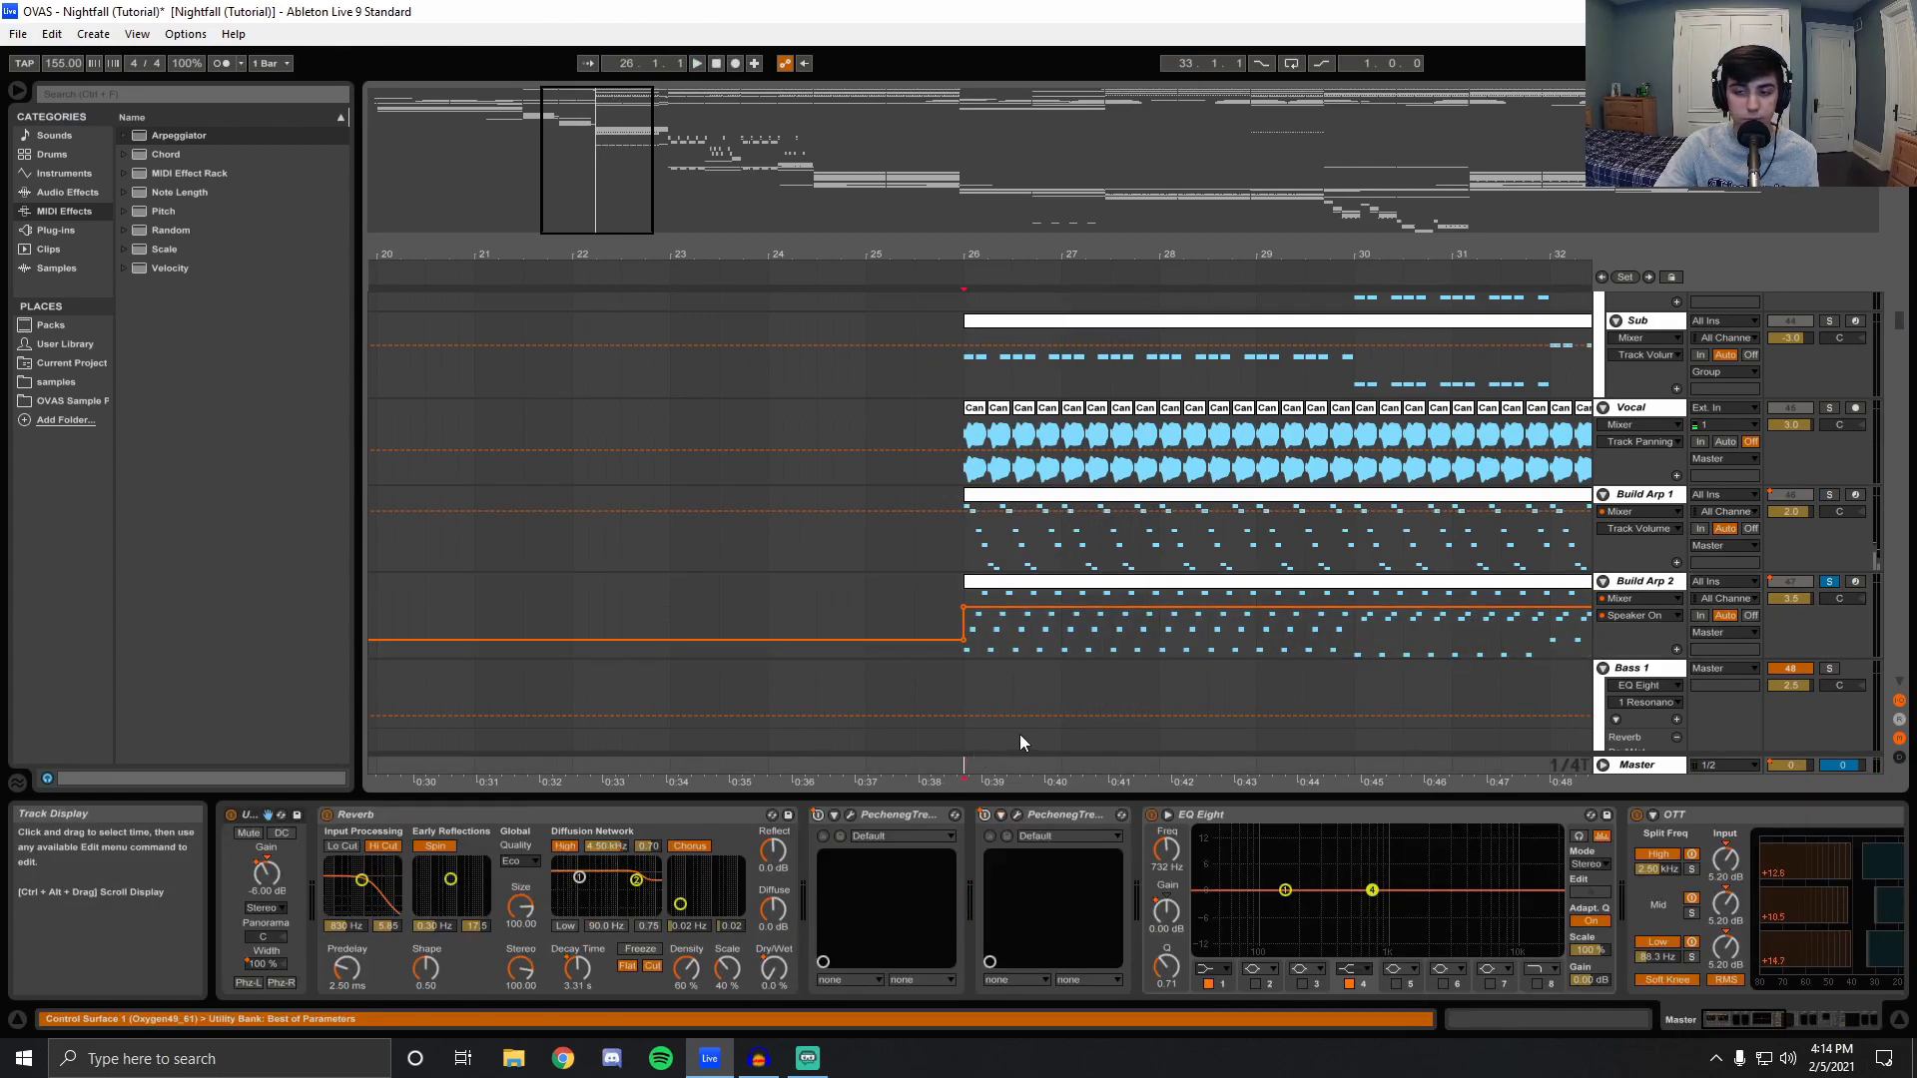
left_click(958, 593)
scroll(1297, 519, "down", 5)
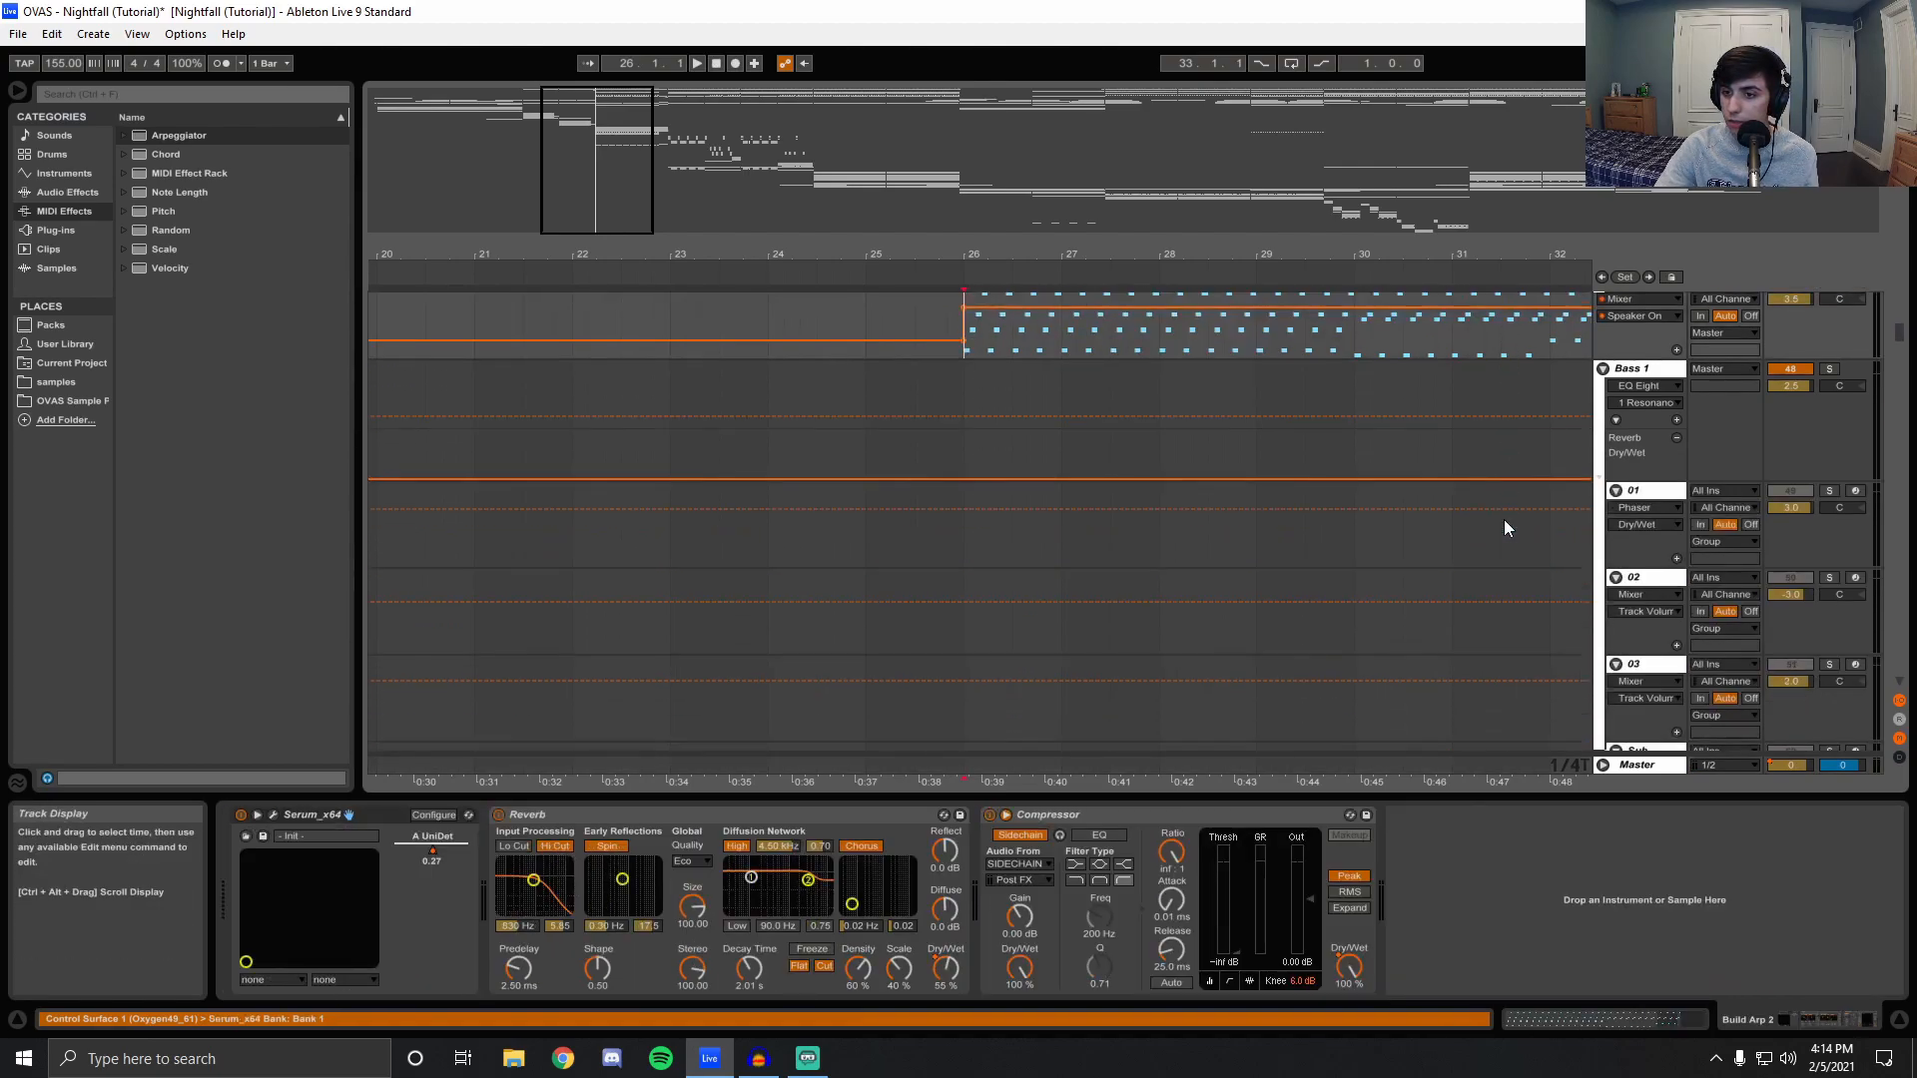
left_click_drag(1191, 247, 990, 248)
scroll(1093, 462, "up", 5)
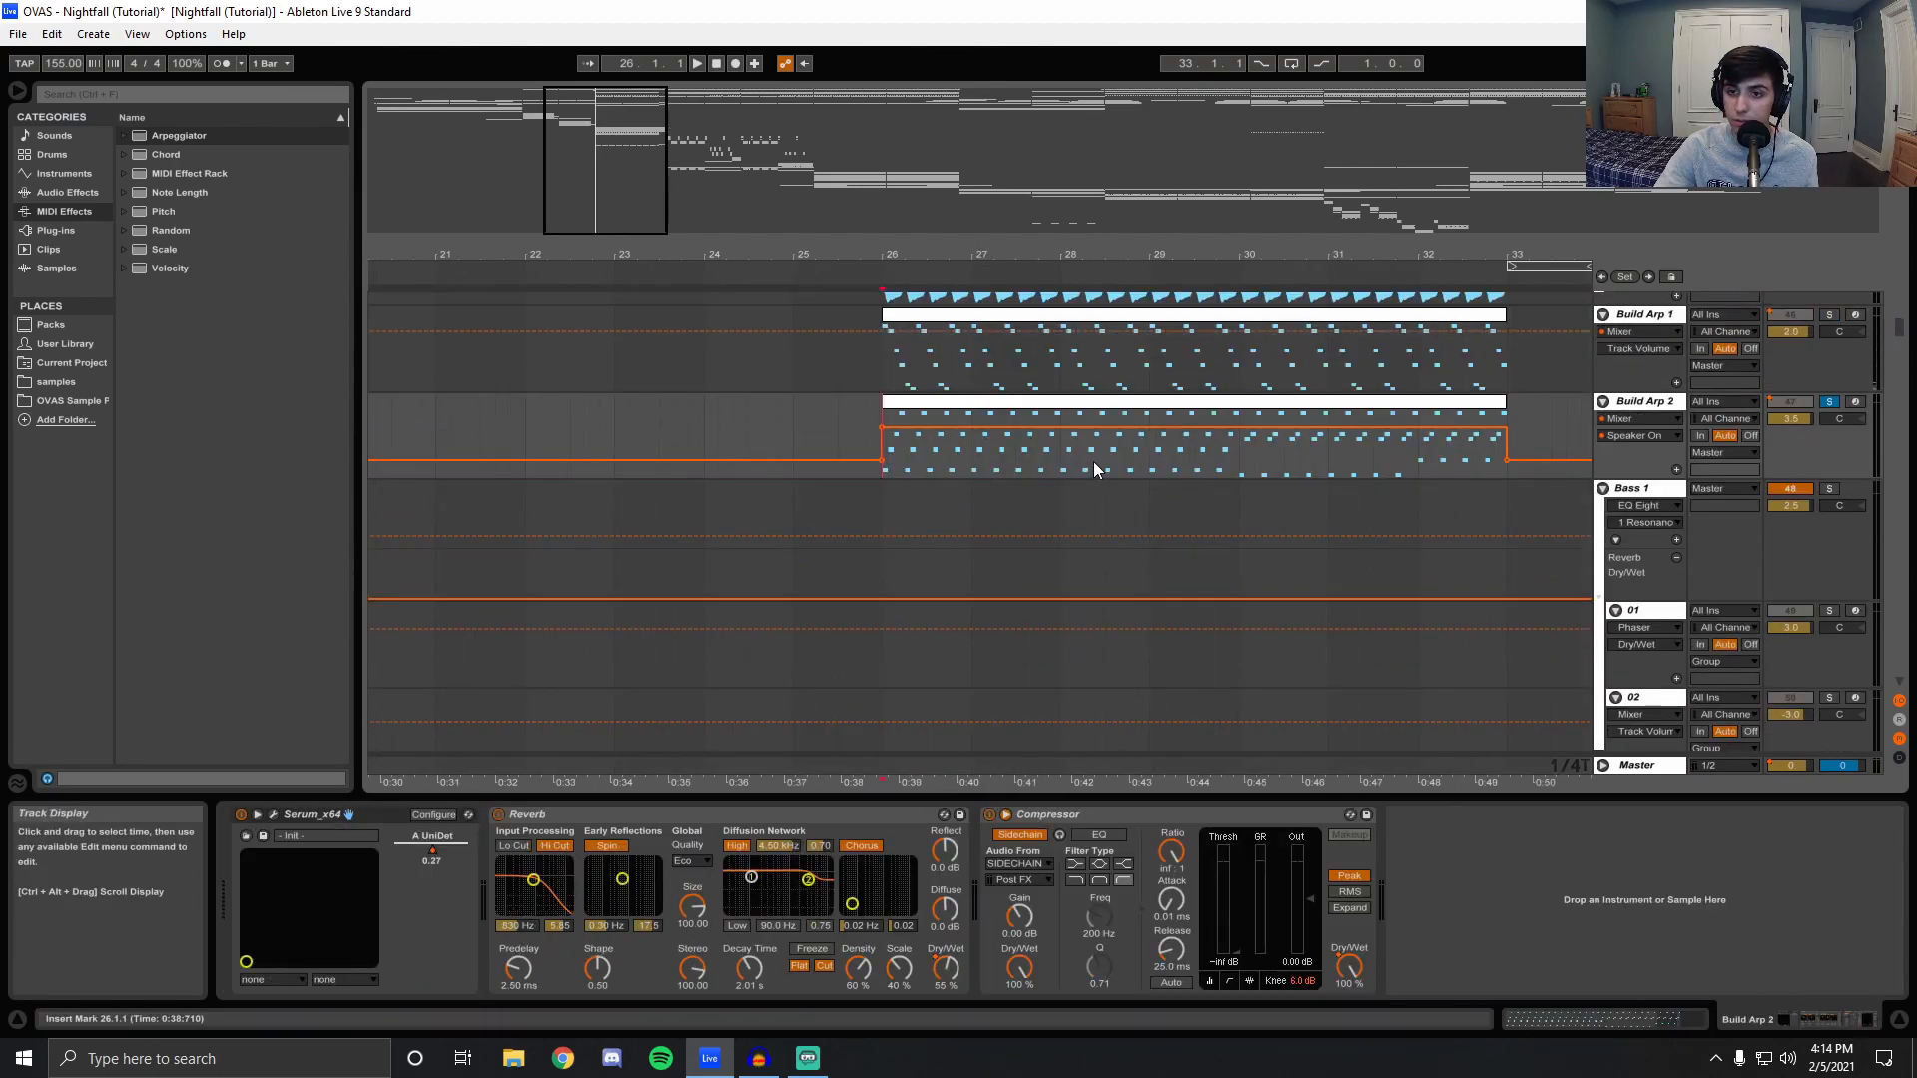
left_click(909, 499)
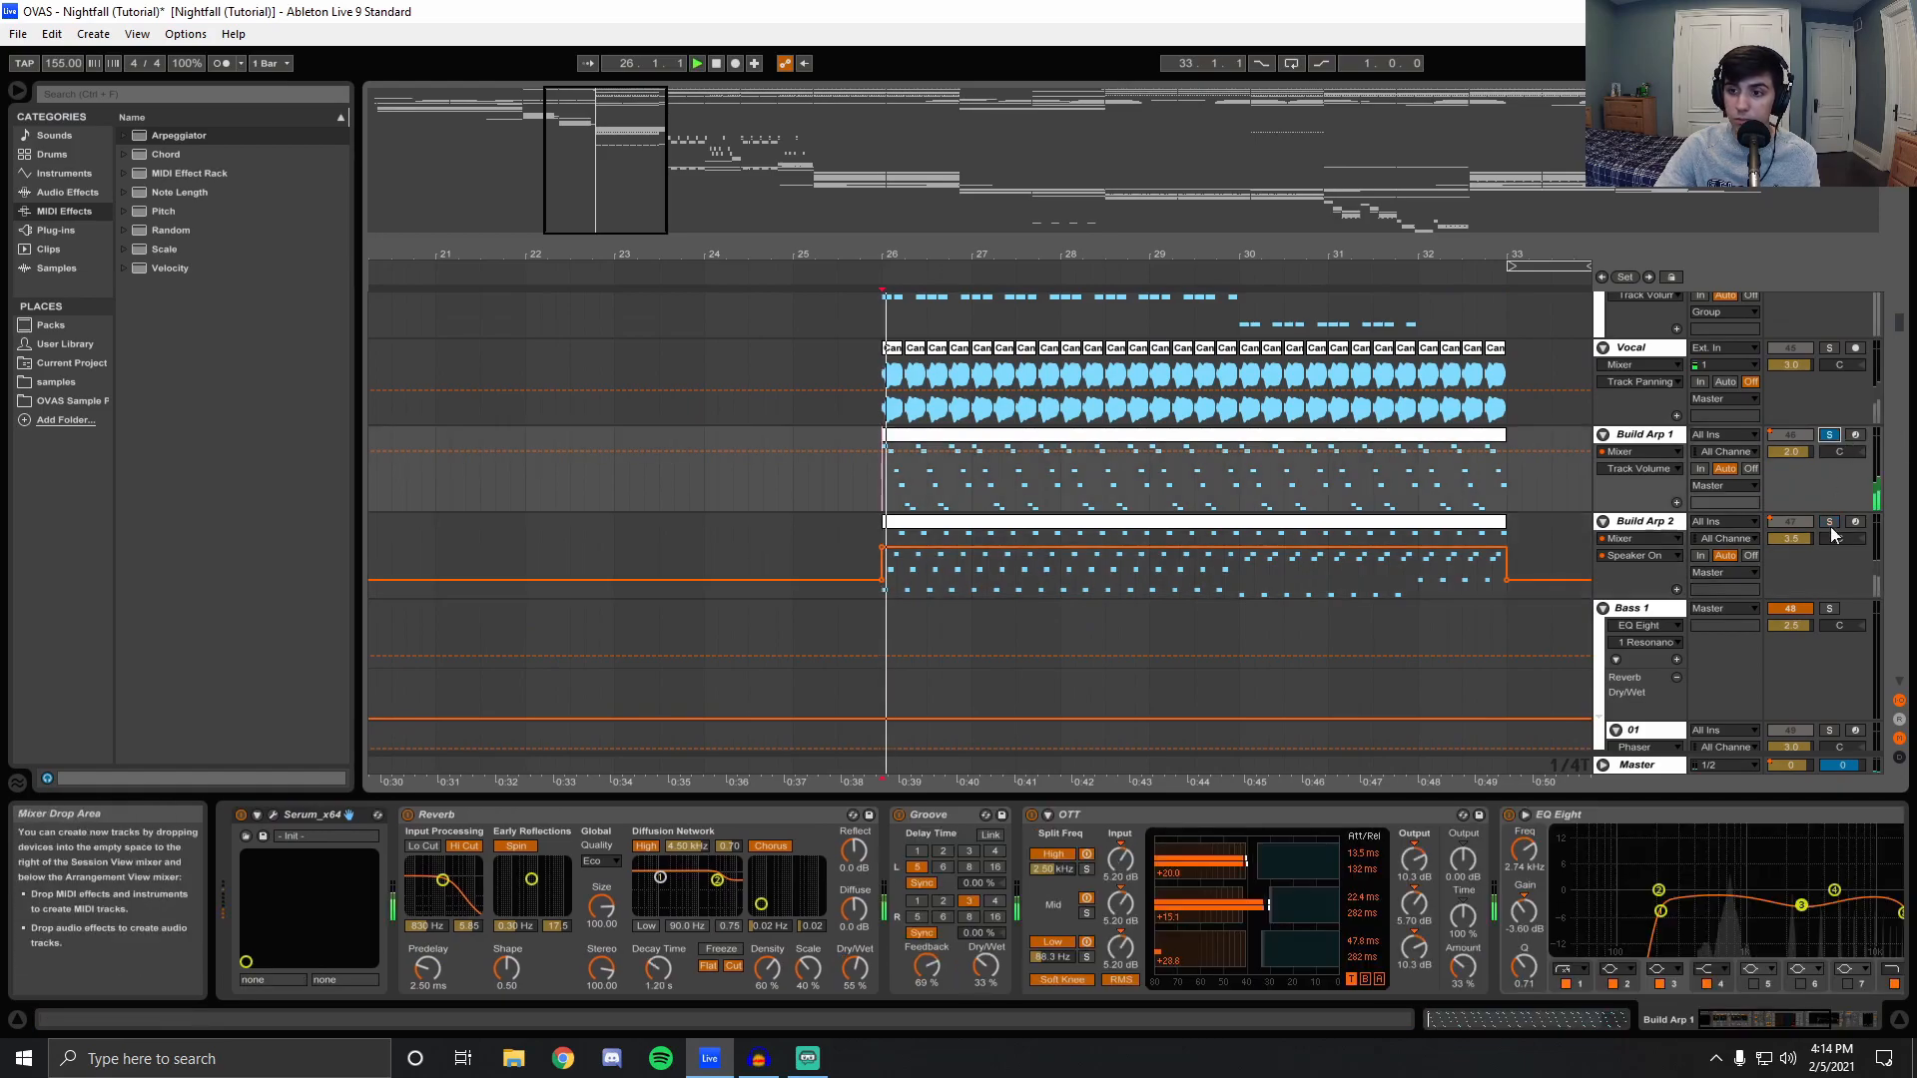
key("space")
double_click(718, 65)
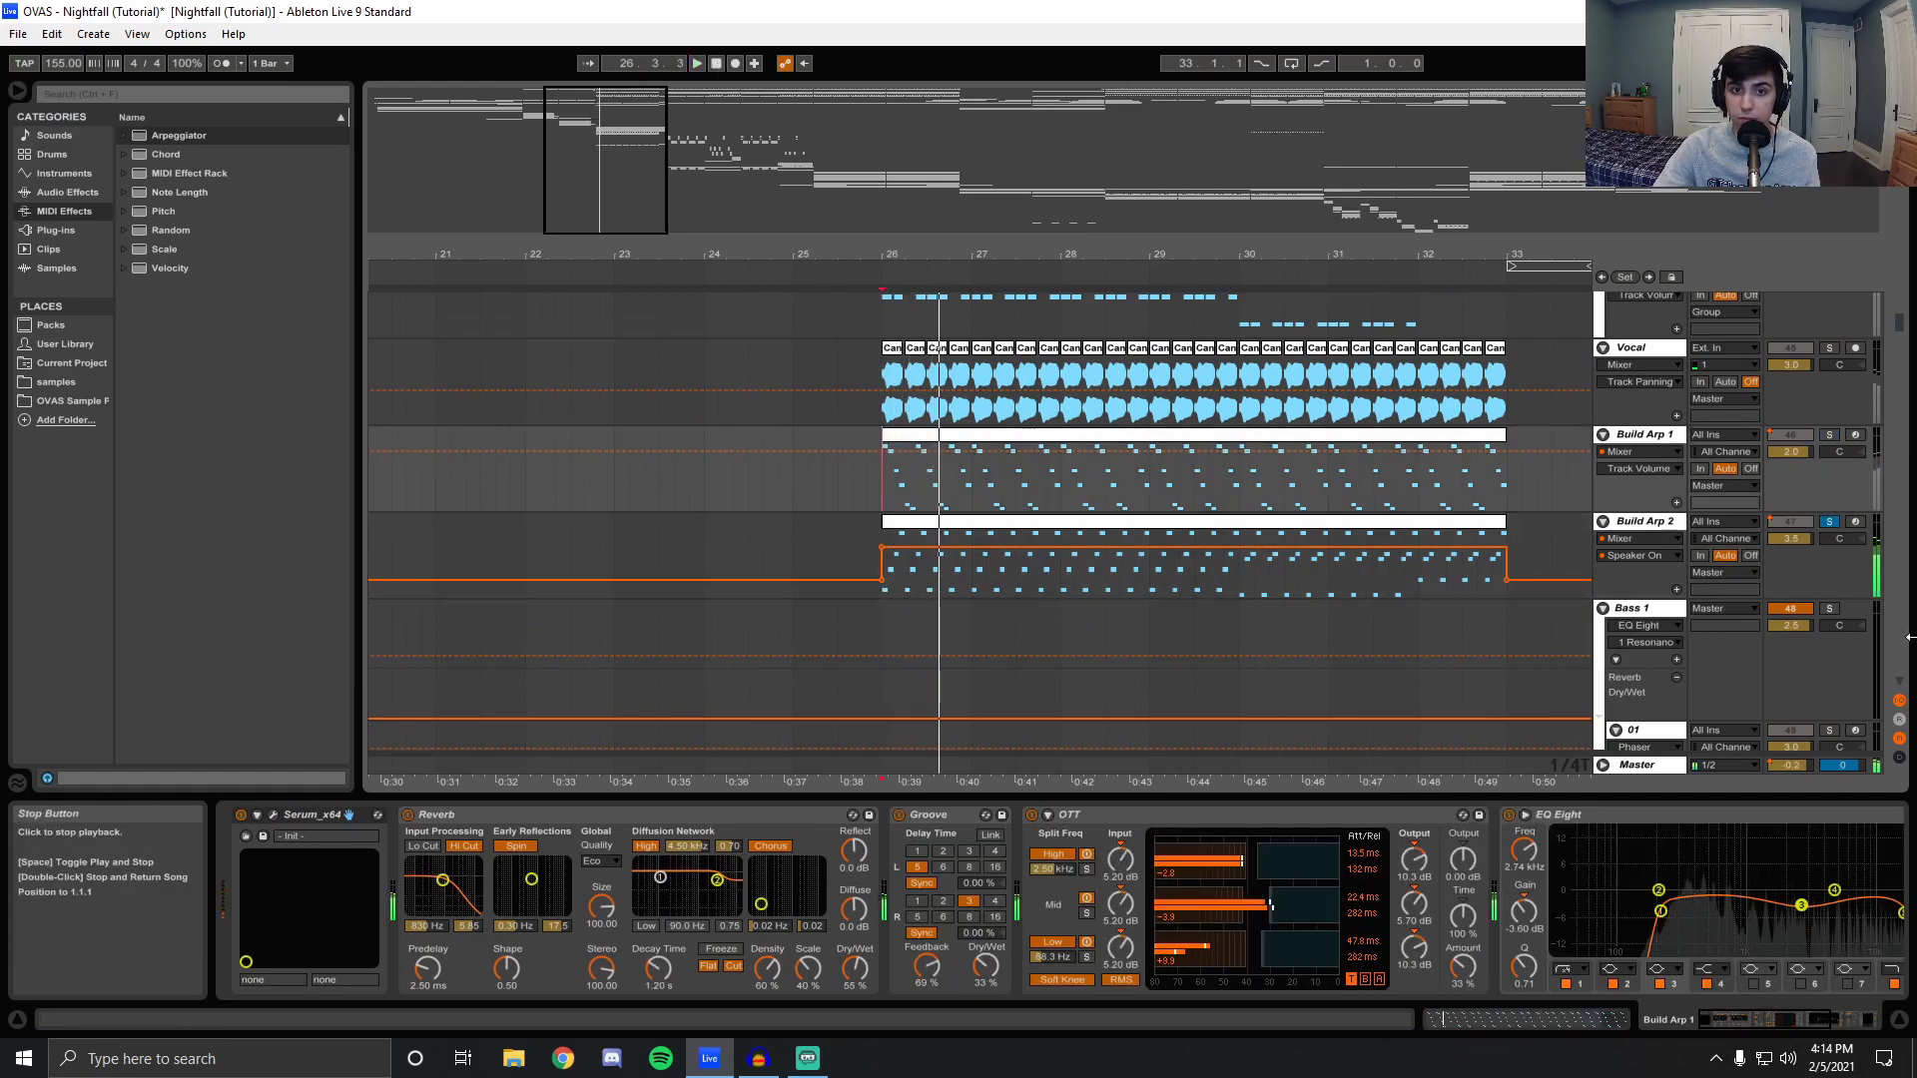
Fold all tracks in the arrangement and bring the Bass Build track into view.
scroll(1415, 593, "down", 10)
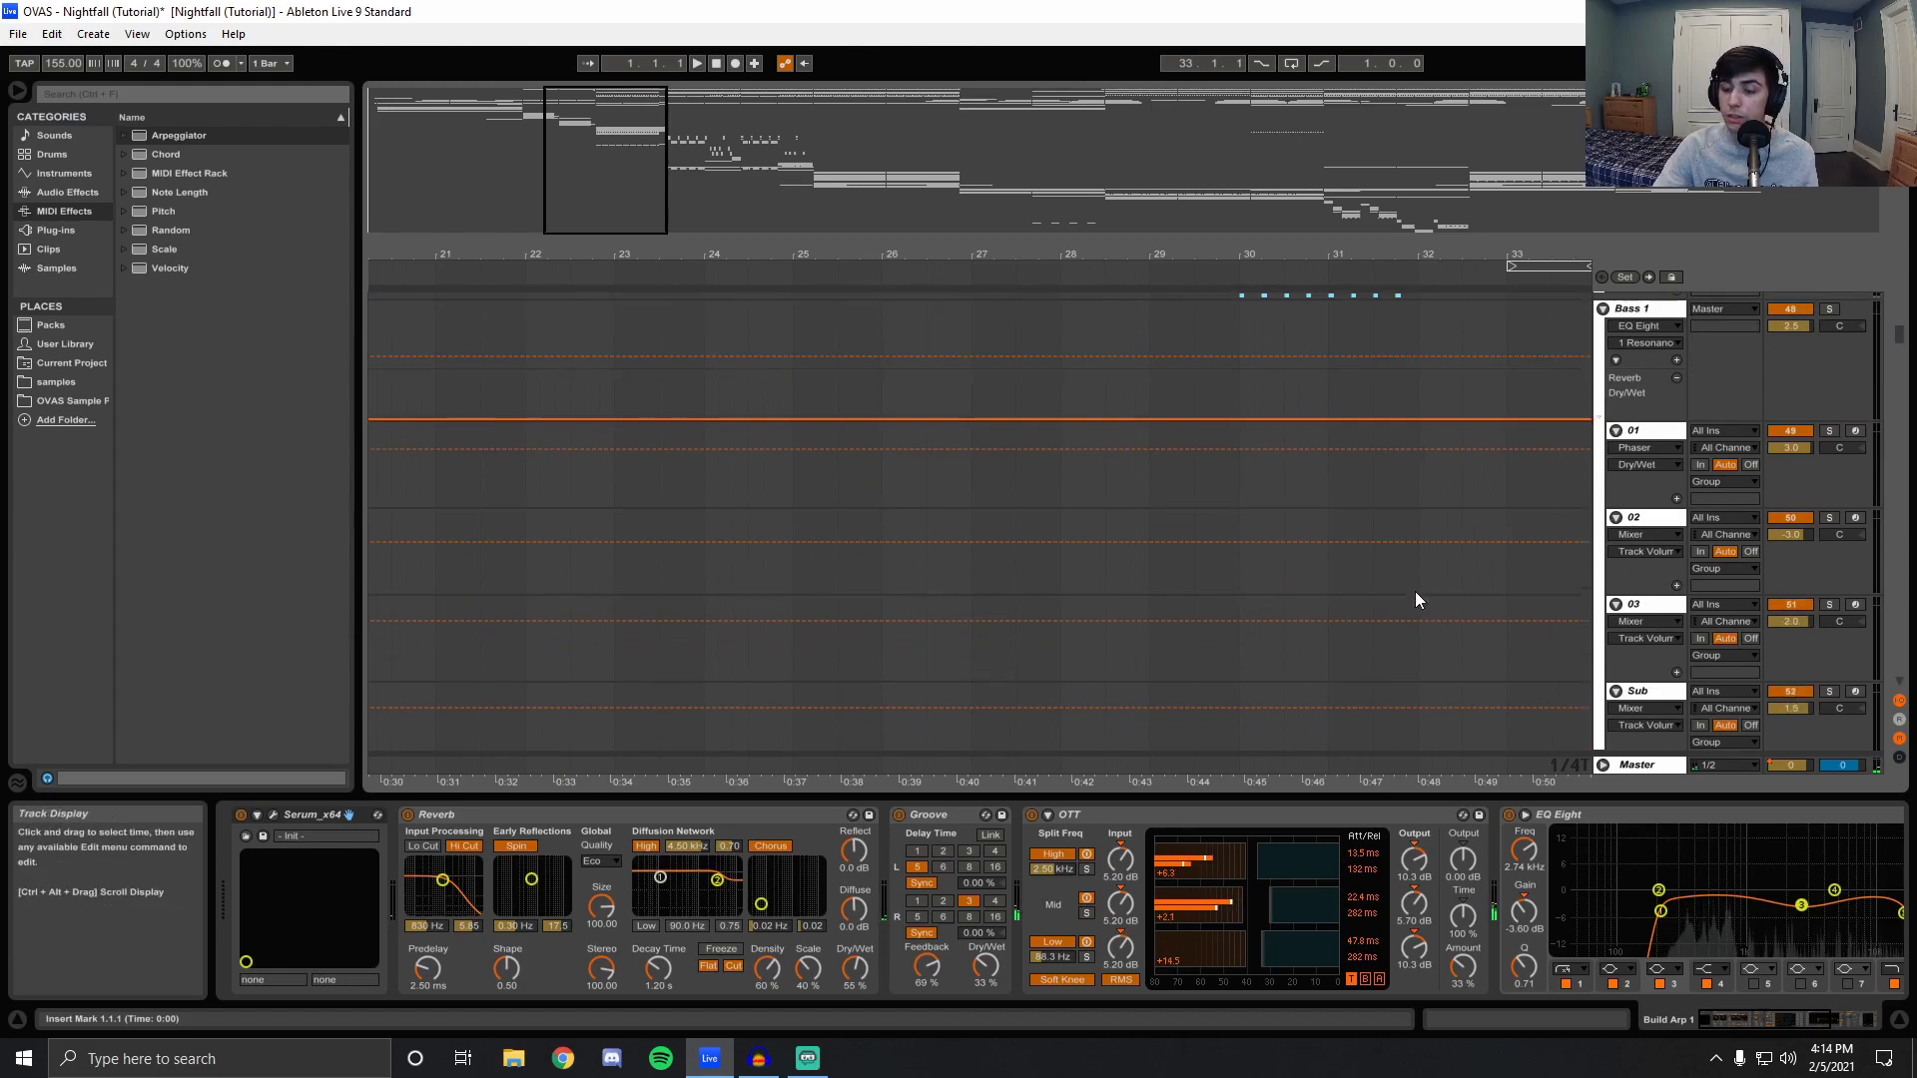
left_click_drag(1900, 343, 1899, 386)
left_click(1603, 609, "alt")
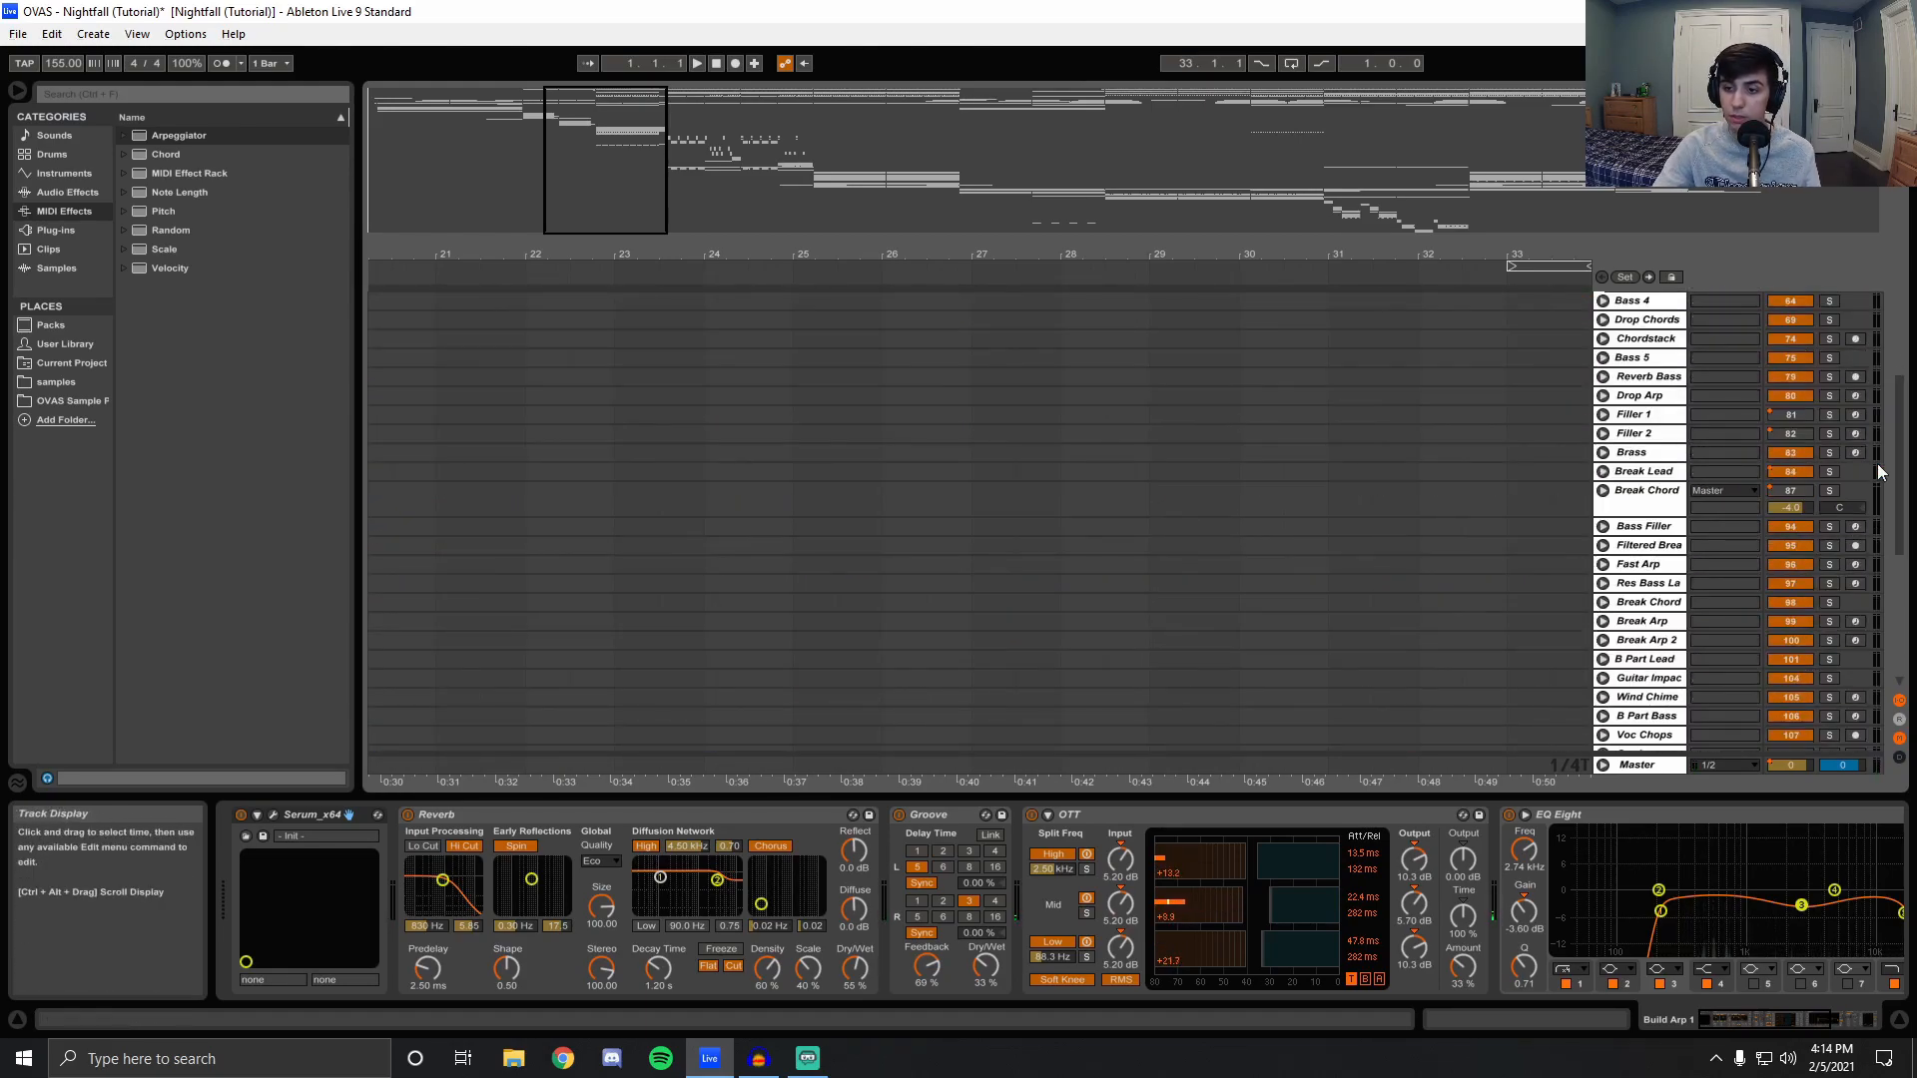
scroll(1603, 609, "down", 5)
scroll(1128, 519, "up", 5)
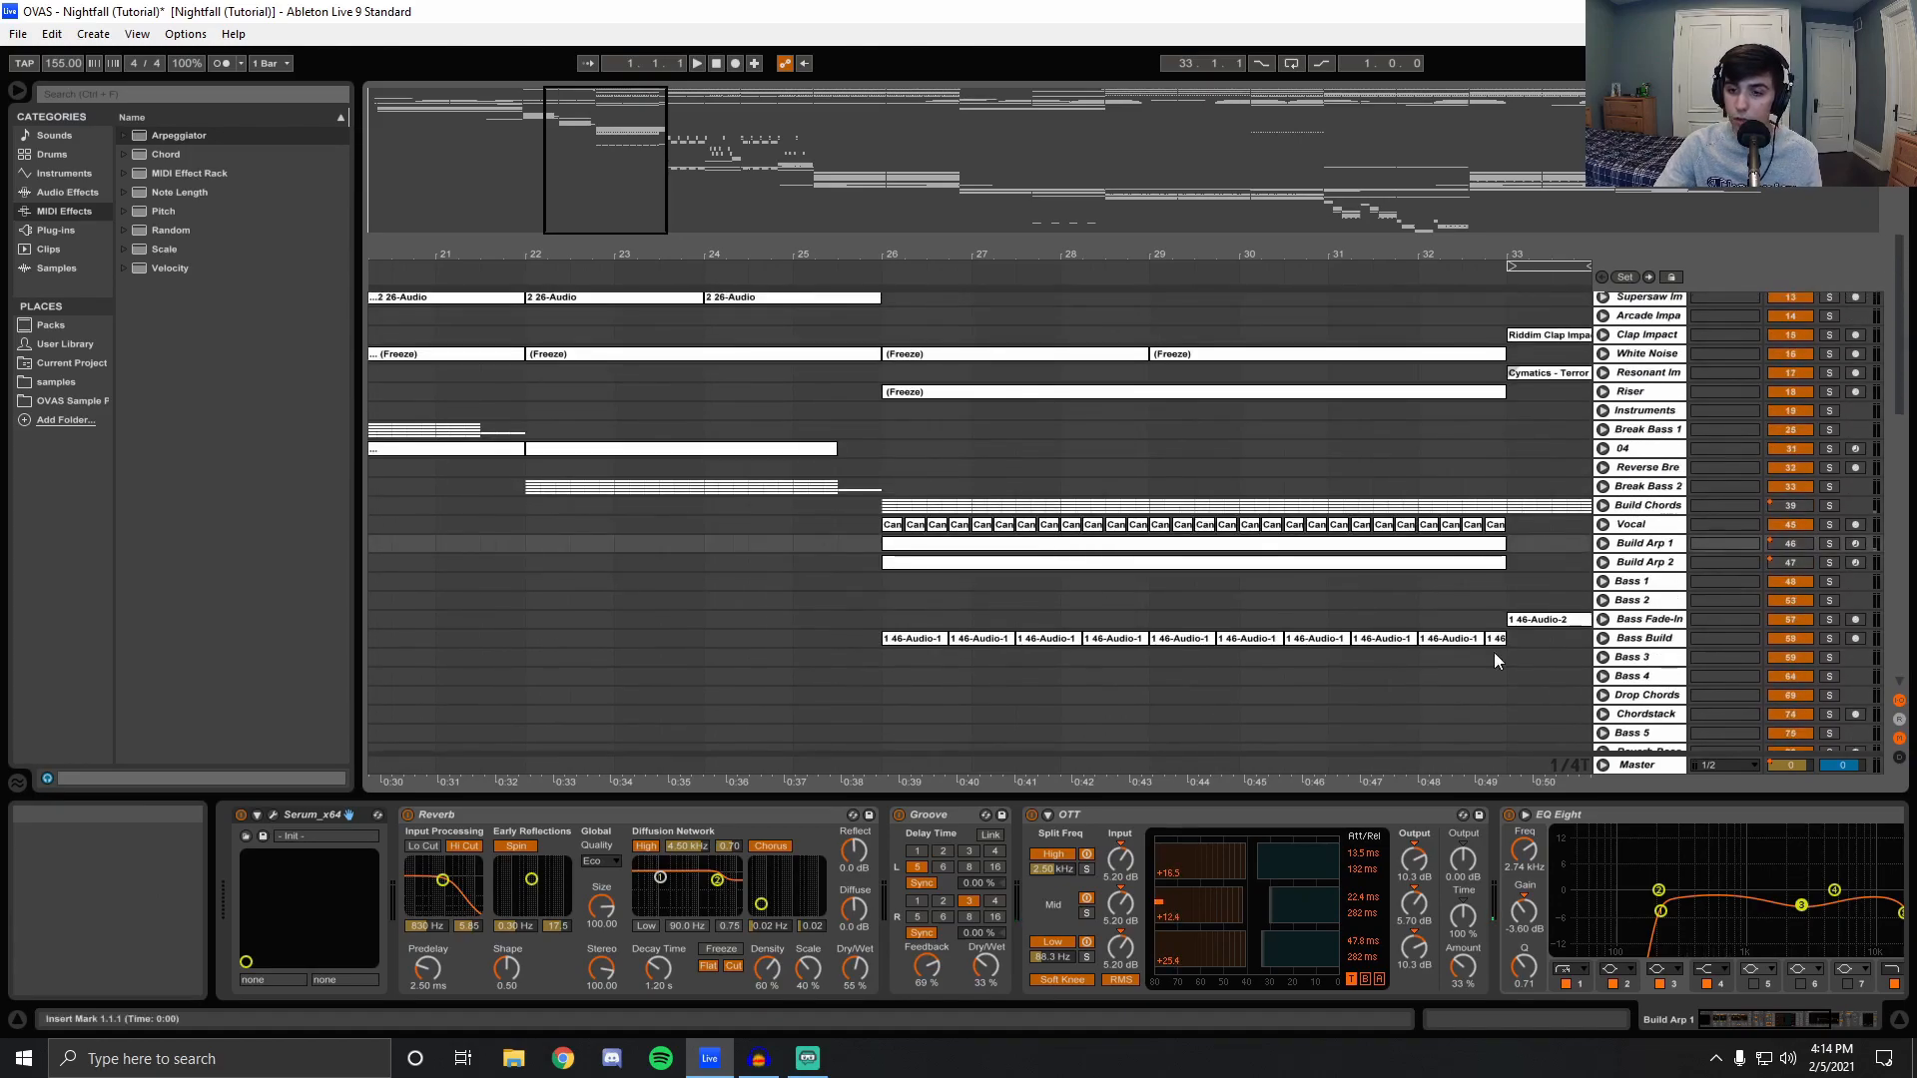
Solo and unfold Bass Build, play it from bar 26 with its reverb automation and devices shown, and stop at the song start.
left_click(1828, 638)
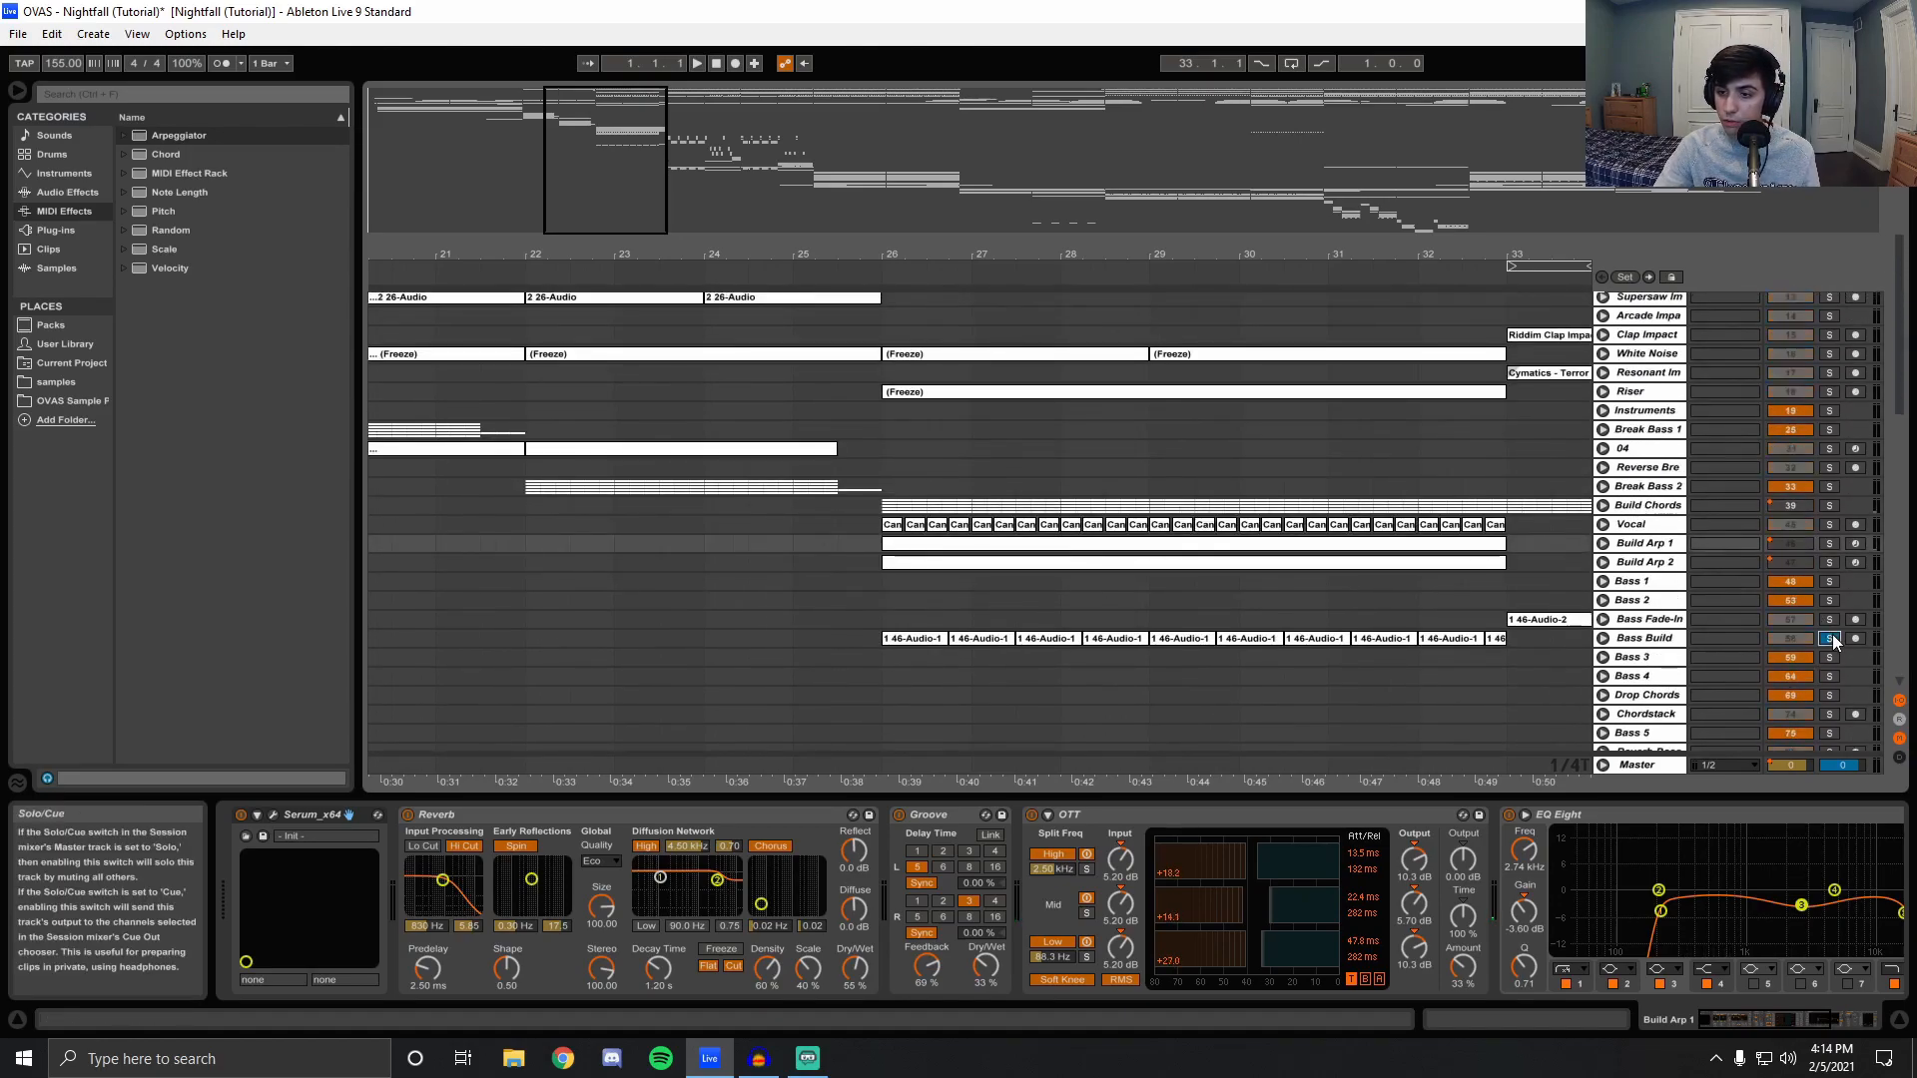
left_click(876, 650)
left_click(1603, 639)
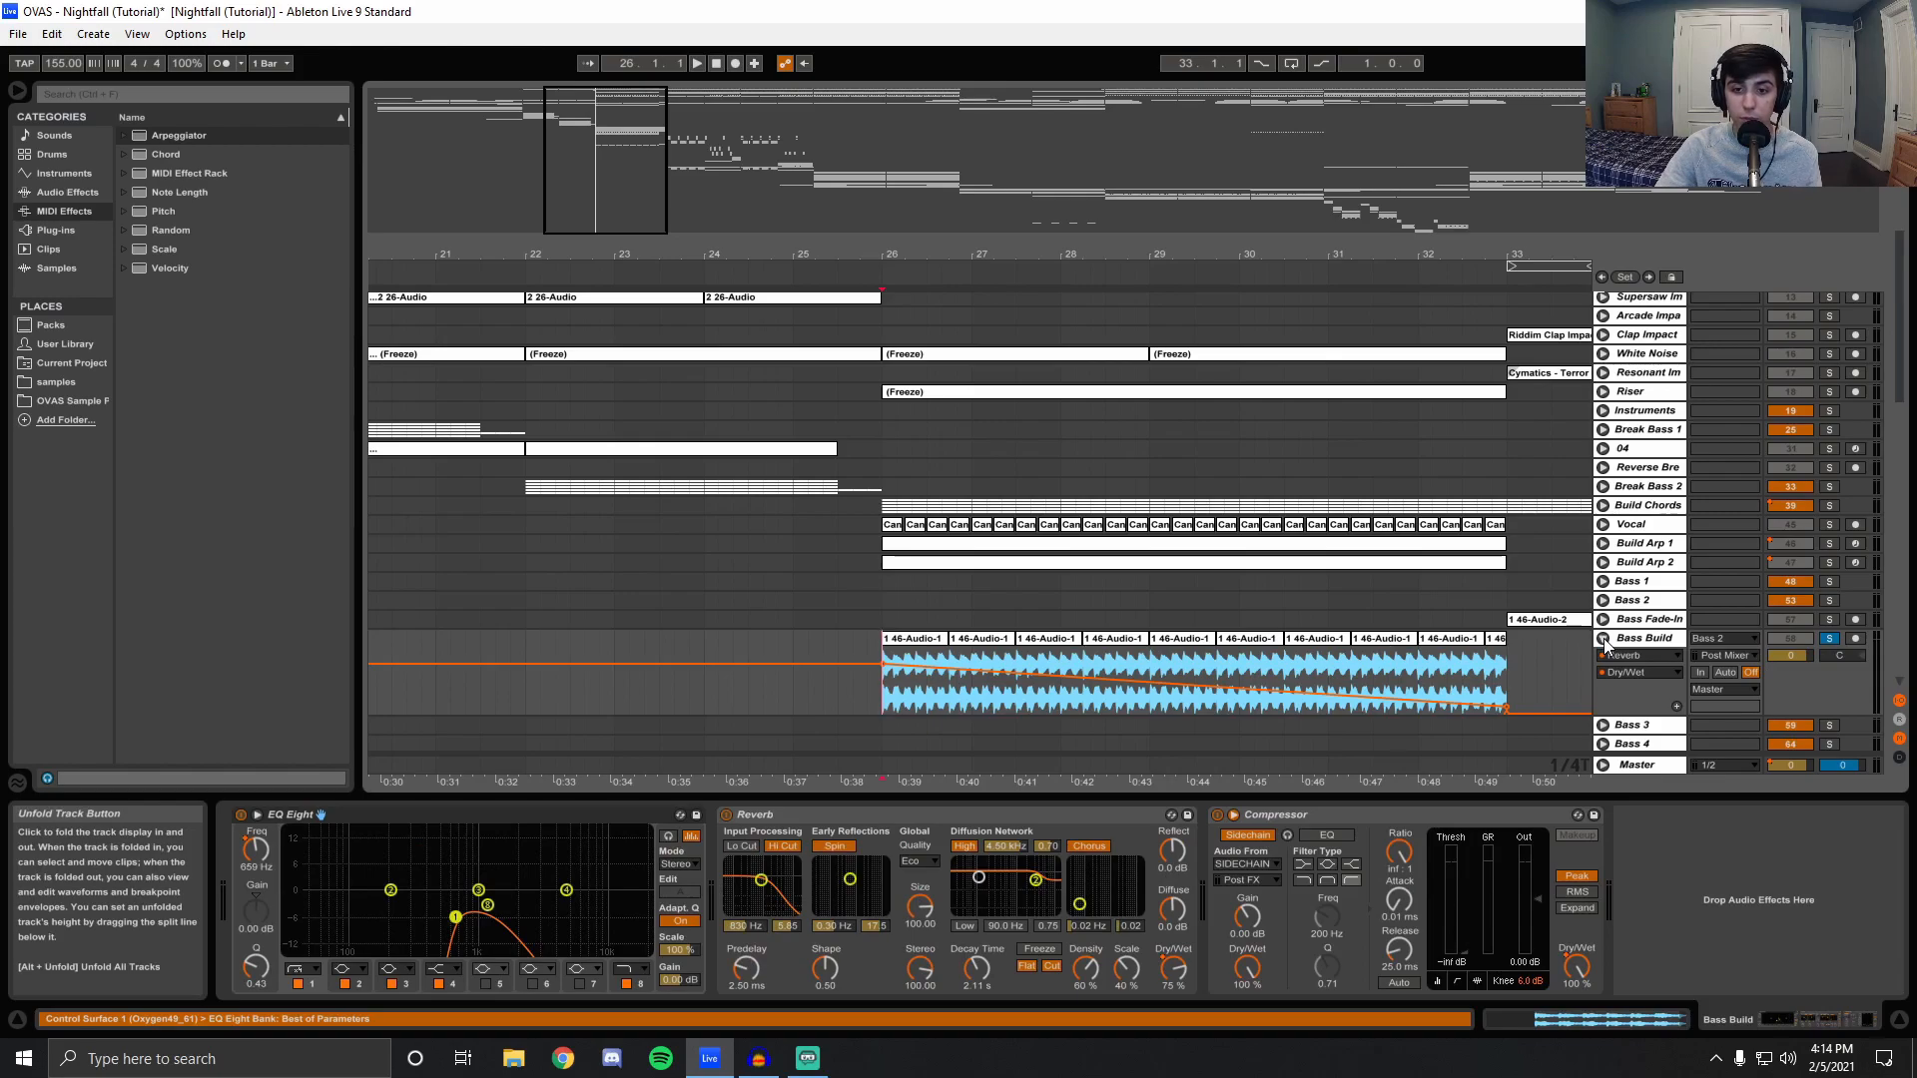
key("space")
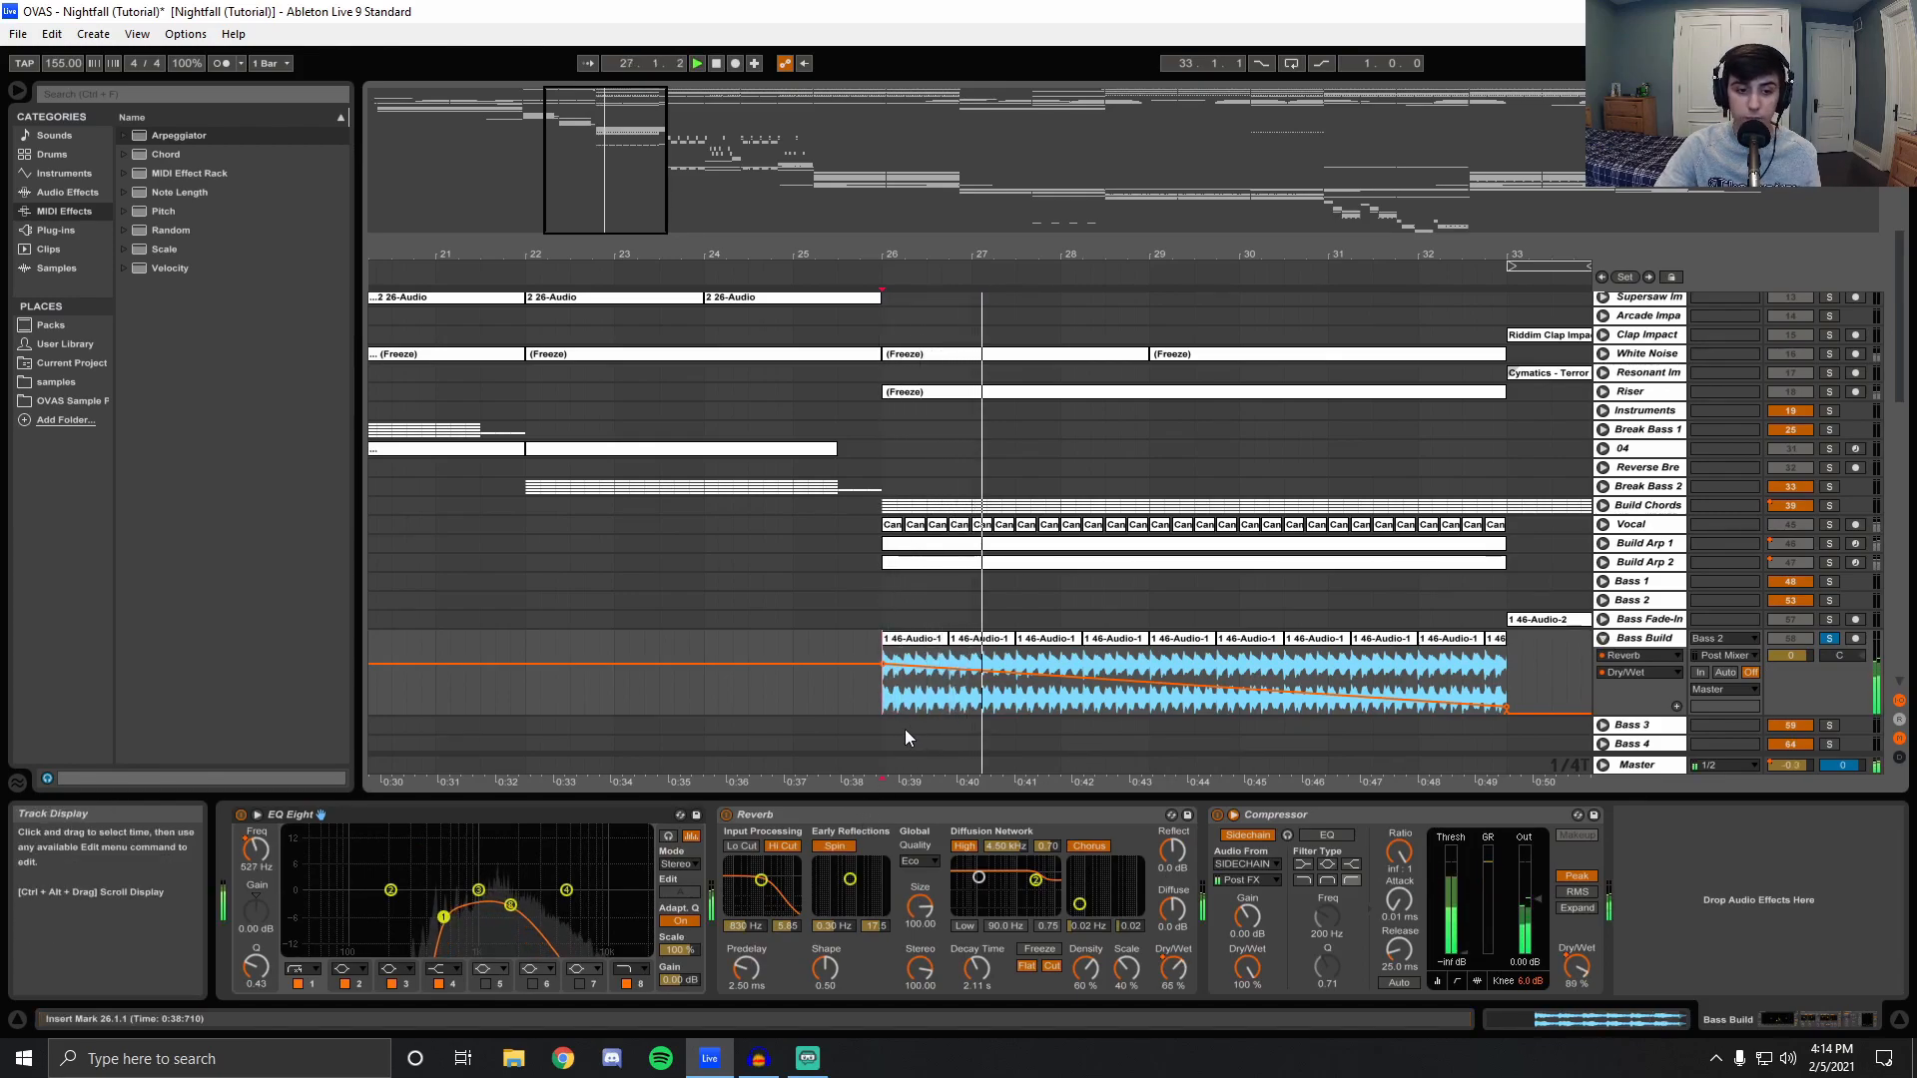
double_click(714, 64)
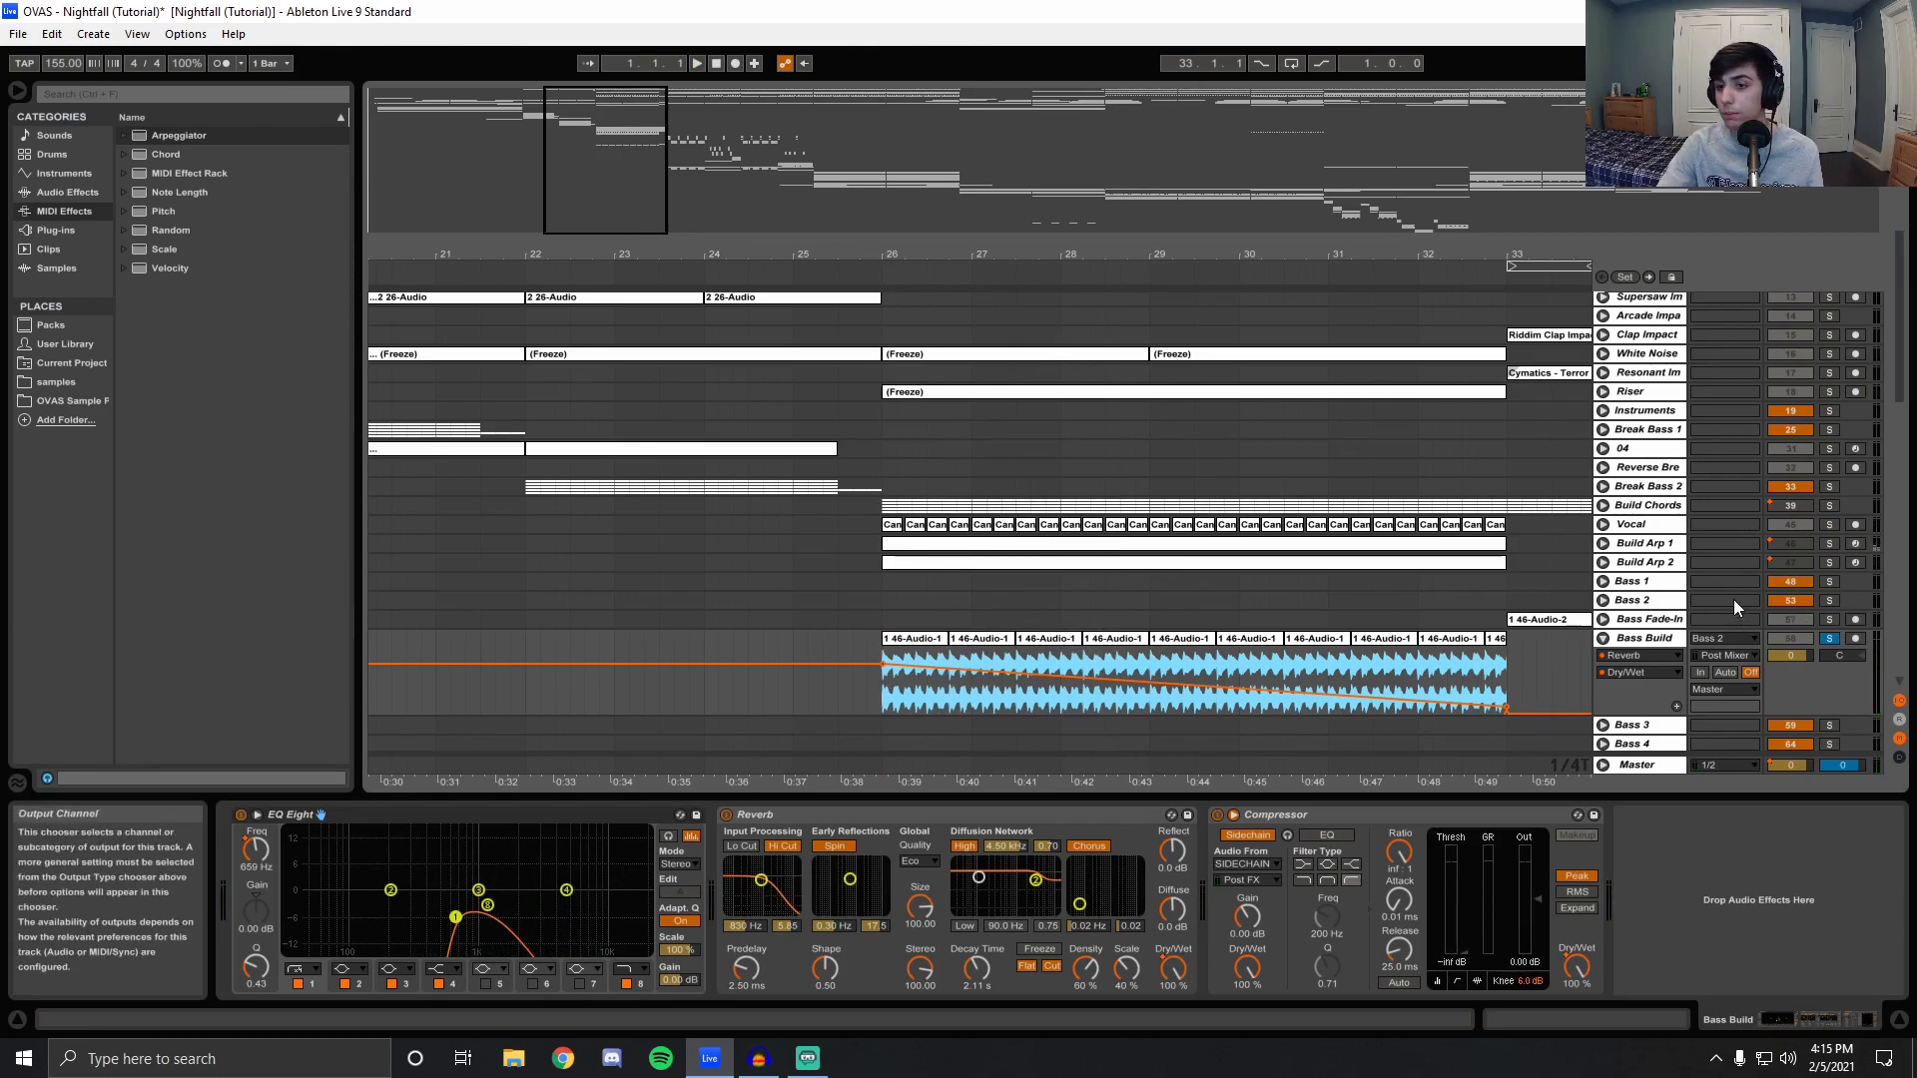
Fold the Bass Build track and turn off its solo.
scroll(1717, 597, "down", 3)
left_click(1602, 498)
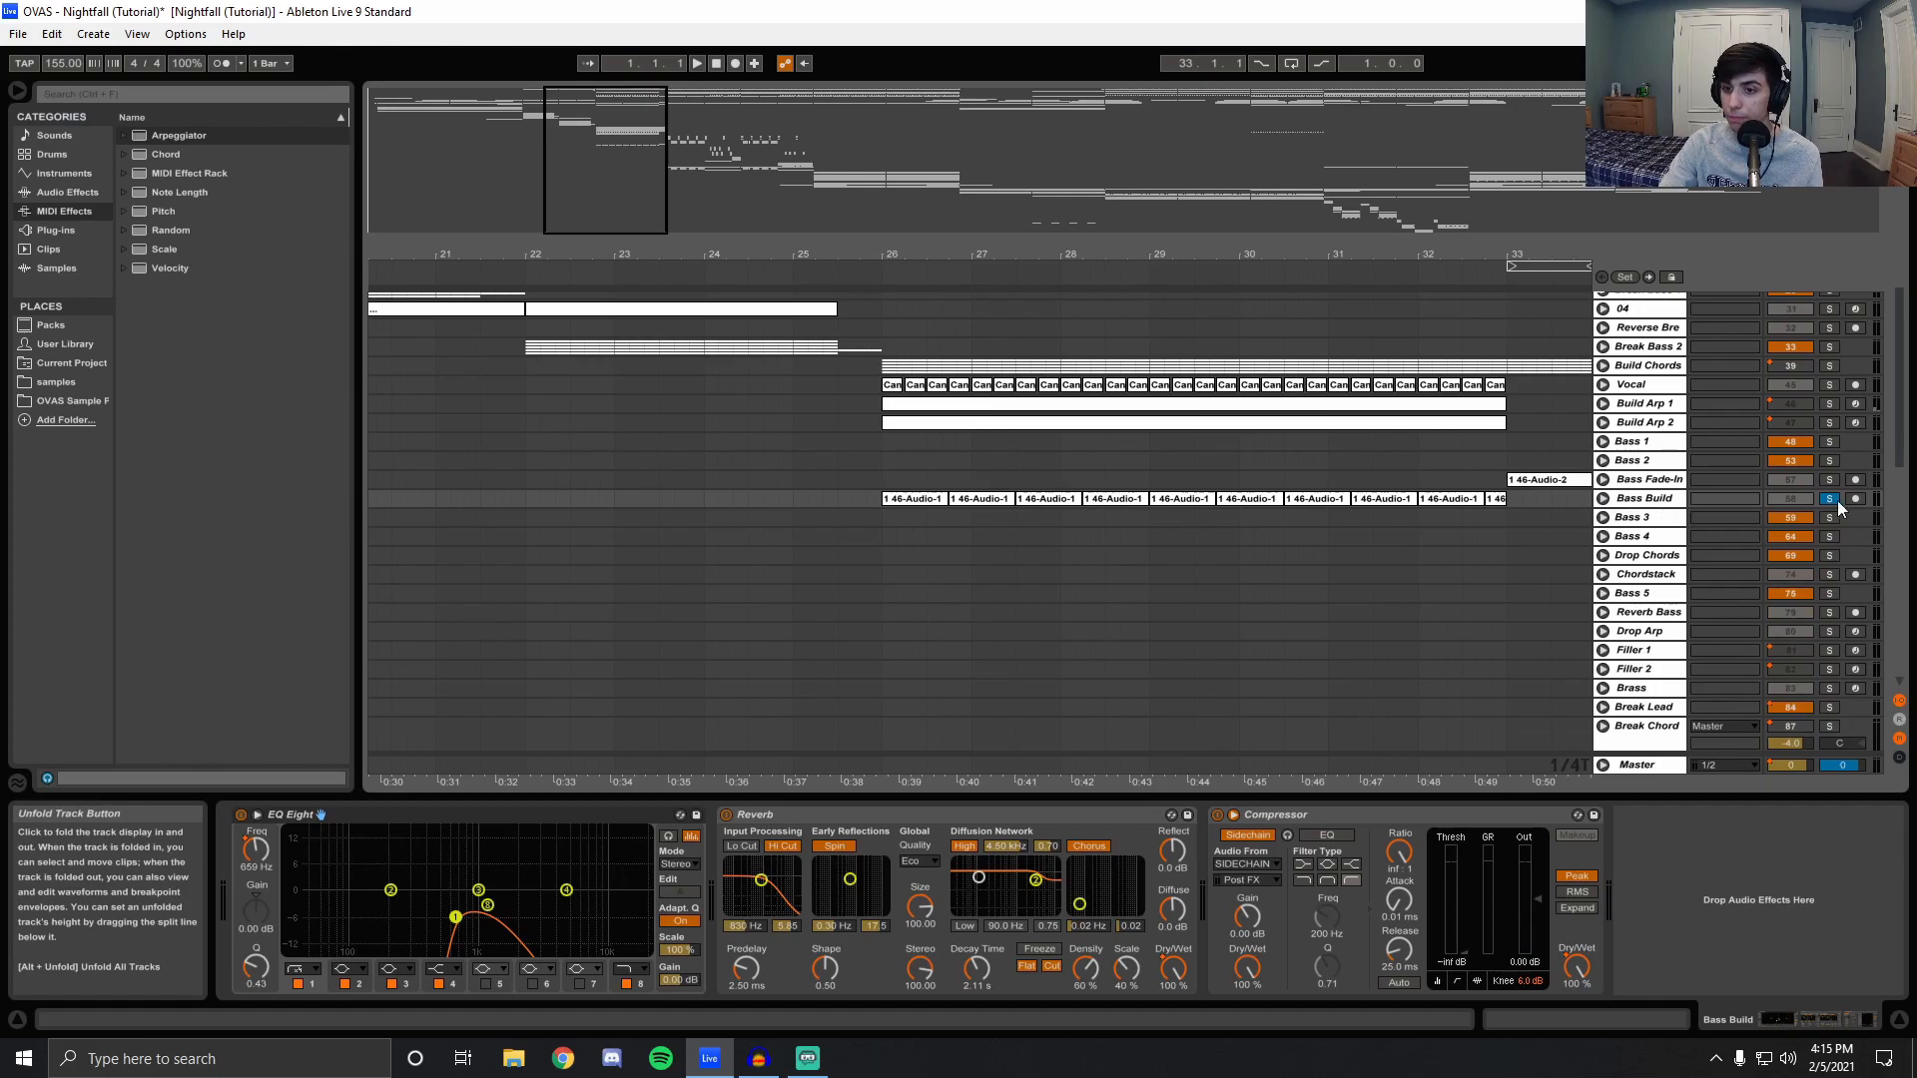
left_click(1829, 498)
Solo and unfold Riser, play it from bar 26 and from just before bar 32, and stop at the song start.
scroll(1674, 561, "up", 6)
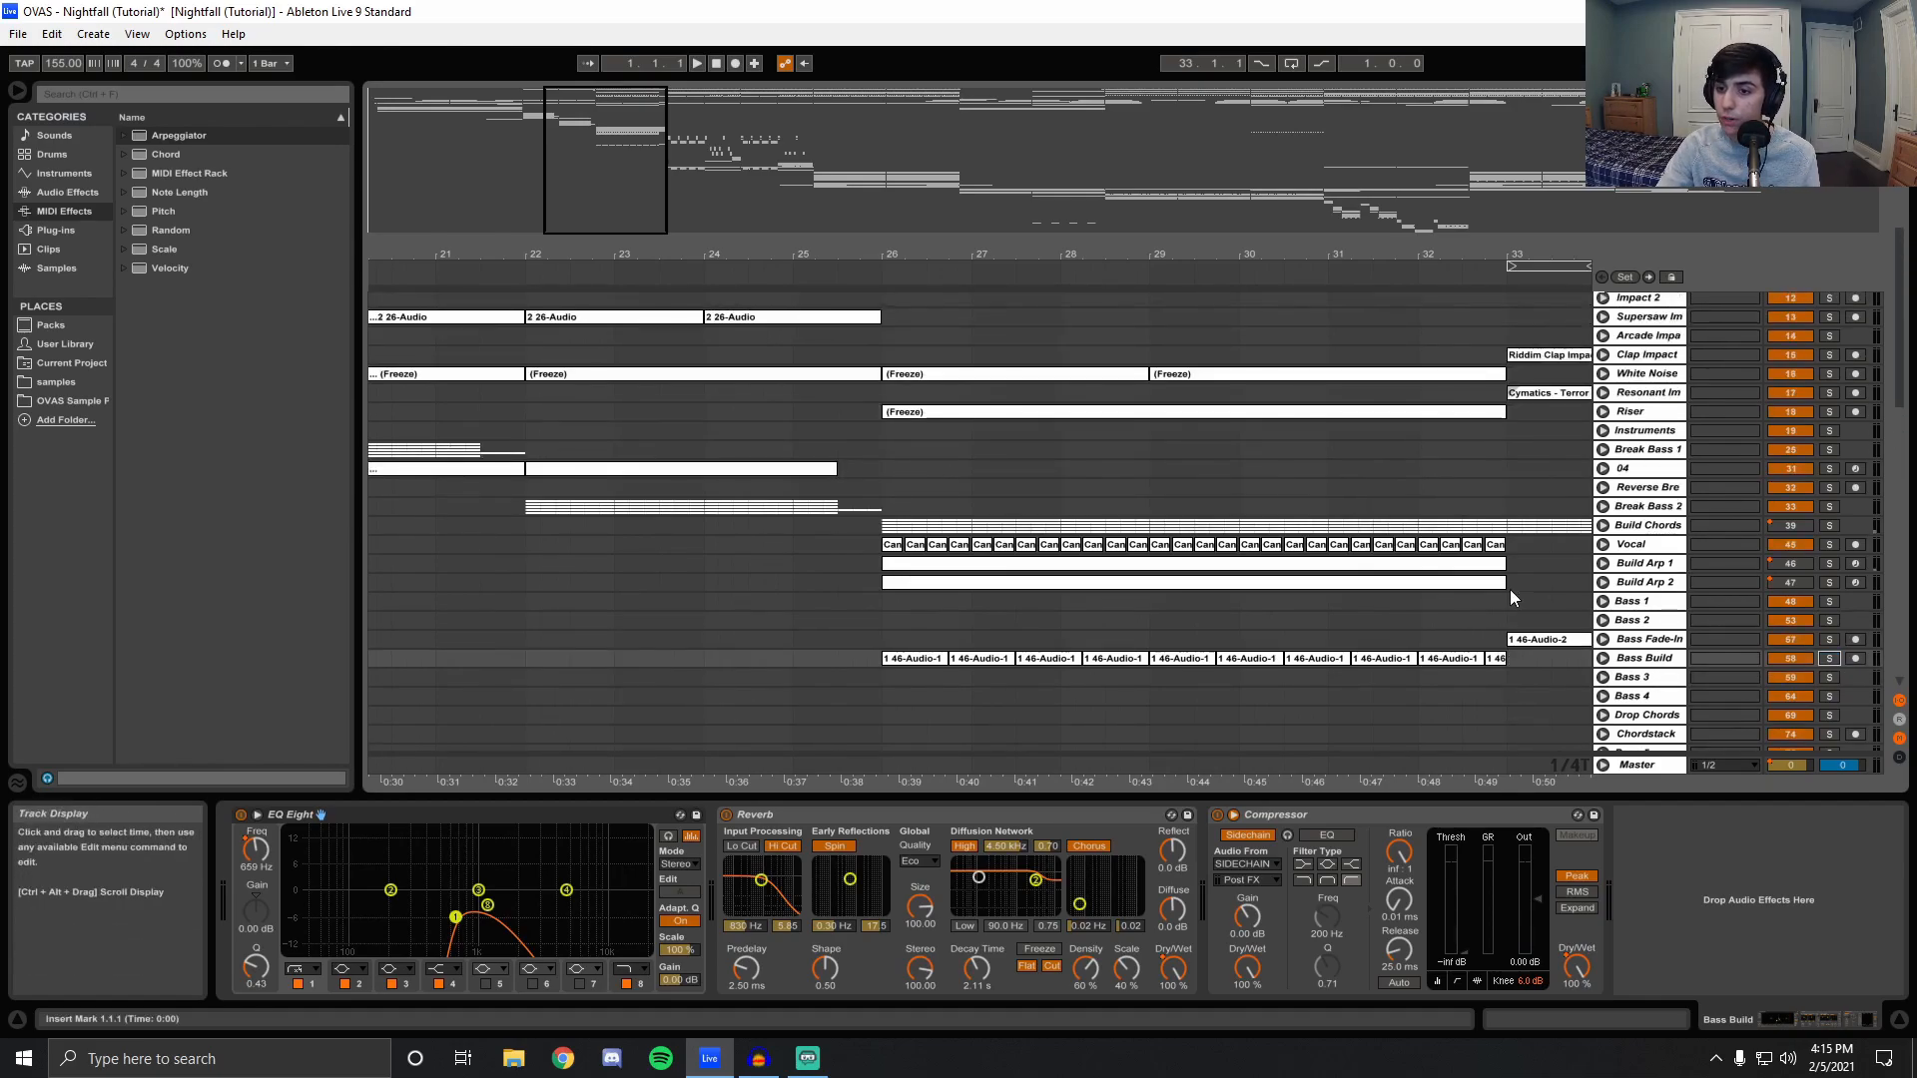
left_click(1829, 551)
key("space")
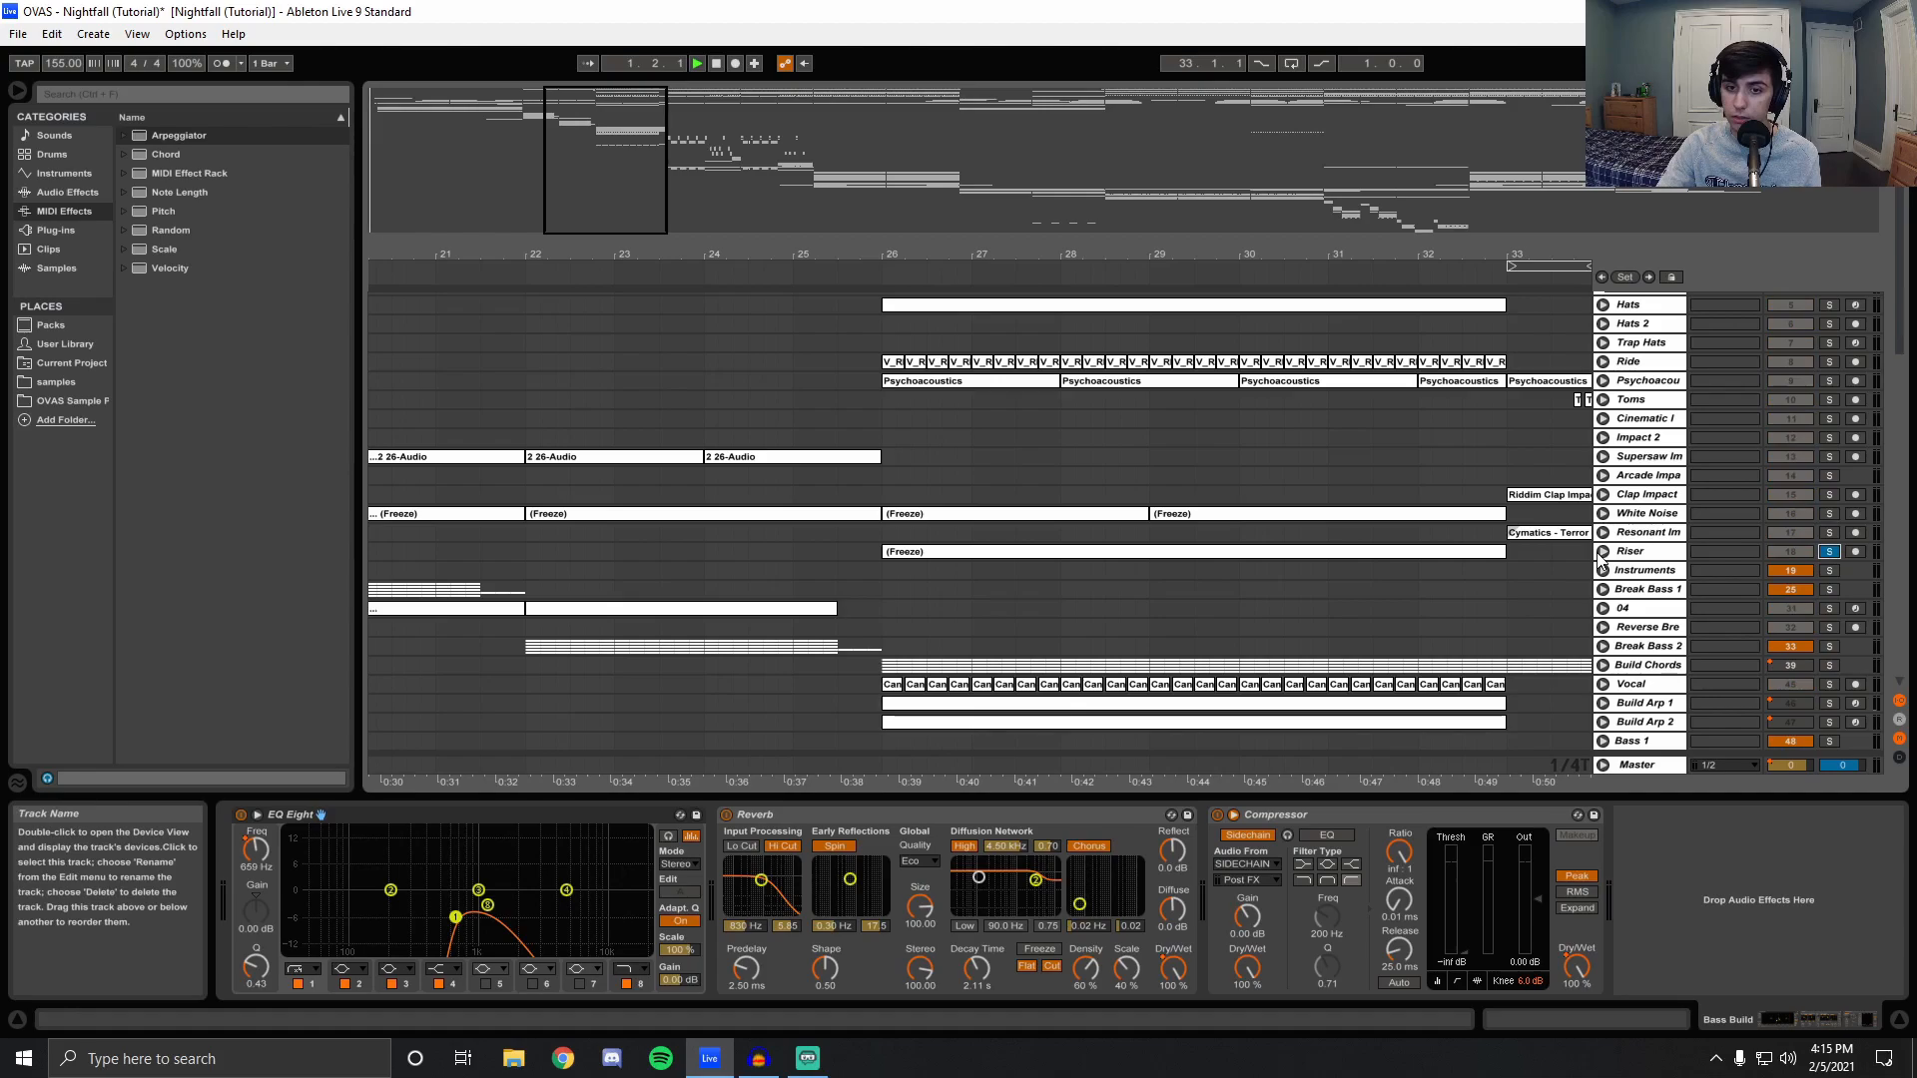
left_click(882, 551)
left_click(1603, 553)
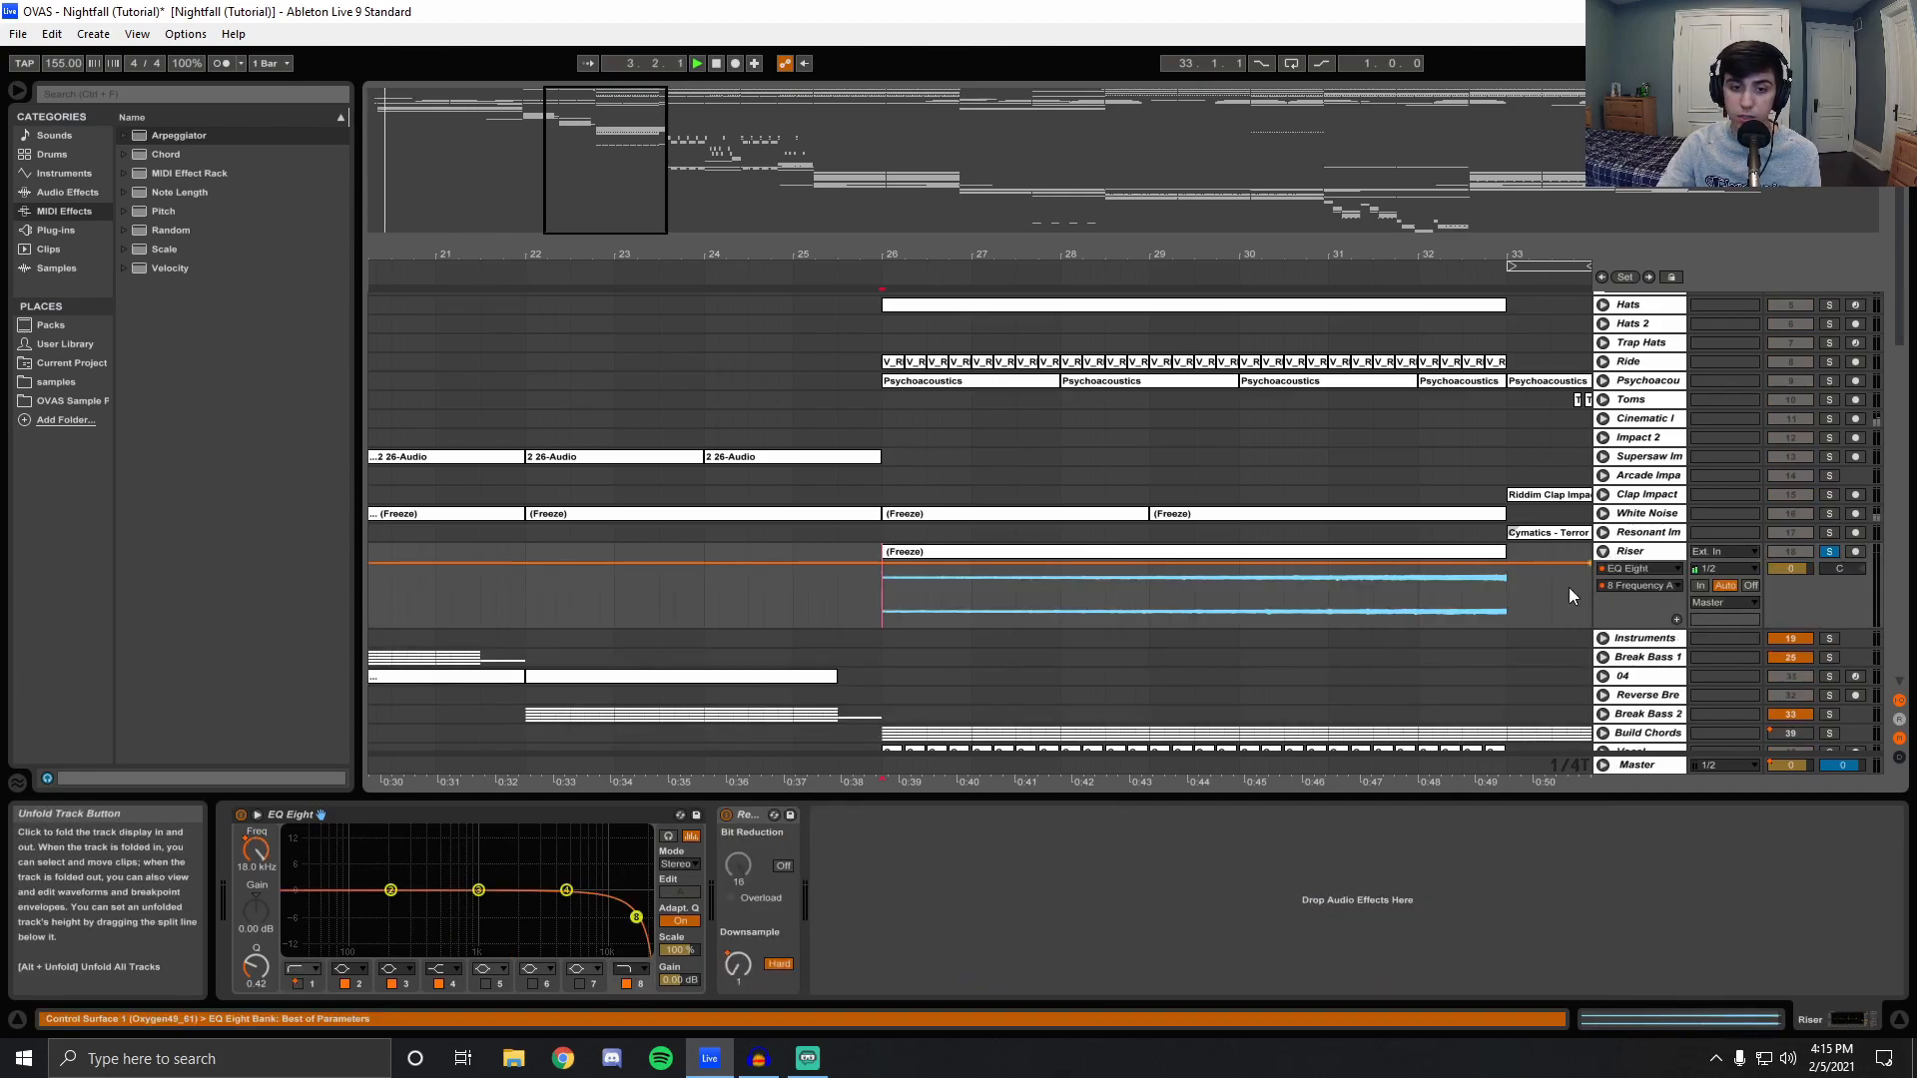
left_click(1407, 599)
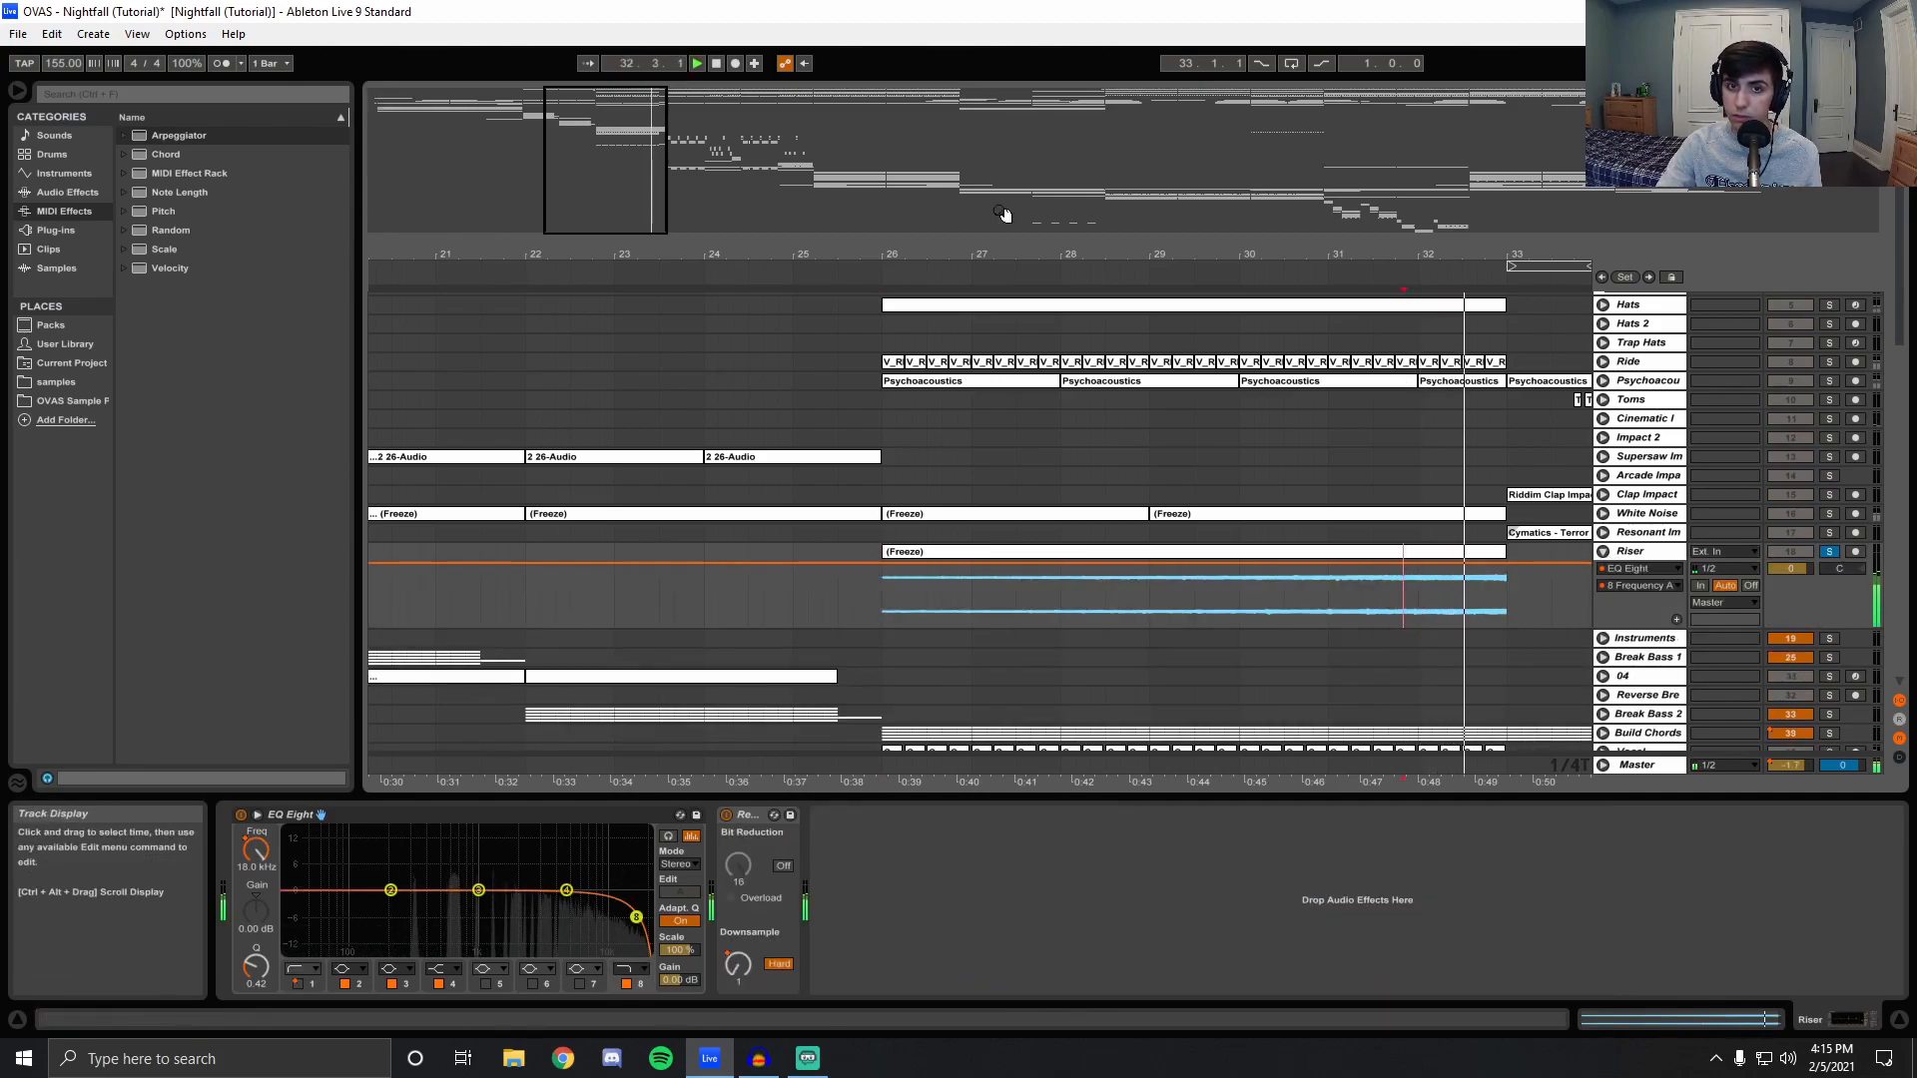
left_click(884, 611)
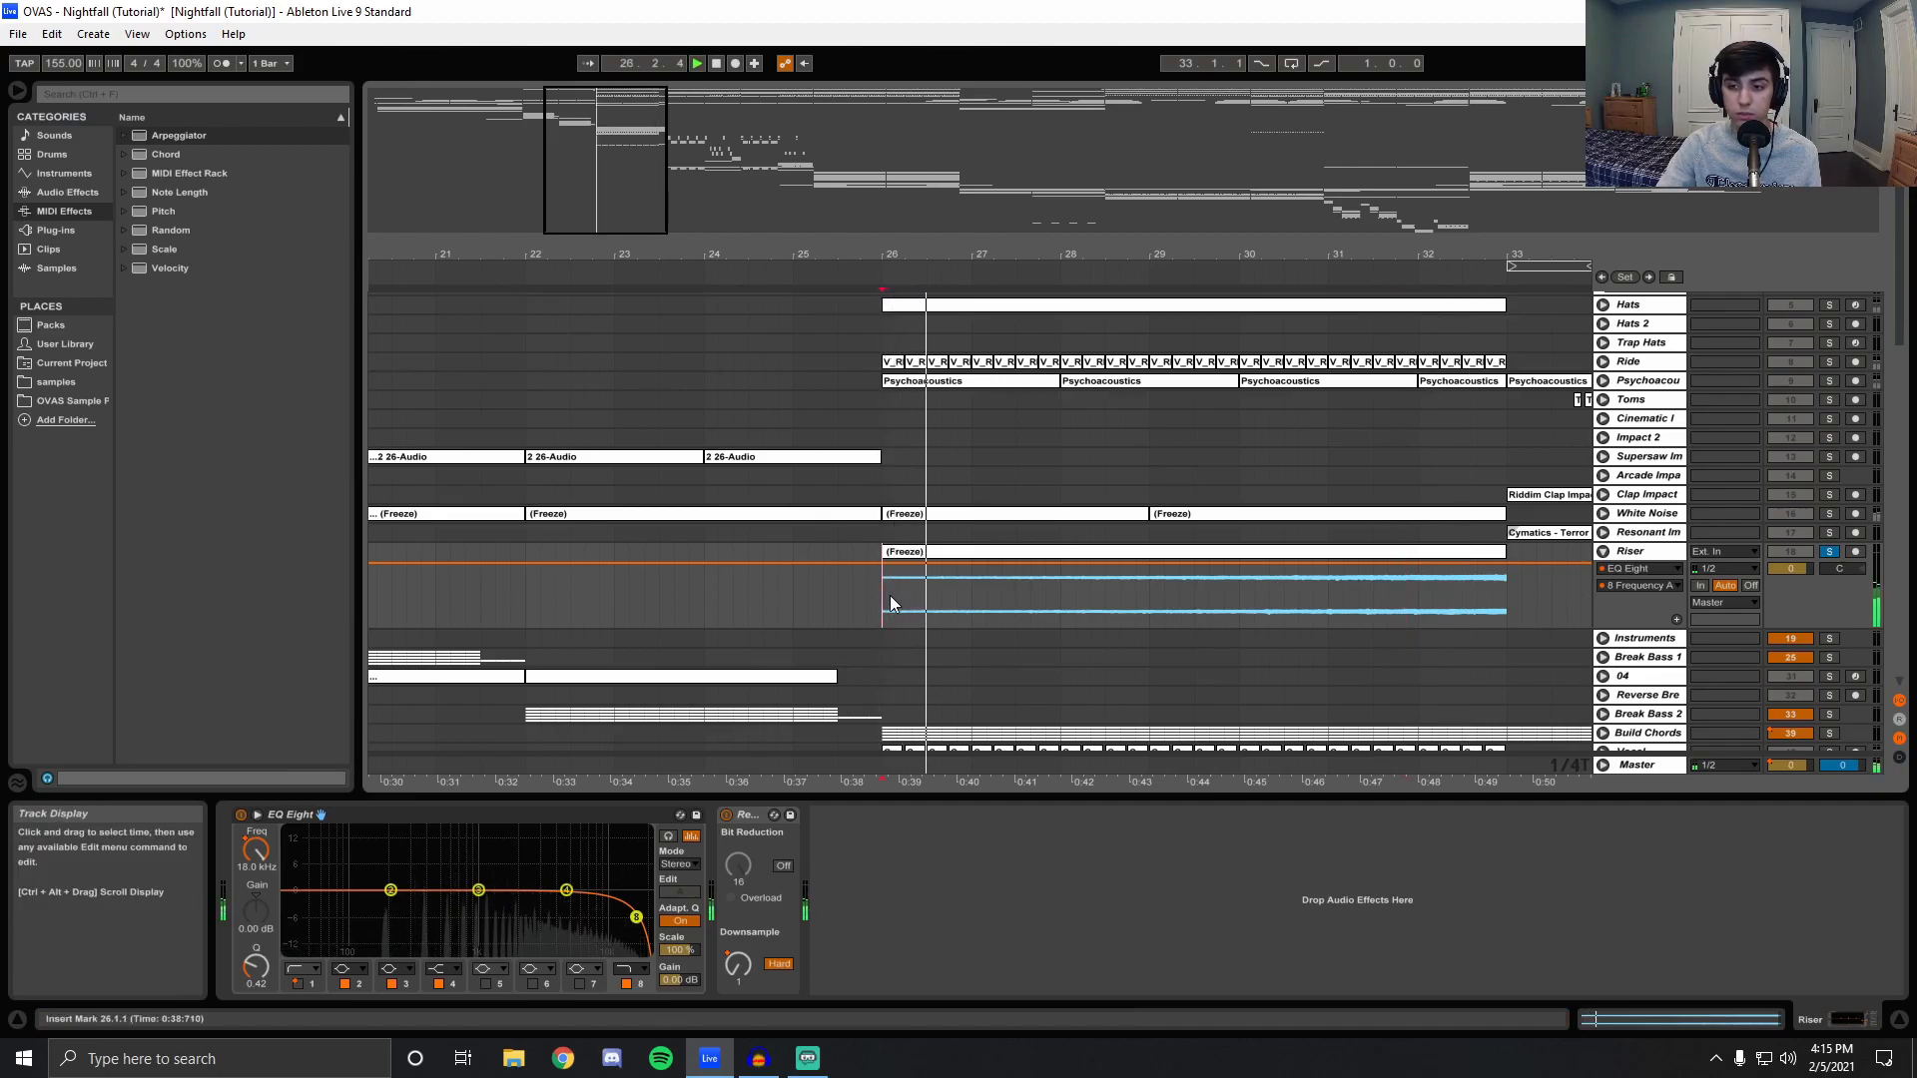
double_click(716, 64)
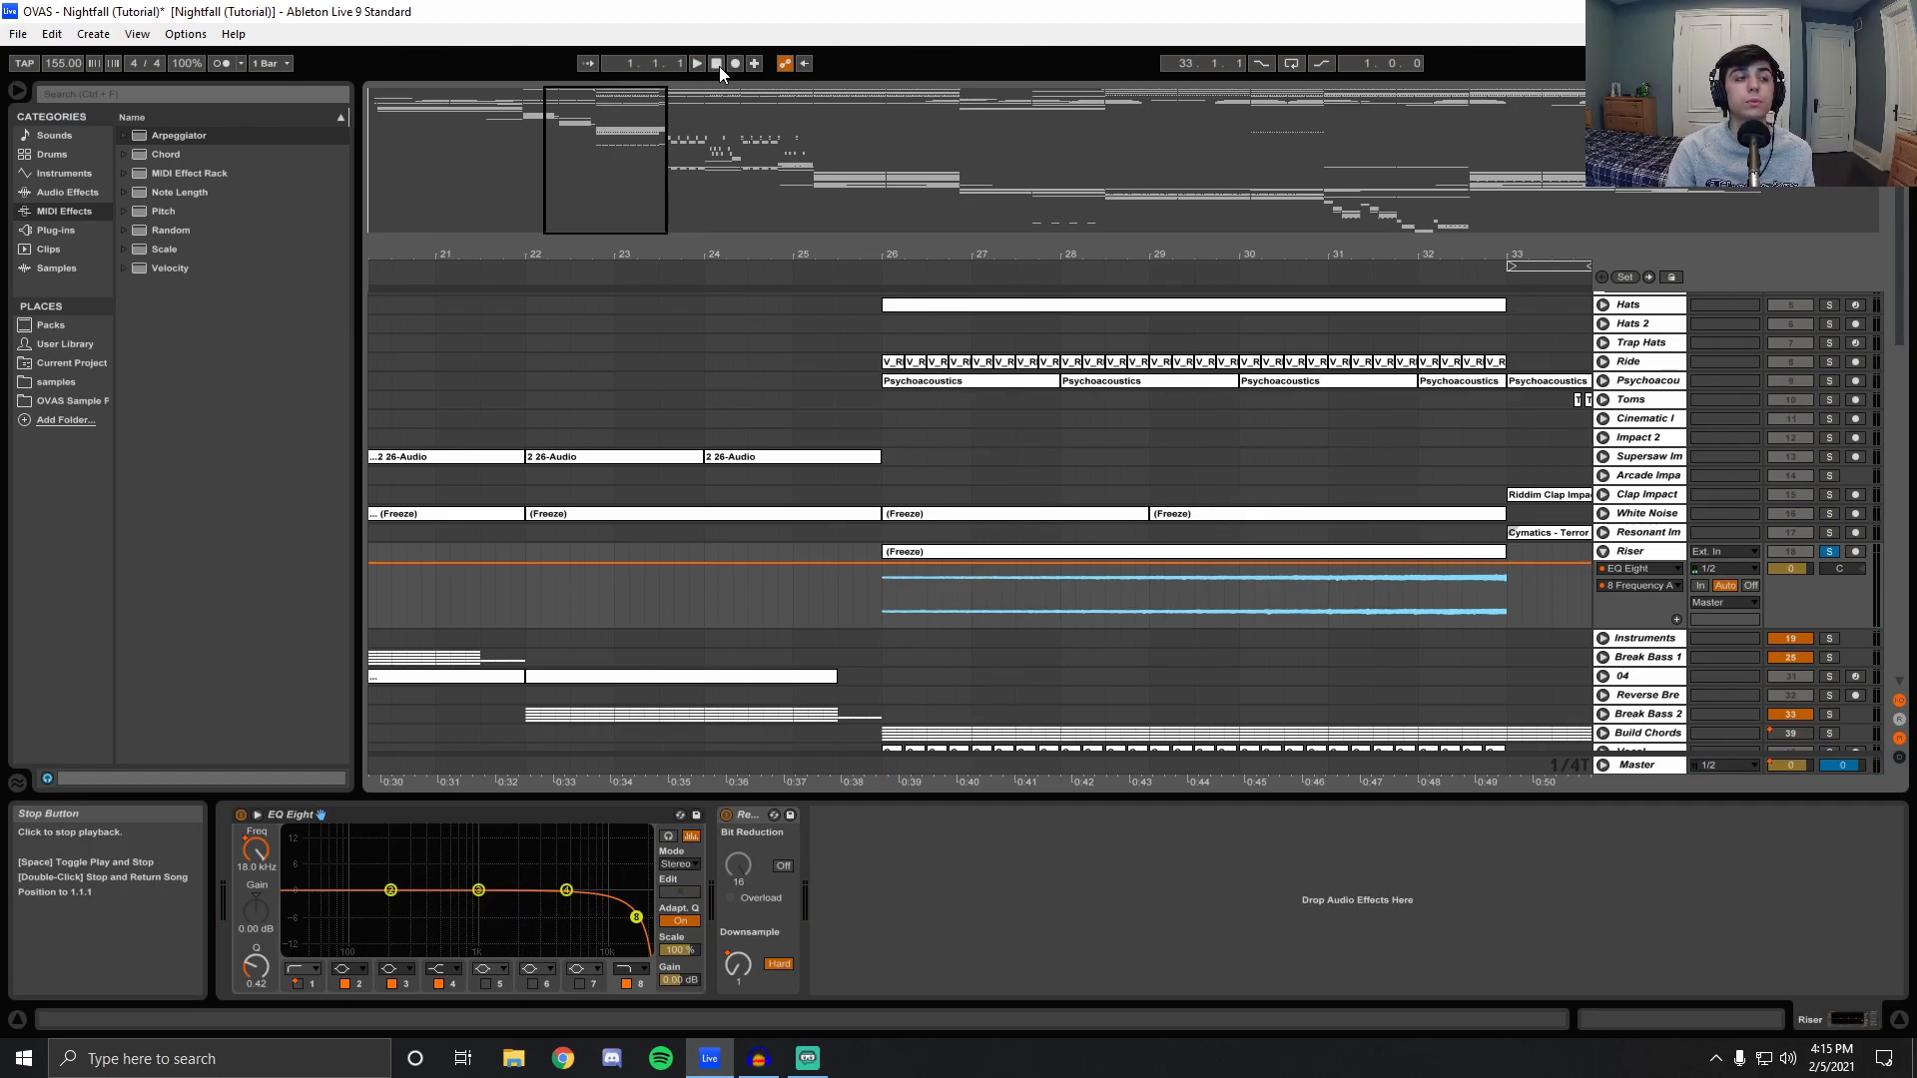
Replay the Riser from bar 26, from bar 31 and from bar 27 to compare its development.
left_click(872, 605)
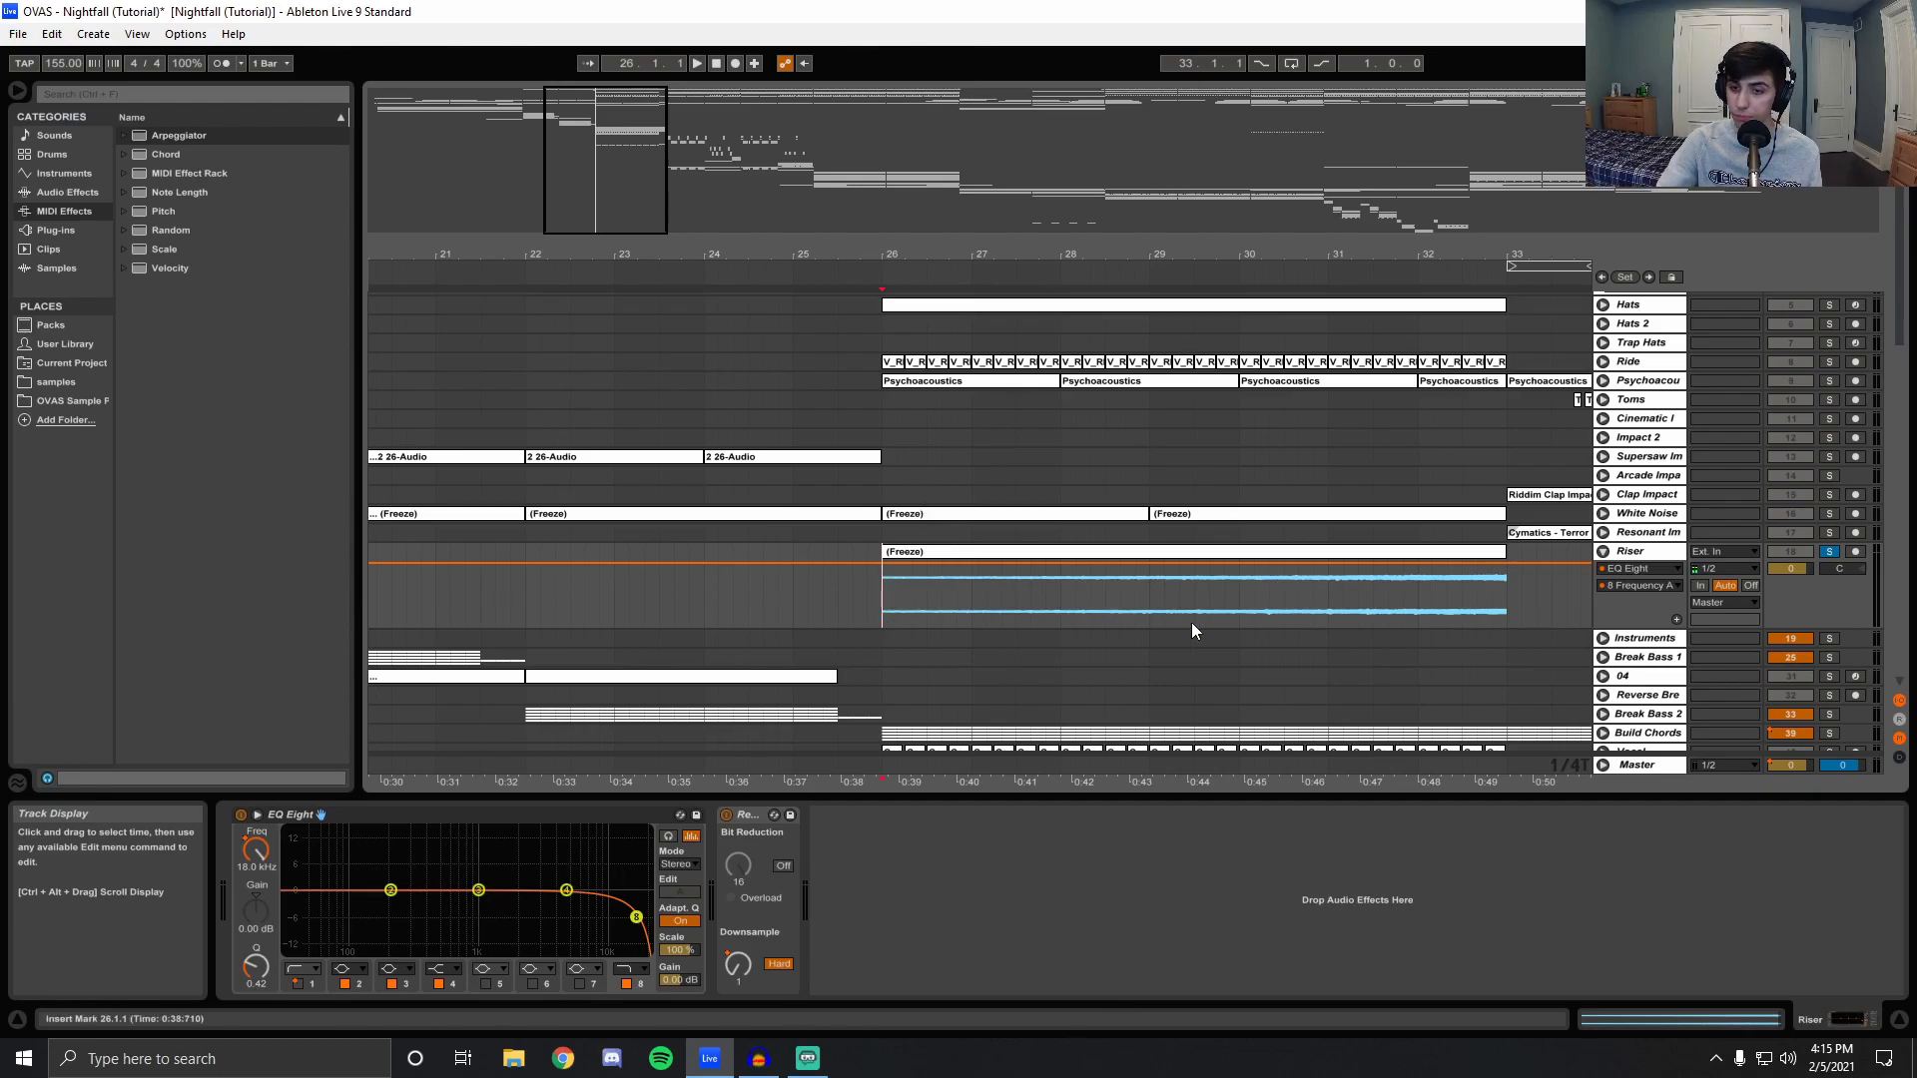
key("space")
key("space")
left_click(1355, 617)
key("space")
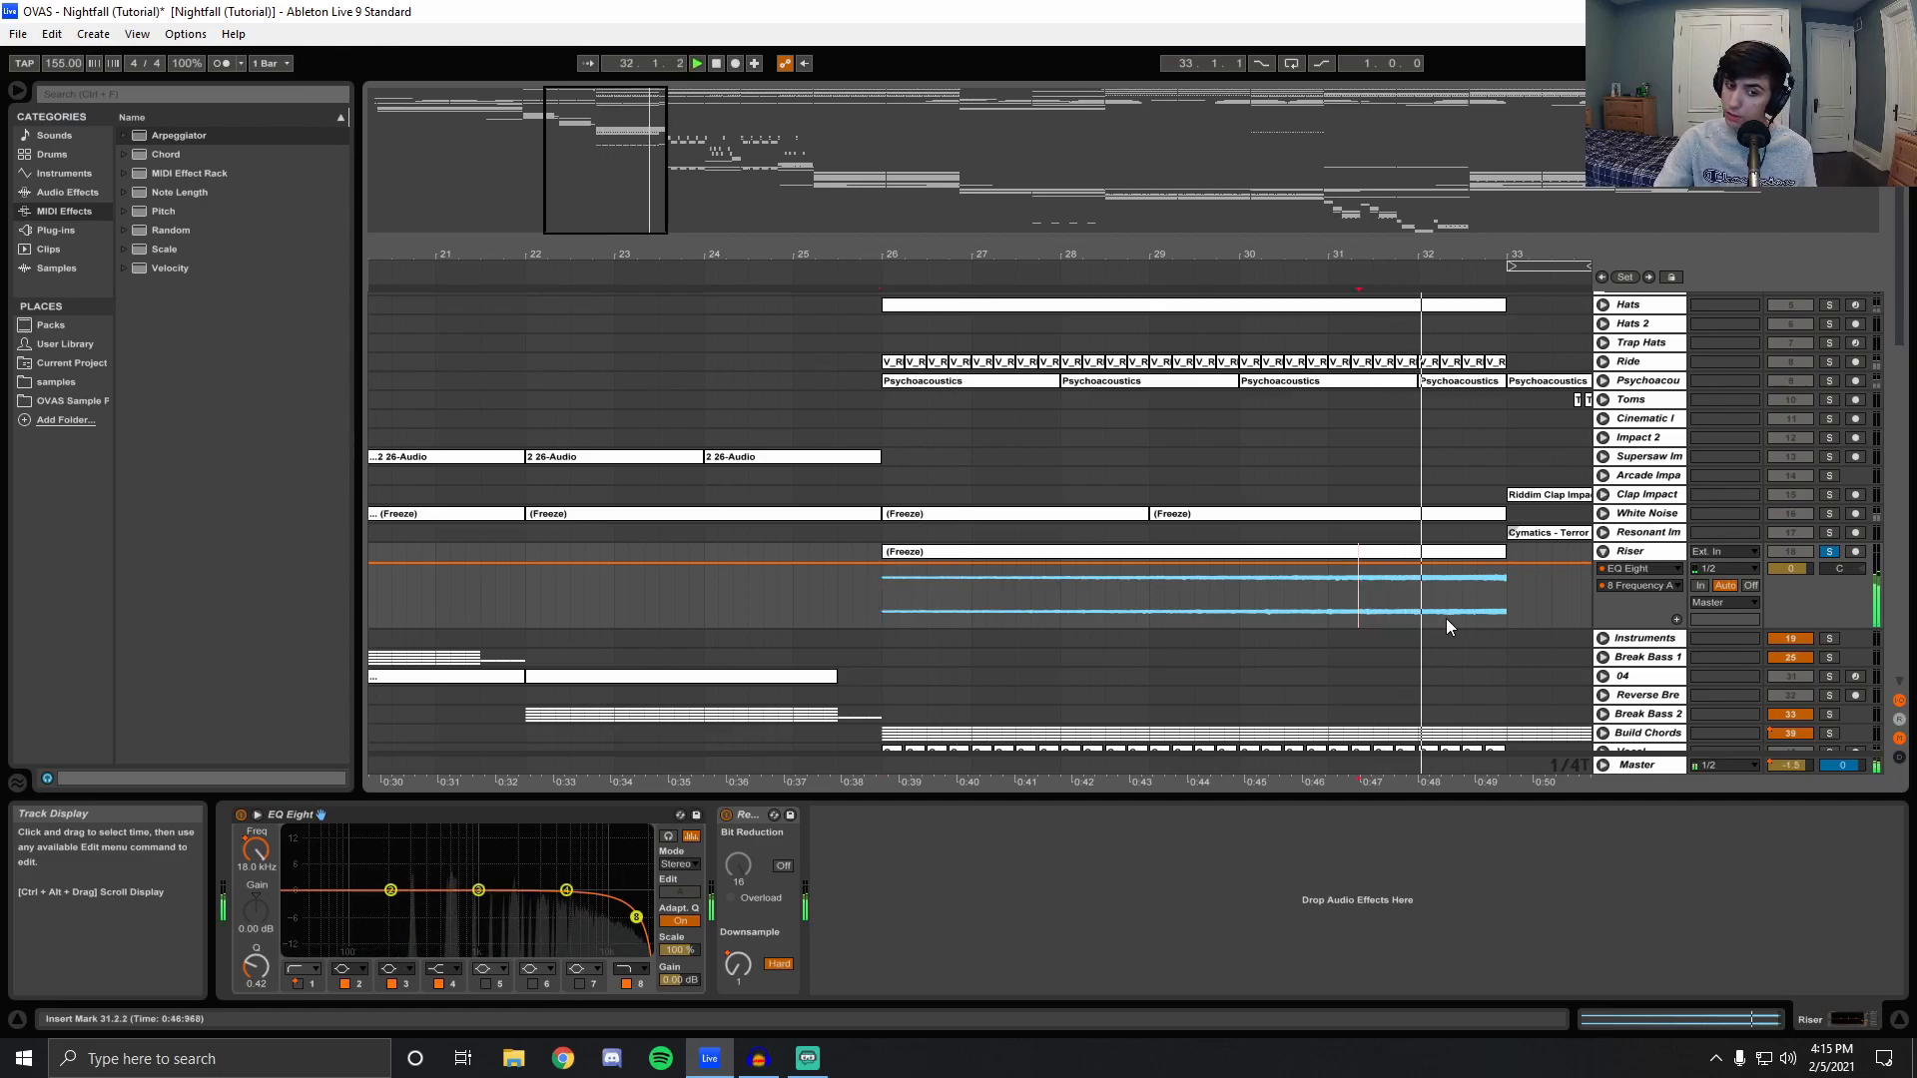
left_click(978, 613)
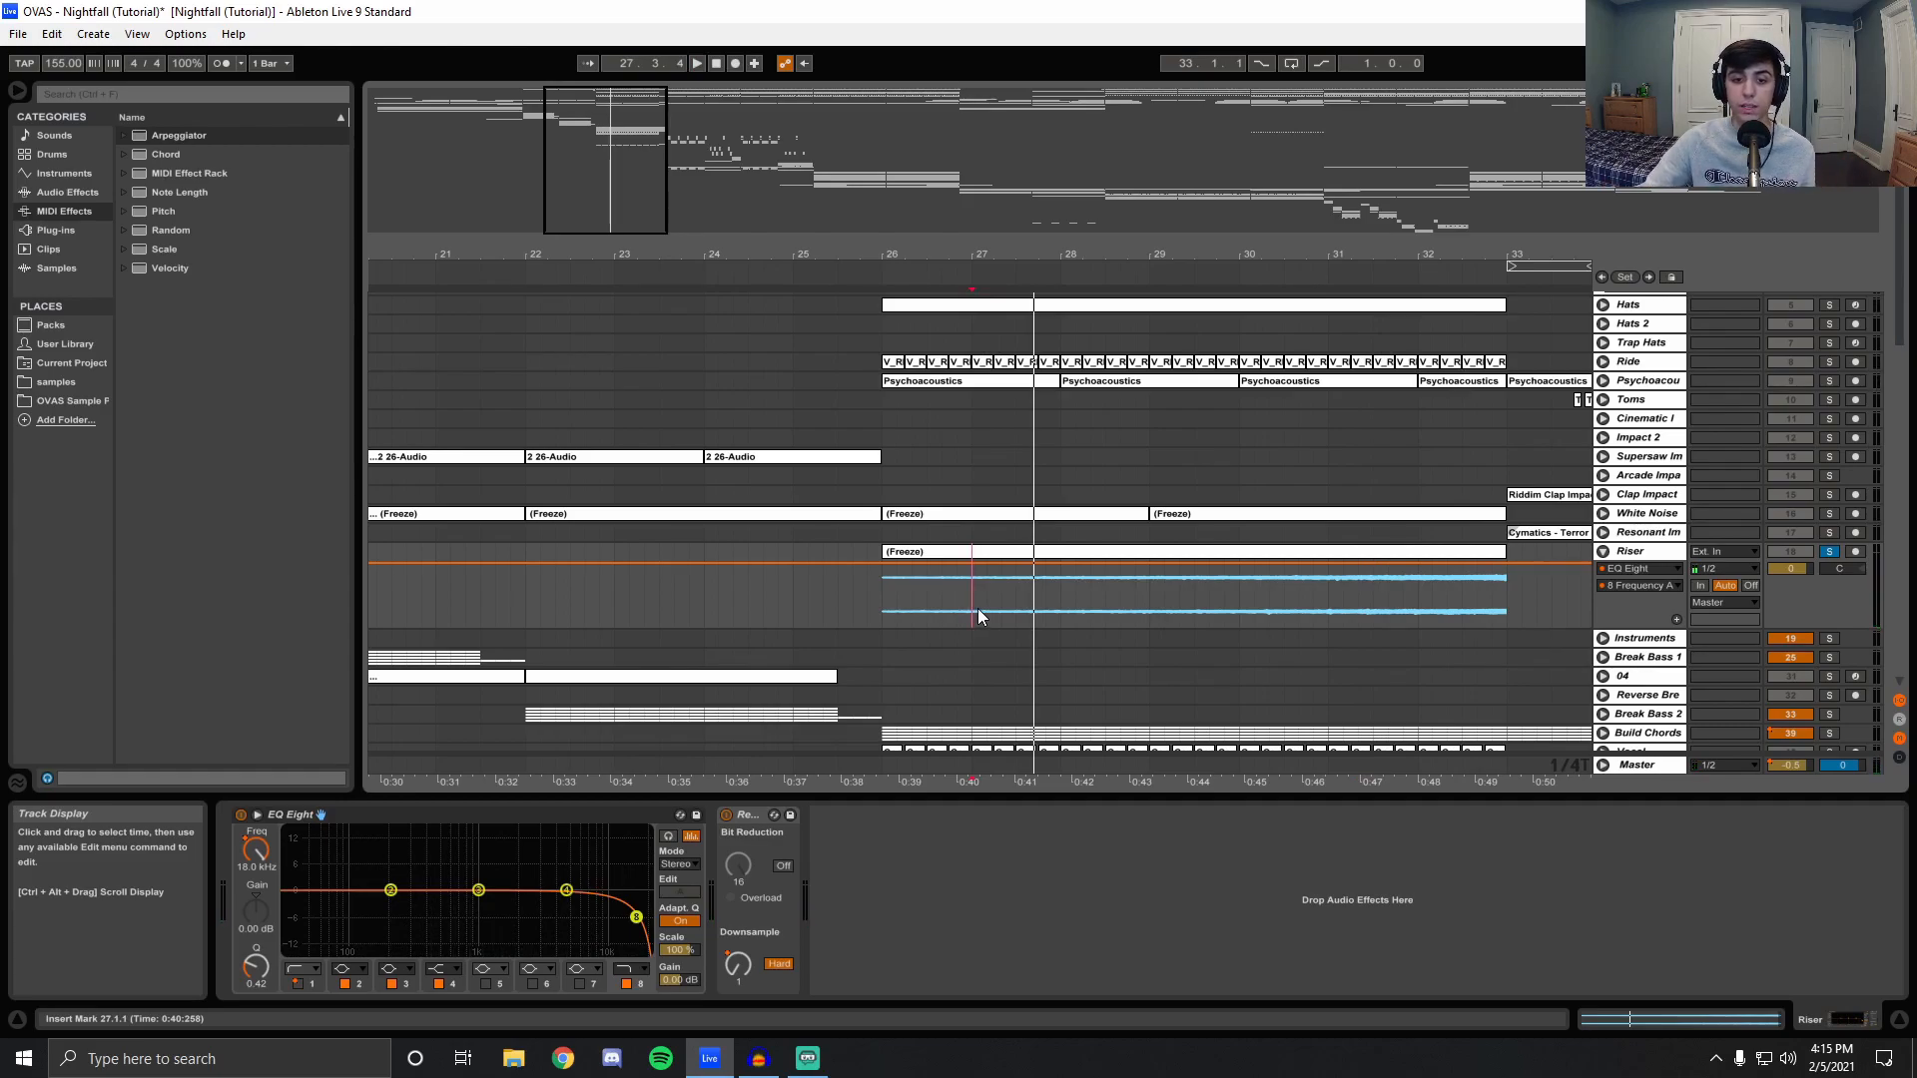
key("space")
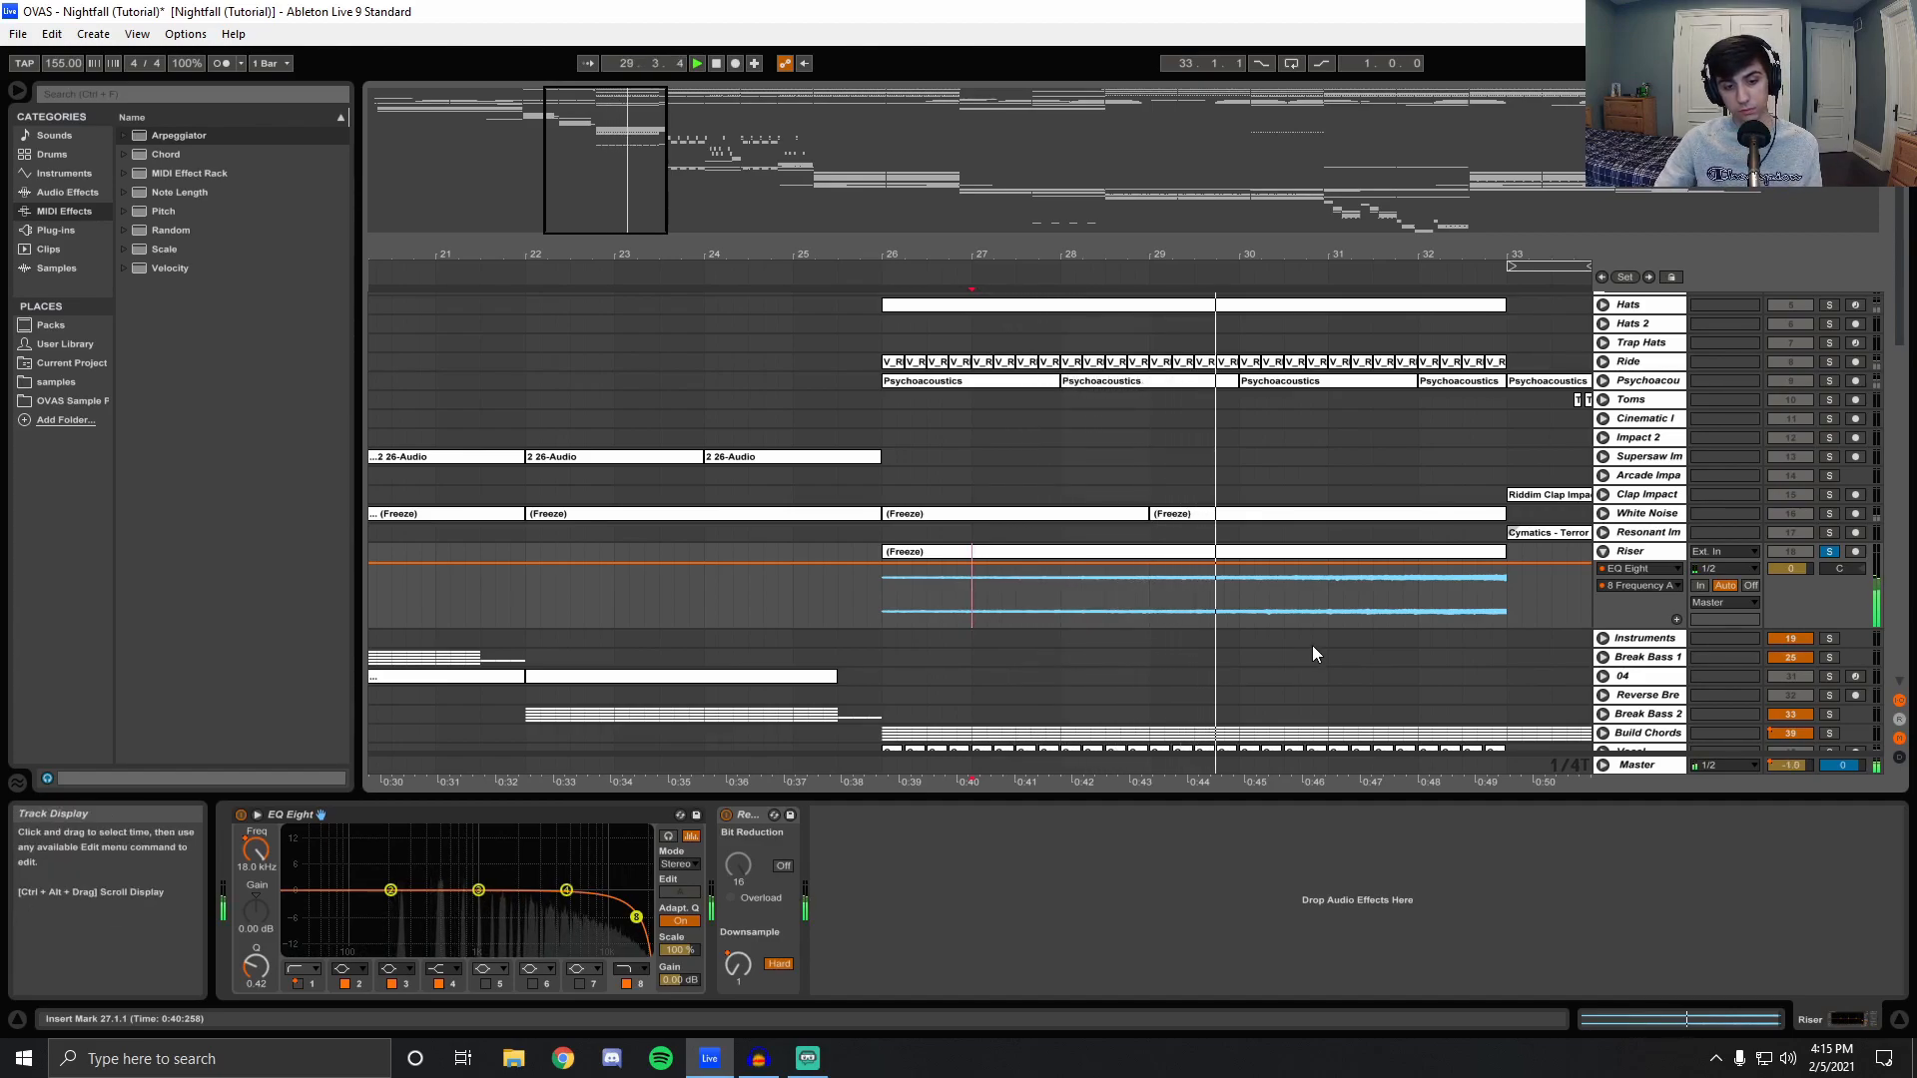
Solo and unfold White Noise, and play it from bar 26 and from bar 32 with its devices shown.
left_click(883, 767)
scroll(1707, 669, "up", 3)
left_click(1833, 571)
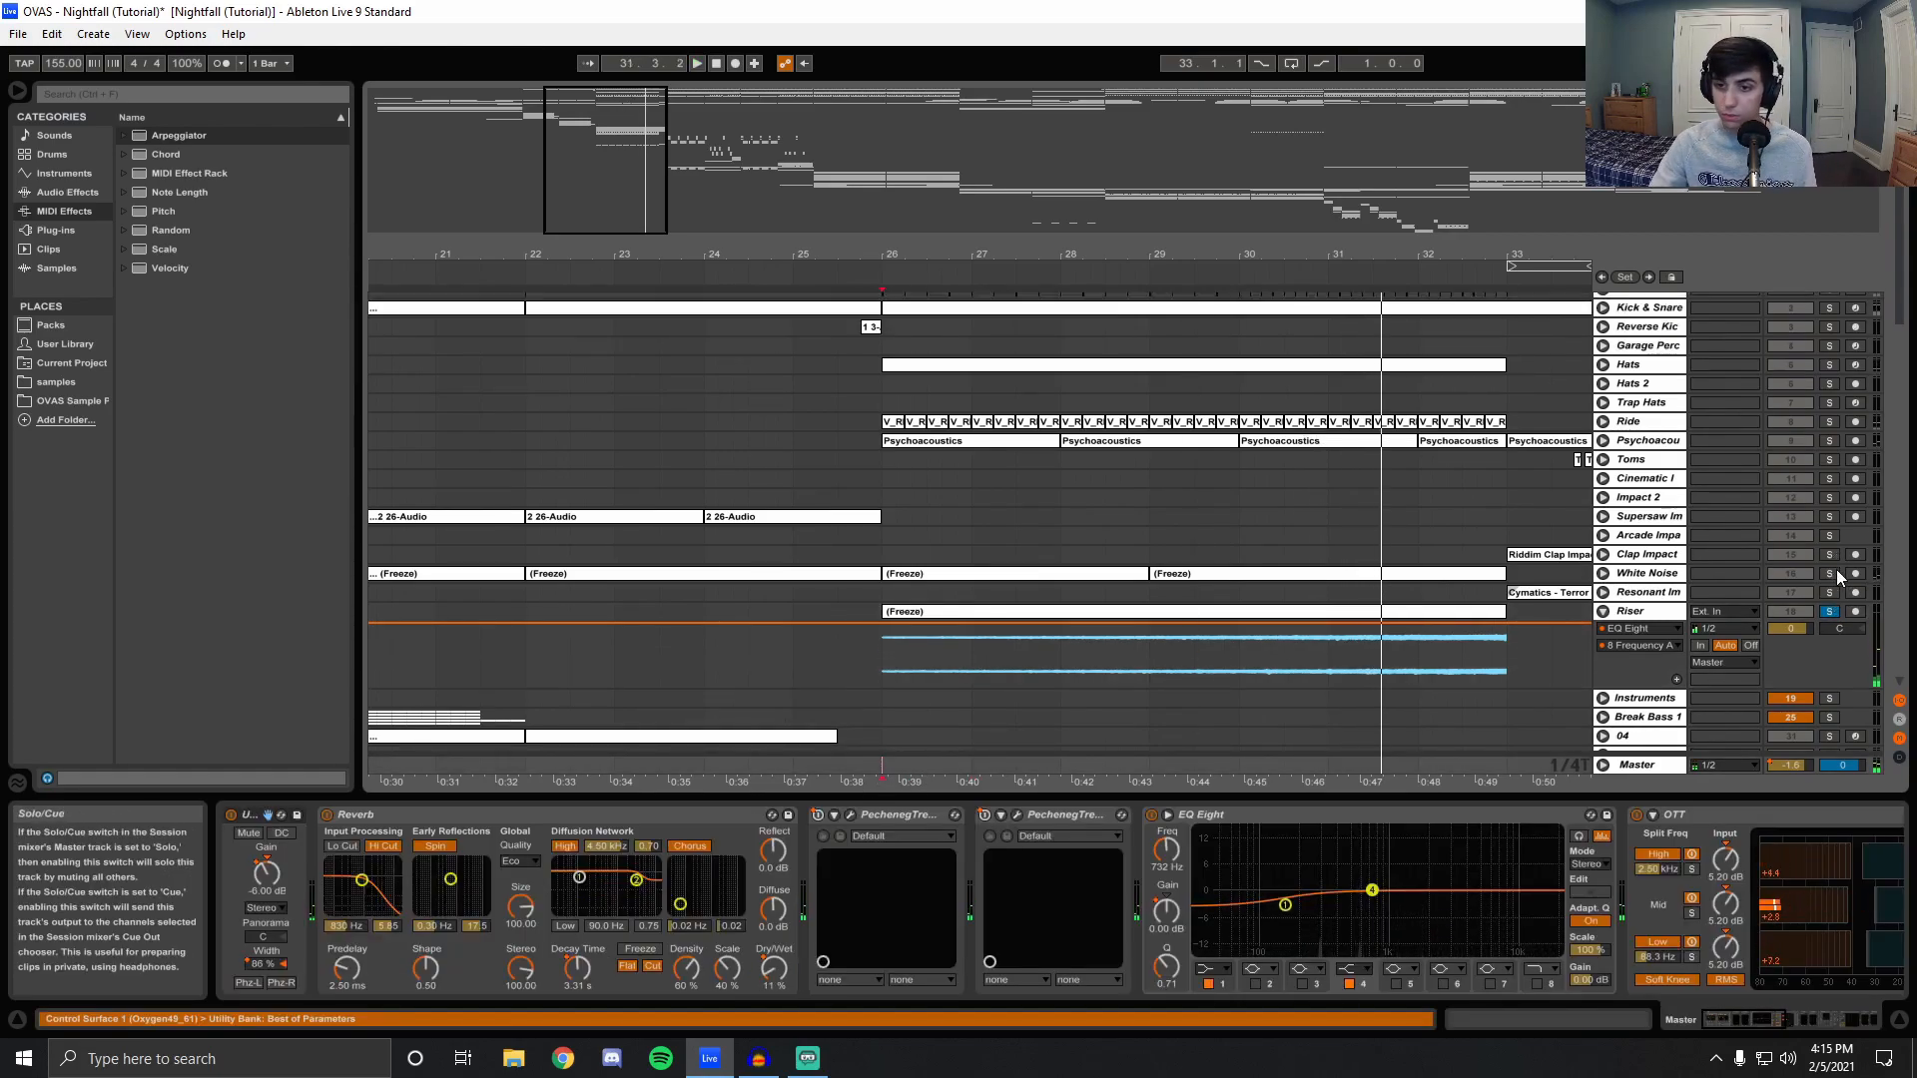
key("space")
left_click(1604, 573)
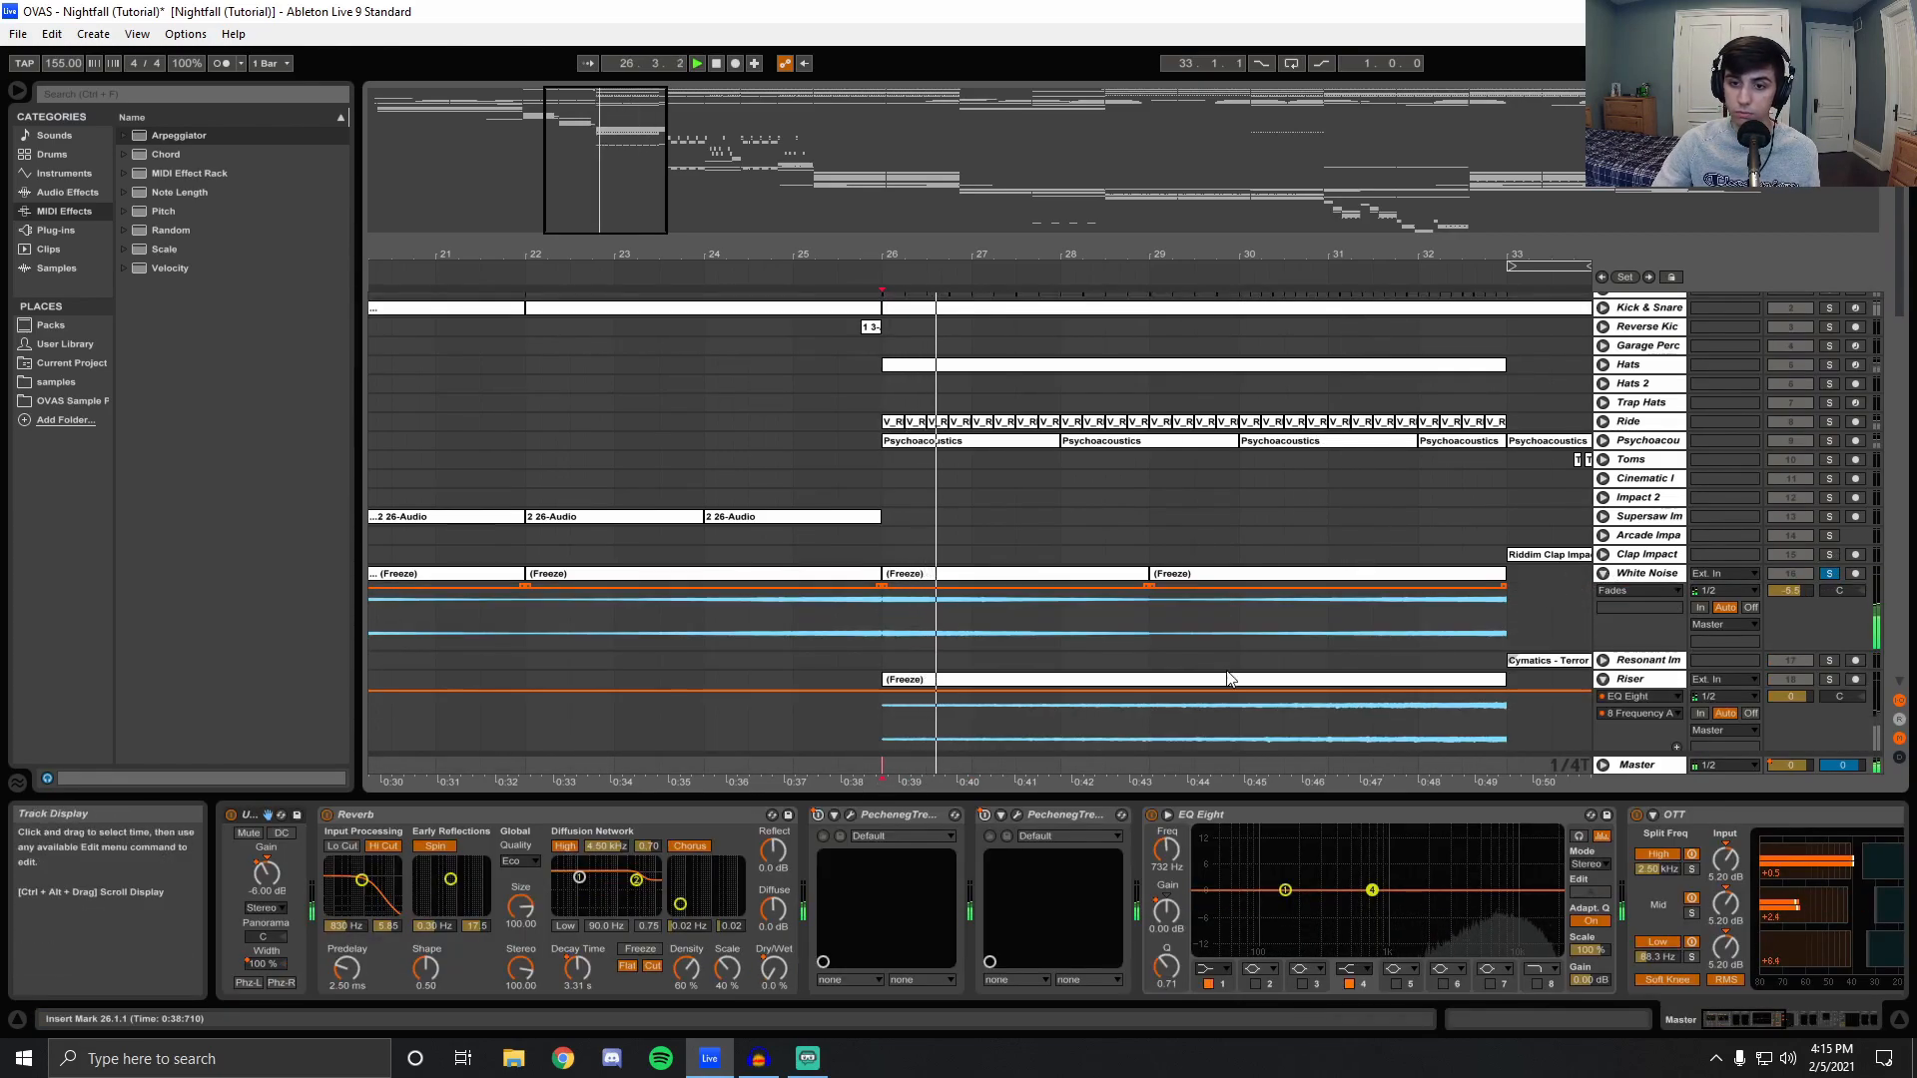
left_click(1417, 619)
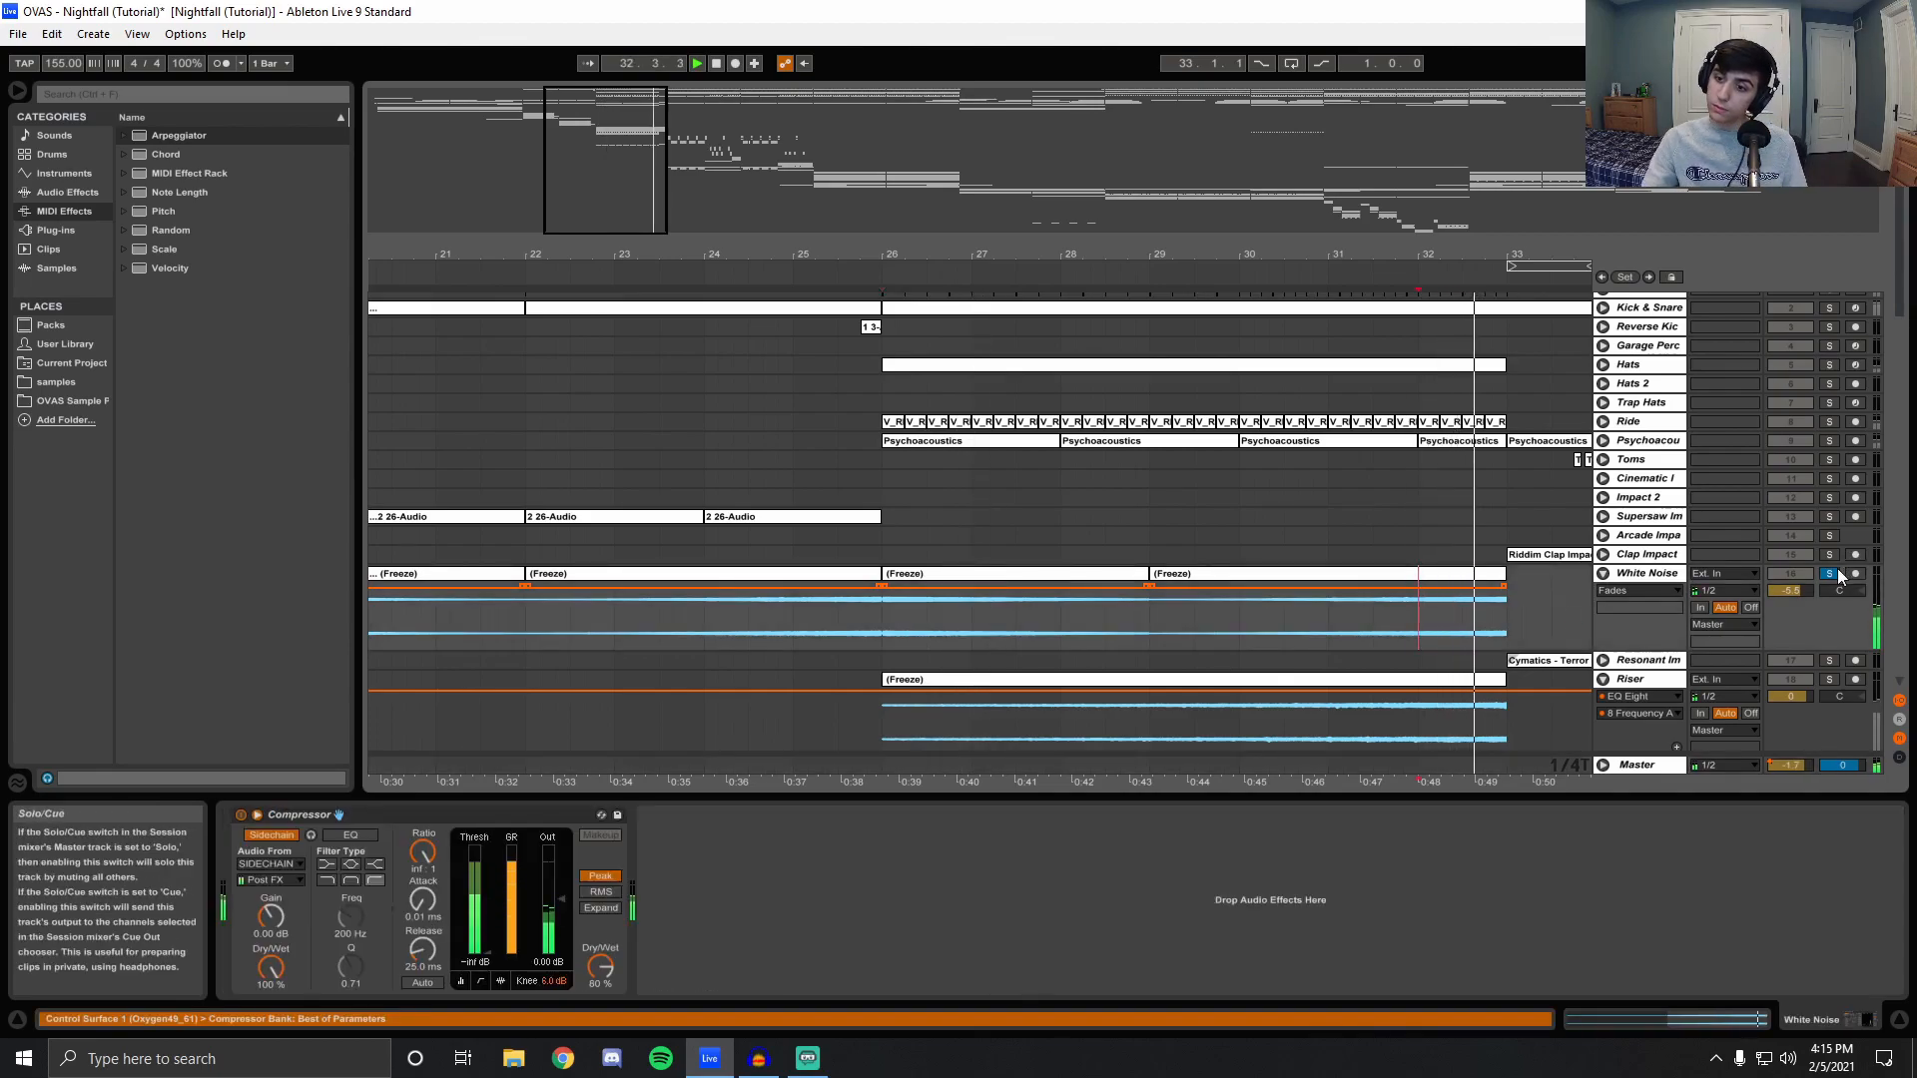
Audition the Psychoacoustics, Ride and Hats layers from bar 26 using solo.
left_click(1828, 440)
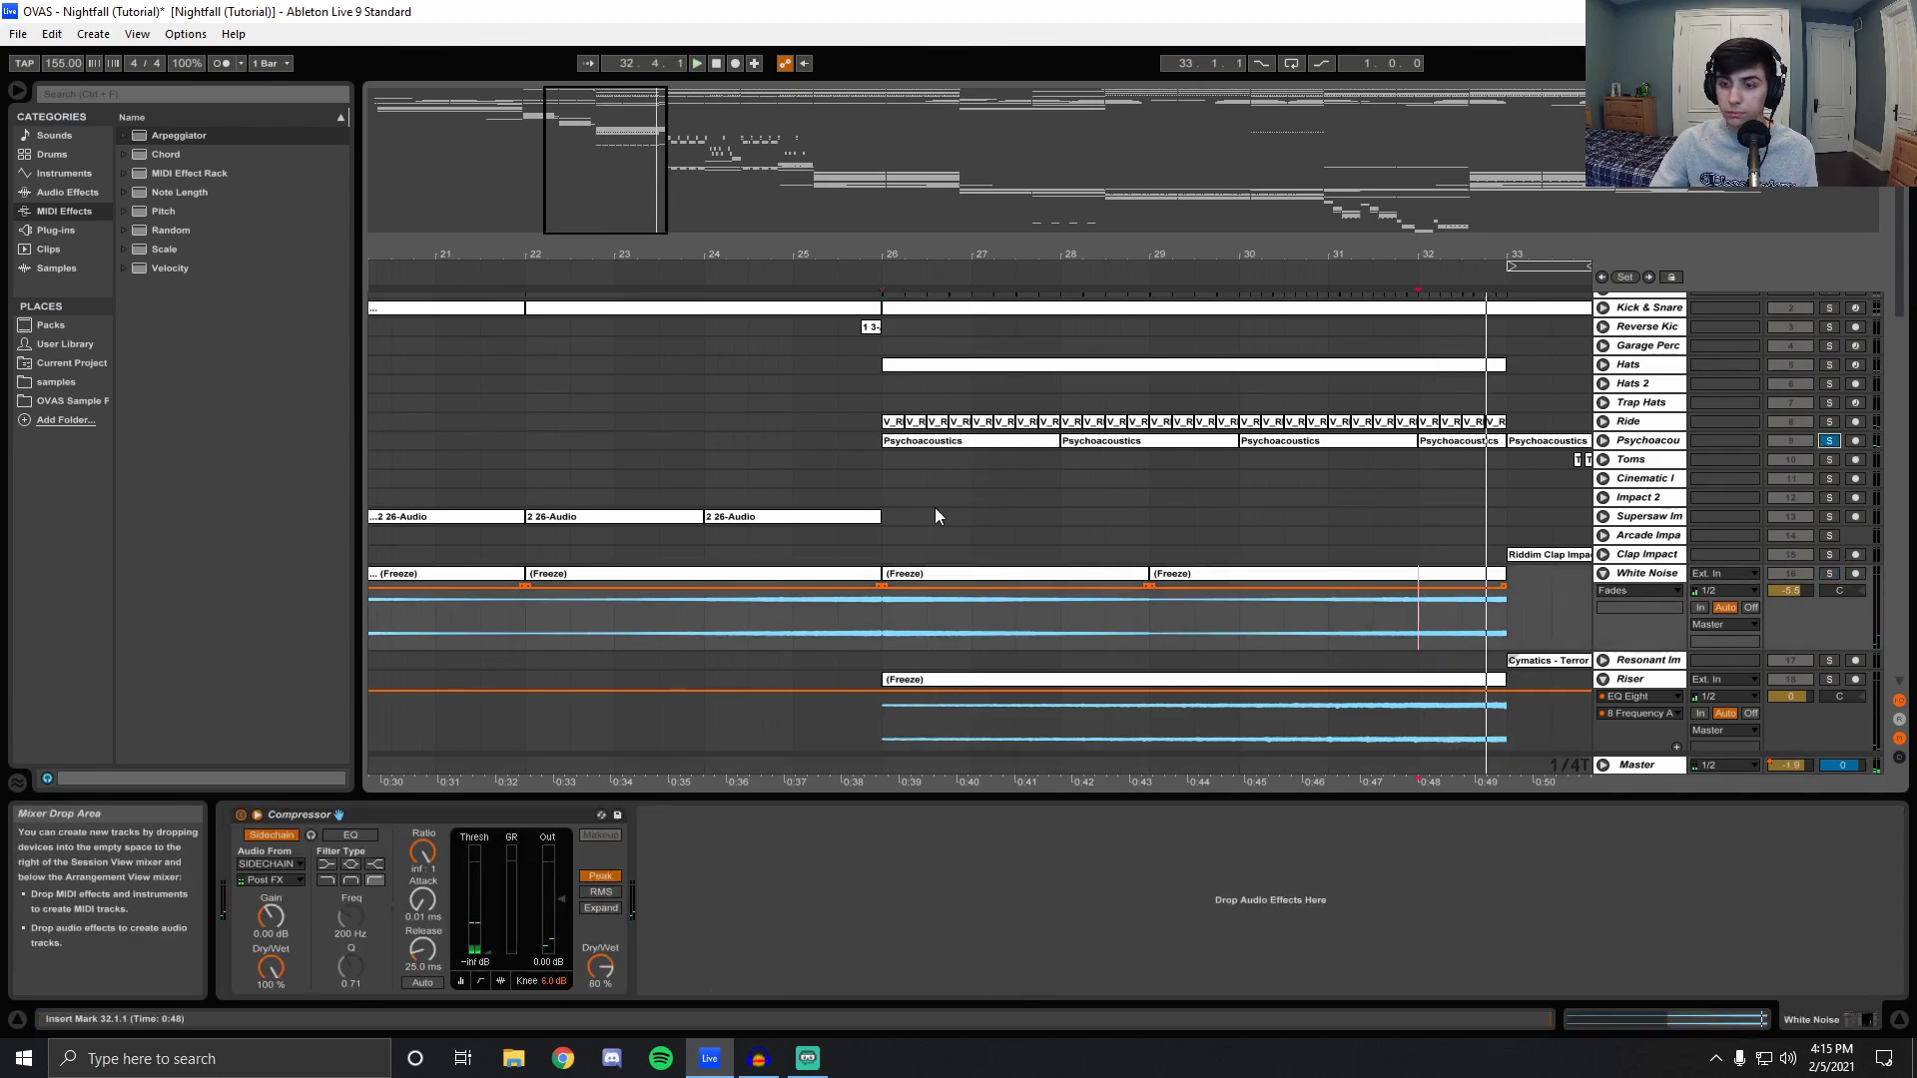
left_click(878, 441)
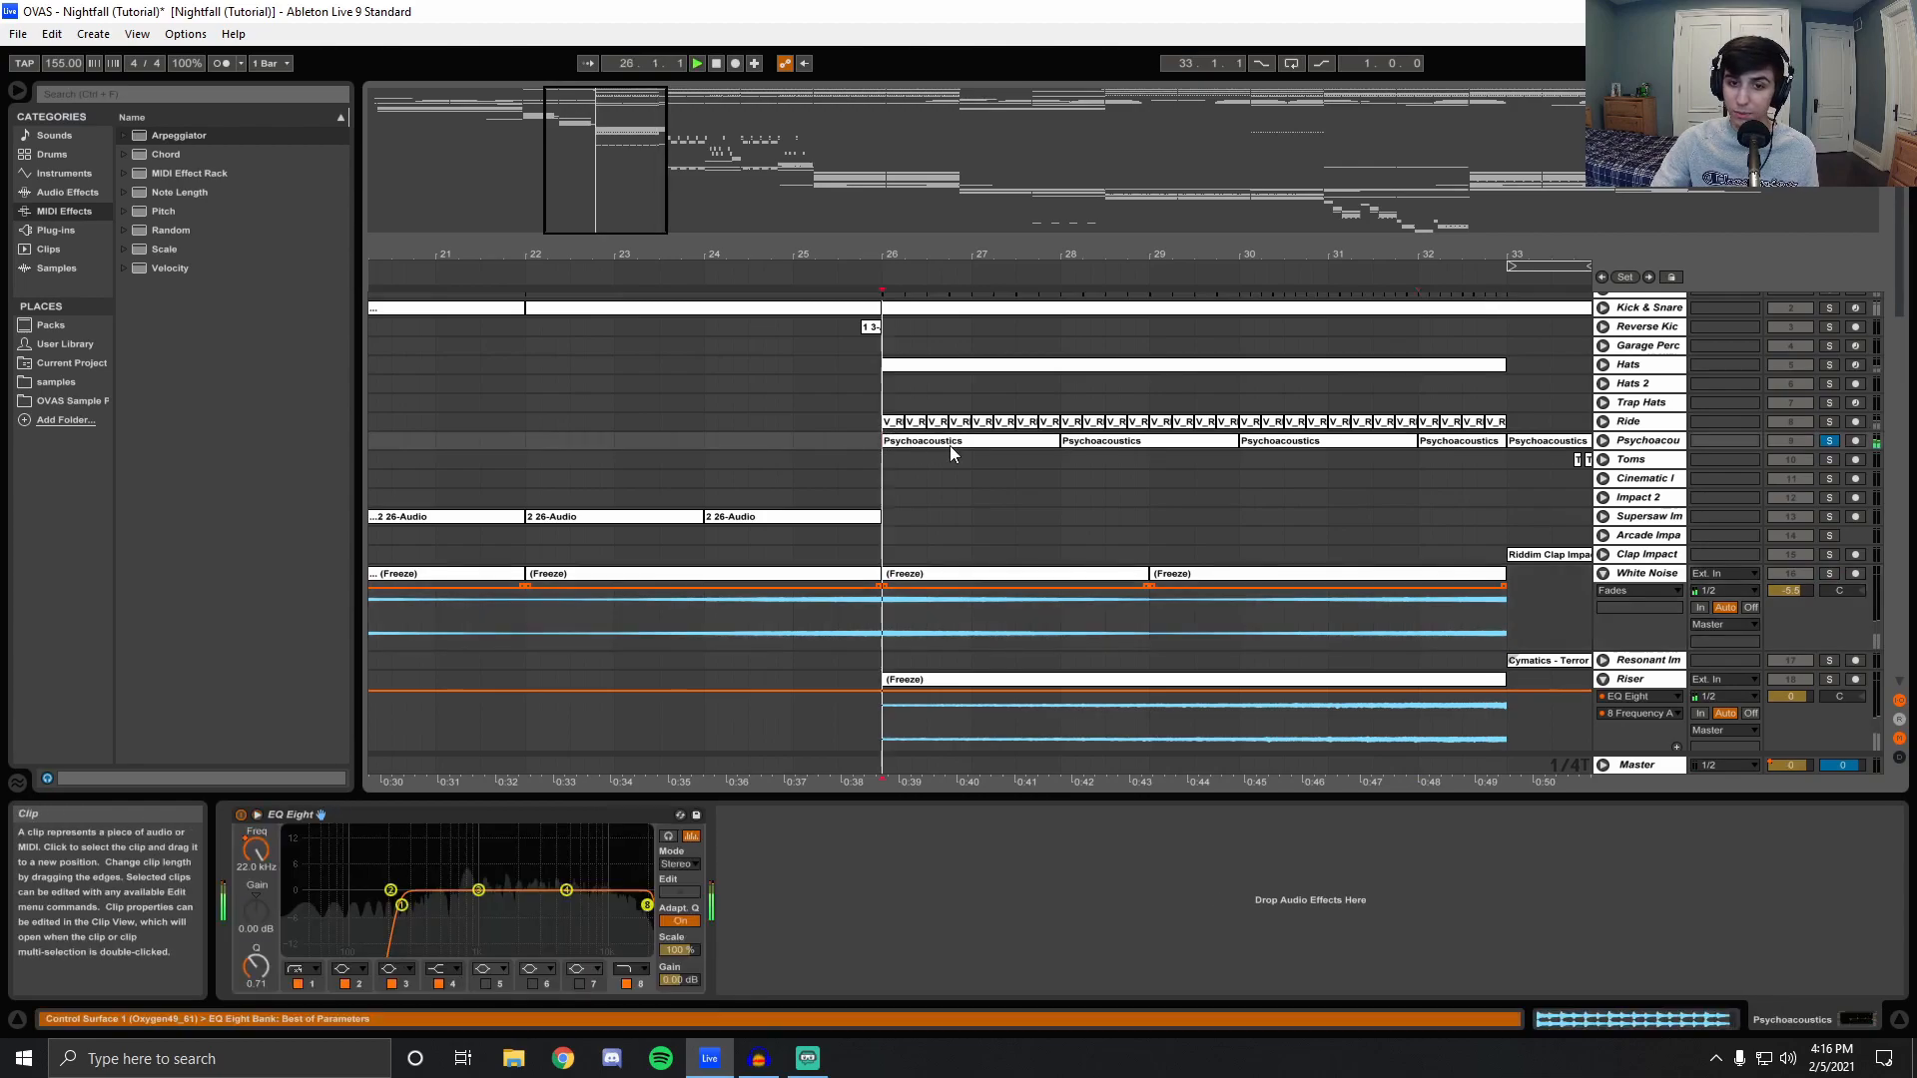
left_click(1629, 422)
left_click(1603, 422)
left_click(1603, 422)
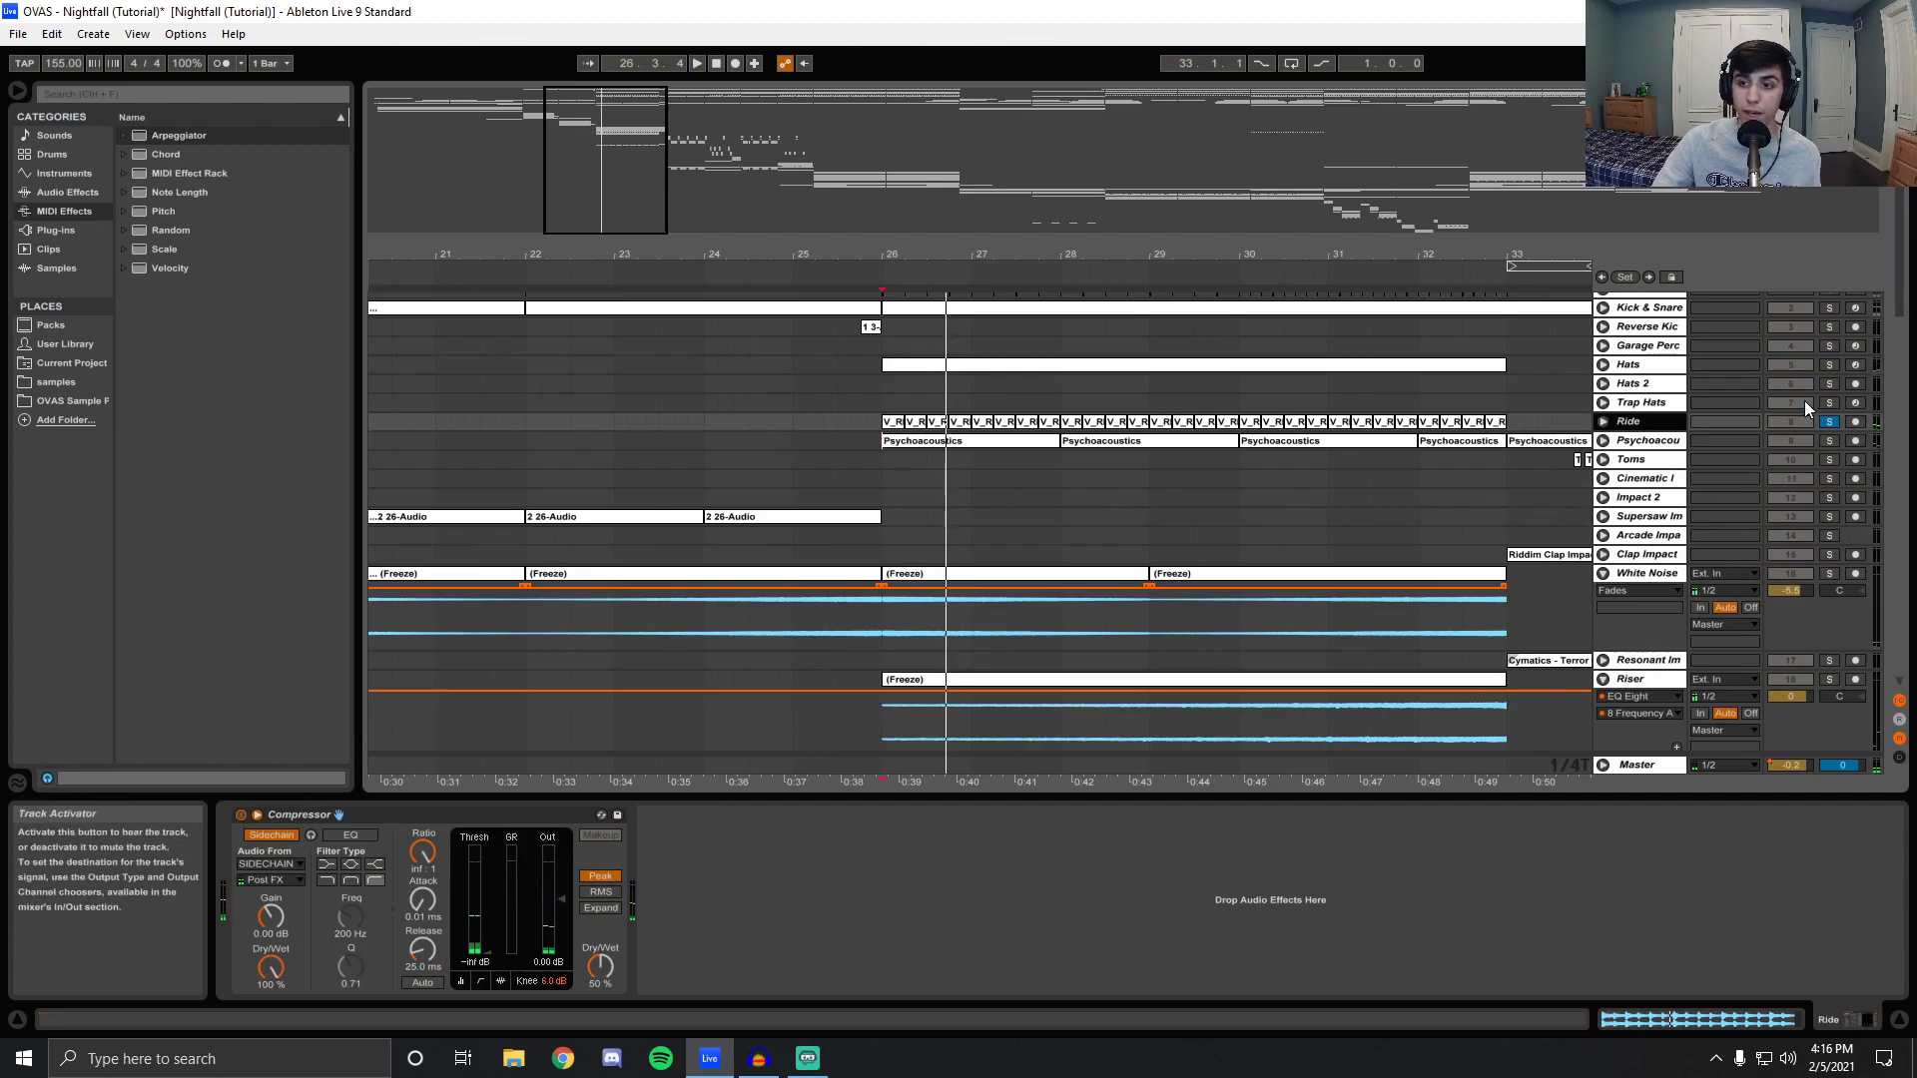
left_click(1830, 442)
key("space")
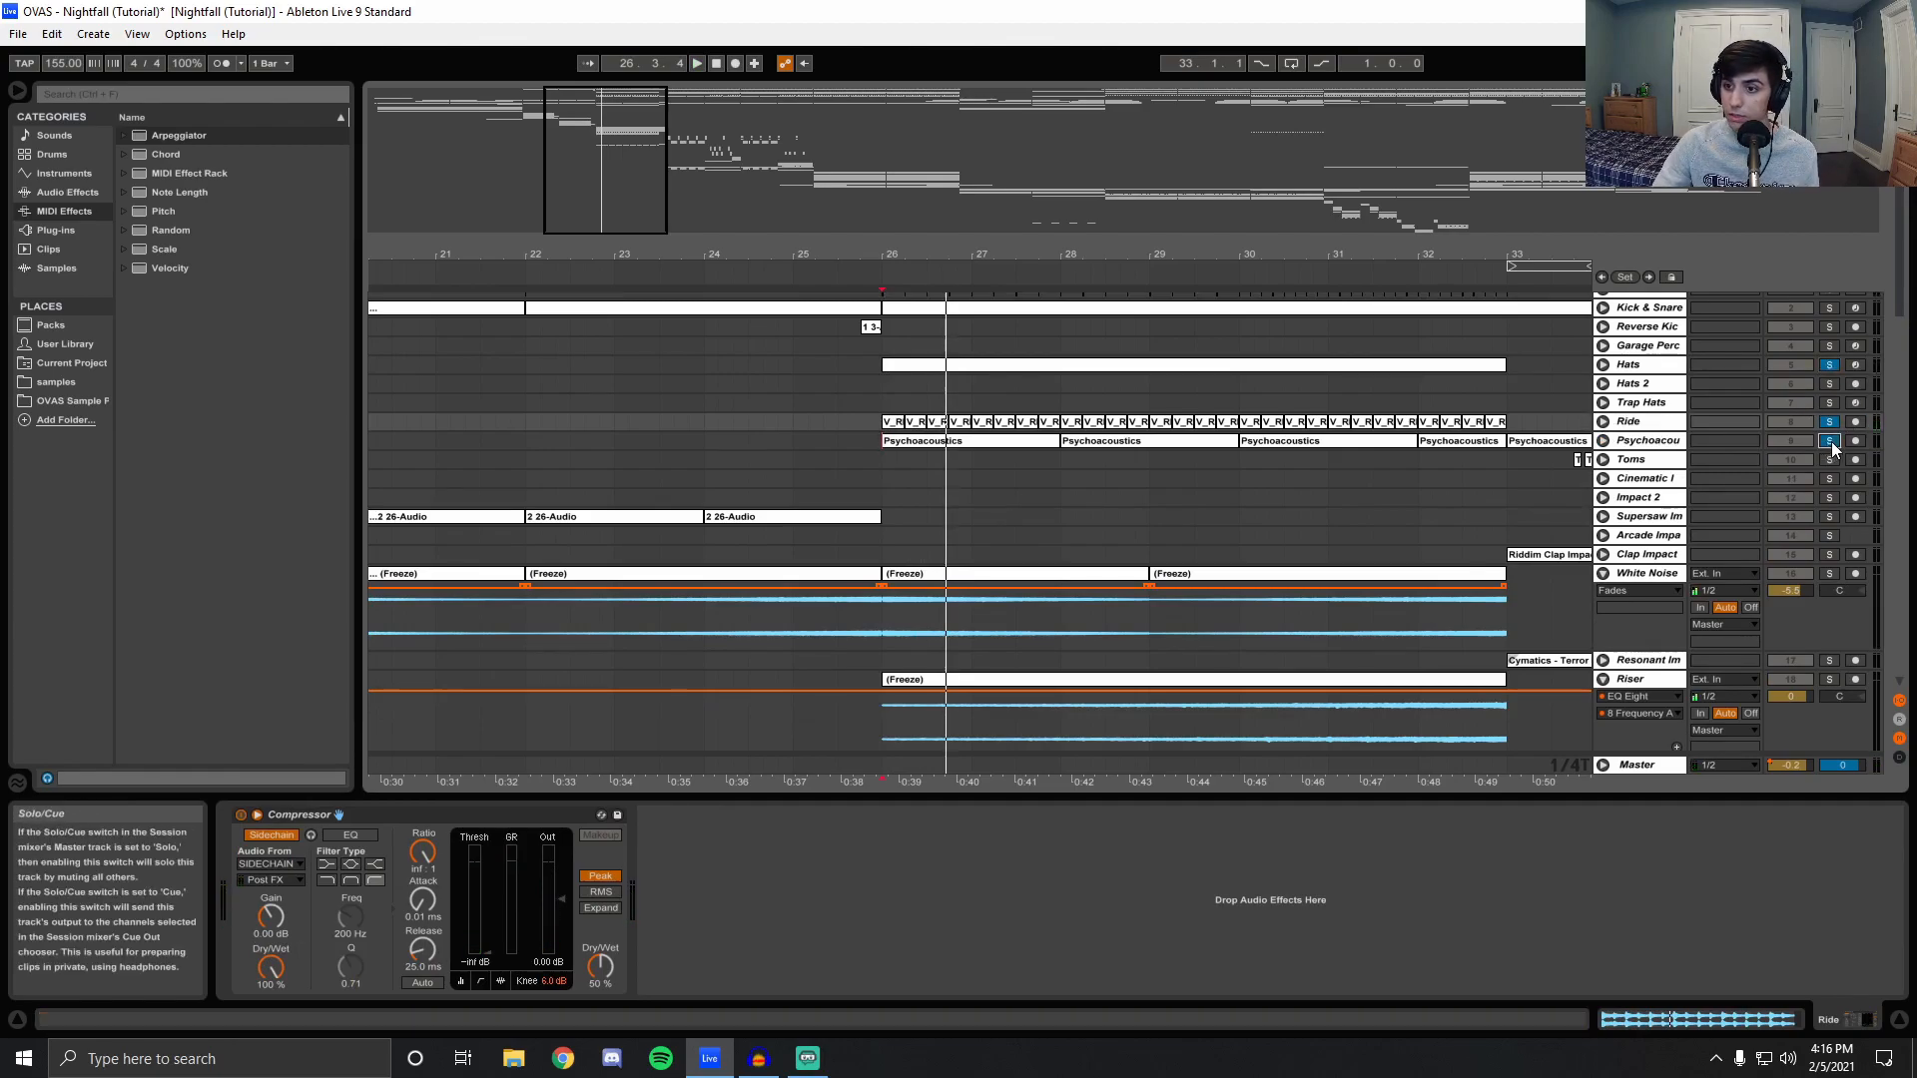
Mute Hats, Psychoacoustics and Ride, play the build without them from bar 26, and stop at the song start.
left_click(1797, 367)
left_click(1783, 444)
left_click(1784, 422)
key("space")
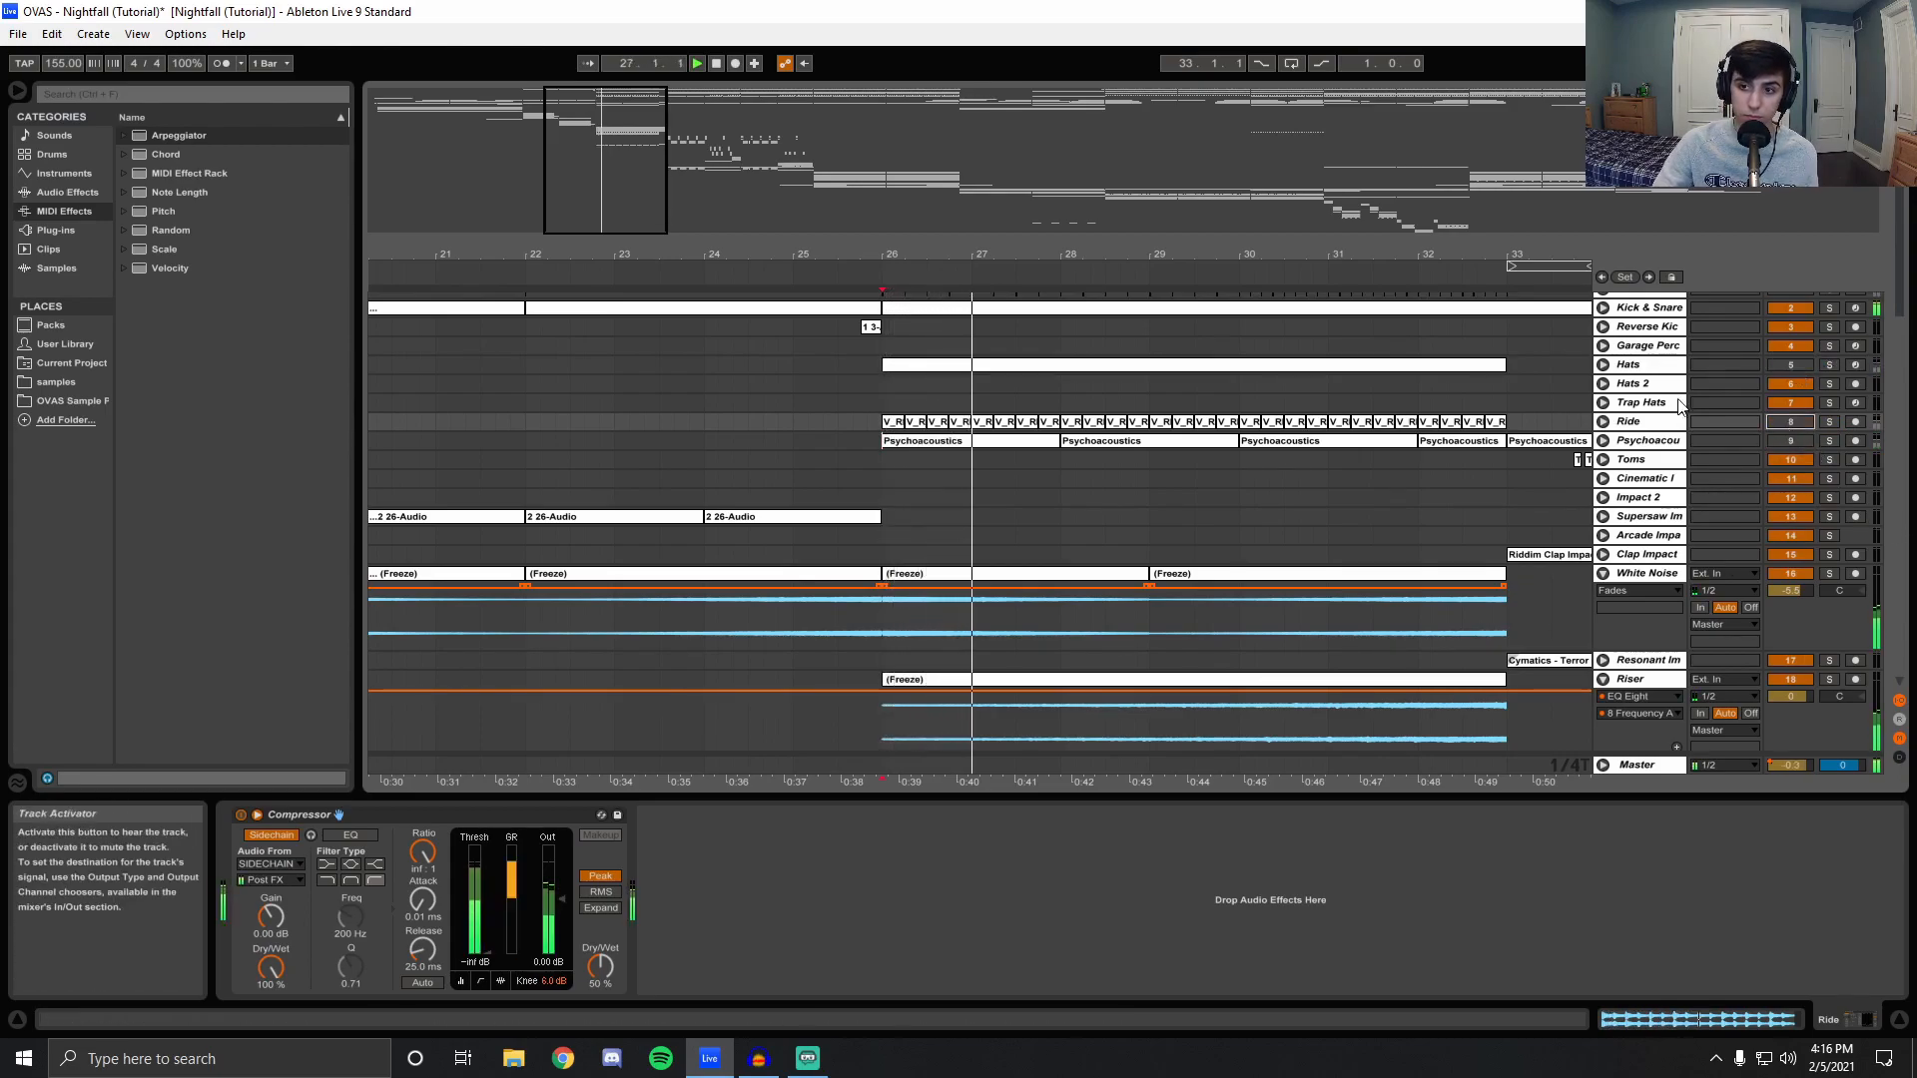
double_click(721, 64)
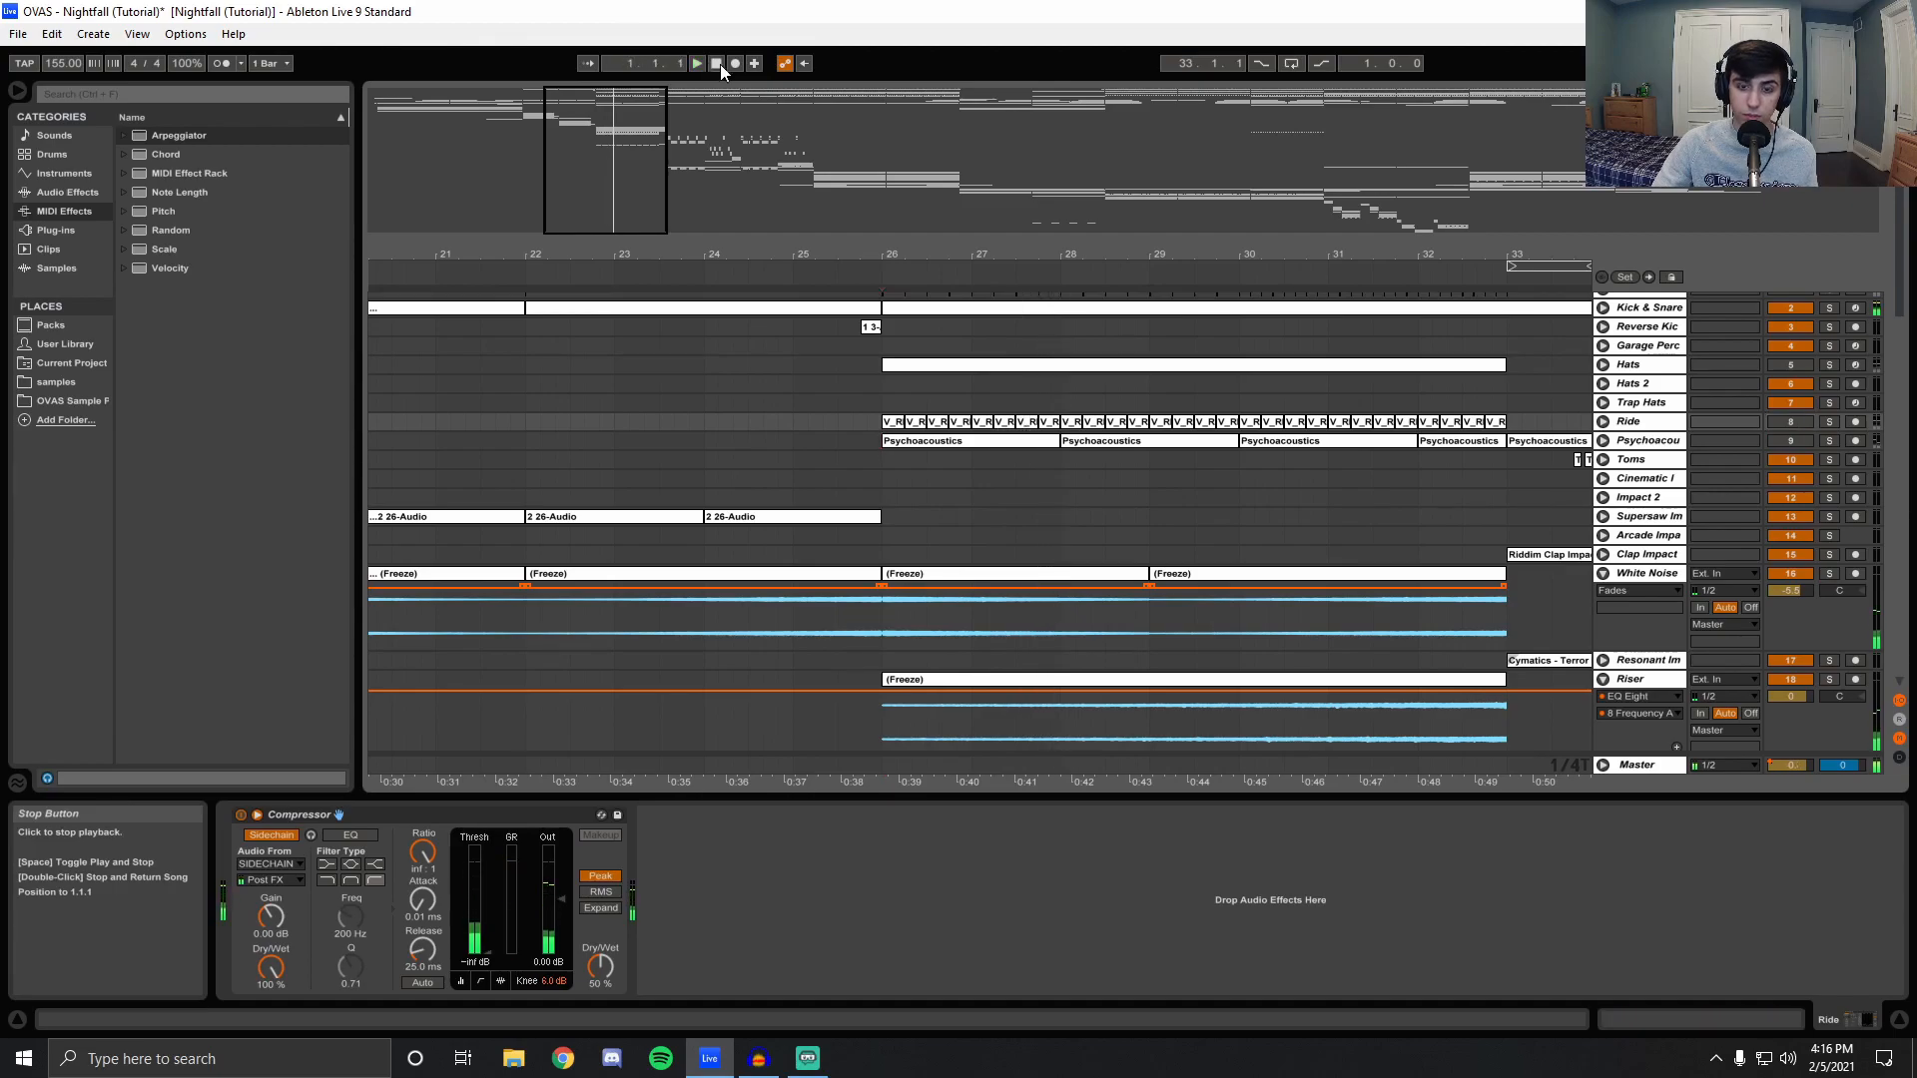
Reactivate Psychoacoustics, Ride and Hats, play the full build from bar 26, and stop at the song start.
left_click(1789, 439)
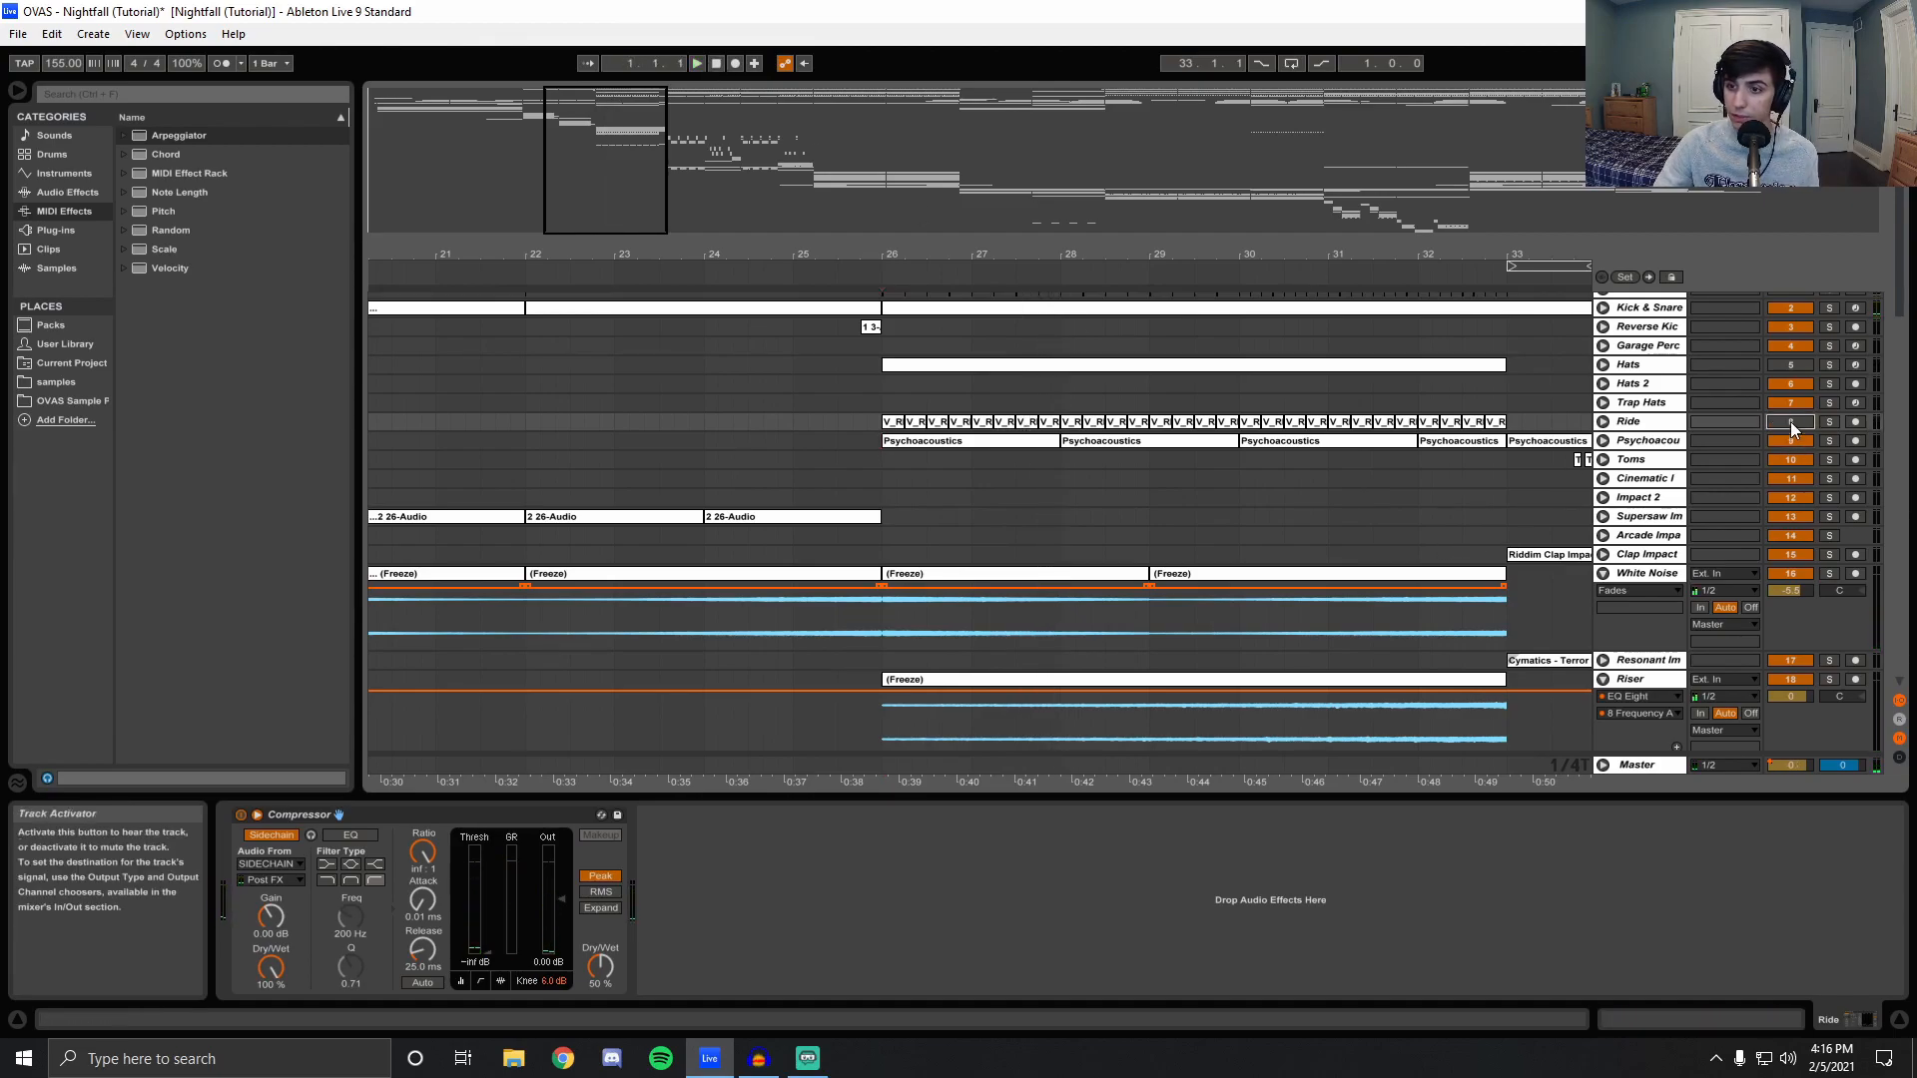
left_click(878, 764)
key("space")
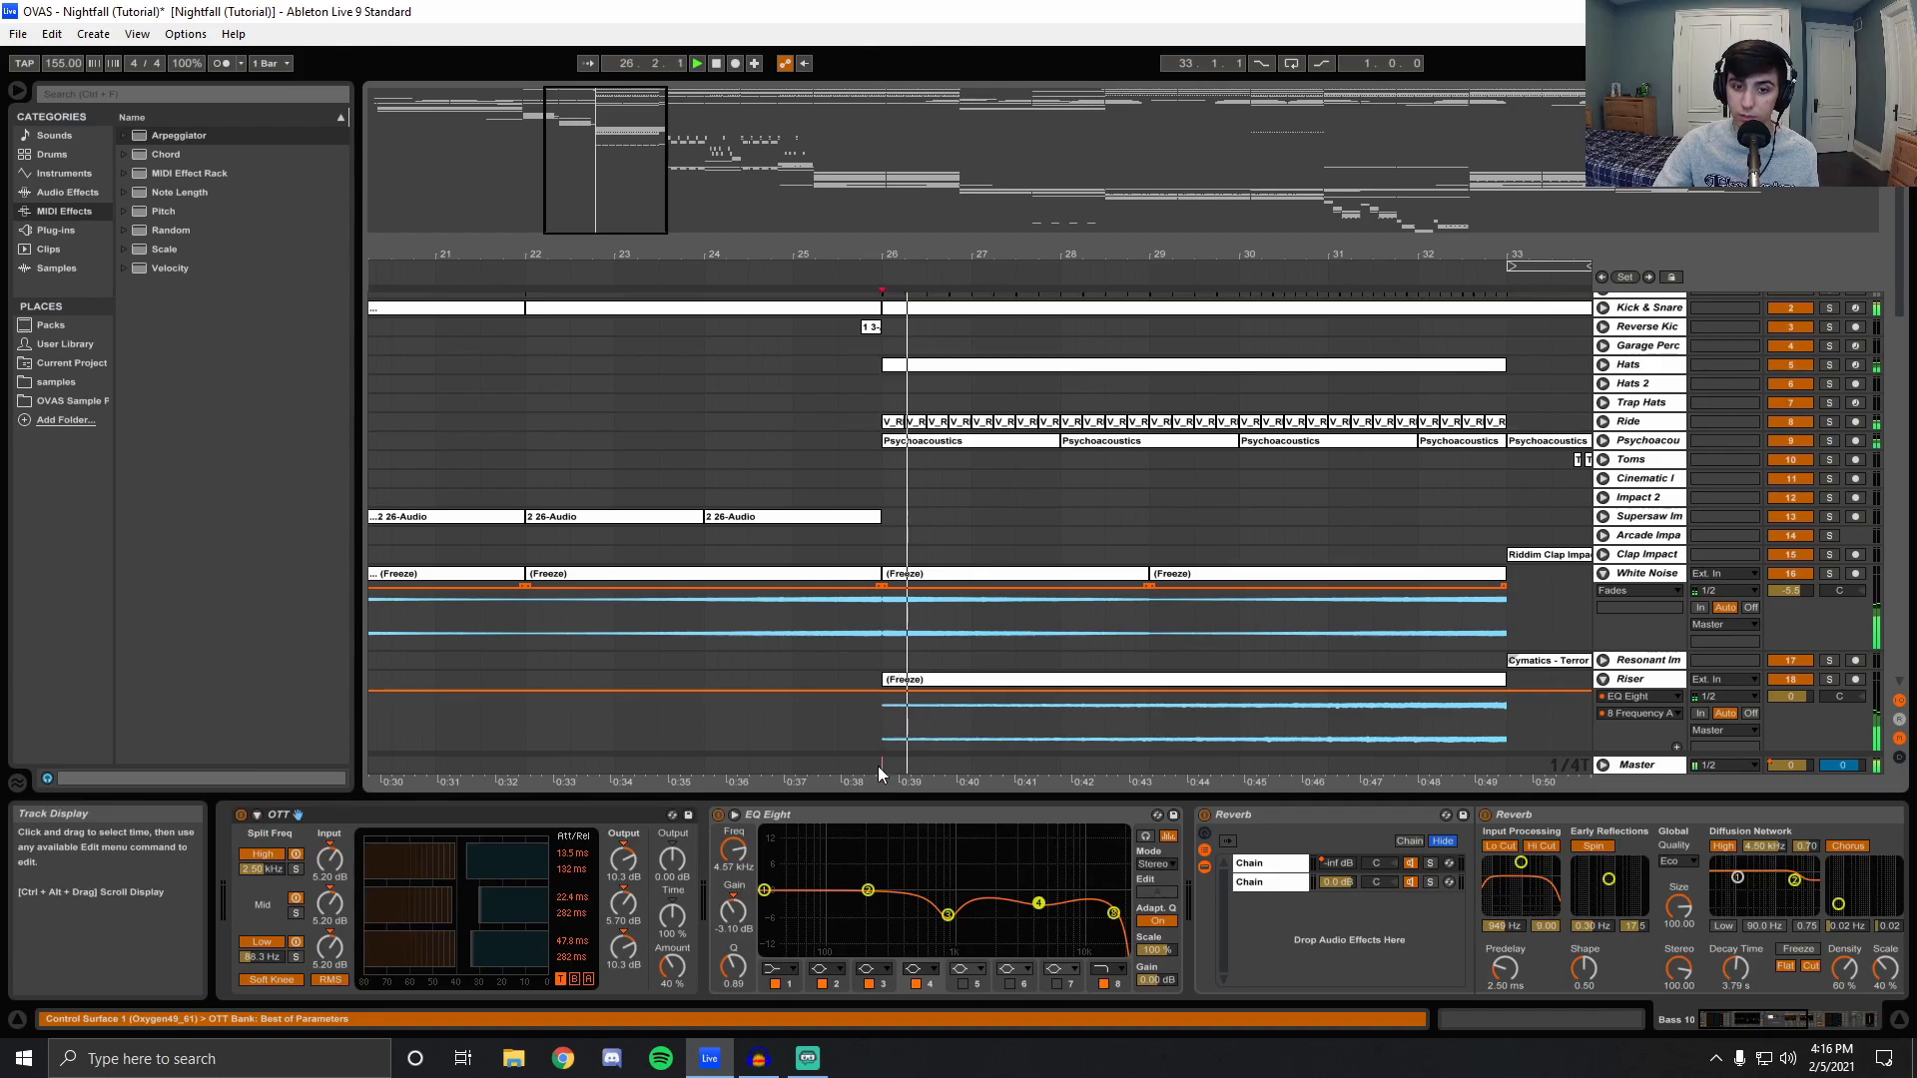
double_click(715, 63)
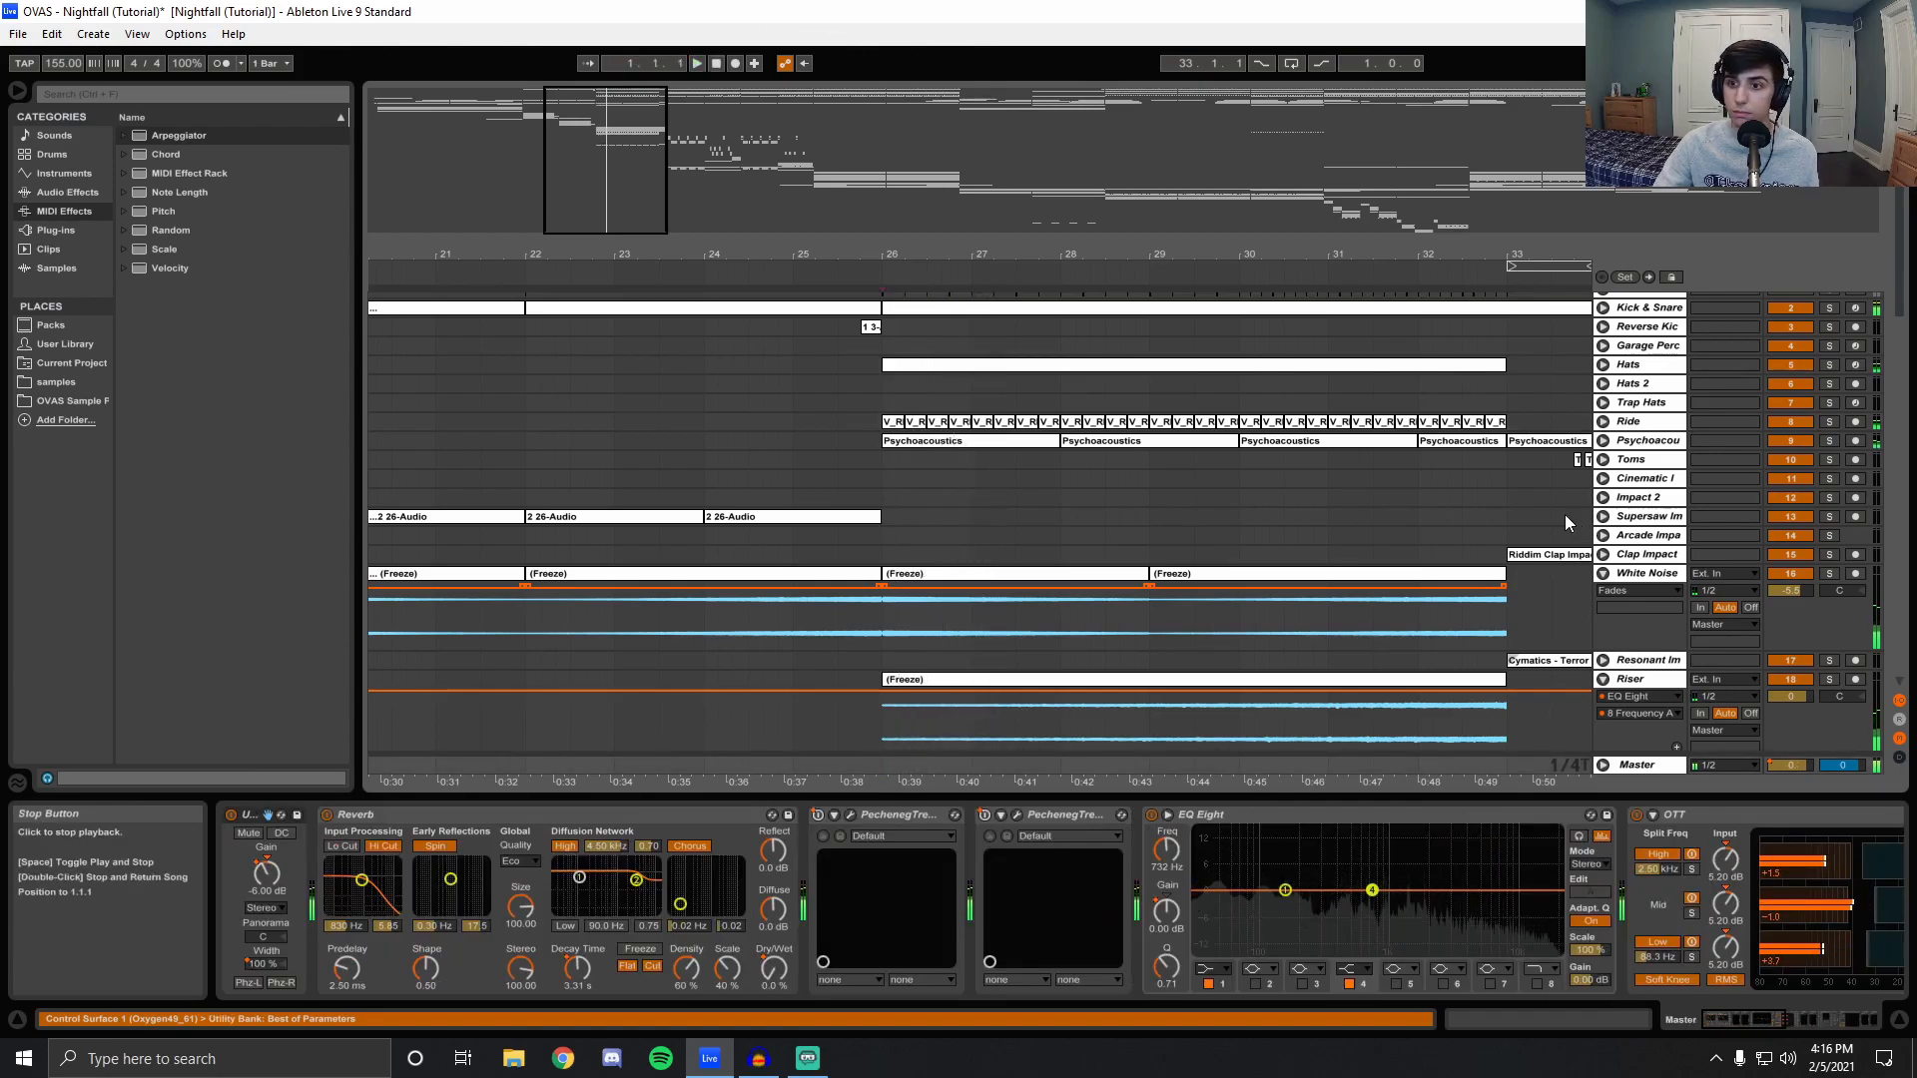
Unfold all tracks in the arrangement and view the Kick & Snare pattern and devices at bar 26.
scroll(1566, 513, "up", 1)
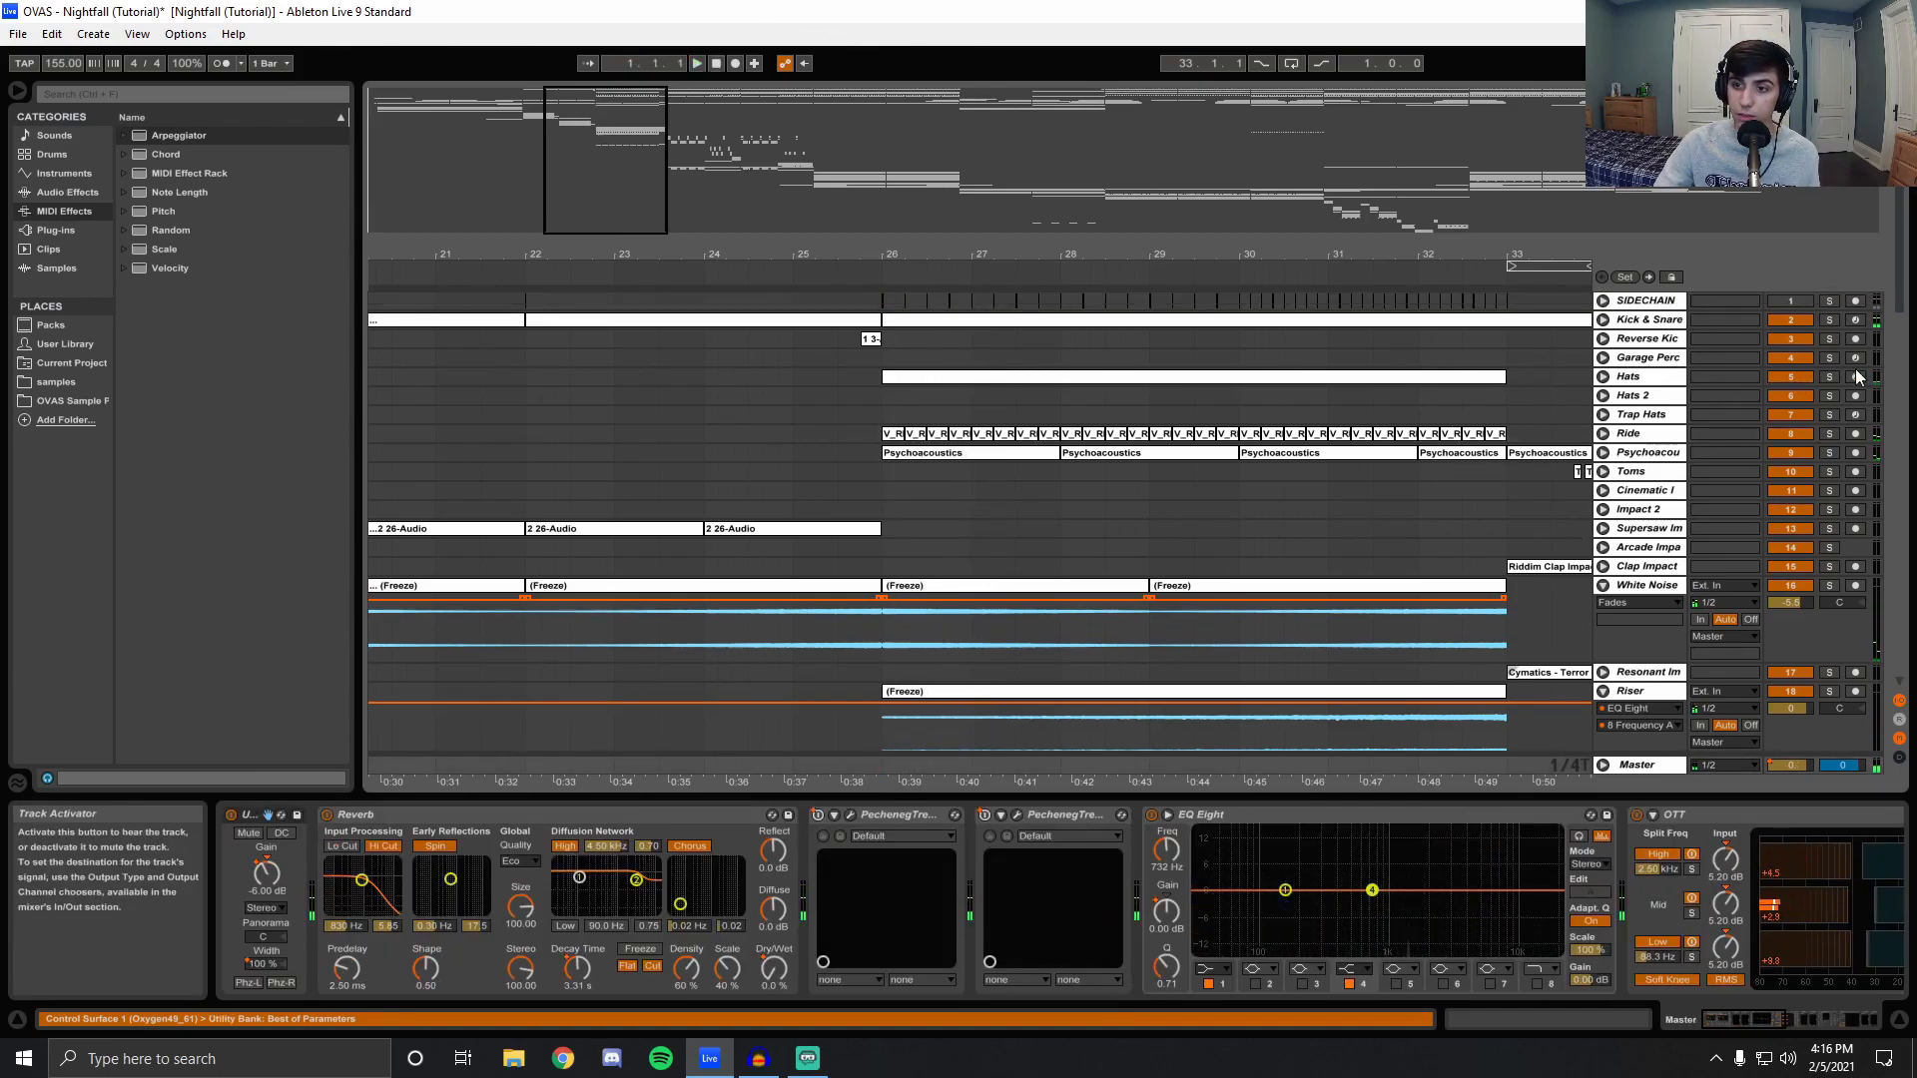
left_click(1603, 320, "alt")
scroll(1557, 350, "up", 2)
left_click(890, 435)
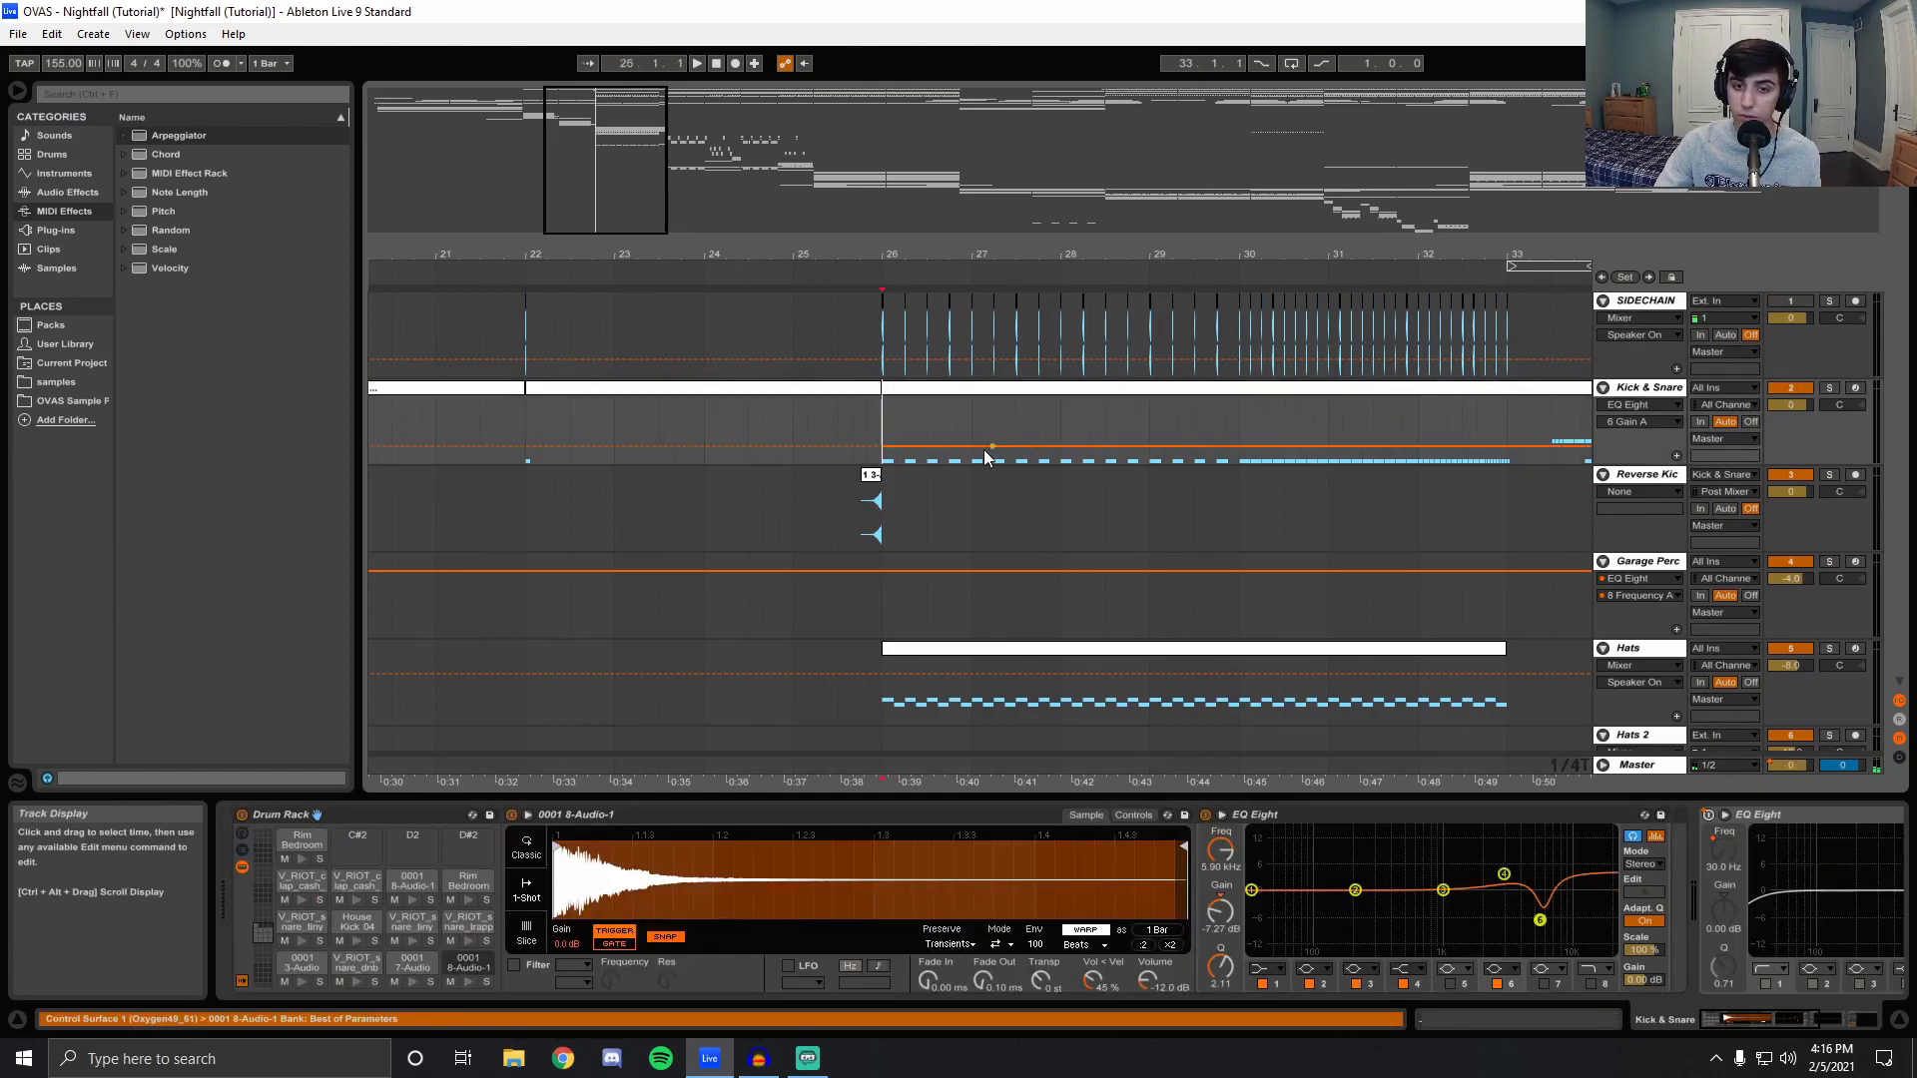
Play the Reverse Kick into the build from 25.4, replay the mix from bar 26, and stop at the song start.
left_click(861, 513)
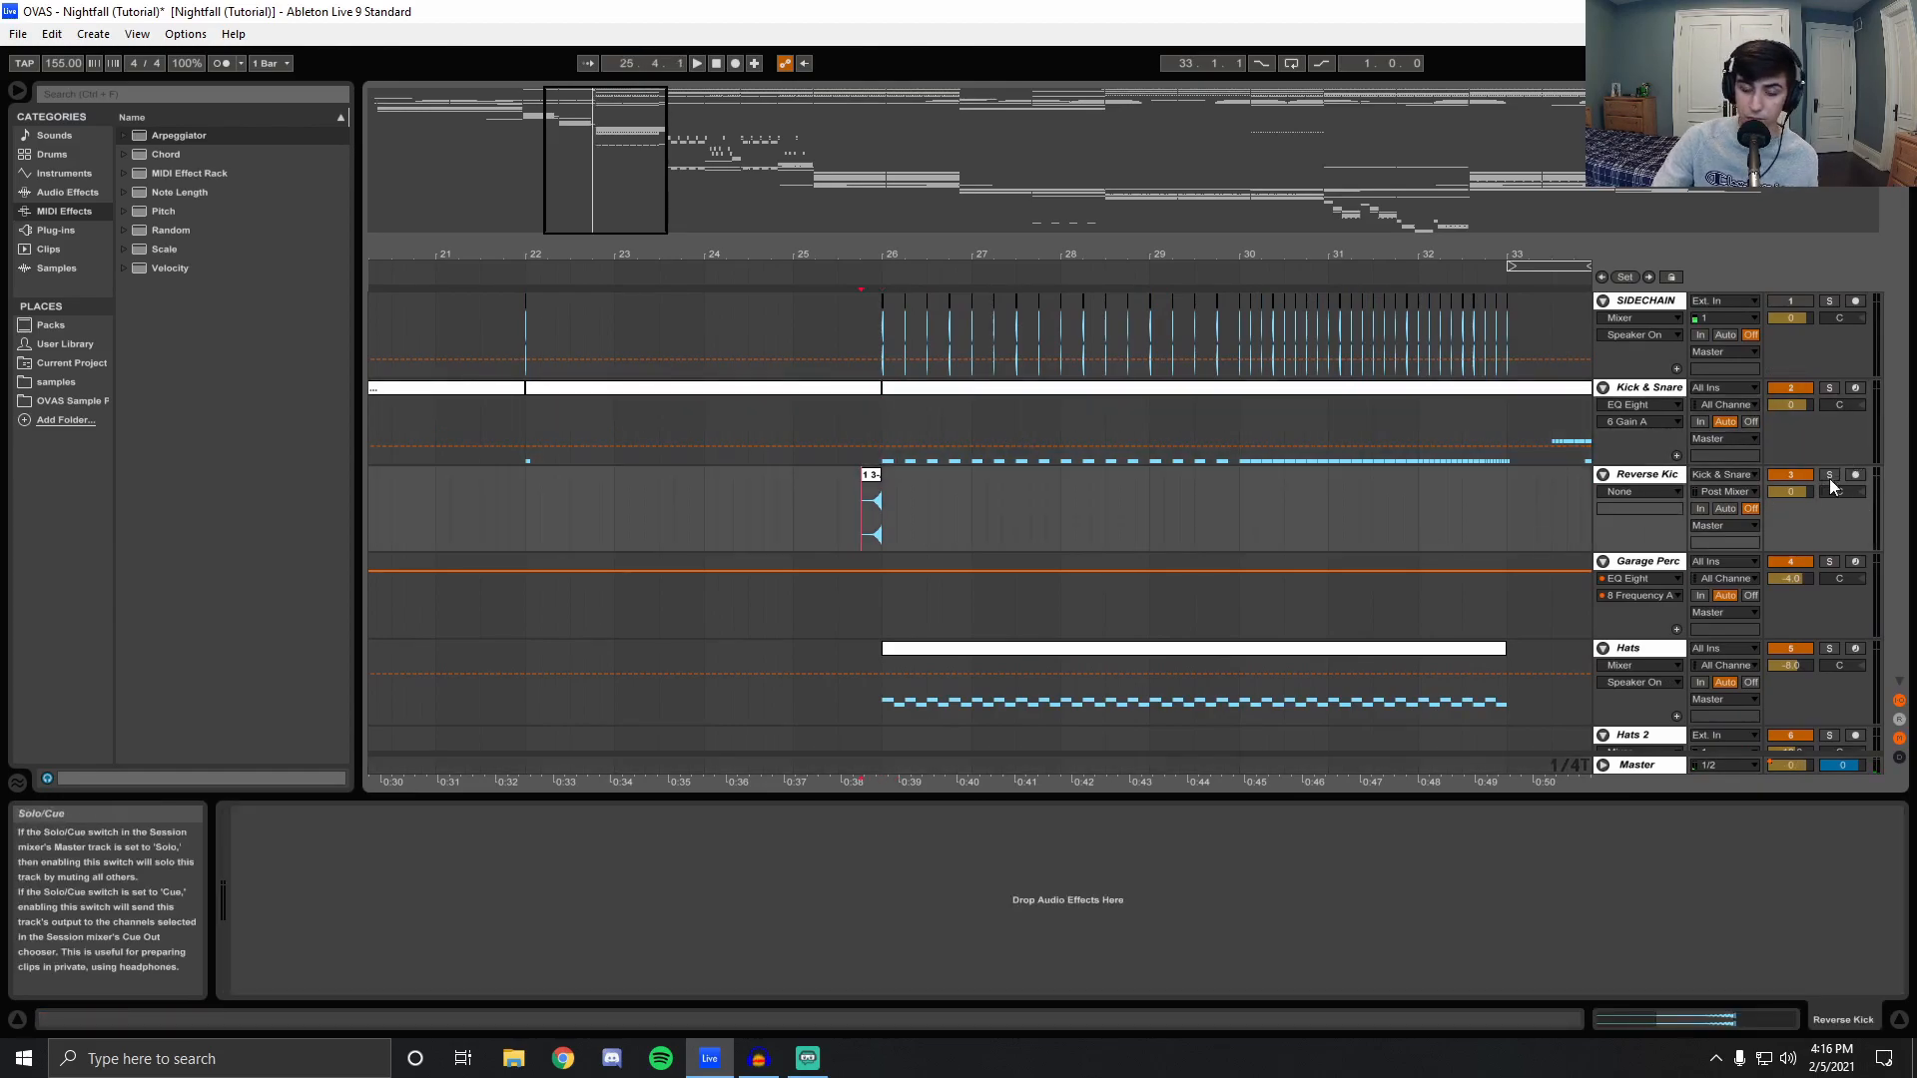
key("space")
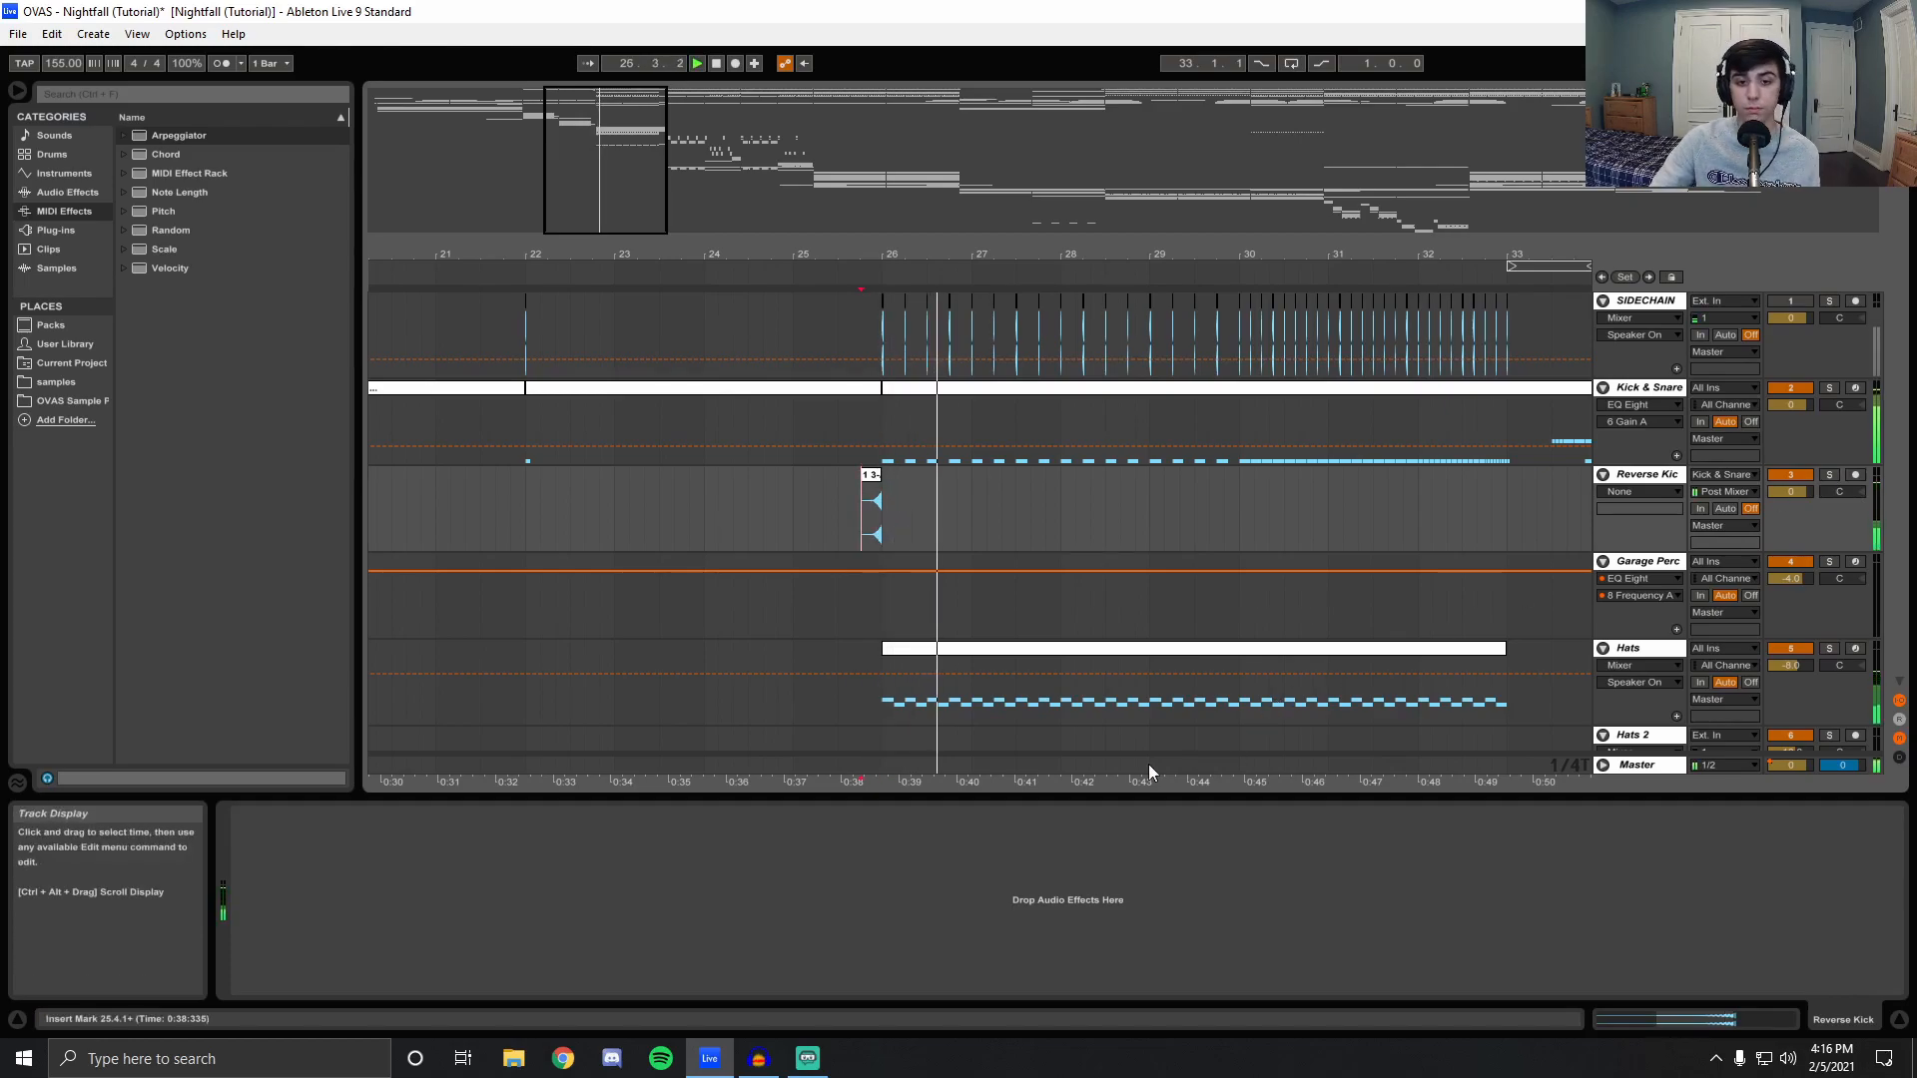
left_click(888, 765)
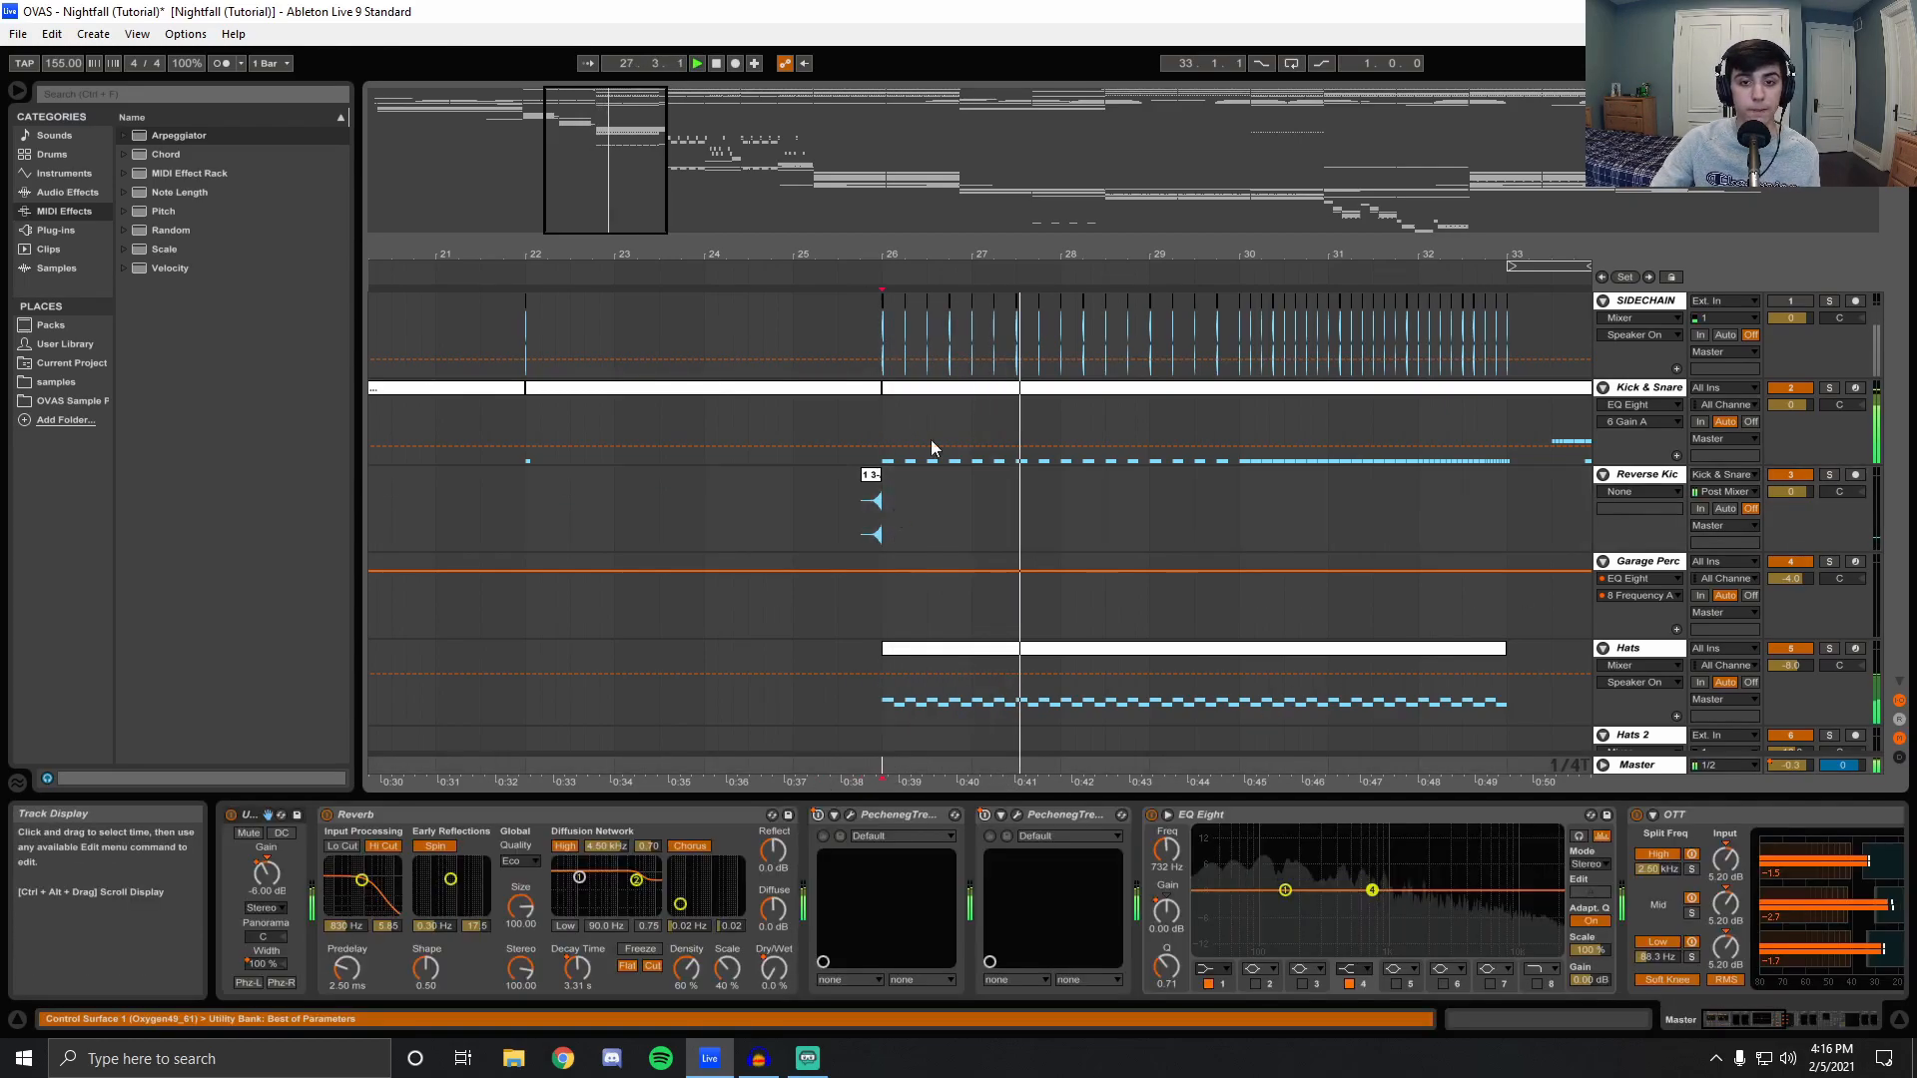
double_click(716, 63)
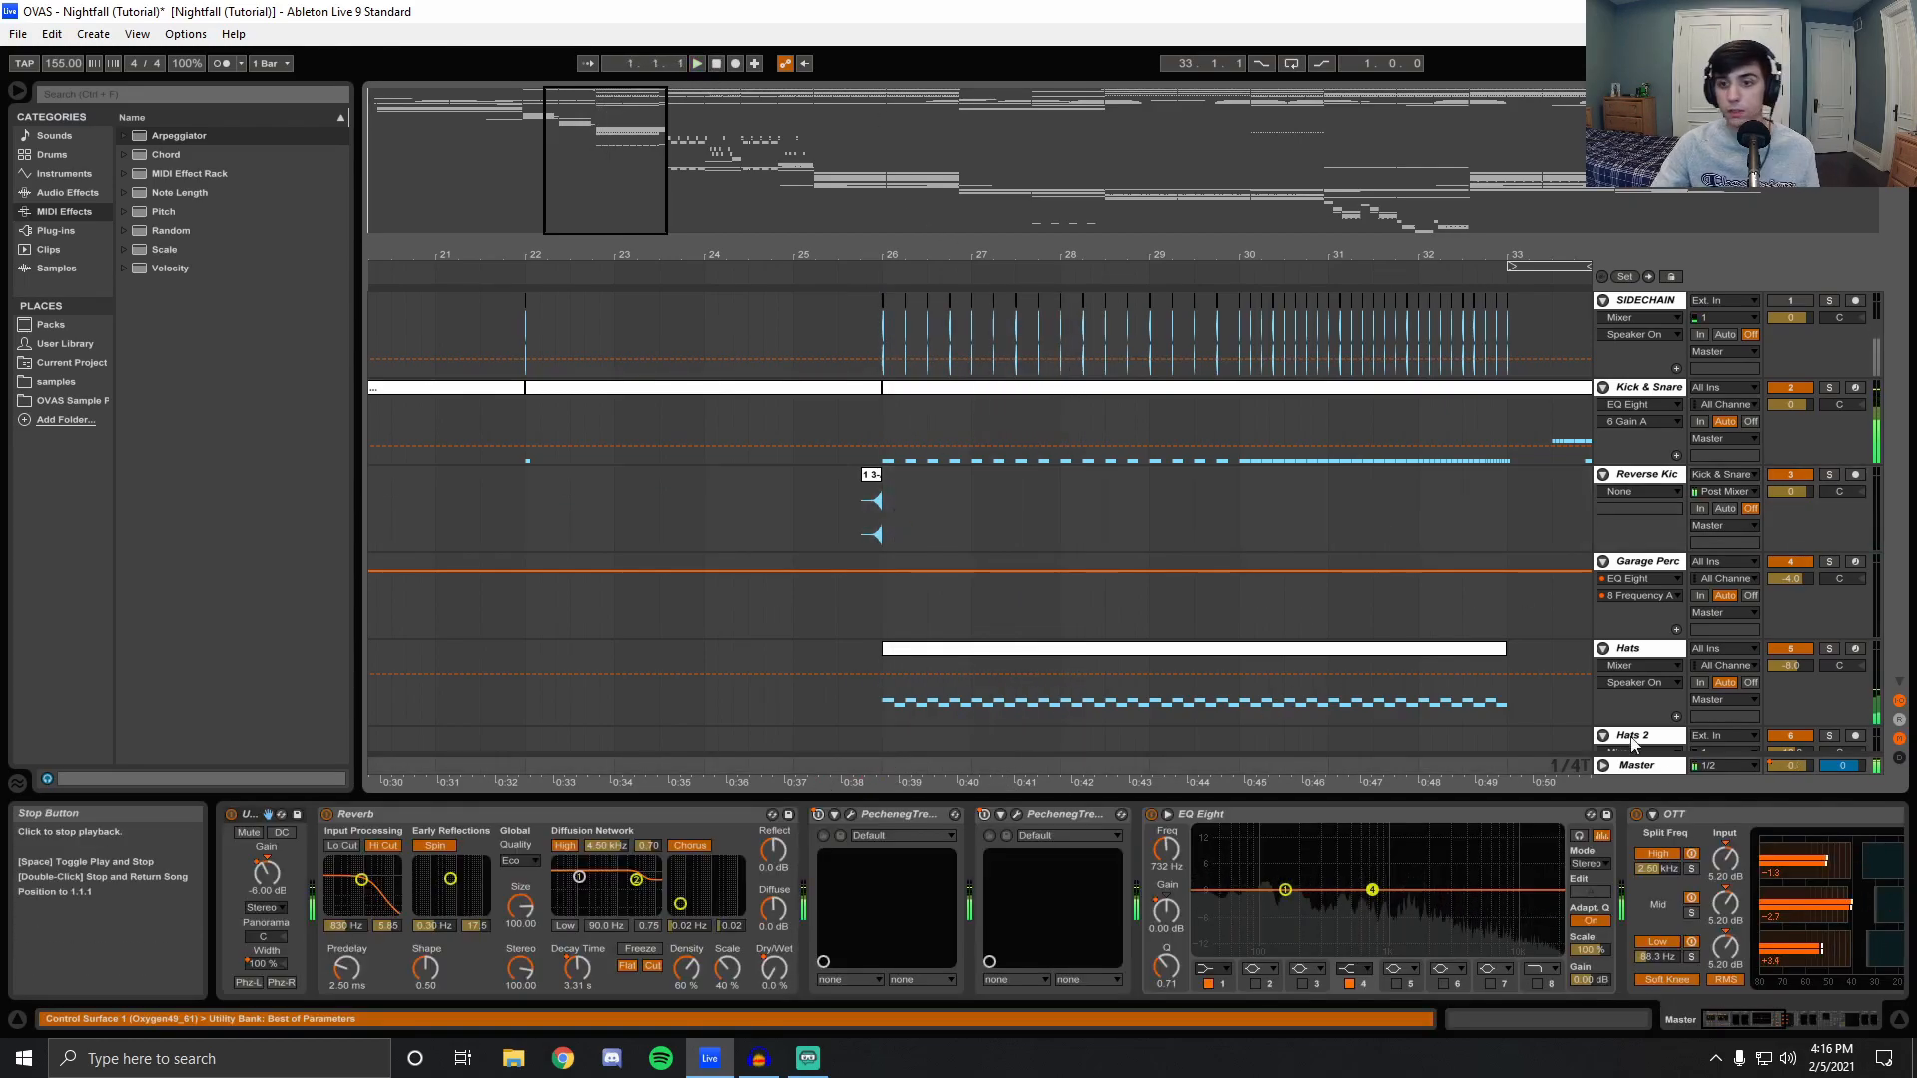
Bring the end of the build into view and play the full mix from bar 33.
left_click(1511, 768)
left_click_drag(1514, 252, 1083, 246)
key("space")
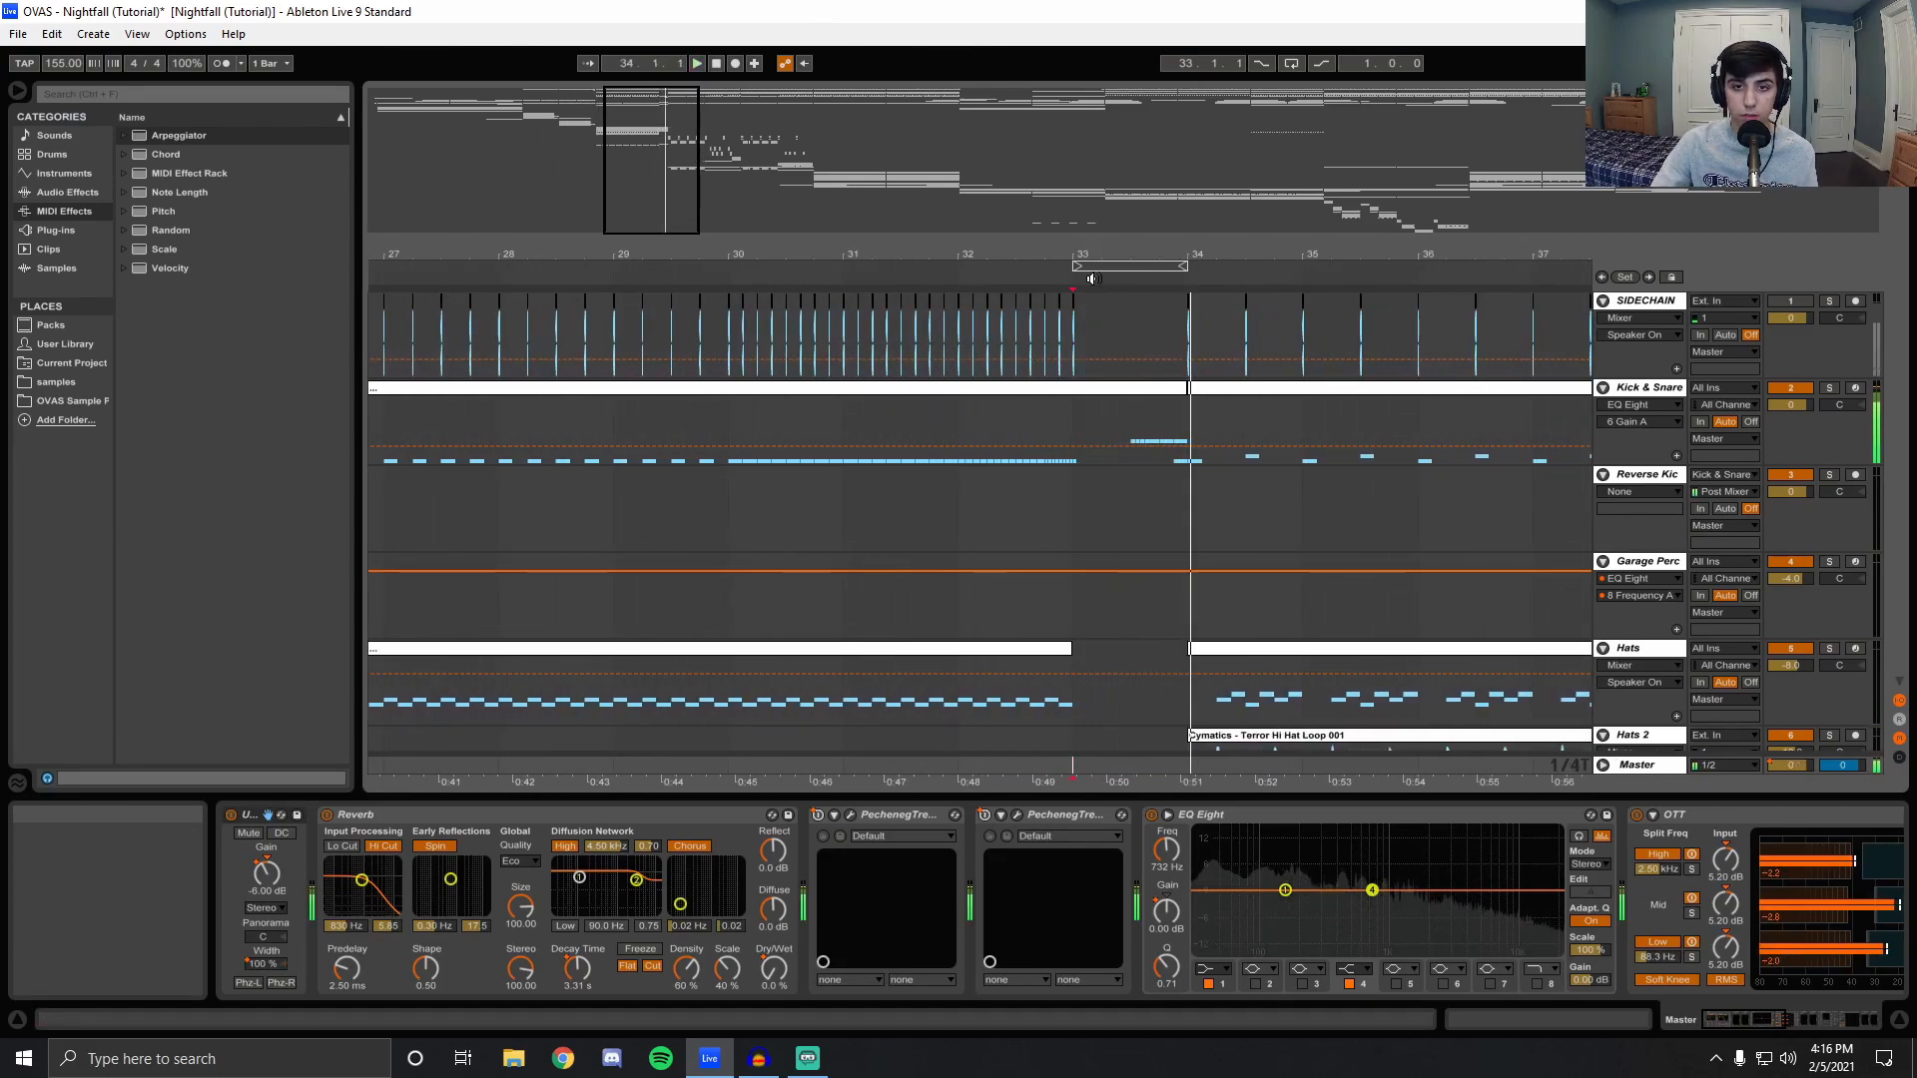
Solo Kick & Snare, play its snare fill from 33.3, and examine the fill's MIDI notes before returning to the devices.
left_click(1830, 389)
left_click(1129, 447)
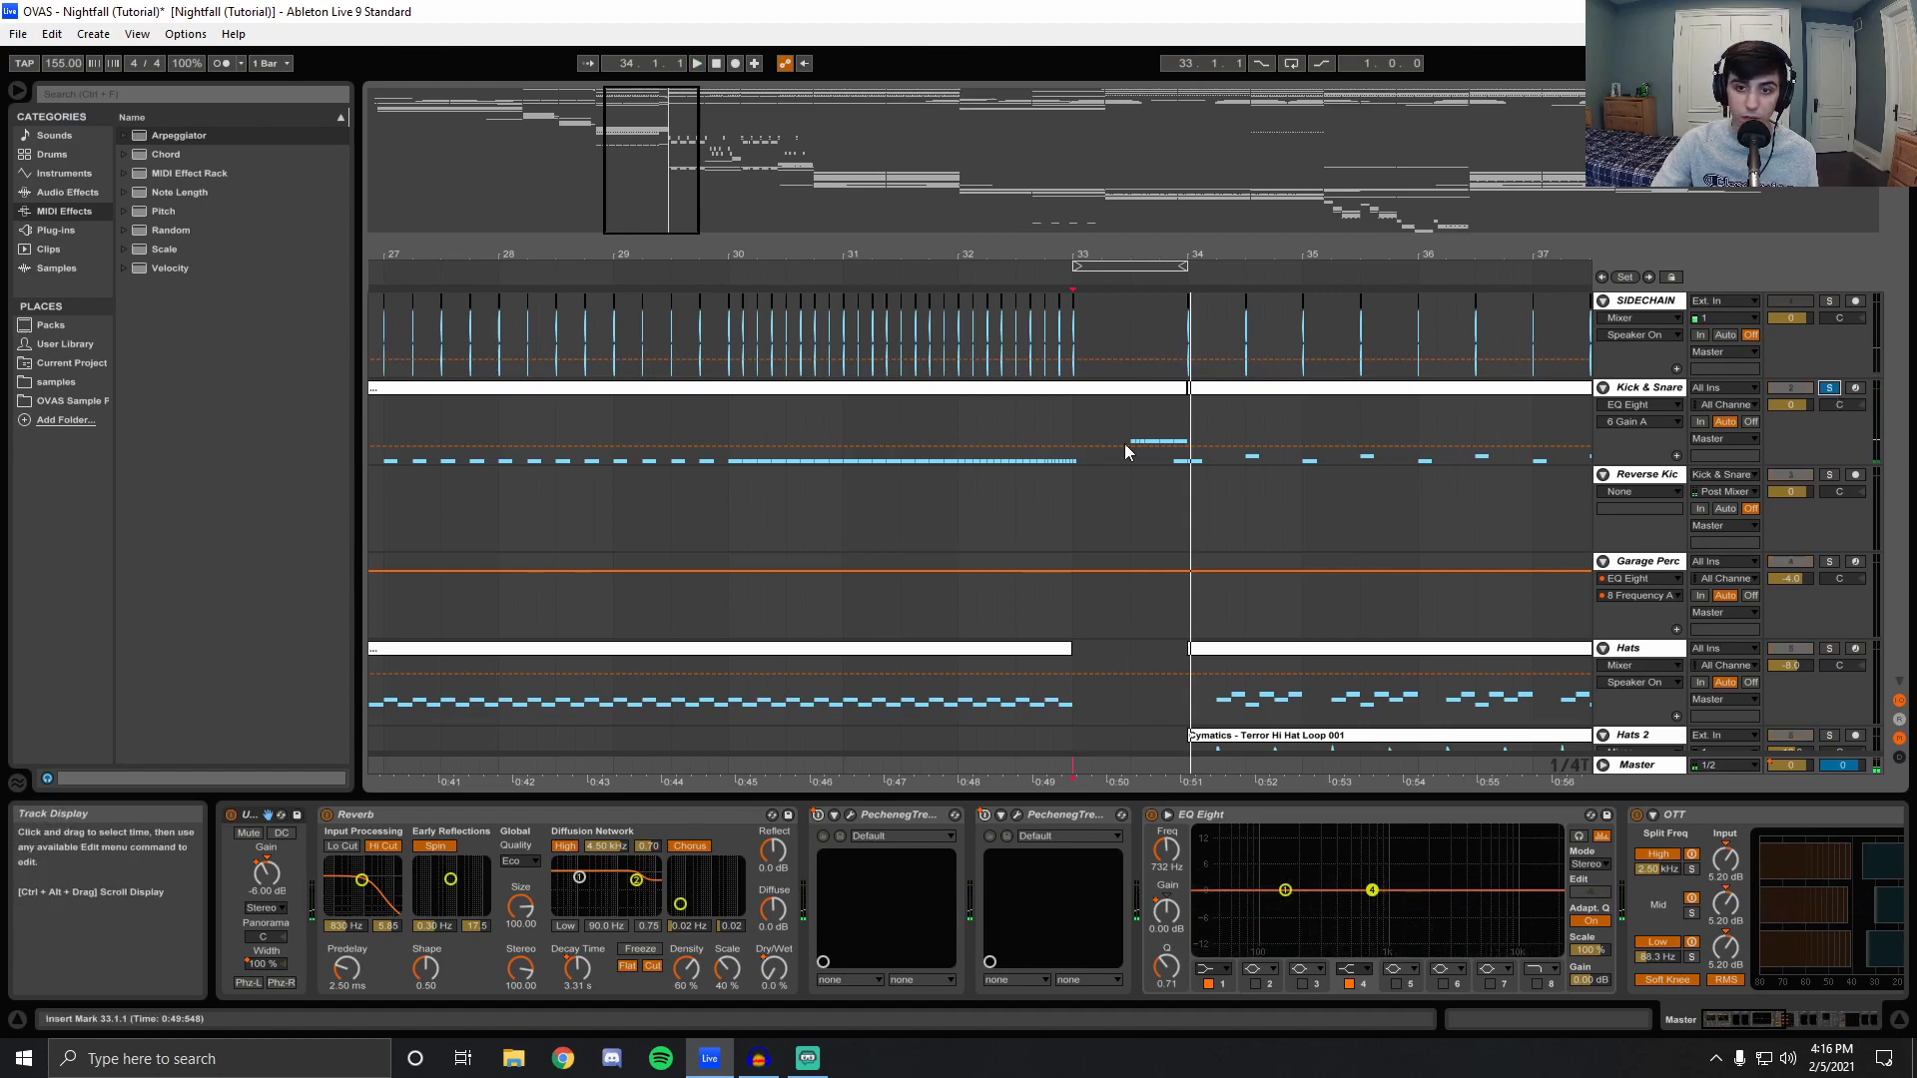
key("space")
left_click(1518, 1022)
key("space")
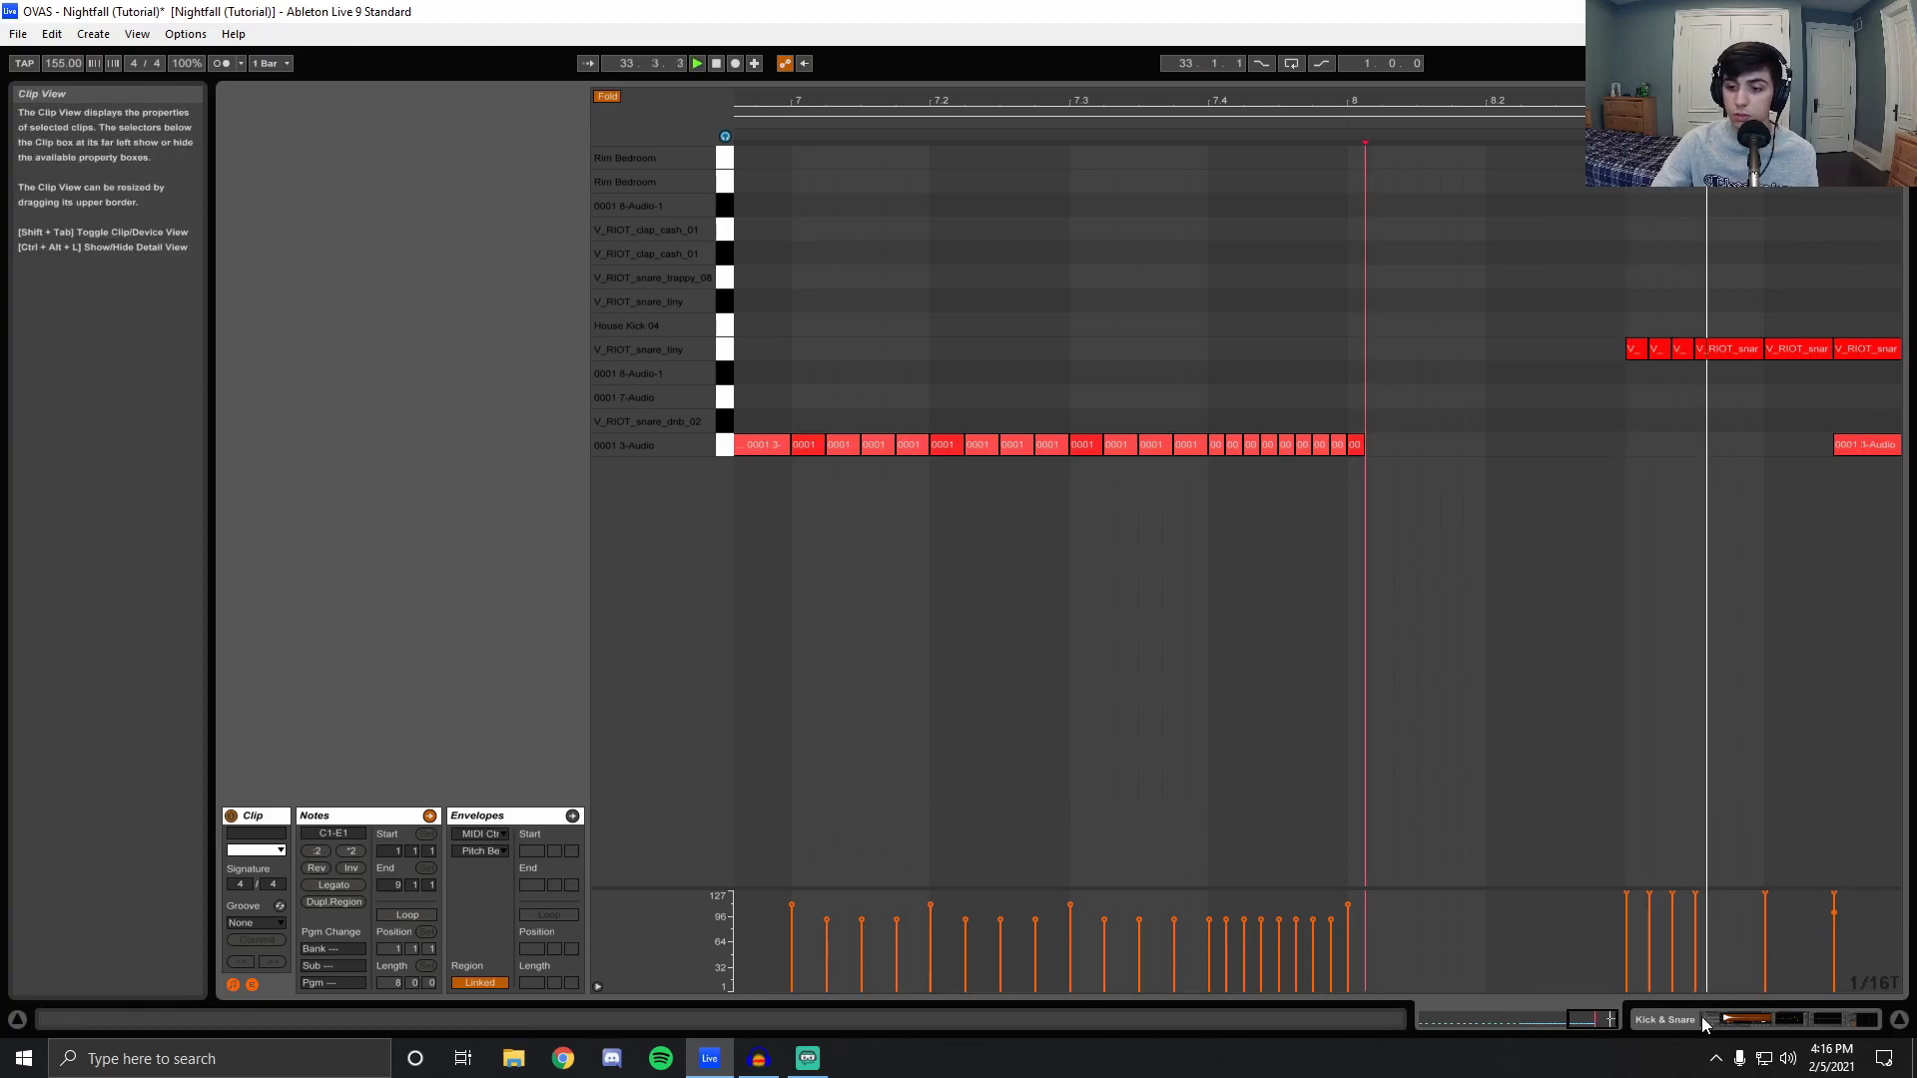
left_click(1703, 1017)
scroll(1285, 476, "up", 1)
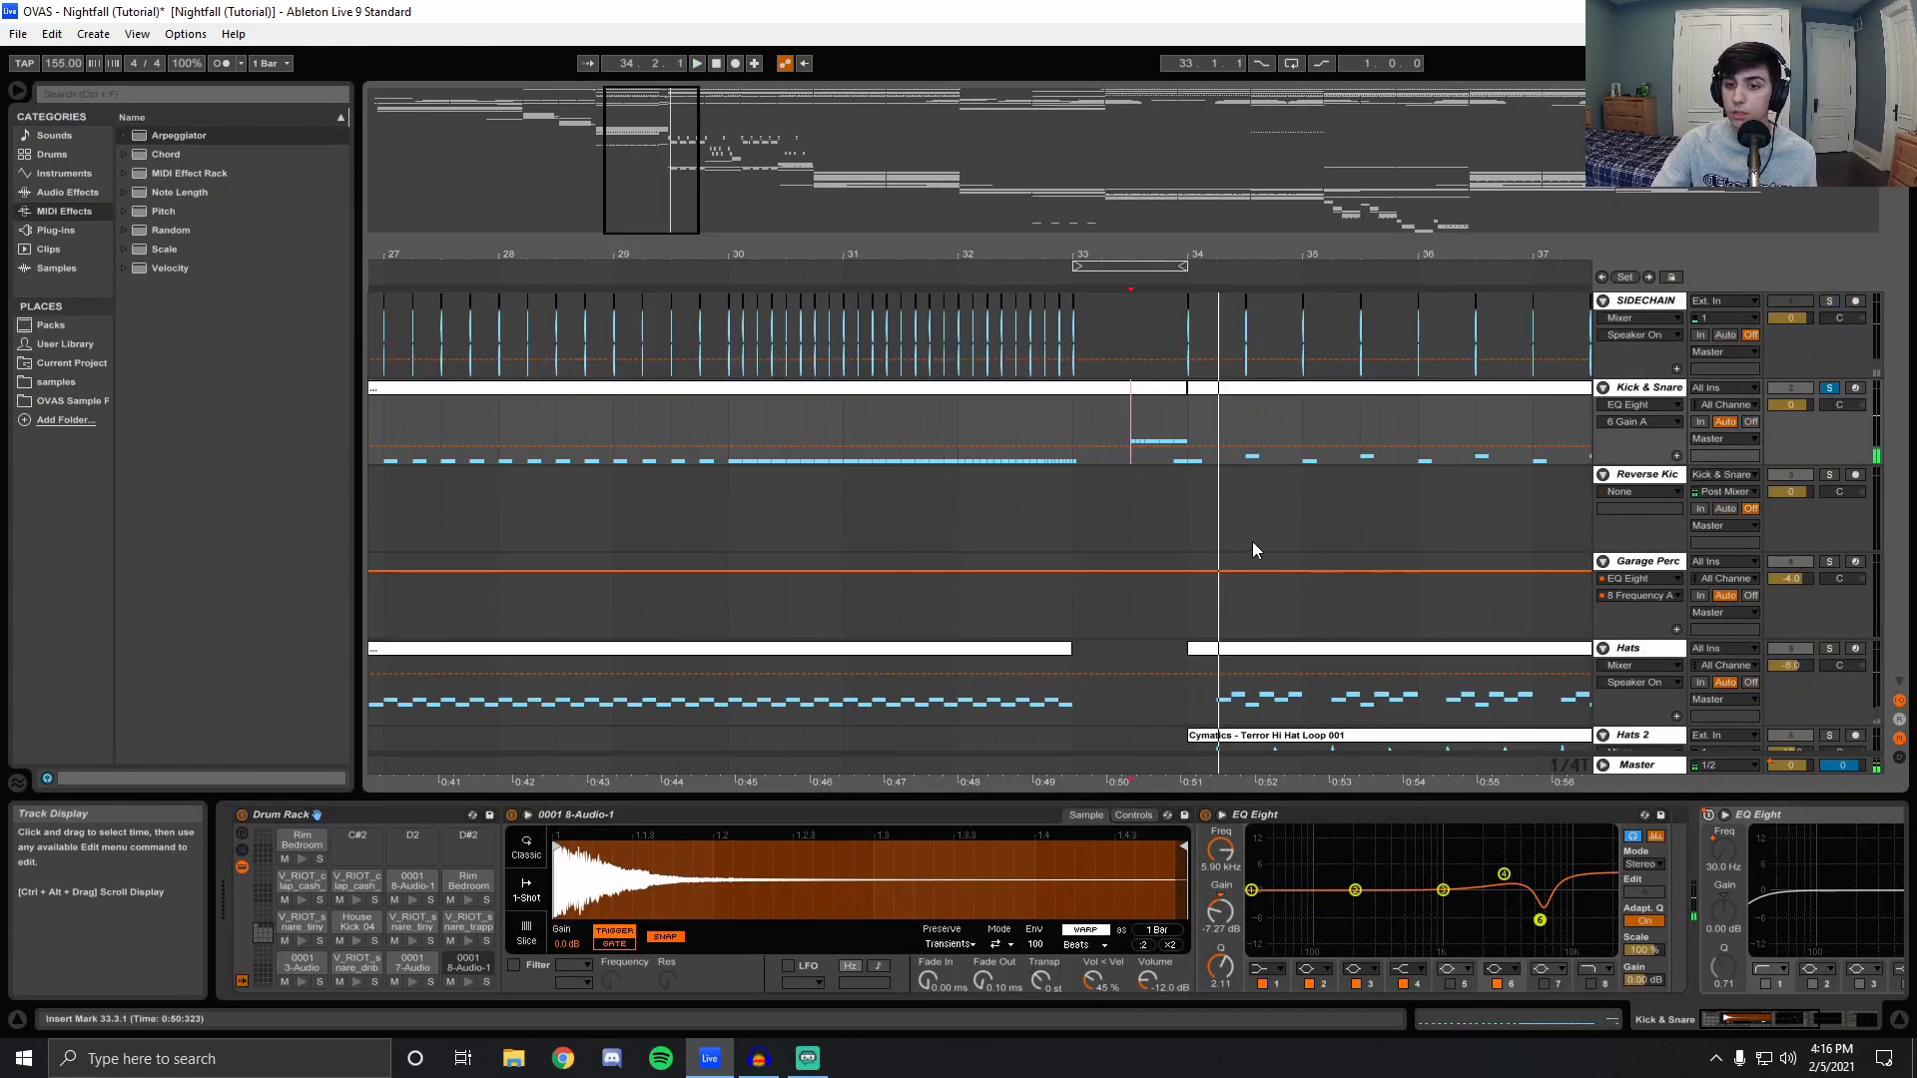
Solo the Toms and play their hits before bar 34, then unsolo them and play the full mix from bar 34.
scroll(1255, 542, "down", 3)
scroll(1248, 544, "down", 2)
left_click(1068, 559)
key("space")
left_click(1829, 604)
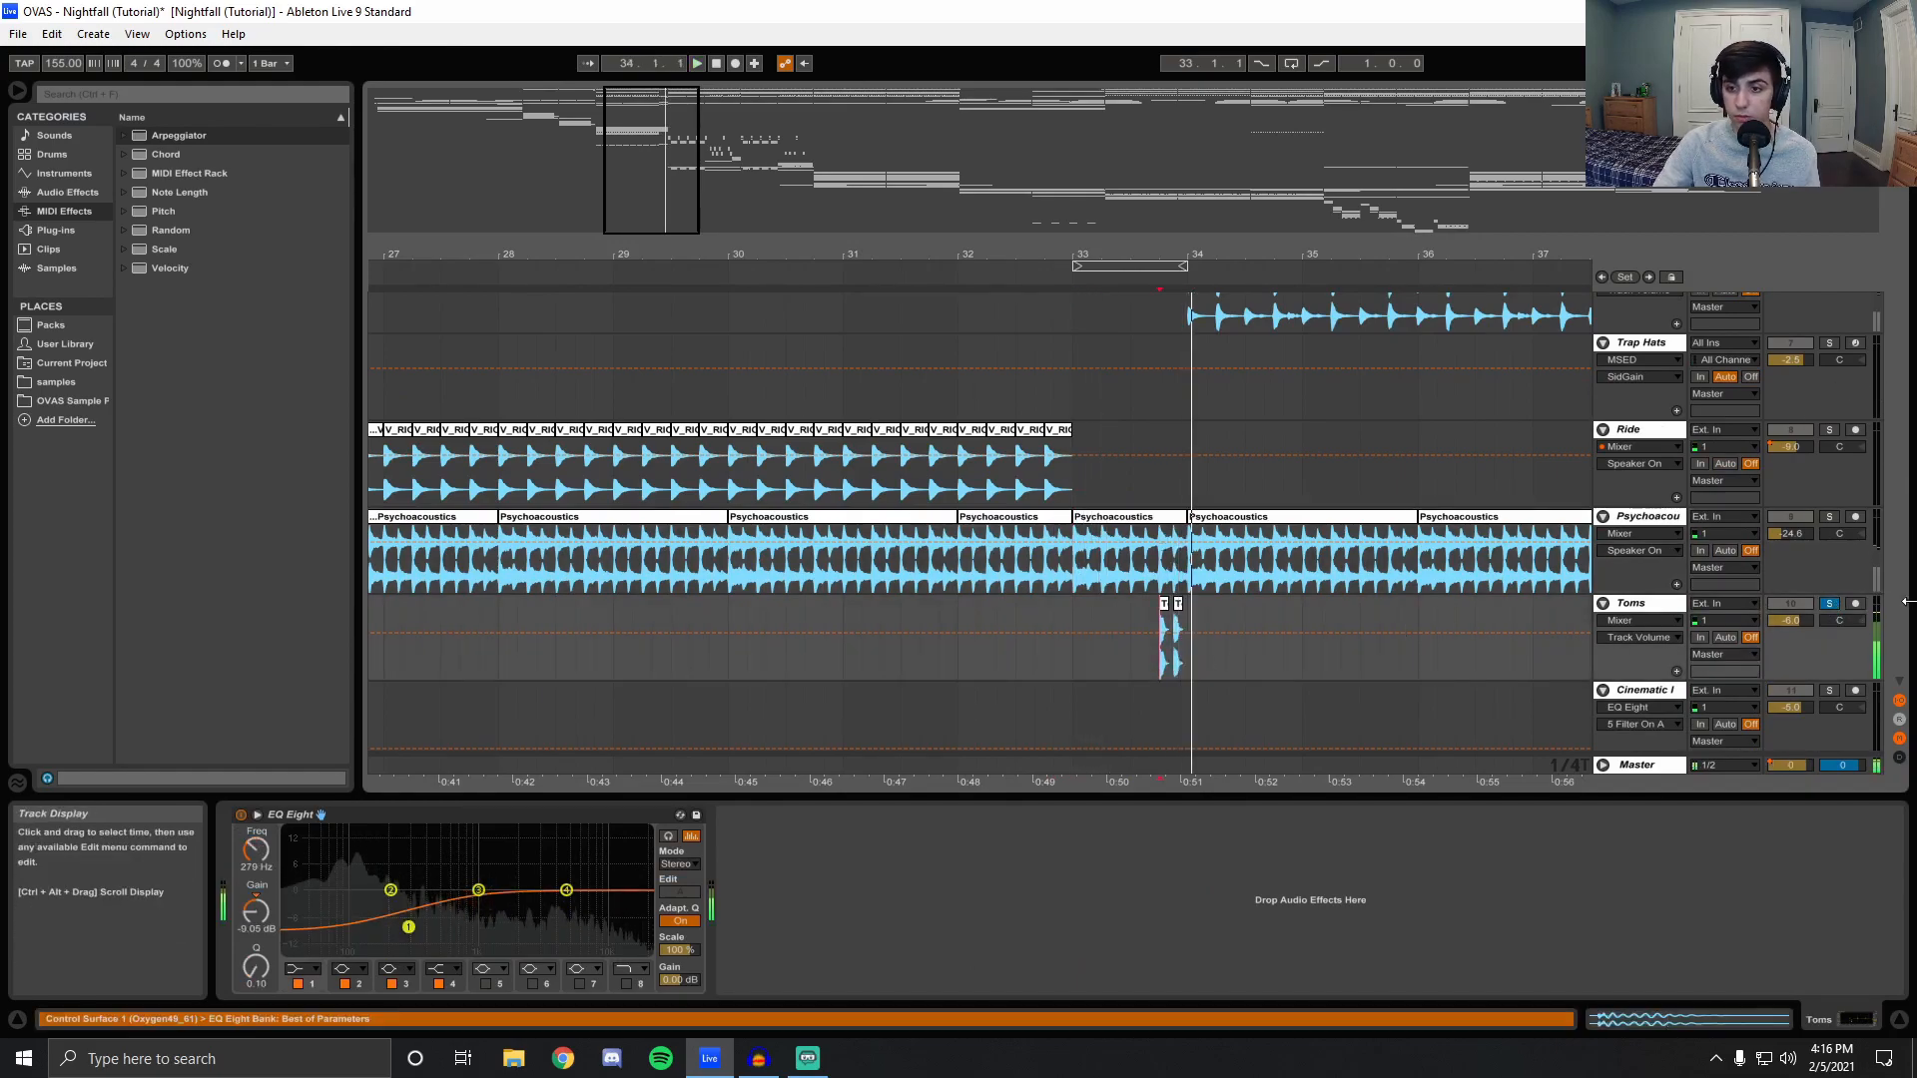
left_click(1829, 604)
left_click(1185, 764)
key("space")
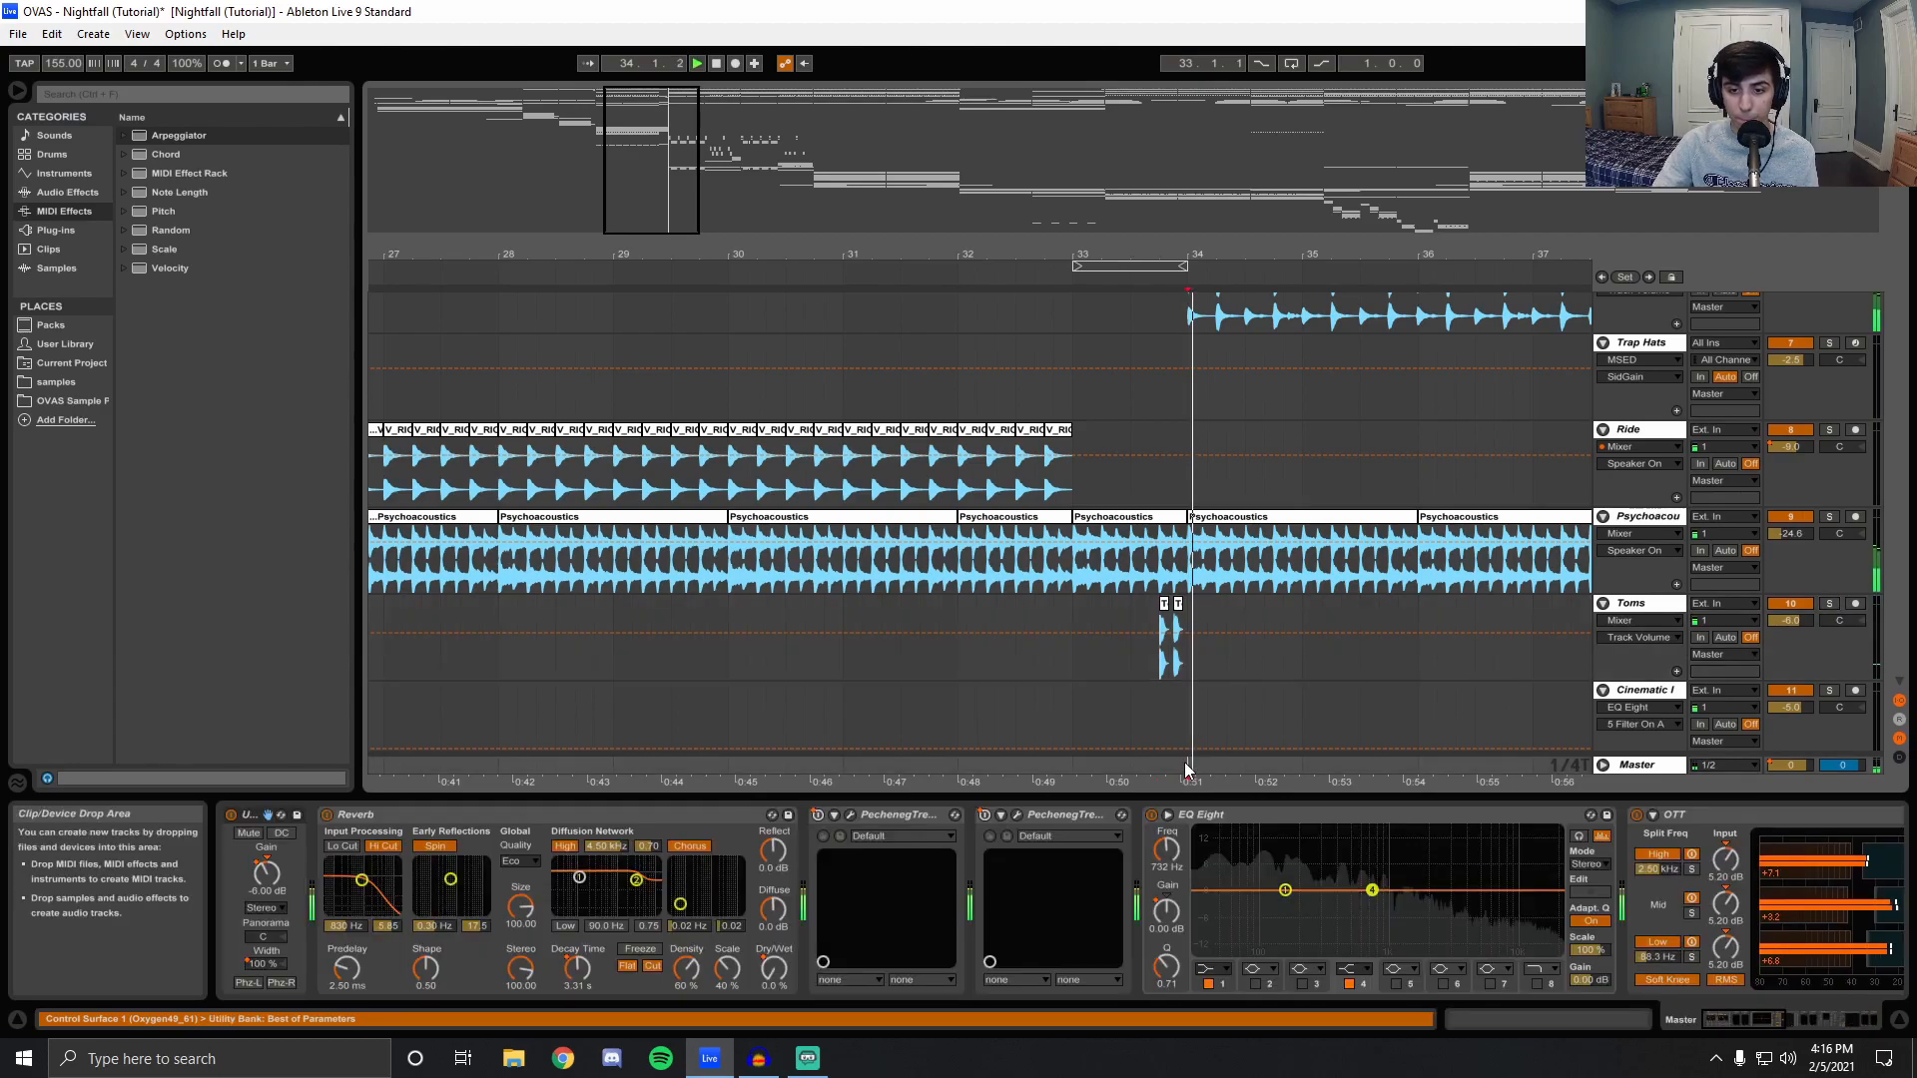
Bring the drop's opening bars and upper drum tracks into view, stop playback and return the playhead to bar 34.
left_click_drag(1252, 253, 1007, 214)
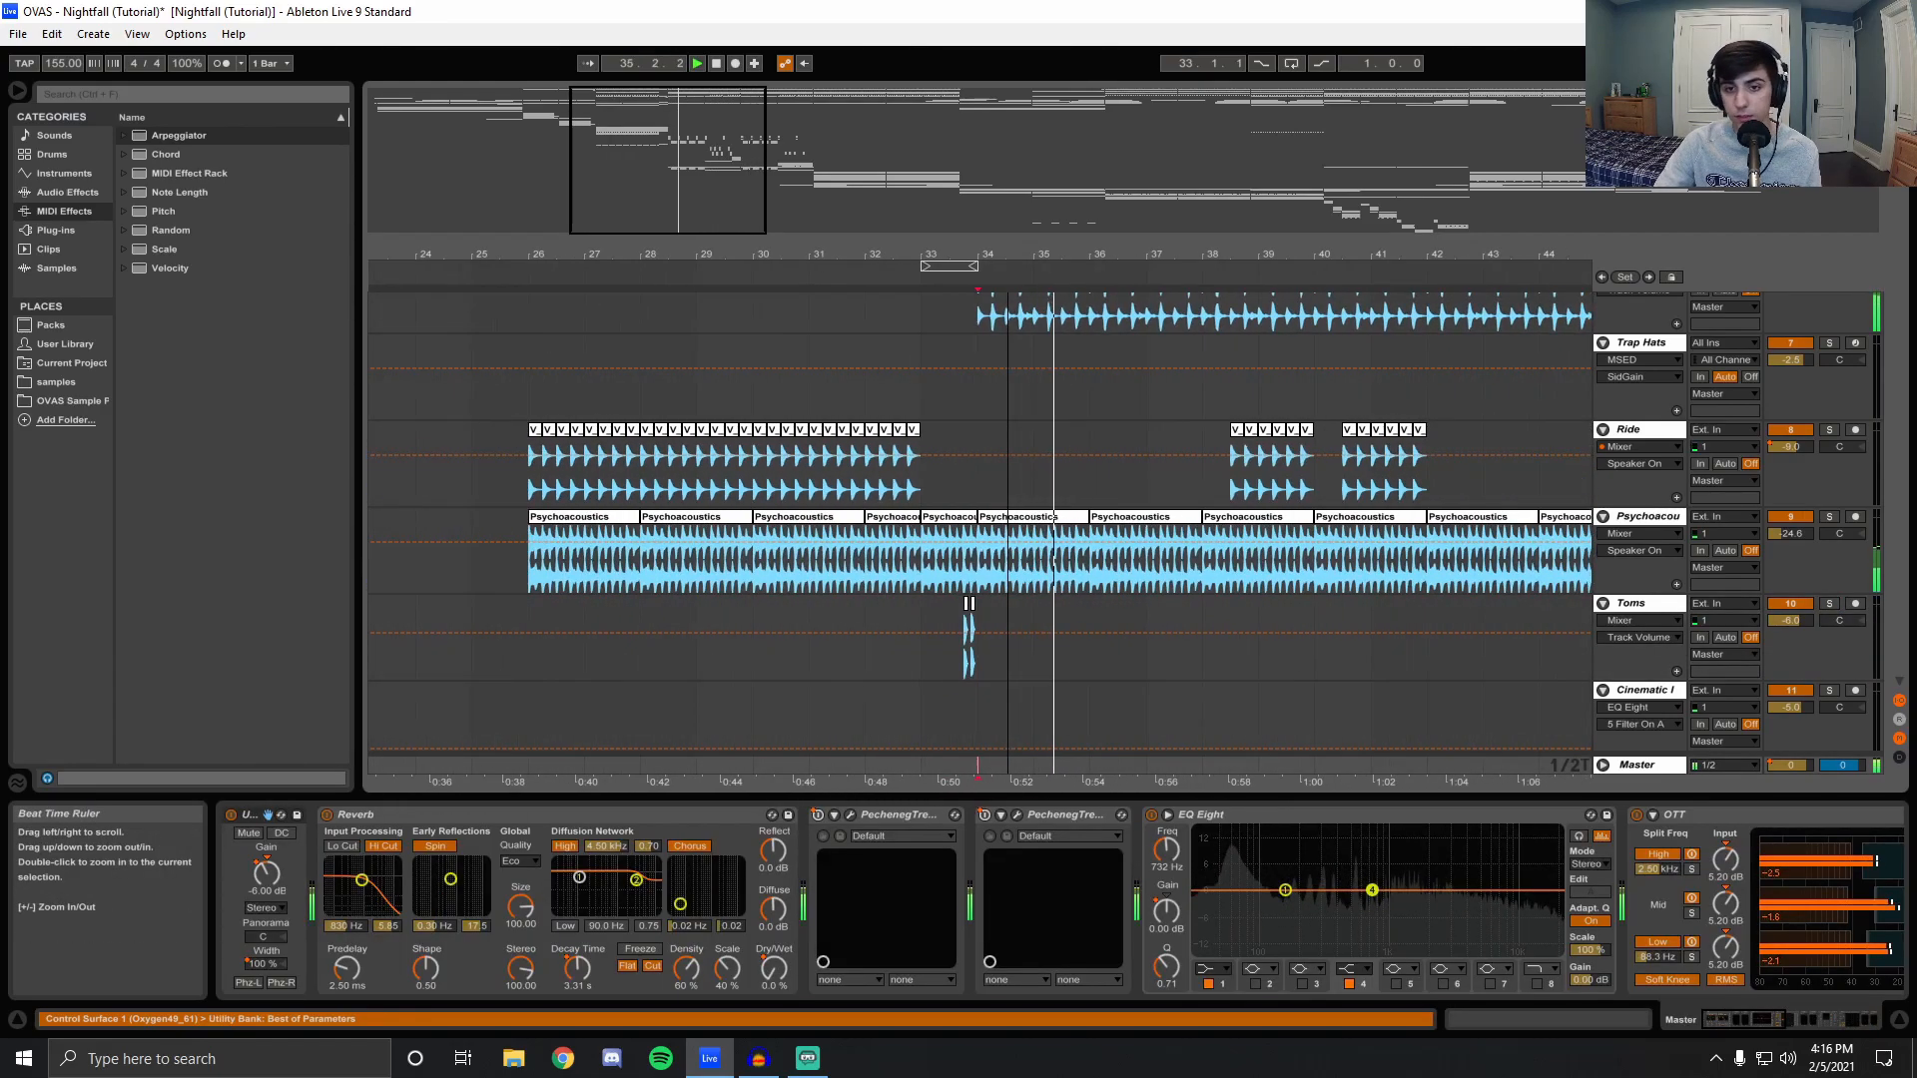
scroll(1350, 504, "up", 3)
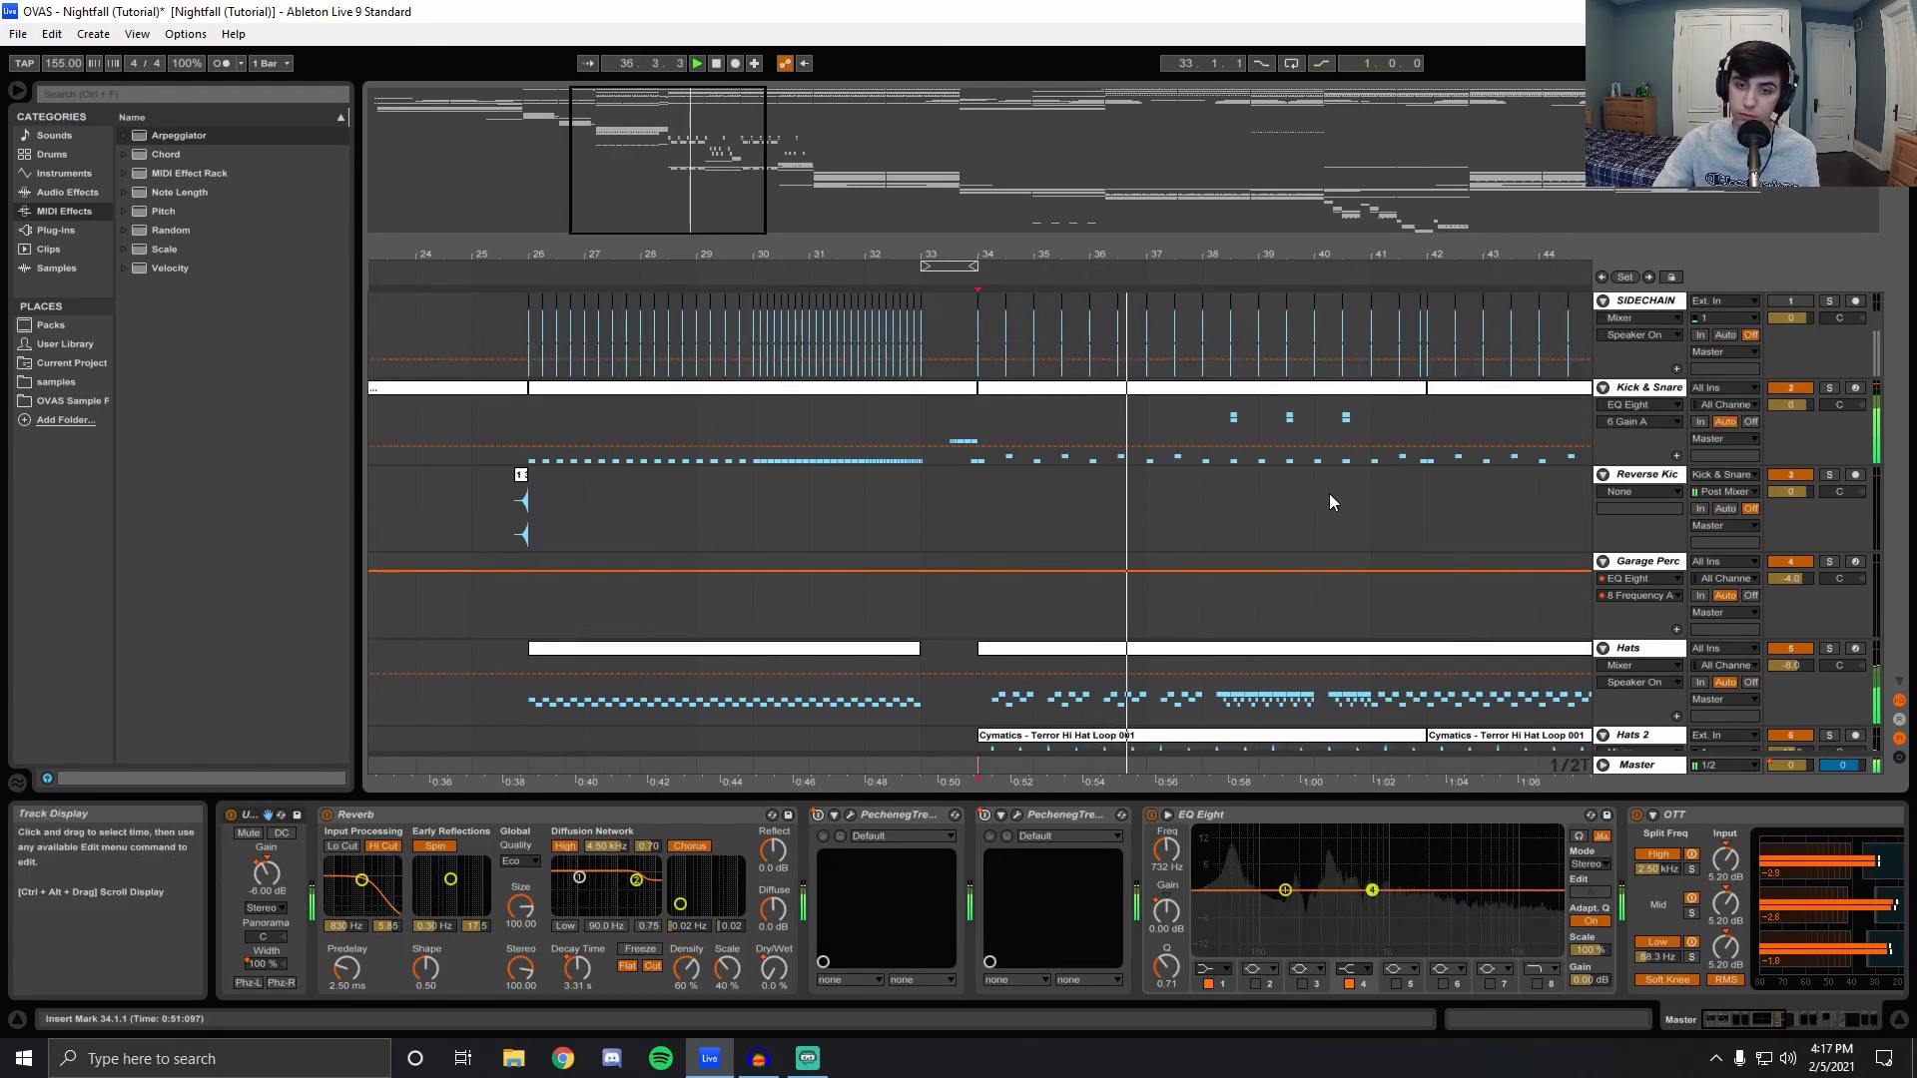
left_click(715, 64)
left_click(978, 765)
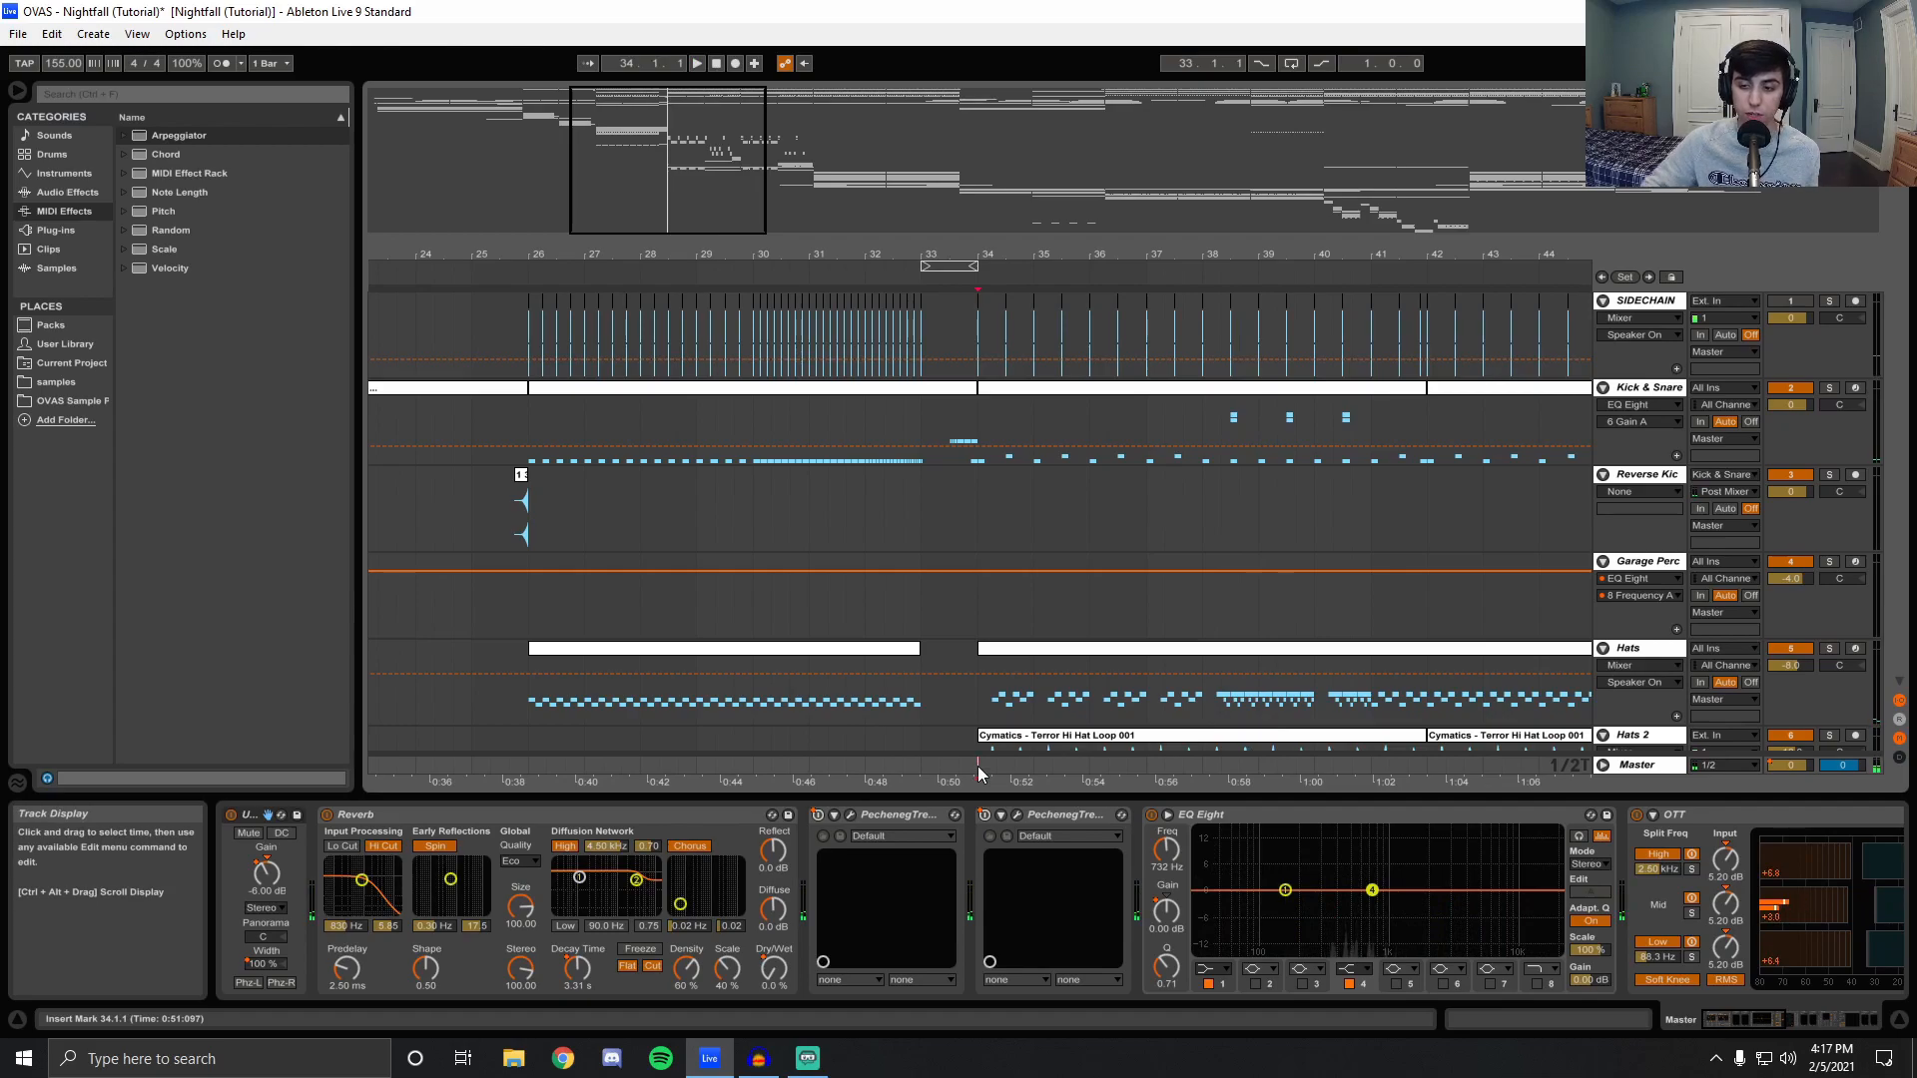
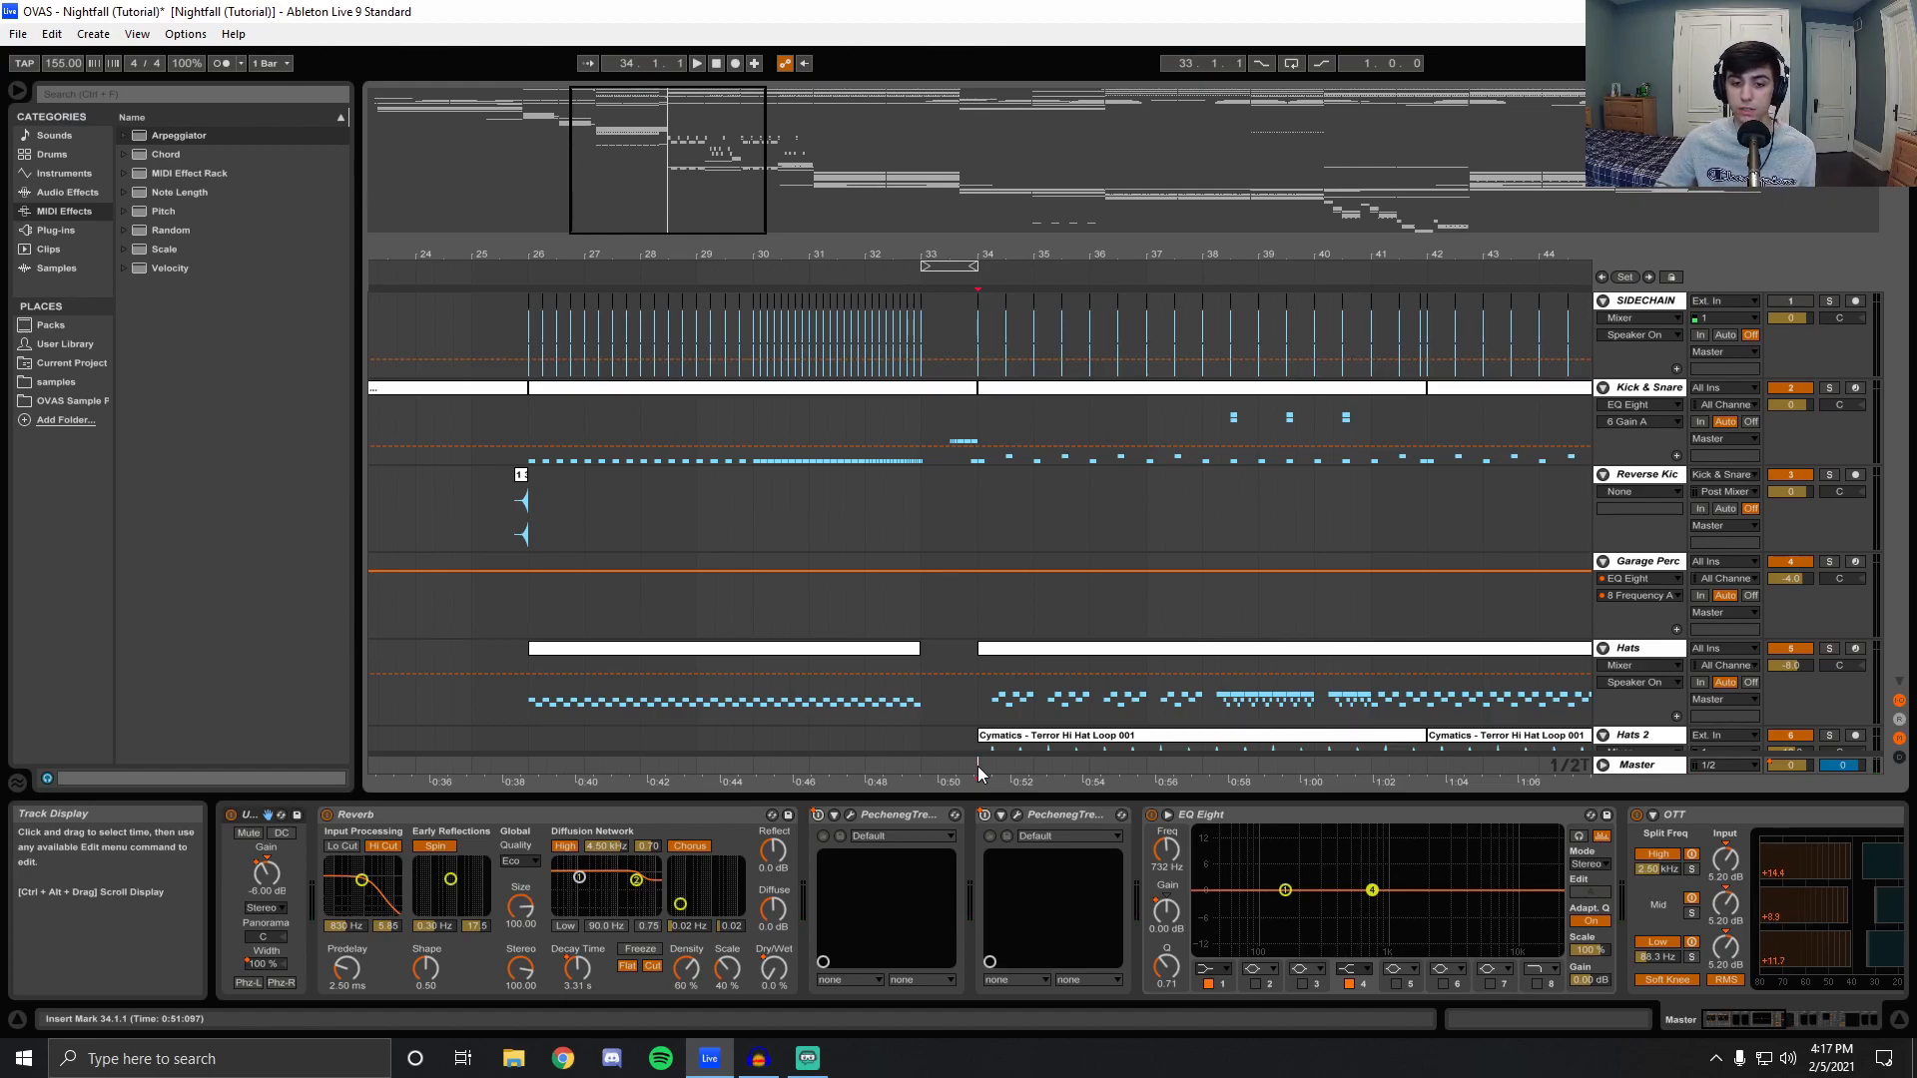
Play the full drop mix from bar 34 and from bar 38, then stop and return to bar 34.
key("space")
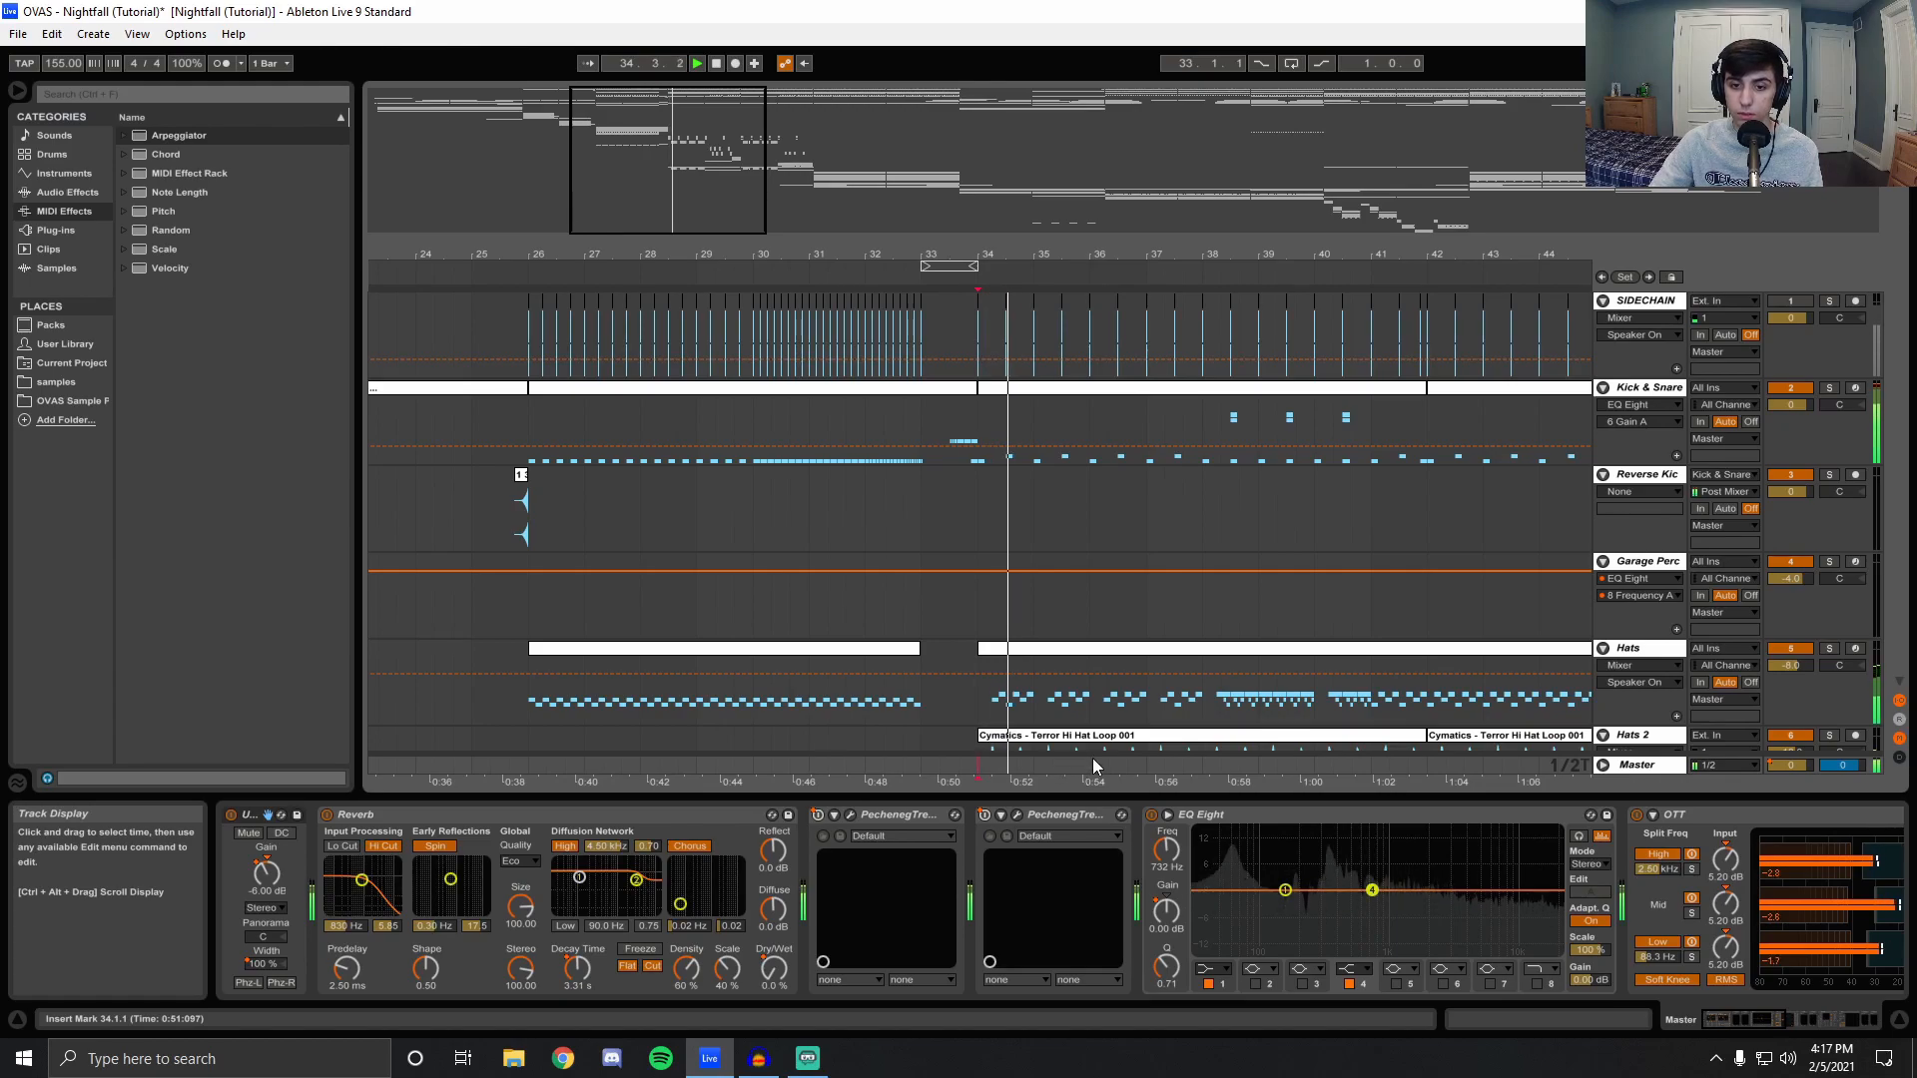
left_click(1205, 766)
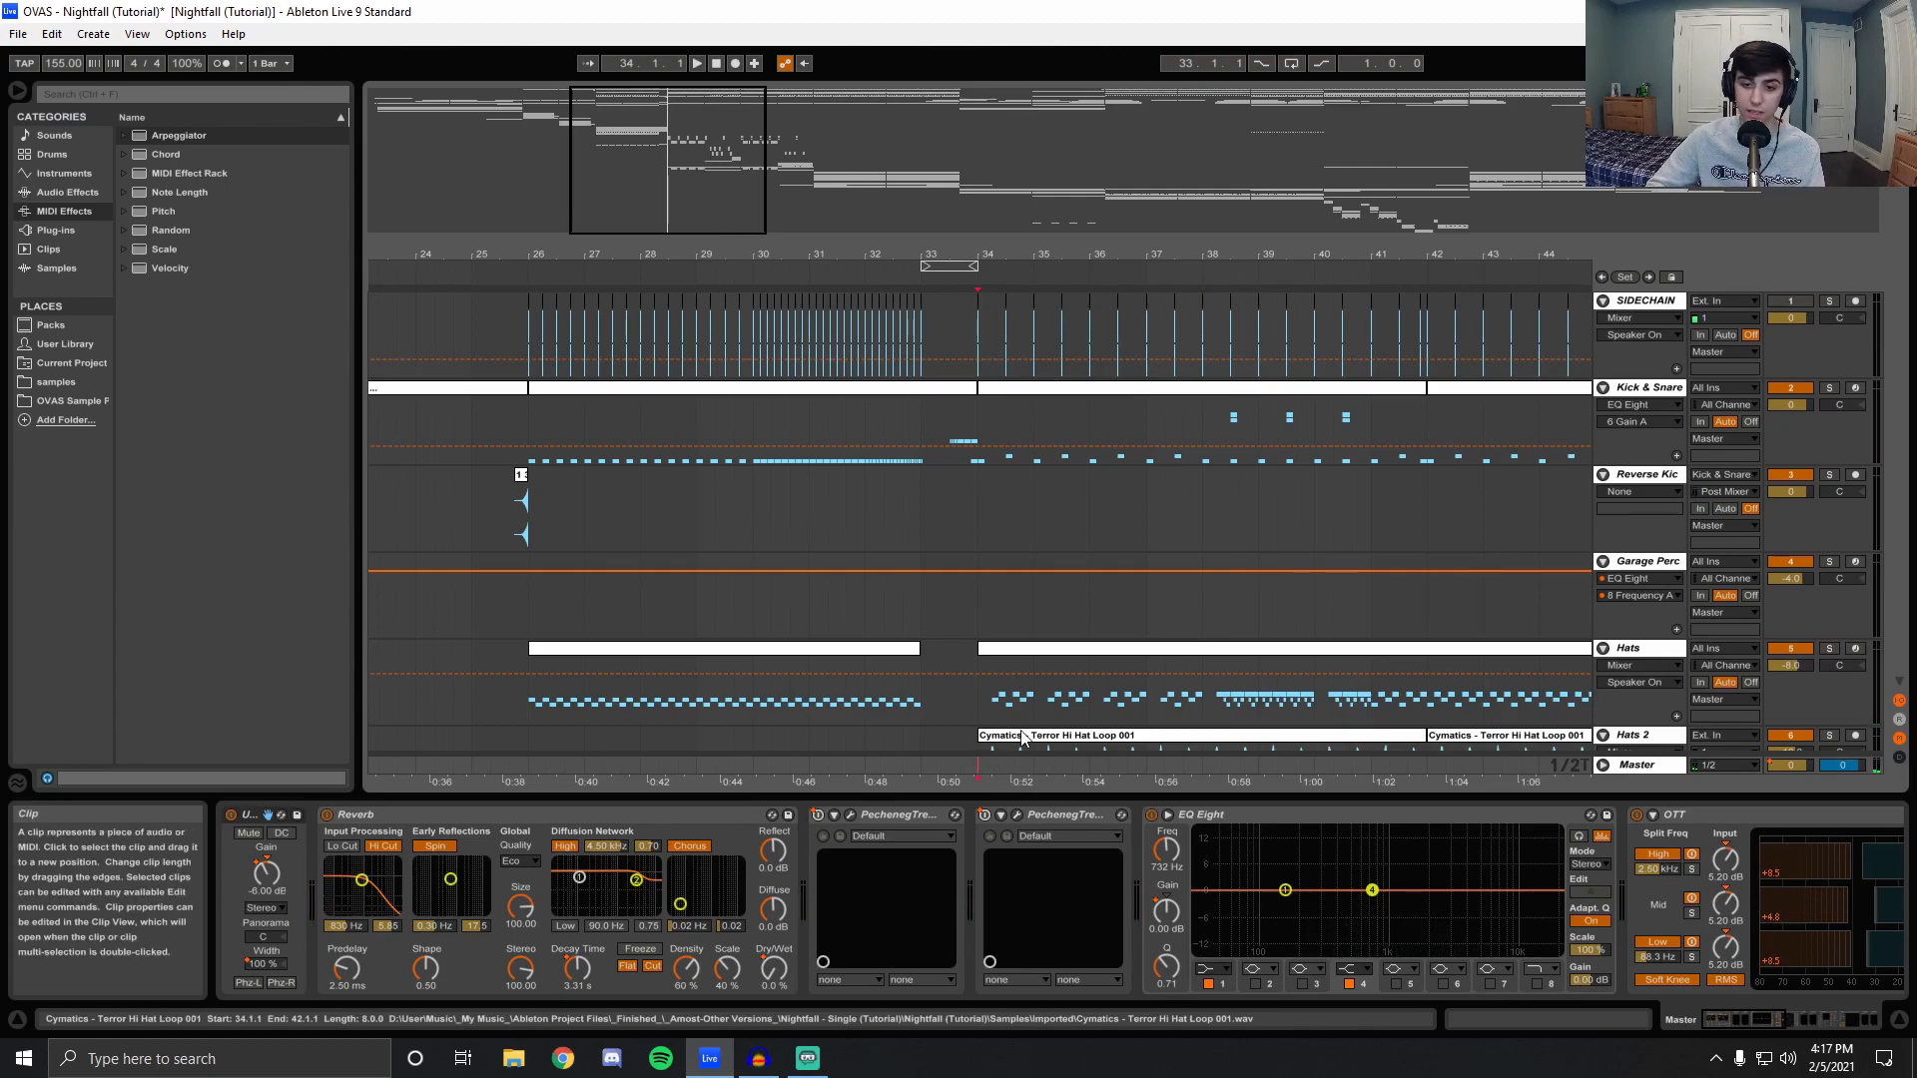
key("space")
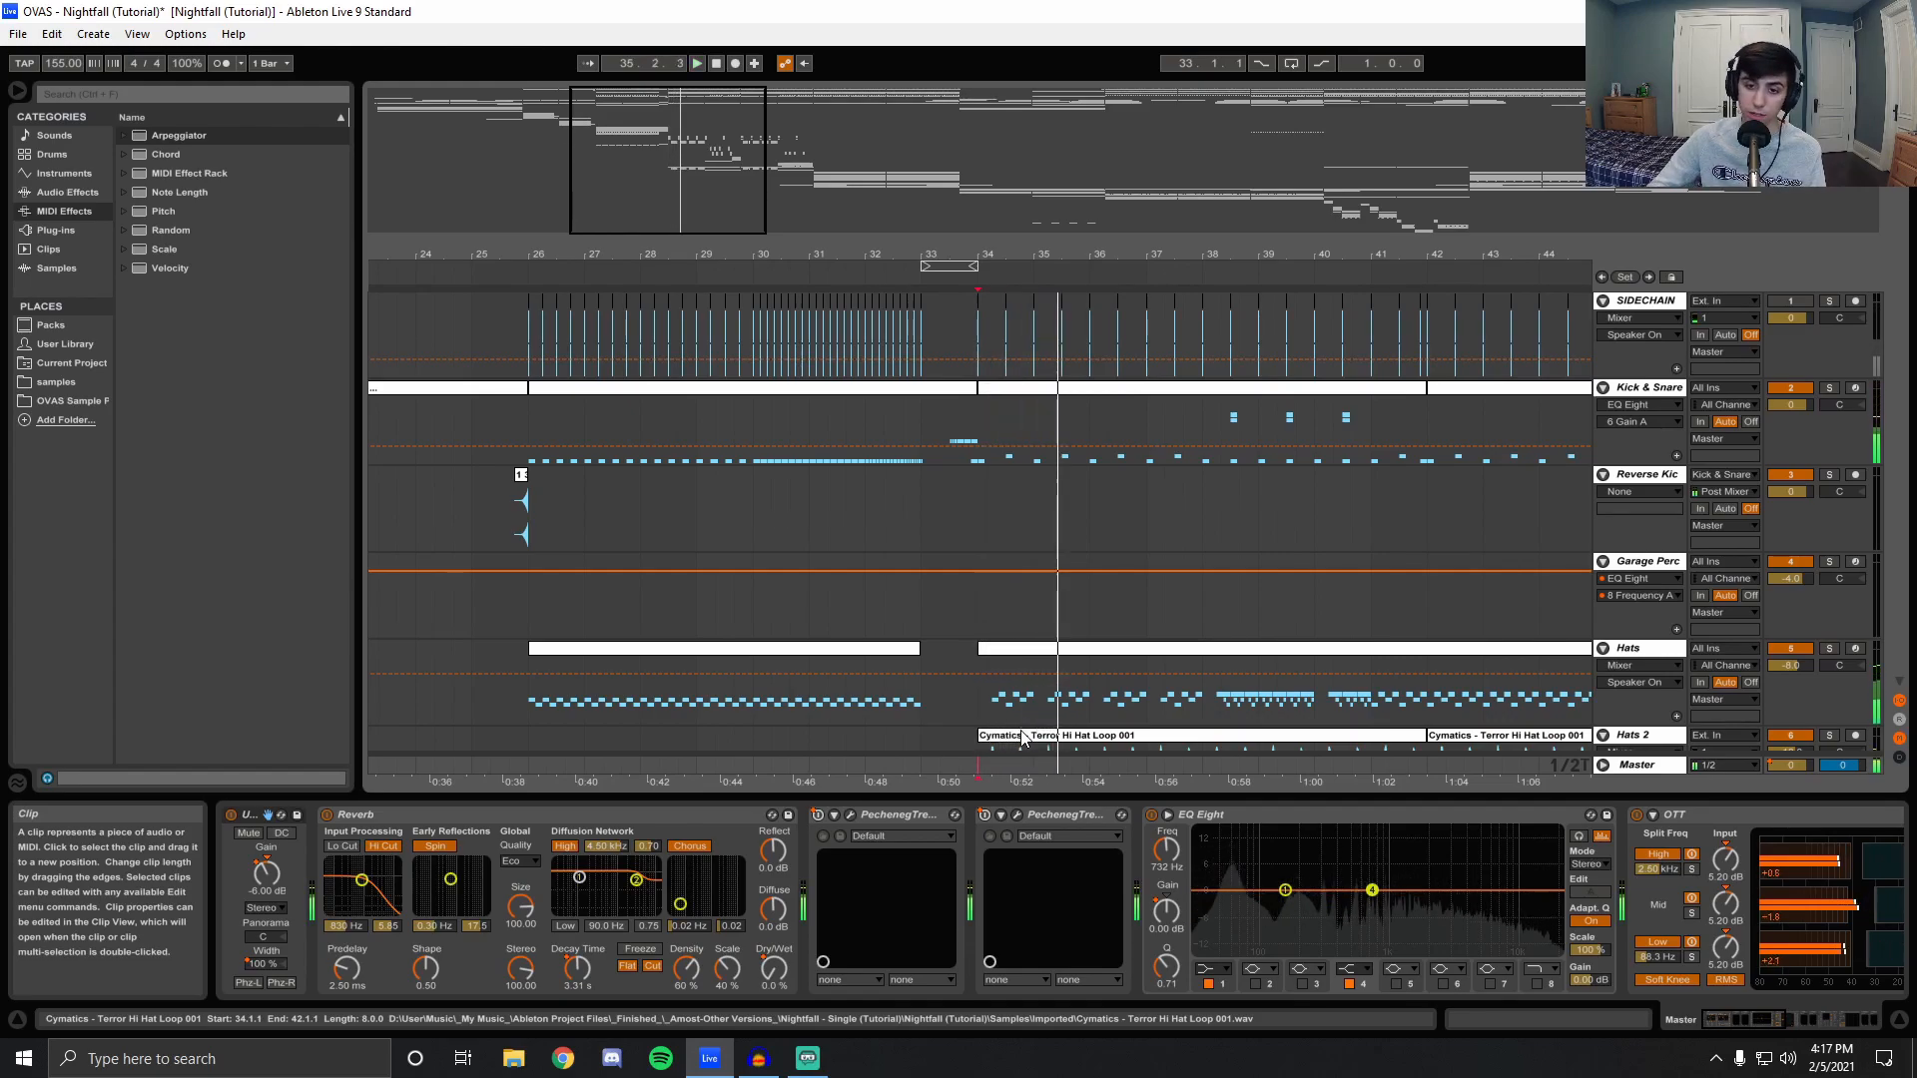
left_click(1202, 763)
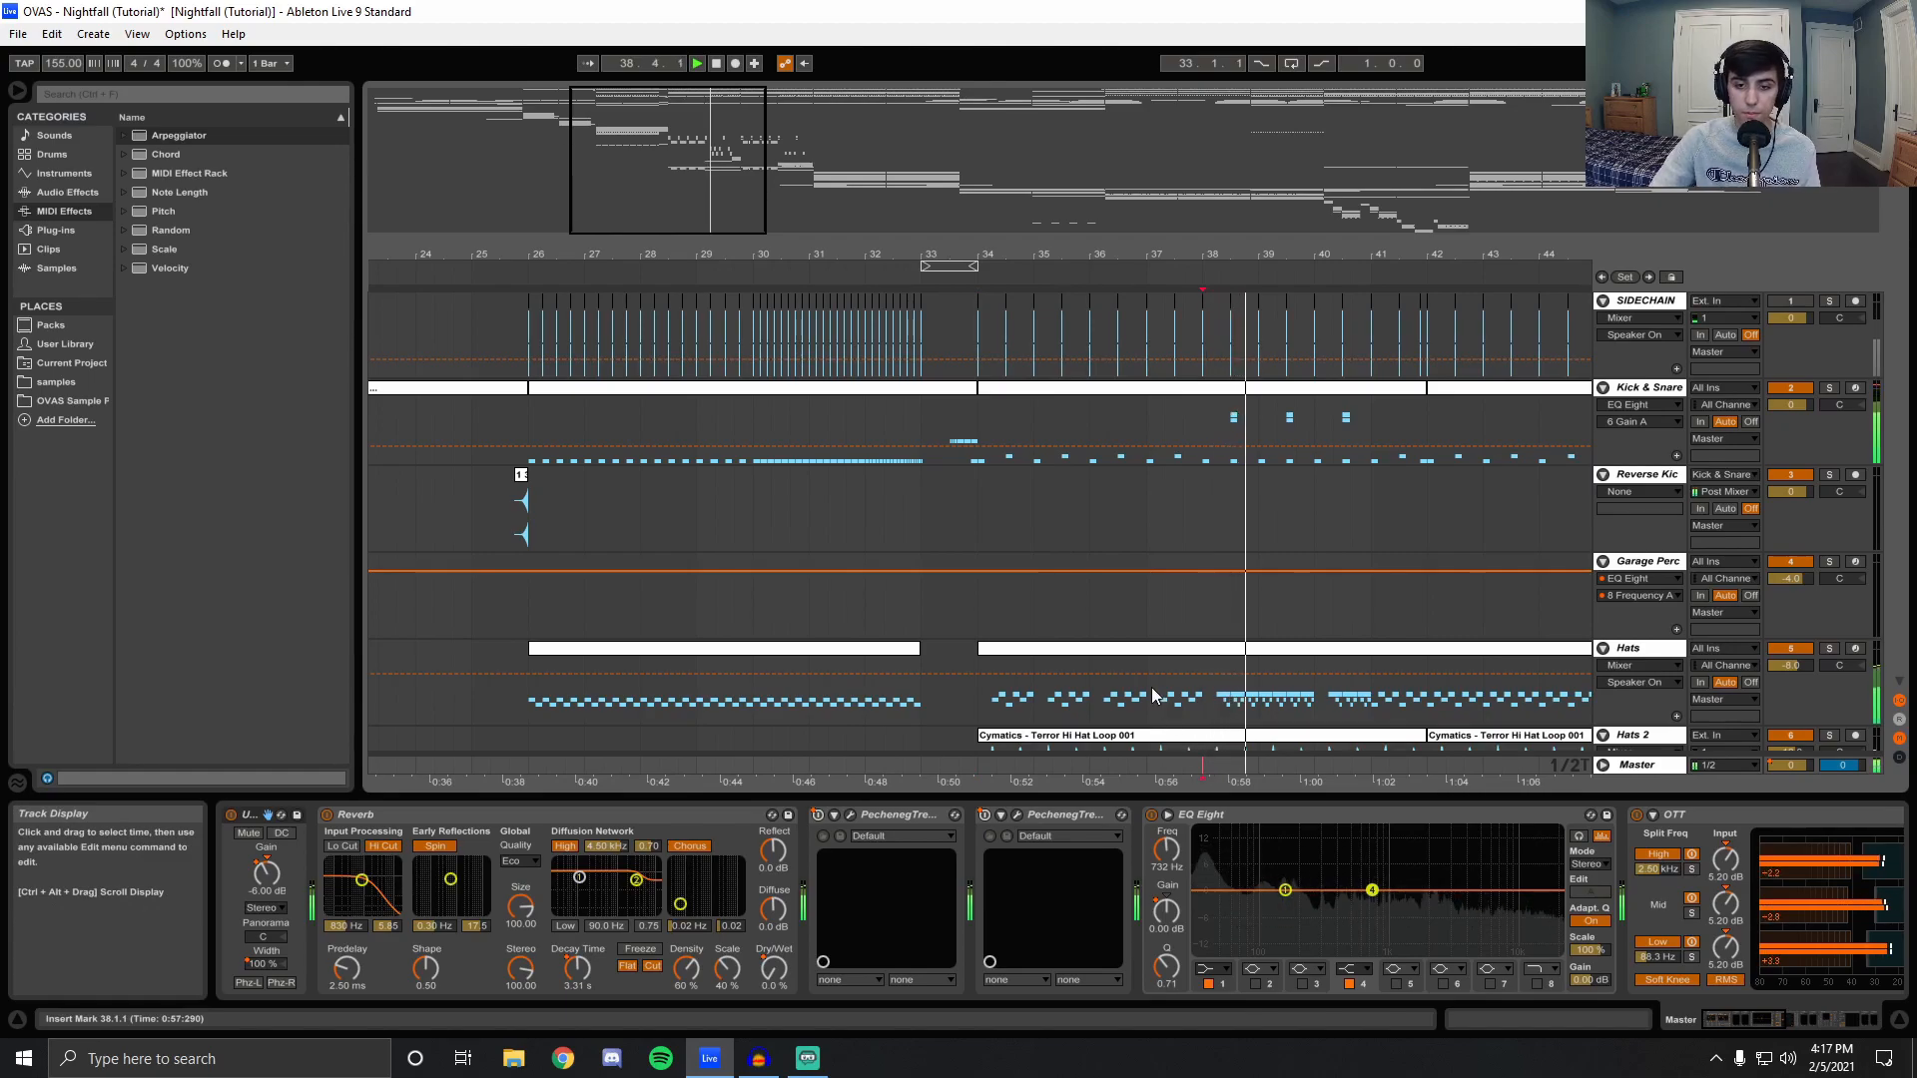
key("space")
left_click(981, 768)
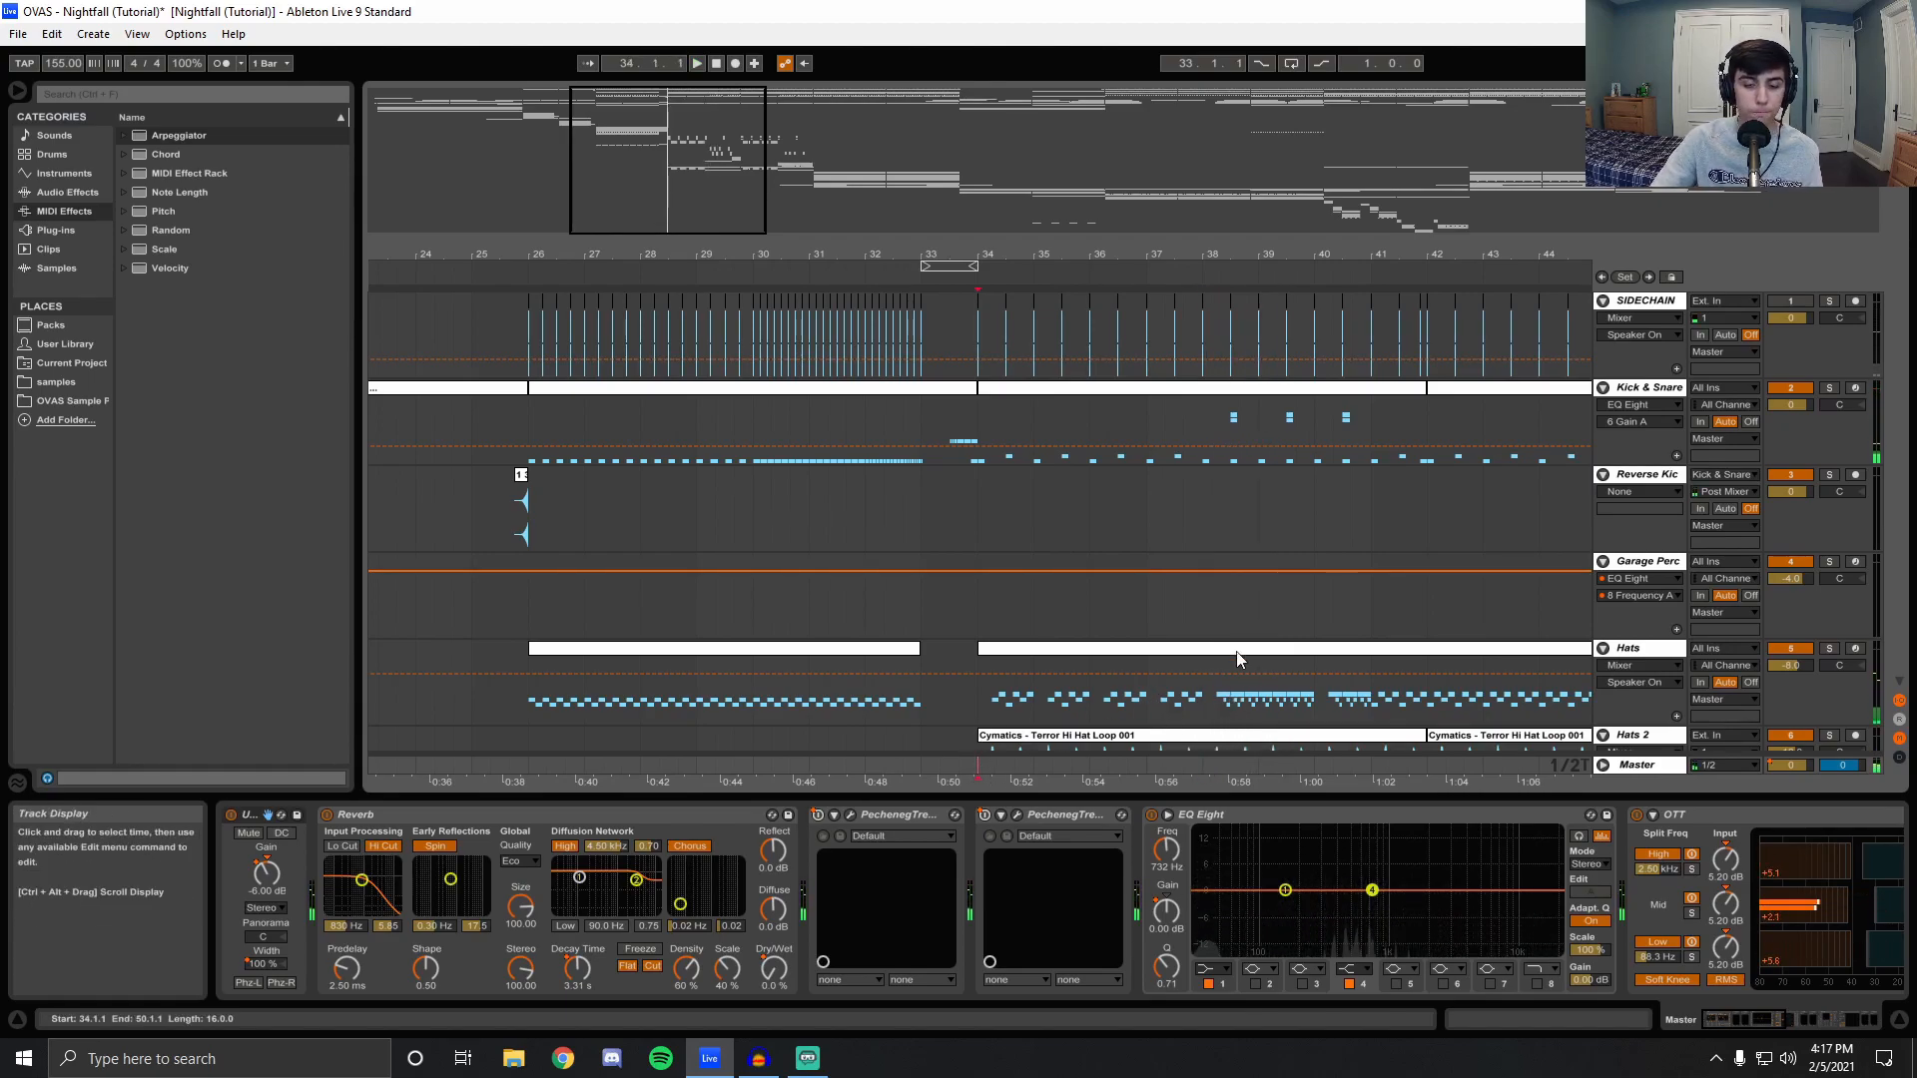
Solo the Hats track and play it from bars 34 and 38, then unsolo it and return to bar 34.
scroll(1238, 651, "down", 1)
left_click(1829, 568)
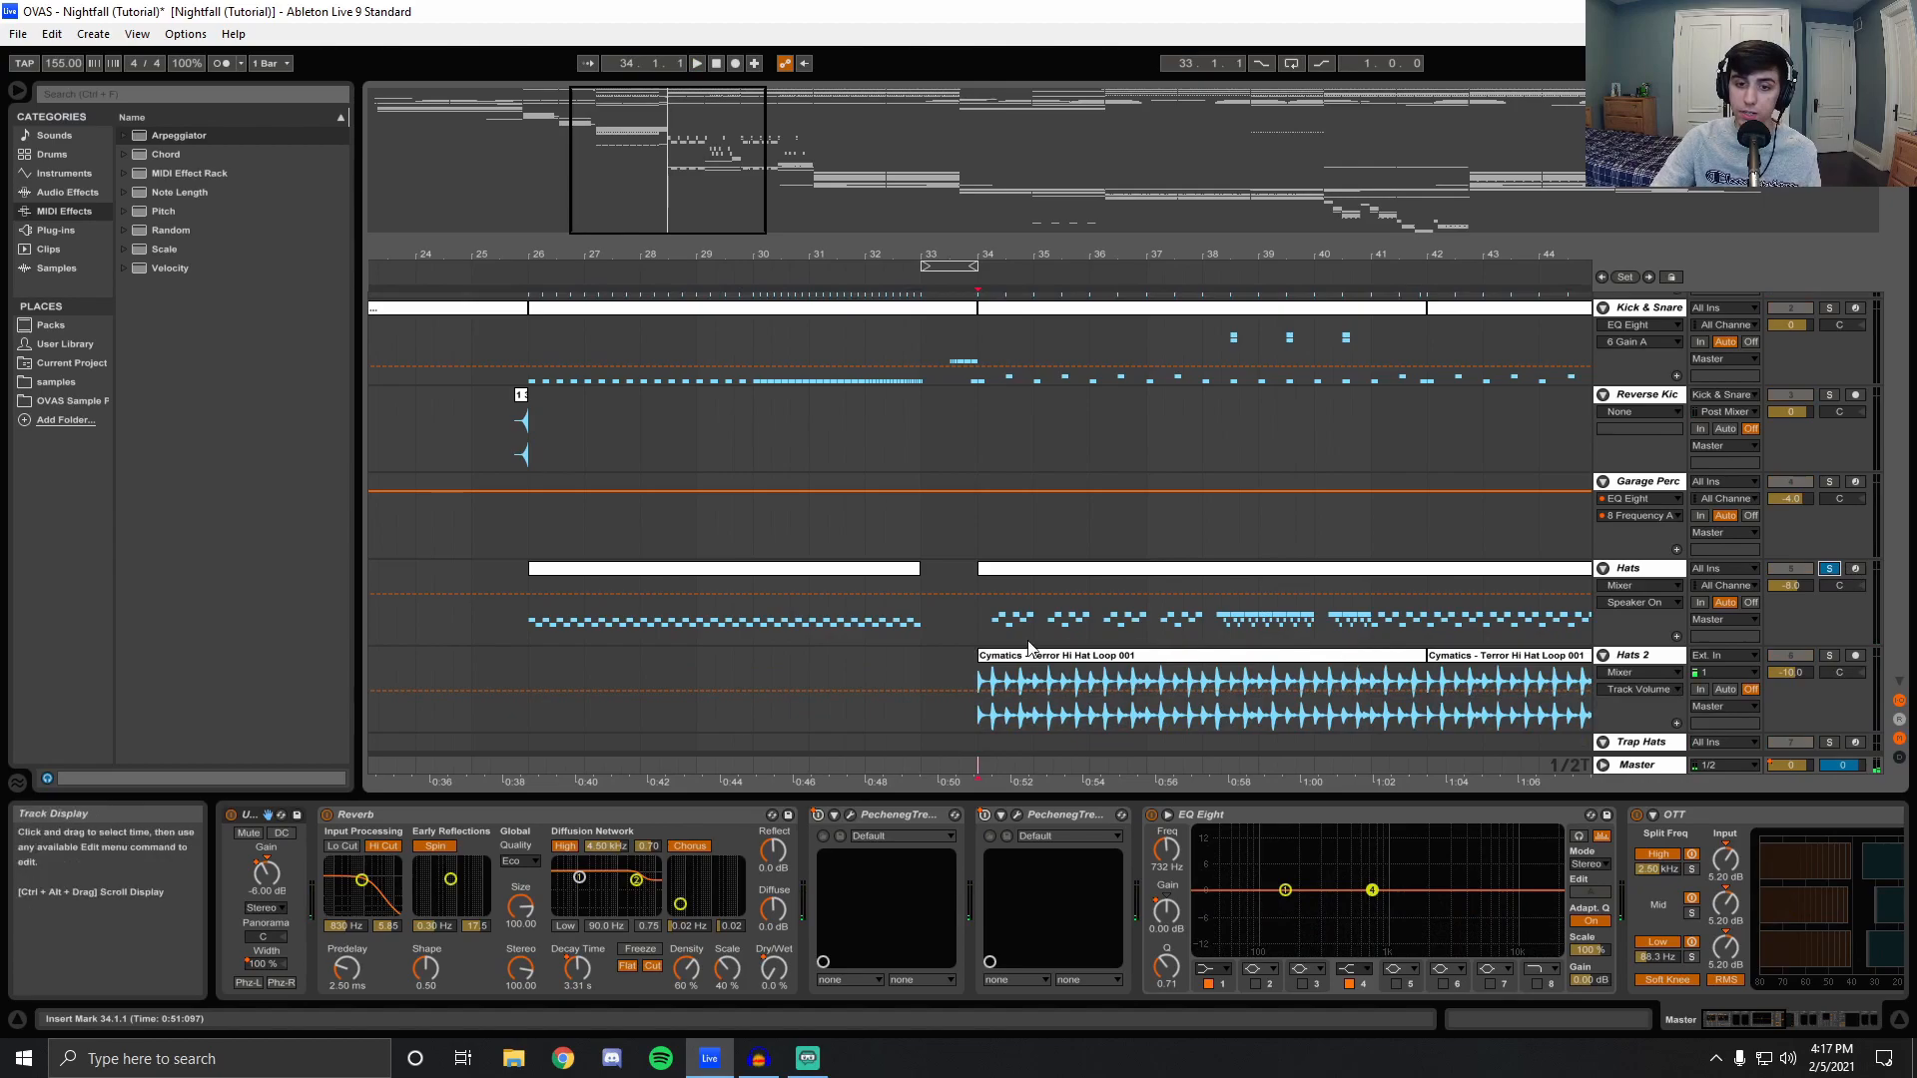
left_click(973, 626)
key("space")
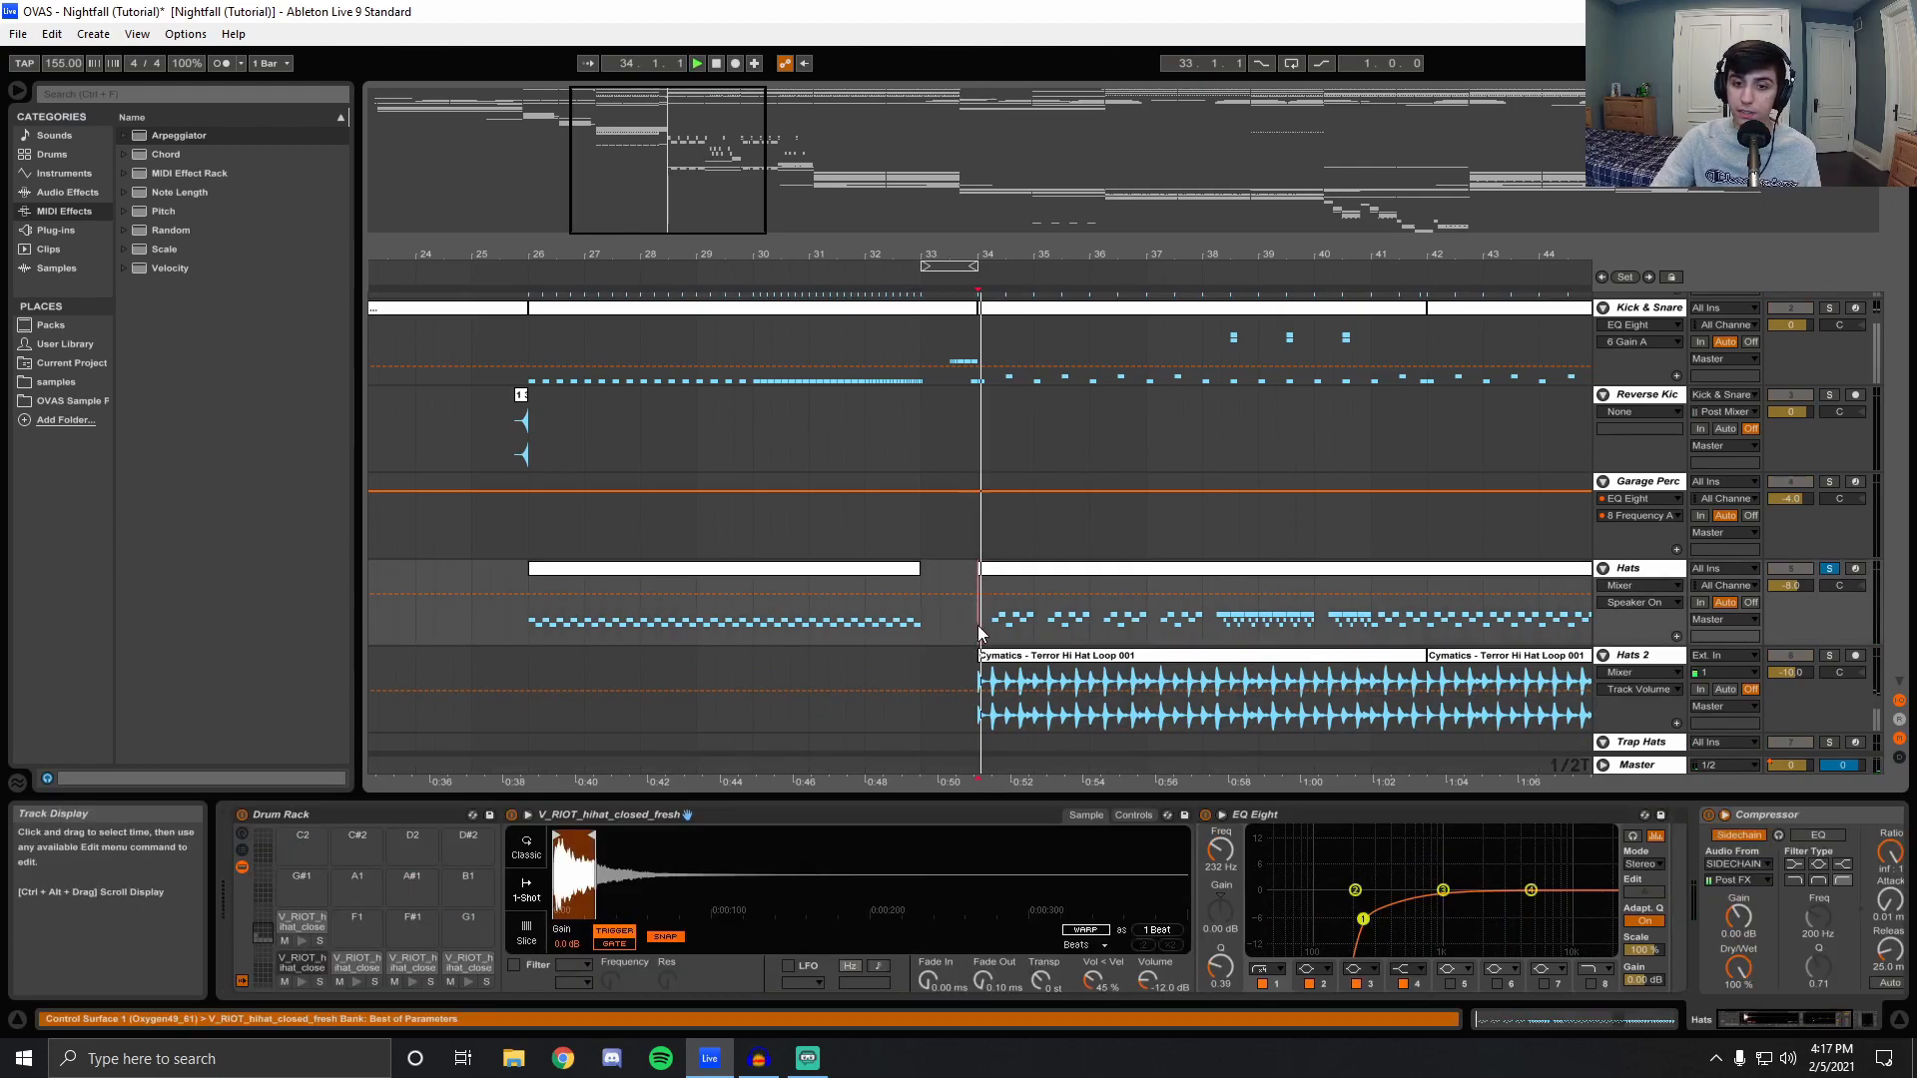
left_click(1204, 621)
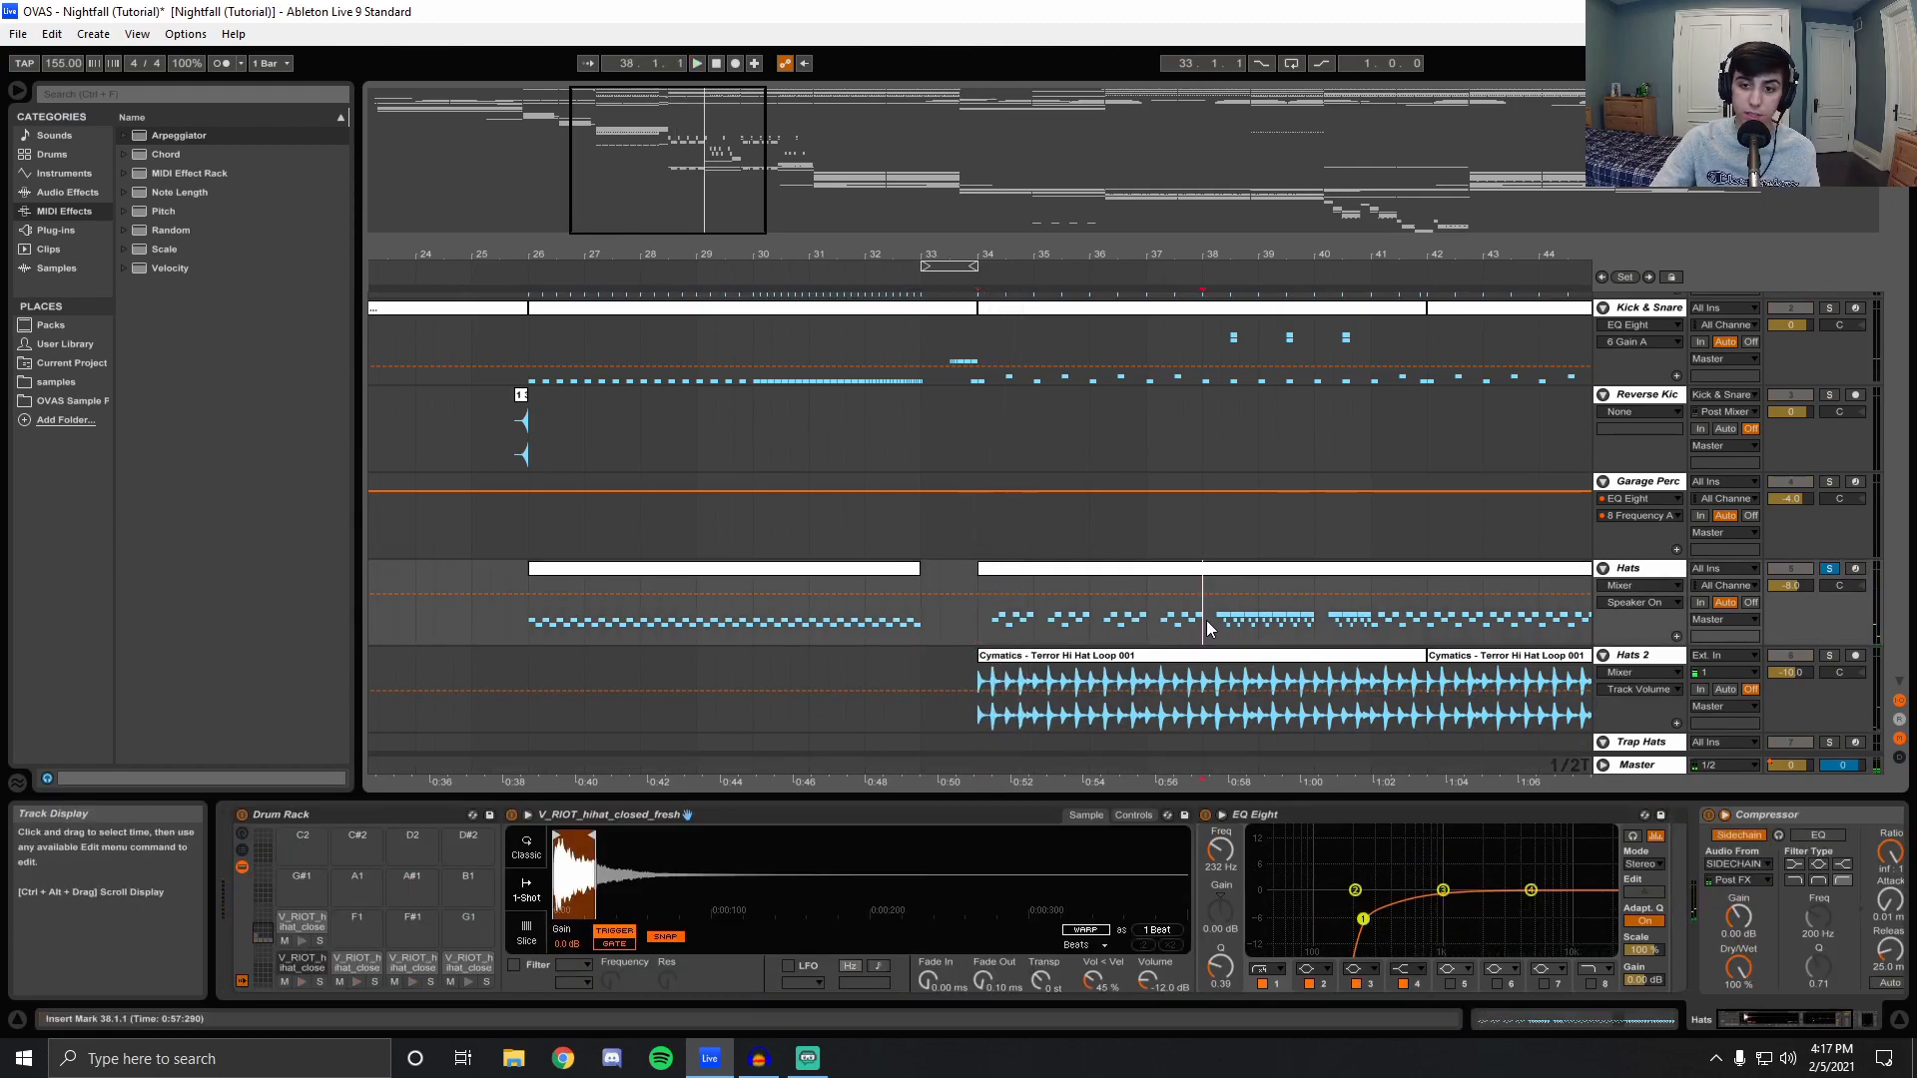
left_click(1829, 568)
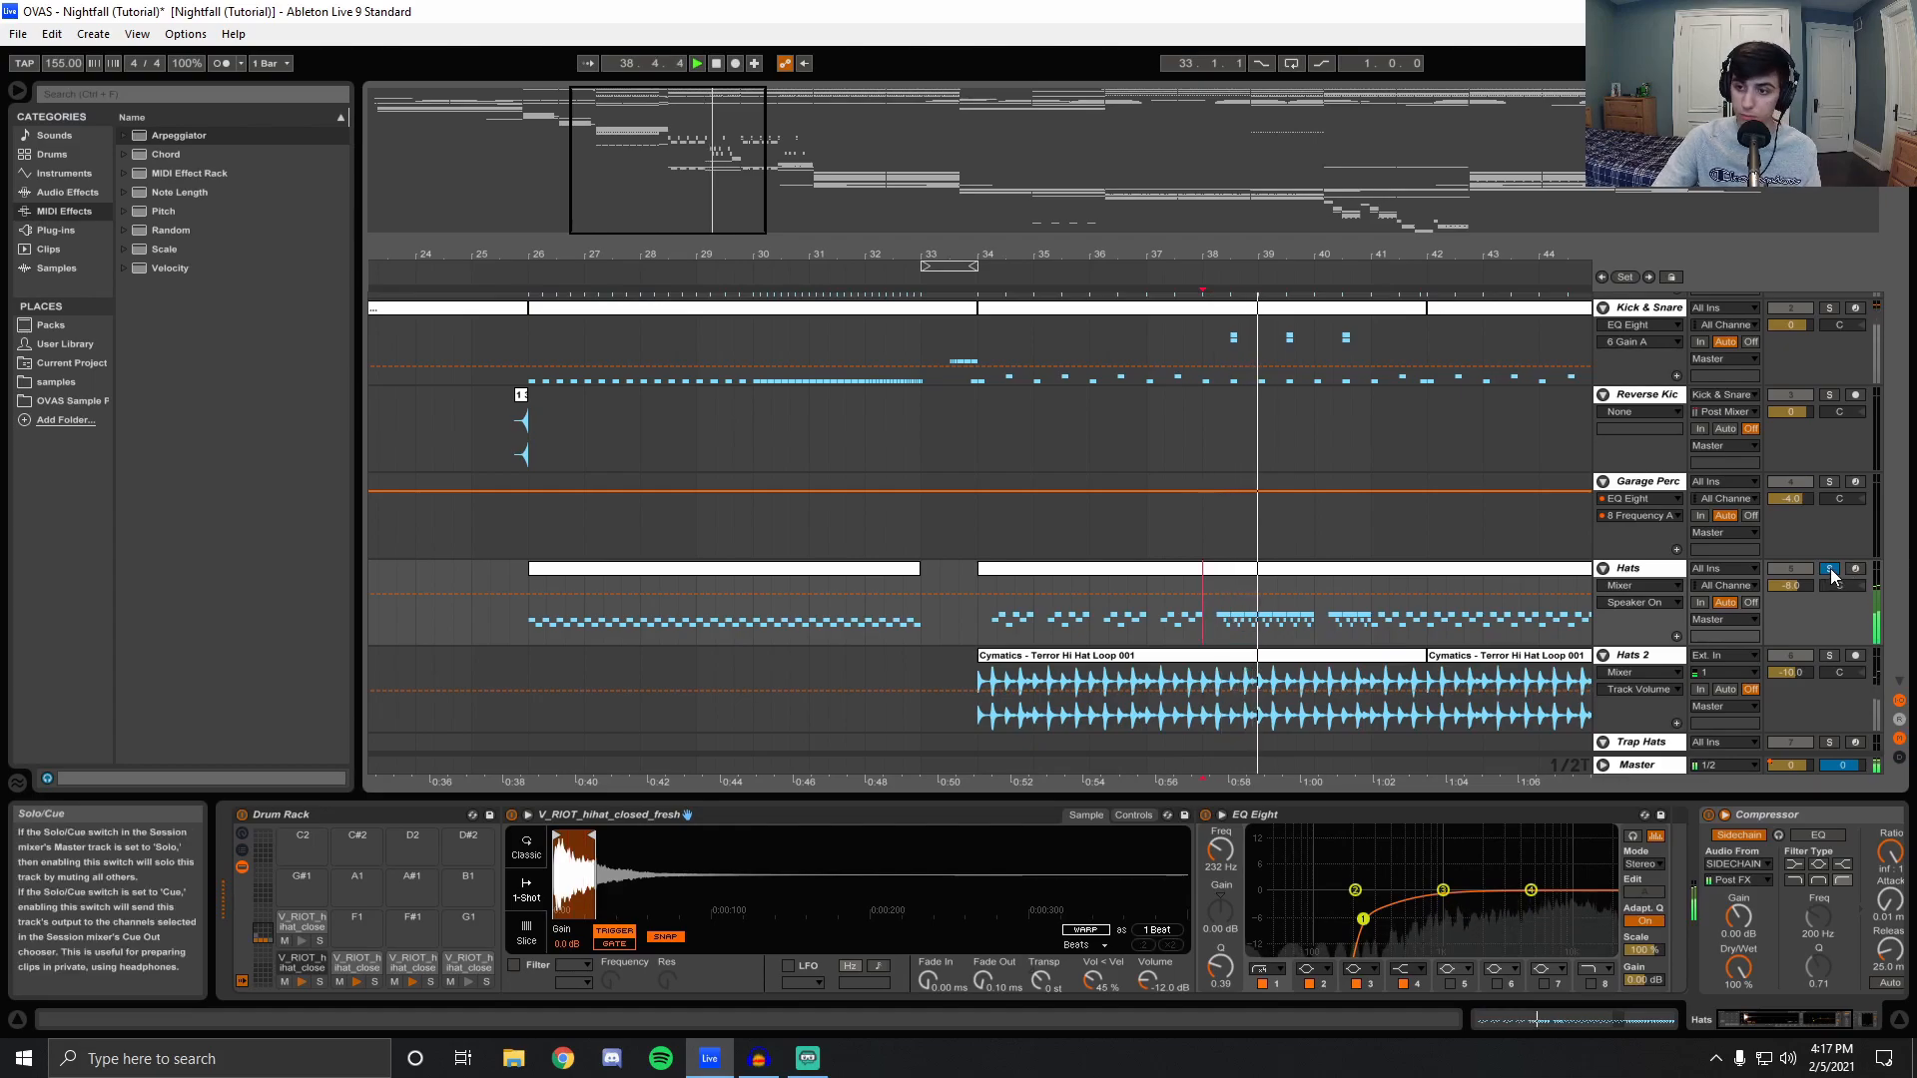
left_click(1206, 765)
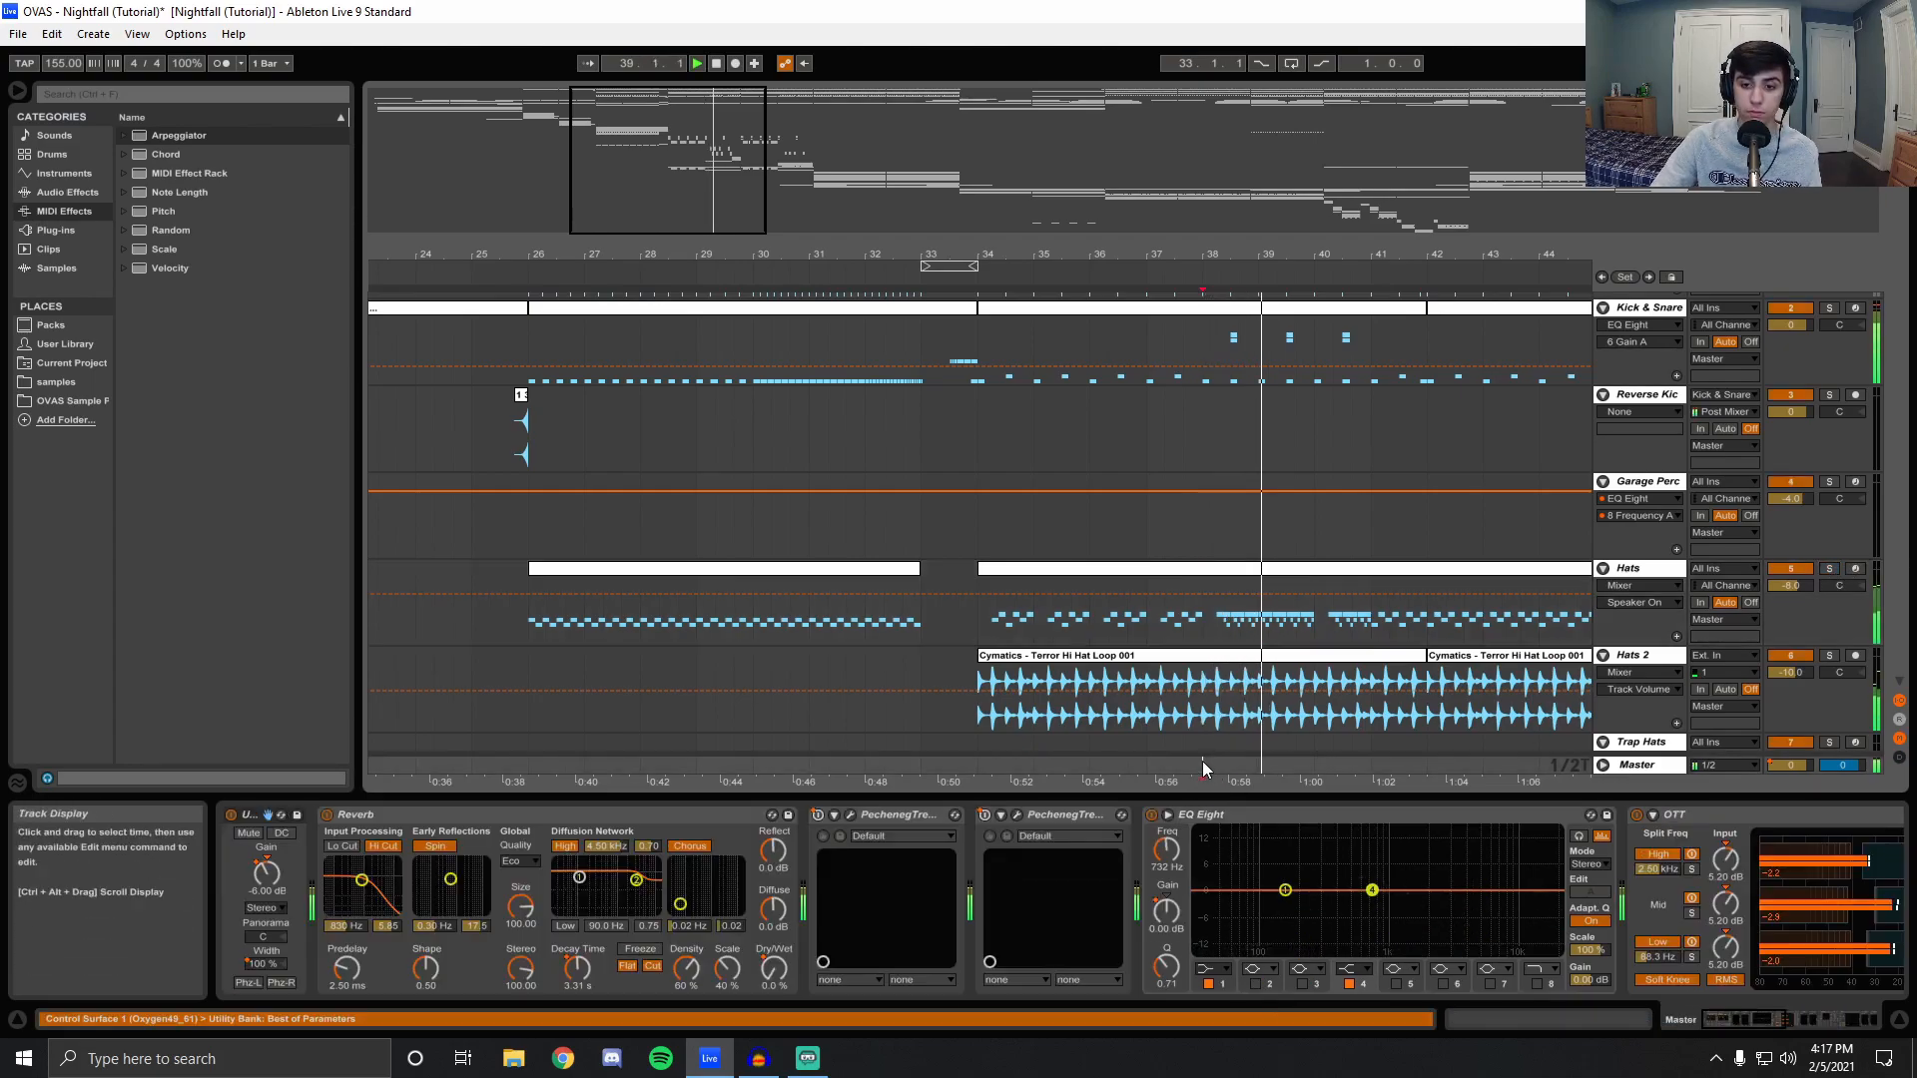
left_click(977, 760)
key("space")
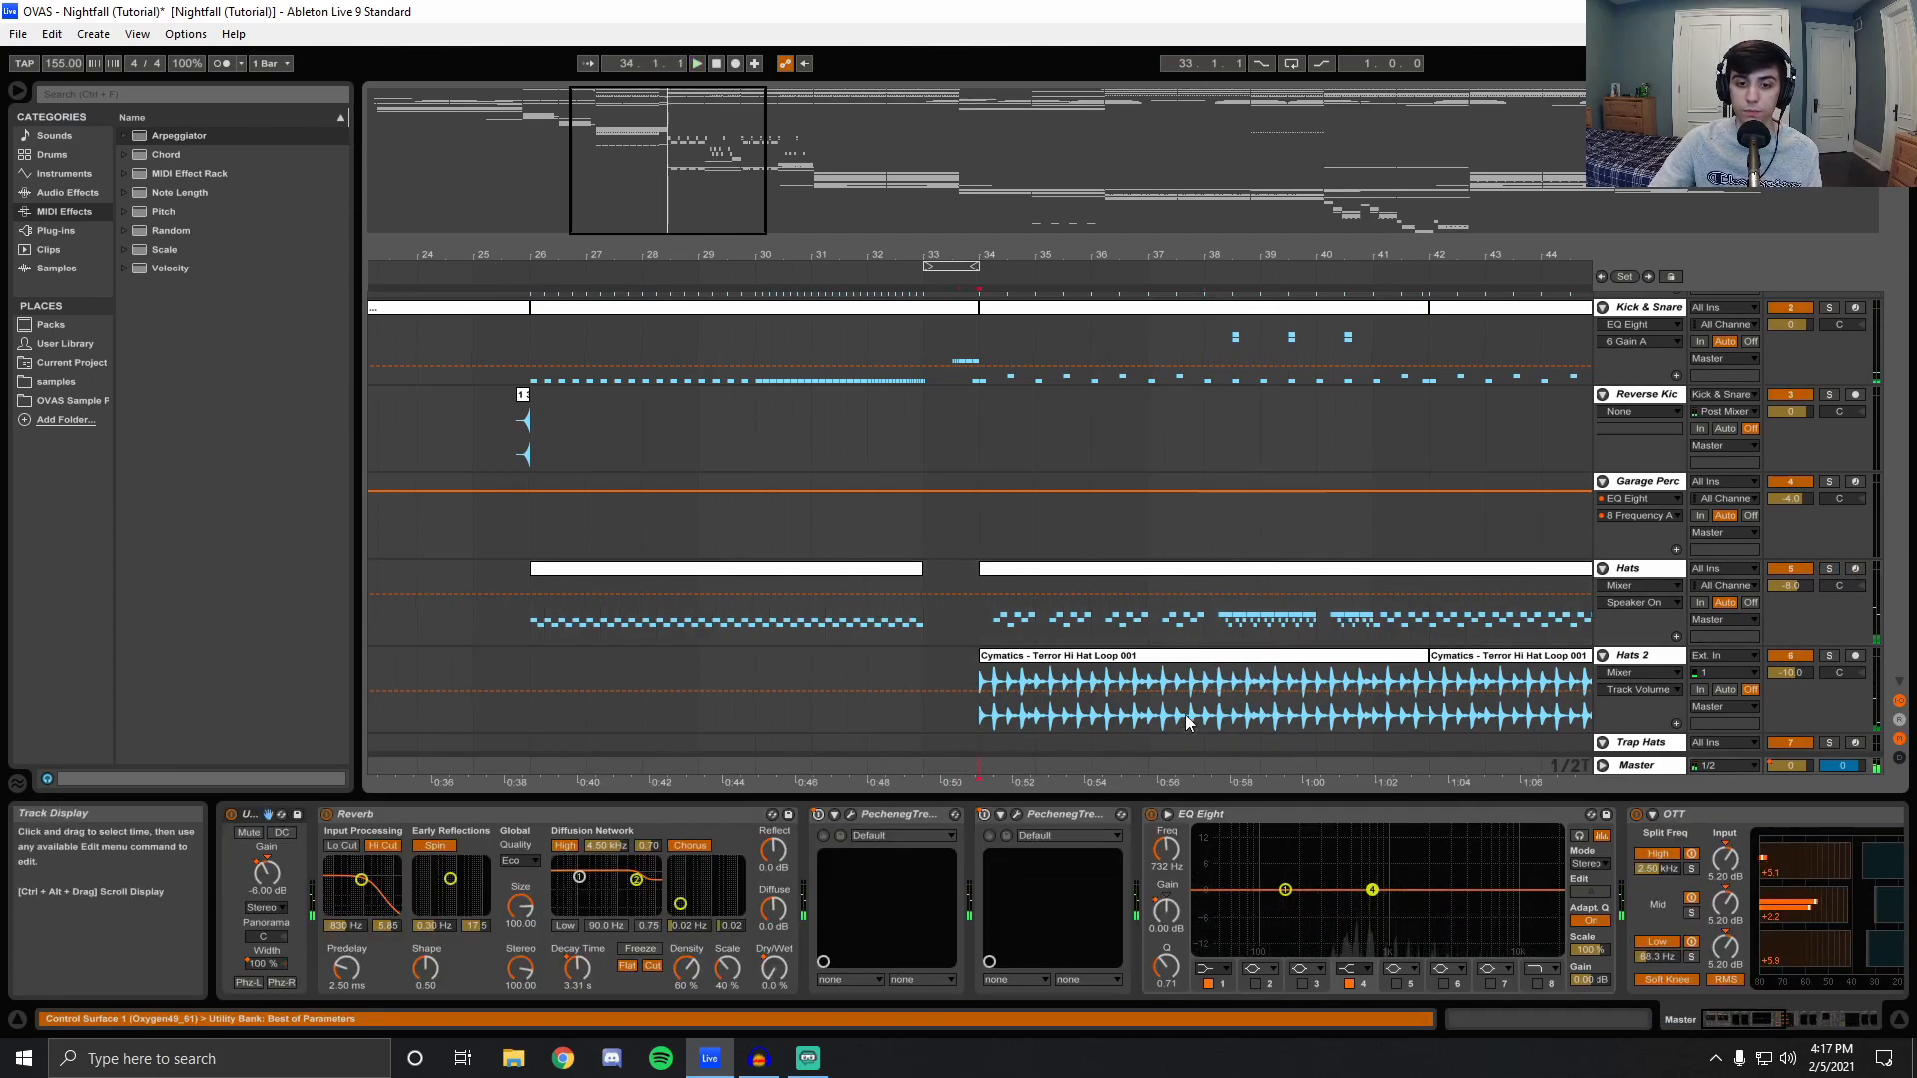
Find the Bass 2 group, solo it and play it from its first clip in bar 34.
scroll(1613, 490, "down", 3)
scroll(1613, 489, "down", 3)
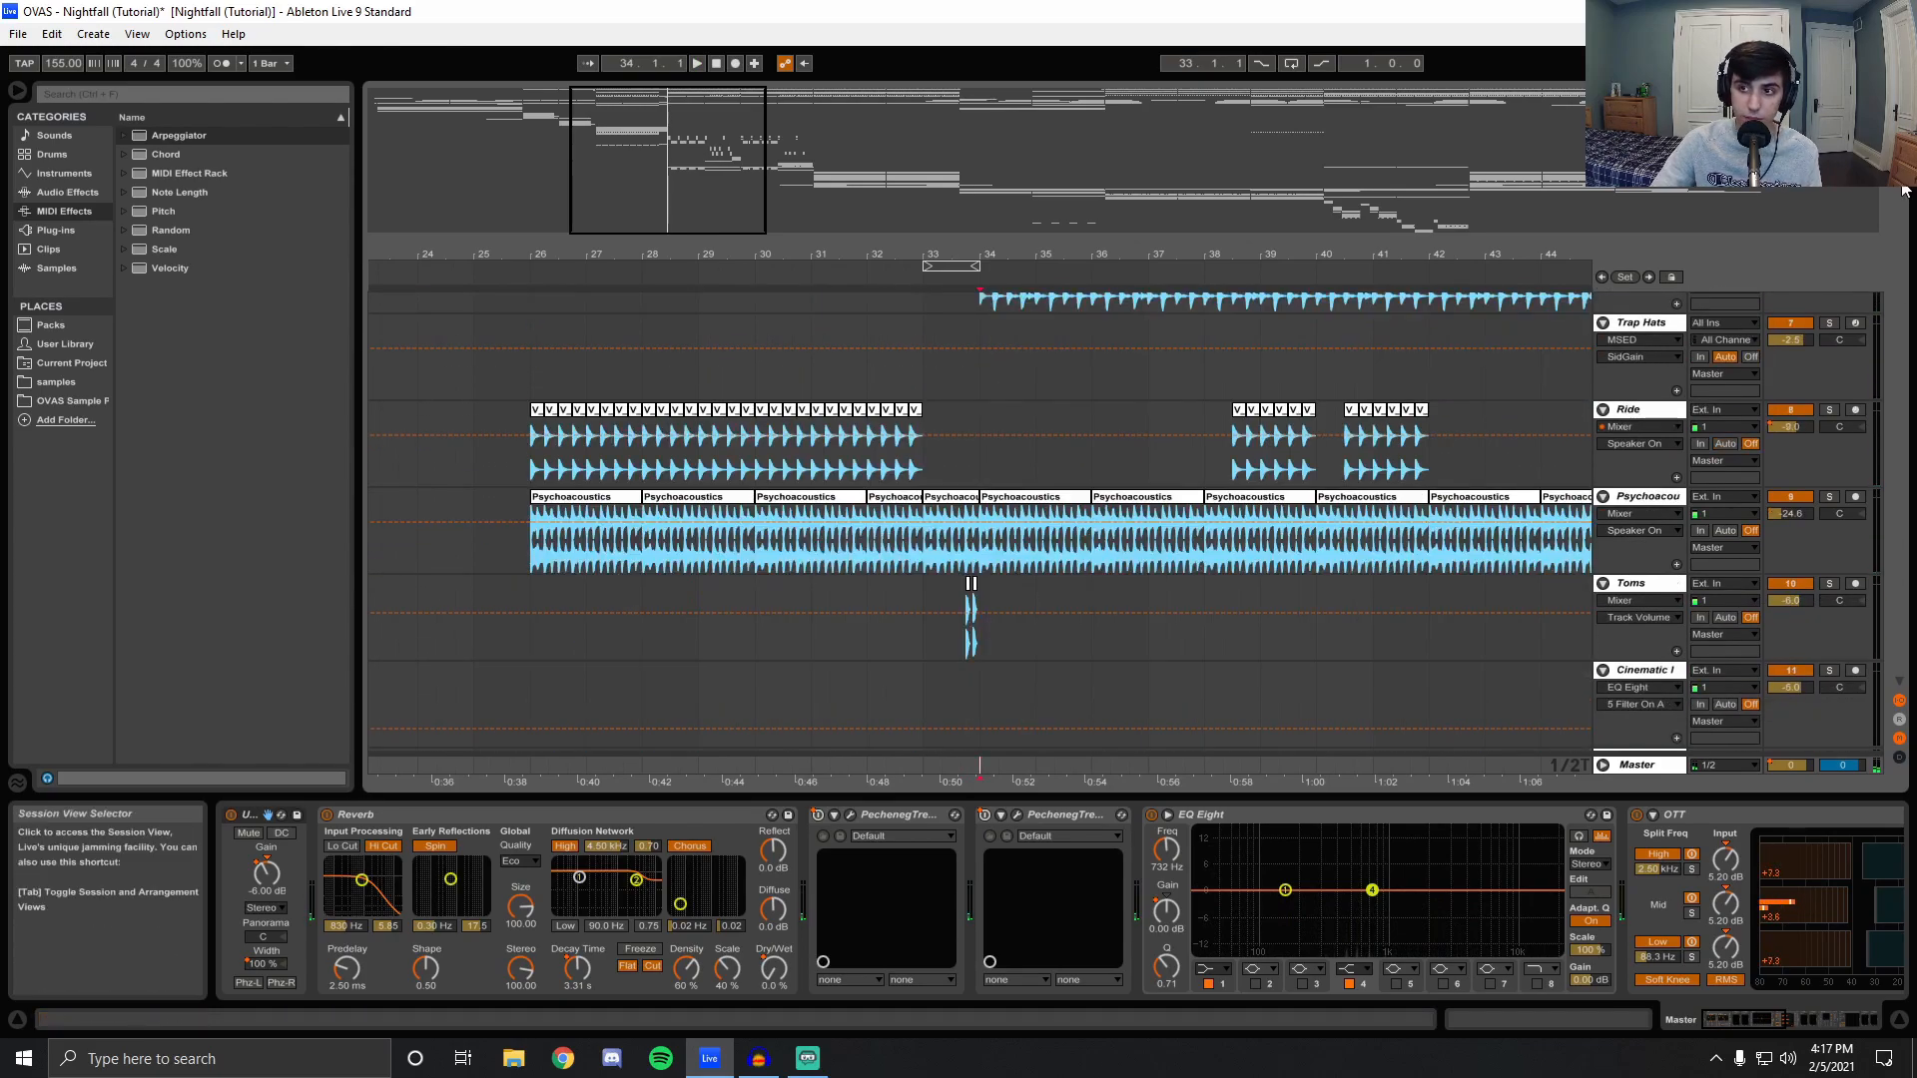
scroll(1614, 489, "down", 2)
left_click_drag(1901, 196, 1881, 342)
scroll(1845, 353, "up", 1)
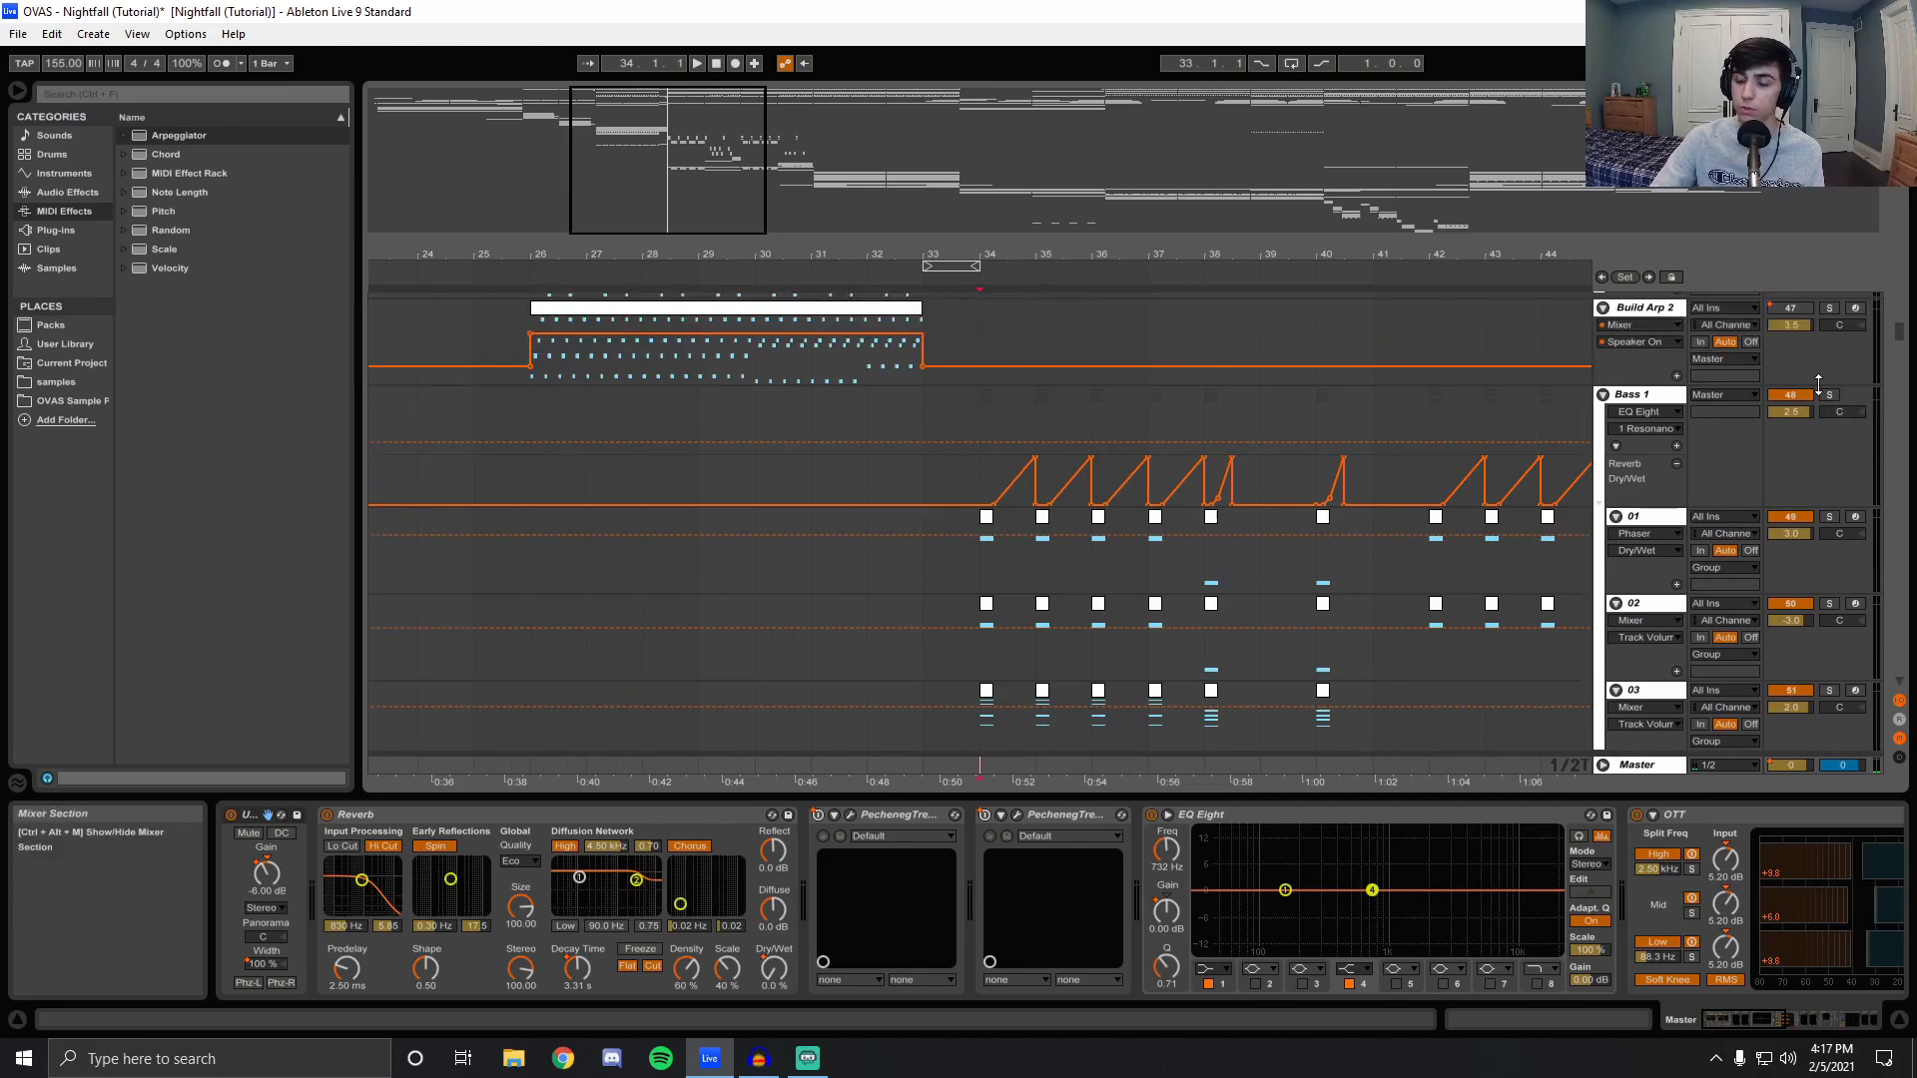
scroll(1726, 440, "down", 4)
scroll(1538, 549, "up", 3)
scroll(1697, 549, "down", 3)
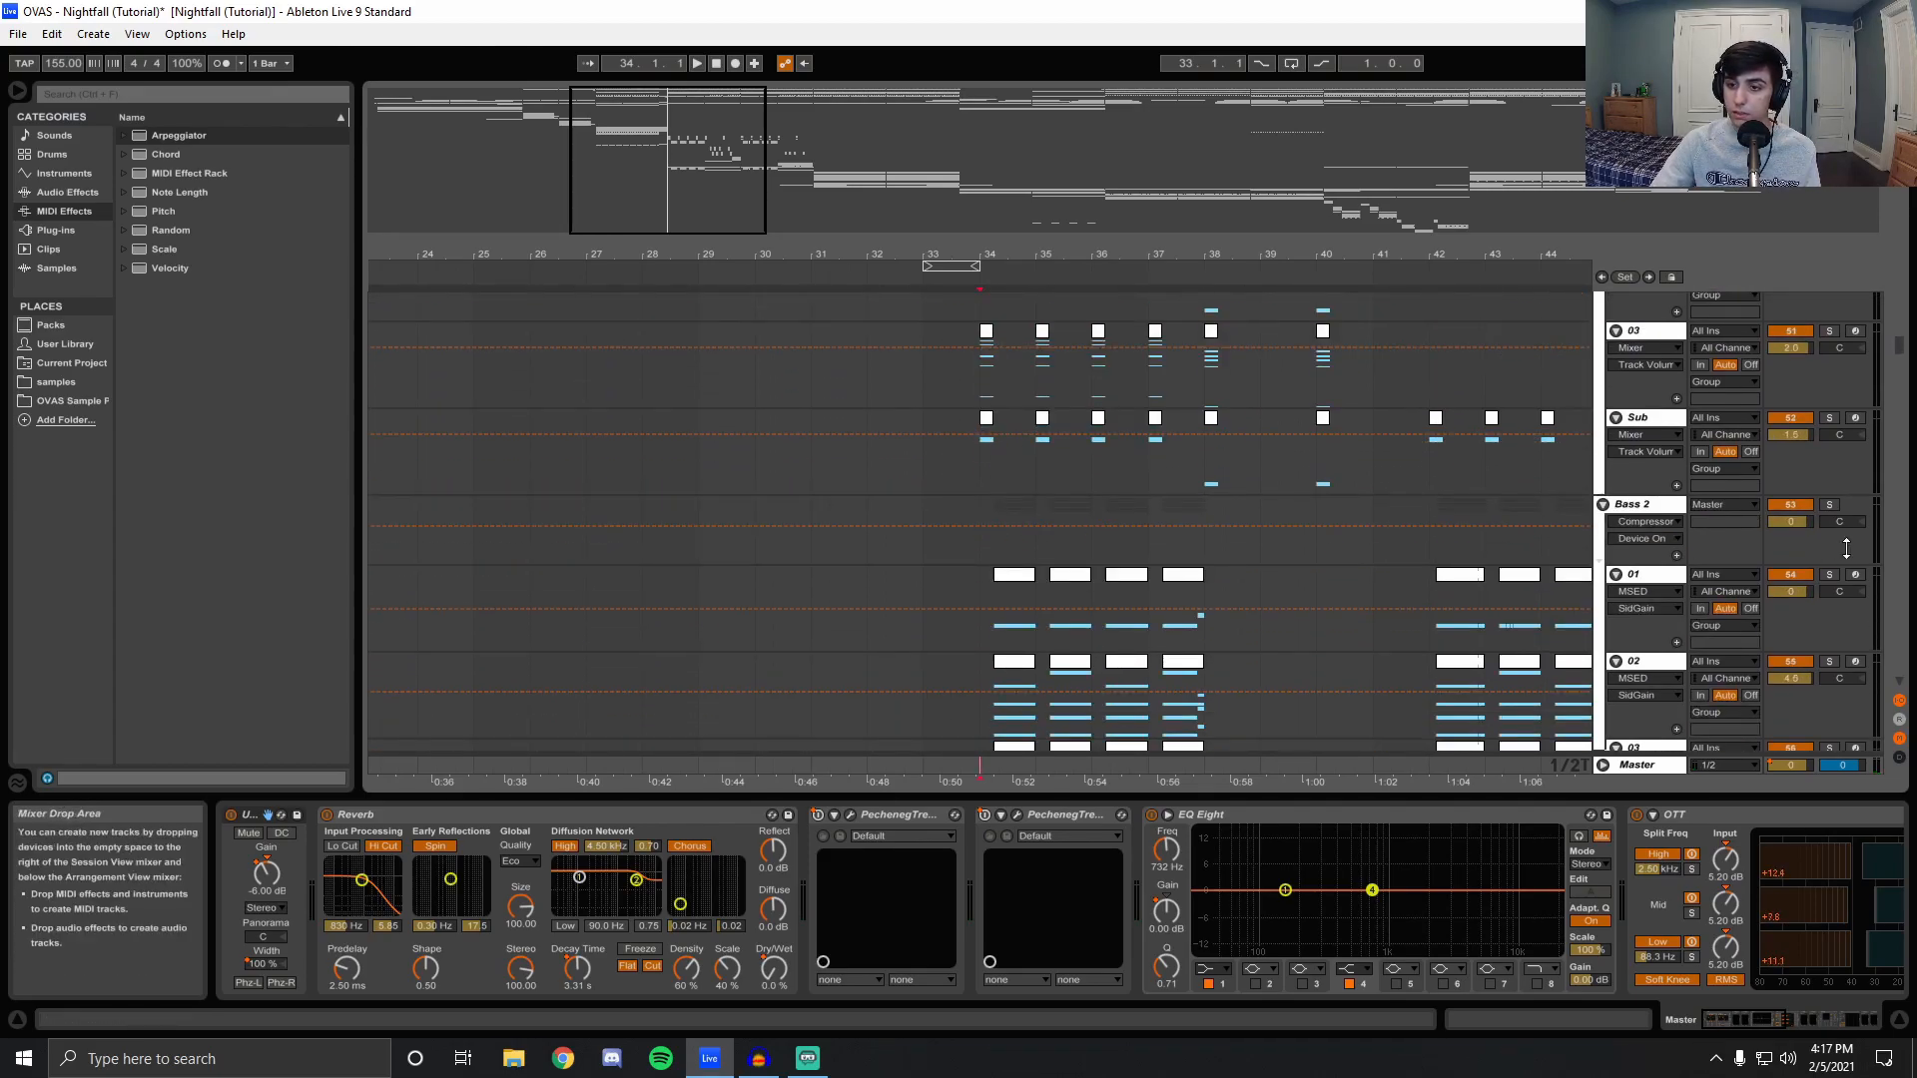
left_click(1826, 508)
left_click(998, 544)
key("space")
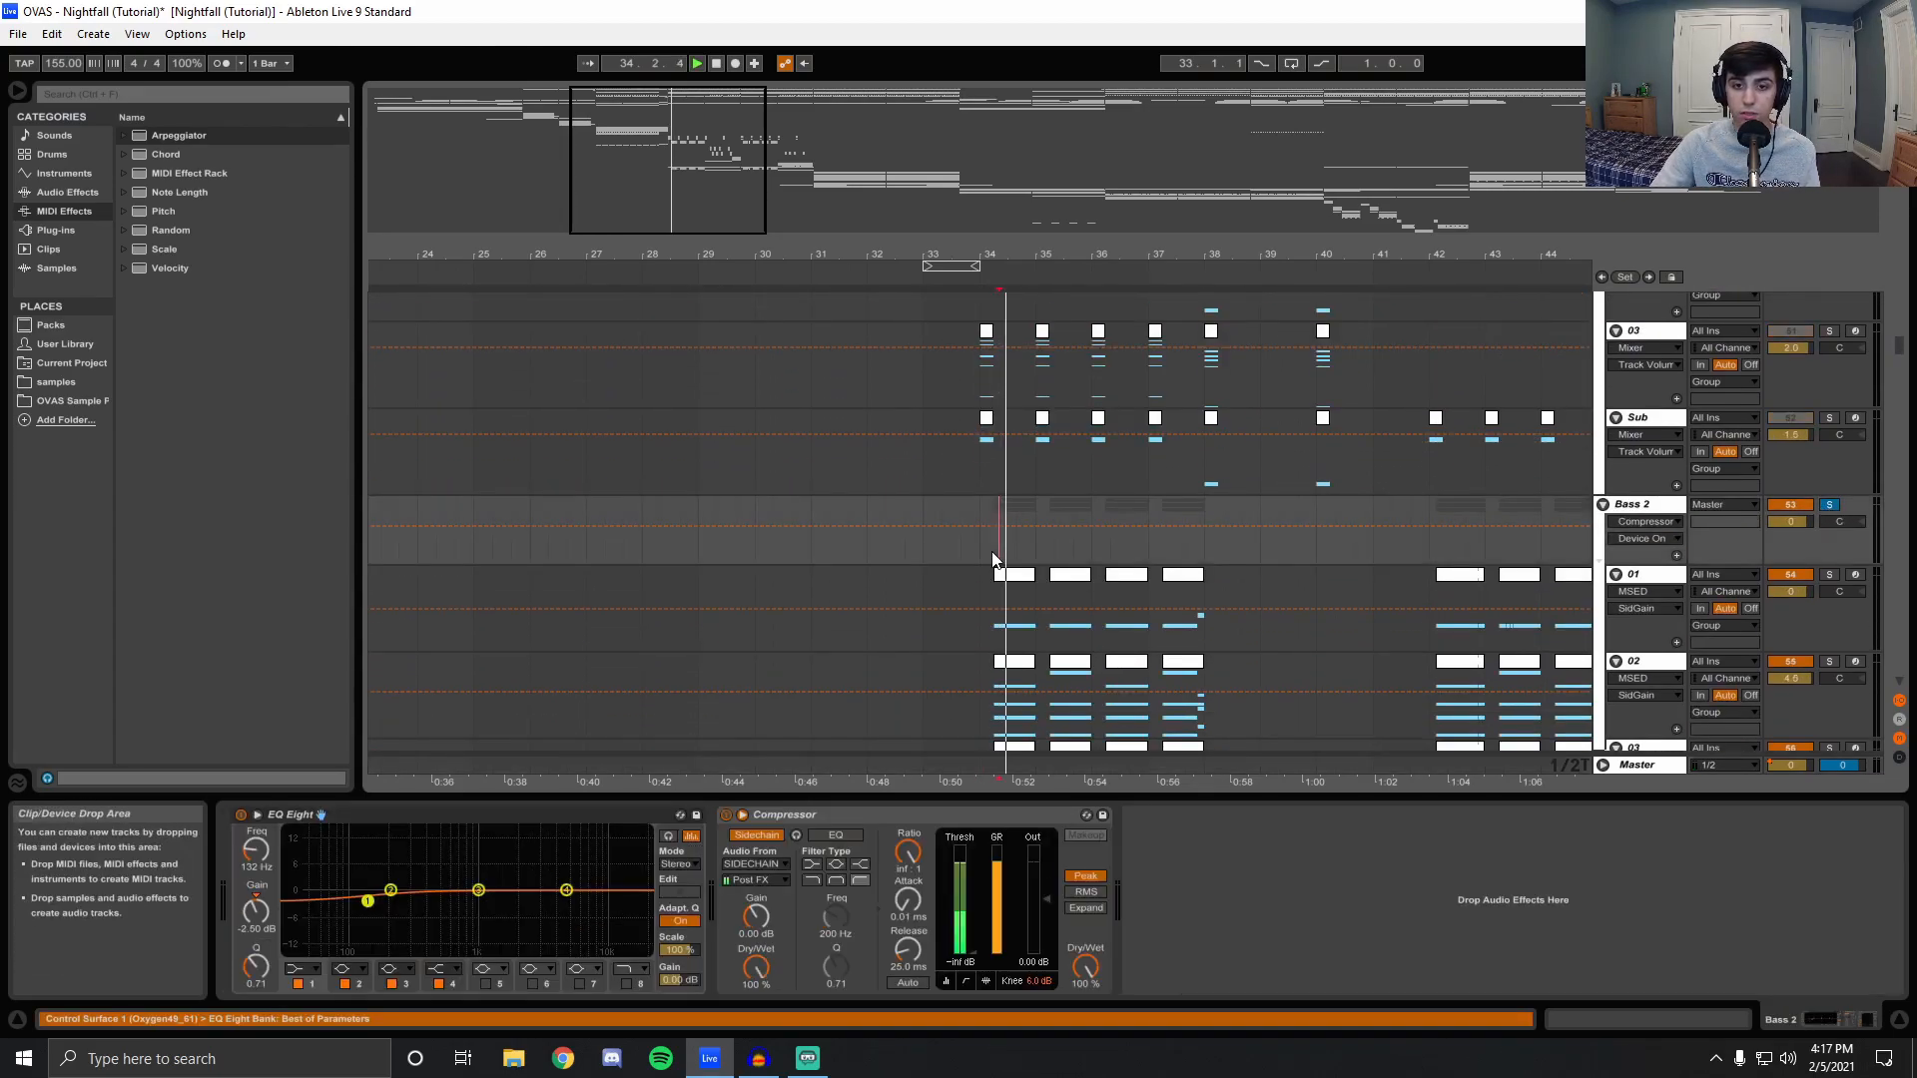
left_click_drag(1011, 254, 1010, 318)
scroll(1013, 544, "down", 3)
scroll(1016, 561, "up", 3)
key("space")
Solo layer 01 of the Bass 2 group and play it from 34.2.
left_click(973, 595)
scroll(988, 544, "down", 3)
scroll(1021, 539, "up", 3)
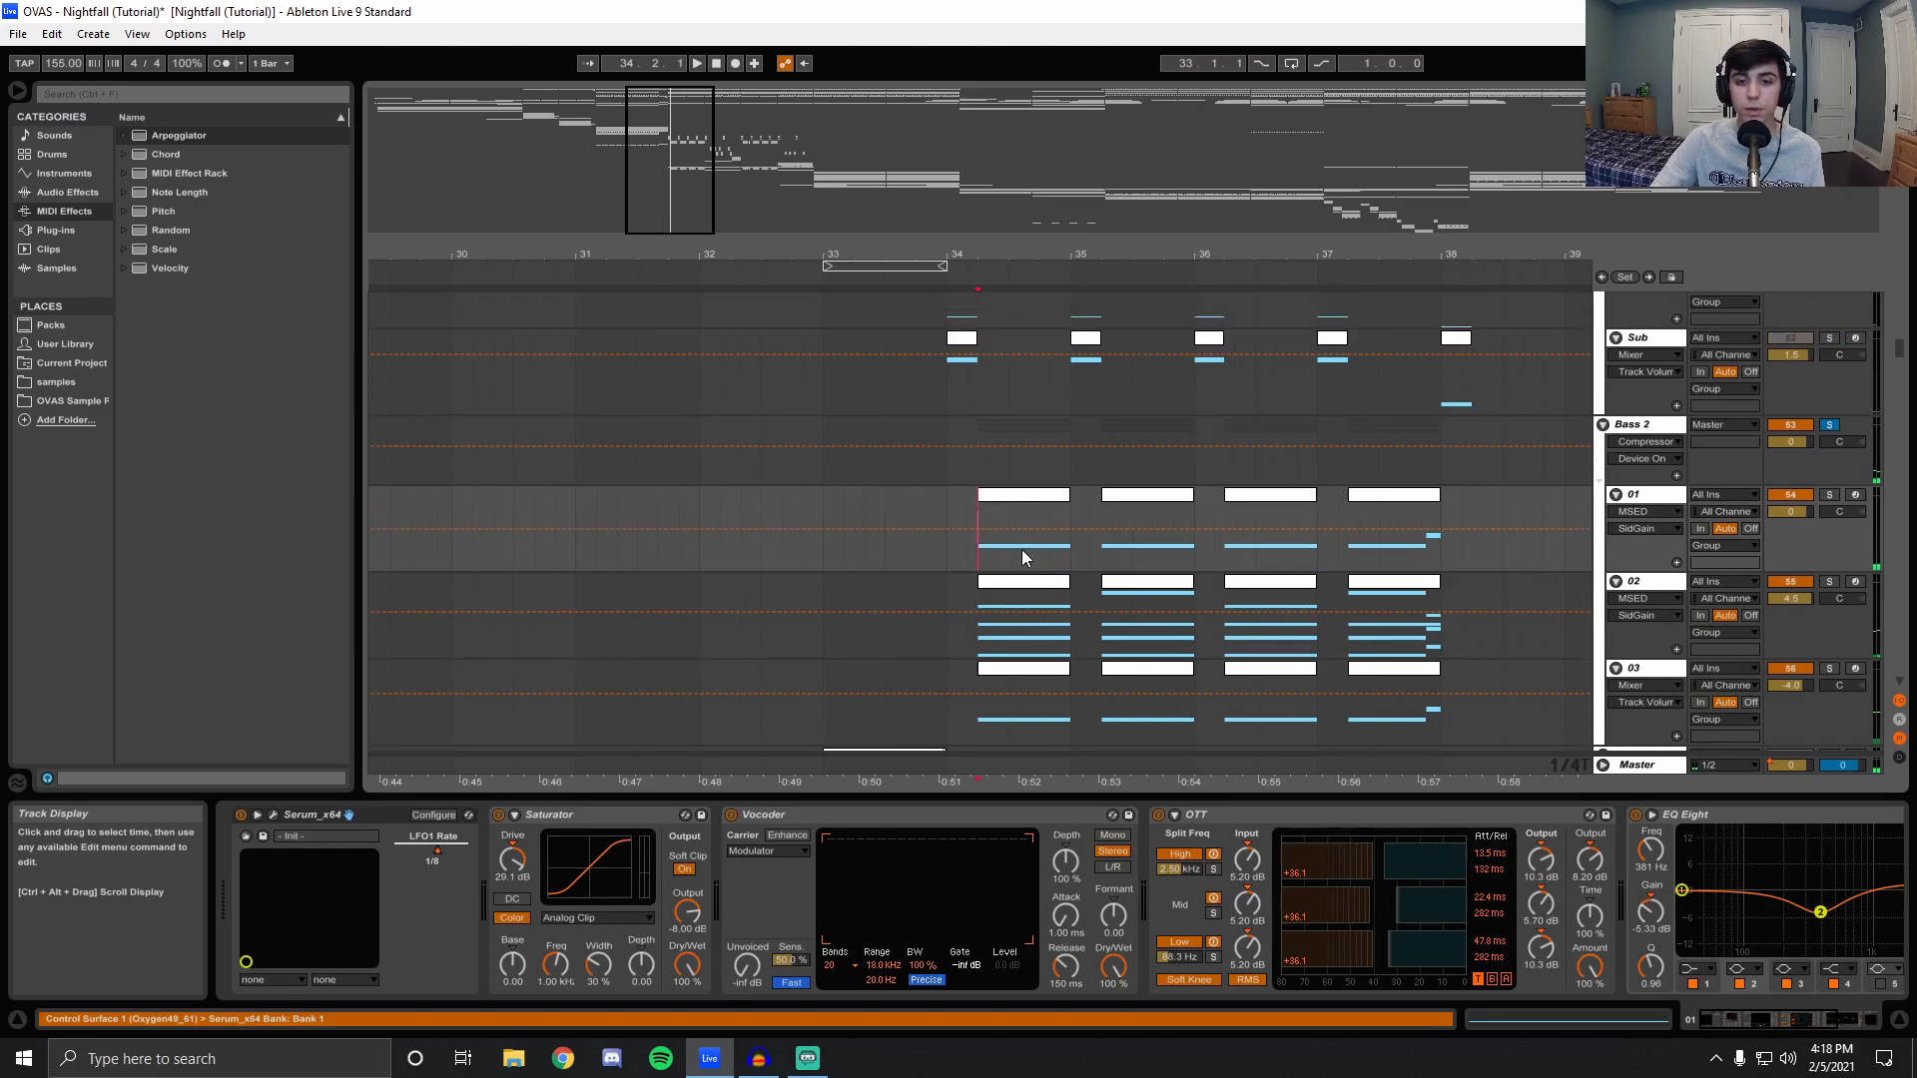
left_click(1829, 495)
key("space")
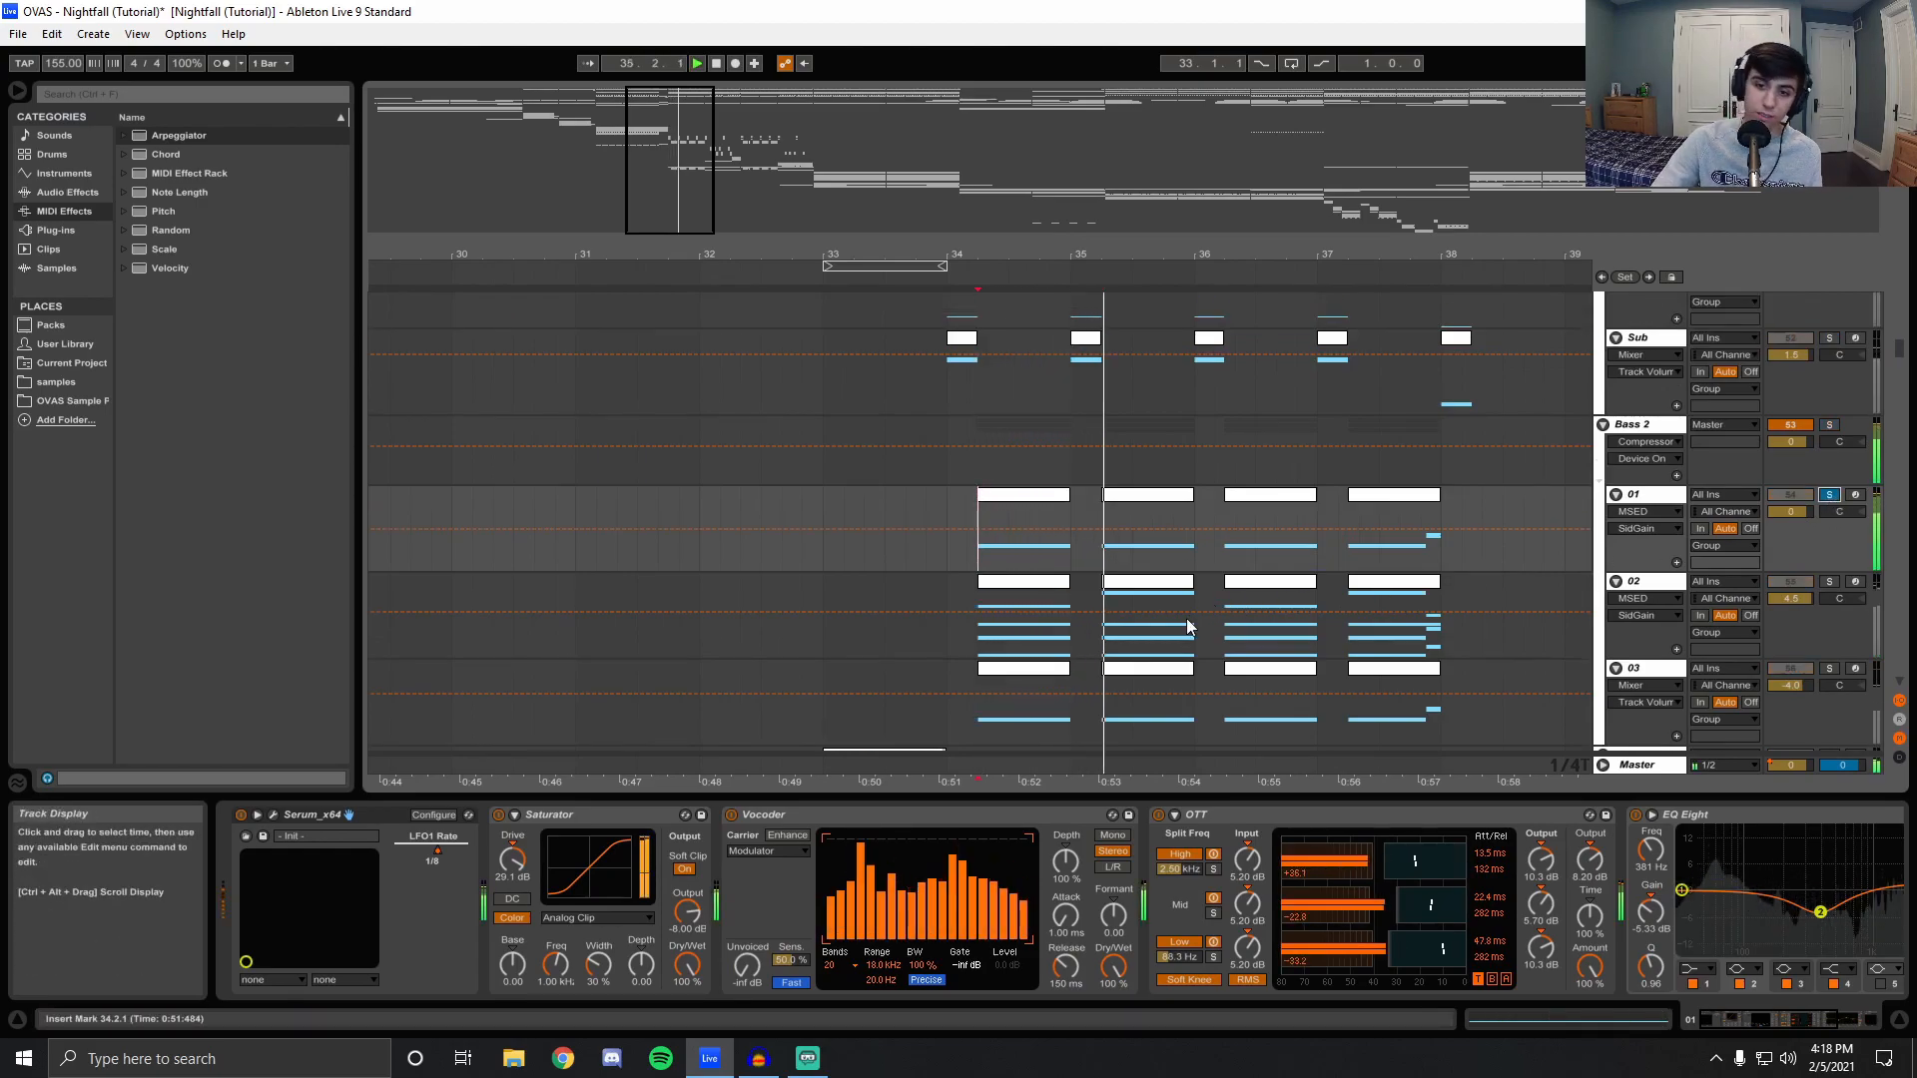
key("space")
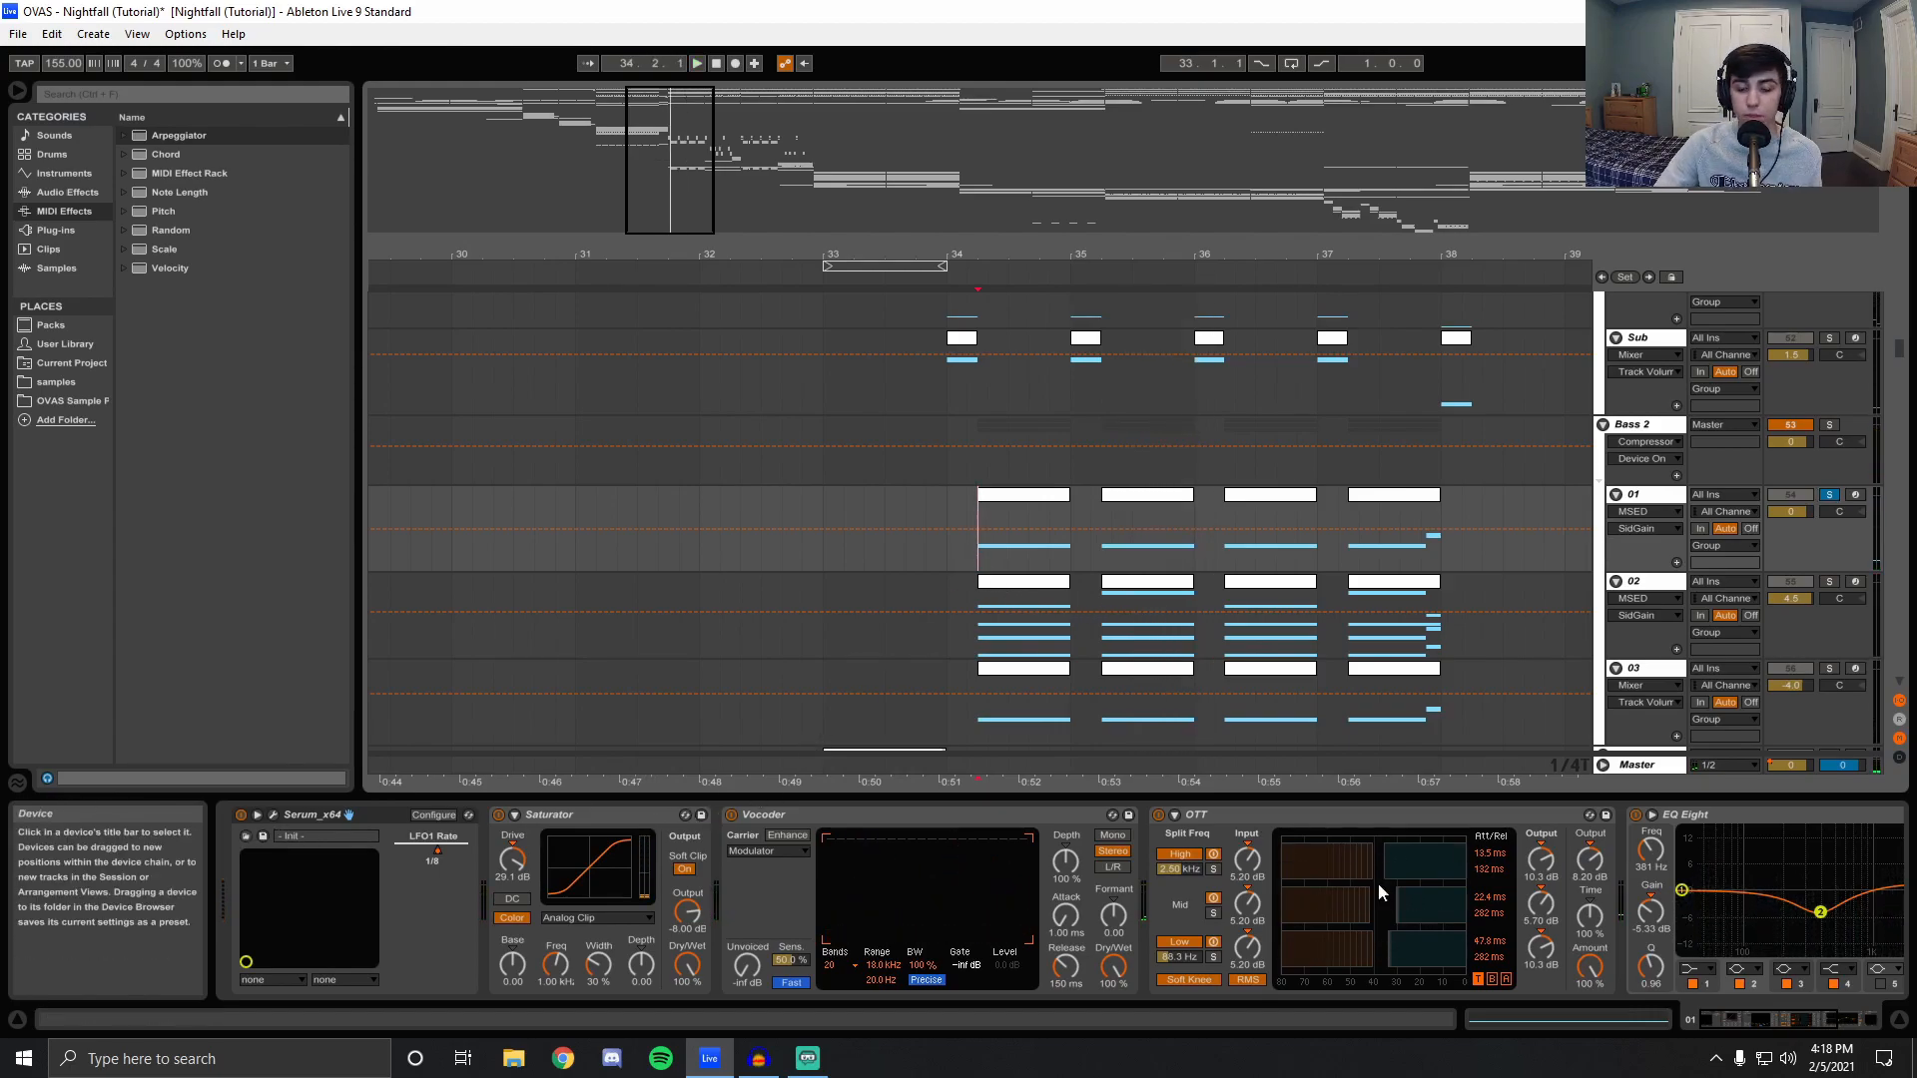
Compare bass layer 01 with its Vocoder switched off and on, leaving the Vocoder active.
left_click_drag(1739, 1018, 1679, 1016)
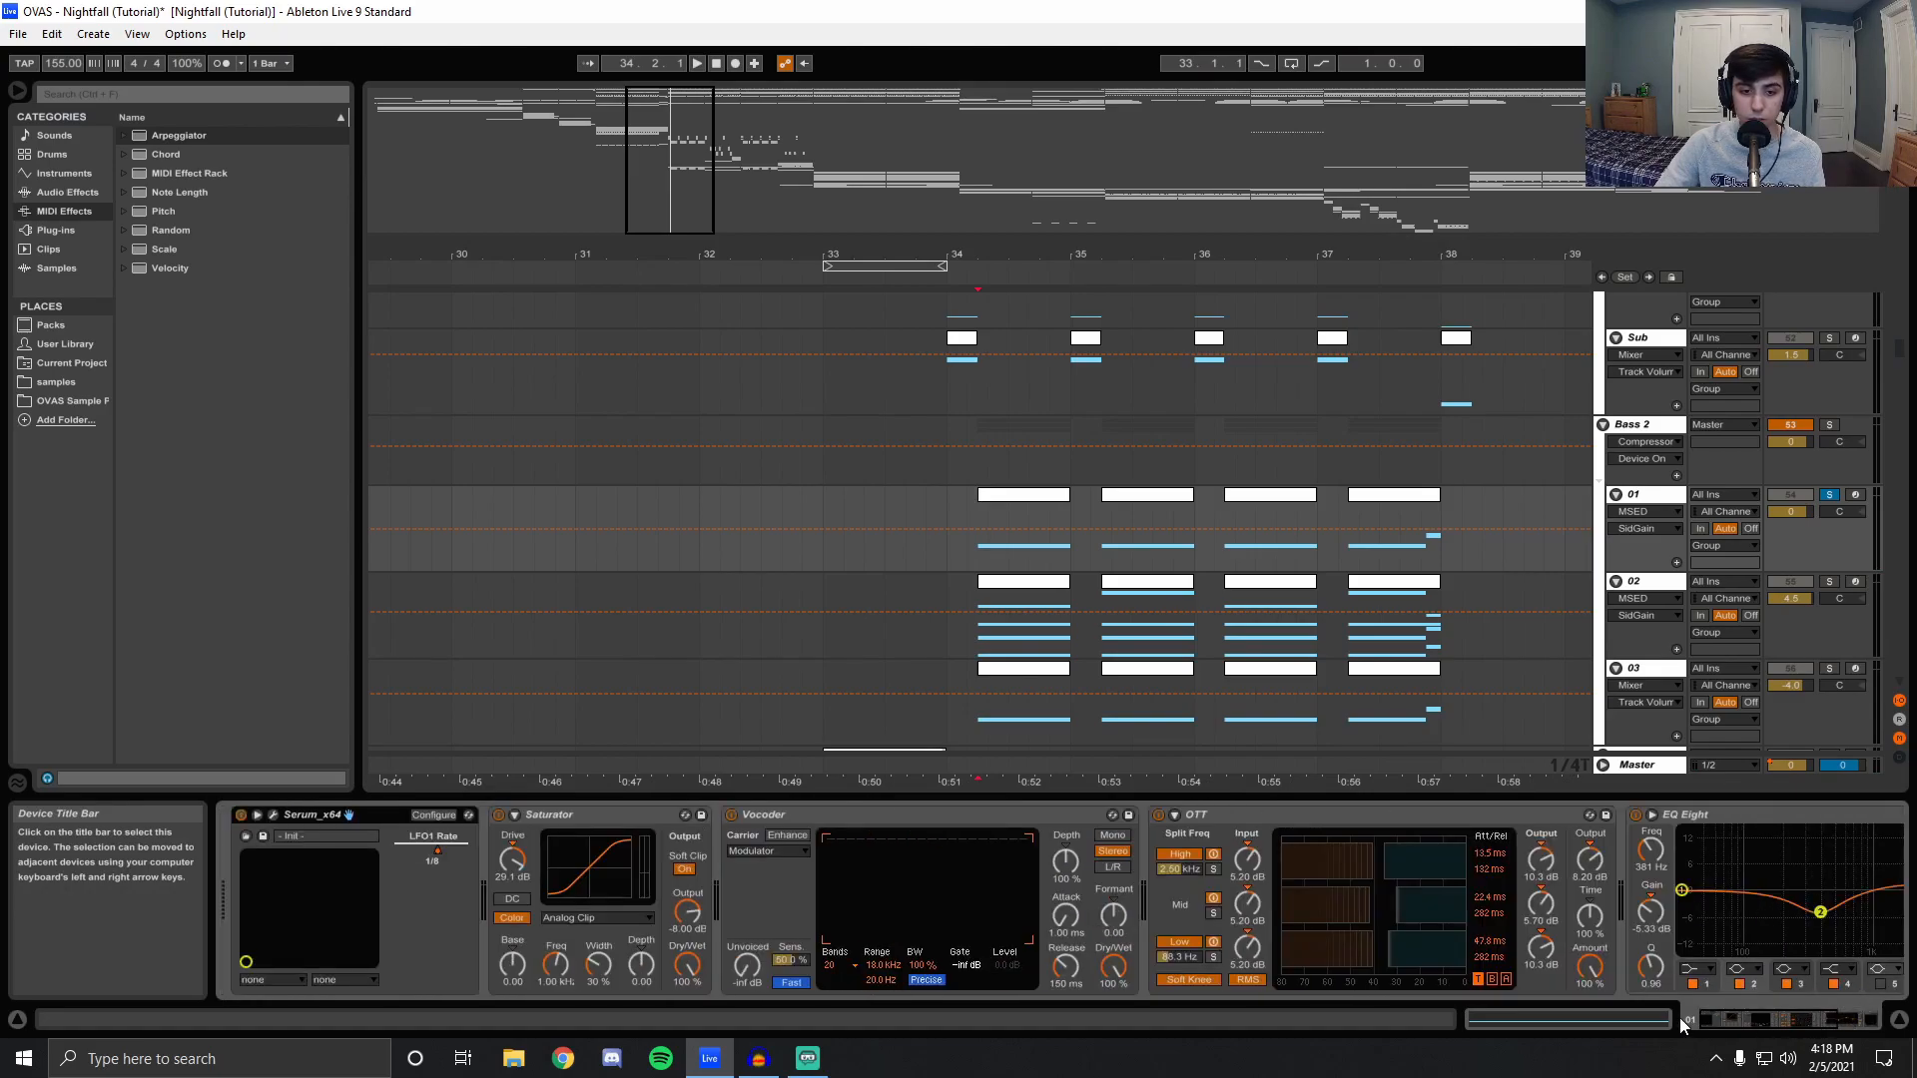
left_click(734, 818)
key("space")
key("space")
key("space")
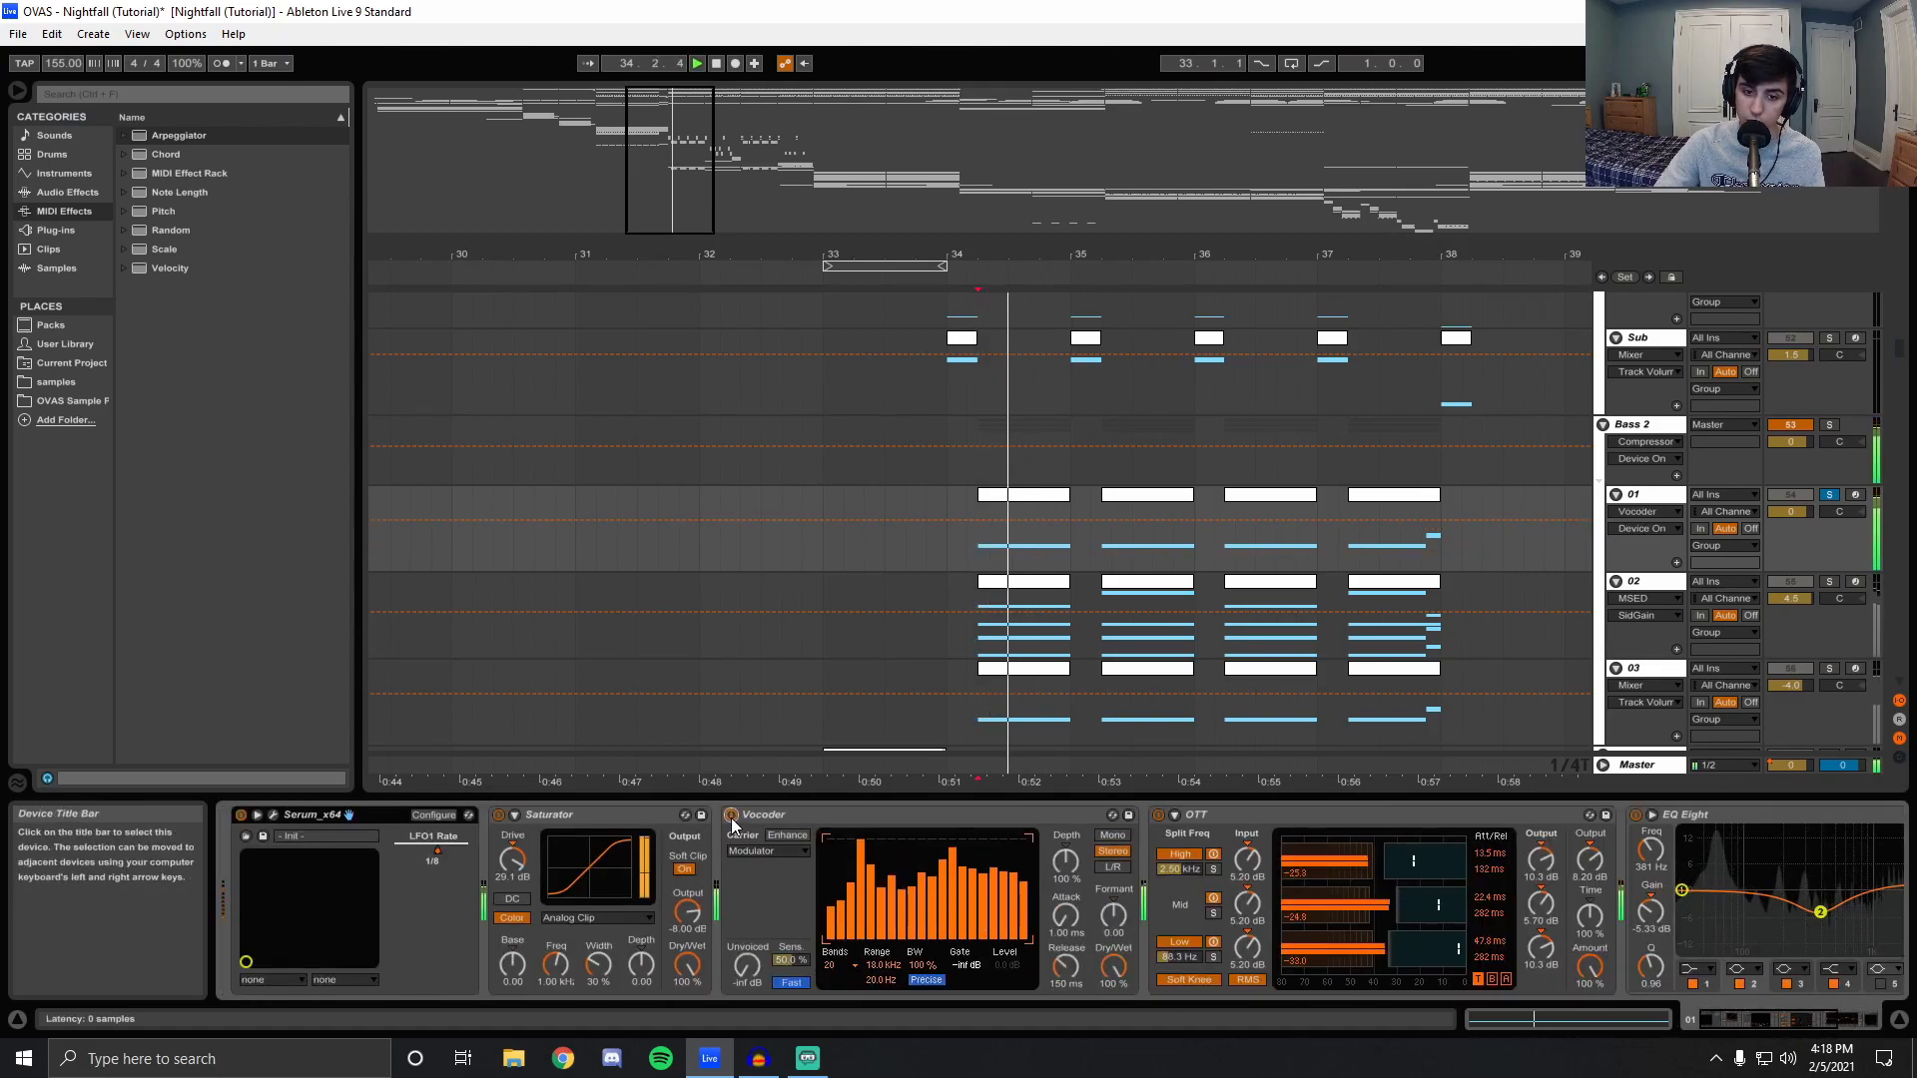
key("space")
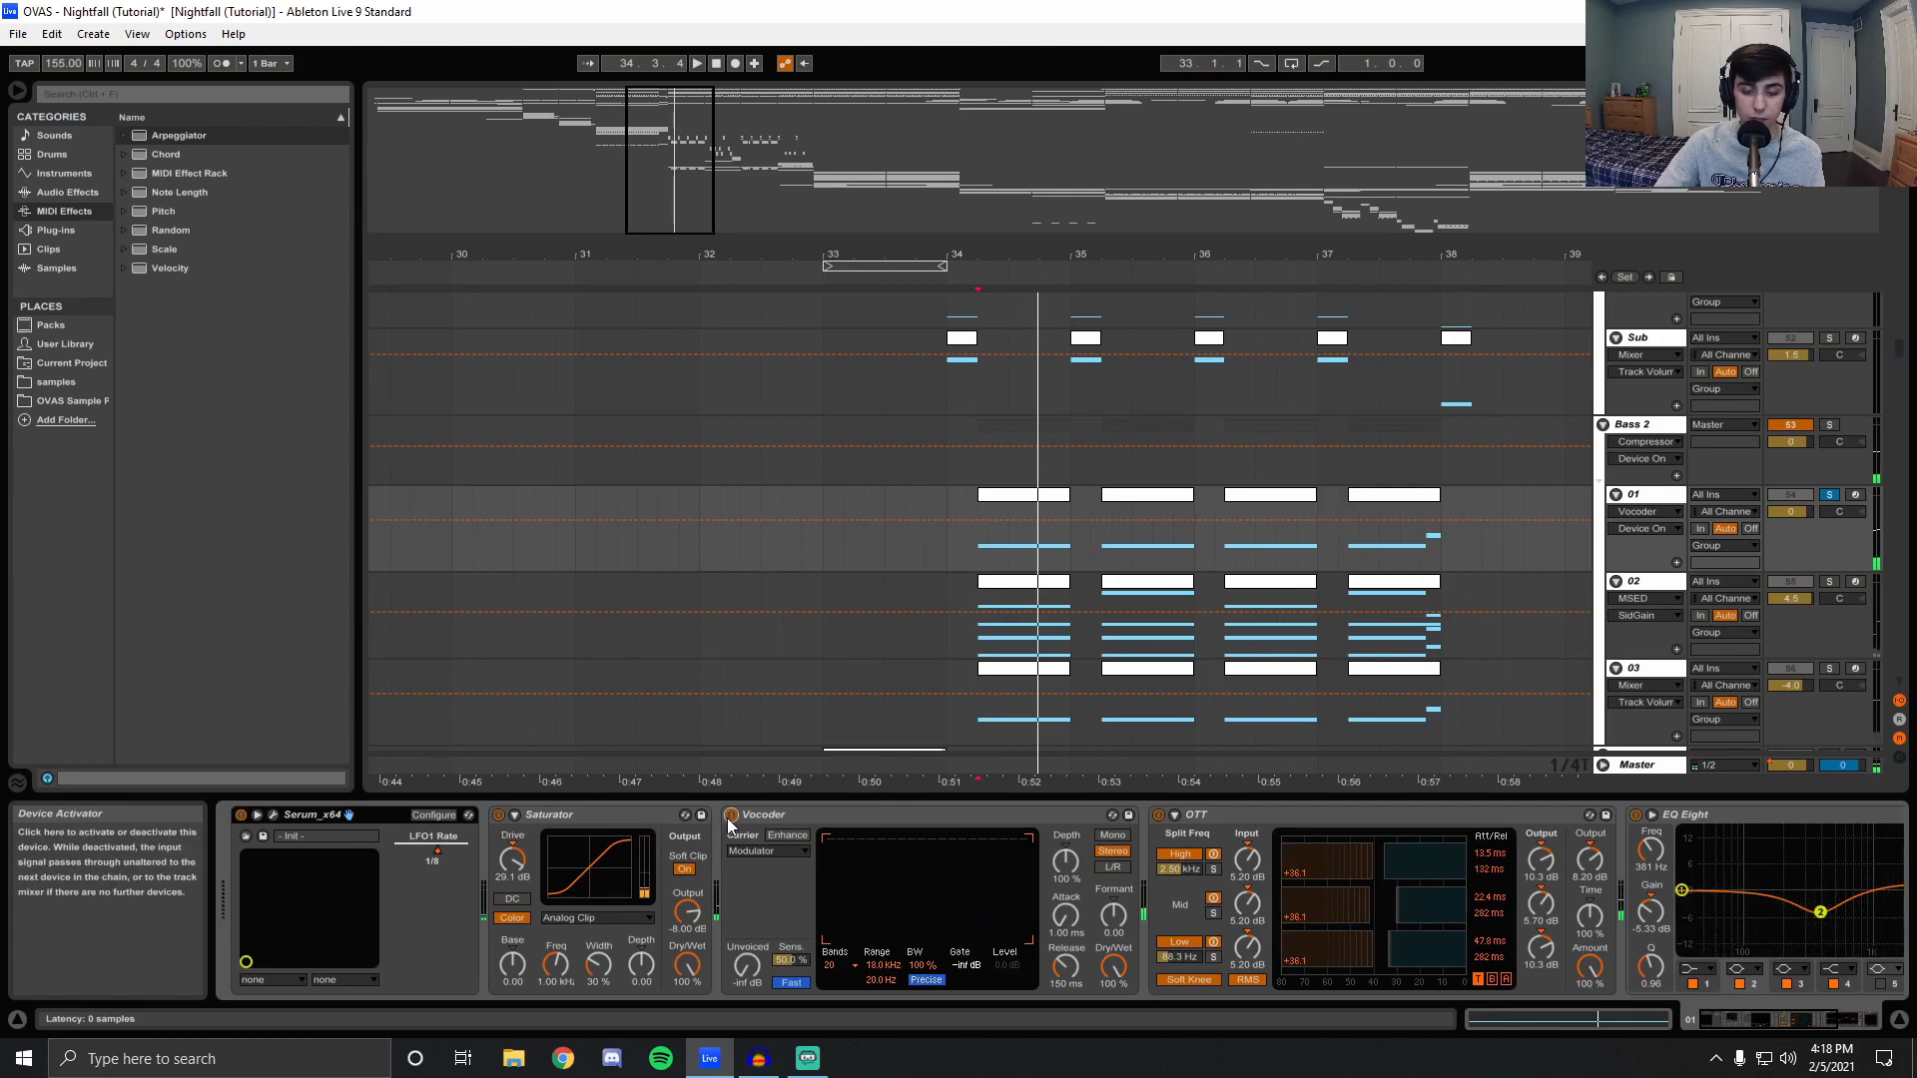
Open layer 01's Serum patch and toggle its MG Low 12 filter off and on during playback.
left_click(271, 815)
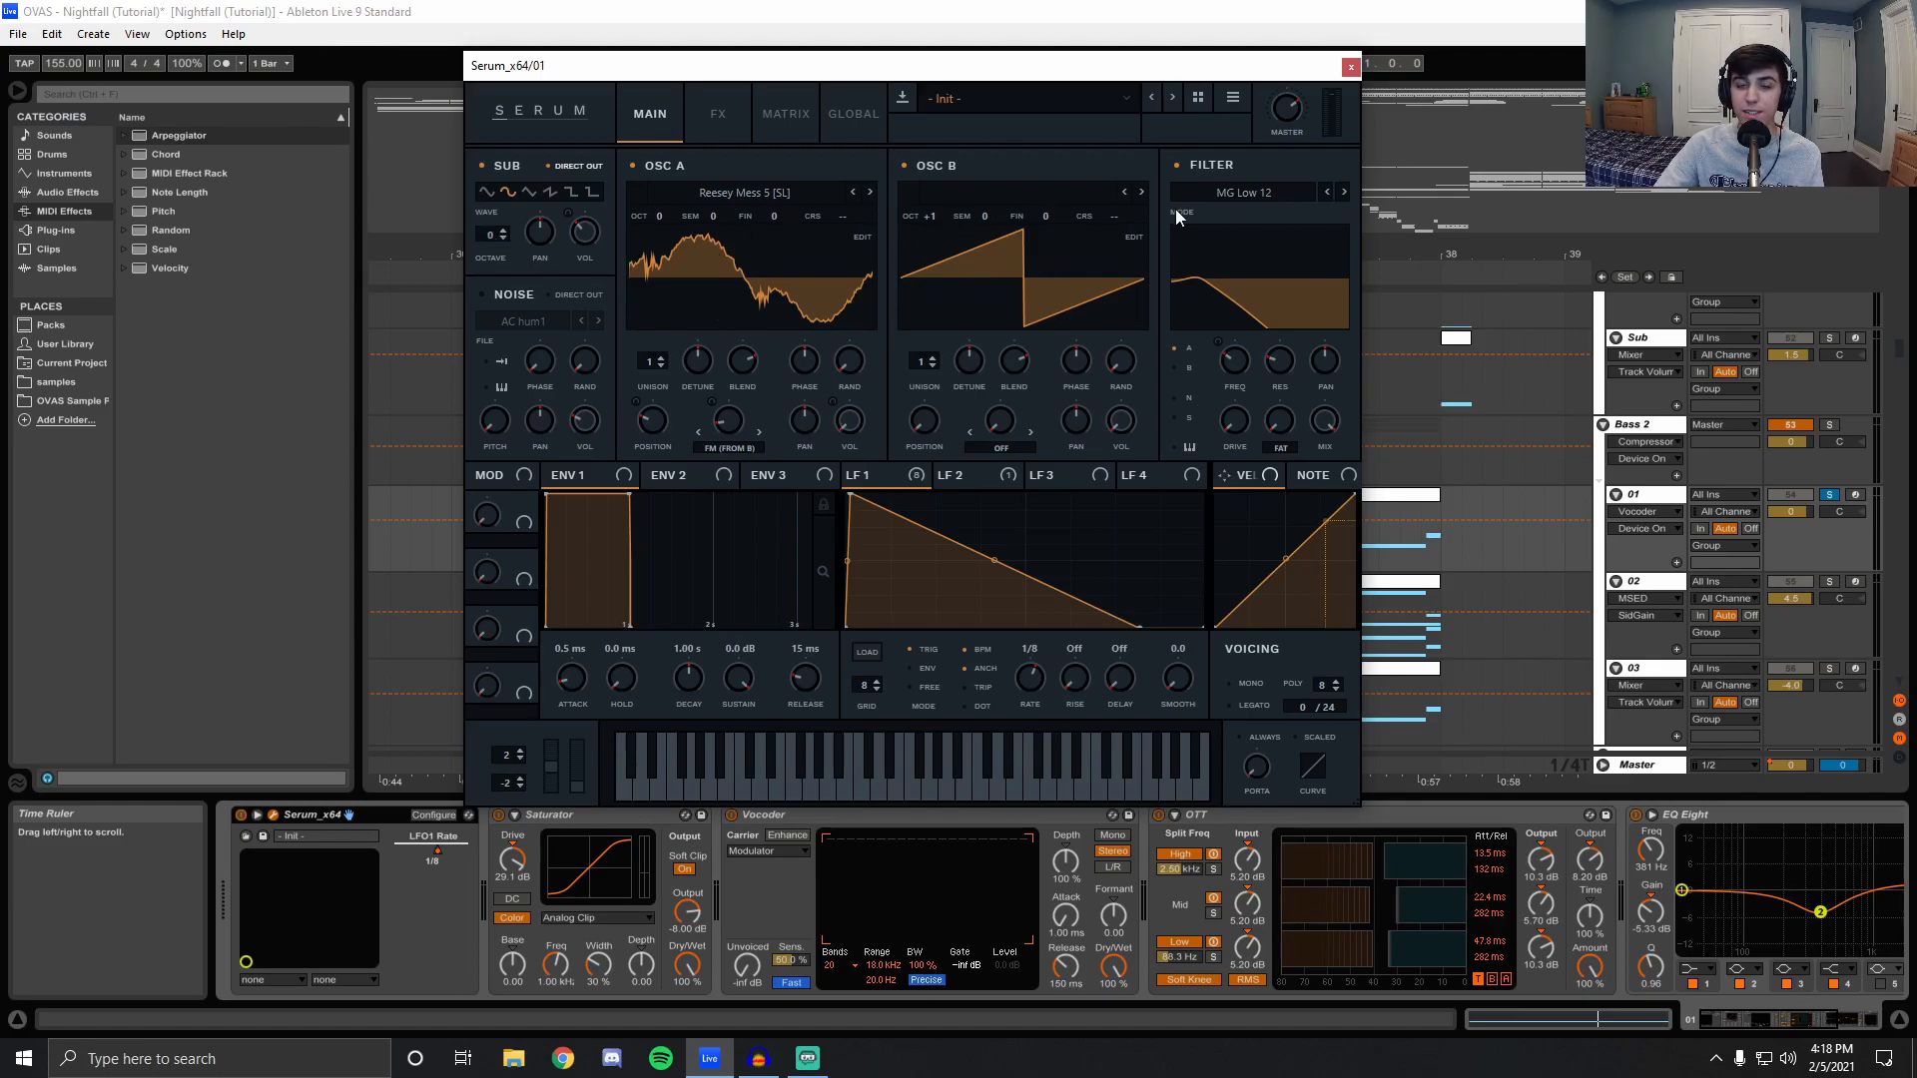
left_click(1184, 166)
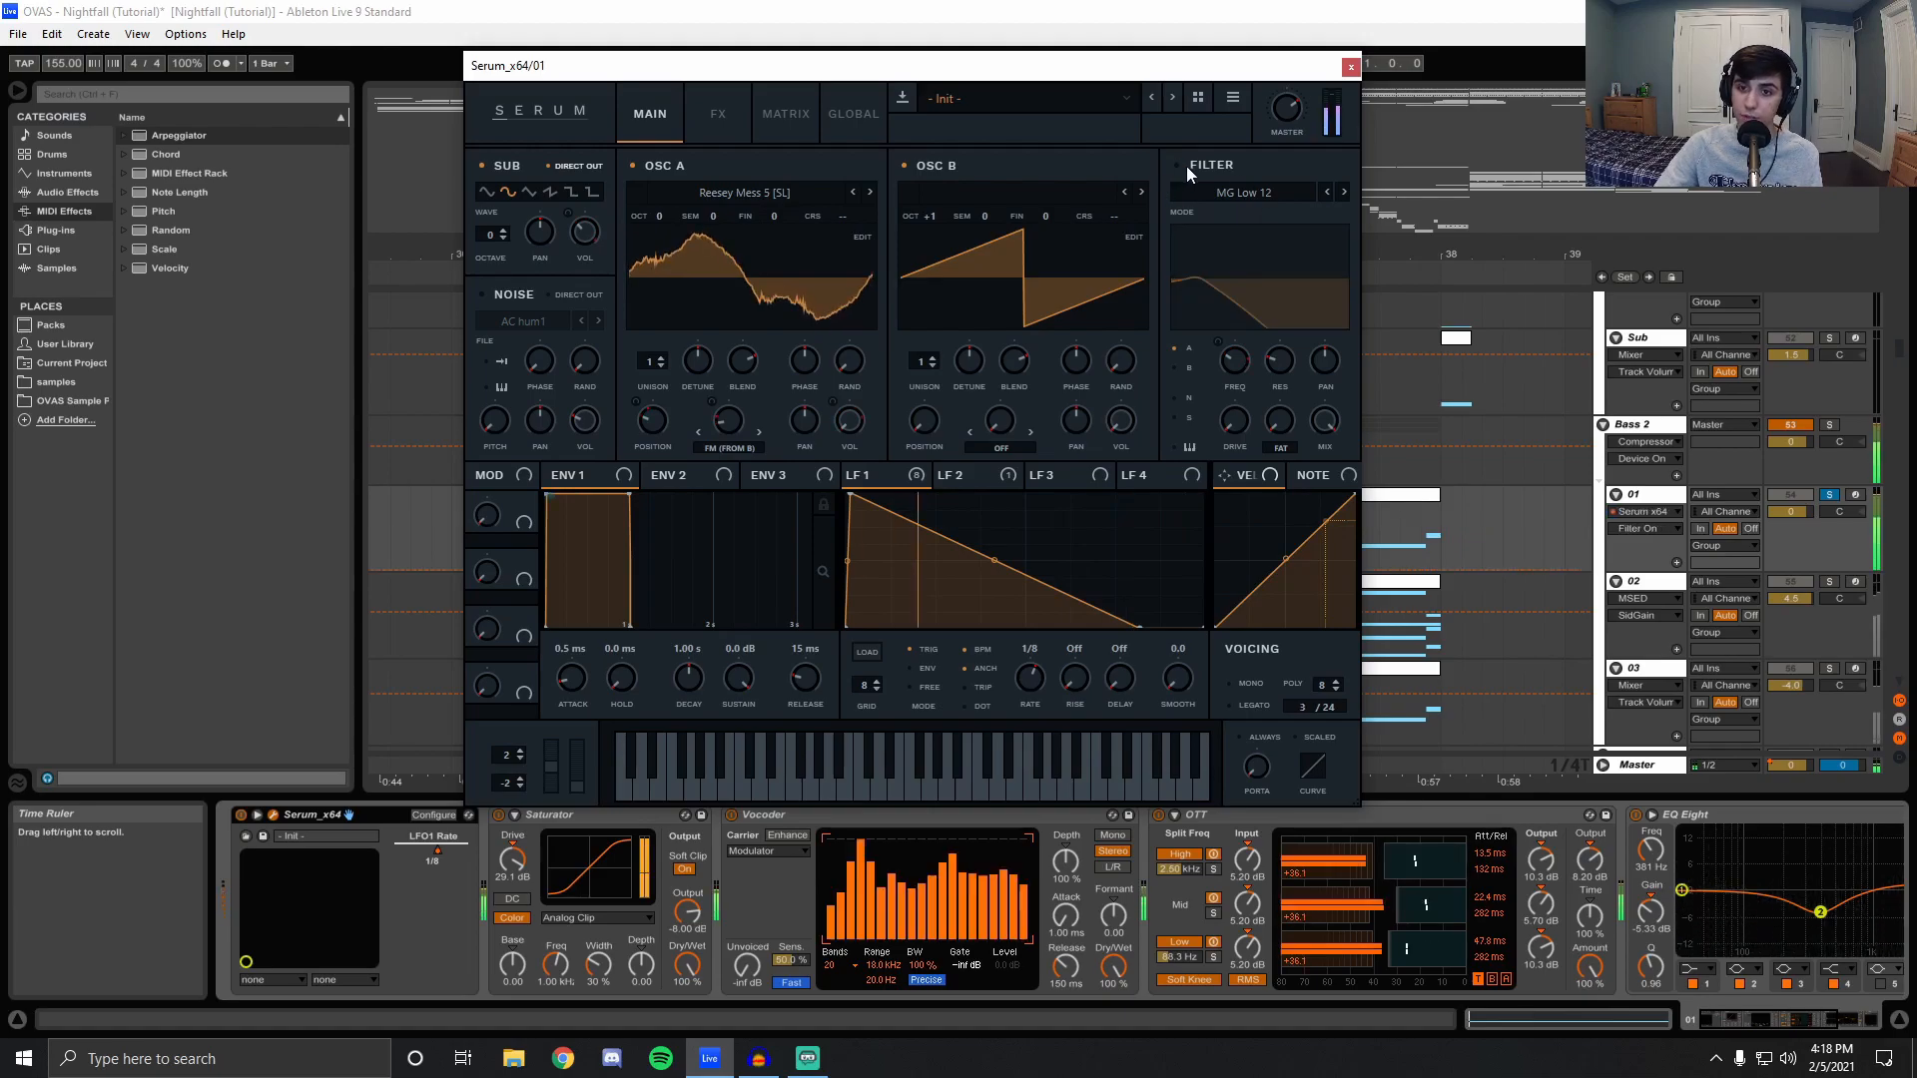
left_click(1184, 165)
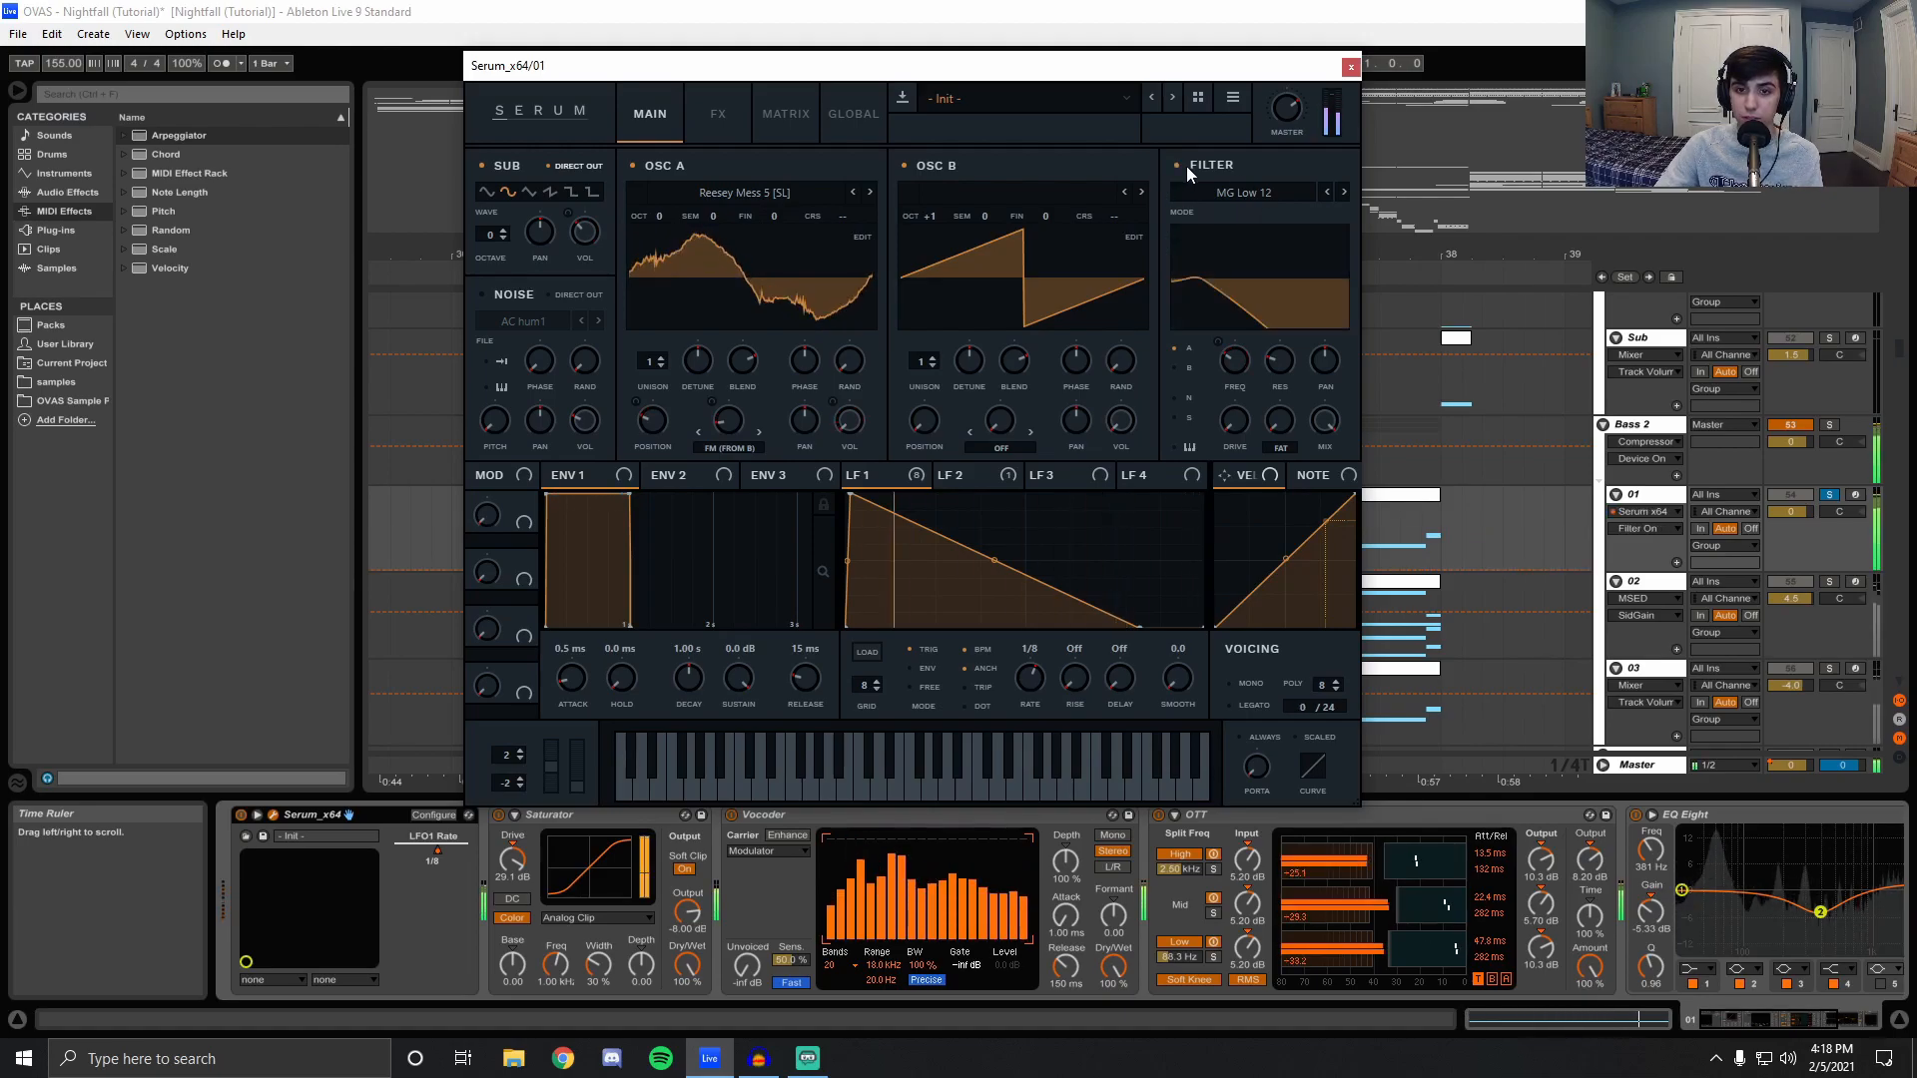
Bypass Serum's Compressor, EQ, Hyper/Dimension and Distortion effects to hear the dry patch, checking its oscillator page as well.
left_click(712, 115)
left_click(485, 259)
left_click(485, 228)
left_click(485, 198)
left_click(485, 169)
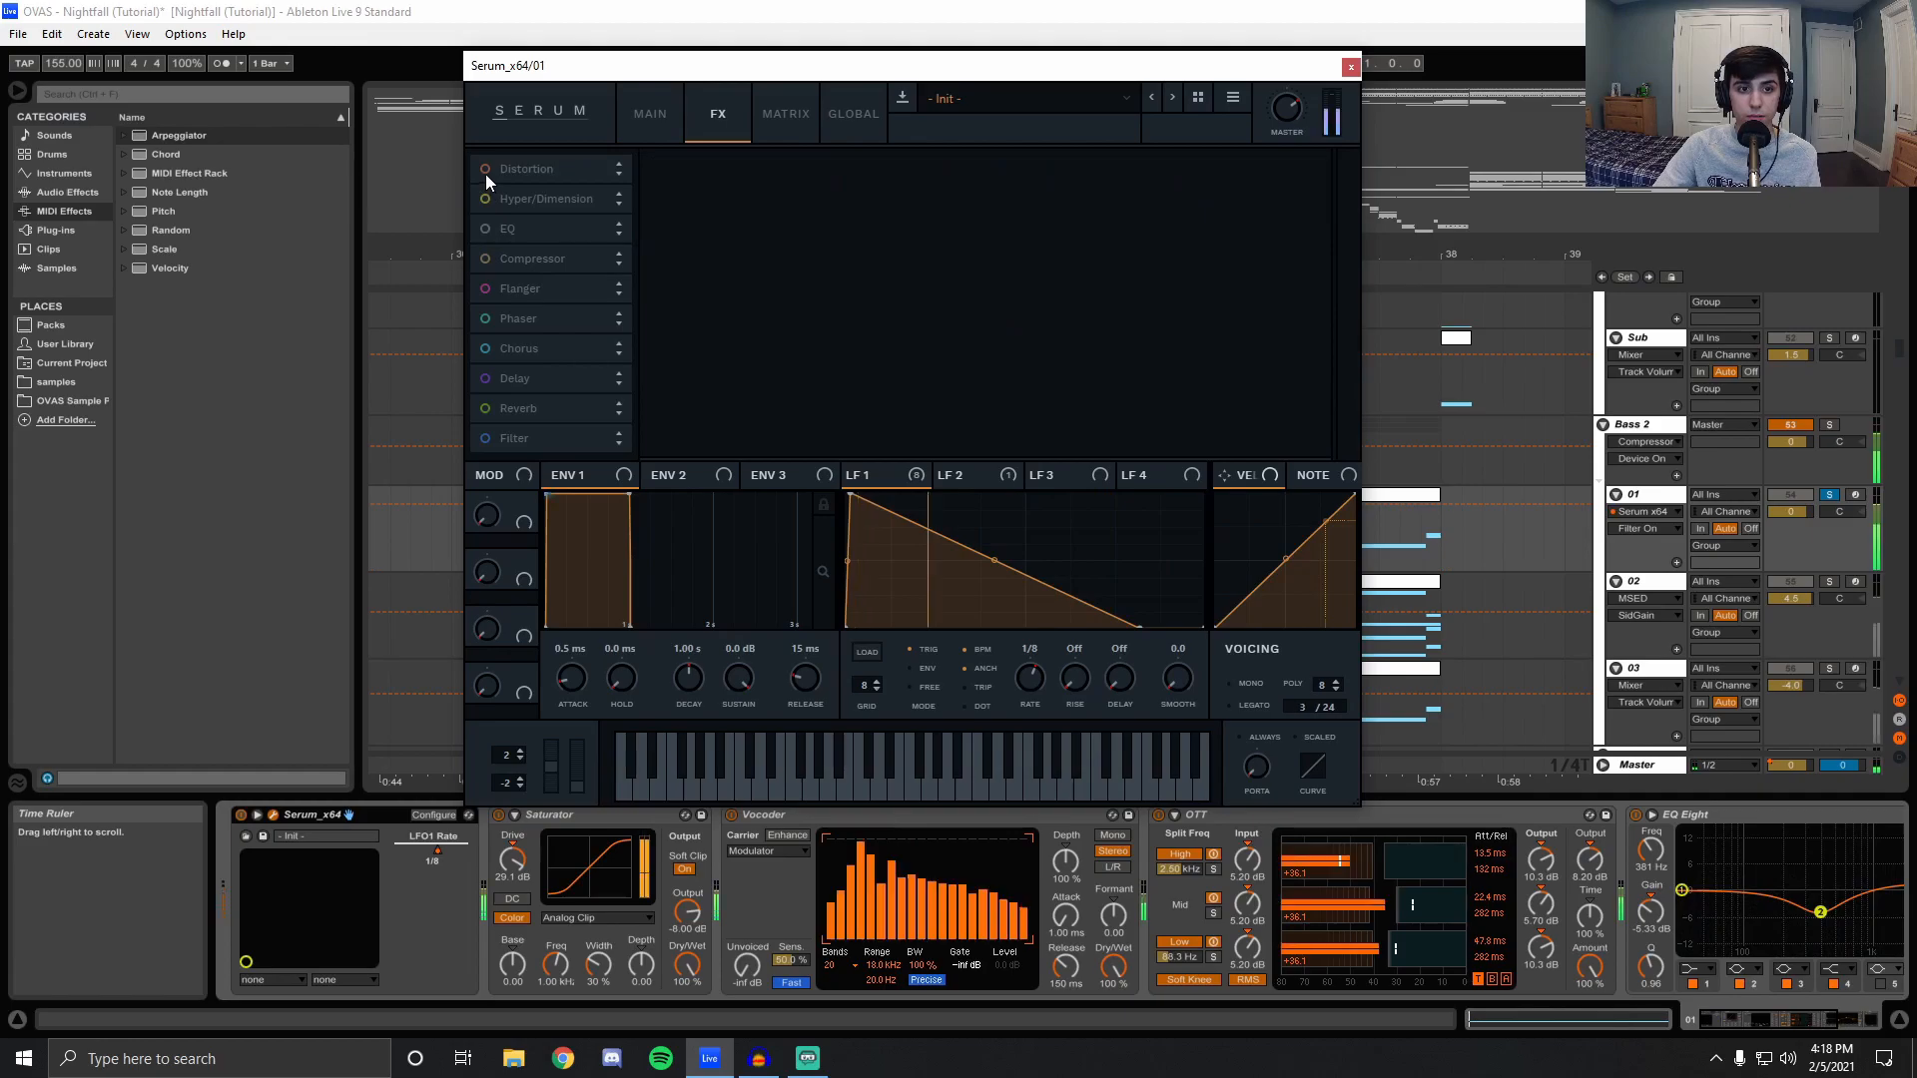
left_click(641, 120)
left_click(708, 117)
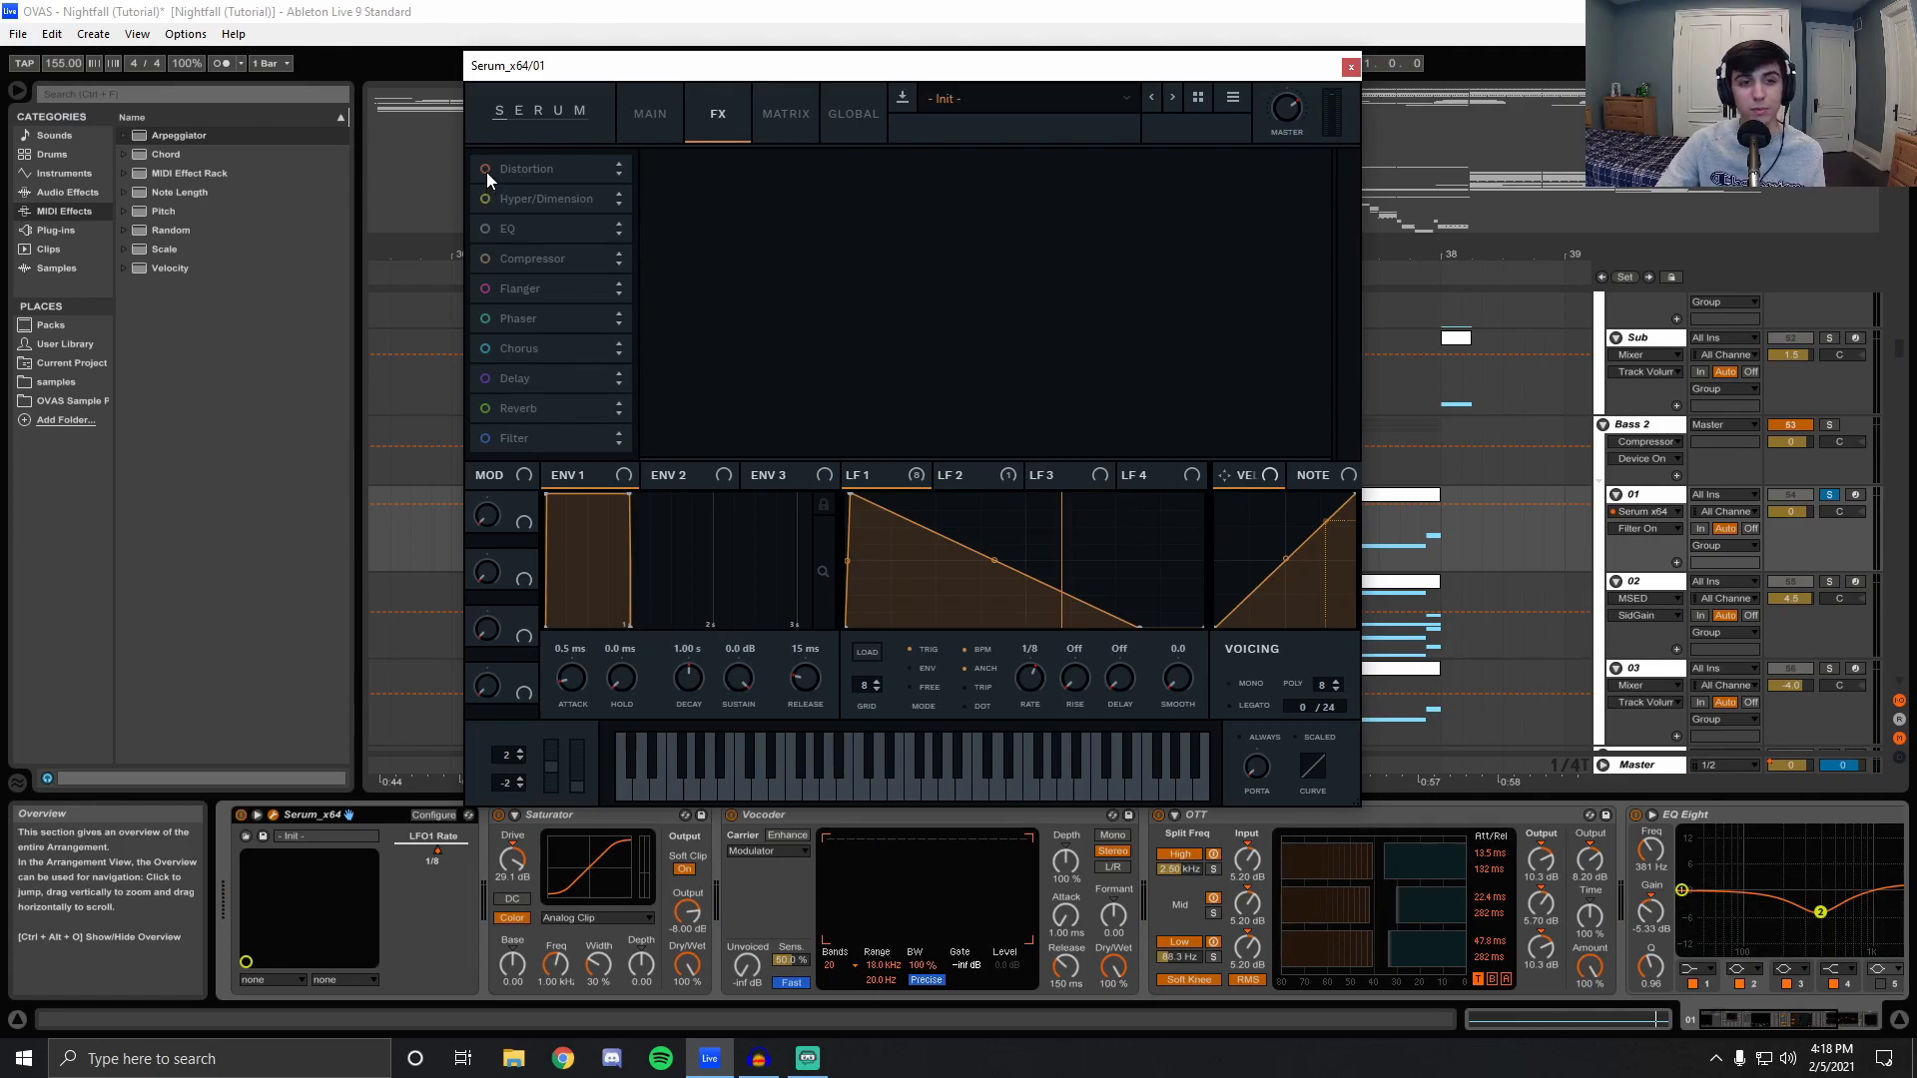
Switch Serum's Distortion, Hyper/Dimension and EQ back on one by one while layer 01 plays.
left_click(484, 227)
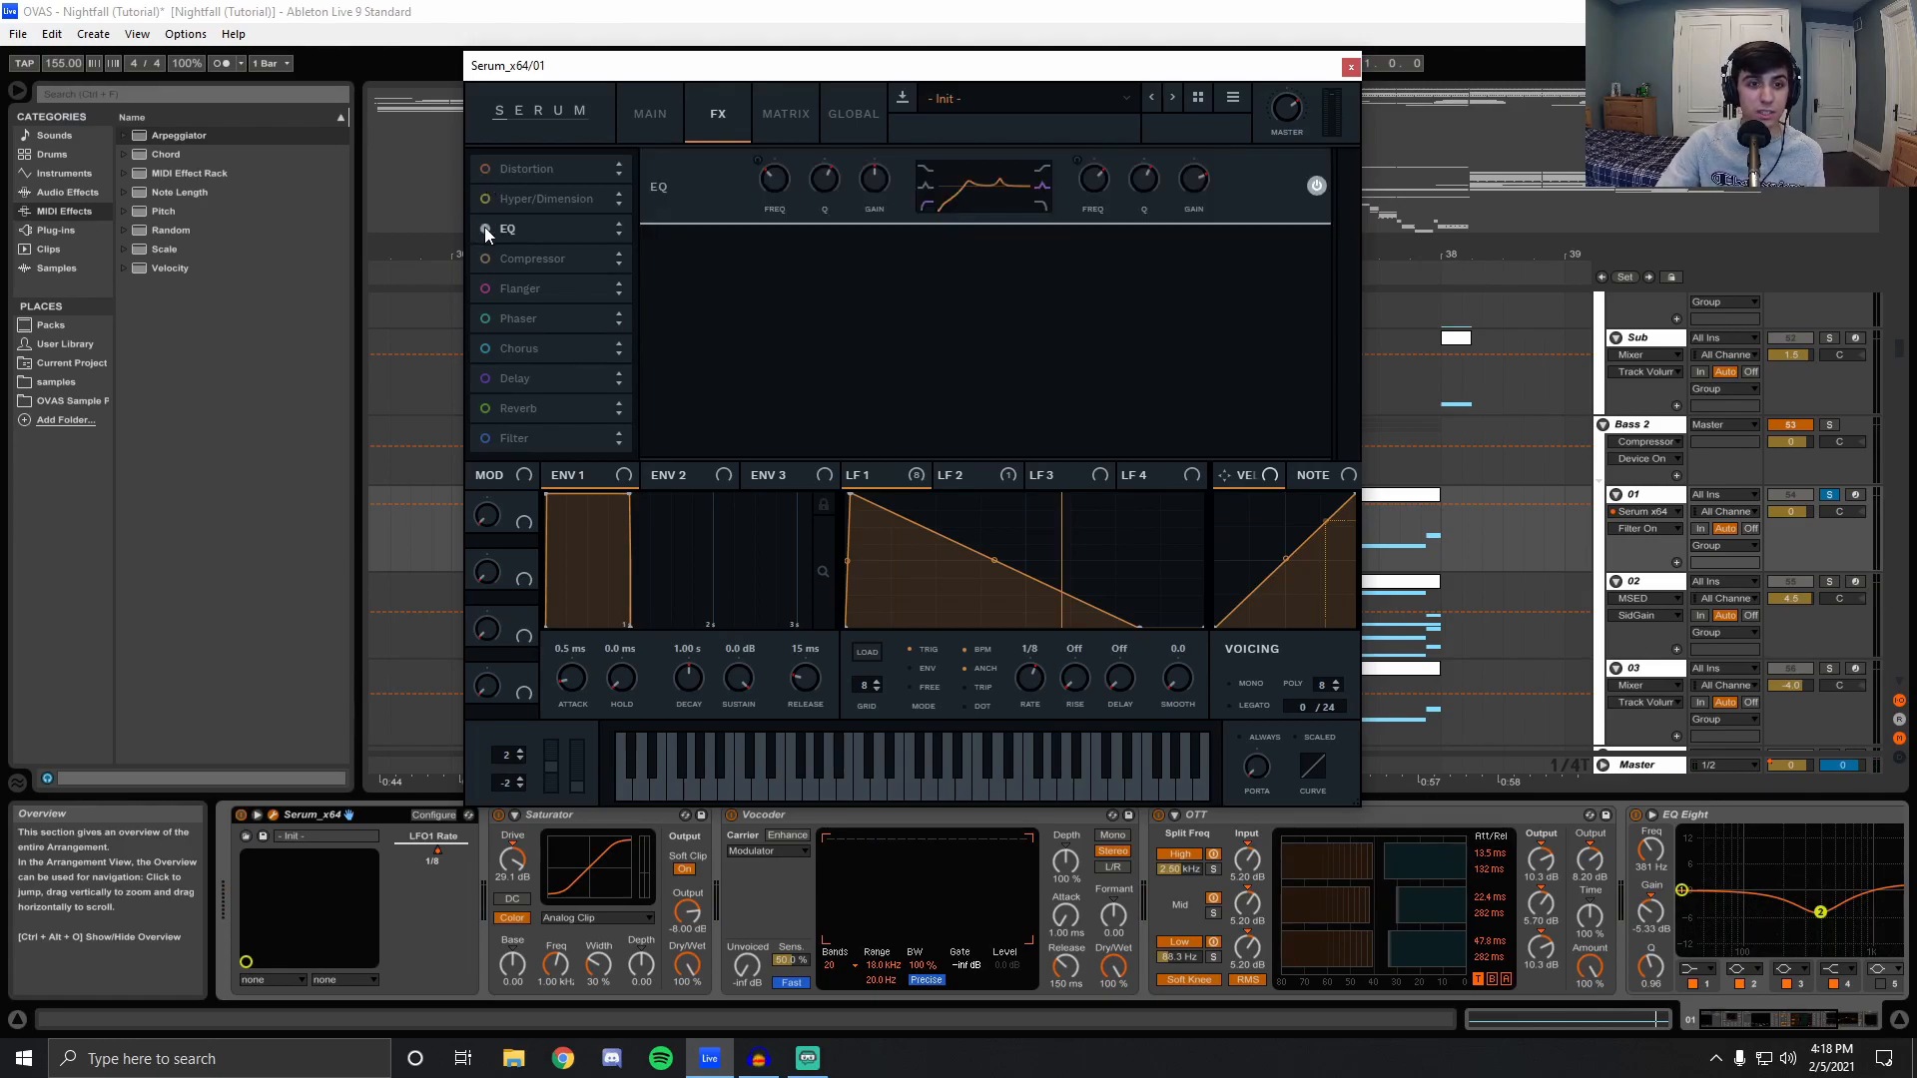
left_click(486, 229)
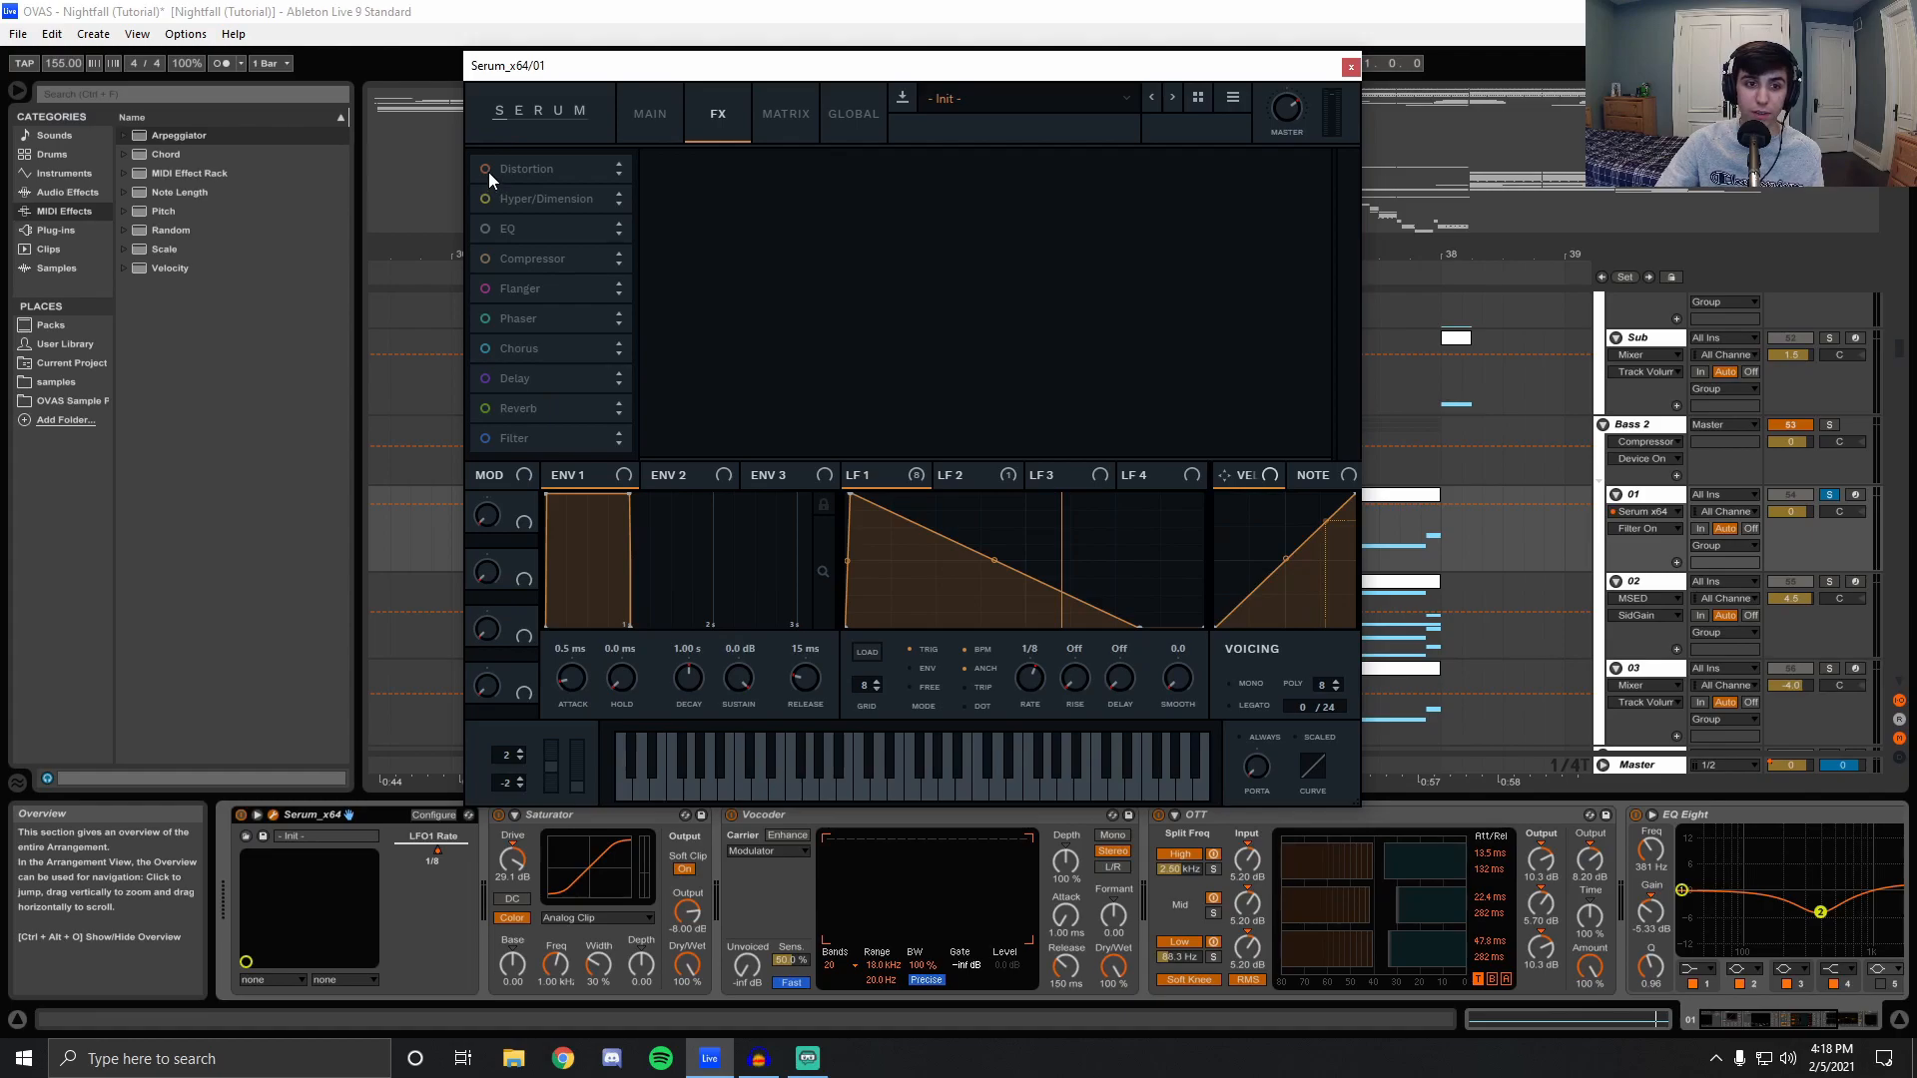
left_click(485, 169)
left_click(484, 199)
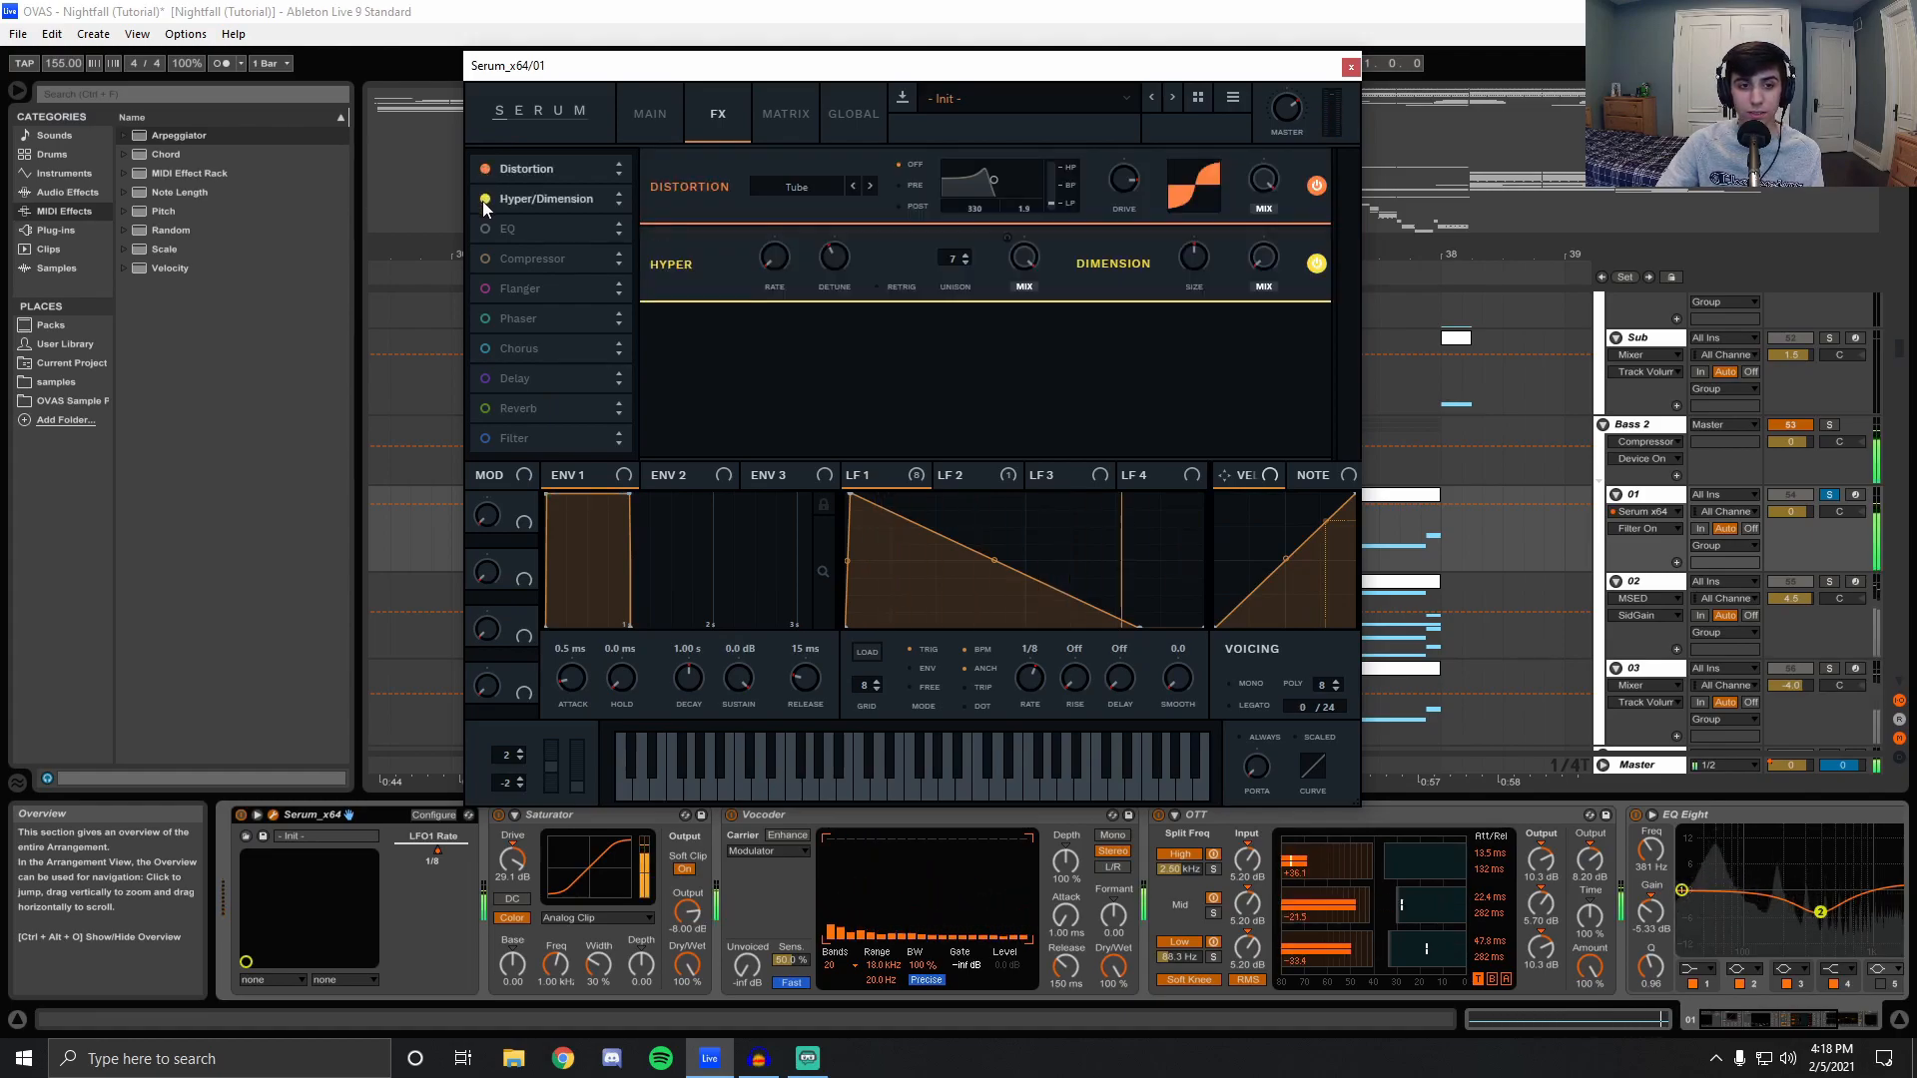
left_click(484, 228)
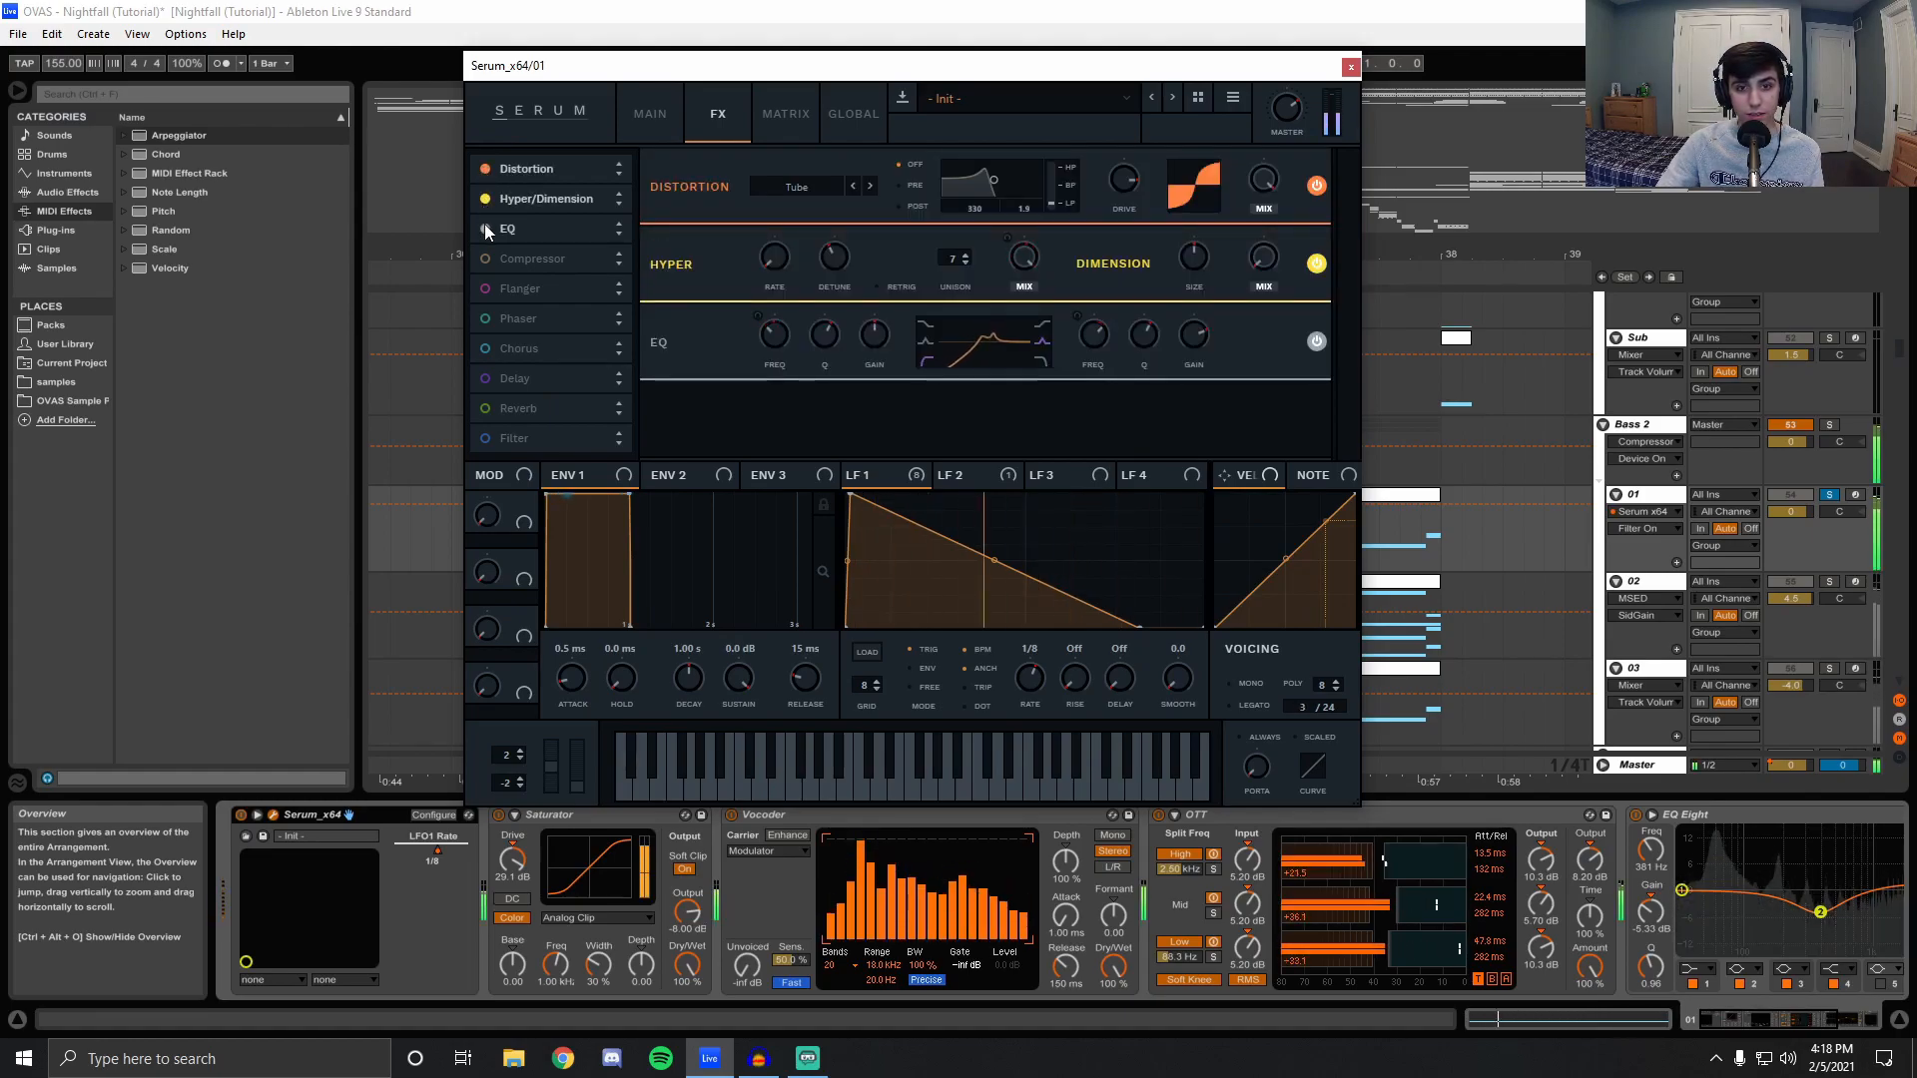
Switch off Serum's Compressor, EQ, Hyper/Dimension and Distortion effects during playback to compare the bass sound without them.
left_click(483, 260)
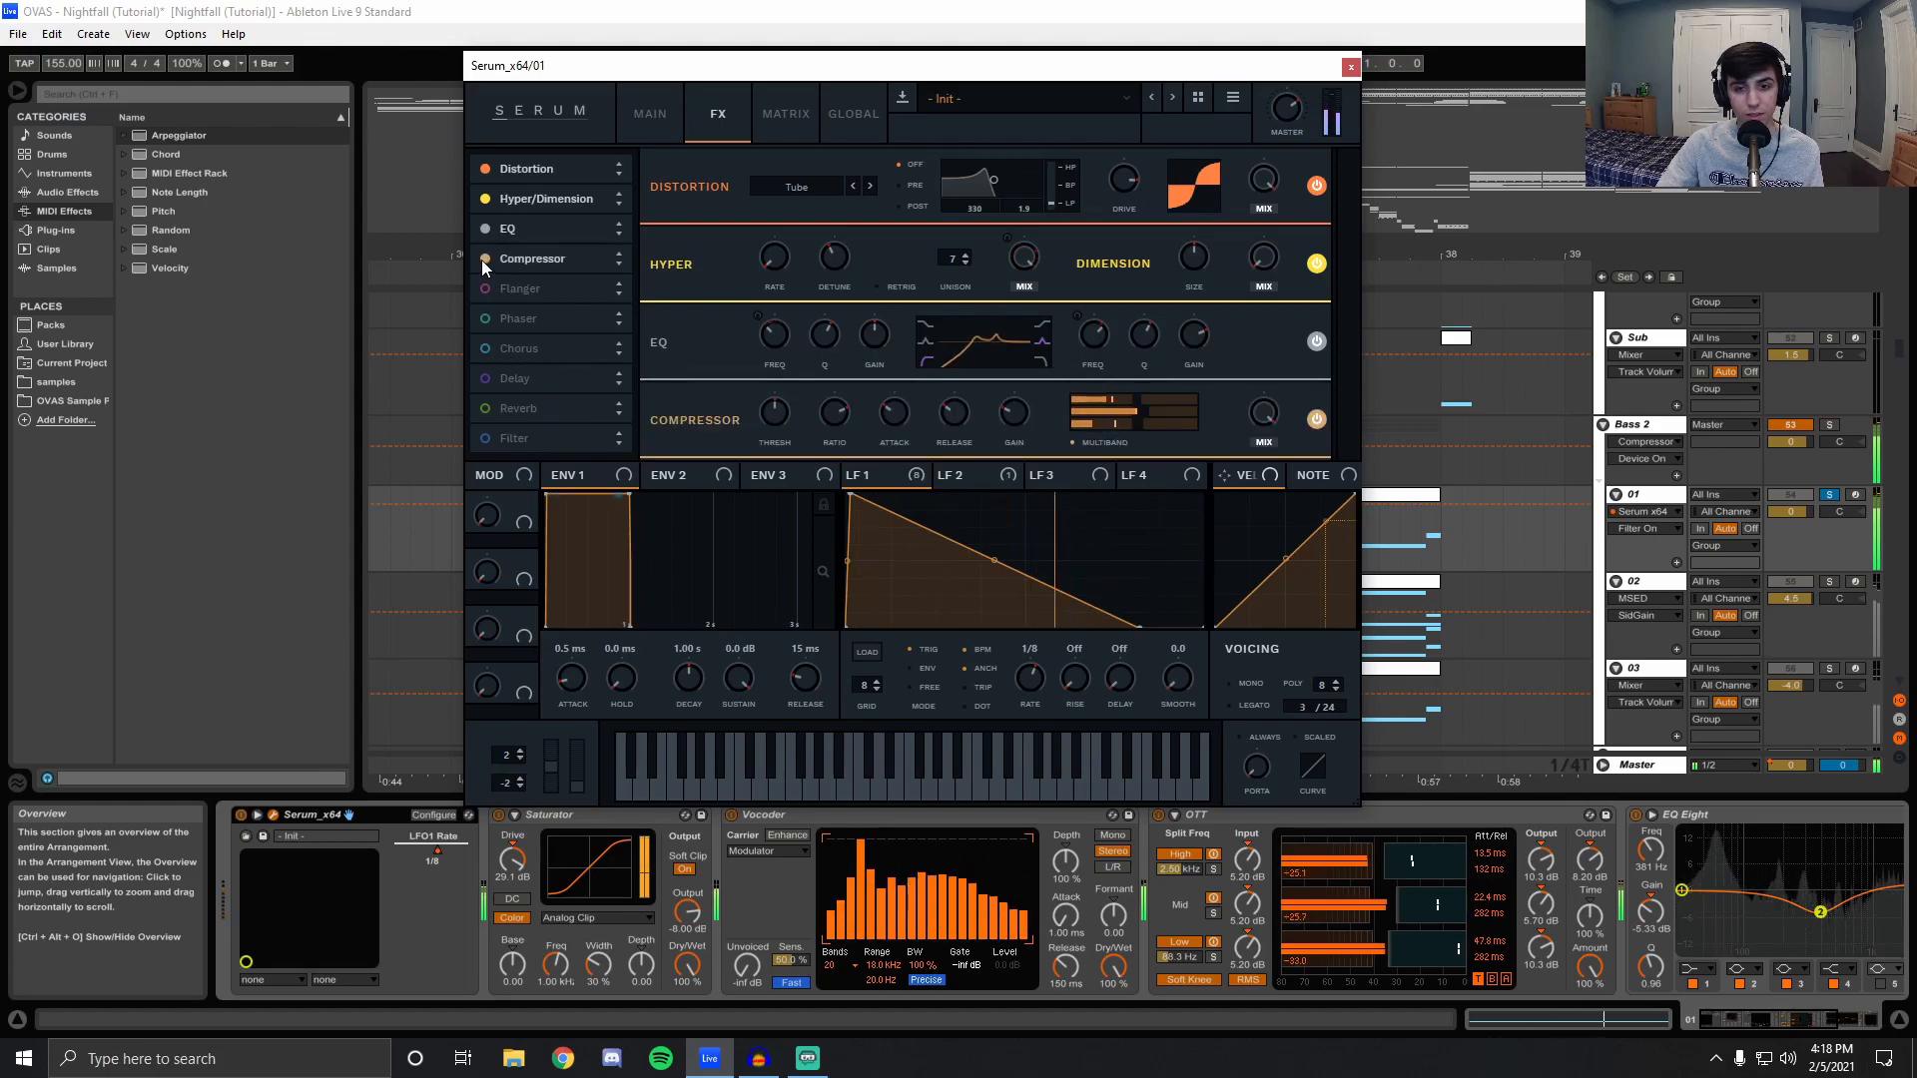
left_click(483, 260)
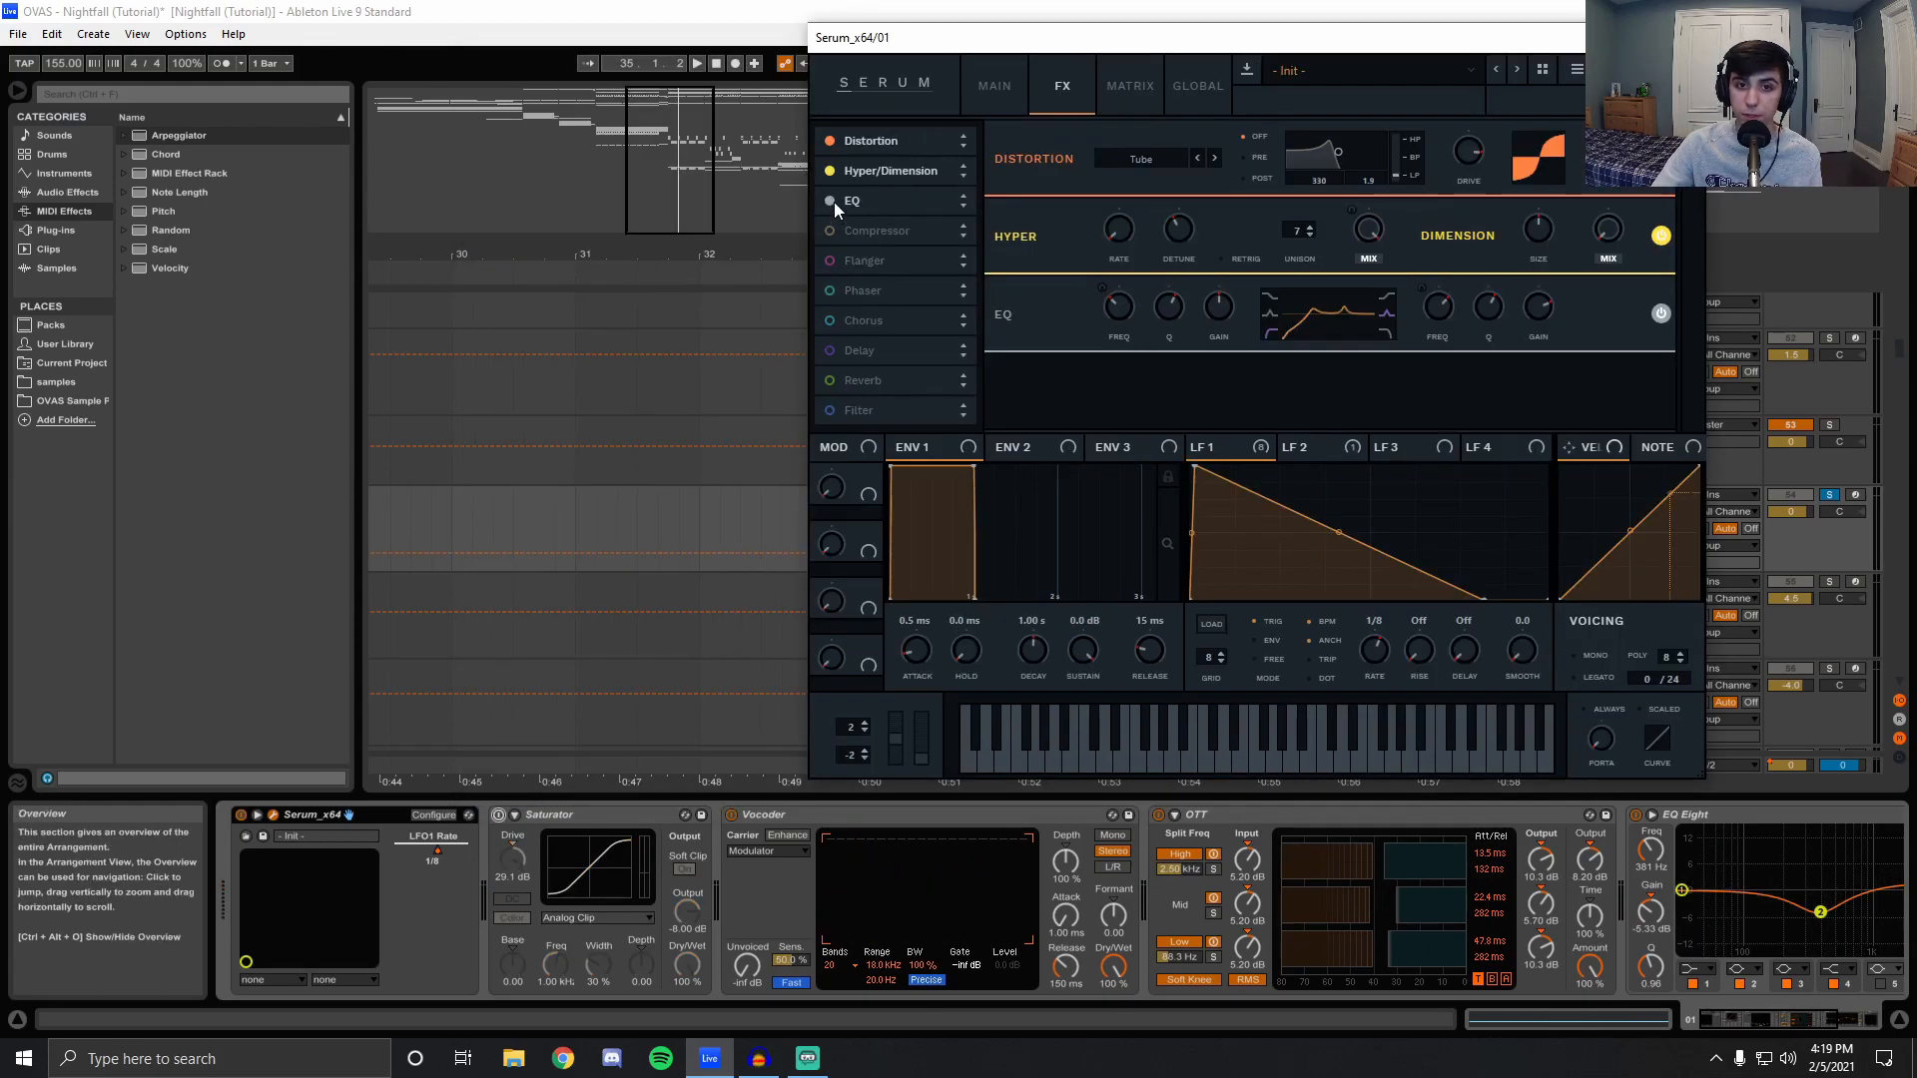
left_click(831, 200)
key("space")
left_click(831, 200)
left_click(831, 201)
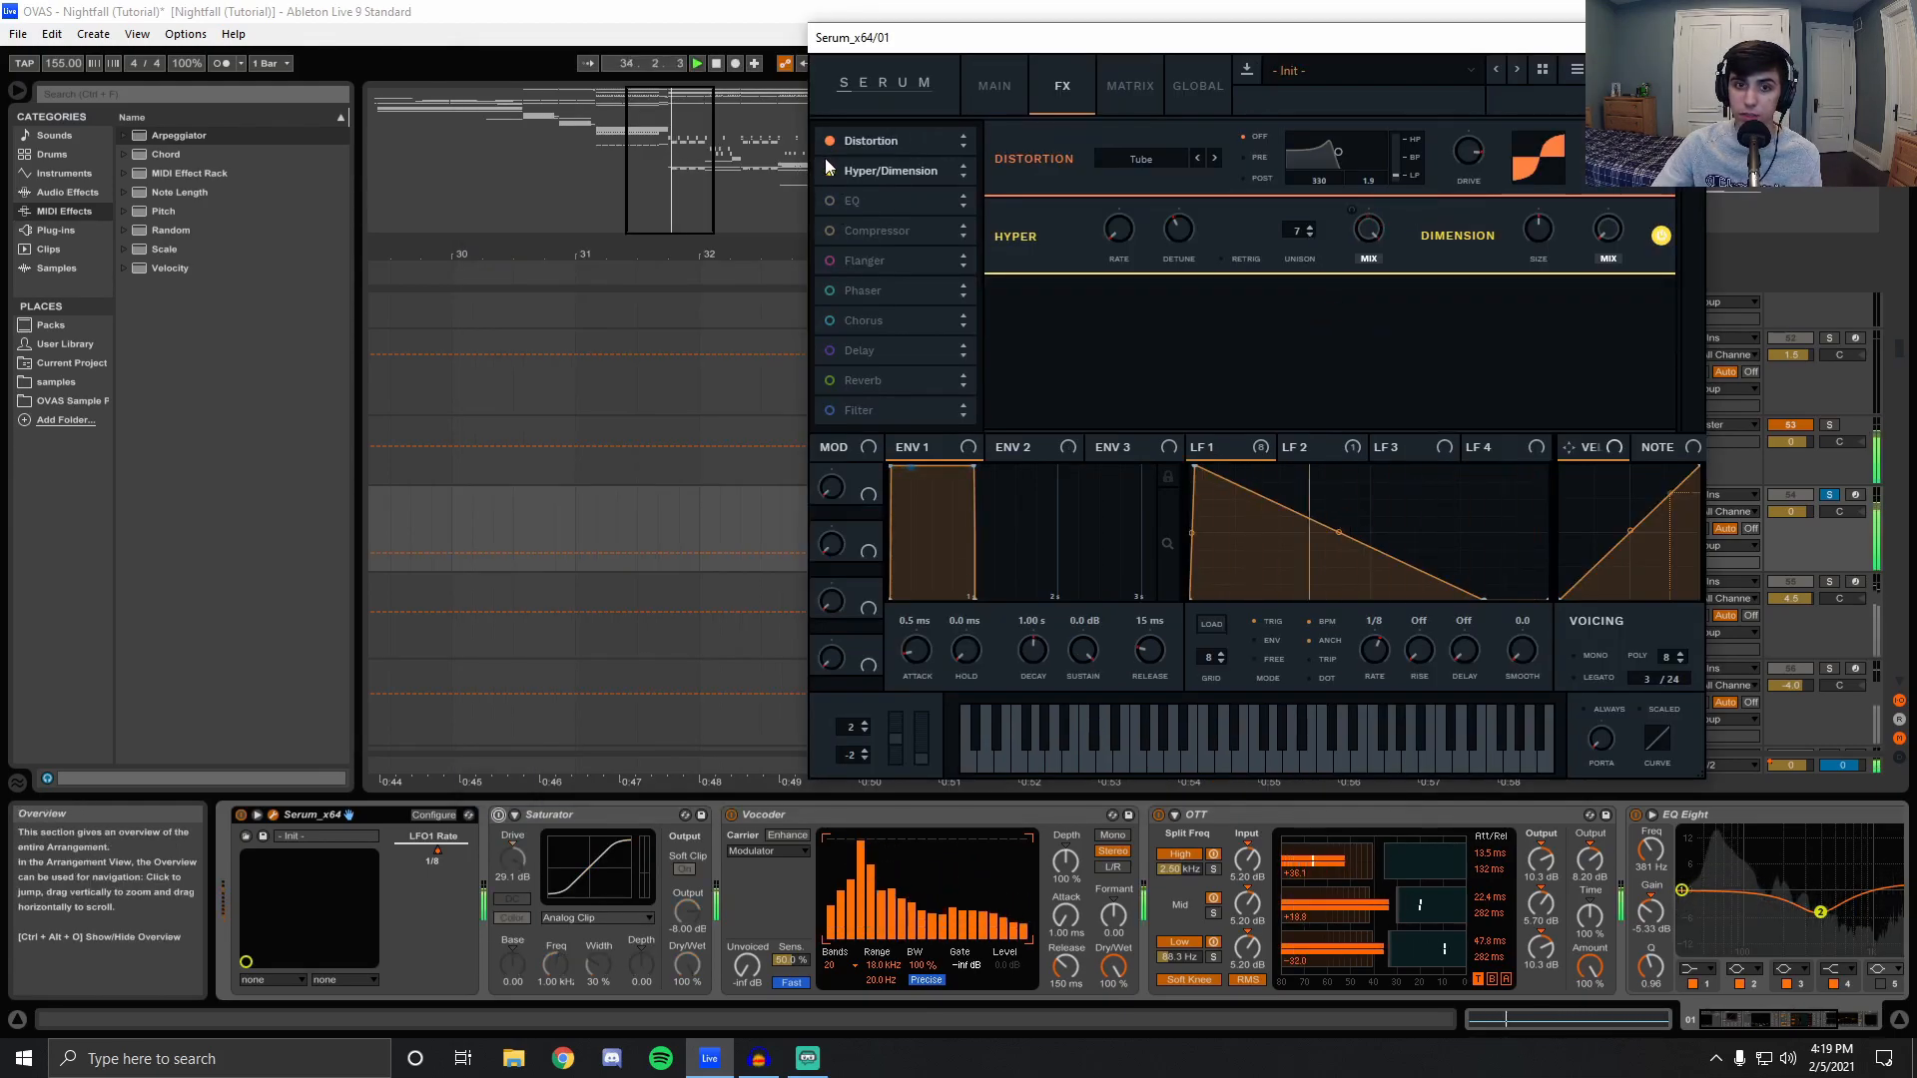
left_click(829, 171)
left_click(829, 140)
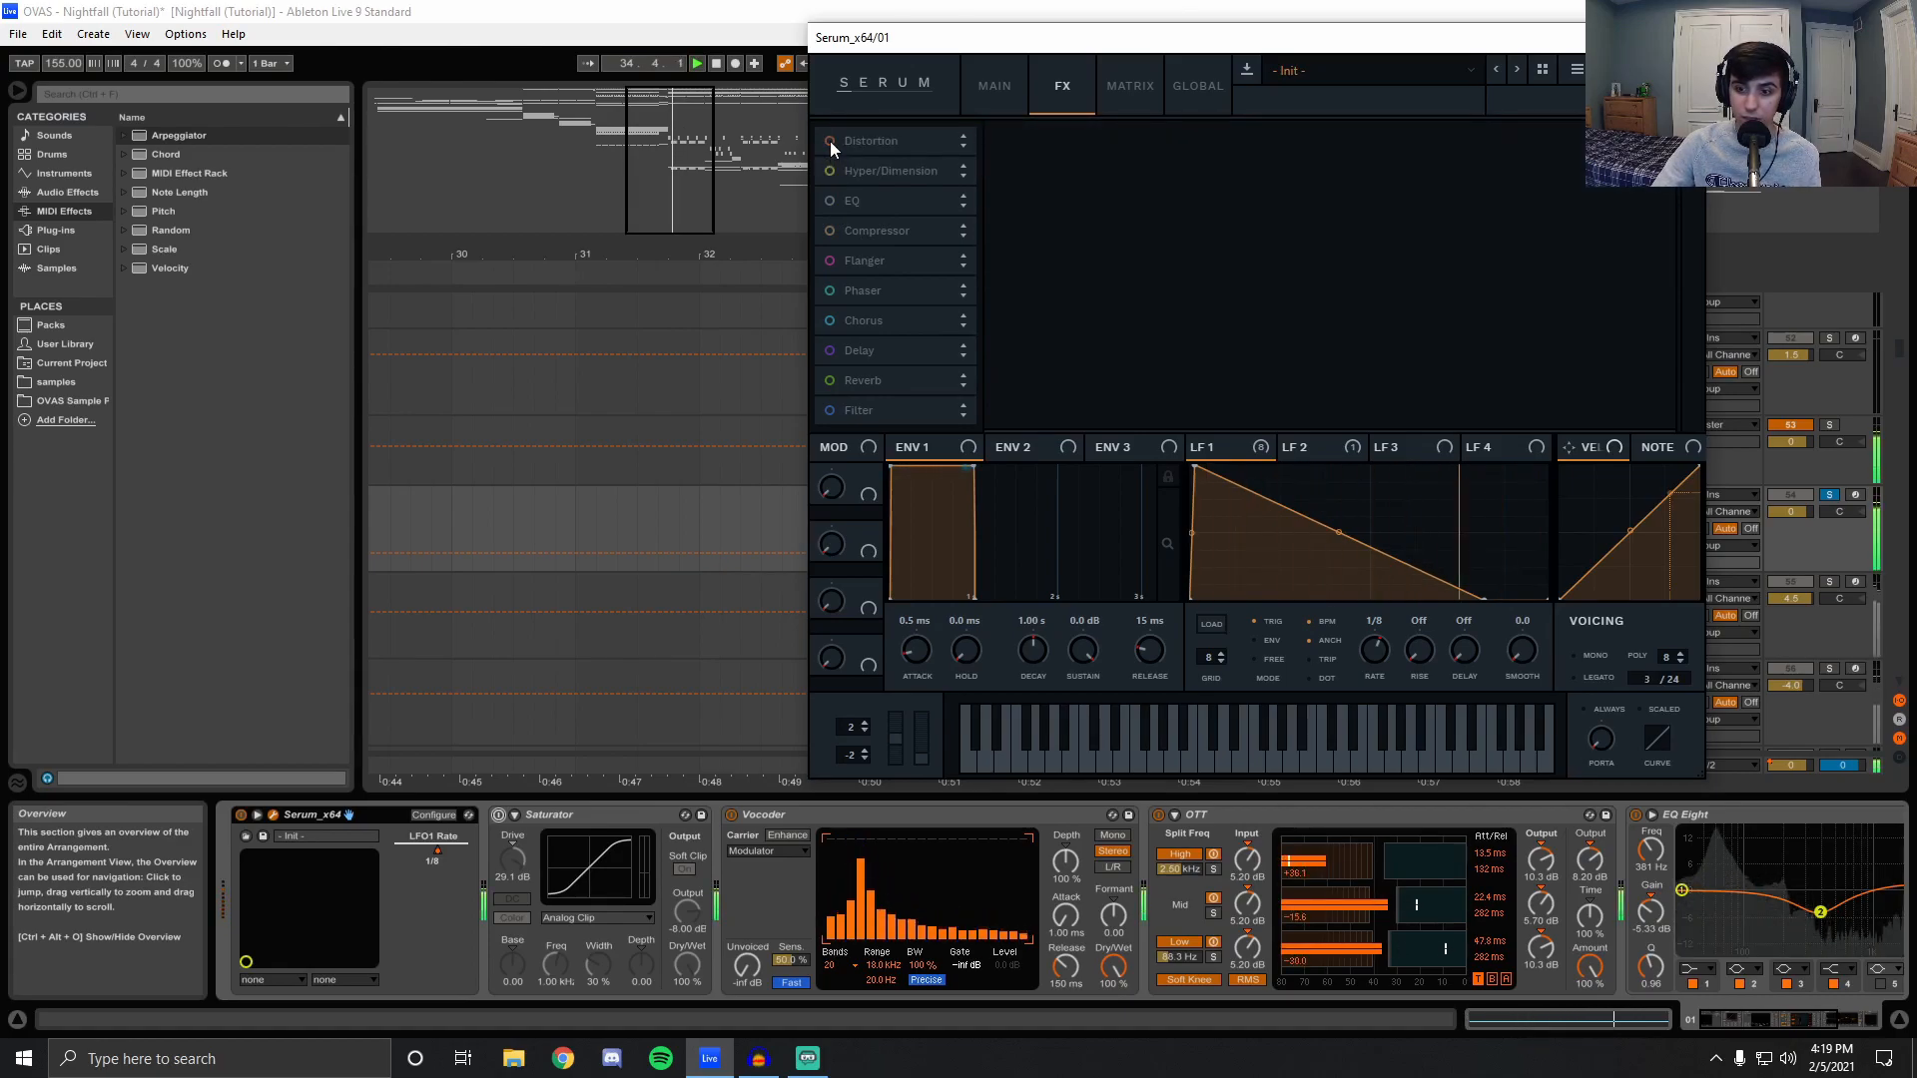
Switch on Distortion, Hyper/Dimension, EQ and Compressor in the Serum effects chain and hide the plug-in window.
left_click(829, 141)
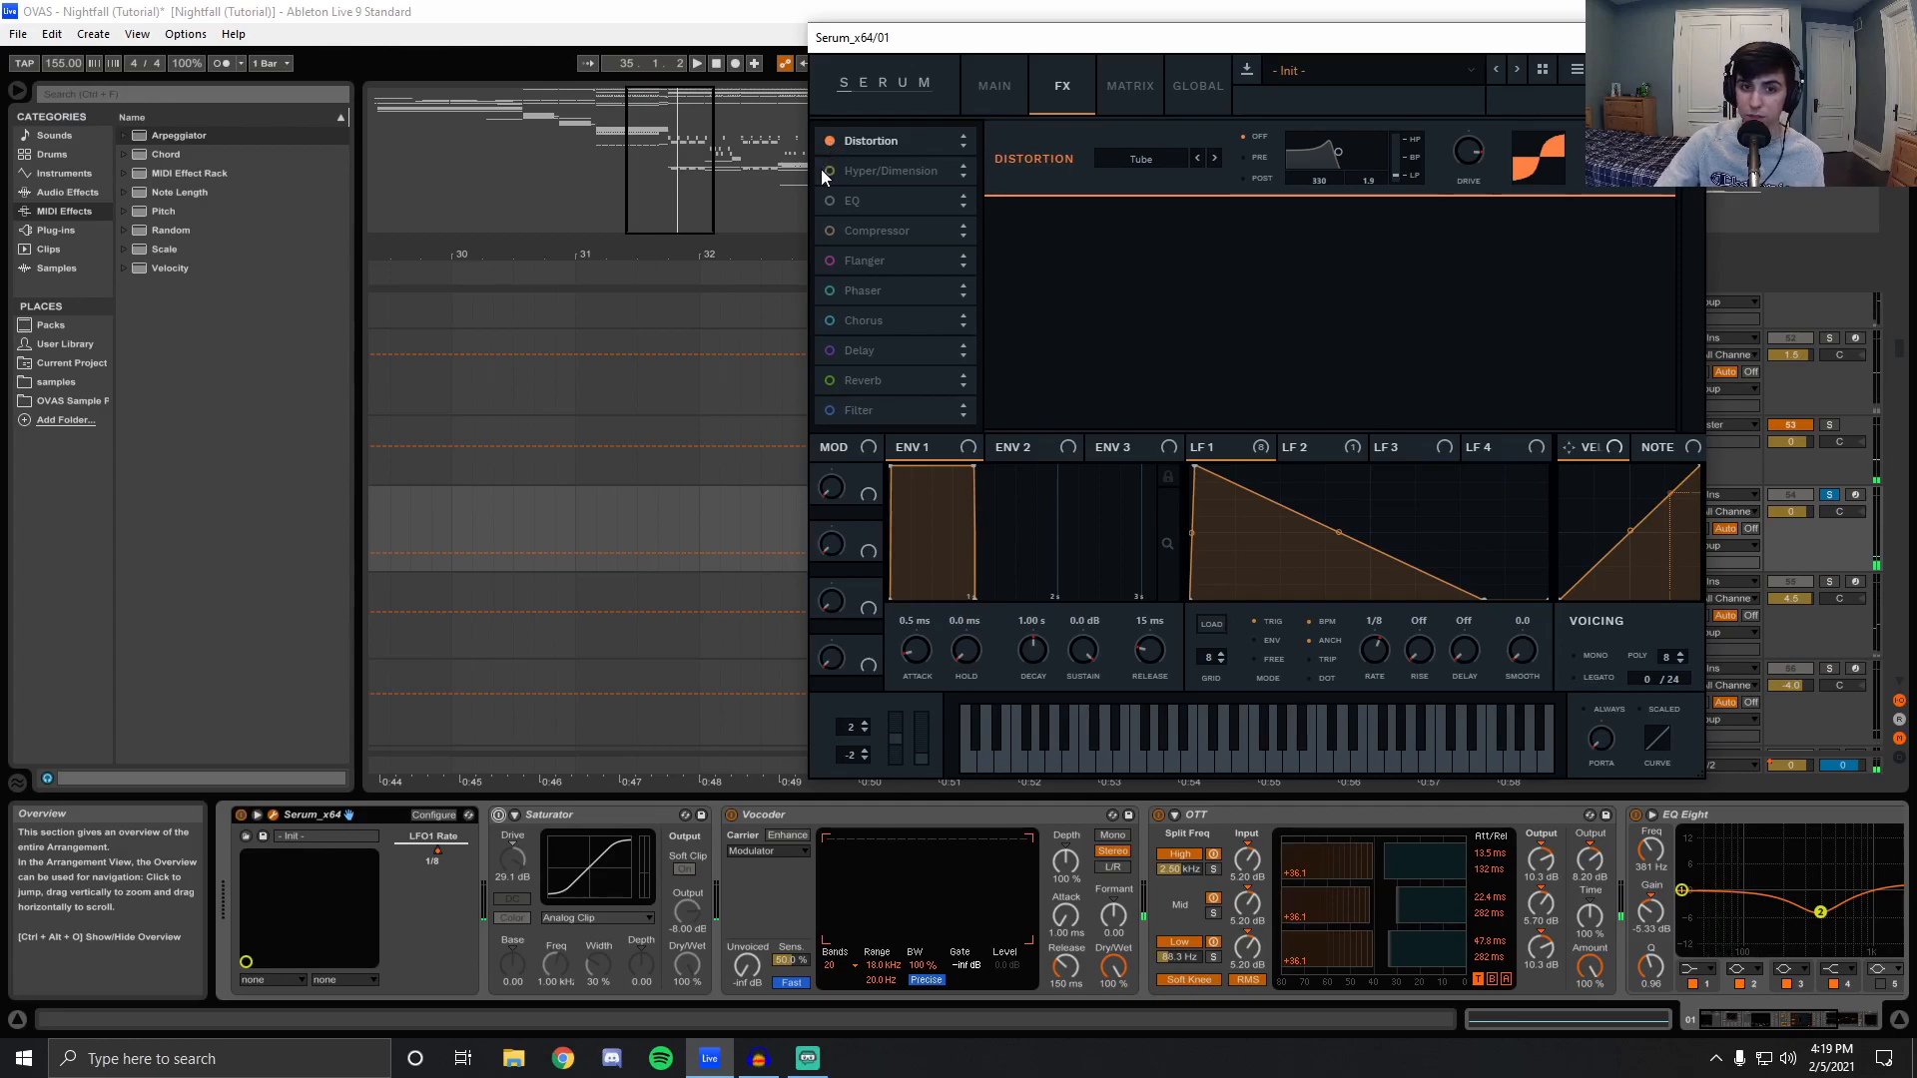
left_click(828, 171)
left_click(829, 201)
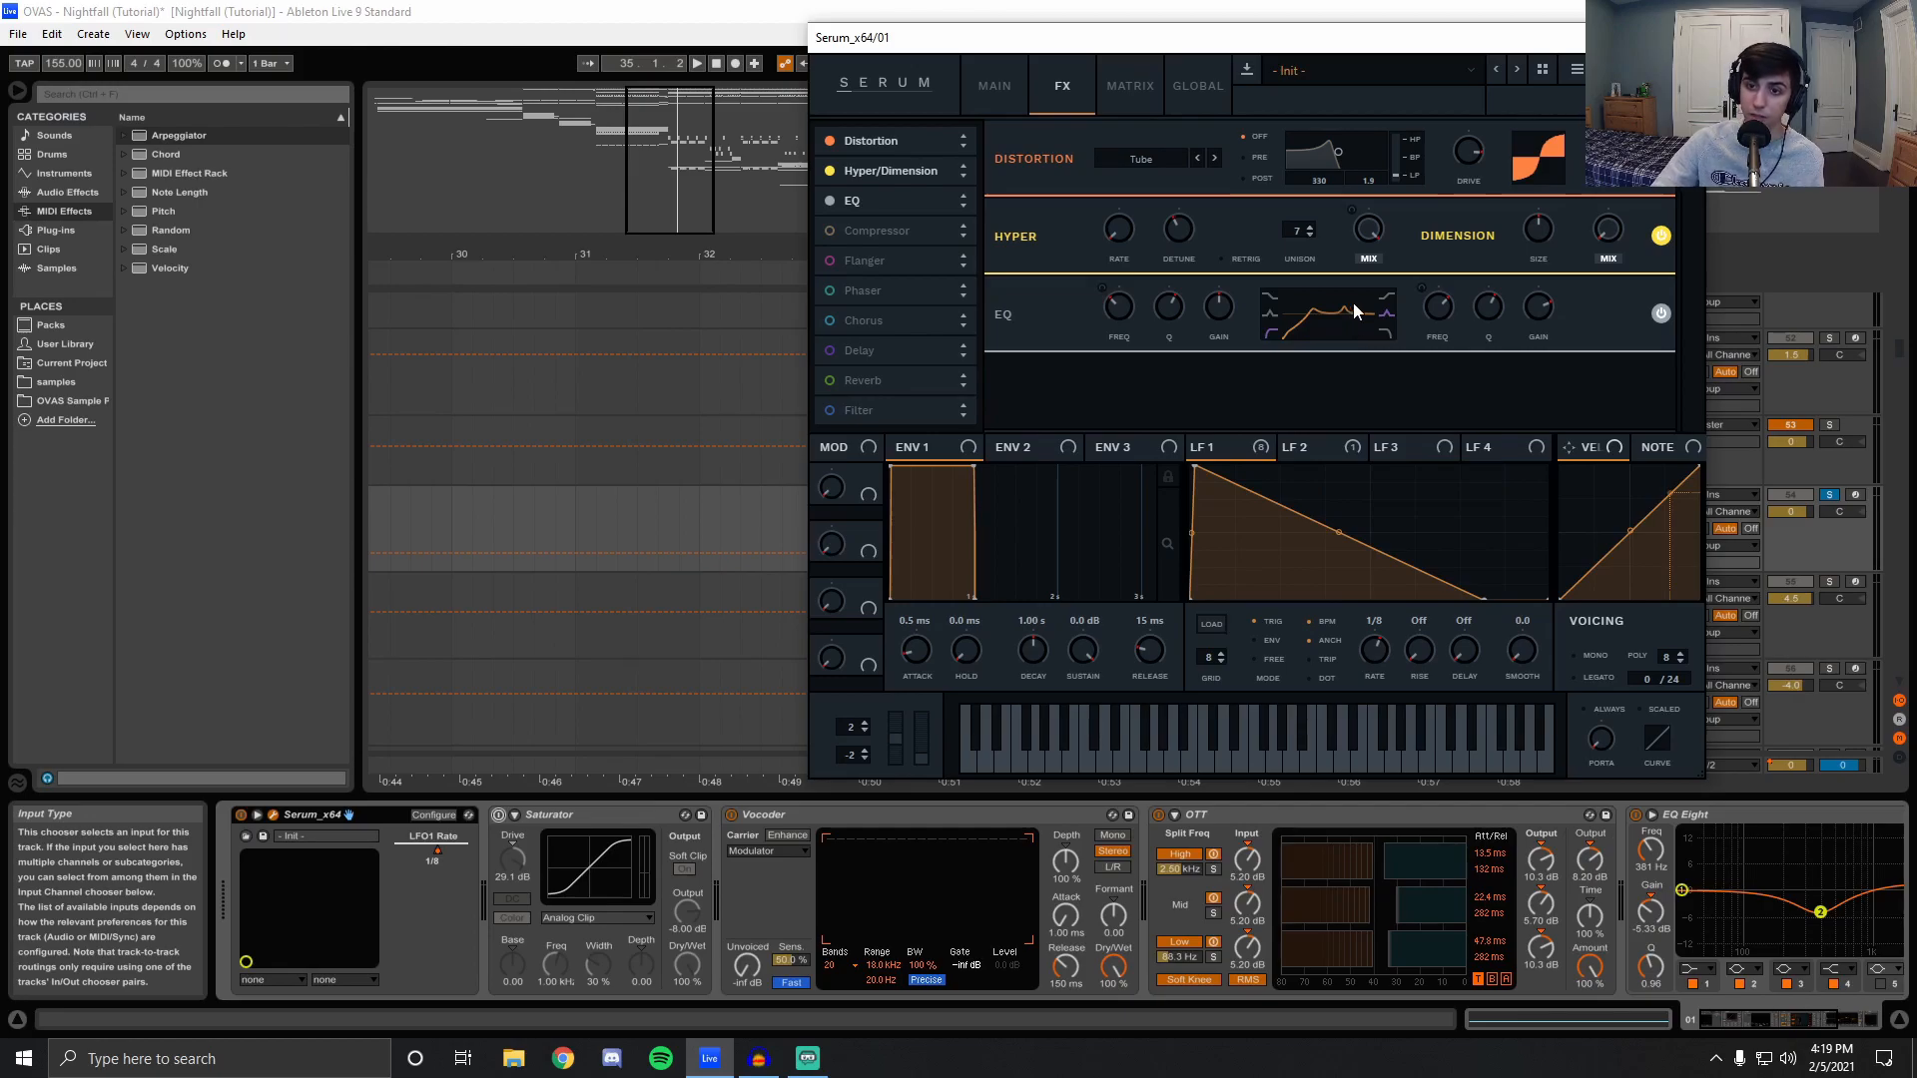
left_click(830, 231)
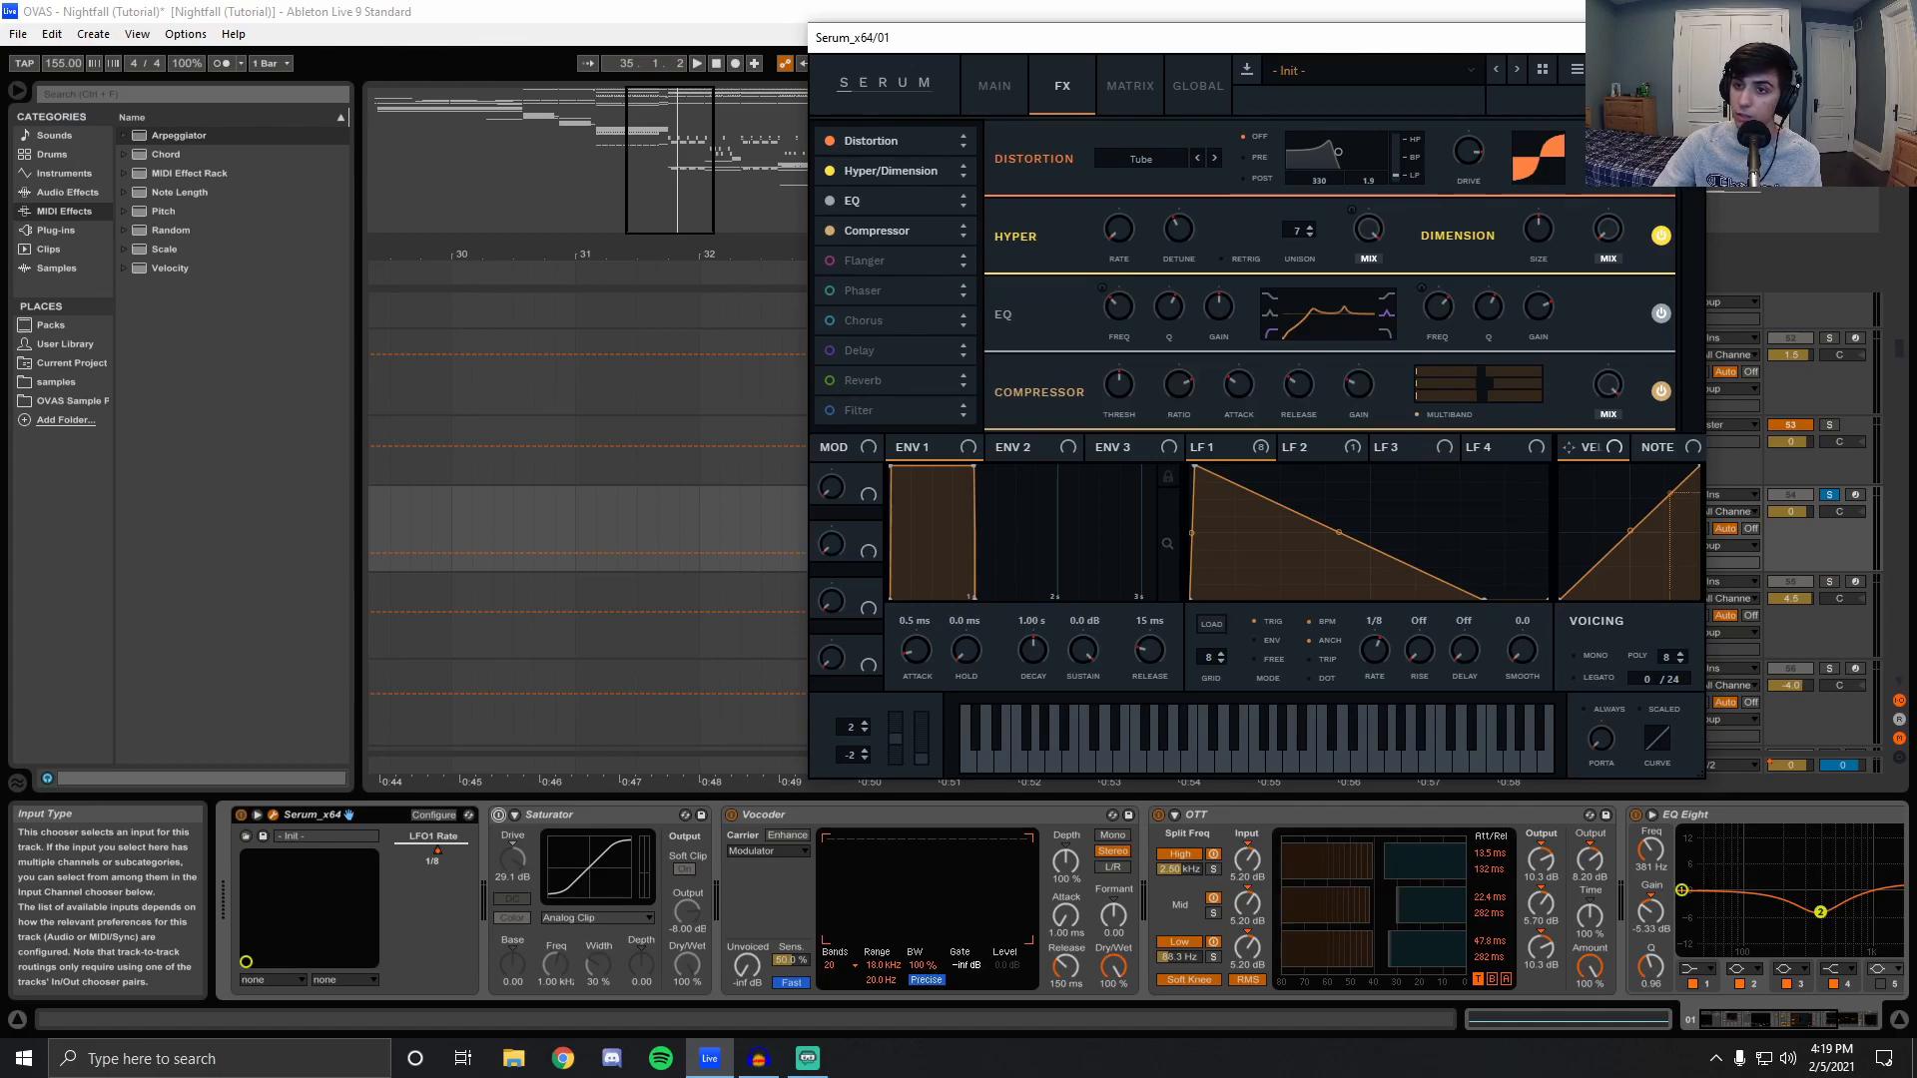
key("ctrl+alt+p")
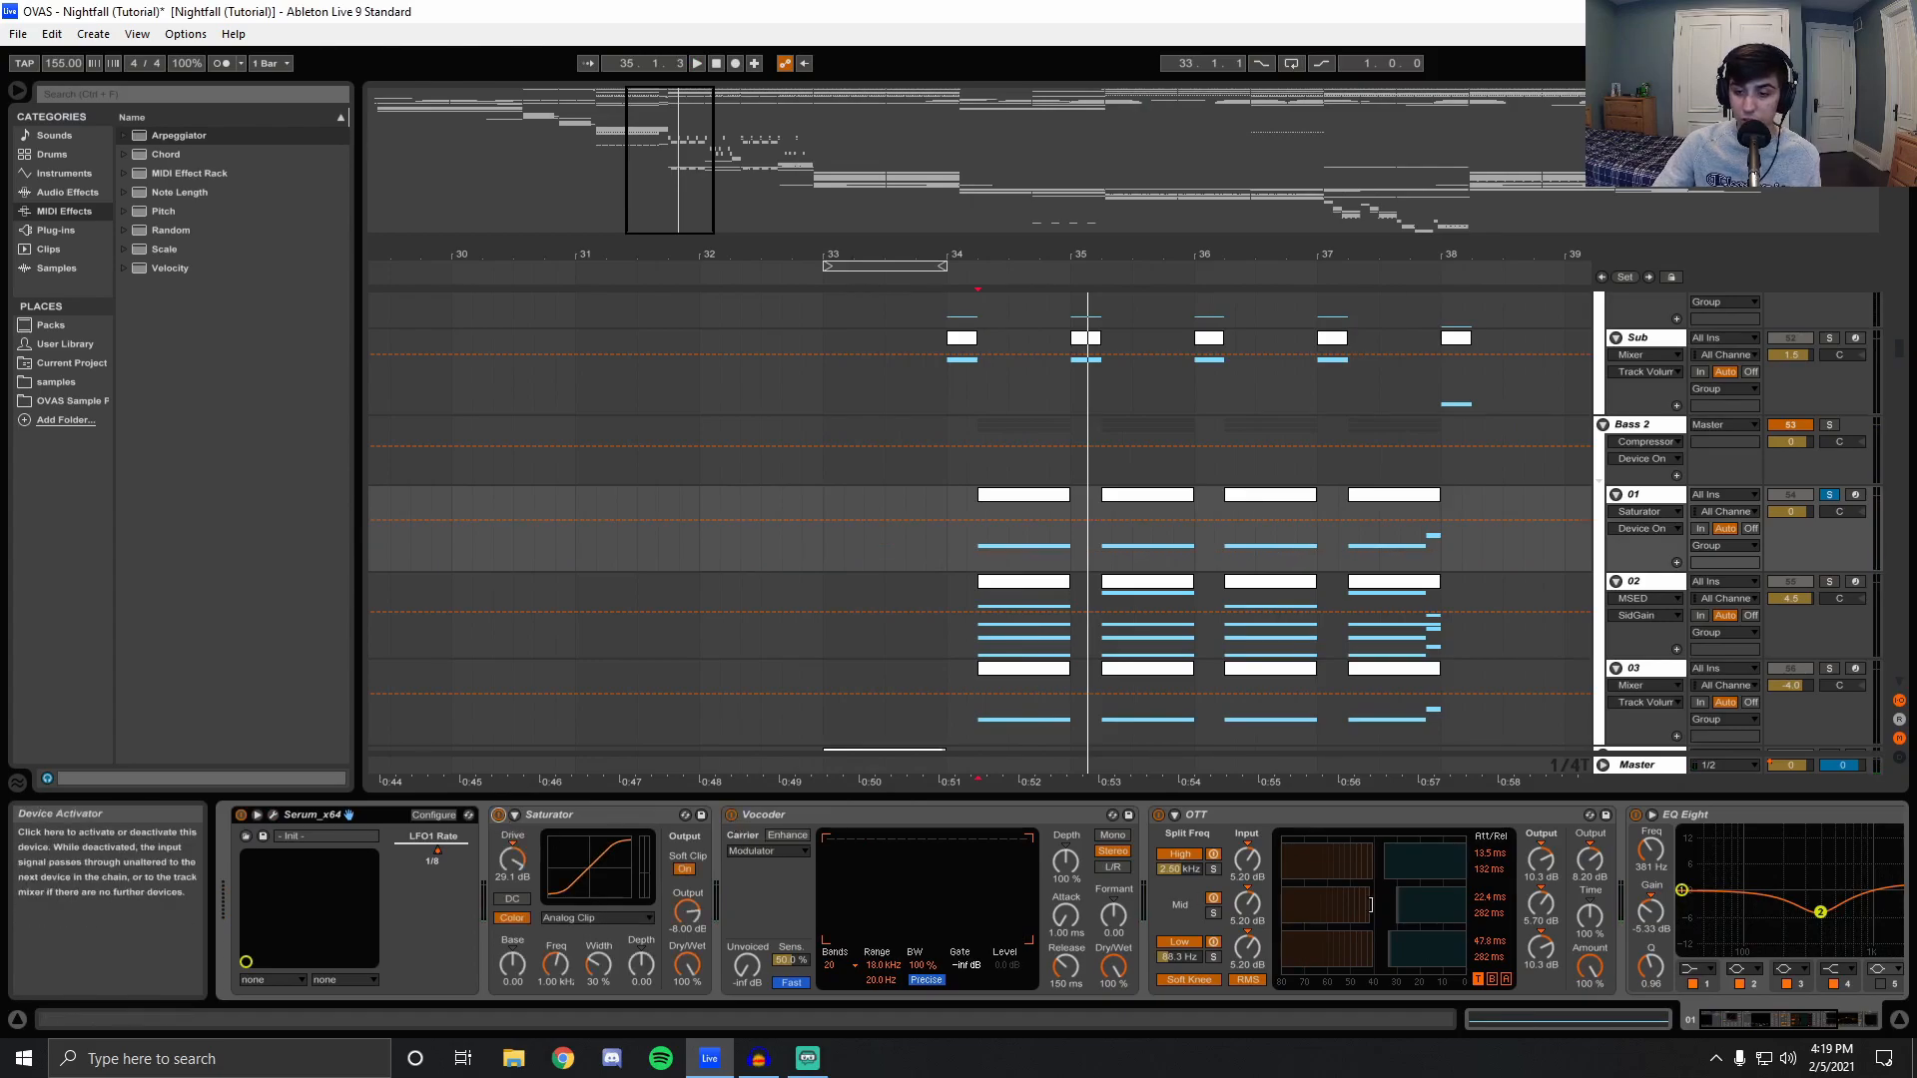
Listen to the 01 bass layer, and solo the 02 layer of Bass 2 to play it from 34.2.
key("space")
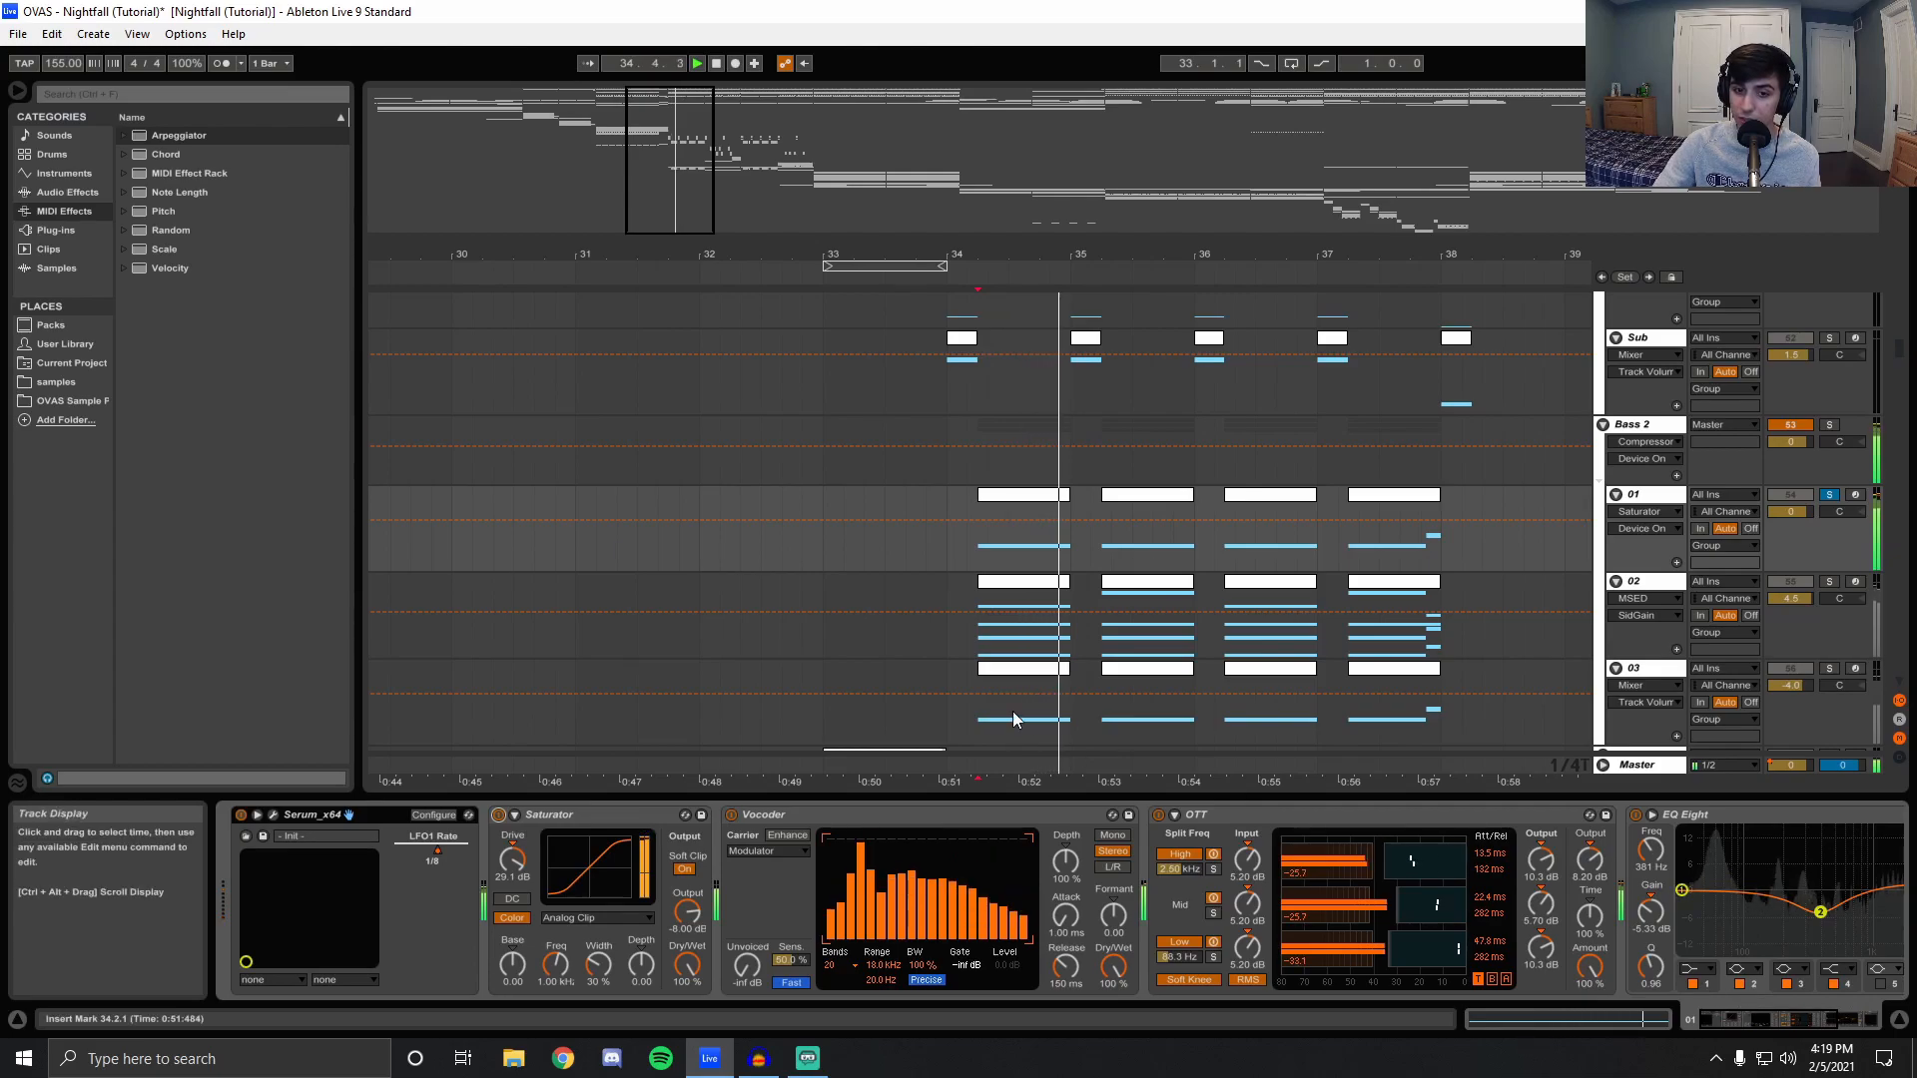
left_click(974, 621)
key("space")
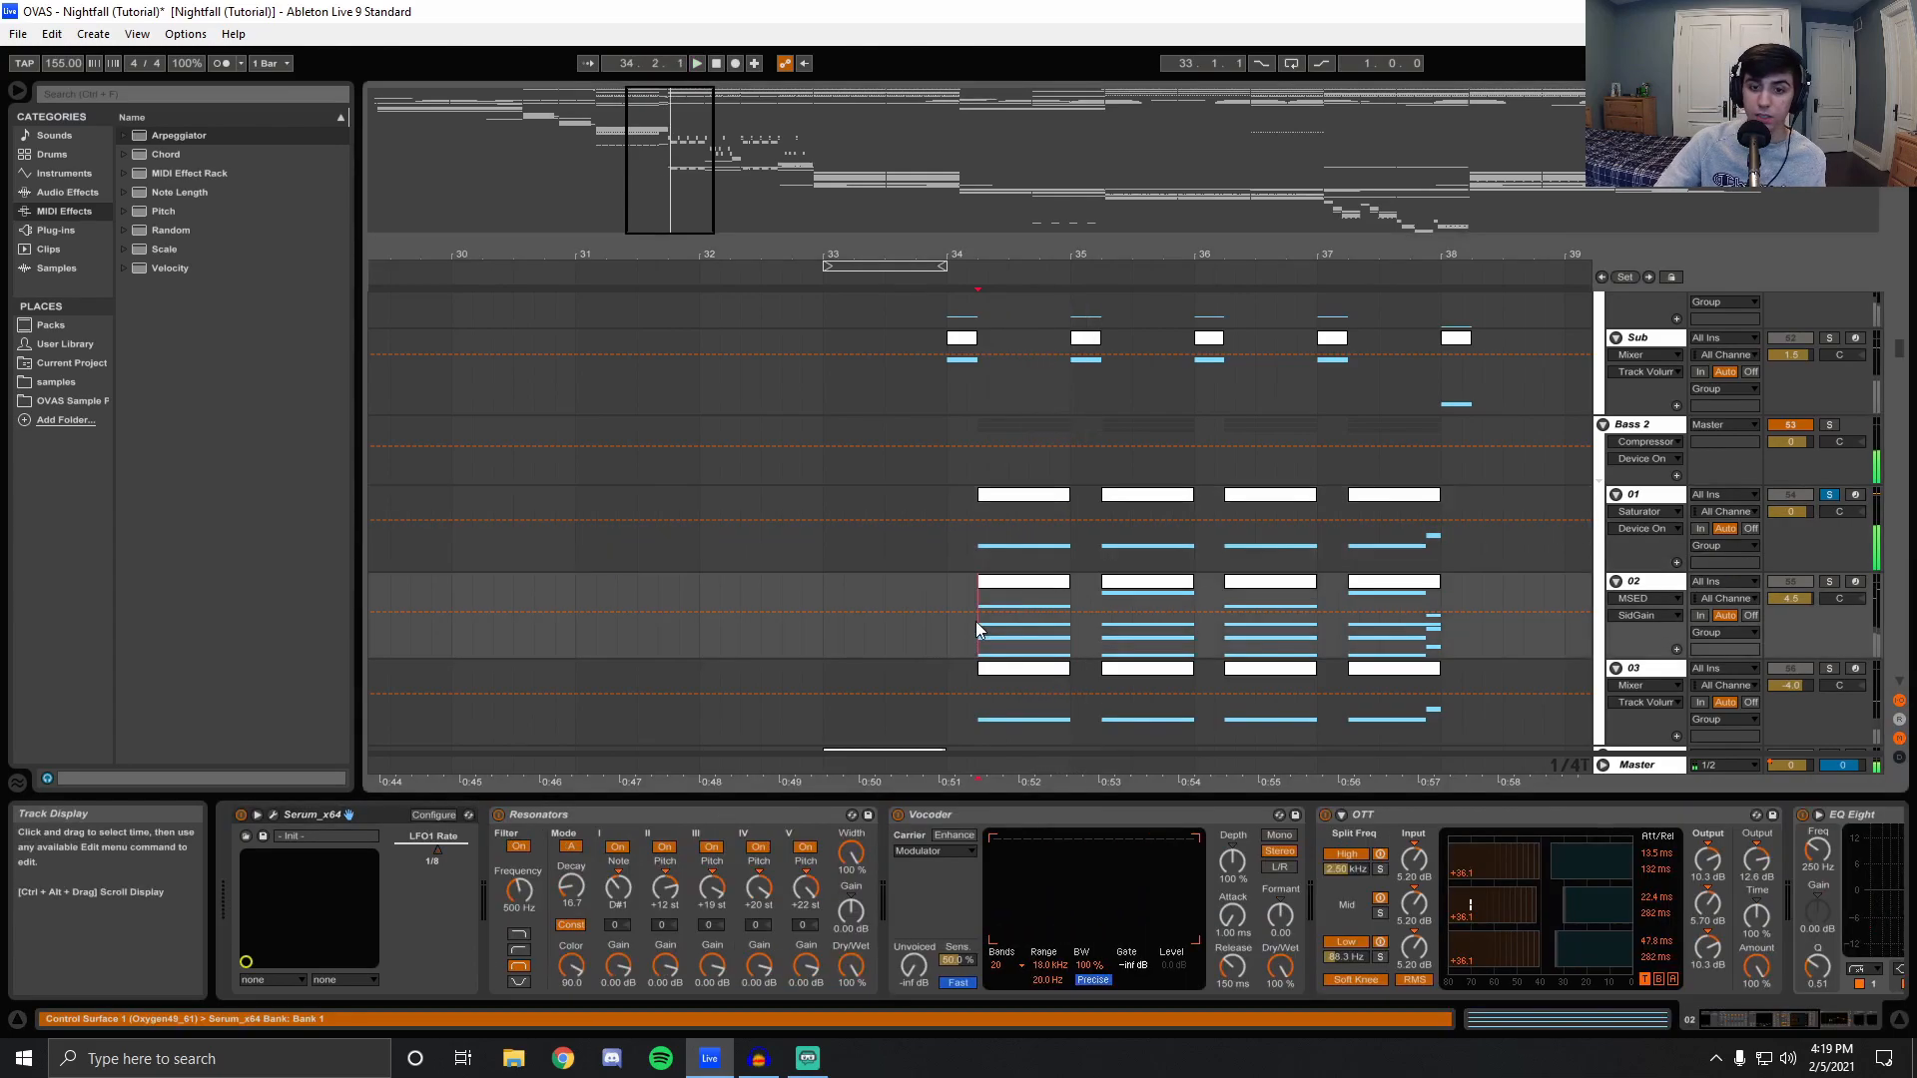
left_click(1829, 582)
key("space")
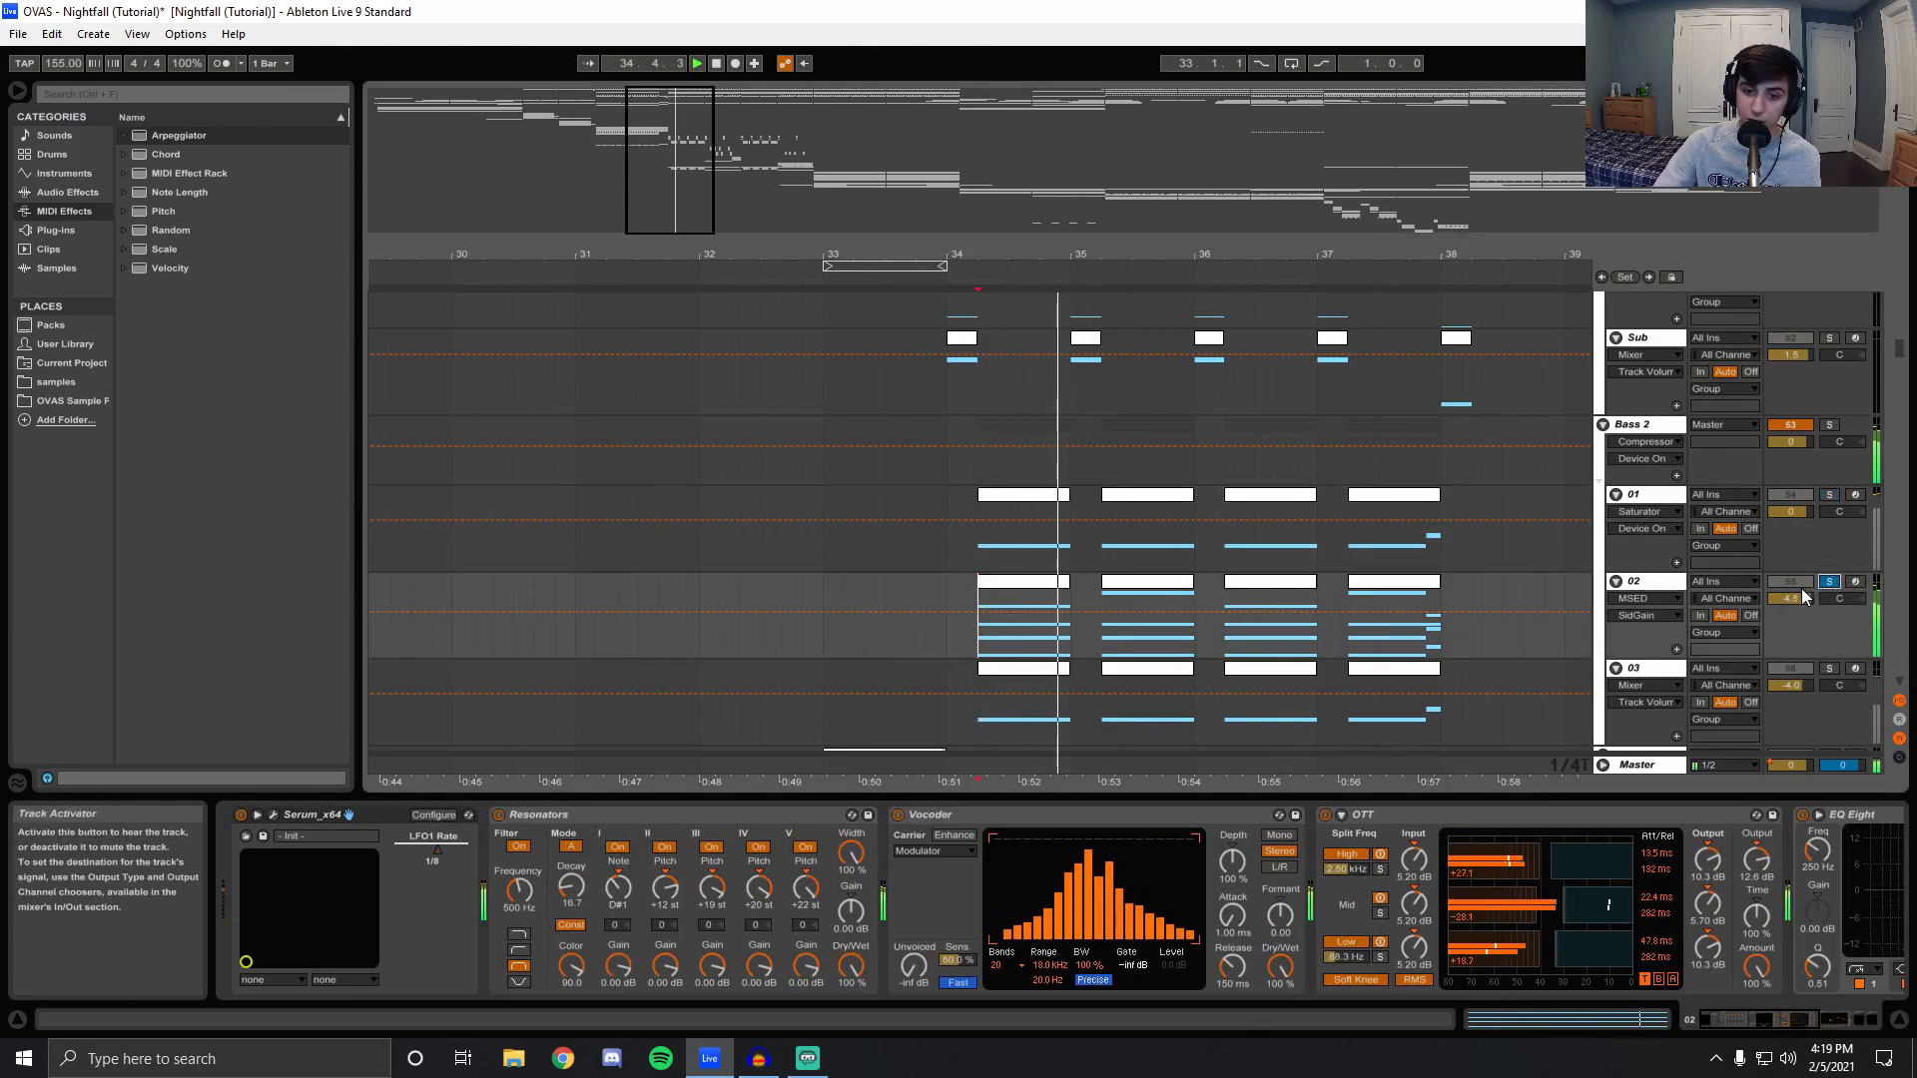
Solo the 01 layer of Break Bass 1, listen to the start of its clip and clear the solo.
left_click_drag(675, 250, 608, 110)
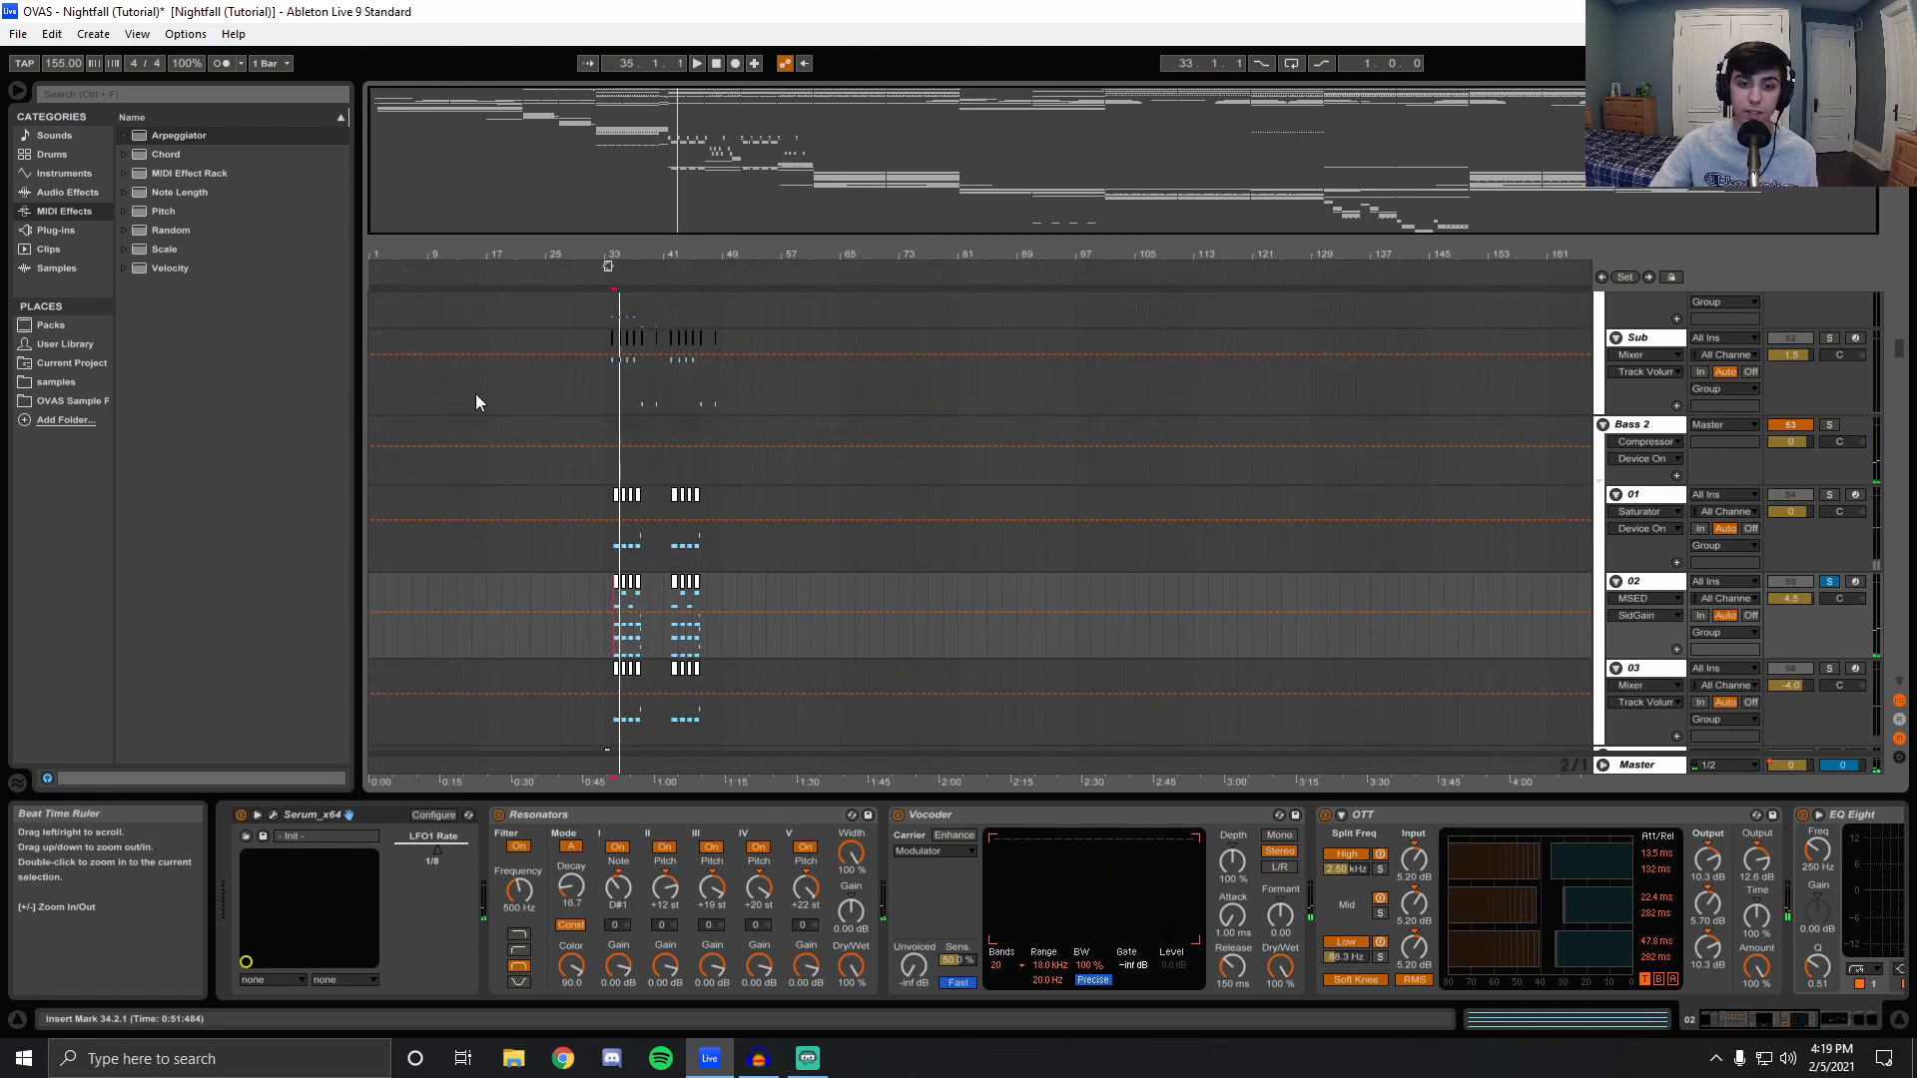
scroll(500, 359, "up", 2)
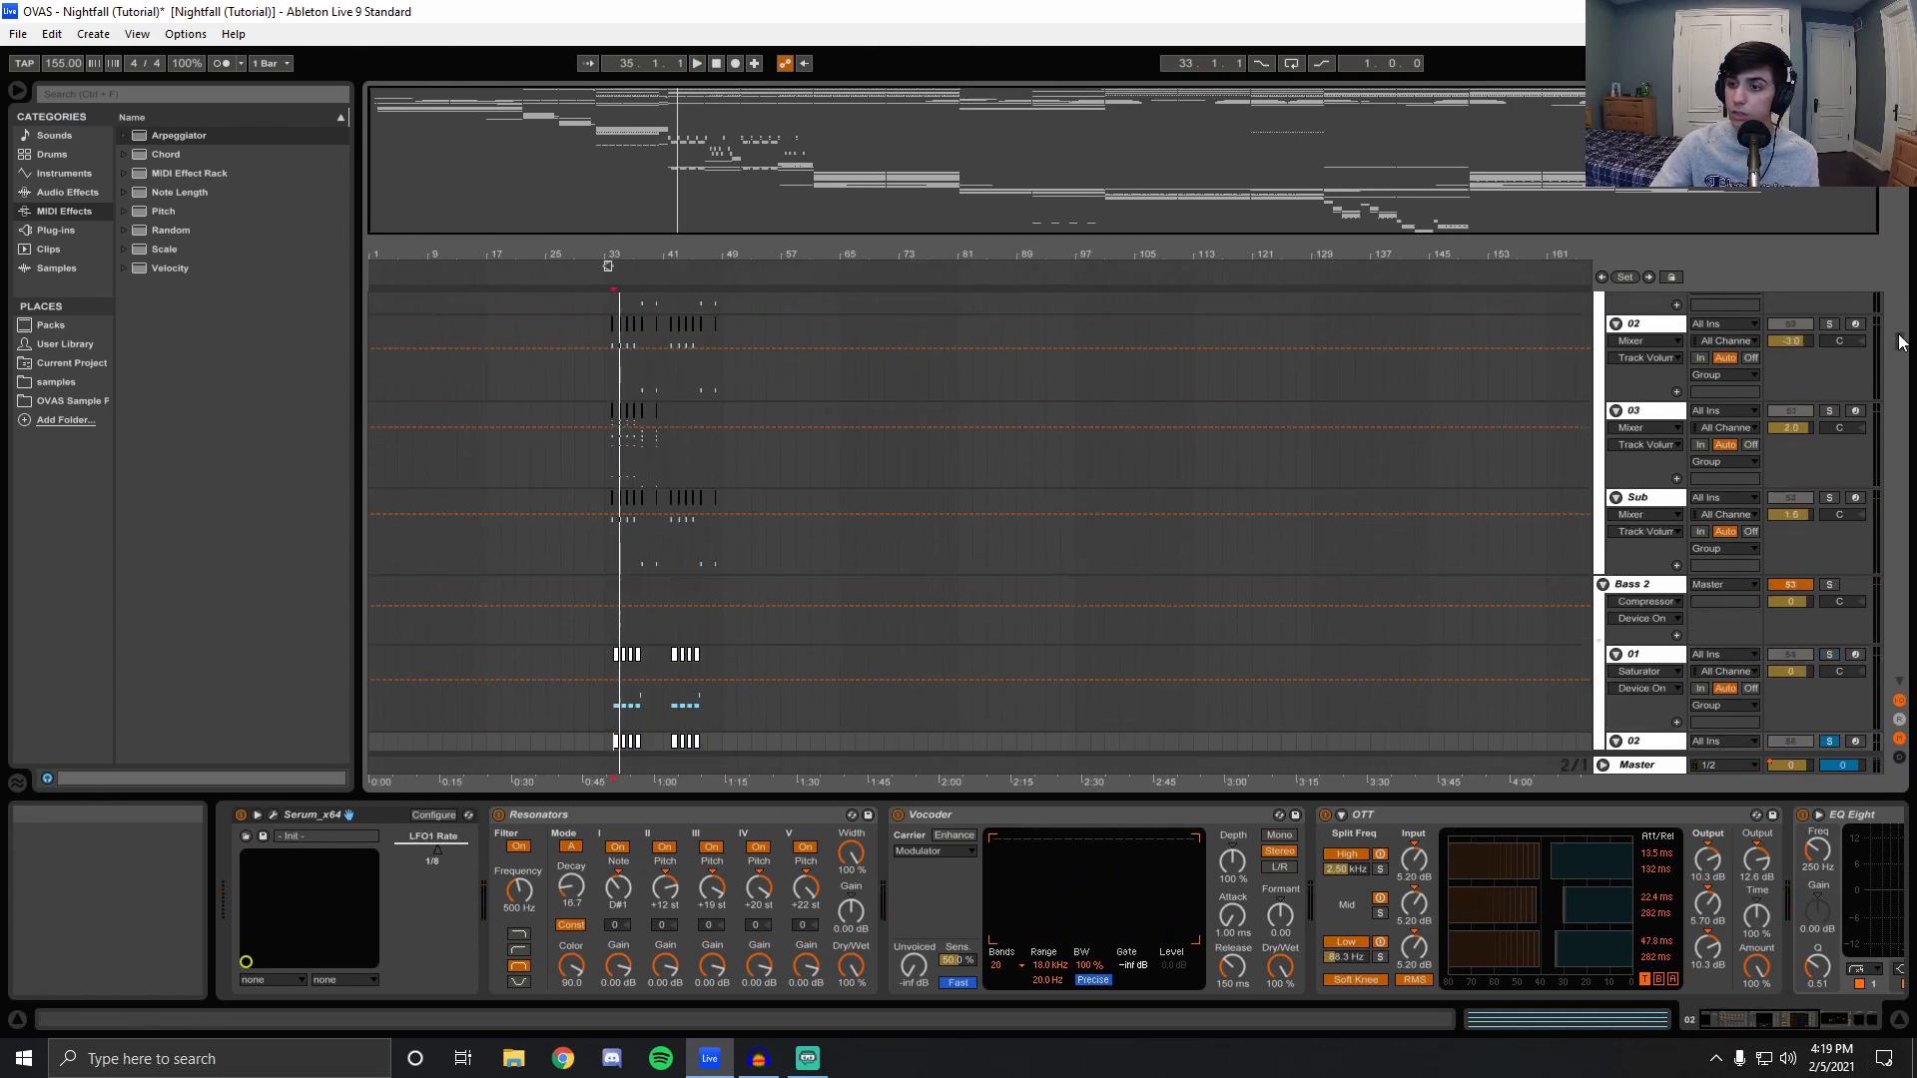
scroll(500, 453, "up", 5)
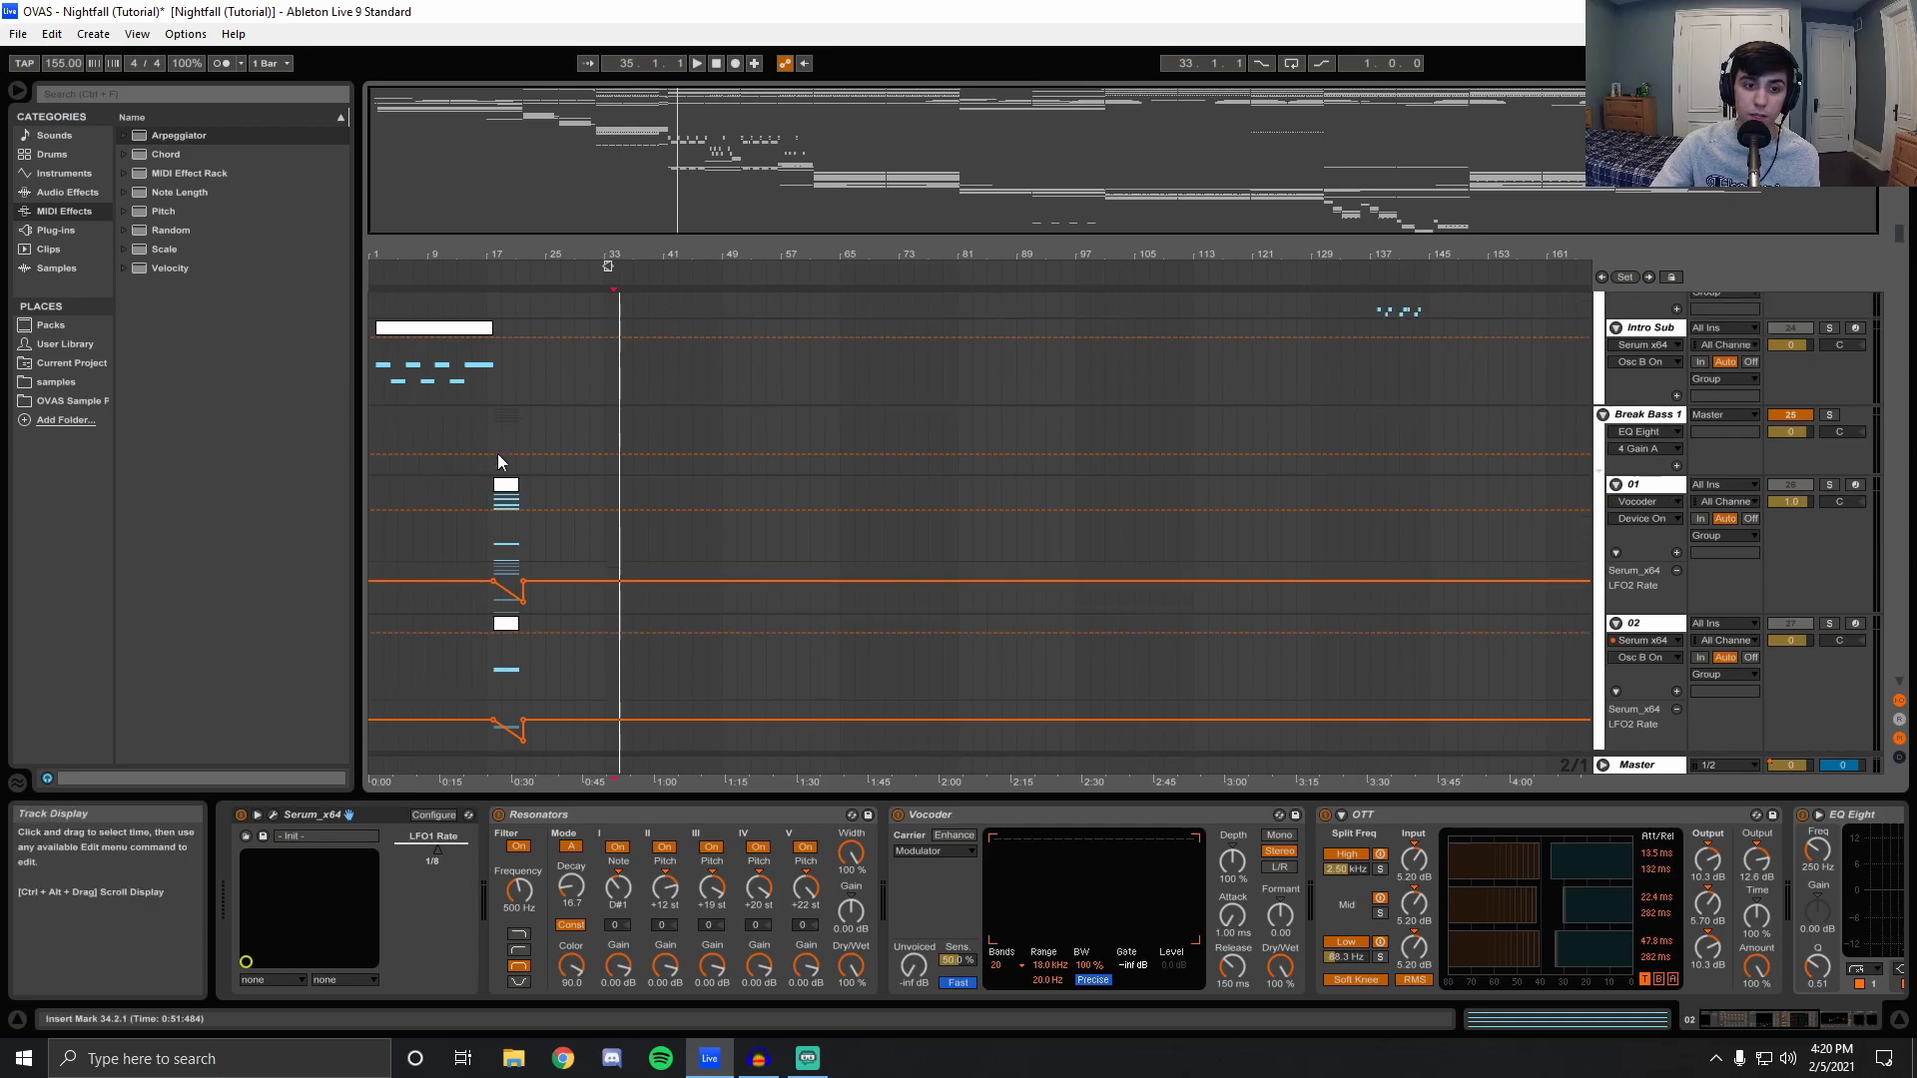
left_click(493, 524)
left_click(1831, 486)
key("space")
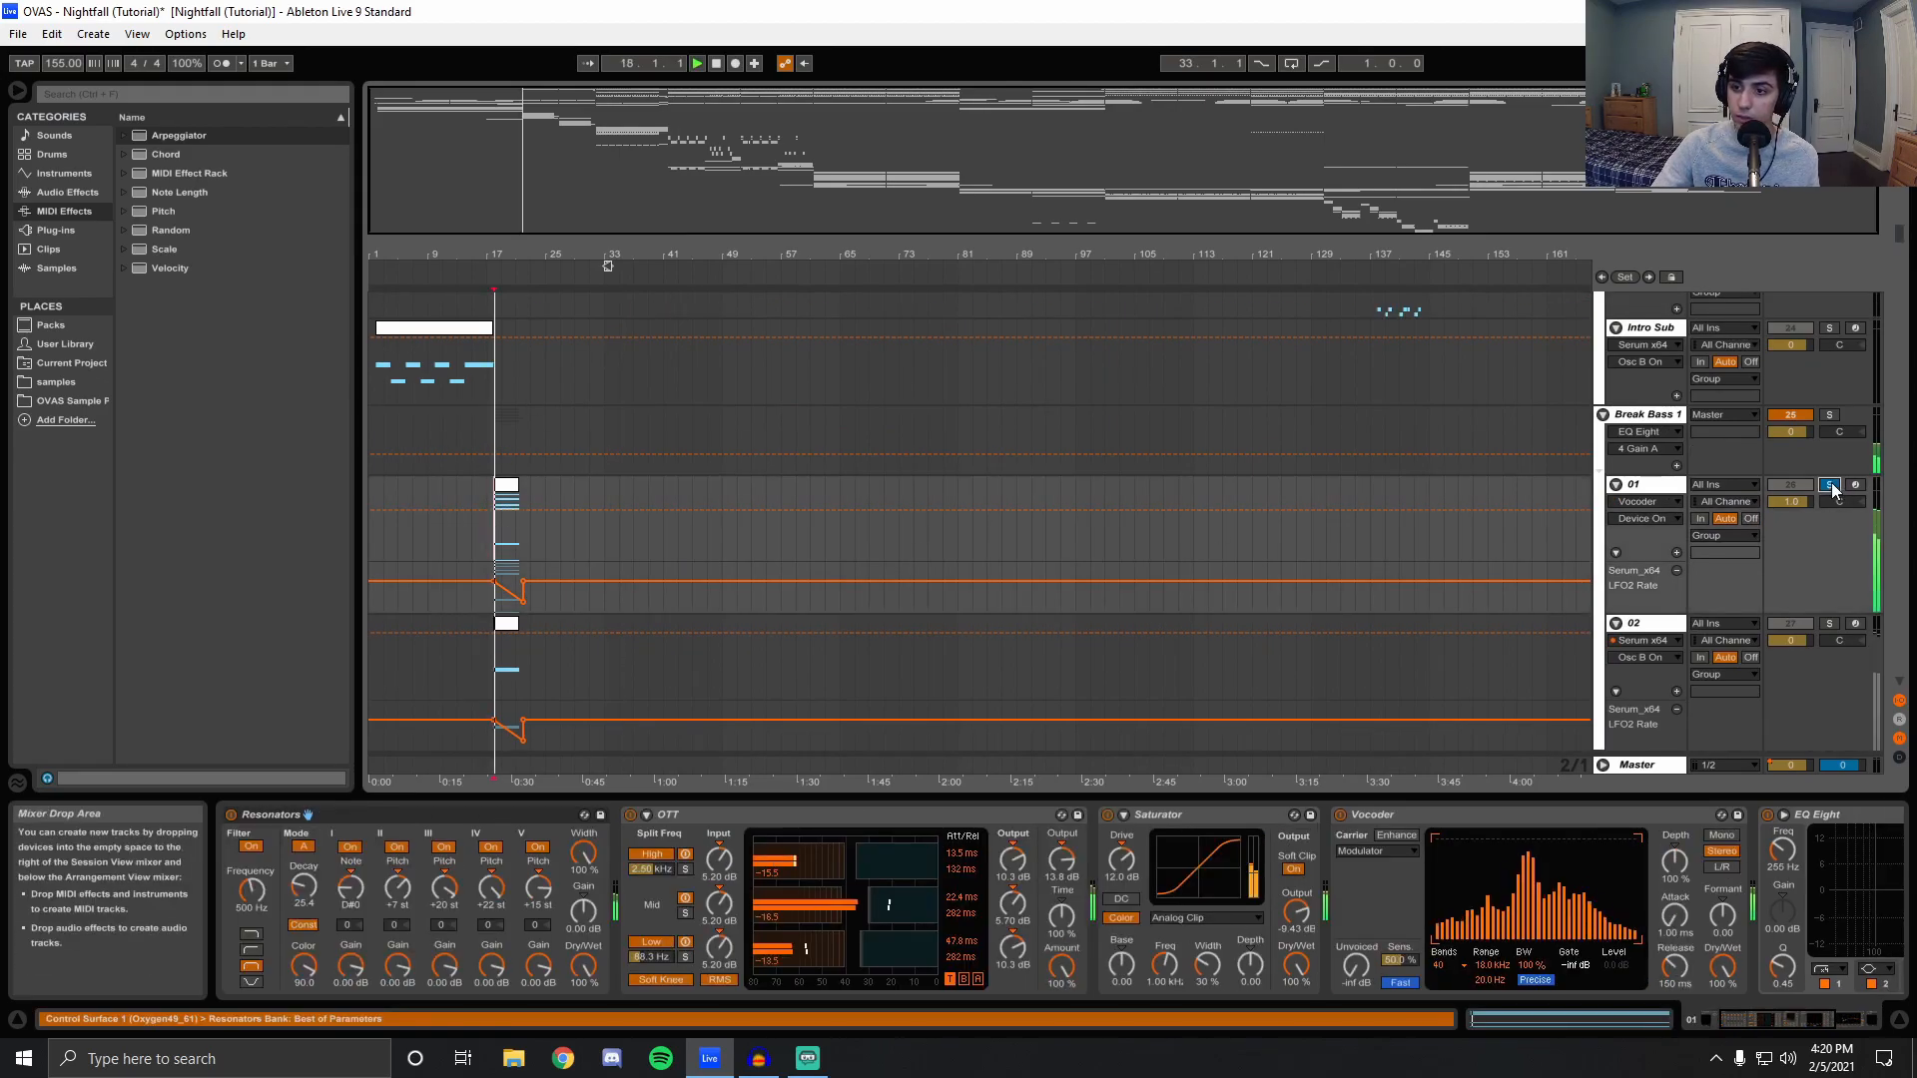
key("space")
left_click(1831, 487)
Solo the 02 layer in the Bass 2 group and play its phrase from 34.2 through to bar 38.
left_click_drag(1899, 242, 1896, 357)
left_click_drag(630, 254, 630, 315)
left_click(579, 649)
left_click(1829, 587)
key("space")
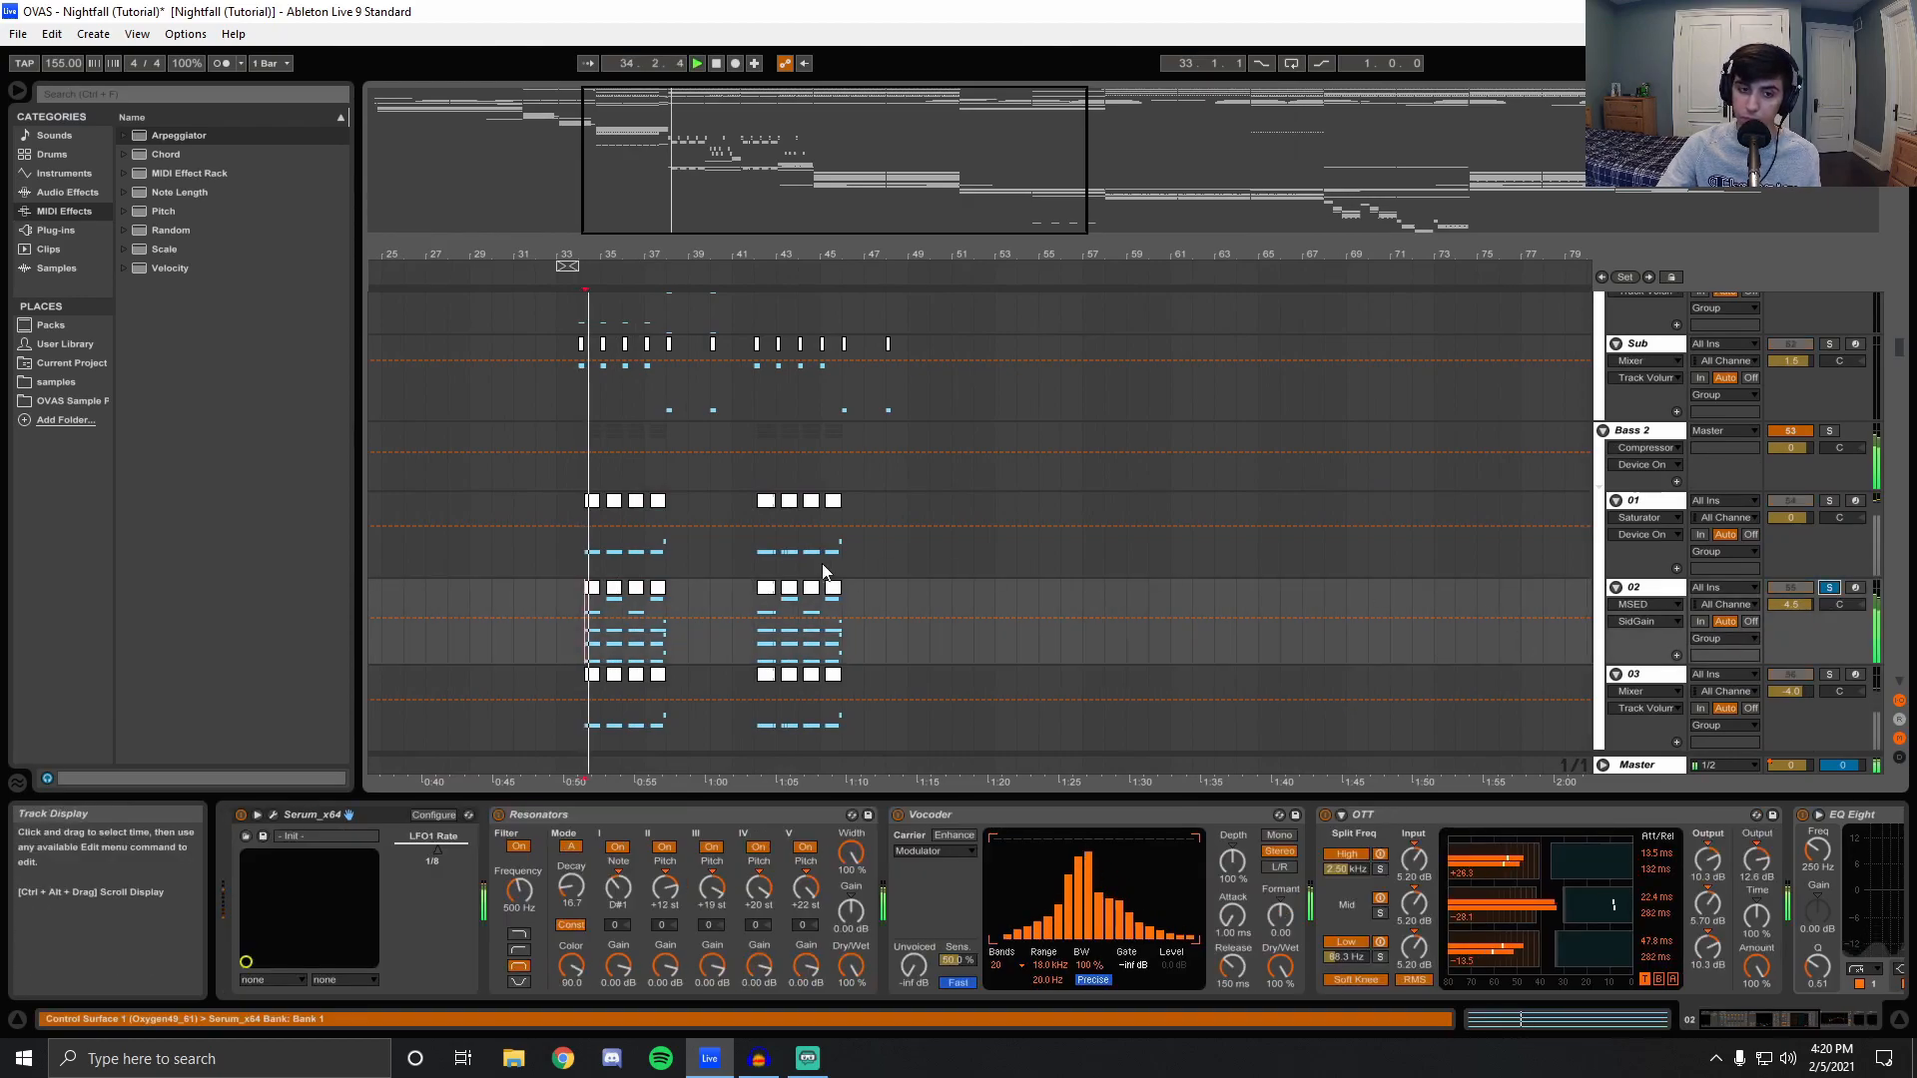
left_click_drag(600, 255, 675, 574)
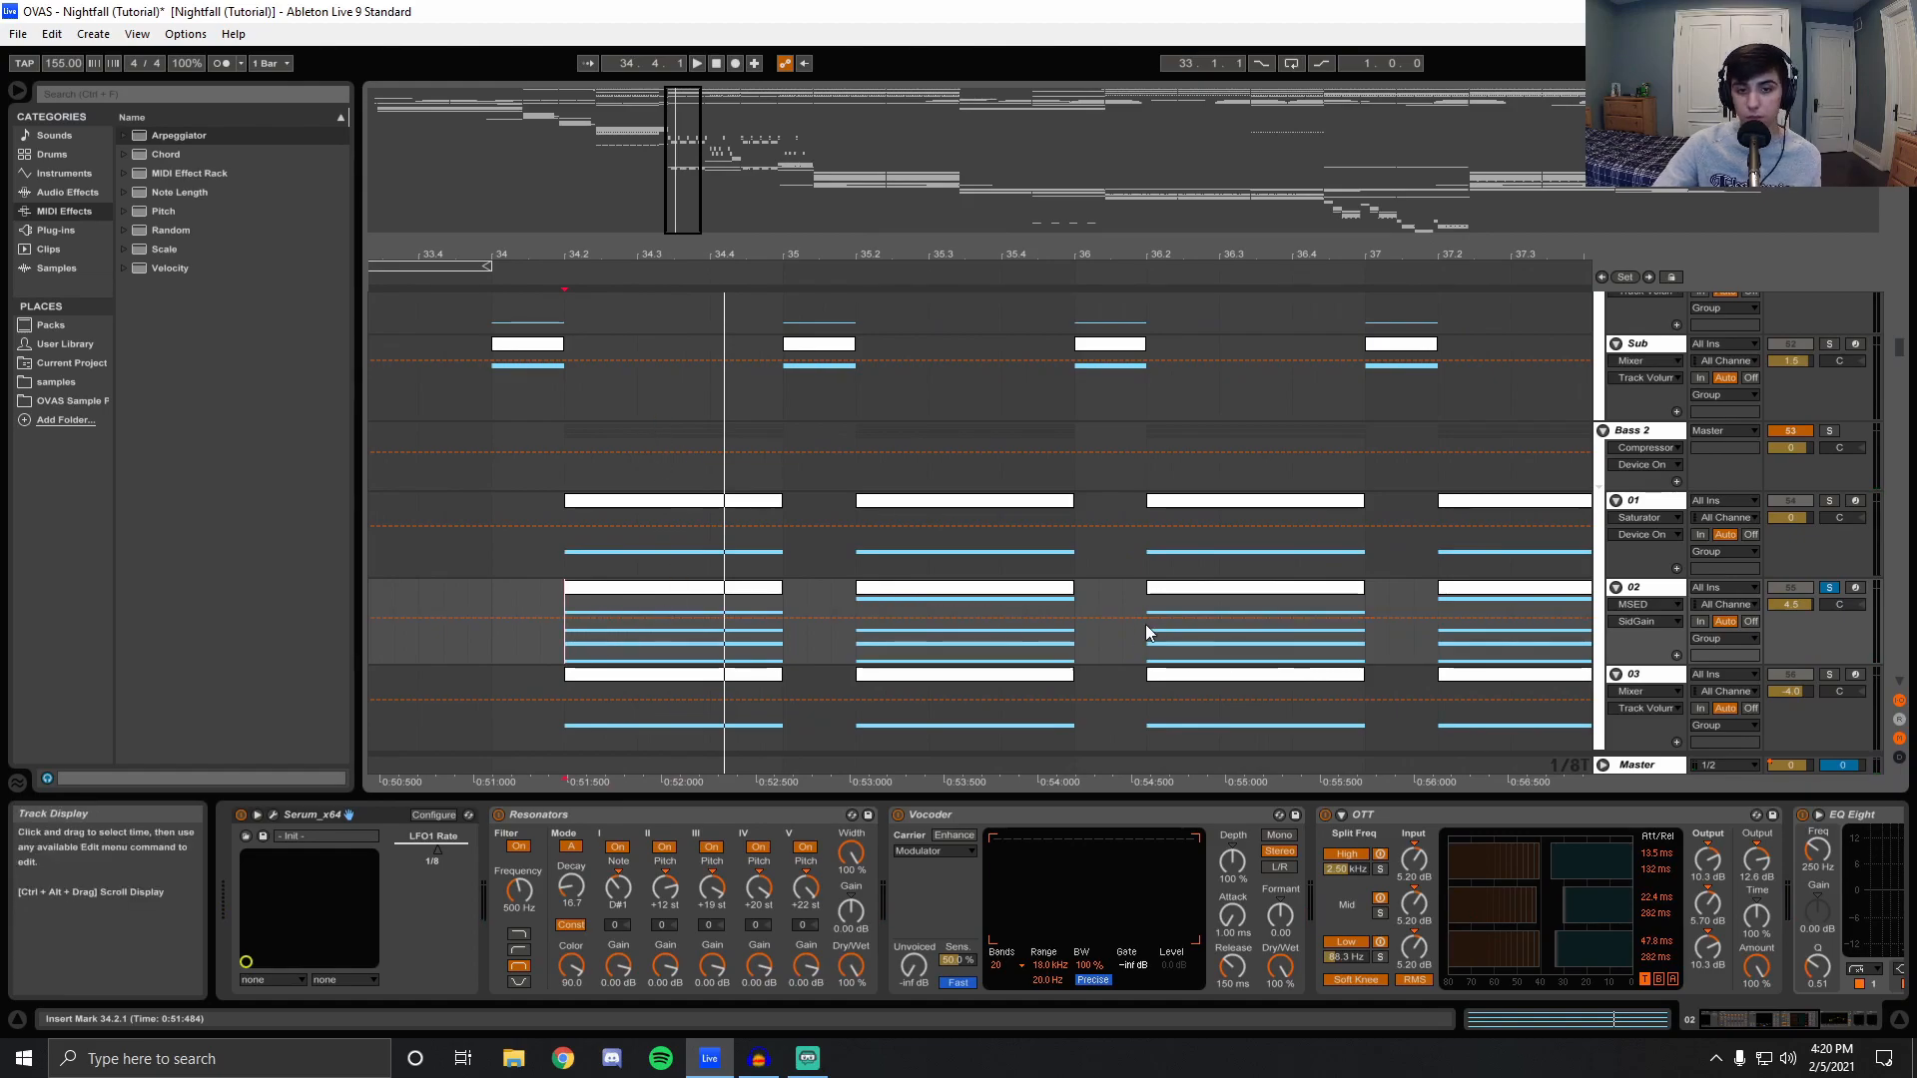
key("space")
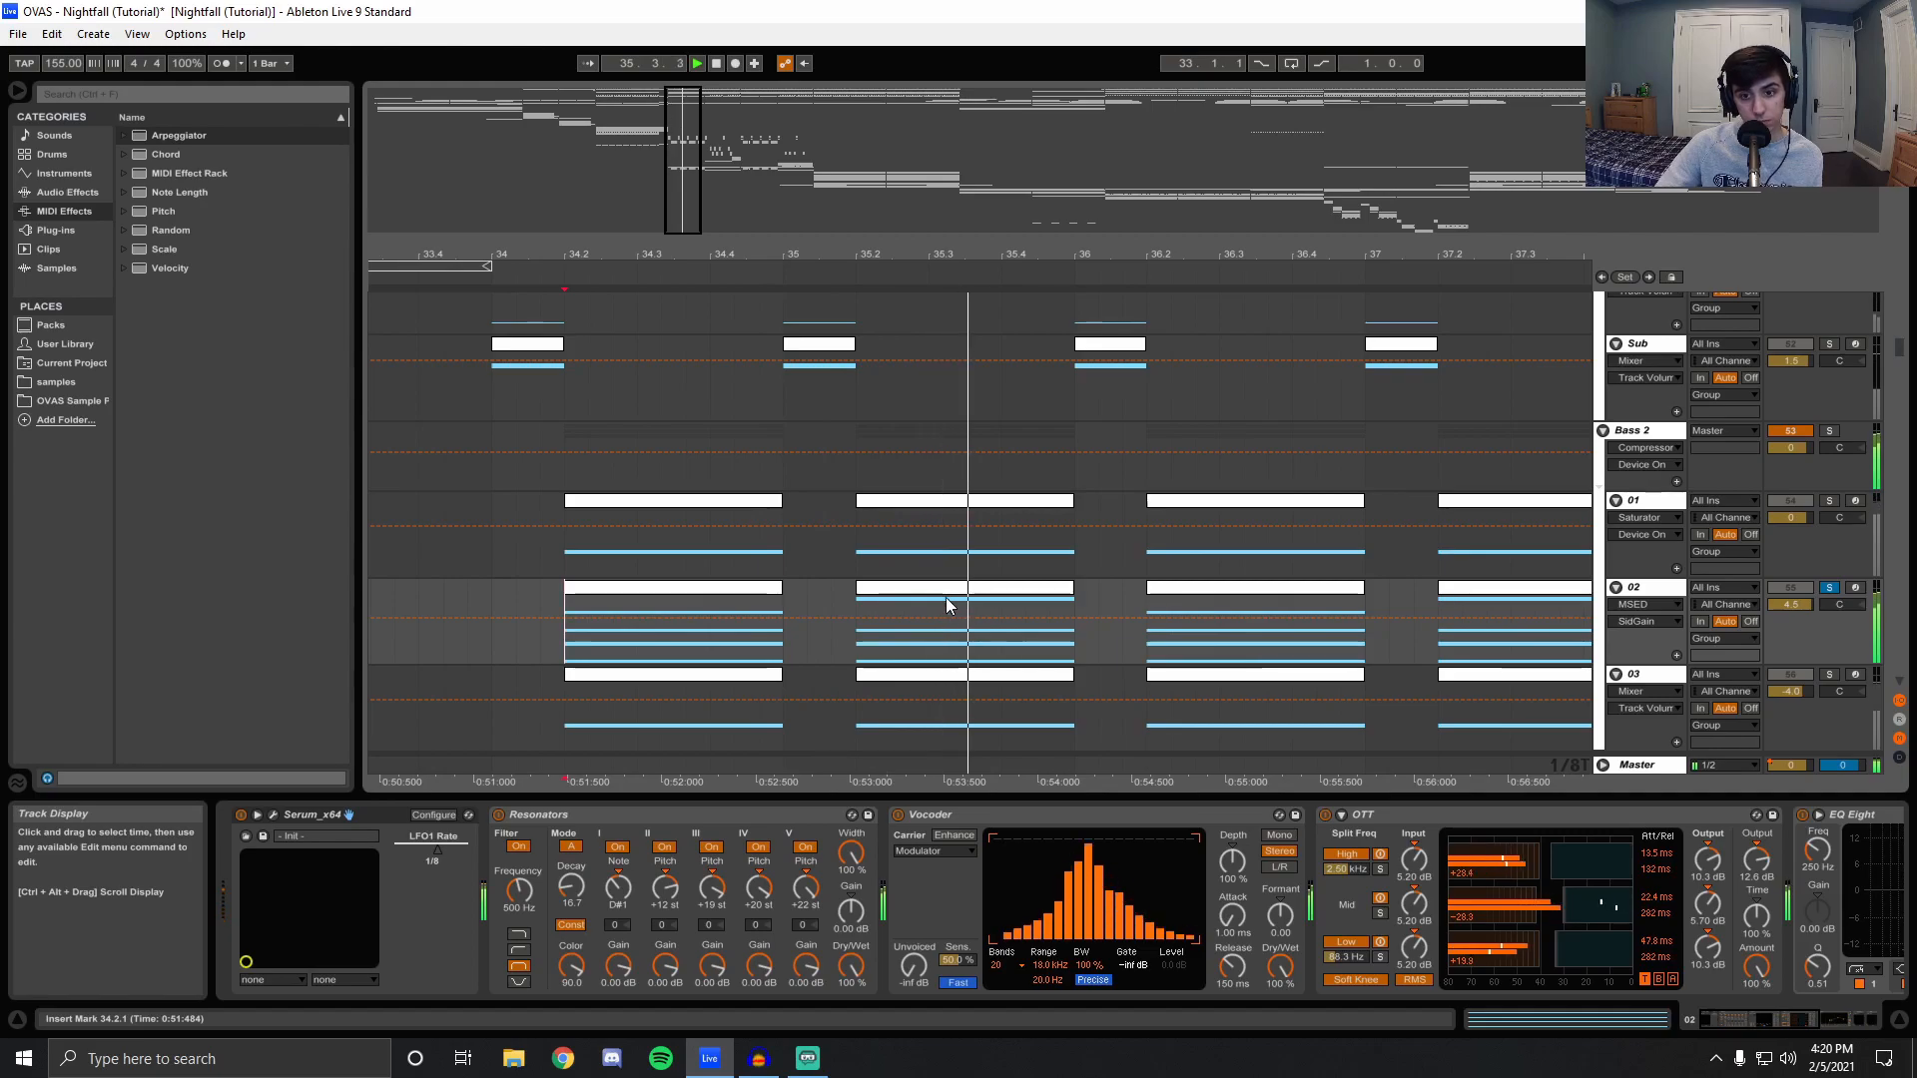
left_click_drag(1329, 255, 885, 260)
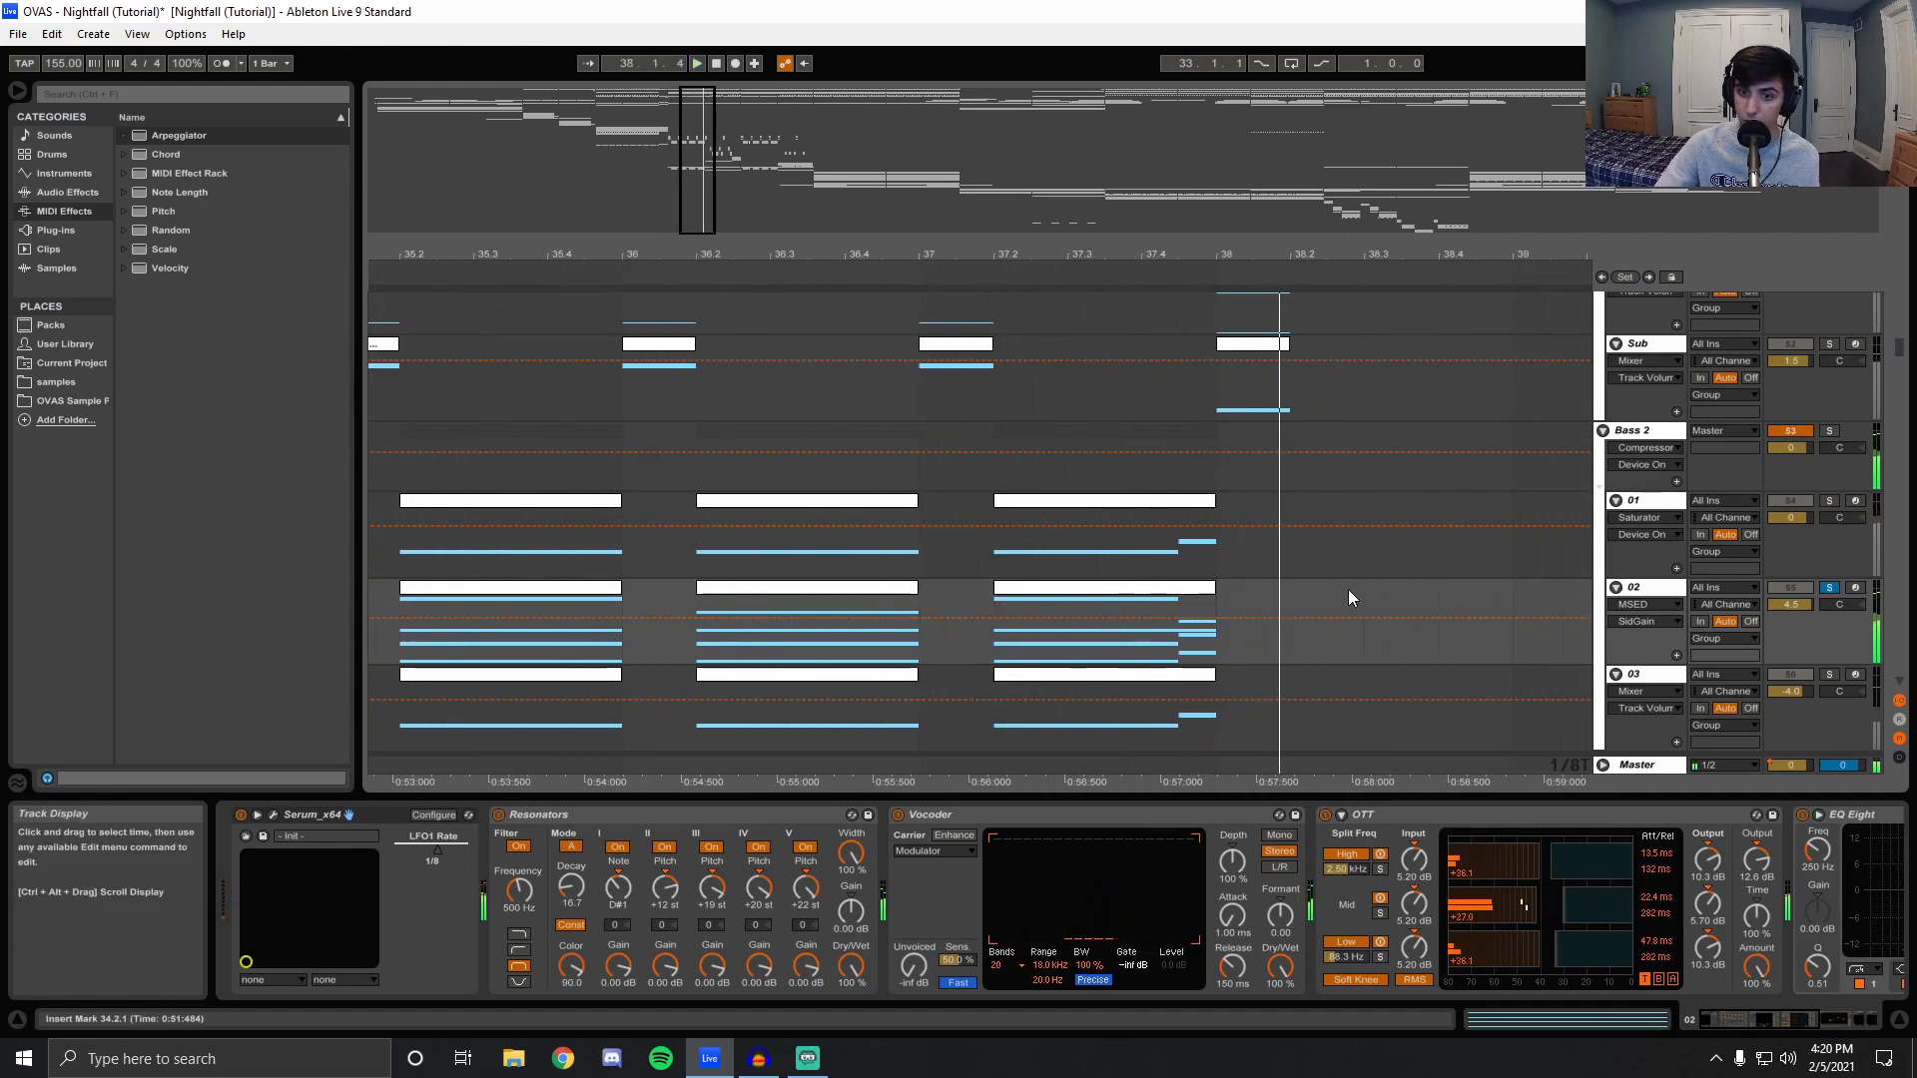
key("space")
Solo the 03 layer in the Bass 2 group and play it from 34.2.
left_click_drag(831, 254, 1078, 260)
scroll(1128, 379, "down", 1)
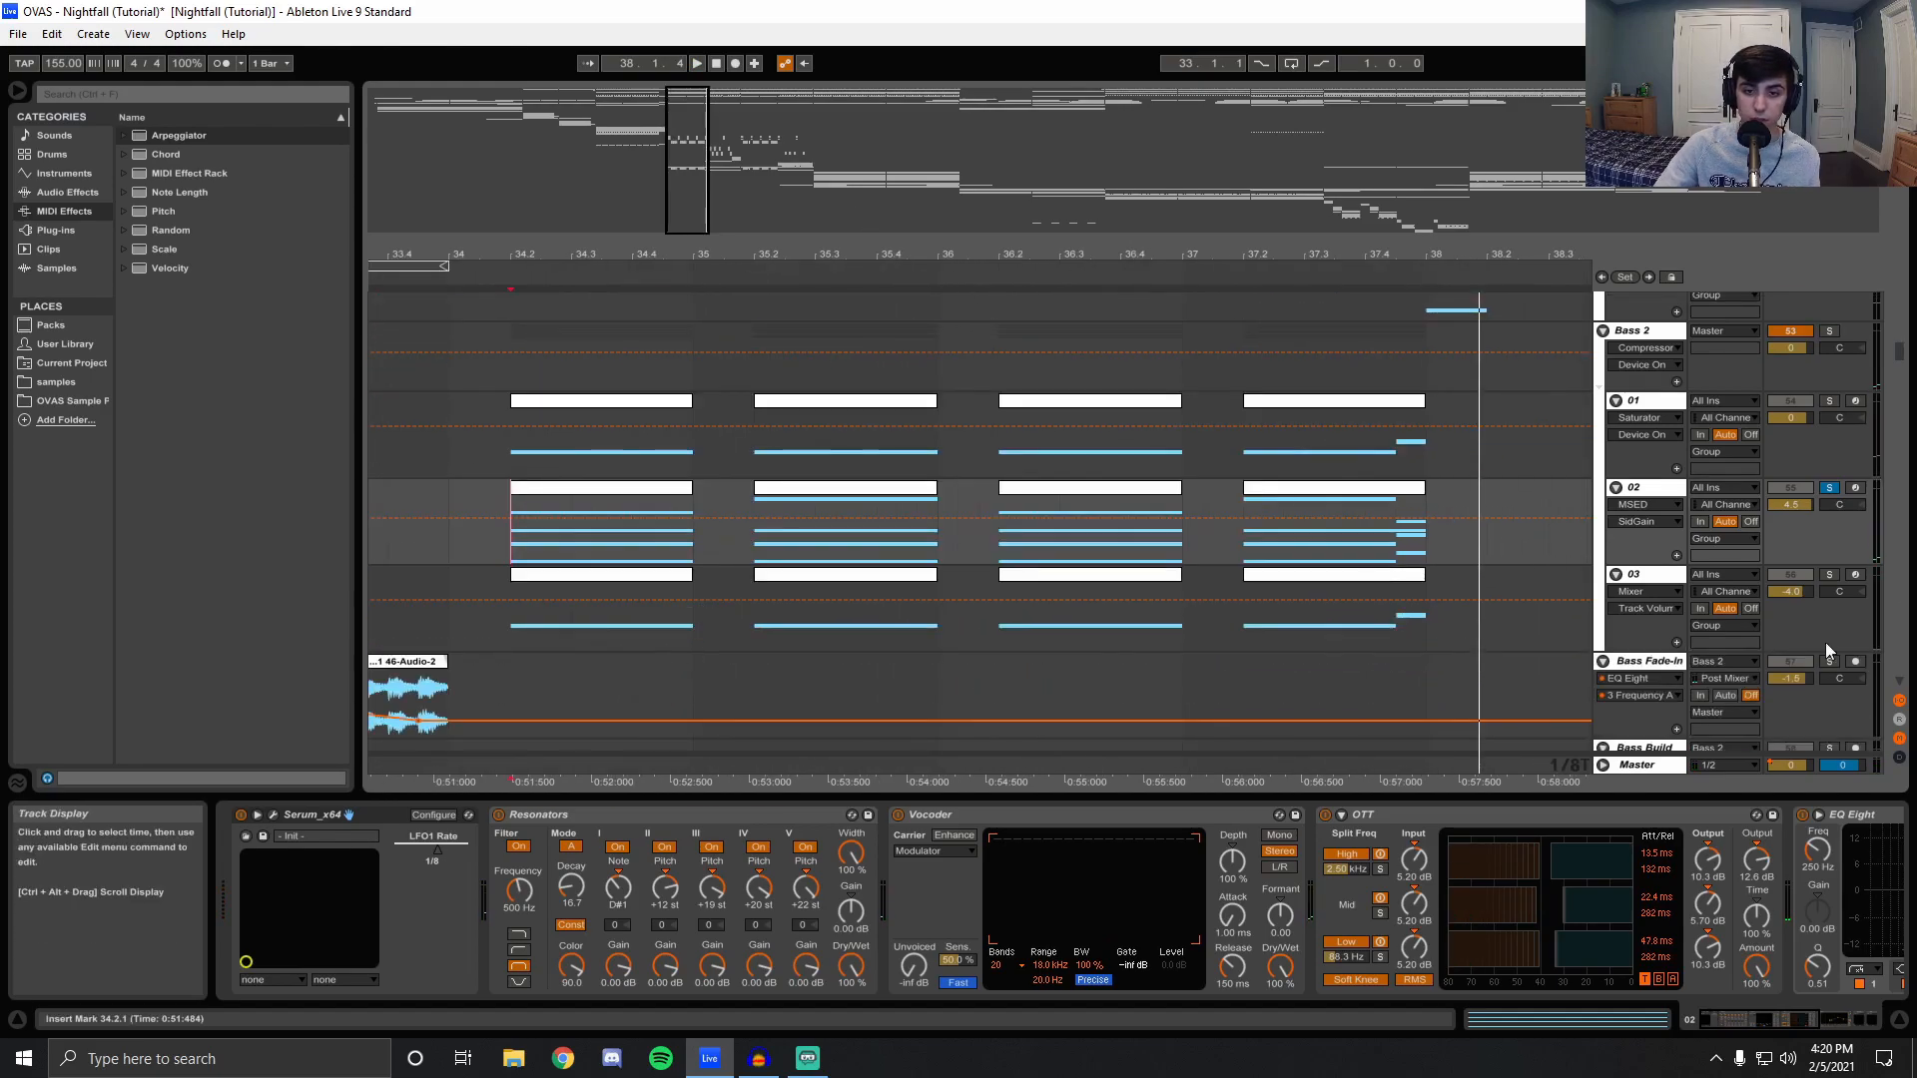
left_click(1829, 576)
key("space")
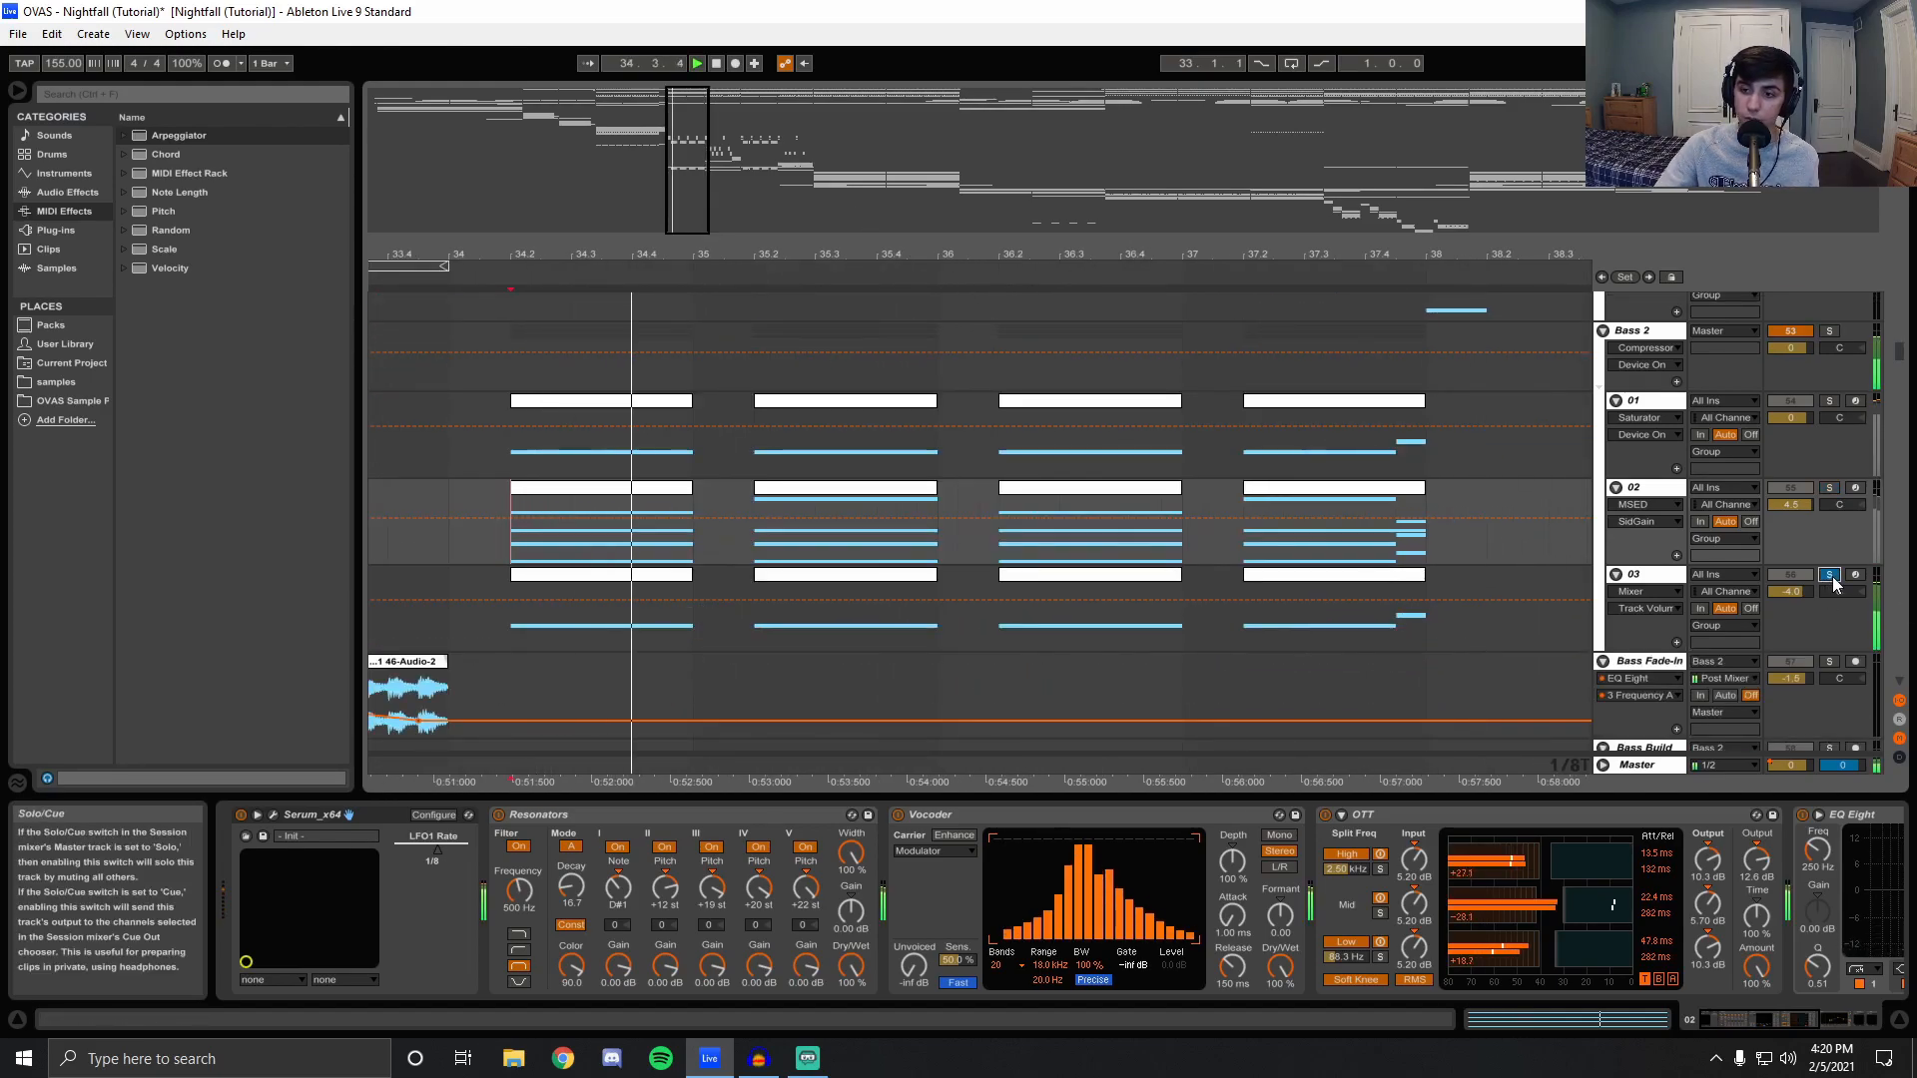
key("space")
left_click(512, 621)
scroll(1712, 559, "down", 1)
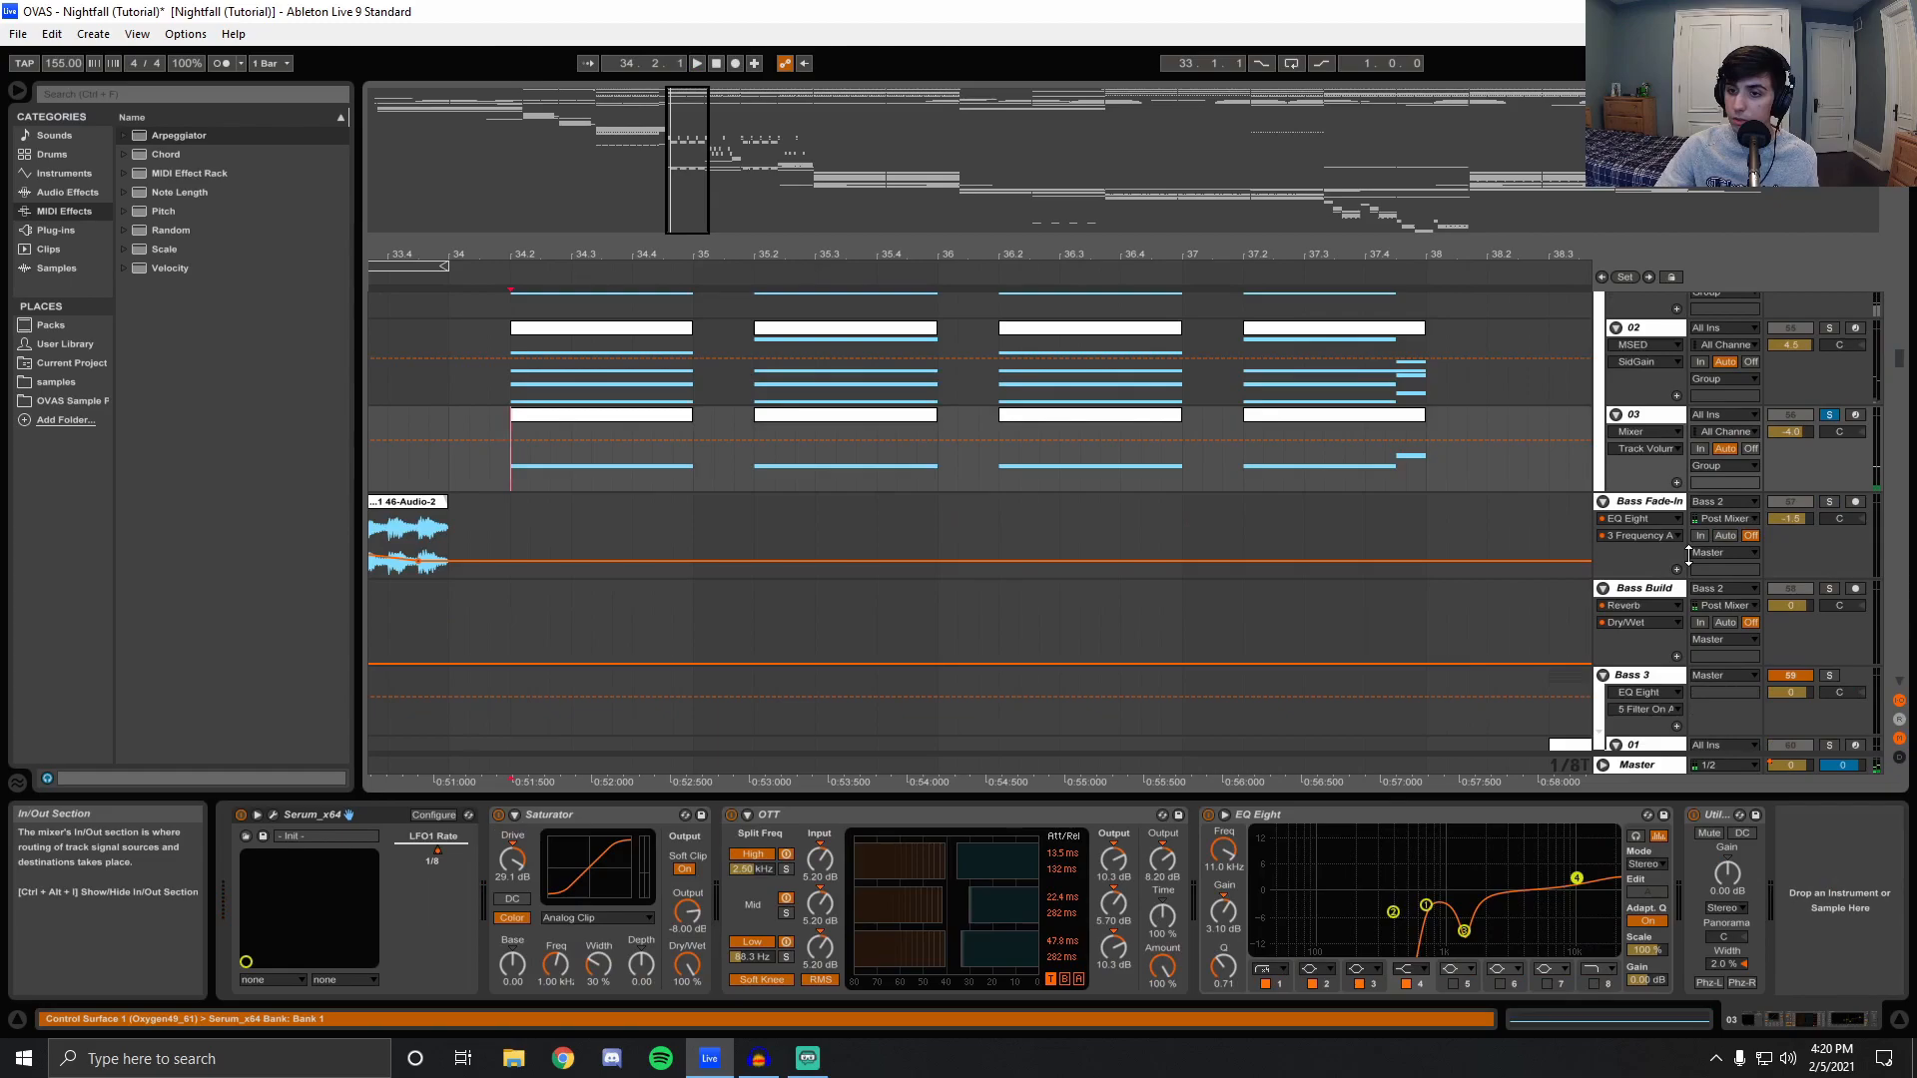
scroll(1647, 609, "up", 1)
key("space")
key("space")
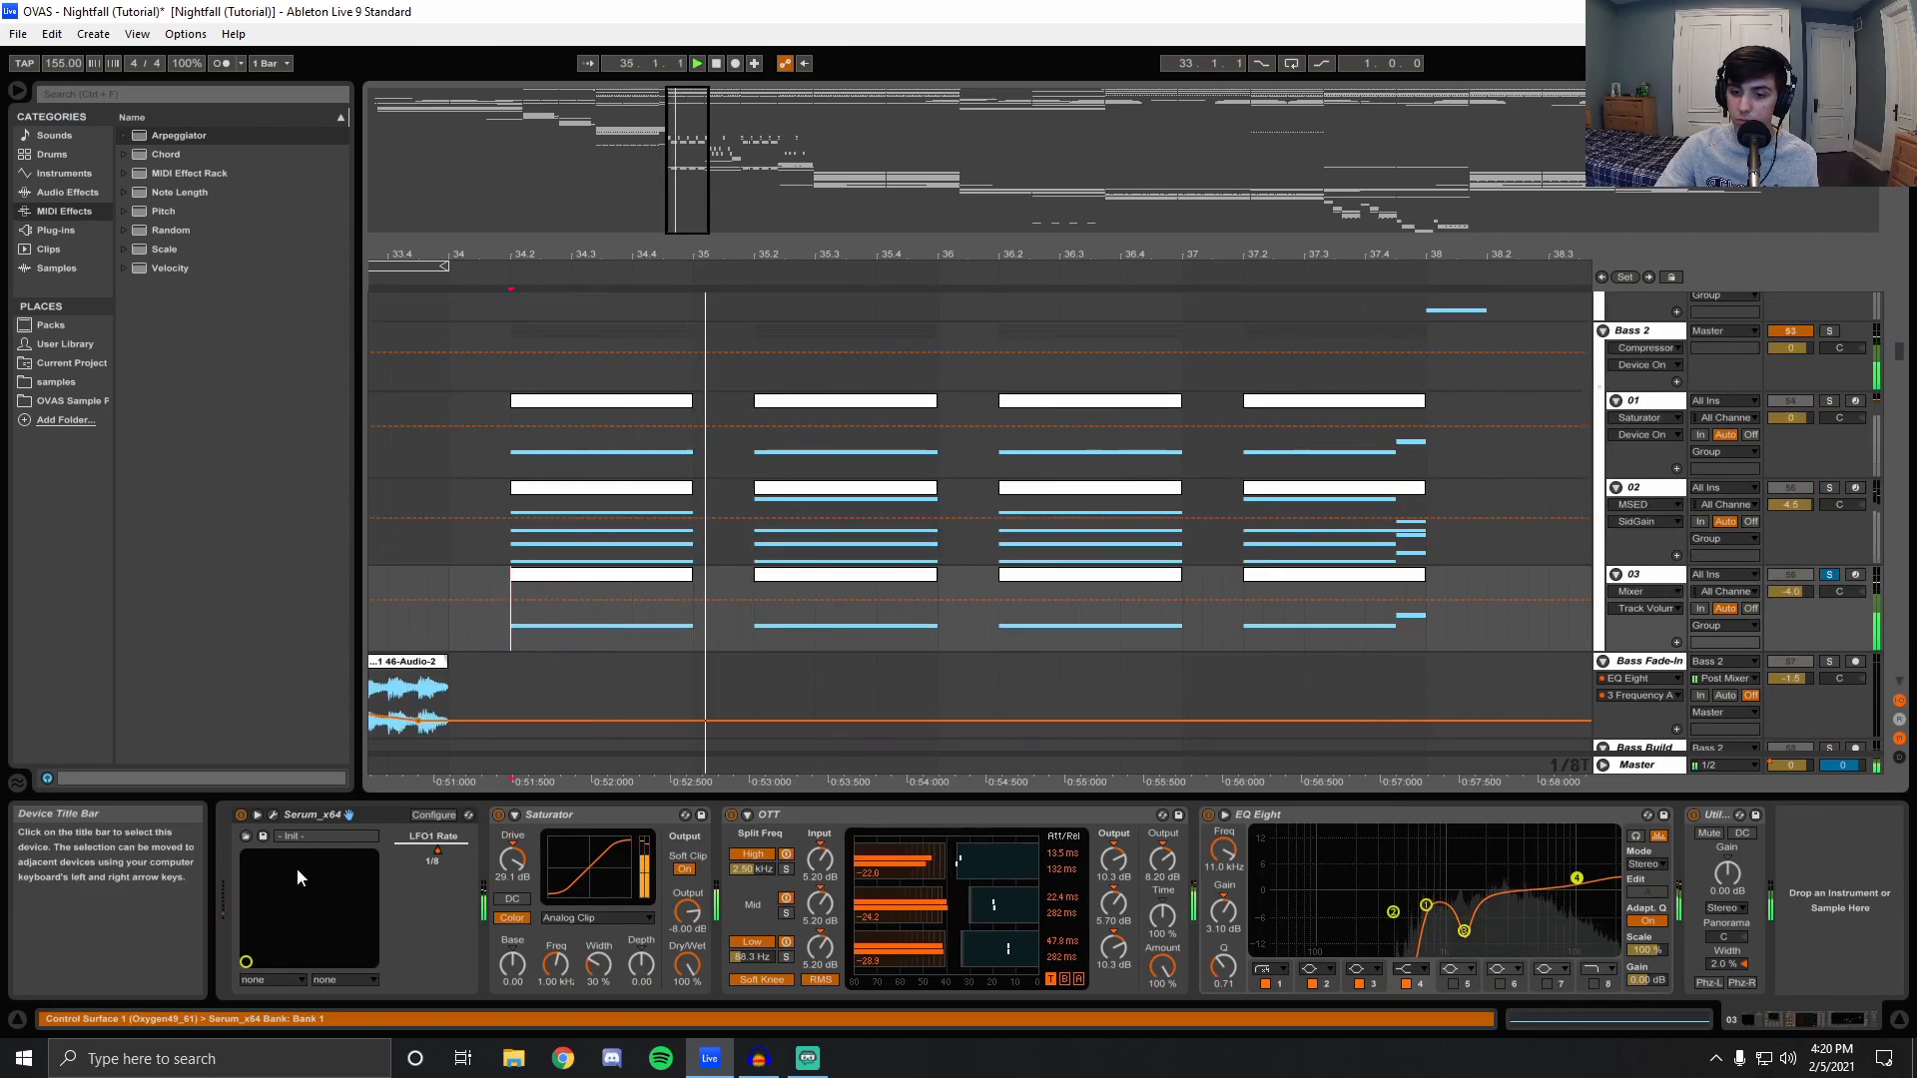
Open the Serum instance on the 03 layer, examine its oscillators and effects page, and close it.
left_click(273, 812)
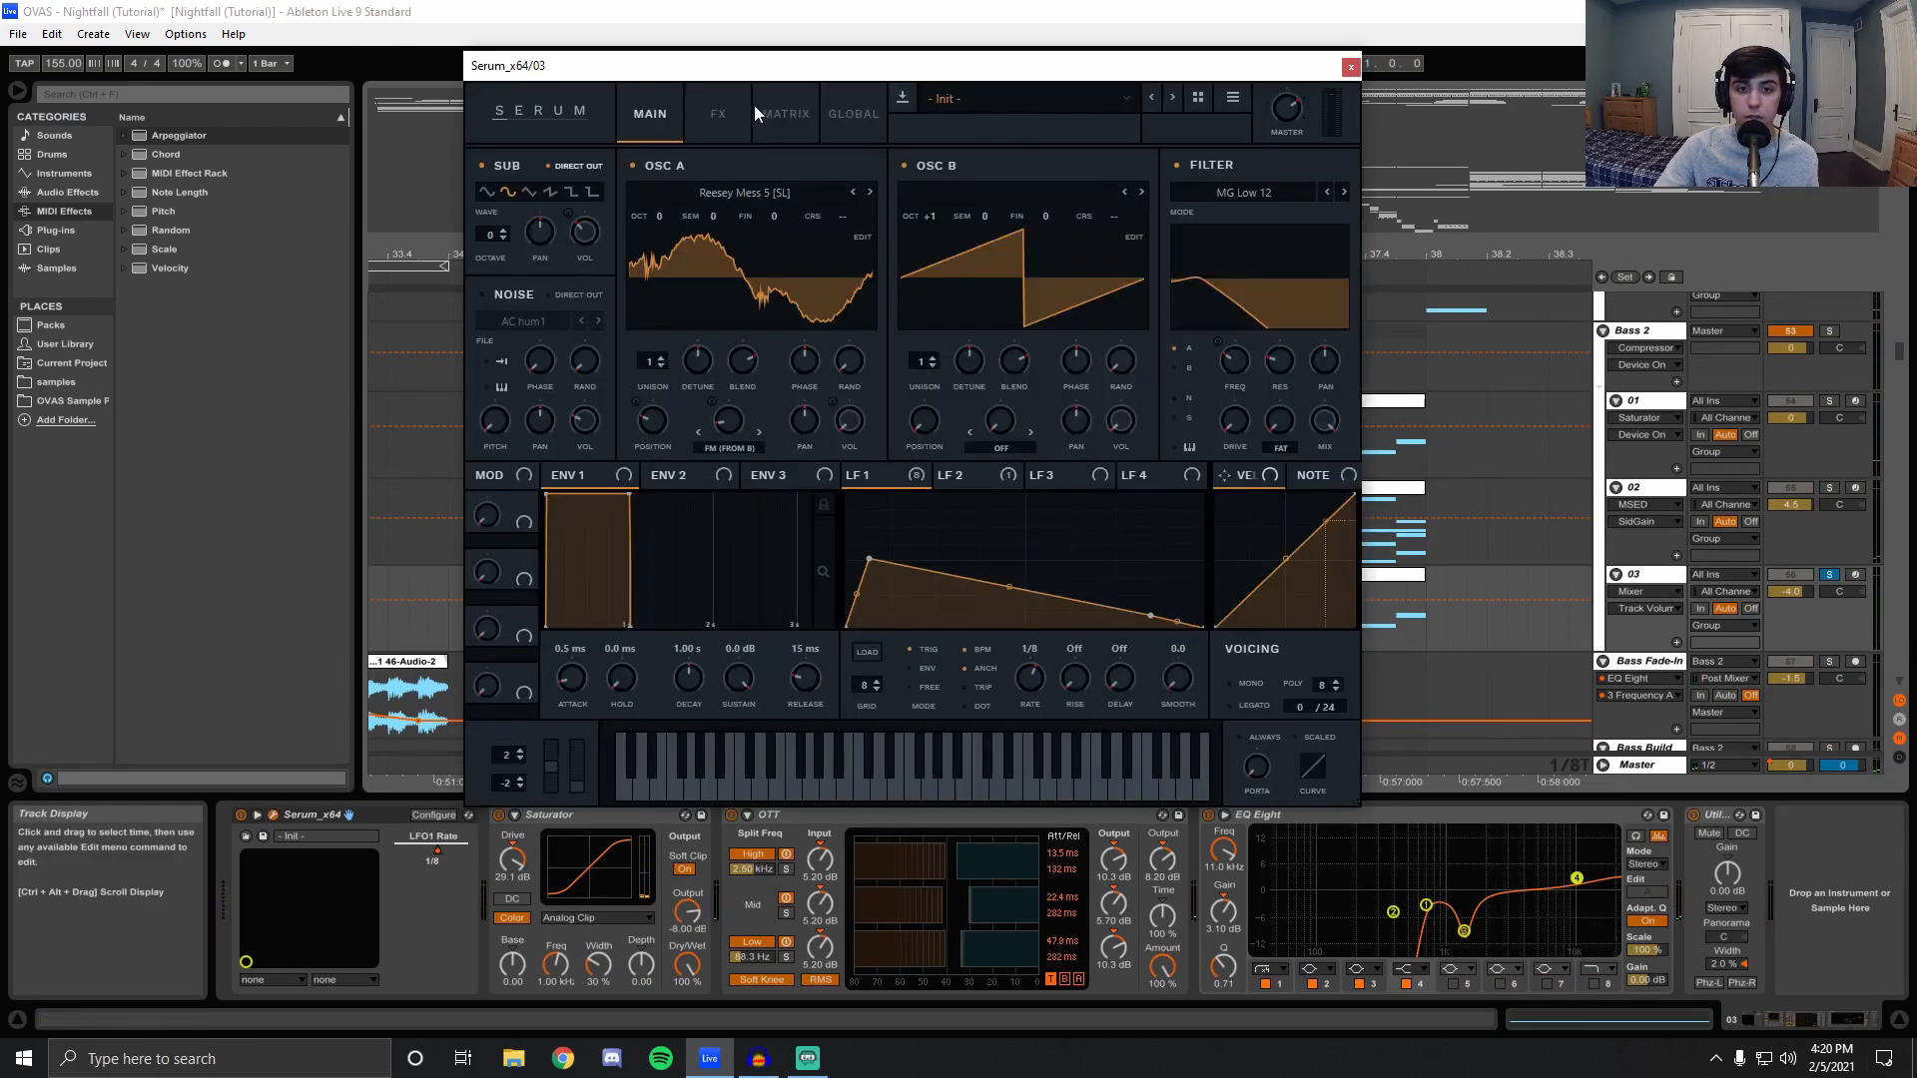
left_click(723, 112)
left_click(1350, 68)
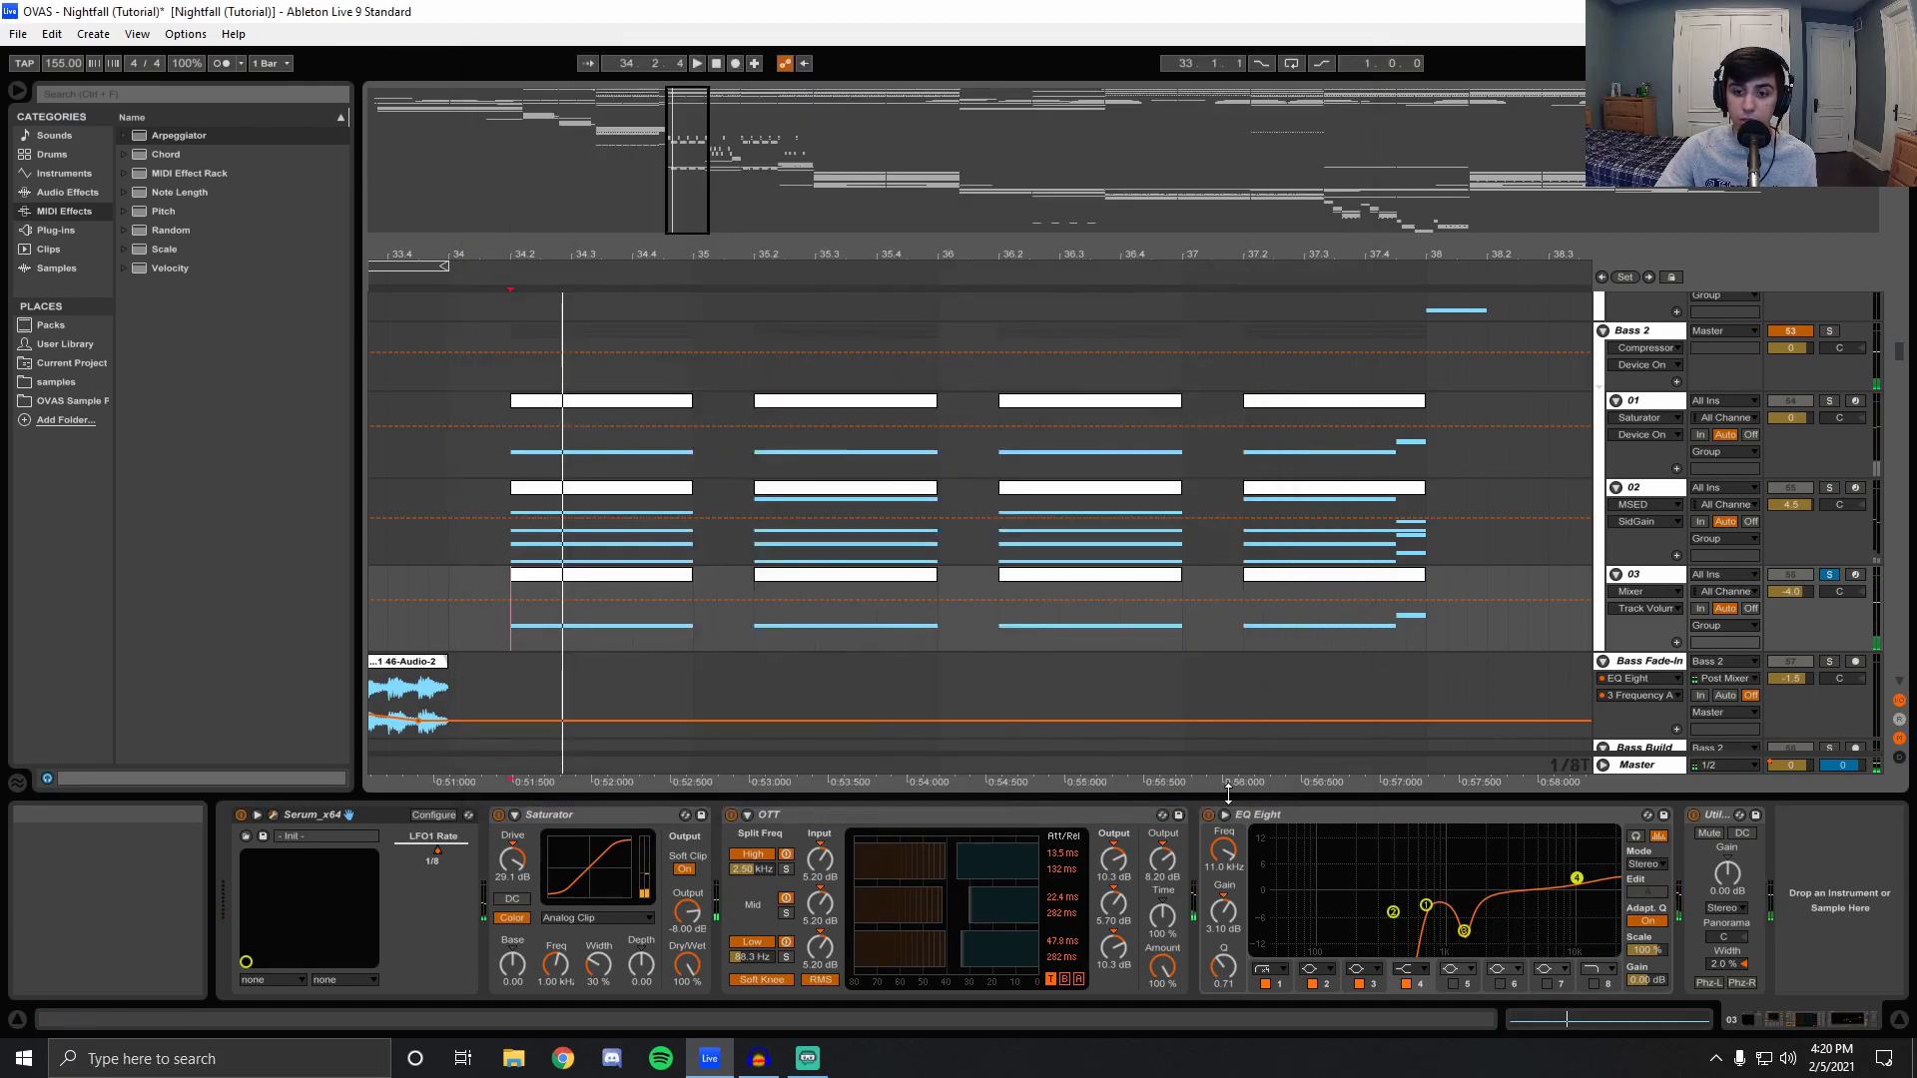
Compare the 03 layer with its EQ Eight bypassed and re-enabled during playback.
key("space")
left_click(1208, 813)
left_click(1208, 817)
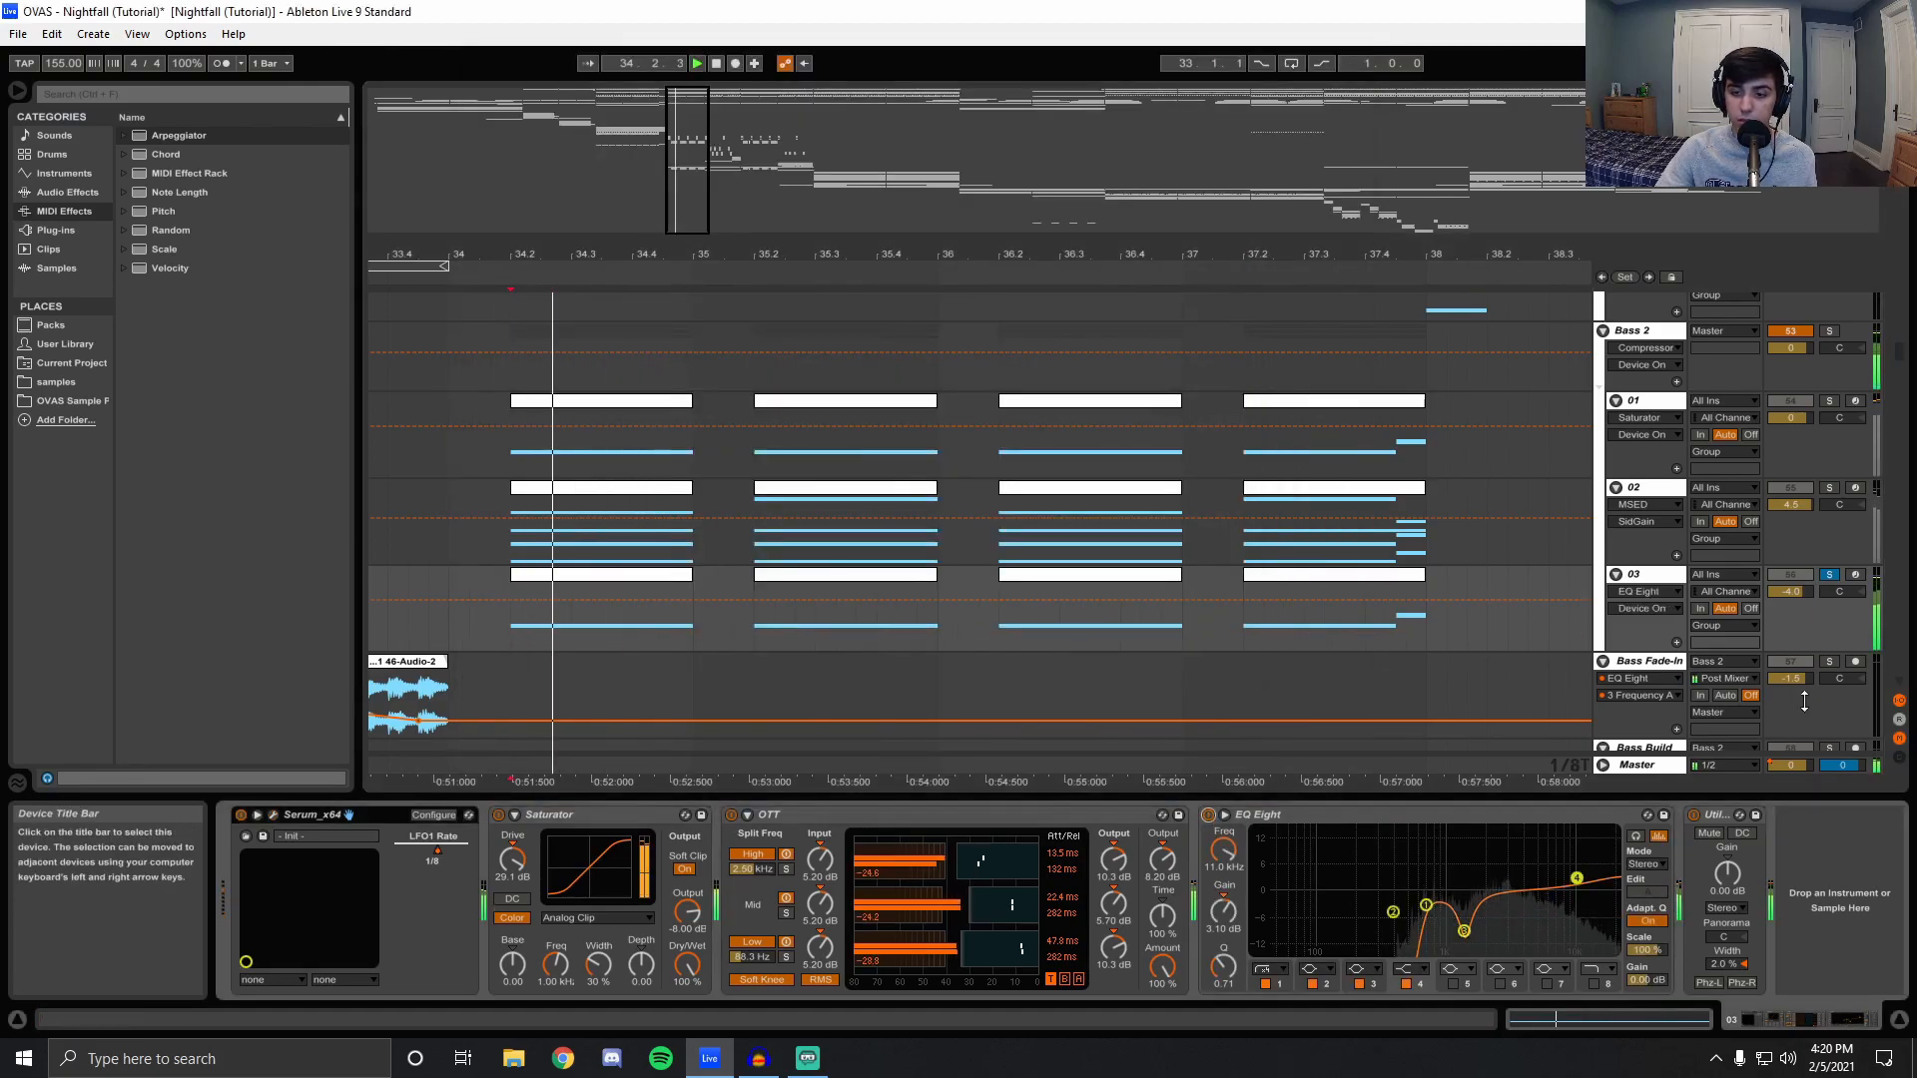
key("space")
Fold all tracks in the arrangement to get a compact overview of the groups.
scroll(1794, 562, "down", 1)
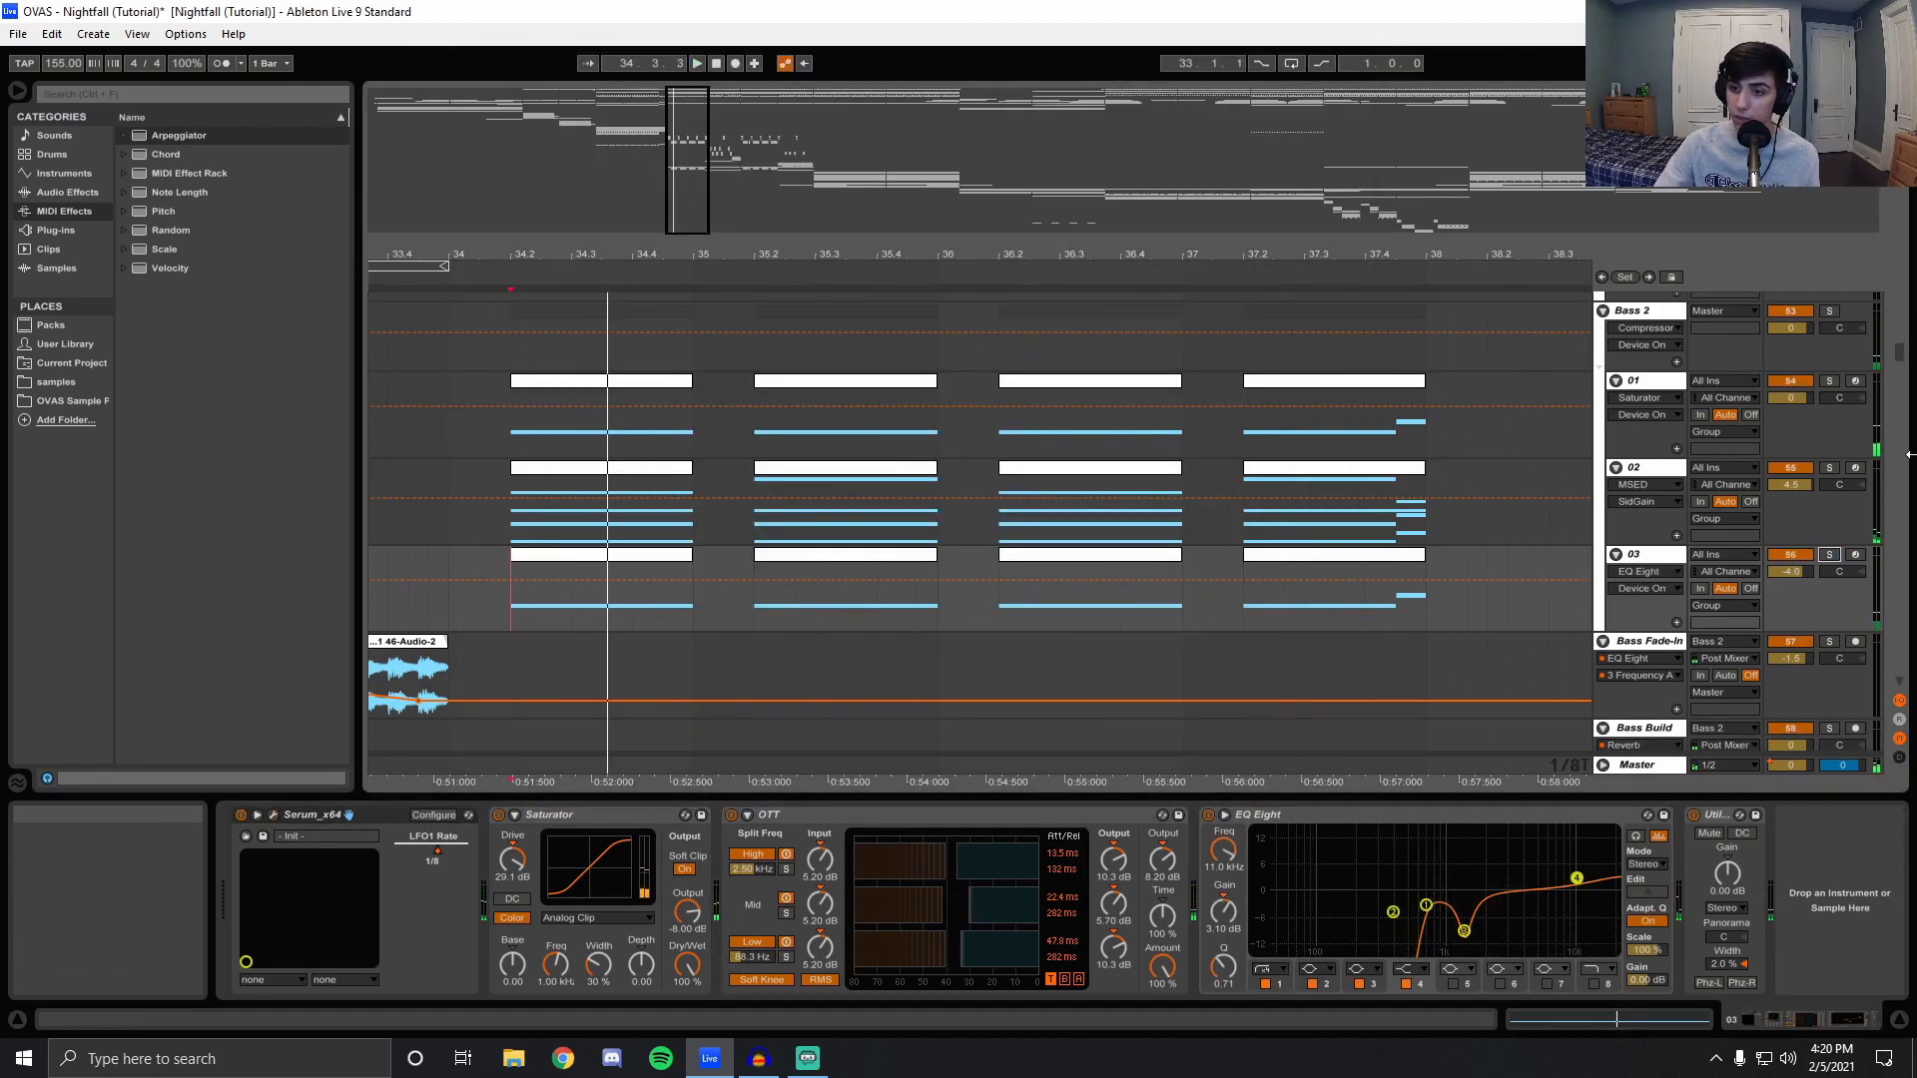
left_click_drag(1898, 351, 1899, 428)
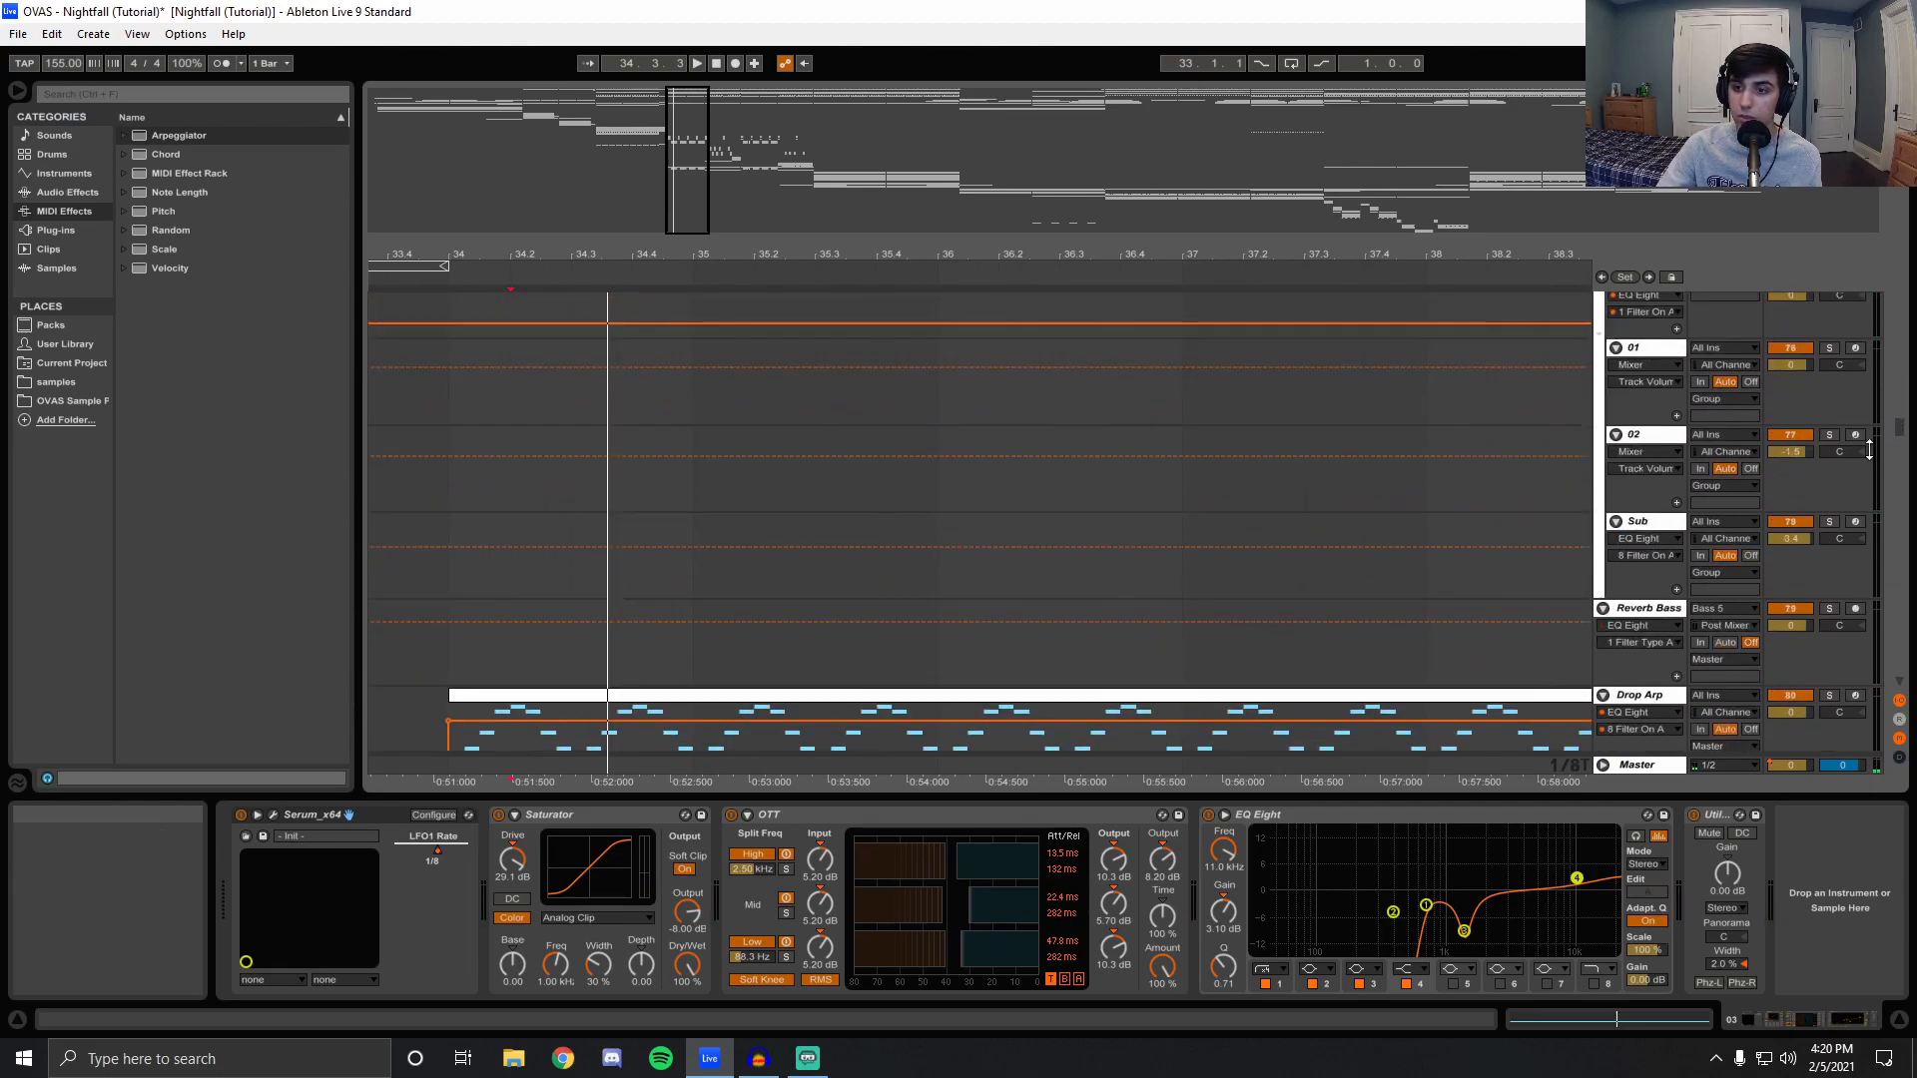
left_click(1602, 695, "alt")
left_click(1604, 443, "alt")
scroll(1557, 463, "up", 6)
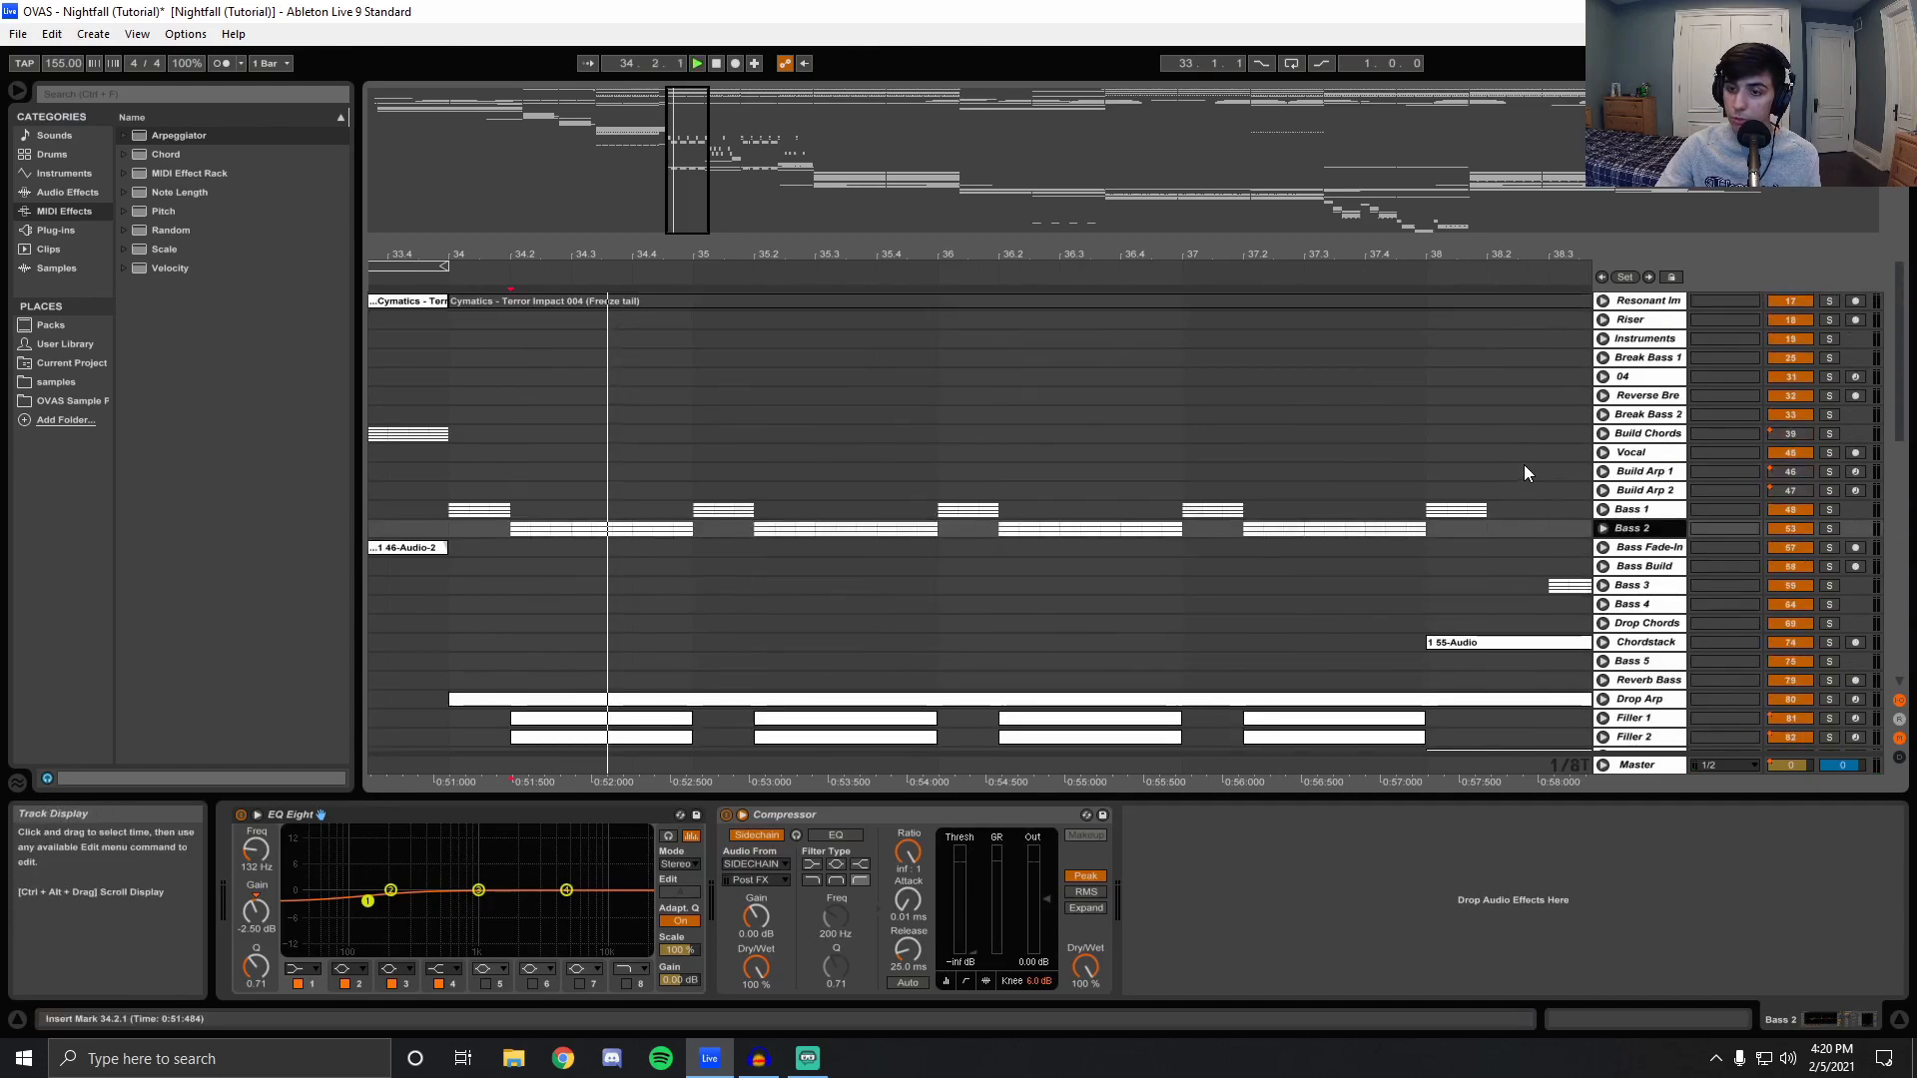
Look through the folded track list, solo the Bass 2 group and play it.
scroll(1637, 599, "down", 3)
scroll(1640, 659, "down", 5)
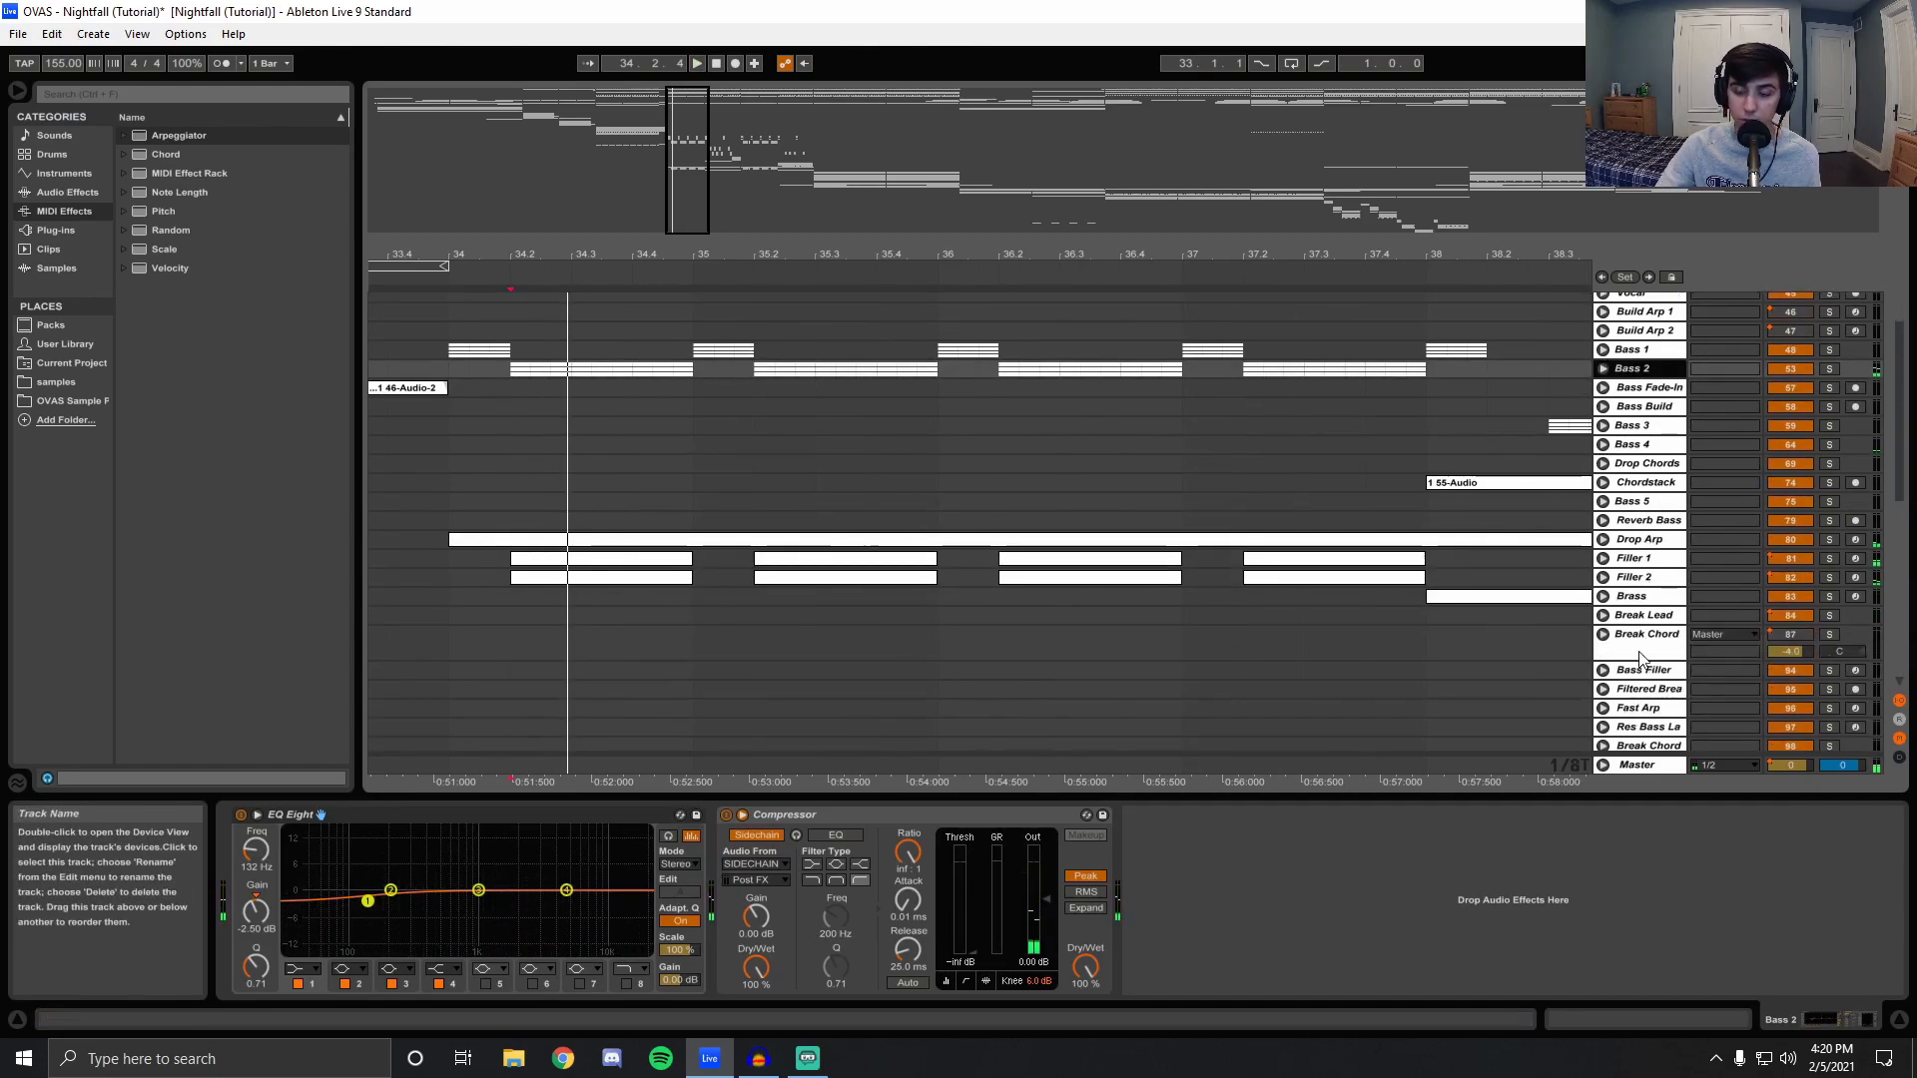
scroll(1640, 658, "down", 10)
scroll(1557, 647, "up", 18)
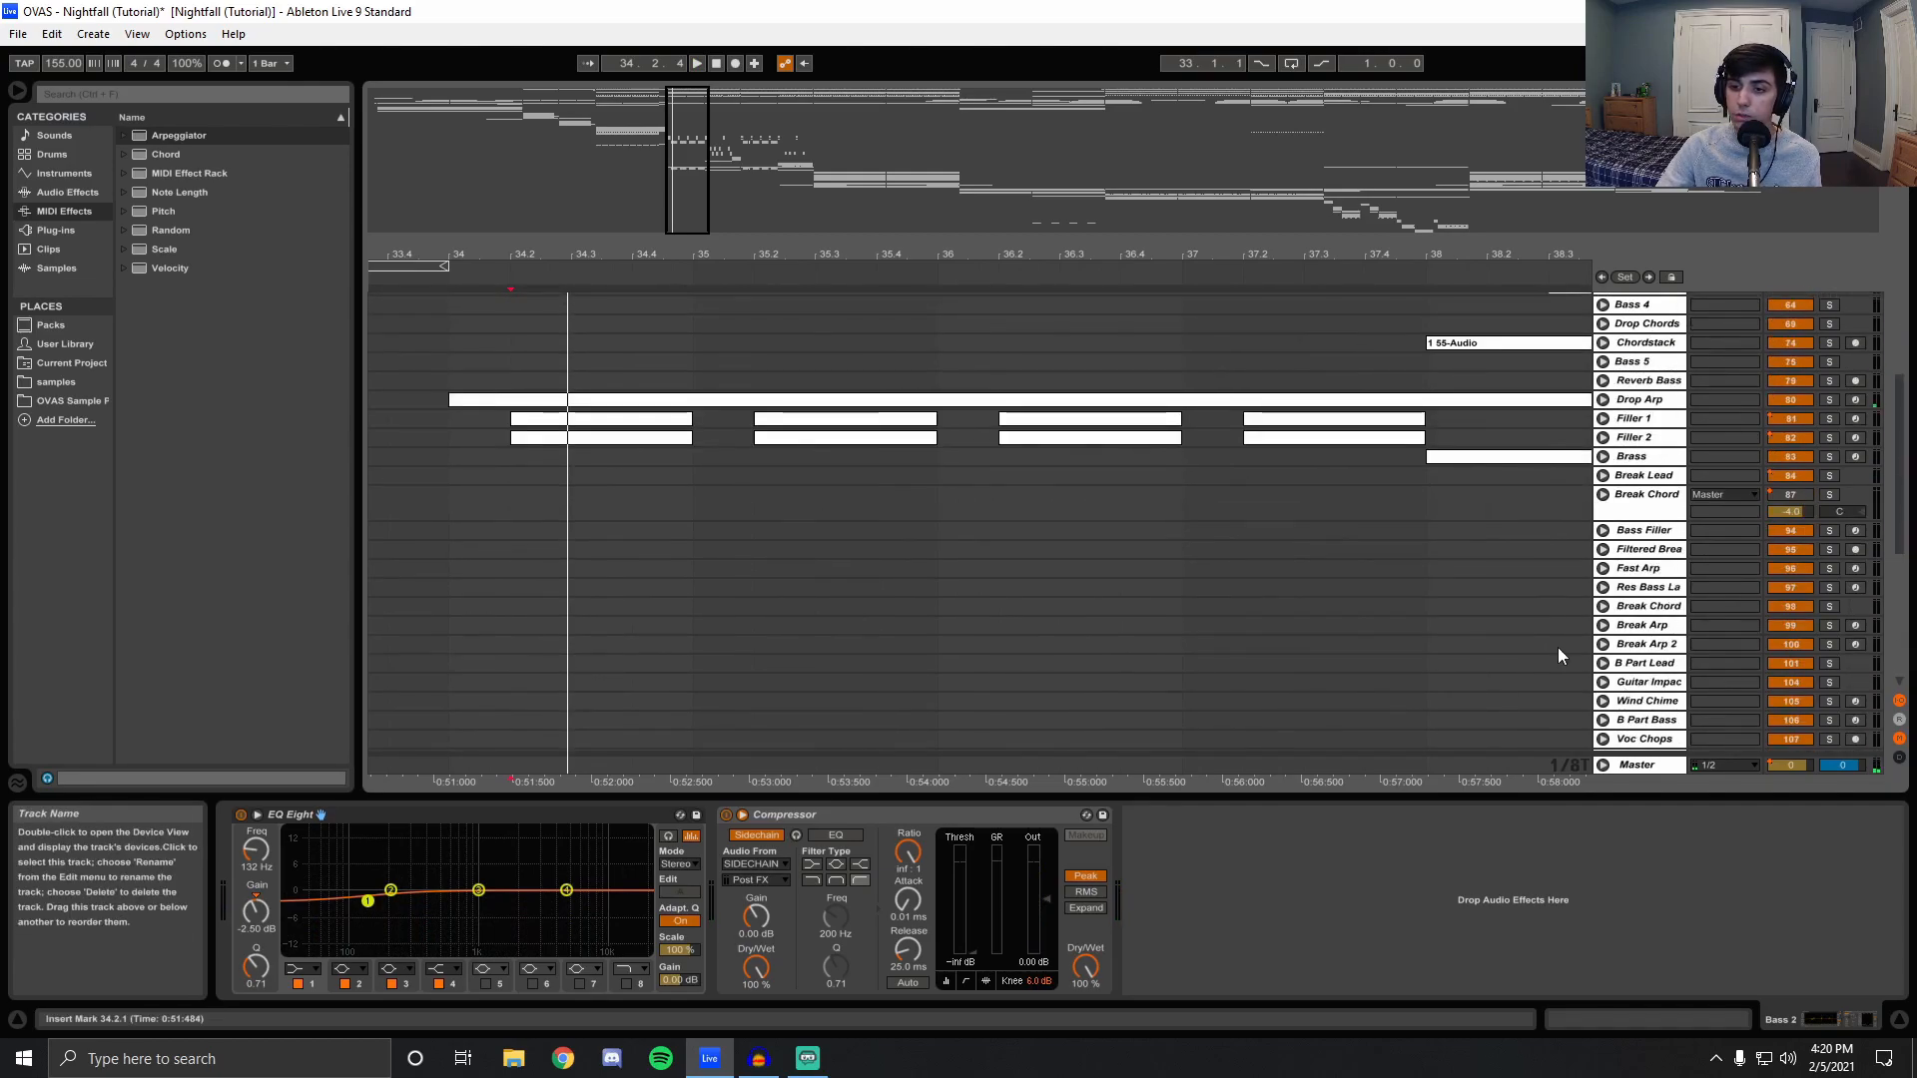
left_click(1833, 488)
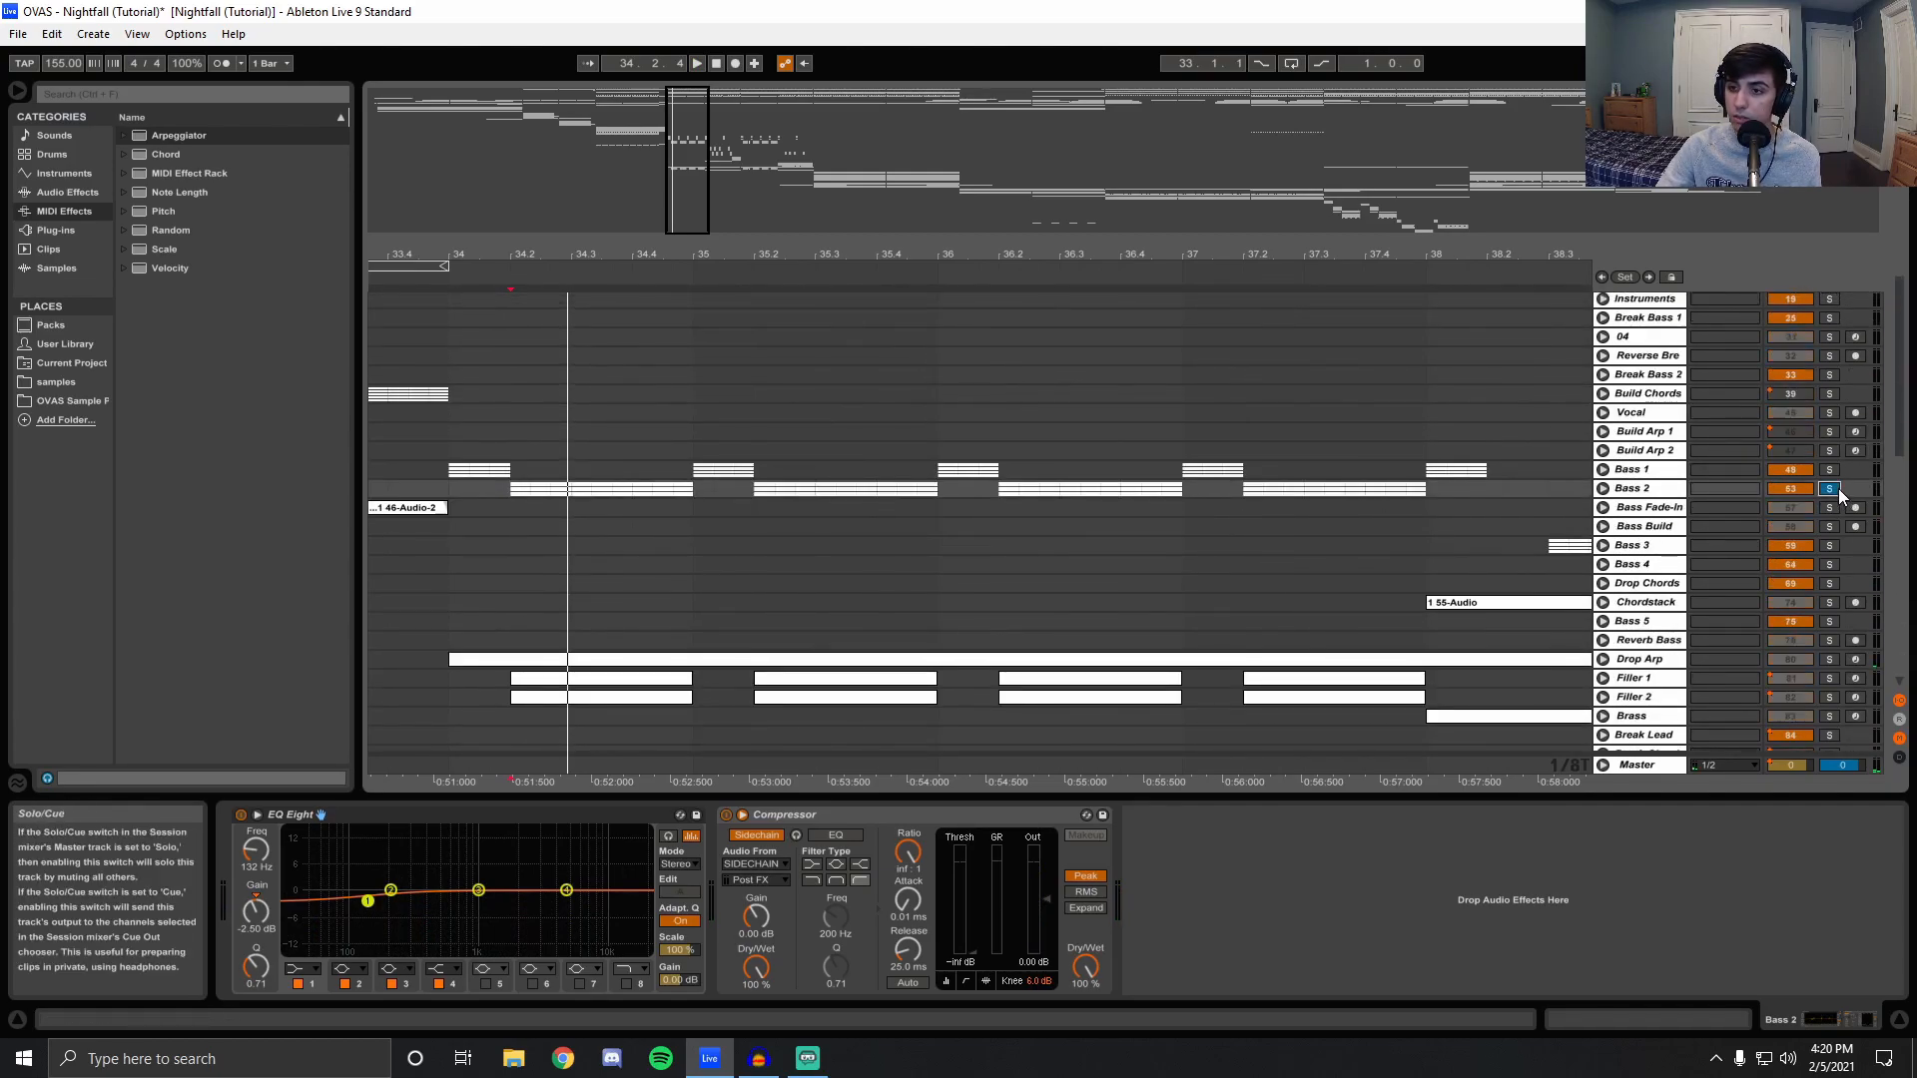
key("space")
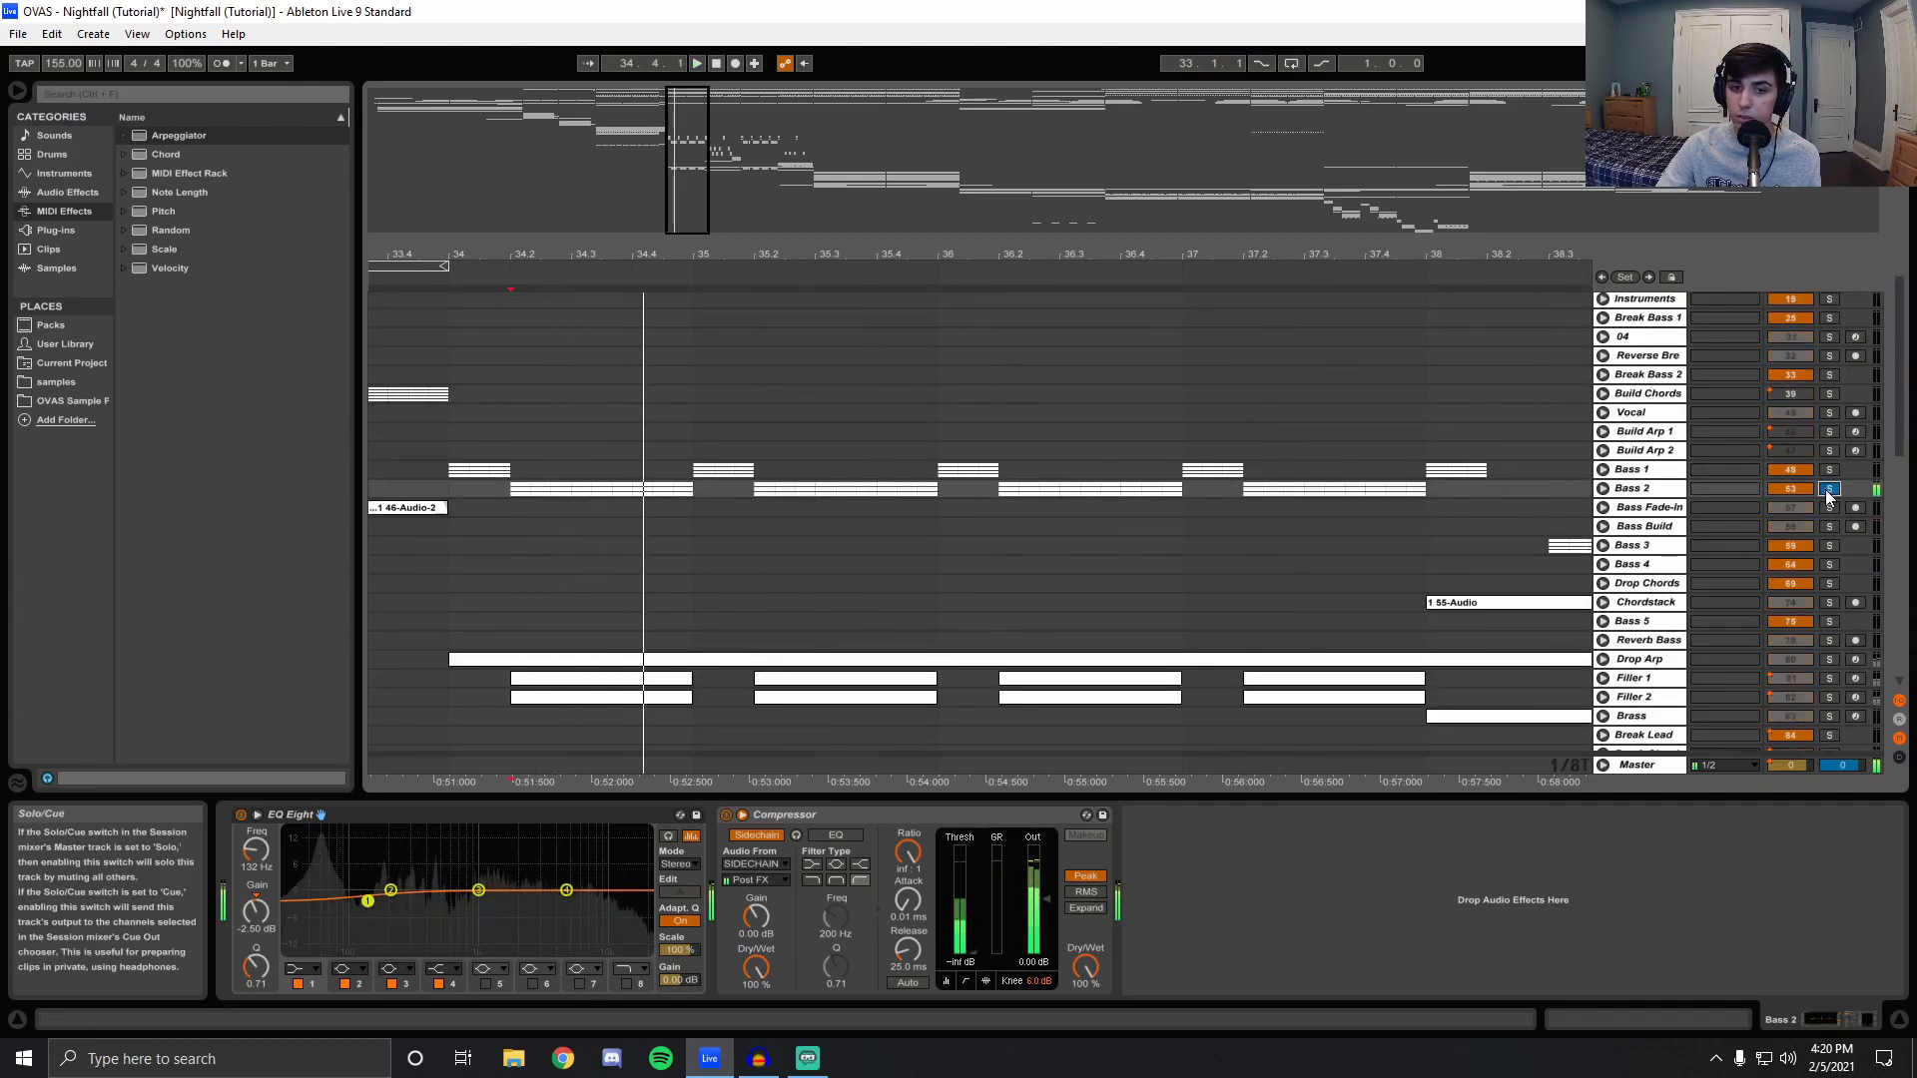
Unfold the Bass 2 group and solo its 01 layer for playback from 34.2.
left_click(1602, 488)
left_click(513, 614)
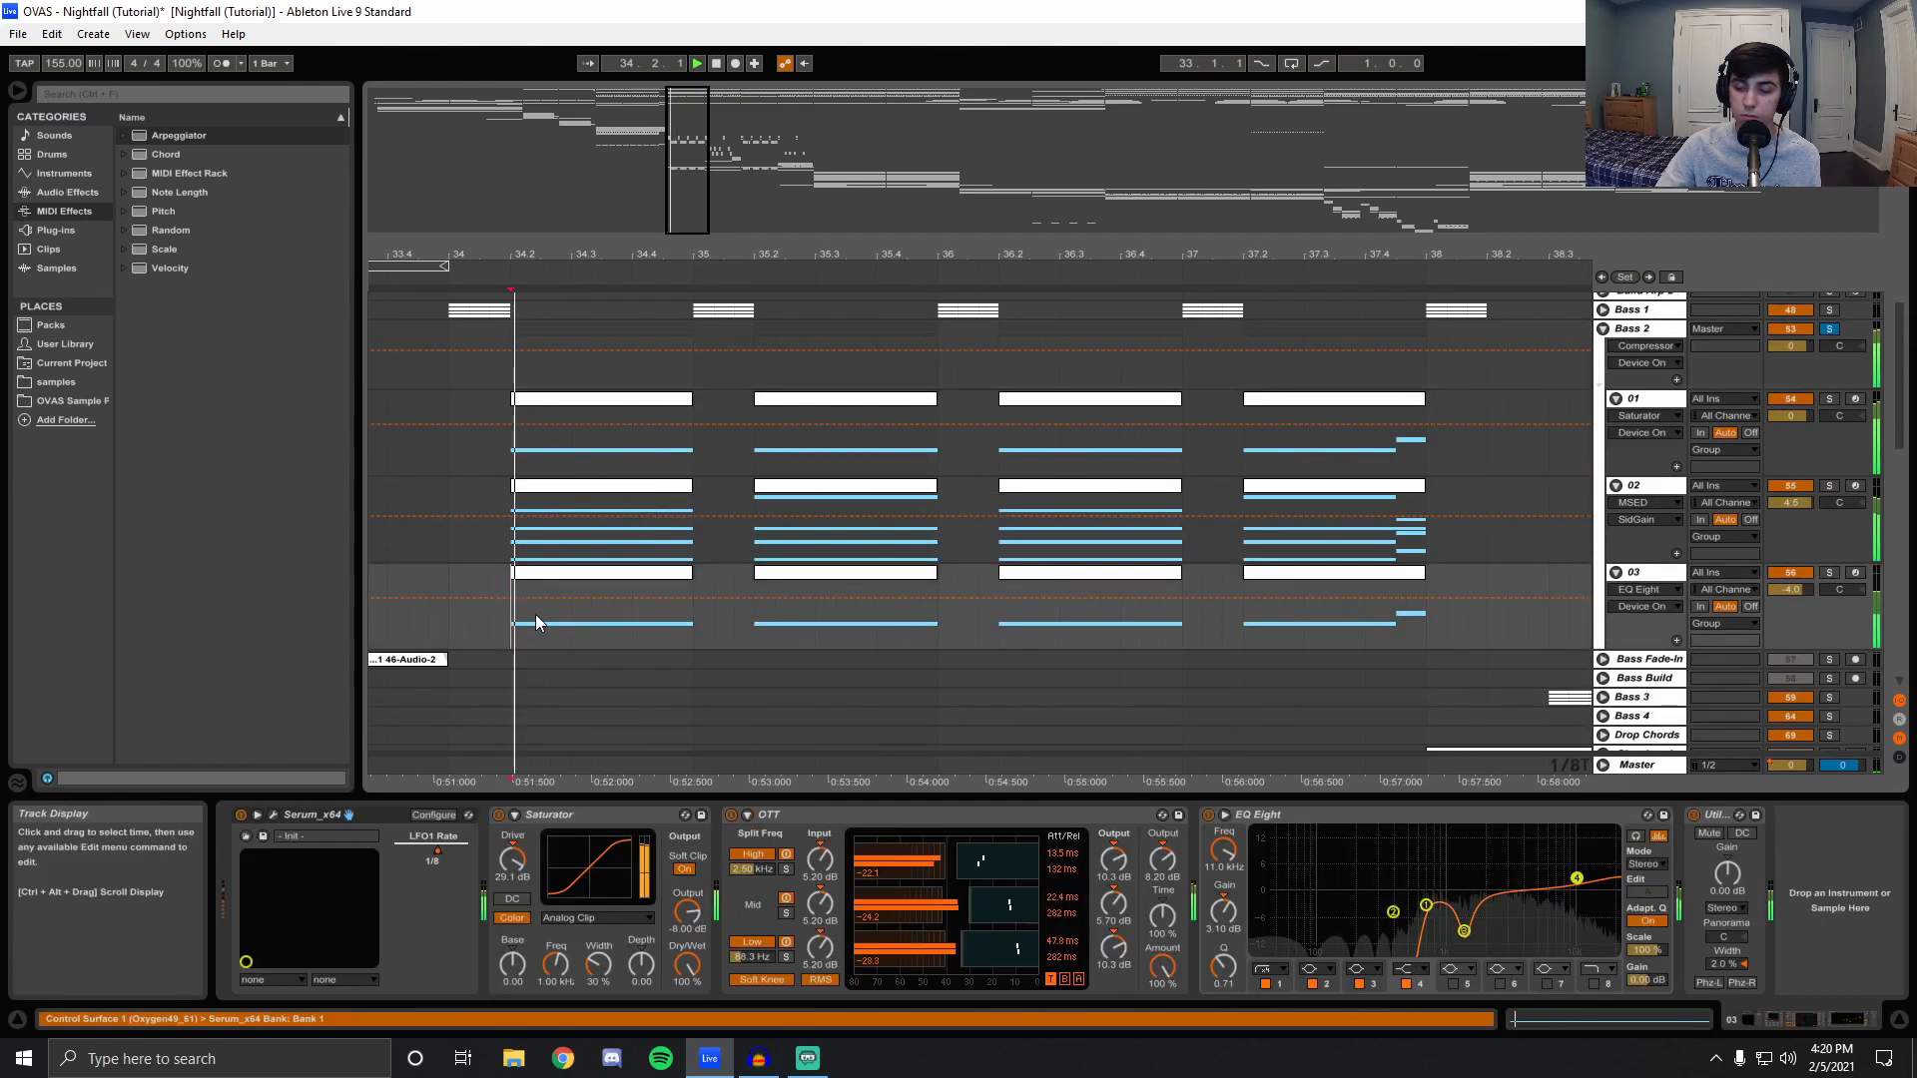
left_click(1828, 398)
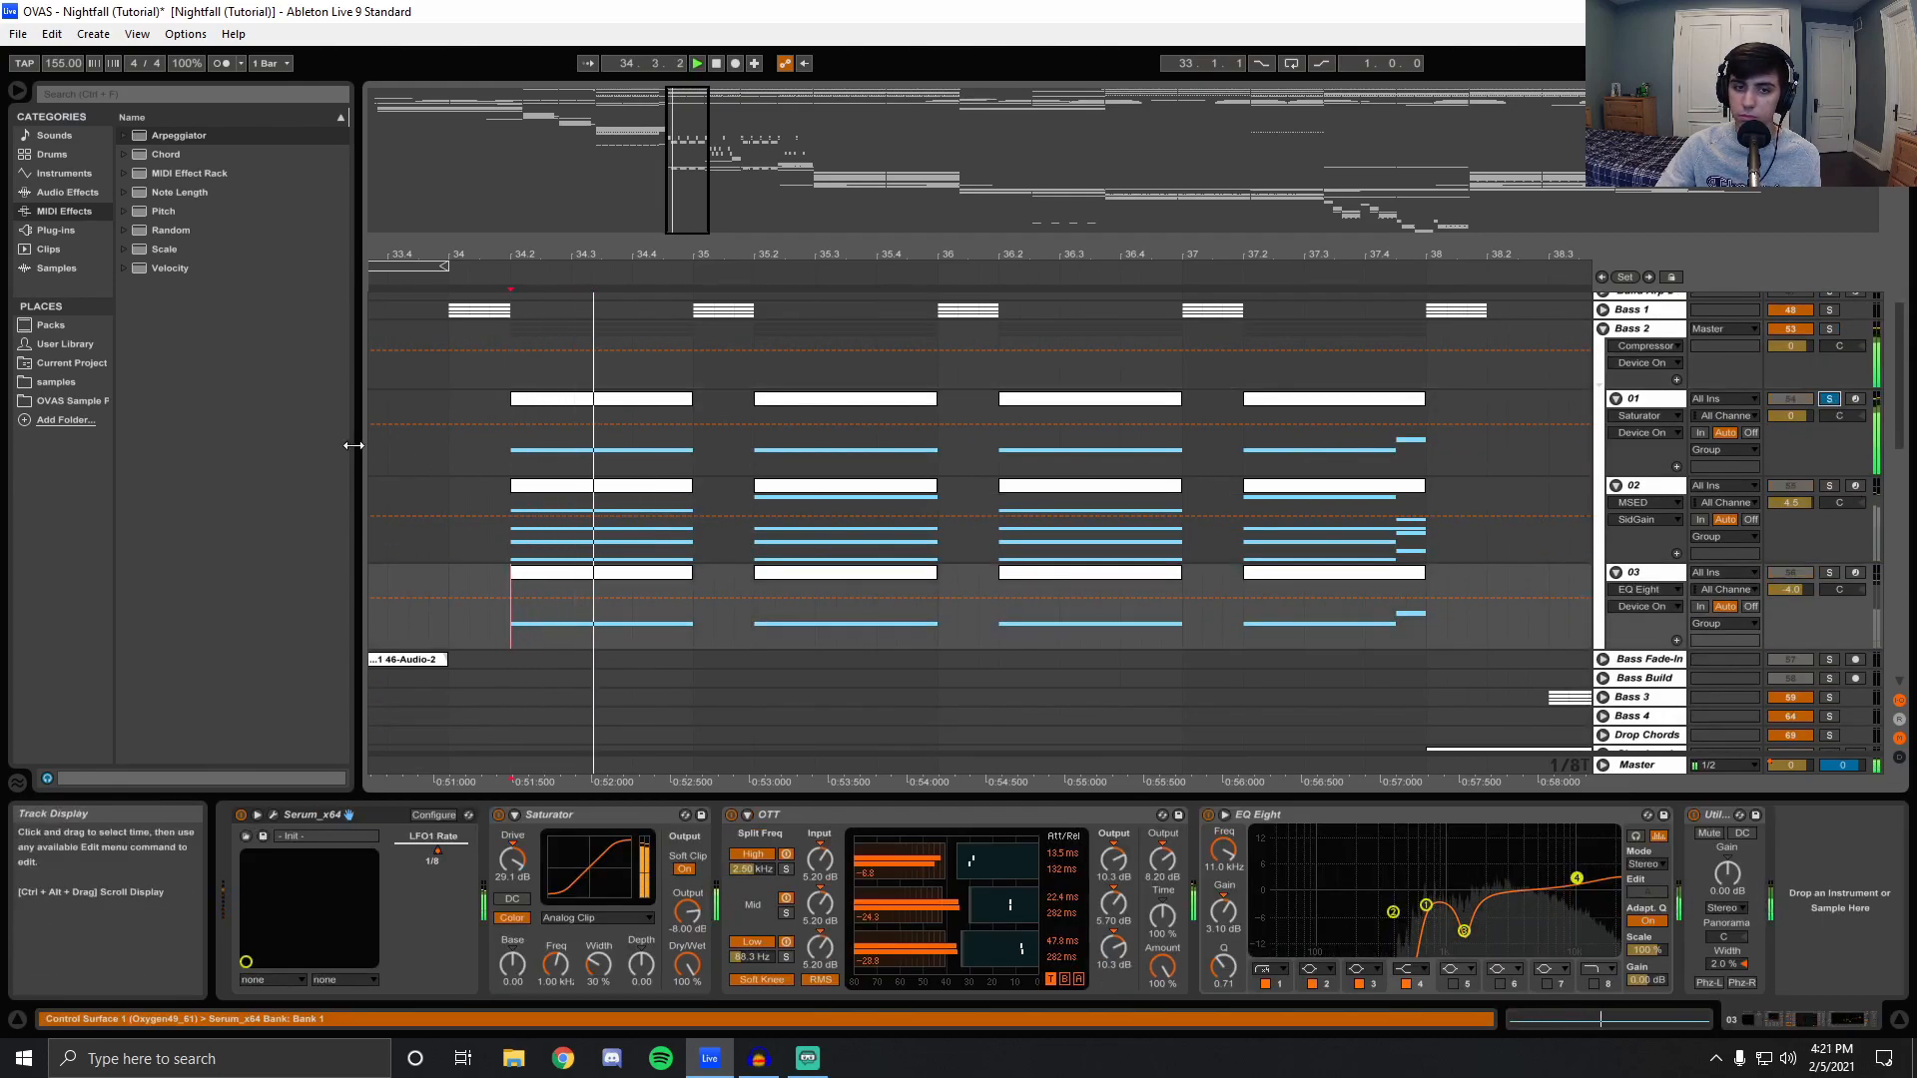
Move the playback start to bar 34, unsolo Bass 2's 01 layer and fold the Bass 2 group.
left_click(514, 459)
left_click(511, 457)
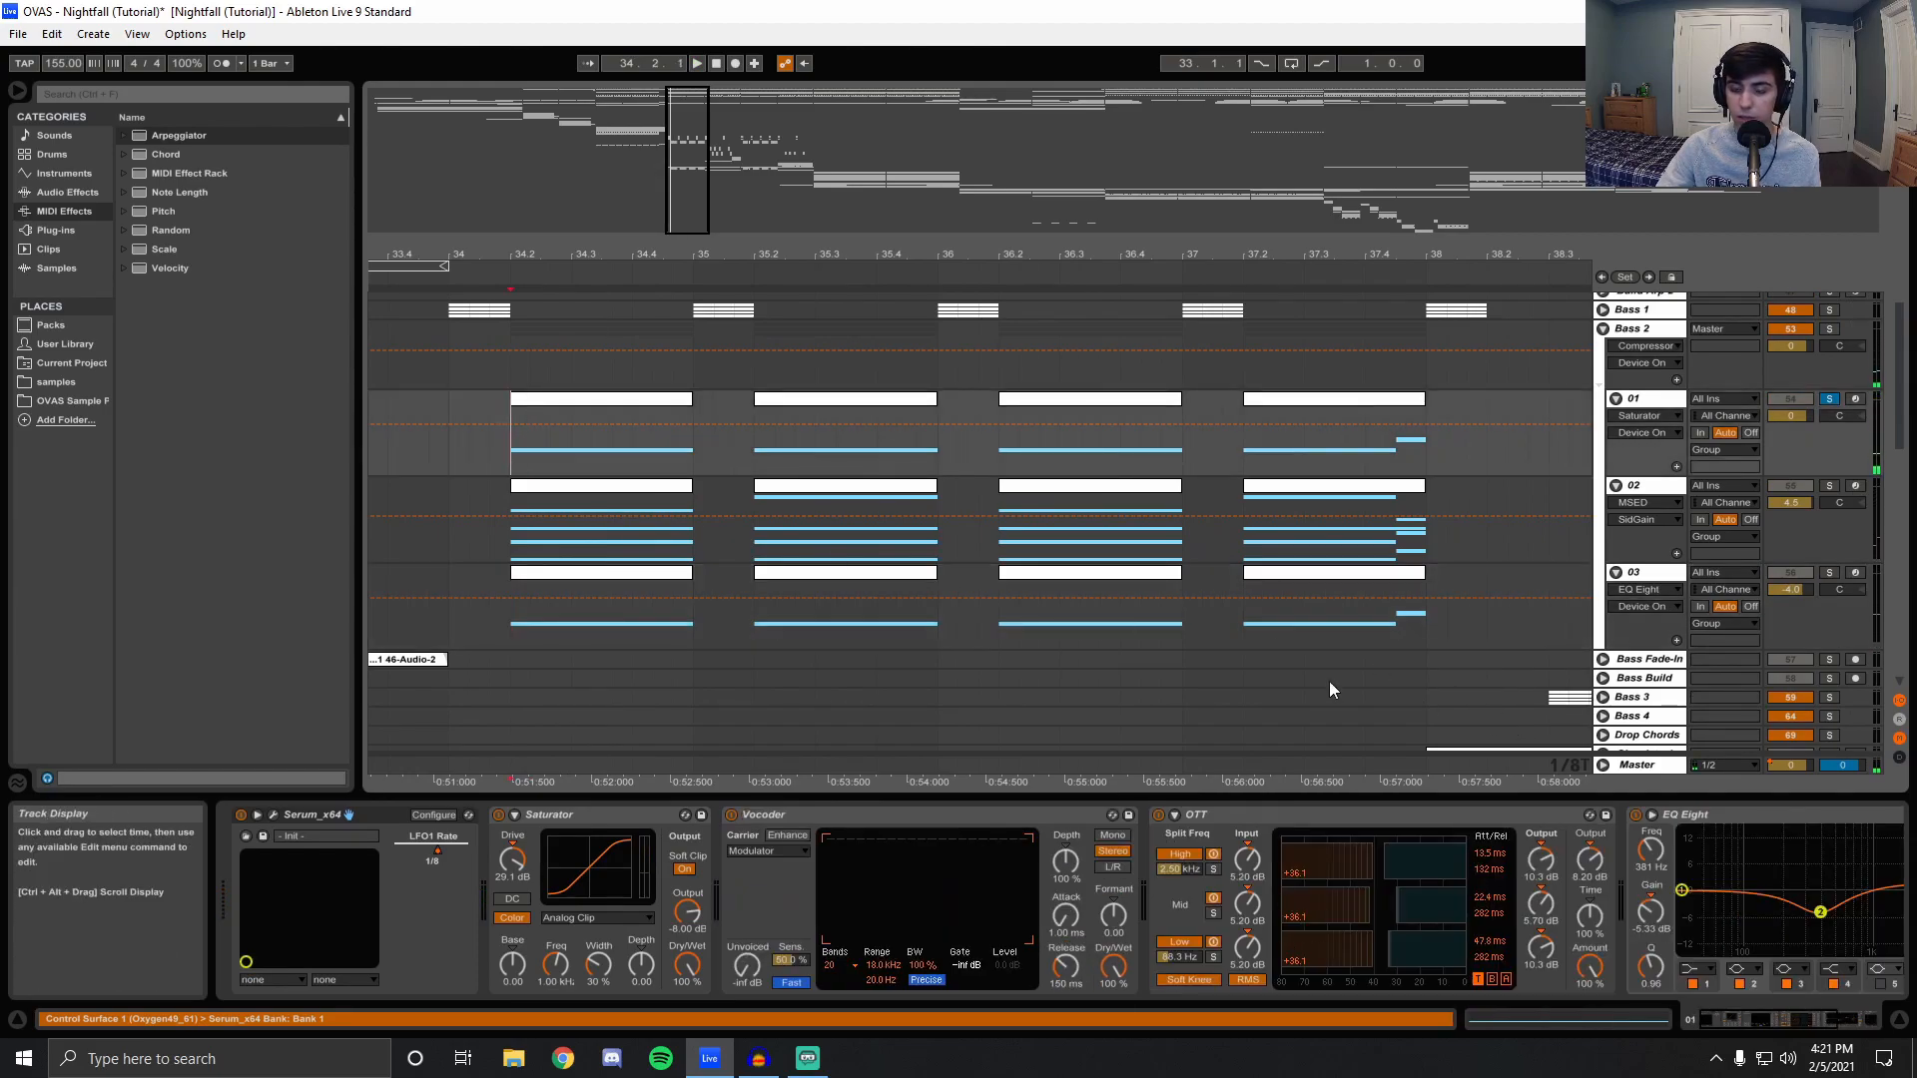
scroll(553, 569, "up", 3)
scroll(553, 569, "up", 2)
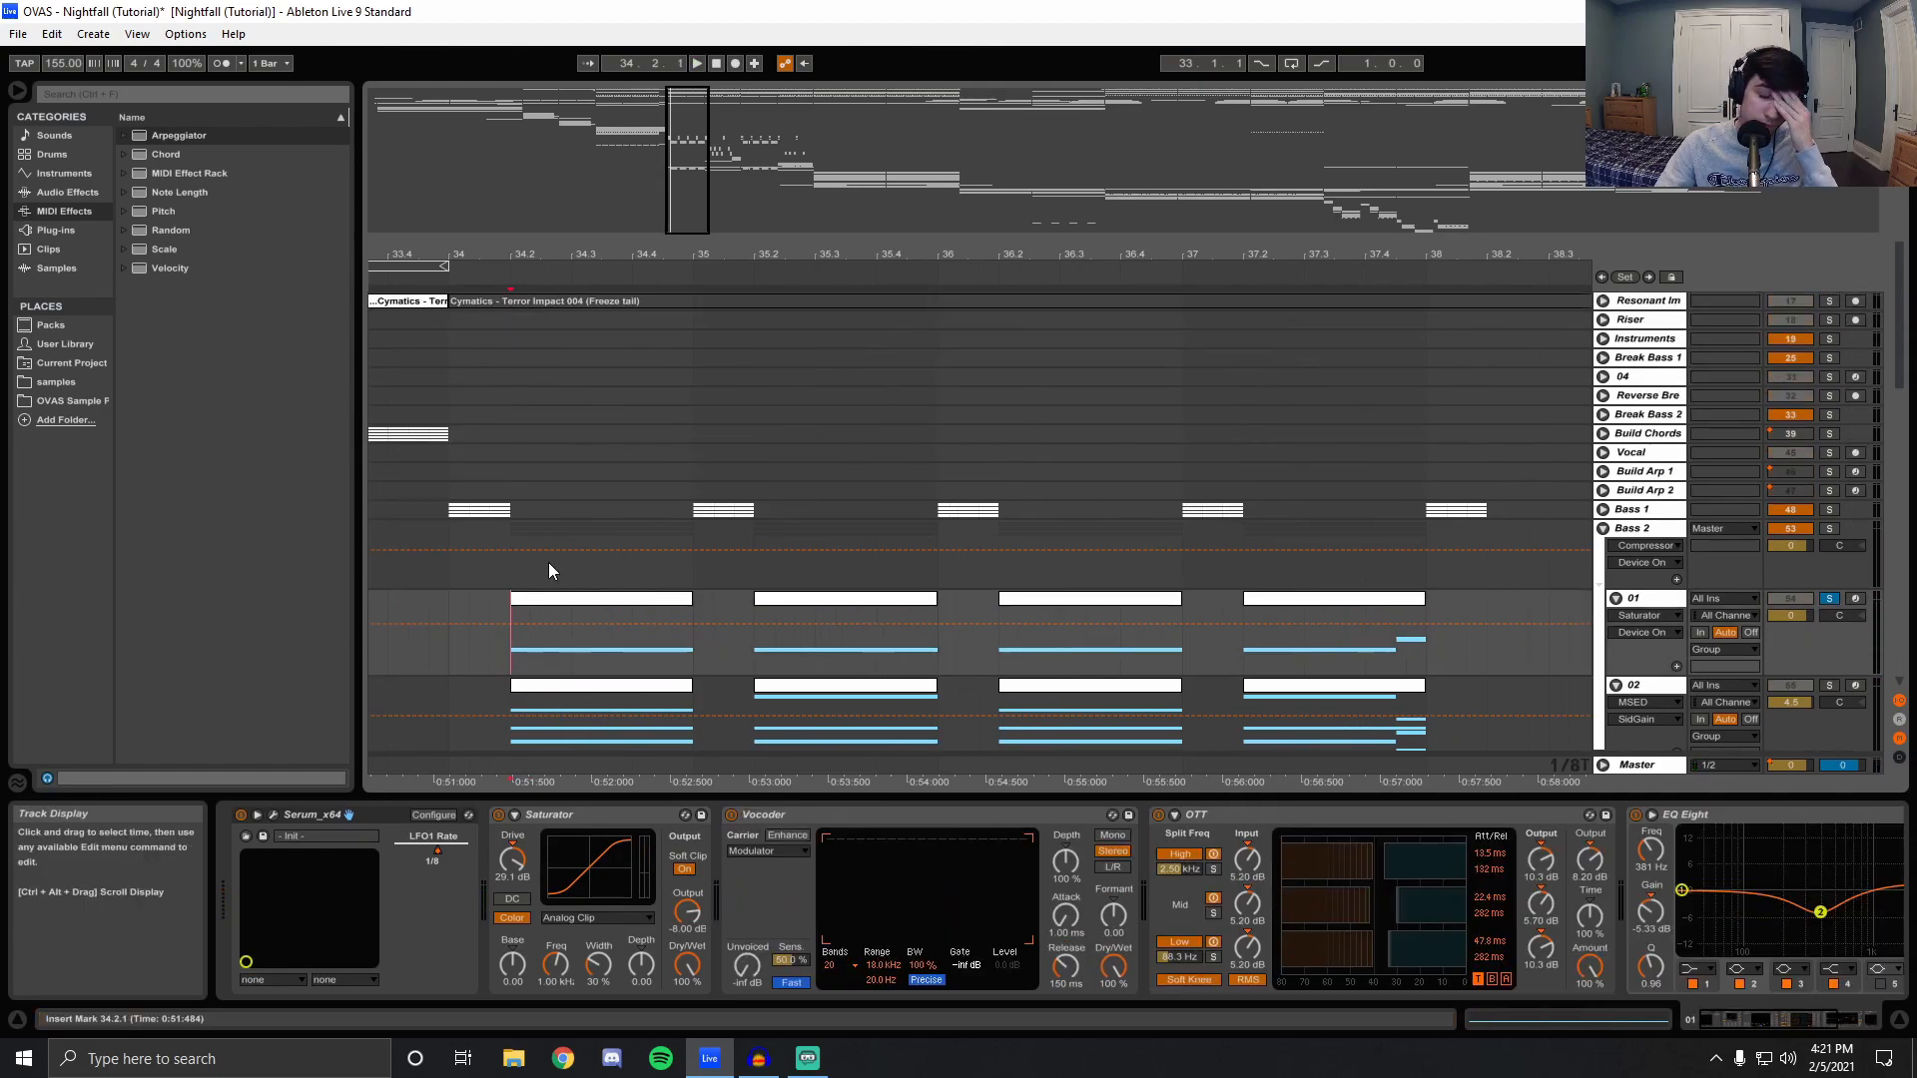
left_click(439, 511)
left_click(455, 509)
left_click(1830, 599)
left_click(1603, 528)
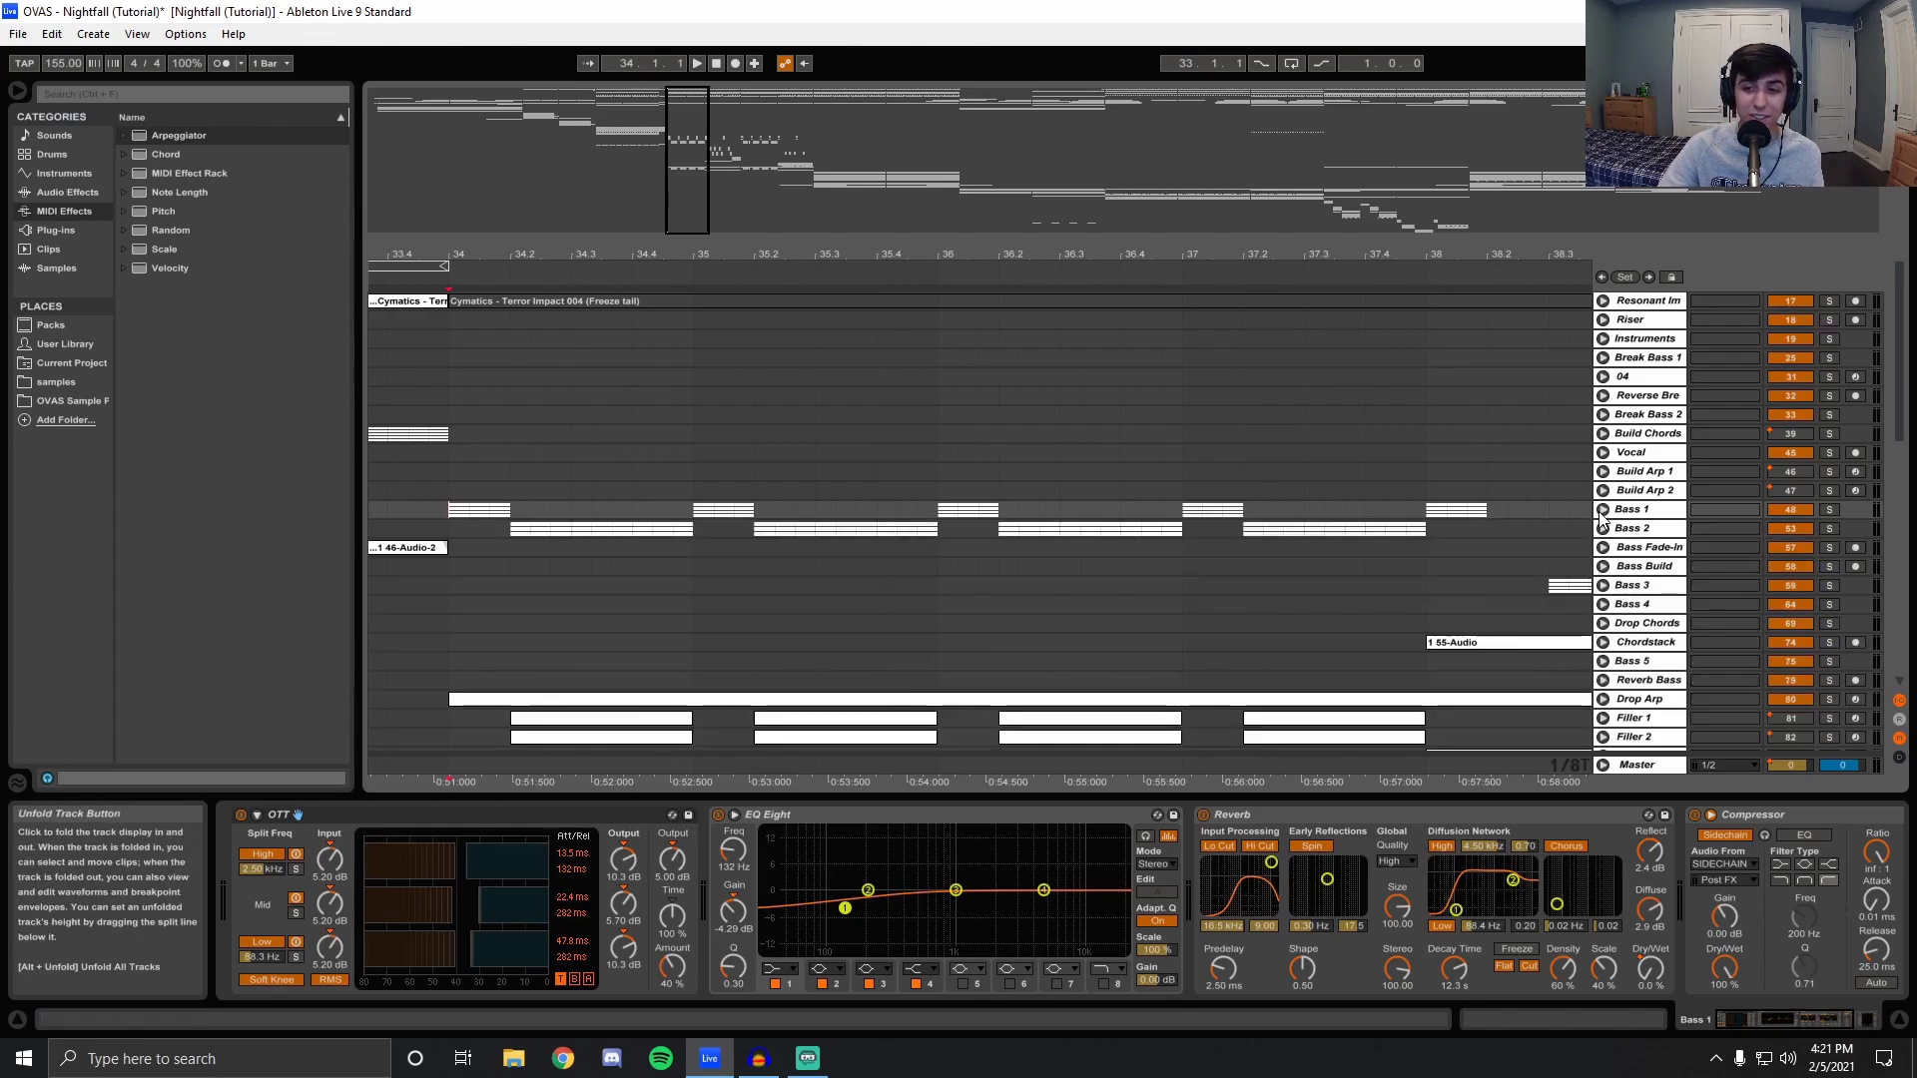
Unfold the Bass 1 group, solo it and play it from bar 34.
left_click(1602, 510)
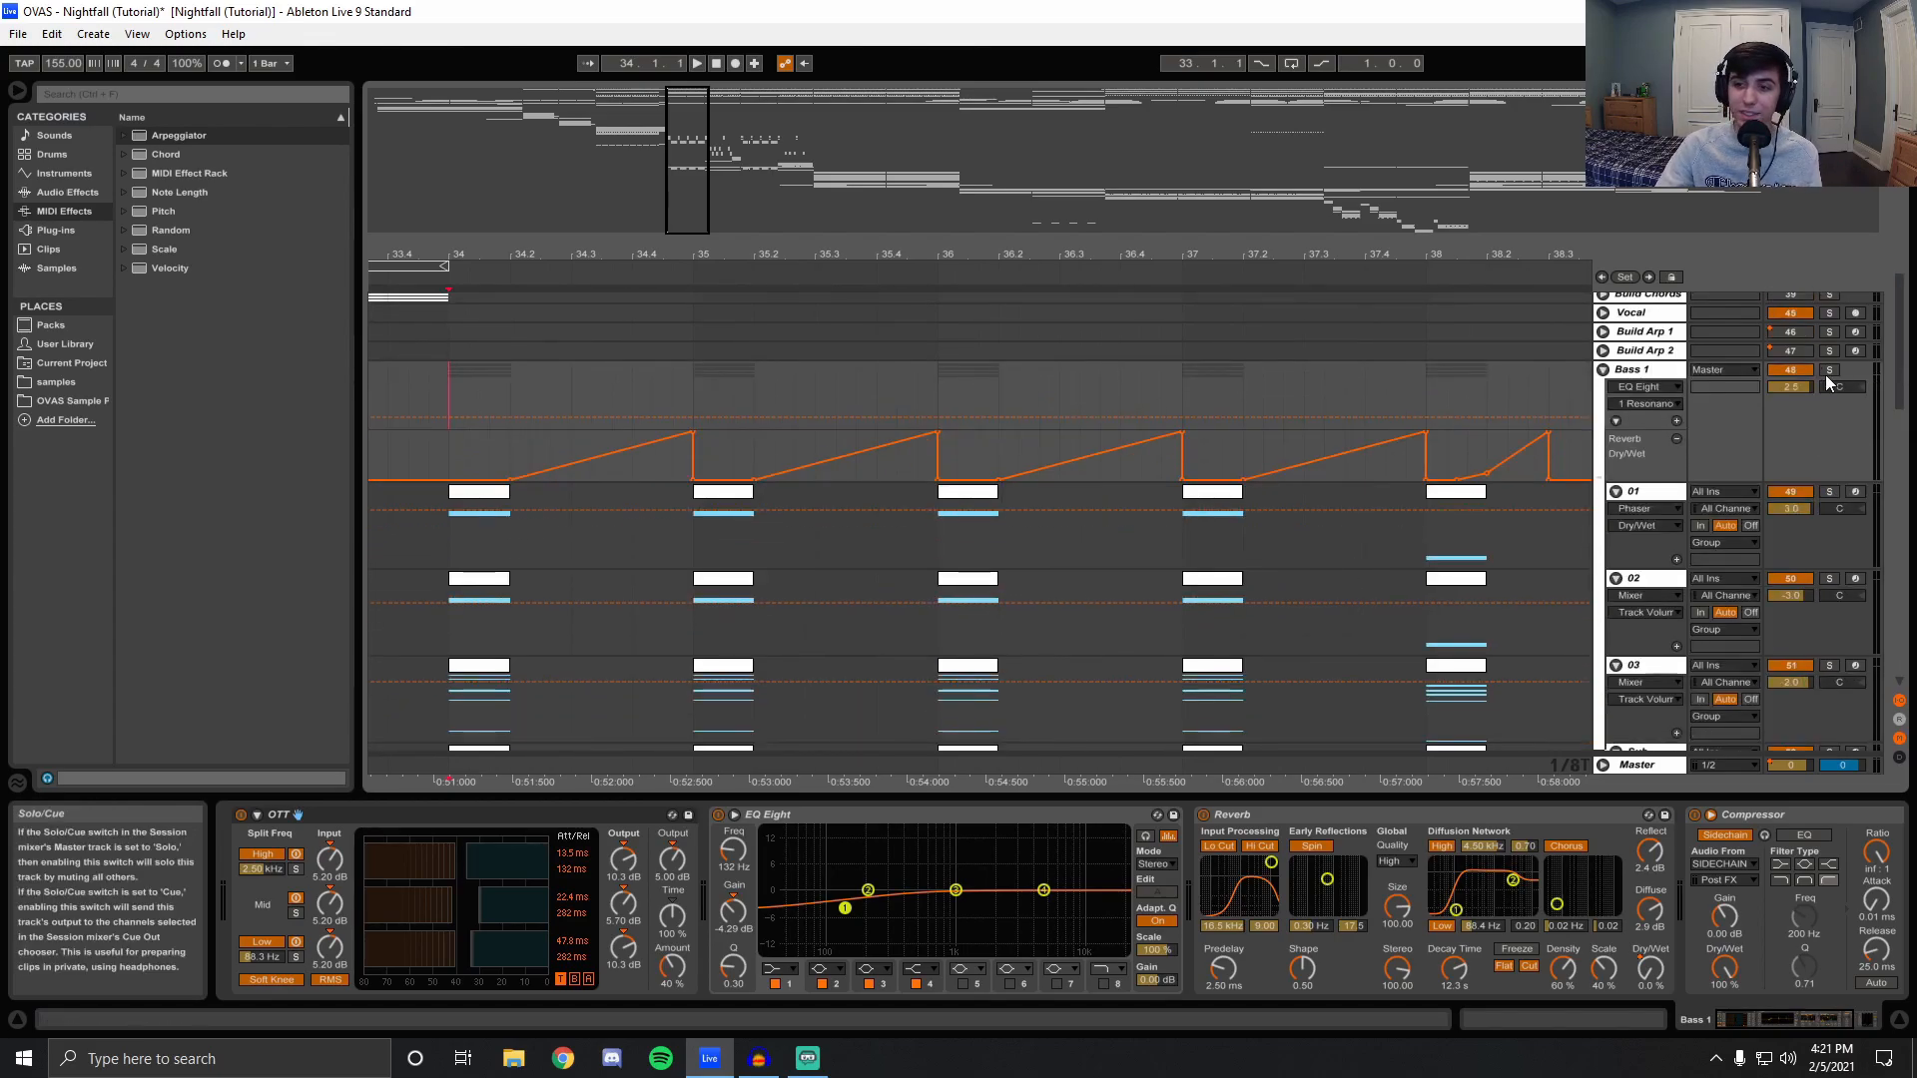
left_click(1830, 374)
key("space")
key("space")
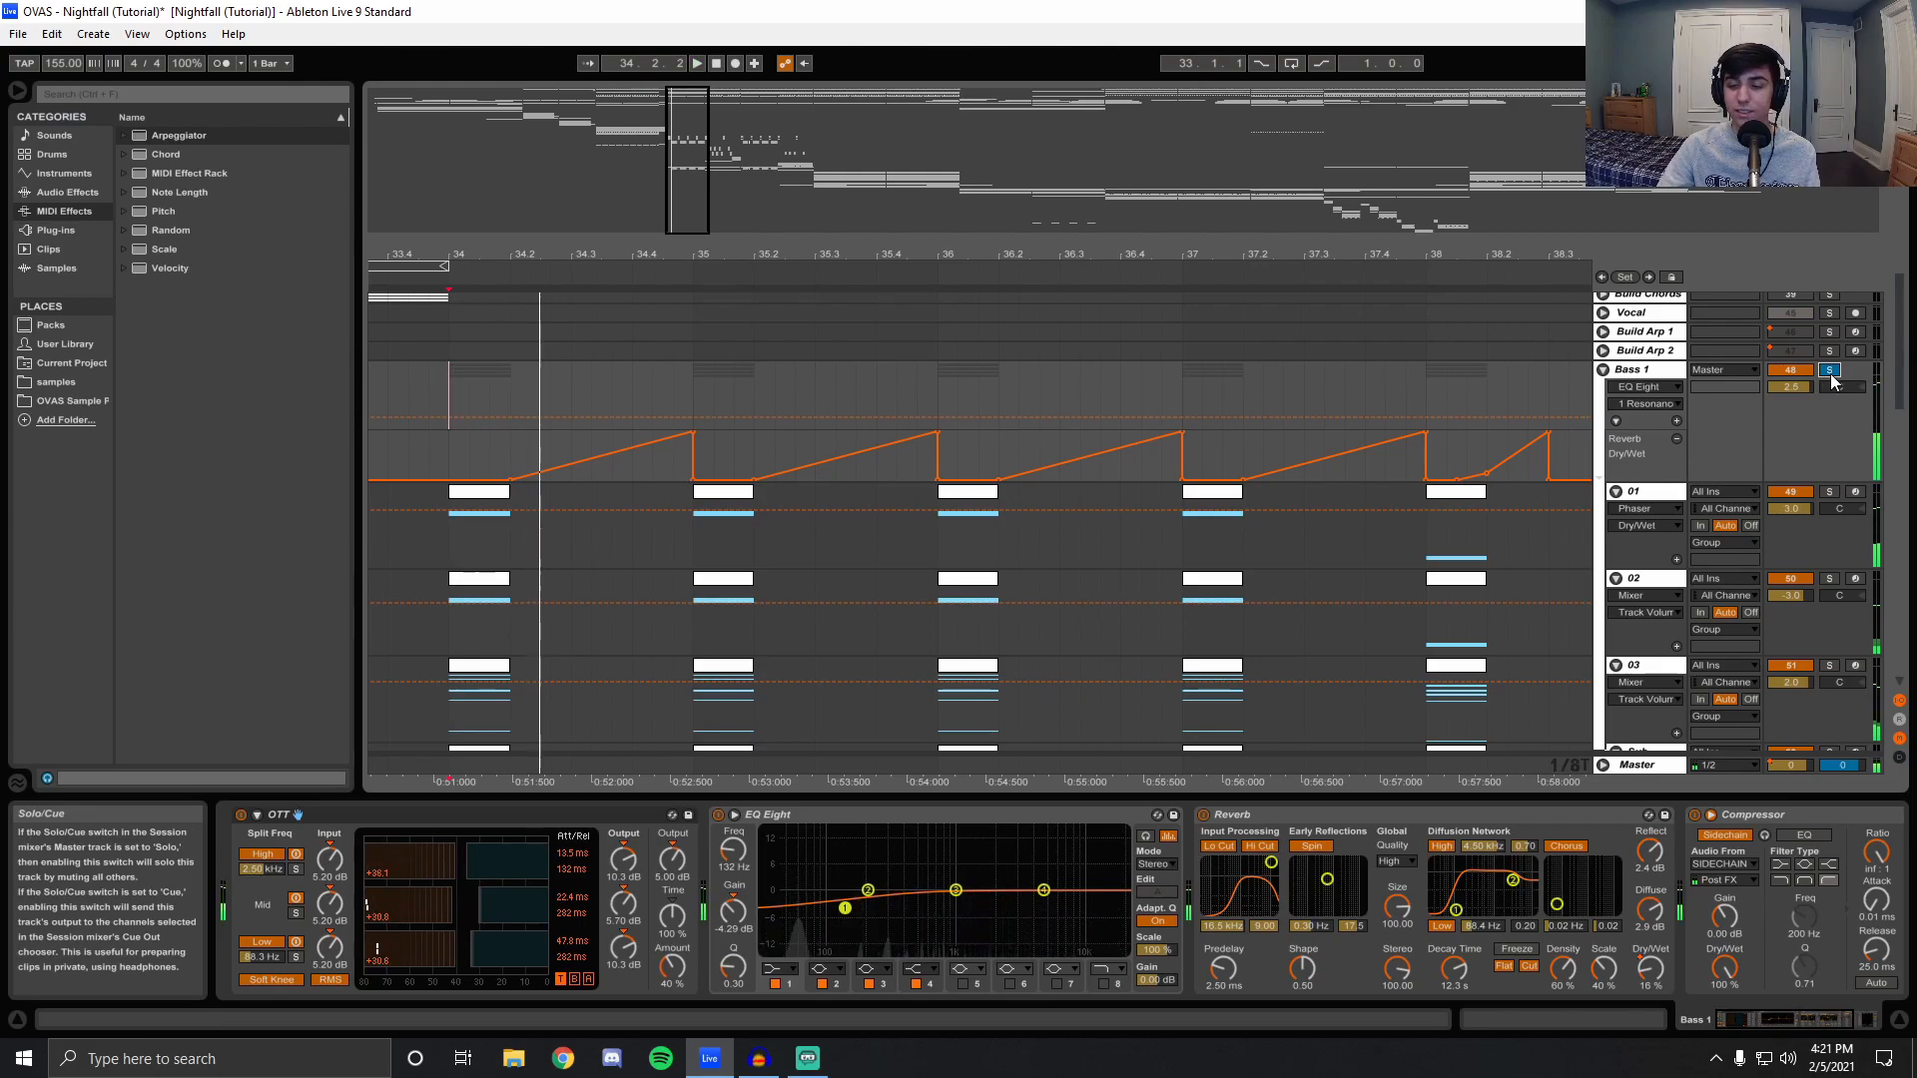
left_click(1830, 374)
scroll(490, 570, "down", 2)
left_click(449, 432)
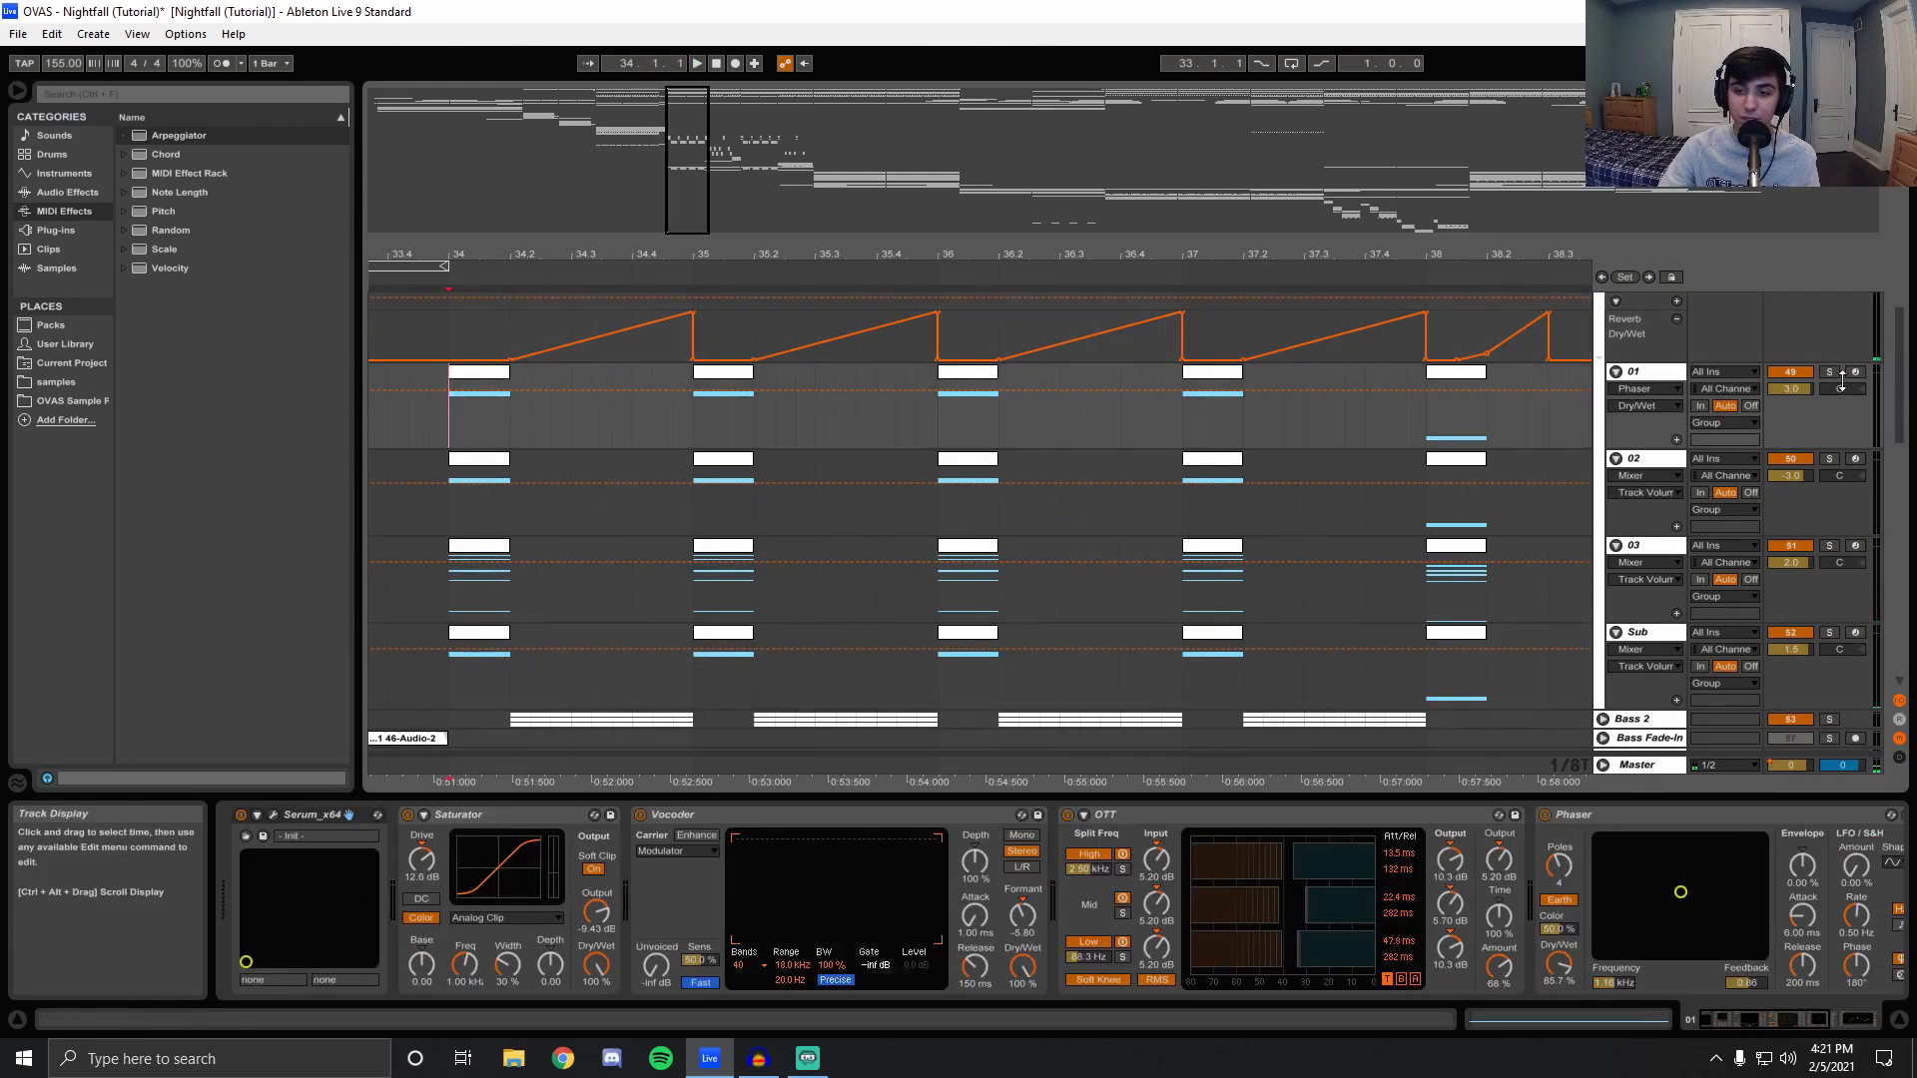
scroll(1777, 429, "up", 2)
key("space")
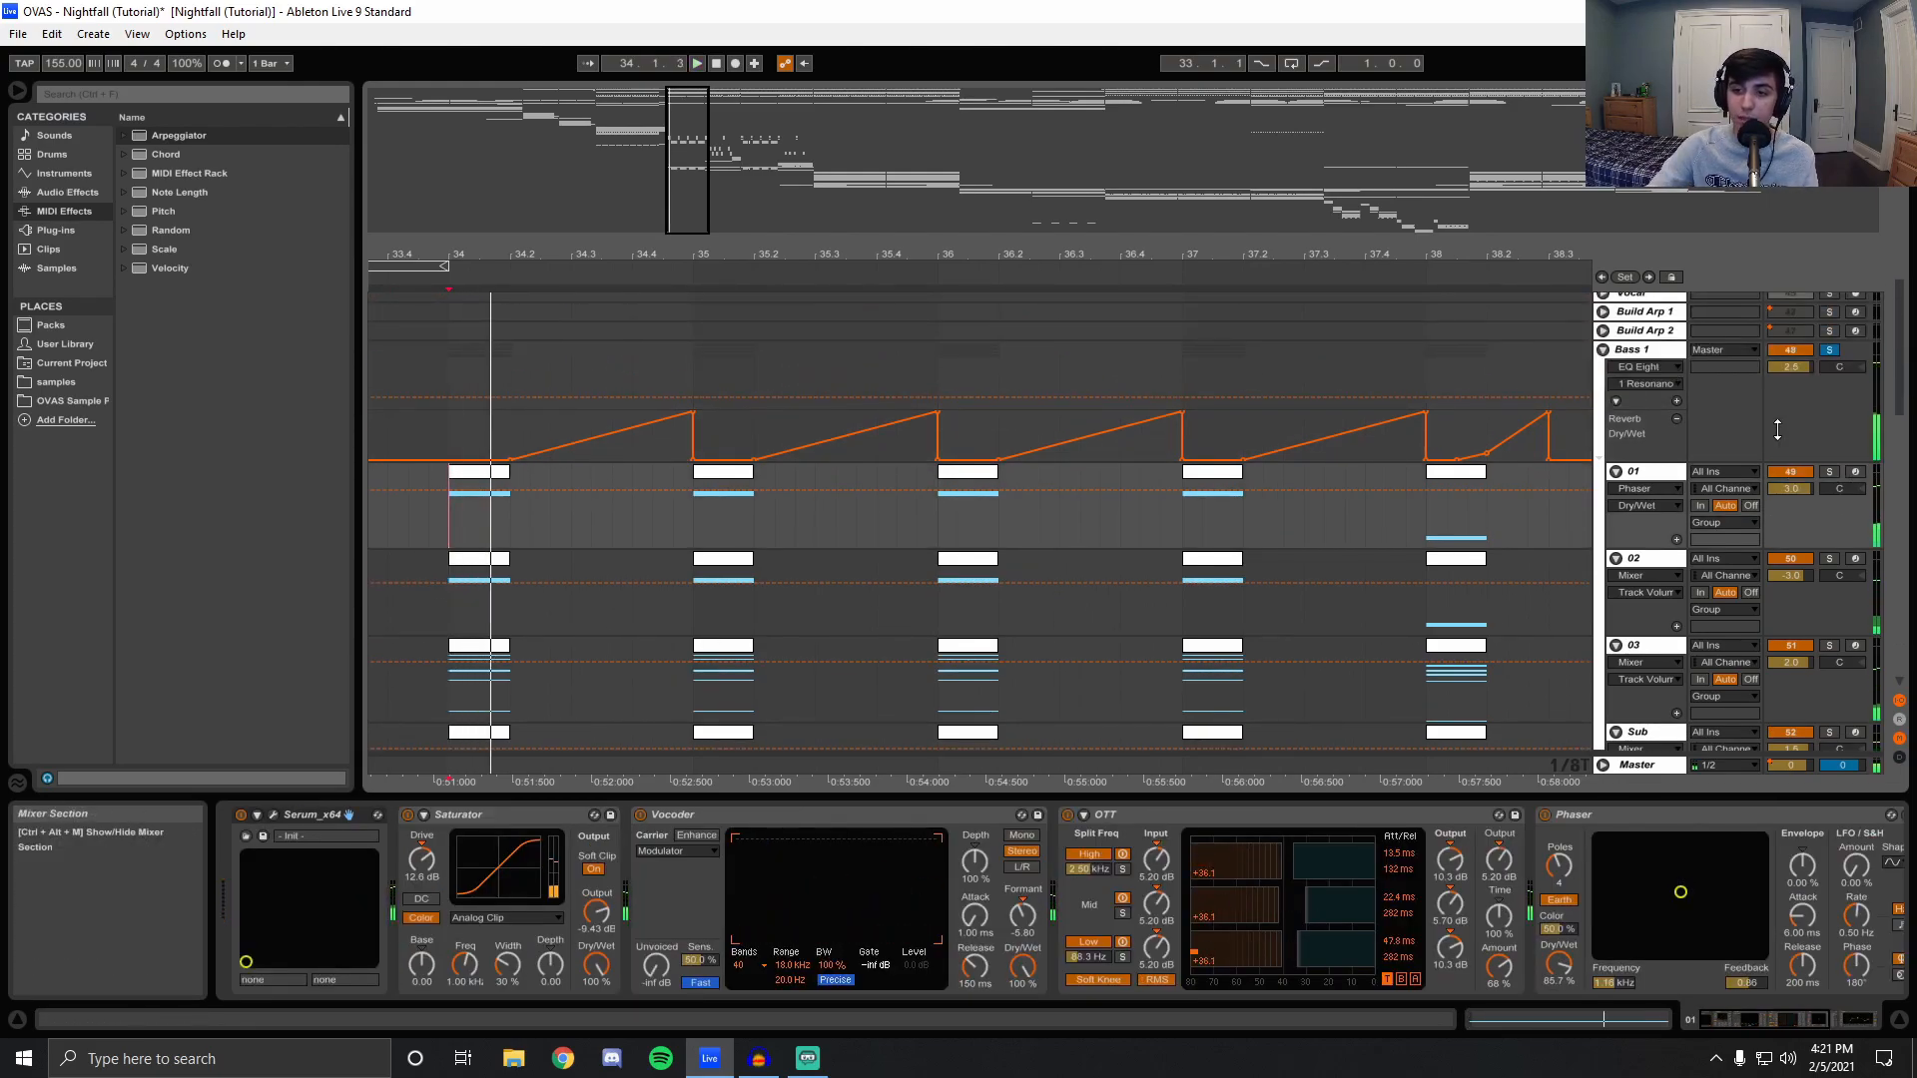
Solo Bass 1's 01 layer and check its Serum patch, closing the plugin window again.
left_click(1830, 471)
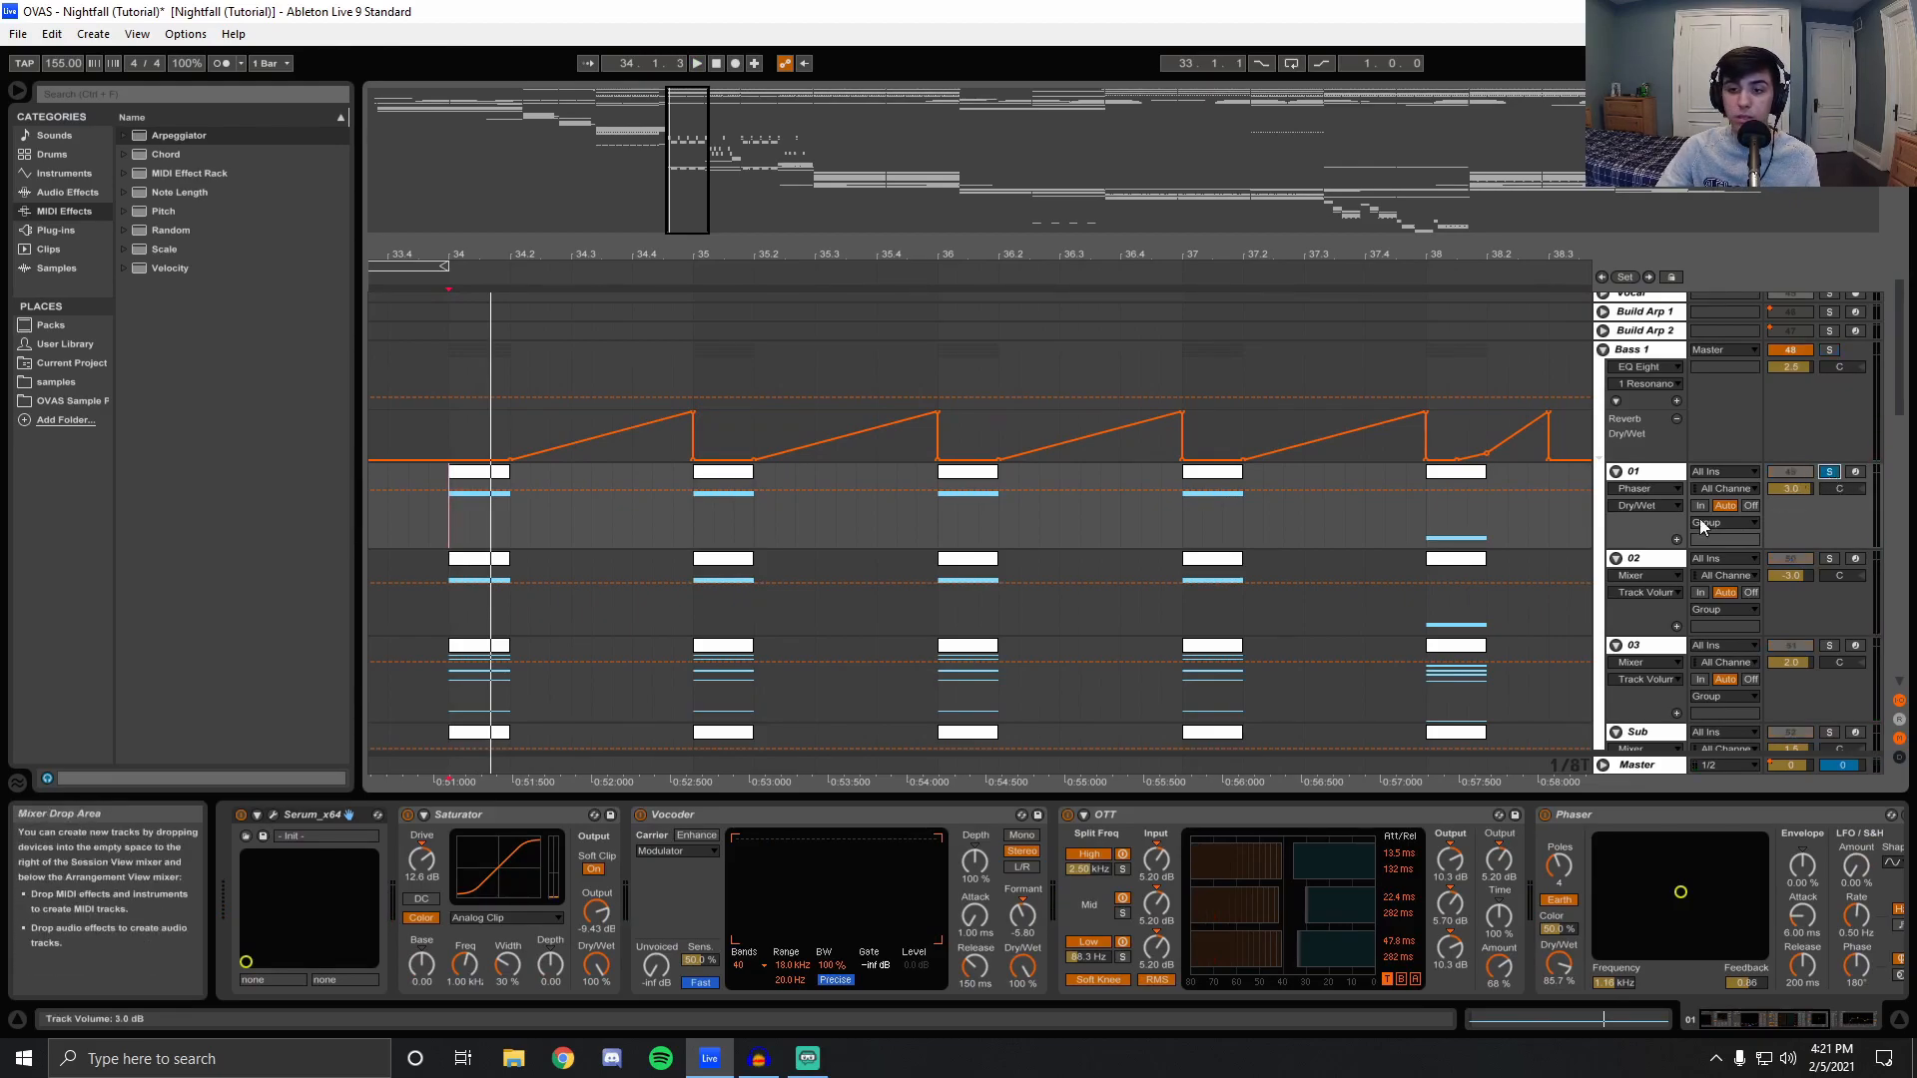
left_click(271, 816)
left_click(1520, 25)
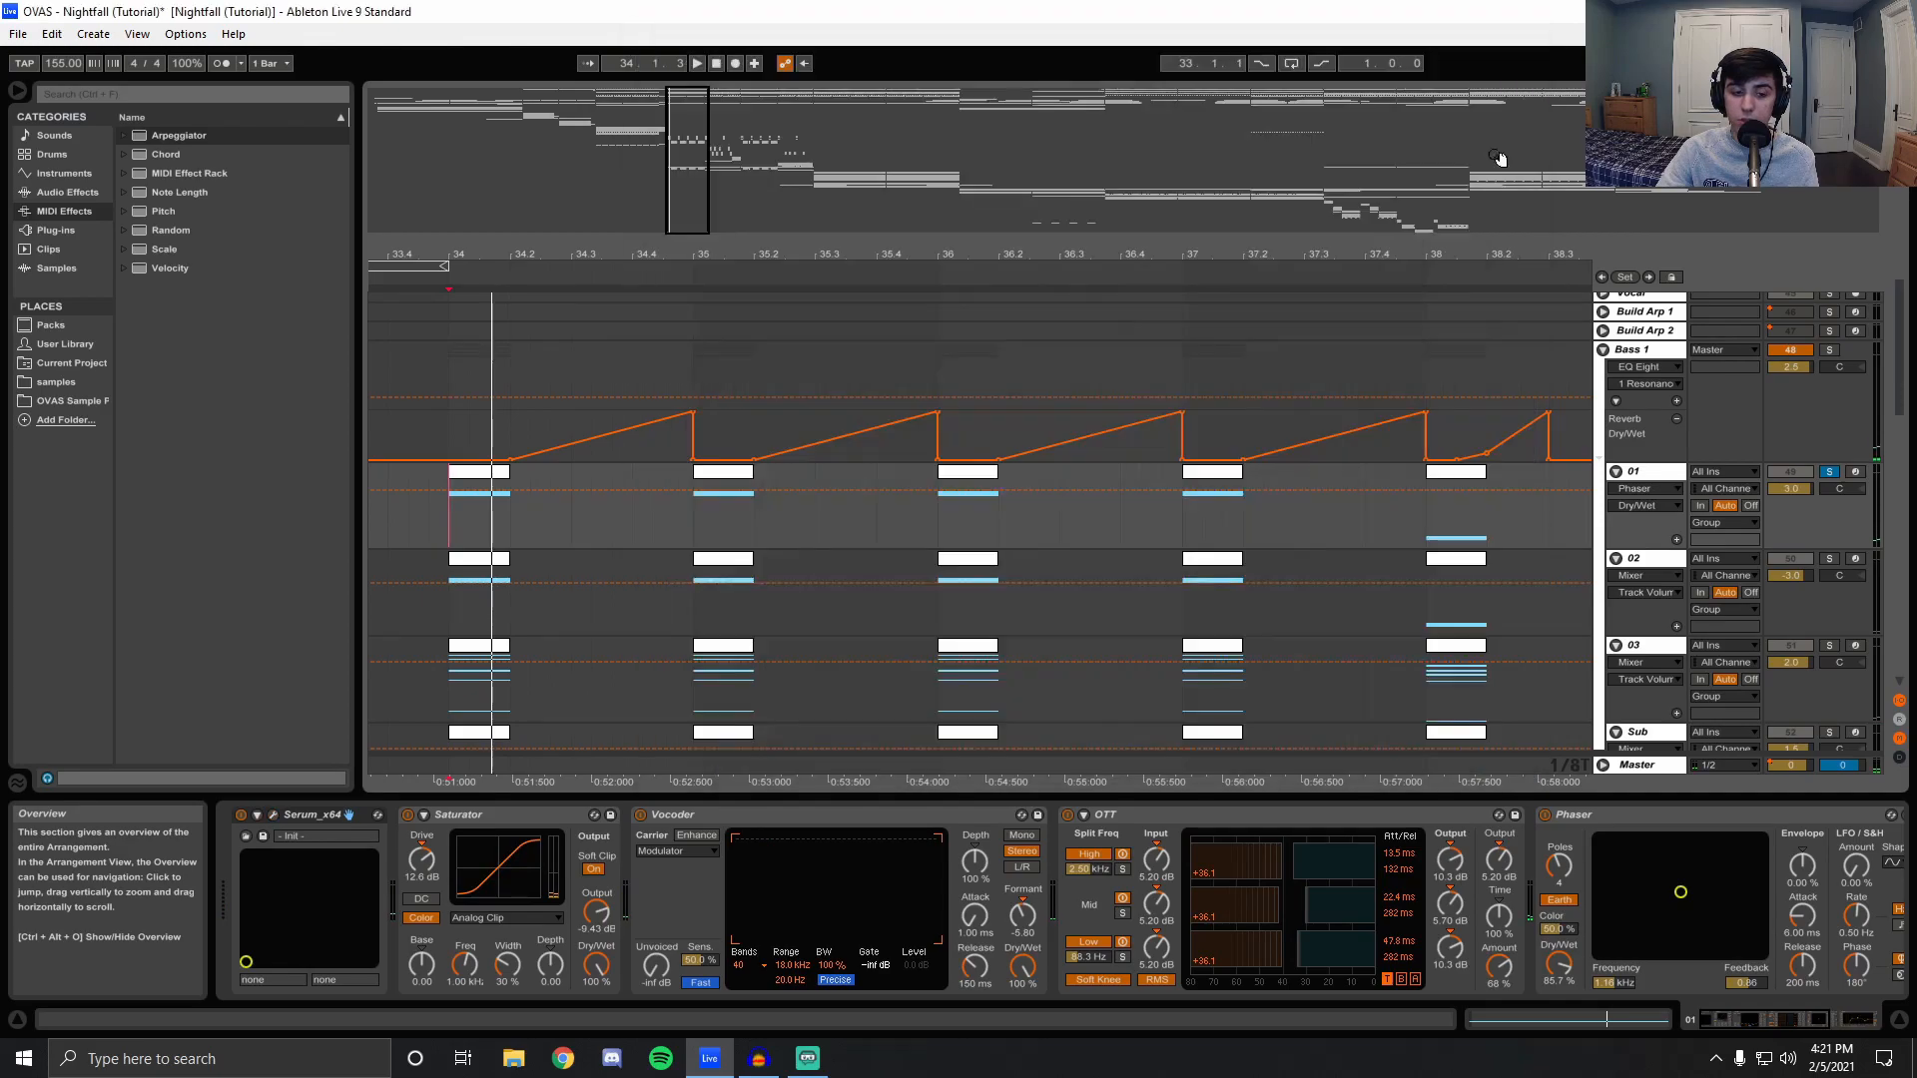
Audition the remaining Bass 1 layers from bar 34, soloing the 03 and Sub layers in turn.
scroll(449, 466, "down", 3)
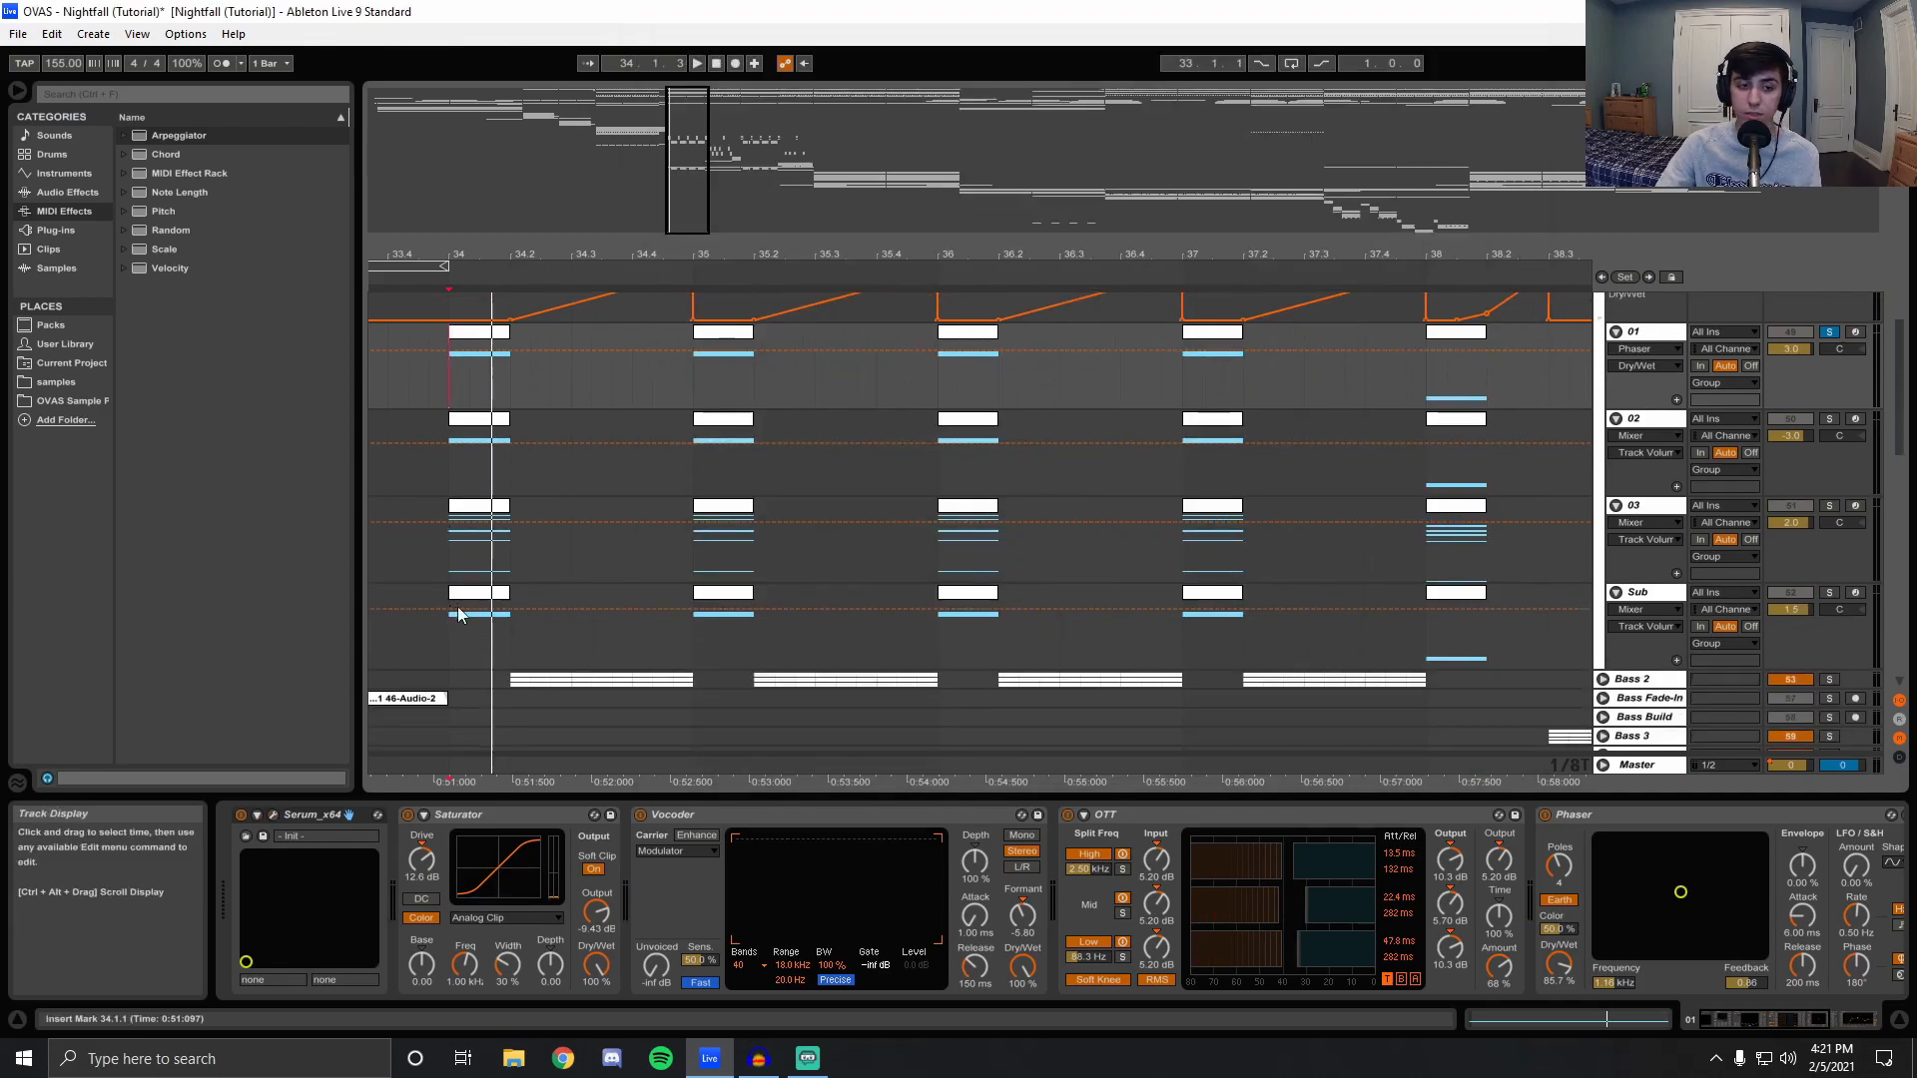
left_click(449, 461)
key("space")
left_click(1829, 505)
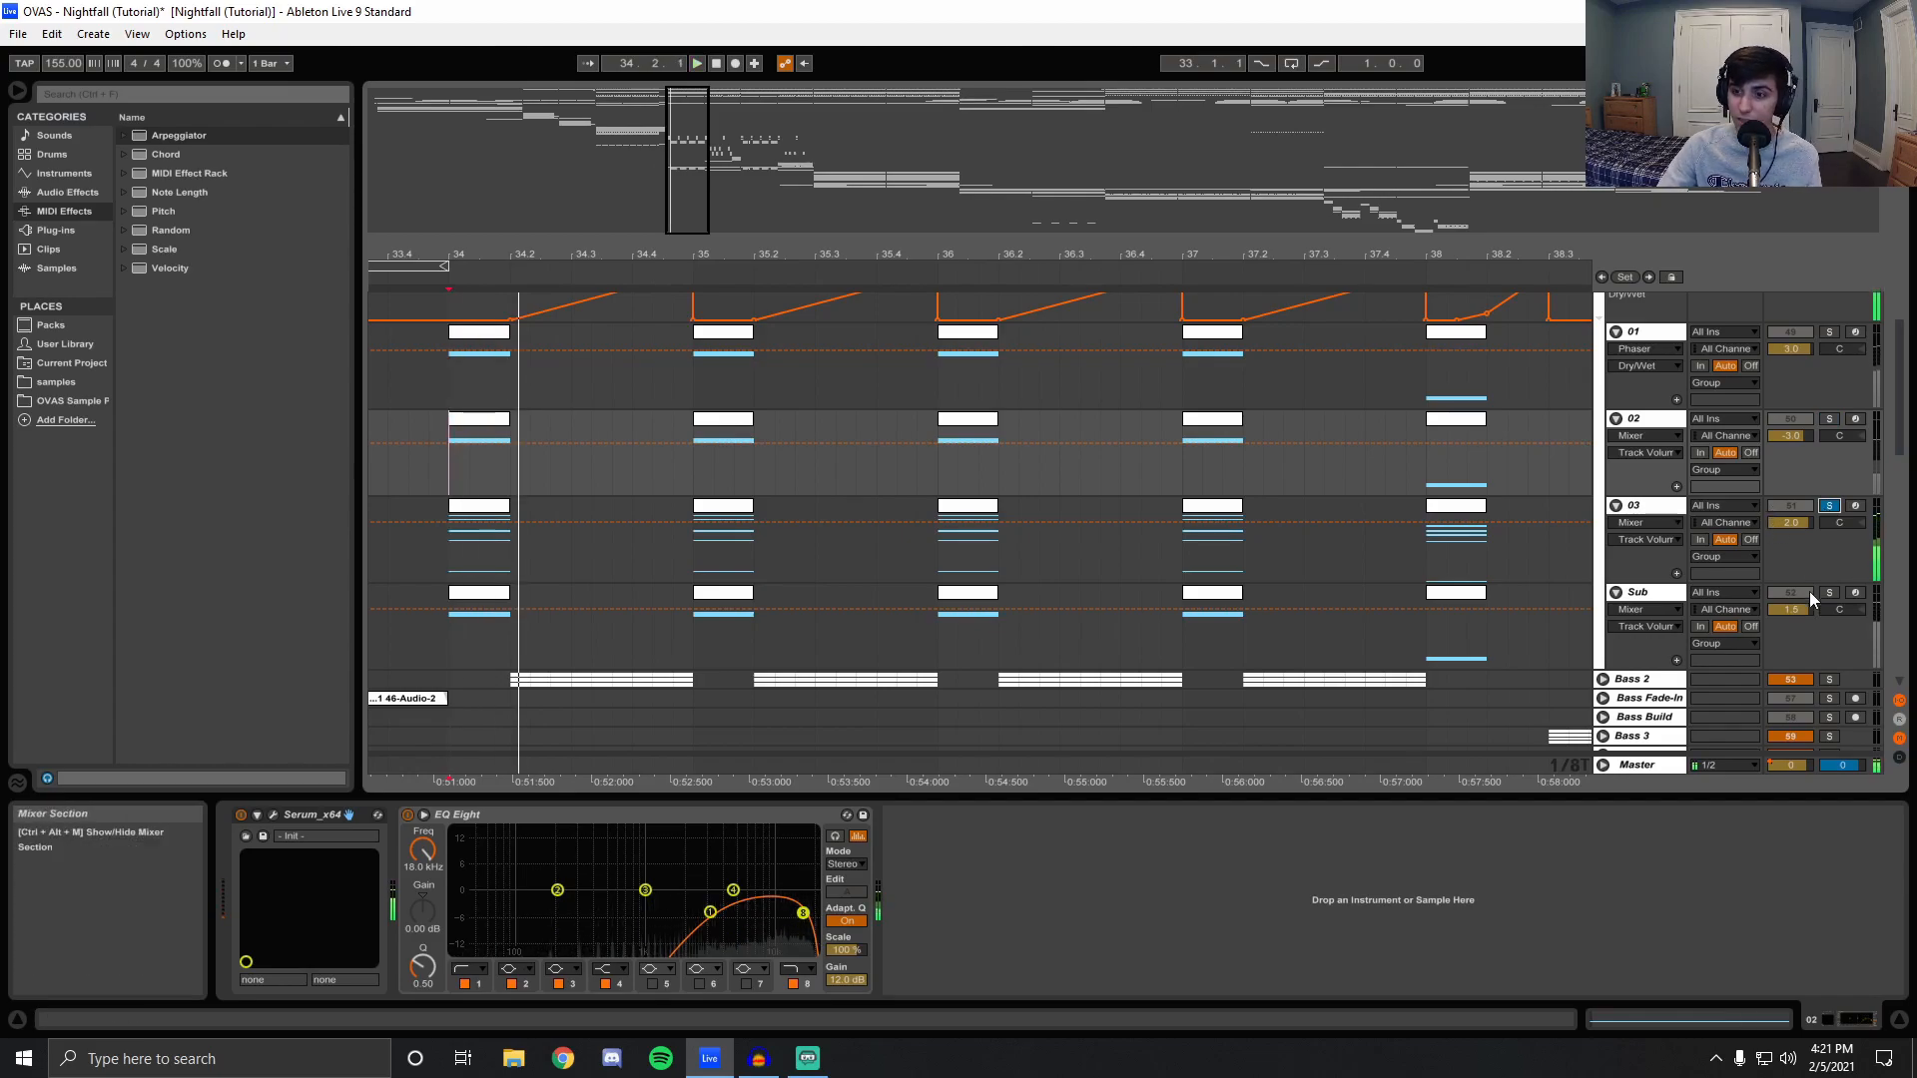
left_click(1829, 505)
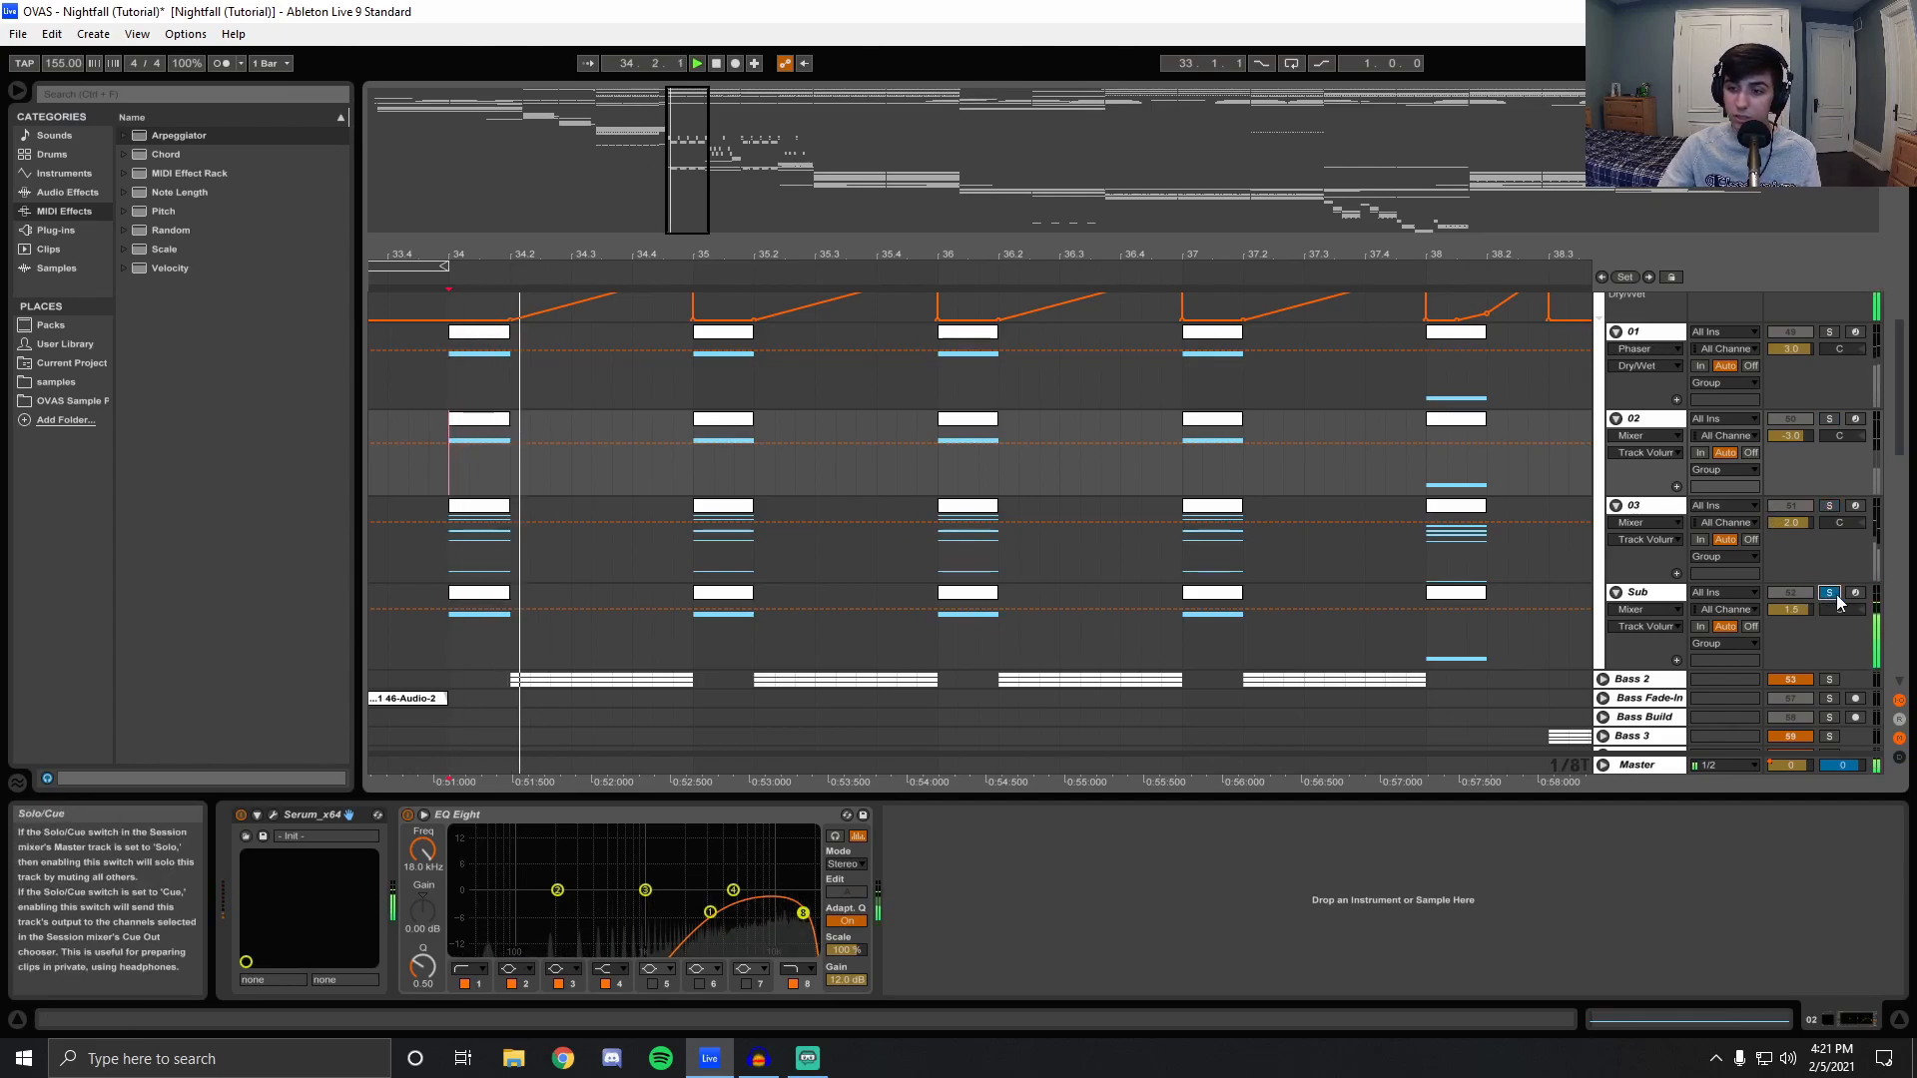
Fold the Bass 1 group, solo Bass 1 and Bass 2 together and play them.
scroll(1717, 399, "up", 3)
left_click(1603, 391)
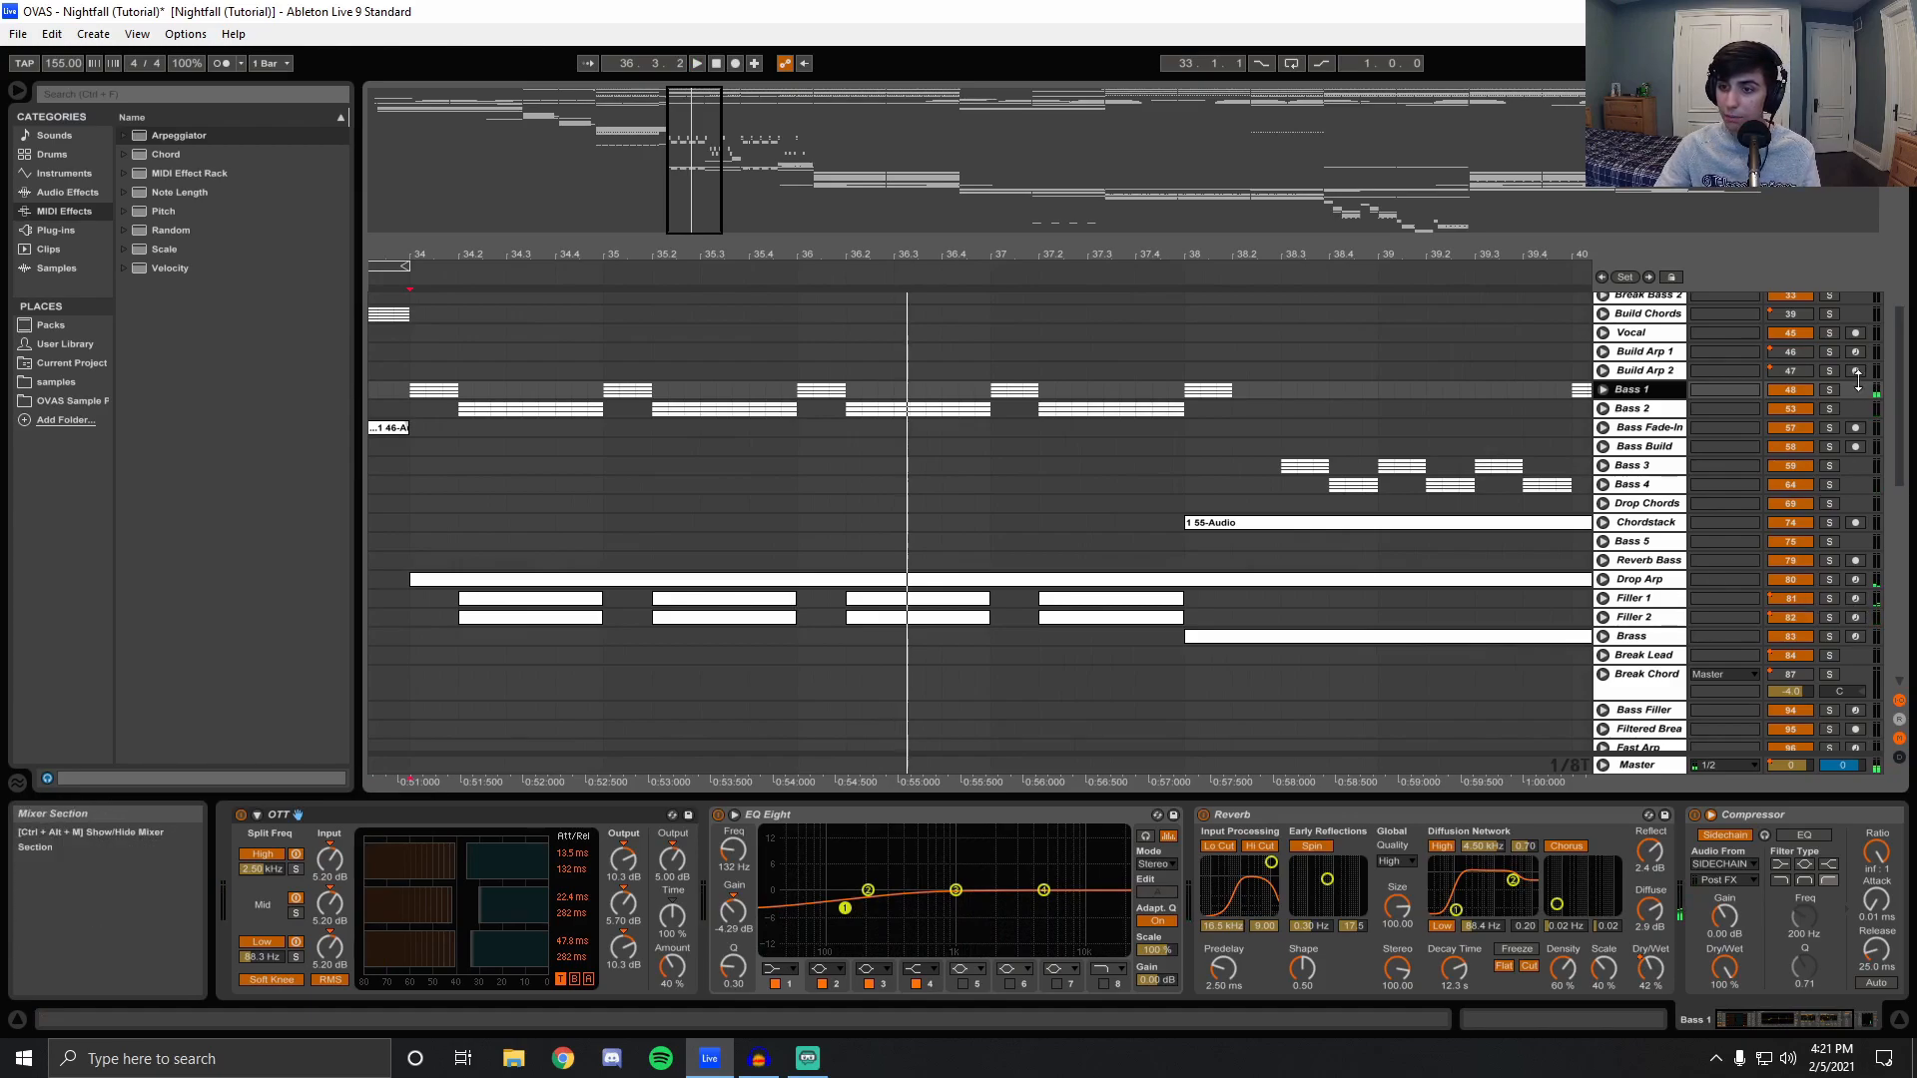
left_click(1826, 390)
left_click(1829, 409, "ctrl")
key("space")
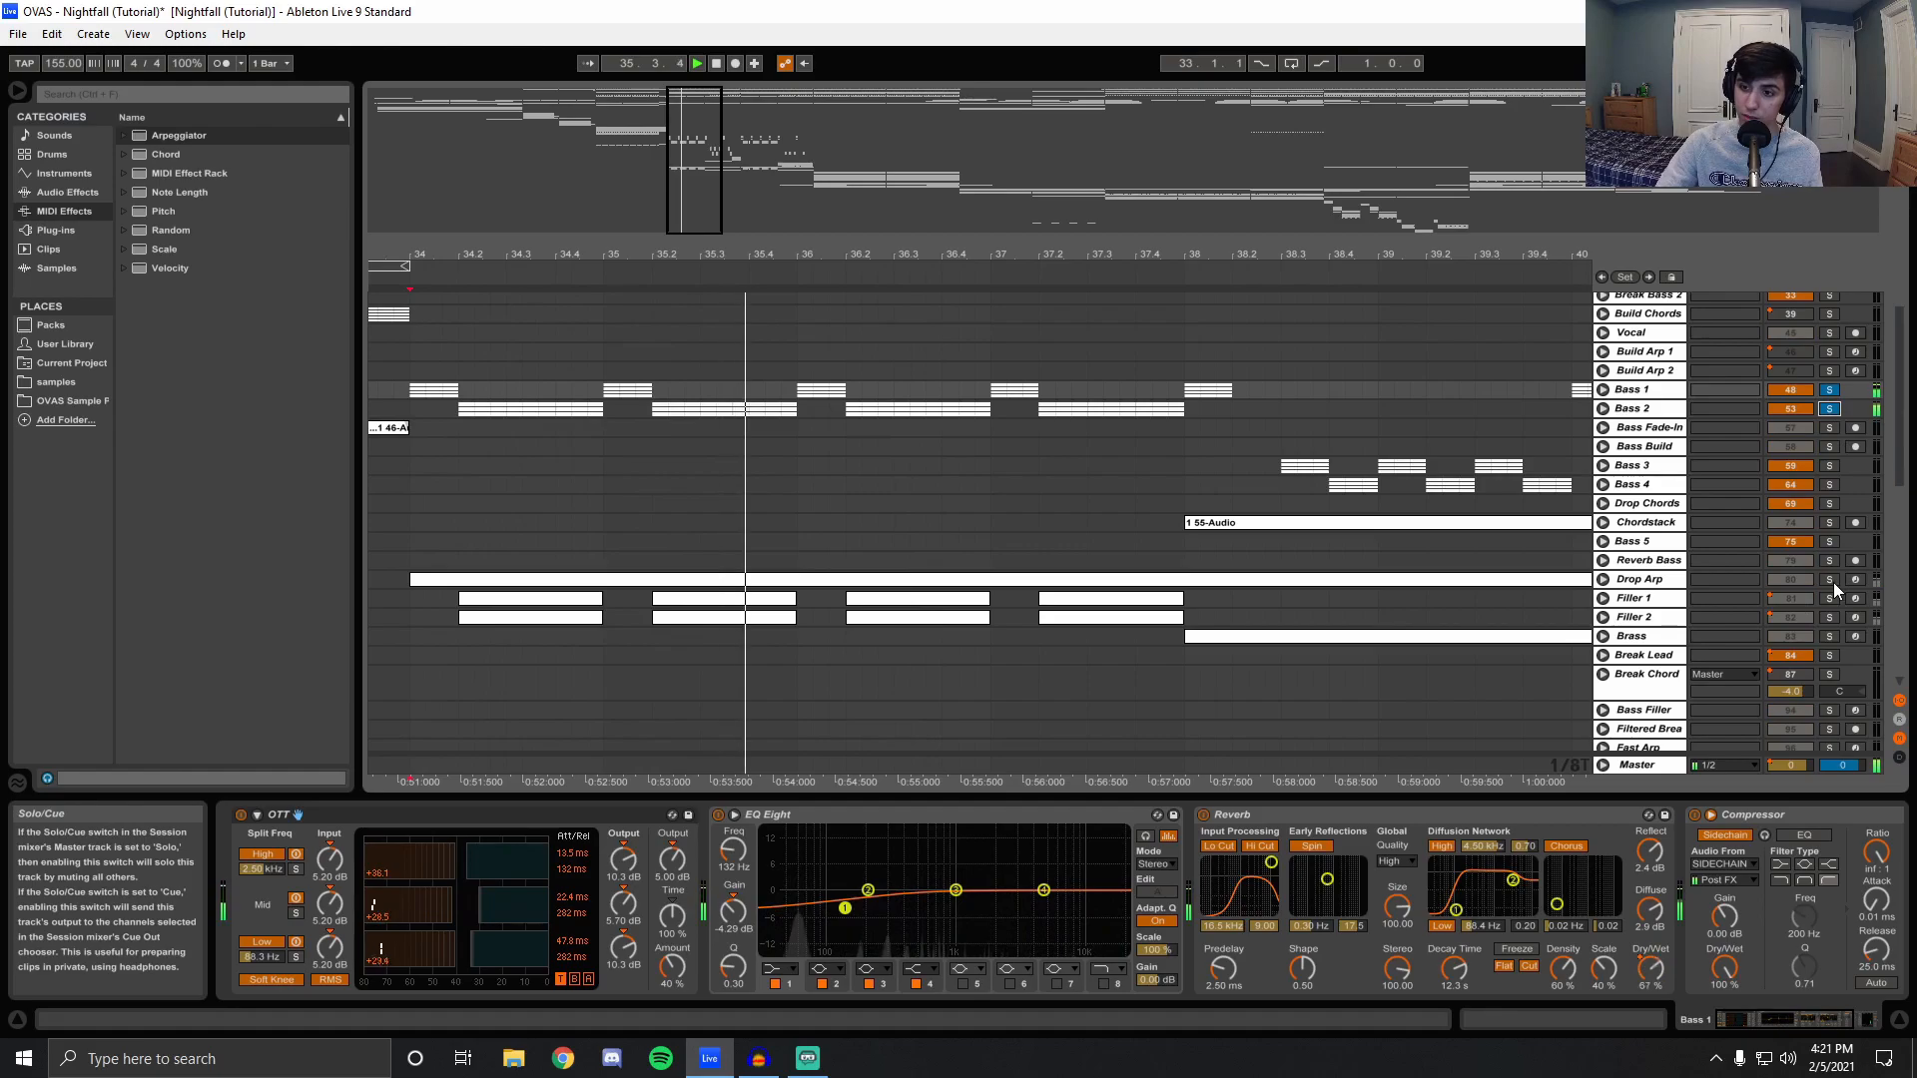
Compare the device chains of the Bass 2 and Bass 1 groups and replay both groups.
left_click(1619, 408)
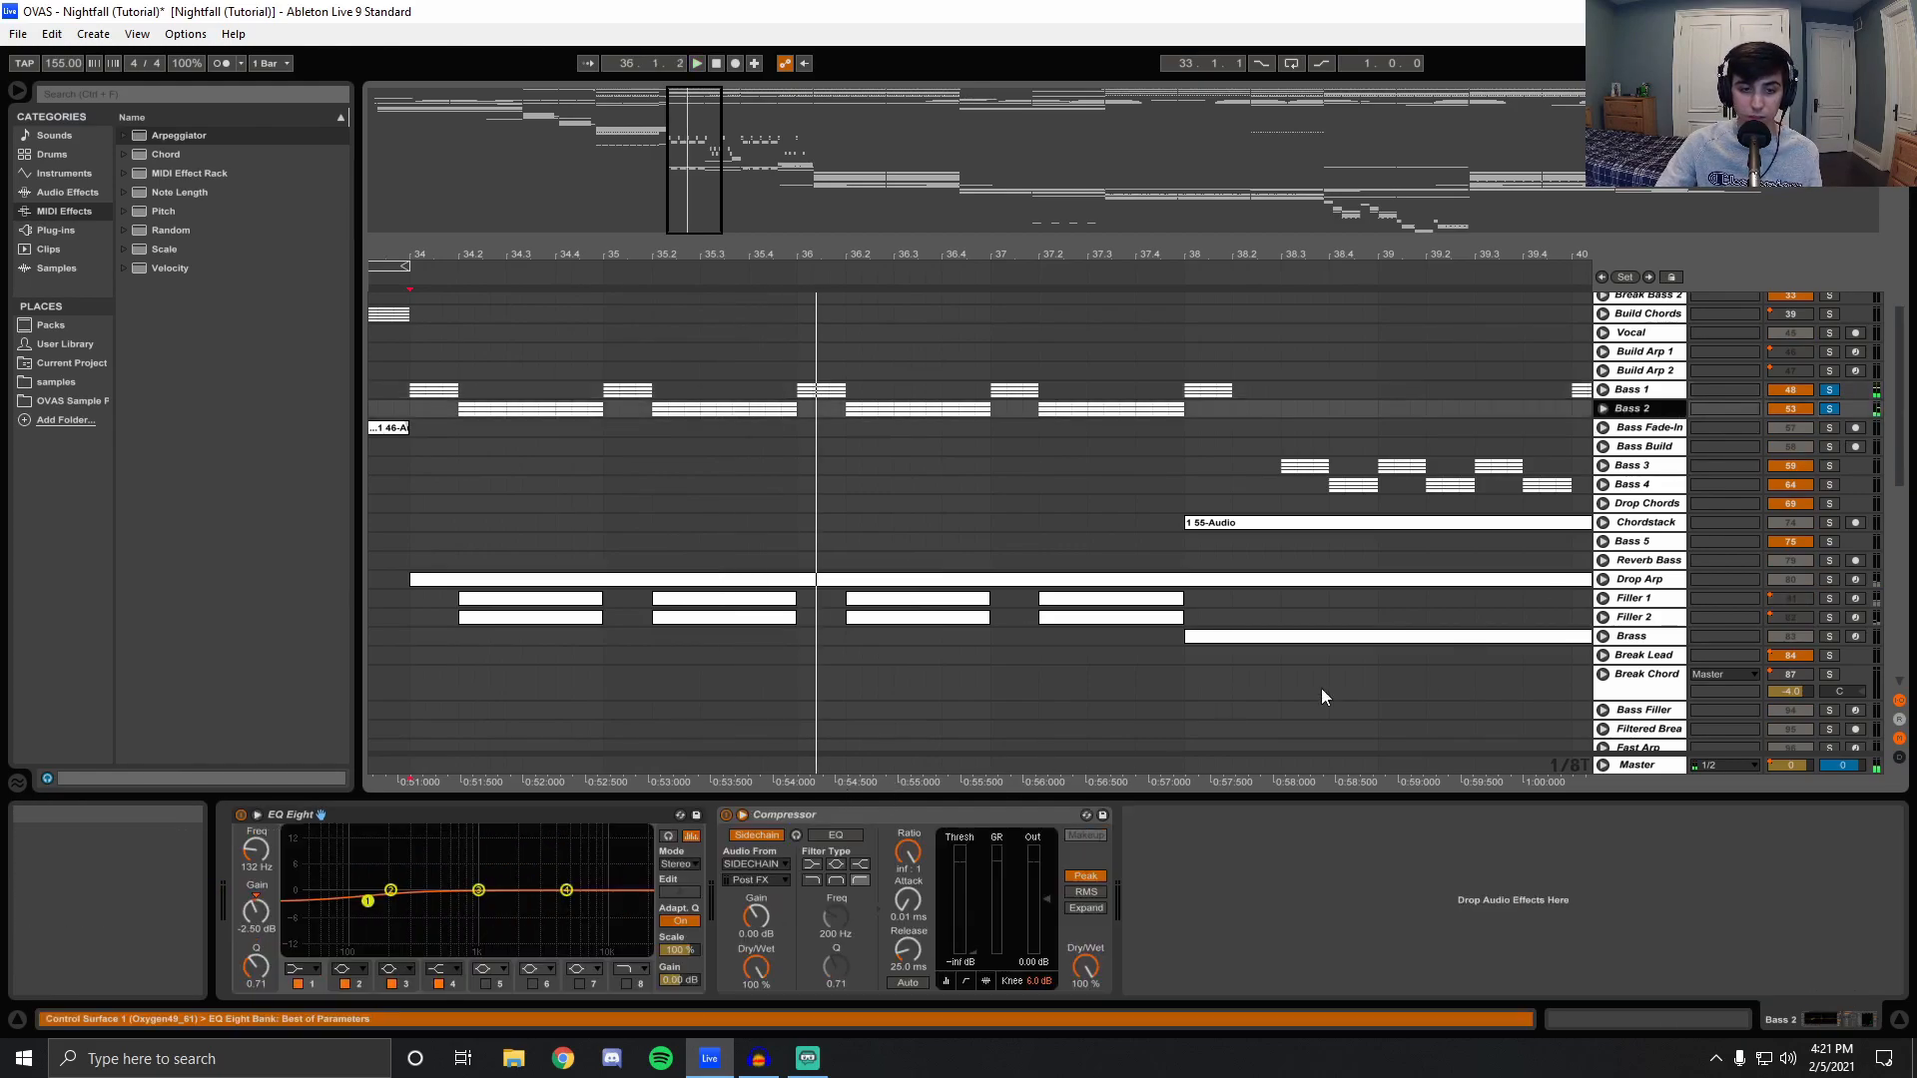
left_click(1643, 391)
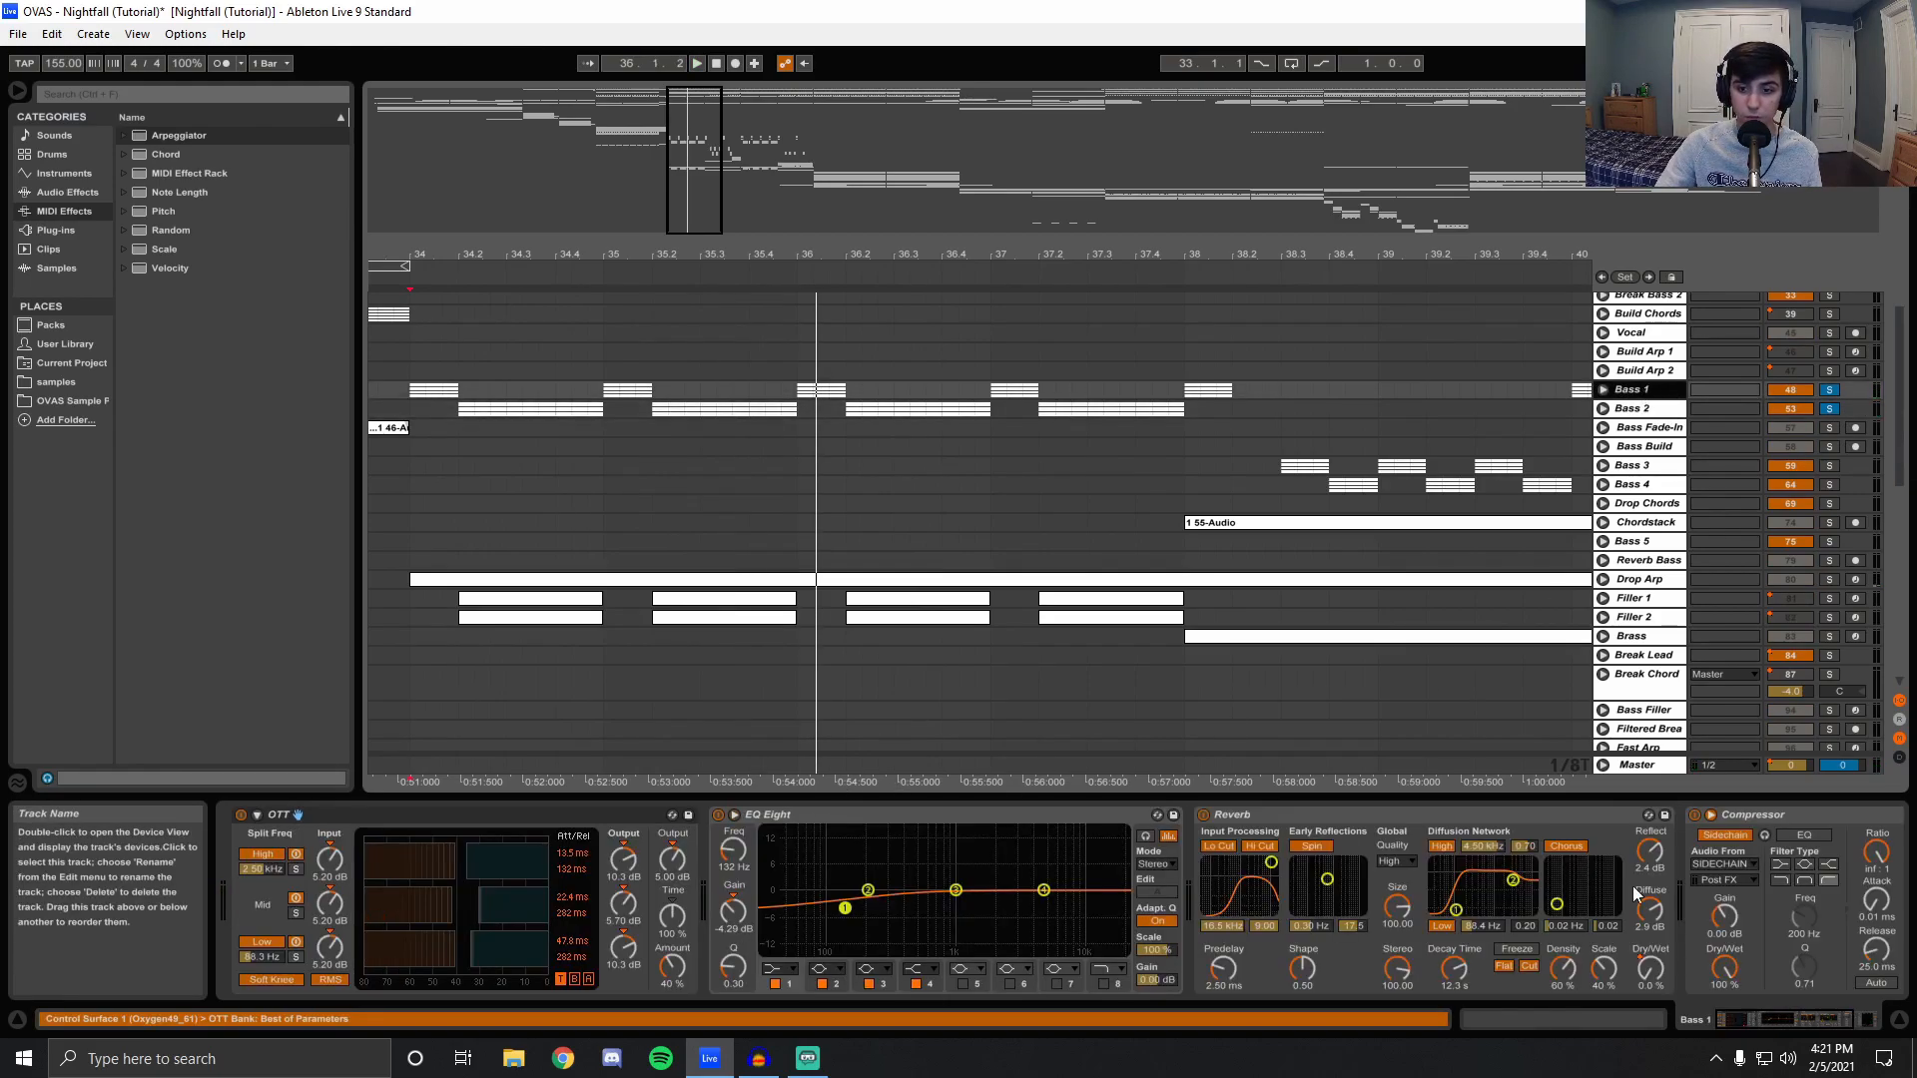
key("space")
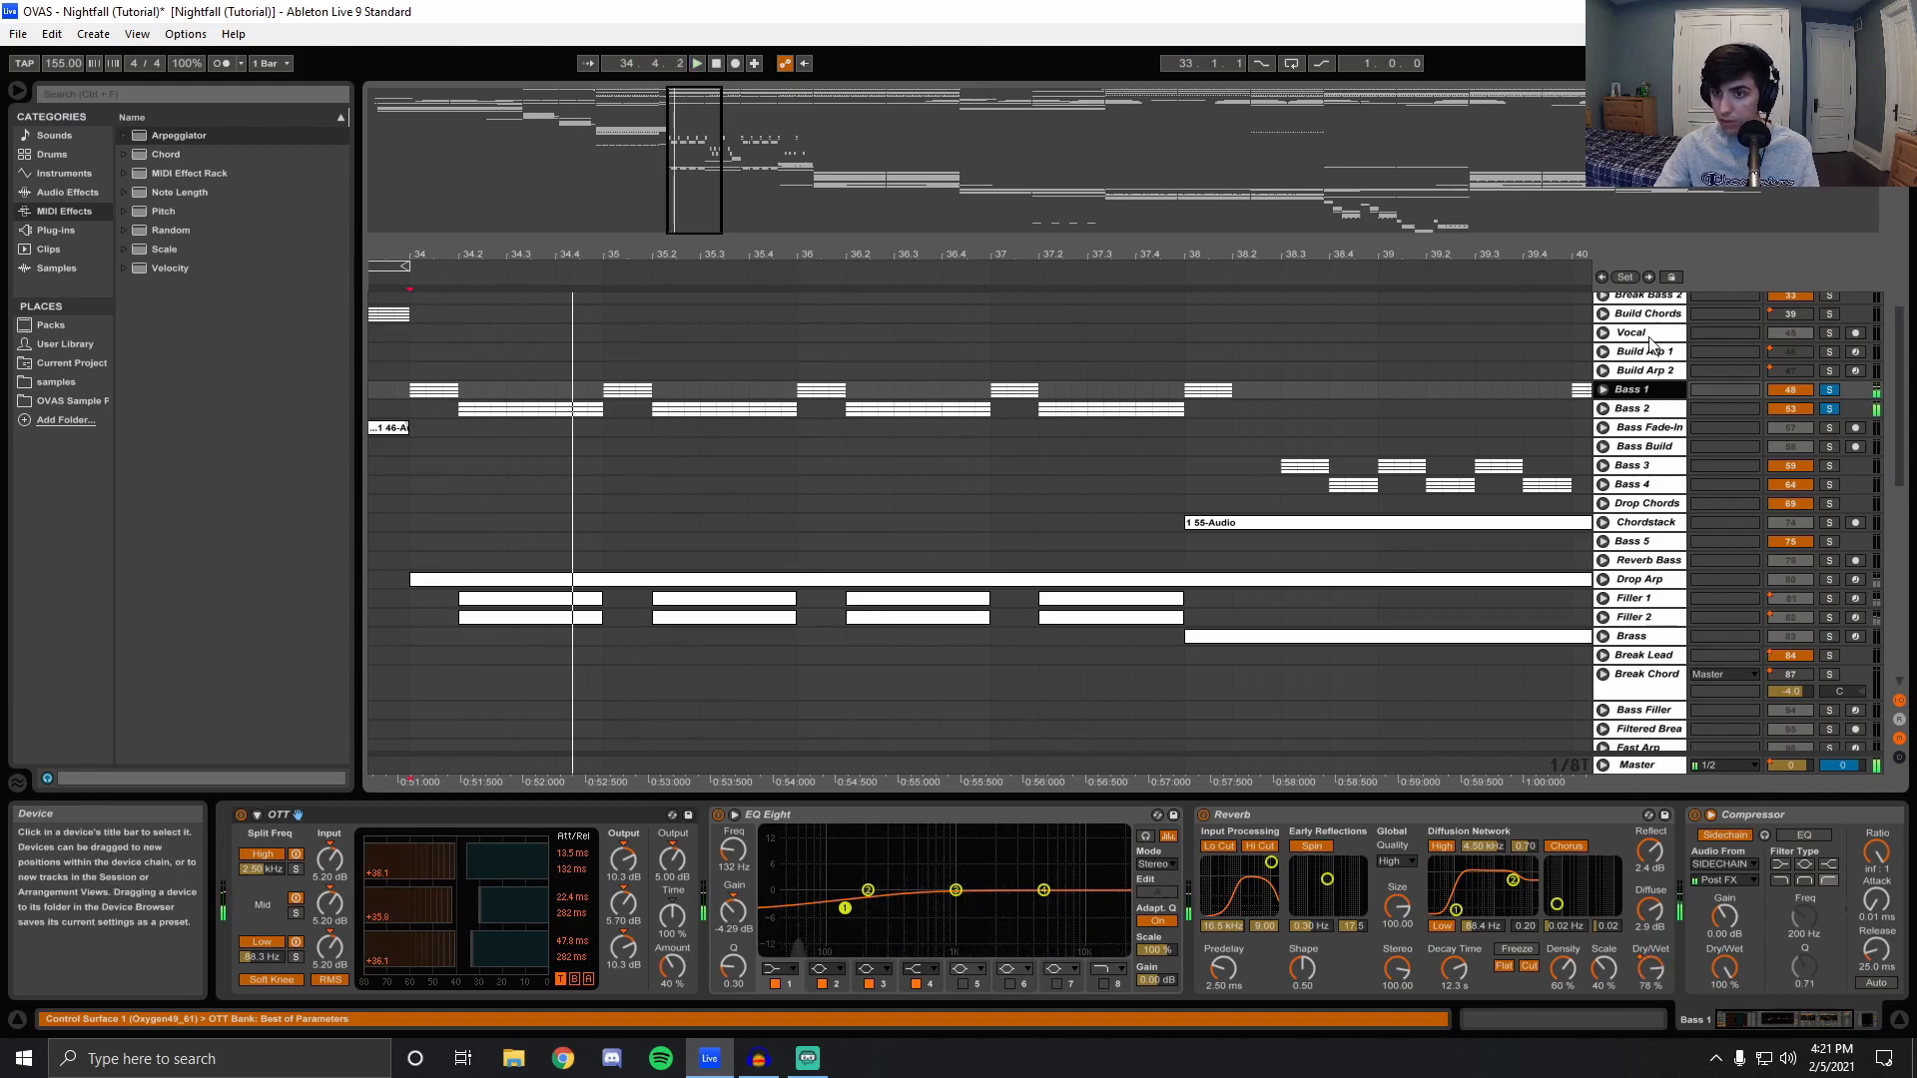
Unfold Bass 1 to show its Reverb Dry/Wet automation and play the group soloed from bar 34.
left_click(1602, 389)
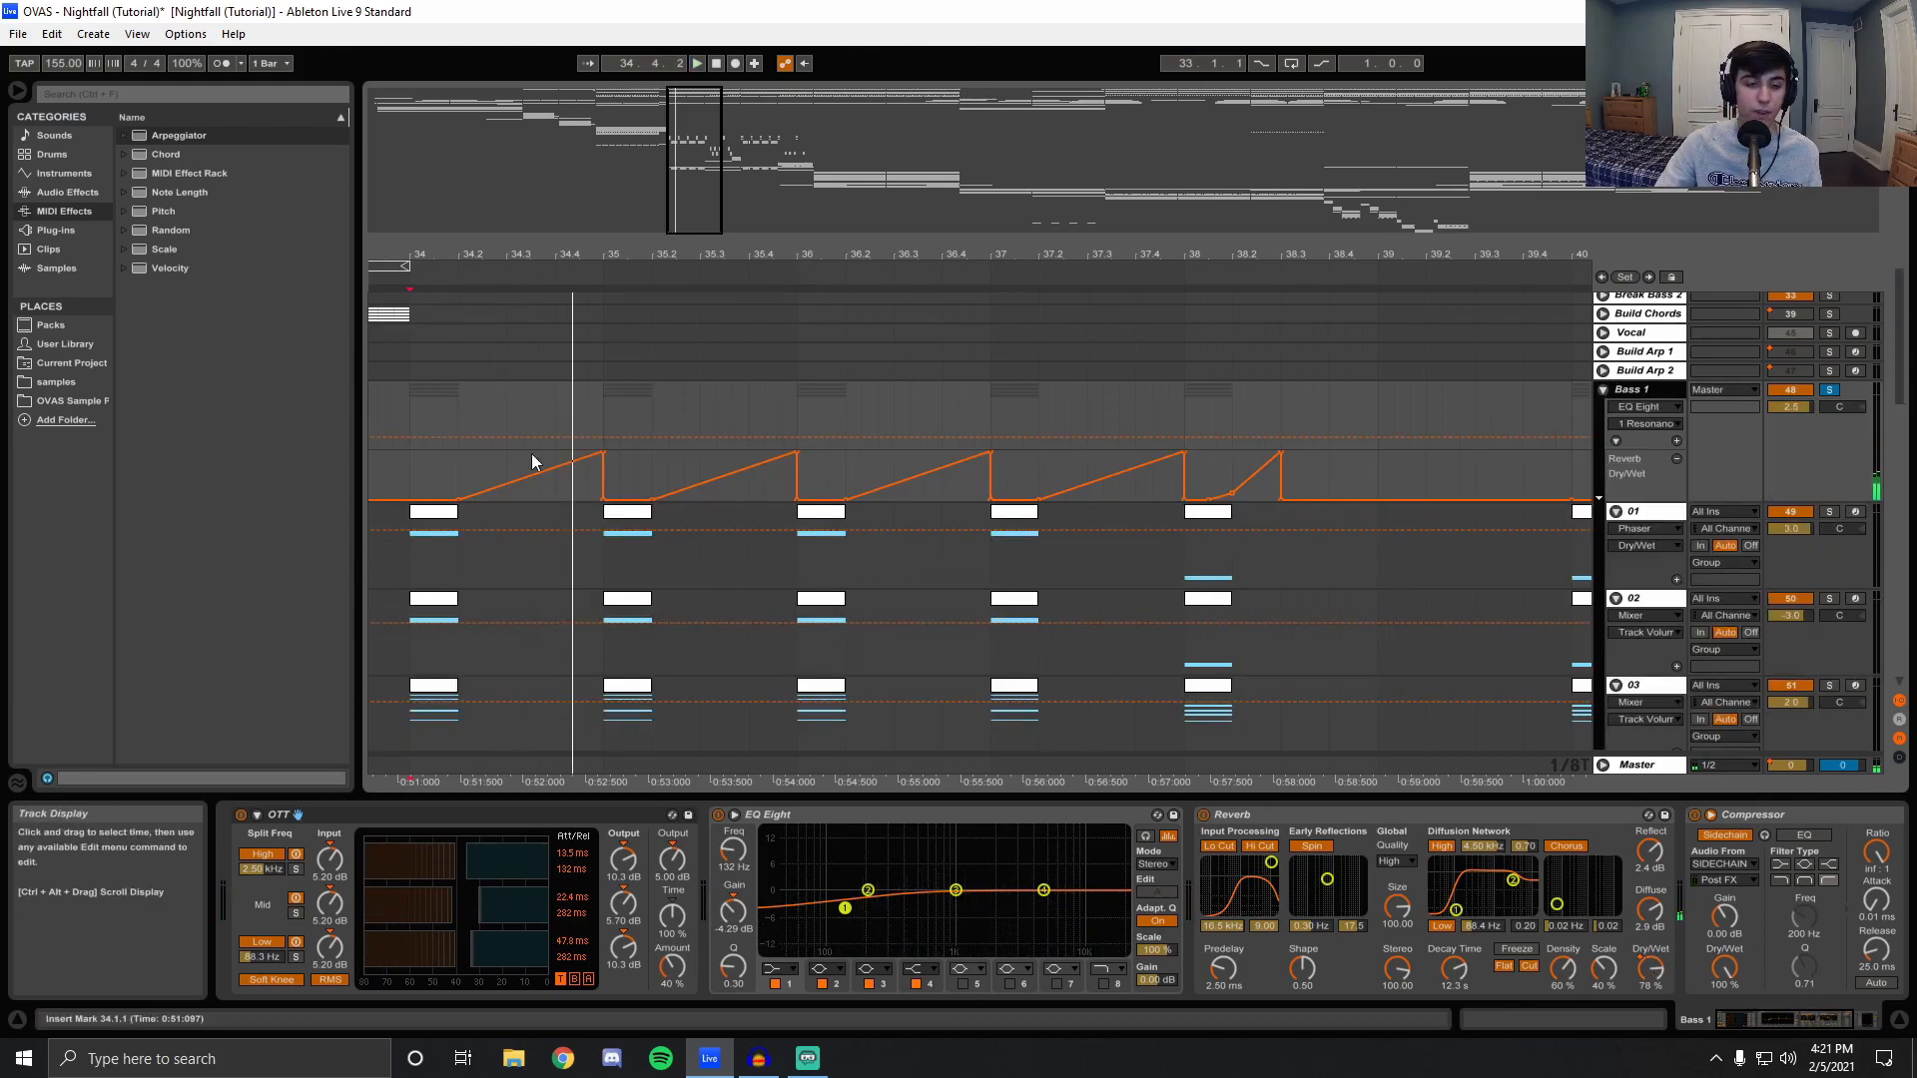
scroll(428, 675, "down", 4)
left_click(435, 703)
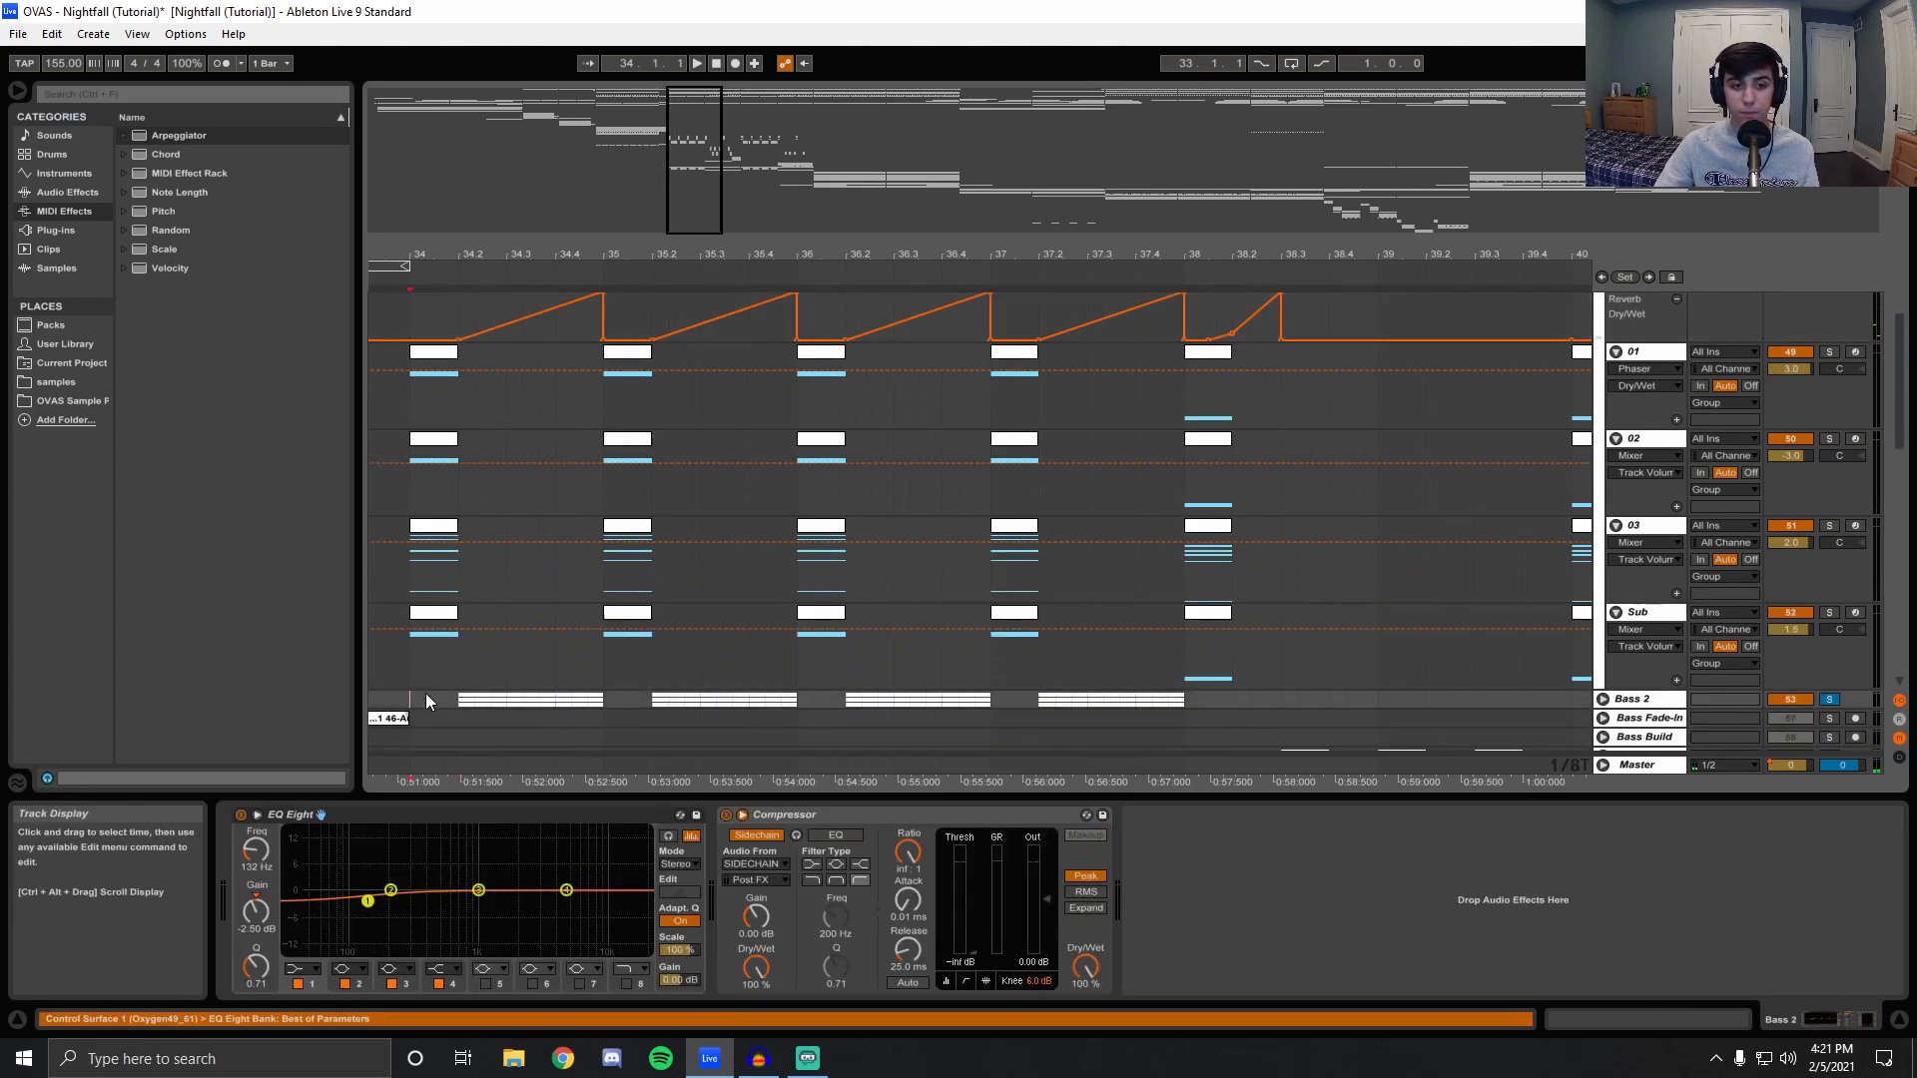
scroll(417, 699, "up", 3)
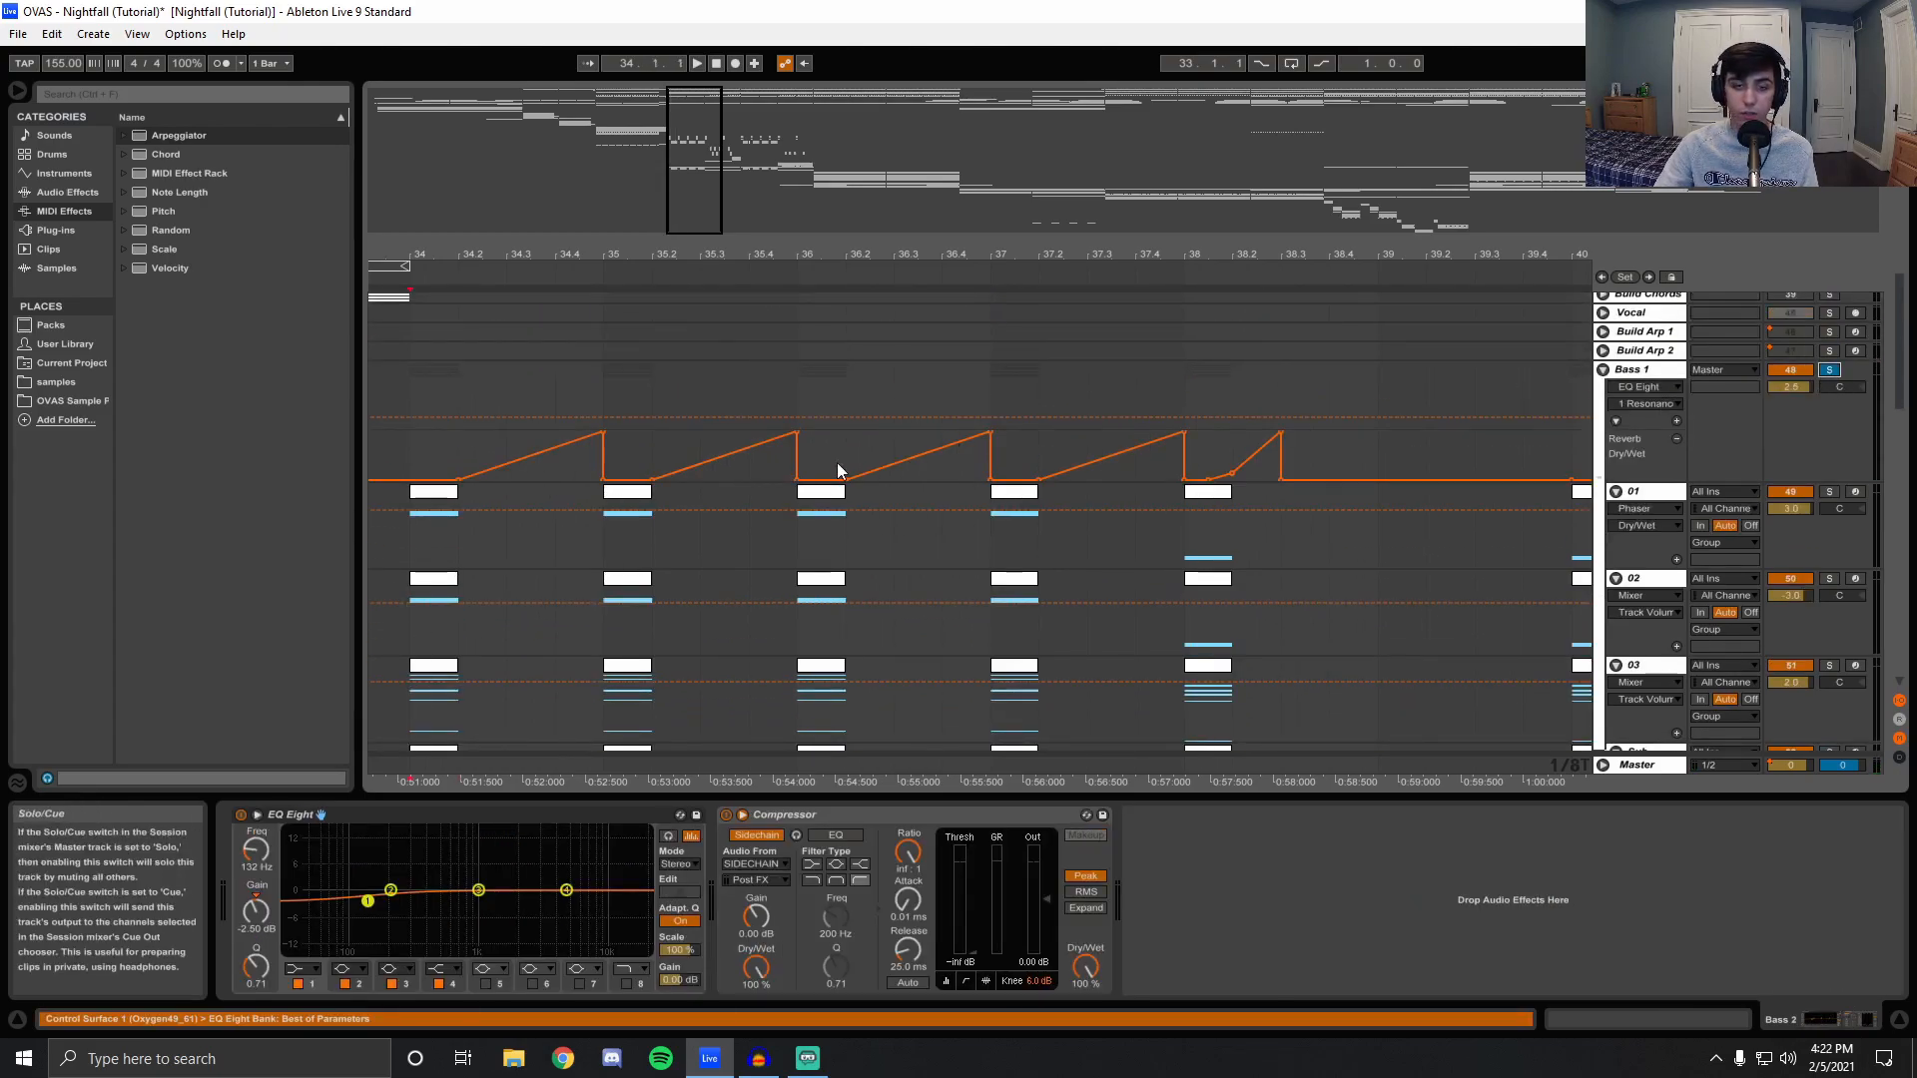
key("space")
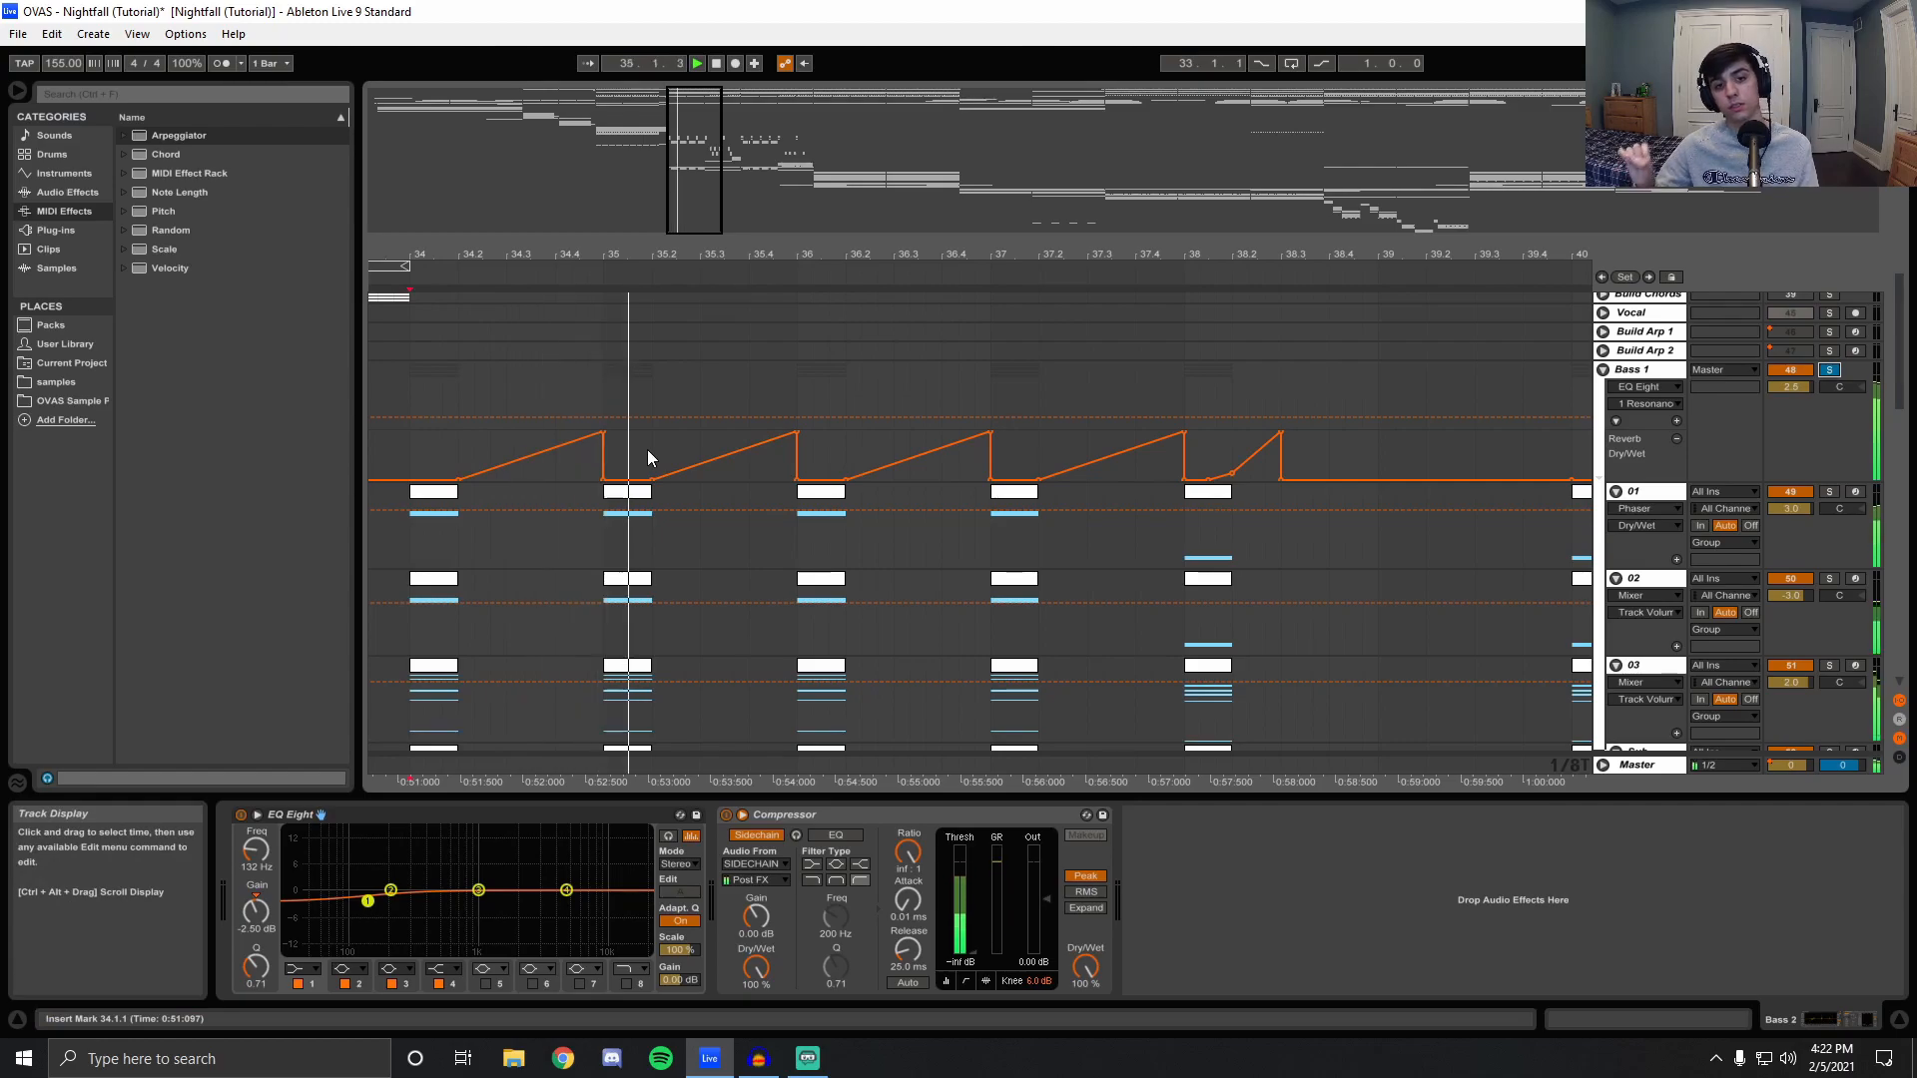
Unsolo Bass 1 during playback, stop playing and fold the group.
left_click(1829, 370)
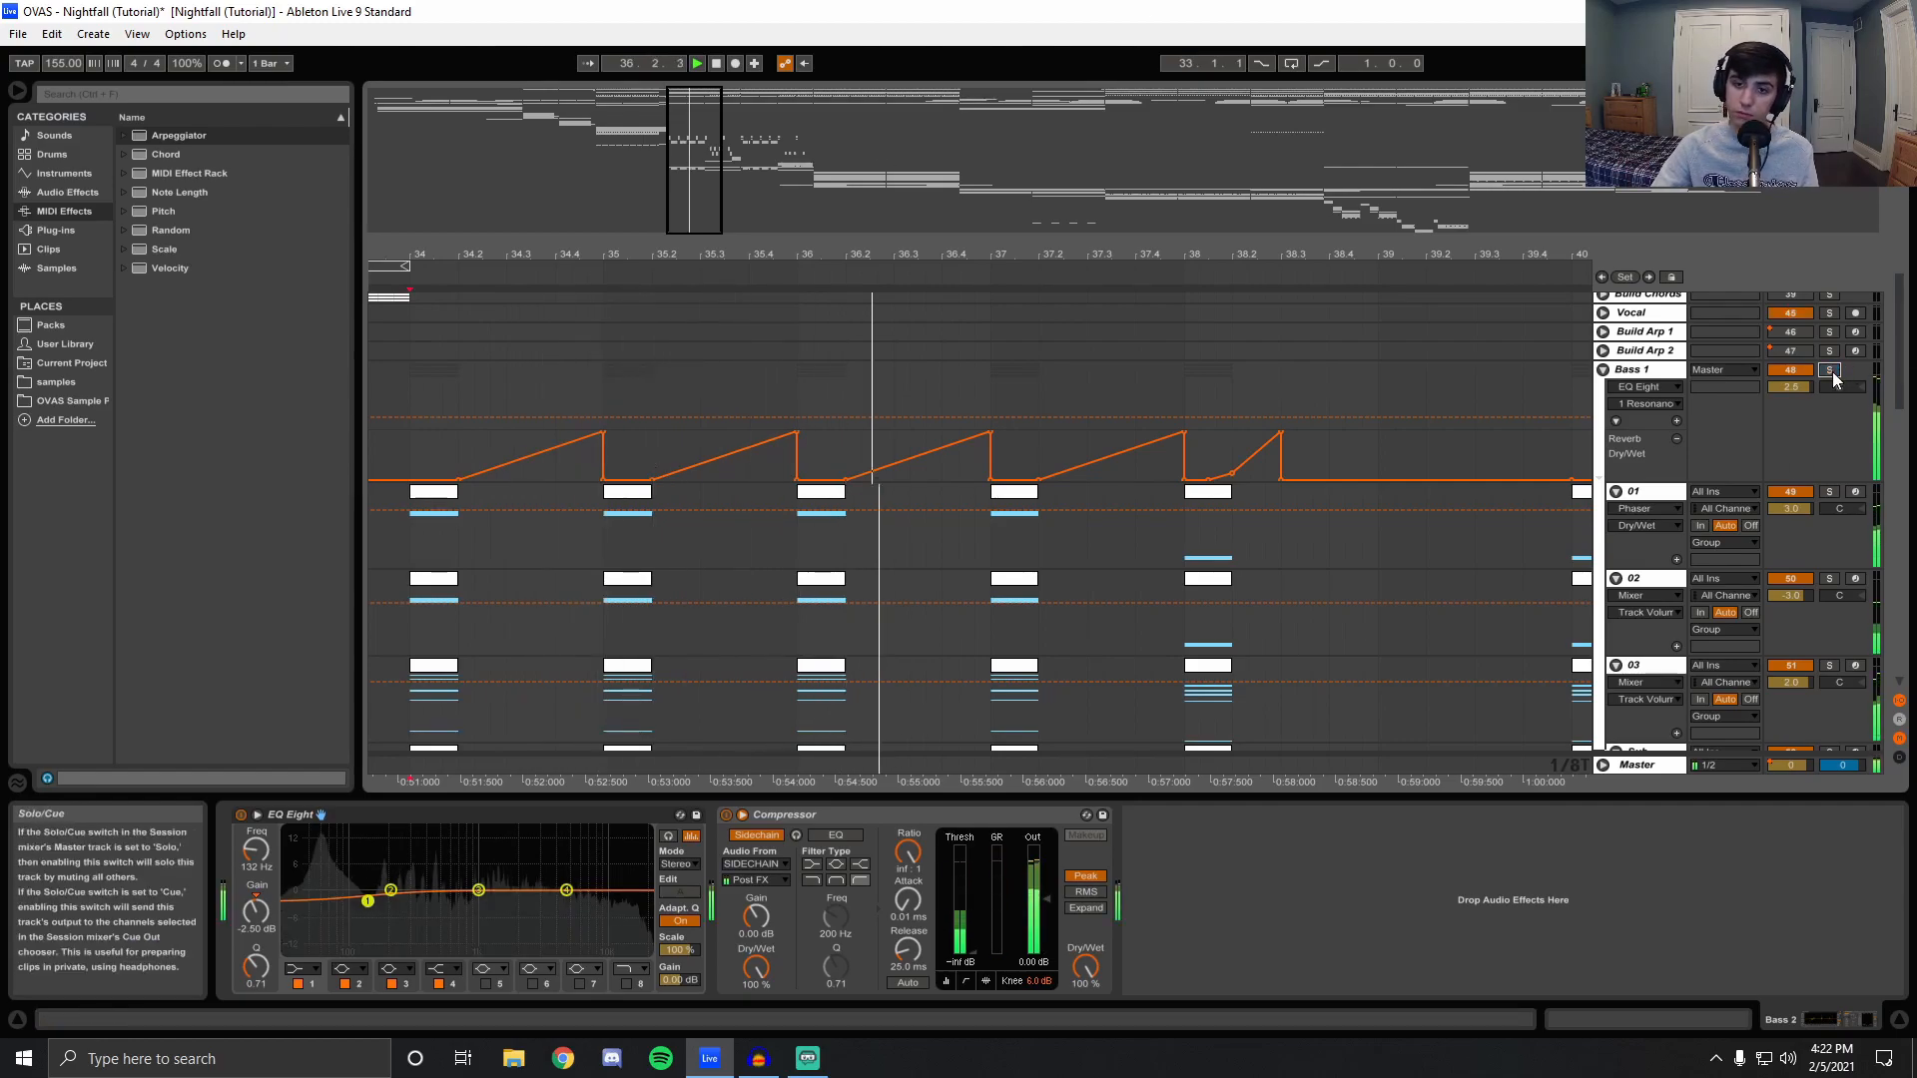
scroll(1179, 479, "down", 2)
scroll(1197, 469, "up", 1)
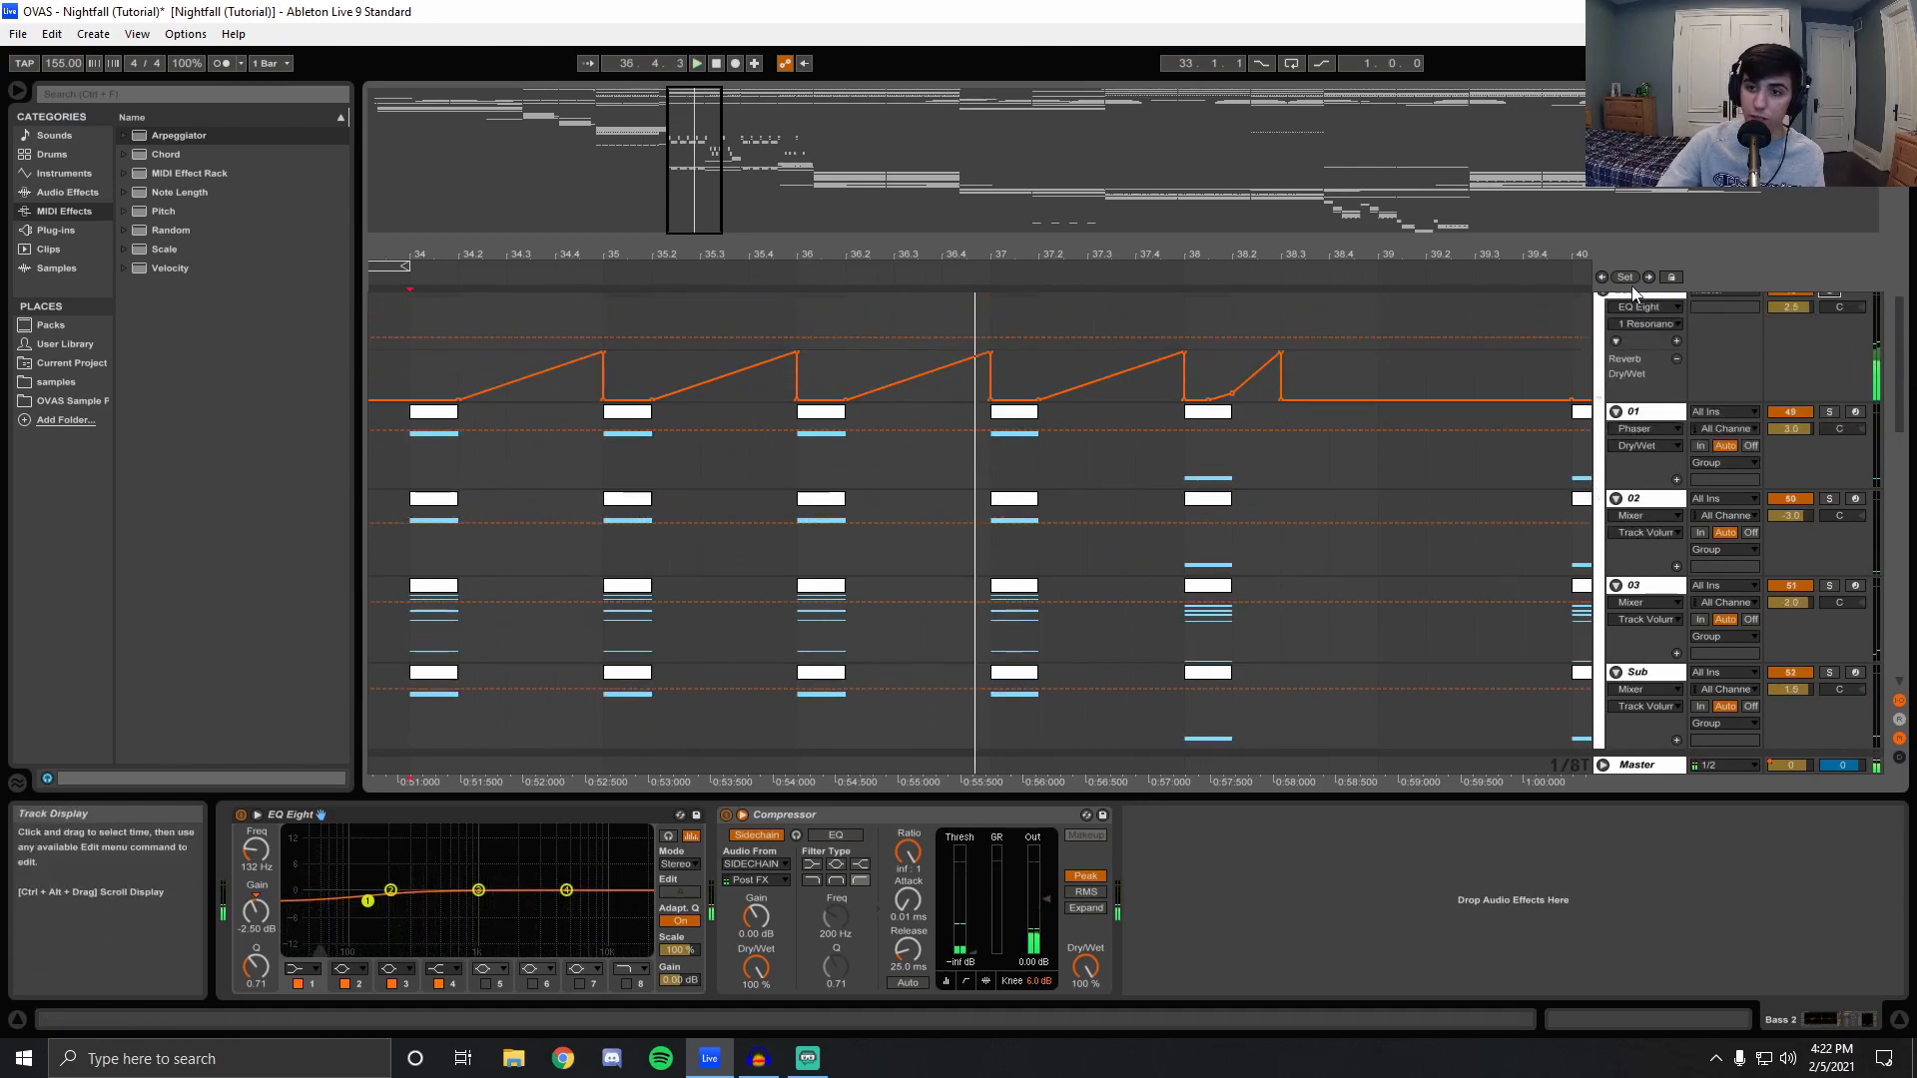
key("space")
scroll(1642, 296, "up", 2)
left_click(1602, 409)
scroll(616, 588, "down", 1)
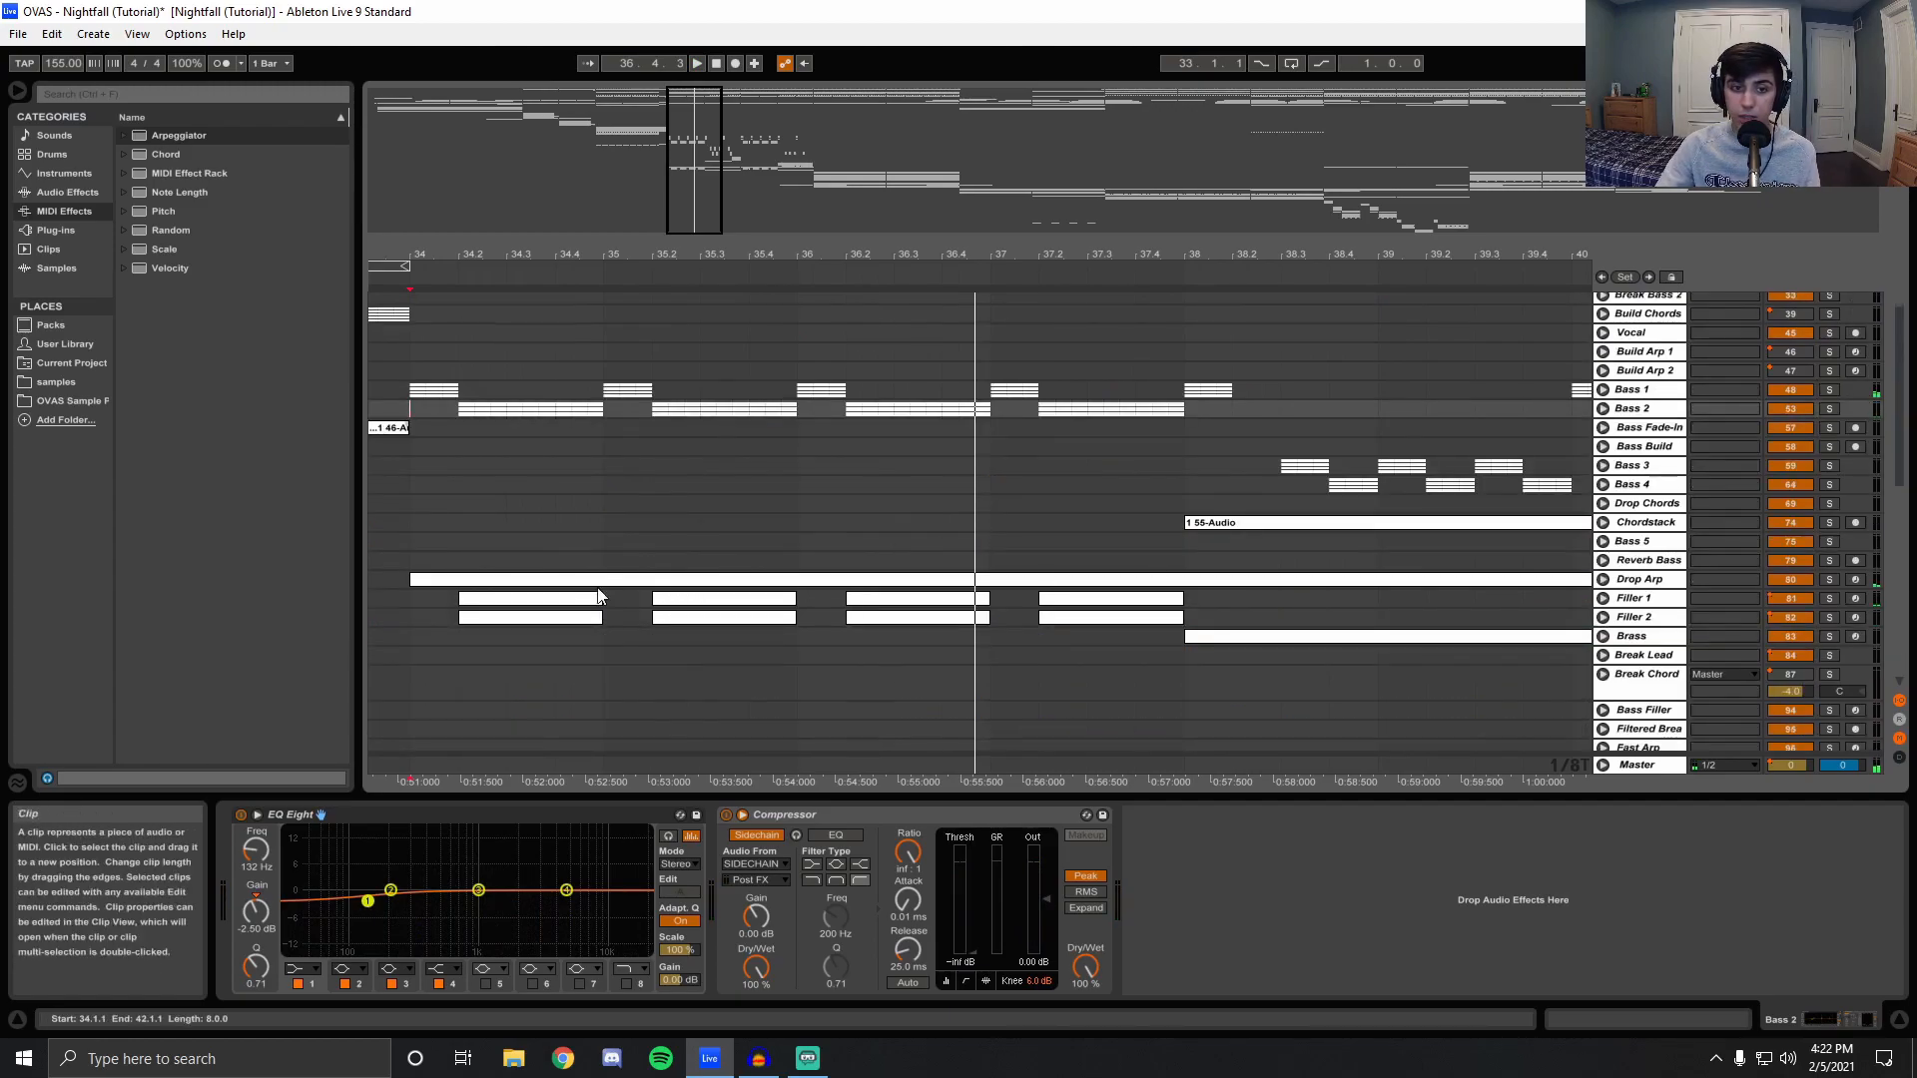
Solo the Drop Arp track, play it from bar 34 and unfold it to show its notes and automation.
scroll(616, 596, "down", 1)
left_click(397, 479)
left_click(1828, 479)
key("space")
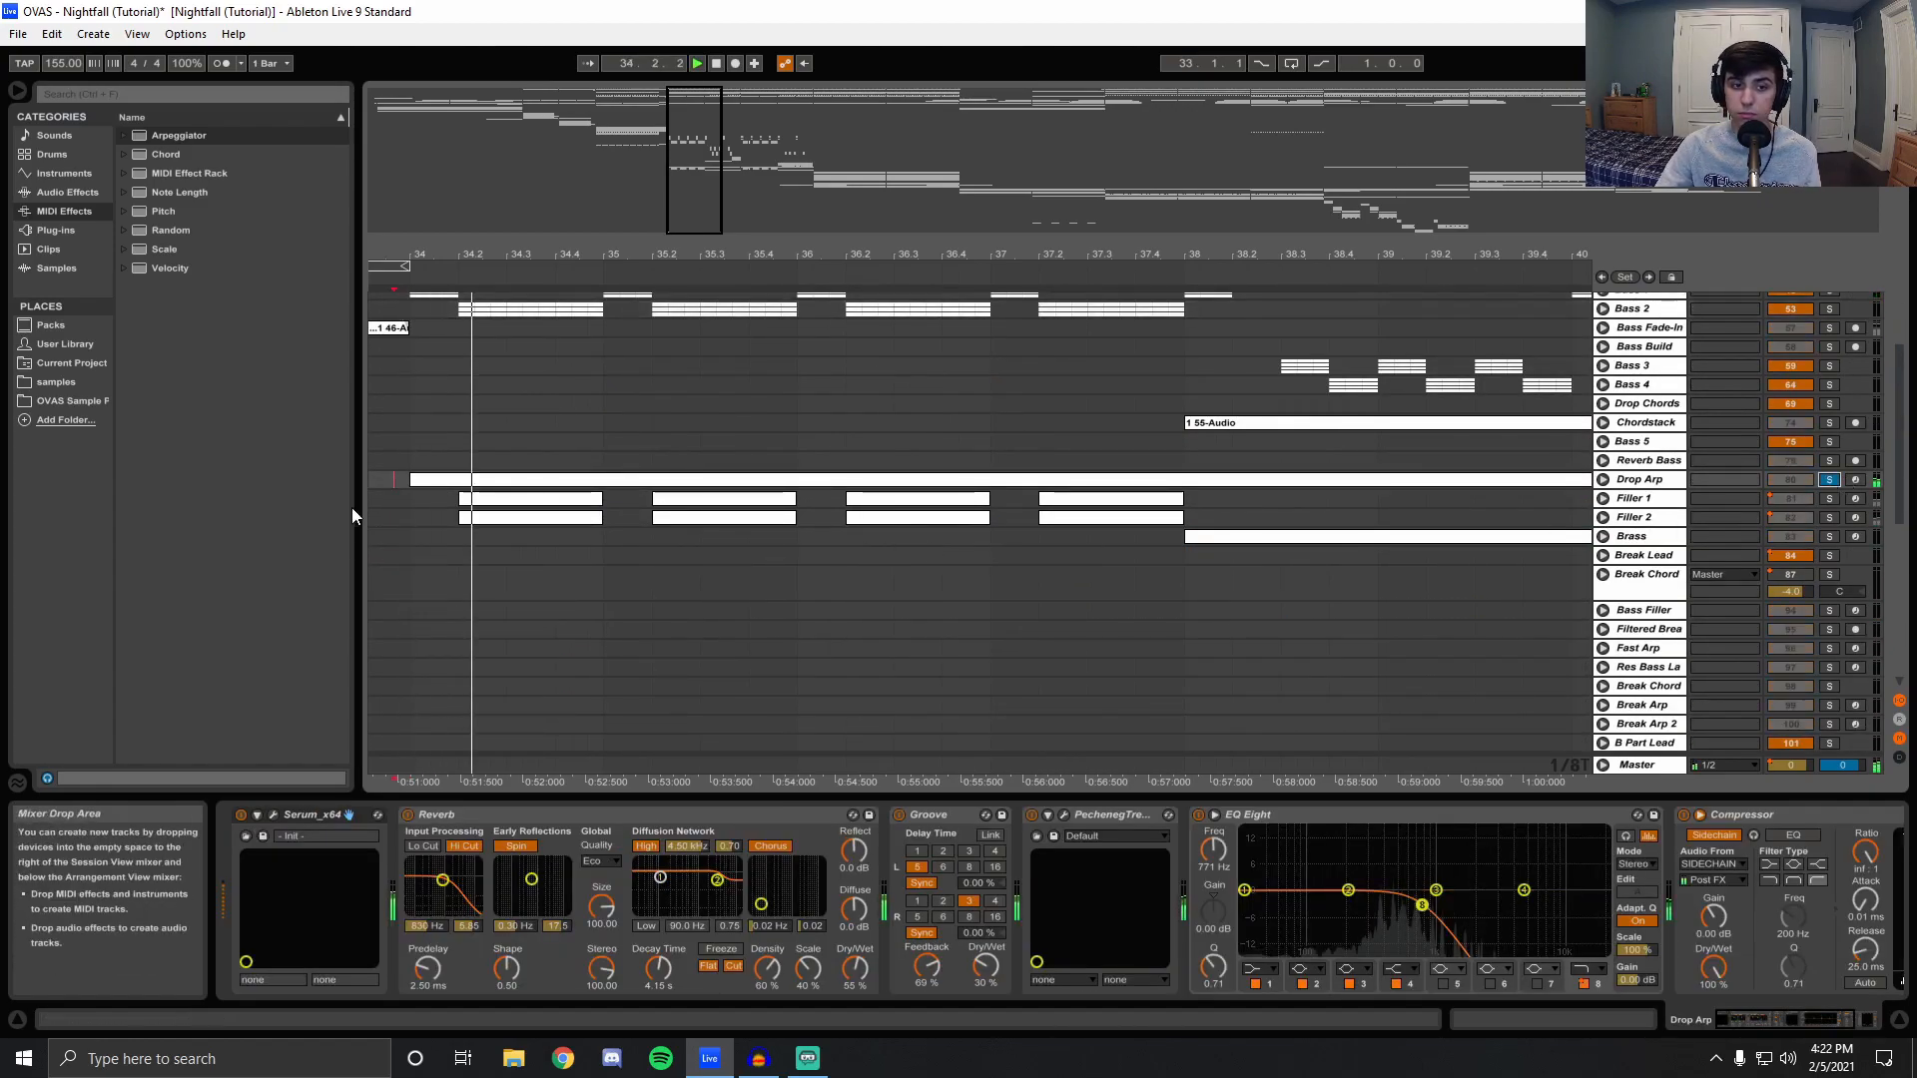
left_click(412, 499)
left_click(1602, 479)
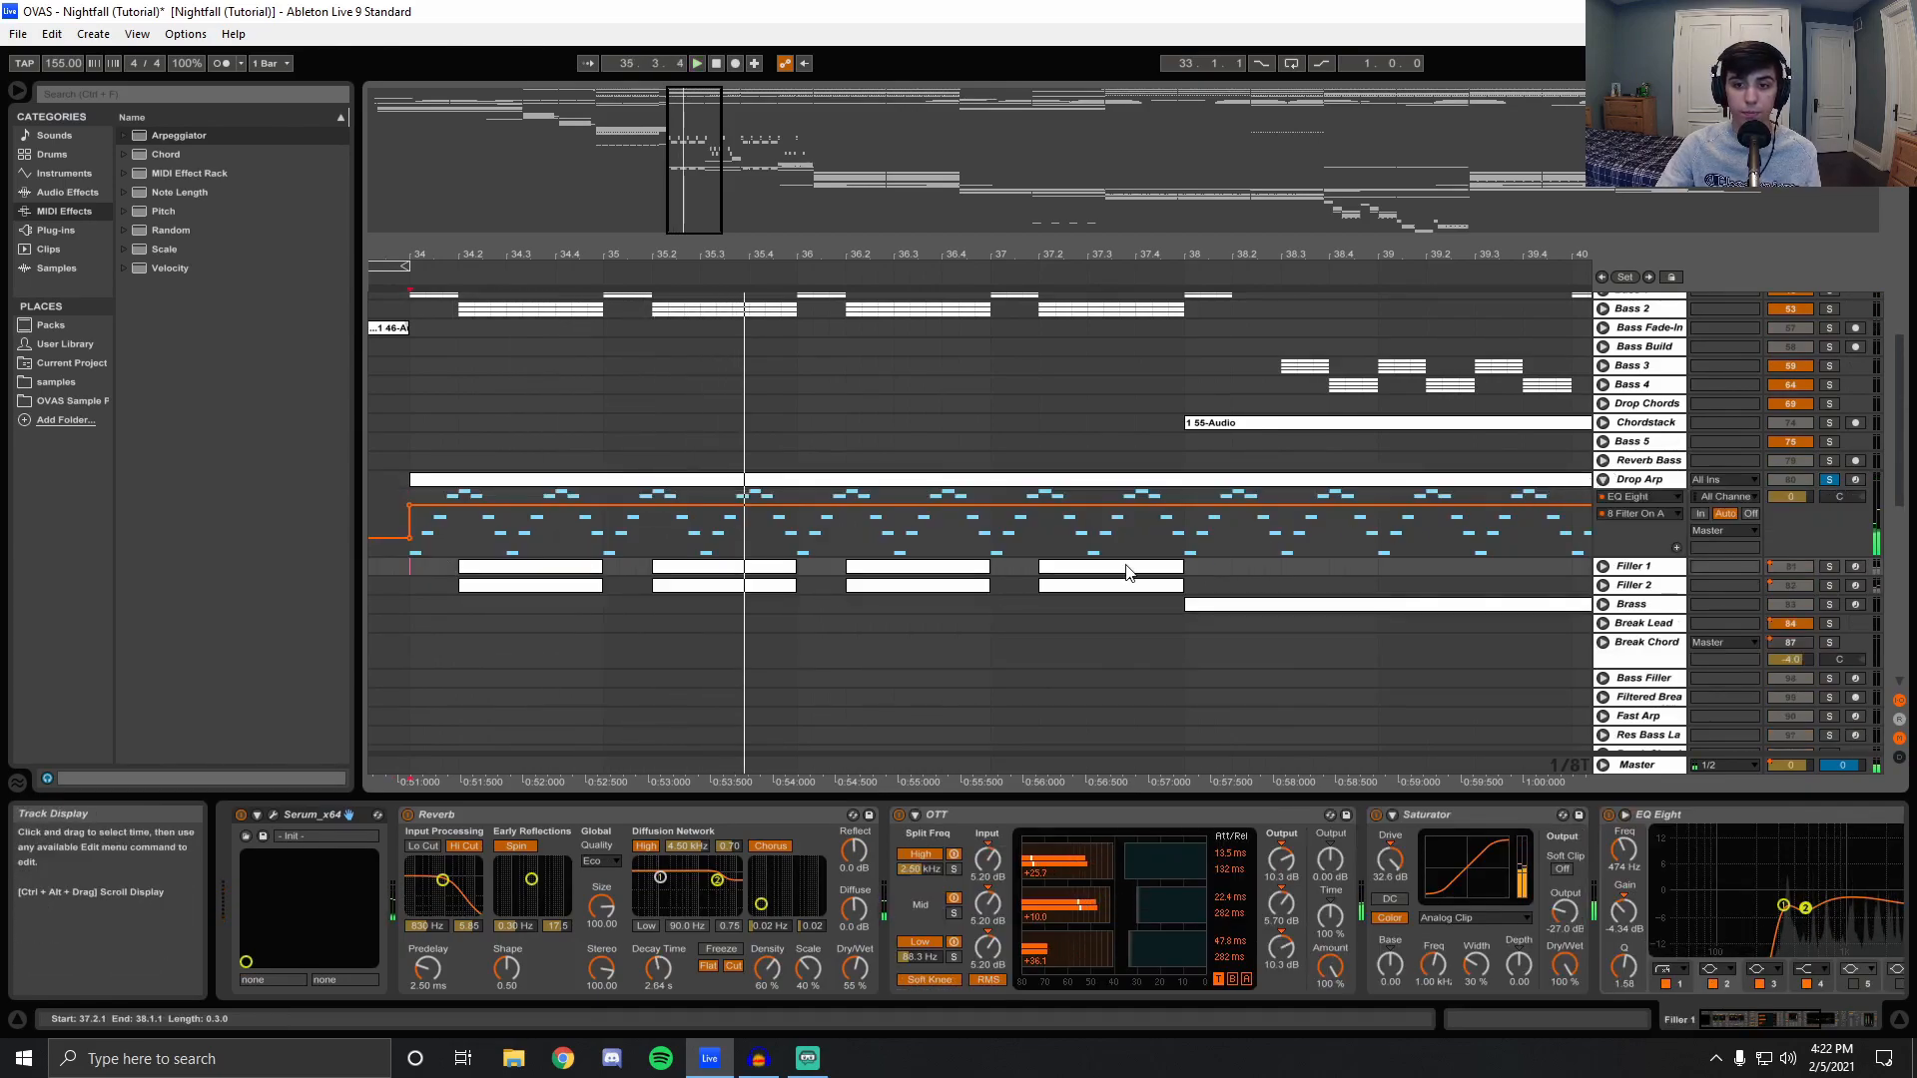
Play the soloed Drop Arp from bar 38 with a wider section of the arrangement in view.
left_click(1184, 535)
key("space")
left_click_drag(1170, 256, 1170, 85)
left_click_drag(642, 254, 647, 370)
key("space")
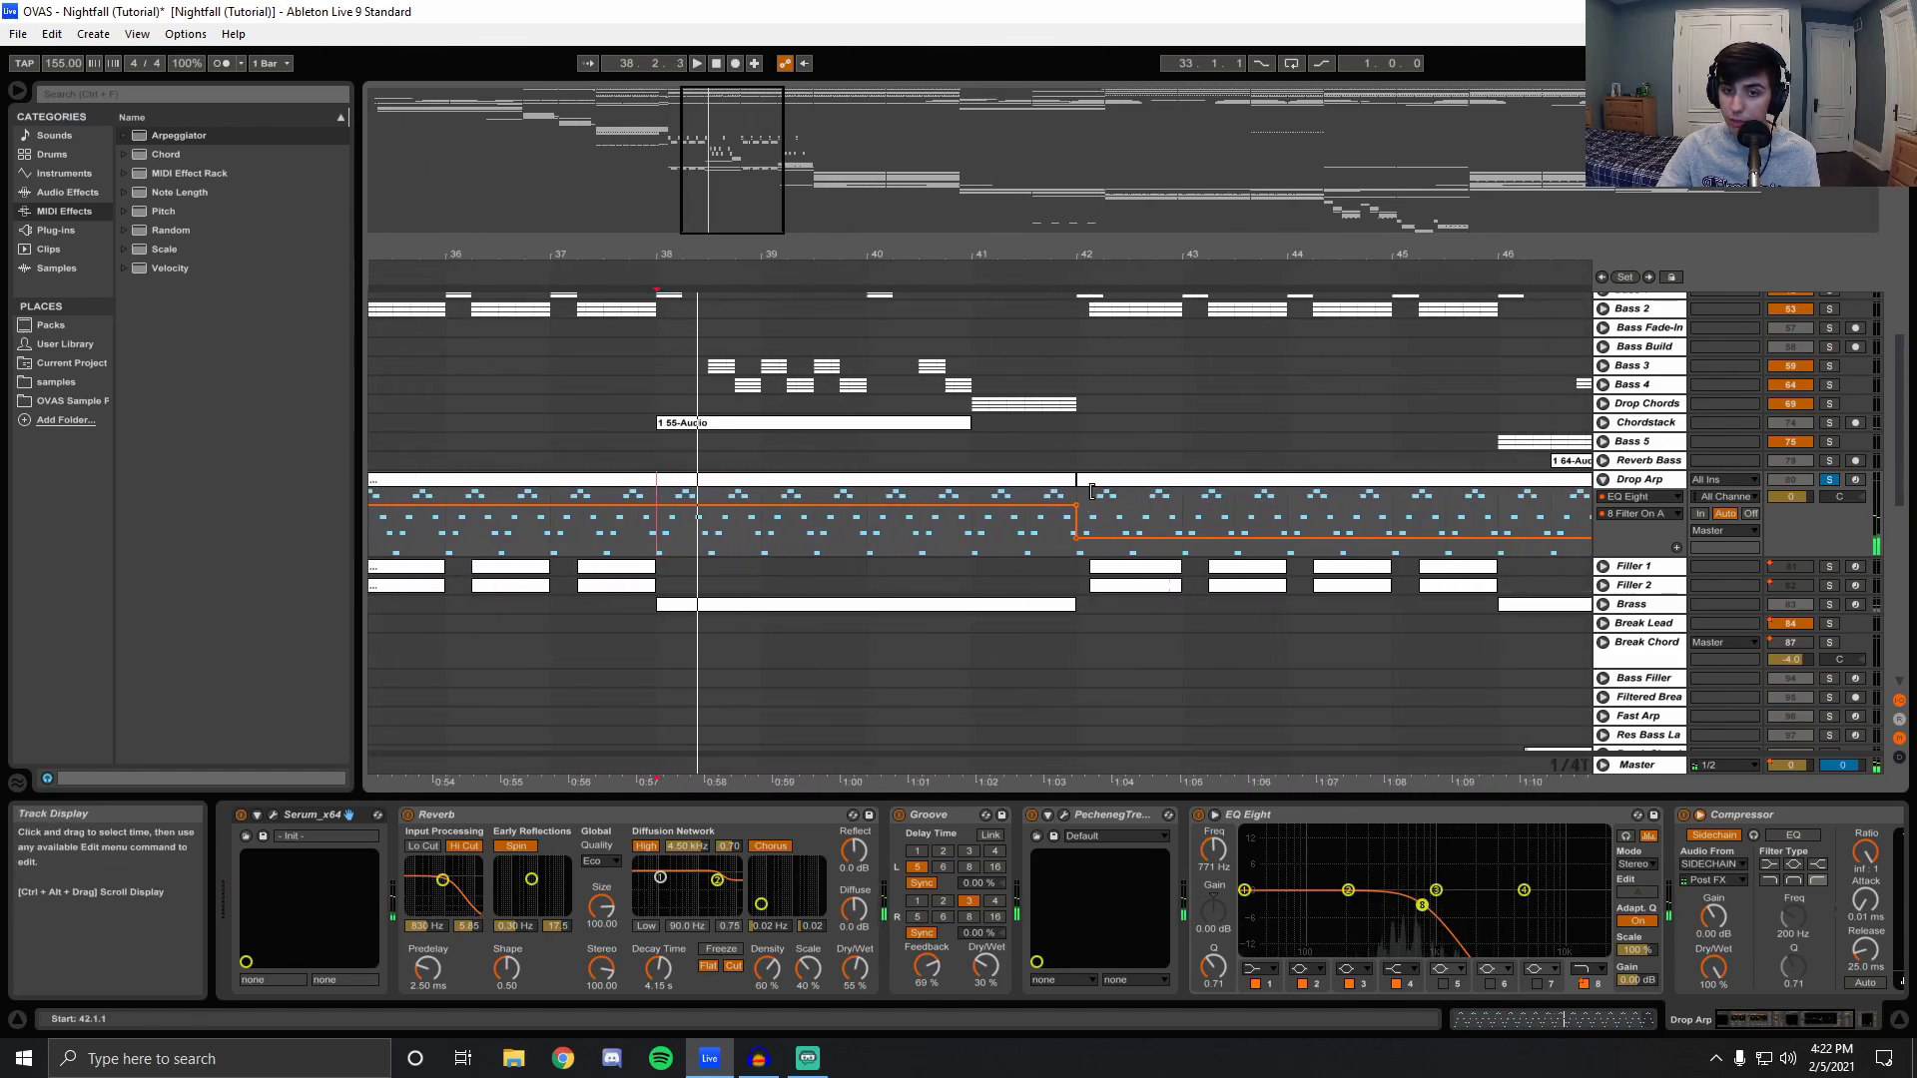
Compare the Drop Arp clip starting at bar 42 with the one starting at bar 34 by playing each.
left_click(1121, 487)
key("minus")
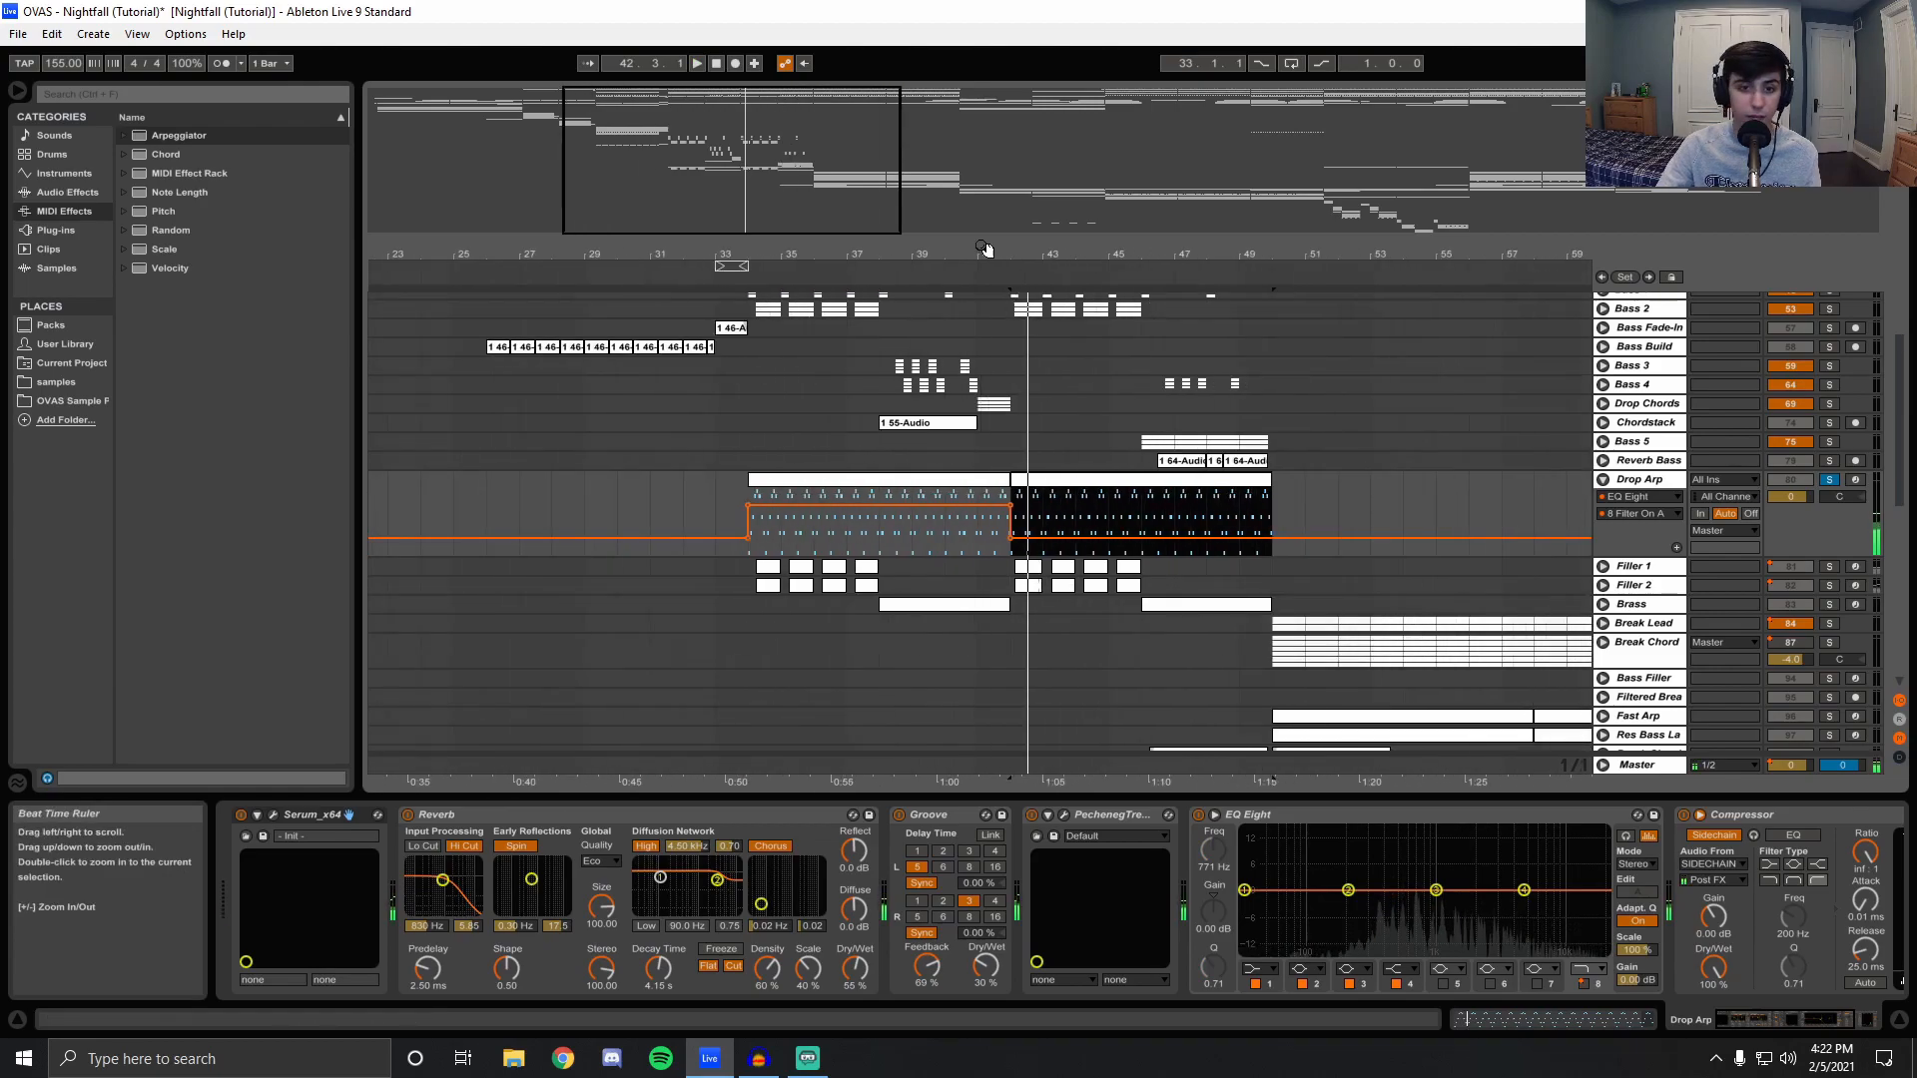
left_click(799, 481)
left_click_drag(798, 270, 800, 329)
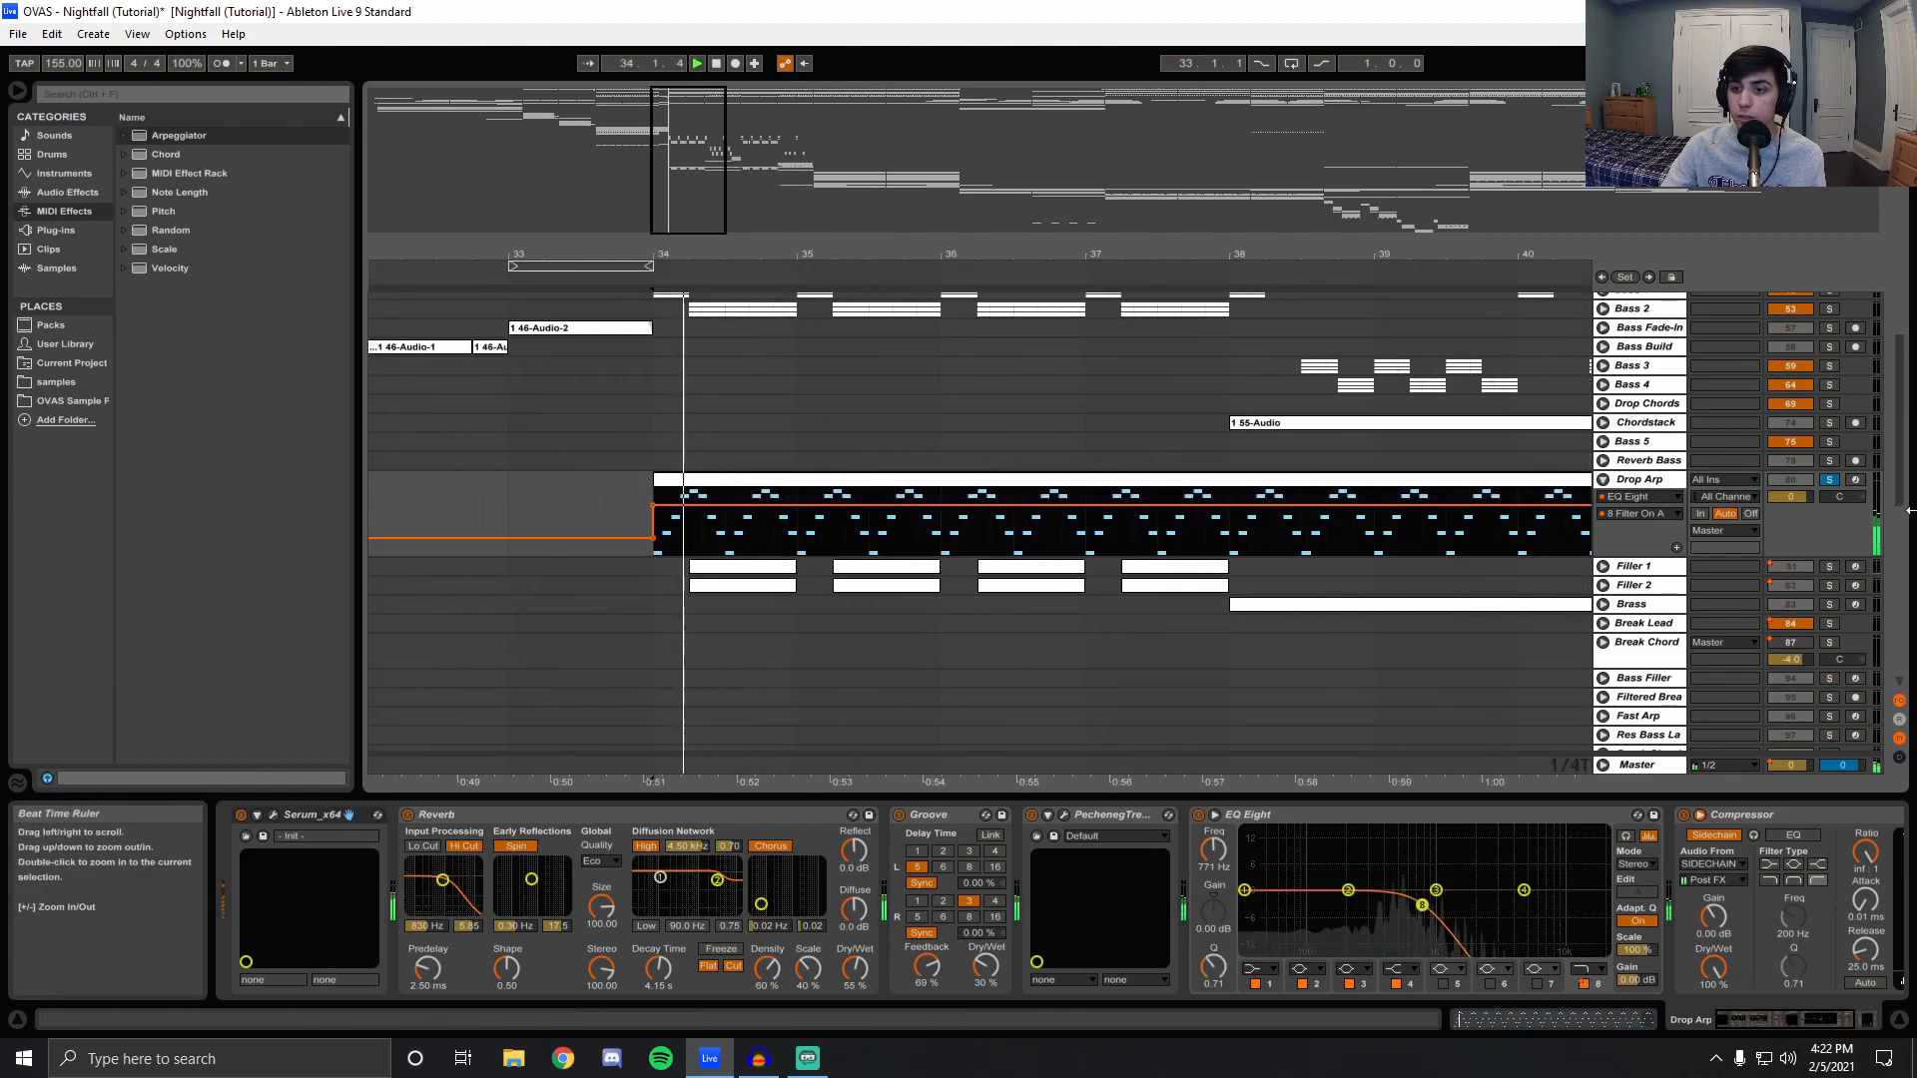
Solo Filler 1 and Filler 2 together and play them.
left_click(1828, 568)
left_click(1829, 587, "ctrl")
key("space")
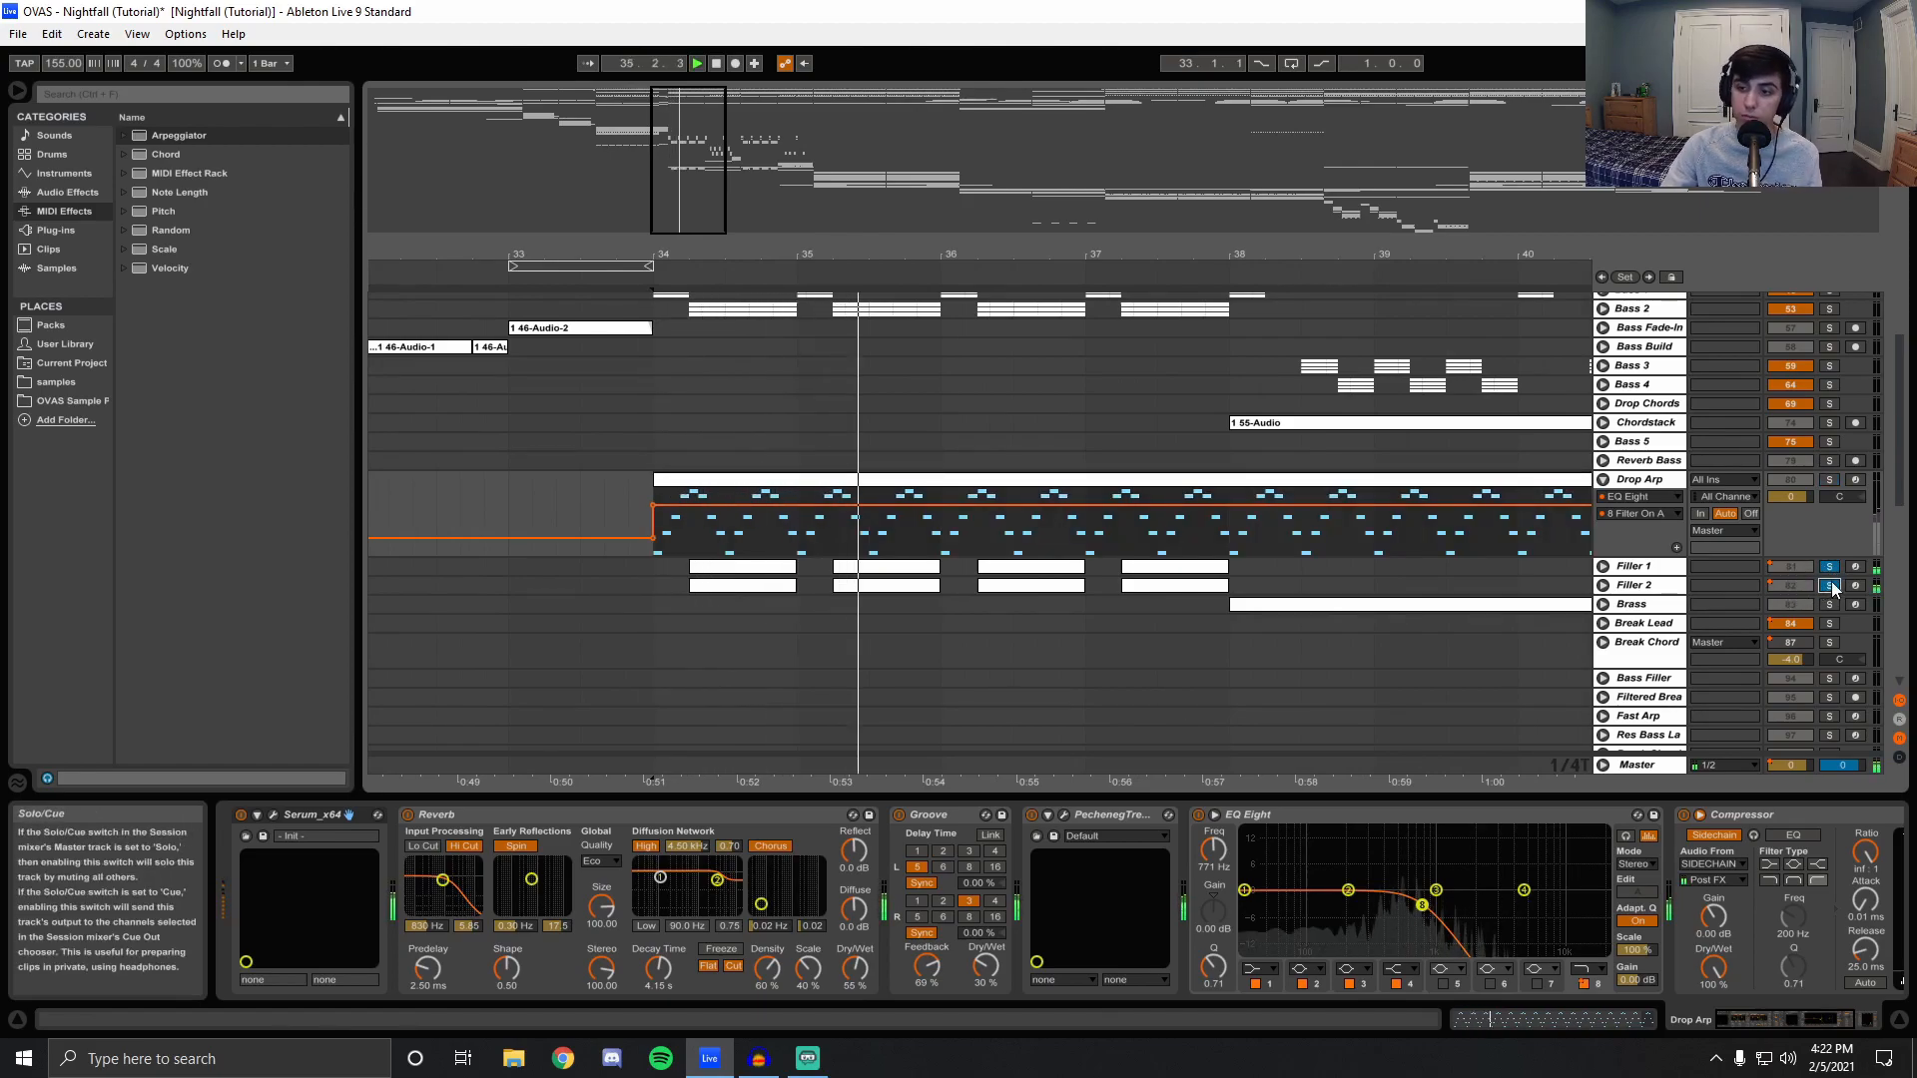
Audition Filler 2 and Filler 1 individually, soloing each and playing its clip at 34.2.
left_click(1830, 586)
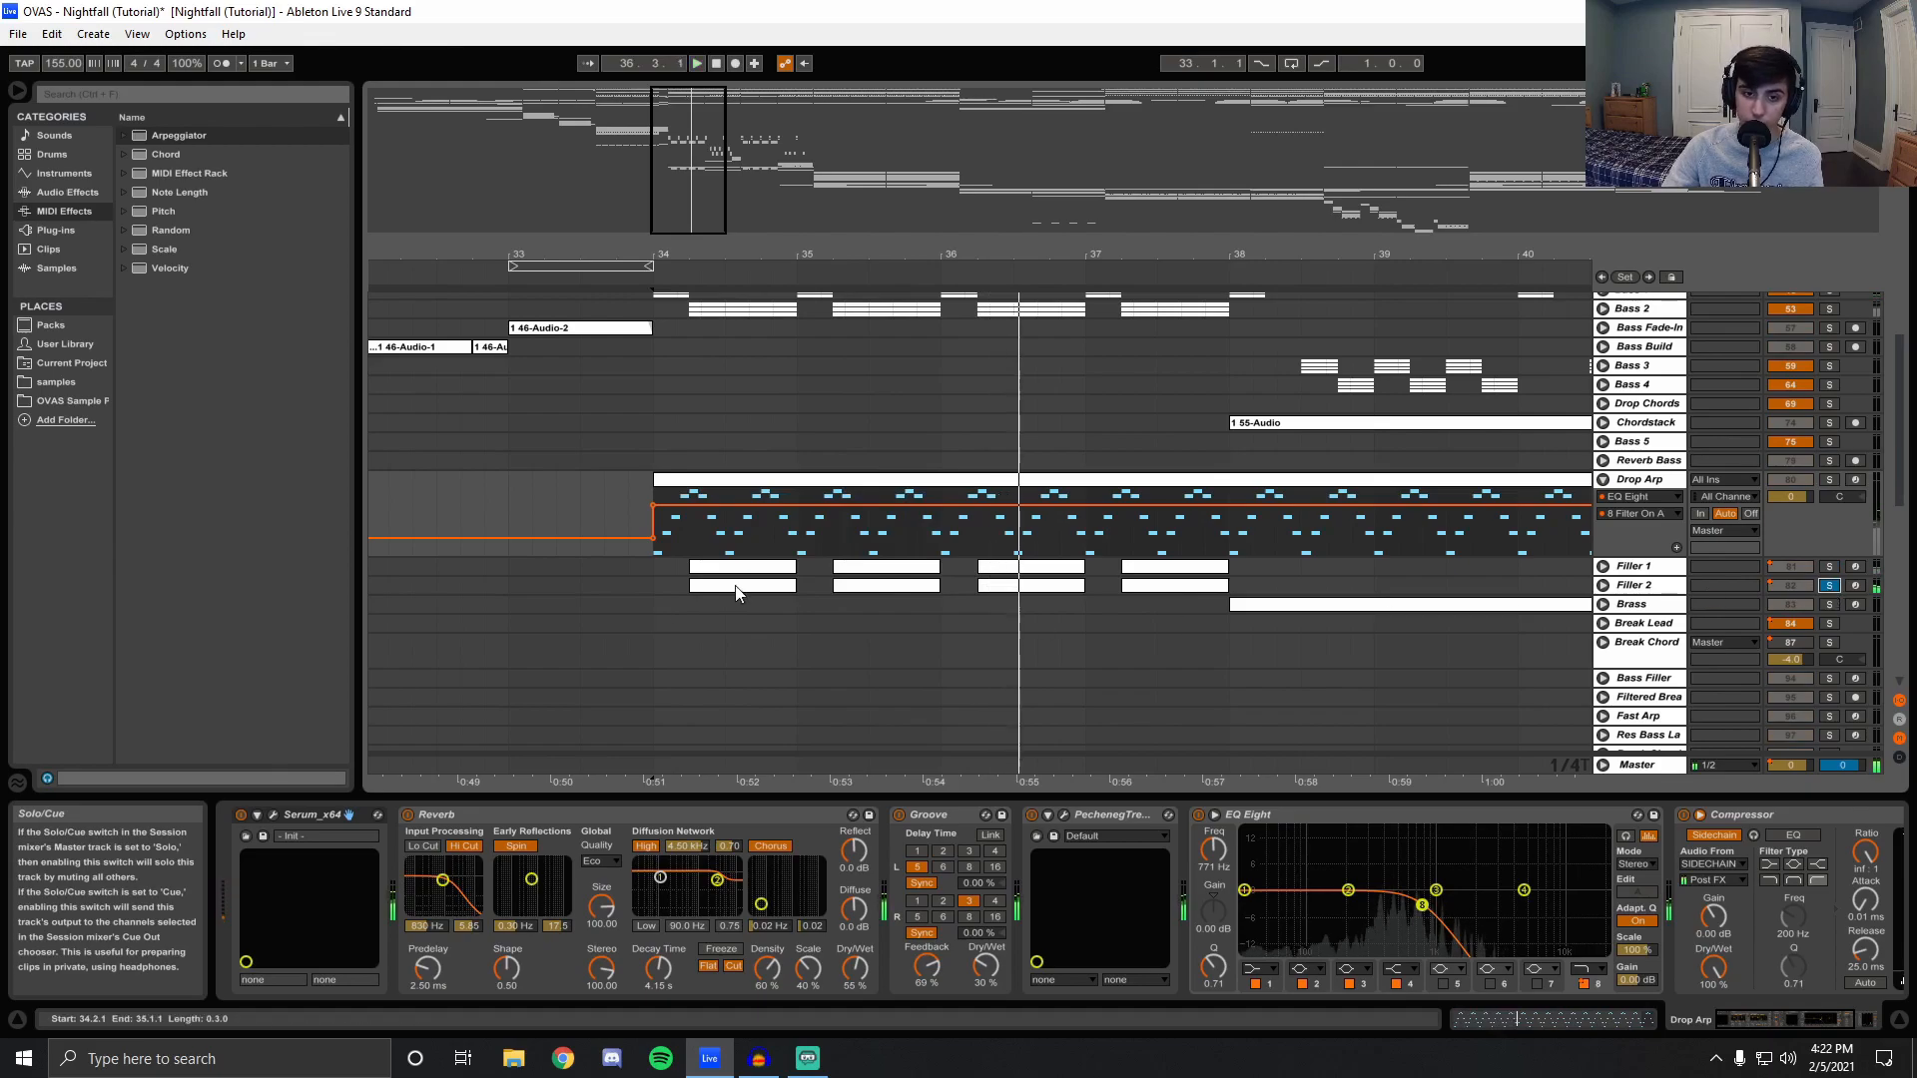
left_click(699, 587)
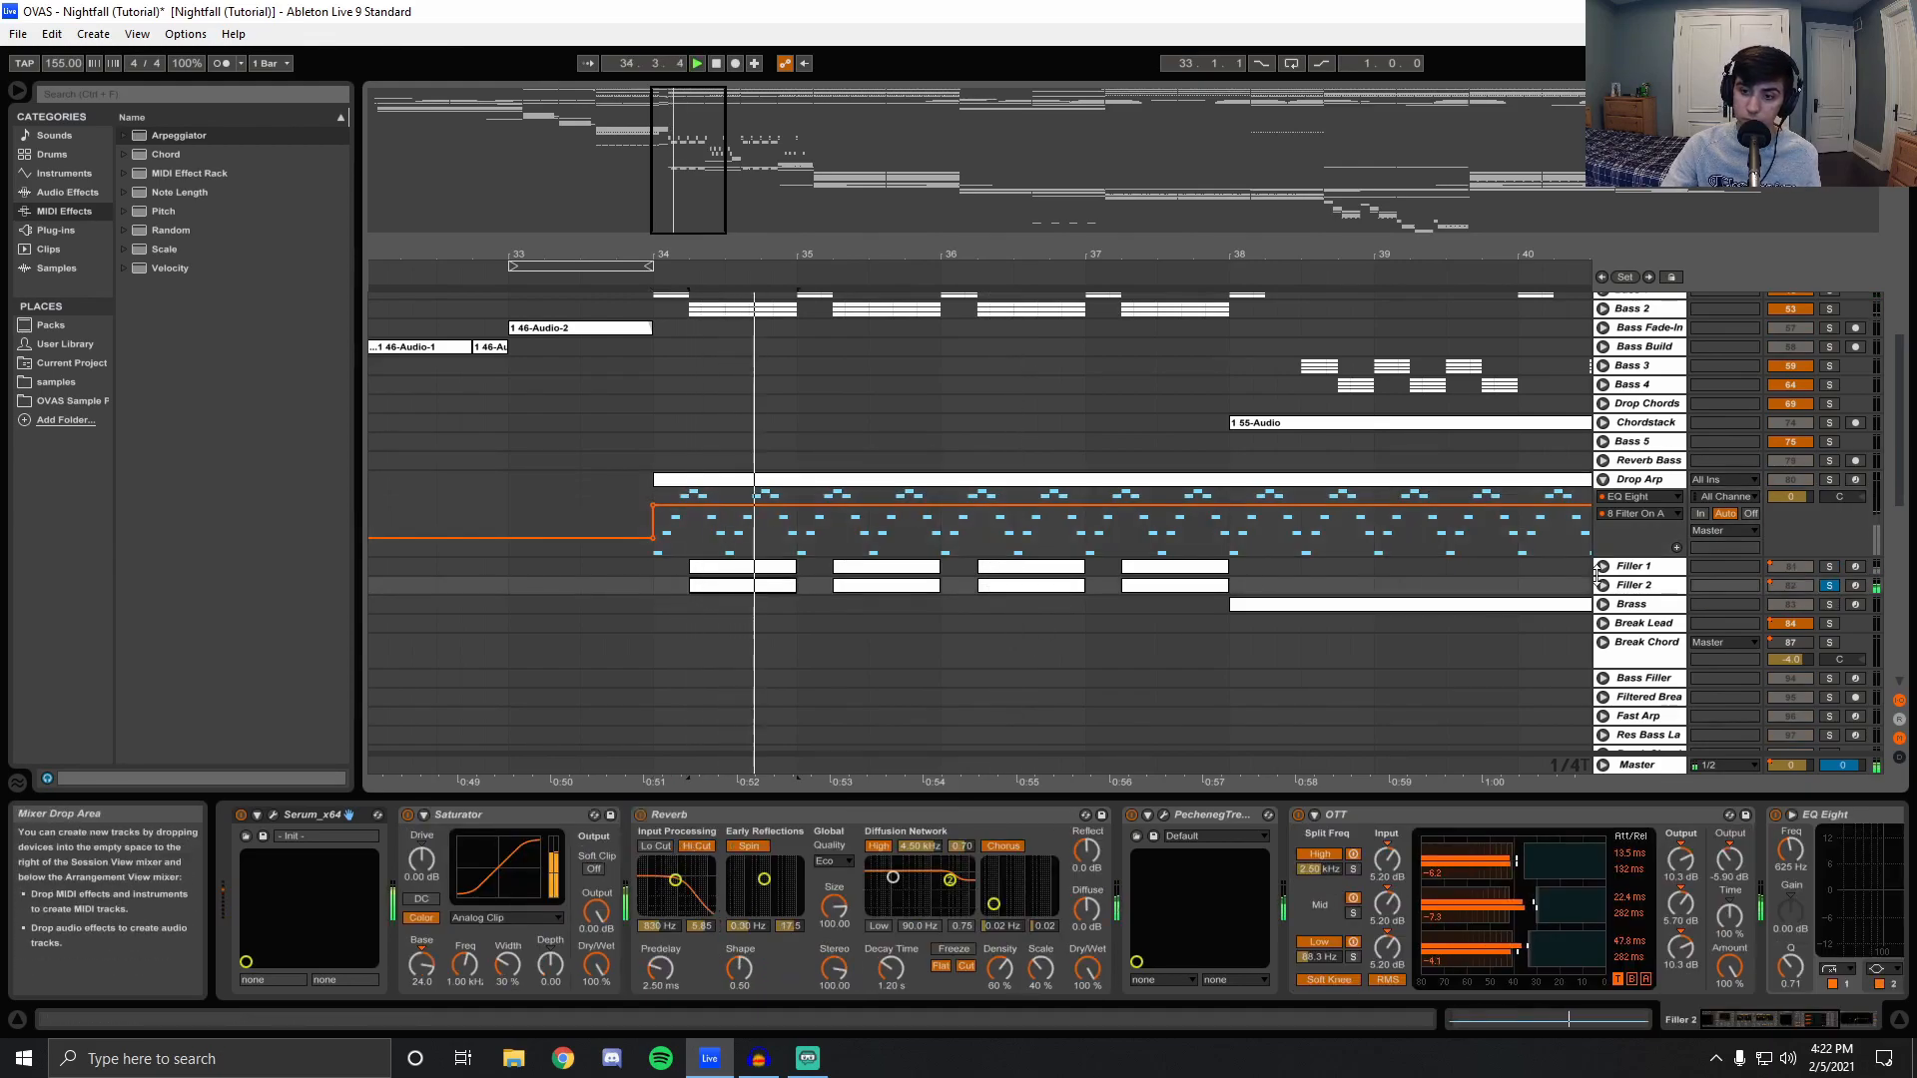
left_click(1828, 569)
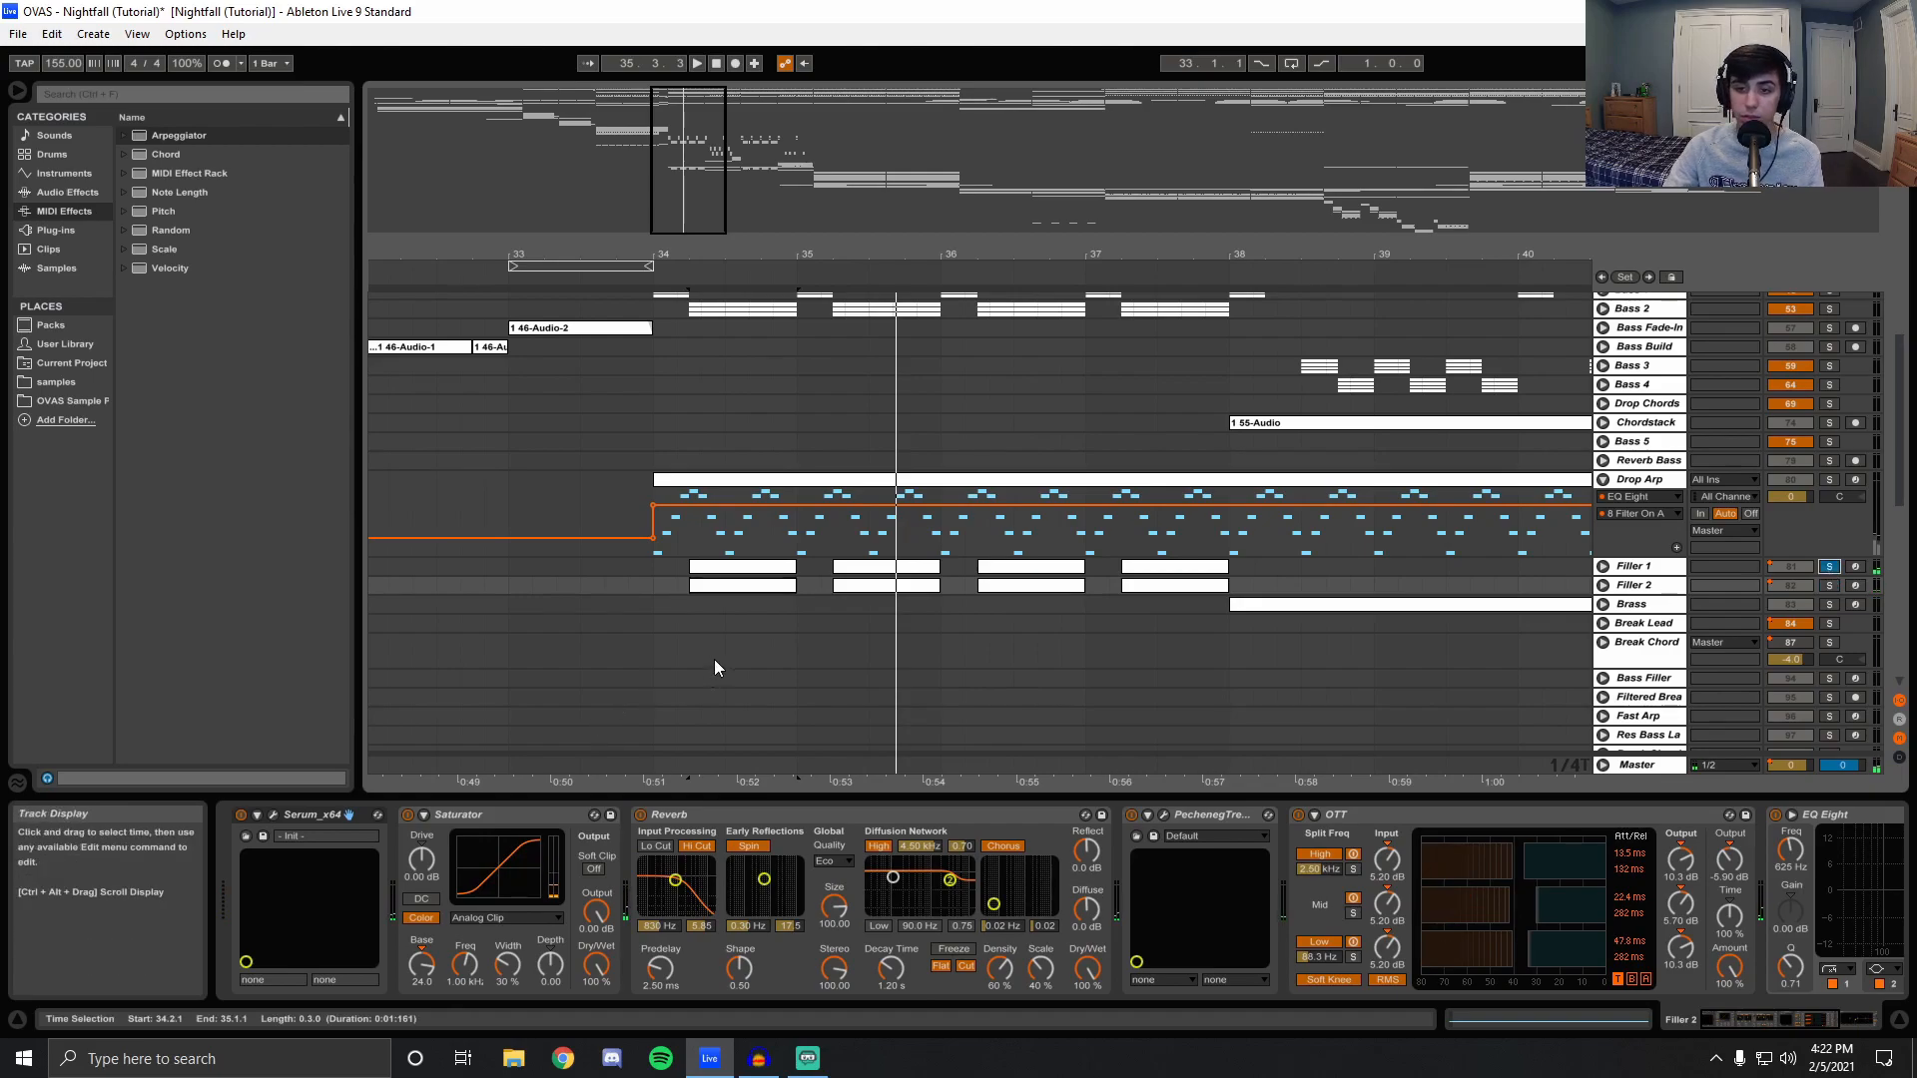
left_click(732, 571)
key("space")
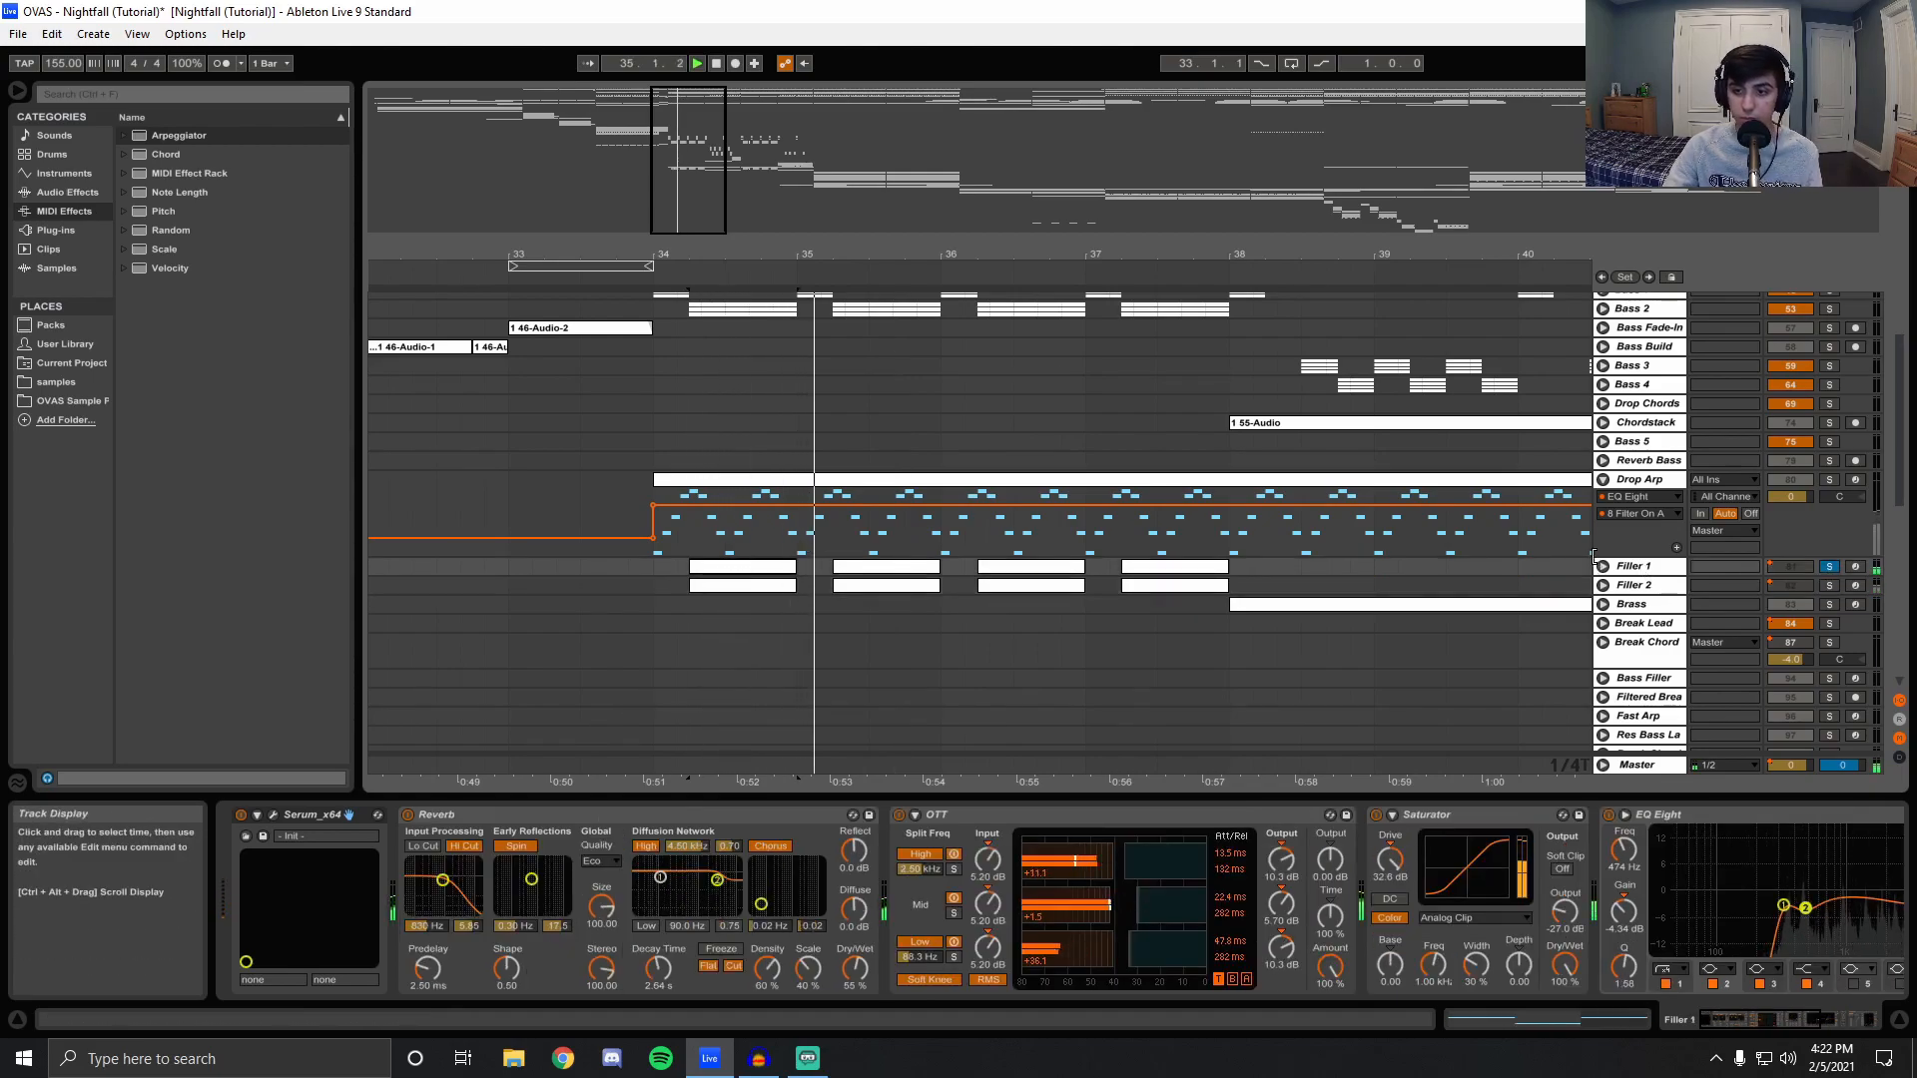
Stop playback and open the Serum patch of the Filler 1 track.
left_click(1622, 568)
key("space")
left_click(273, 817)
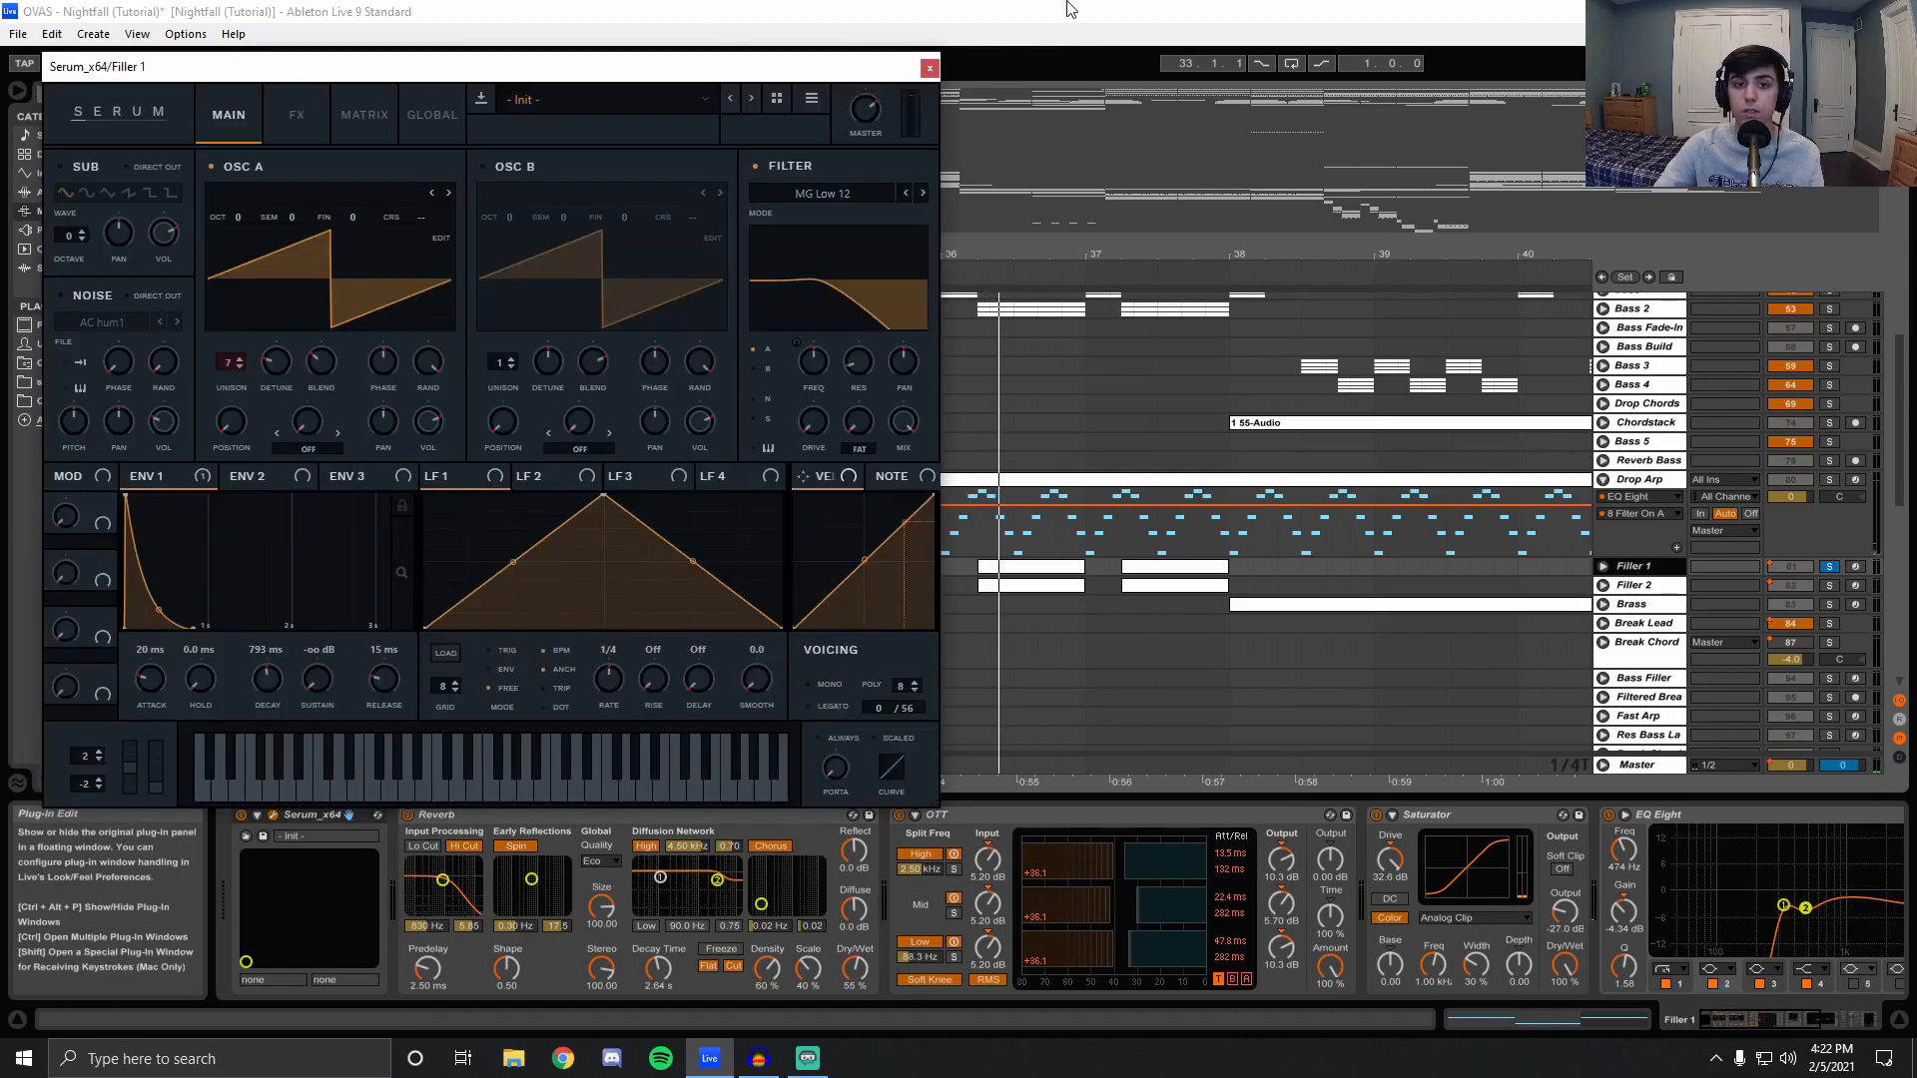
Play Filler 1 again, close its Serum window and collapse the Drop Arp track.
key("space")
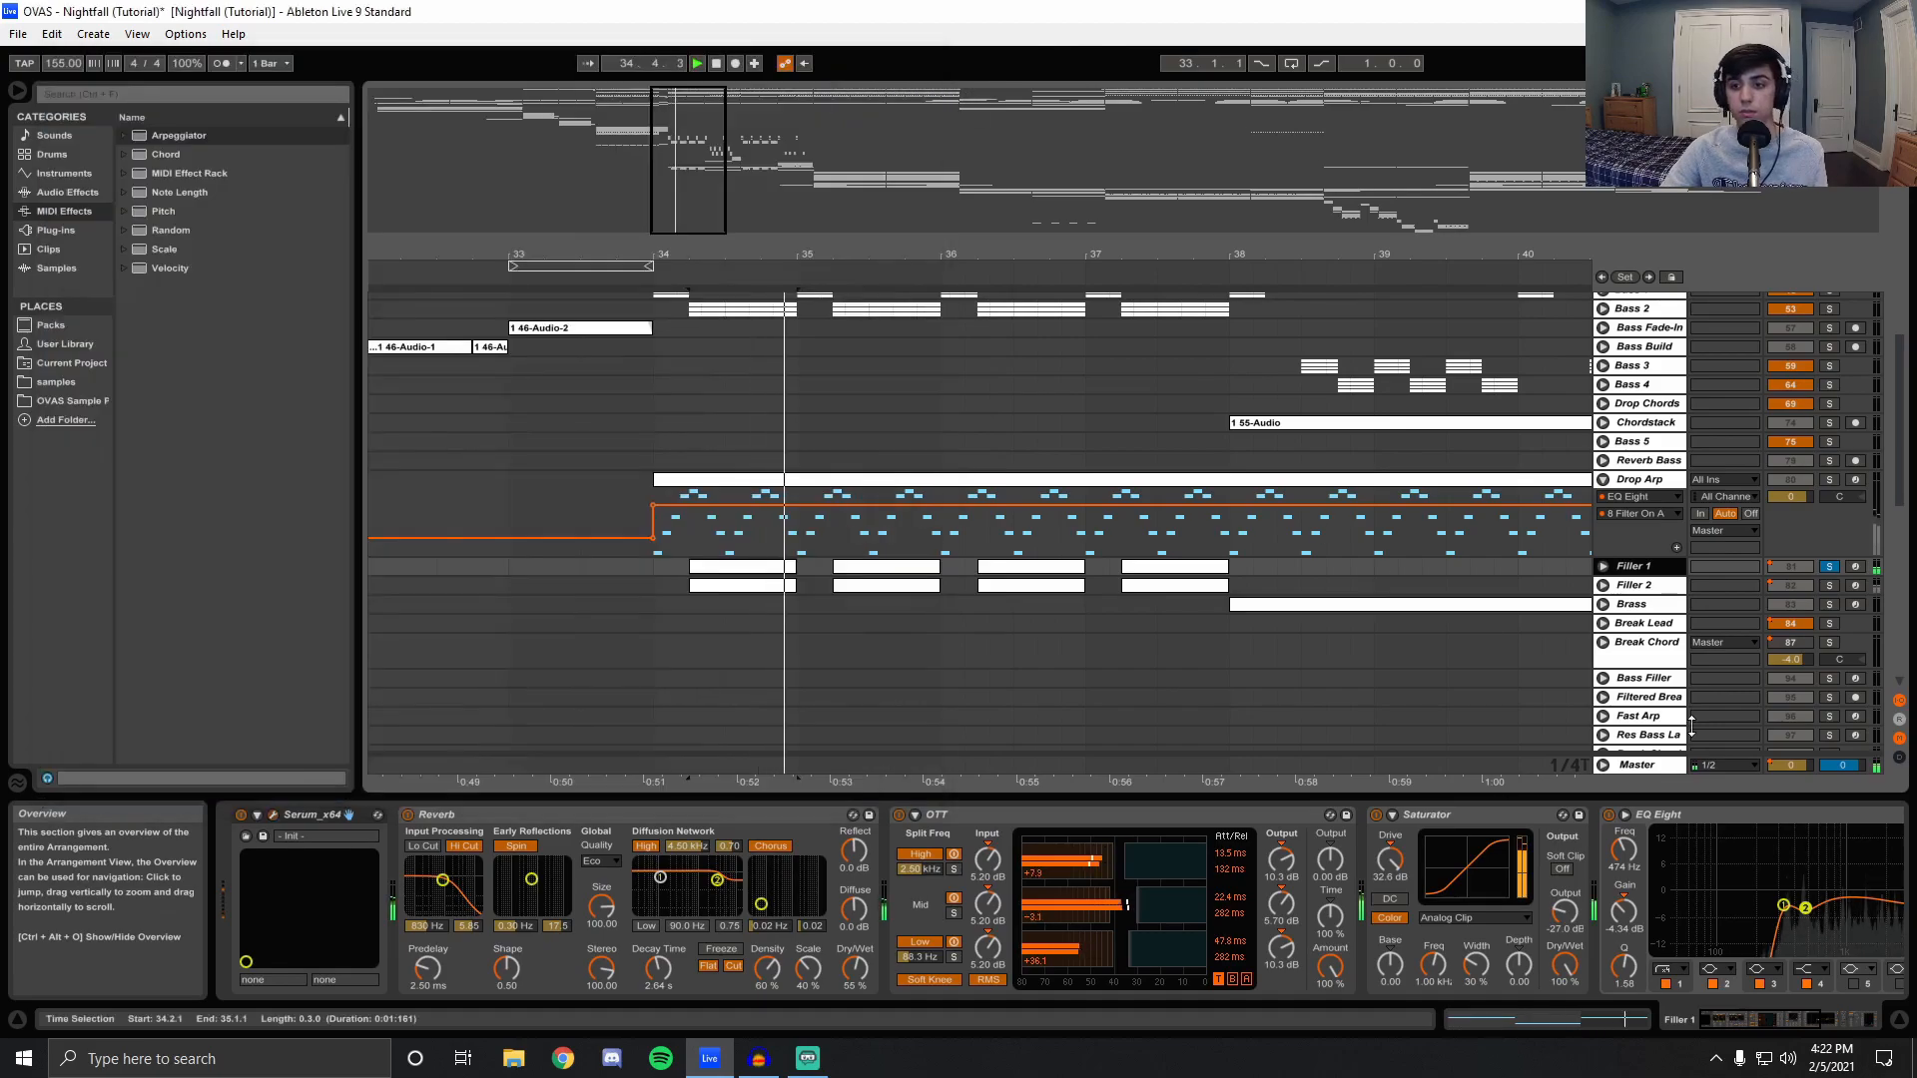
left_click(929, 67)
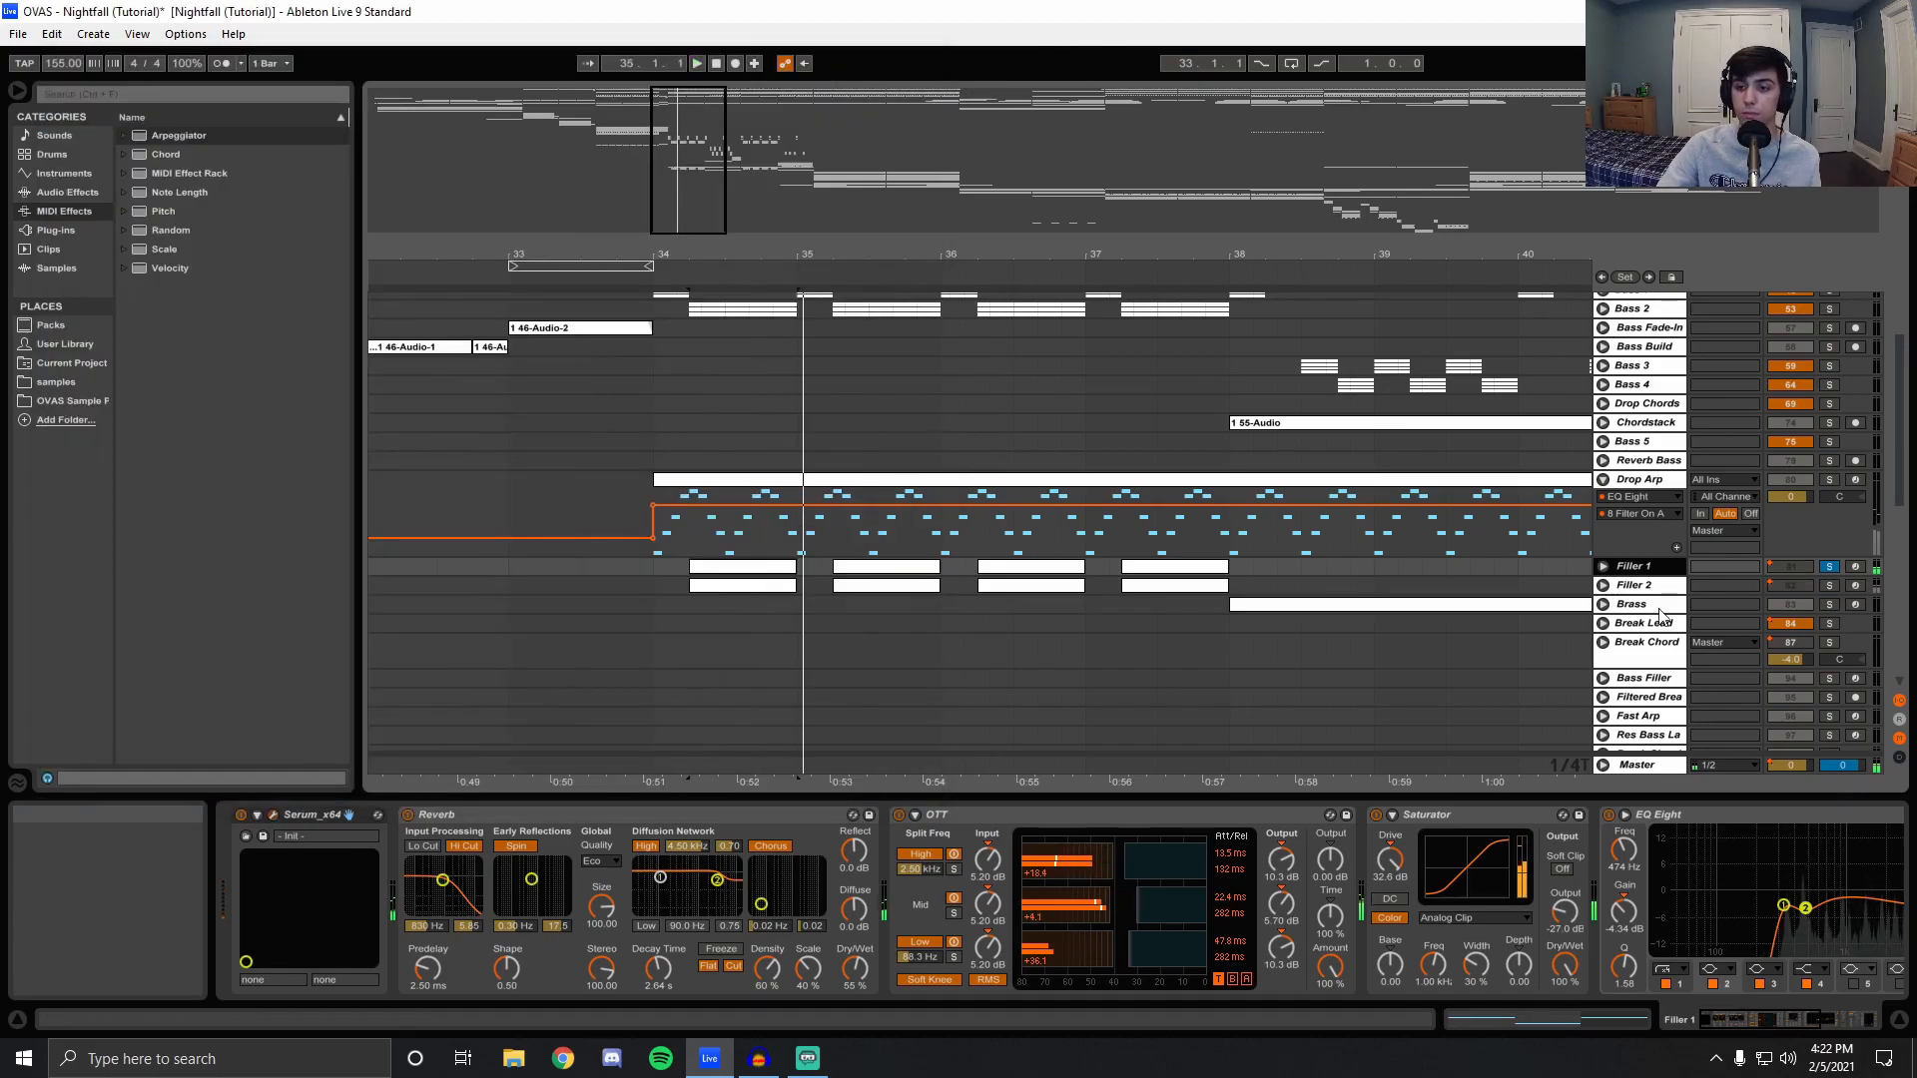
left_click(1602, 480)
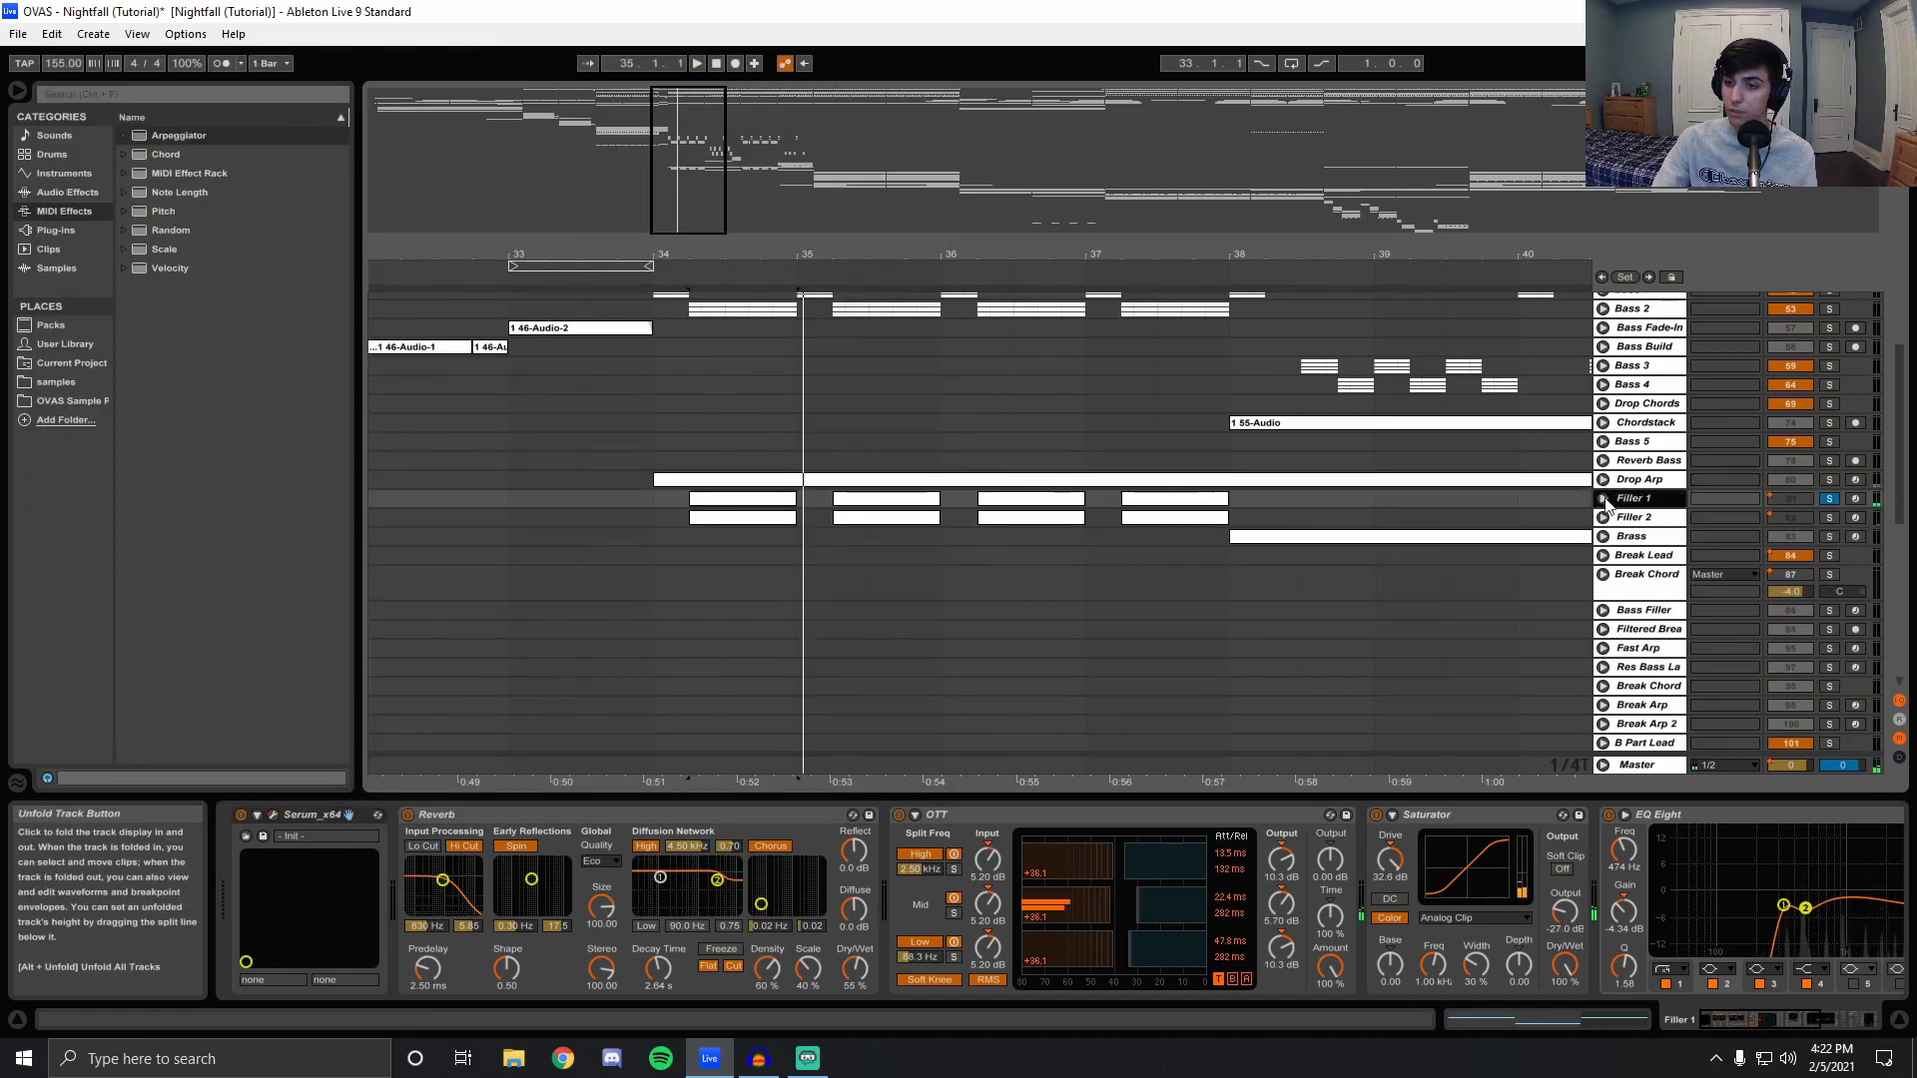
Unsolo Filler 1 and play the full mix from the start of the Brass clip at bar 38.
left_click(1225, 542)
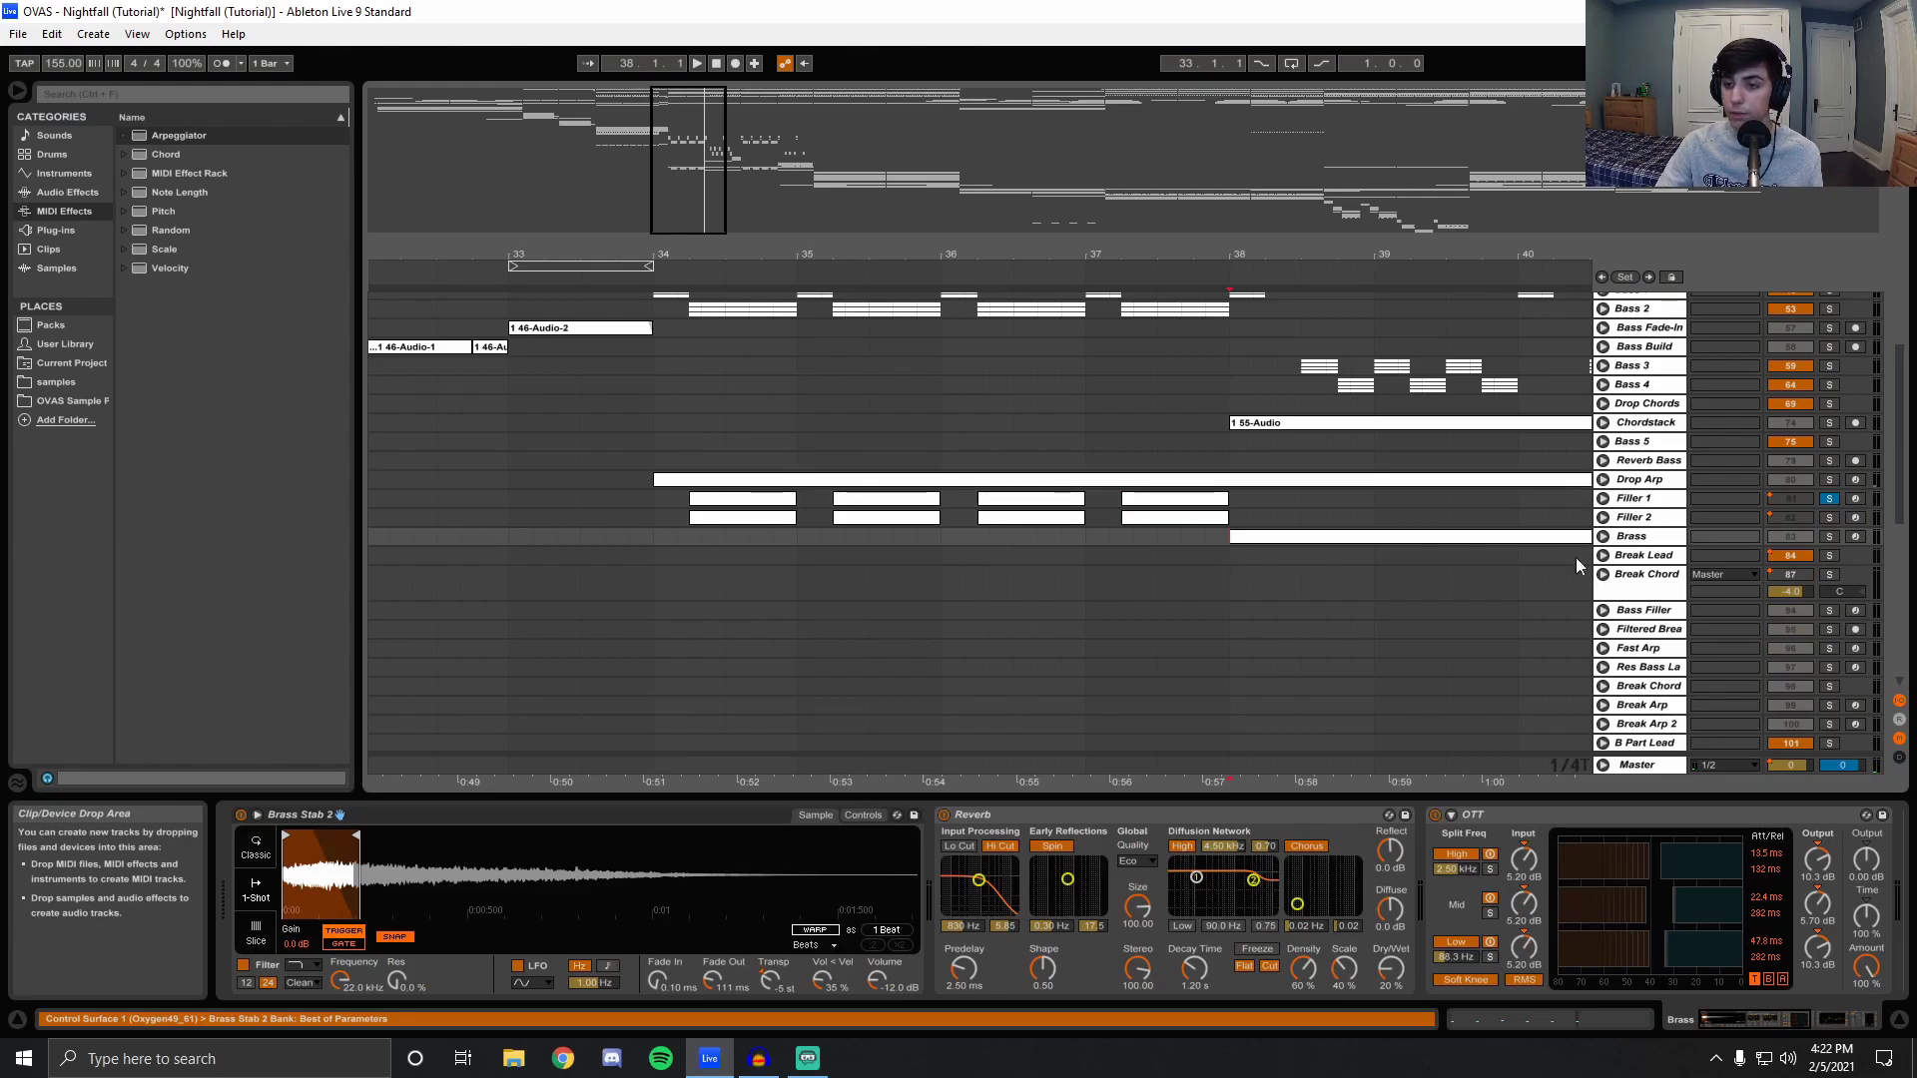
left_click(1827, 499)
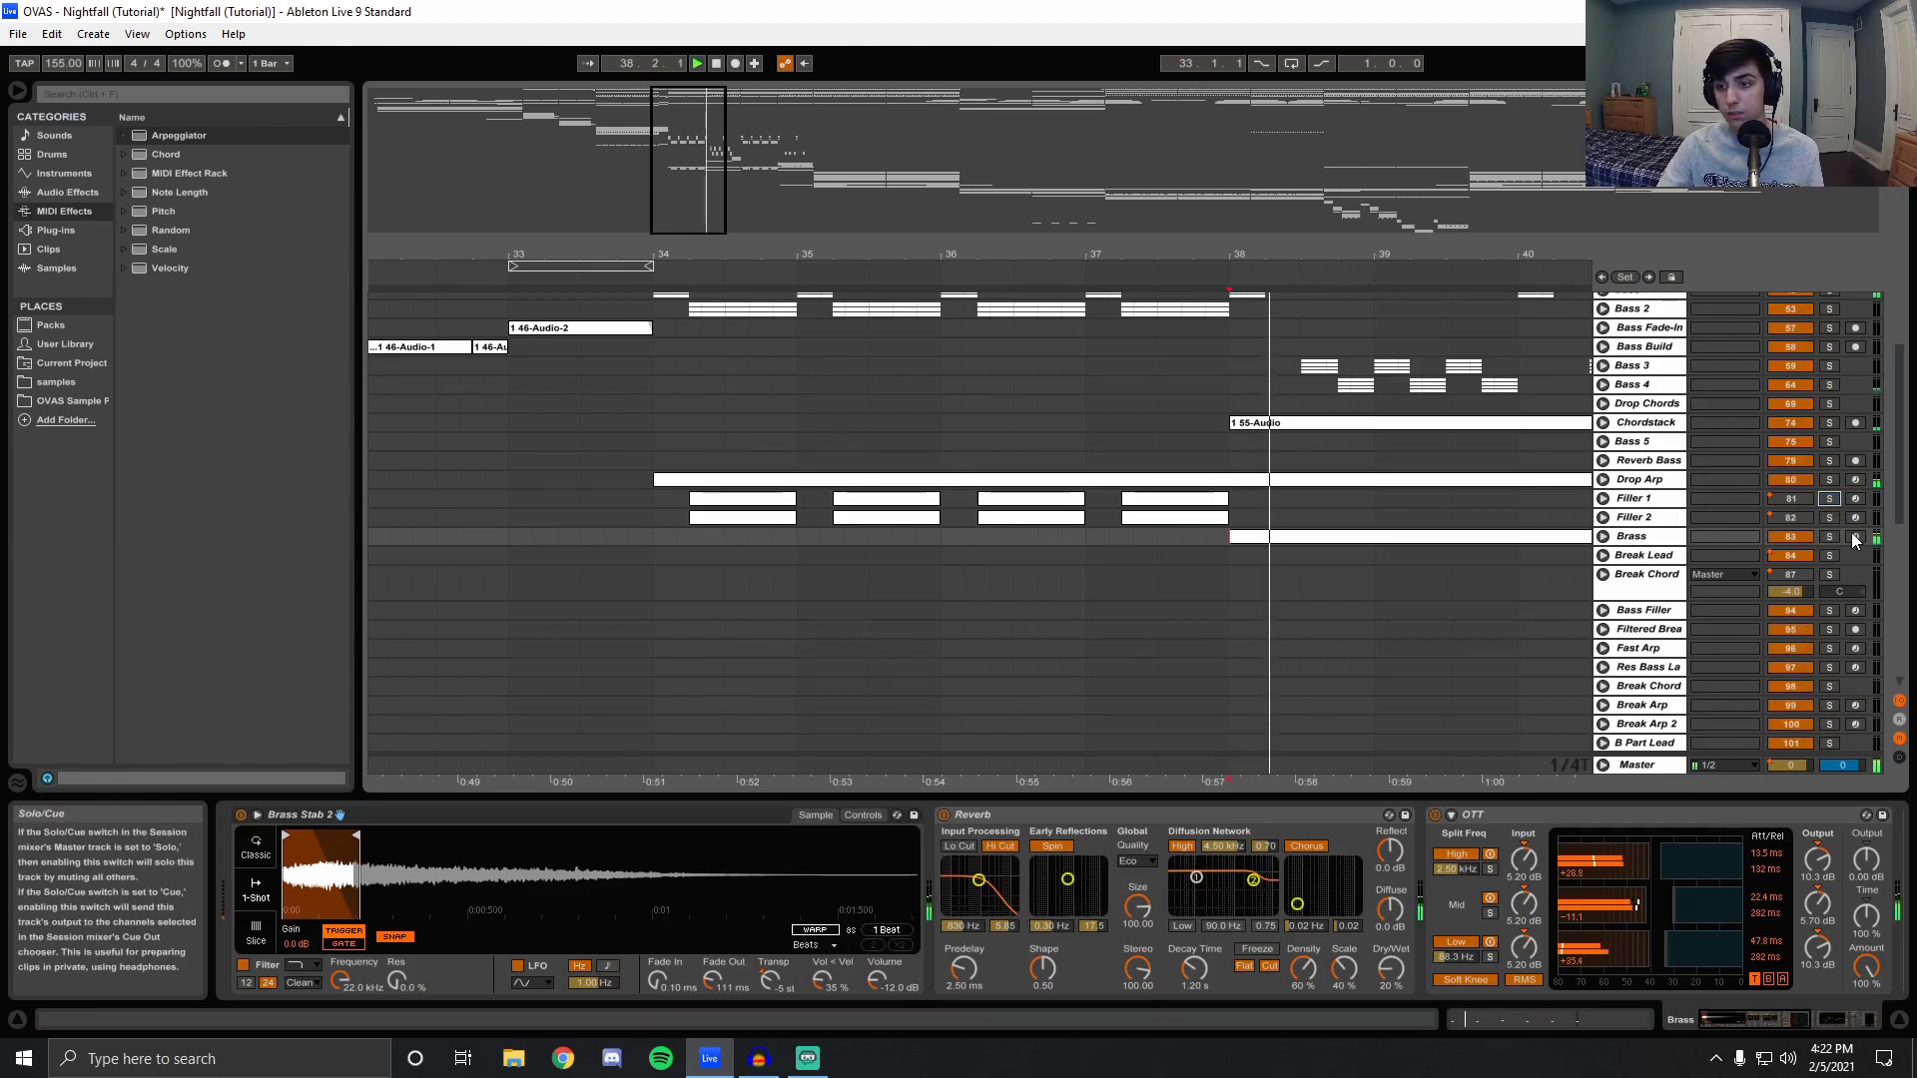
key("space")
Solo and expand the Chordstack track, play the end of its 55-Audio clip, and play it again with the solo off.
left_click(1833, 424)
scroll(1334, 404, "up", 3)
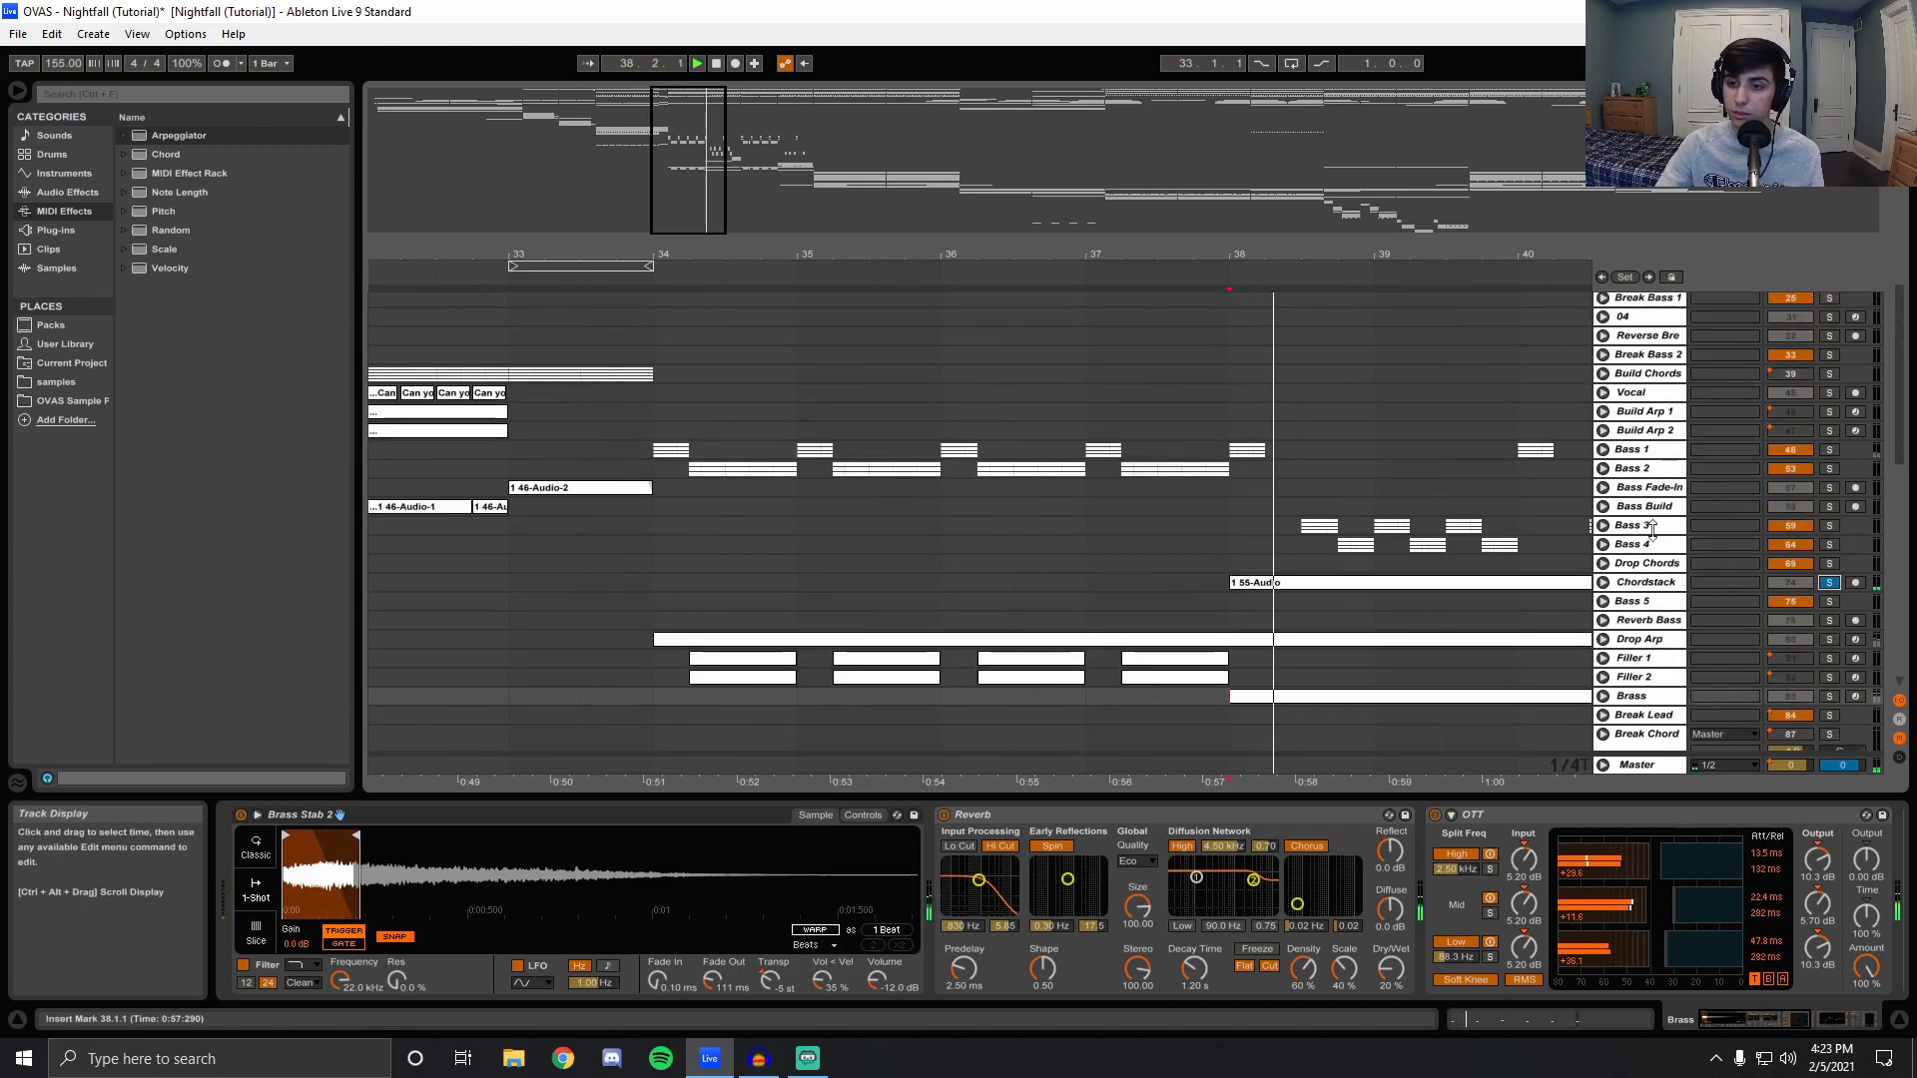
left_click(1603, 583)
left_click_drag(1278, 262, 1277, 200)
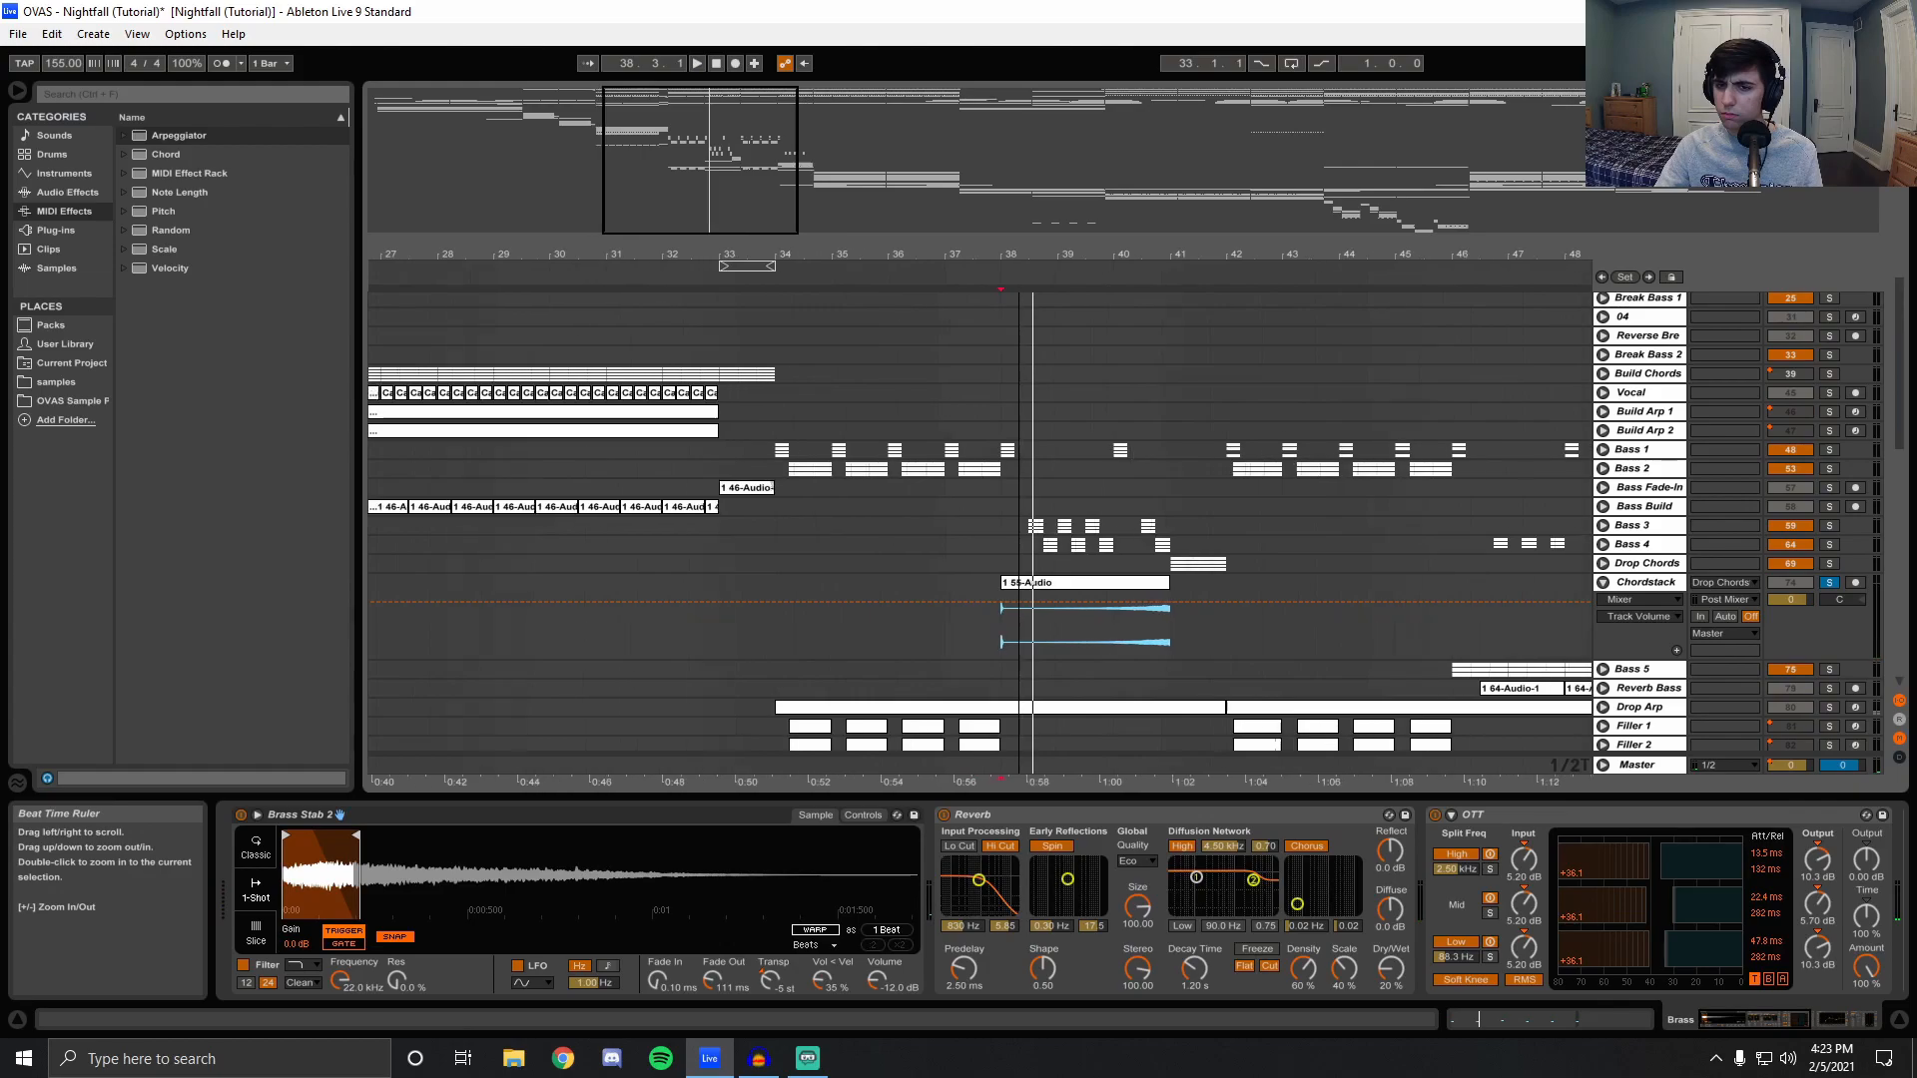
left_click_drag(1028, 262, 1134, 297)
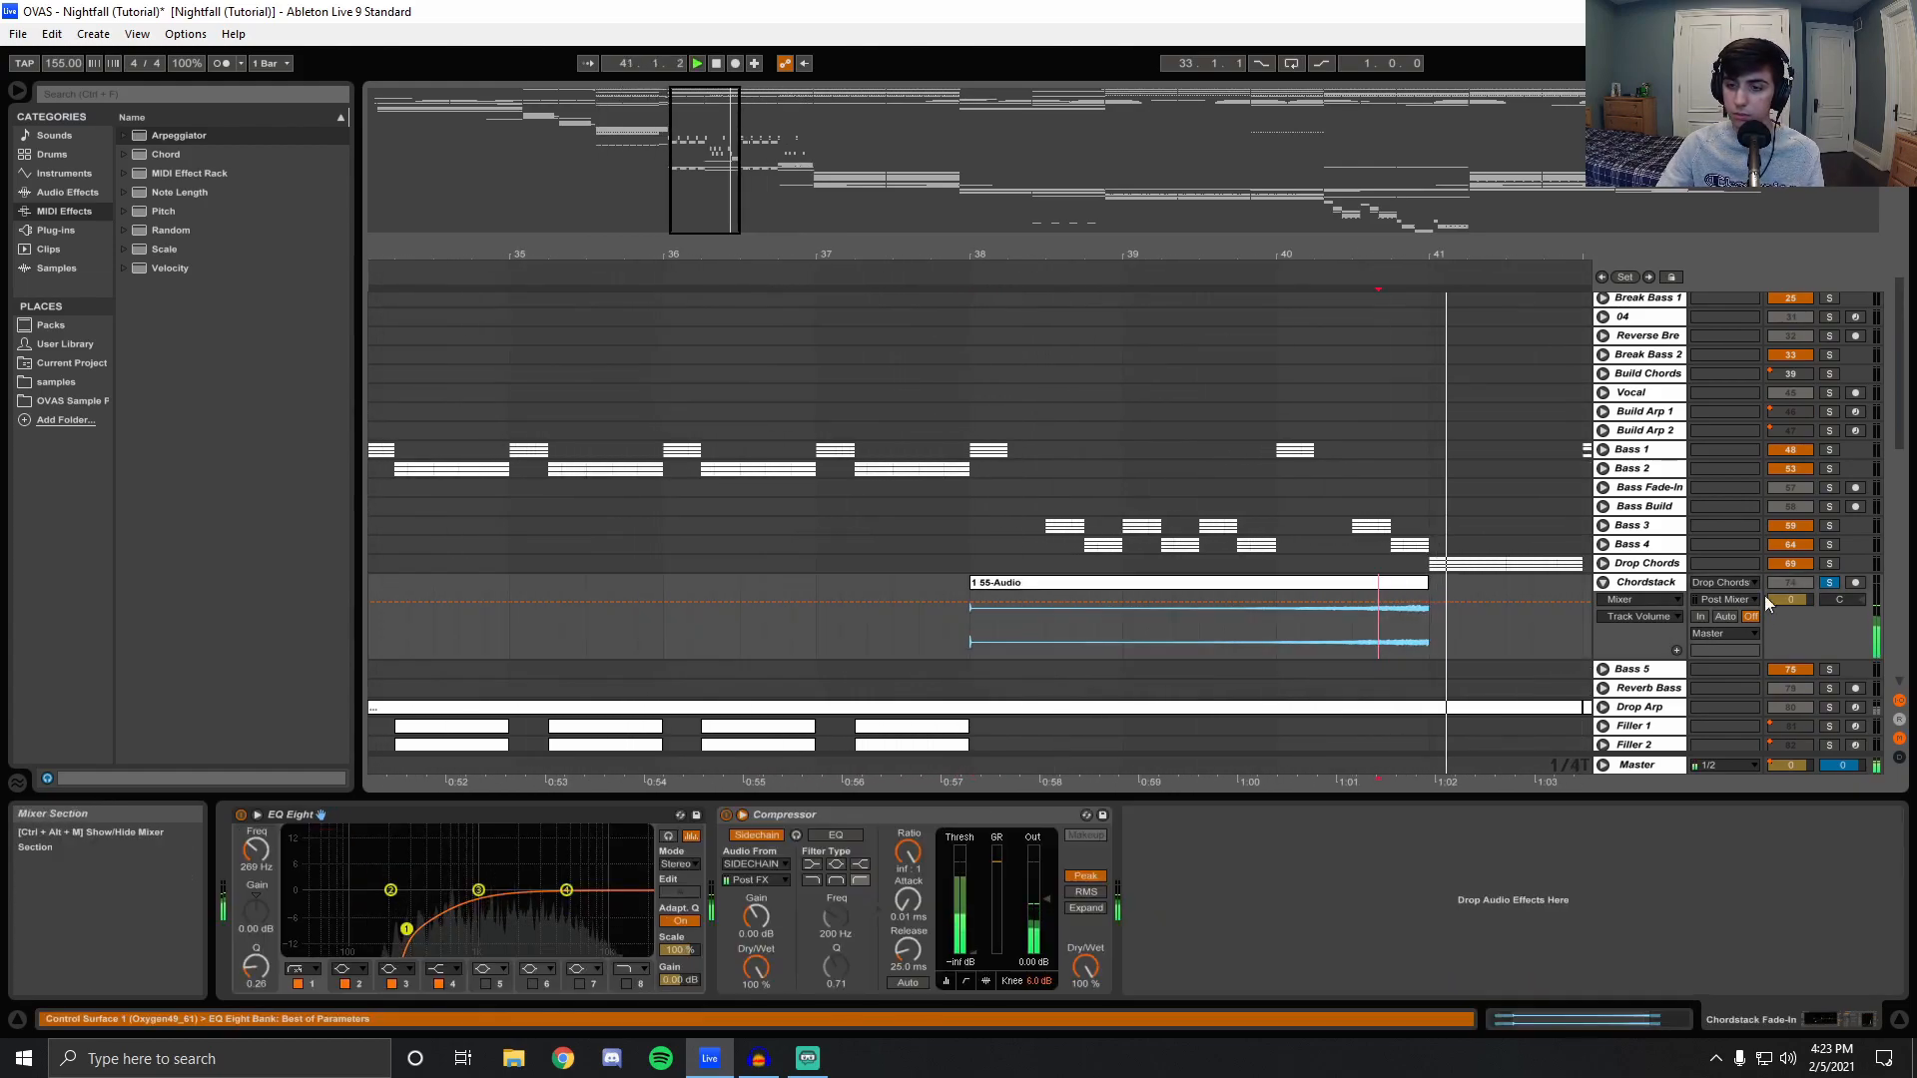
left_click(1827, 583)
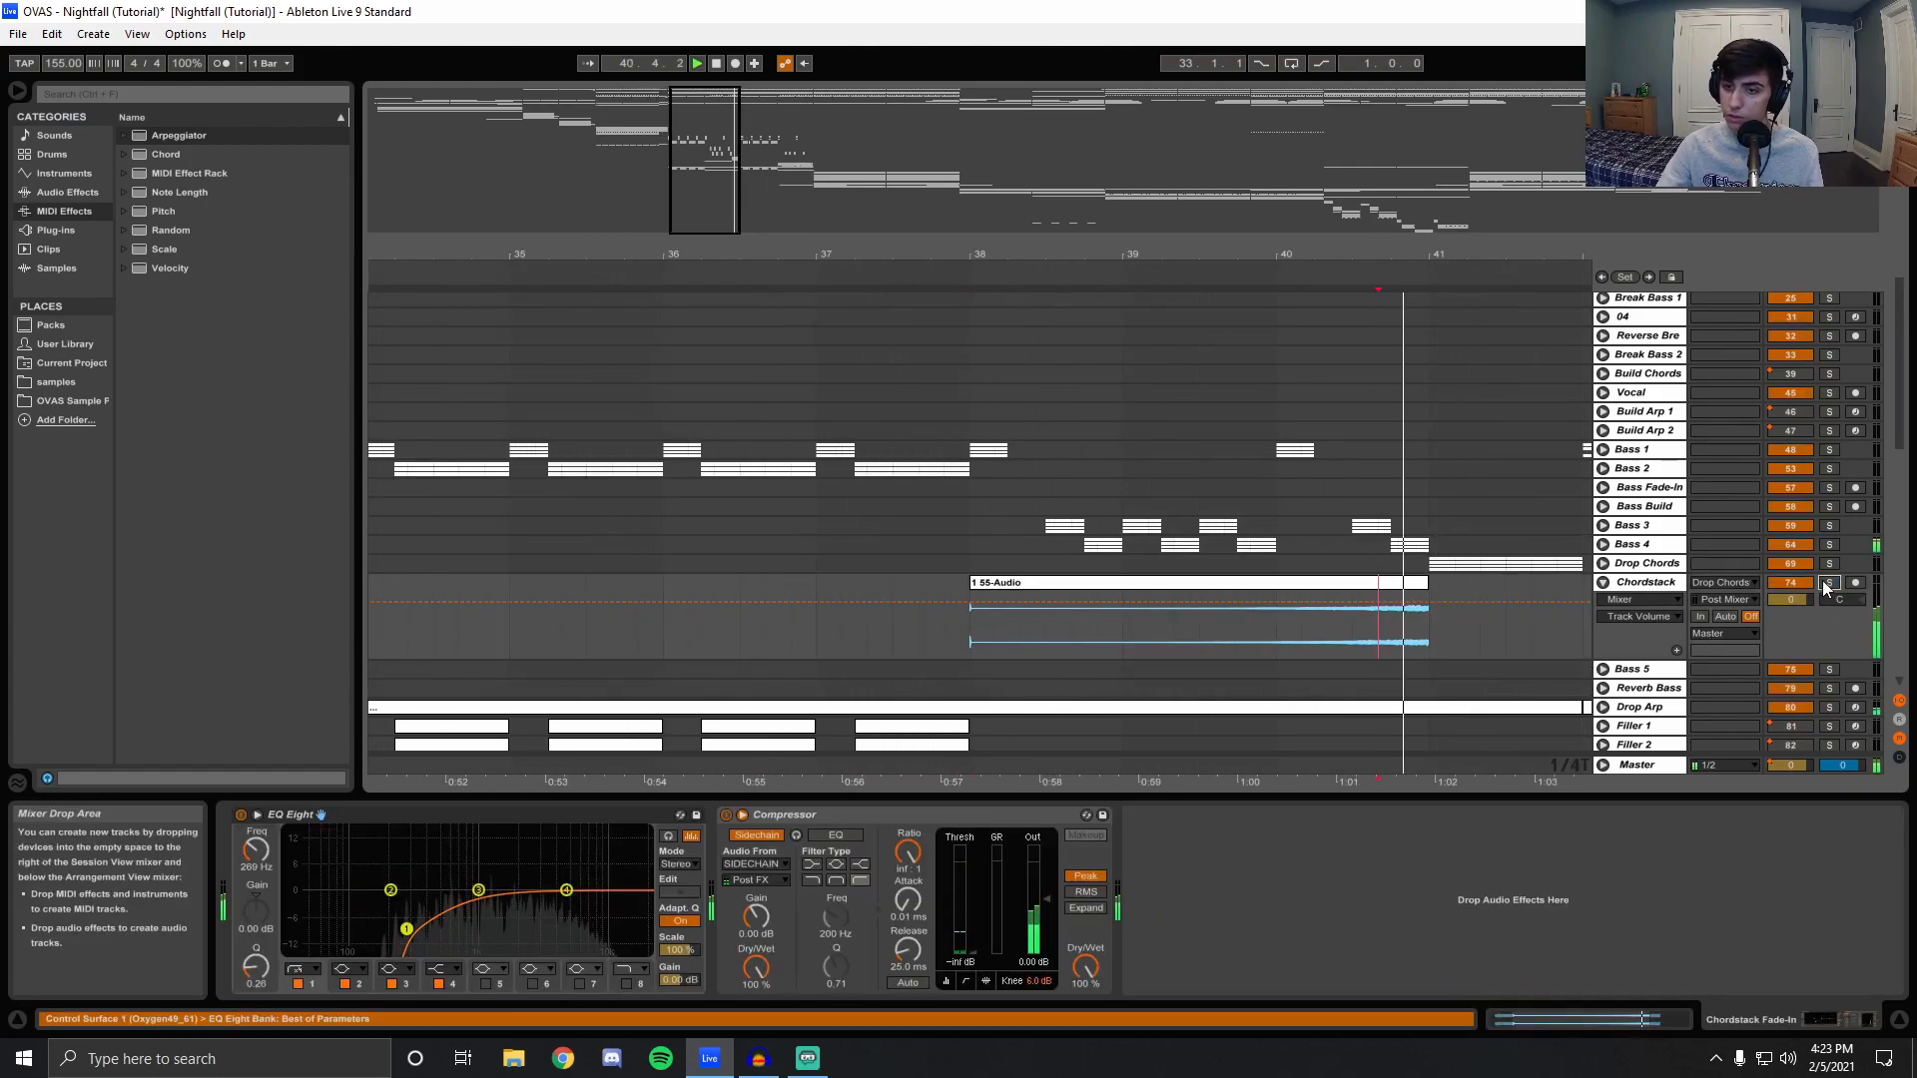
key("space")
Solo the Bass 1 group and play it from bar 38.
left_click(974, 596)
scroll(973, 596, "up", 3)
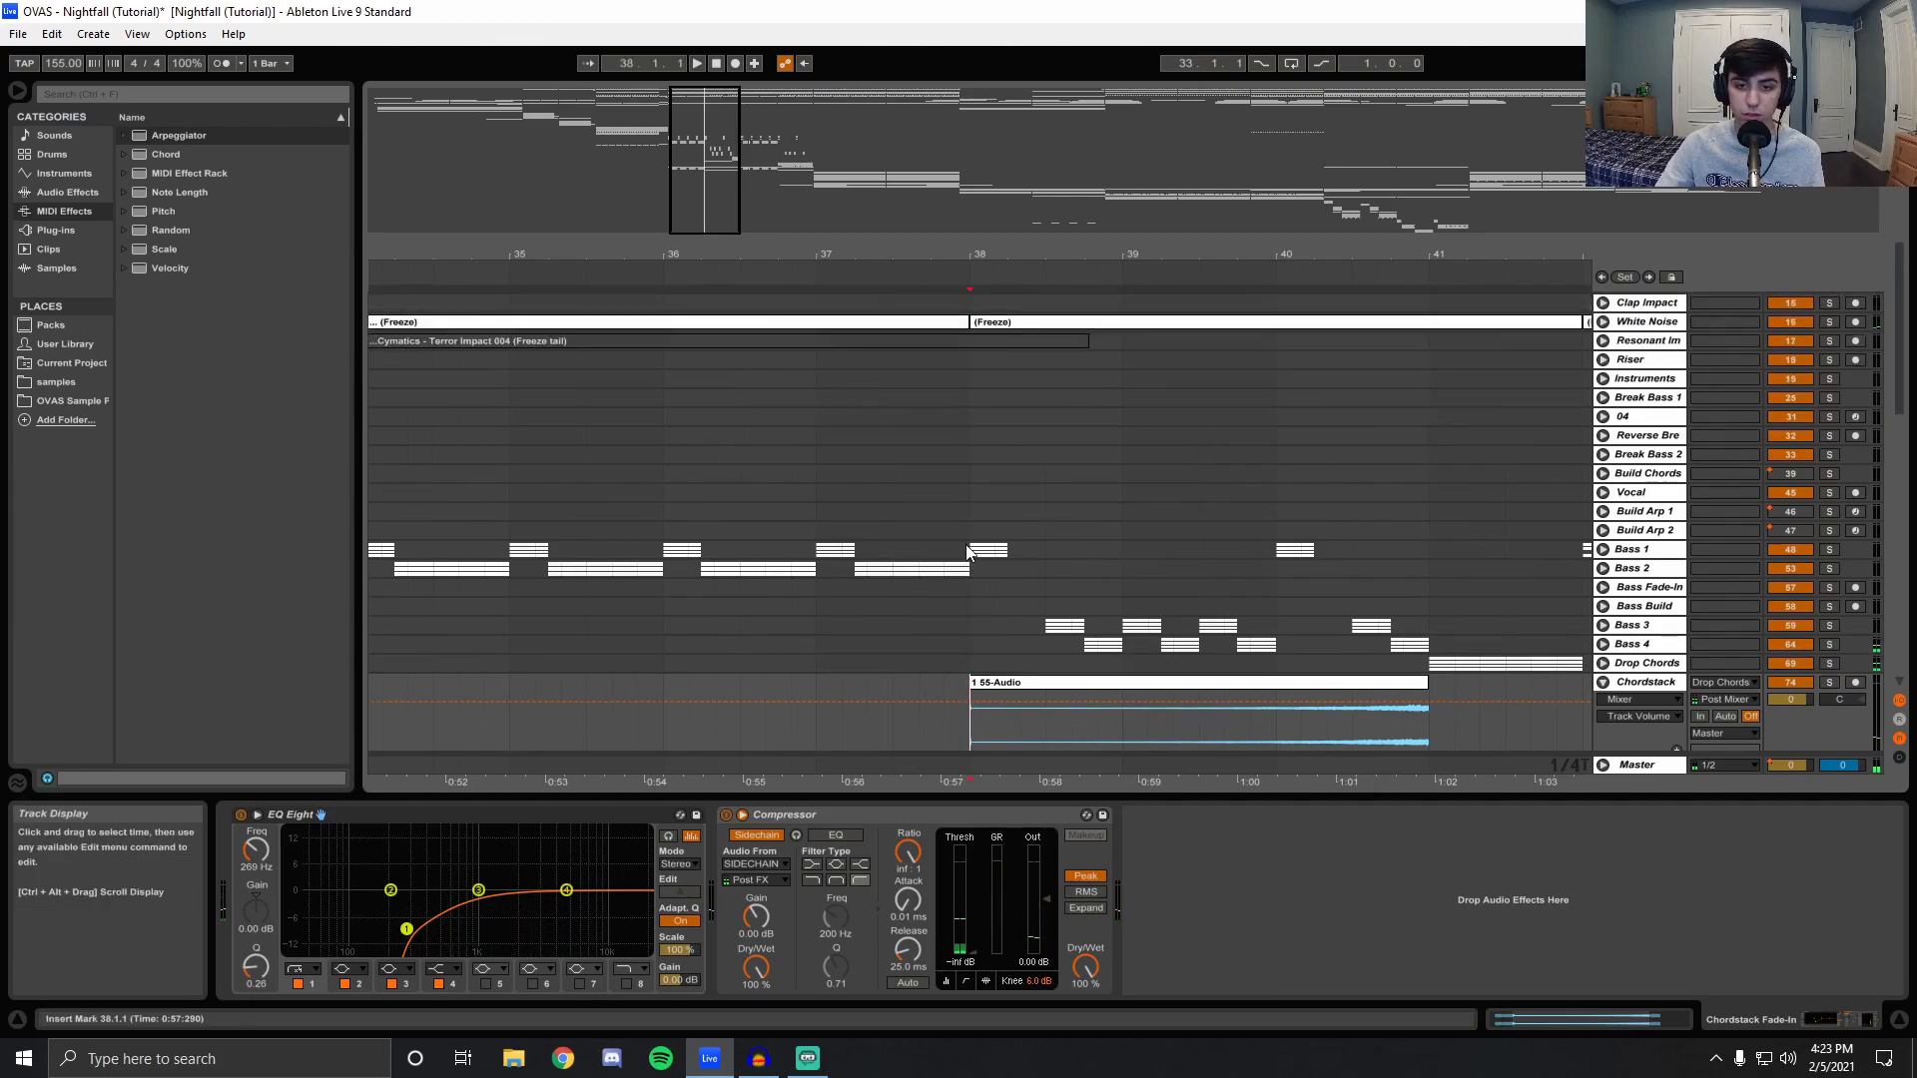
left_click(1831, 551)
key("space")
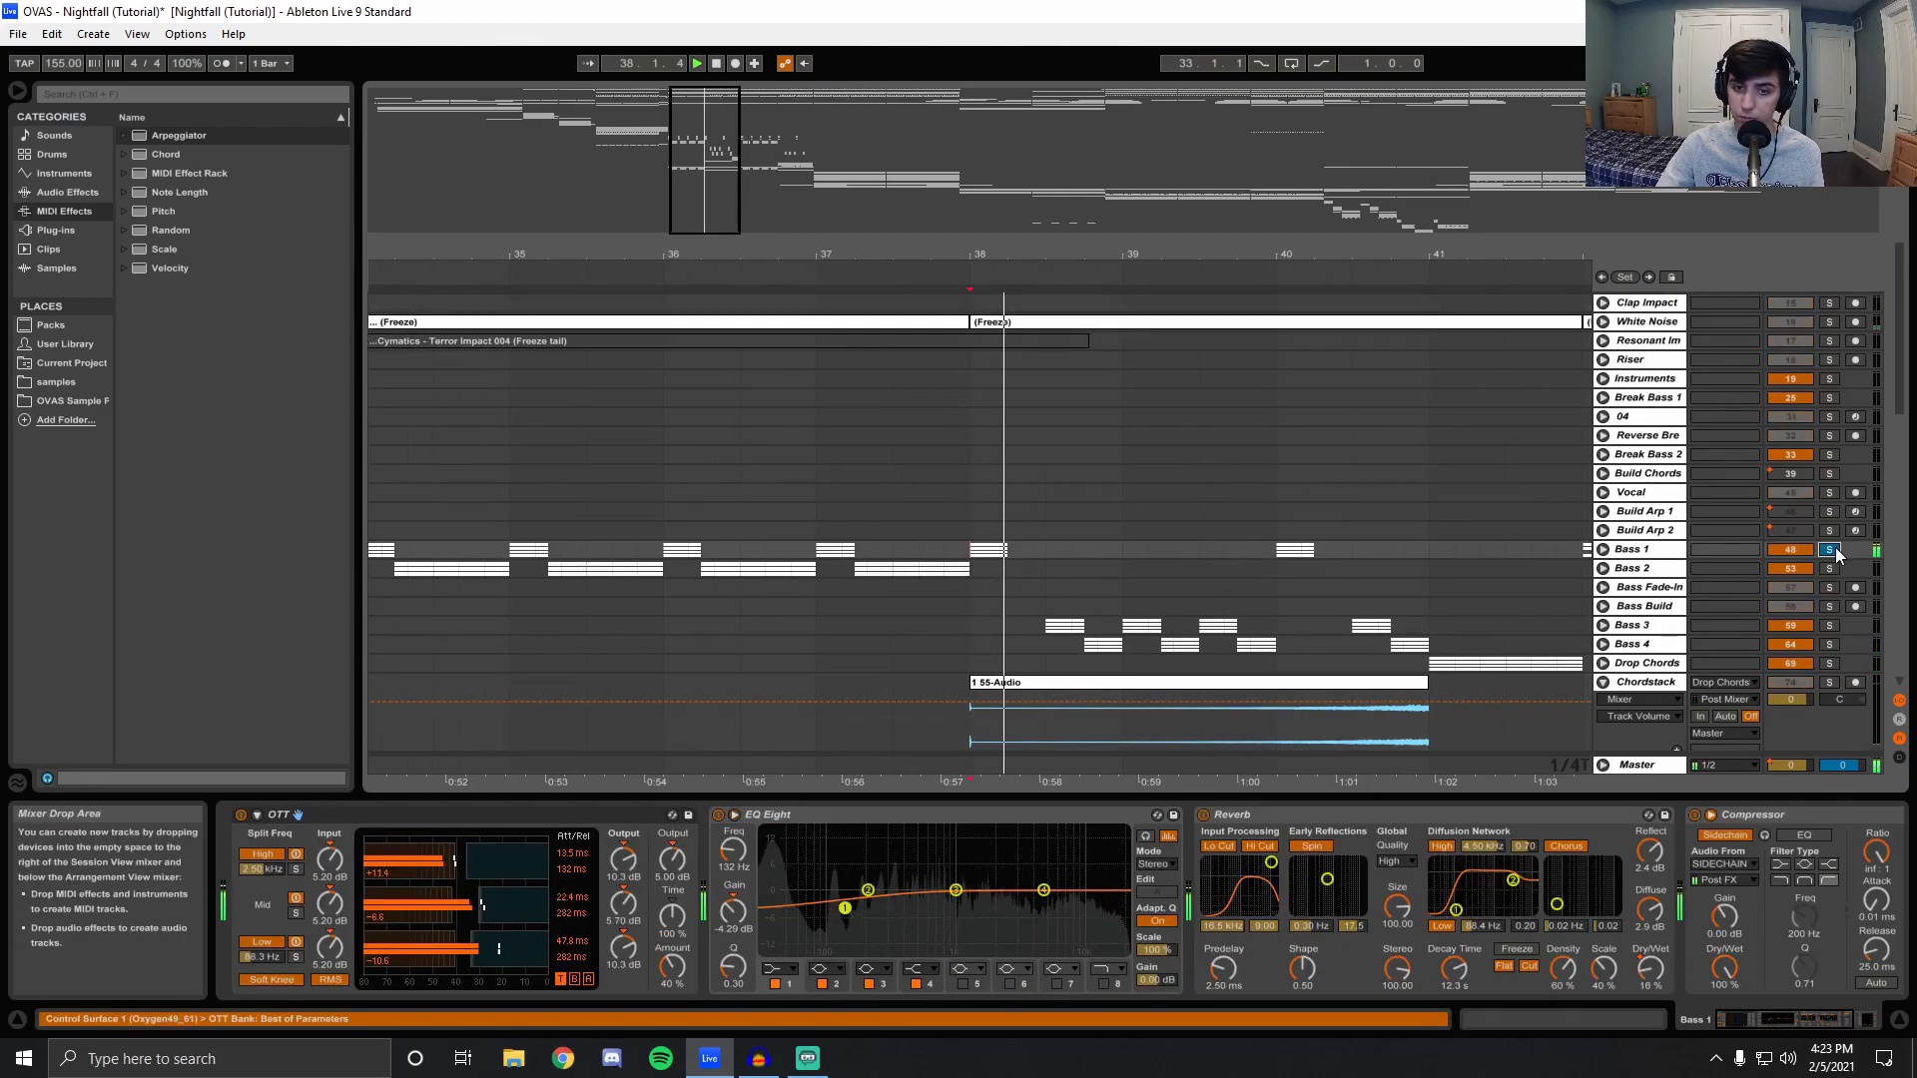
Compare the Bass 1 clips at bars 34 and 38 by playing each.
left_click_drag(812, 256, 795, 225)
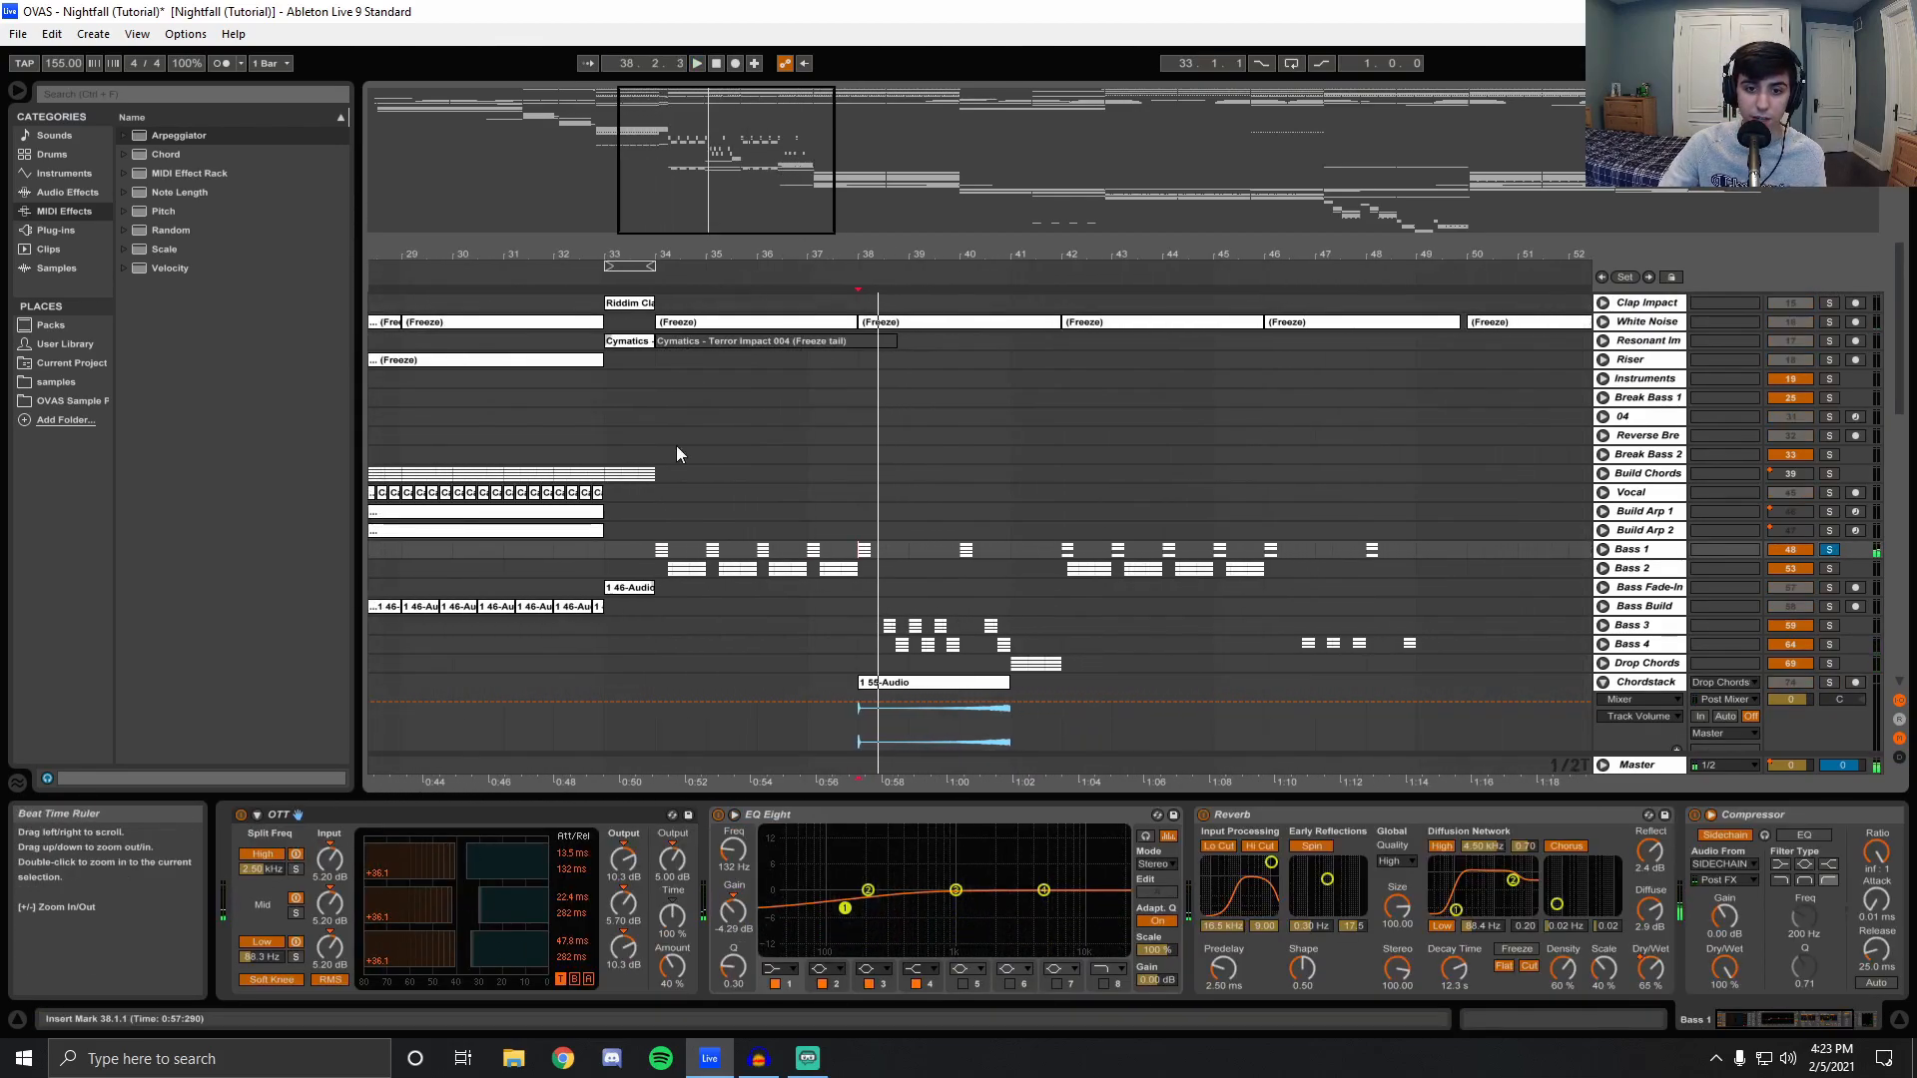
left_click(657, 549)
key("space")
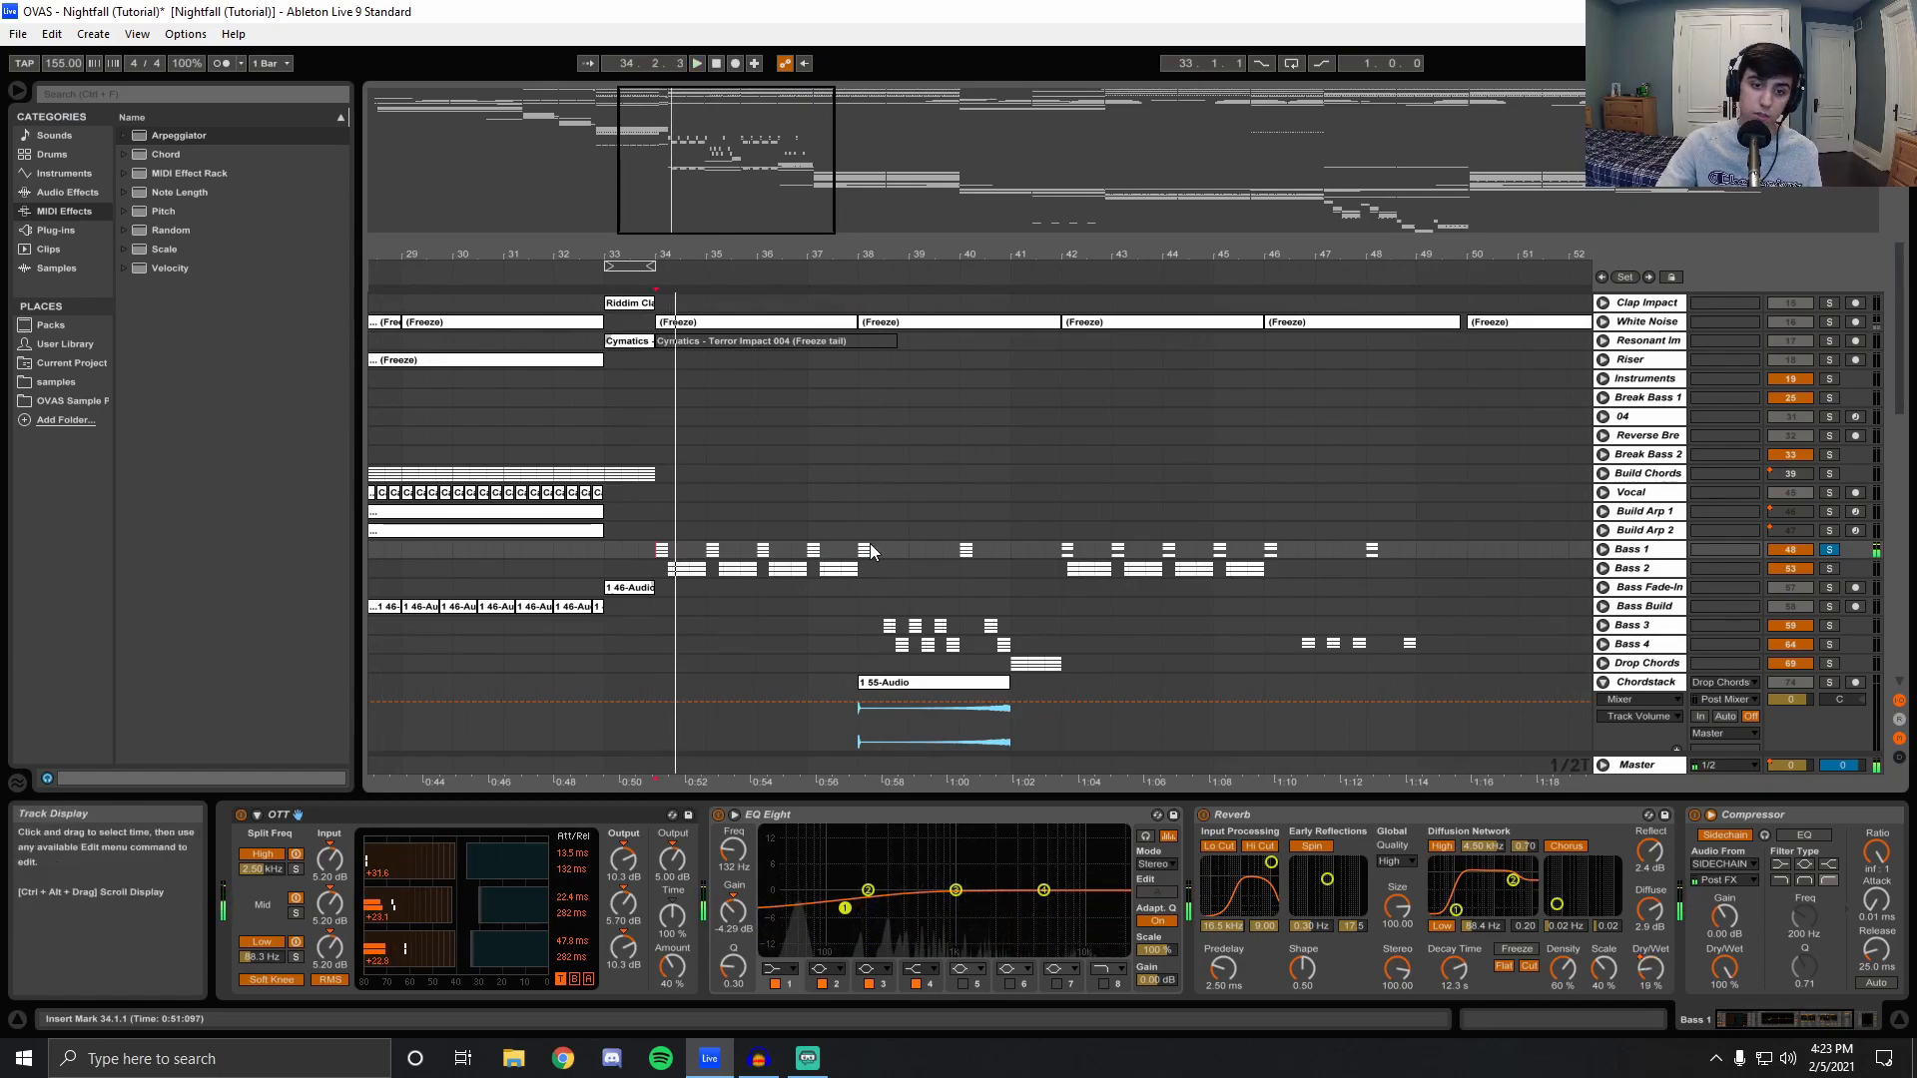
key("space")
left_click(859, 549)
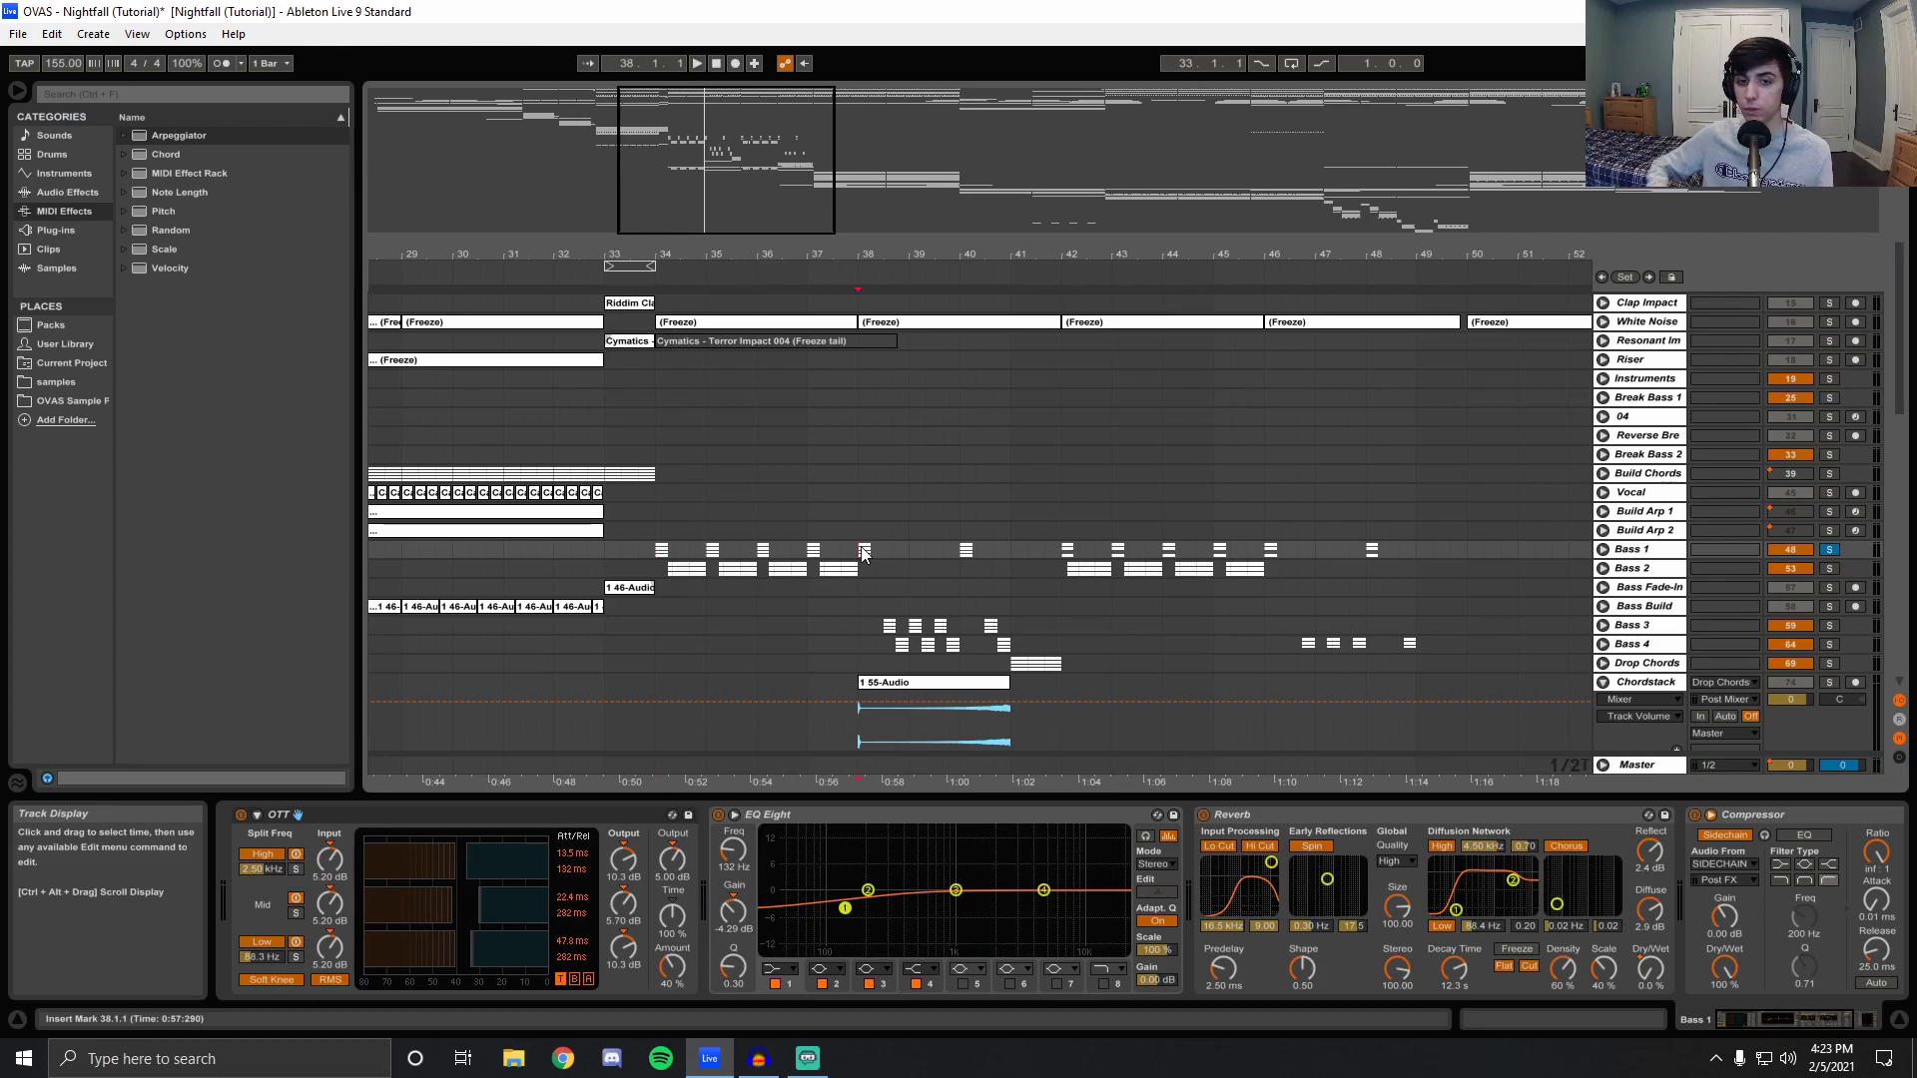
key("space")
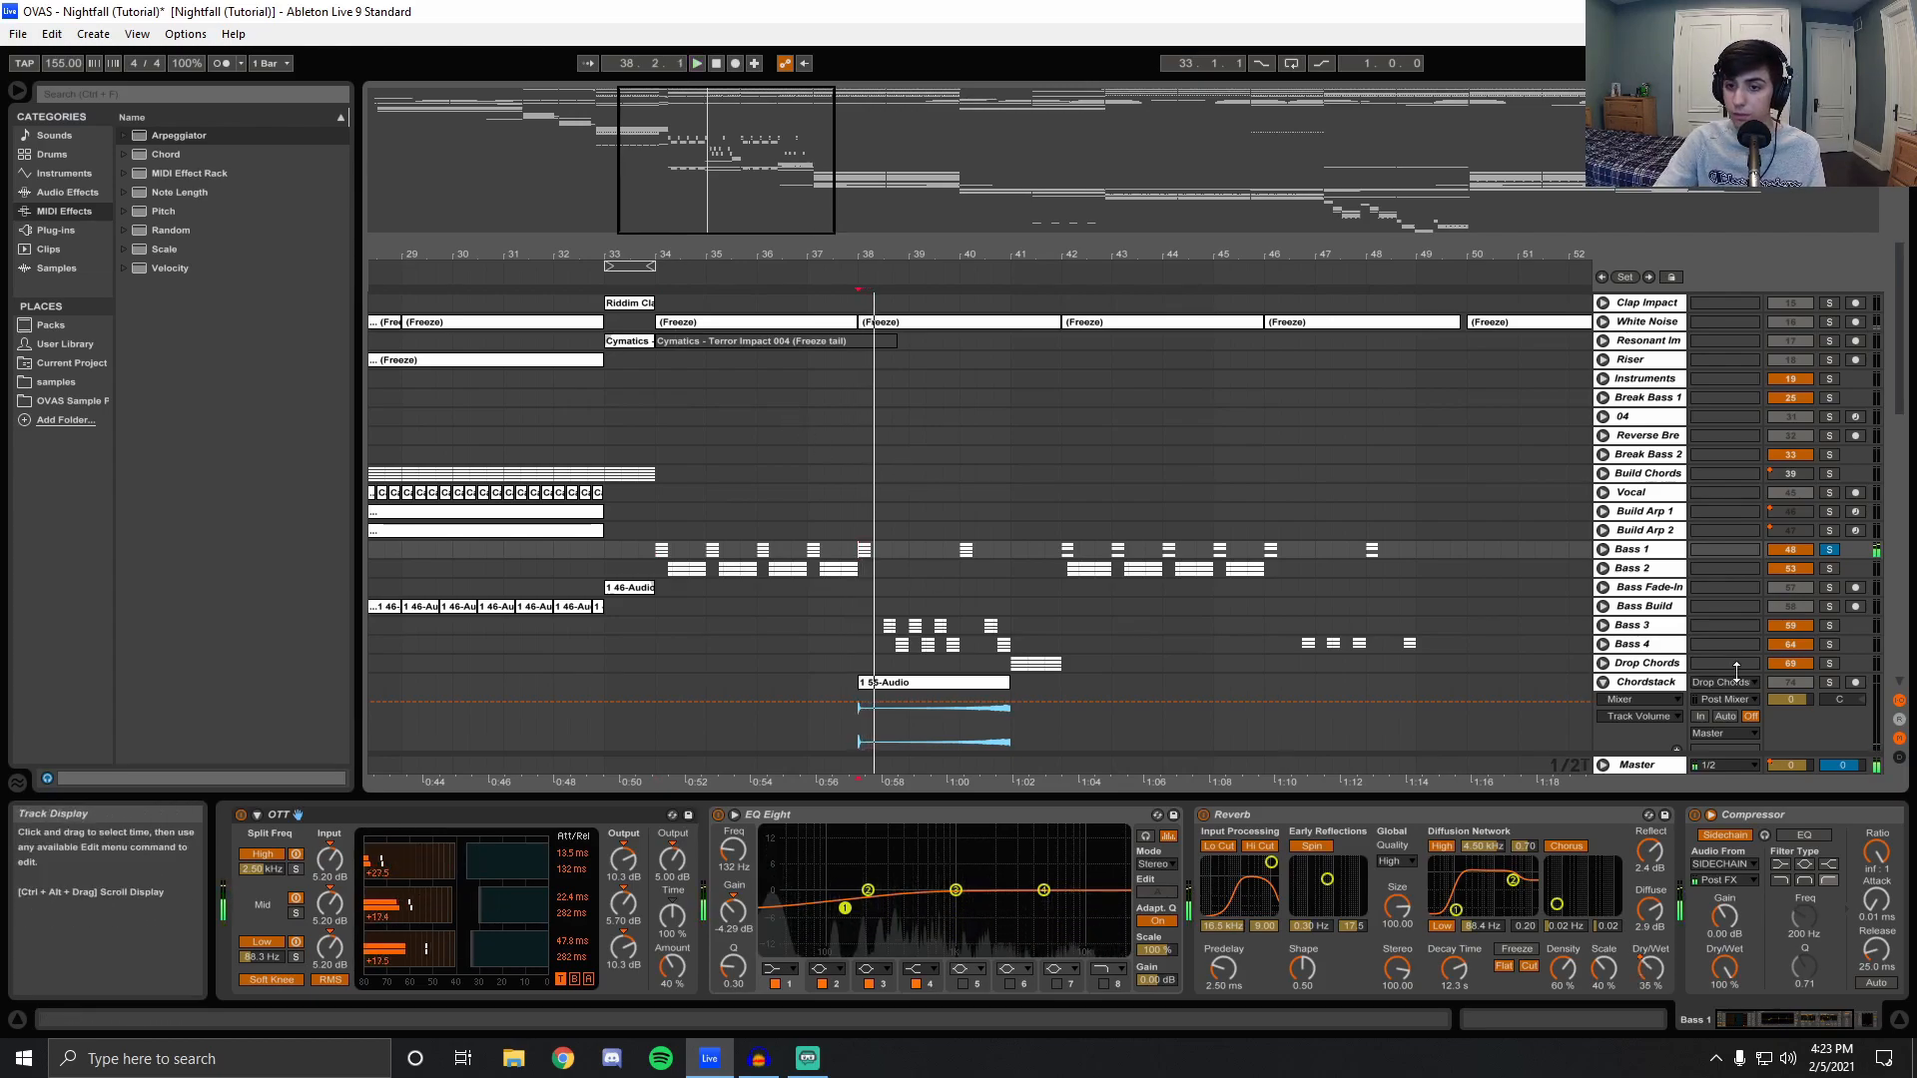
Solo Bass 3 and Bass 4 together and play their alternating clips from 38.3.
left_click(1829, 644, "ctrl")
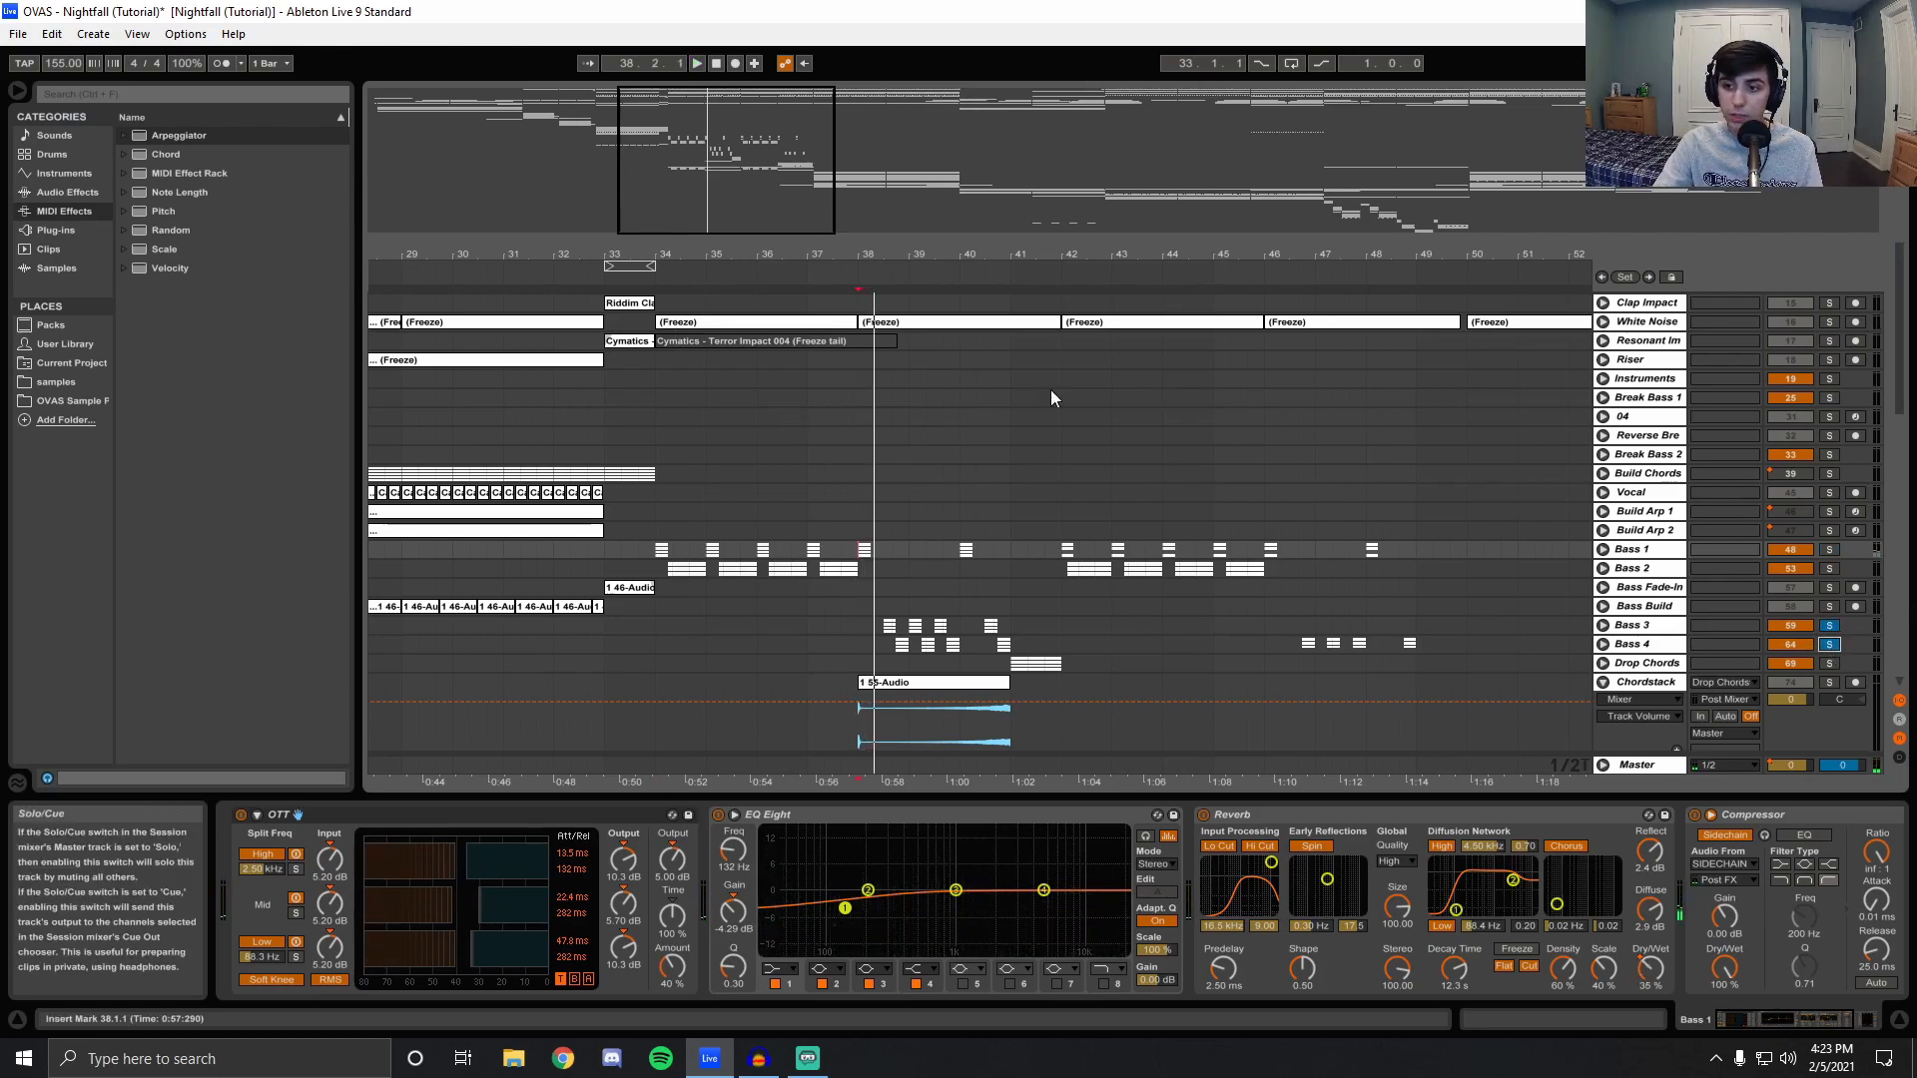
left_click_drag(882, 253, 686, 733)
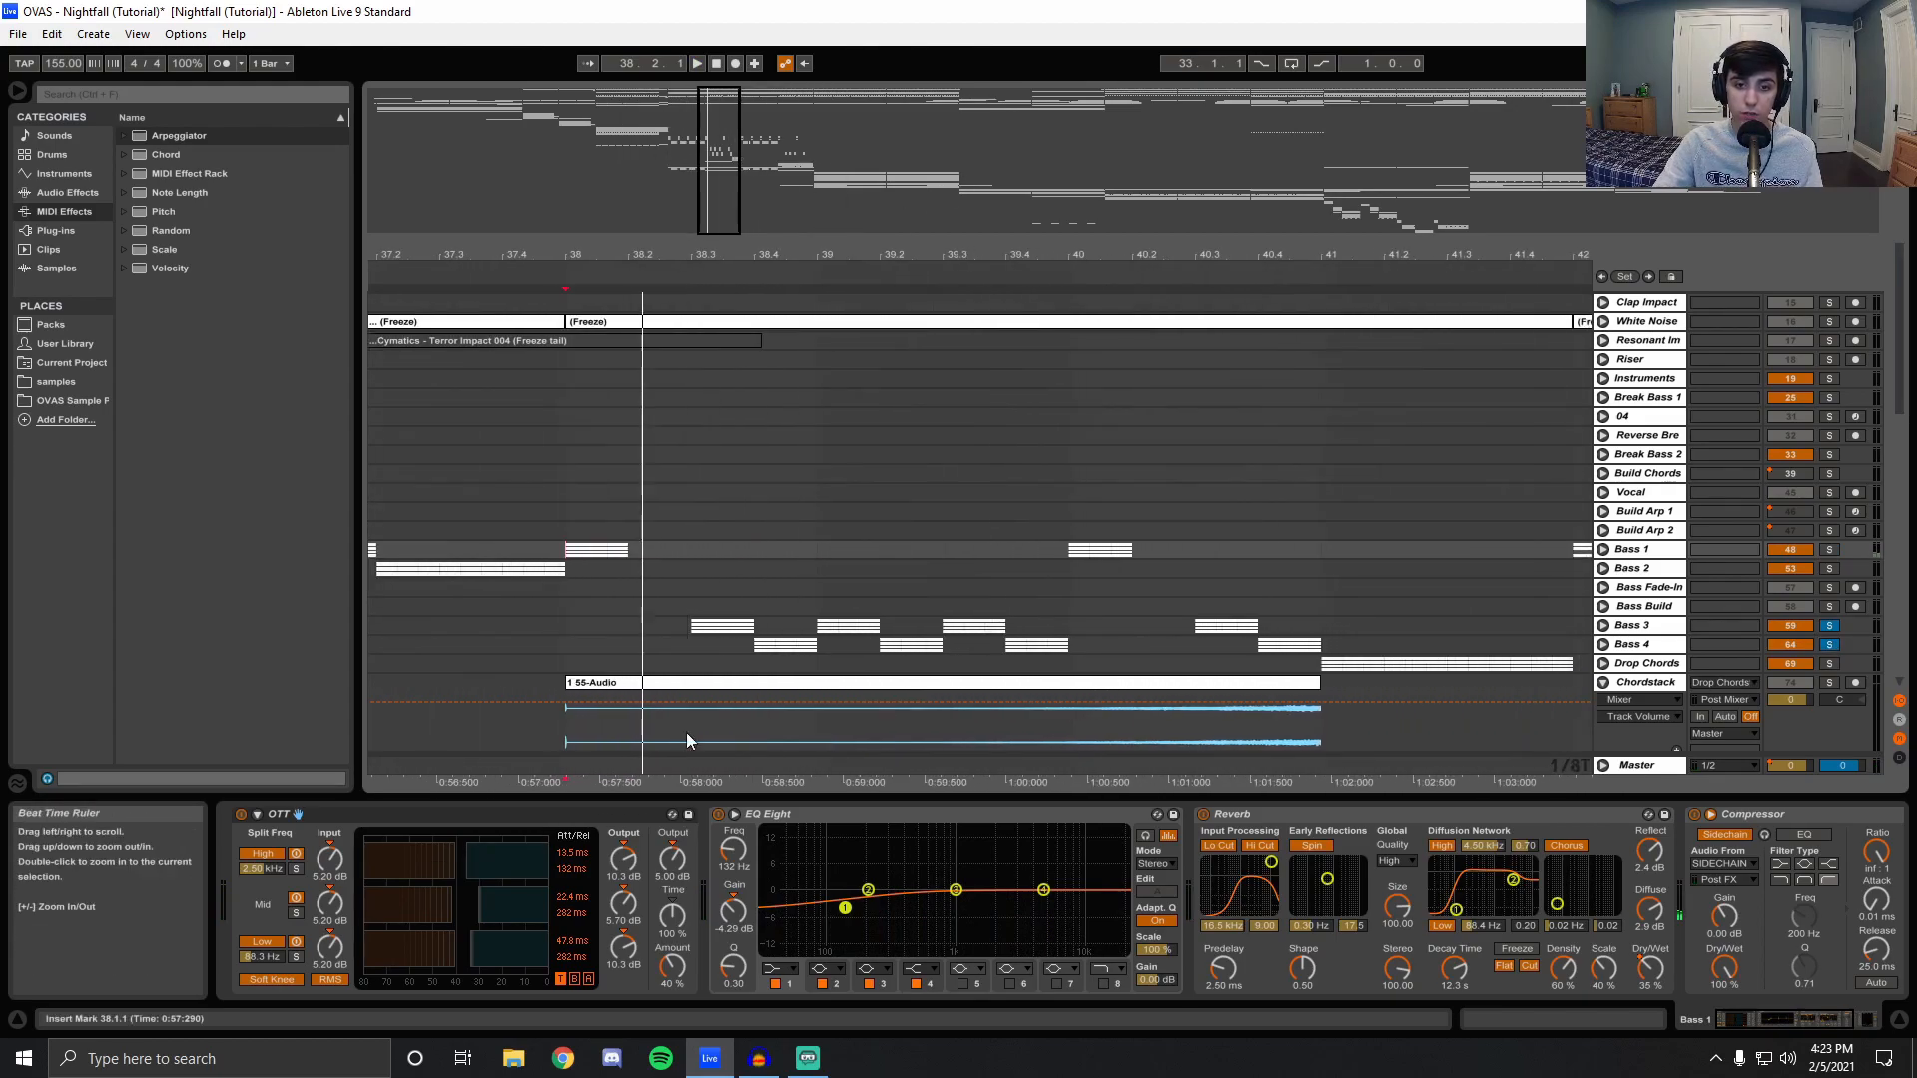
left_click(695, 630)
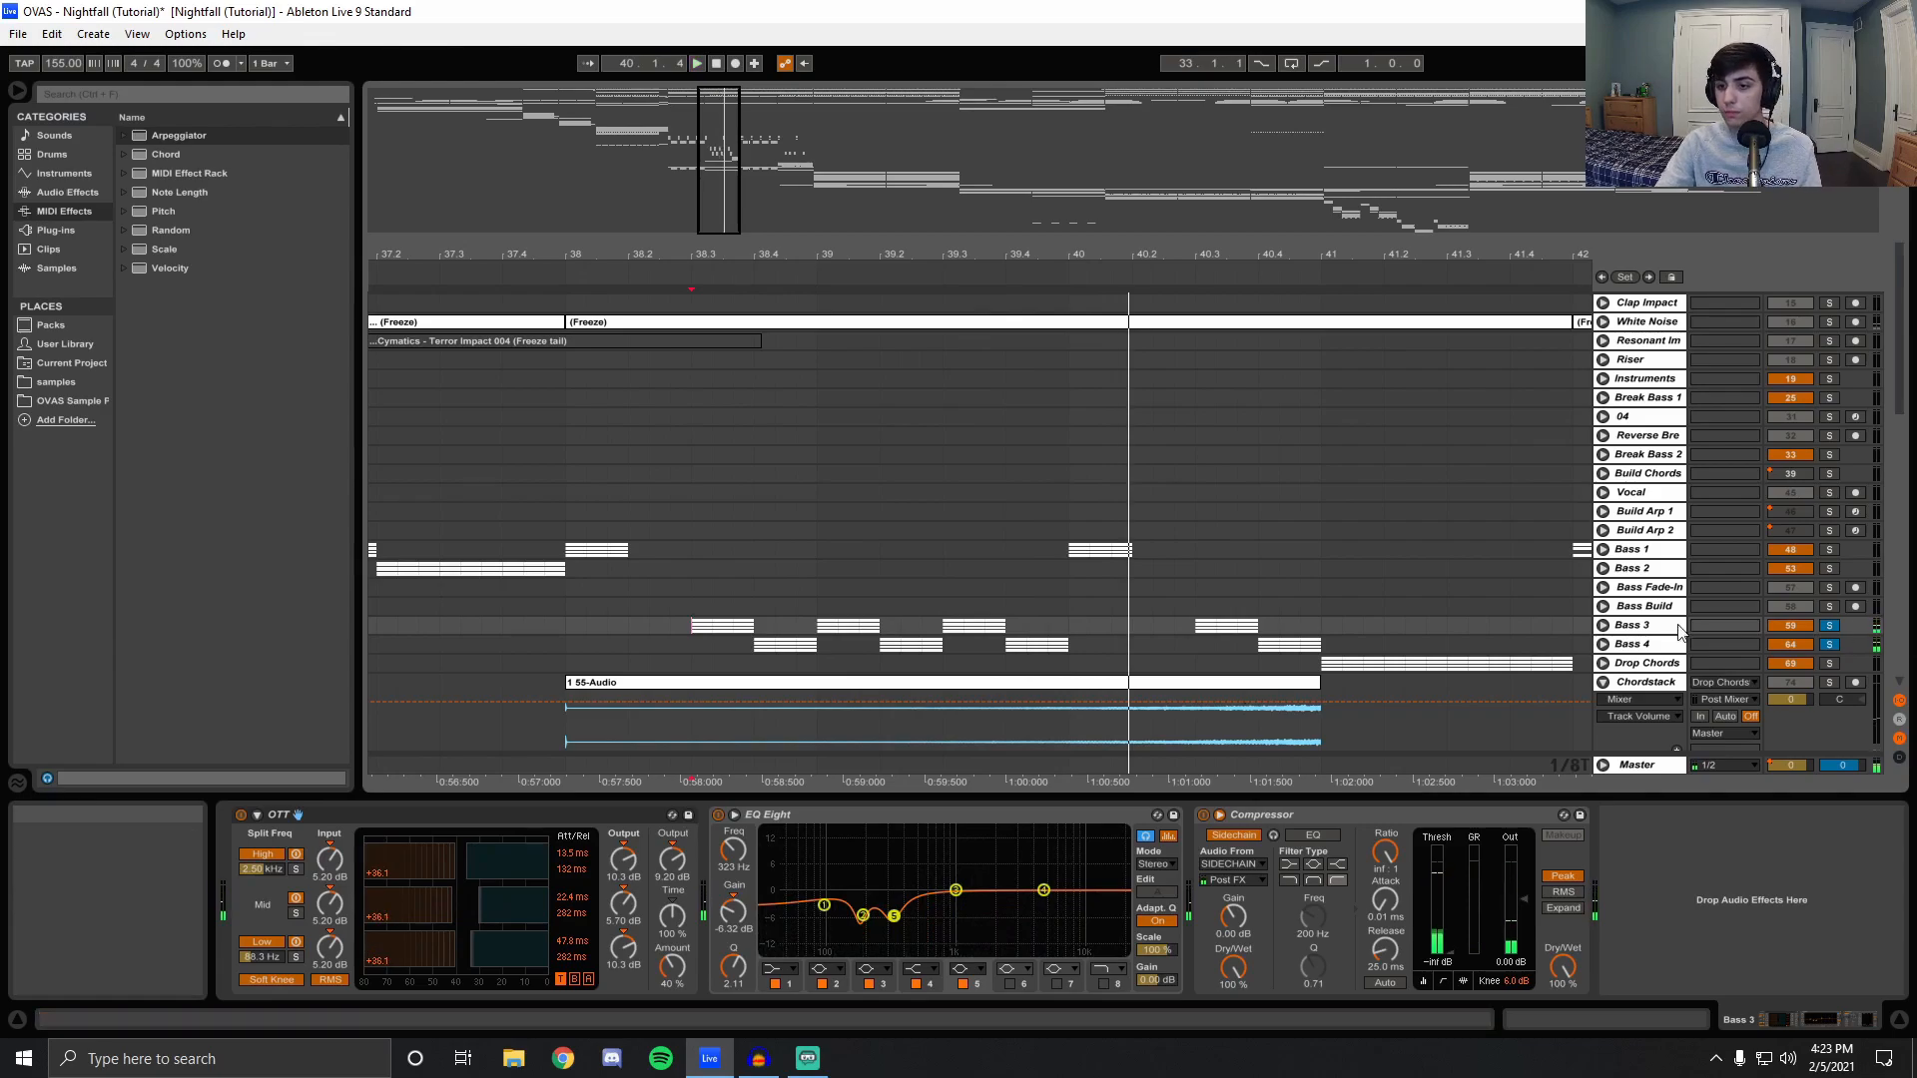
key("space")
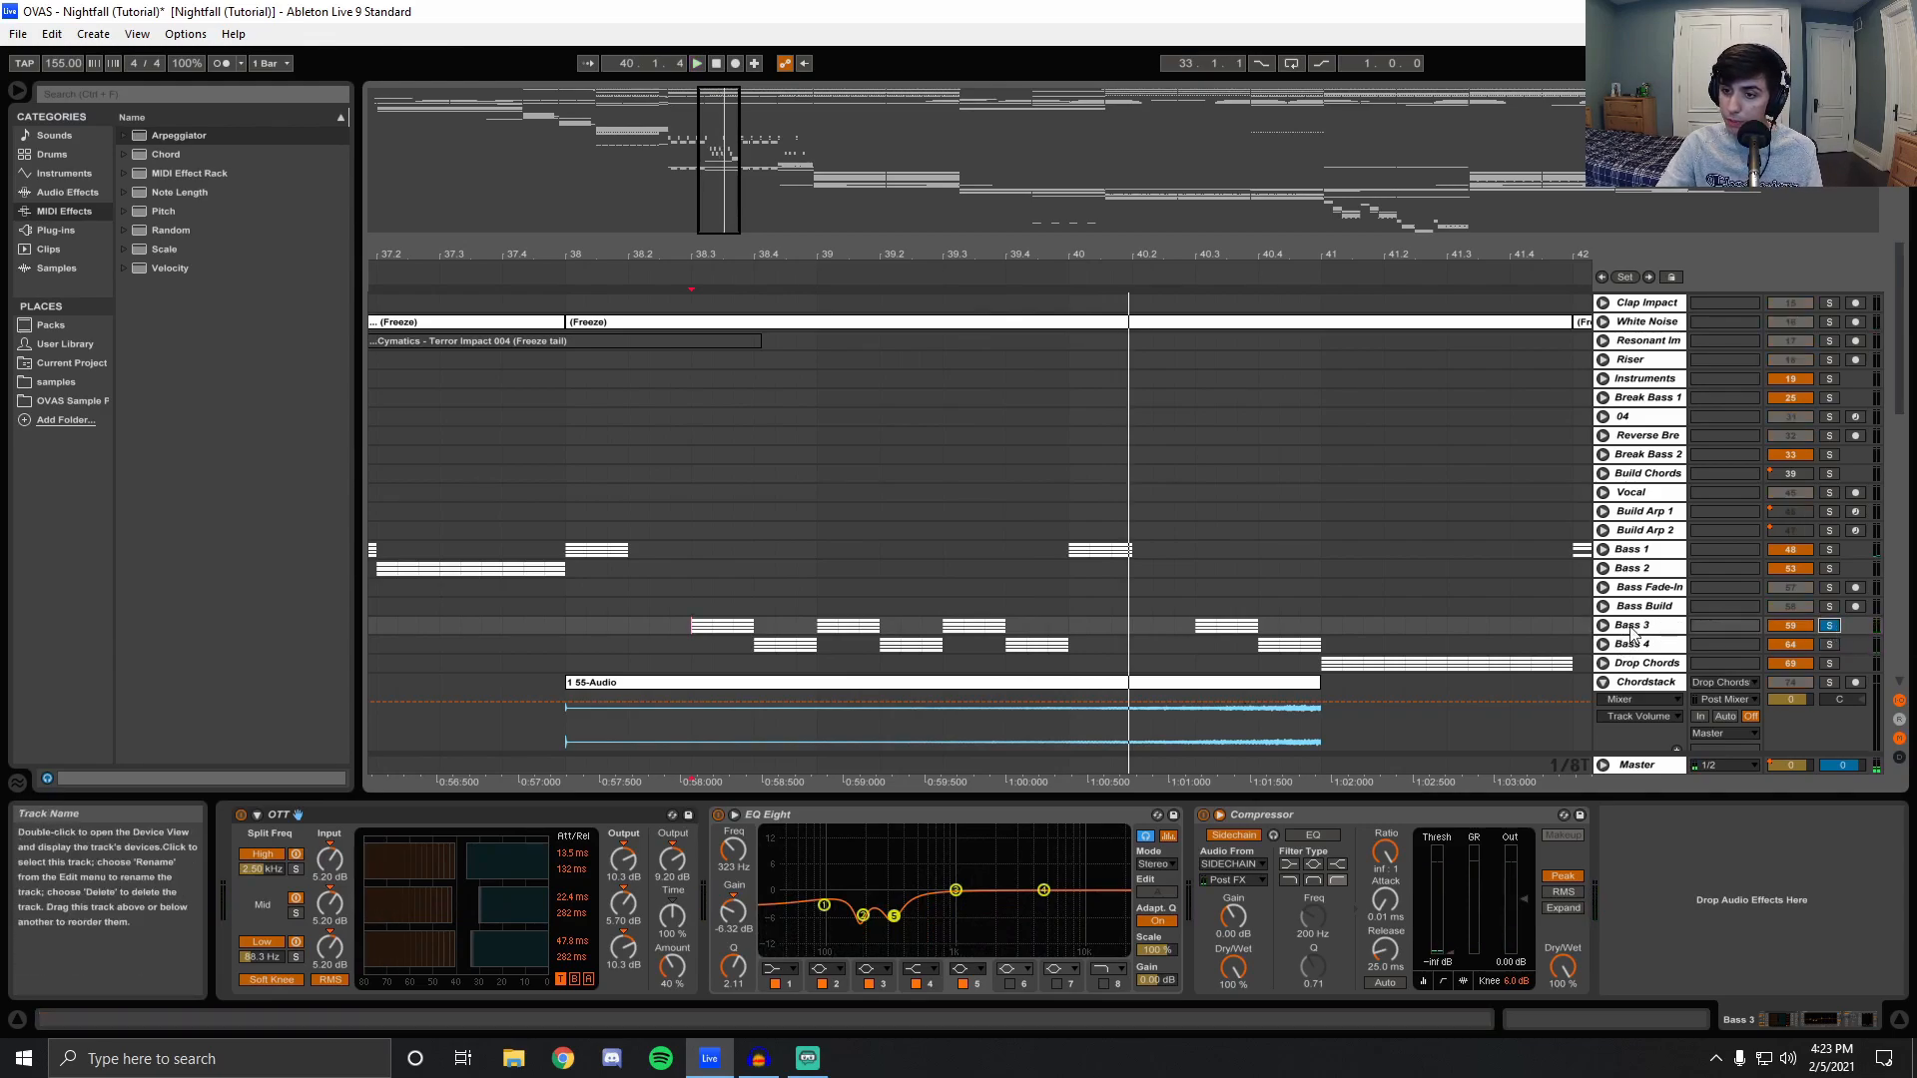
Expand the Bass 3 group and compare its first clips at 38.3 with Bass 1 at bar 38, soloing each.
left_click(1602, 625)
key("space")
left_click(709, 519)
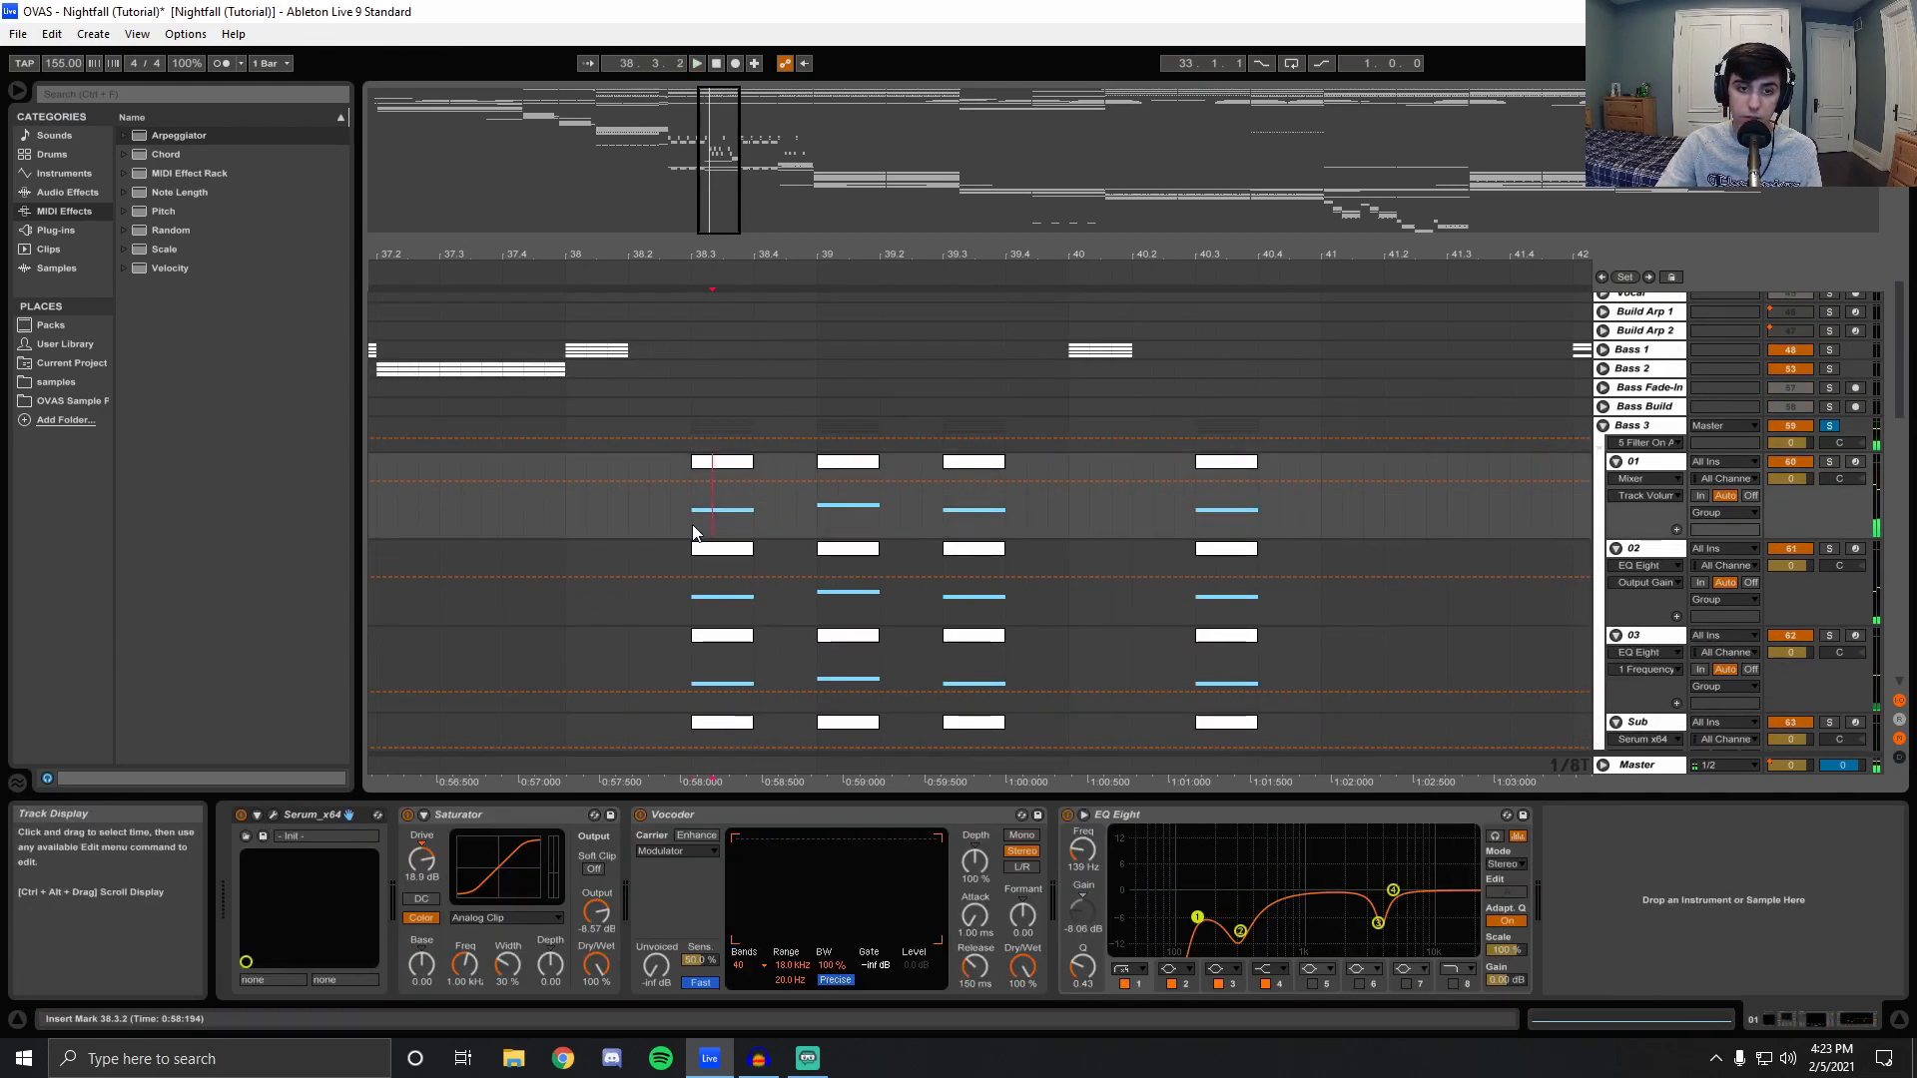
left_click(571, 360)
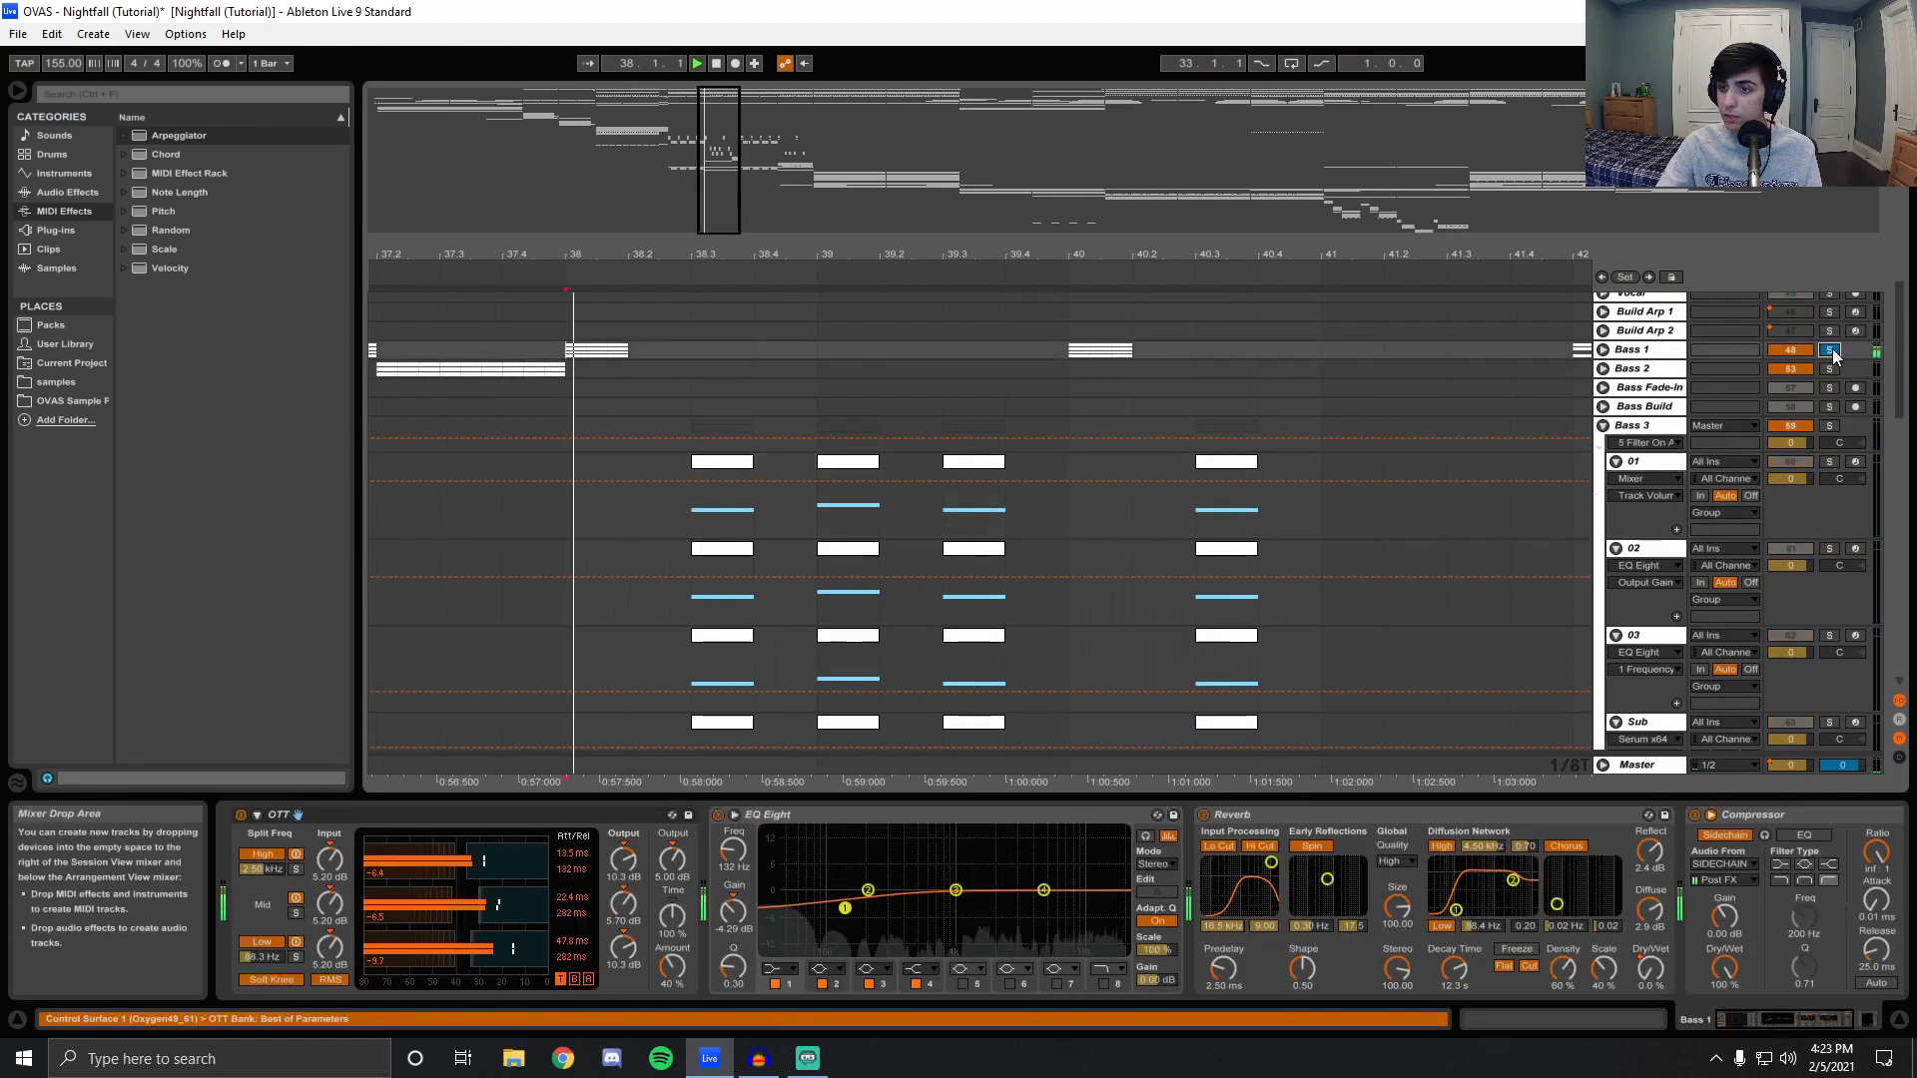
left_click(698, 505)
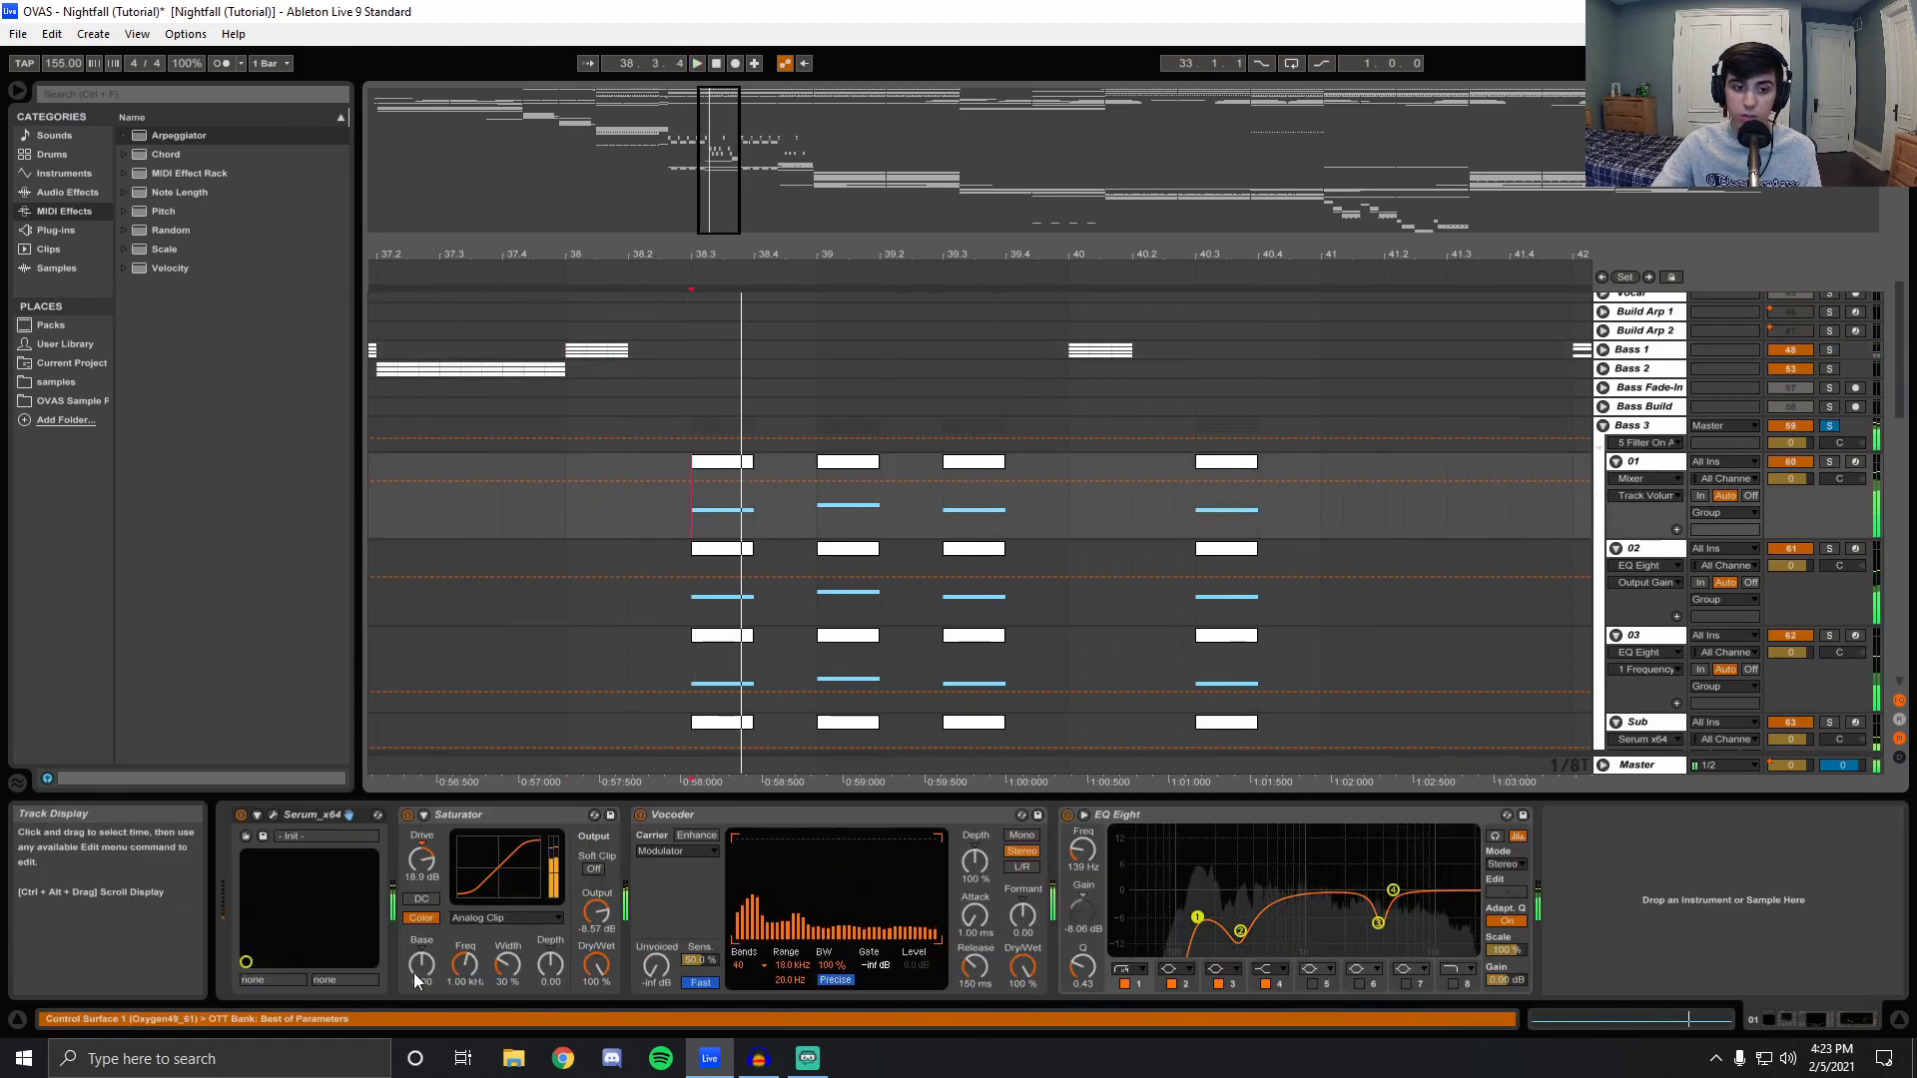
Examine the oscillators, filter and effects in the Serum patch of Bass 3's track 01, and close it.
left_click(271, 814)
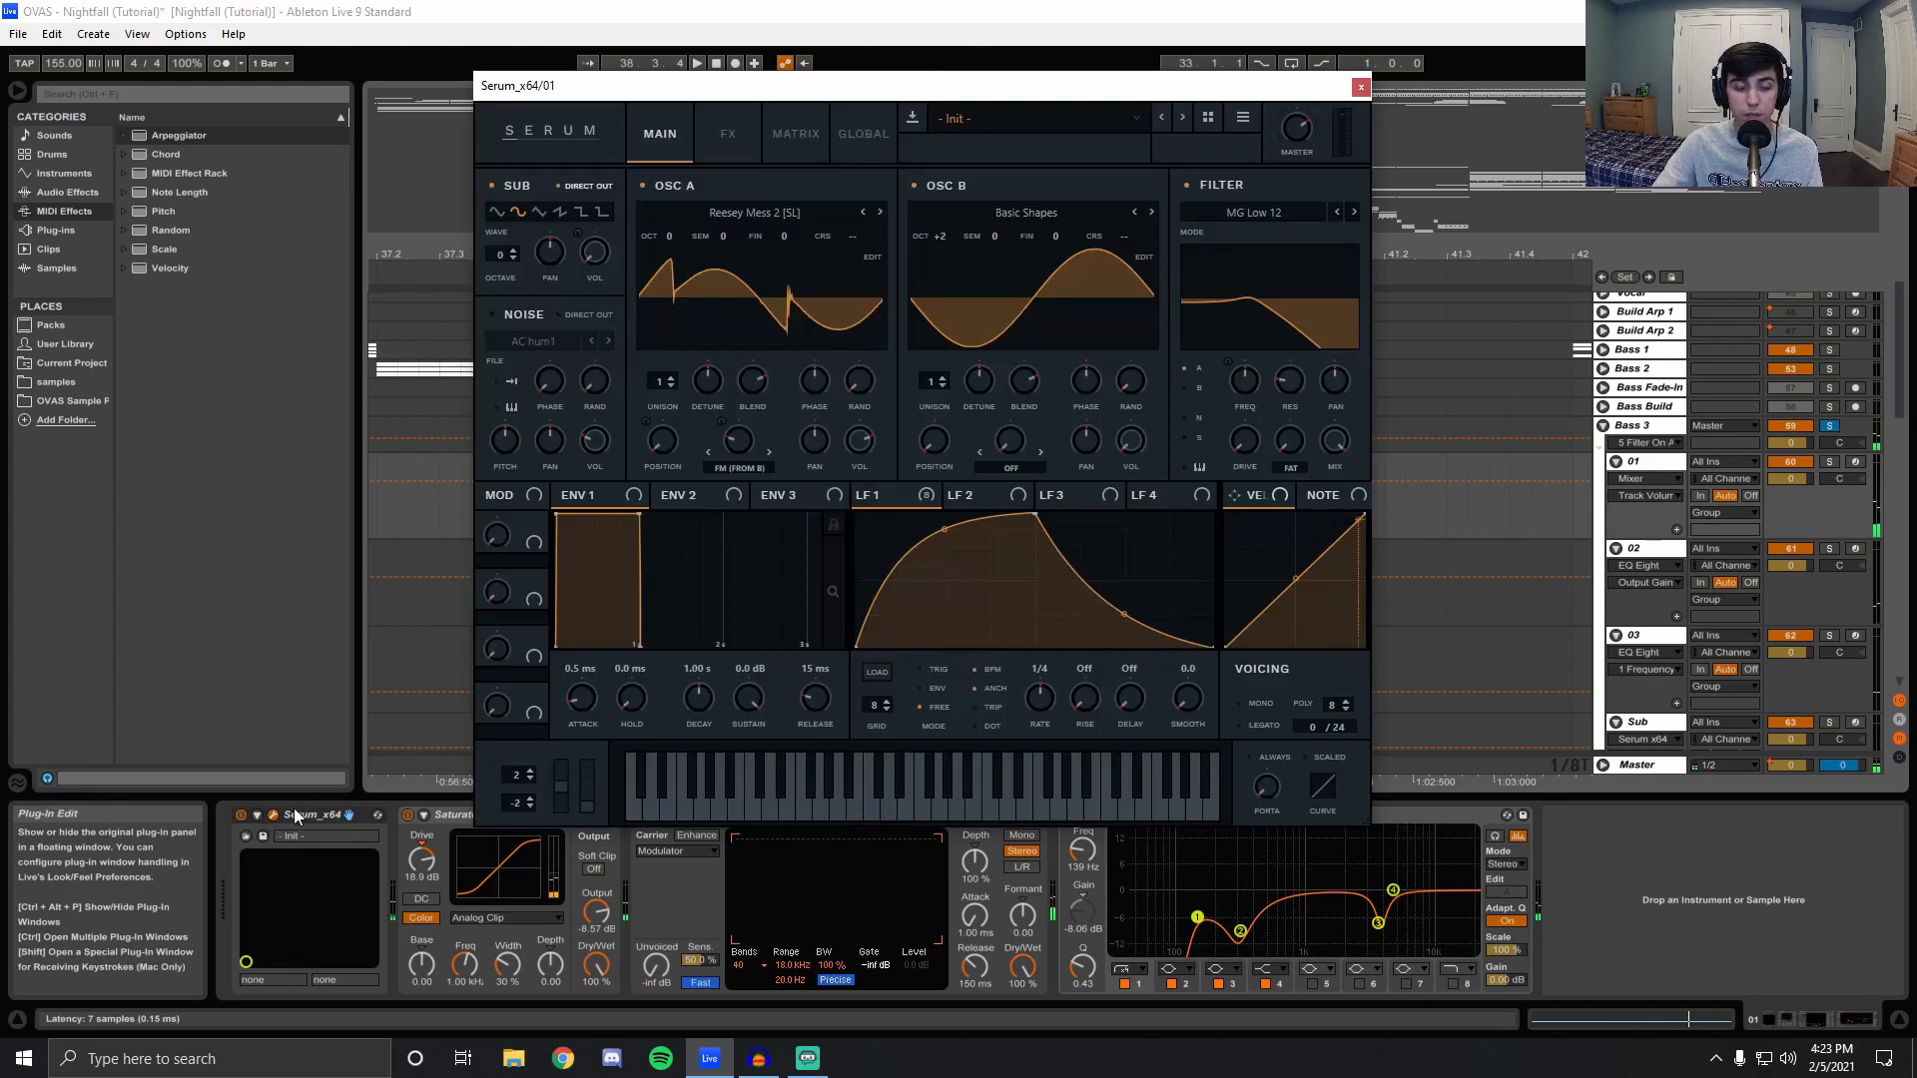
left_click(806, 291)
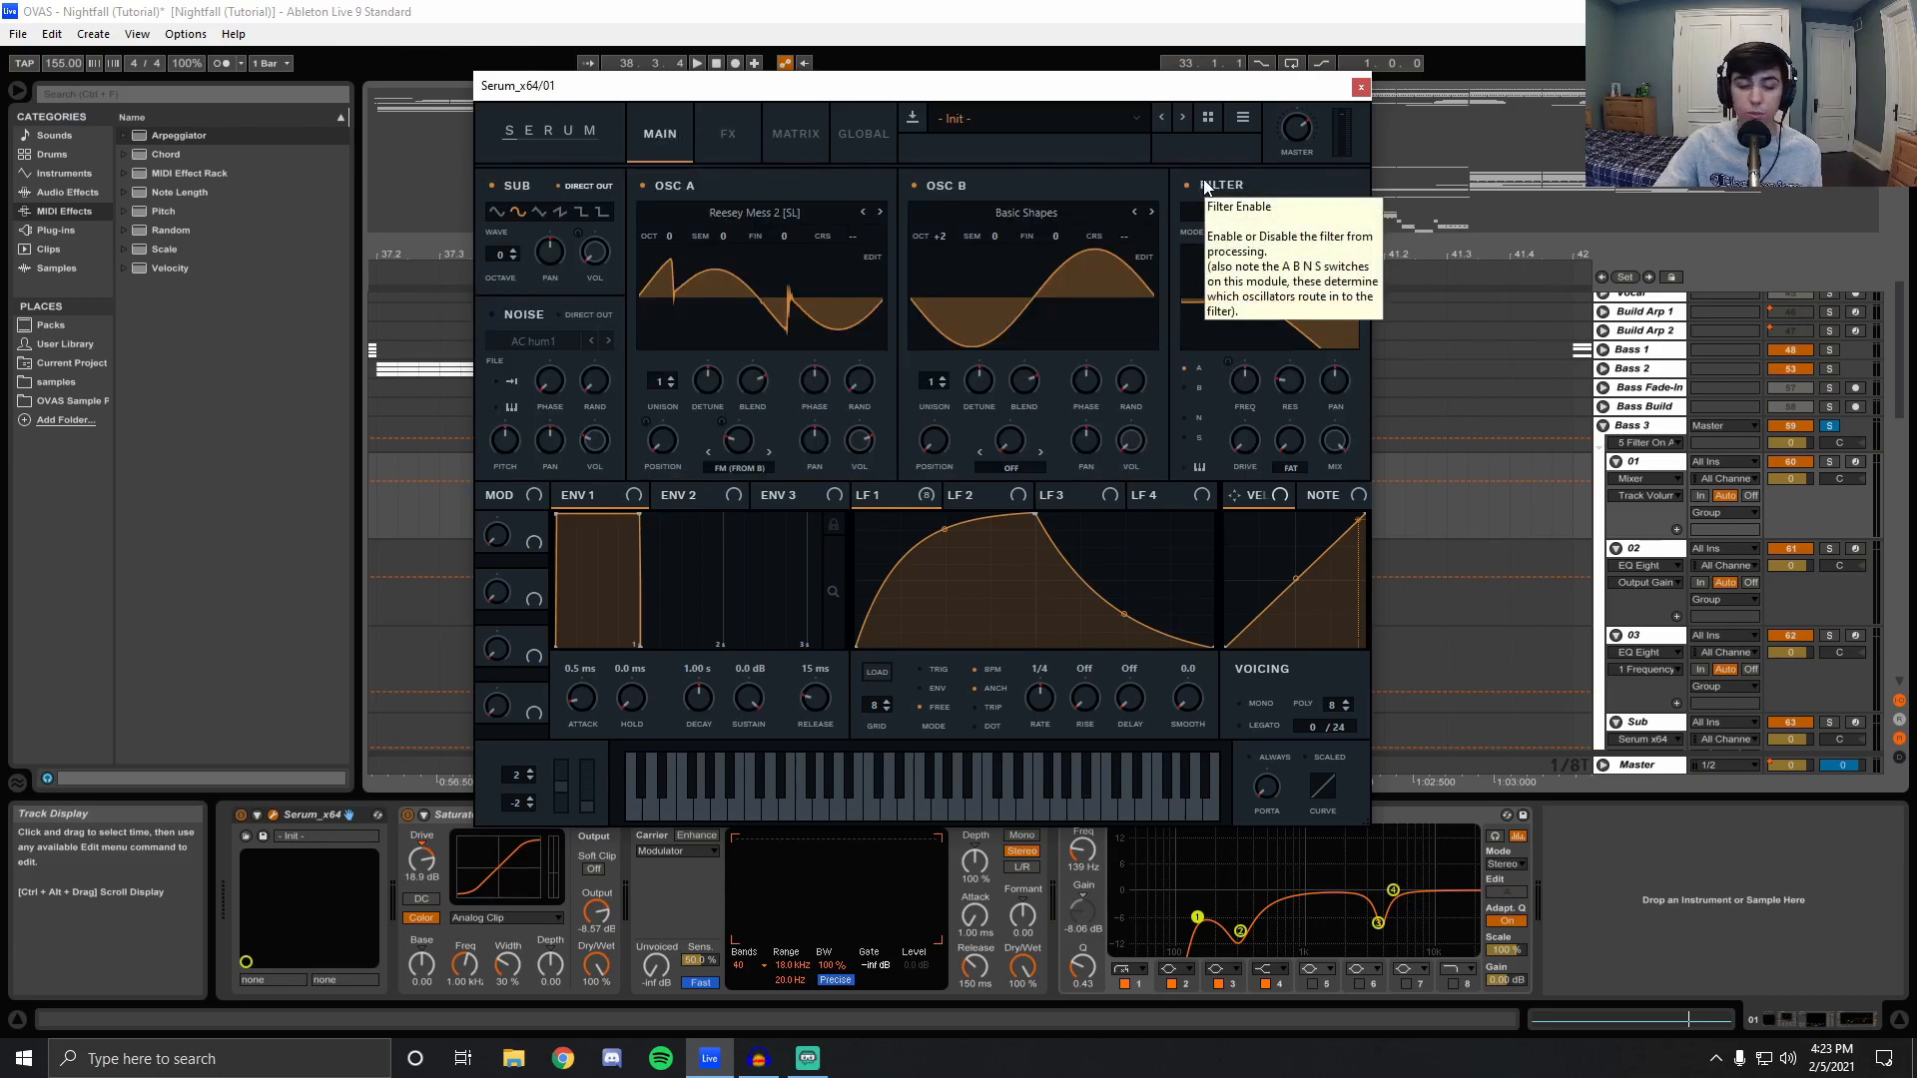
left_click(721, 145)
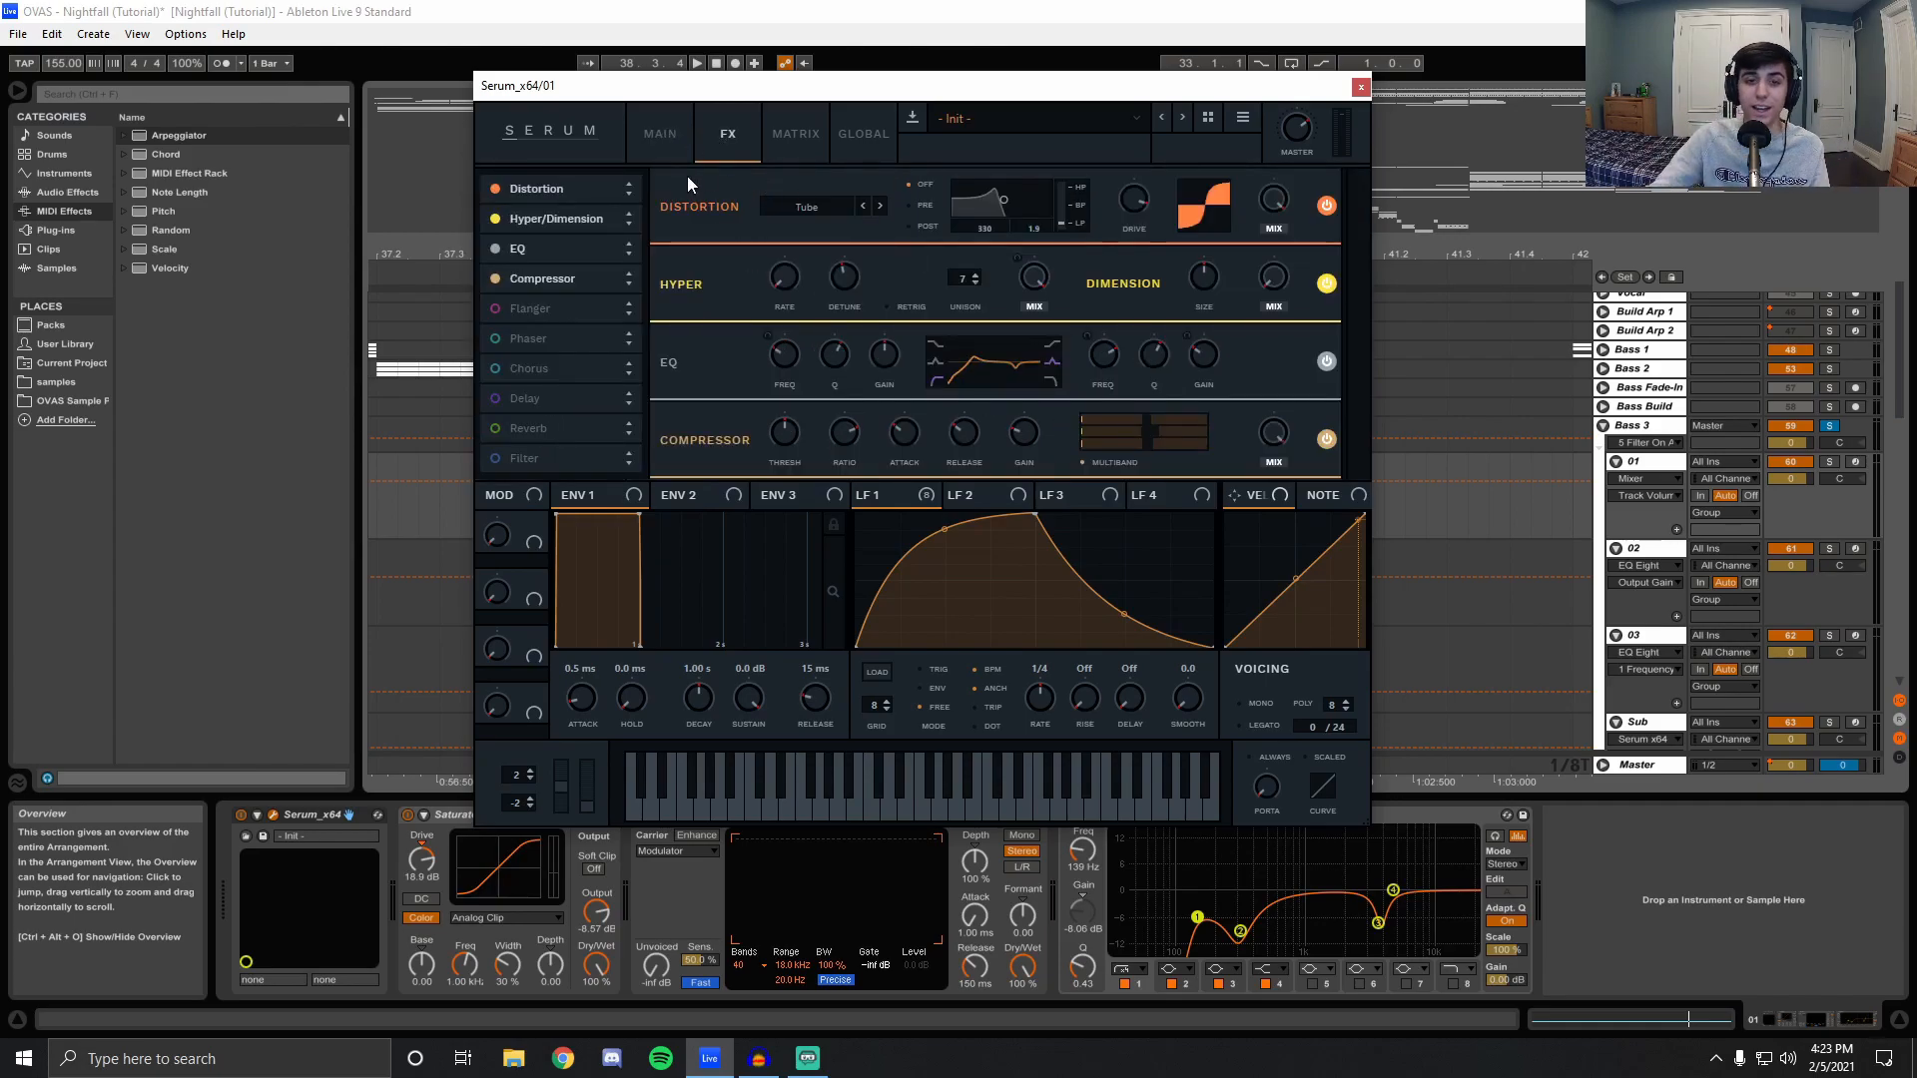
left_click(669, 135)
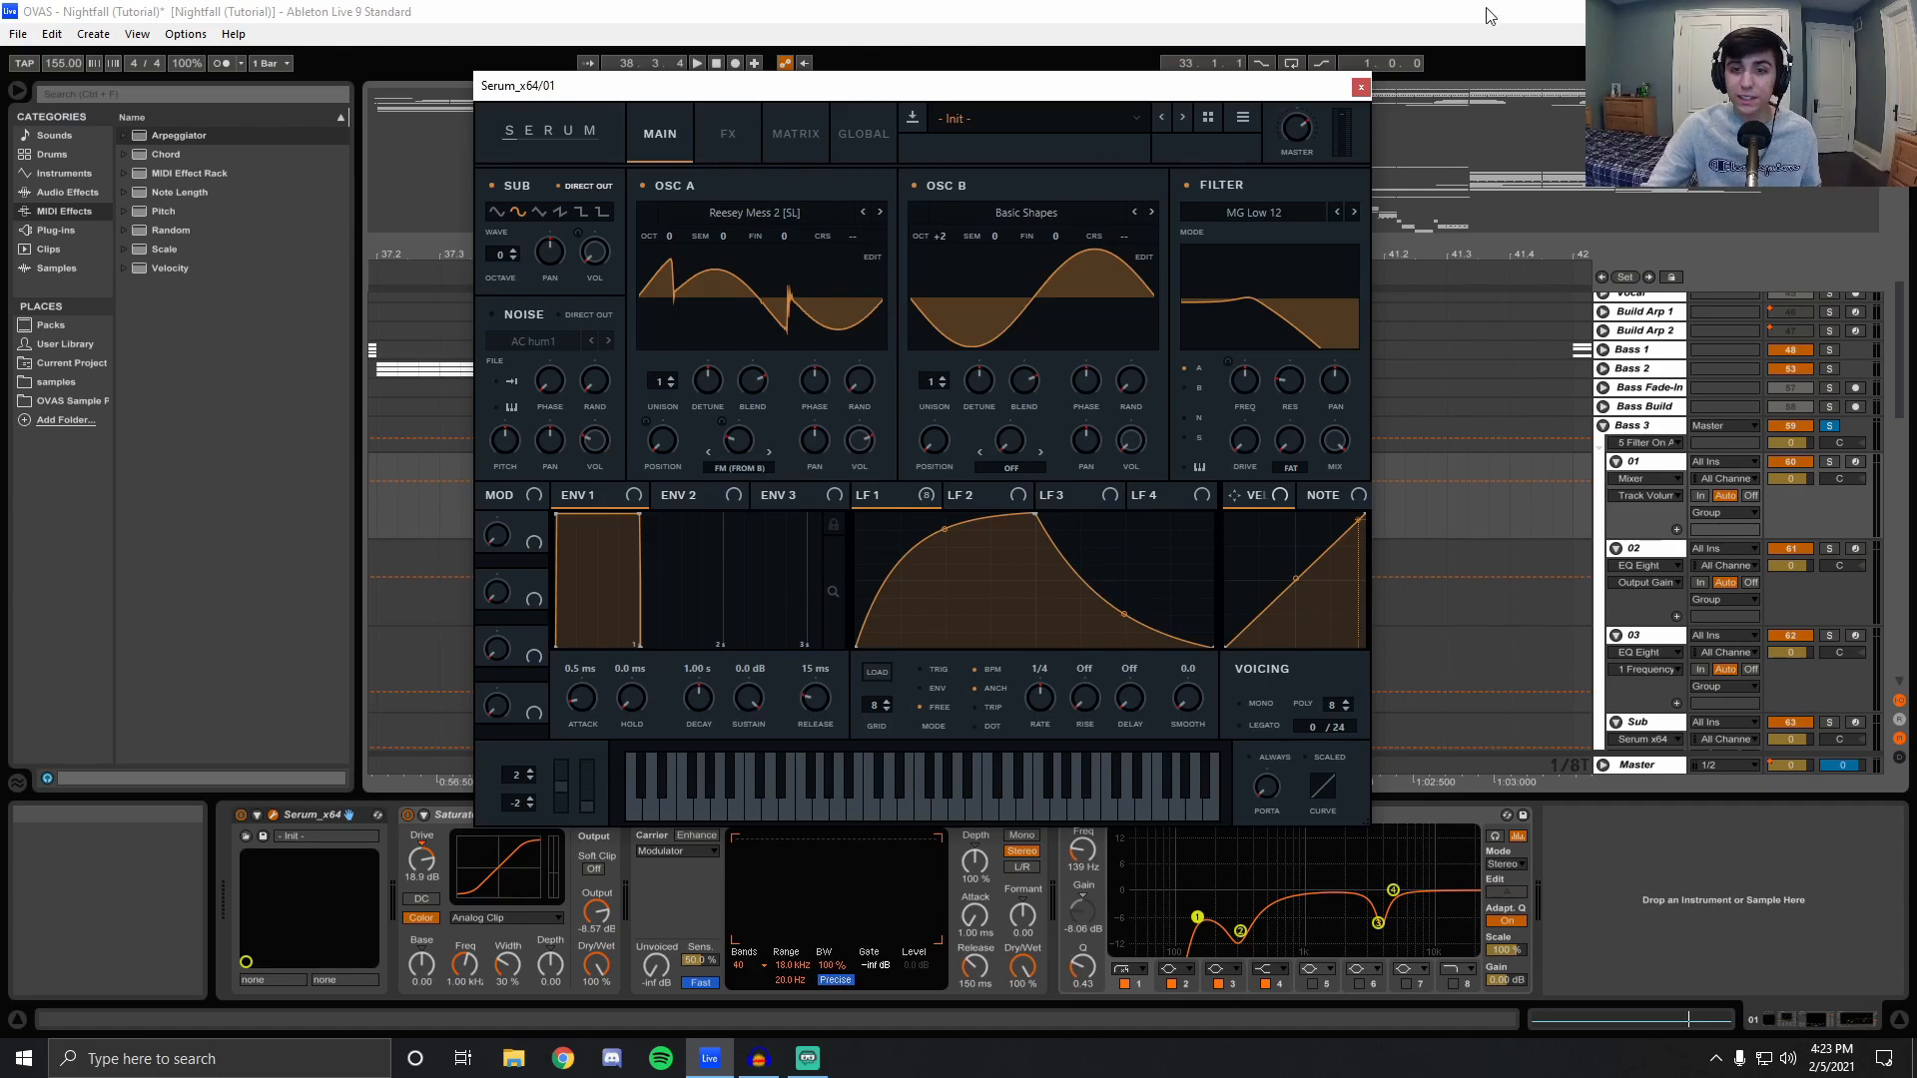
left_click(1359, 87)
Audition track 01, the Sub track and the whole Bass 3 group from 38.3, soloing each in turn.
scroll(1722, 475, "down", 3)
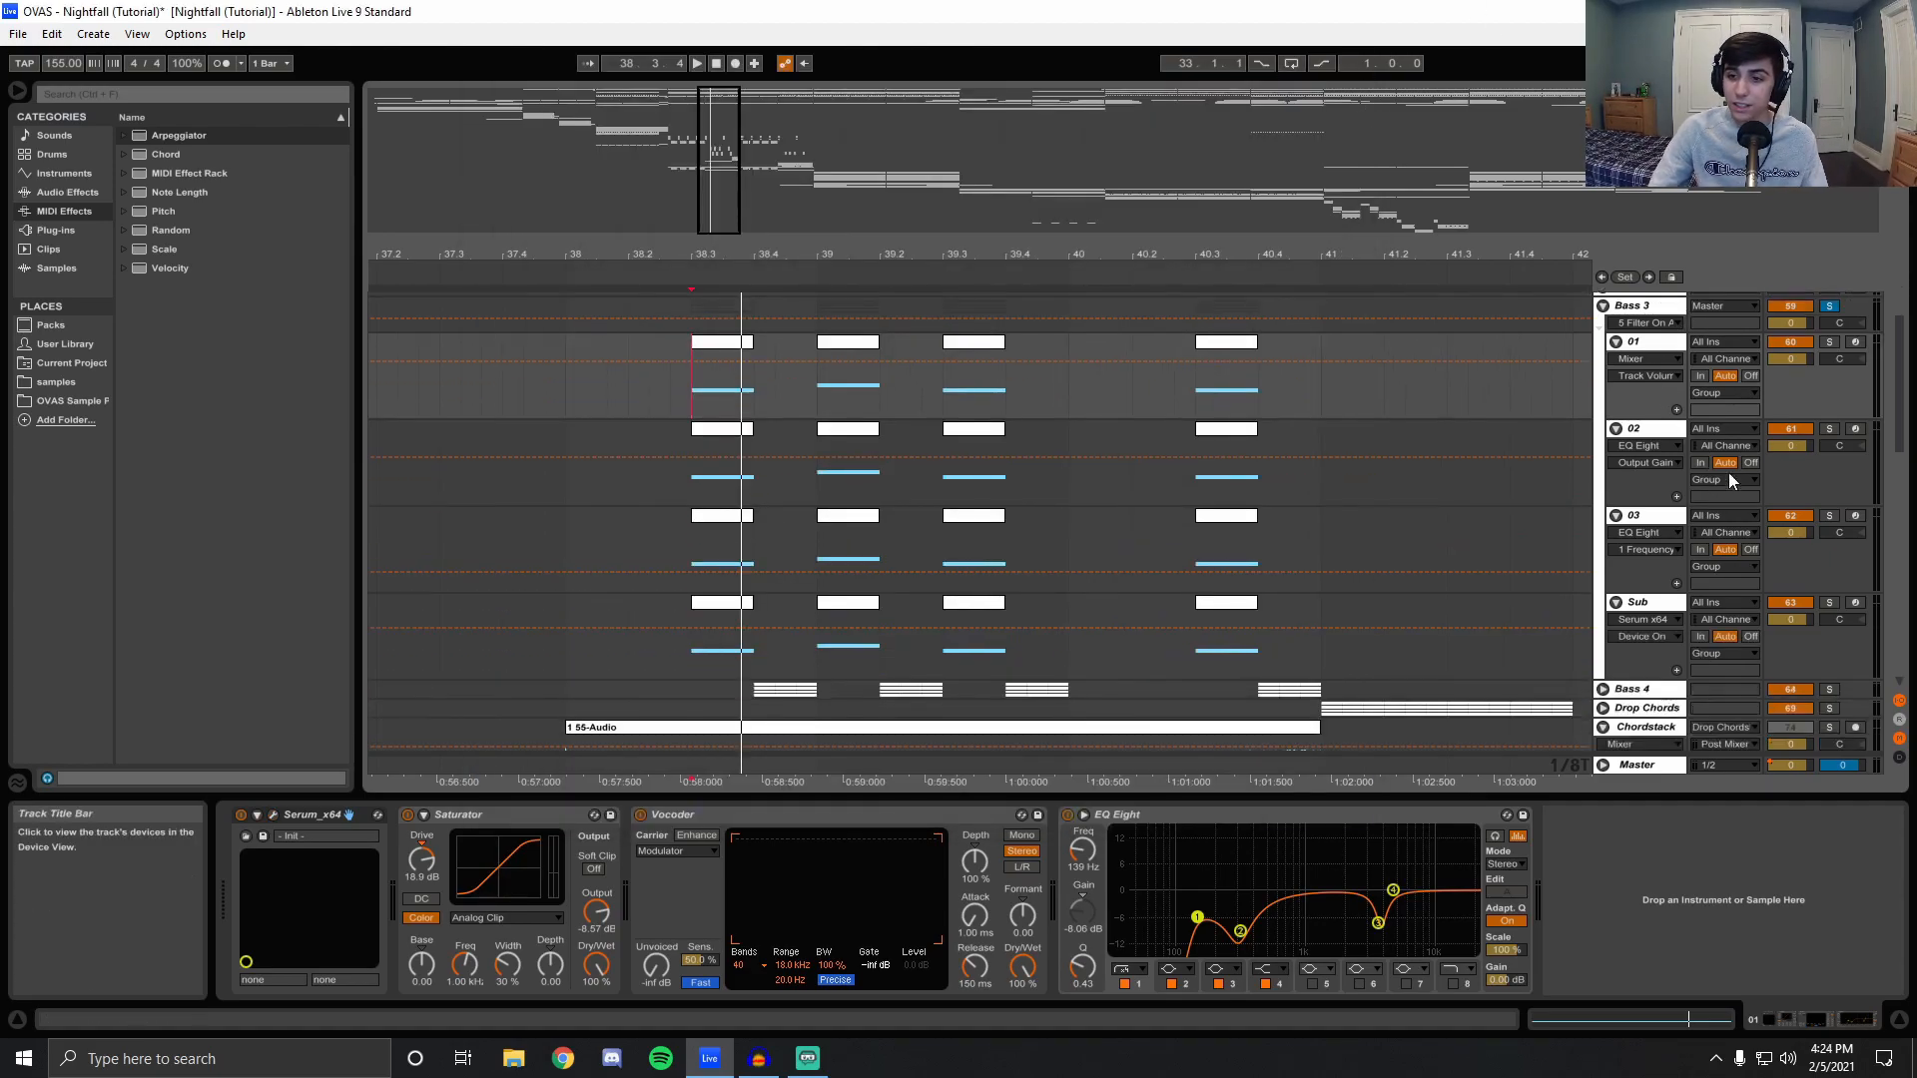
left_click(1829, 342)
key("space")
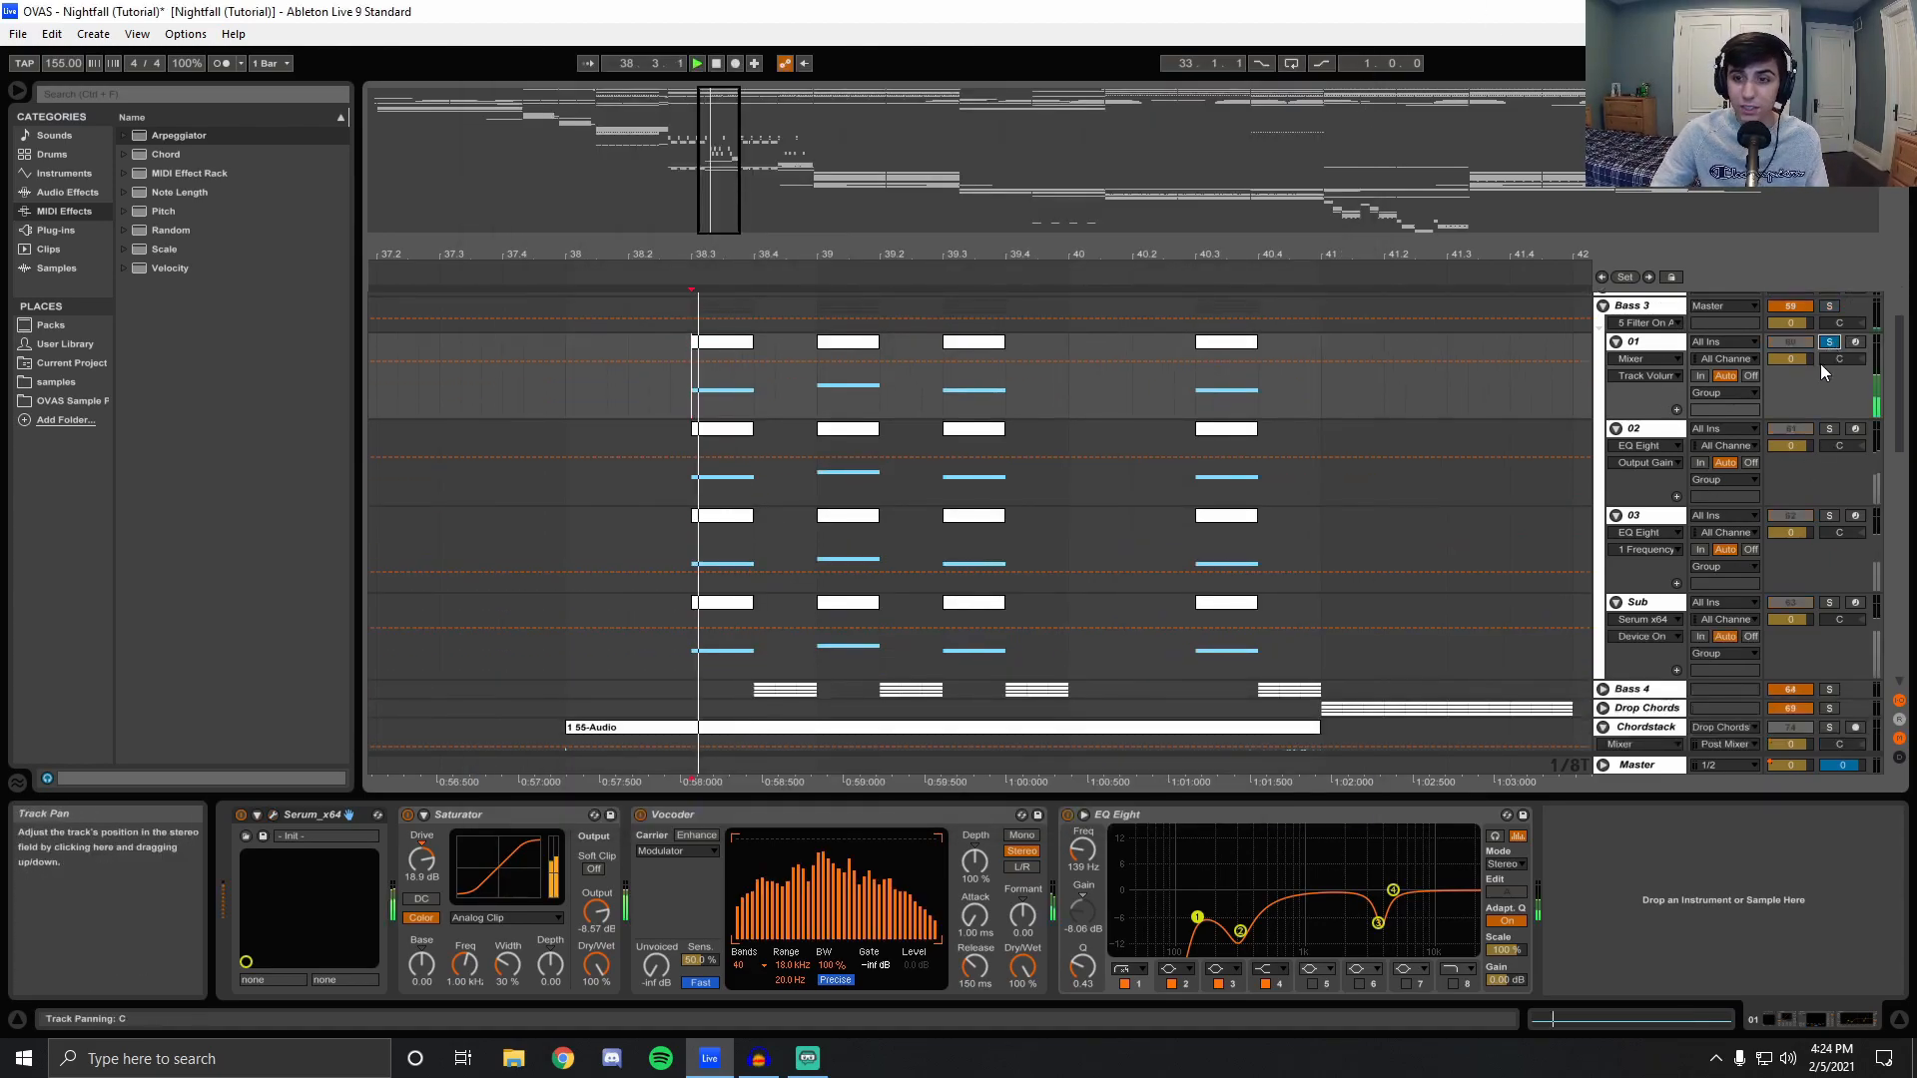
left_click(1829, 602)
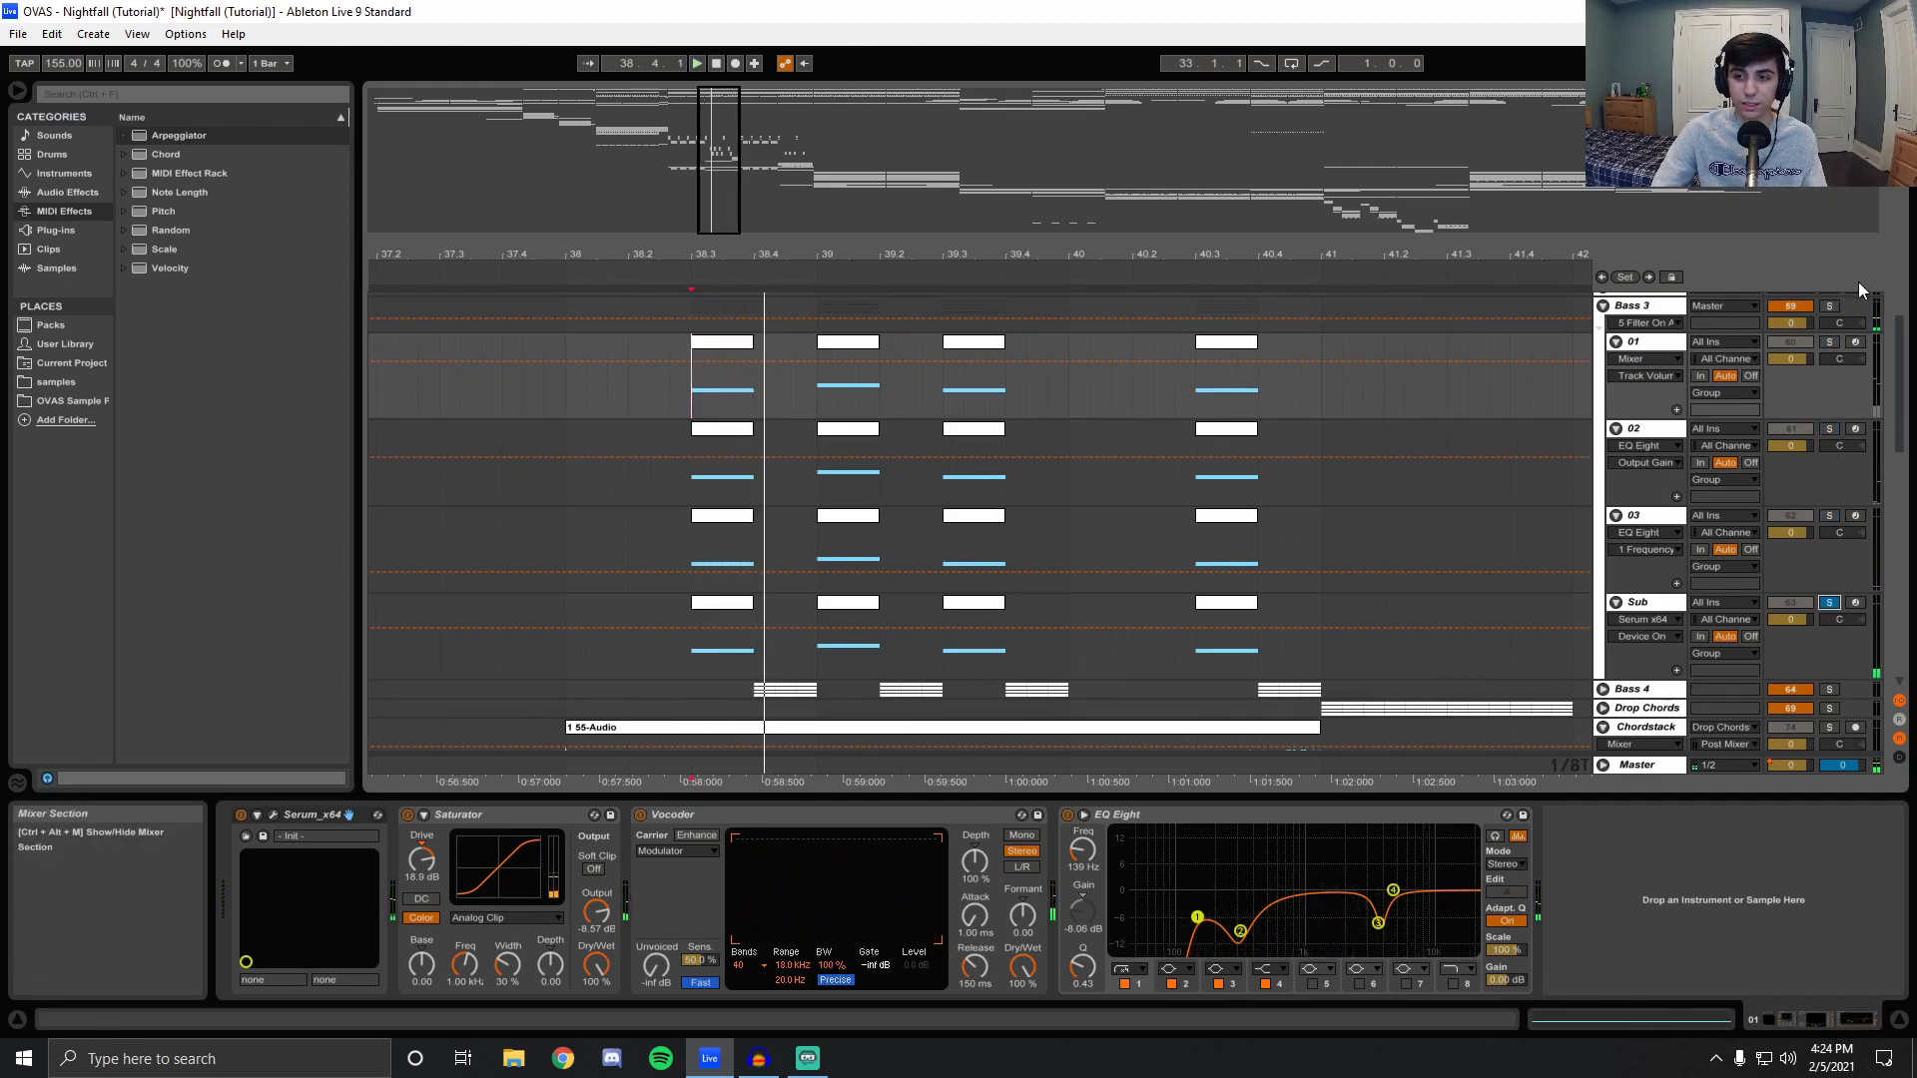
left_click(1828, 305)
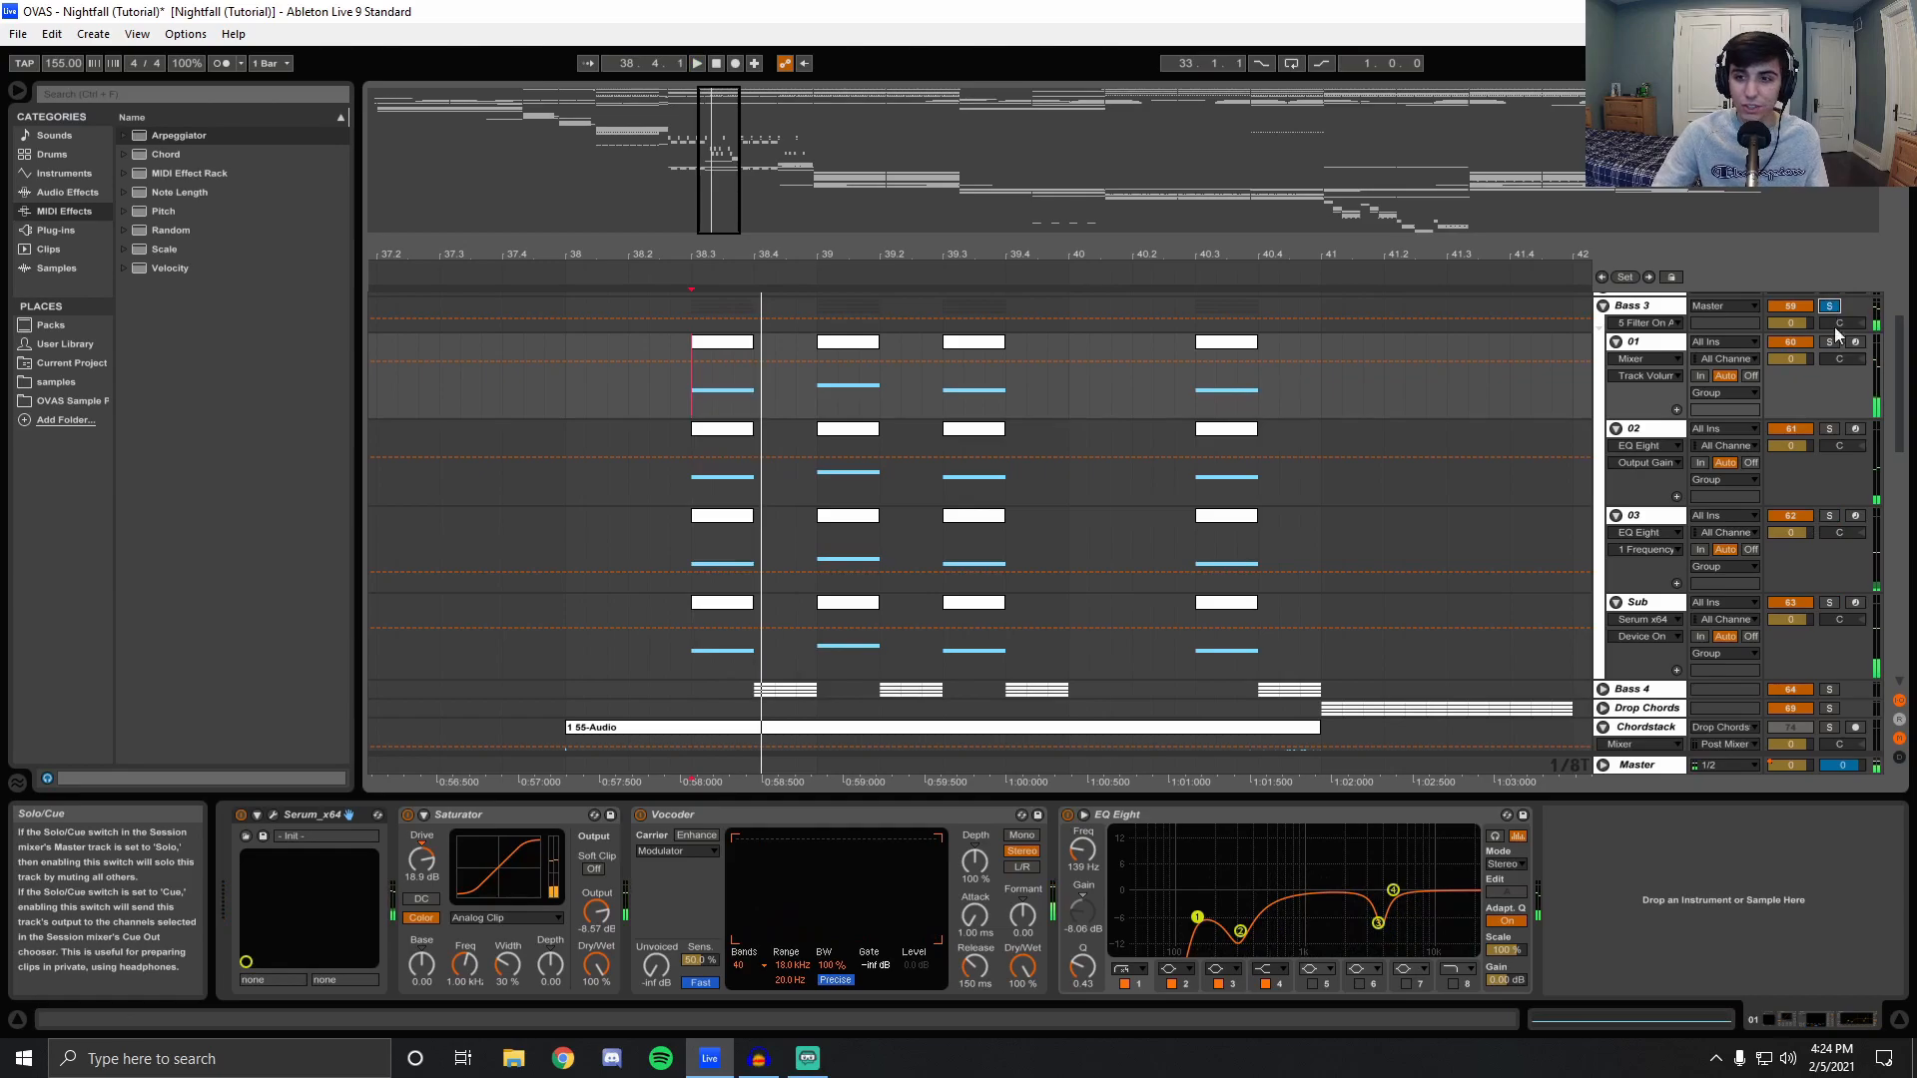
Solo track 02 of Bass 3 and compare its sound at 38.3 with the Resonators device off and on.
left_click(1829, 428)
key("space")
key("space")
left_click(693, 487)
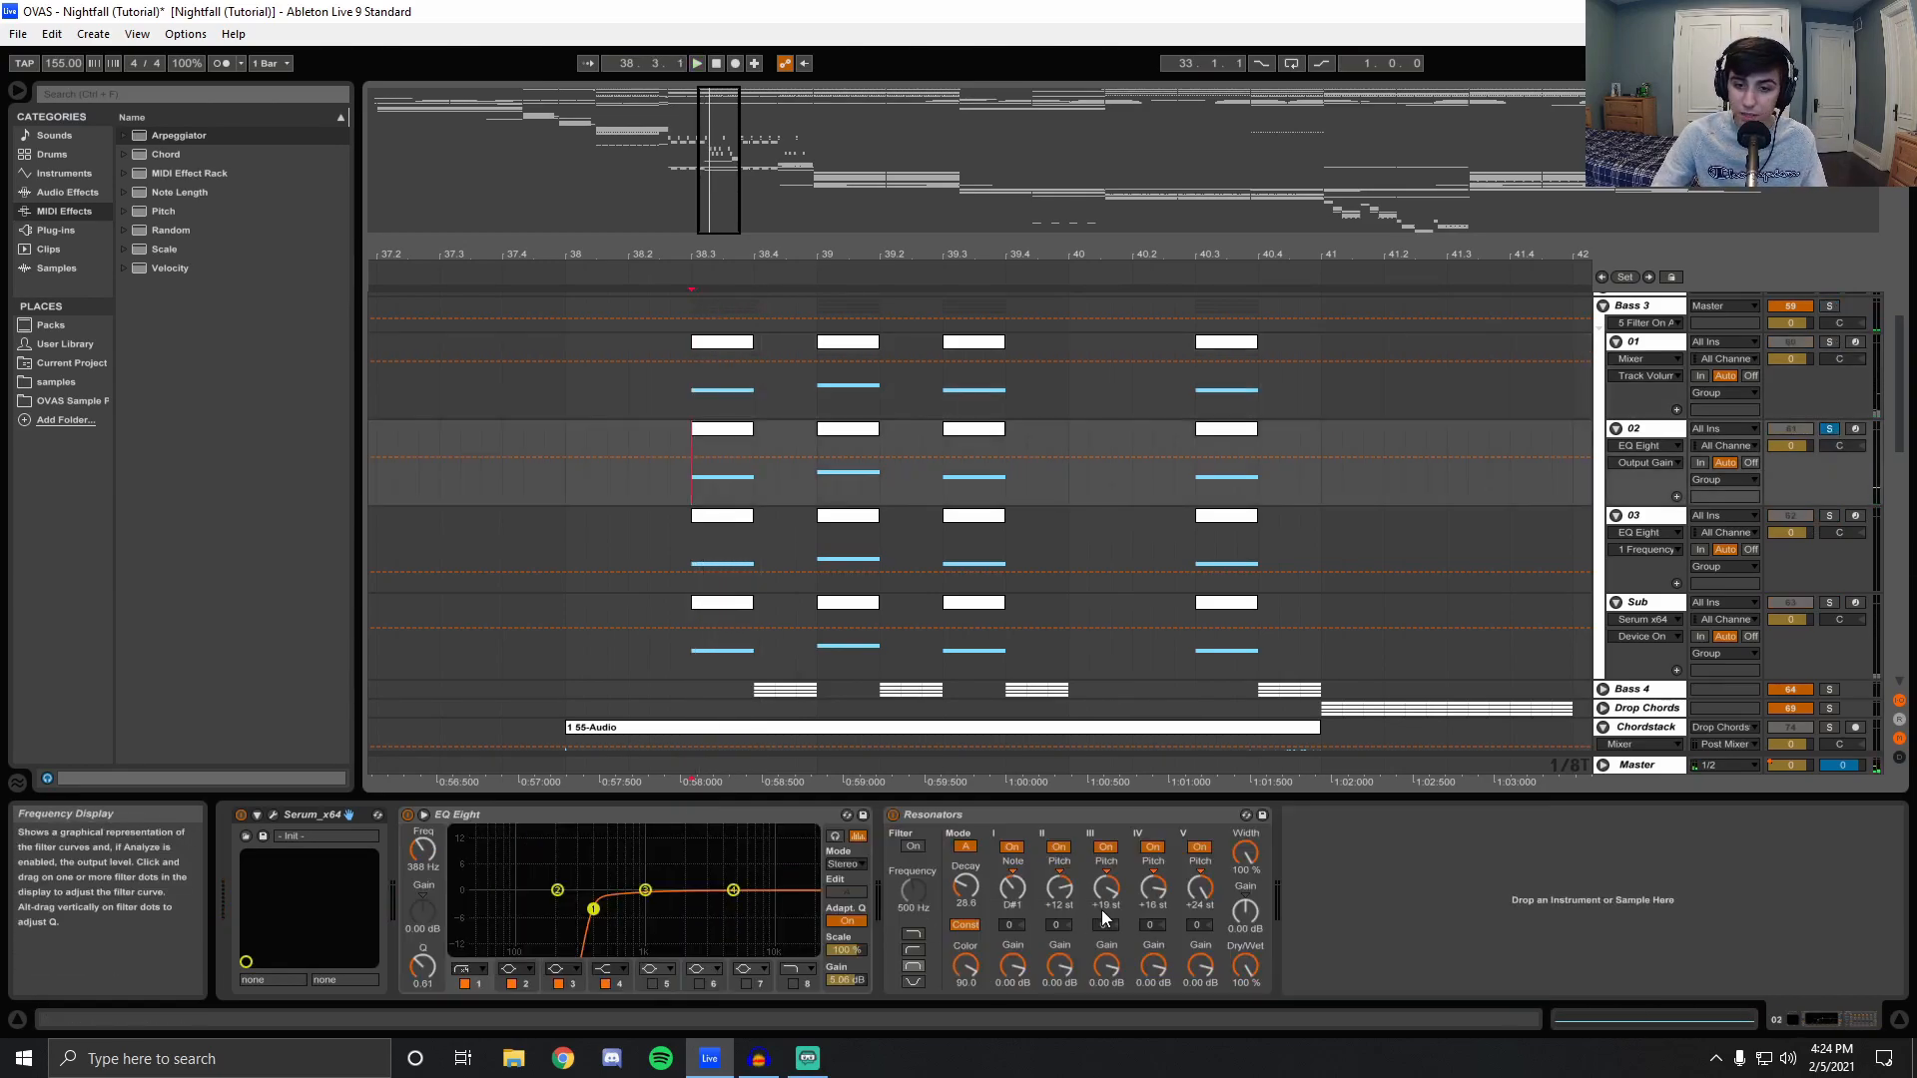
left_click(893, 815)
key("space")
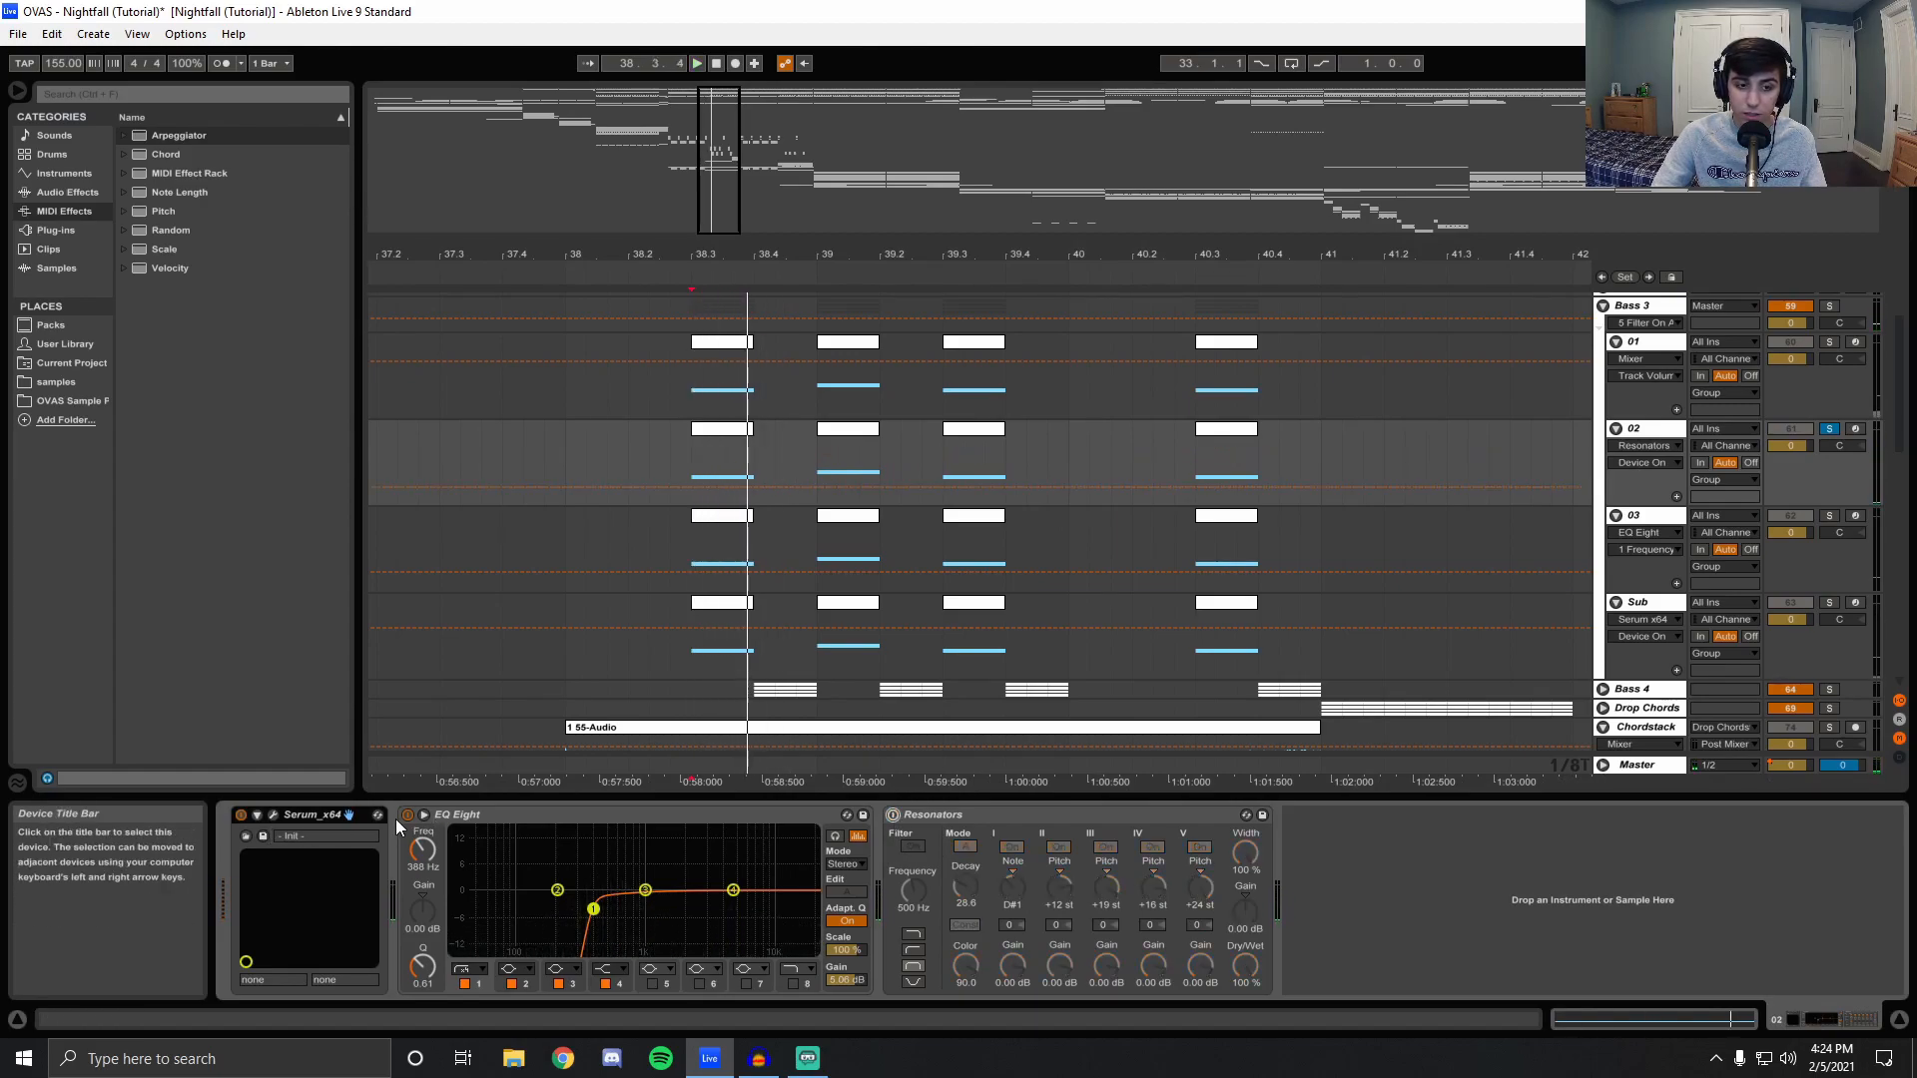
left_click(893, 816)
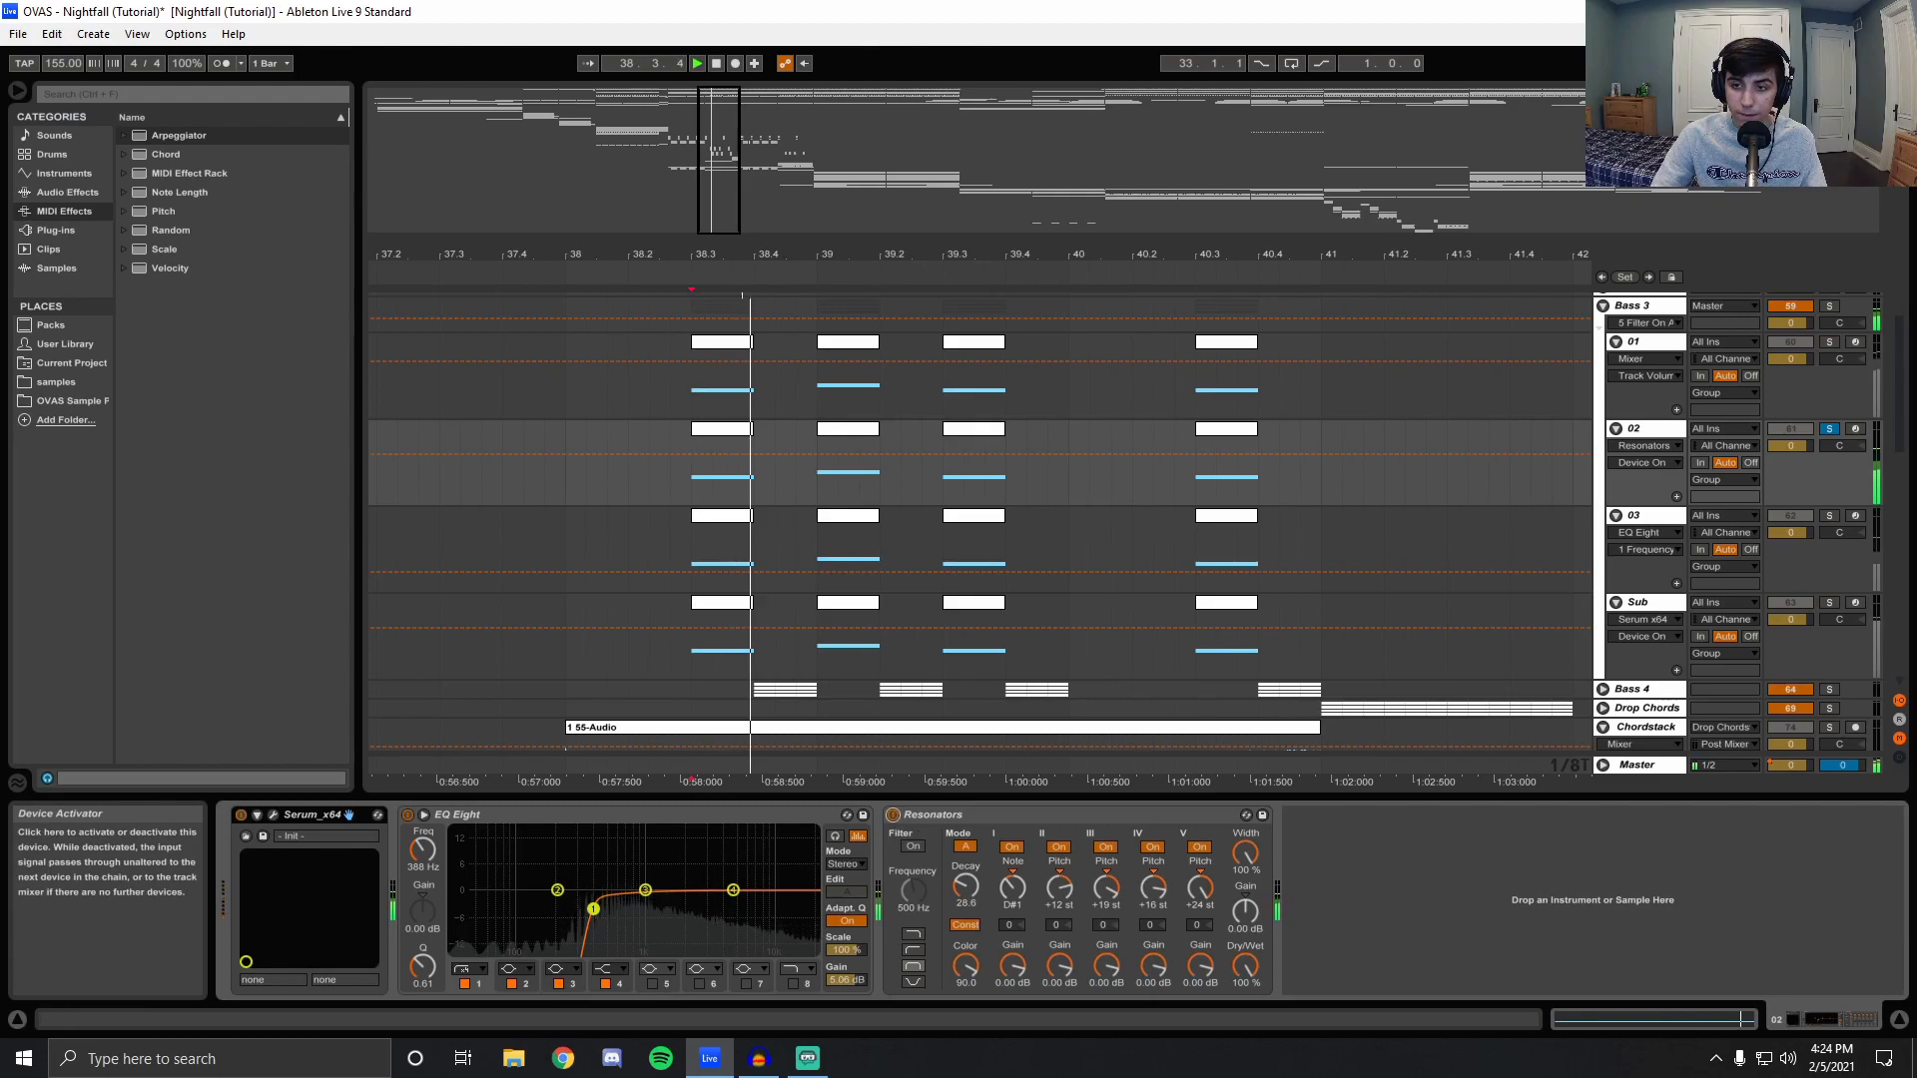
Solo track 03 of Bass 3 and play its clip from 38.3.
left_click(1831, 515)
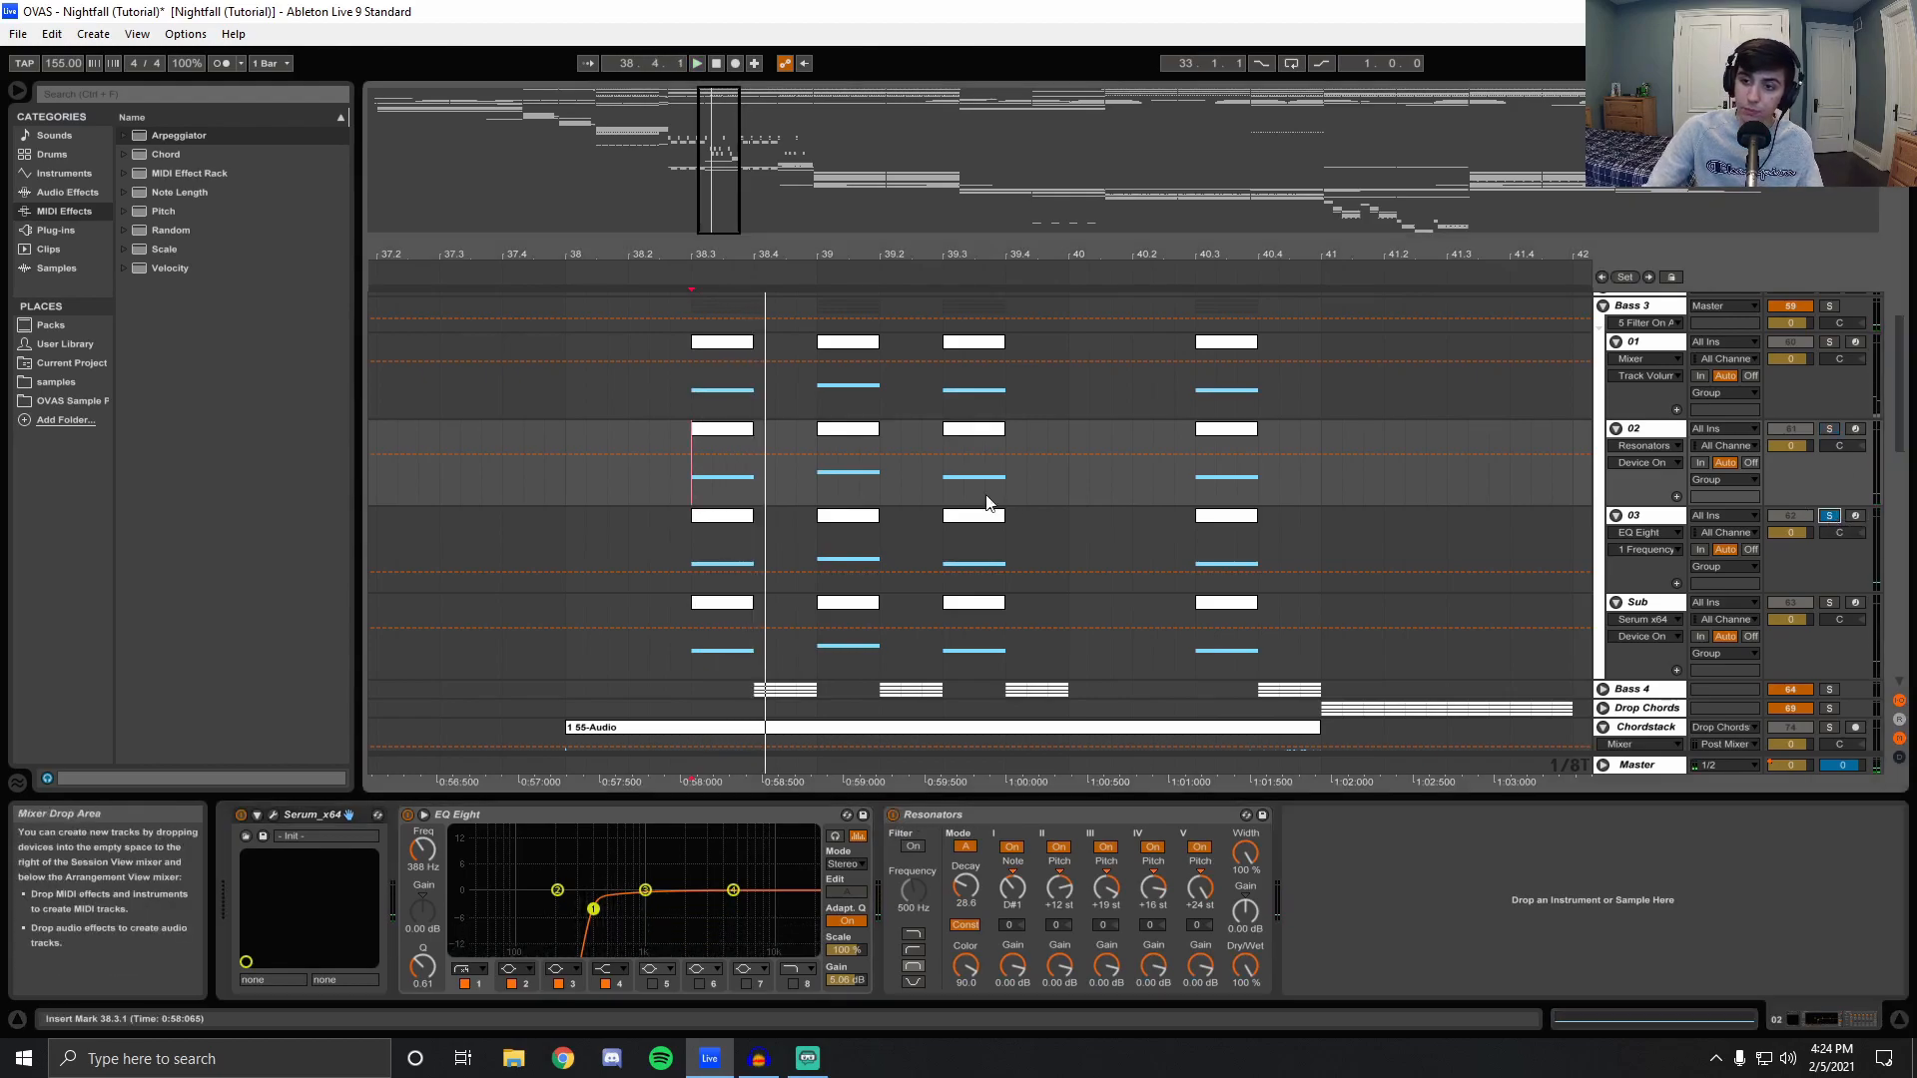
left_click(685, 561)
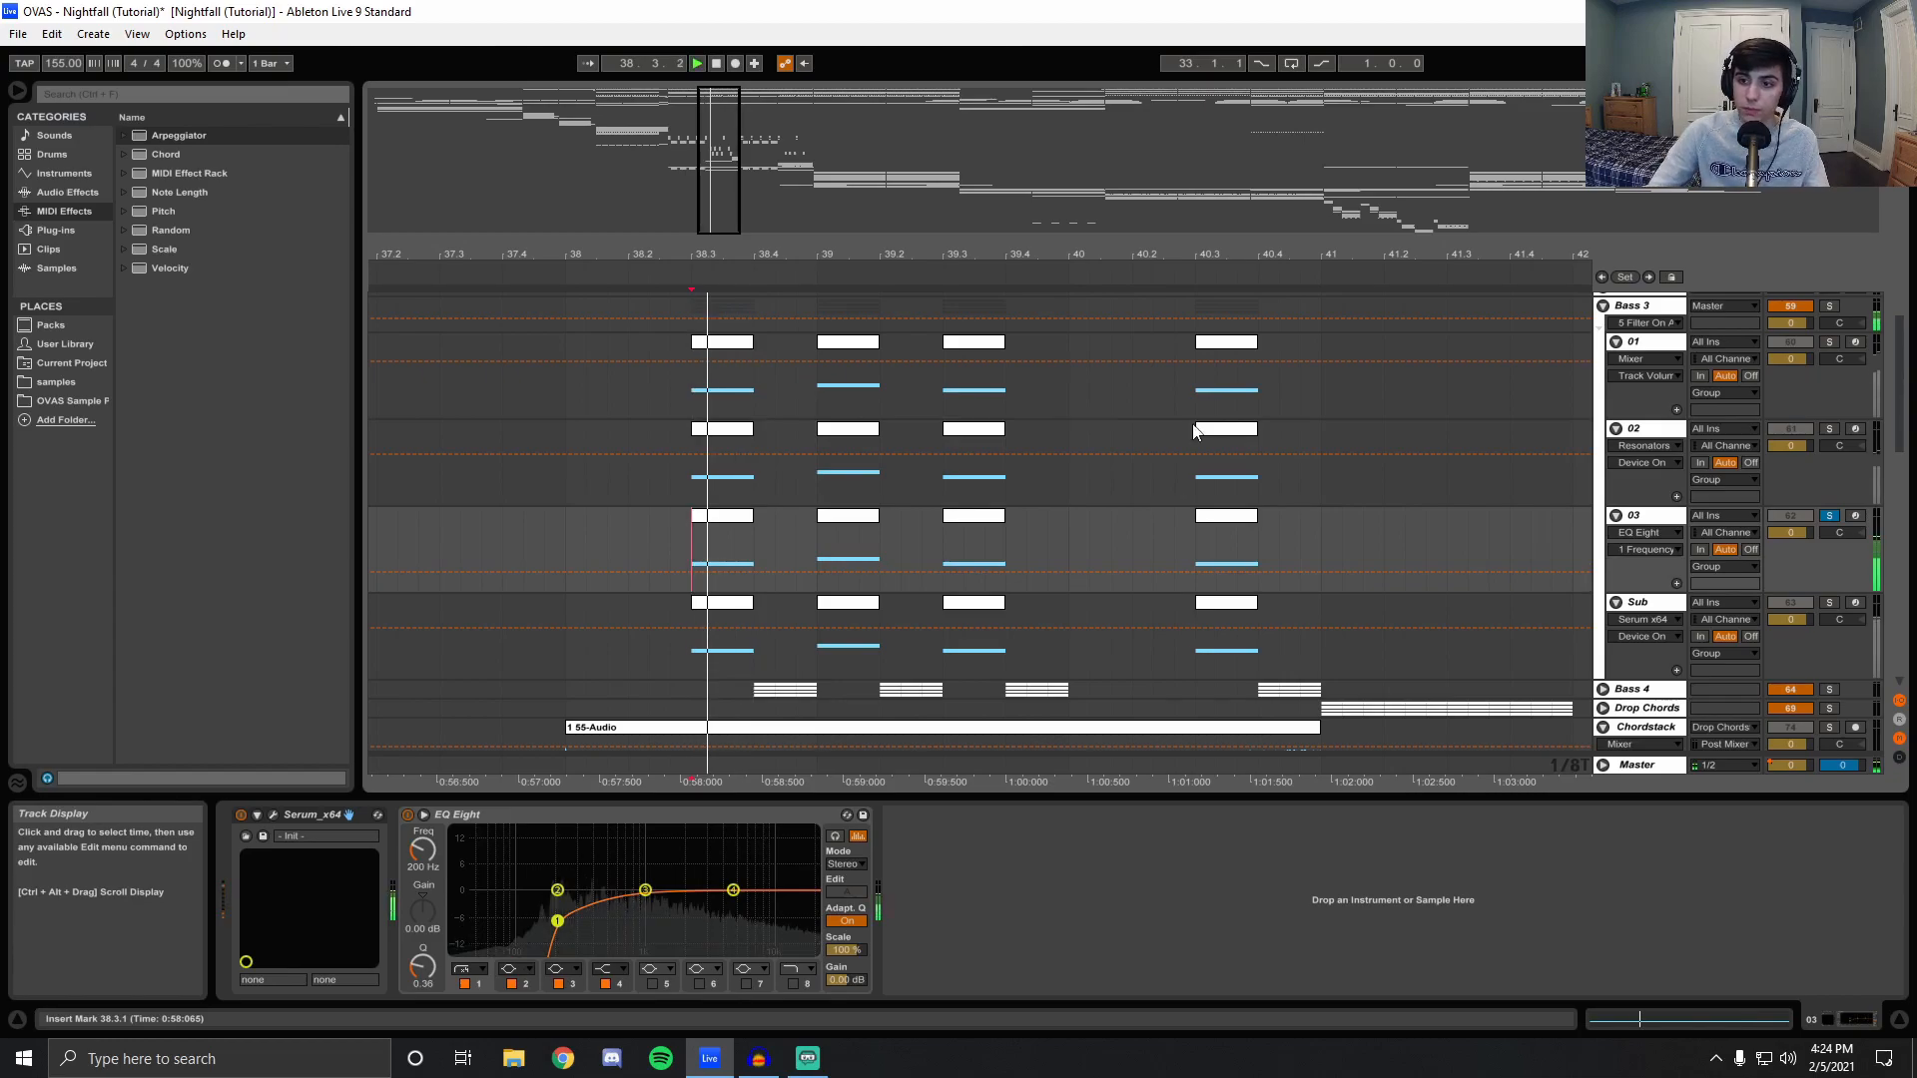
Audition the Sub track of Bass 3 and the whole Bass 3 group from 38.3, soloing each in turn.
left_click(1828, 602)
scroll(1827, 601, "up", 2)
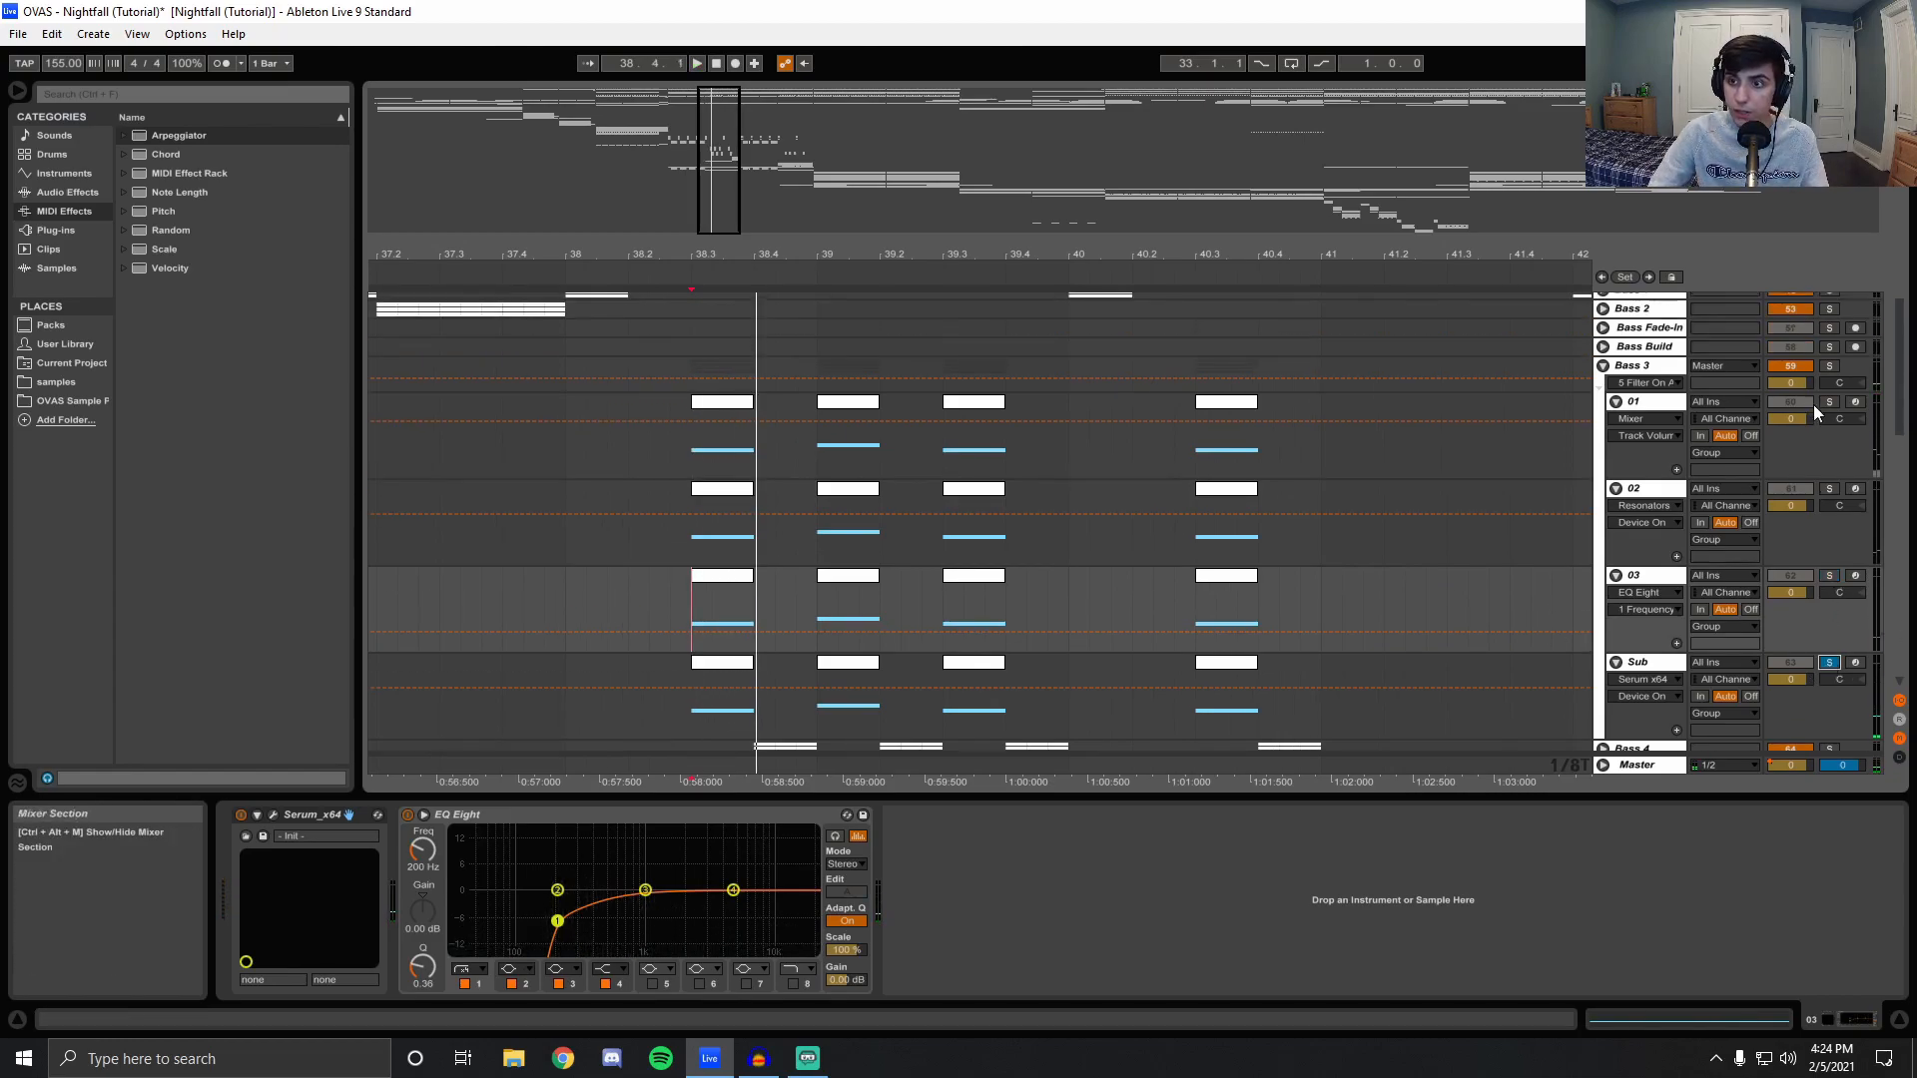
left_click(1830, 367)
key("space")
key("space")
key("space")
scroll(1098, 557, "down", 3)
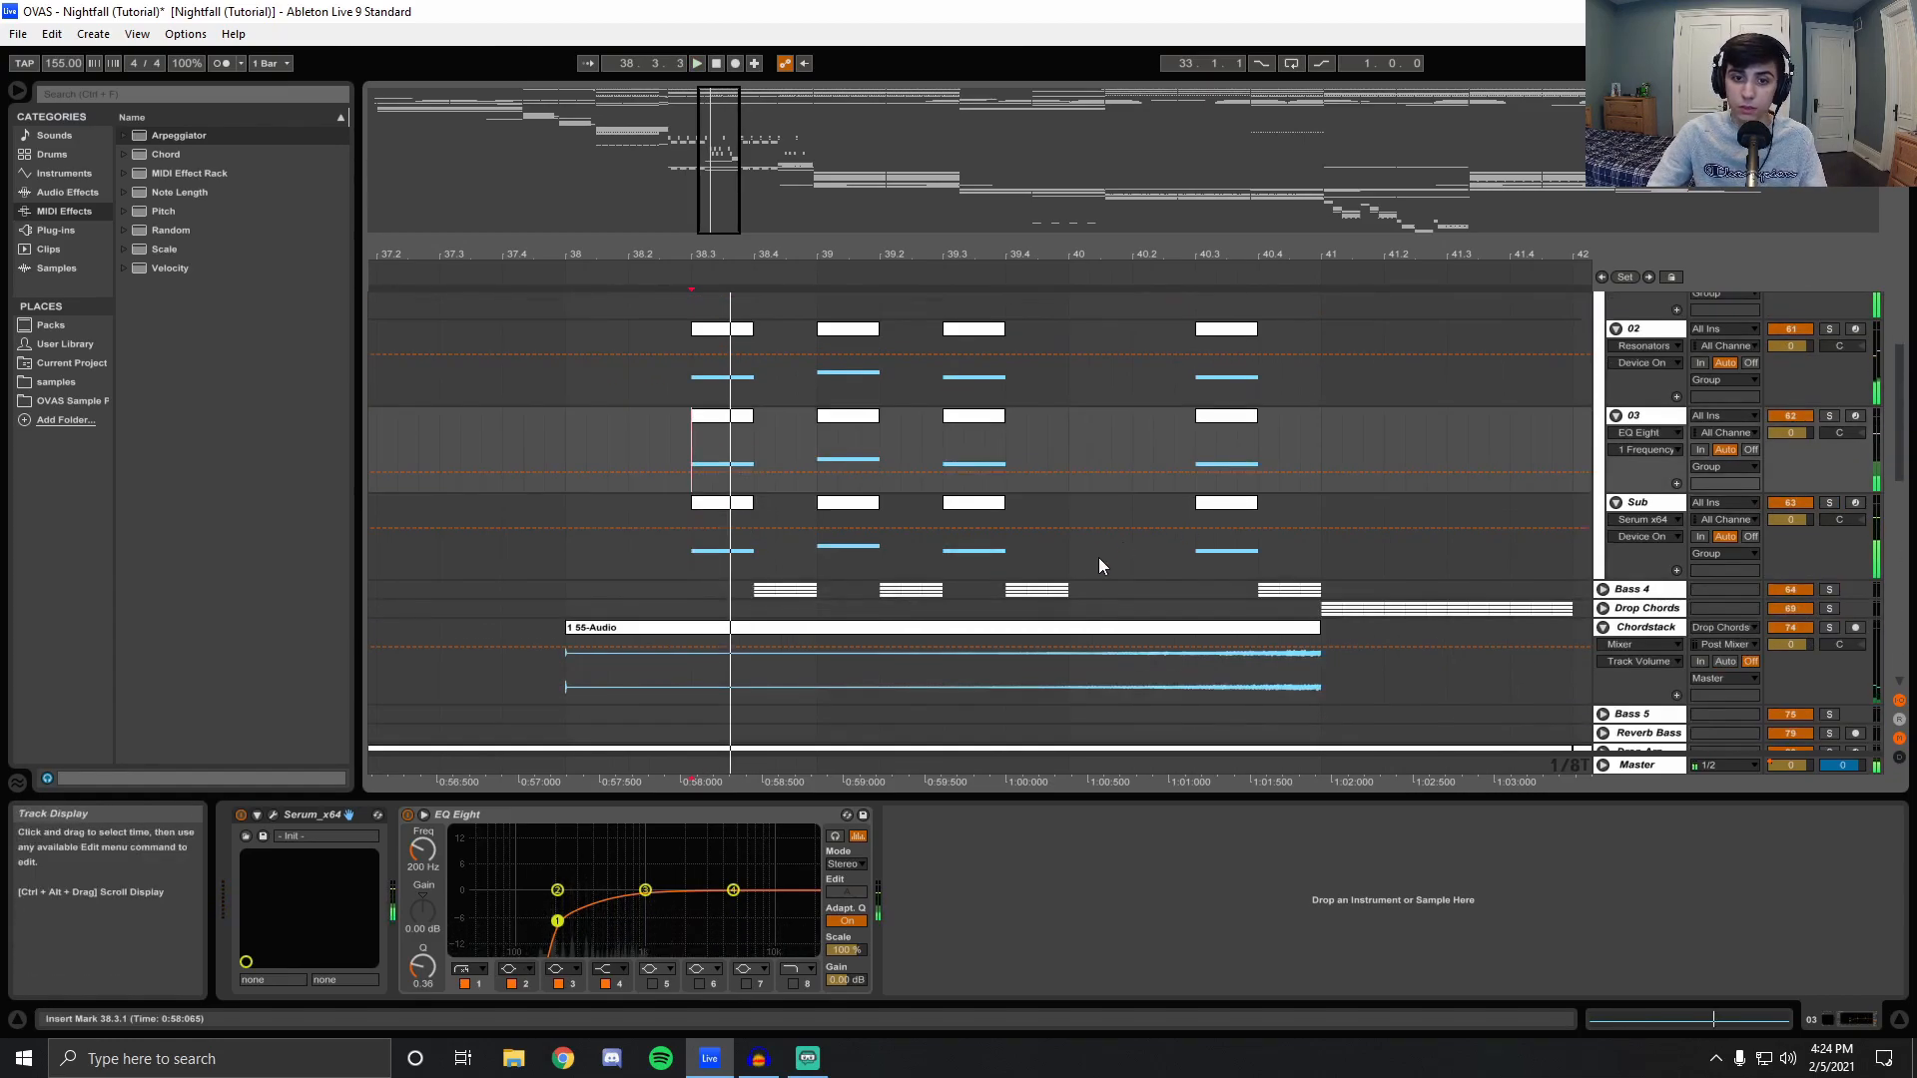
Solo the Bass 4 group, play it from 38.4, and expand it with Bass 3 collapsed.
left_click(1827, 572)
left_click(756, 572)
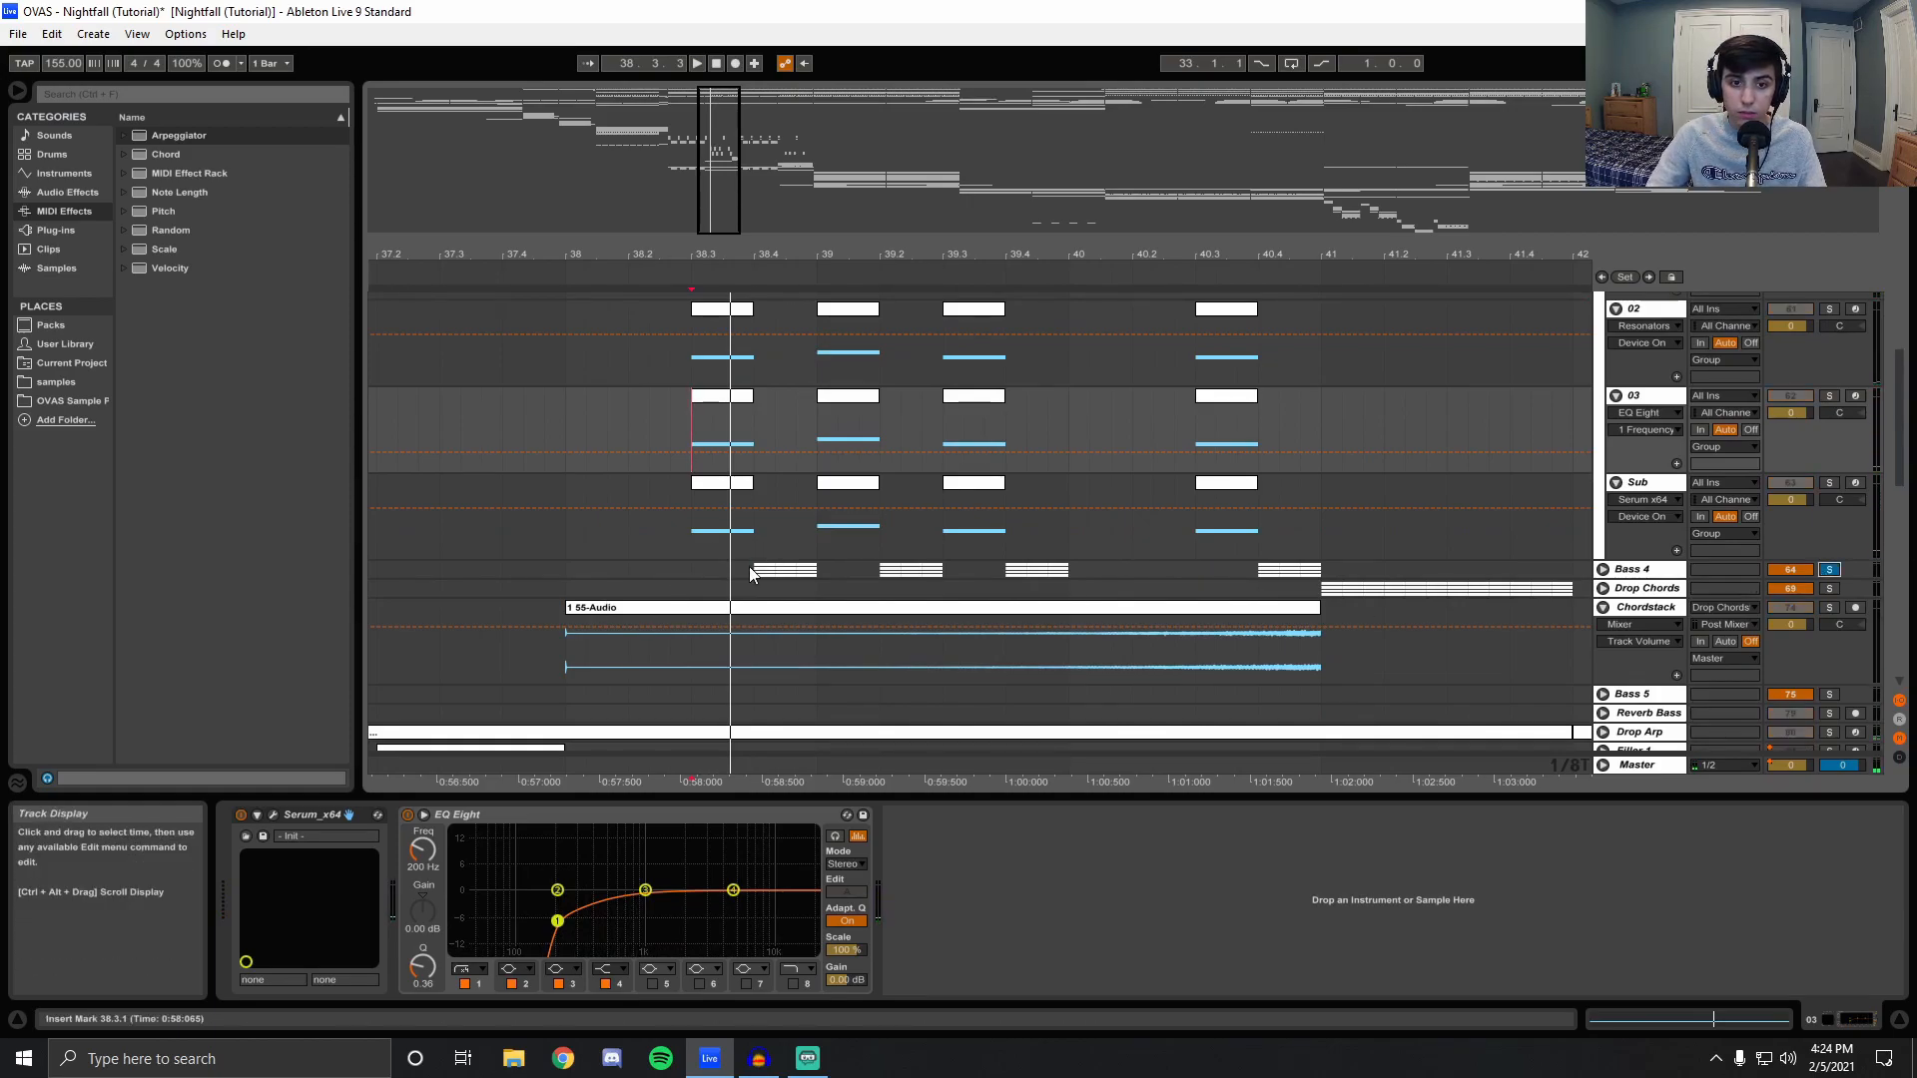
key("space")
scroll(1415, 485, "up", 3)
left_click(1604, 326)
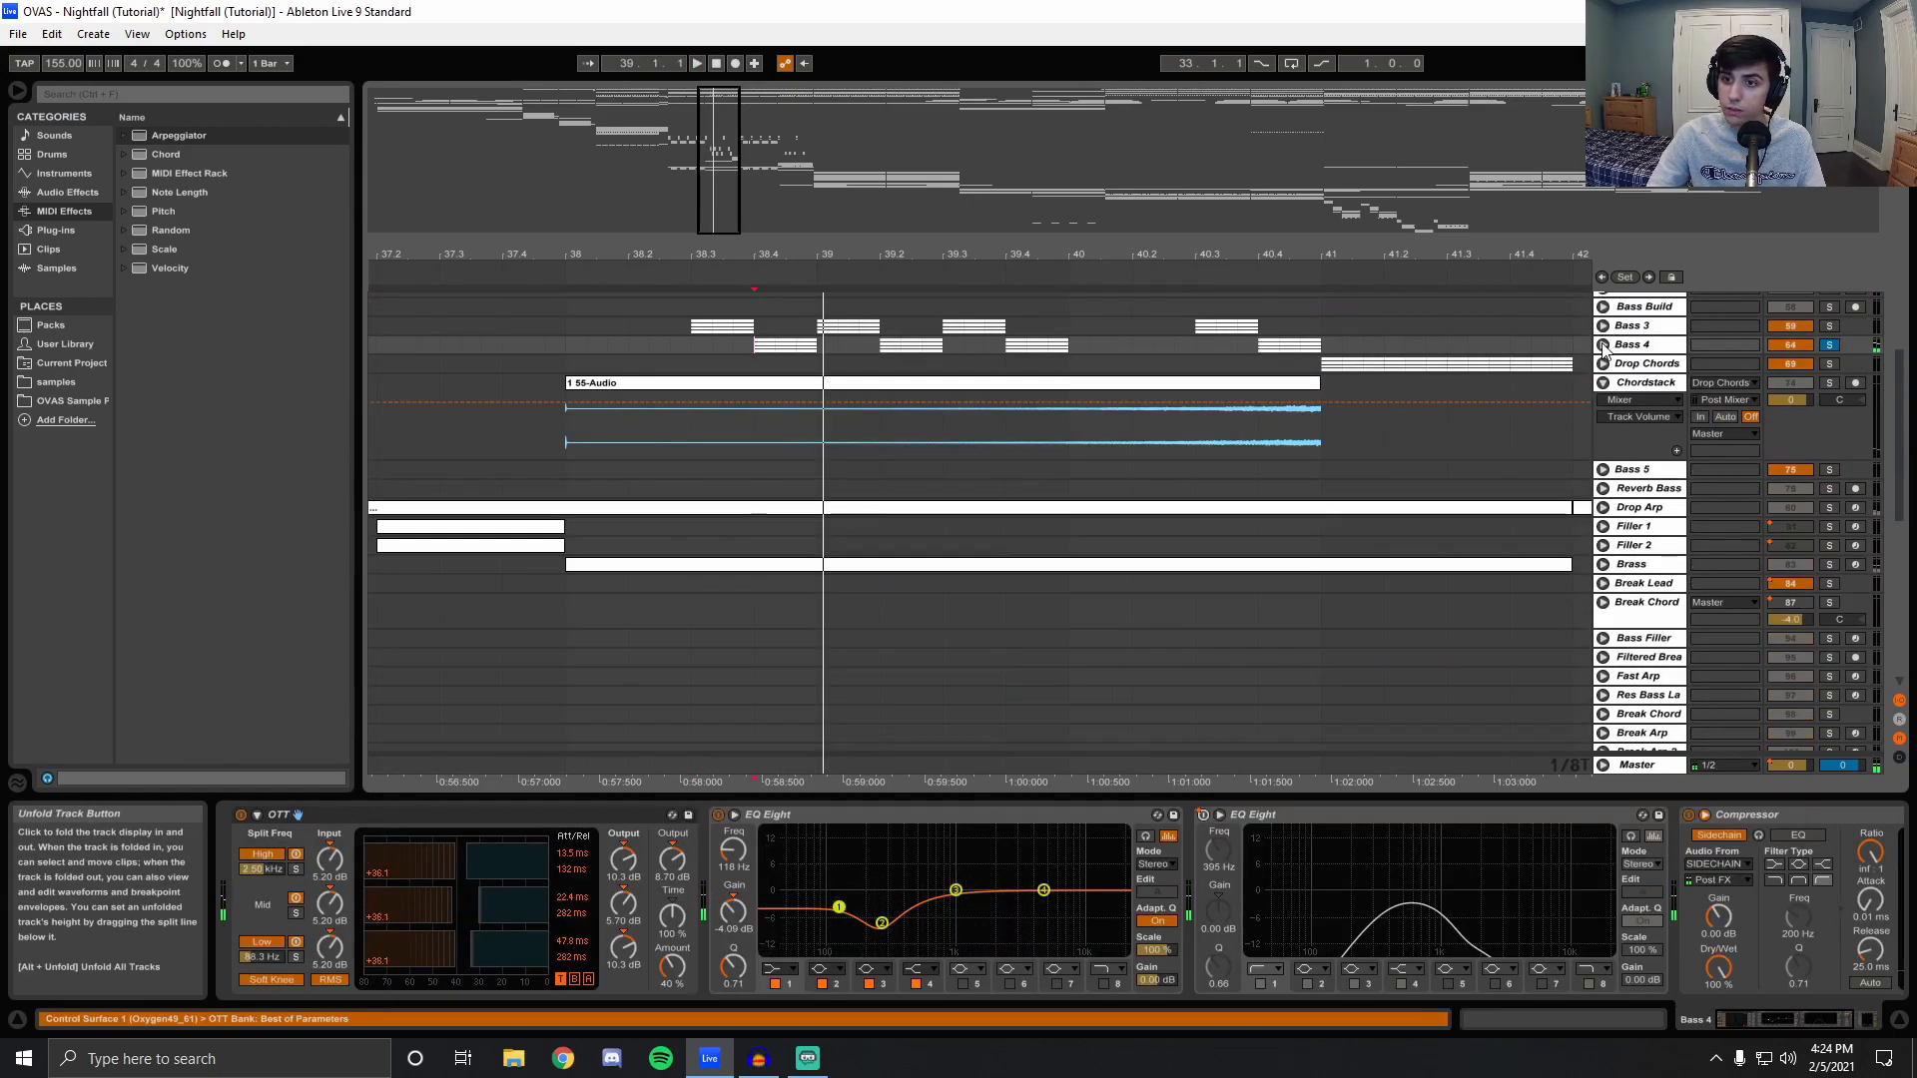
left_click(1603, 345)
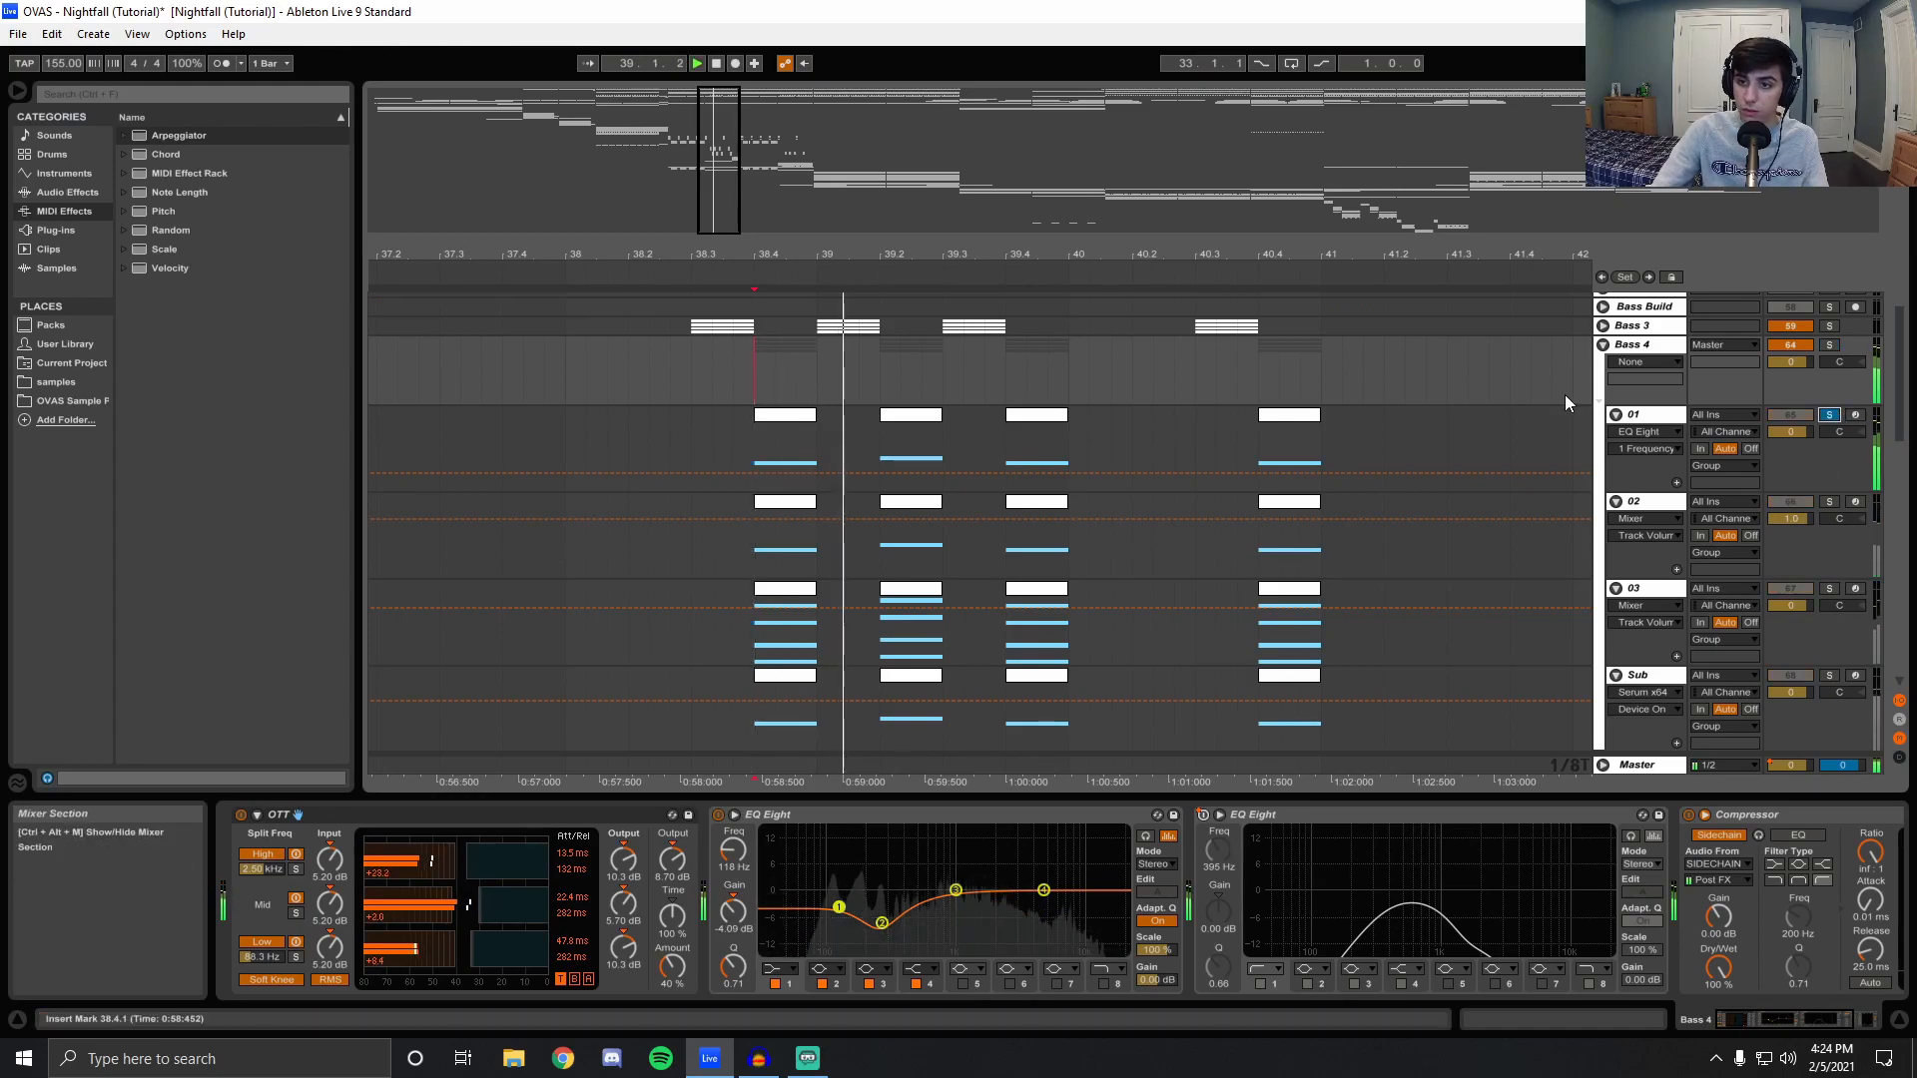
Audition track 01 of Bass 4 while examining its device chain and Serum patch, and close the plug-in.
left_click(1665, 415)
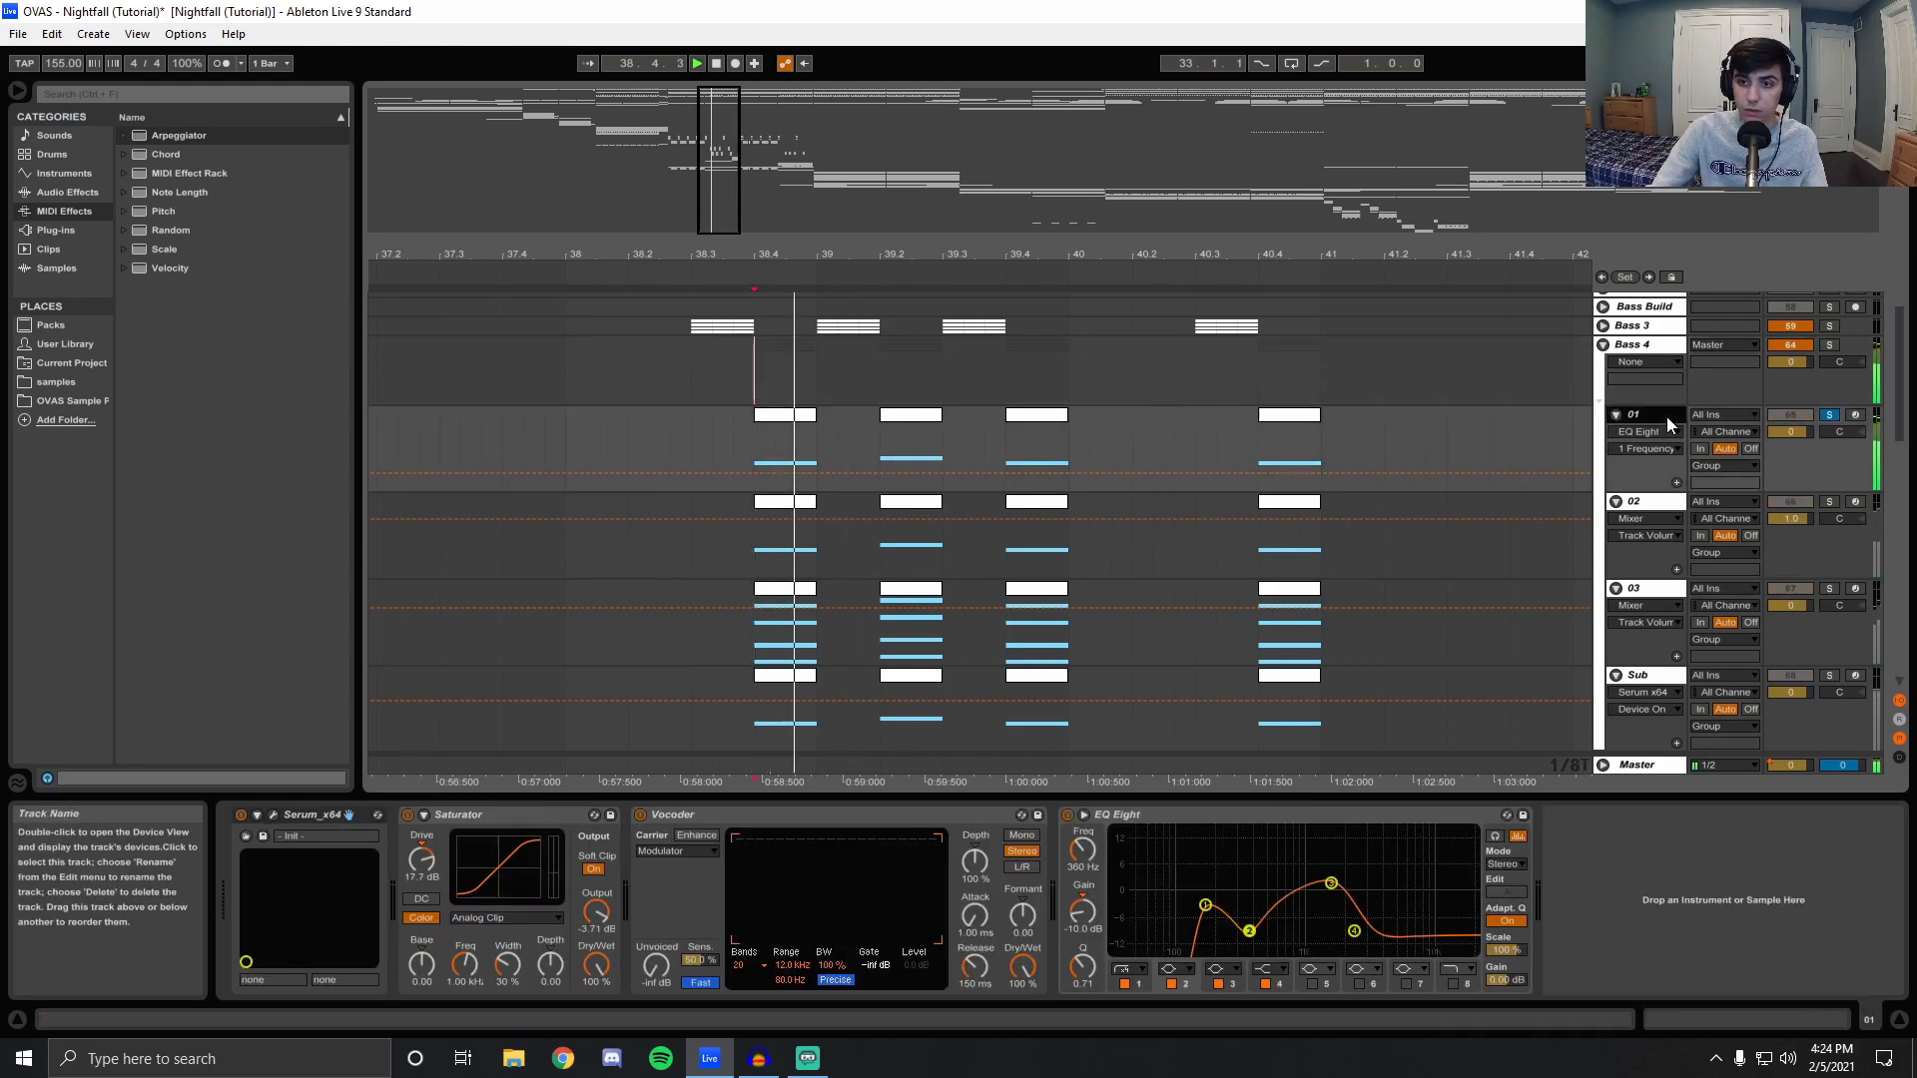
left_click(273, 814)
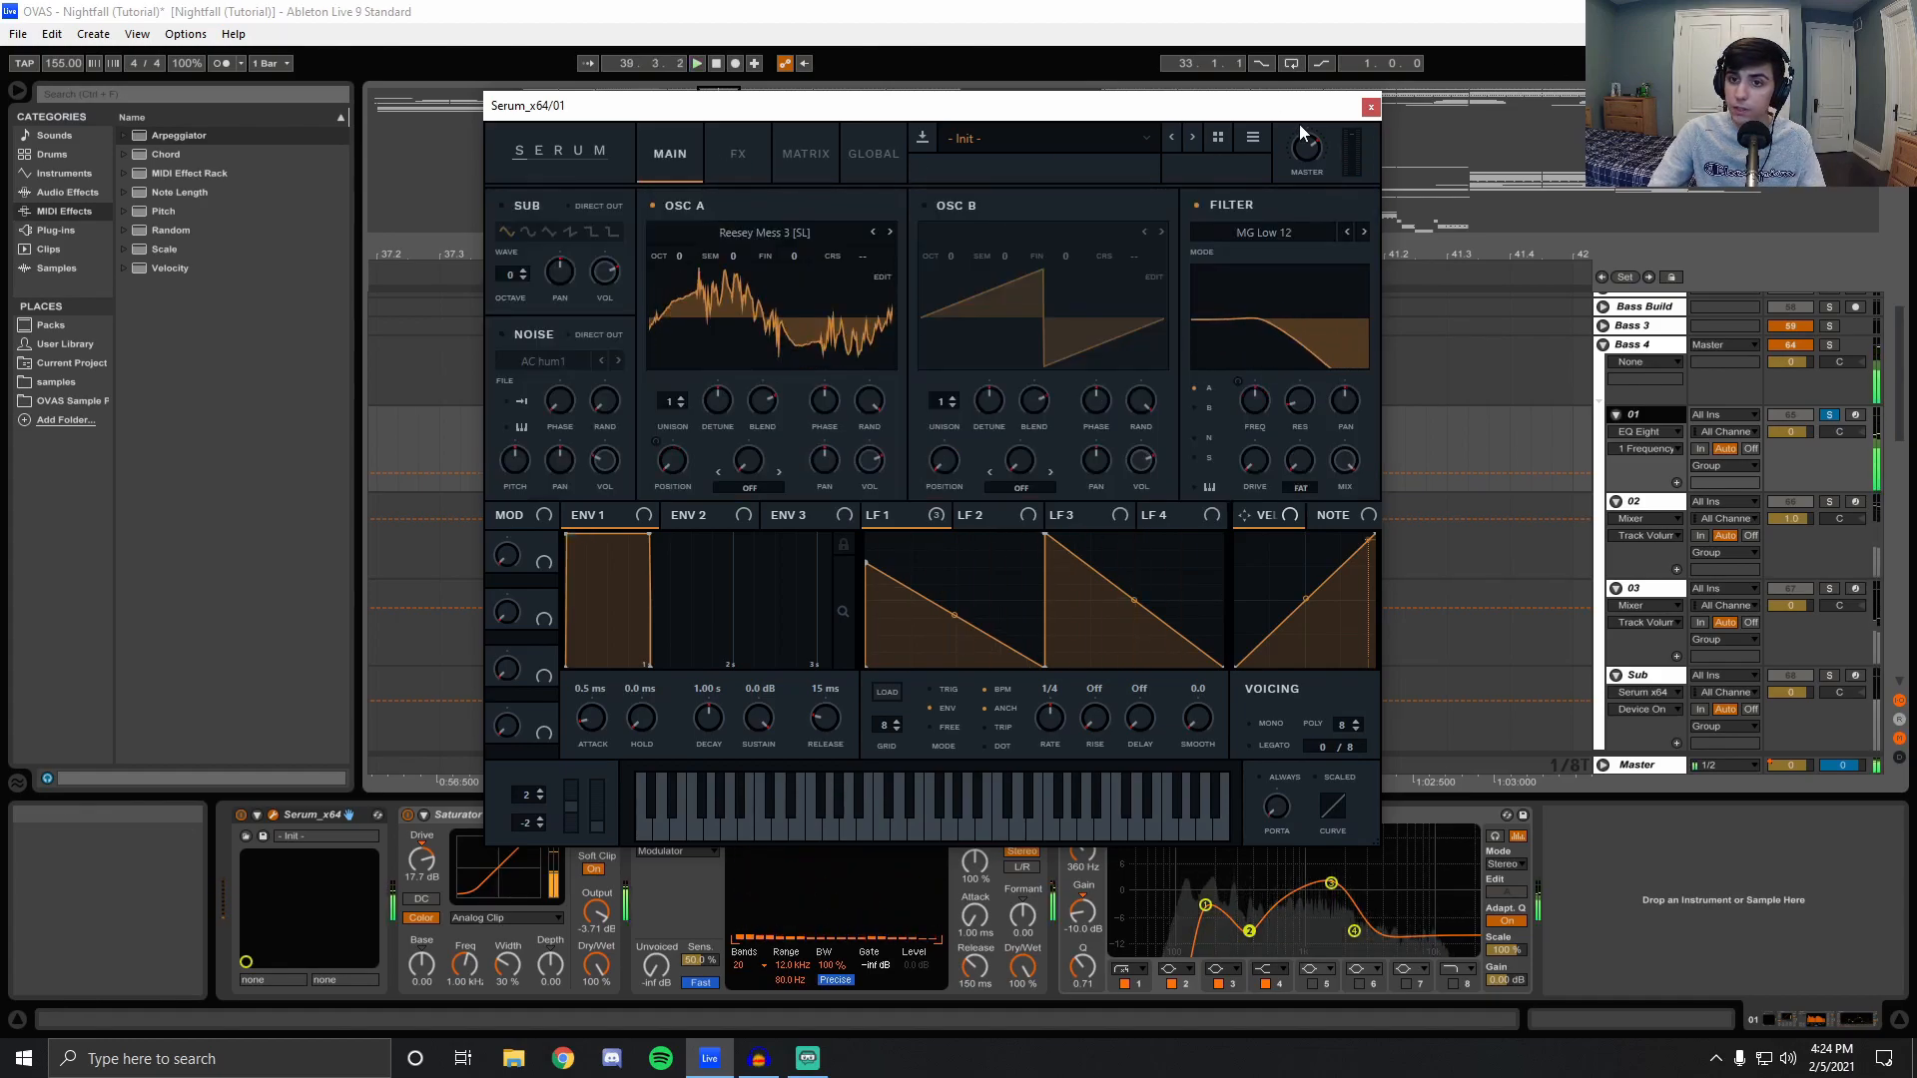
left_click(1370, 106)
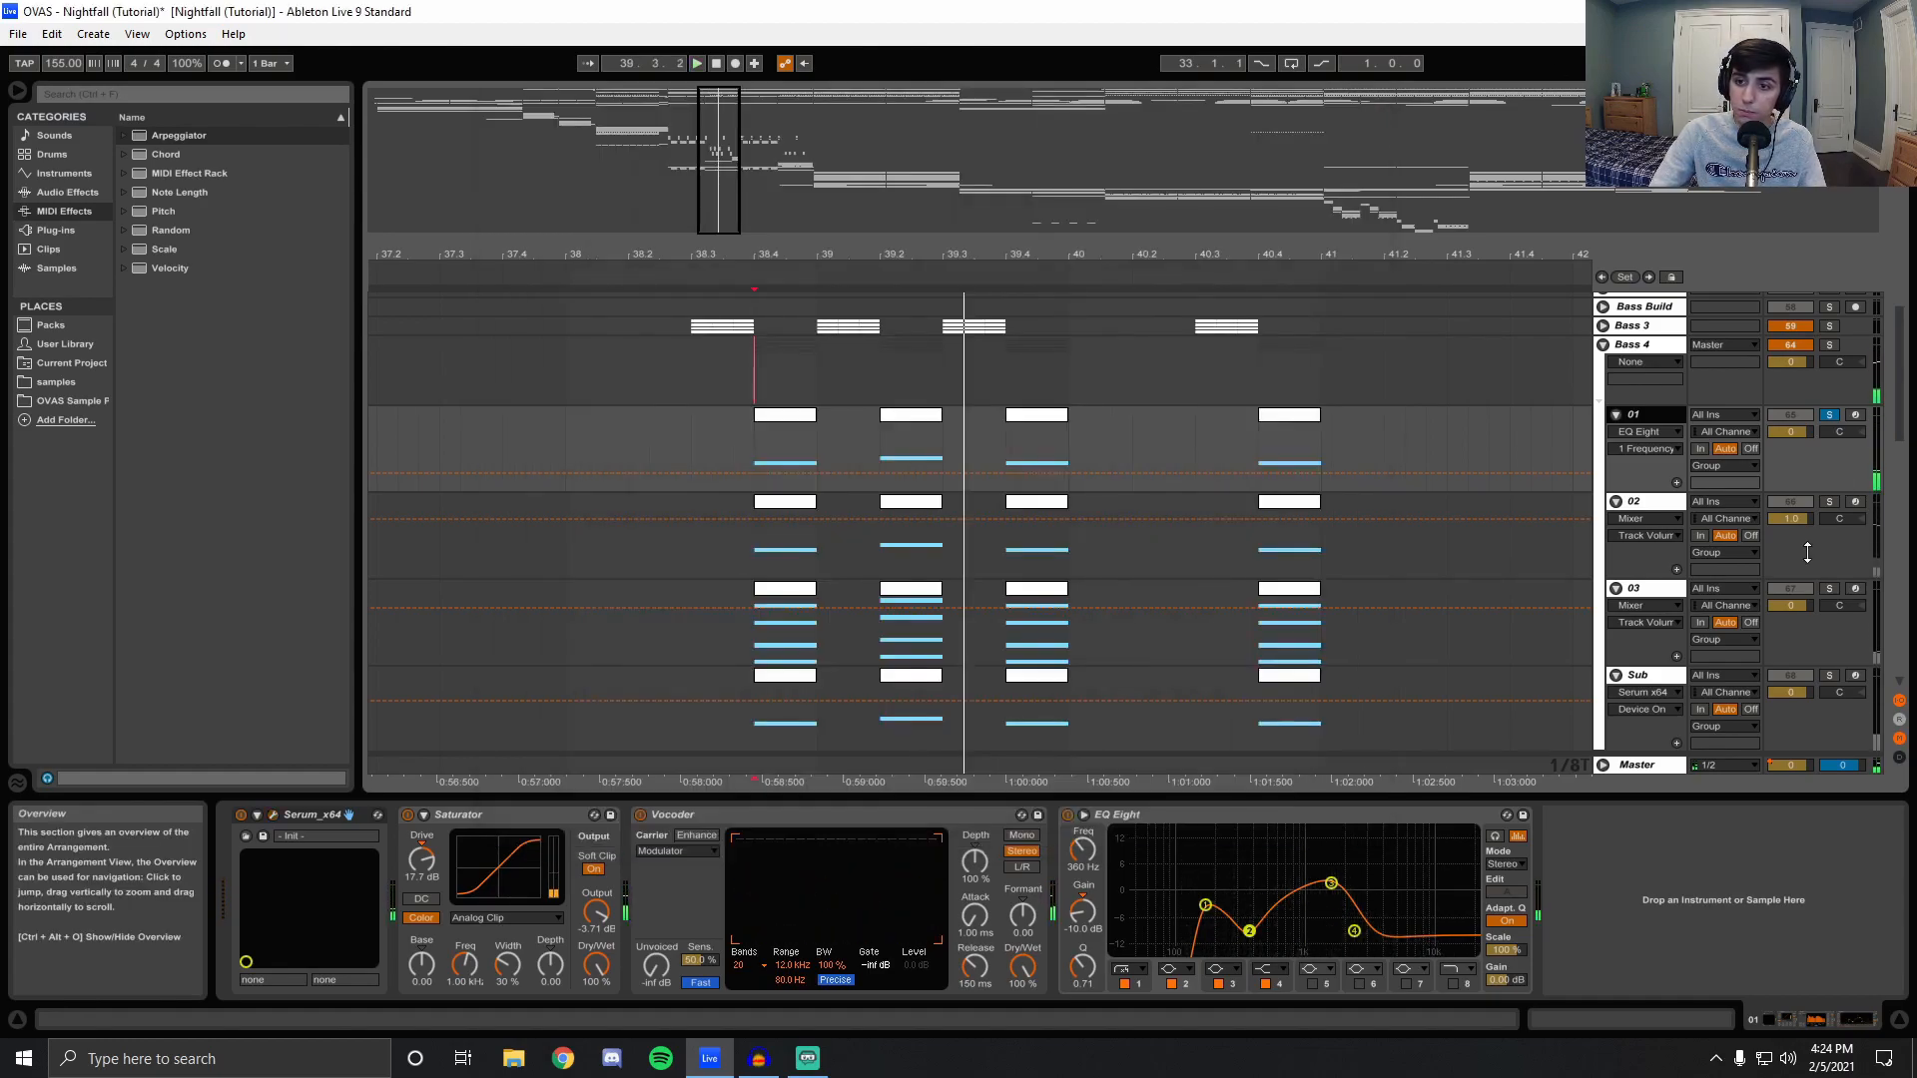
Solo track 02 of Bass 4, play it from 38.4 and show its device chain.
left_click(1830, 501)
key("space")
key("space")
left_click(1657, 501)
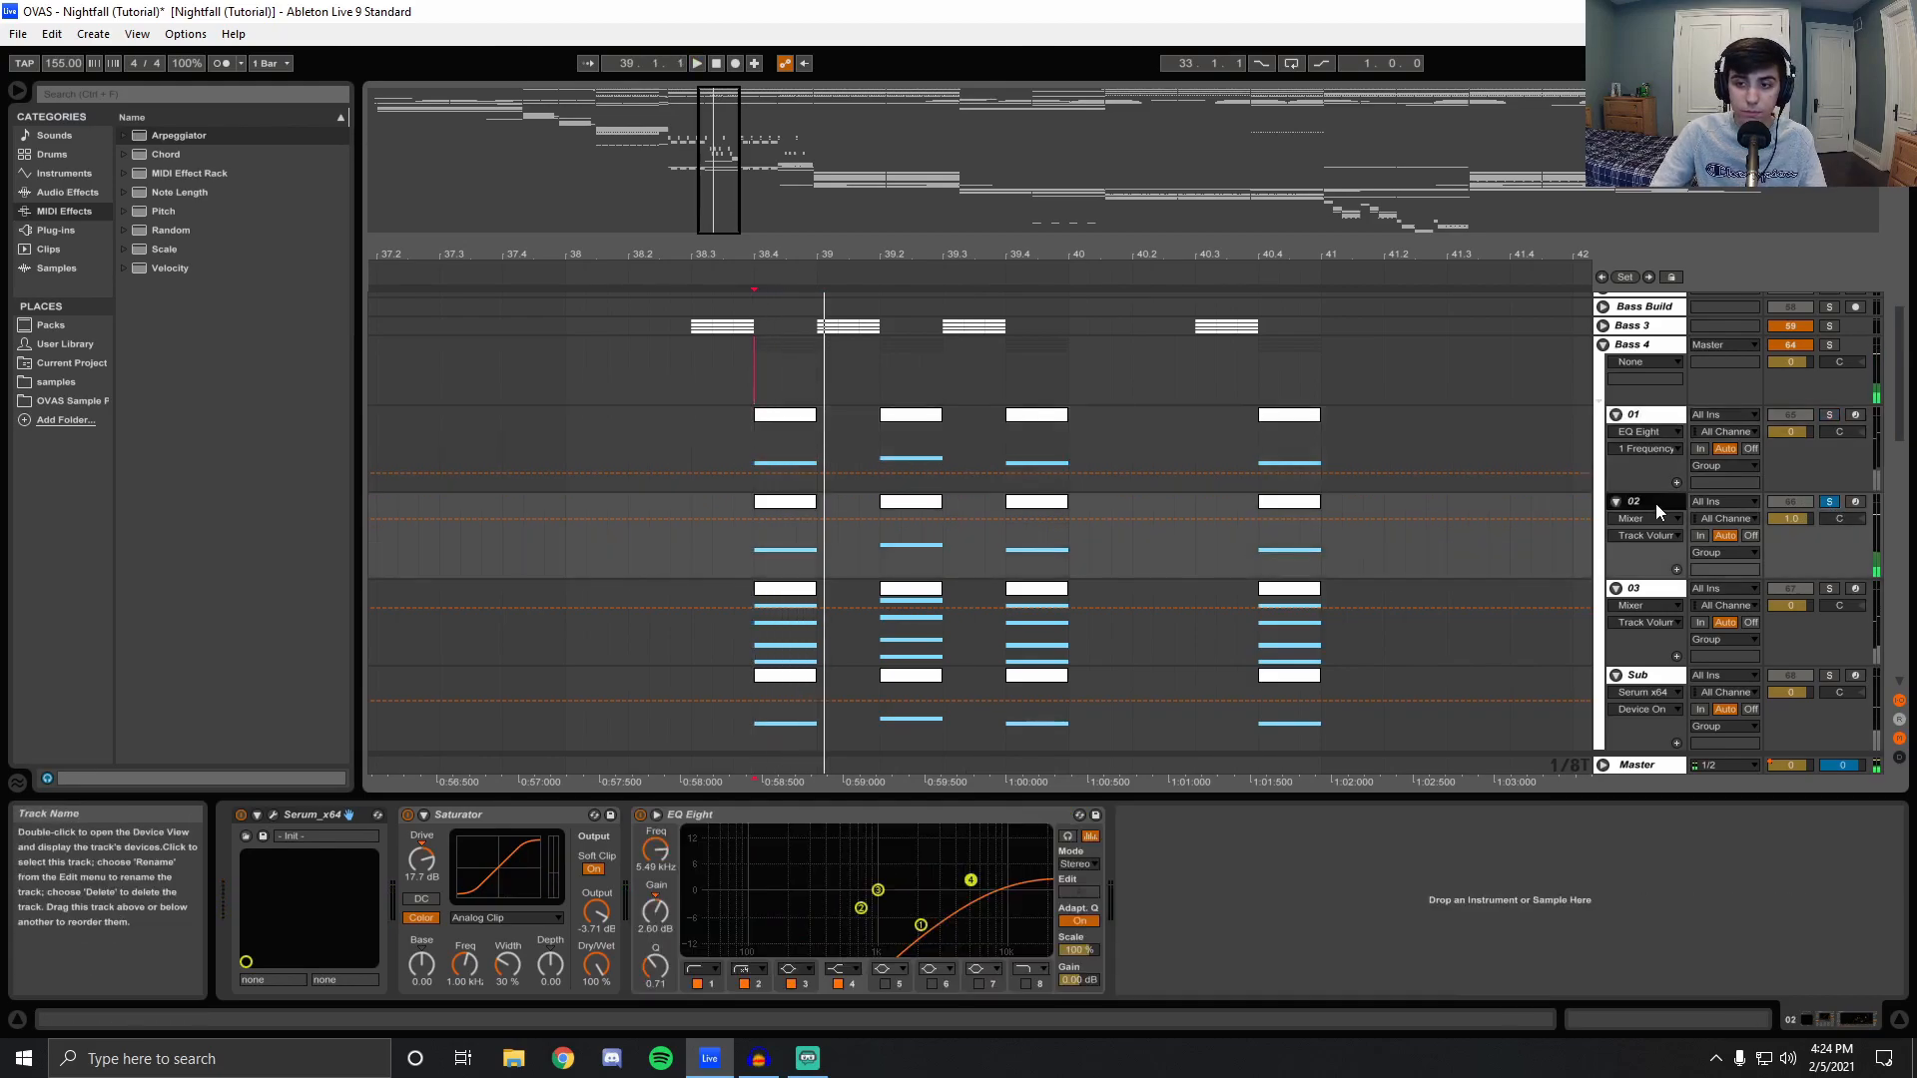
Solo track 01 of Bass 4 and compare its sound with EQ Eight's filter 4 off and on.
left_click(1676, 423)
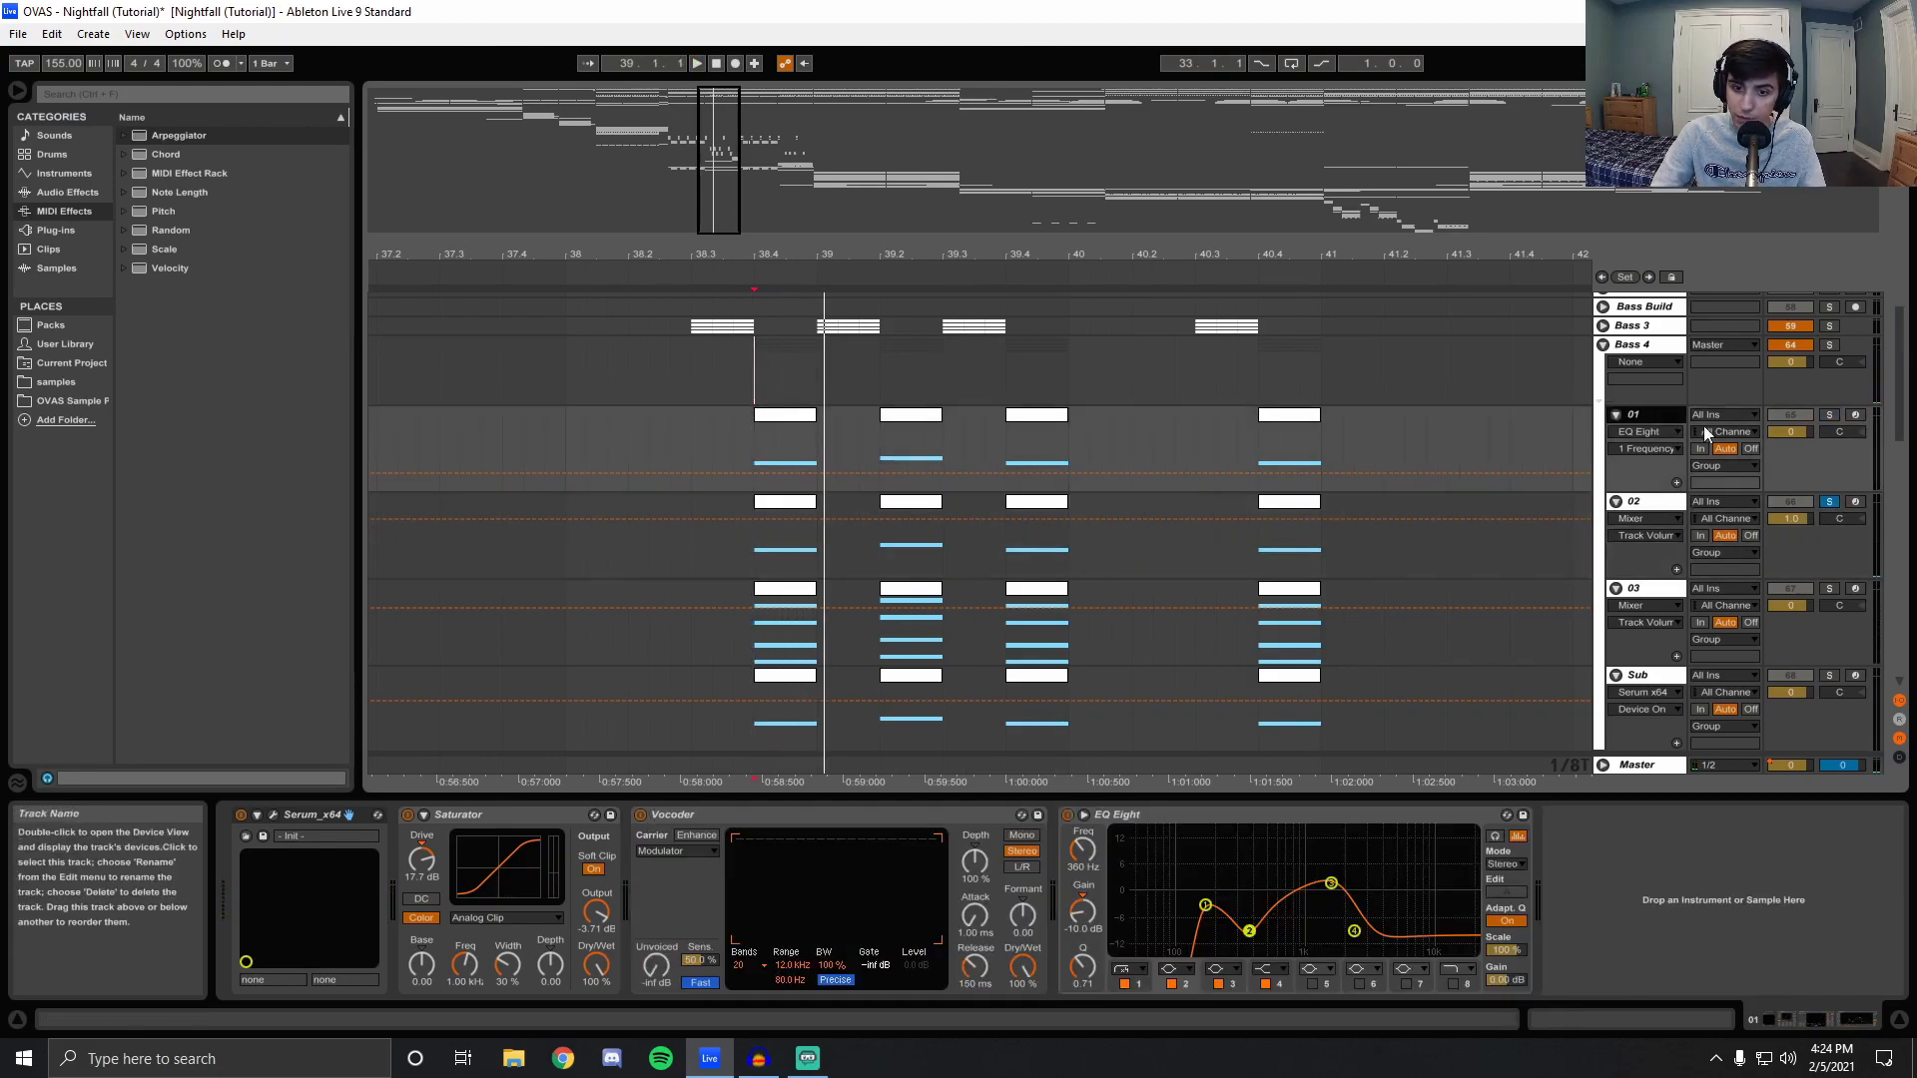
left_click(1829, 414)
key("space")
left_click(1266, 985)
left_click(1266, 984)
Solo track 02 of Bass 4, examine the effects in its Serum patch, and close the plug-in.
left_click(1828, 501)
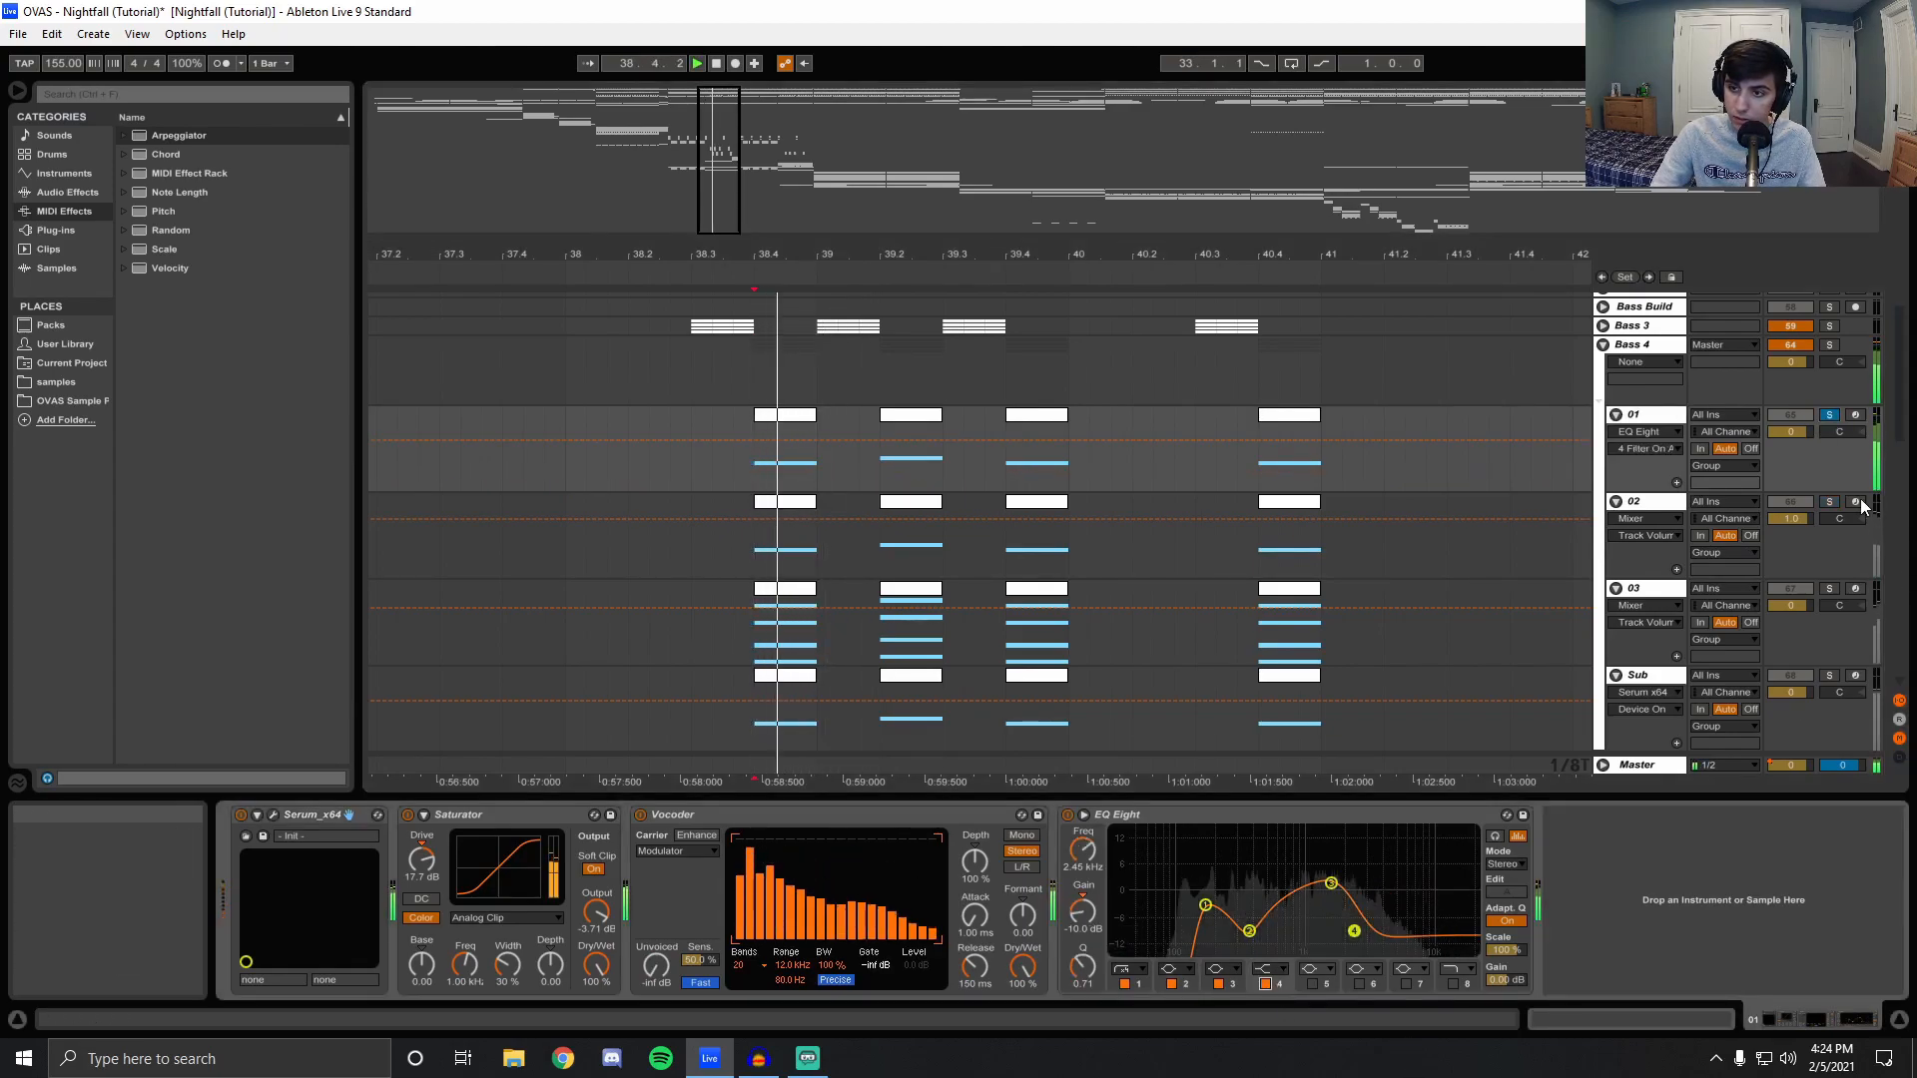
left_click(1649, 503)
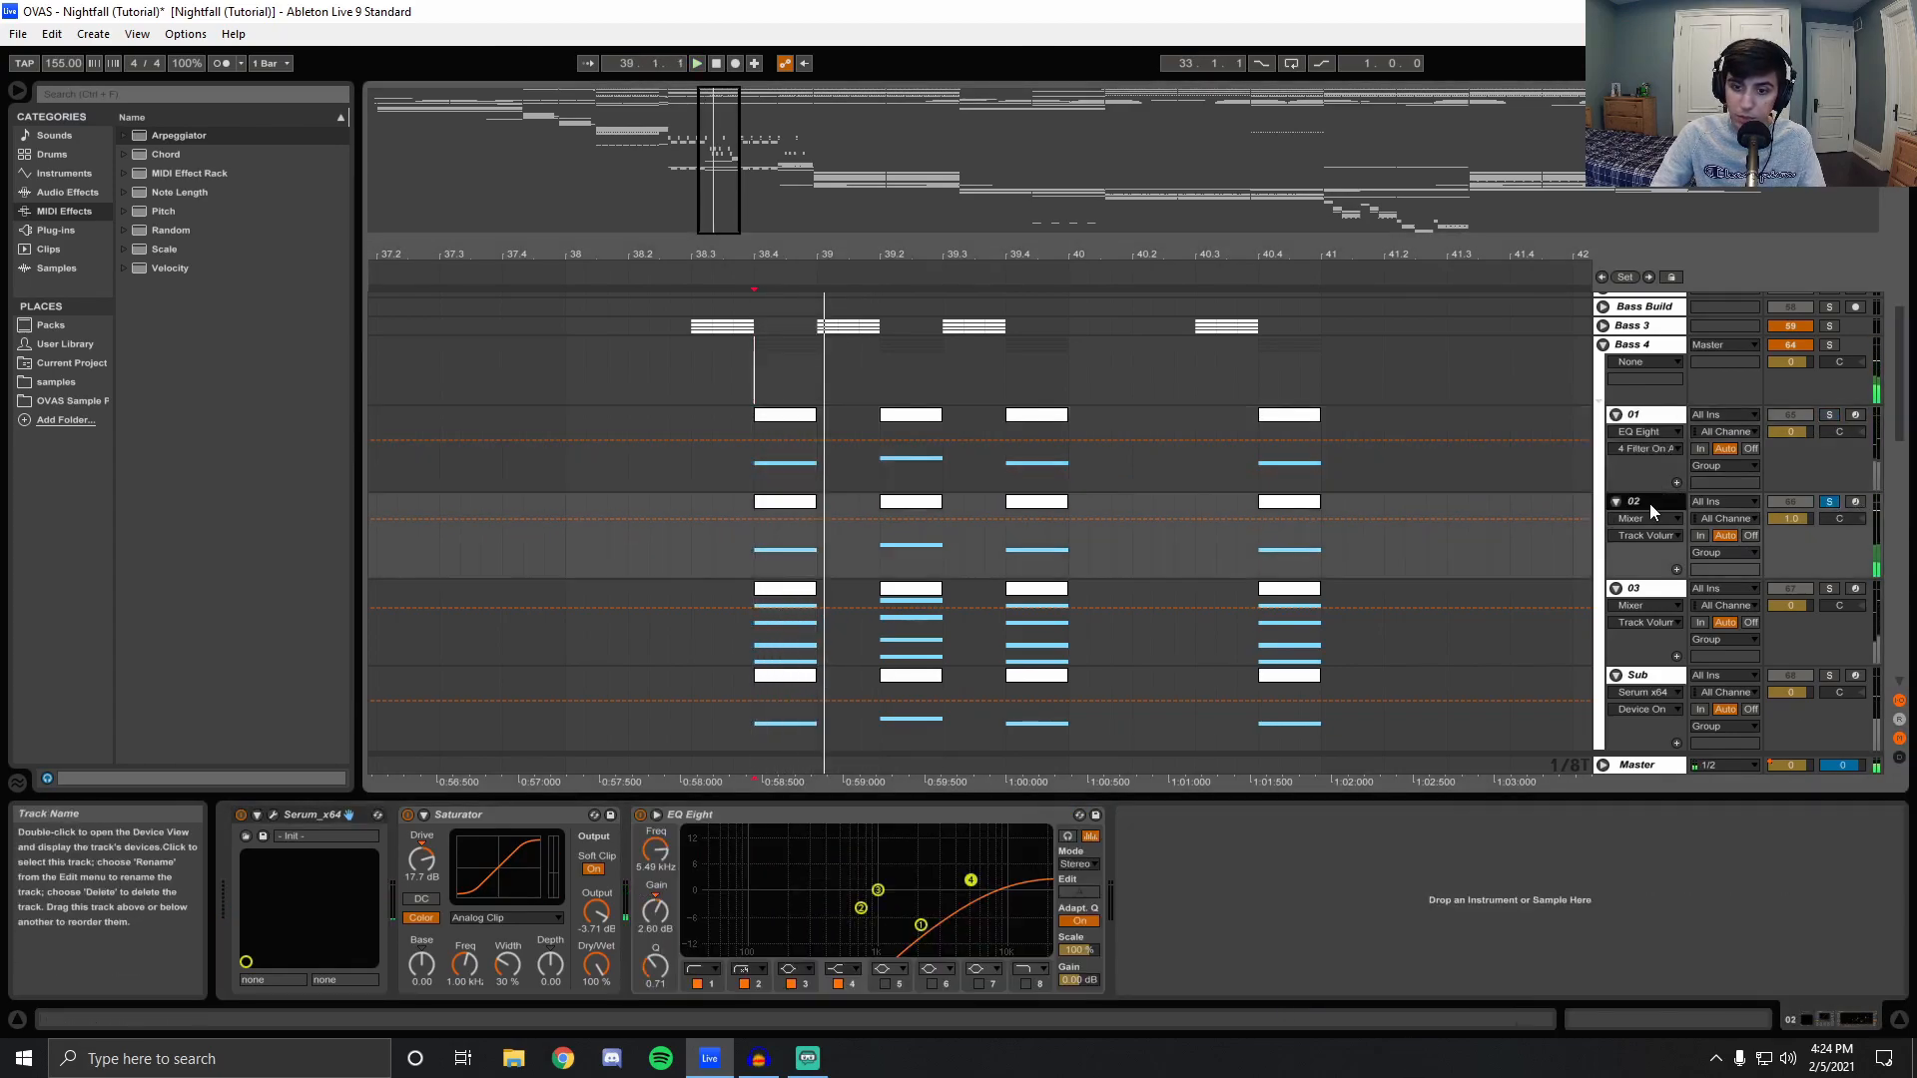
left_click(273, 815)
left_click(737, 150)
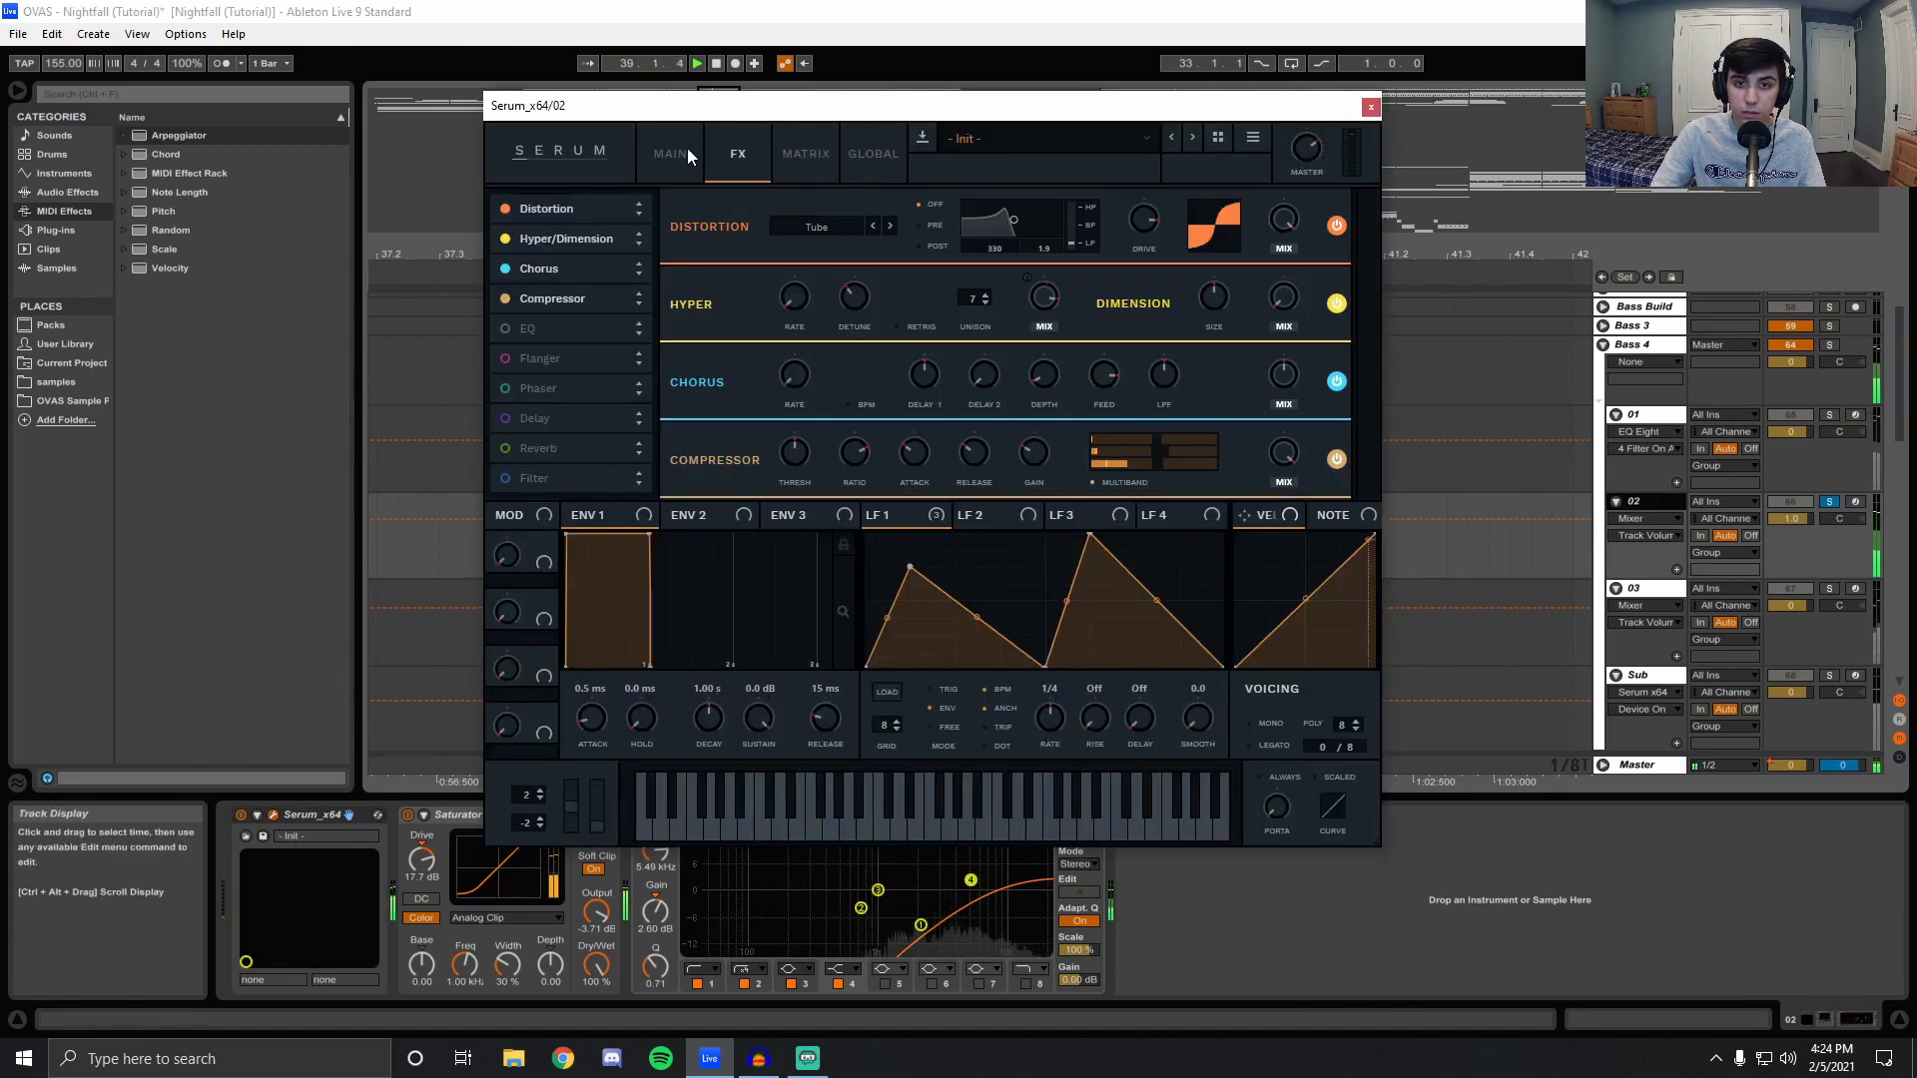
left_click(1370, 106)
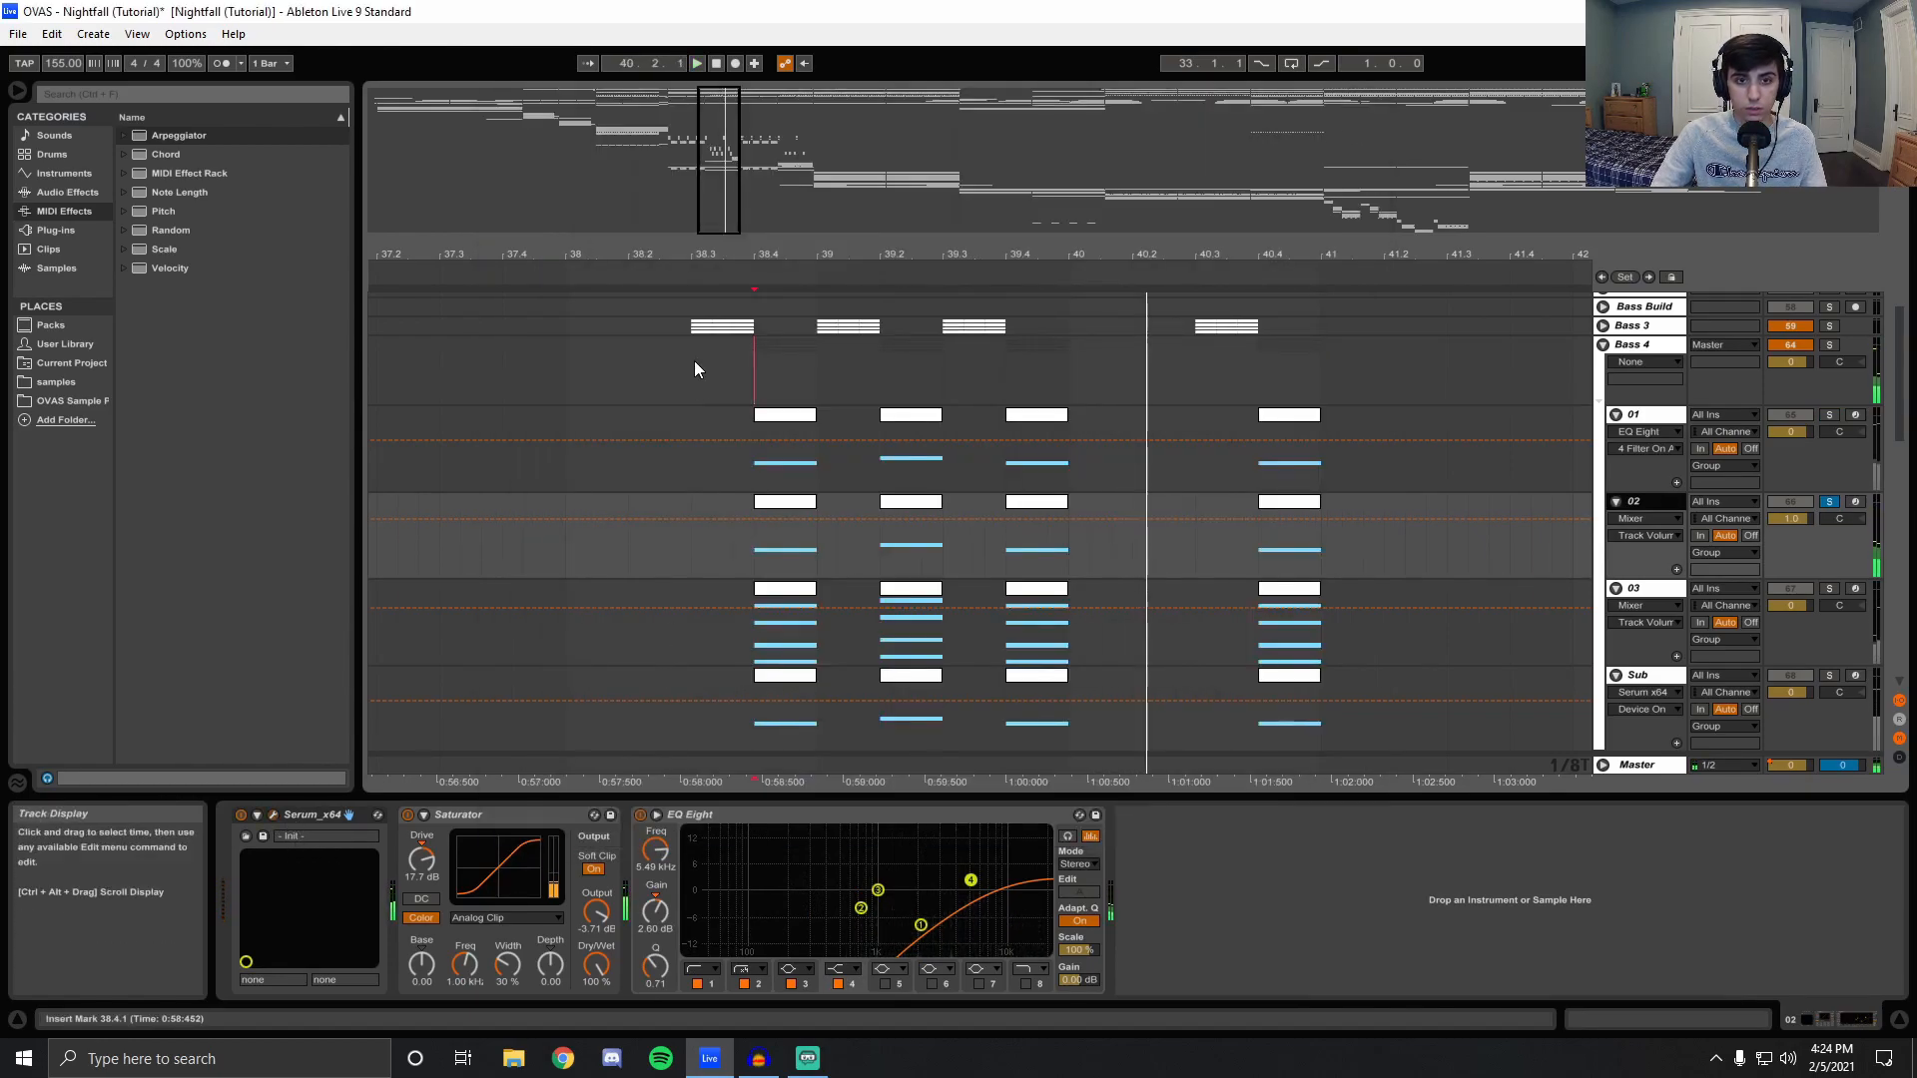
Solo track 03 of Bass 4, play its clip from 38.4 and show its device chain.
scroll(1869, 559, "down", 1)
left_click(1829, 548)
key("space")
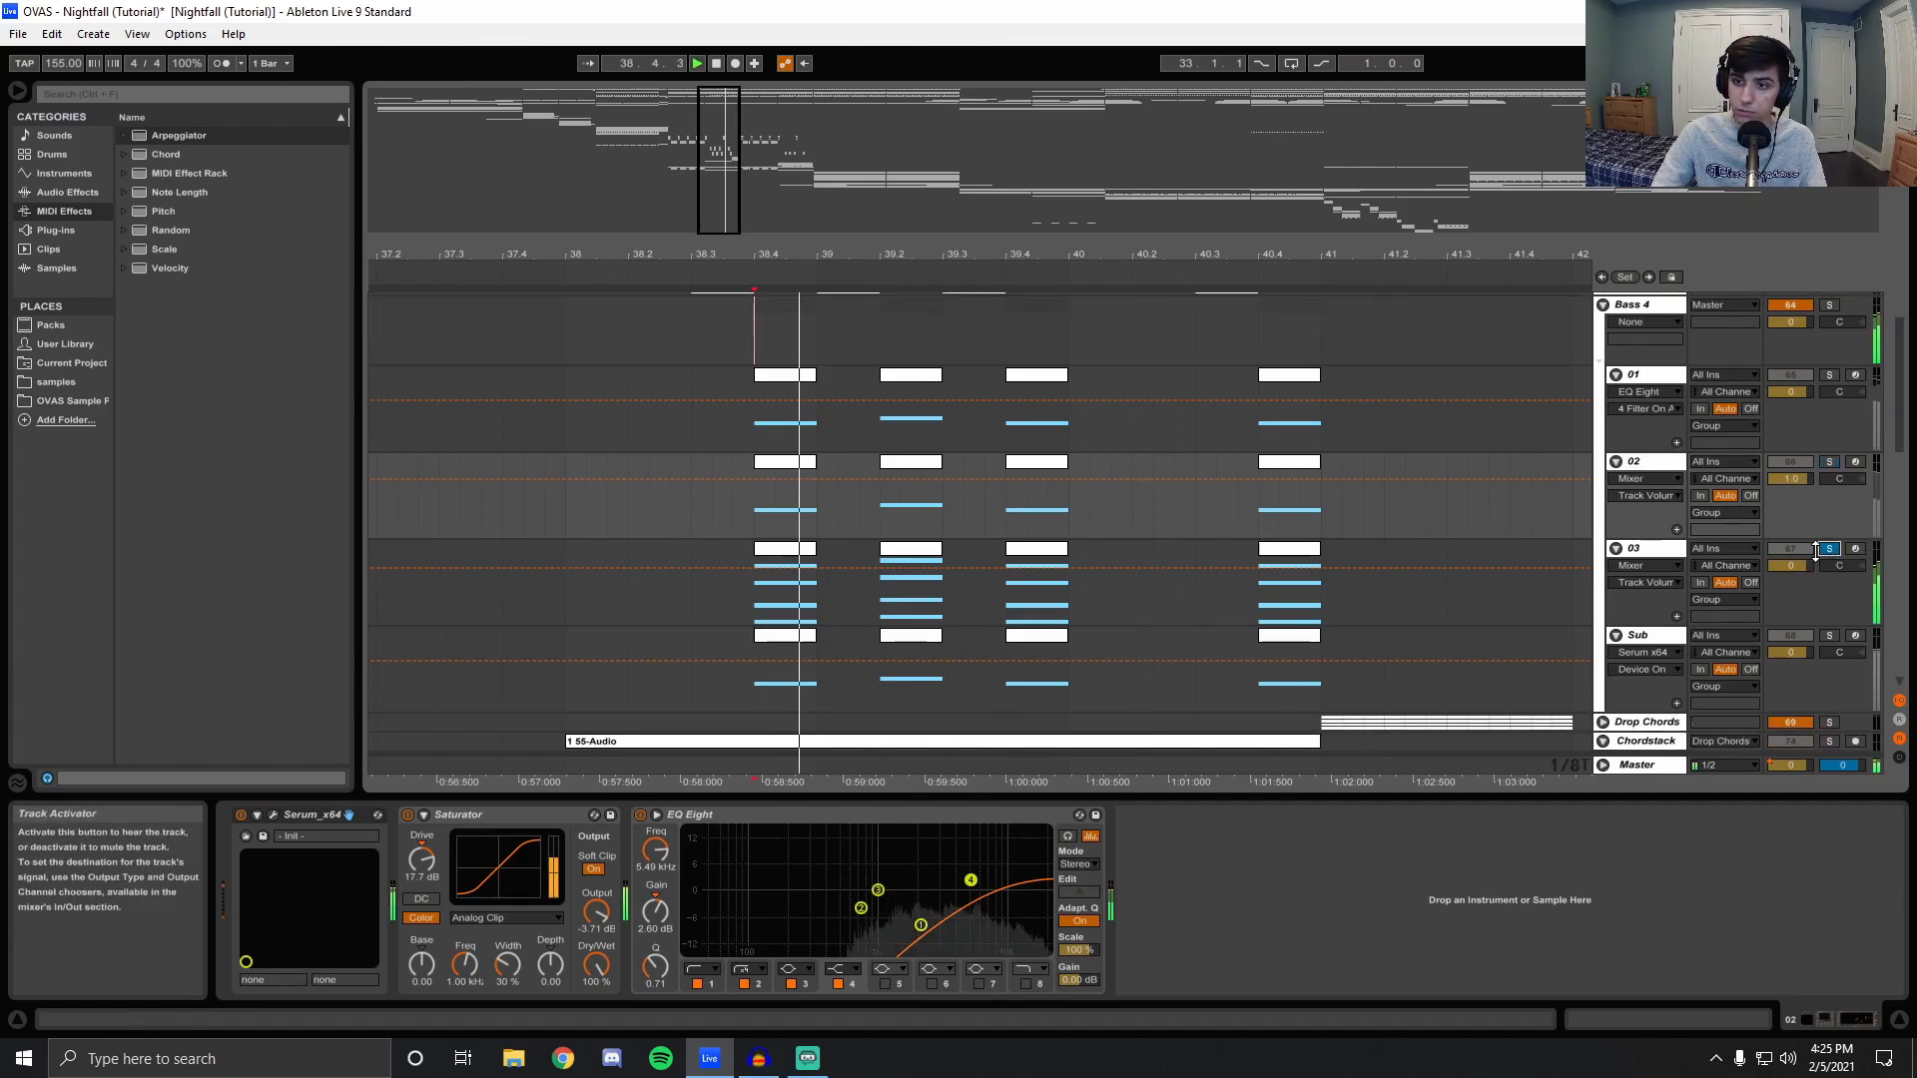
left_click(754, 604)
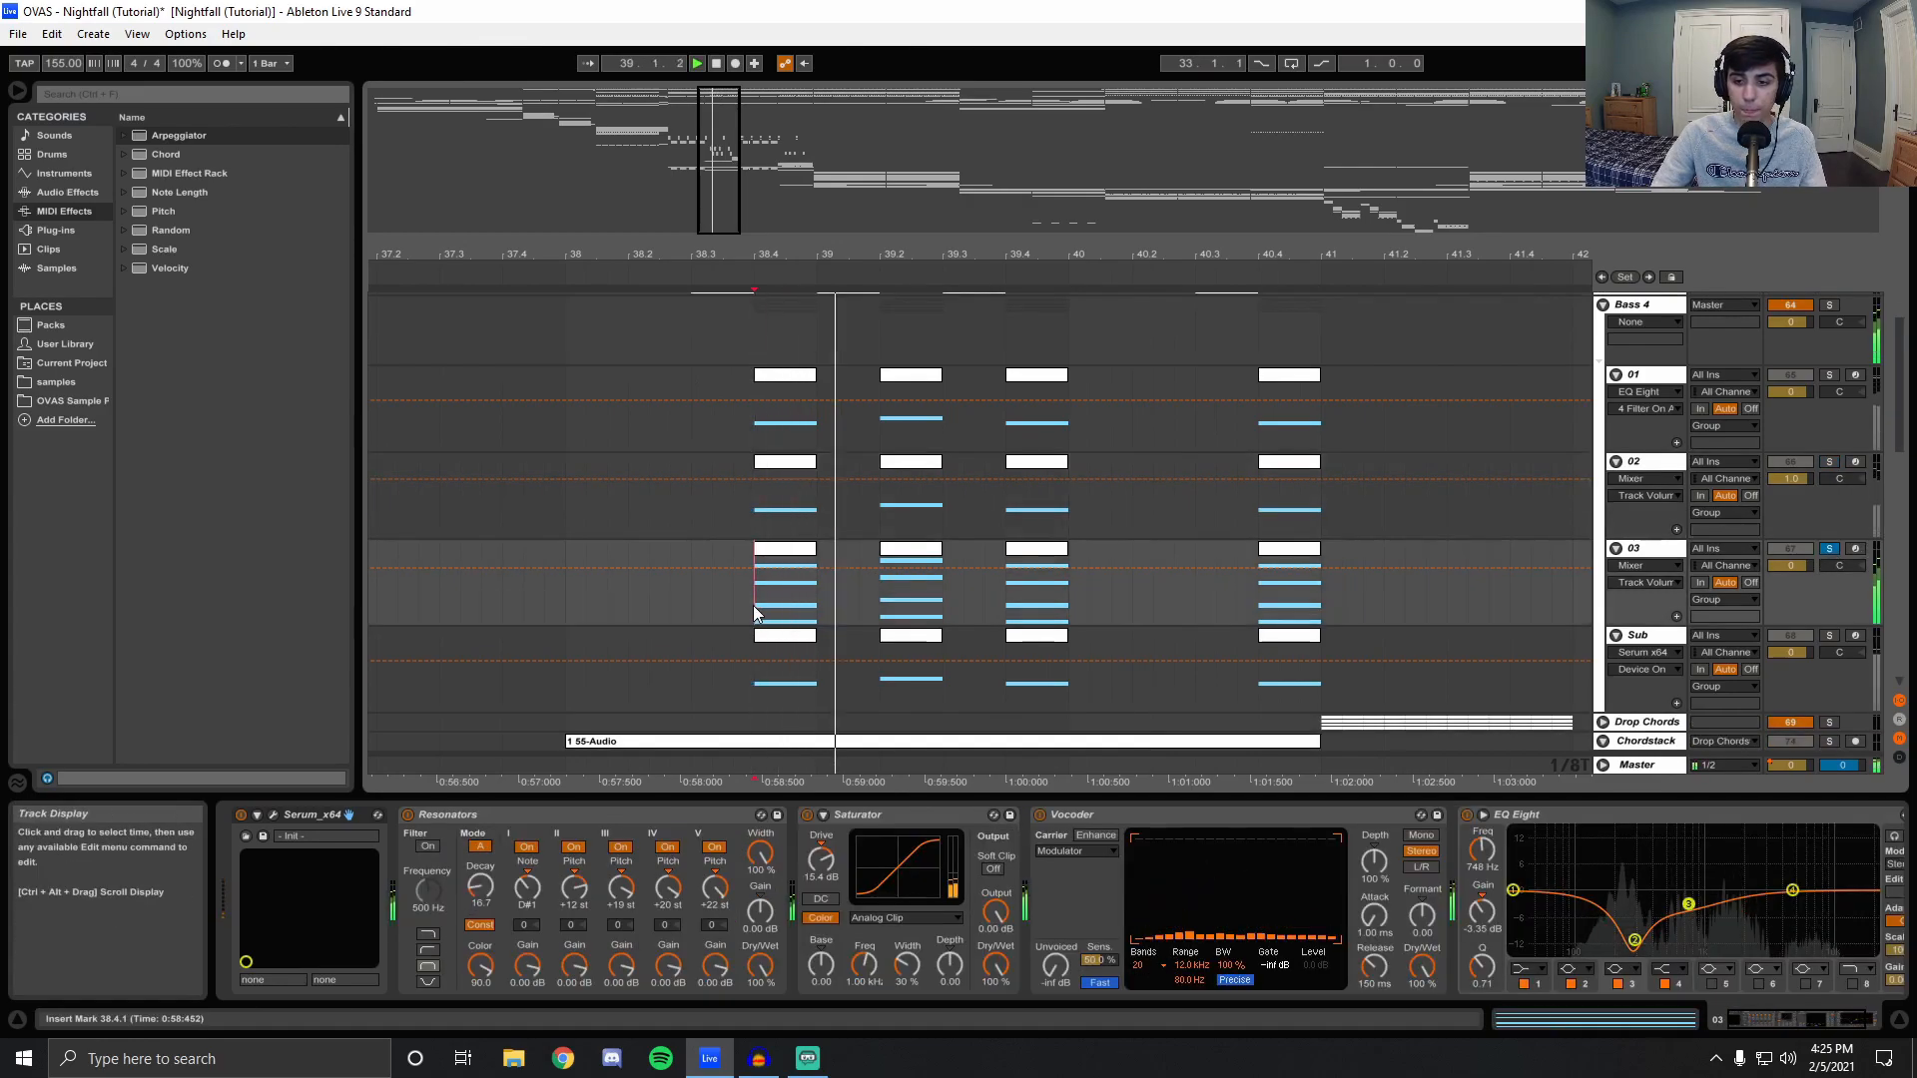
key("space")
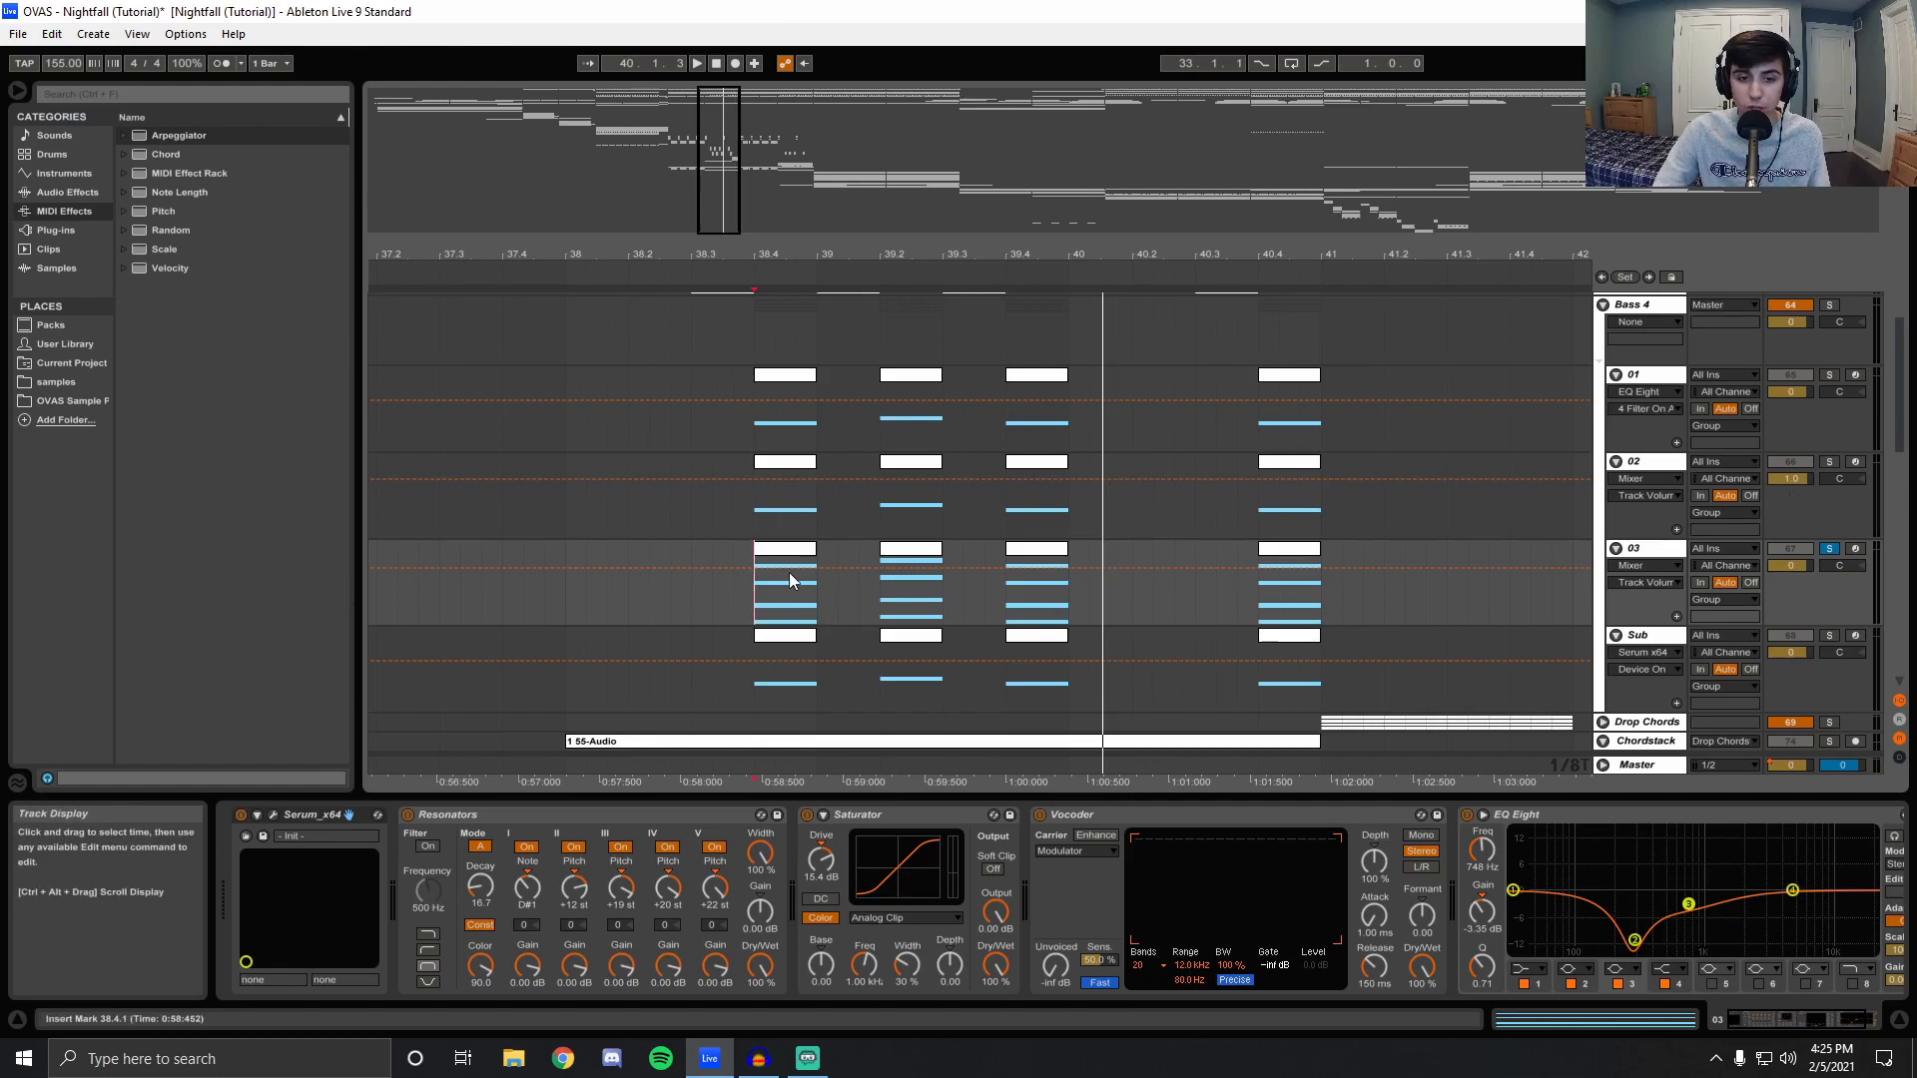
Replay track 03, and audition the whole Bass 4 group soloed from 38.4.
key("space")
scroll(1830, 639, "up", 7)
key("space")
left_click(1829, 446)
key("space")
scroll(1826, 449, "down", 1)
scroll(1825, 442, "down", 2)
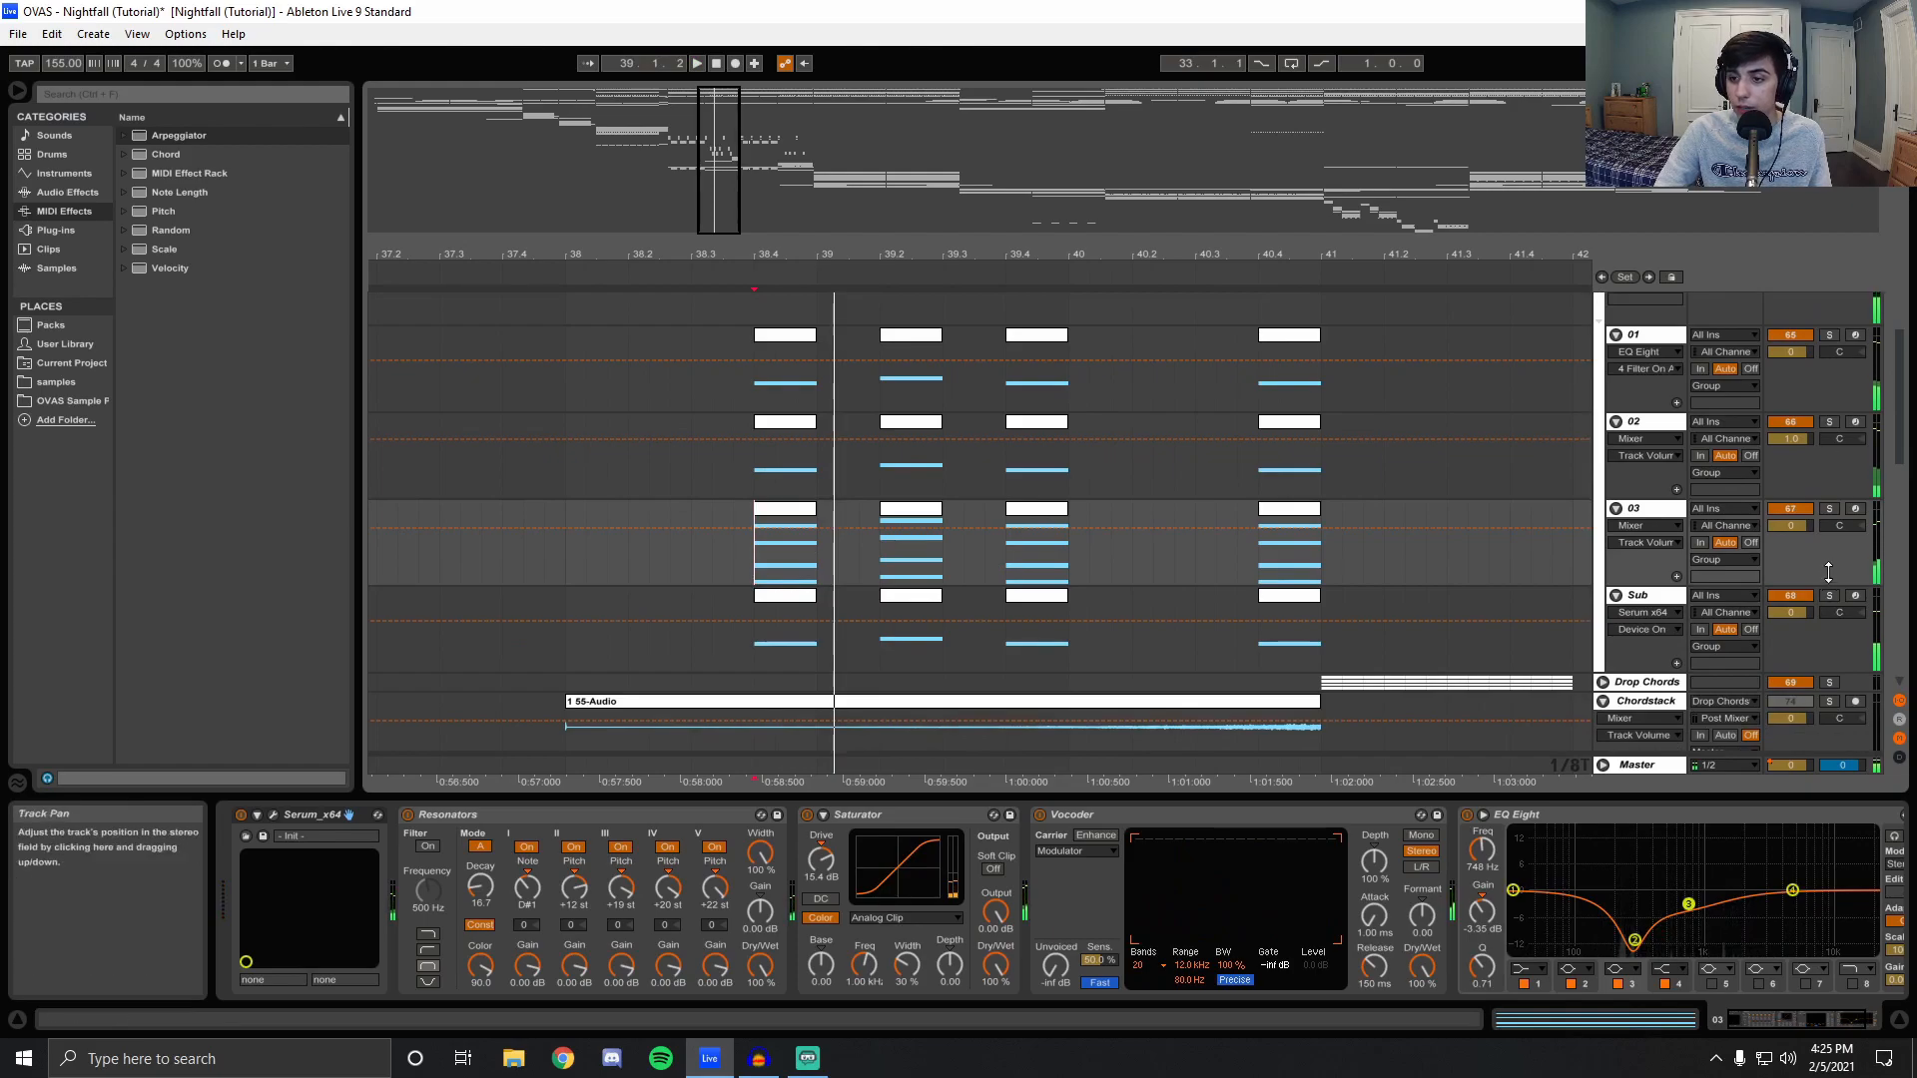
Audition the soloed Sub track of Bass 4 from 38.4.
left_click(751, 641)
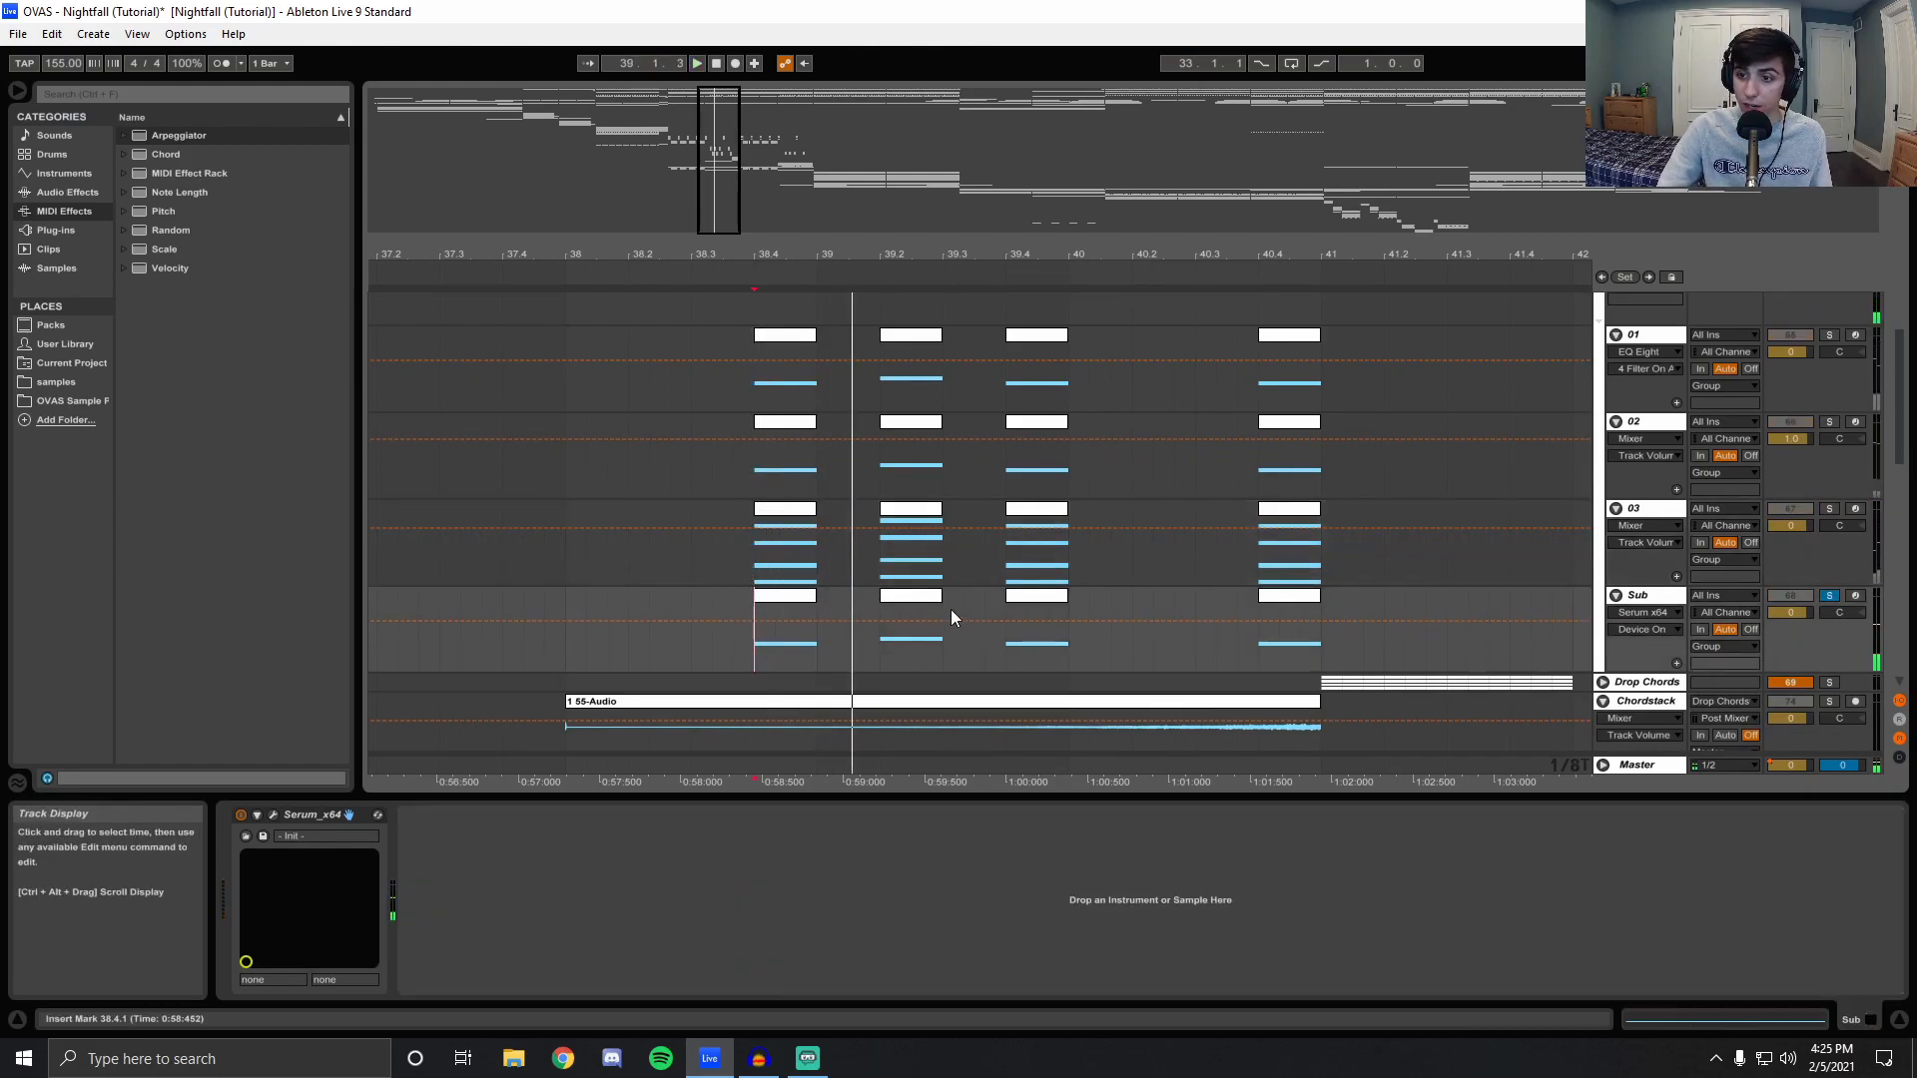
key("space")
scroll(952, 621, "up", 1)
scroll(1827, 396, "up", 2)
scroll(1834, 439, "down", 2)
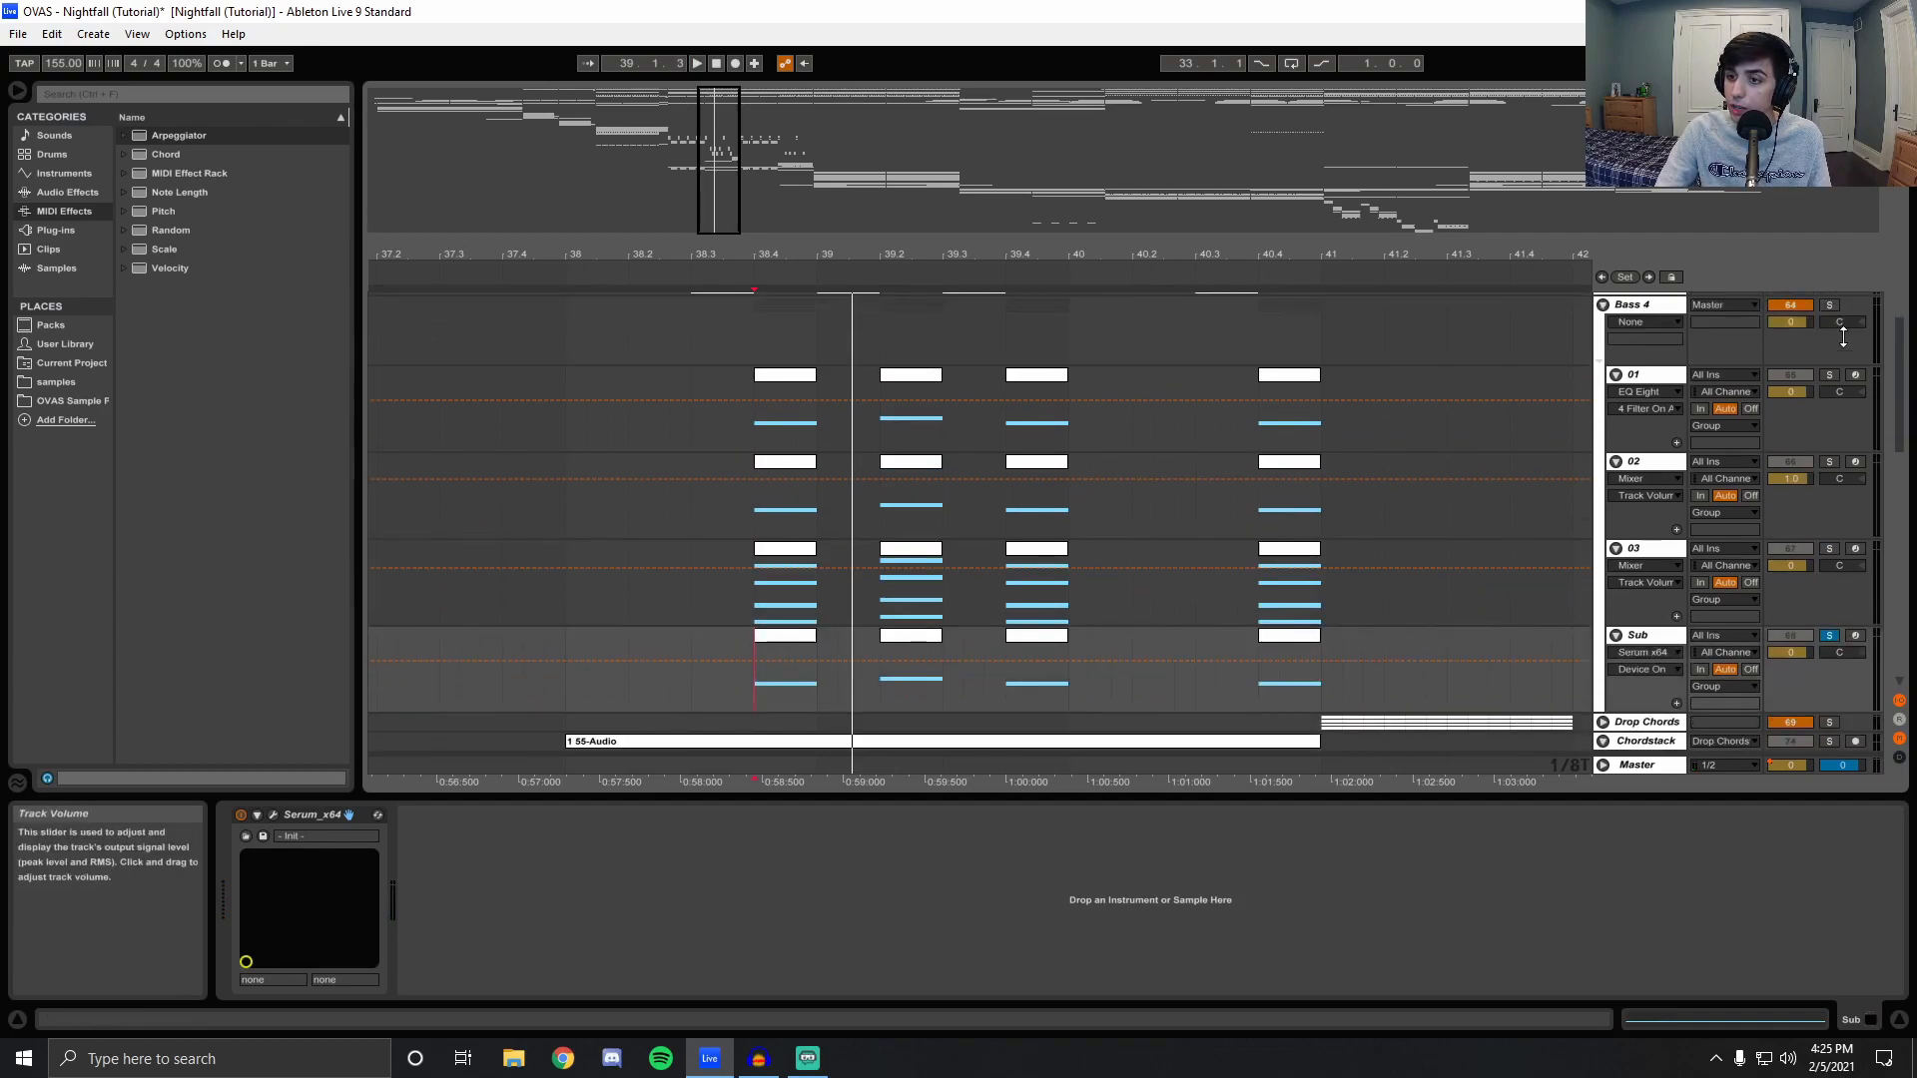
Solo Bass 4, compare it from 38.4 with its Sub track off and on, and unsolo the group.
scroll(1843, 340, "up", 1)
left_click(1831, 384)
key("space")
scroll(1805, 514, "down", 2)
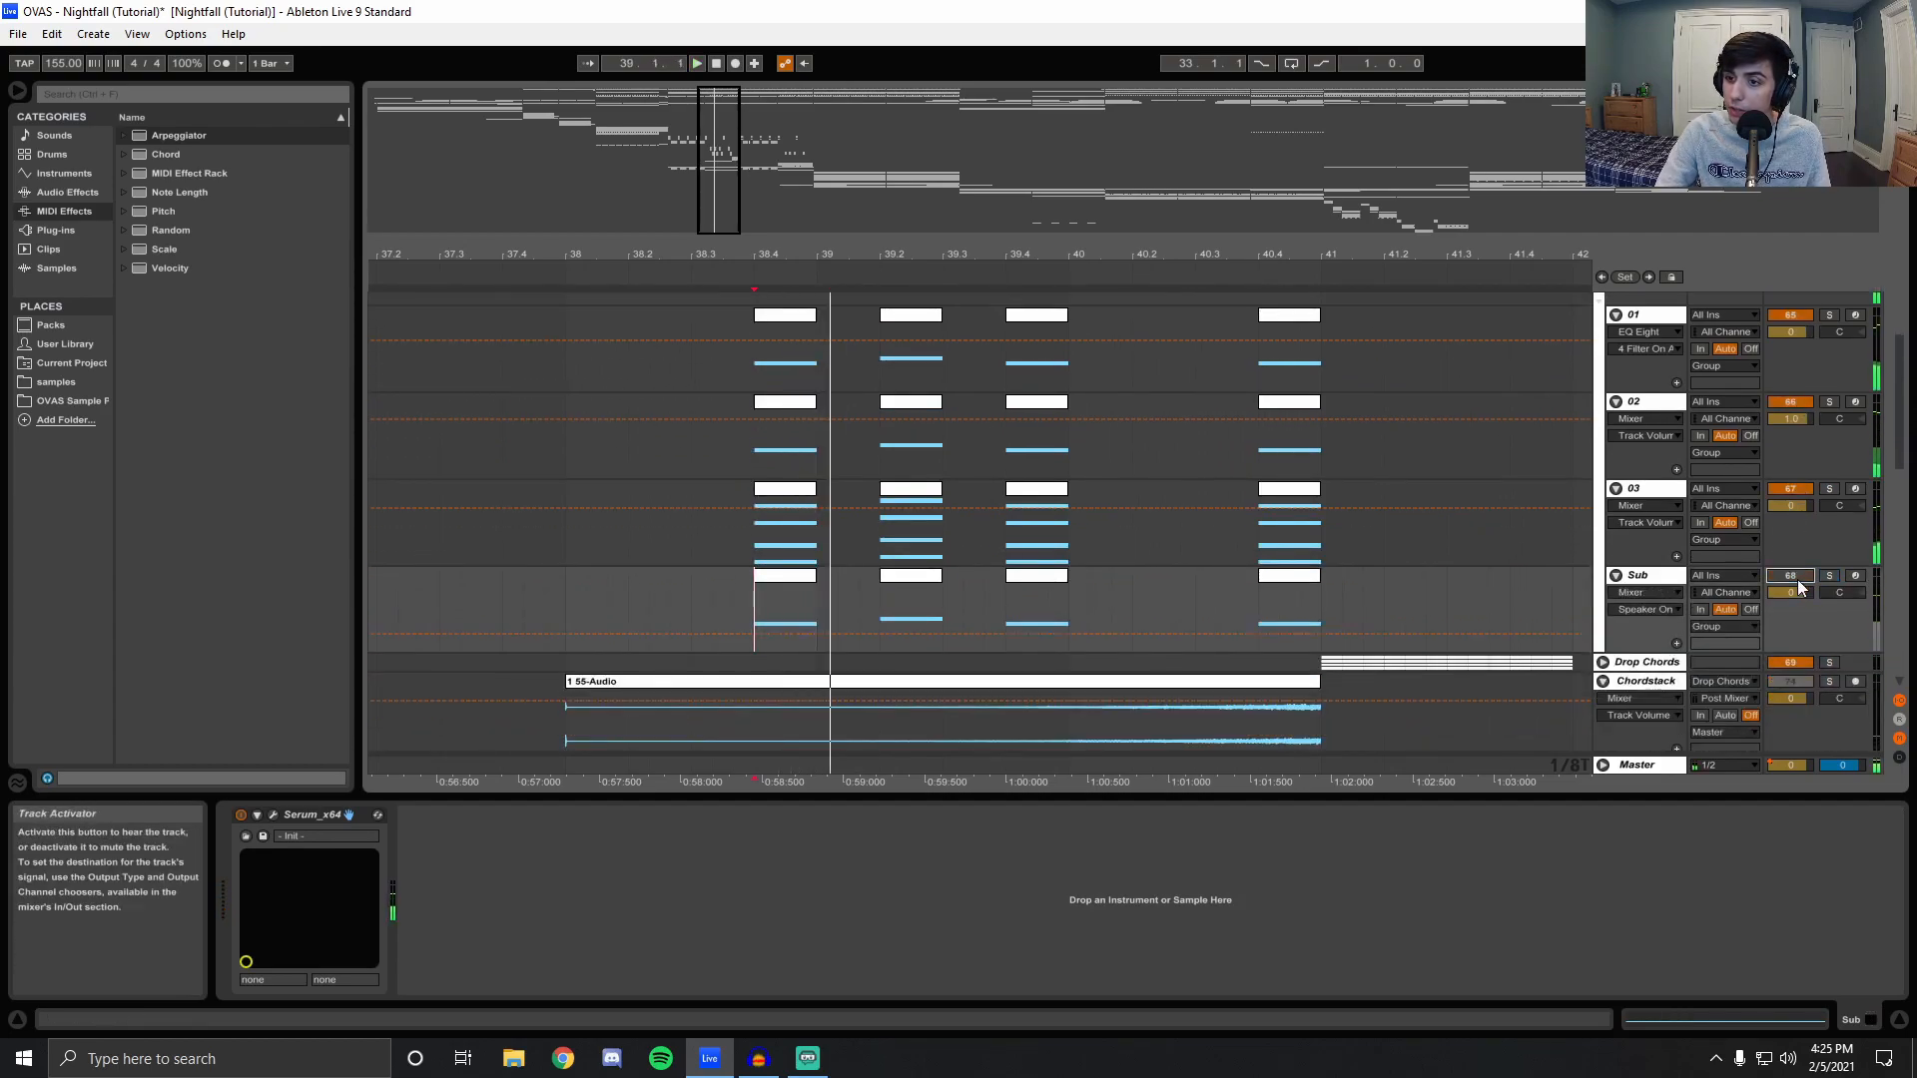
scroll(1746, 541, "up", 2)
scroll(1747, 541, "up", 1)
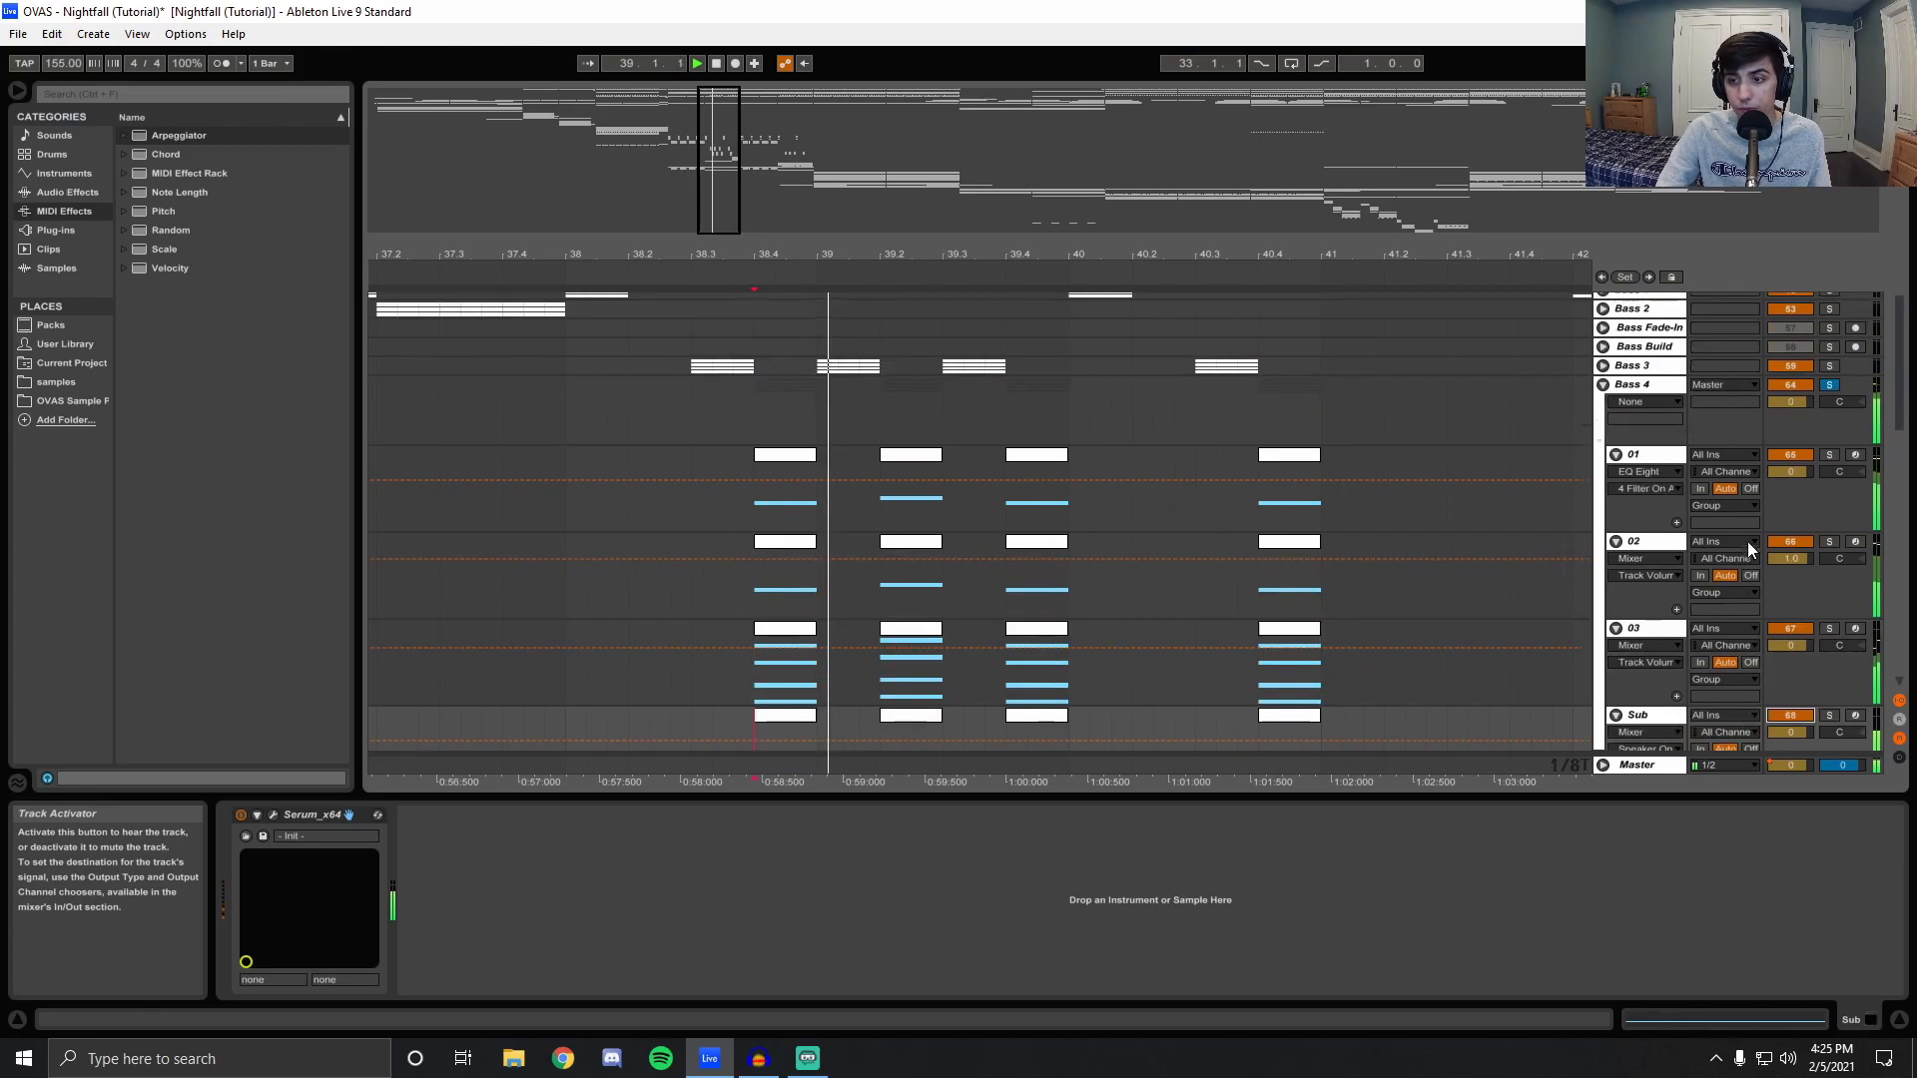
left_click(1827, 384)
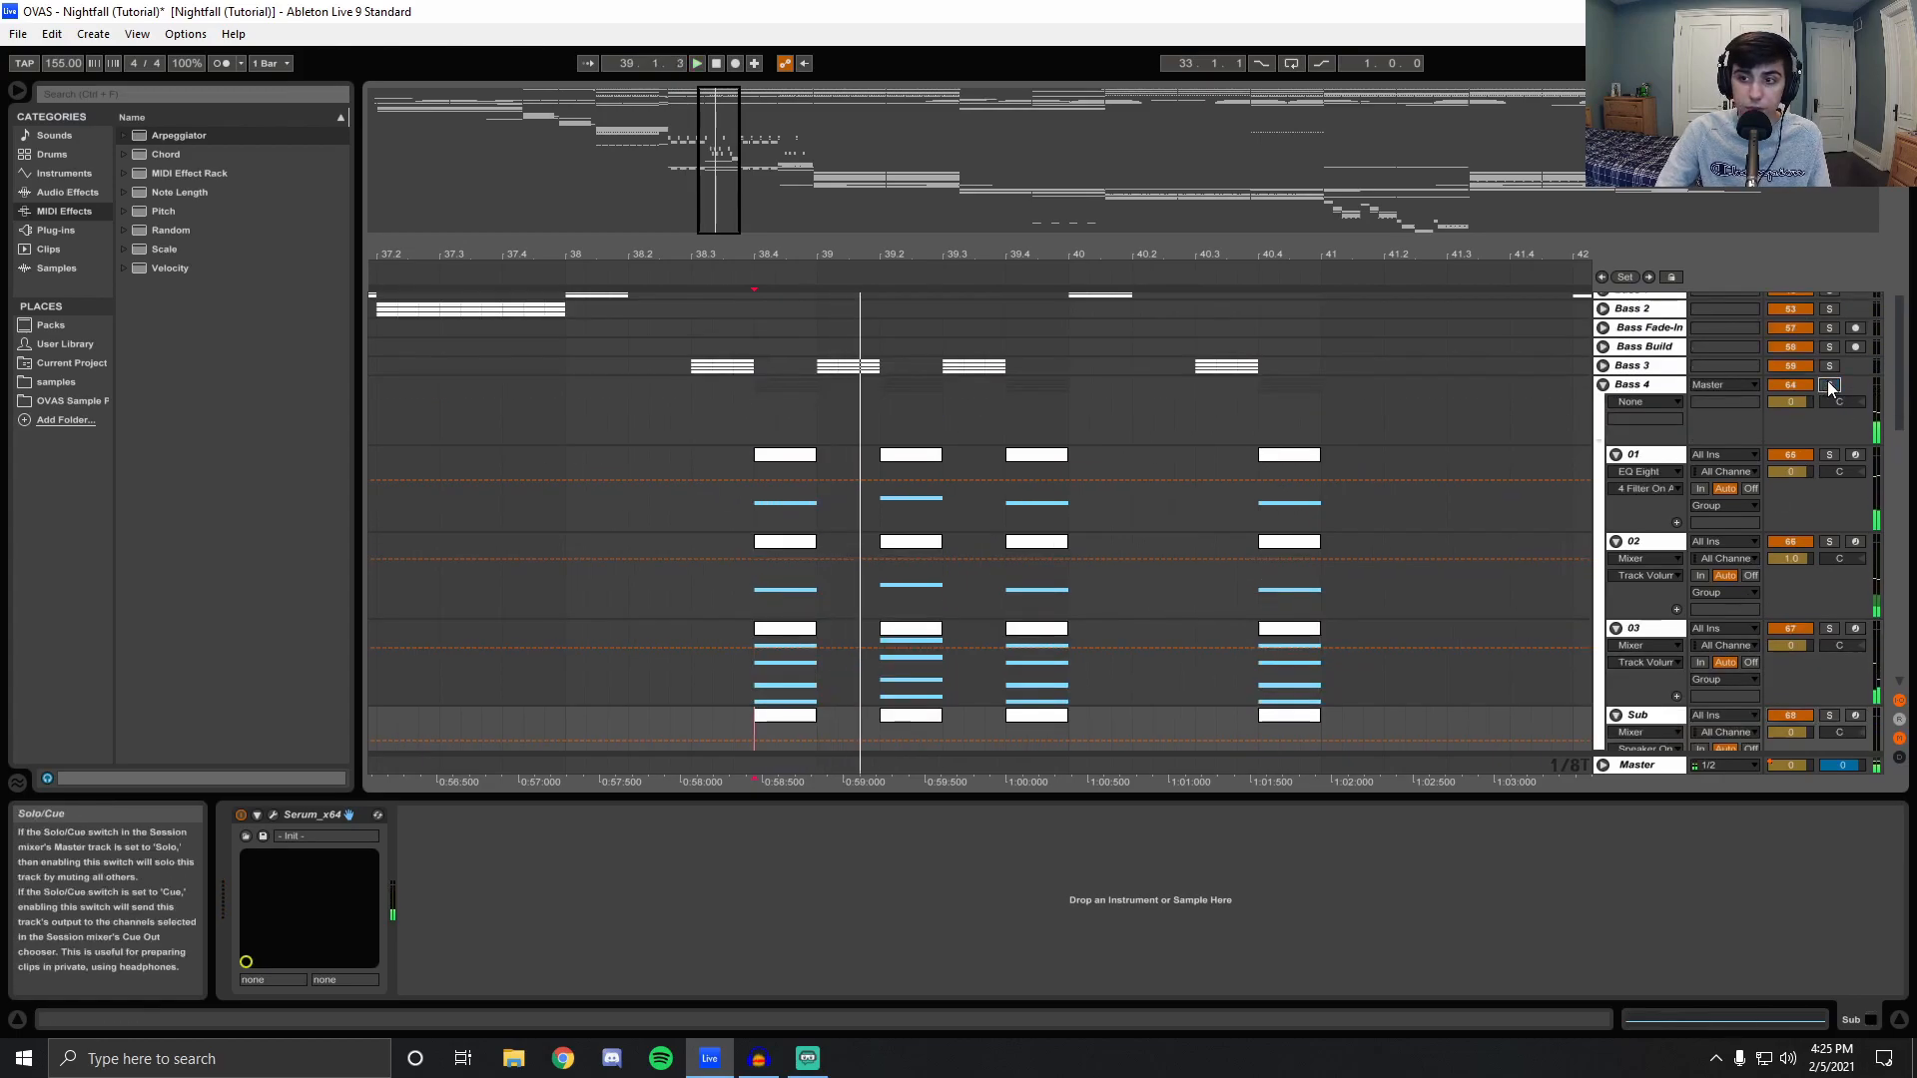
Play the full mix from 38.3, set the insert marker at 40.1, and collapse the Bass 4 group.
left_click(692, 417)
key("space")
left_click_drag(882, 251, 720, 249)
left_click(837, 763)
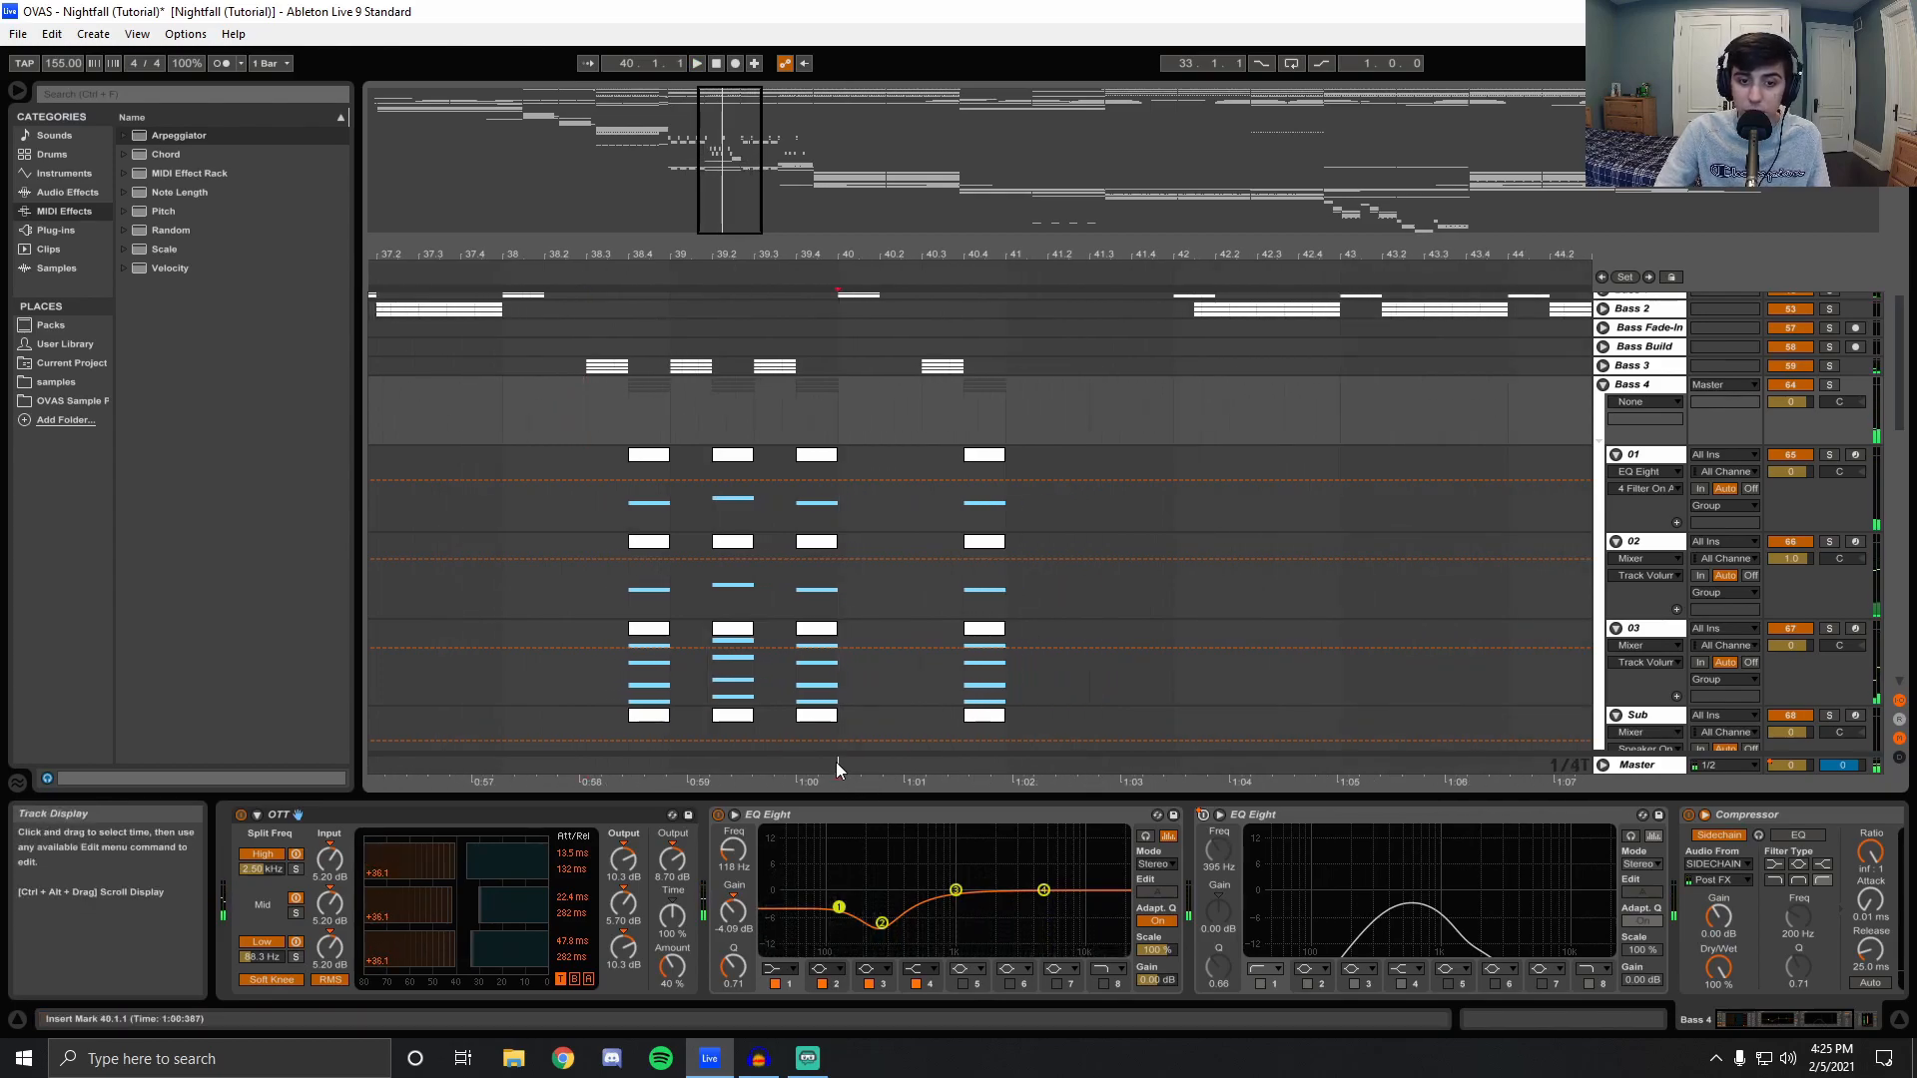
scroll(1651, 645, "up", 2)
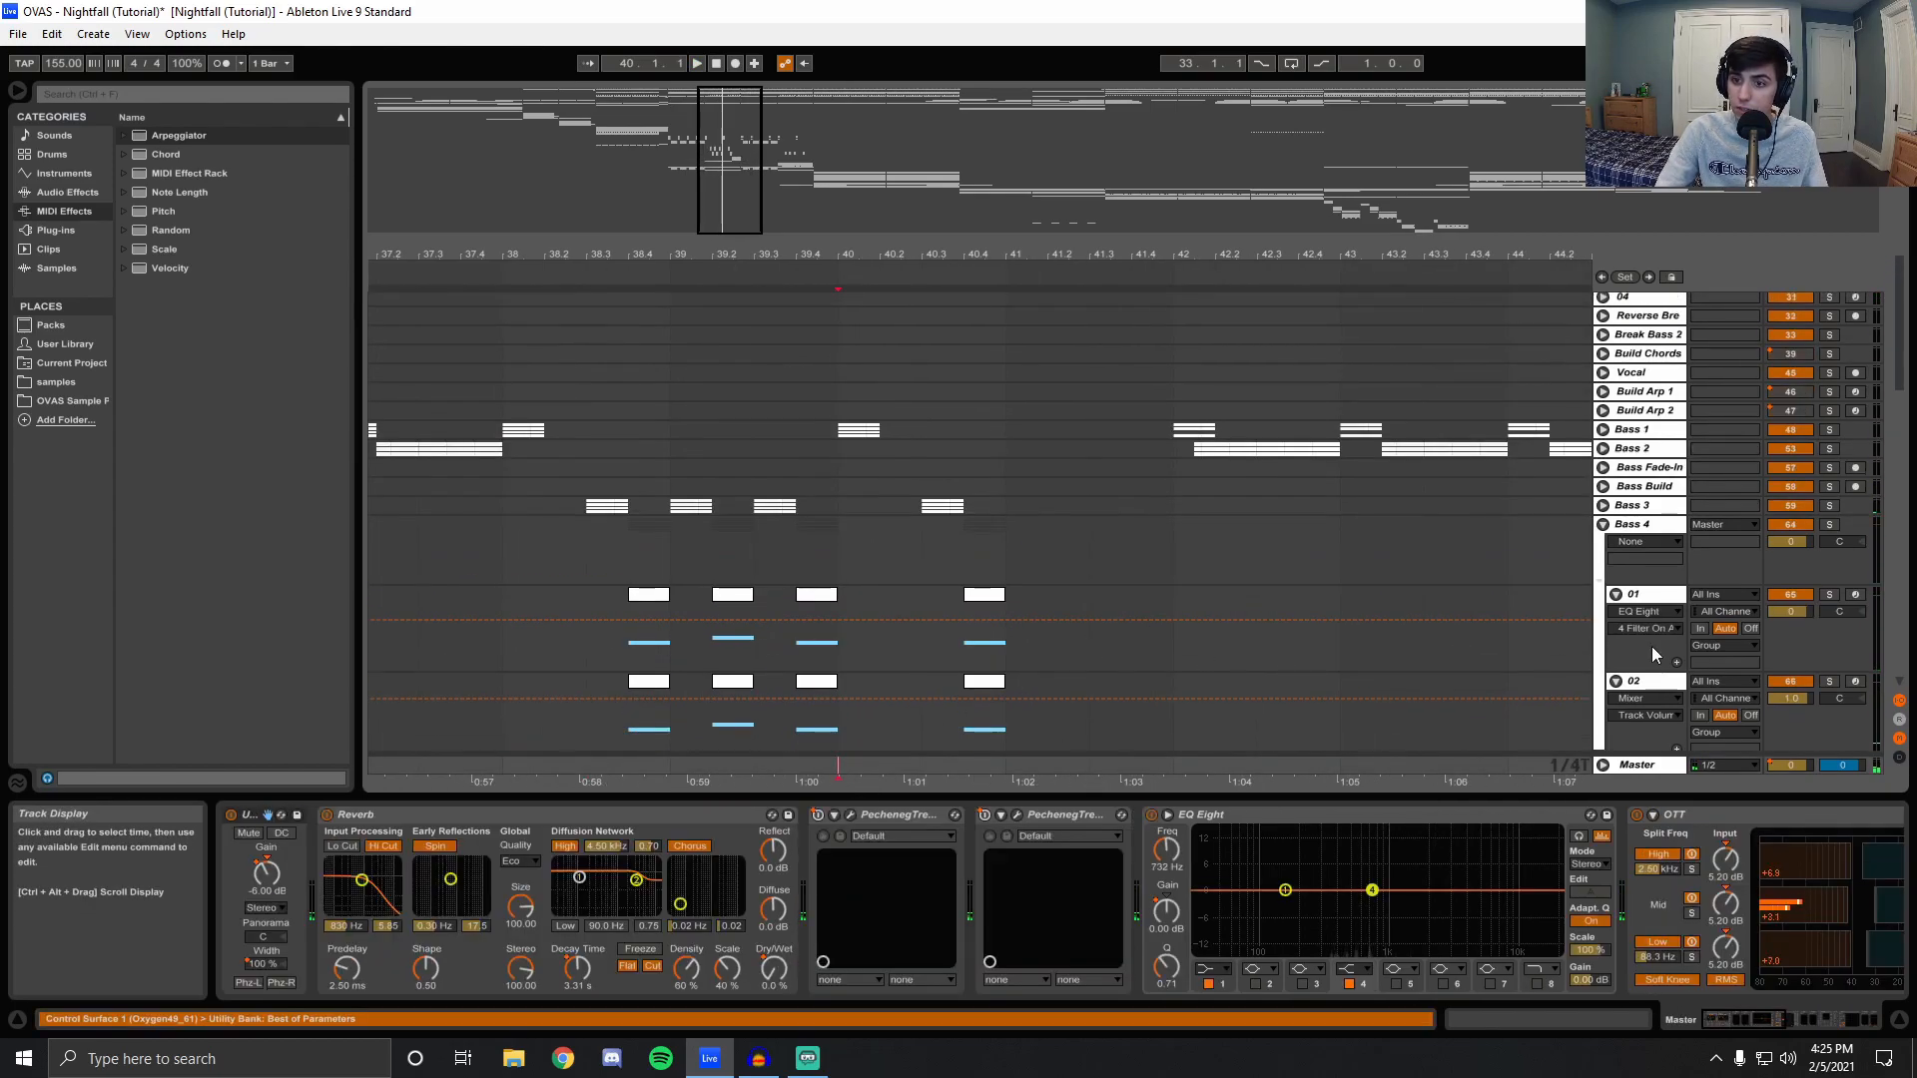
left_click(1603, 525)
scroll(1134, 470, "down", 2)
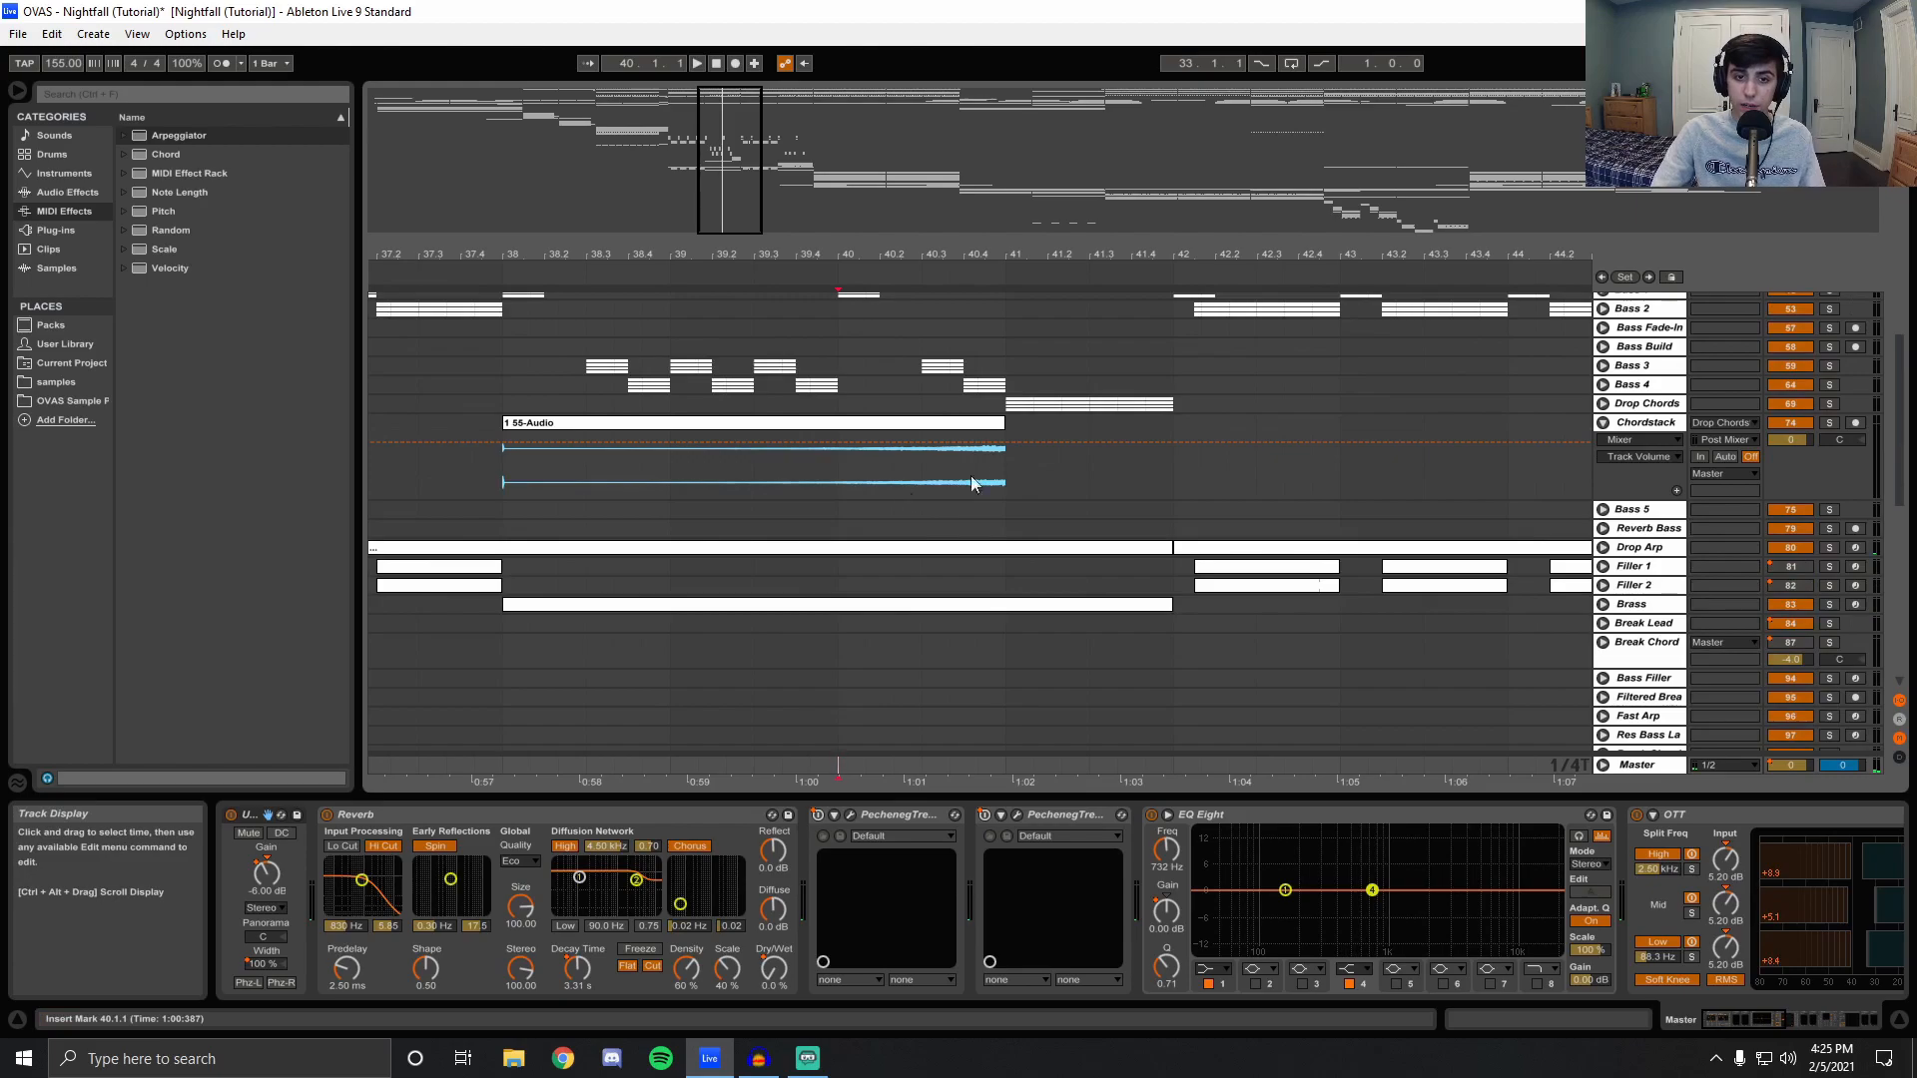
Audition the Chordstack clip and the Drop Chords group with both soloed.
left_click(942, 489)
left_click(1829, 423)
key("space")
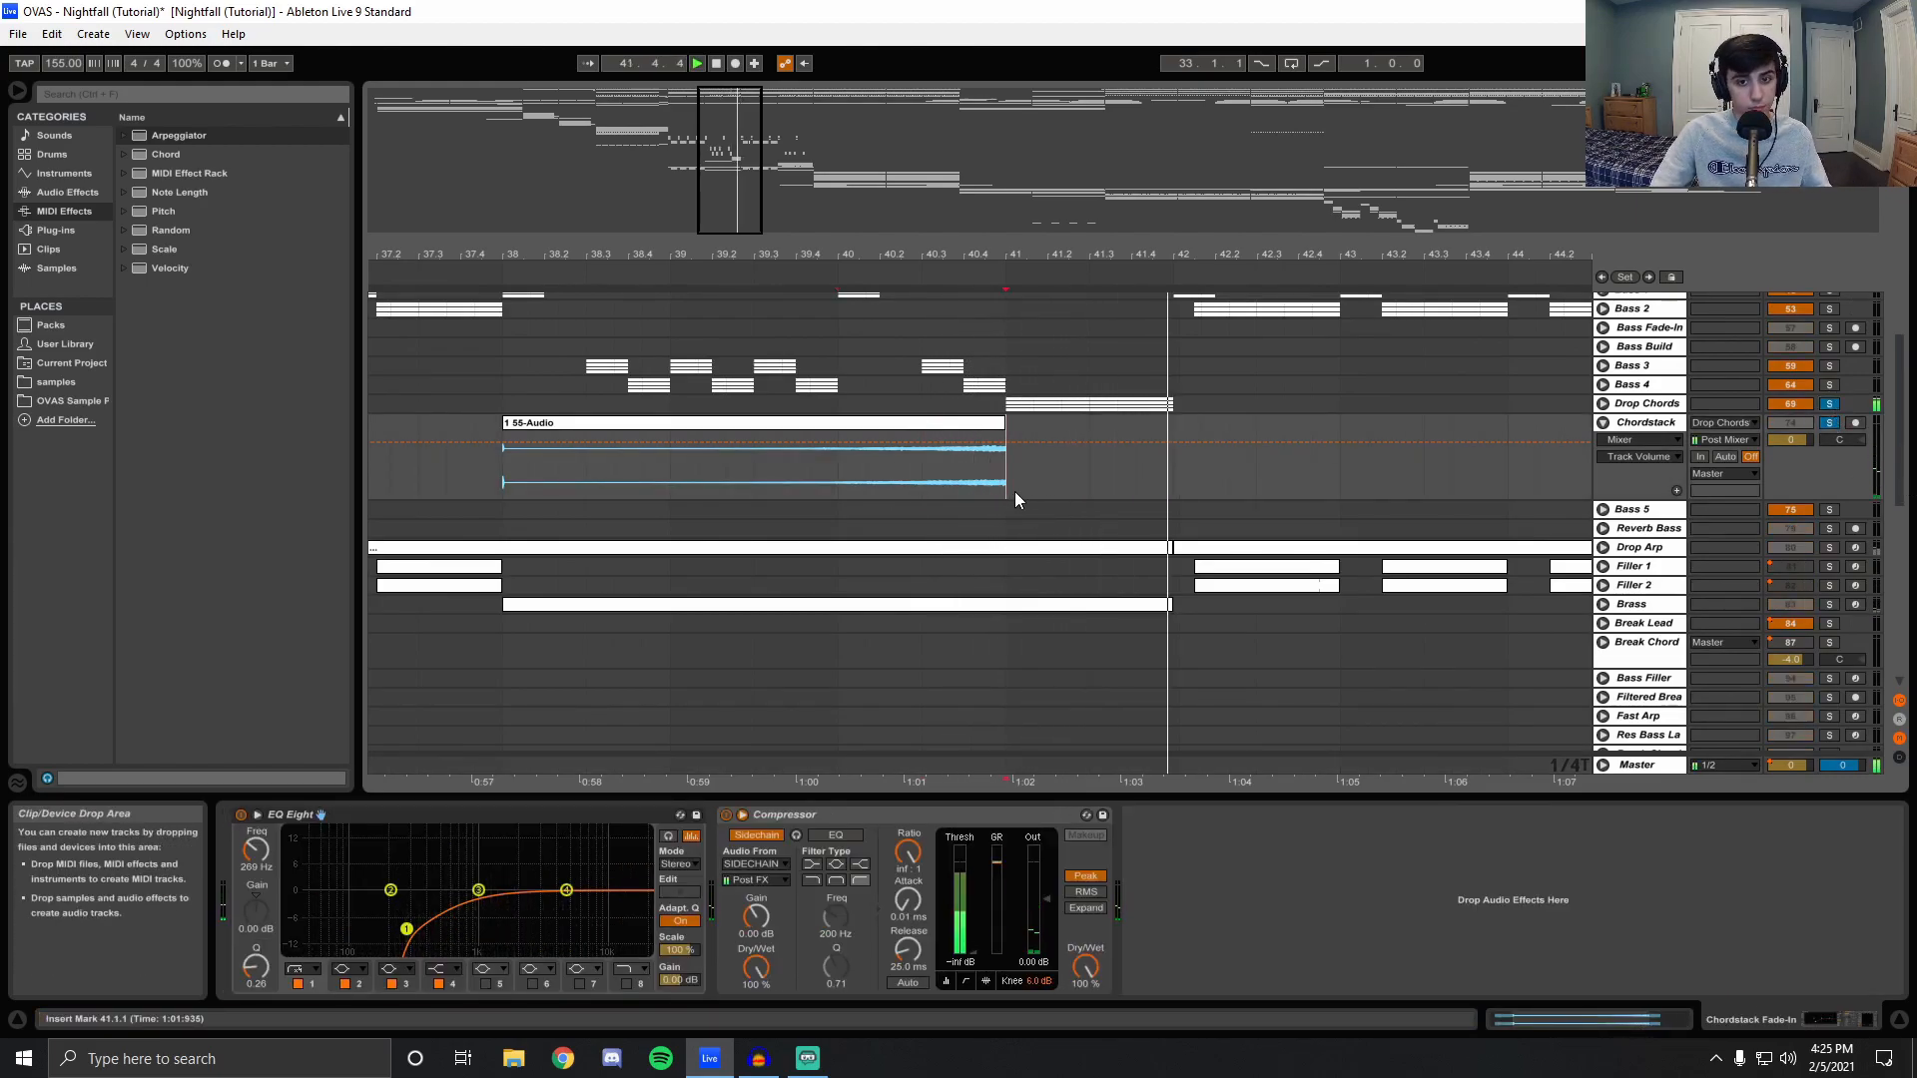
Collapse Chordstack, expand Drop Chords, and play its Lead track soloed from 41.1.
left_click(1603, 403)
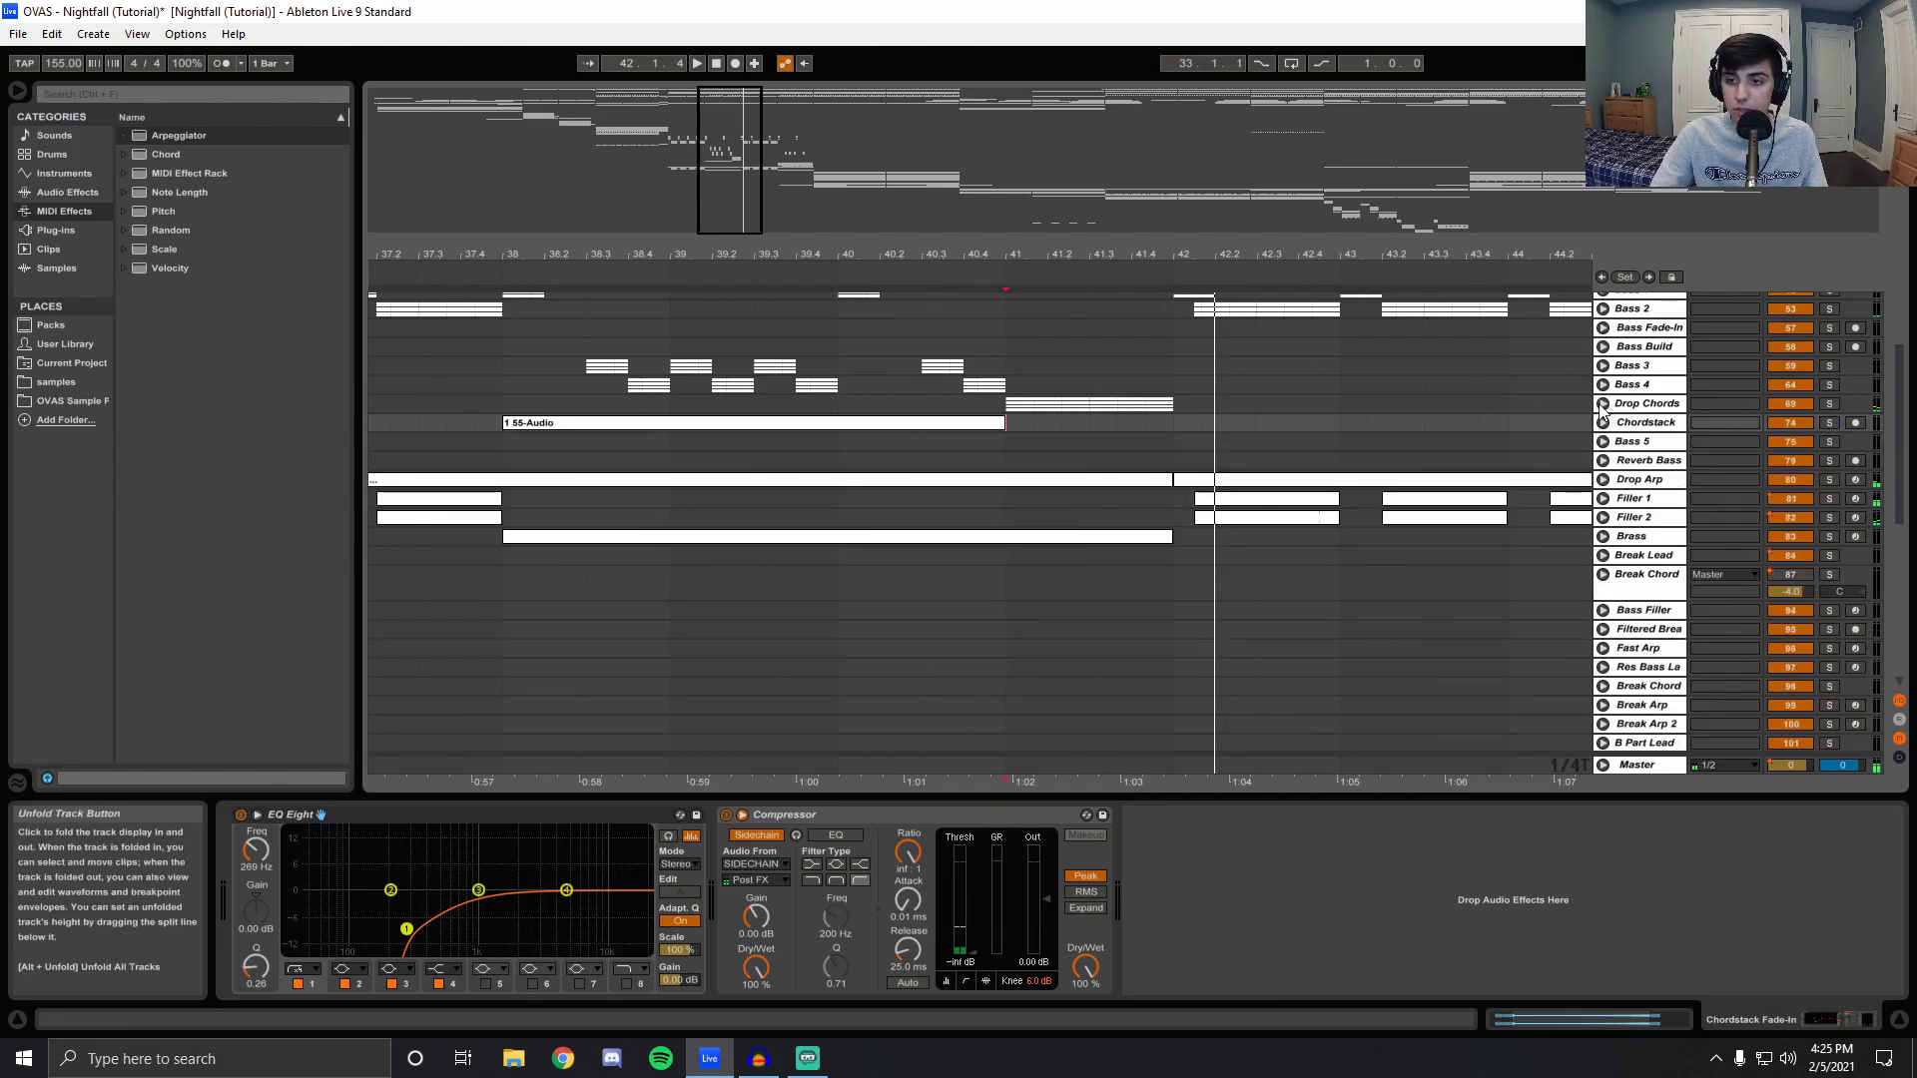
scroll(1058, 413, "down", 3)
left_click(1008, 420)
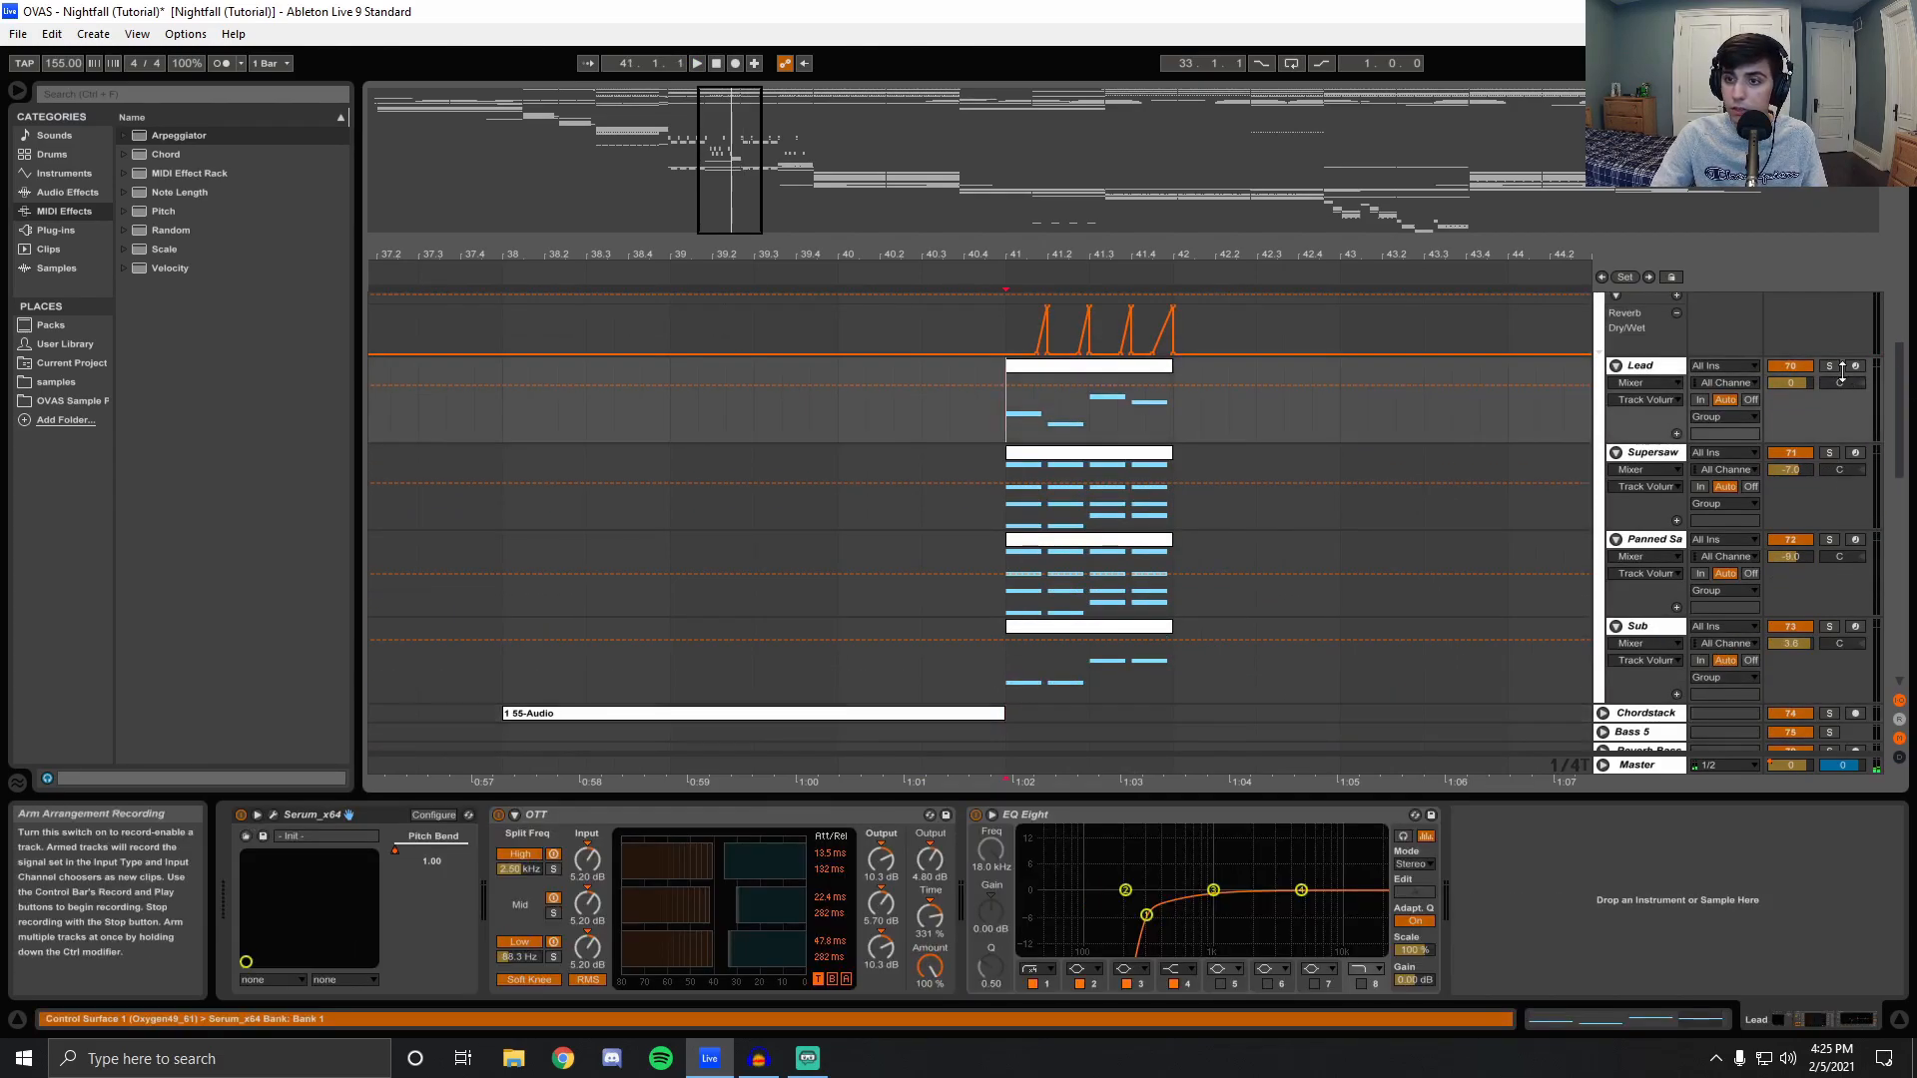
key("space")
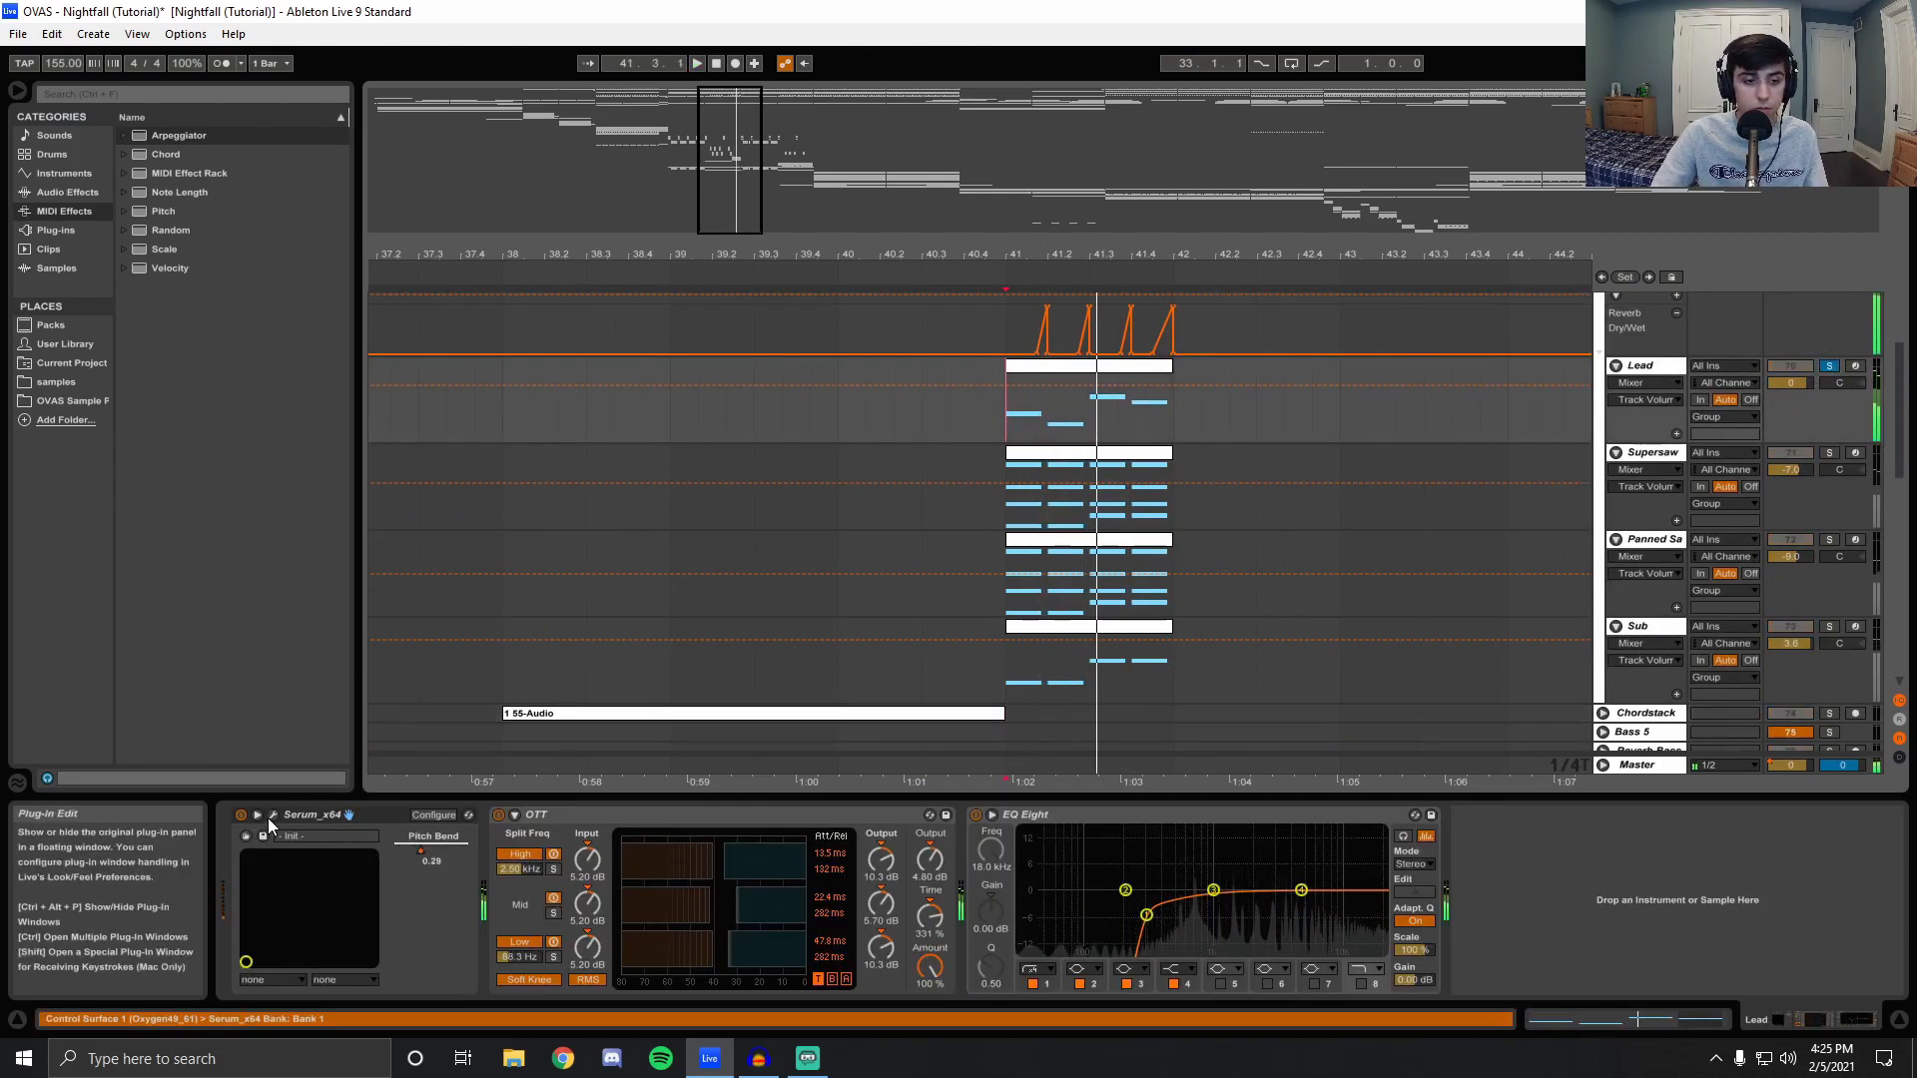
Examine the oscillator and effects settings in the Lead track's Serum patch during playback, and close the plug-in.
left_click(272, 816)
left_click(823, 353)
left_click(781, 364)
key("space")
left_click(757, 206)
left_click(703, 202)
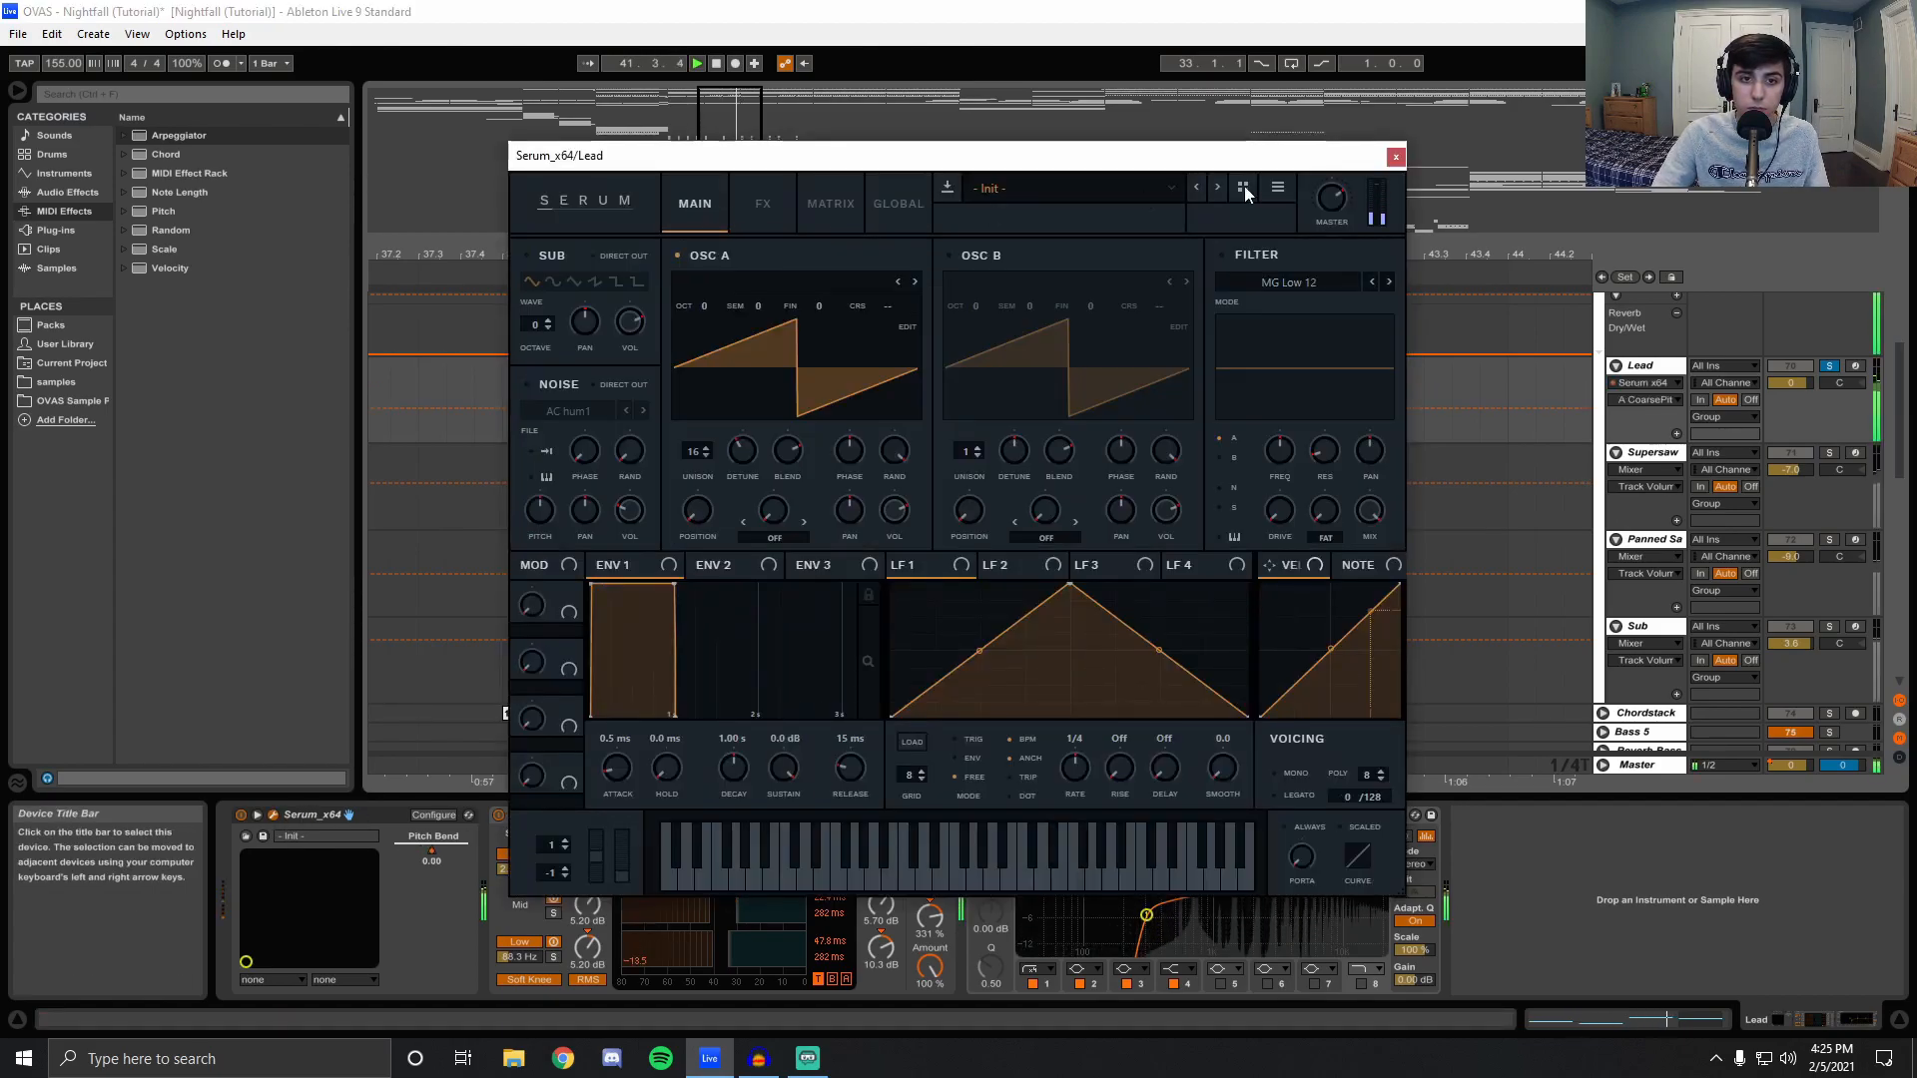
left_click(1394, 157)
Unsolo the Lead track, collapse the Drop Chords group, and play the full mix from 41.1.
scroll(1849, 499, "up", 3)
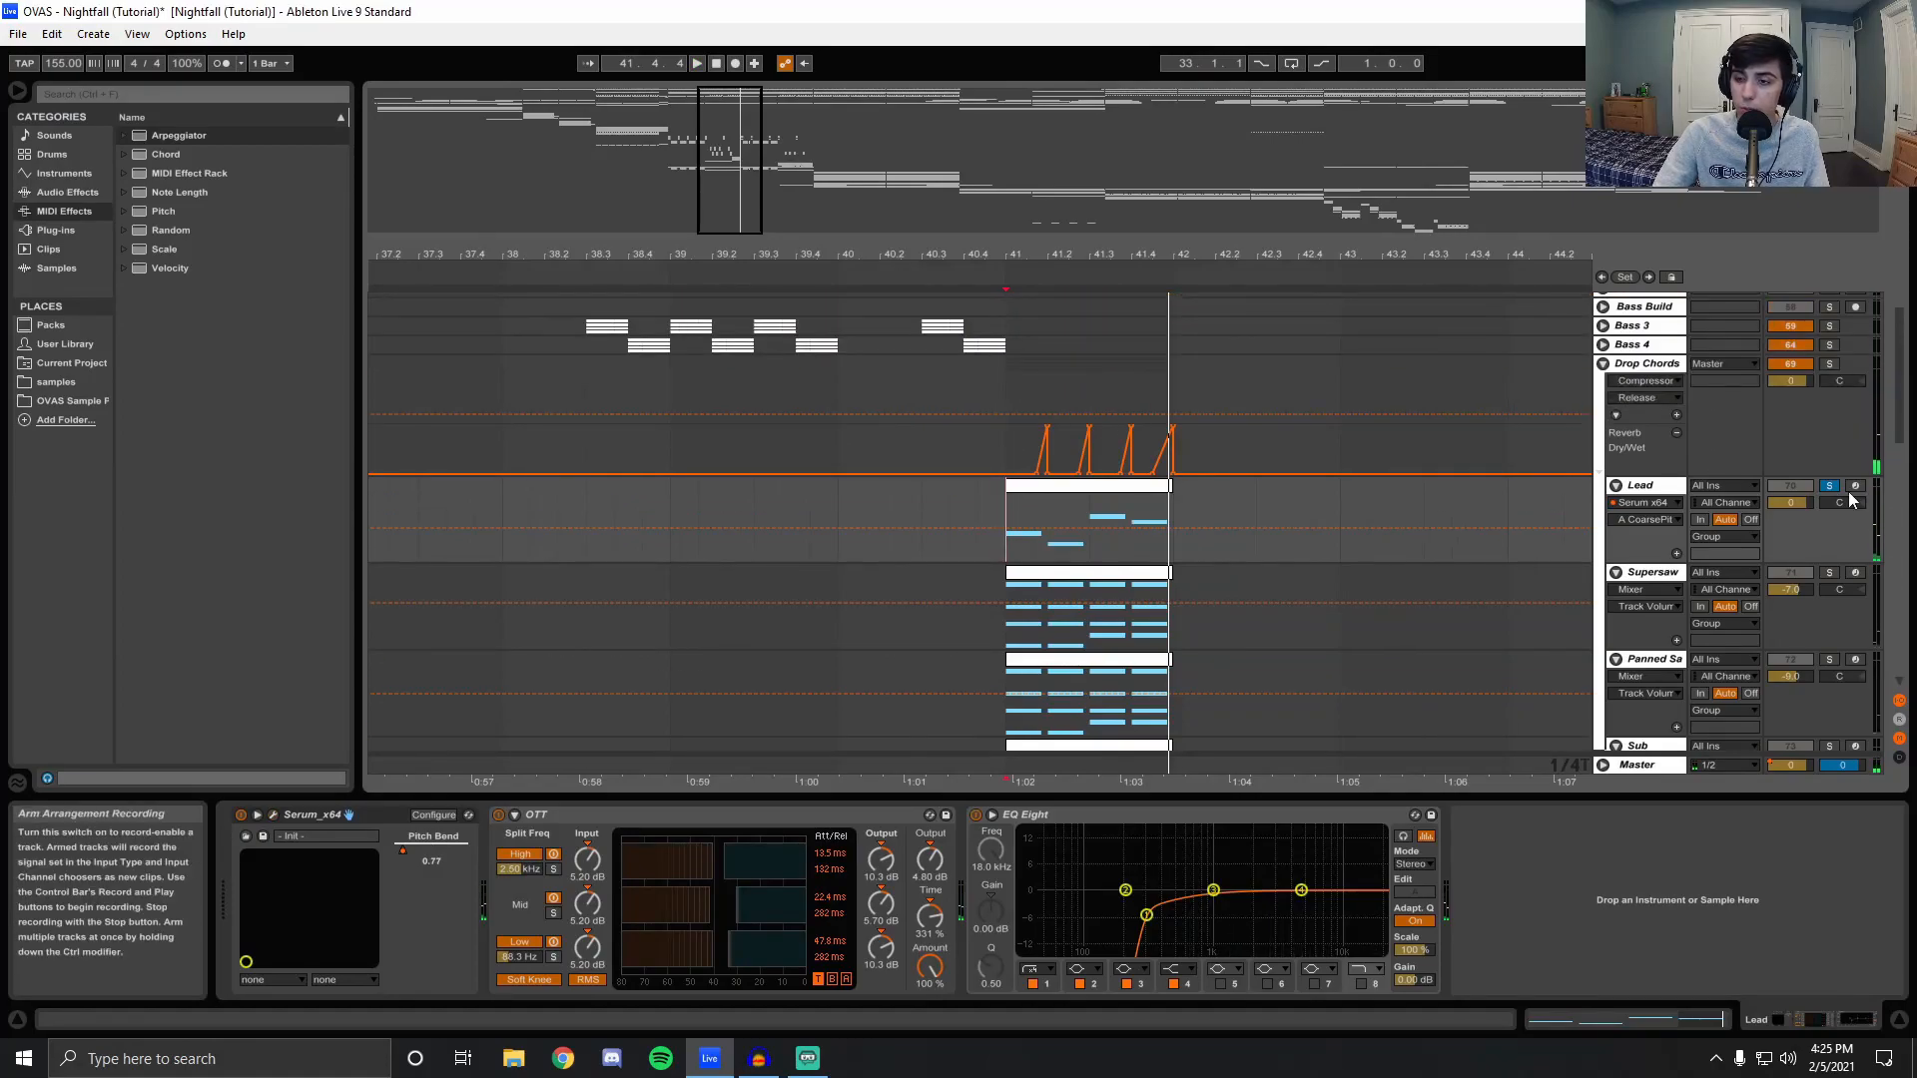
left_click(1828, 485)
left_click(1604, 366)
key("space")
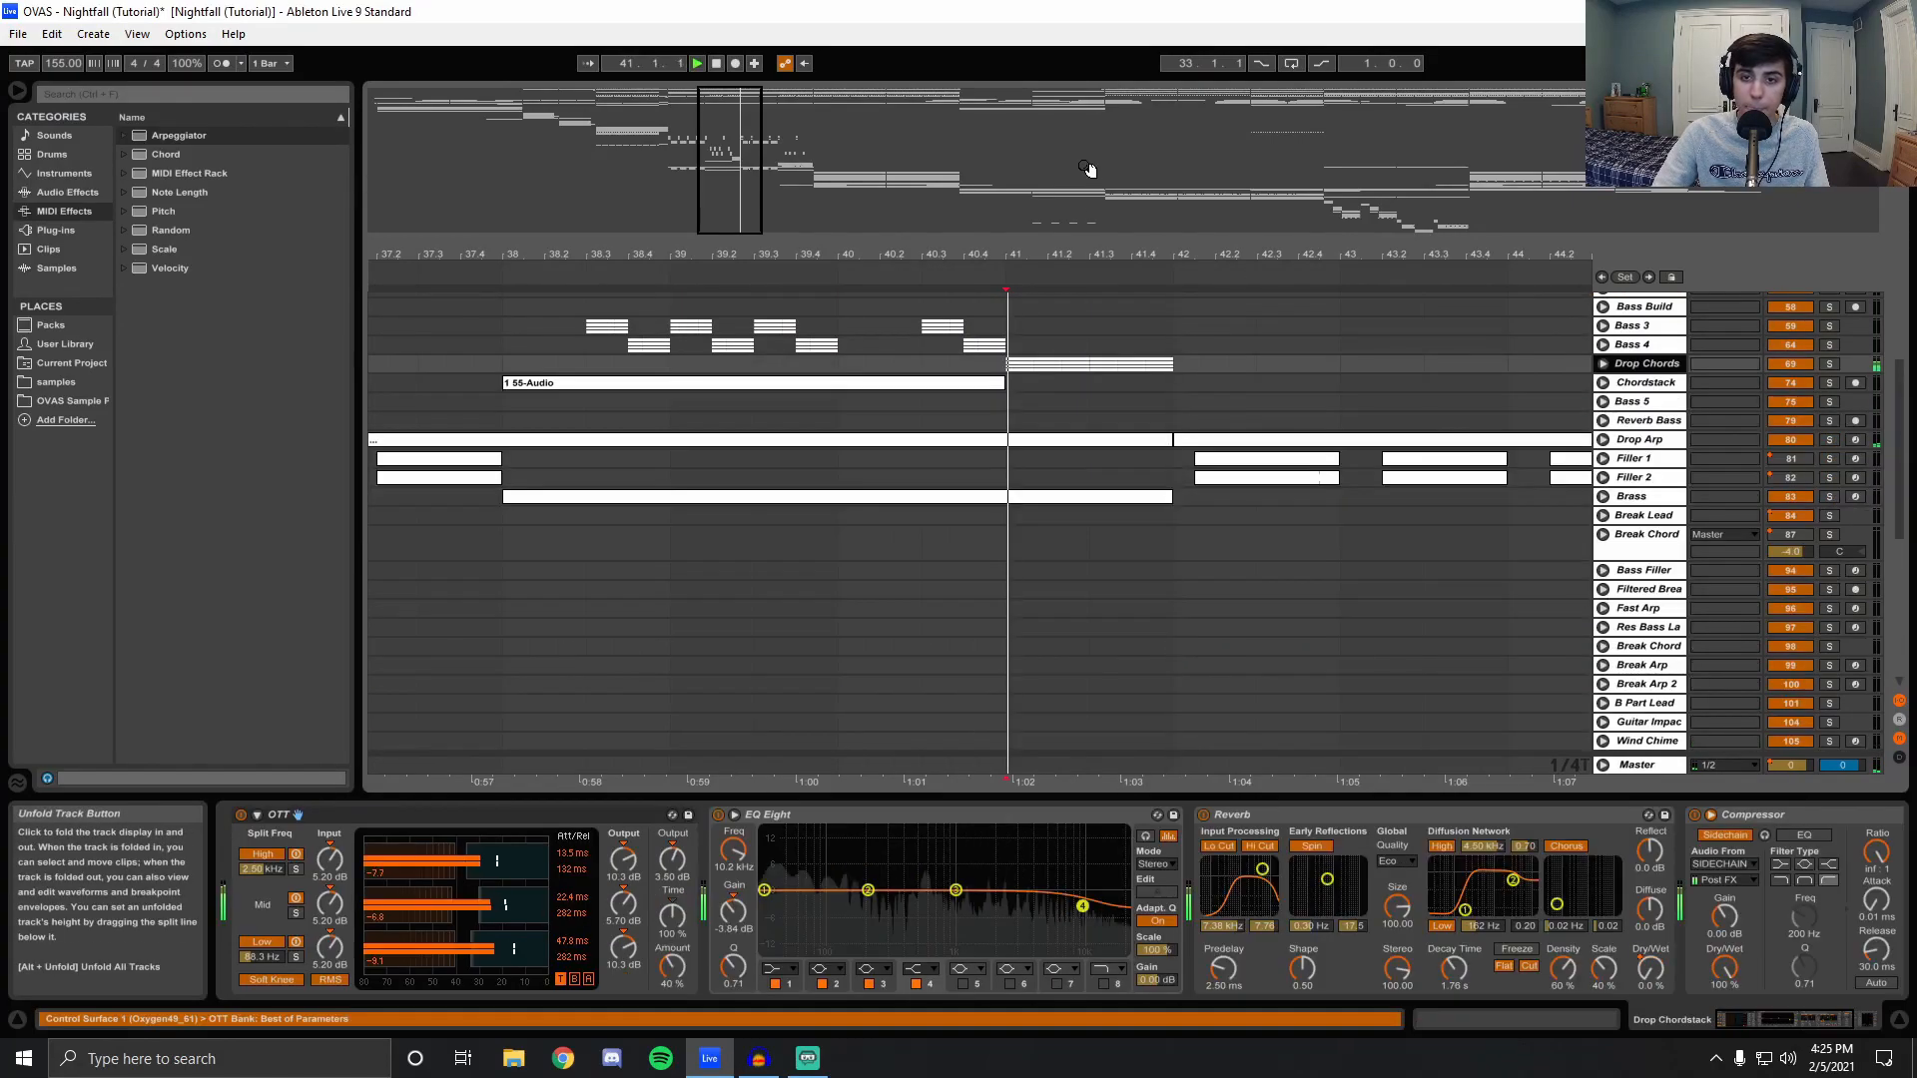
Play the full mix from 42.1 with the Bass 1 and Bass 2 groups in view.
left_click_drag(1133, 254, 794, 281)
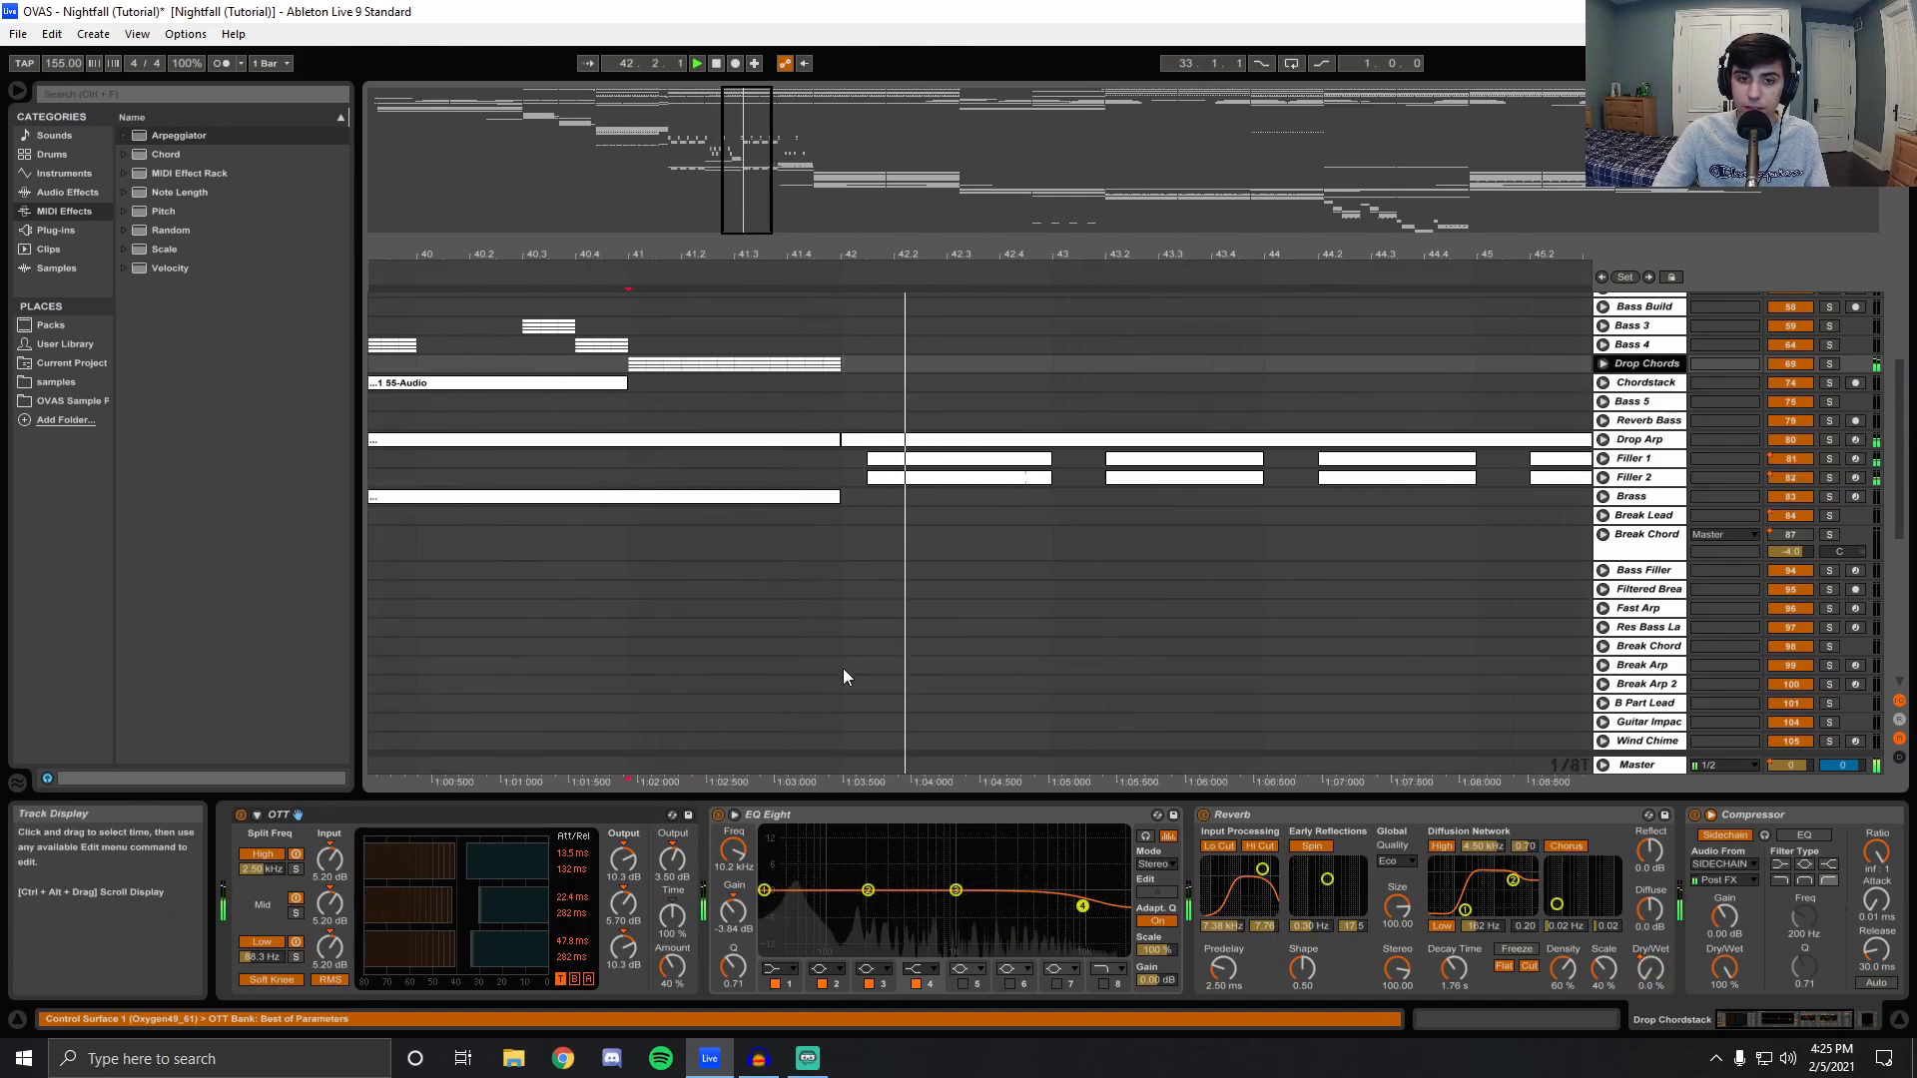
left_click(839, 769)
scroll(1027, 693, "up", 5)
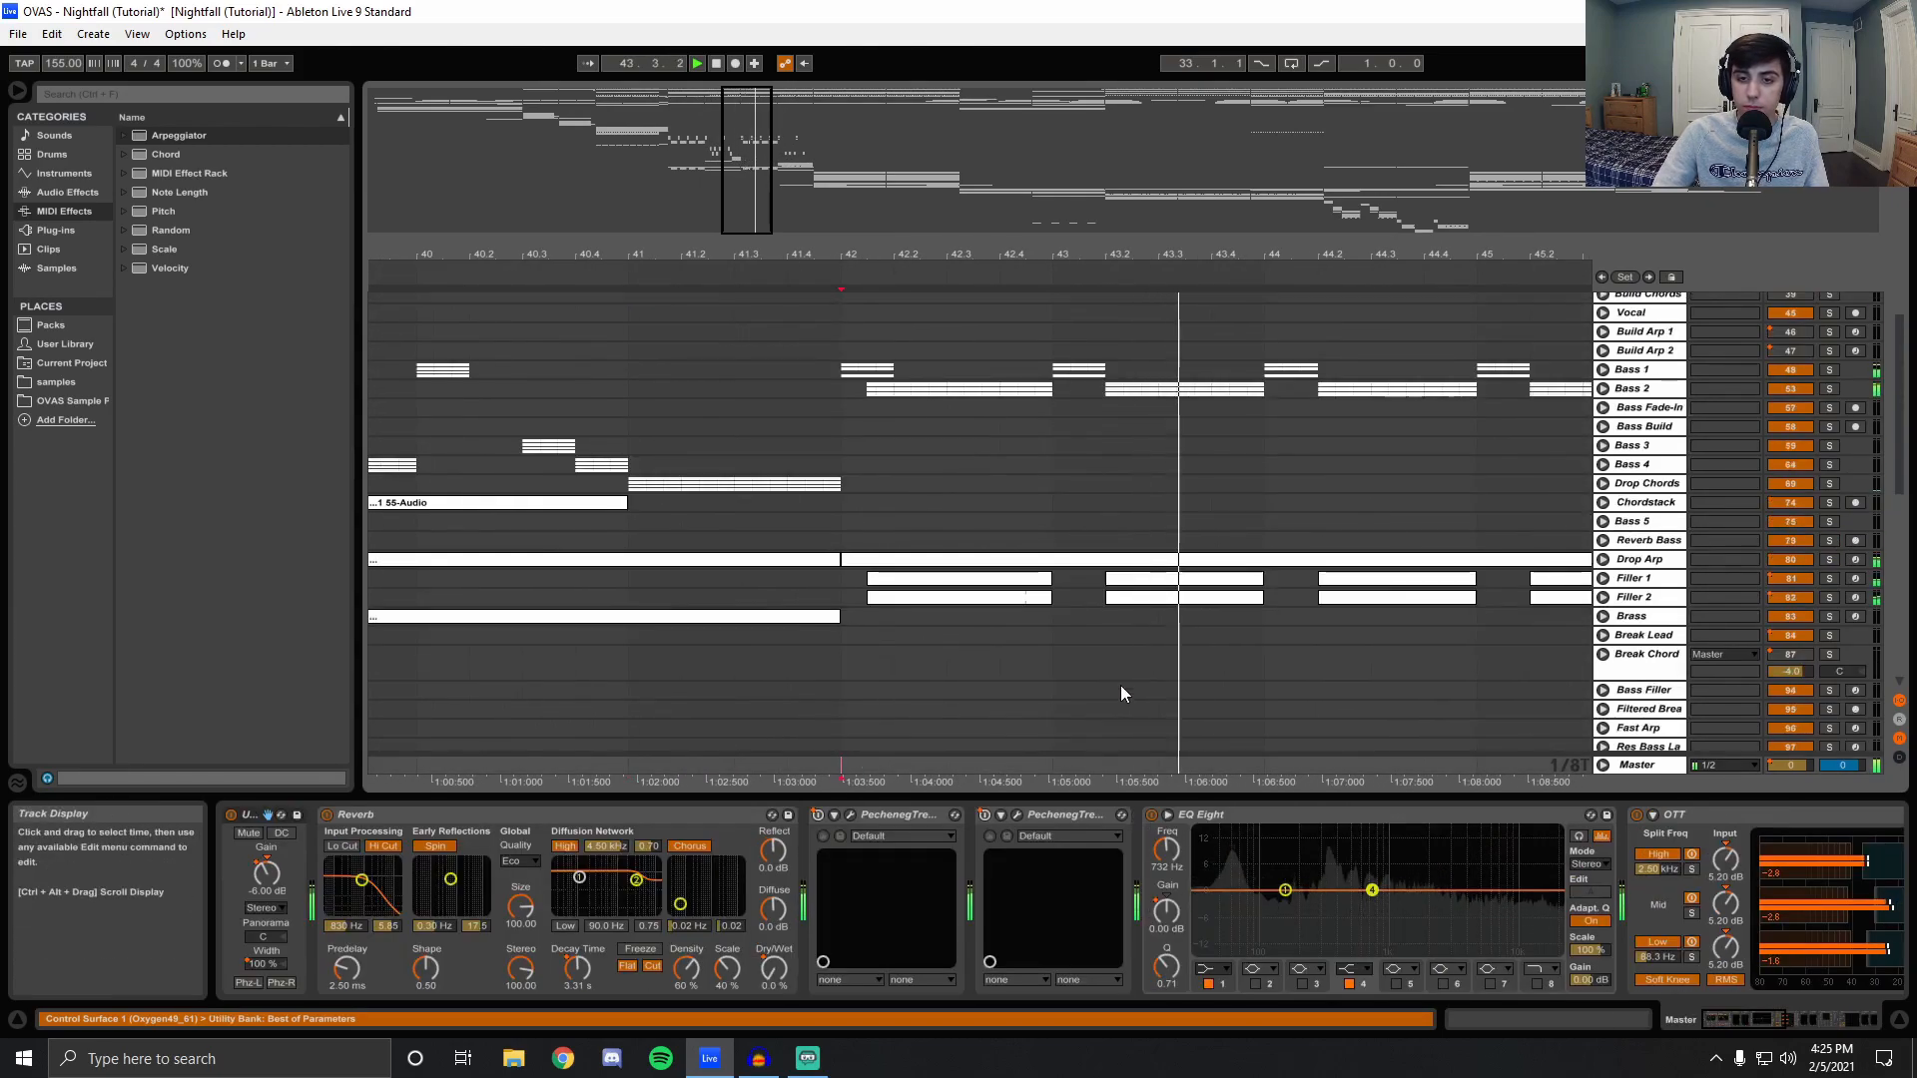
Play the full mix from 46.1 to audition the Bass 1, Bass 4 and Bass 5 section.
left_click(1035, 274)
key("space")
key("space")
left_click_drag(1091, 250, 670, 251)
key("space")
left_click(1275, 762)
key("space")
mouse_move(1310, 254)
left_mouse_down()
mouse_move(977, 231)
mouse_move(977, 204)
left_mouse_up()
scroll(1300, 472, "down", 3)
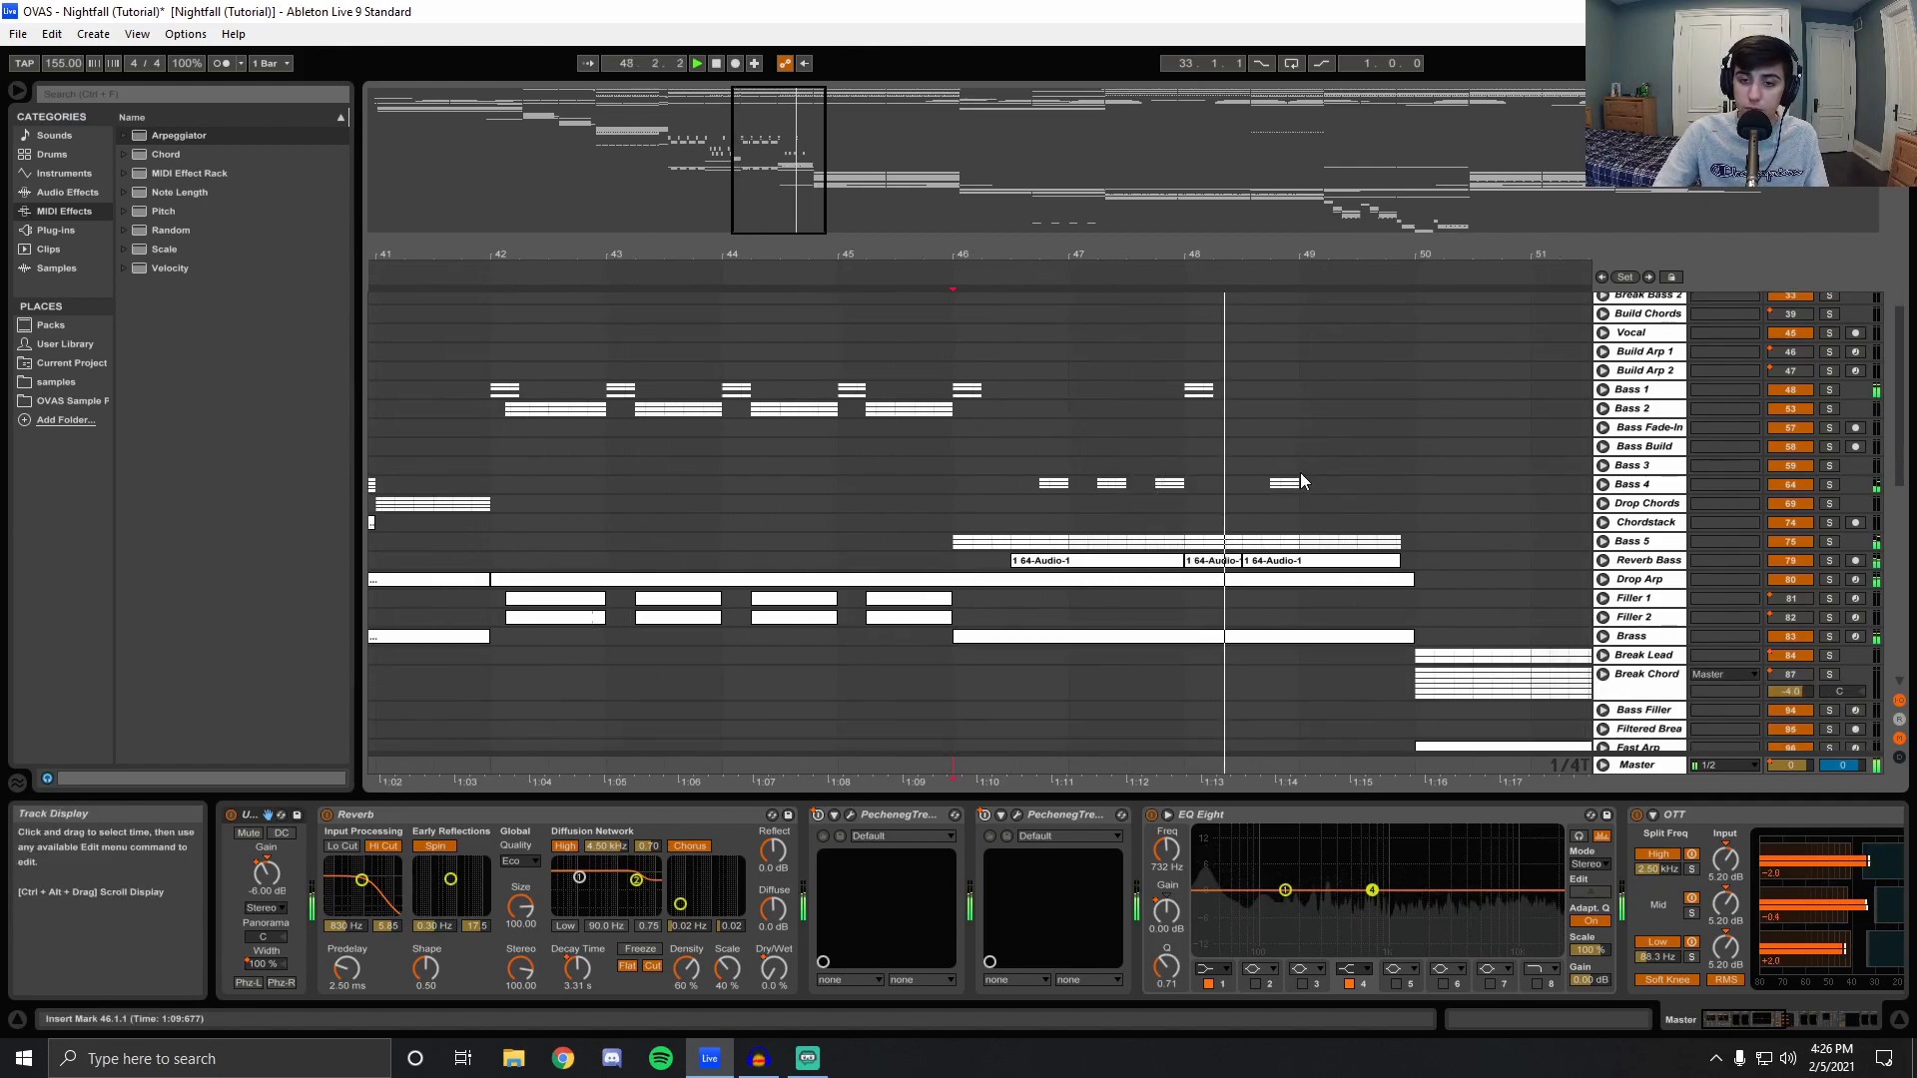
Play the full mix from 50.1 with the Break Lead, Break Chord and arp tracks in view.
left_click(1232, 255)
left_click_drag(1233, 256, 804, 251)
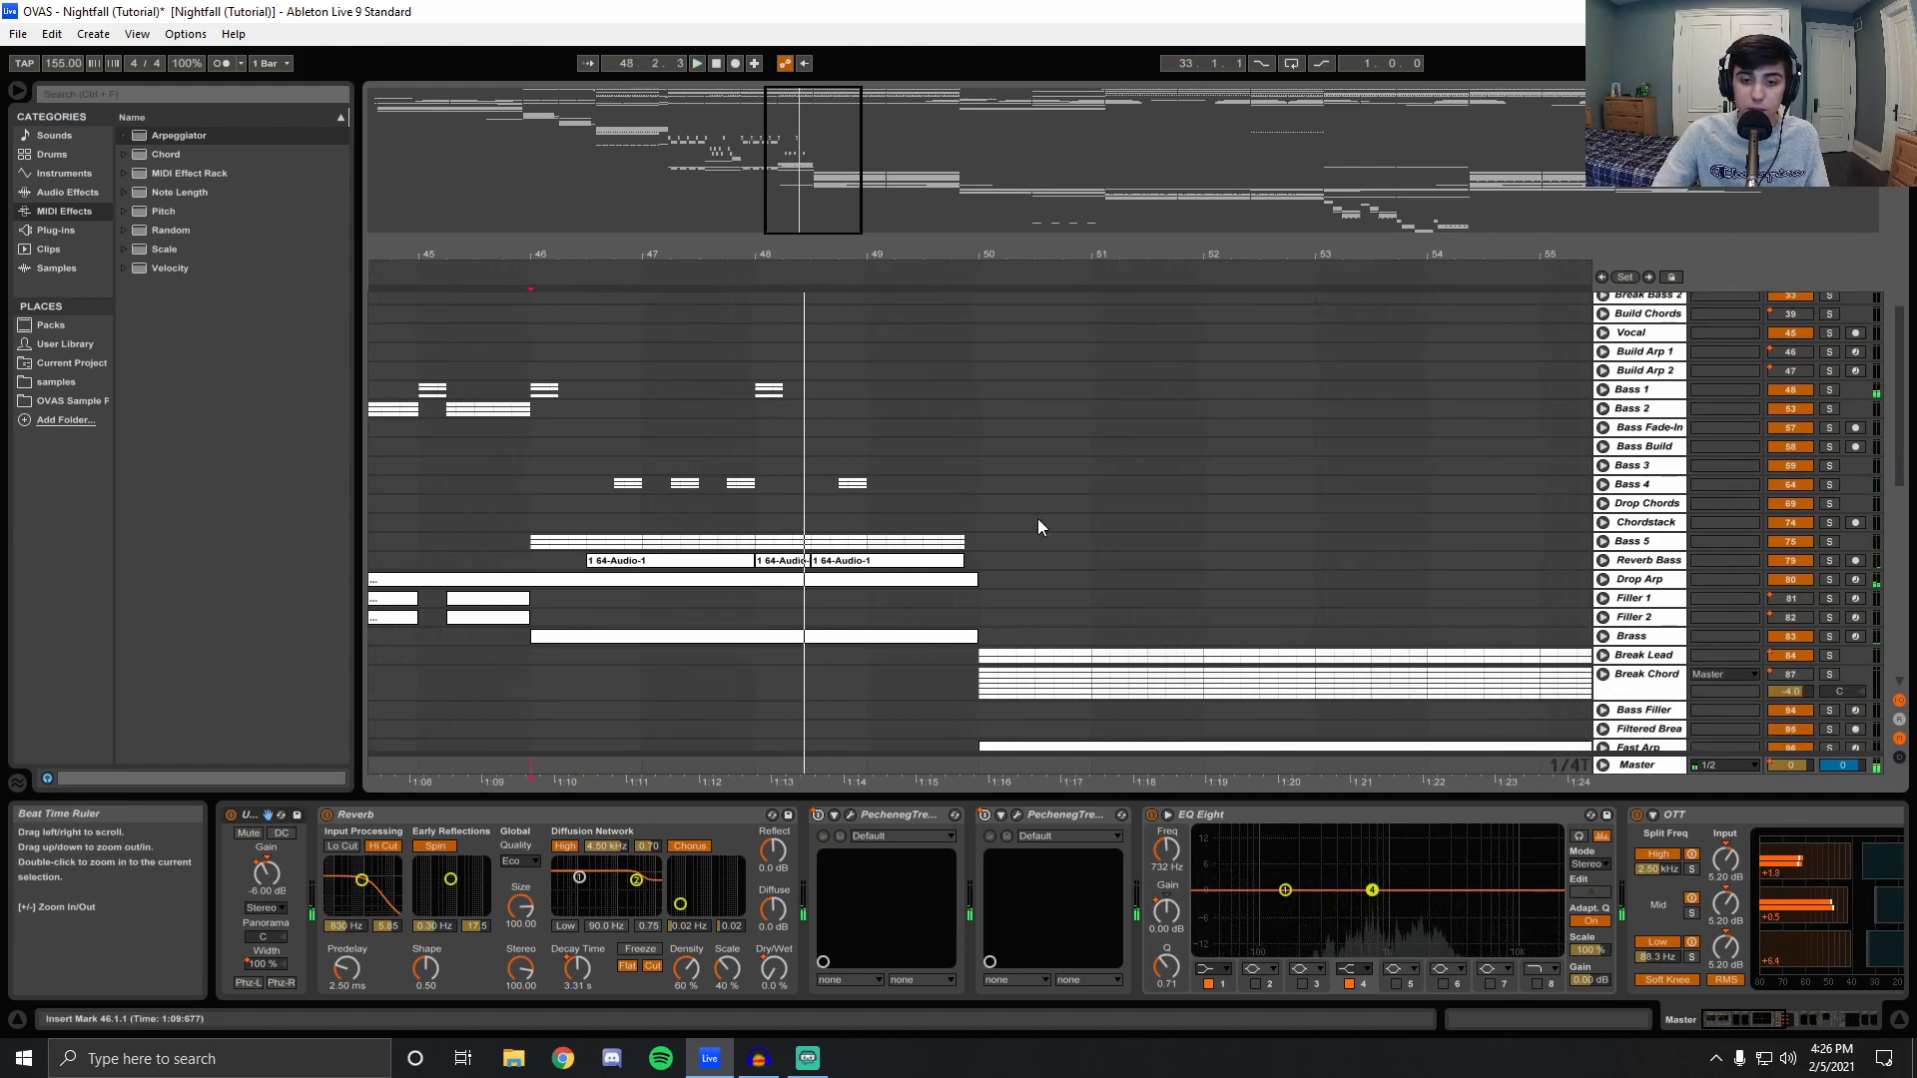
left_click(983, 767)
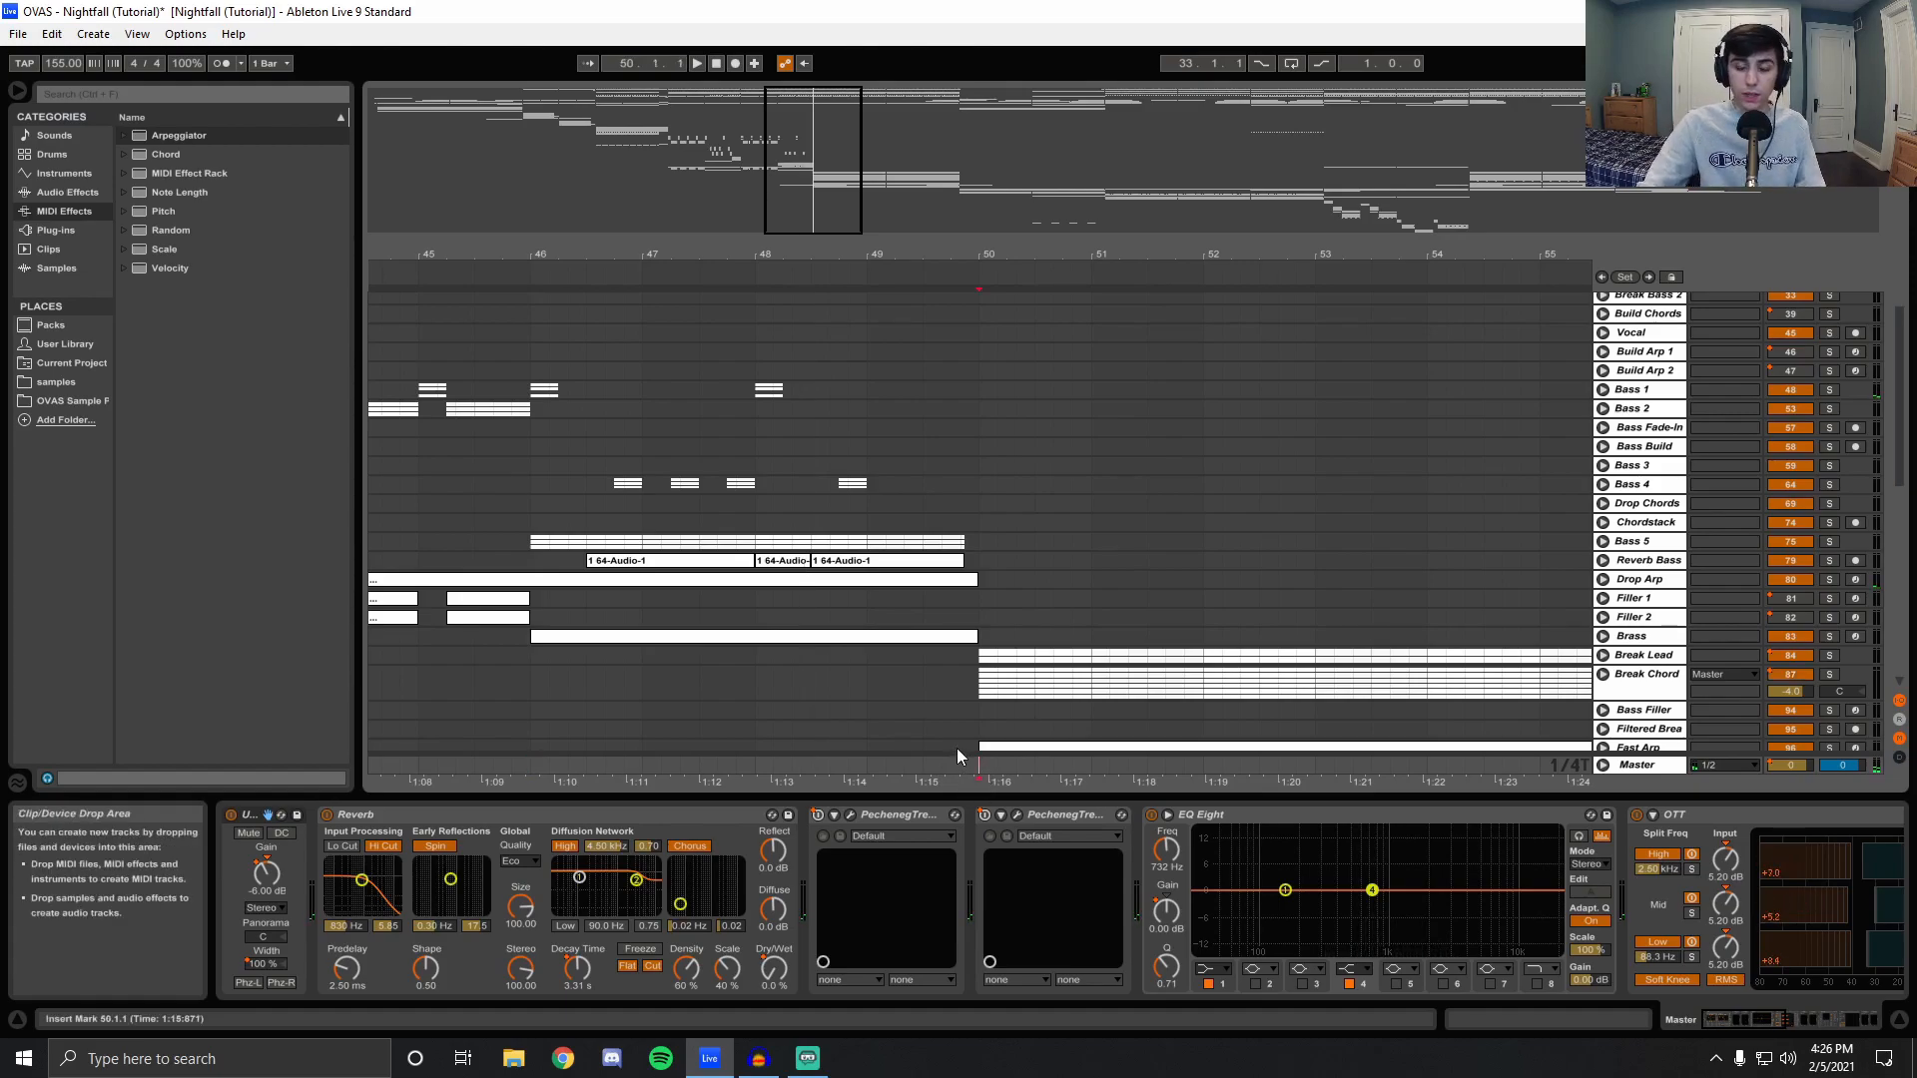
key("space")
scroll(1138, 577, "down", 4)
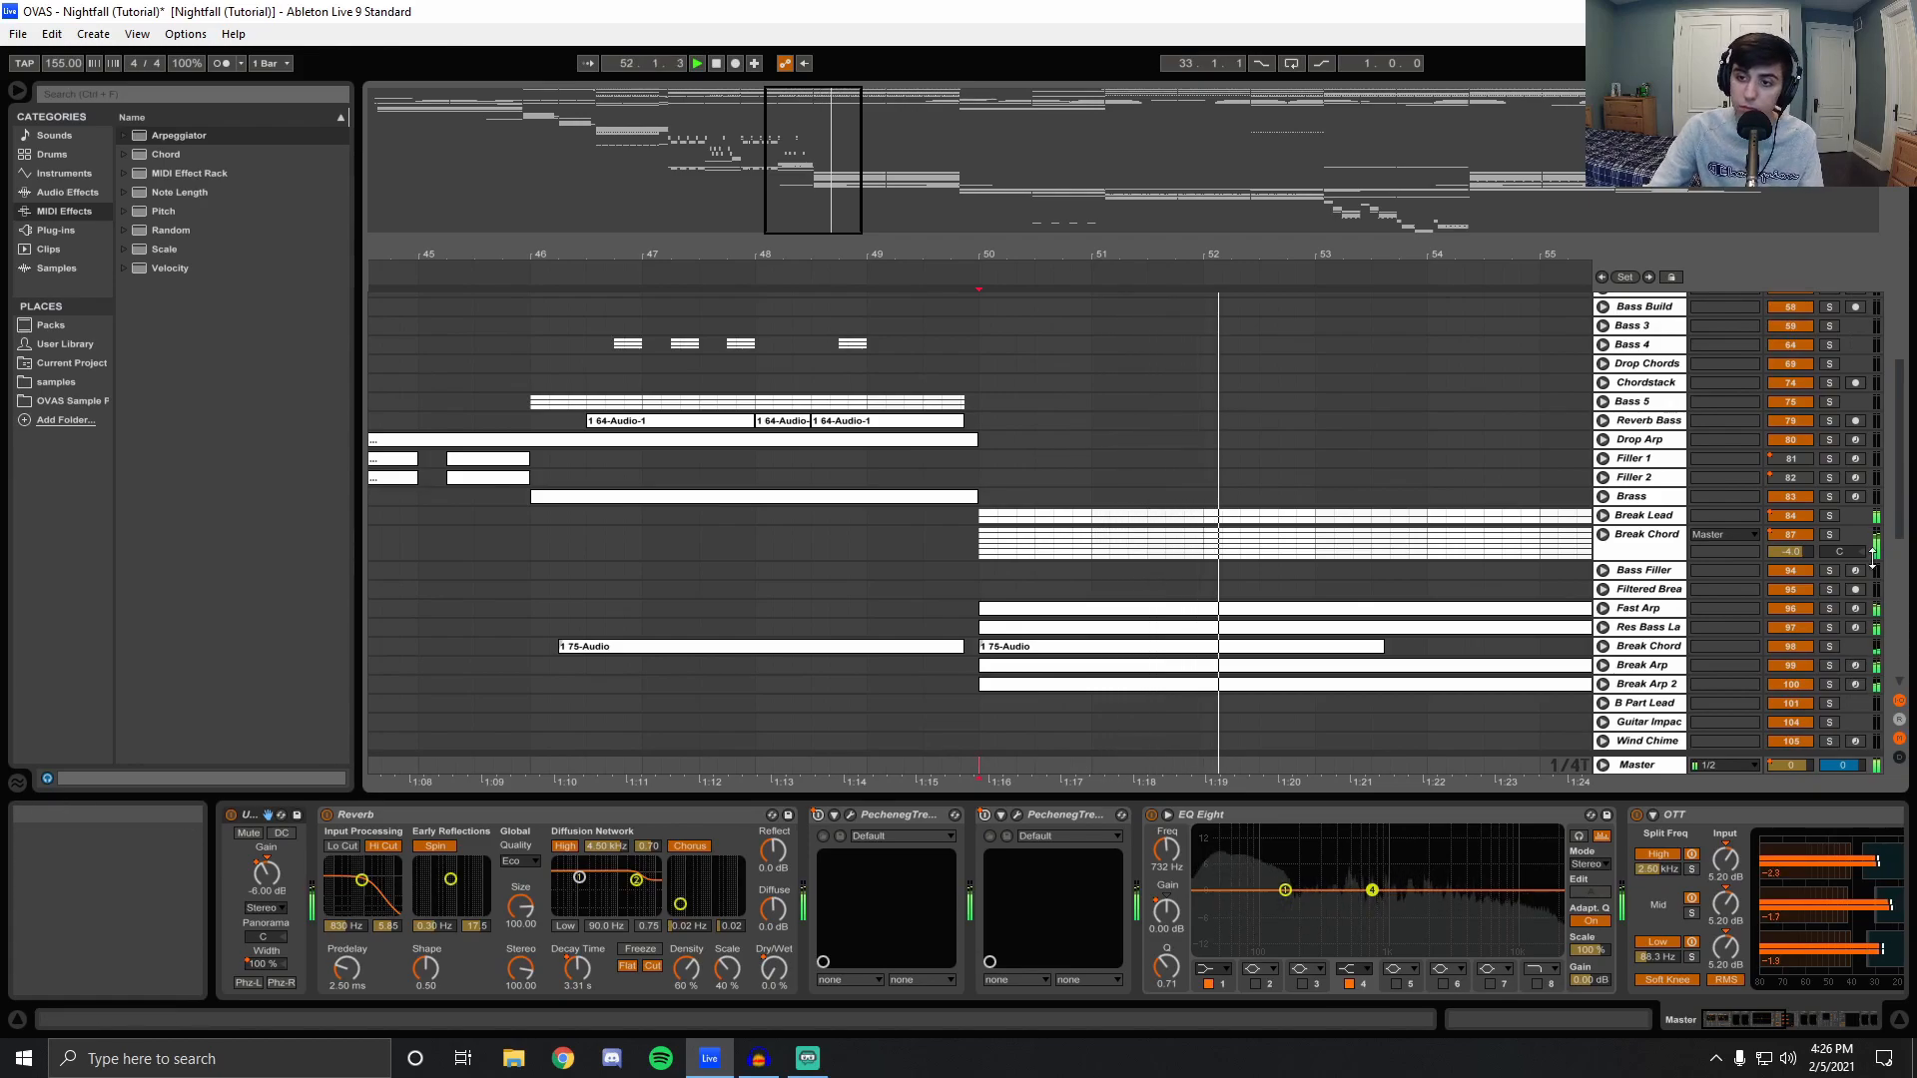
Solo and unfold the Kick & Snare track, and play its pattern from 42.1.
scroll(1705, 539, "up", 10)
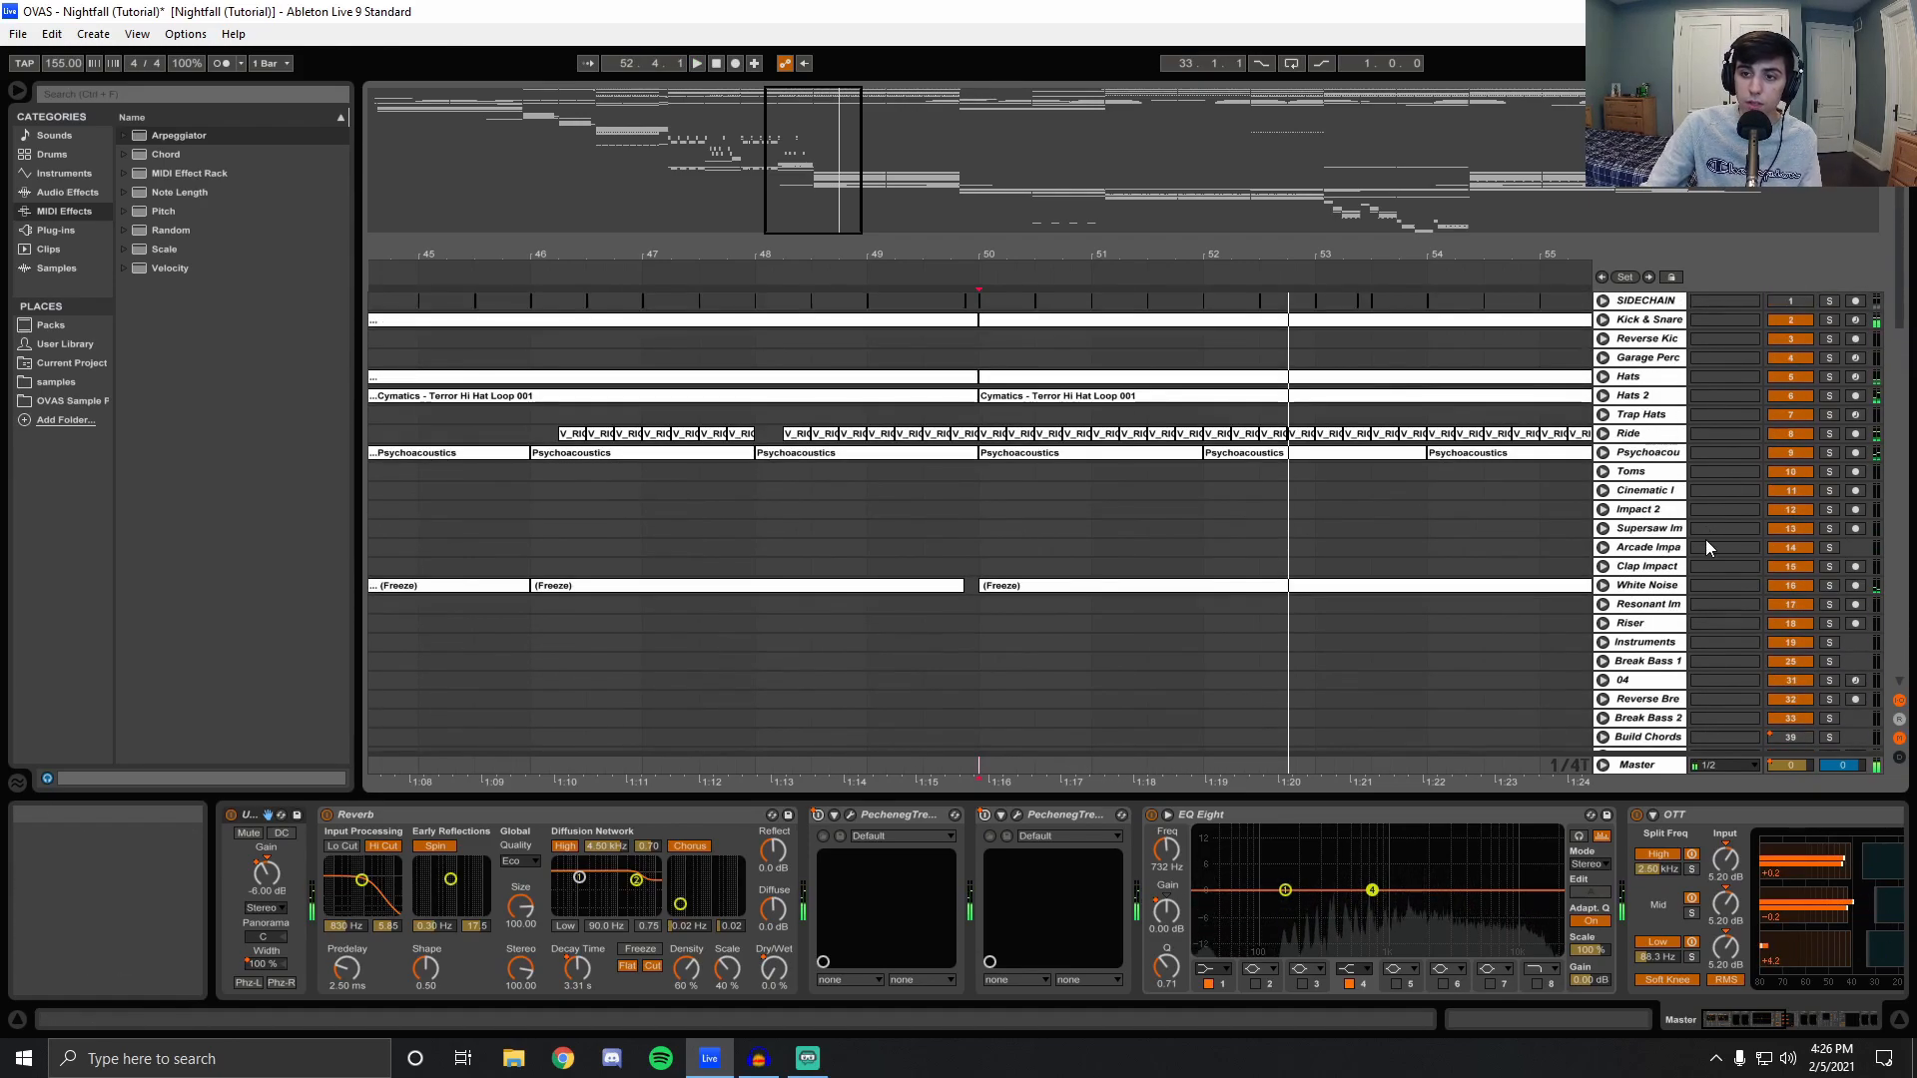
left_click(1829, 320)
left_click(1602, 320)
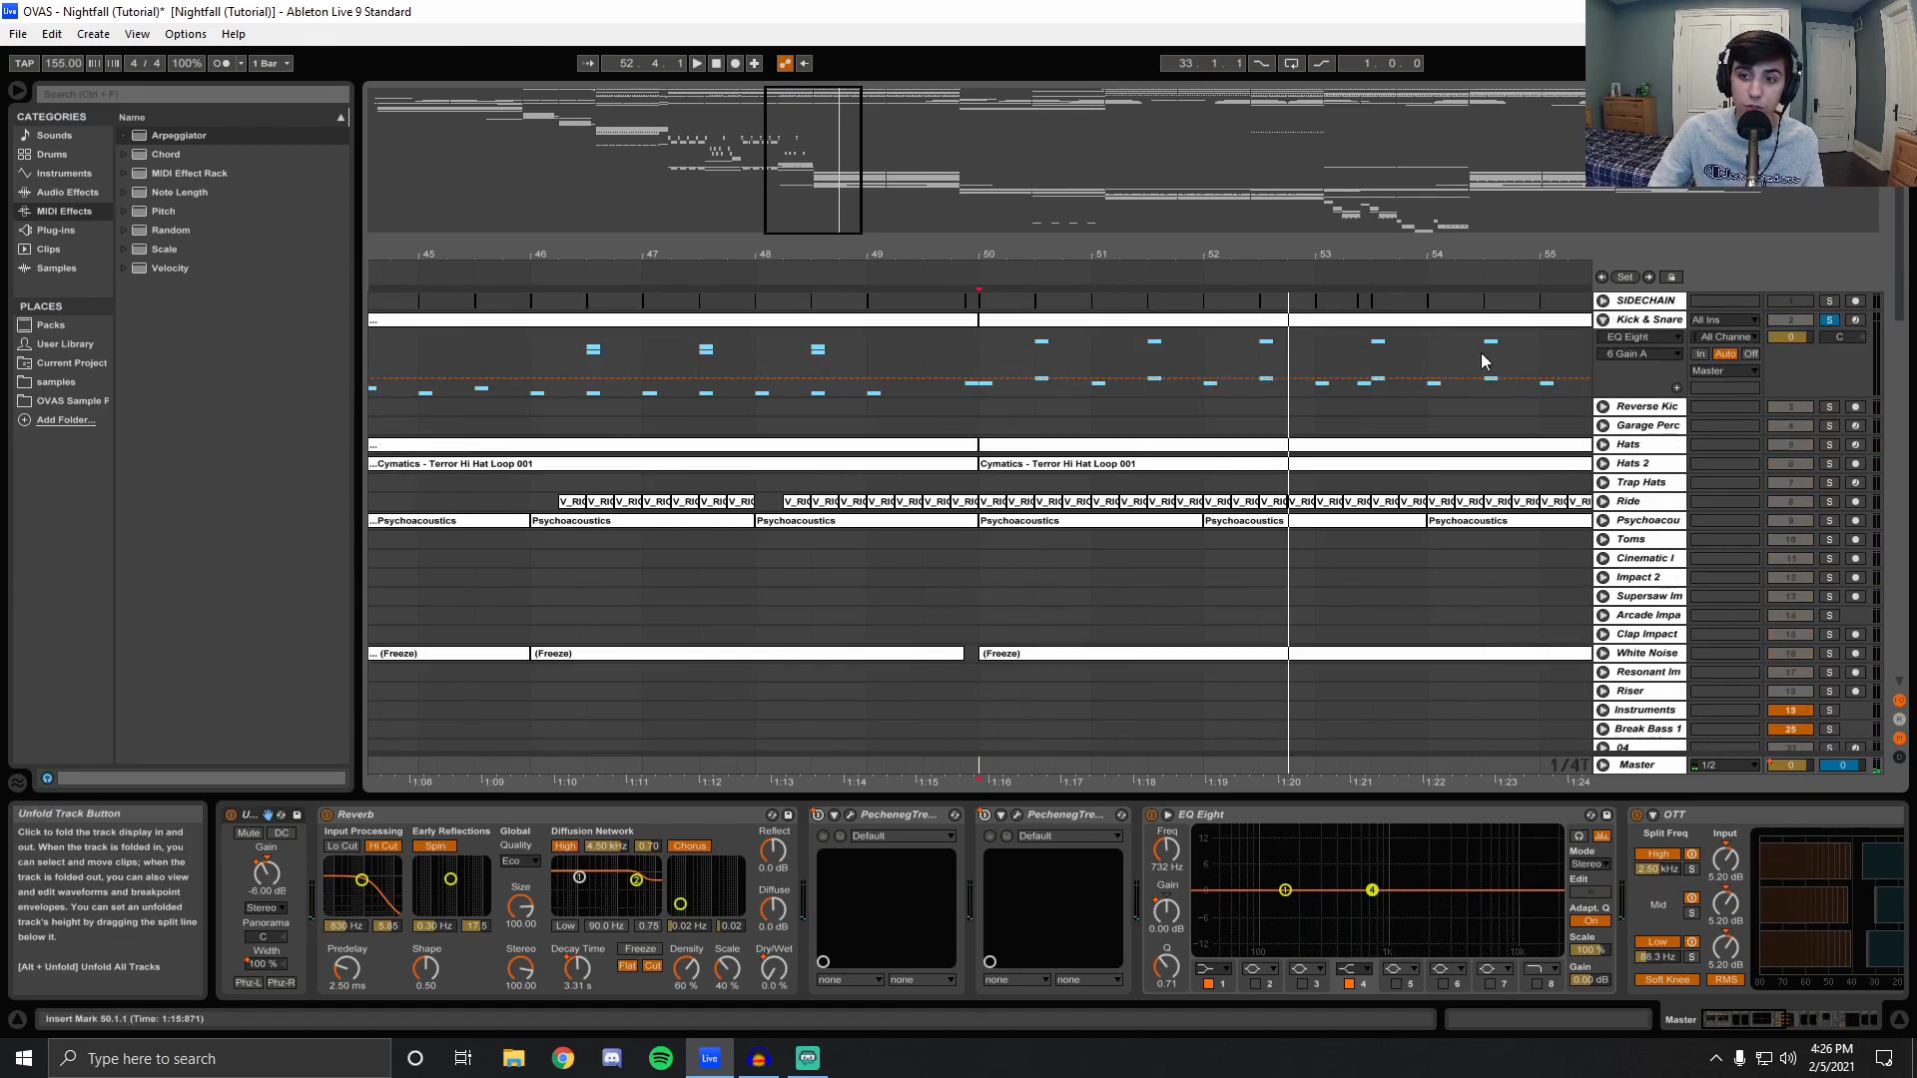
left_click(596, 323)
key("space")
left_click_drag(556, 255, 798, 255)
left_click_drag(921, 254, 921, 202)
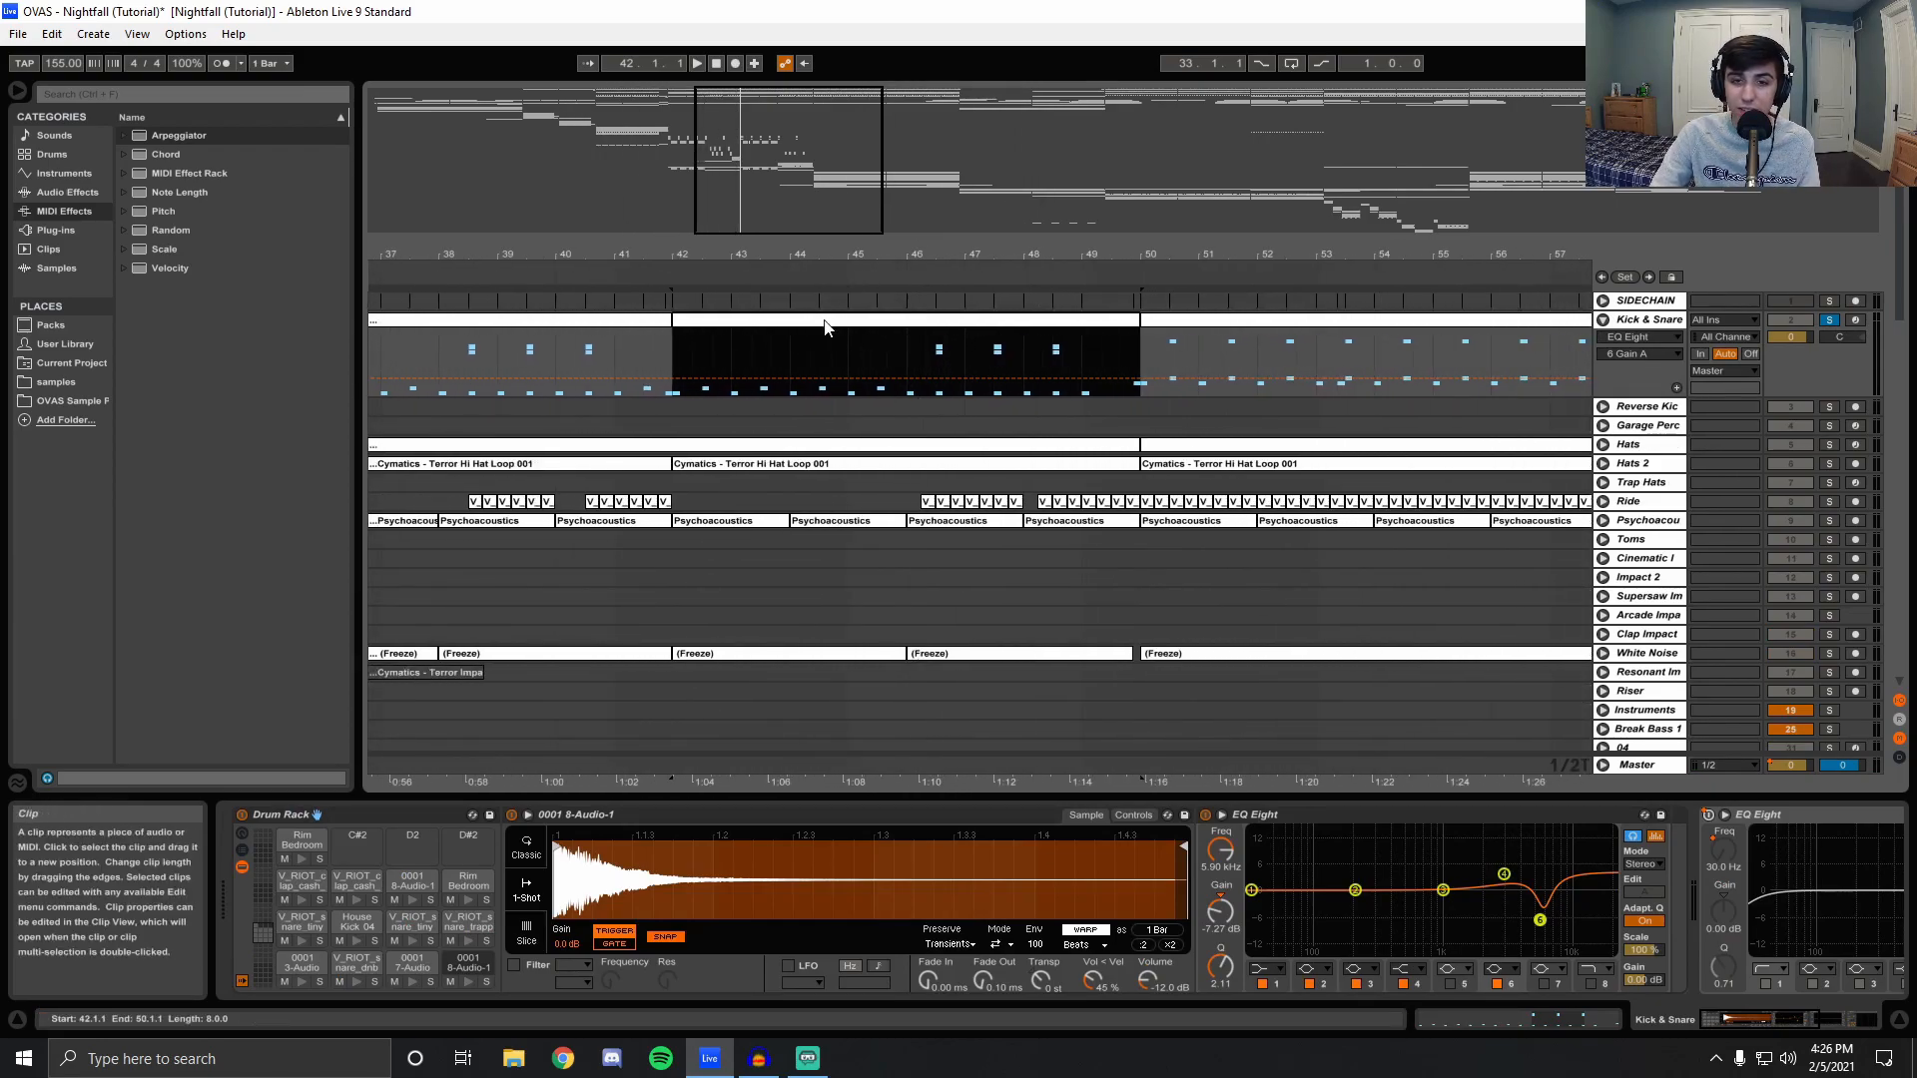
key("space")
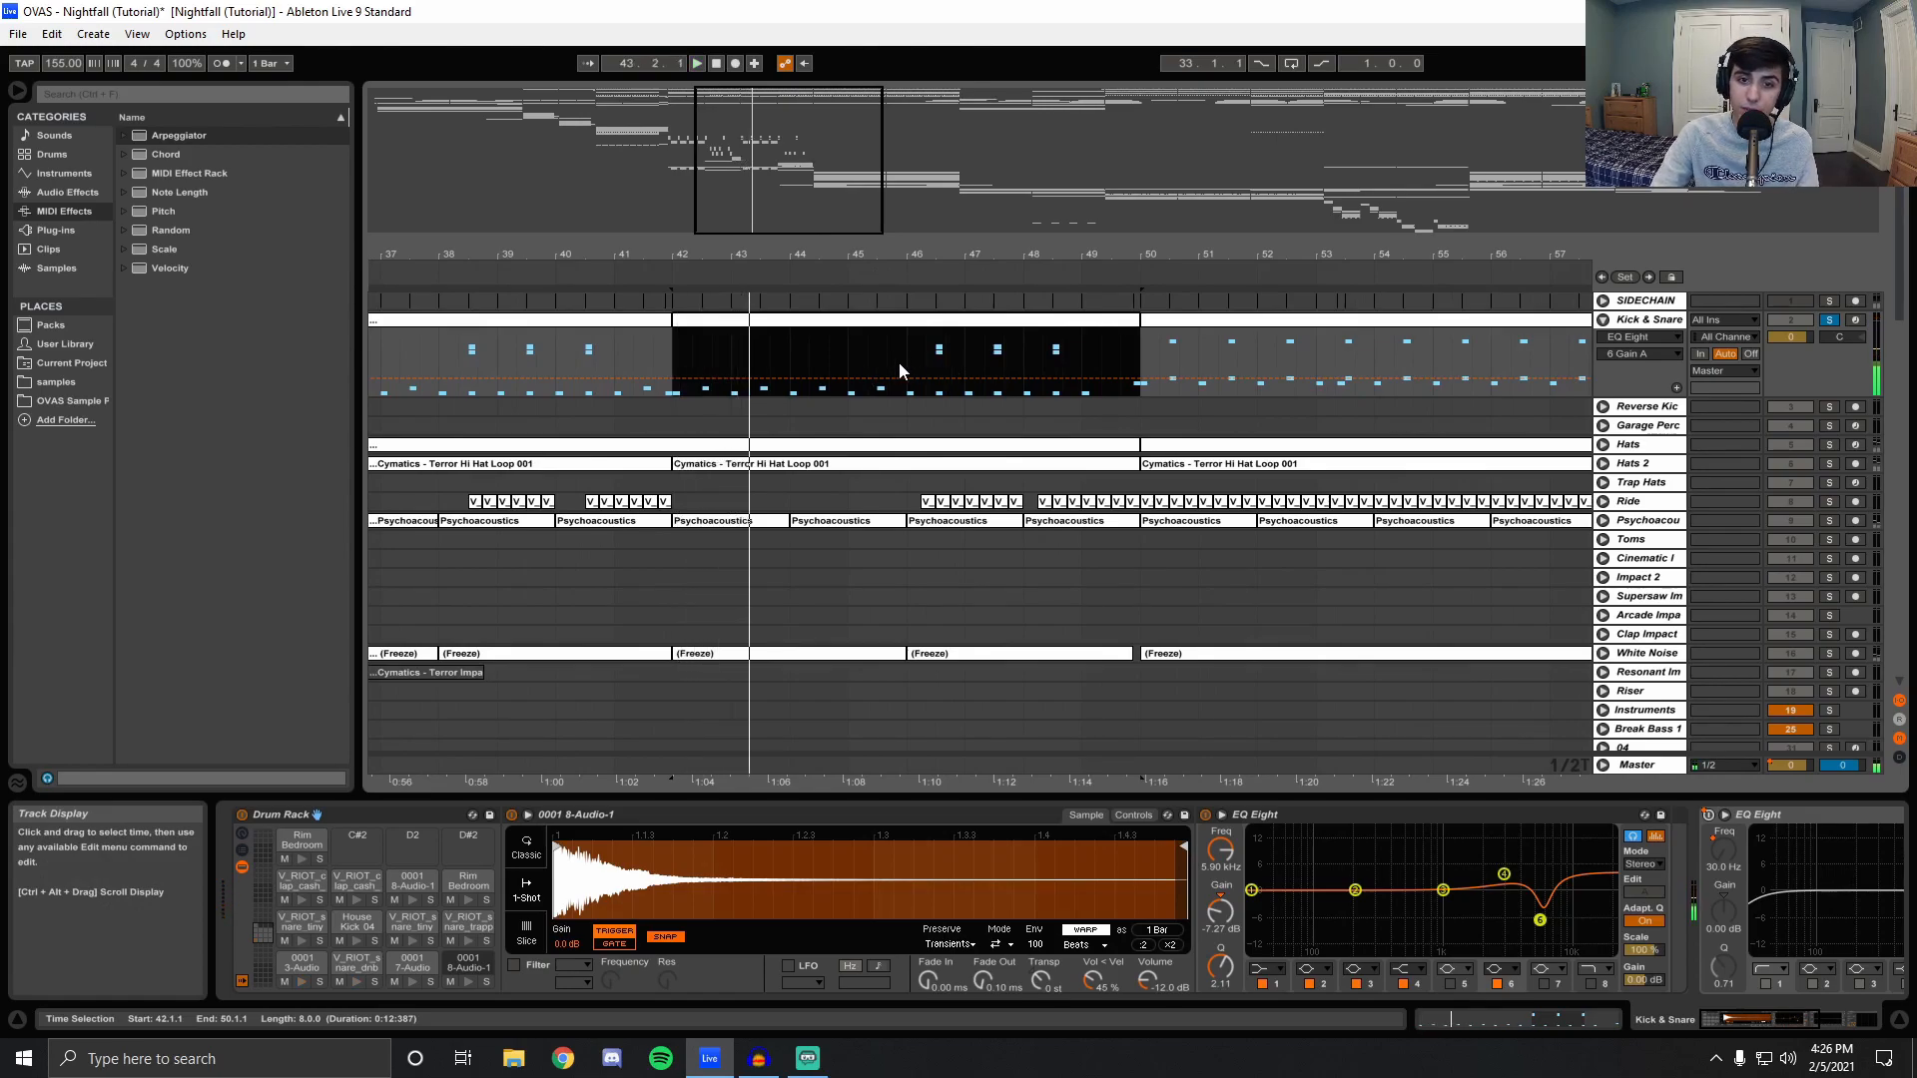
Play the soloed Kick & Snare pattern from 46.1 and from 50.1 to compare the two rhythms.
left_click(899, 370)
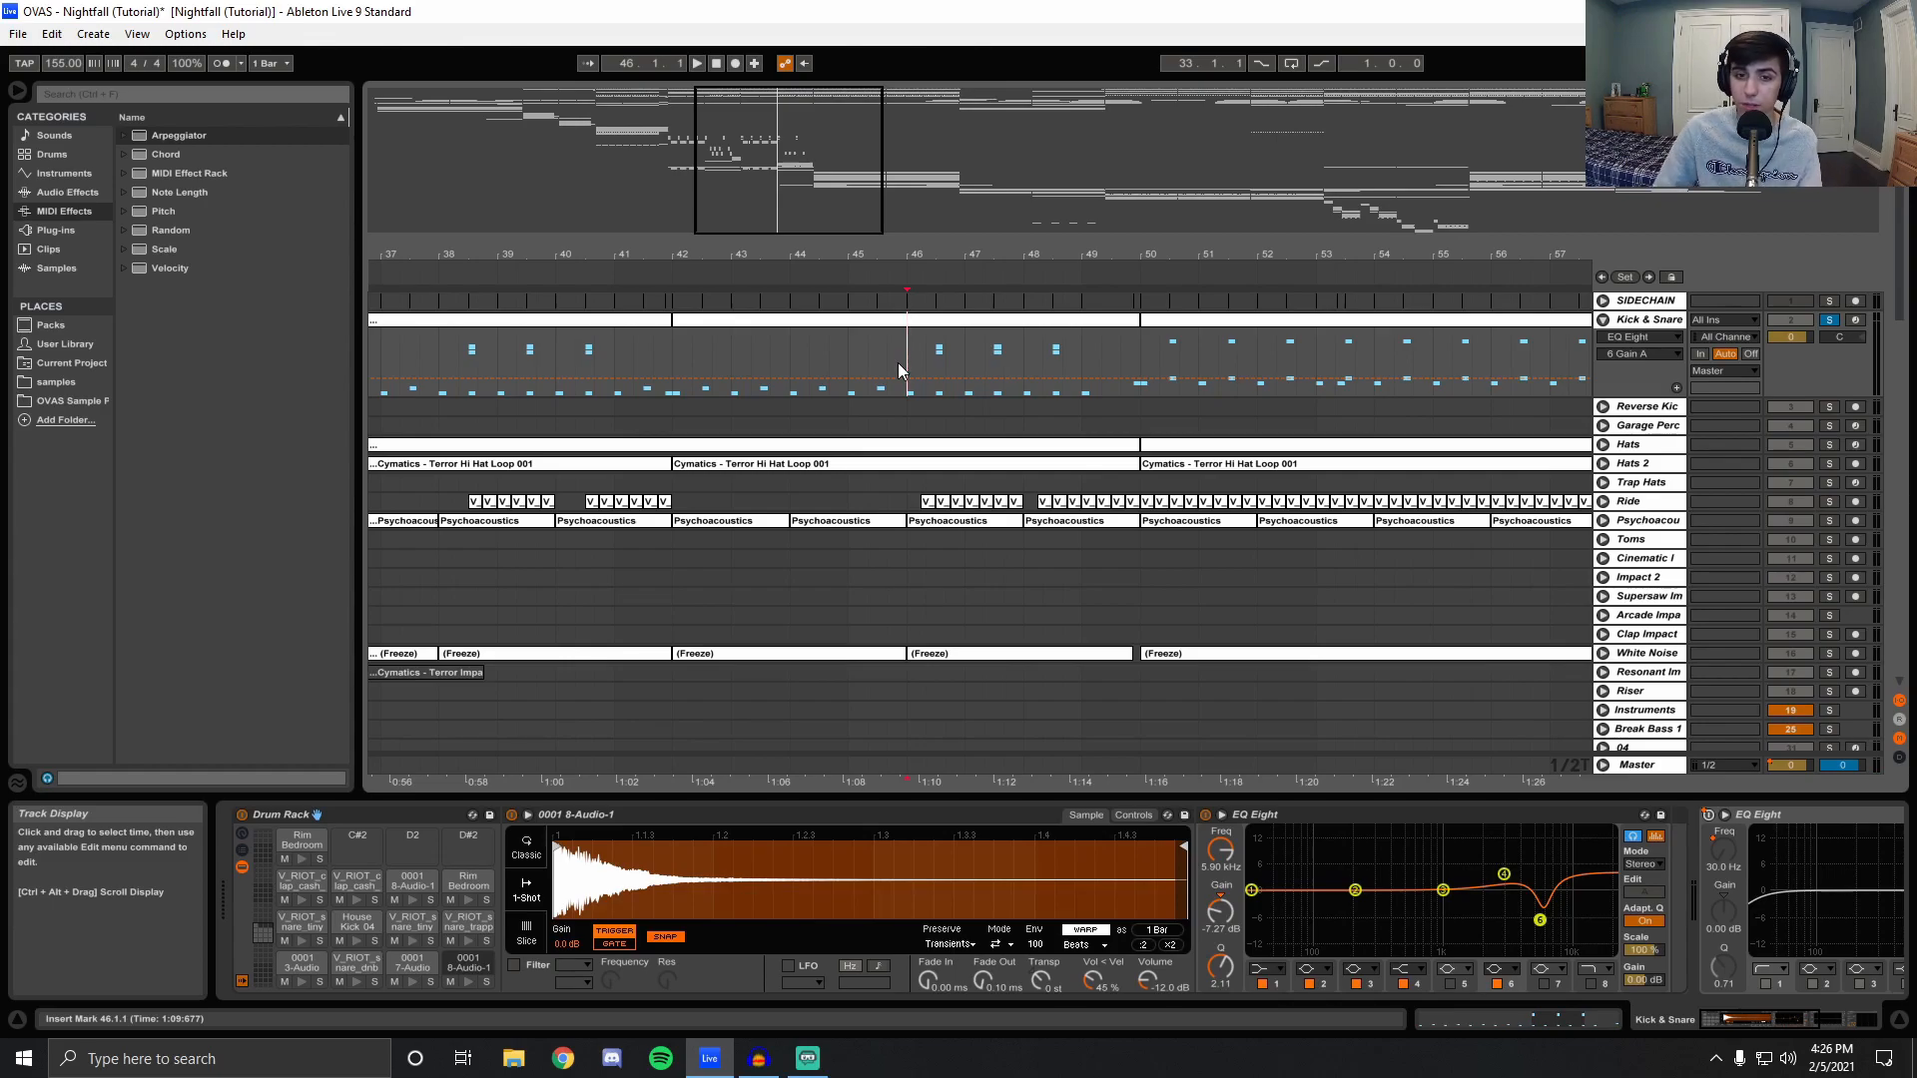
key("space")
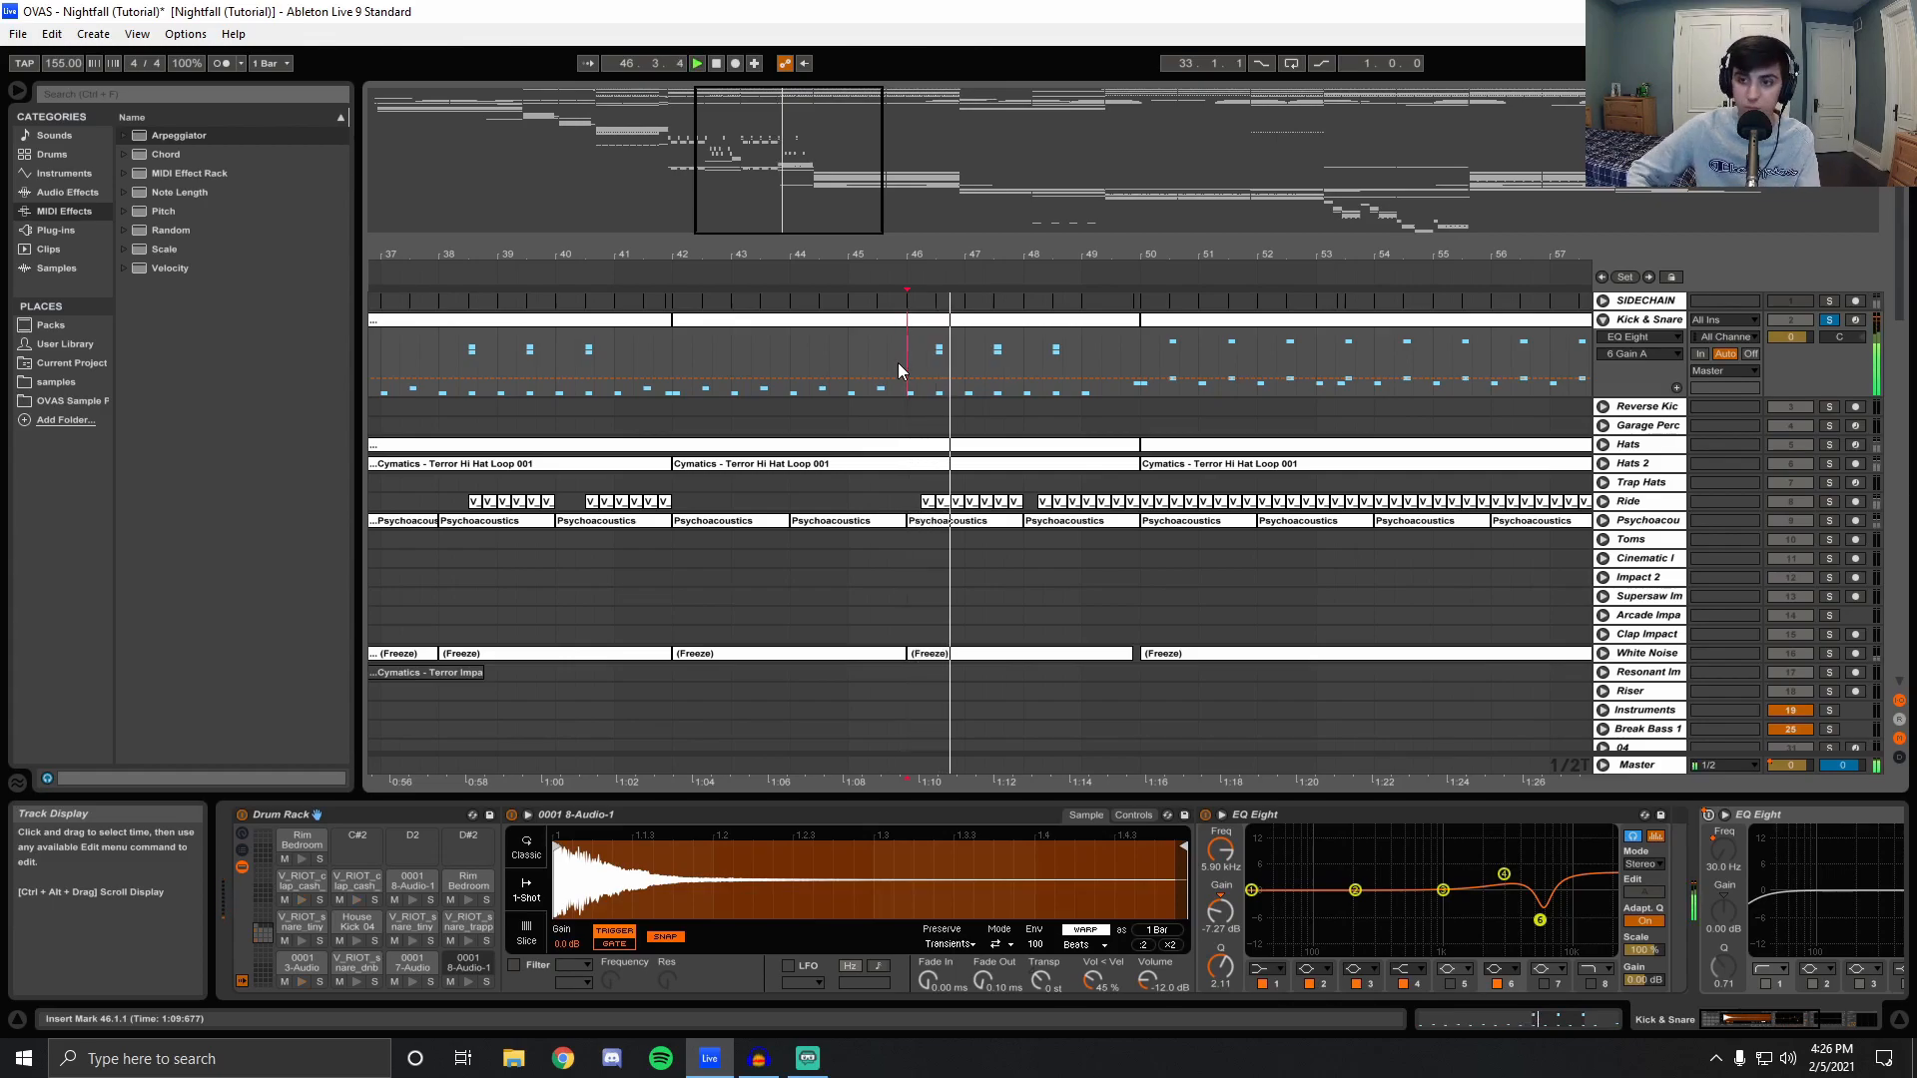
key("space")
left_click(1141, 343)
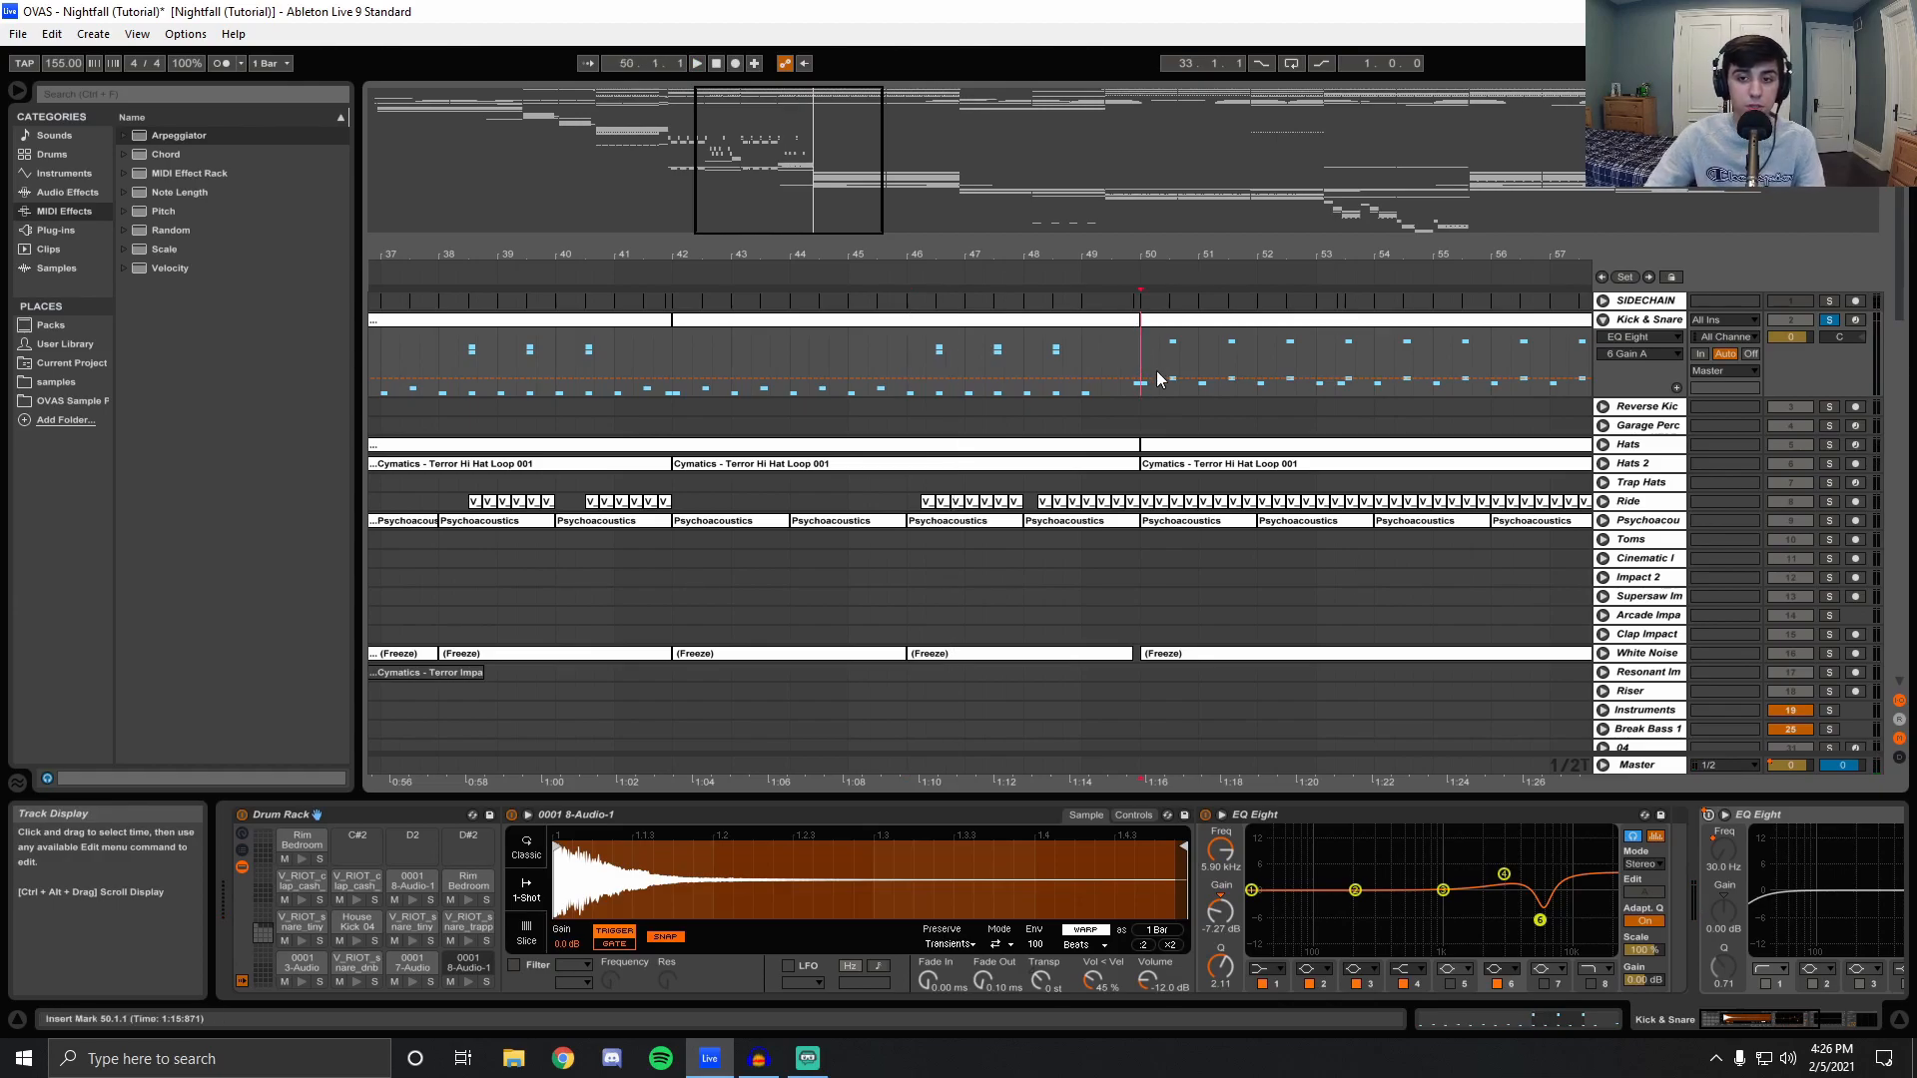
key("space")
Remove the upper row of A#1 notes from the Kick & Snare clip at 50.1, and play the soloed clip without them.
left_click_drag(1193, 254, 1058, 319)
left_click(1005, 345)
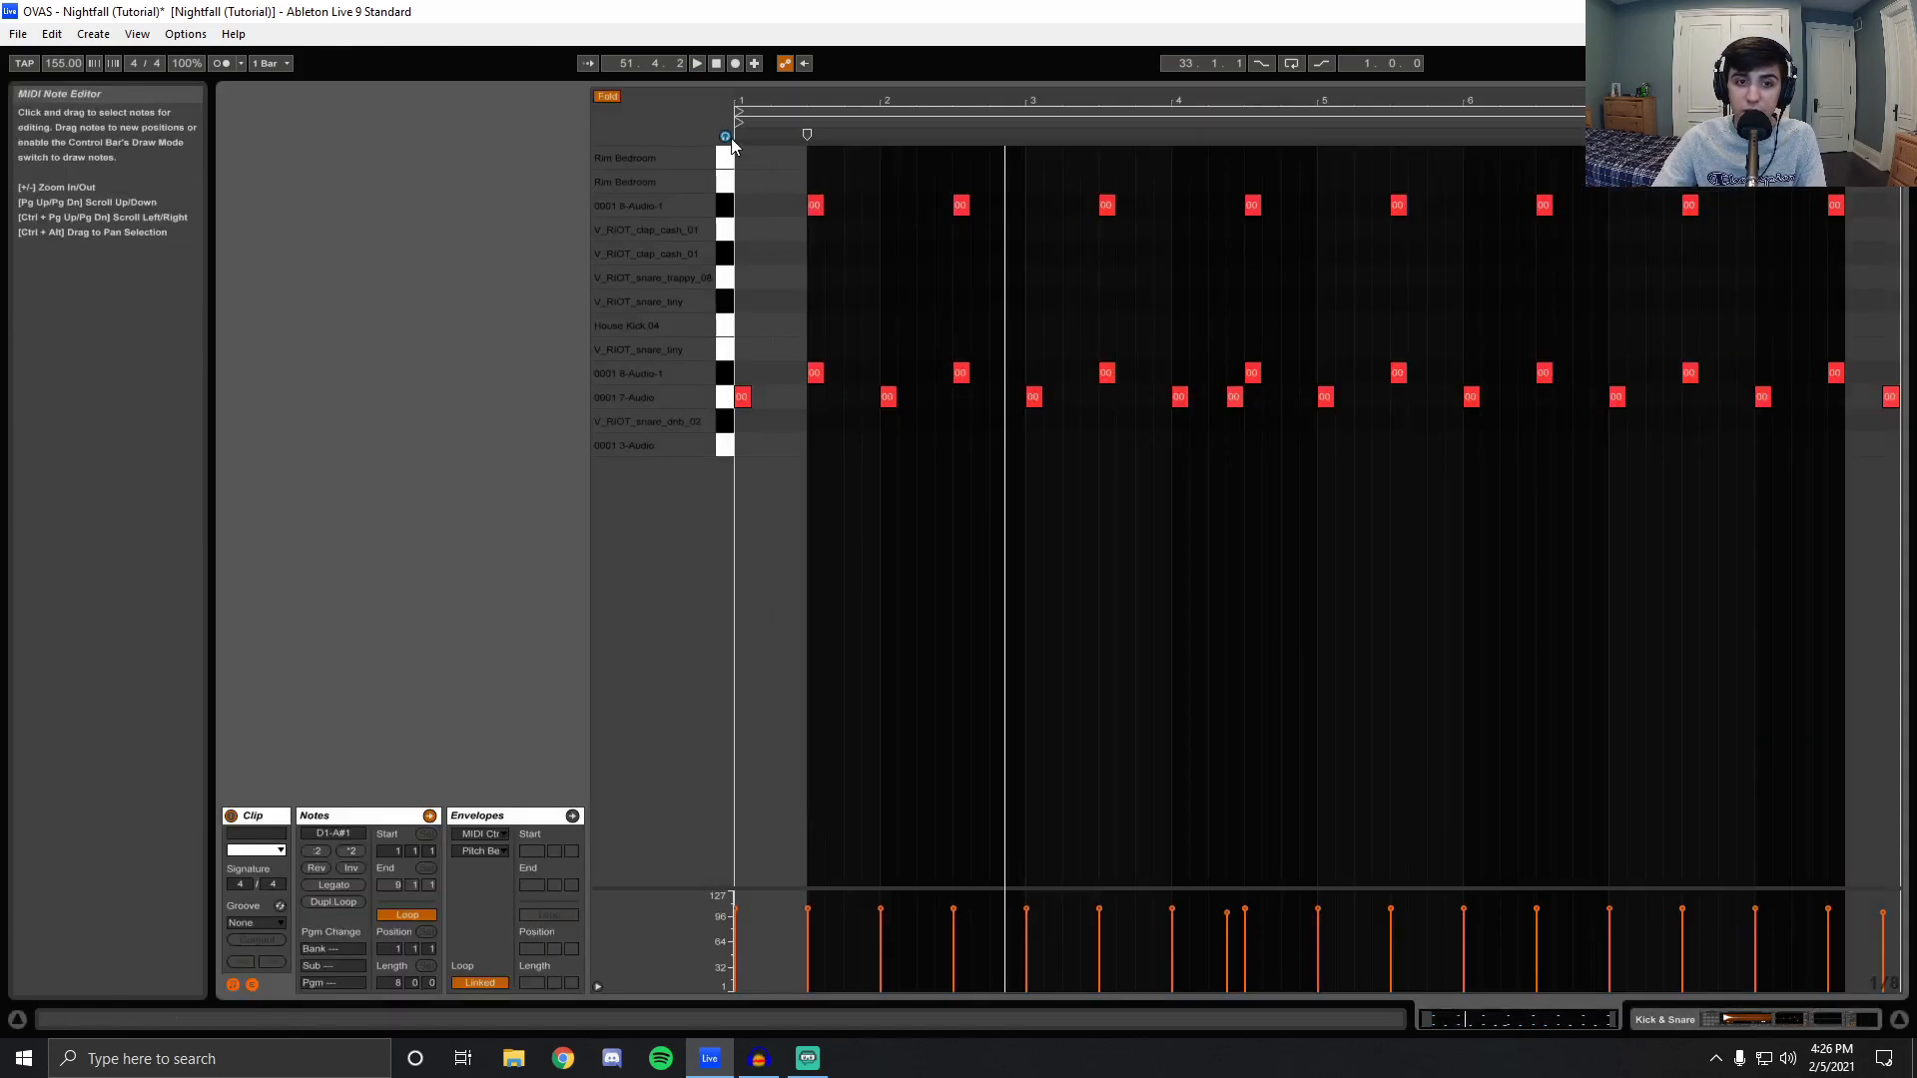
left_click_drag(766, 158, 919, 230)
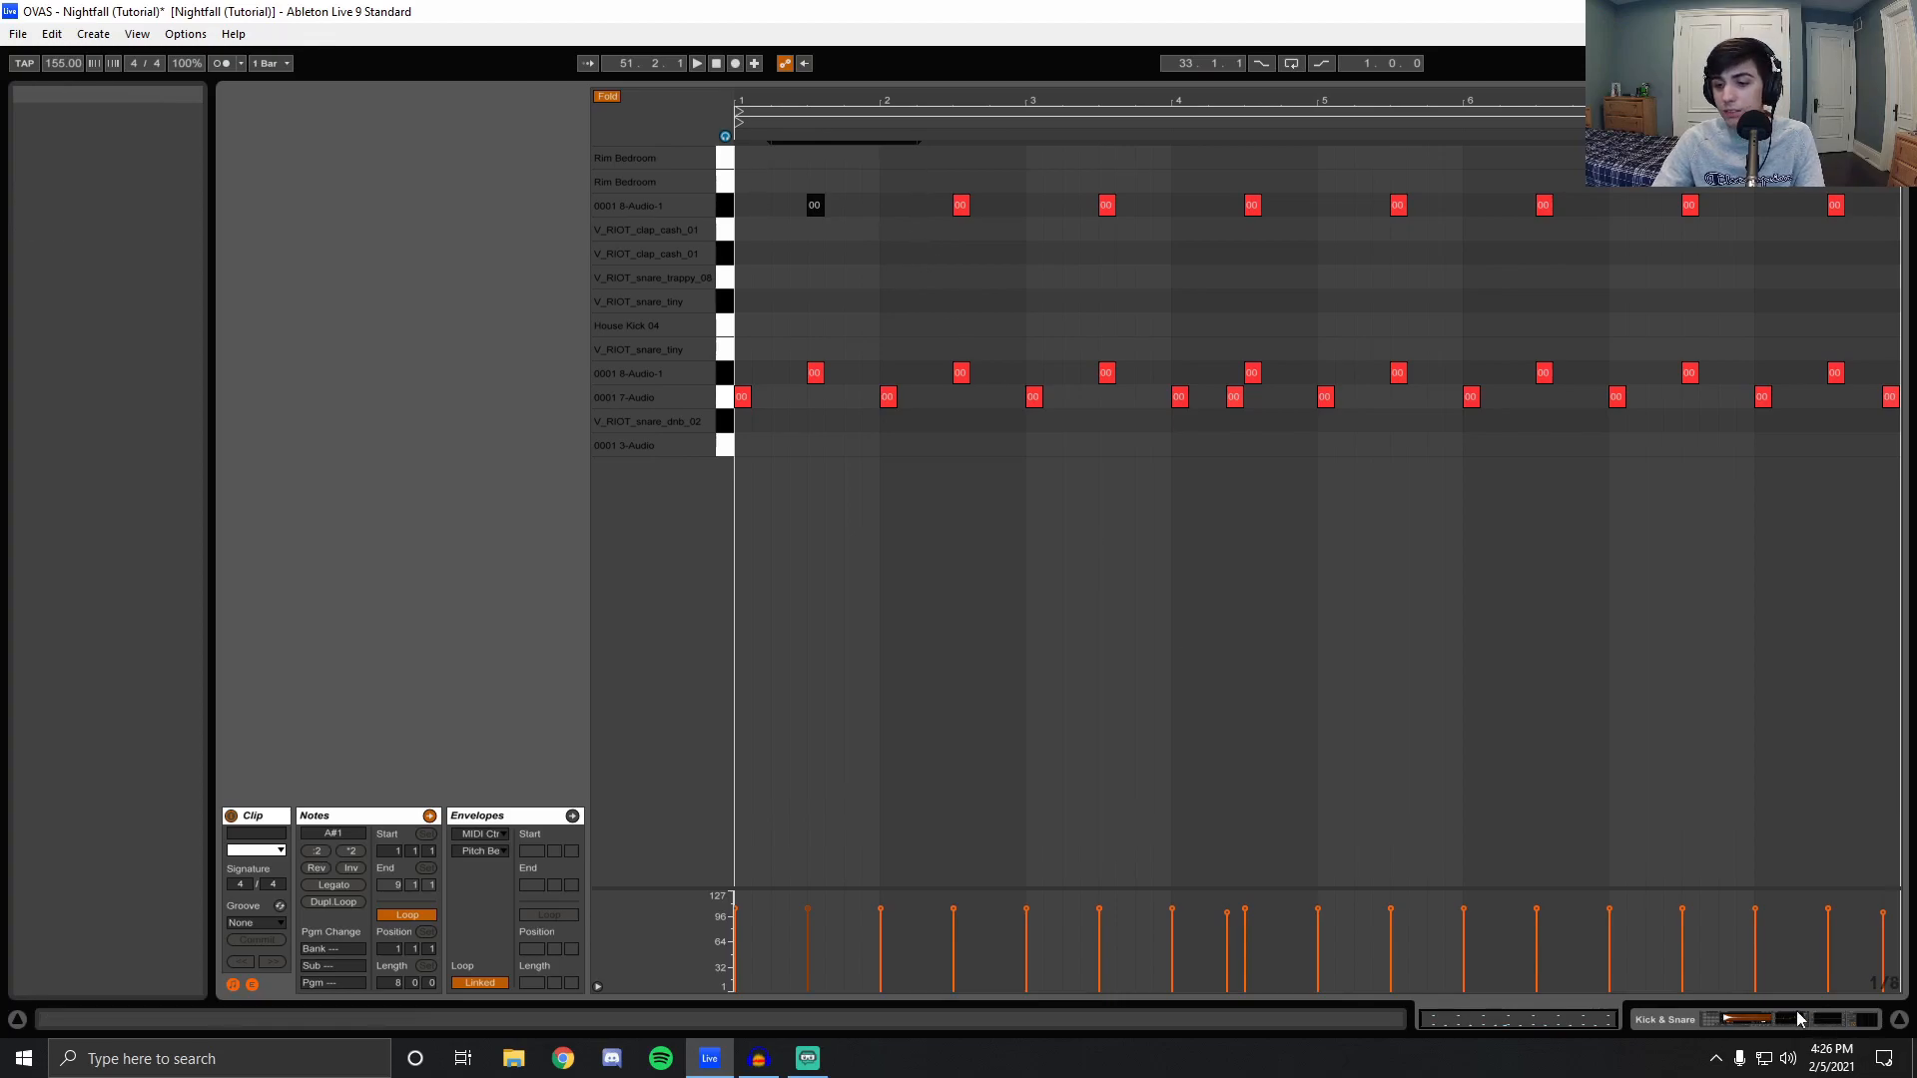
left_click_drag(776, 166, 1908, 284)
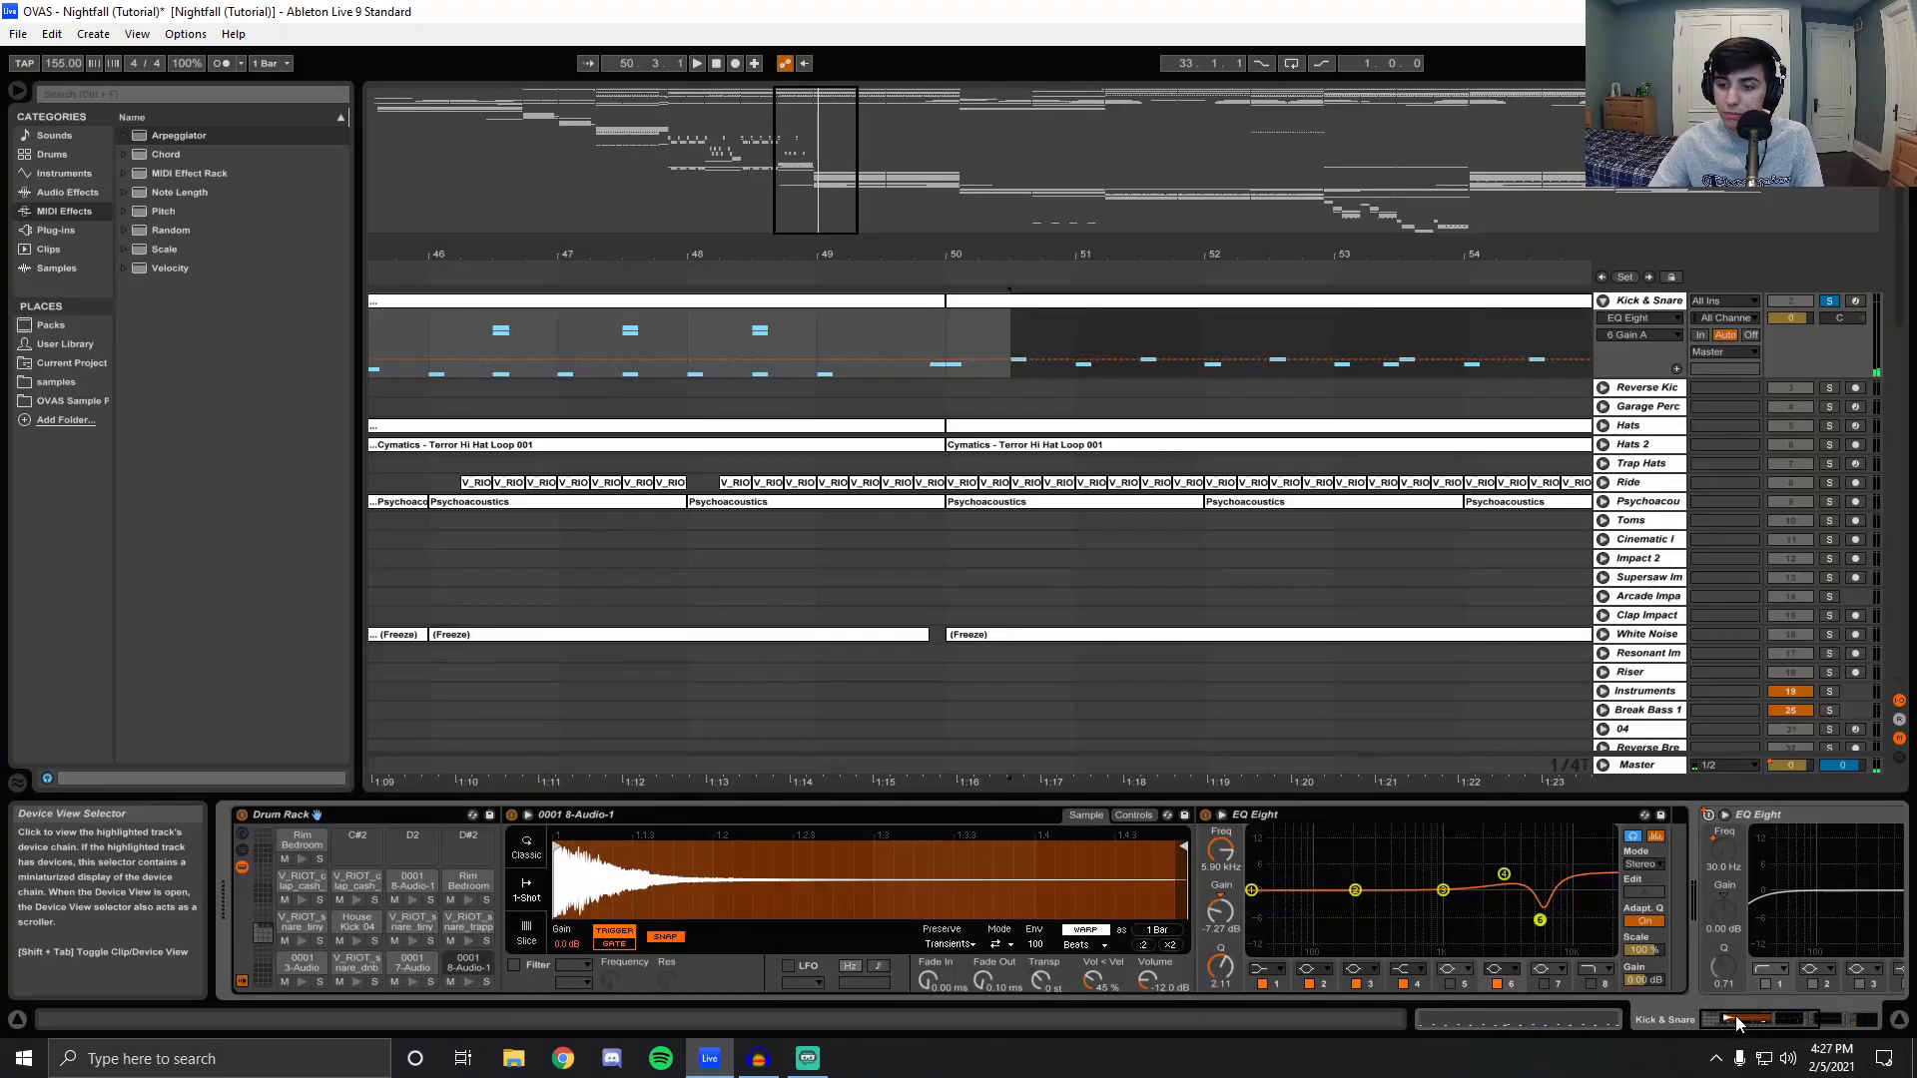
key("space")
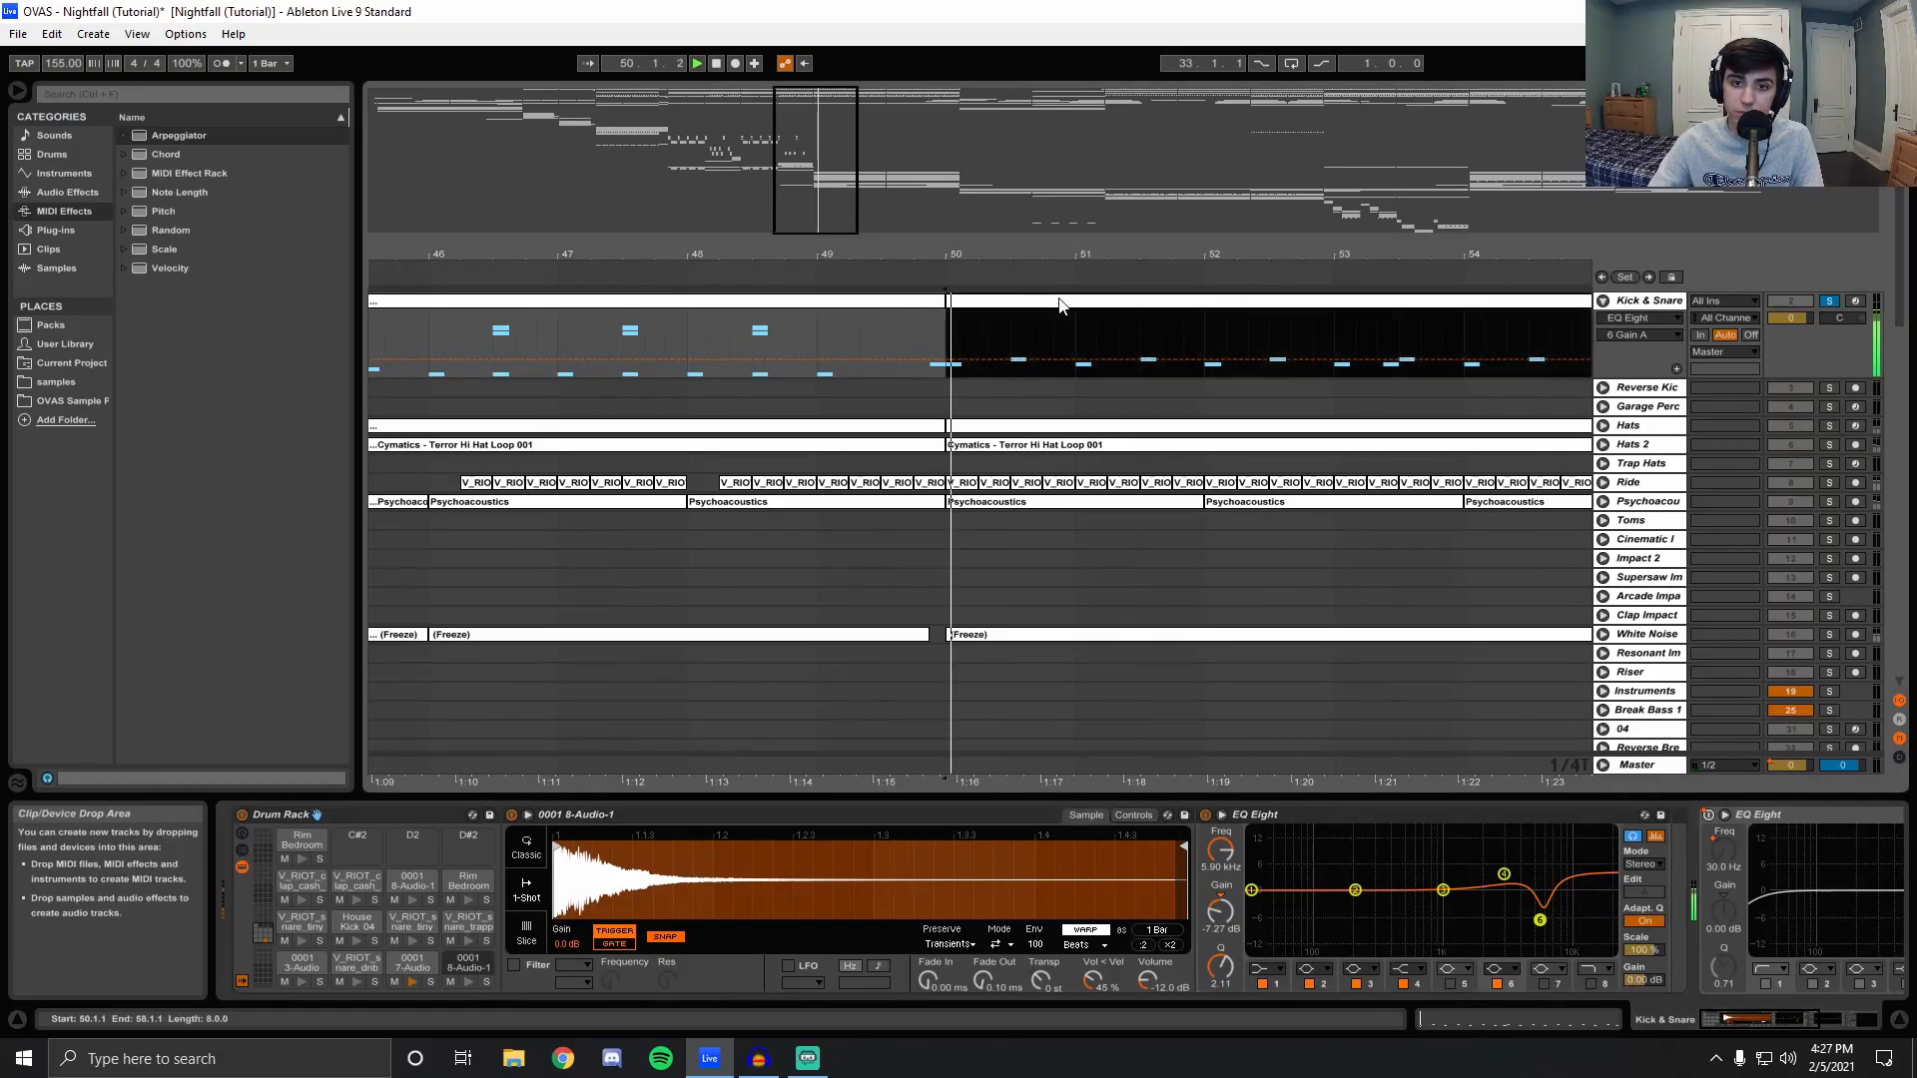
Unsolo and collapse the Kick & Snare track.
left_click(1829, 301)
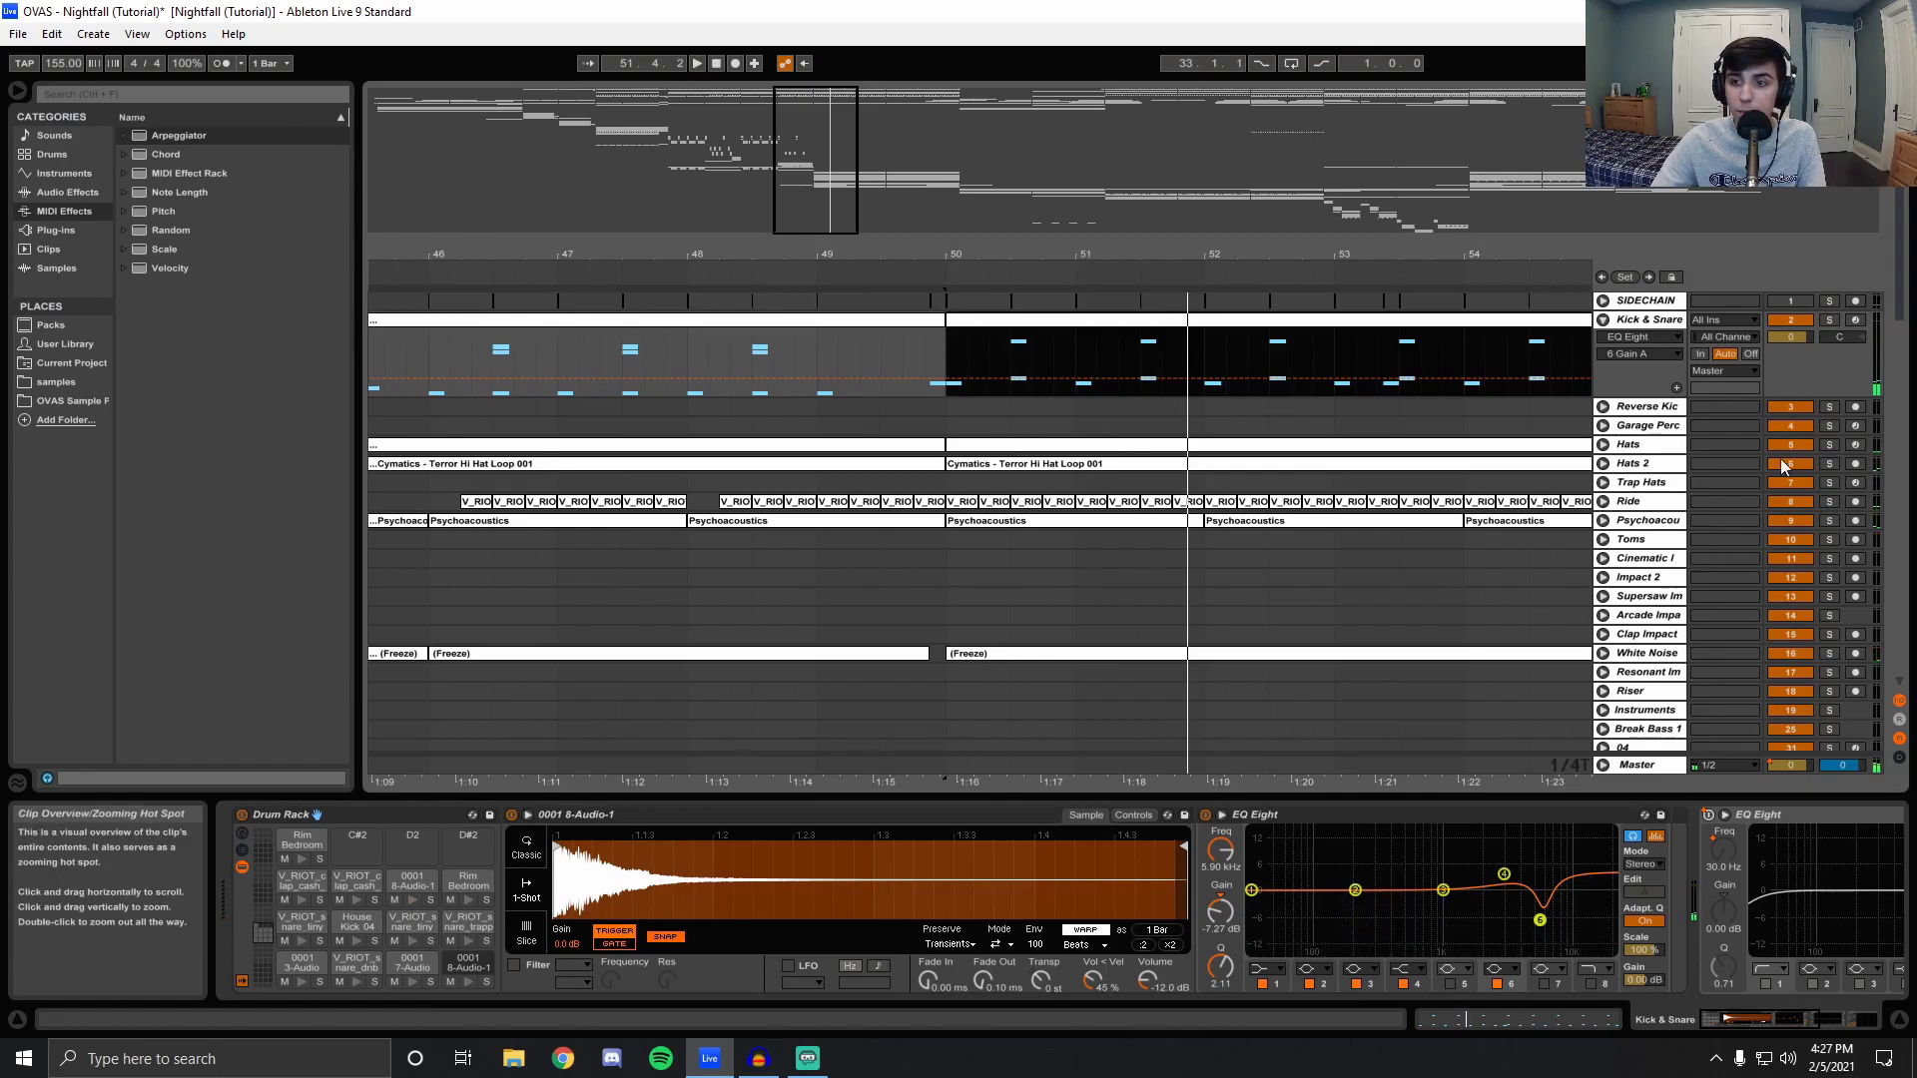
left_click(1601, 321)
Solo the Break Lead group, unfold all tracks, and play it from 50.1.
scroll(1873, 547, "down", 10)
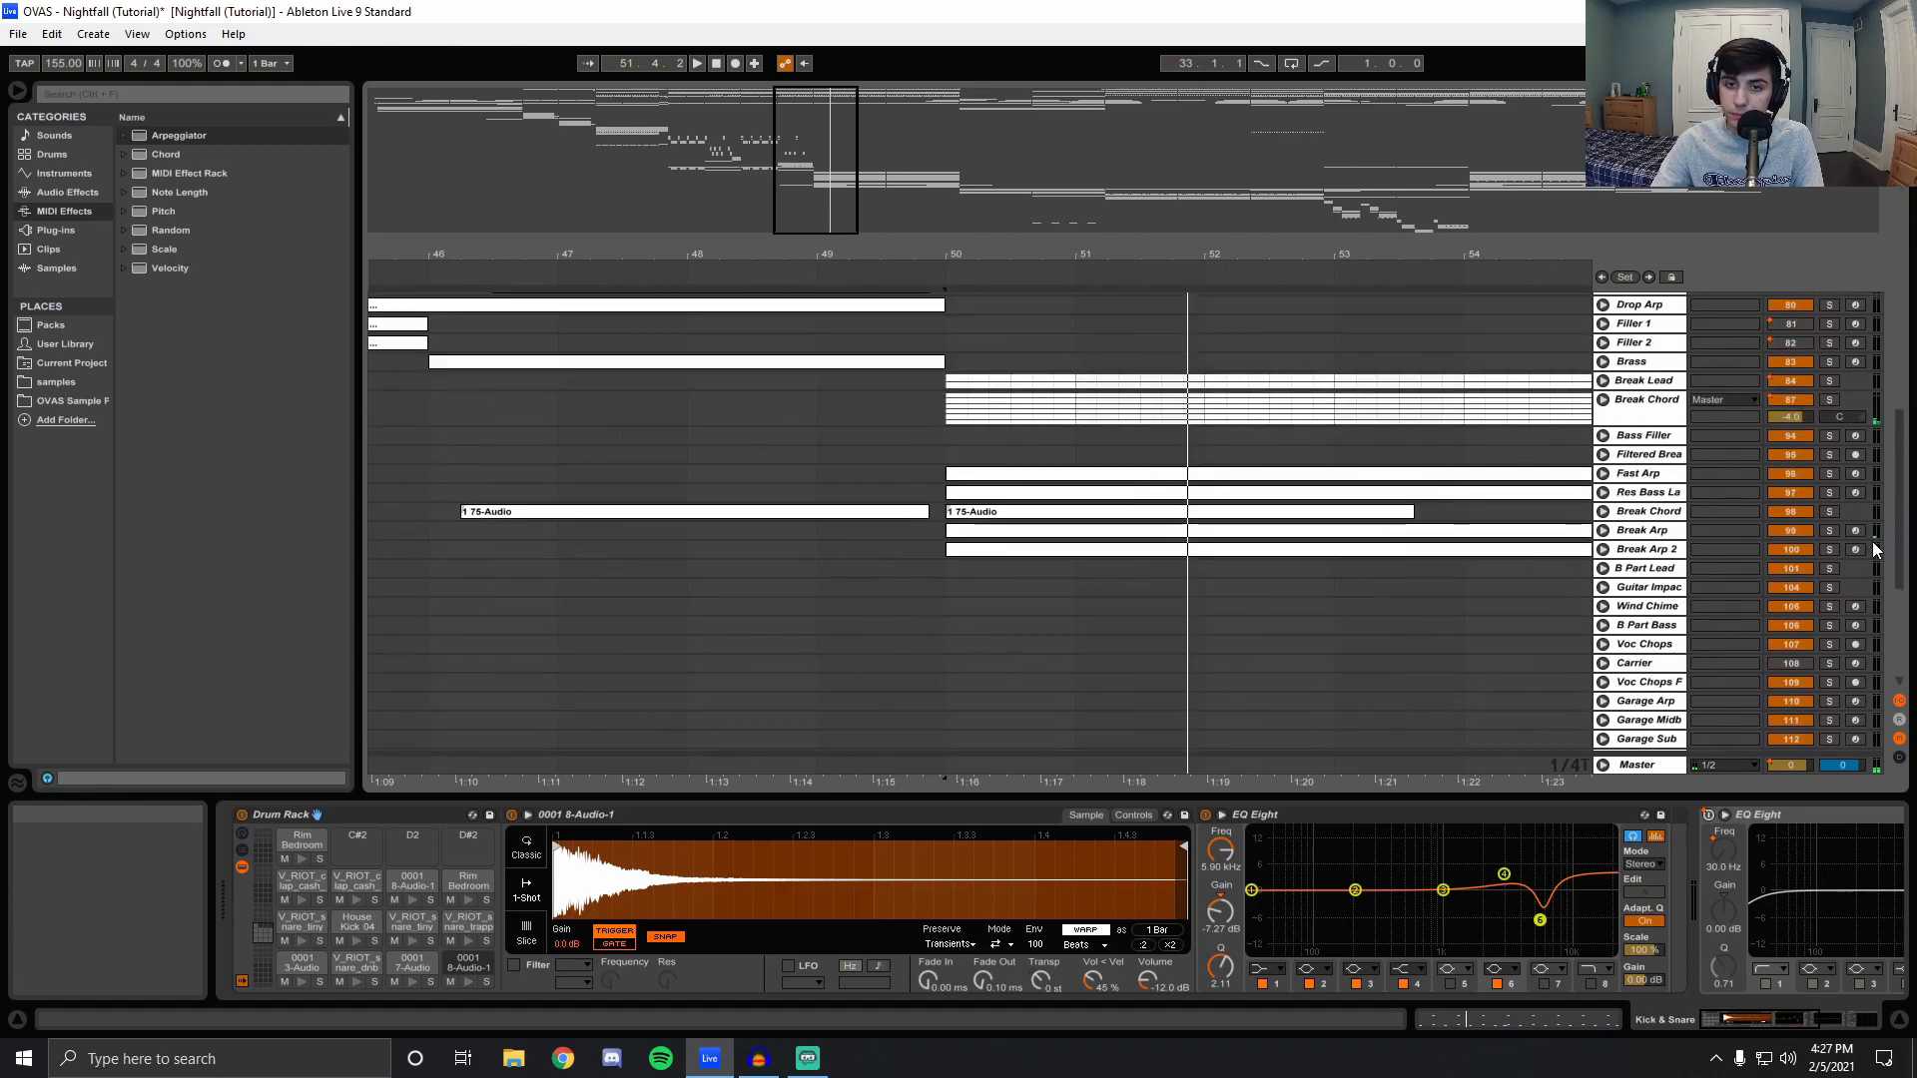
left_click(1829, 381)
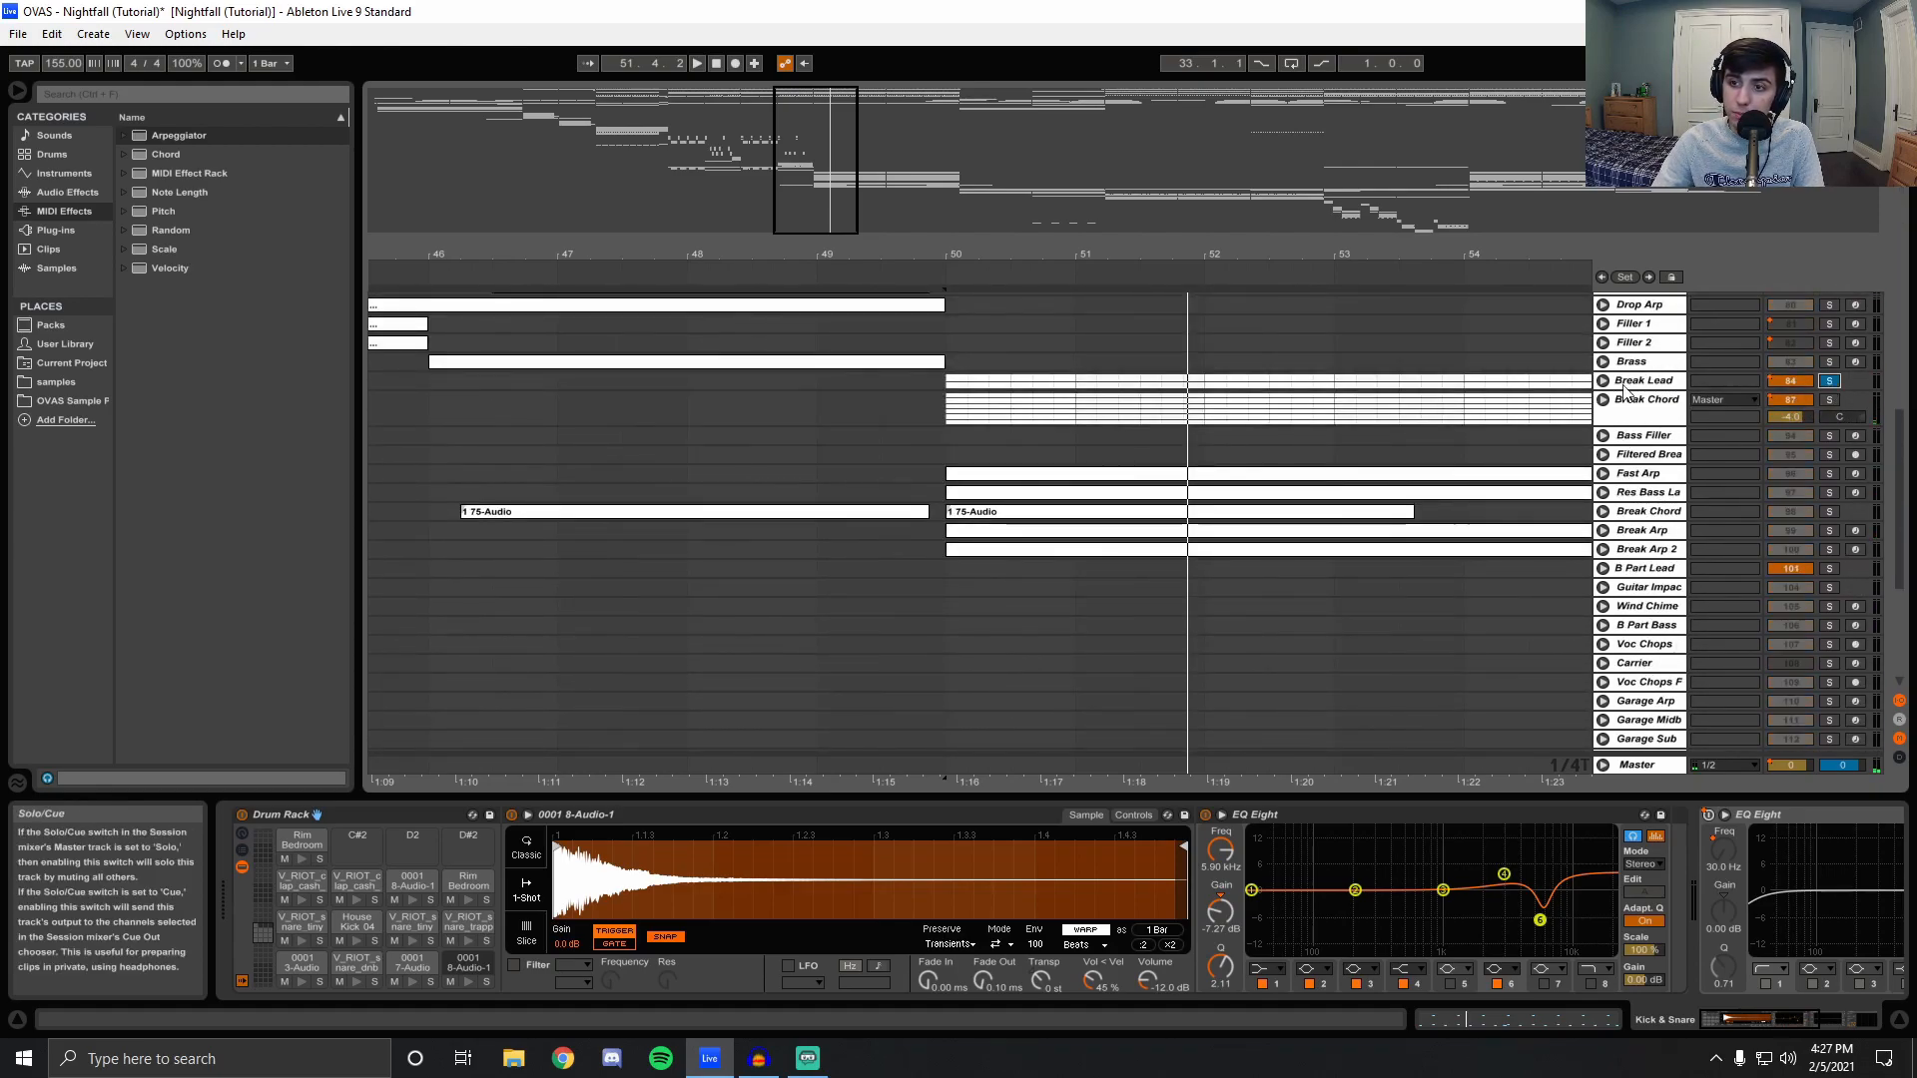
left_click(1603, 380, "alt")
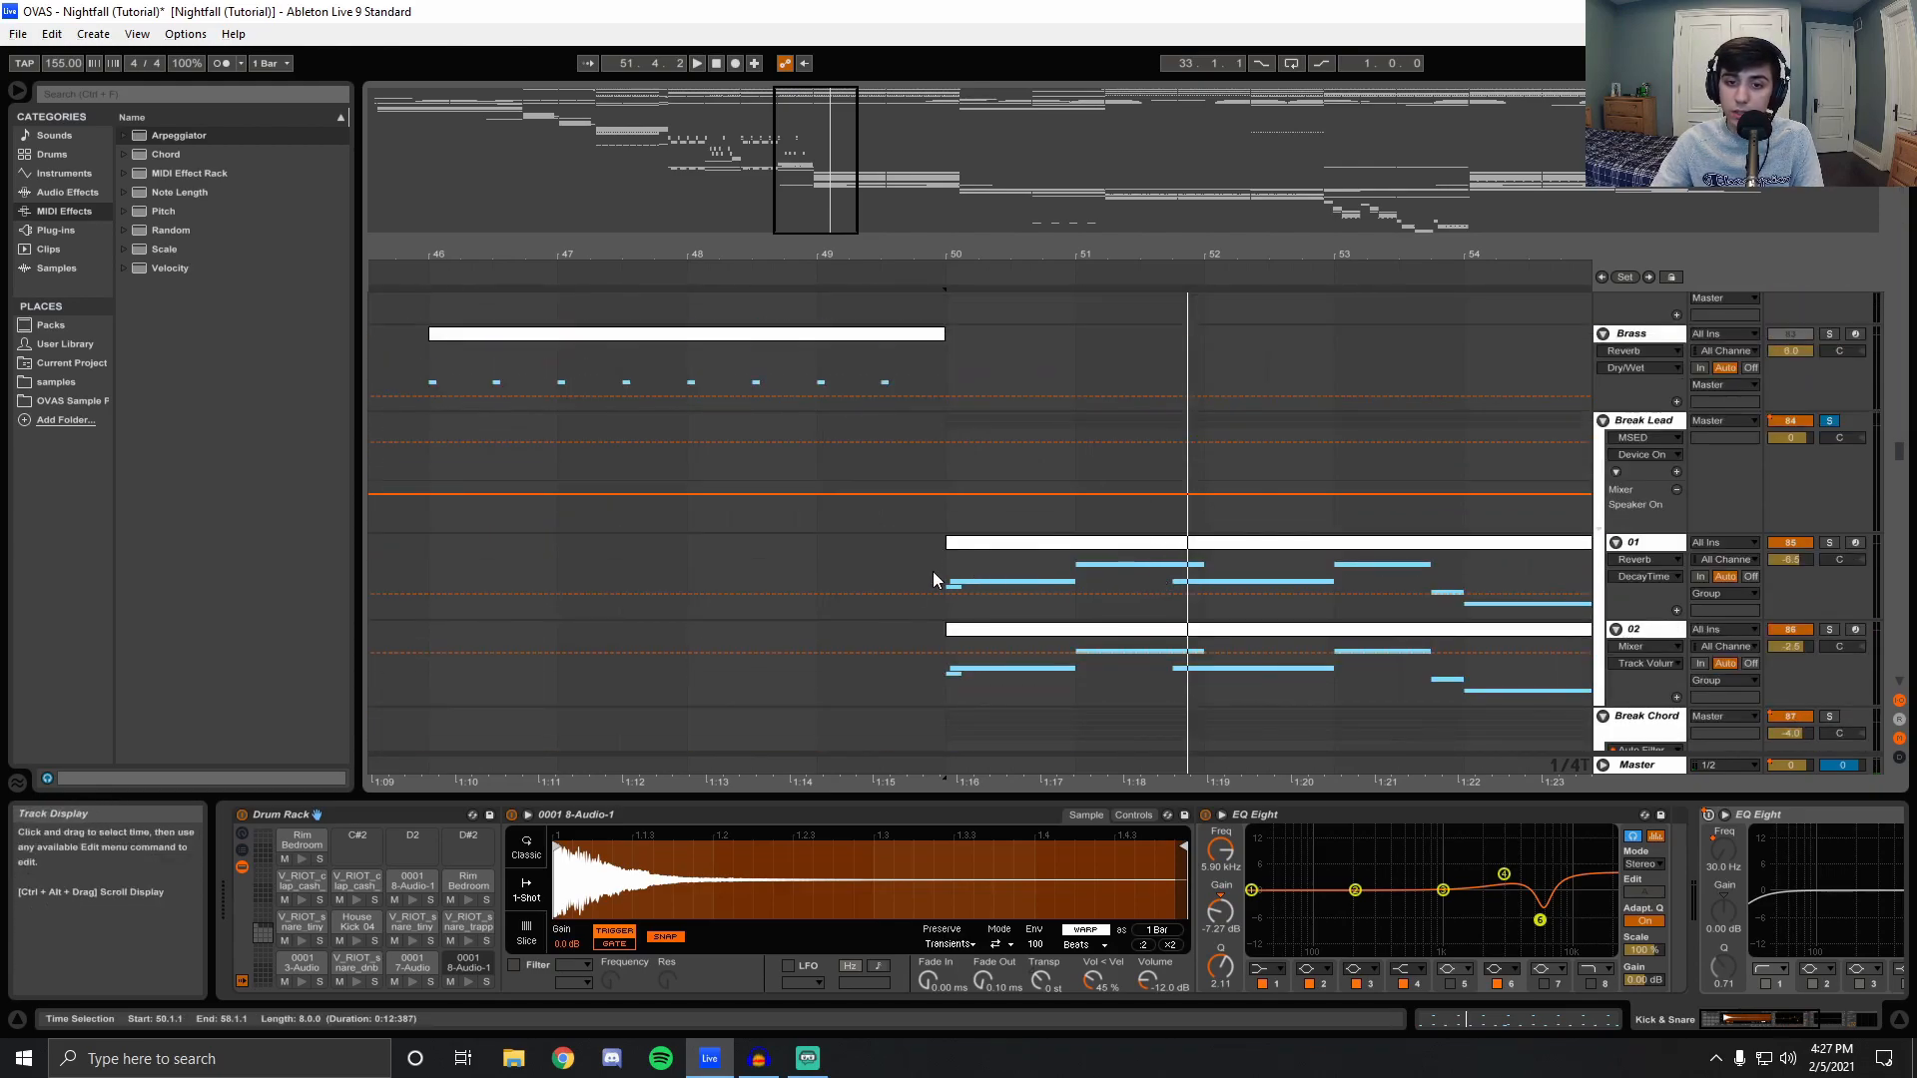
left_click(944, 582)
key("space")
Play Break Lead's tracks 01 and 02 one at a time in solo from 50.1.
left_click(1825, 529)
left_click(1828, 543)
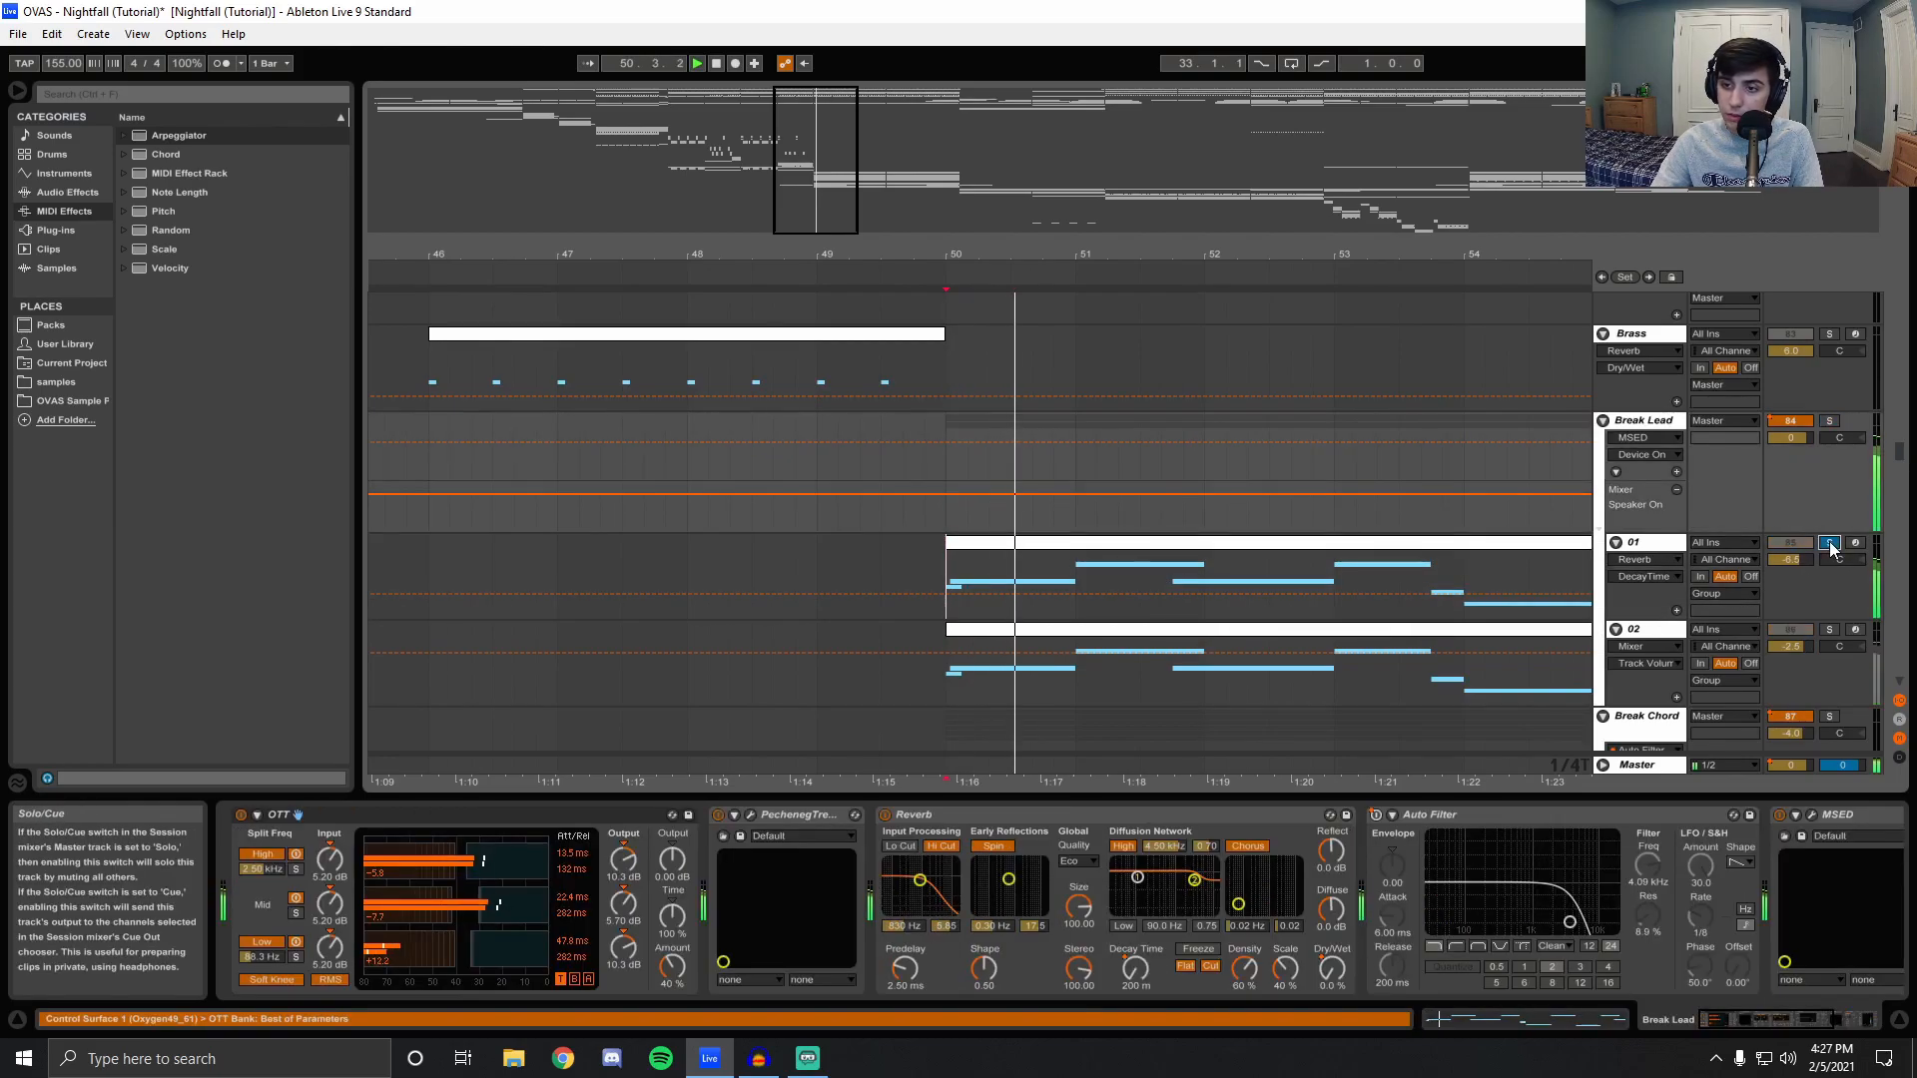
left_click(1829, 632)
key("space")
key("space")
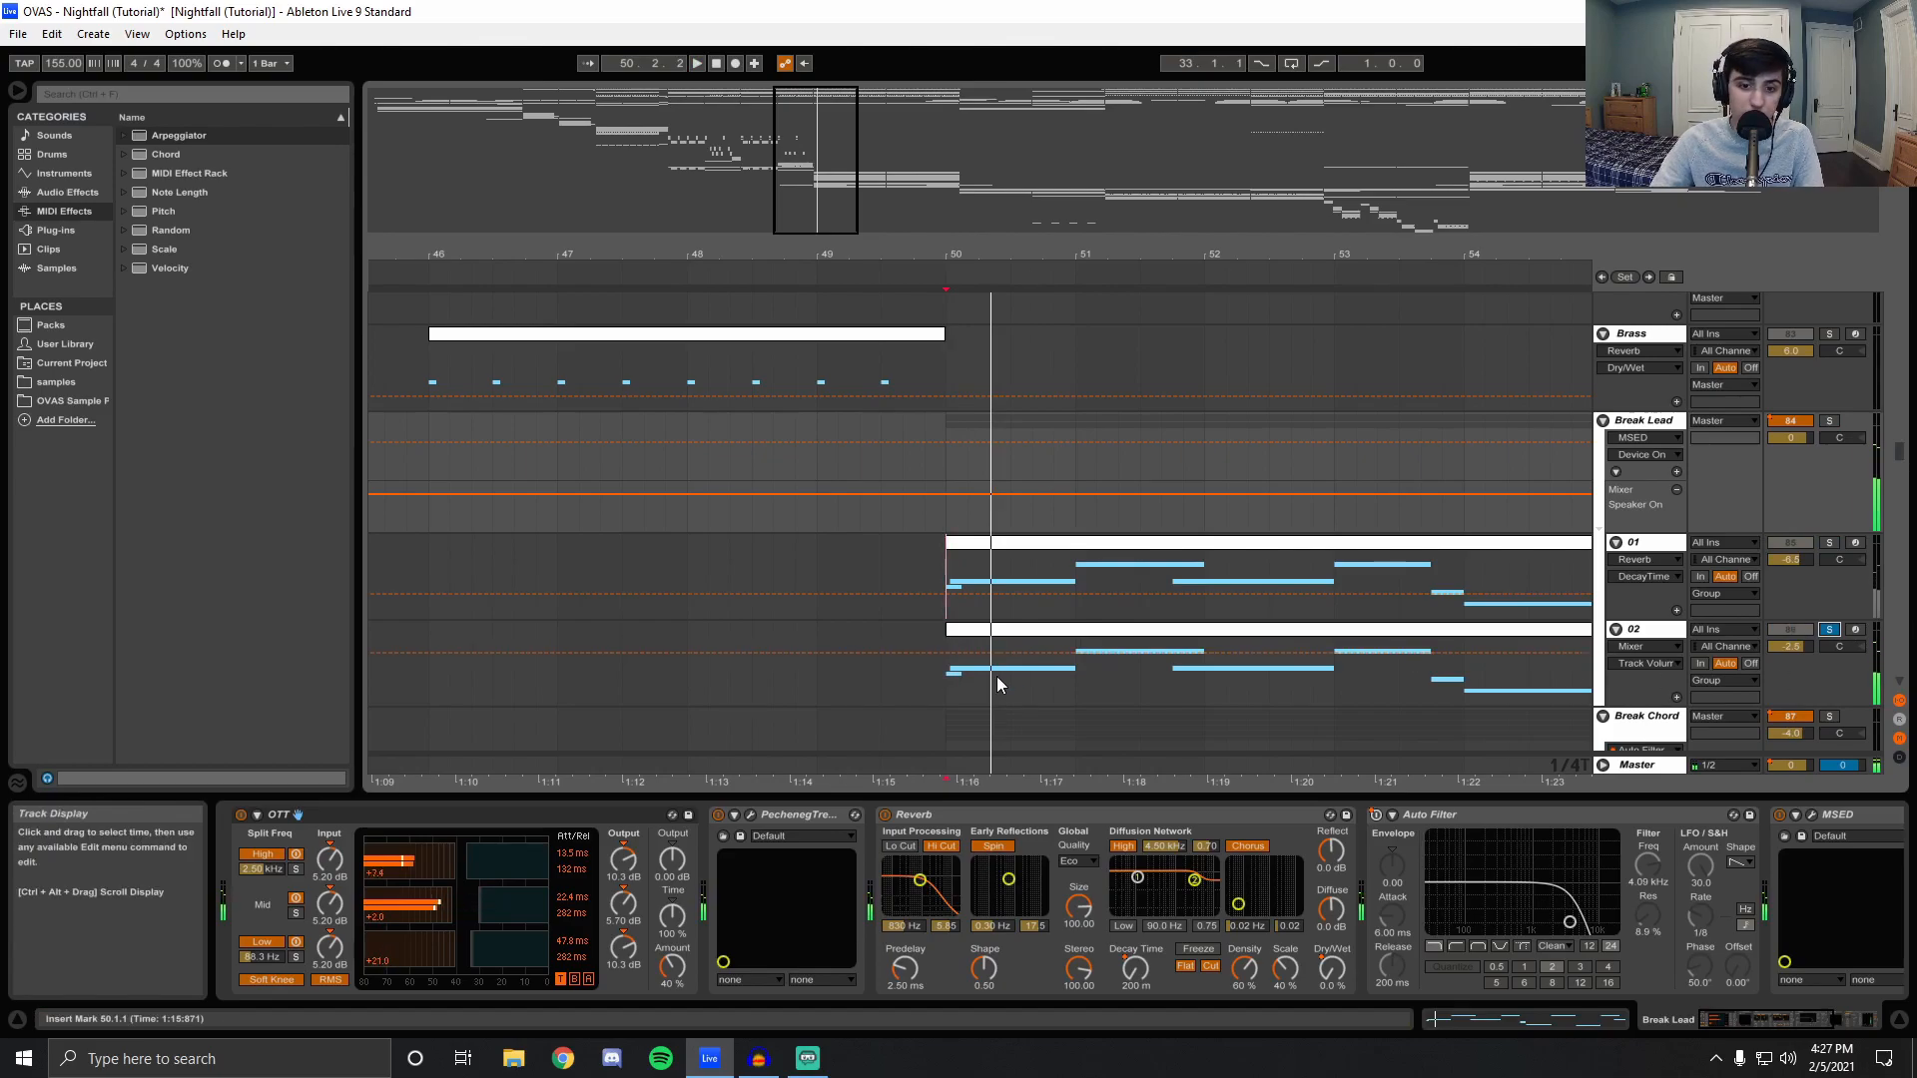
In track 02's Serum patch, try Sync (Window Full) as OSC B's warp mode, and restore Sync (No Window).
left_click(949, 685)
left_click(271, 818)
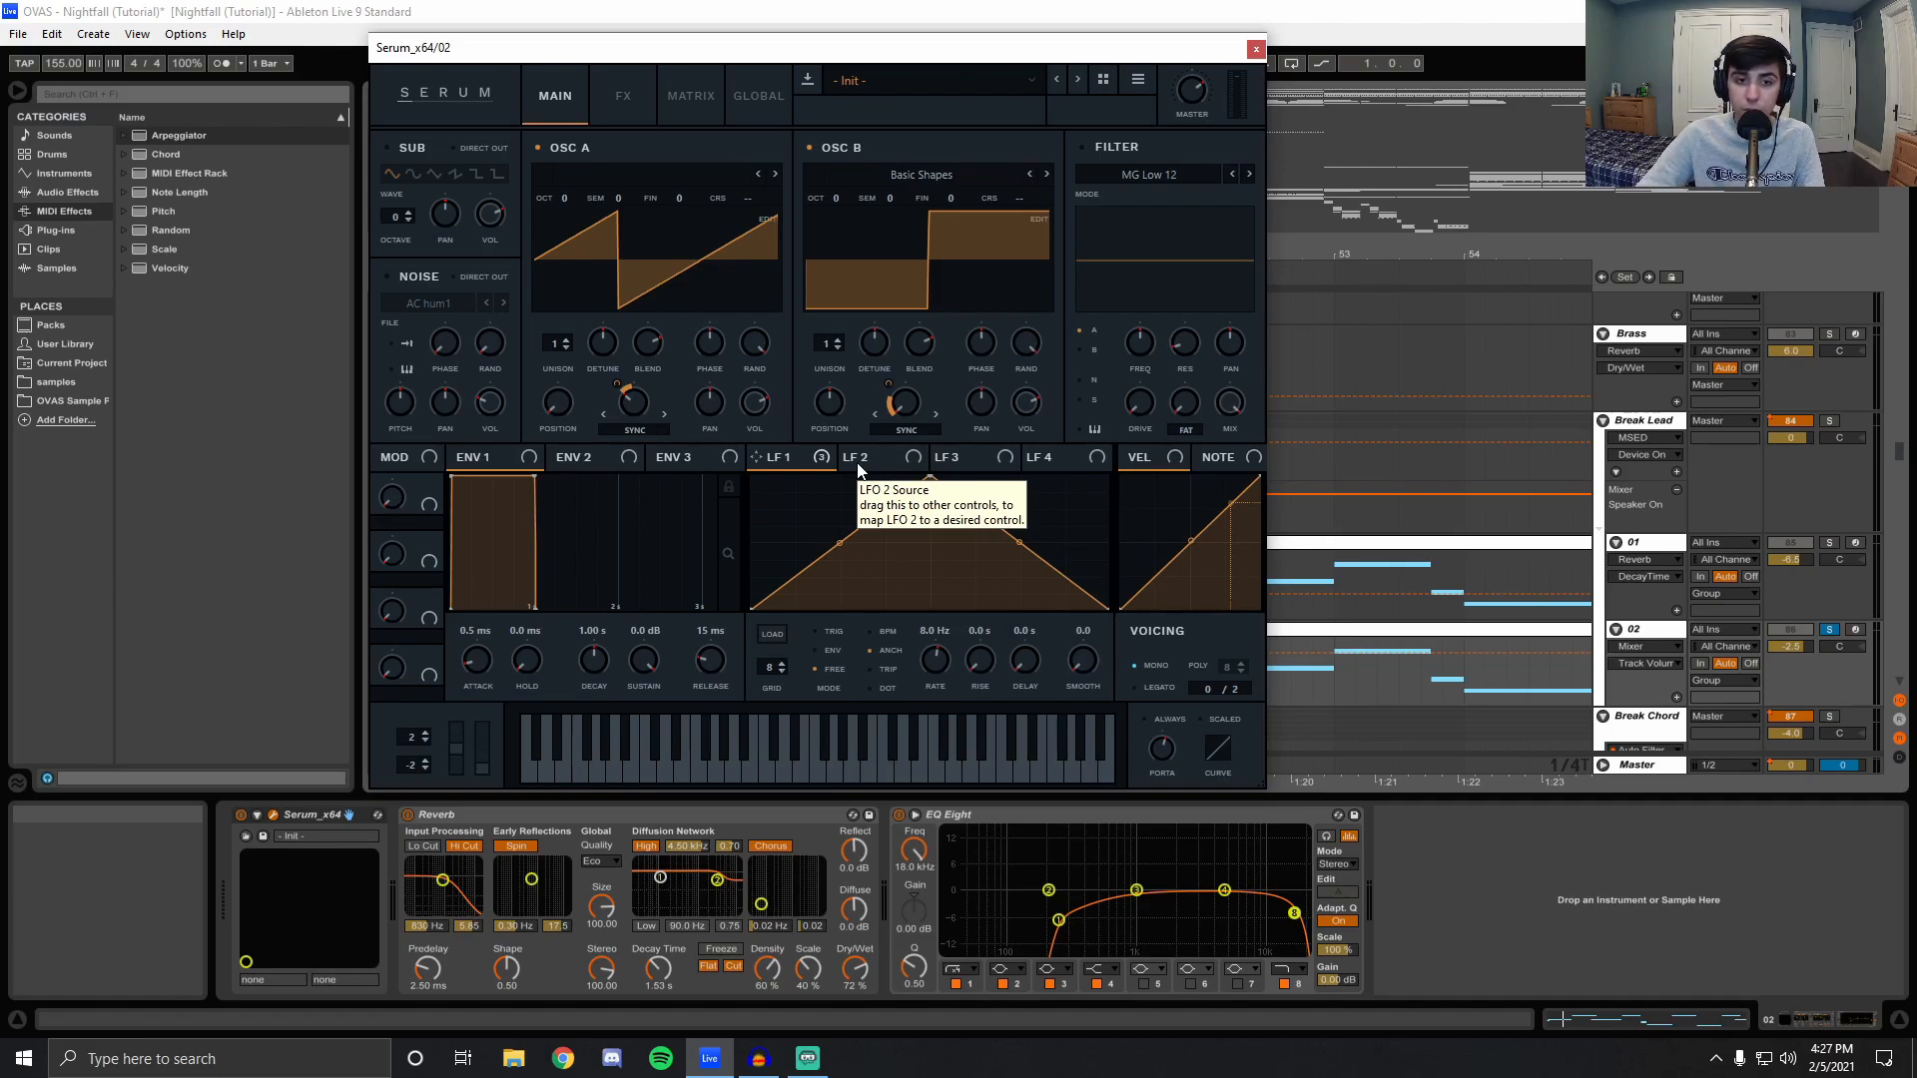
left_click(902, 427)
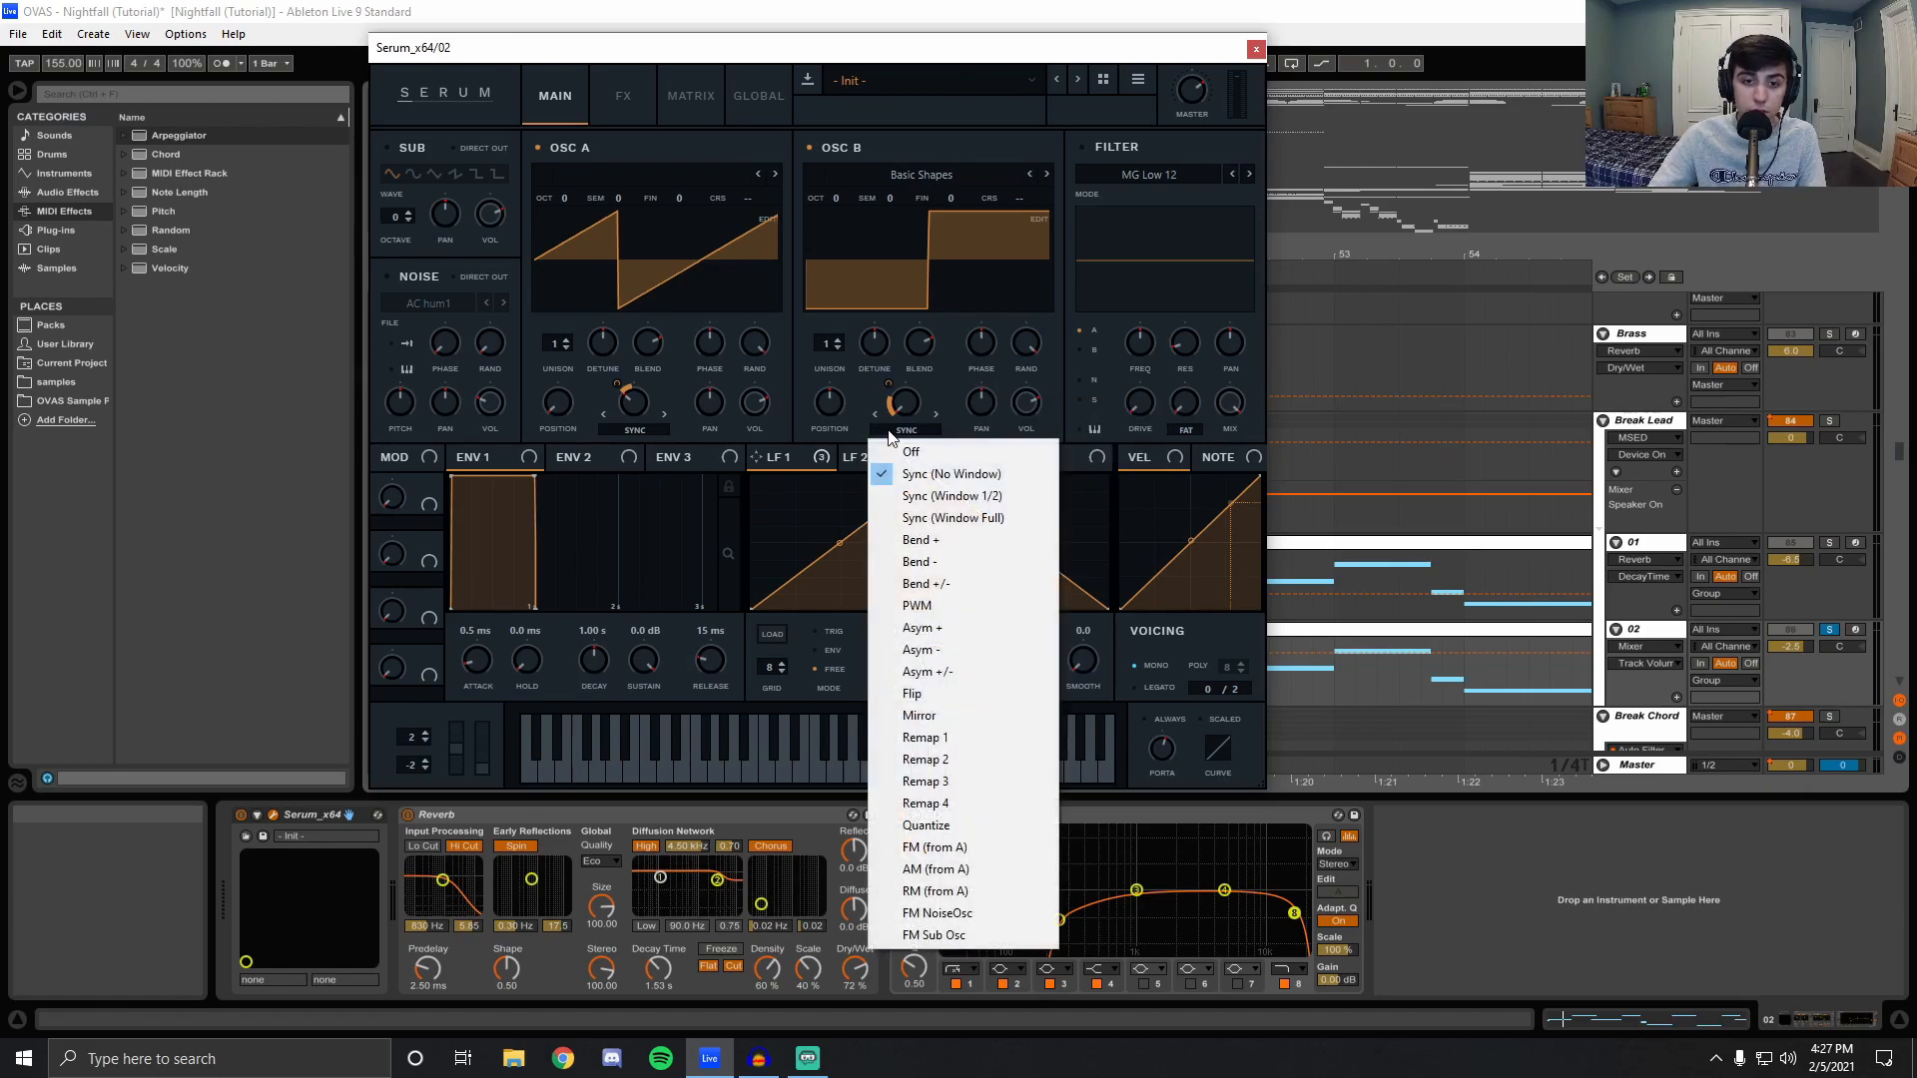
left_click(974, 519)
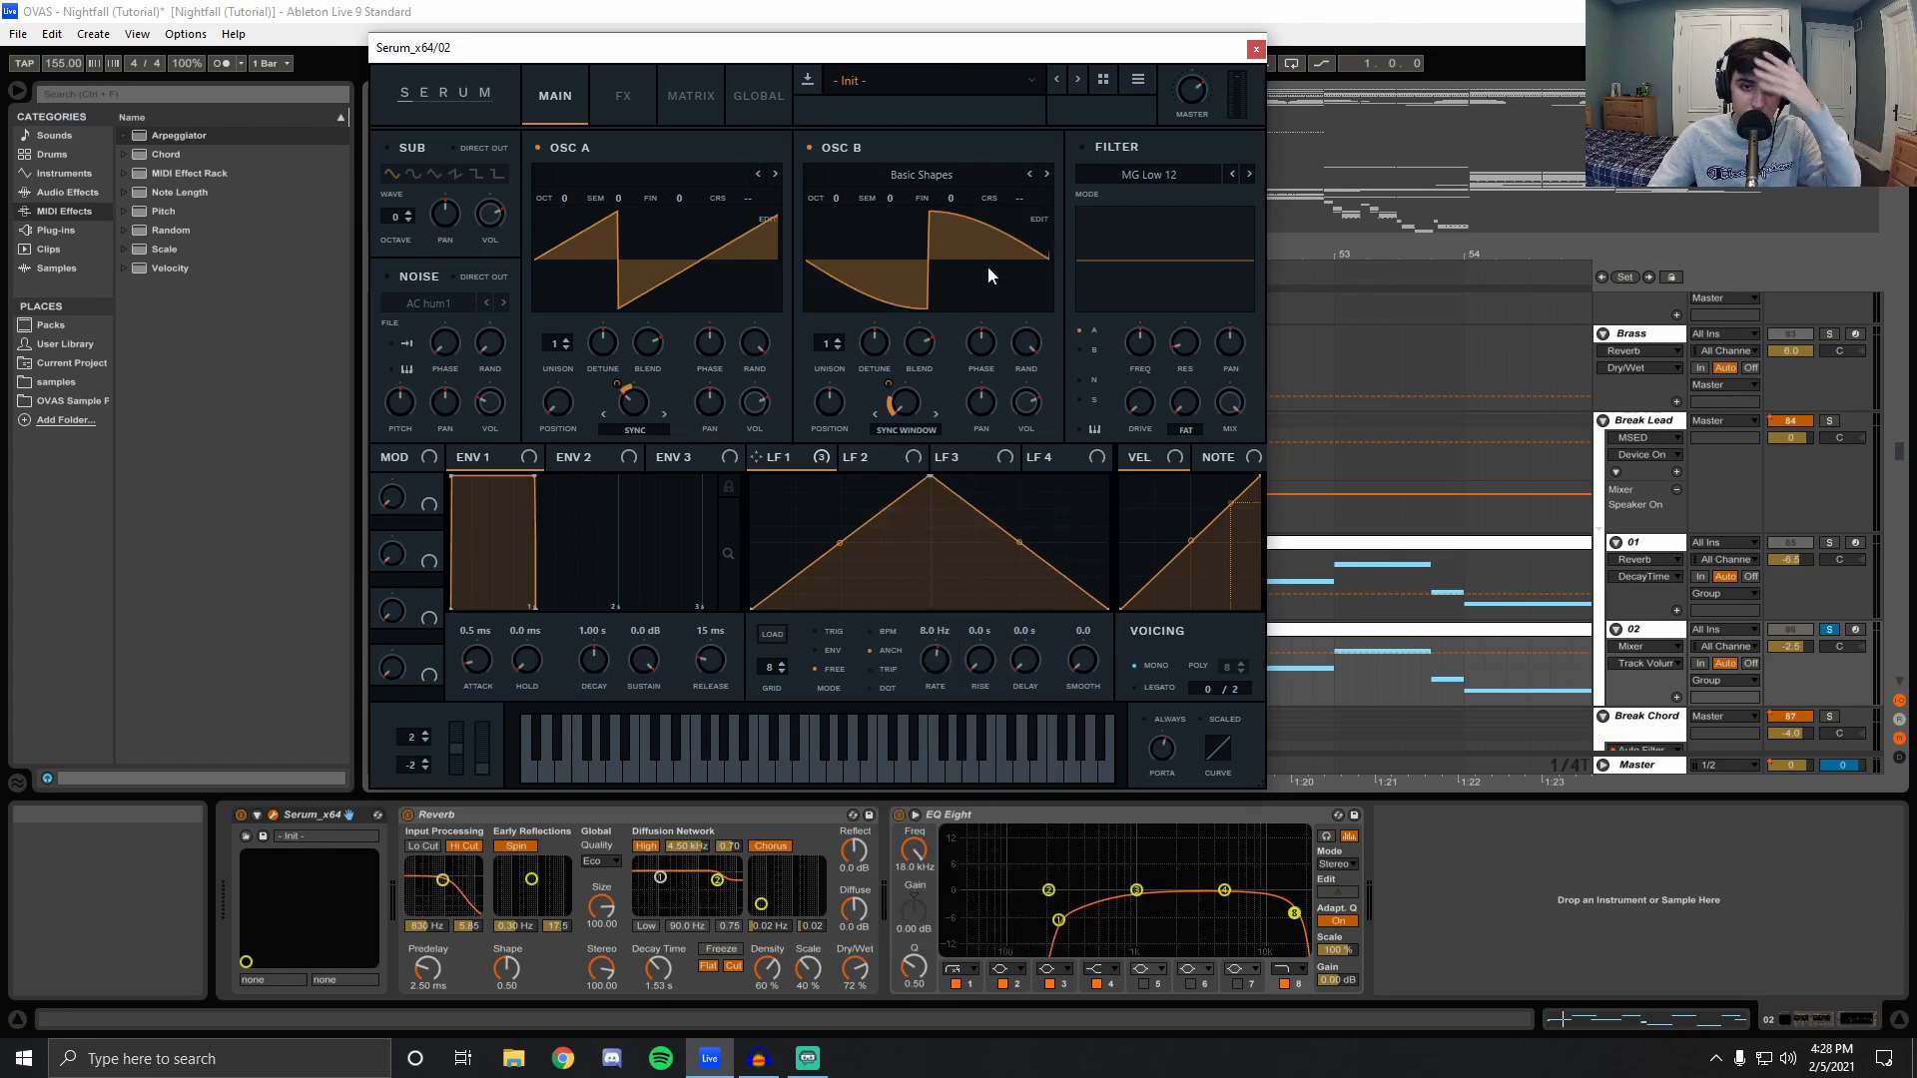
left_click(906, 431)
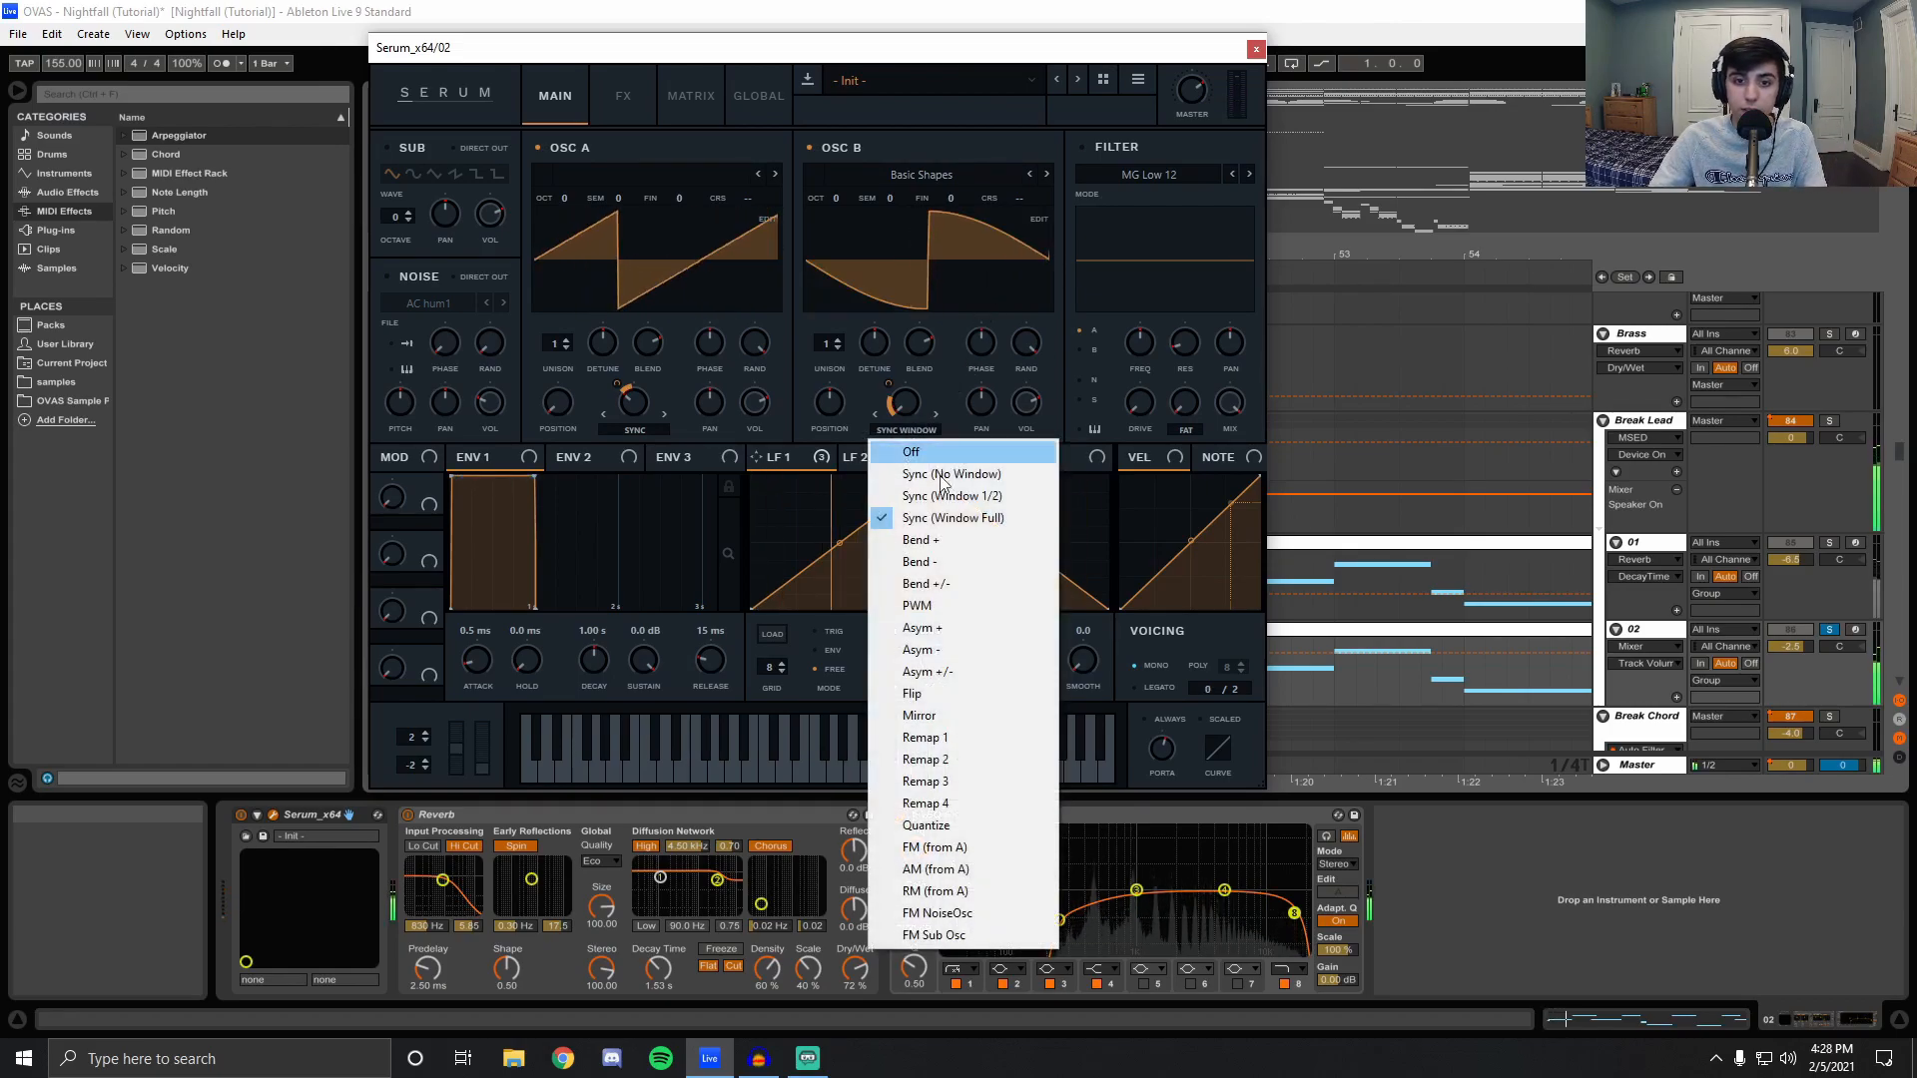
left_click(943, 475)
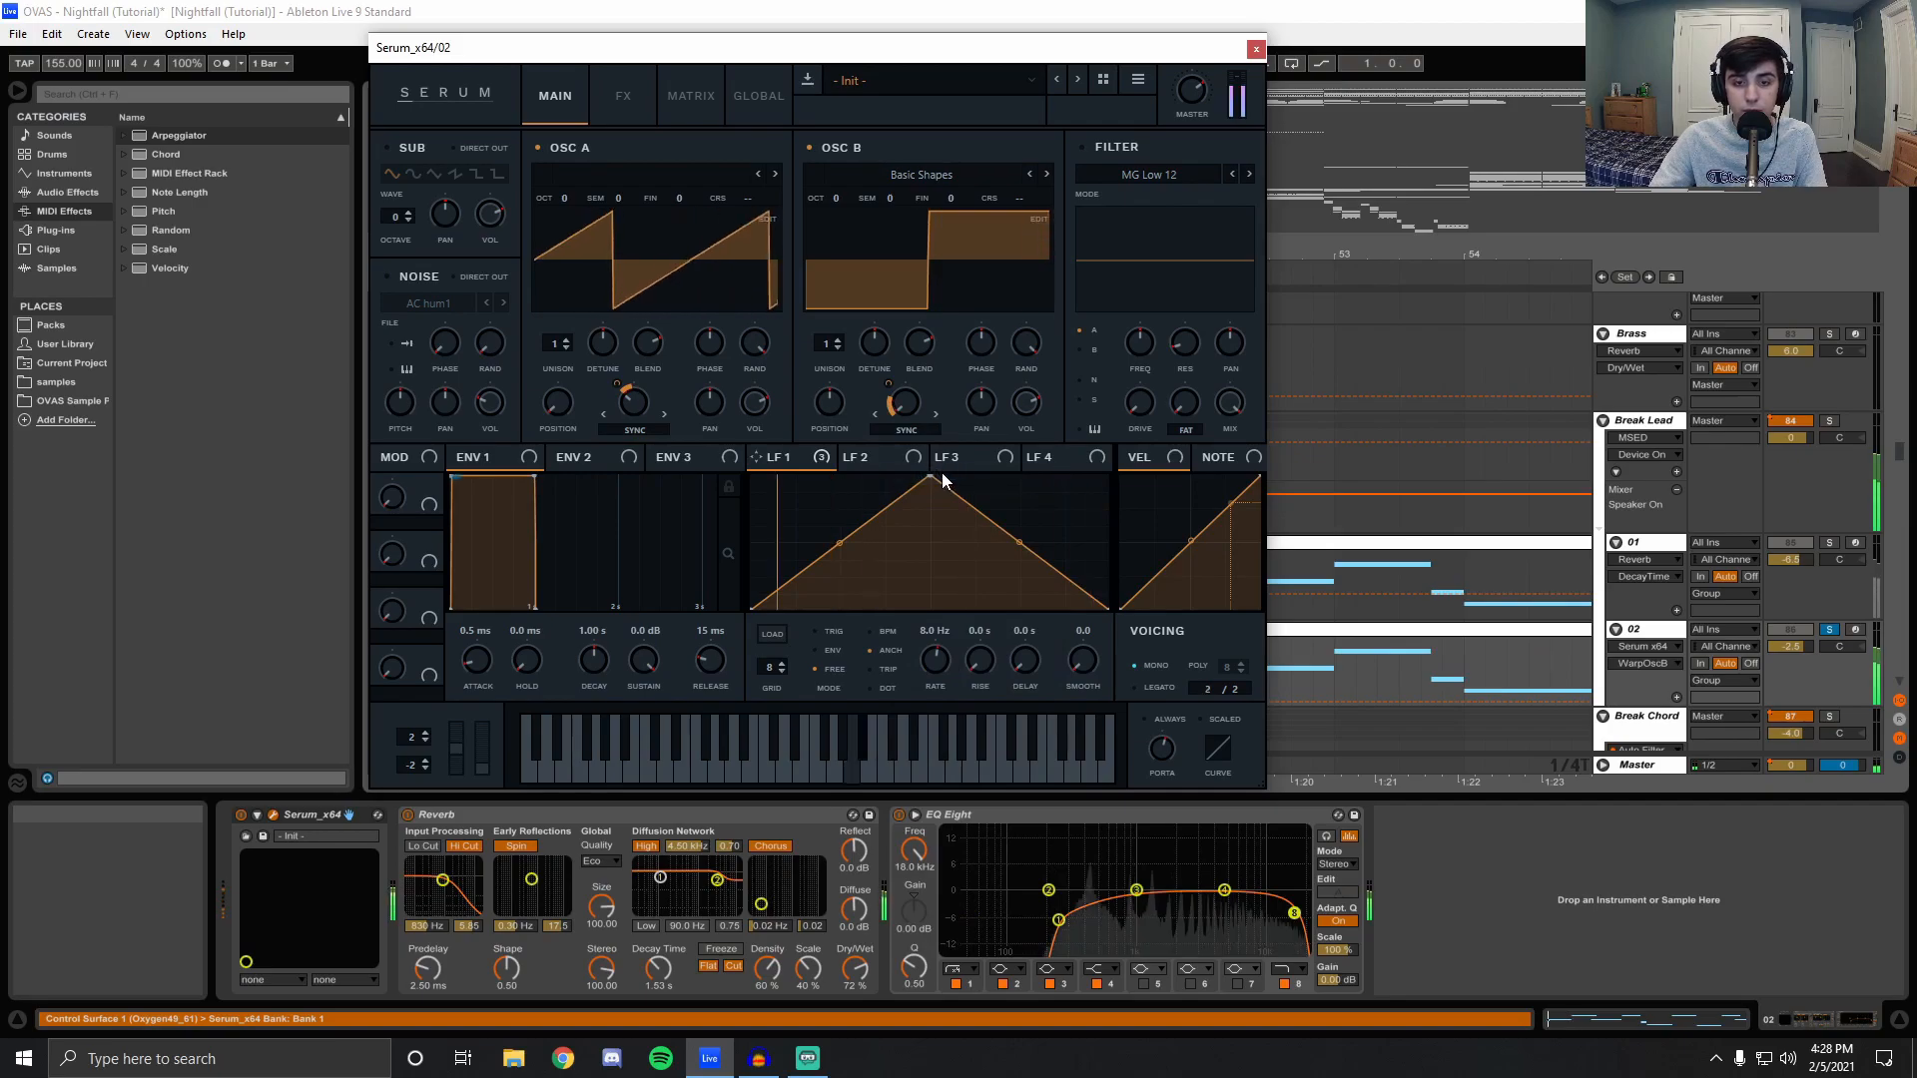
Reopen track 02's Serum patch to watch its synced oscillators during playback, and close the plug-in.
left_click(1256, 49)
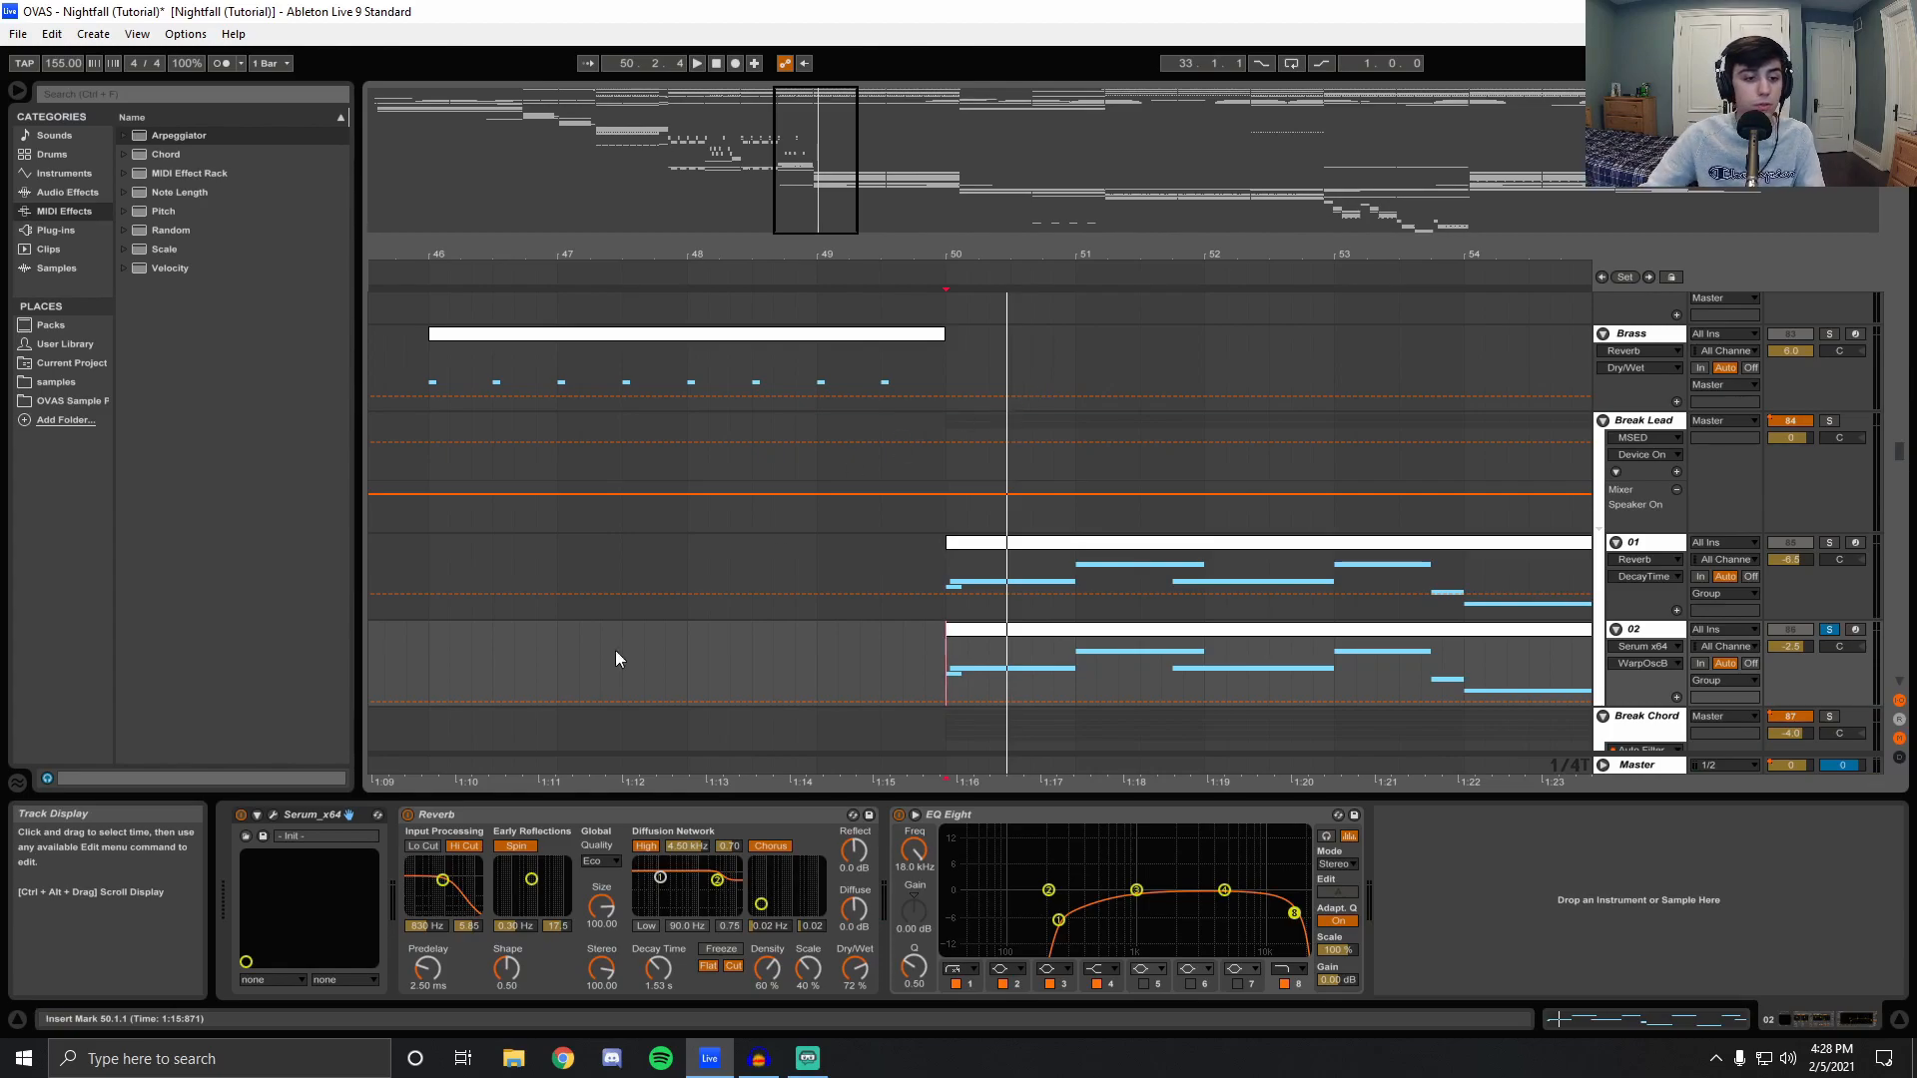
left_click(272, 814)
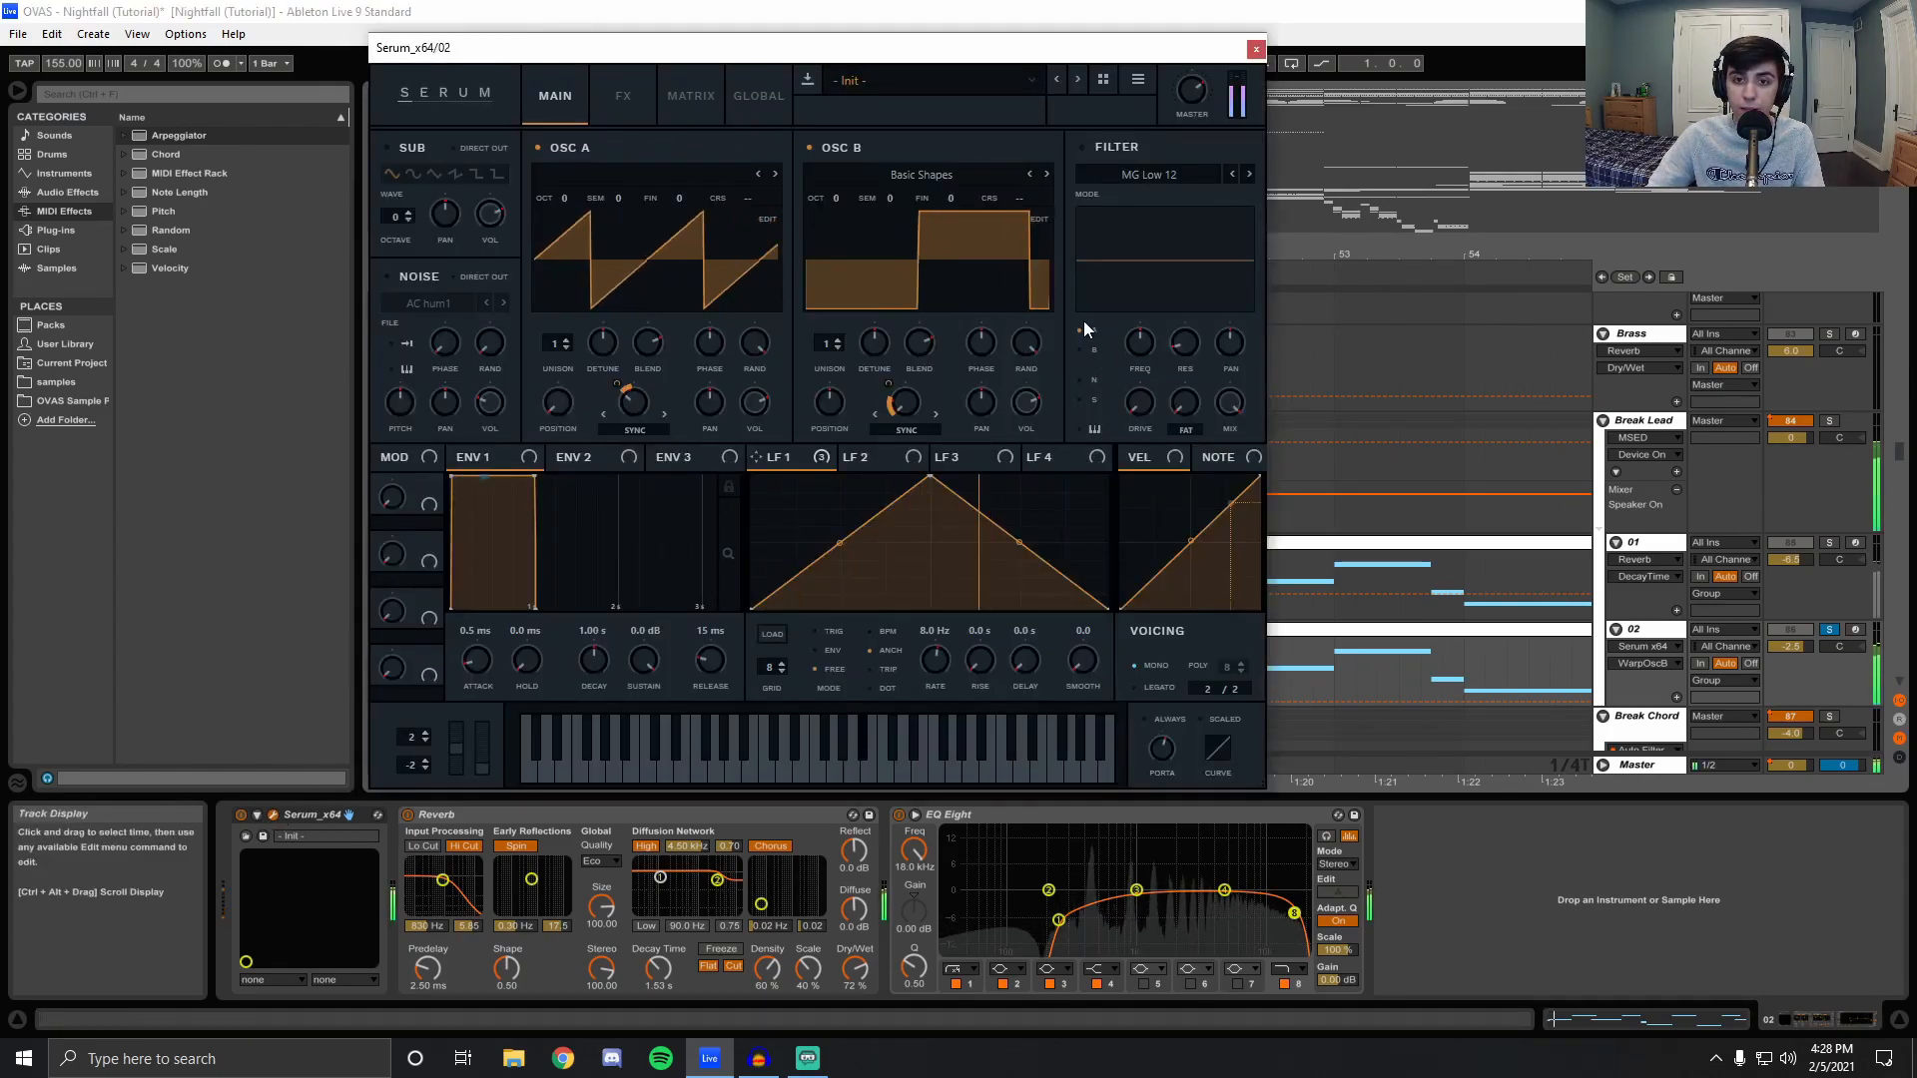
left_click(1256, 49)
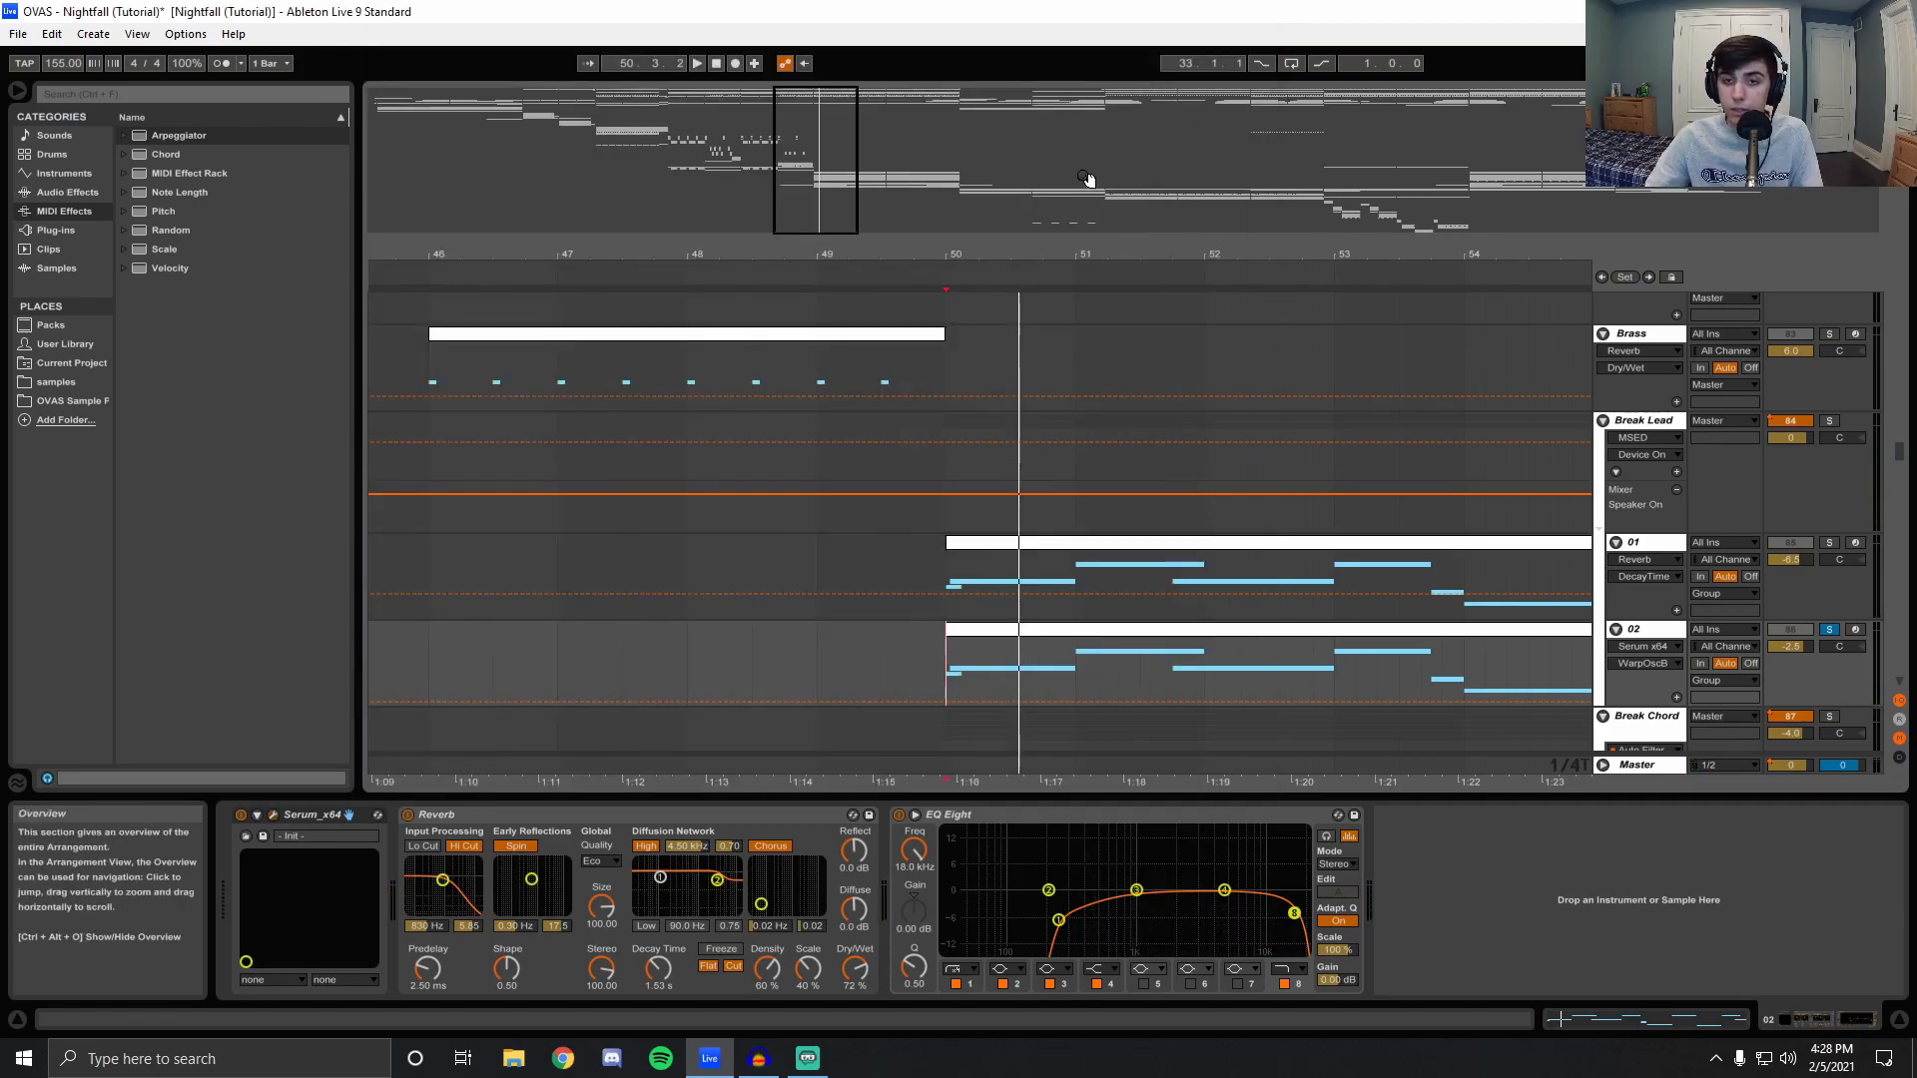
Solo Break Lead's track 01 in place of track 02, and play it from 50.1.
left_click(1830, 543)
key("space")
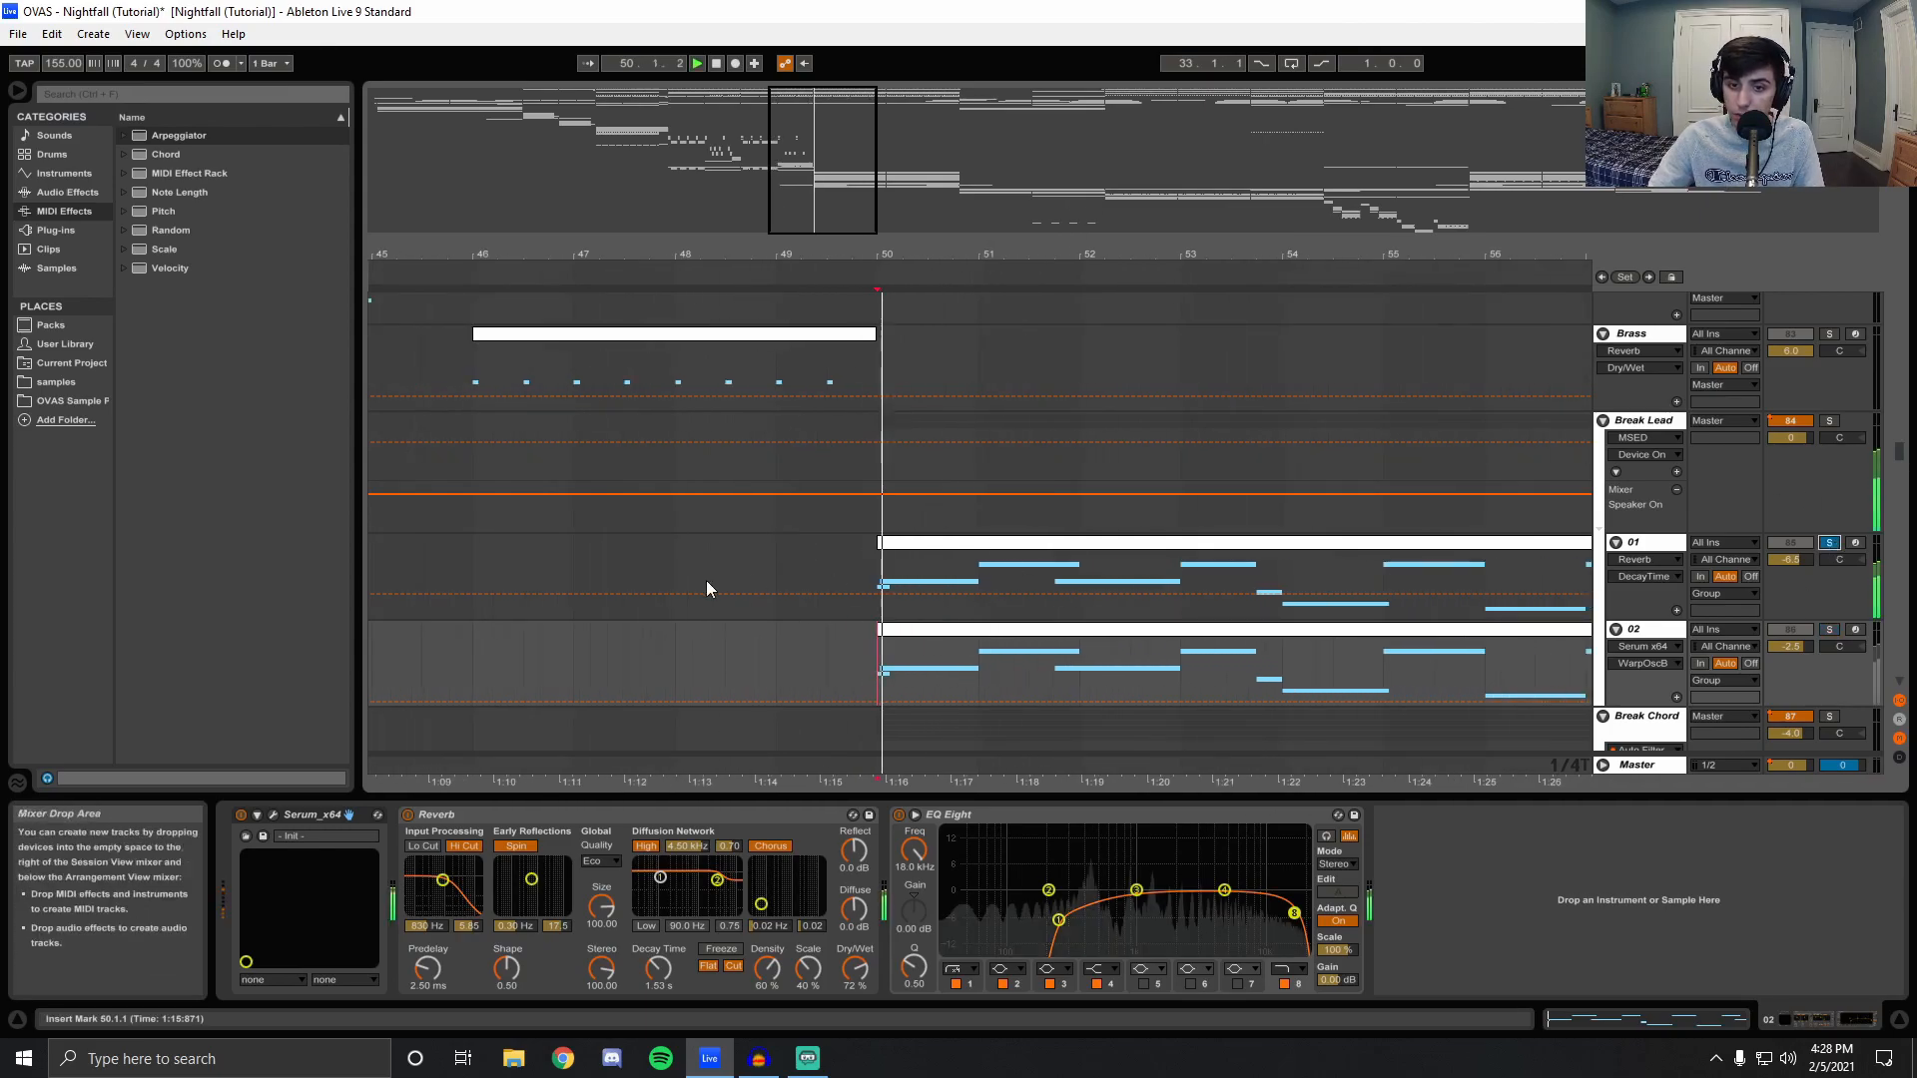
left_click(870, 579)
key("space")
key("space")
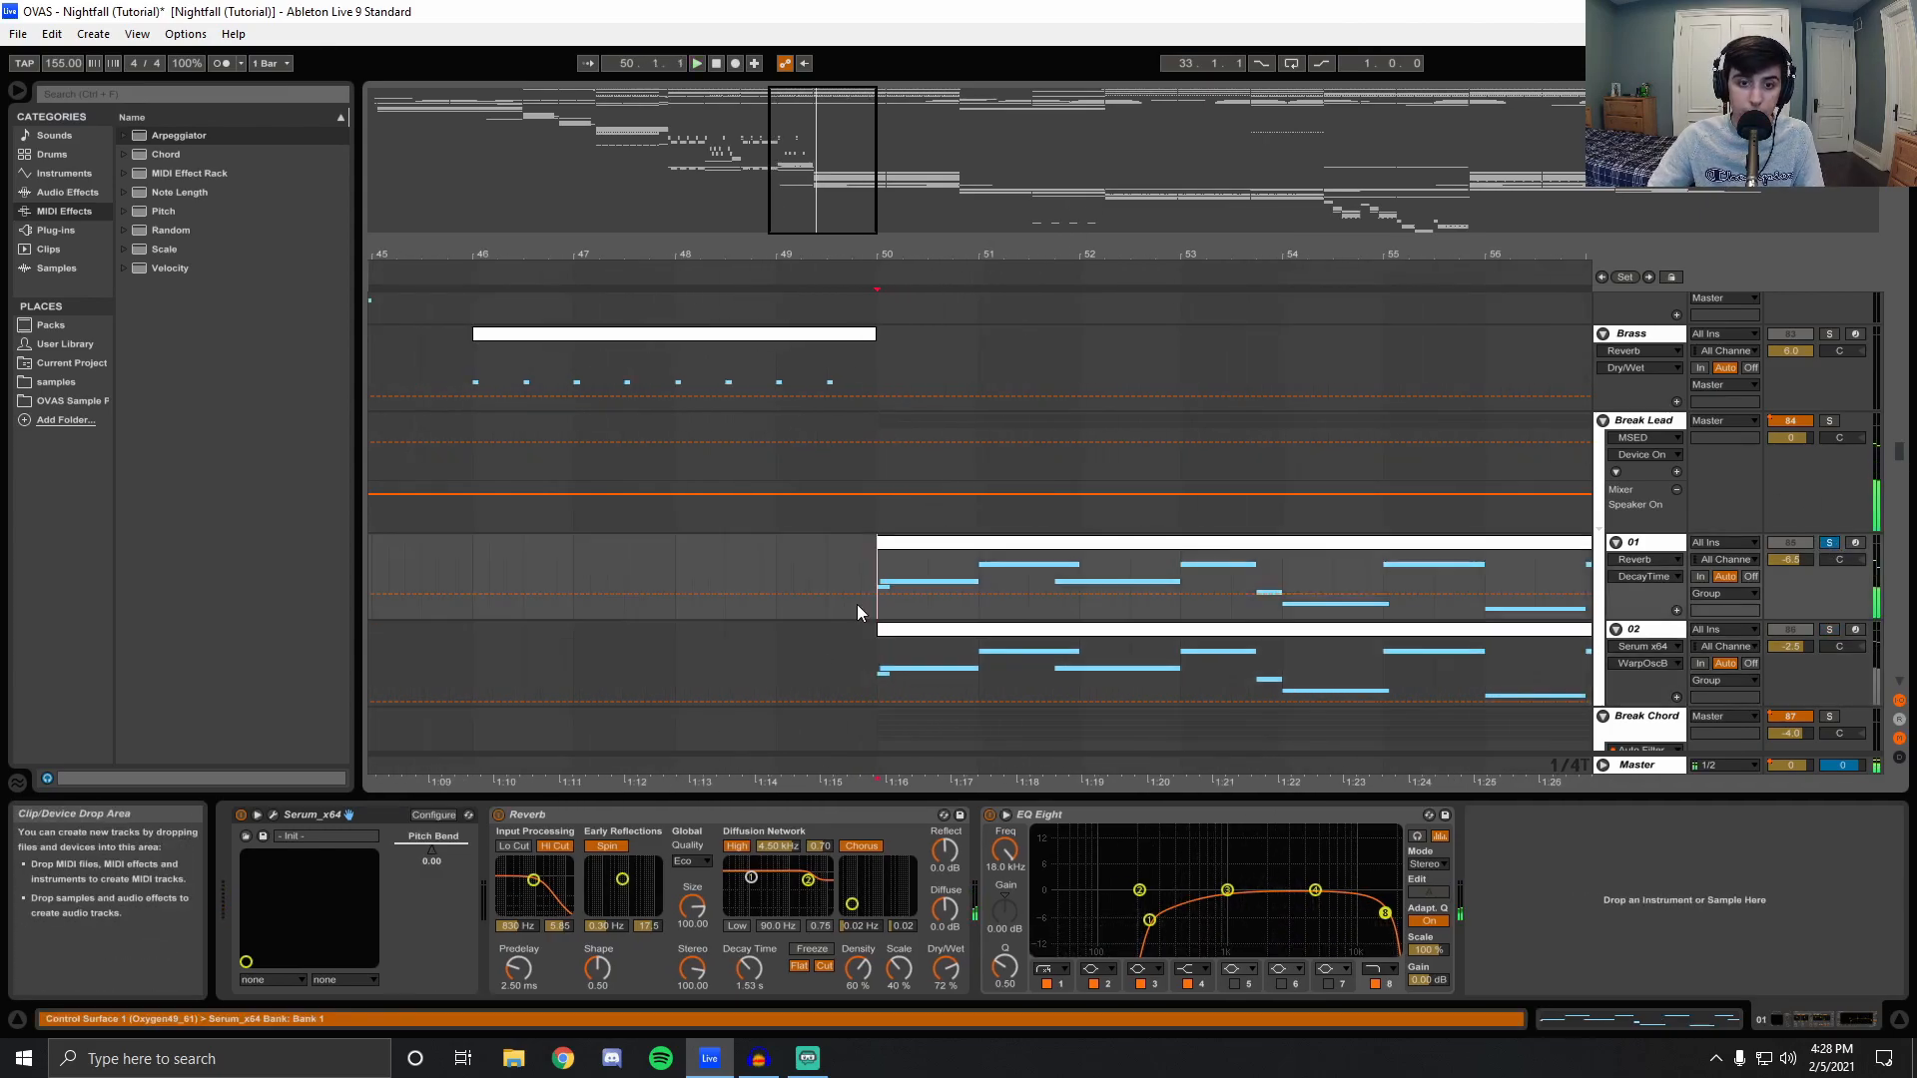
Examine track 01's Serum patch with OSC A switched off and back on, view its effects, and close the plug-in.
left_click(273, 815)
key("space")
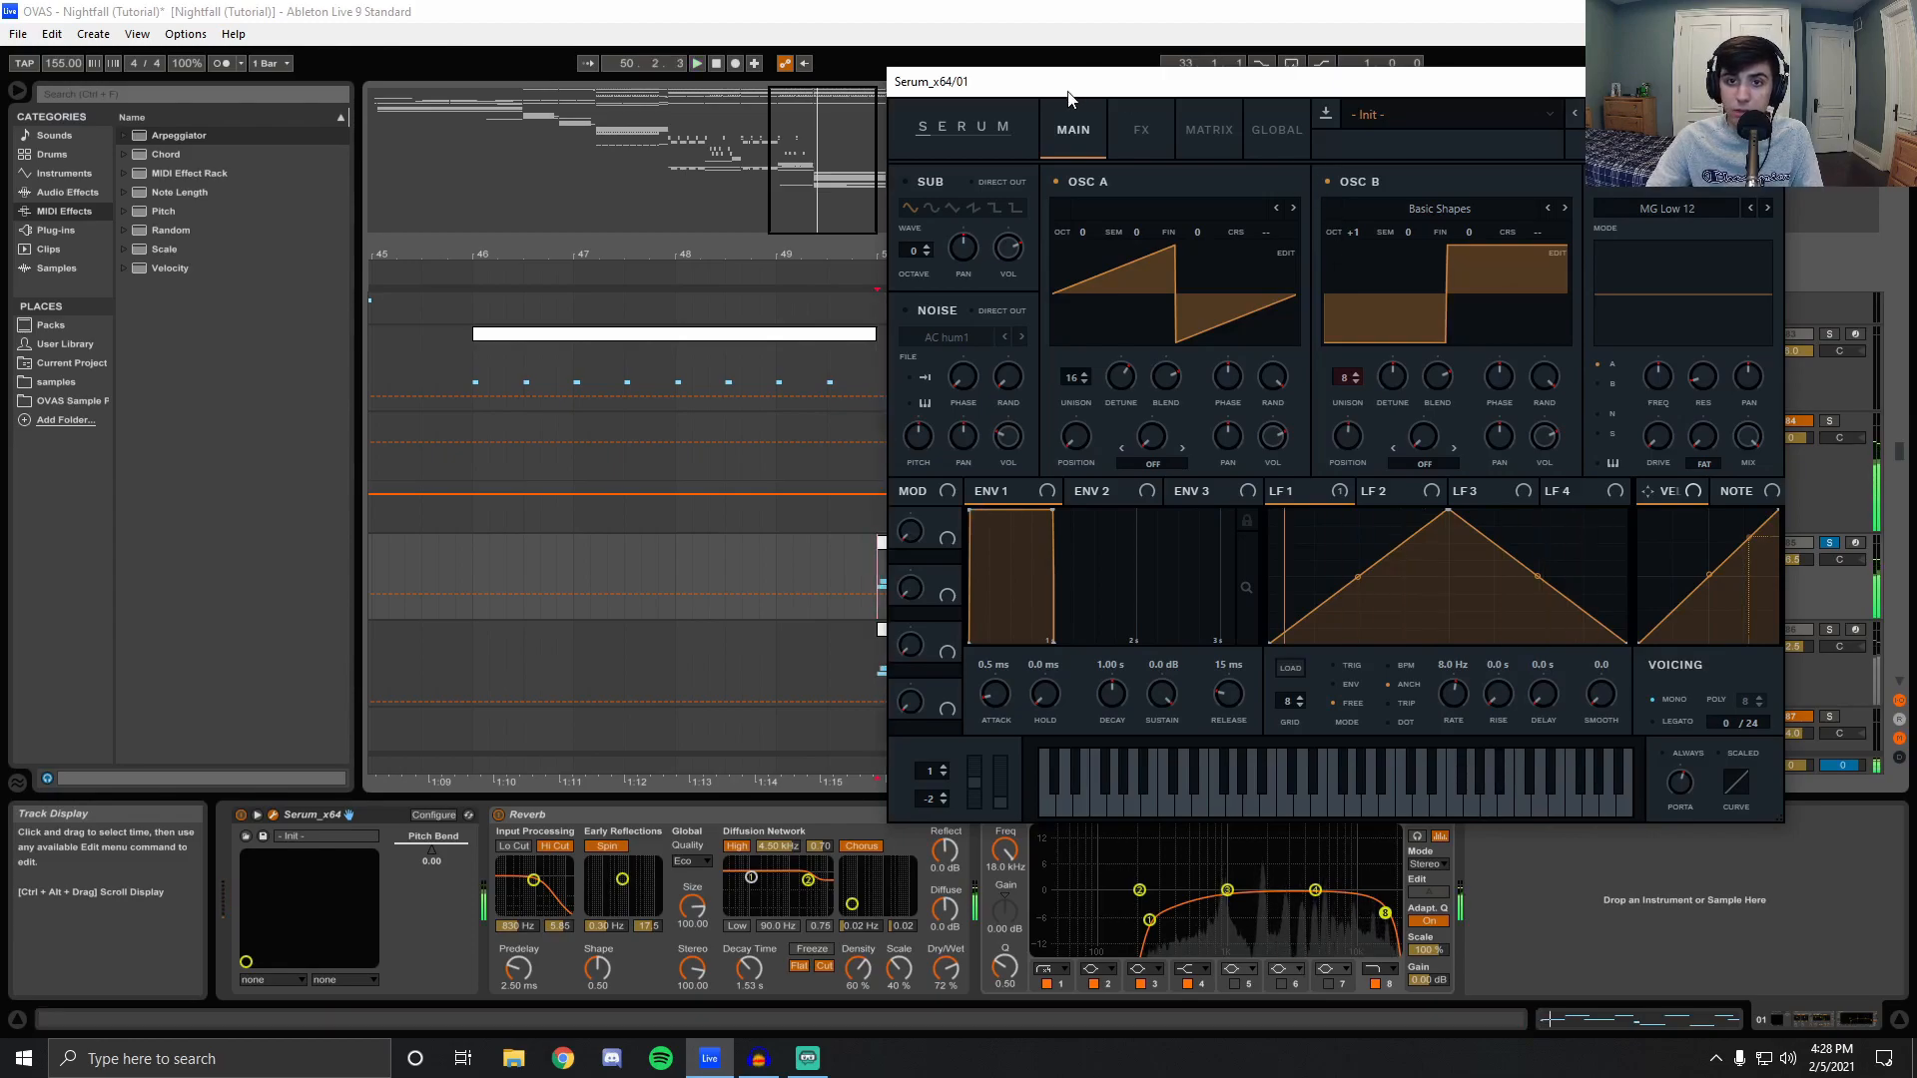
left_click_drag(1065, 88, 1082, 89)
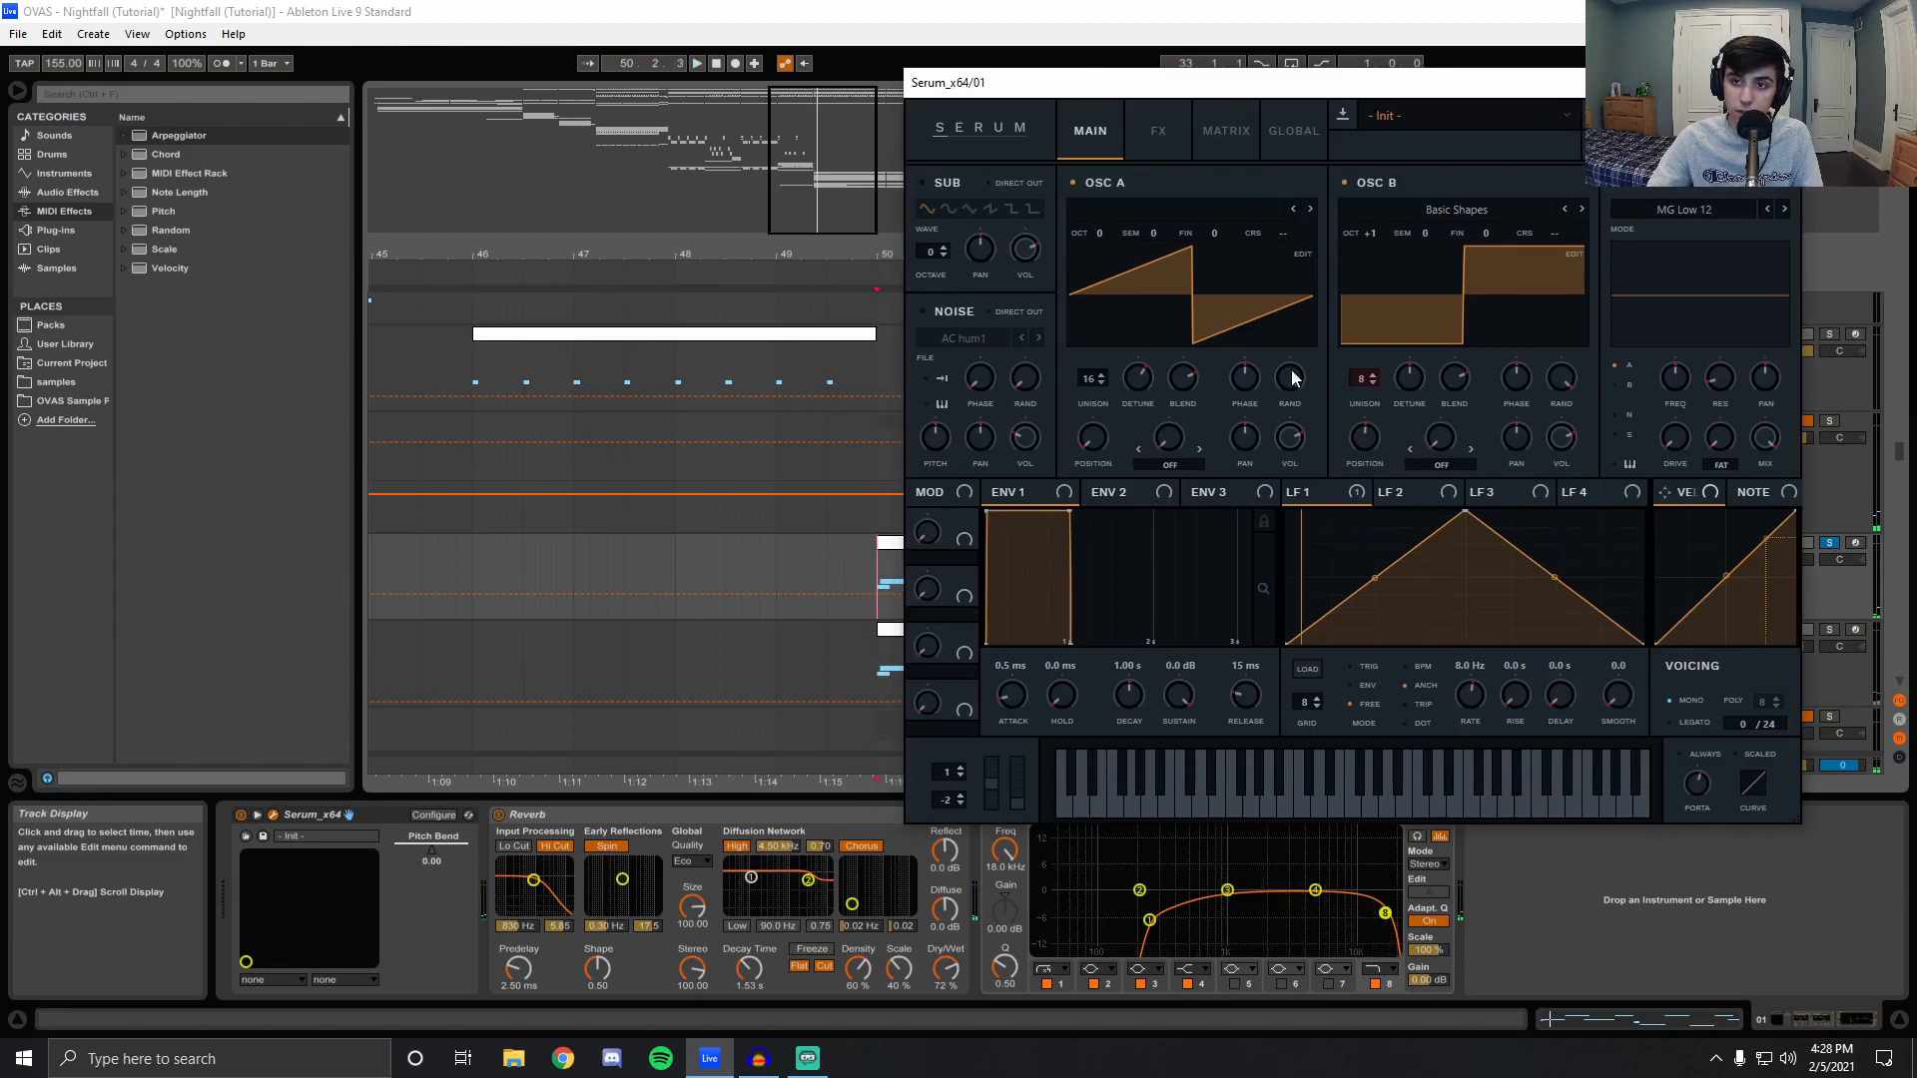
left_click(1082, 182)
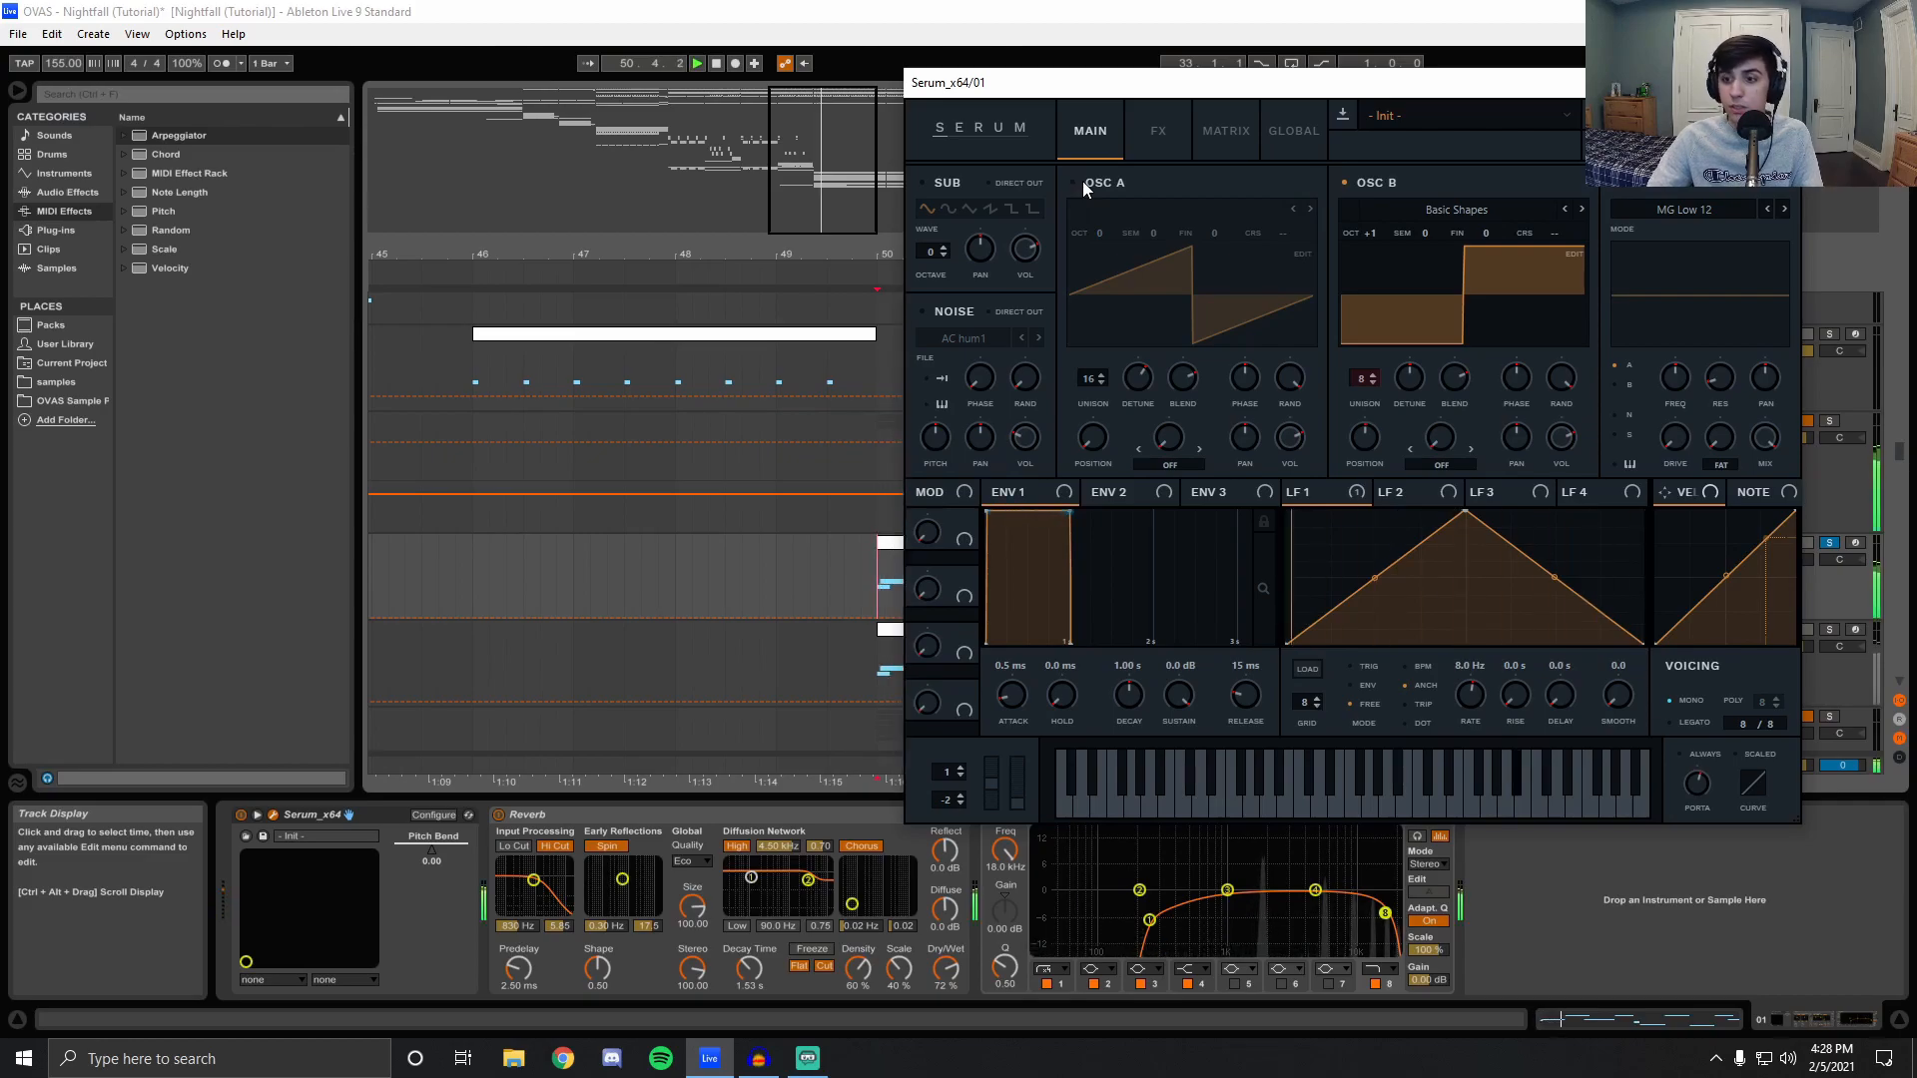
left_click(1082, 182)
left_click(1164, 138)
left_click(1779, 83)
Unsolo track 01 and play the full mix from 50.1 with the Break Chord group in view.
key("space")
left_click(1829, 544)
key("space")
scroll(1603, 479, "down", 5)
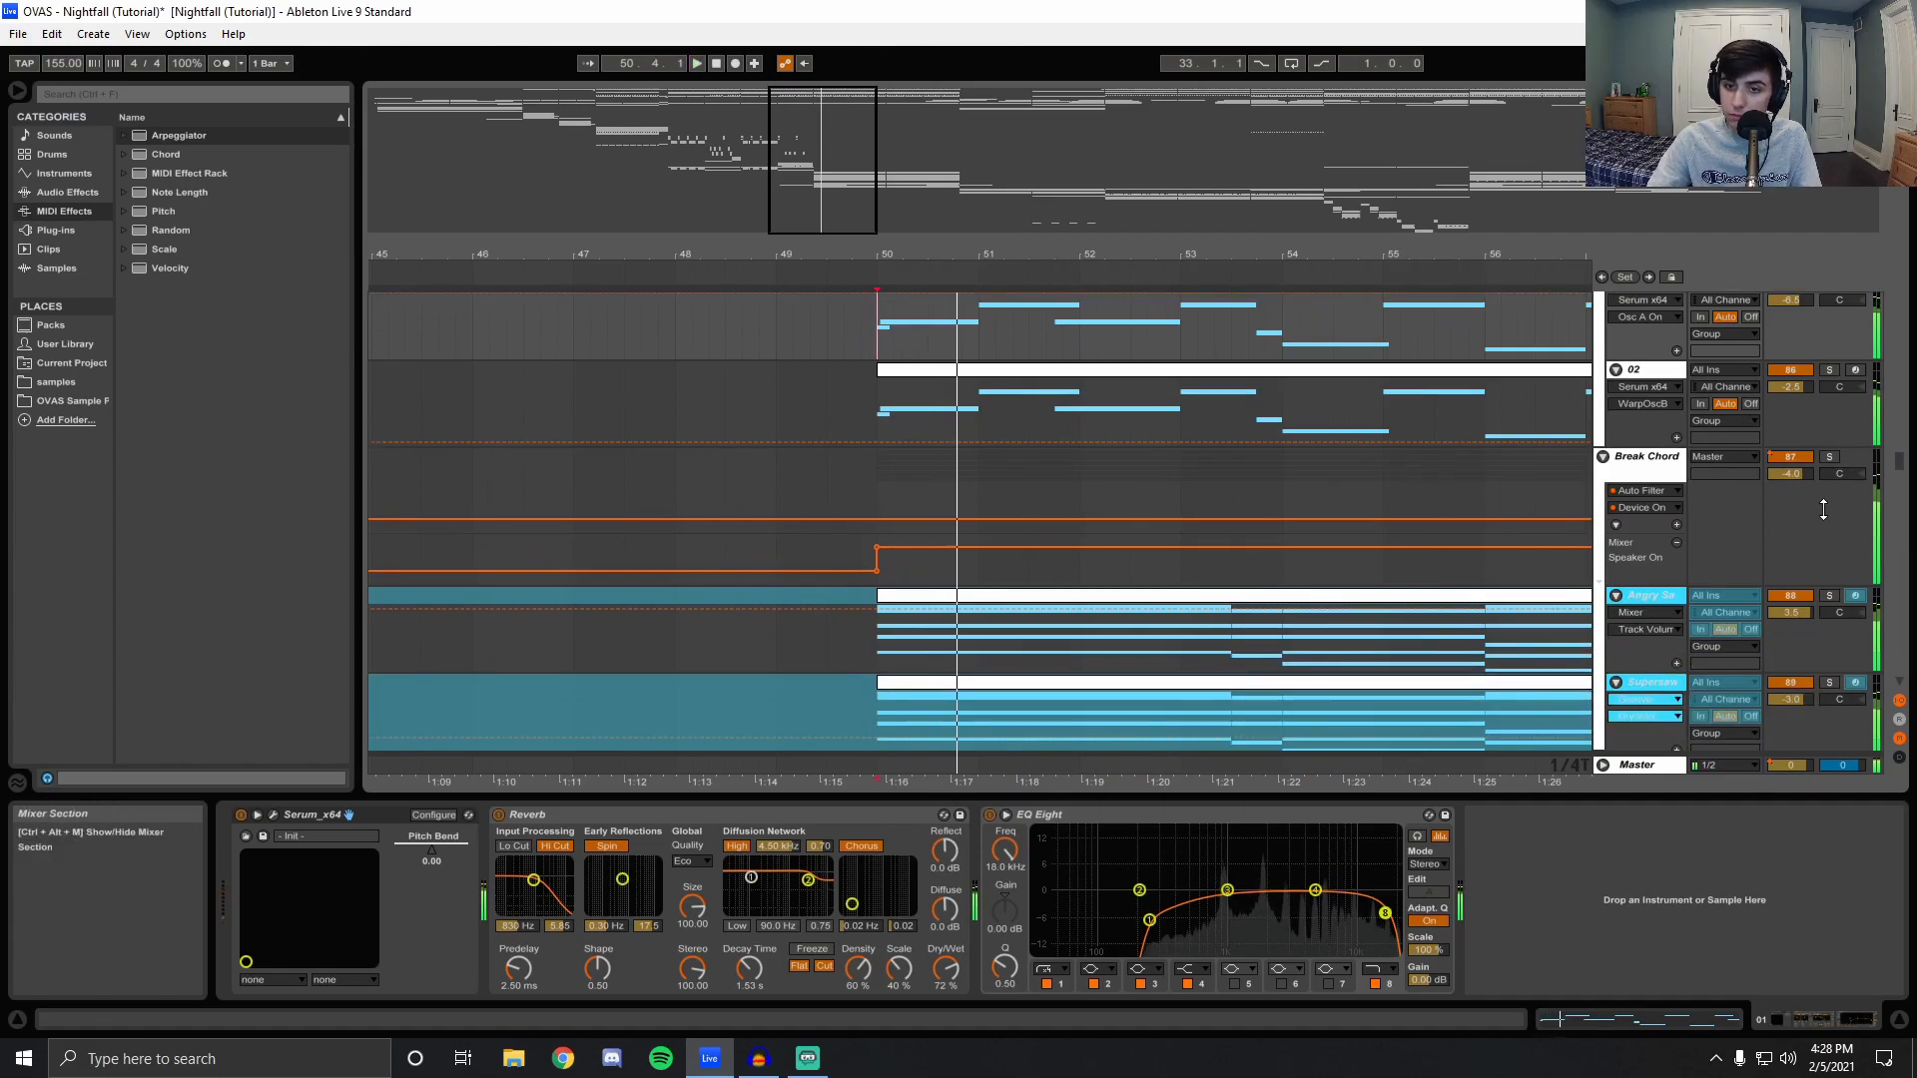
Solo the Break Chord group, play it from 50.1, and return the playhead to the start of the song.
left_click(1828, 456)
scroll(912, 371, "down", 3)
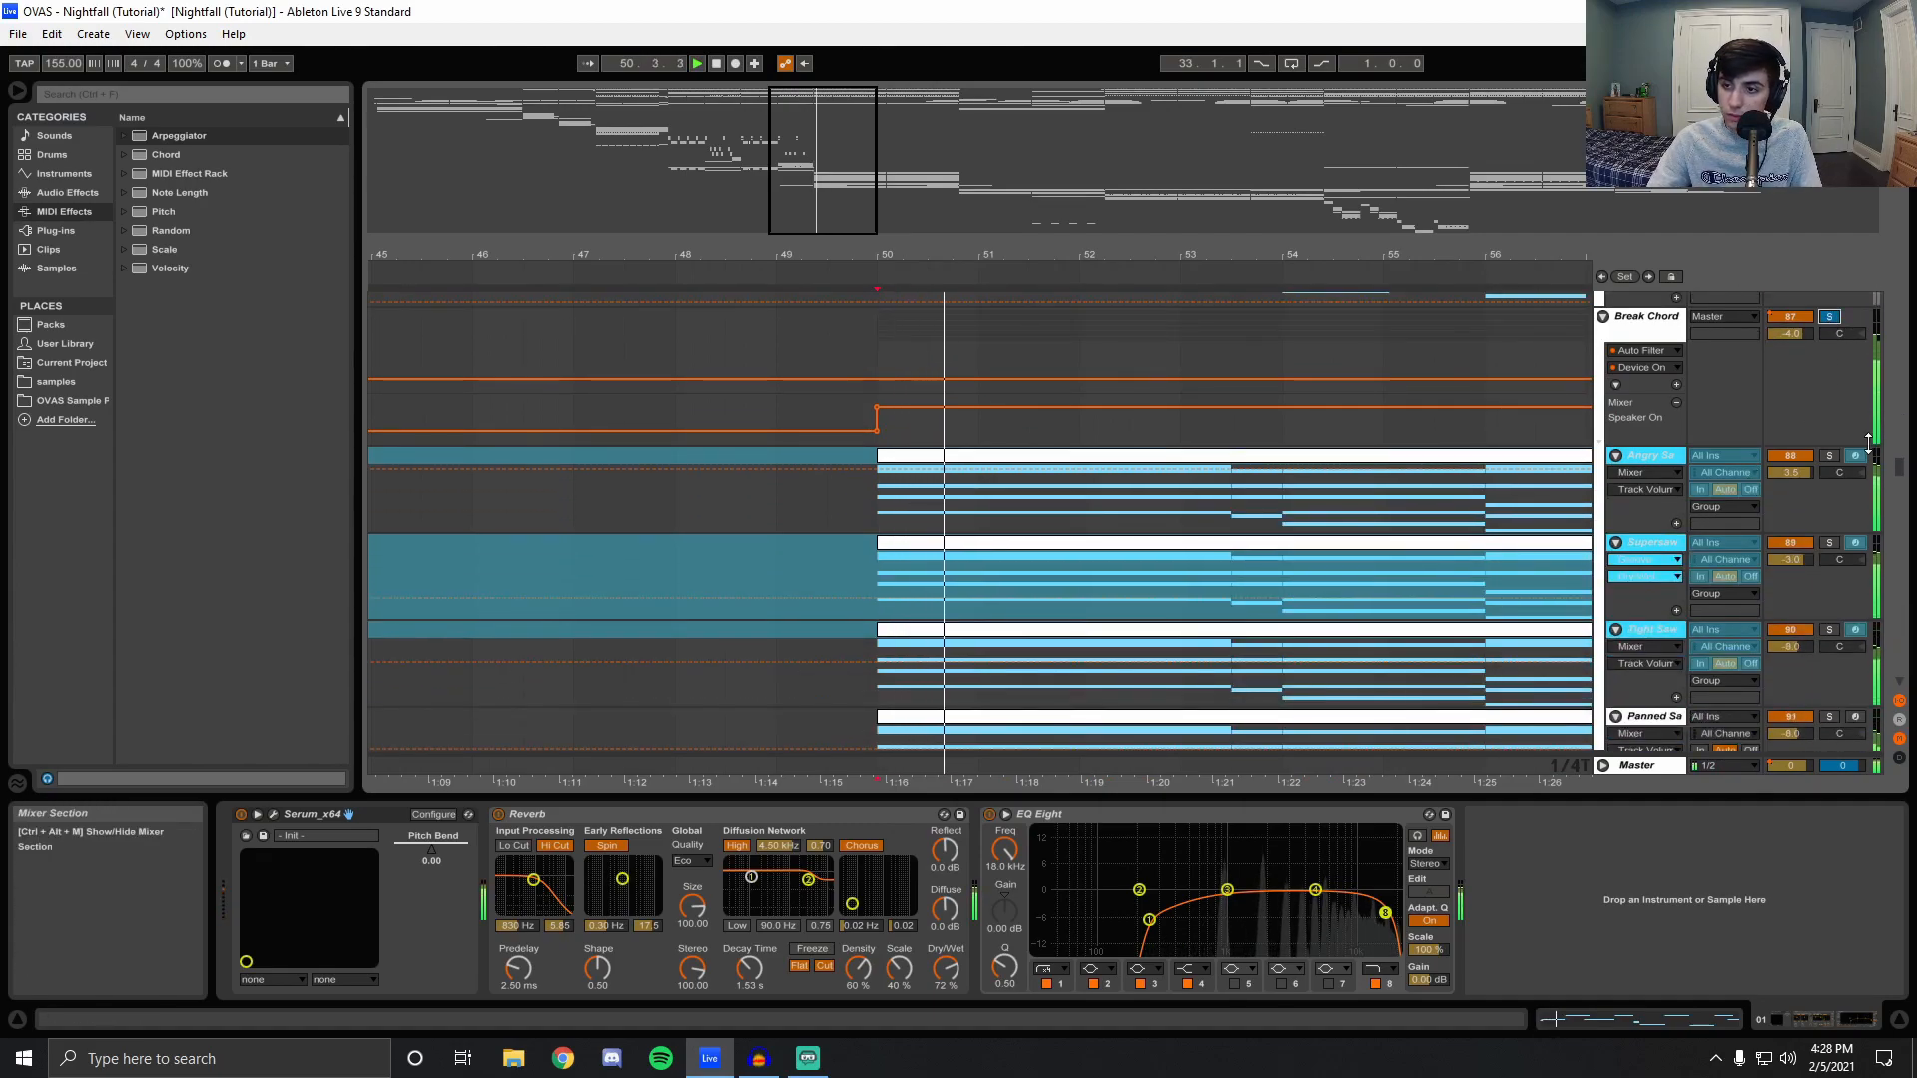
left_click(879, 357)
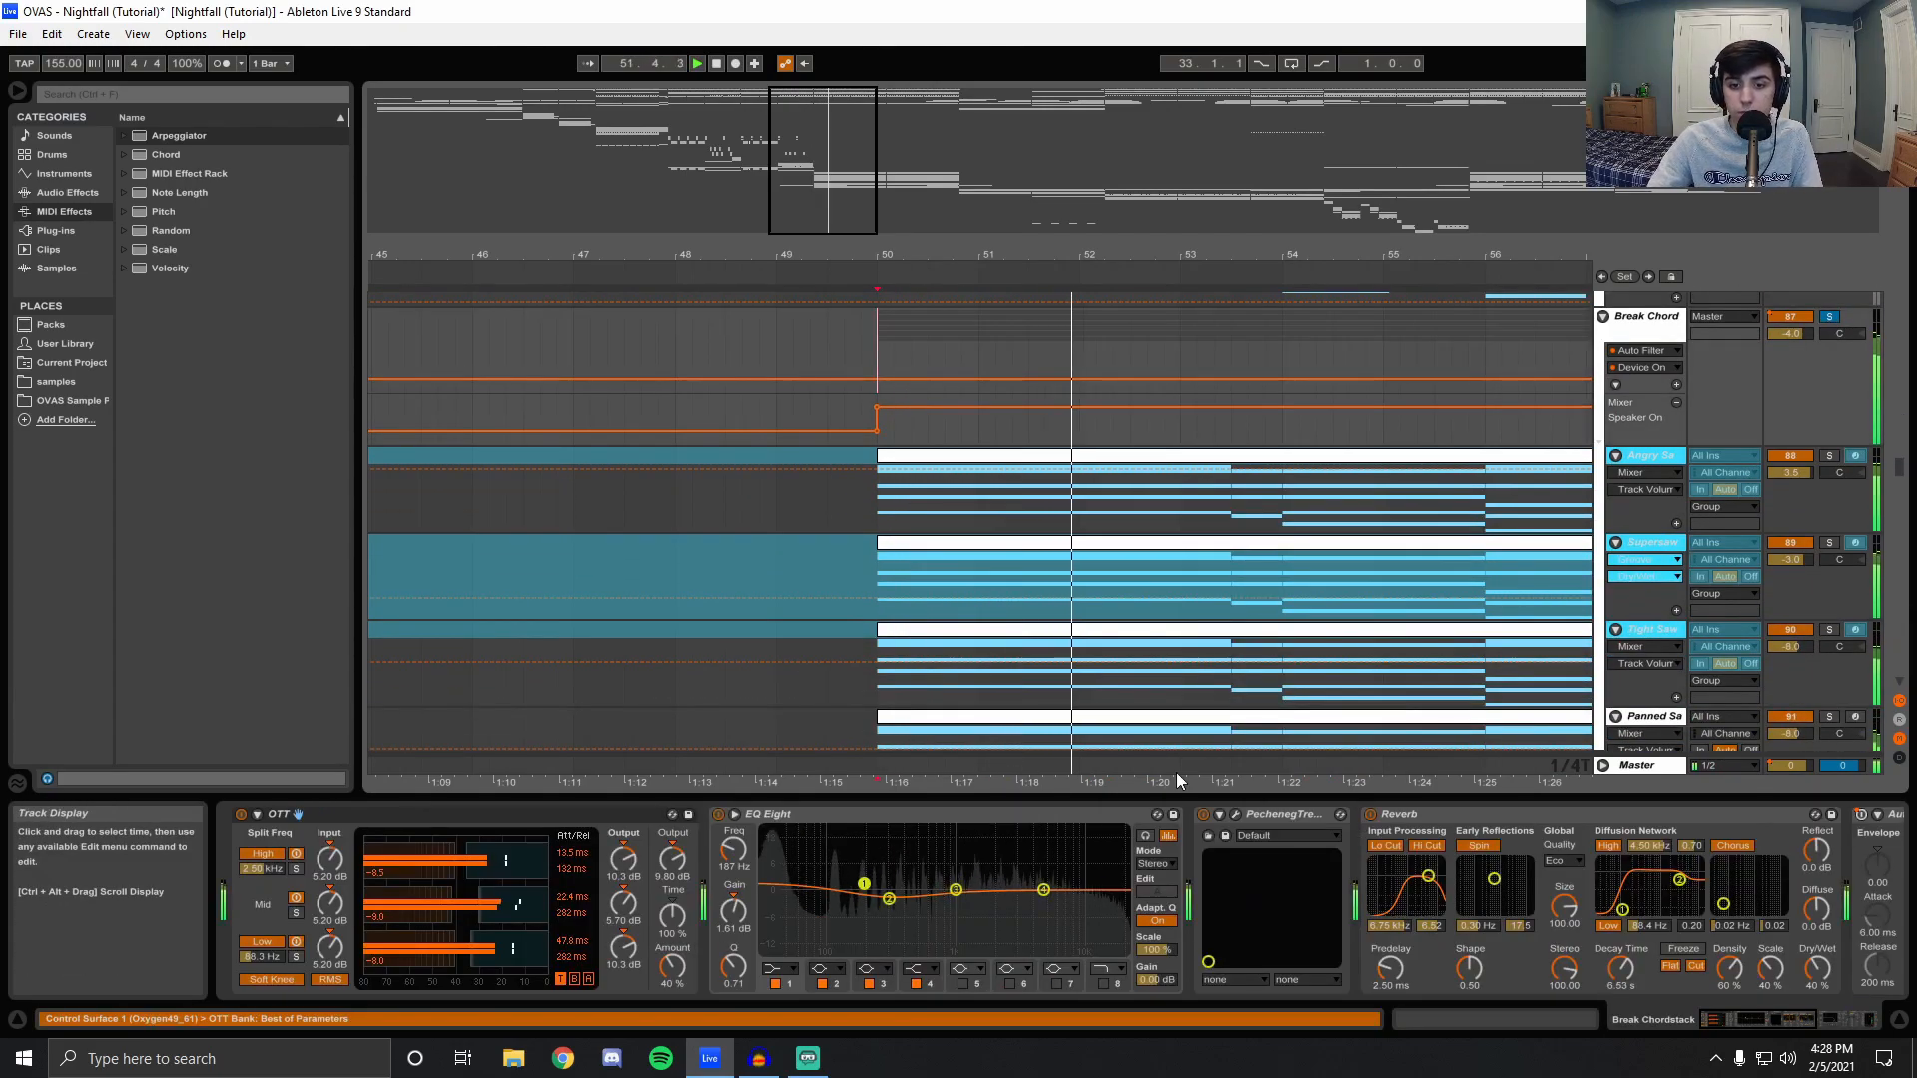
key("space")
left_click(715, 63)
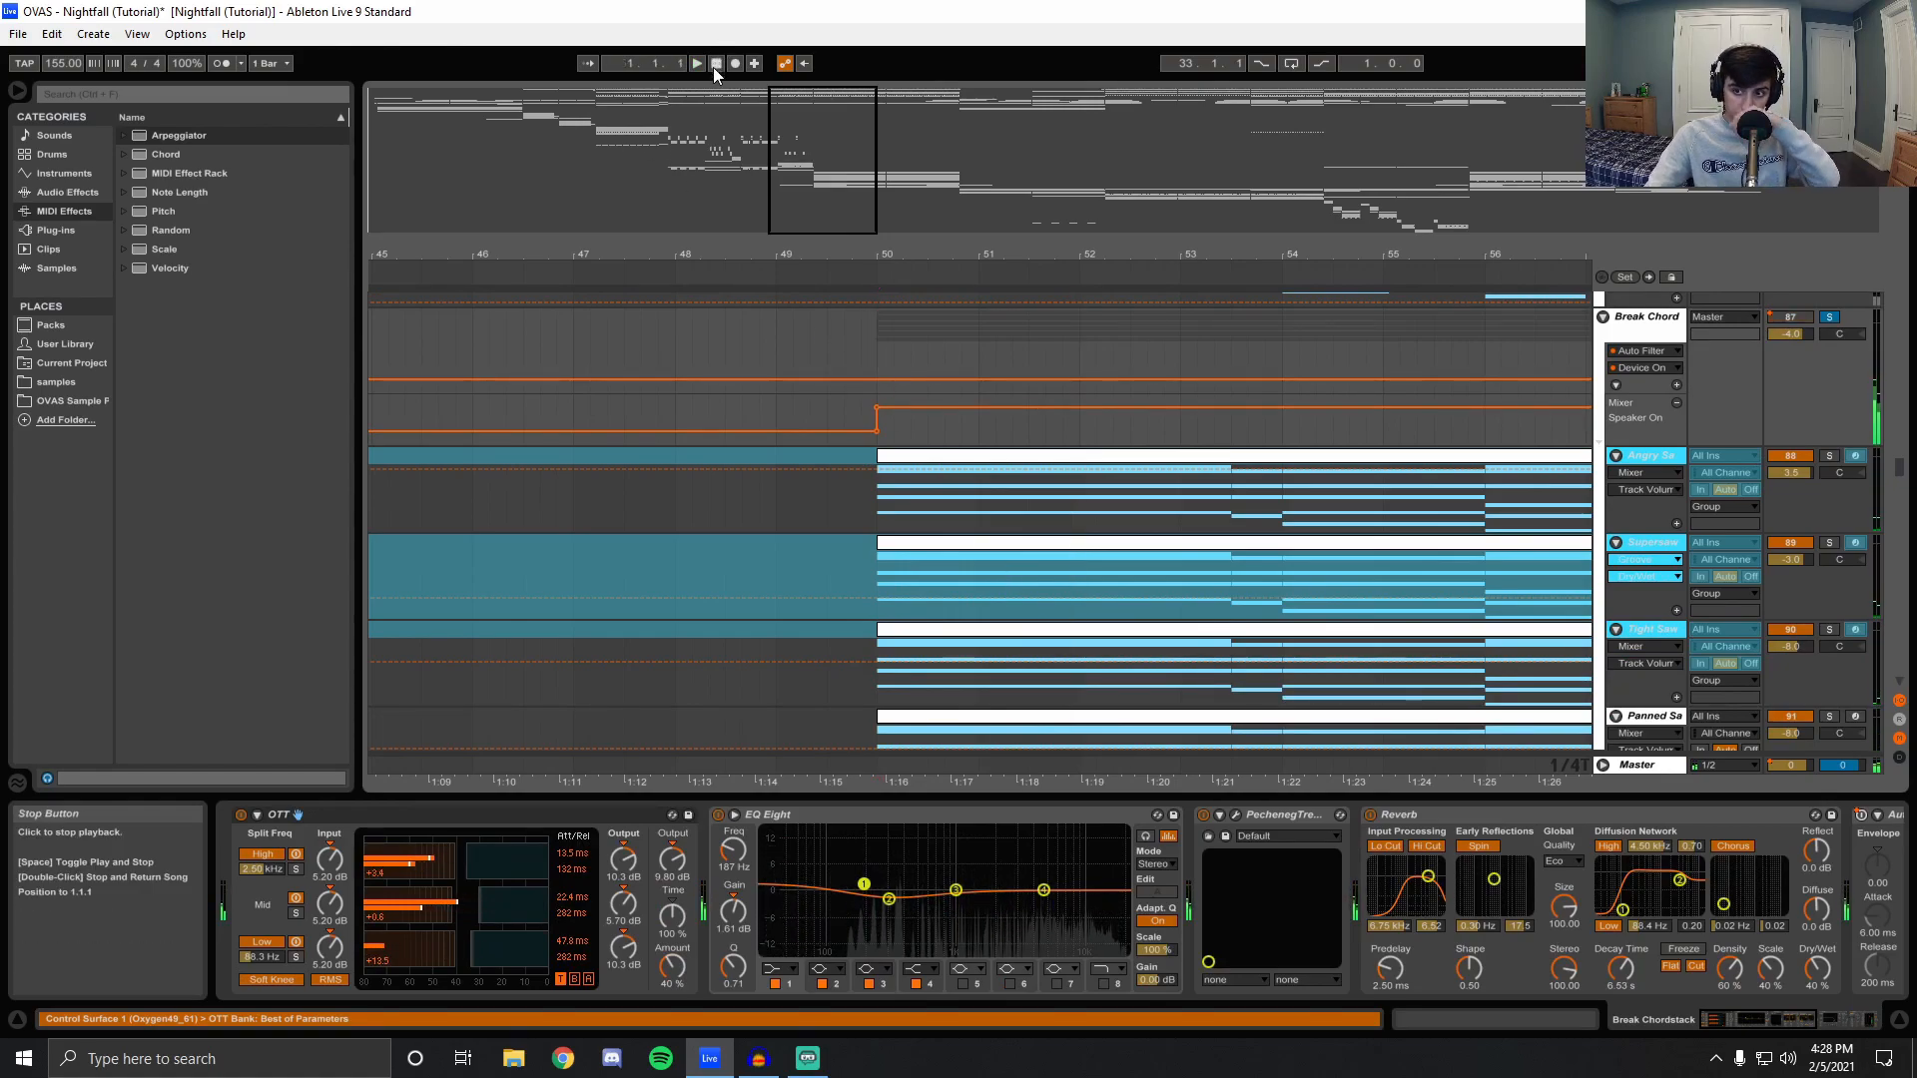
scroll(1099, 518, "down", 3)
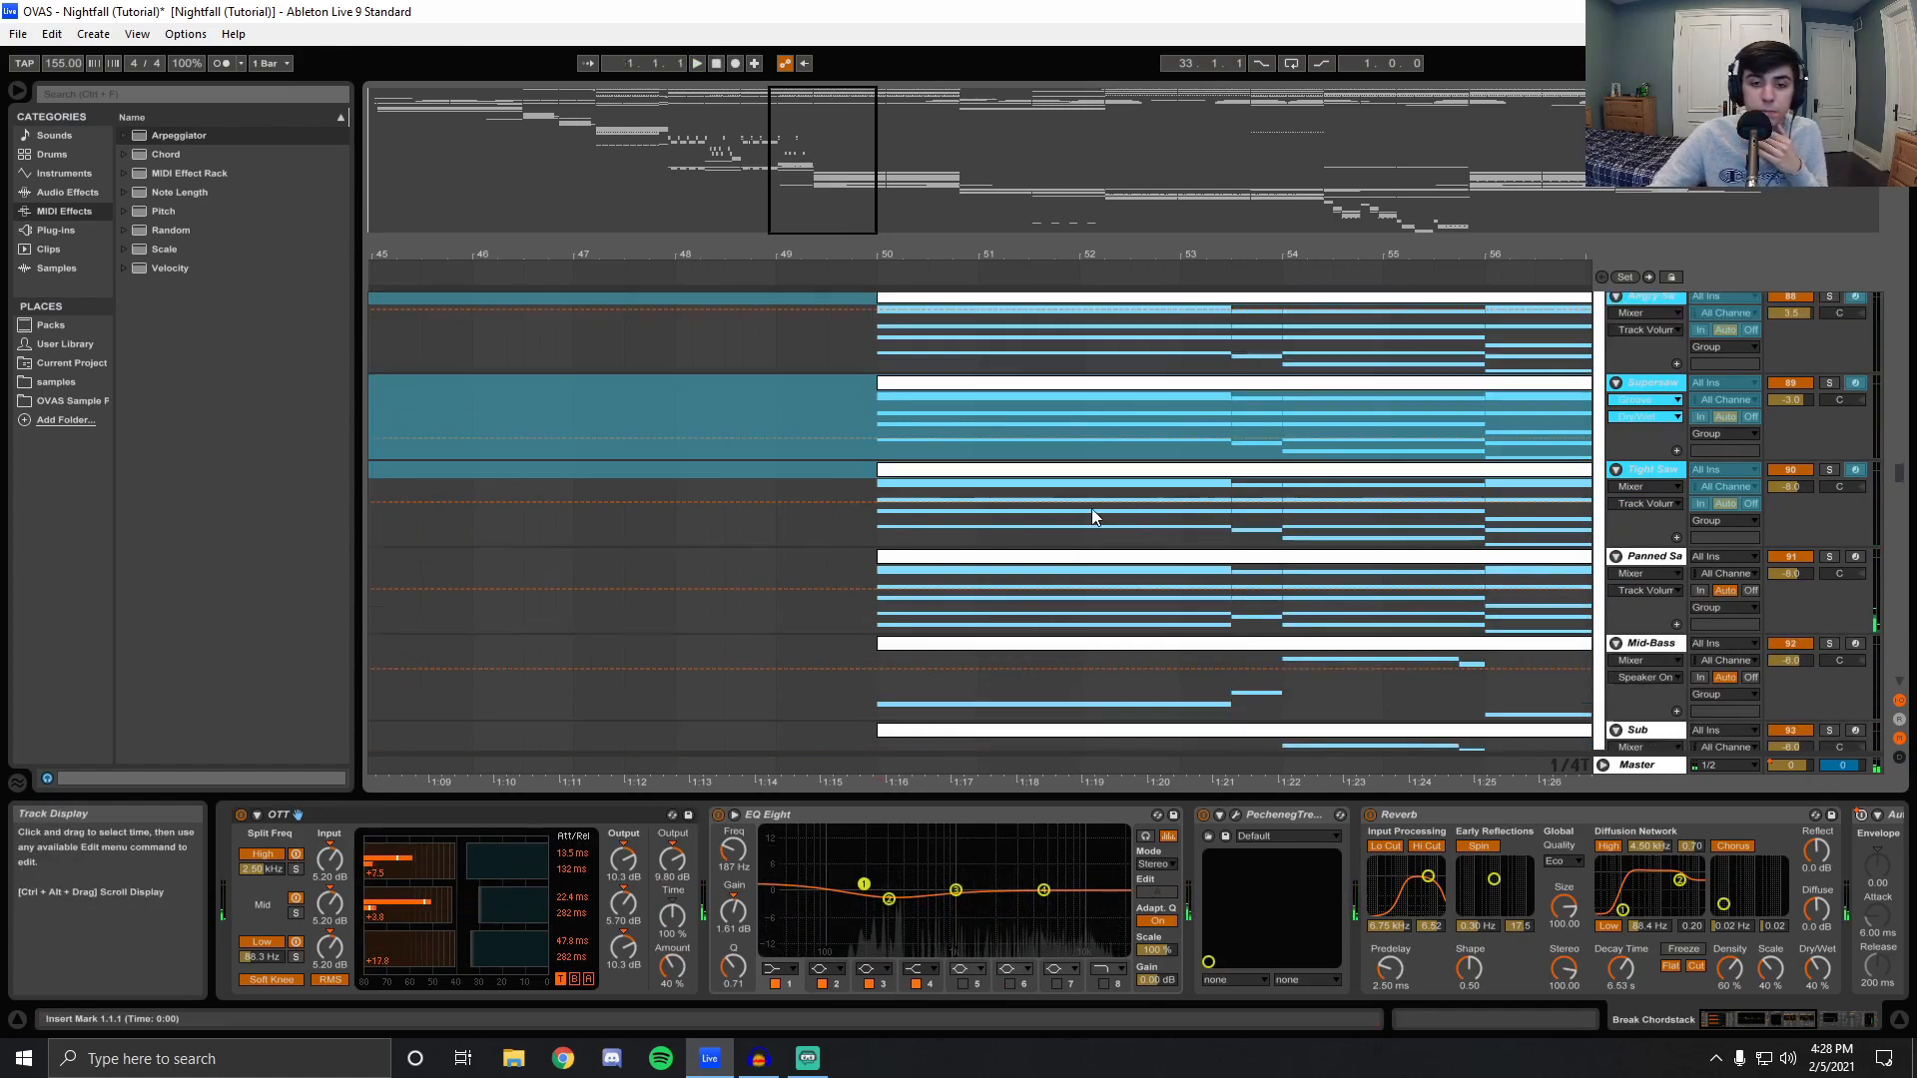
scroll(1351, 501, "up", 2)
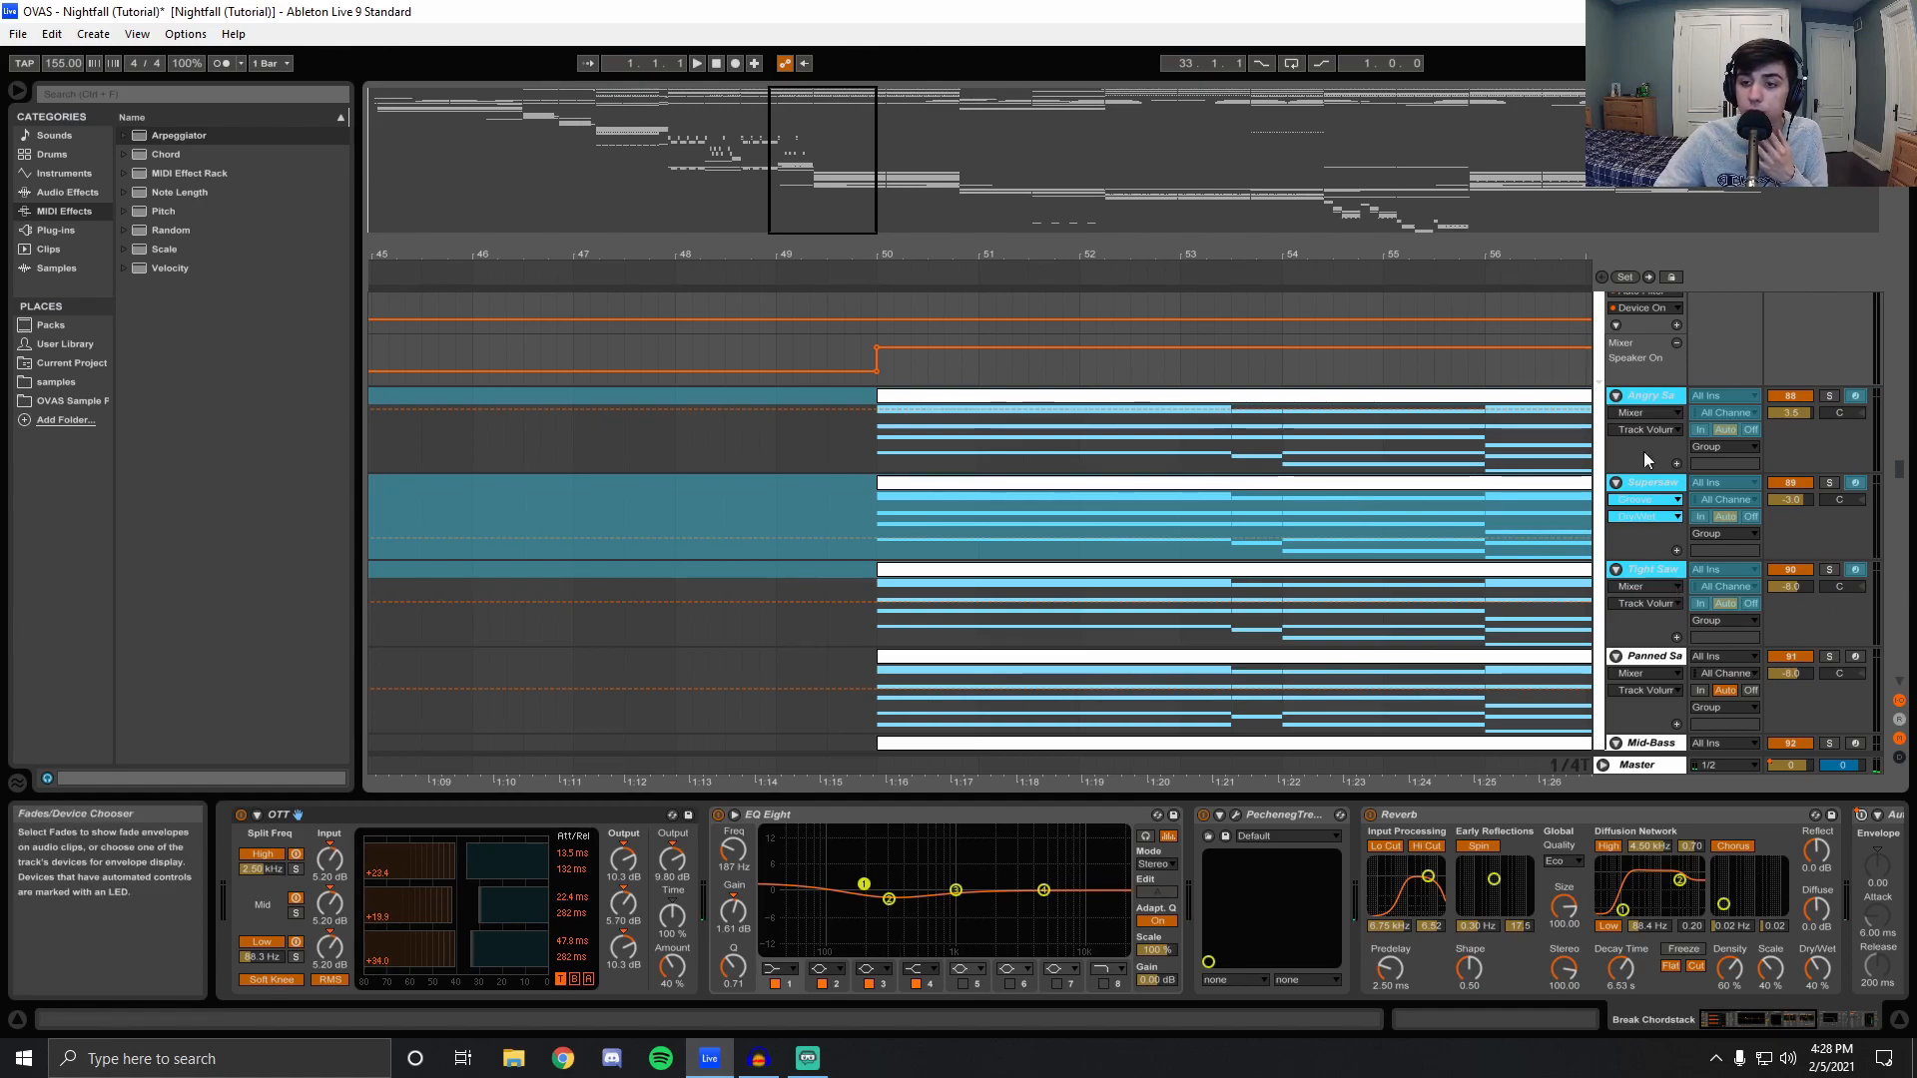
Unfreeze the Angry Saws, Supersaw and Tight Saw tracks in the Break Chord group.
right_click(1649, 396)
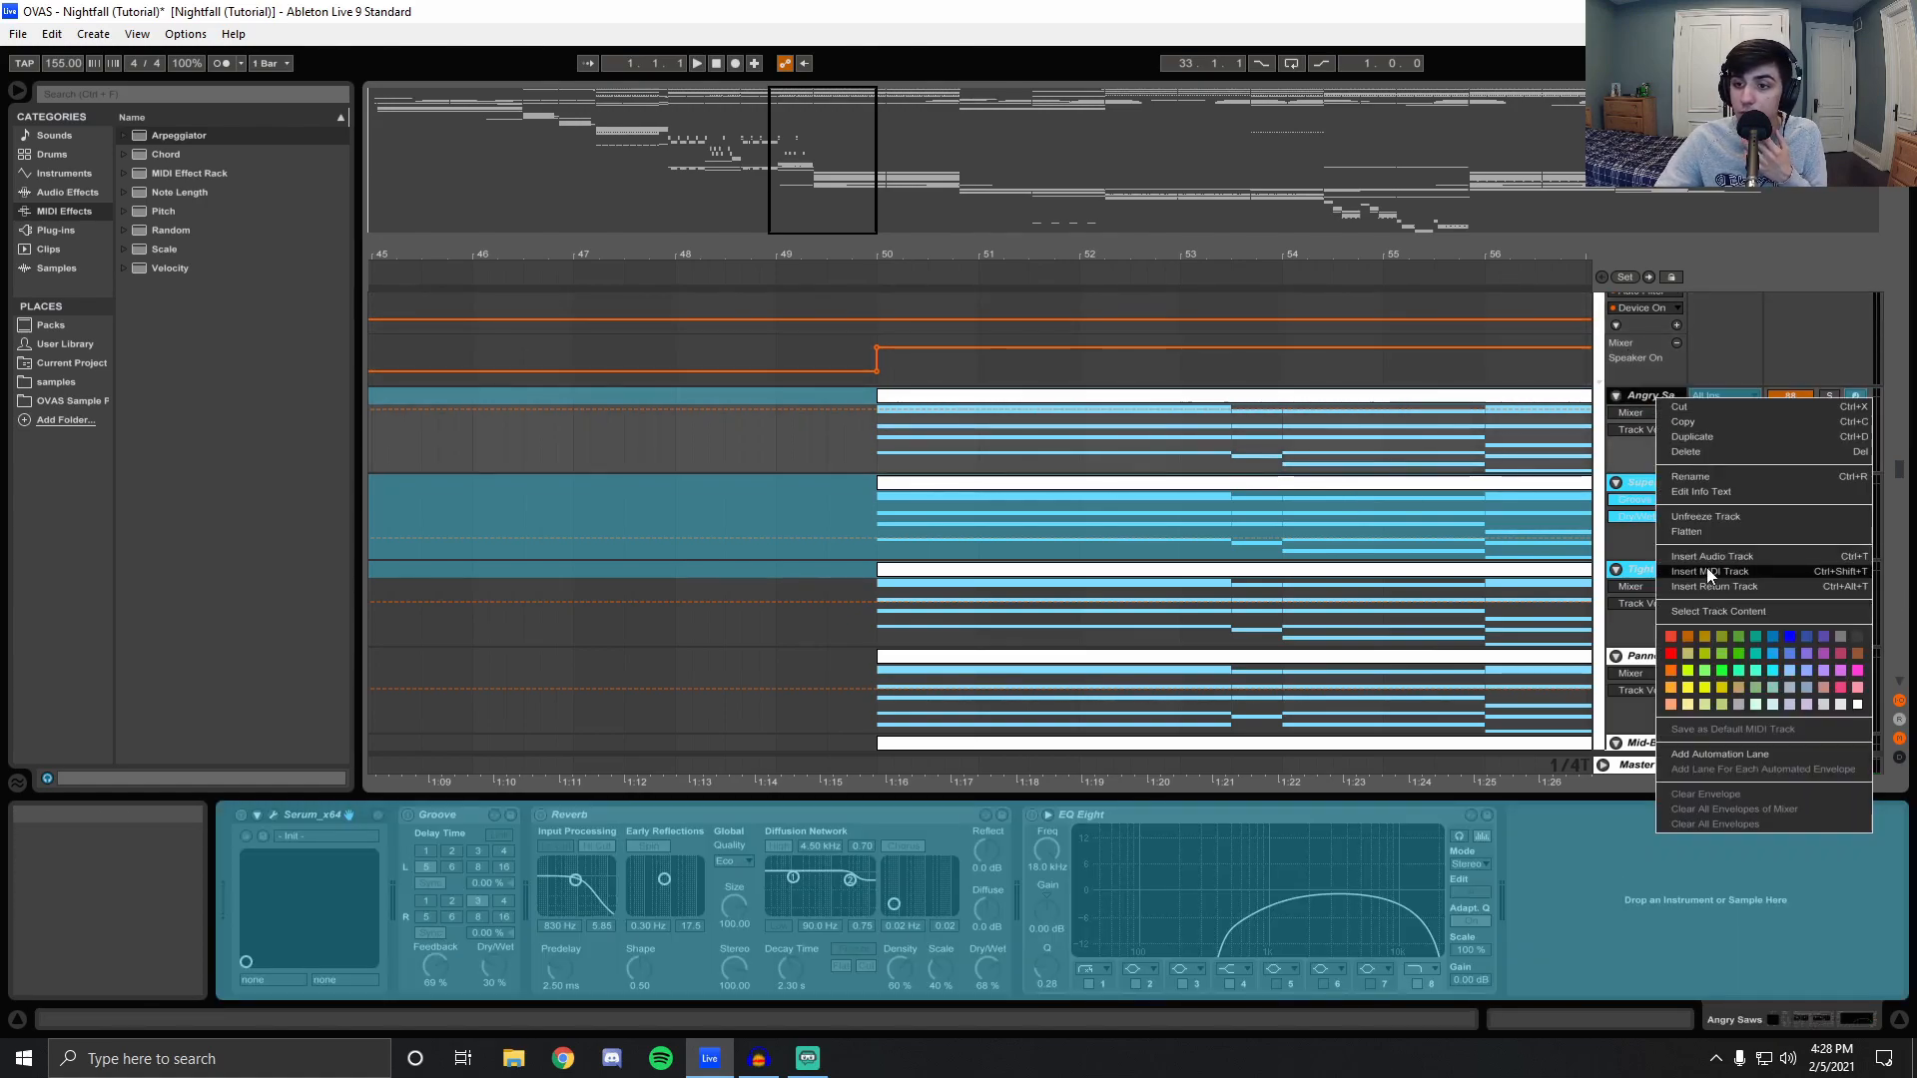
left_click(1687, 517)
right_click(1647, 482)
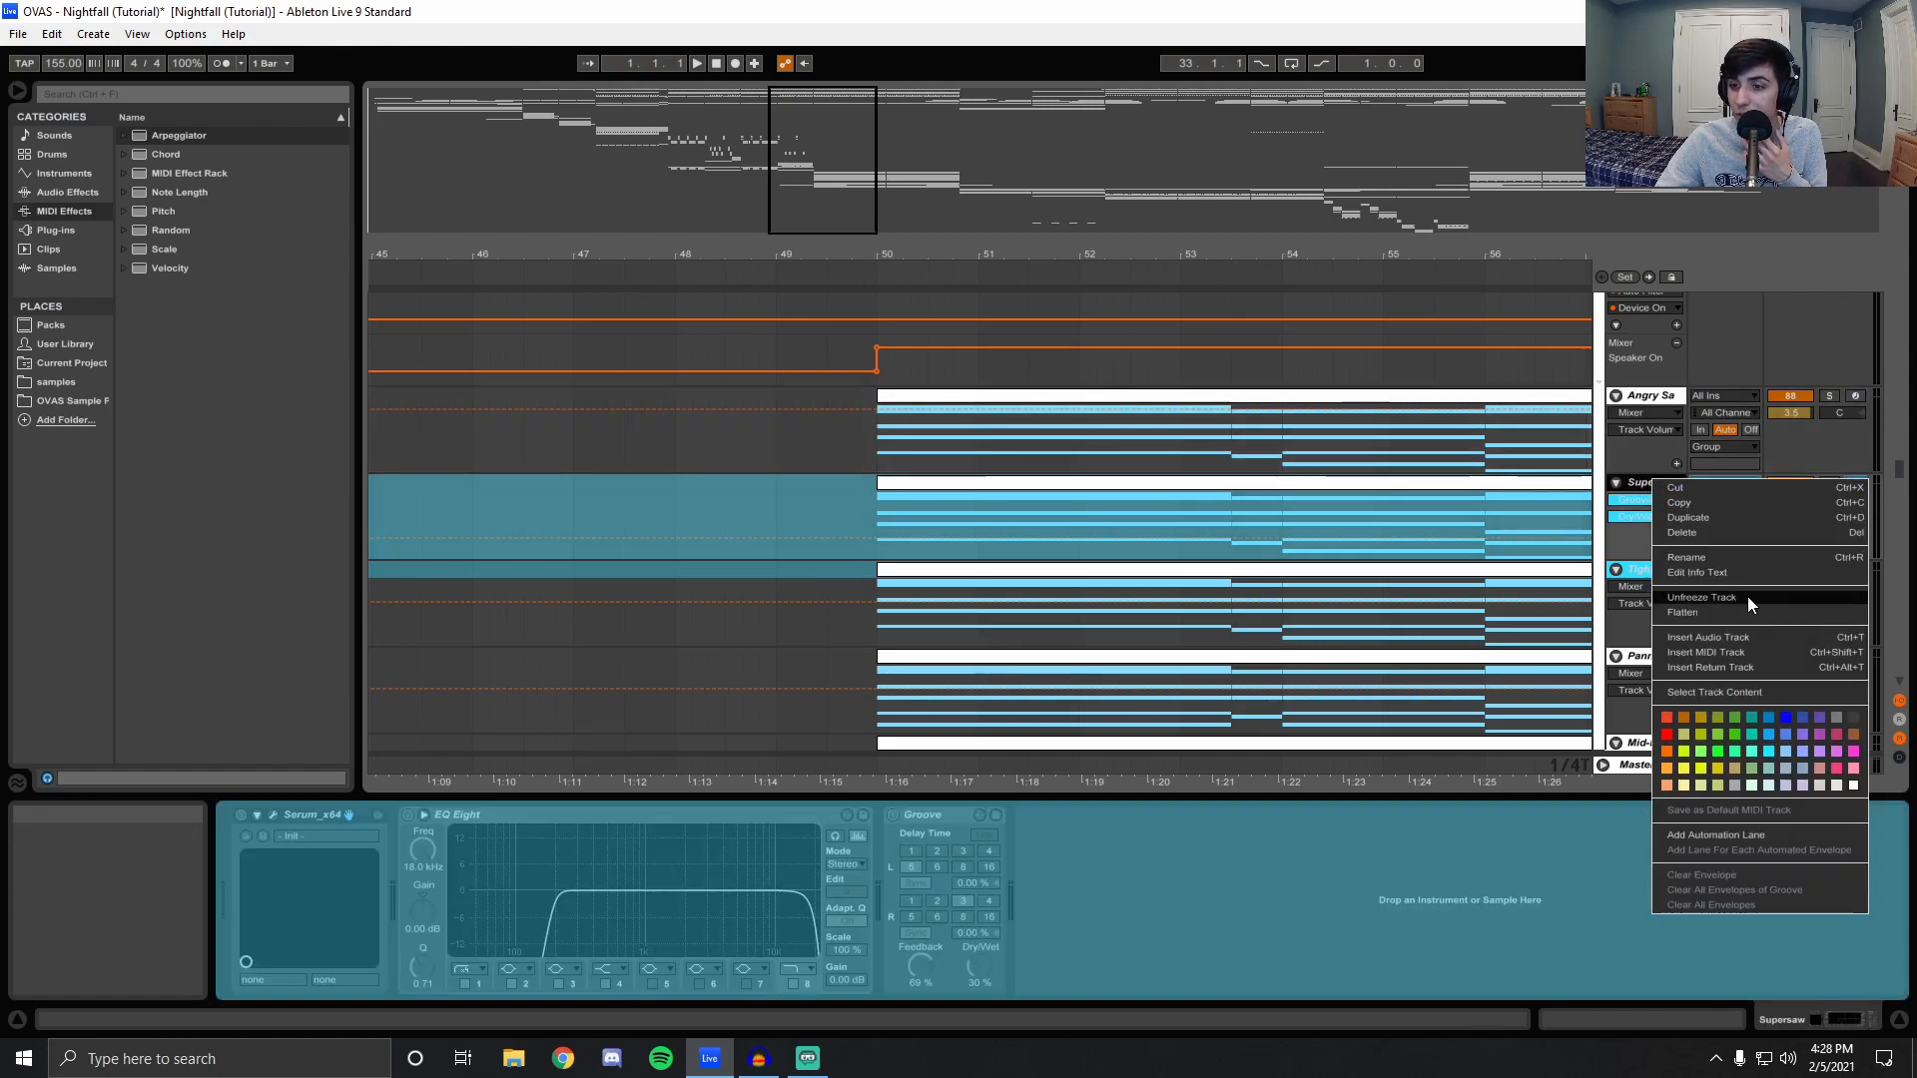
left_click(1705, 595)
right_click(1647, 569)
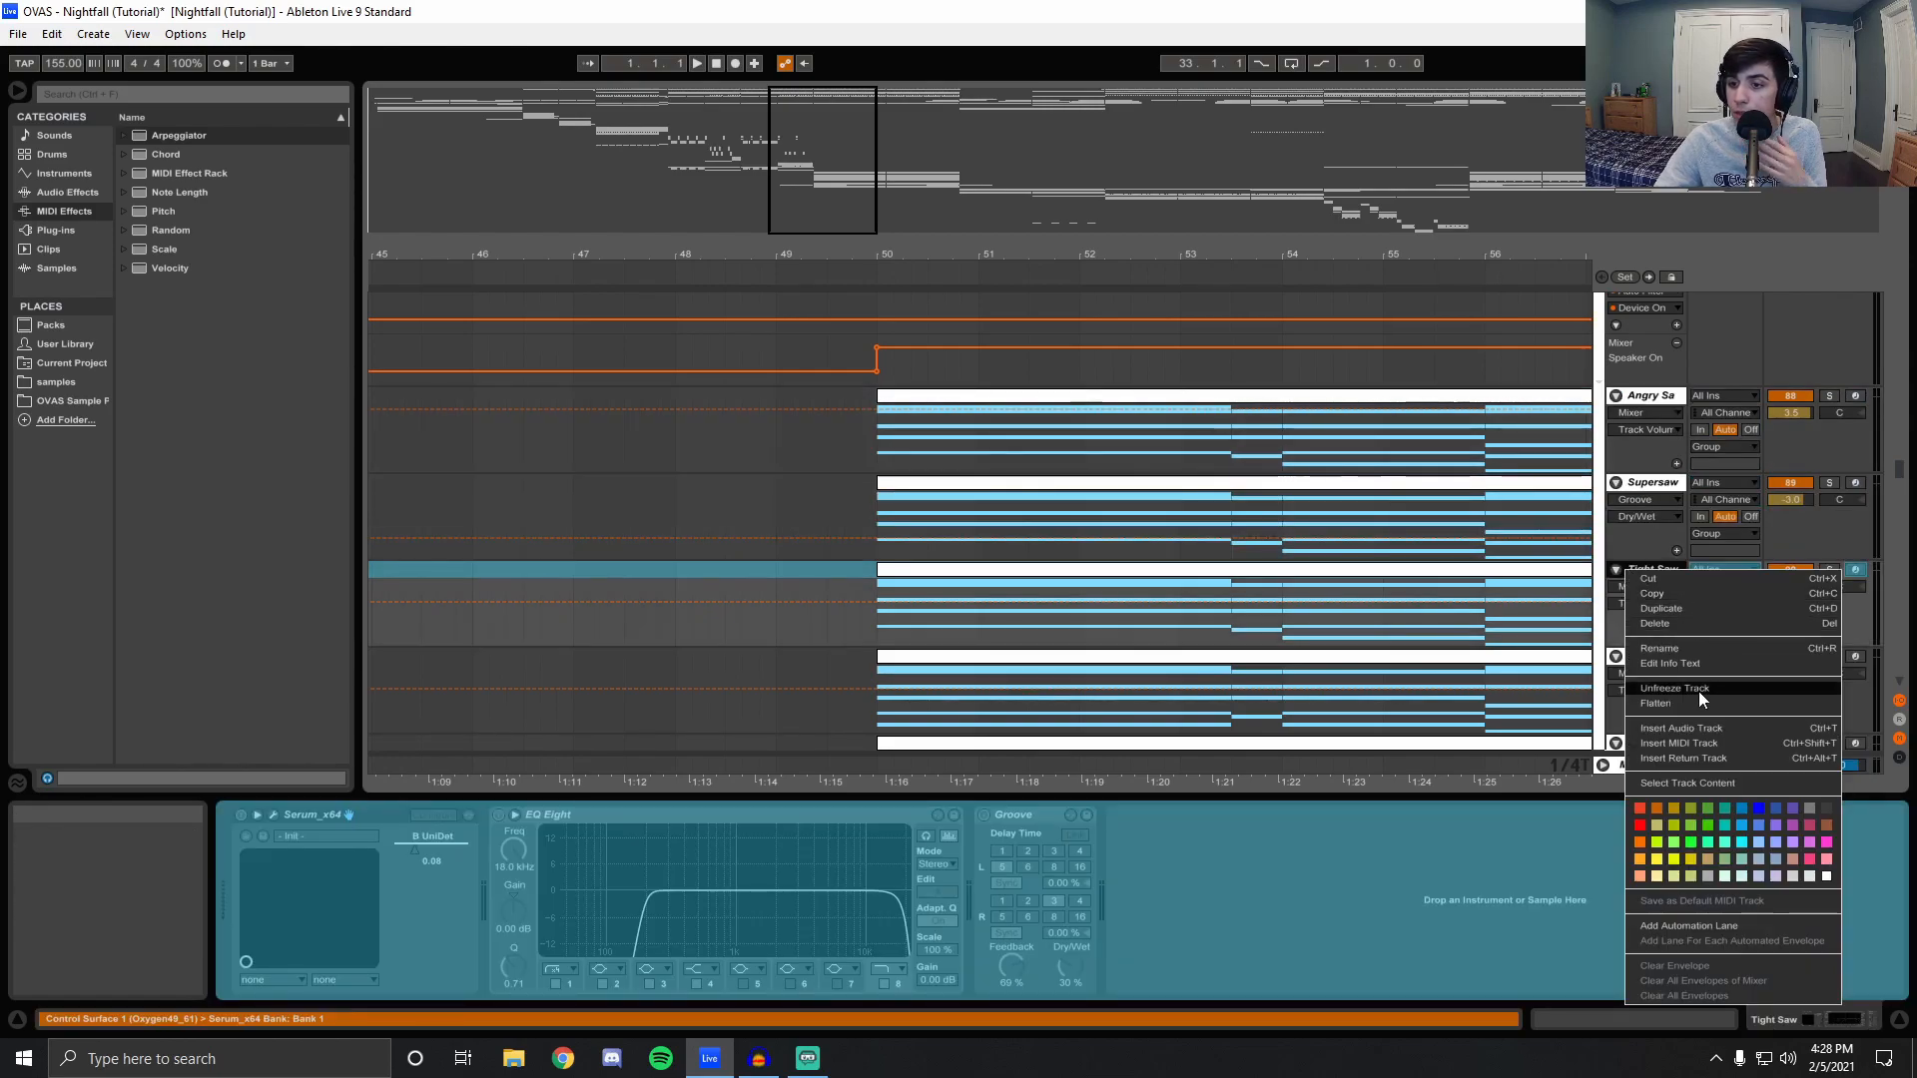
left_click(1699, 687)
Play the soloed Break Chord group from 50.1 with its tracks in view.
left_click(873, 762)
key("space")
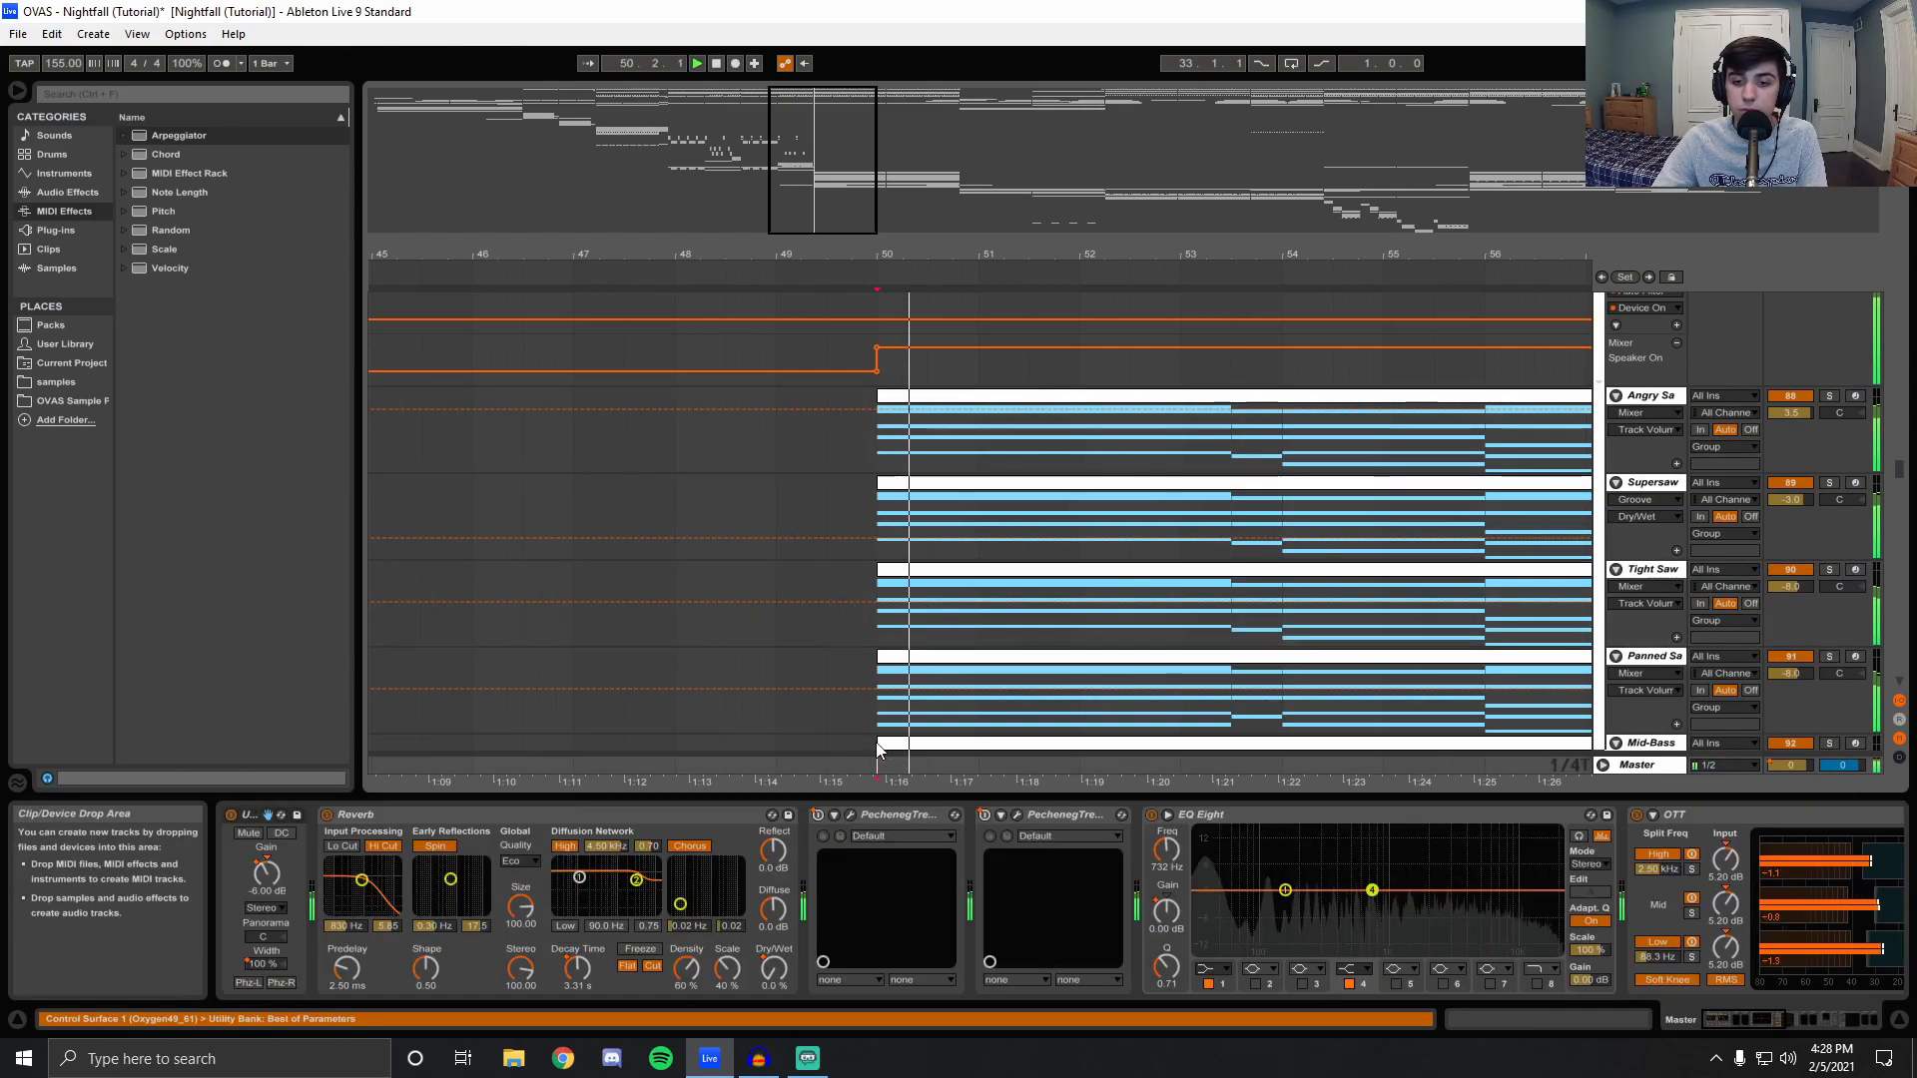
scroll(1906, 481, "up", 2)
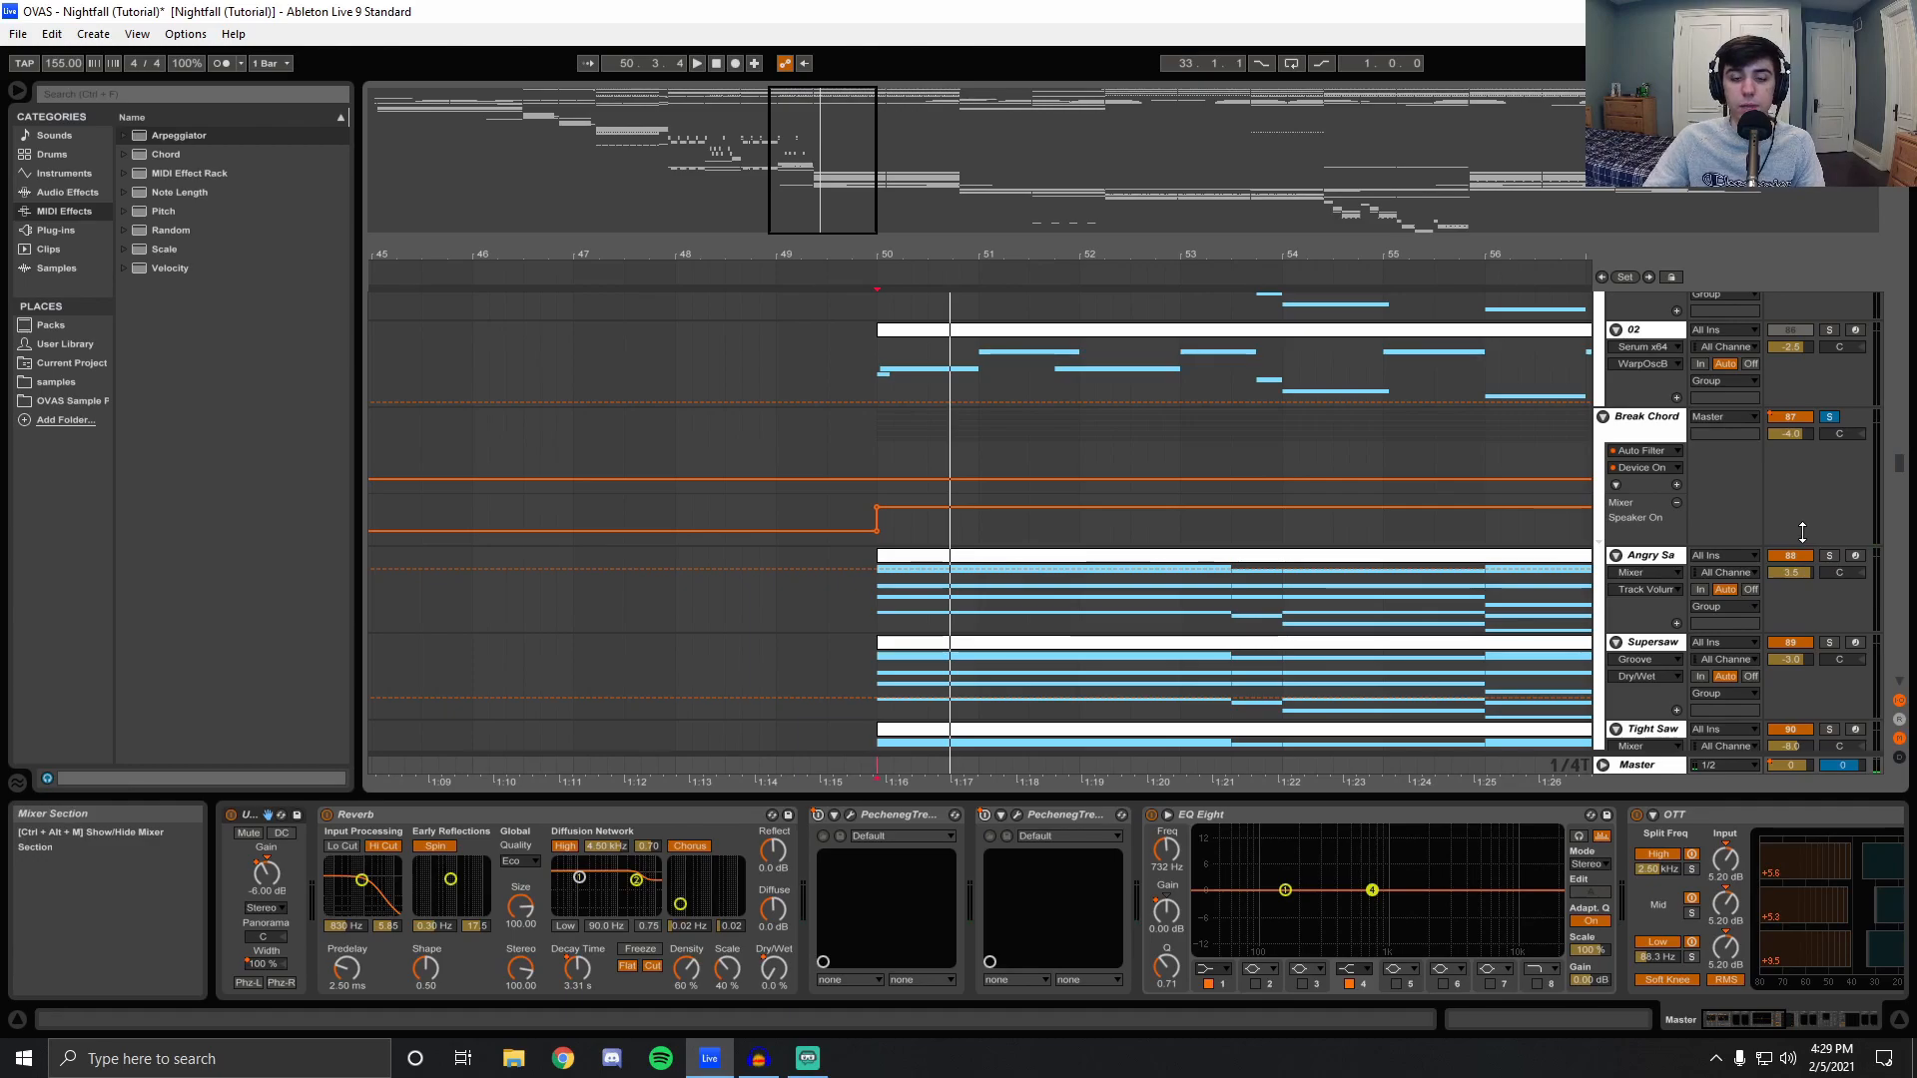
scroll(1836, 549, "down", 3)
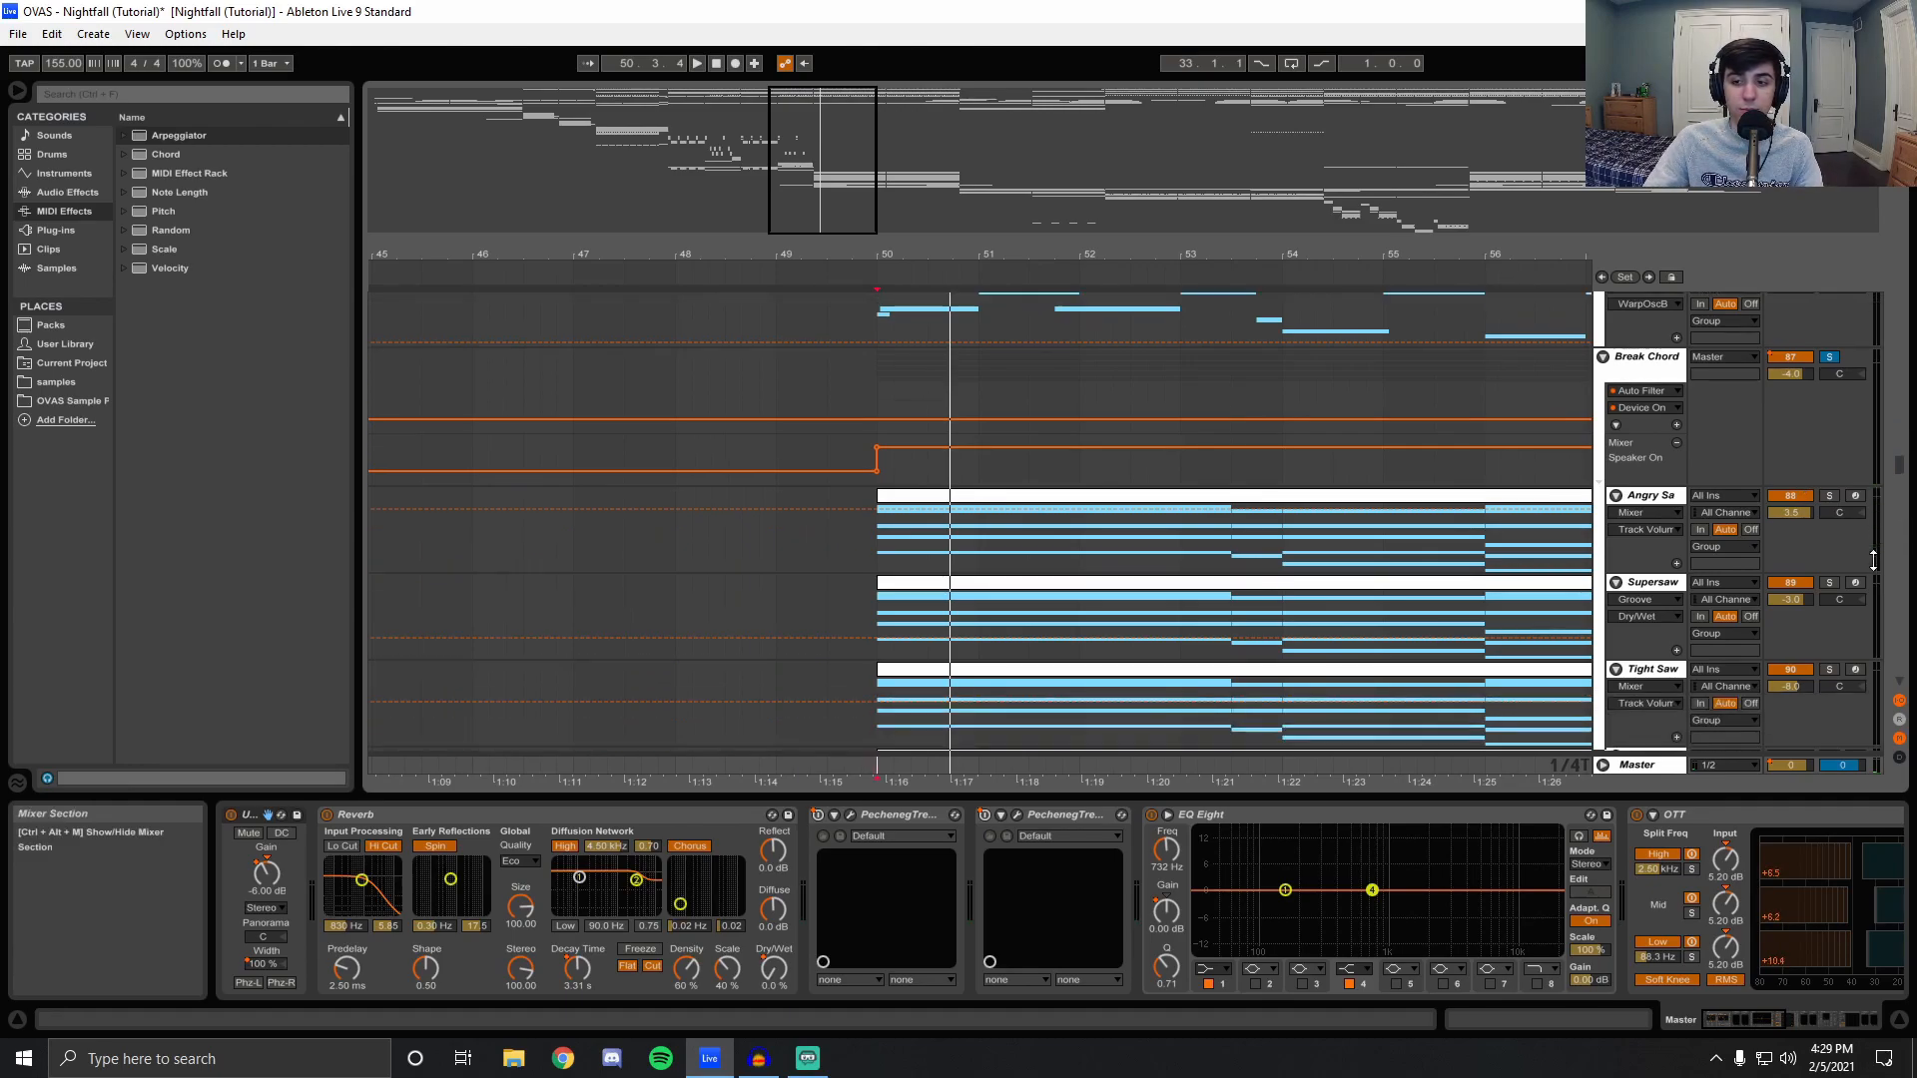
left_click(500, 429)
left_click(500, 430)
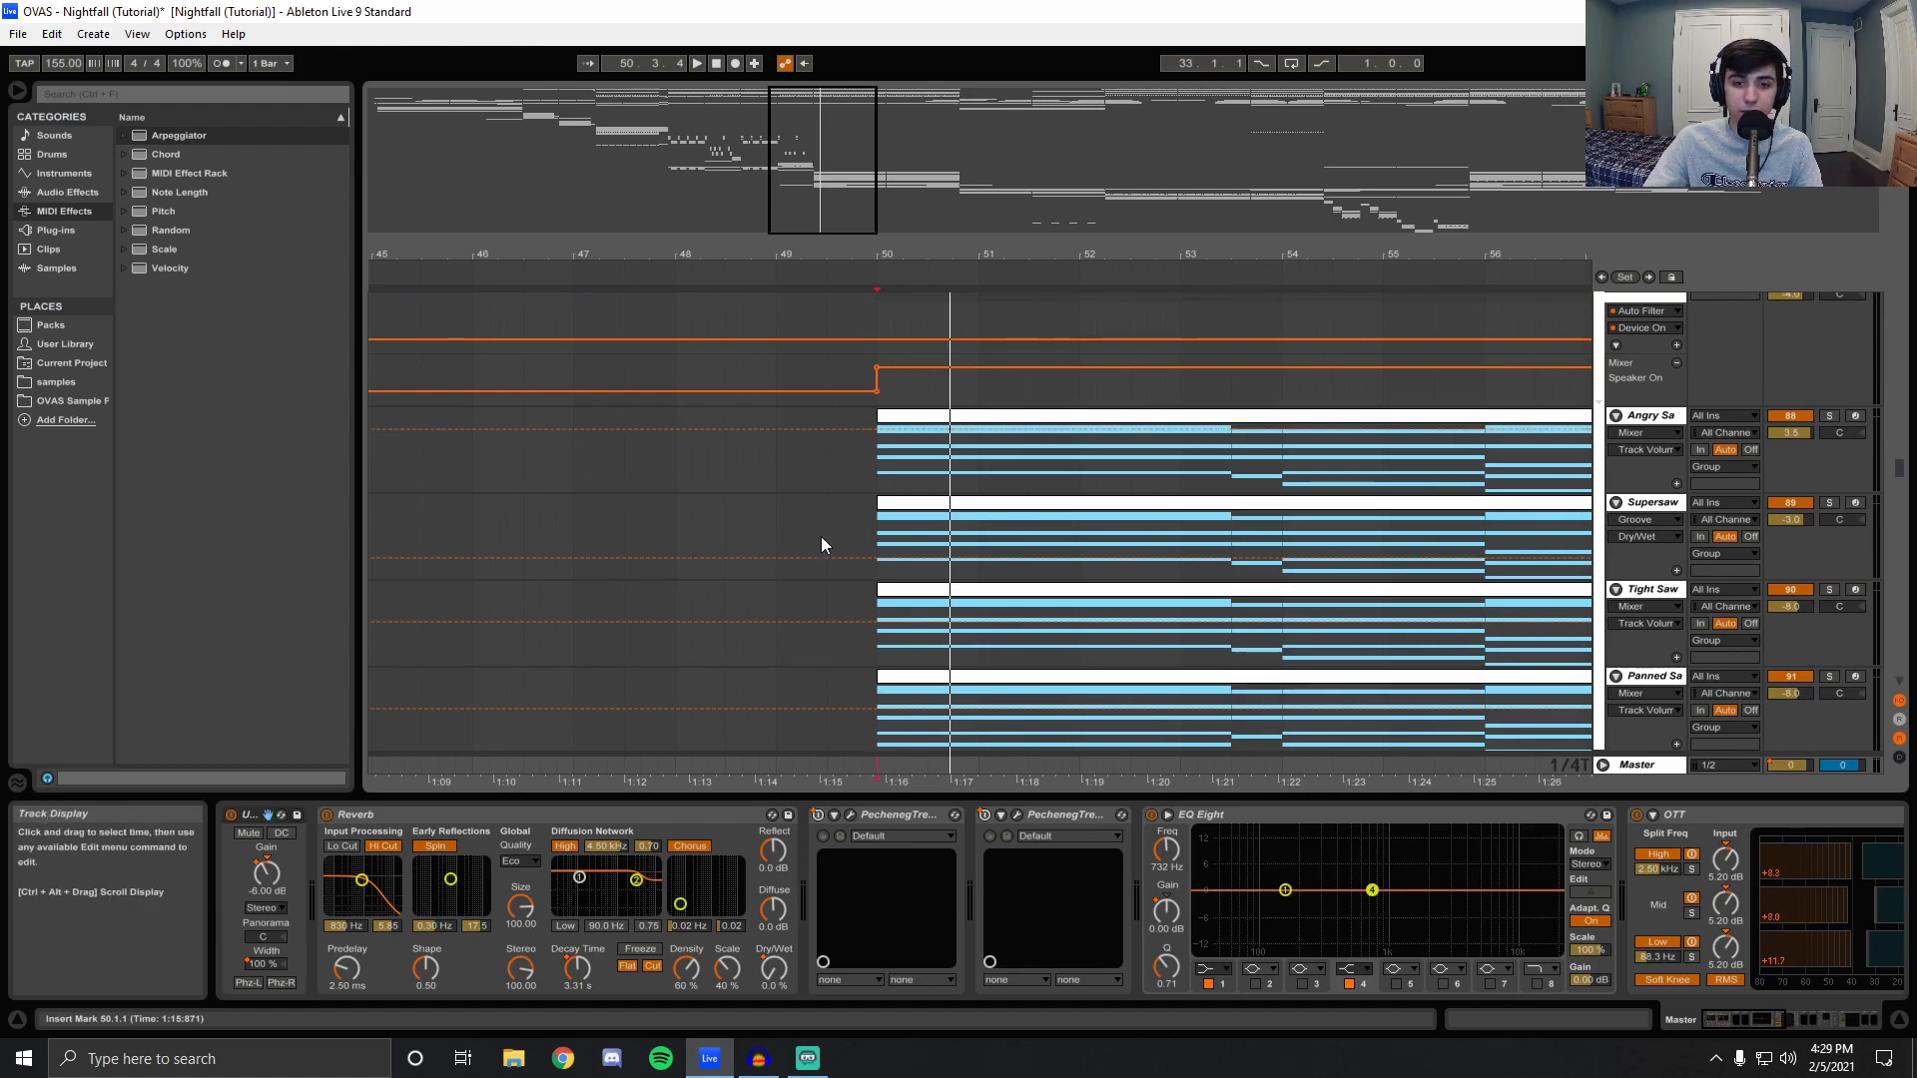
Solo the Supersaw track in place of the Break Chord group, and play it from 50.1.
left_click(880, 551)
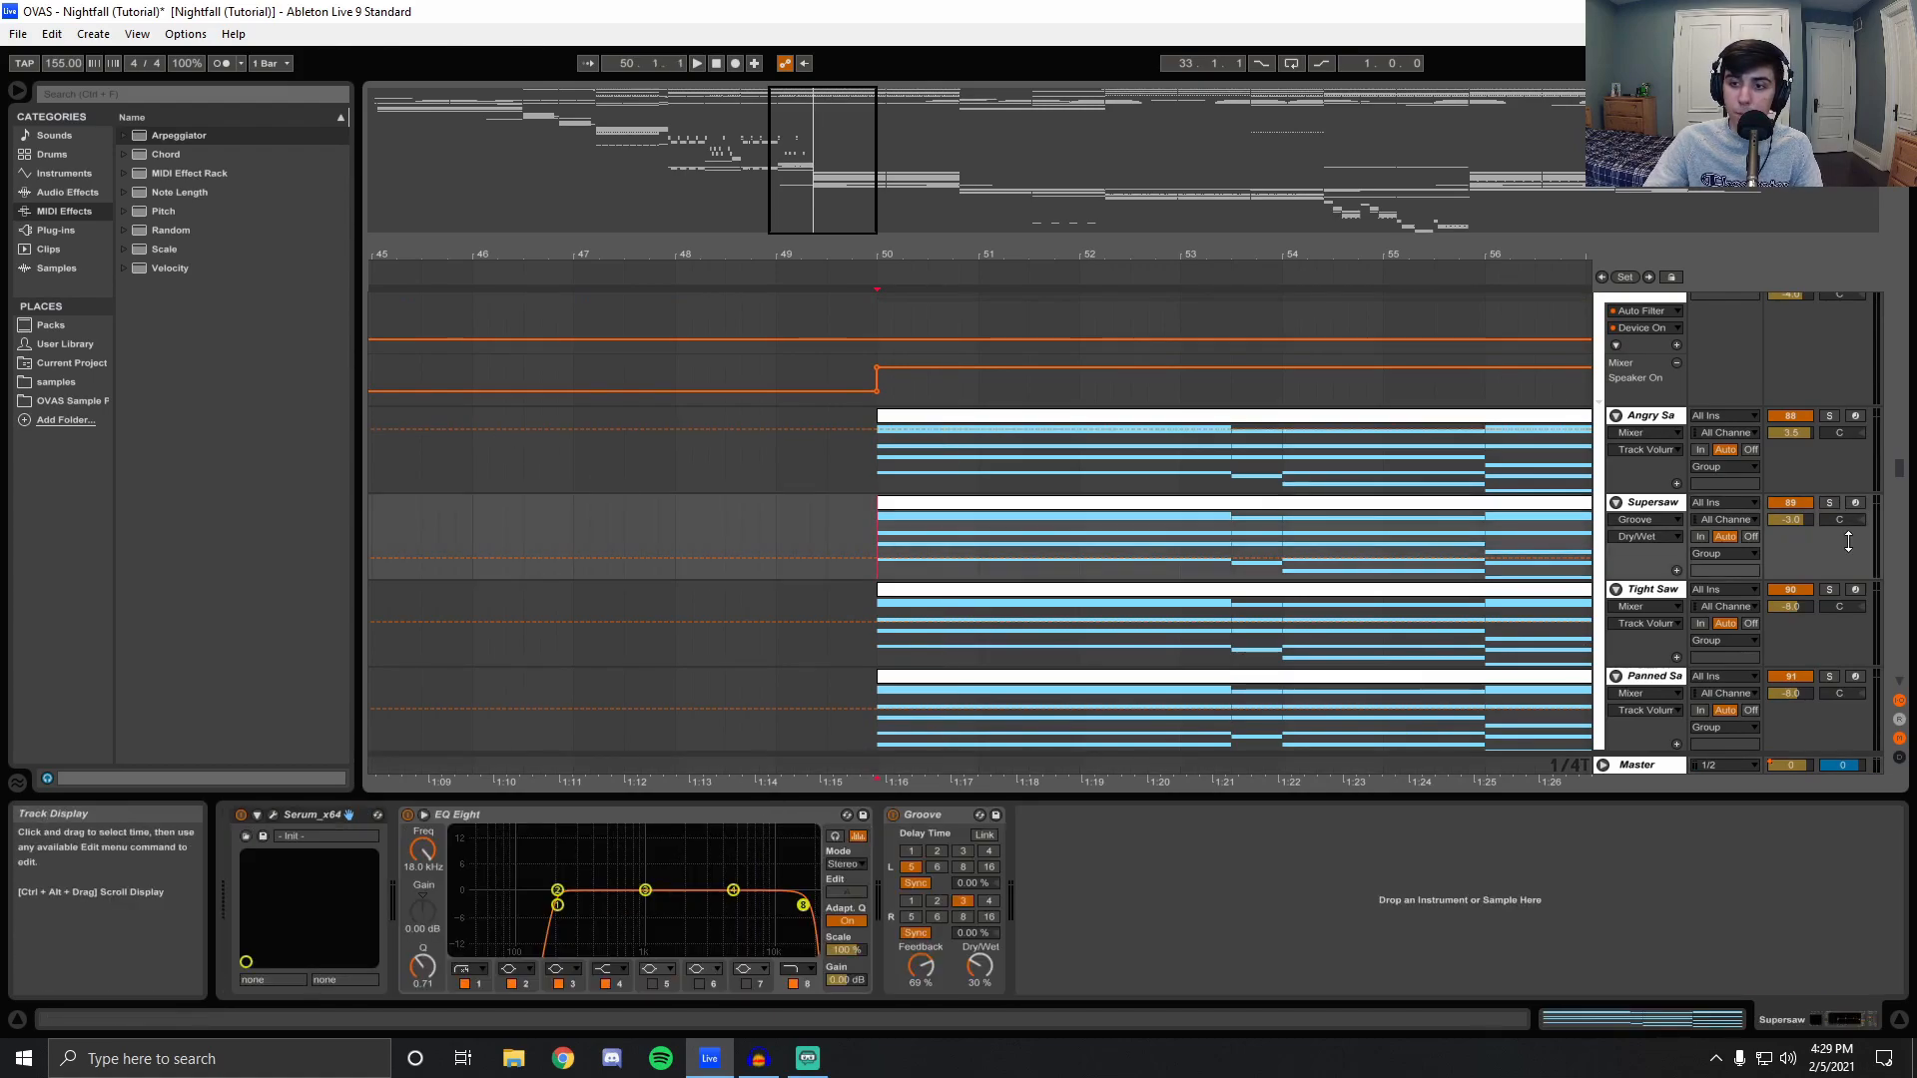
left_click(1828, 503)
key("space")
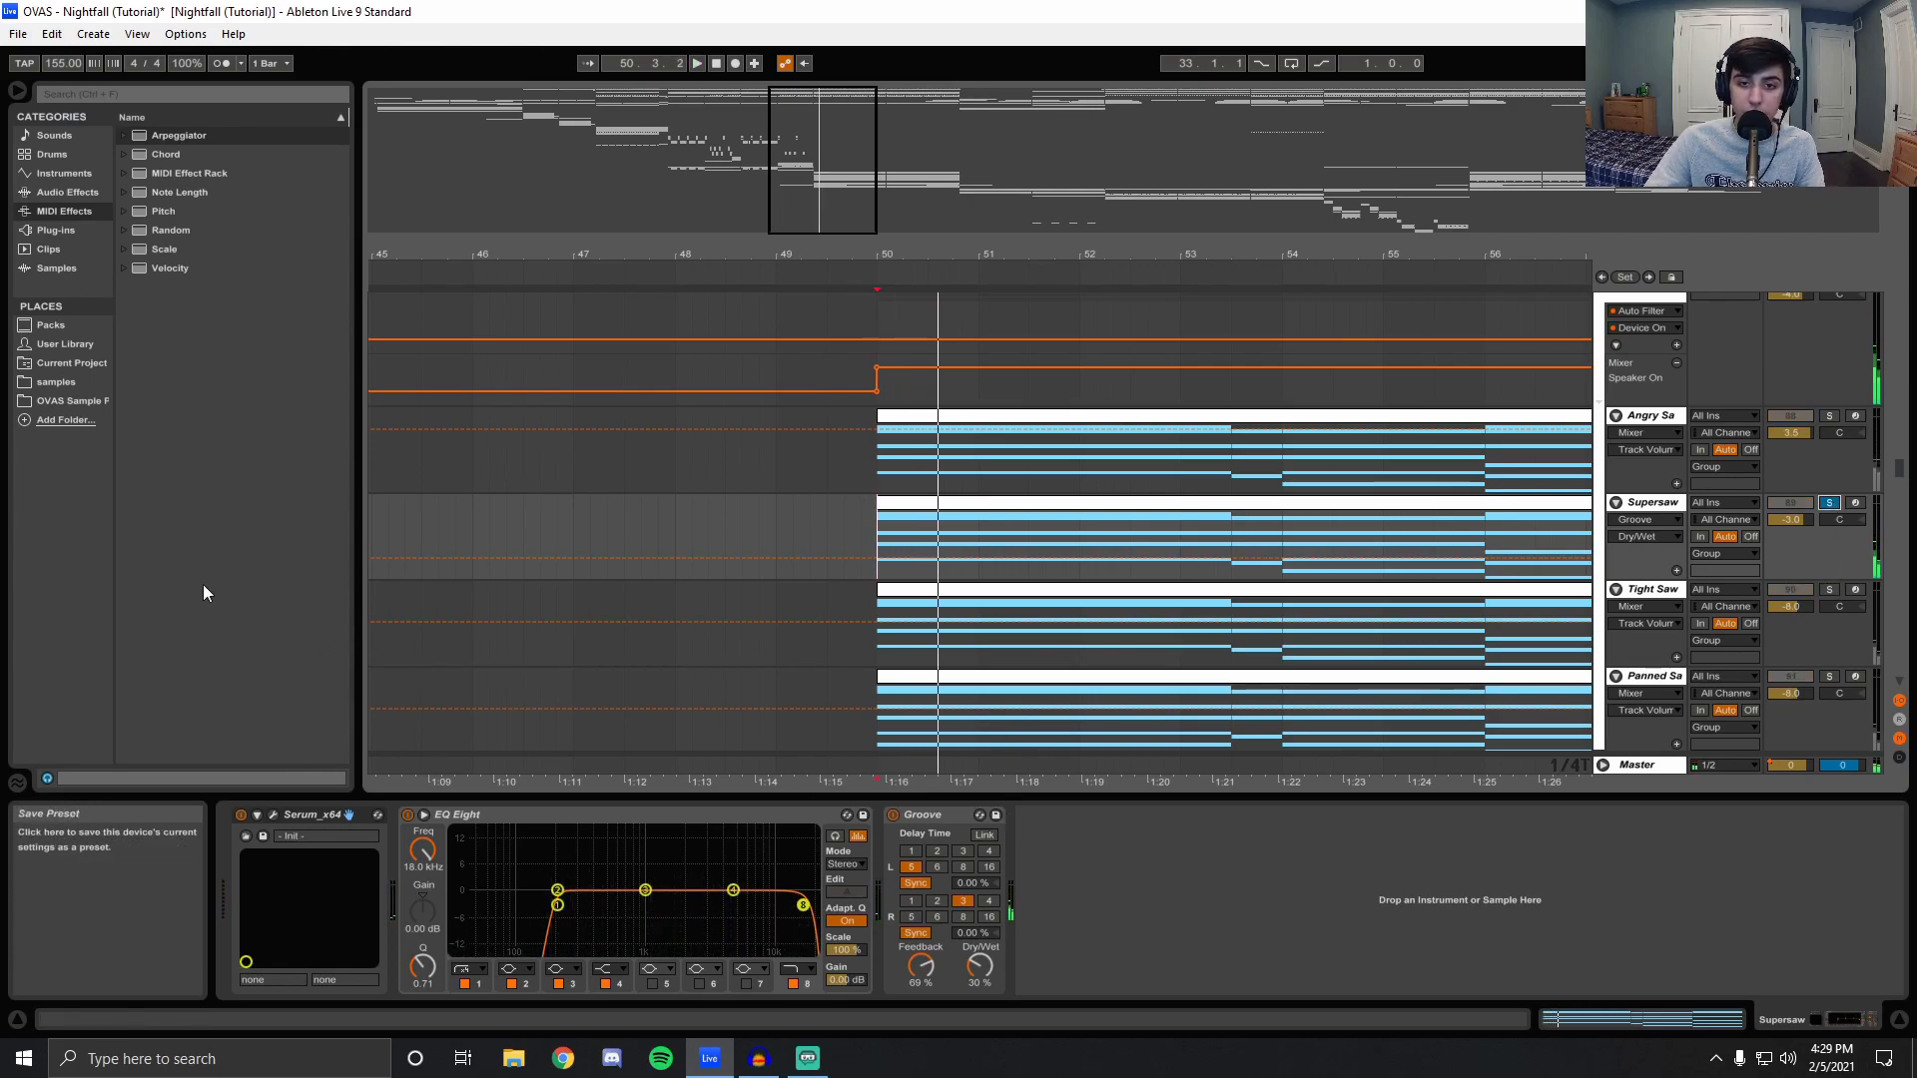
Unsolo Supersaw, play the full mix from 50.1, and return the playhead to the start of the song.
scroll(1040, 469, "up", 3)
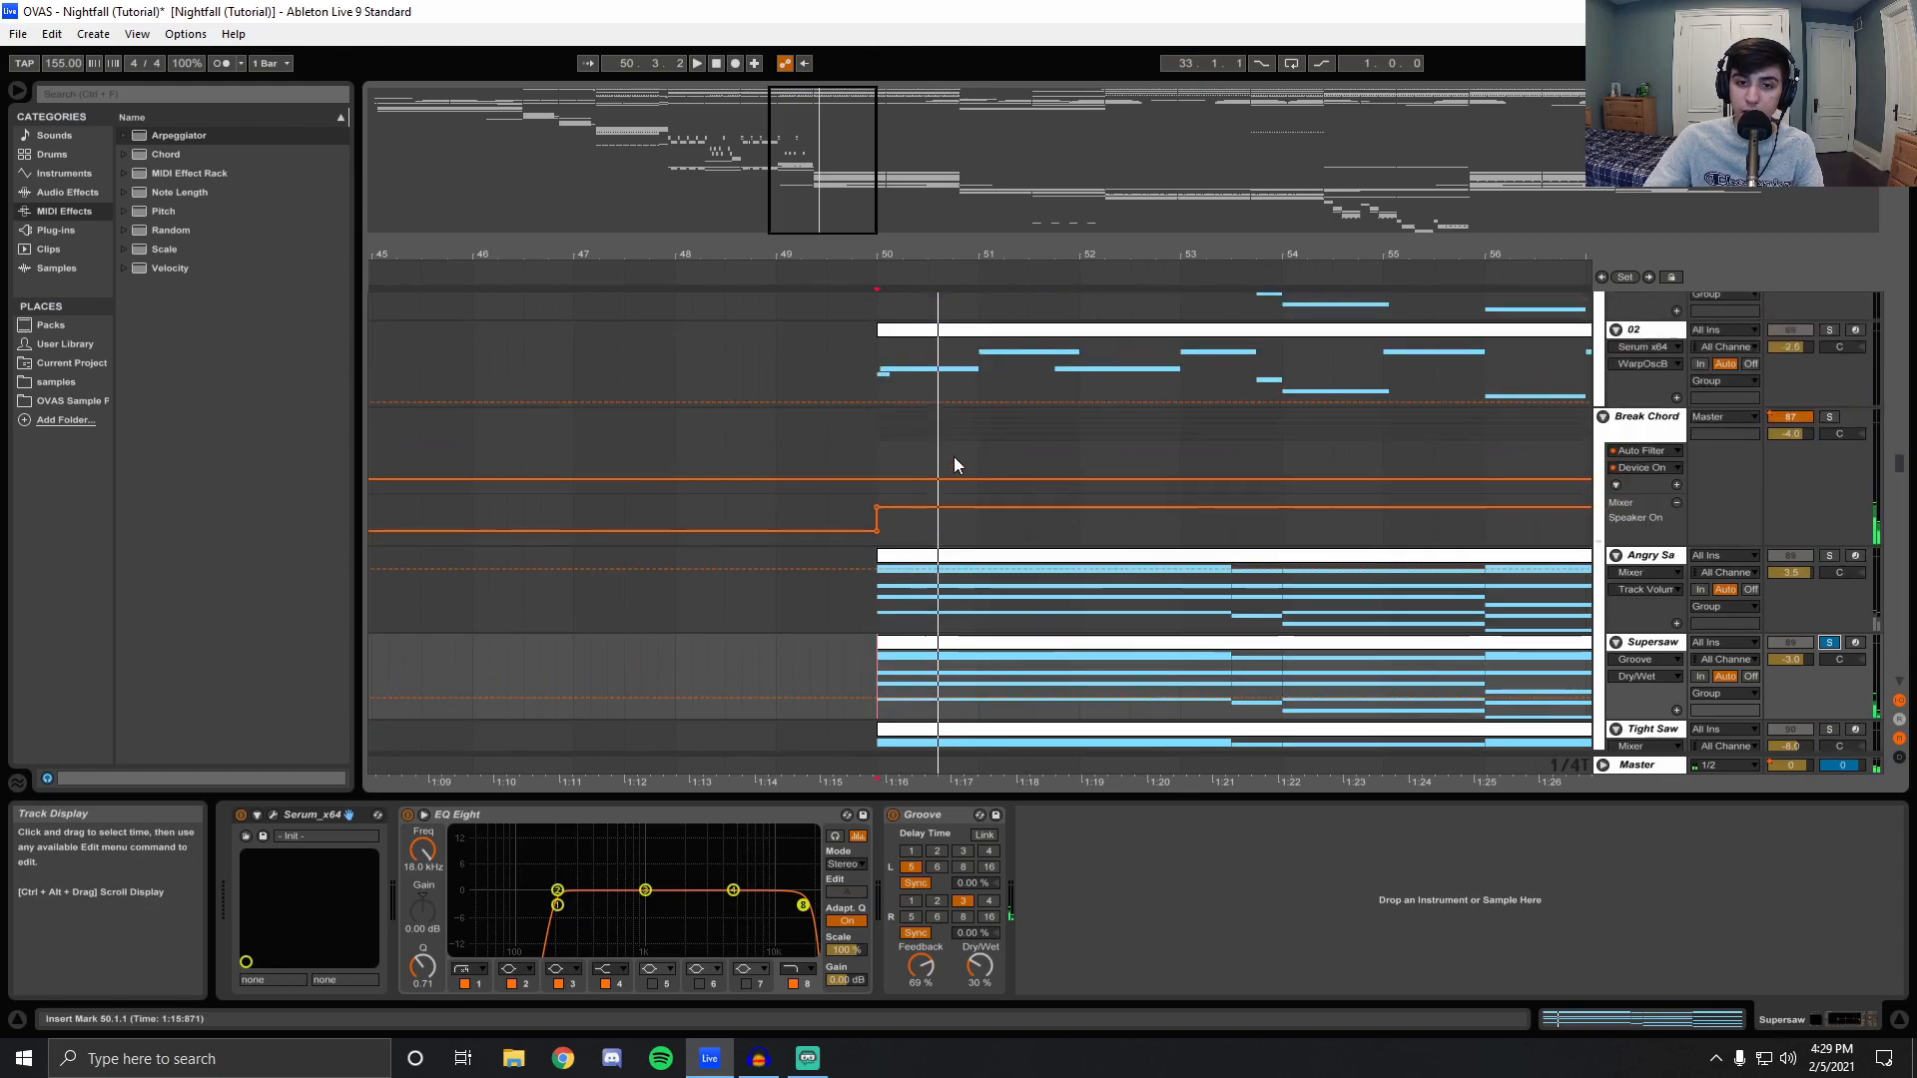
left_click(876, 434)
key("space")
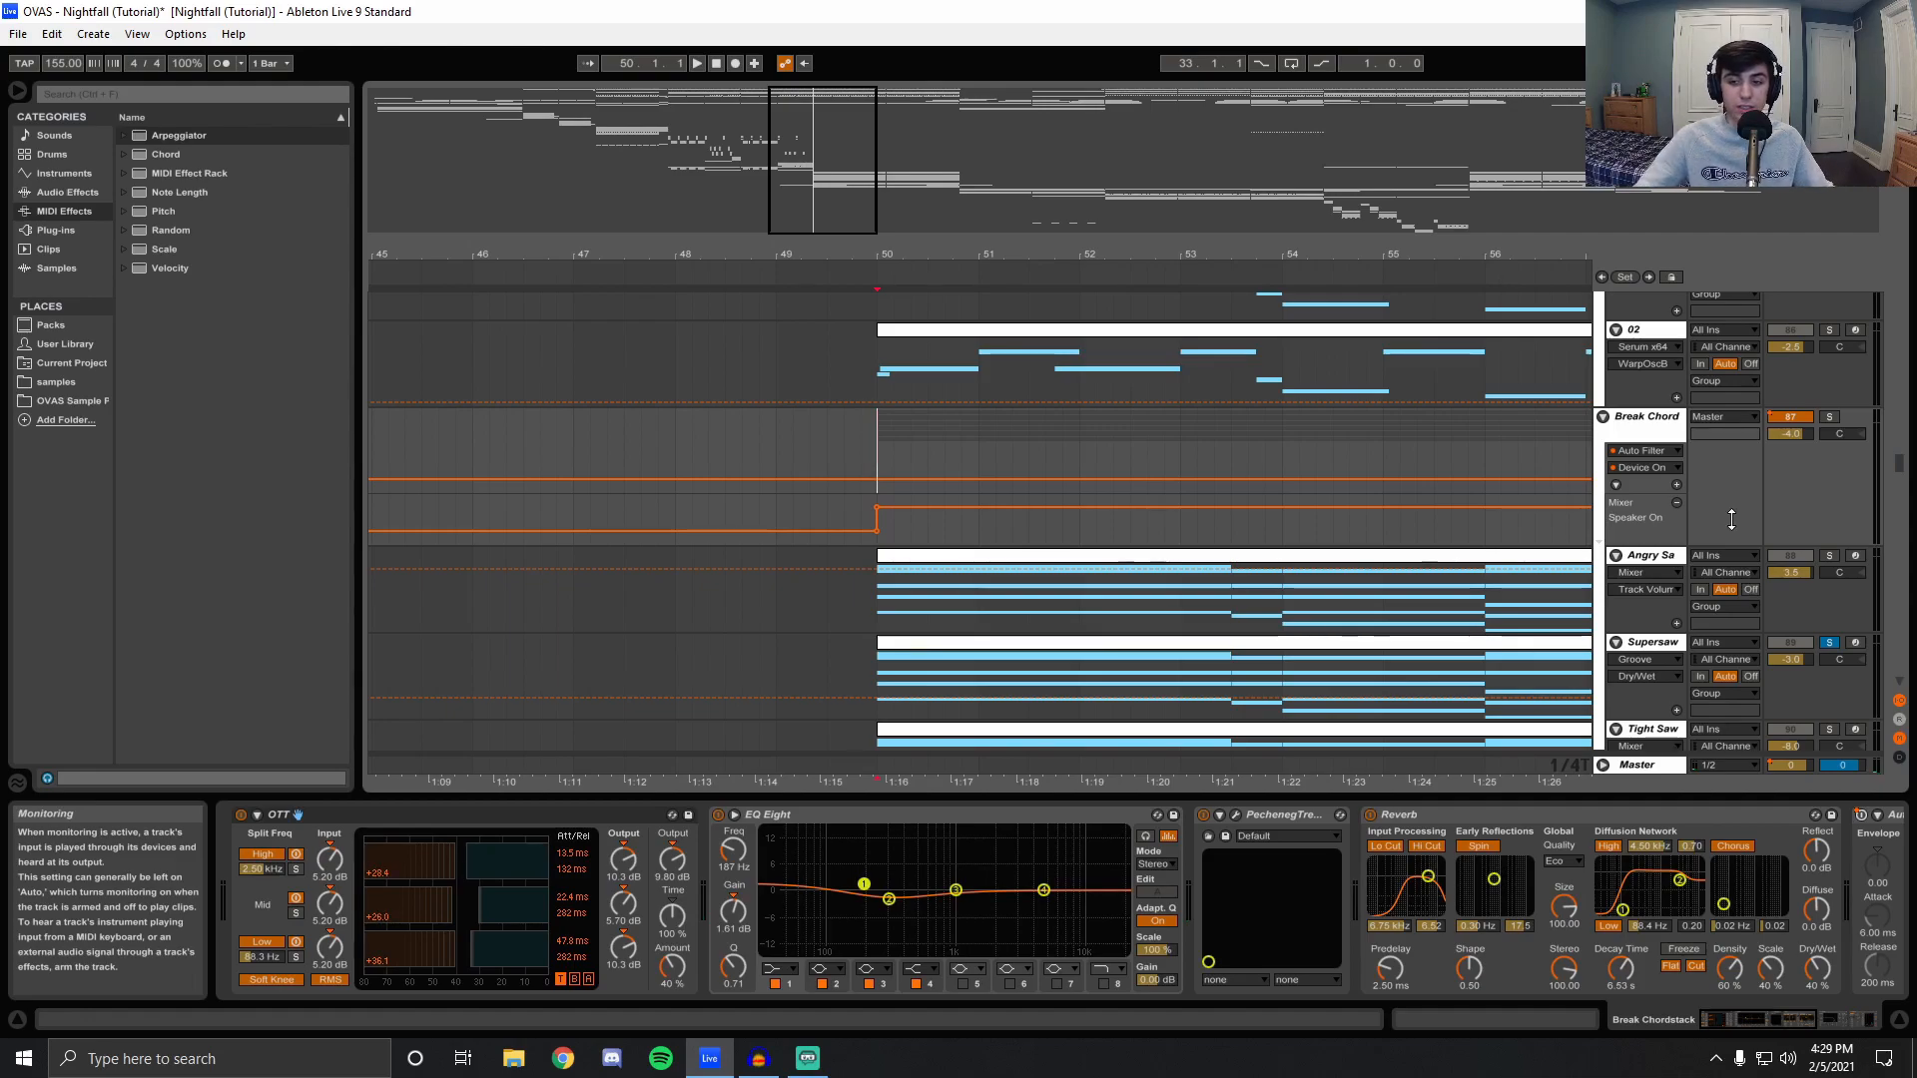
left_click(1829, 643)
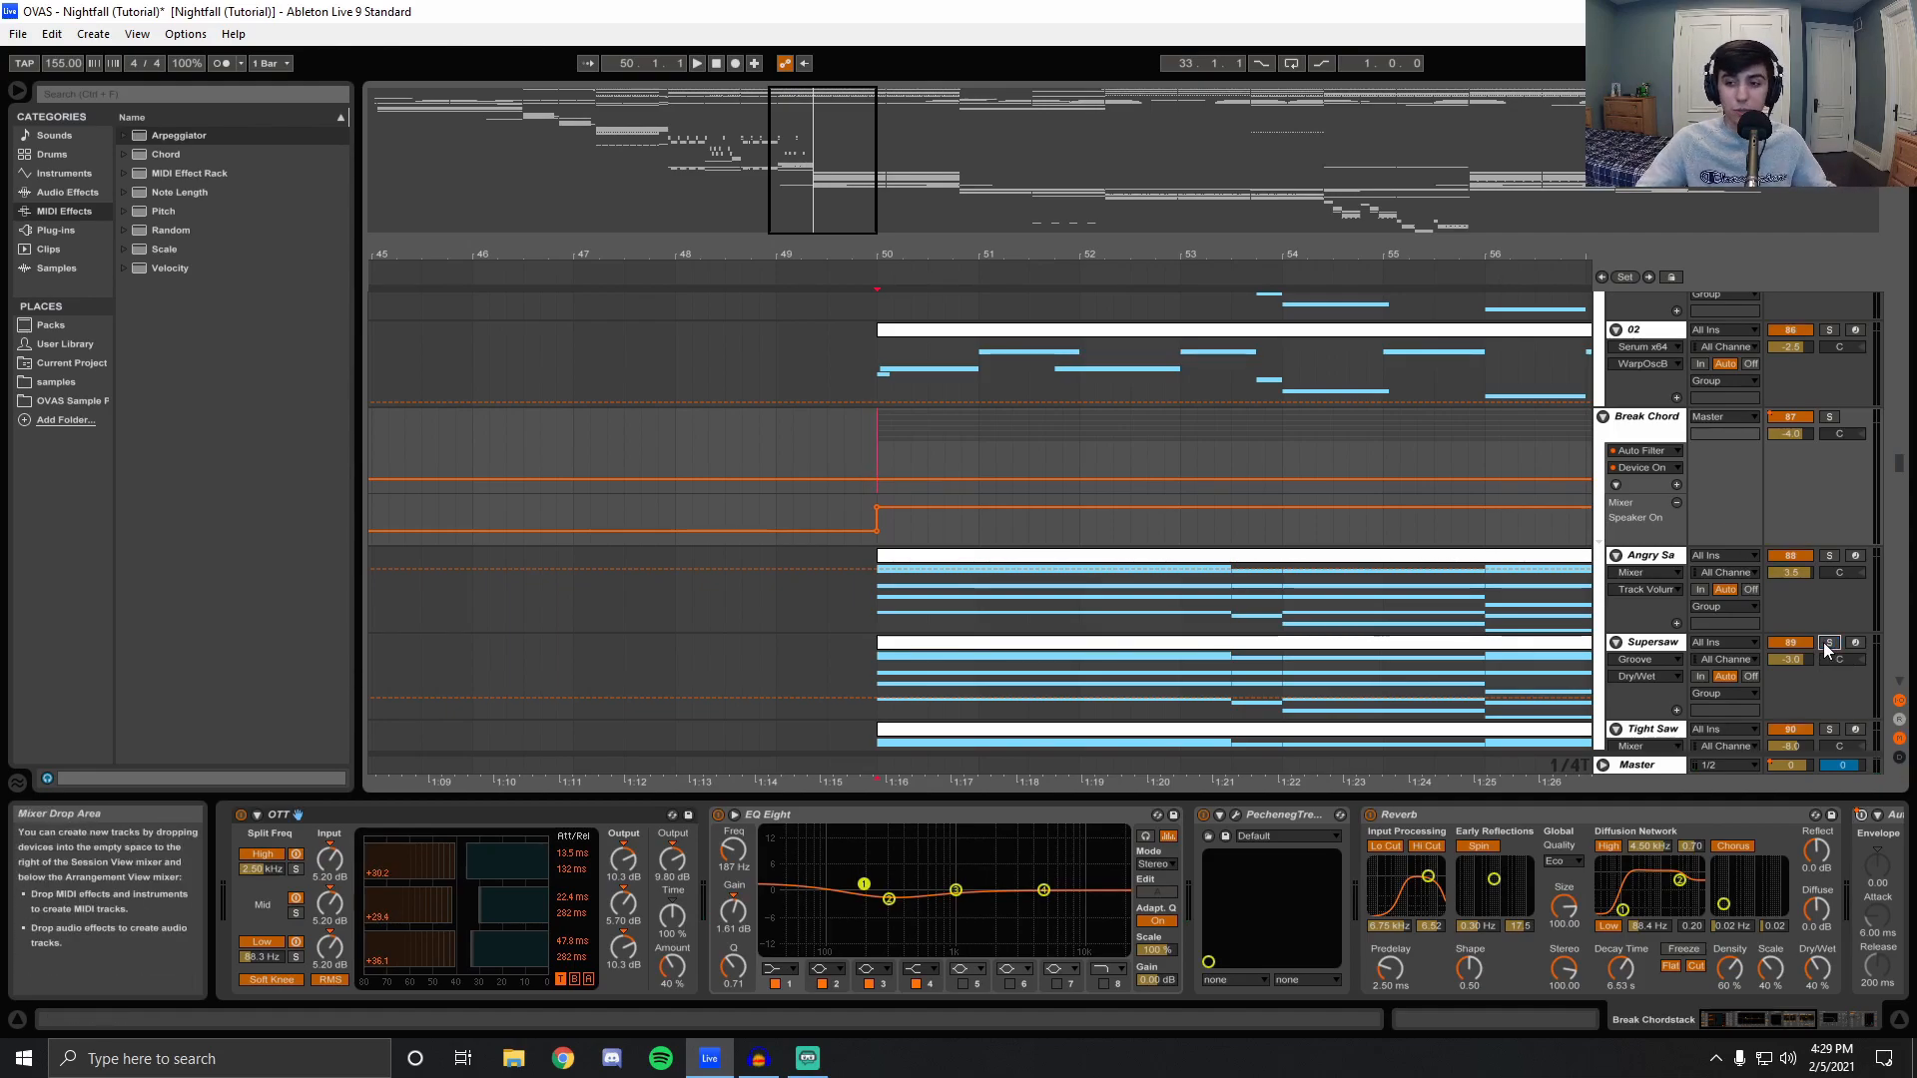
left_click(877, 765)
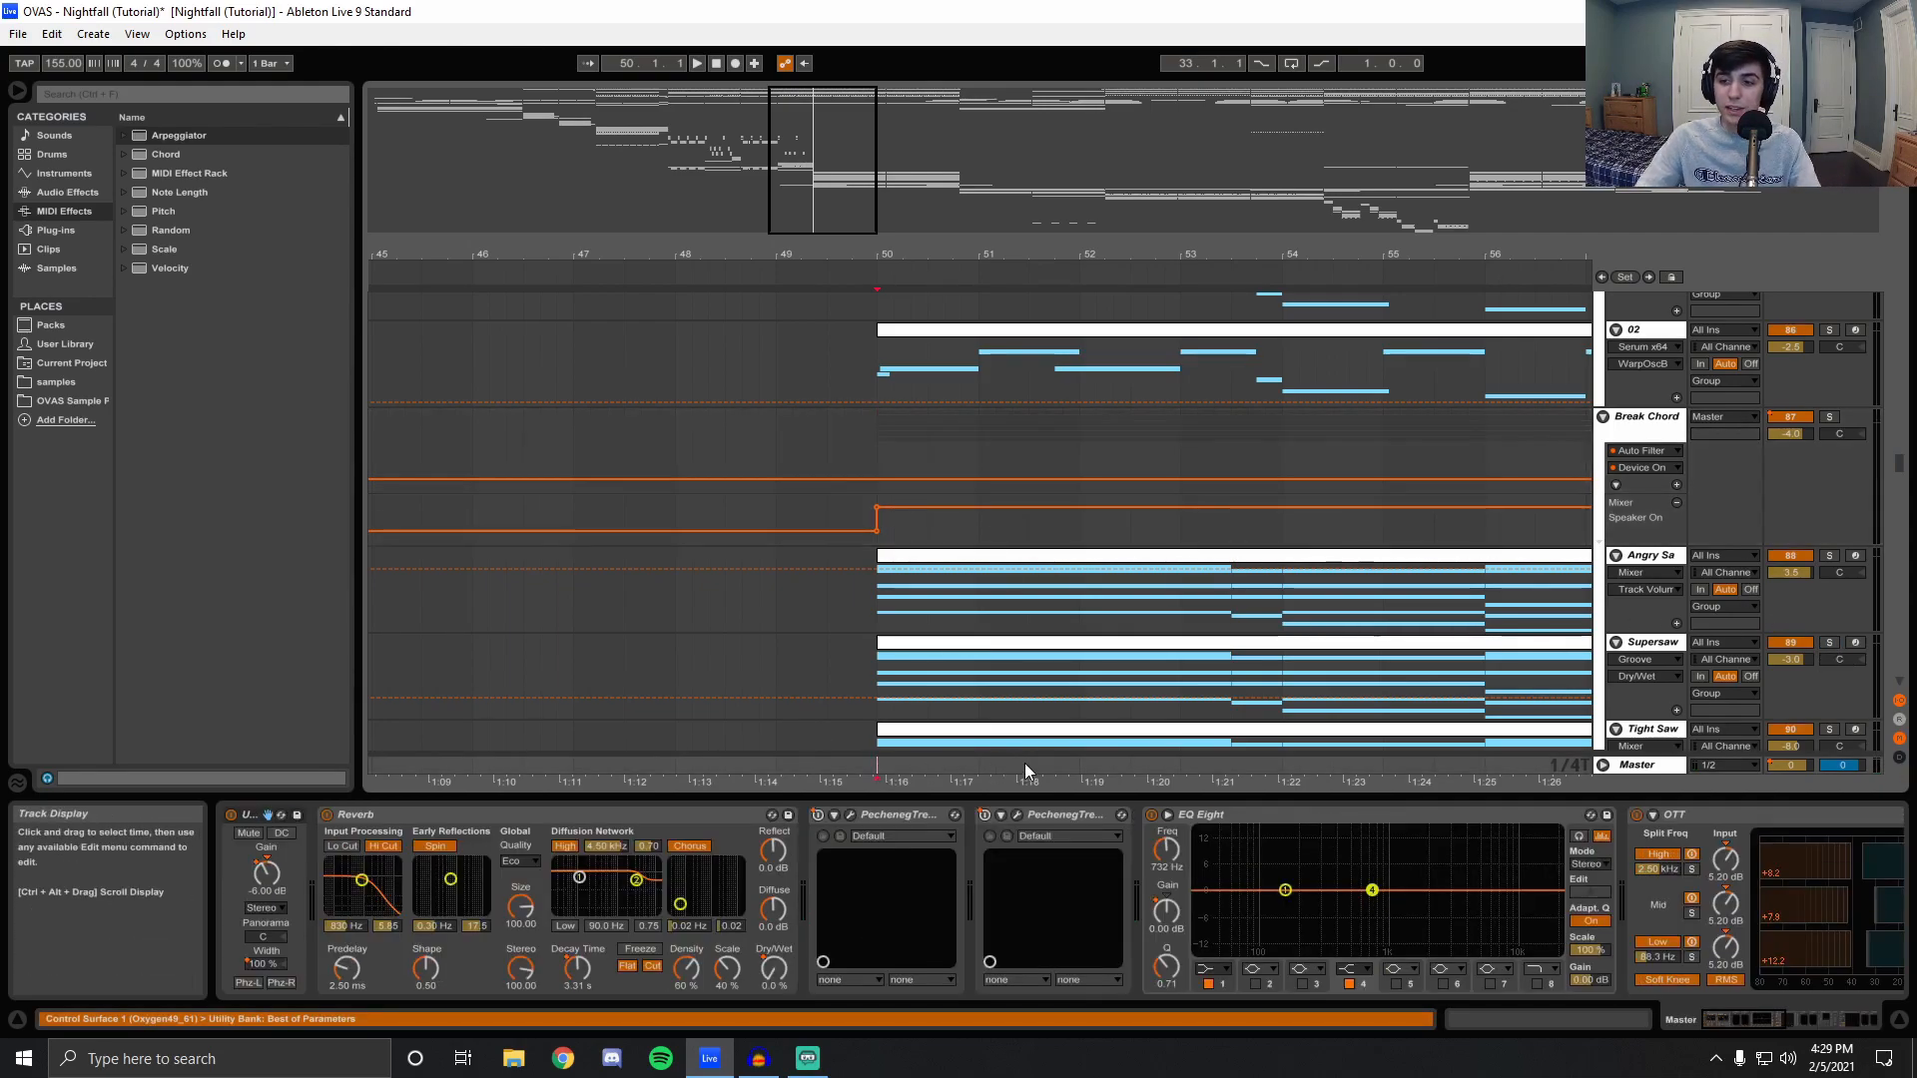
key("space")
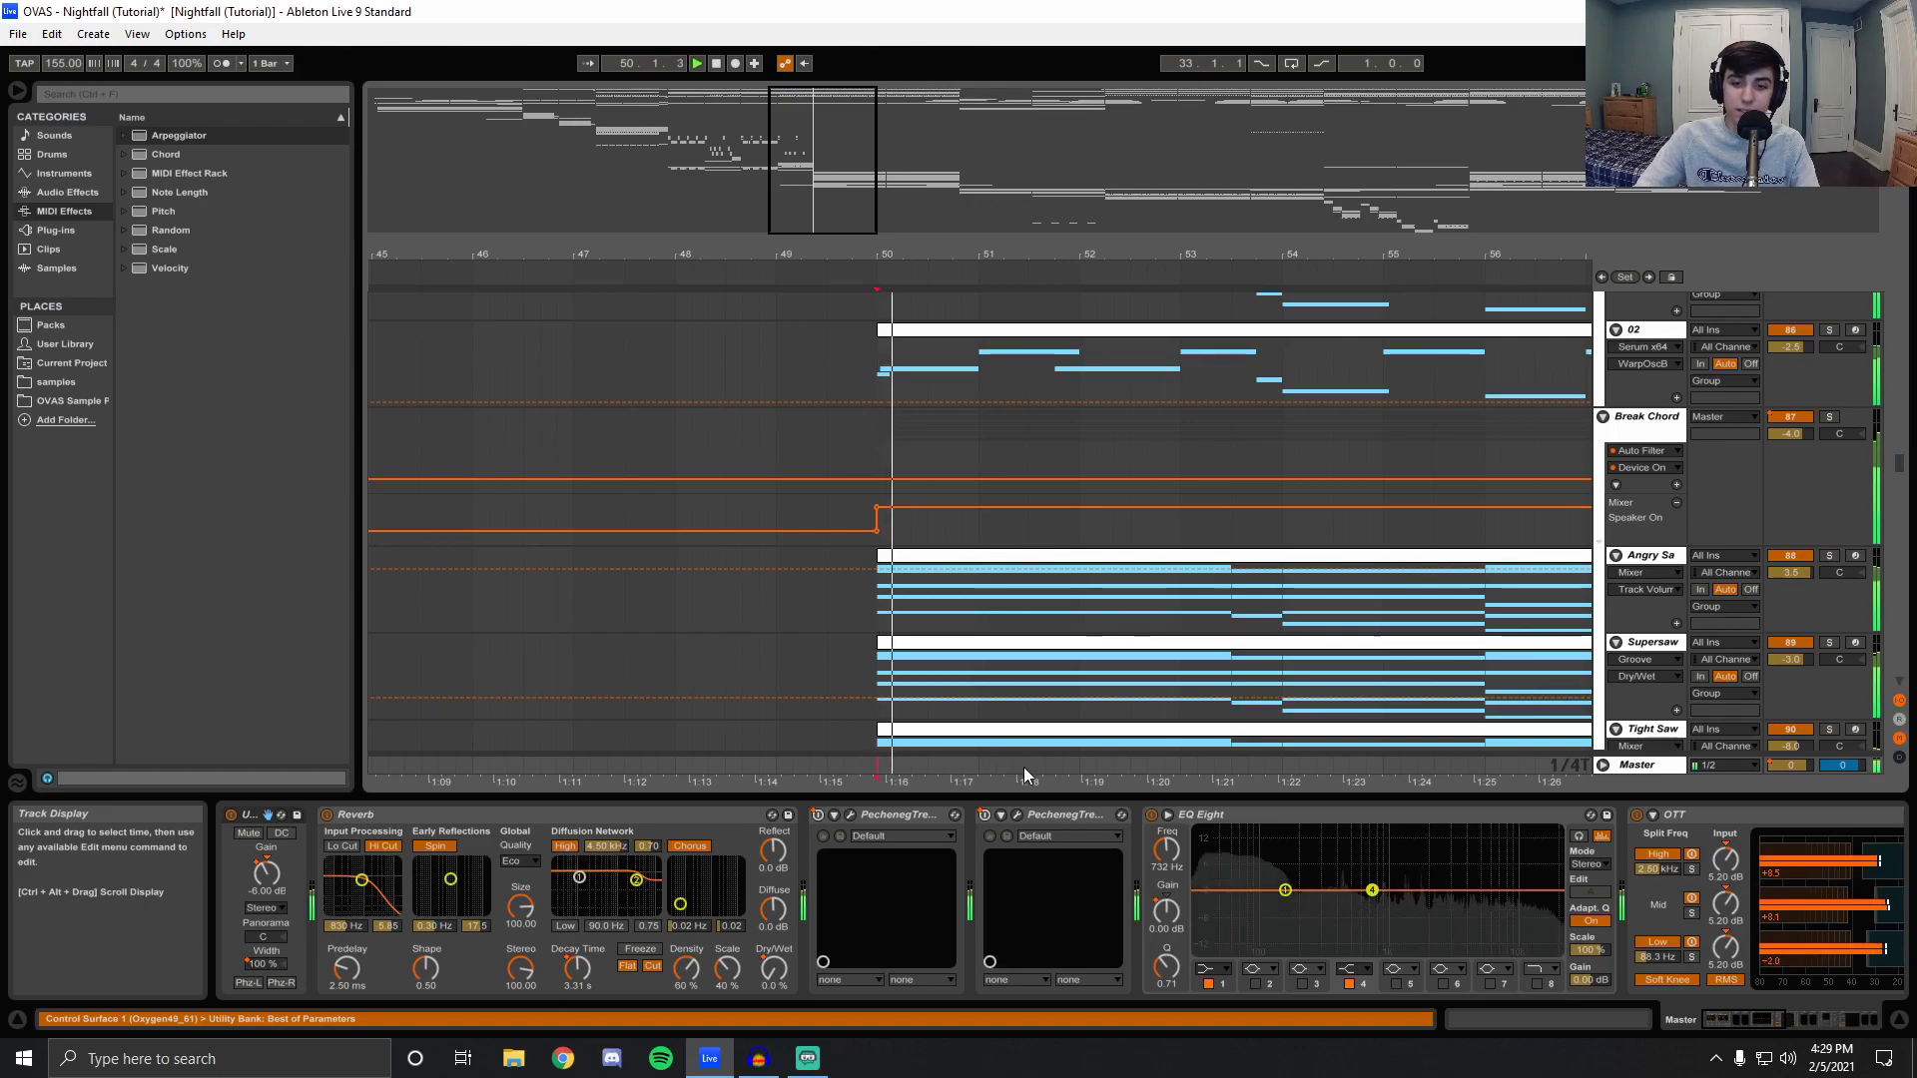
double_click(716, 63)
Solo the Angry Saws track, examine its Serum oscillators and effects, and close the plug-in.
scroll(1833, 433, "down", 3)
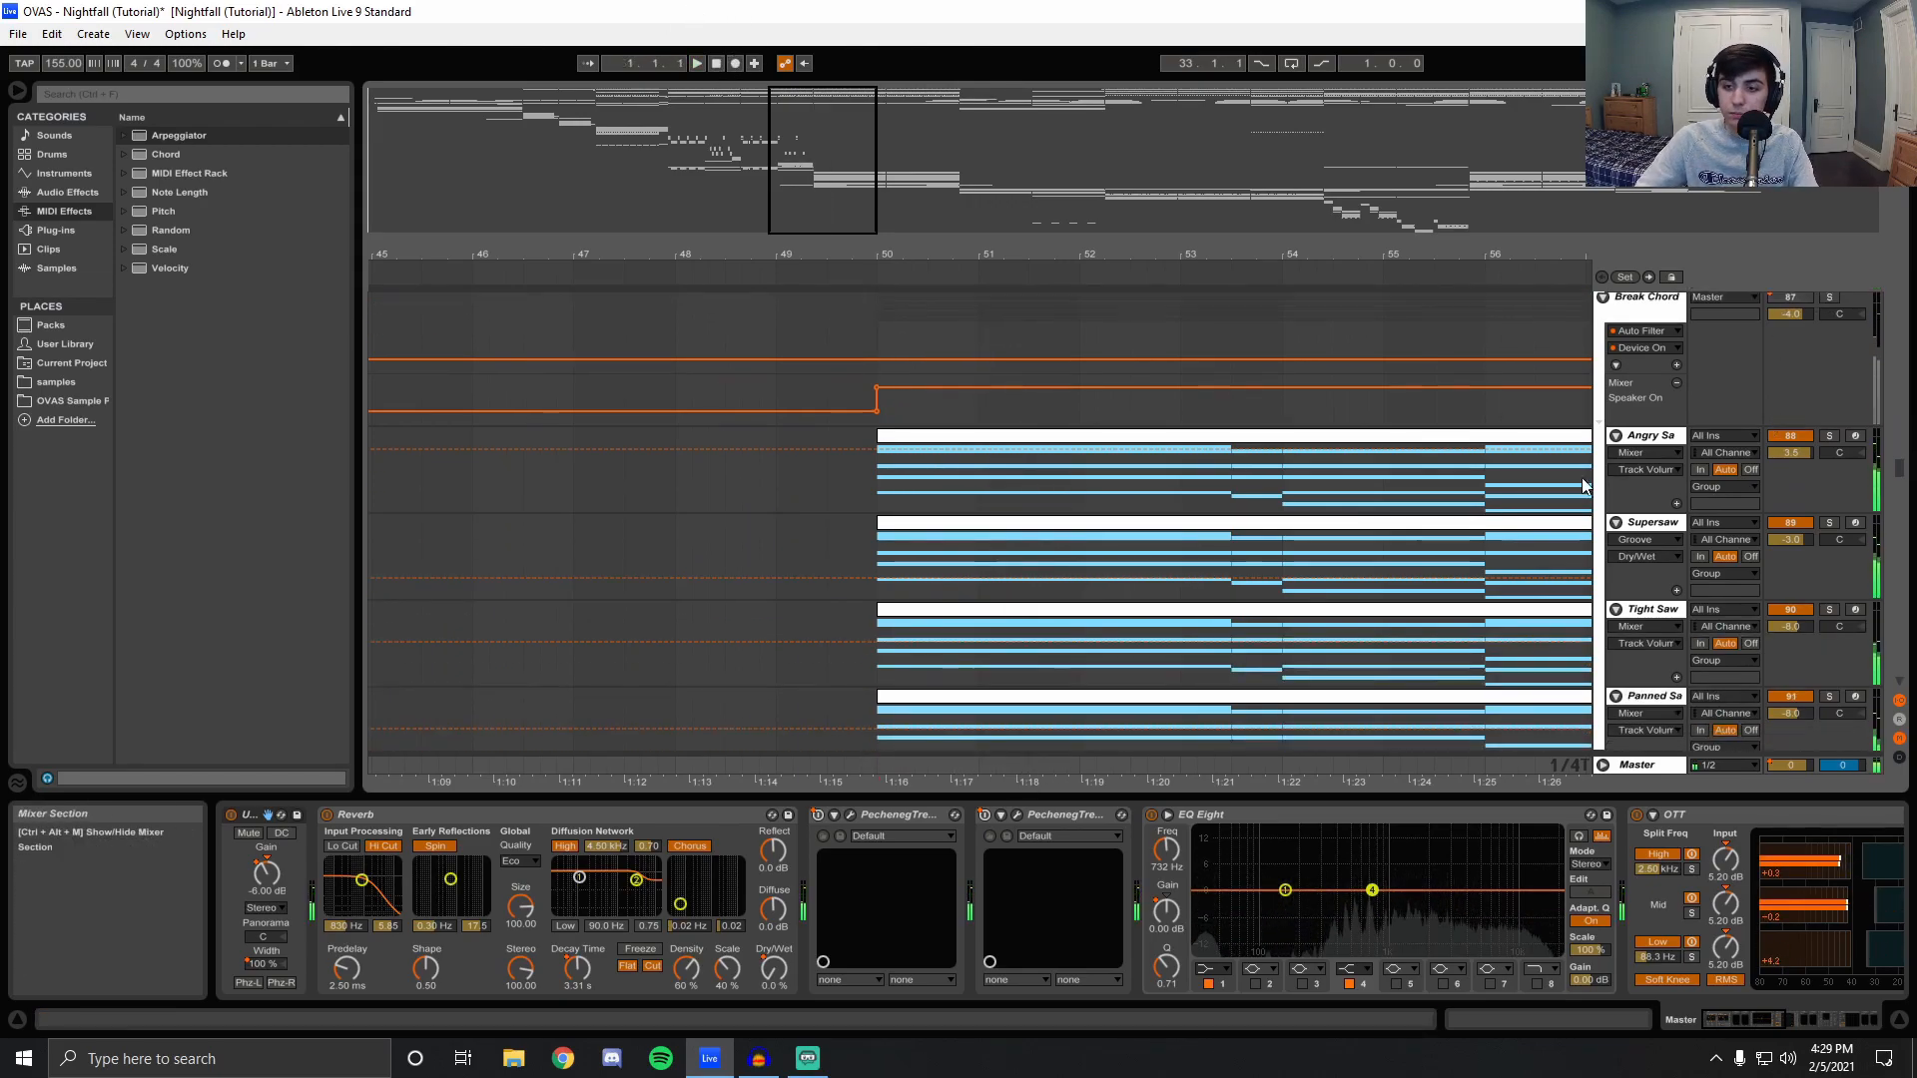
left_click(1830, 437)
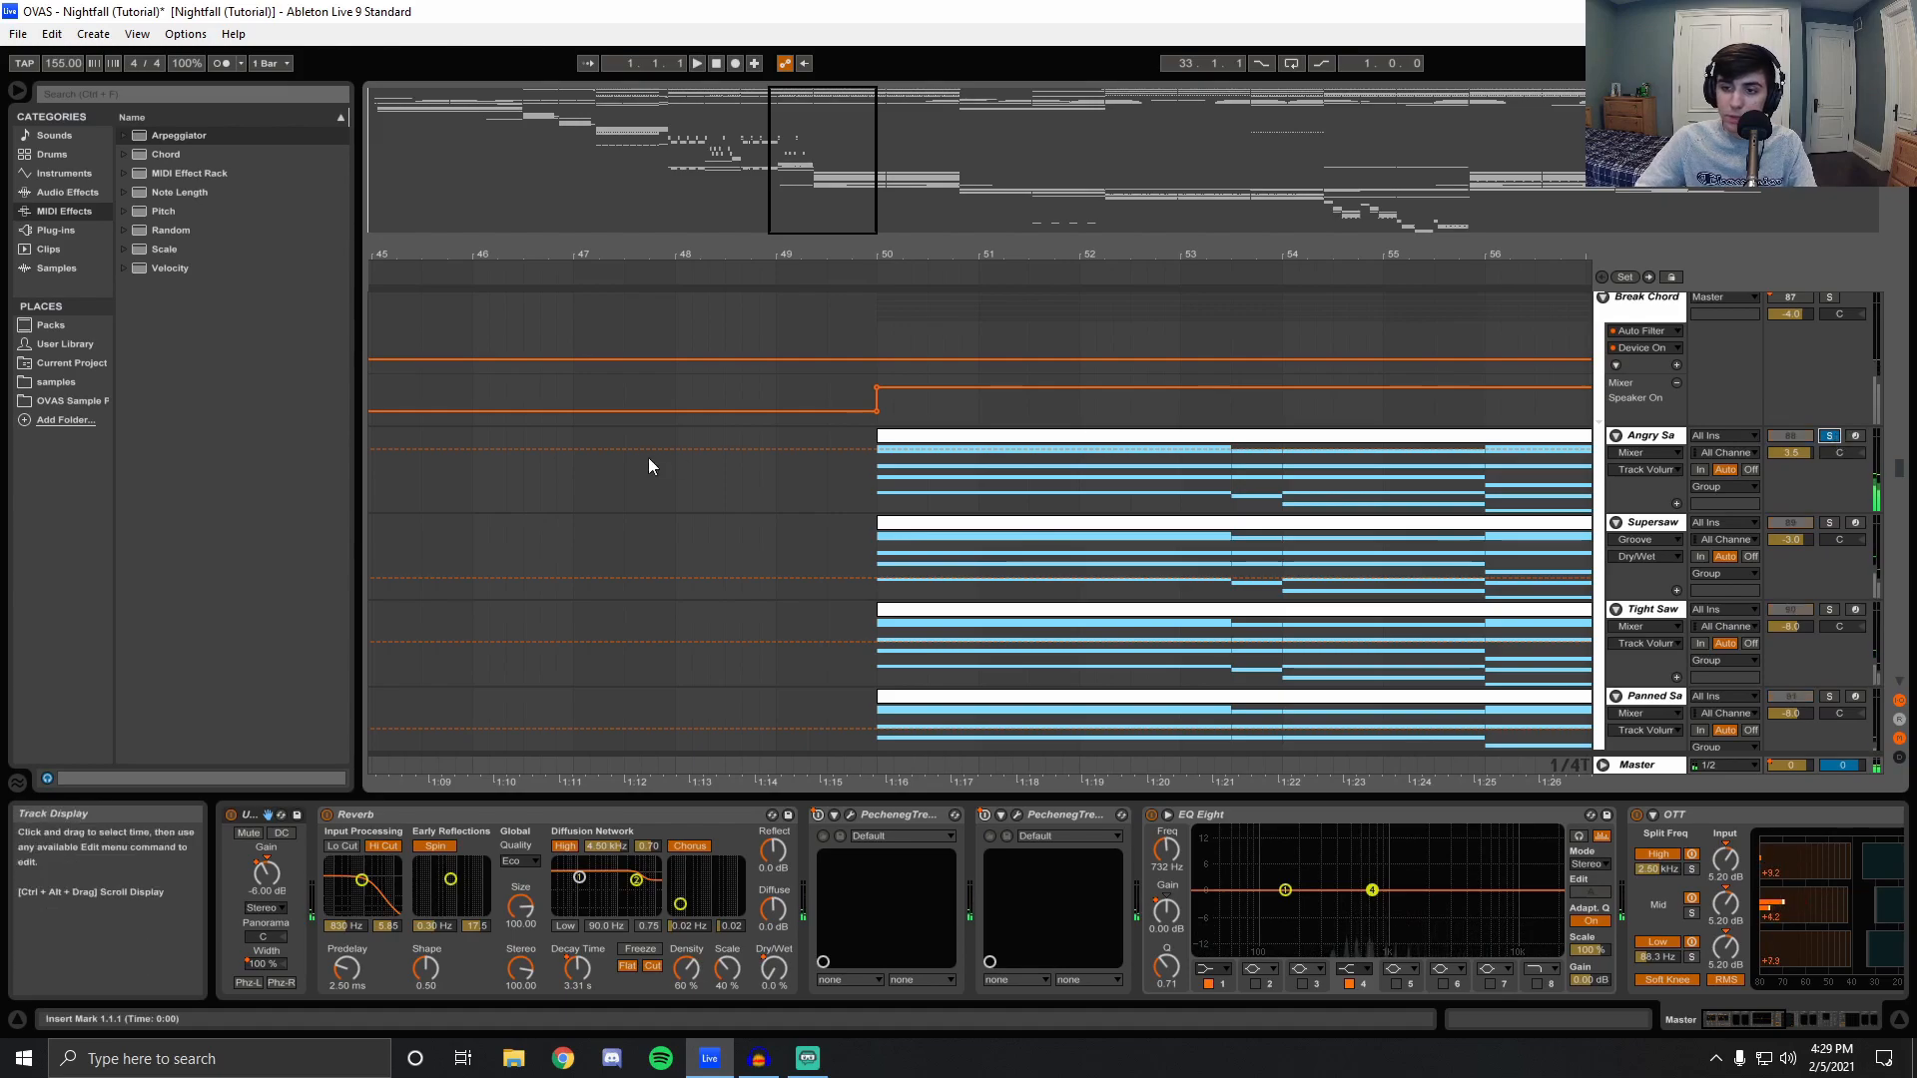
left_click(865, 477)
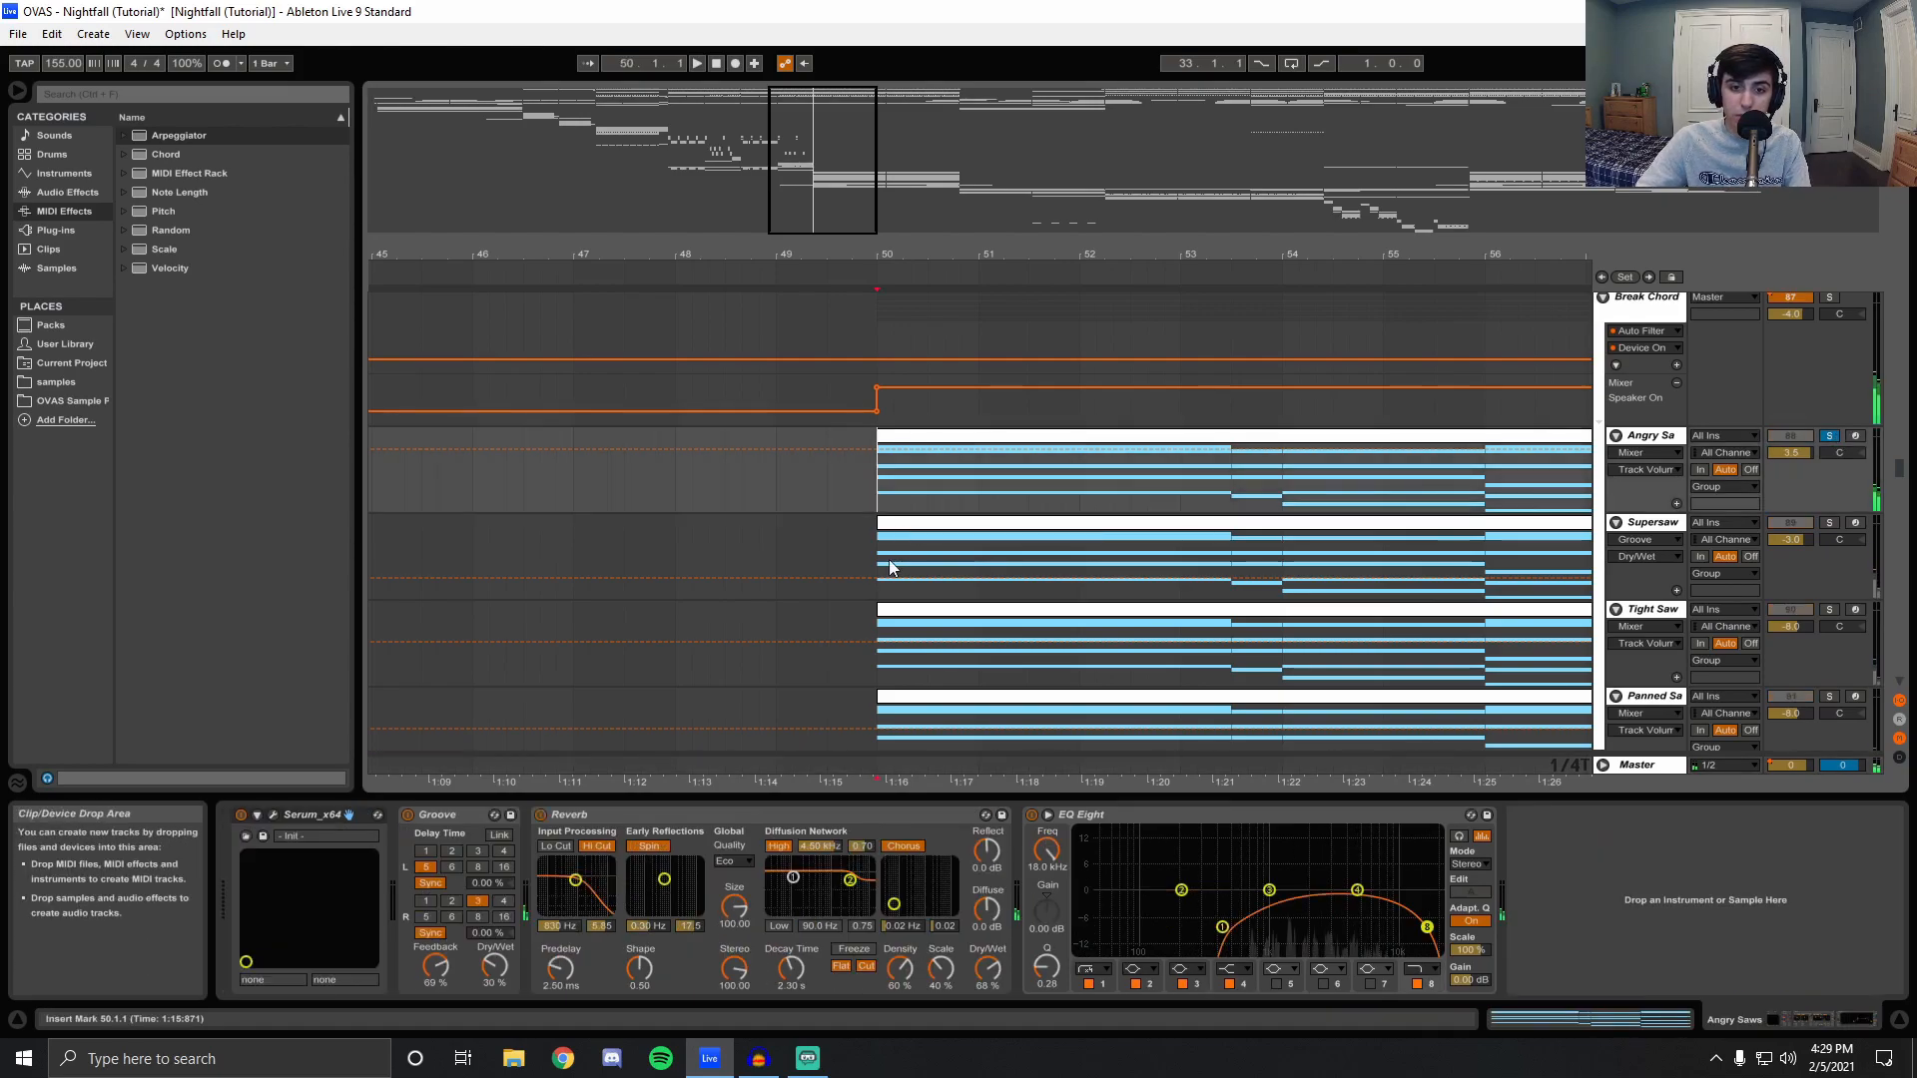
left_click(273, 817)
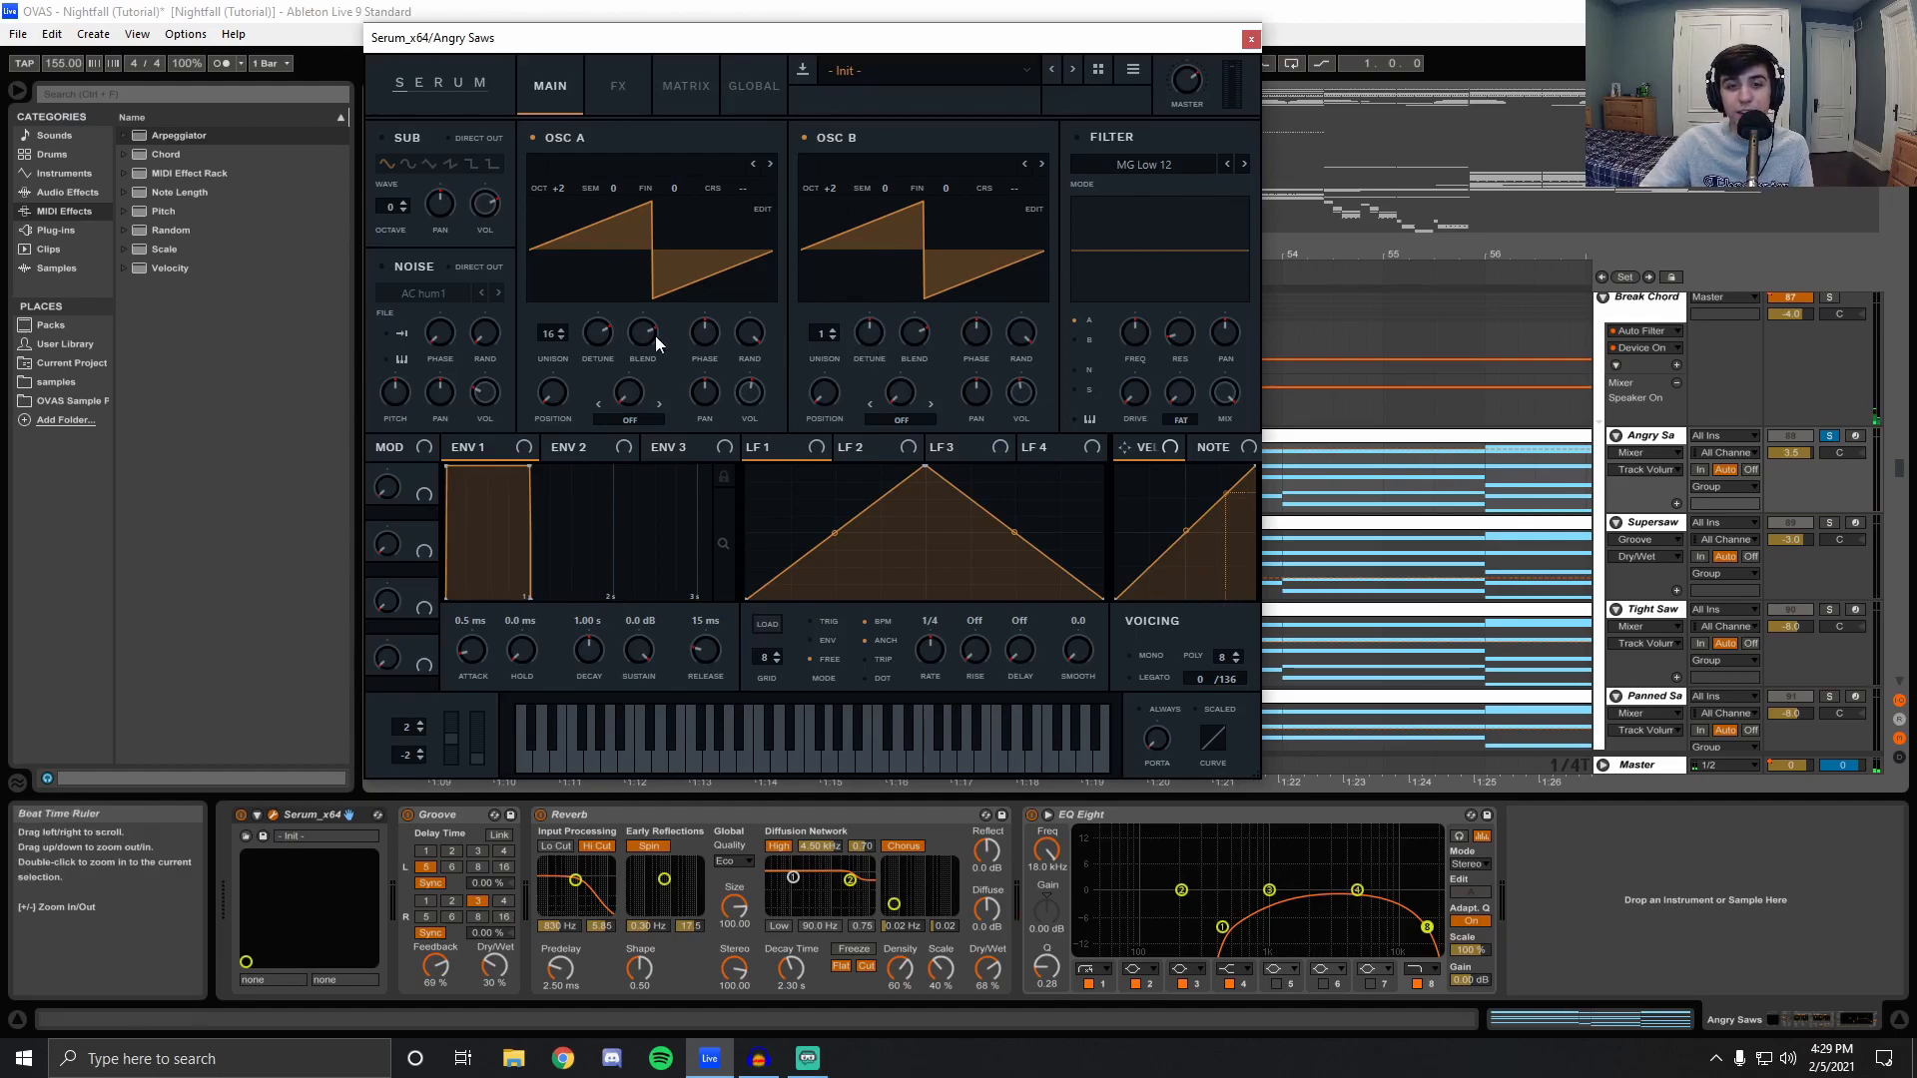
left_click(617, 85)
left_click(550, 85)
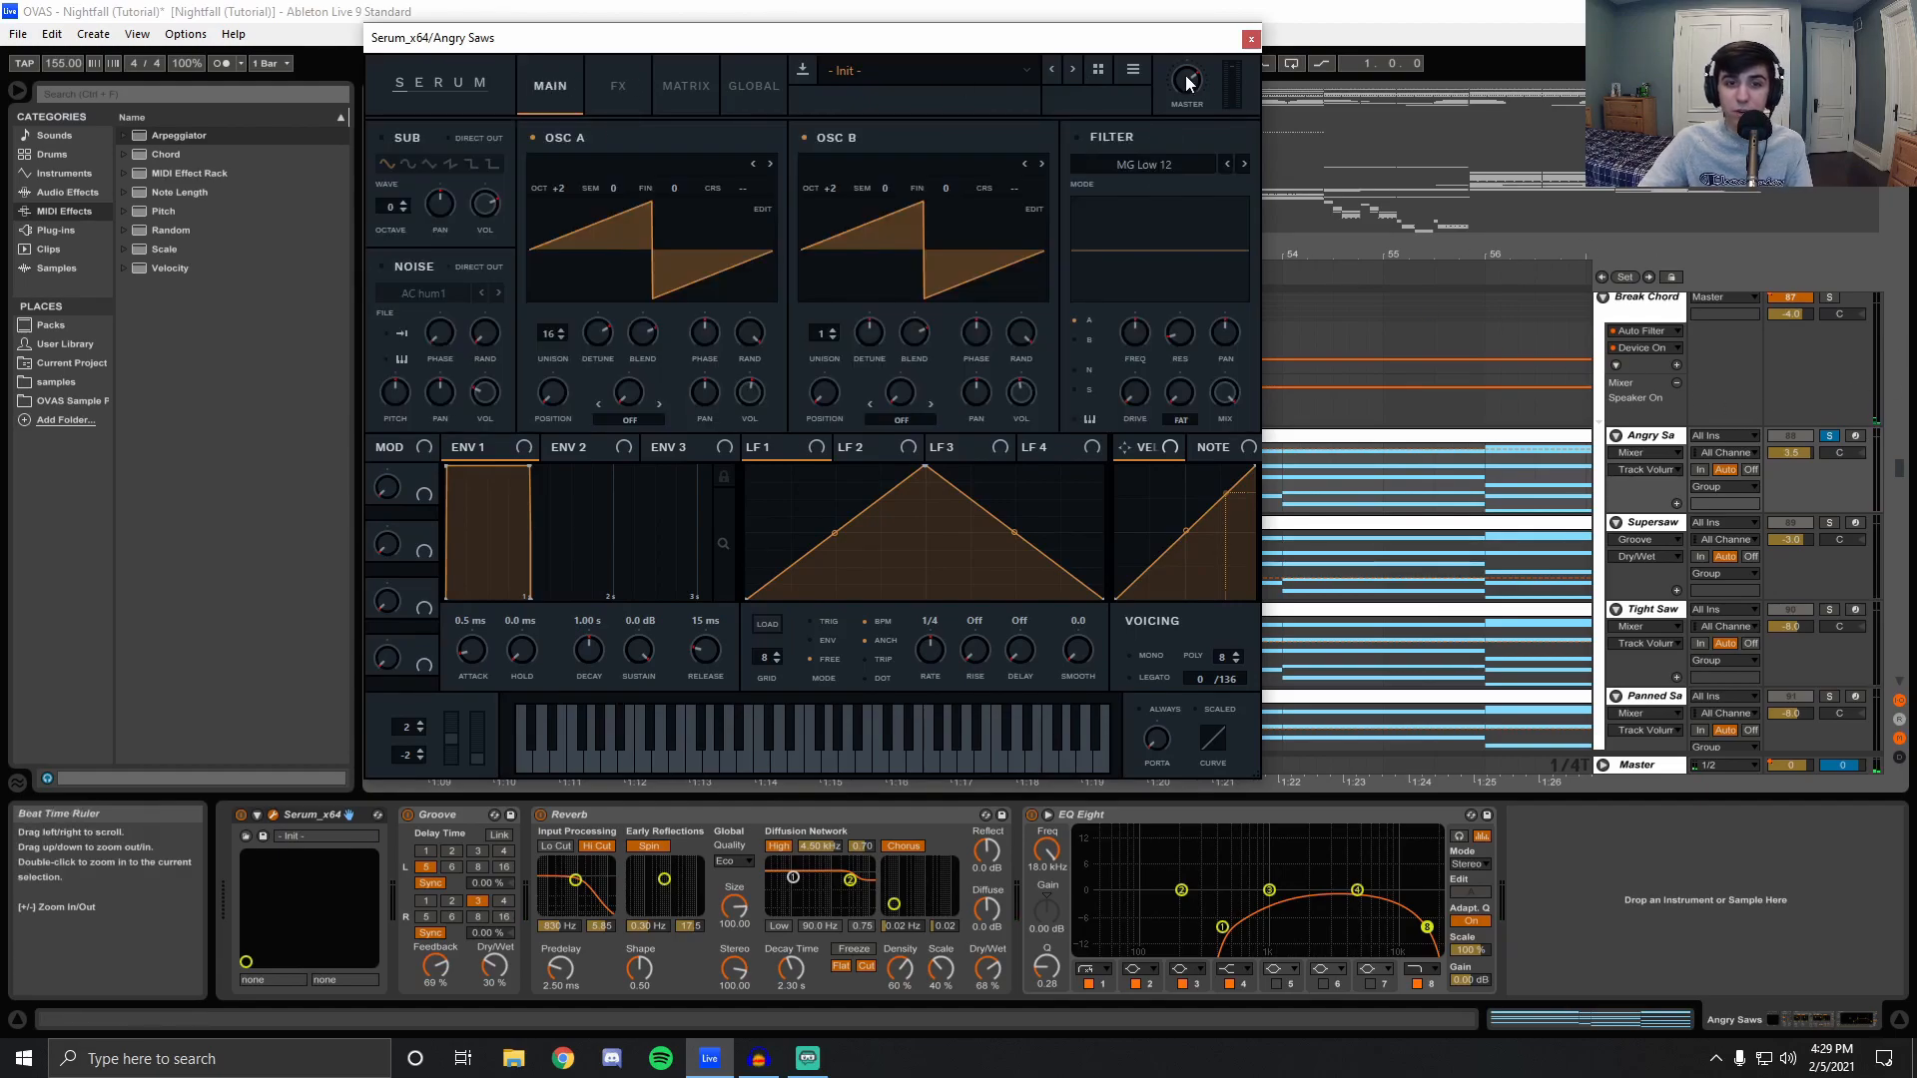
left_click(1251, 40)
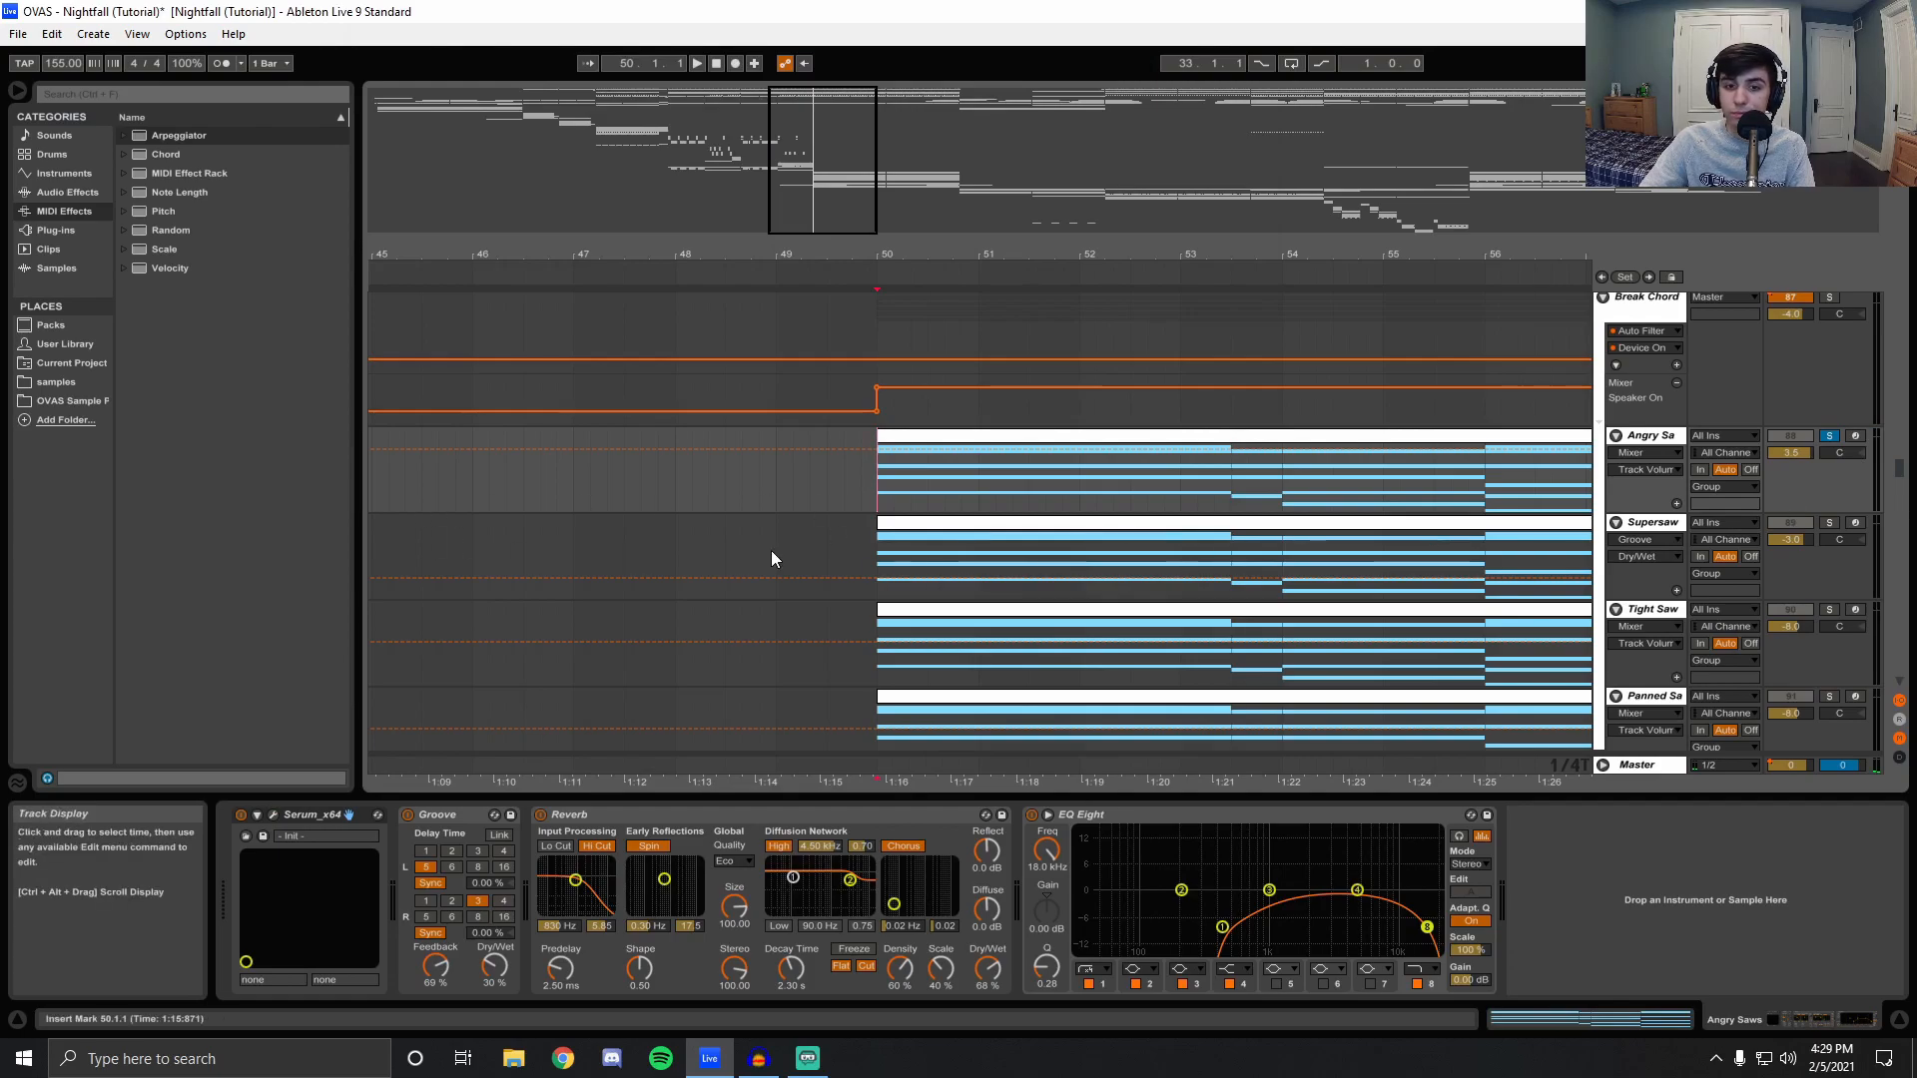
Play the soloed Angry Saws track from 50.1.
left_click(874, 537)
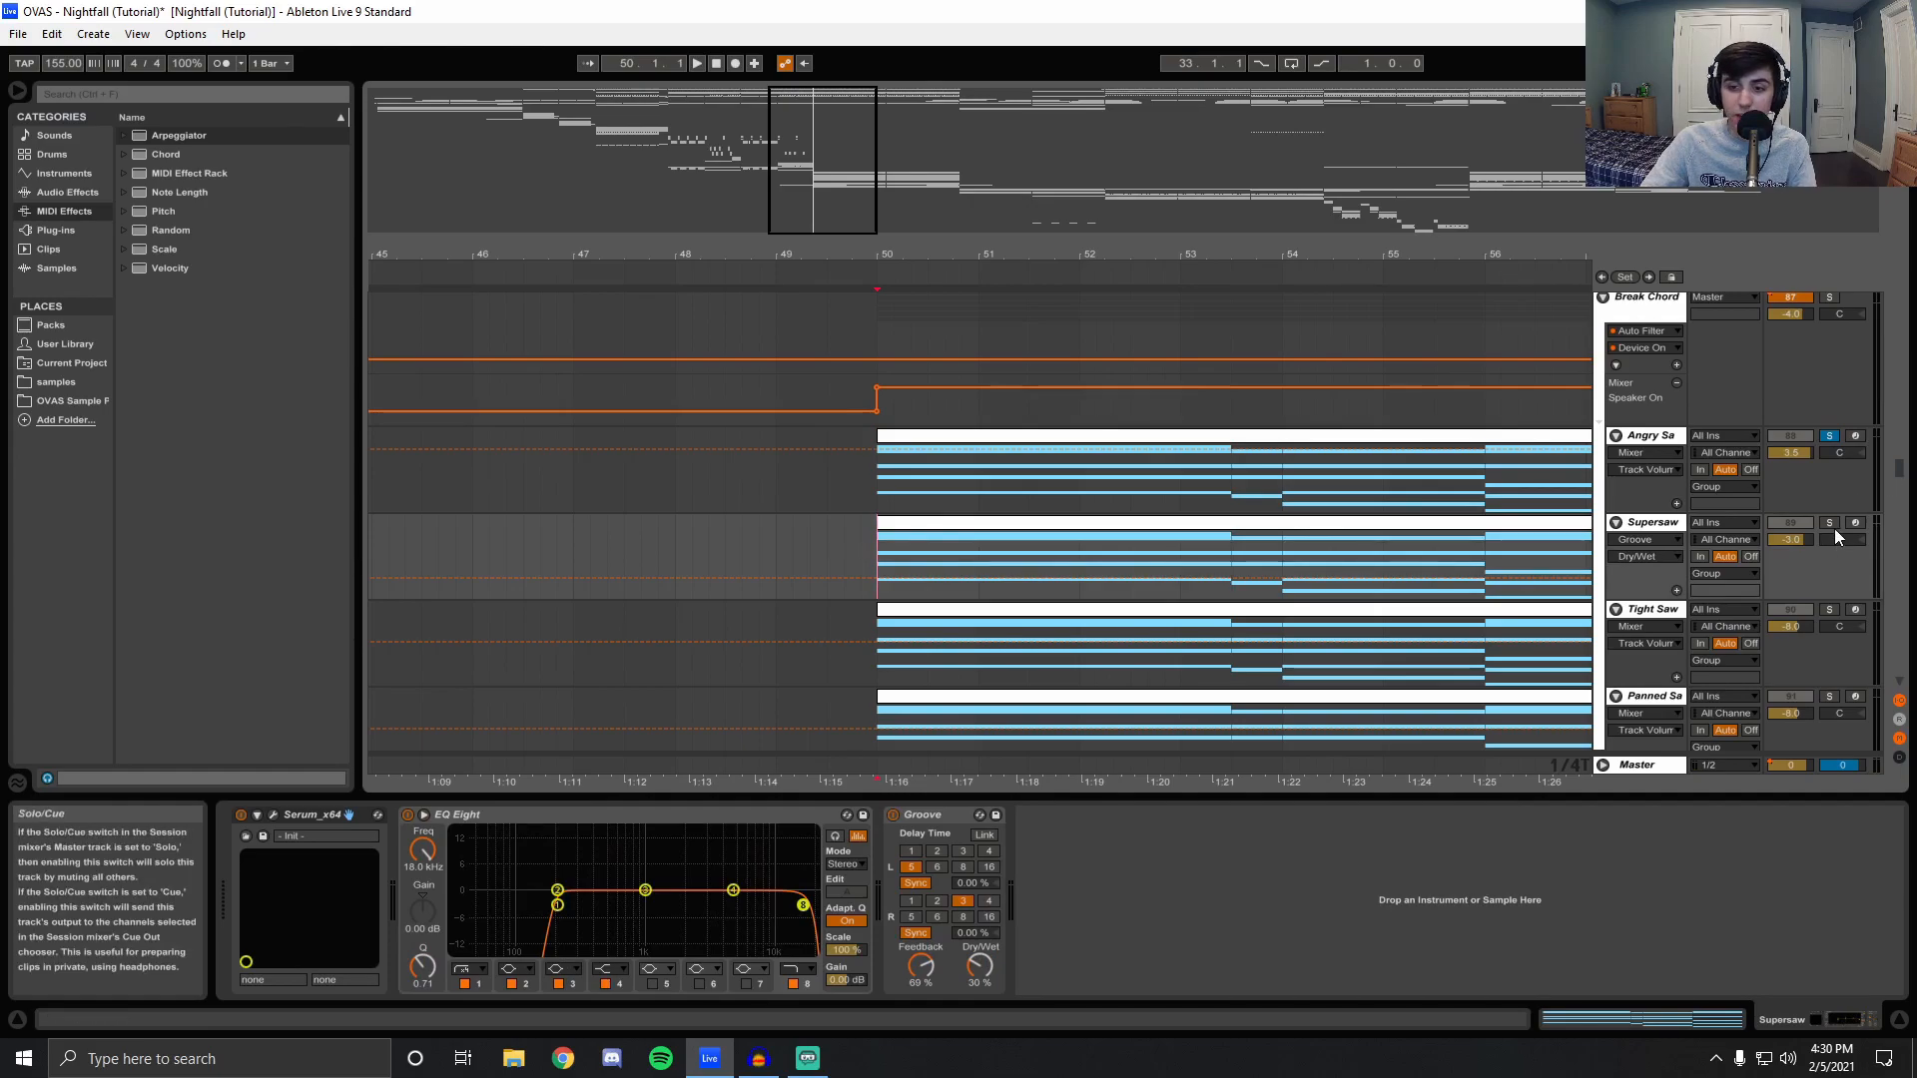
left_click(880, 504)
key("space")
Solo Supersaw in place of Angry Saws, play it from 50.1, and show its device chain.
left_click(1829, 522)
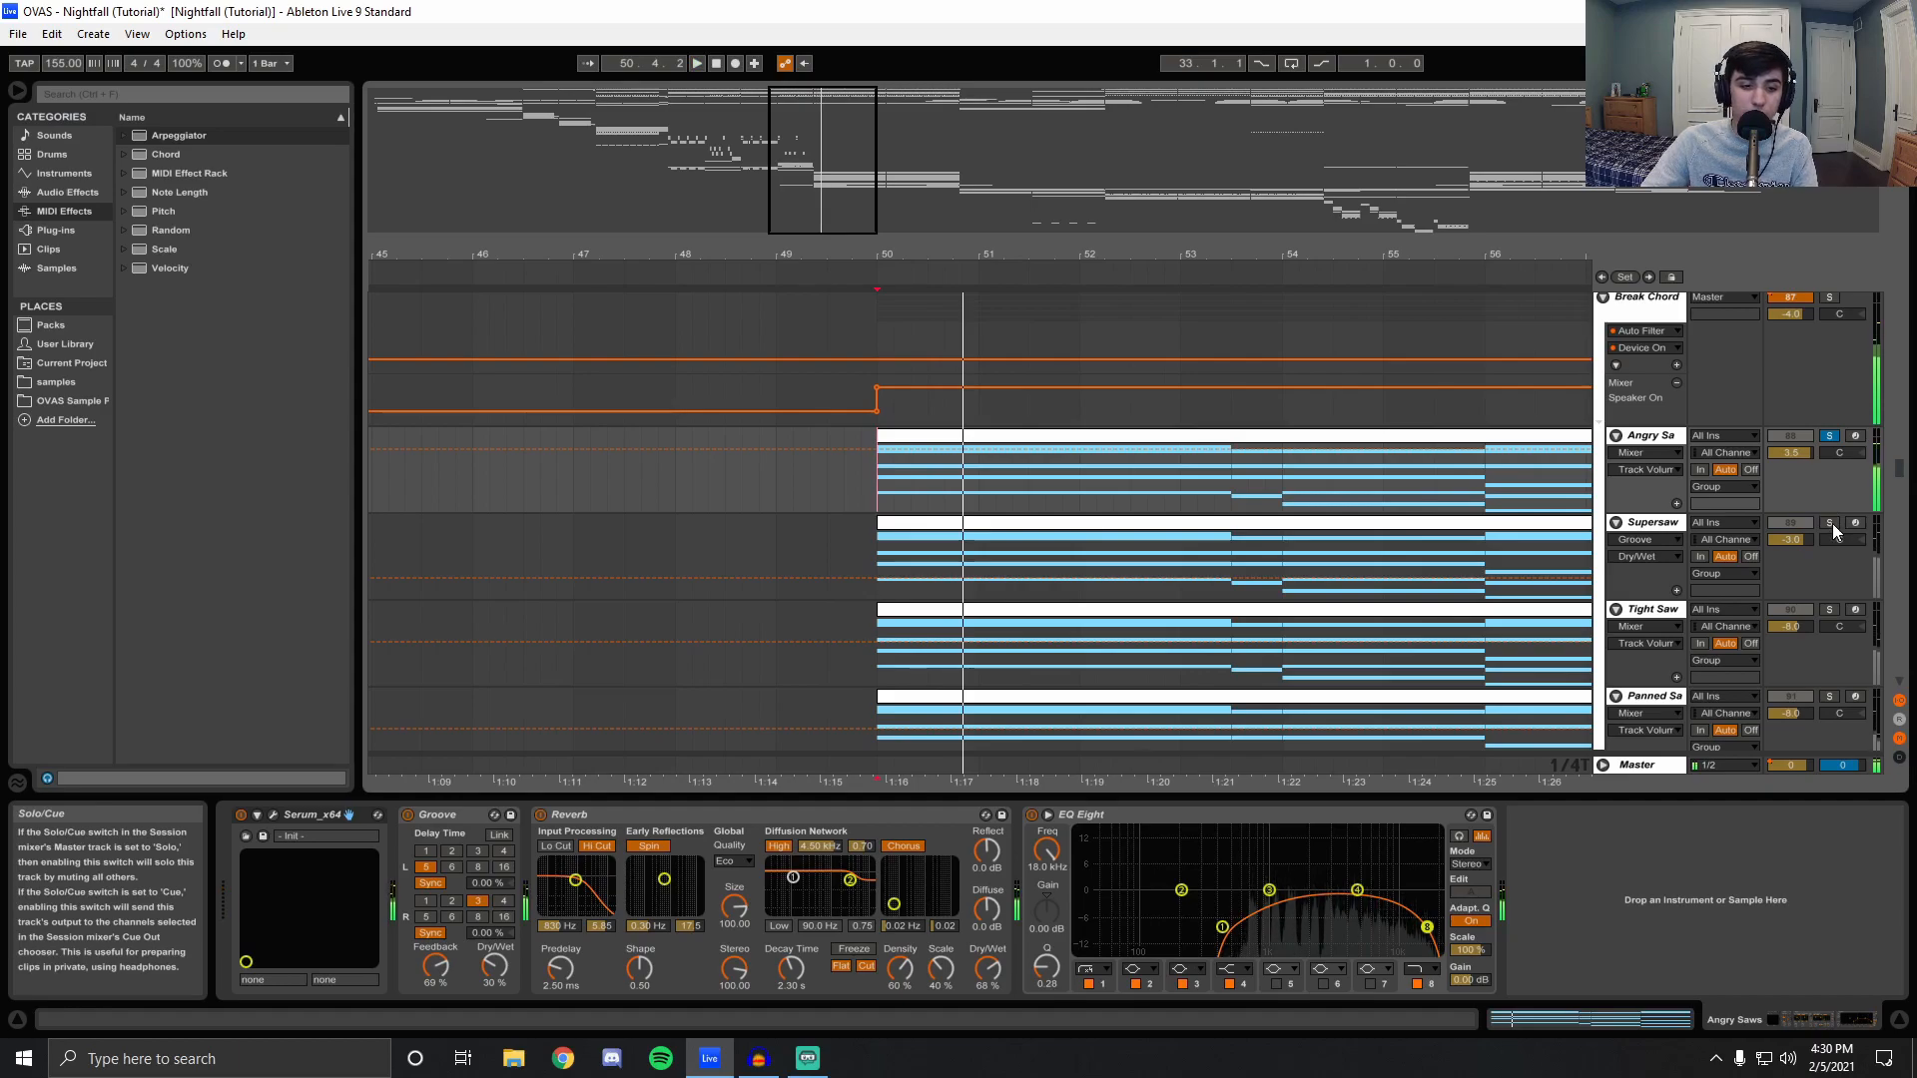
key("space")
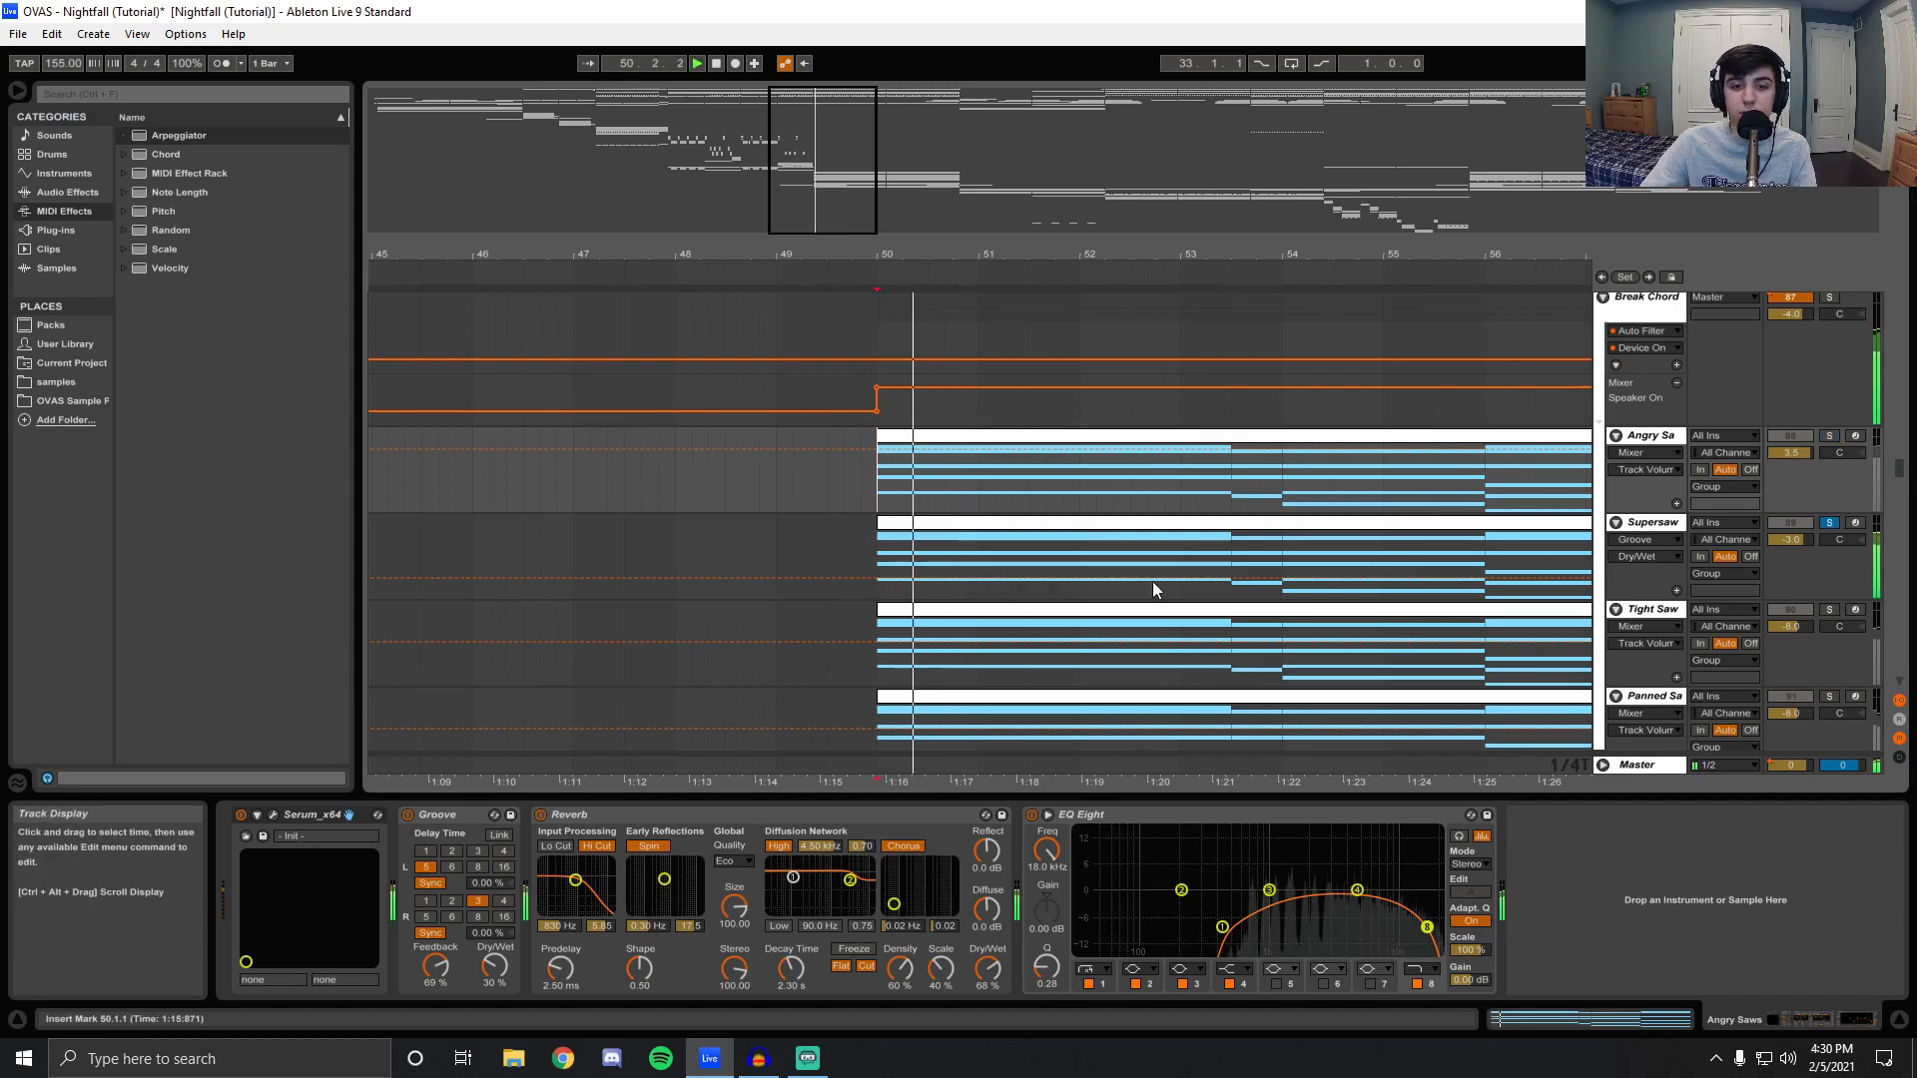
left_click(994, 583)
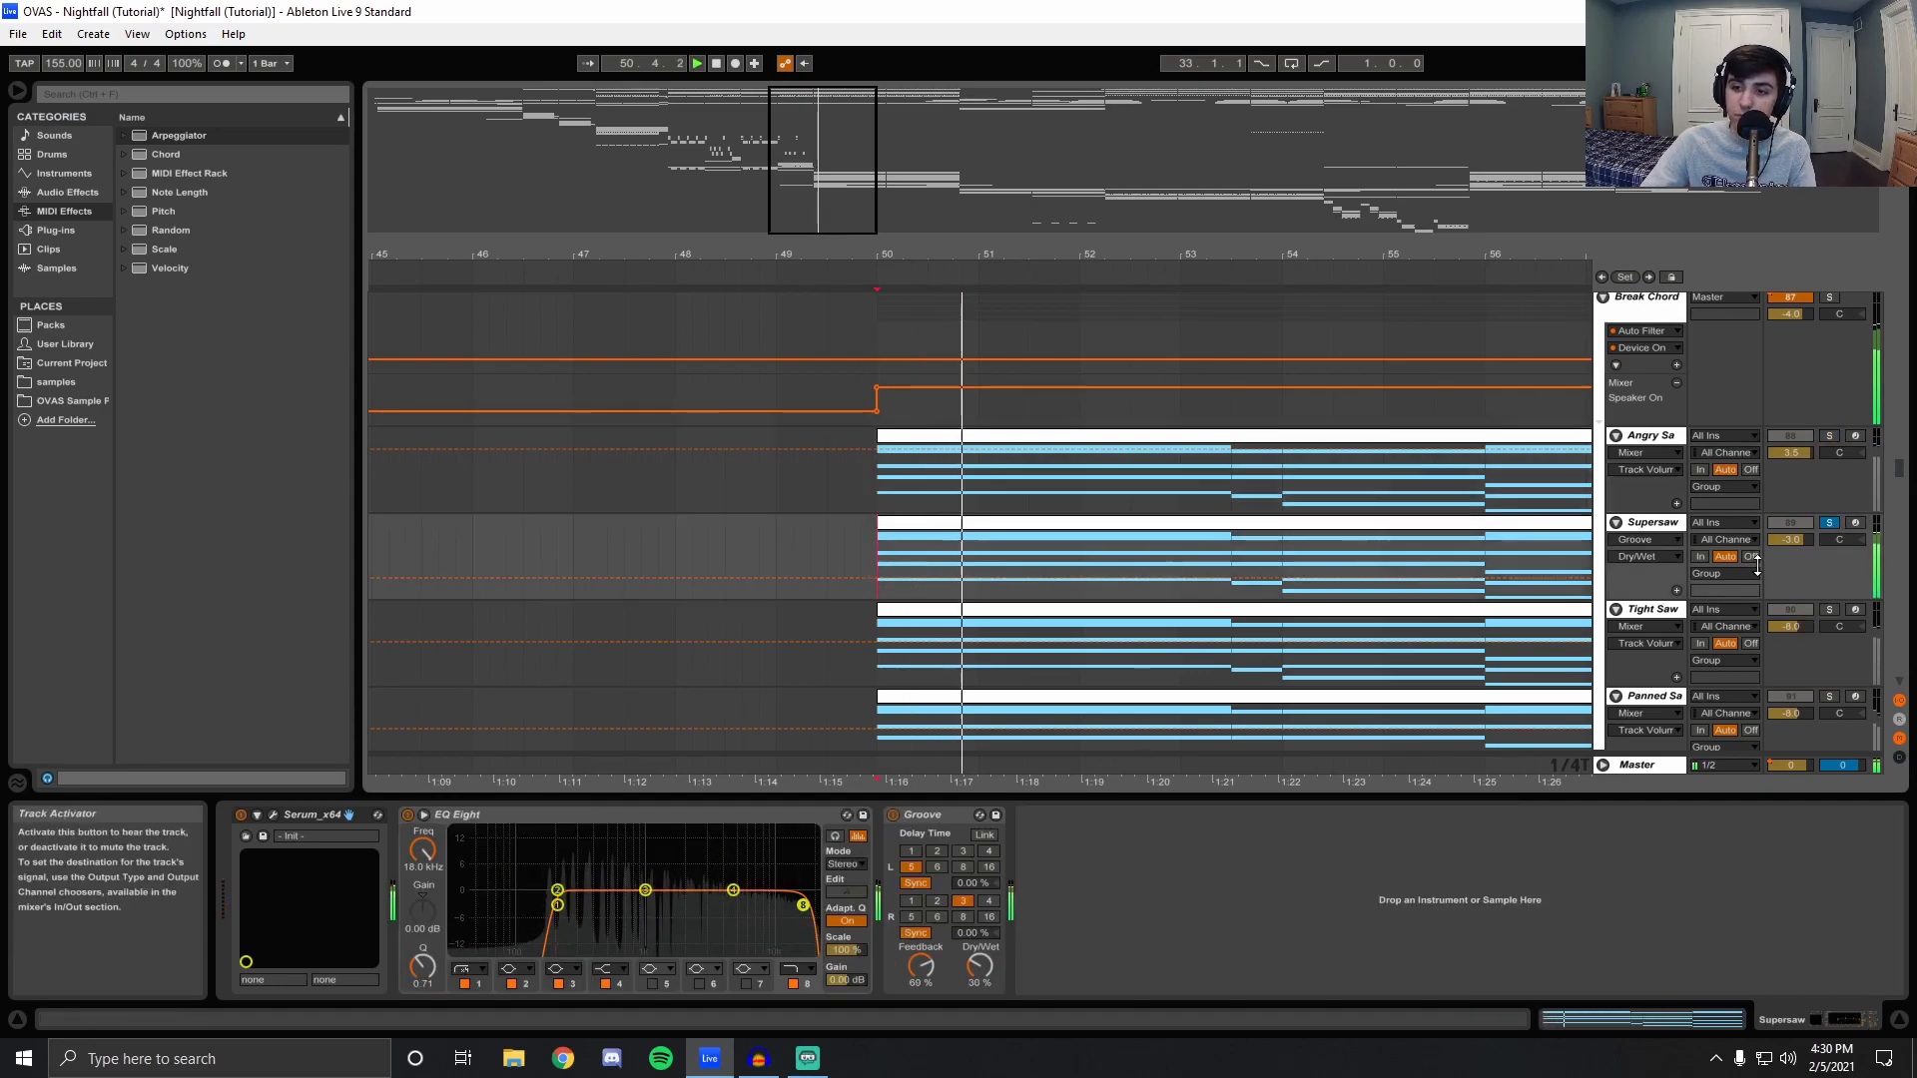
Examine the Supersaw track's Serum patch, including OSC A's unison detune, and close the plug-in.
left_click(273, 816)
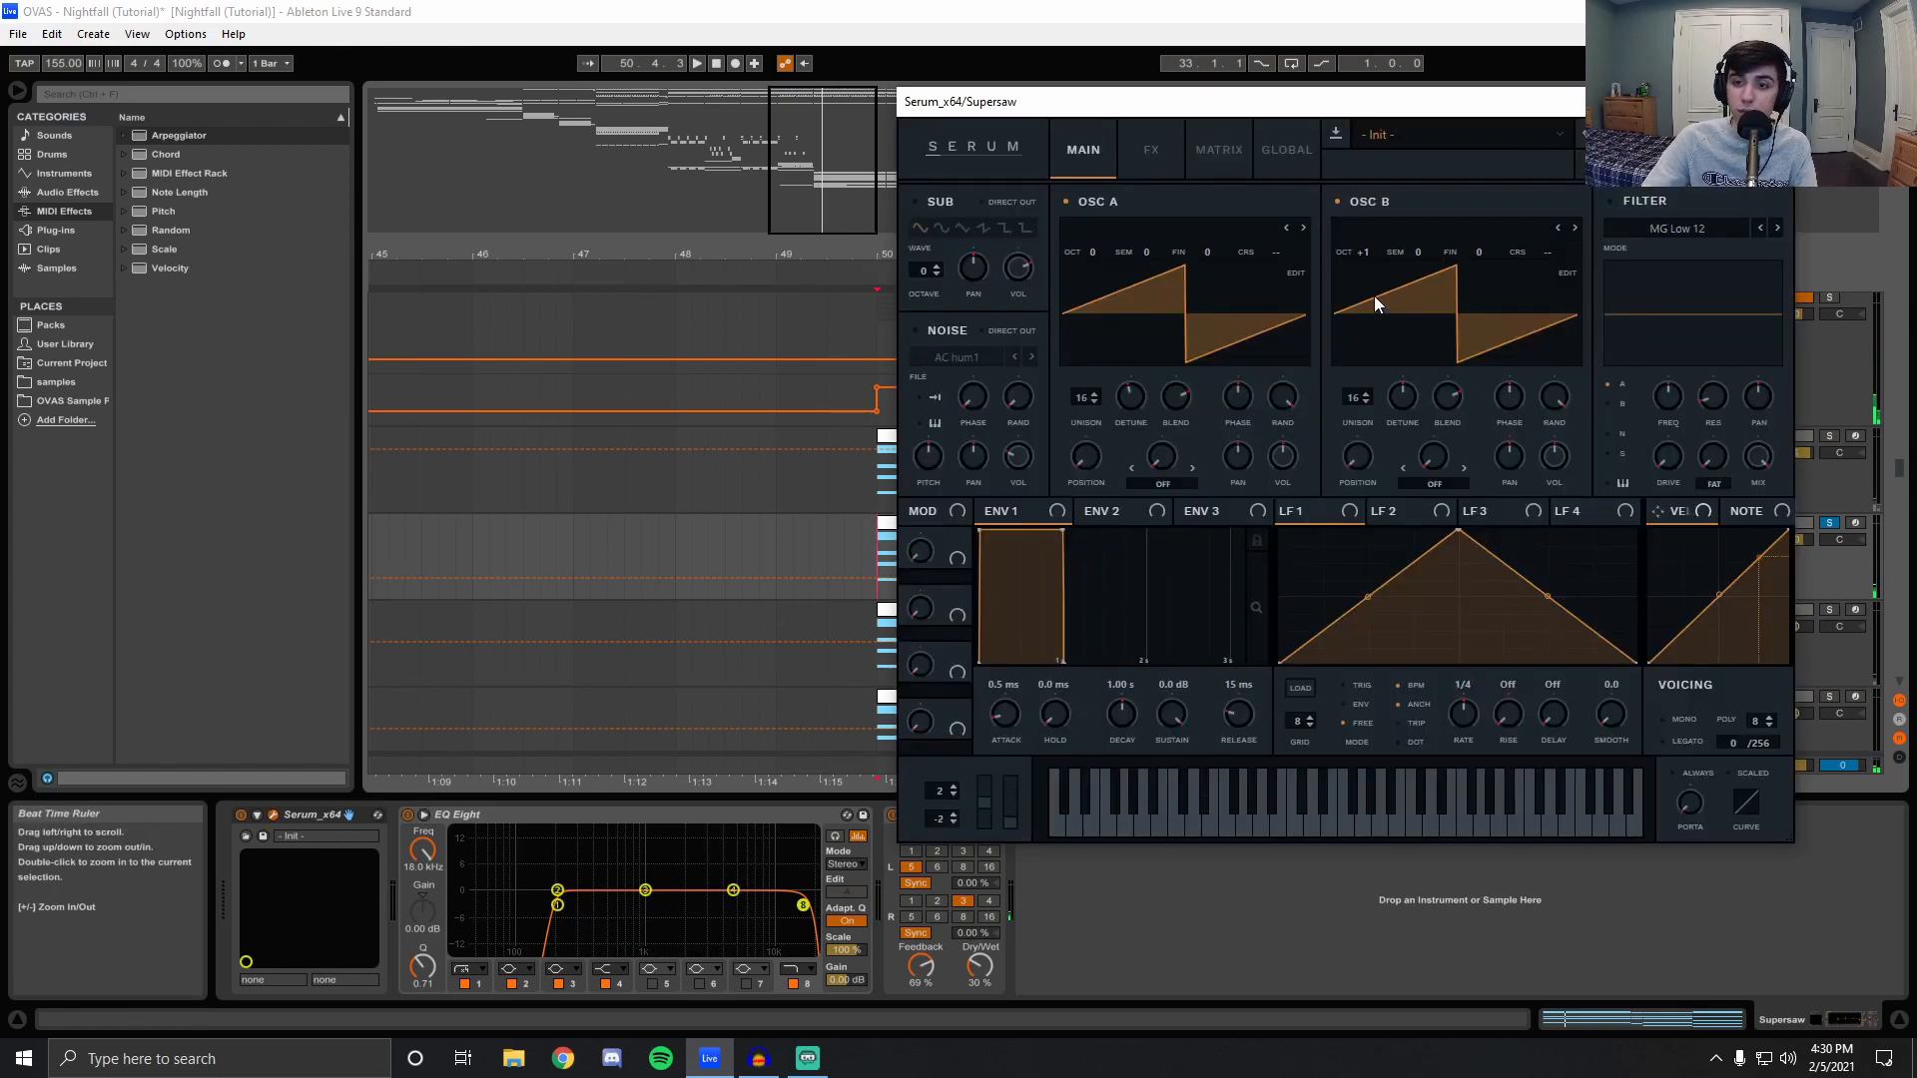
left_click(1142, 403)
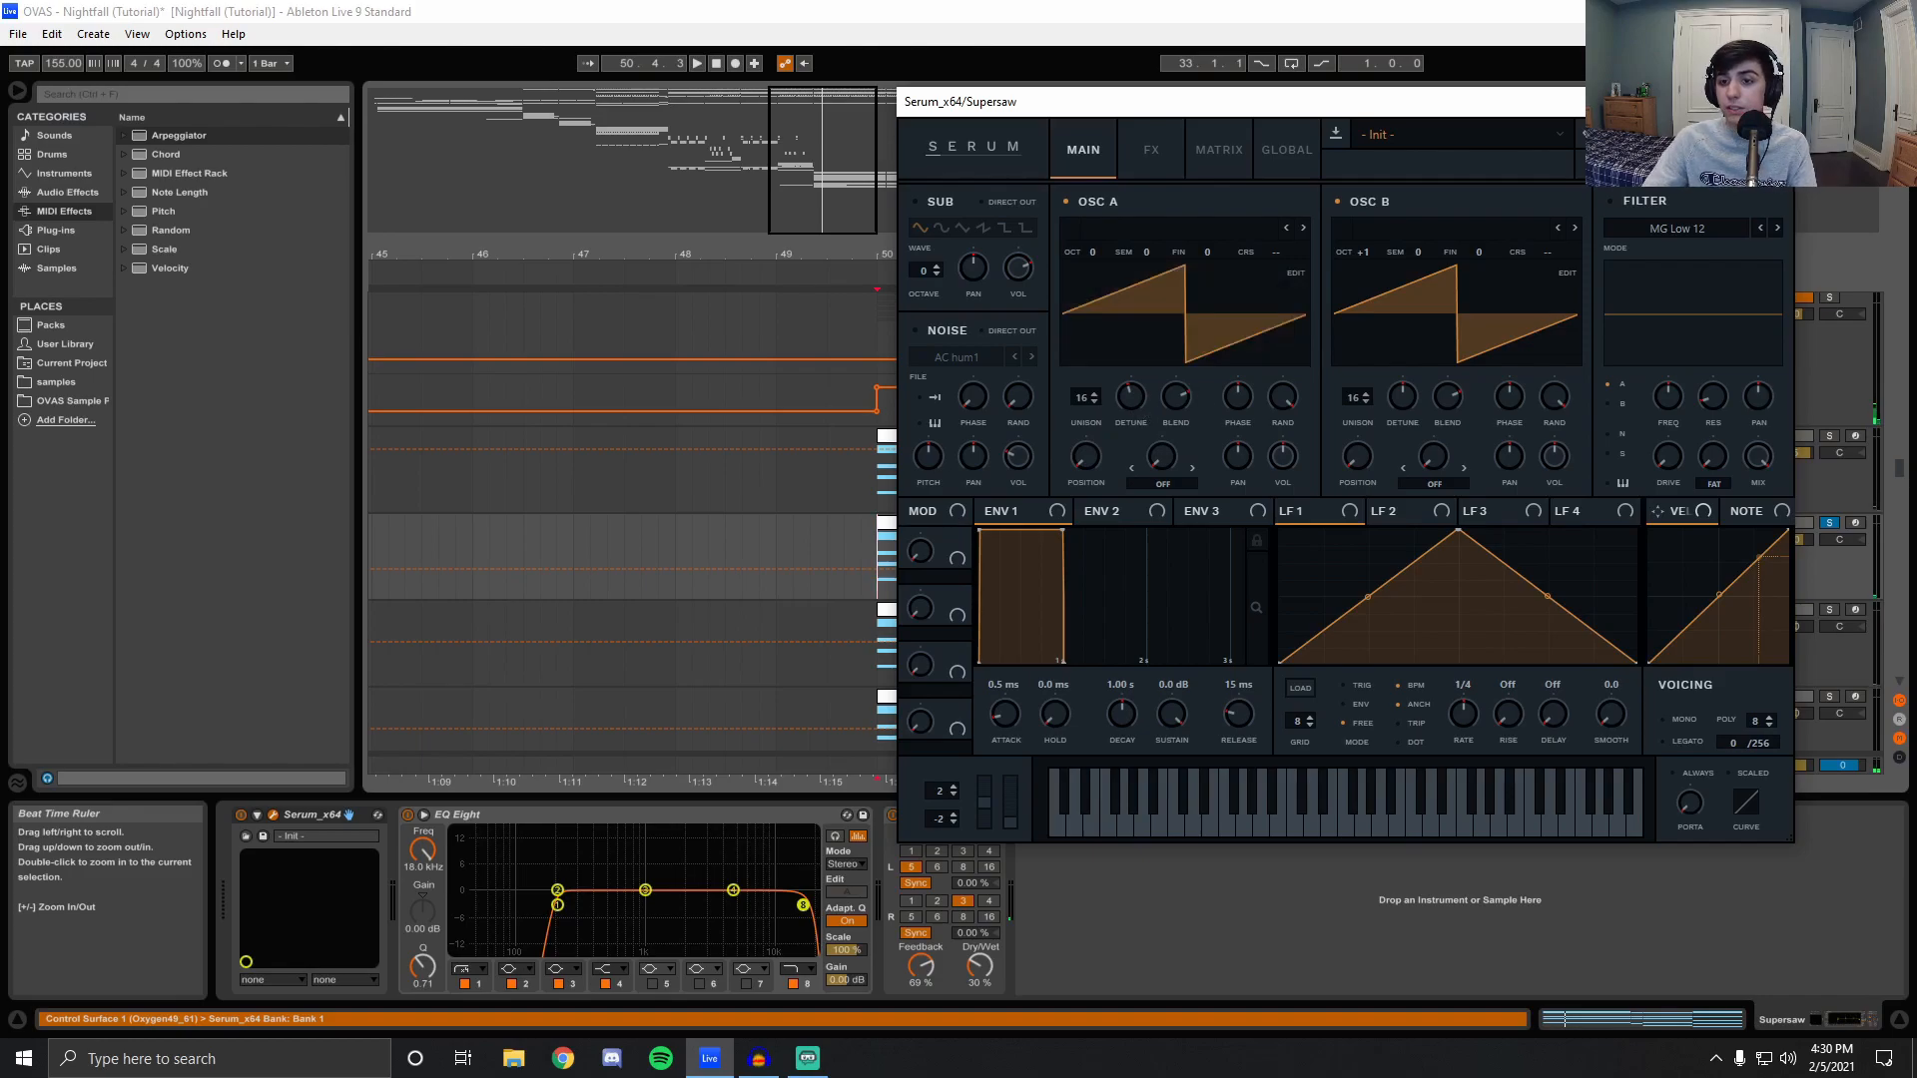
left_click(1772, 102)
Solo the Tight Saw track and then the Panned Saw track, playing each from 50.1.
left_click(1828, 610)
key("space")
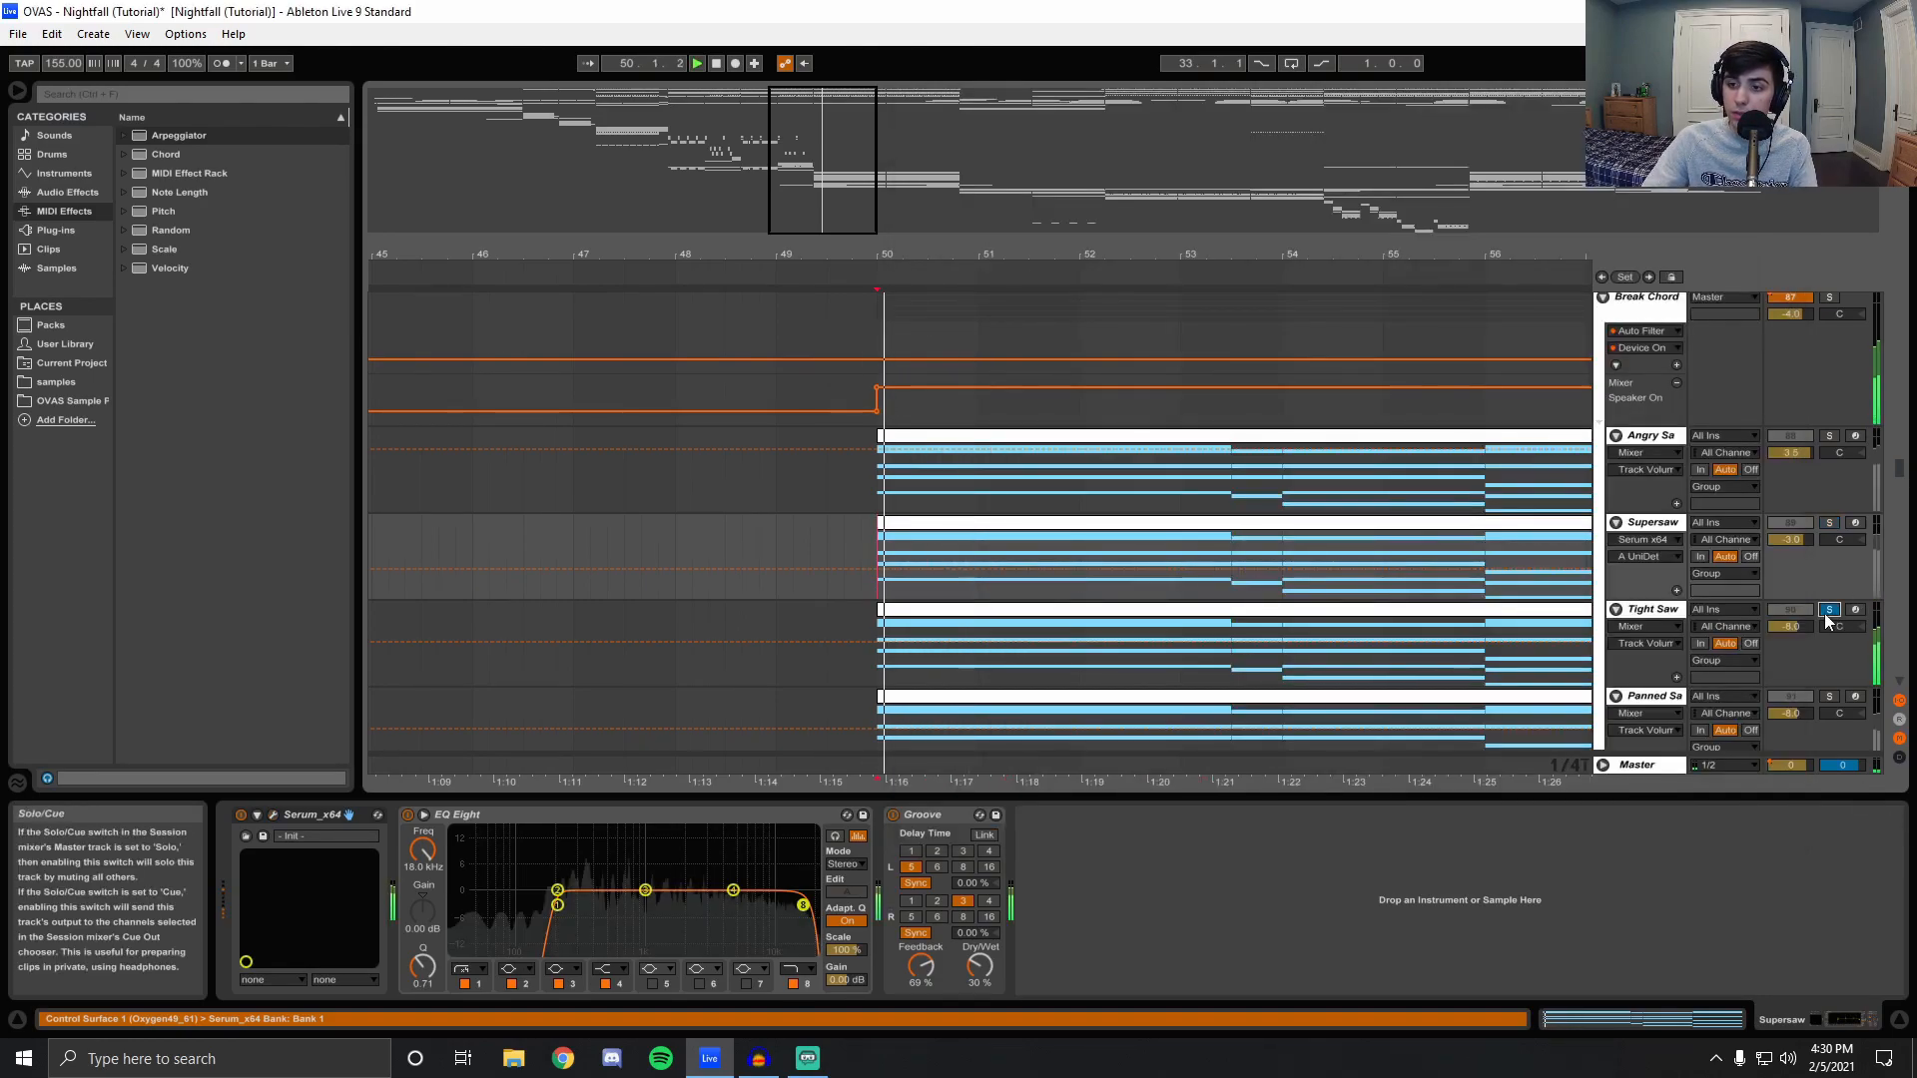
scroll(975, 488, "down", 2)
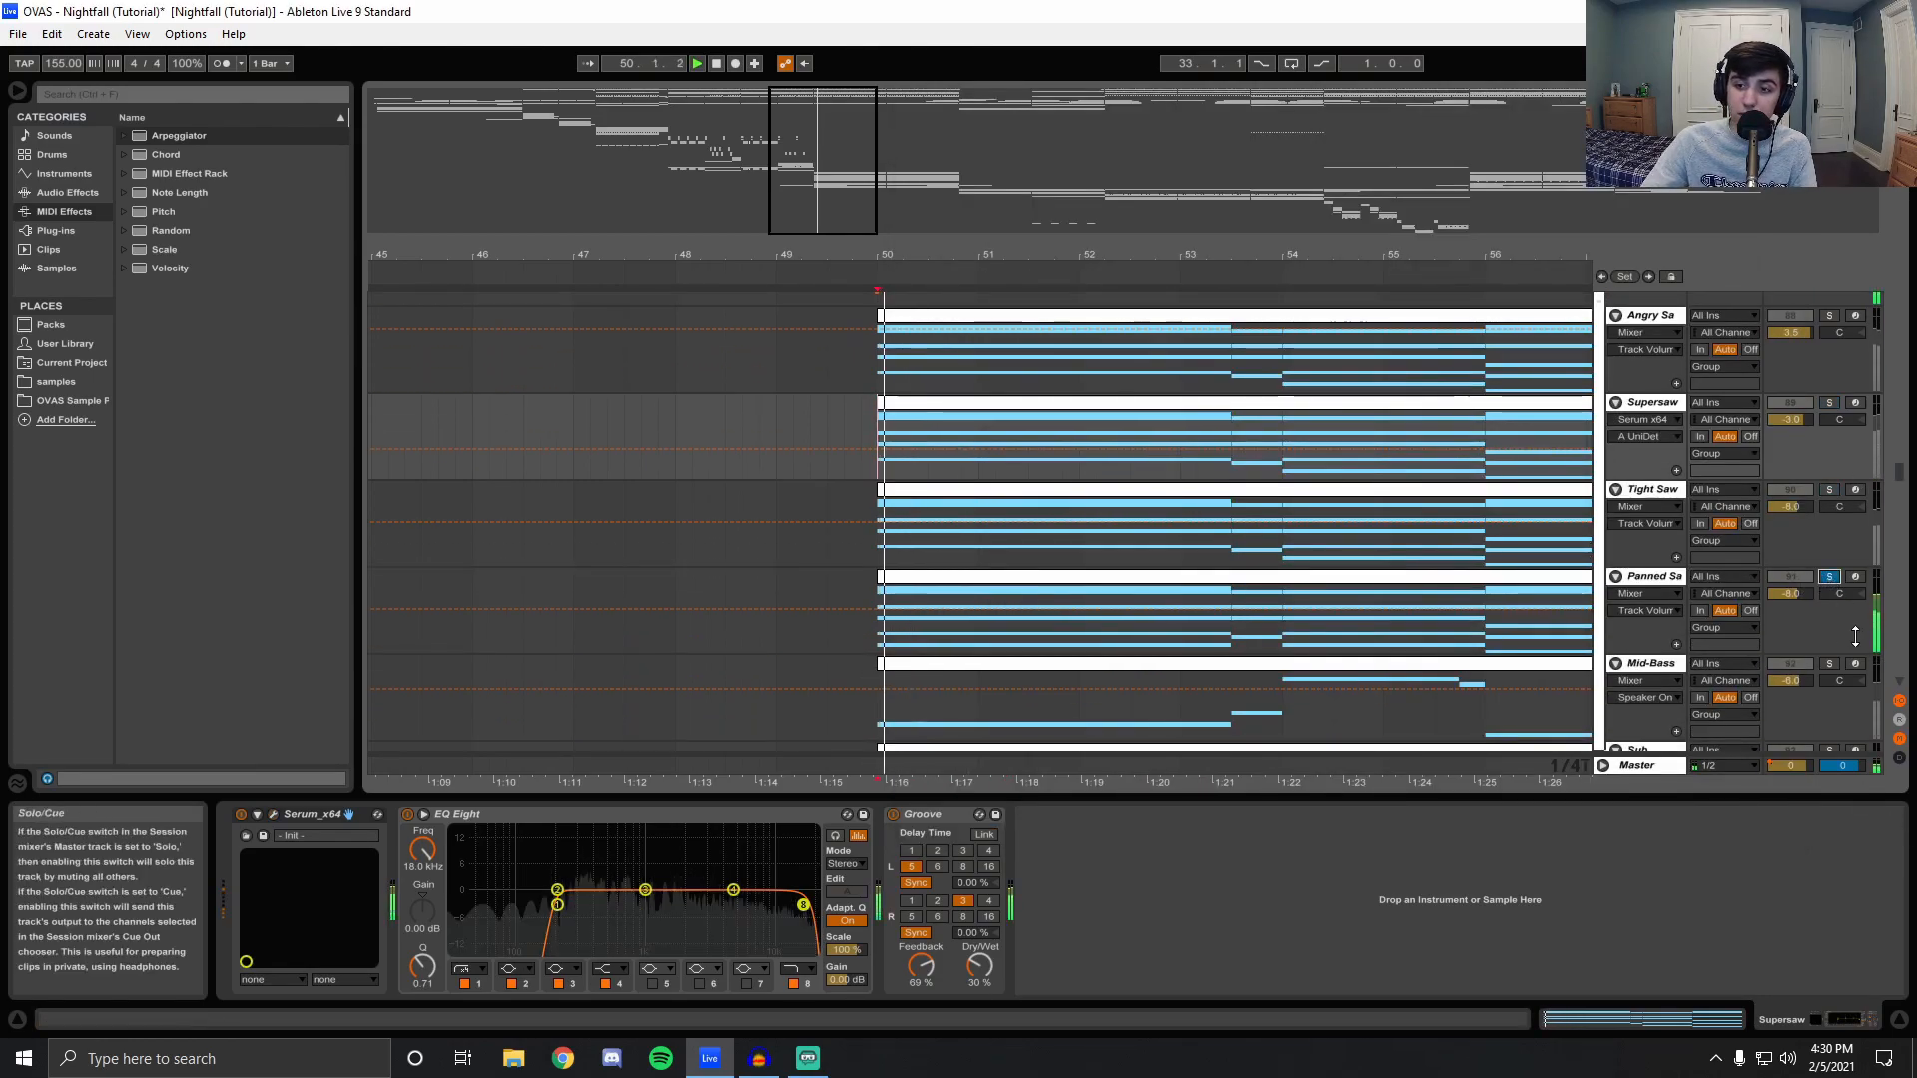
Solo the Mid-Bass track, play it from 50.1, and inspect its Serum patch before closing the plug-in.
left_click(1831, 664)
scroll(1425, 560, "down", 2)
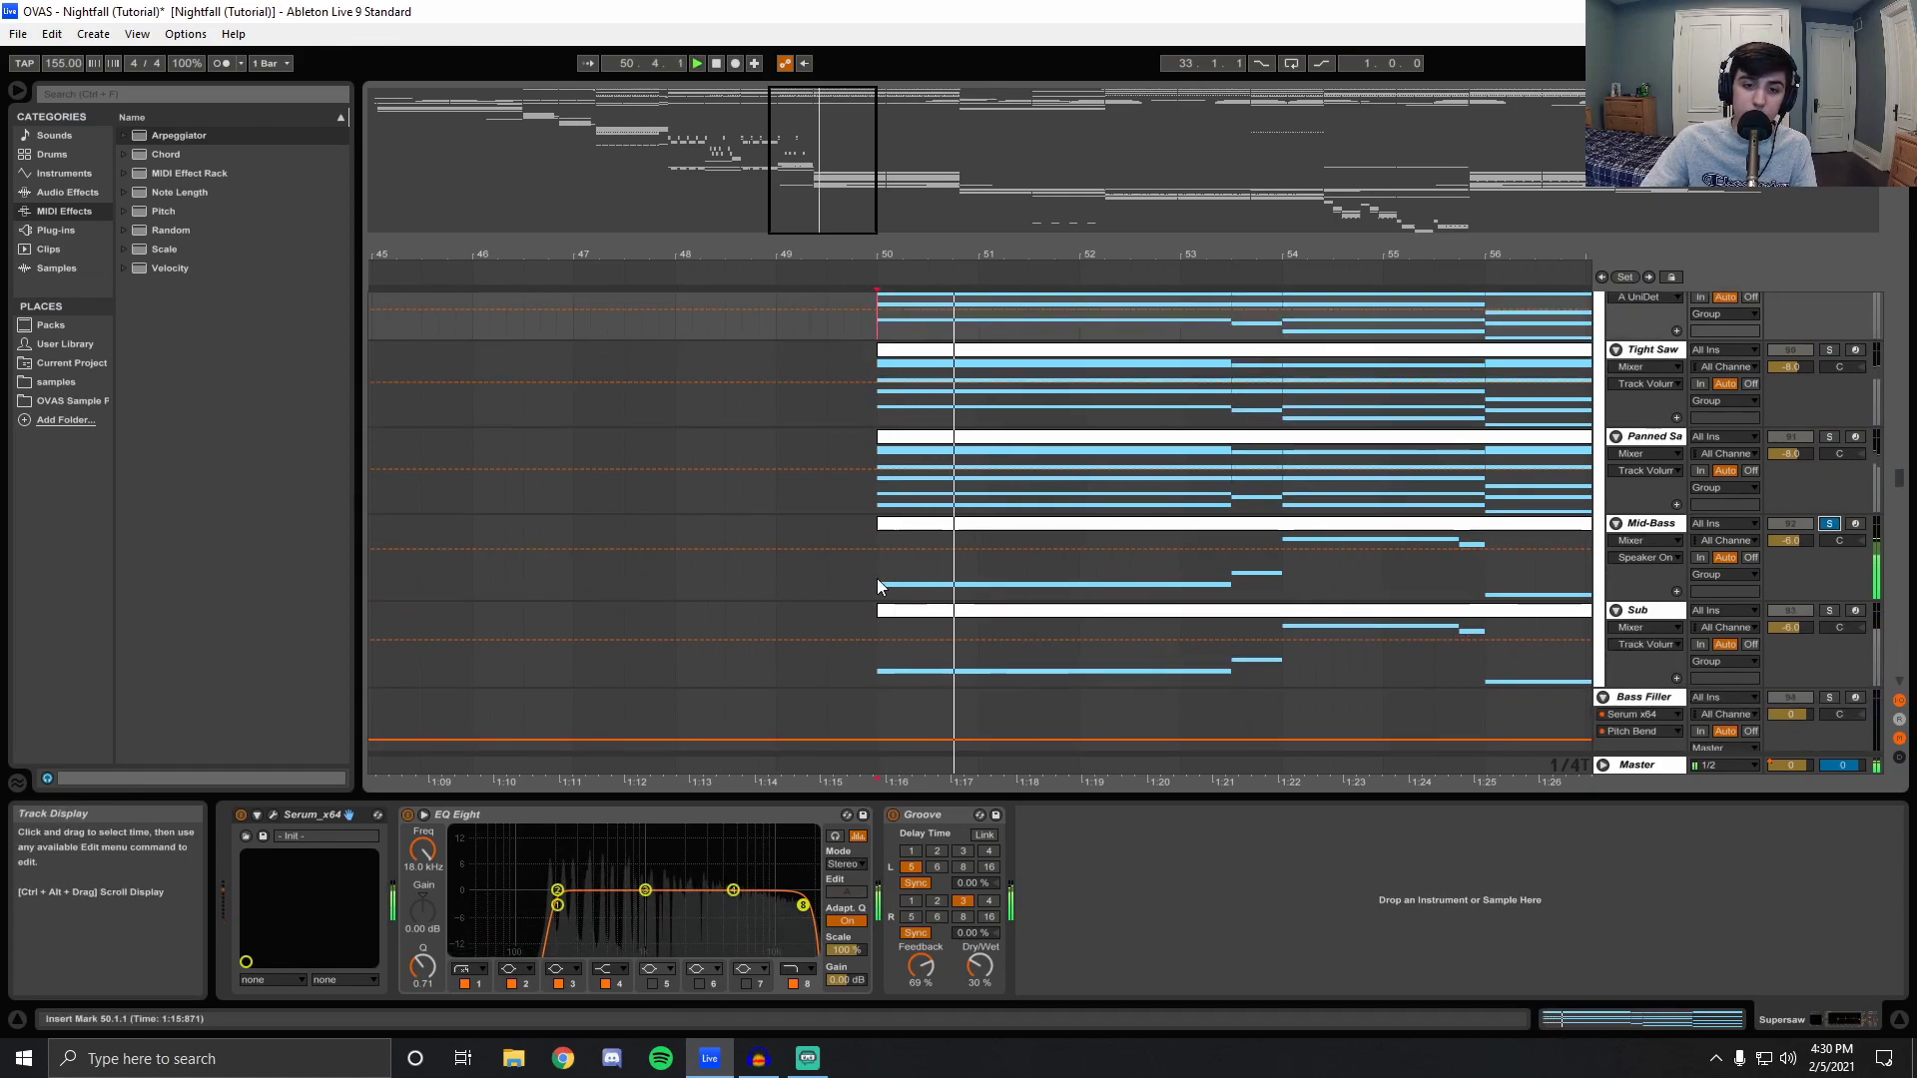
left_click(835, 596)
left_click(274, 815)
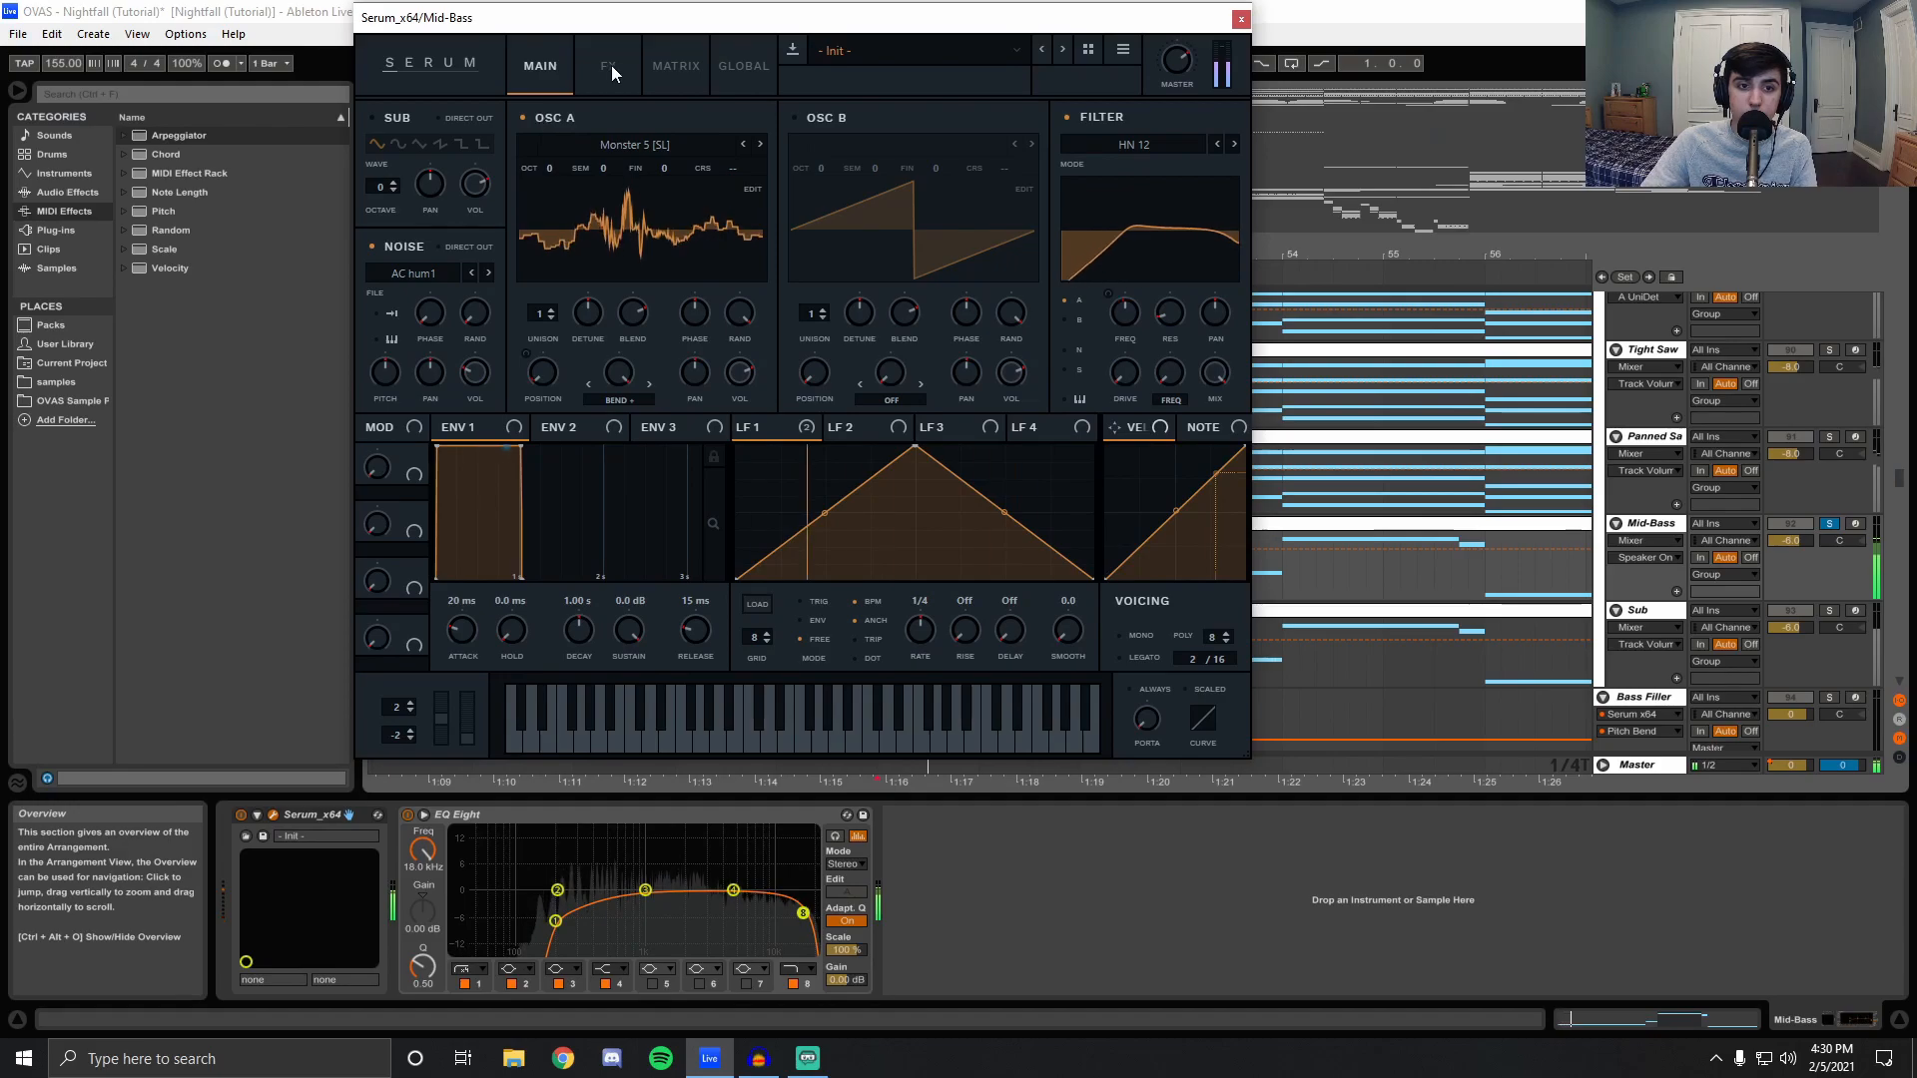
left_click(1240, 18)
Solo the Sub track, play it from 50.1, and unsolo it.
left_click(1831, 611)
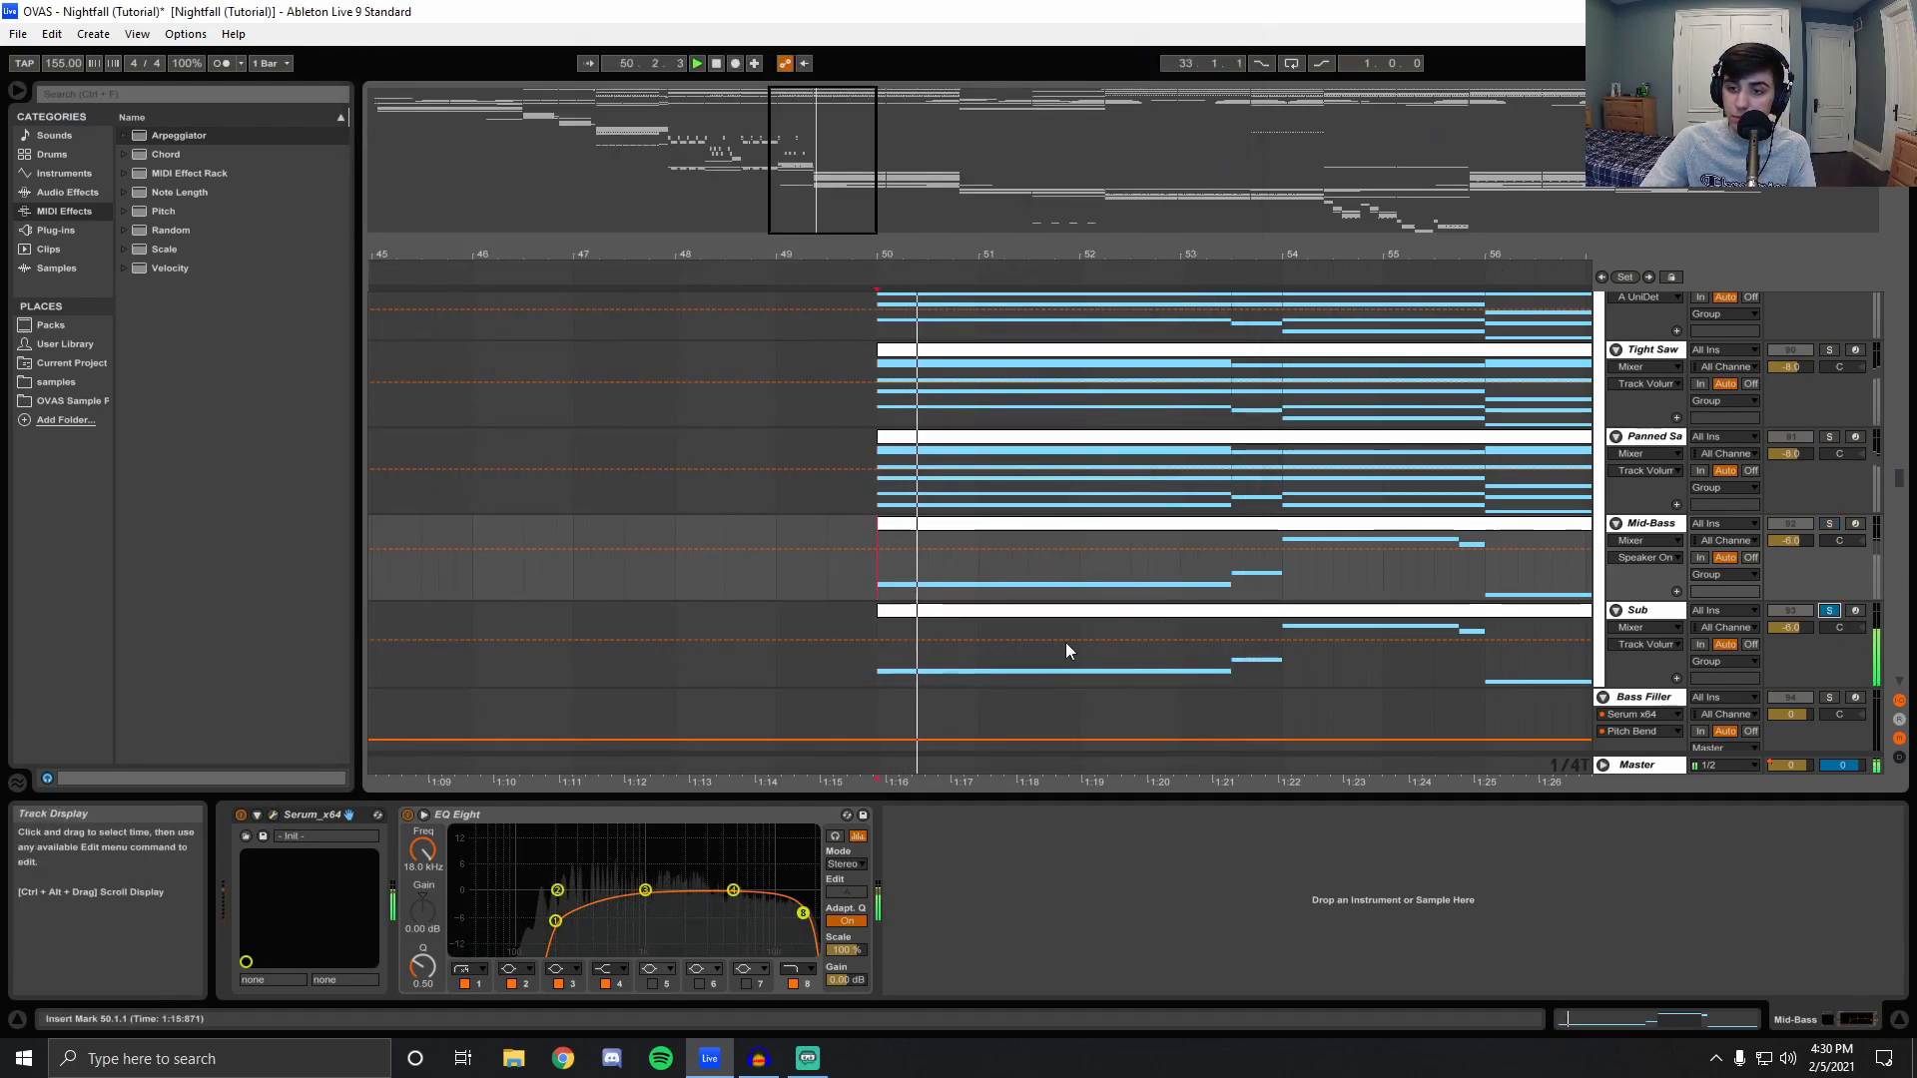
left_click_drag(879, 671, 1905, 589)
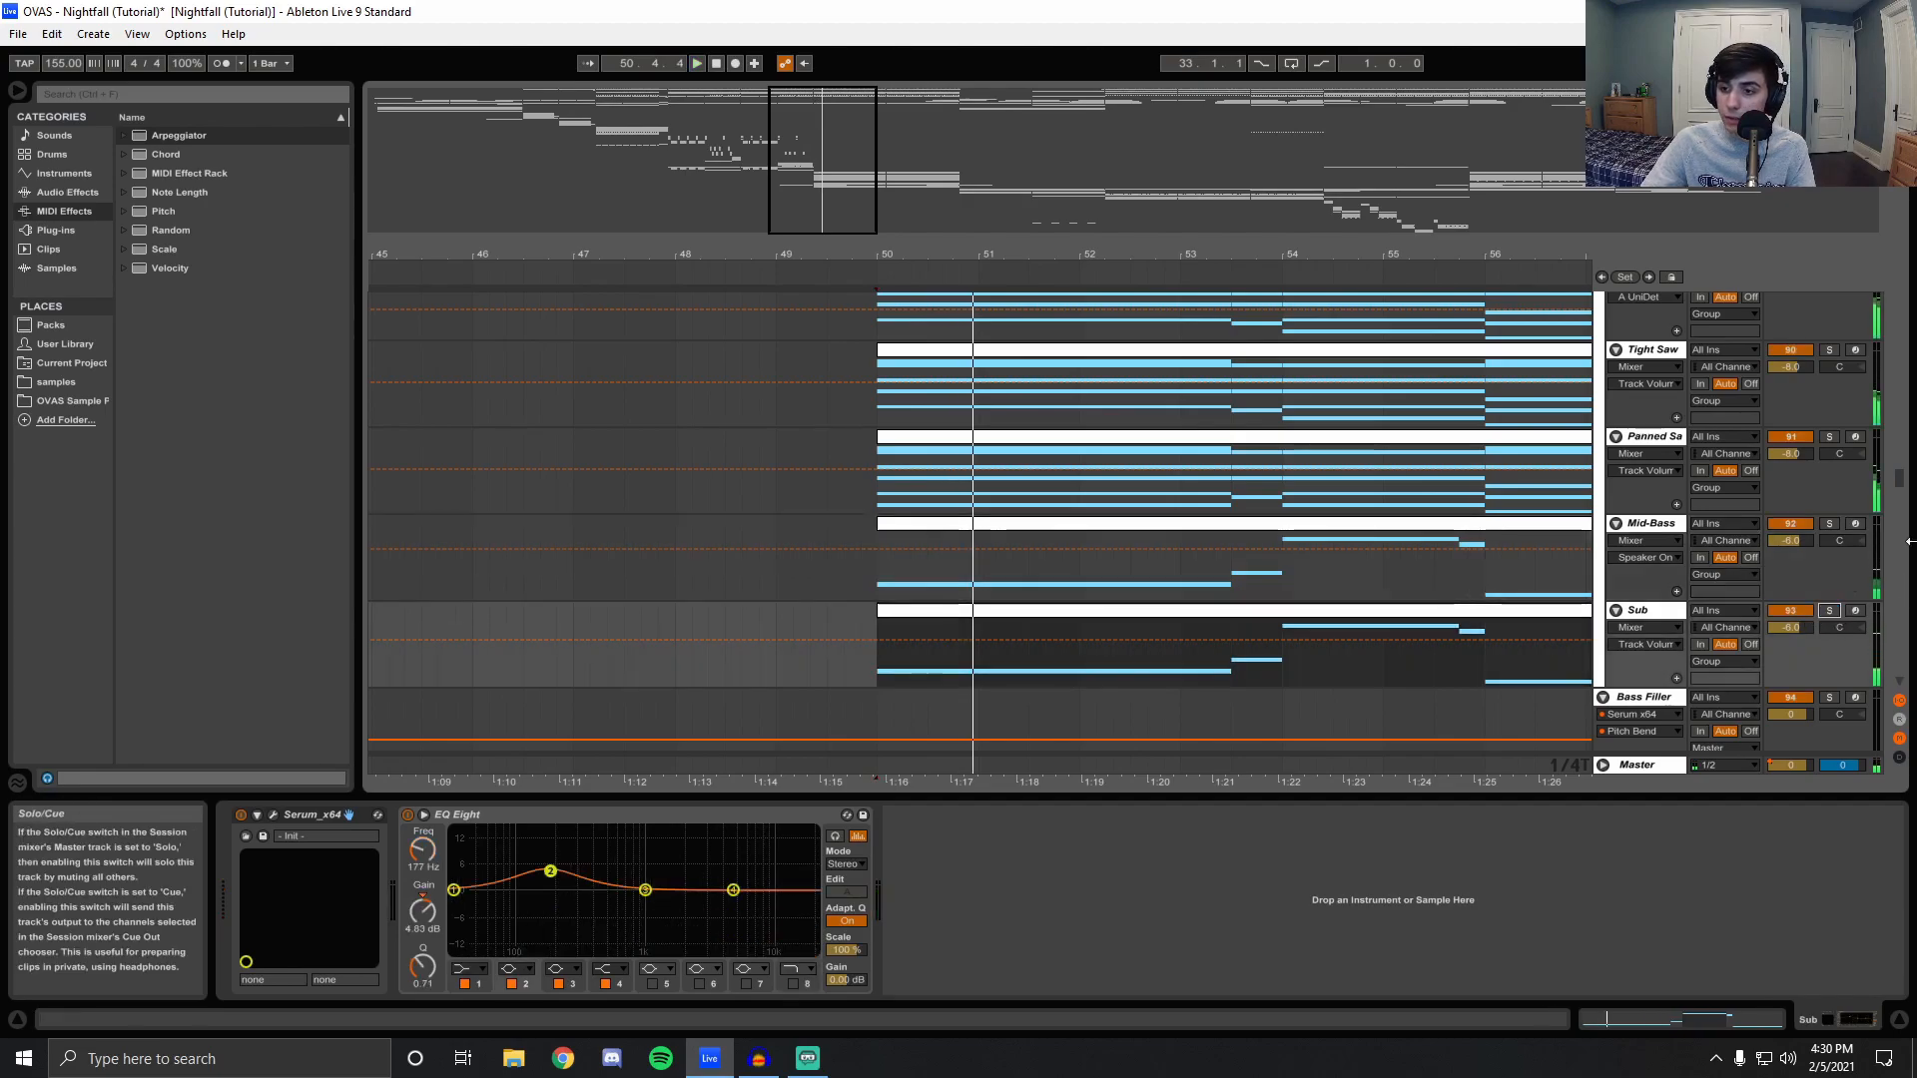
left_click(1831, 611)
Solo the Fast Arp track and play it from 50.1.
scroll(1759, 450, "down", 6)
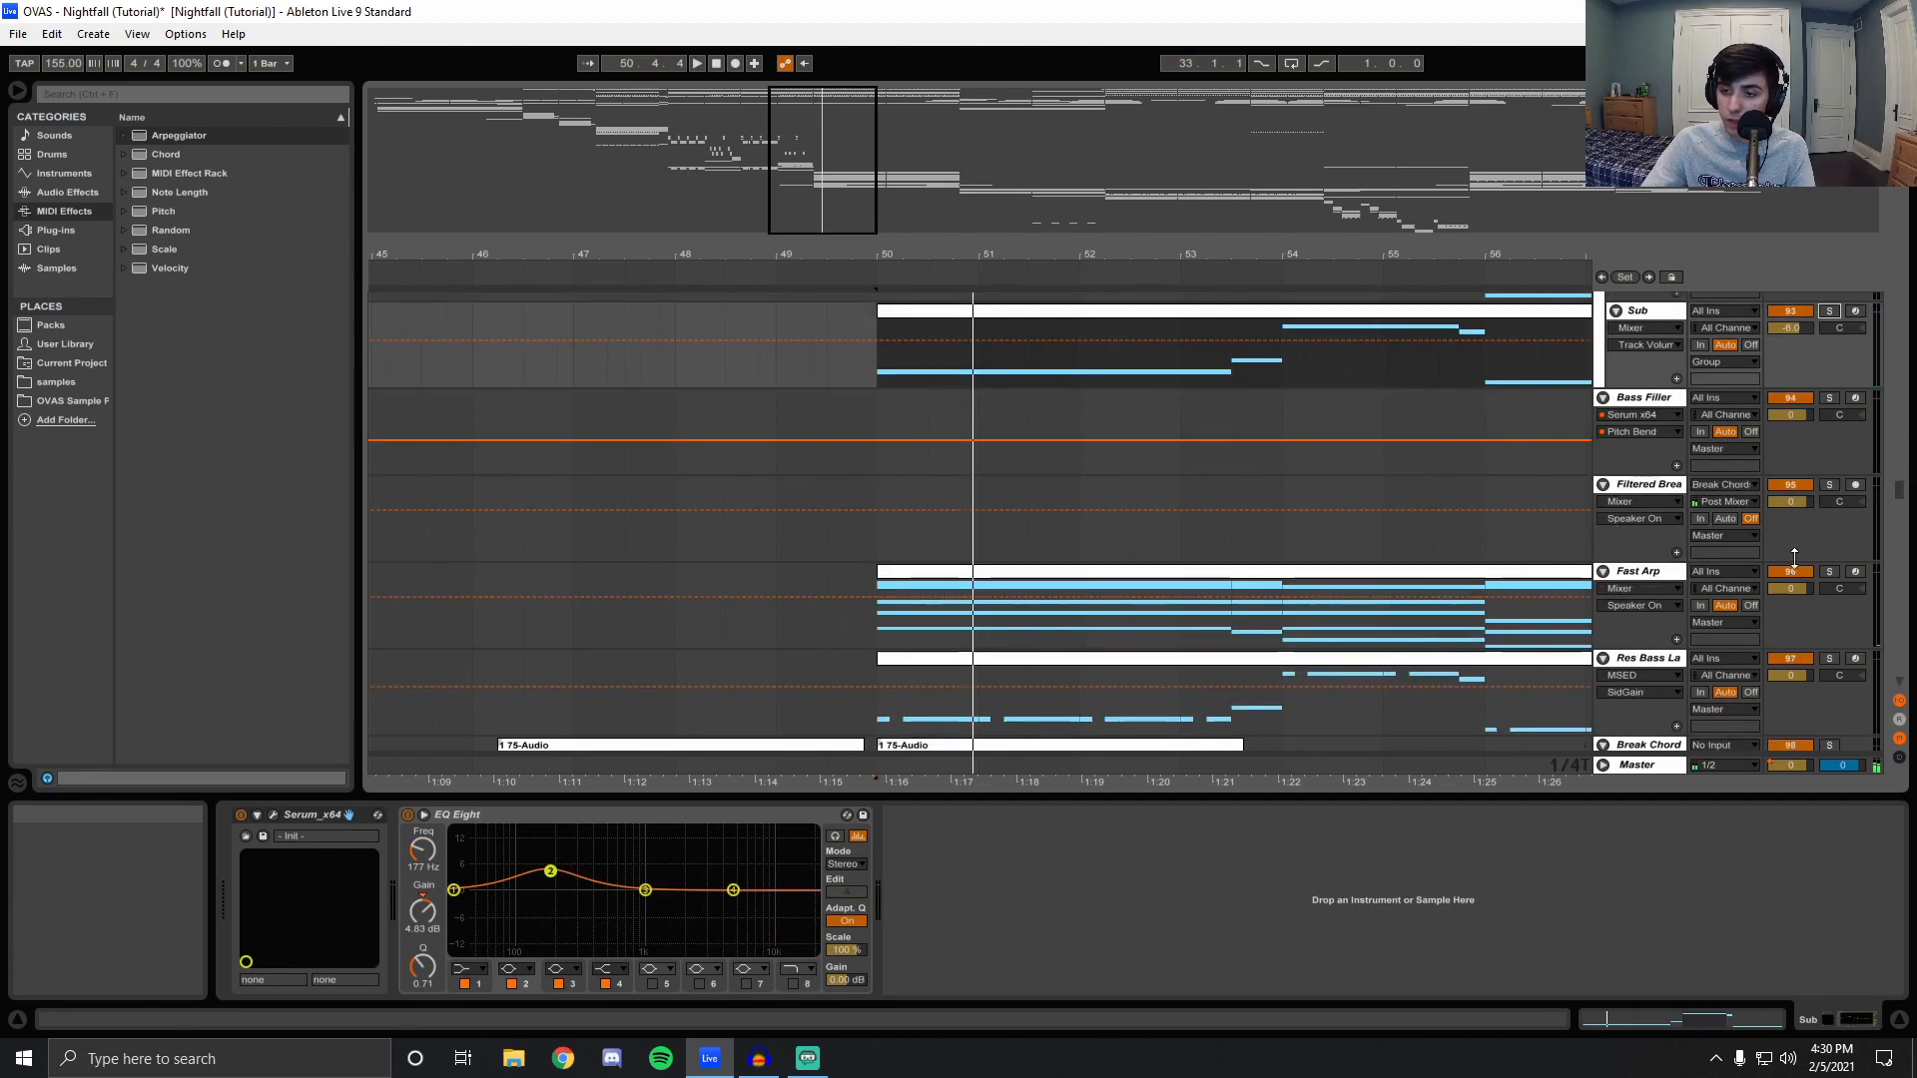
left_click(1829, 571)
key("space")
left_click(870, 646)
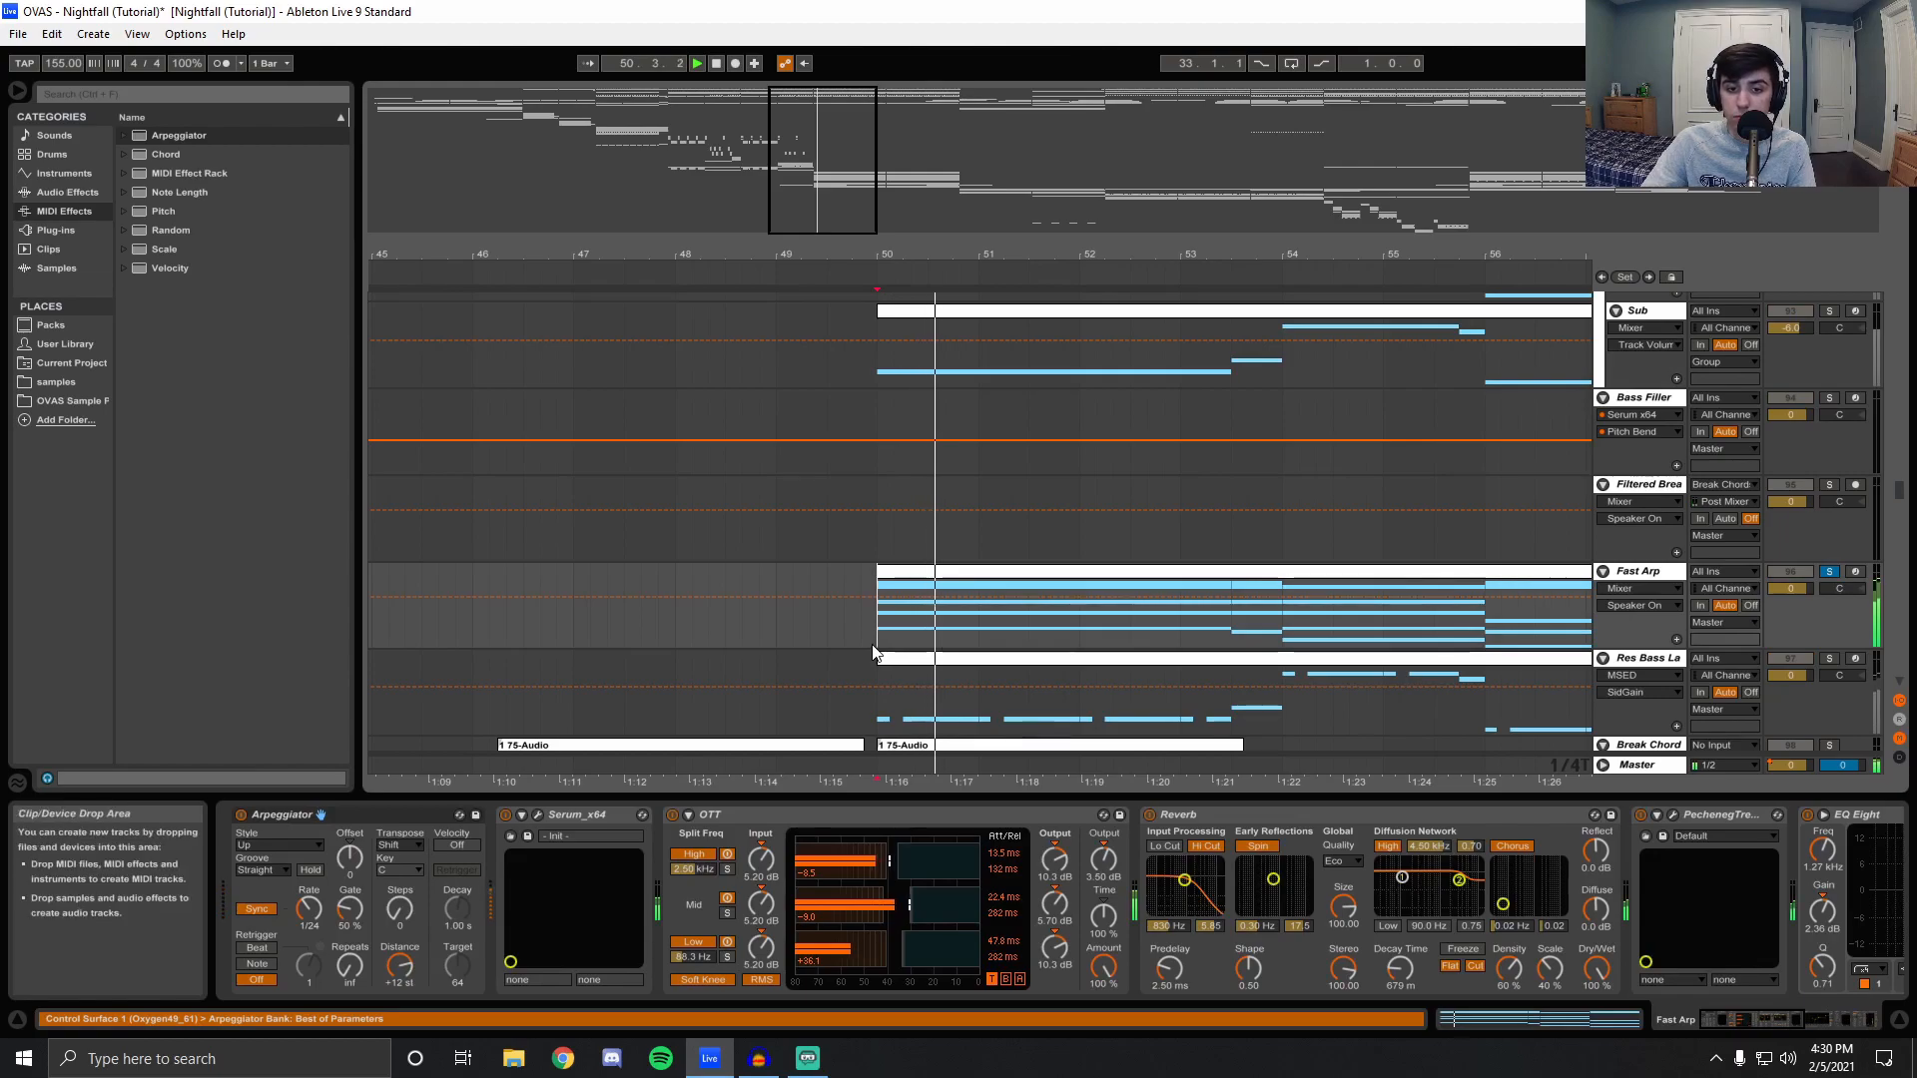
scroll(871, 643, "down", 2)
key("space")
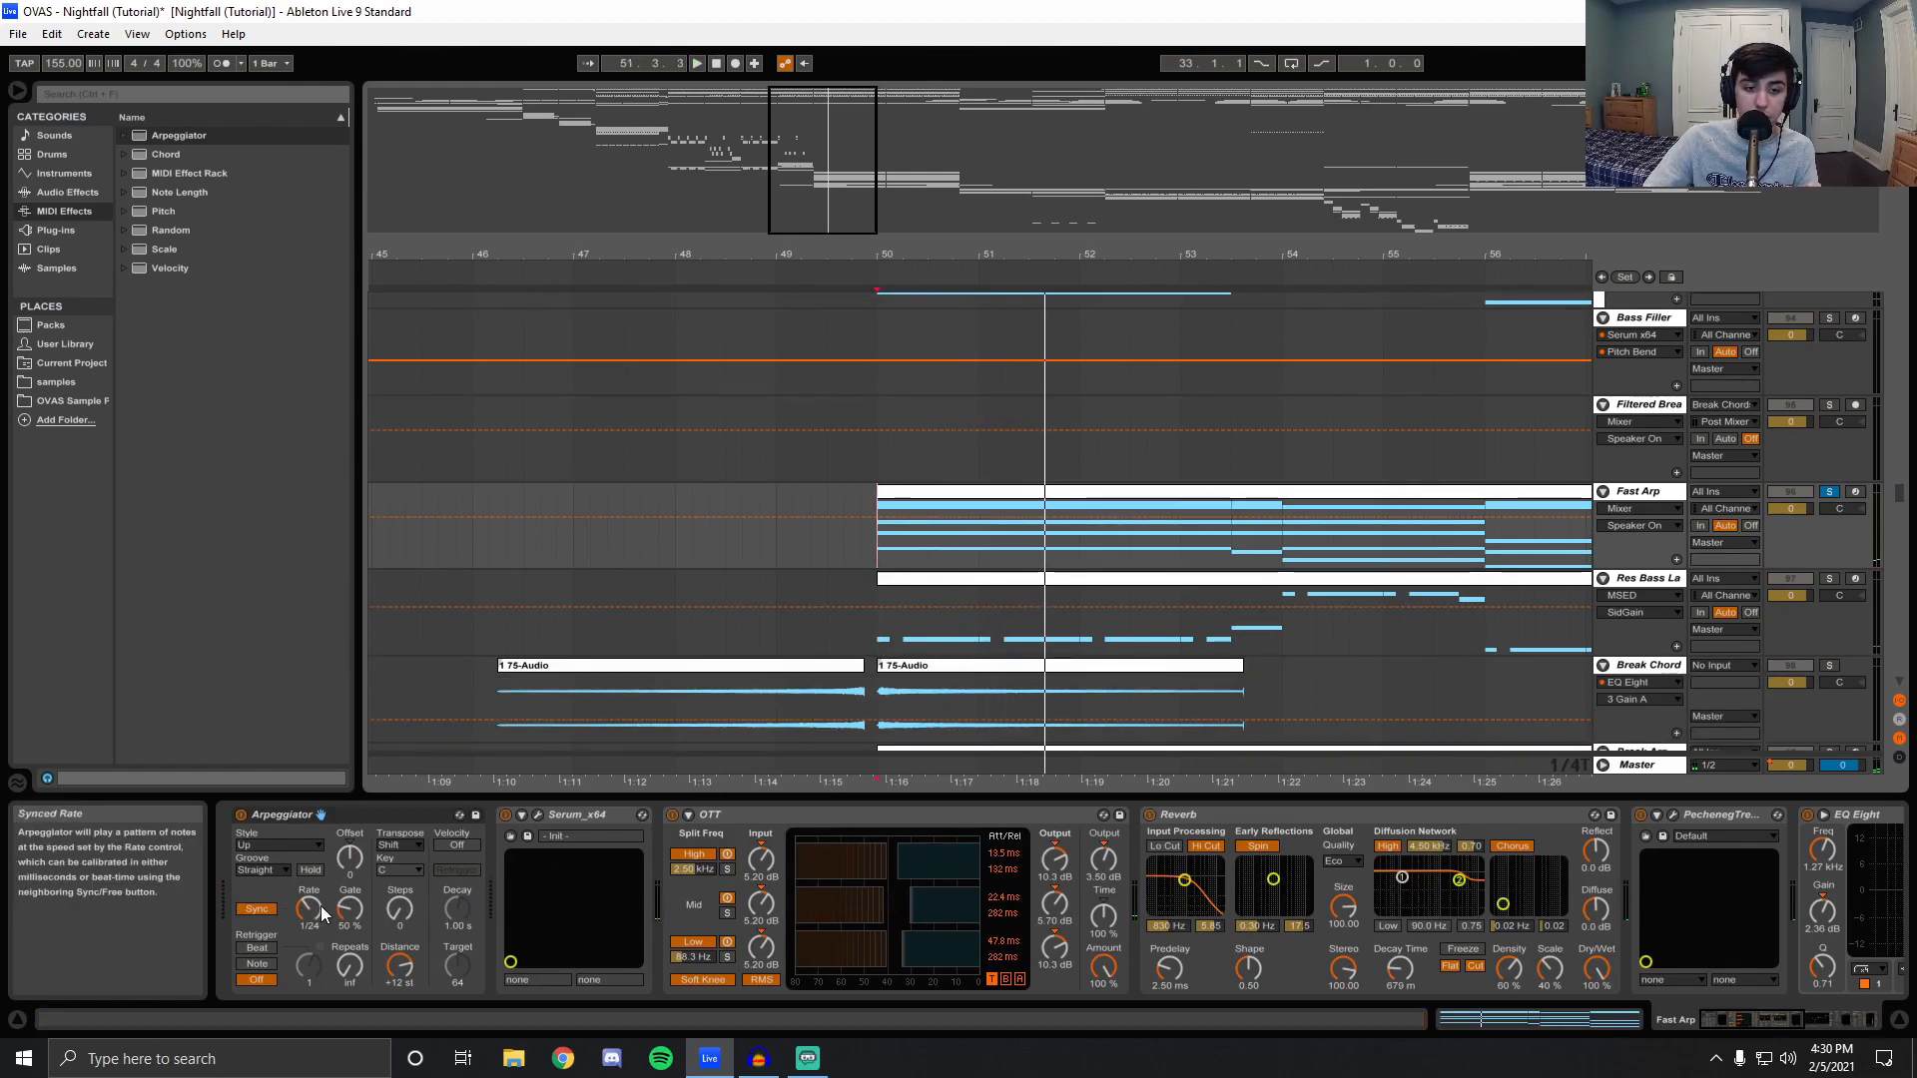
Examine Fast Arp's PechenegTremolo settings, close the plug-in, and play the track while looking through its remaining devices.
left_click(1673, 816)
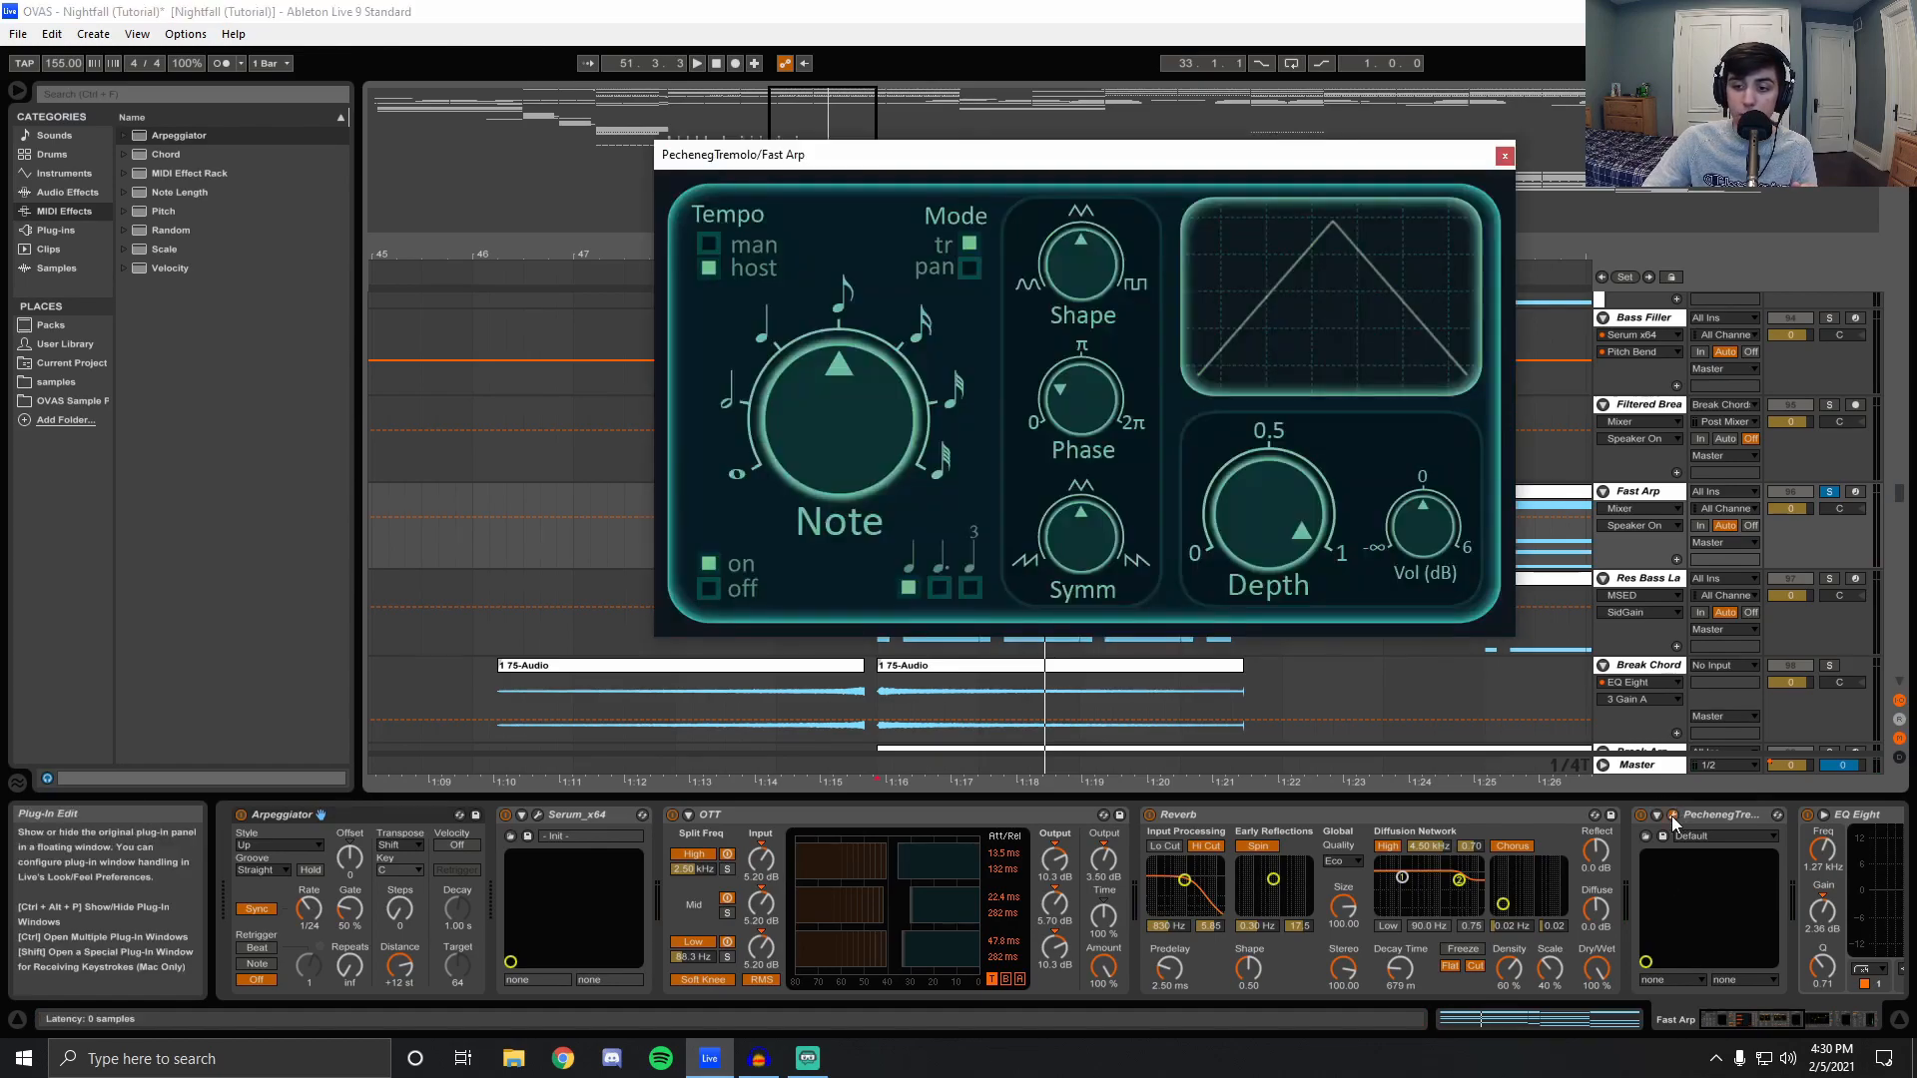
left_click(1673, 816)
key("space")
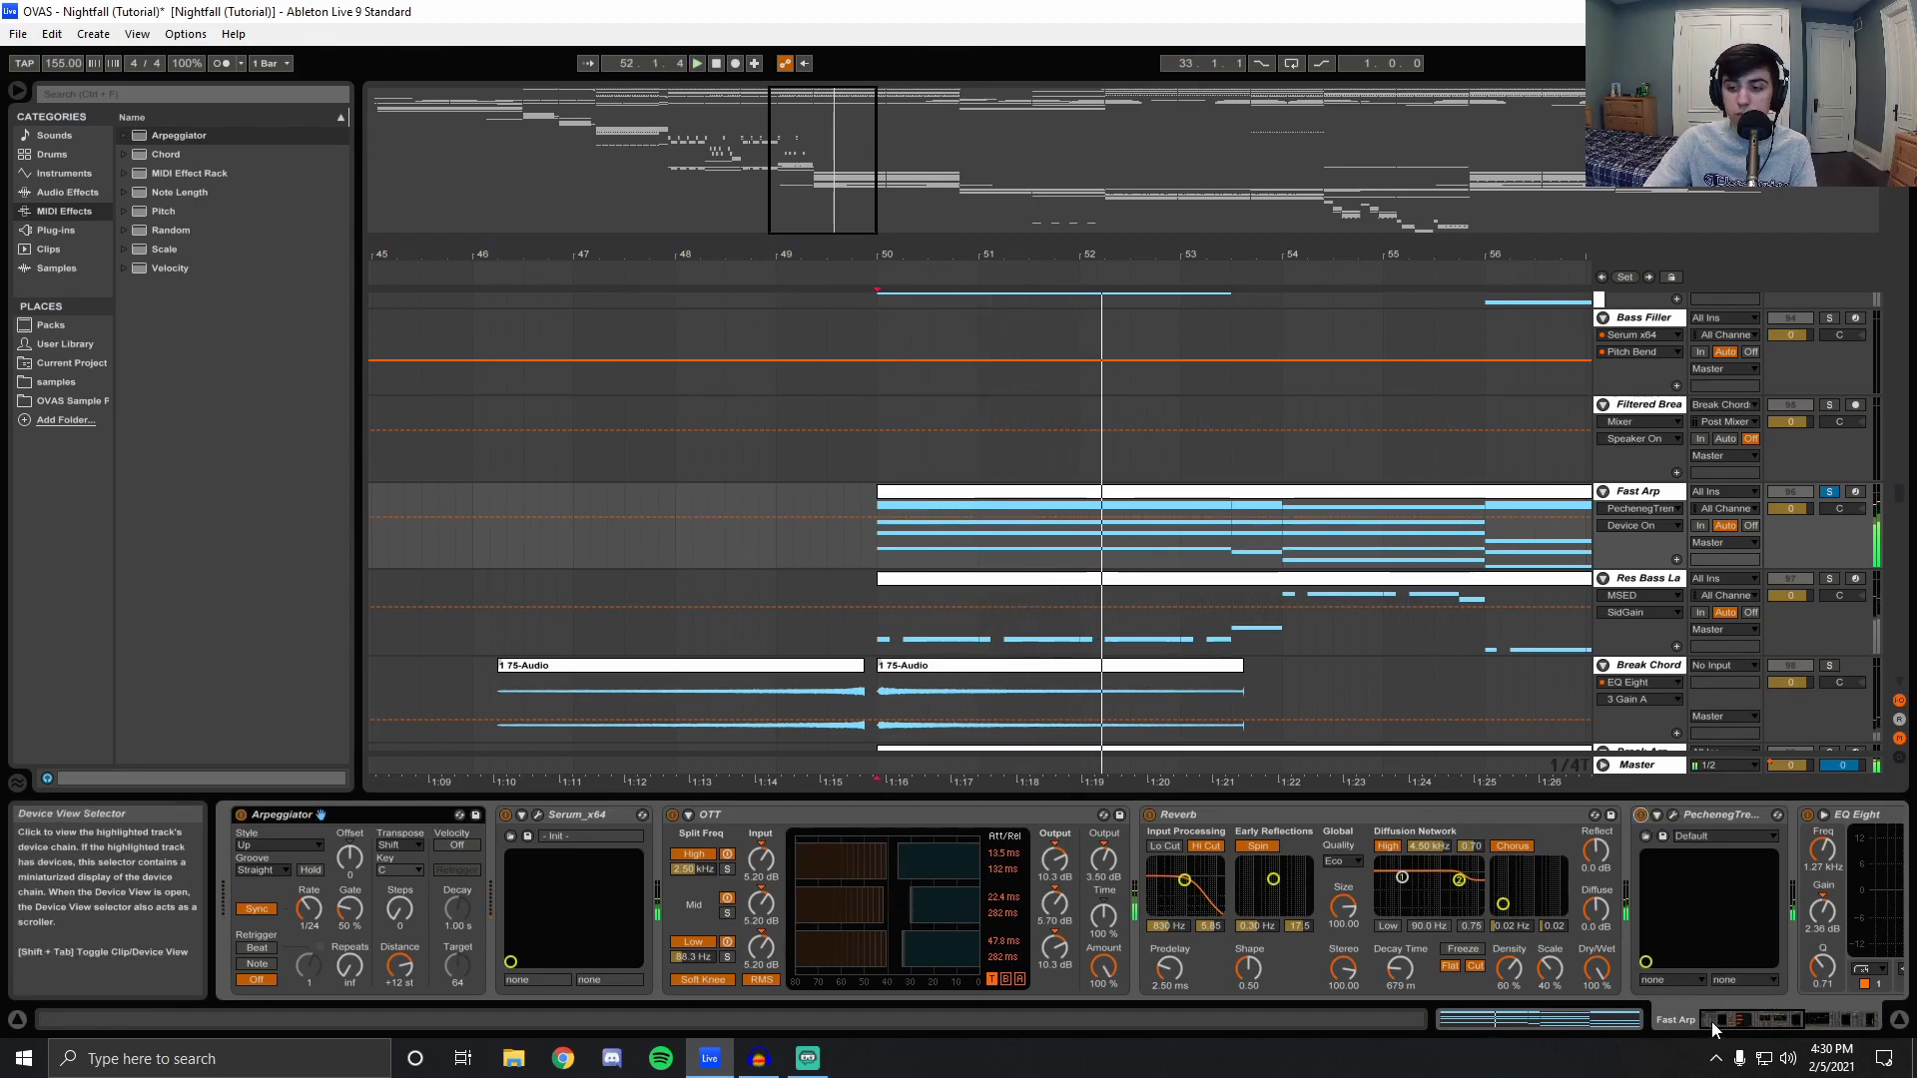
left_click_drag(1708, 1018, 1835, 1005)
Solo Res Bass Layer in place of Fast Arp, show its device chain, and play it from 50.1.
left_click(1829, 579)
left_click(1681, 583)
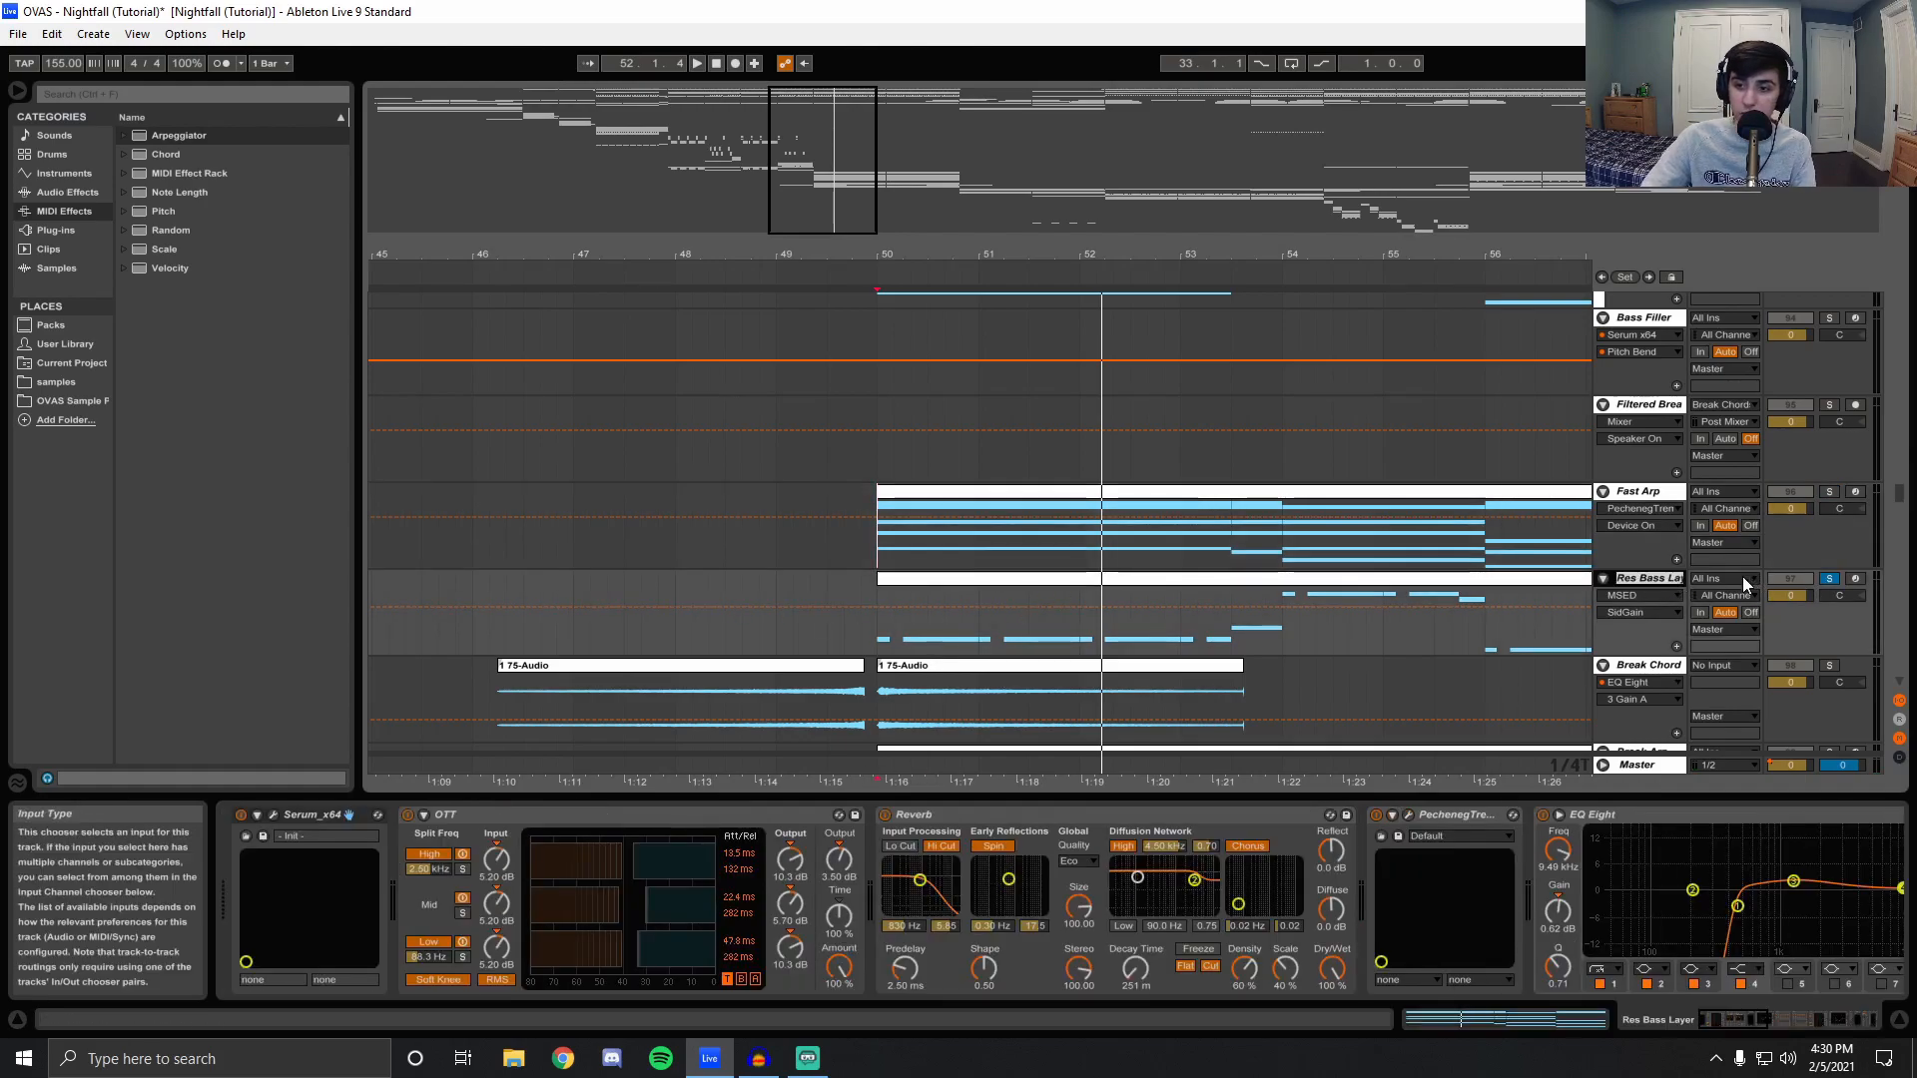
key("Right")
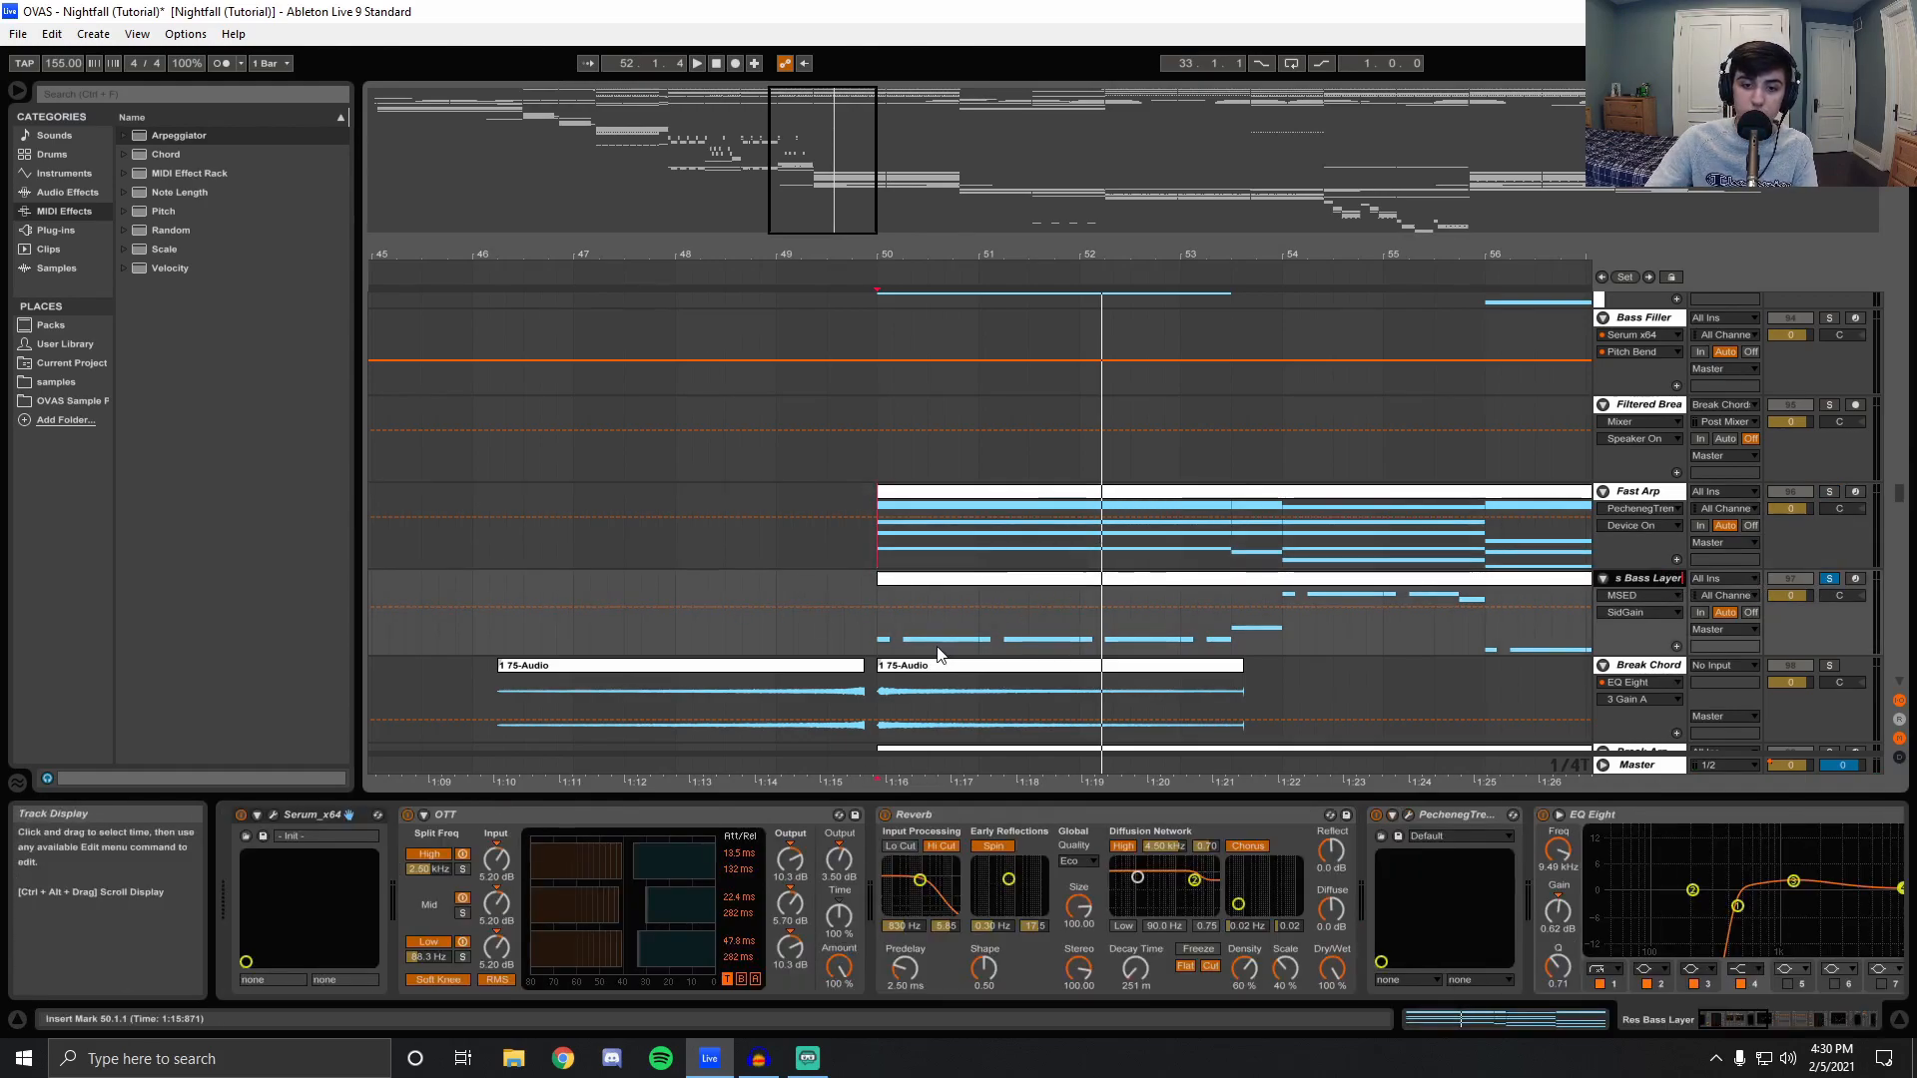
left_click(882, 632)
key("space")
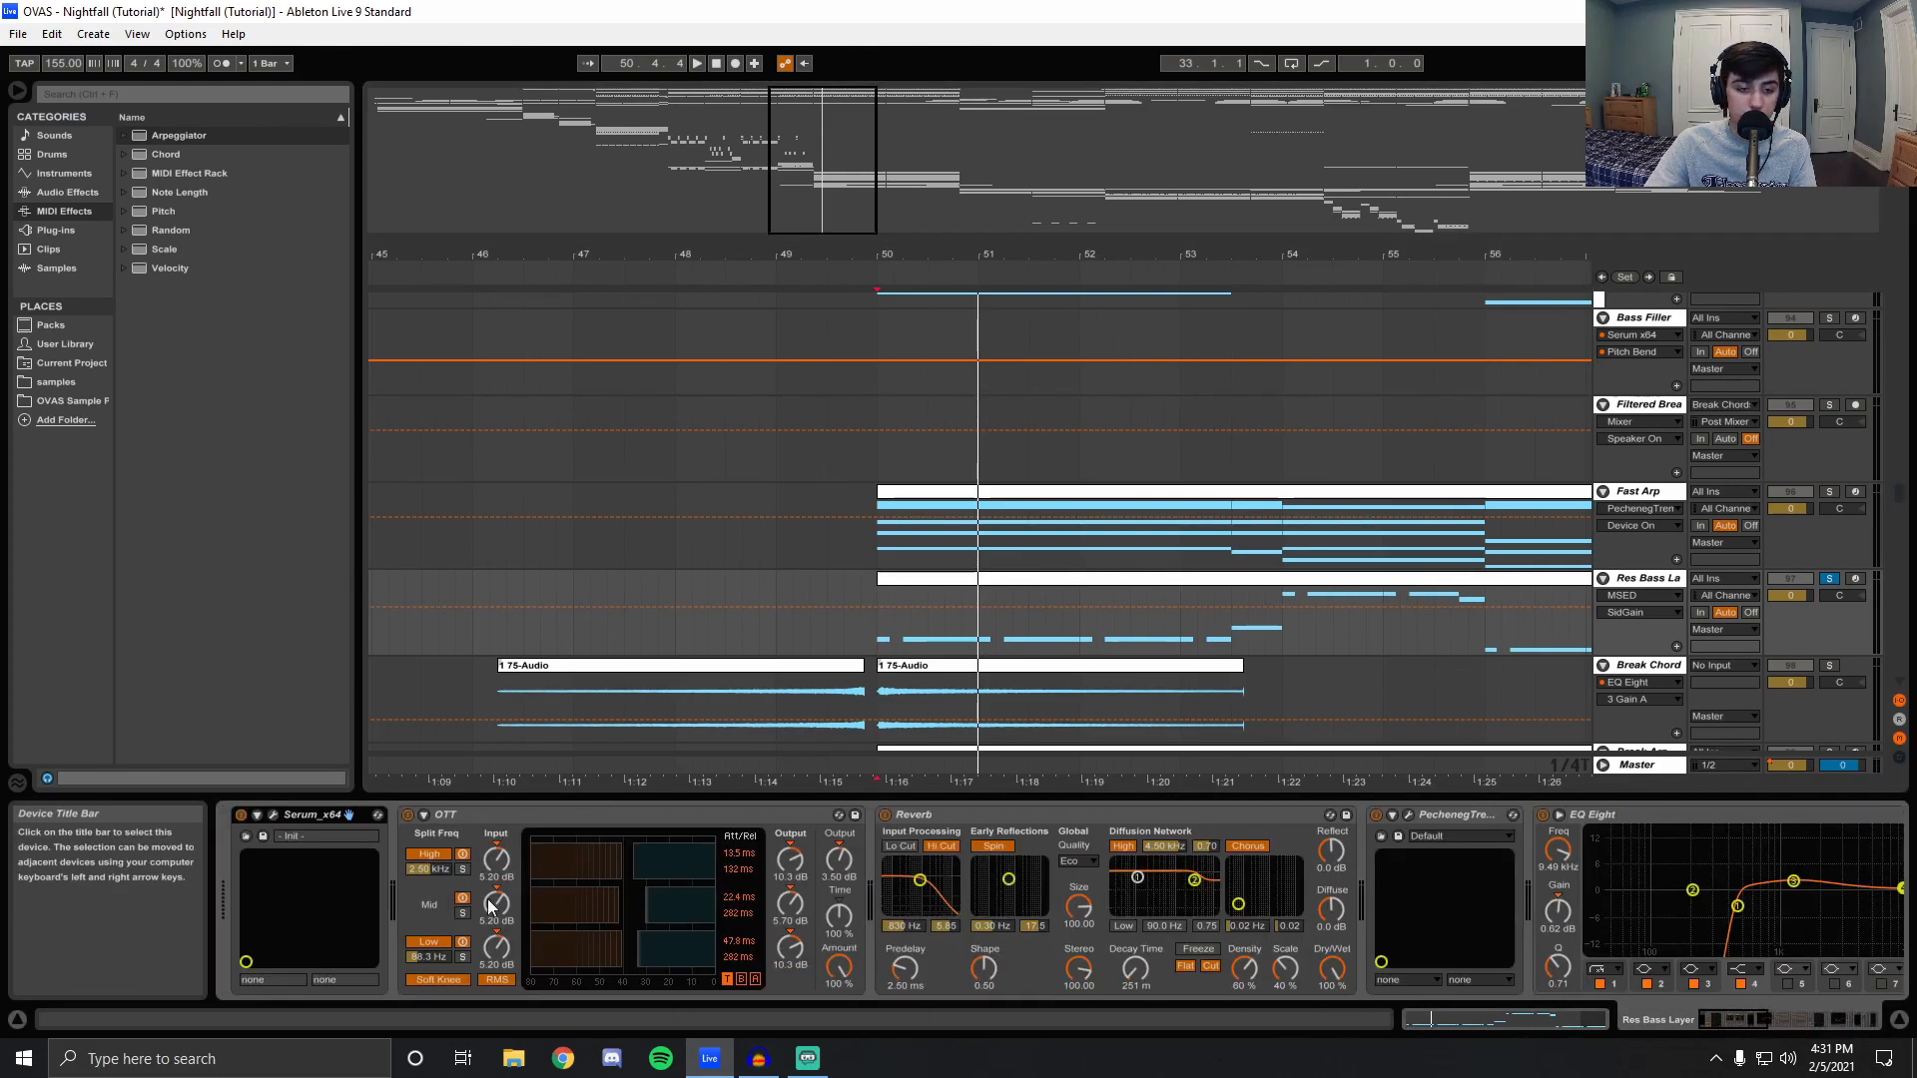
Examine the main and effects pages of Res Bass Layer's Serum patch and close the plug-in.
left_click(277, 818)
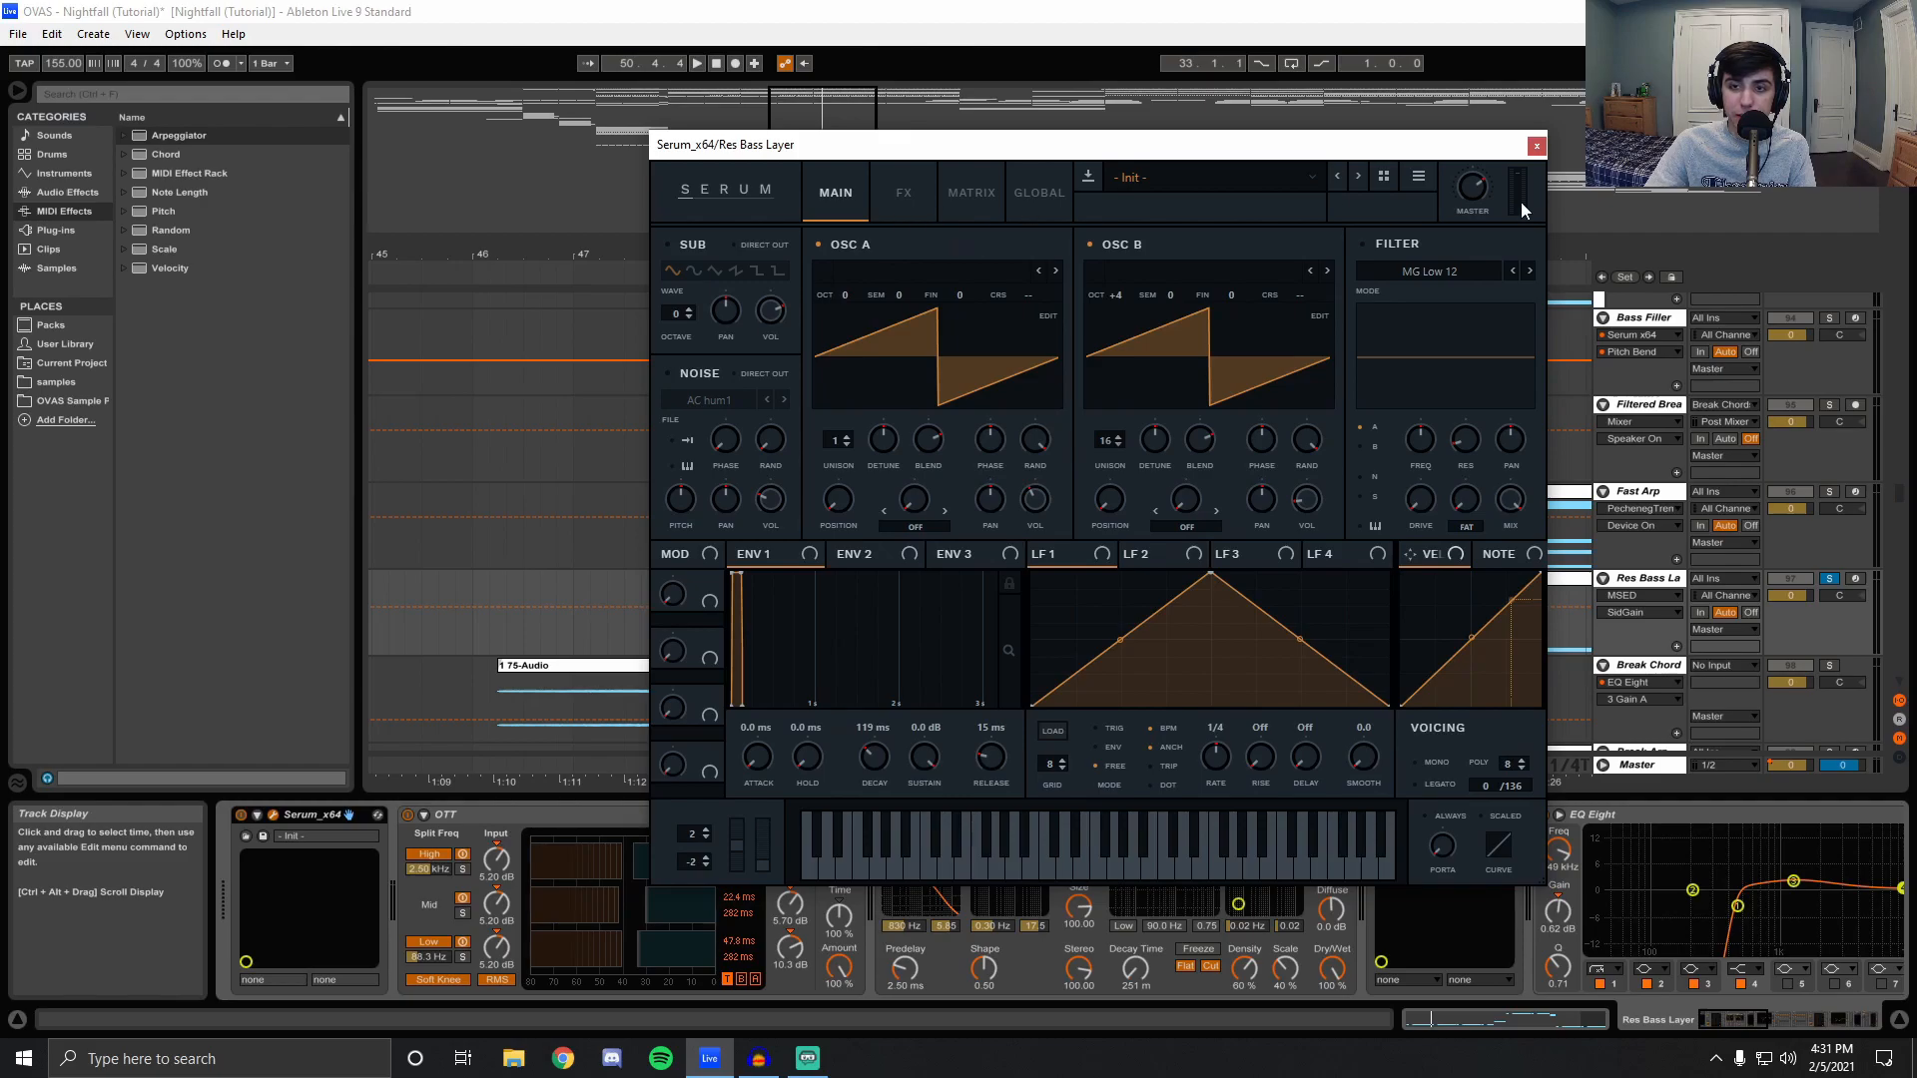
left_click(902, 198)
left_click(824, 196)
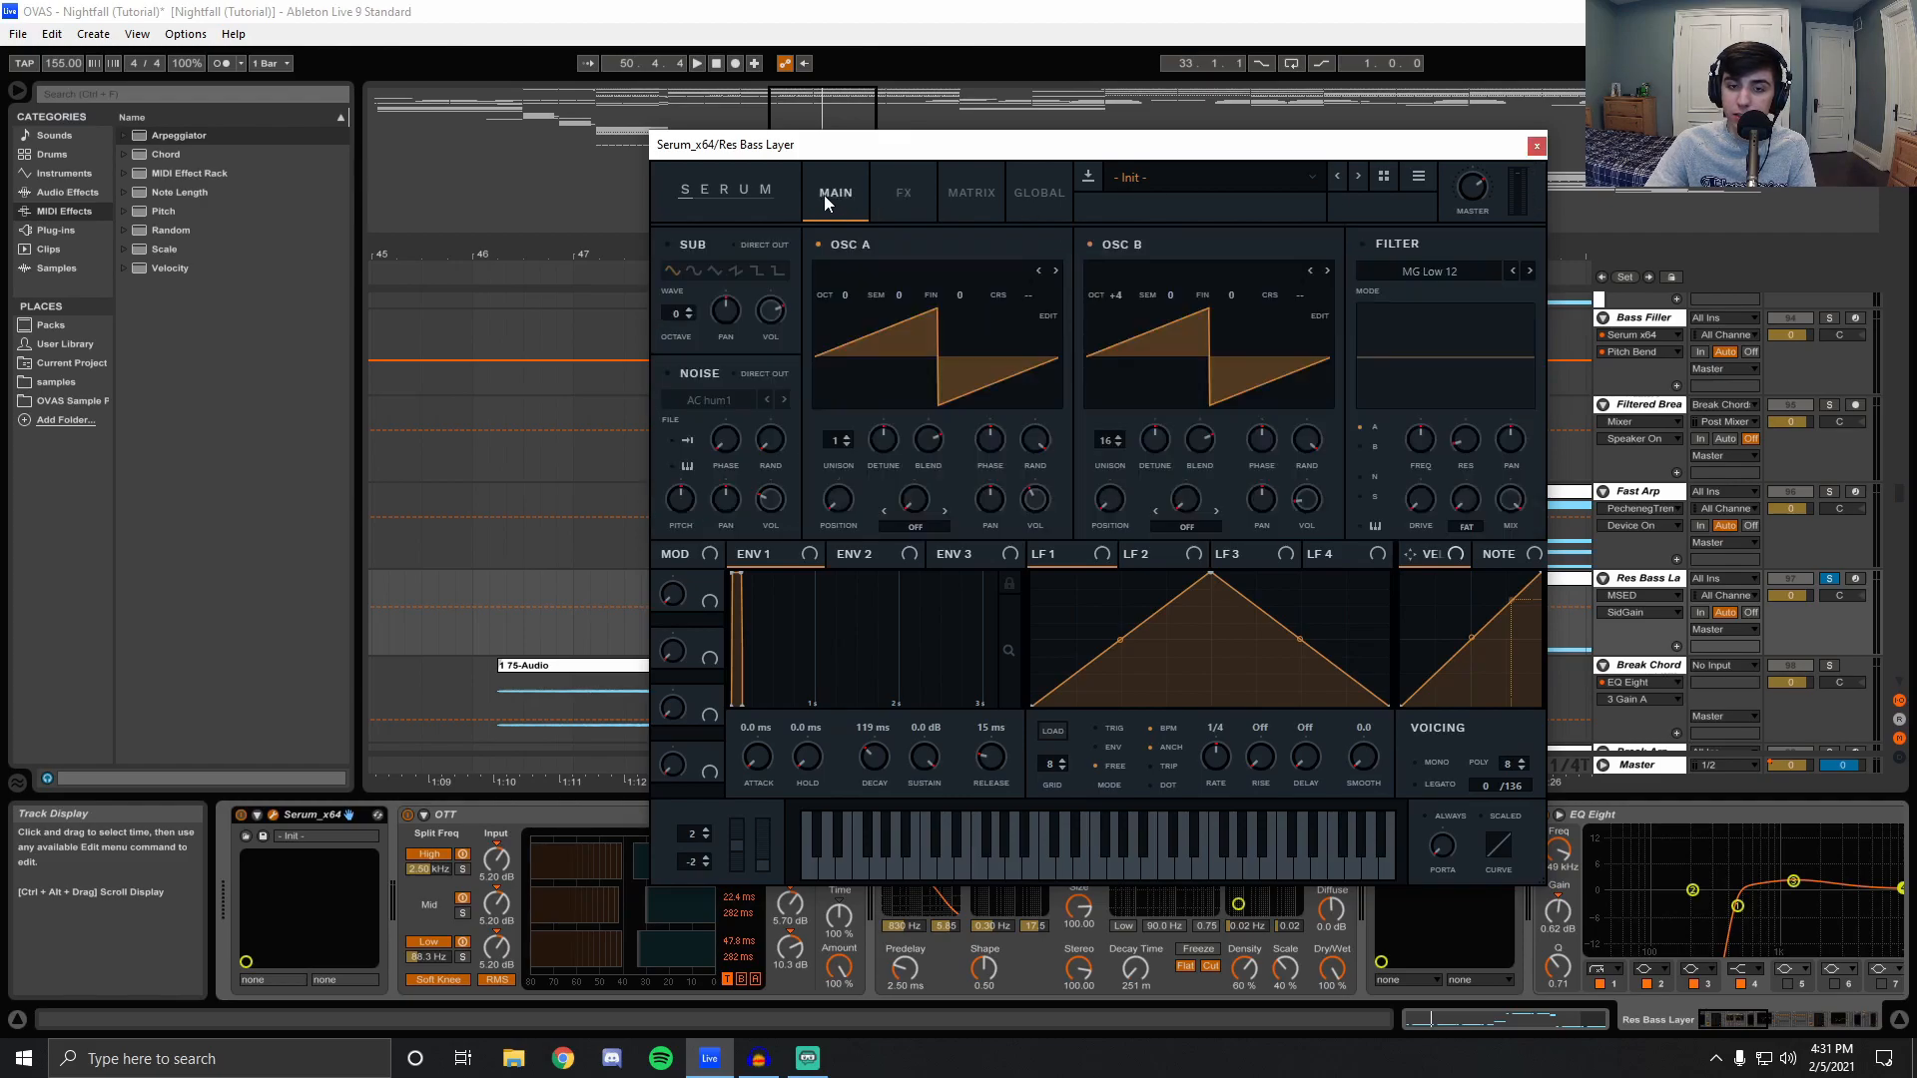
left_click(1535, 147)
Bypass both Resonators on Res Bass Layer, toggle its PechenegTremolo, and play the track without the resonators.
left_click_drag(1727, 1018, 1674, 1021)
left_click(1333, 815)
left_click(1732, 817)
key("space")
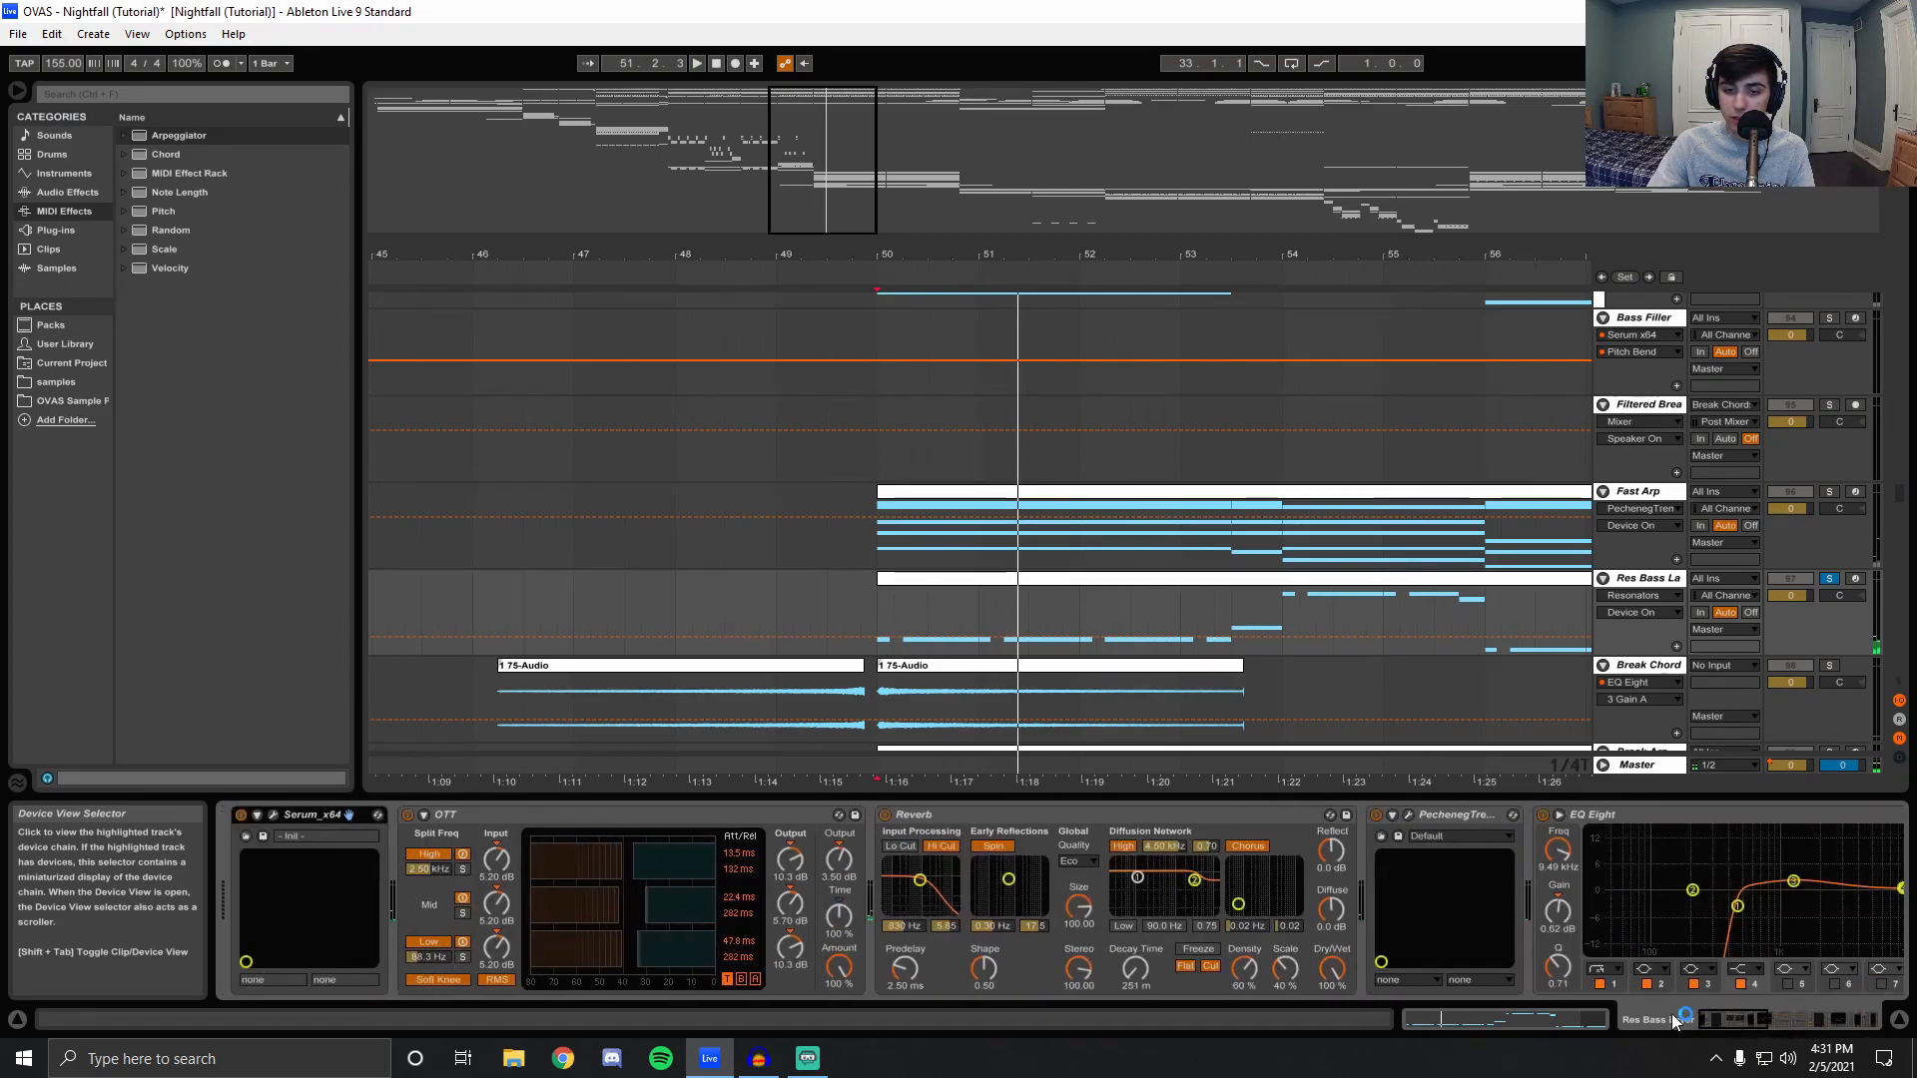
left_click(1376, 816)
key("space")
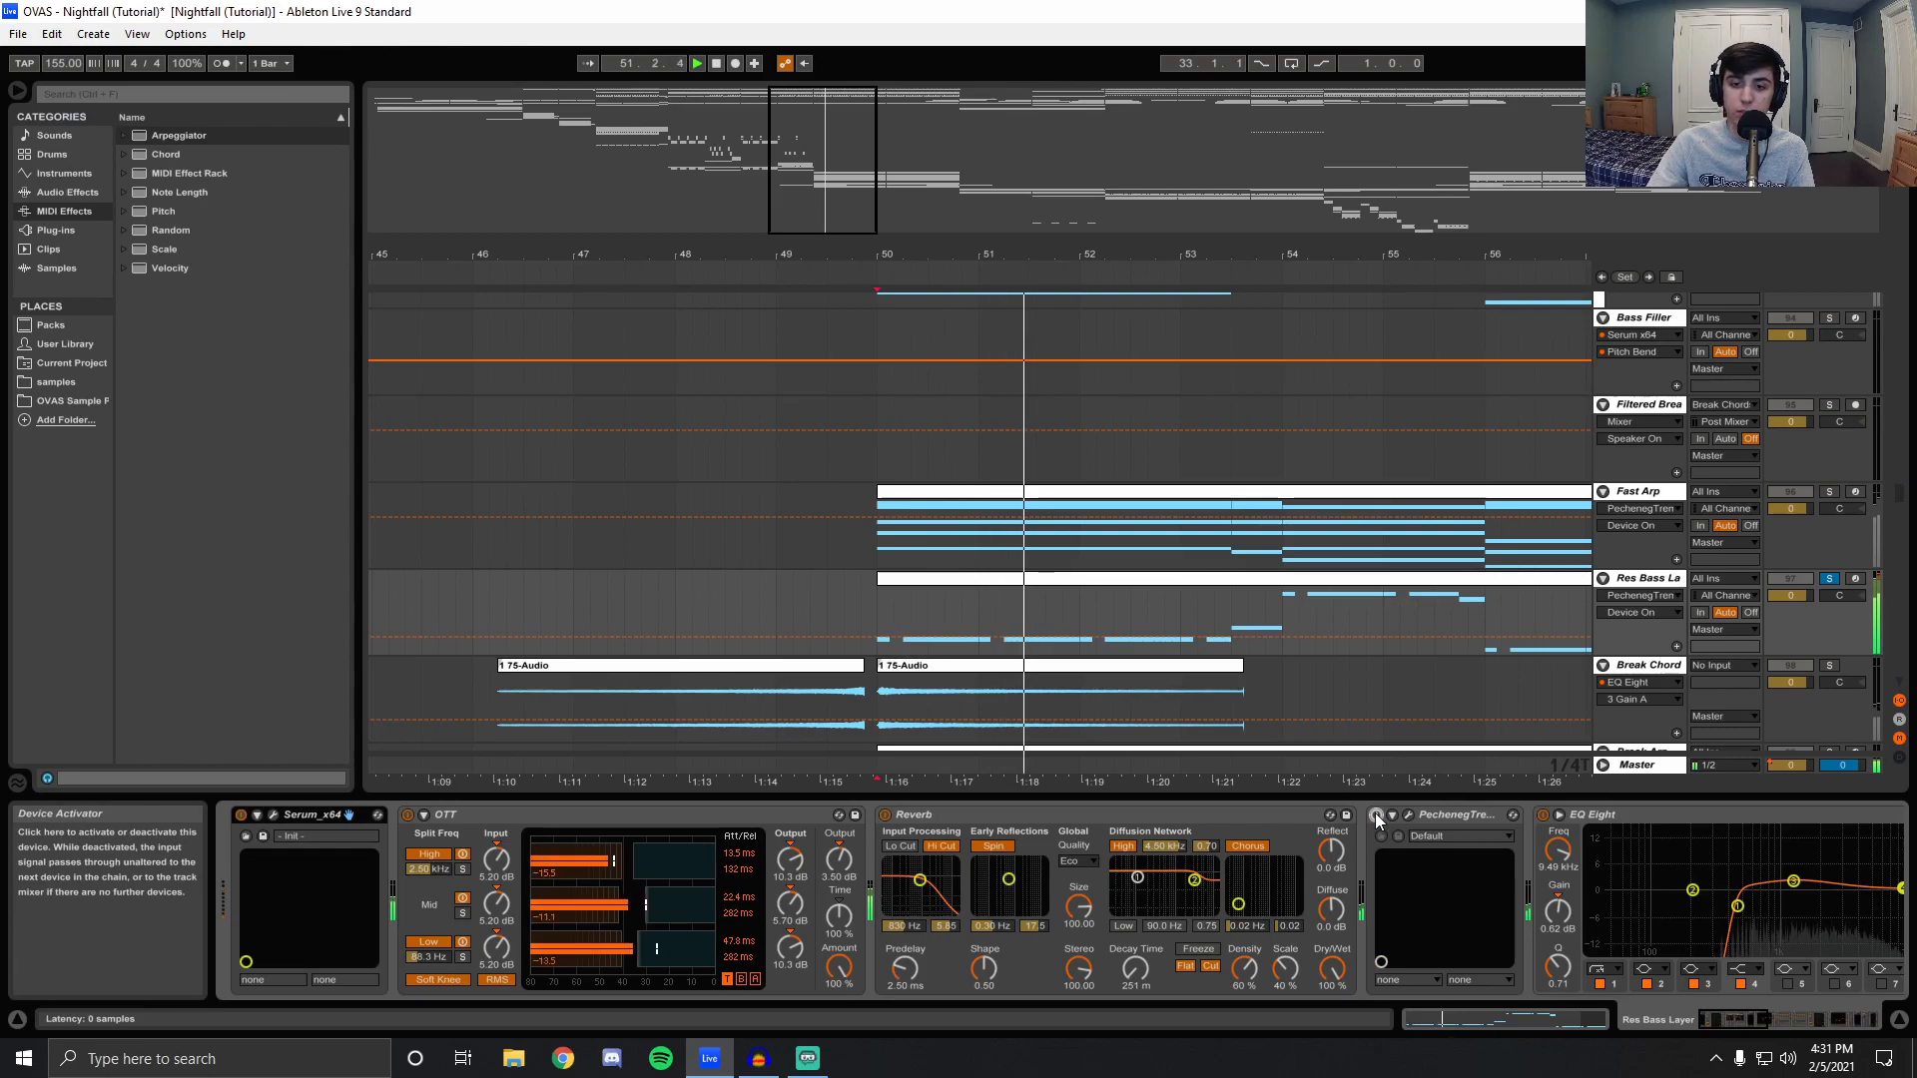
Reactivate both Resonators on Res Bass Layer and play it from 50.1 and from about bar 54.
mouse_move(1813, 1008)
left_mouse_down()
mouse_move(1787, 1010)
mouse_move(1859, 1027)
mouse_move(1779, 1021)
left_mouse_up()
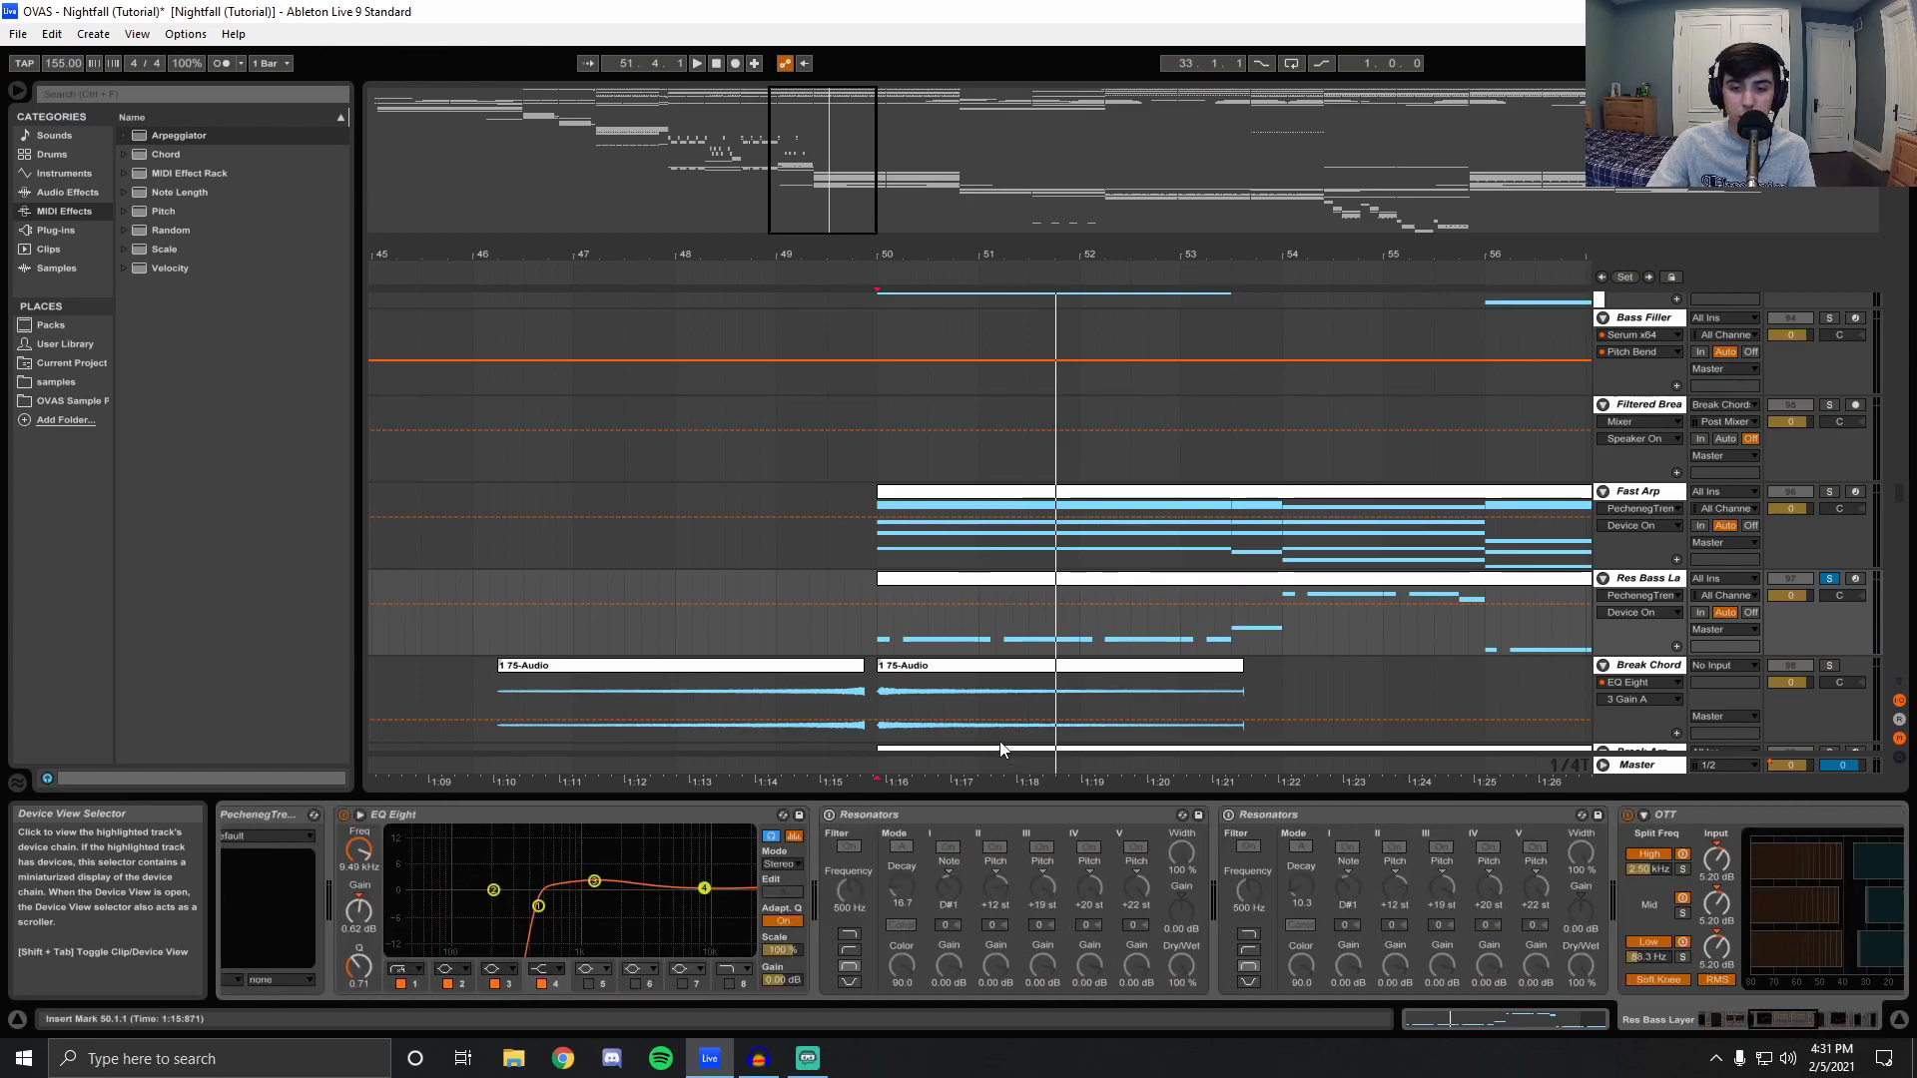
left_click(1229, 815)
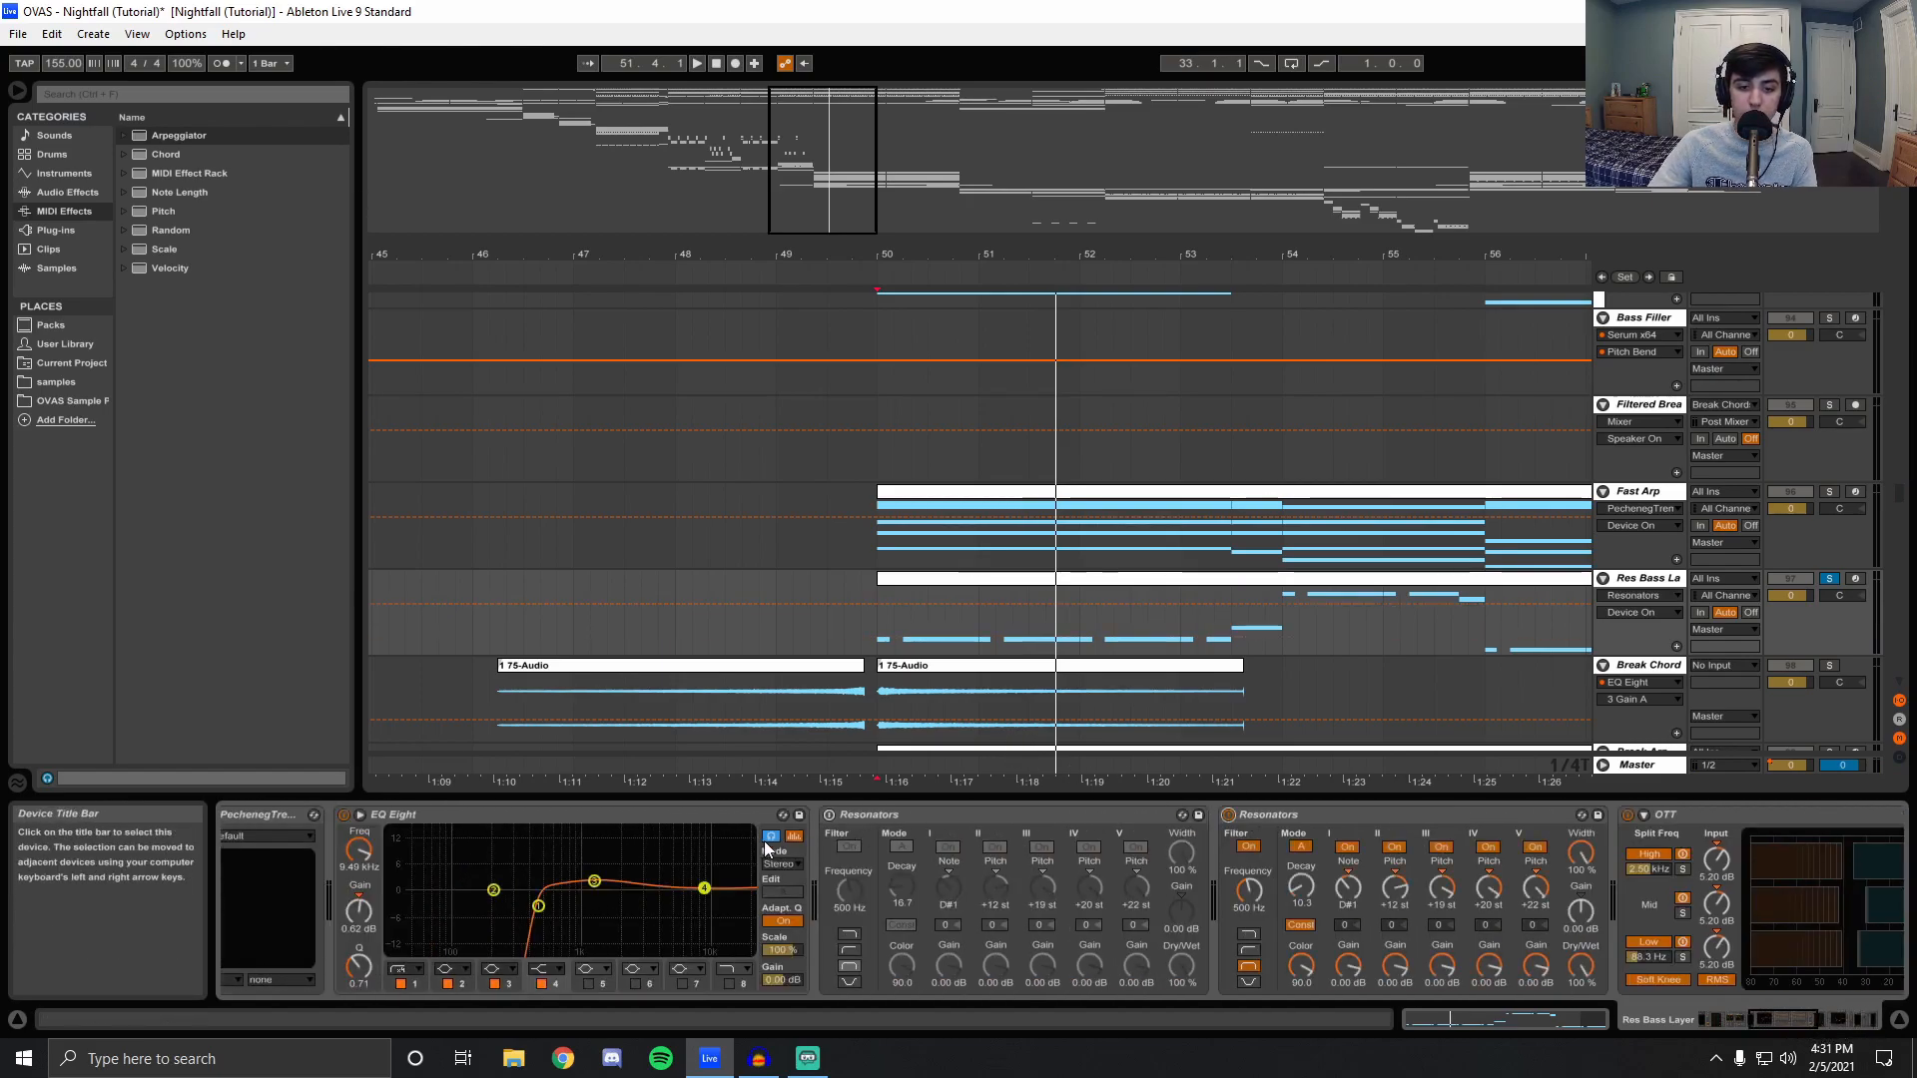
left_click(829, 815)
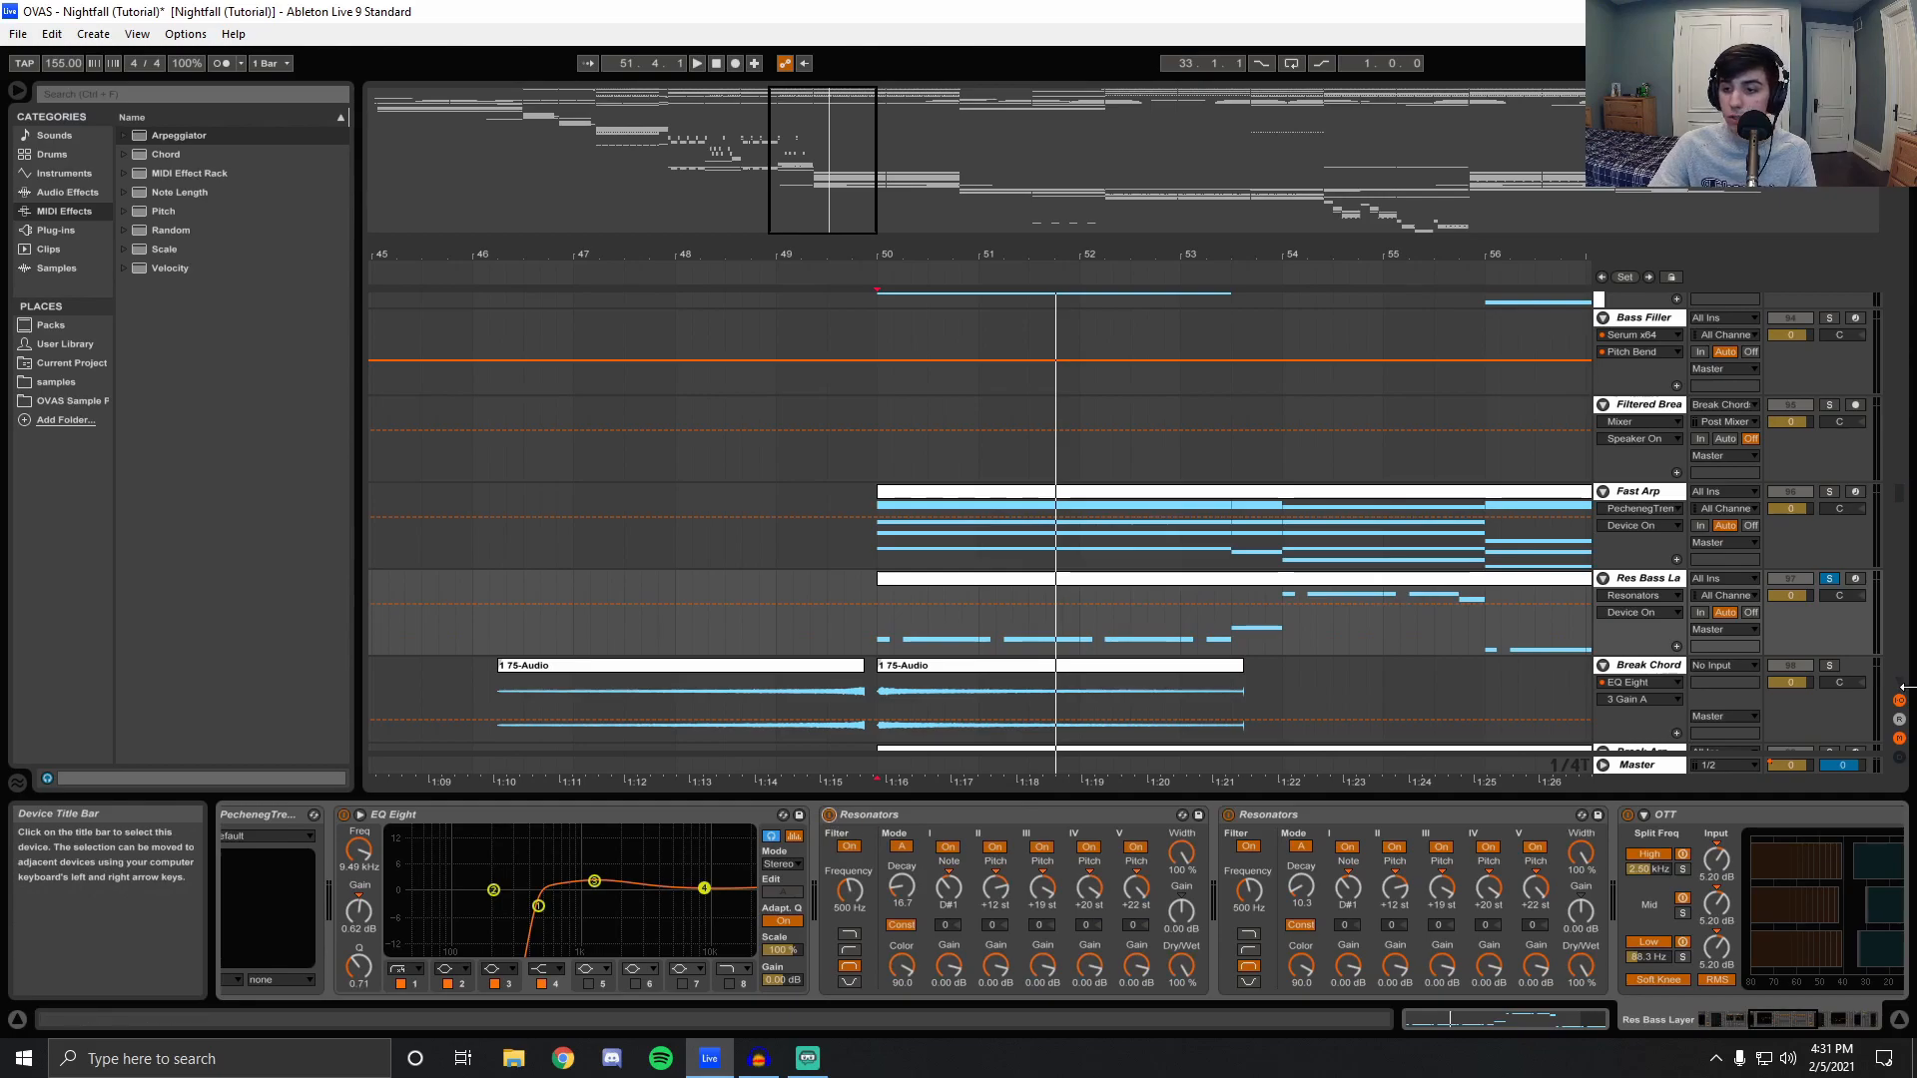
key("space")
left_click(1197, 651)
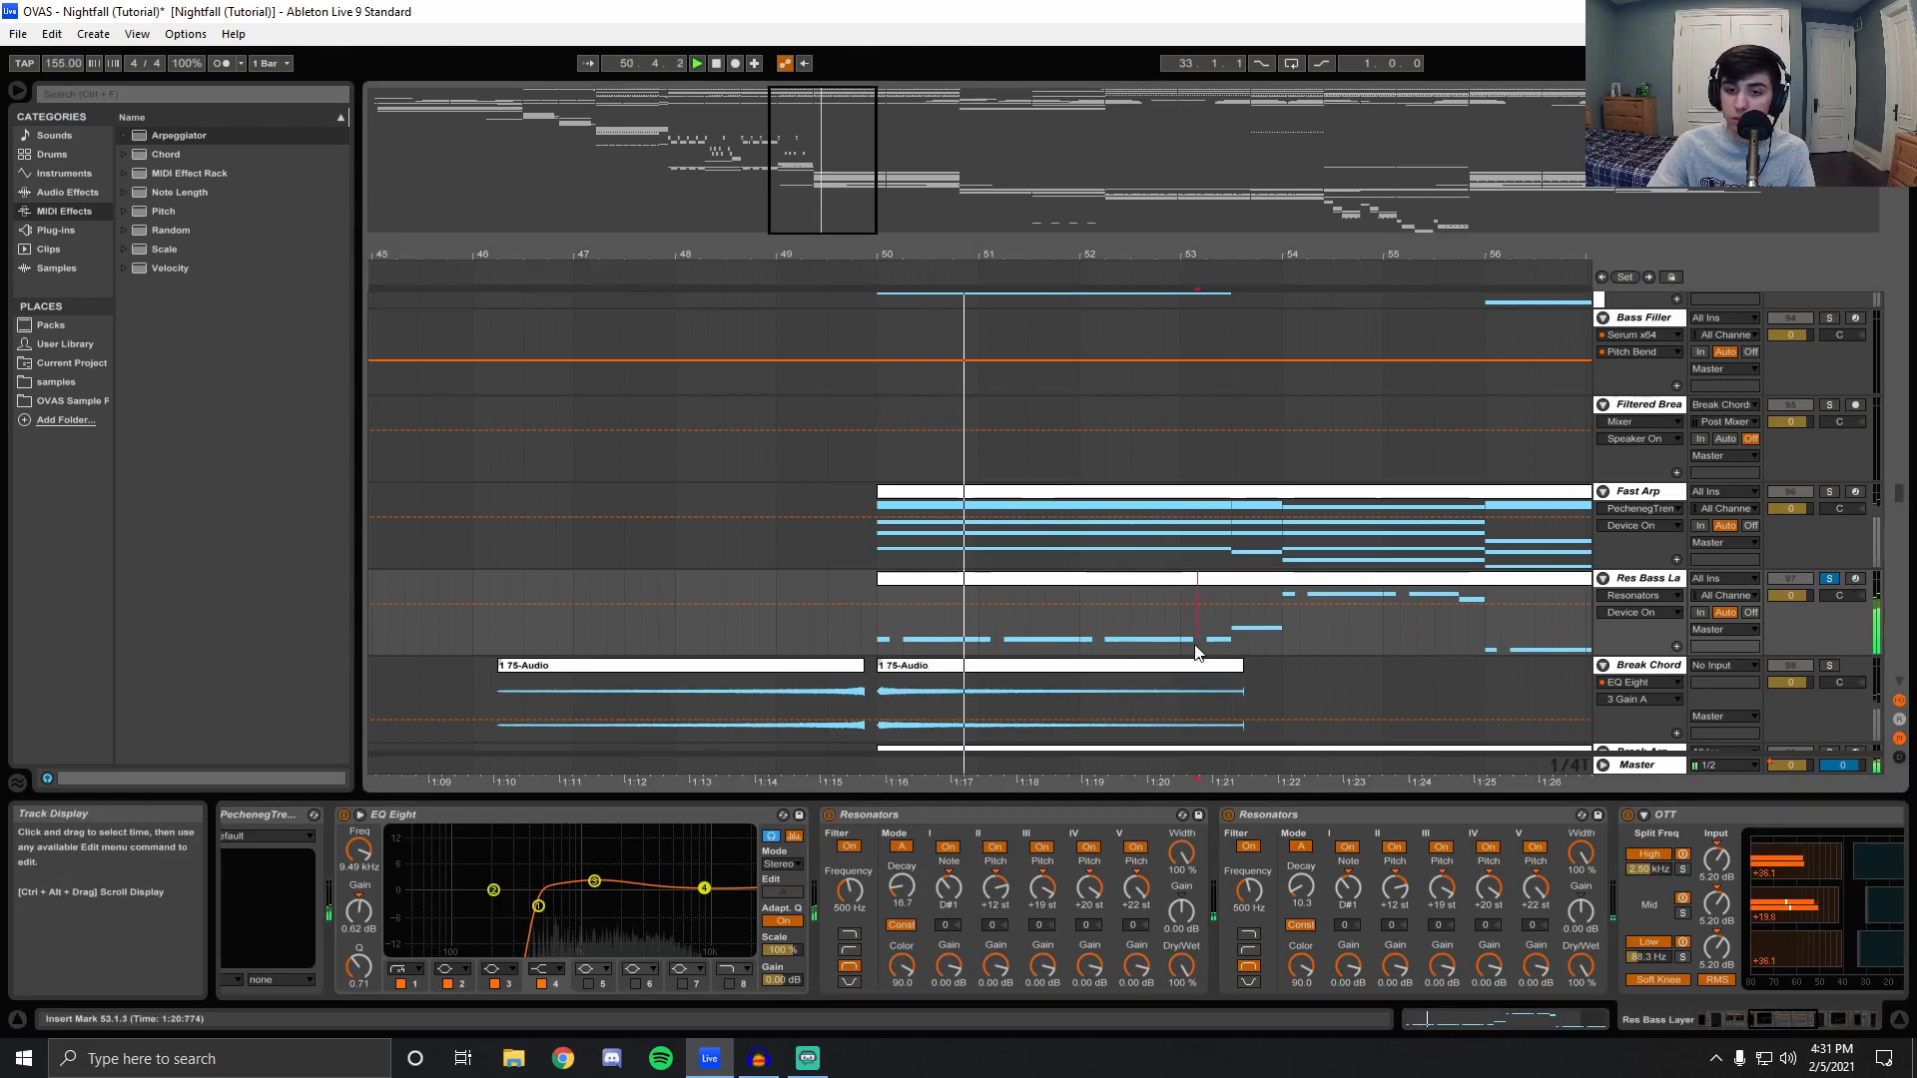
left_click(1284, 643)
scroll(813, 644, "down", 2)
Solo the Break Chord Impact track and play it from 50.1.
left_click(885, 659)
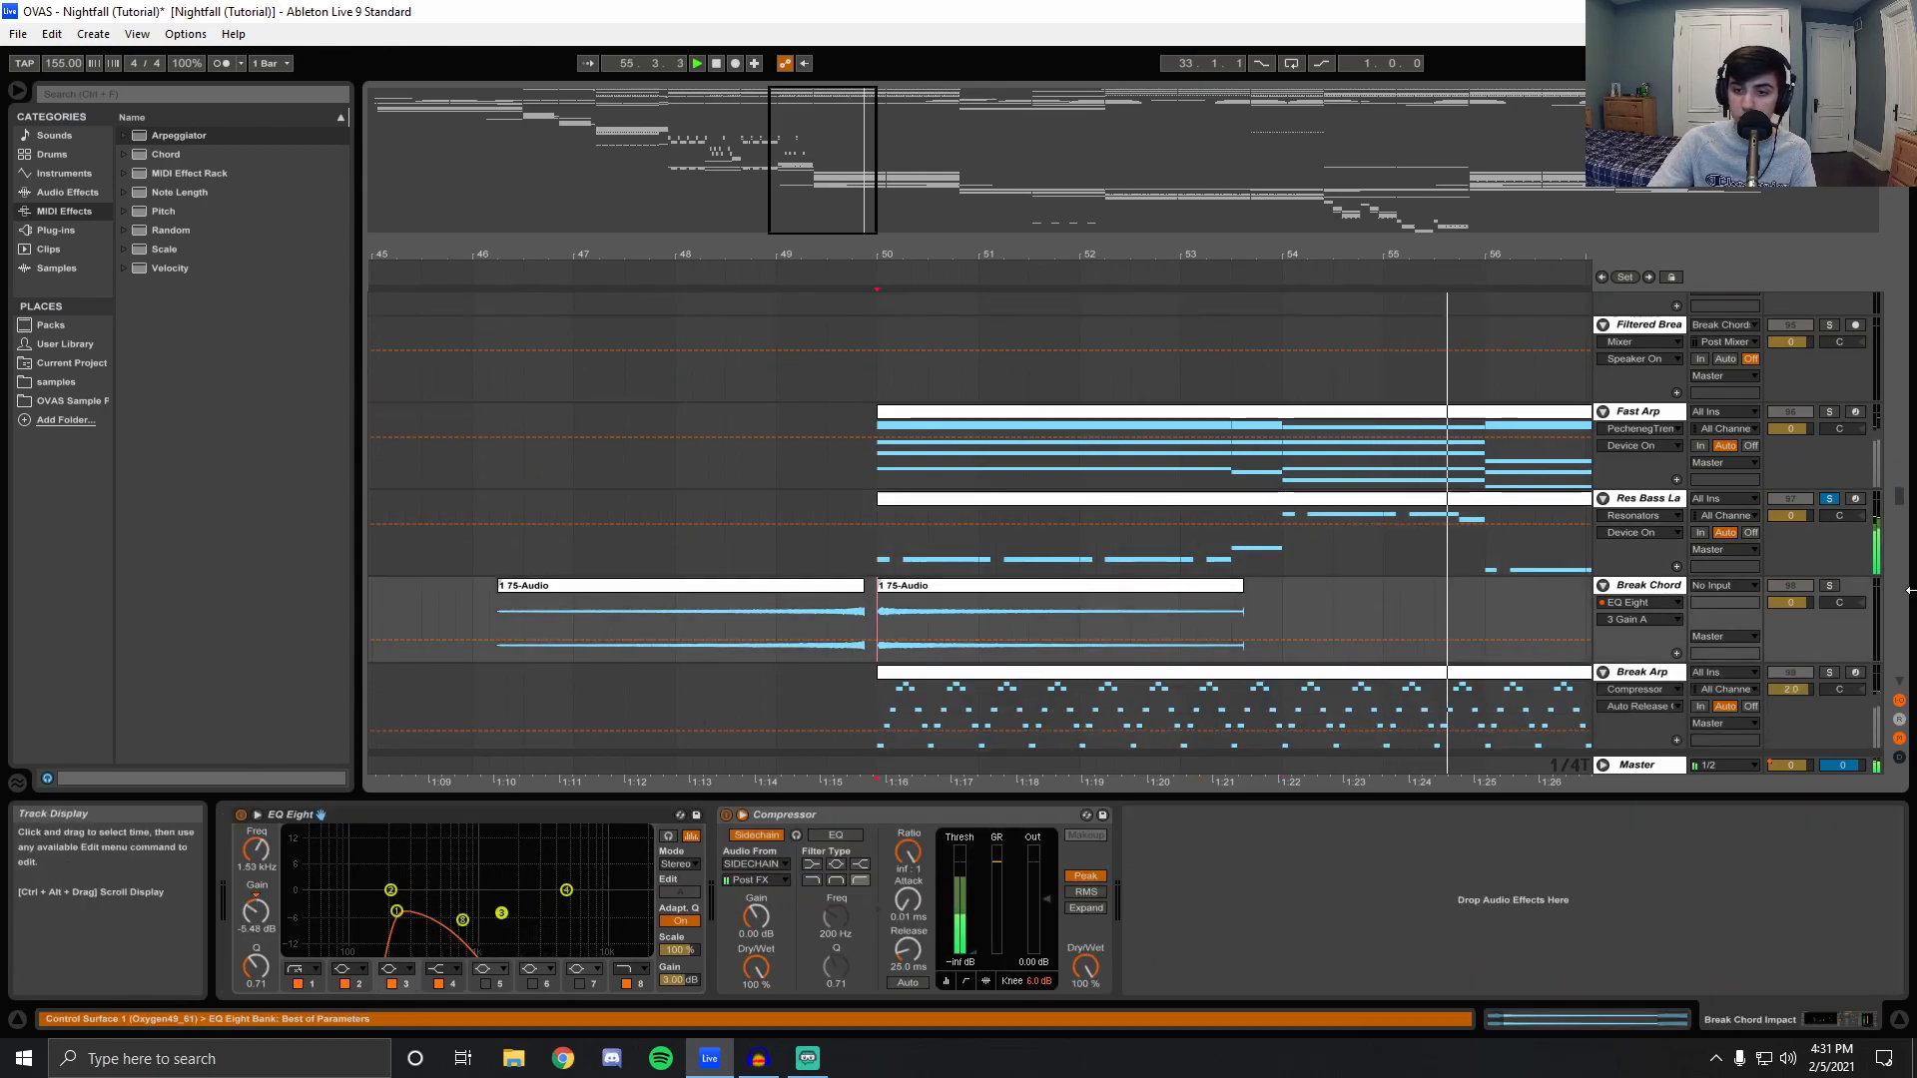
left_click(1828, 586)
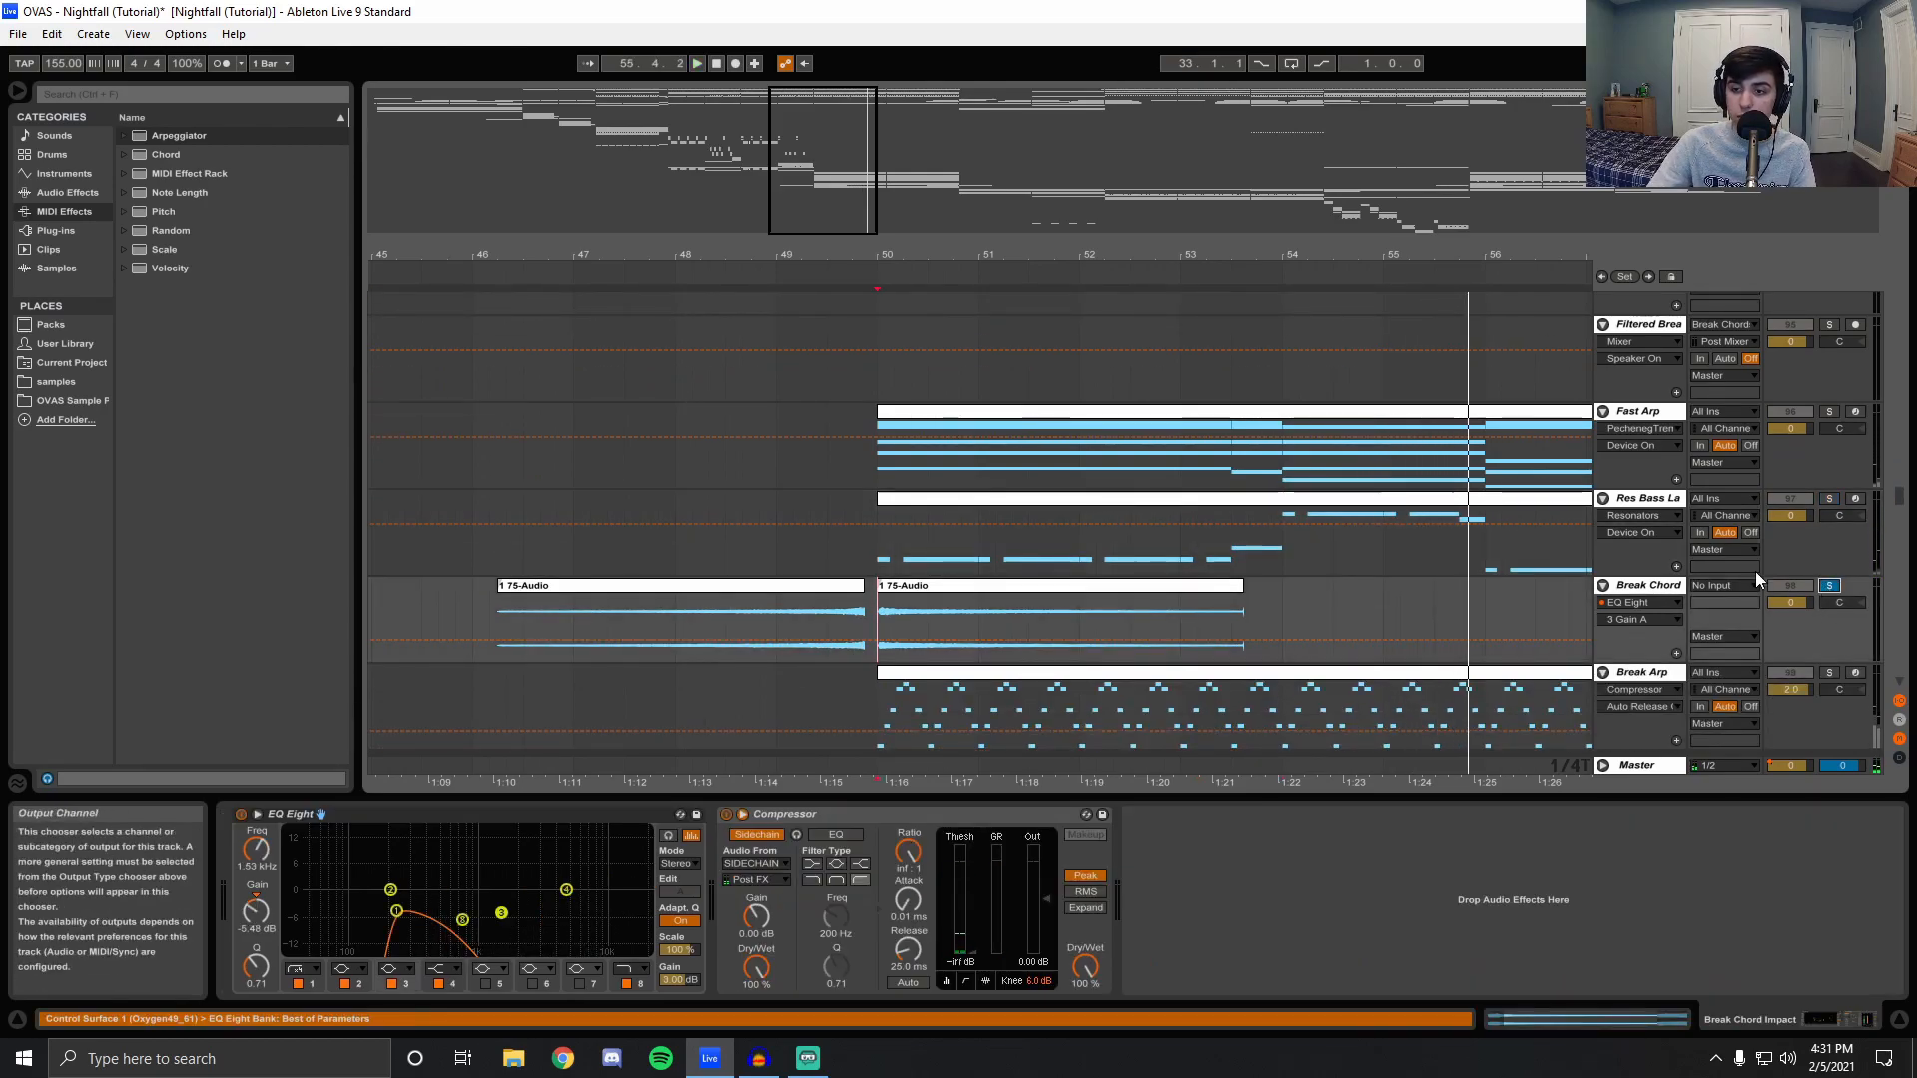
key("space")
scroll(1520, 626, "down", 3)
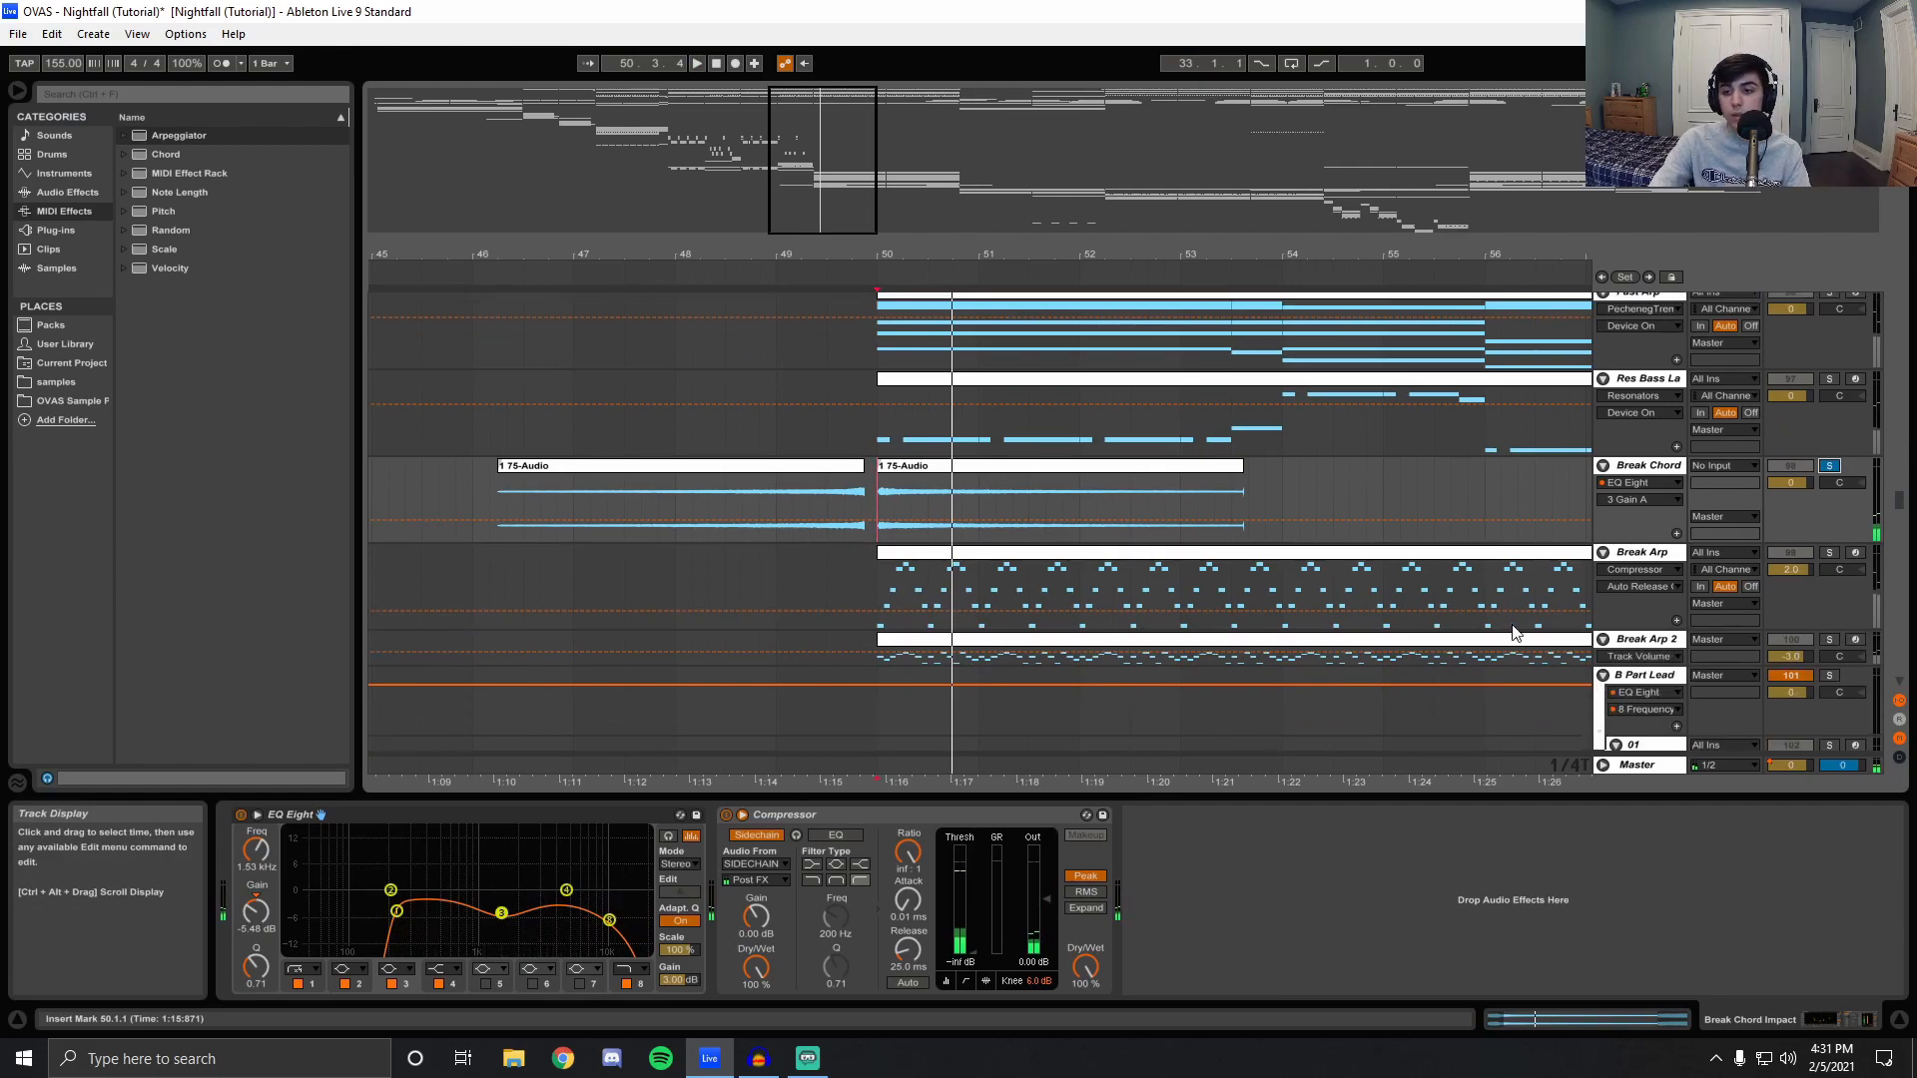
Unsolo Break Chord Impact and play the full mix from just before its first audio clip near bar 46.
left_click(465, 541)
key("space")
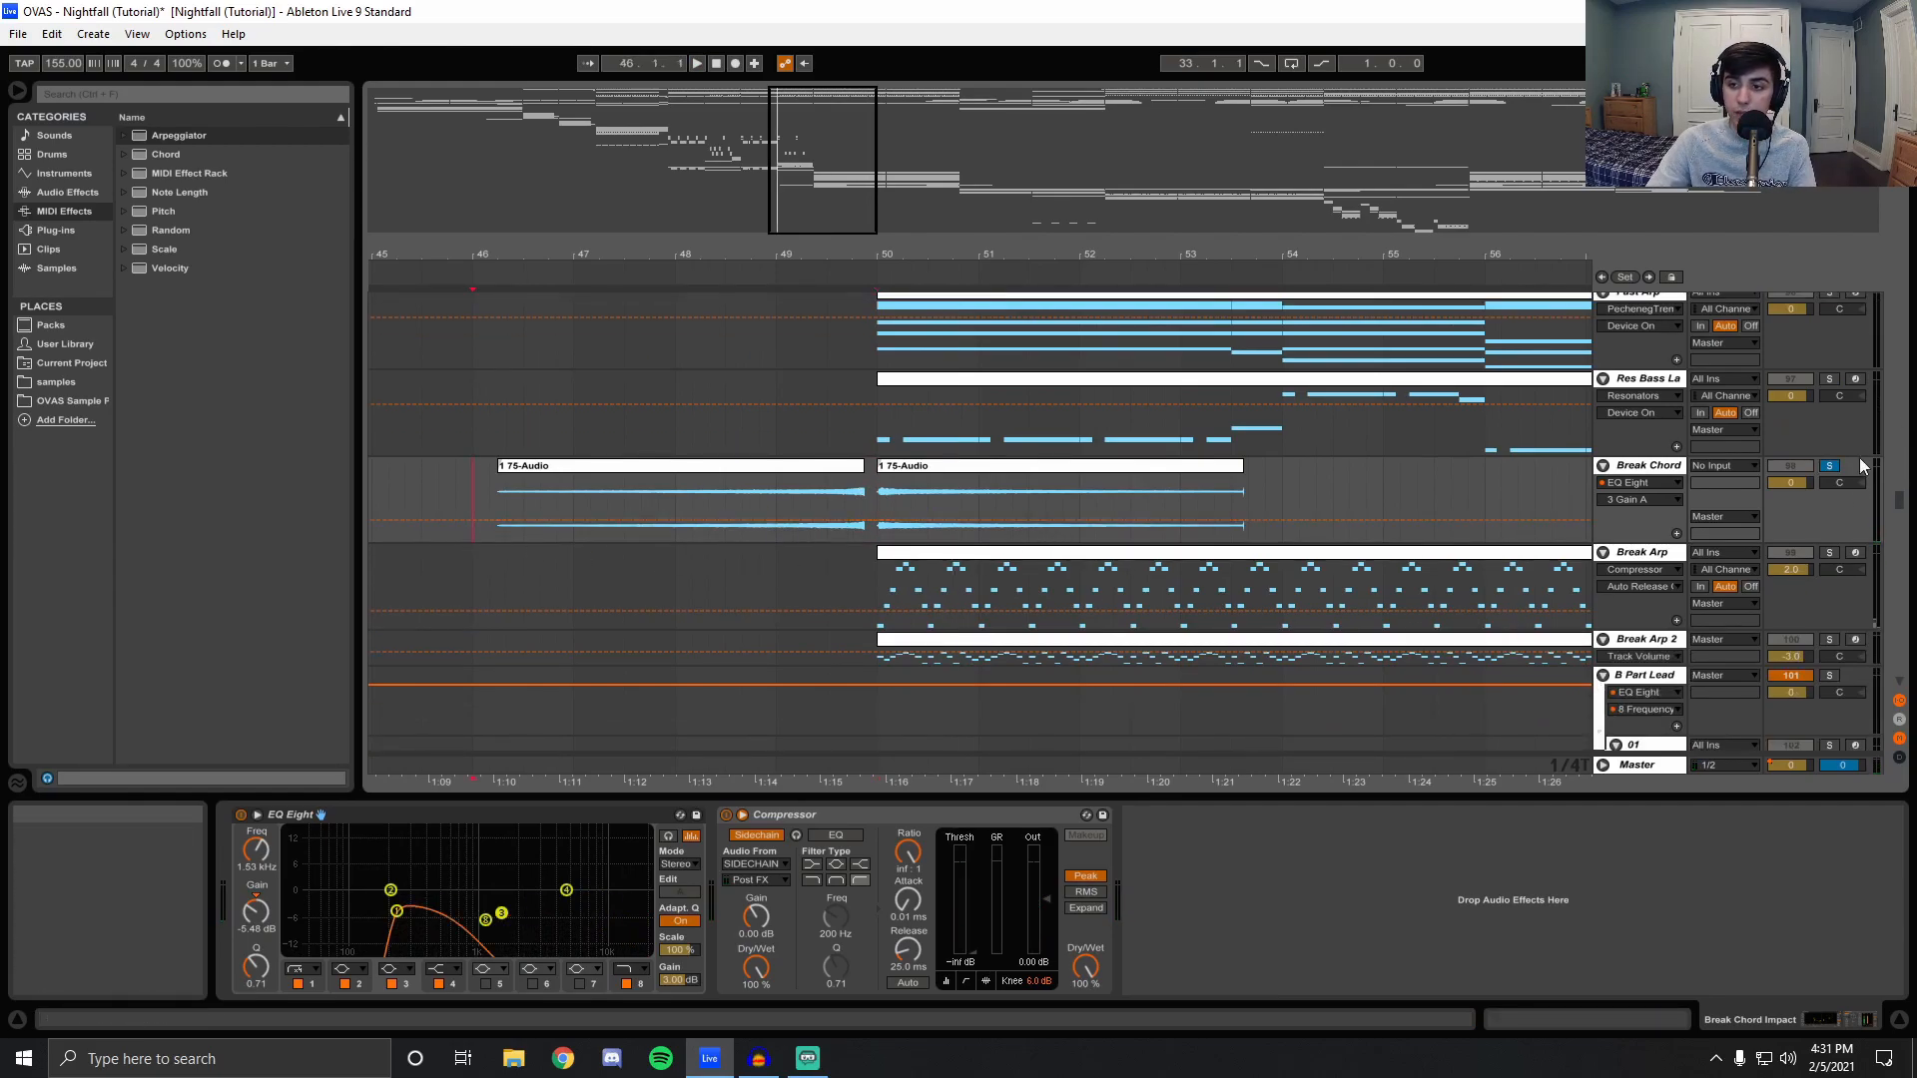
left_click(1830, 466)
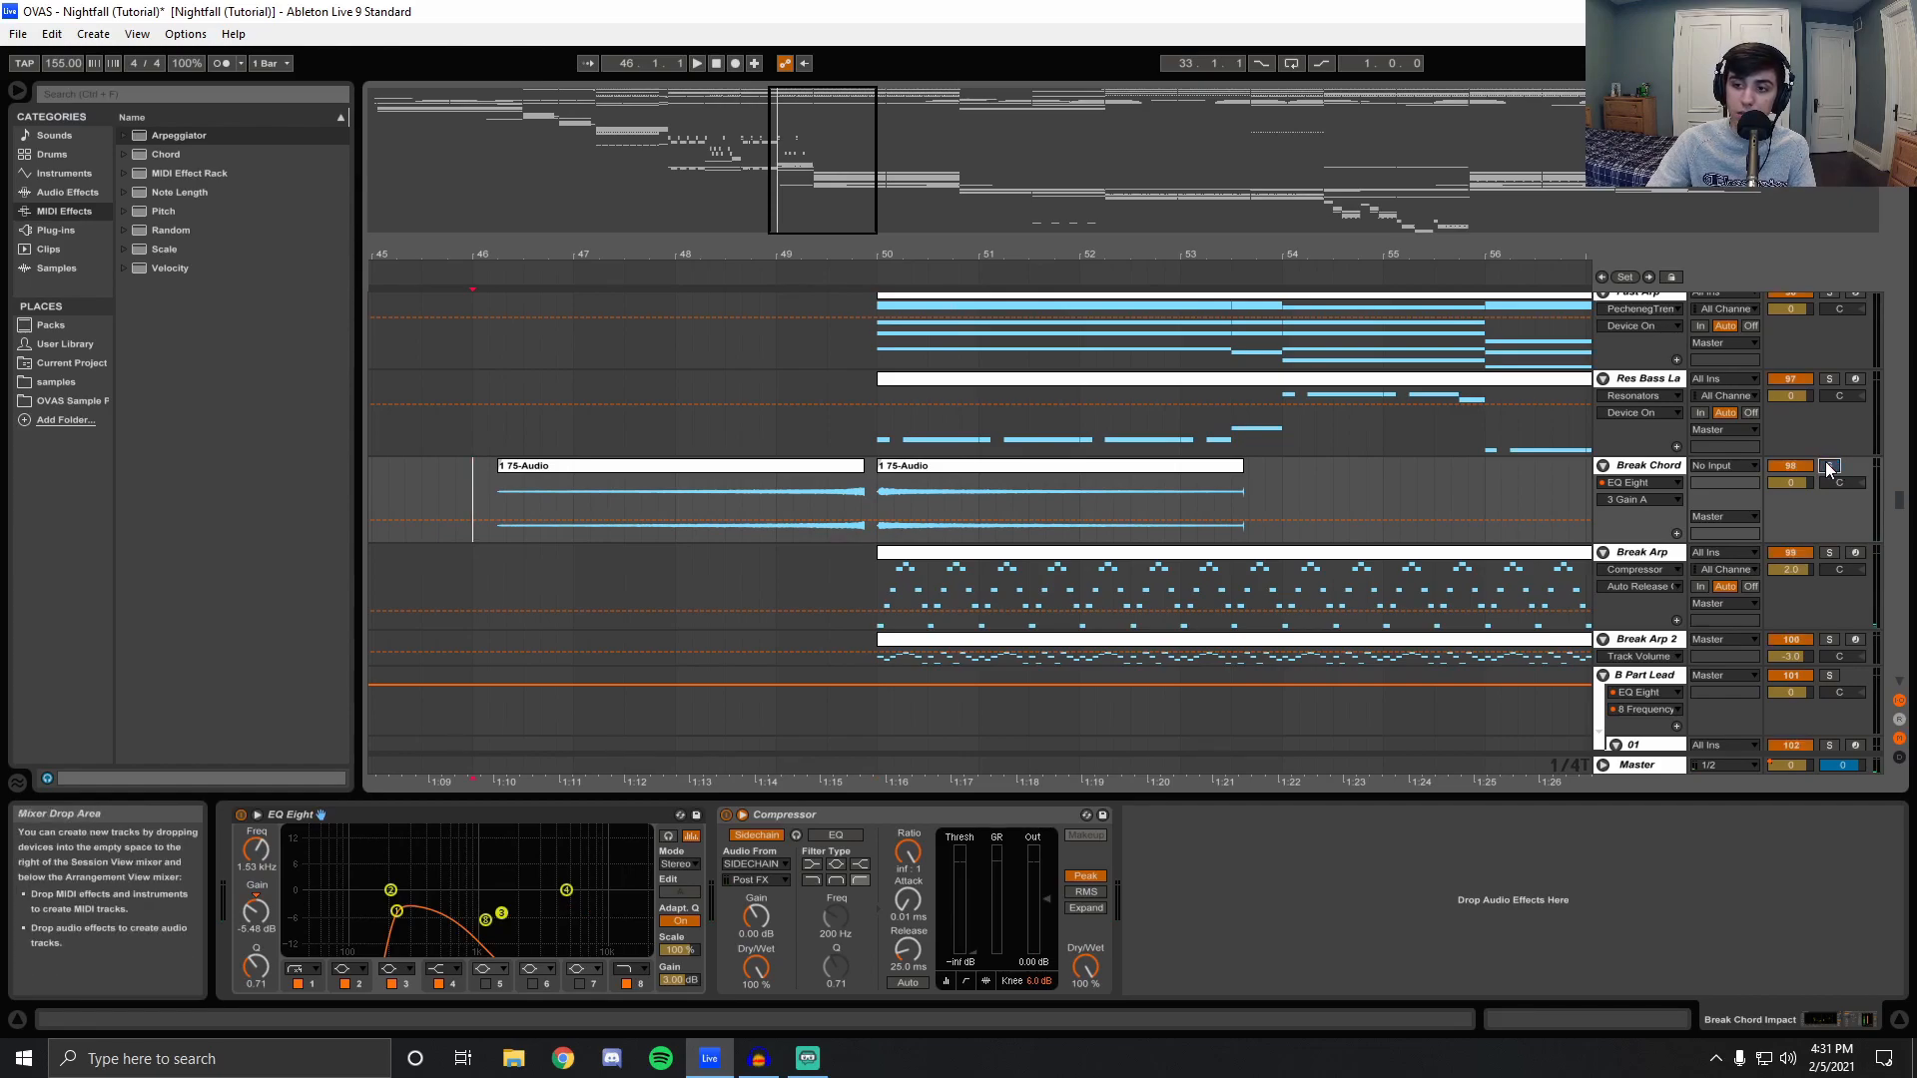
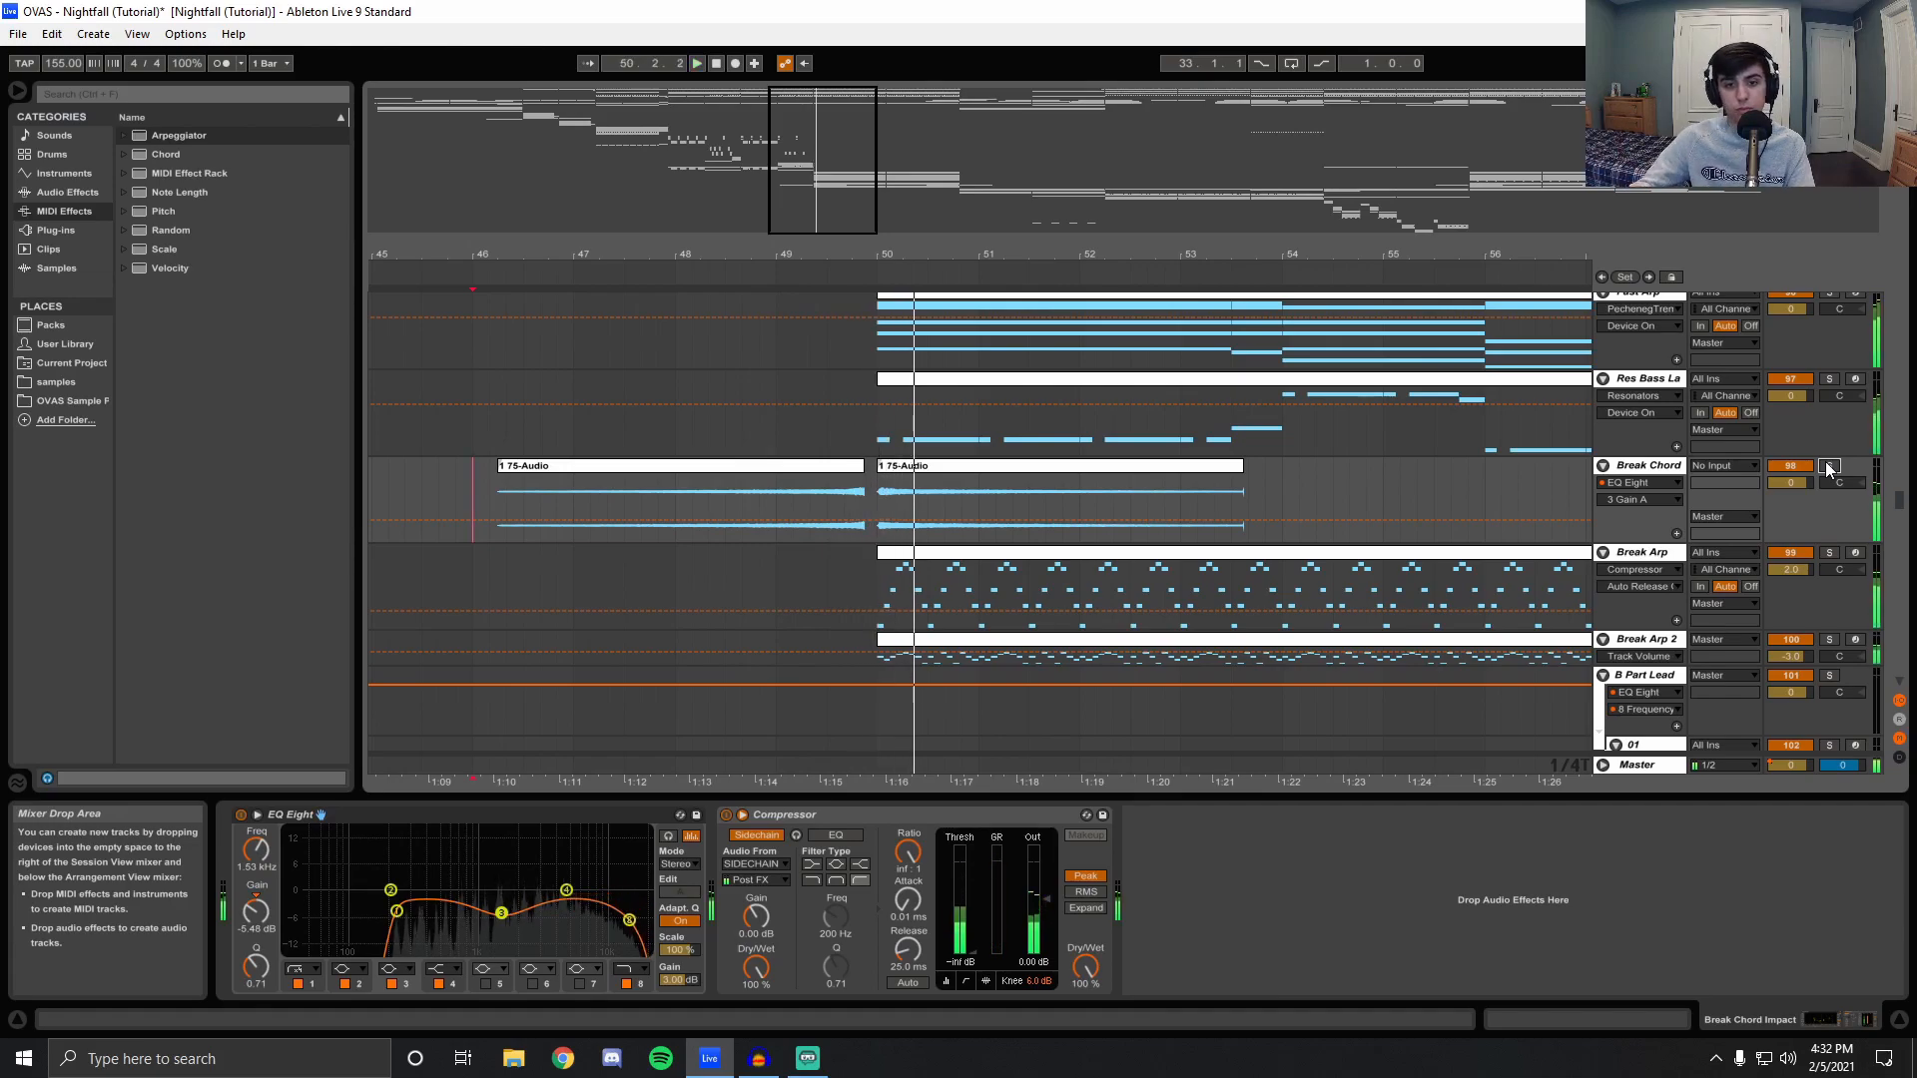
key("space")
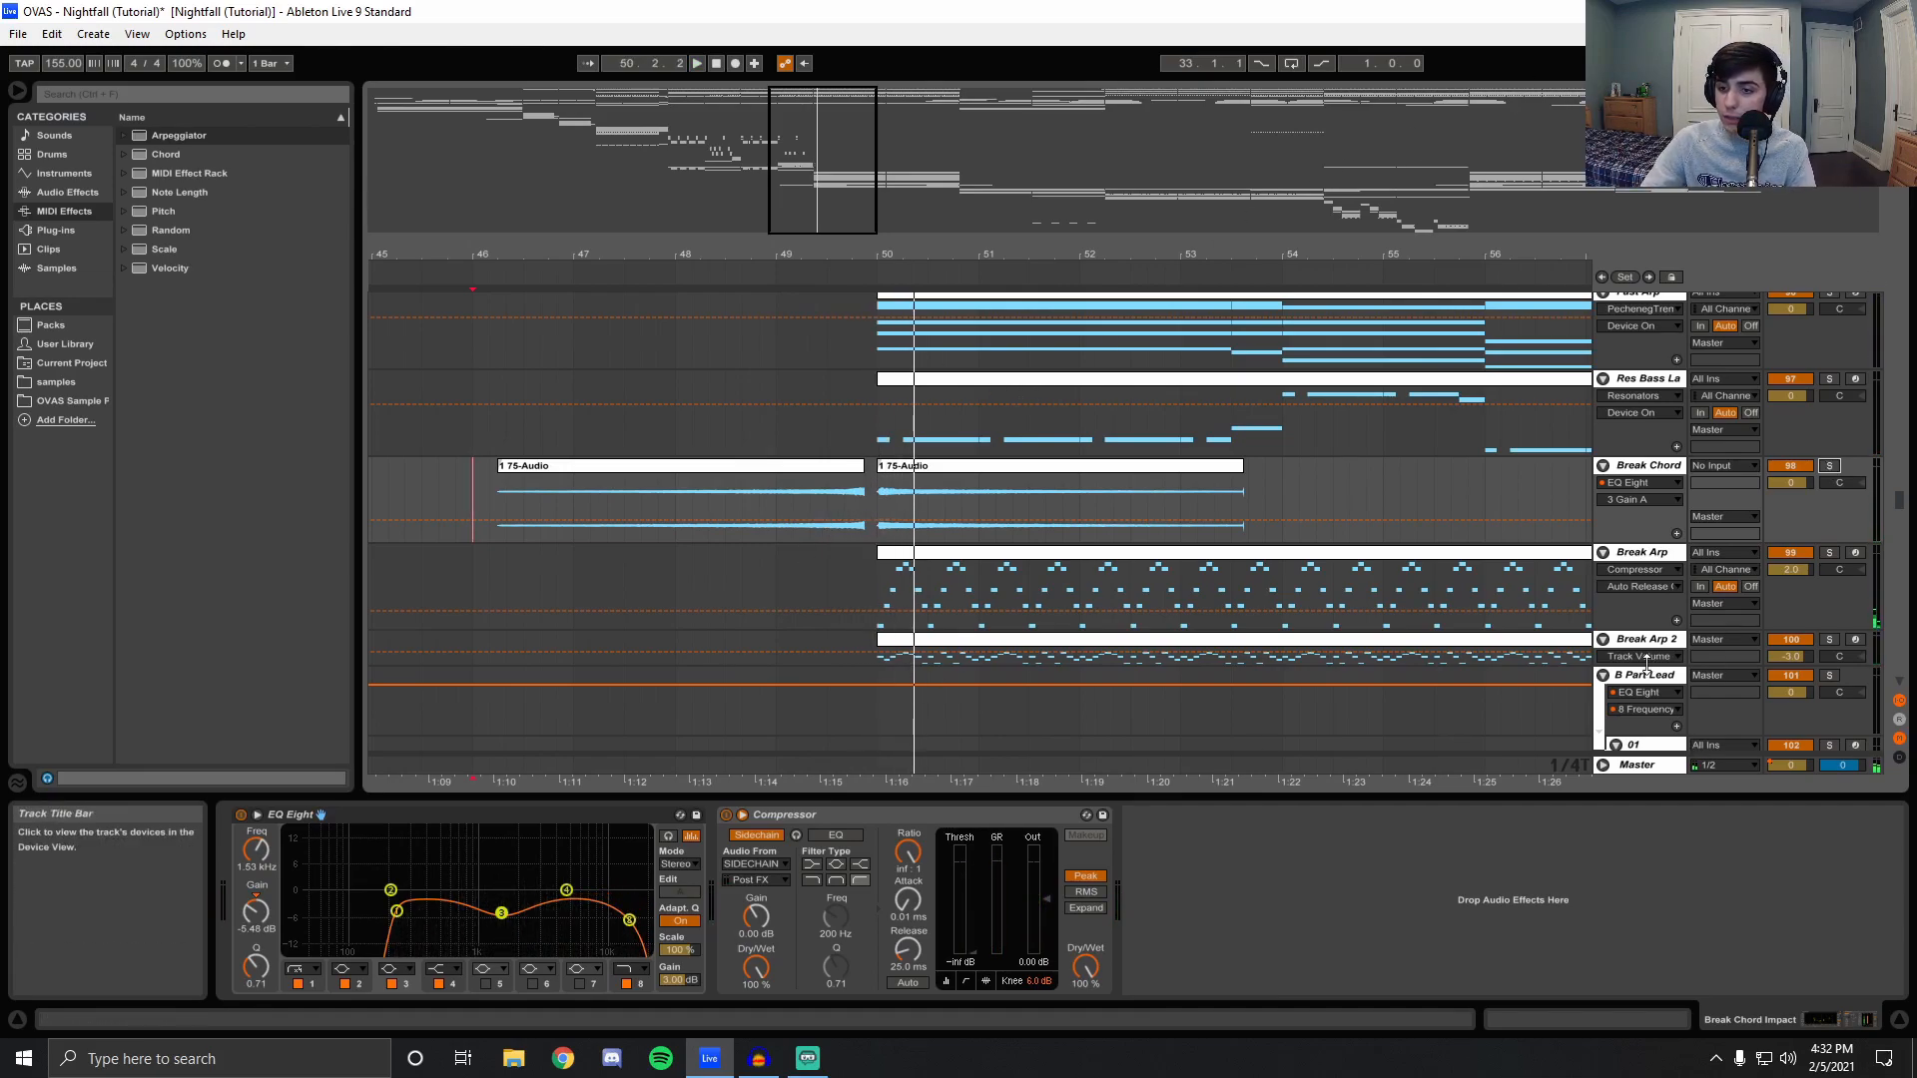
Enlarge the Break Arp 2 track lane, then solo Break Arp and play it from 50.1.
left_click_drag(1646, 661, 1650, 712)
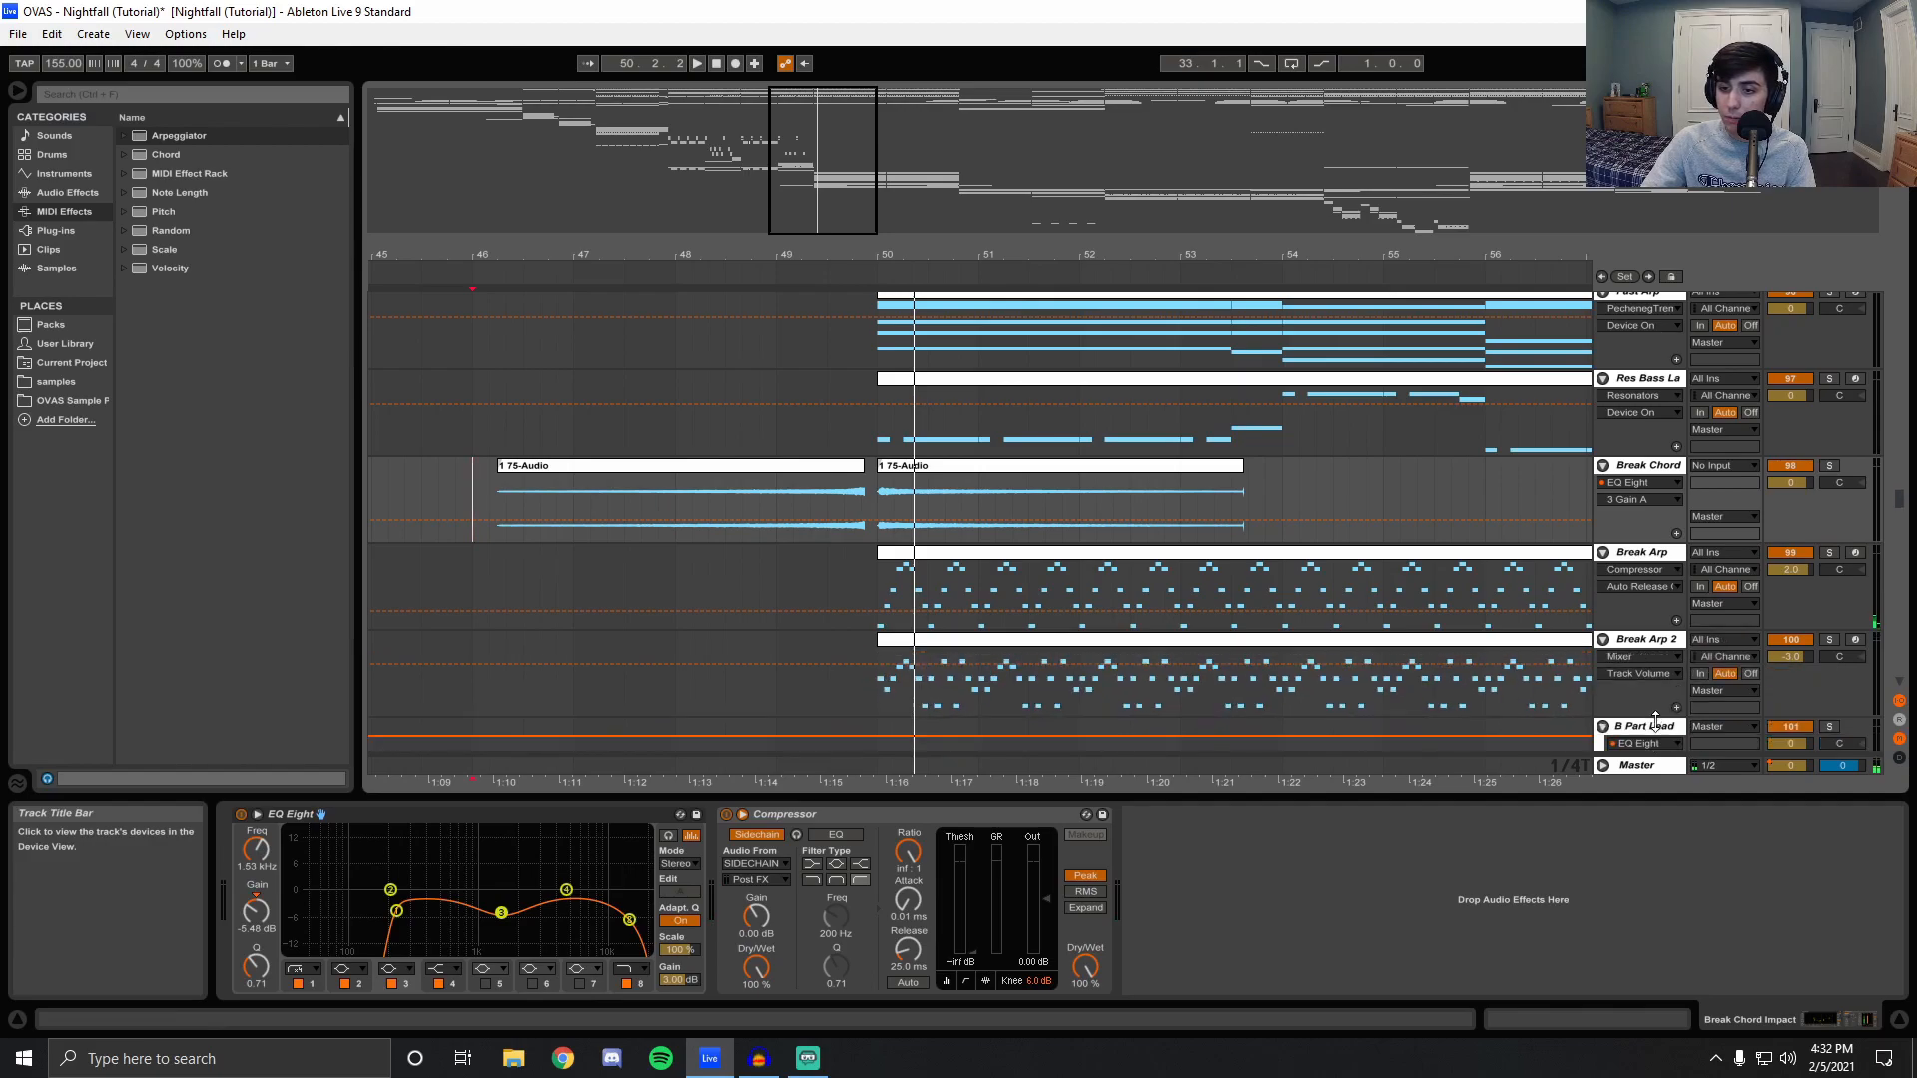
left_click(896, 569)
key("space")
left_click(1829, 553)
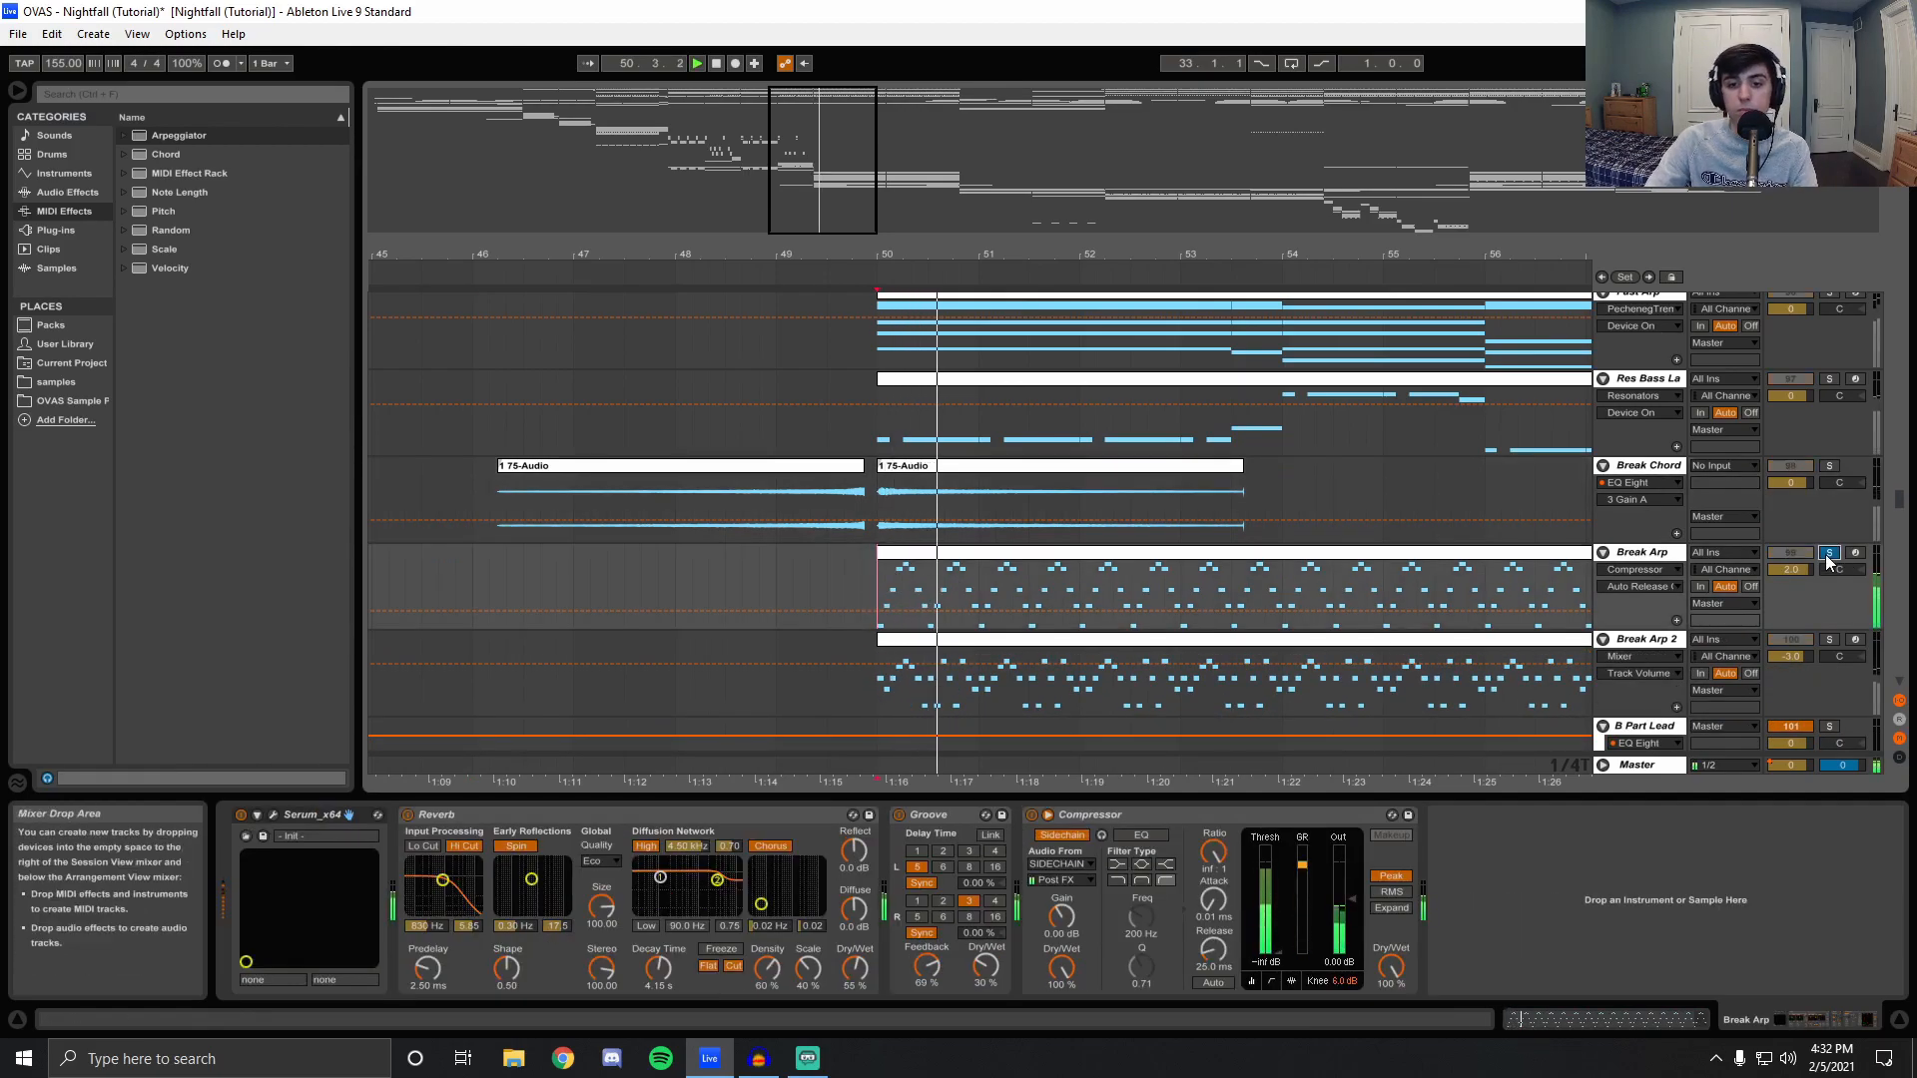
Solo Break Arp 2 in place of Break Arp, play it from 50.1, and show its device chain.
left_click(1829, 639)
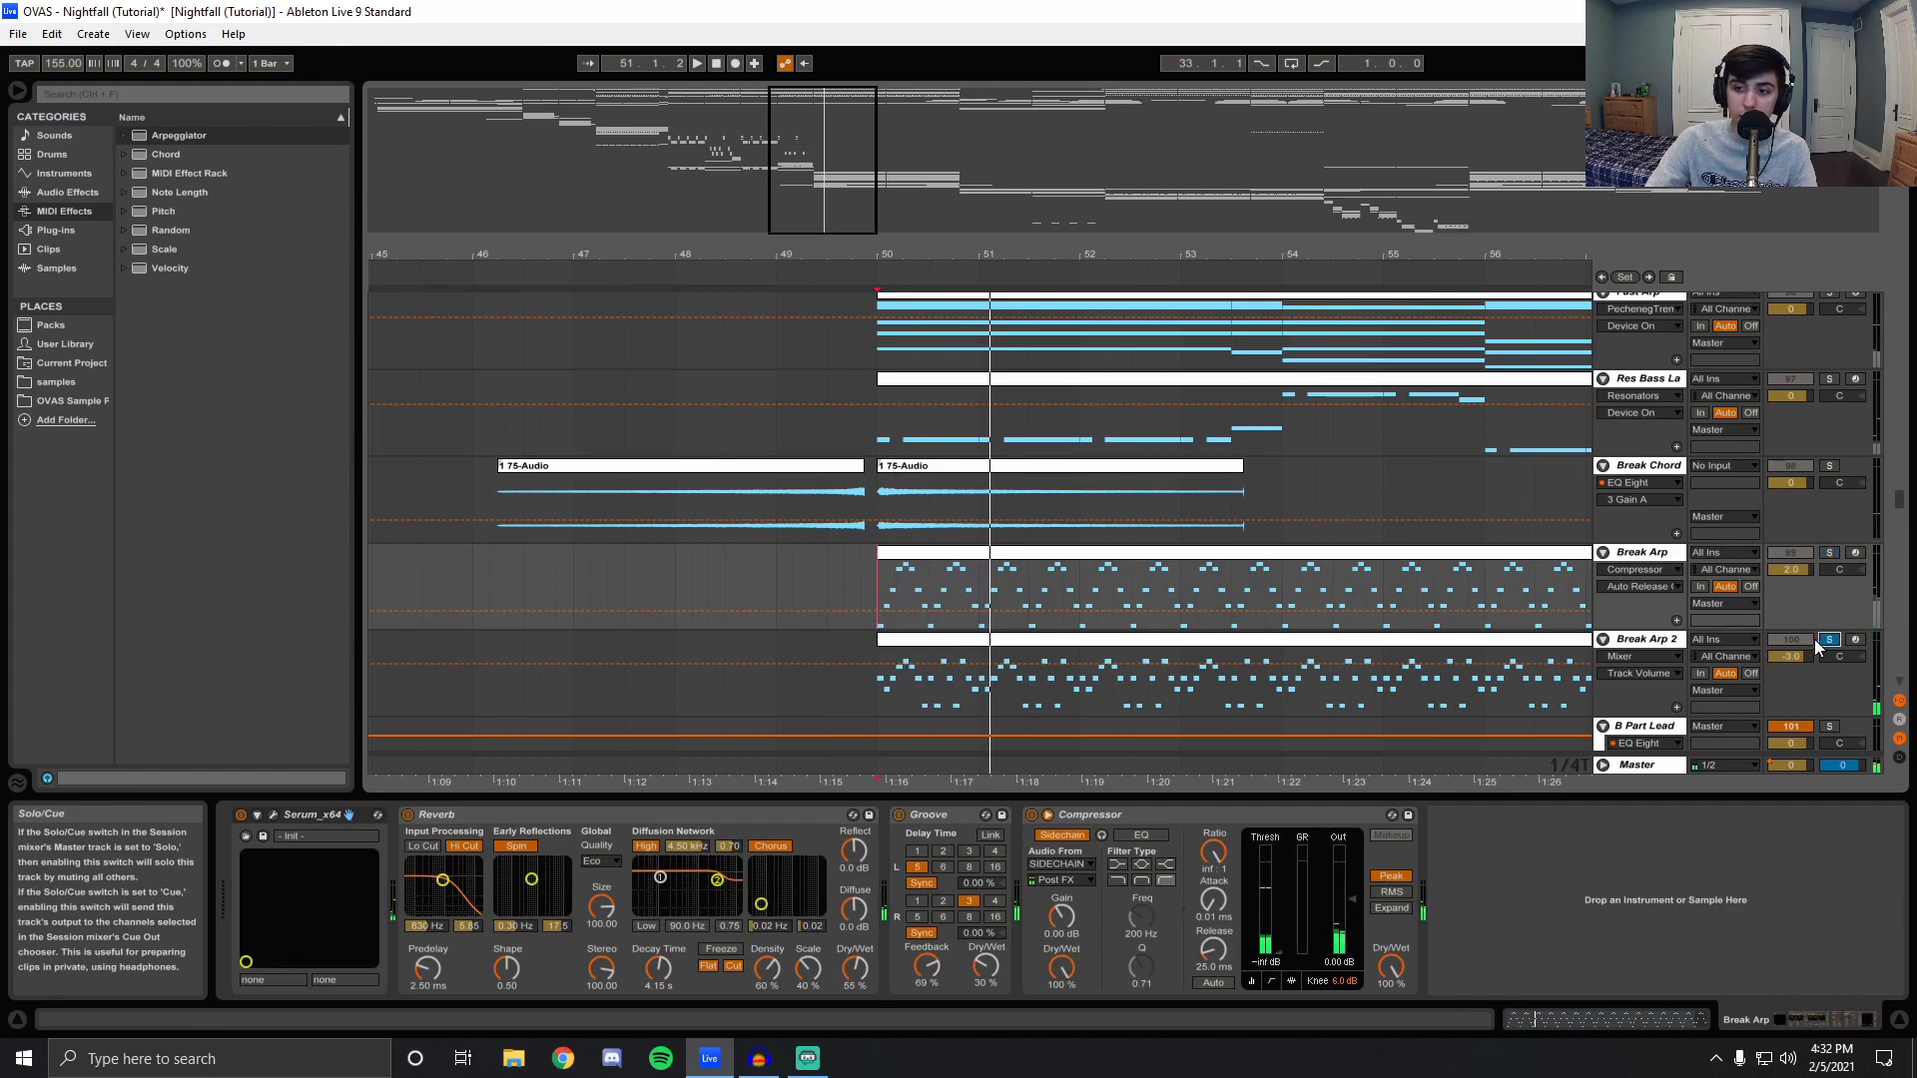
scroll(983, 642, "down", 5)
left_click(916, 502)
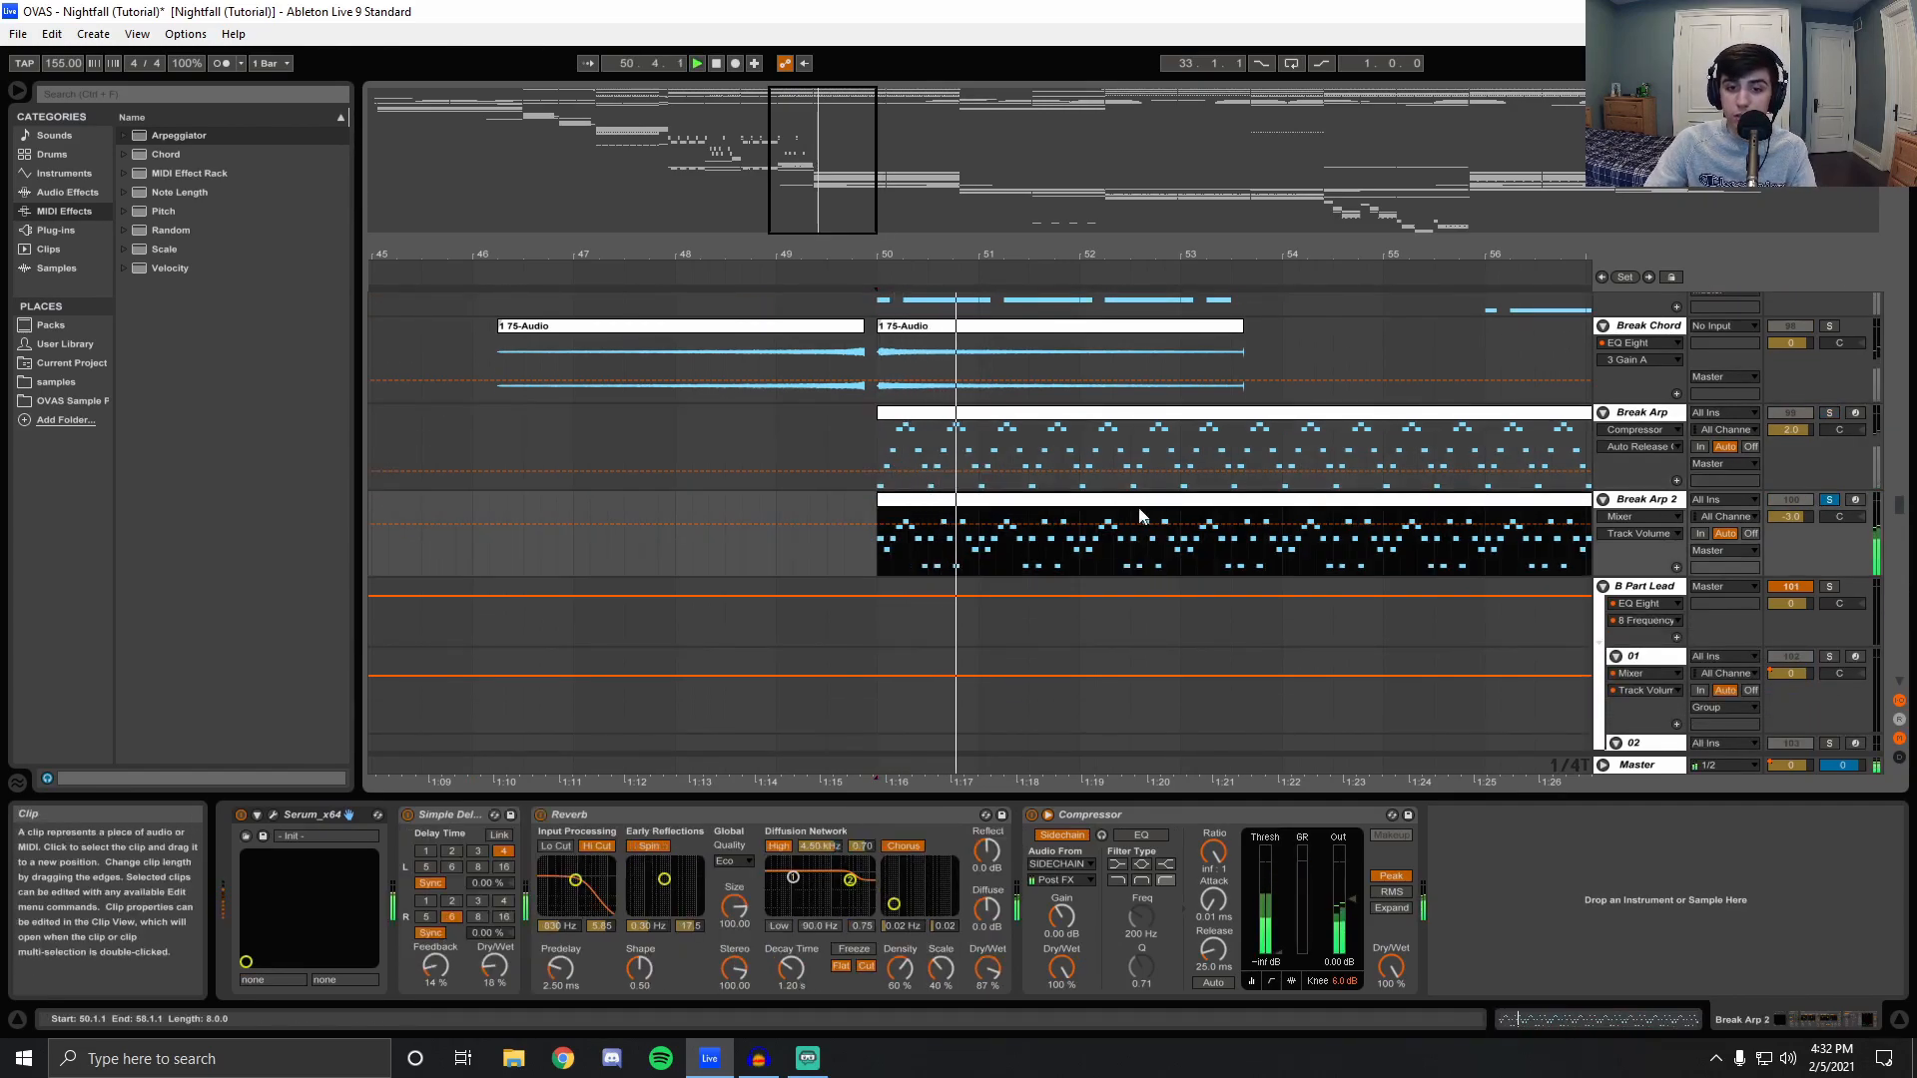
Unsolo Break Arp 2 and play all the break's layers together from 50.1 while reviewing the tracks.
left_click(1828, 500)
scroll(873, 599, "up", 3)
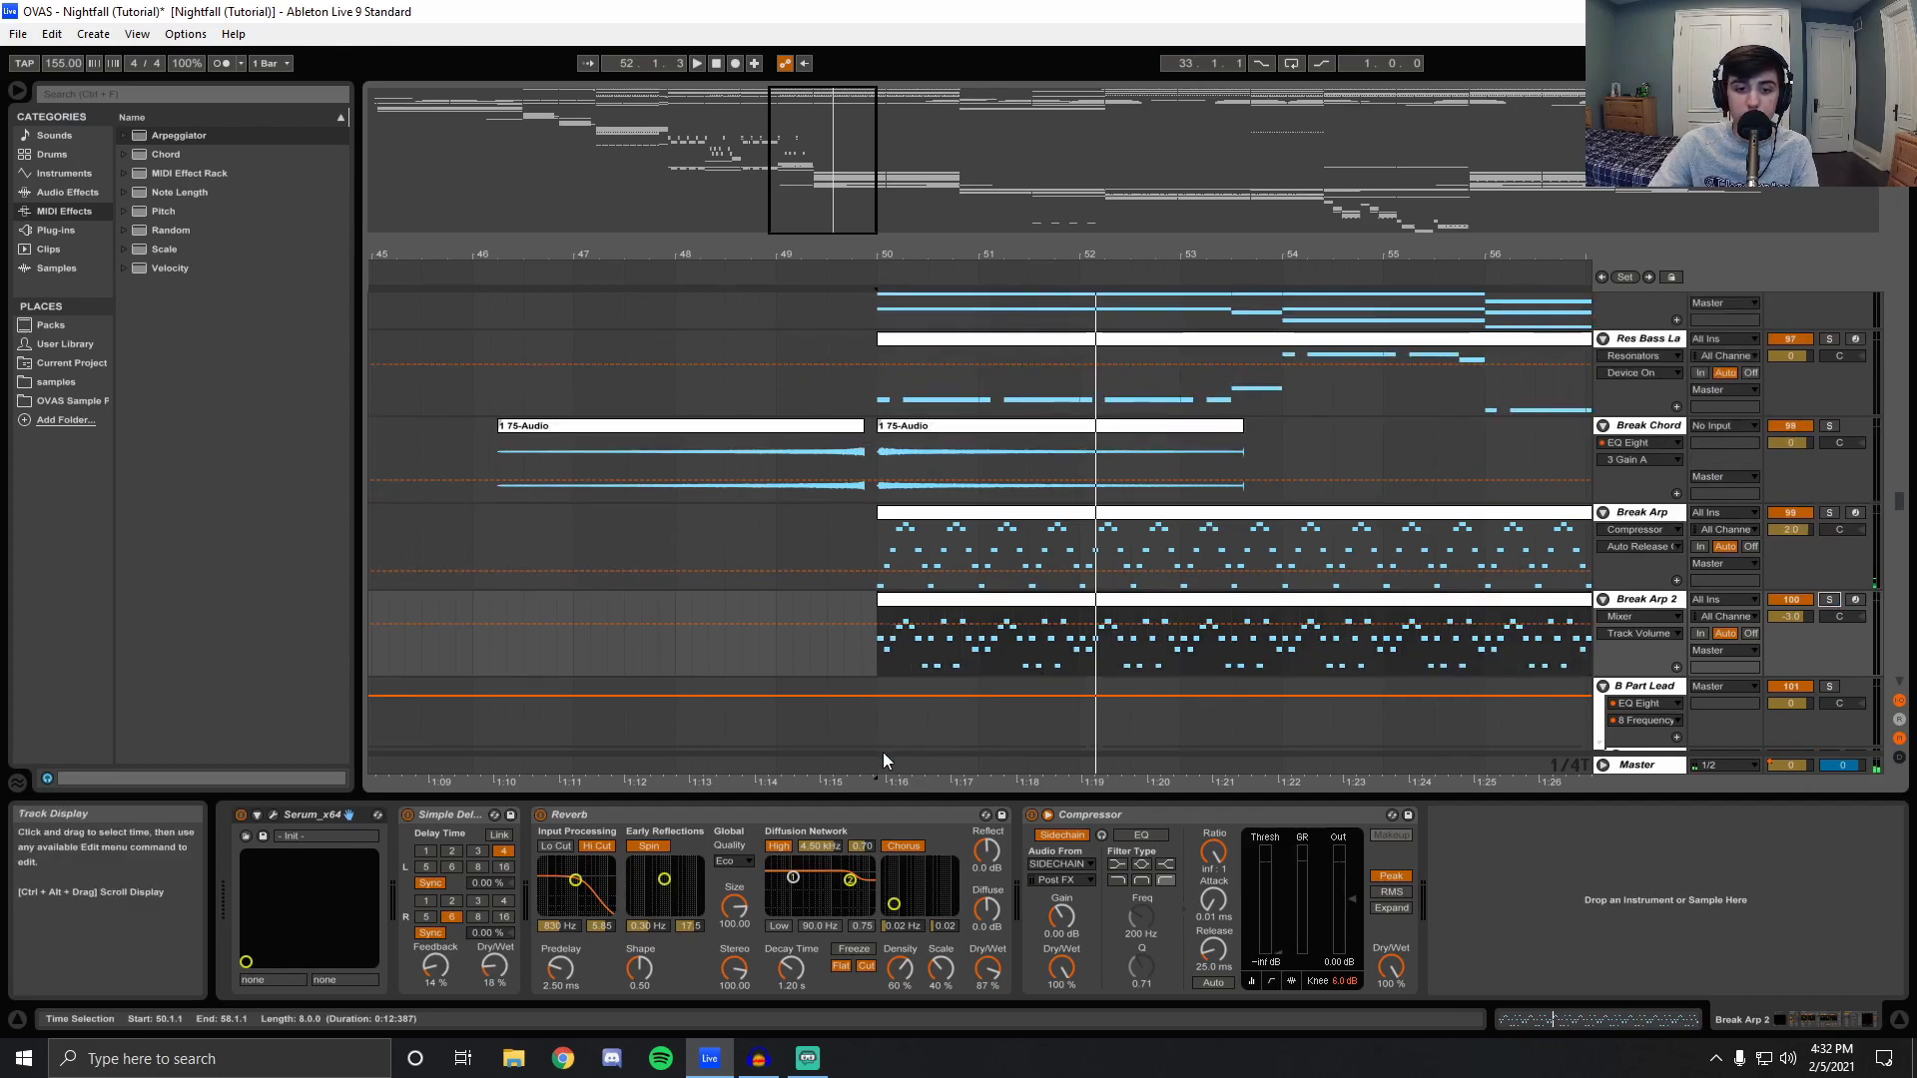
left_click(878, 753)
left_click(875, 765)
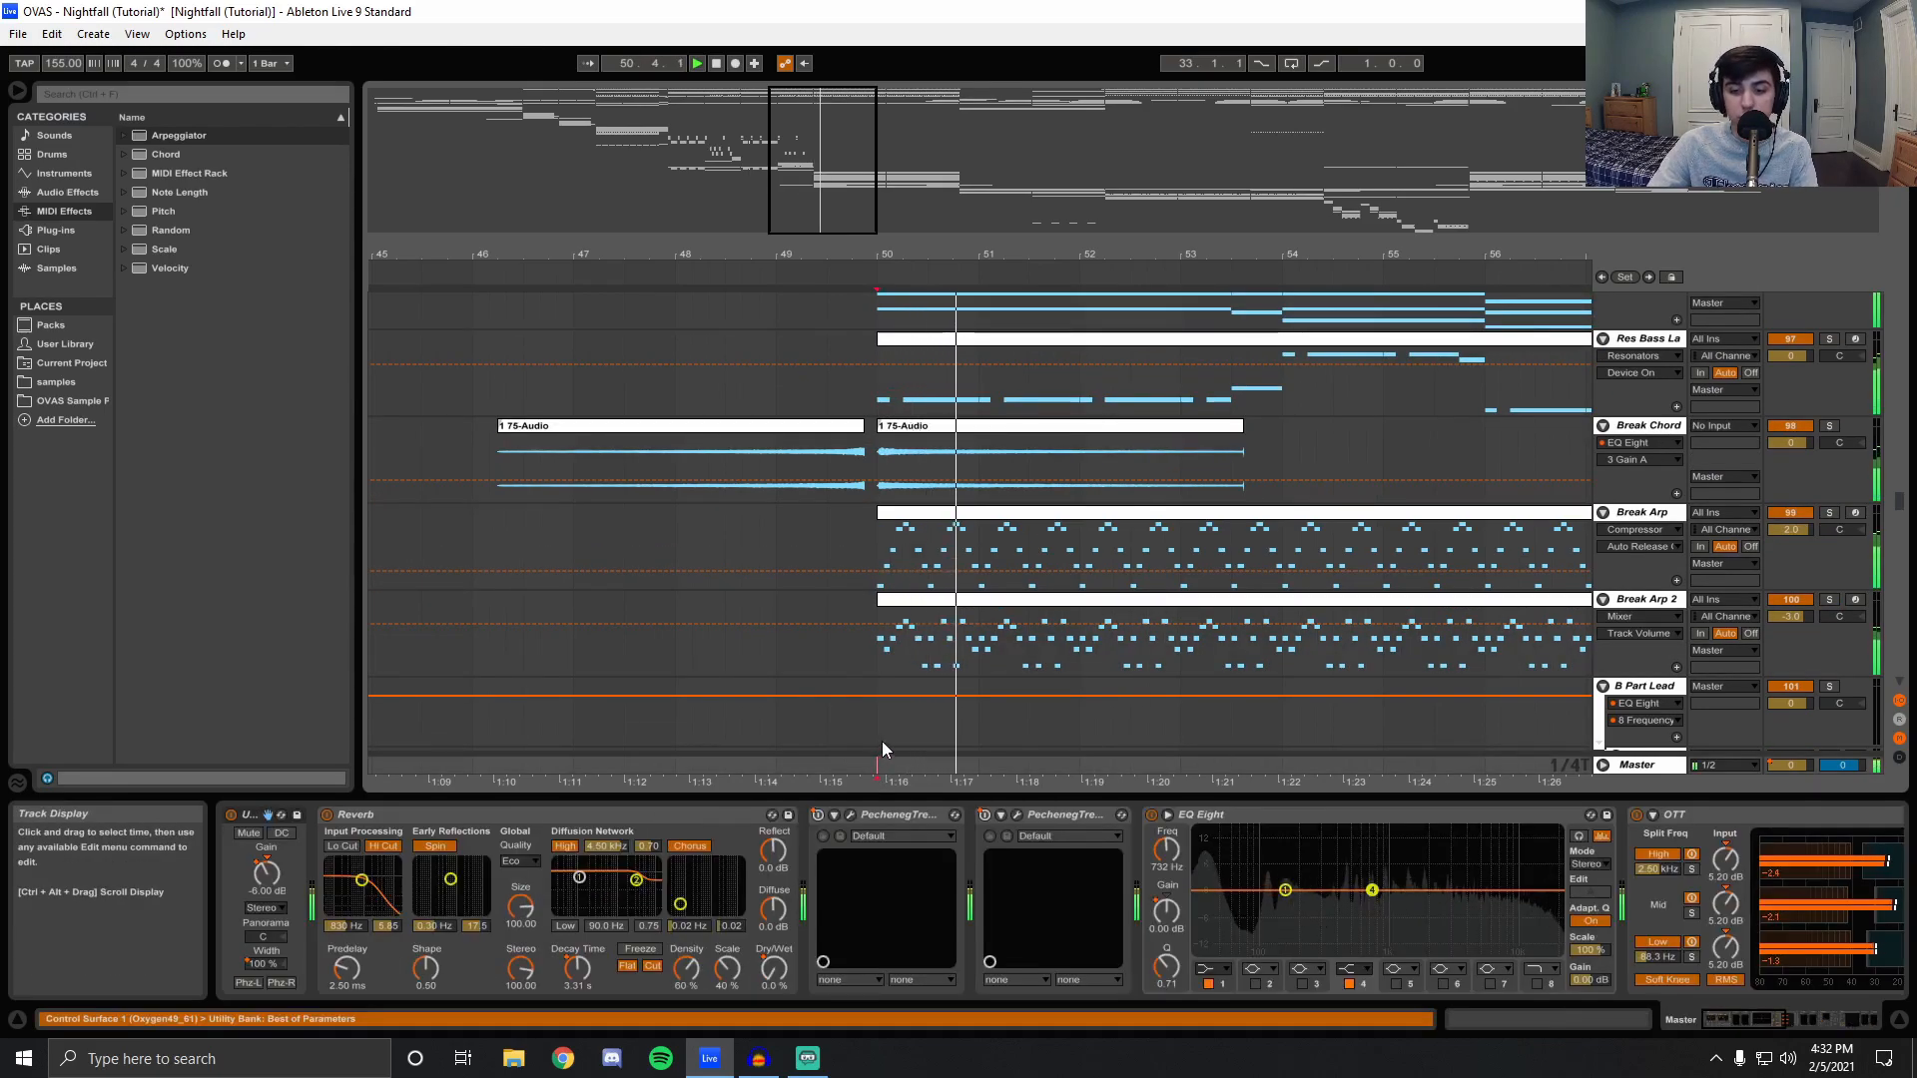
scroll(882, 741, "up", 3)
scroll(894, 726, "down", 4)
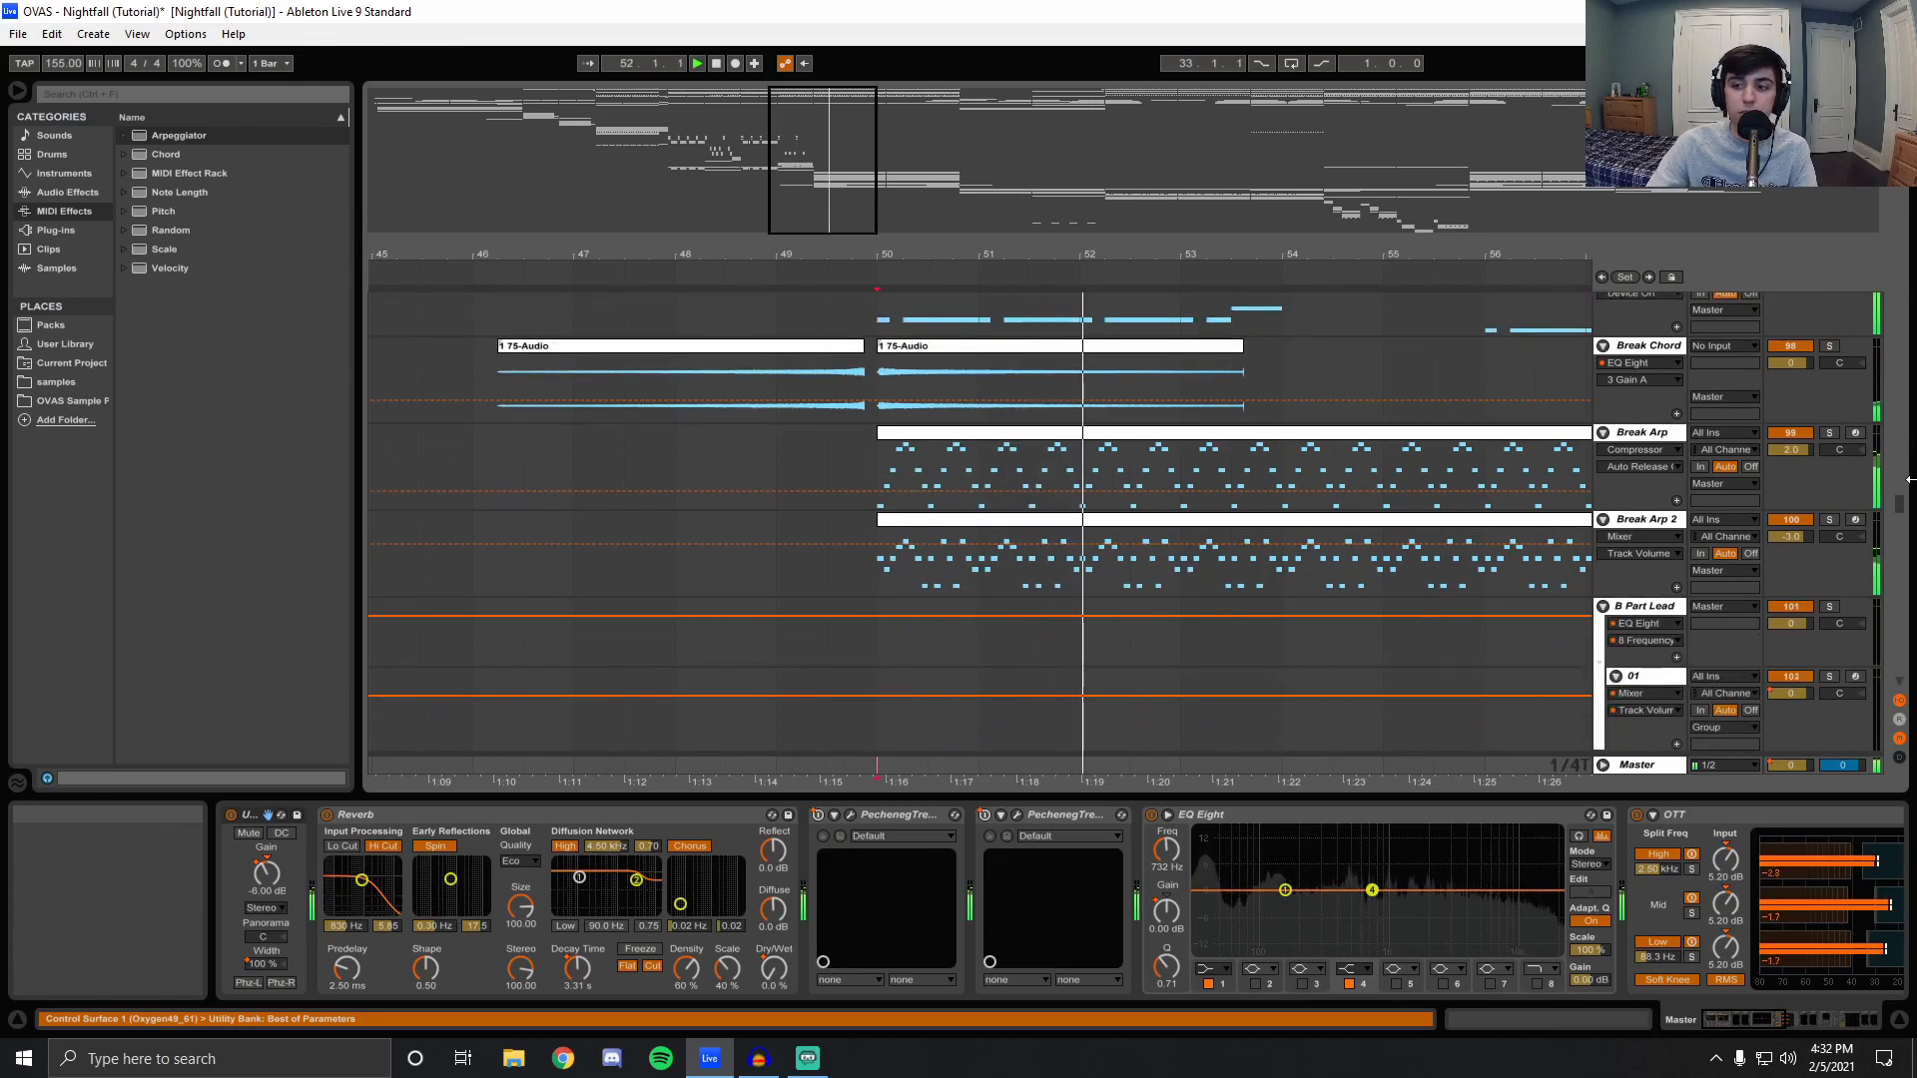
mouse_move(1898, 512)
left_mouse_down()
mouse_move(1898, 466)
mouse_move(1898, 489)
left_mouse_up()
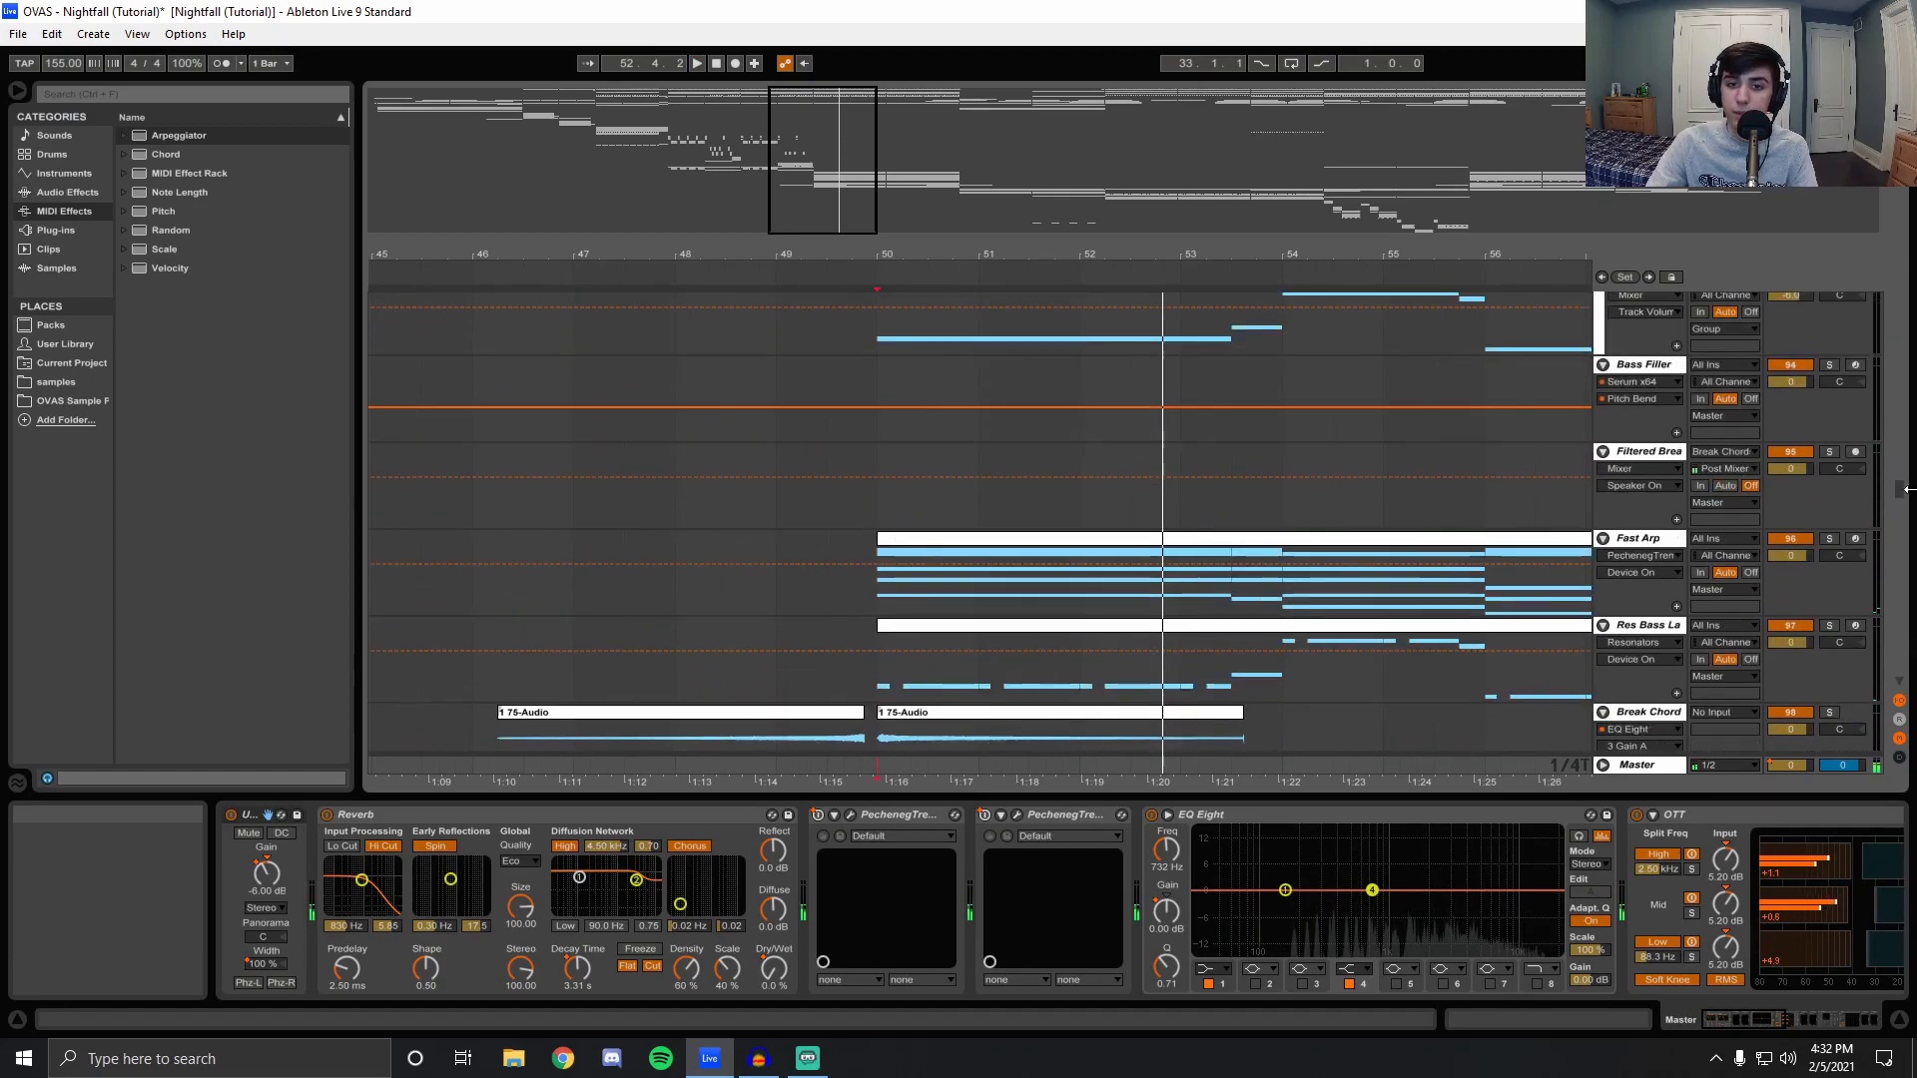
Return to the first tracks and play the full mix from 66.1, where the kick, snare and hats clips end.
left_click_drag(1257, 254, 654, 253)
scroll(876, 640, "up", 3)
left_click_drag(1900, 483, 1817, 145)
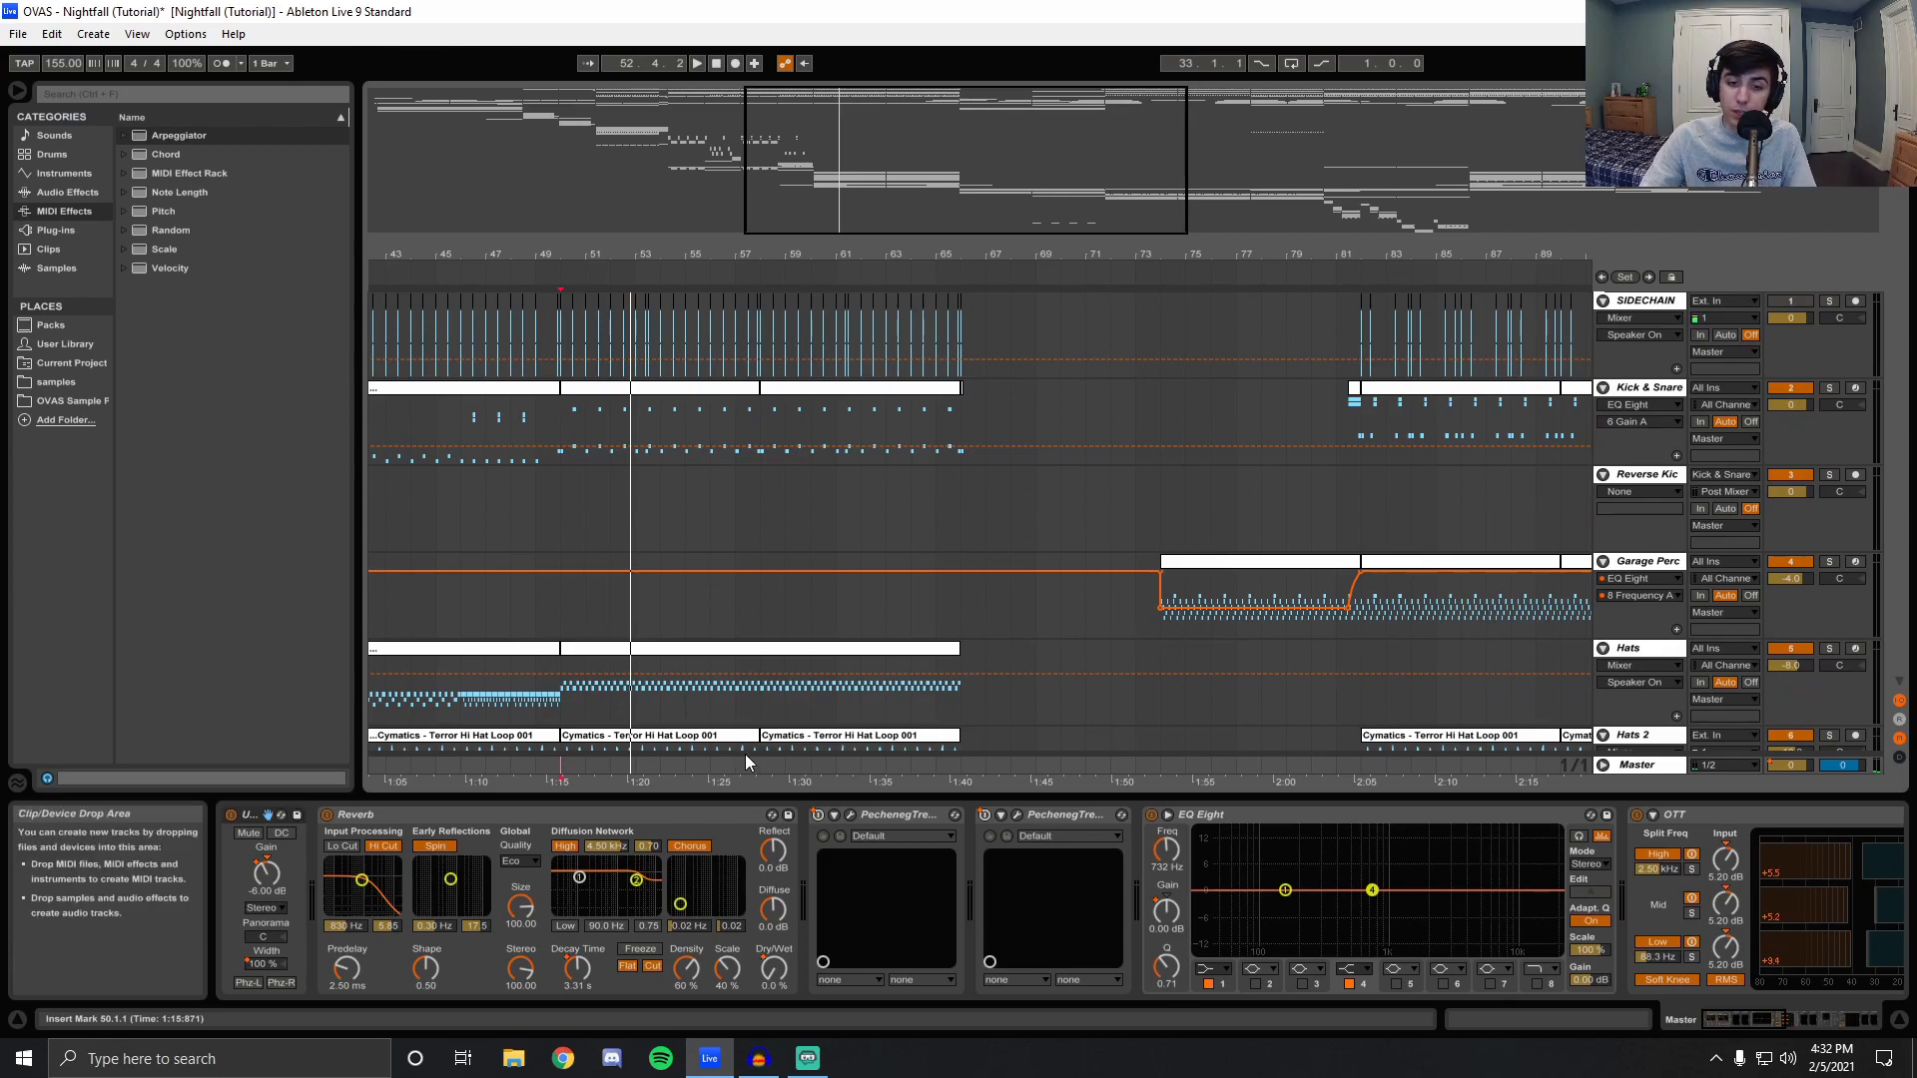
left_click(959, 766)
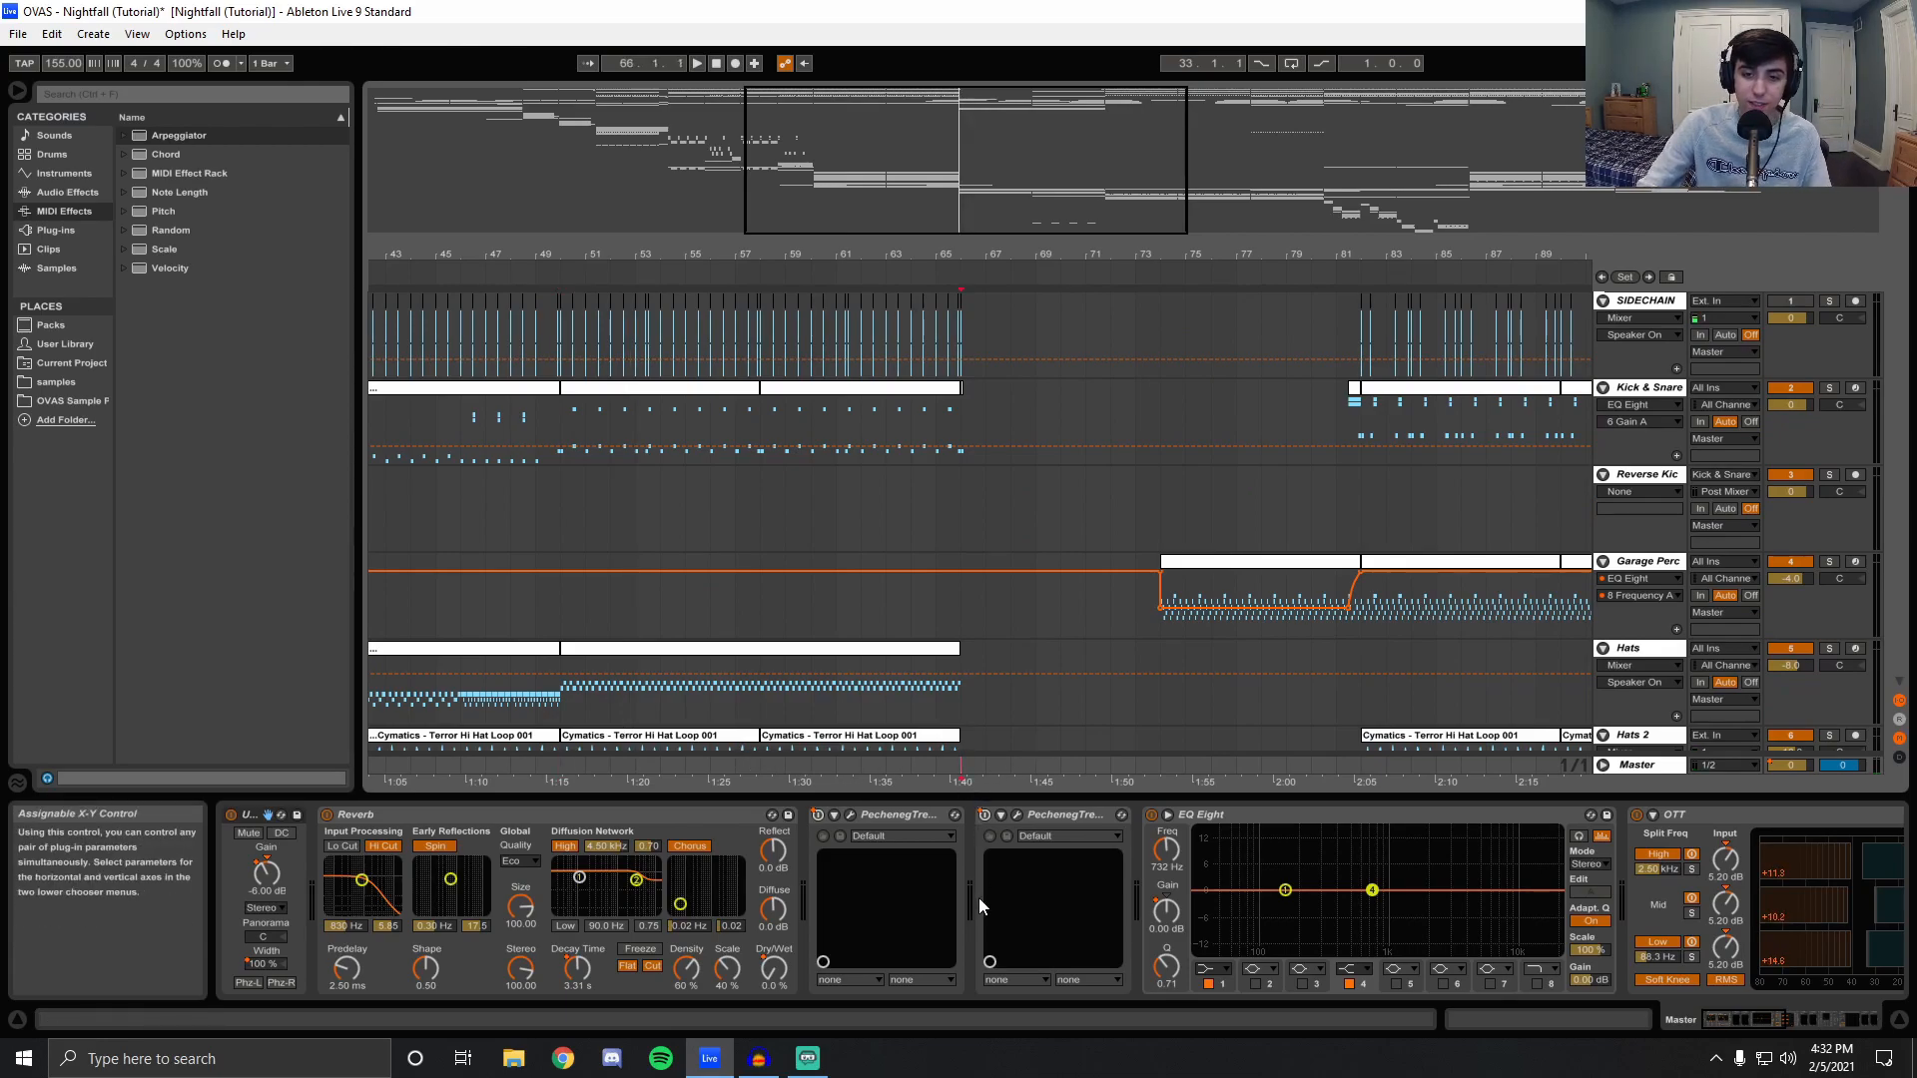
key("space")
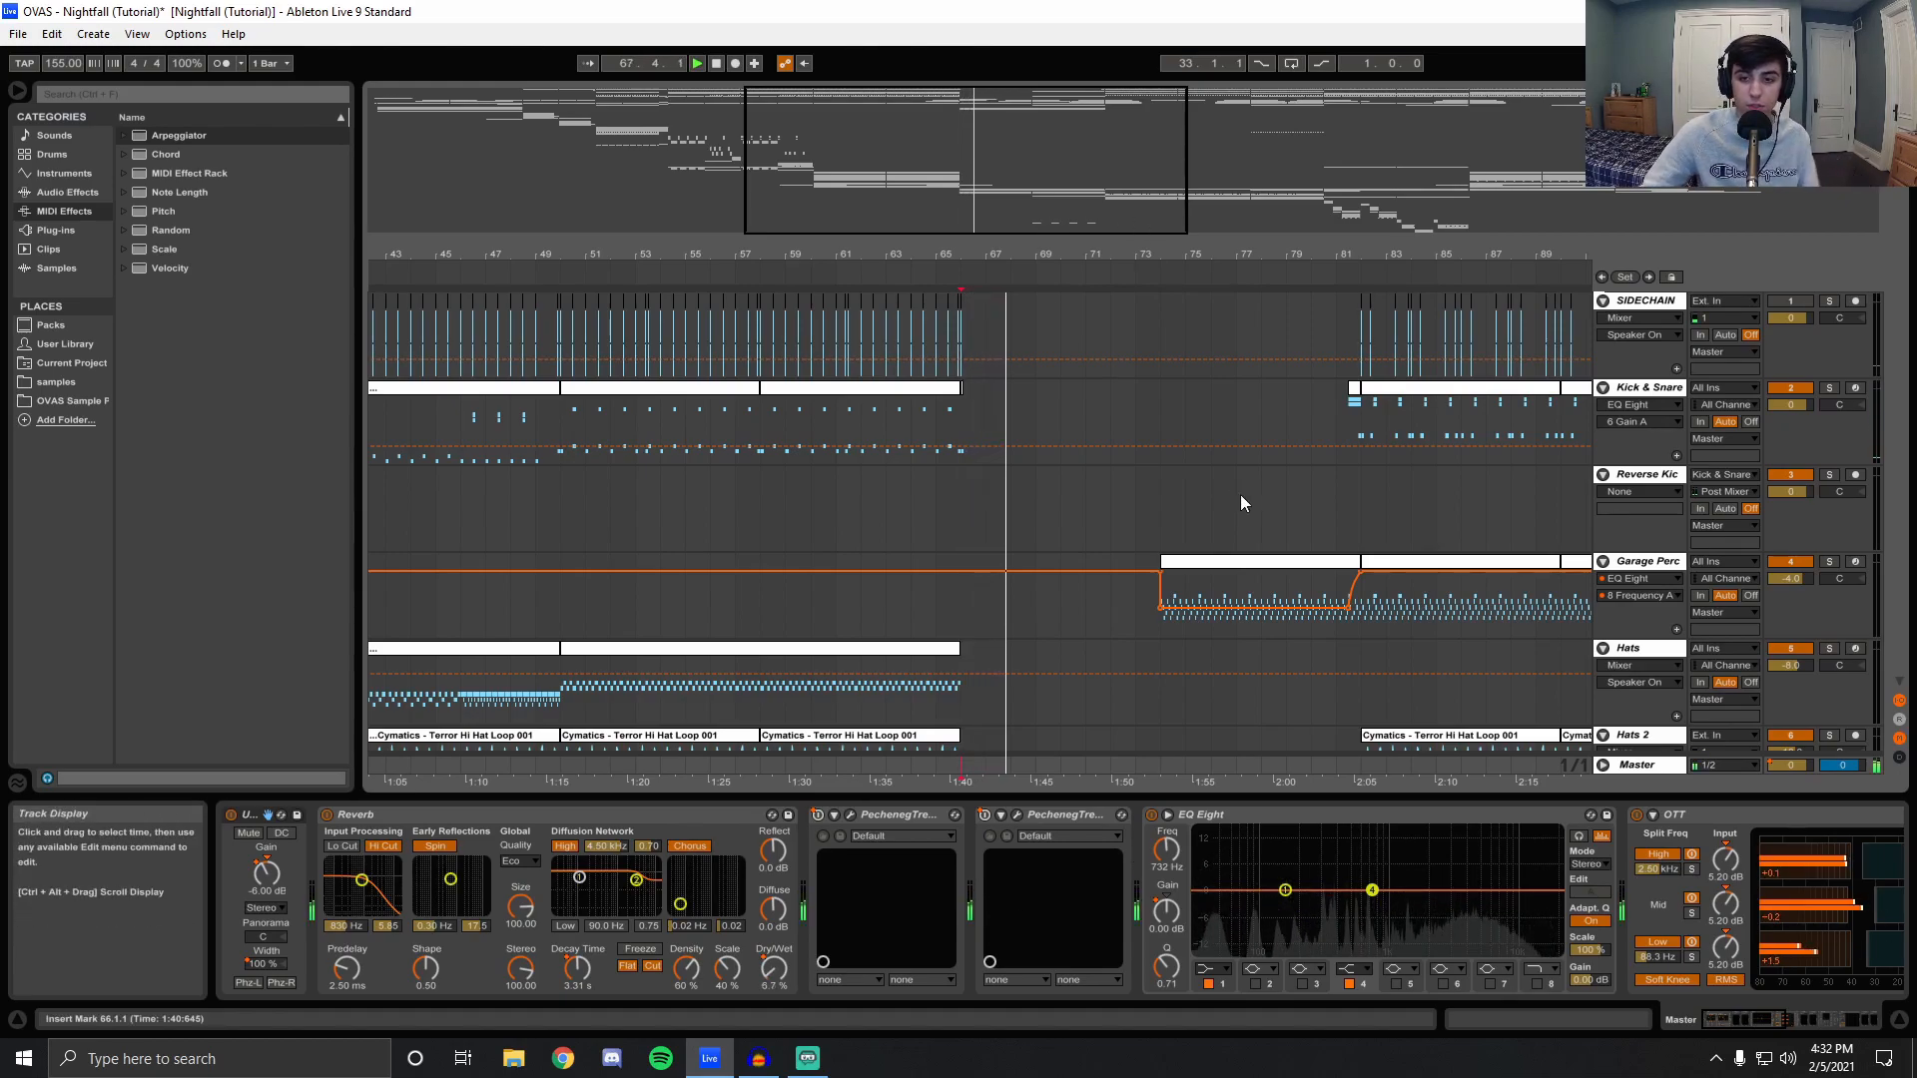
Examine the tracks that have clips in the section after bar 66, from the drums to the B Part Lead group, during playback.
scroll(1243, 491, "down", 10)
scroll(1850, 461, "down", 5)
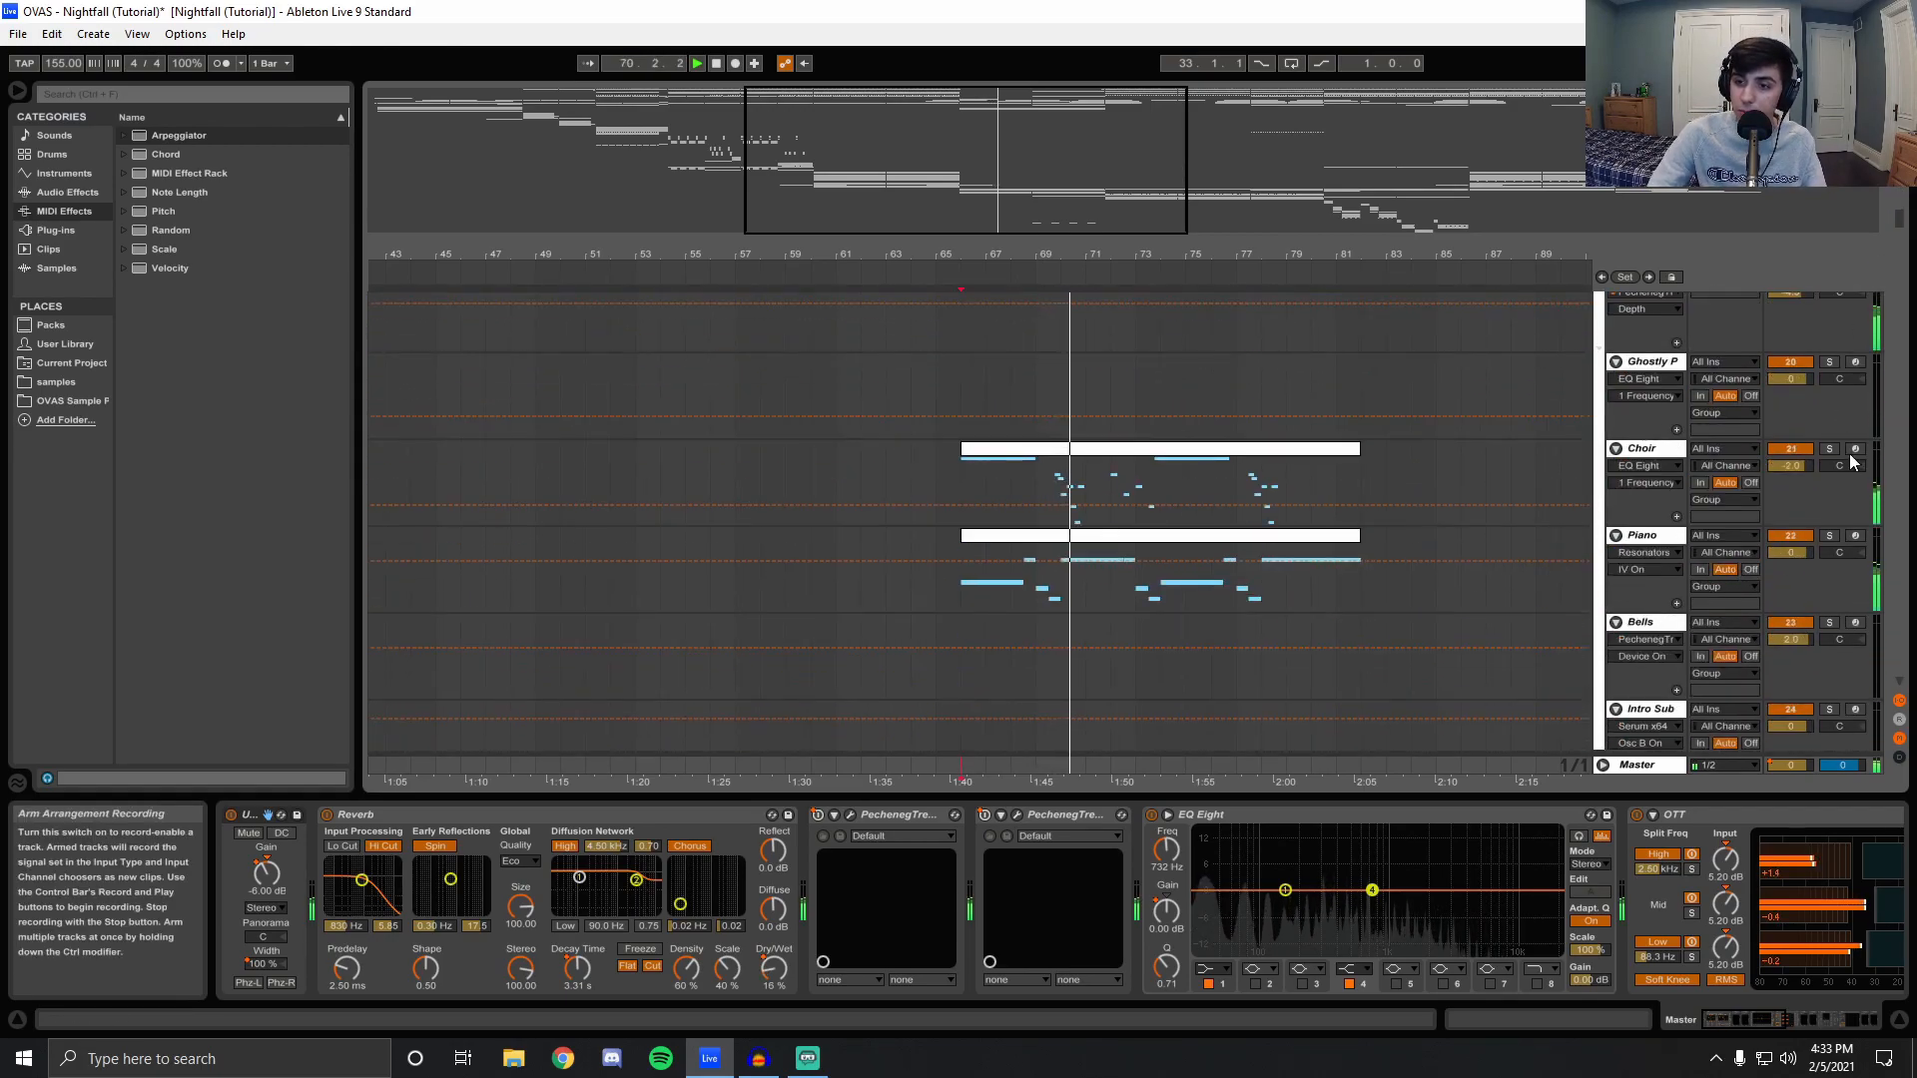
scroll(1711, 460, "up", 12)
scroll(1703, 508, "up", 3)
scroll(1725, 467, "down", 2)
scroll(1098, 529, "down", 20)
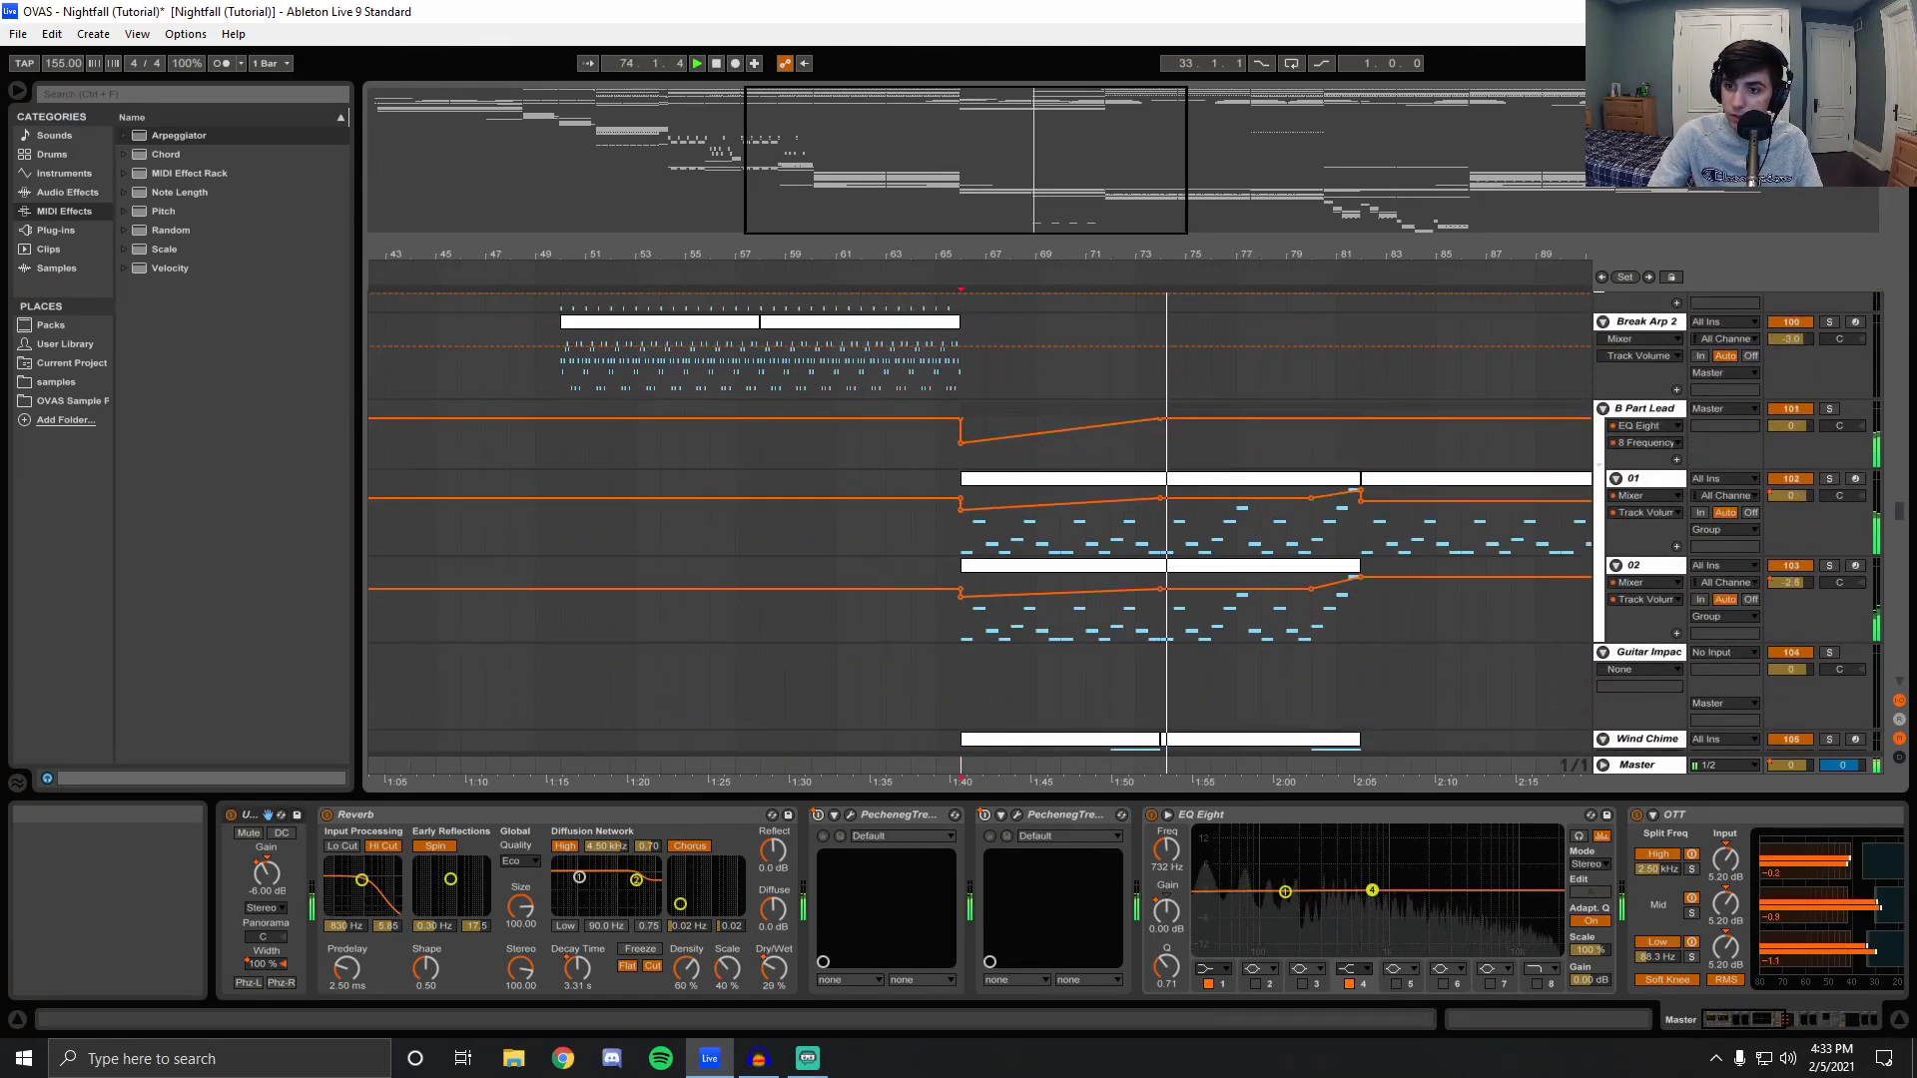
Show the whole arrangement's length, then solo layer 01 of the B Part Lead group and play it from 66.1.
left_click_drag(1012, 252, 612, 266)
left_click(860, 551)
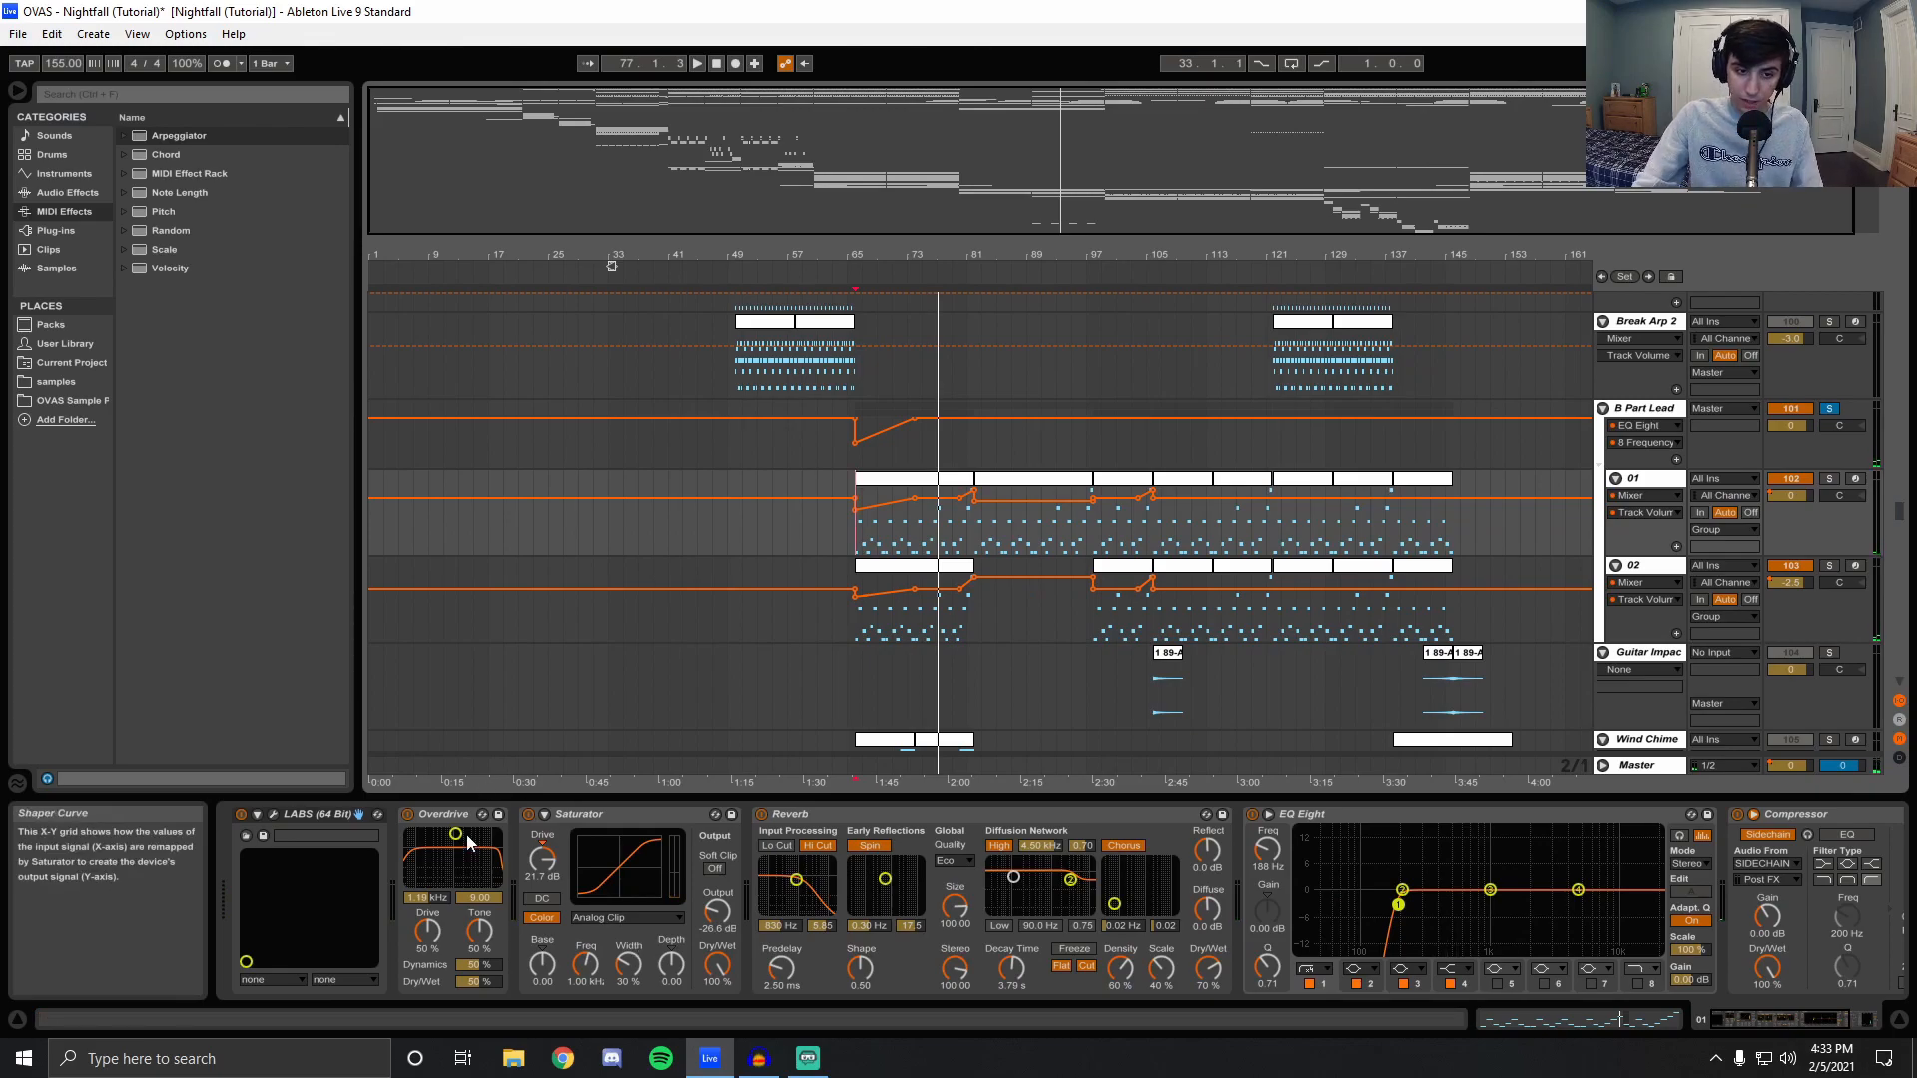
left_click(1829, 478)
key("space")
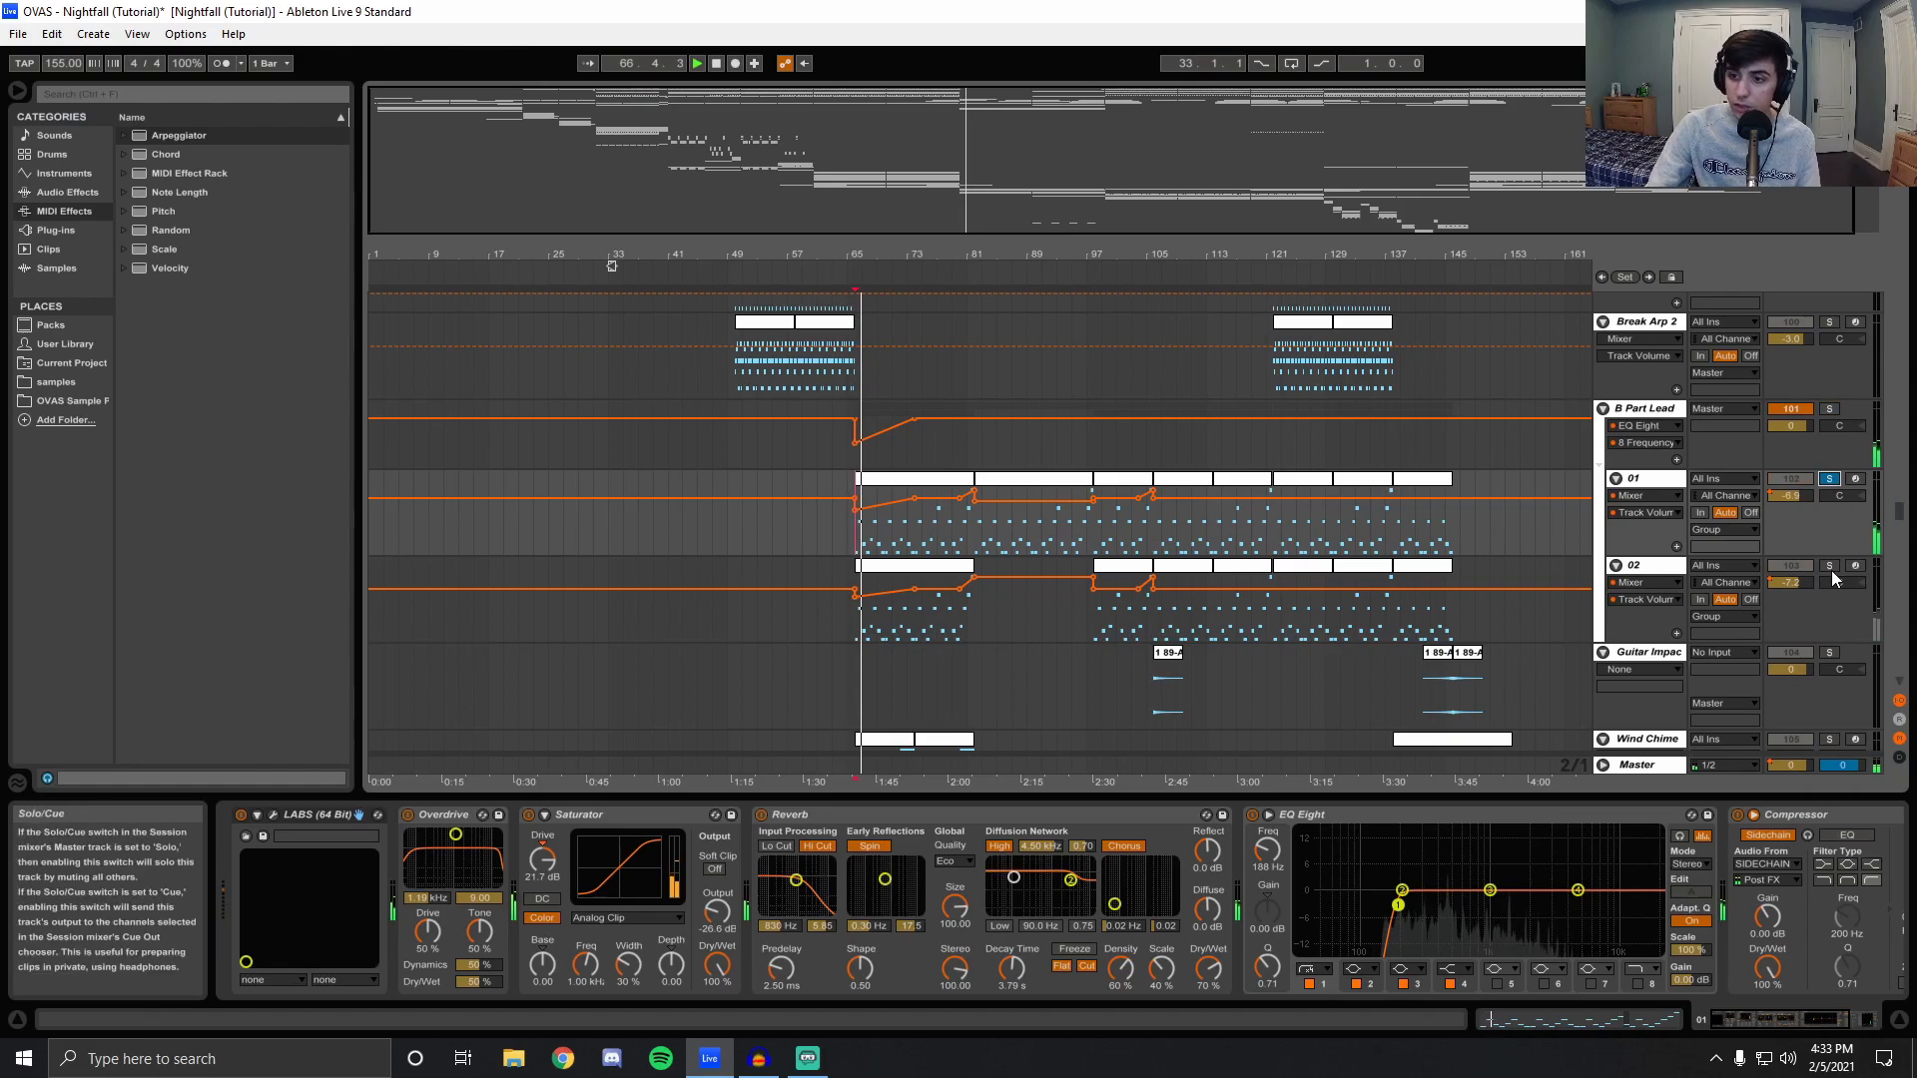
Solo B Part Lead layer 02 in place of 01, inspect its LABS instrument, and clear the solo.
left_click(1828, 566)
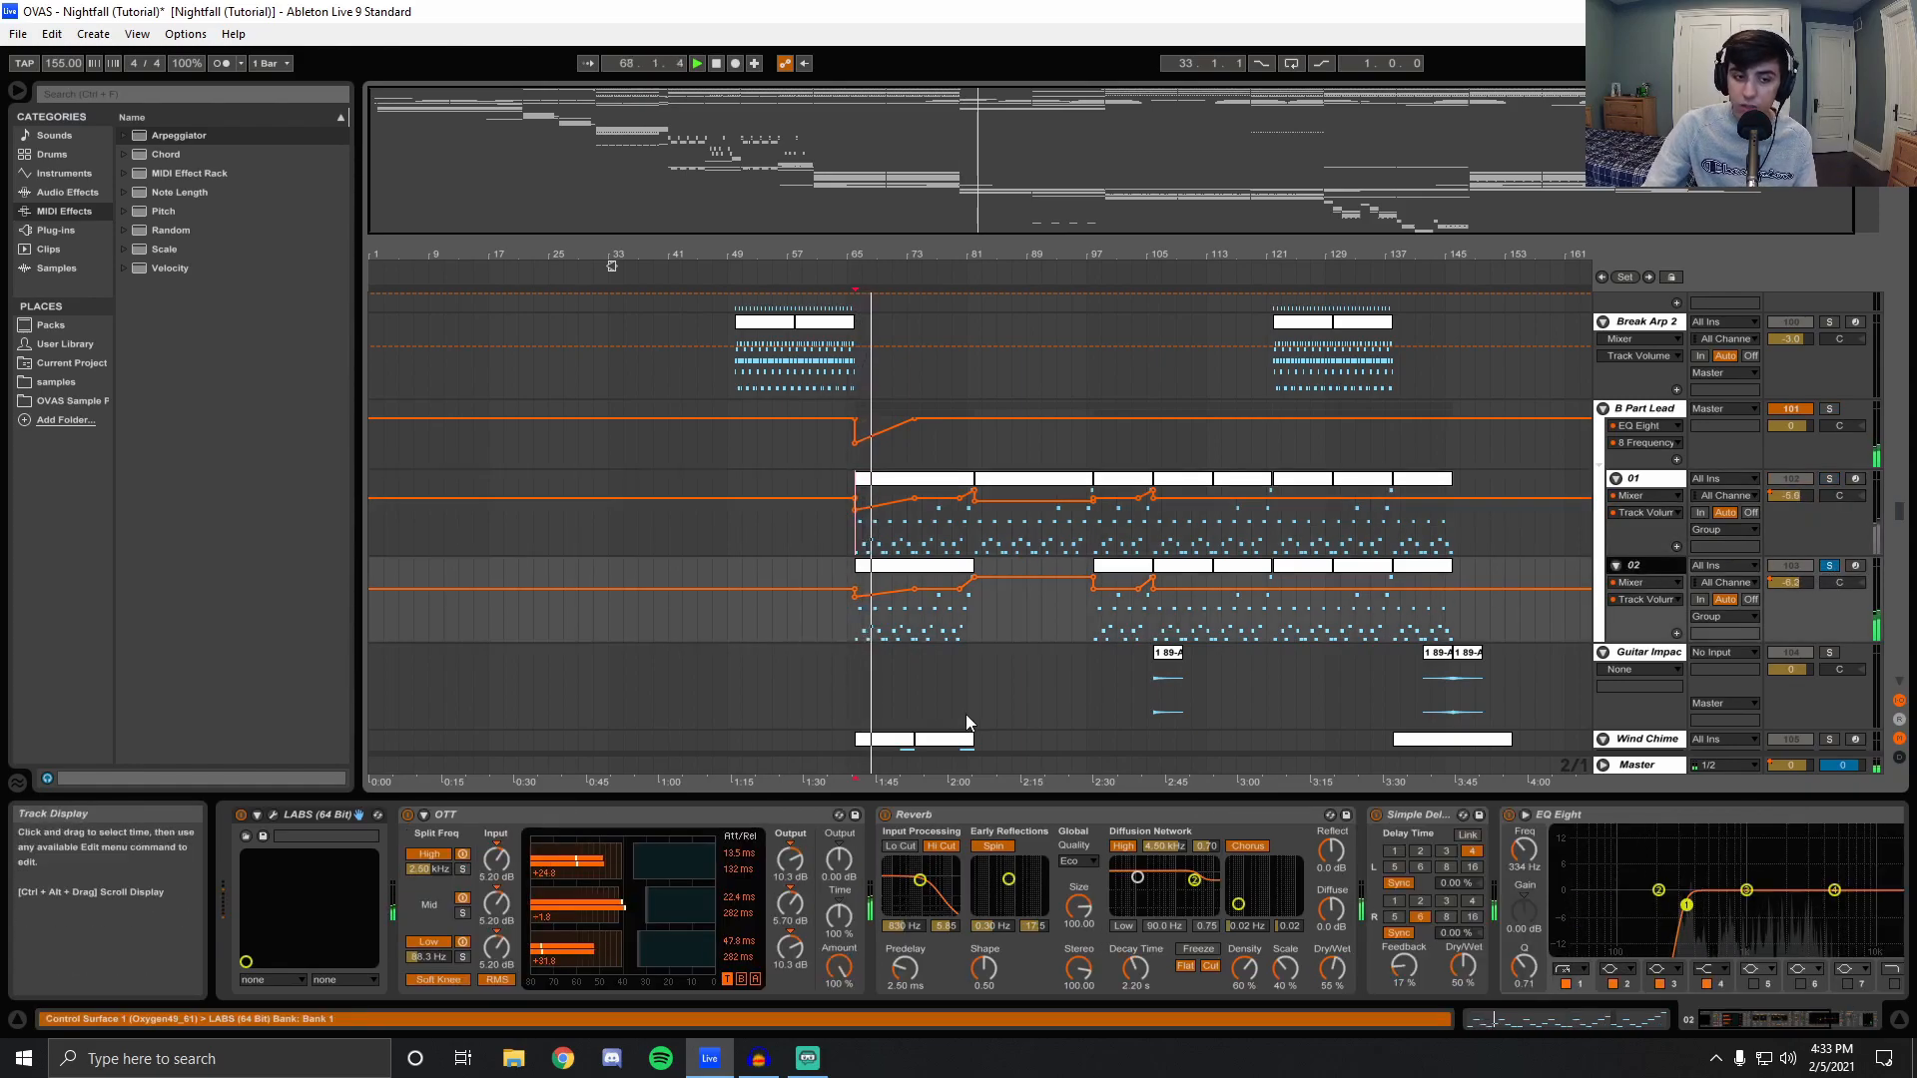
left_click(272, 816)
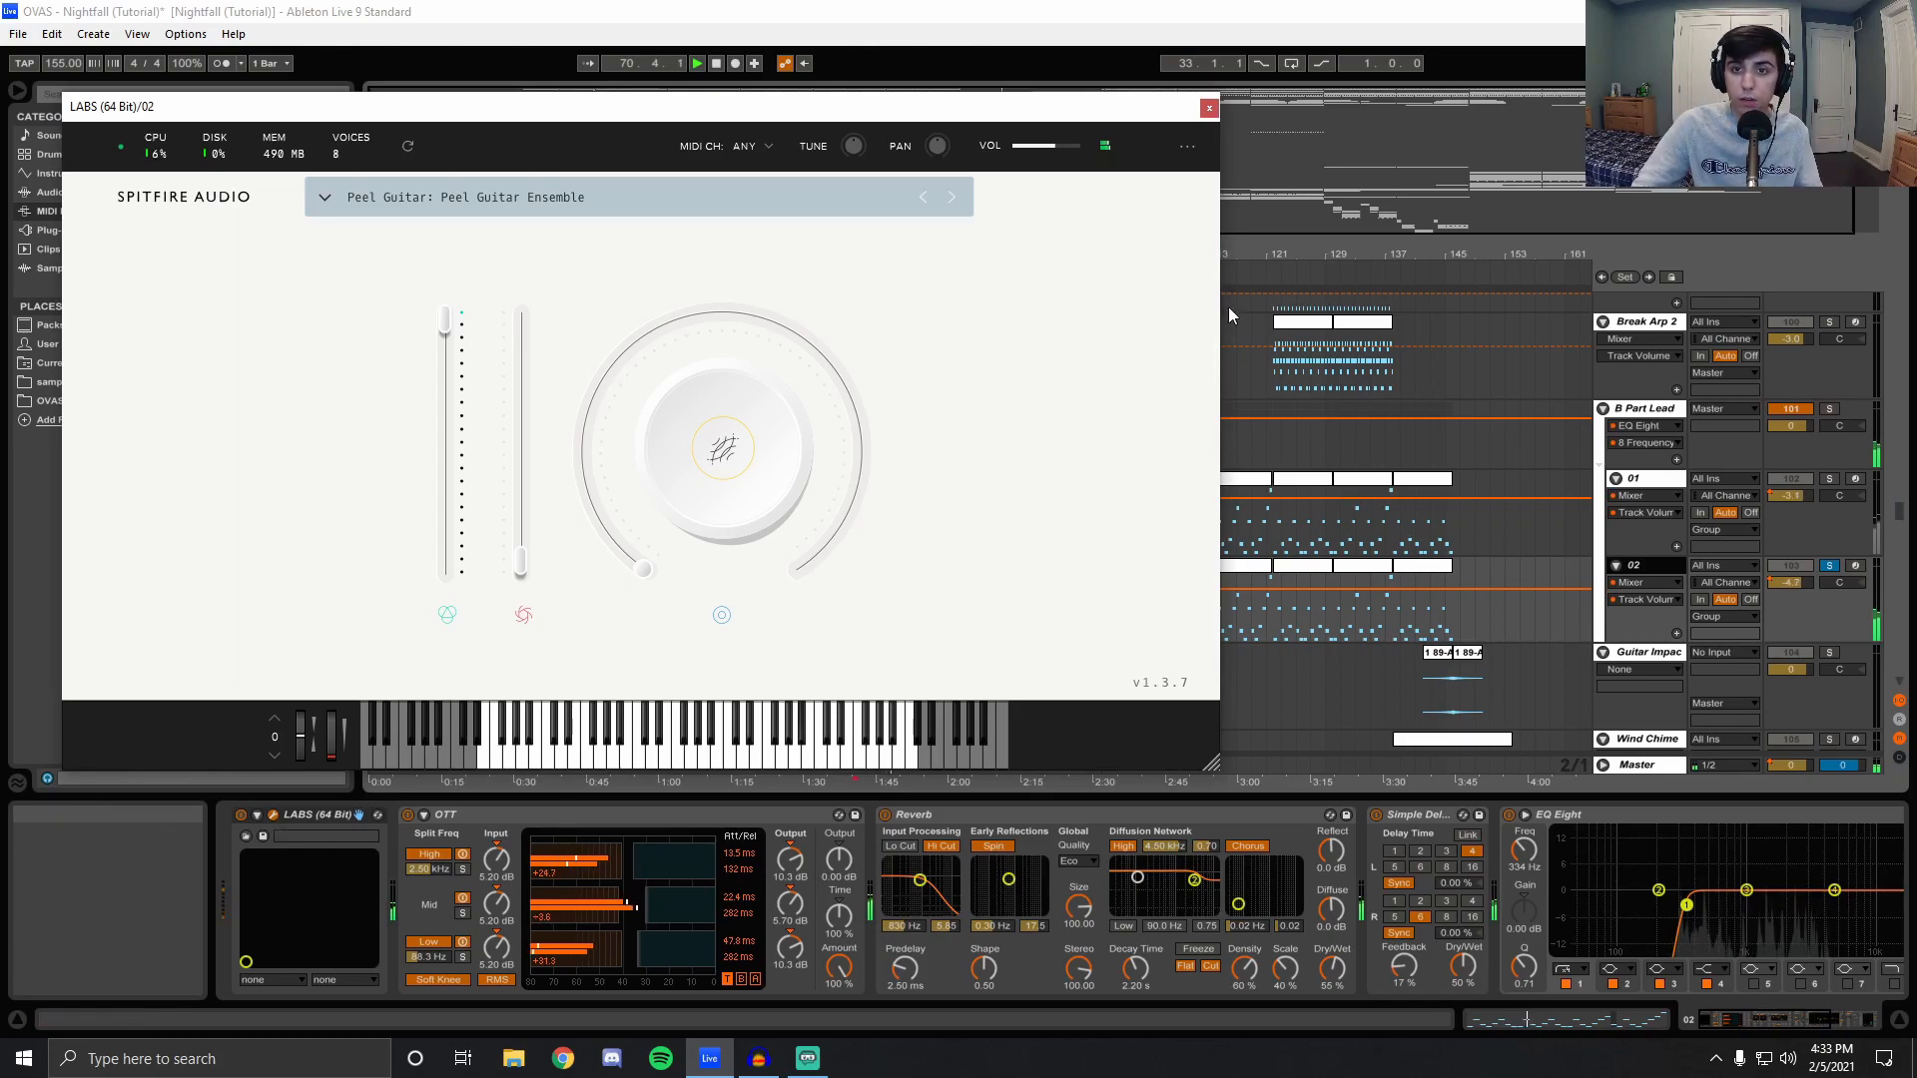
left_click(1209, 107)
left_click(1828, 408)
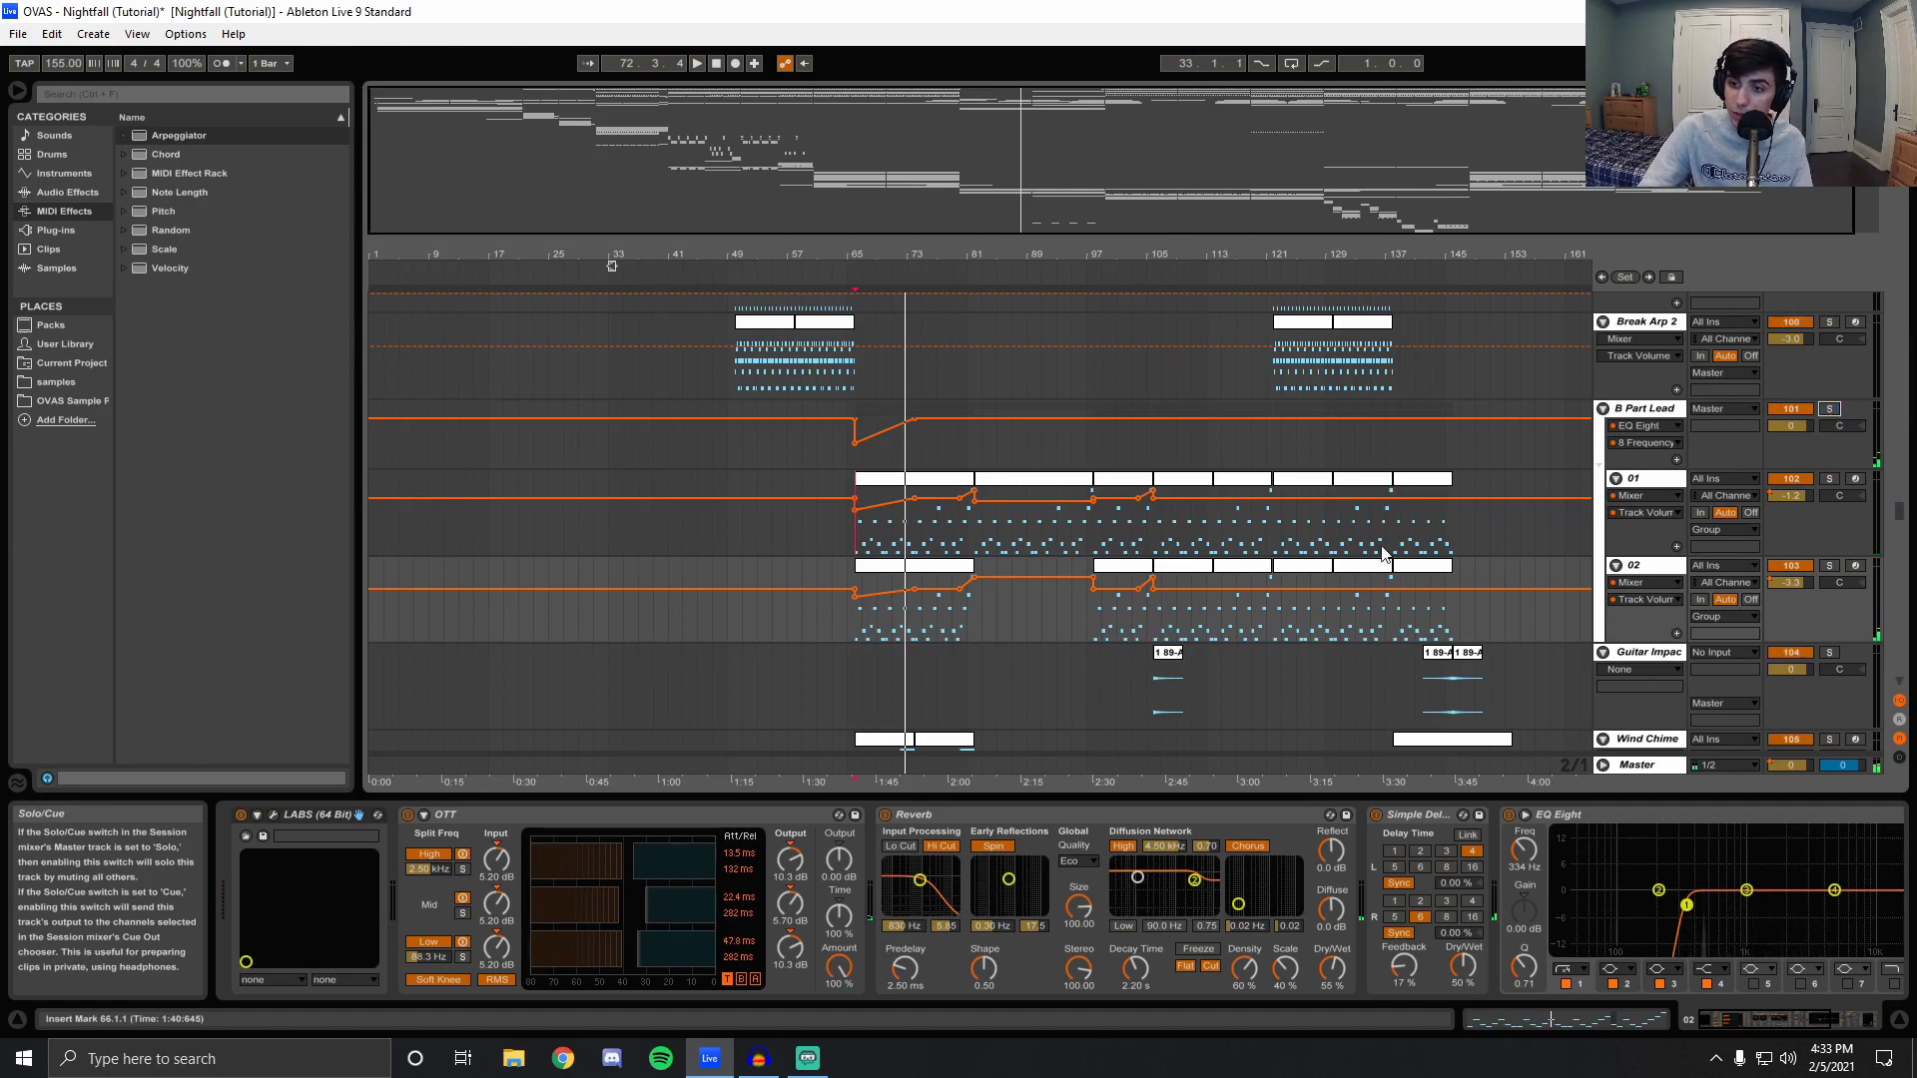
Solo the Wind Chimes track and play it from the start of its first clip at 66.1.
scroll(1085, 579, "down", 3)
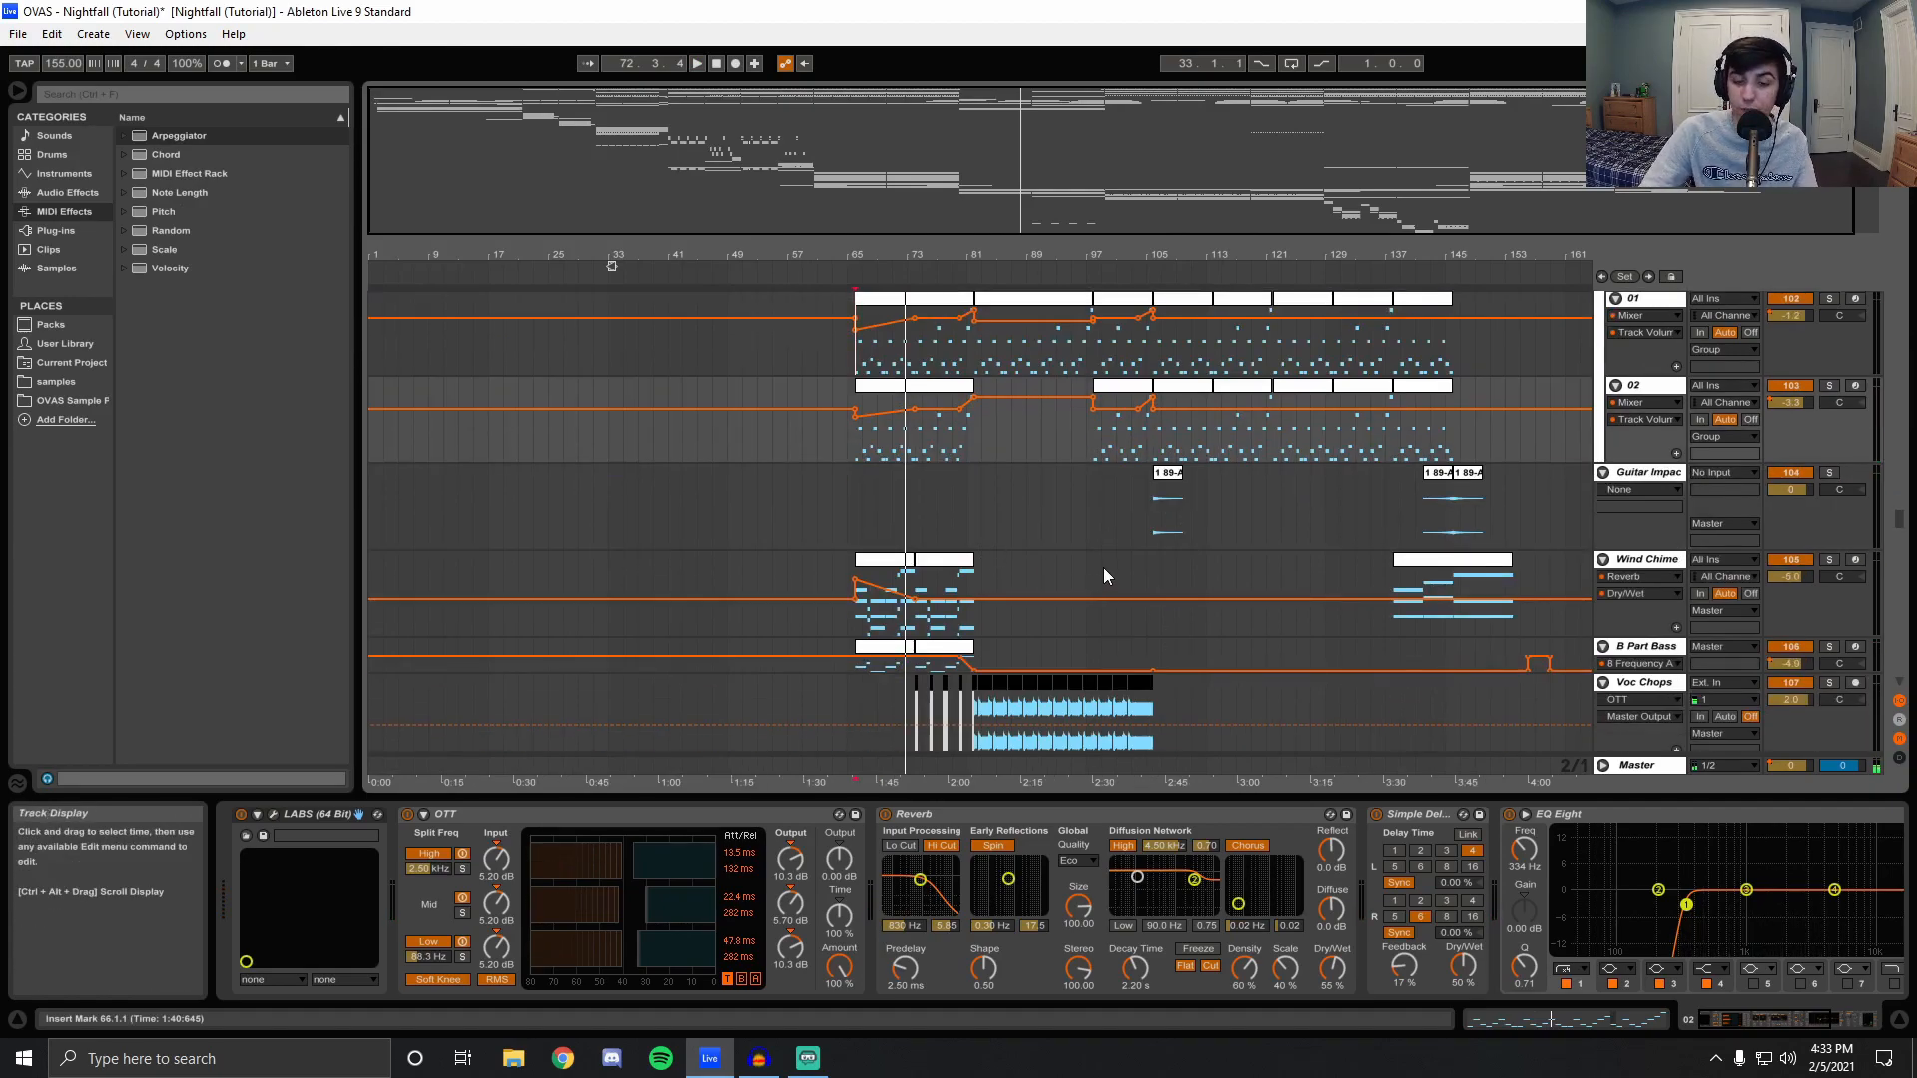
left_click(857, 633)
key("space")
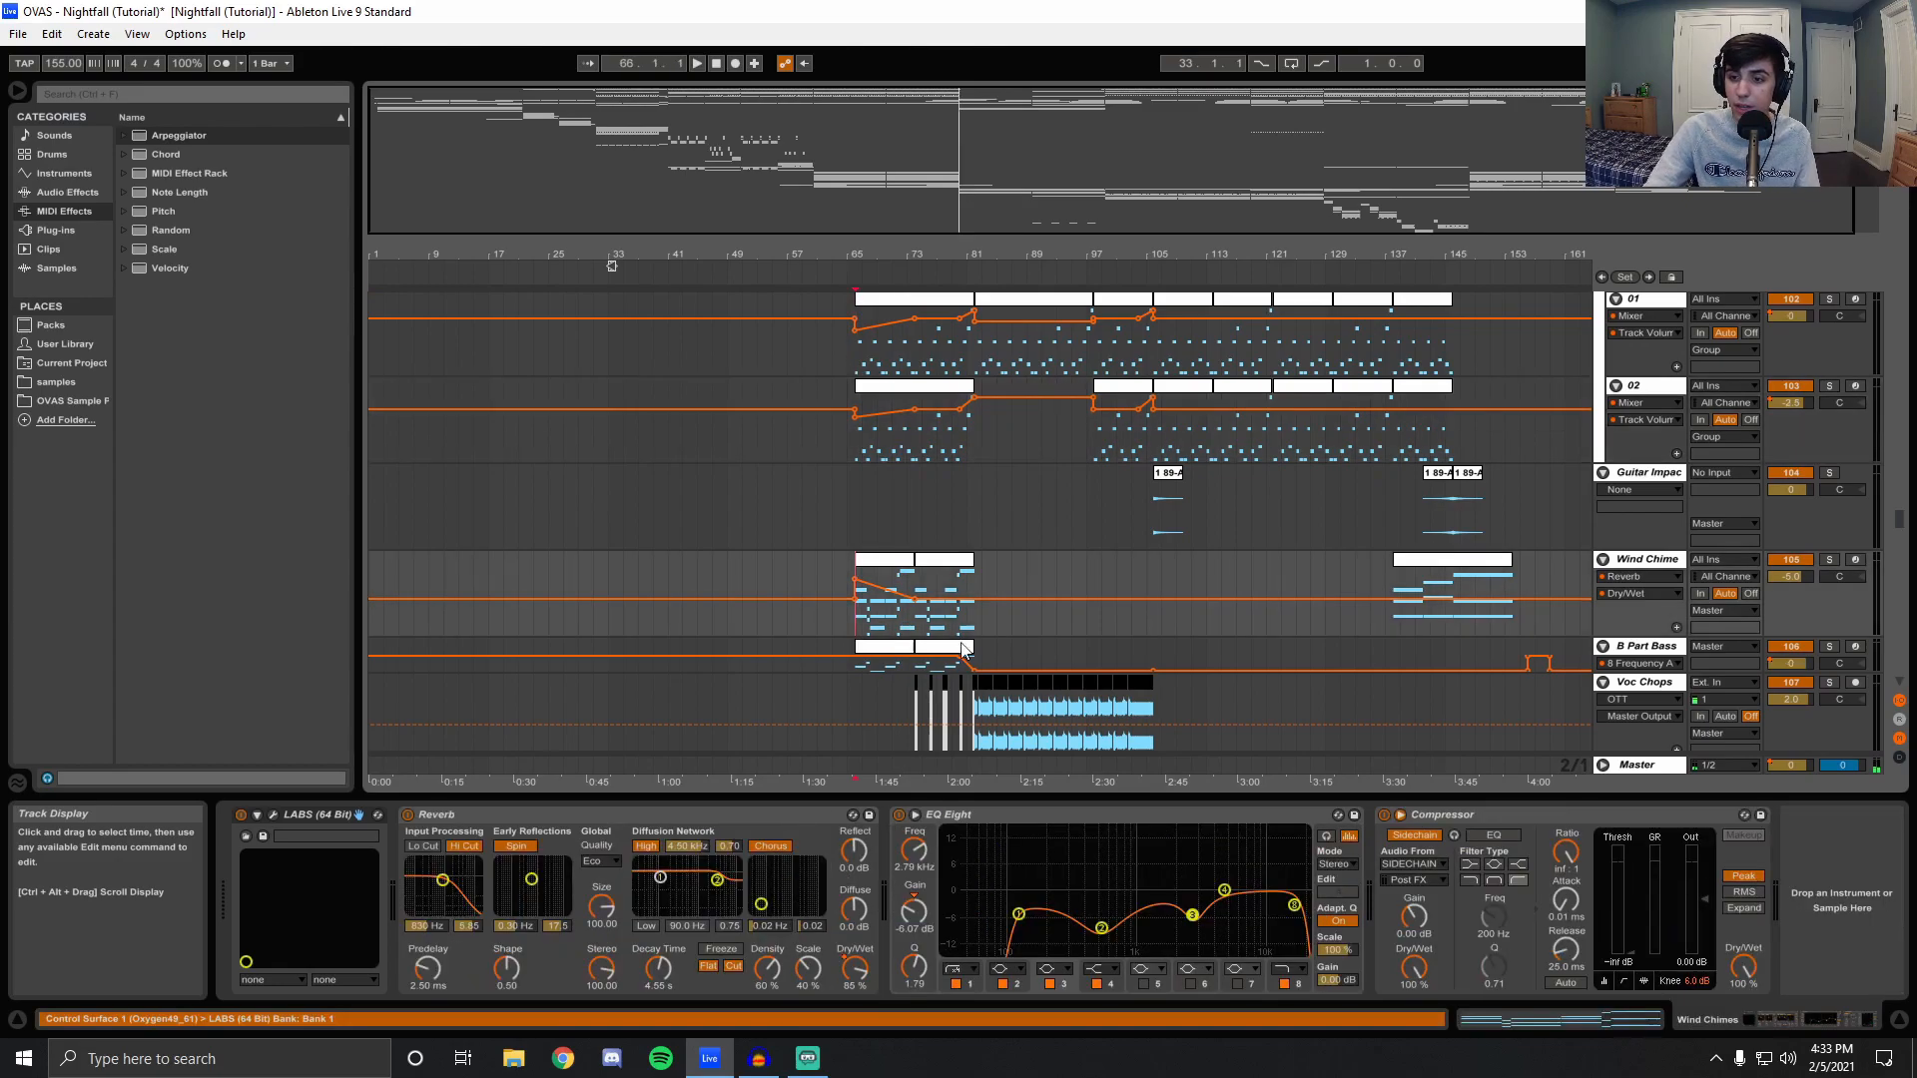
left_click(1828, 560)
key("space")
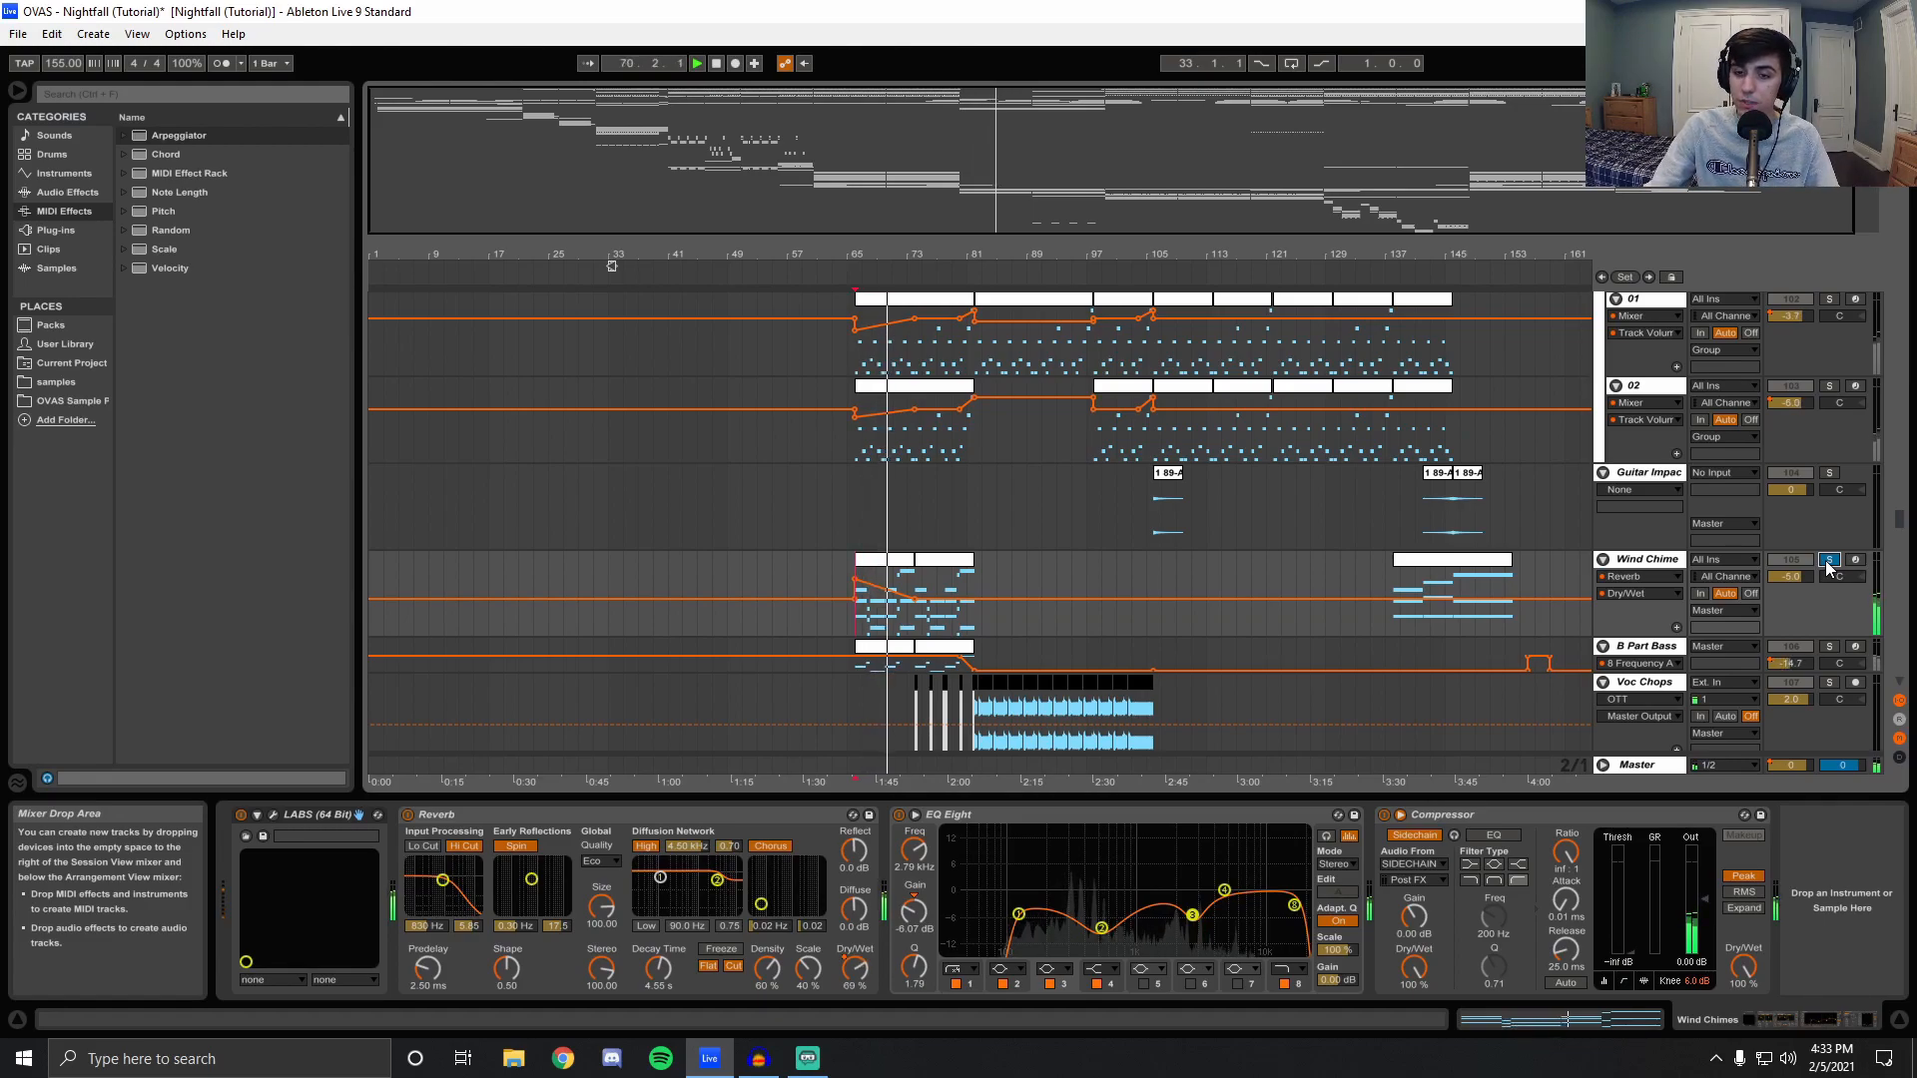
Solo B Part Bass in place of Wind Chimes, unsolo it during playback, and enlarge its track lane.
left_click(1828, 647)
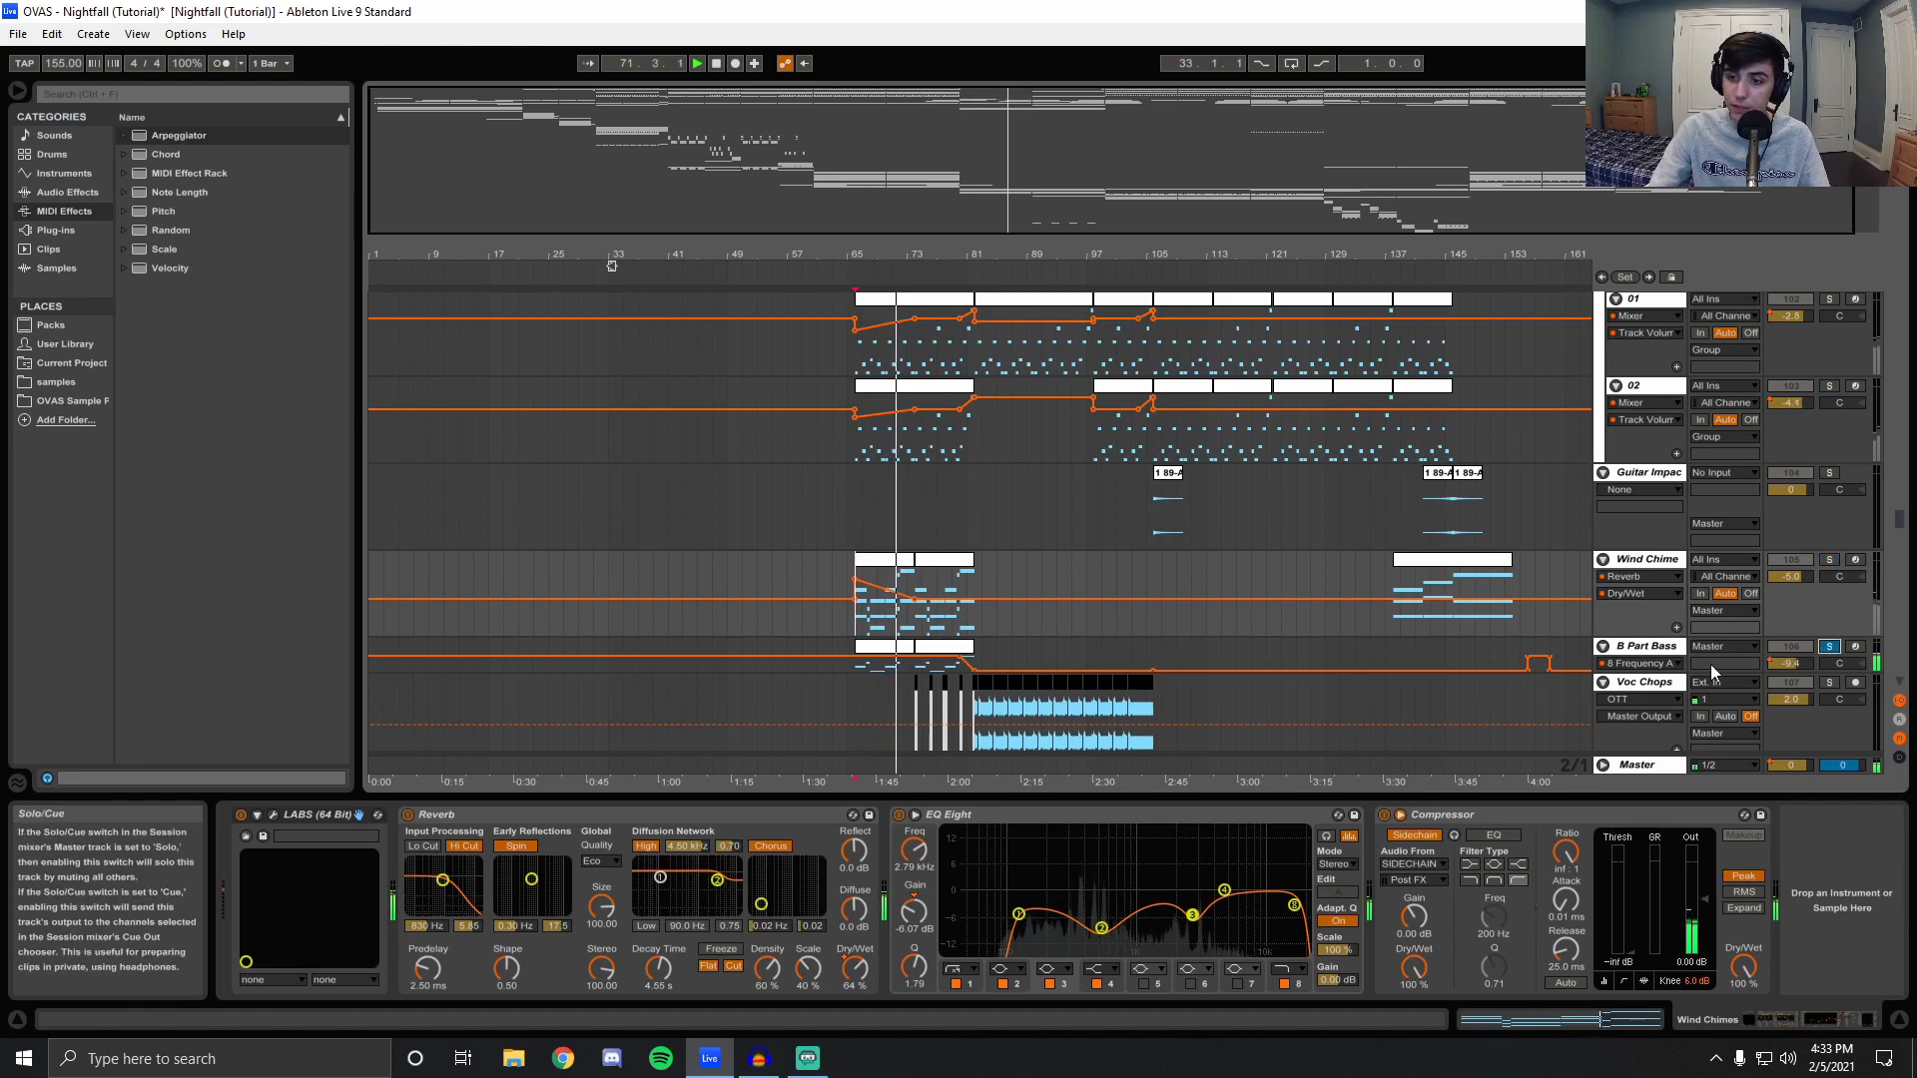
scroll(1639, 619, "down", 2)
left_click(1829, 567)
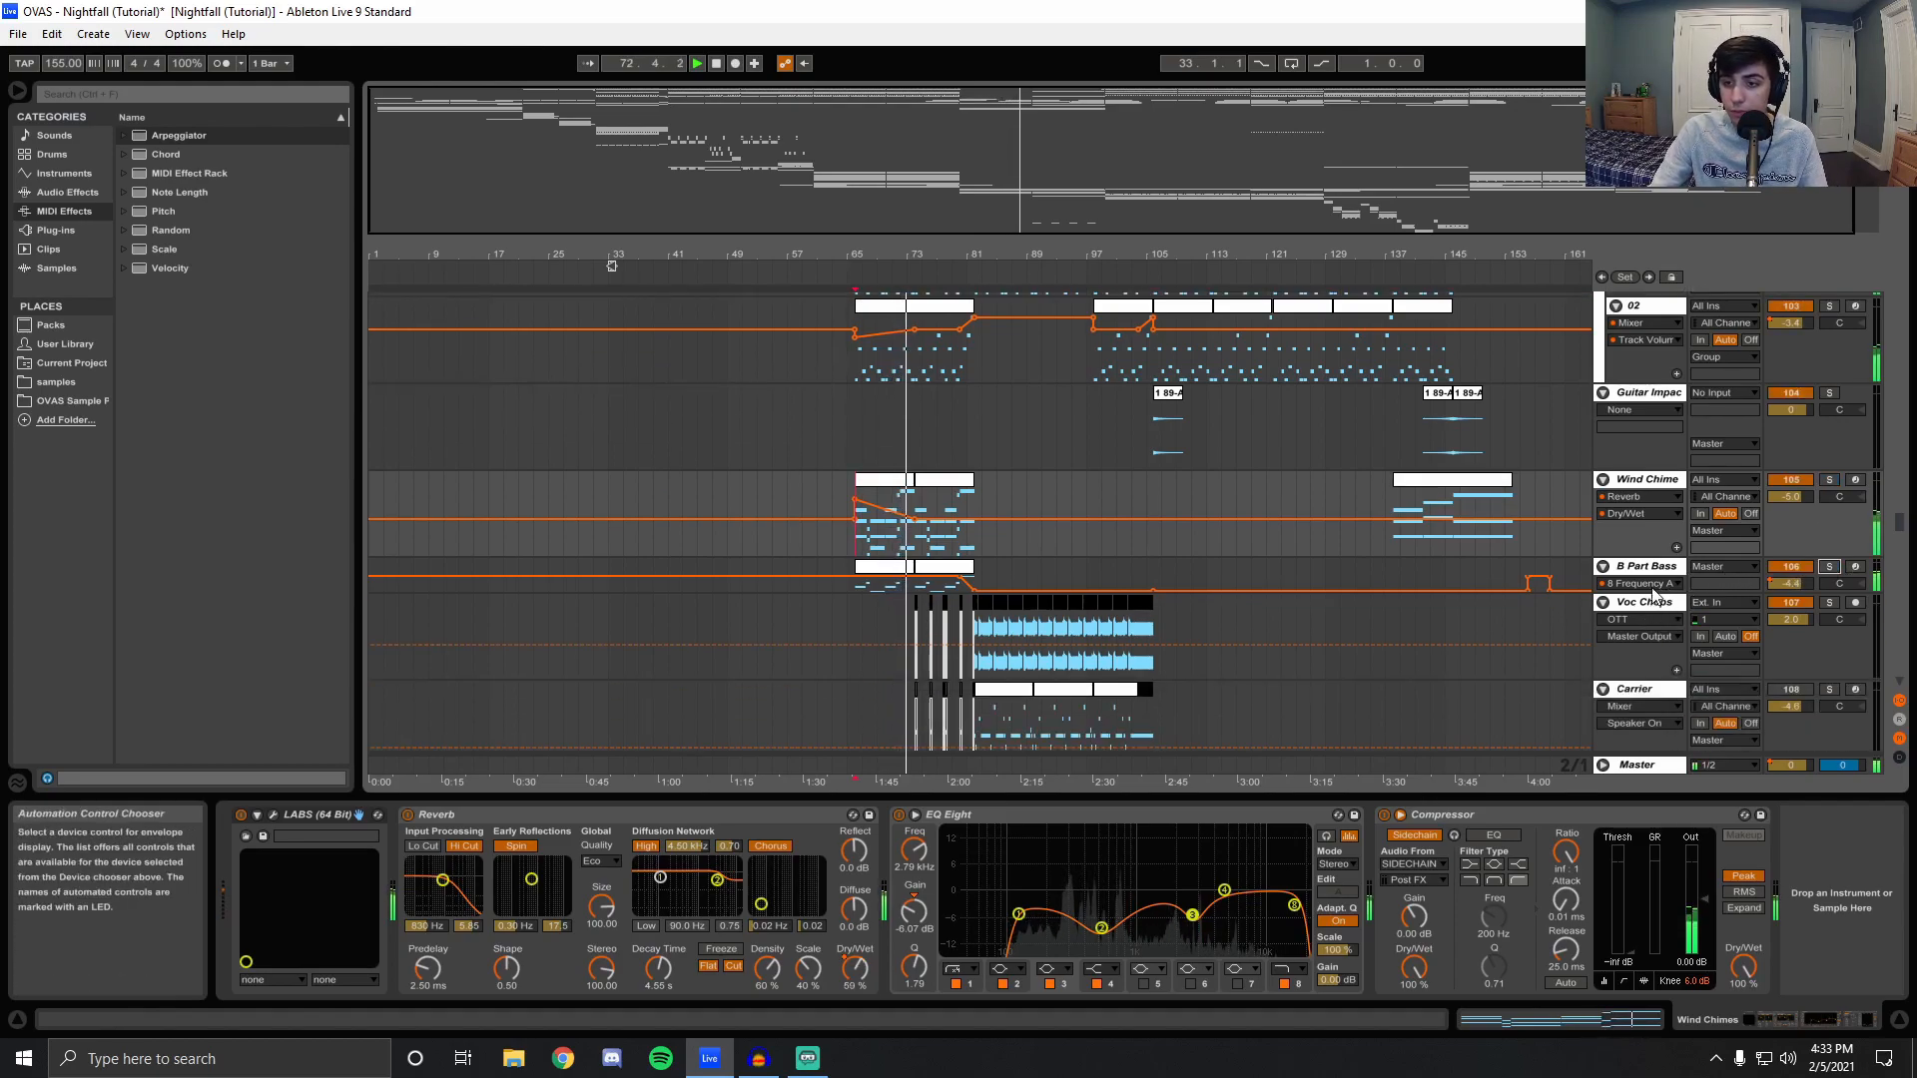
left_click_drag(1639, 592, 1660, 633)
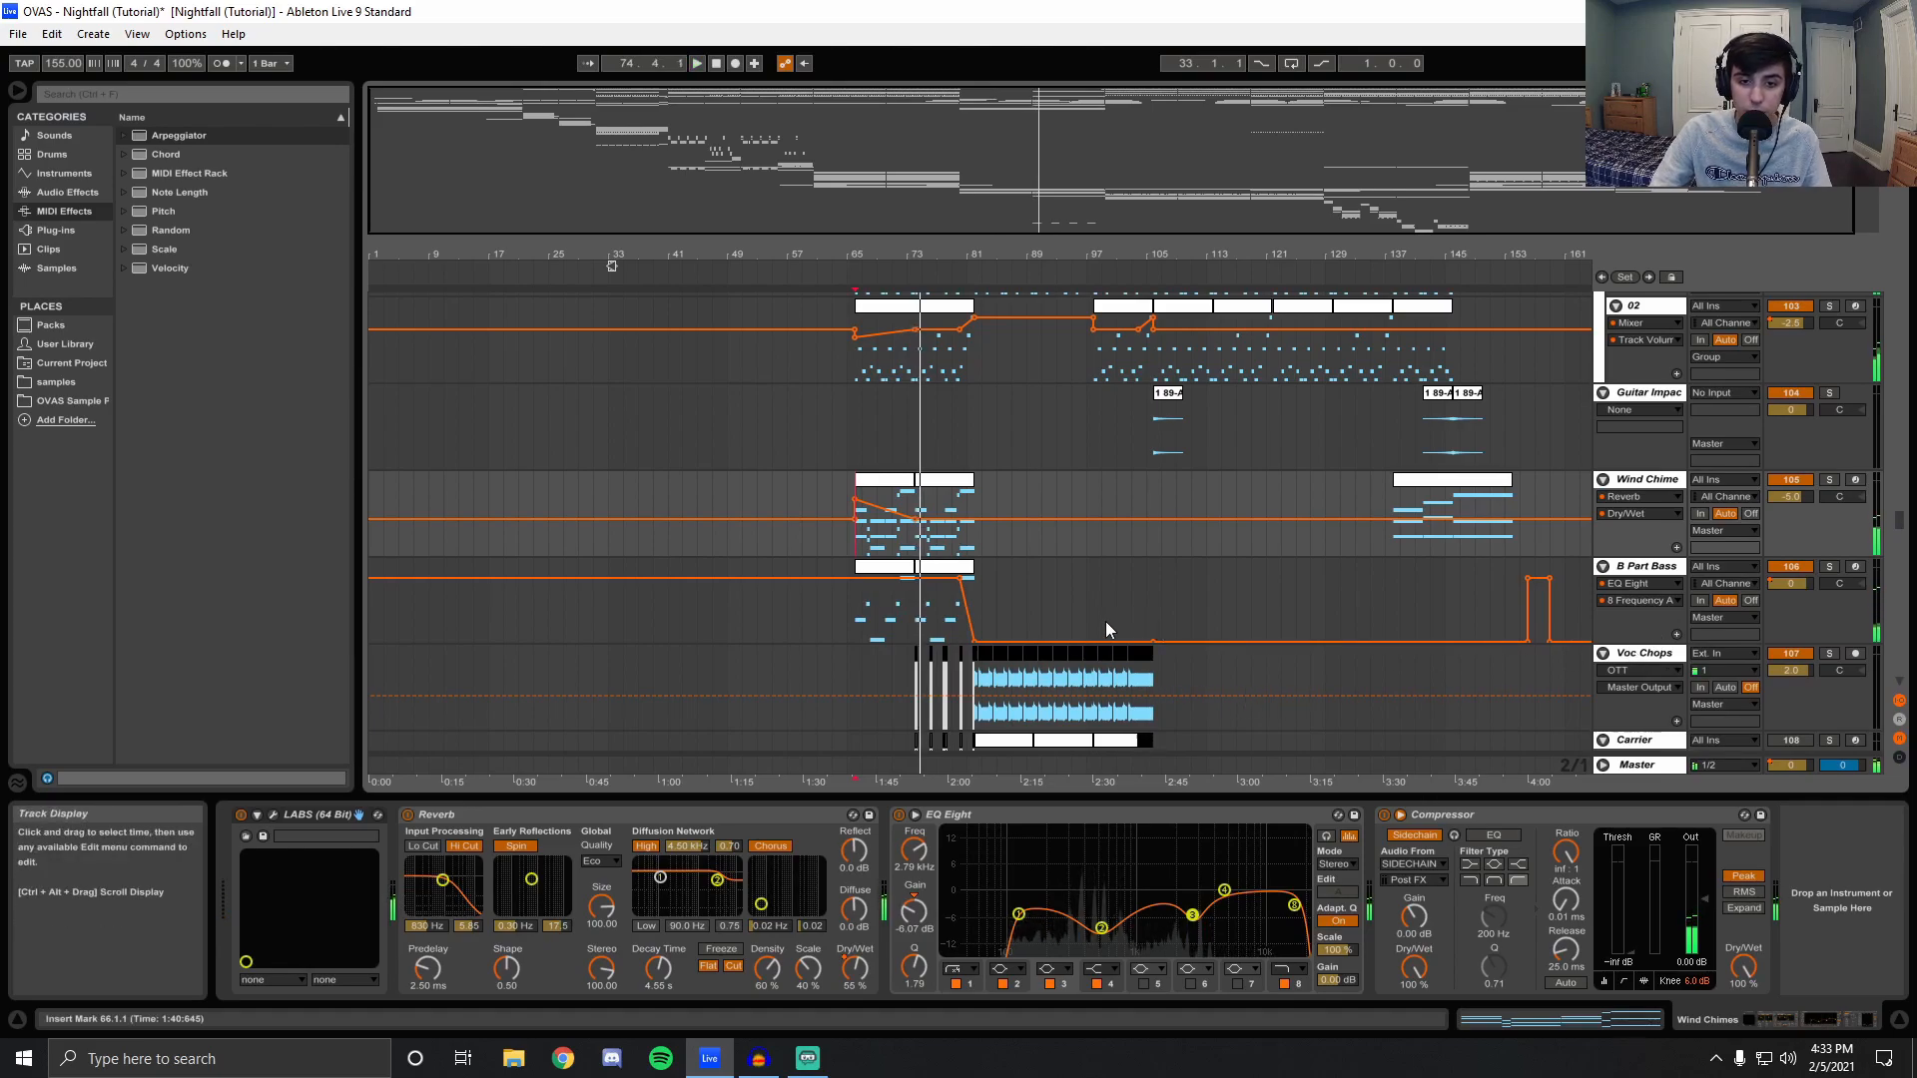
Select the Voc Chops Fade-In audio clip to show the track's Reverb, and solo the track.
scroll(998, 629, "down", 3)
scroll(943, 719, "down", 2)
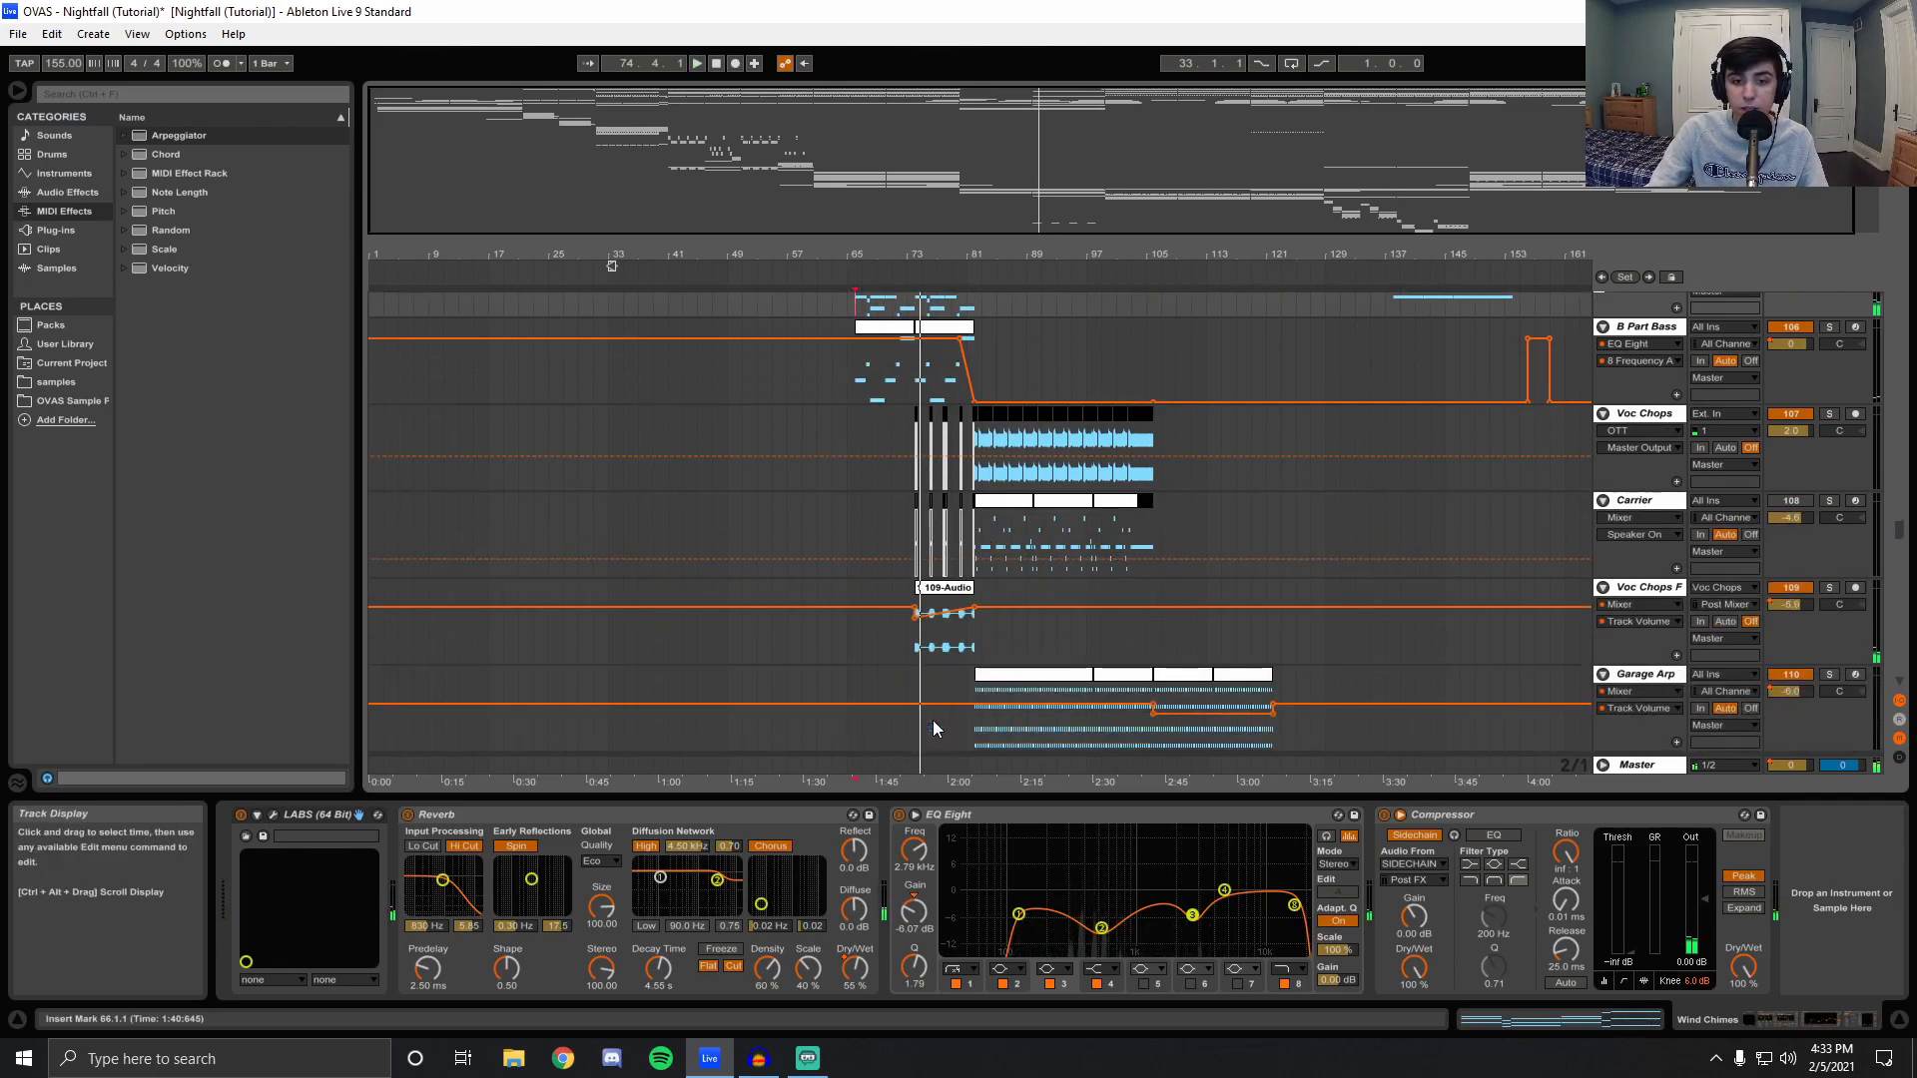
left_click(908, 657)
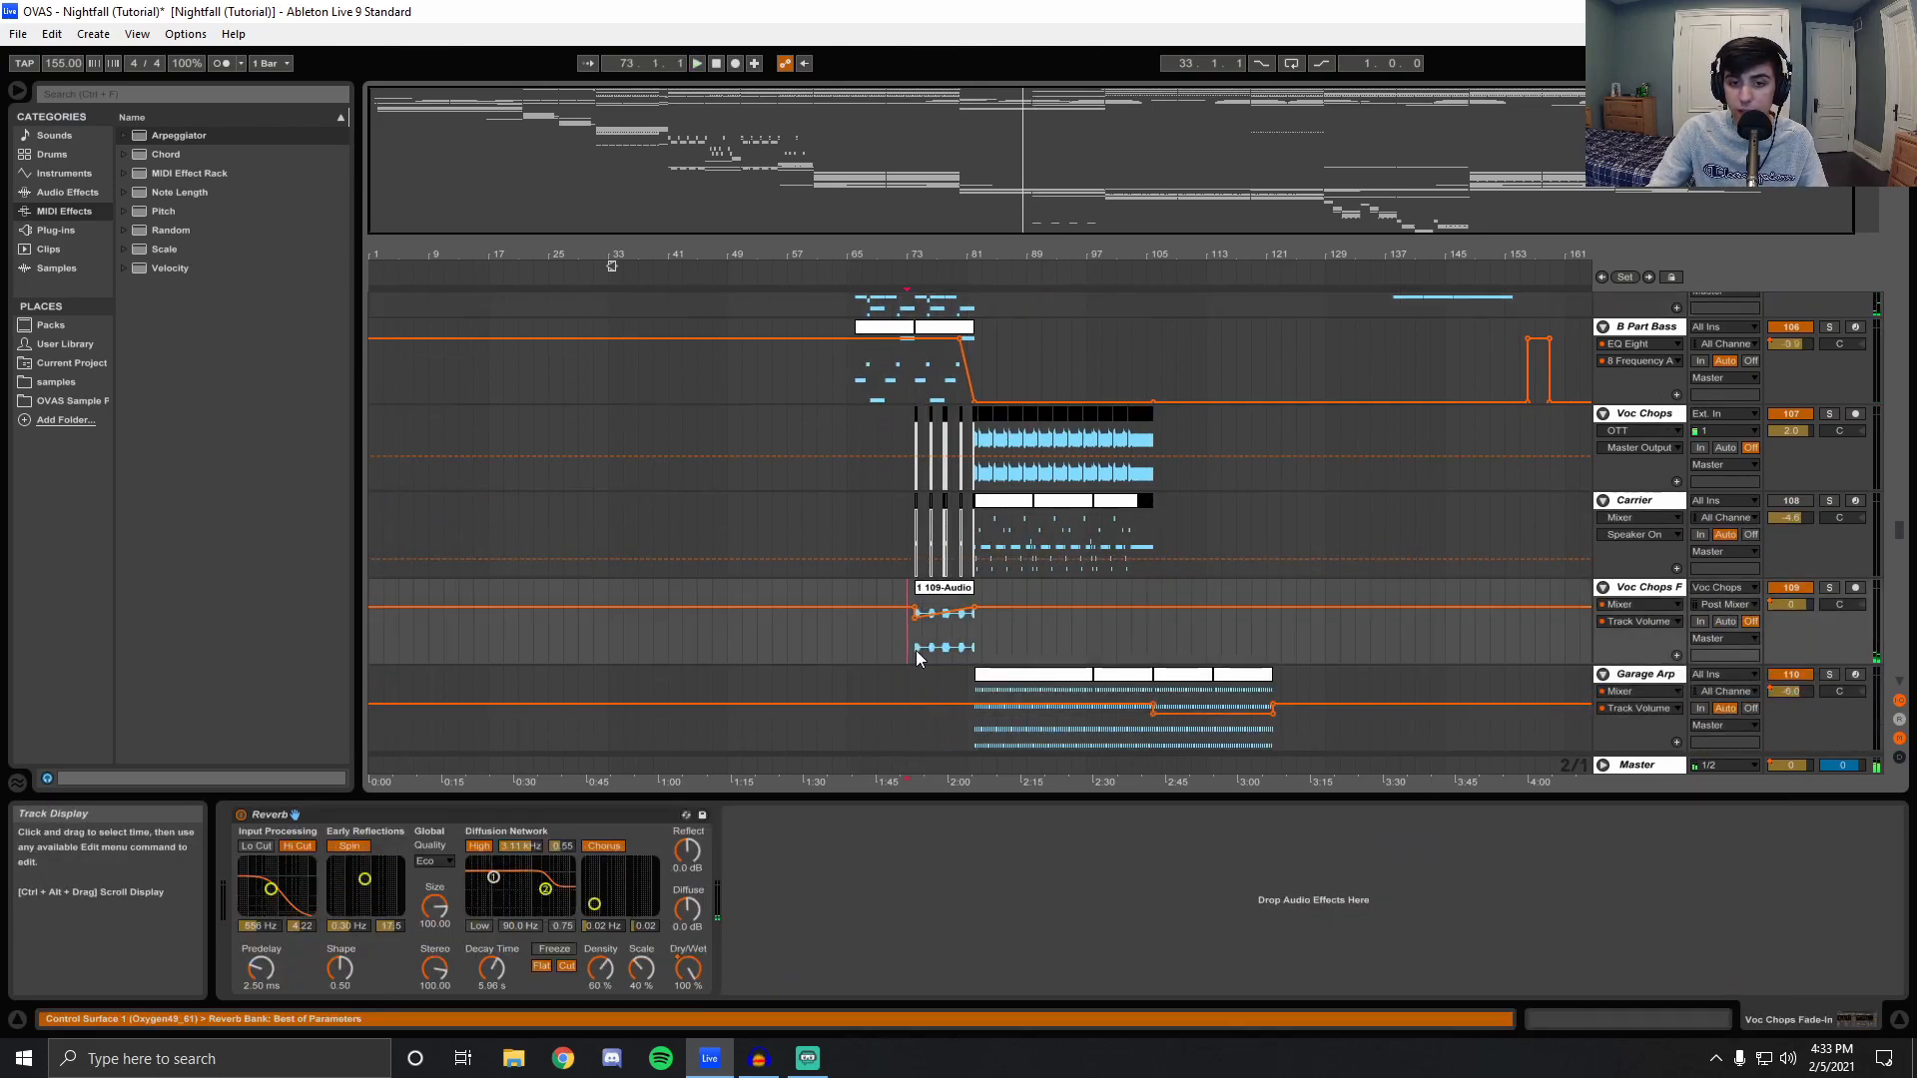
left_click(944, 587)
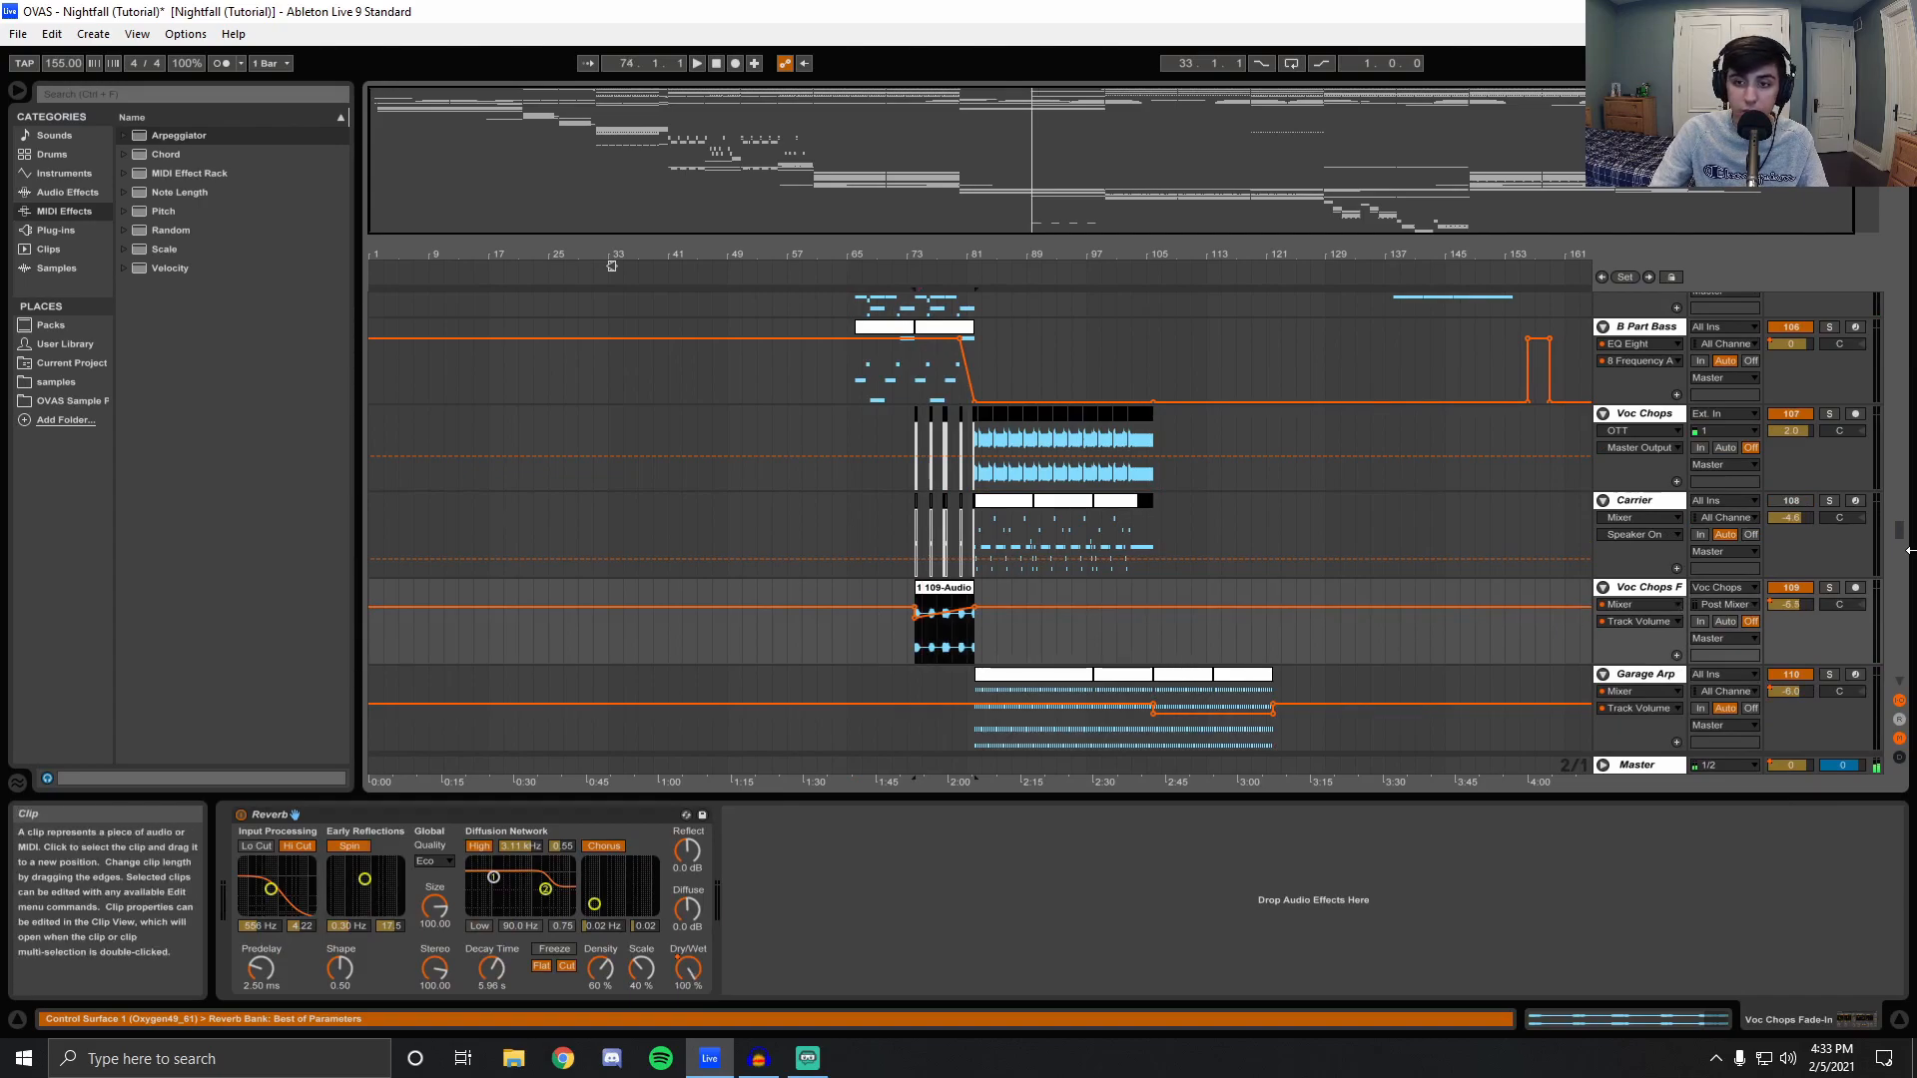
left_click(1830, 588)
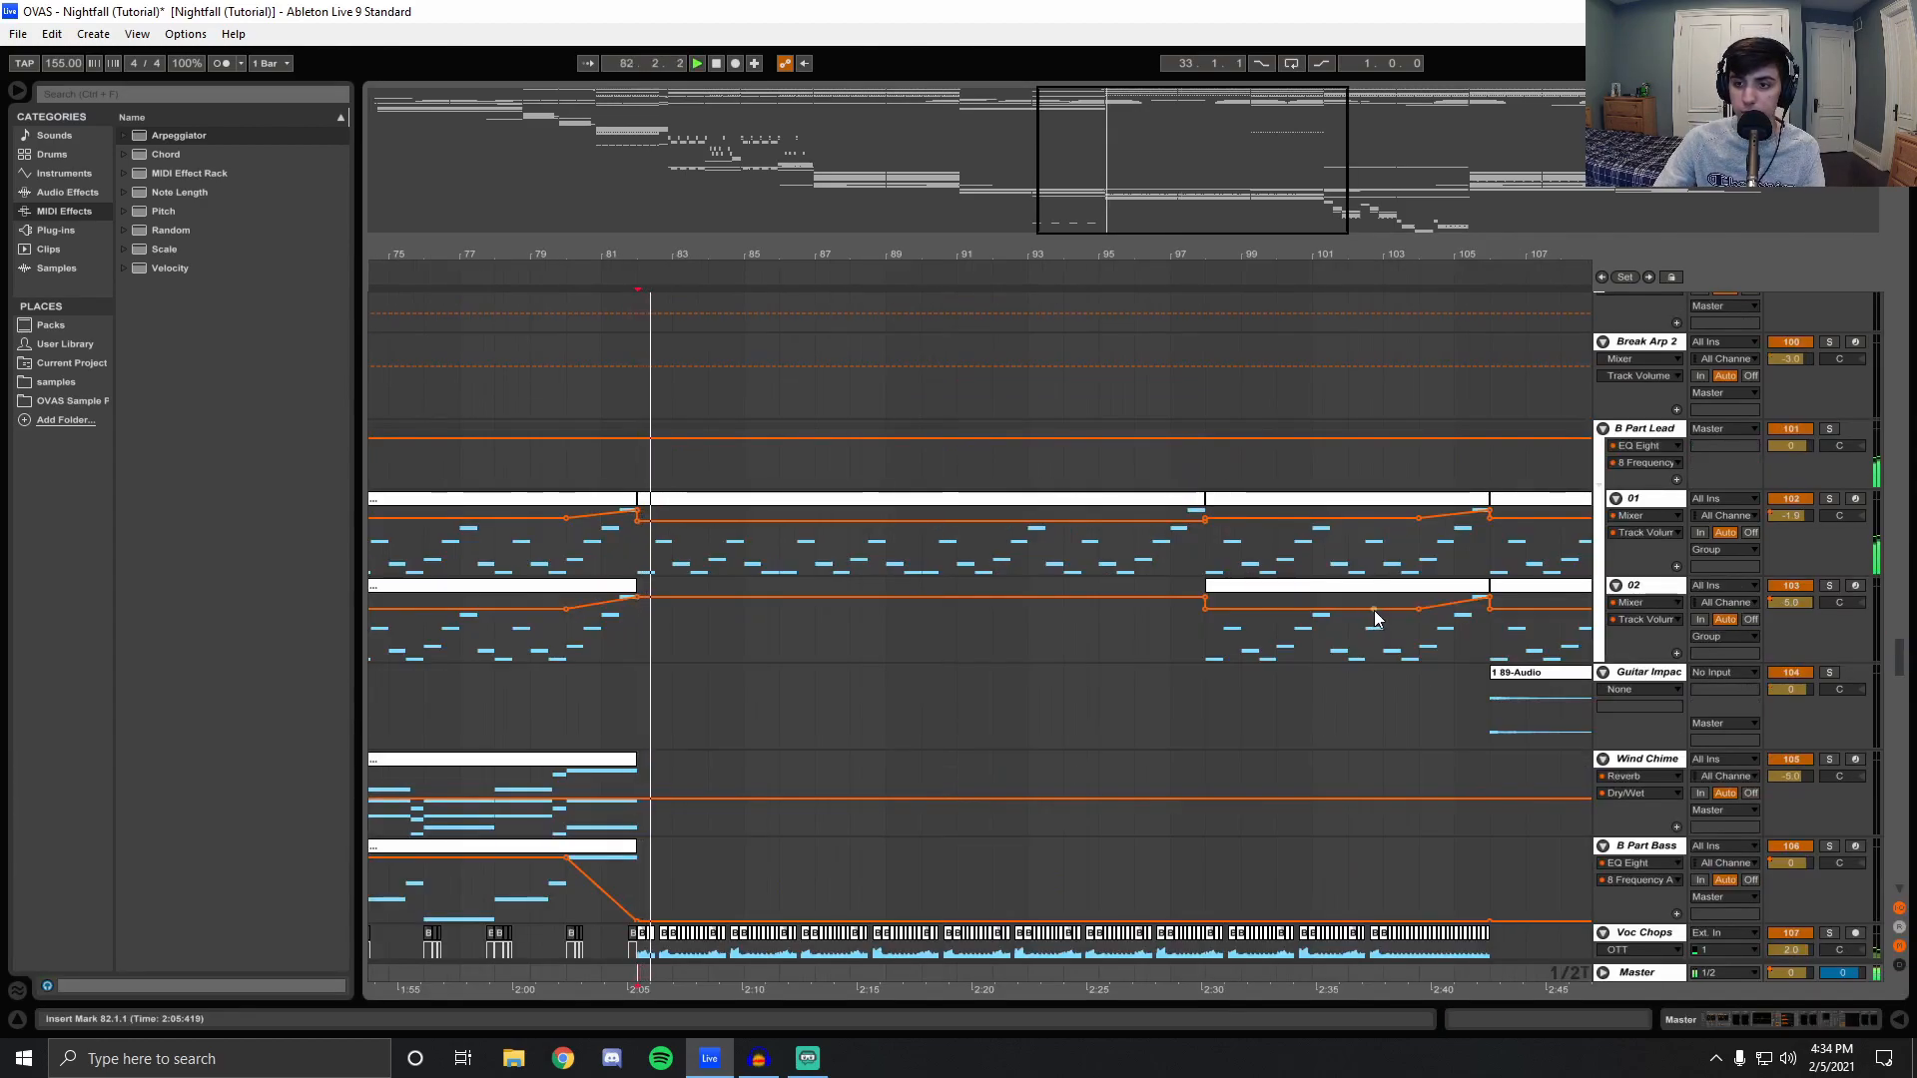
Solo the B Part Lead group and play it from 82.1.
scroll(1411, 601, "up", 3)
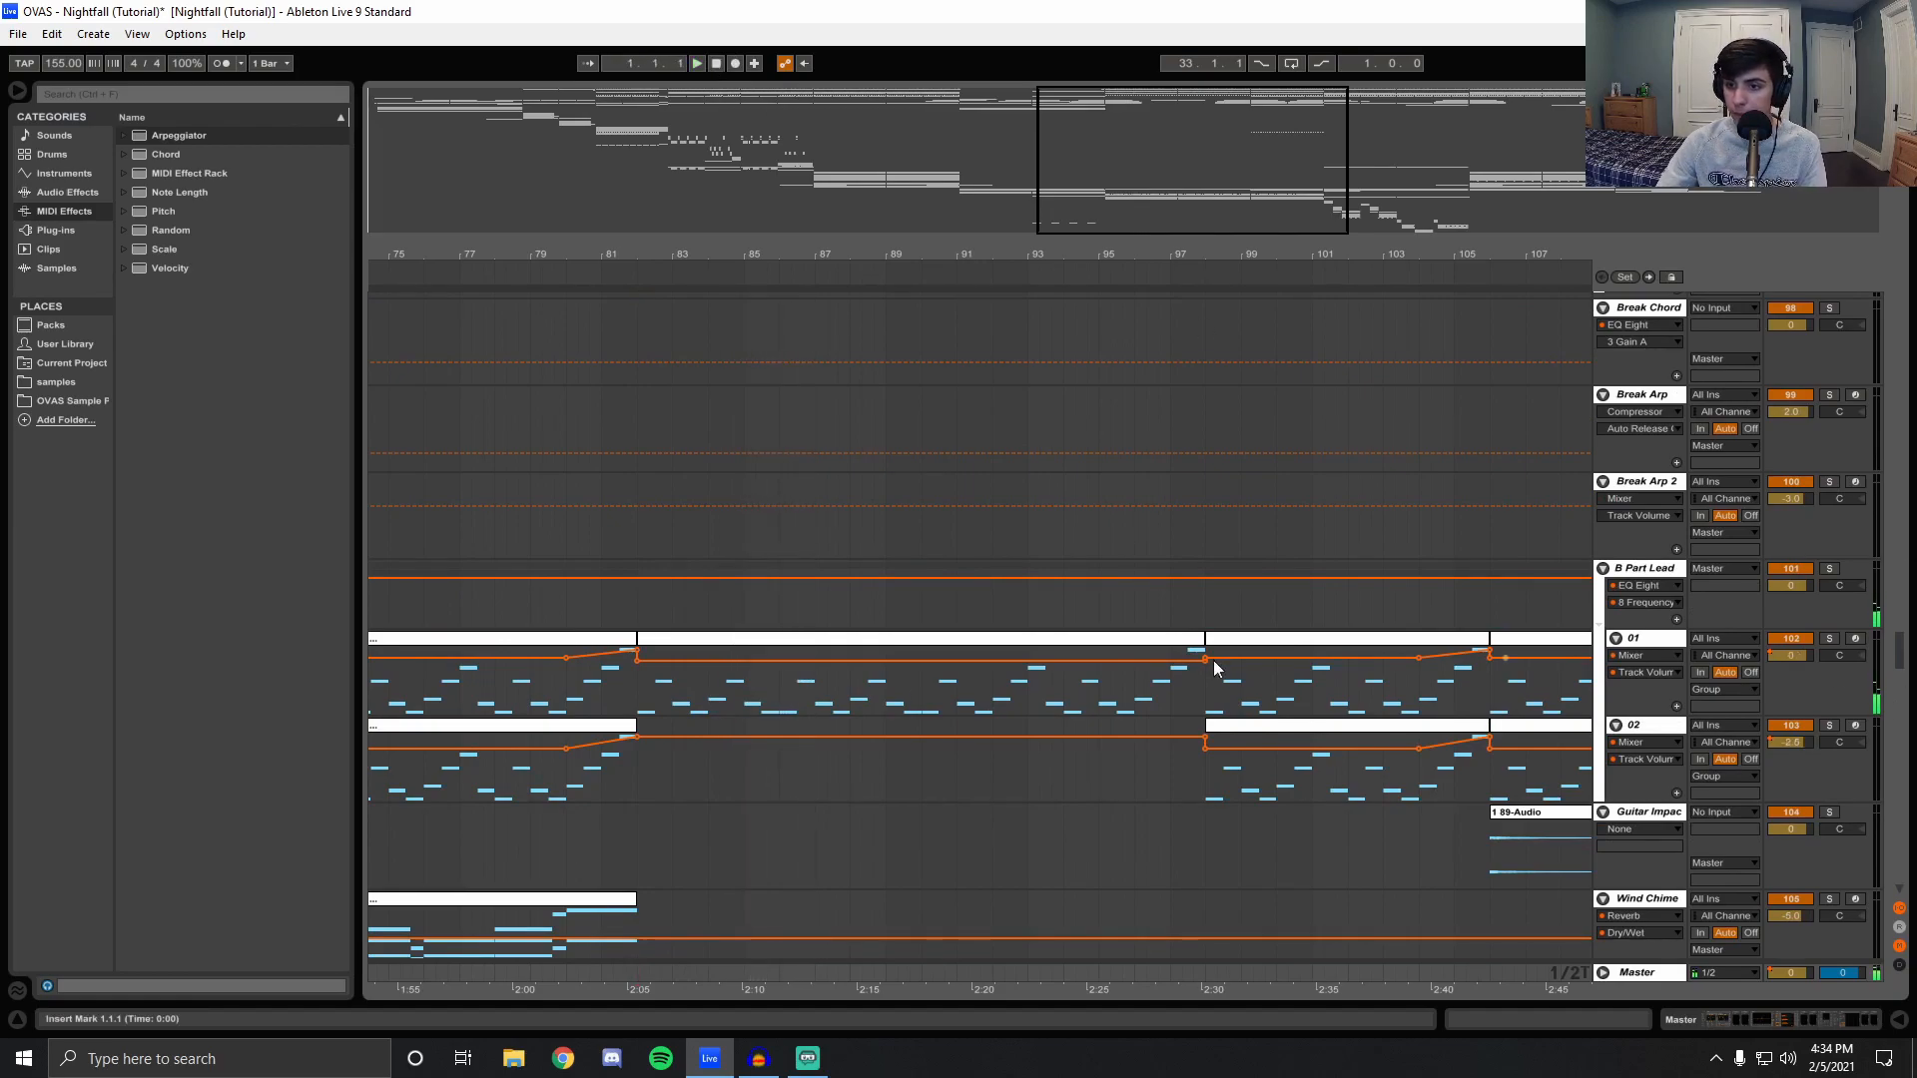
left_click(625, 711)
left_click(1827, 569)
key("space")
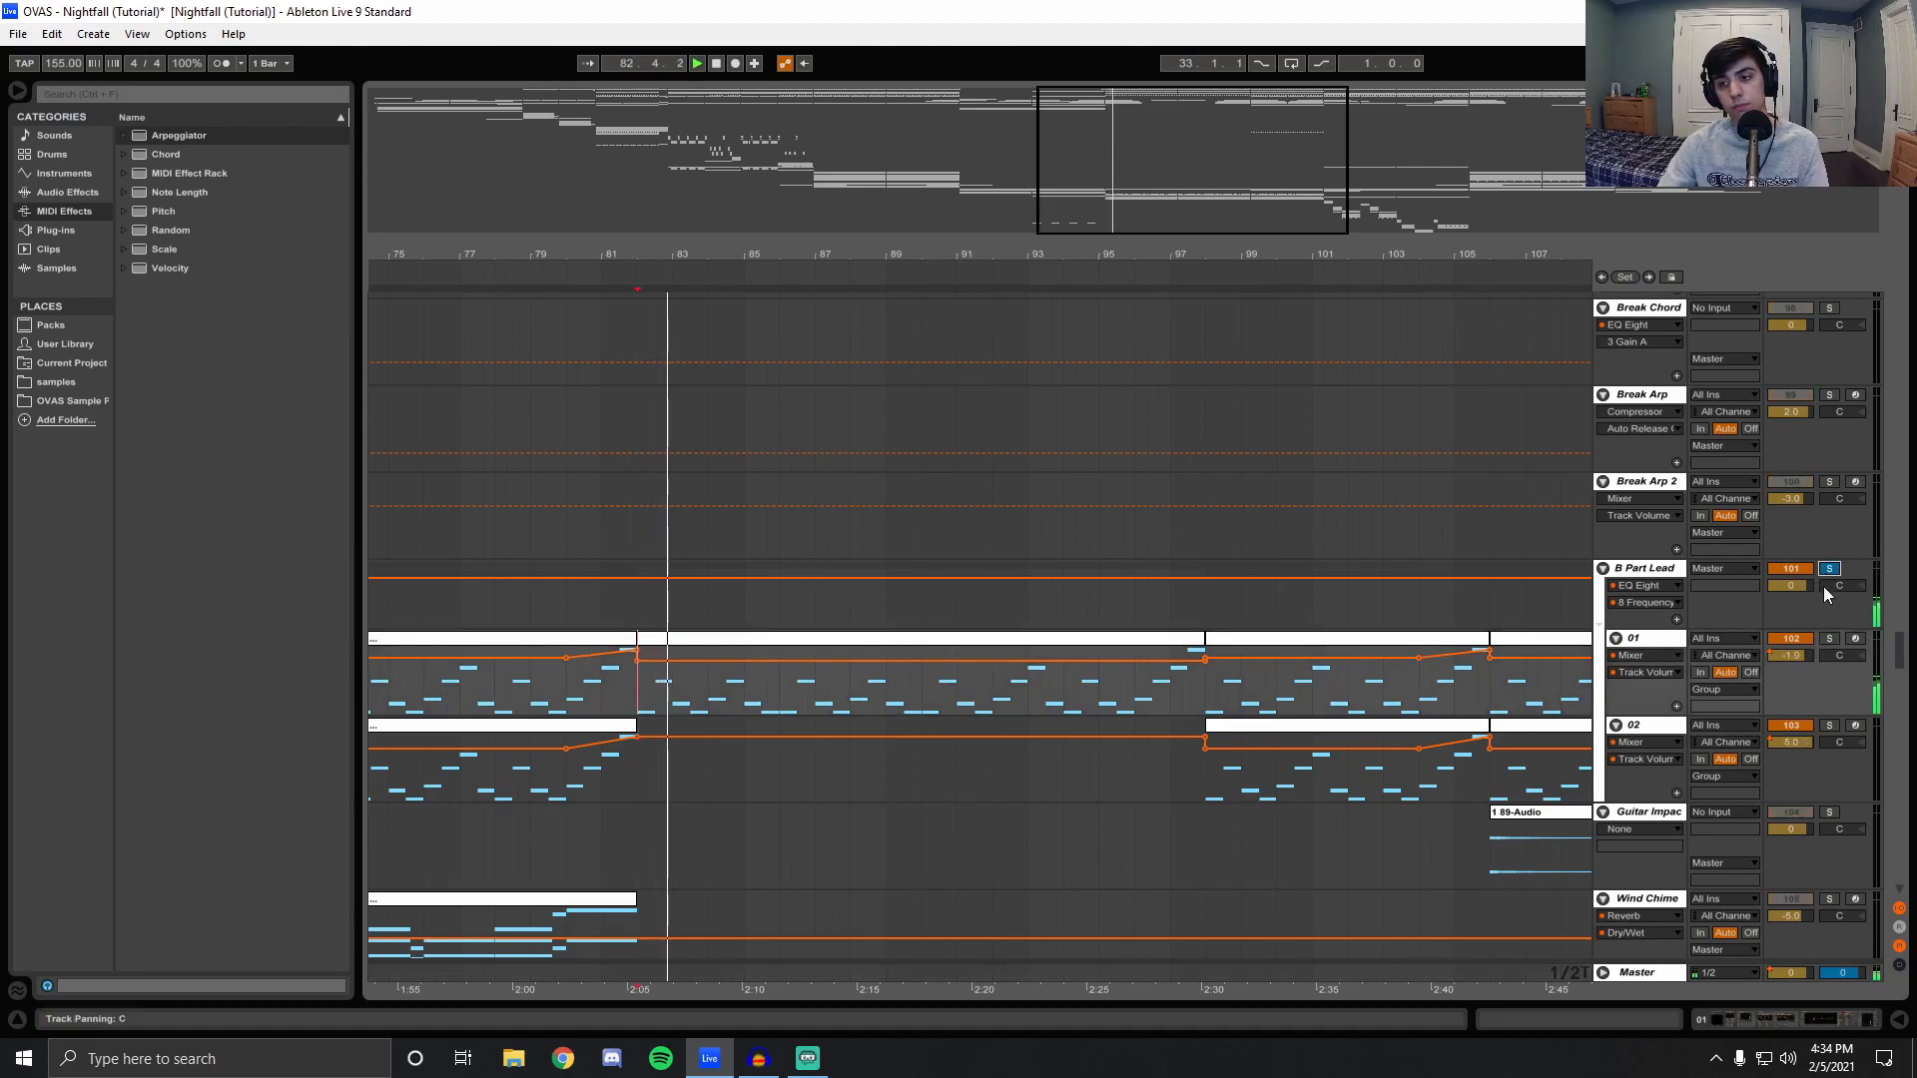
Solo the Voc Chops track during playback and show its device chain with the Vocoder.
left_click_drag(1897, 651, 1898, 680)
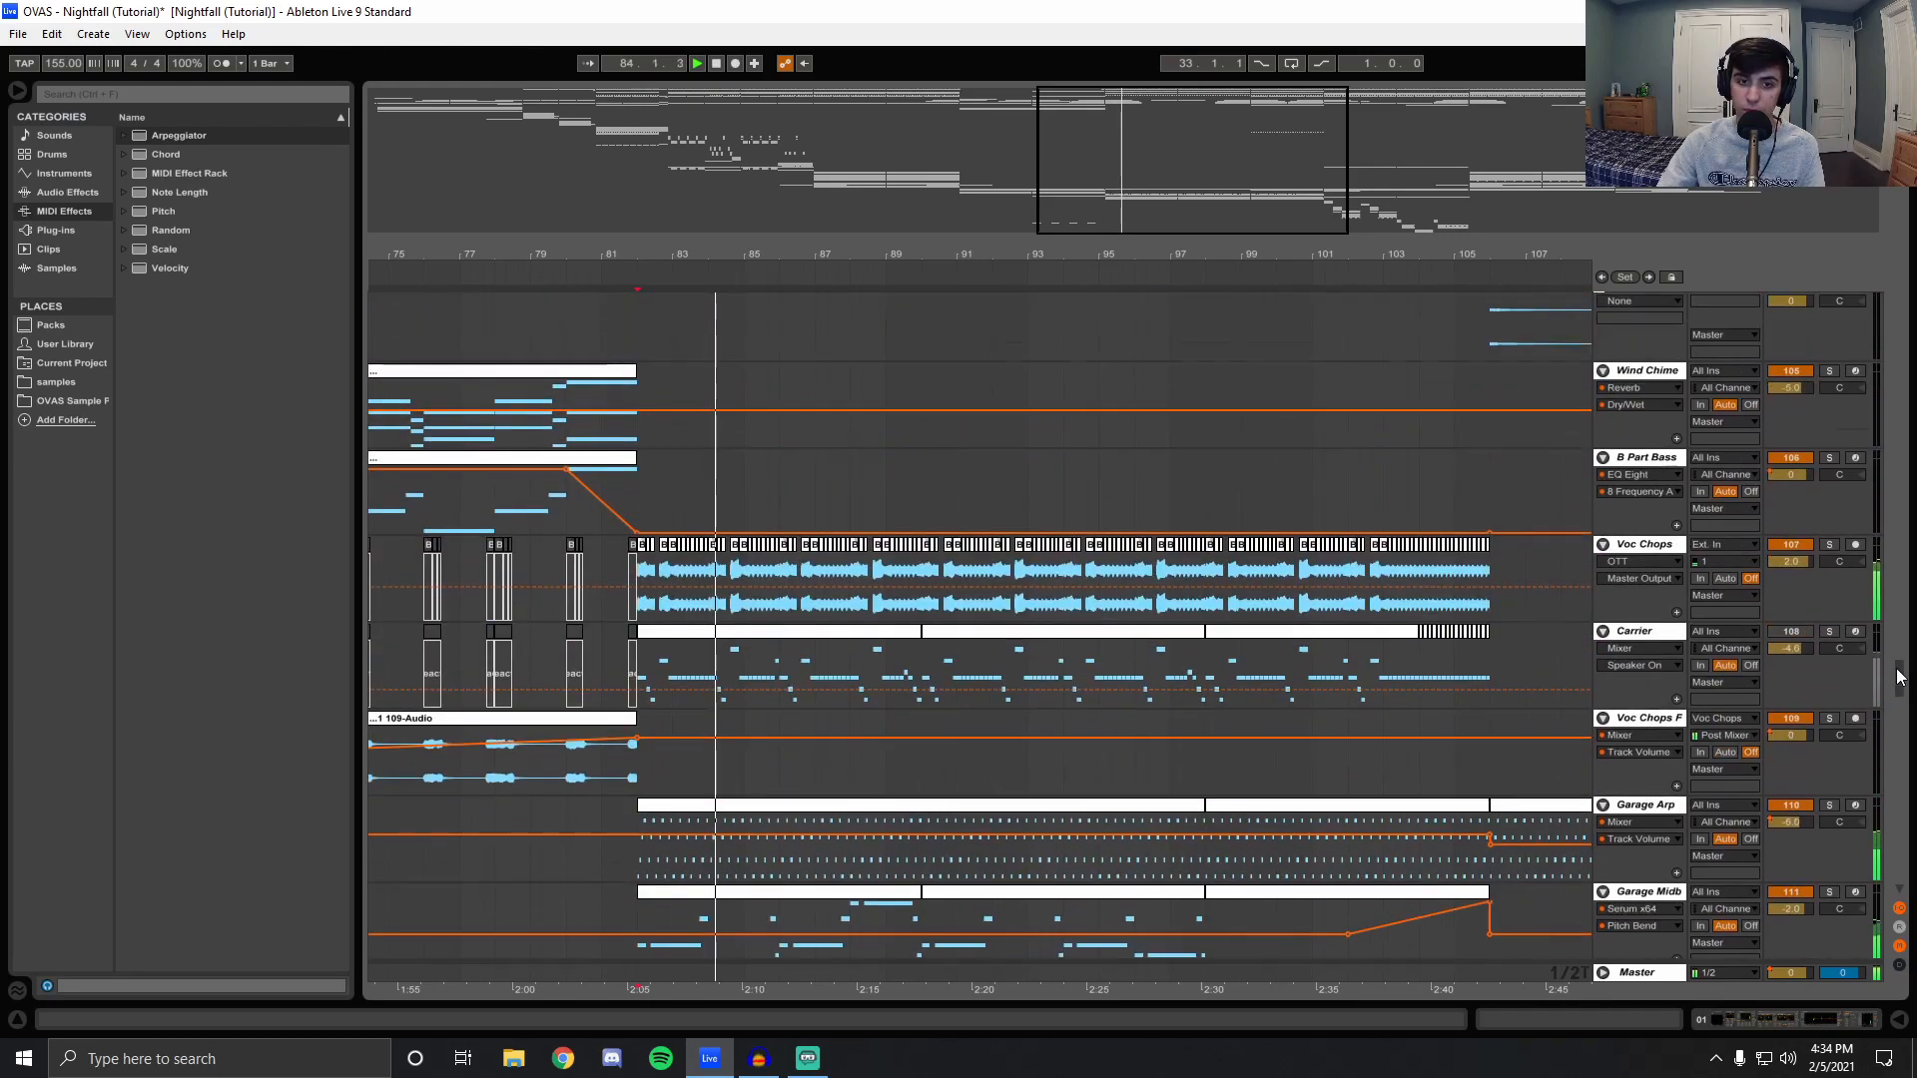
left_click(1830, 545)
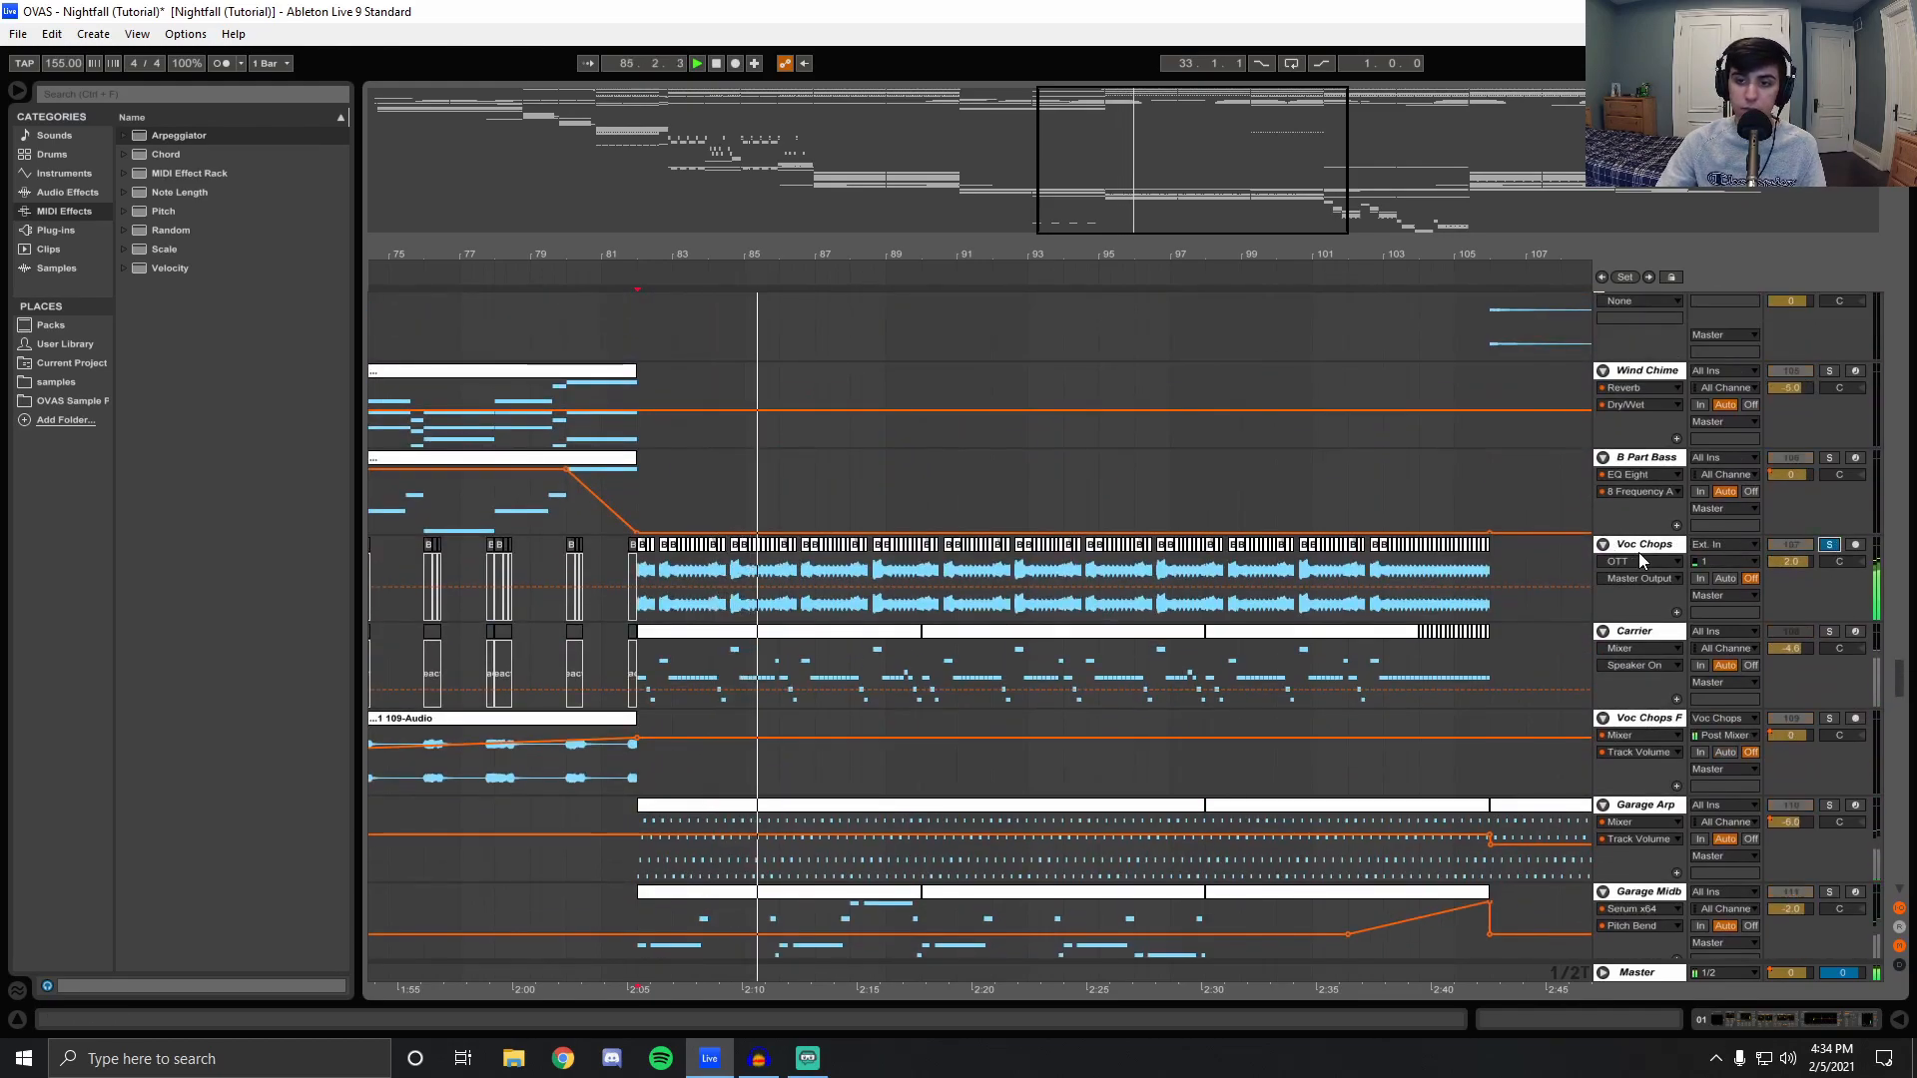
left_click(1637, 553)
left_click(1743, 1022)
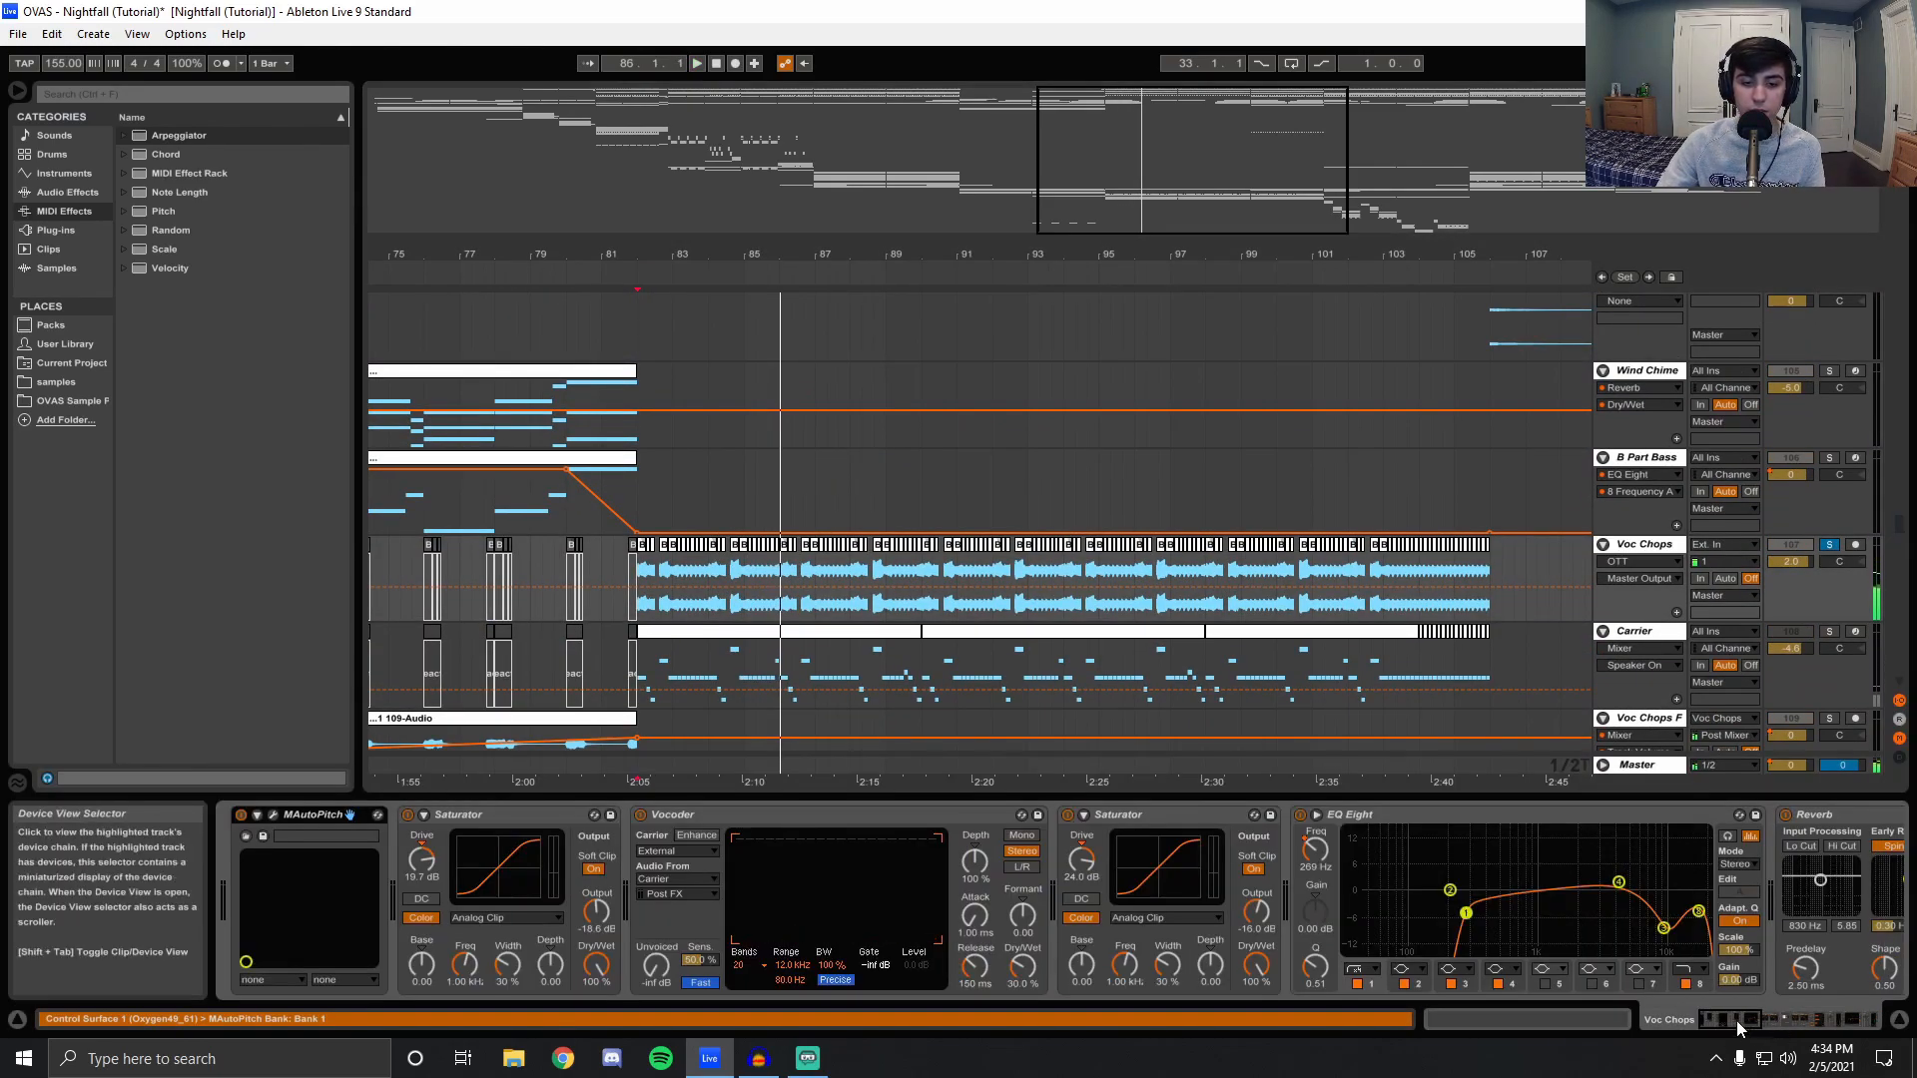
left_click_drag(1735, 1020, 1685, 985)
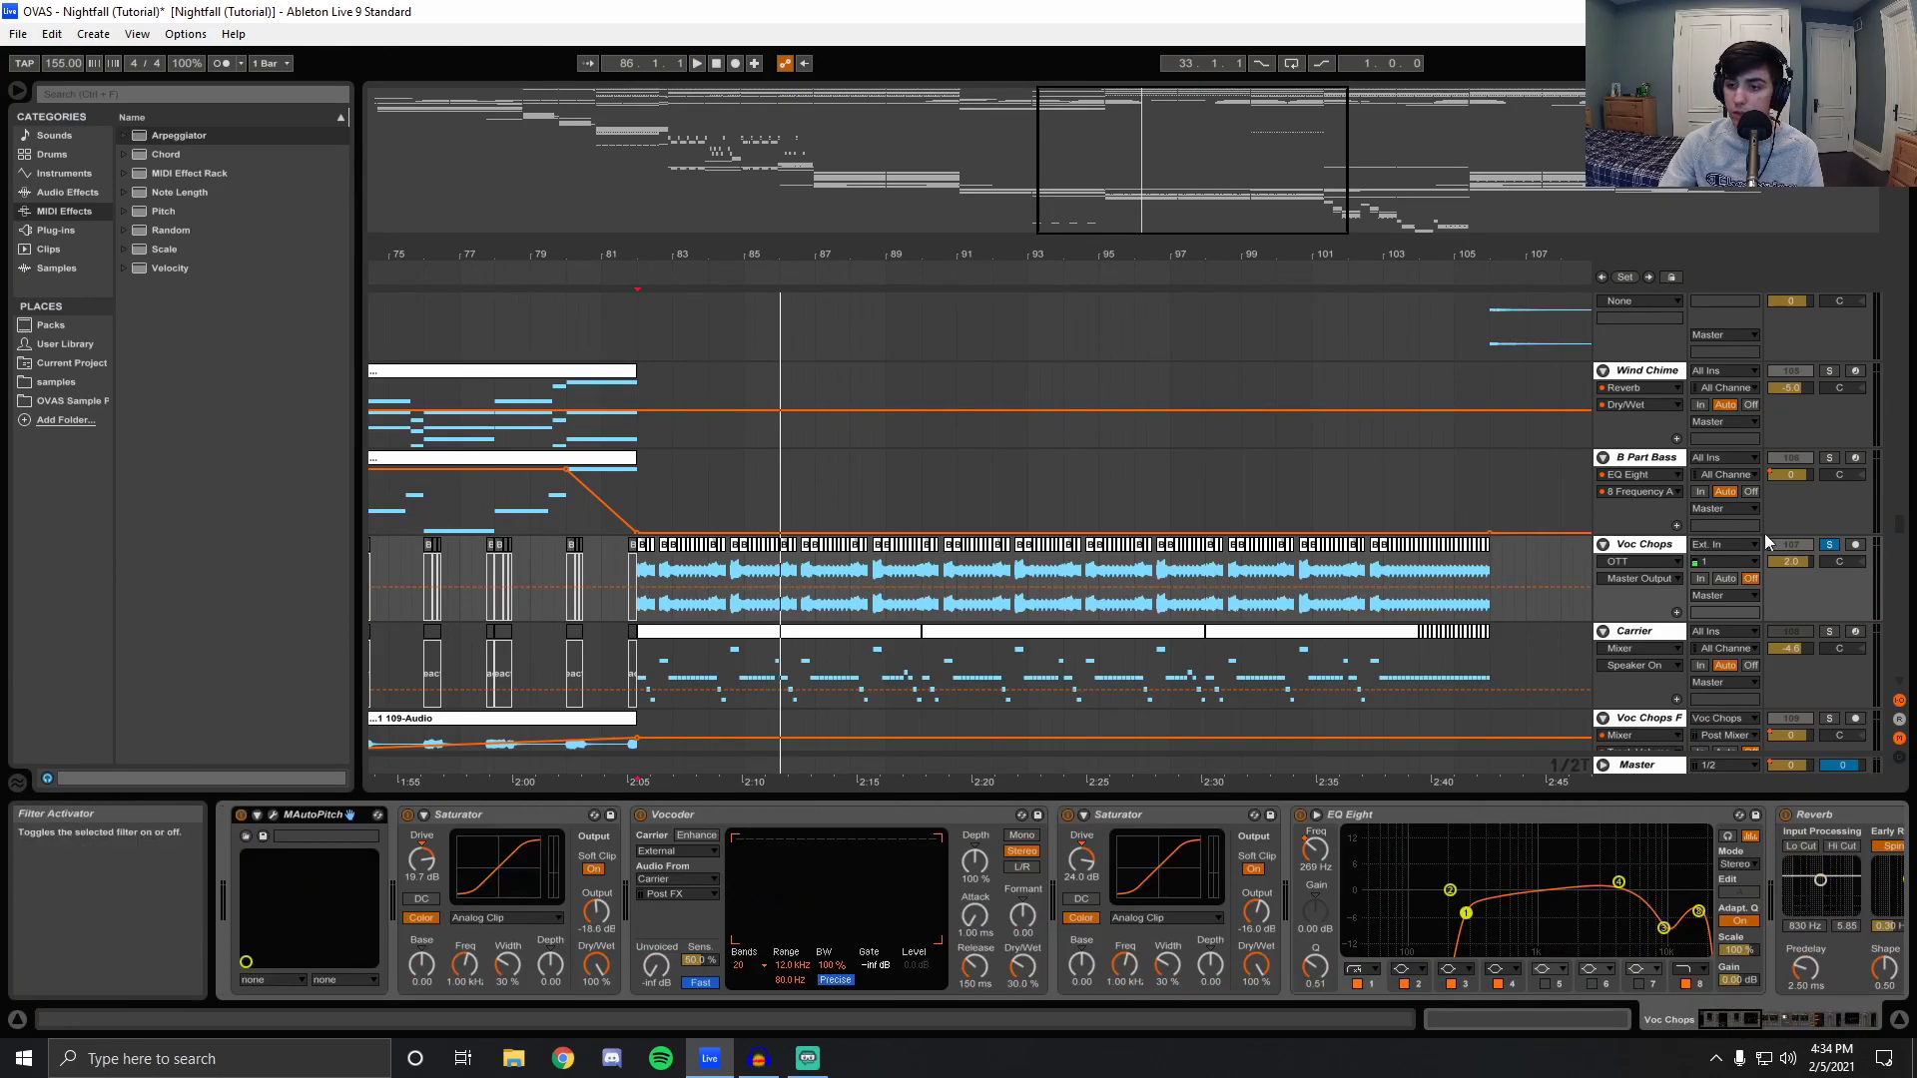
Solo the Carrier track and play its clip from 82.1, then solo Voc Chops in its place for comparison.
scroll(1757, 506, "down", 3)
left_click(1827, 491)
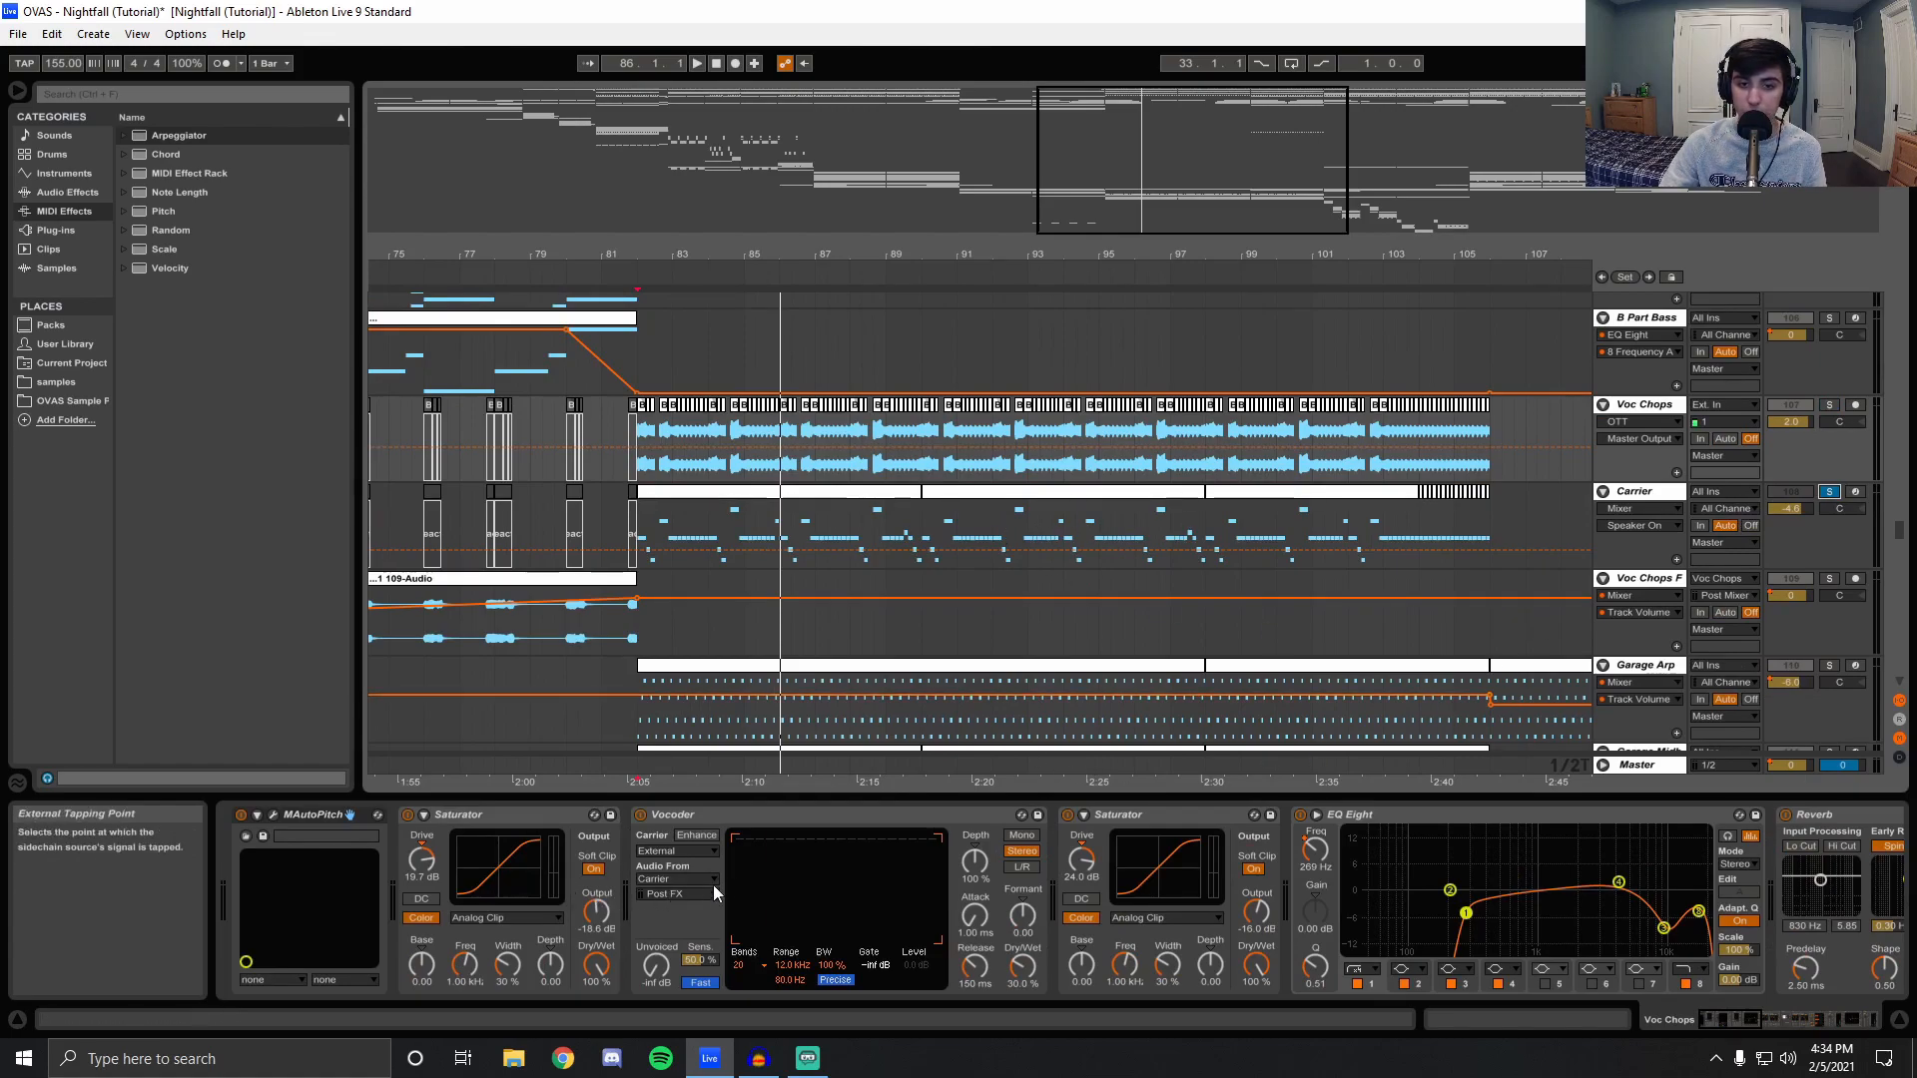
left_click(682, 499)
key("space")
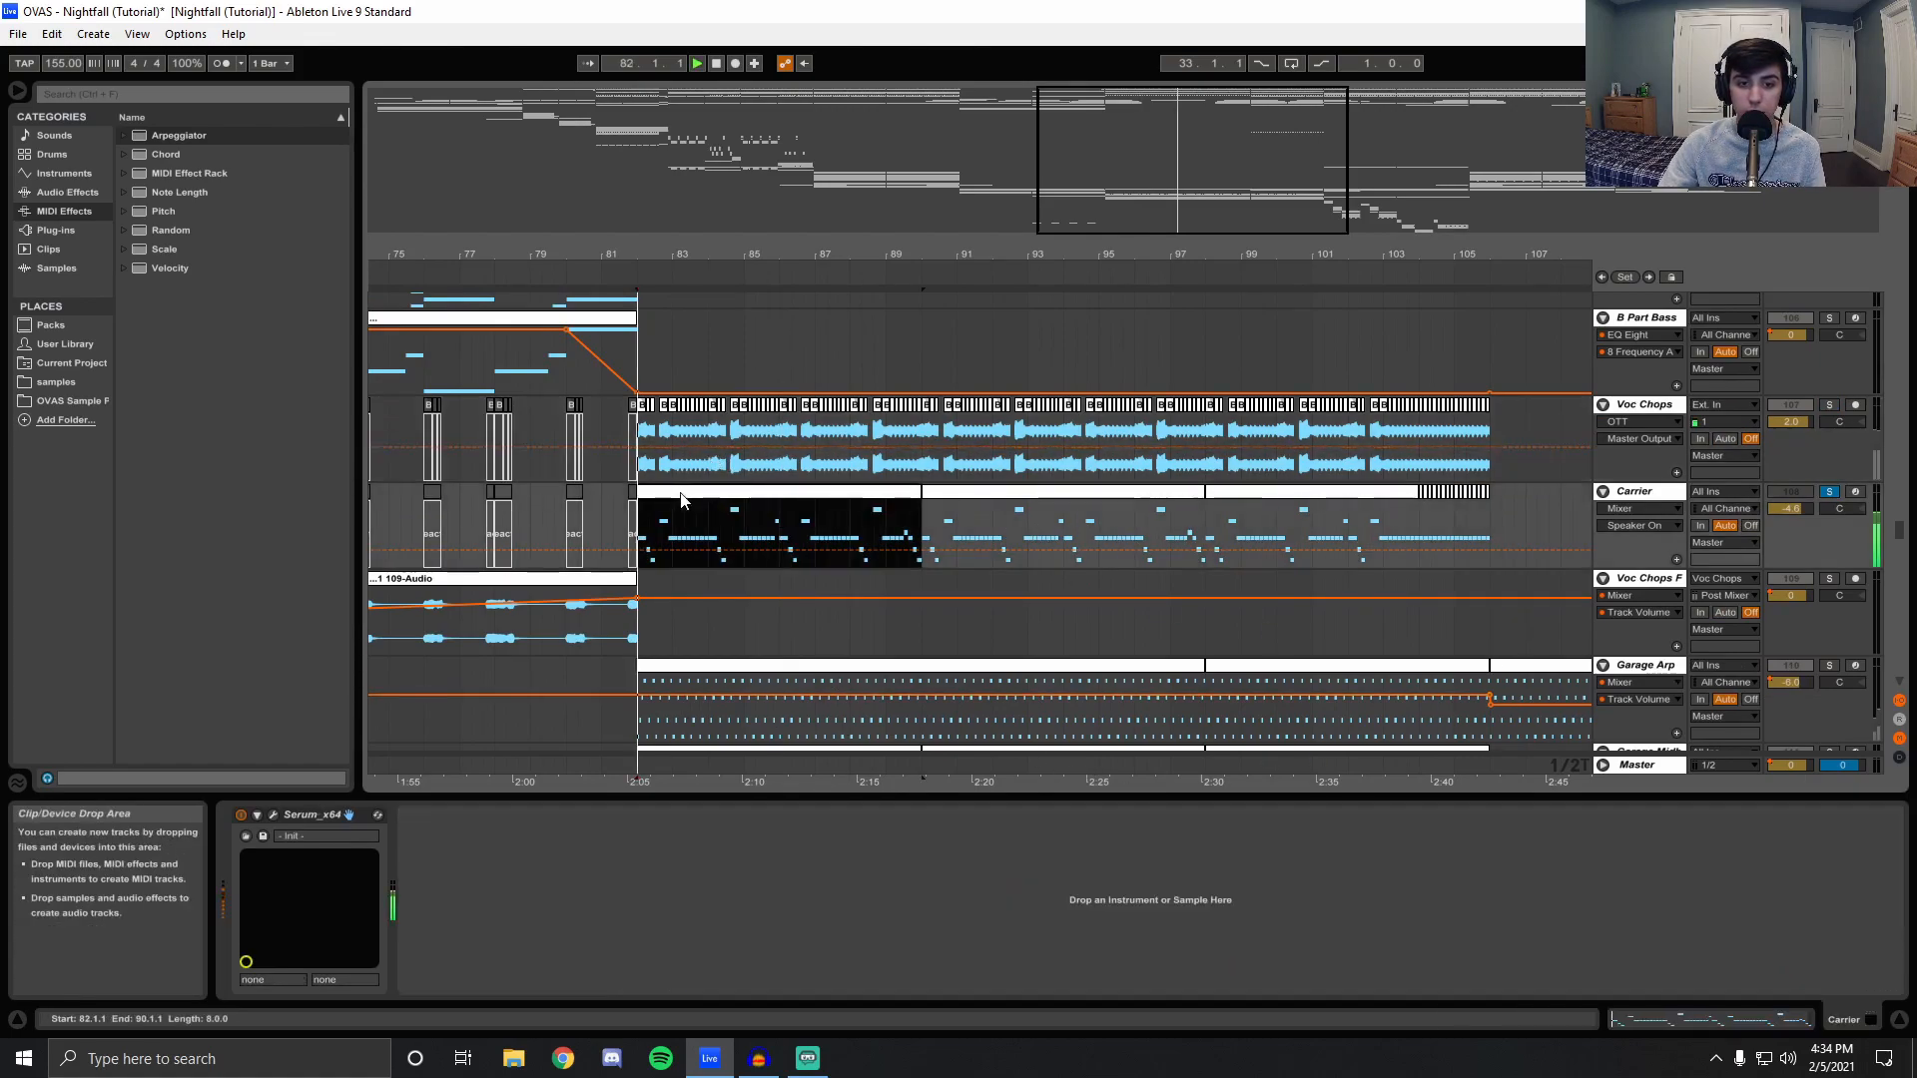
left_click(1829, 405)
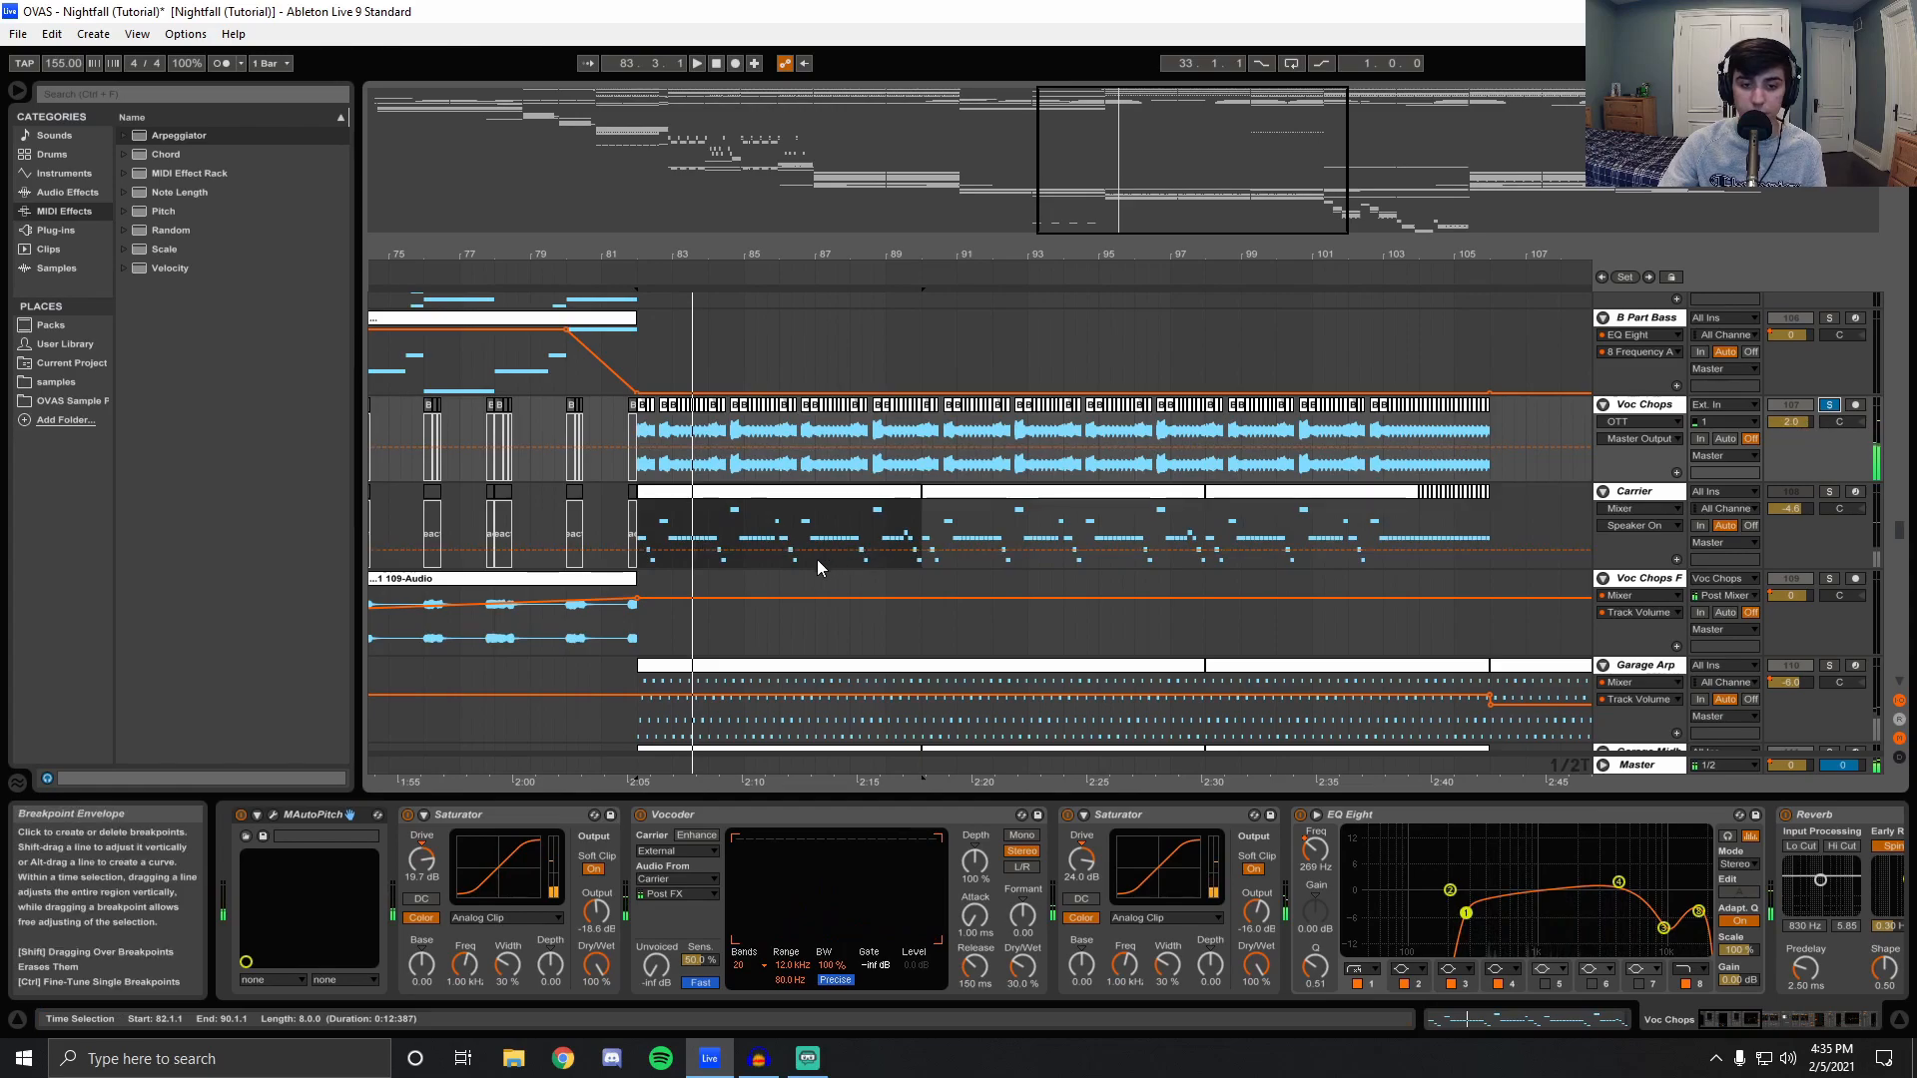
Audition Garage Arp alone from 82.1, then solo Garage Midbass in its place and play it from the same point.
scroll(818, 567, "down", 3)
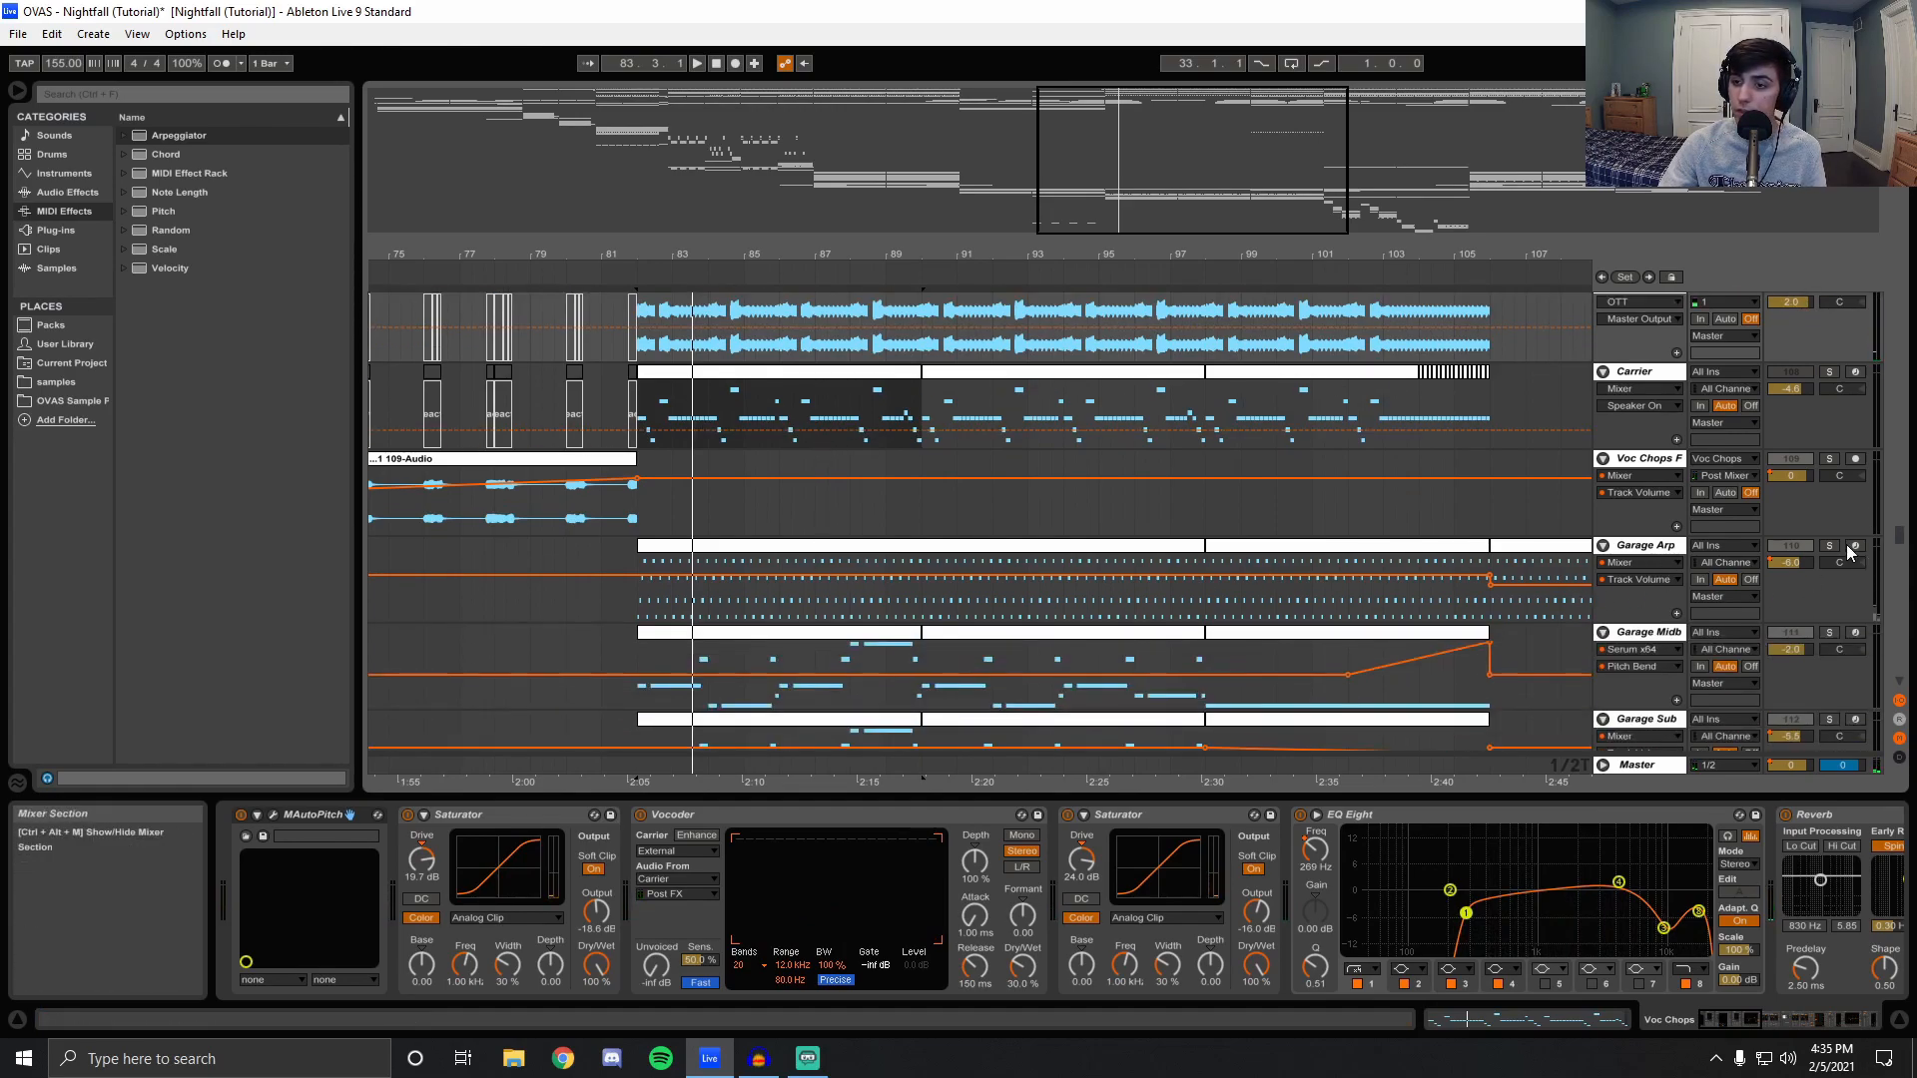
left_click(822, 549)
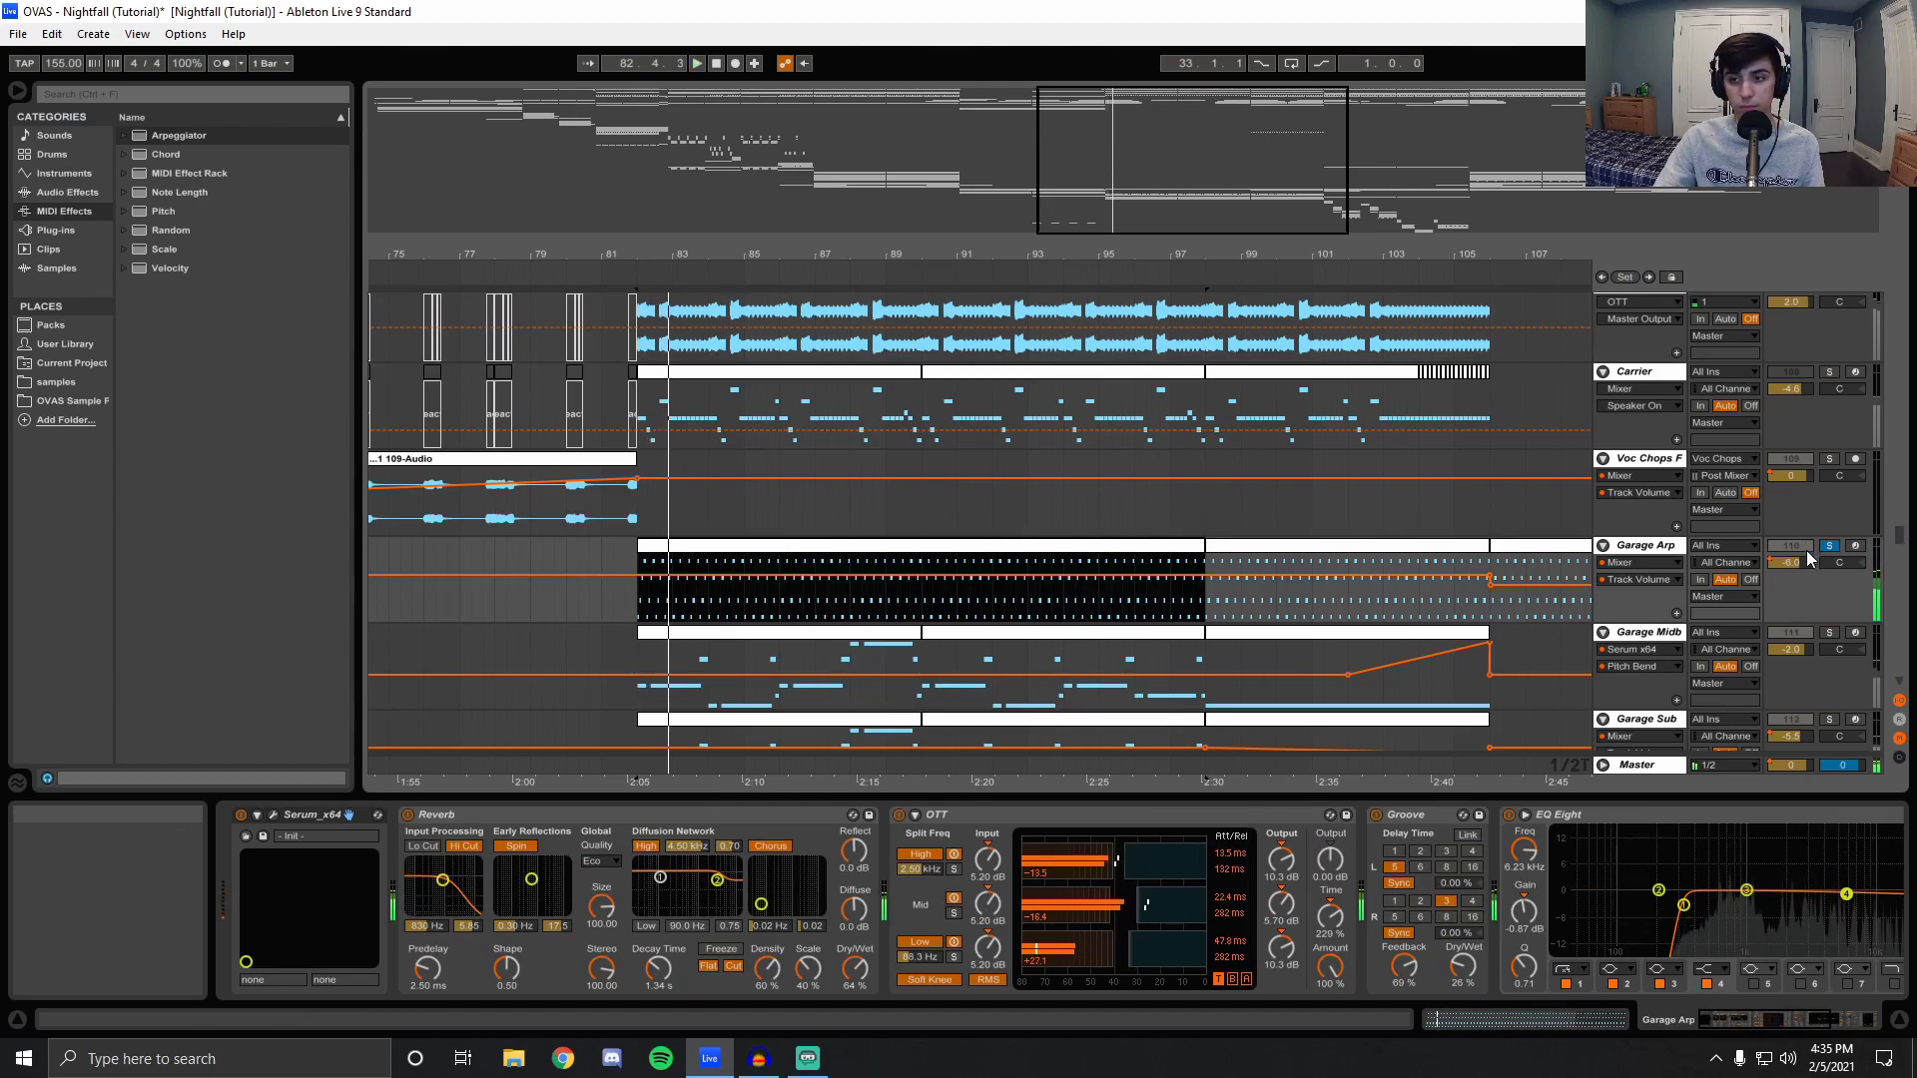
left_click(632, 665)
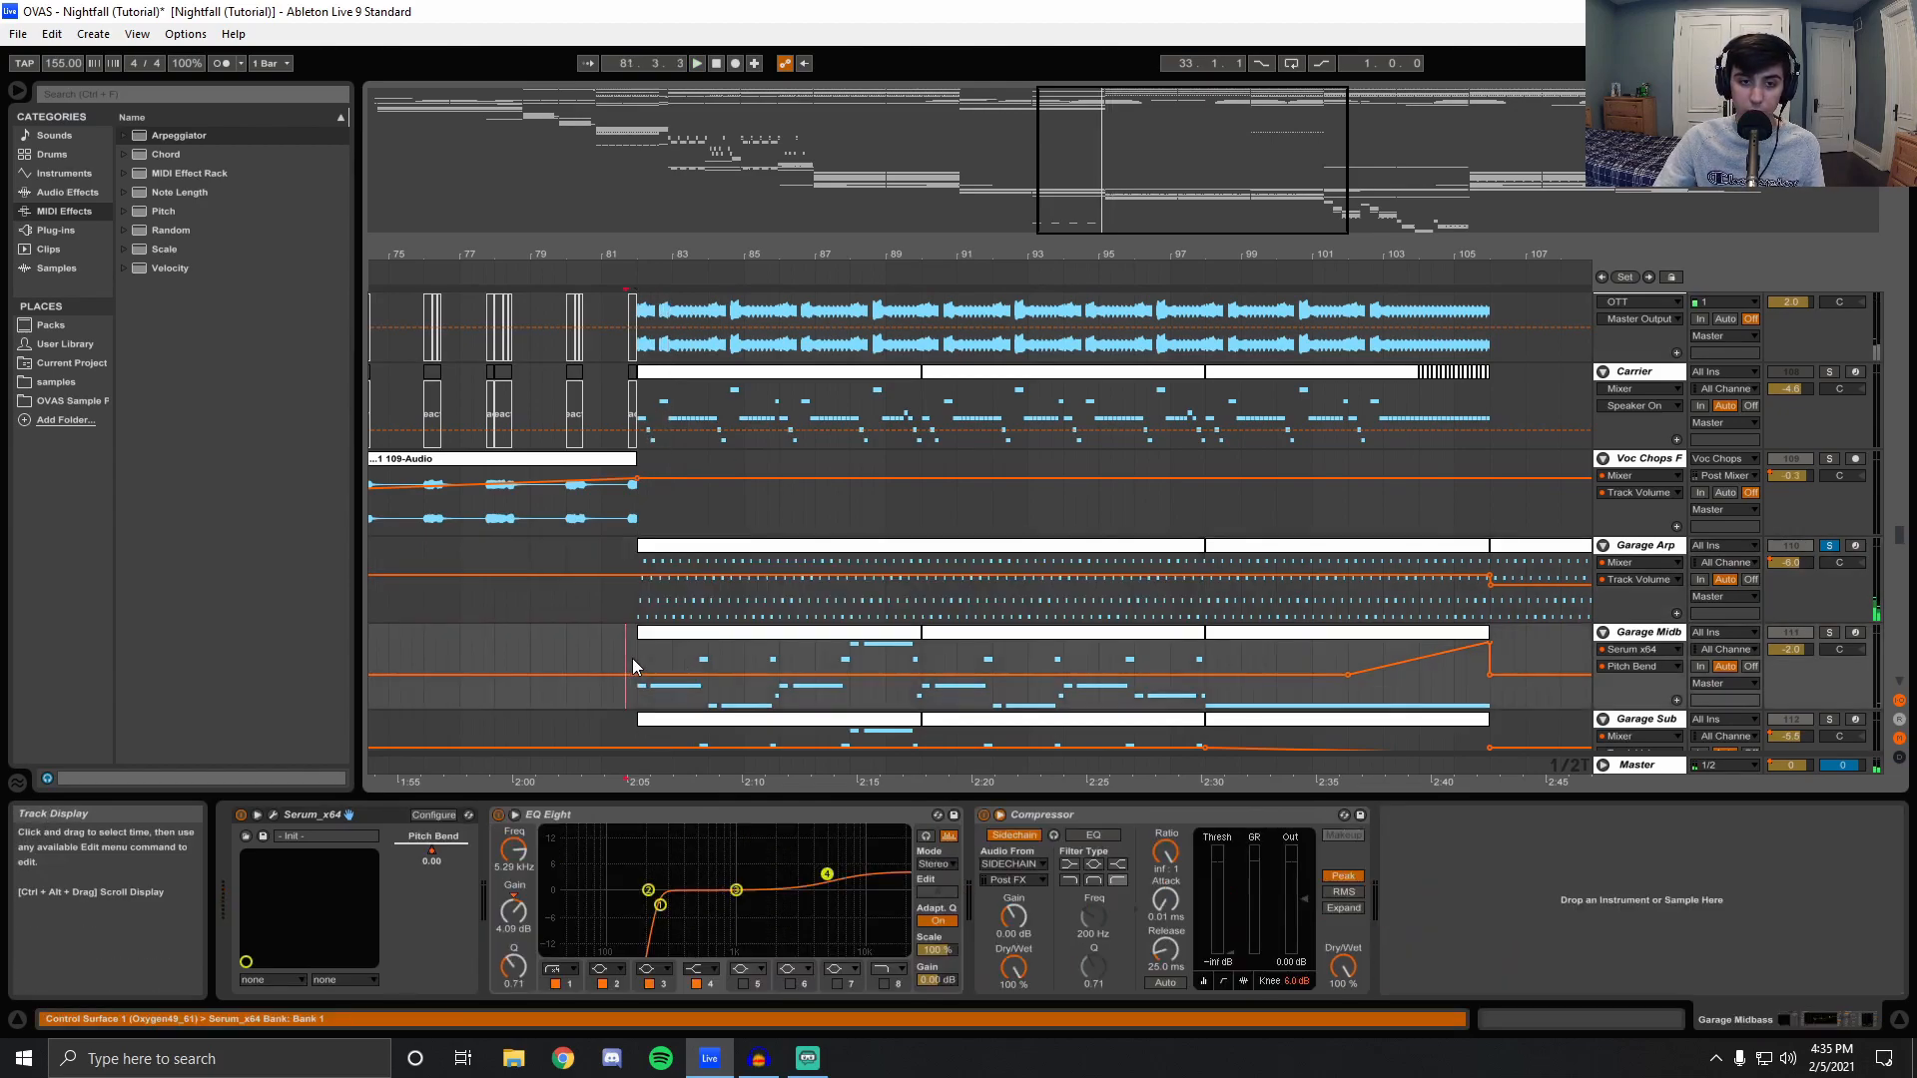
left_click(1828, 633)
key("space")
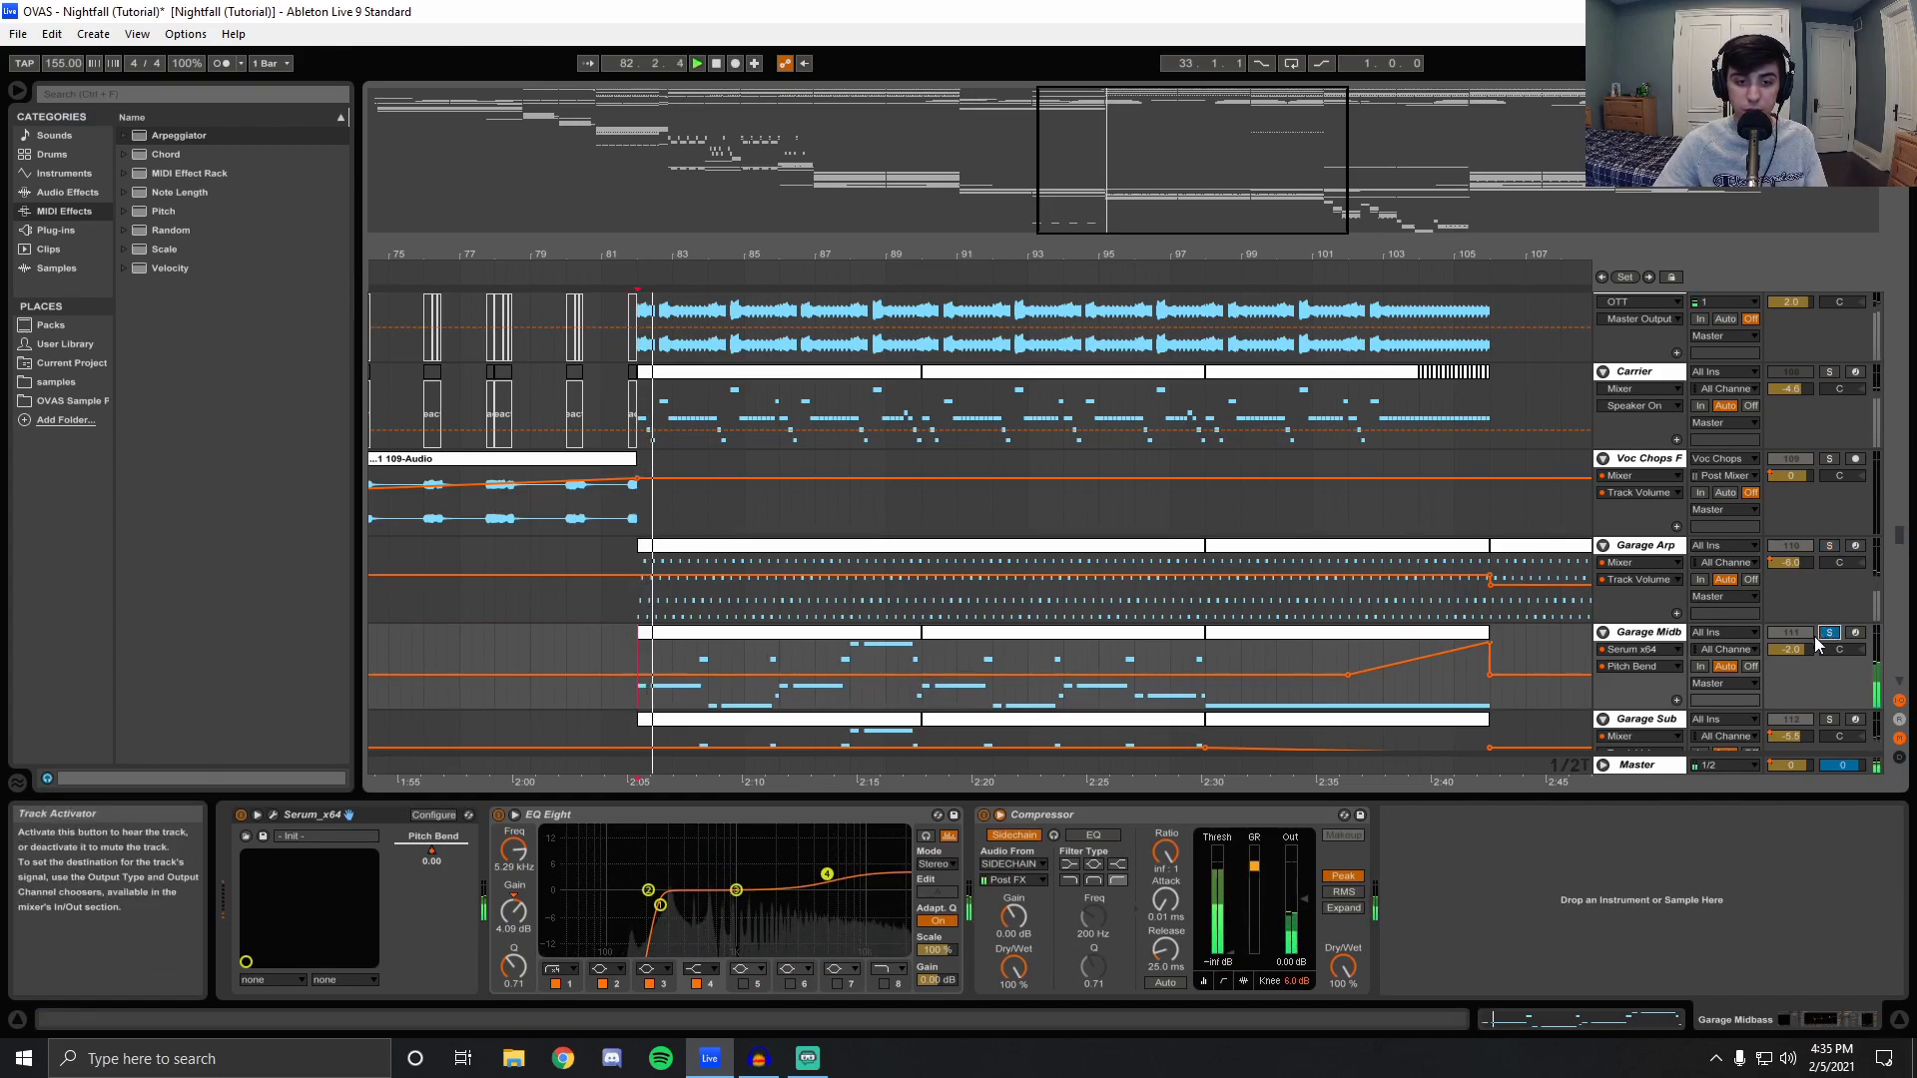
Solo Garage Sub in place of Garage Midbass, play it from 82.1, and hear both tracks together before returning to Garage Sub alone.
scroll(1740, 636, "down", 3)
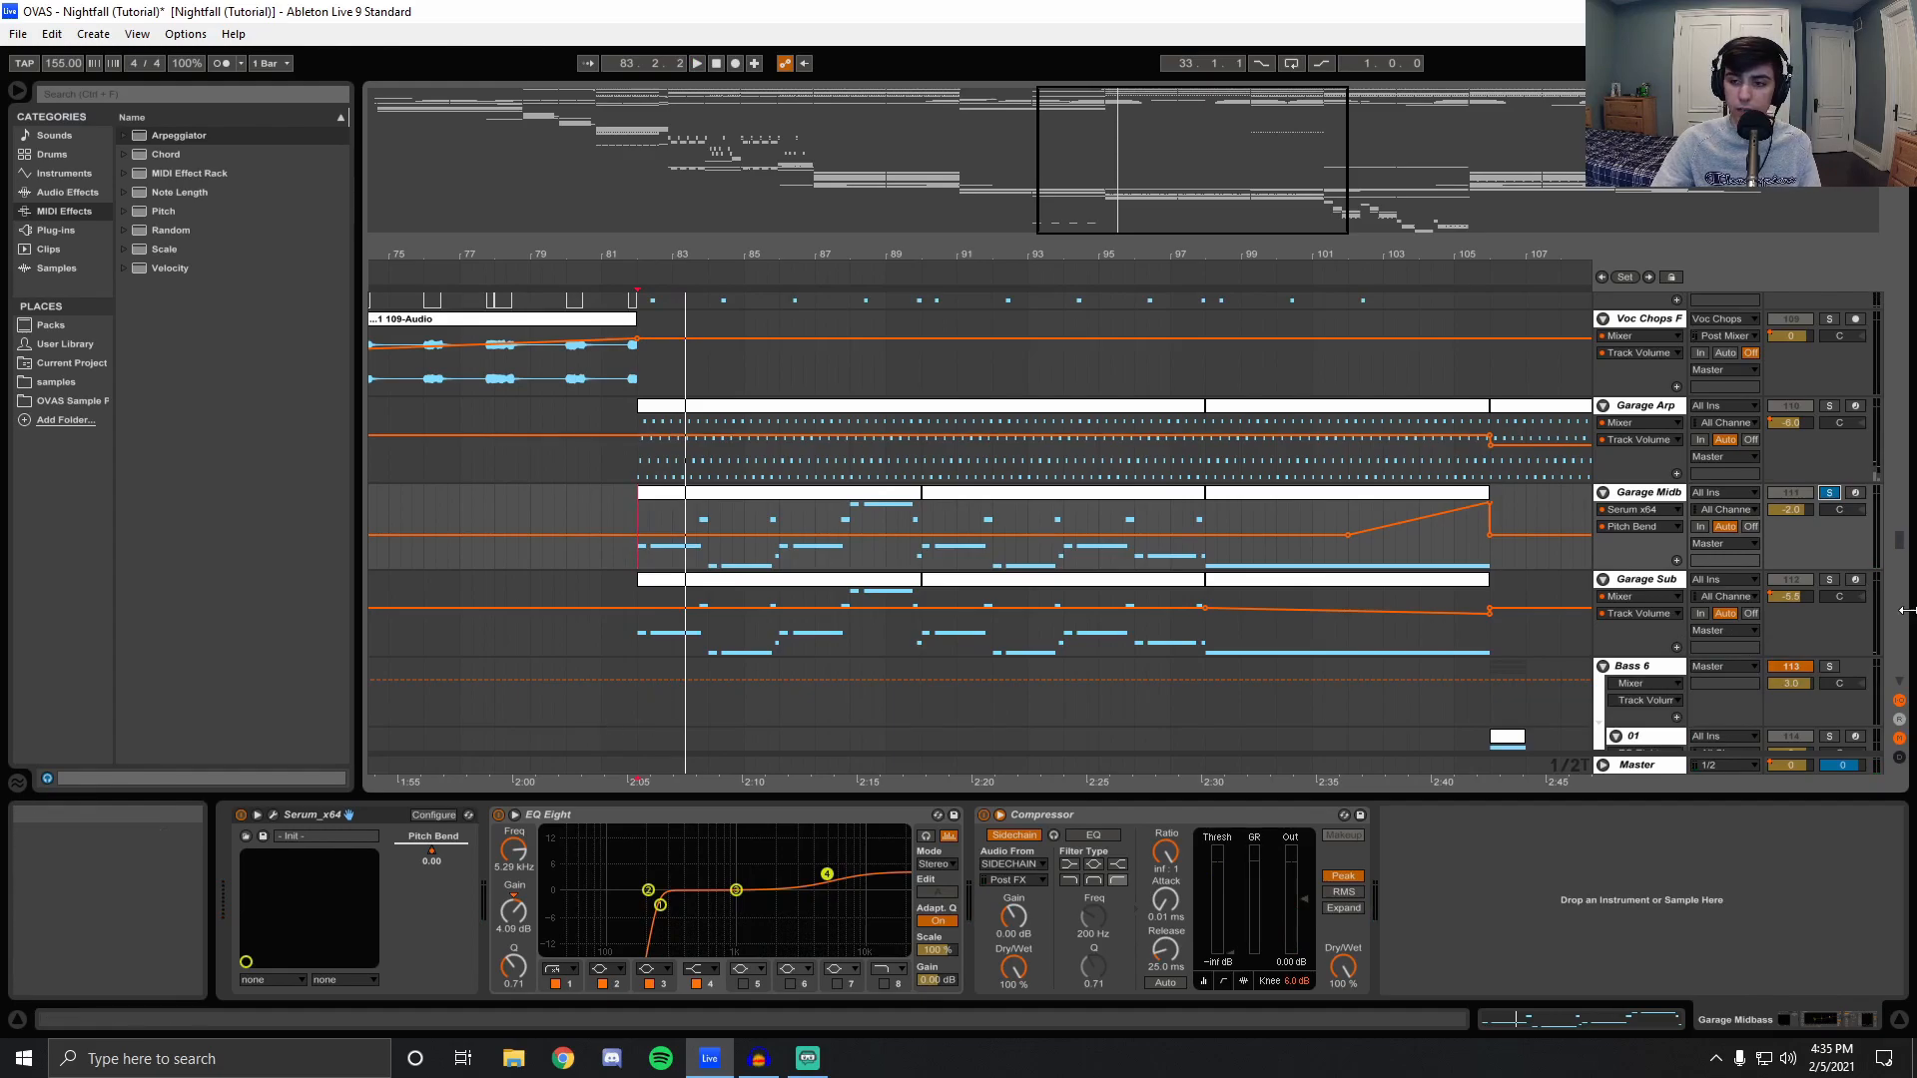
left_click(1829, 579)
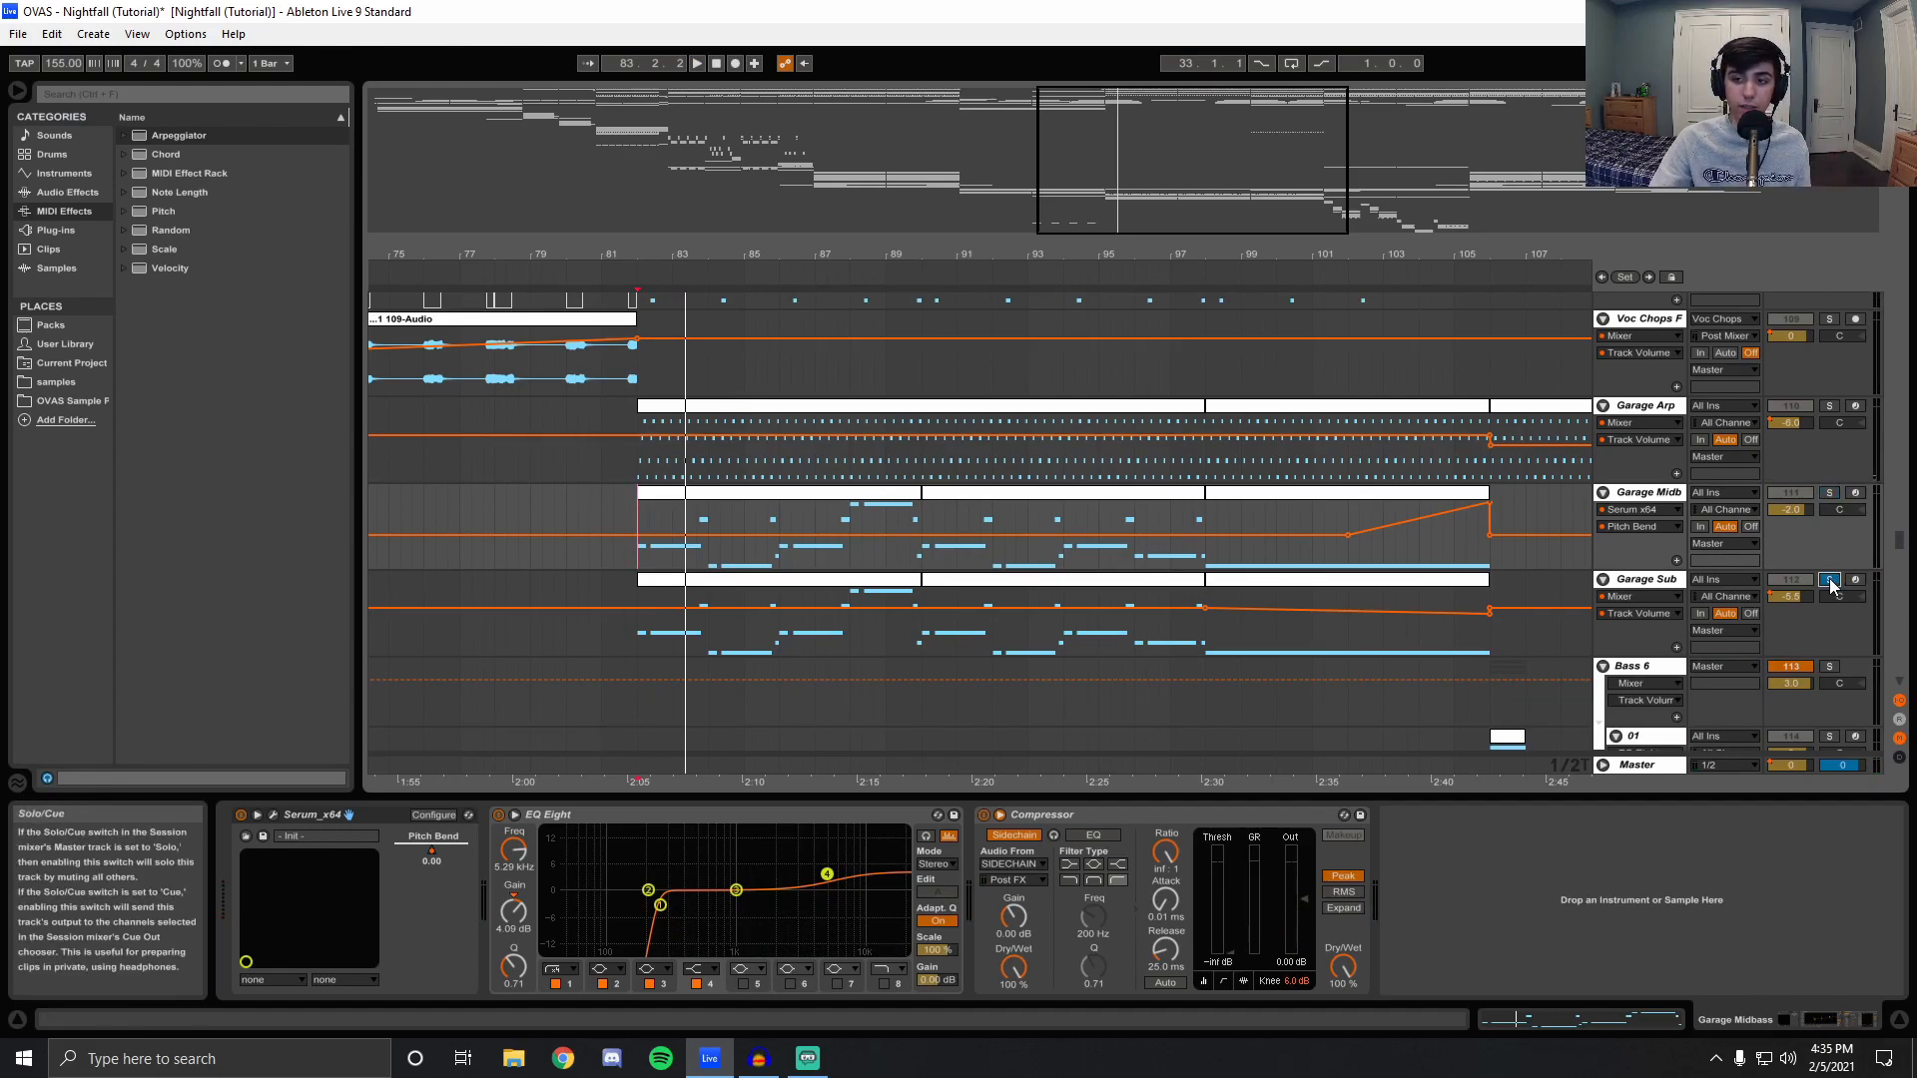
left_click(671, 581)
key("space")
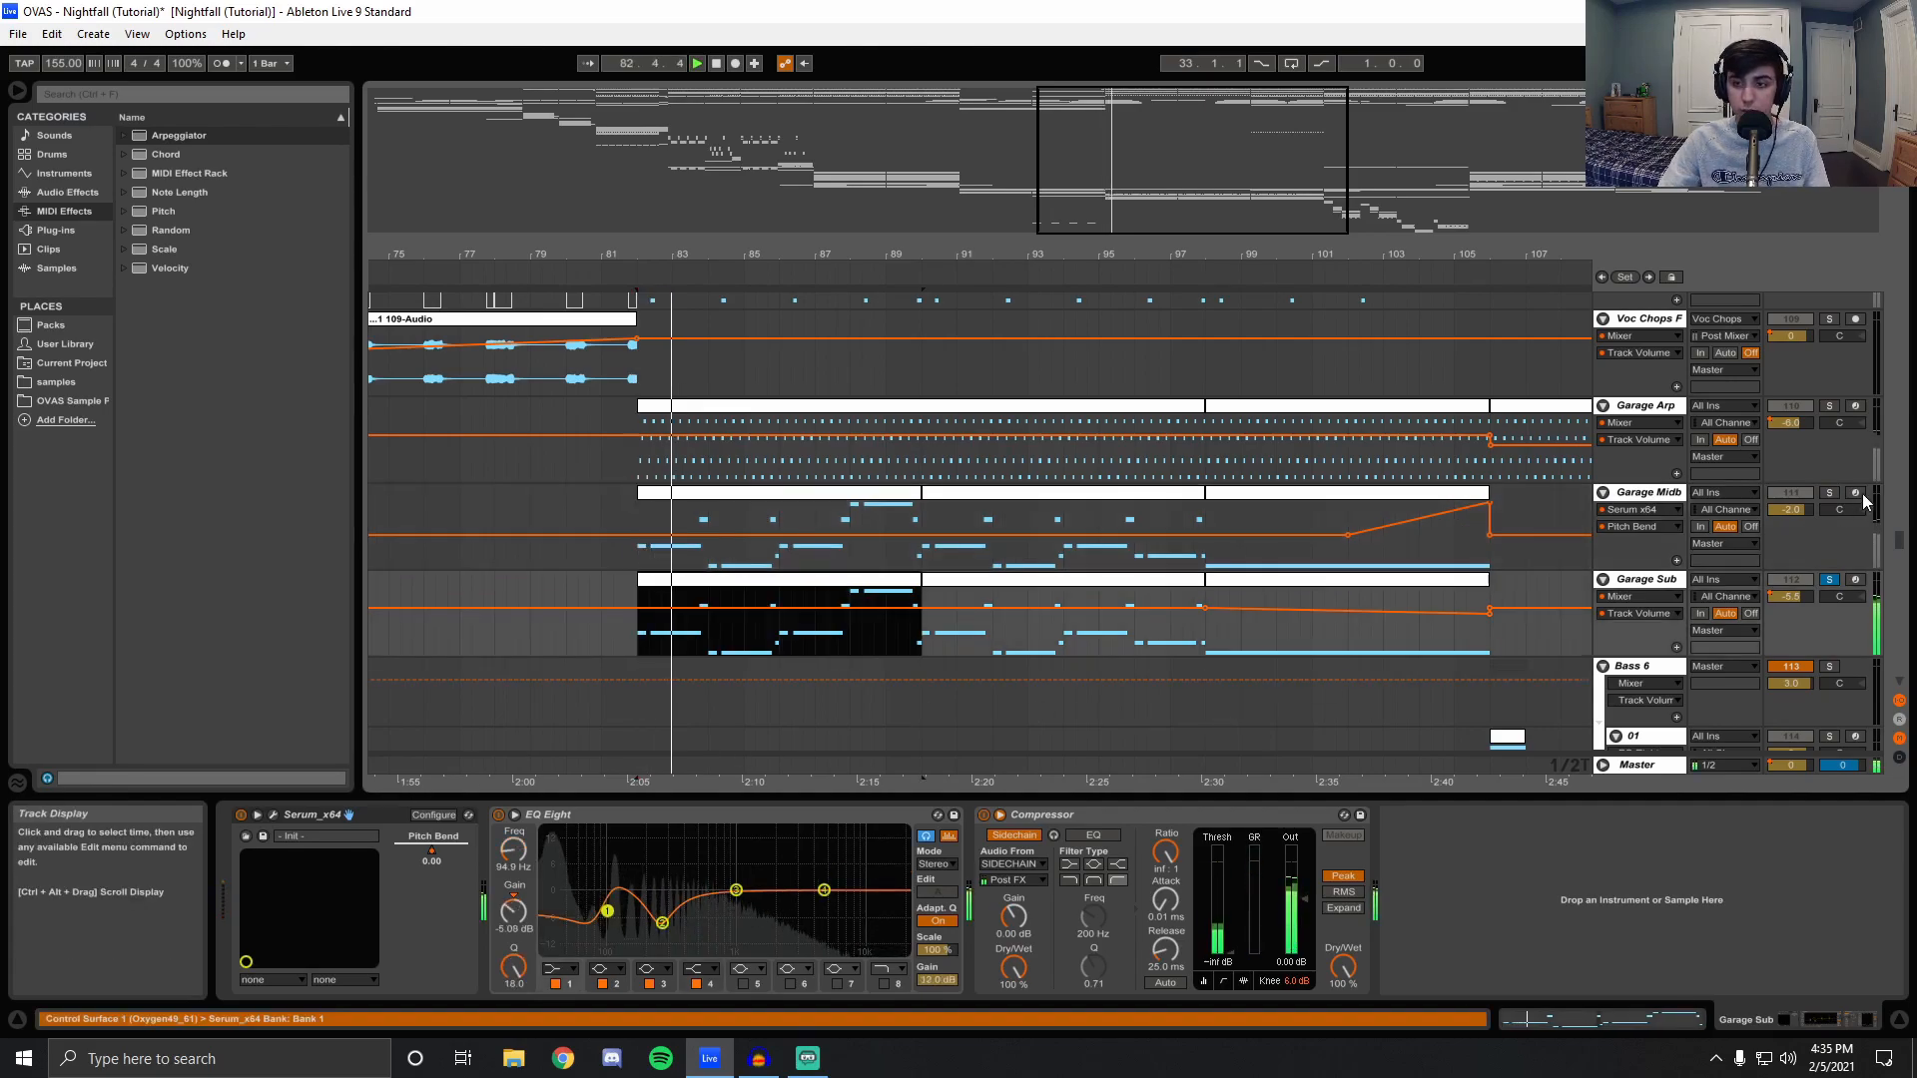
left_click(1829, 579)
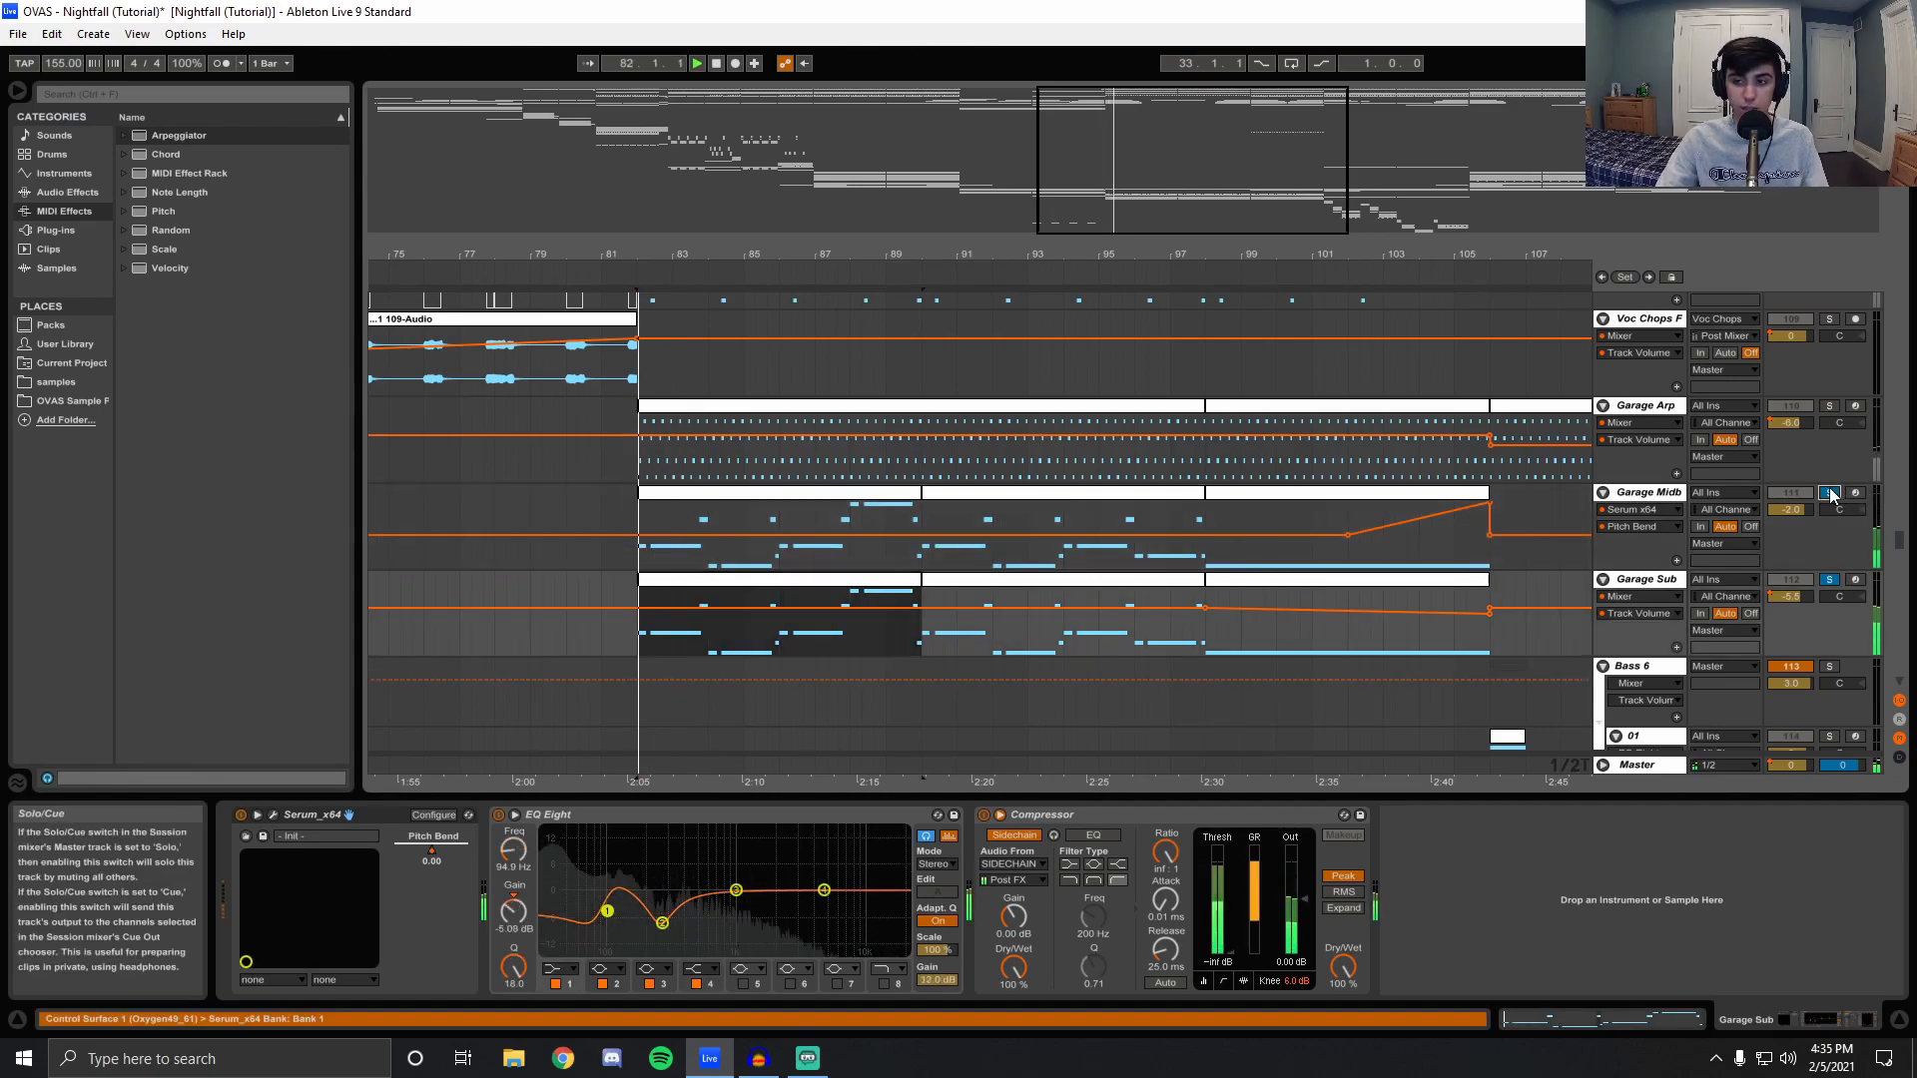
left_click(1827, 580)
key("space")
left_click(638, 646)
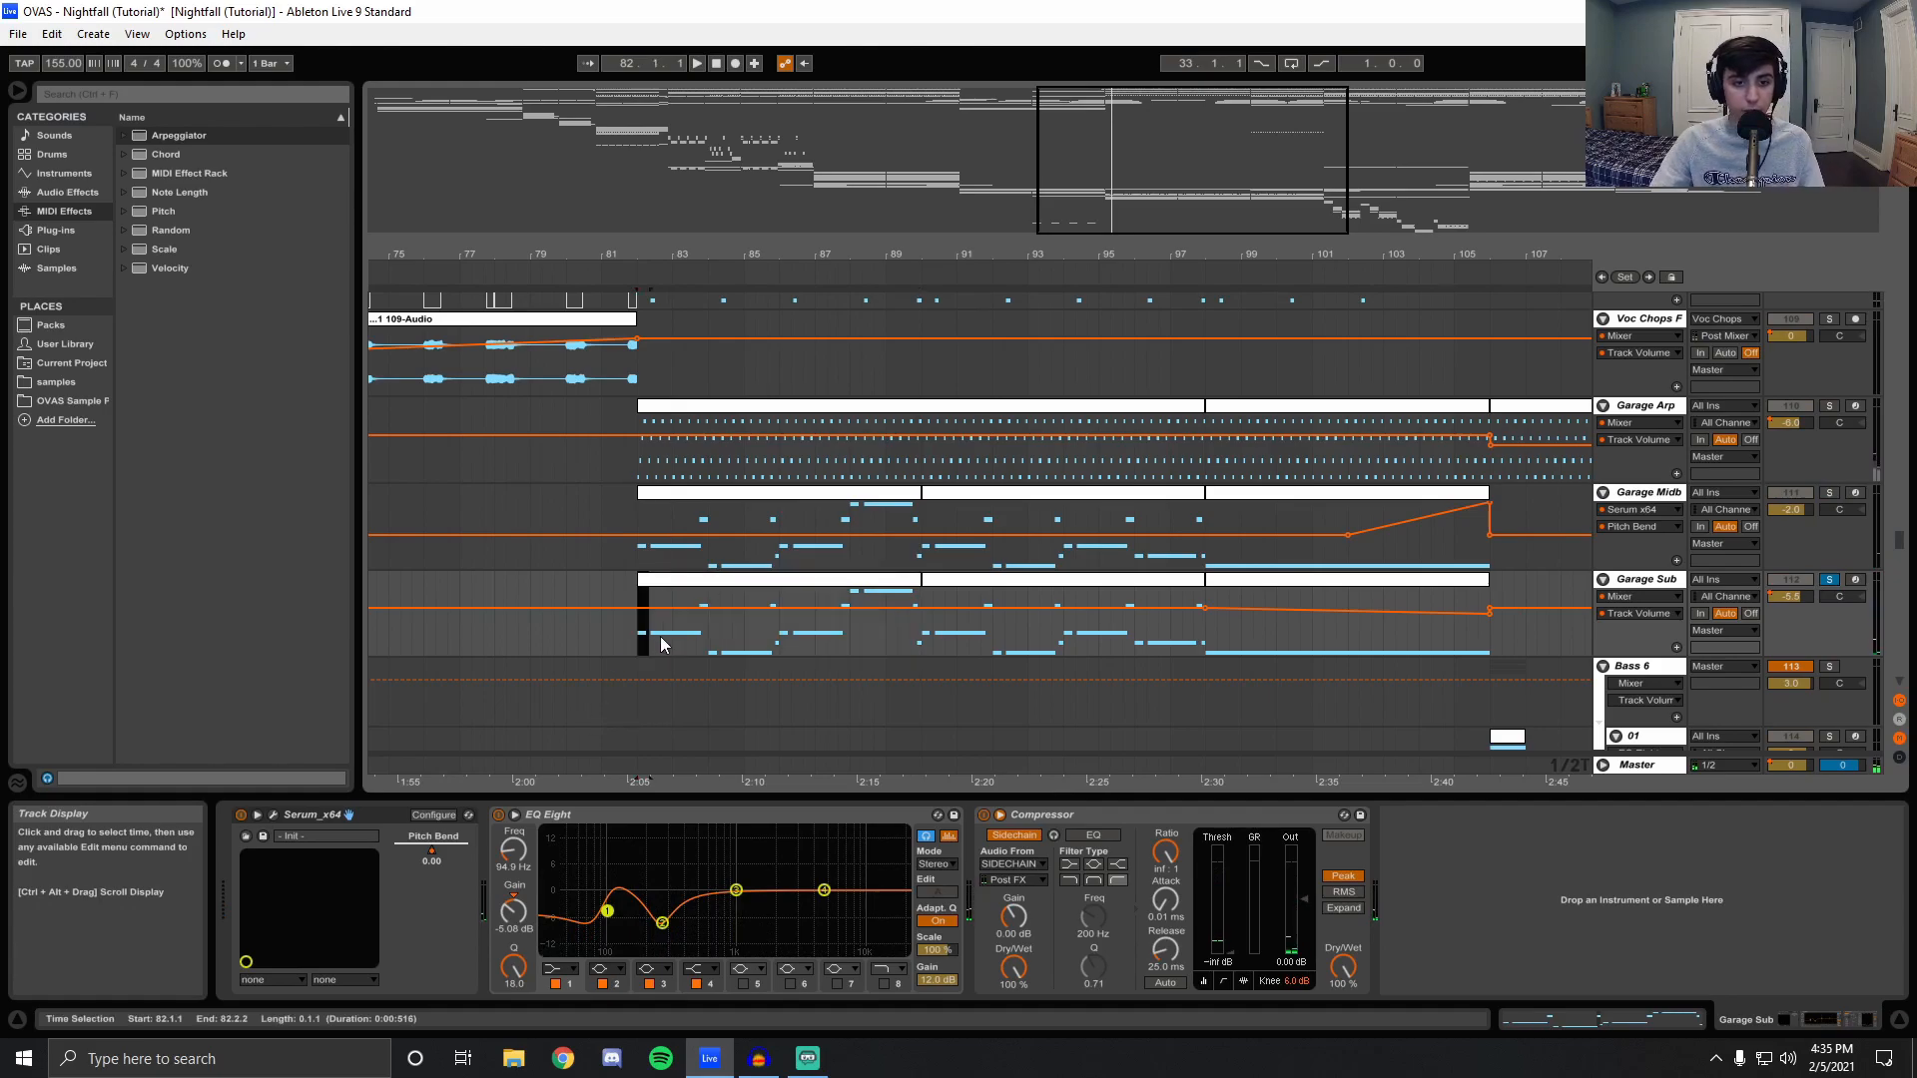
Show Garage Sub's Serum patch, switch off OSC B, check the FX page, and play OSC A alone.
left_click(276, 815)
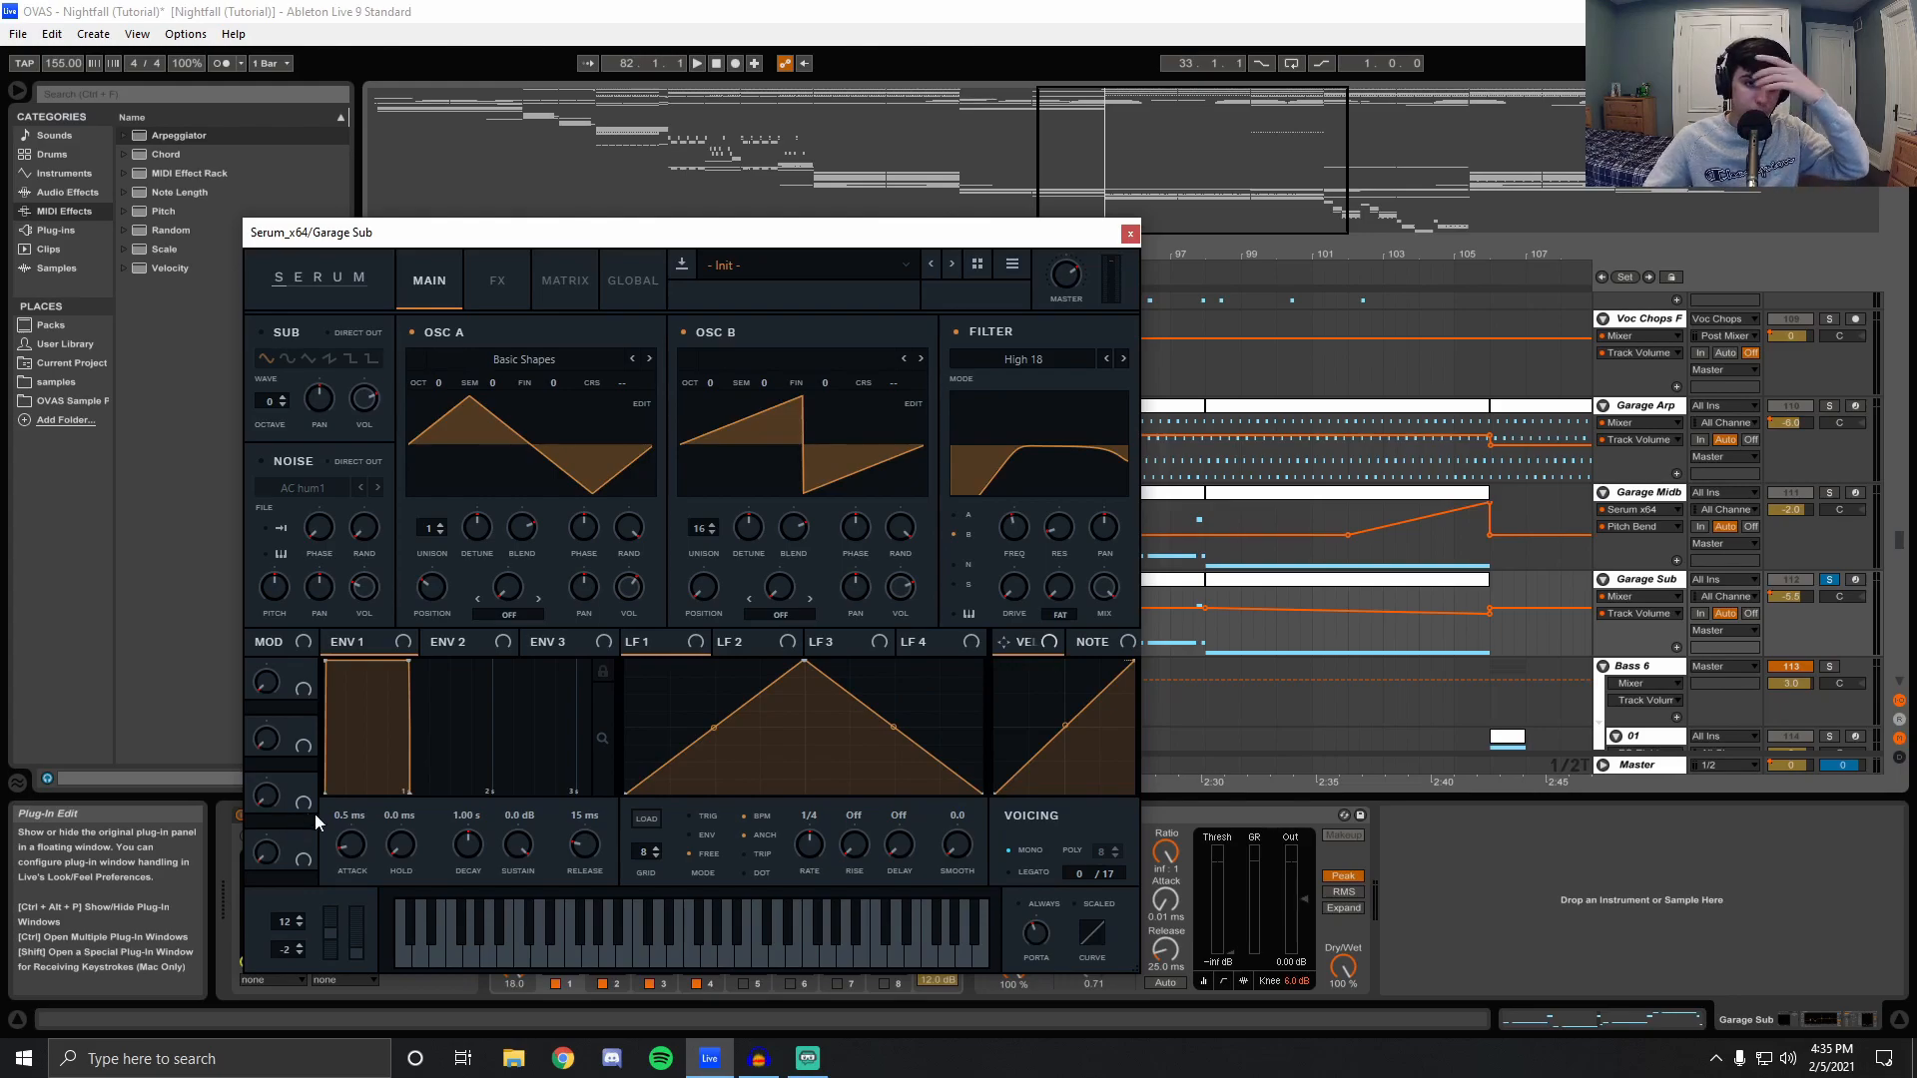
left_click(692, 336)
left_click(486, 290)
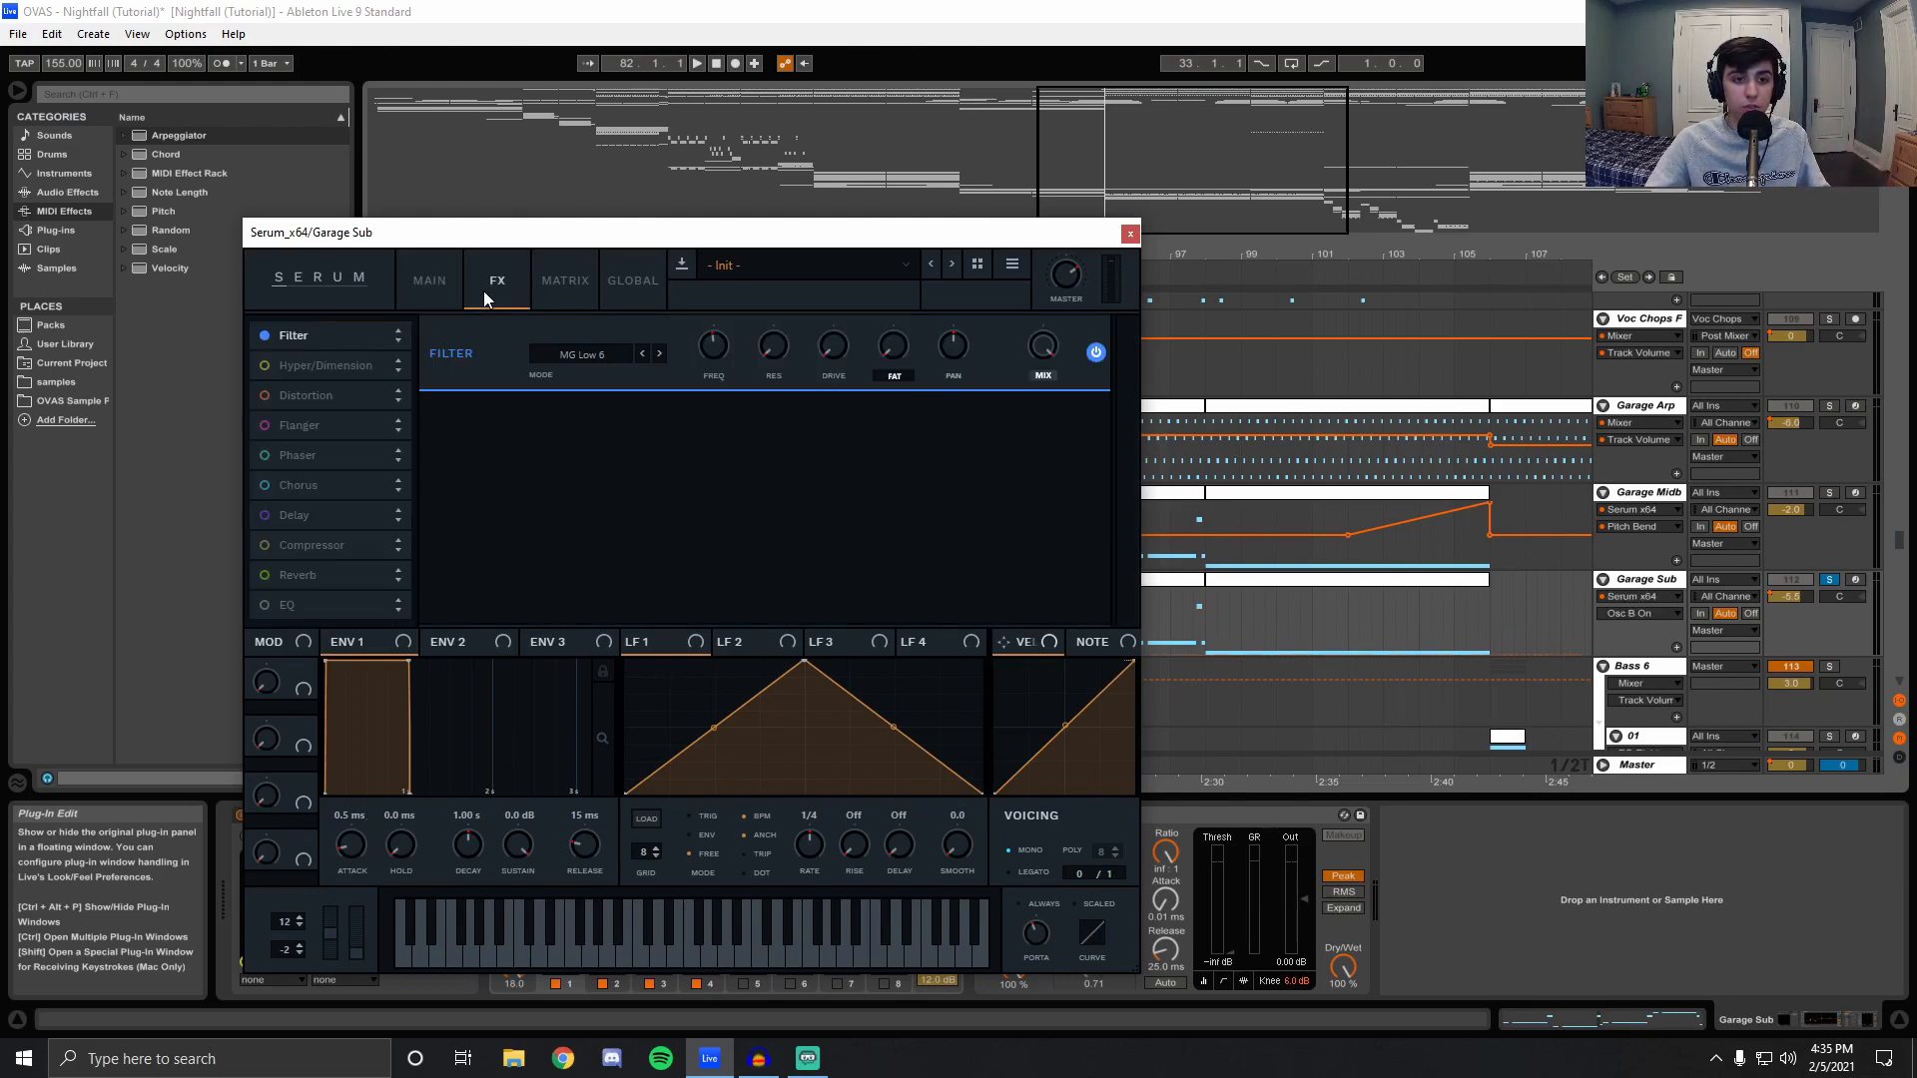
left_click(427, 284)
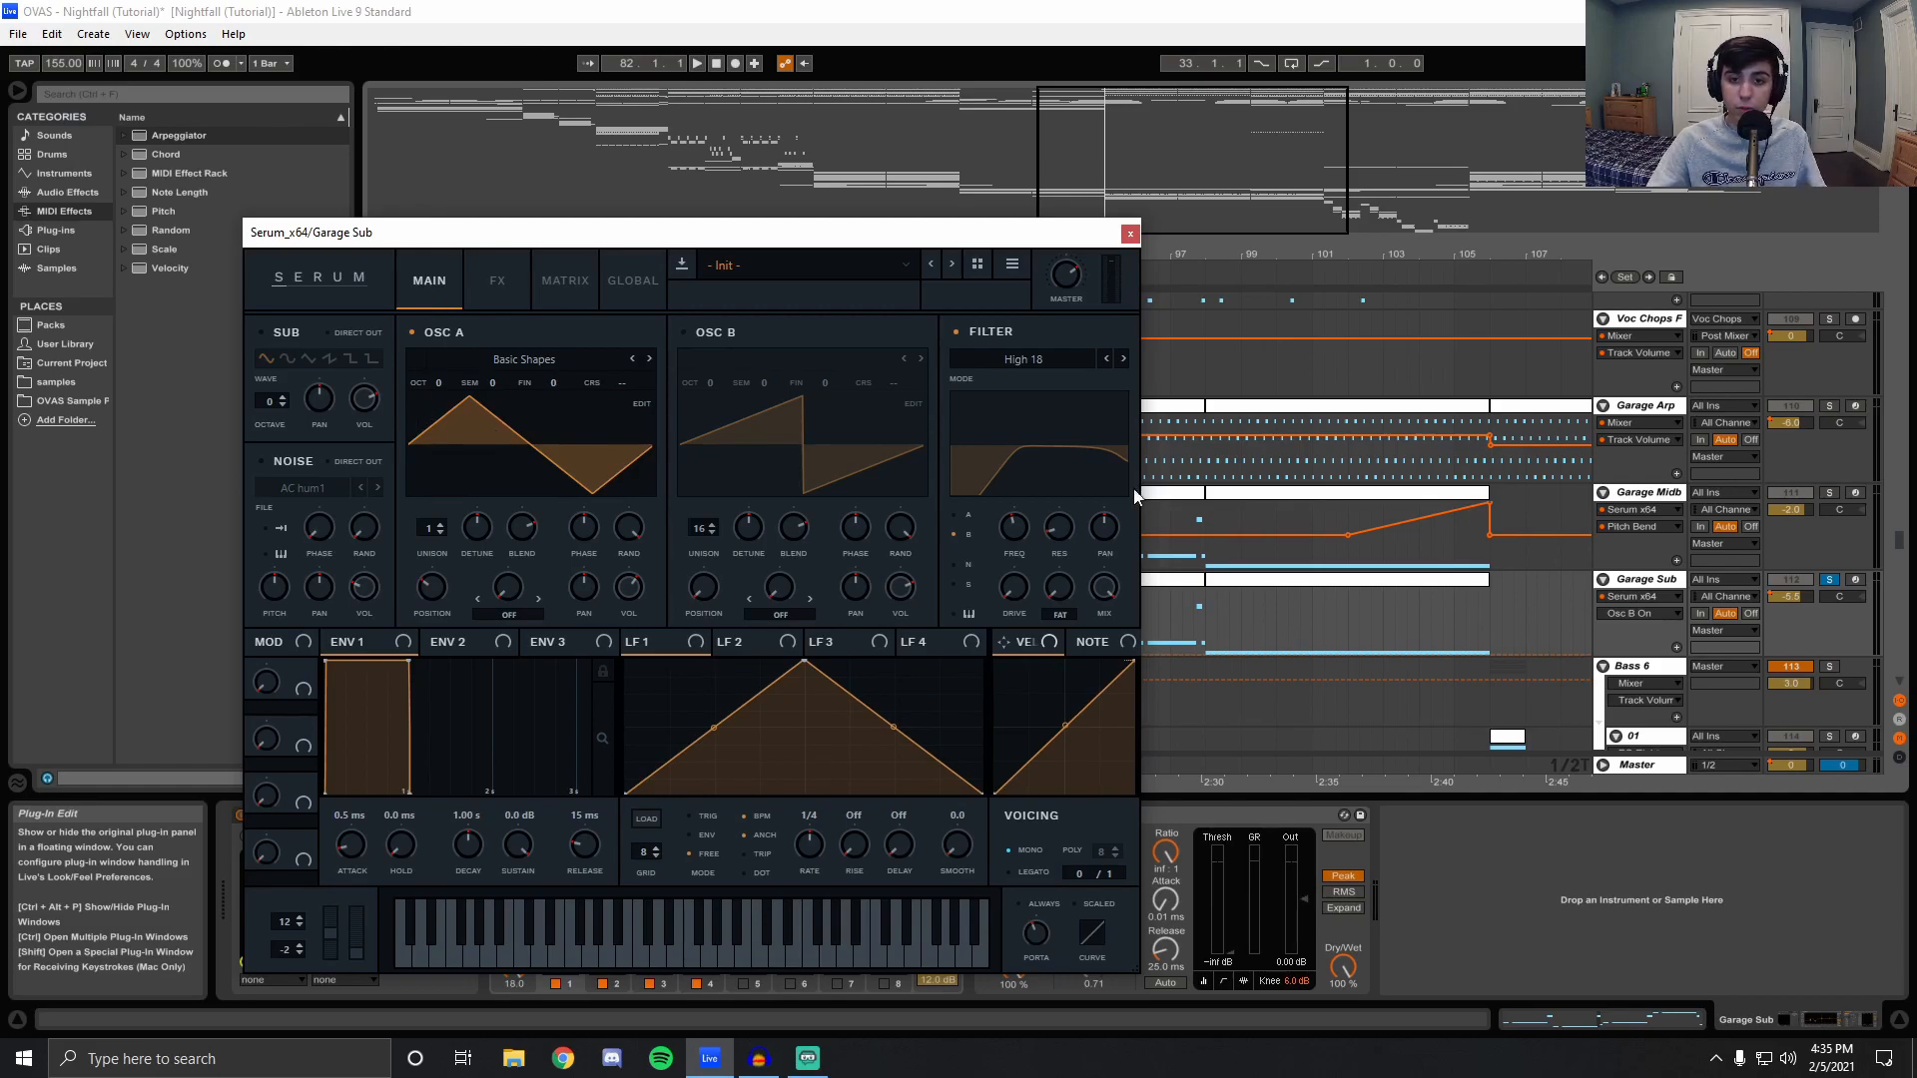
key("space")
key("space")
Switch Garage Sub's Serum from OSC A to OSC B, play it alone, and relocate the plug-in window to expose the EQ Eight.
left_click(413, 331)
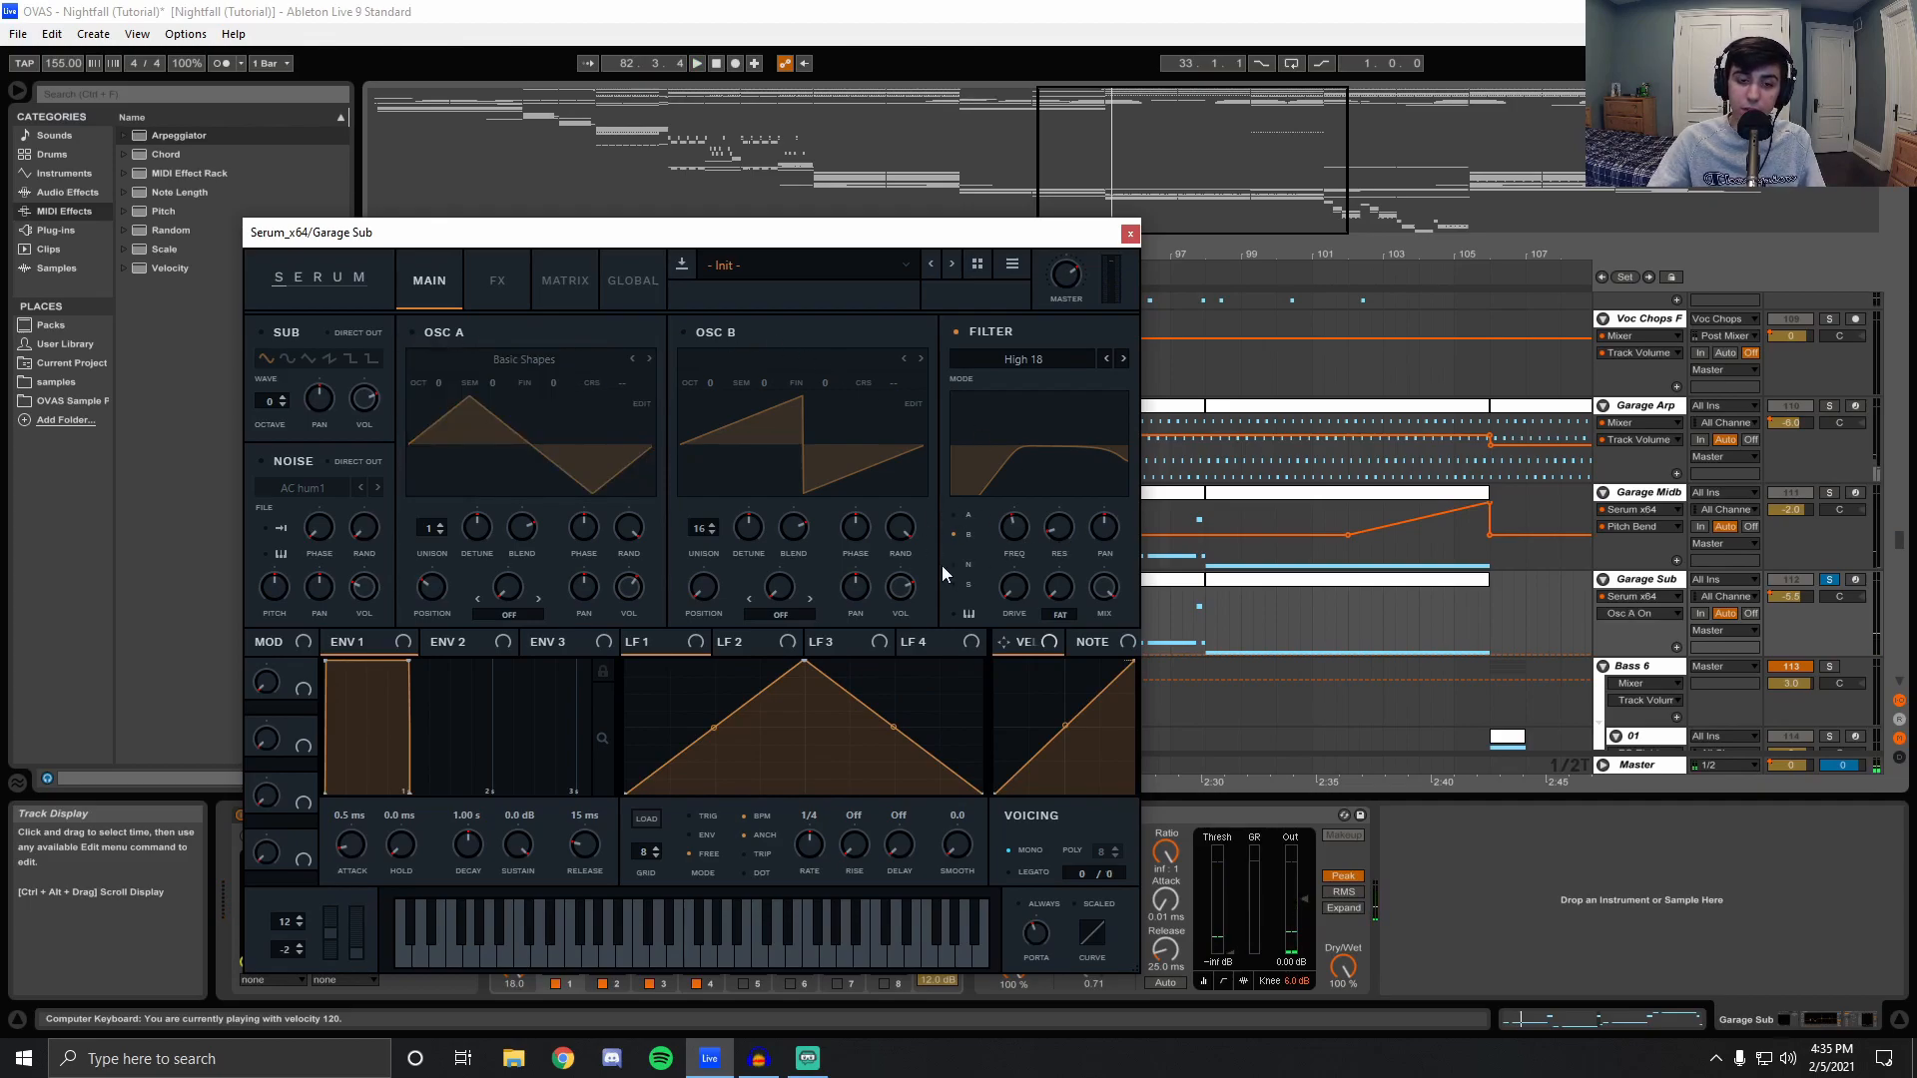
left_click(696, 331)
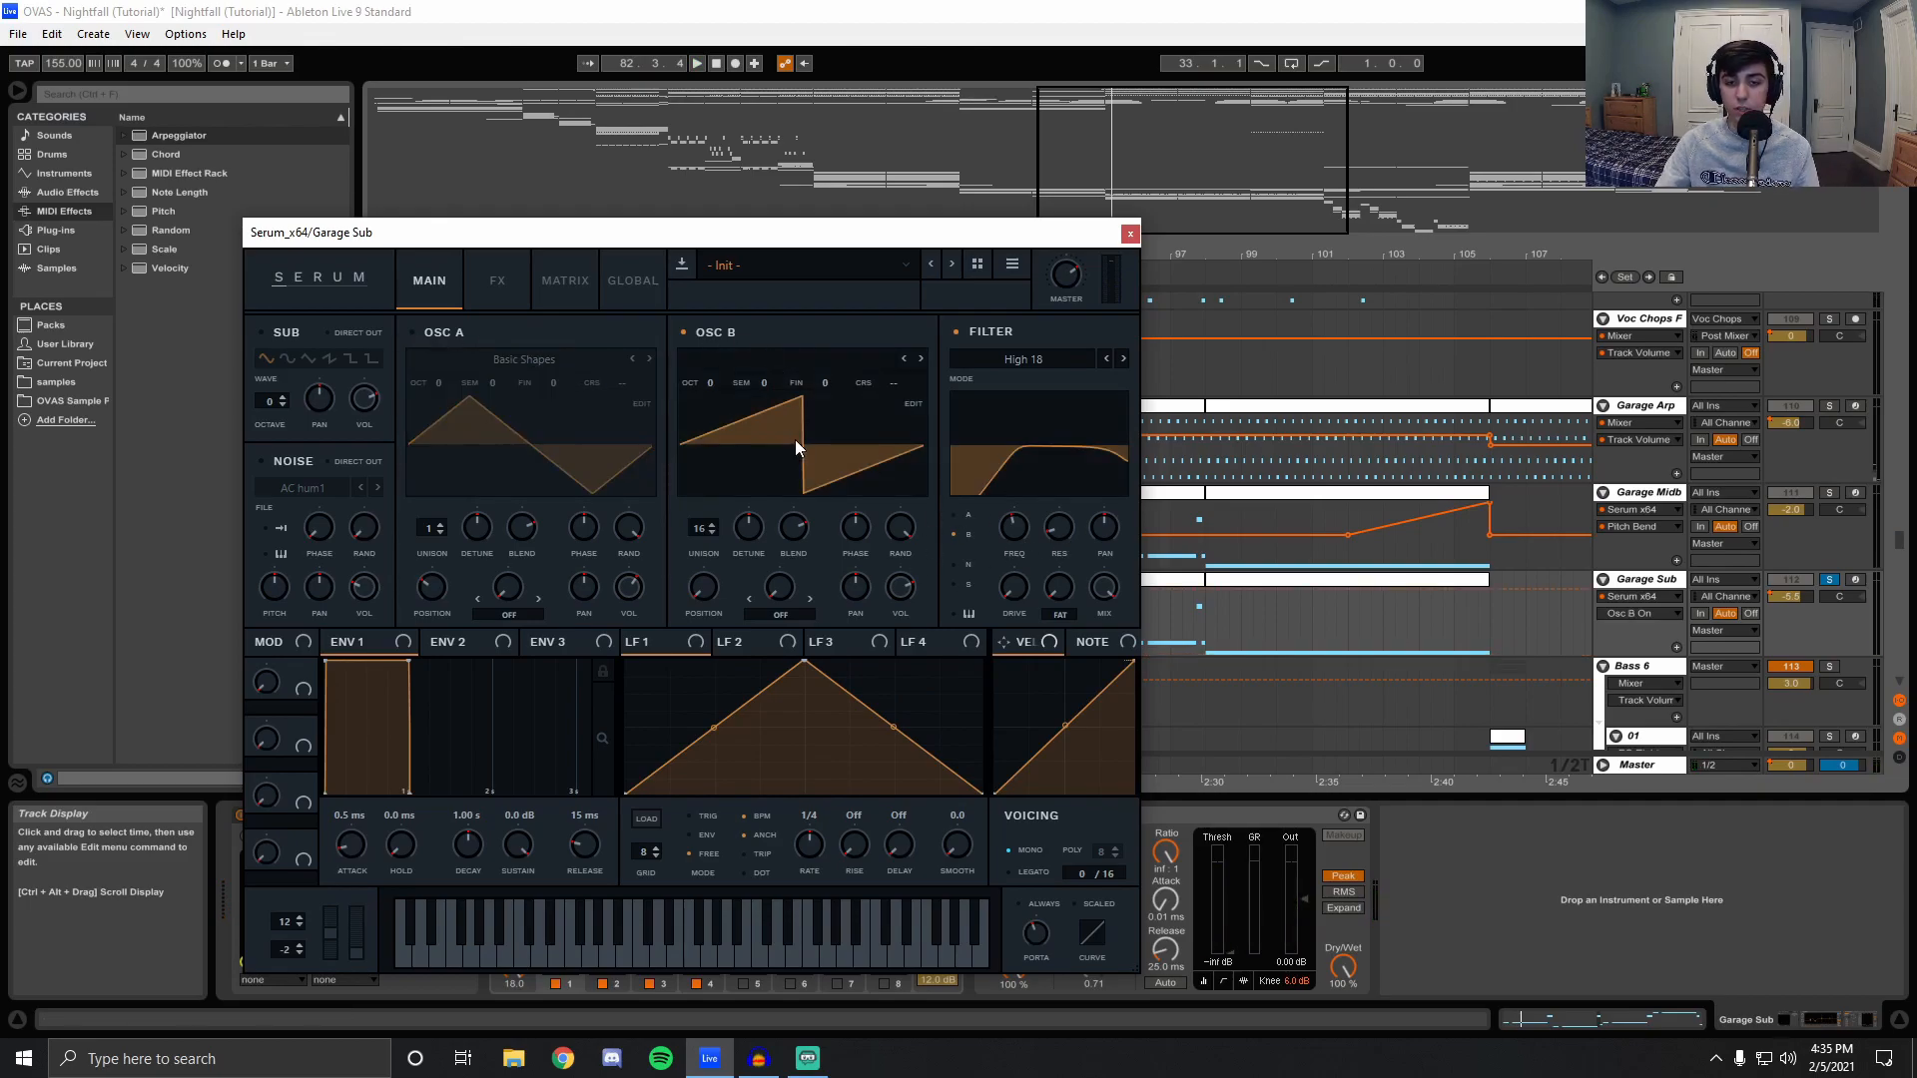
key("space")
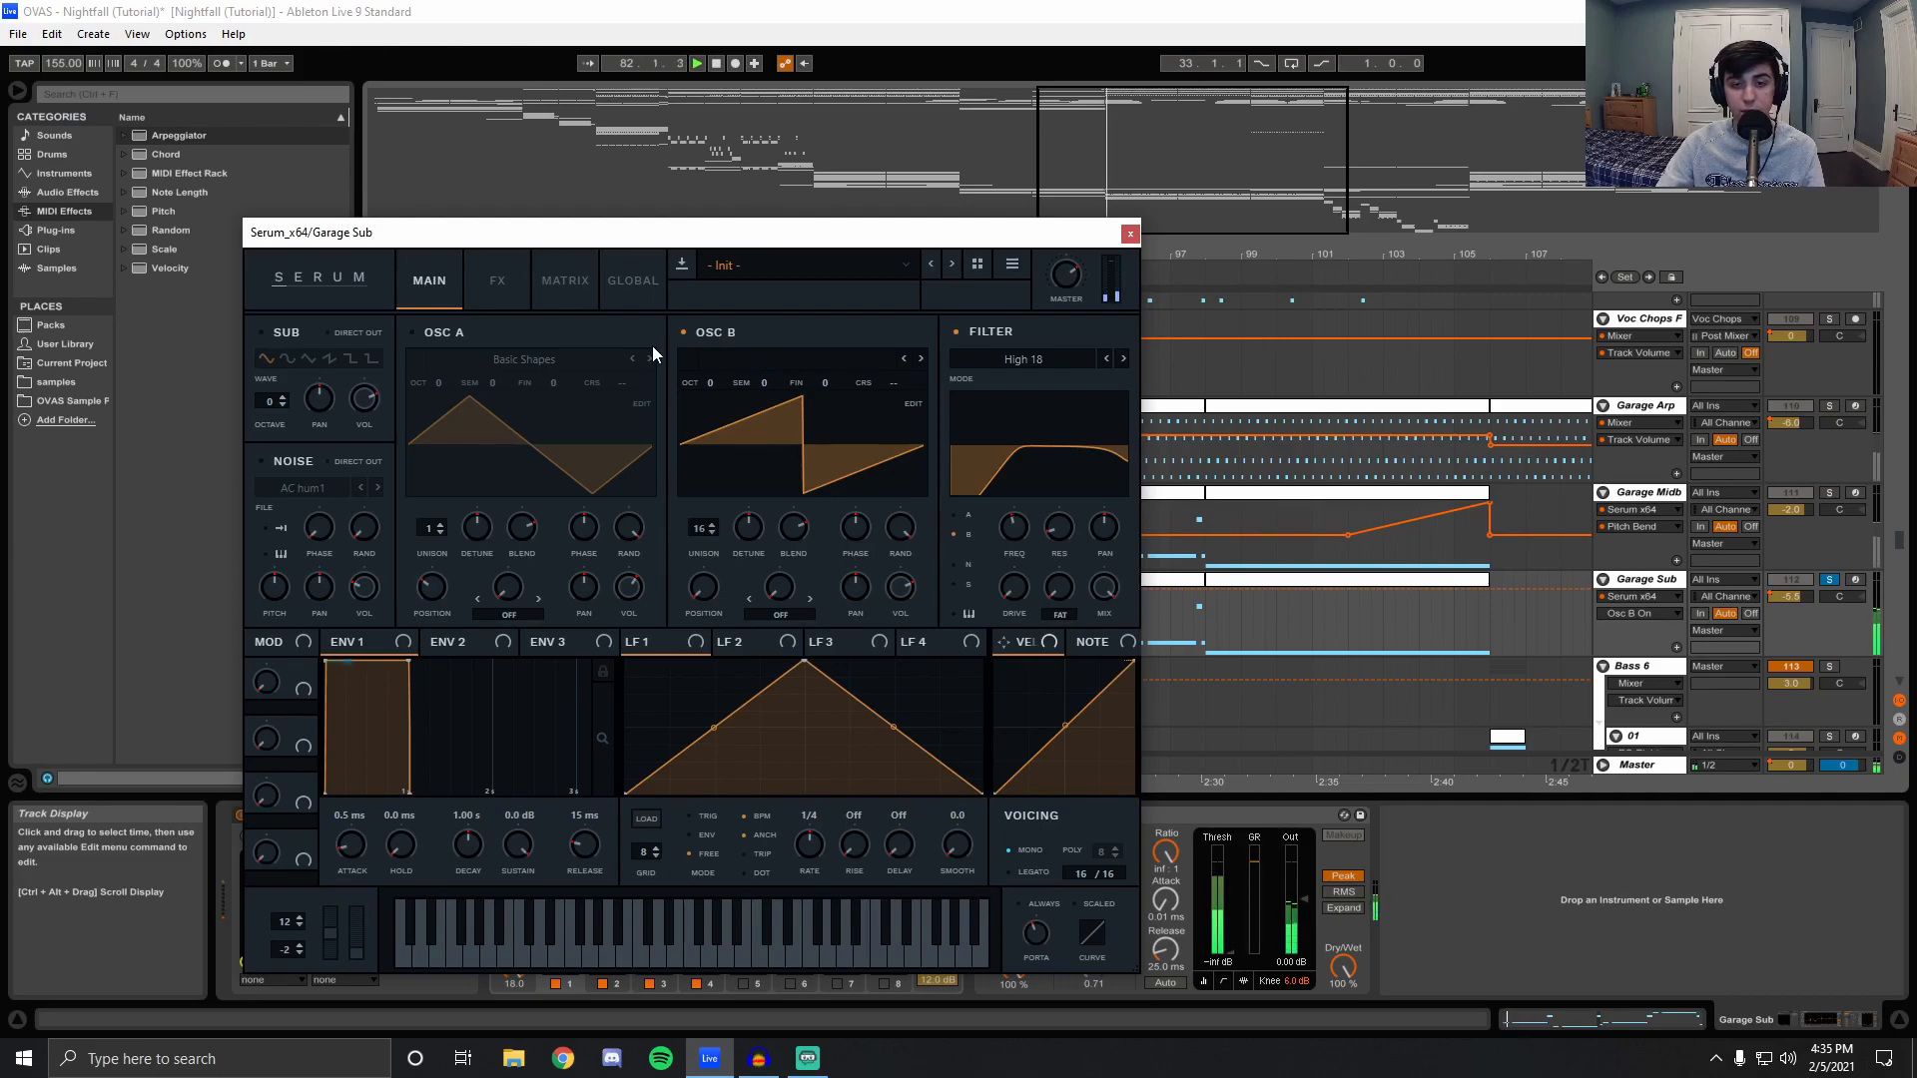
key("space")
left_click_drag(706, 239, 1335, 177)
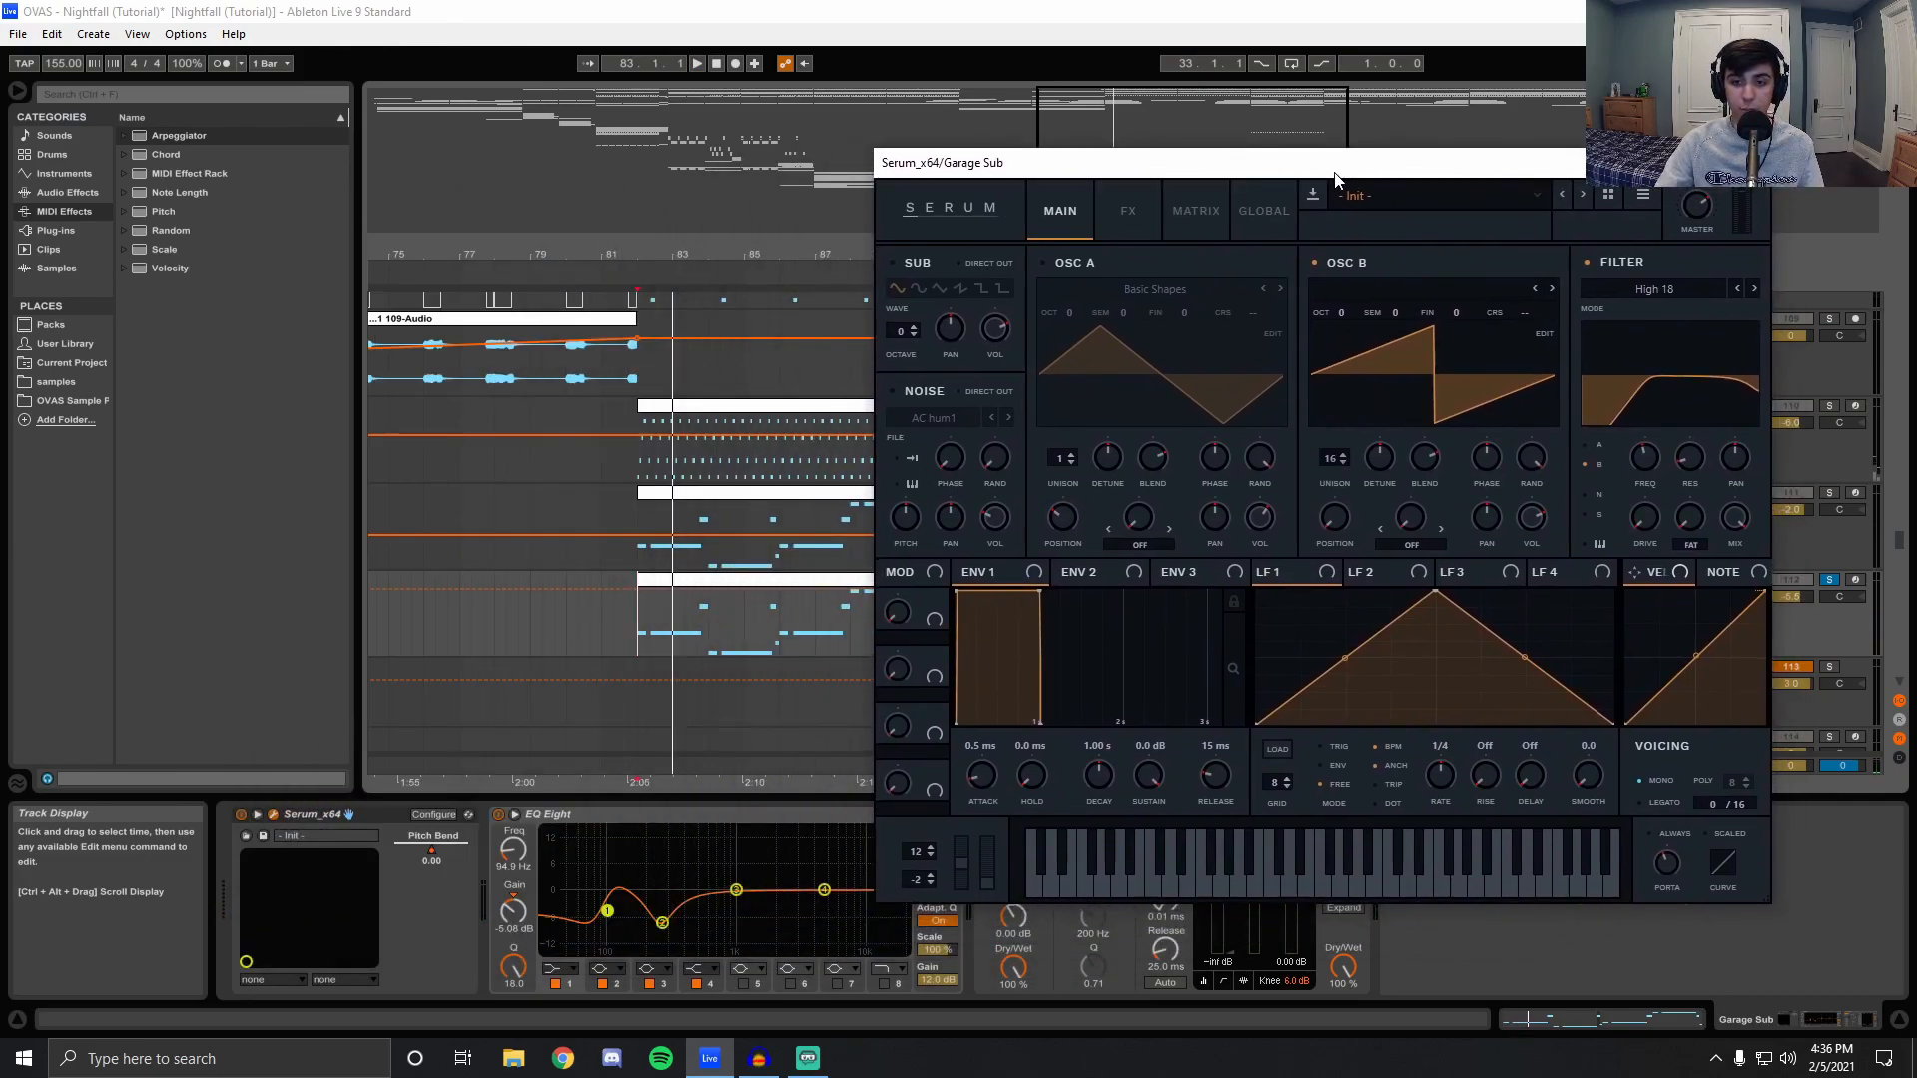
key("space")
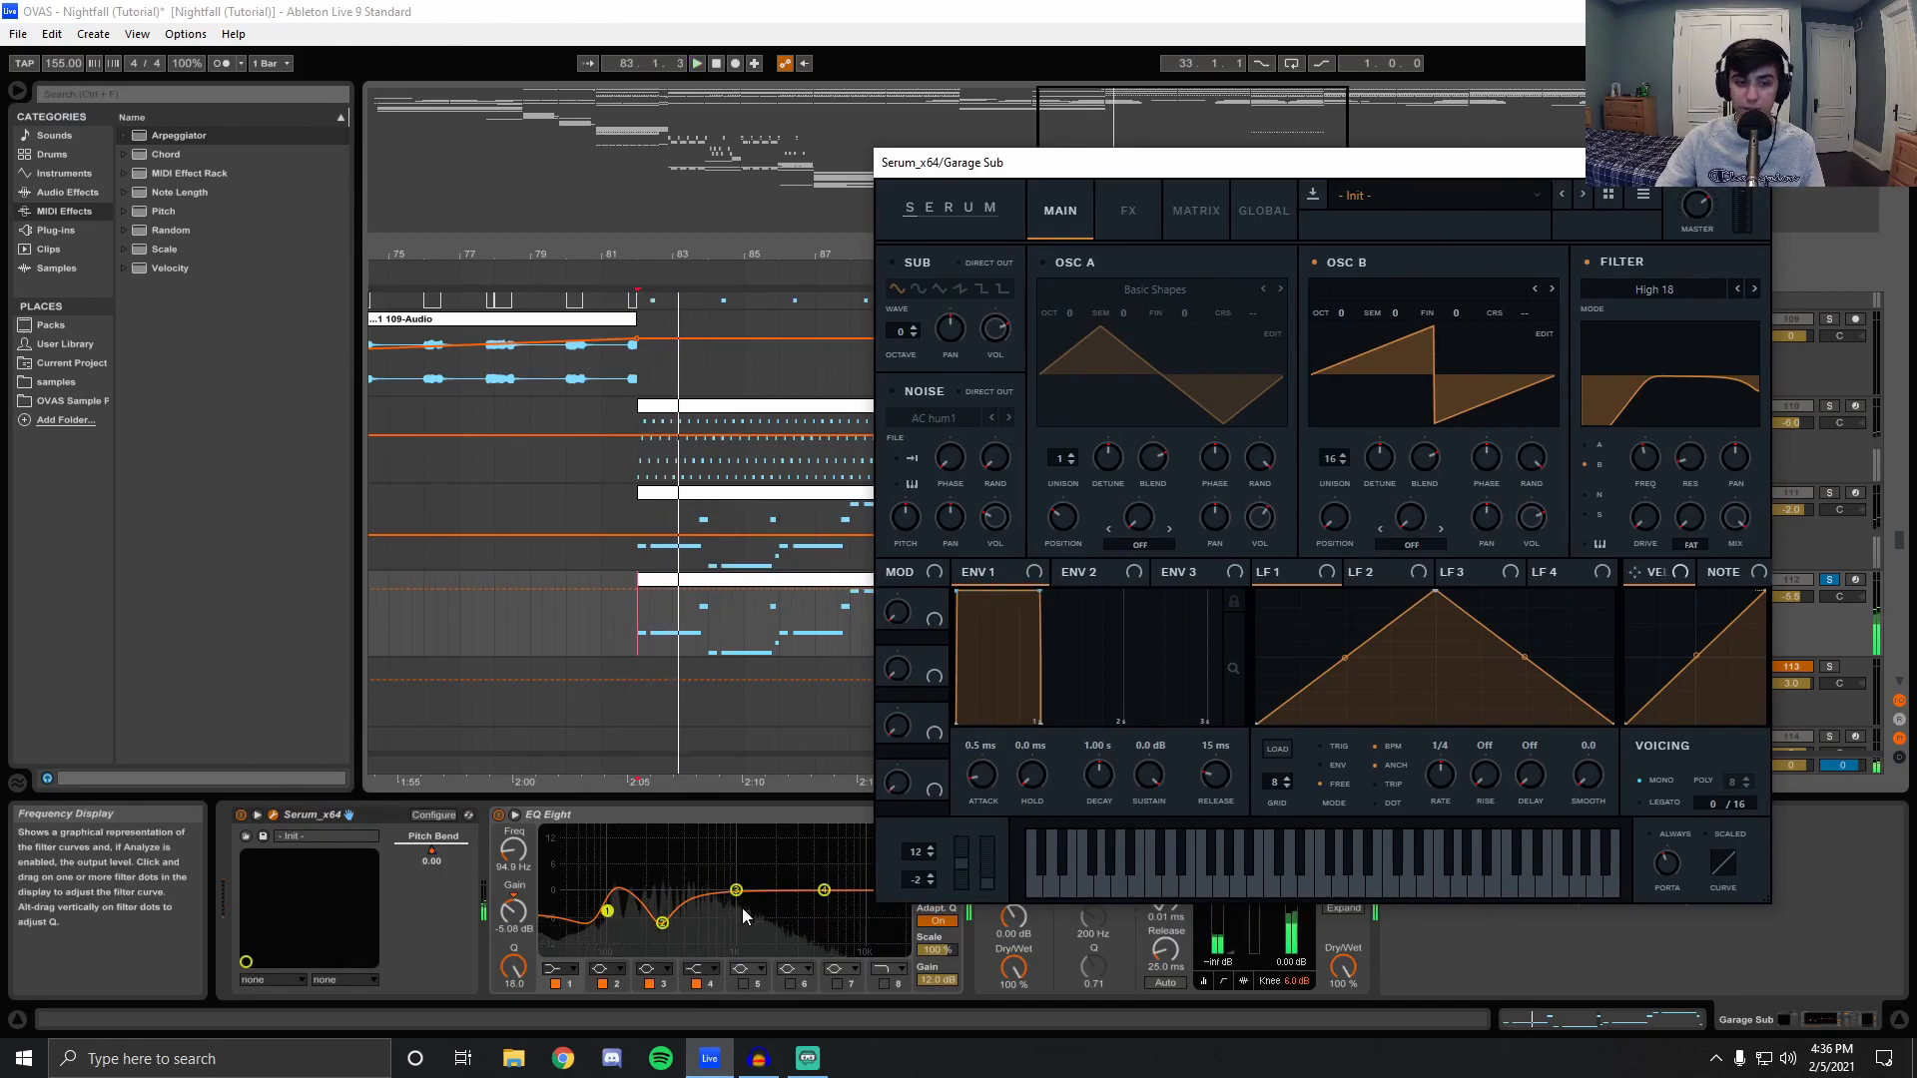
Toggle OSC A on and off, then disable Serum's filter and play the unfiltered OSC B.
left_click(1045, 261)
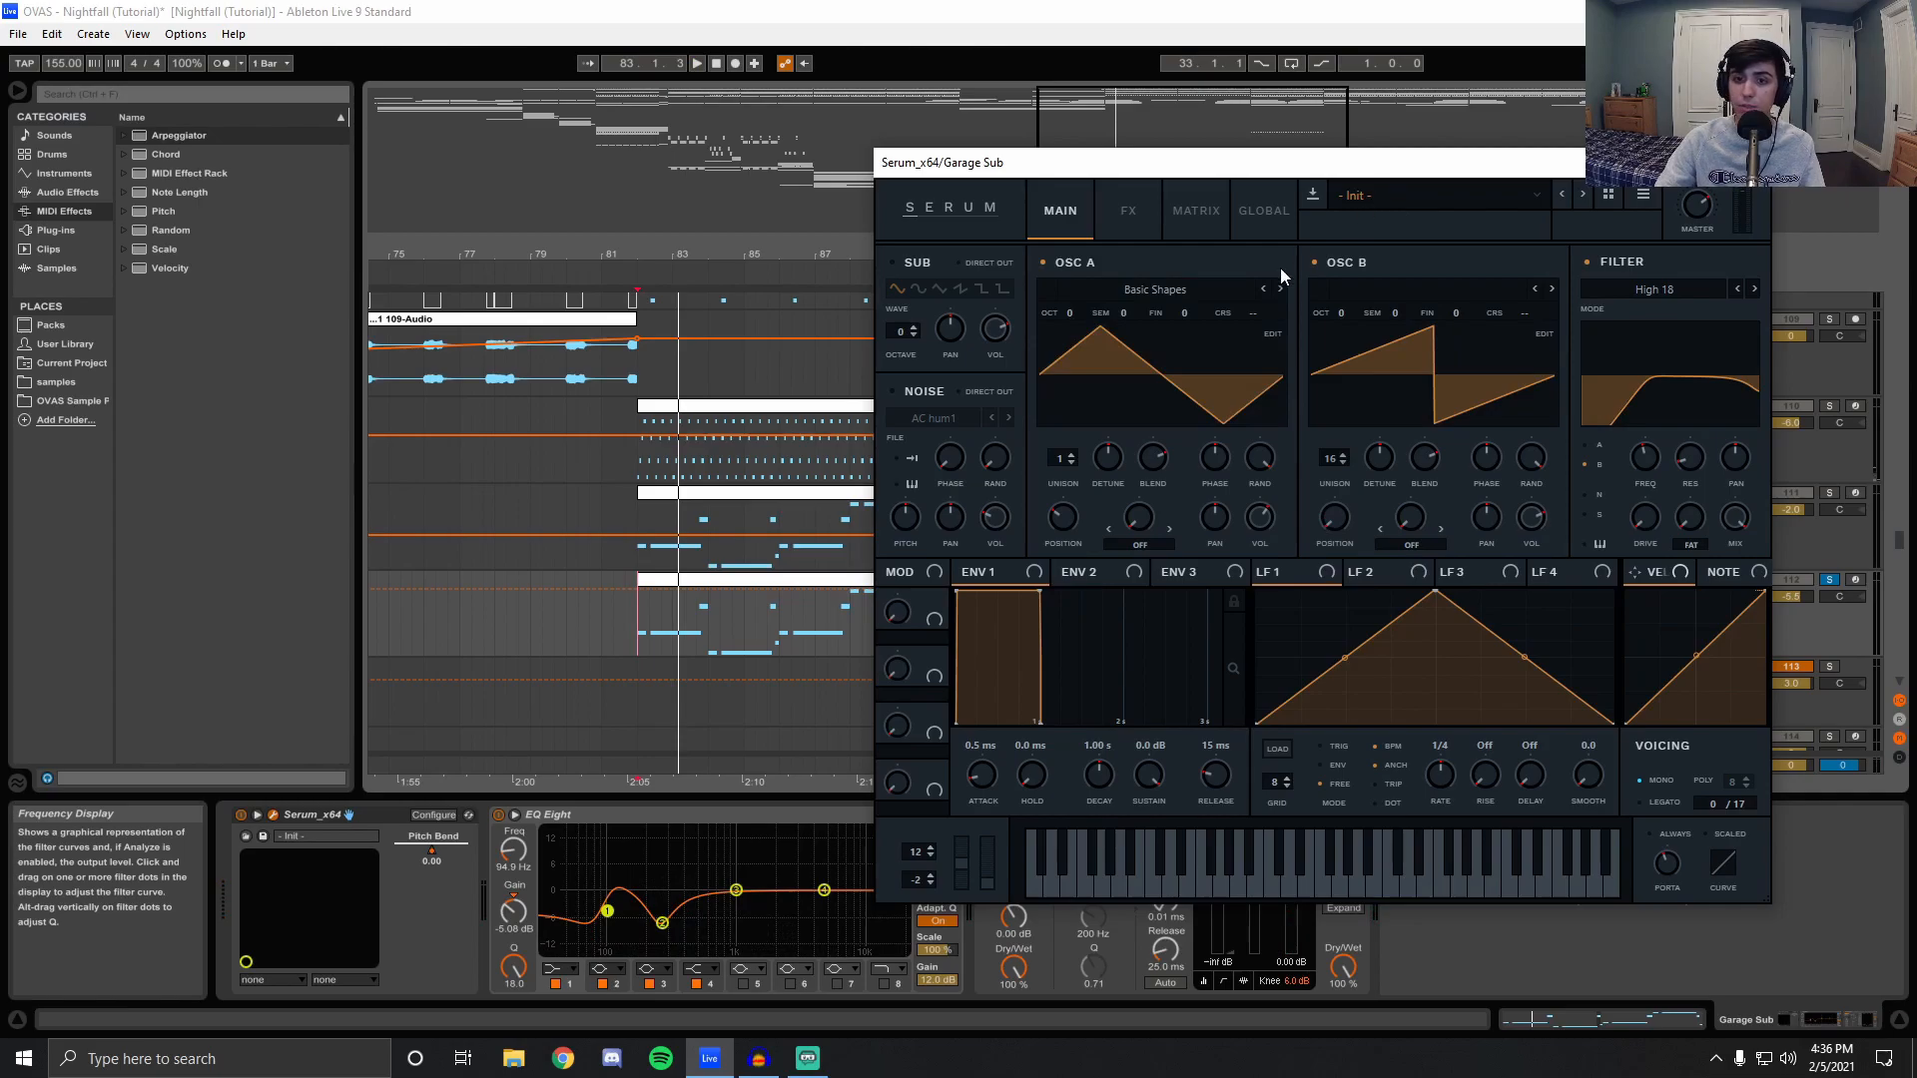
left_click(1096, 266)
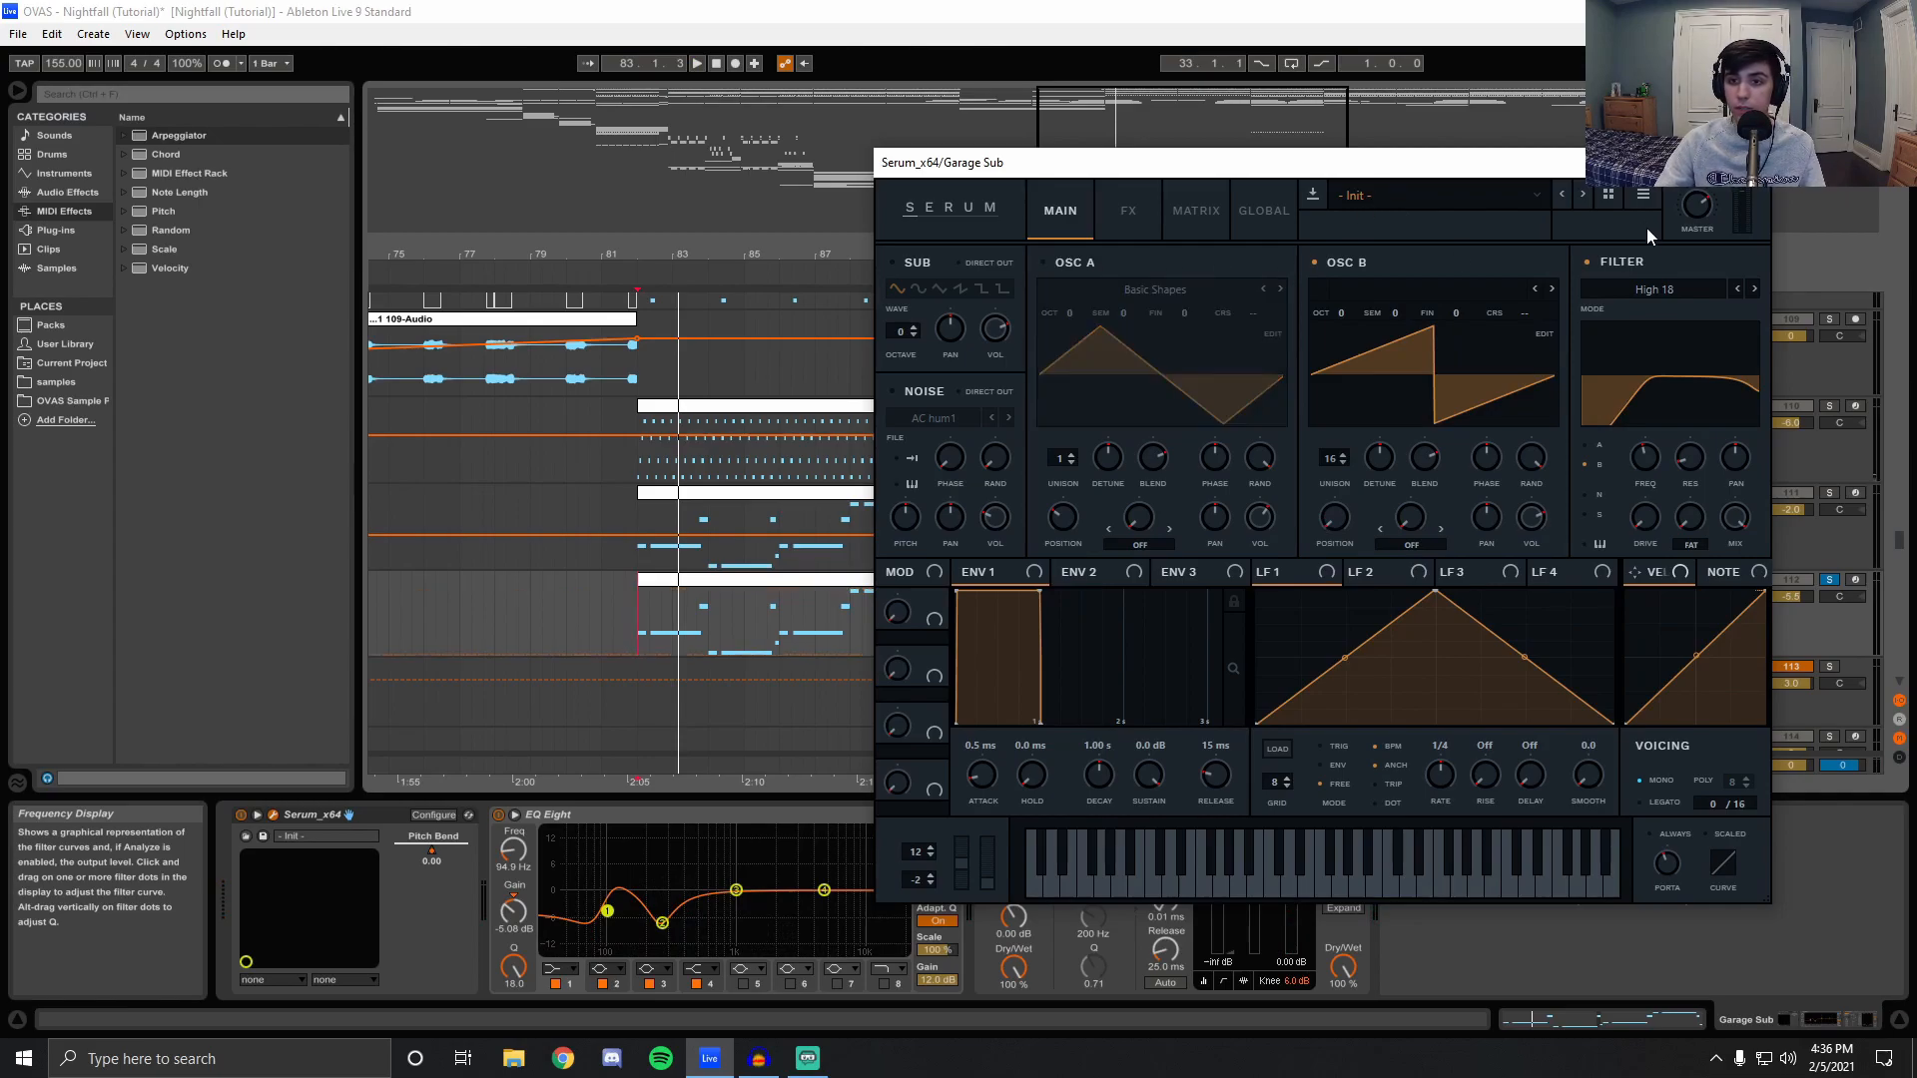
left_click(1602, 261)
key("space")
key("space")
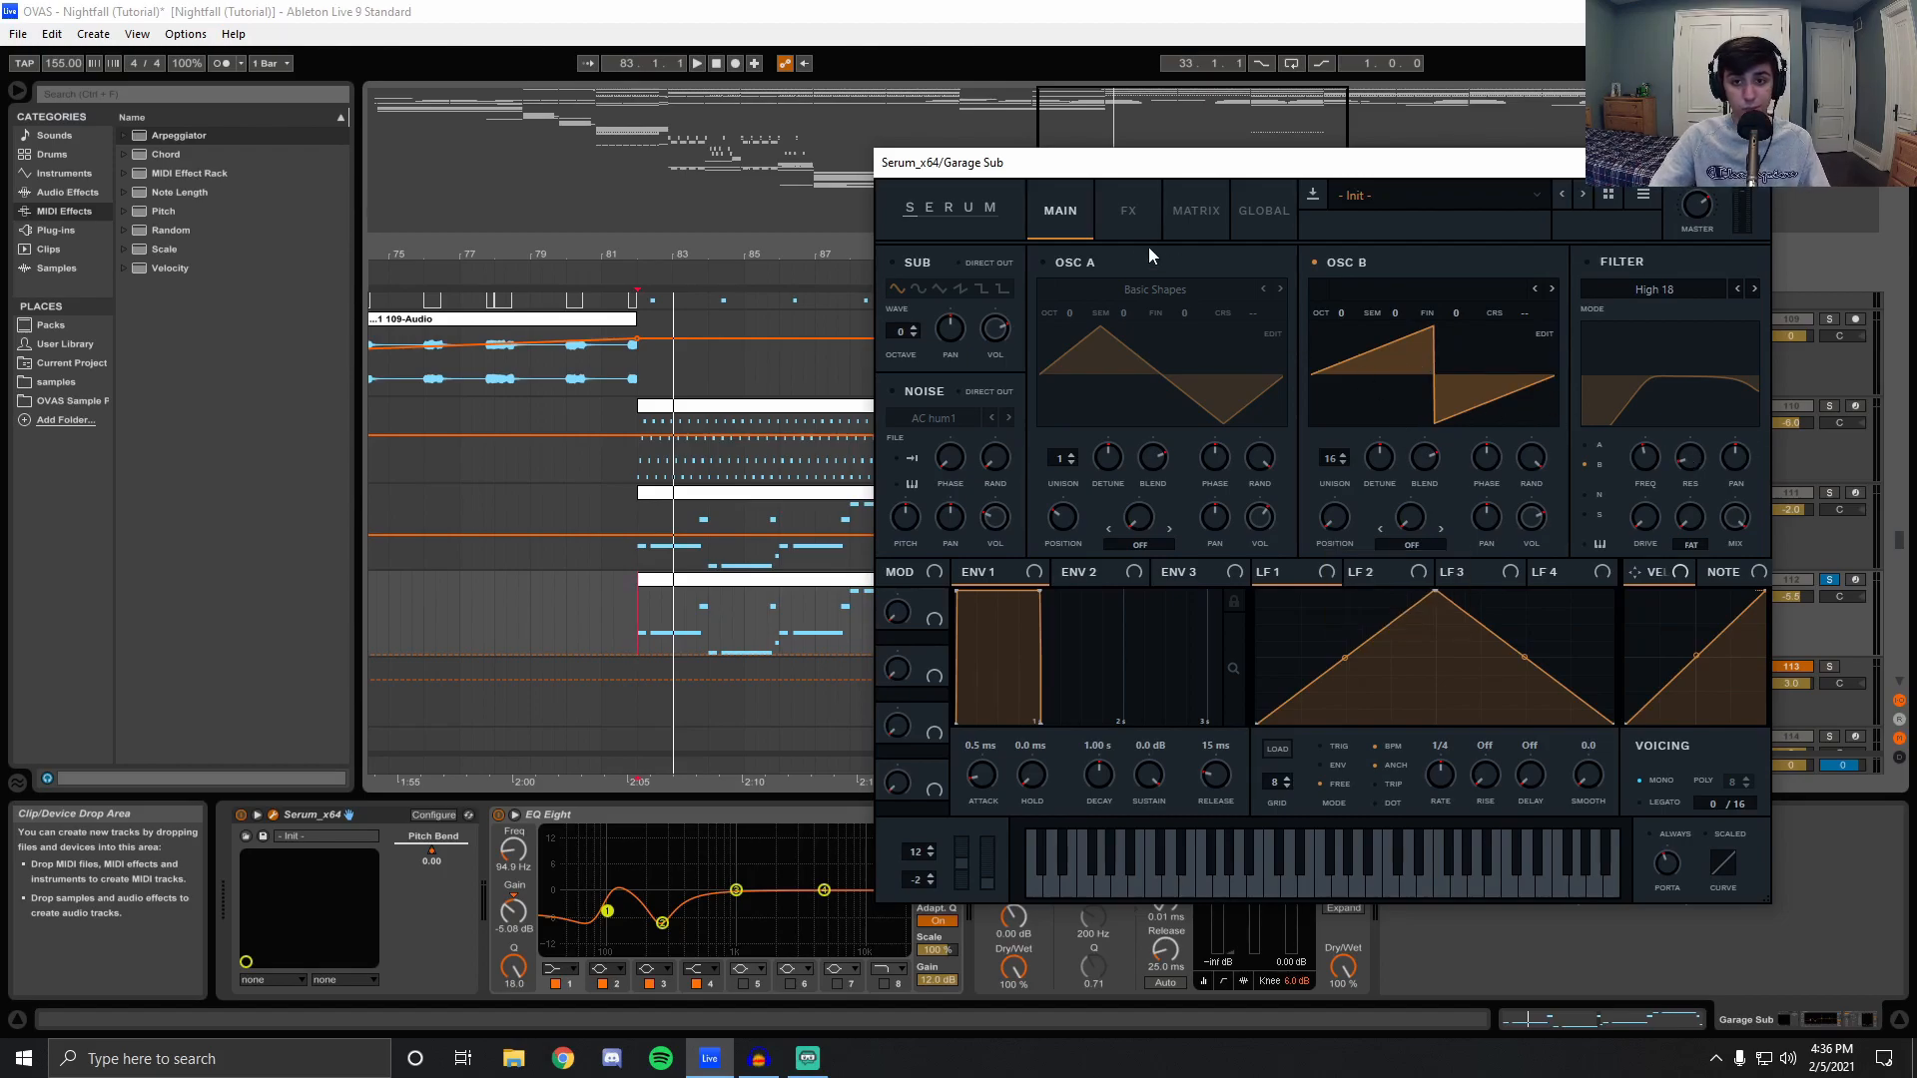
Re-enable OSC A and the High 18 filter, play the complete Garage Sub patch, and close Serum.
left_click(1053, 267)
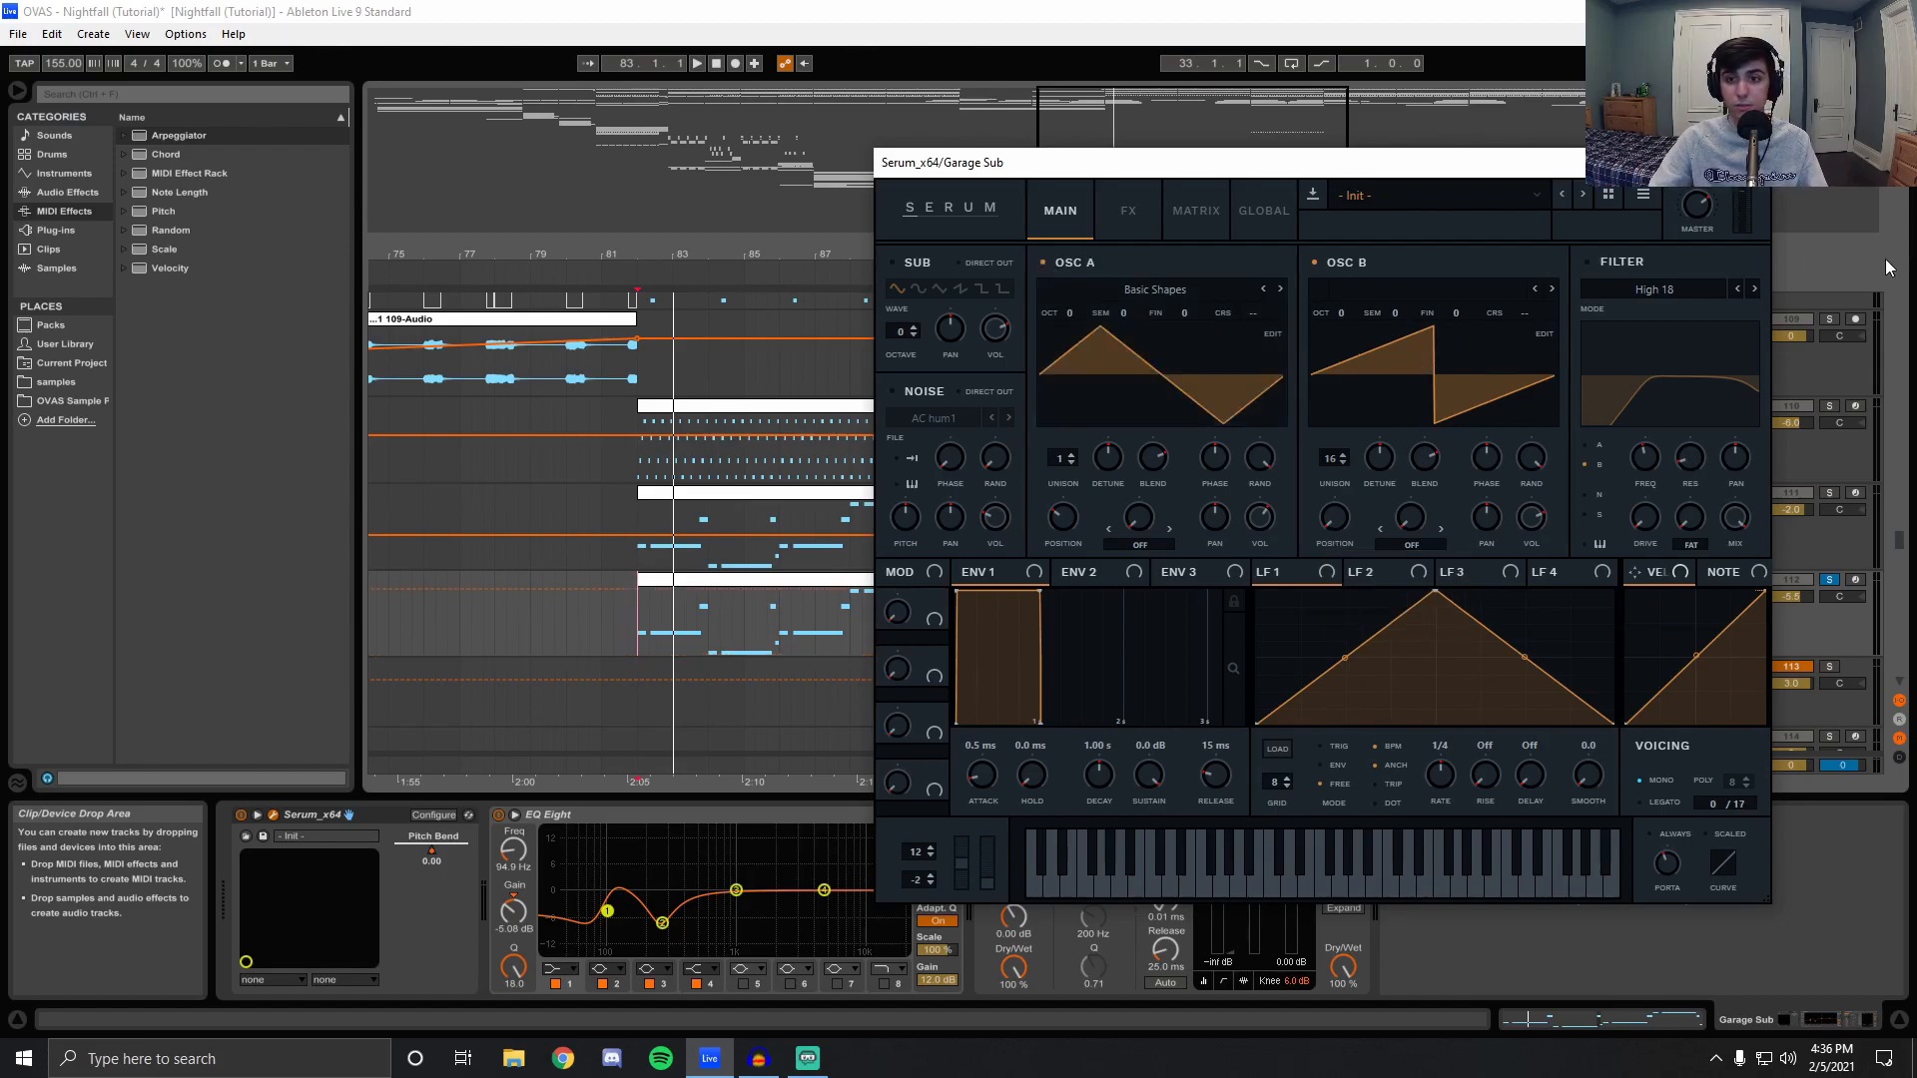
left_click(1595, 260)
key("space")
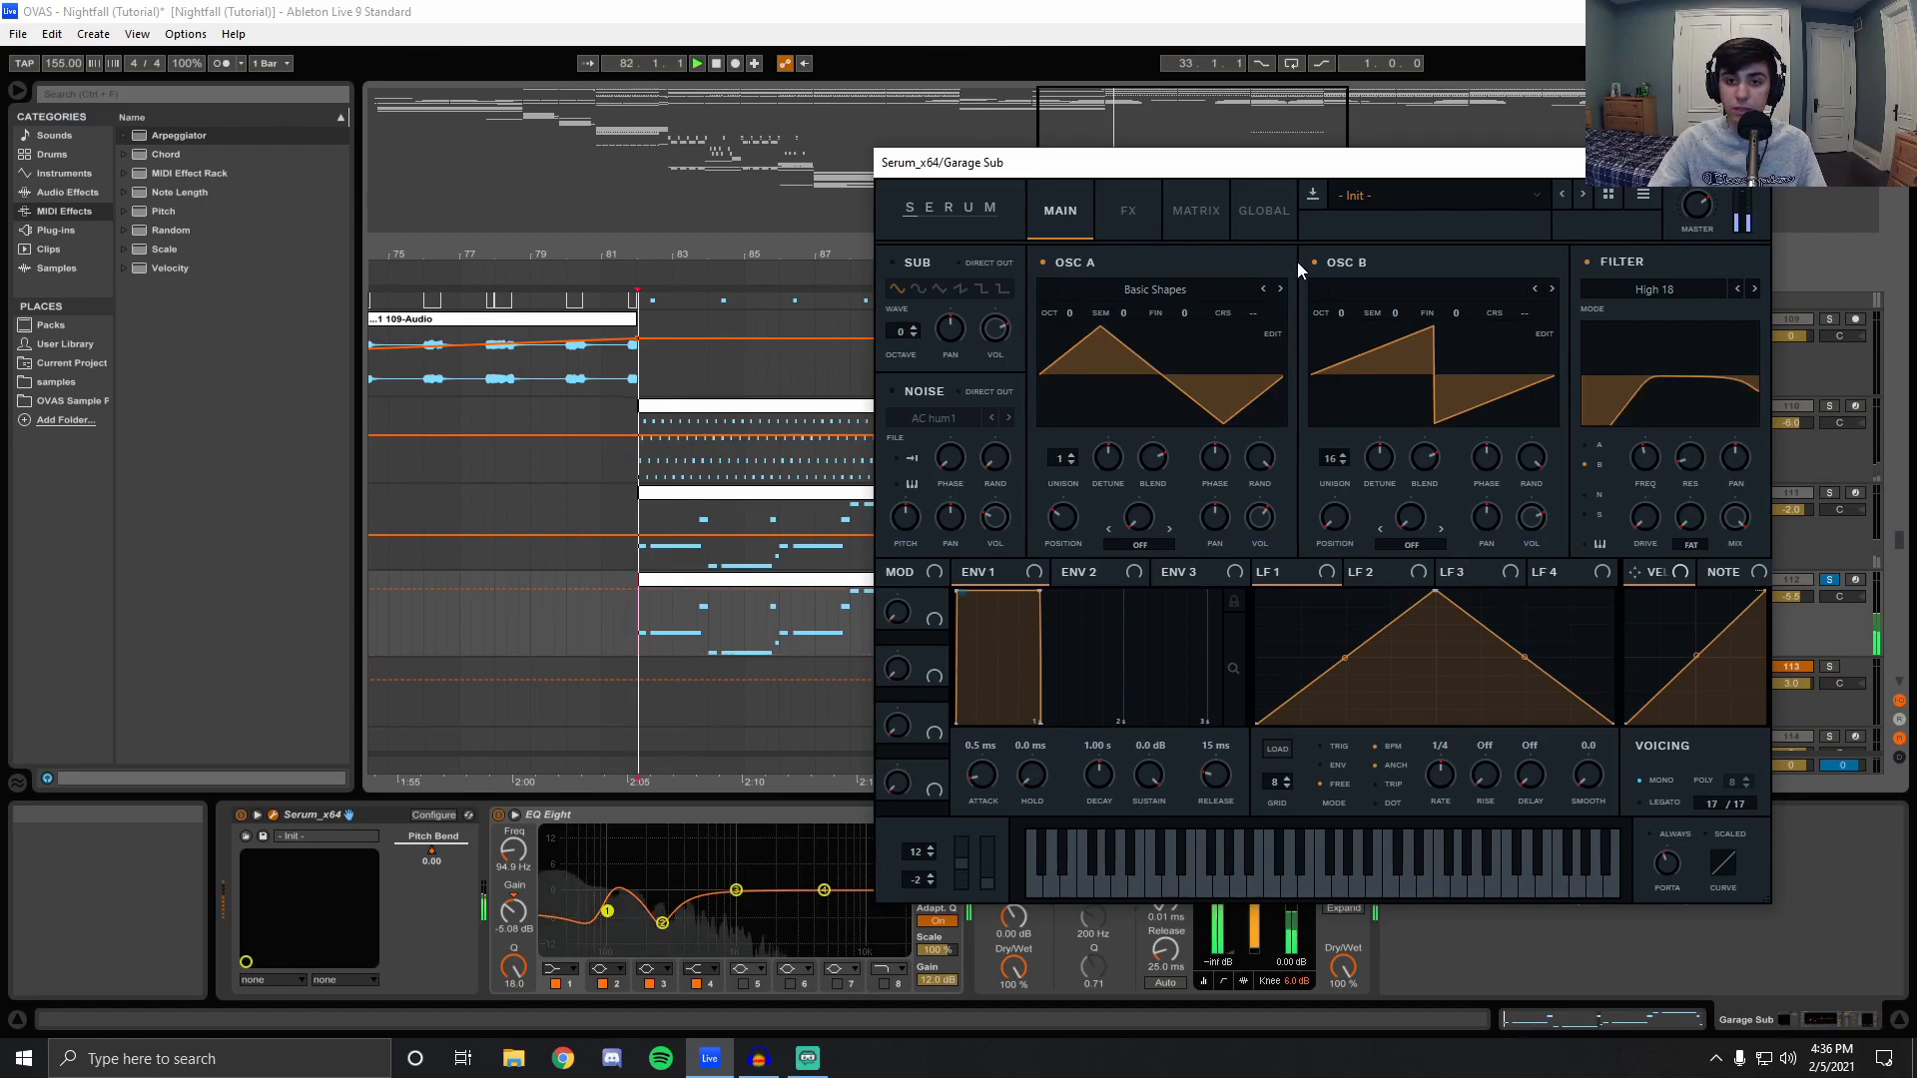
key("space")
left_click(1747, 163)
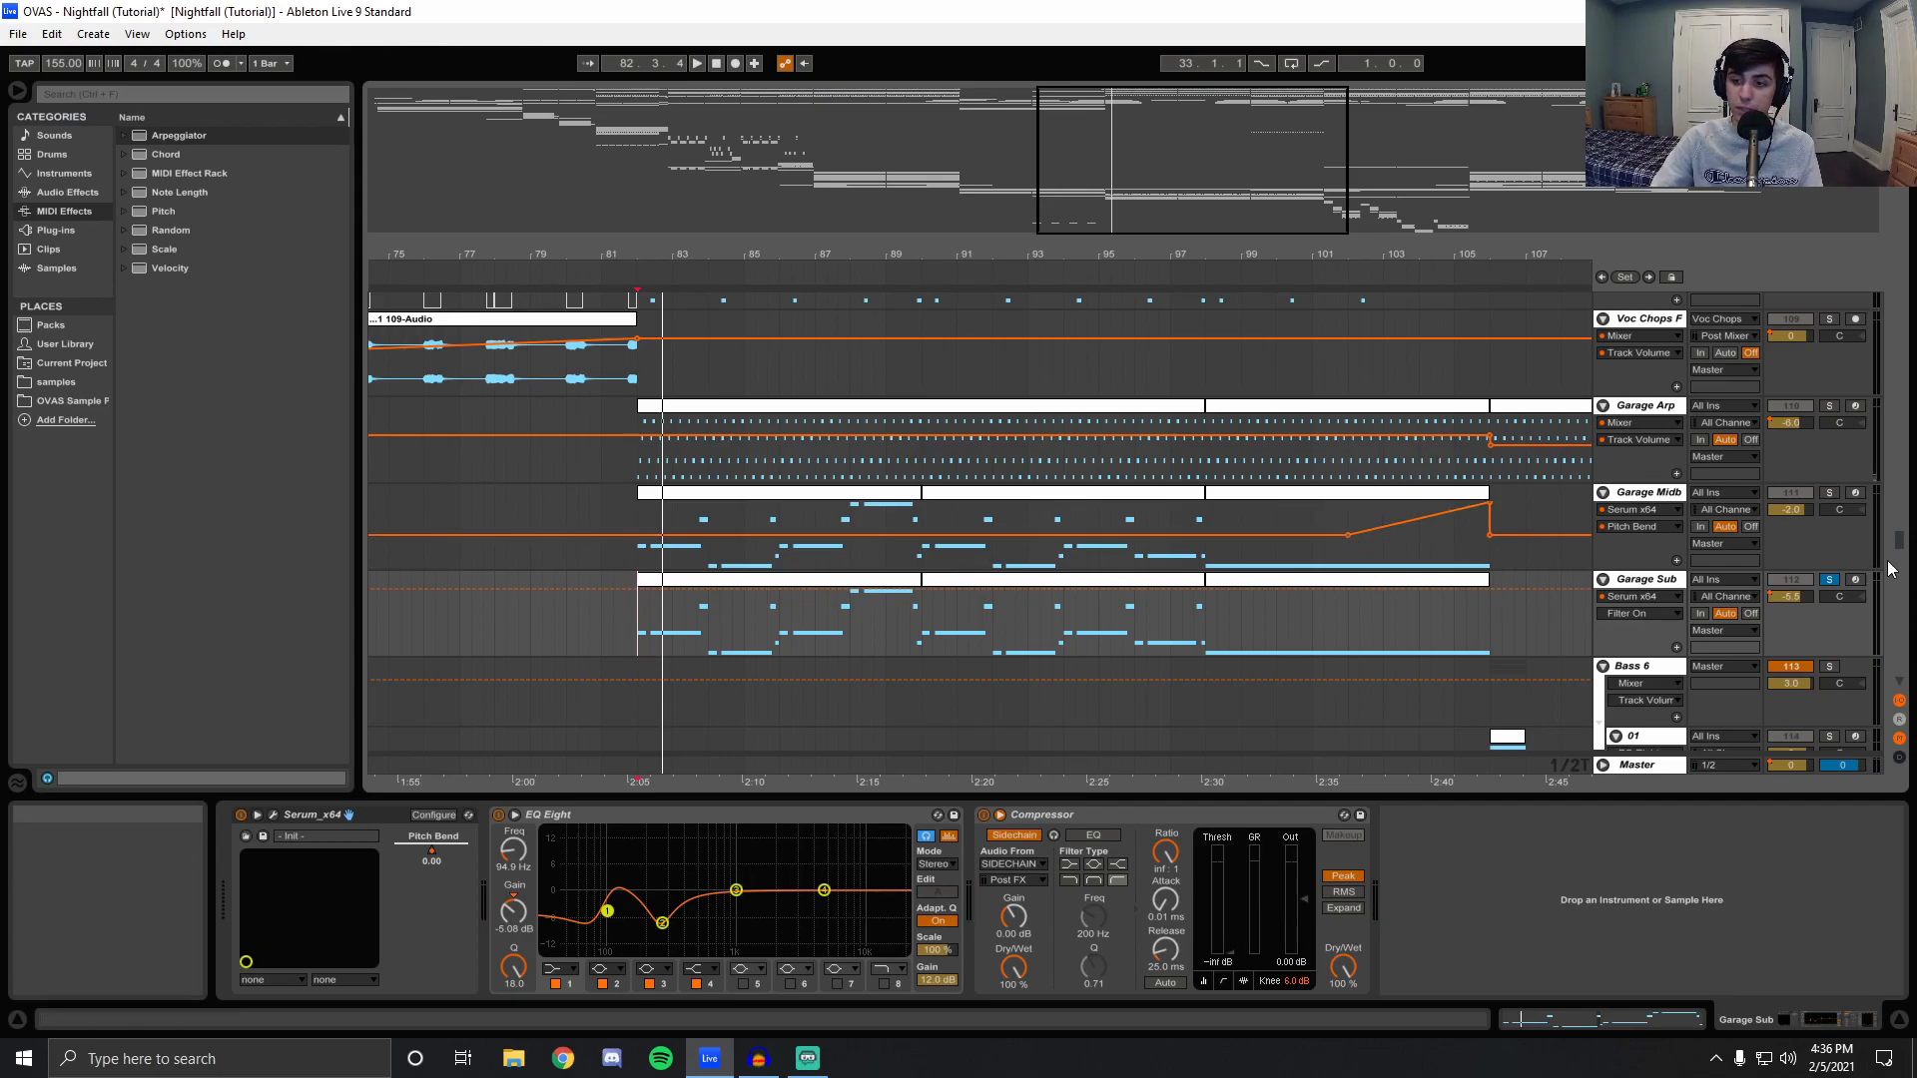
Unsolo Garage Sub and play the full mix from 82.1.
left_click(1829, 579)
key("space")
scroll(1793, 578, "down", 5)
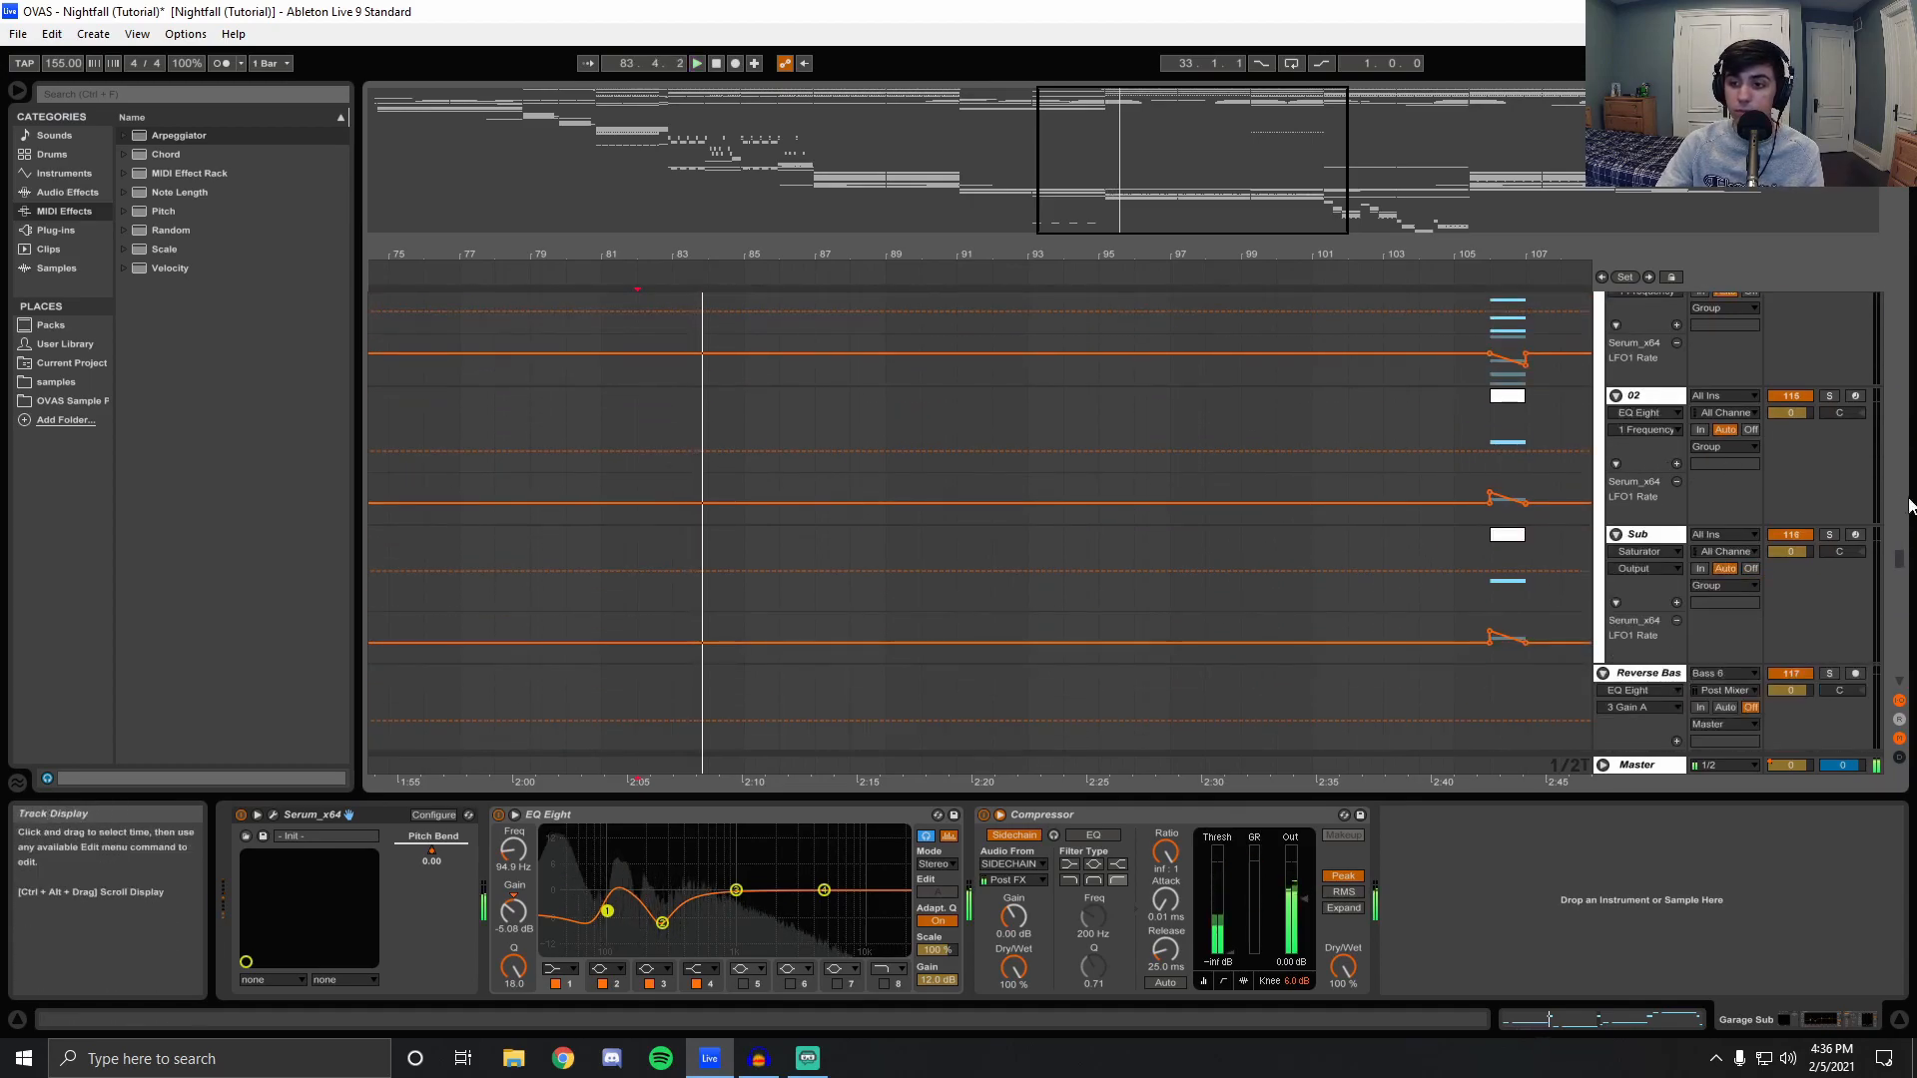
Solo the Kick & Snare track and play its clip from 82.1, with a wider stretch of the arrangement in view.
left_click_drag(1903, 556, 1915, 283)
left_click(1829, 388)
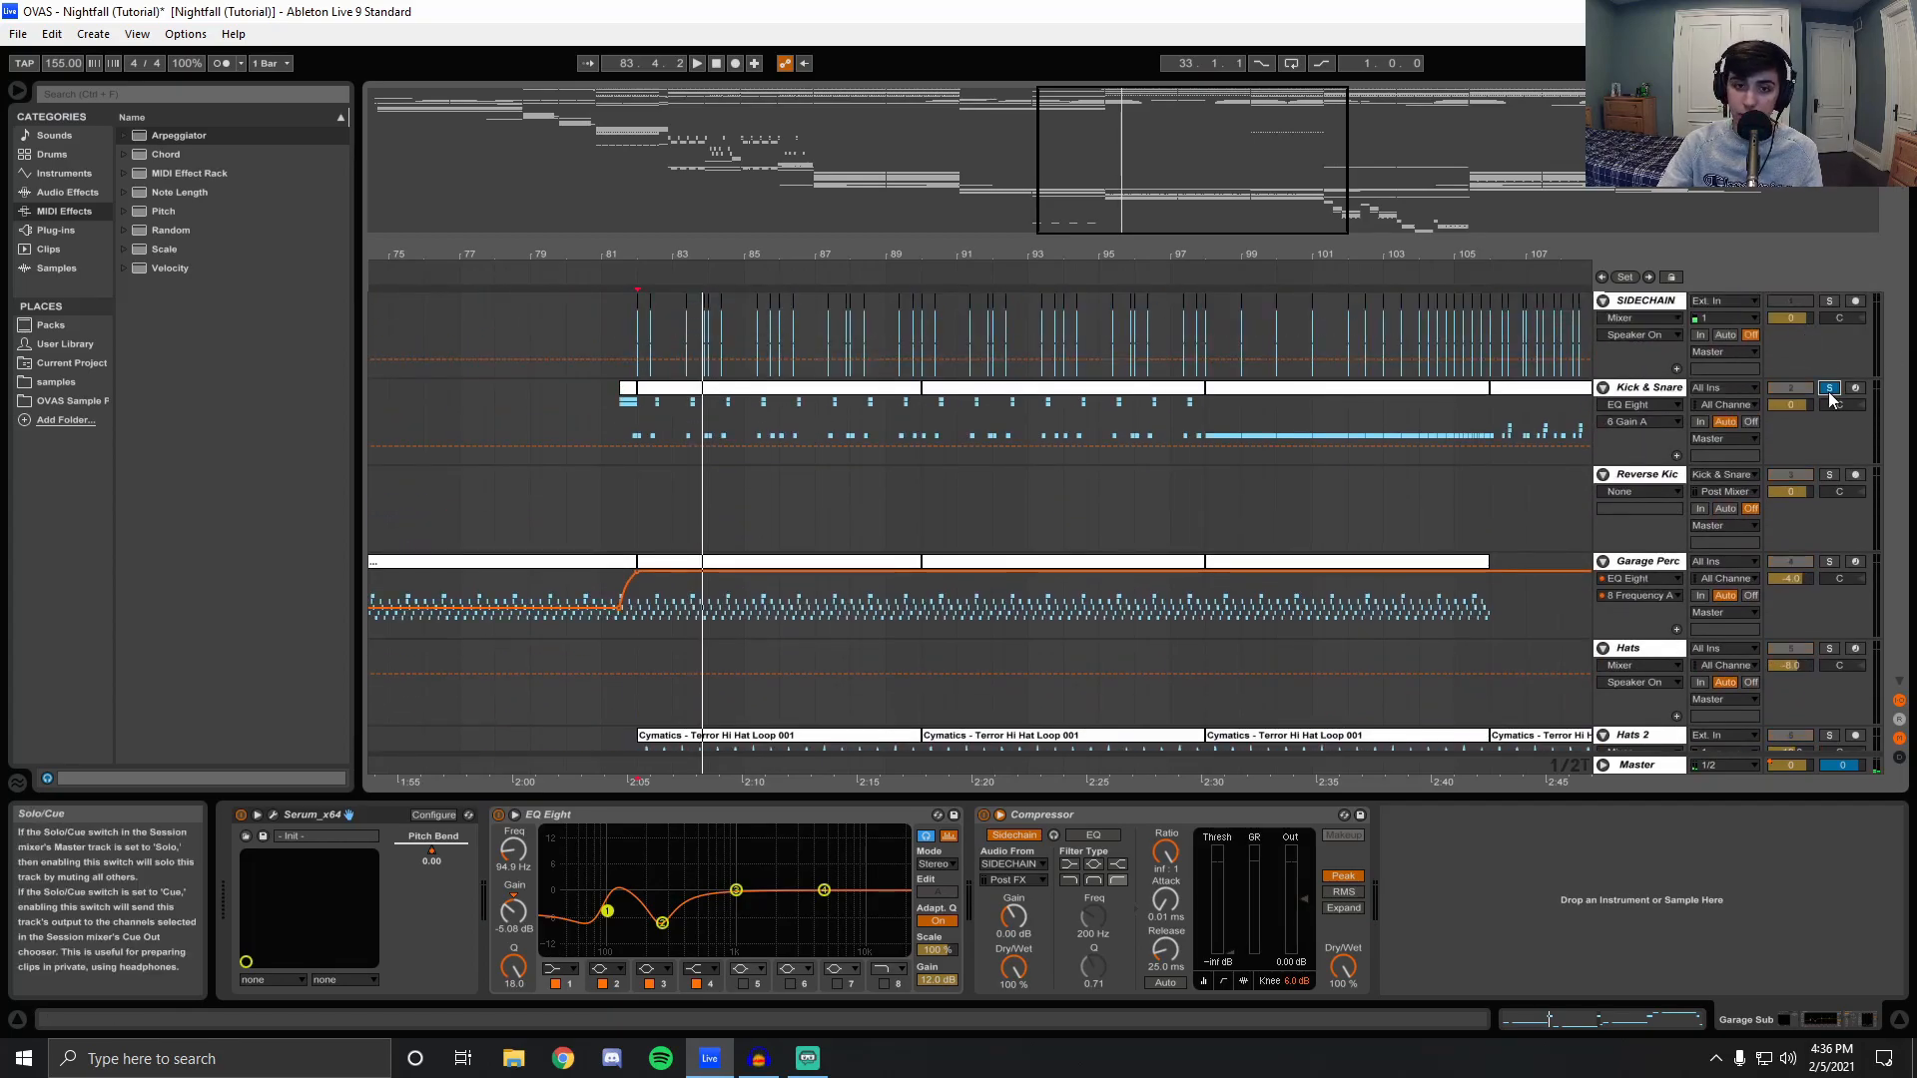
key("space")
left_click(710, 414)
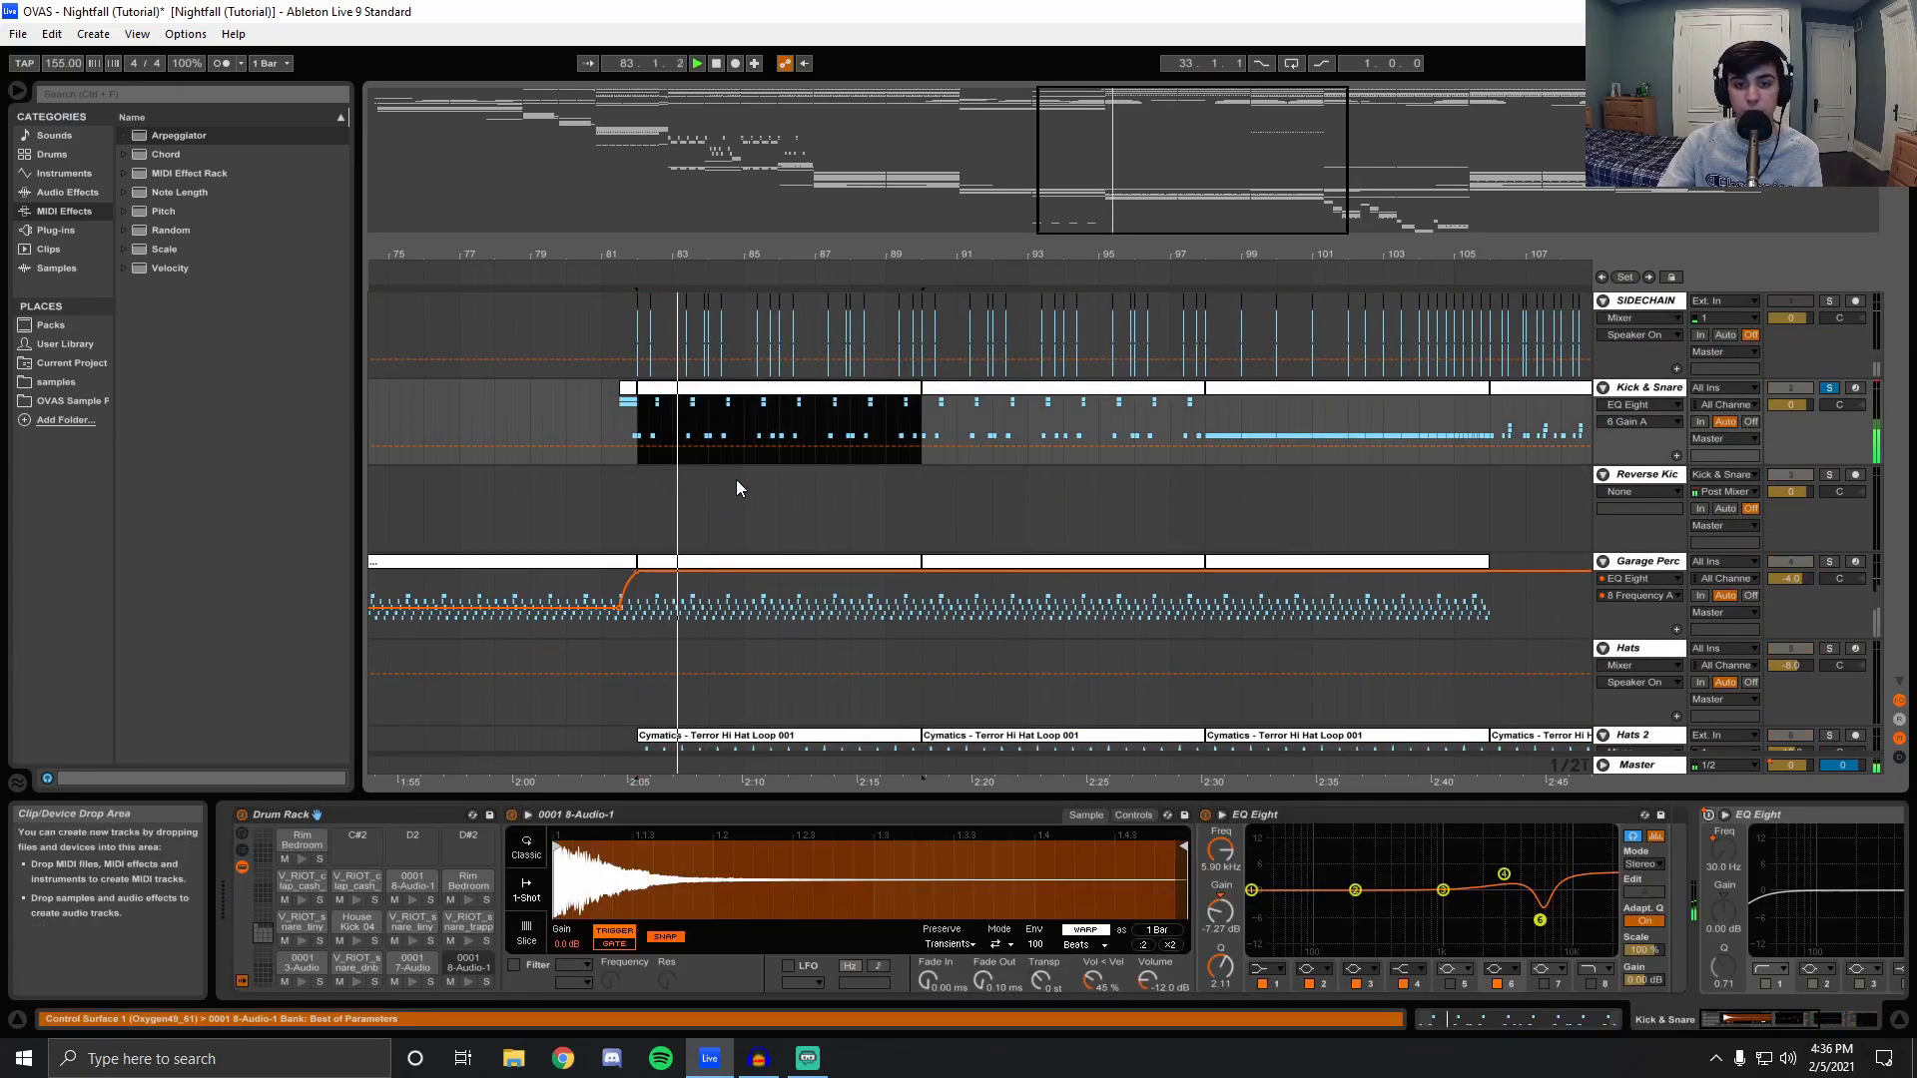
mouse_move(383, 265)
left_mouse_down()
mouse_move(383, 214)
mouse_move(384, 266)
left_mouse_up()
left_click_drag(803, 262, 803, 350)
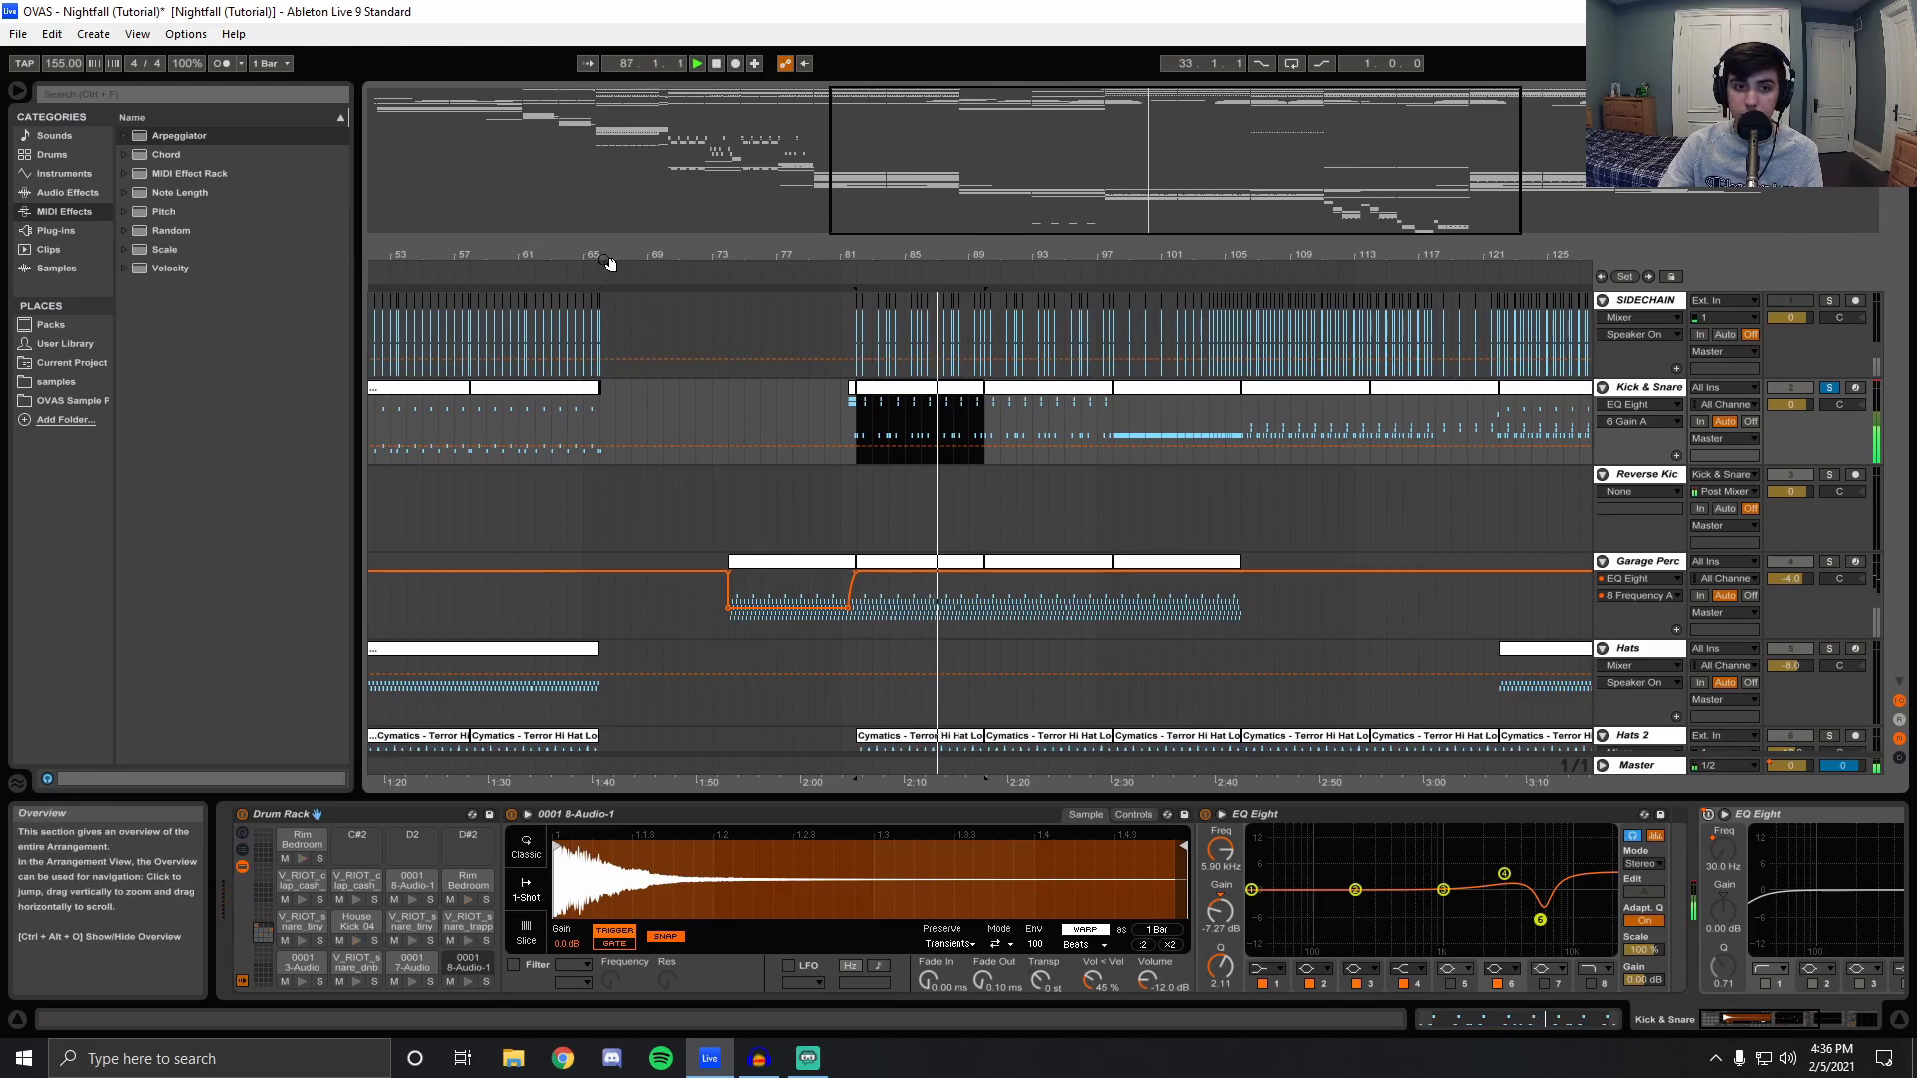
left_click_drag(603, 262, 605, 180)
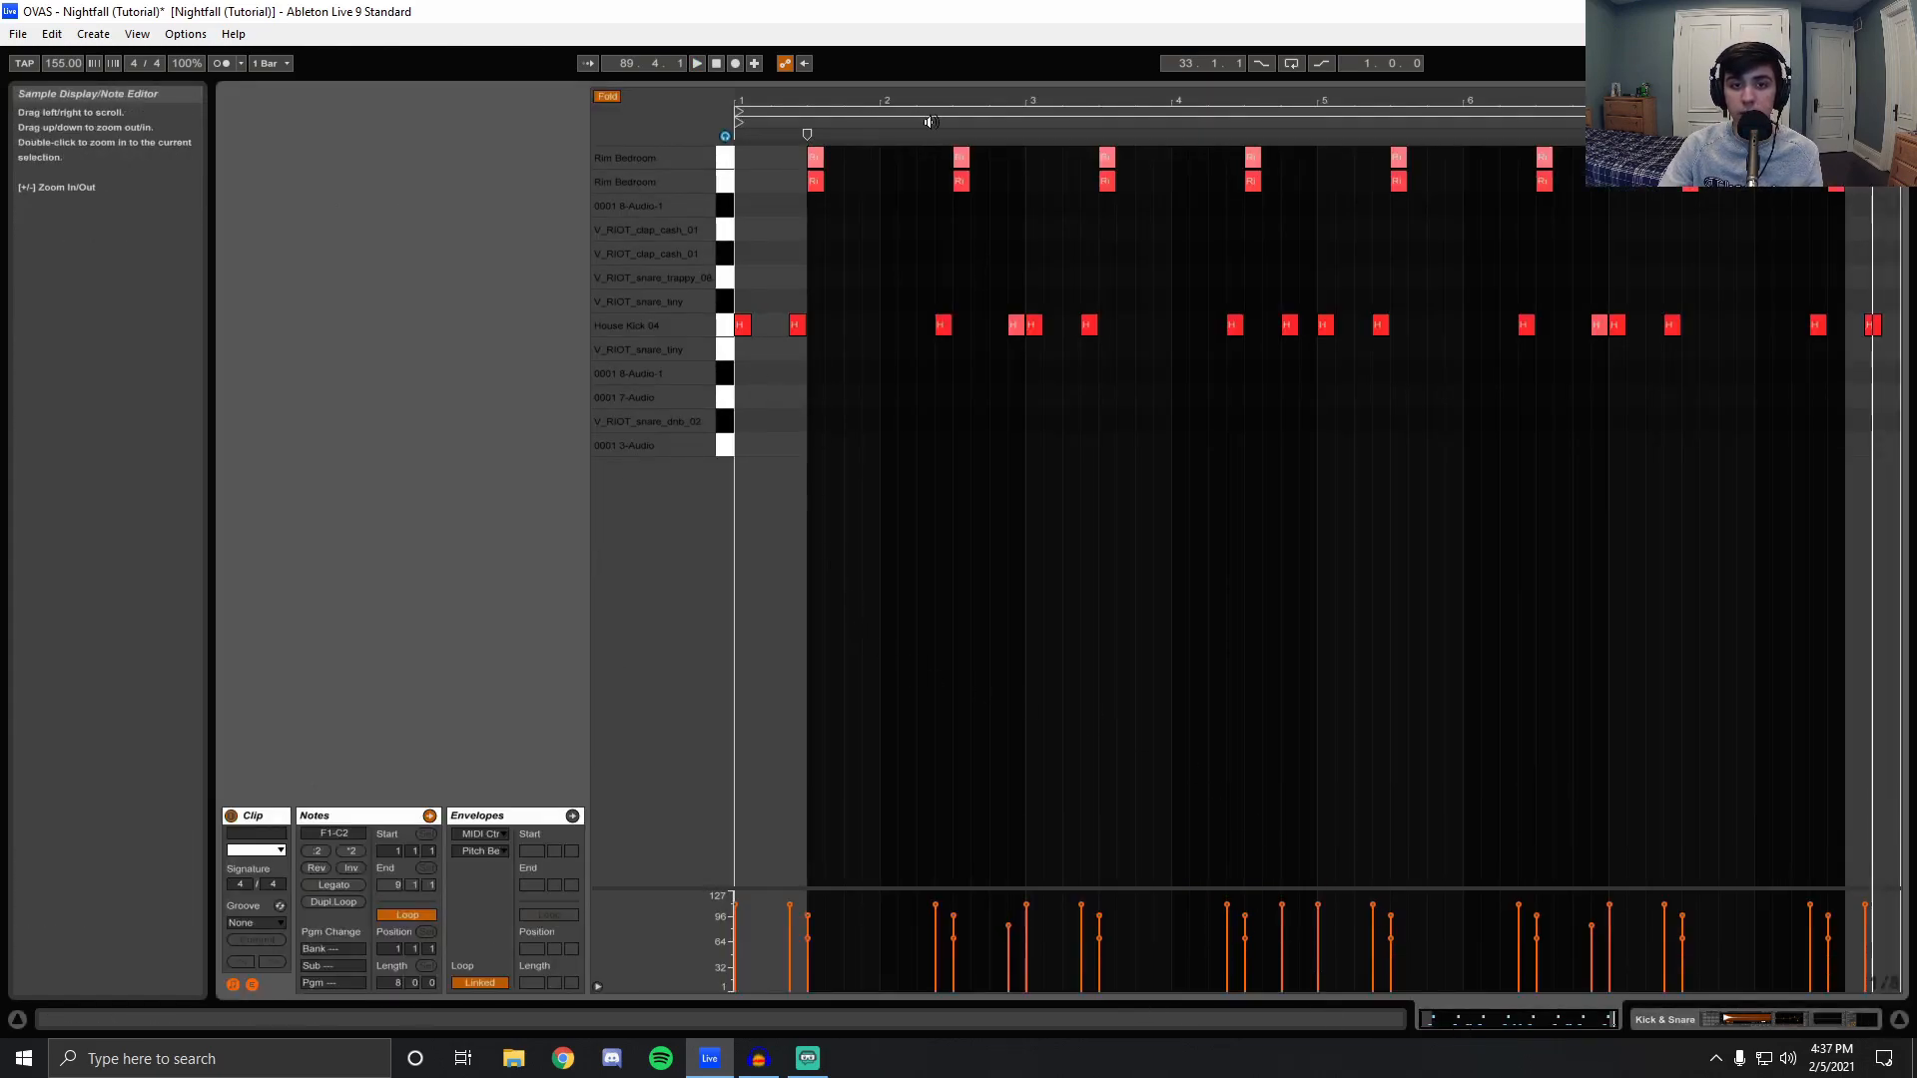
Point out the Rim Bedroom notes in the Kick & Snare clip's note editor, then return to the track's device chain.
left_click_drag(775, 210, 1847, 152)
left_click(1317, 262)
left_click_drag(1171, 255, 782, 159)
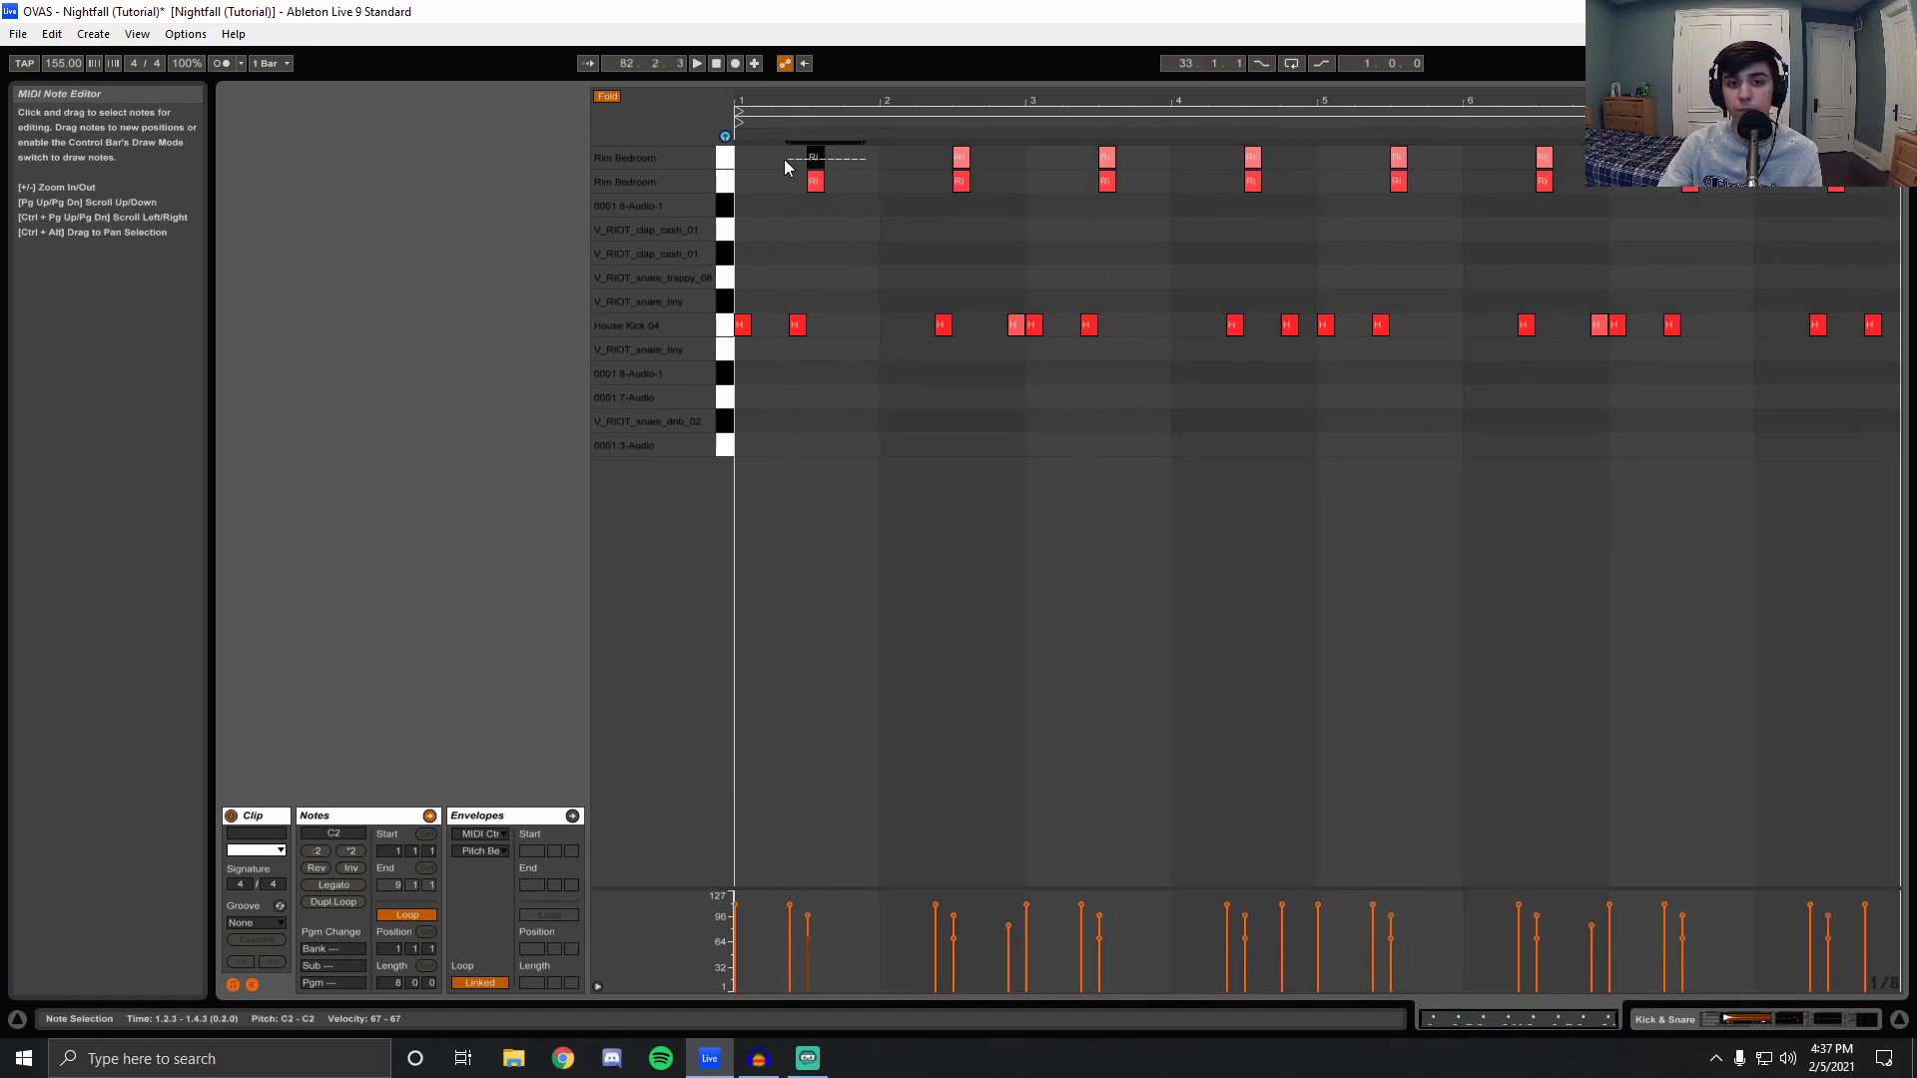
left_click(1736, 1020)
Replay the soloed Kick & Snare pattern from bar 82.
scroll(1026, 400, "up", 2)
left_click_drag(1048, 250, 1043, 345)
key("space")
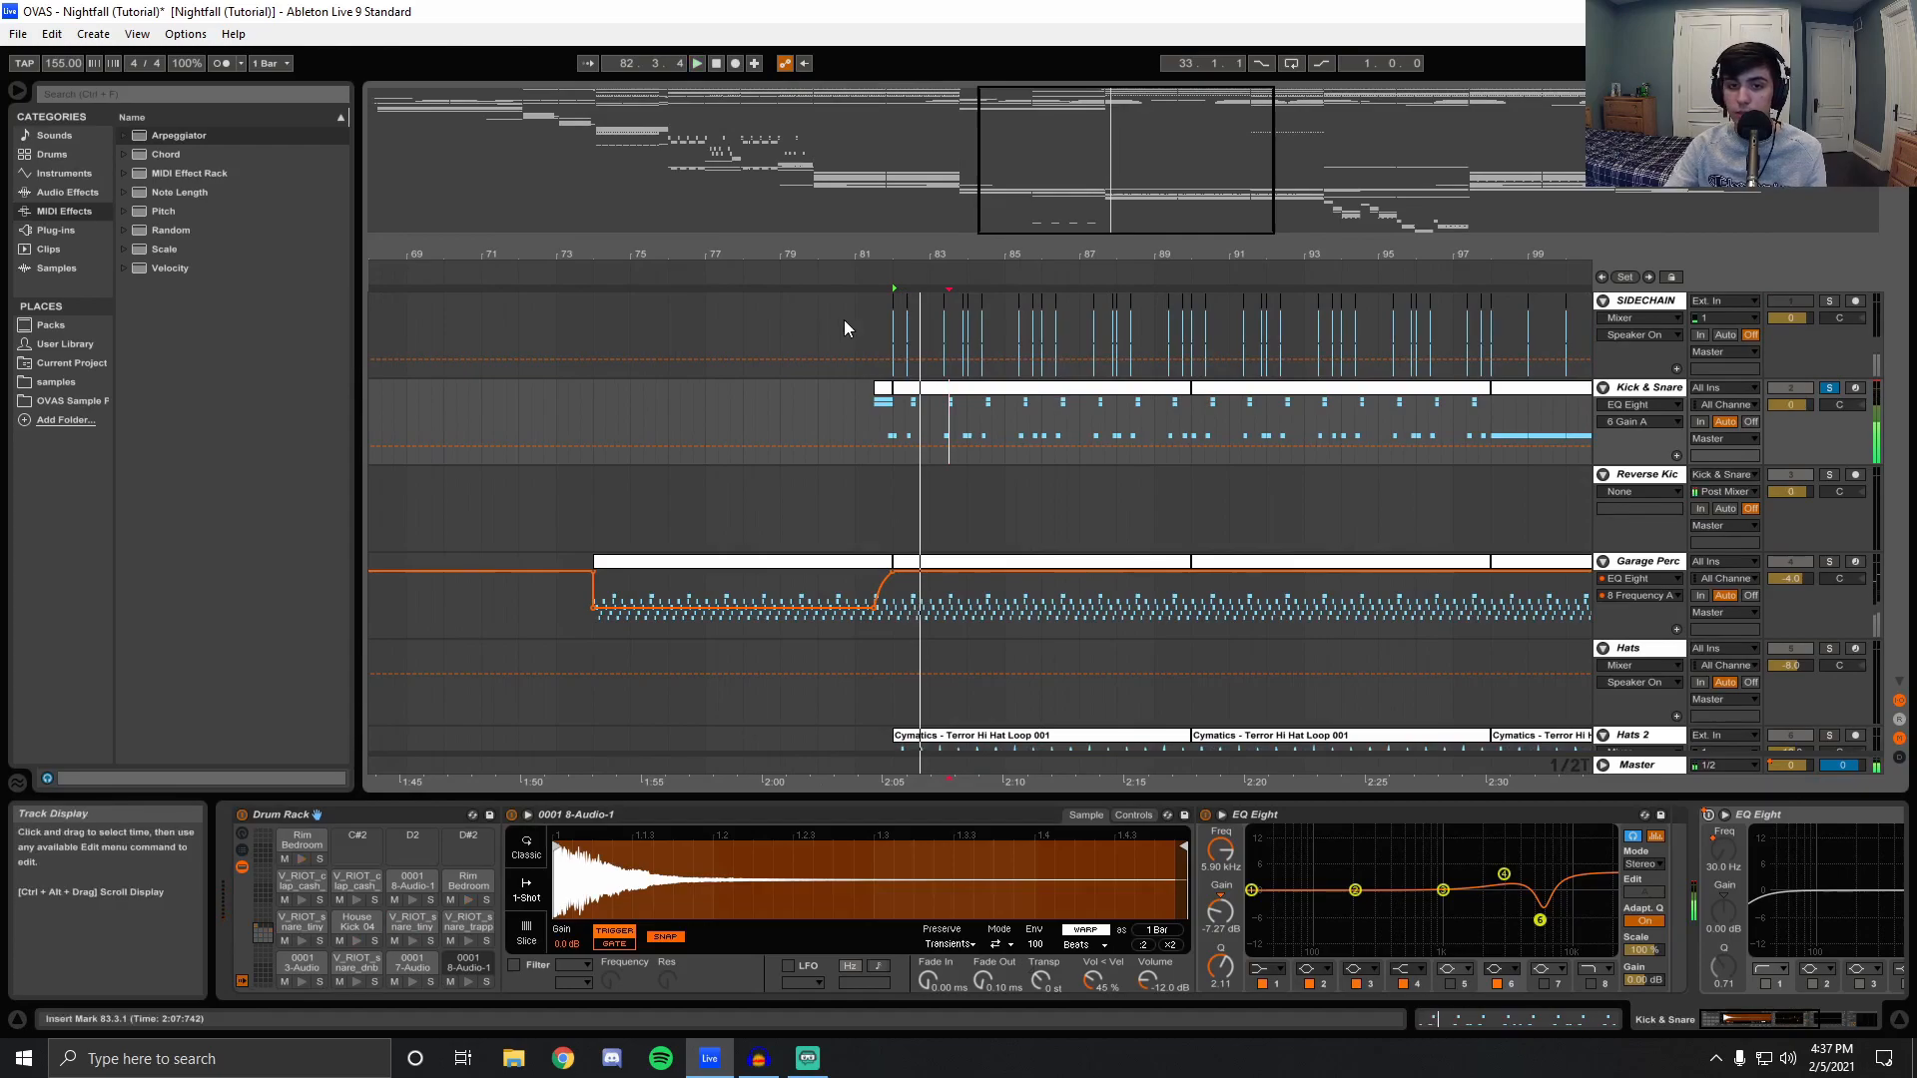
key("space")
Solo Garage Perc in place of Kick & Snare, play it from 82.1, and inspect its clip and device chain.
left_click(895, 625)
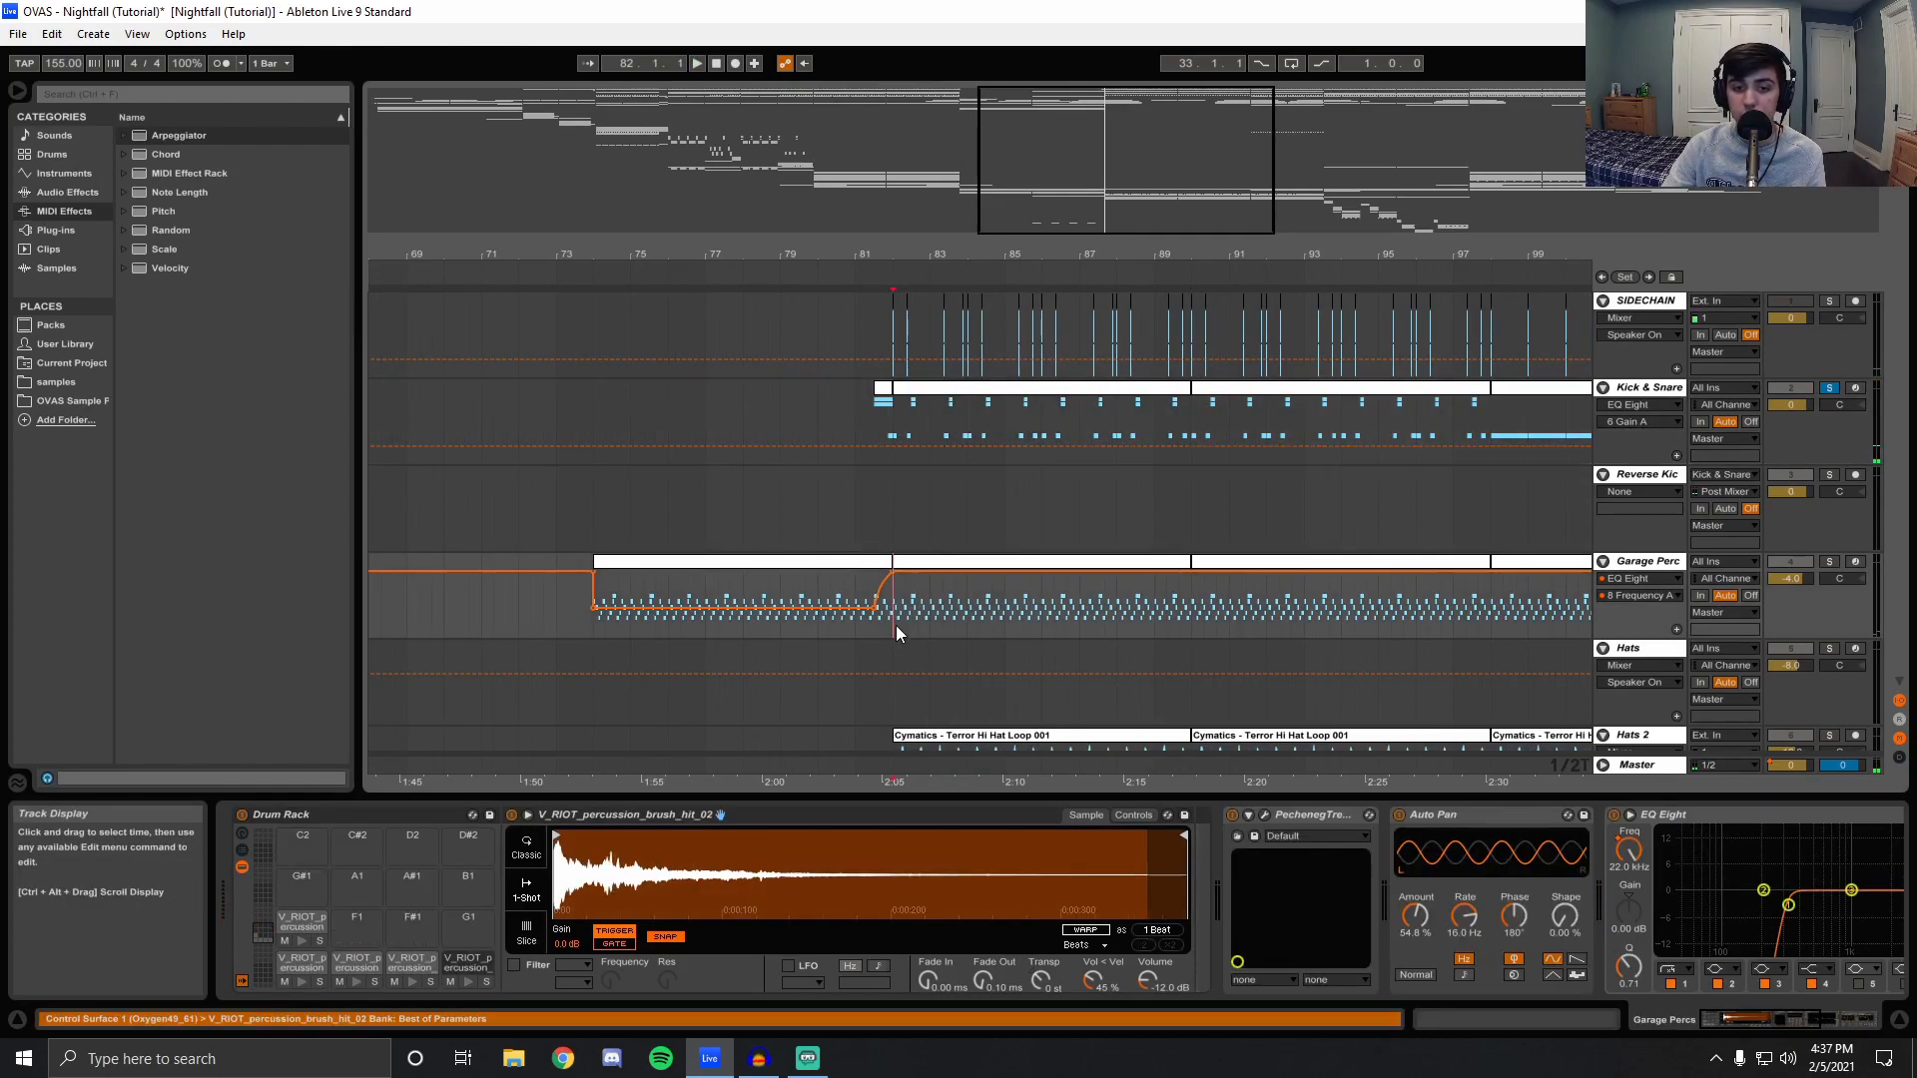
key("space")
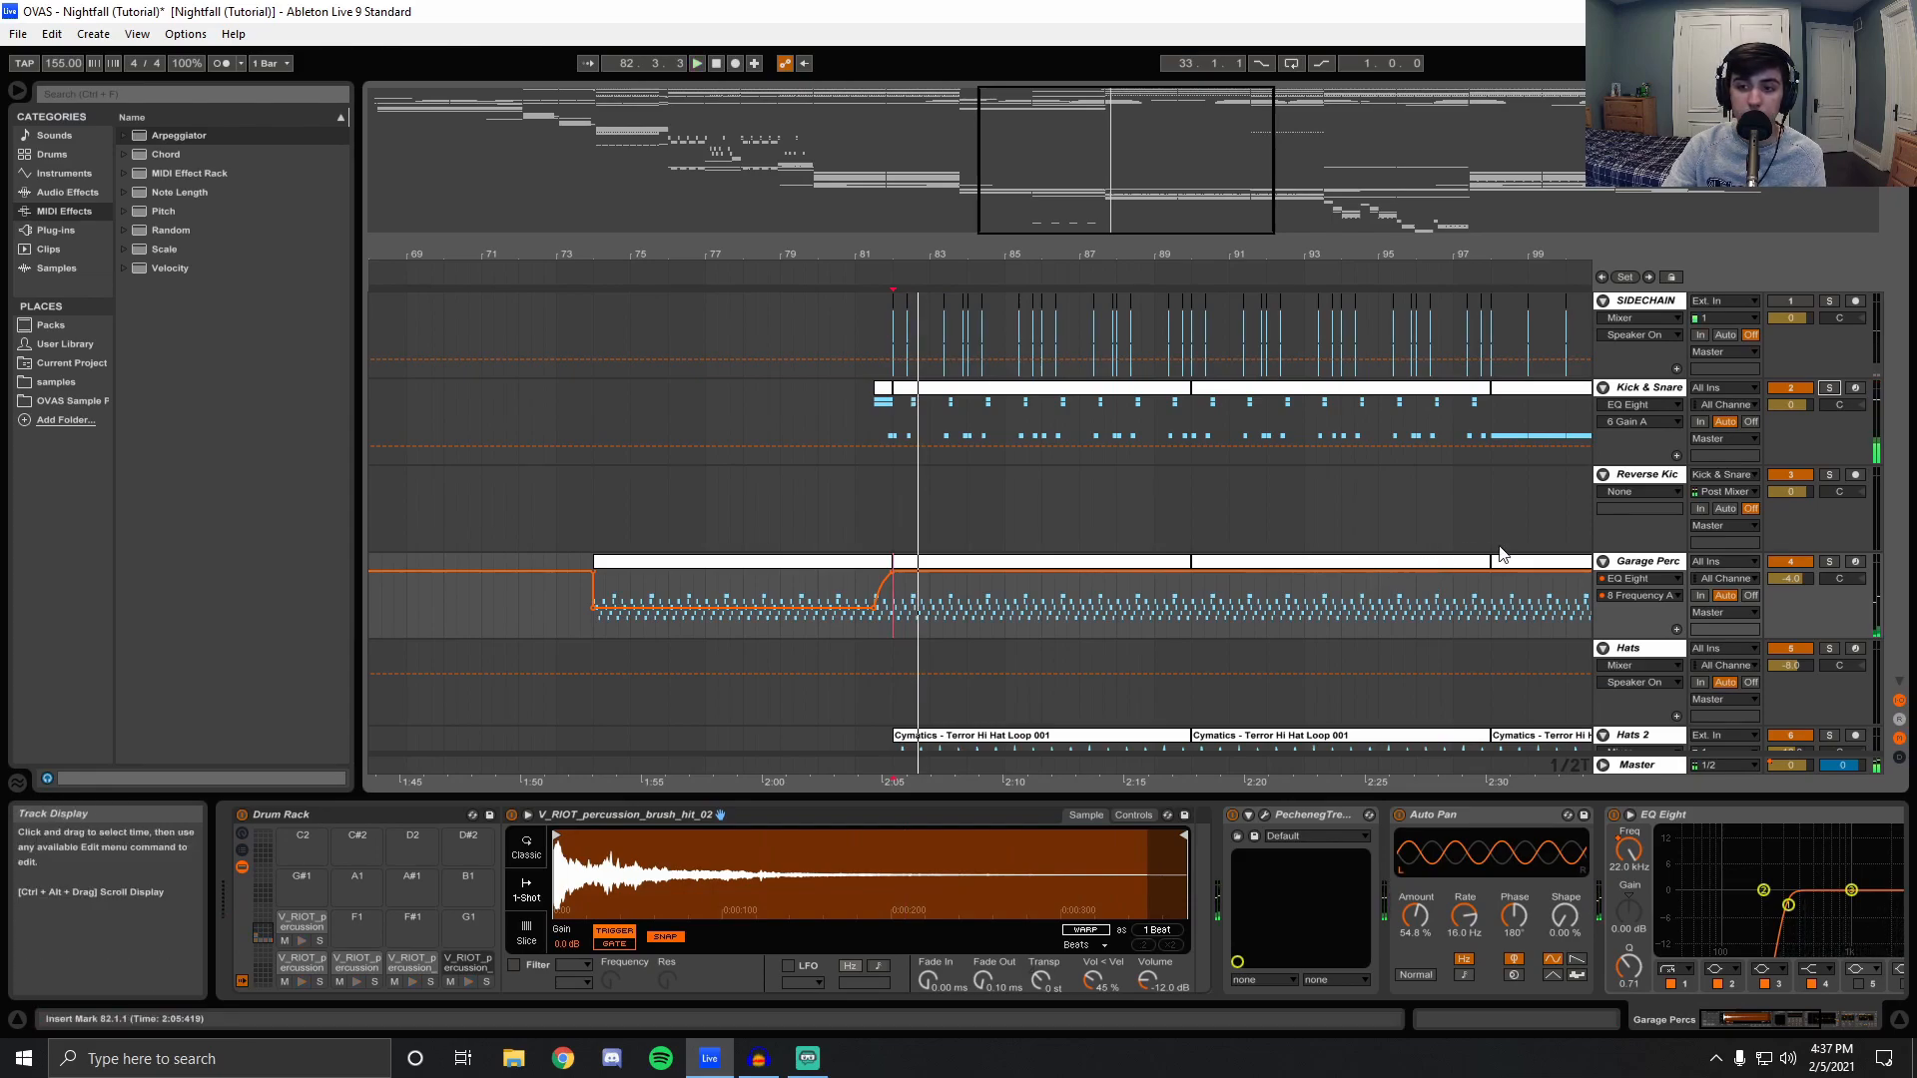
scroll(1587, 519, "down", 4)
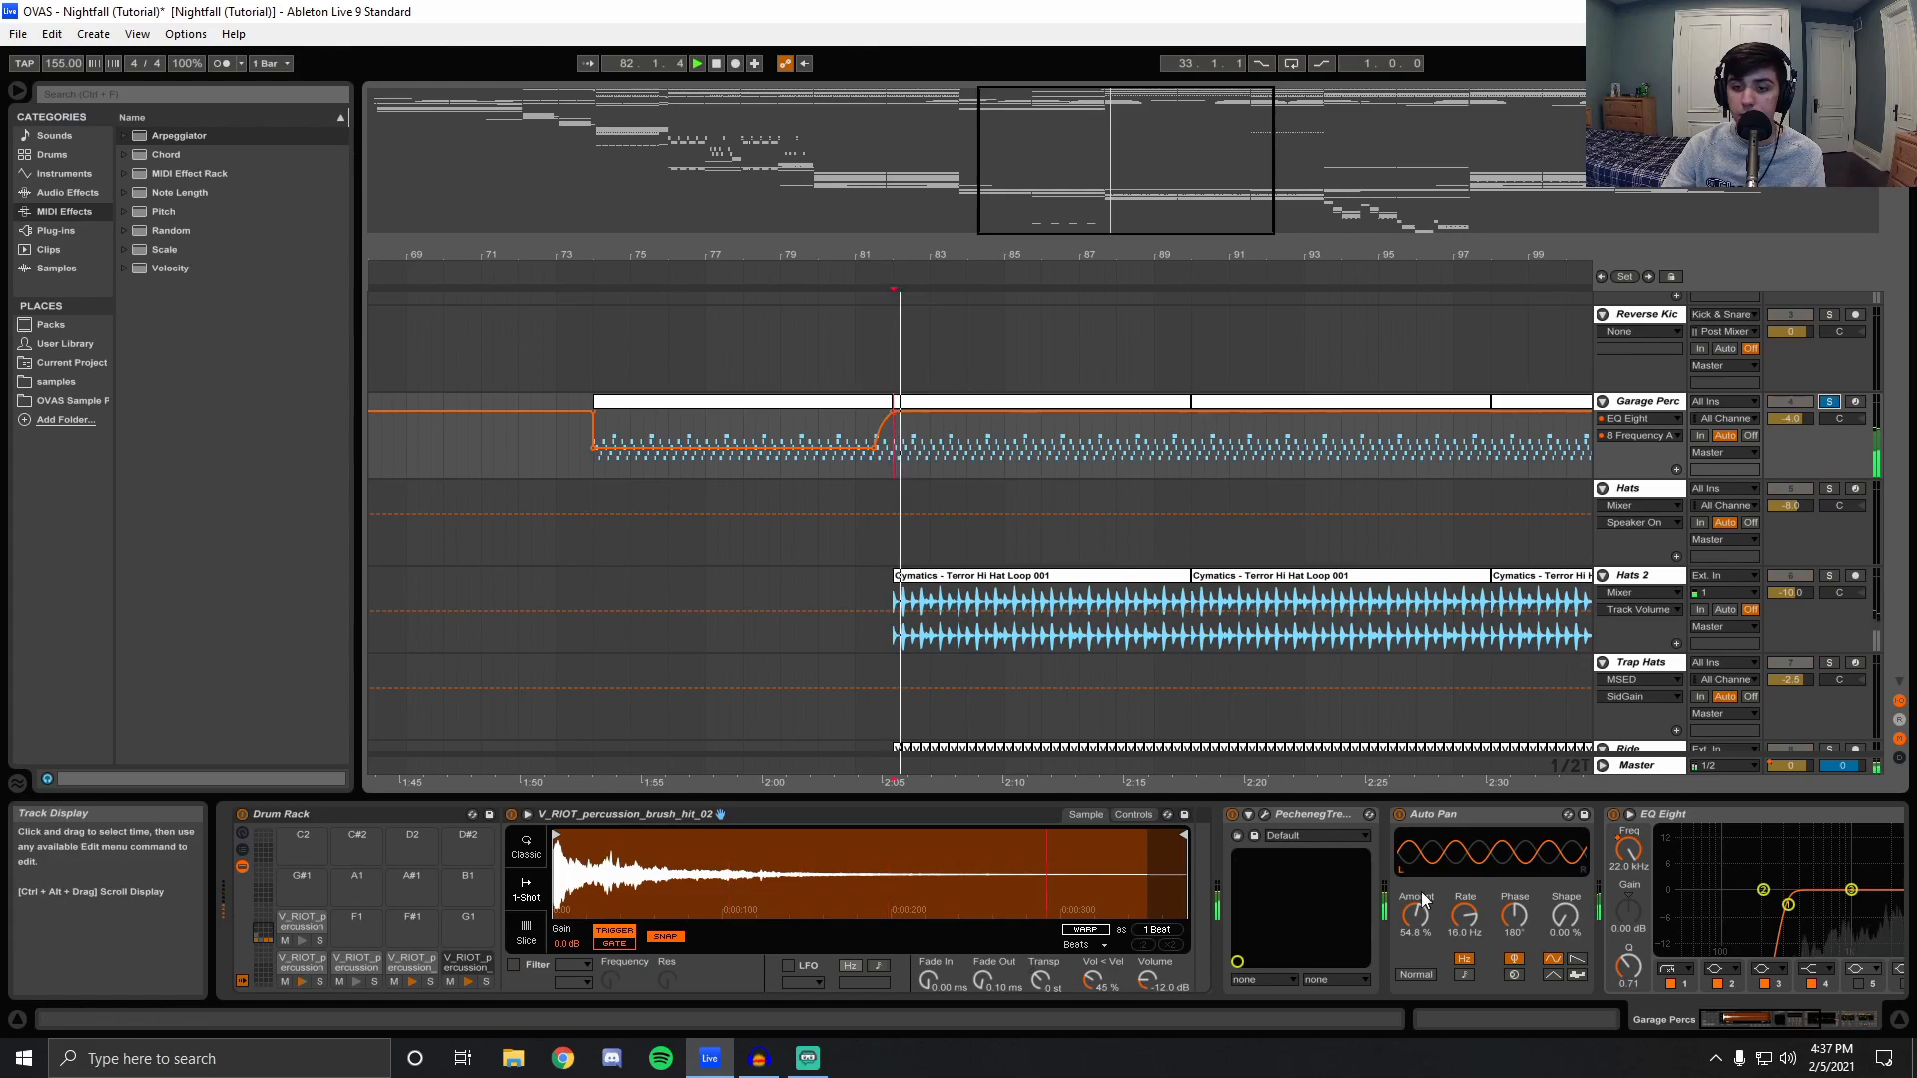
left_click(981, 404)
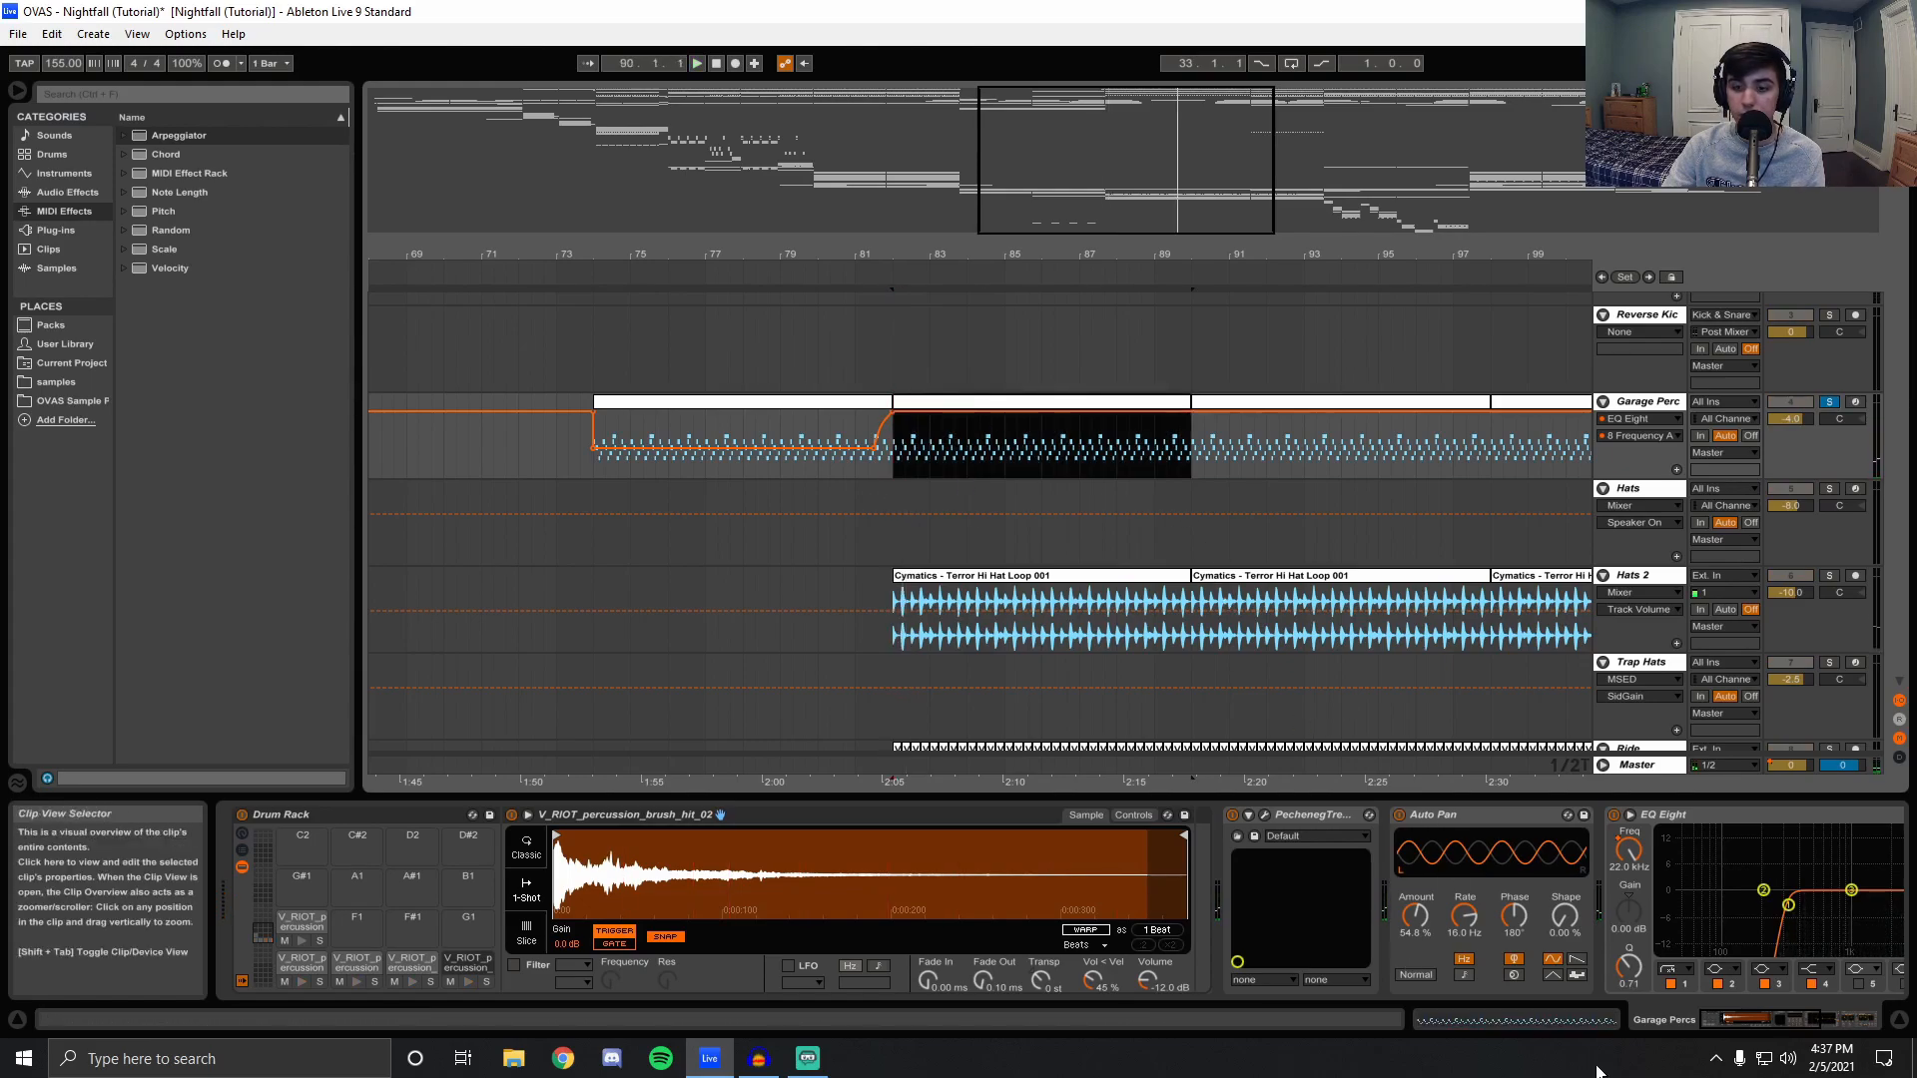
double_click(981, 404)
left_click(1687, 1017)
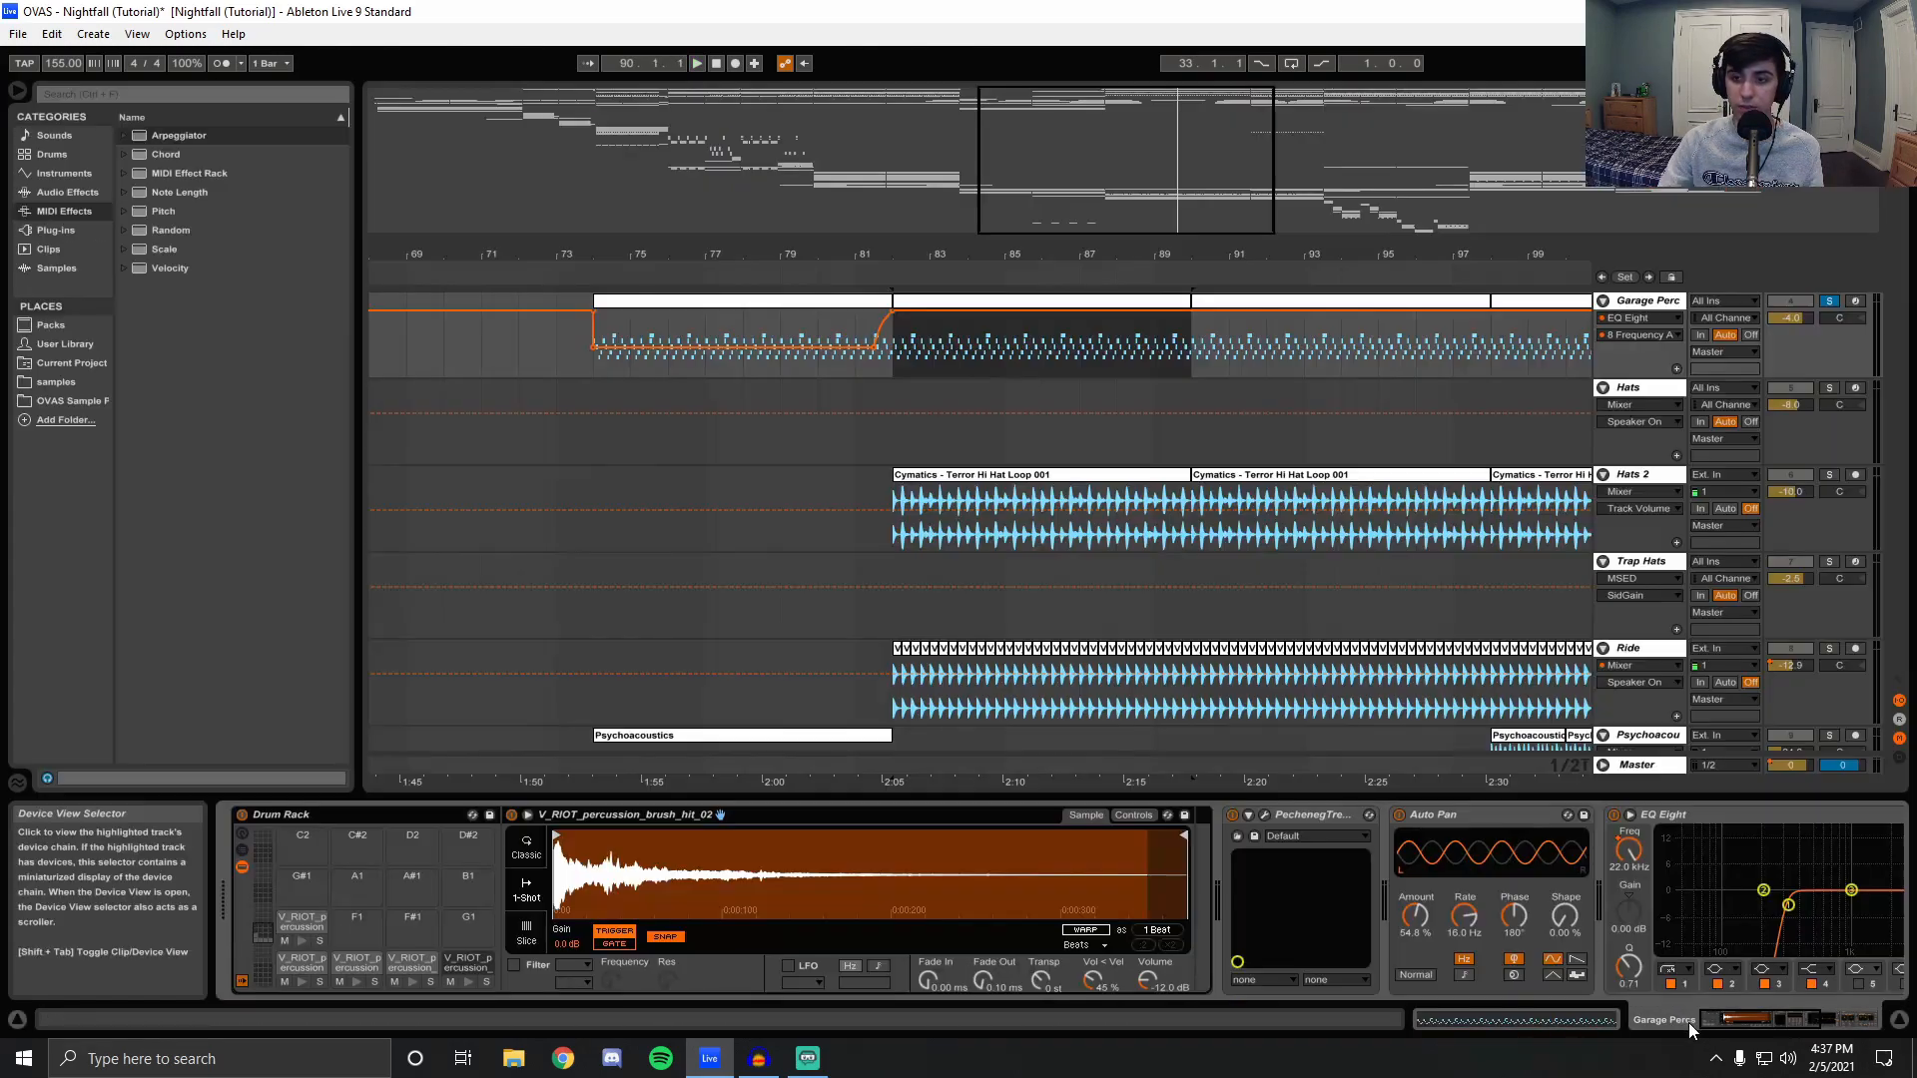
Replay Garage Perc alone from 82.1, then unsolo it during playback to hear the full mix.
scroll(1773, 391, "up", 2)
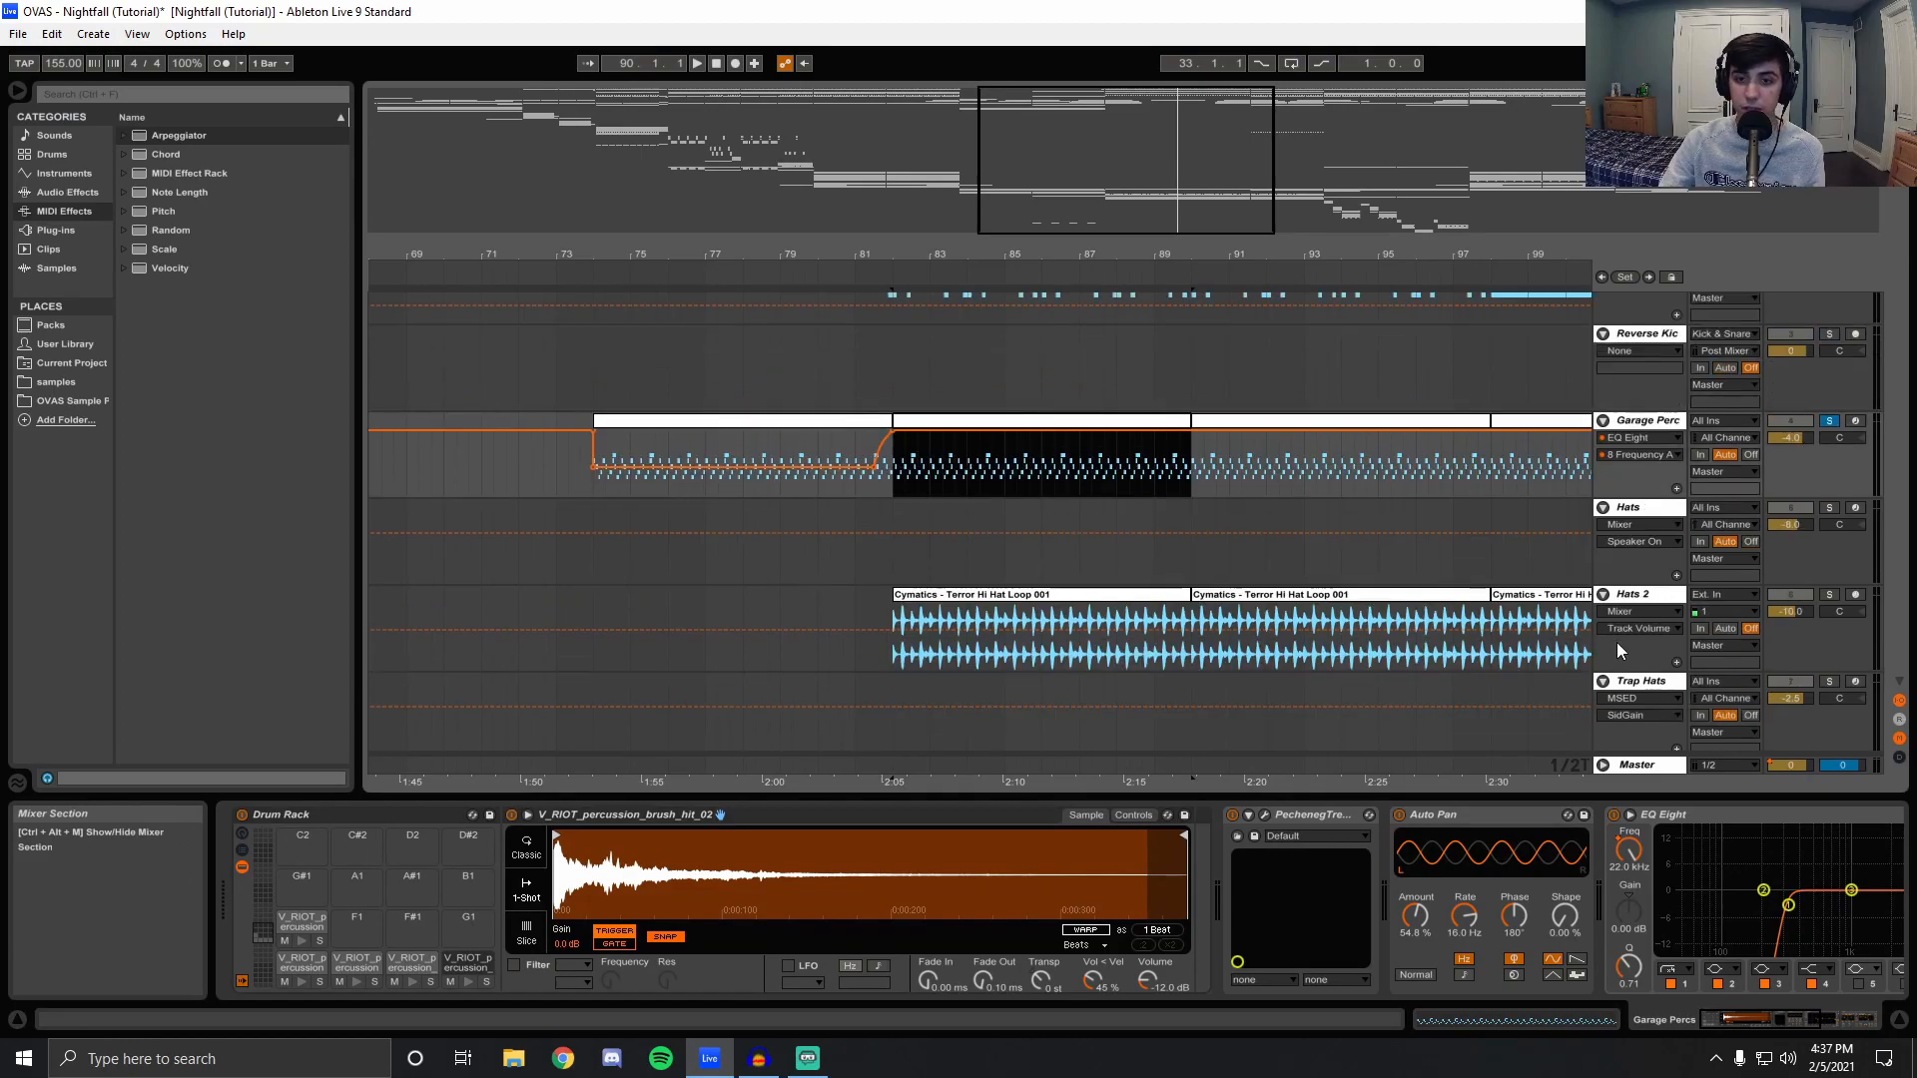
key("space")
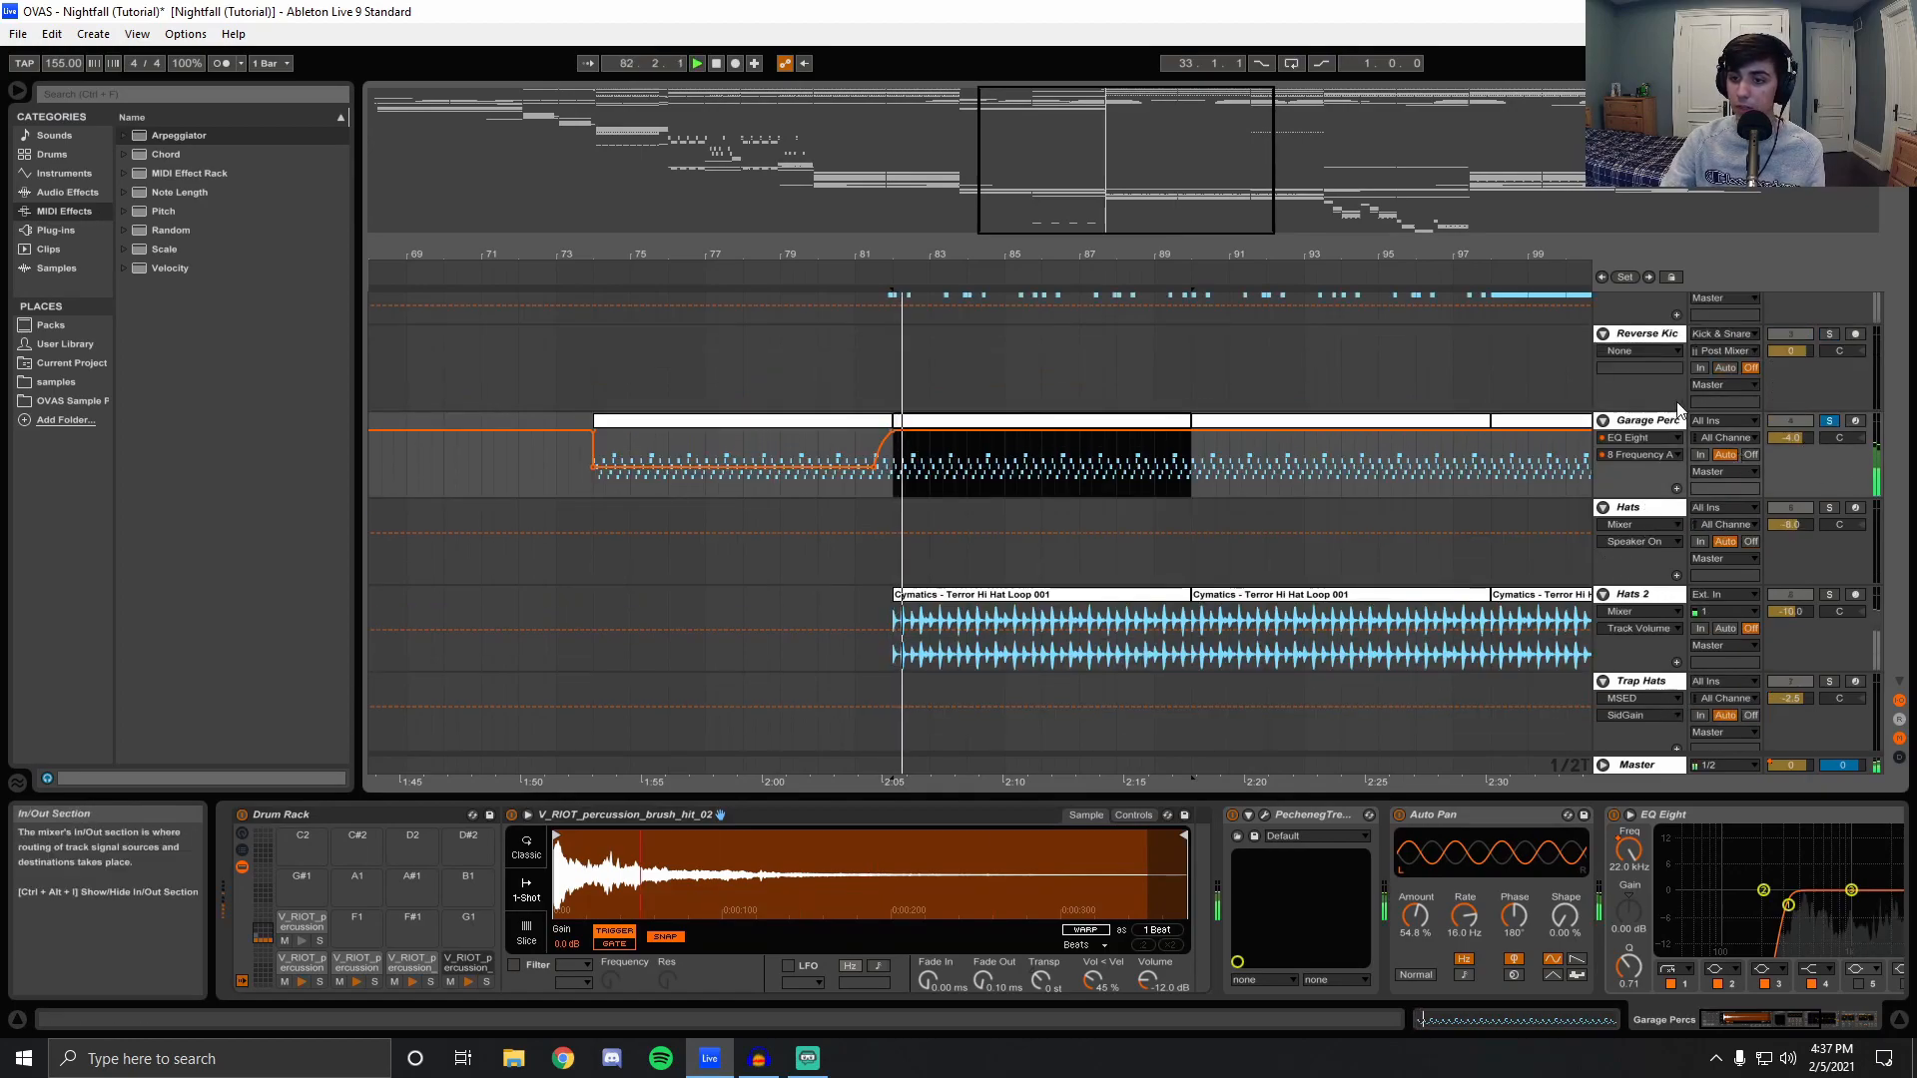
left_click(1827, 422)
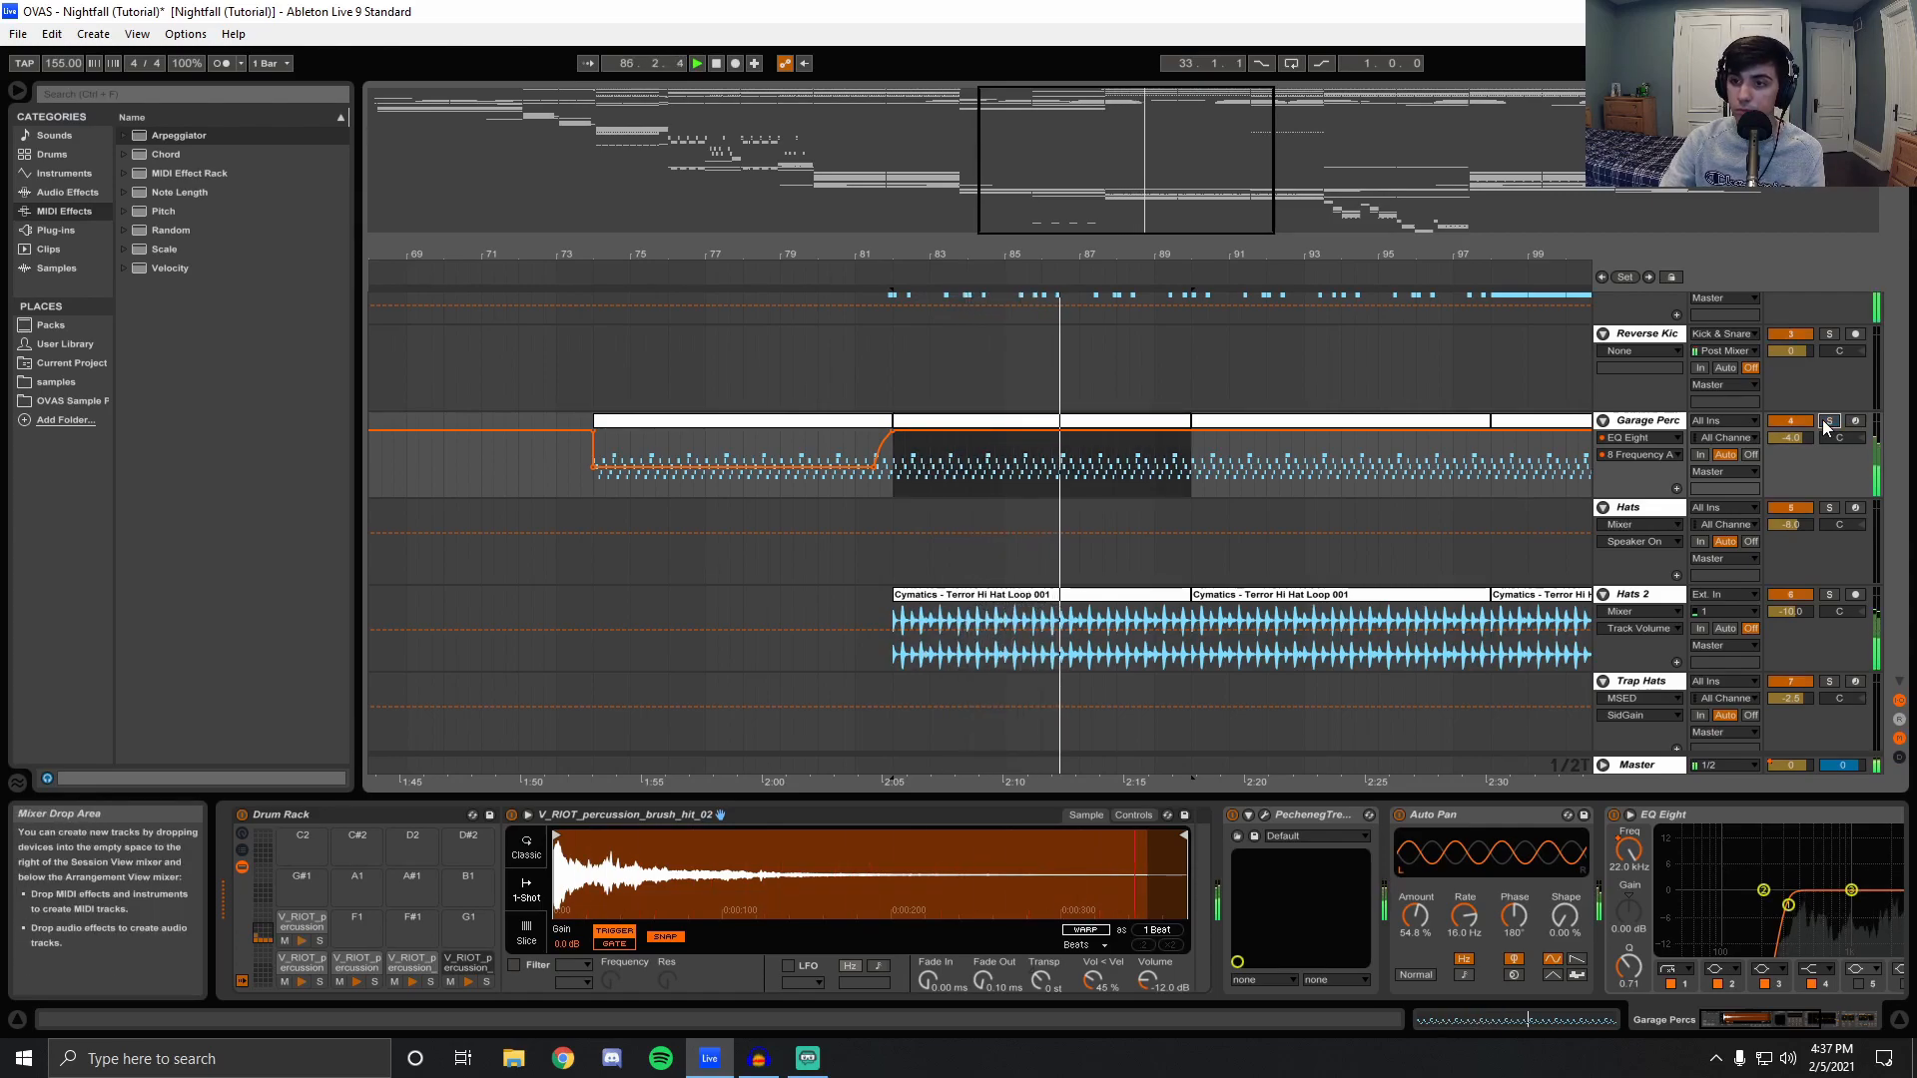
key("space")
Play the full mix from bar 97 and place the insert marker at bar 98 on the Master track.
left_click_drag(1252, 255, 695, 256)
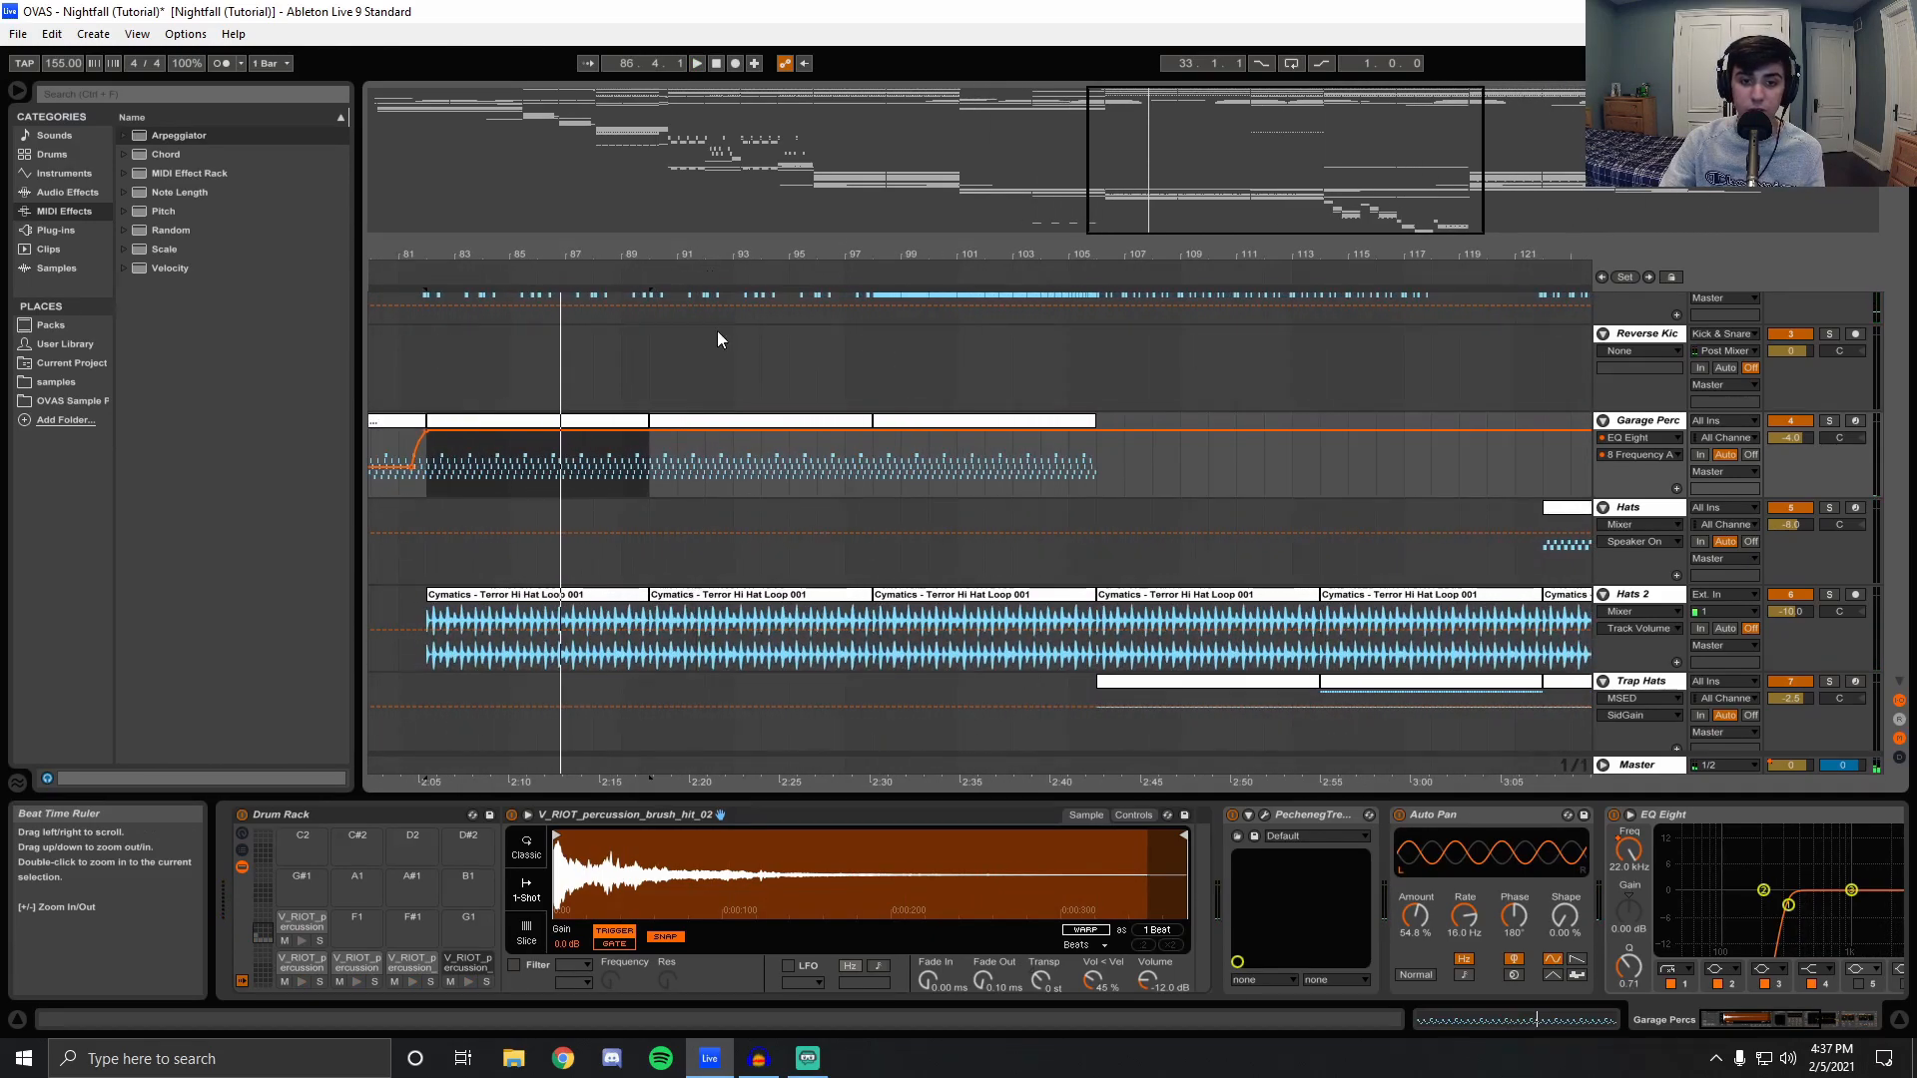
left_click(848, 765)
key("space")
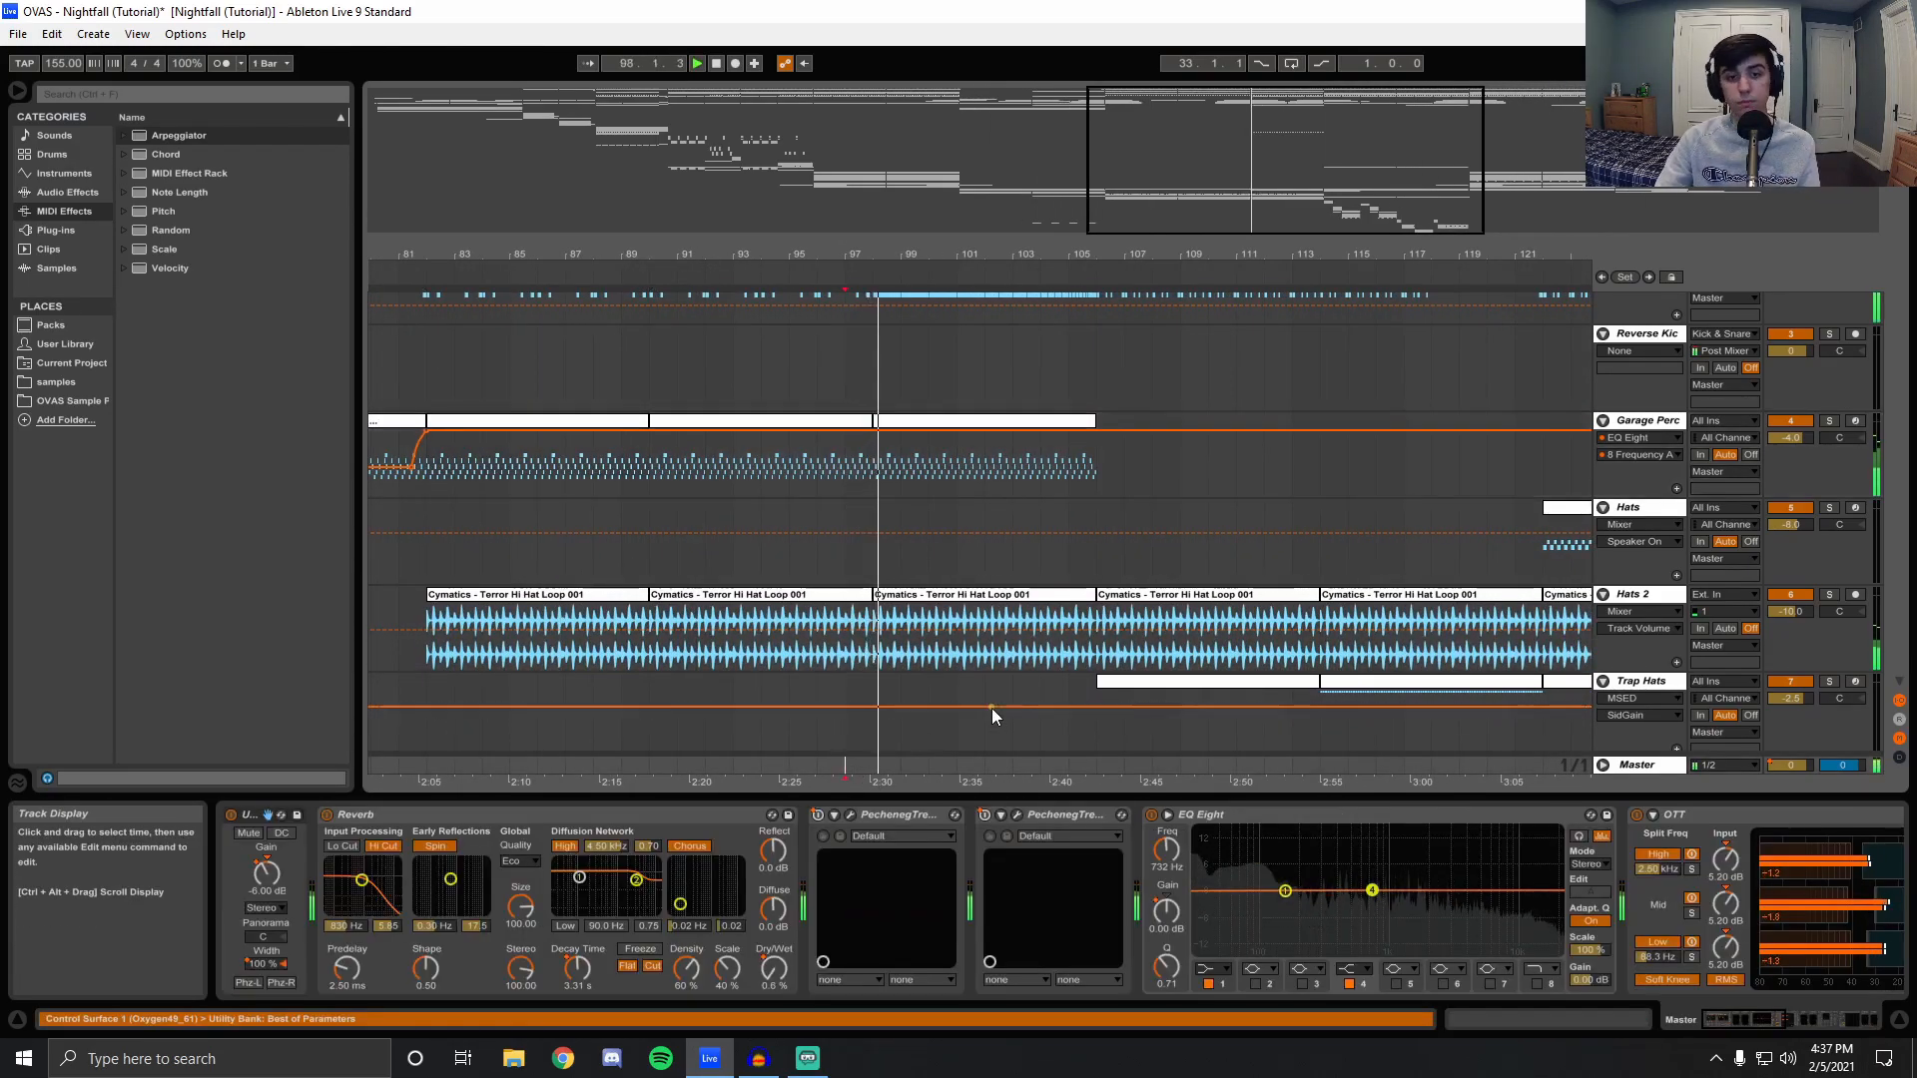
left_click(882, 768)
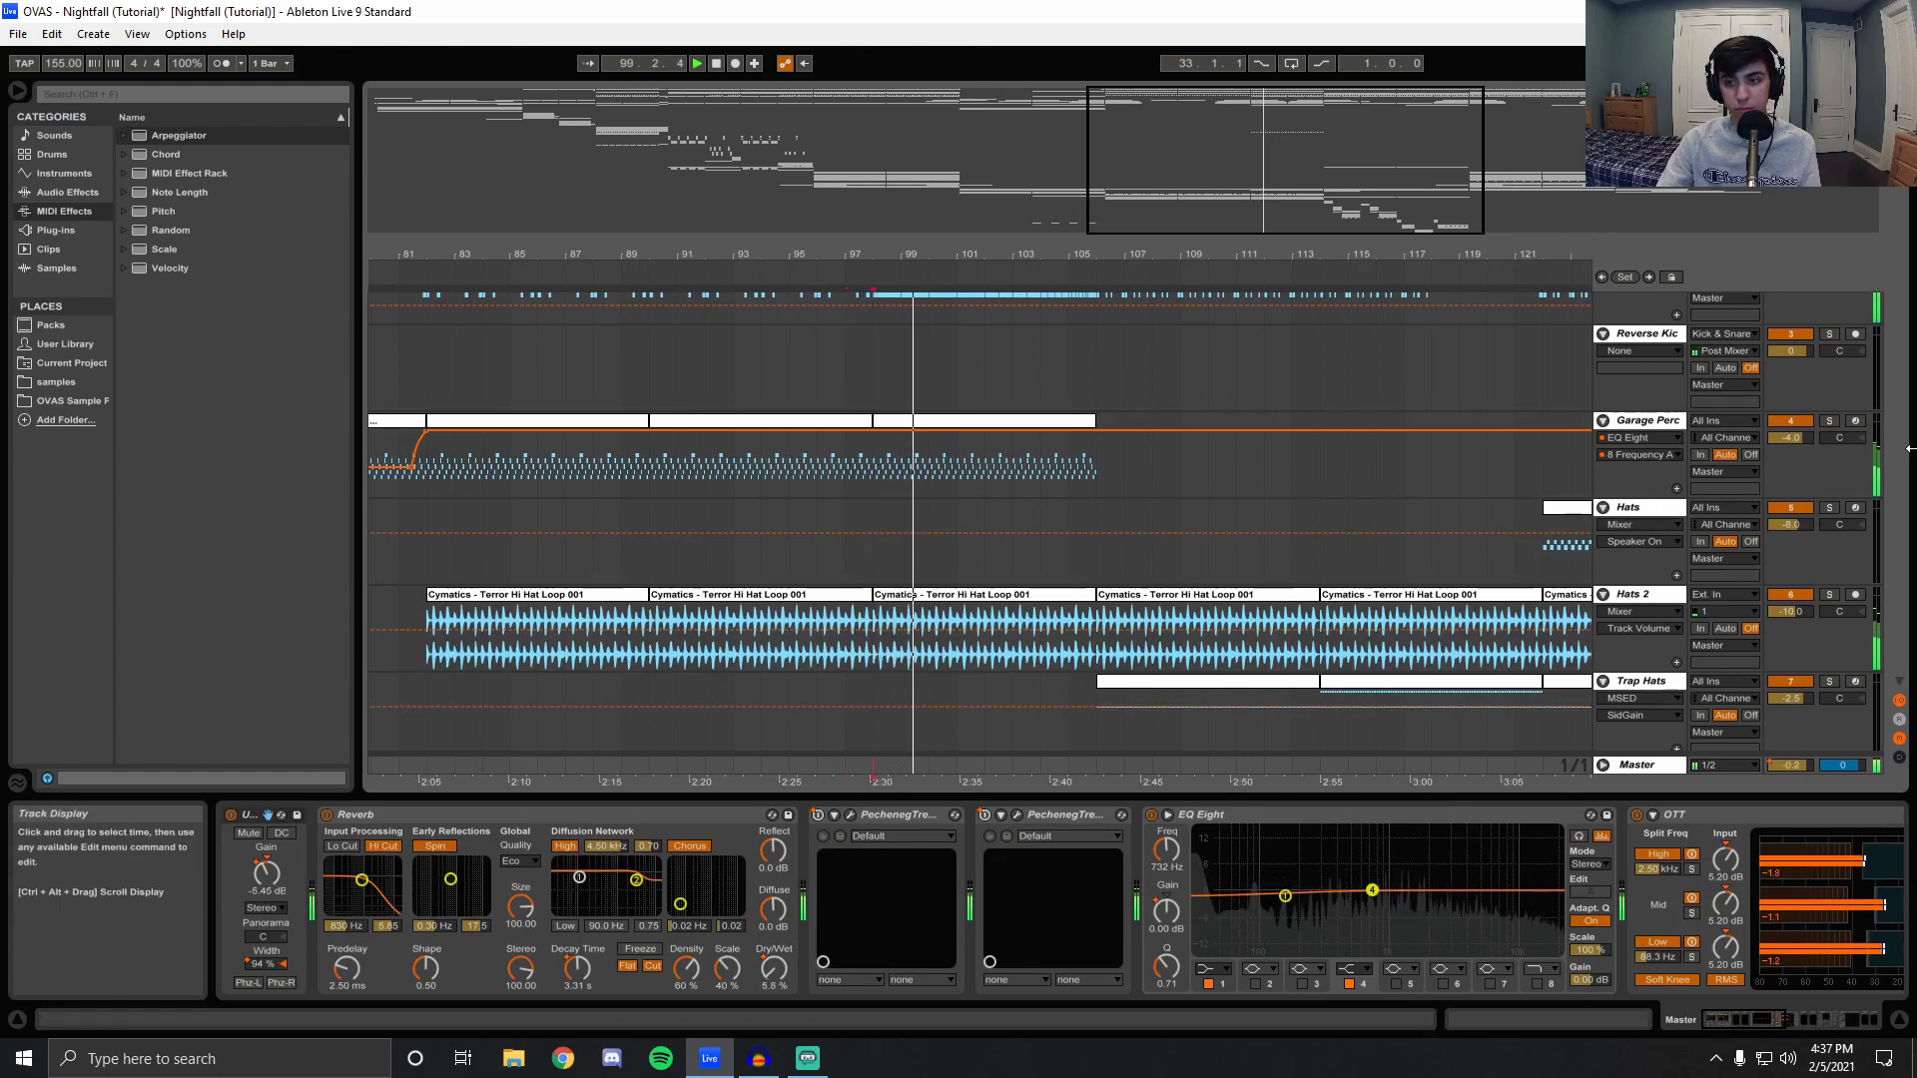
Examine the sustained note in the Garage Sub clip that starts at bar 98.
mouse_move(1898, 111)
left_mouse_down()
mouse_move(1876, 389)
mouse_move(1886, 318)
mouse_move(1895, 574)
mouse_move(1906, 553)
left_mouse_up()
left_click(873, 549)
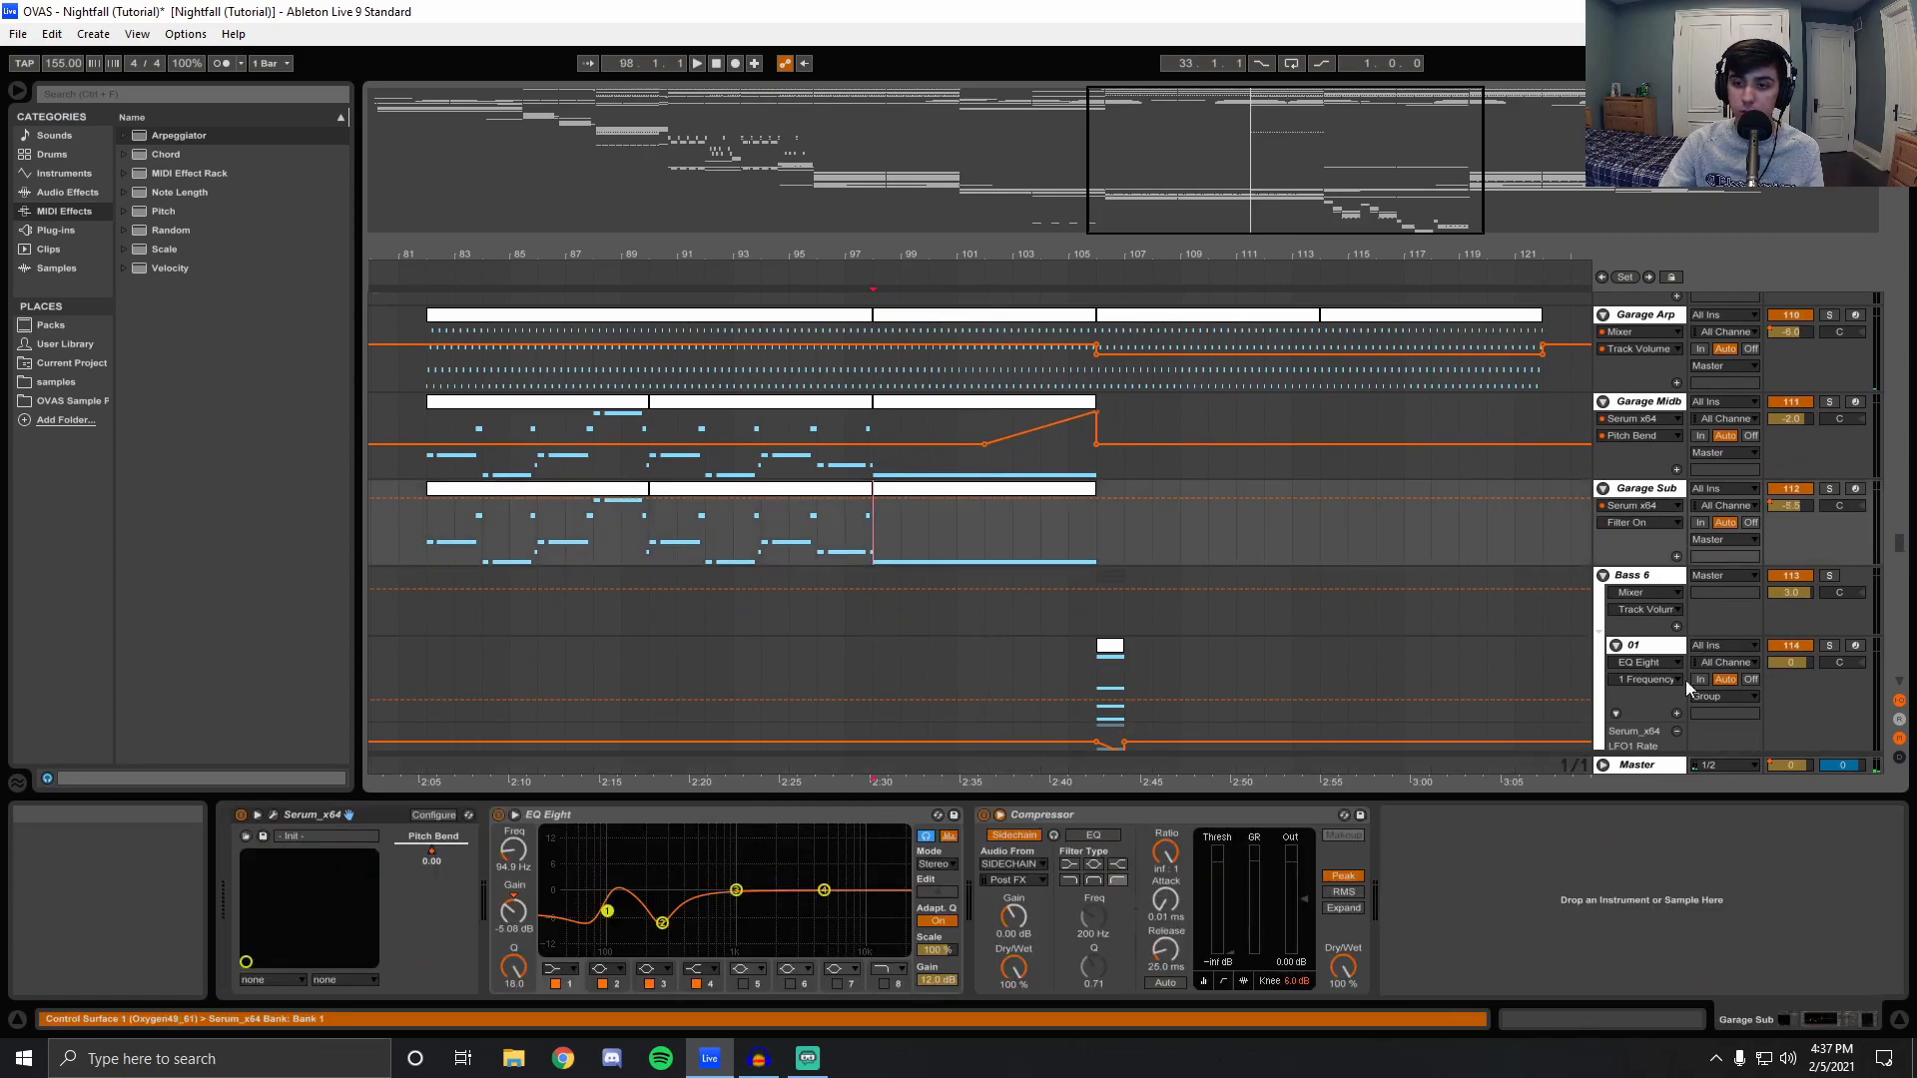
left_click(917, 489)
left_click(1590, 1011)
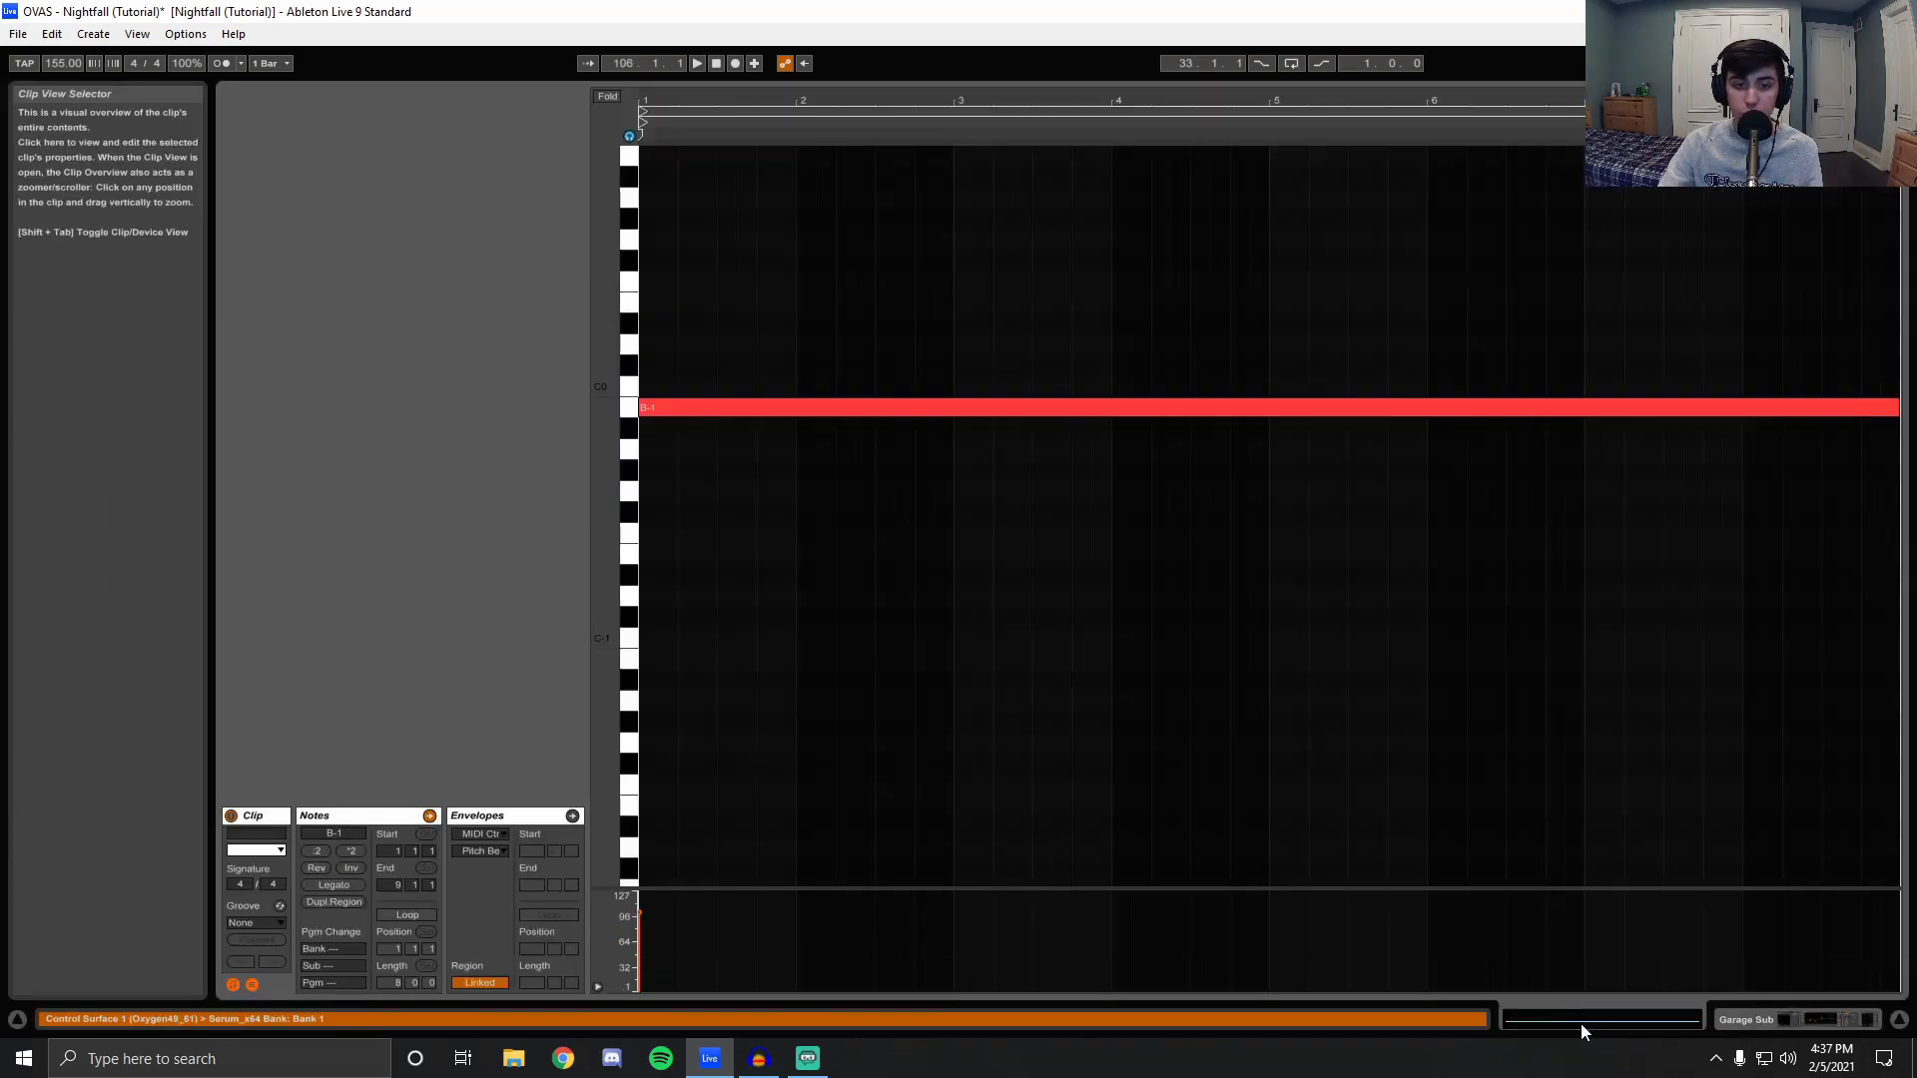
left_click_drag(736, 296, 736, 533)
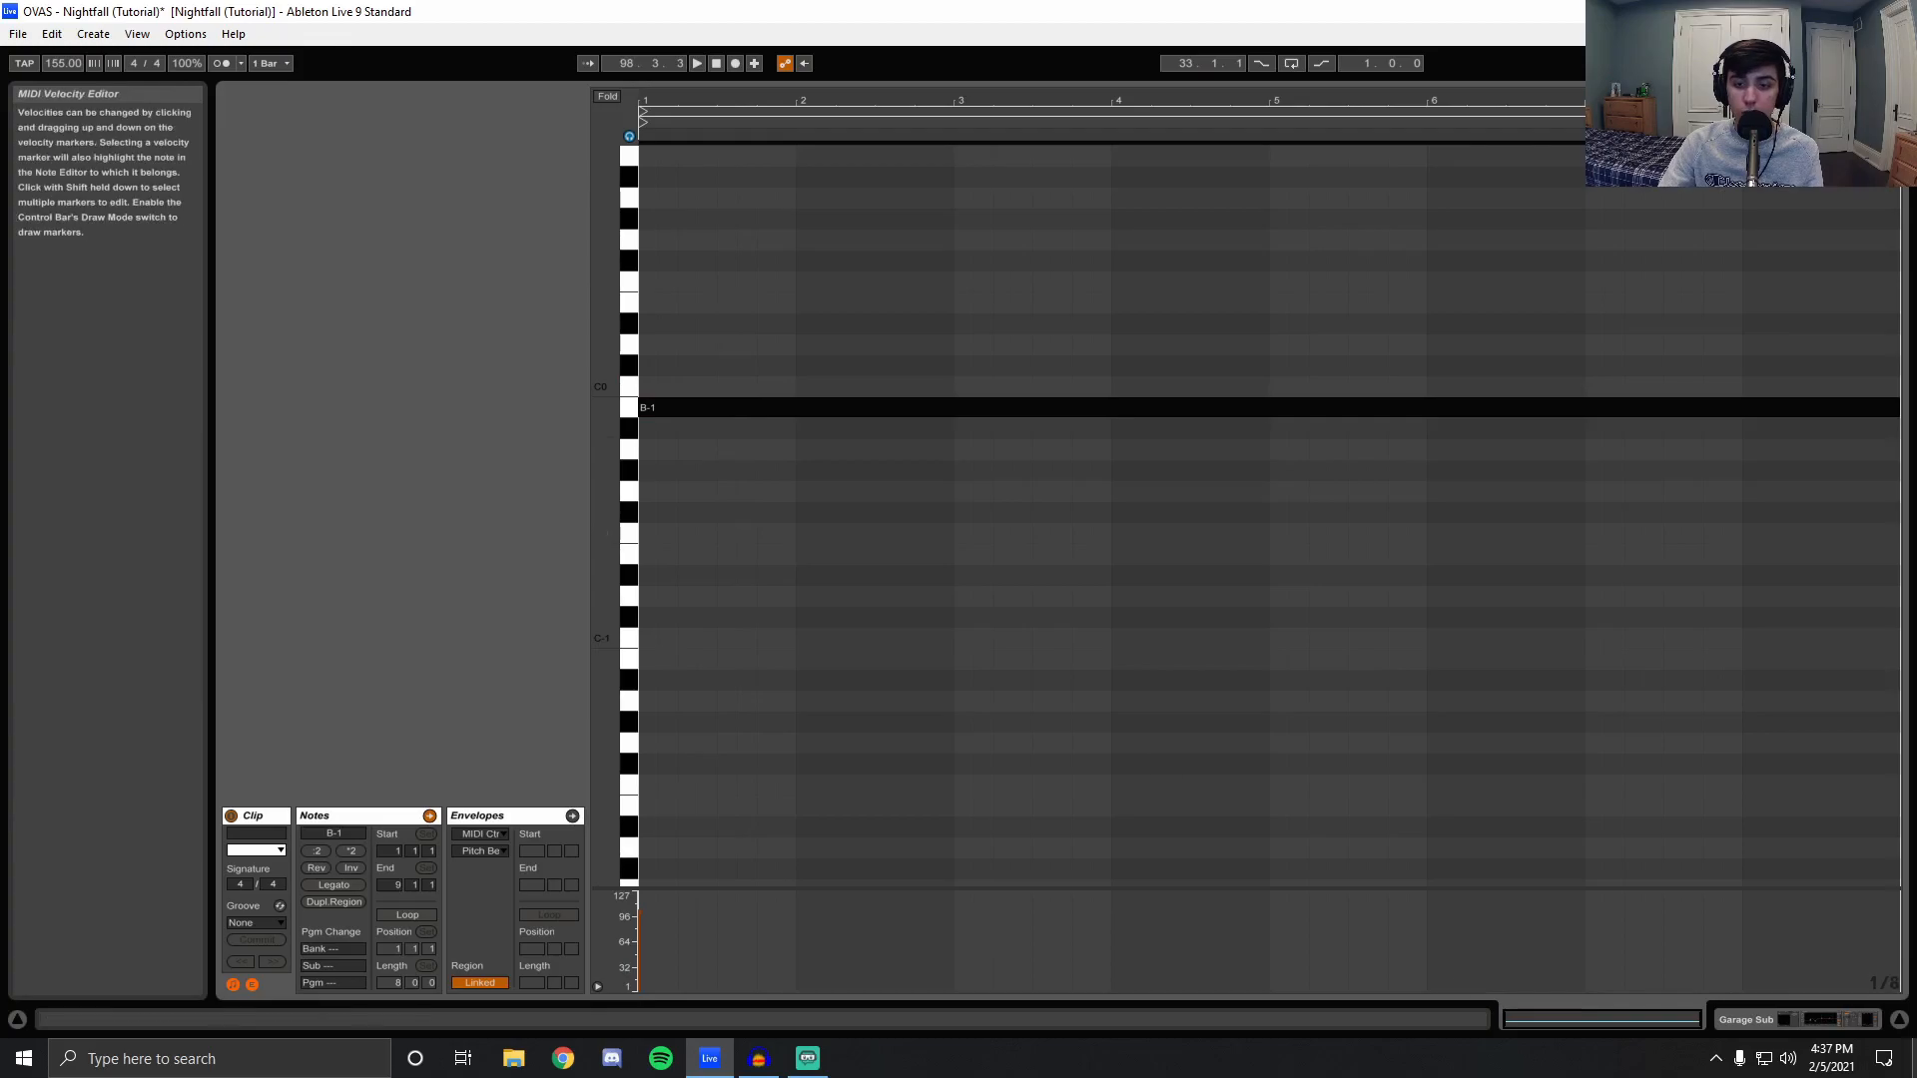
left_click(1770, 1027)
Play the arrangement from bar 98 while reviewing the drum and impact tracks.
left_click_drag(1902, 571, 1905, 295)
mouse_move(1907, 174)
left_mouse_down()
mouse_move(1908, 247)
mouse_move(1907, 169)
left_mouse_up()
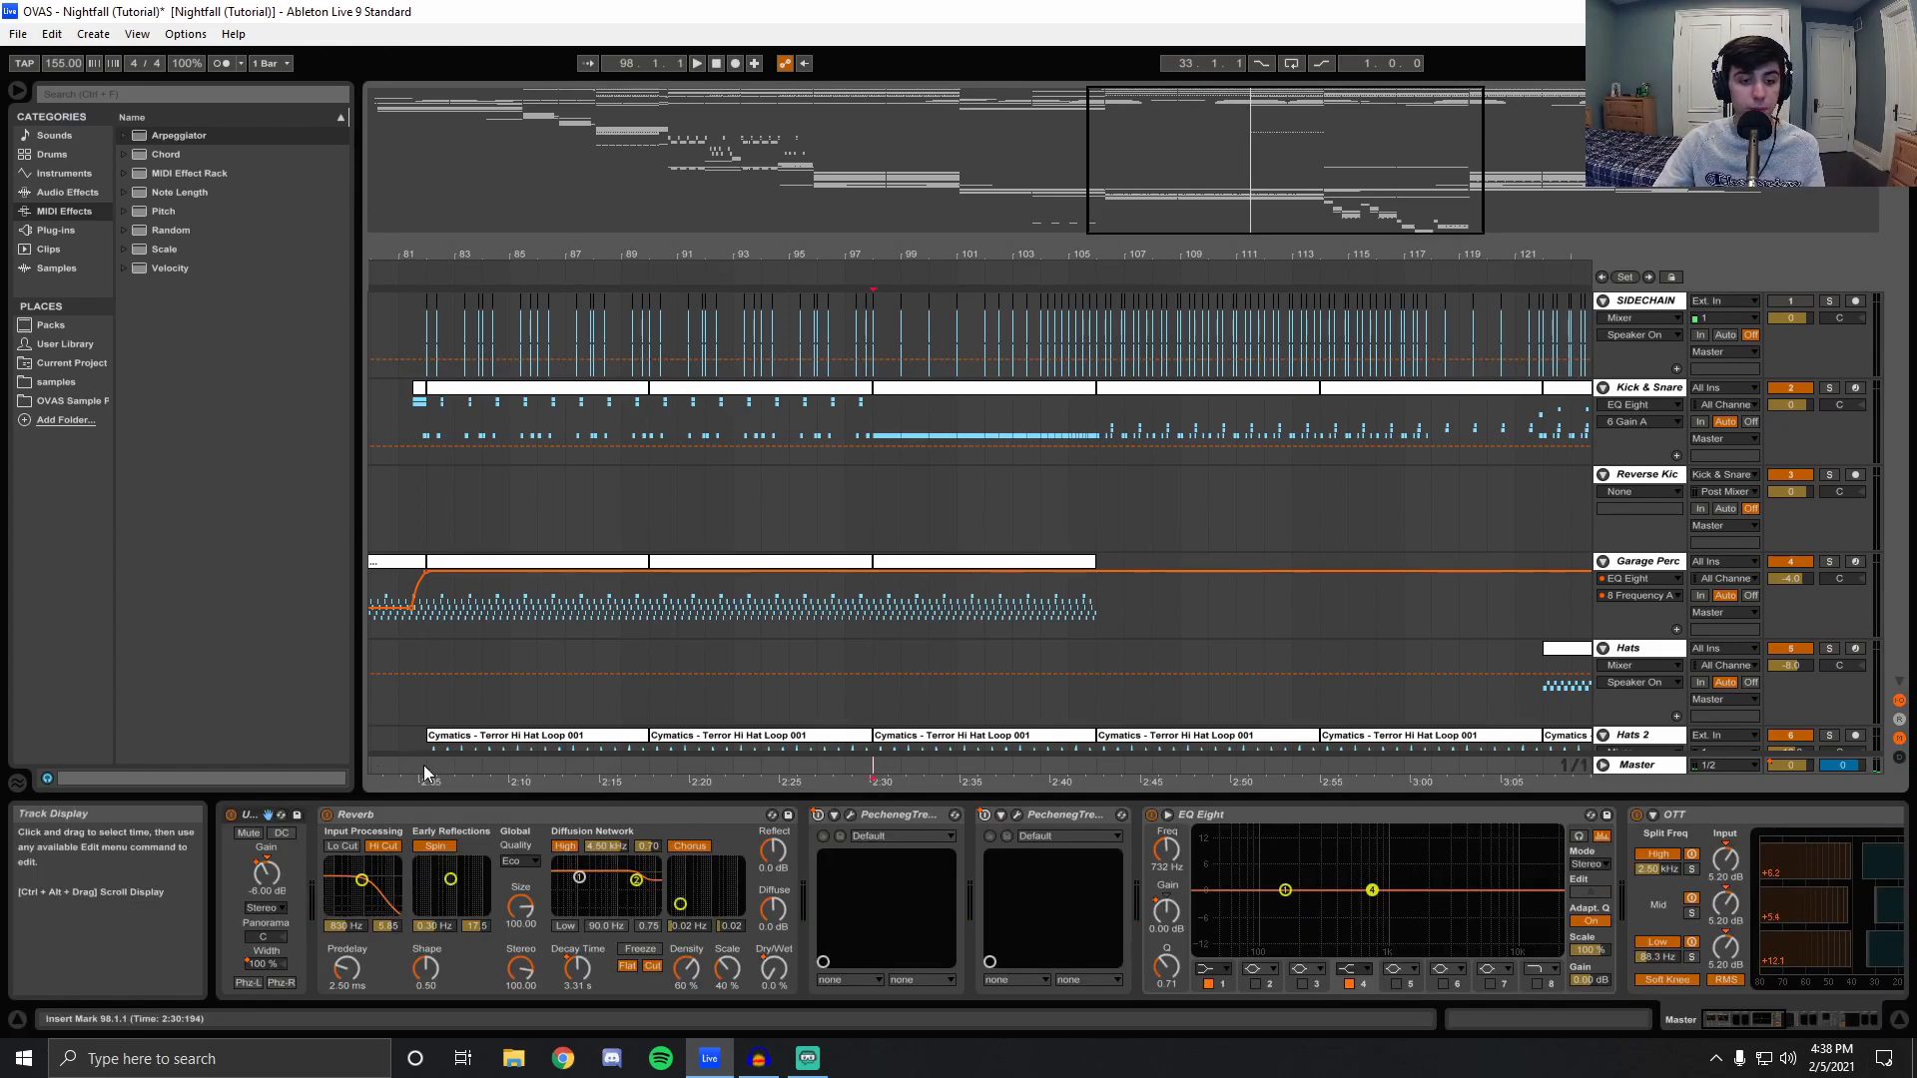
left_click(426, 763)
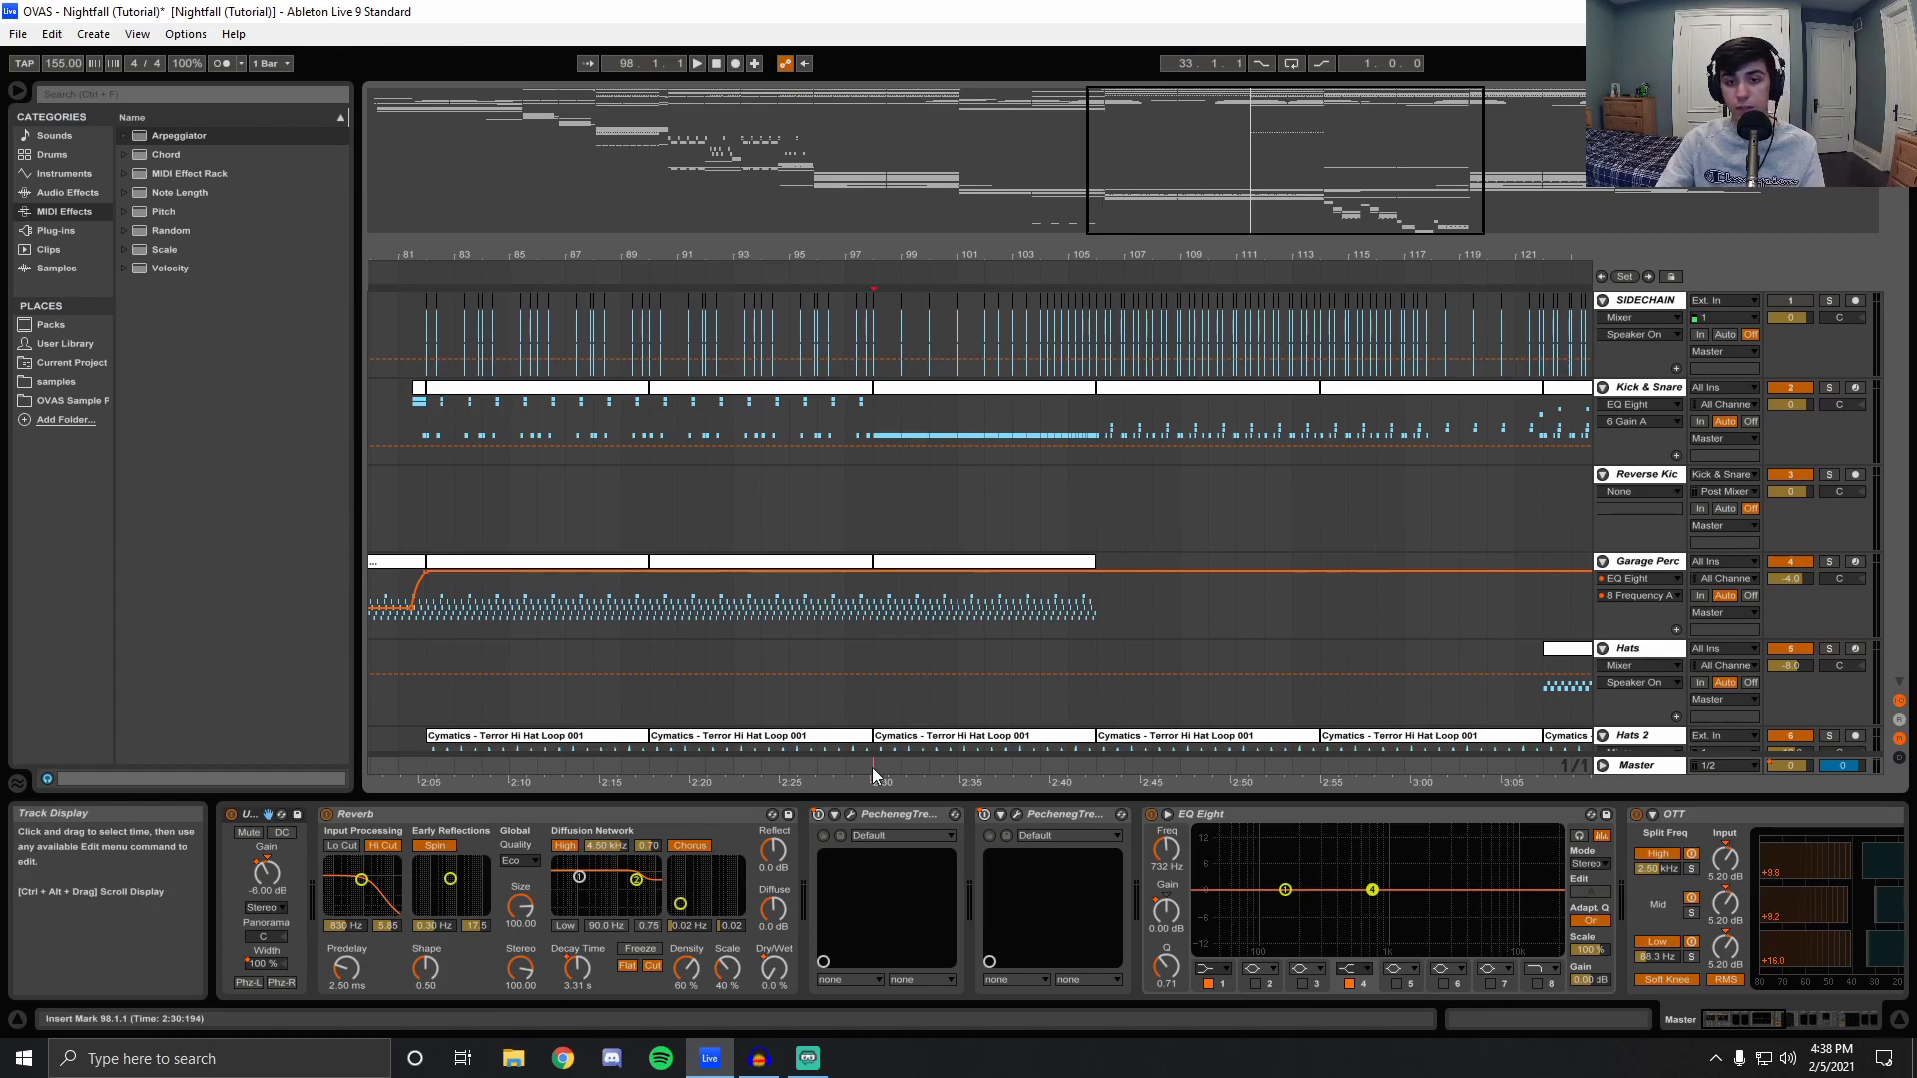
key("space")
scroll(937, 630, "down", 8)
scroll(994, 552, "down", 5)
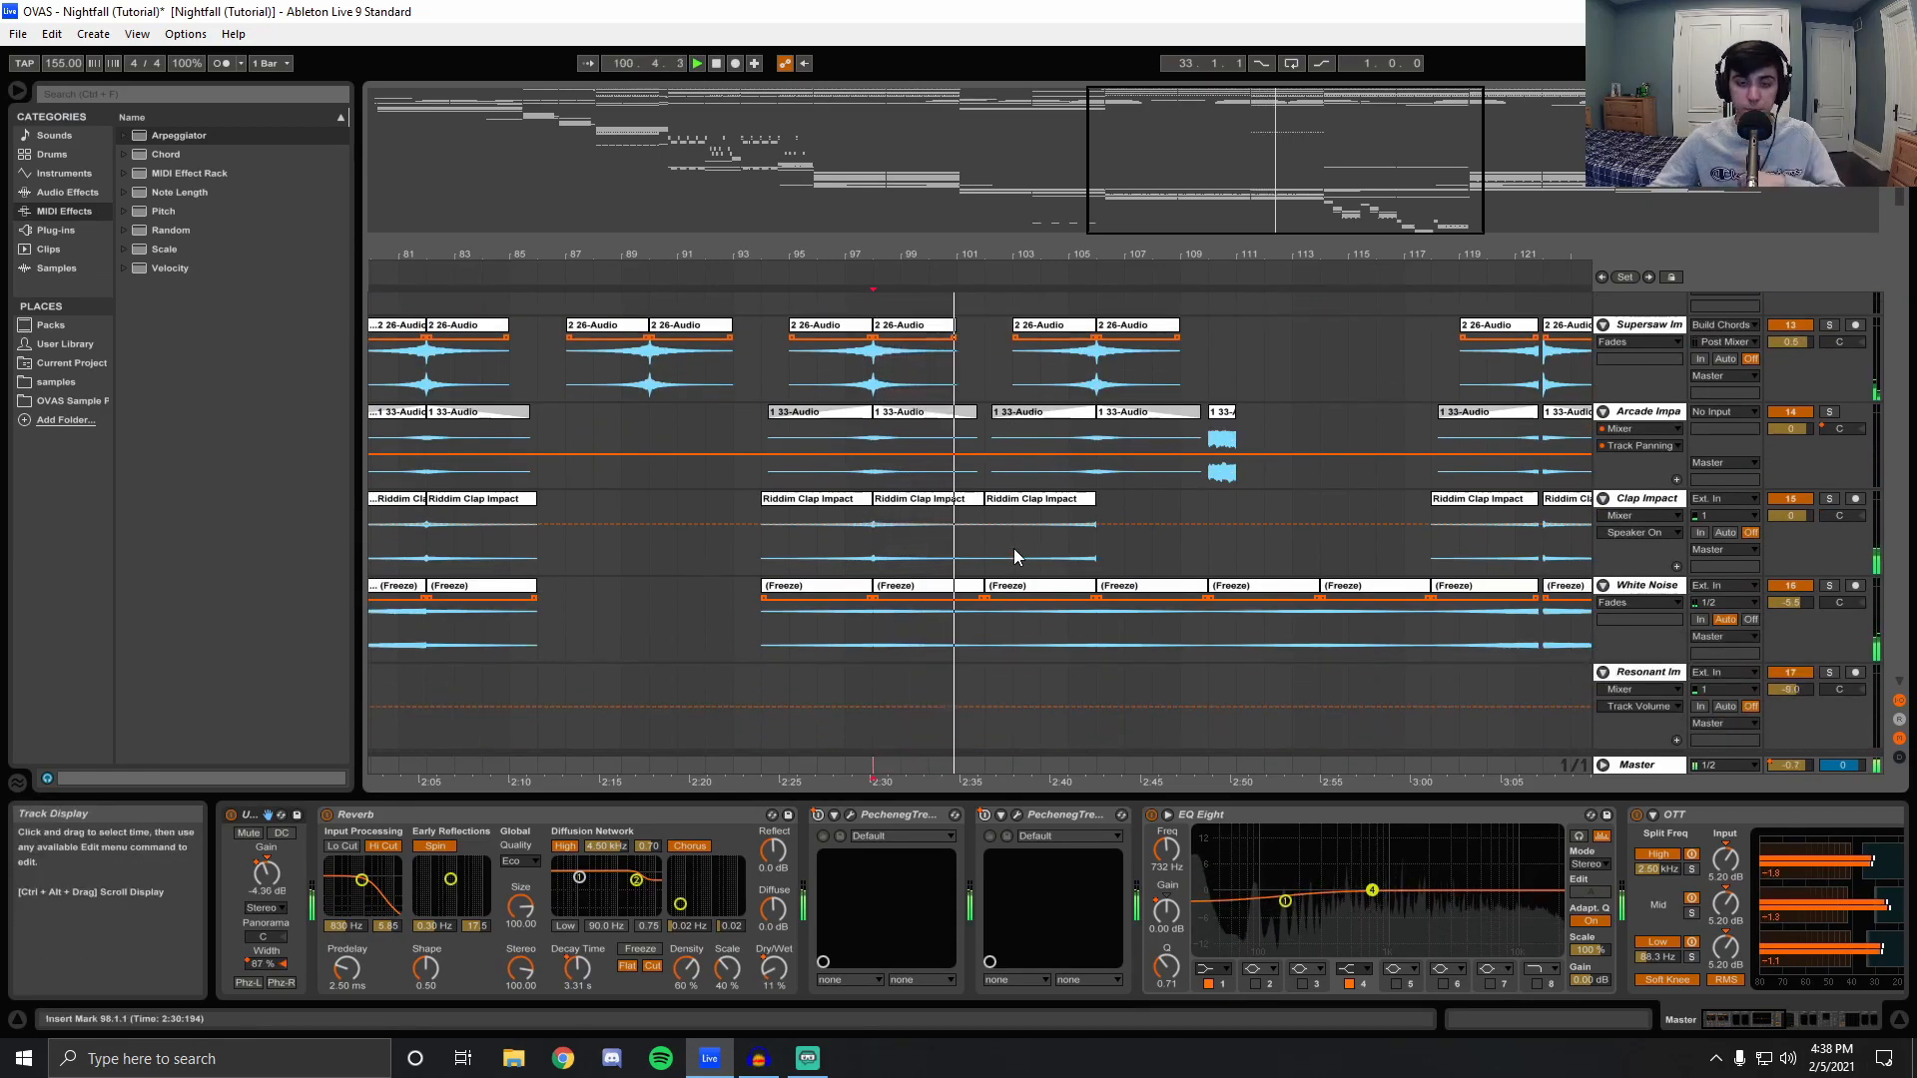
Set the playback start to bar 102 and review the Clap Impact, White Noise and Riser tracks.
left_click(987, 766)
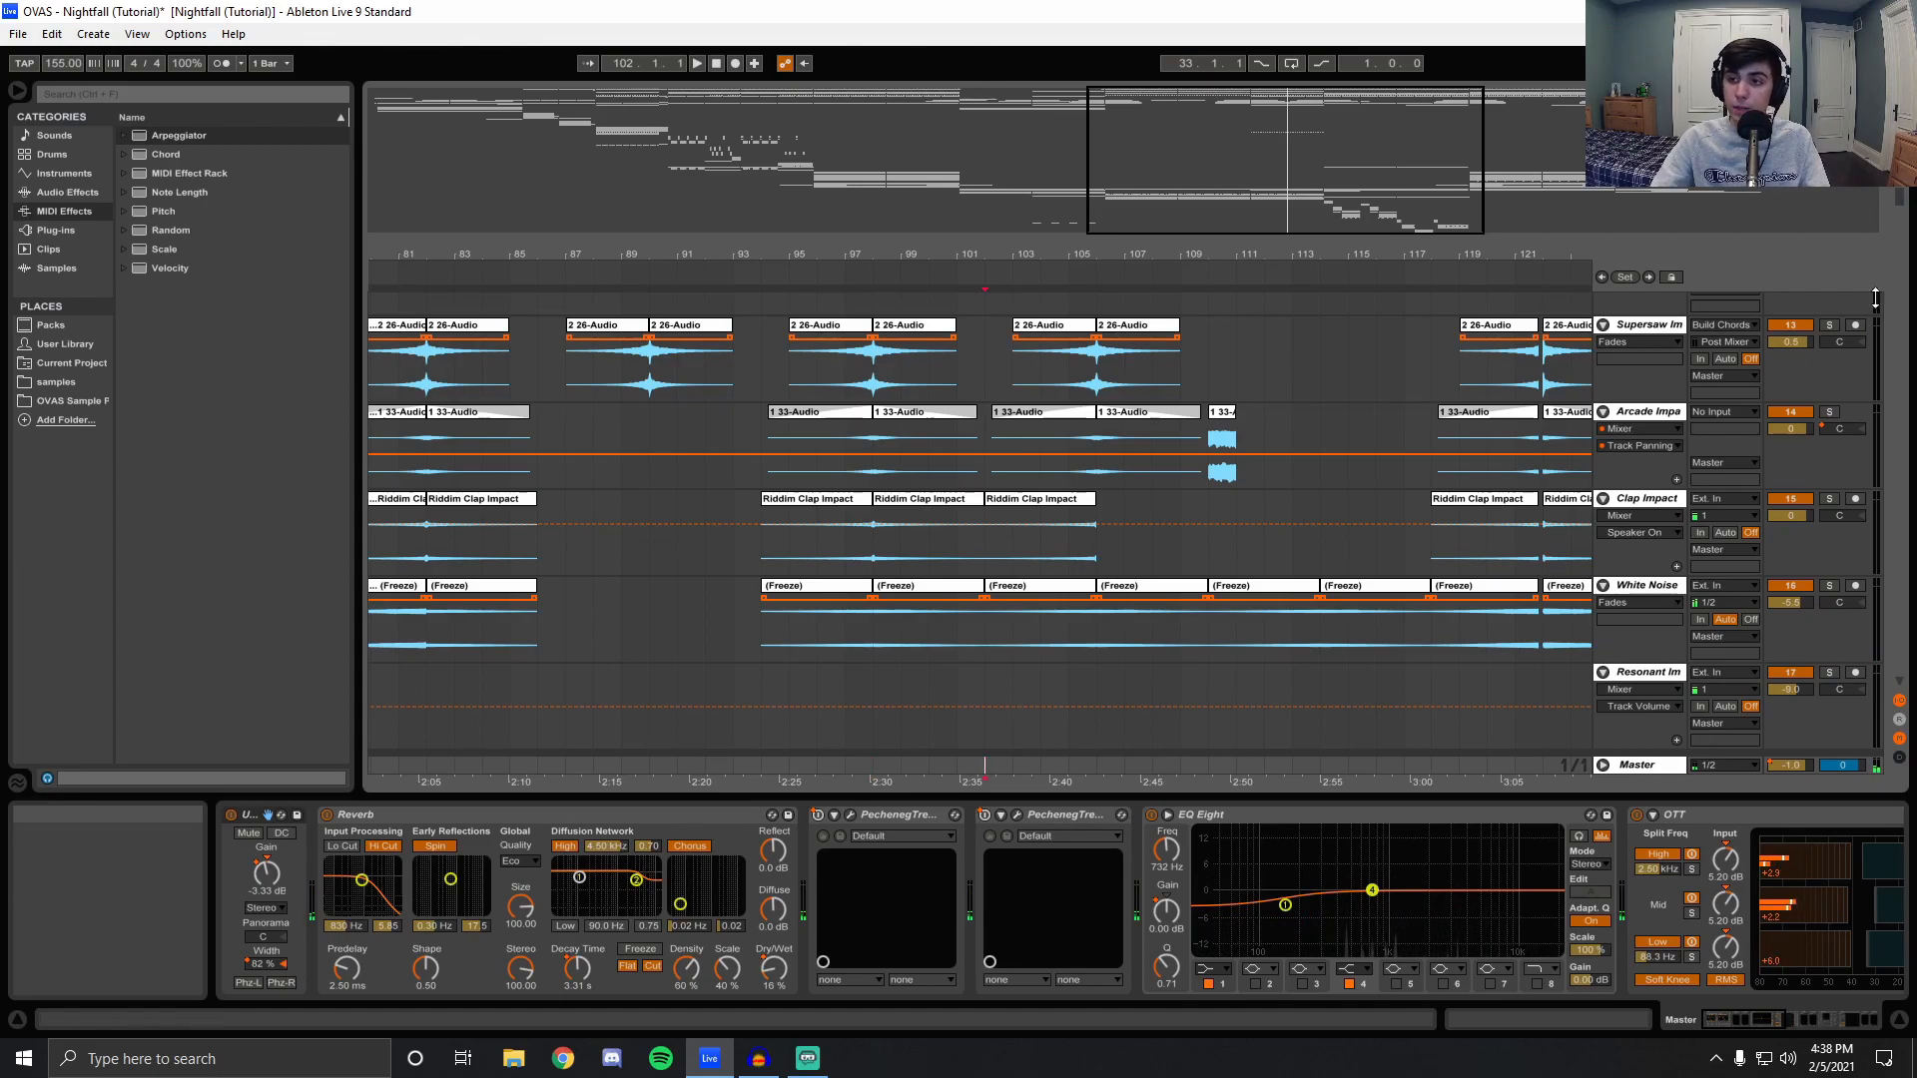
scroll(1901, 207, "down", 3)
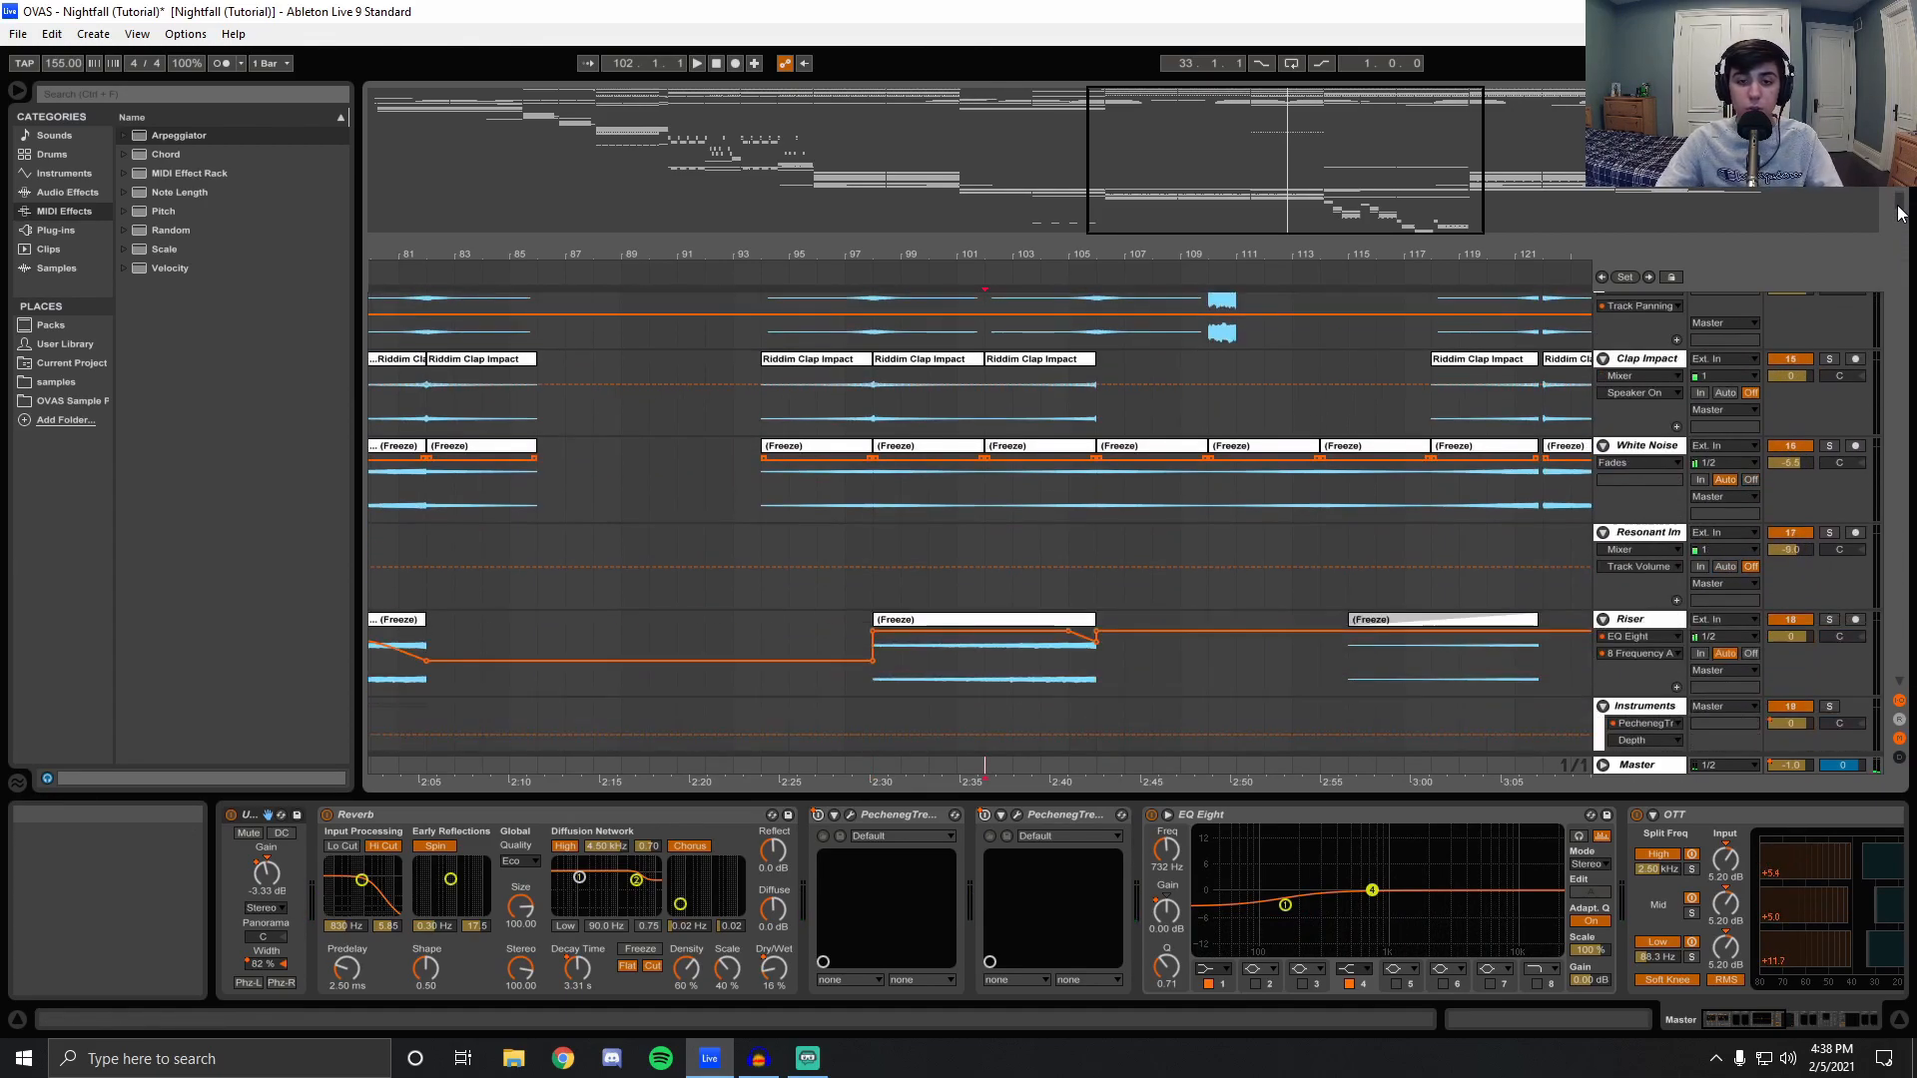
scroll(1899, 211, "down", 1)
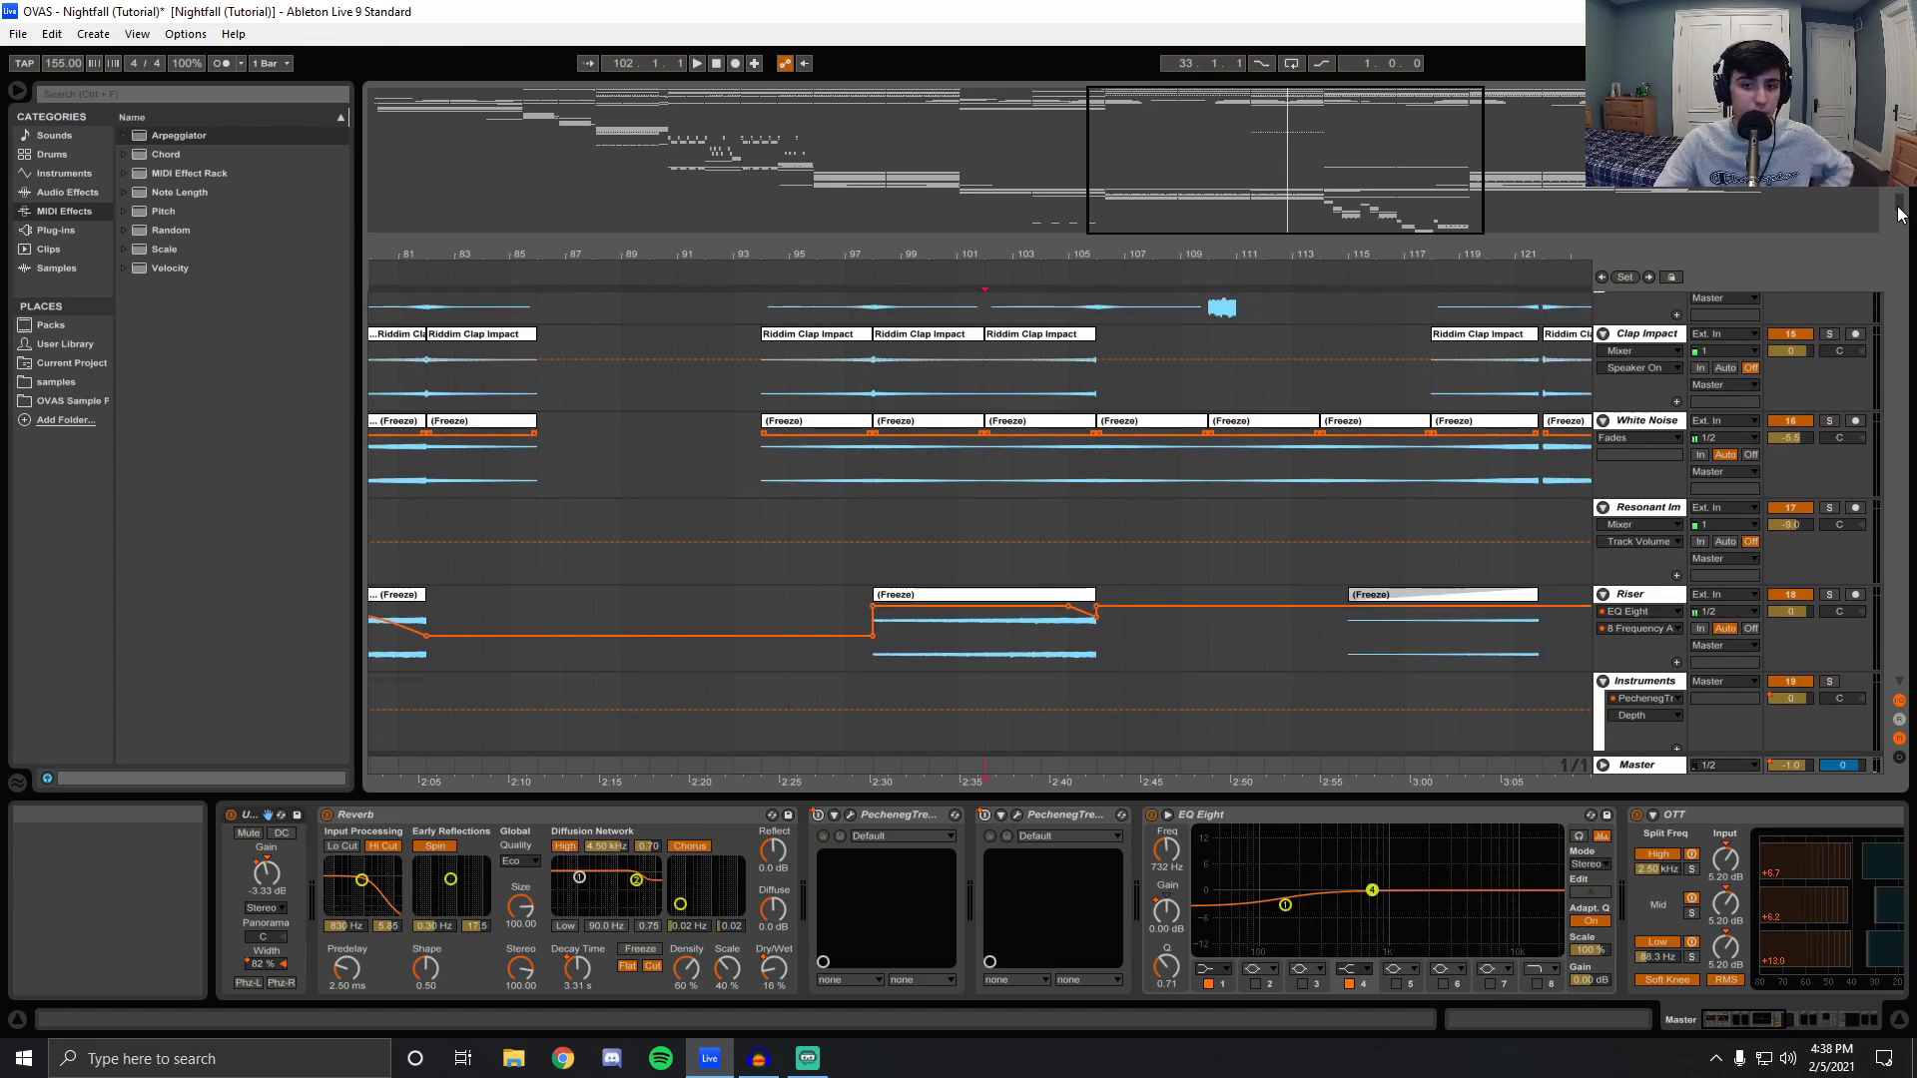
key("space")
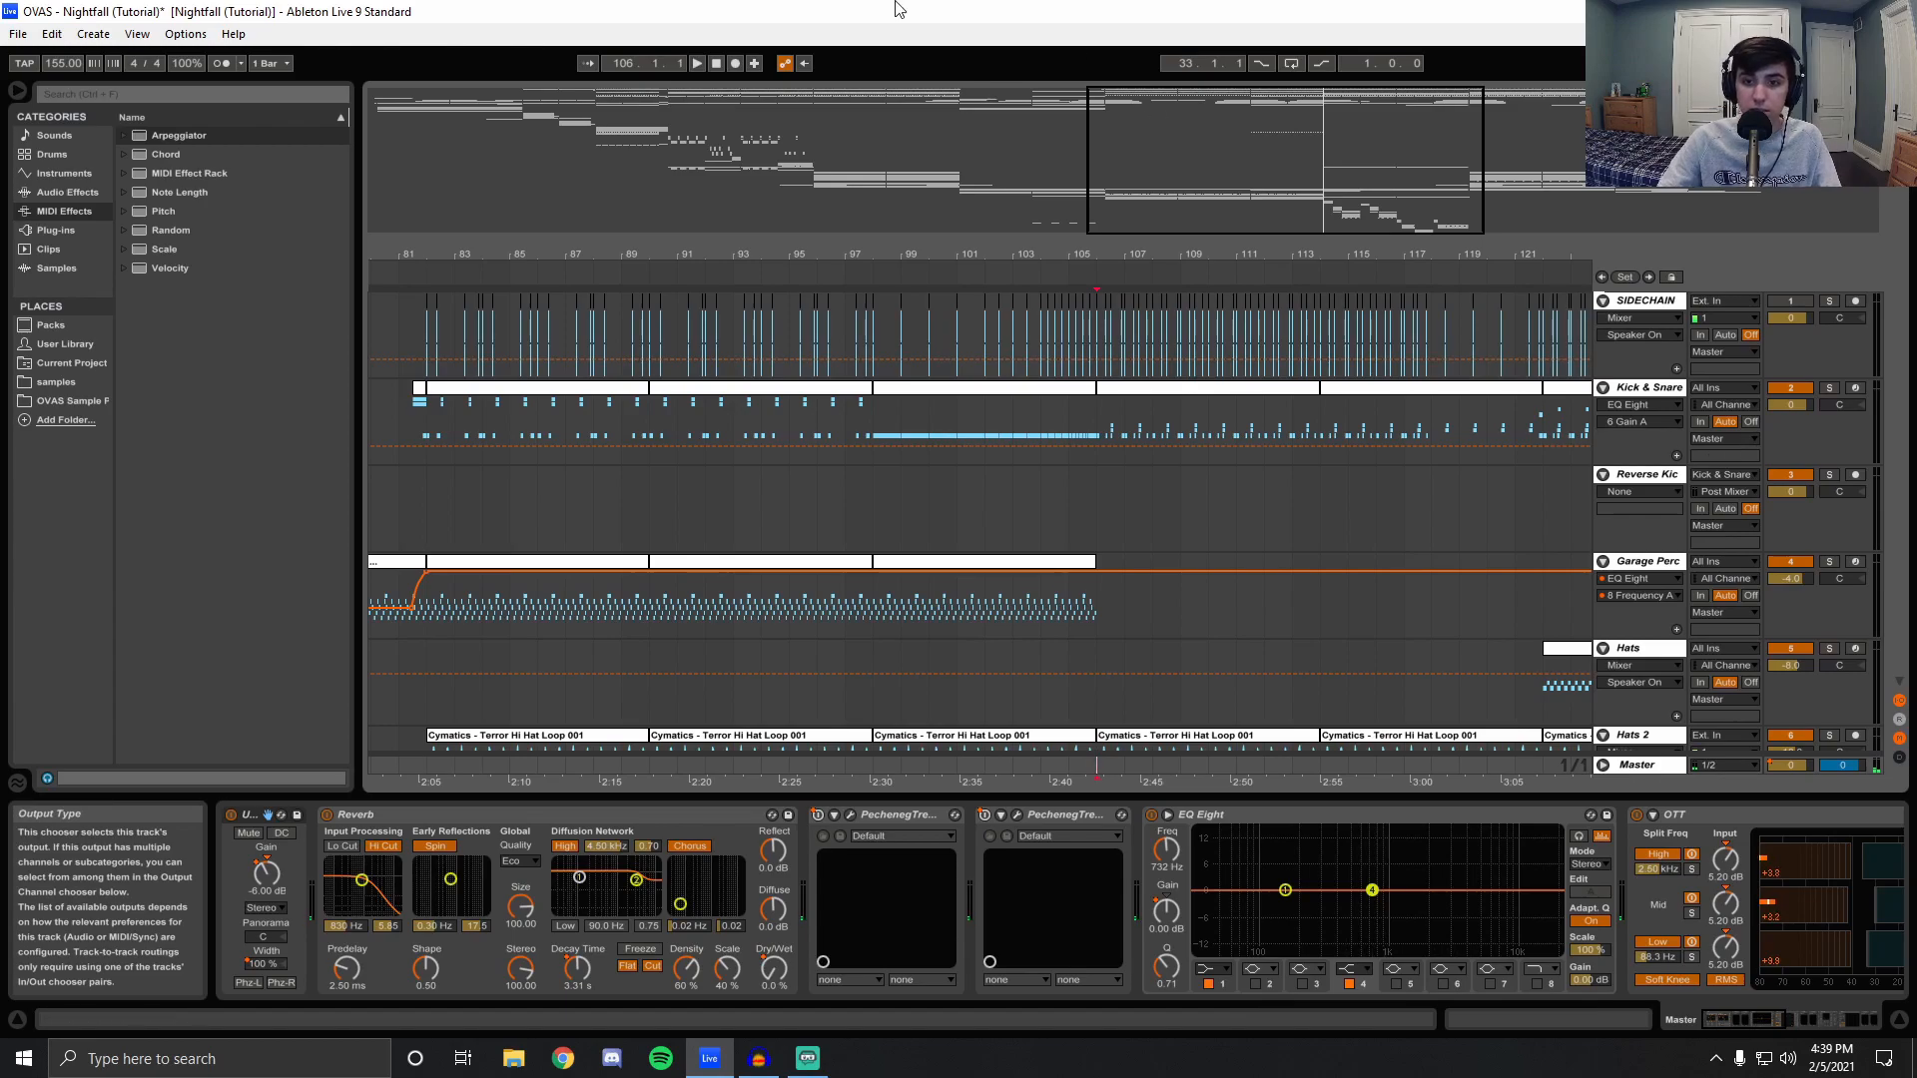
Zoom the arrangement in around bar 106 and listen to the section starting there.
left_click_drag(1025, 257, 700, 285)
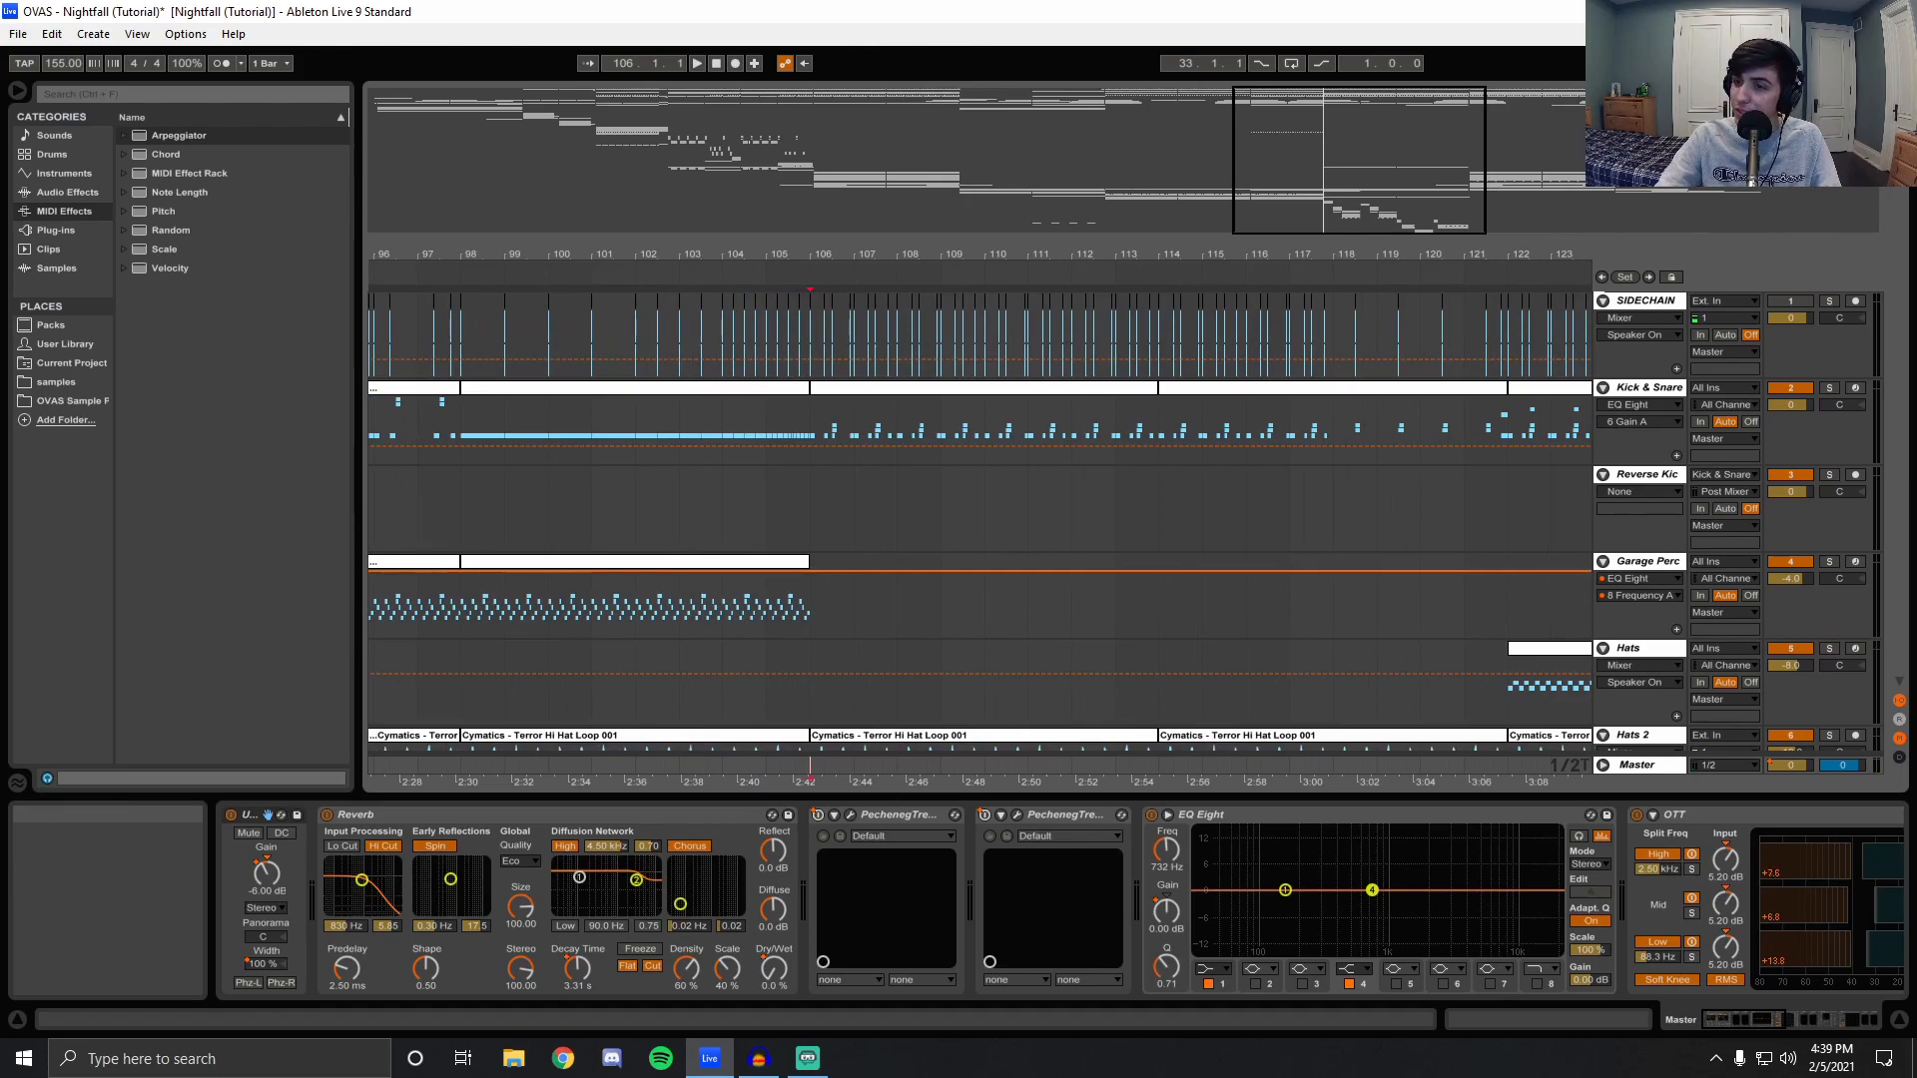
mouse_move(1899, 311)
left_mouse_down()
mouse_move(1897, 649)
mouse_move(1901, 200)
mouse_move(1900, 624)
mouse_move(1898, 295)
left_mouse_up()
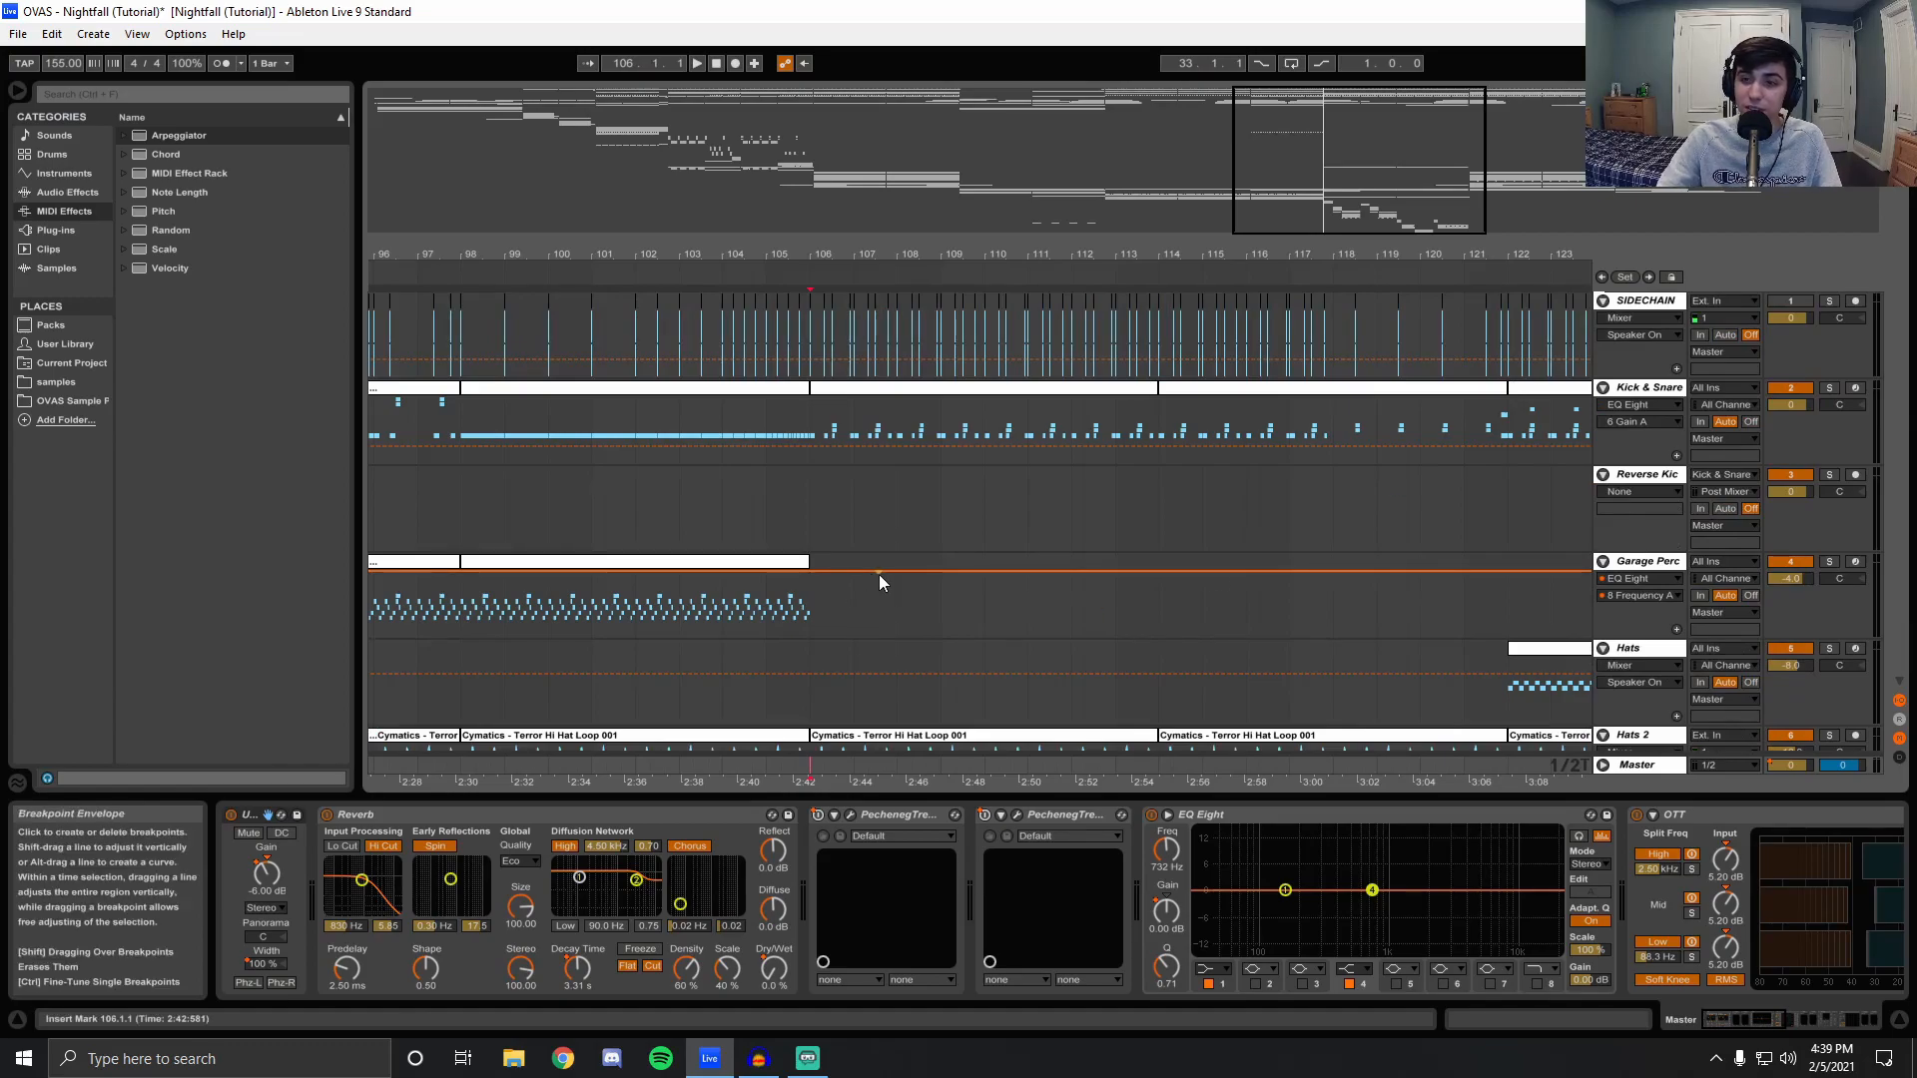
key("space")
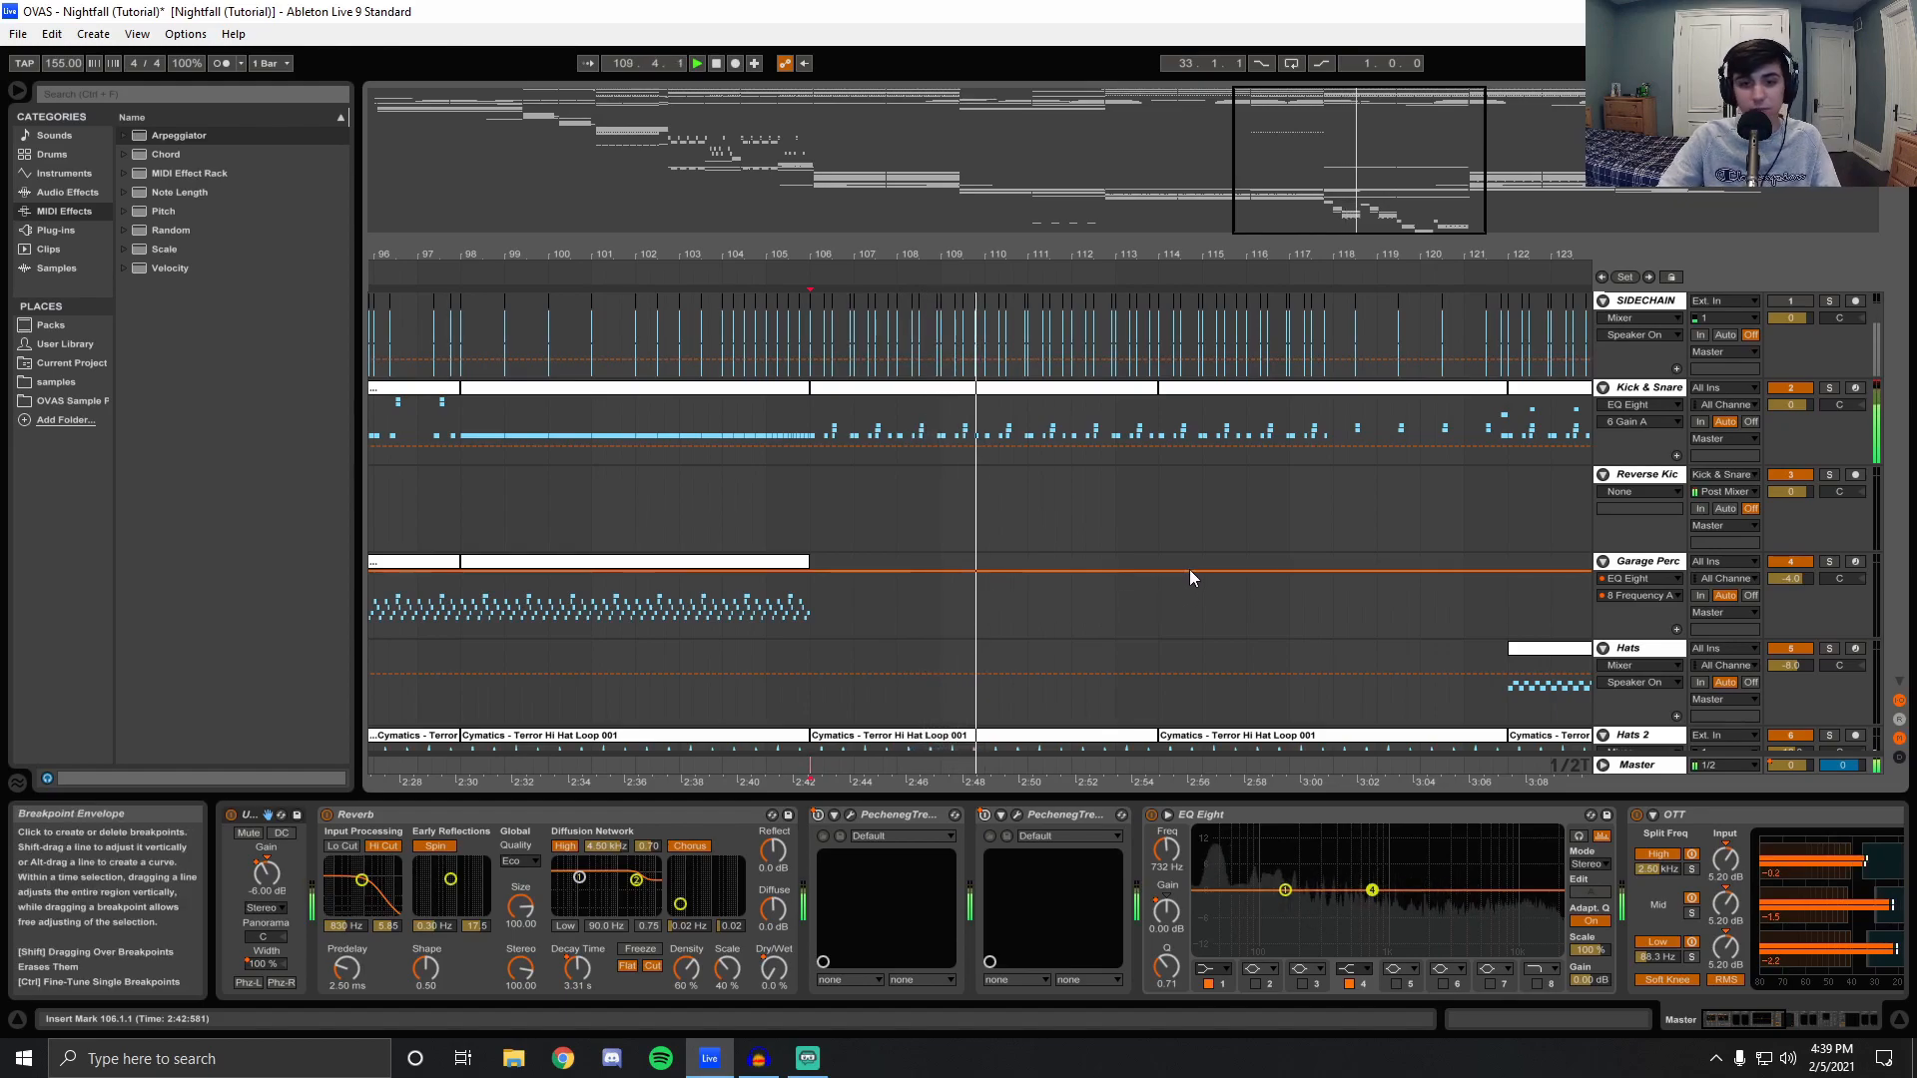
scroll(1183, 571, "down", 1)
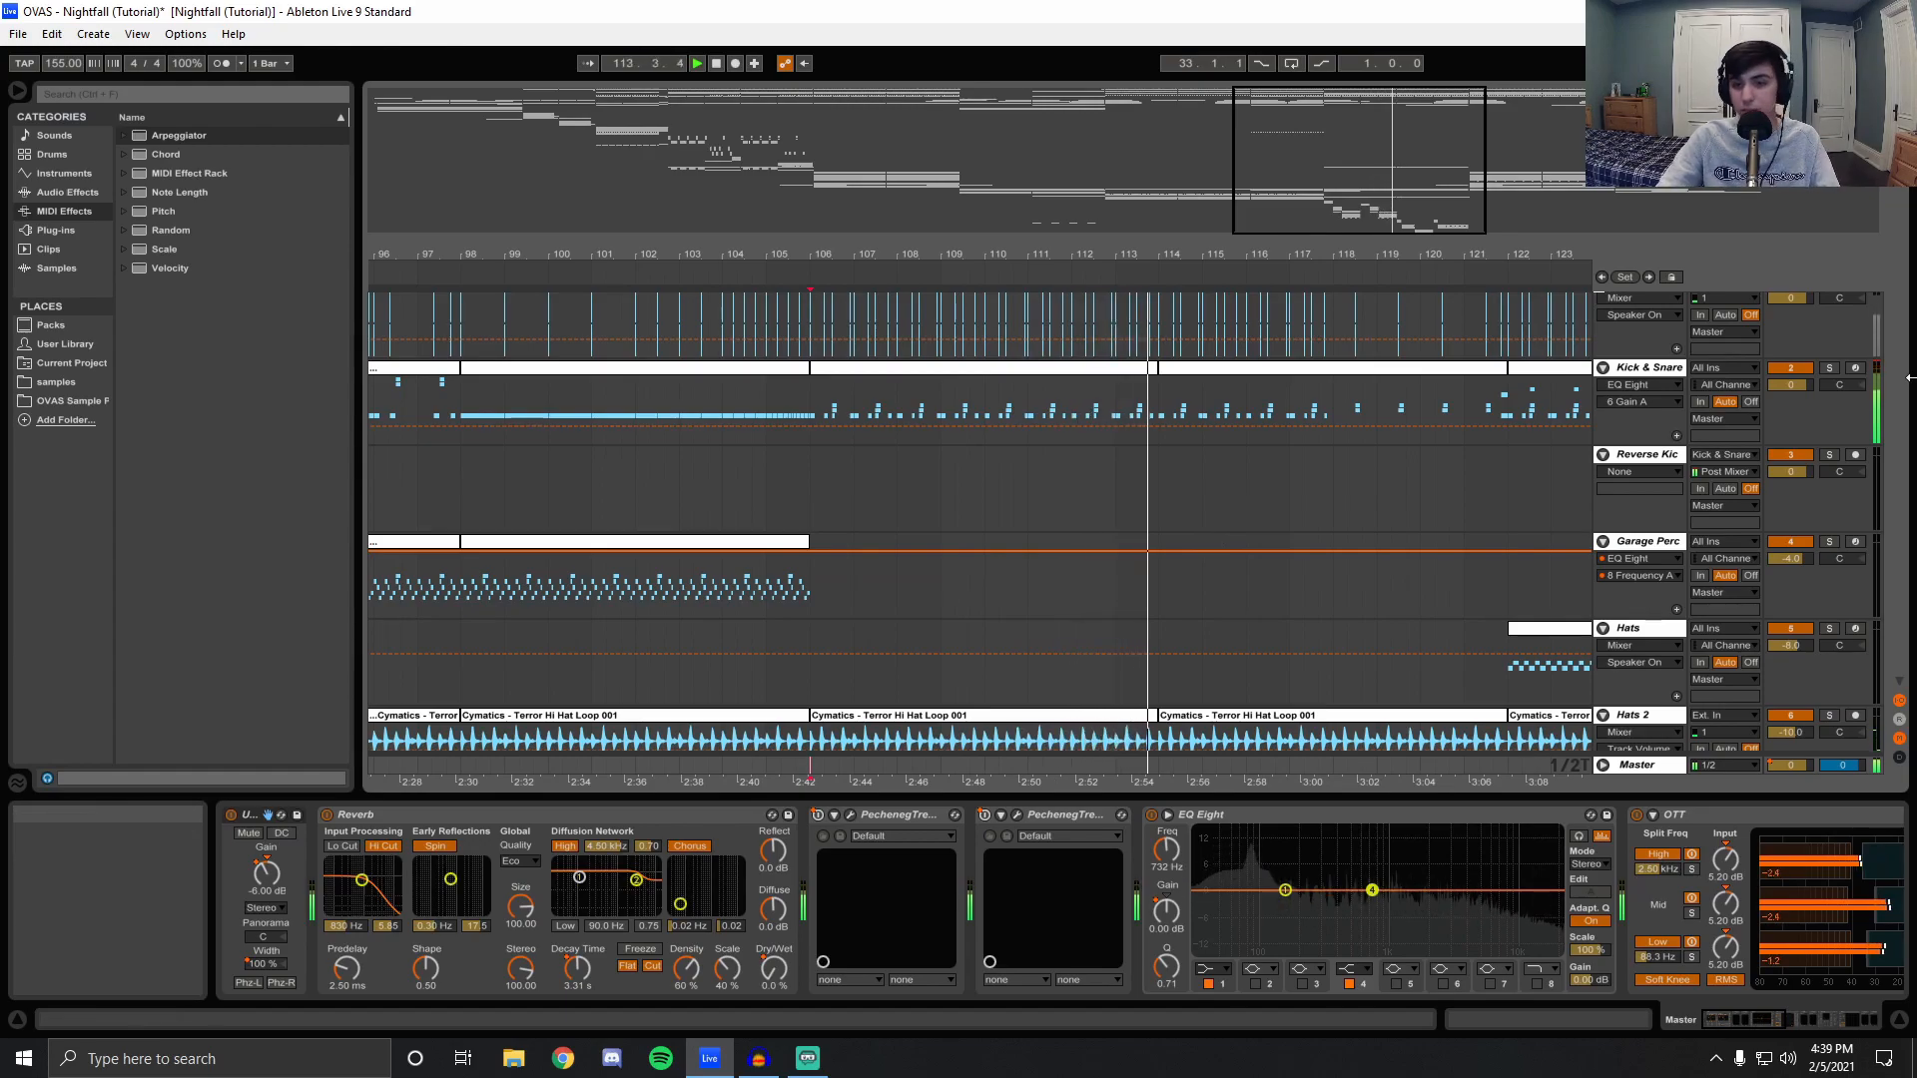
key("space")
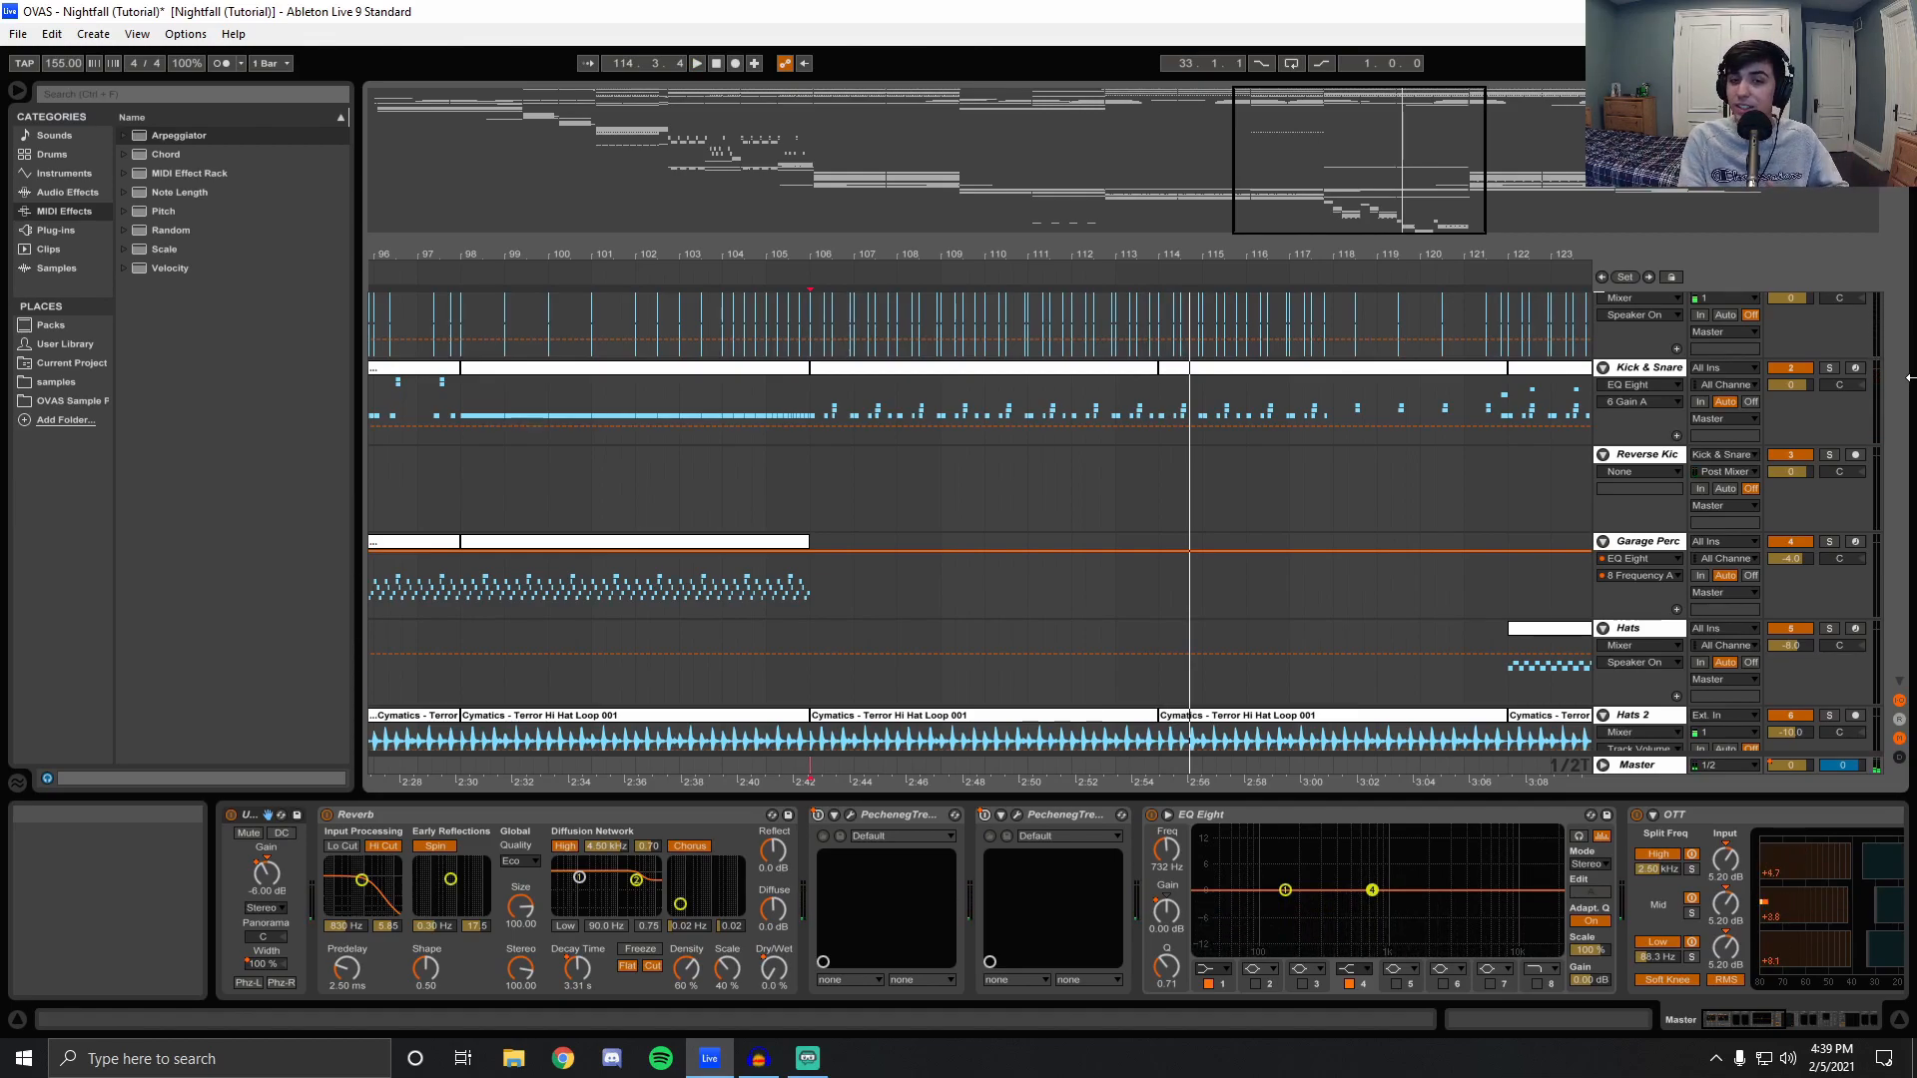
Solo the Hats 2 track and listen to it from bar 106.
scroll(1837, 338, "down", 5)
left_click(1829, 335)
key("space")
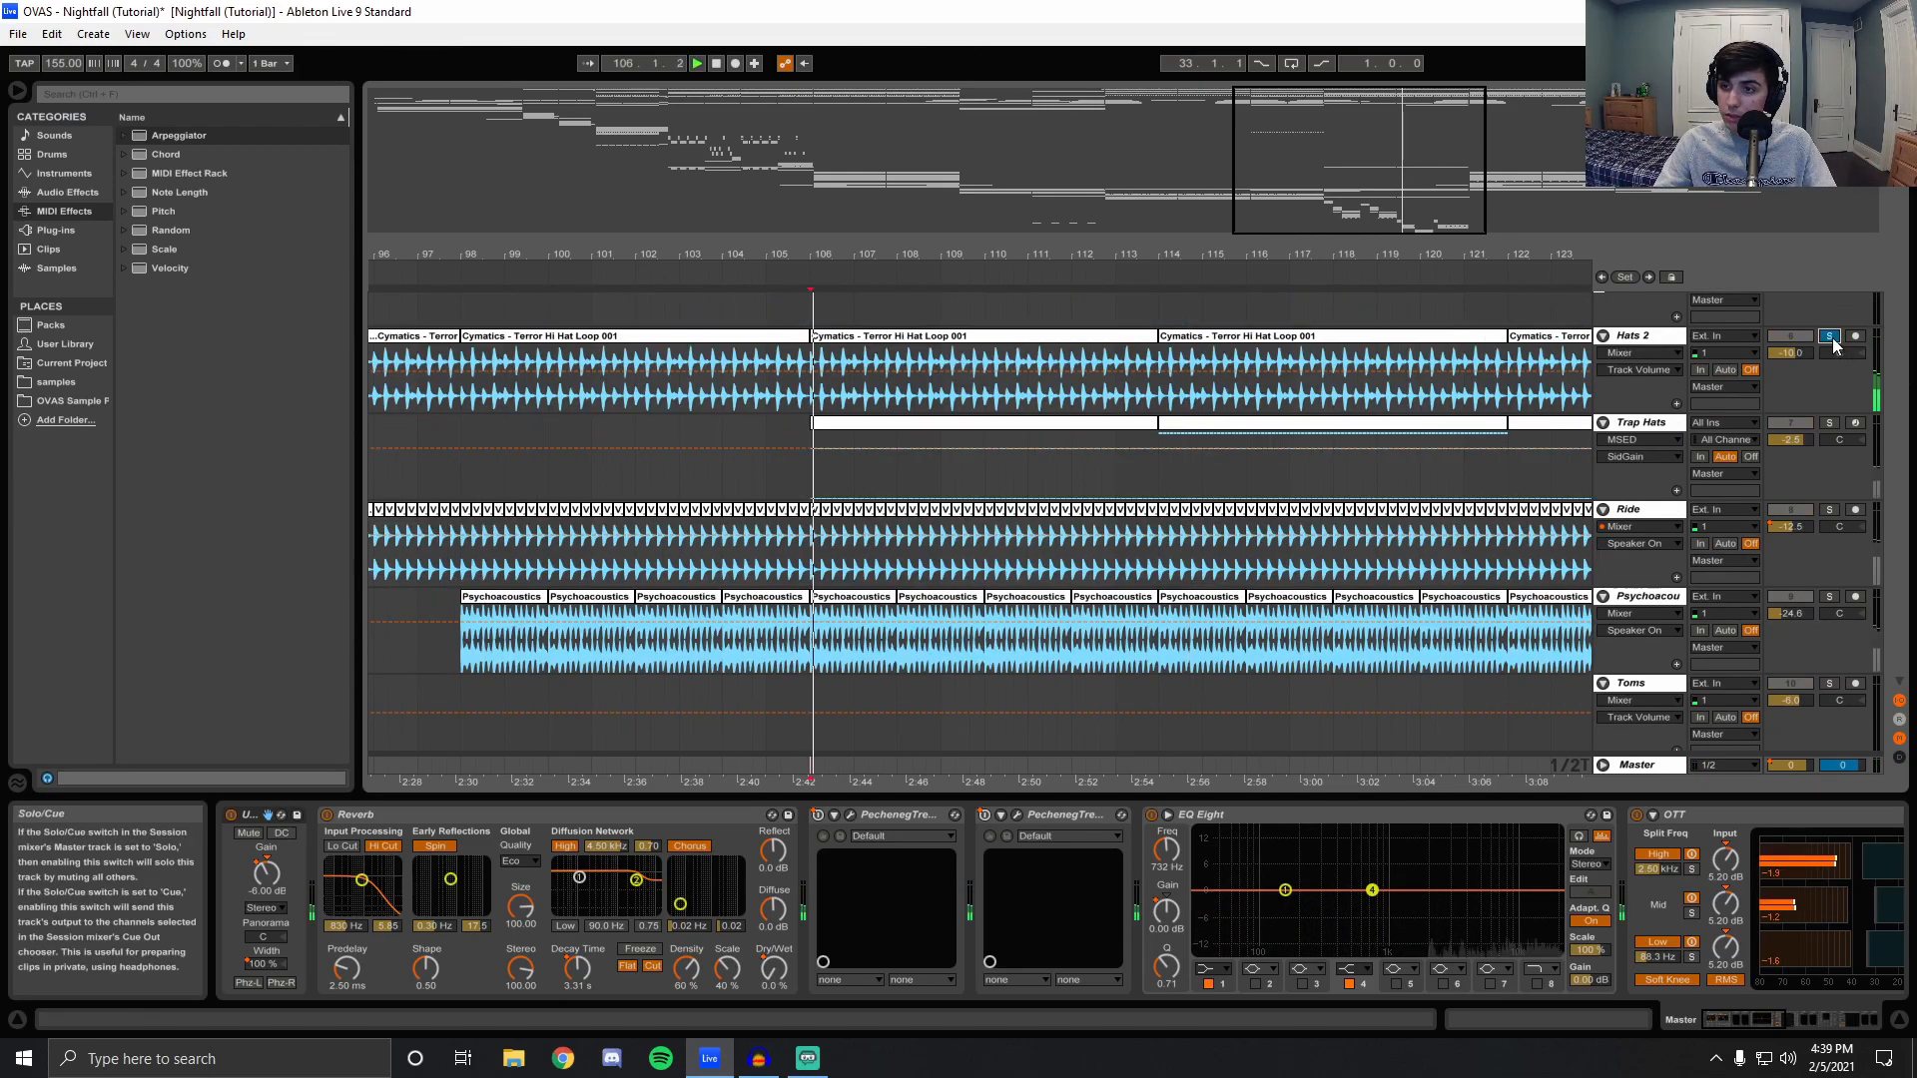
key("space")
Solo the Ride, Psychoacoustics and Trap Hats tracks as well and play them together from bar 106.
left_click(1829, 510)
scroll(1589, 551, "up", 2)
scroll(1592, 554, "down", 5)
scroll(1830, 524, "up", 3)
left_click(1833, 617)
key("space")
left_click(1829, 442)
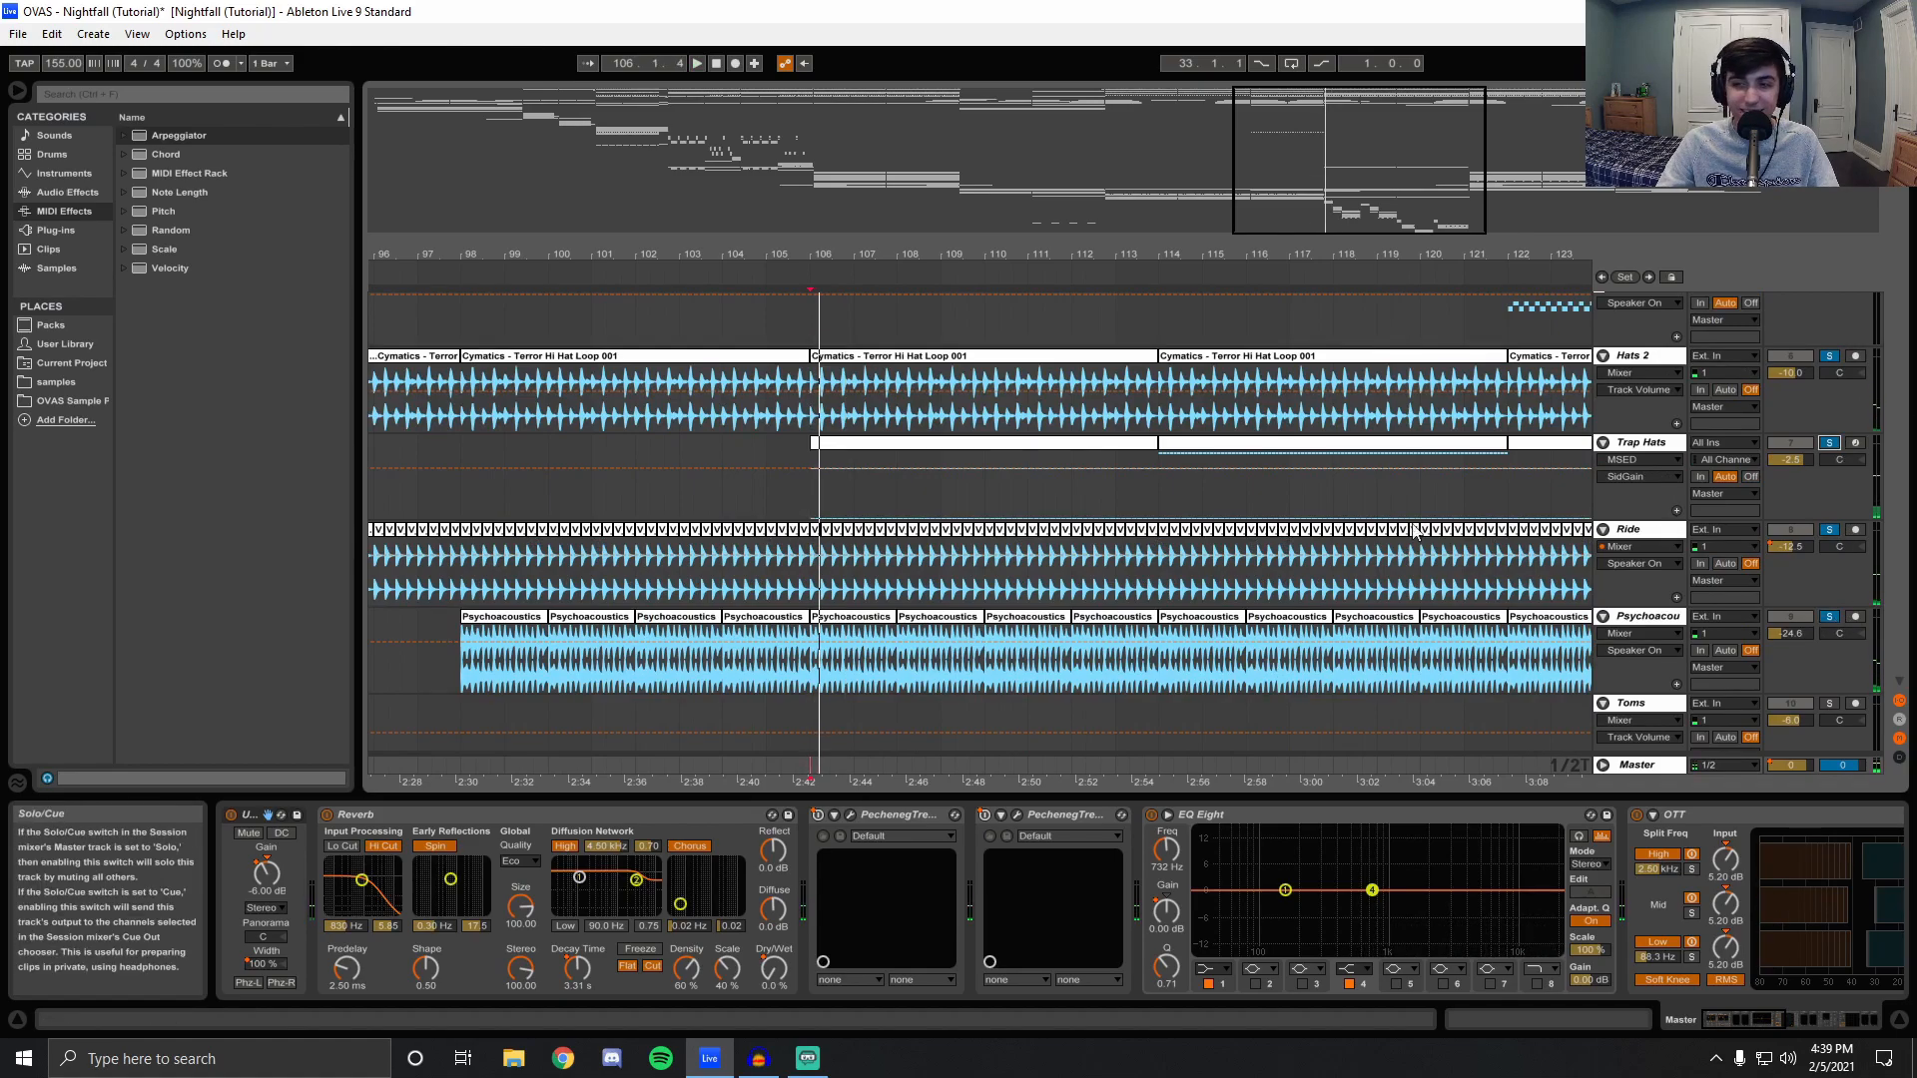
Examine the MIDI notes of the Trap Hats clip at bar 106 and the track's device chain.
left_click(982, 447)
left_click_drag(1501, 1021, 1507, 1026)
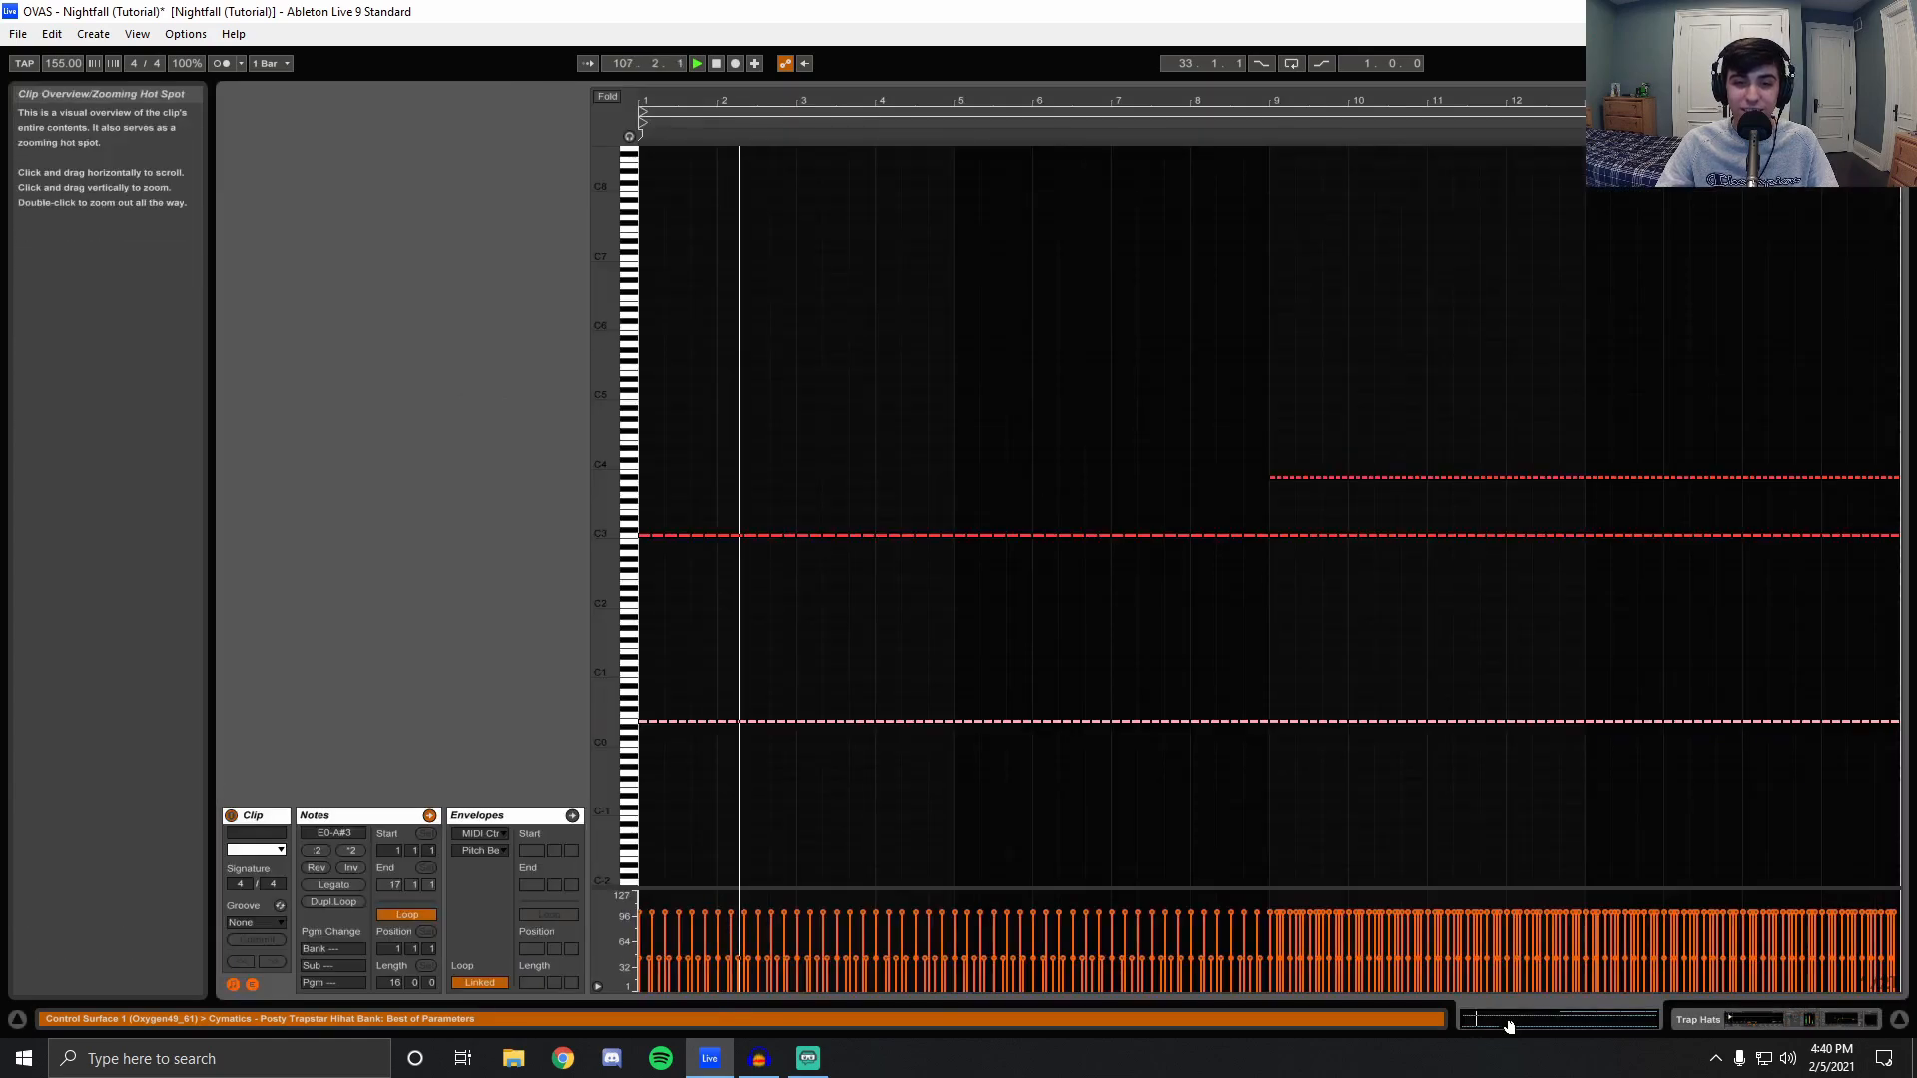
key("space")
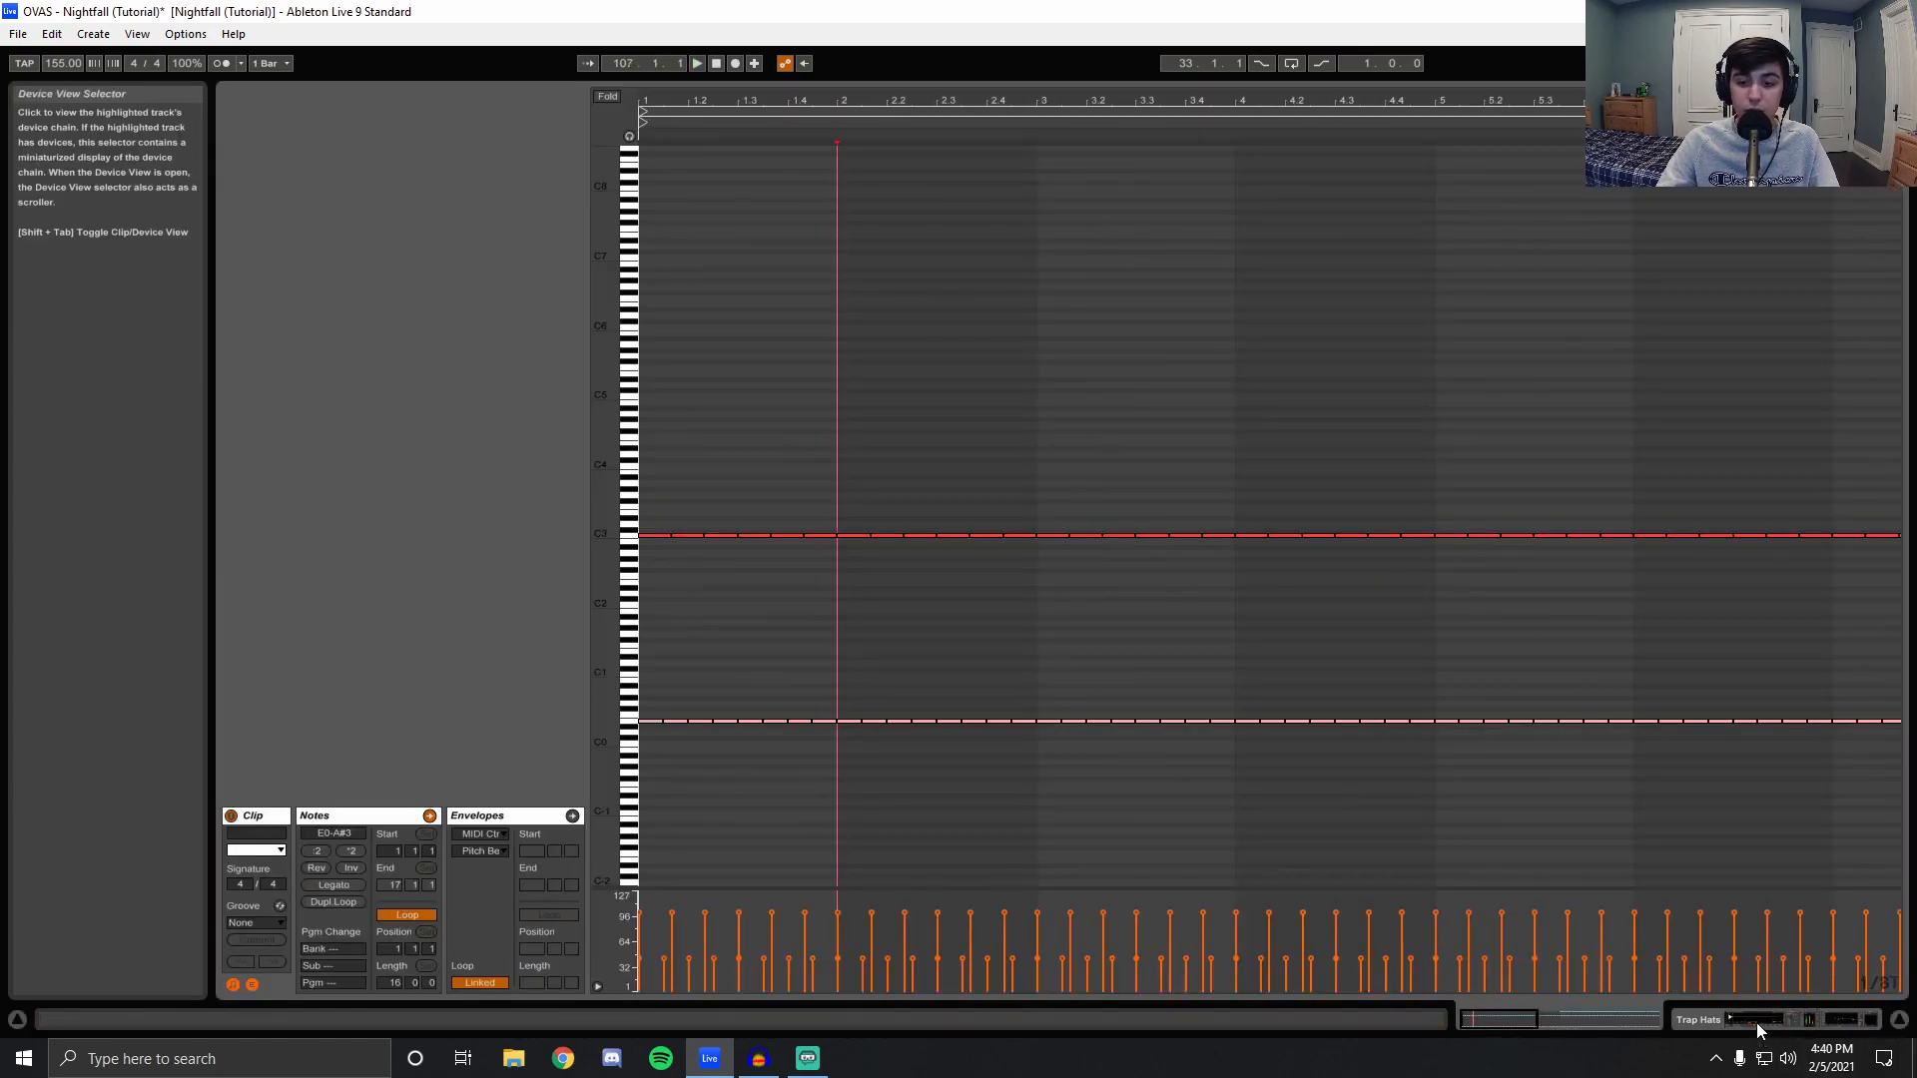
left_click(1757, 1022)
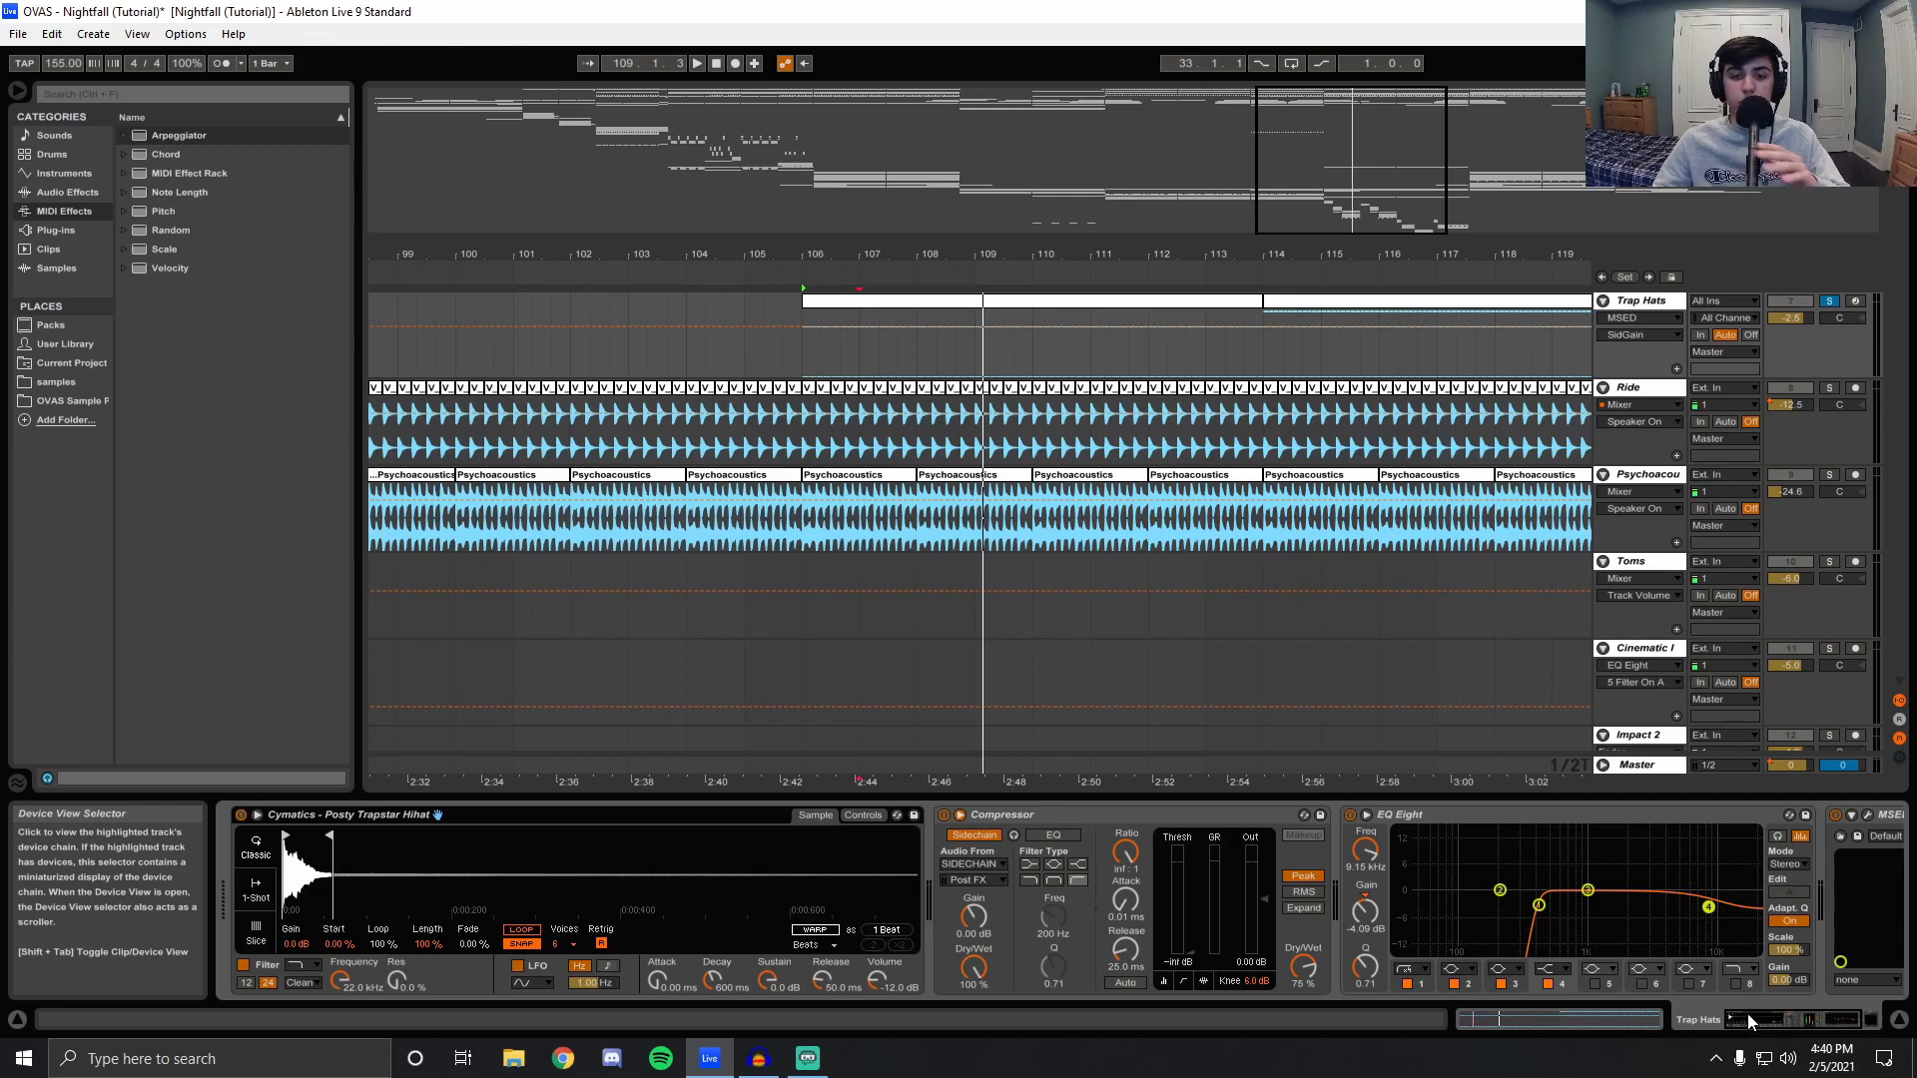
Place the insert marker at bar 106 and go to the bass tracks lower in the arrangement.
scroll(1020, 595, "up", 5)
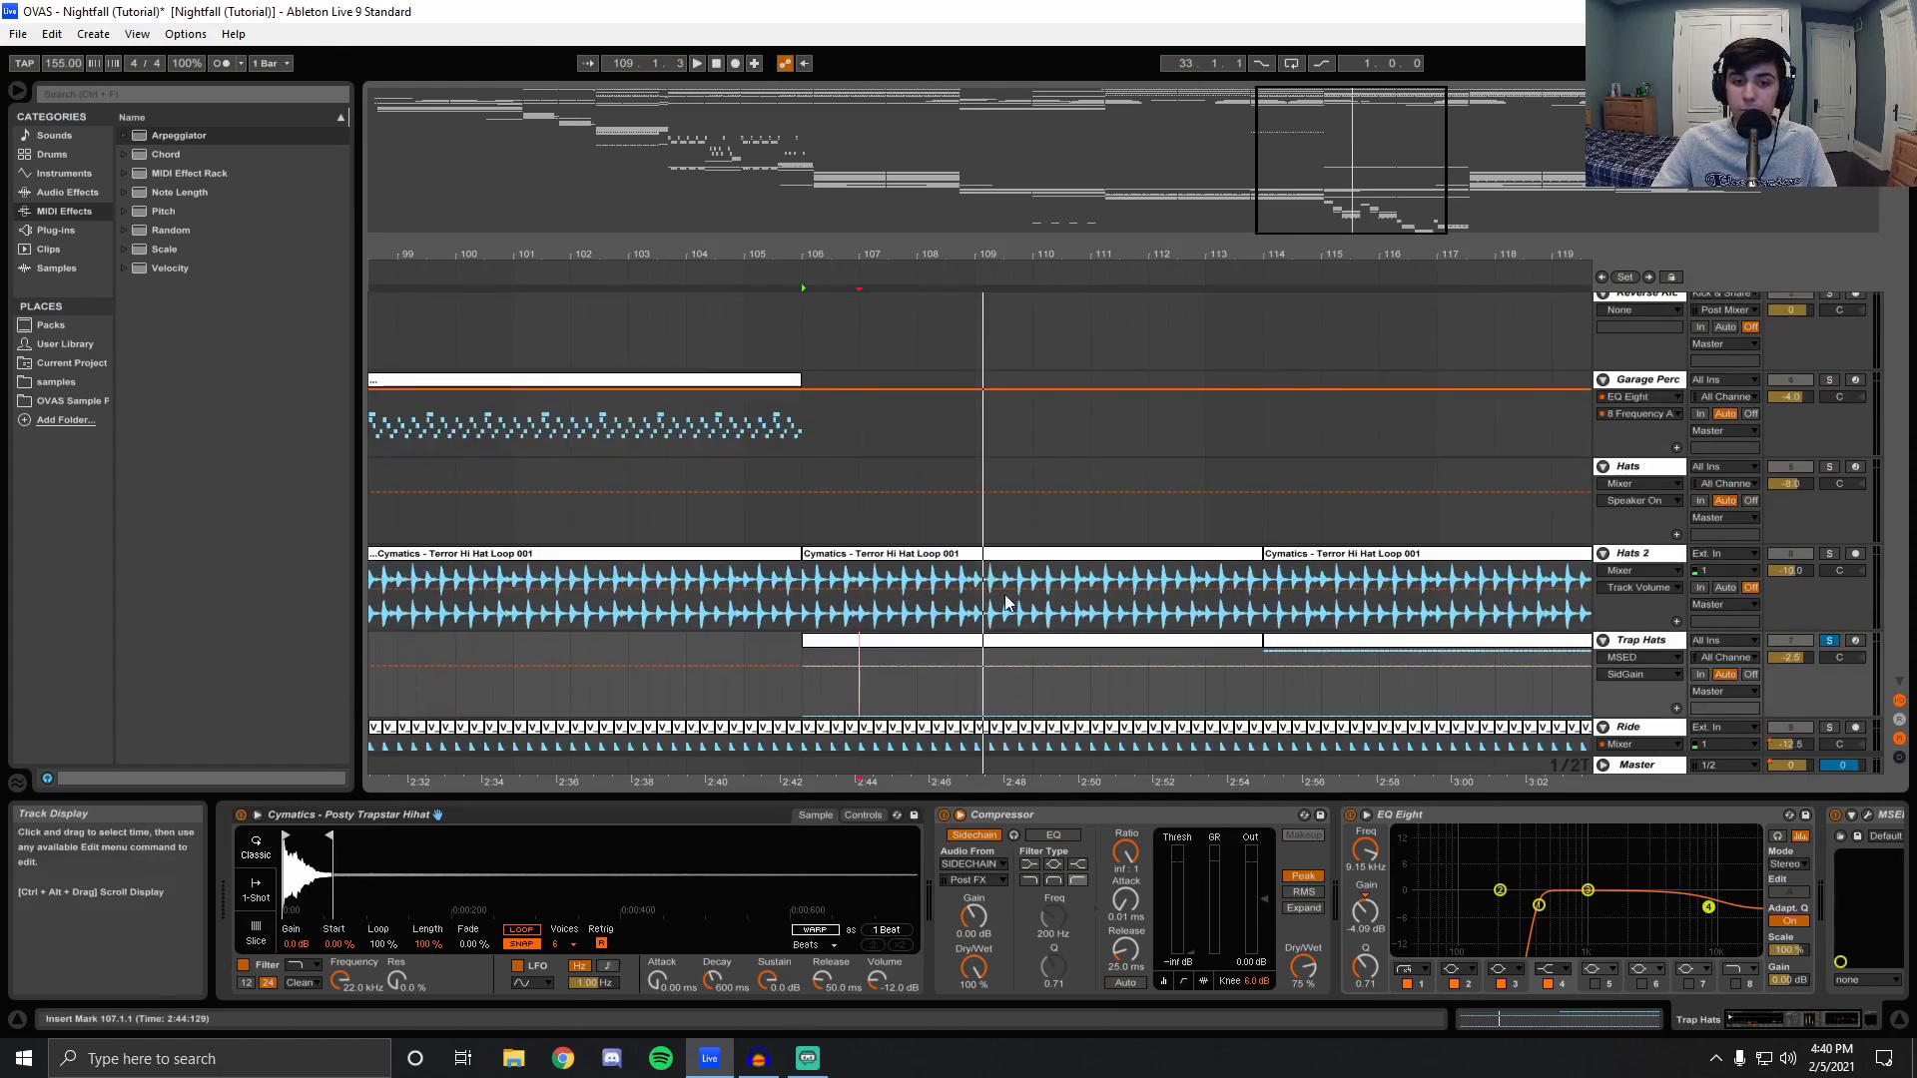
left_click(798, 714)
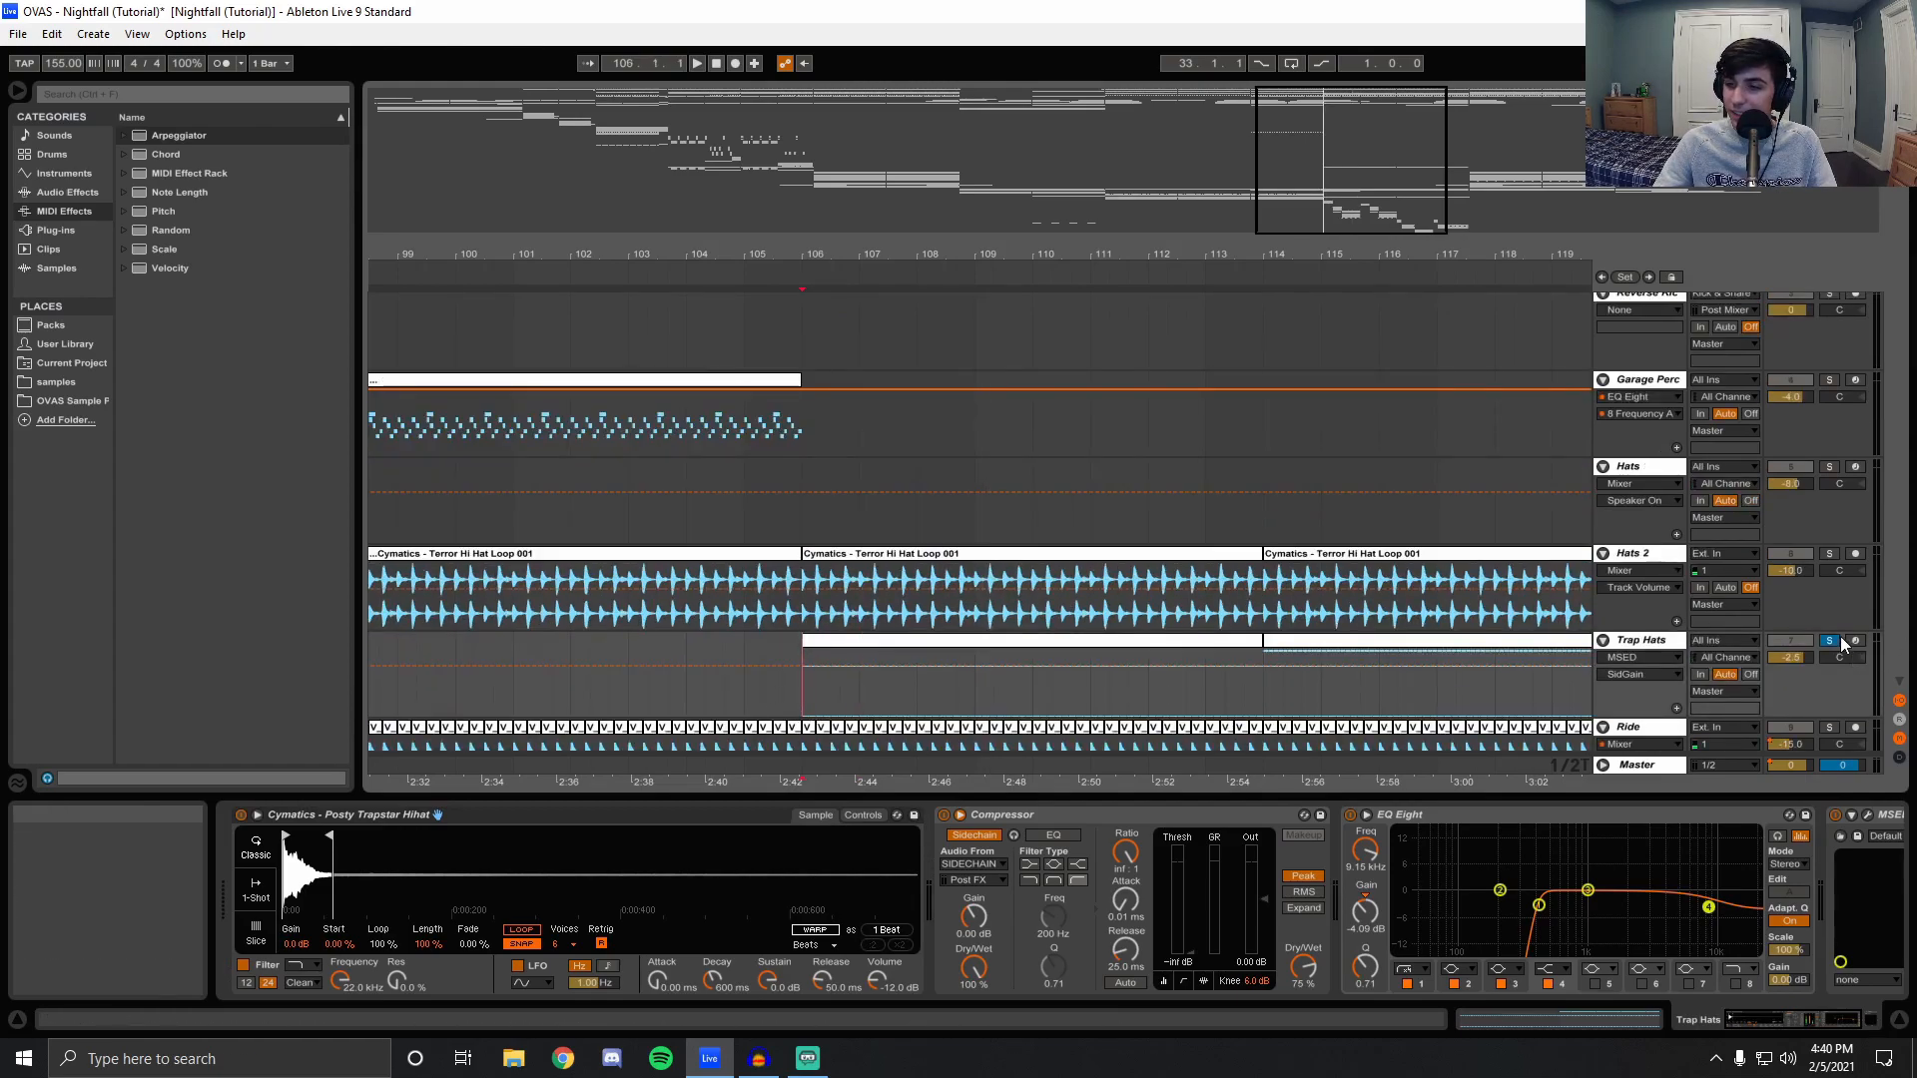
scroll(1908, 363, "down", 10)
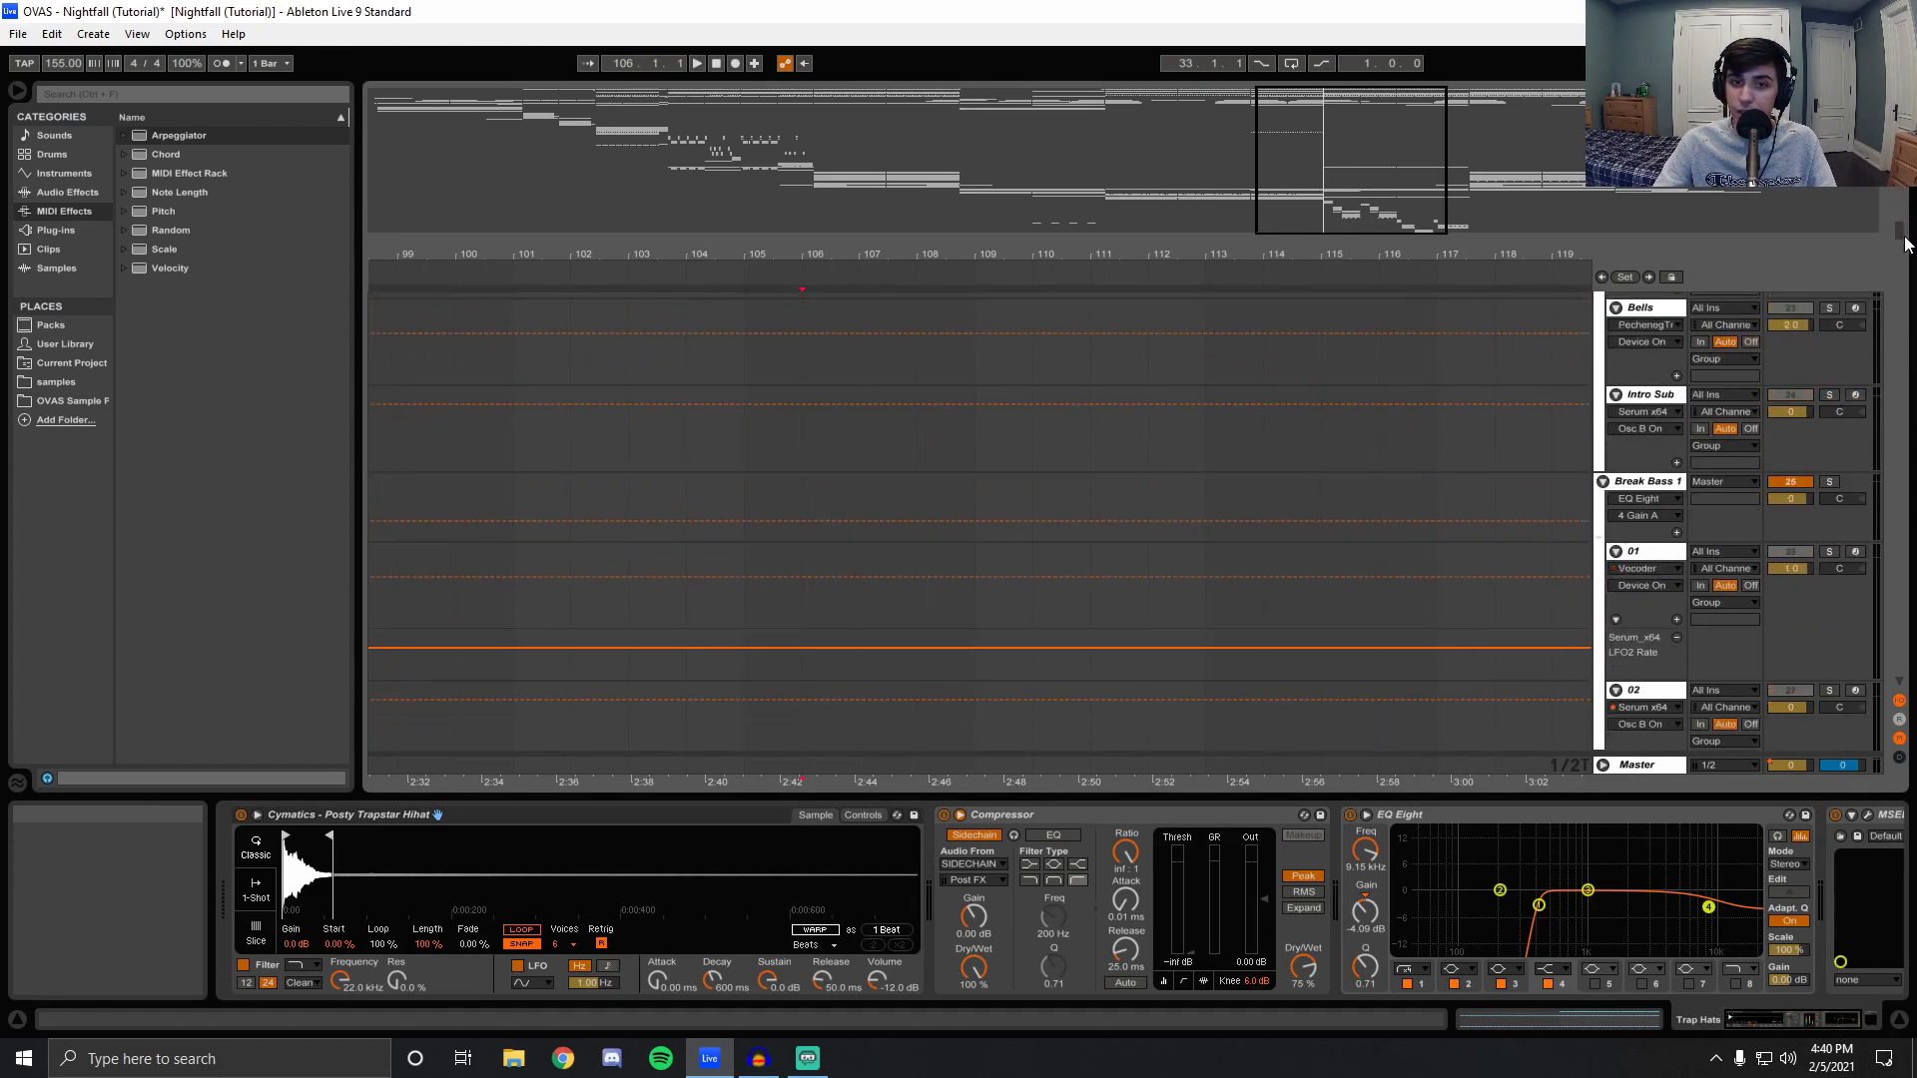
left_click_drag(1908, 362, 1909, 449)
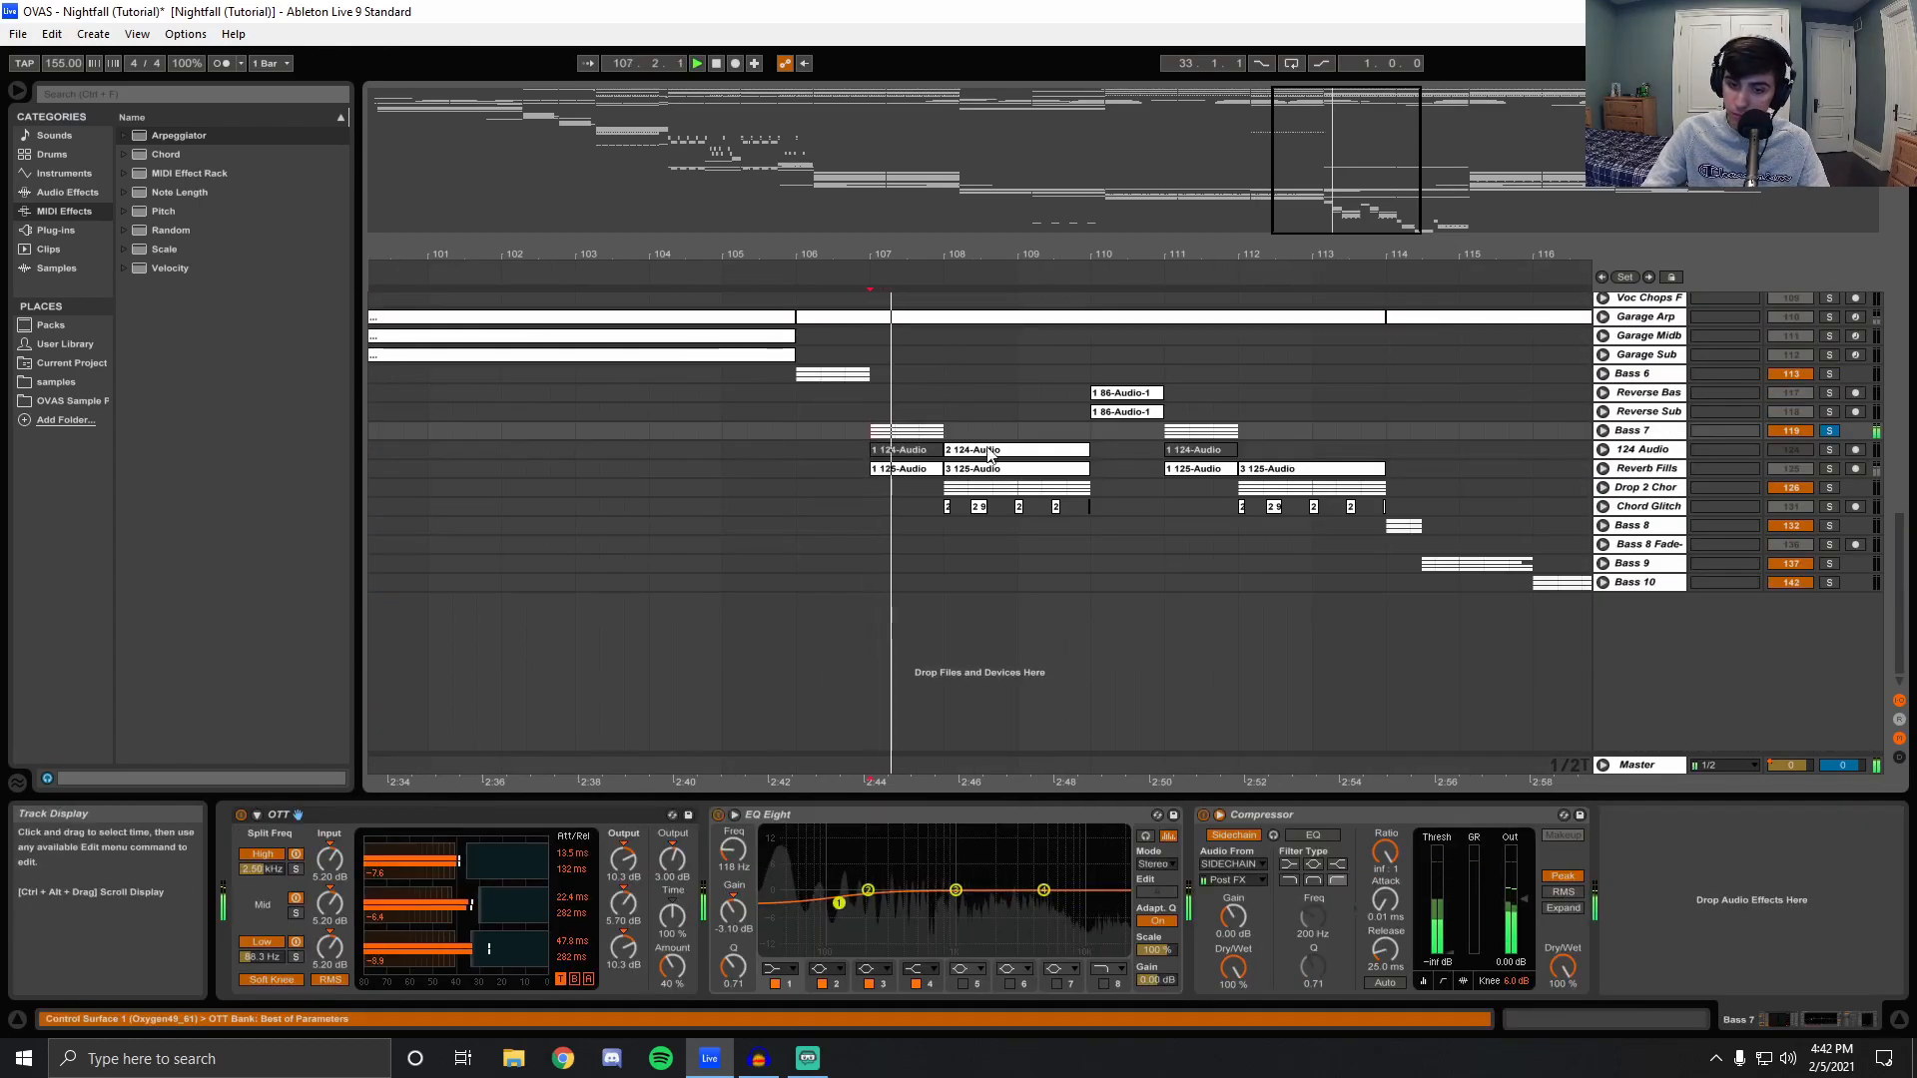
Stop playback and examine the chord notes in the Bass 7 group's 01 clip, selecting the second chord.
key("space")
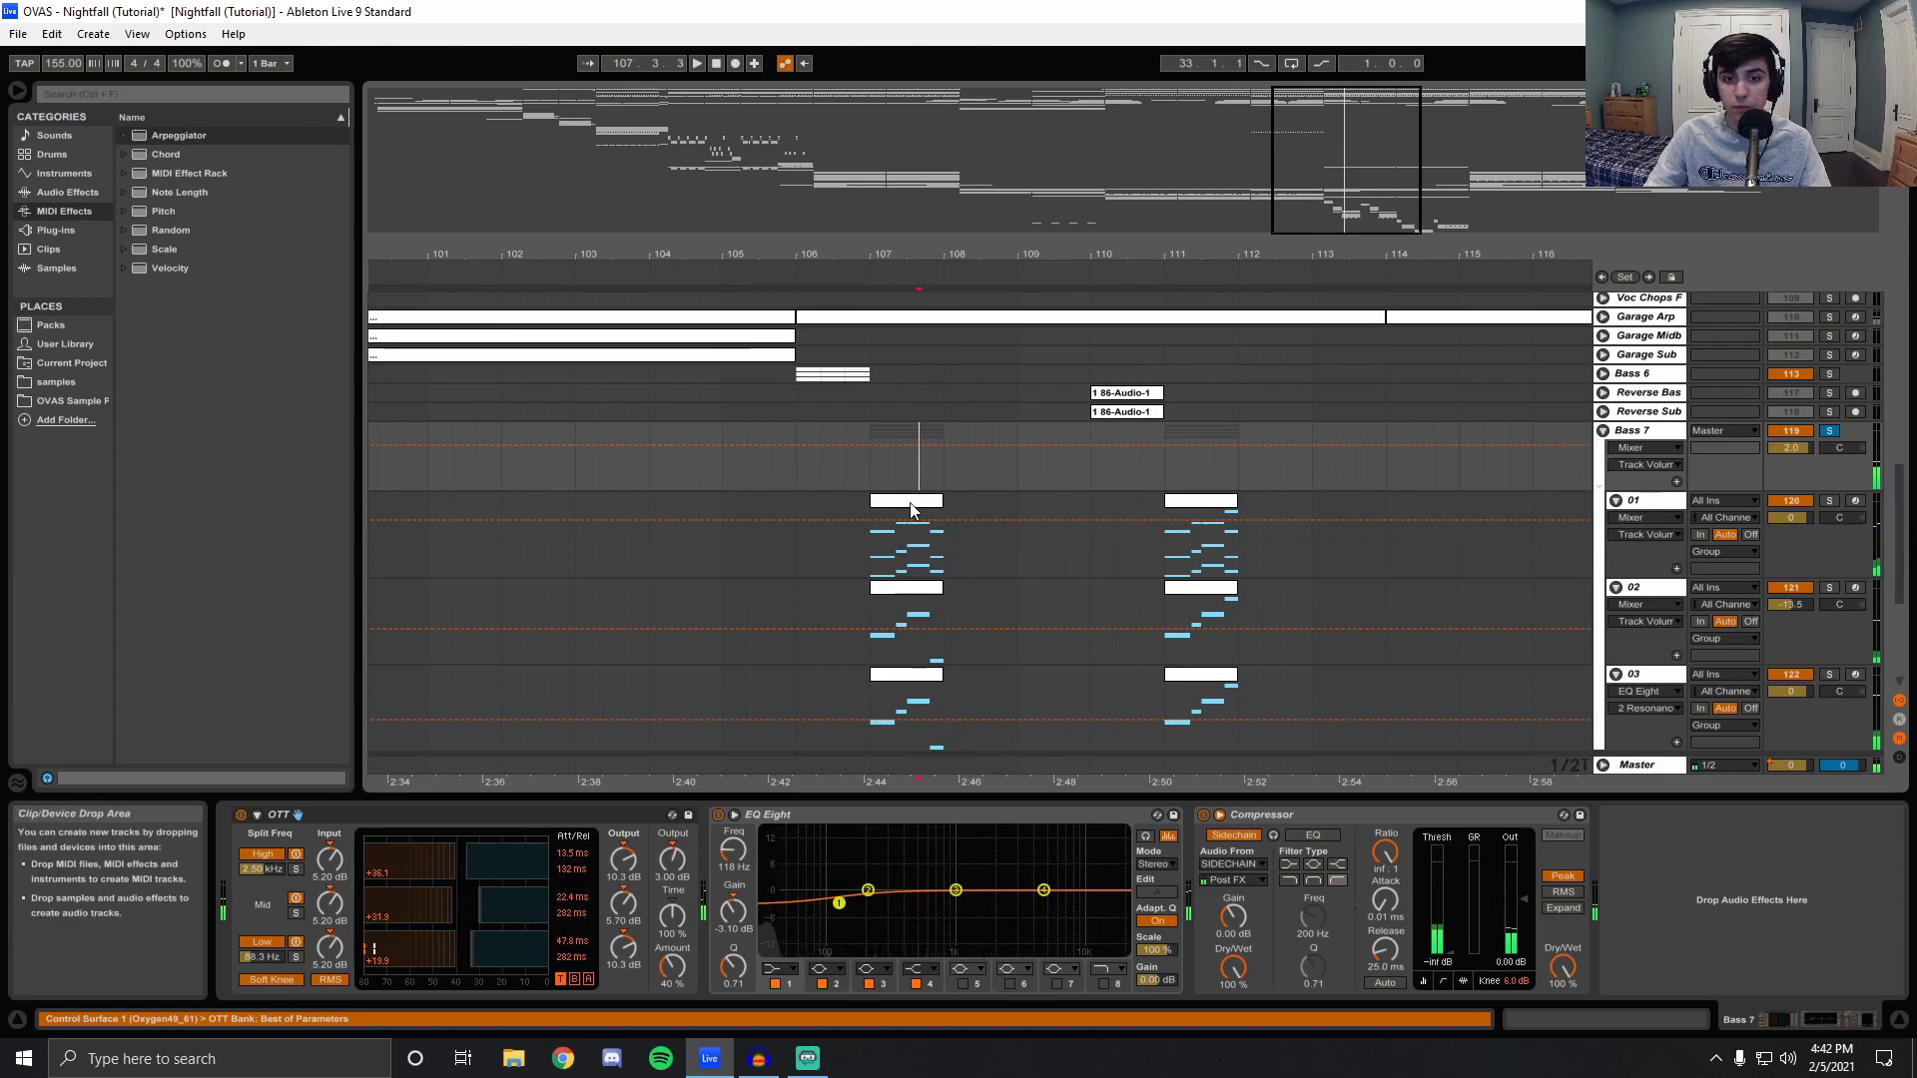
left_click(904, 539)
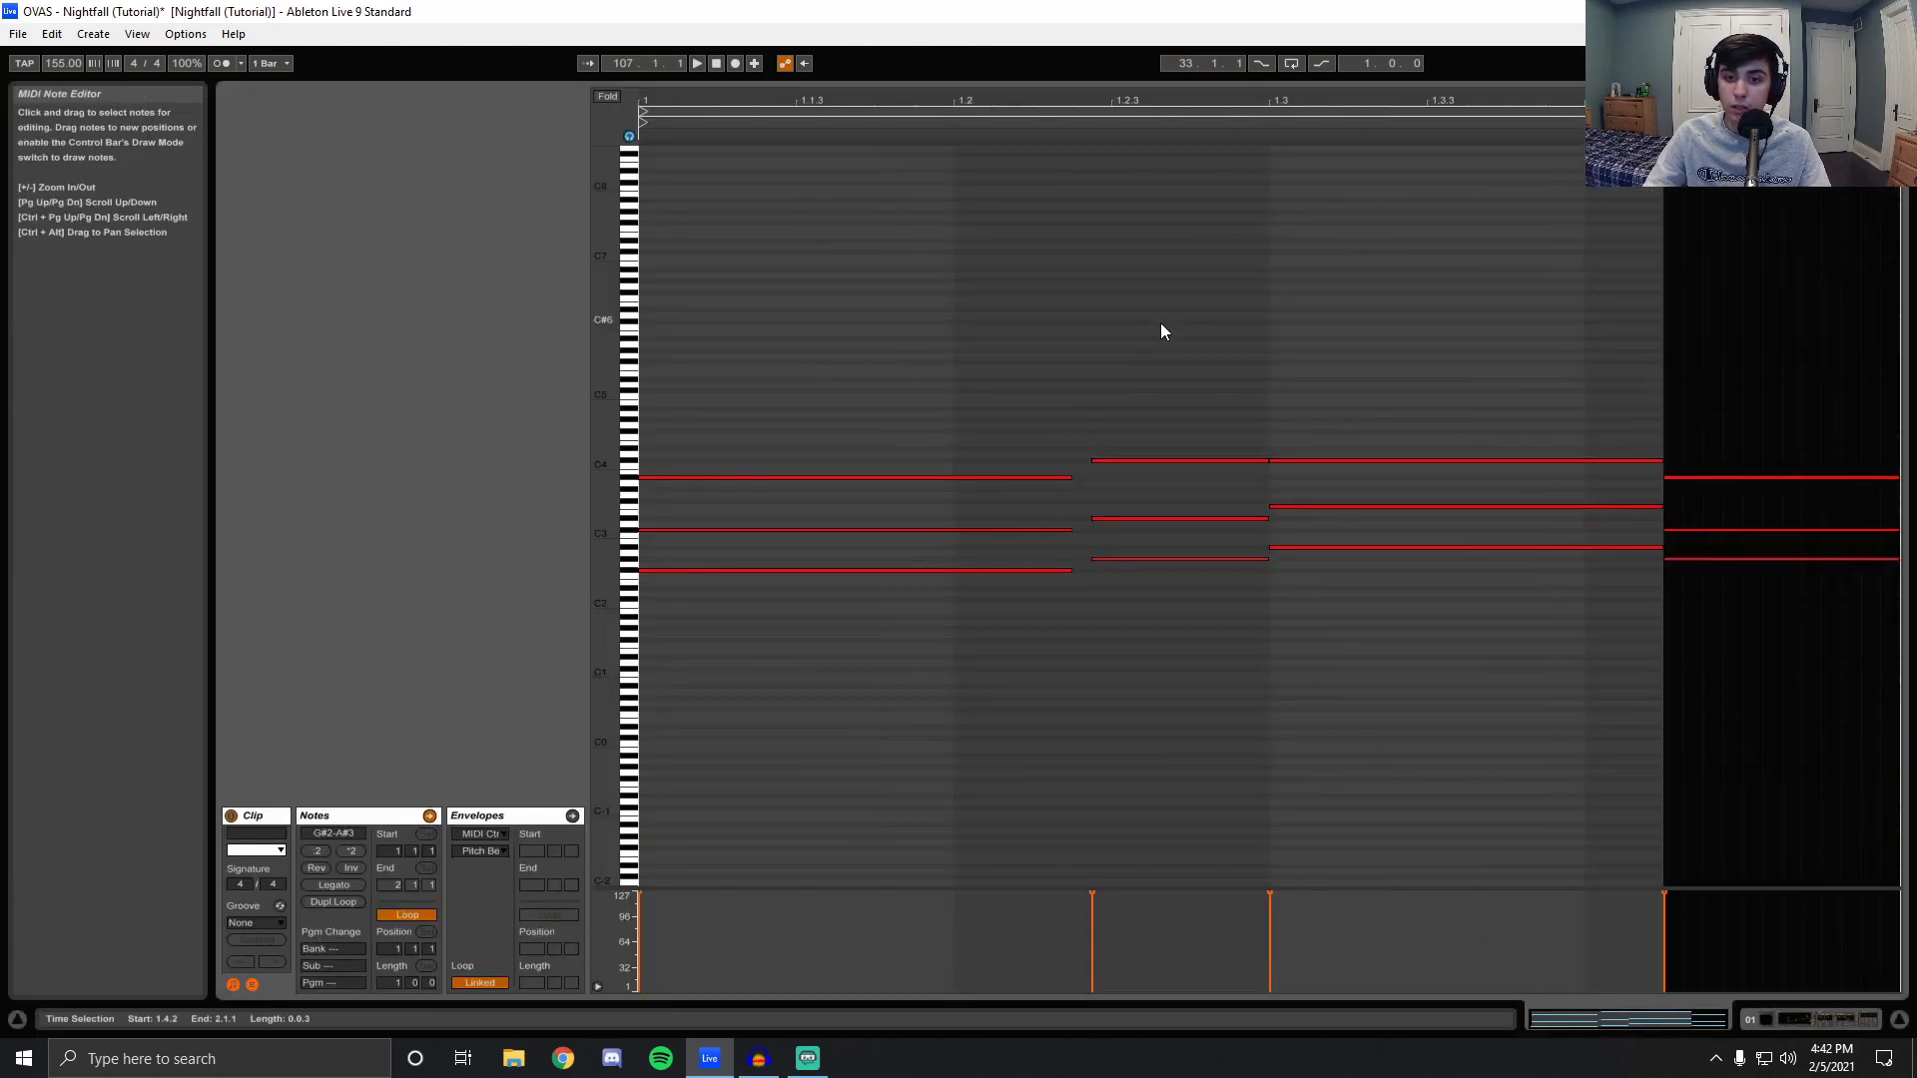
left_click_drag(1196, 296, 1104, 1004)
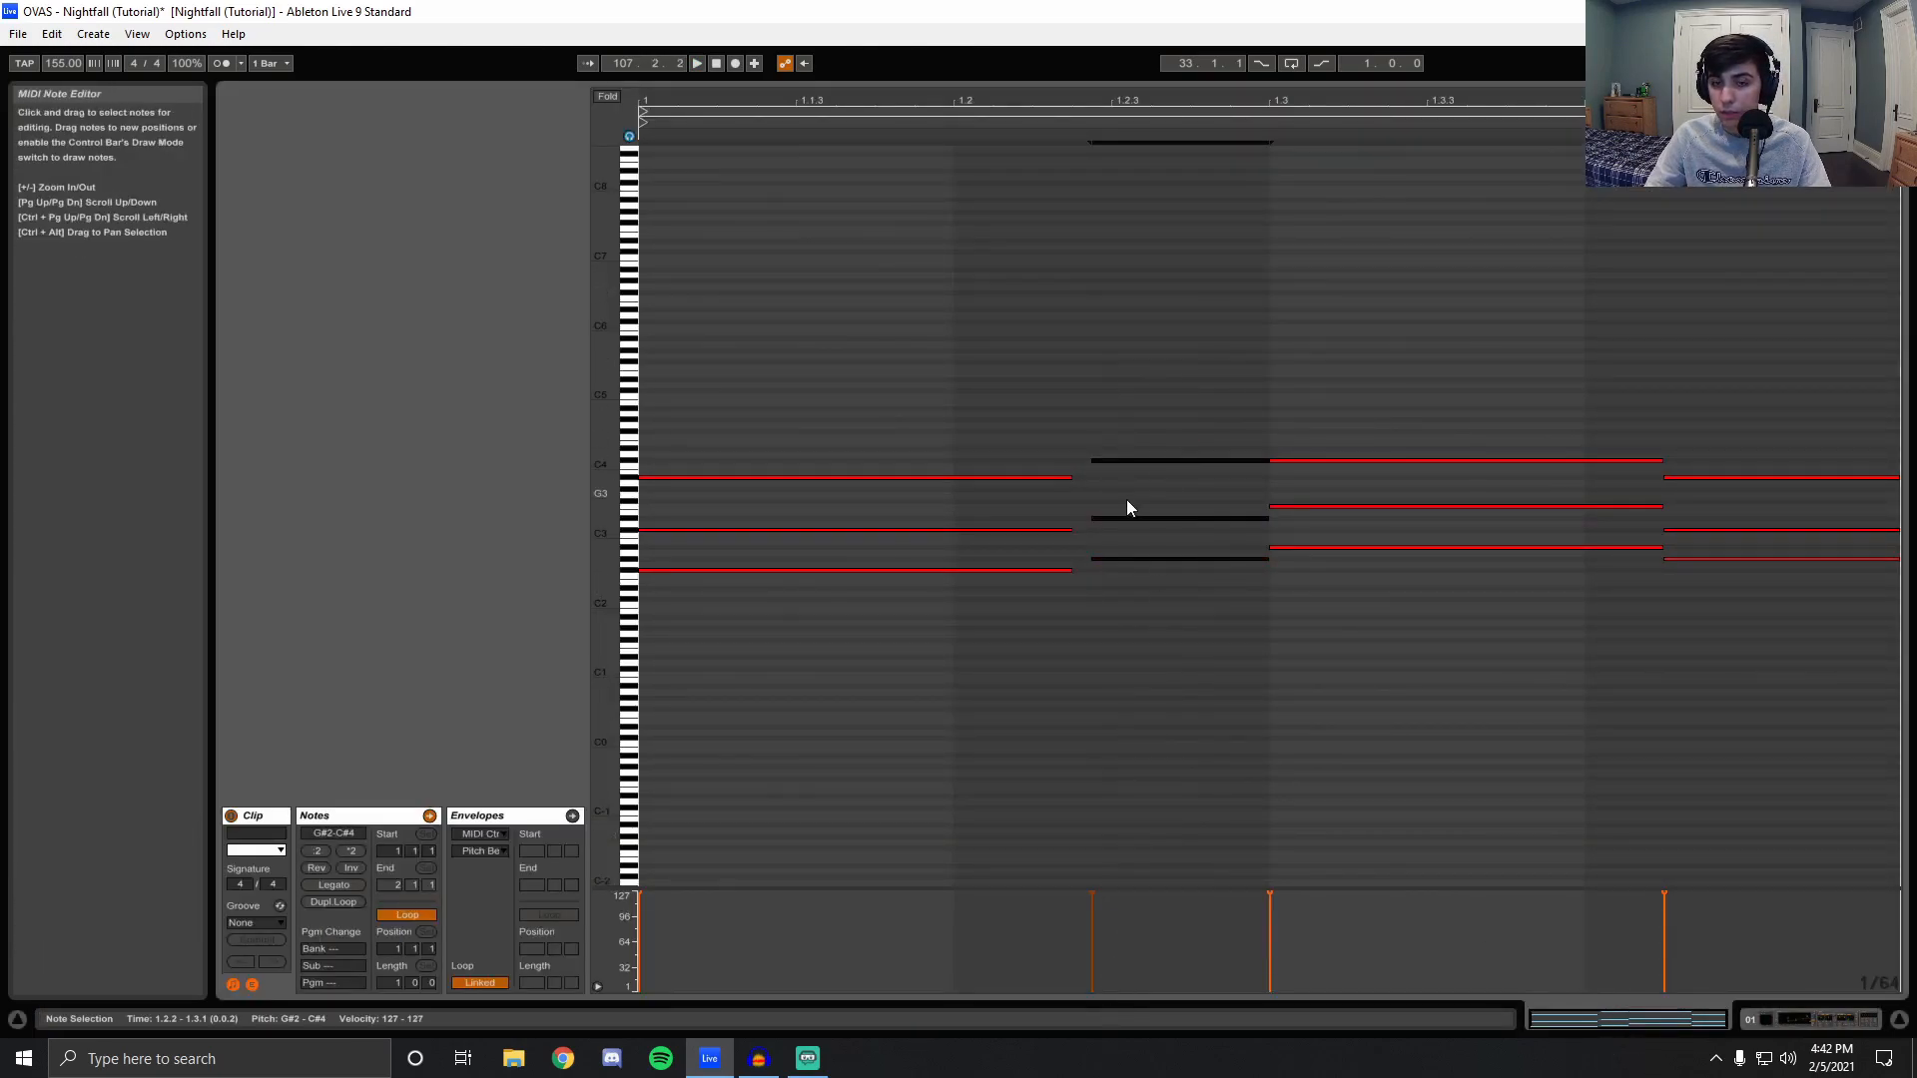
key("space")
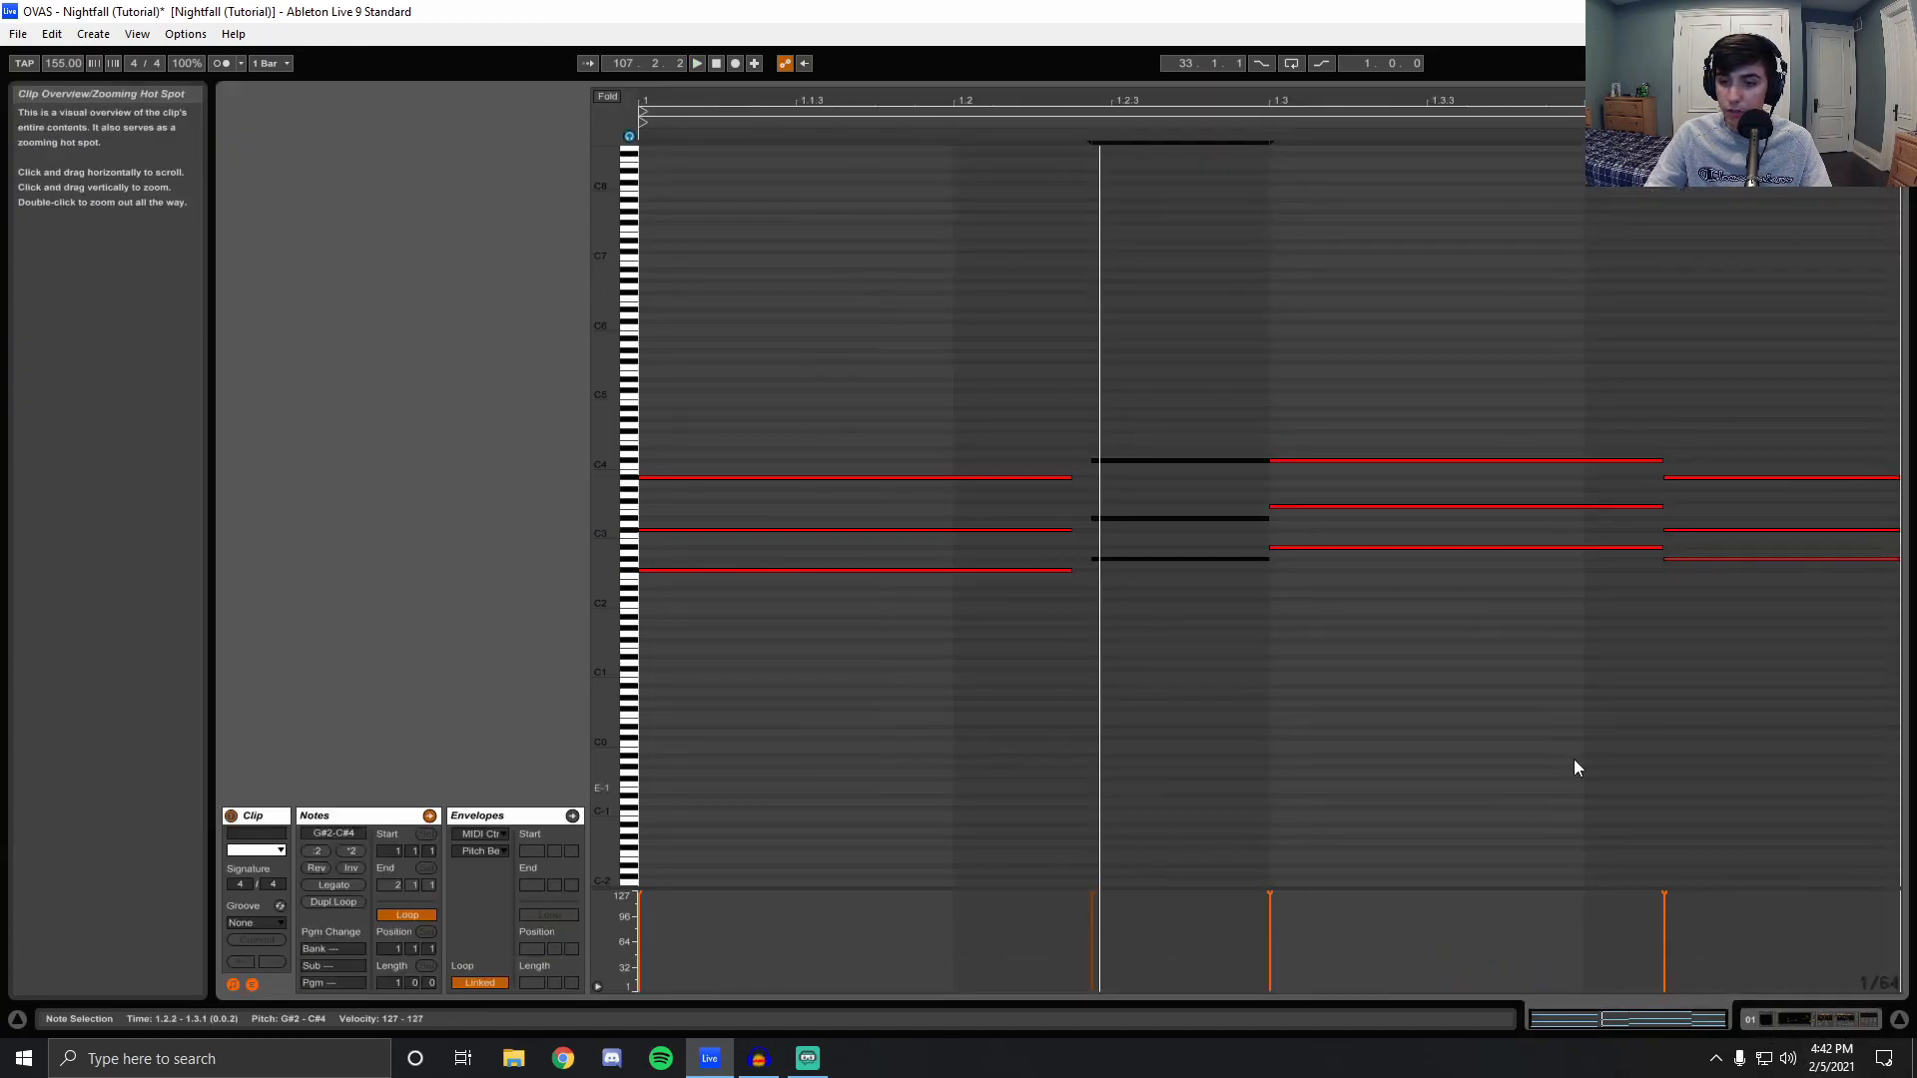
left_click_drag(1106, 304, 1163, 717)
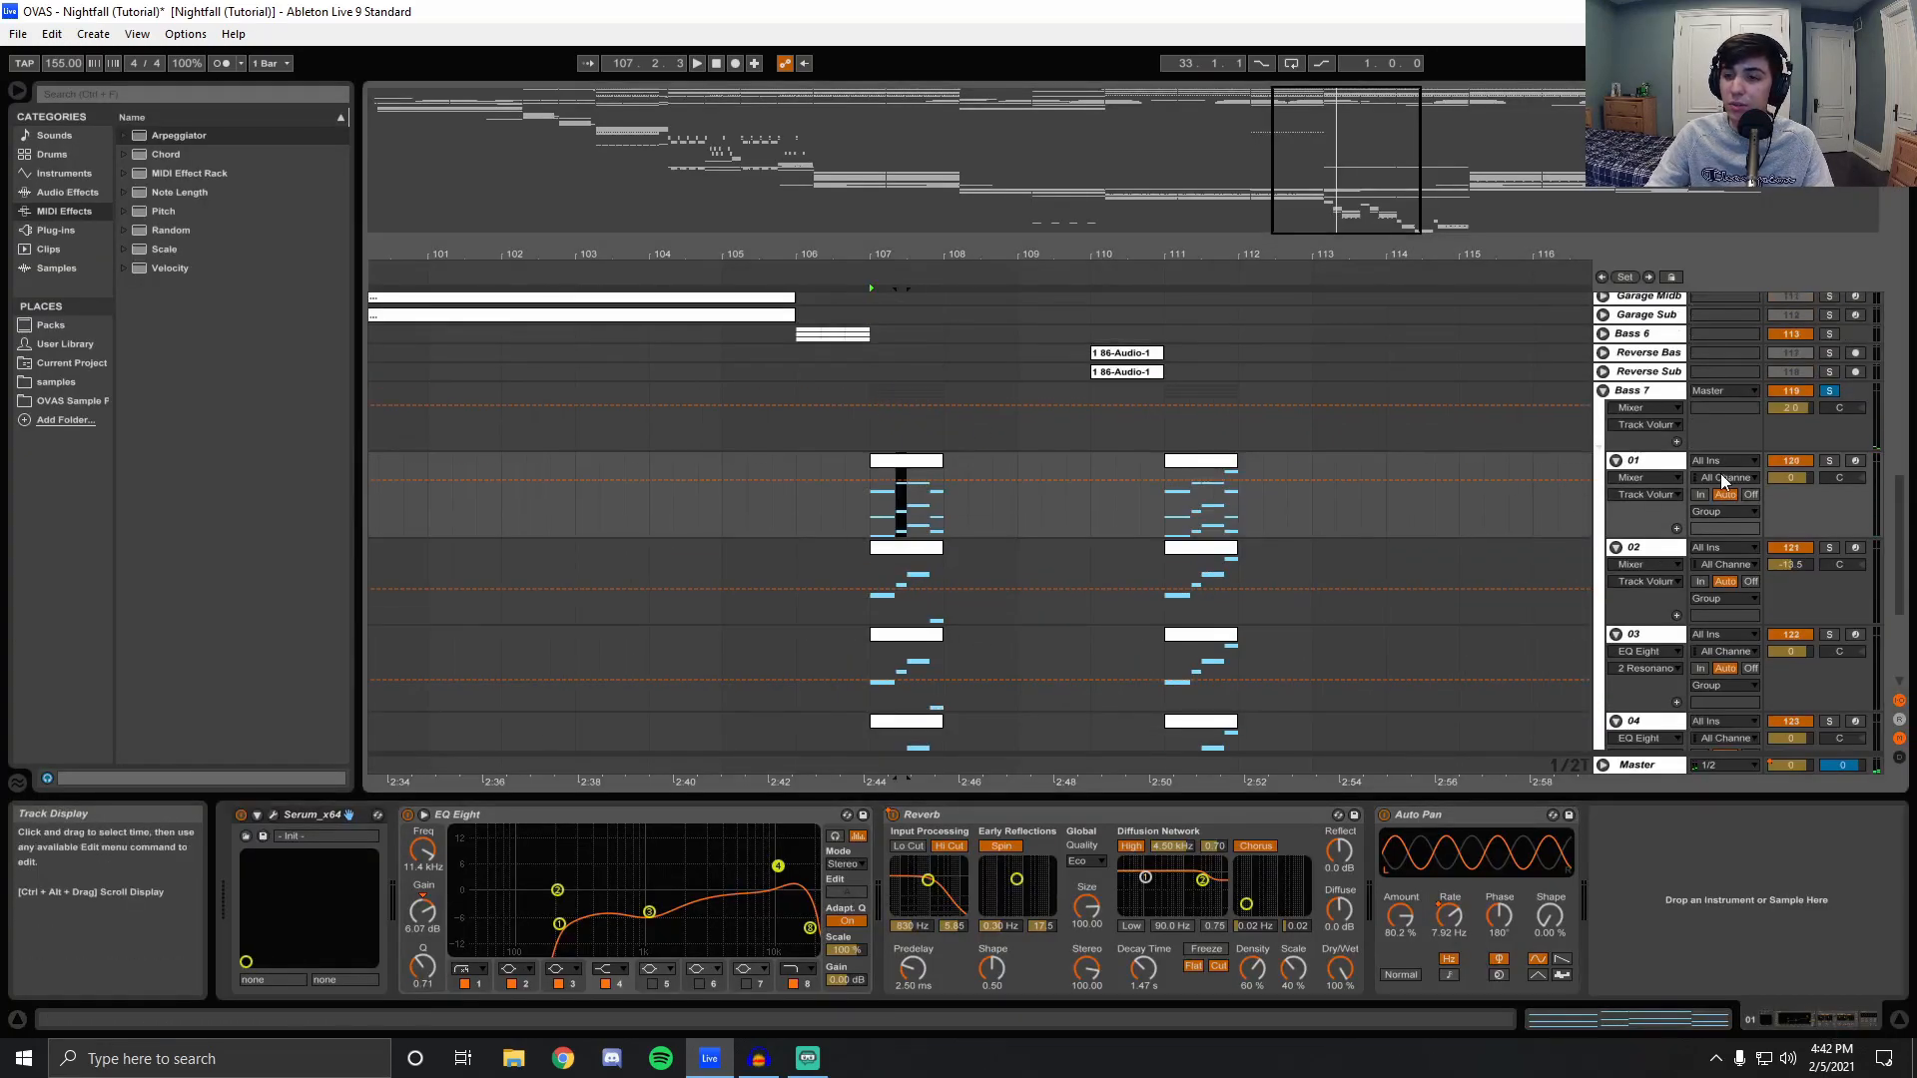
Unsolo the Bass 7 group and play the full mix from bar 107.
scroll(1812, 391, "down", 1)
scroll(1813, 391, "up", 1)
left_click(1828, 390)
left_click(868, 441)
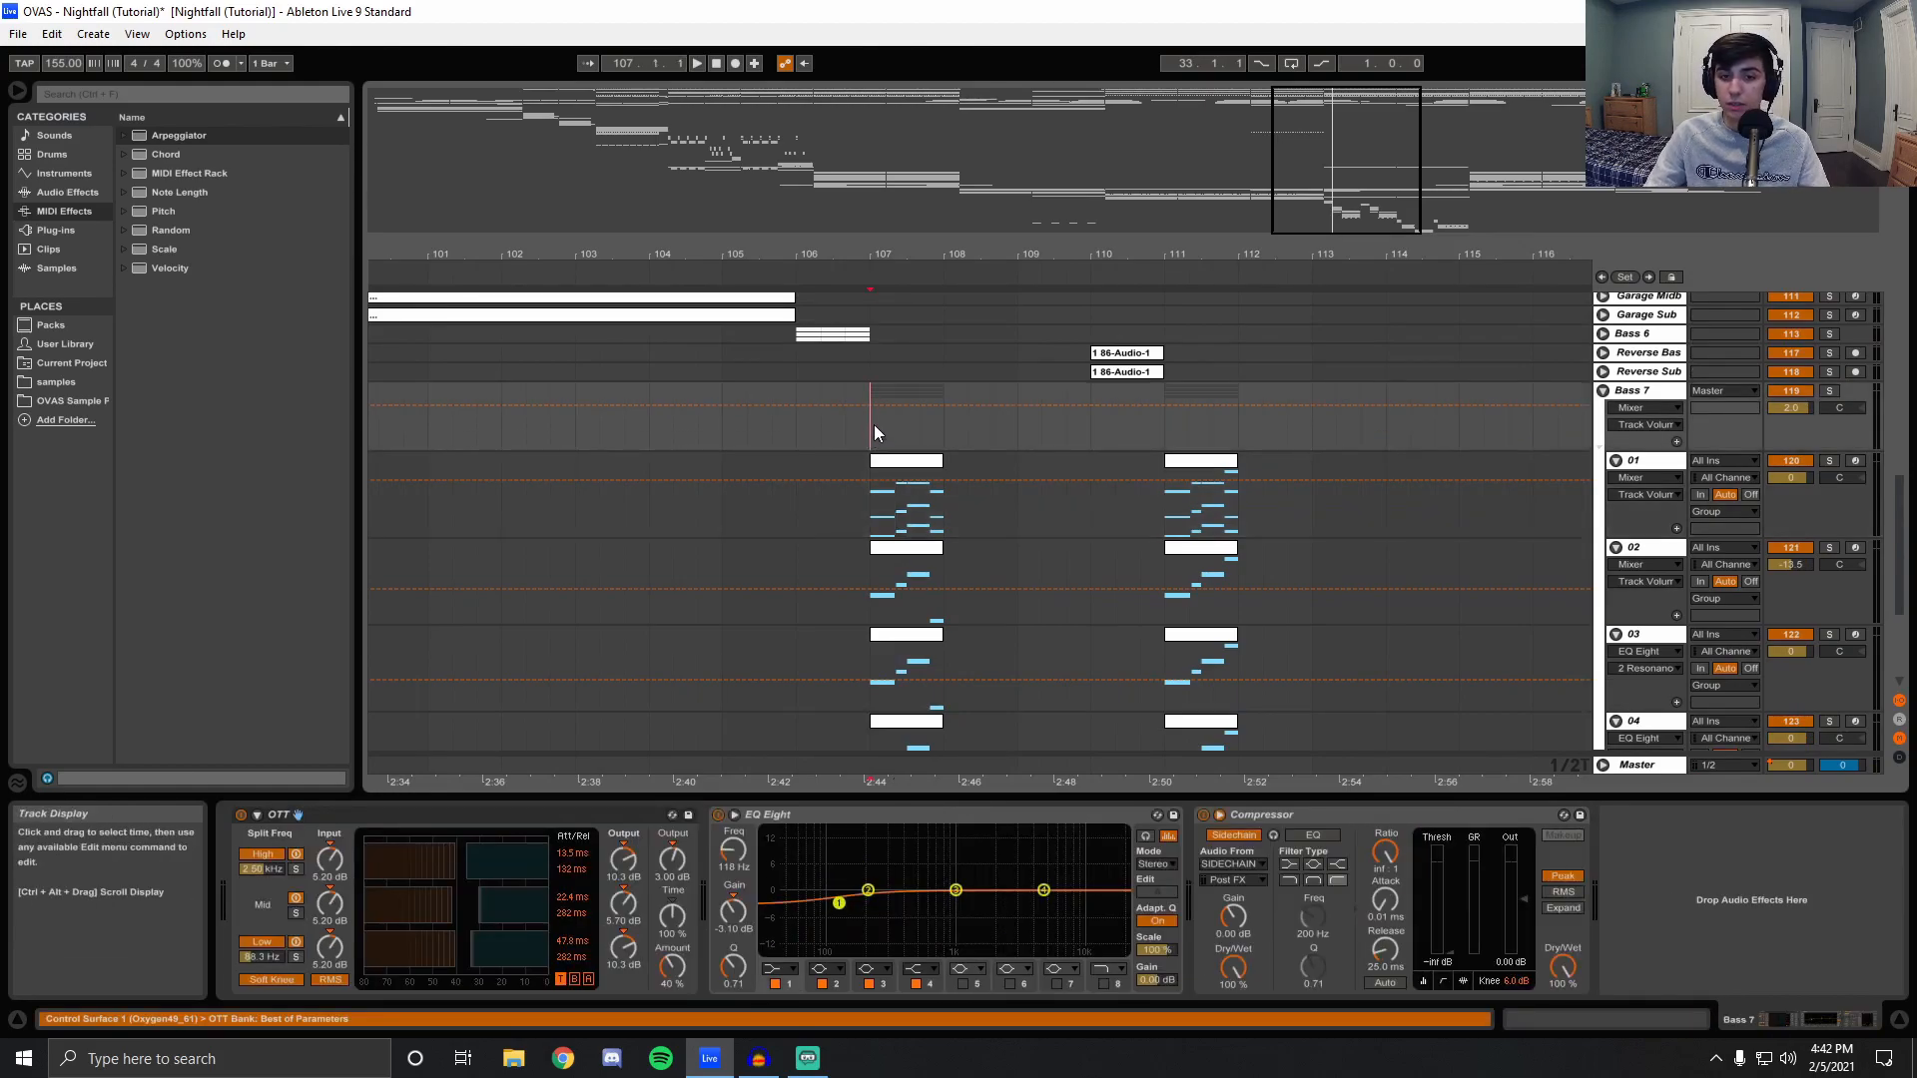
left_click(874, 413)
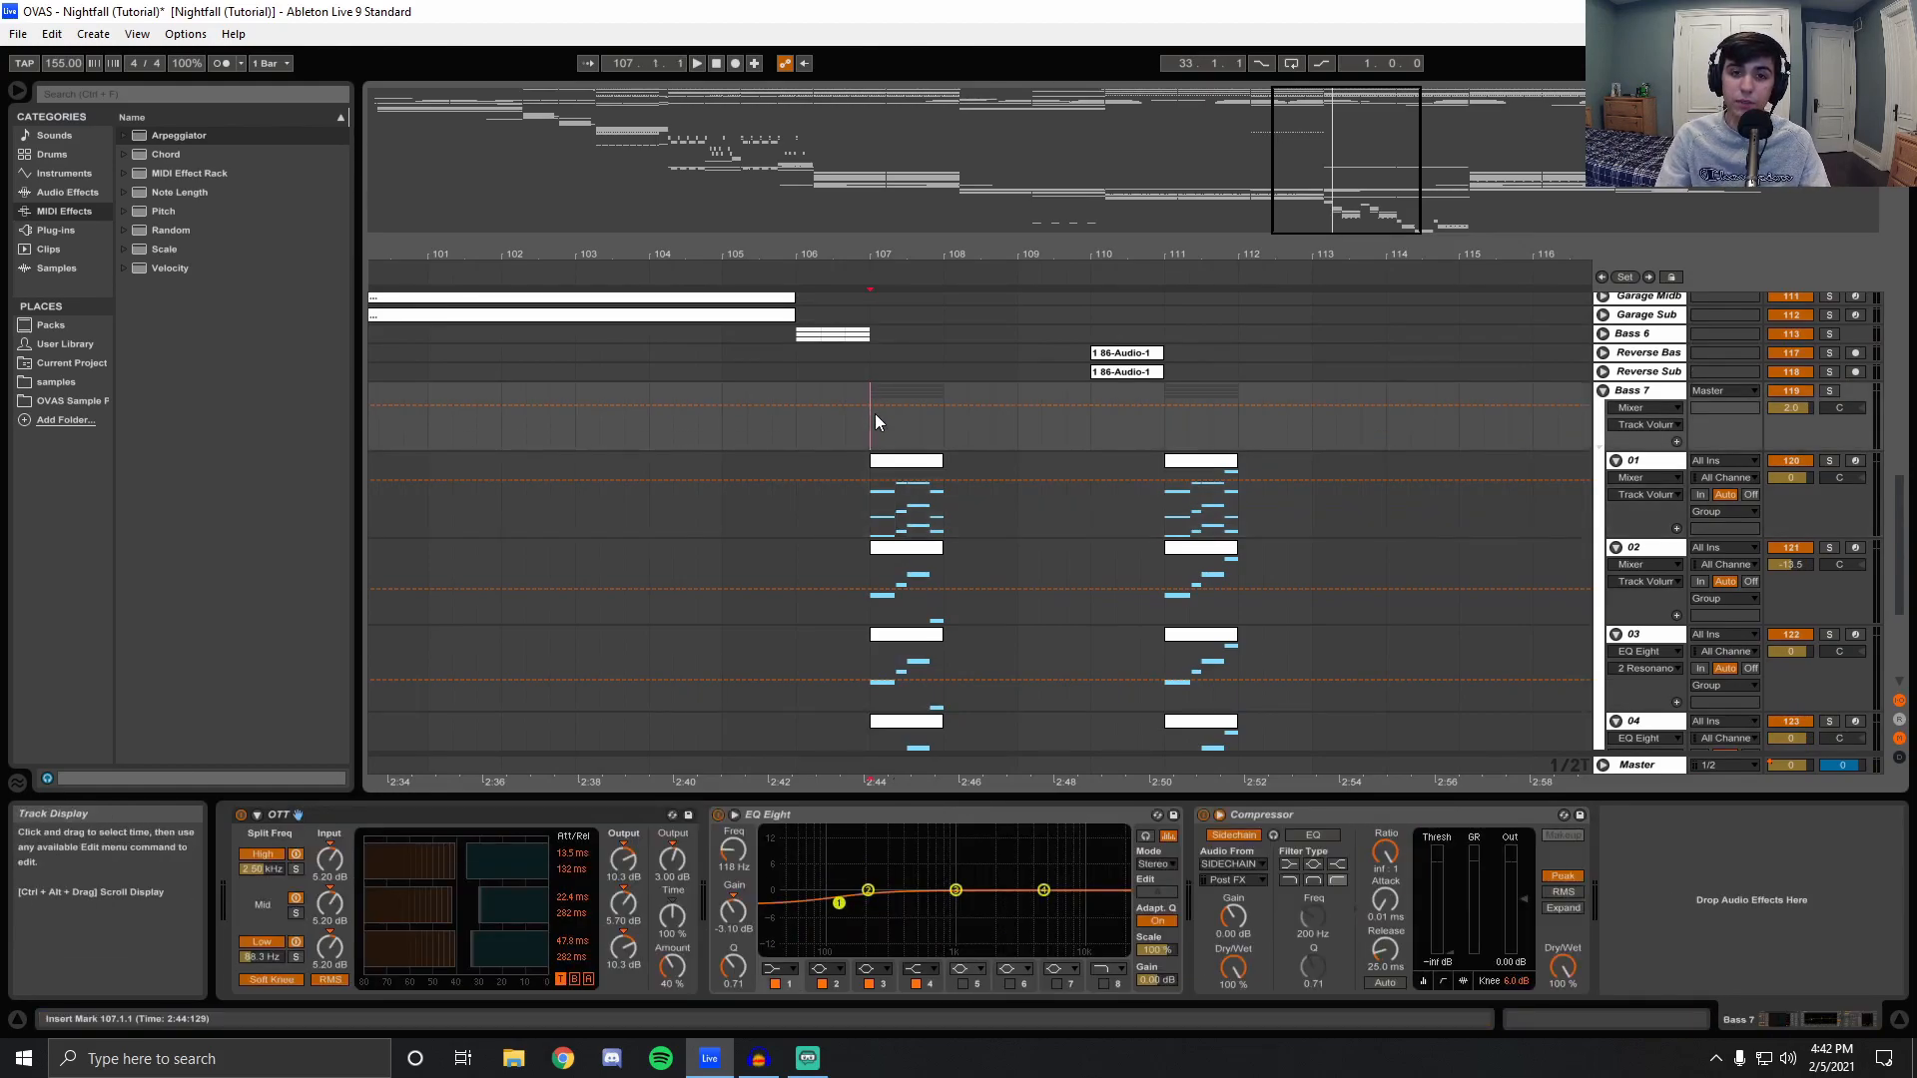
key("space")
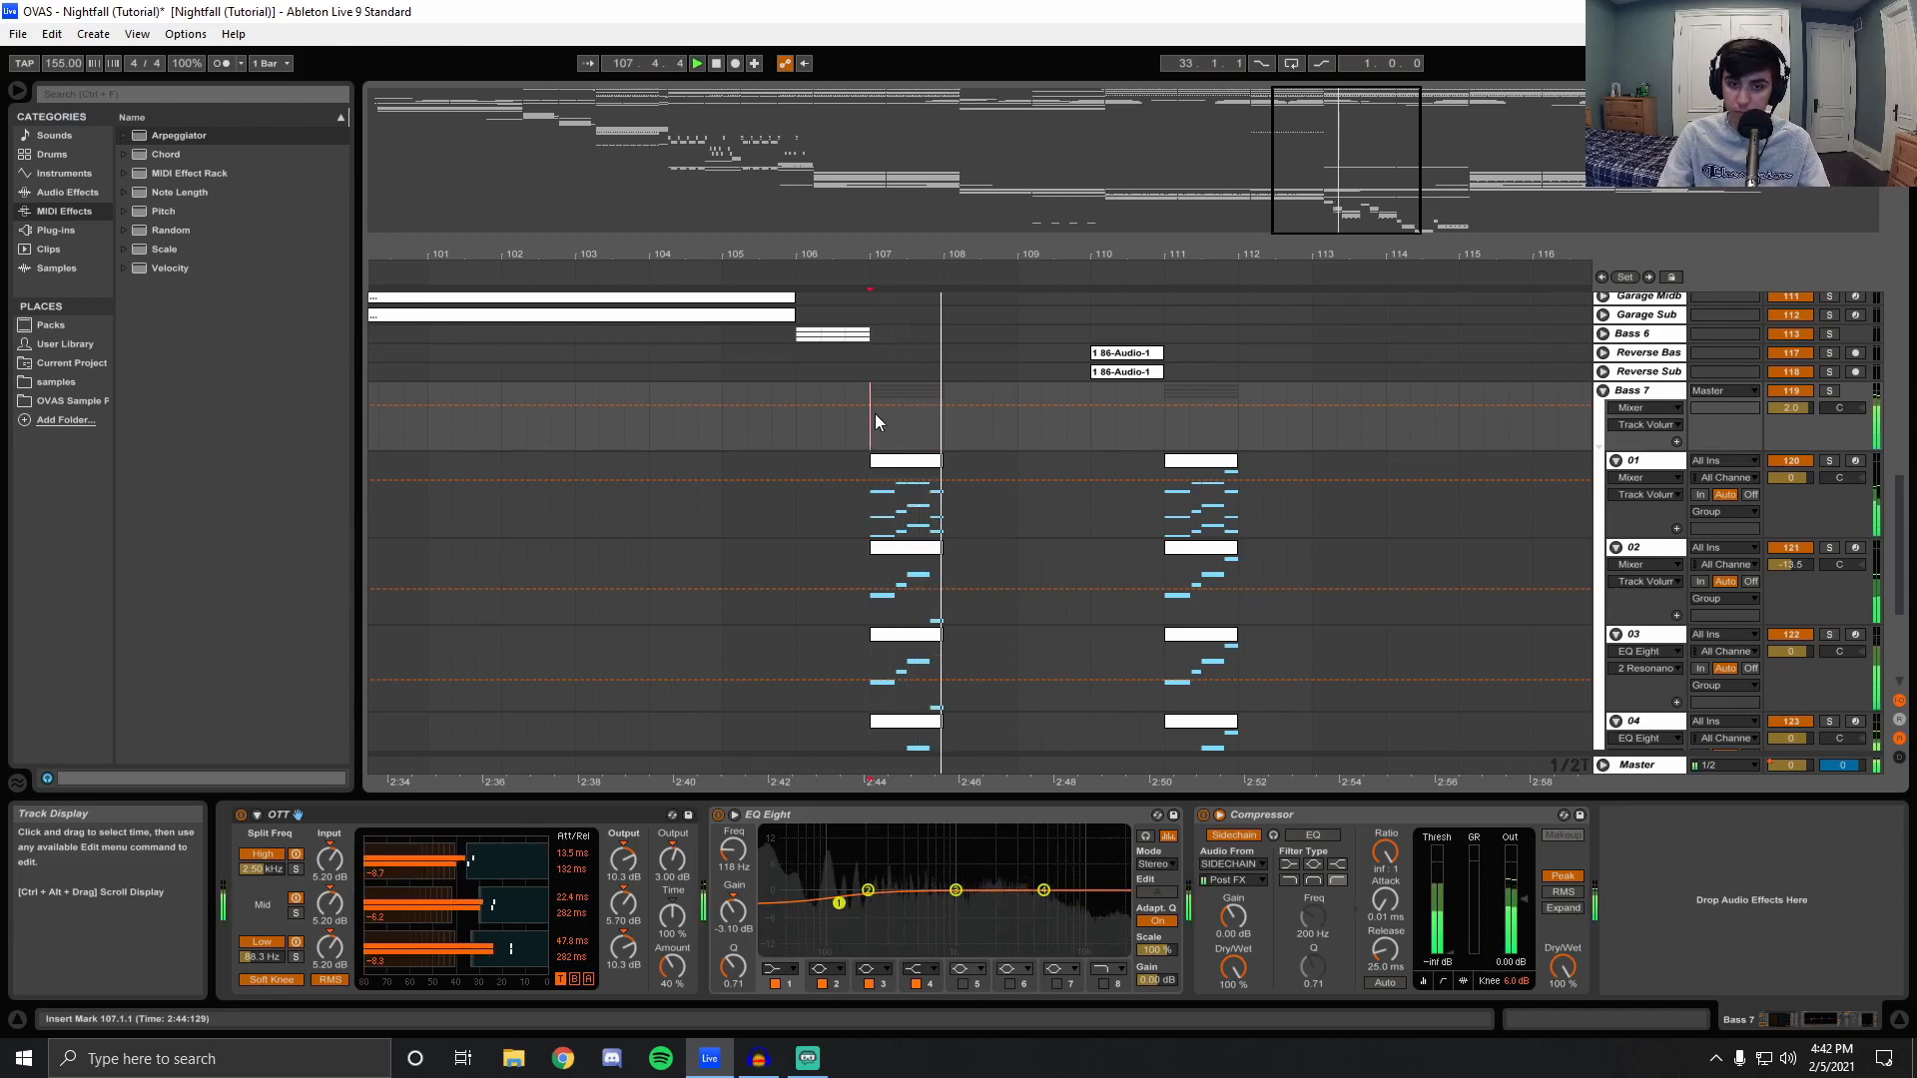
scroll(937, 685, "down", 3)
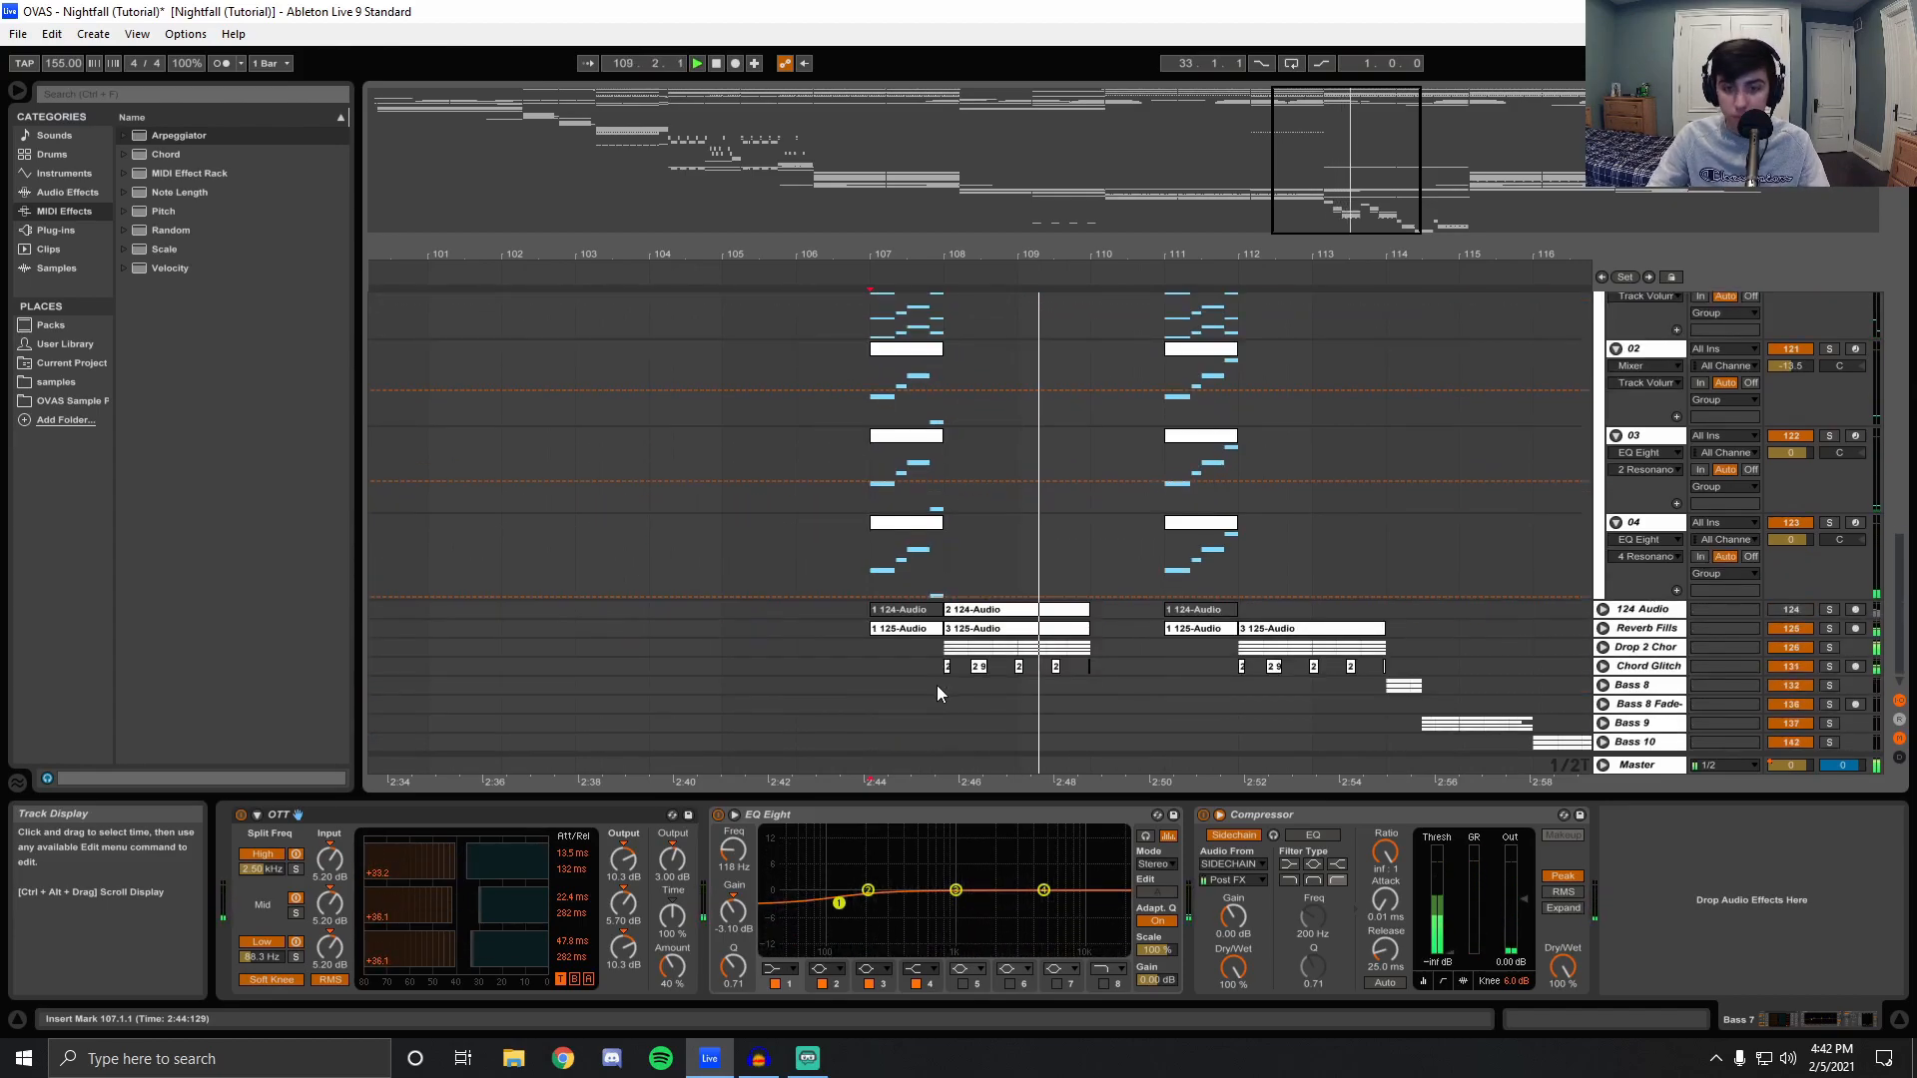
Place the insert marker at bar 108, solo and play the Drop 2 Chords group, and unfold it to its layers.
left_click(943, 764)
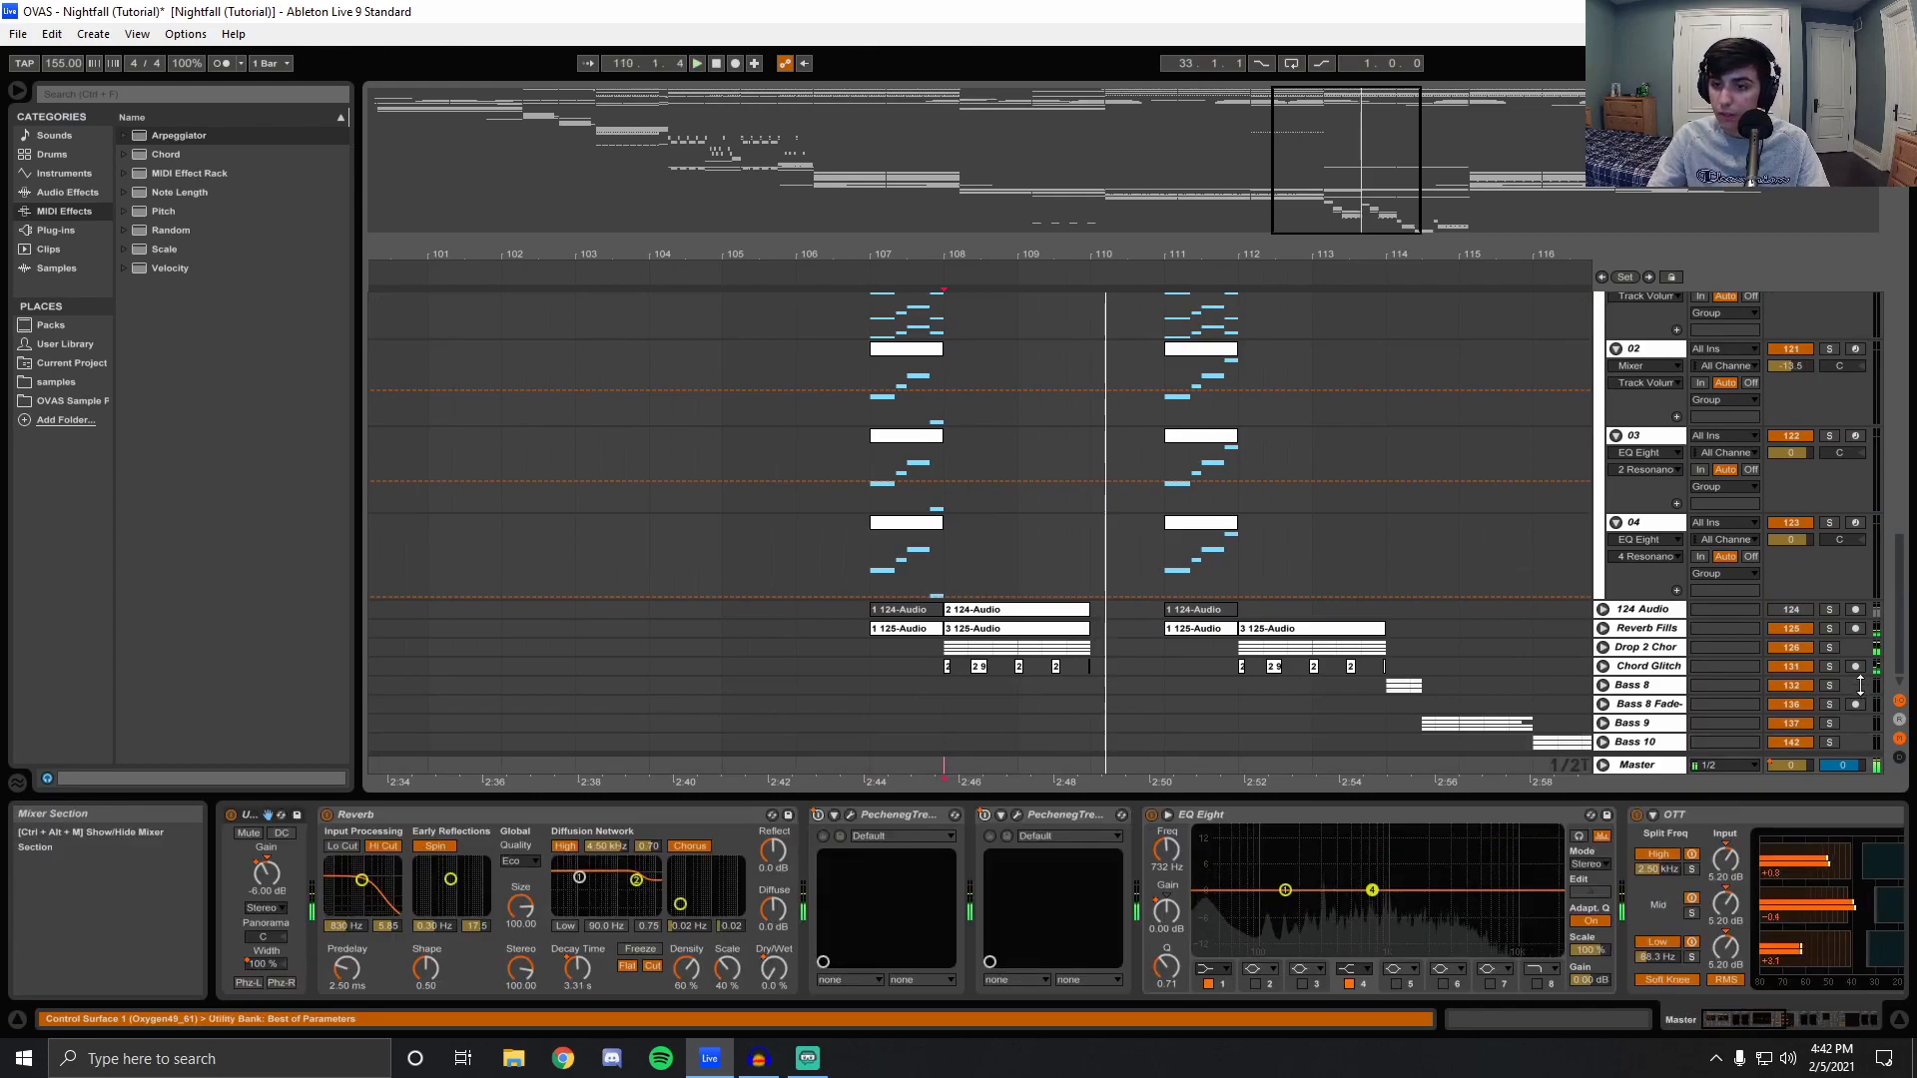
left_click(1829, 665)
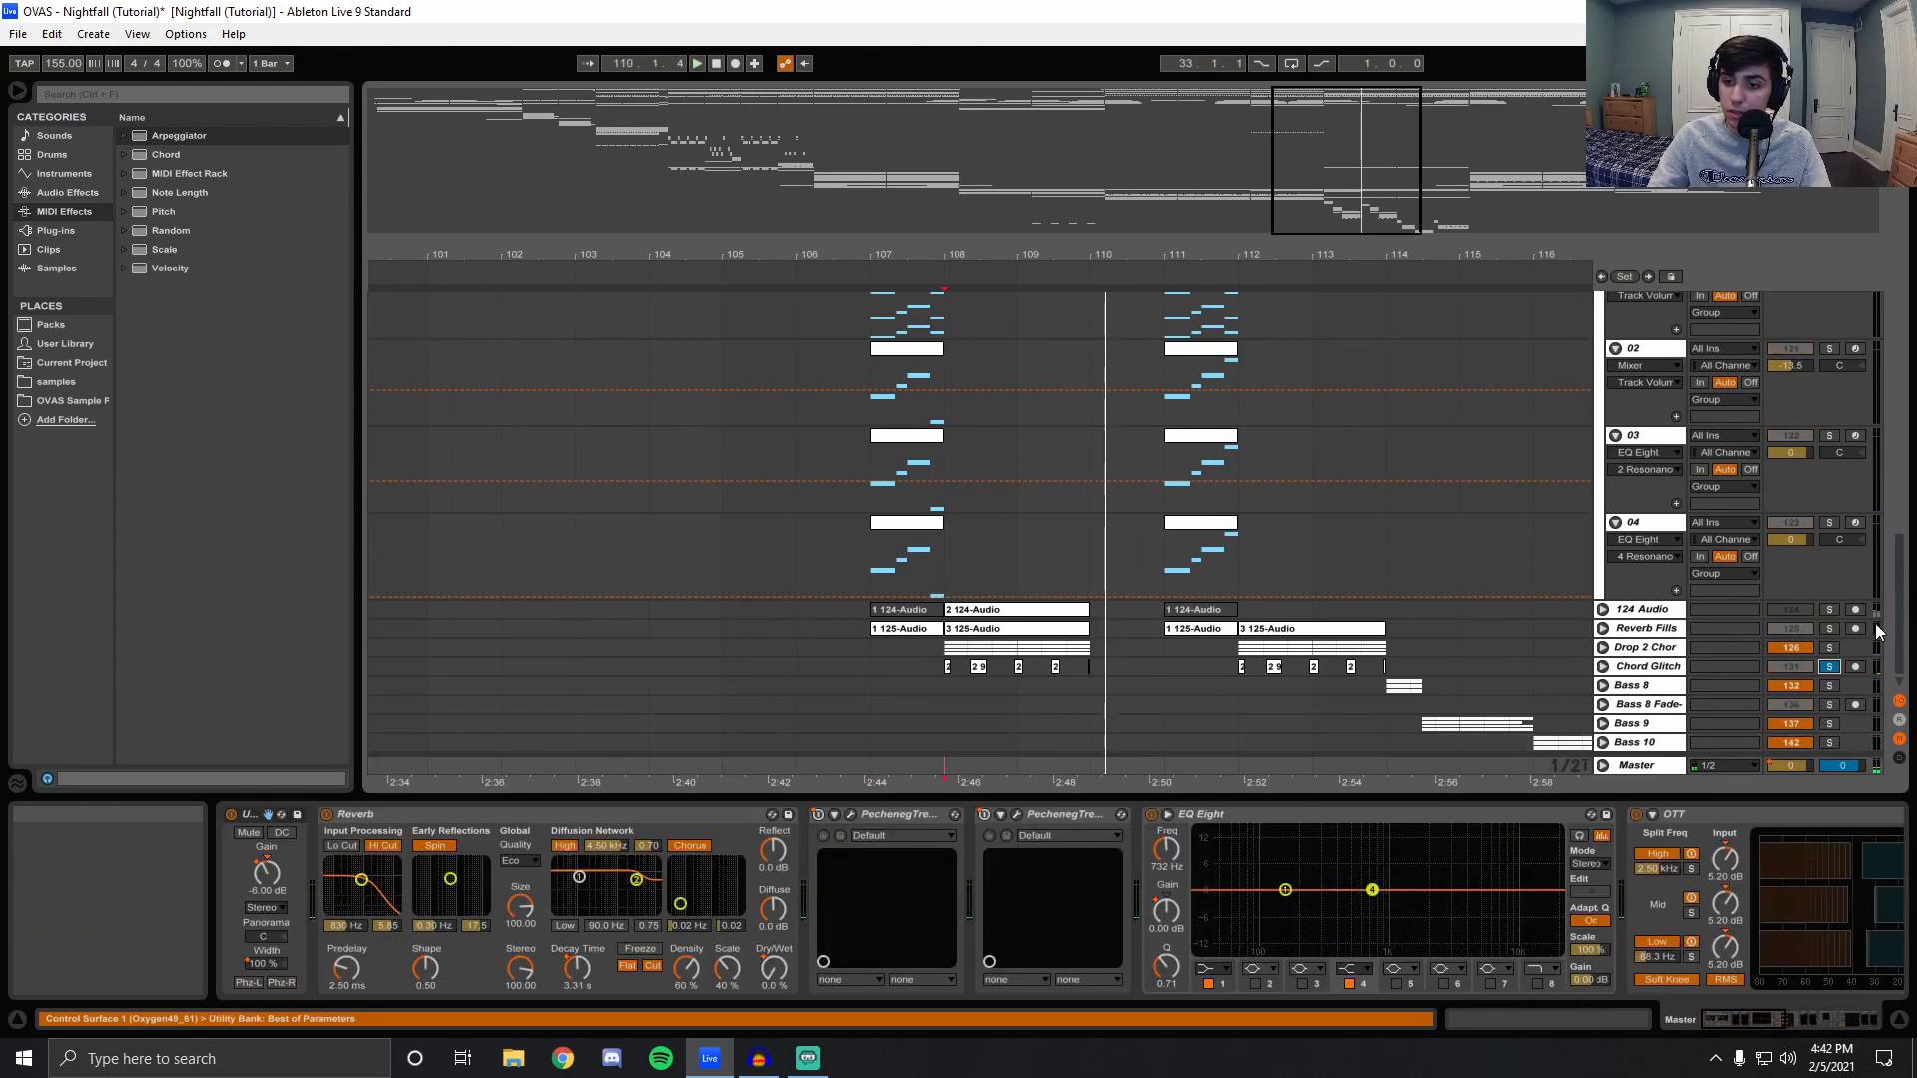
left_click(1829, 646)
key("space")
left_click(1602, 646)
scroll(989, 567, "down", 10)
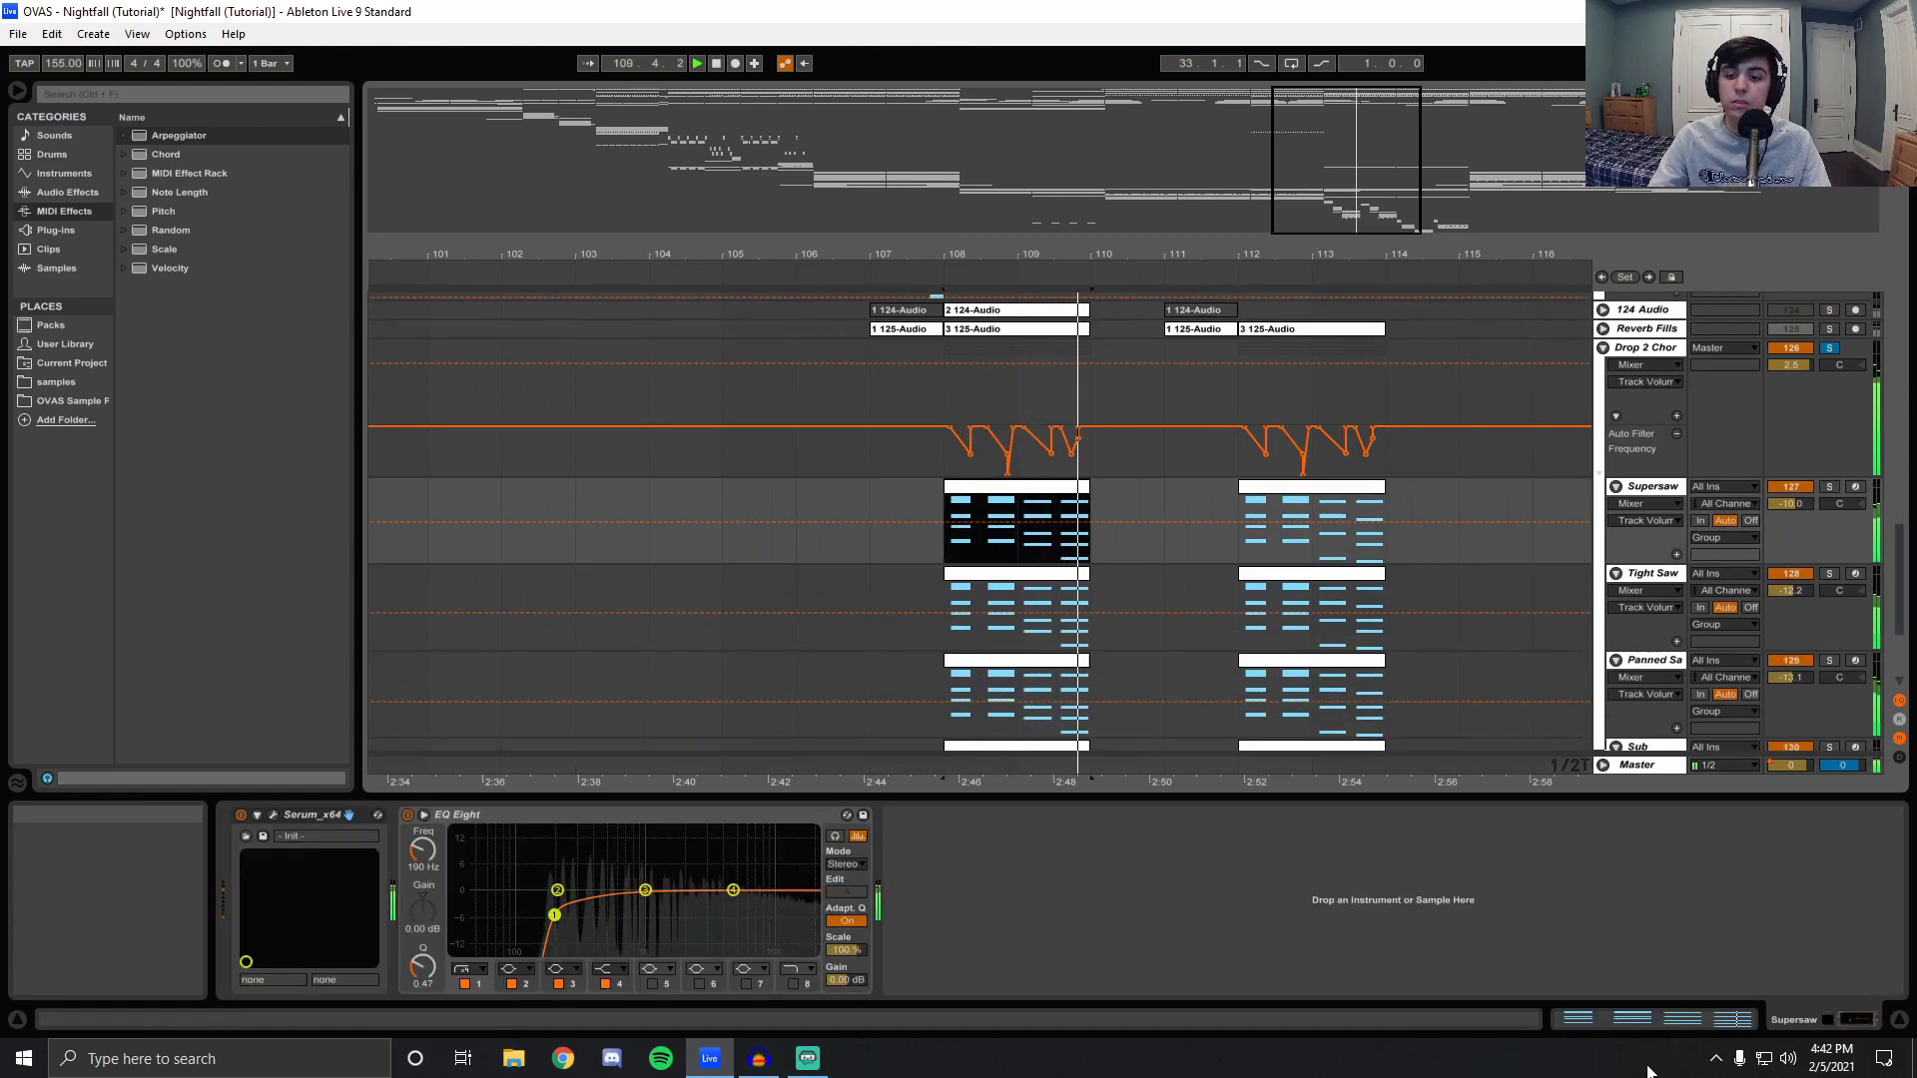
Stop playback and examine the chord notes in the Supersaw clip at bar 108.
left_click(1614, 1024)
key("space")
left_click_drag(665, 519, 599, 644)
mouse_move(677, 103)
left_mouse_down()
mouse_move(676, 210)
mouse_move(677, 104)
left_mouse_up()
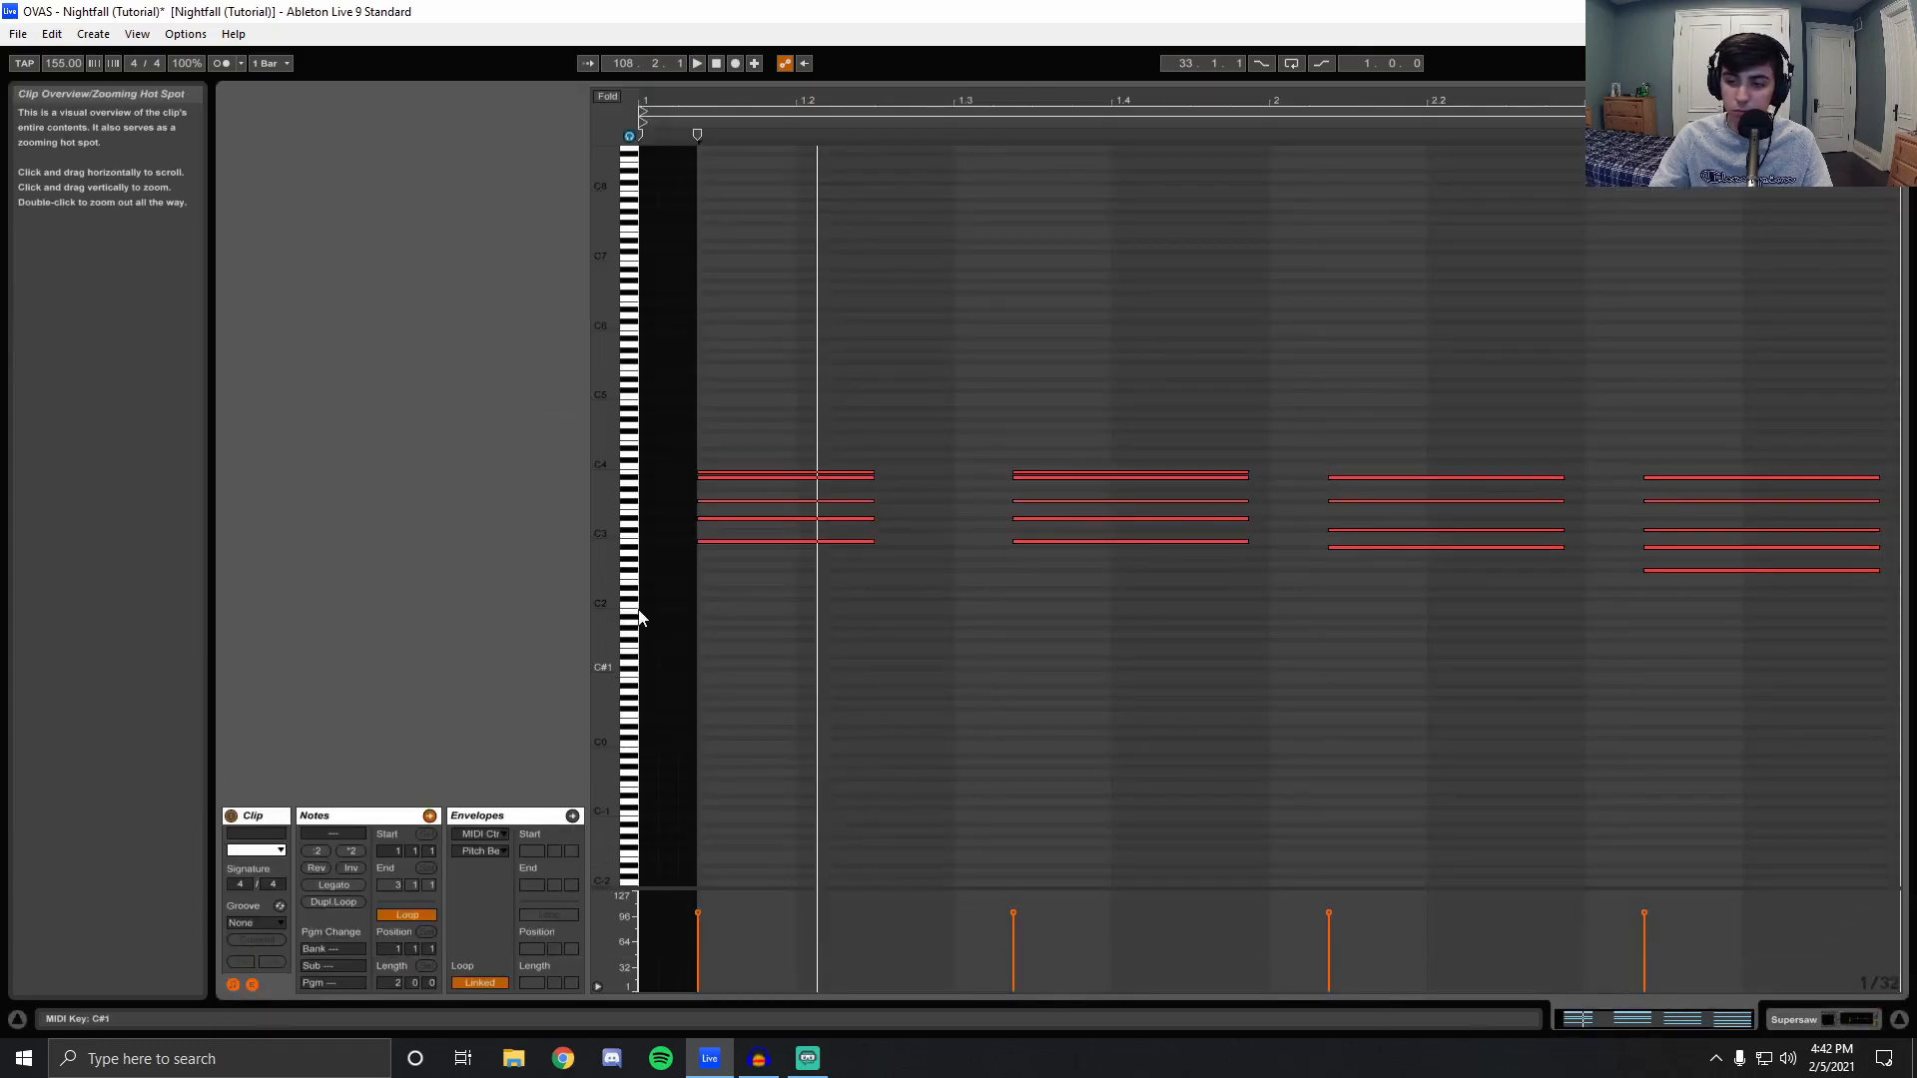
left_click_drag(702, 592, 634, 602)
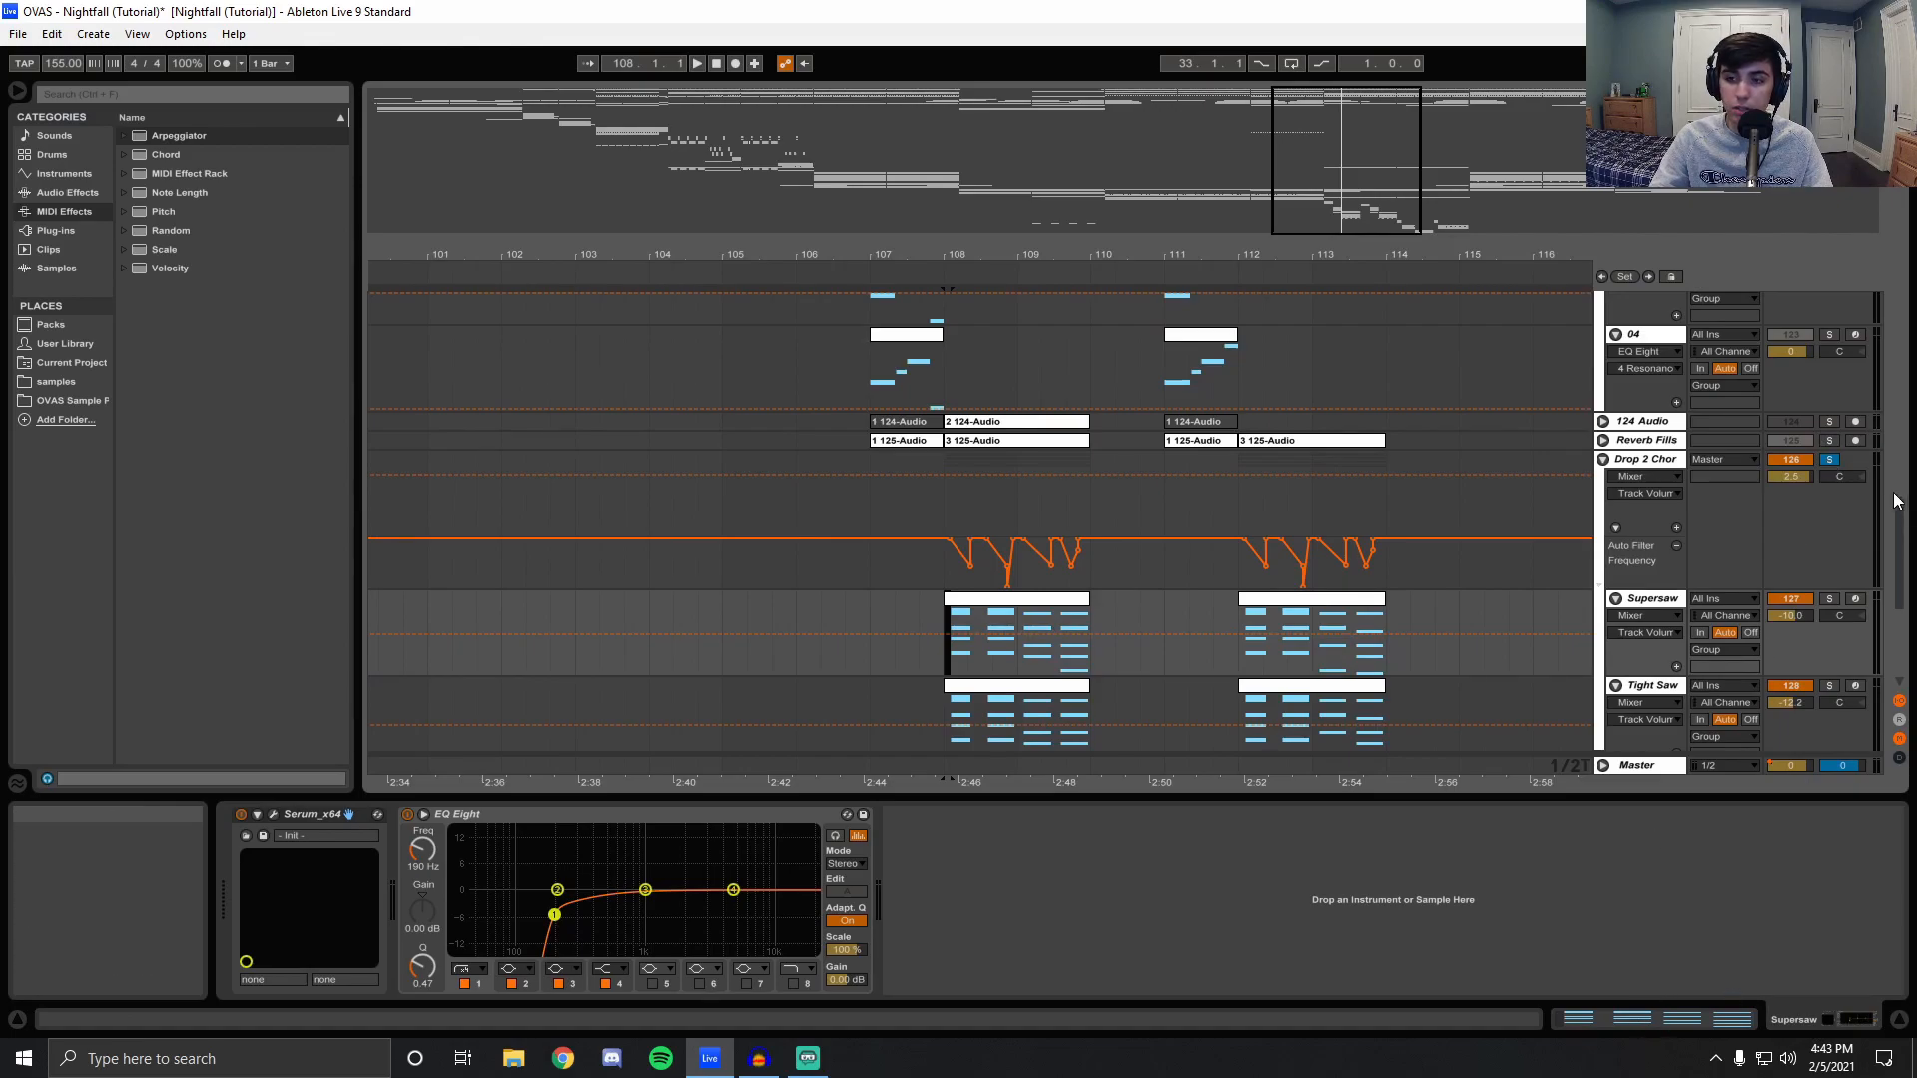
Unsolo the Drop 2 Chords group and play the full mix from bar 108.
left_click(1829, 459)
key("space")
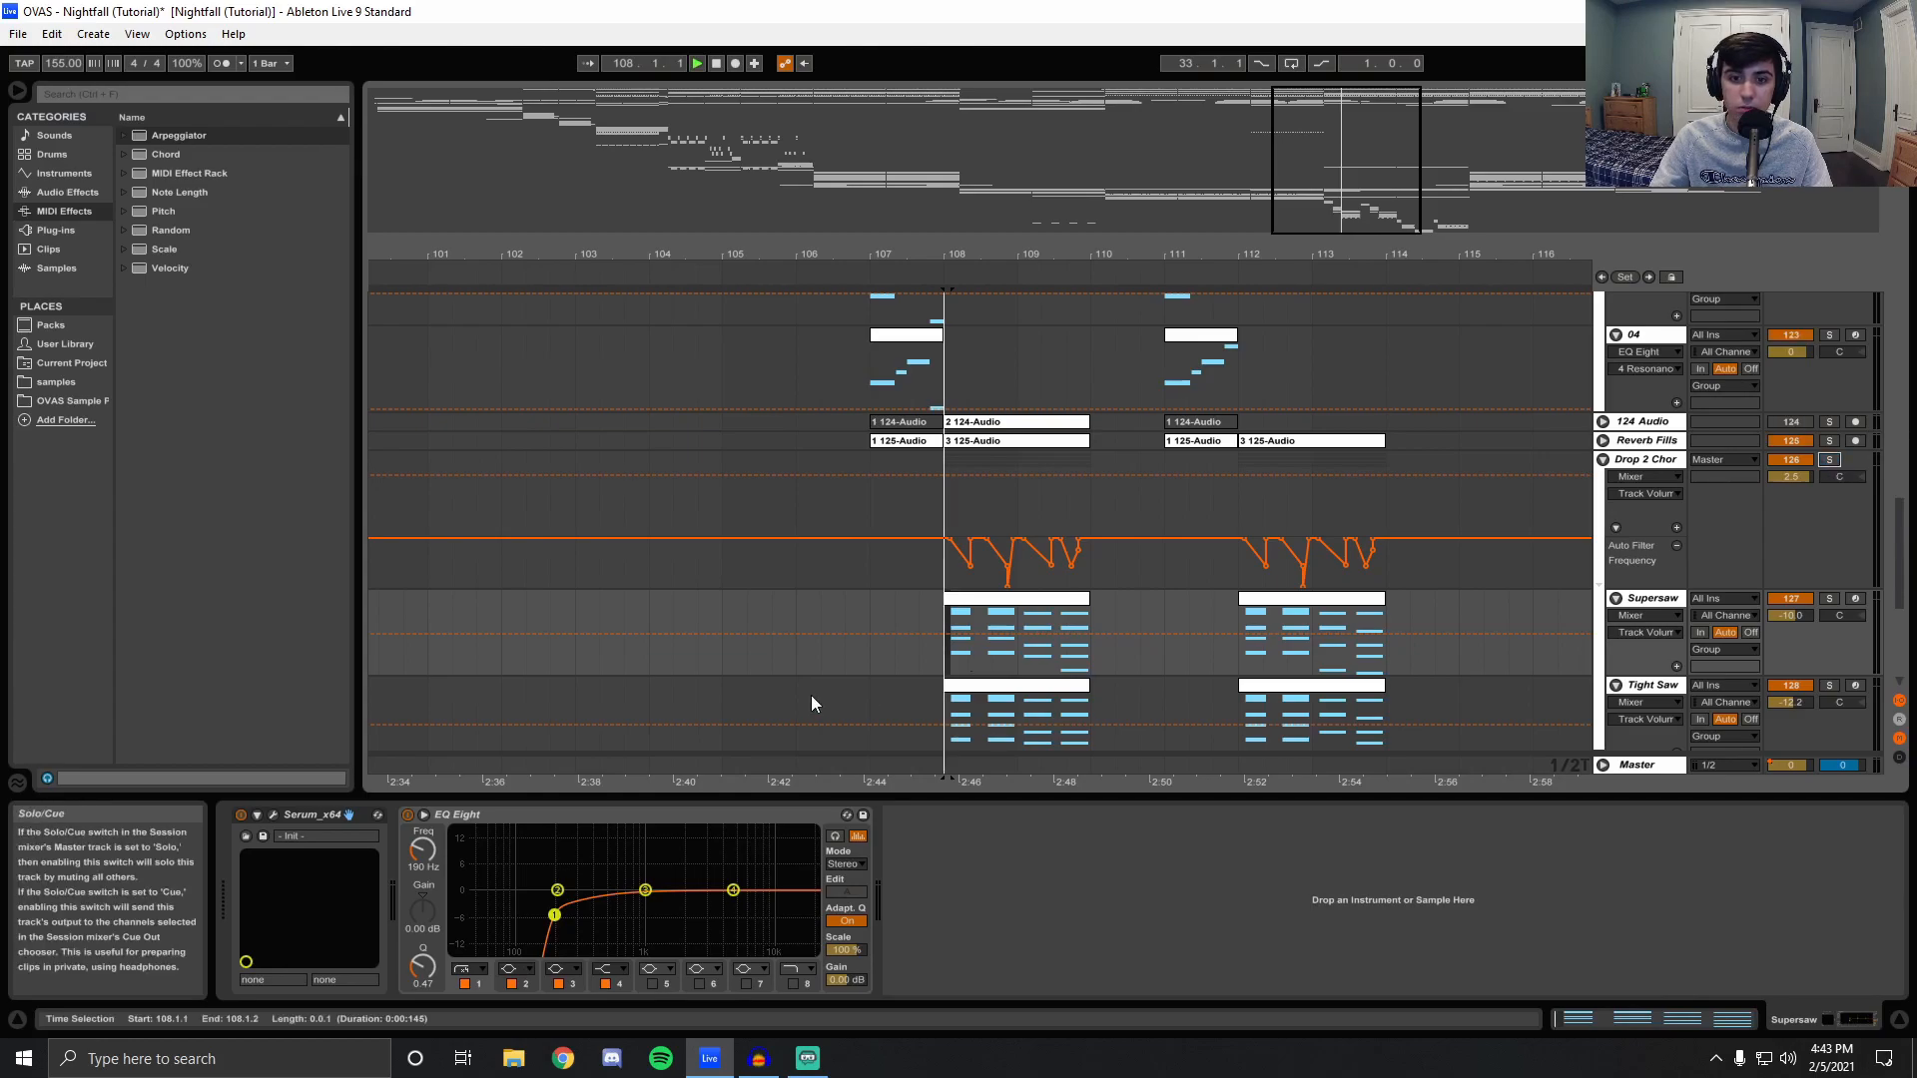
left_click(940, 764)
scroll(1014, 663, "down", 3)
scroll(1158, 664, "down", 2)
scroll(1117, 657, "up", 5)
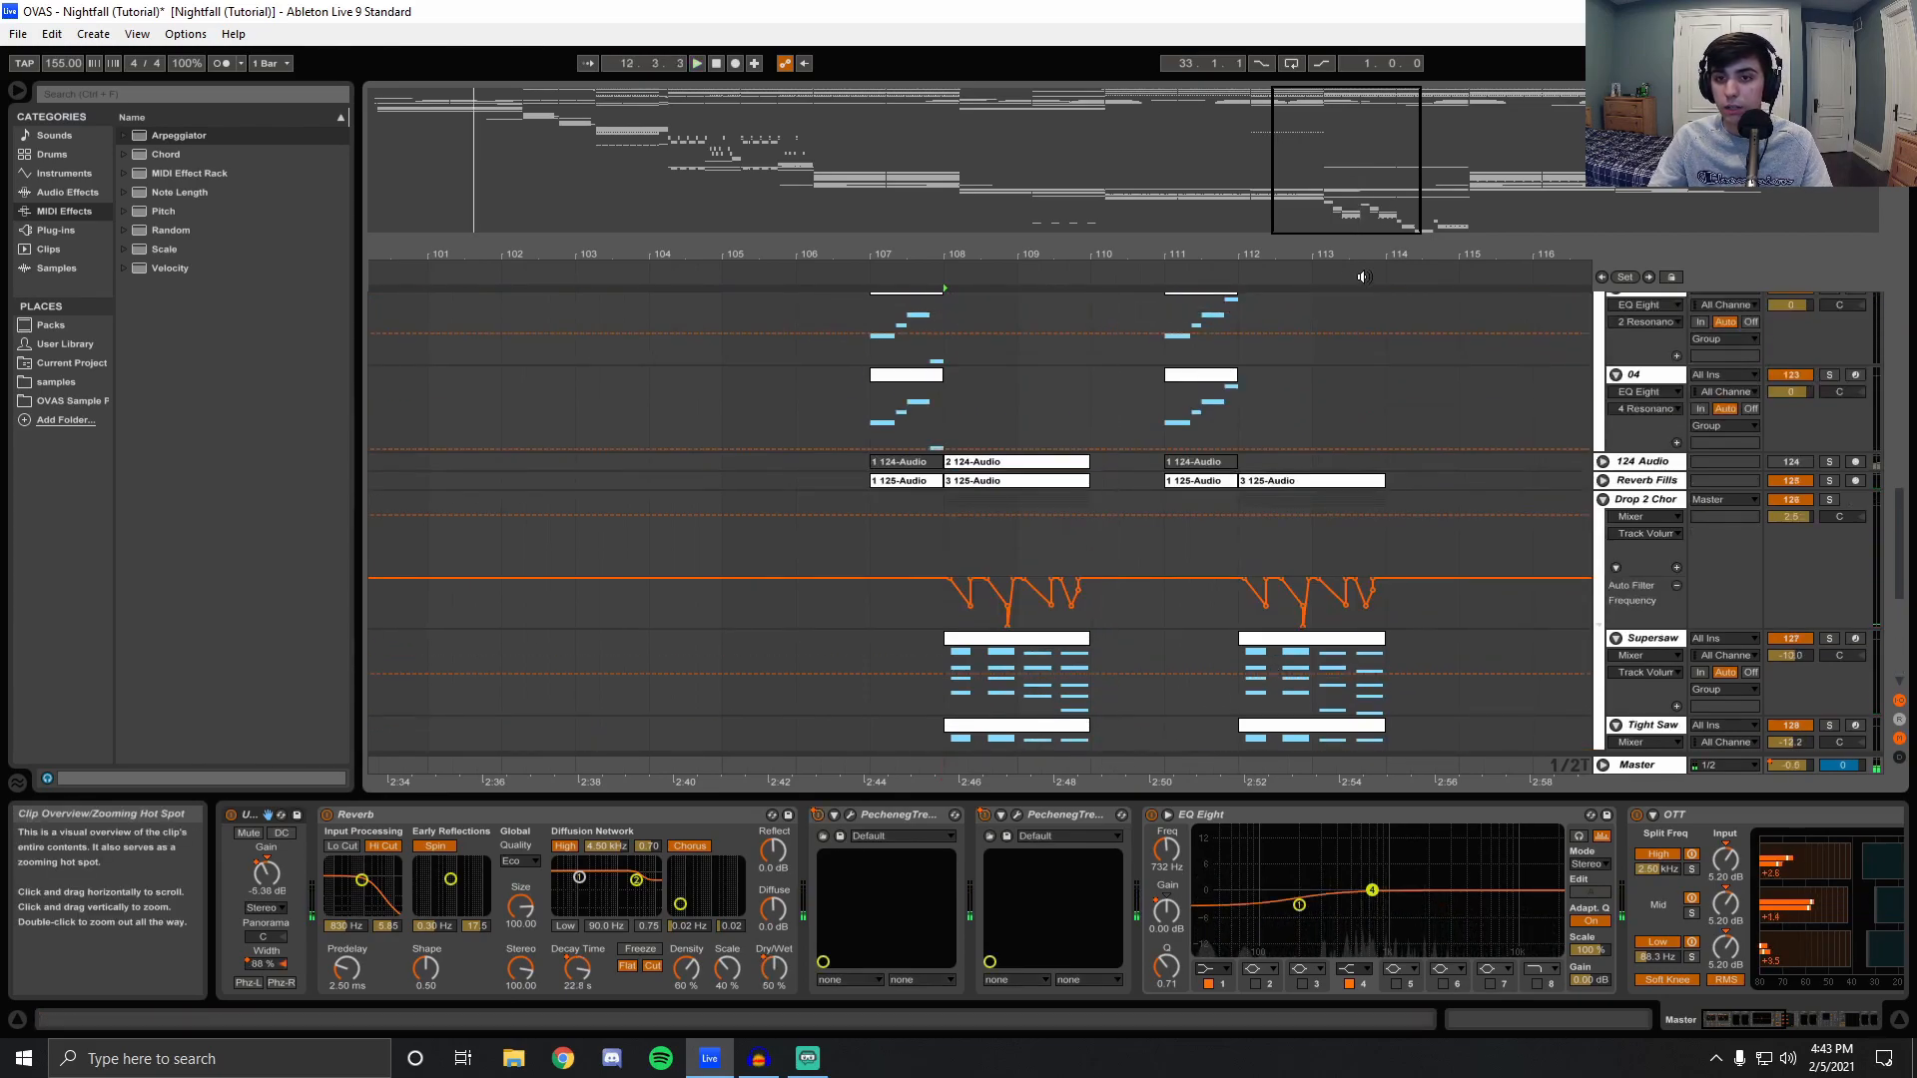
Place the insert marker at bar 112 and play the full mix through the second chord section.
left_click_drag(1361, 255, 983, 179)
scroll(987, 701, "down", 5)
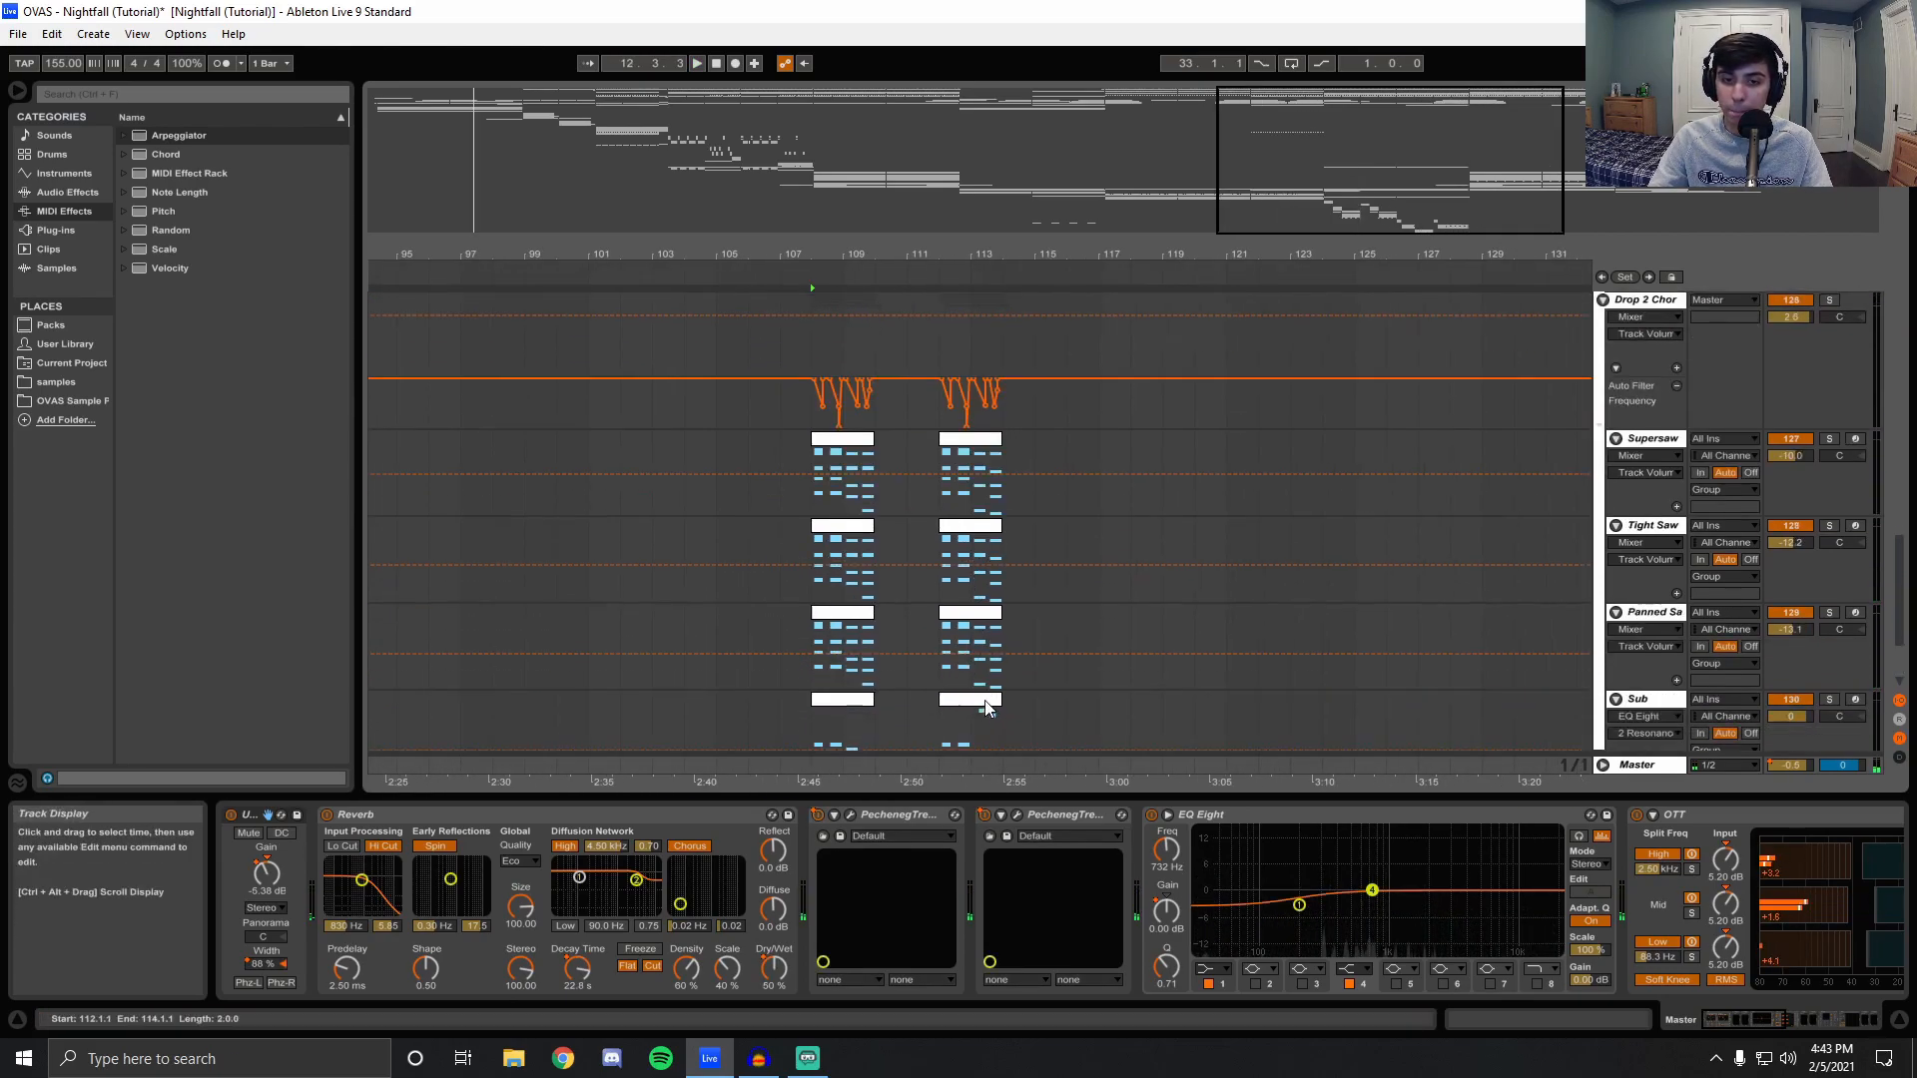
left_click(999, 763)
key("space")
left_click(943, 750)
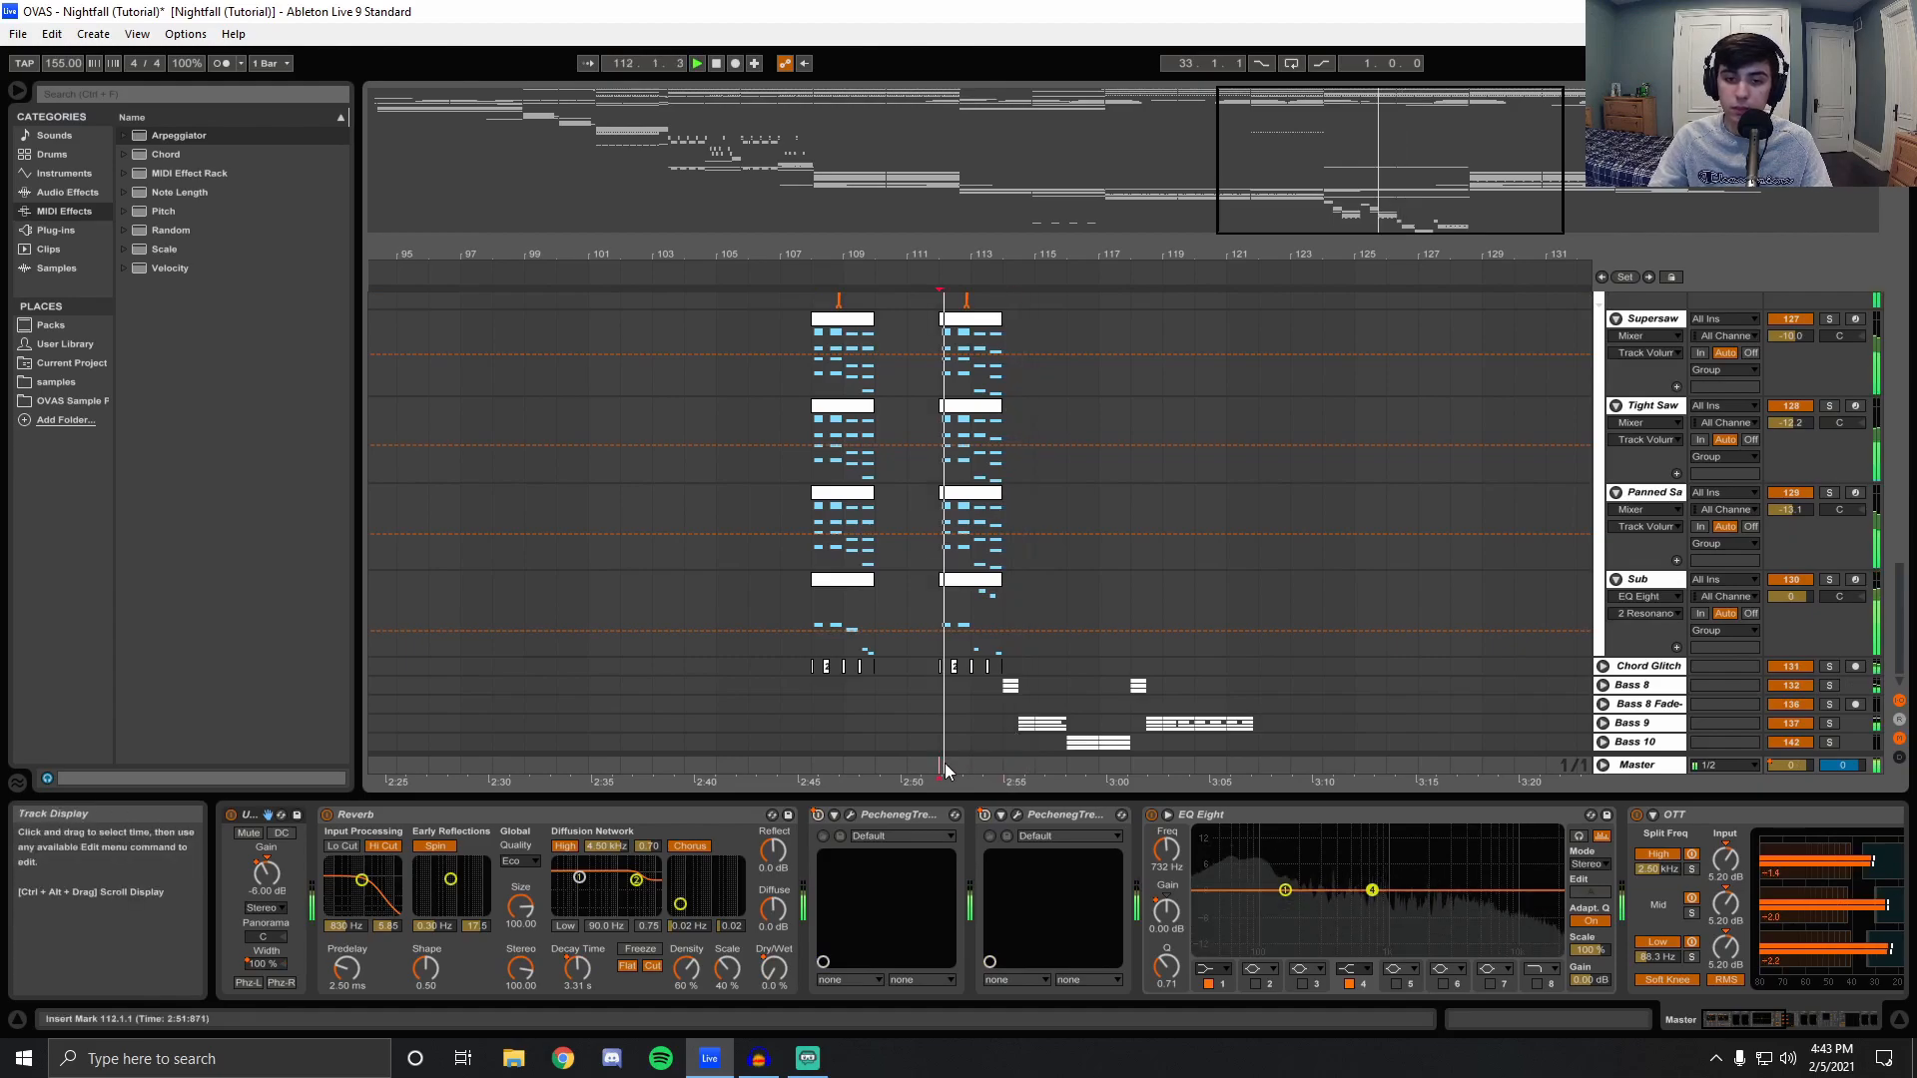
scroll(1069, 619, "up", 3)
scroll(1033, 603, "down", 3)
key("space")
Place the insert marker at bar 113 on the chord group's Sub track and play from there while viewing its notes.
left_click(974, 611)
mouse_move(987, 253)
left_mouse_down()
mouse_move(988, 419)
mouse_move(987, 330)
left_mouse_up()
key("space")
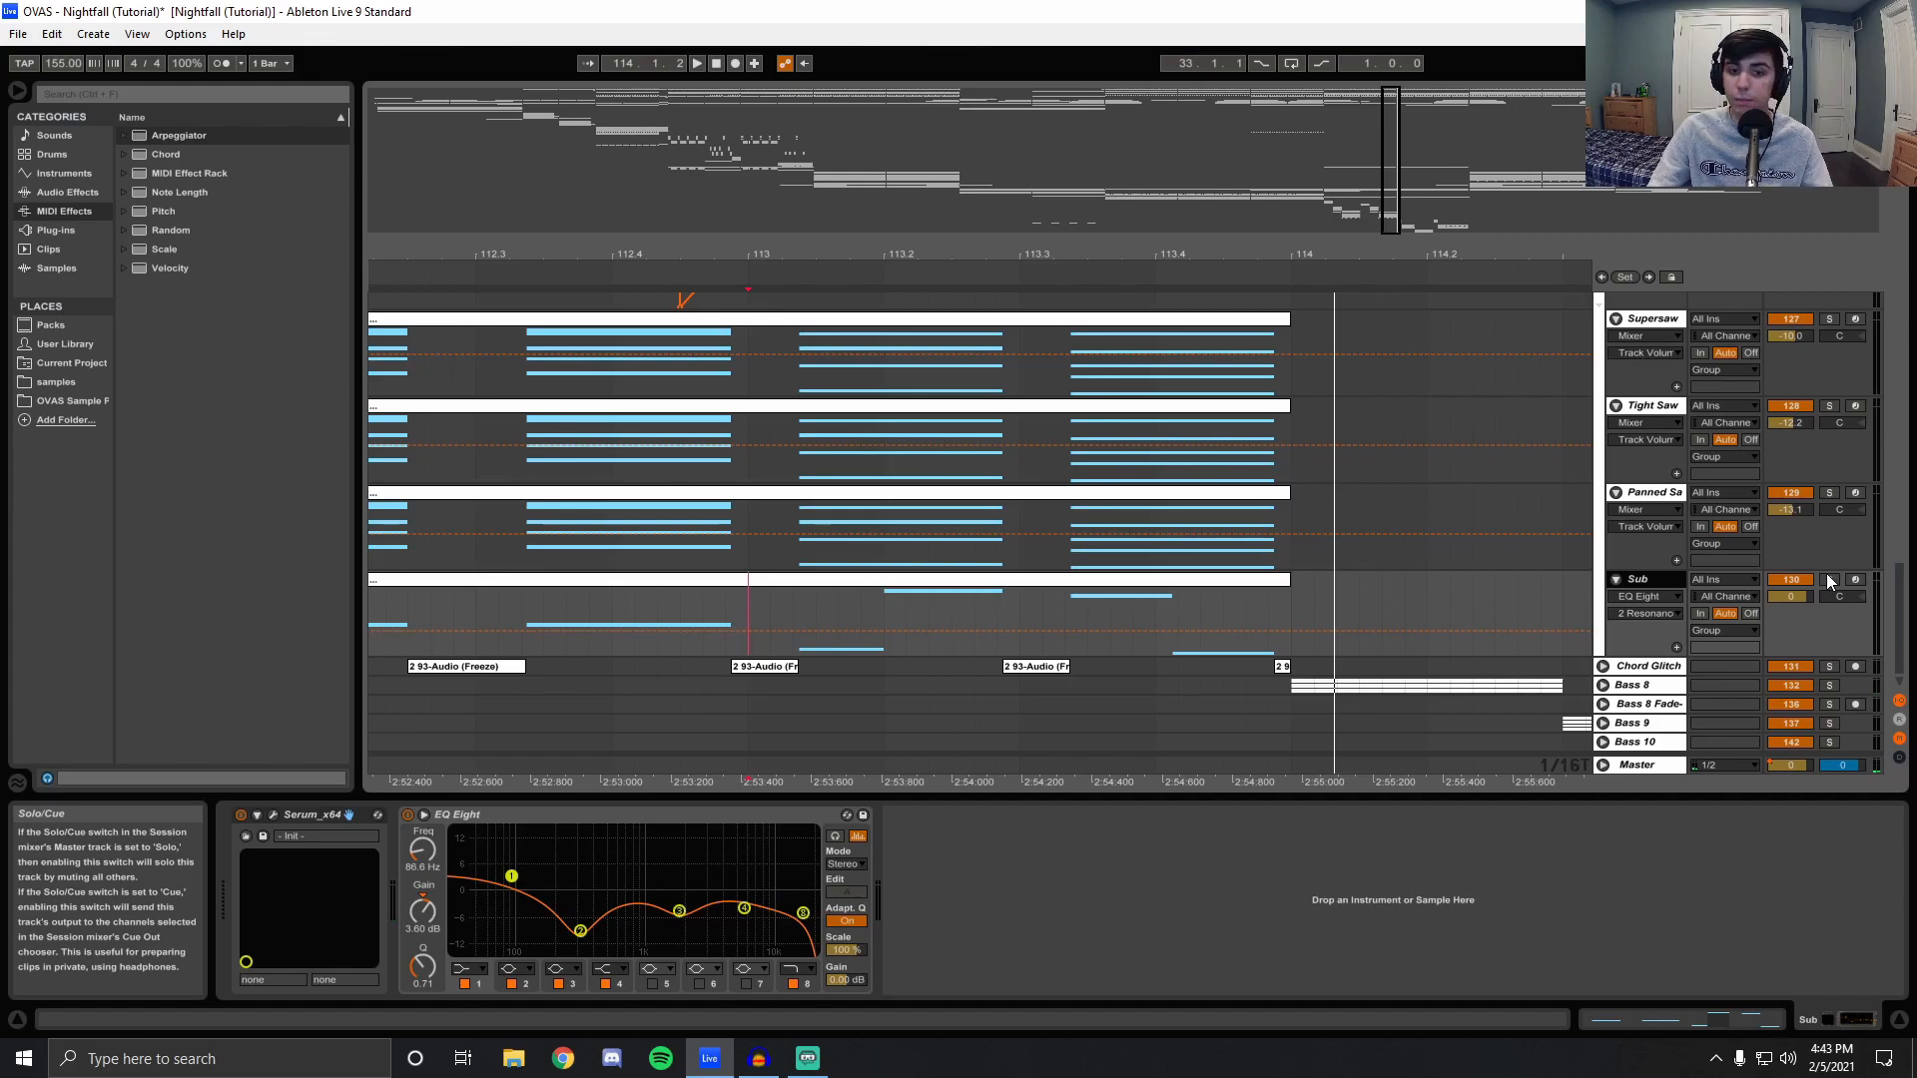
key("space")
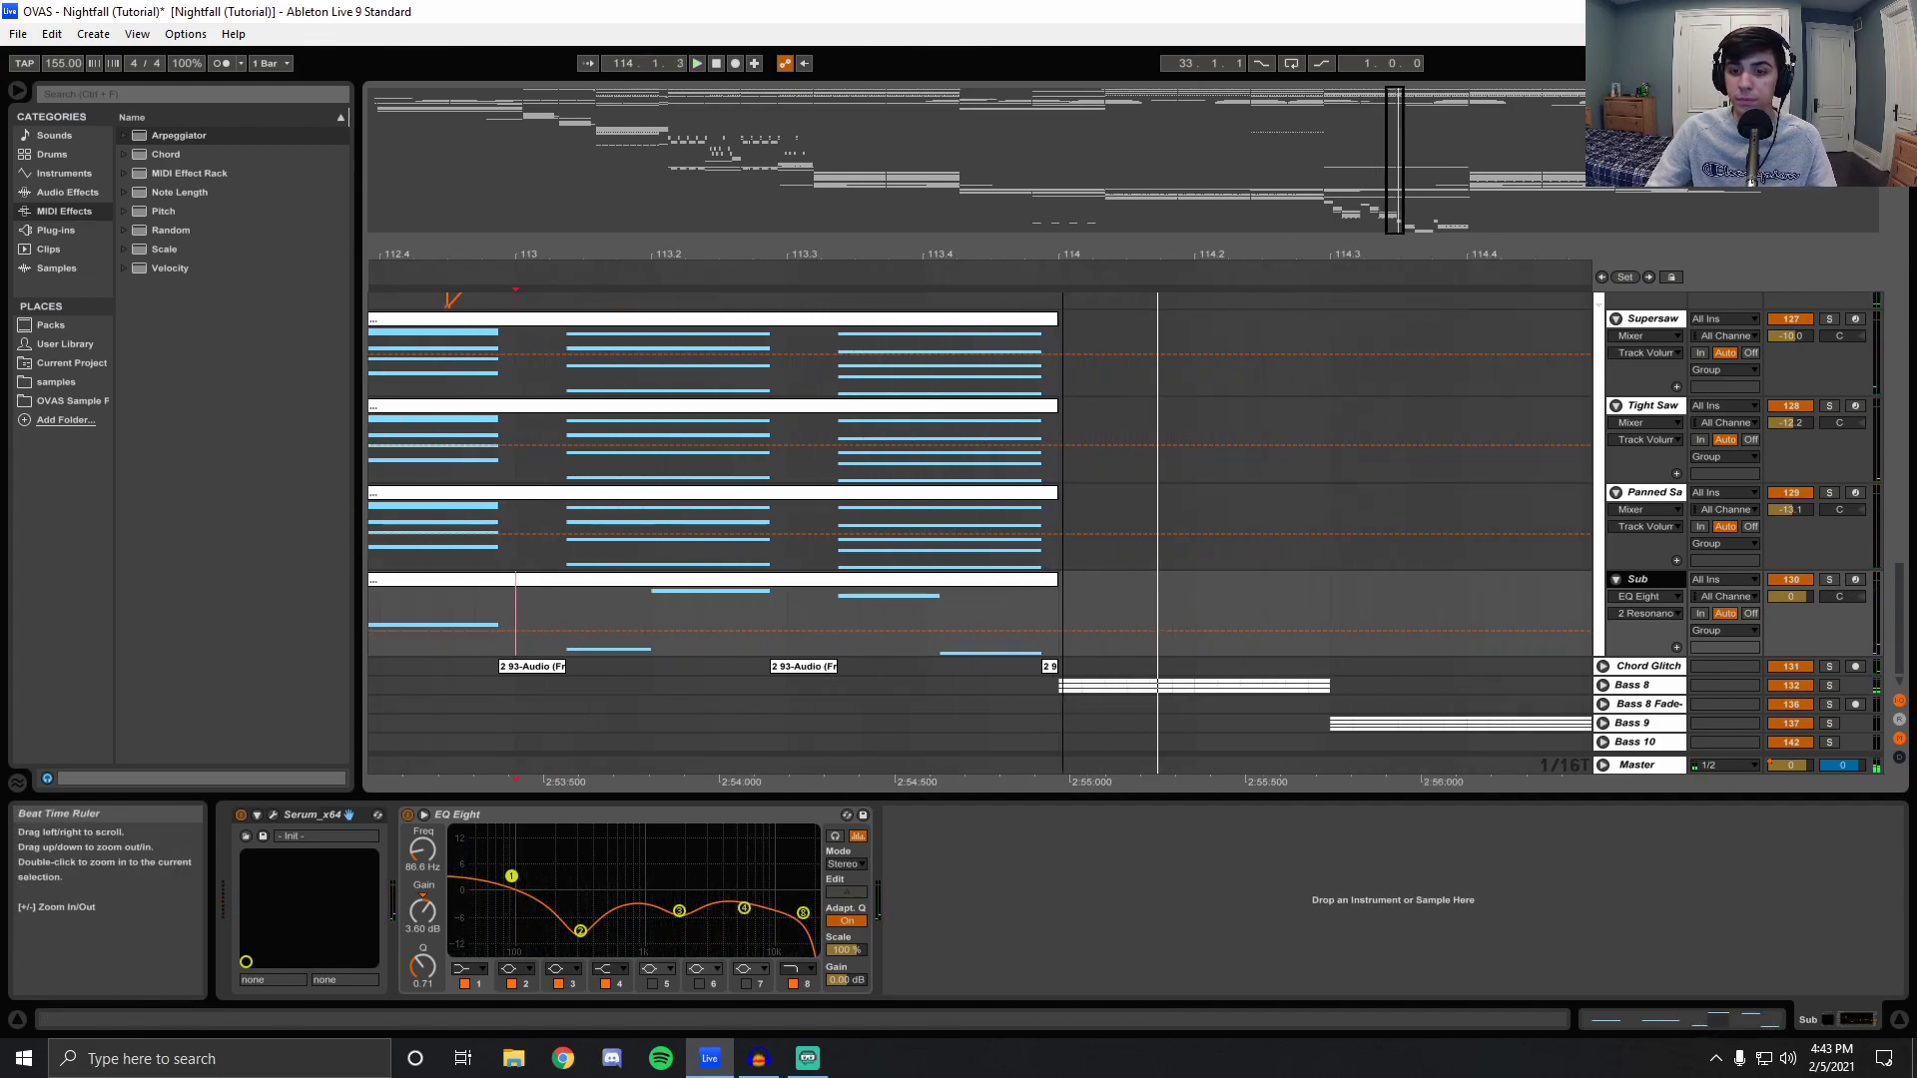
Play the mix from bar 114, then solo and unfold the Bass 8 group.
left_click(1004, 763)
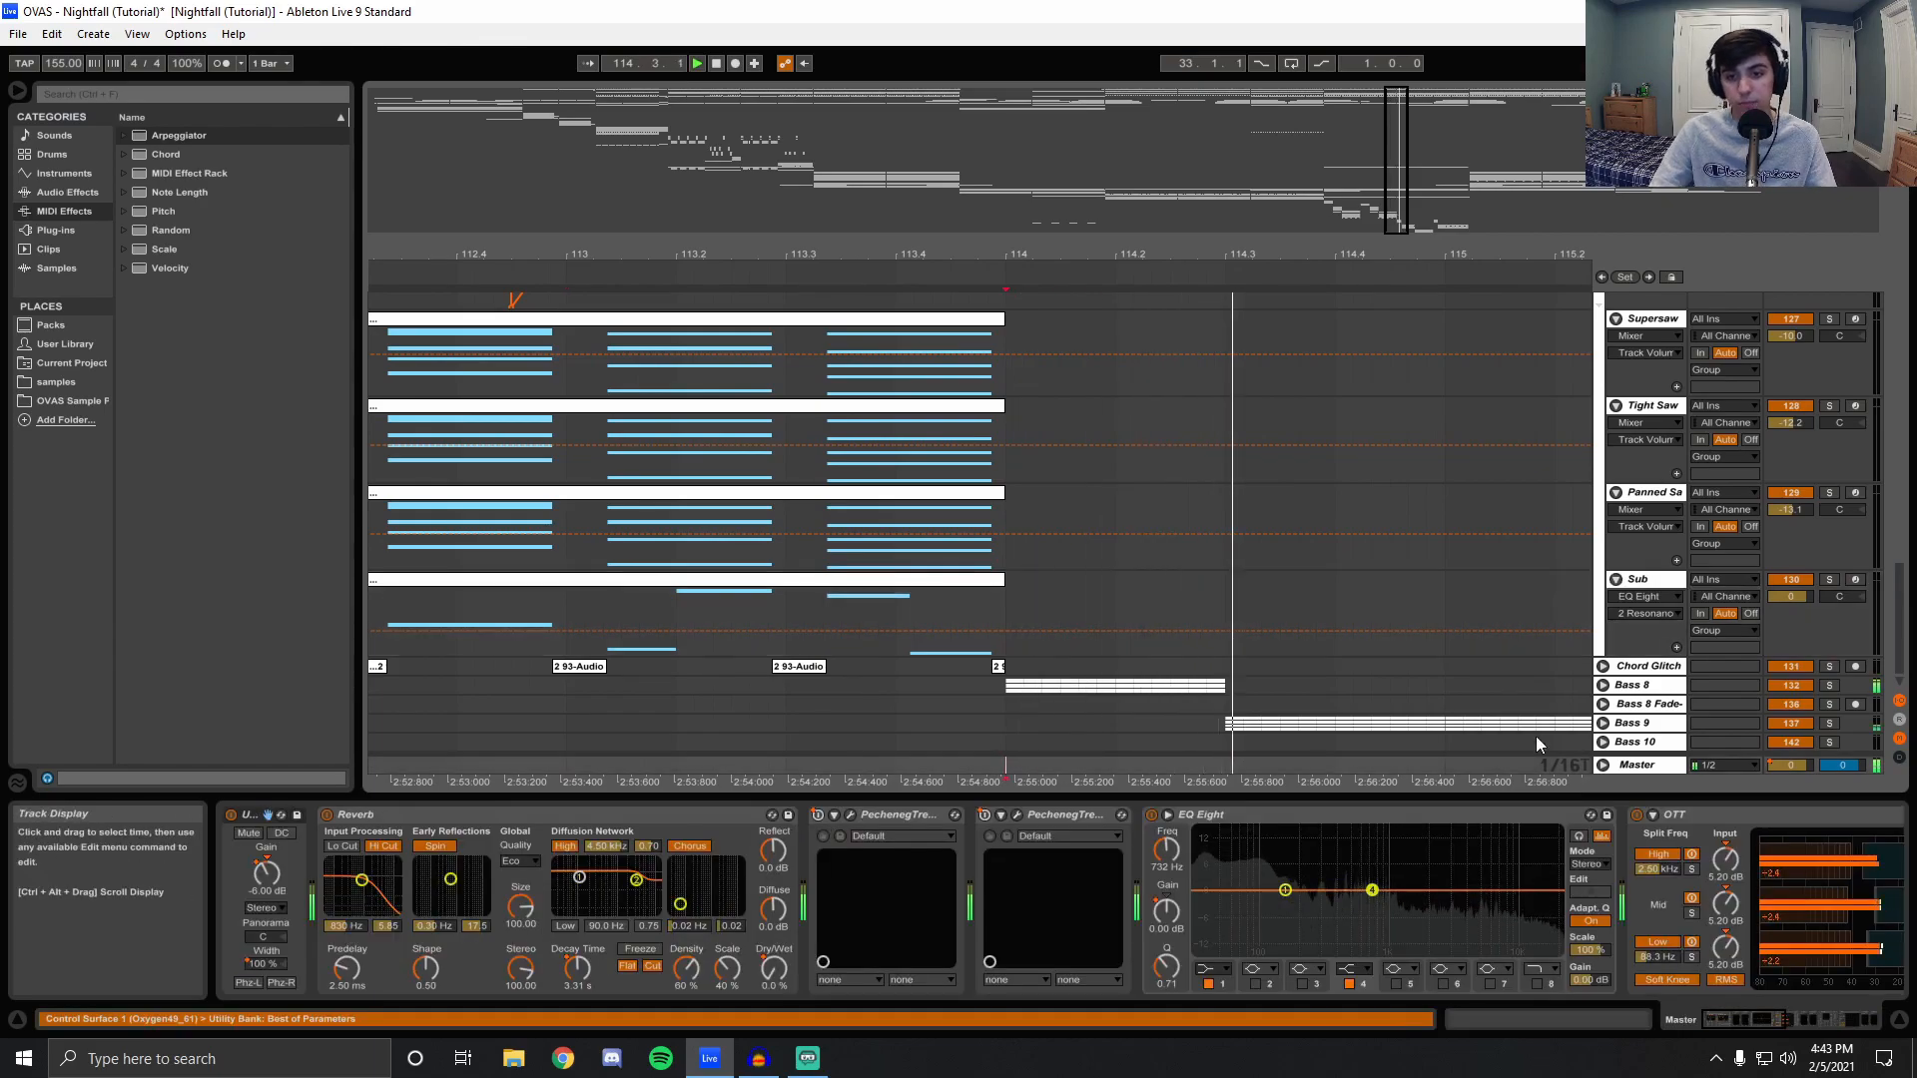
left_click_drag(1172, 256, 781, 242)
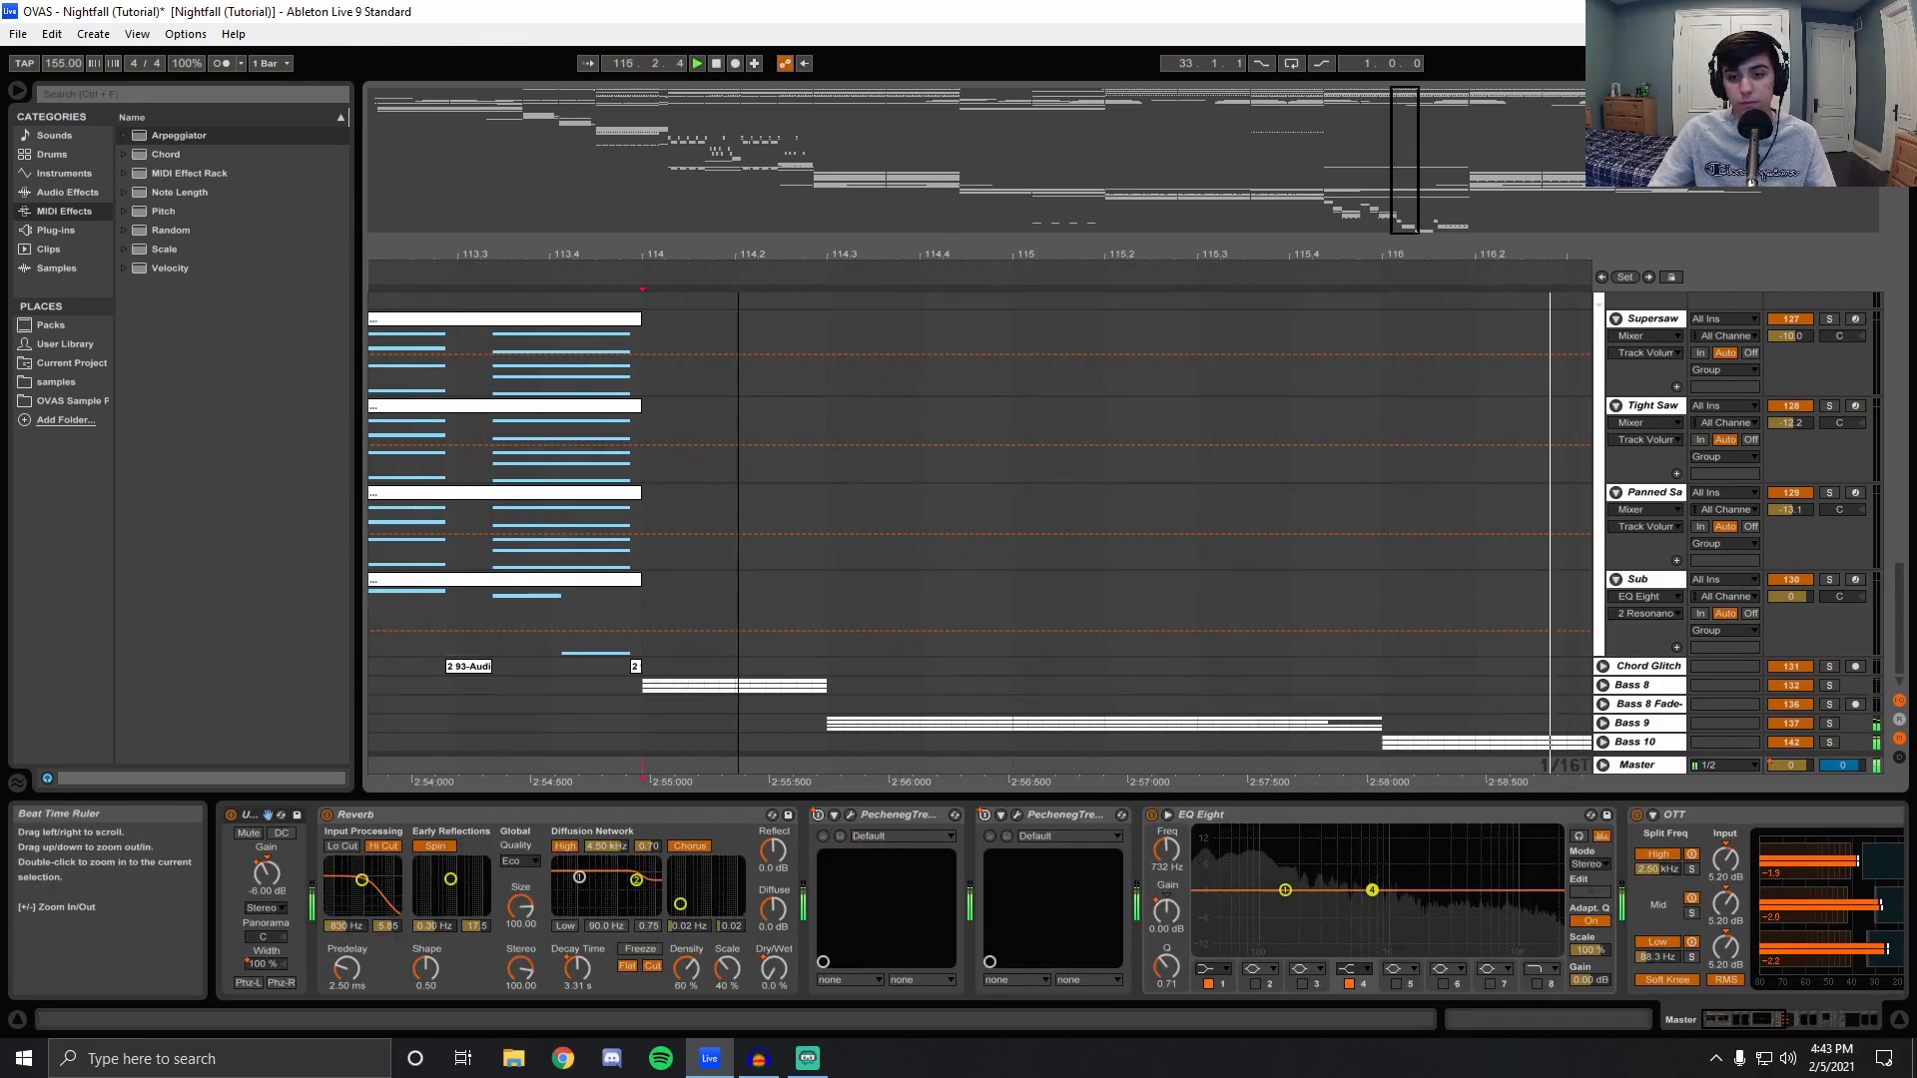
left_click(1831, 686)
key("space")
left_click(1604, 686)
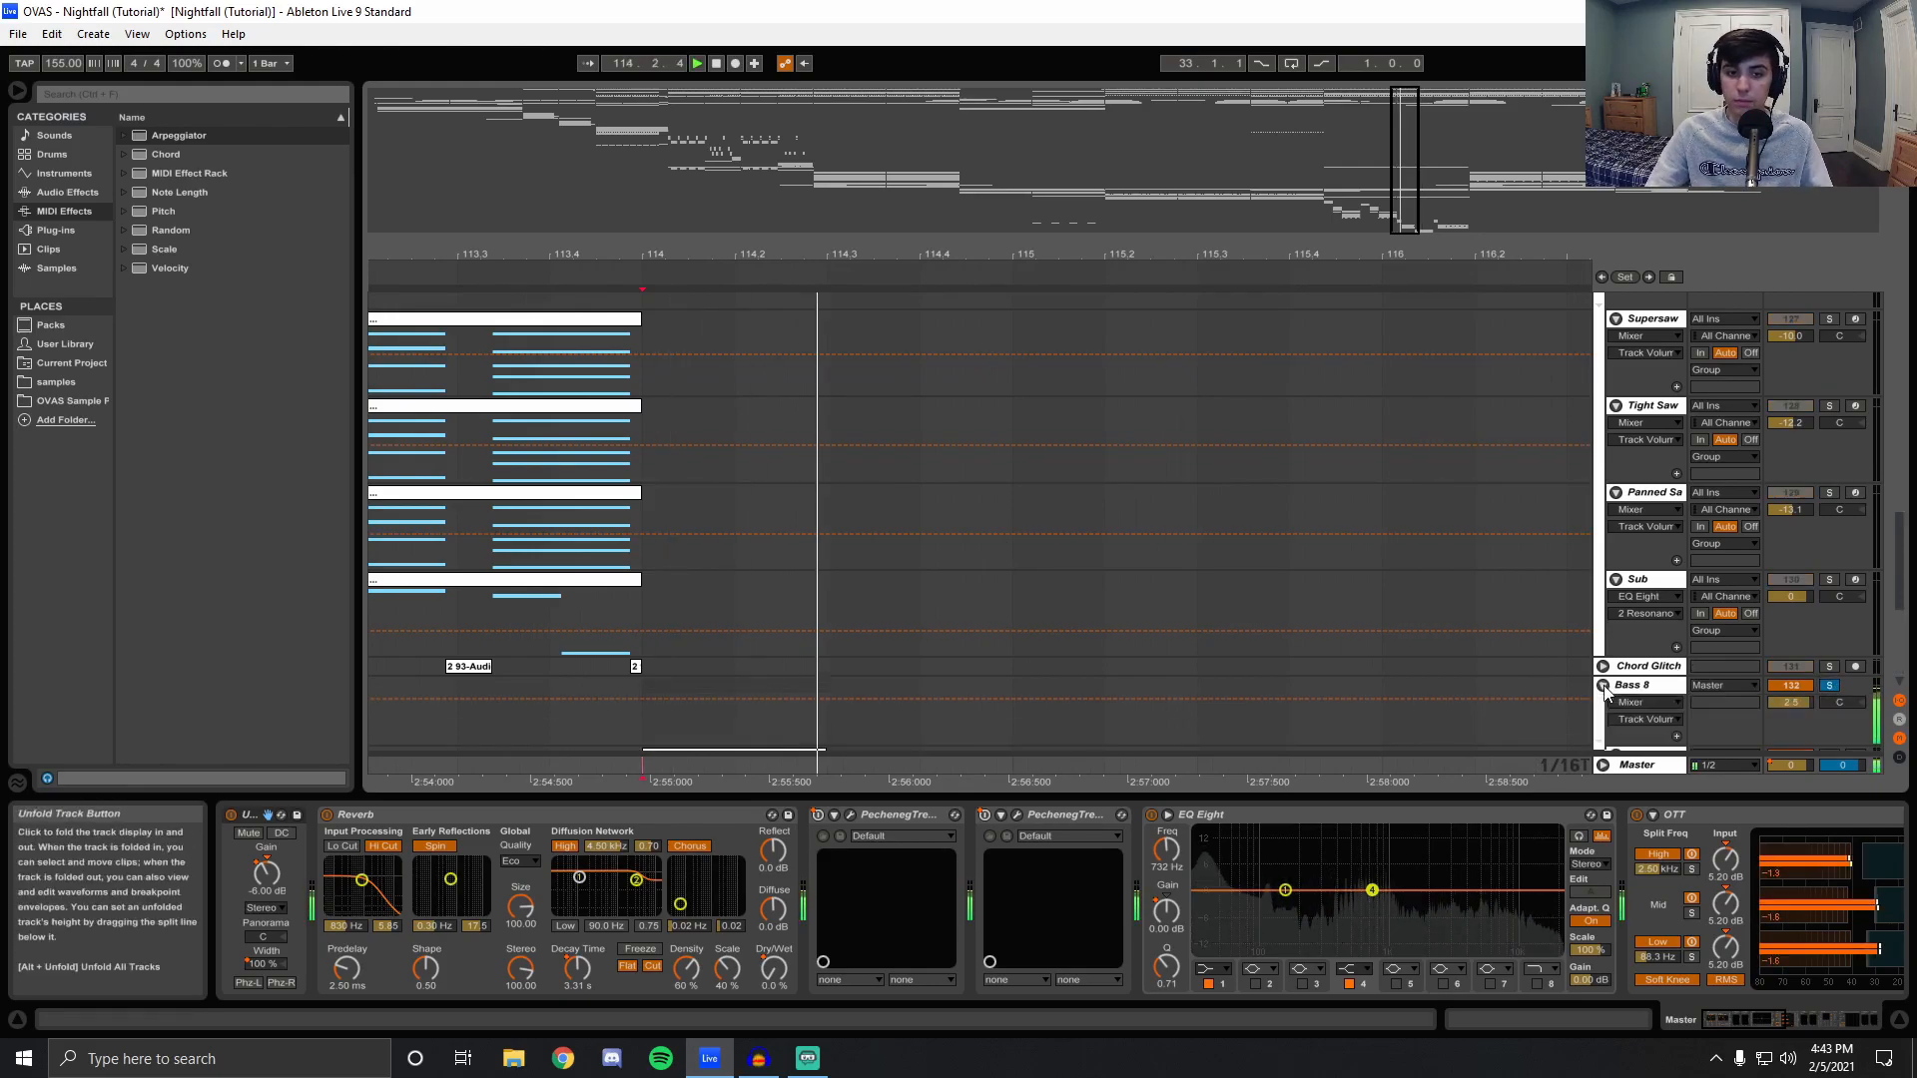
scroll(1625, 596, "down", 5)
Audition the 01, 02 and Sub layers of Bass 8 one at a time in solo from bar 114.
left_click(644, 496)
left_click(1829, 456)
key("space")
left_click(1829, 543)
key("space")
key("space")
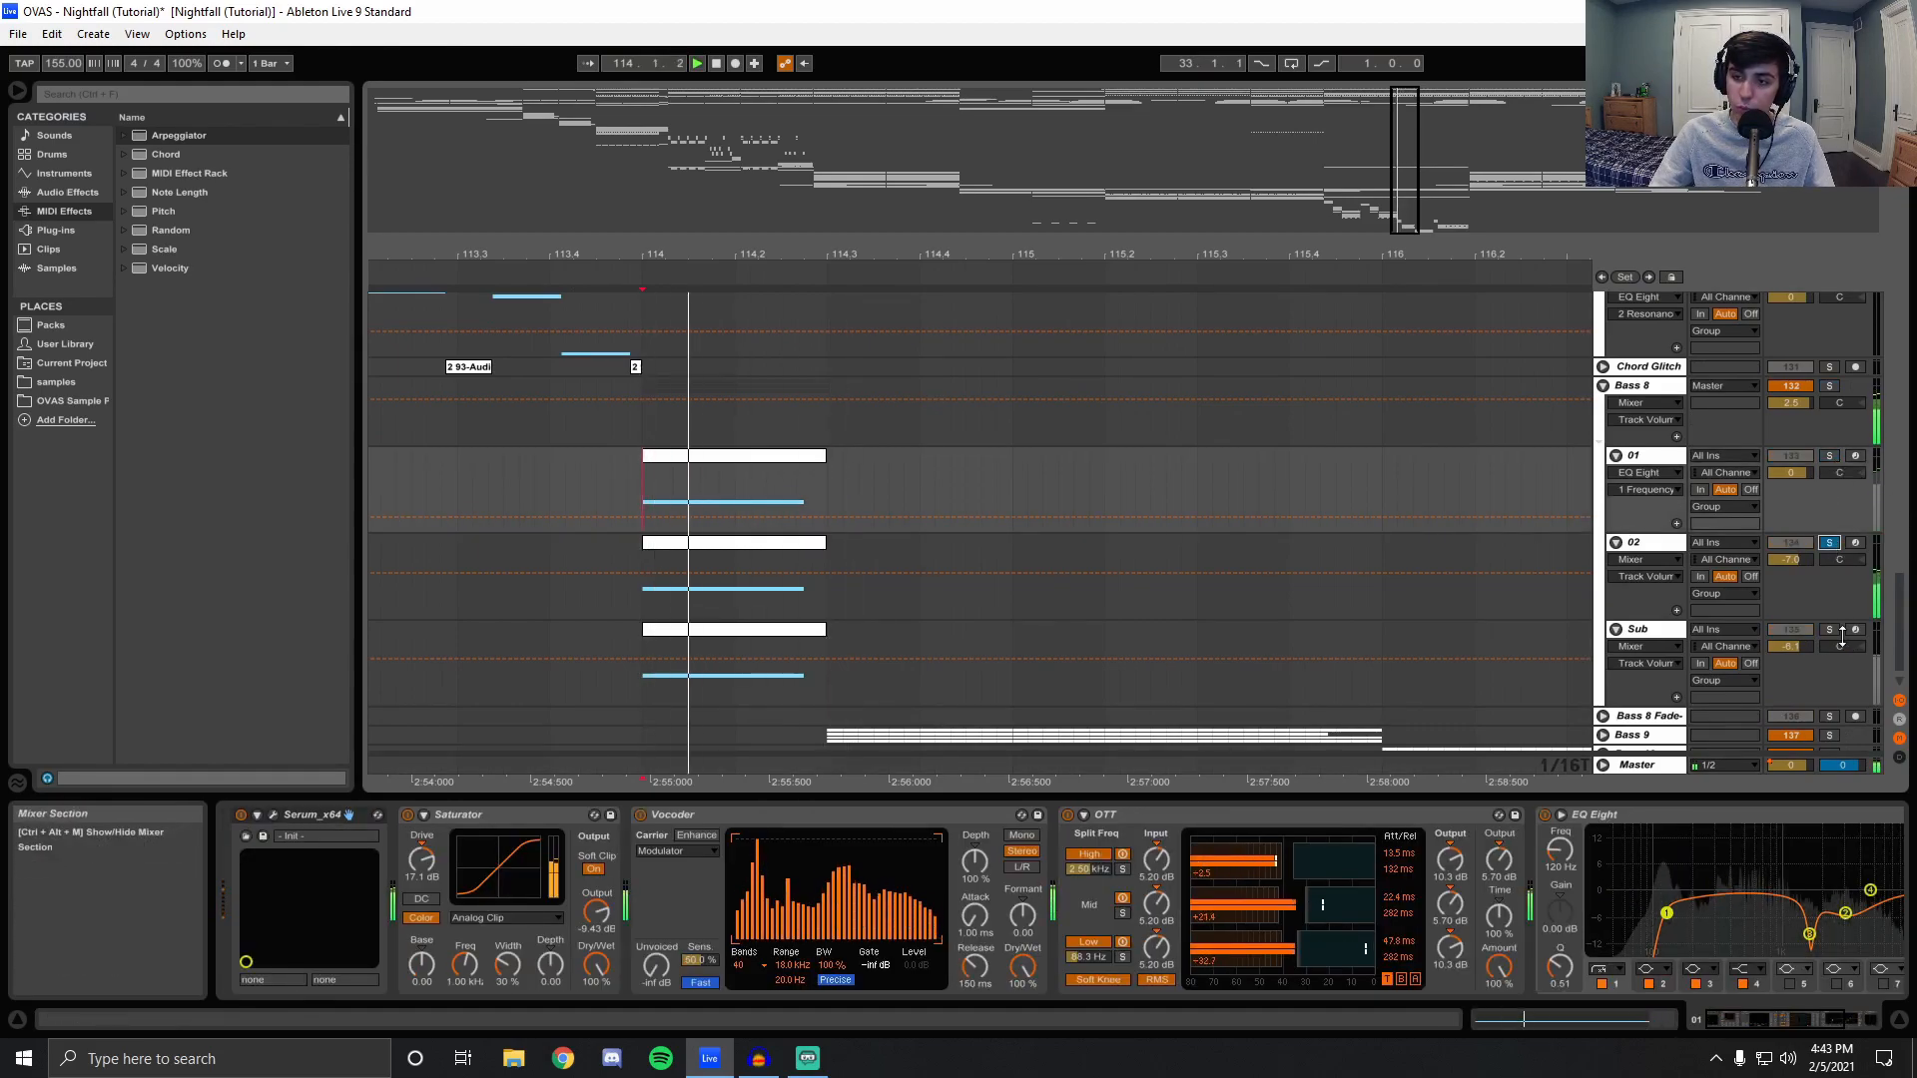
left_click(1830, 630)
key("space")
key("space")
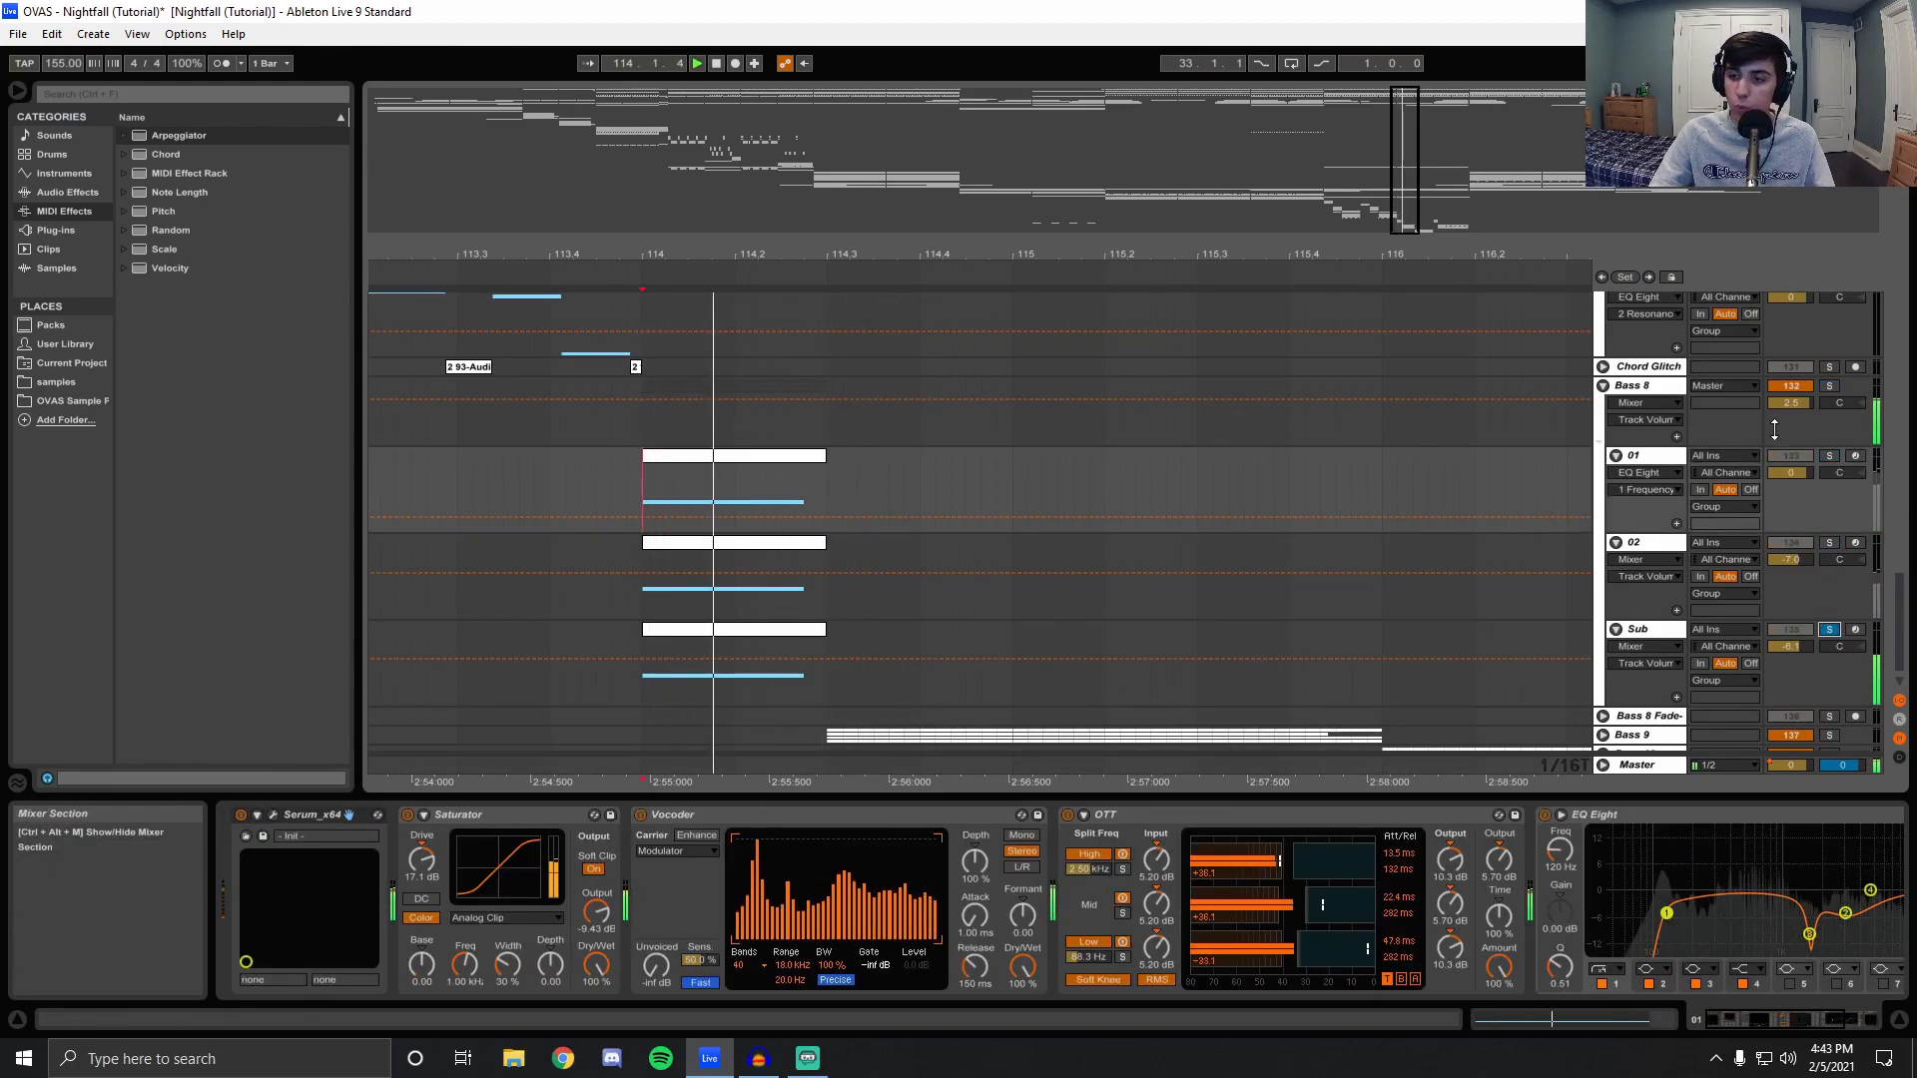
Solo and play the Bass 8 group's 01 layer, and open its Serum instrument.
left_click(1829, 455)
key("space")
left_click(642, 501)
key("space")
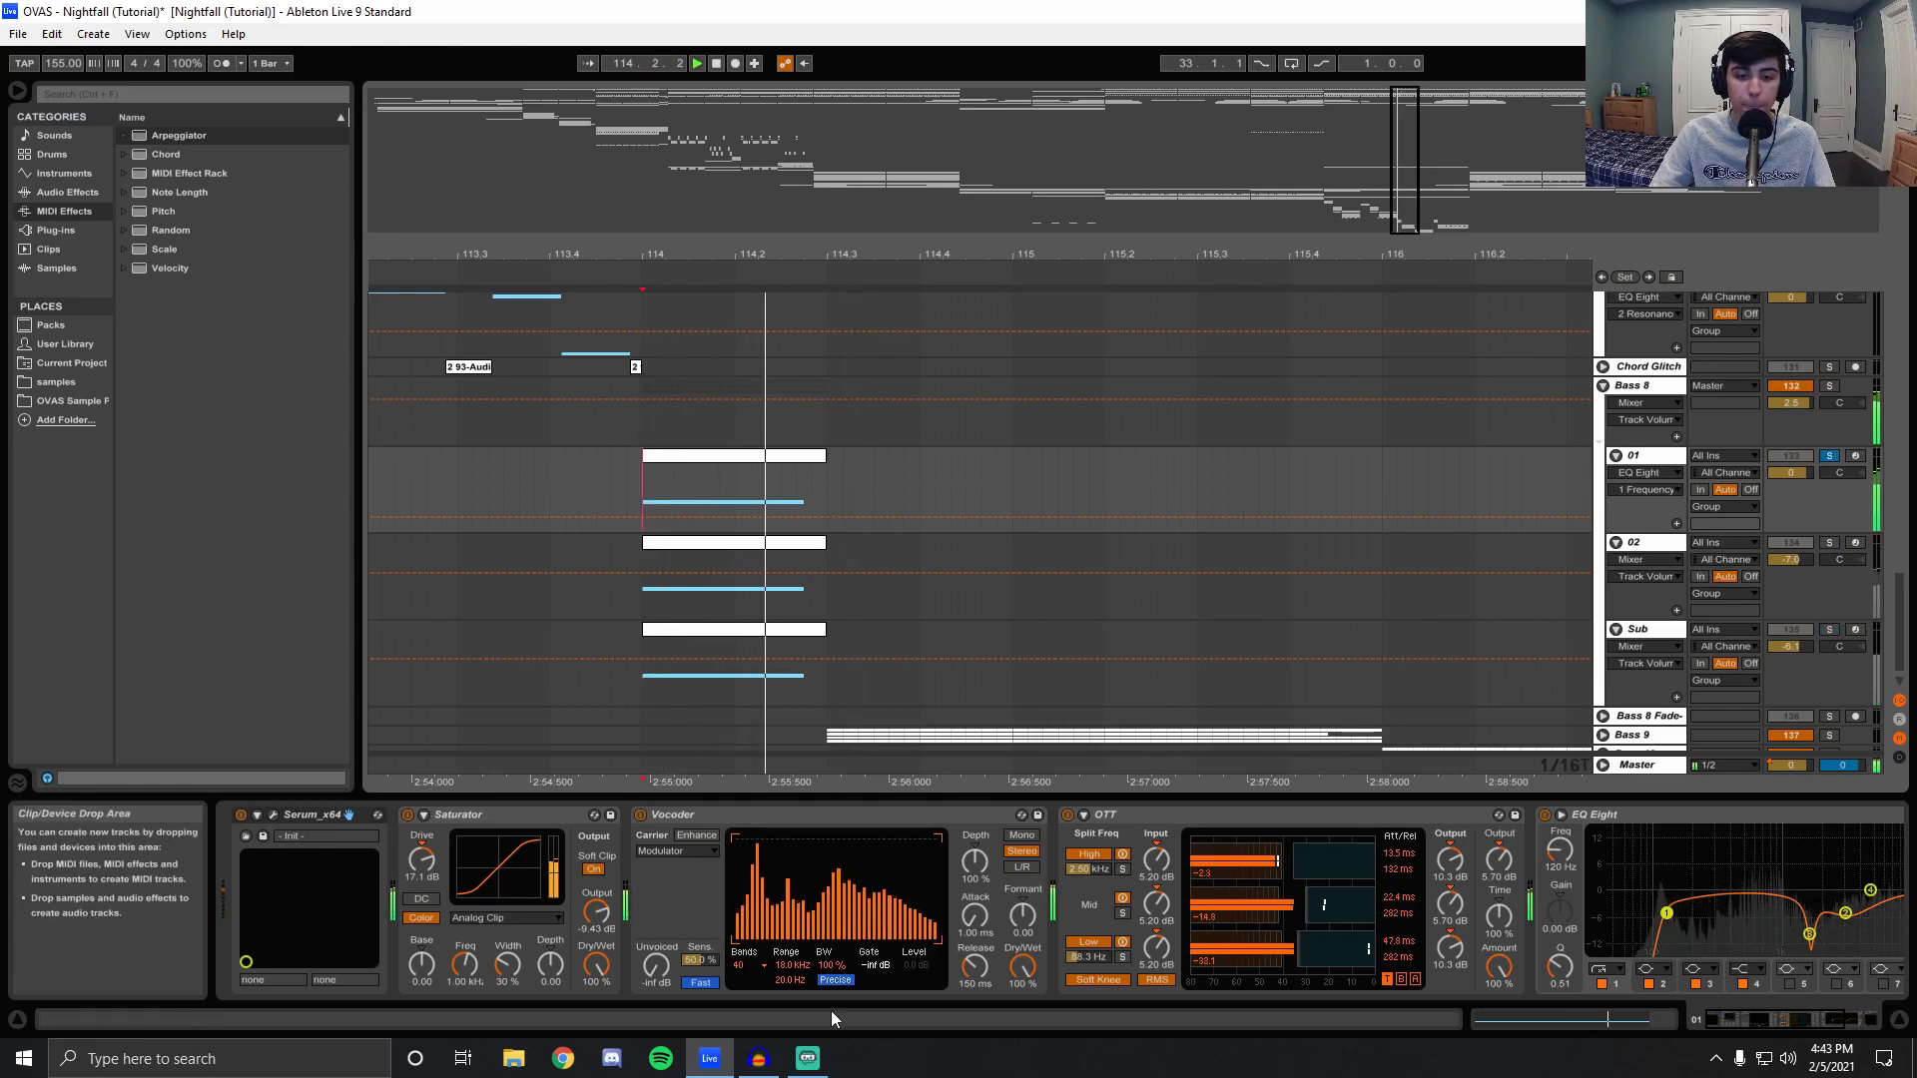
left_click(273, 813)
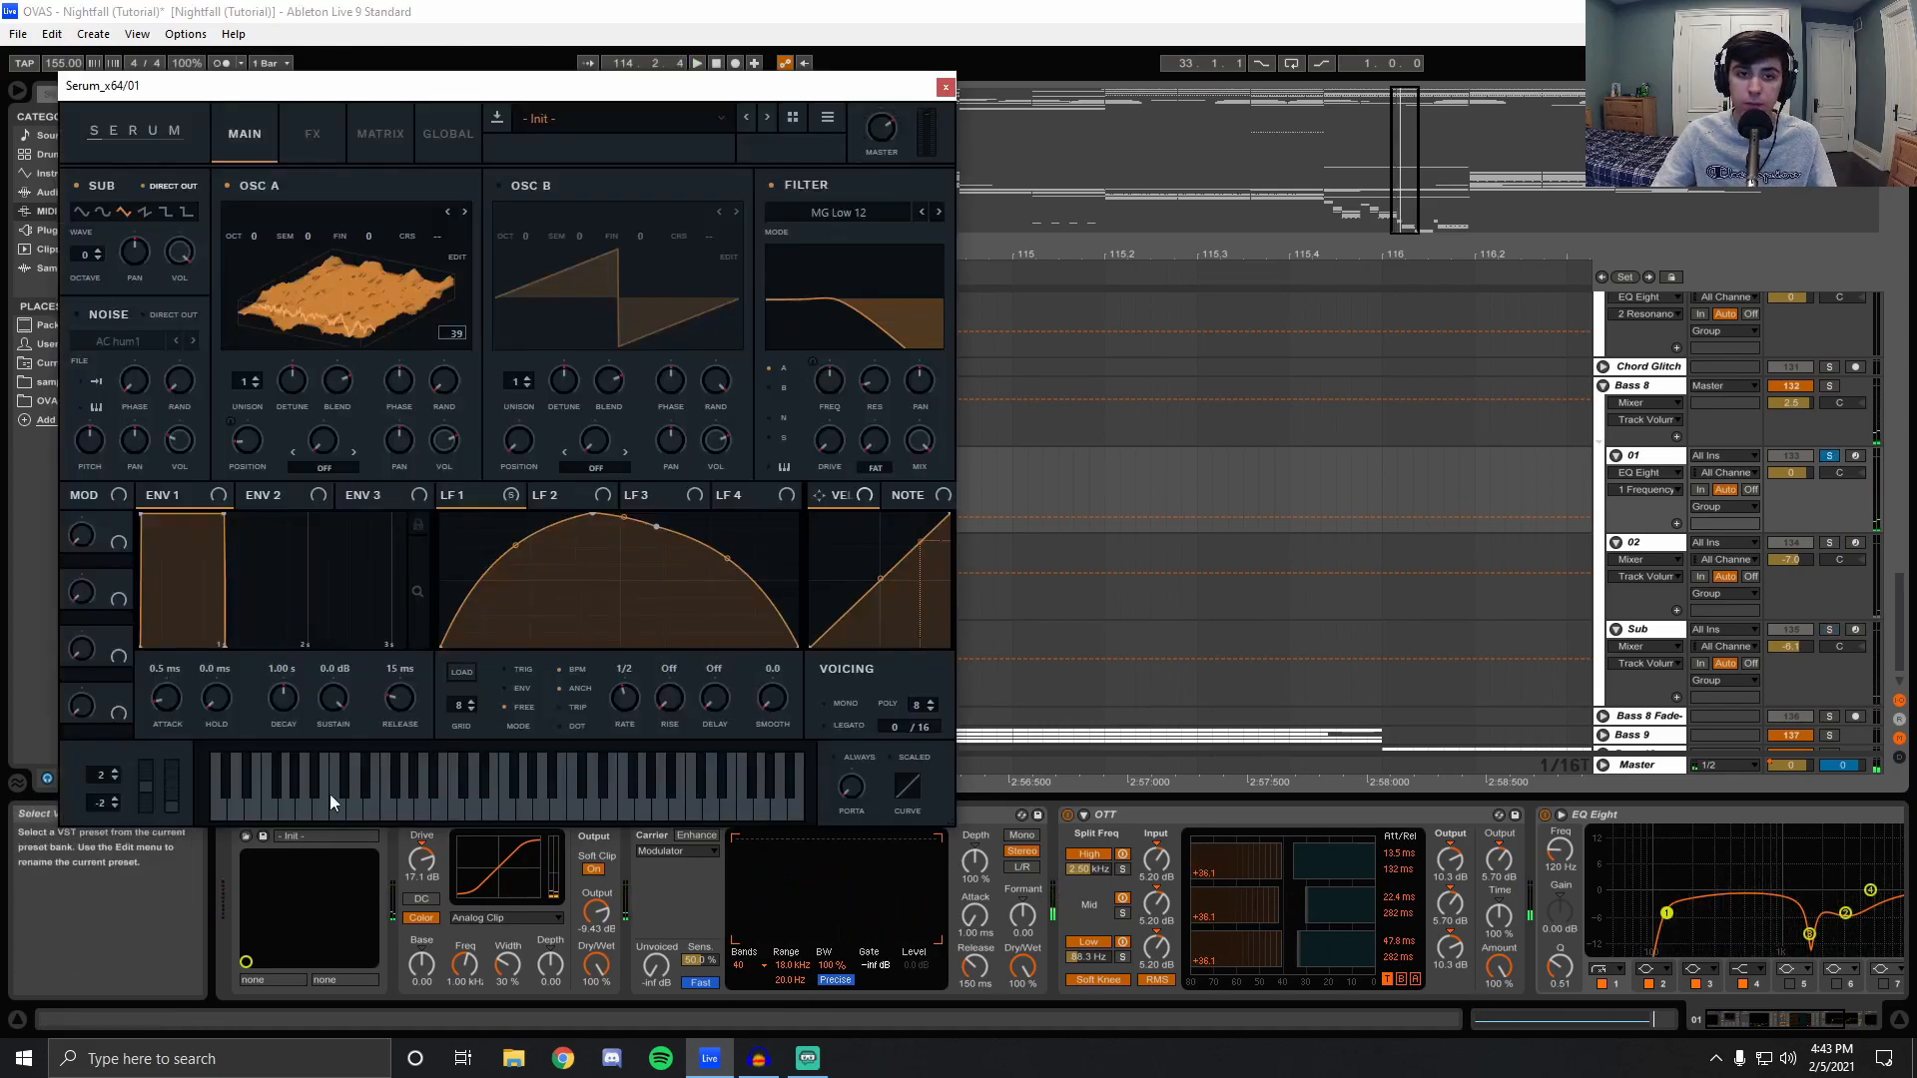
key("space")
key("space")
Inspect Serum's Osc A wavetable in 2D and 3D views and look through the wavetable categories.
left_click(324, 263)
key("space")
left_click(357, 330)
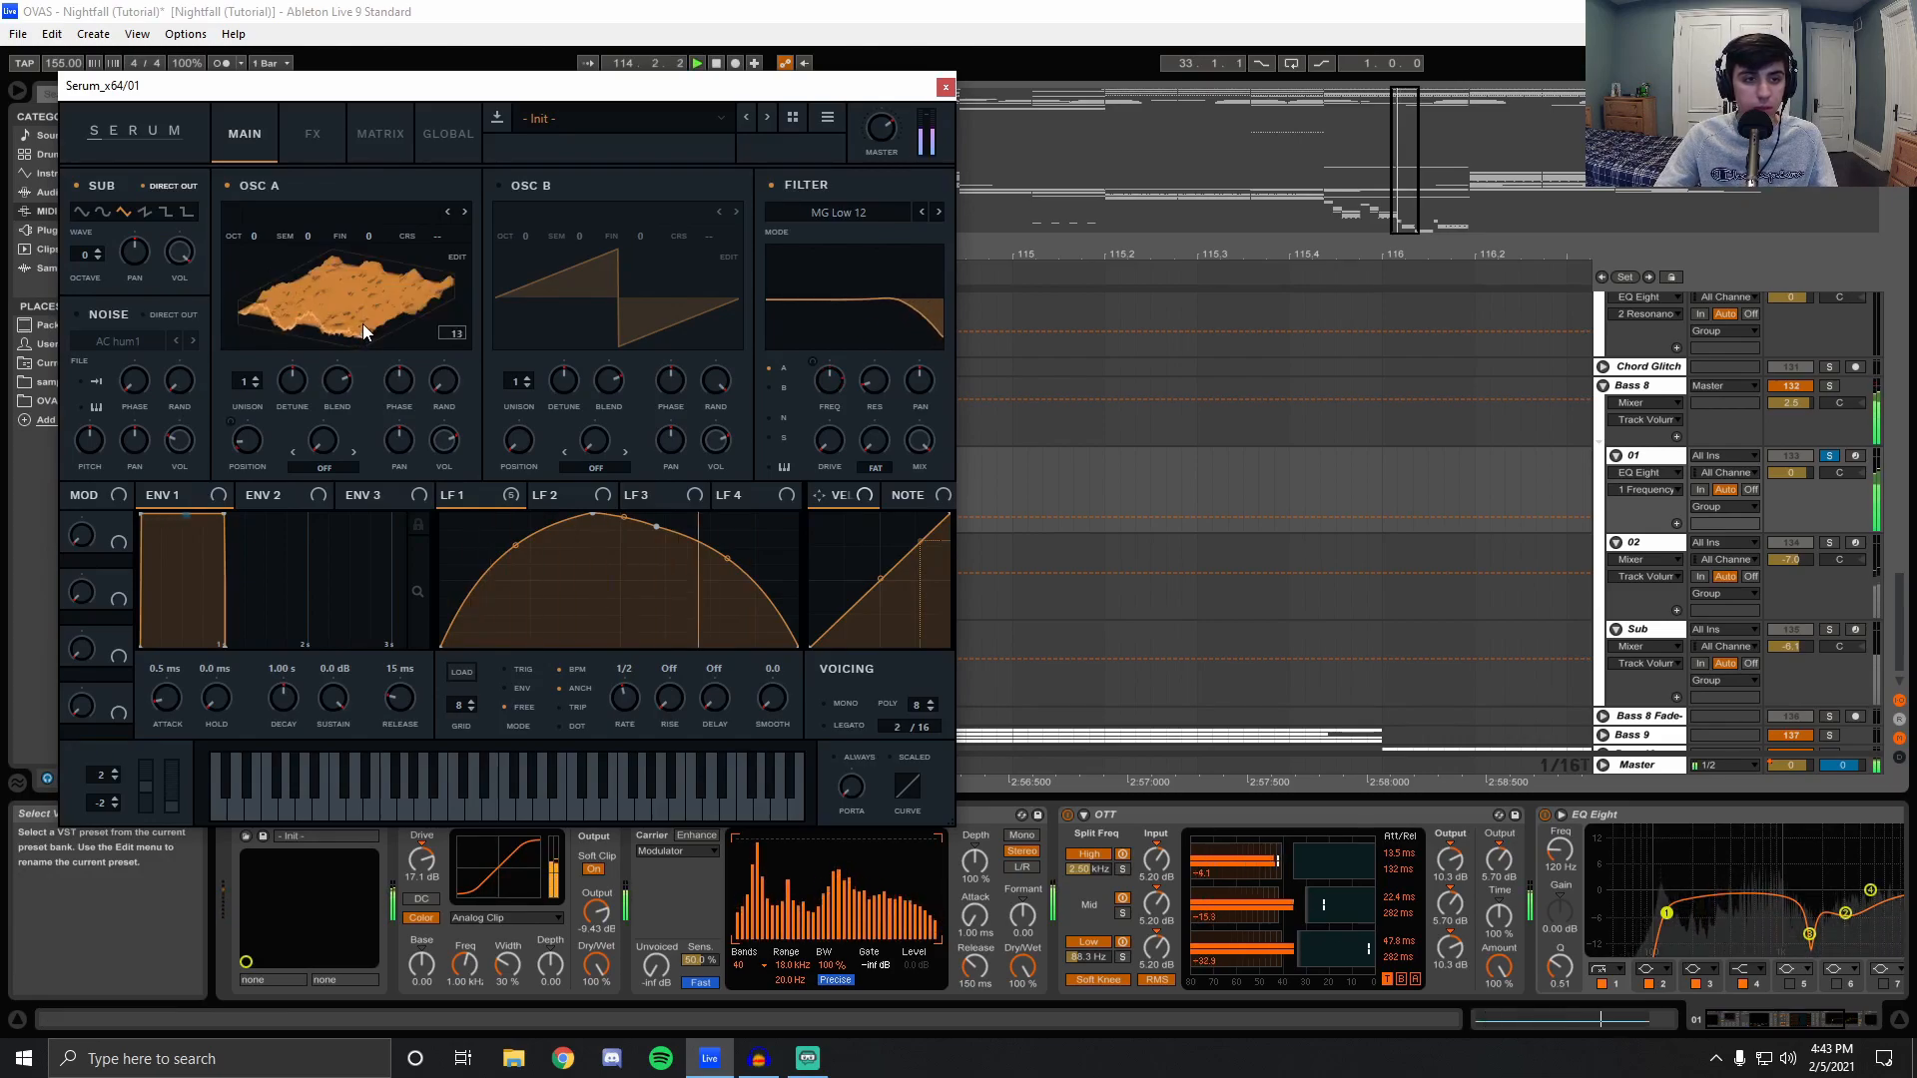
left_click(400, 297)
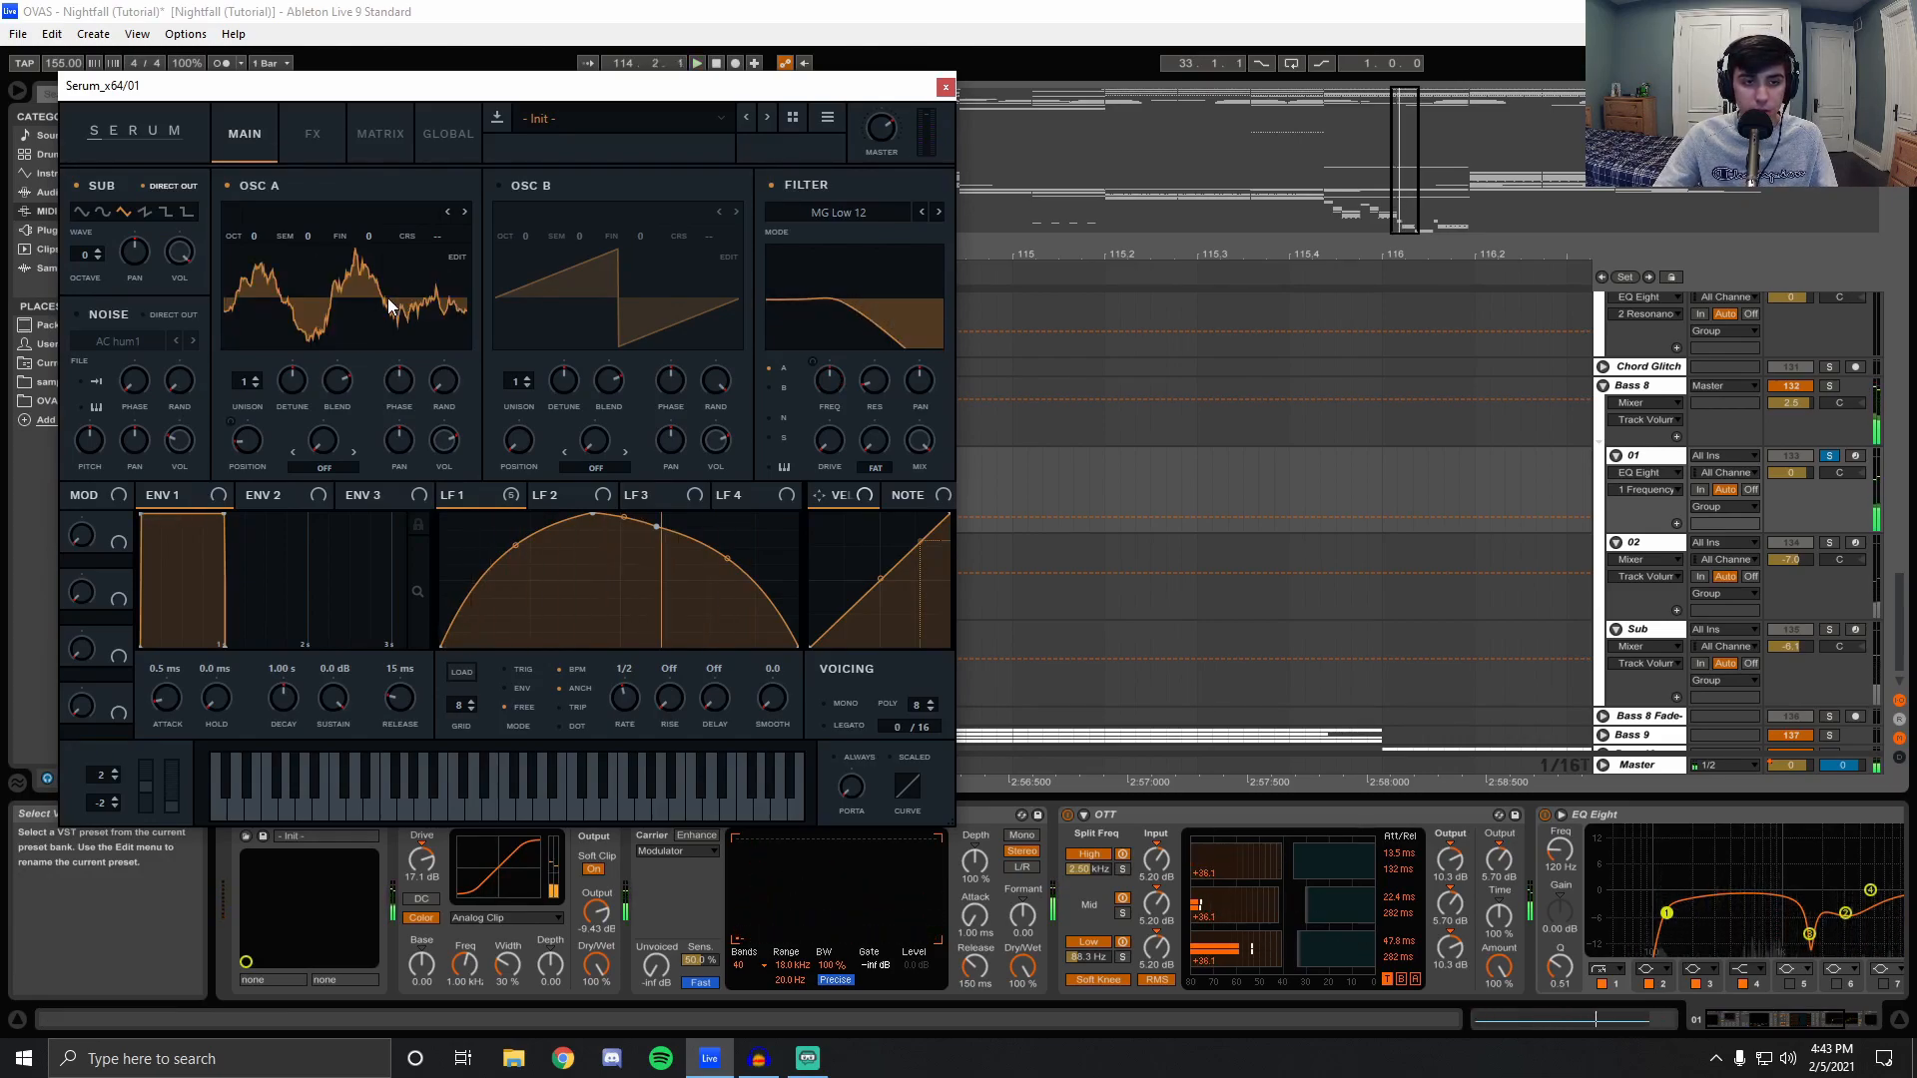
left_click(387, 297)
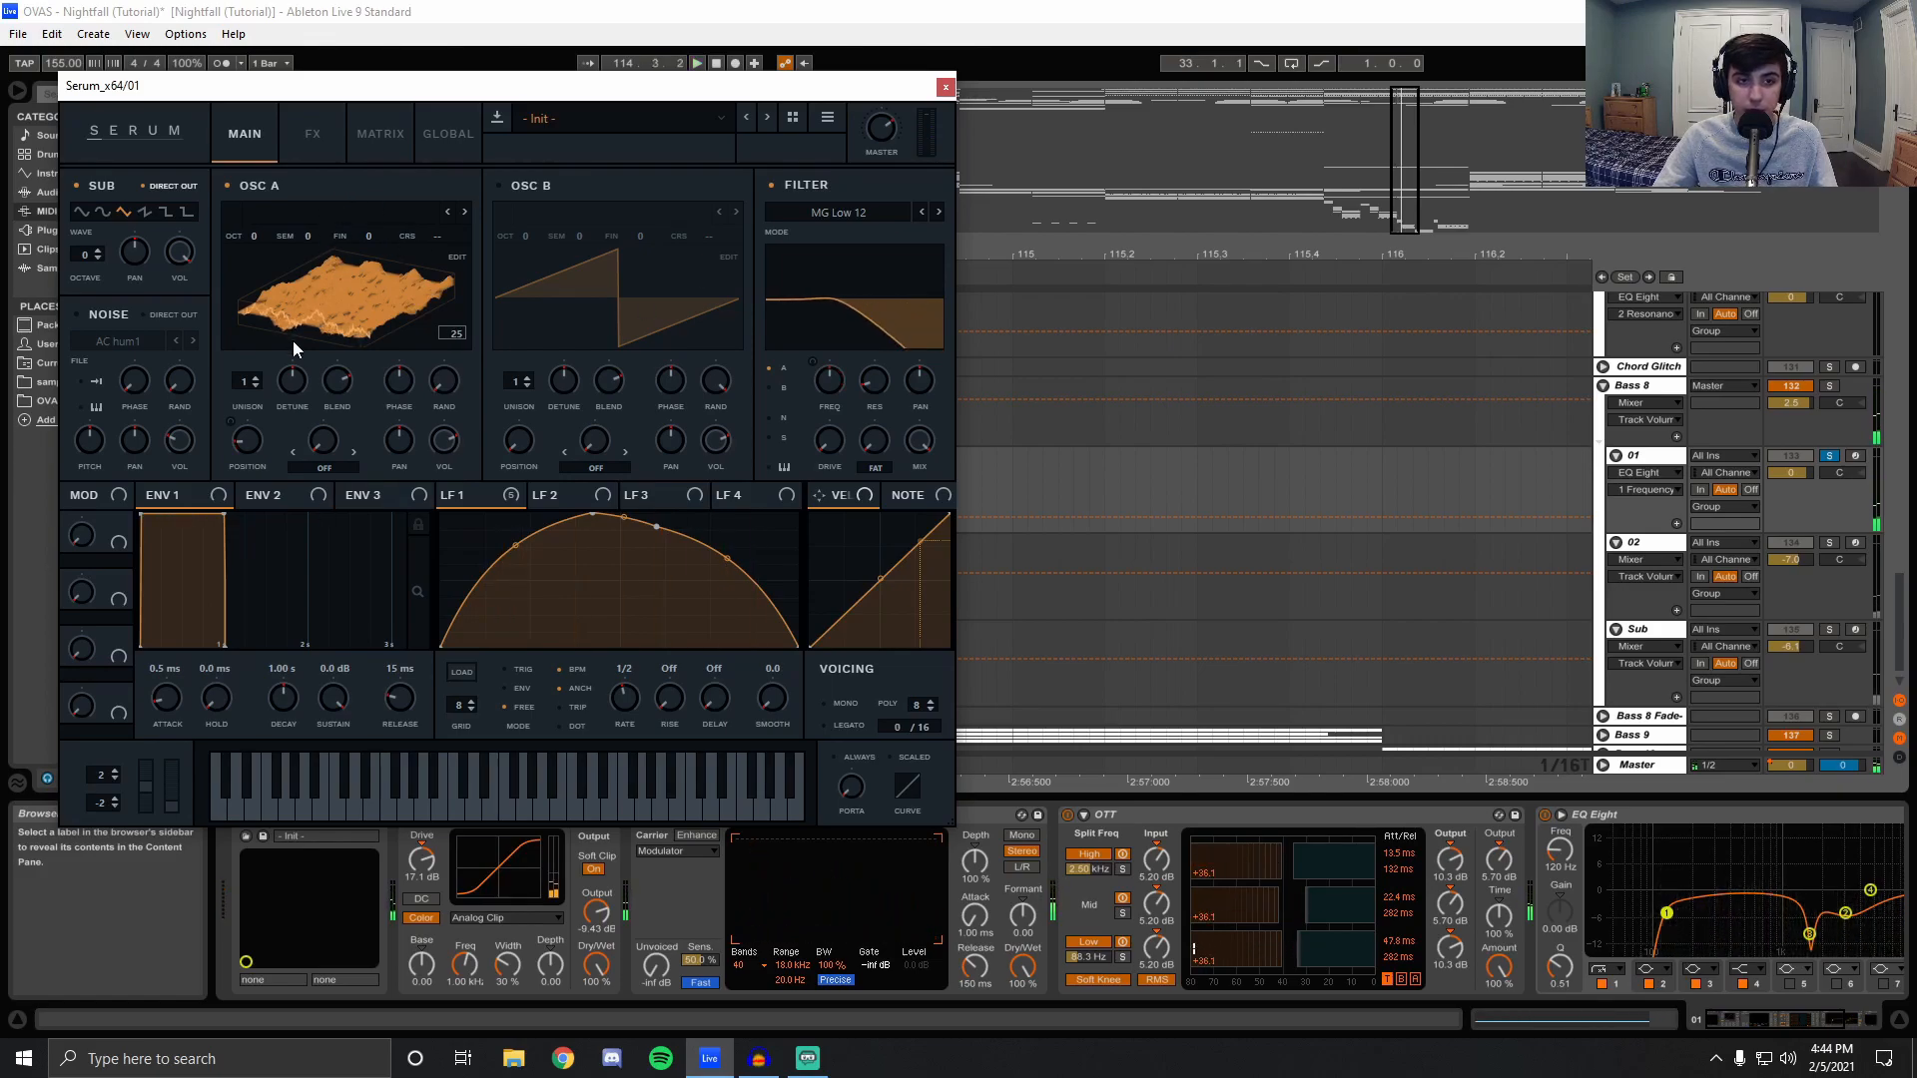
left_click(356, 282)
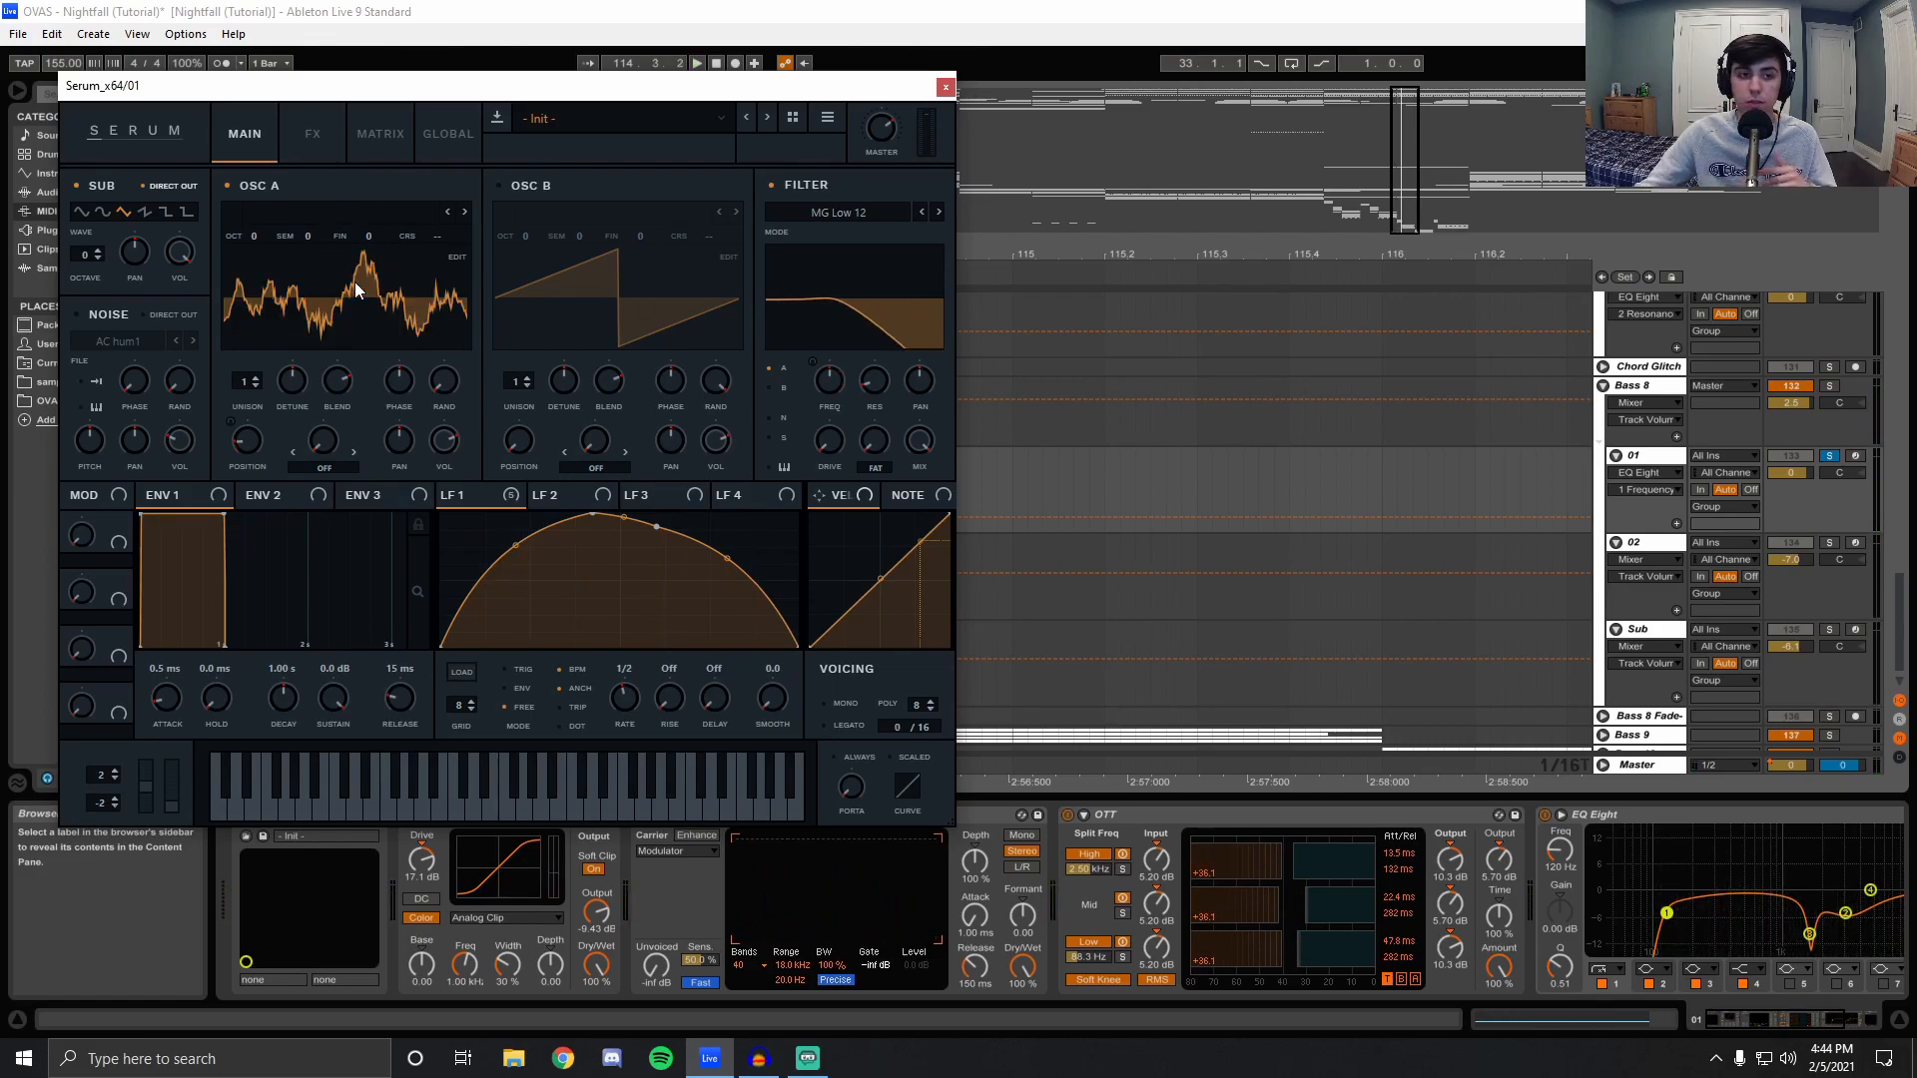
left_click(356, 279)
left_click(315, 217)
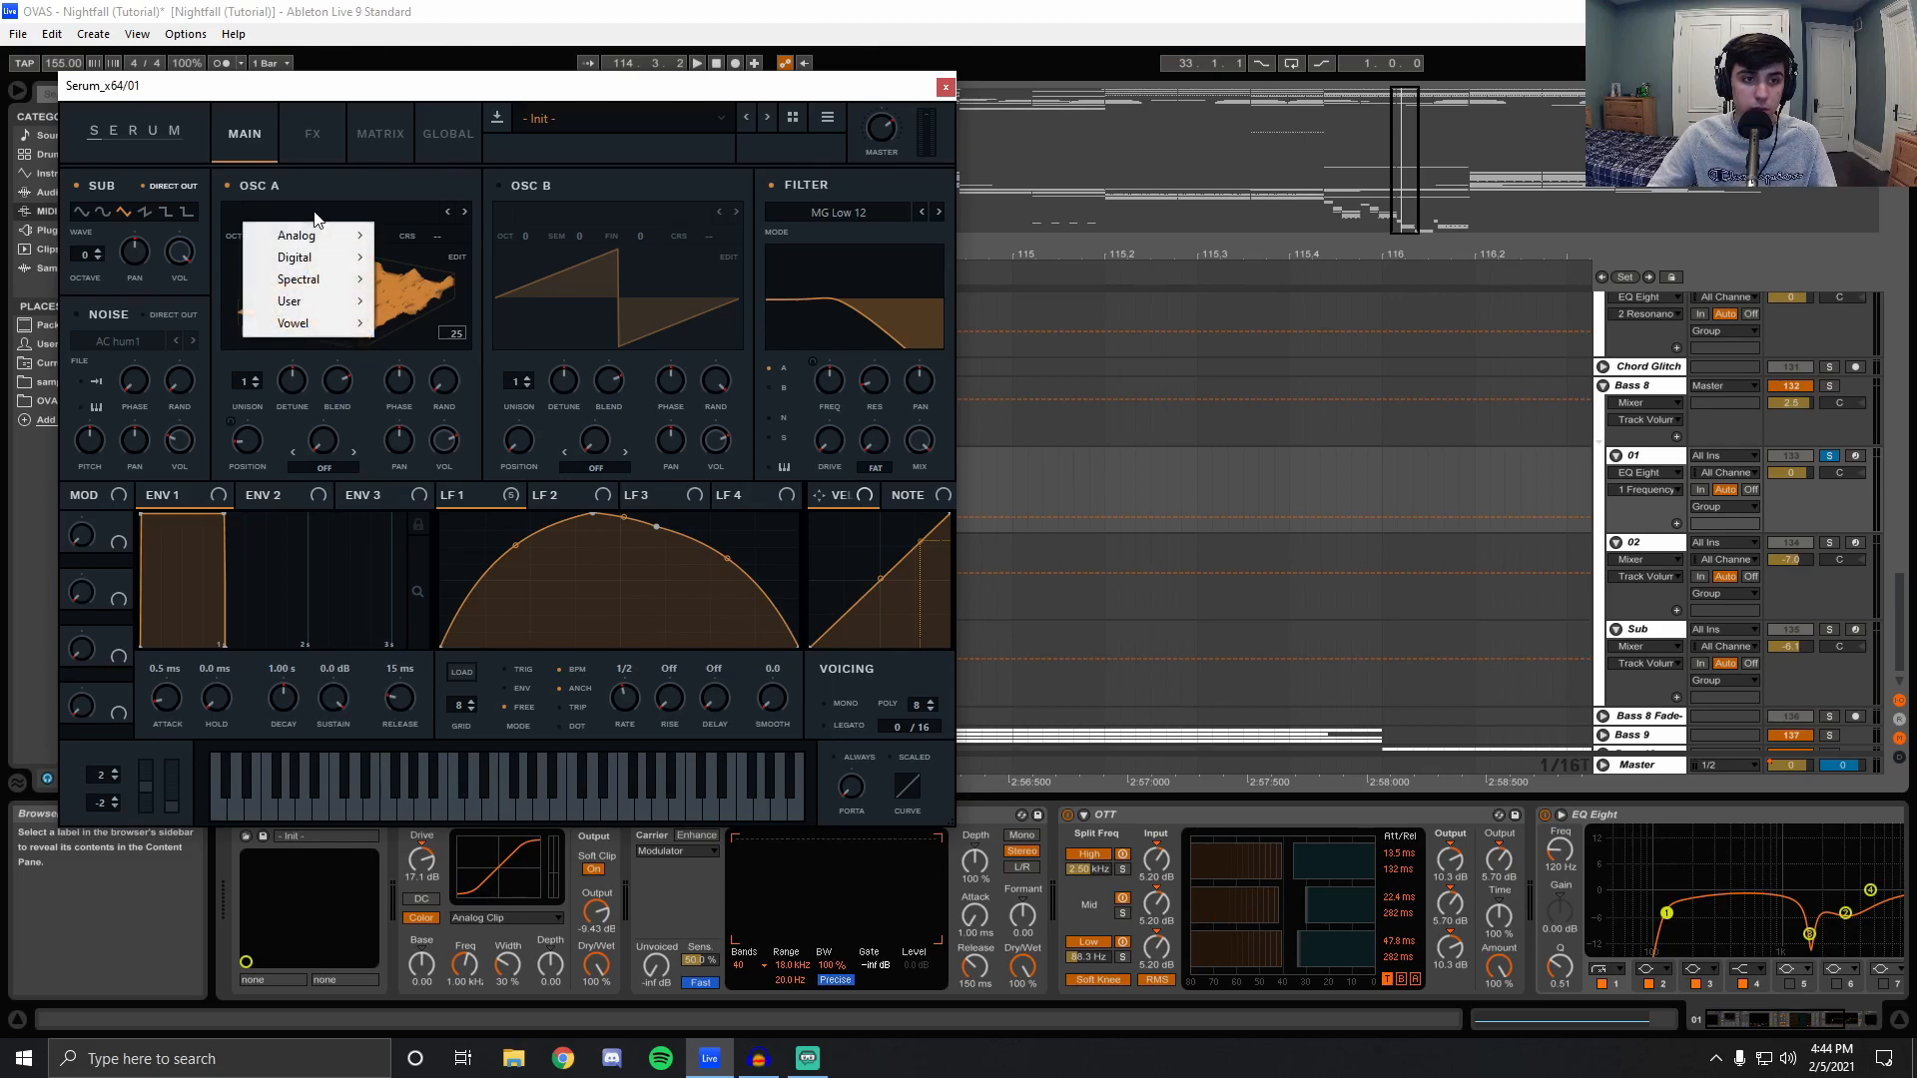
left_click(328, 322)
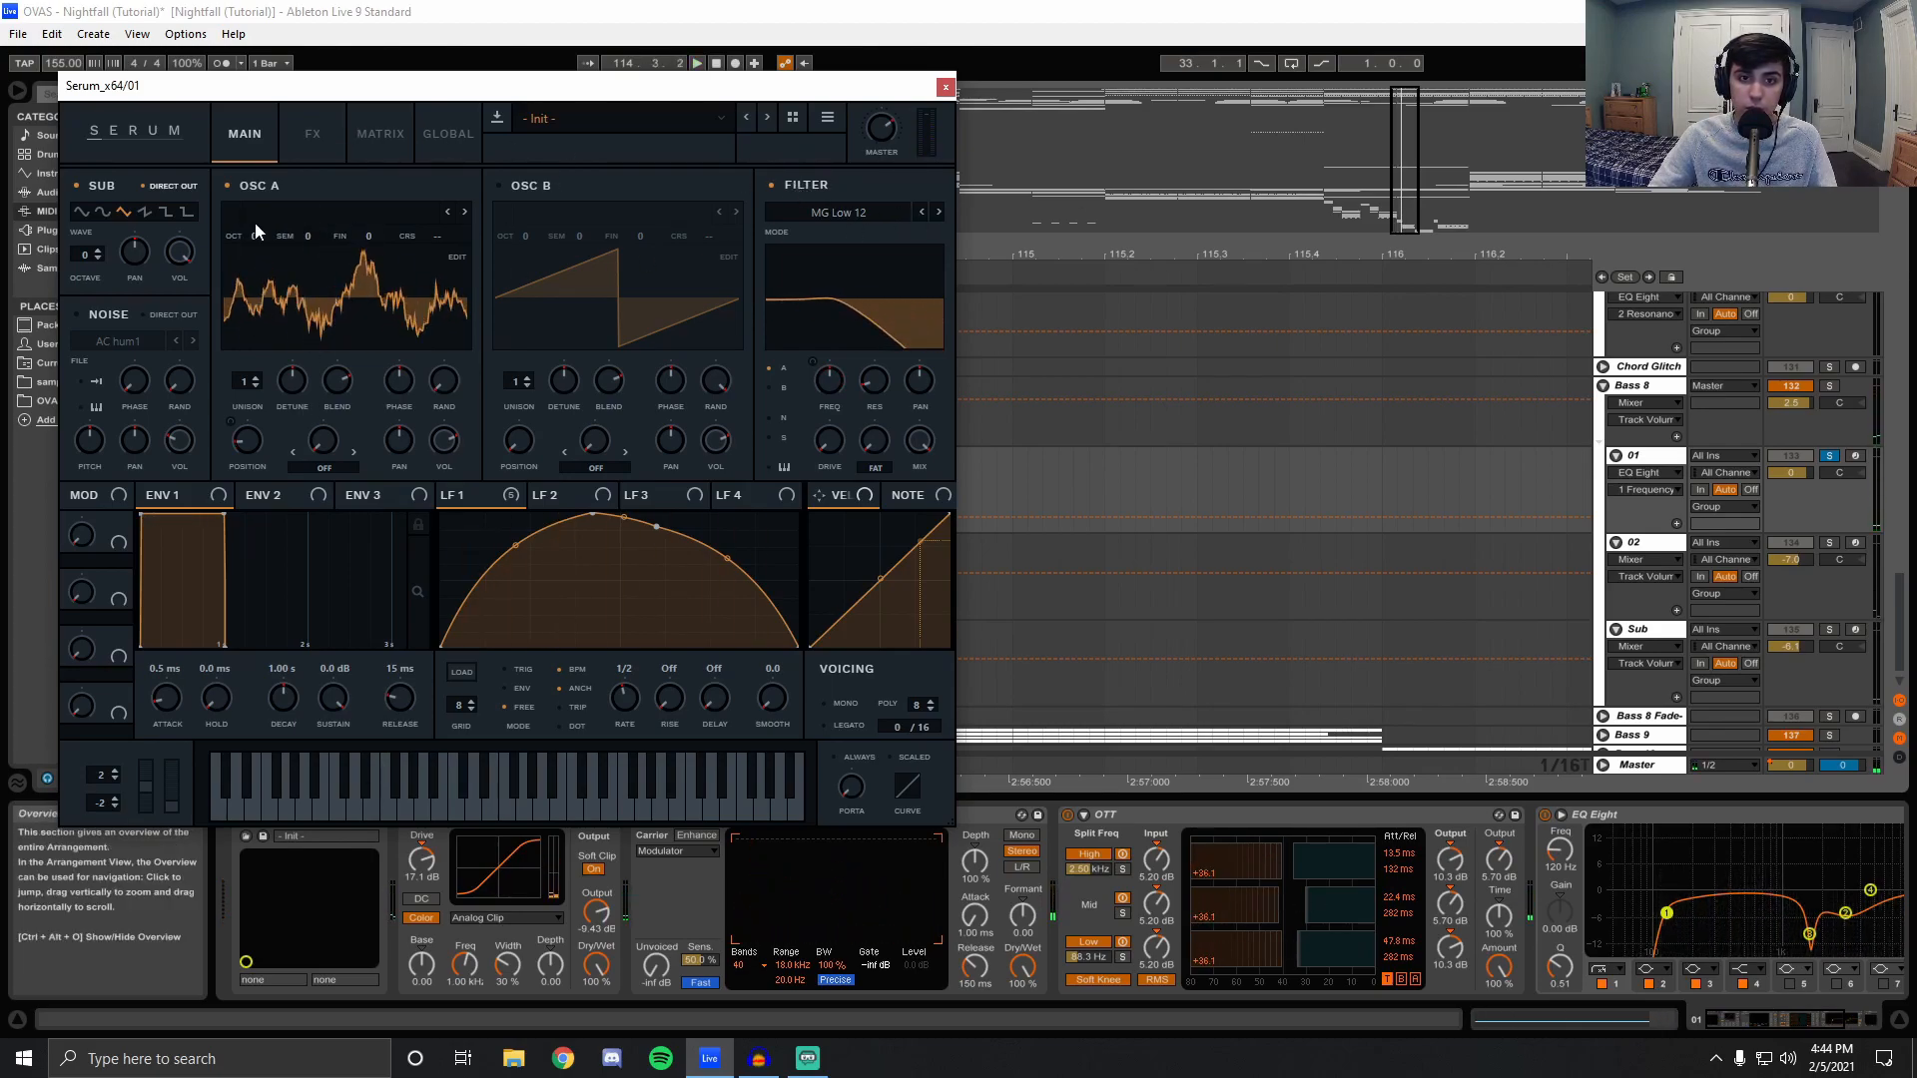
Show Serum's effects and compare the 01 sound with the EQ effect off and on, leaving it on.
left_click(313, 133)
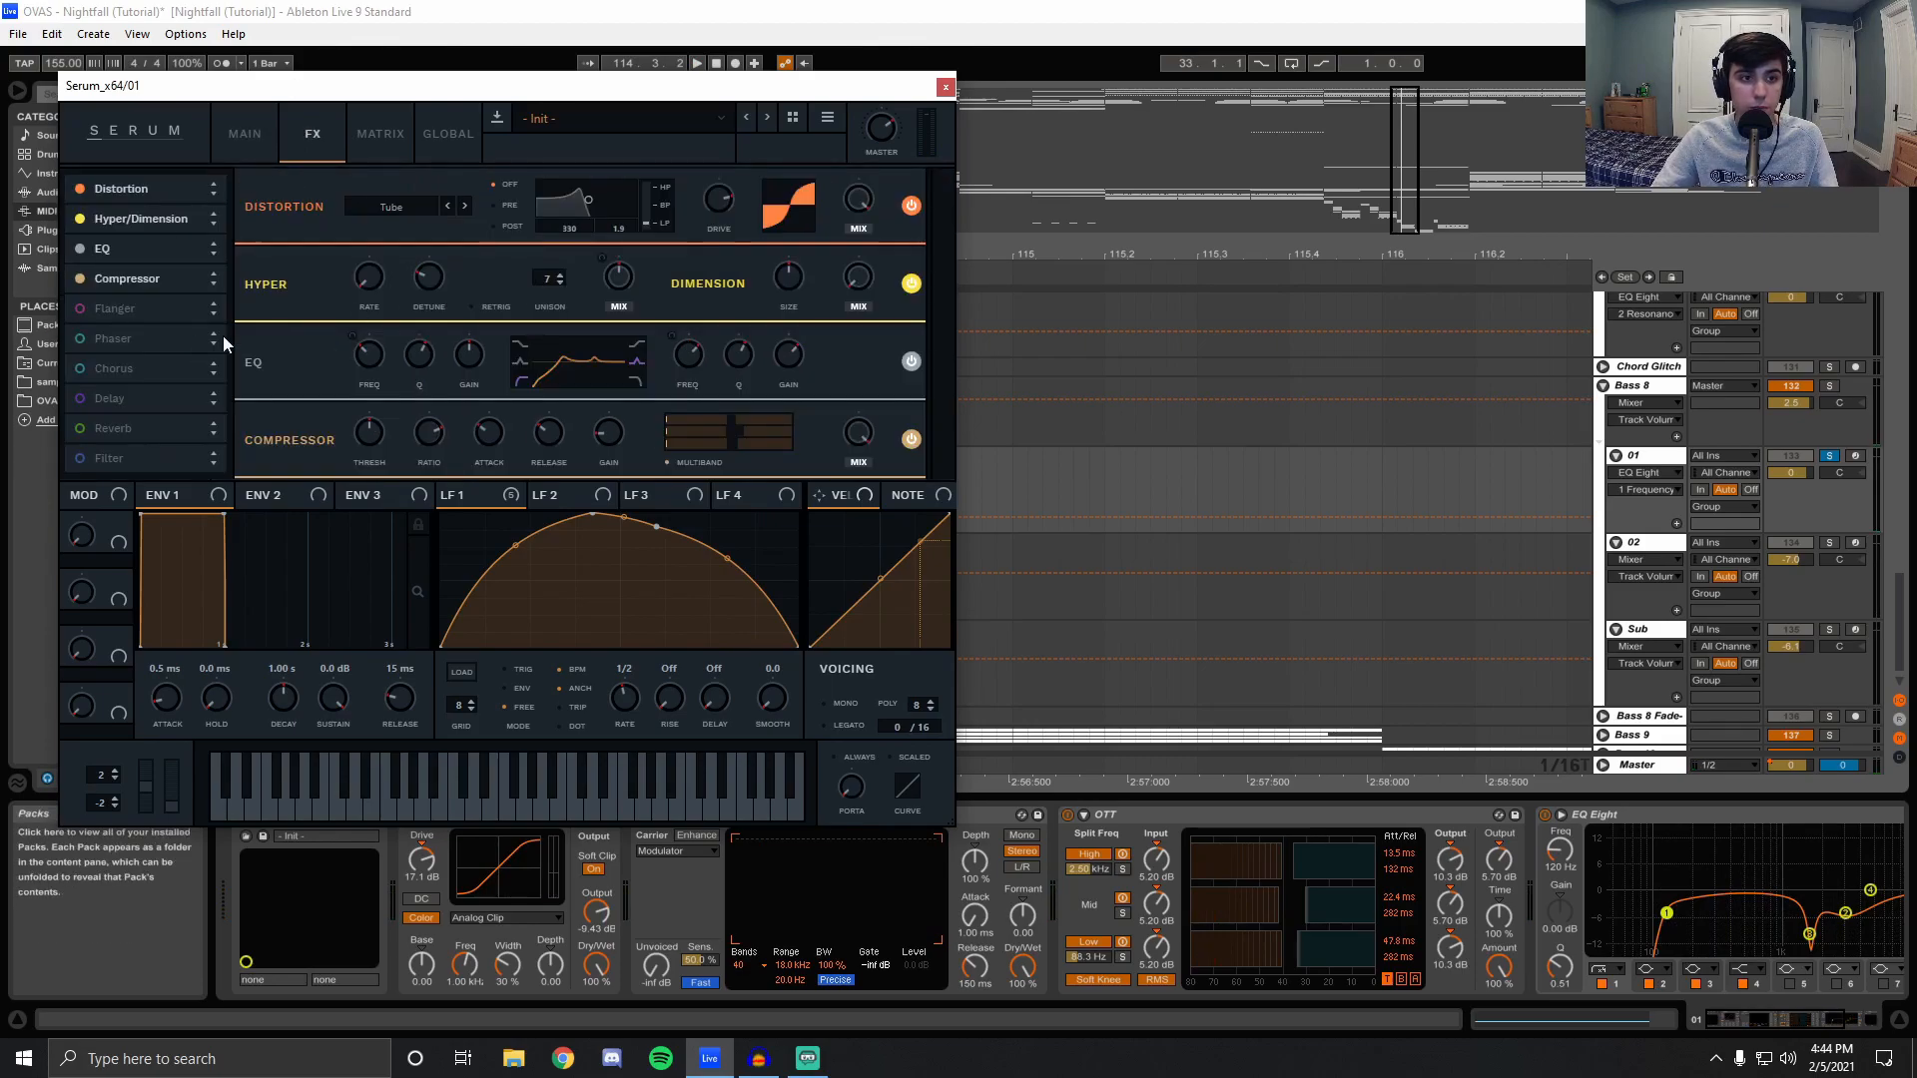
right_click(85, 255)
left_click(81, 252)
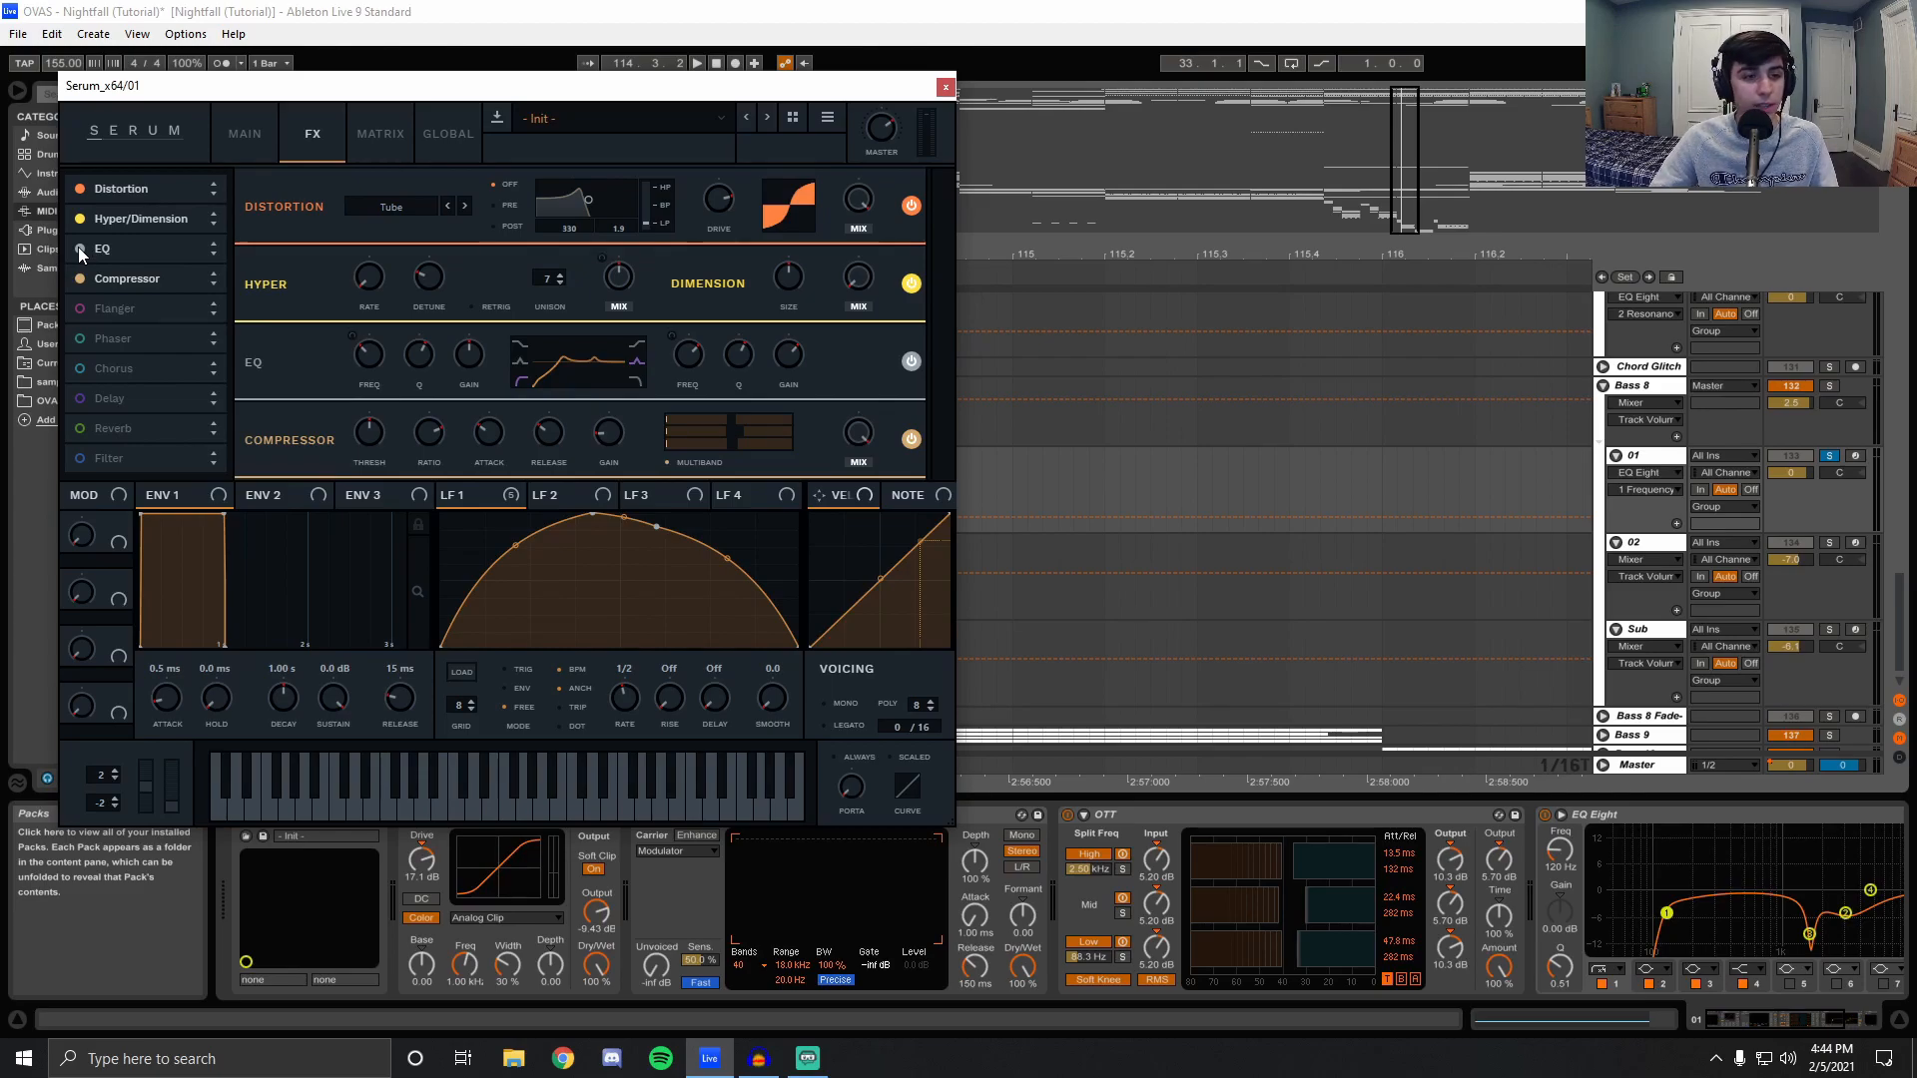
right_click(80, 252)
left_click(78, 249)
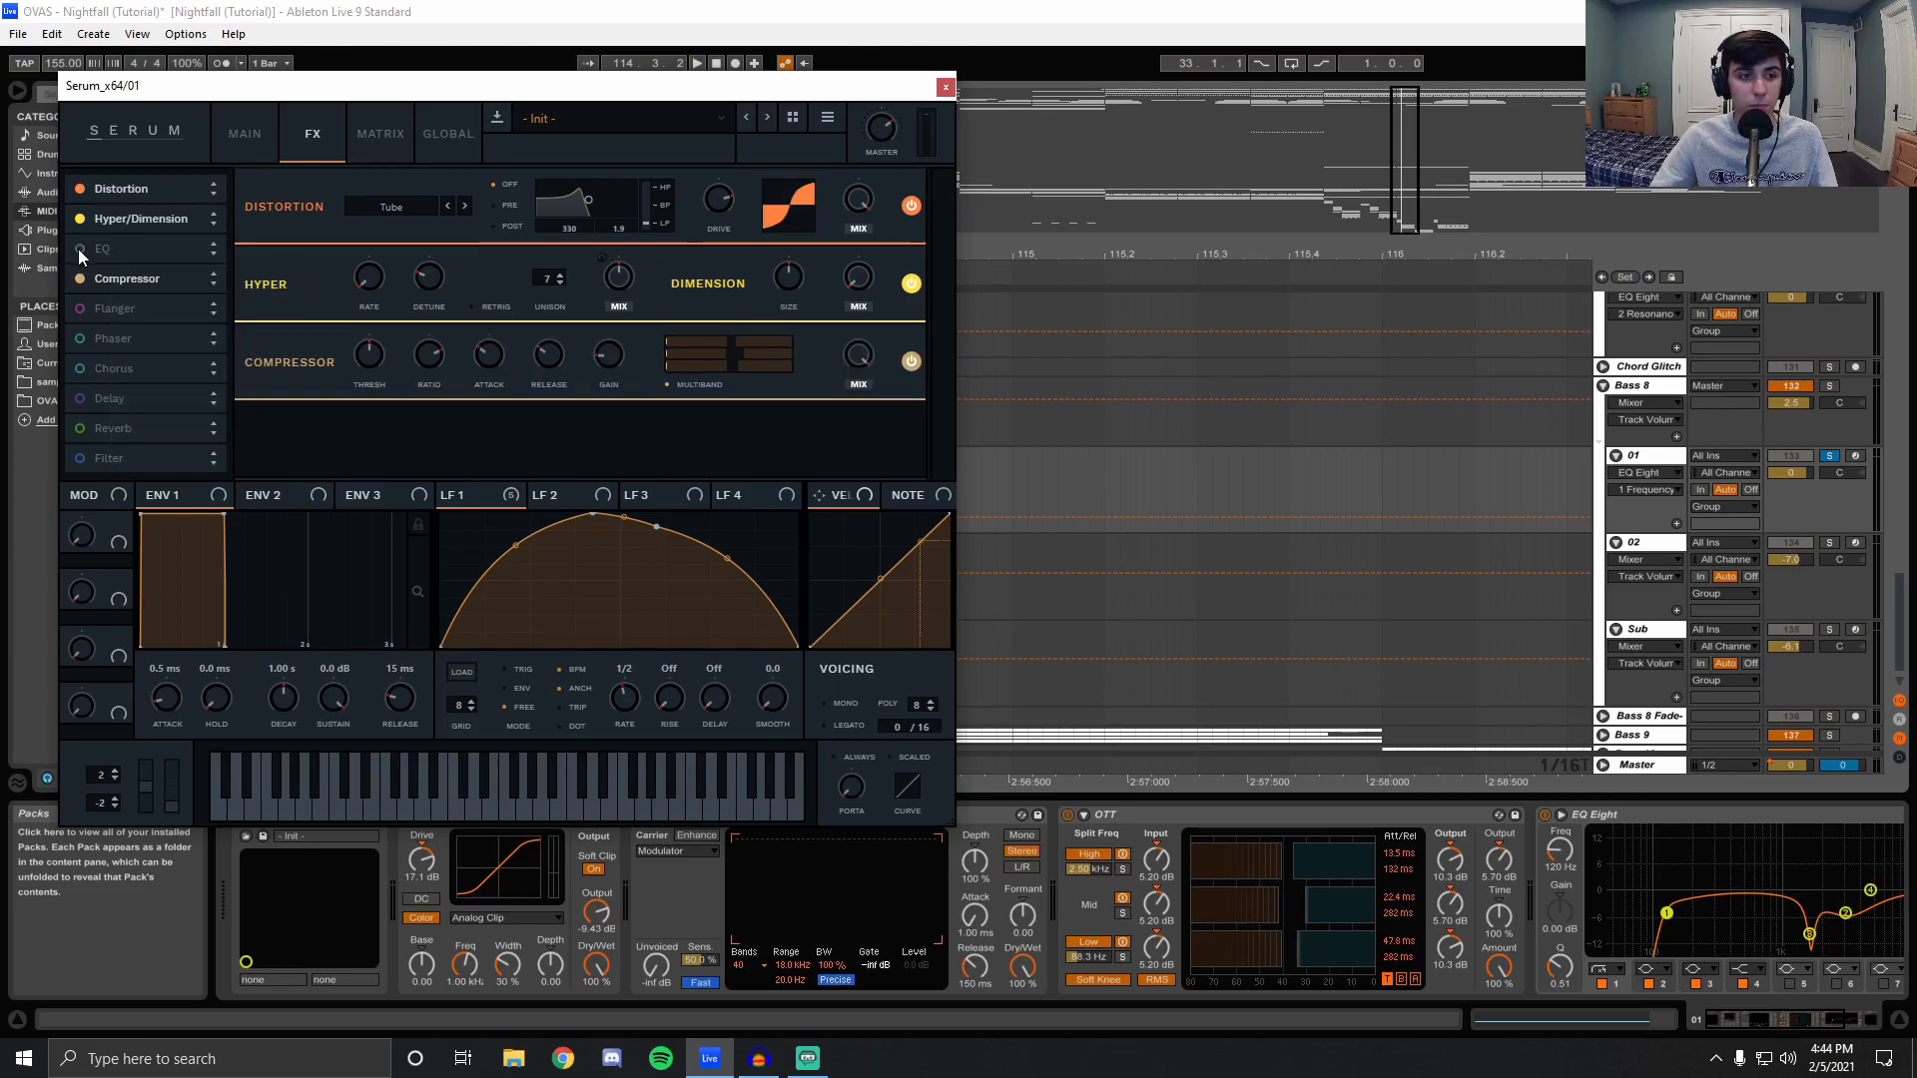
key("space")
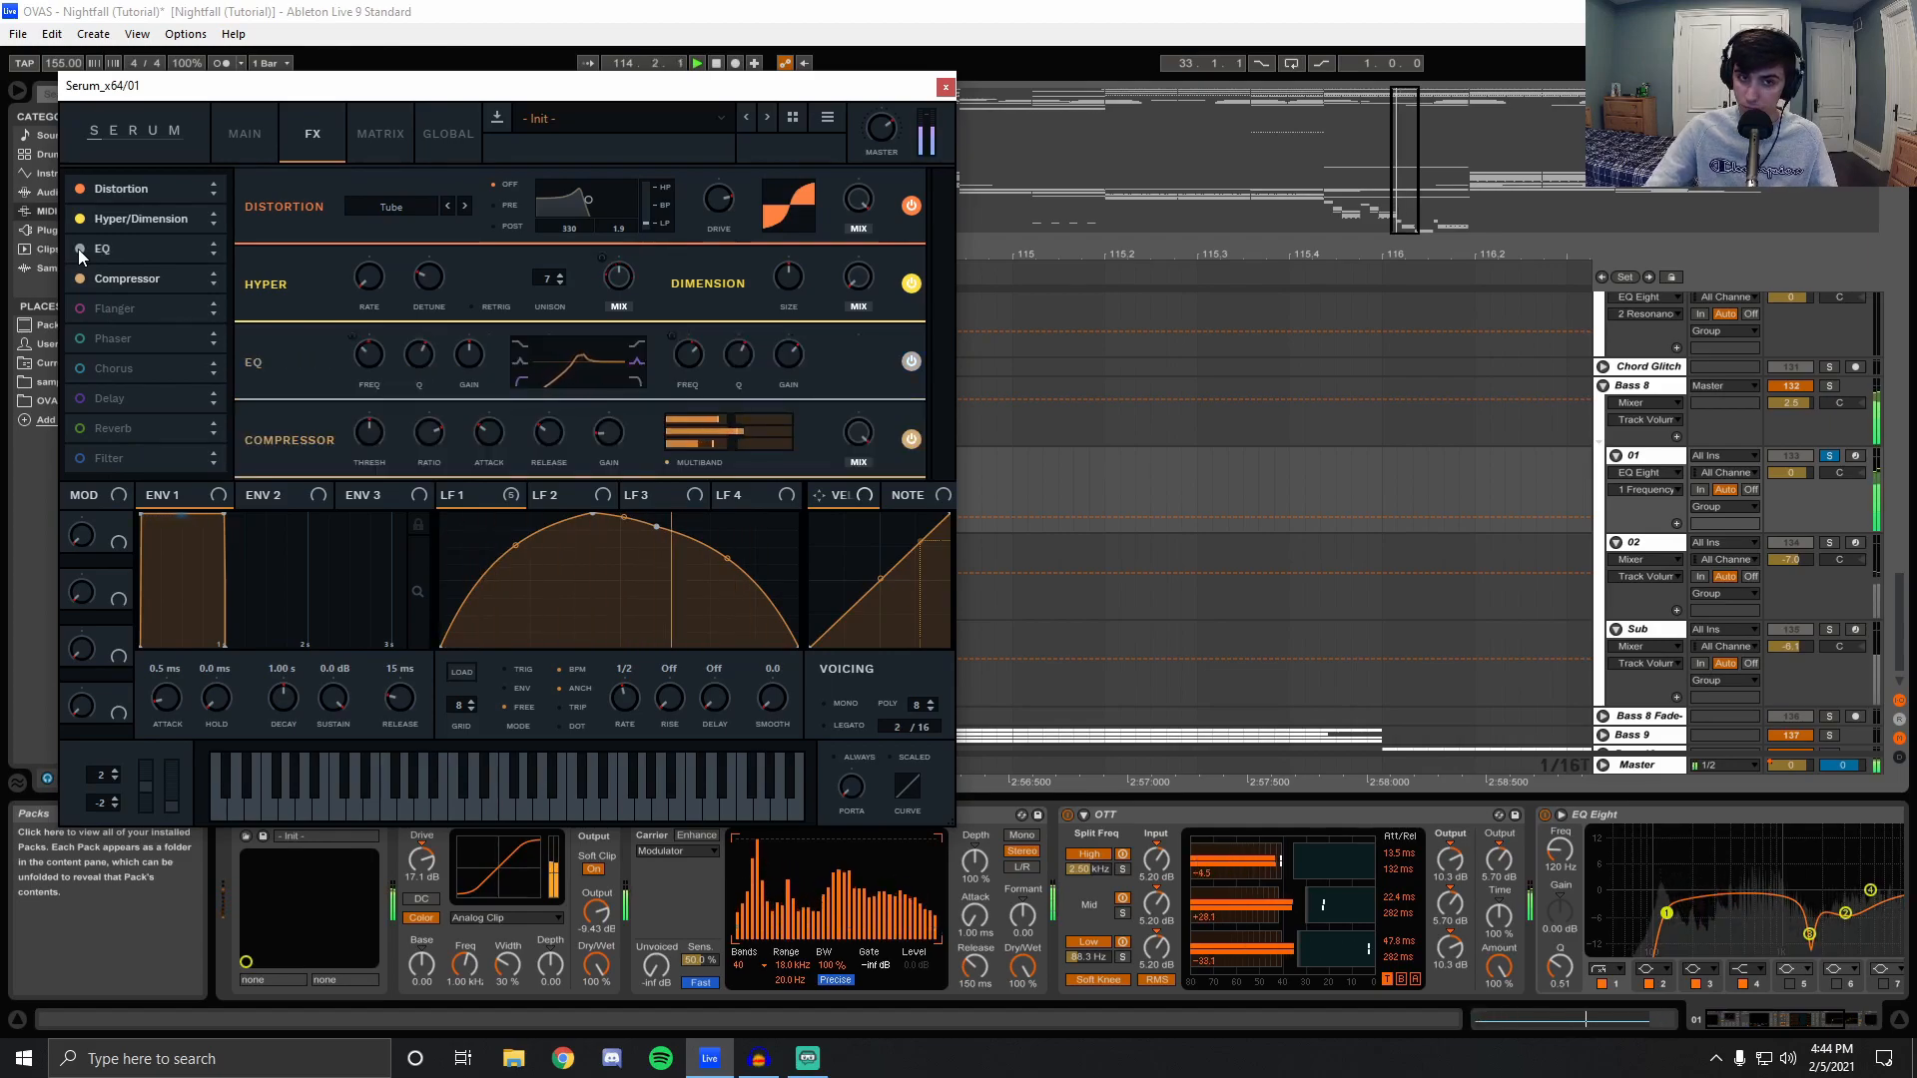
left_click(78, 248)
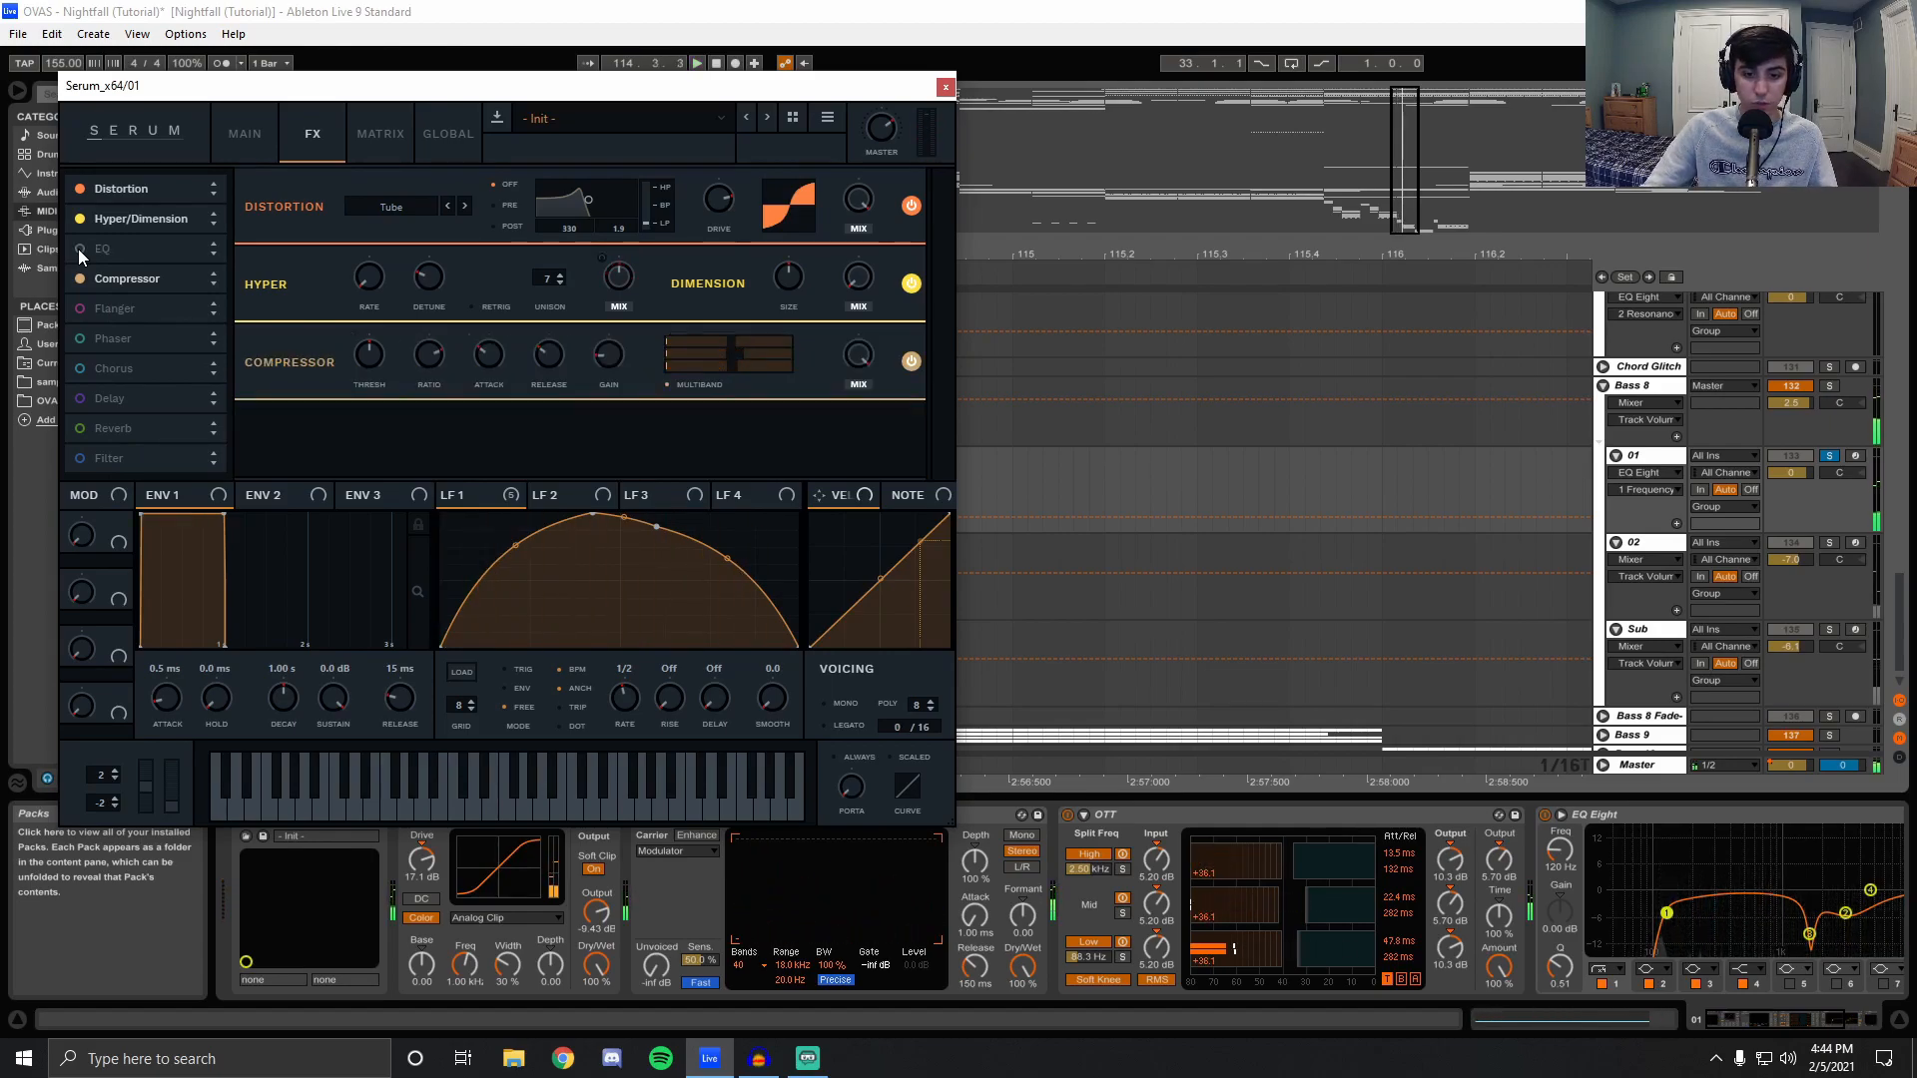
left_click(78, 248)
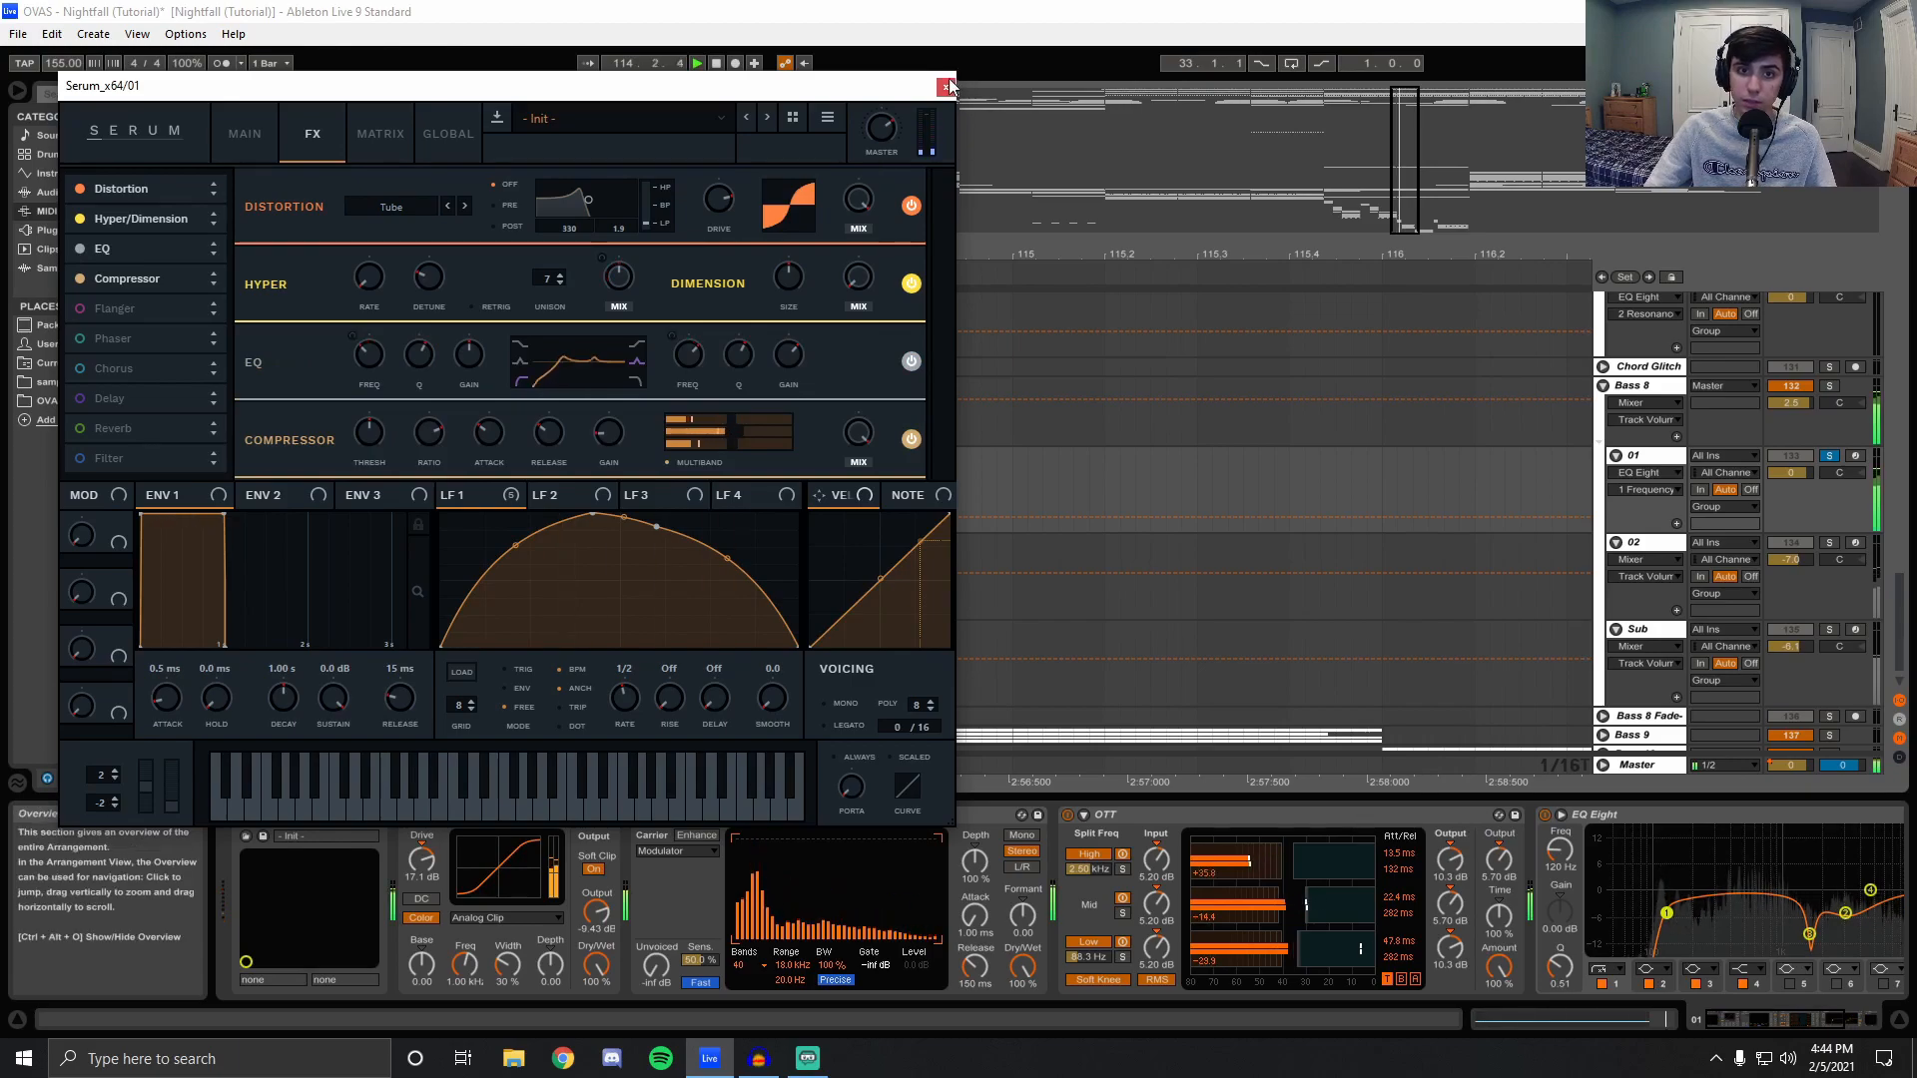
Return Serum to its main page, close it, and examine the 01 layer's remaining device chain during playback.
left_click(252, 130)
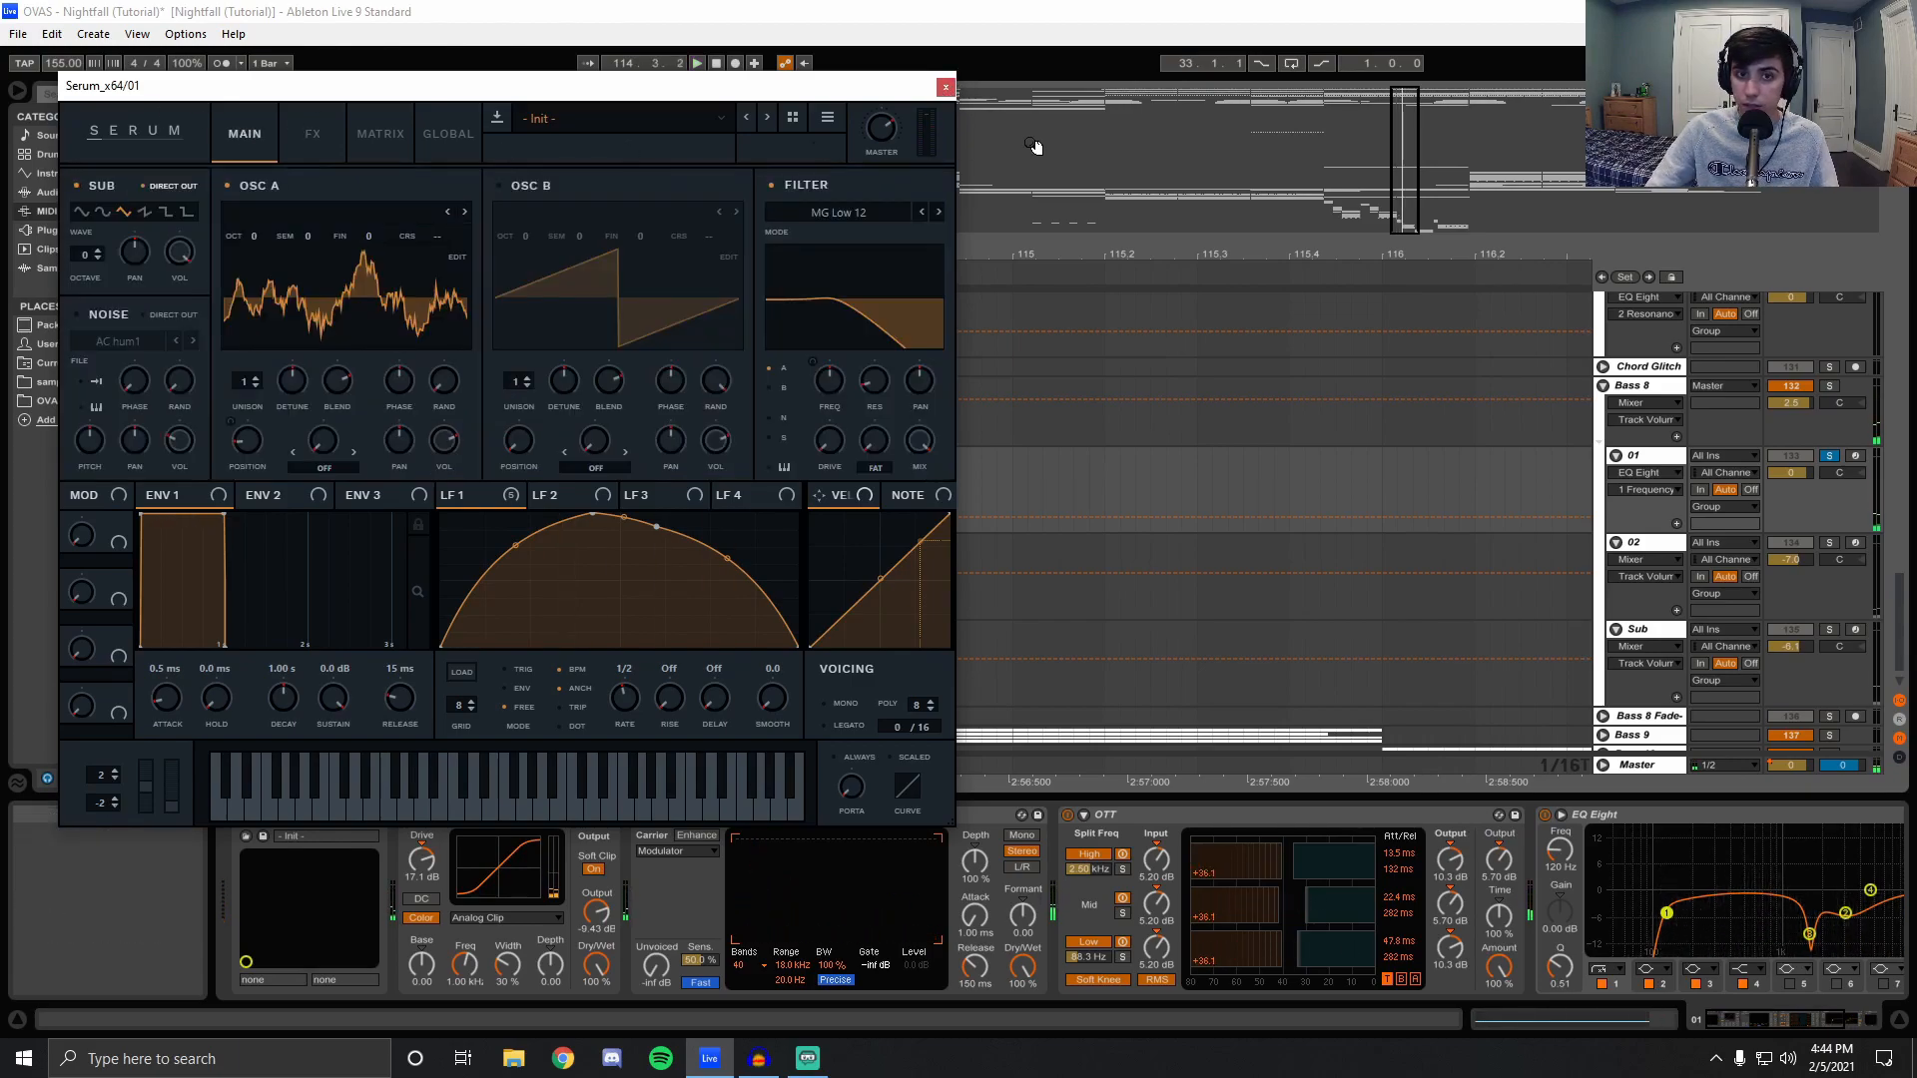
left_click(945, 86)
left_click_drag(1751, 1018, 1660, 927)
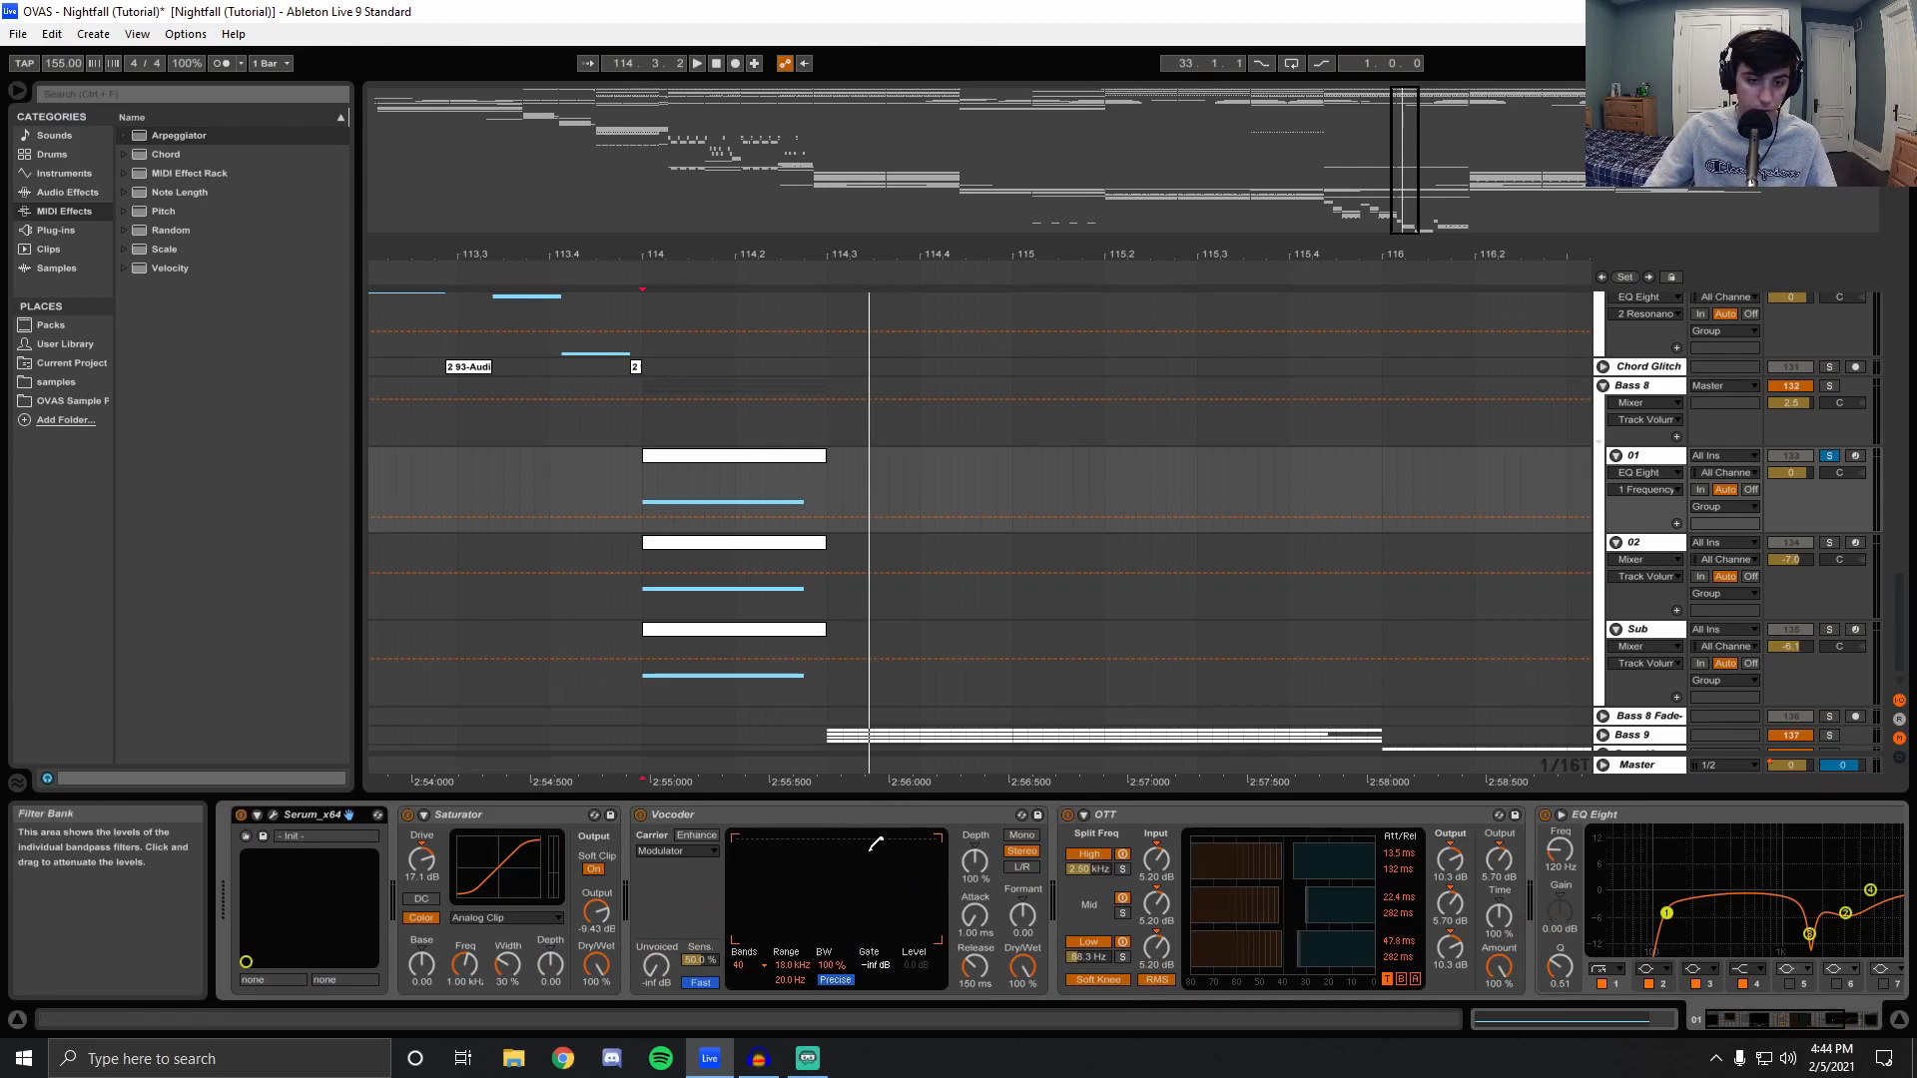
key("space")
key("space")
Solo and play the Bass 8 group's 02 layer and select its clip to show its device chain.
left_click(1829, 542)
key("space")
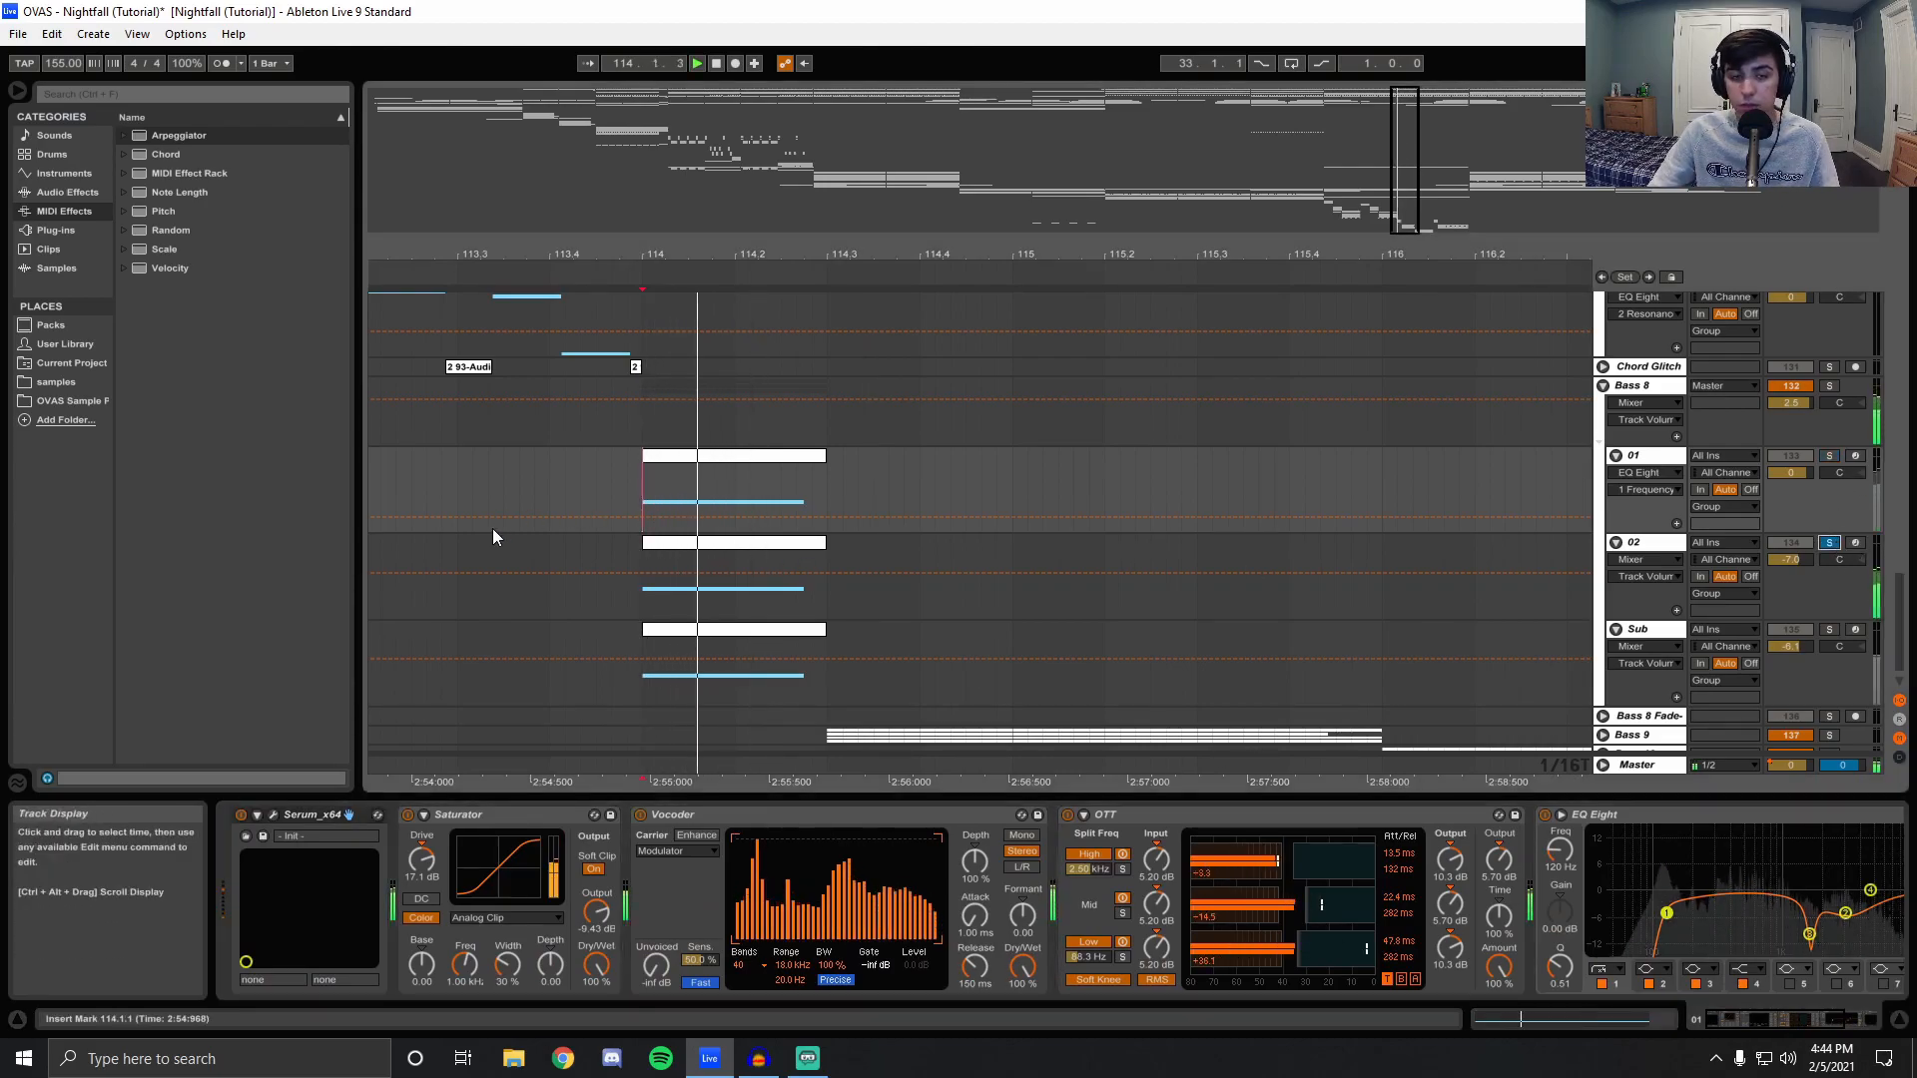
left_click(663, 547)
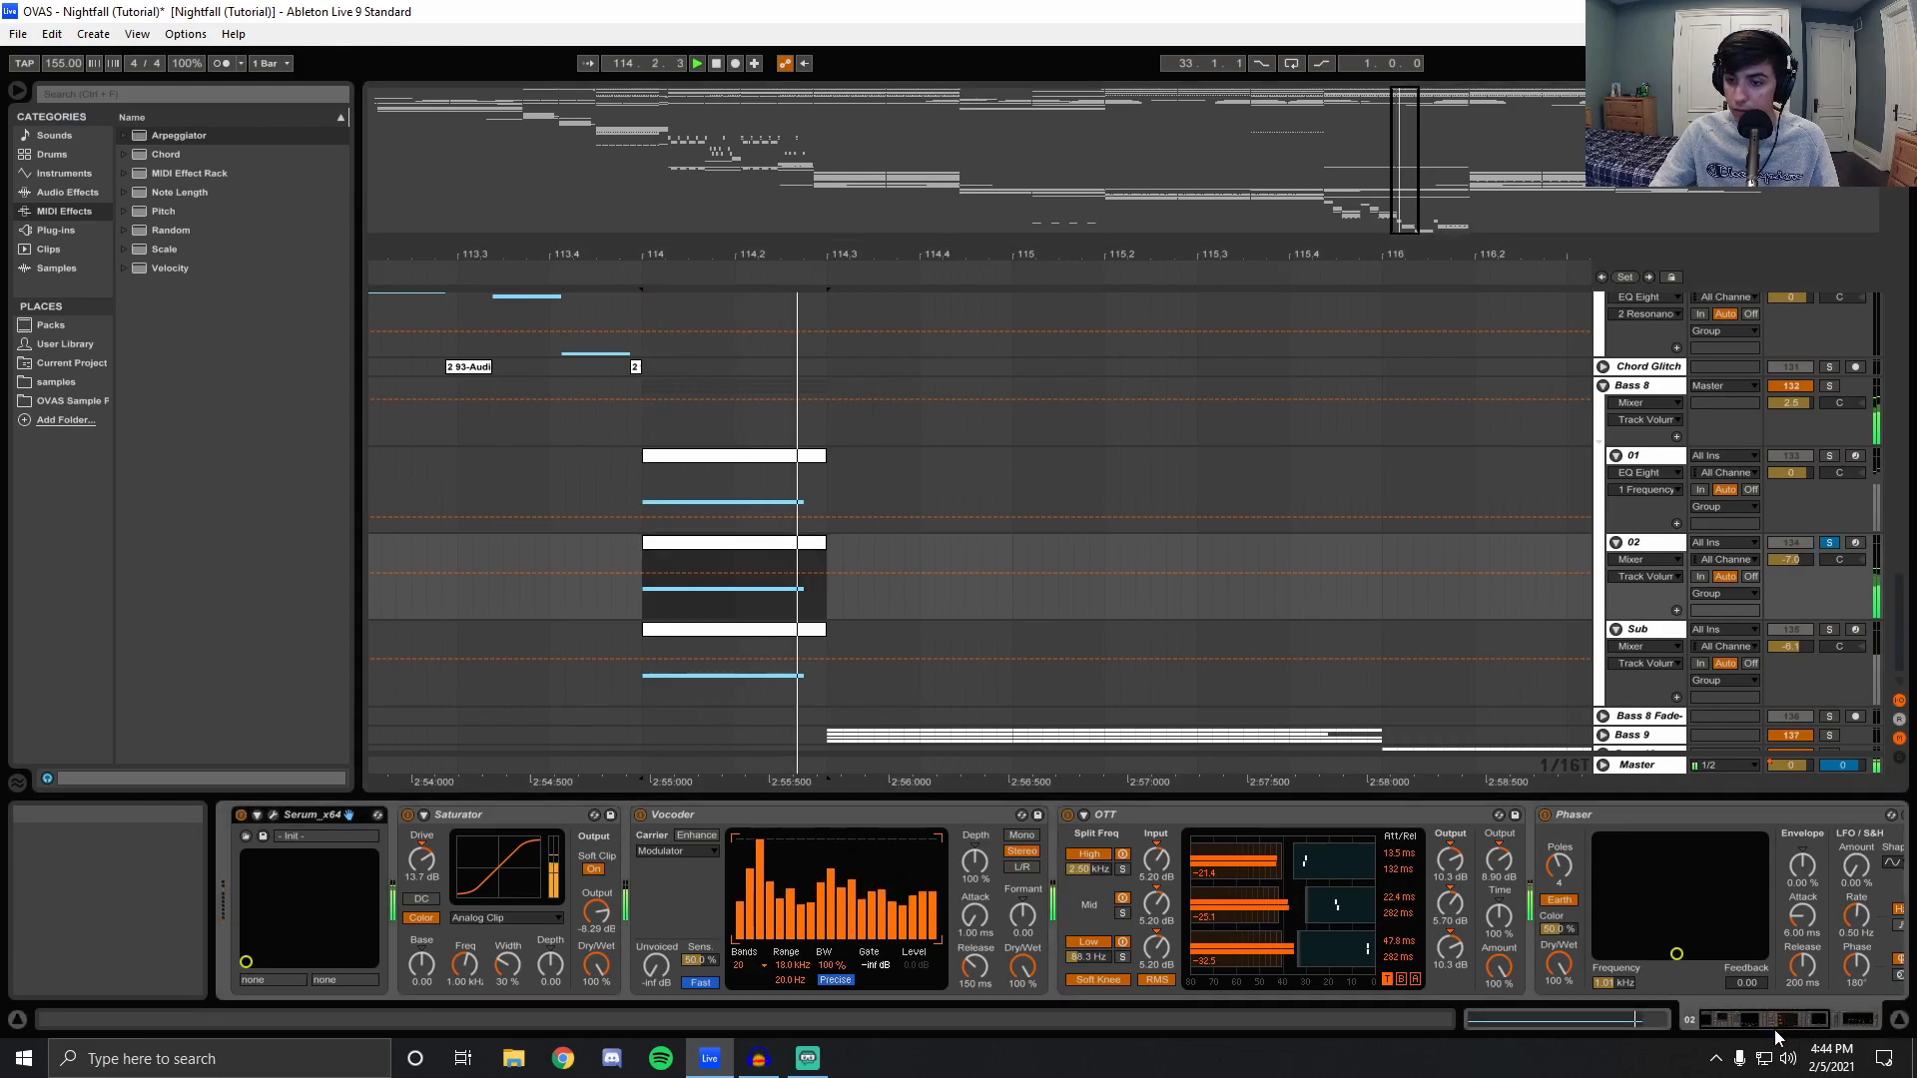
Compare the 02 layer's sound with its Phaser switched off and on.
mouse_move(1781, 1021)
left_mouse_down()
mouse_move(1813, 1015)
mouse_move(1781, 1015)
left_mouse_up()
left_click(1508, 813)
key("space")
key("space")
left_click(1507, 813)
key("space")
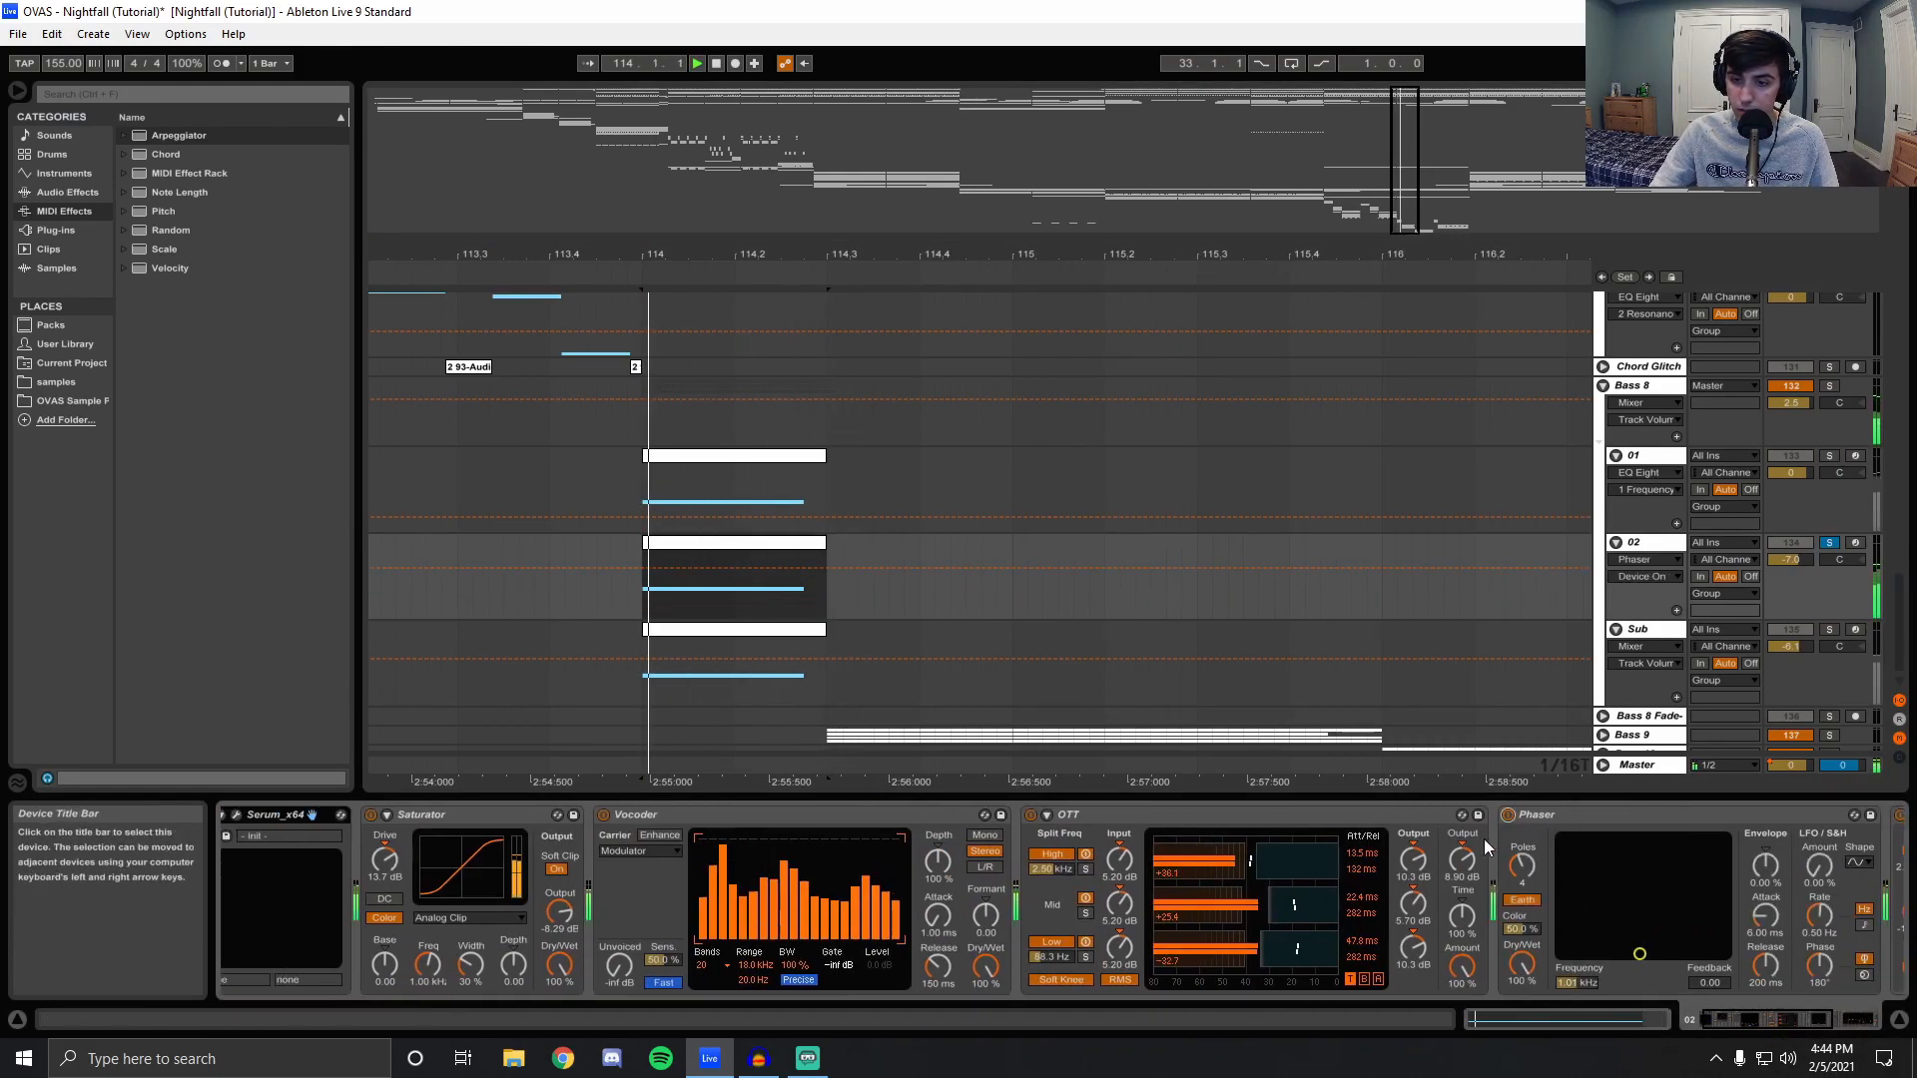
Stop playback, return to the start of the 02 layer's device chain, and open its Serum patch to examine it during playback.
key("space")
left_click(1727, 1023)
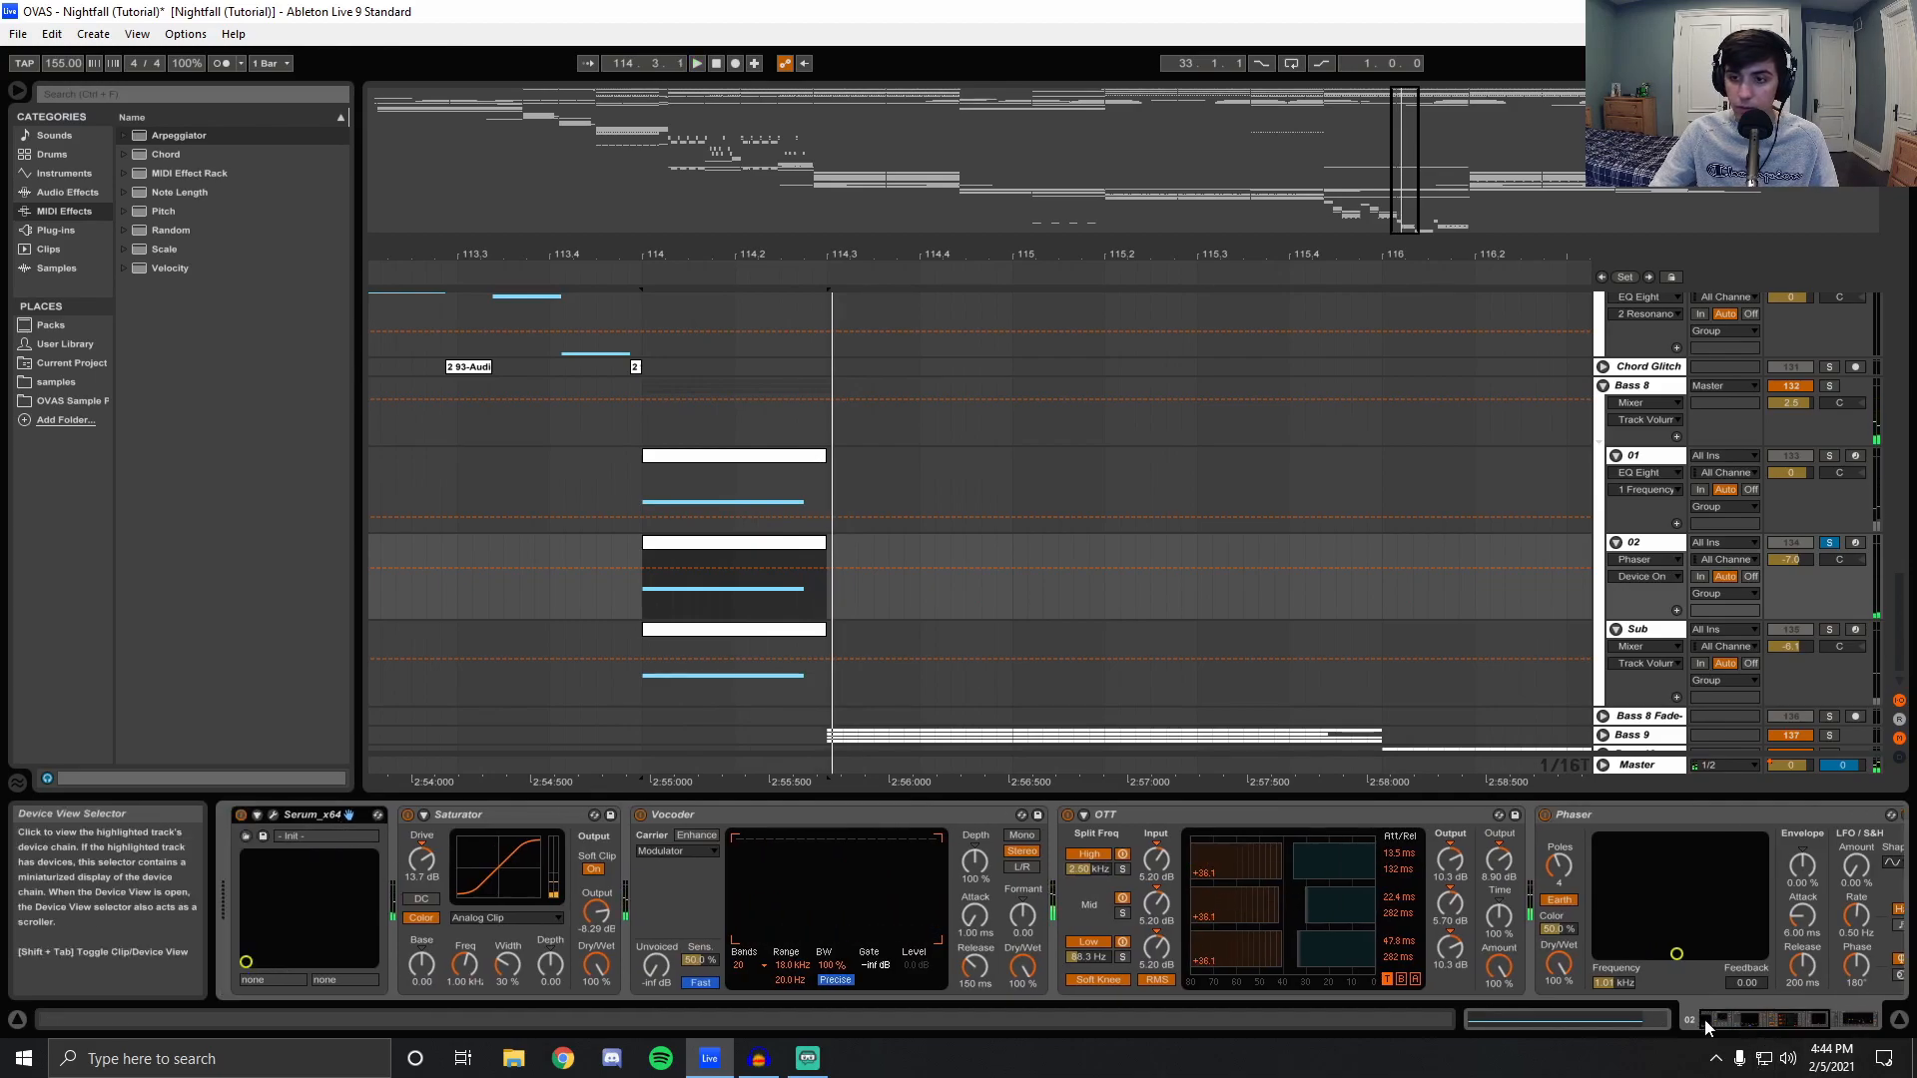
left_click(1784, 582)
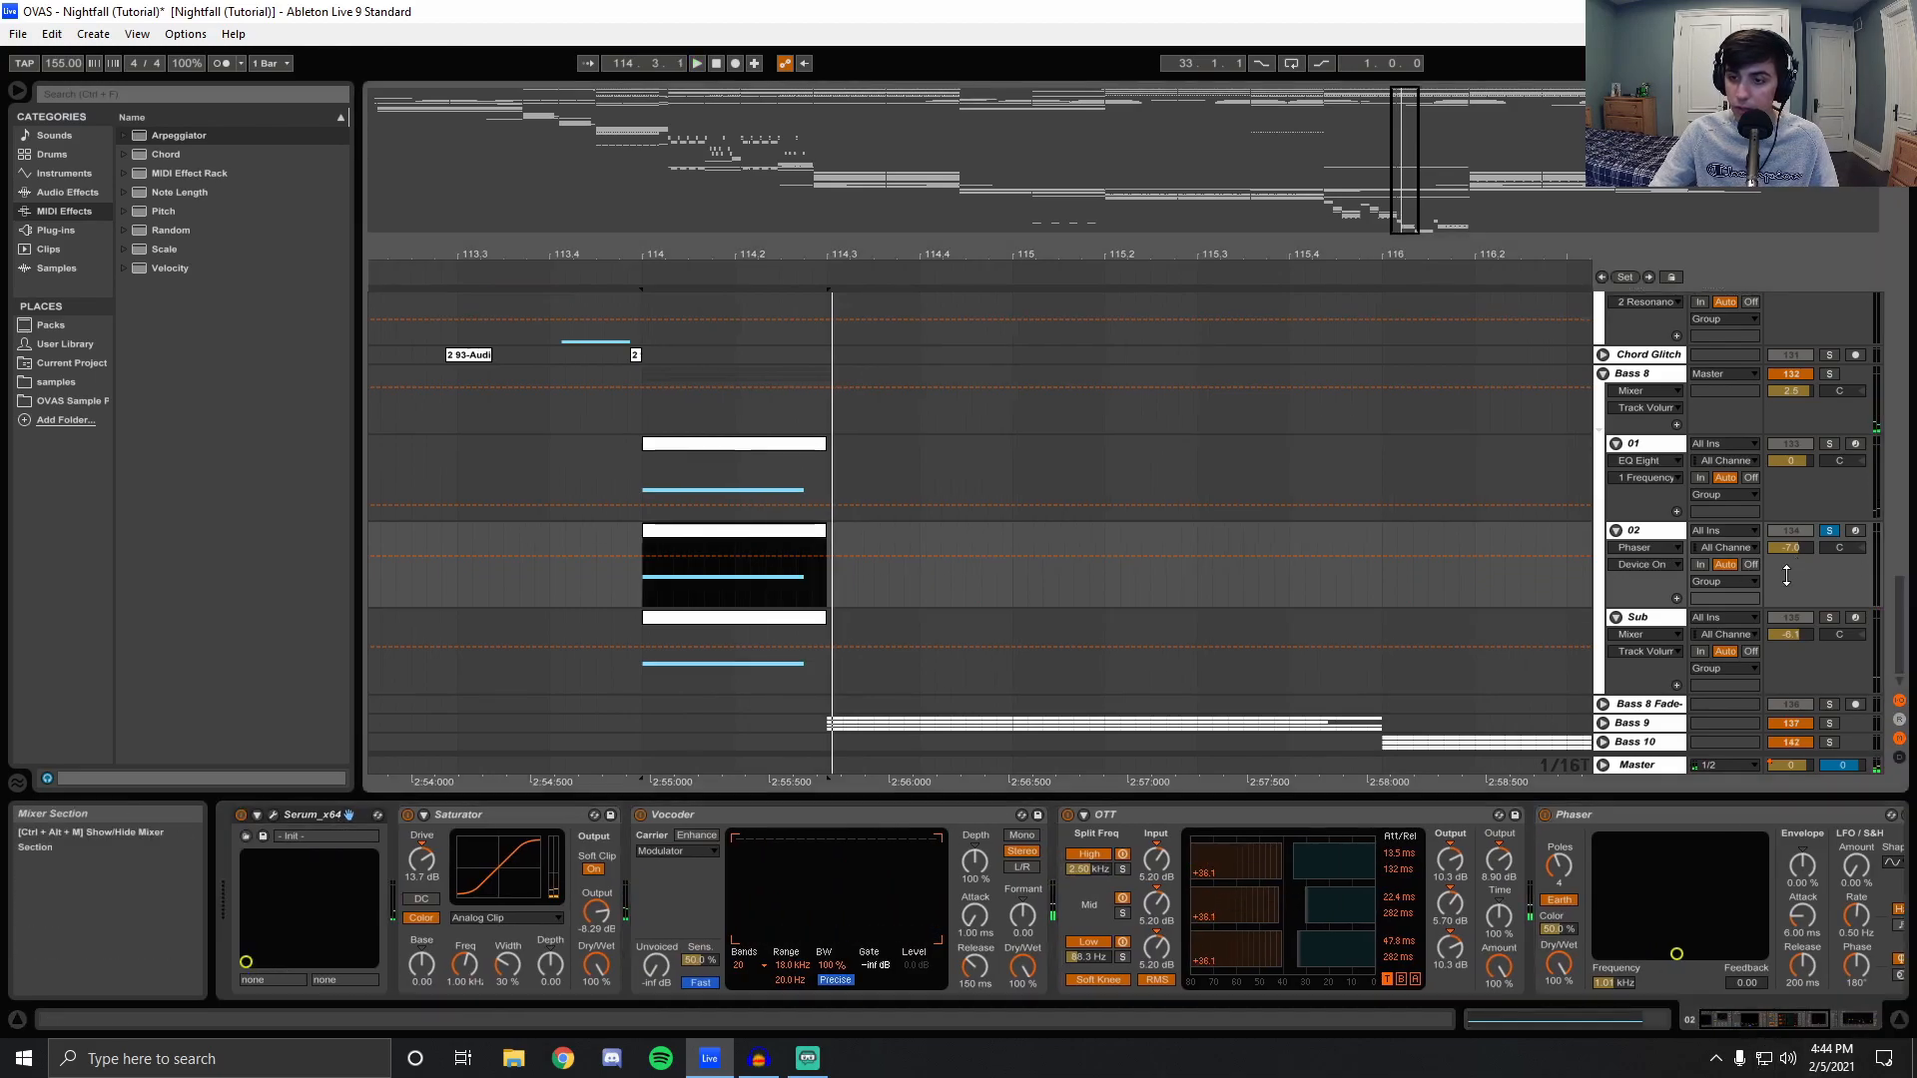
left_click(274, 815)
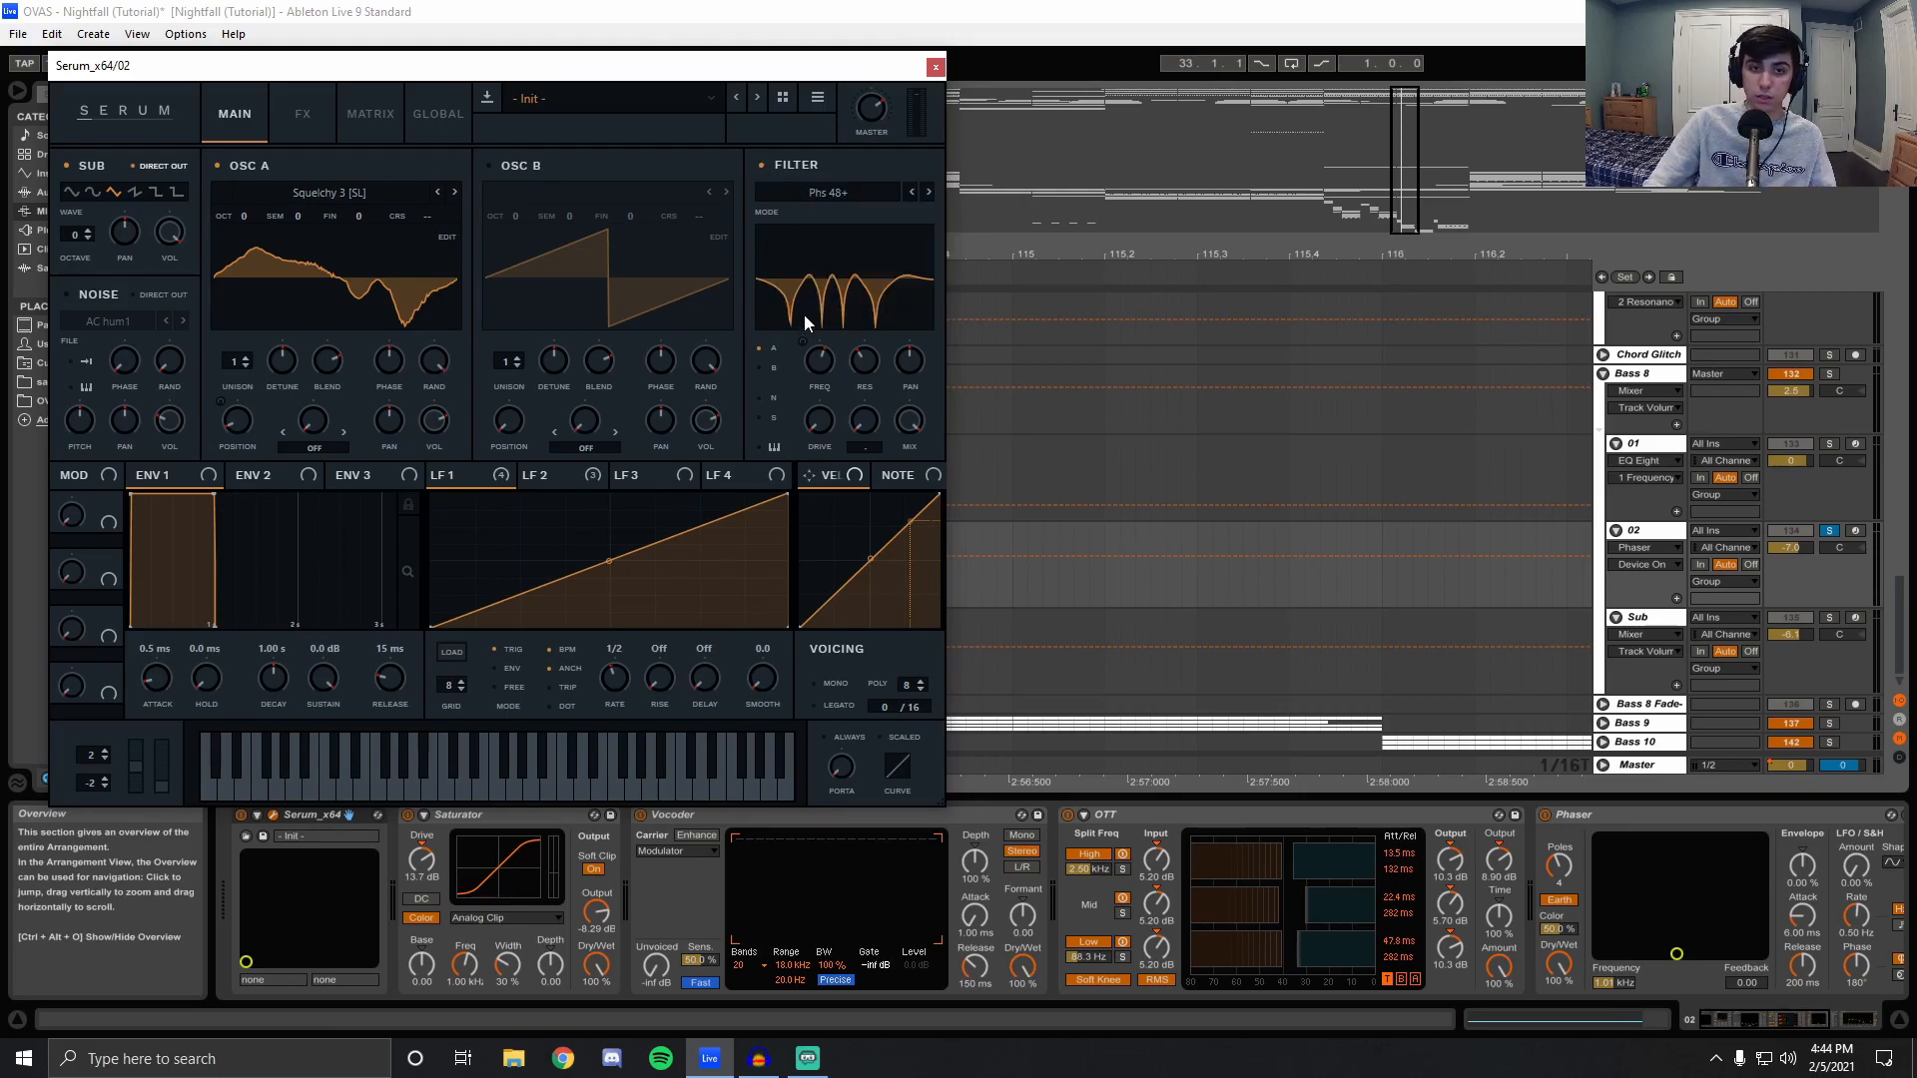
key("space")
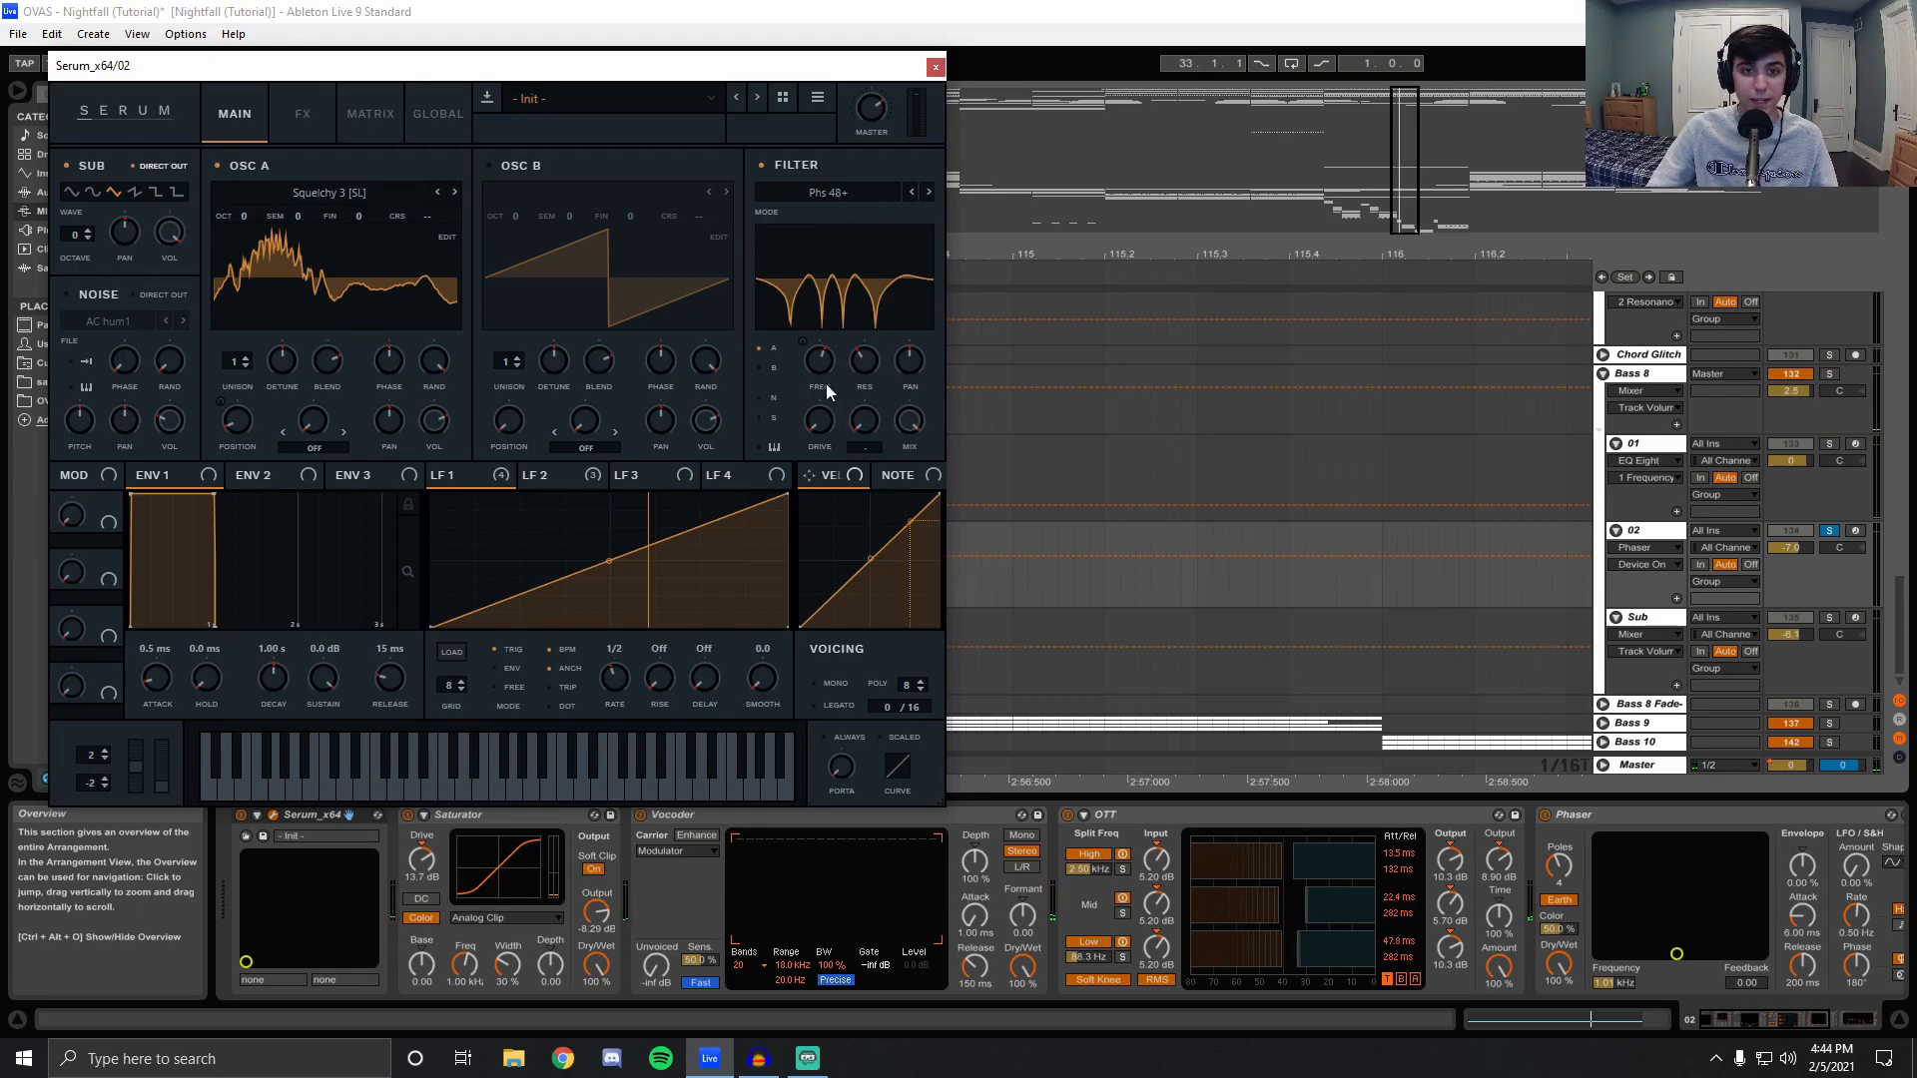
Compare the 02 sound with Serum's Phaser effect and the separate Phaser device off and on, and close Serum.
left_click(303, 116)
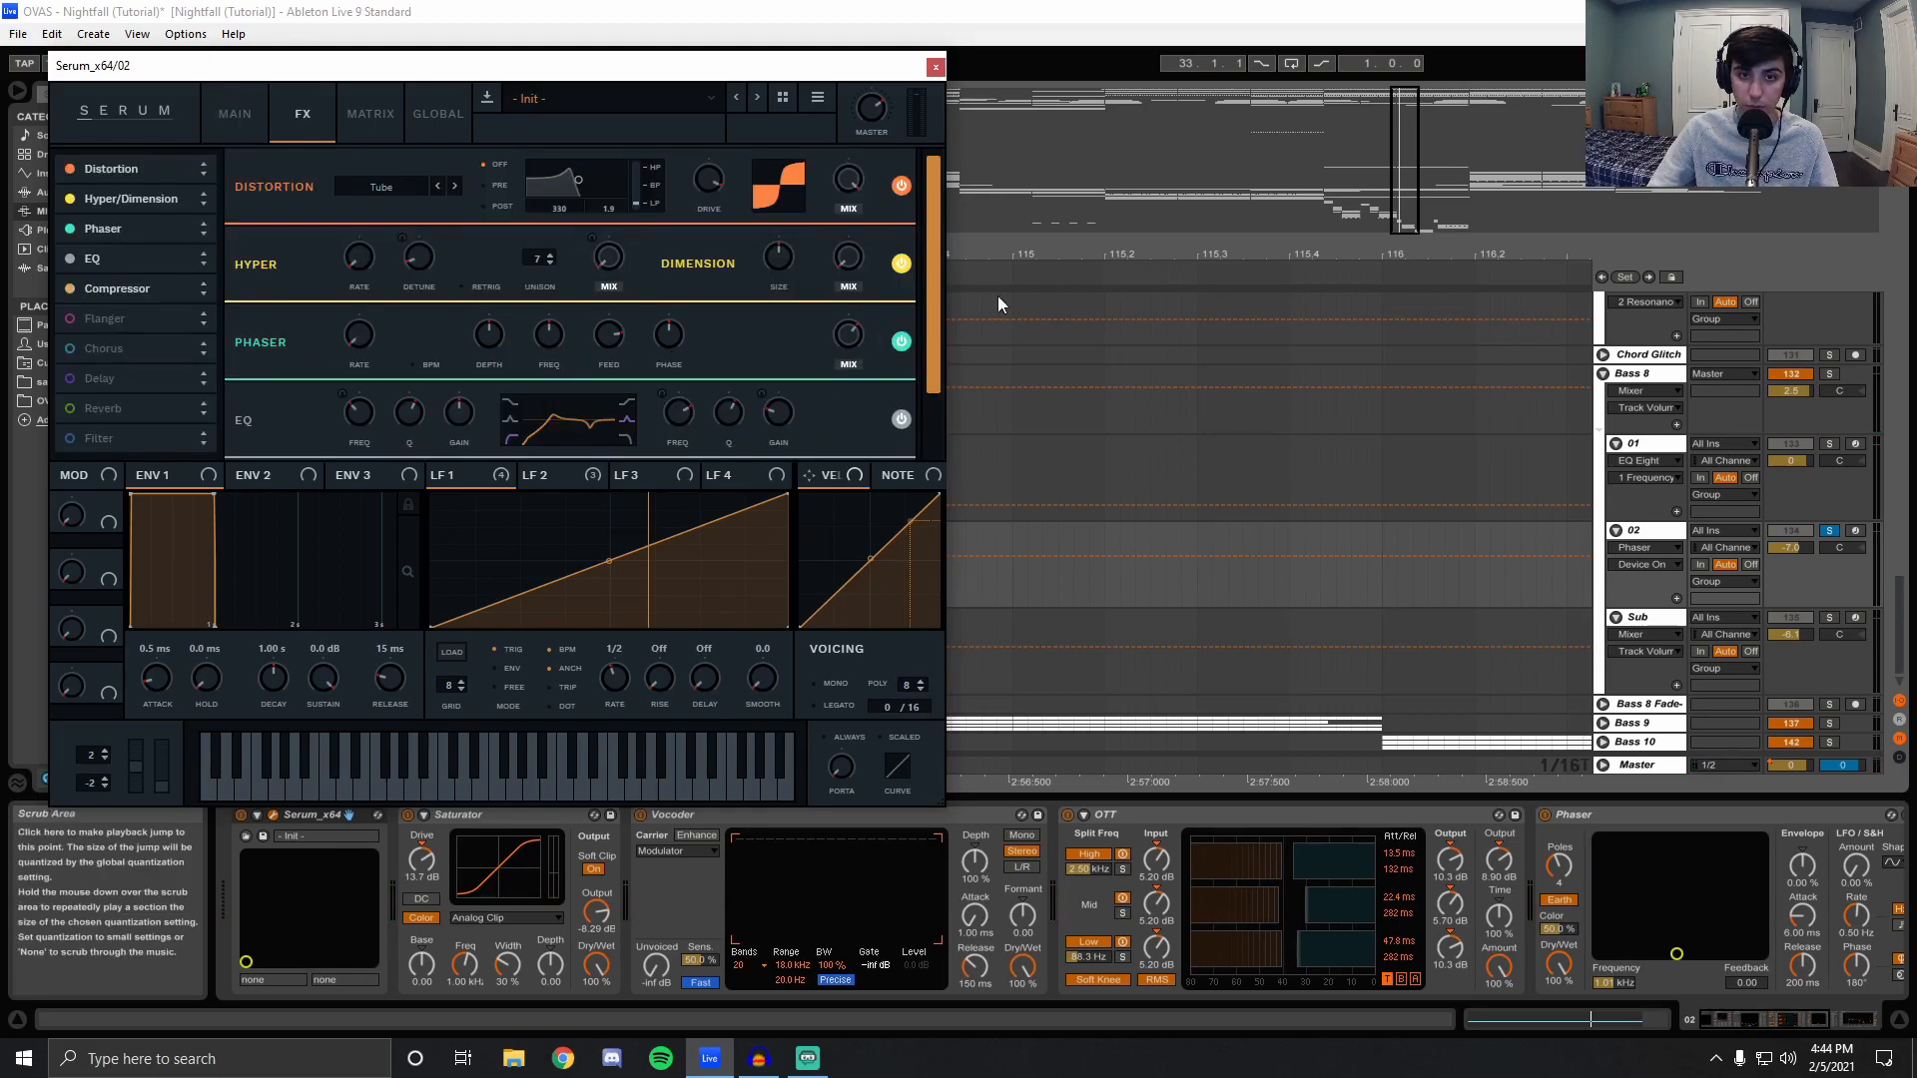
left_click_drag(942, 348, 943, 411)
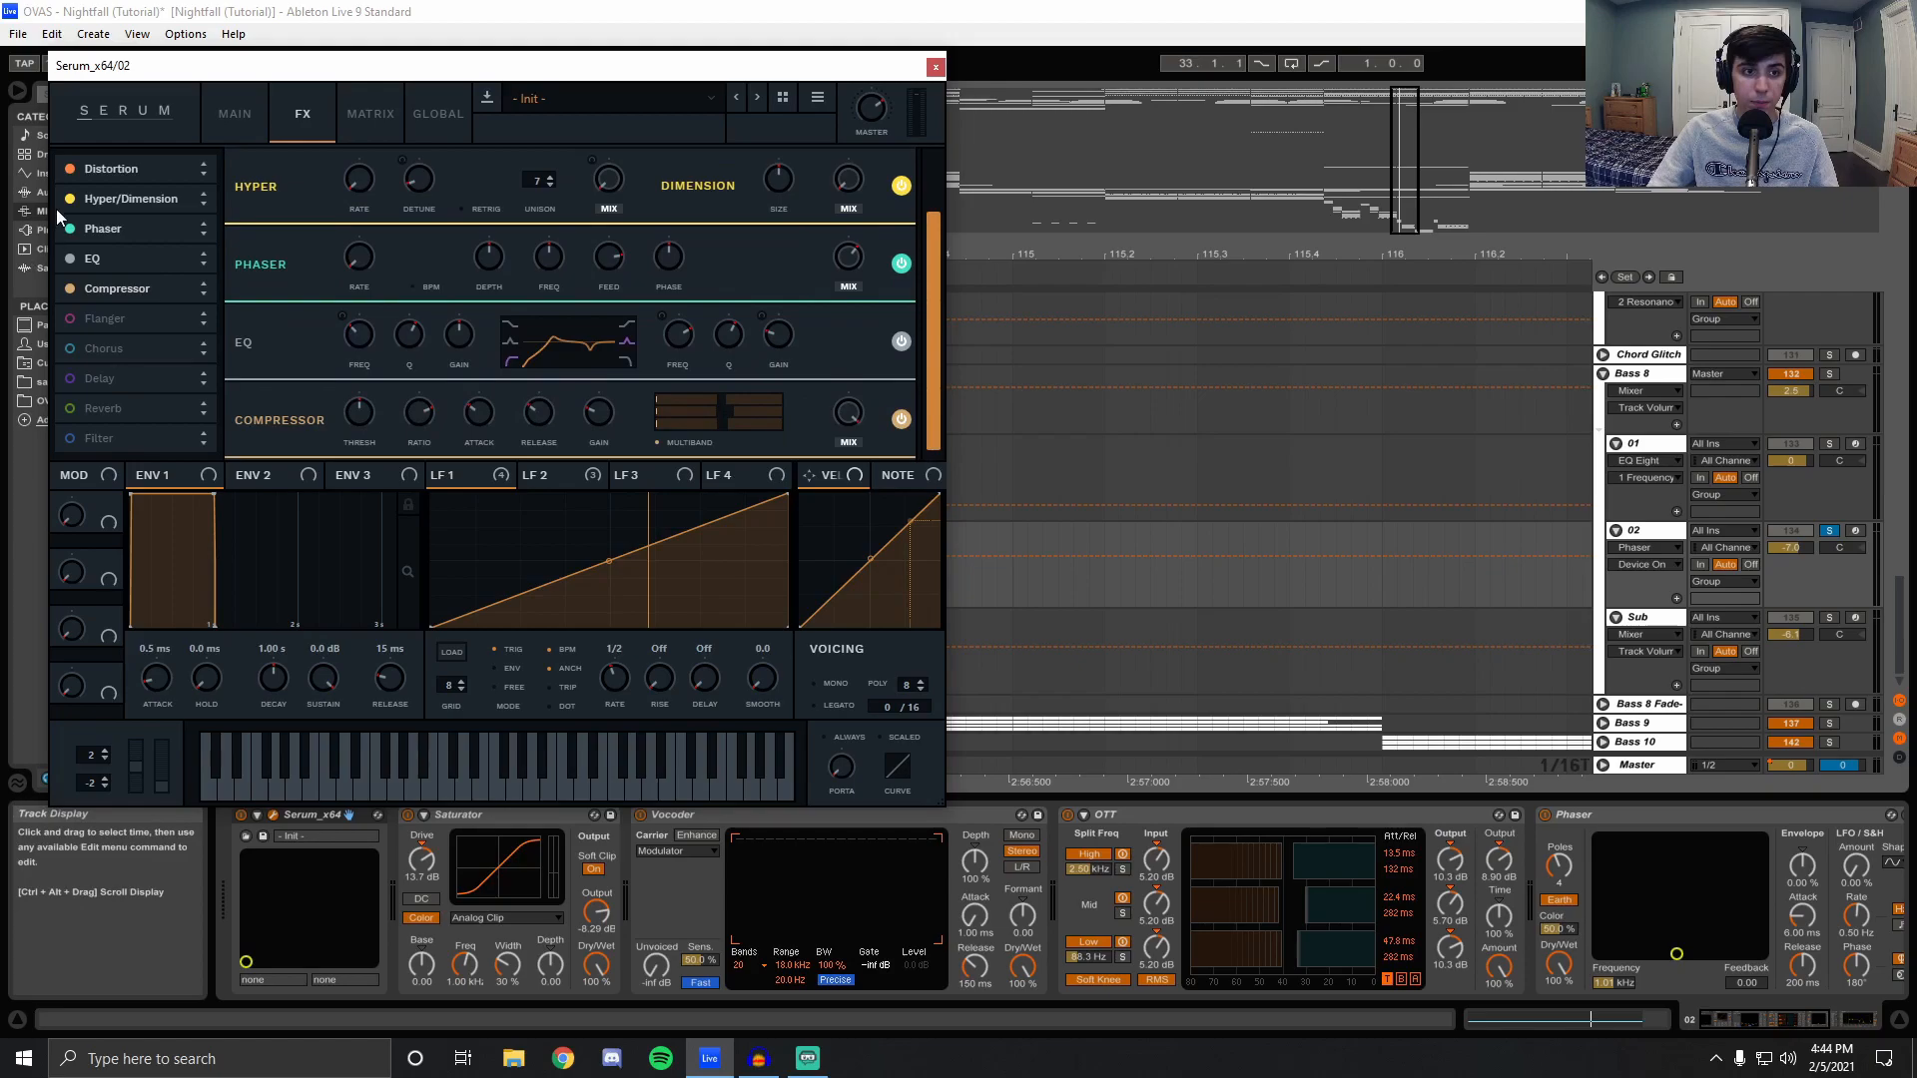
left_click(72, 231)
left_click(69, 231)
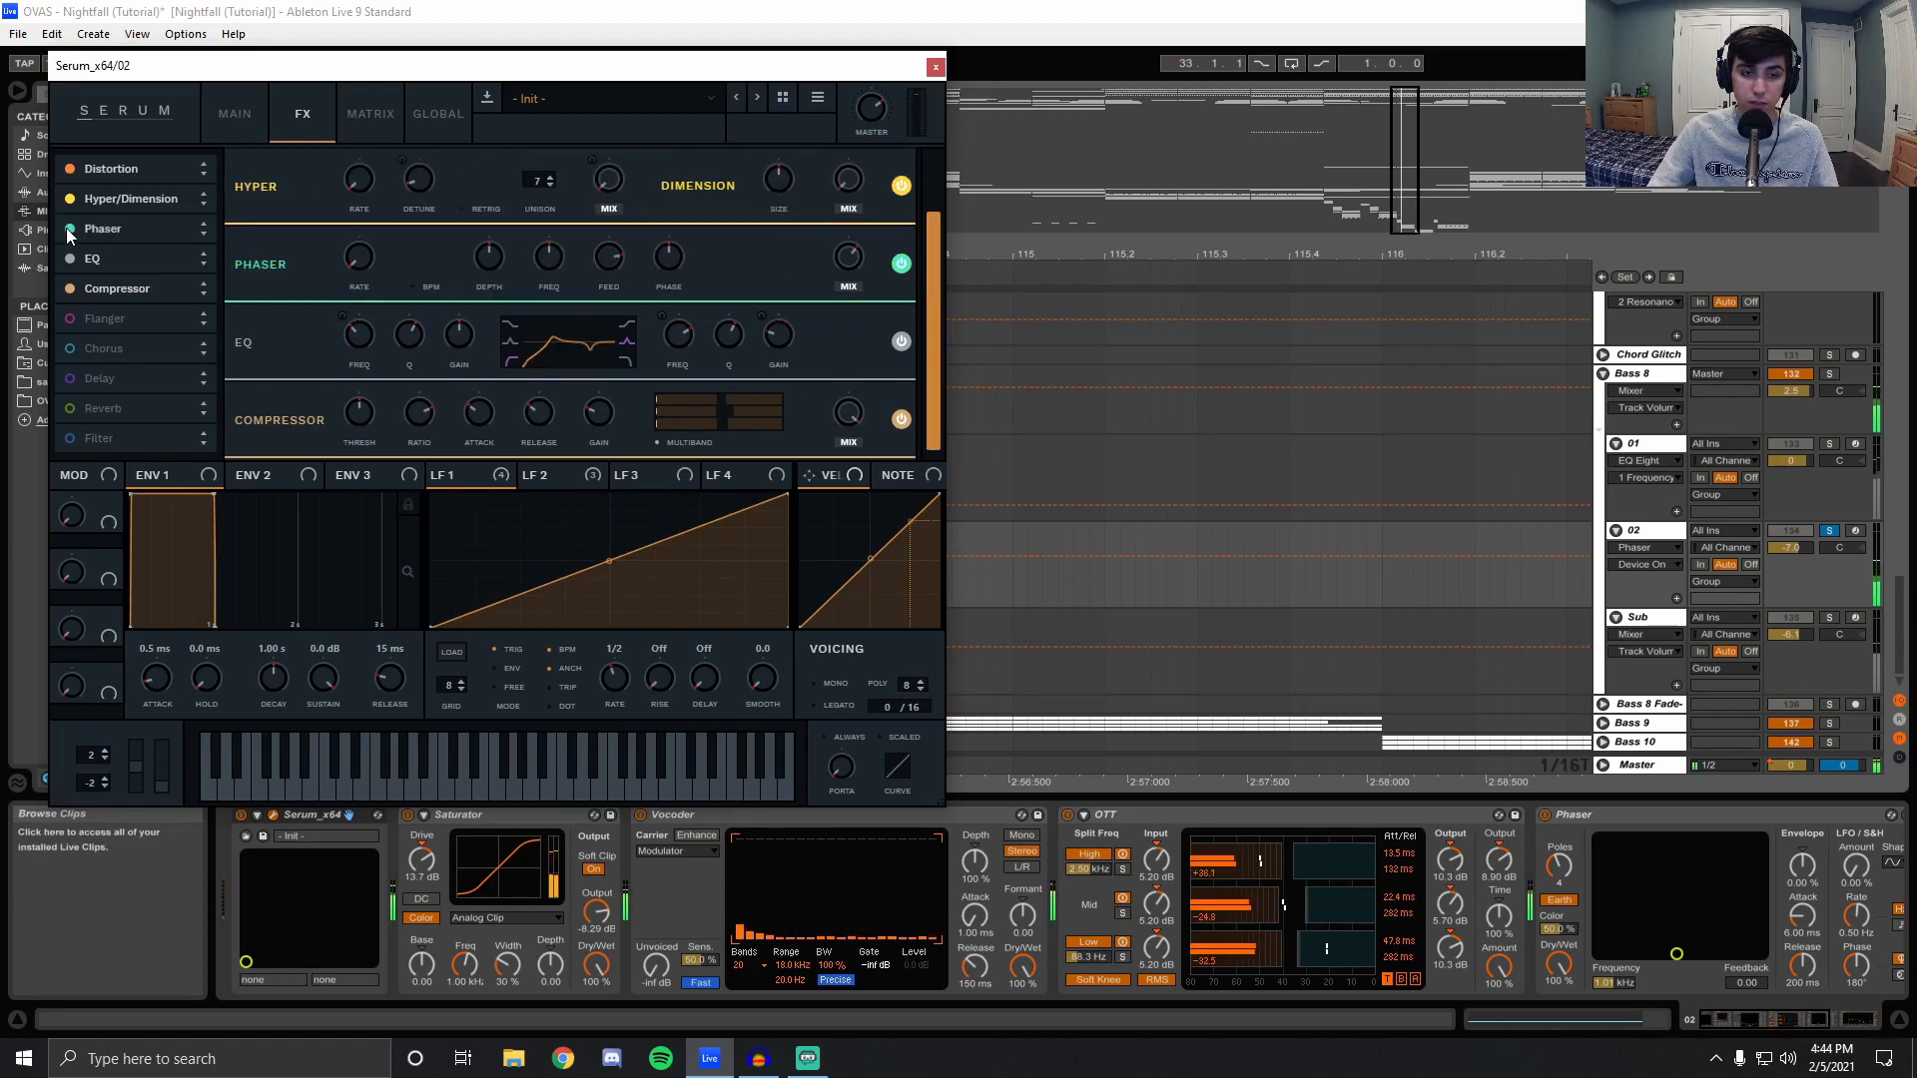
left_click(70, 231)
left_click(70, 231)
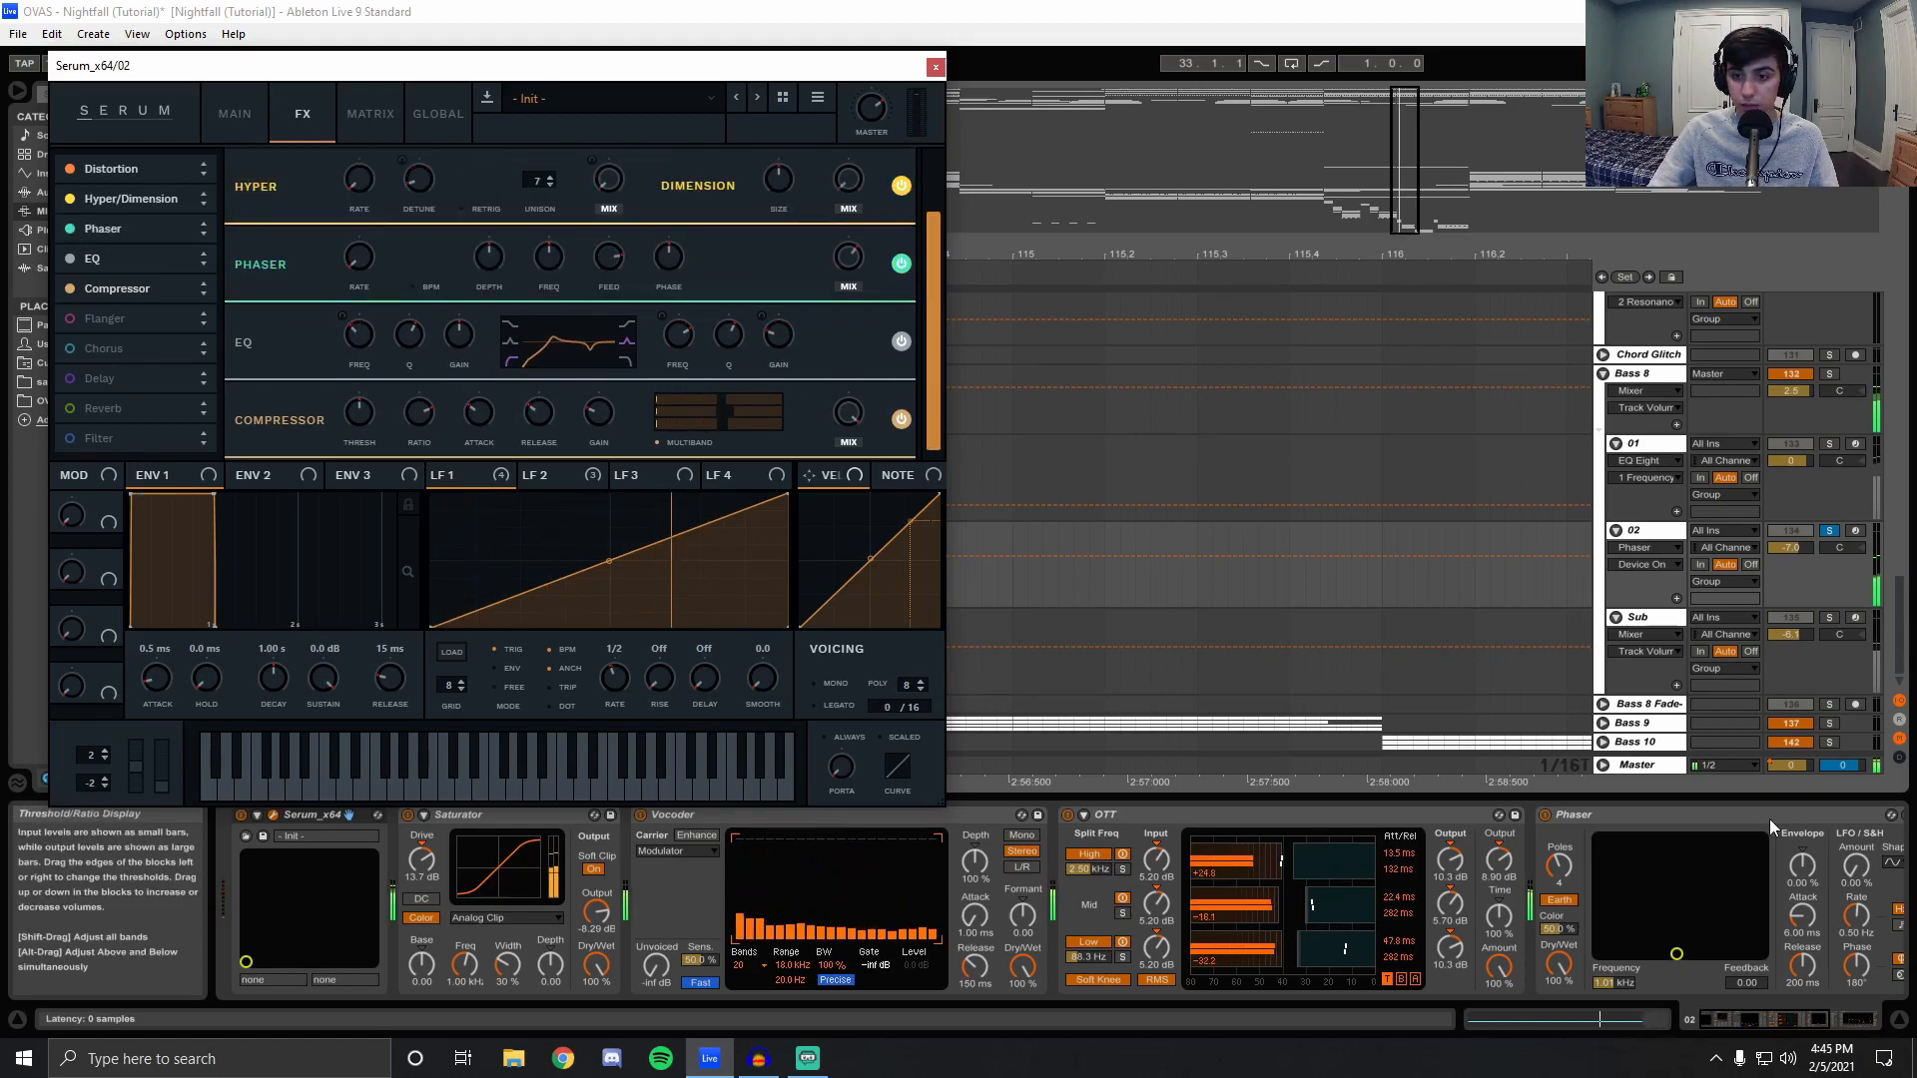
left_click(1546, 815)
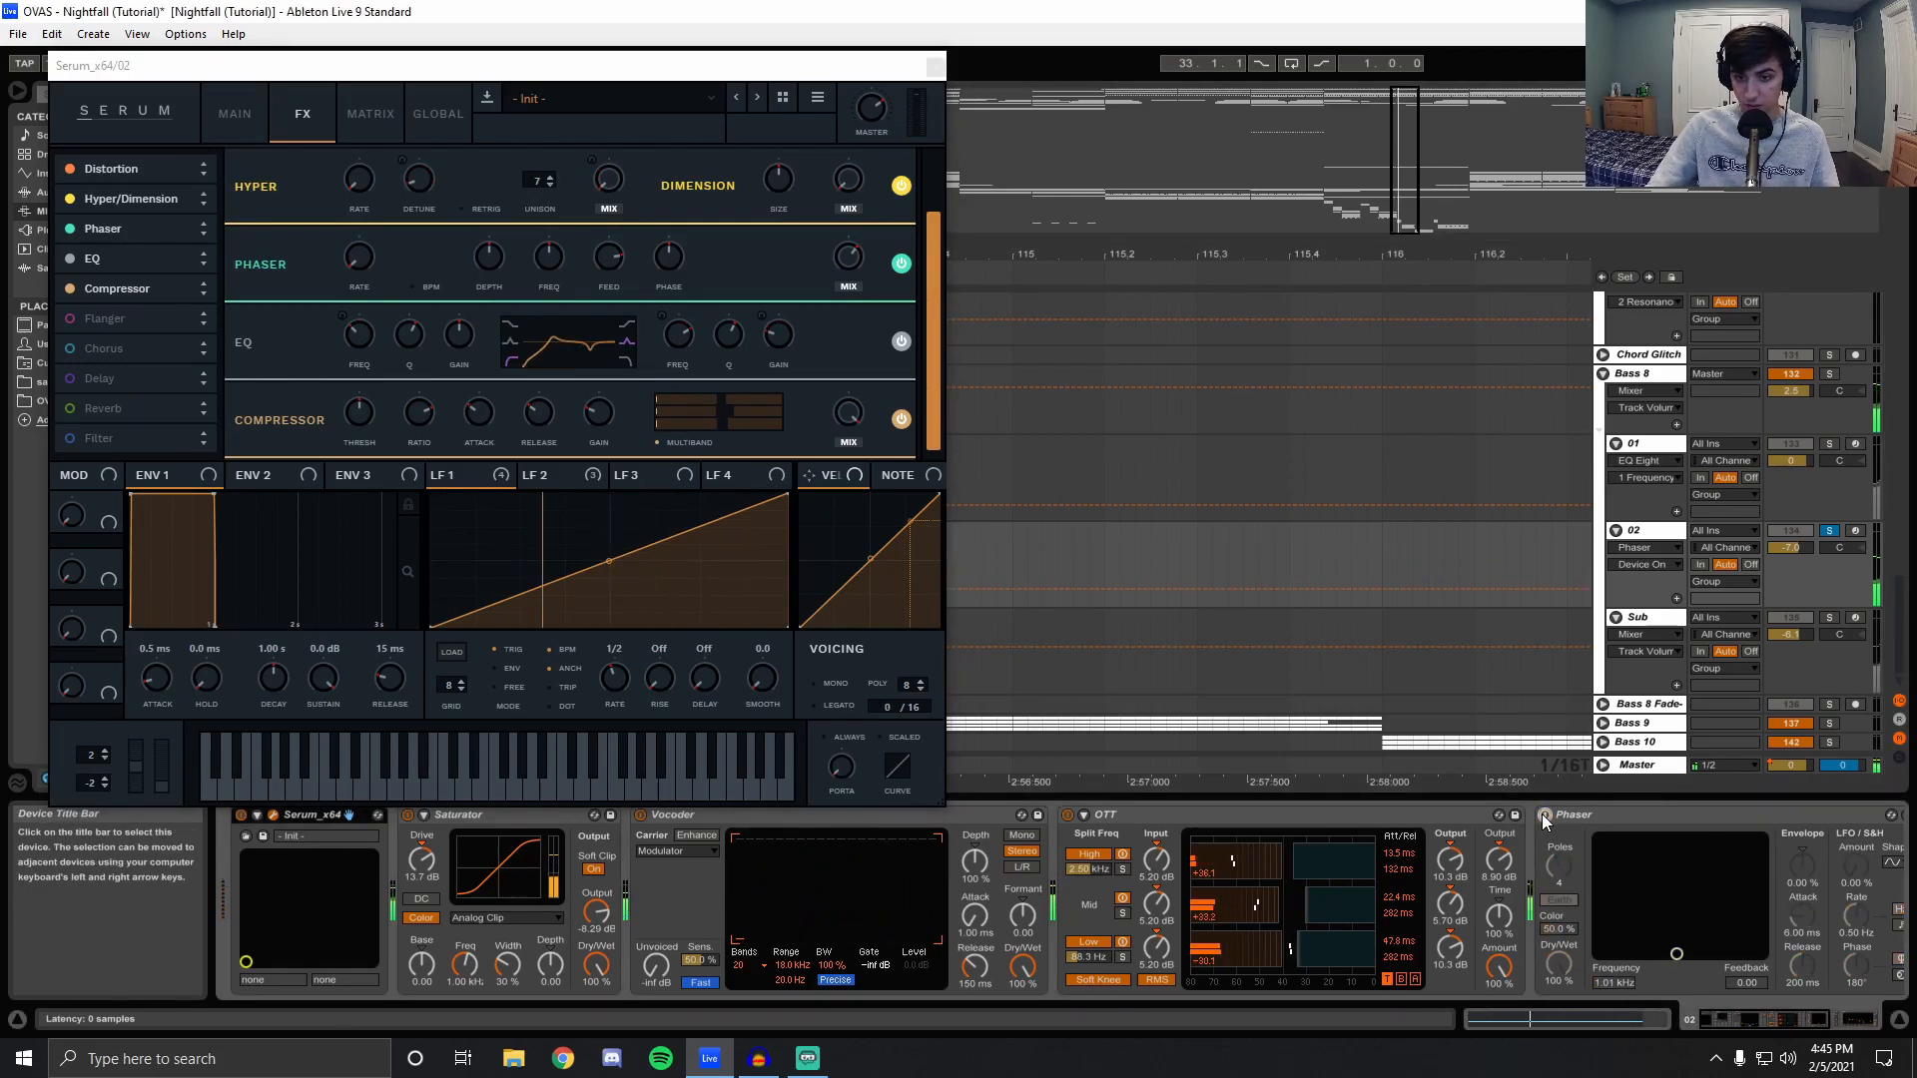
left_click(933, 67)
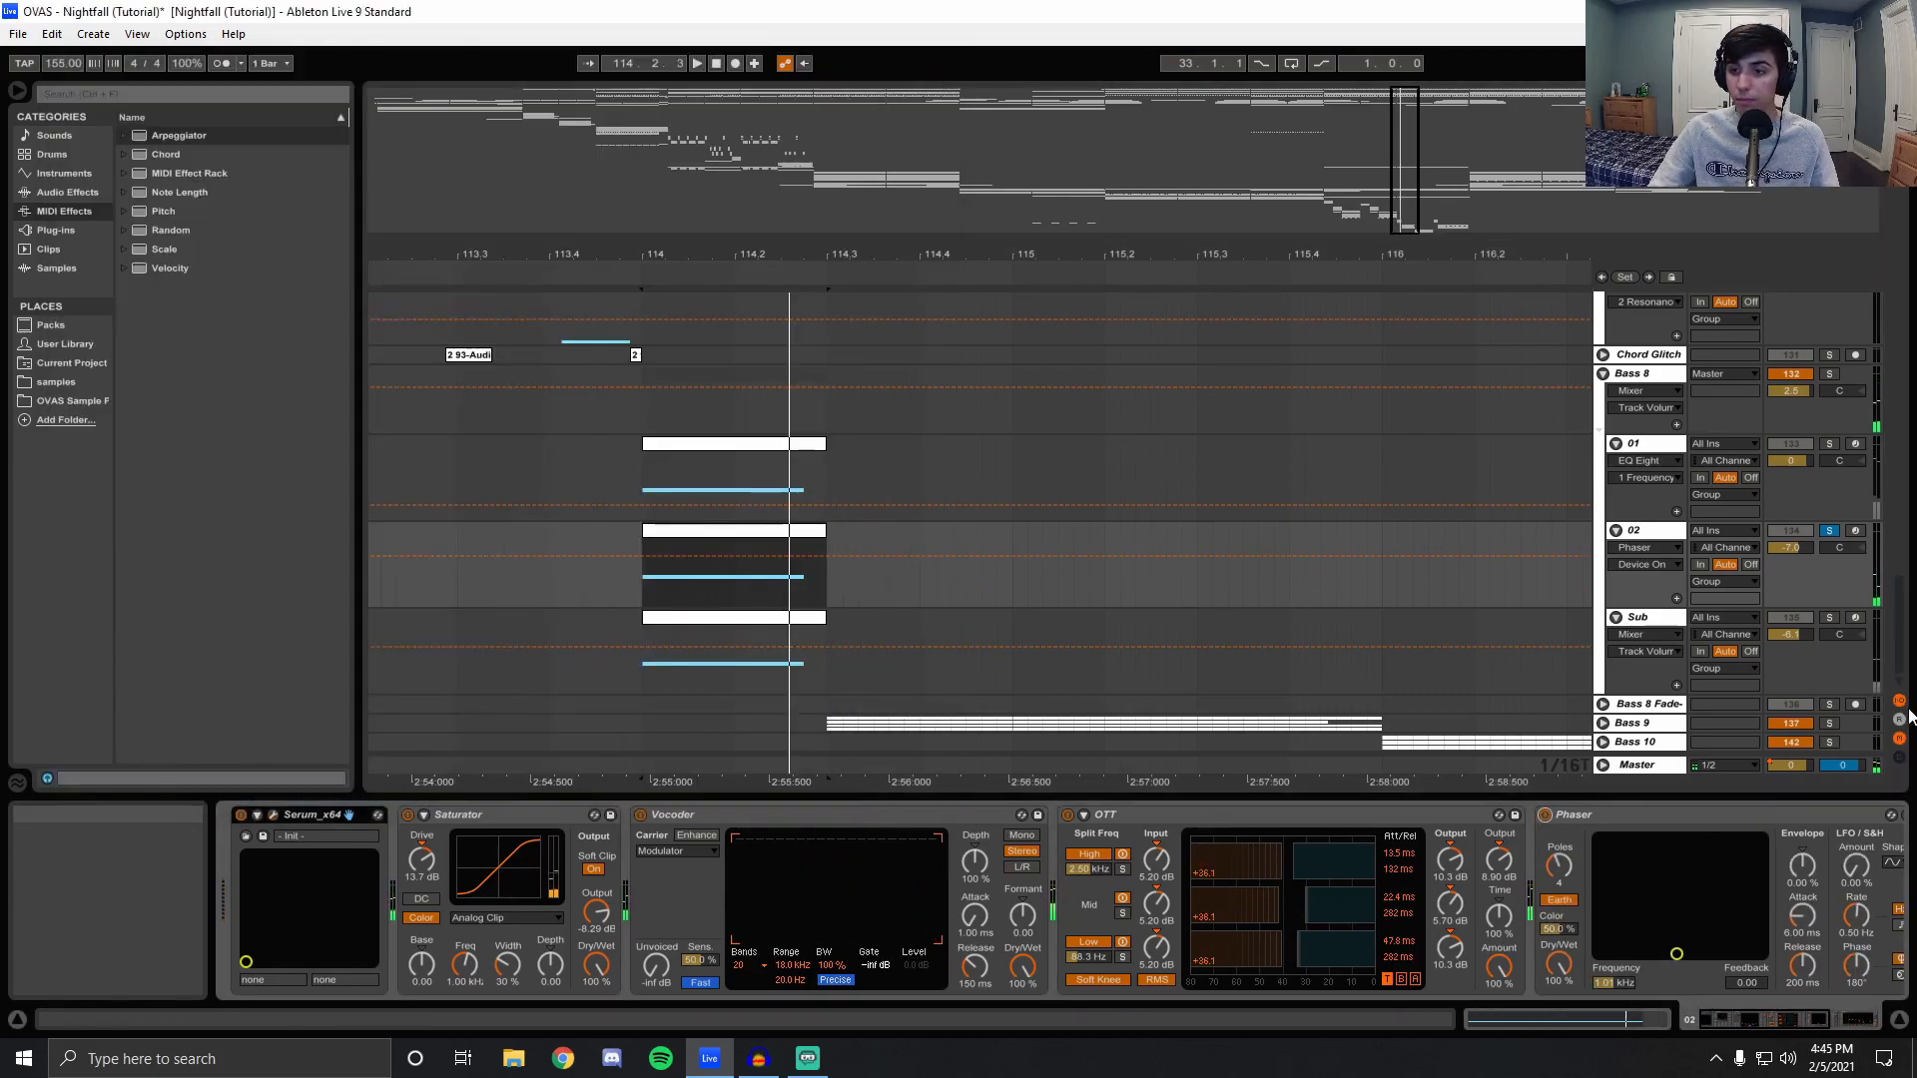
Solo the Bass 8 group's Sub layer, show its device chain, and play it from bar 114.
left_click(1830, 619)
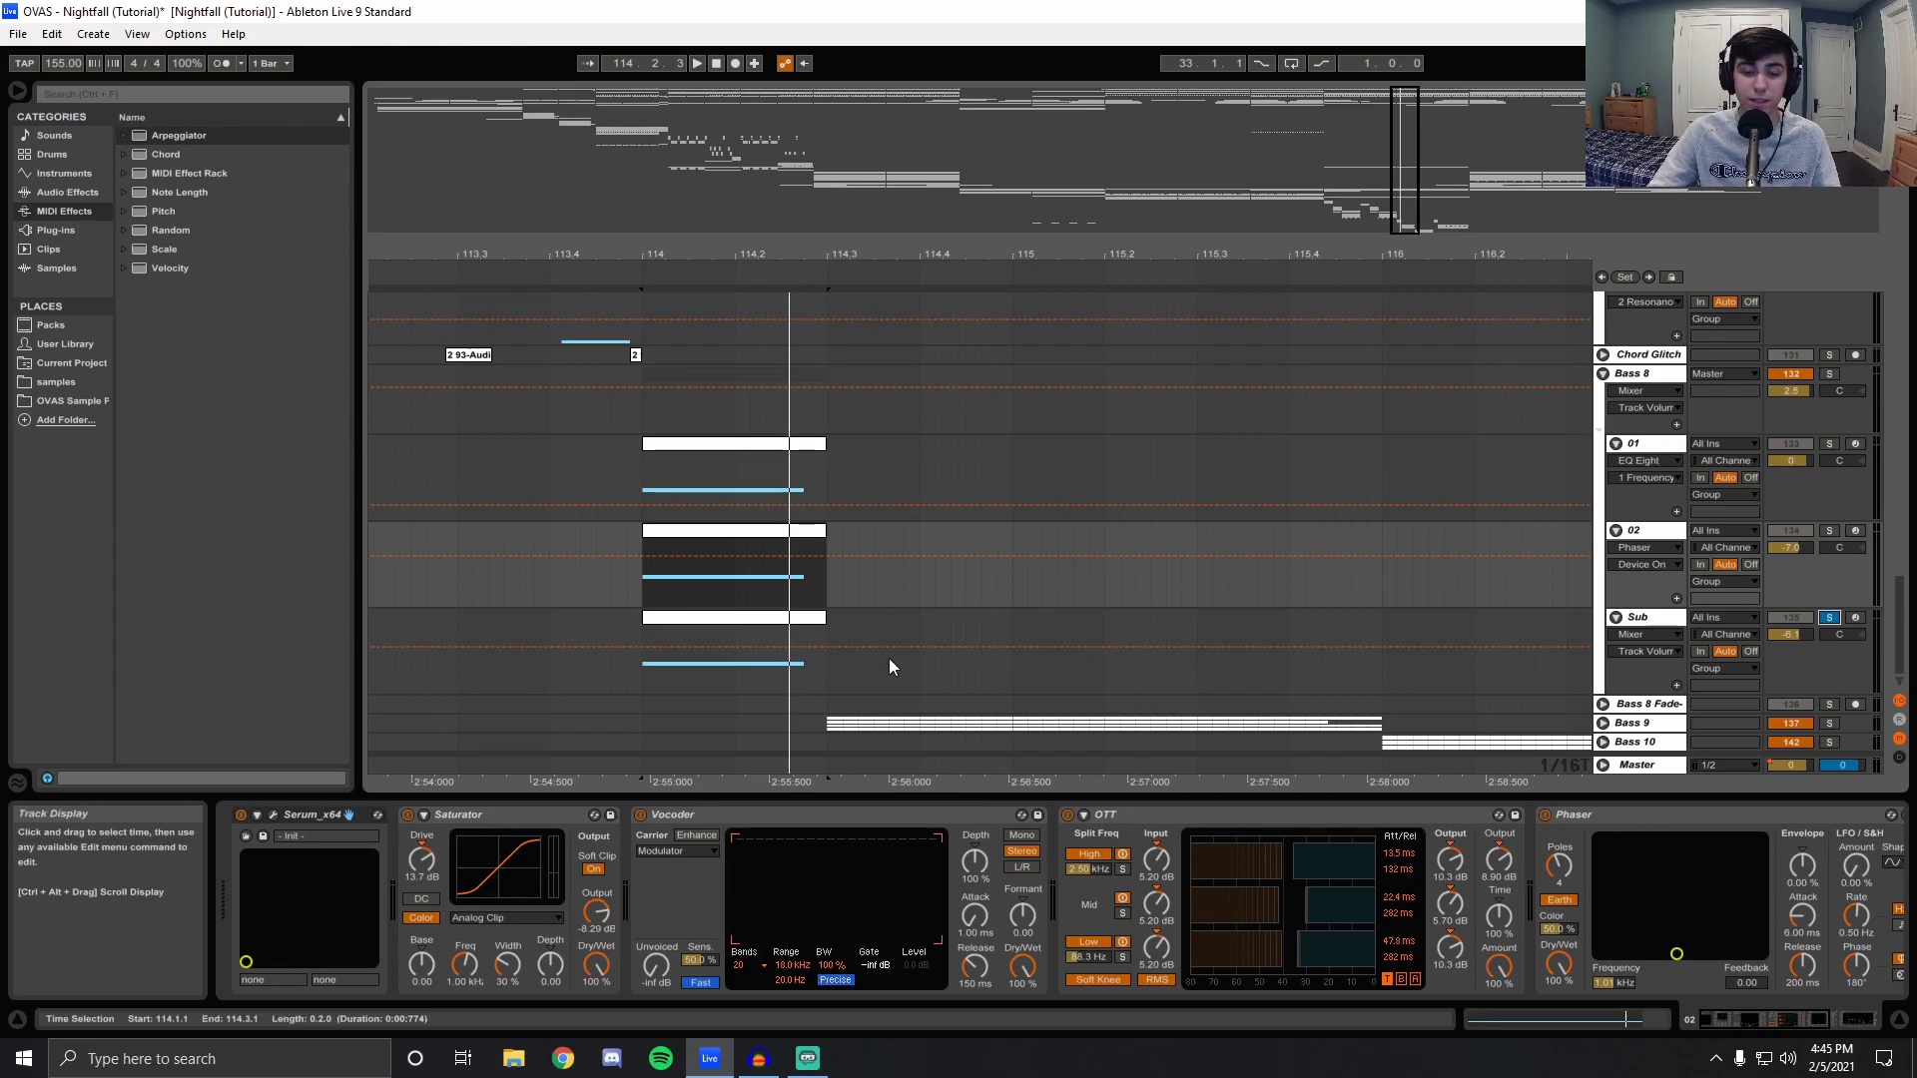
left_click(639, 654)
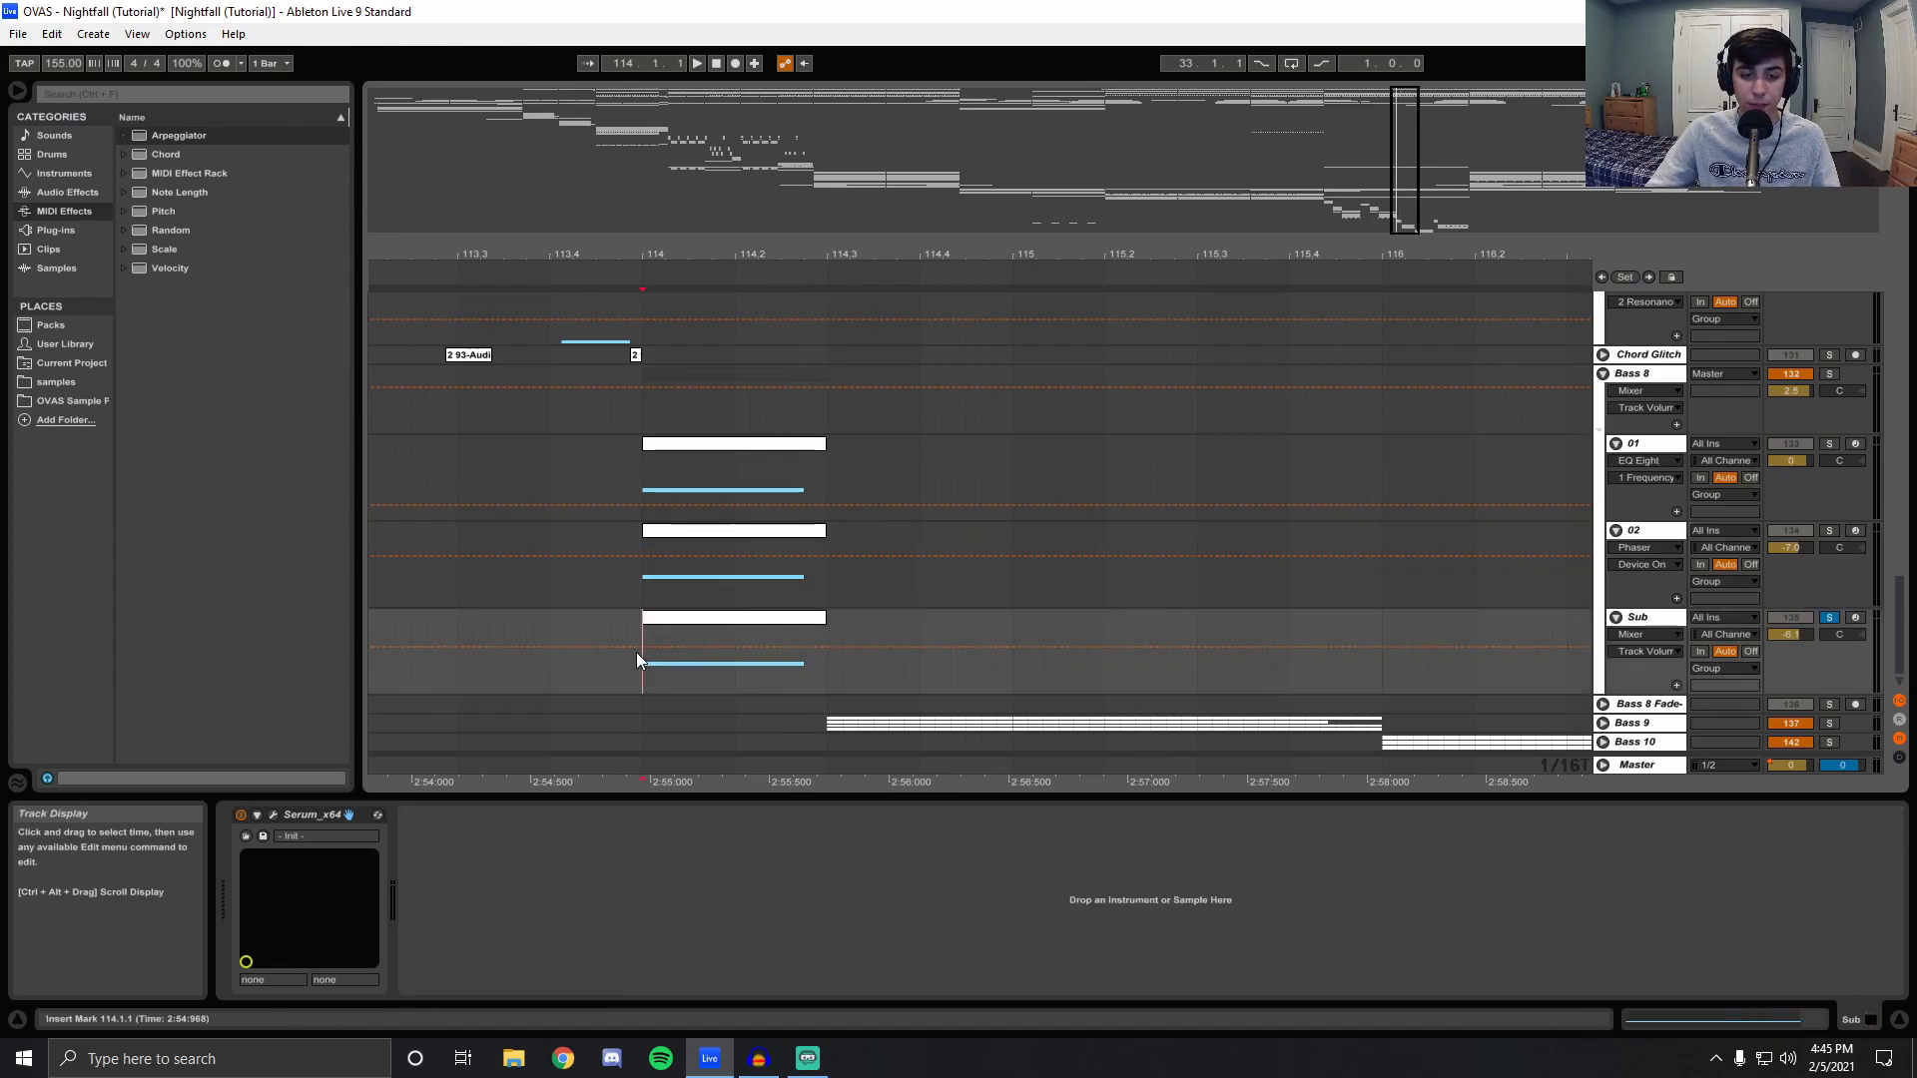
left_click(639, 589)
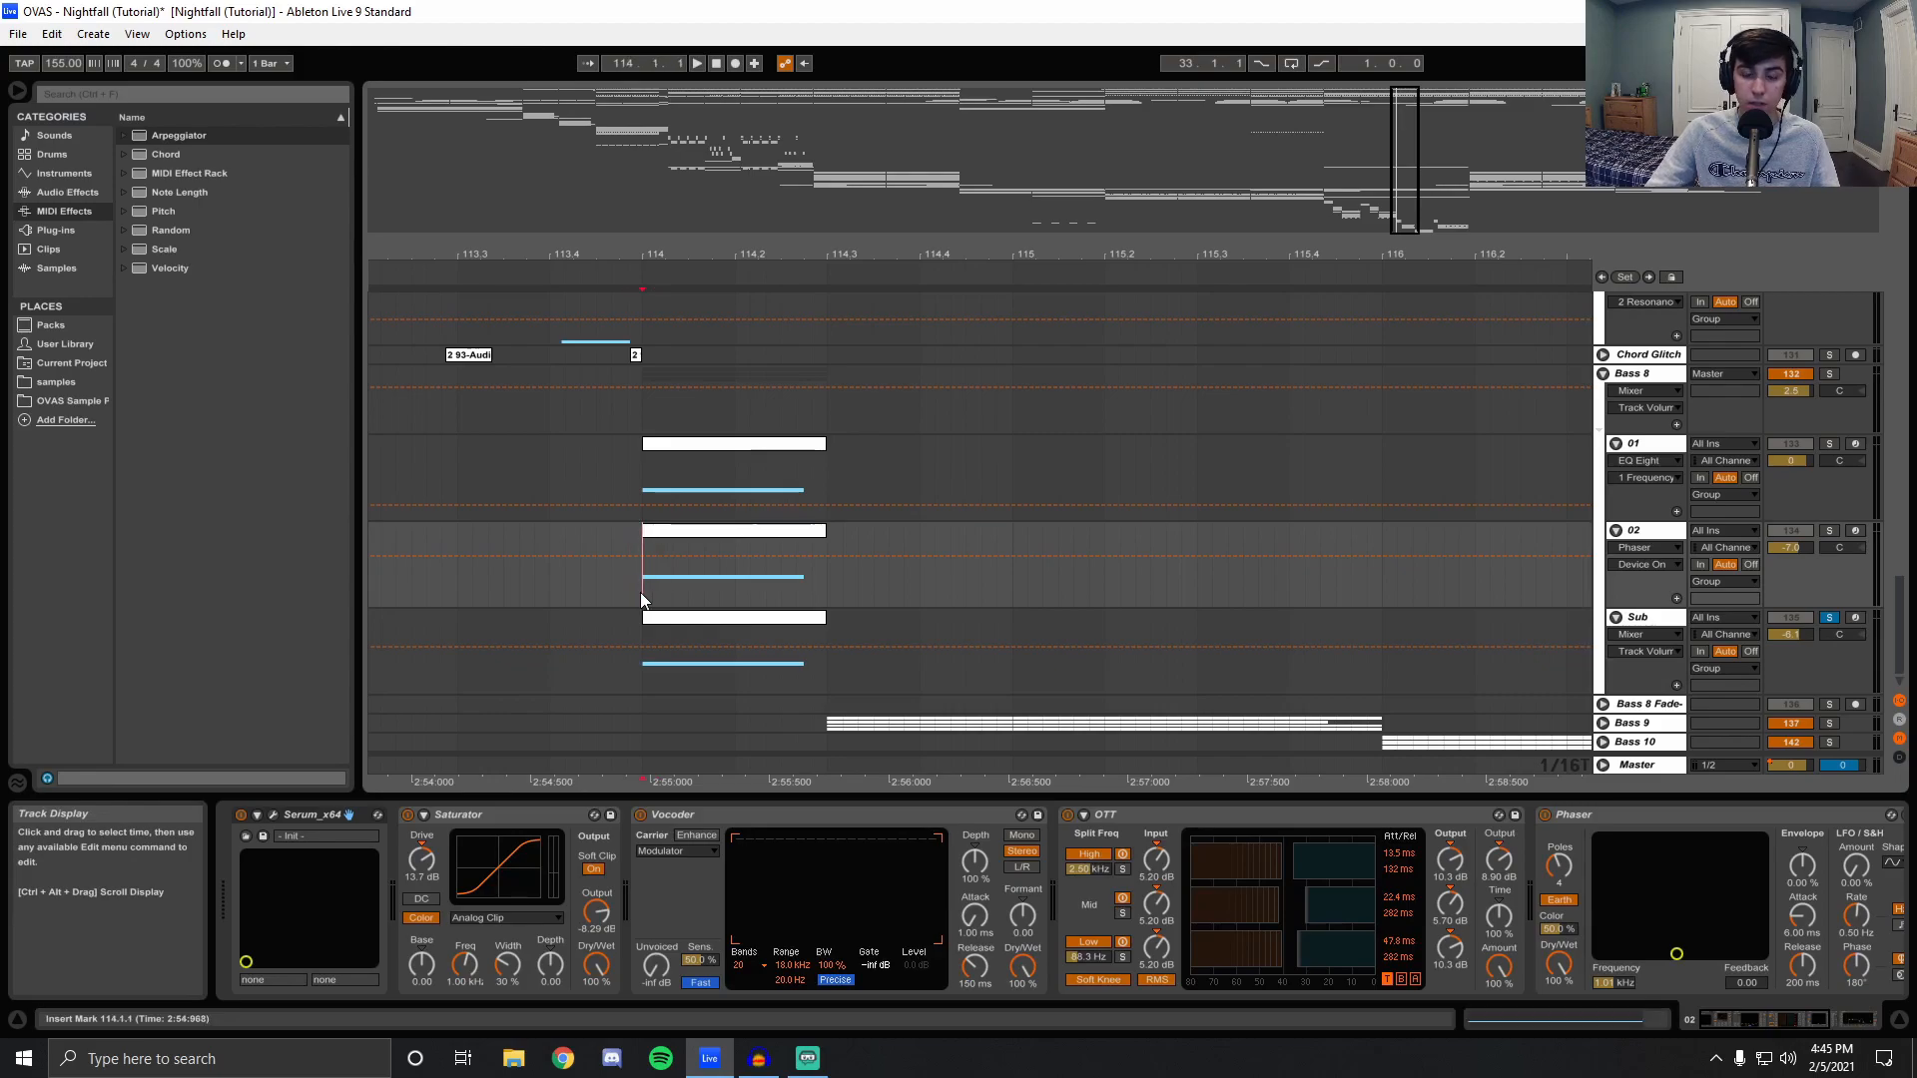
left_click(640, 663)
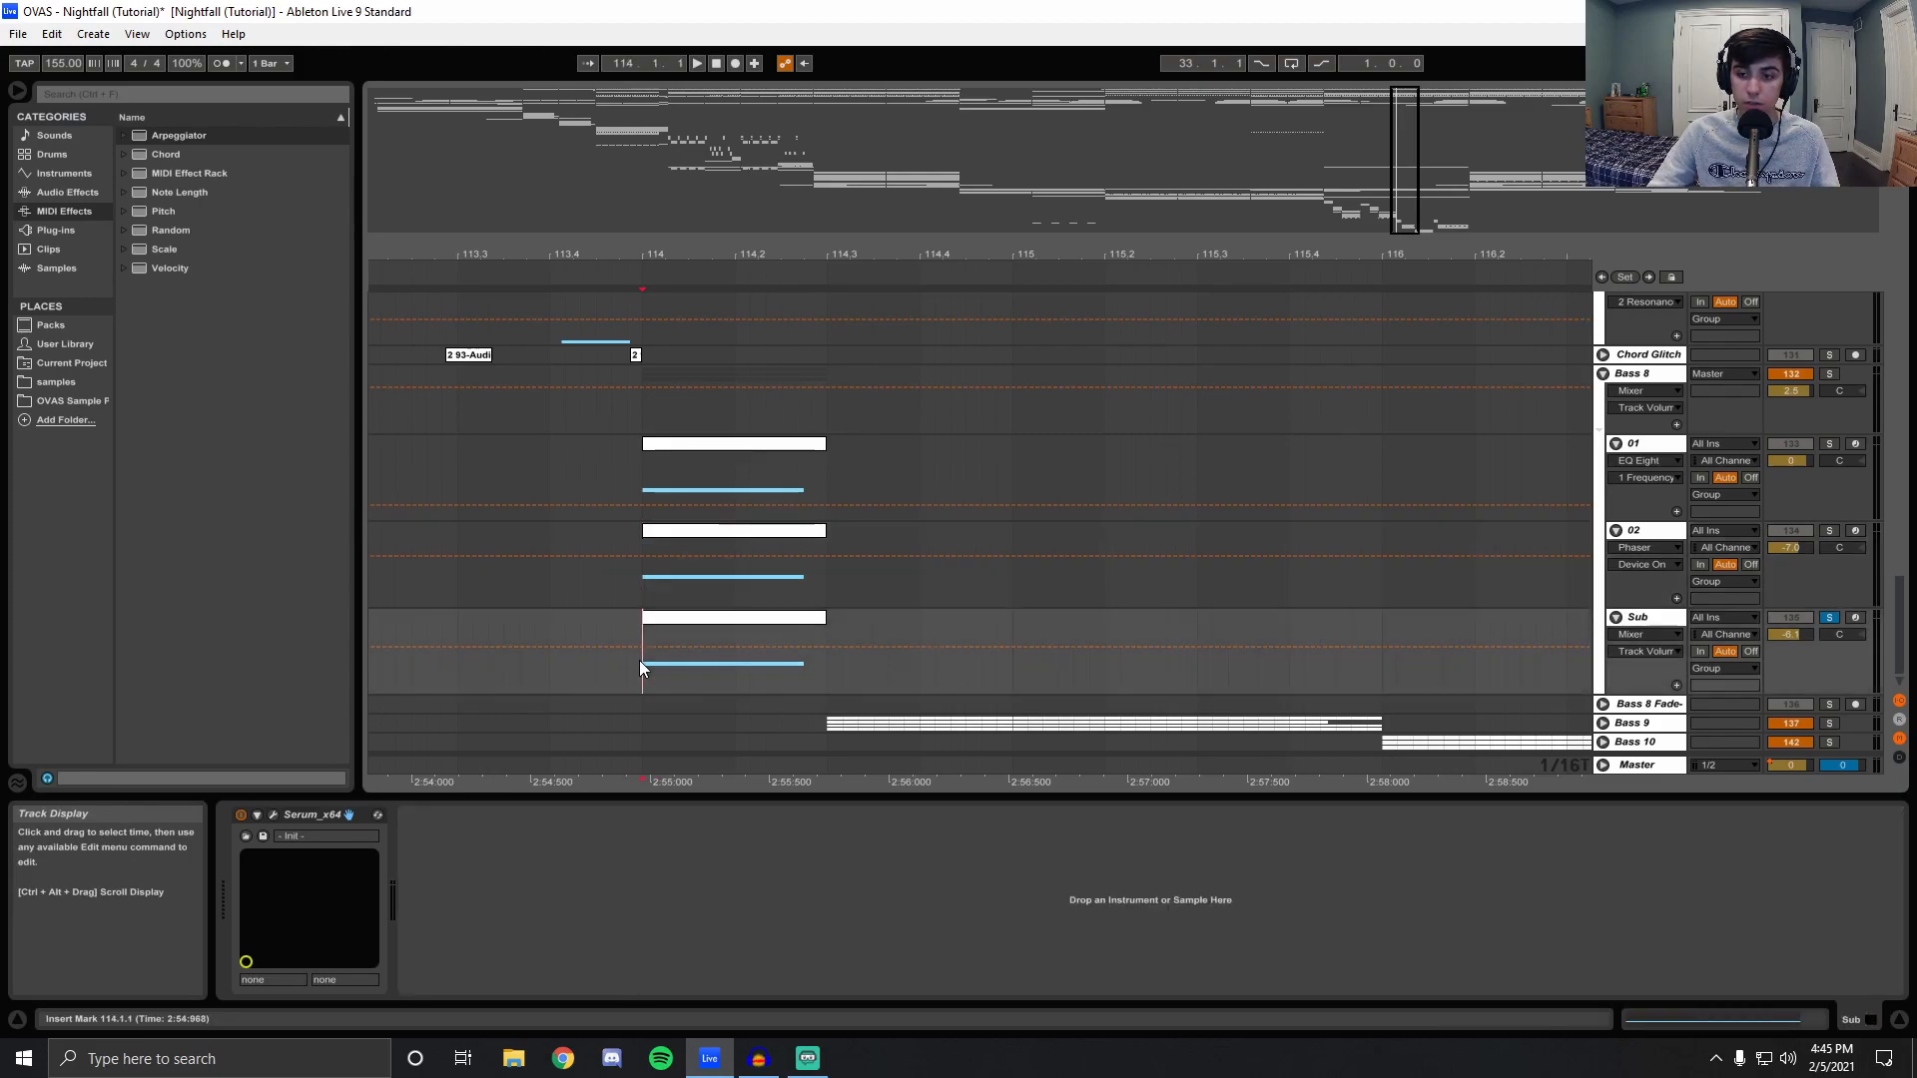
key("space")
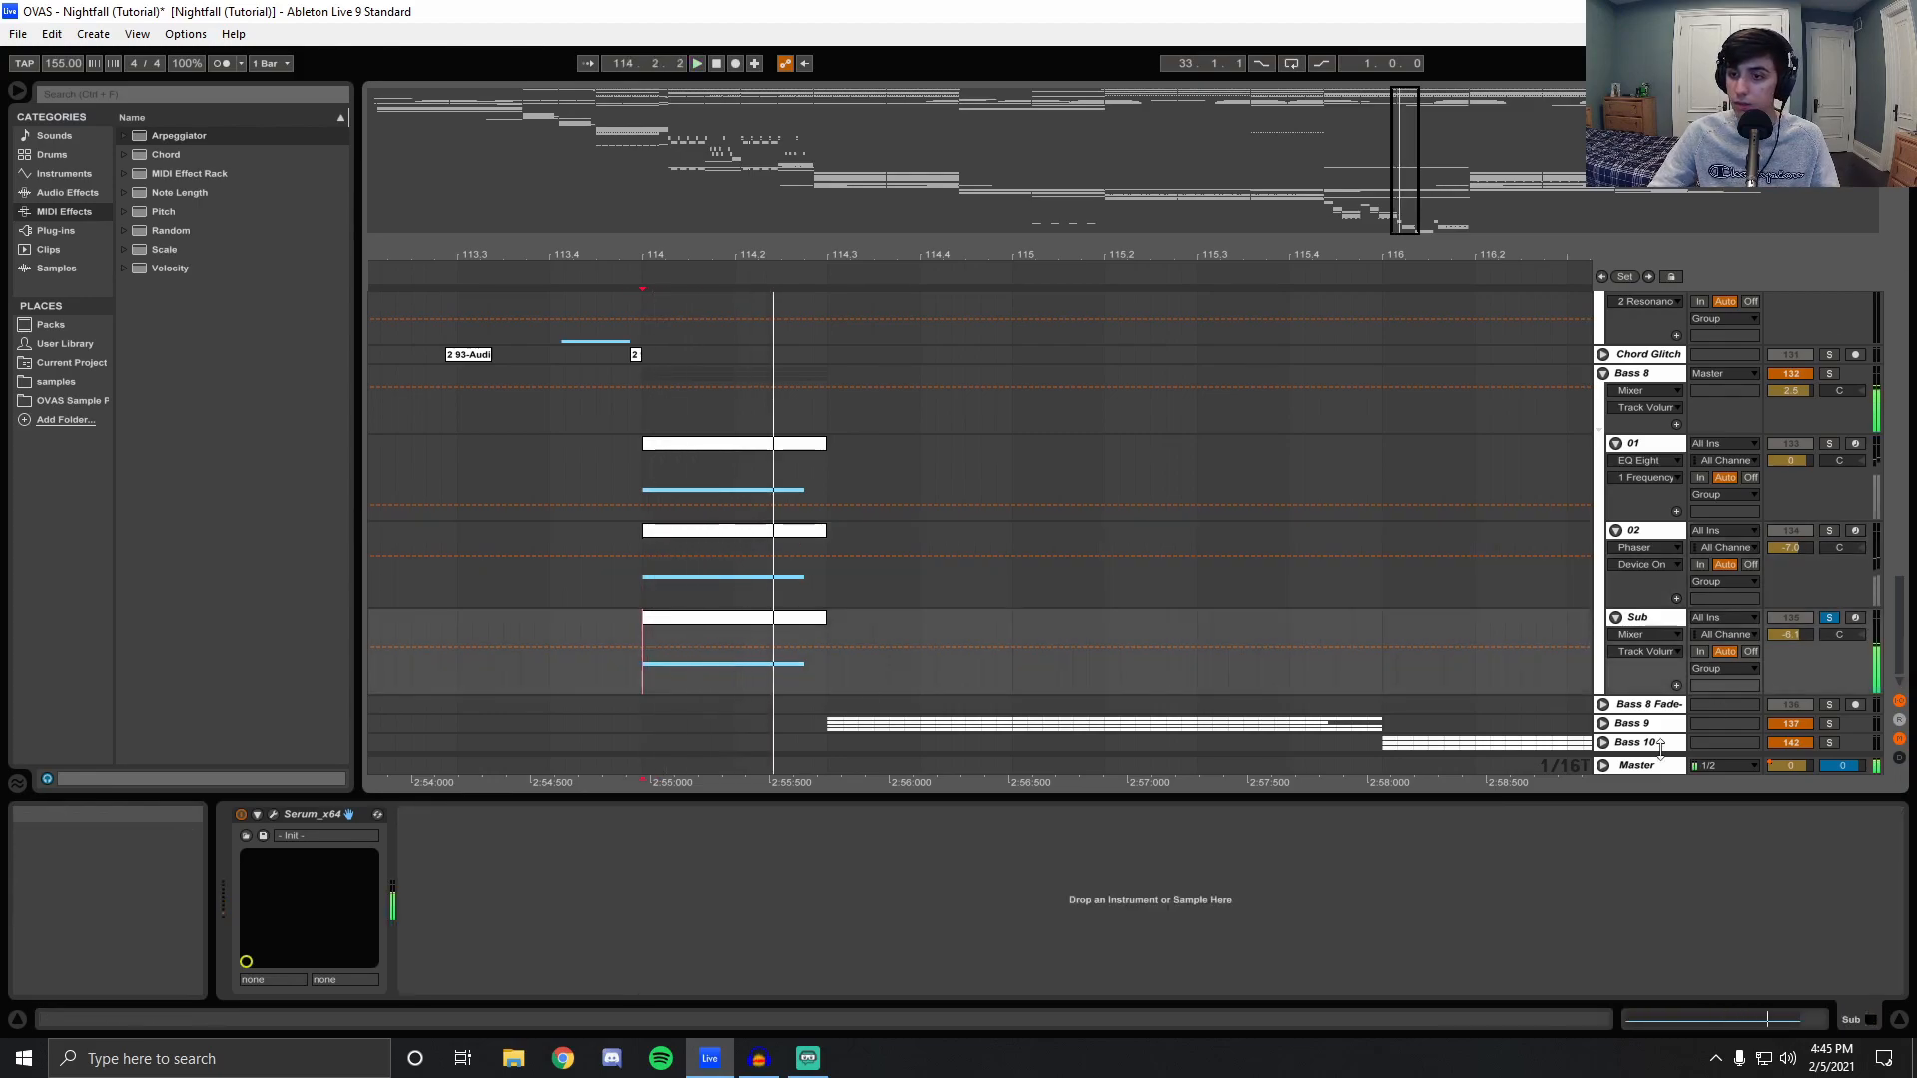
Solo and play the Bass 9 group from 114.3, folding Bass 8 and unfolding Bass 9 to show its layers.
left_click(1828, 723)
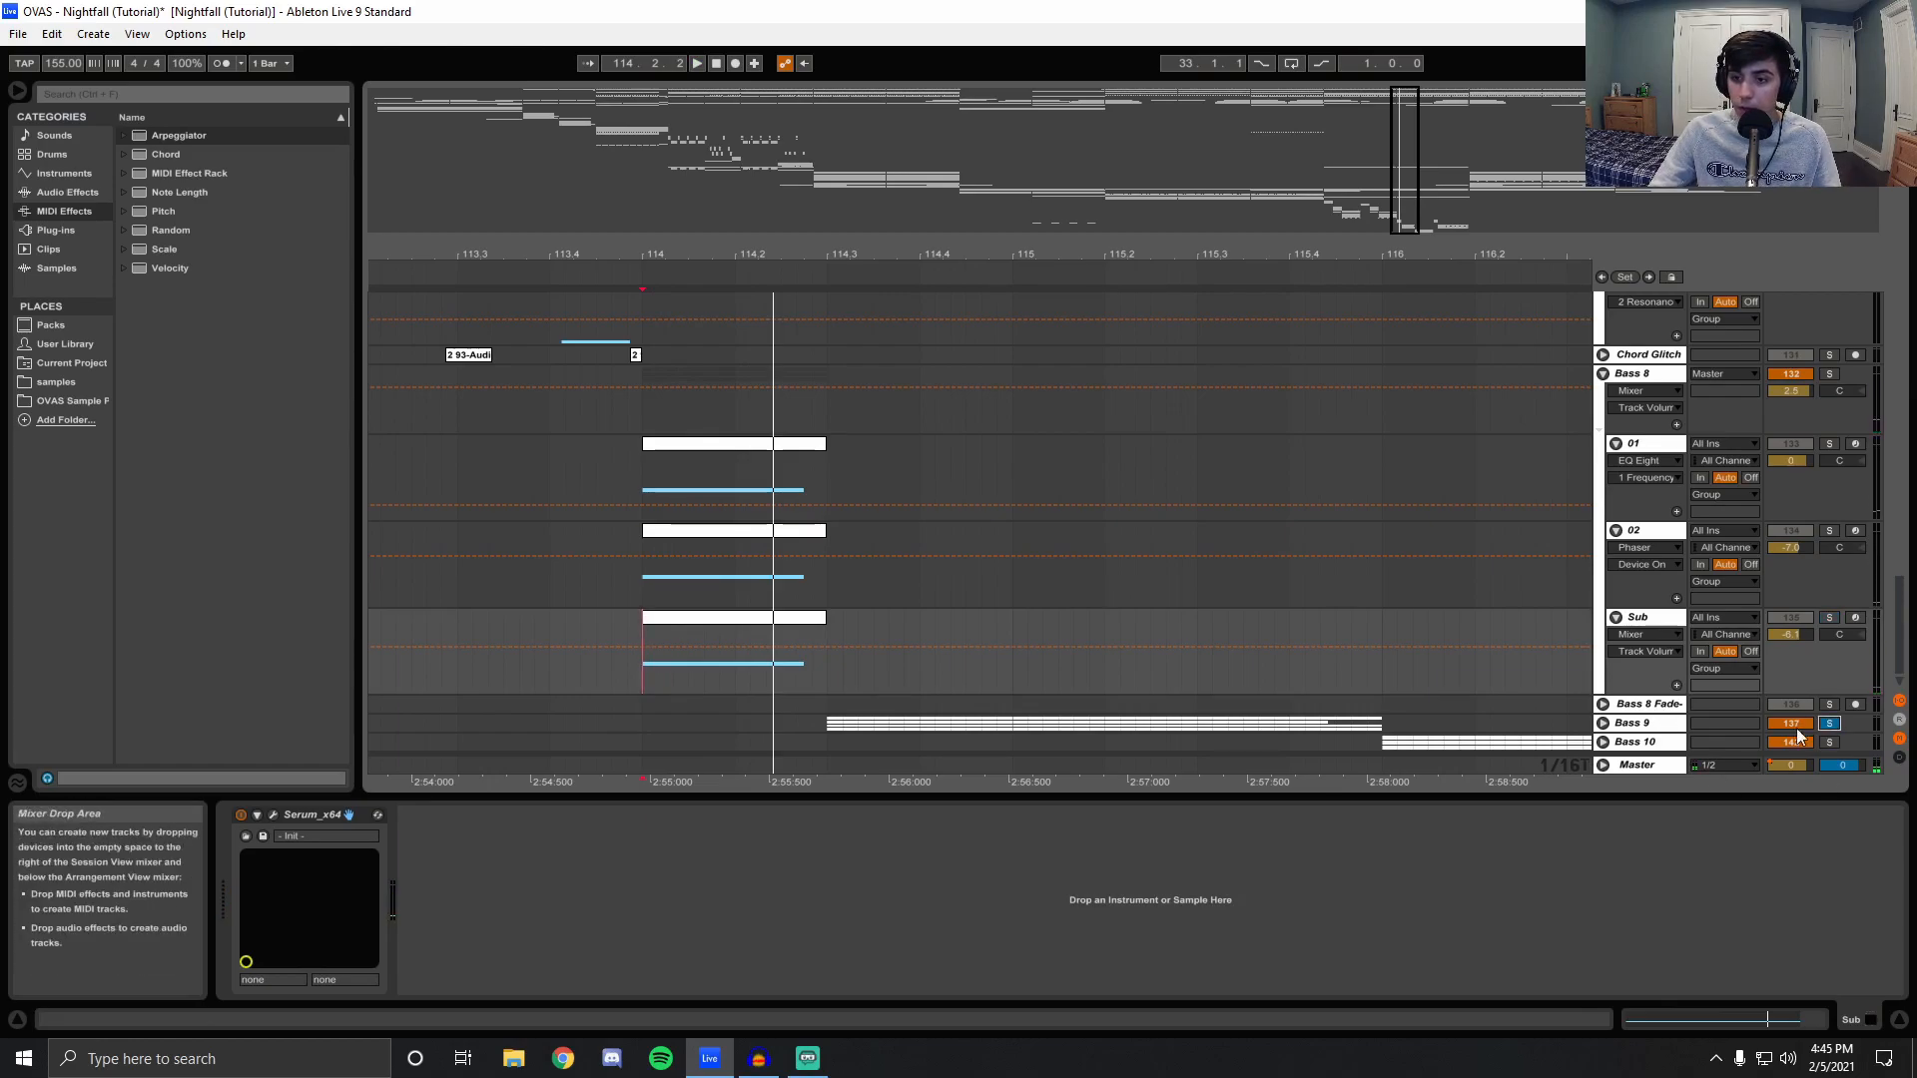
left_click(826, 724)
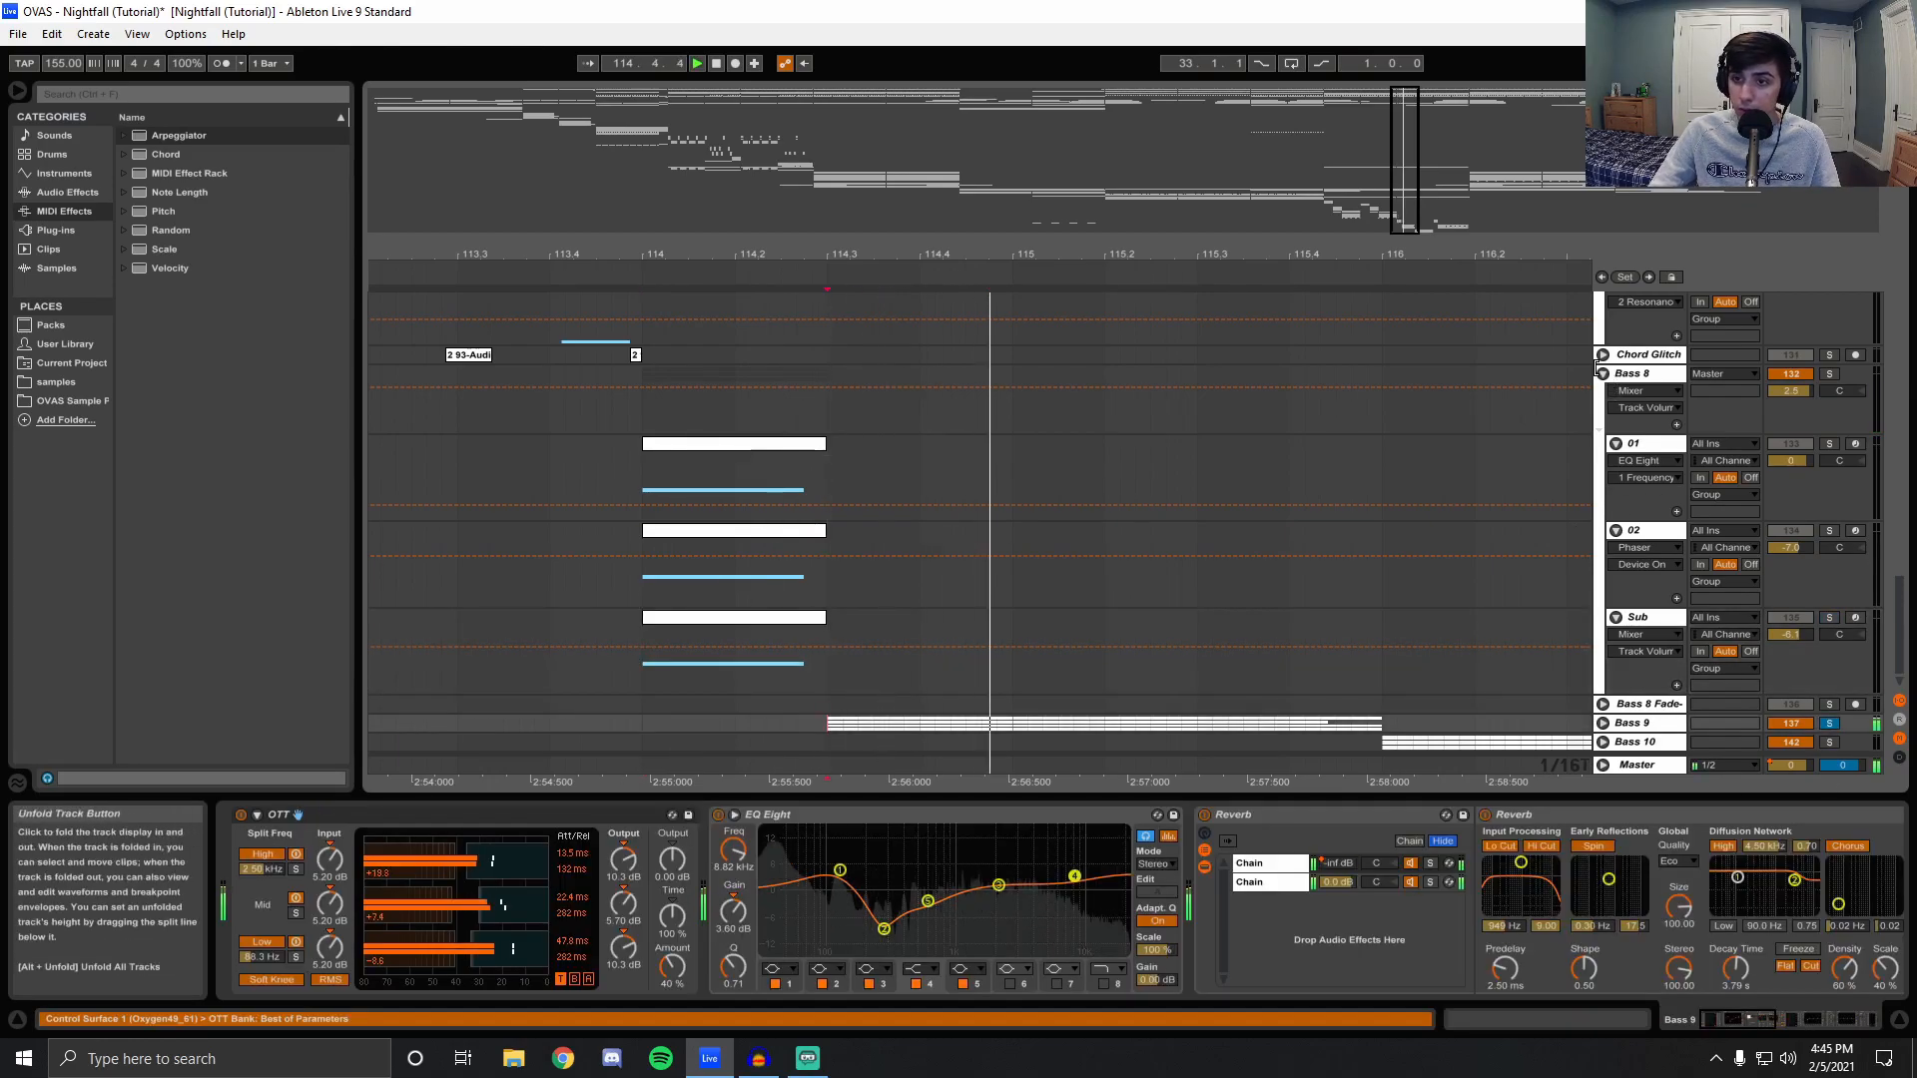
left_click(1602, 373)
left_click(1602, 411)
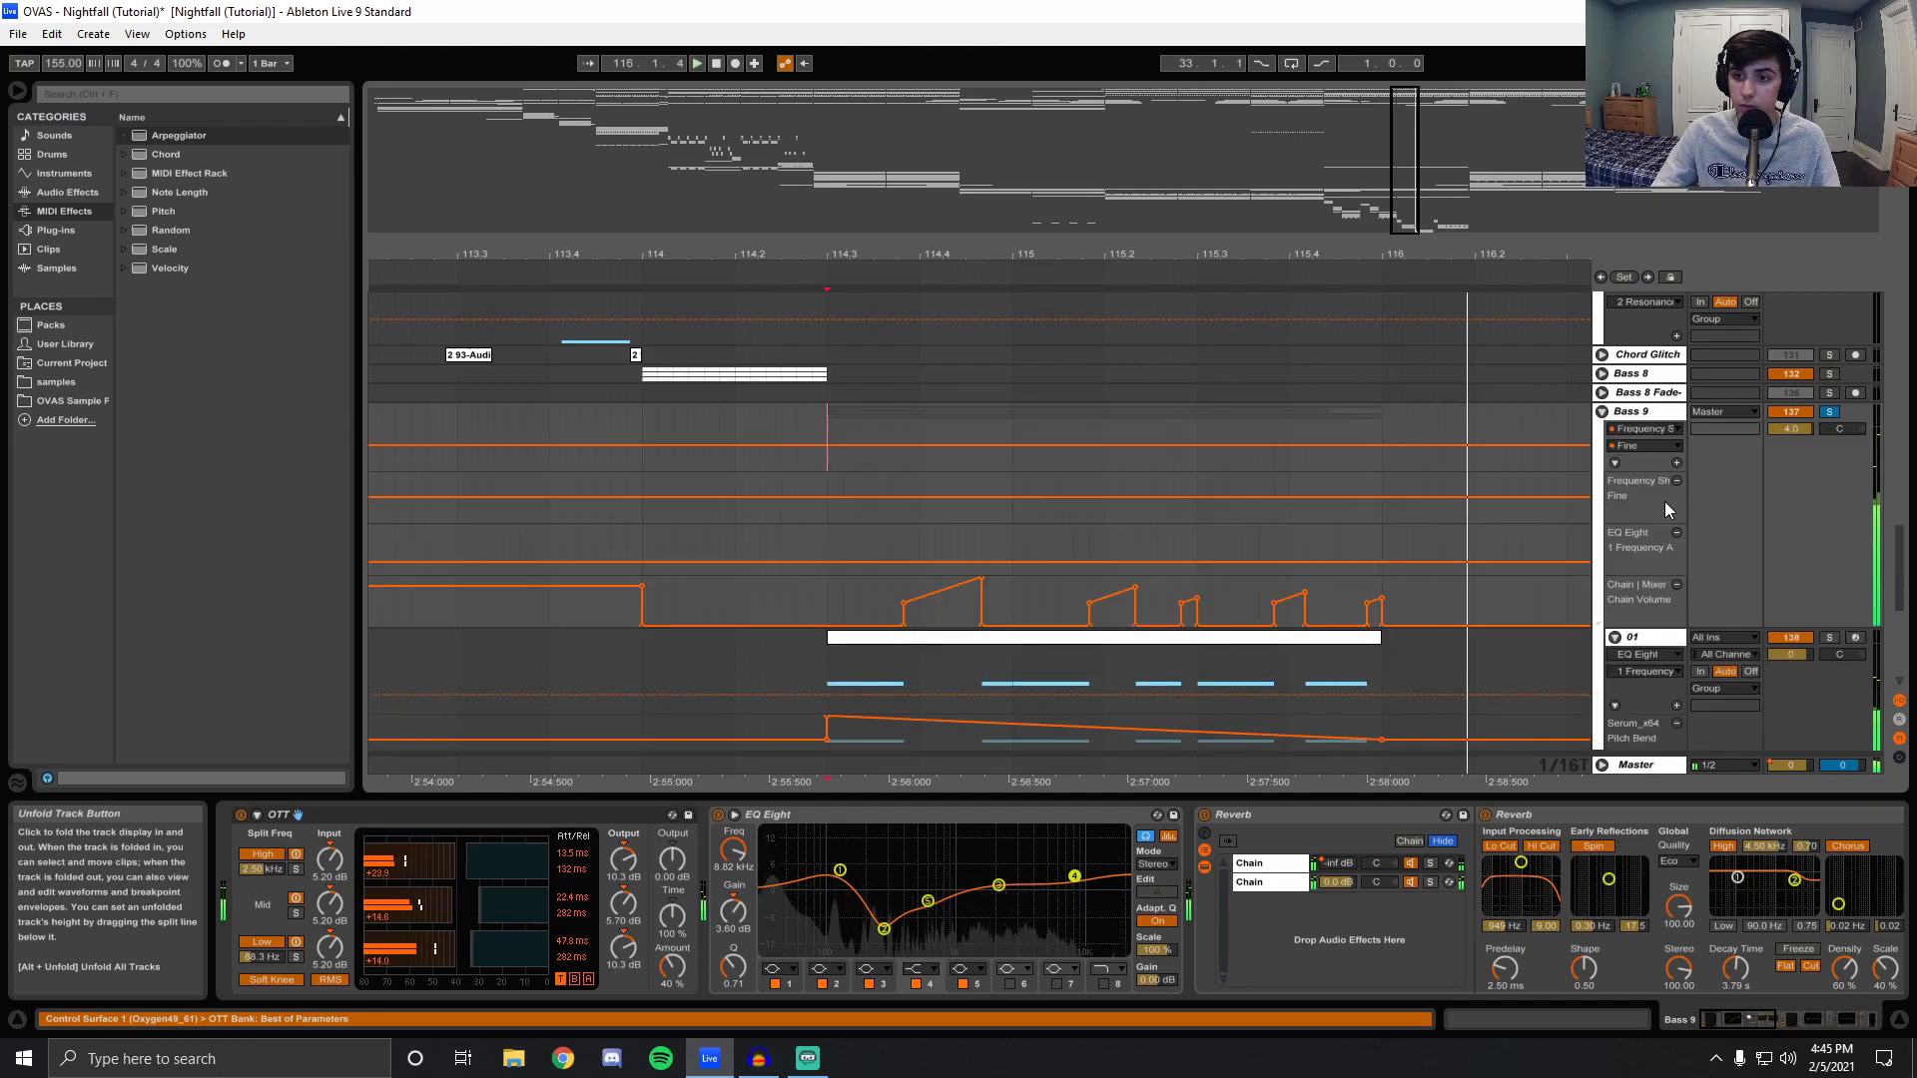
Solo and play Bass 9's 01 and 02 layers in turn, replaying the frozen 02 layer from 114.3 with its device shown.
scroll(1663, 500, "down", 2)
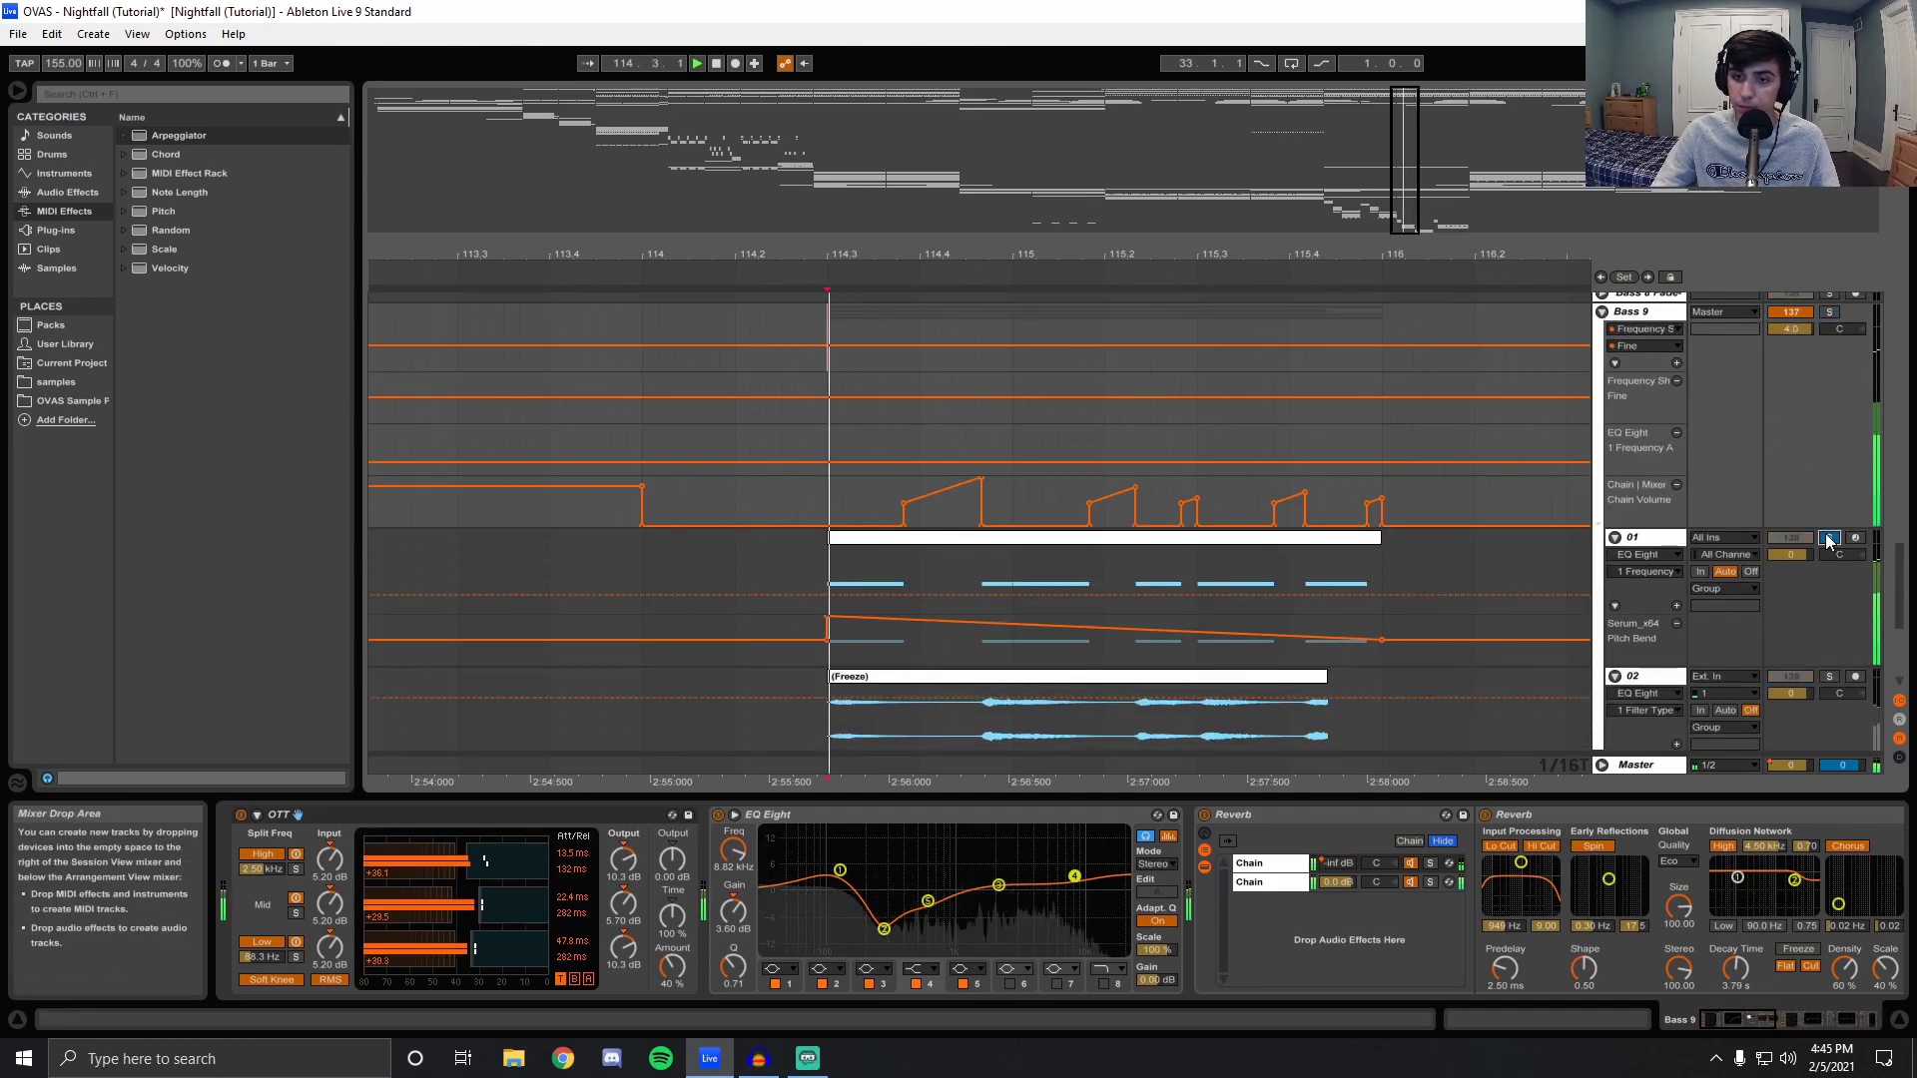
scroll(1656, 503, "down", 2)
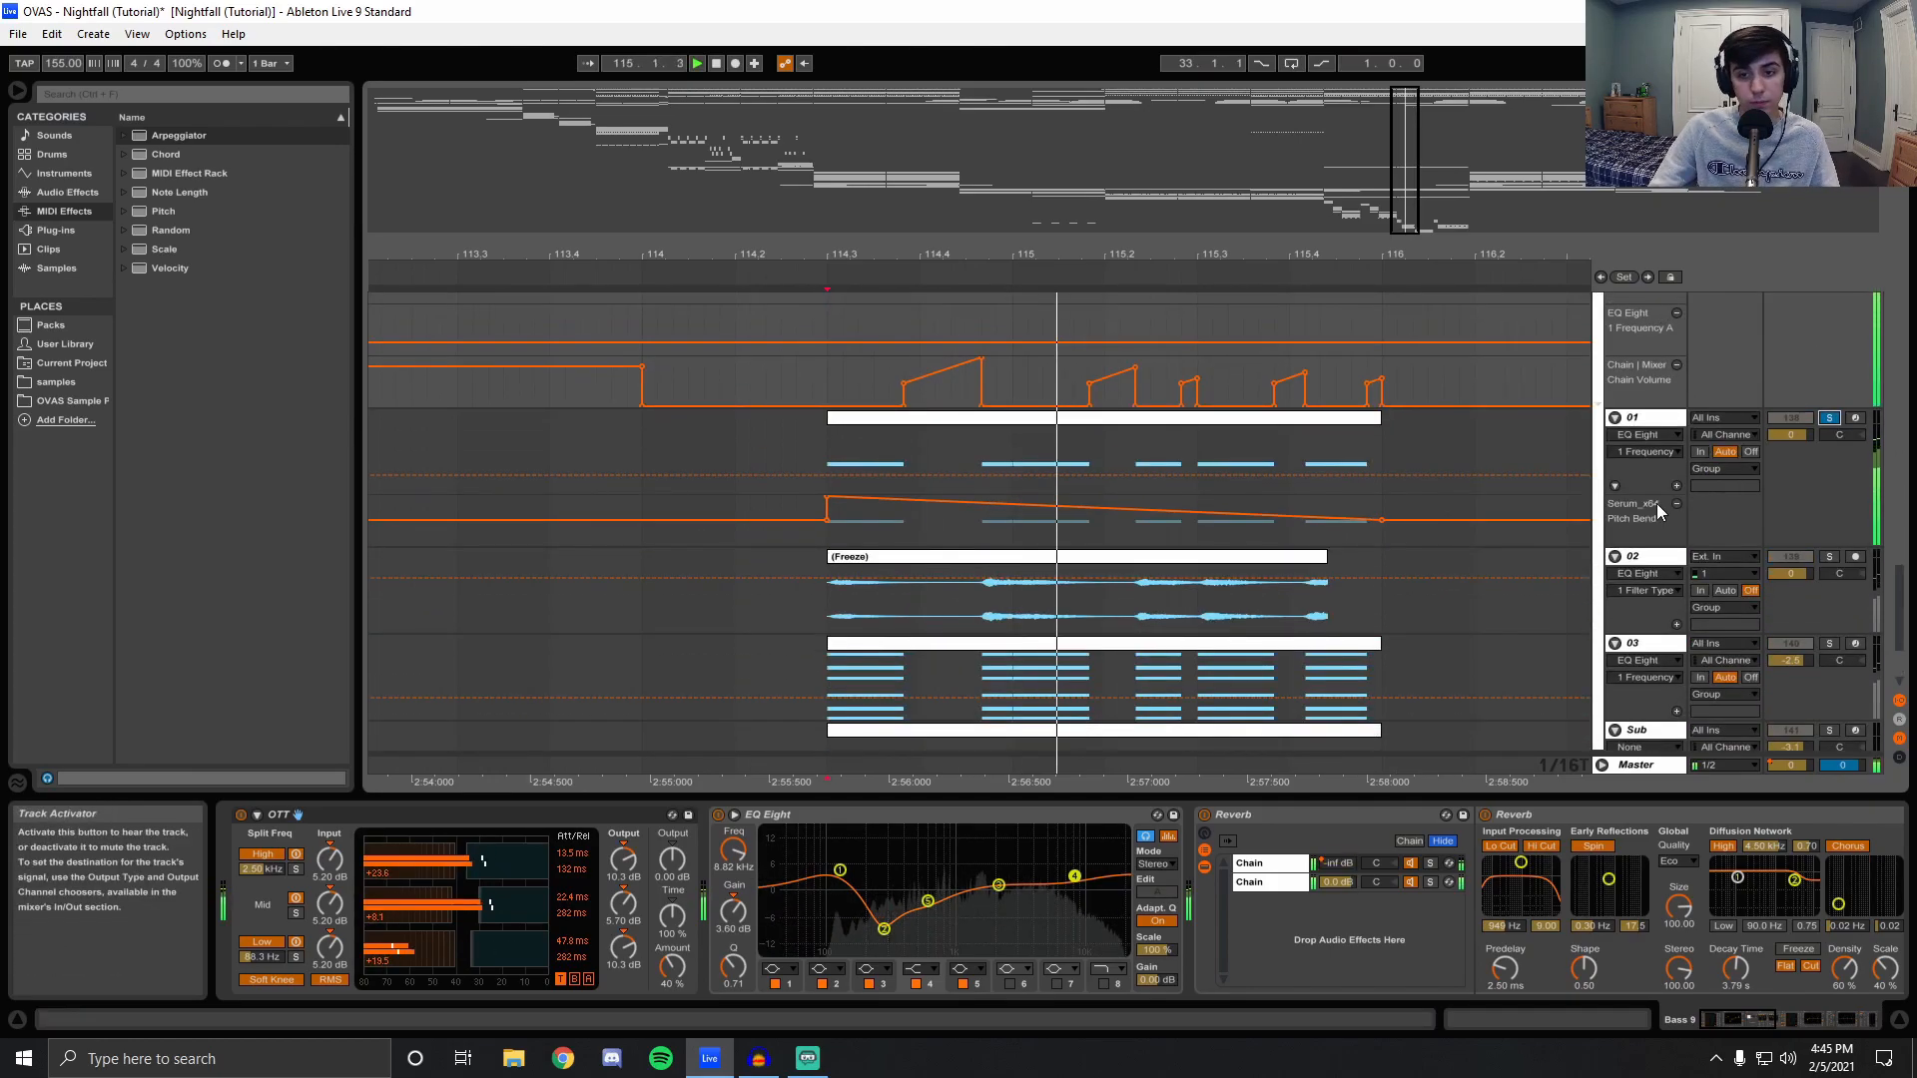
left_click(1829, 557)
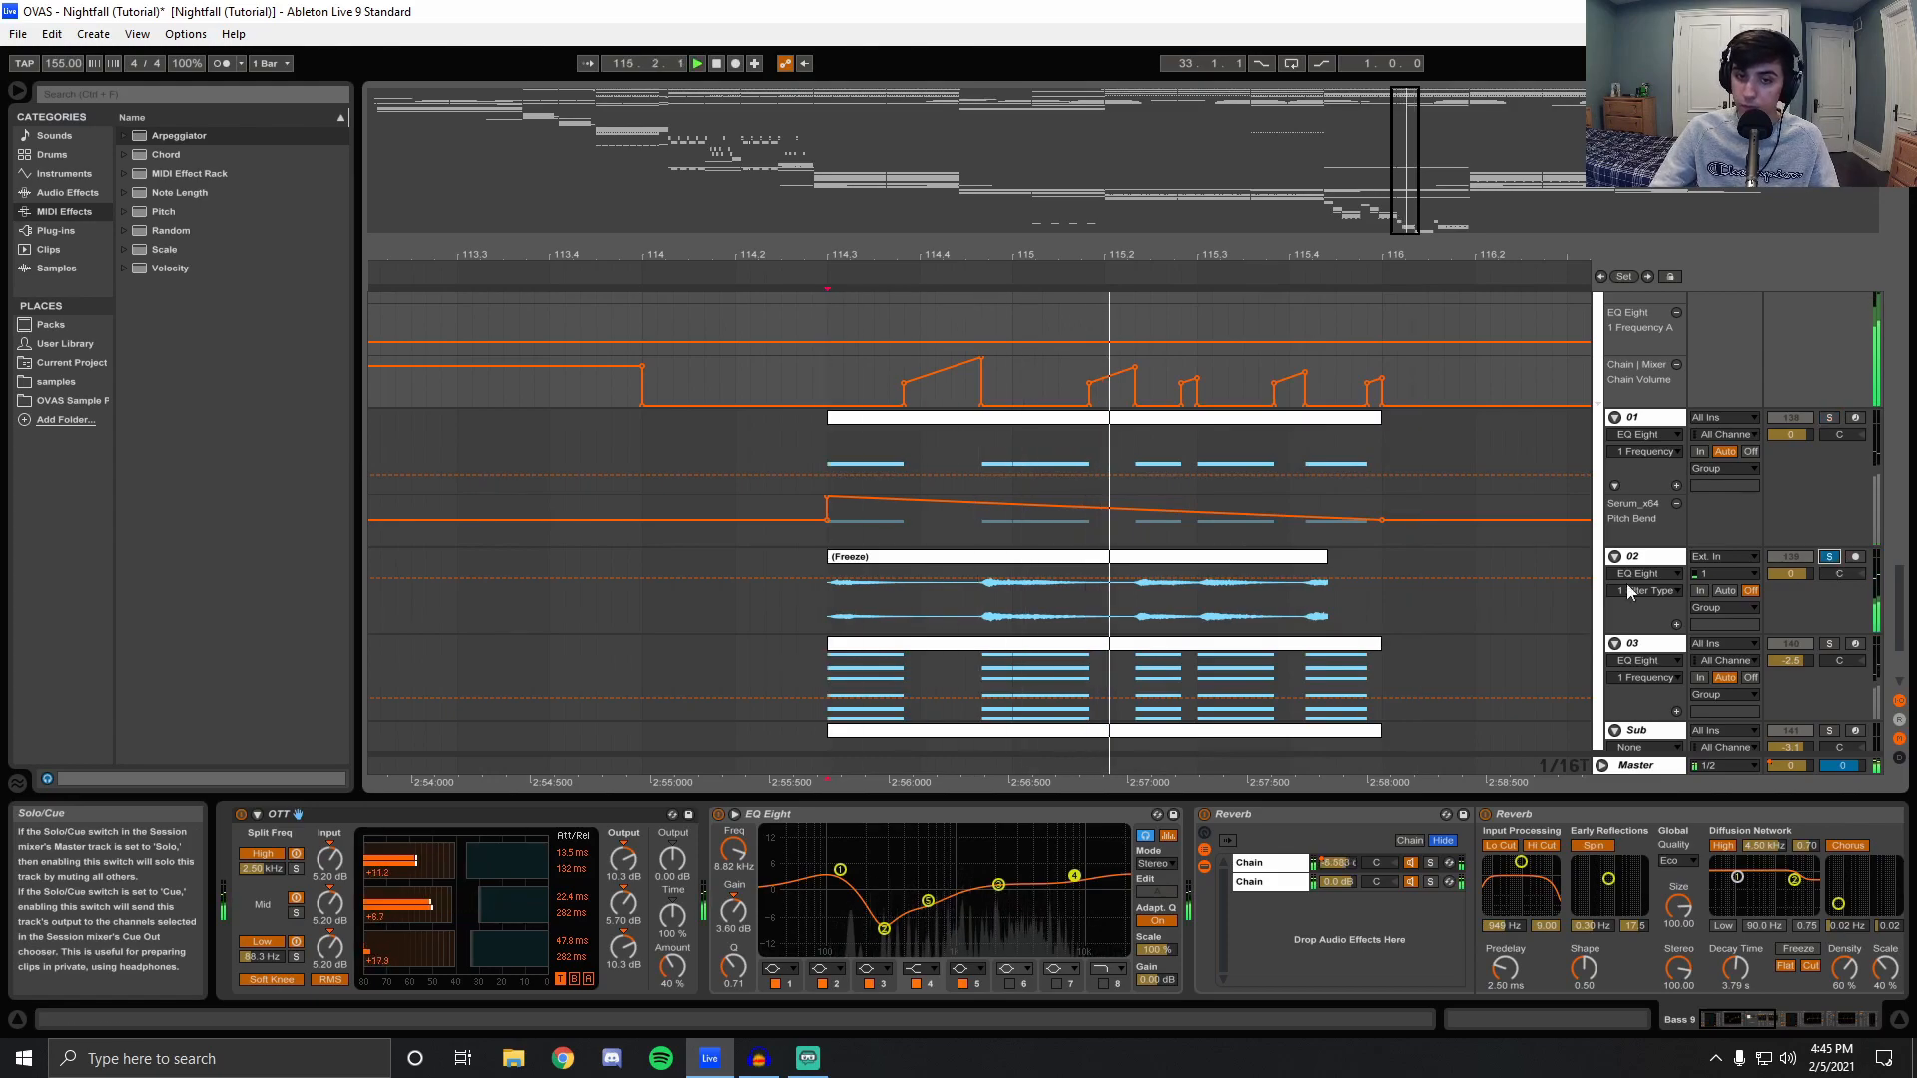
left_click(836, 616)
left_click(828, 623)
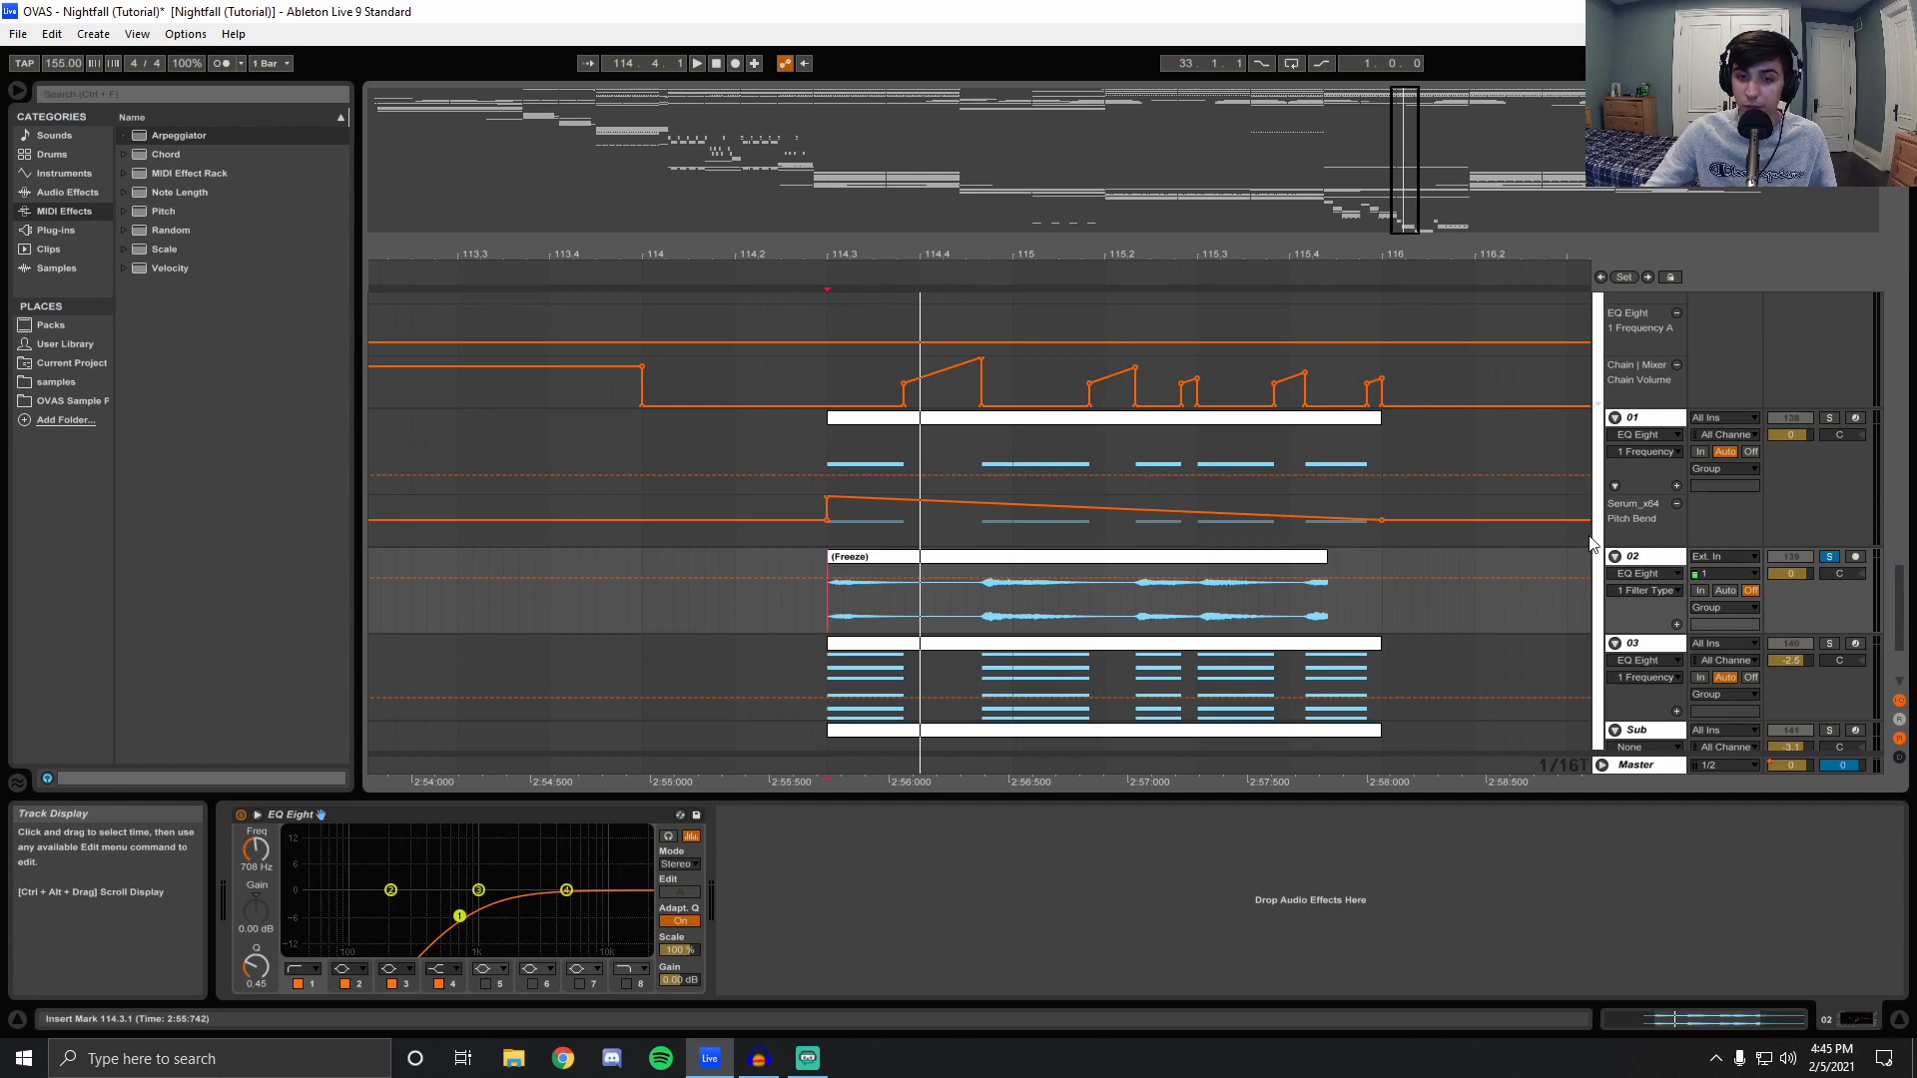
key("space")
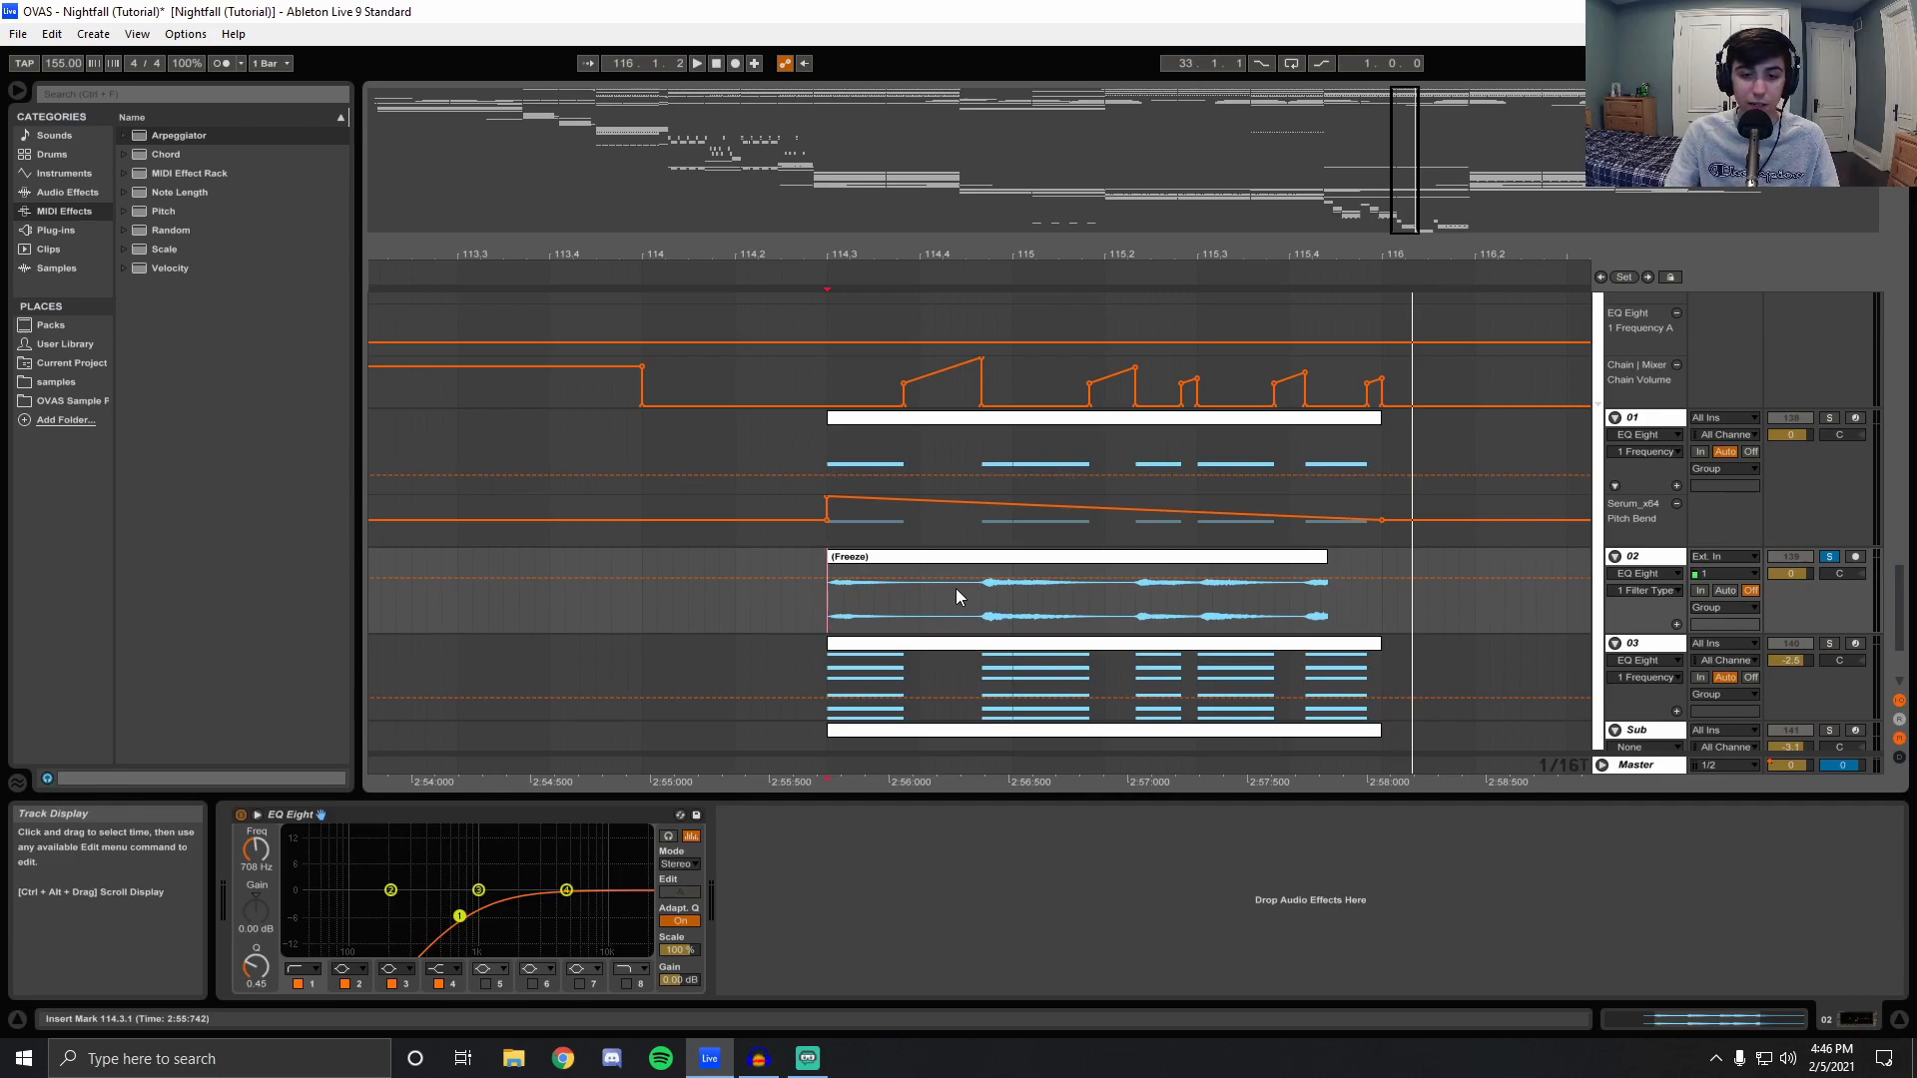
key("space")
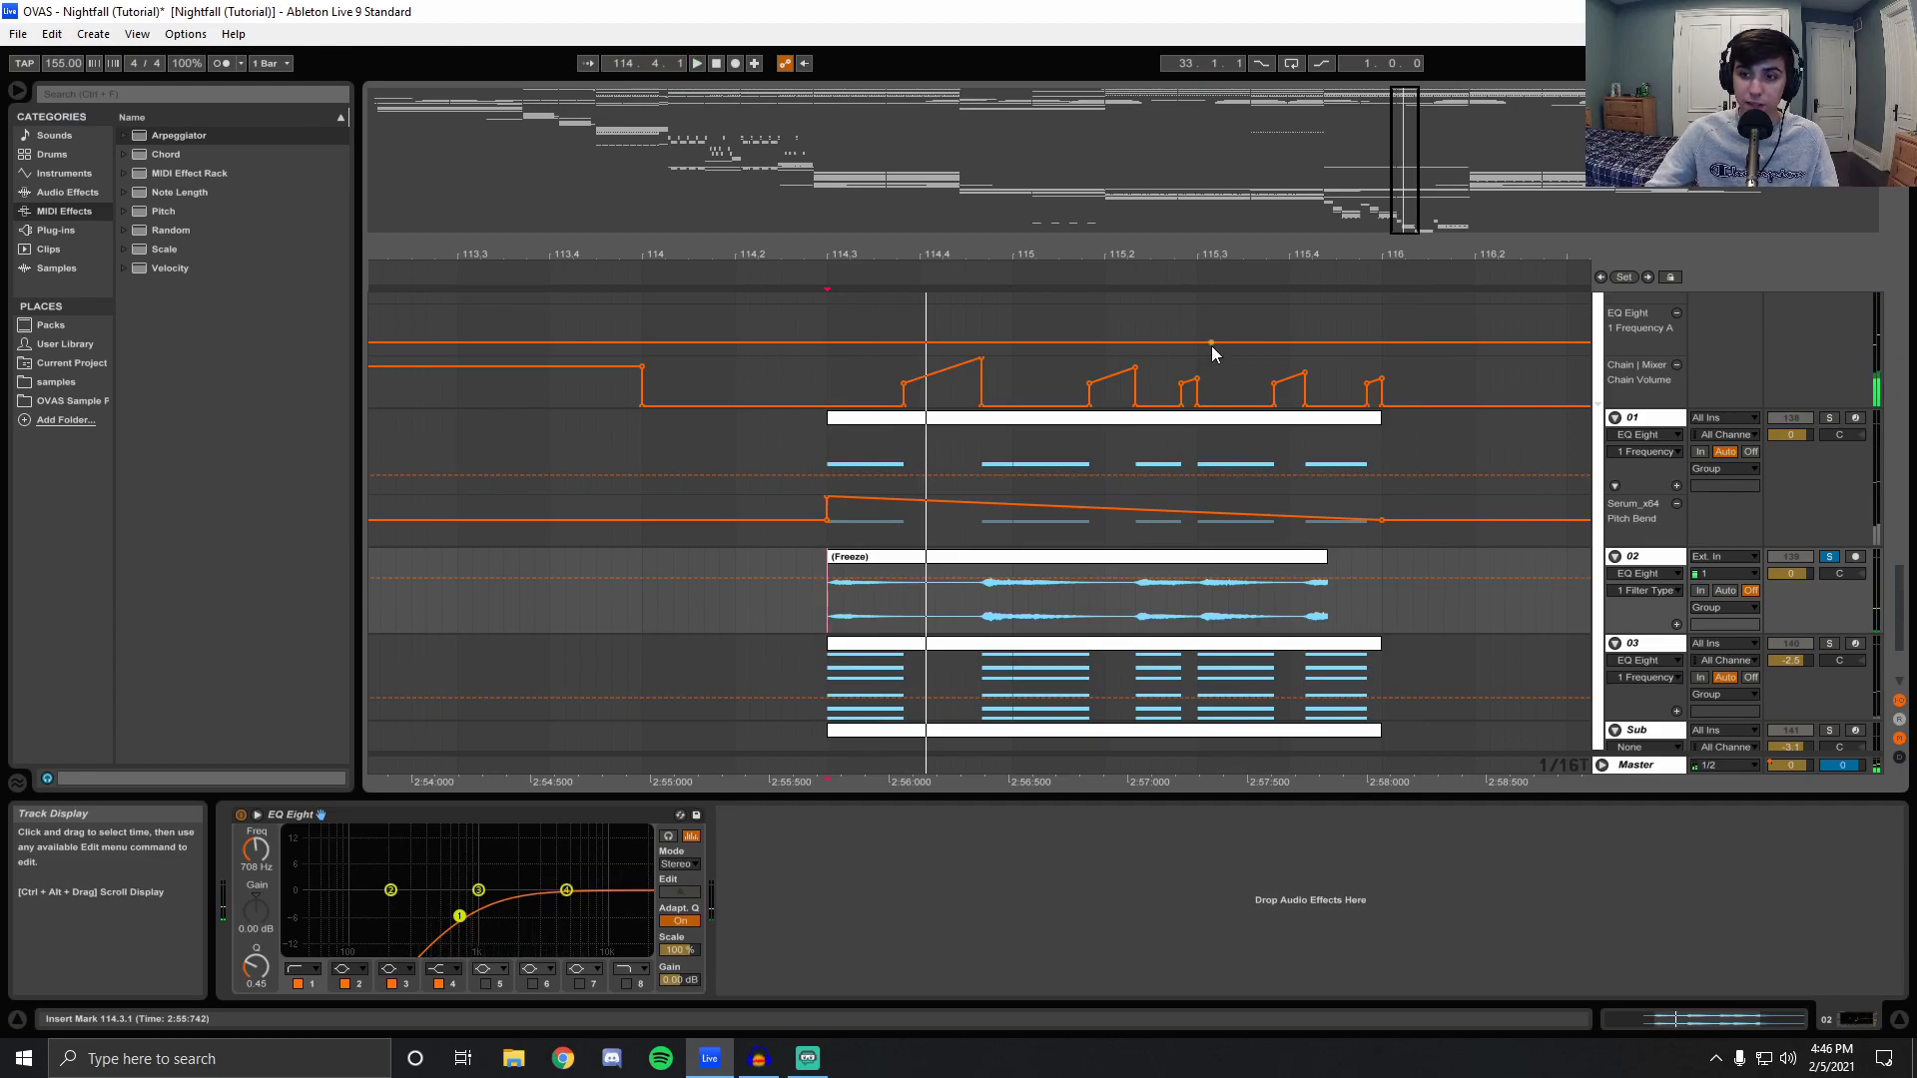
Solo and play Bass 9's 01 layer from 114.3, show its device chain, and open its Serum patch.
left_click(1828, 419)
key("space")
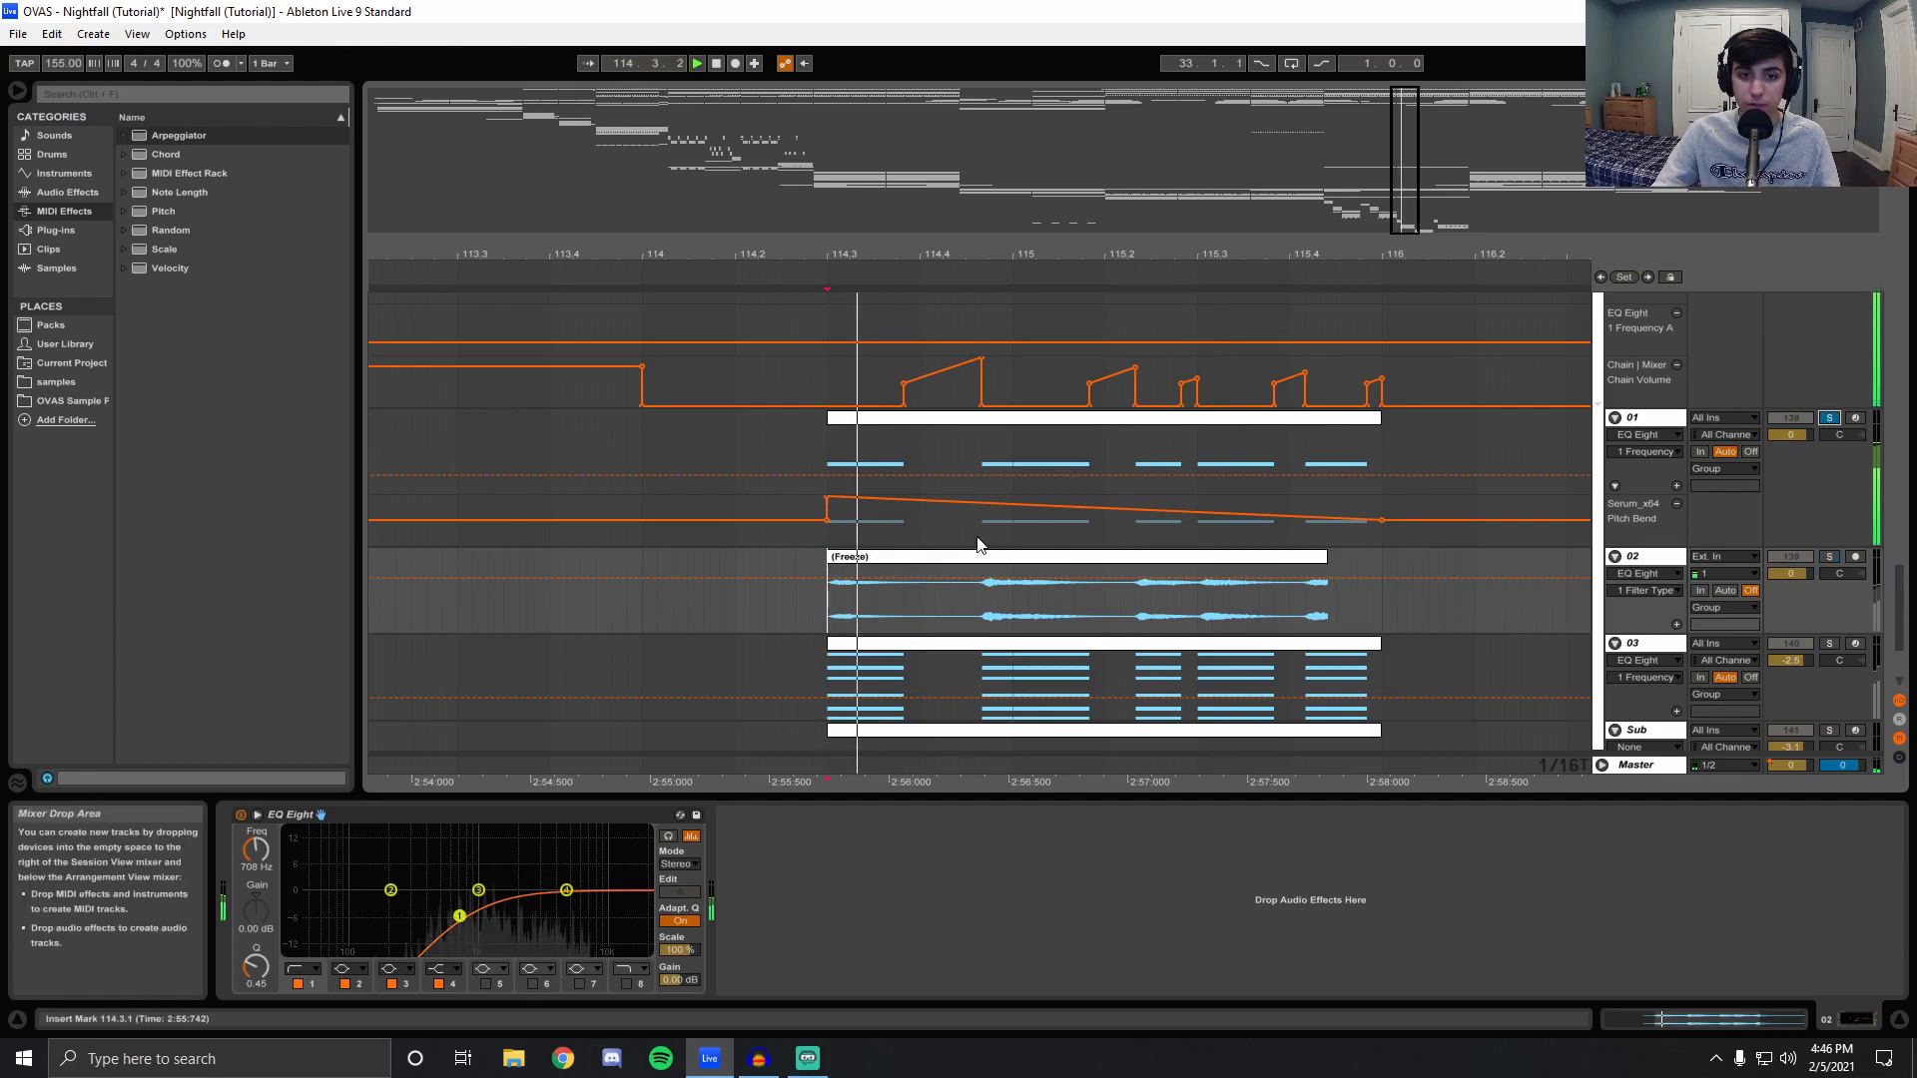
left_click(829, 459)
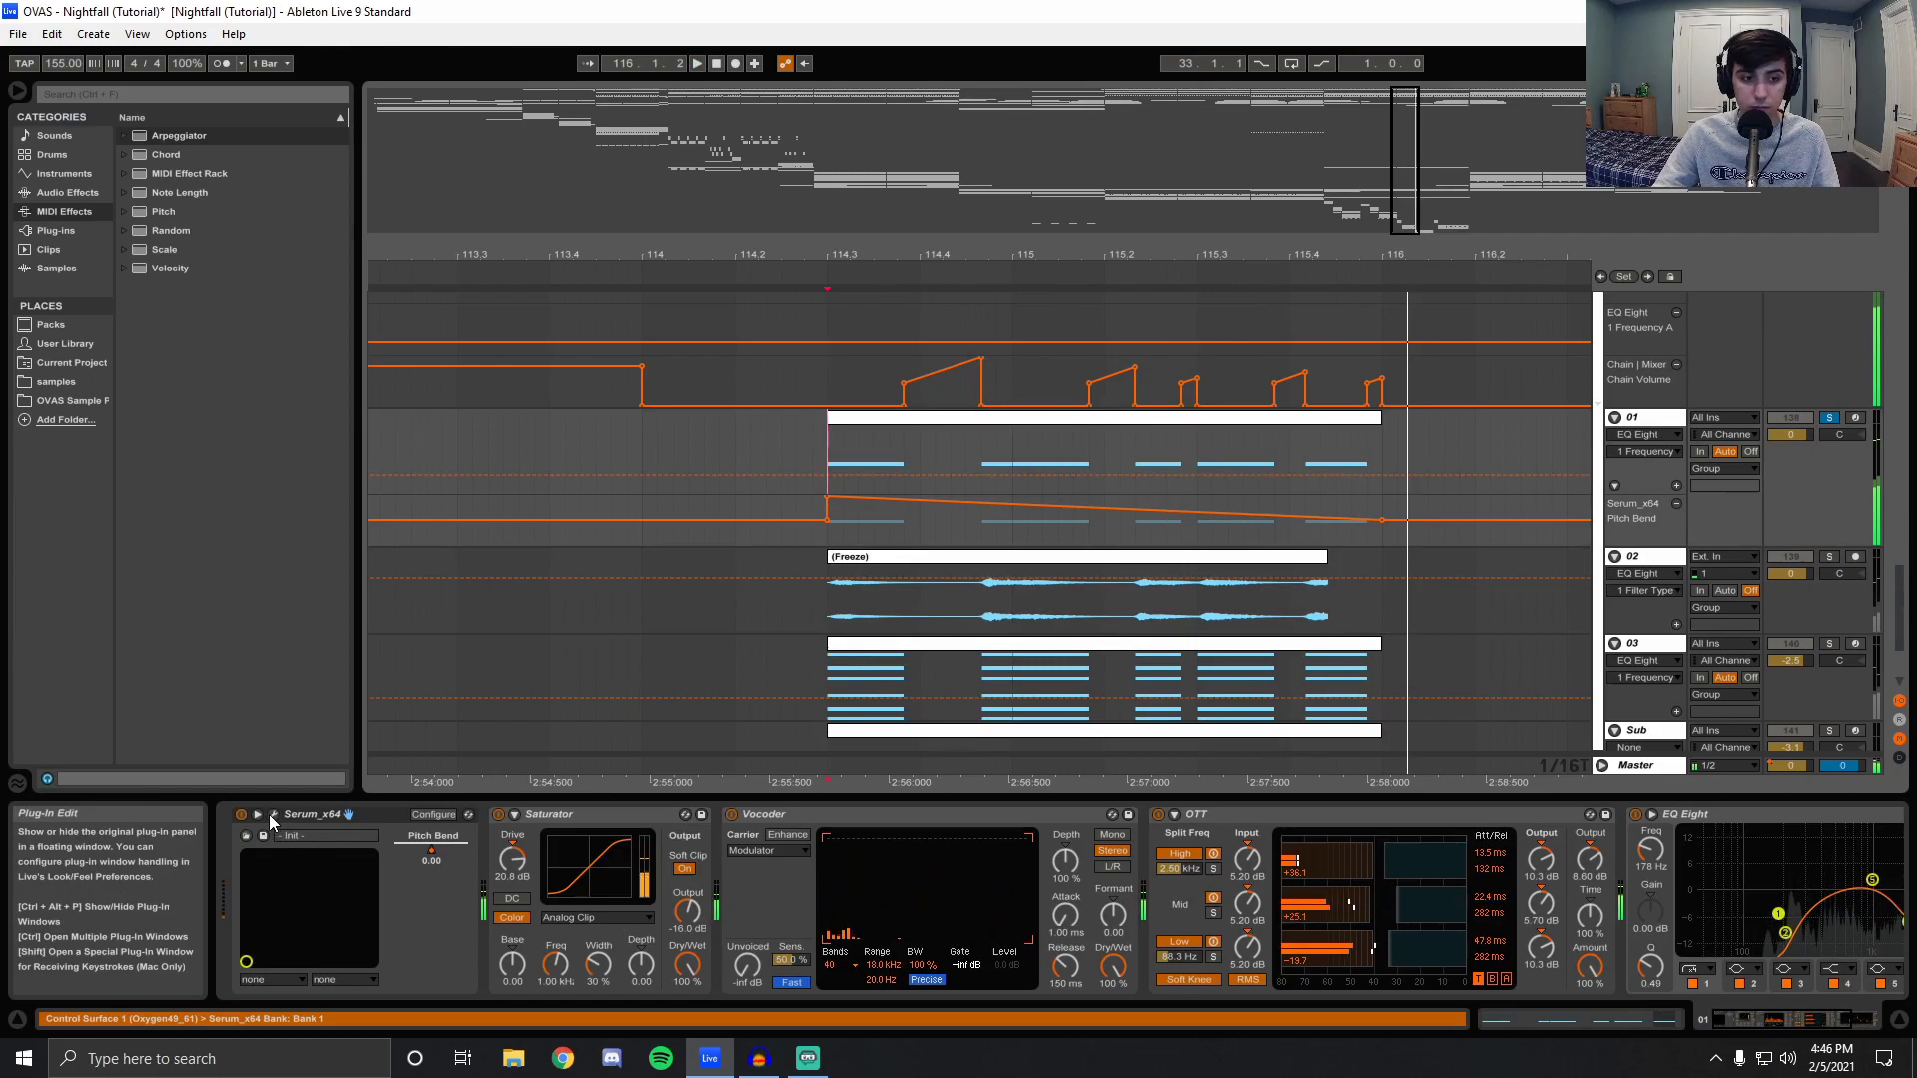
left_click(272, 815)
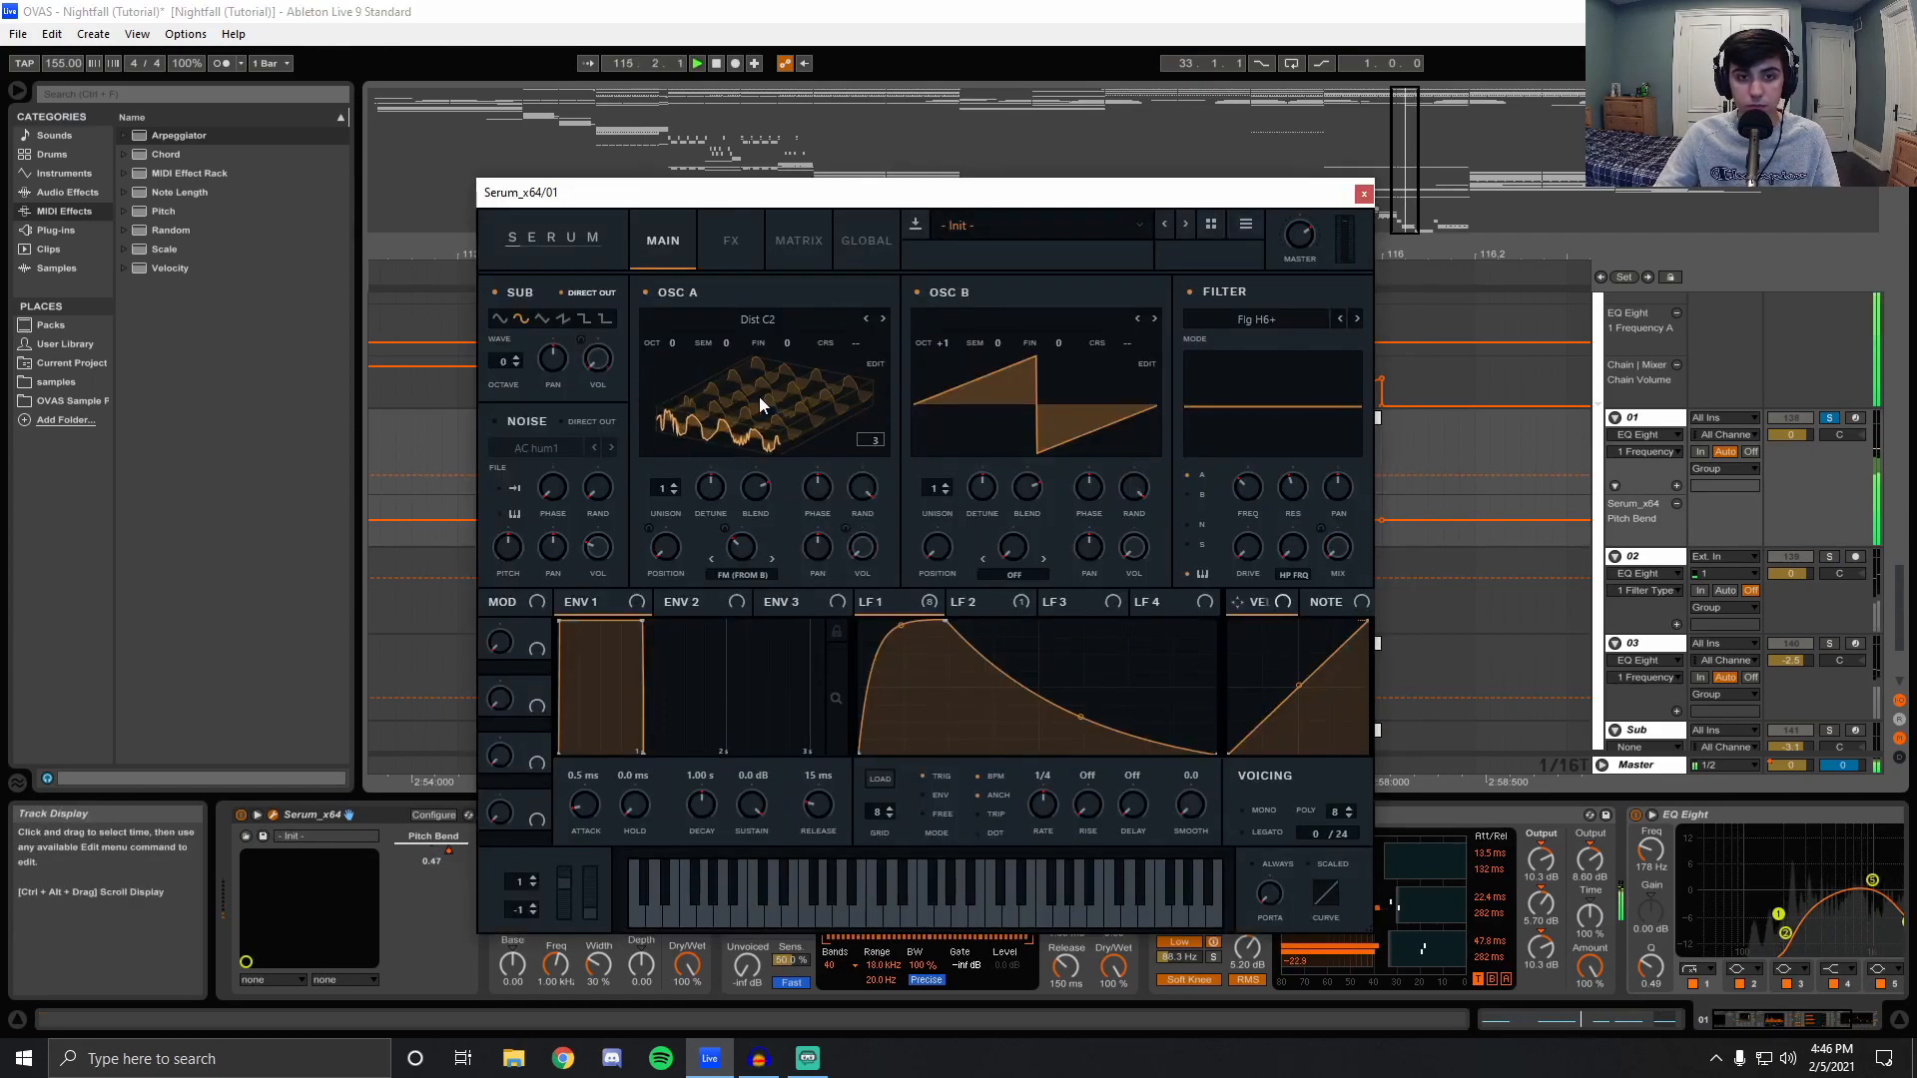
Show Serum's effects, compare the Bass 9 01 sound with the EQ effect off and on, and close Serum.
left_click(729, 243)
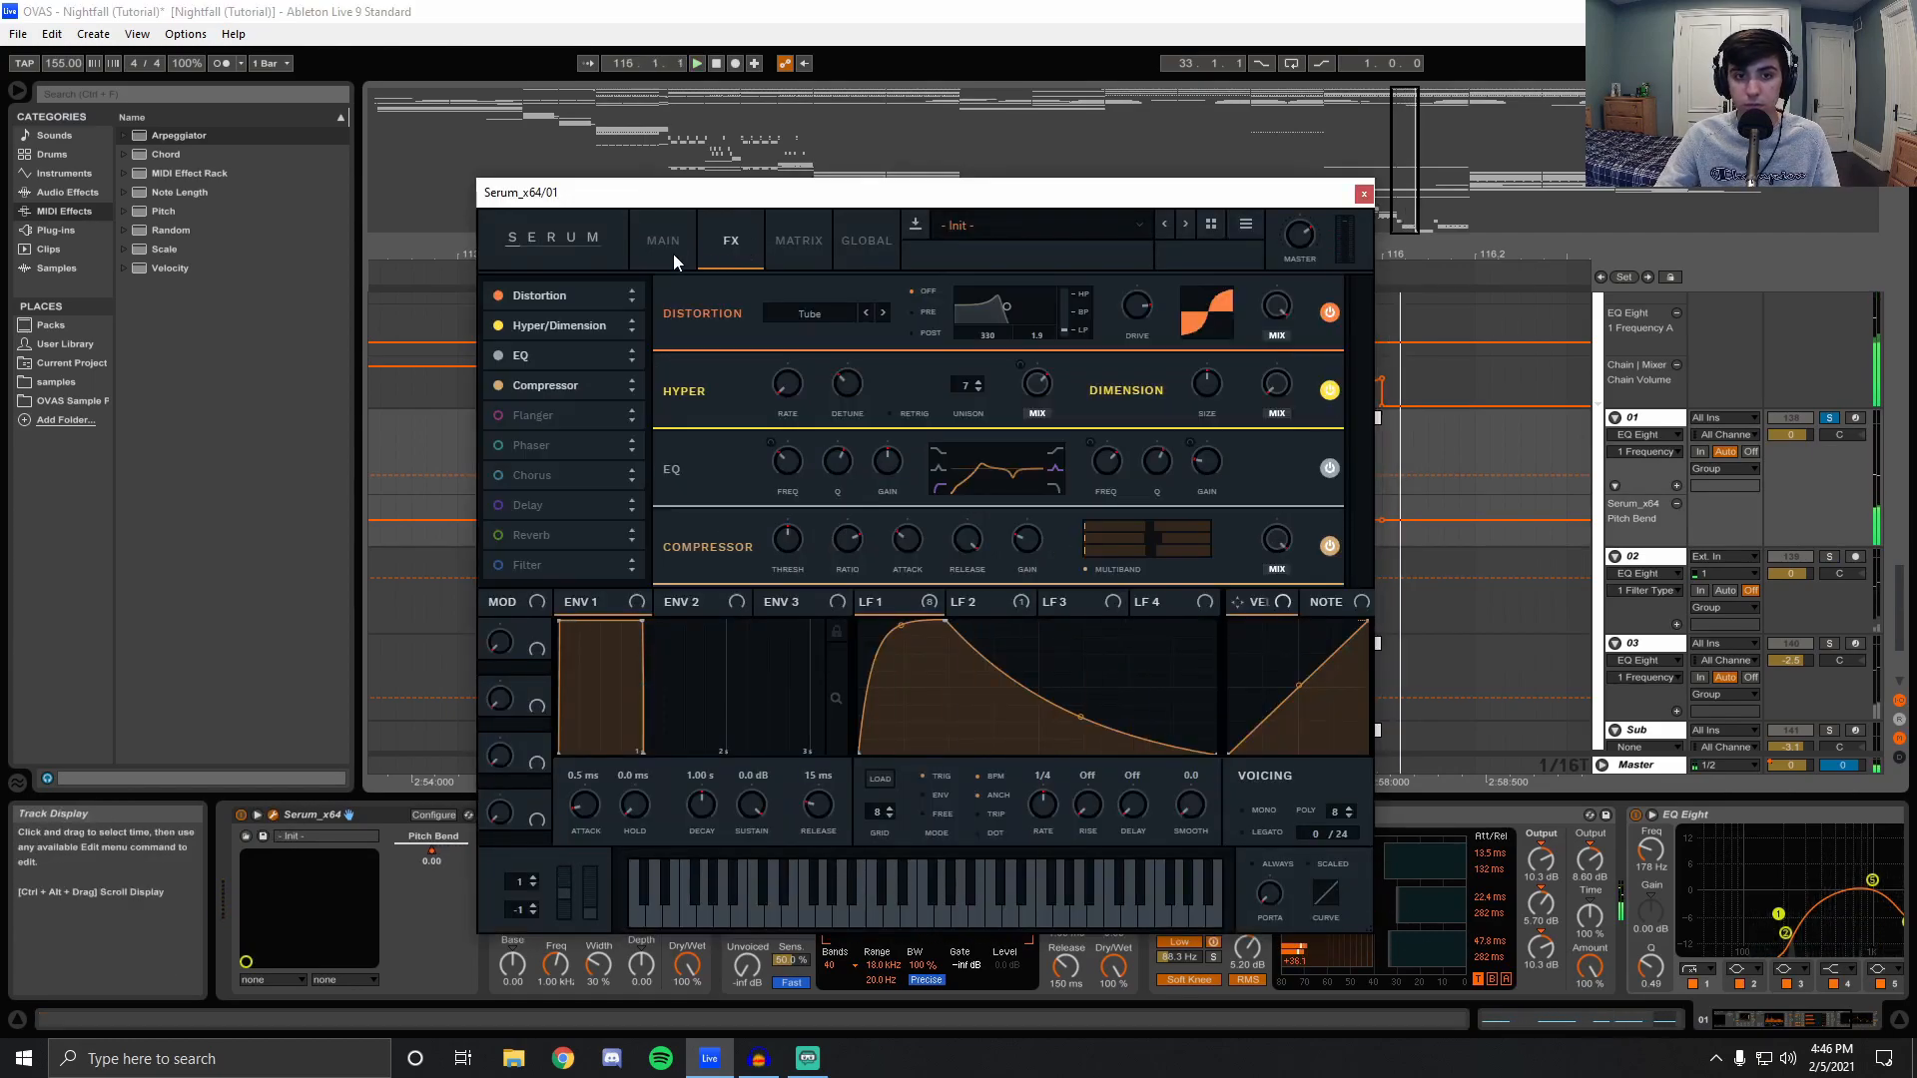
left_click(498, 357)
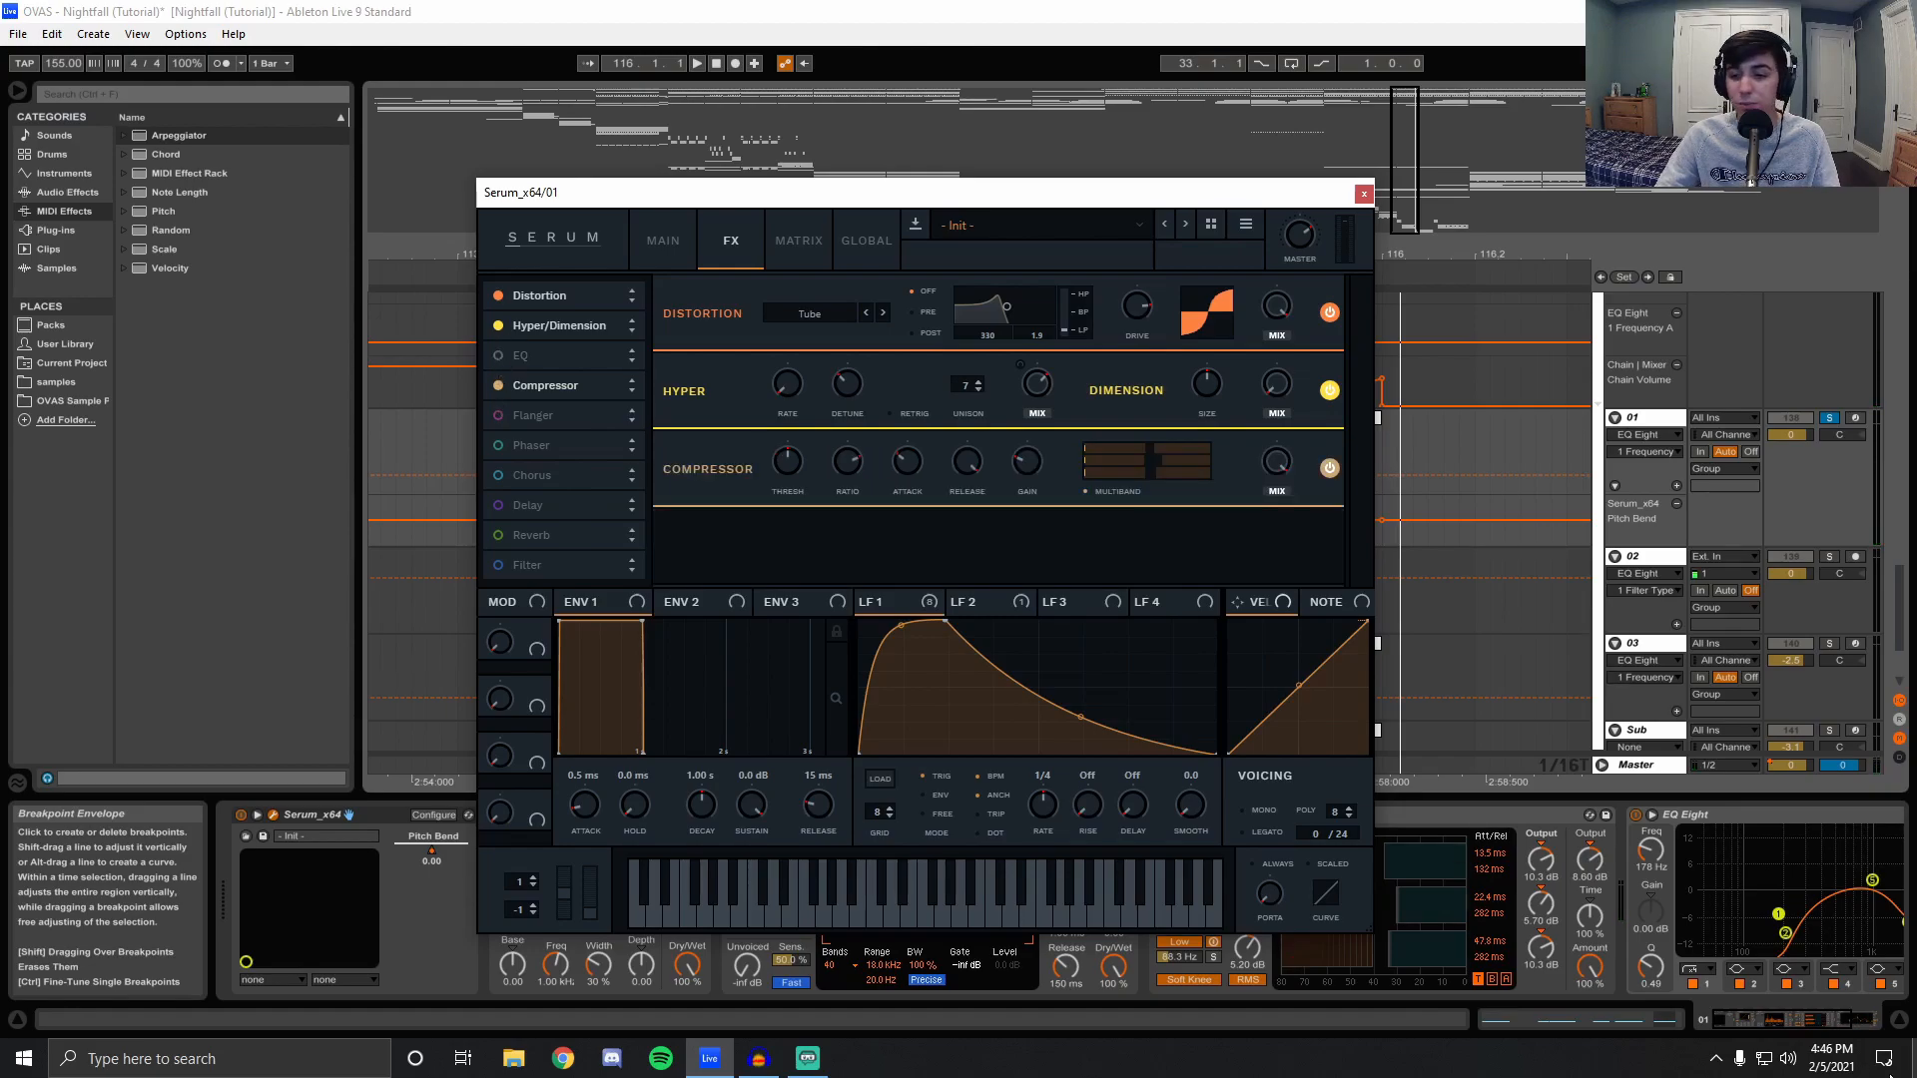
key("space")
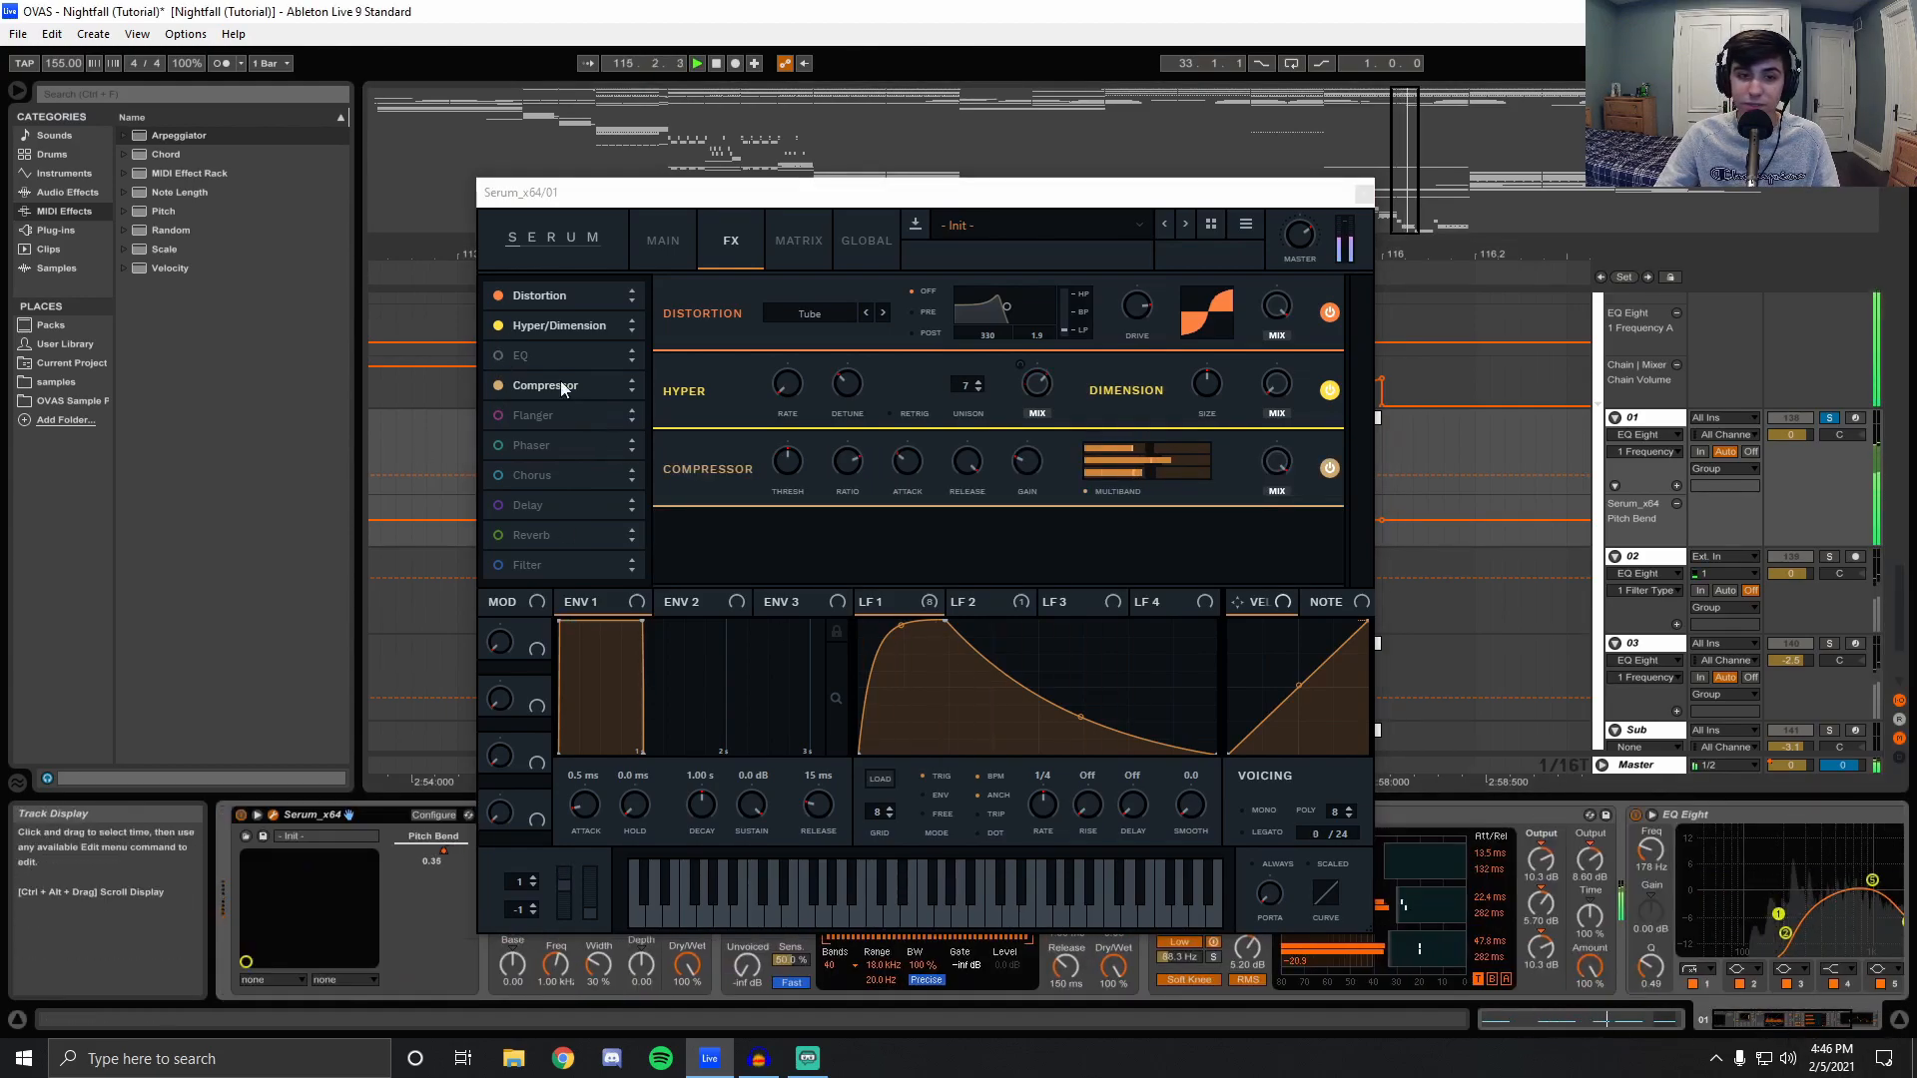
left_click(500, 358)
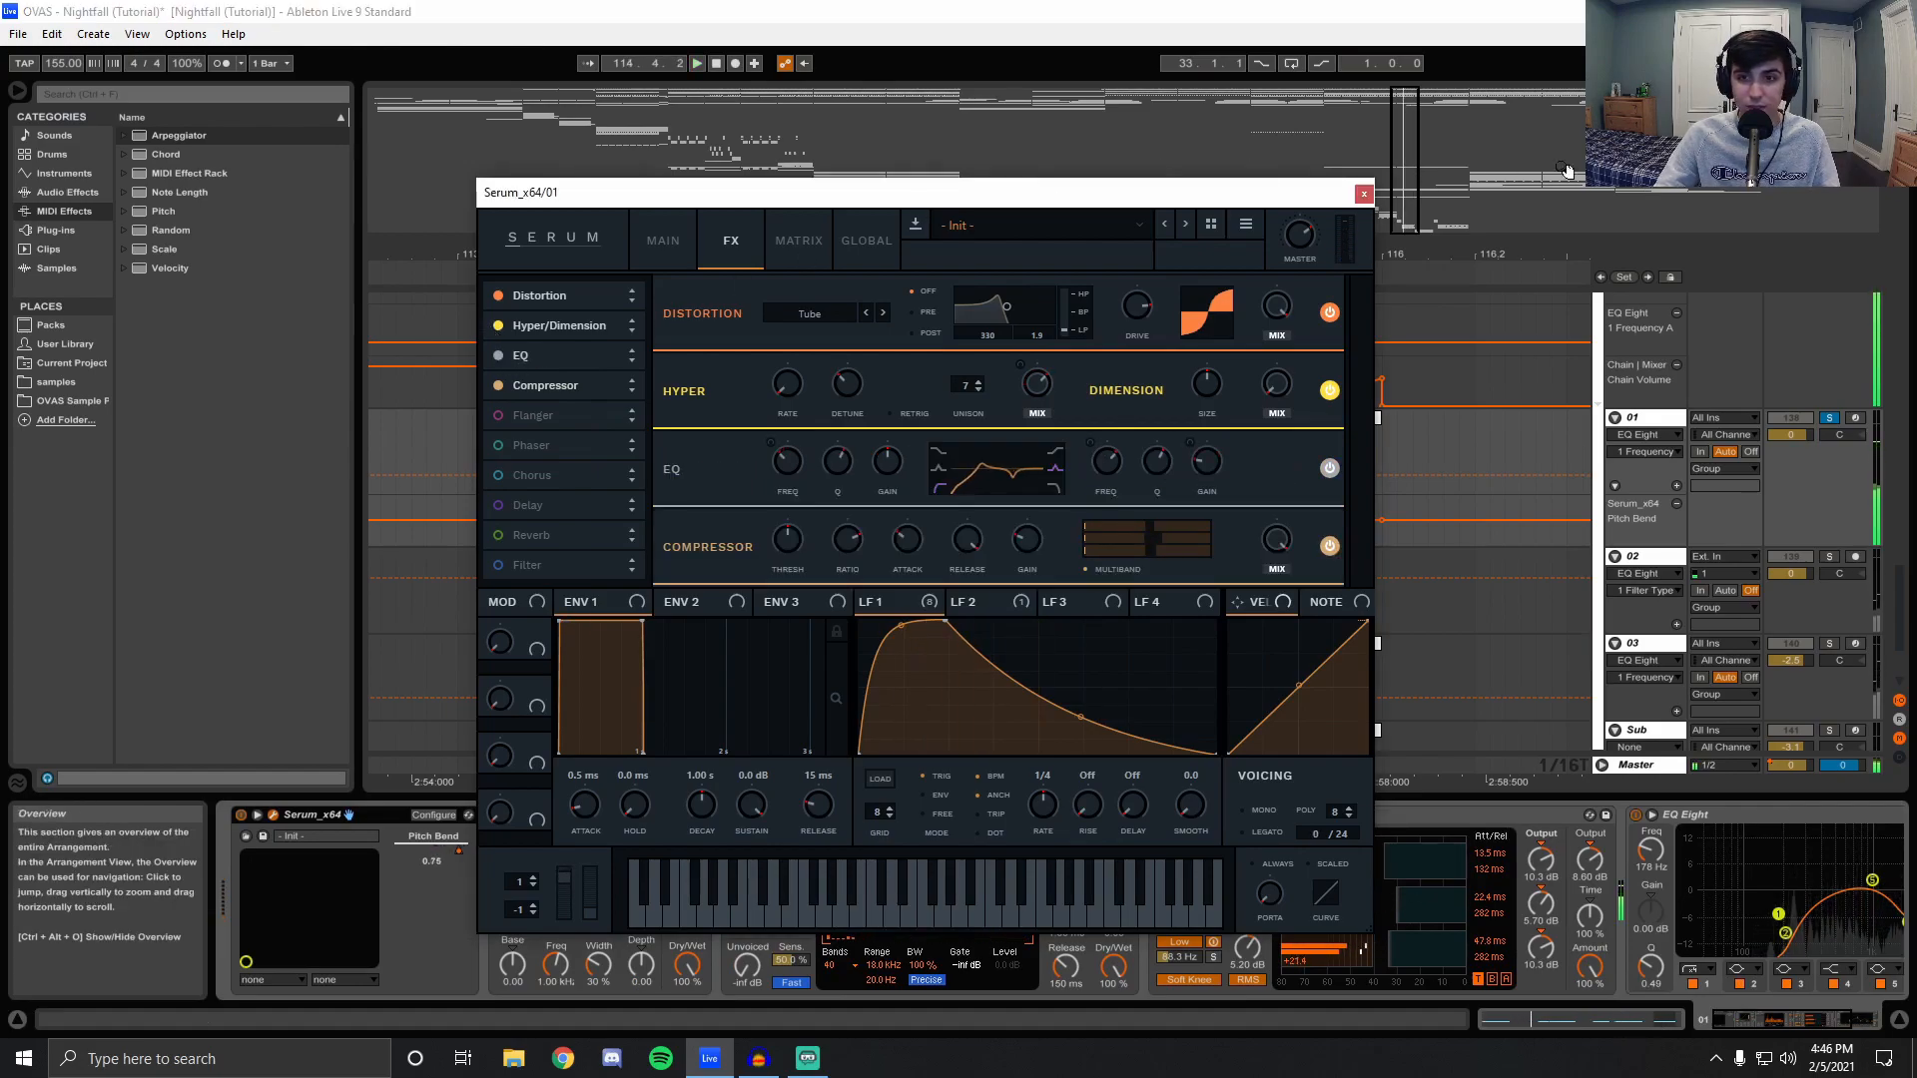
left_click(1362, 194)
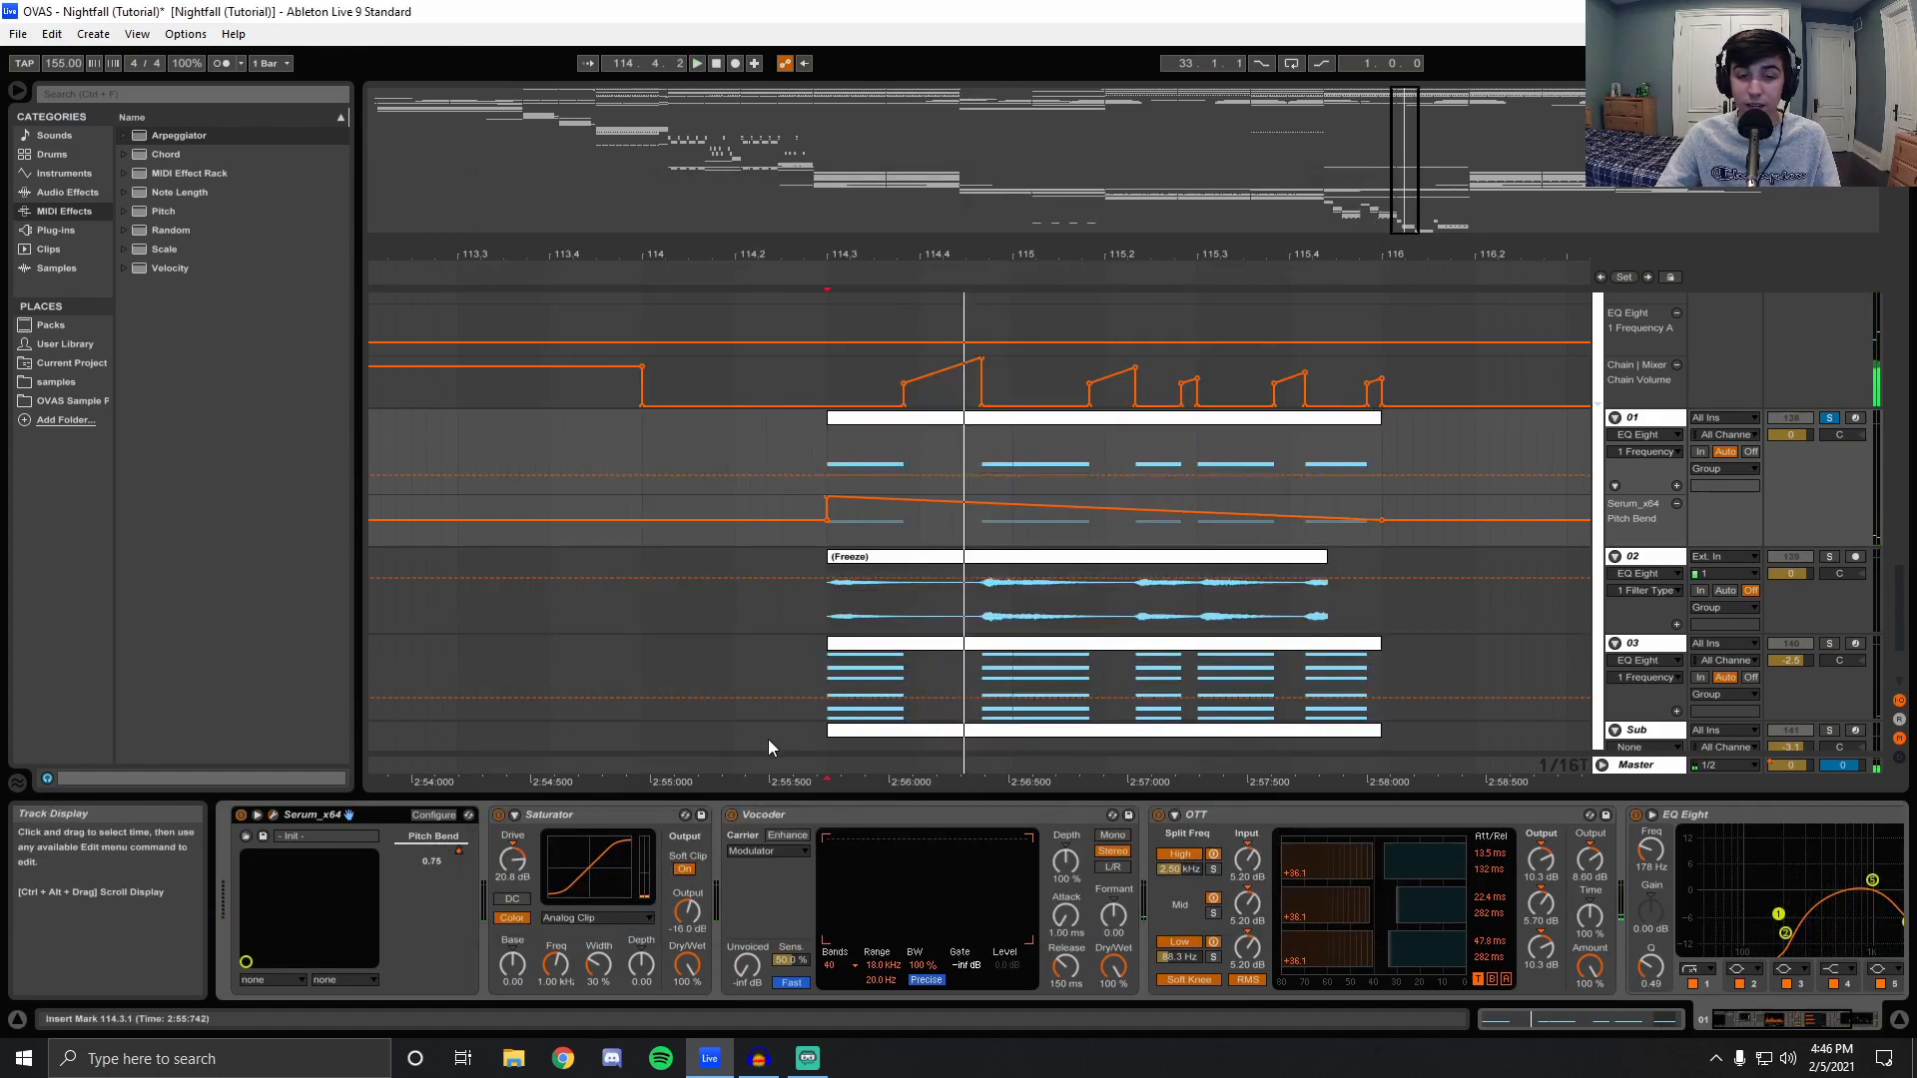
Place the insert marker at 114.3 on Bass 9's 01 layer to show its device chain and Pitch Bend automation start.
left_click(647, 768)
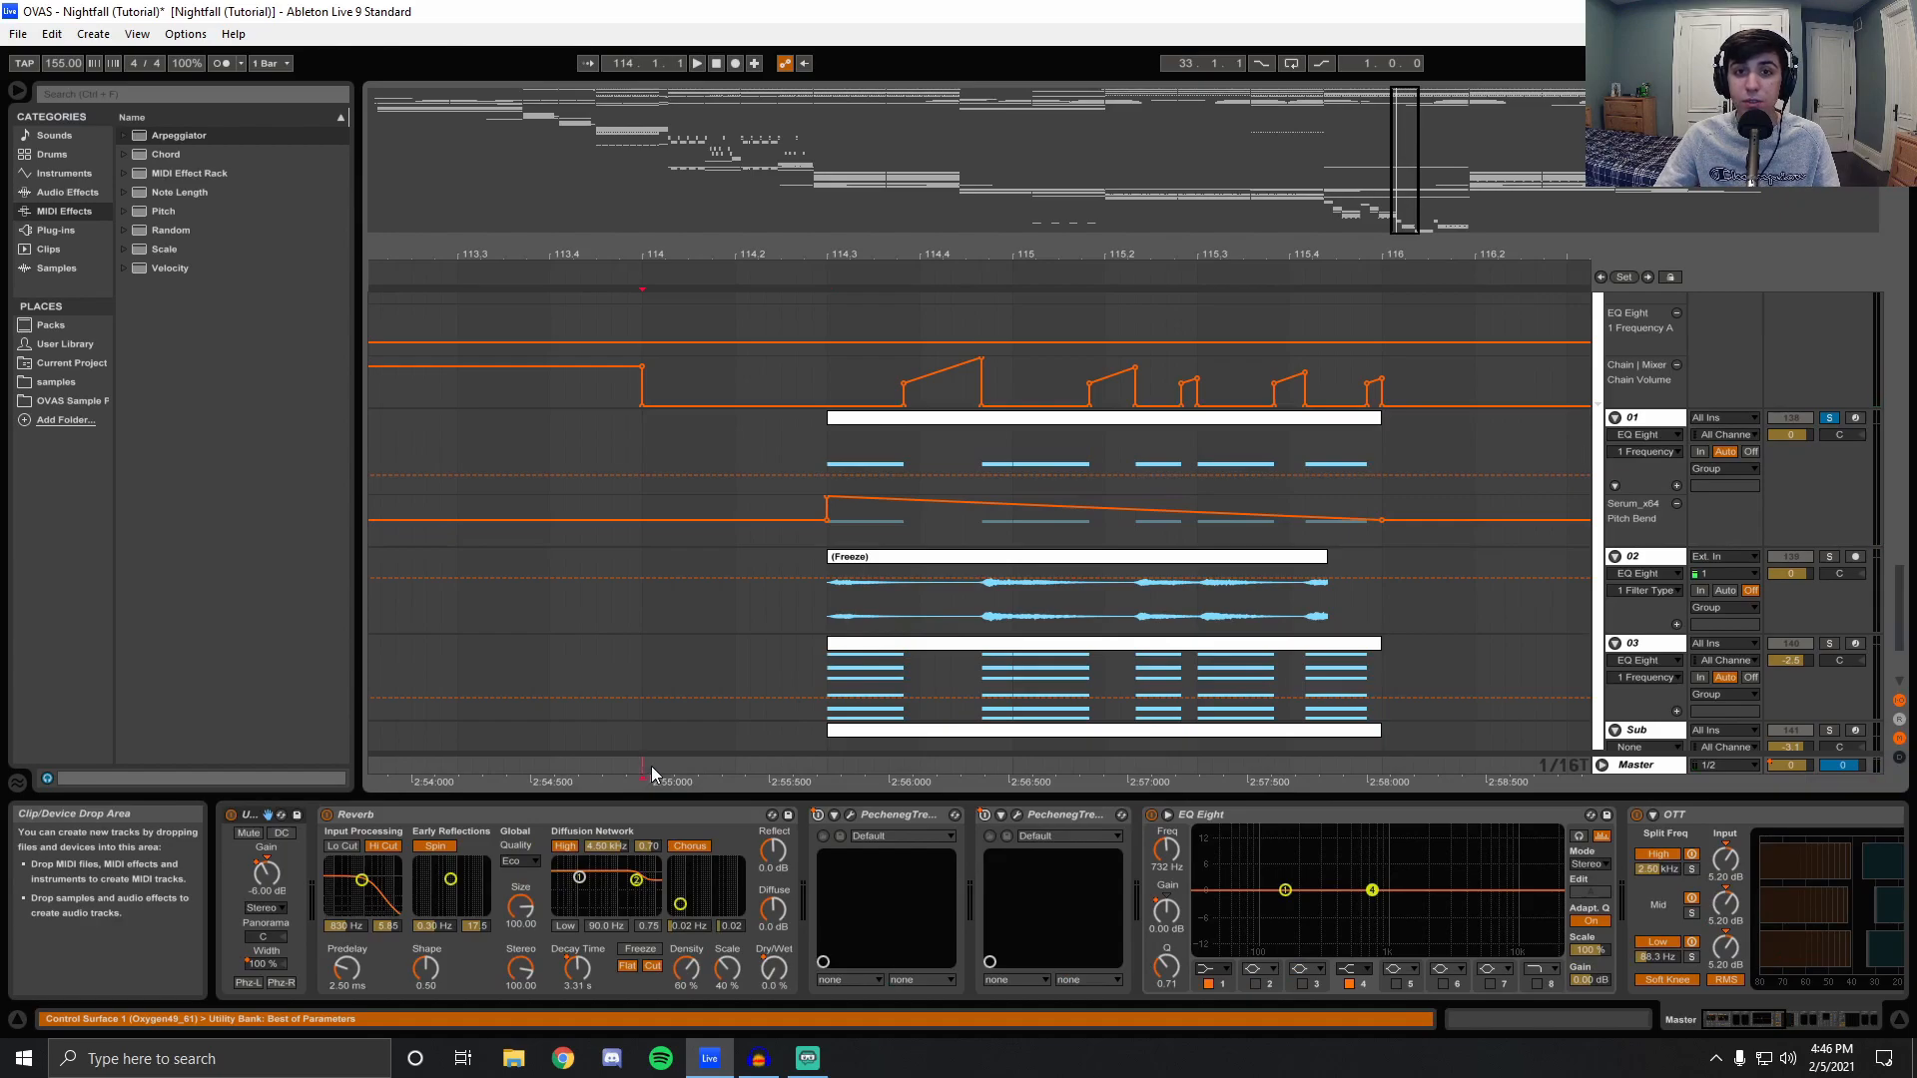
left_click(826, 763)
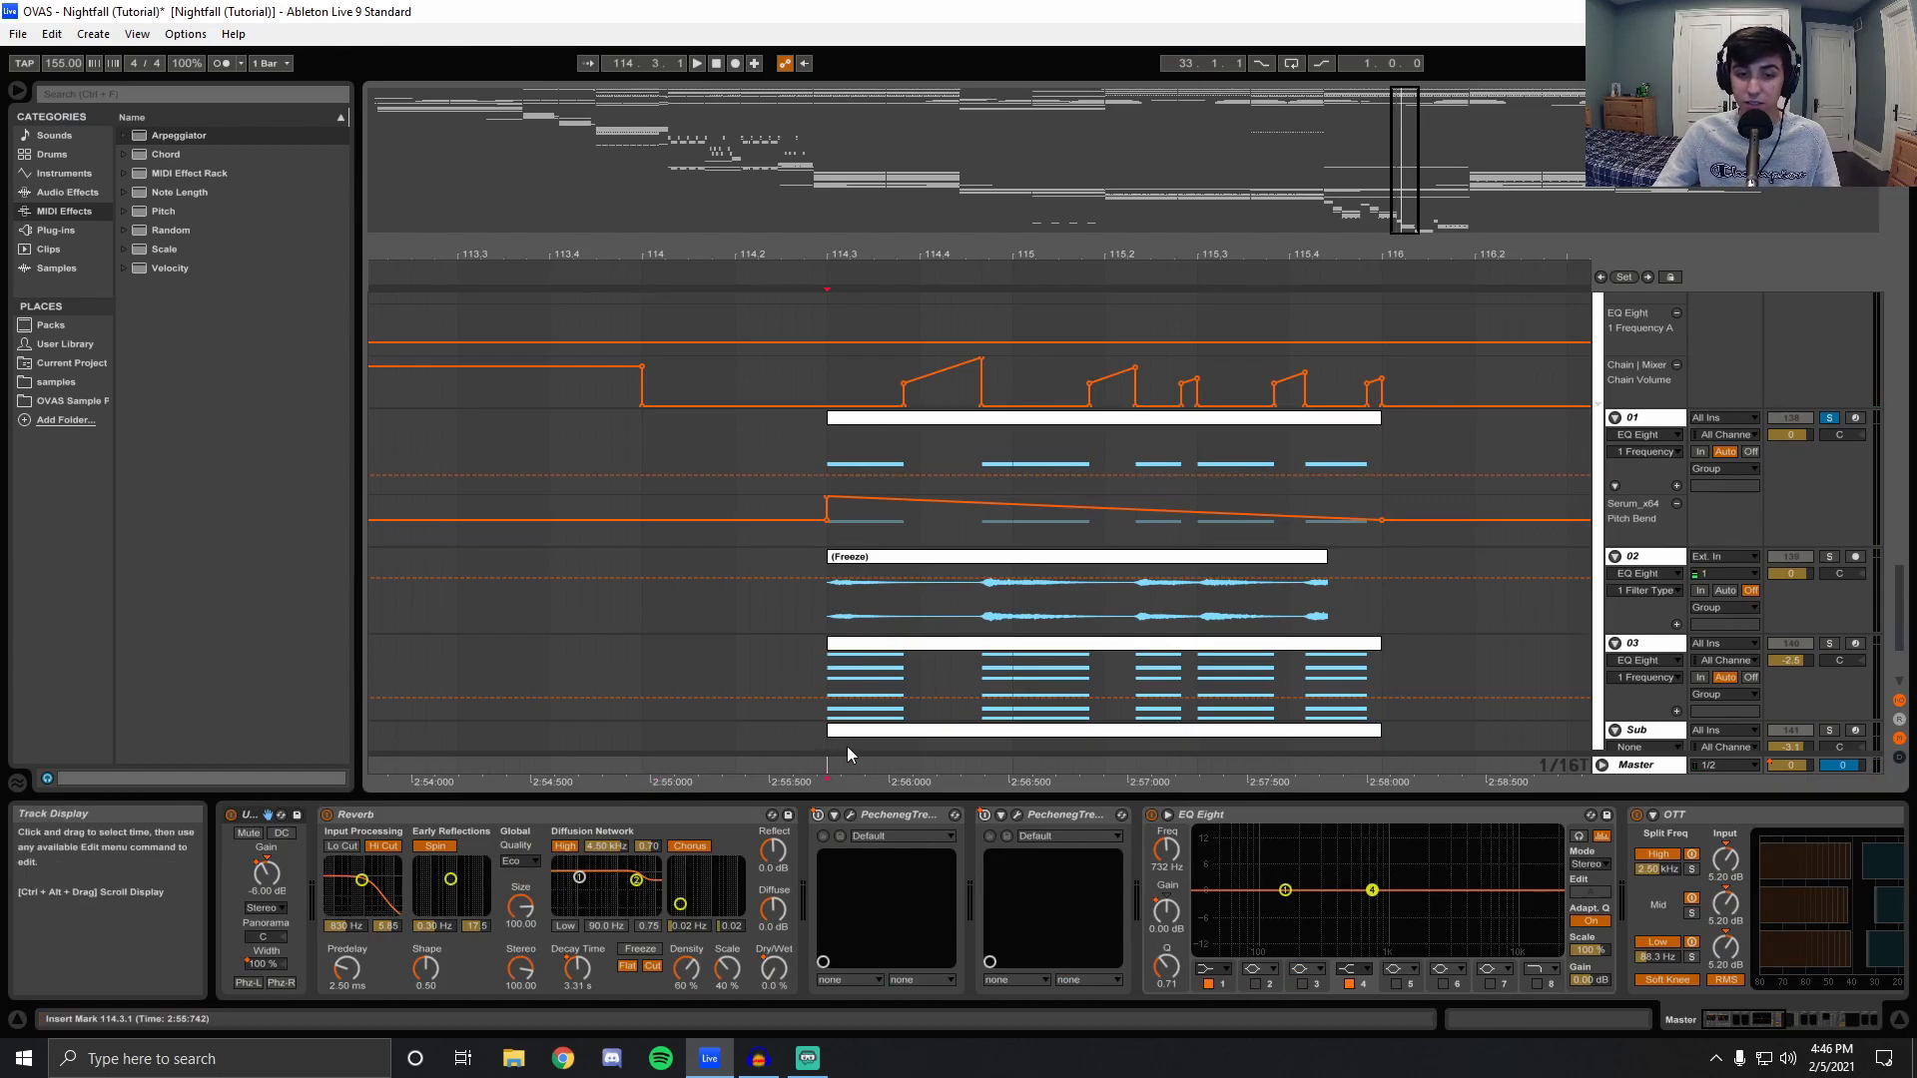
left_click(826, 457)
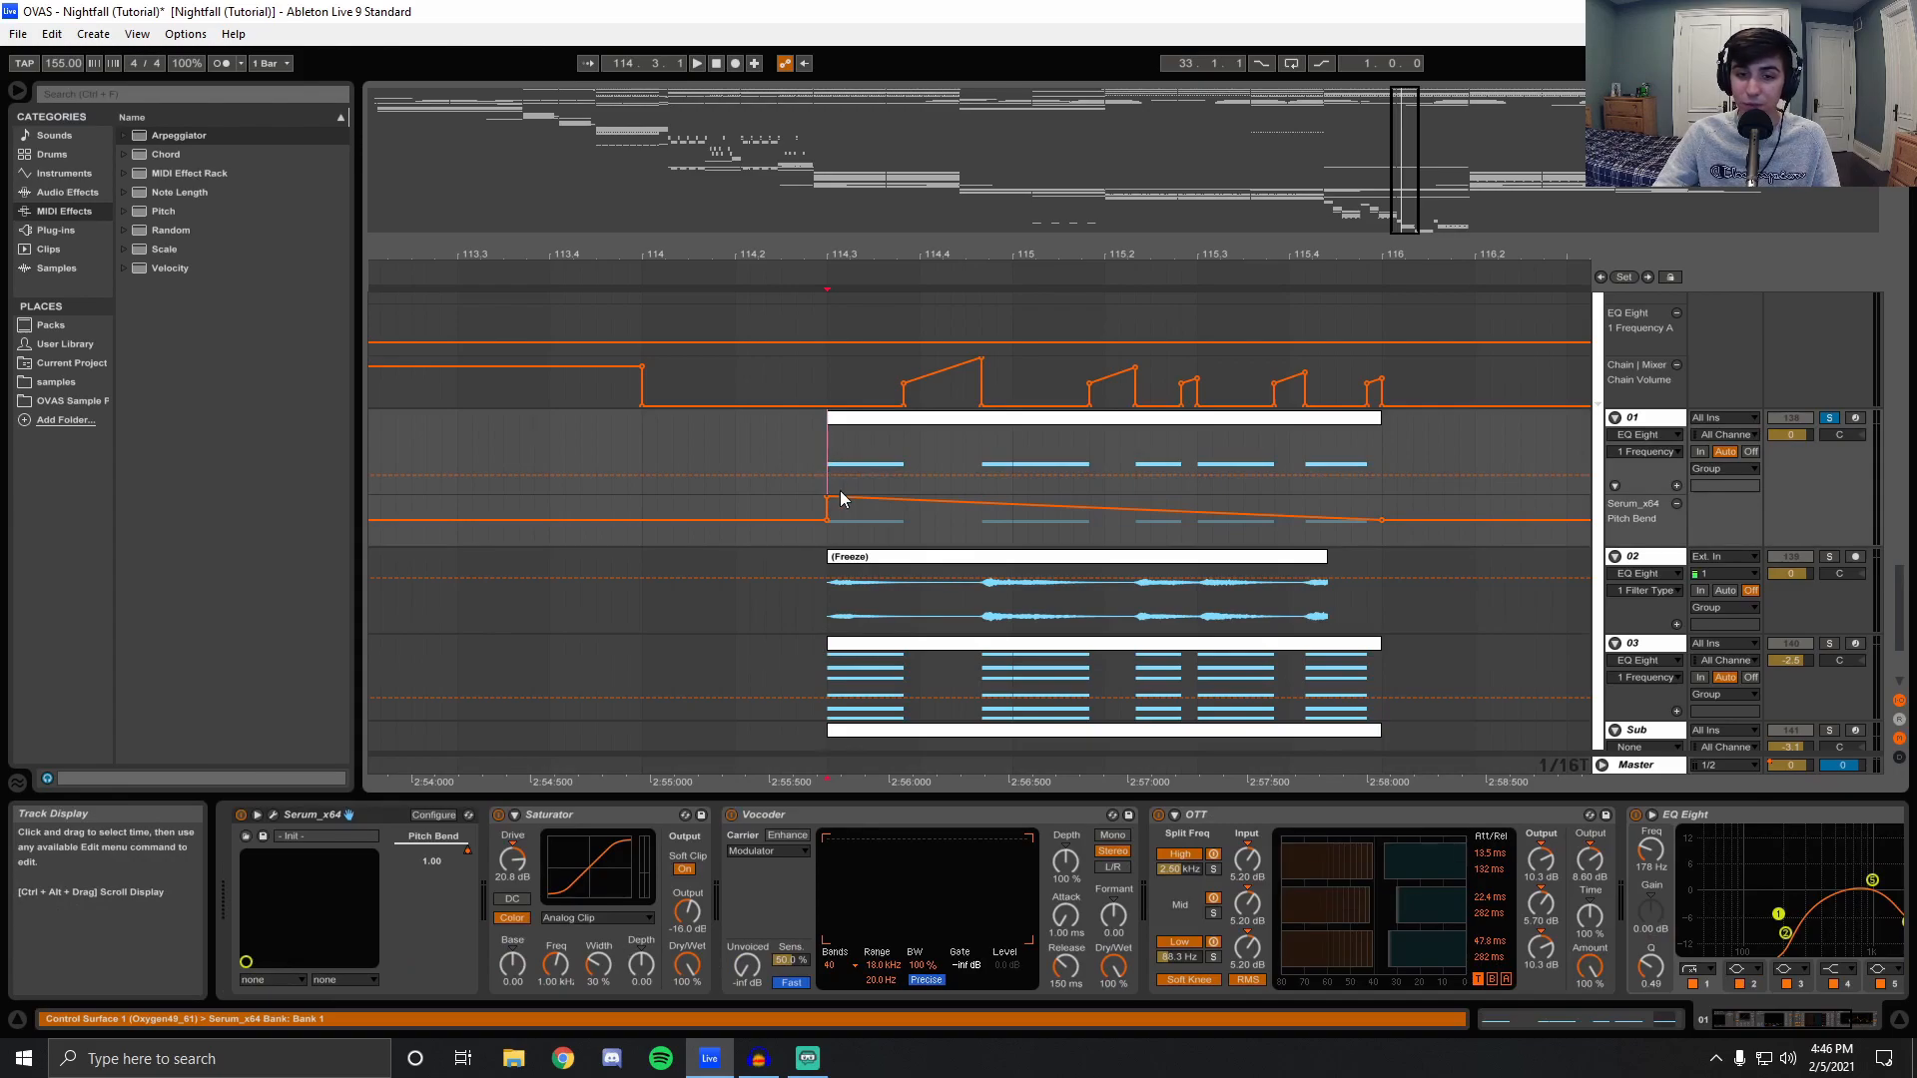
Solo and play Bass 9's 03 layer from 114.3 with its device chain shown, and solo the Sub layer.
scroll(841, 500, "down", 3)
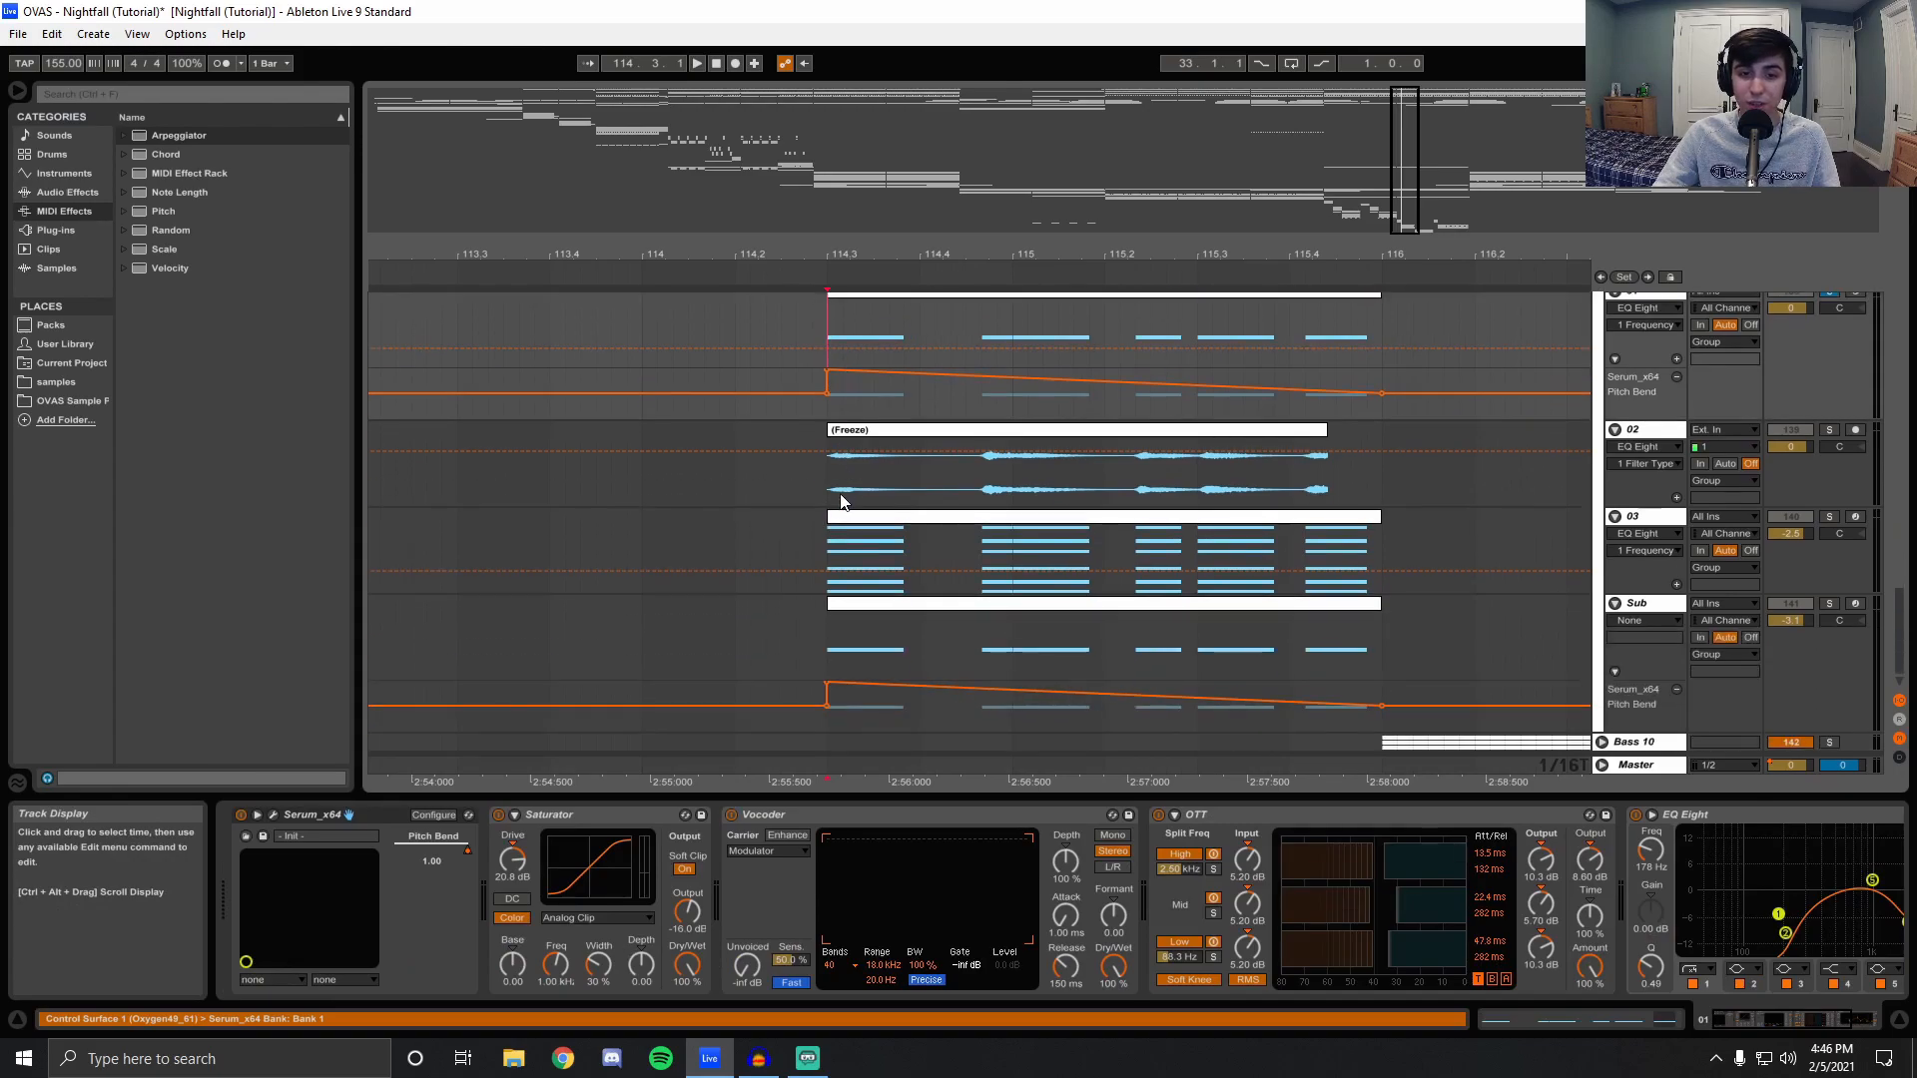
left_click(822, 579)
left_click(1831, 517)
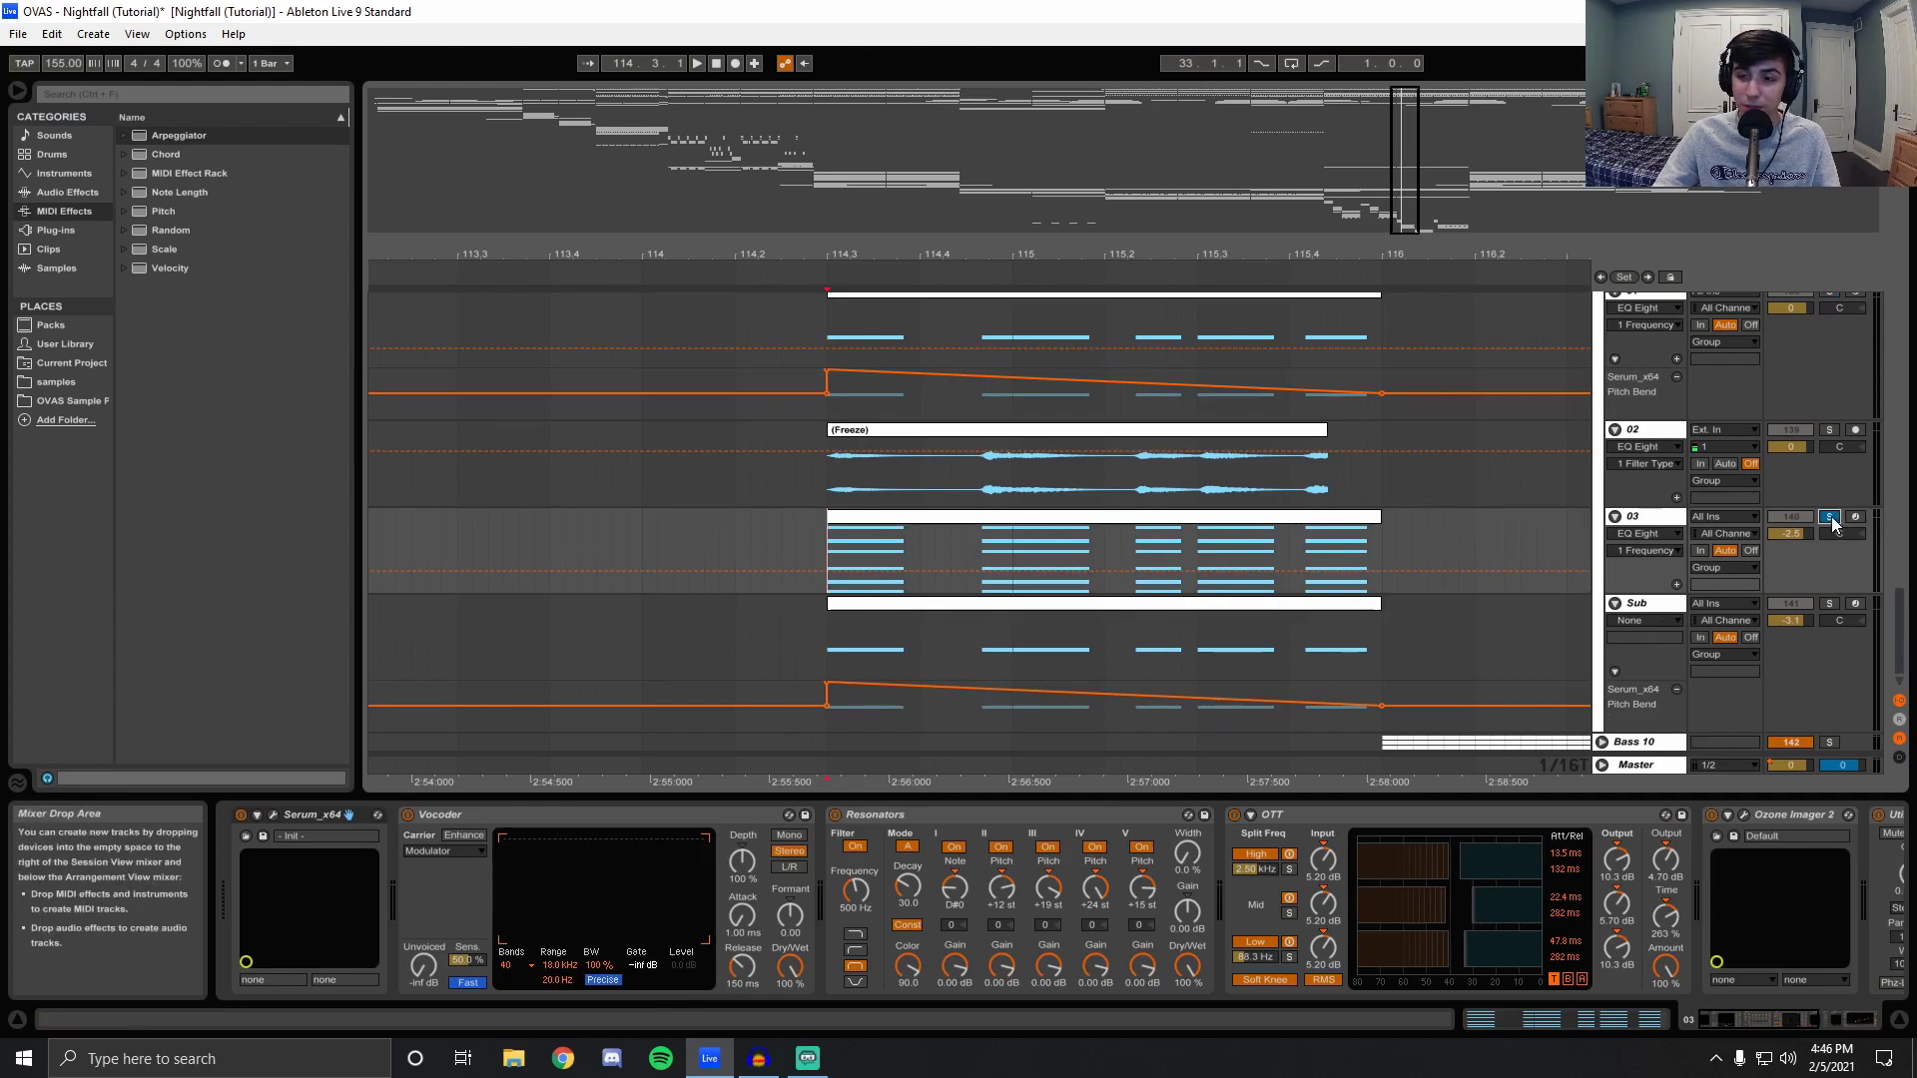
key("space")
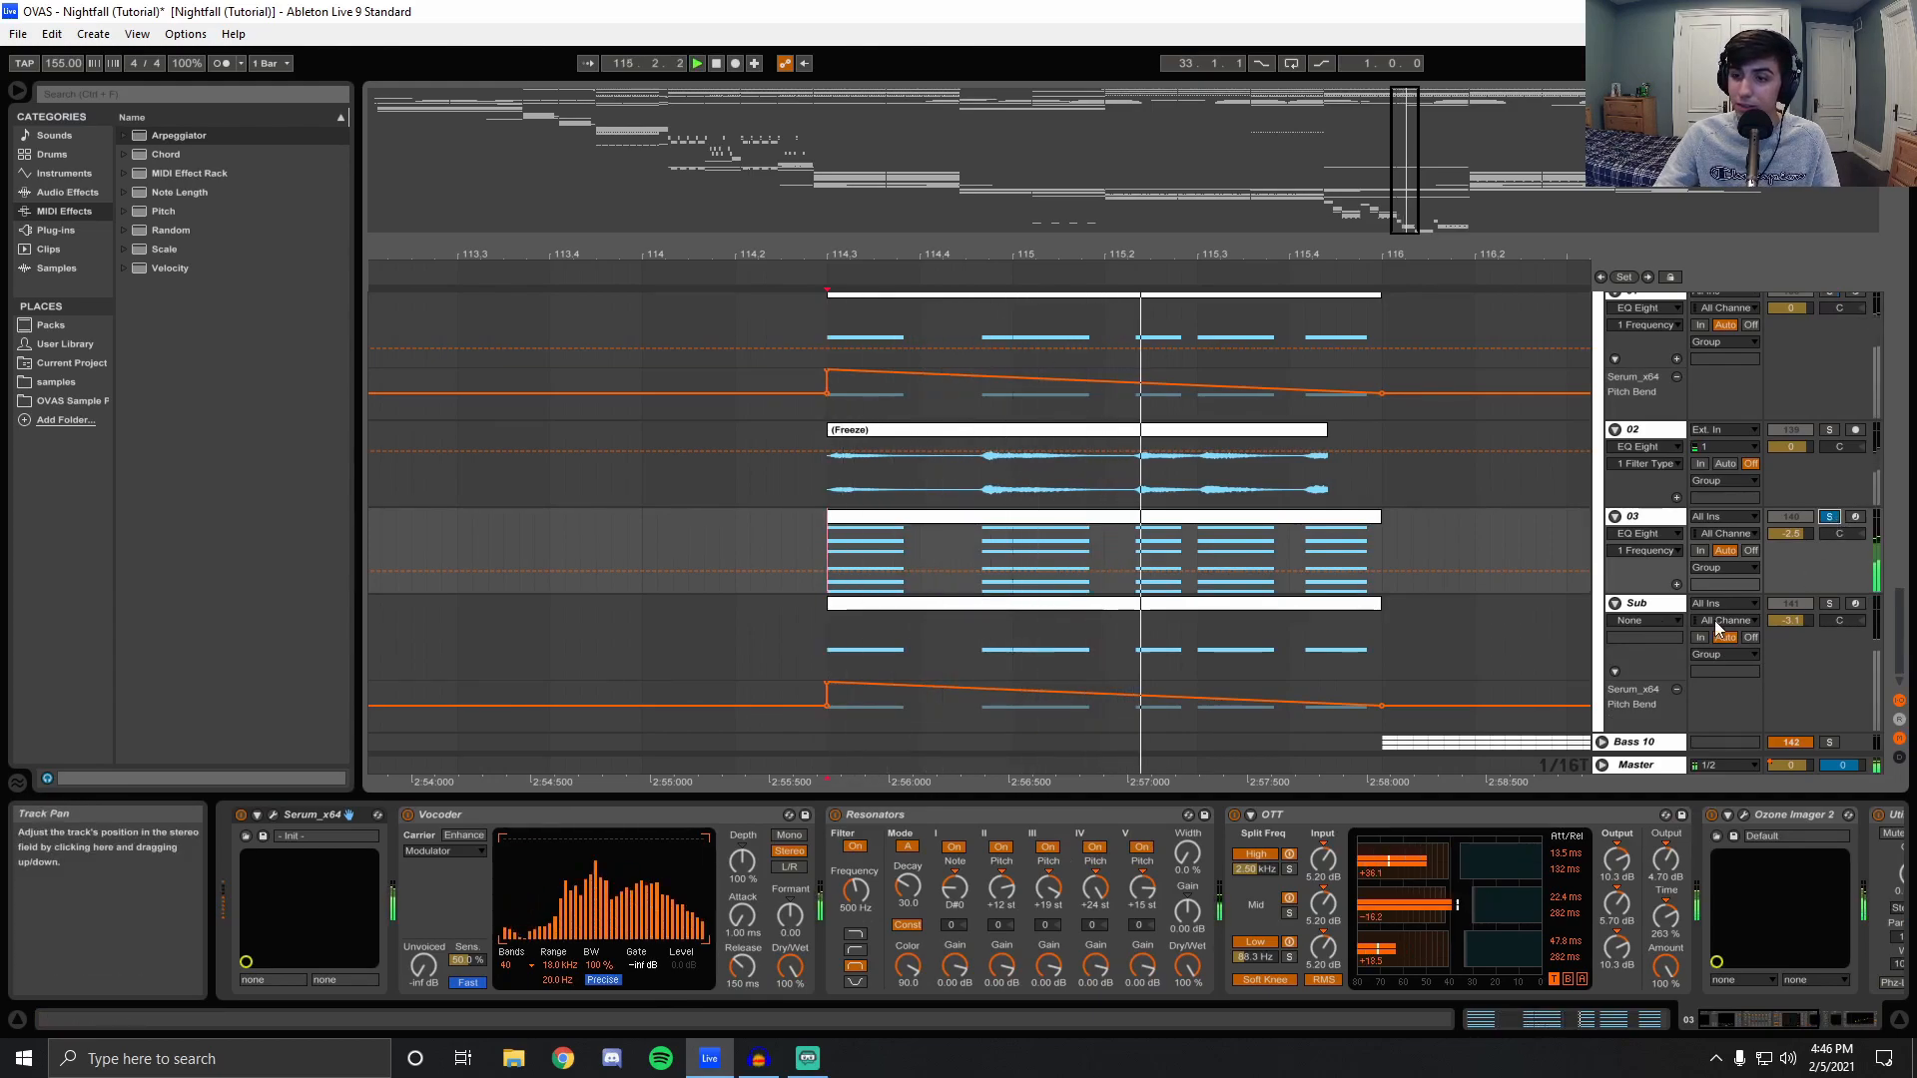
left_click(1831, 605)
Collapse the Bass 9 group and play Bass 10 from bar 116, soloing the group.
scroll(1567, 441, "up", 6)
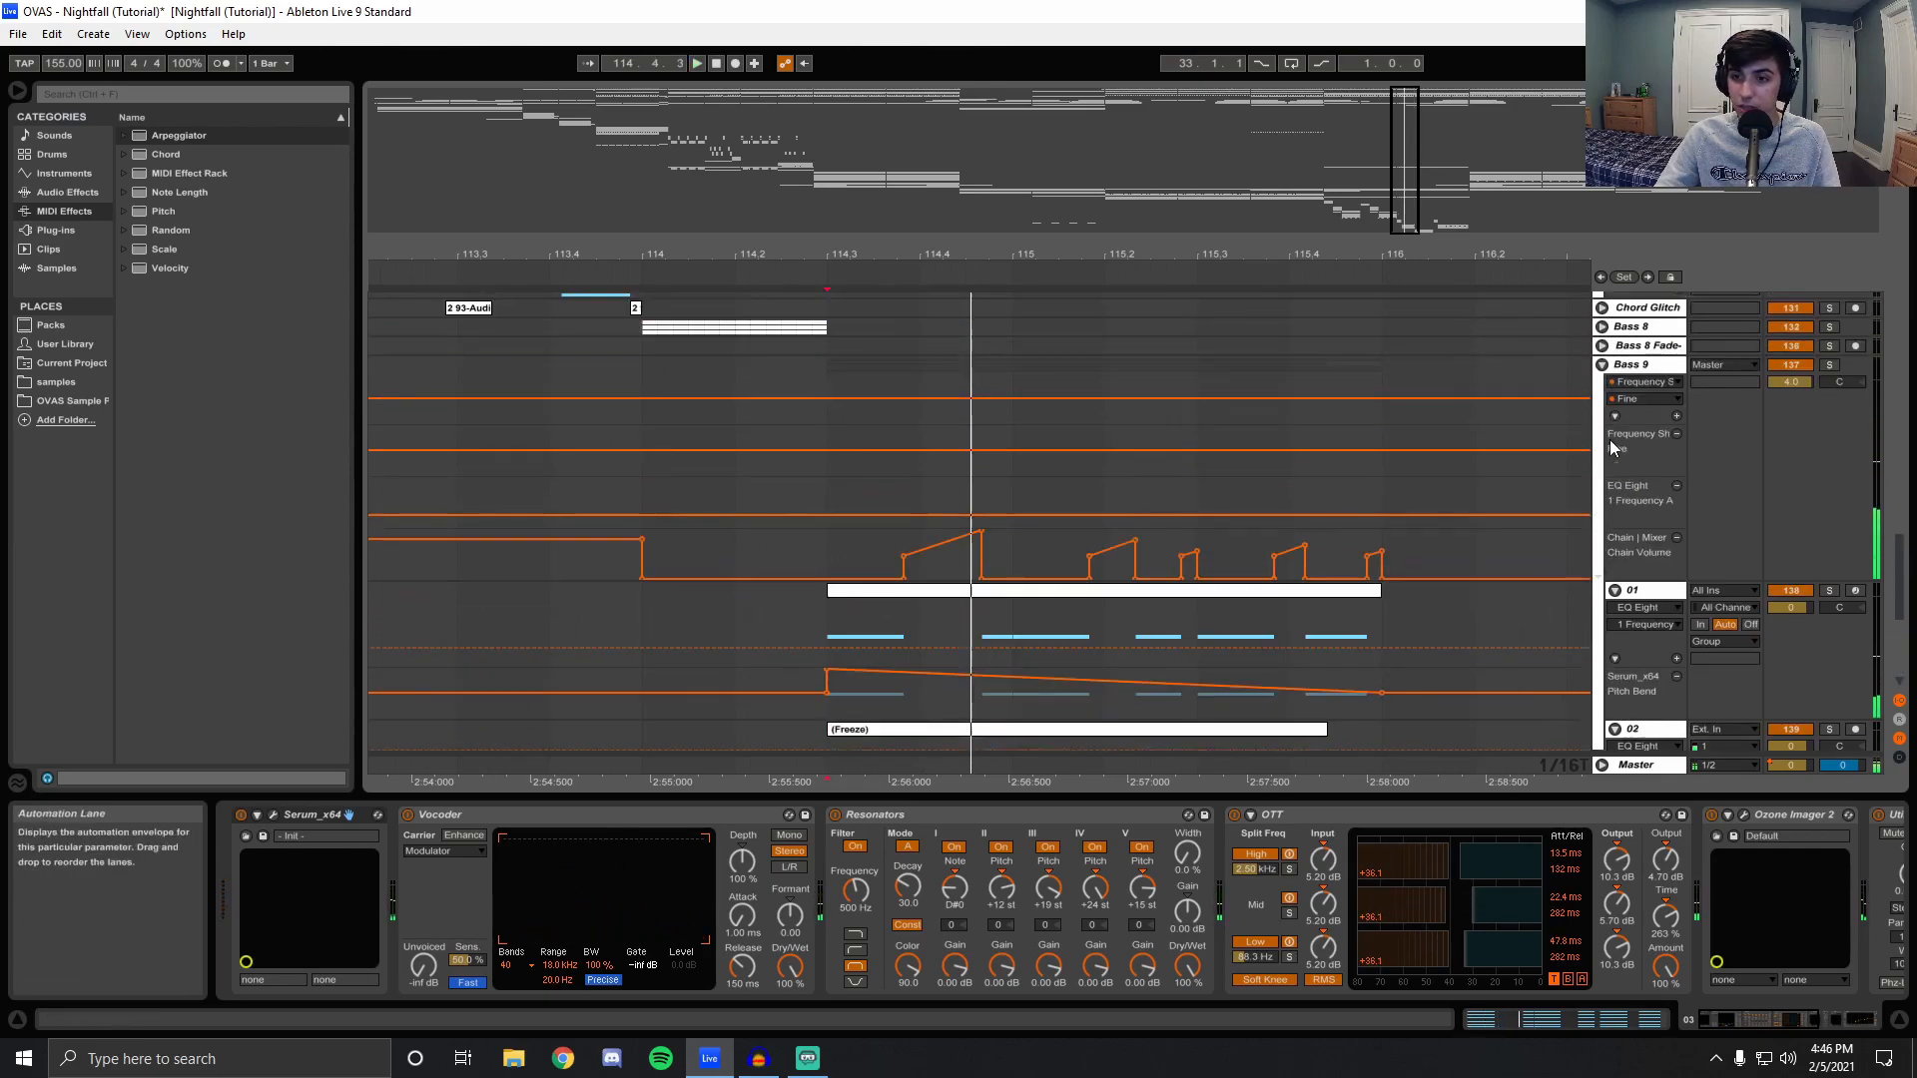
left_click(1601, 389)
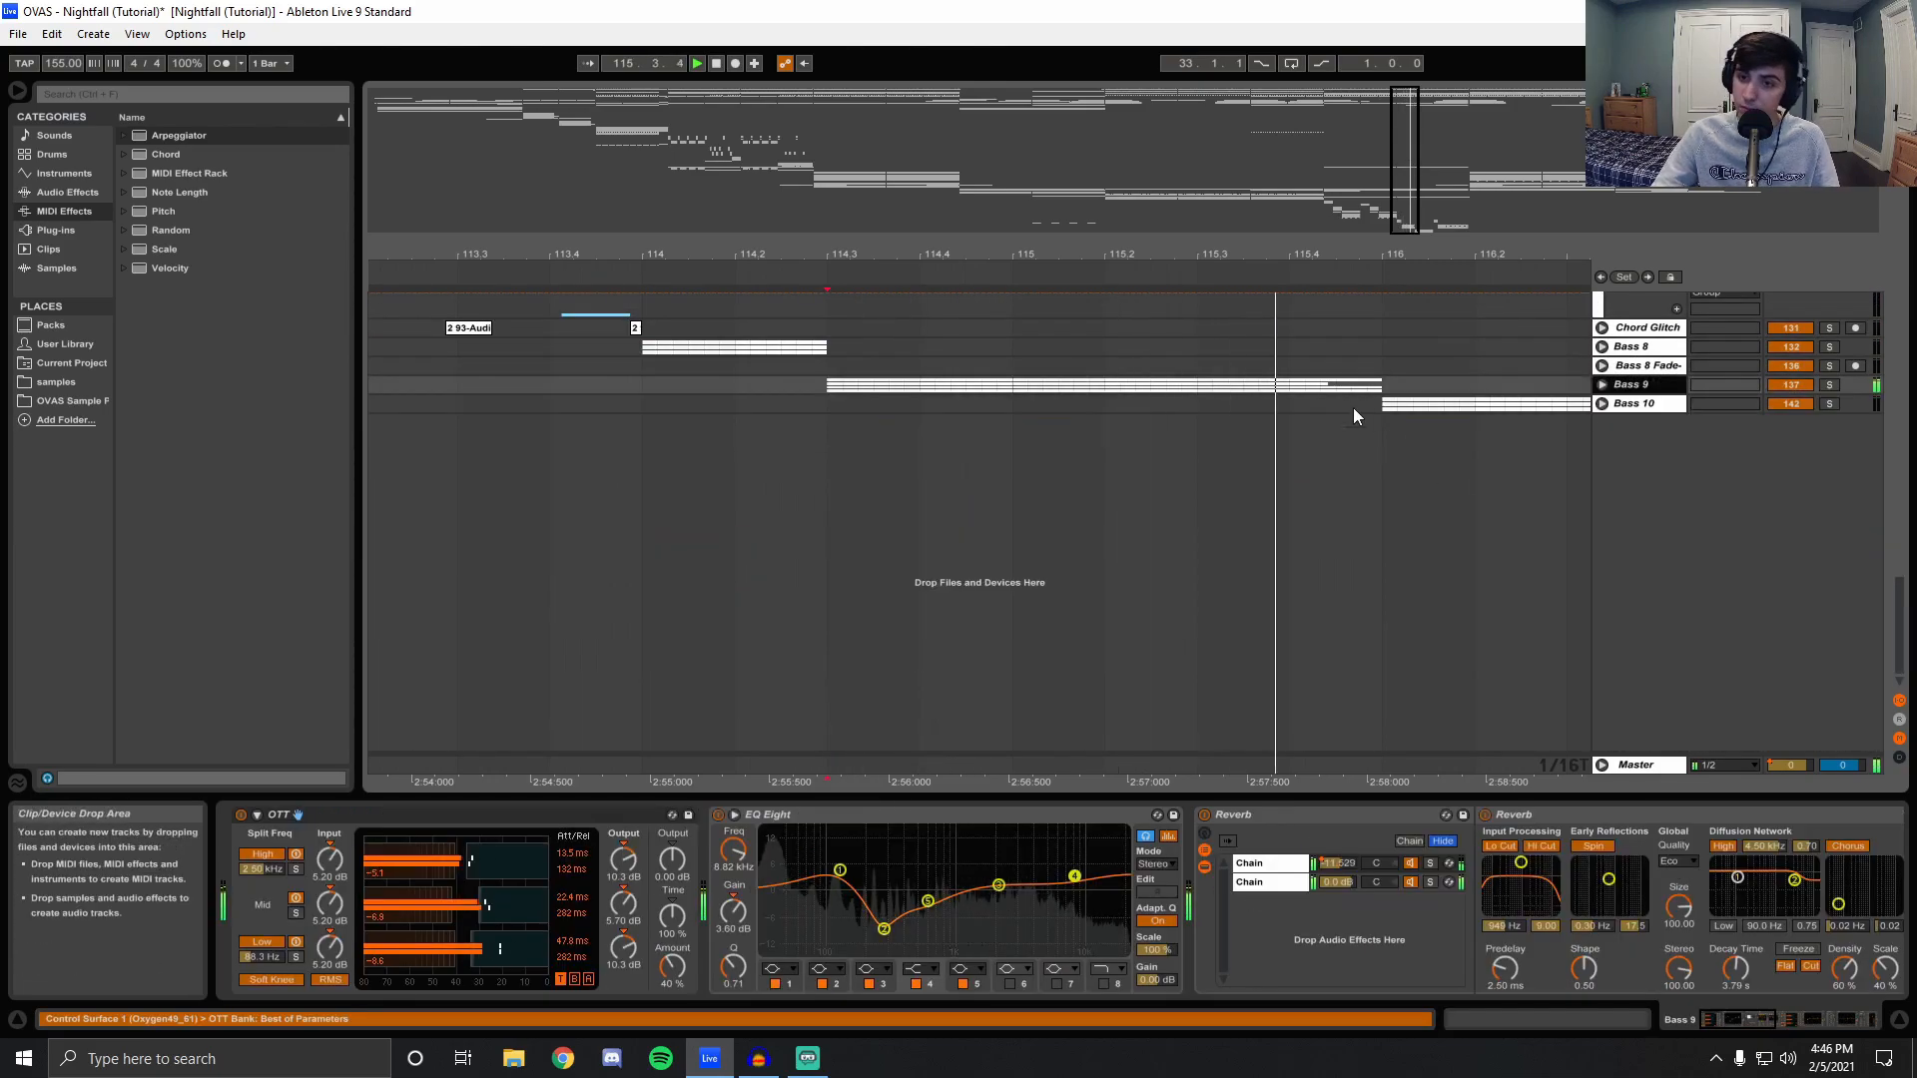
left_click(1381, 407)
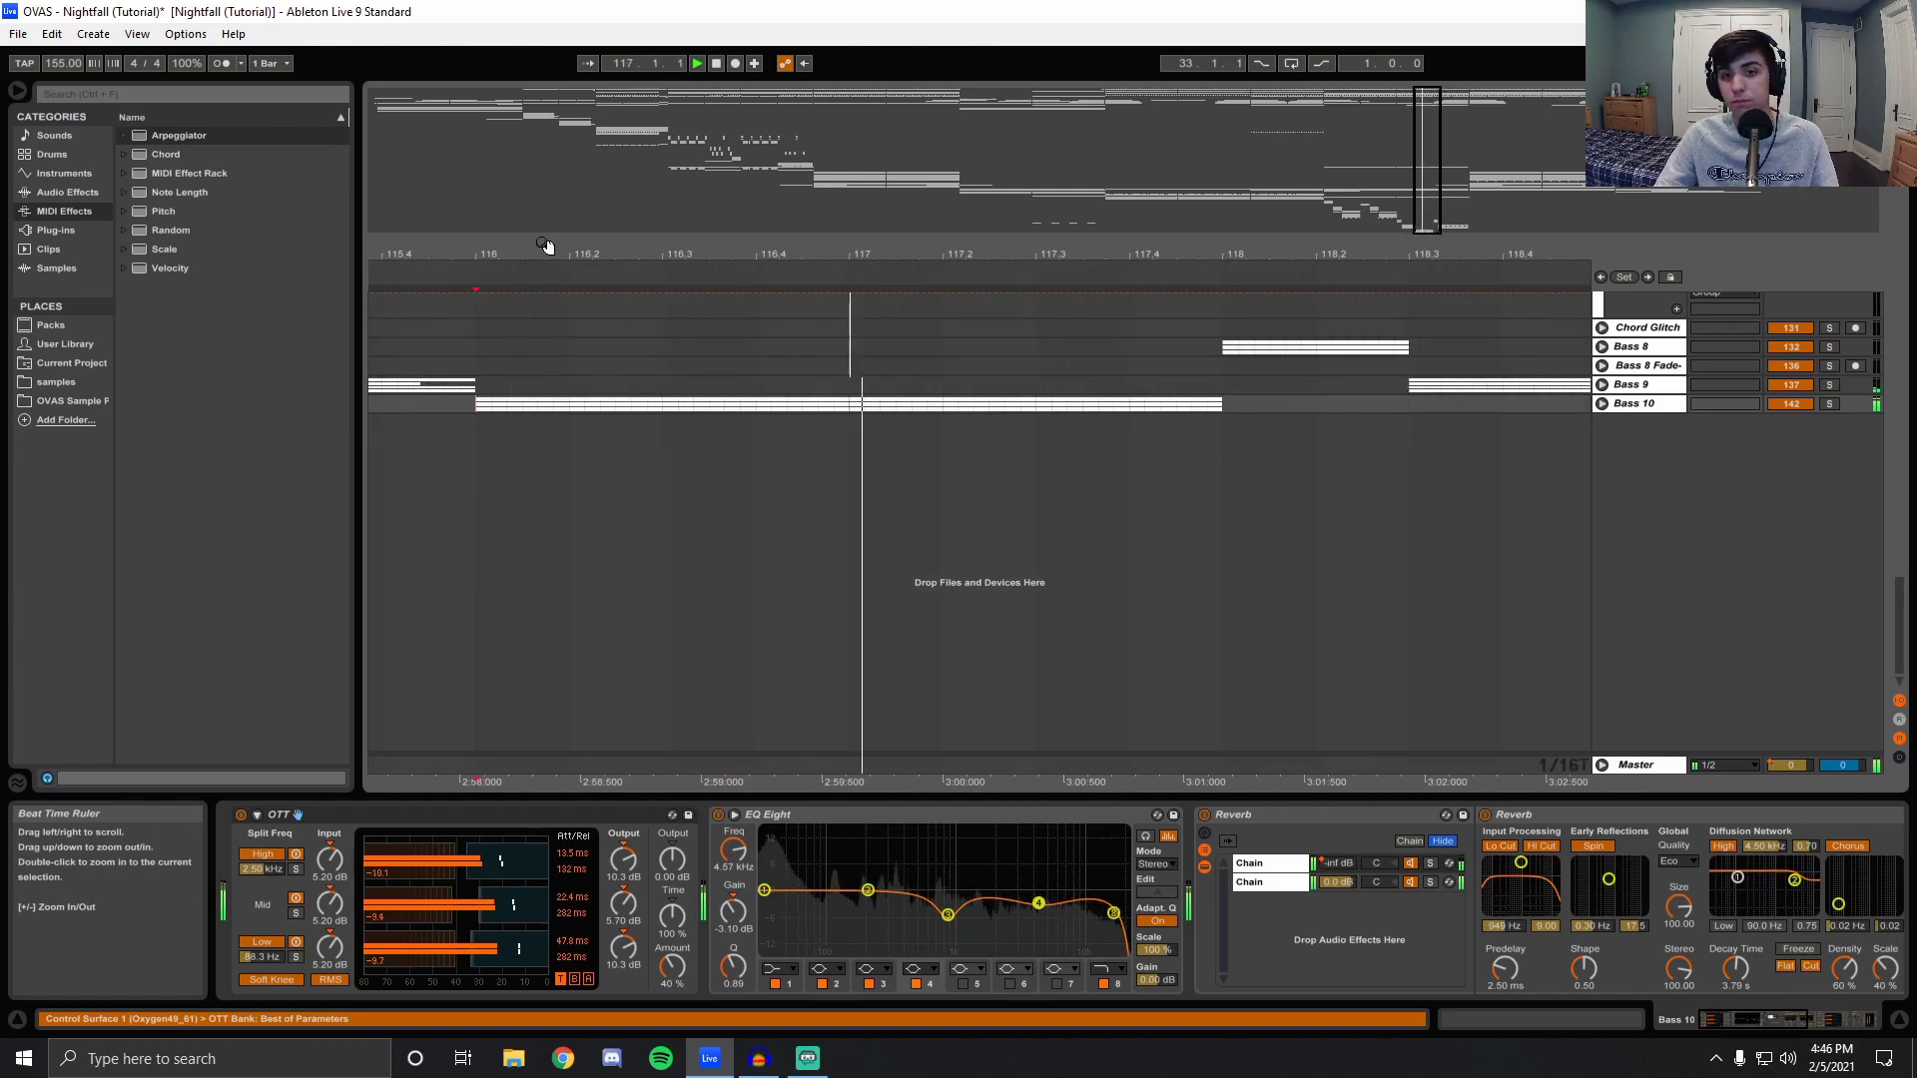
left_click(1829, 403)
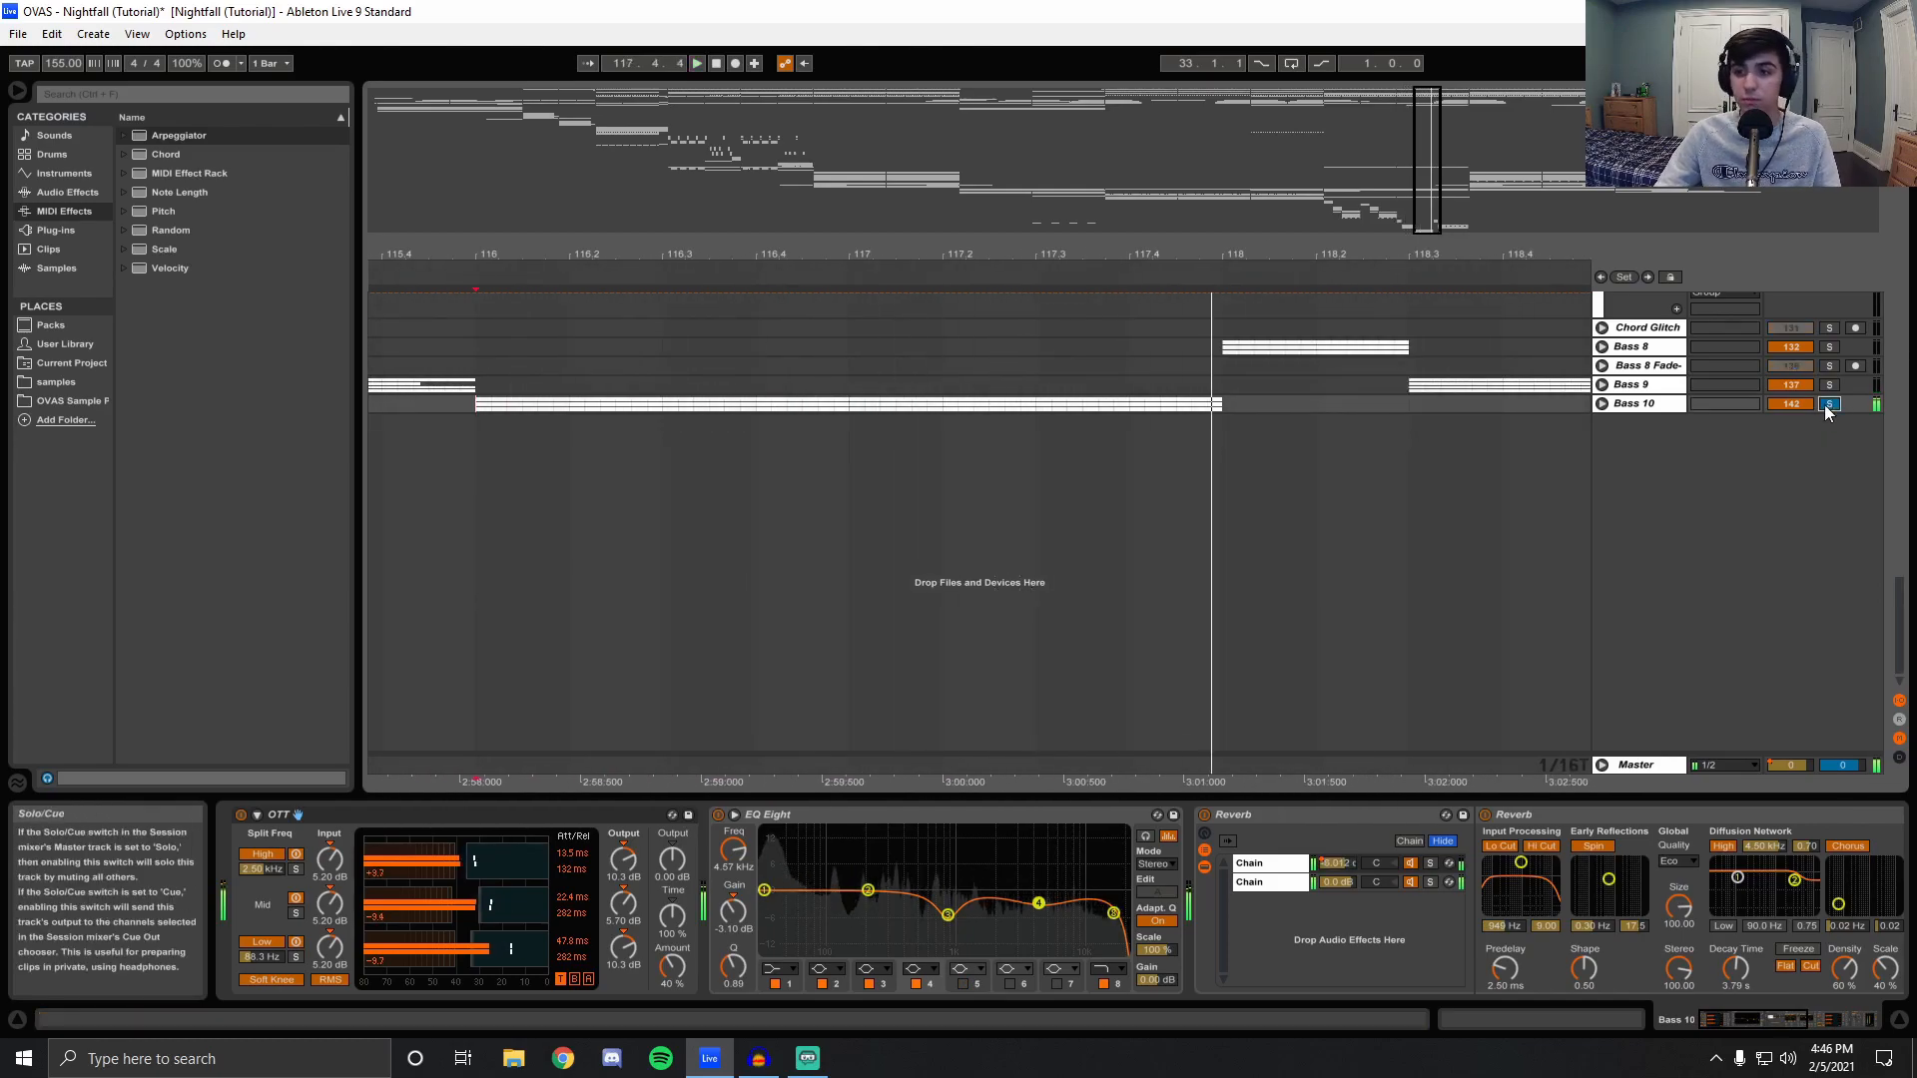
Expand the Bass 10 group, solo its 01 layer during playback, and open the layer's Serum patch.
left_click(1603, 404)
left_click(1829, 525)
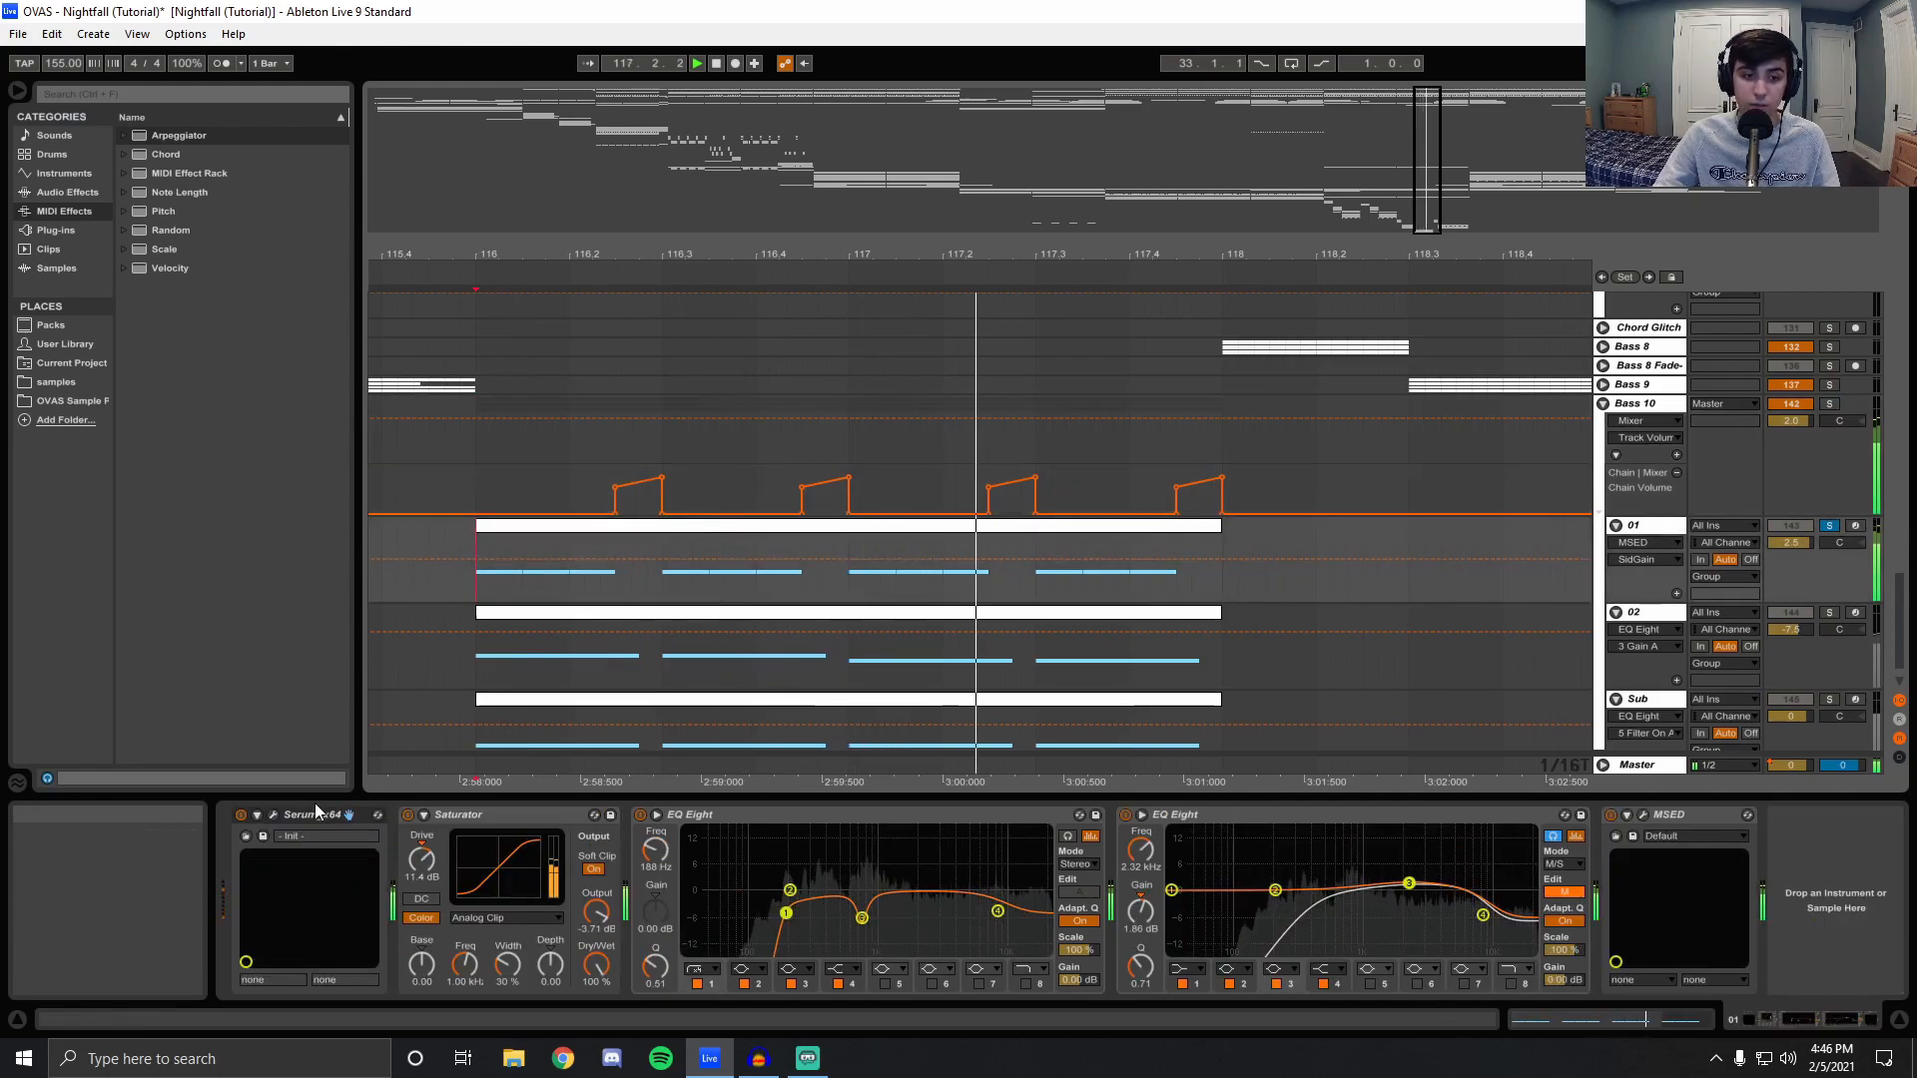
left_click(275, 814)
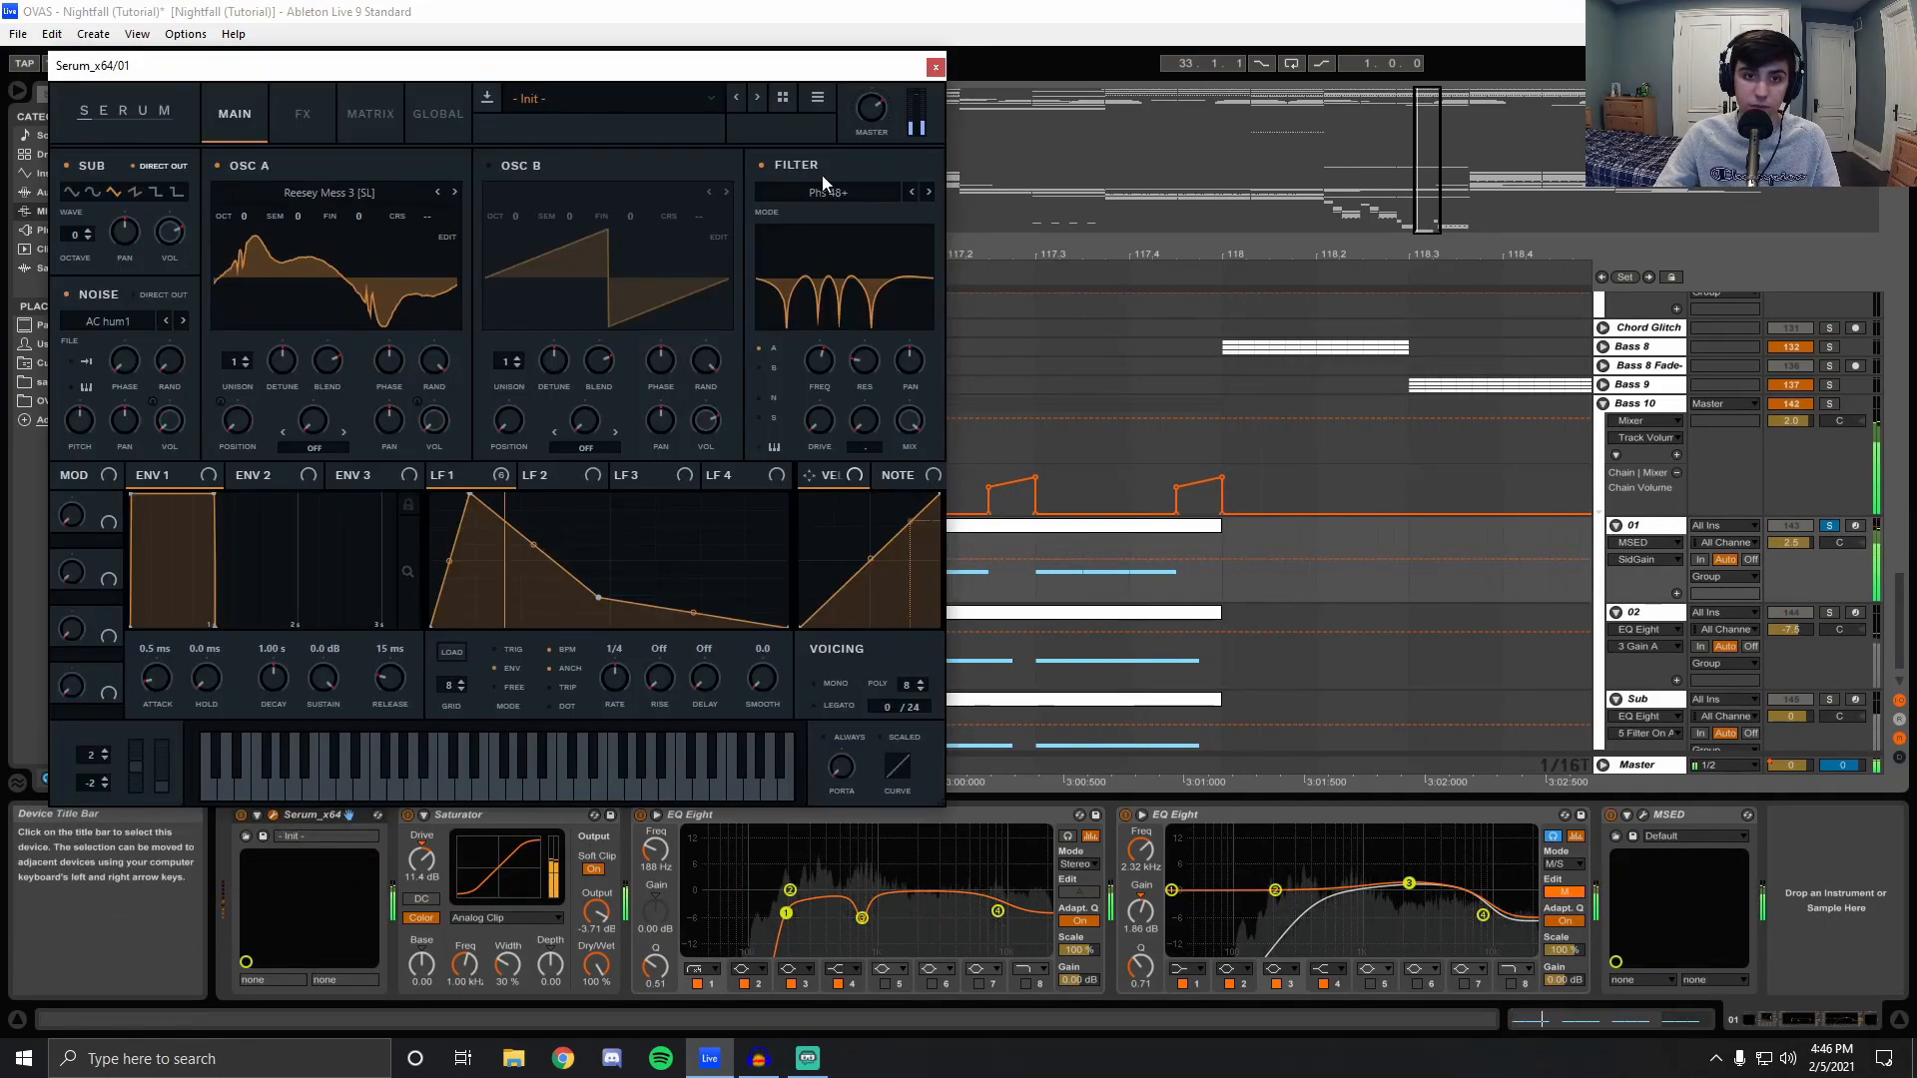
Show the Bass 10 01 patch's effects in Serum and compare the sound with the EQ effect off and on.
left_click(284, 98)
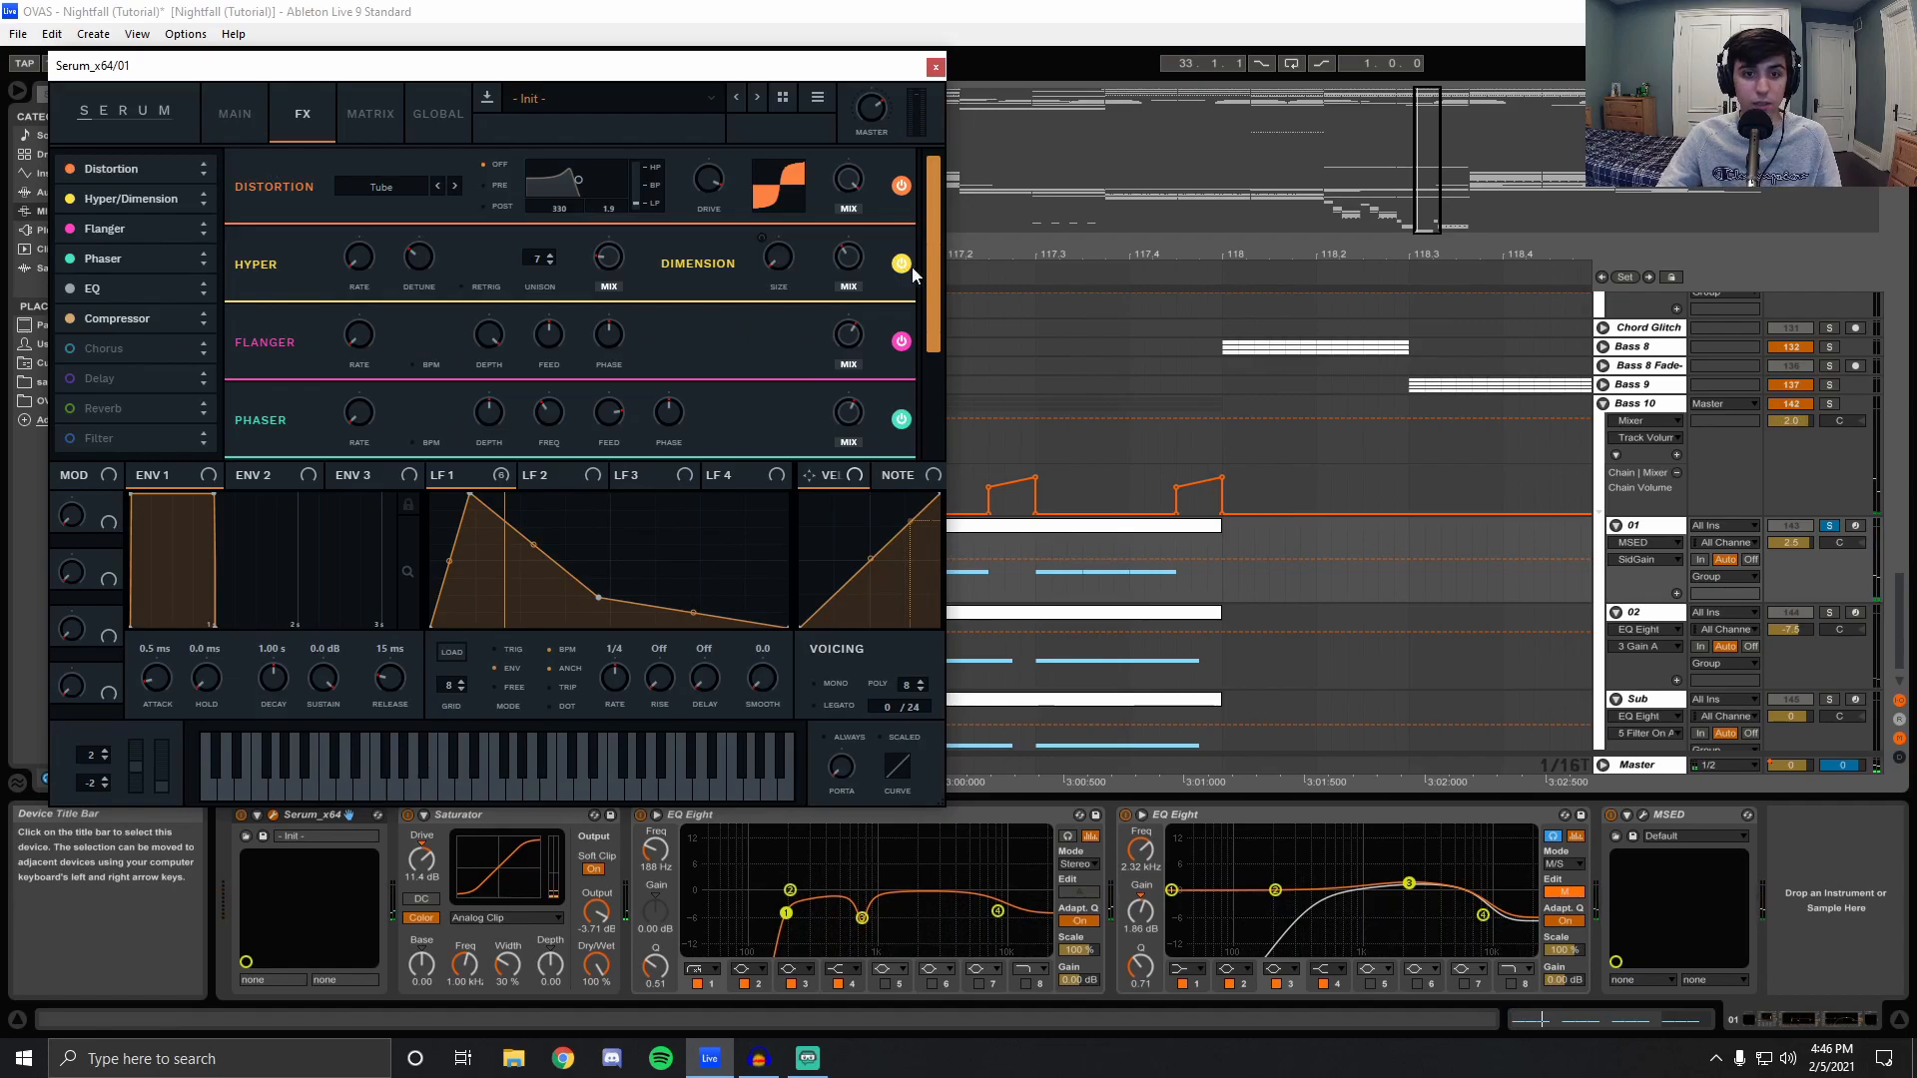
scroll(924, 300, "down", 4)
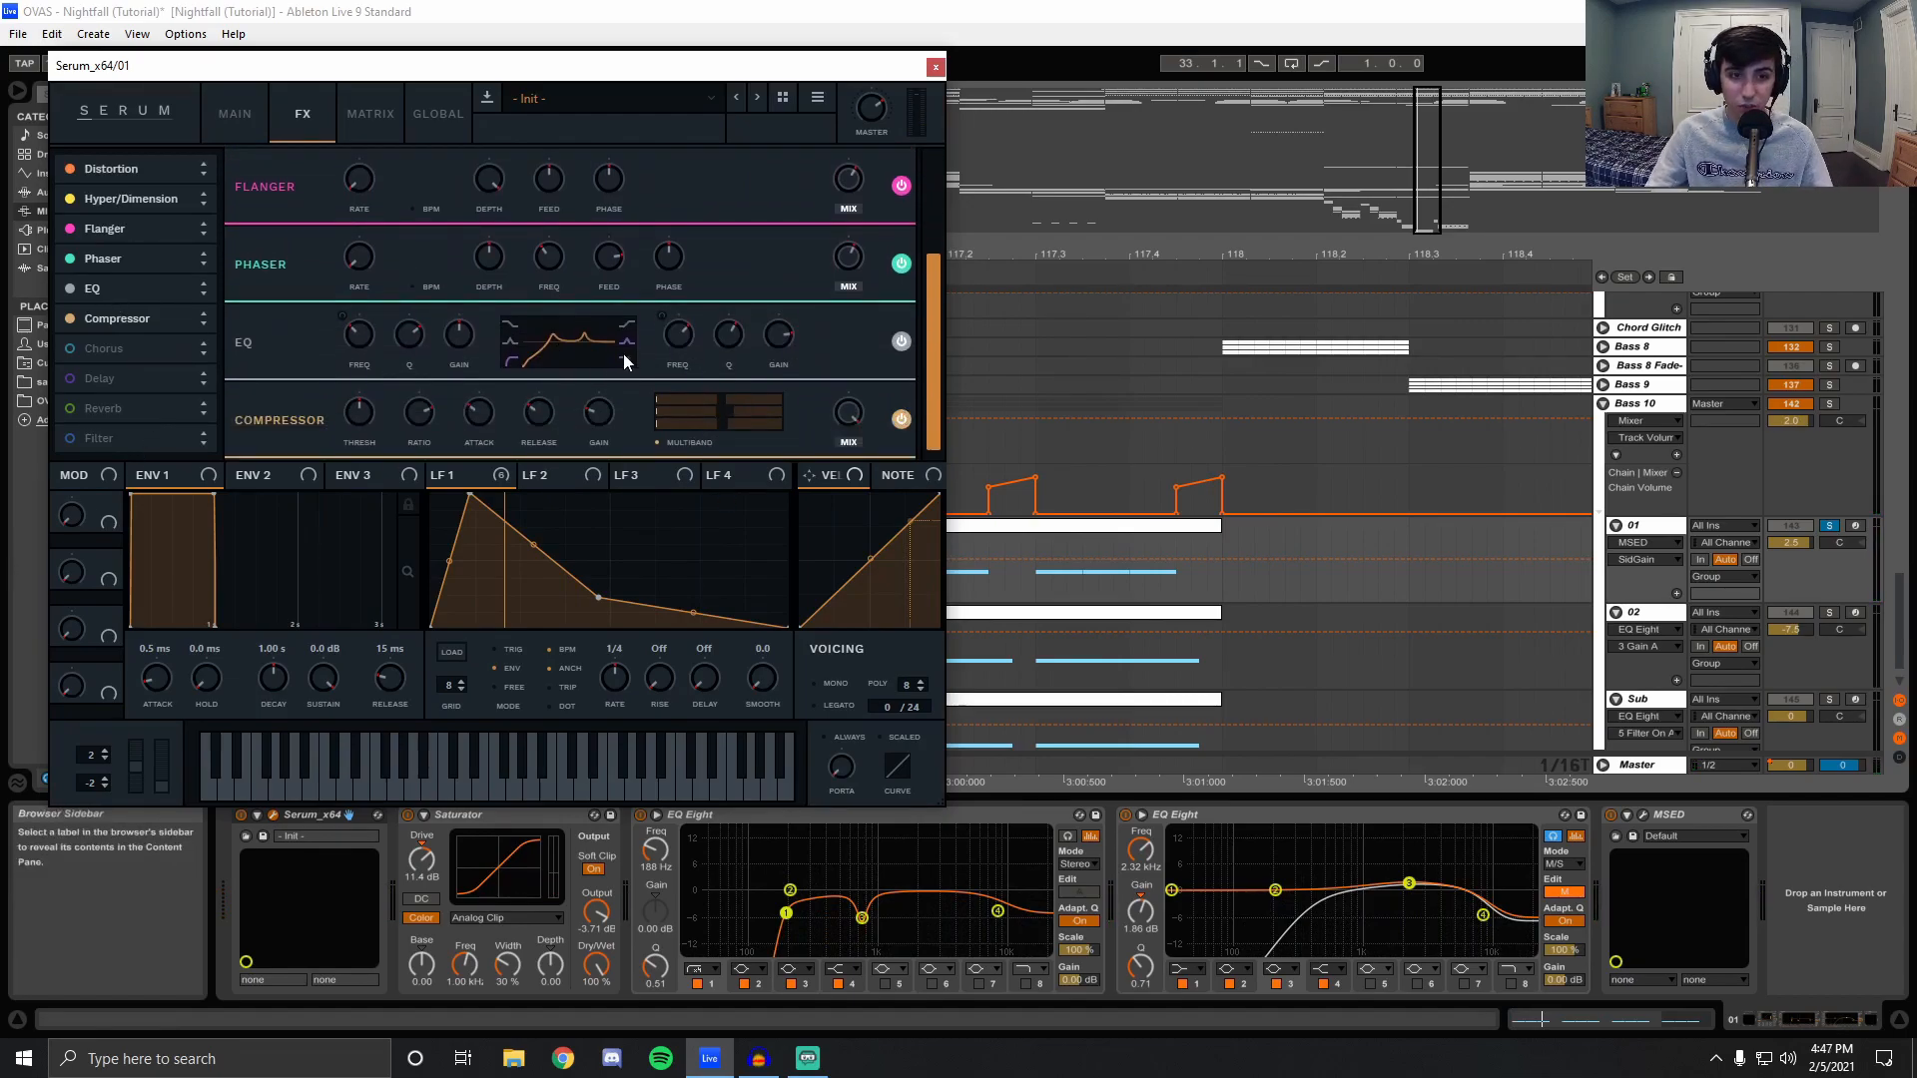
left_click(70, 288)
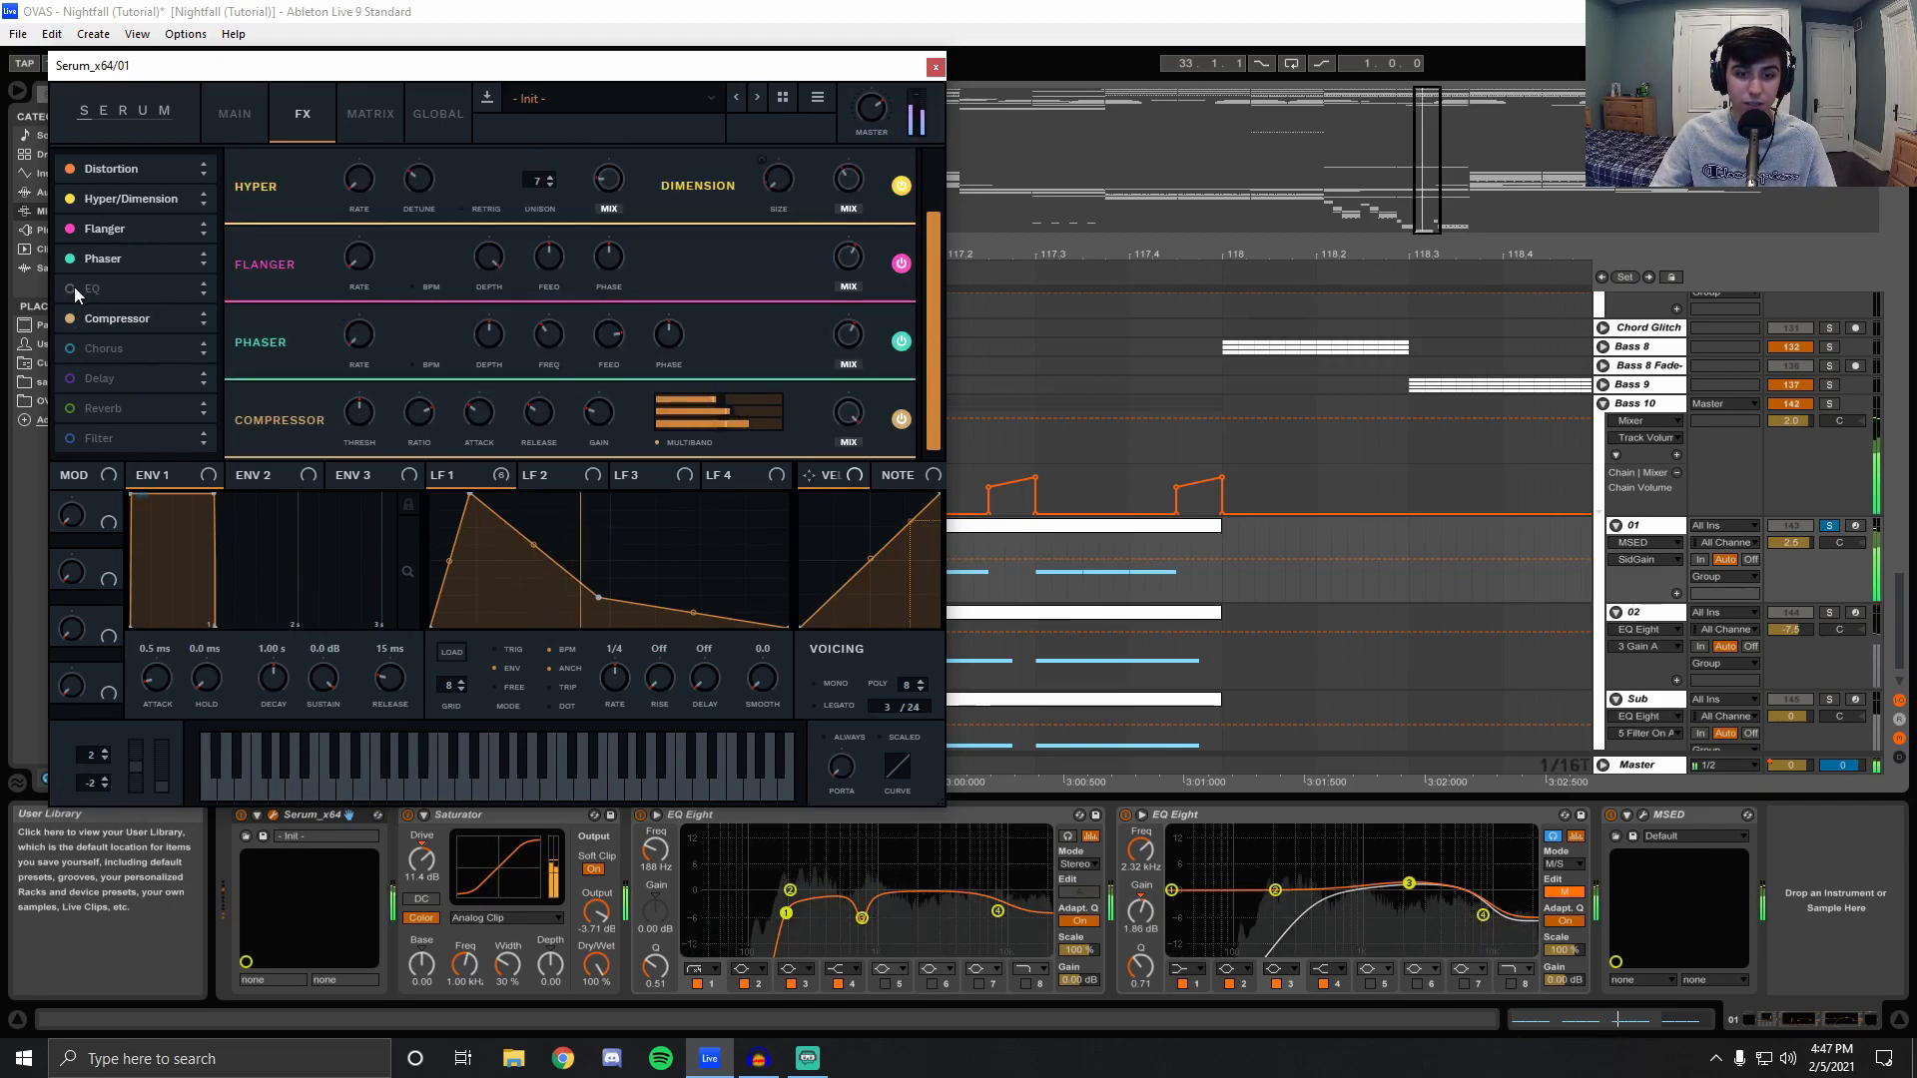
left_click(70, 289)
Return to Serum's main page for the Bass 10 01 layer, examine its oscillator and filter settings, and close the plug-in window.
left_click(187, 108)
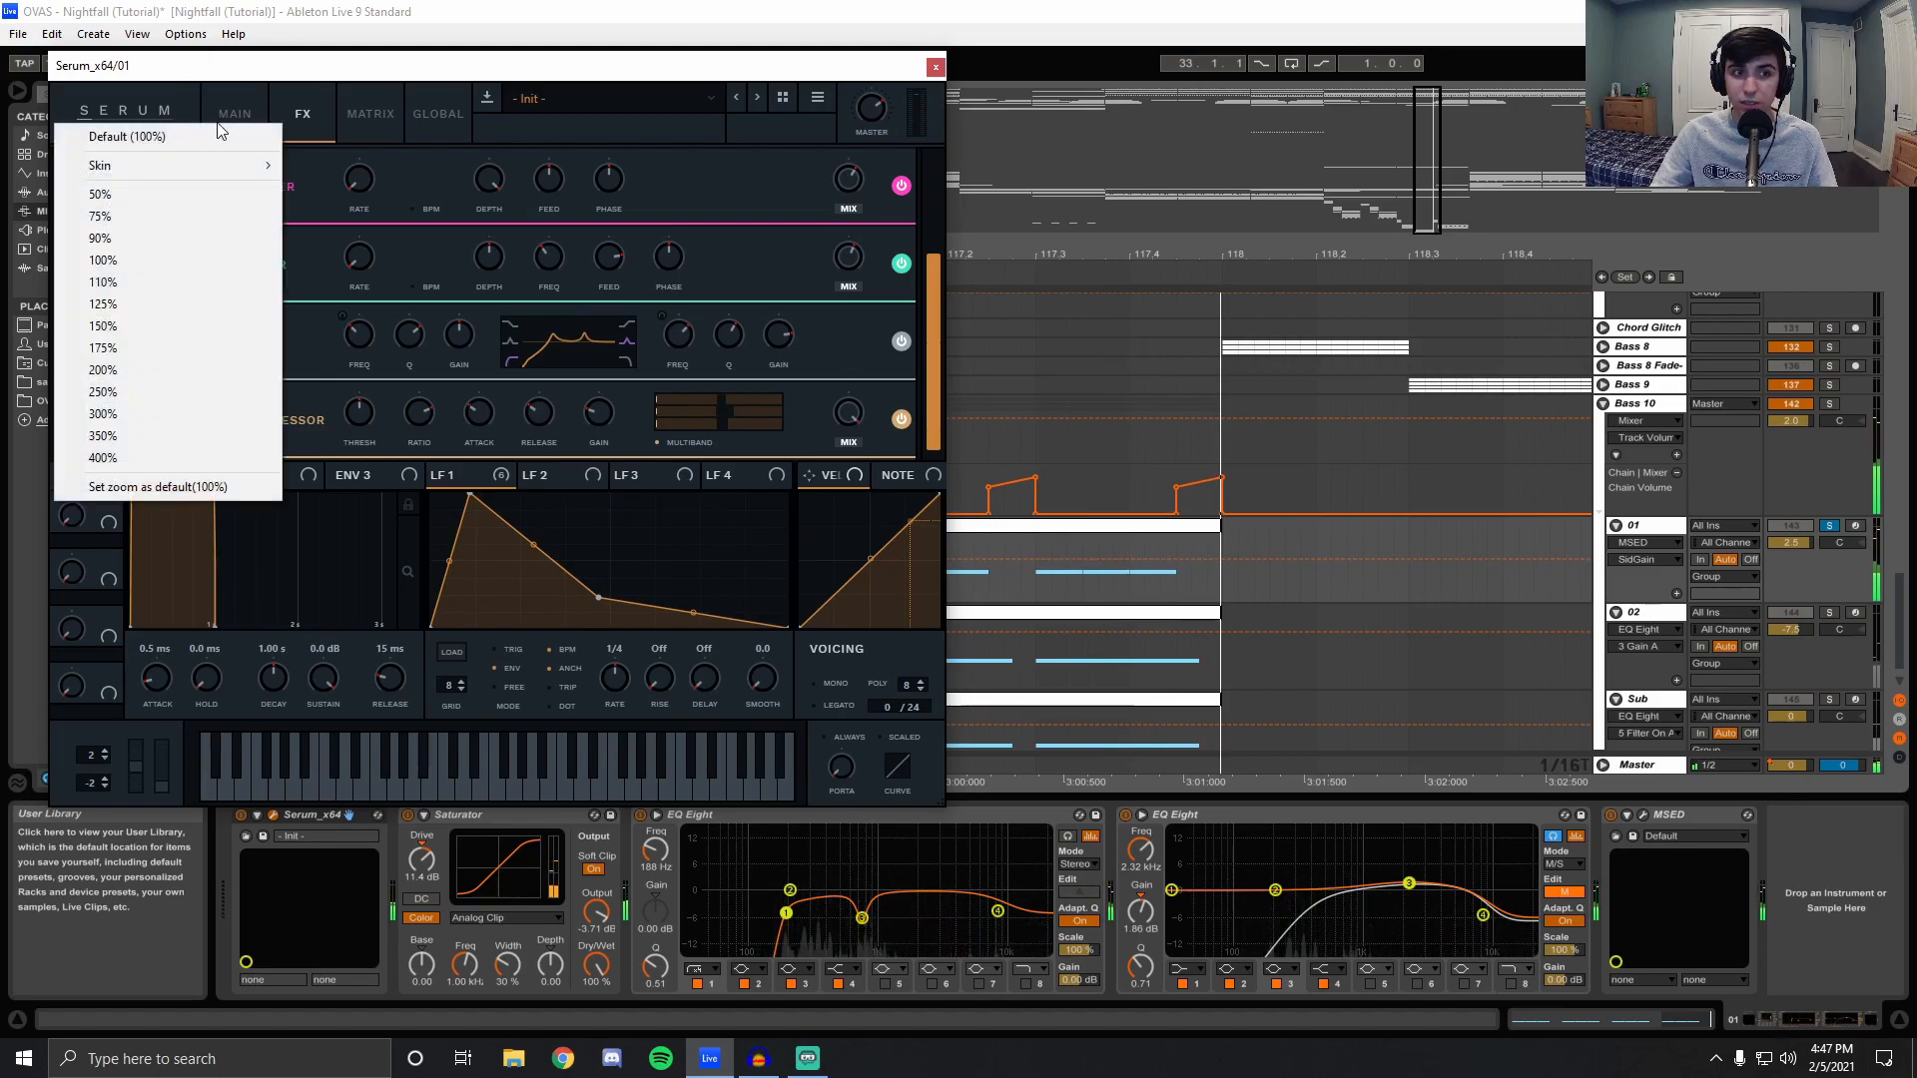
left_click(229, 113)
left_click(935, 67)
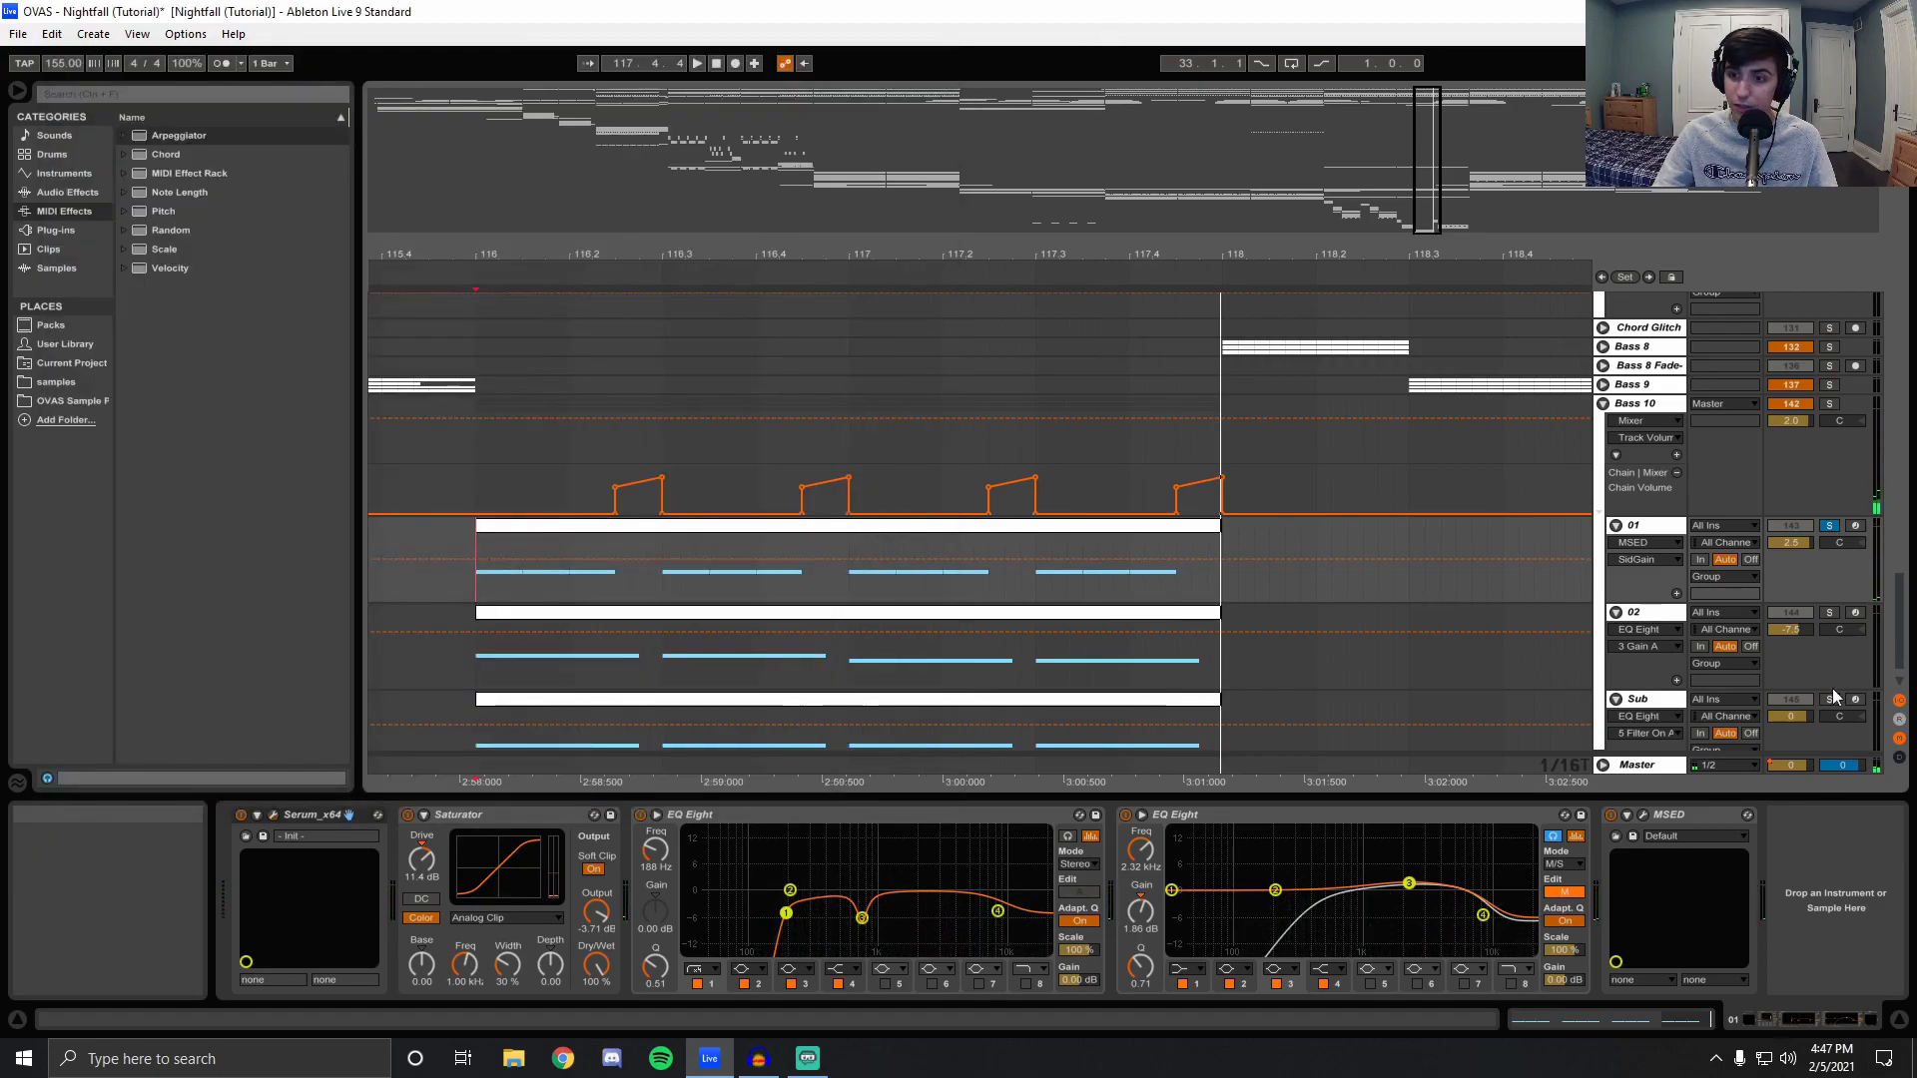
left_click(273, 814)
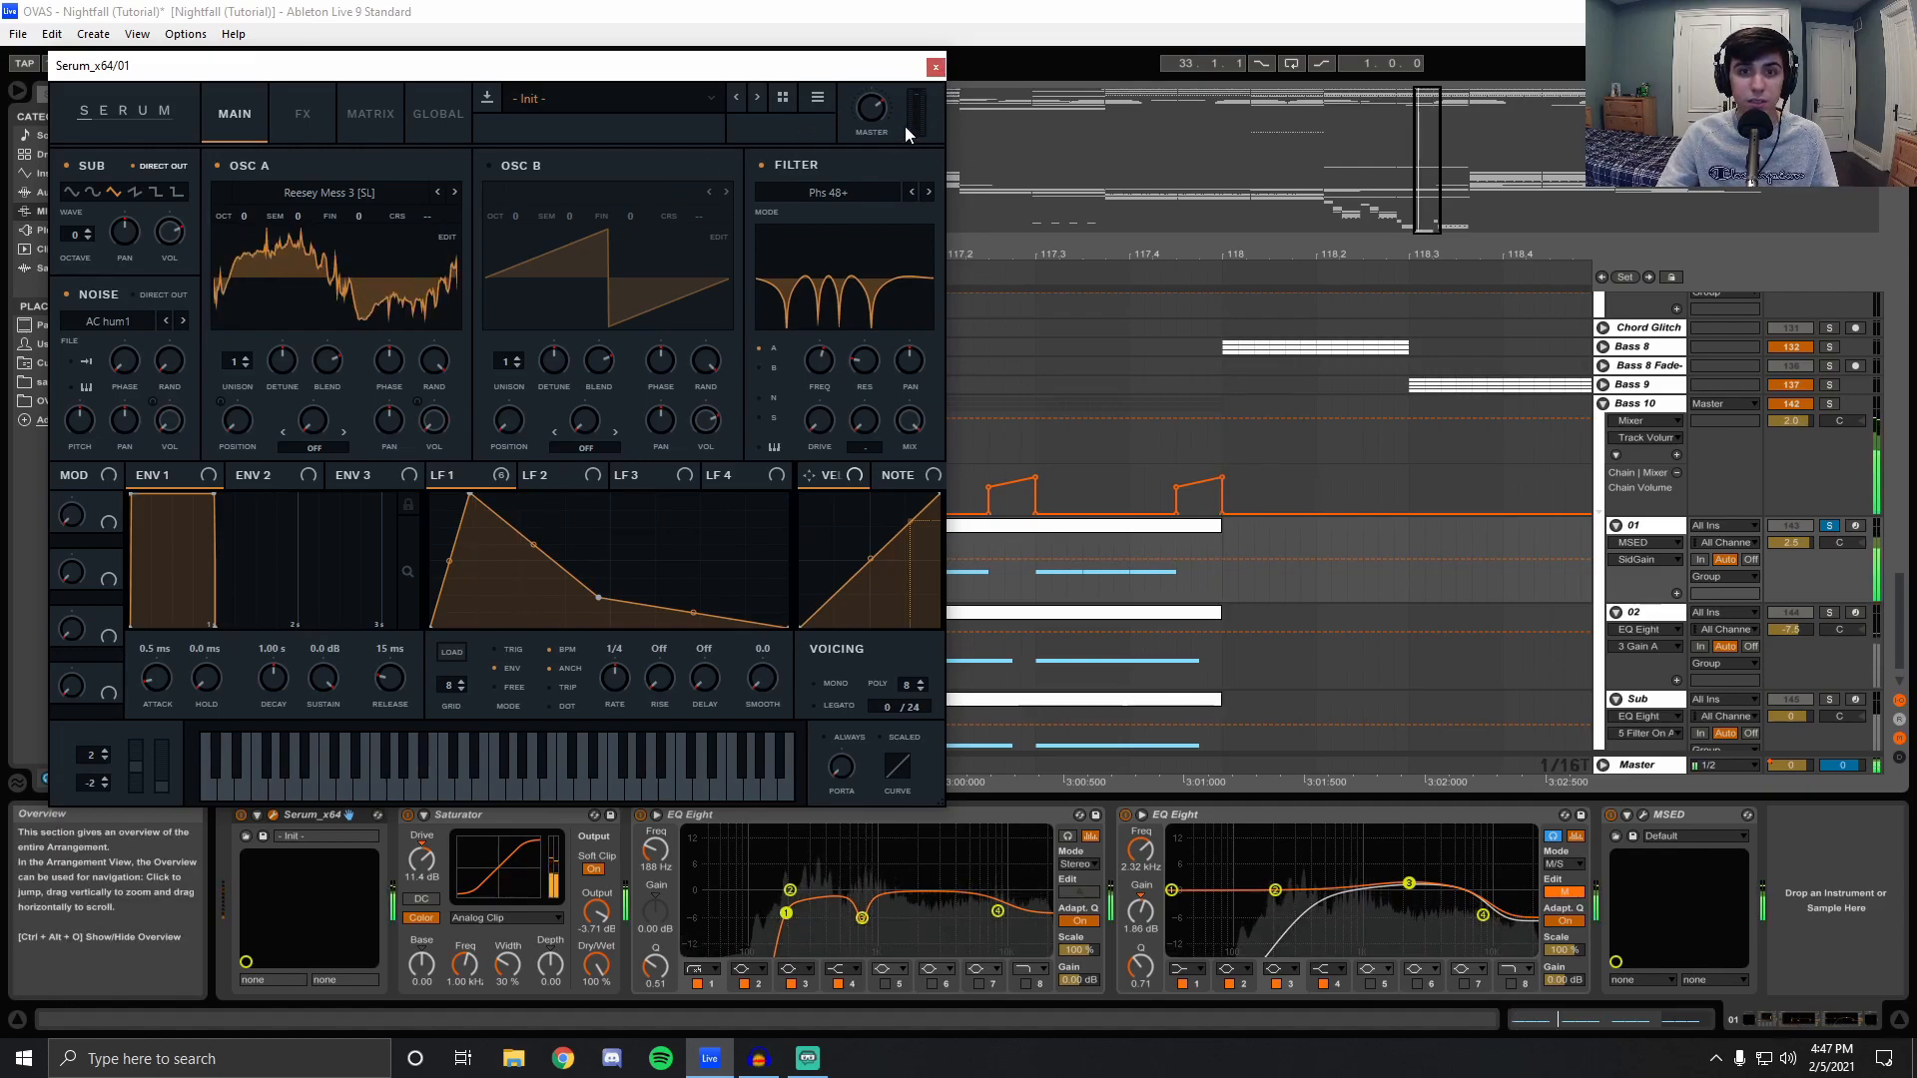
left_click(936, 67)
Solo and play Bass 10's 02 layer from bar 116 with its device chain shown, and open its Serum patch.
scroll(741, 470, "down", 1)
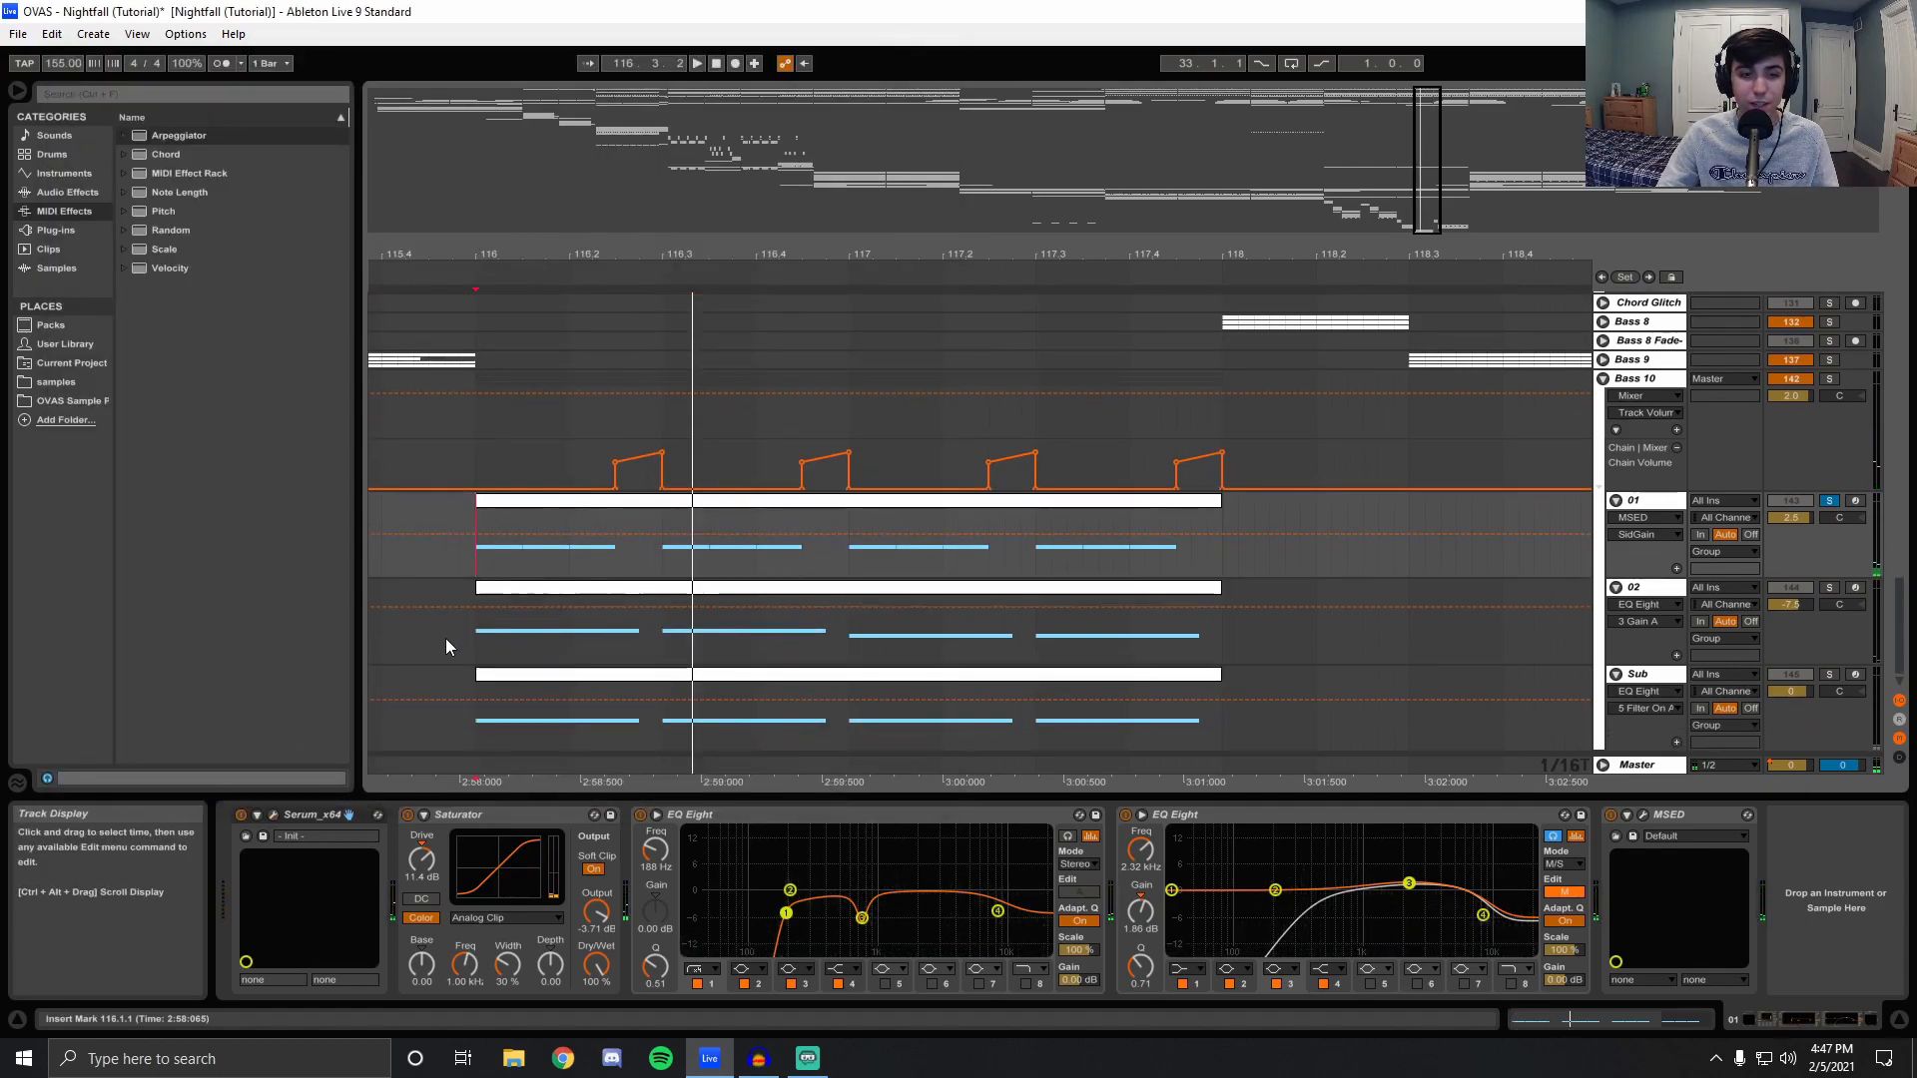
left_click(474, 661)
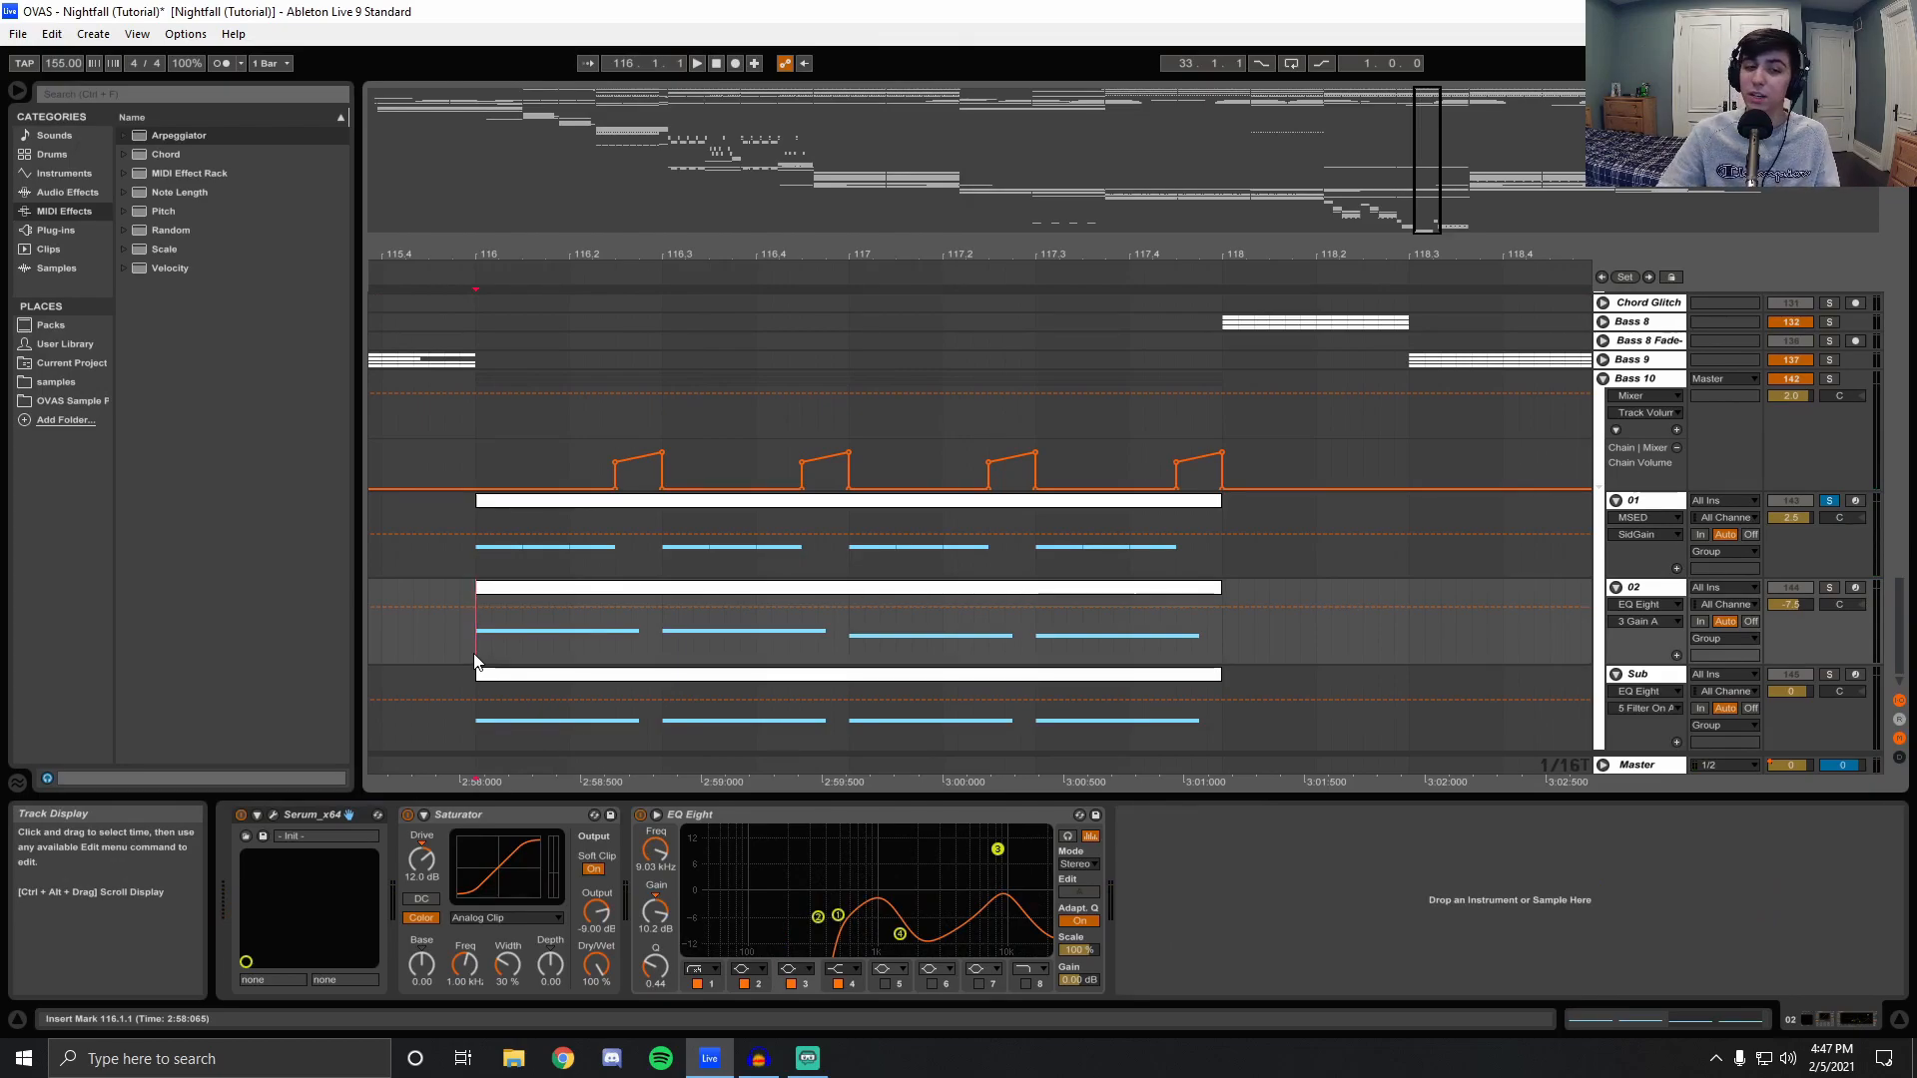
left_click(1831, 587)
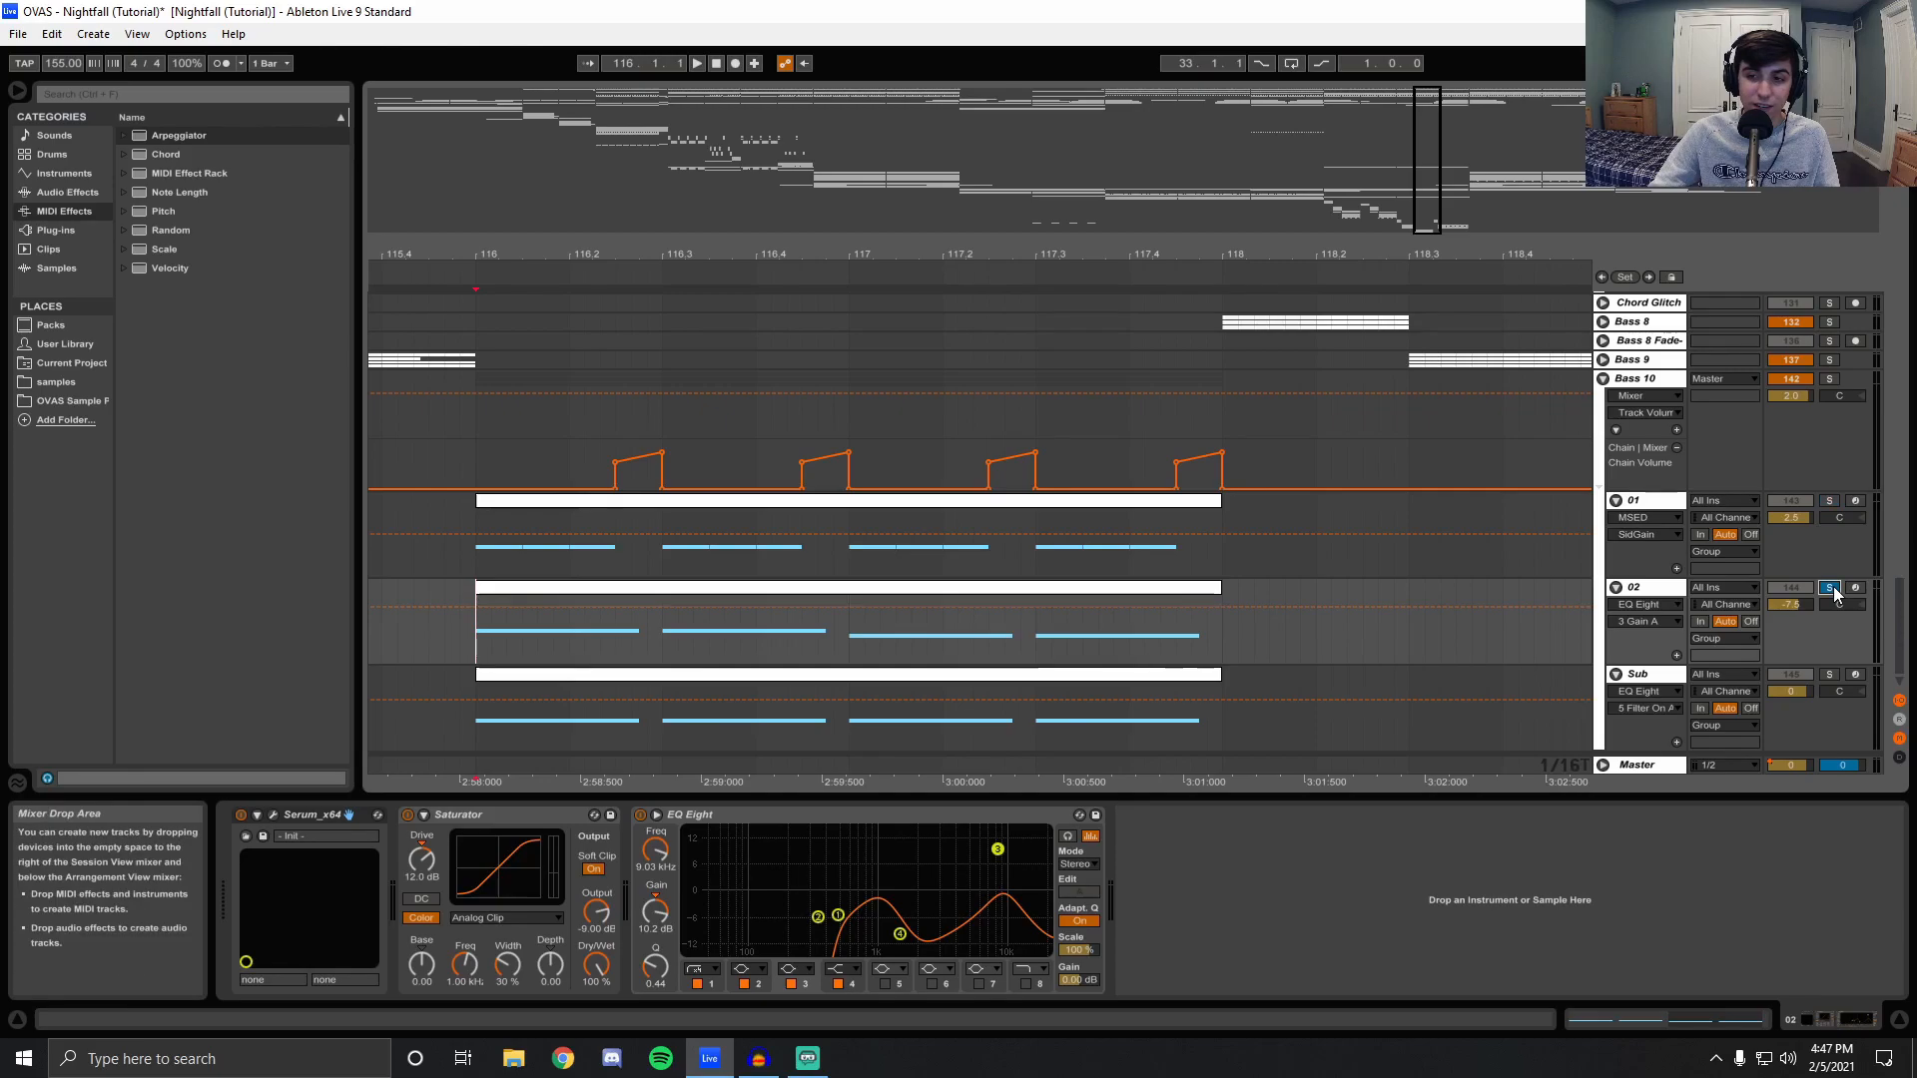
key("space")
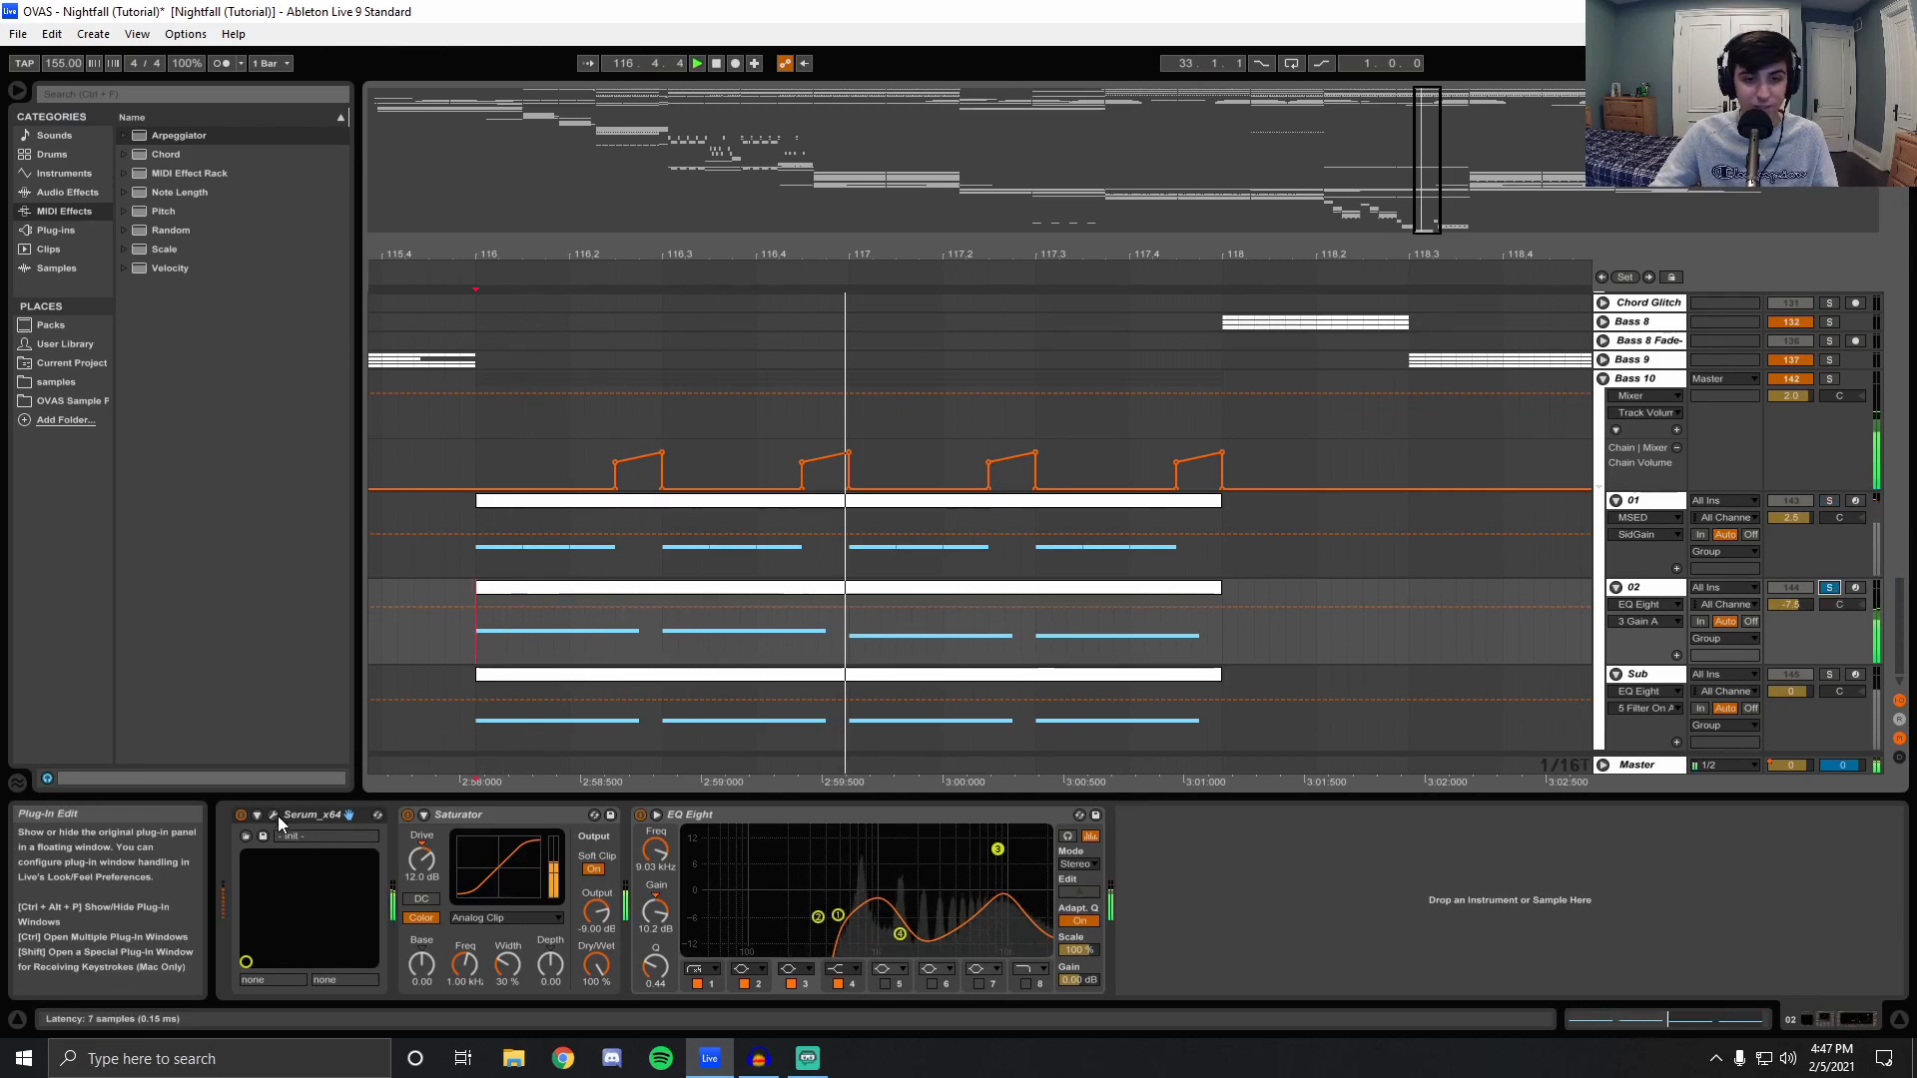
left_click(274, 816)
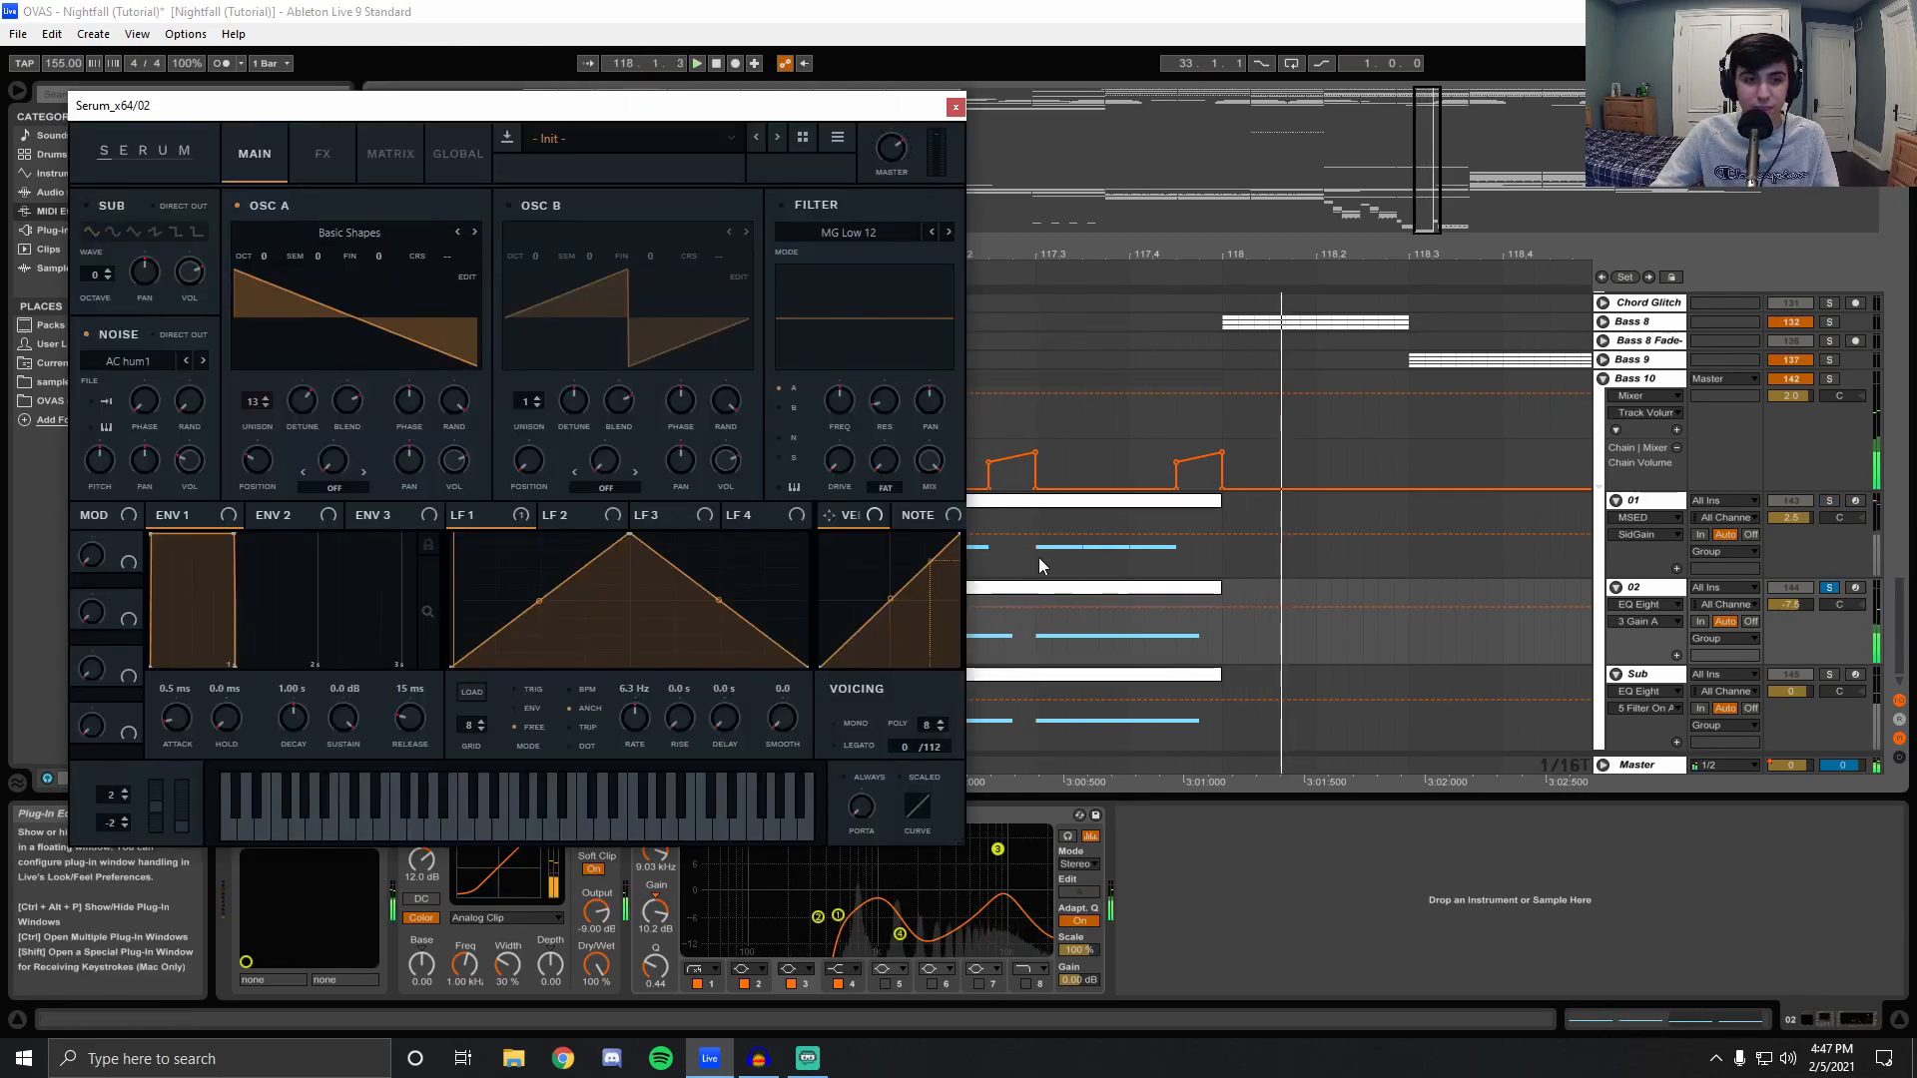
Close Serum, replay Bass 10's 02 layer soloed, and clear its solo to hear it with the other layers.
left_click(1831, 379)
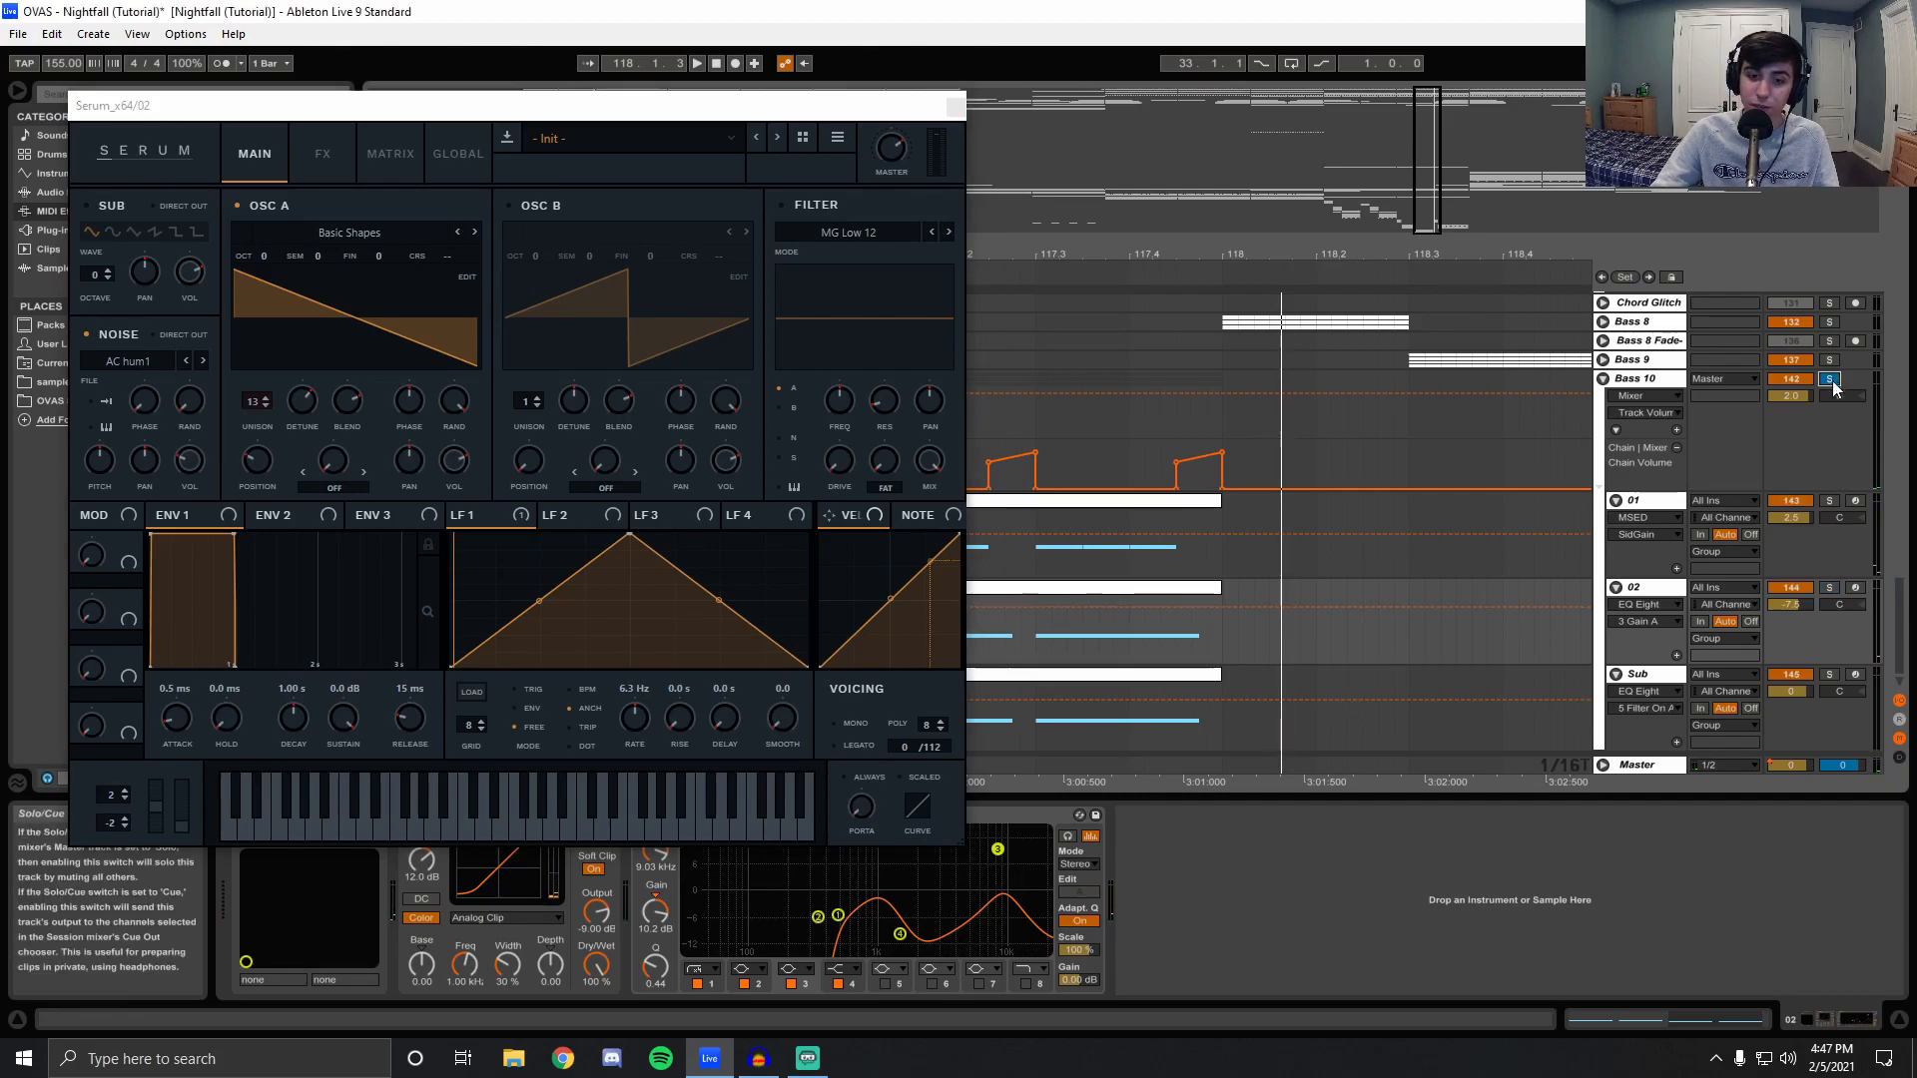
left_click(1830, 589)
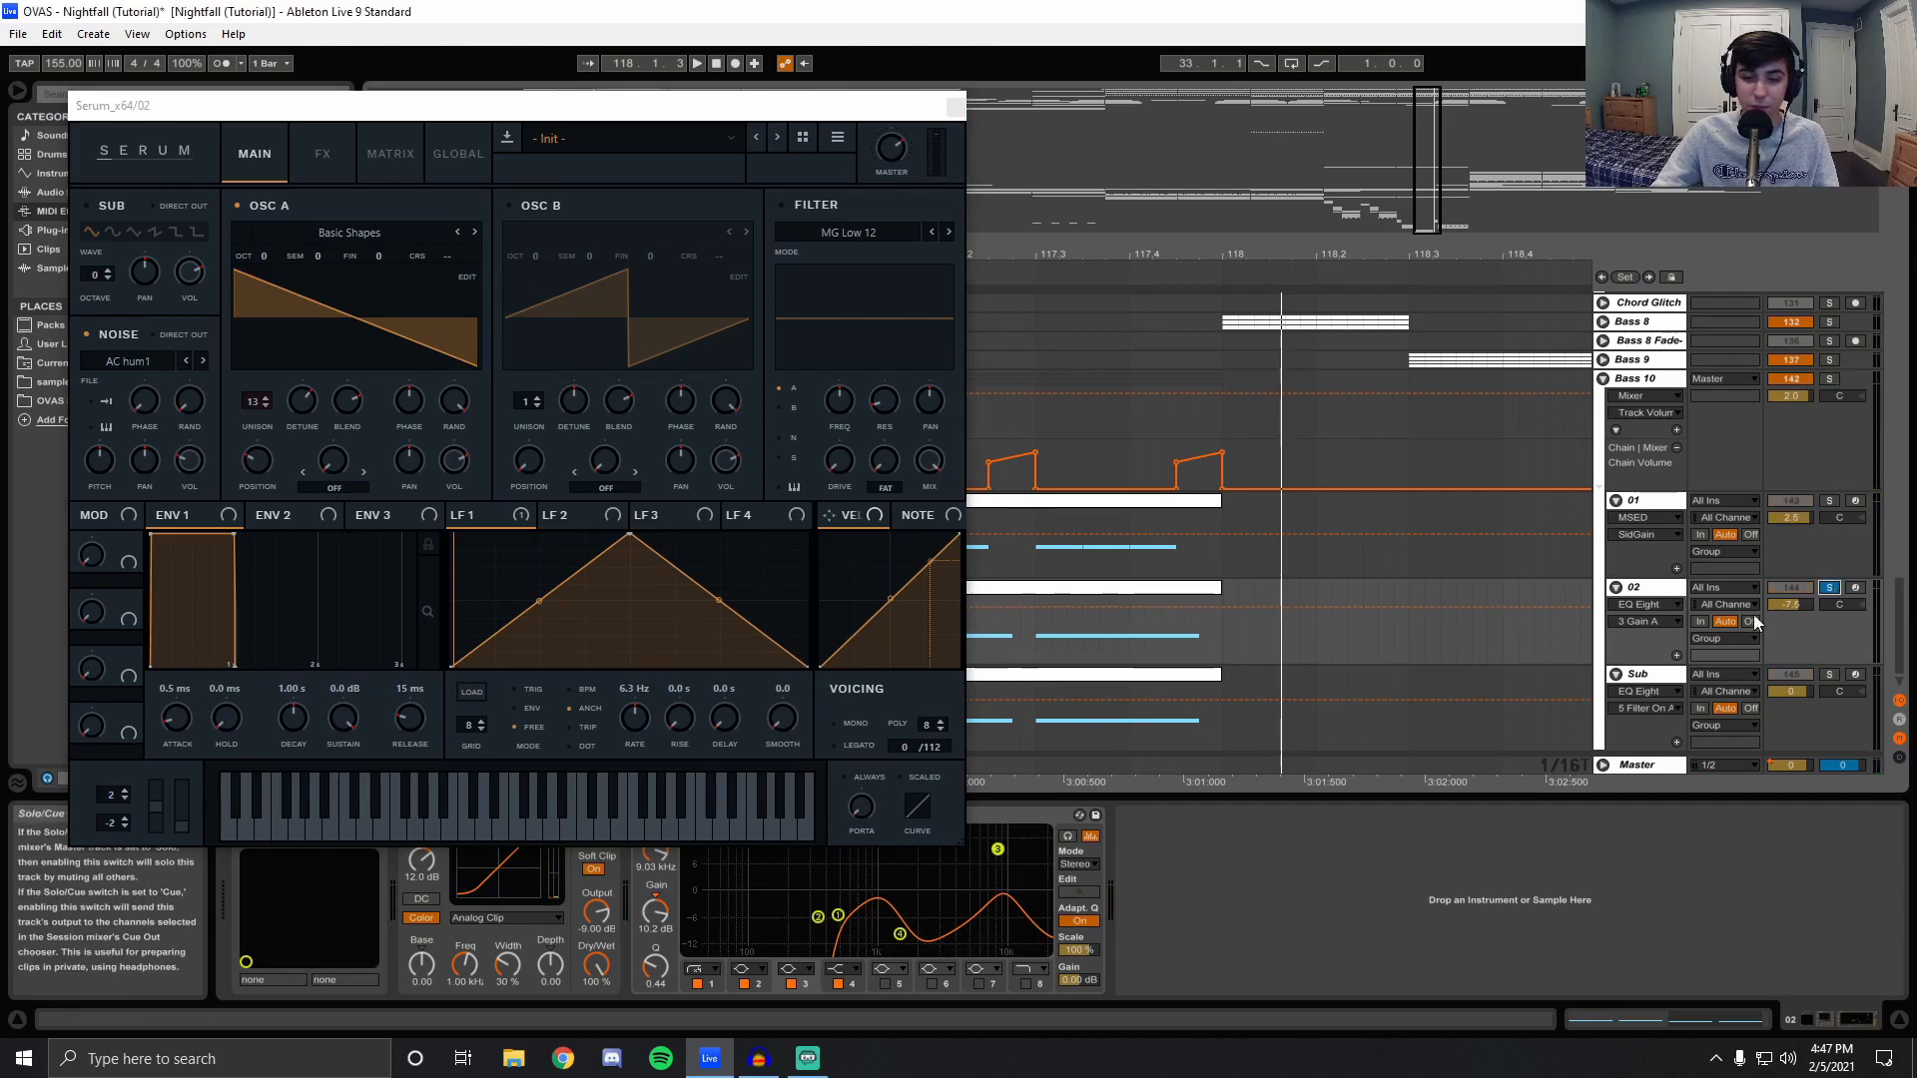
left_click(948, 111)
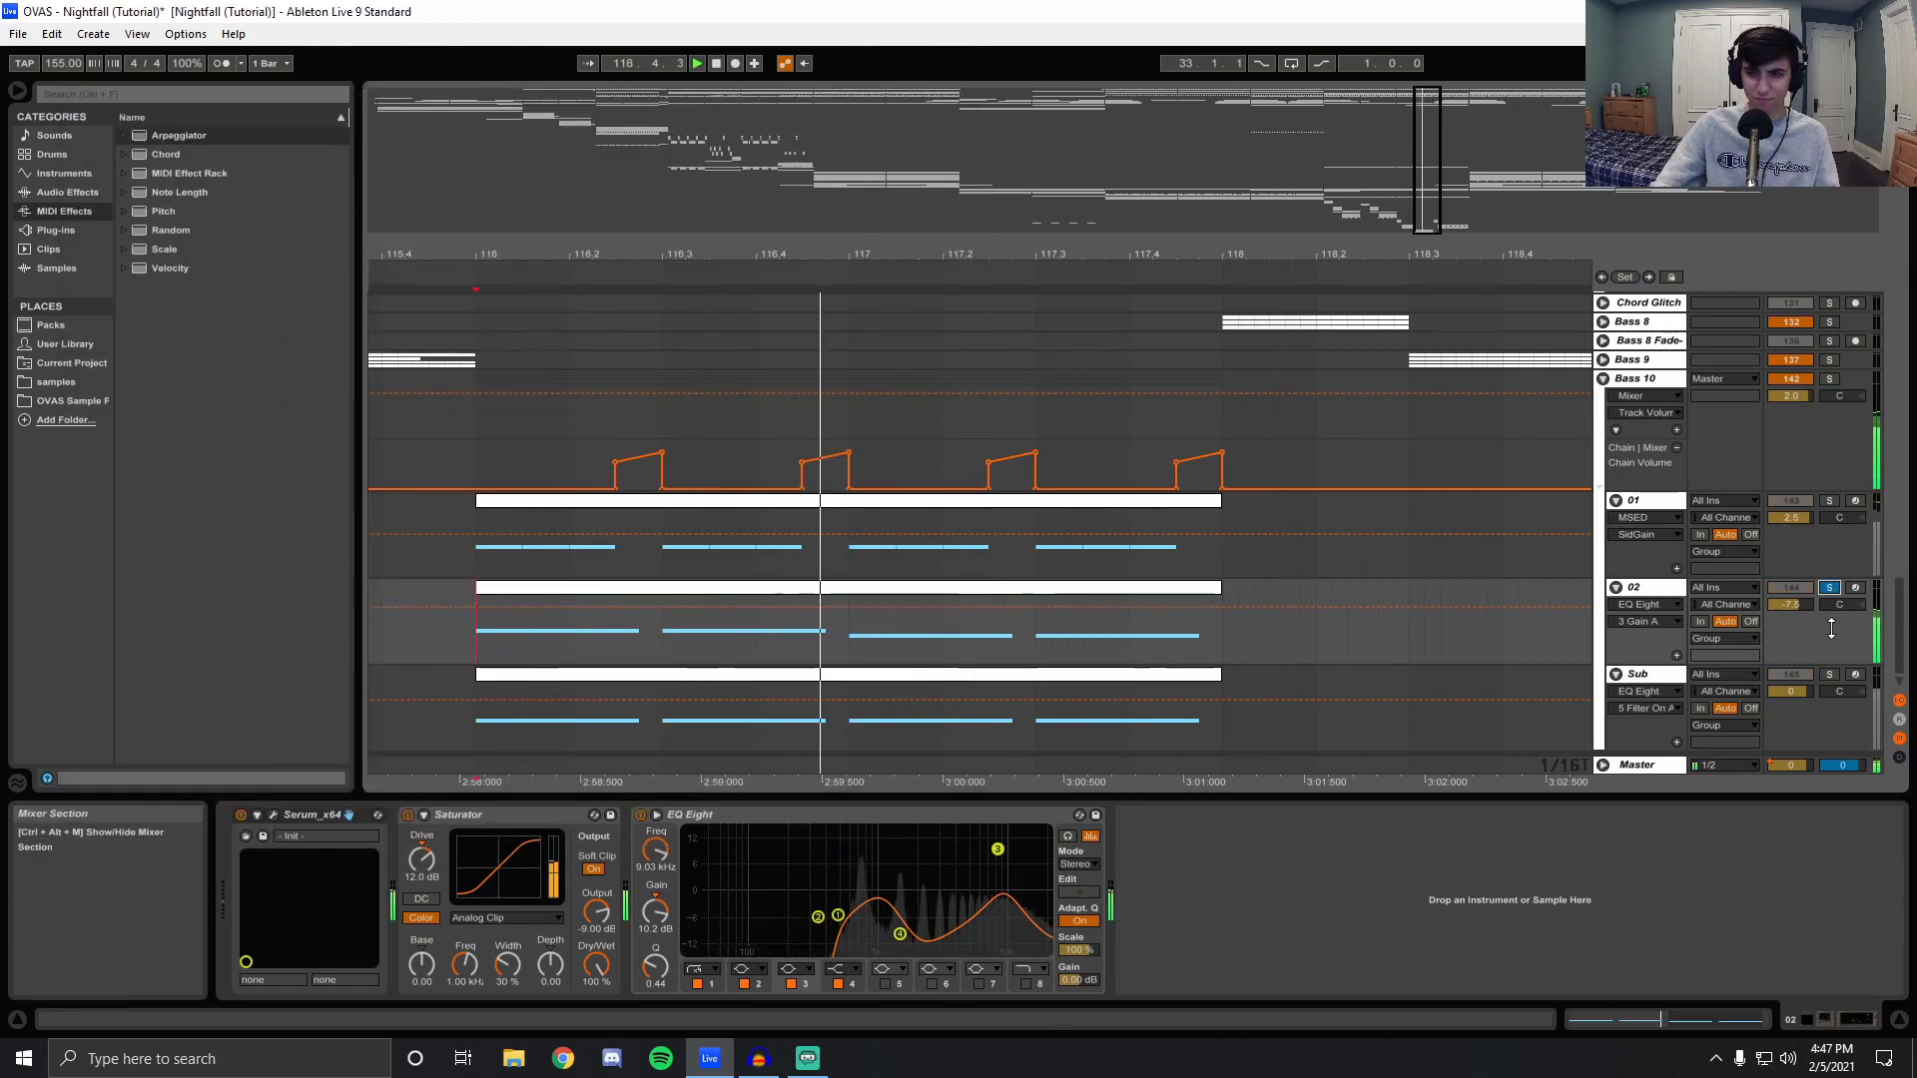
left_click(1829, 587)
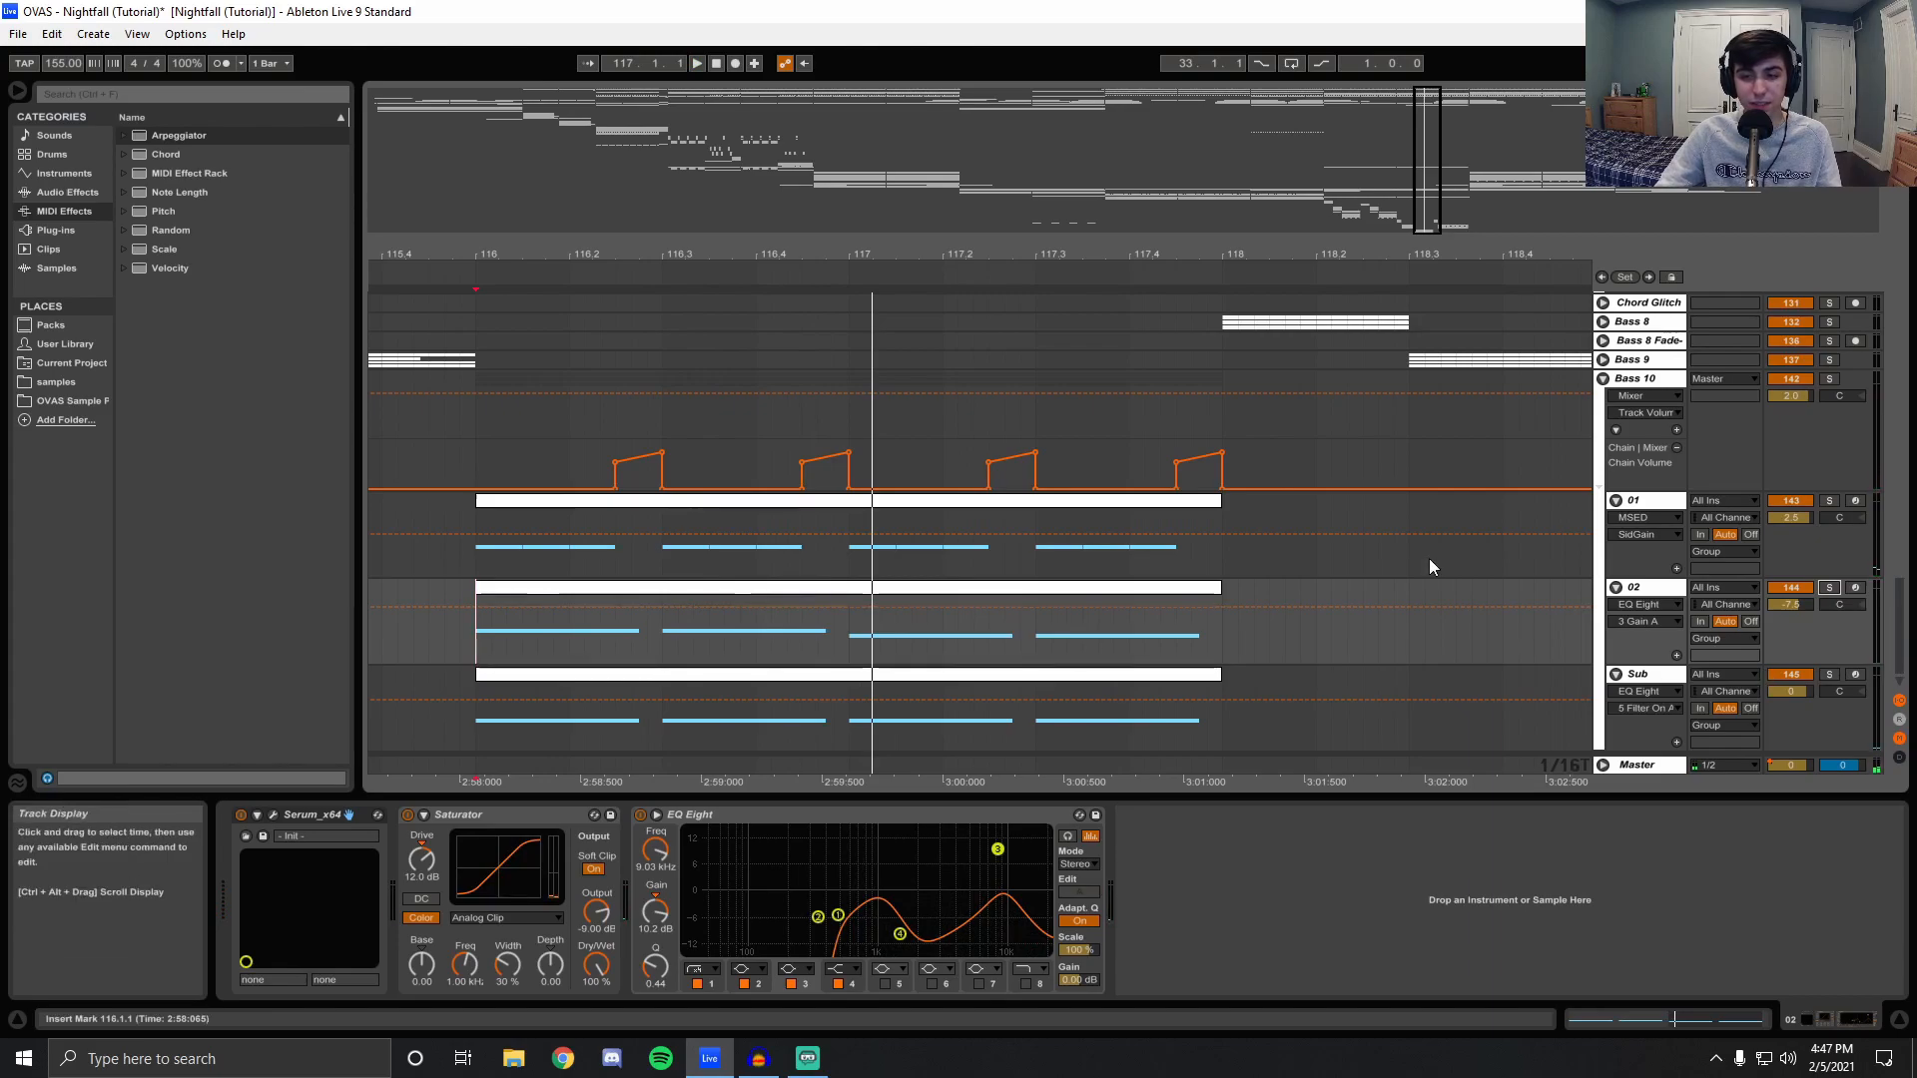
Compare the full mix with the EQ Eight on Bass 10's 02 layer off and on, and replay it from bar 116.
left_click(640, 814)
key("space")
left_click(639, 814)
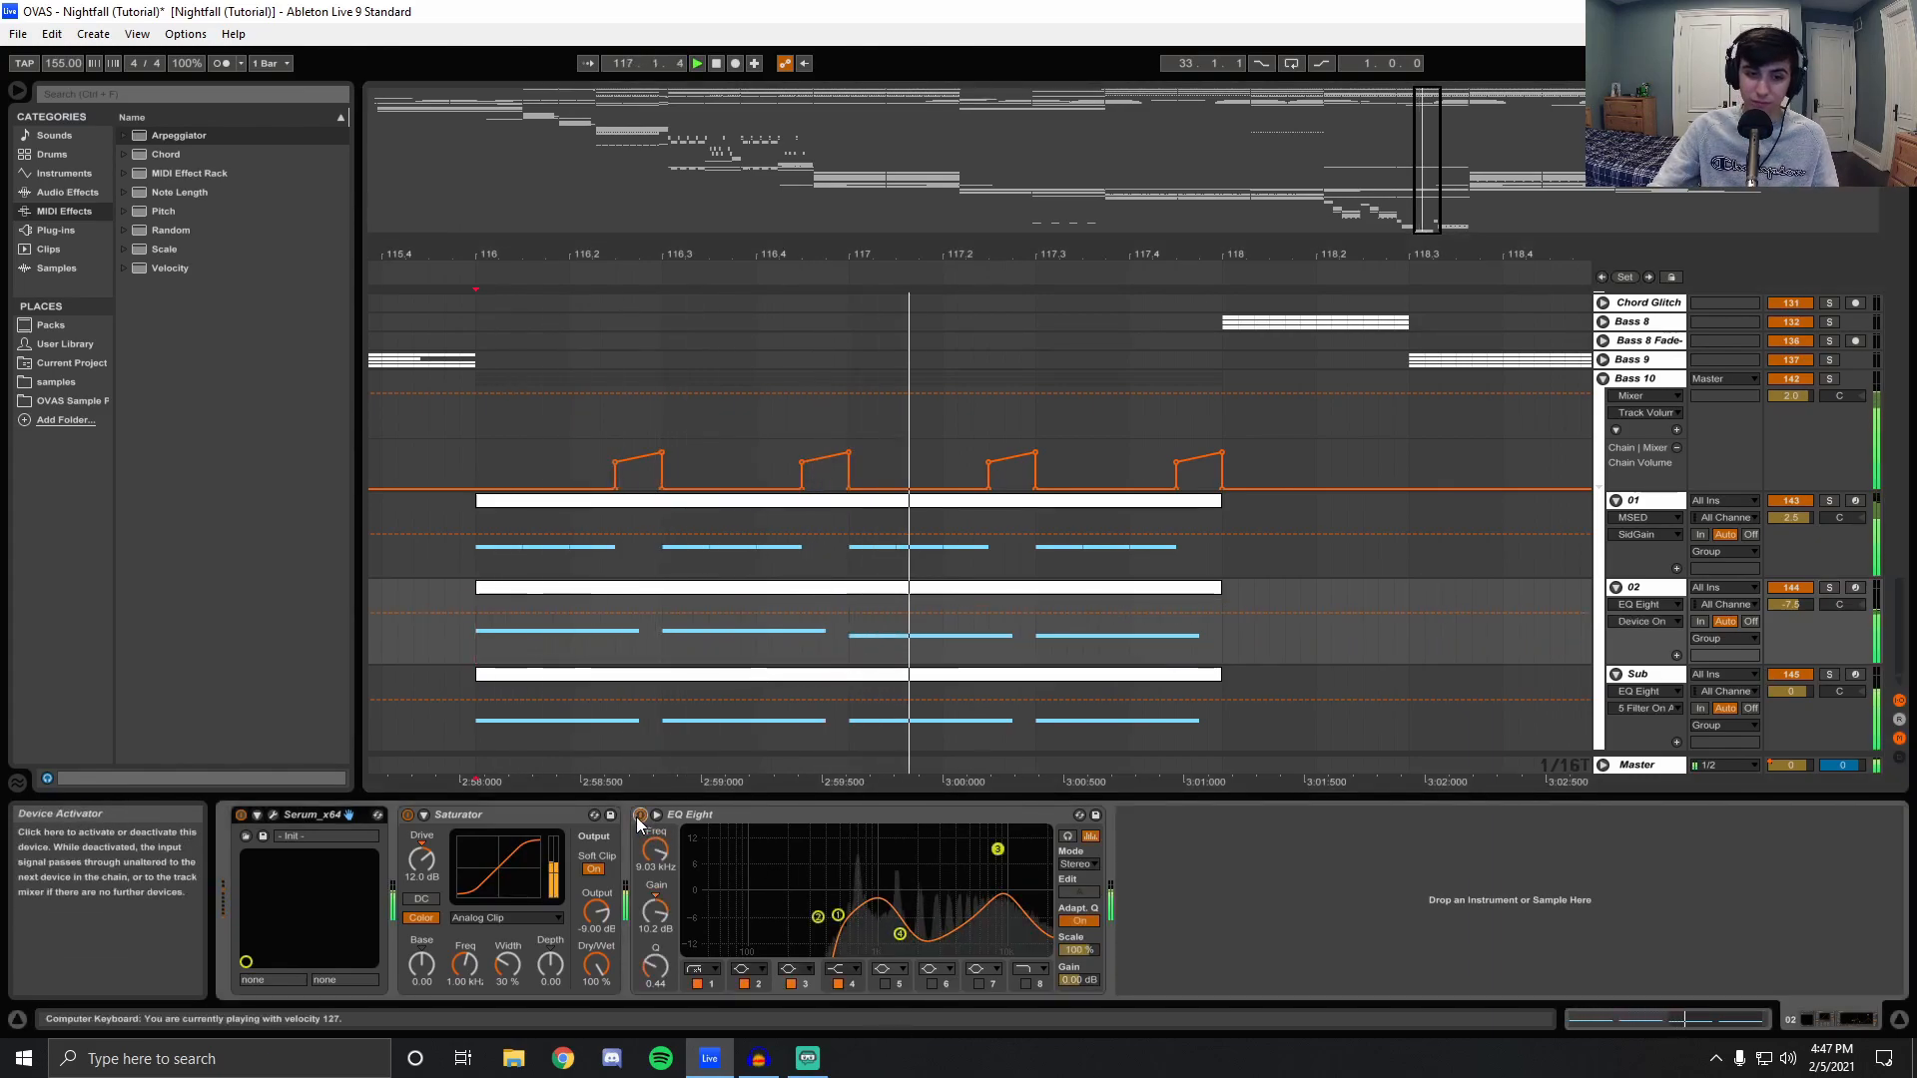
left_click(467, 647)
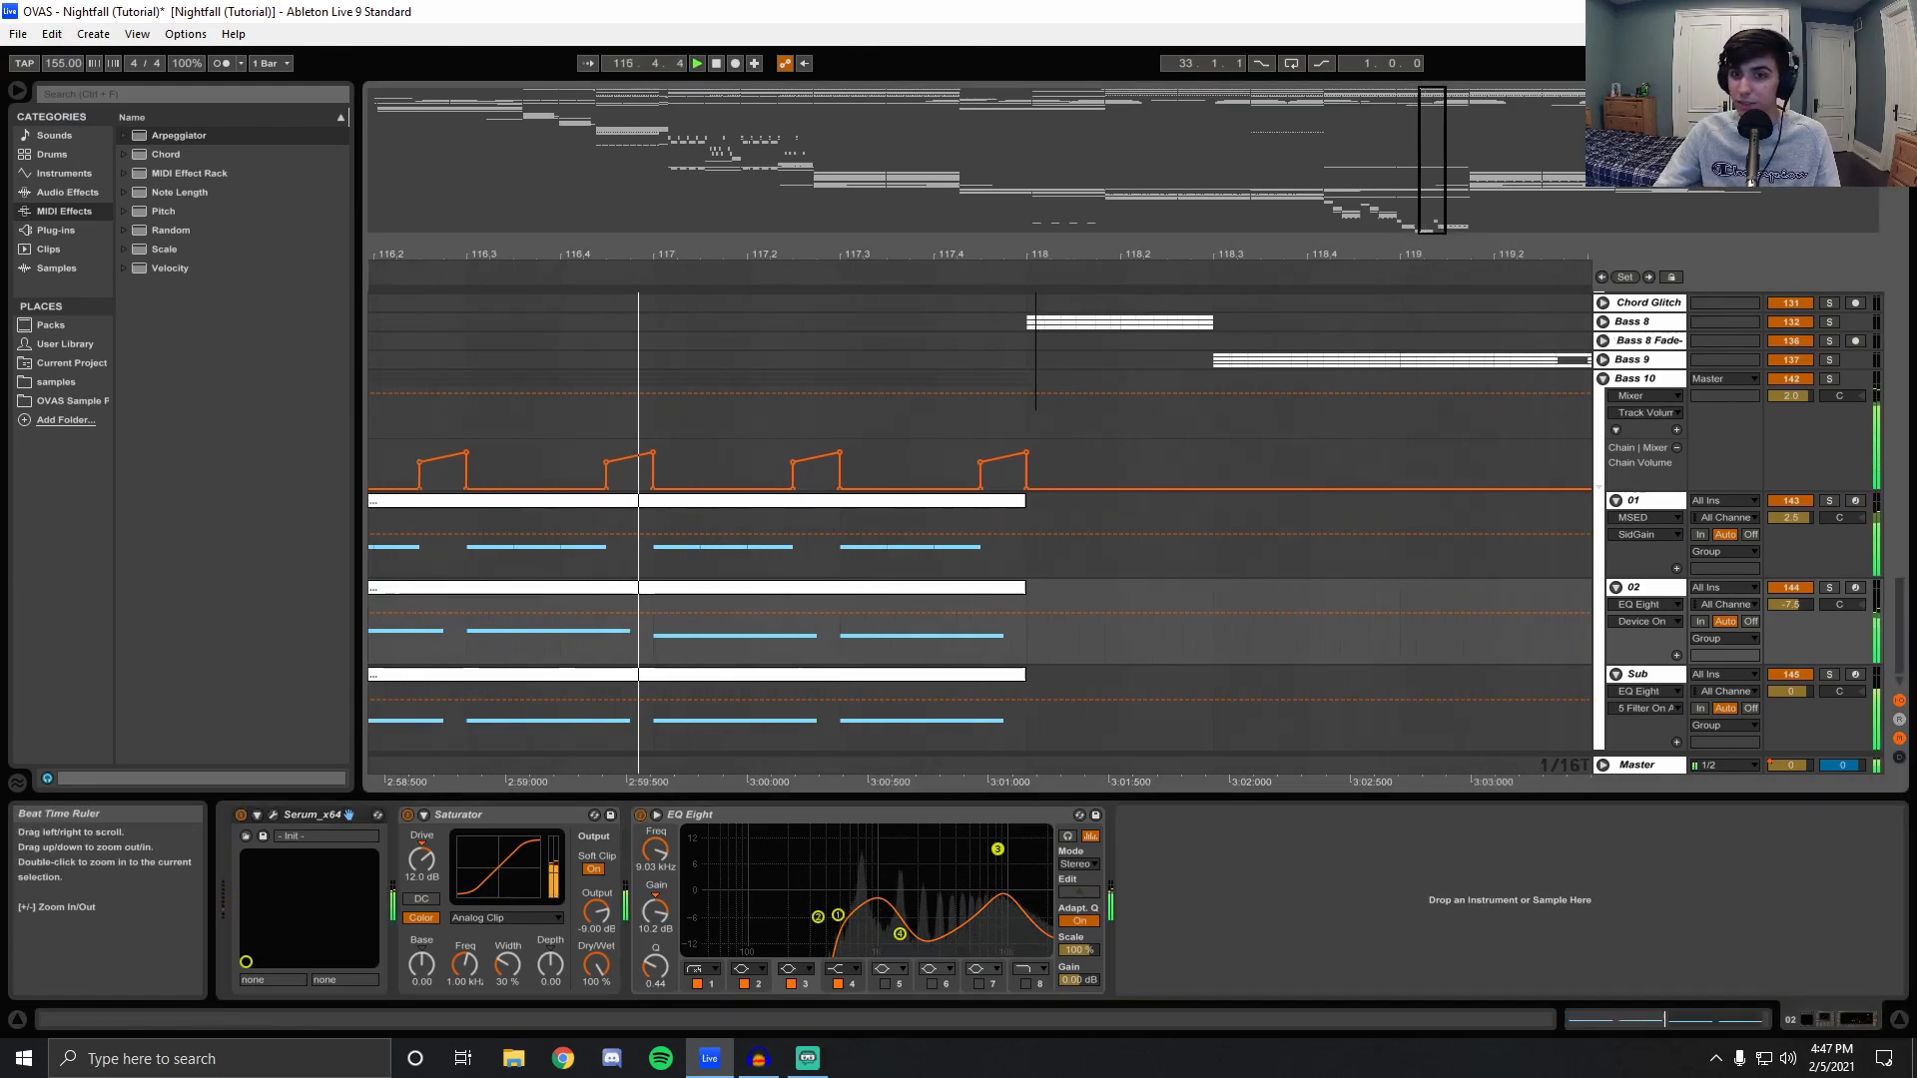
Play the arrangement from bar 118 through the repeated Bass 8 and Bass 9 clips, and place the insert marker at 118.3.
left_click(756, 748)
scroll(800, 559, "up", 8)
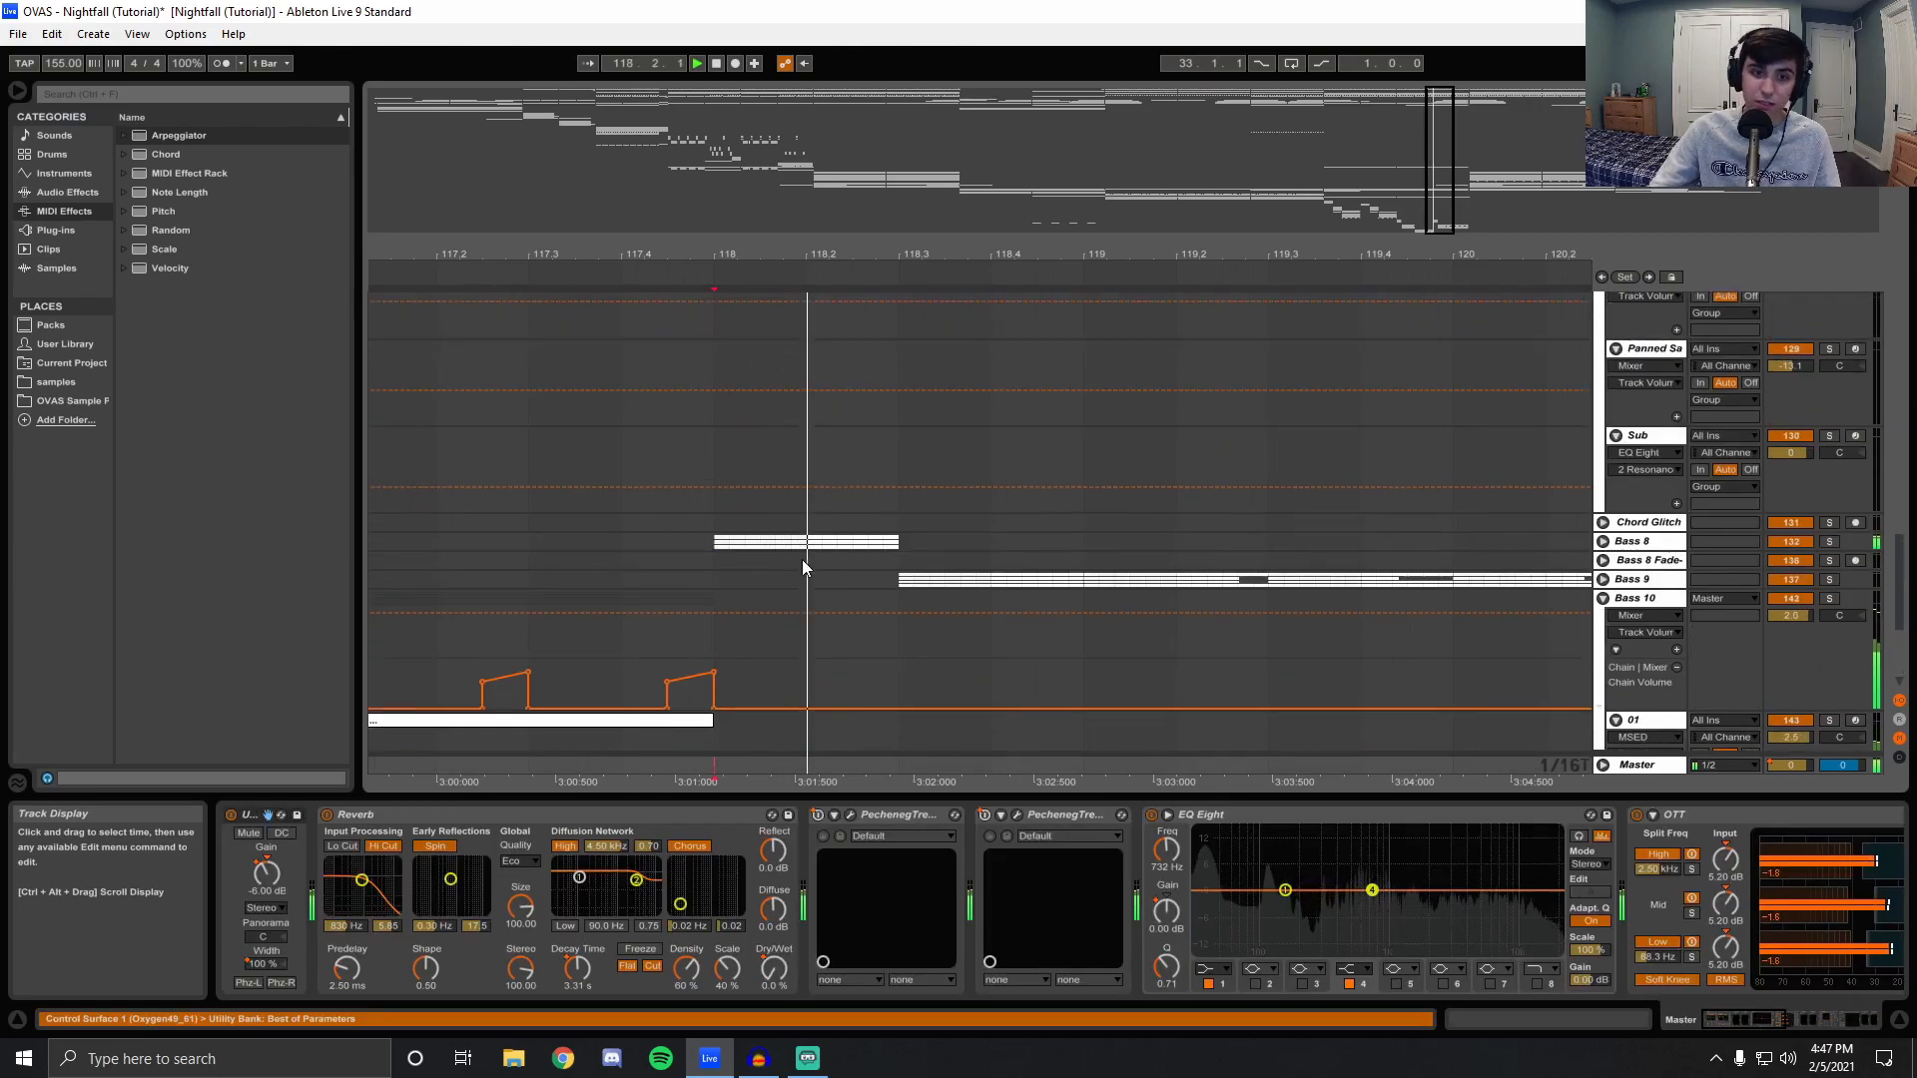
left_click_drag(701, 253, 700, 218)
scroll(748, 654, "down", 3)
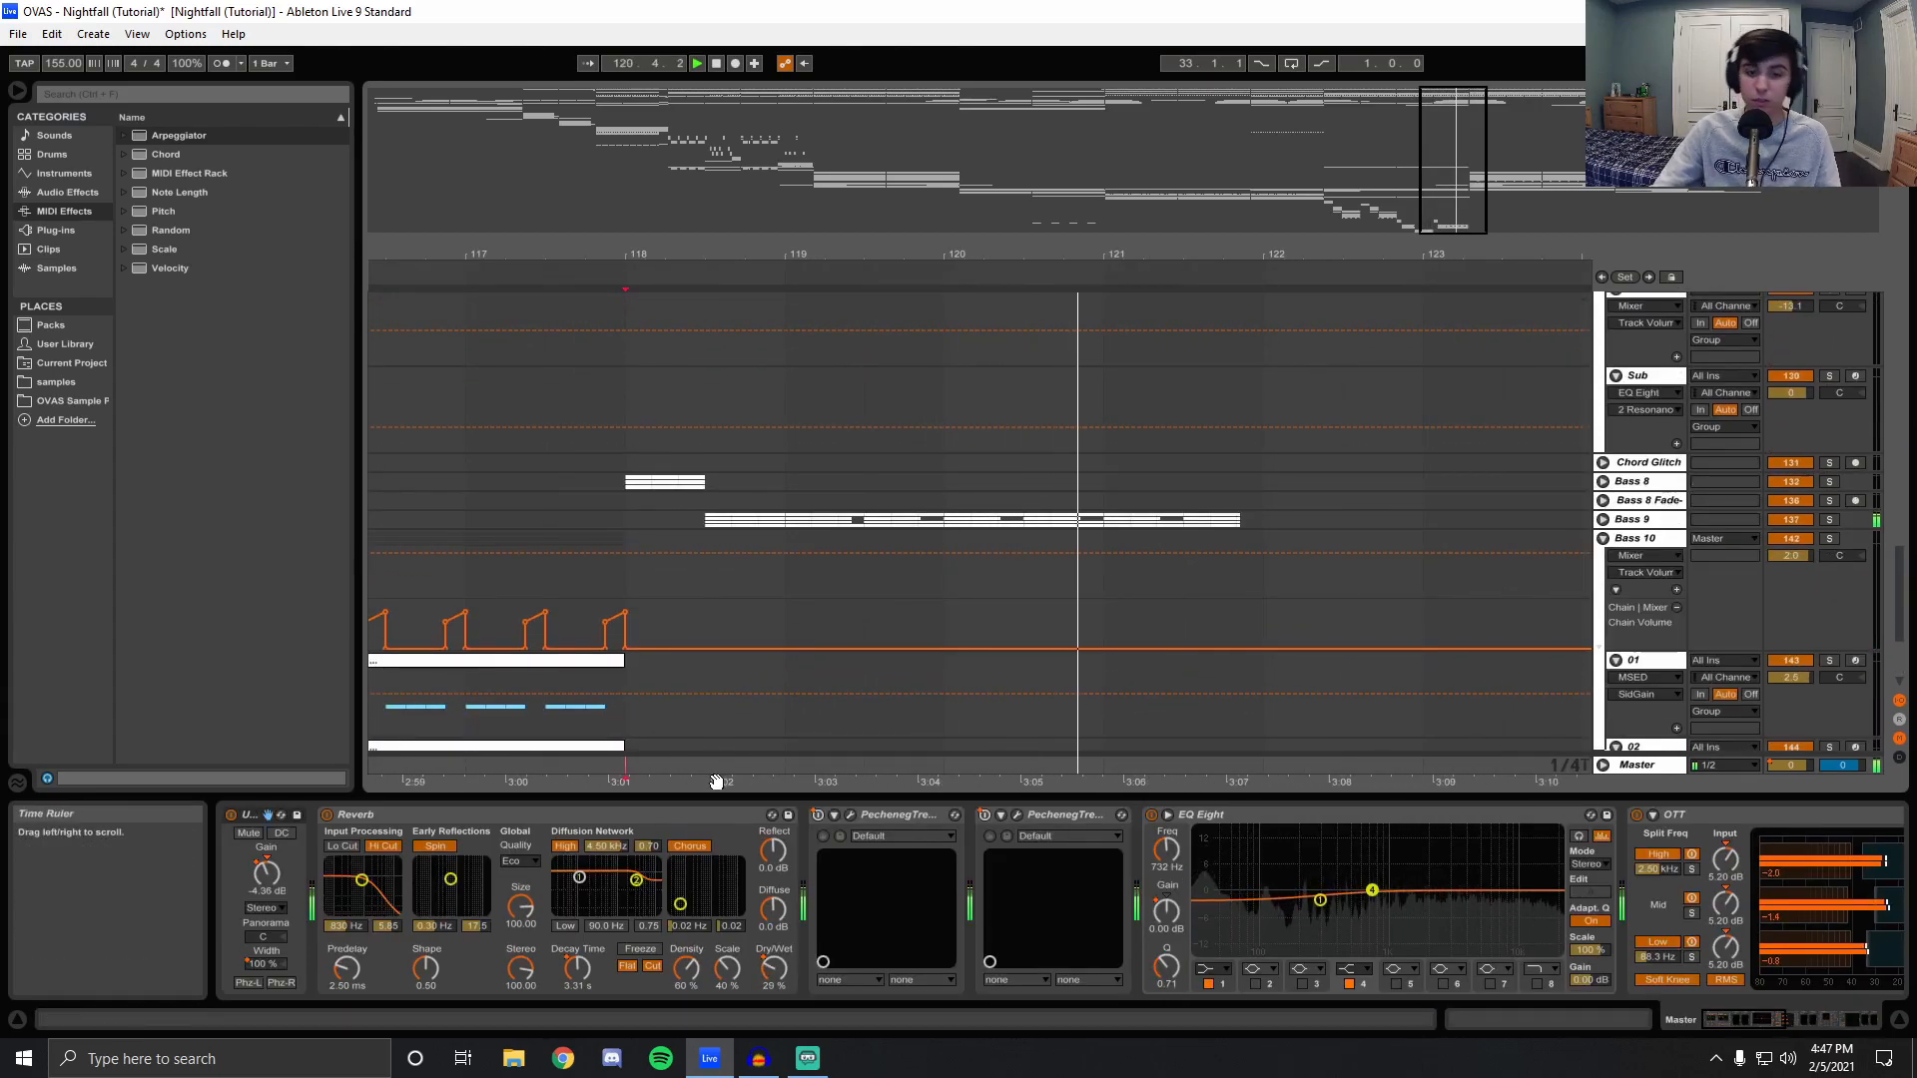
left_click(705, 780)
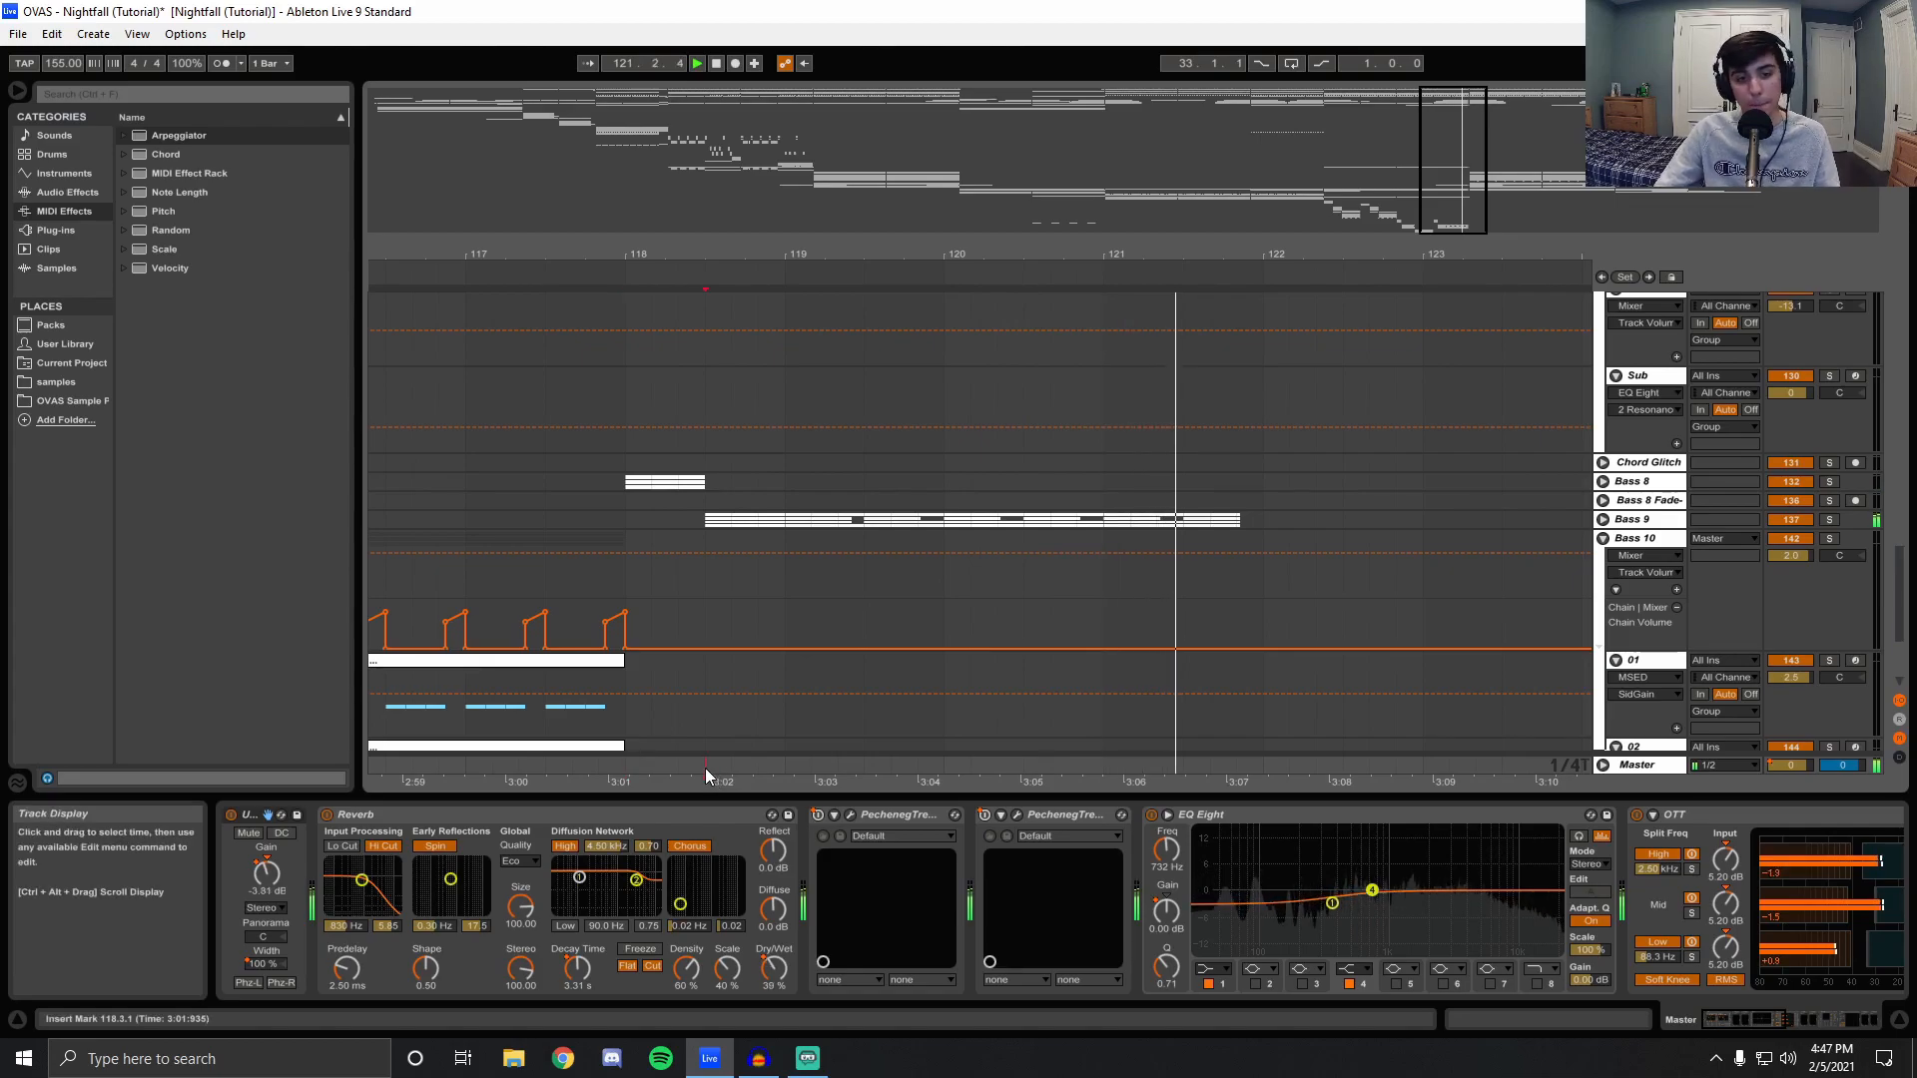
Place the insert marker at bar 122, collapse the Bass 10 group, and bring the second break's tracks into view.
left_click(1266, 770)
left_click_drag(1293, 244, 1142, 252)
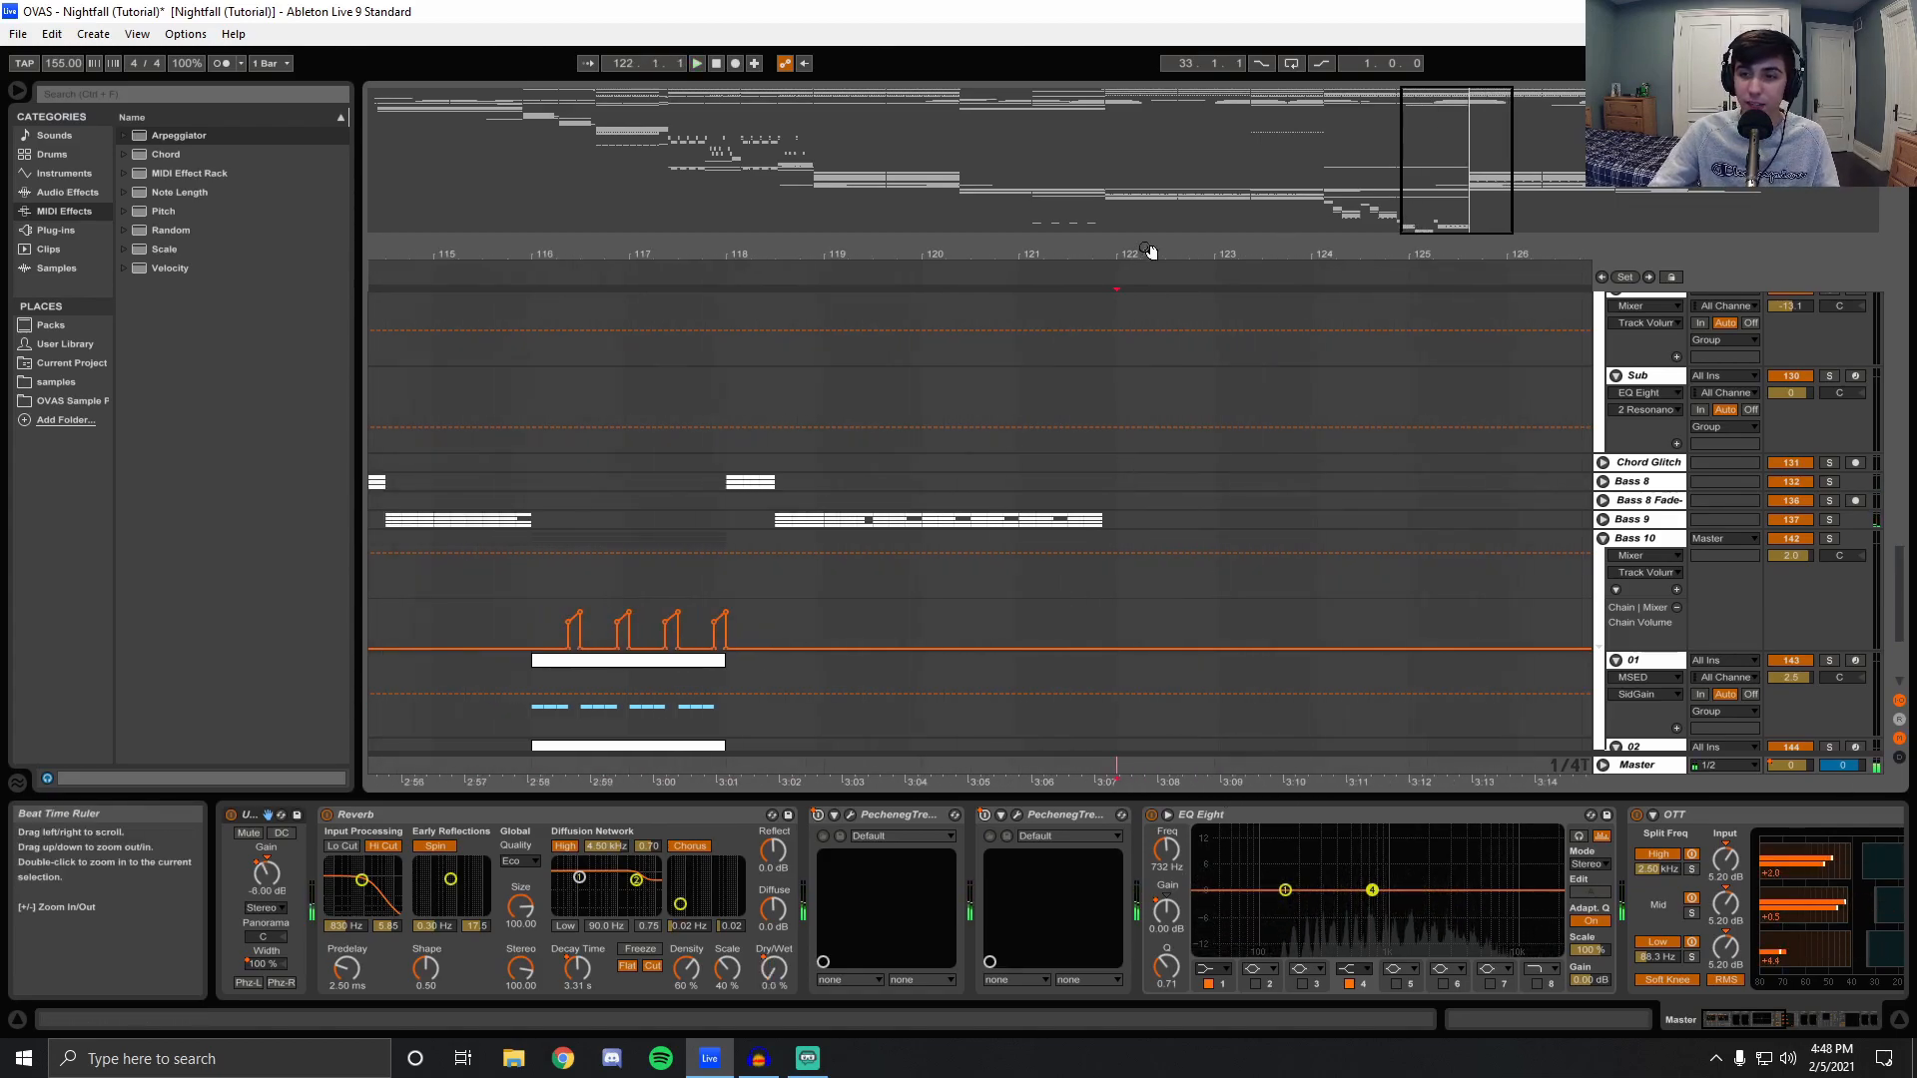
left_click(1603, 538)
scroll(1697, 468, "up", 5)
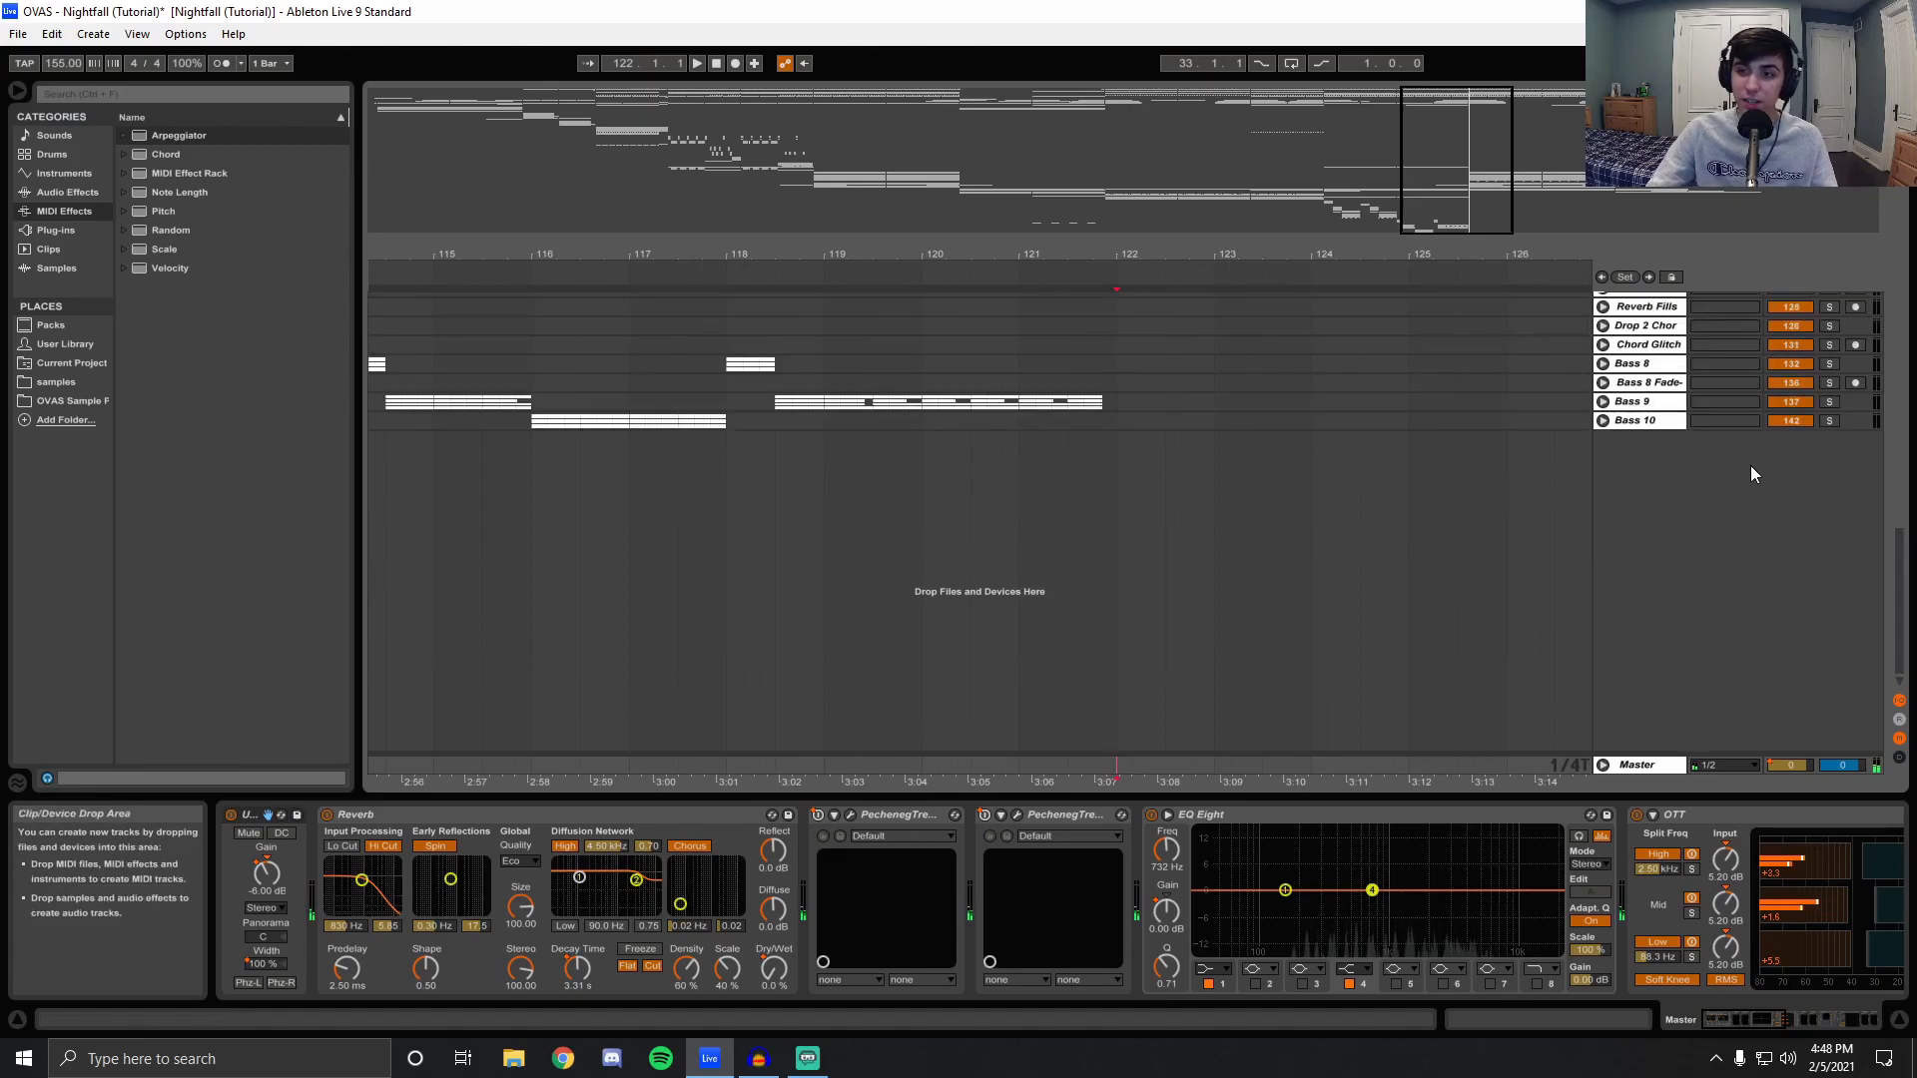
left_click_drag(1899, 546, 1899, 368)
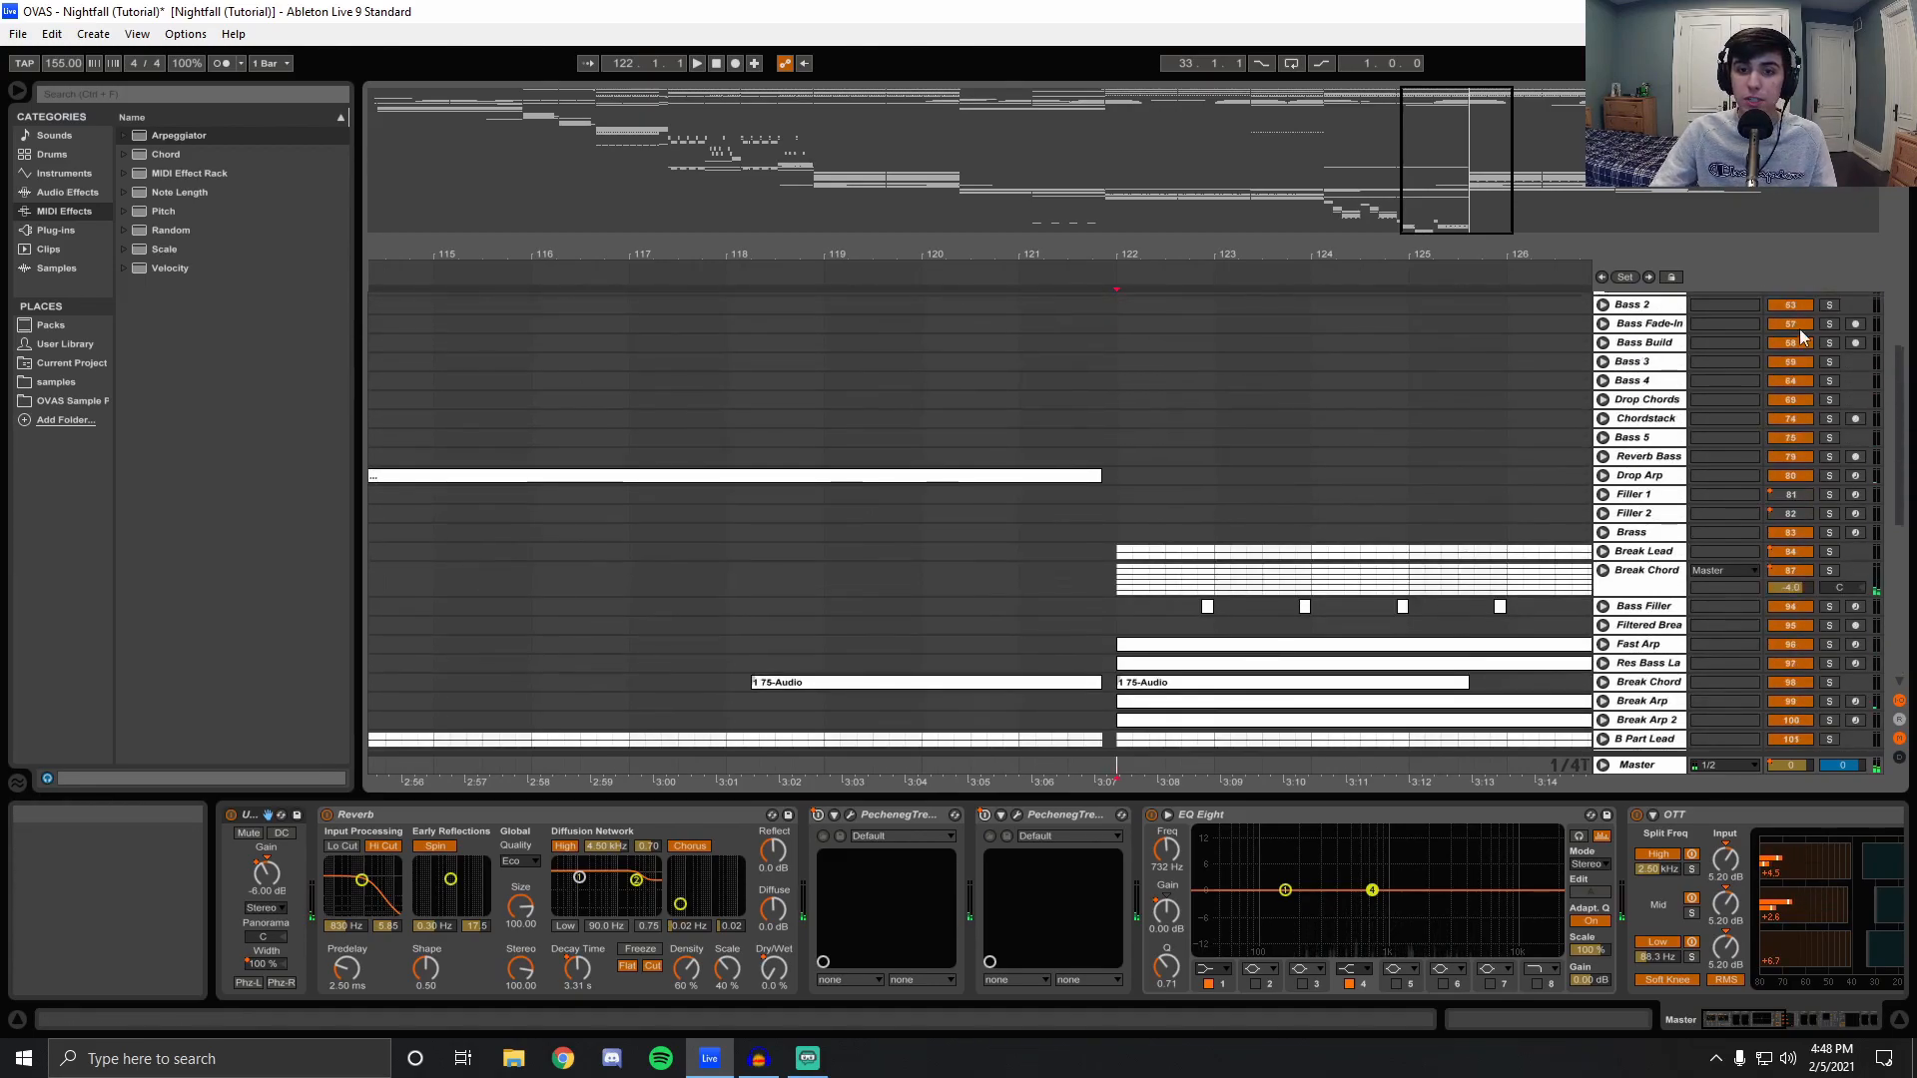
Play the start of the first break around bar 49 for comparison, and place the insert marker at bar 122 for the second break.
left_click_drag(736, 246, 1234, 249)
key("space")
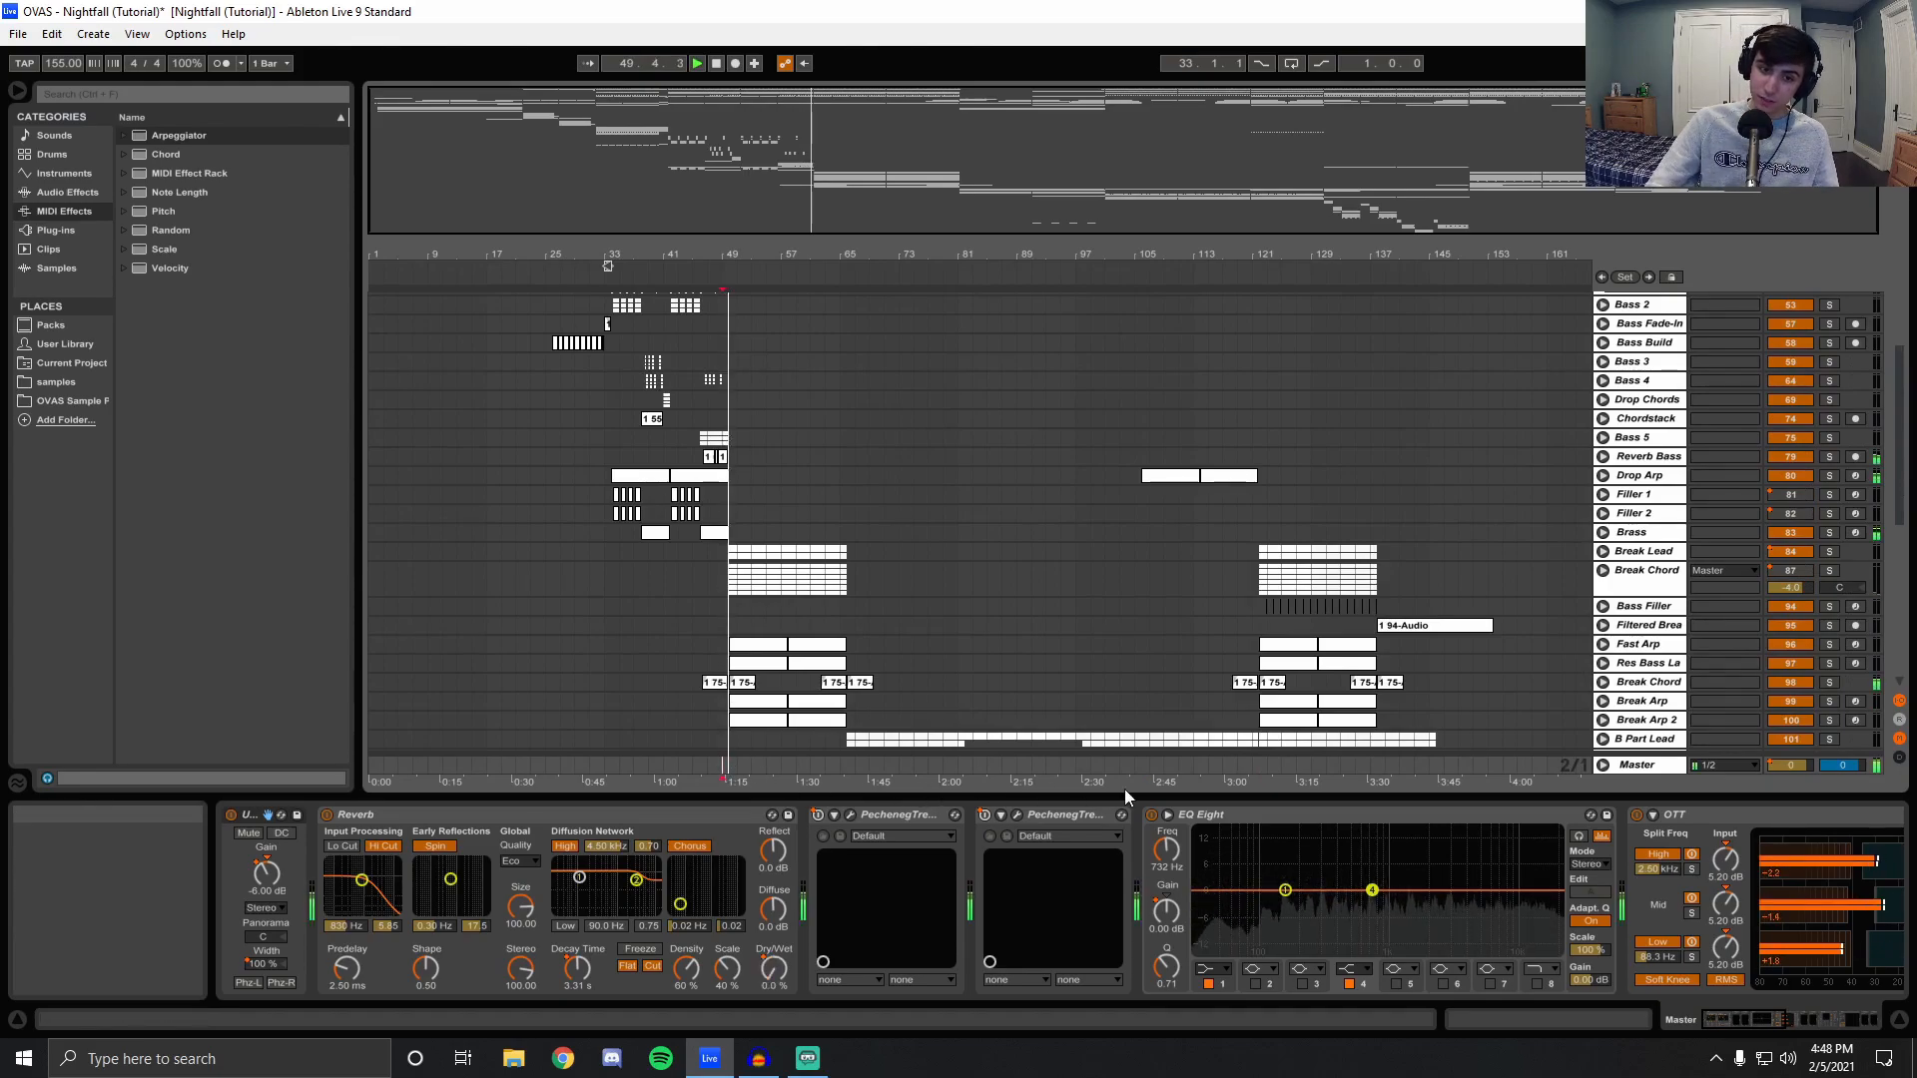
left_click_drag(1243, 778, 1248, 898)
left_click_drag(1277, 261, 1278, 300)
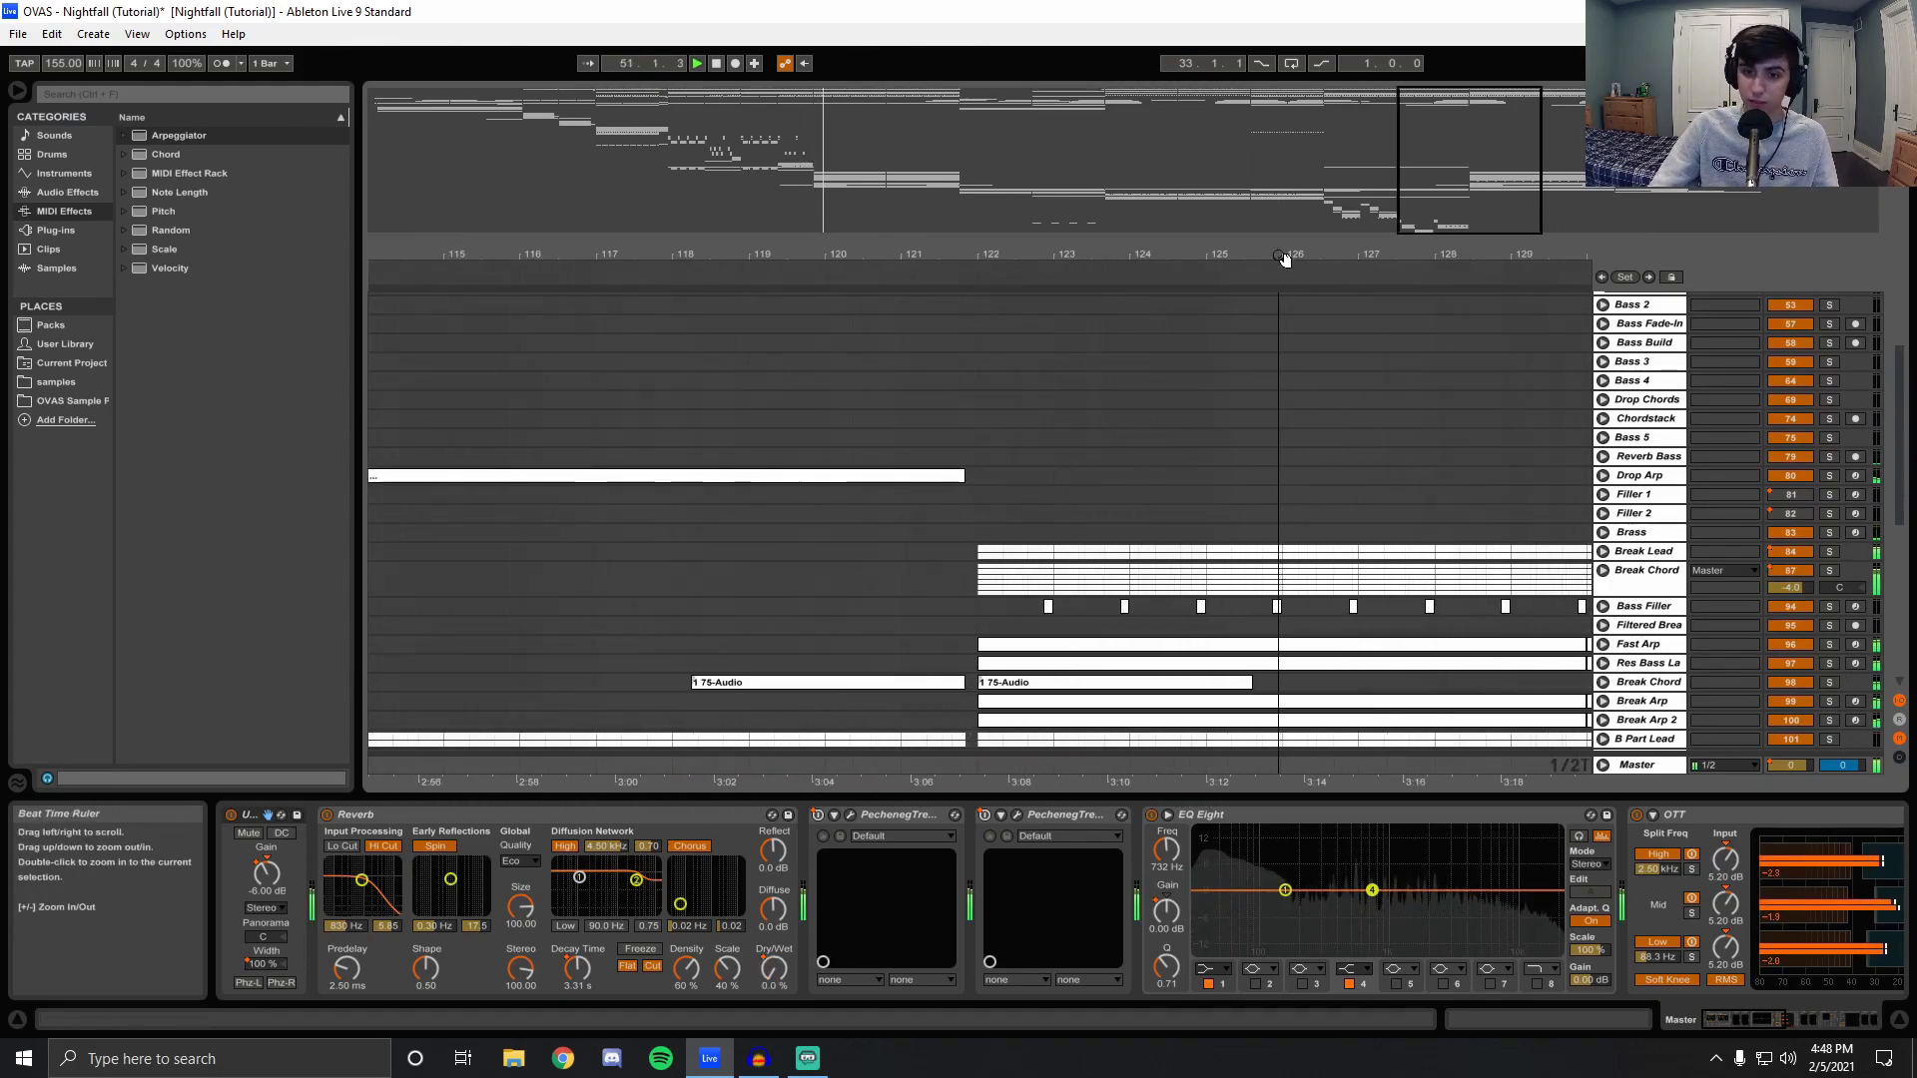
key("space")
left_click(974, 769)
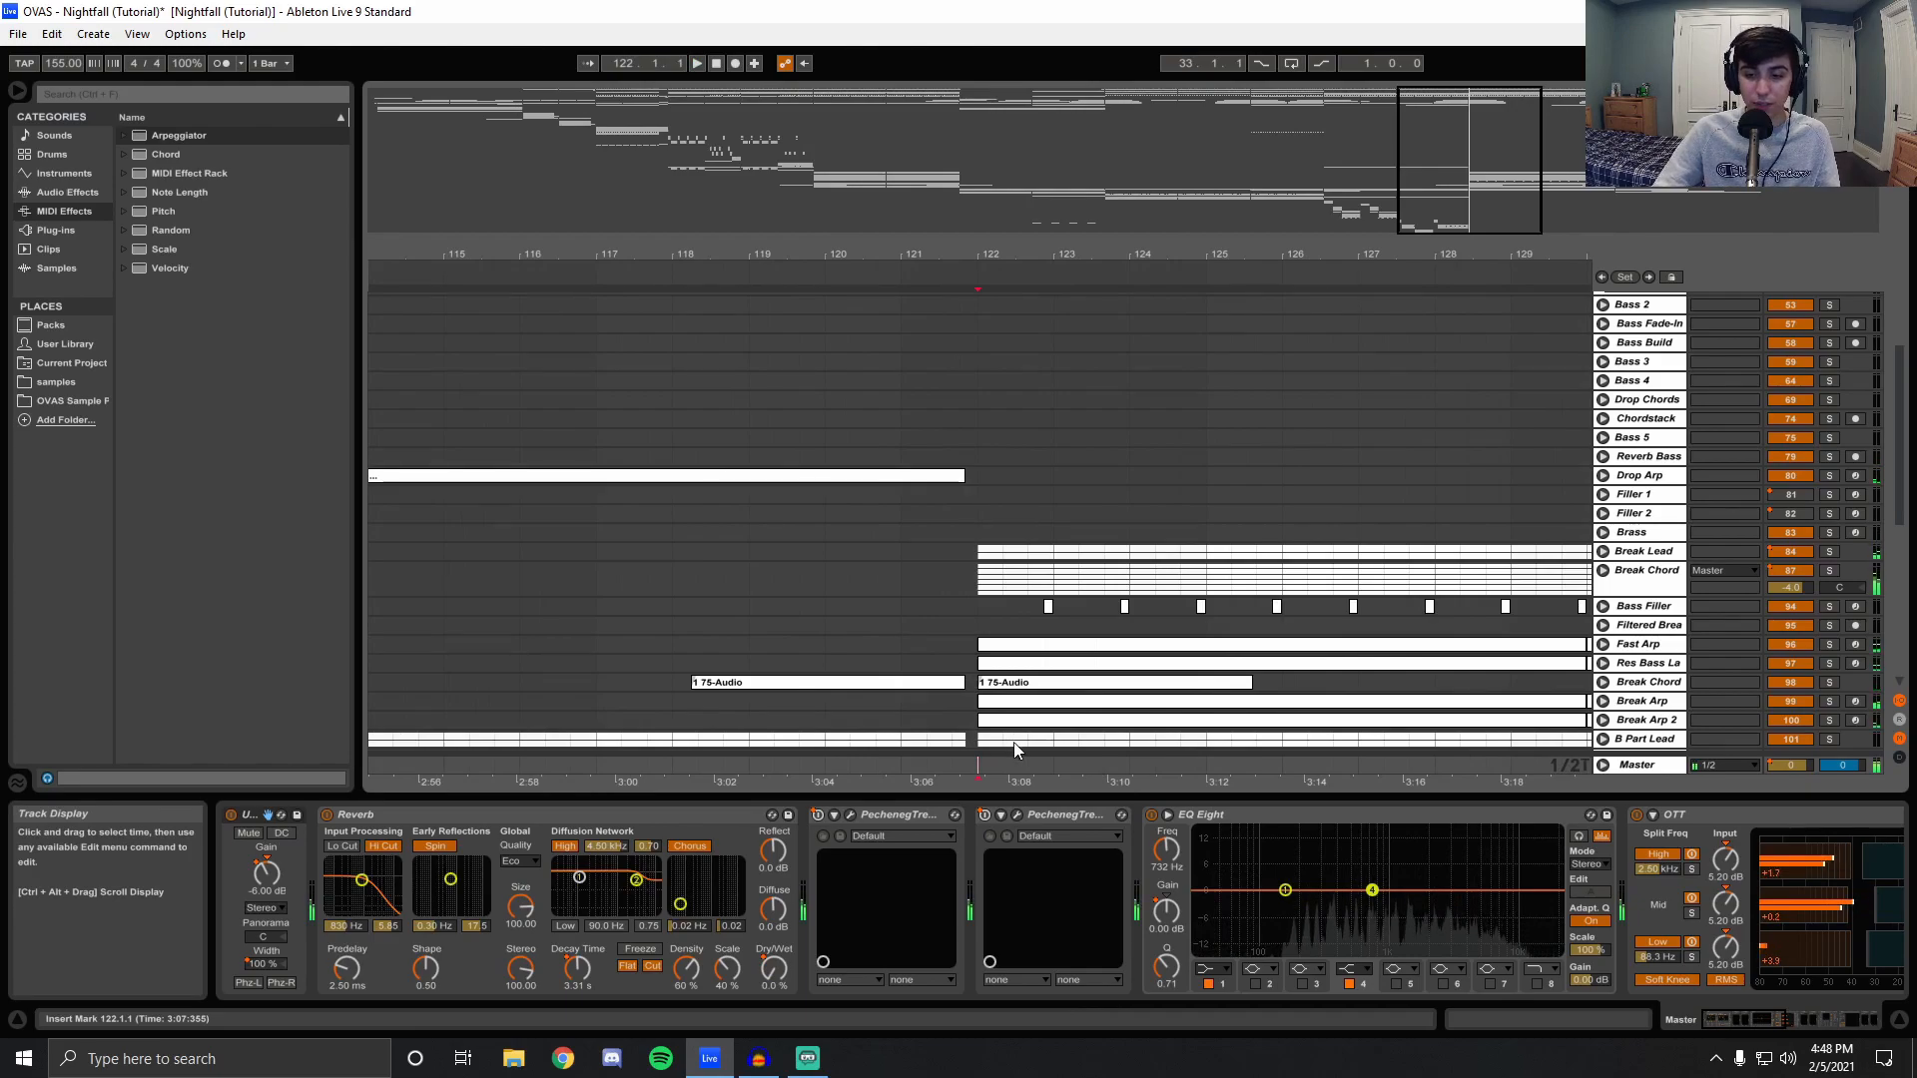
Bring the drum tracks into view and play the Kick & Snare track soloed from bar 122.
left_click_drag(1904, 422, 1903, 217)
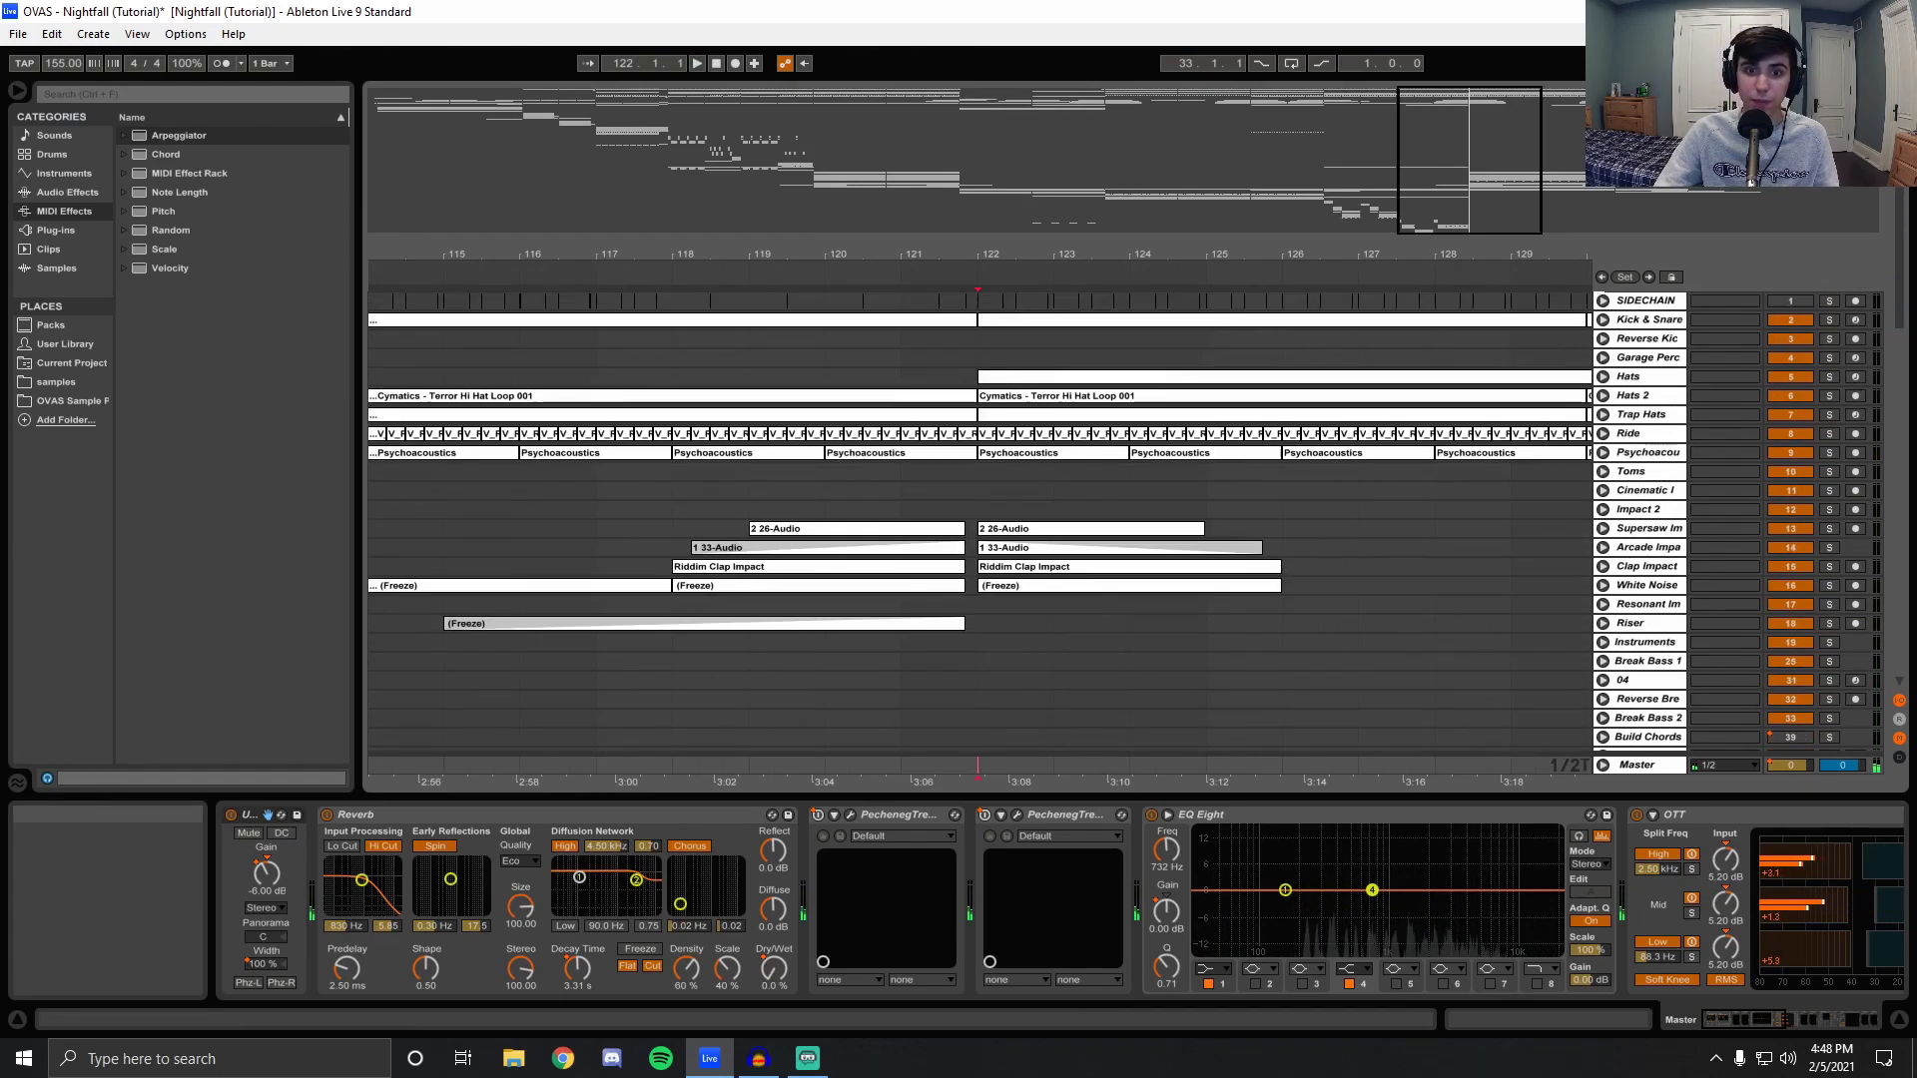
left_click_drag(872, 260, 872, 160)
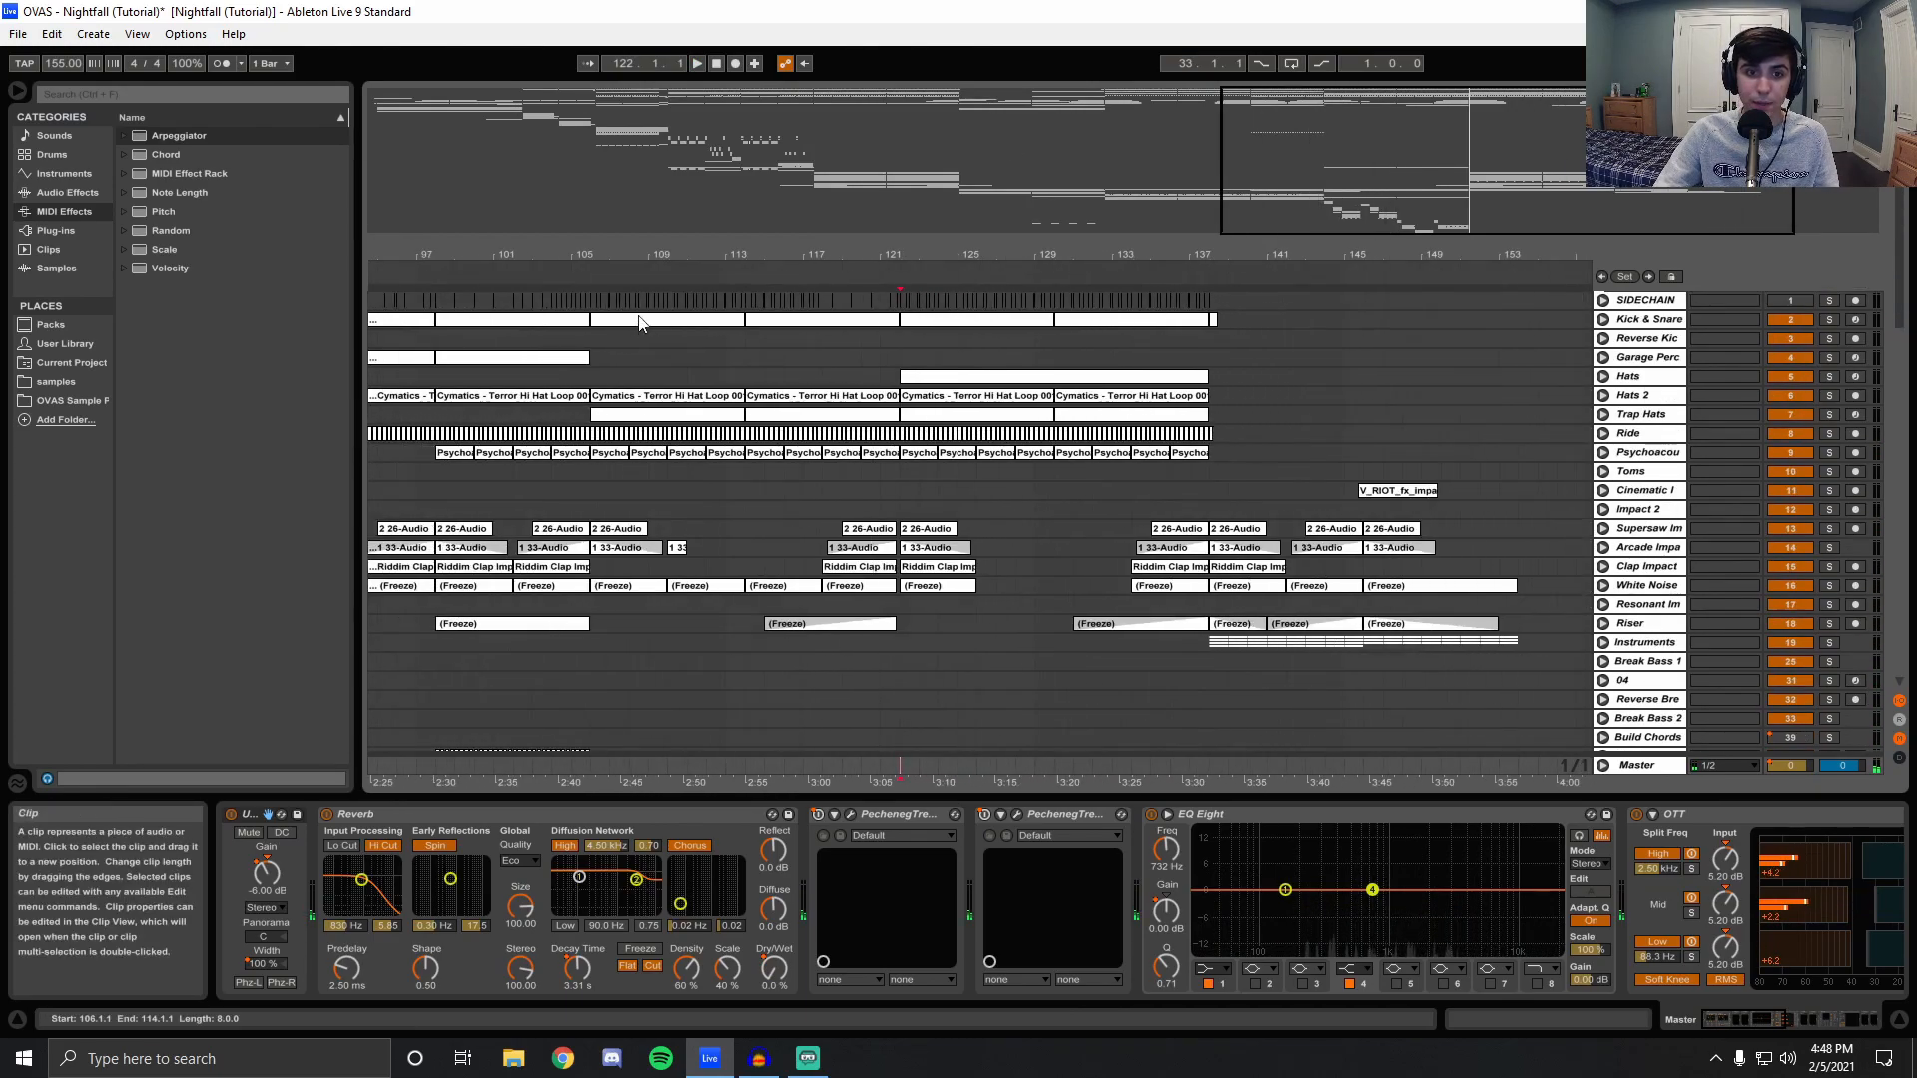
left_click(622, 328)
left_click(1829, 319)
key("space")
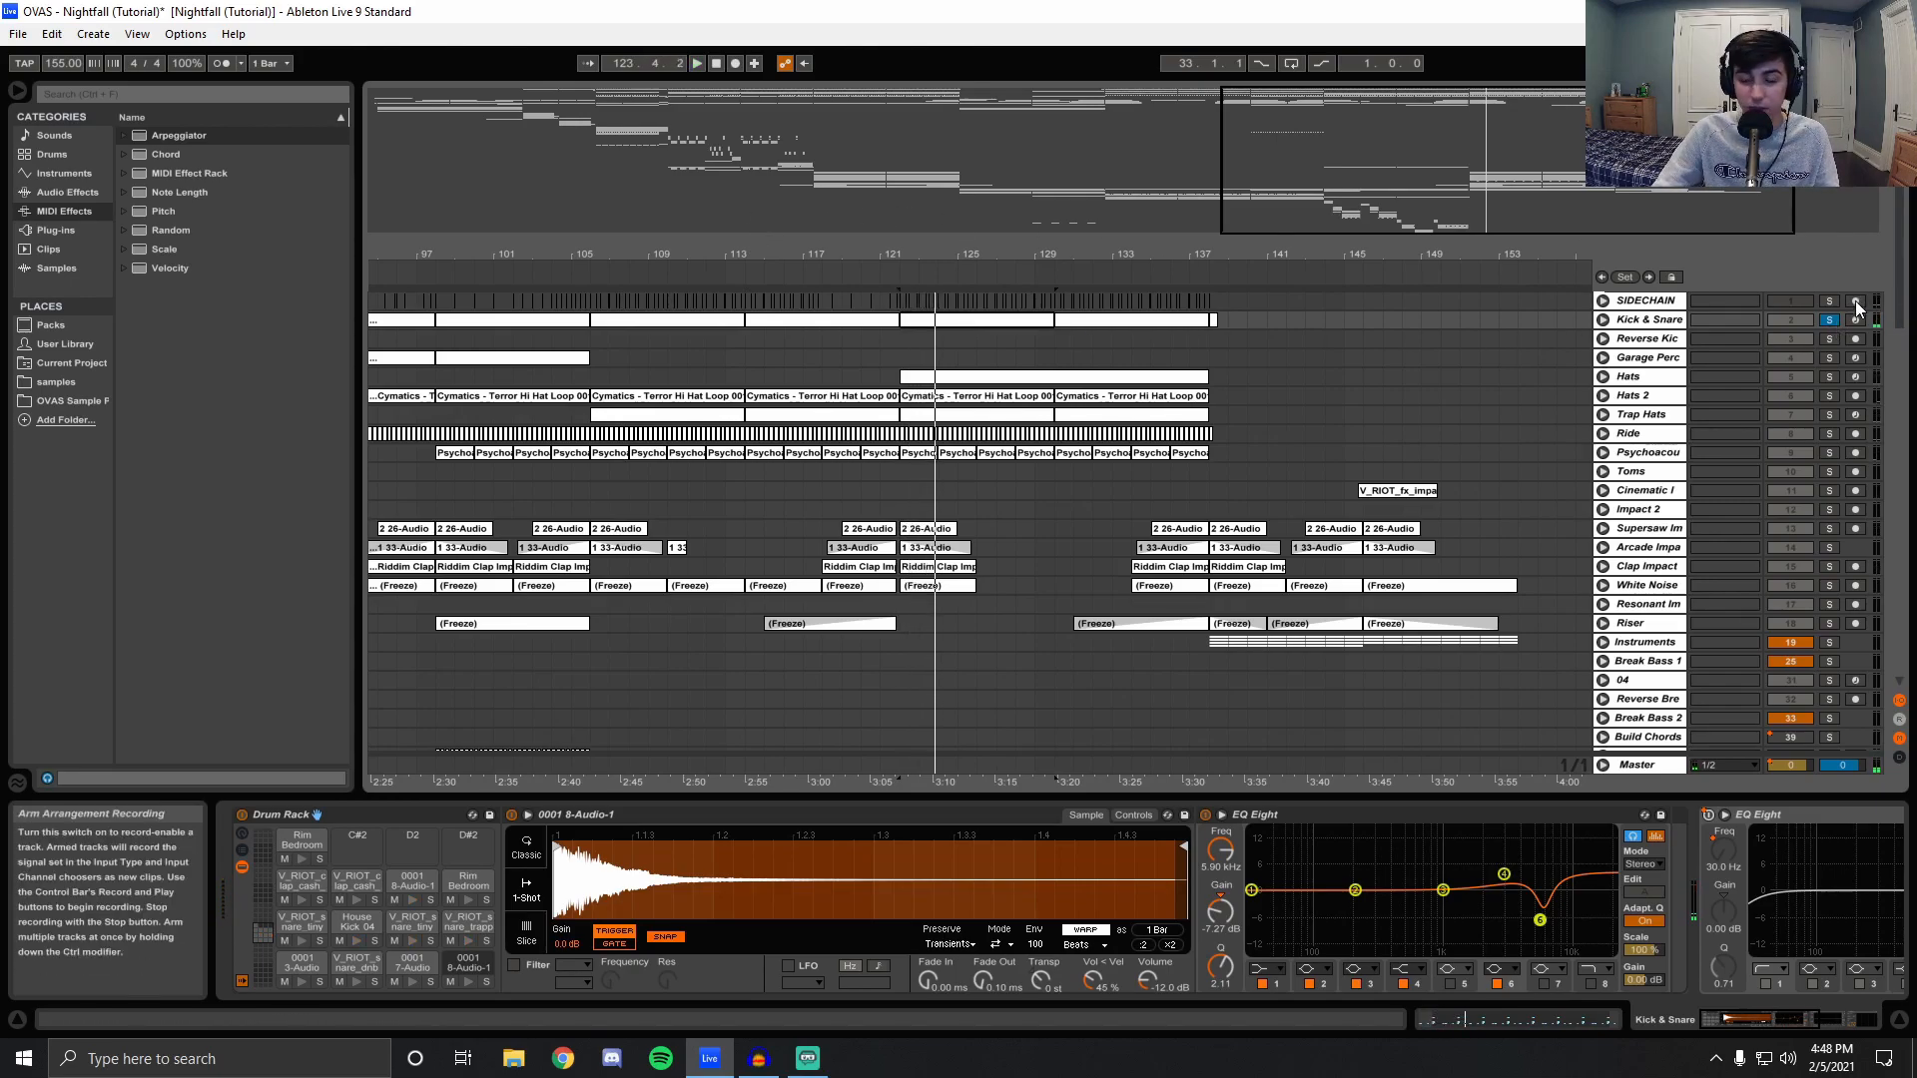
Unsolo Kick & Snare, play the full mix from bar 122, and bring the break's melodic tracks into view.
left_click(1829, 320)
key("space")
scroll(1148, 559, "down", 3)
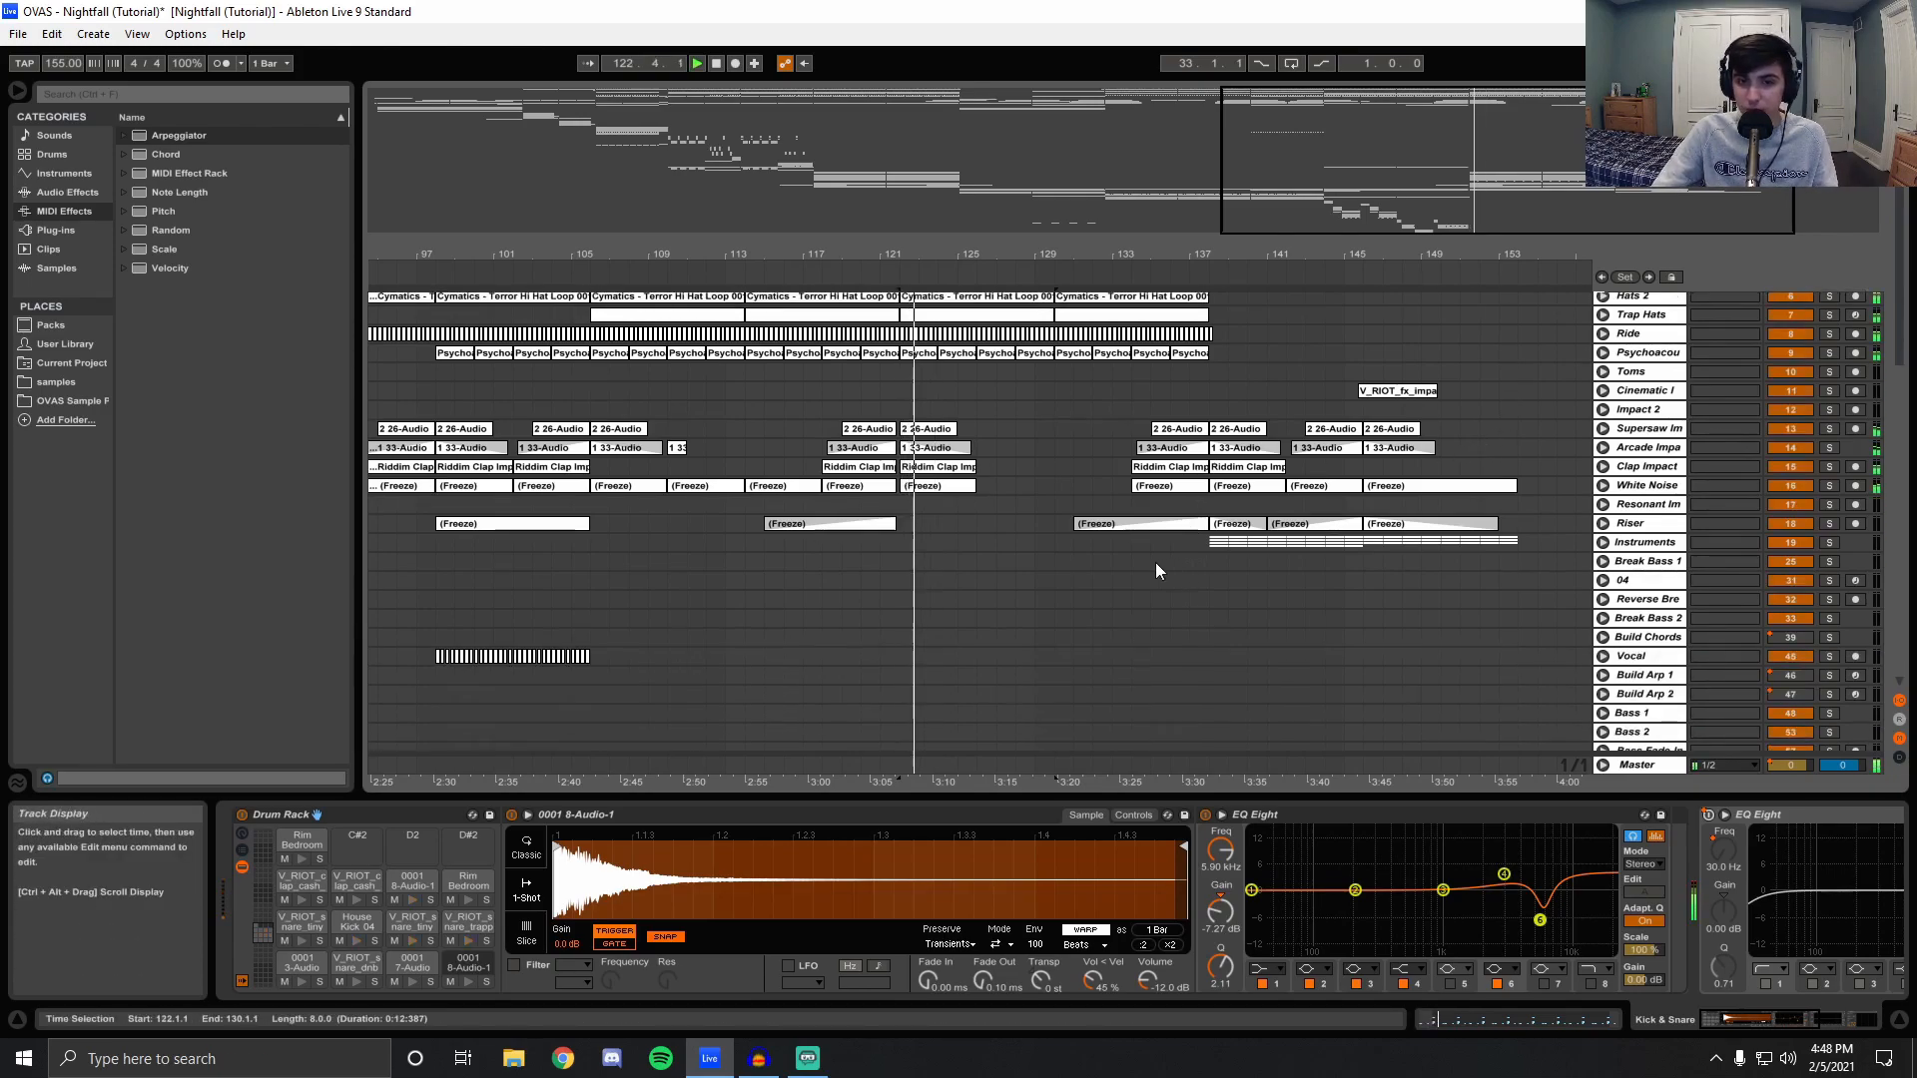
left_click(903, 769)
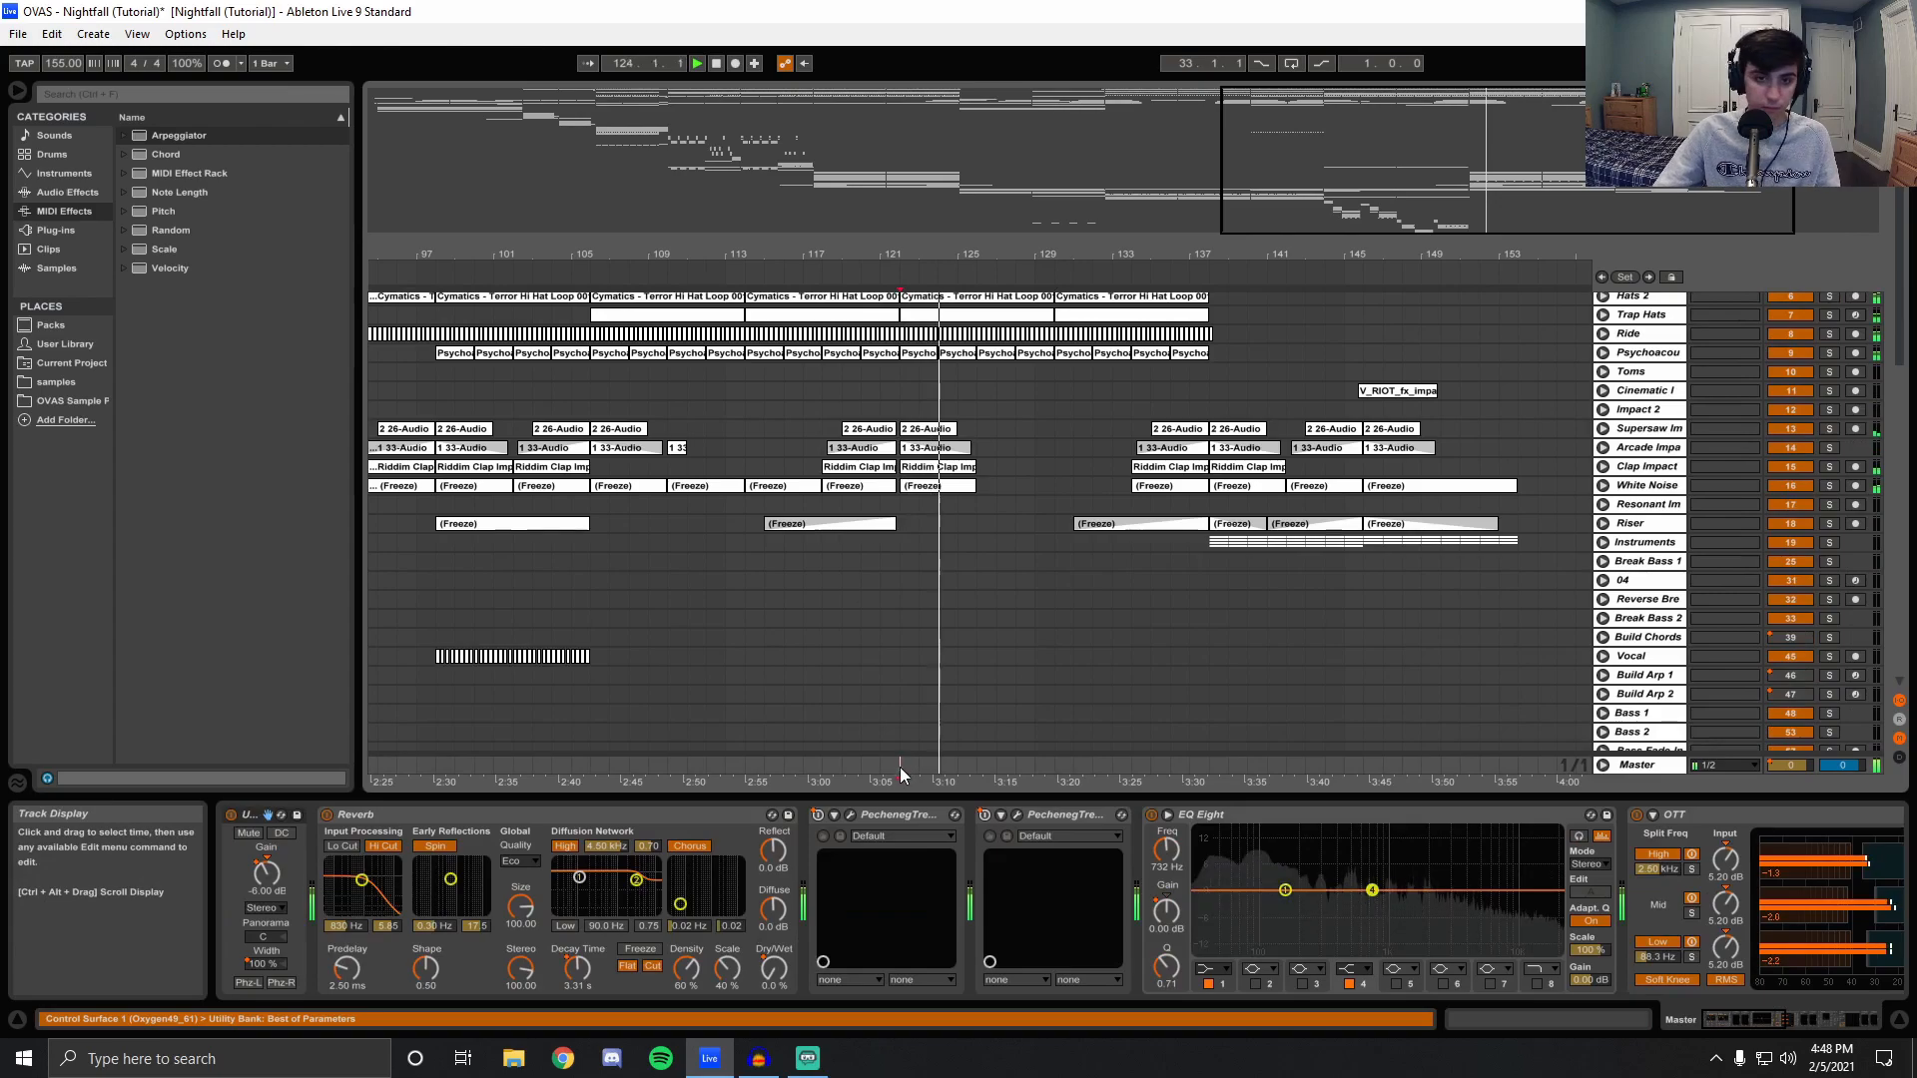
scroll(1315, 555, "down", 10)
scroll(1785, 551, "down", 5)
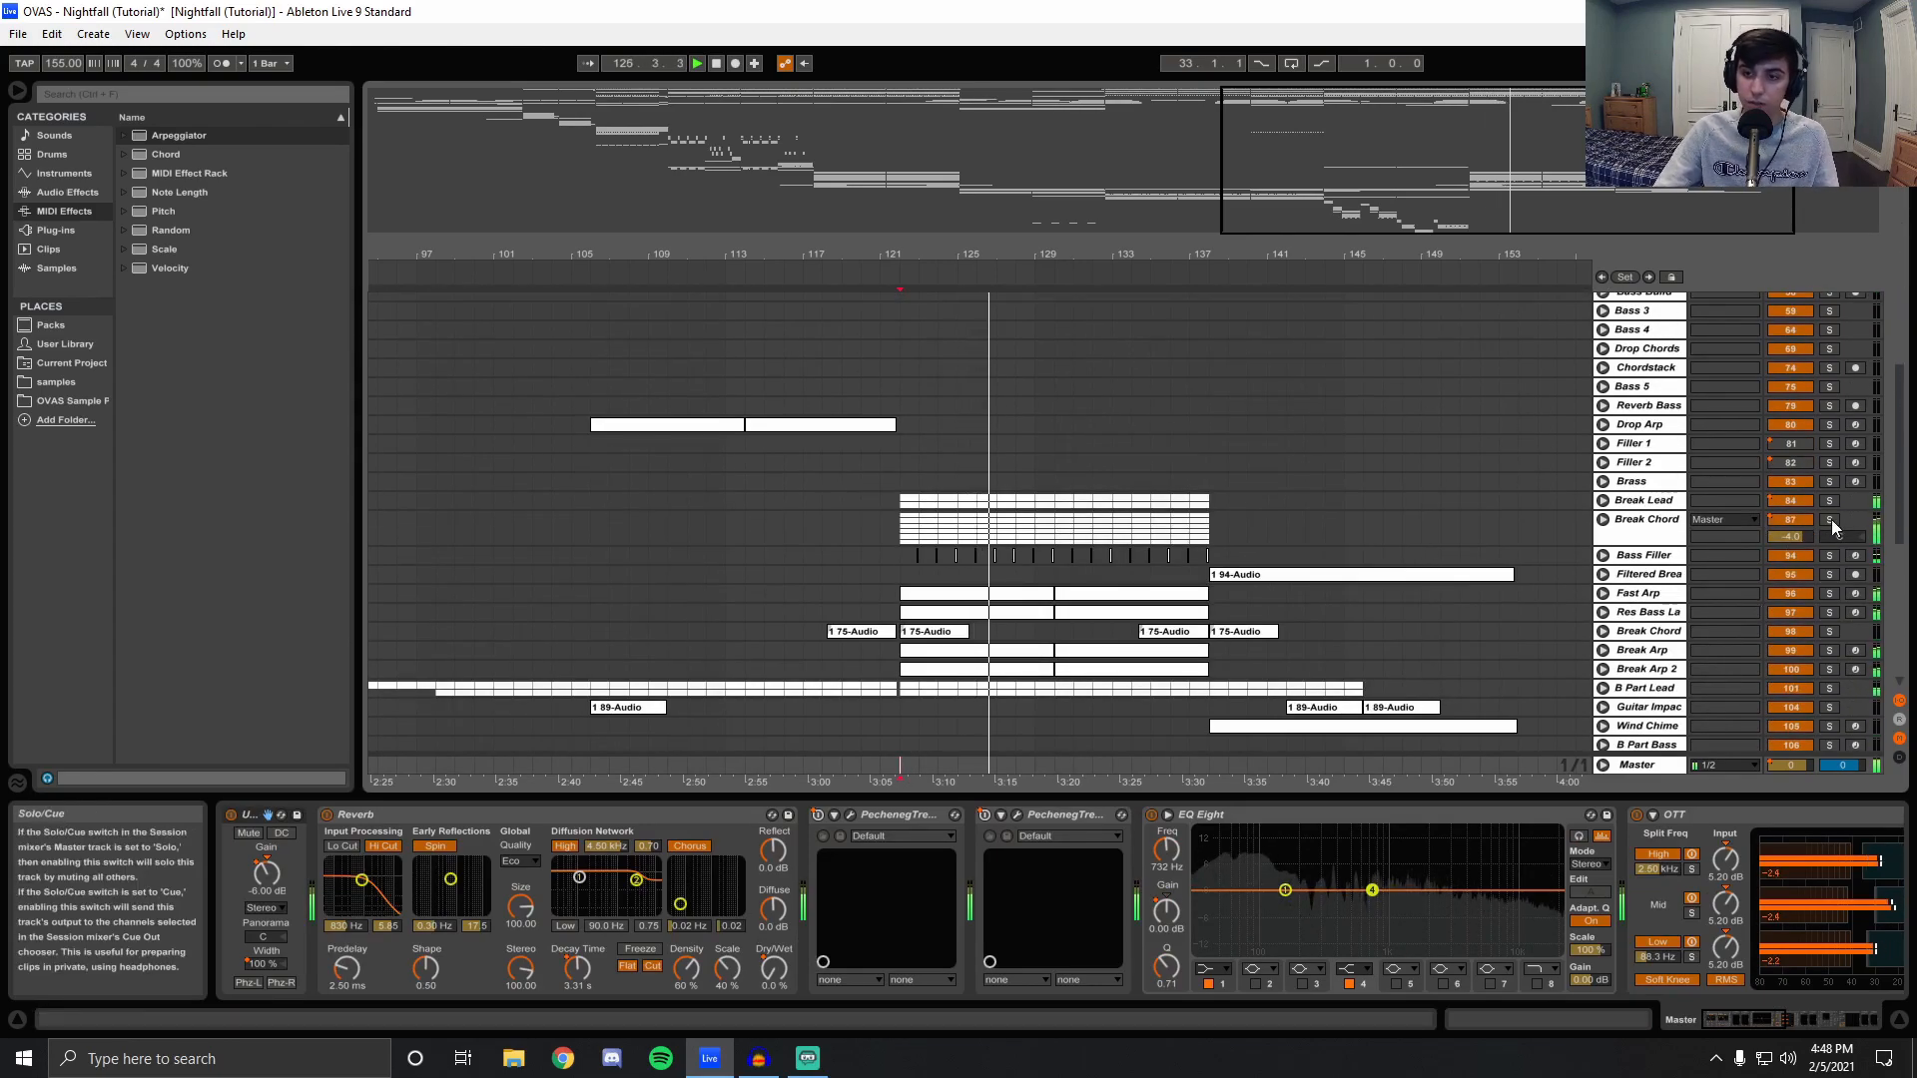
Solo Bass Filler, play it from bar 122, and unfold it to examine its Pitch Bend automation up close.
left_click(1828, 555)
key("space")
key("space")
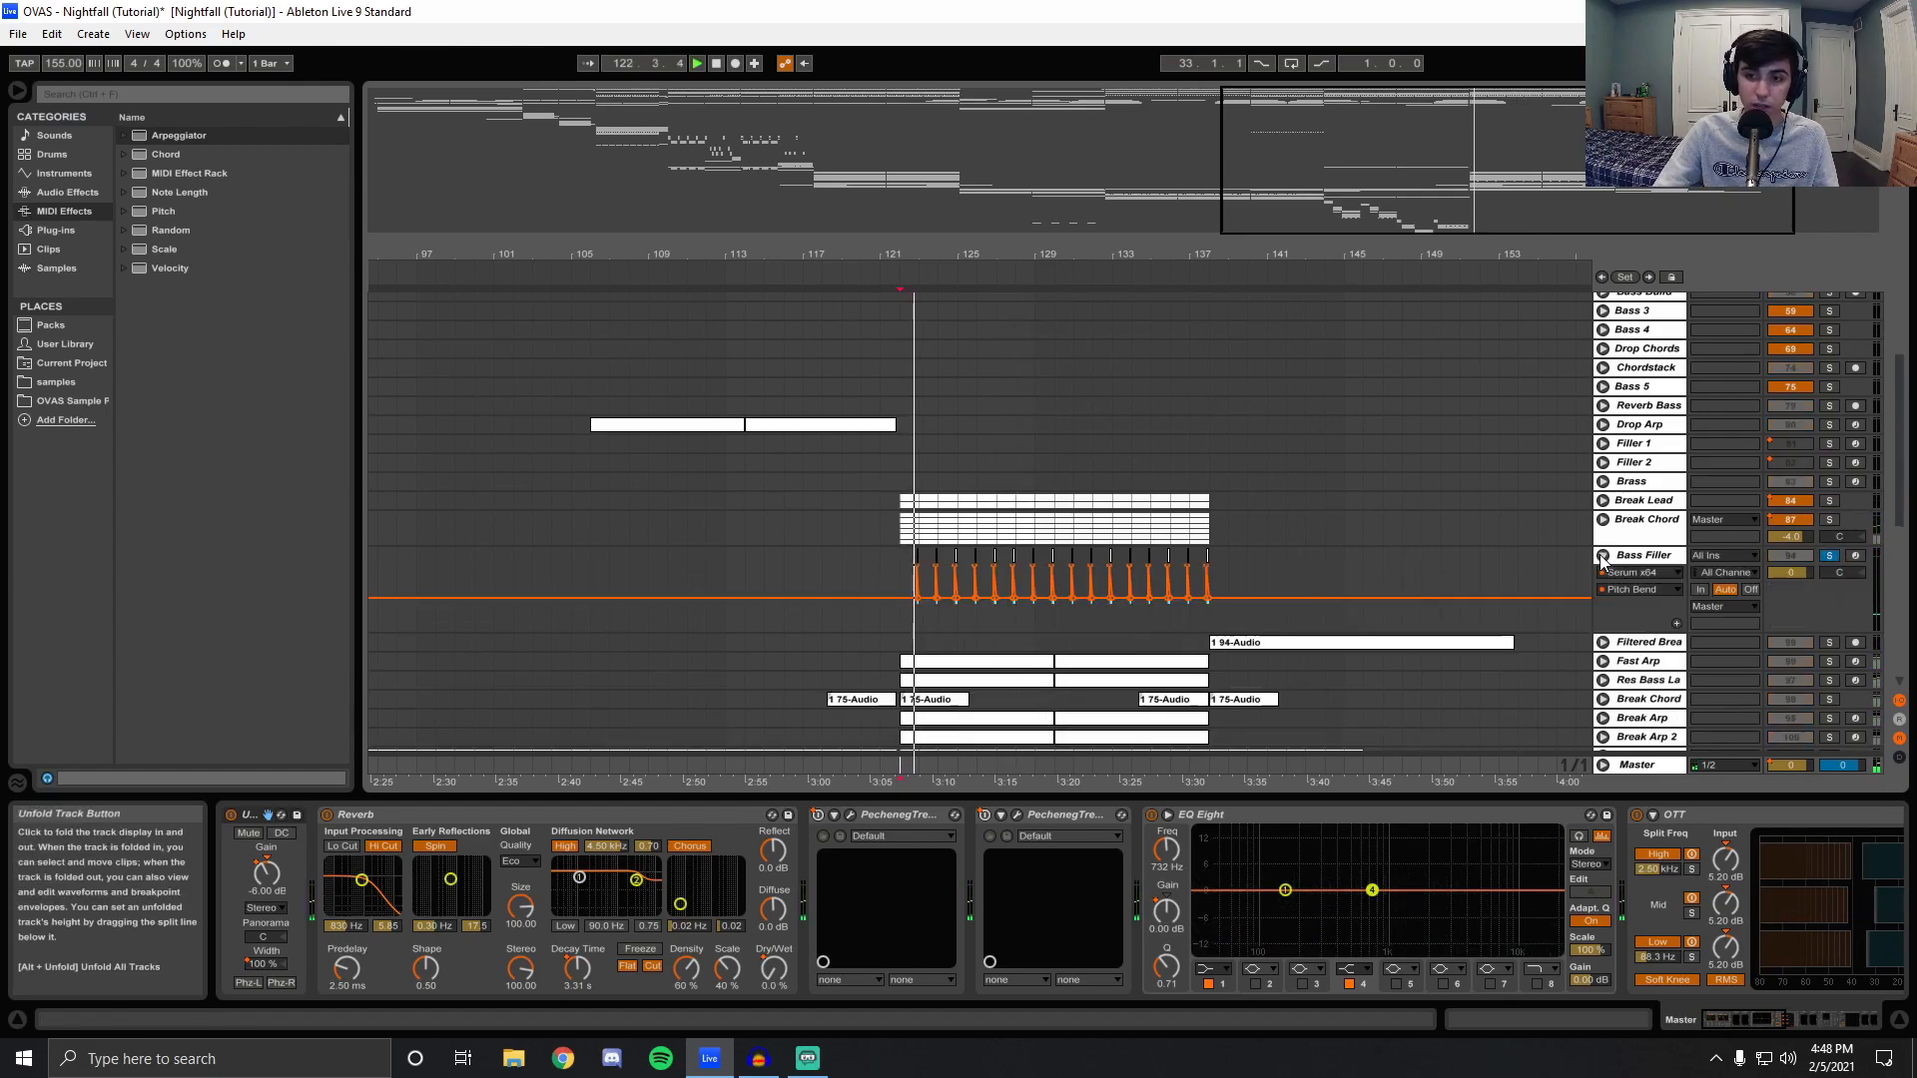
key("a")
left_click_drag(929, 257, 657, 340)
Solo the Break Chord group, play it from bar 122, and unfold it with its device chain shown.
left_click(1828, 520)
key("space")
key("space")
left_click(1637, 520)
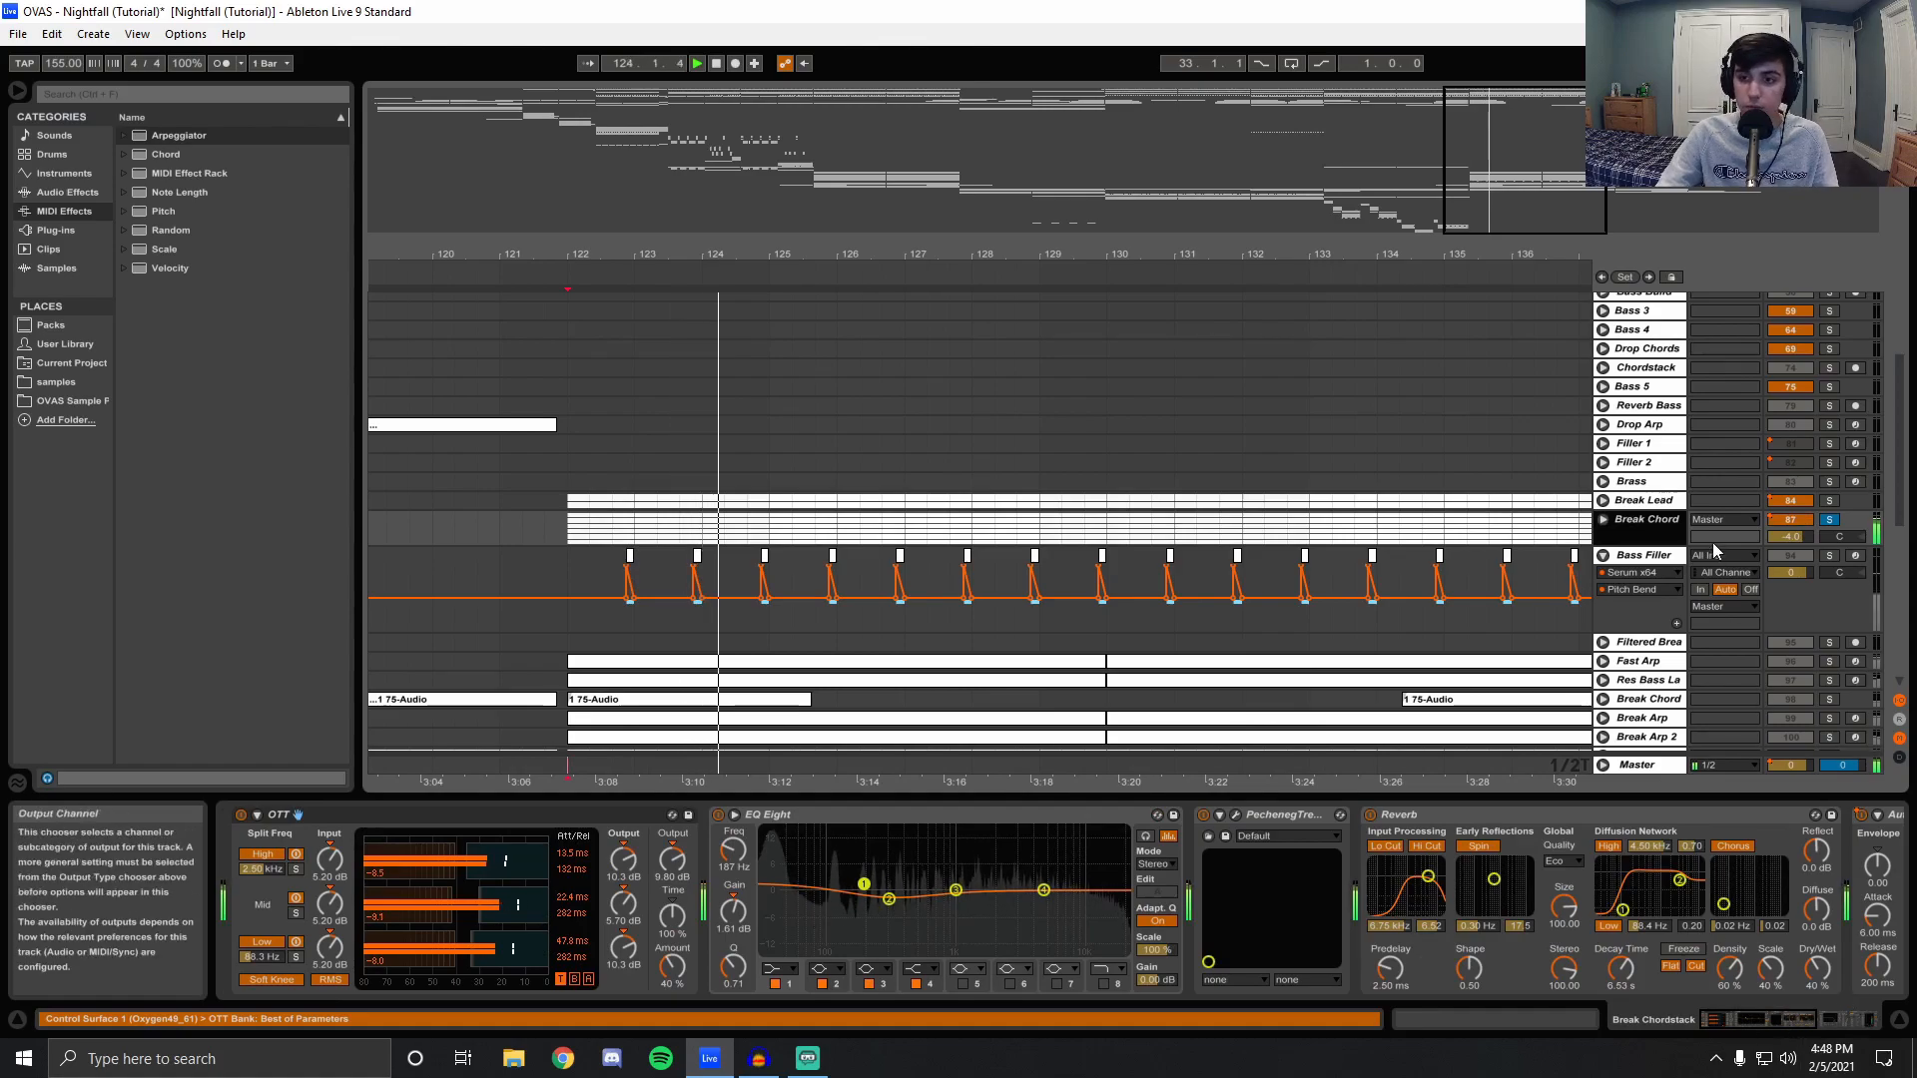
left_click(1603, 520)
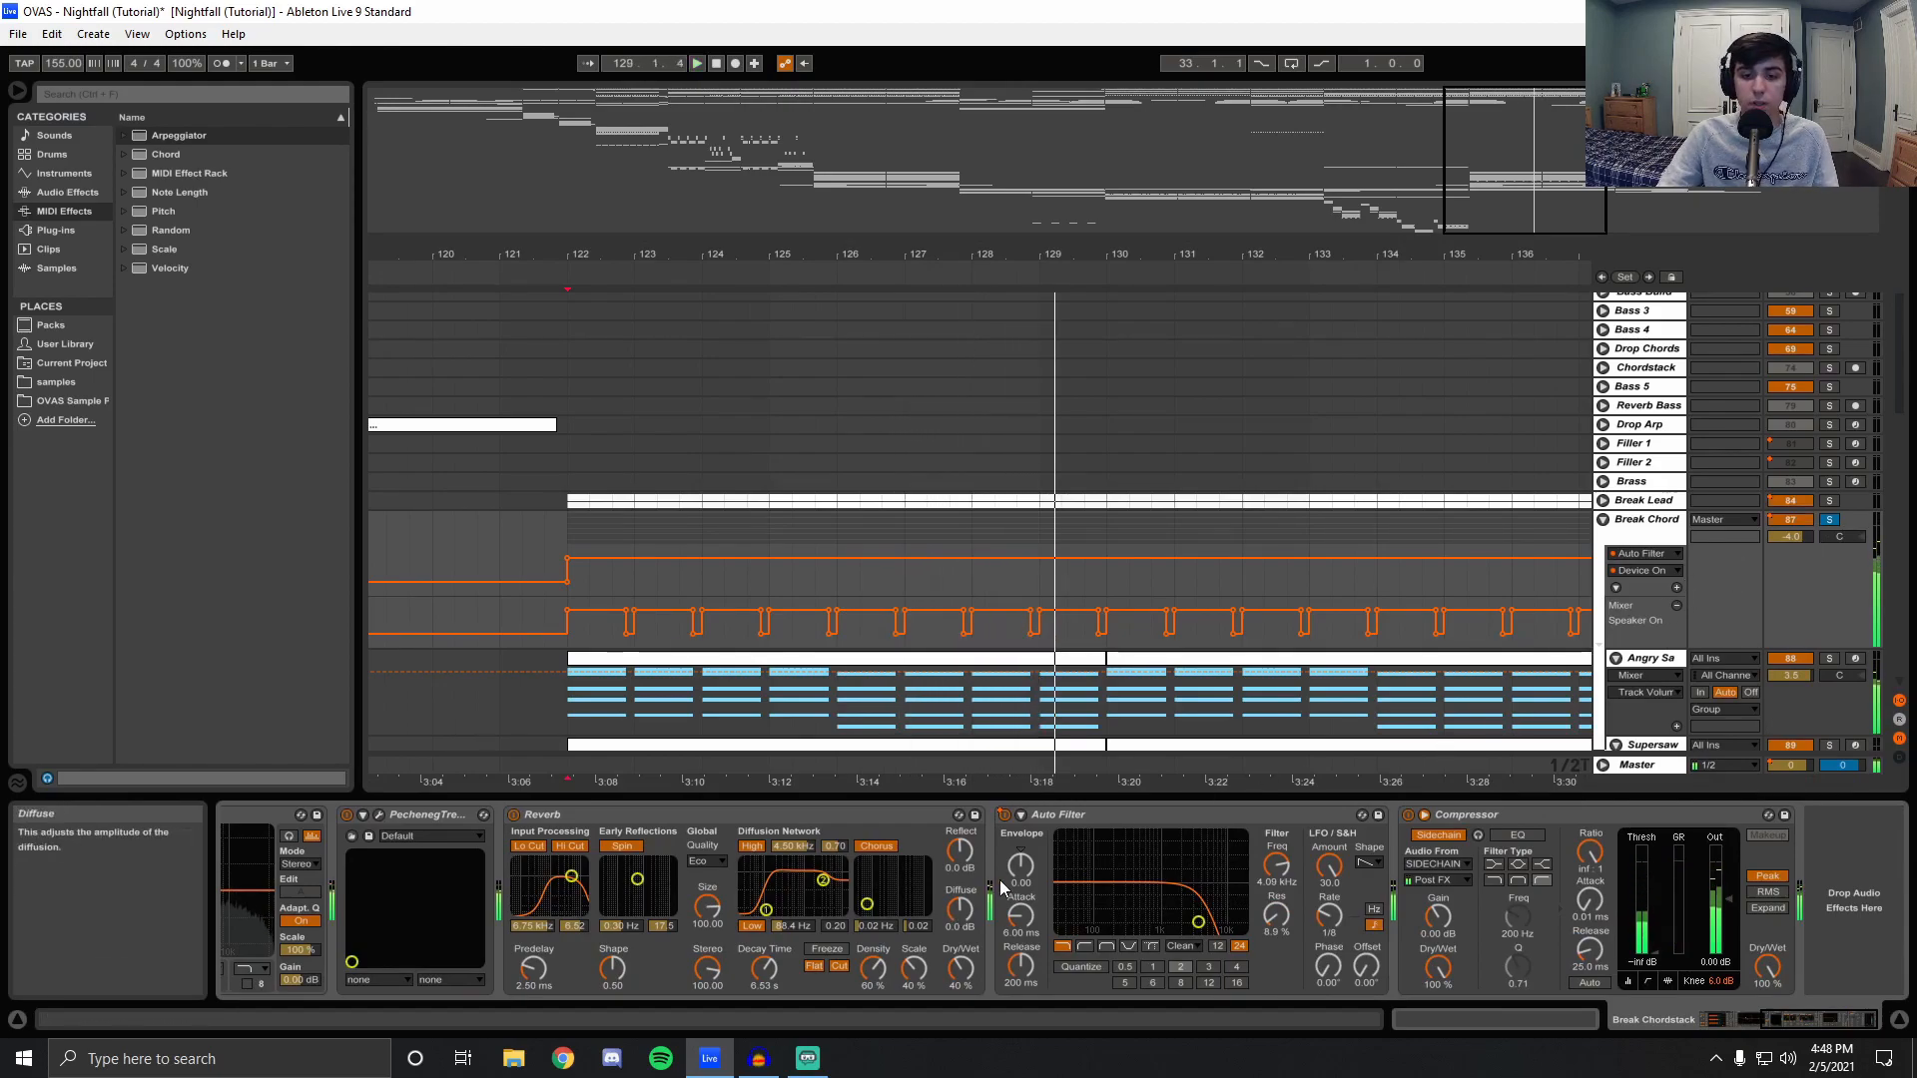
Stop playback, examine the Break Chord group's Auto Filter automation across the arrangement, and show its LFO waveform lane.
key("space")
left_click(410, 554)
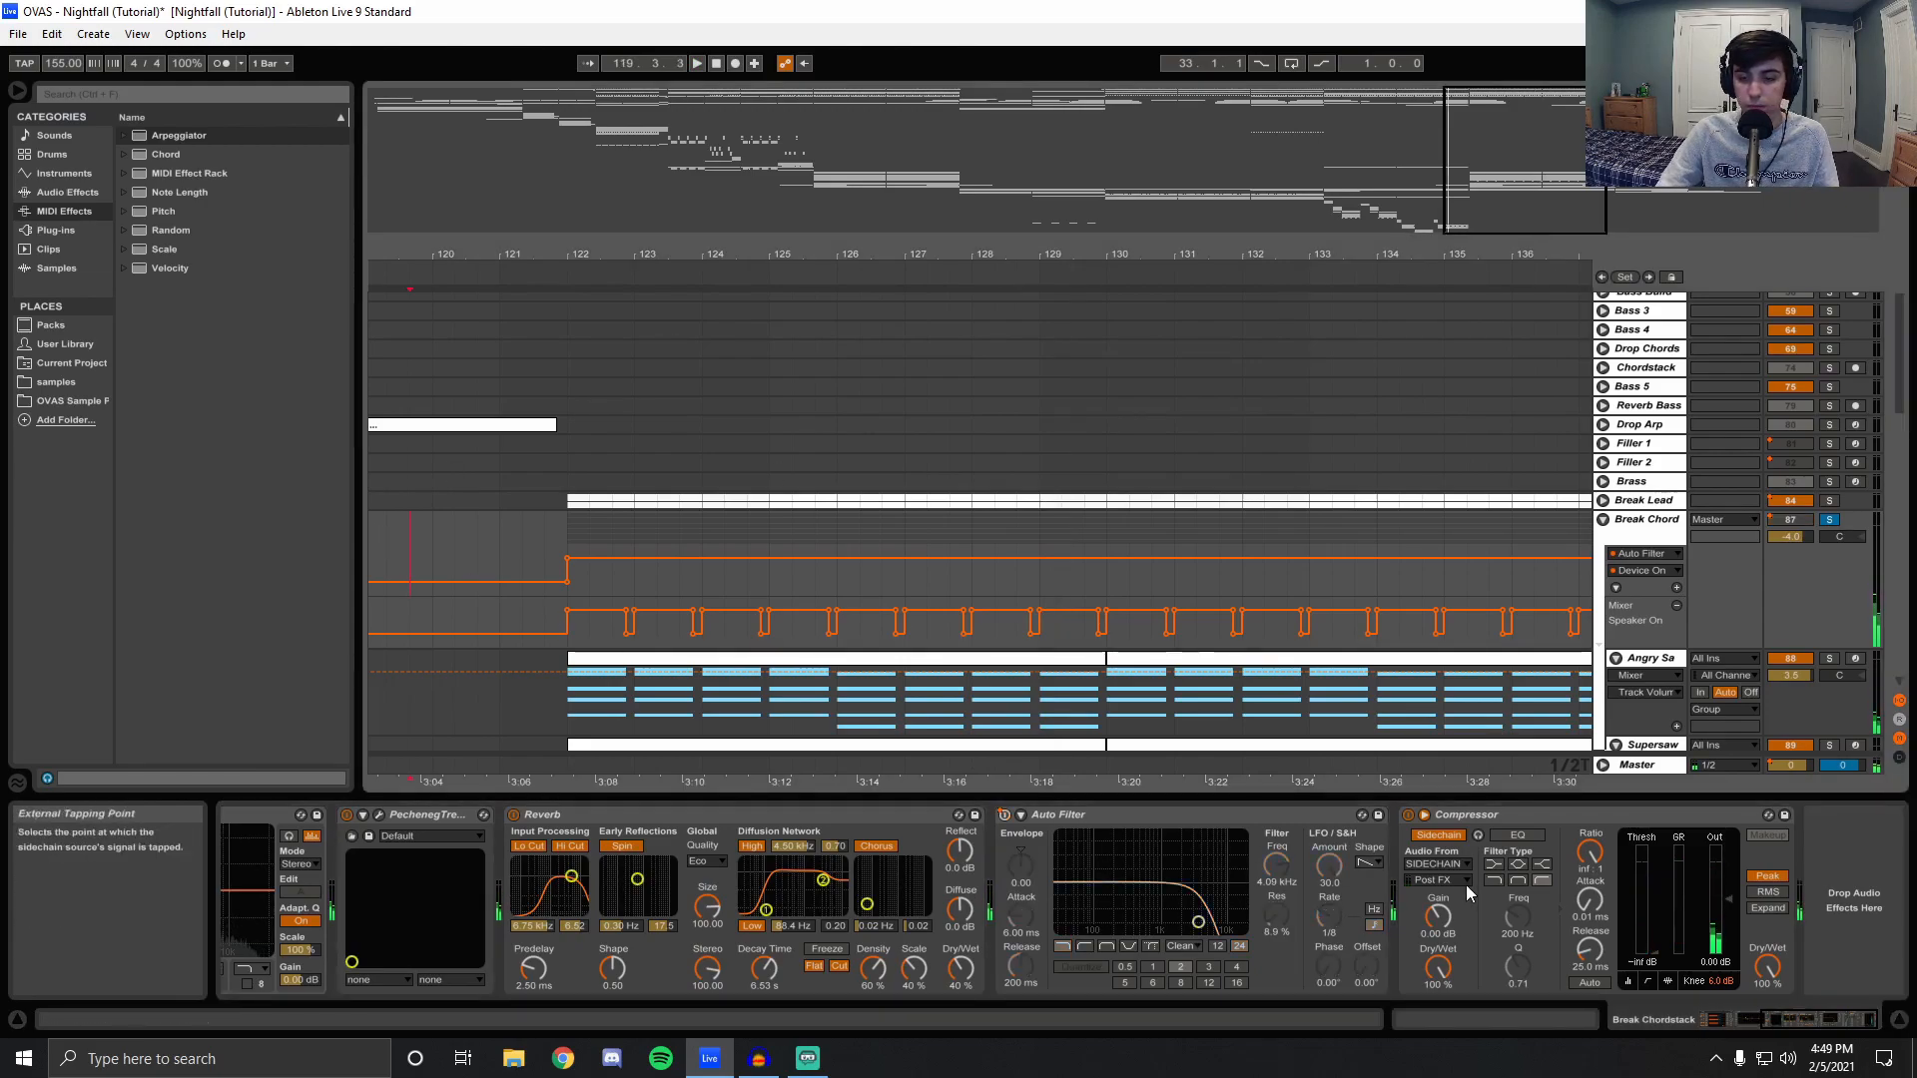
left_click_drag(959, 250, 1549, 589)
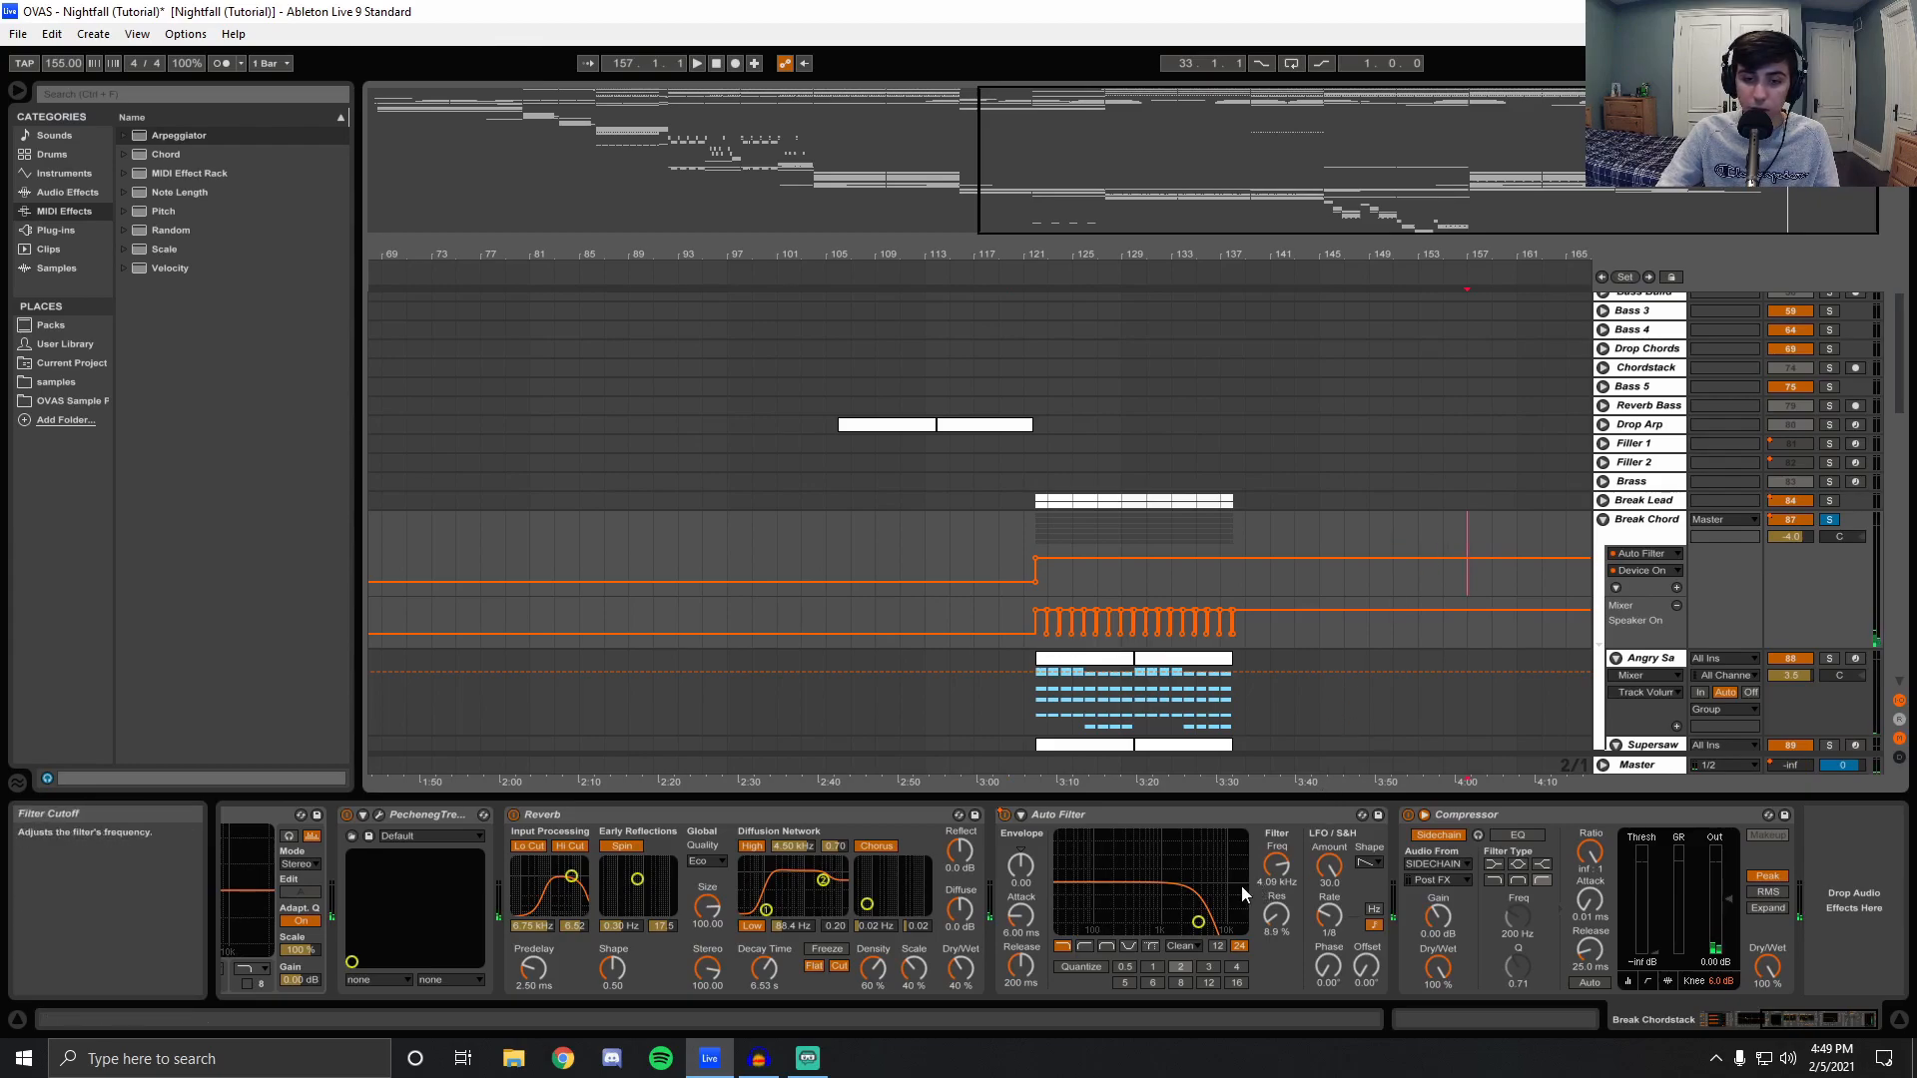
left_click(1372, 863)
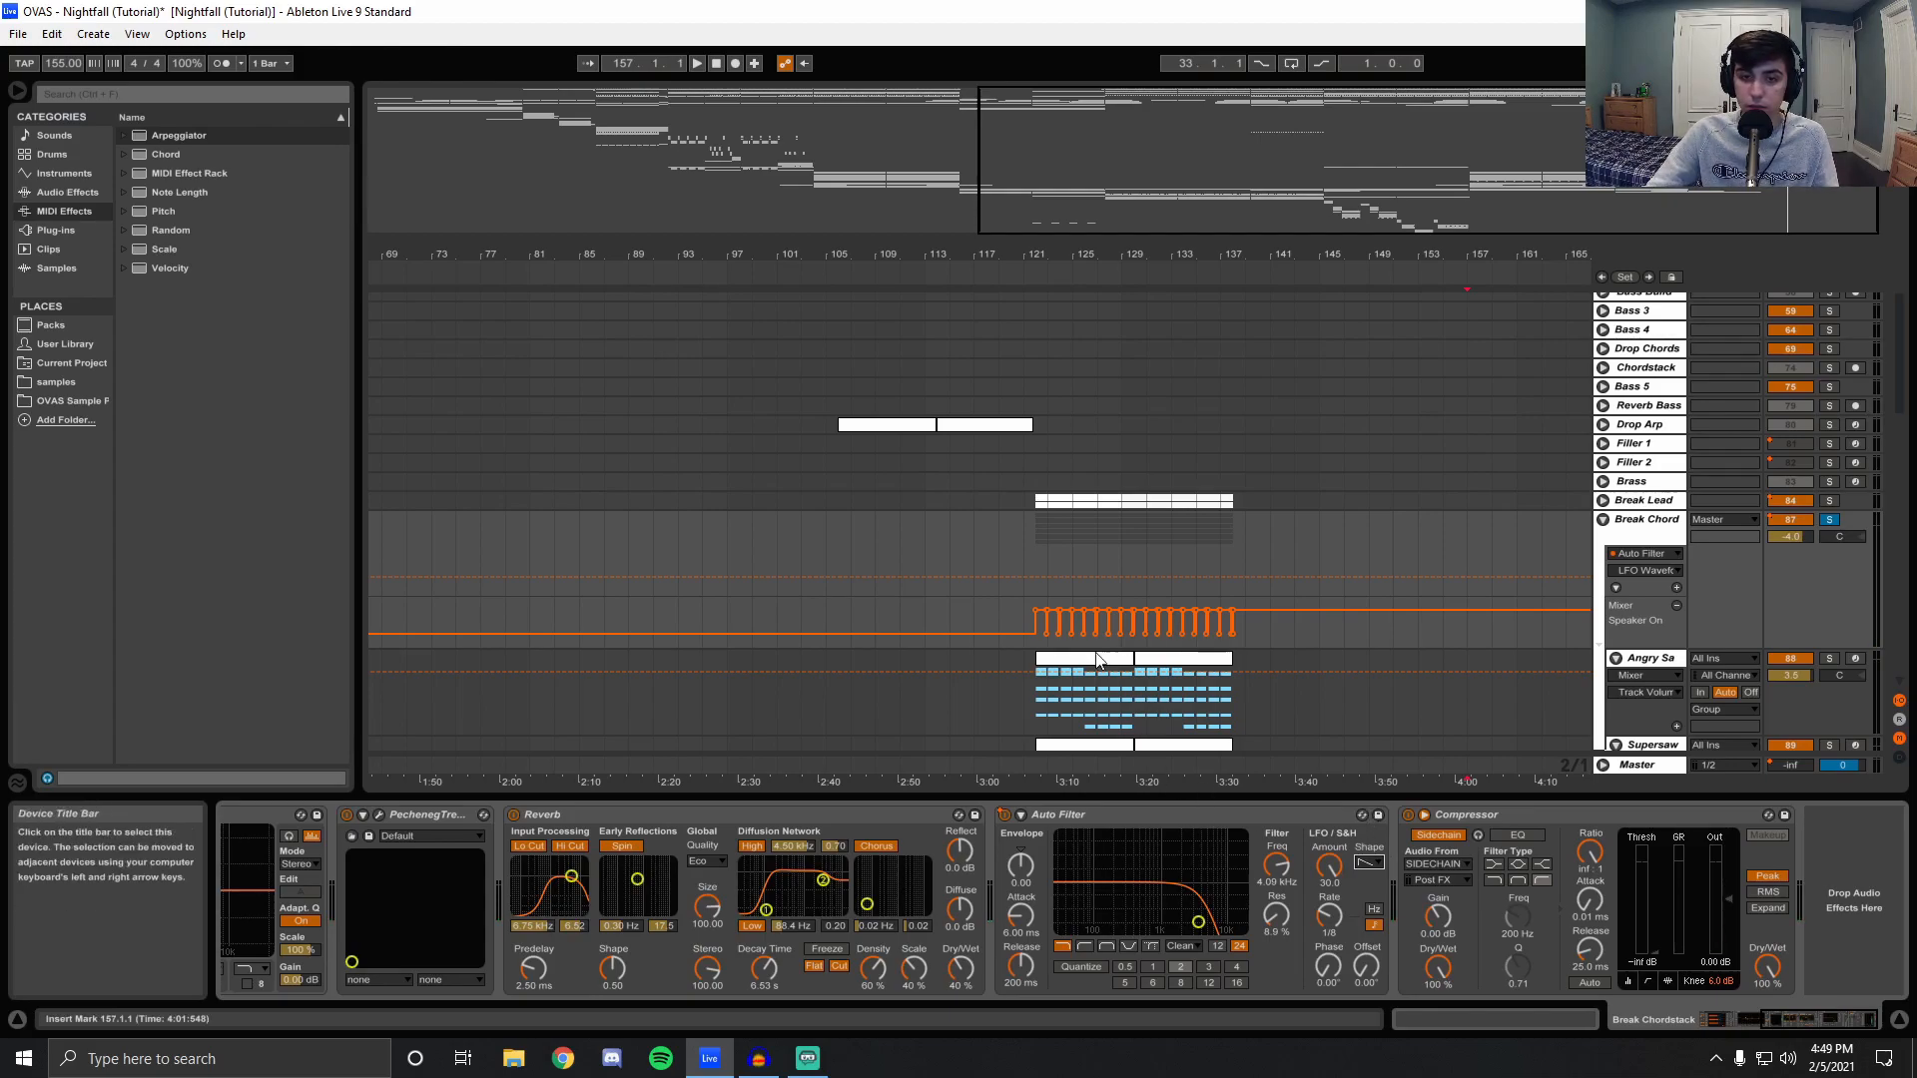
Show the Auto Filter's Device On automation at bar 122, toggle the device off and on, and play the soloed Break Chord group.
left_click(1040, 529)
key("plus")
key("plus")
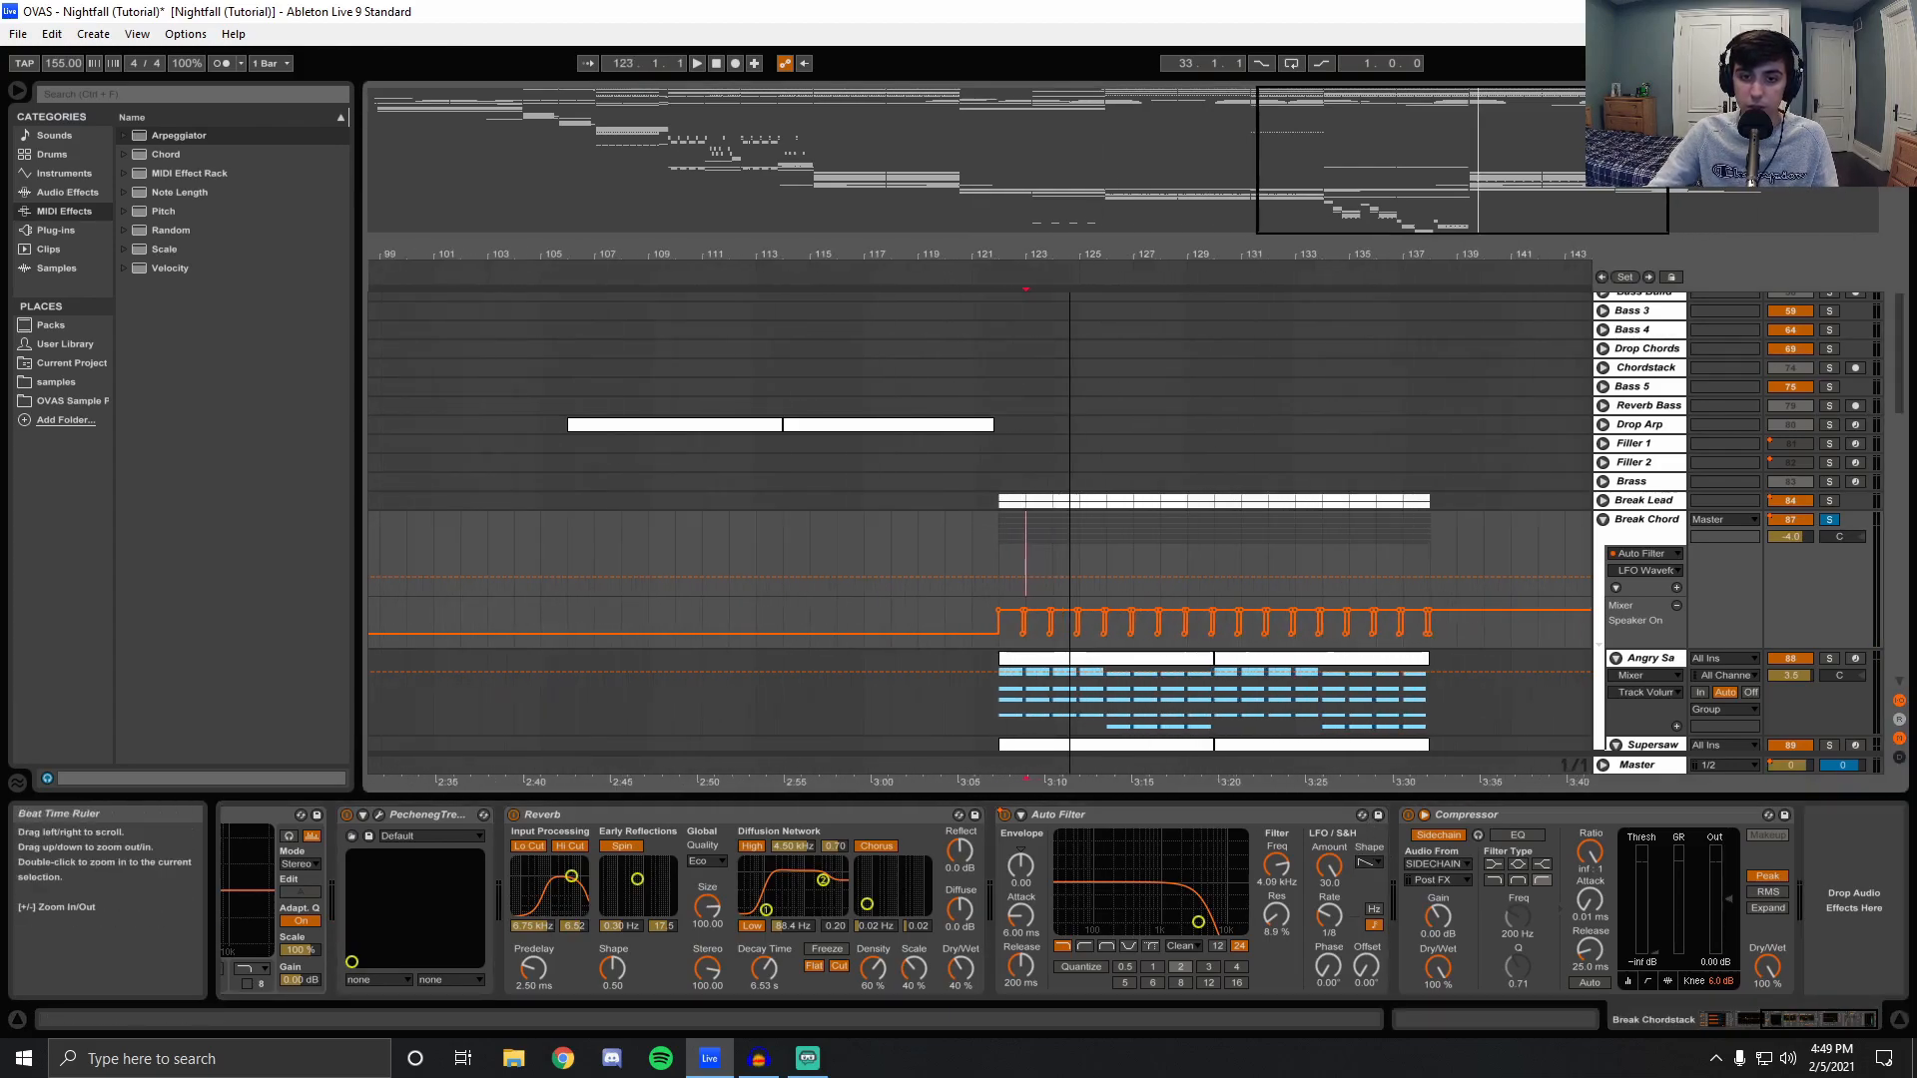
left_click(1004, 816)
key("space")
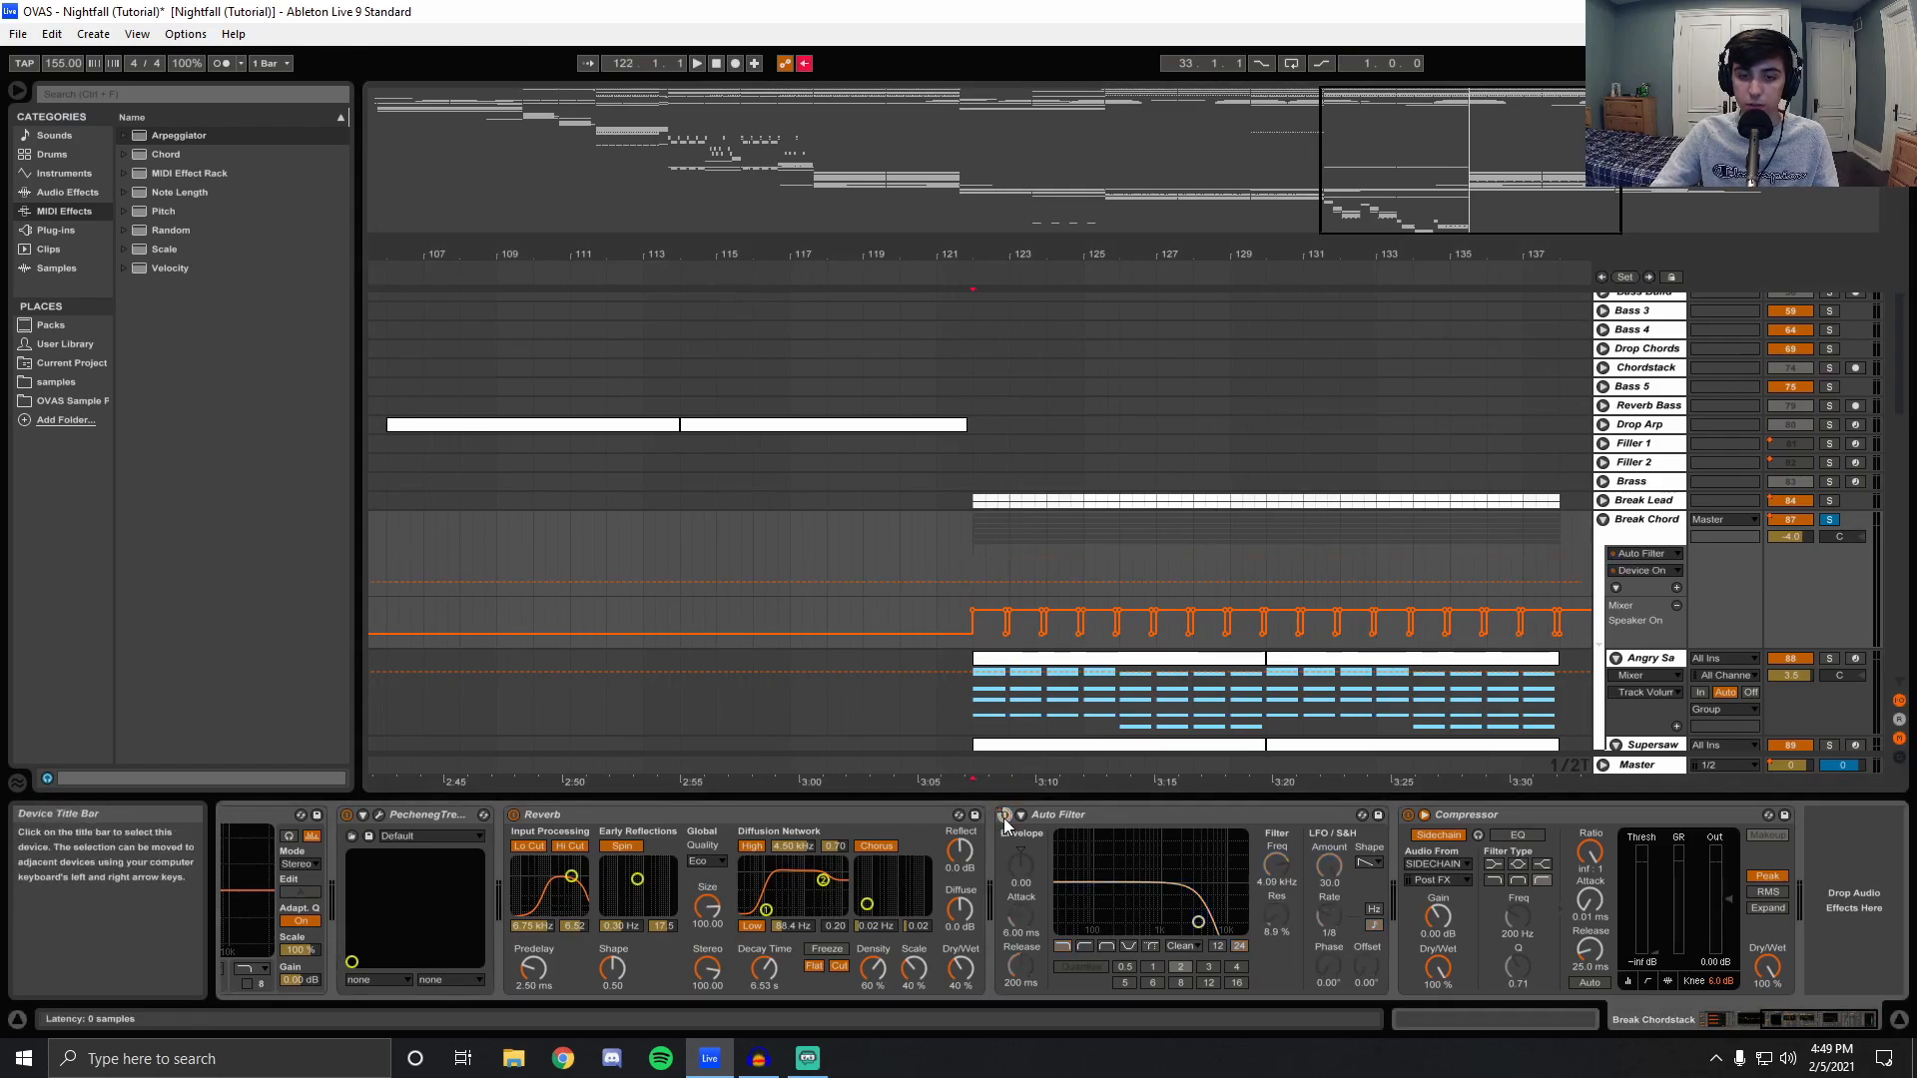
left_click(1005, 815)
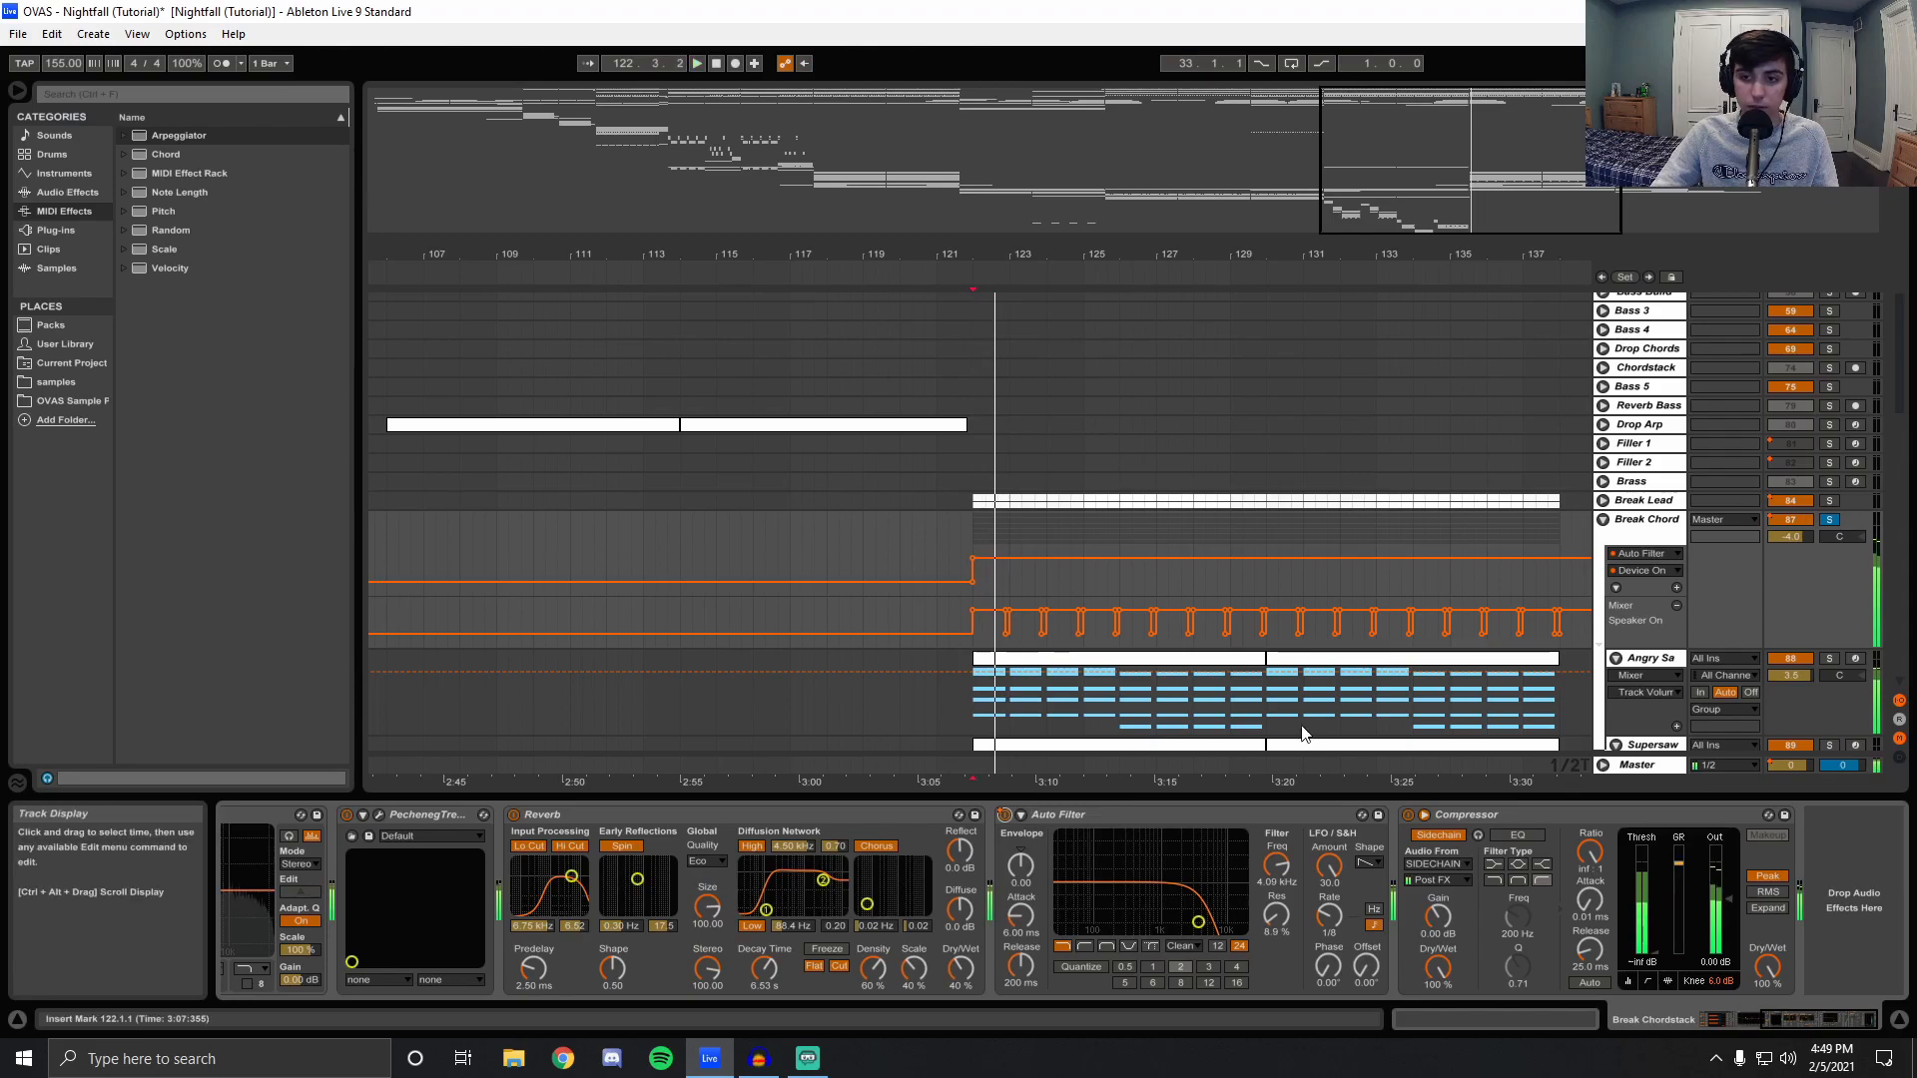
Zoom out to compare the Break Chord automation in both breaks, place the insert marker at bar 159, and collapse the group.
left_click(1586, 520)
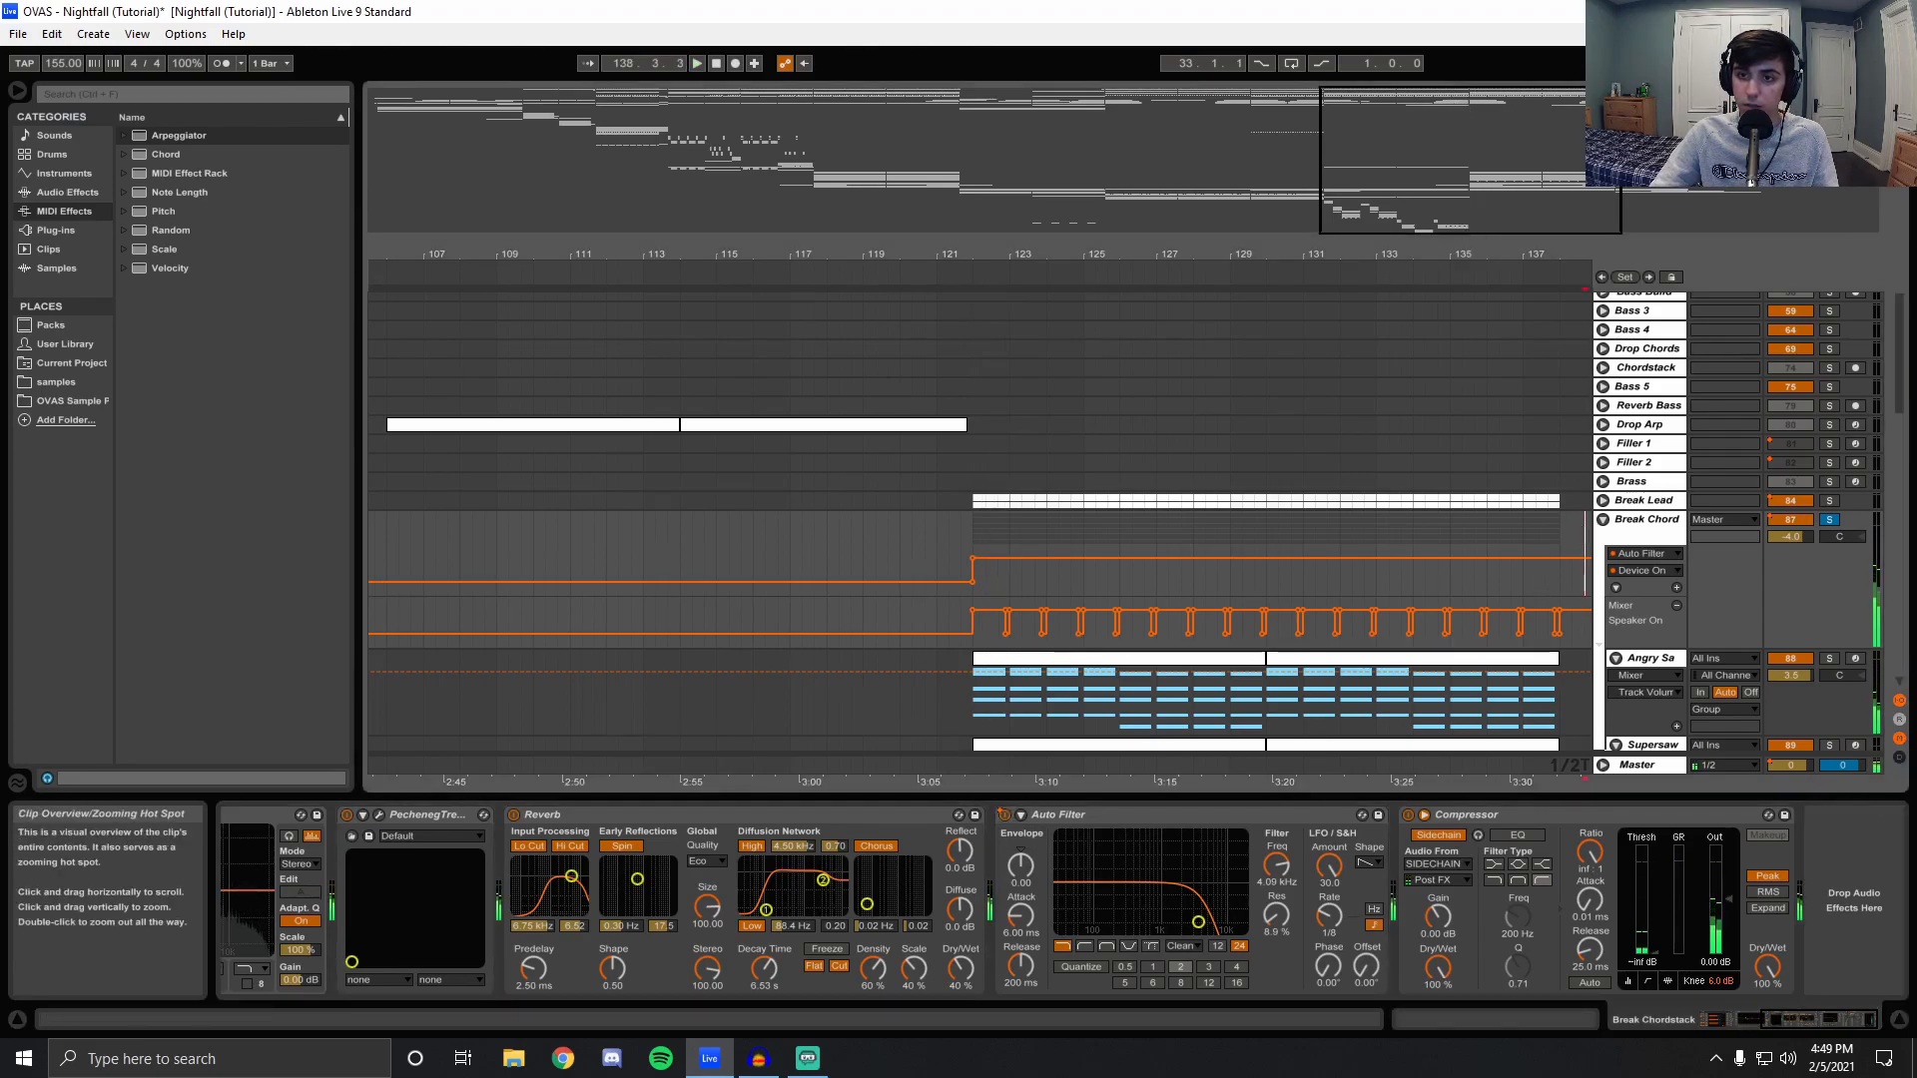
double_click(1469, 252)
left_click(1544, 523)
scroll(1459, 495, "right", 3)
left_click(1522, 523)
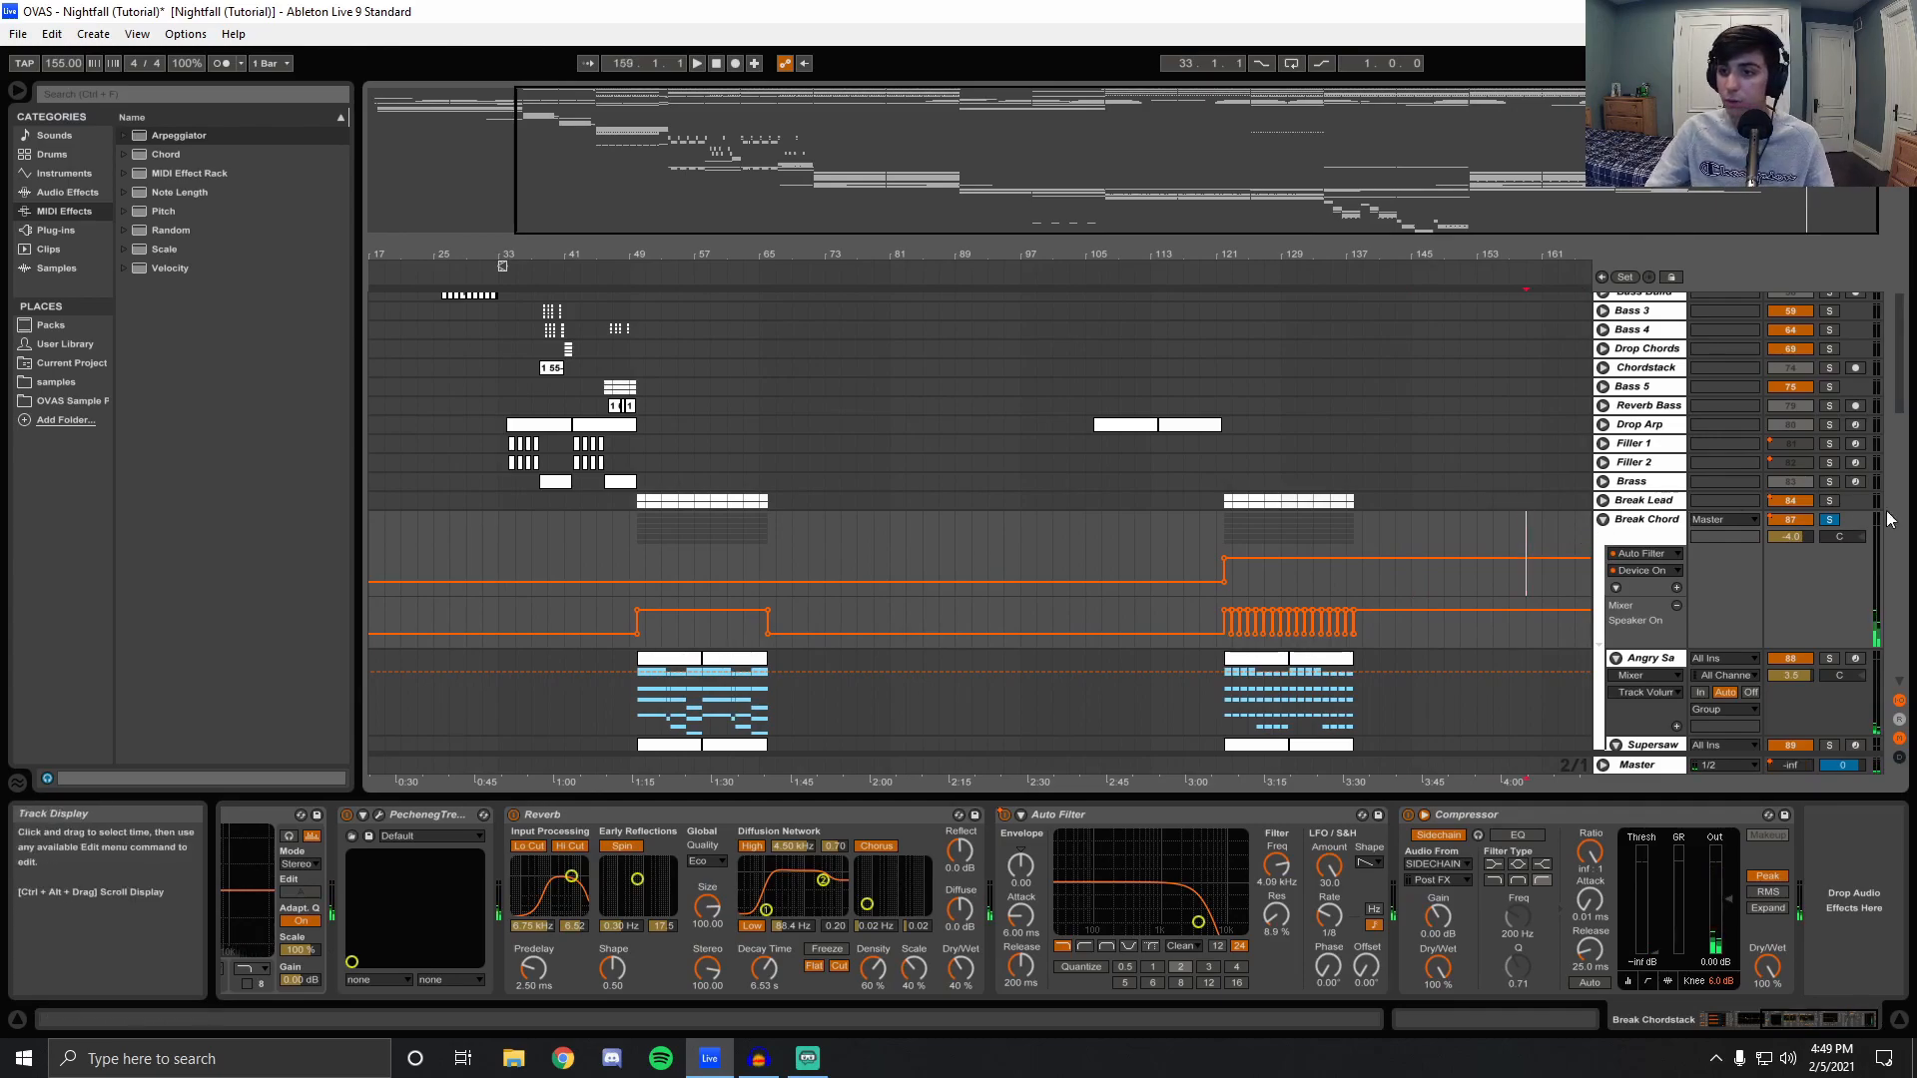
left_click(1602, 519)
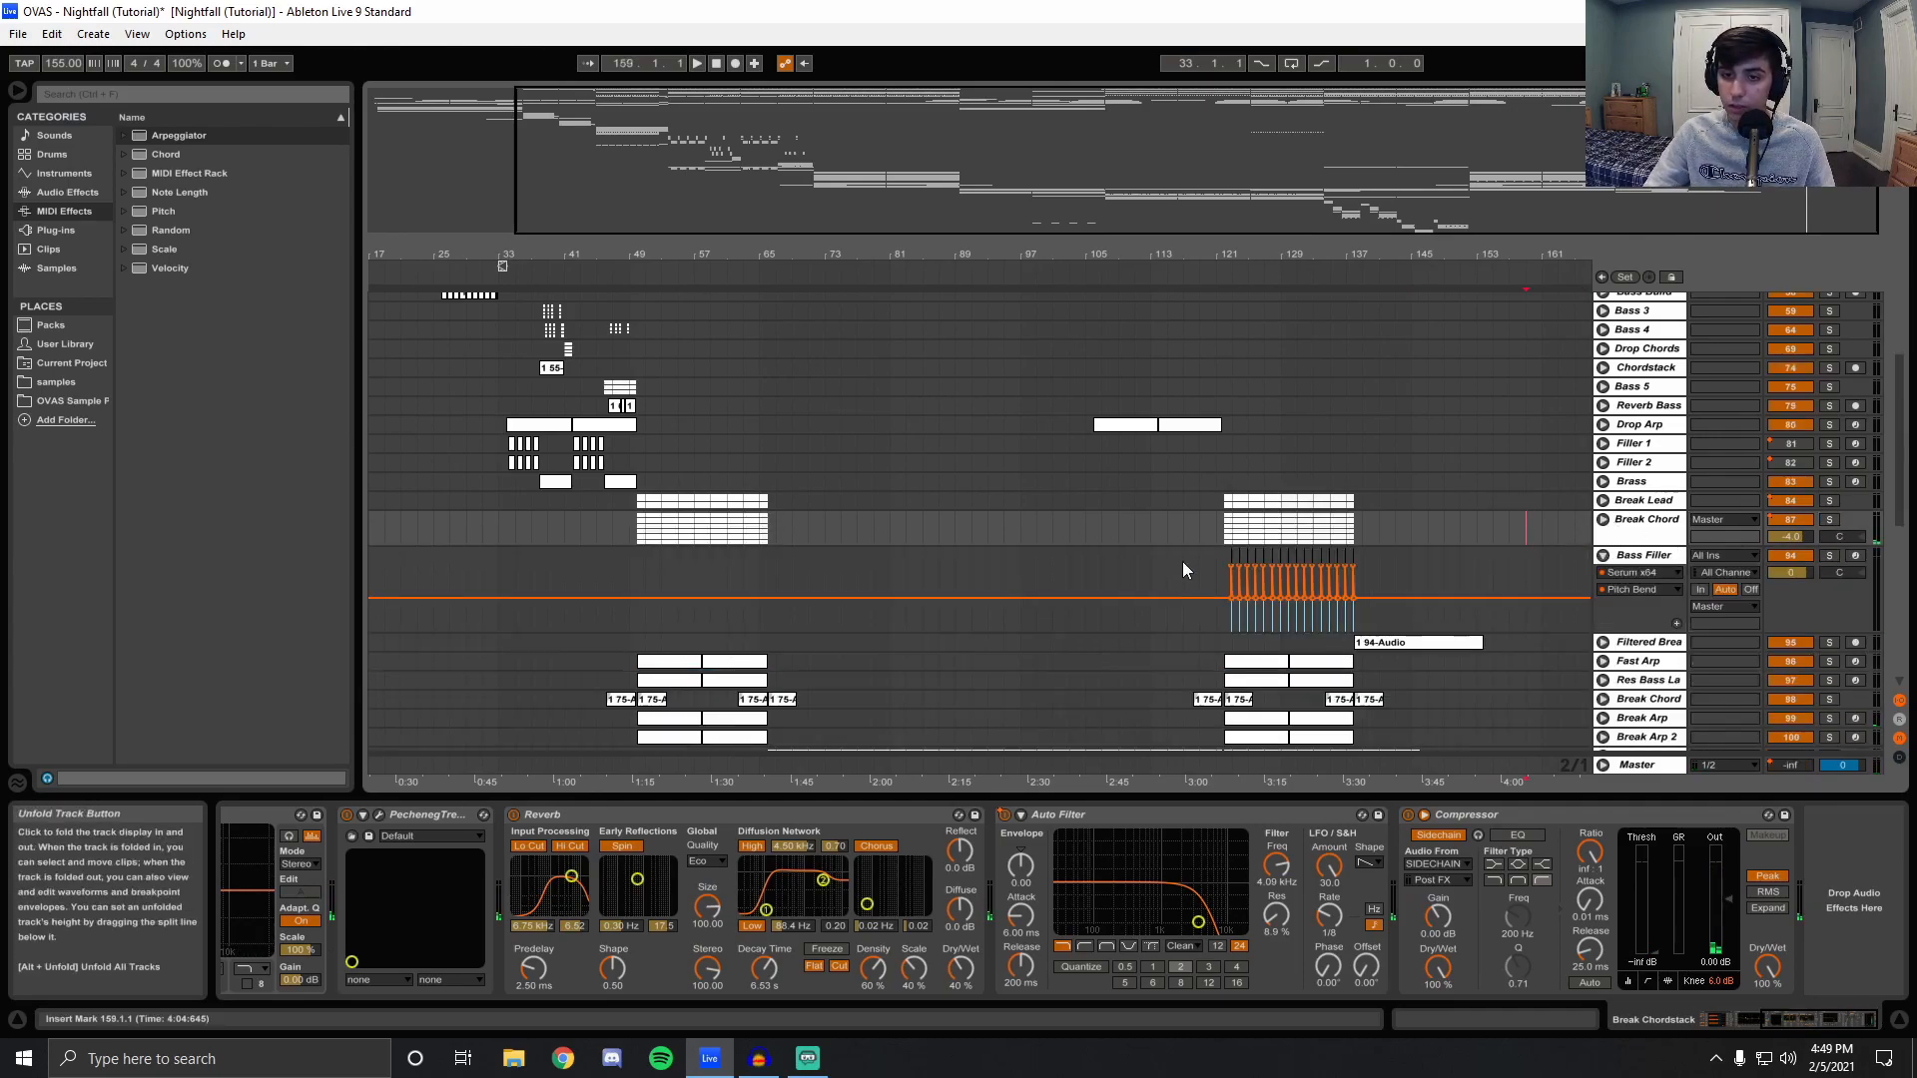
Solo Break Lead, play it from bar 122, and place the insert marker at bar 153.
left_click(1219, 501)
left_click_drag(1242, 254, 1236, 459)
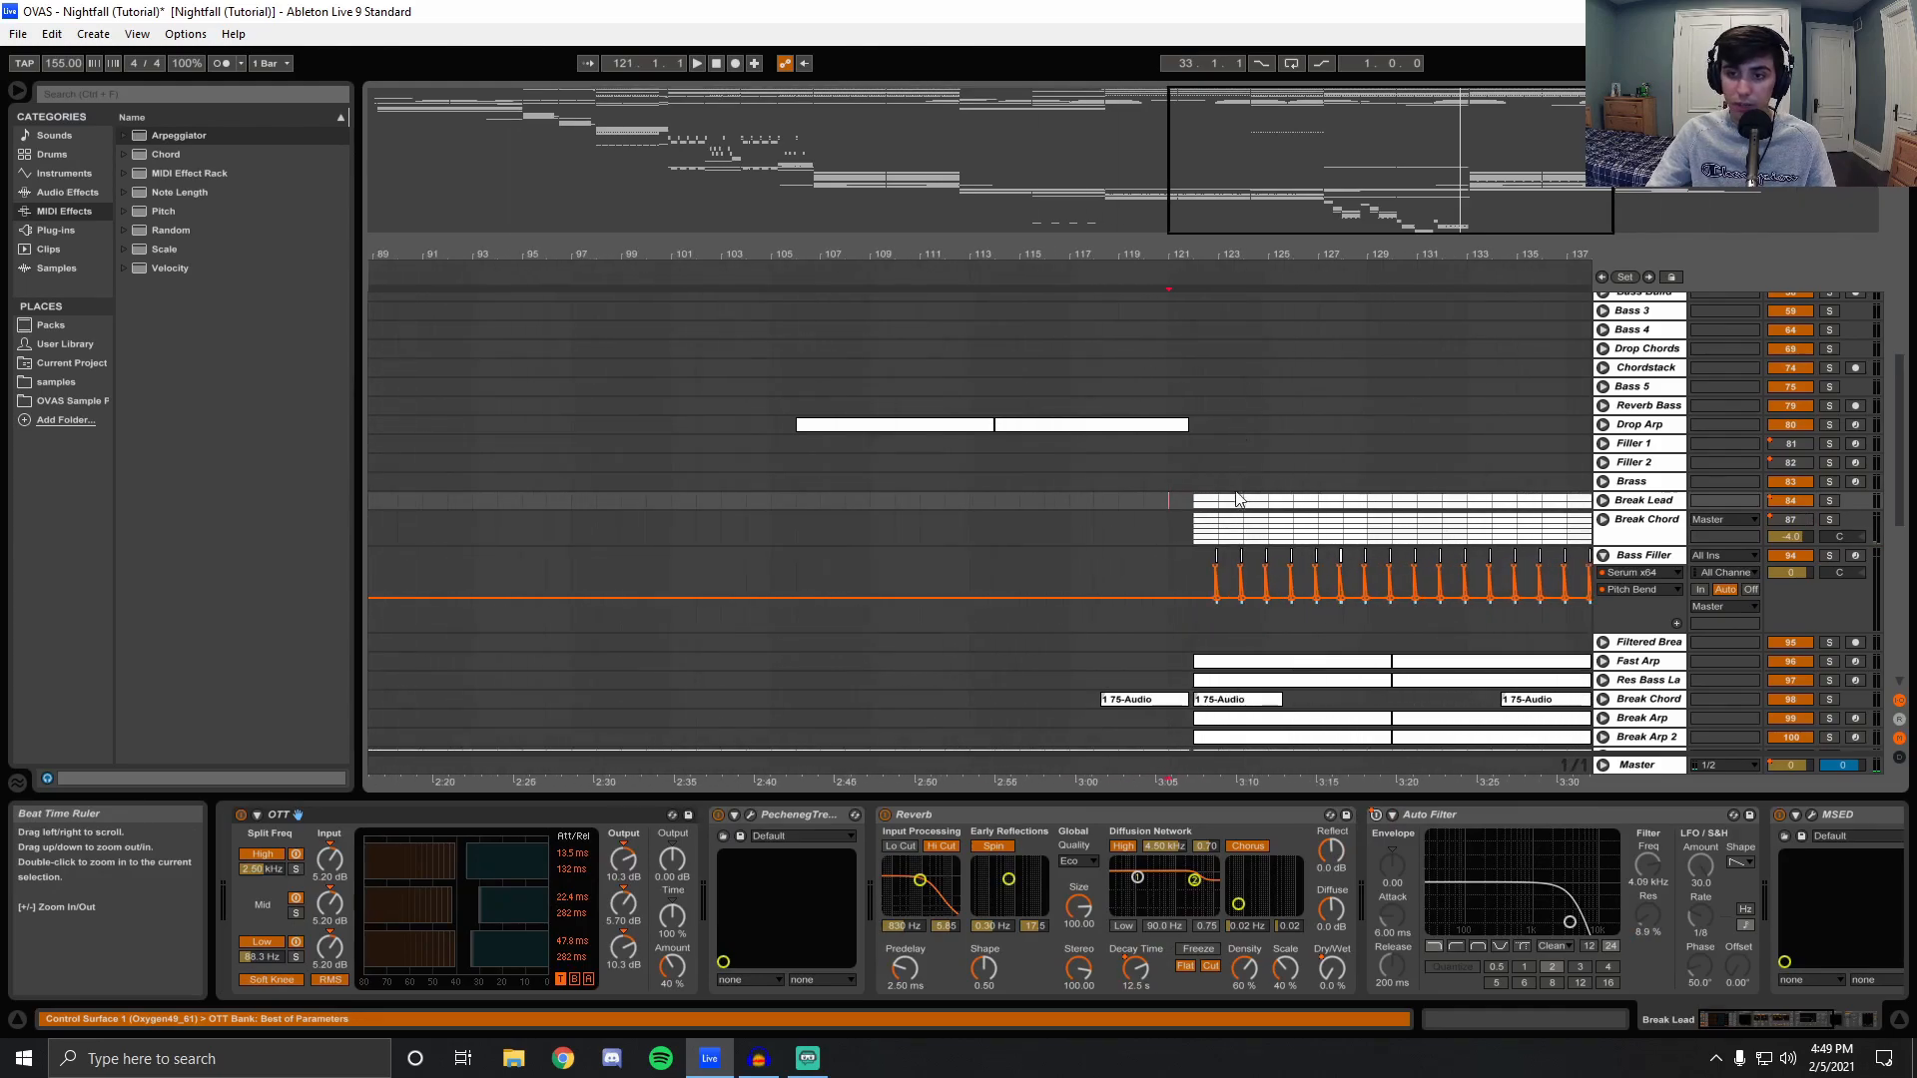
left_click(1190, 499)
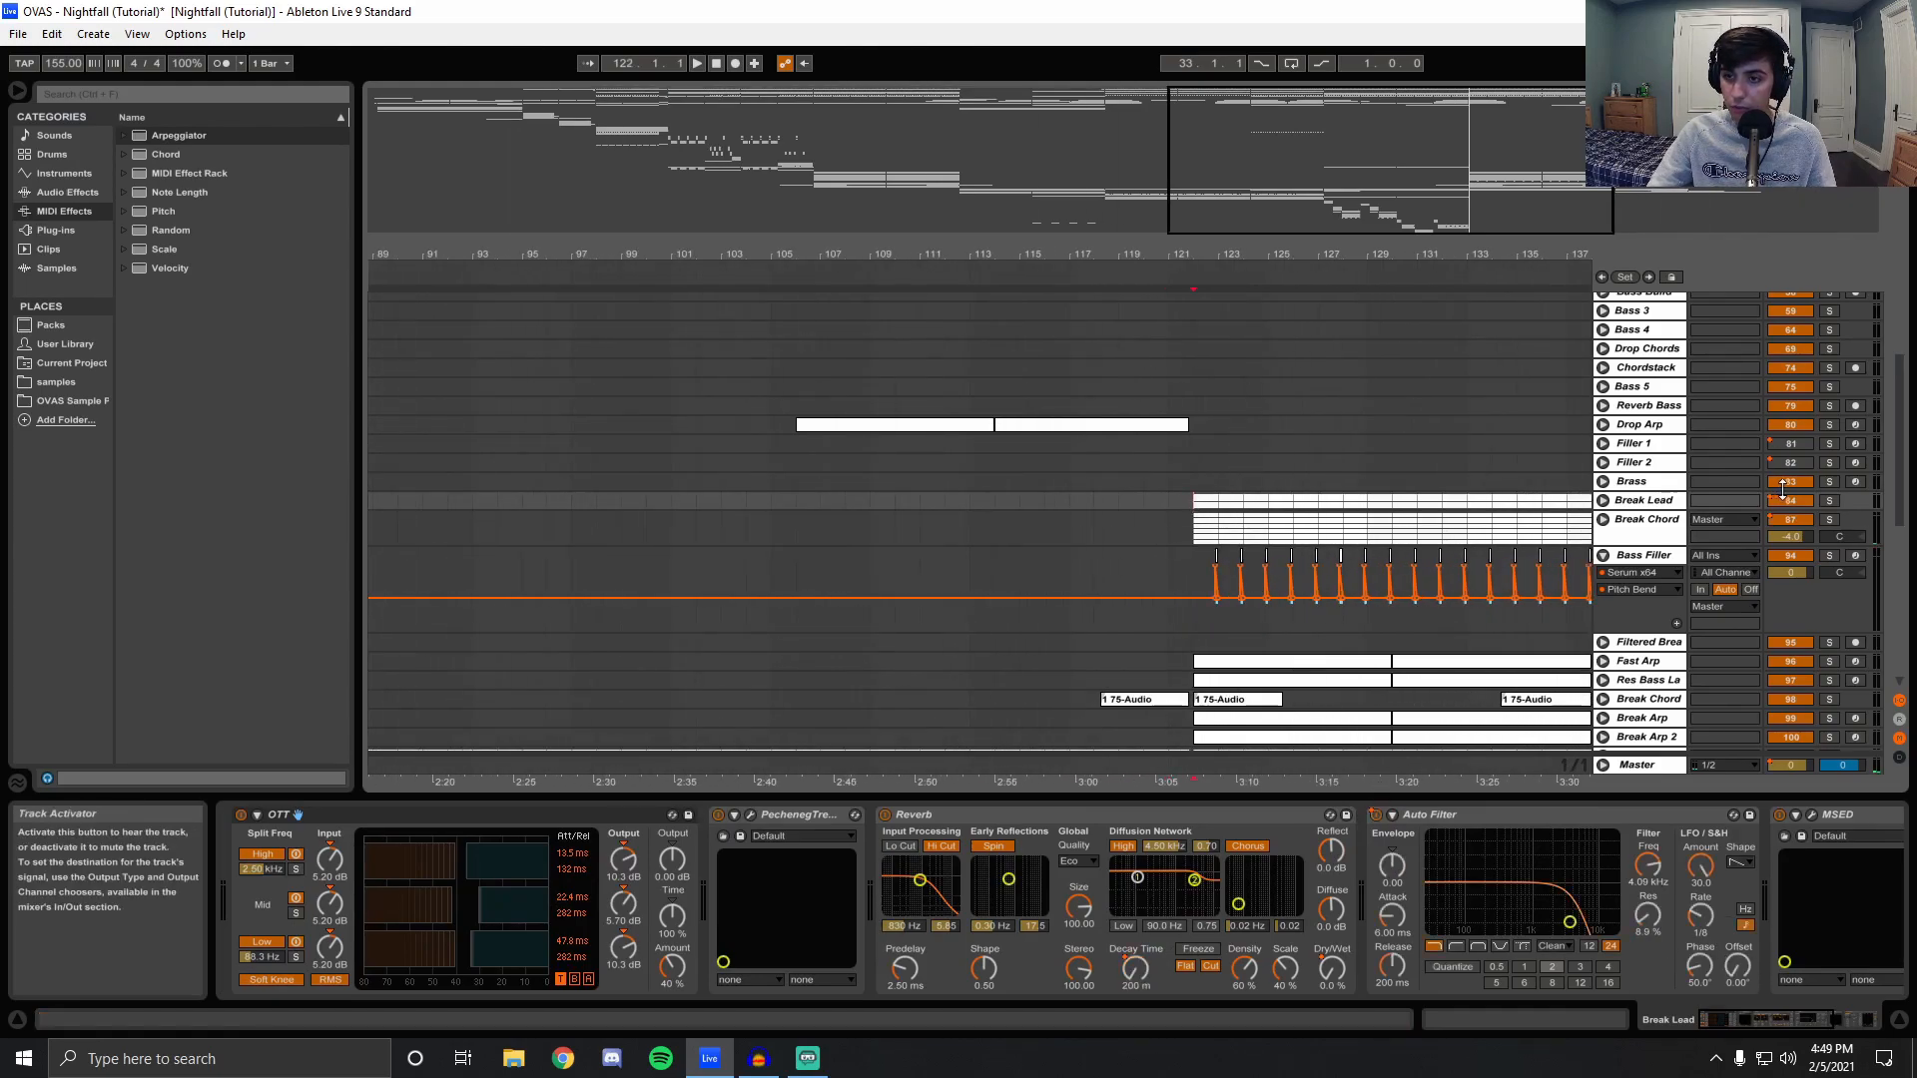
left_click(1829, 500)
key("space")
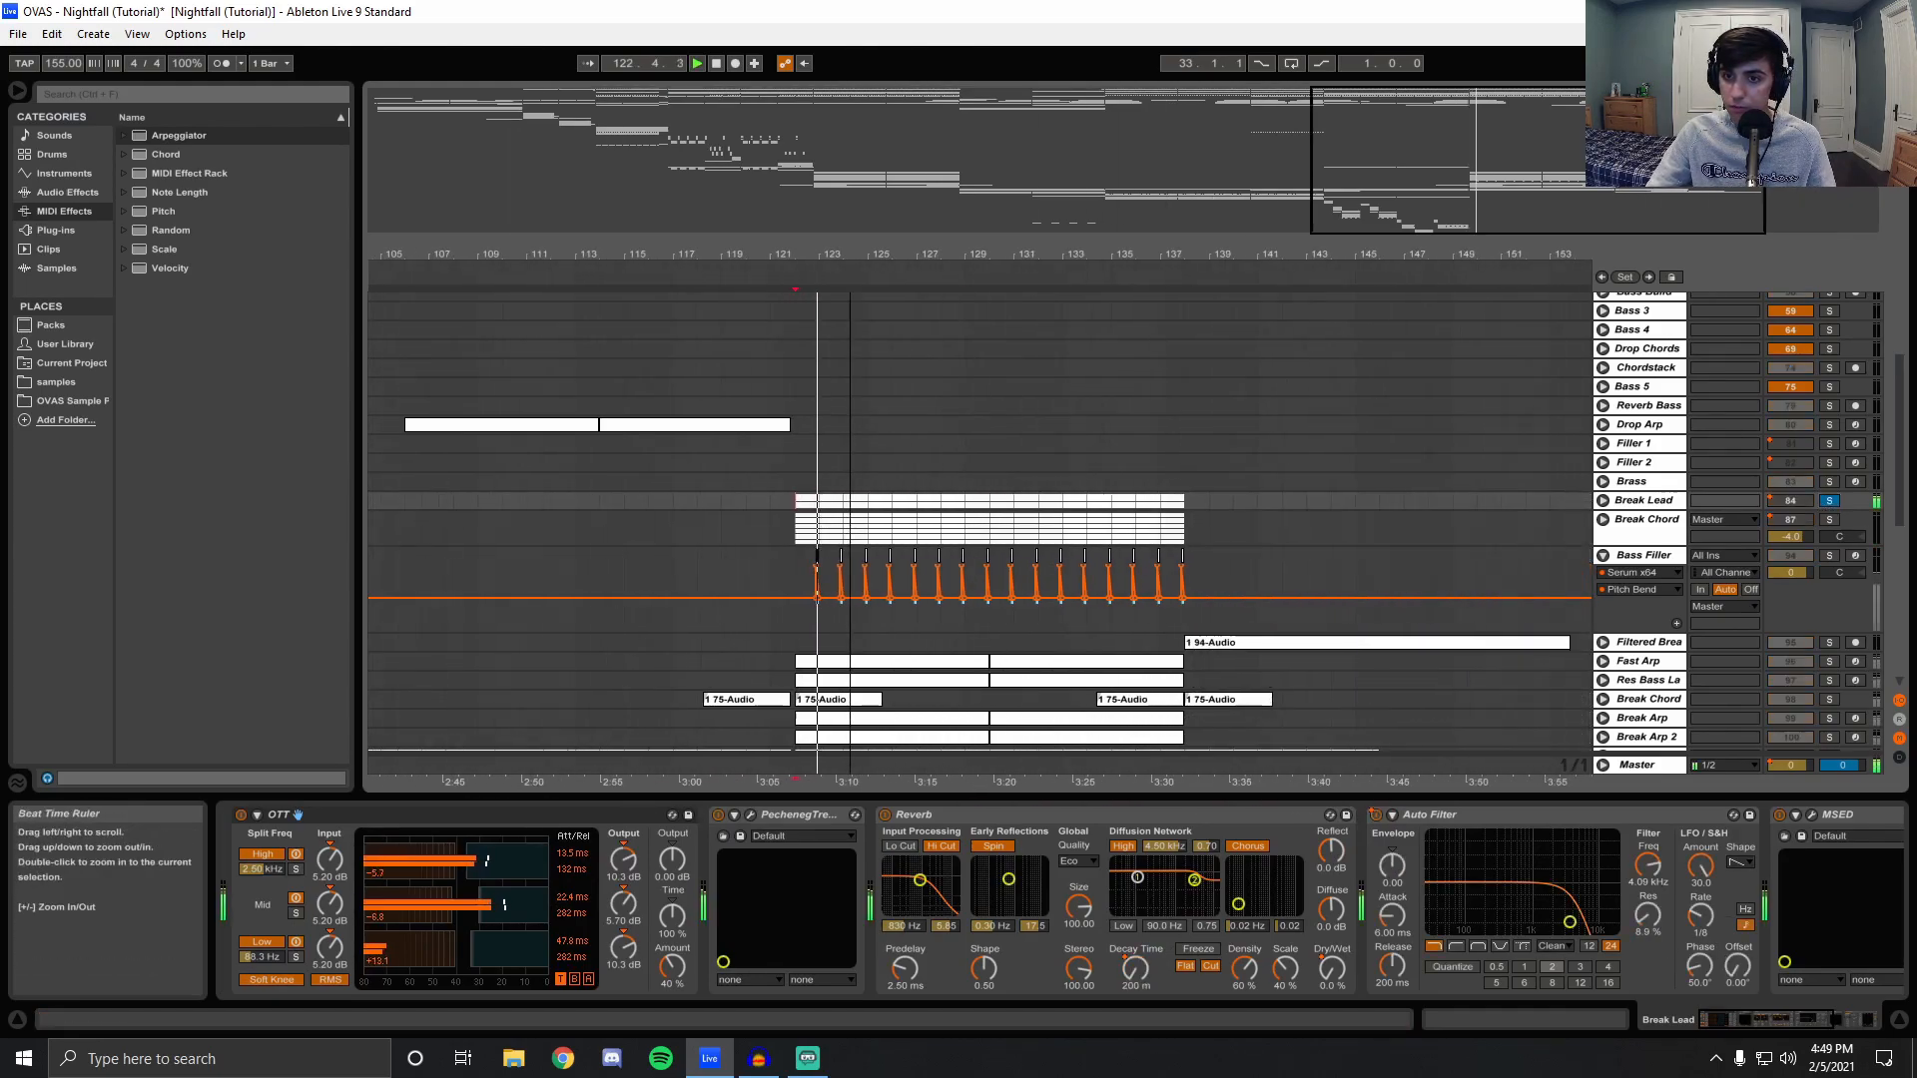
left_click_drag(866, 253, 1228, 149)
left_click(1470, 499)
key("space")
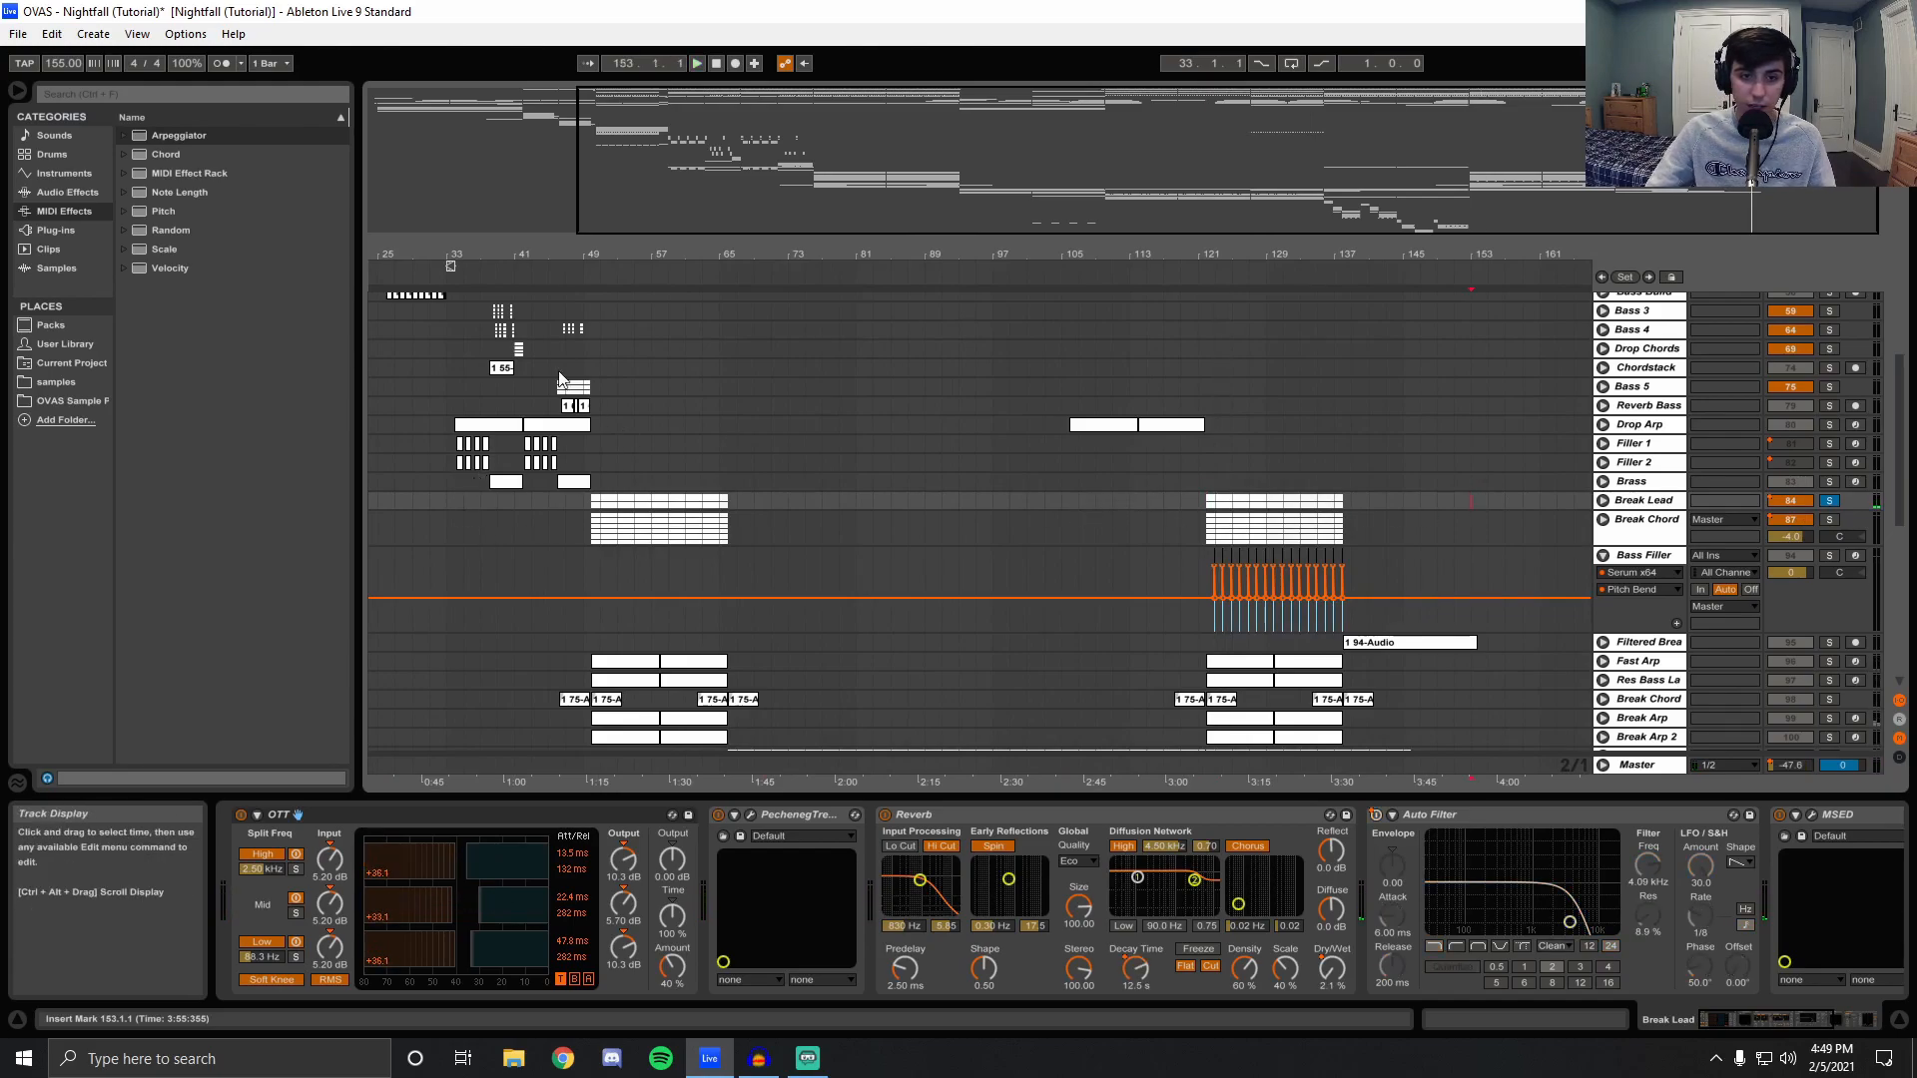
View the first break's Break Lead clips, and play Break Lead and Break Chord soloed together from bar 122.
left_click_drag(574, 255, 825, 344)
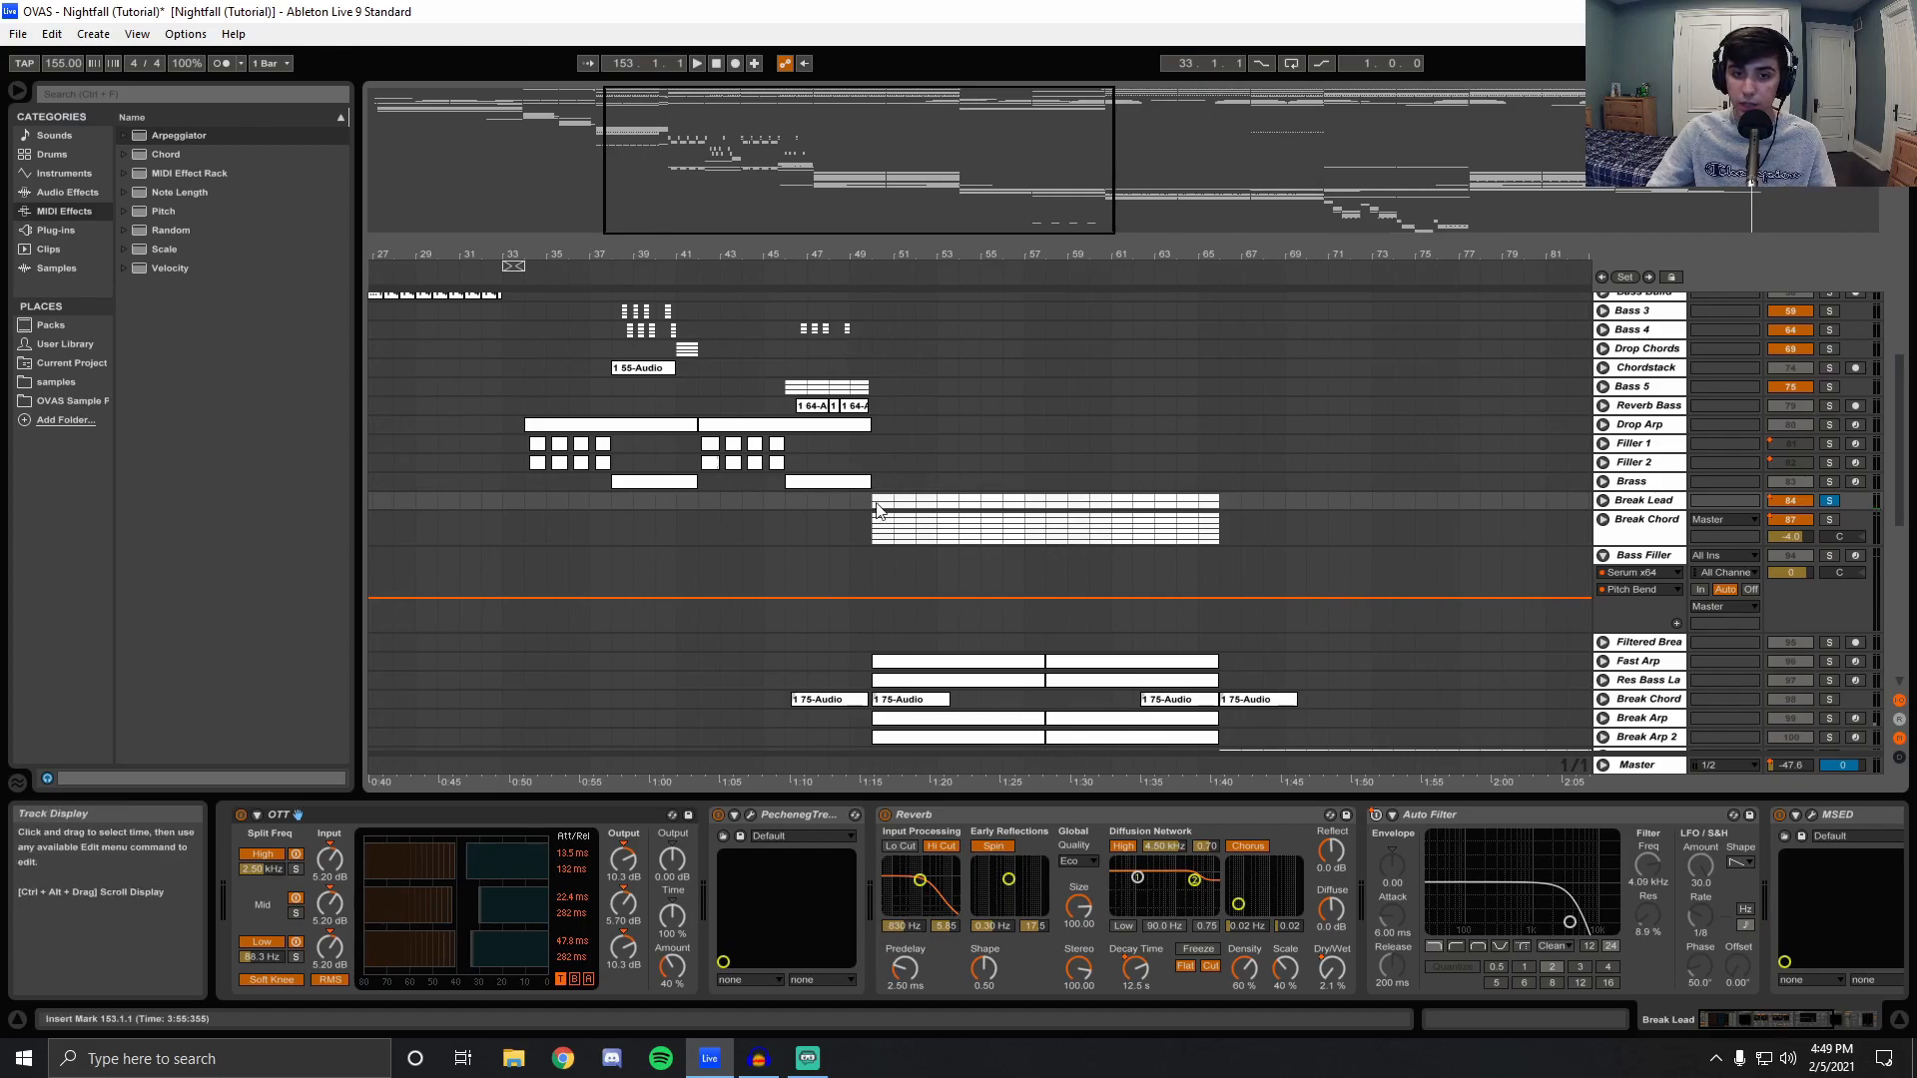
left_click_drag(1455, 255, 513, 254)
key("space")
left_click(1828, 520, "ctrl")
left_click(1483, 504)
key("space")
key("space")
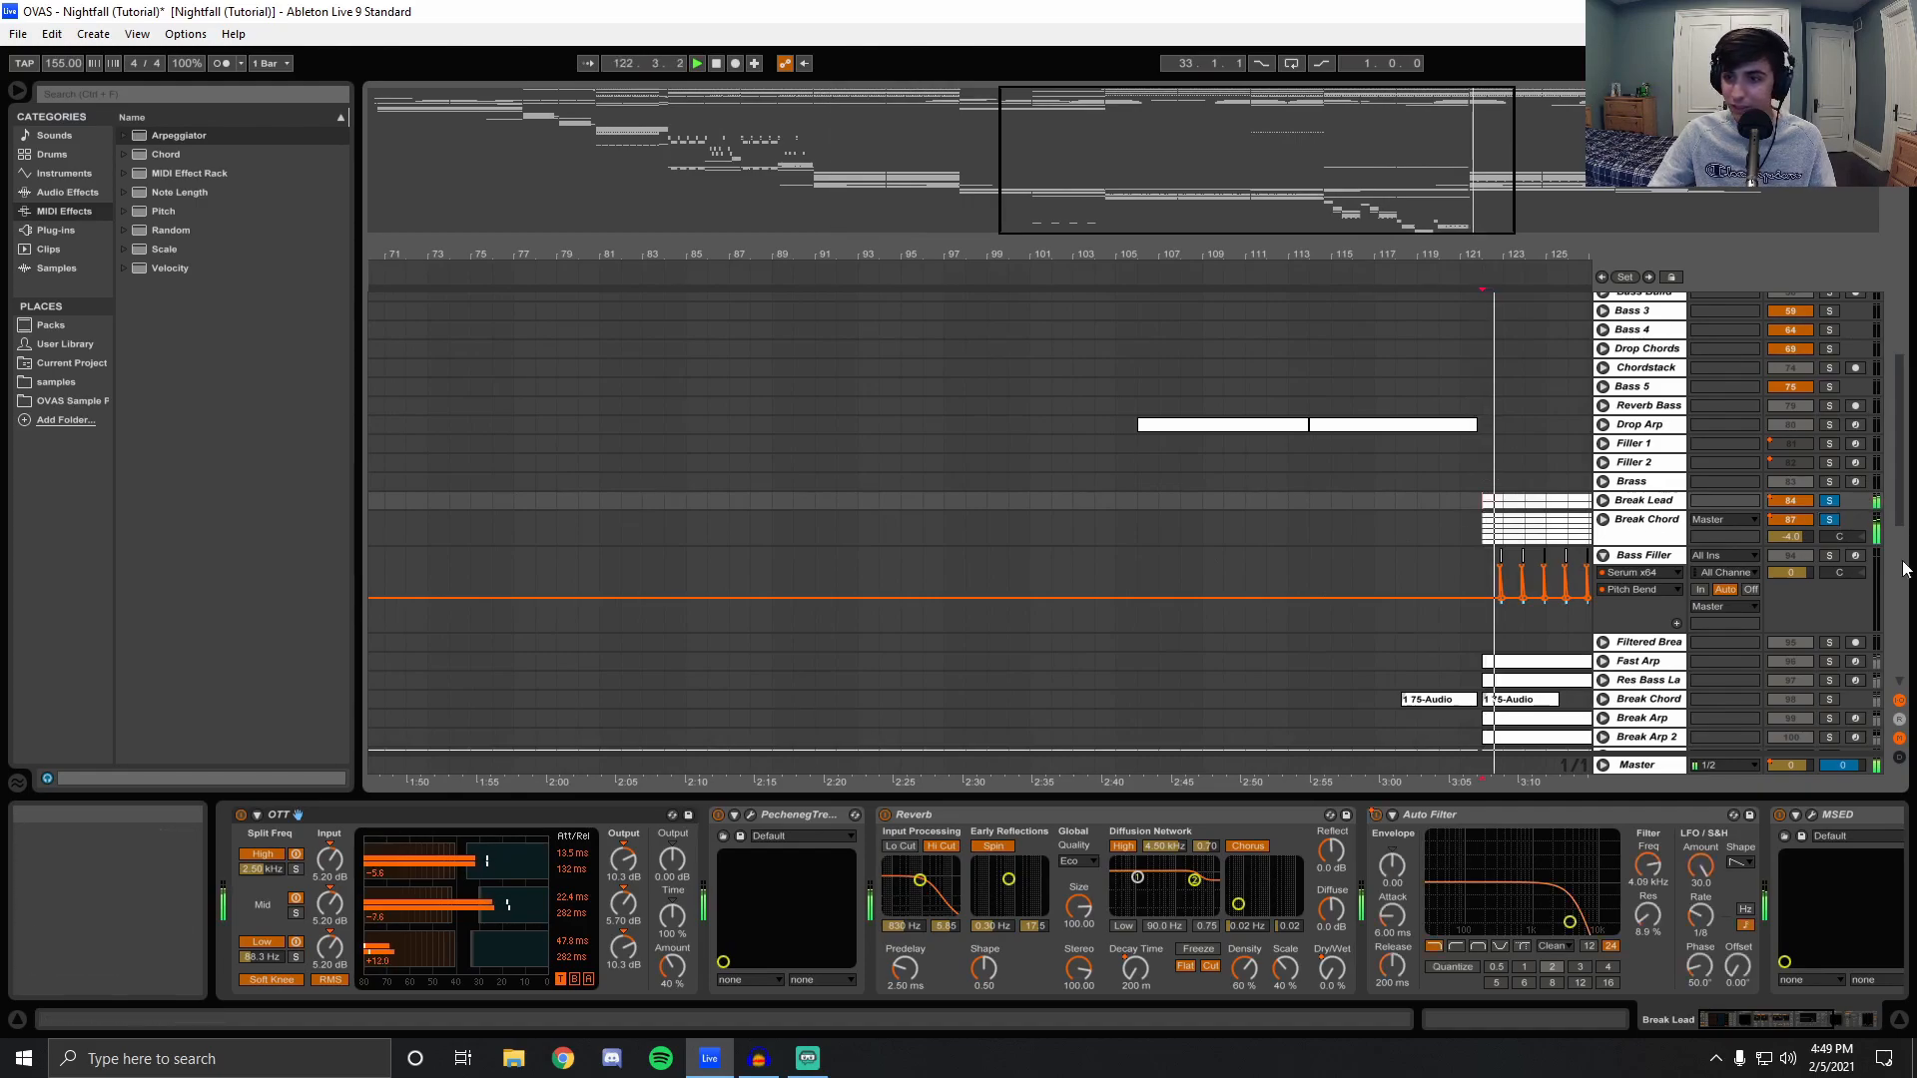
Clear the solos, zoom out to the whole arrangement, and place the insert marker at bar 159.
left_click(1828, 520)
double_click(1447, 257)
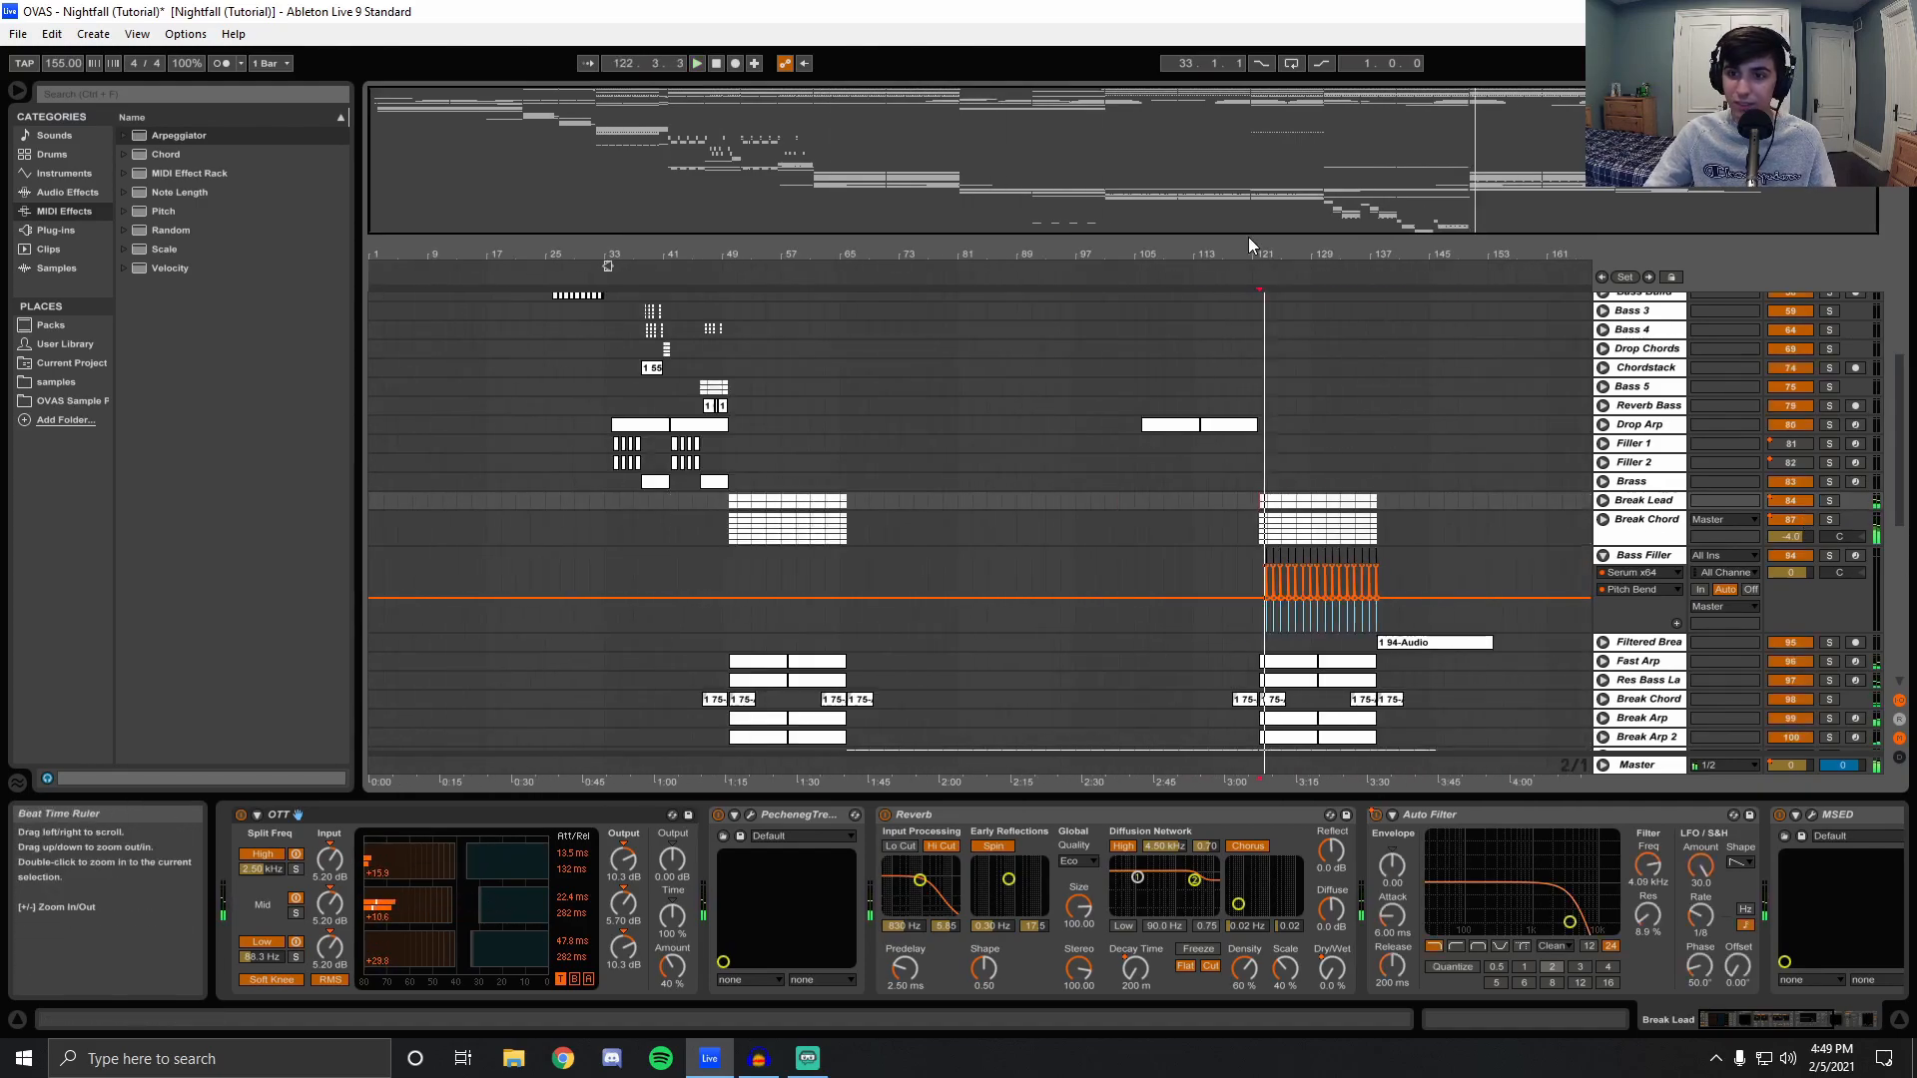
left_click(1531, 506)
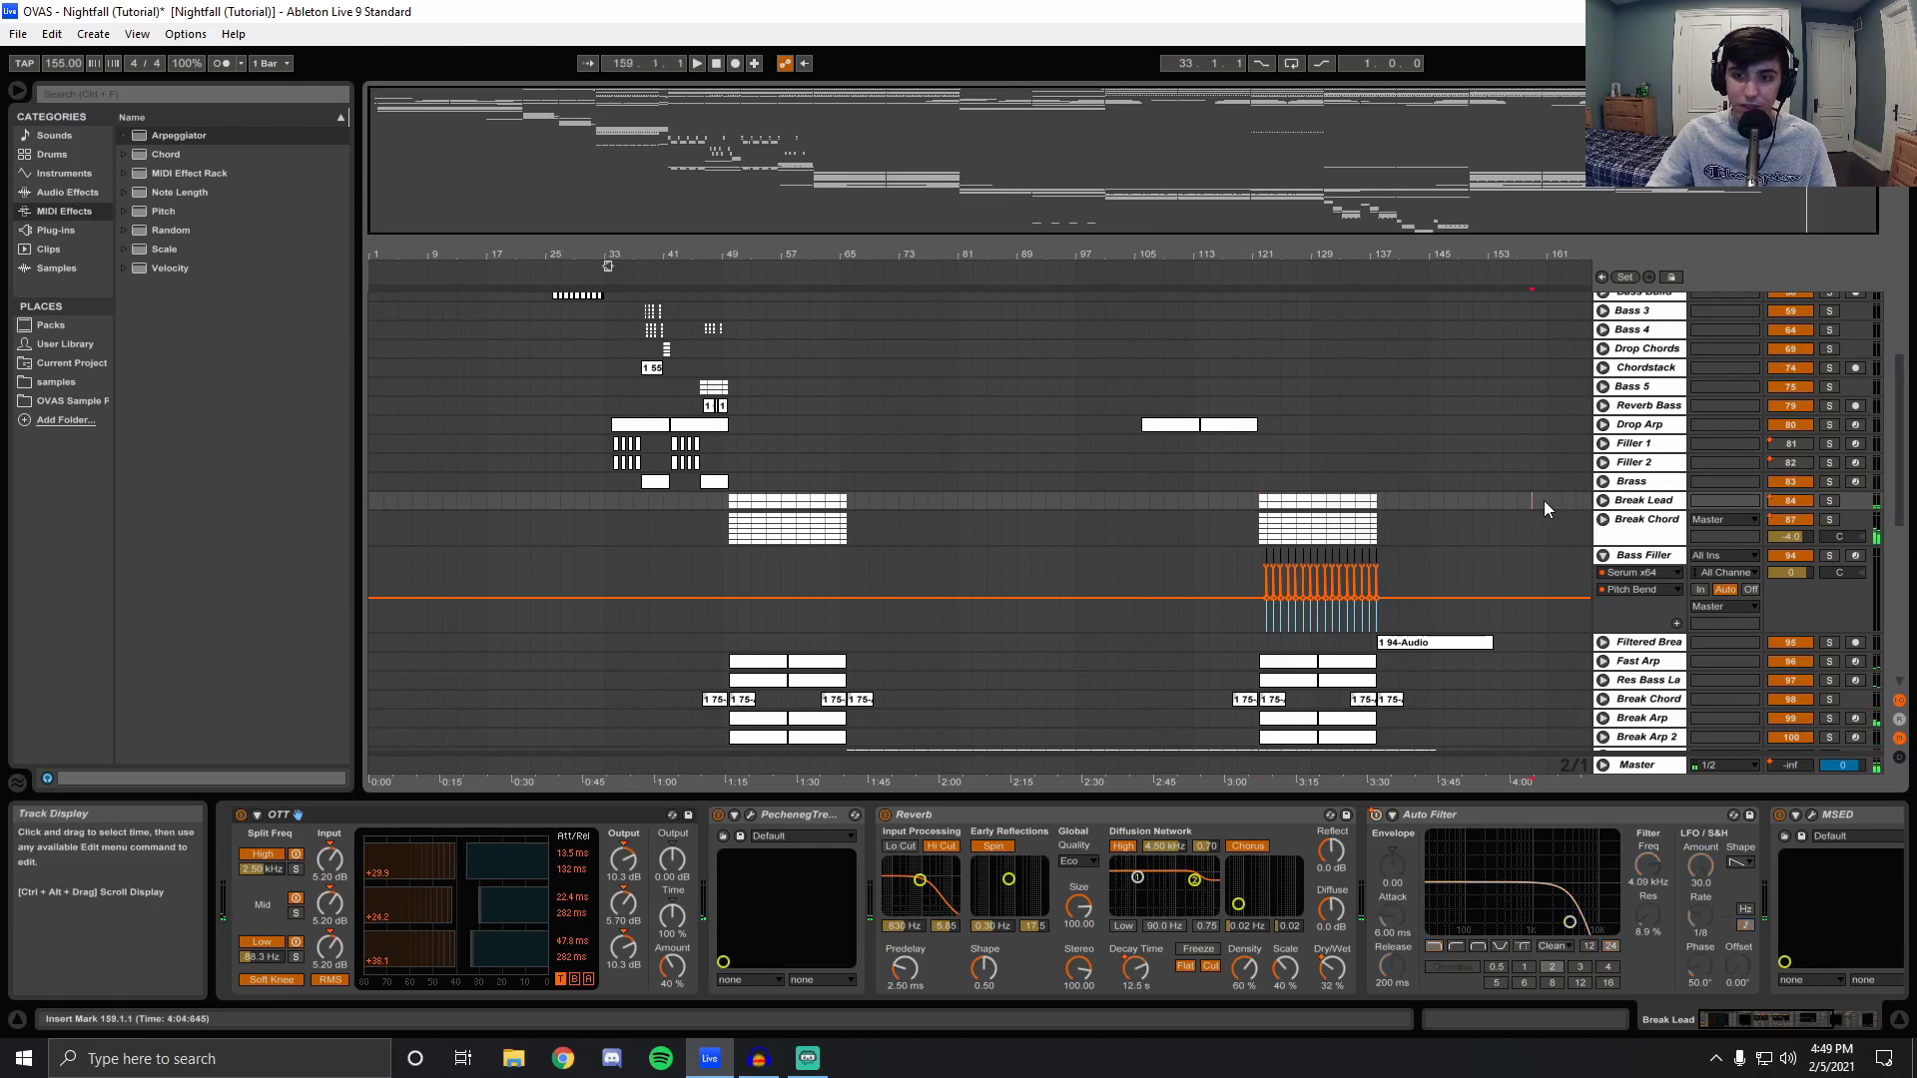
Fold Bass Filler, select the filtered break chord's audio clip at bar 138, and play its track soloed.
left_click(1602, 555)
left_click(1447, 575)
left_click(1829, 574)
key("space")
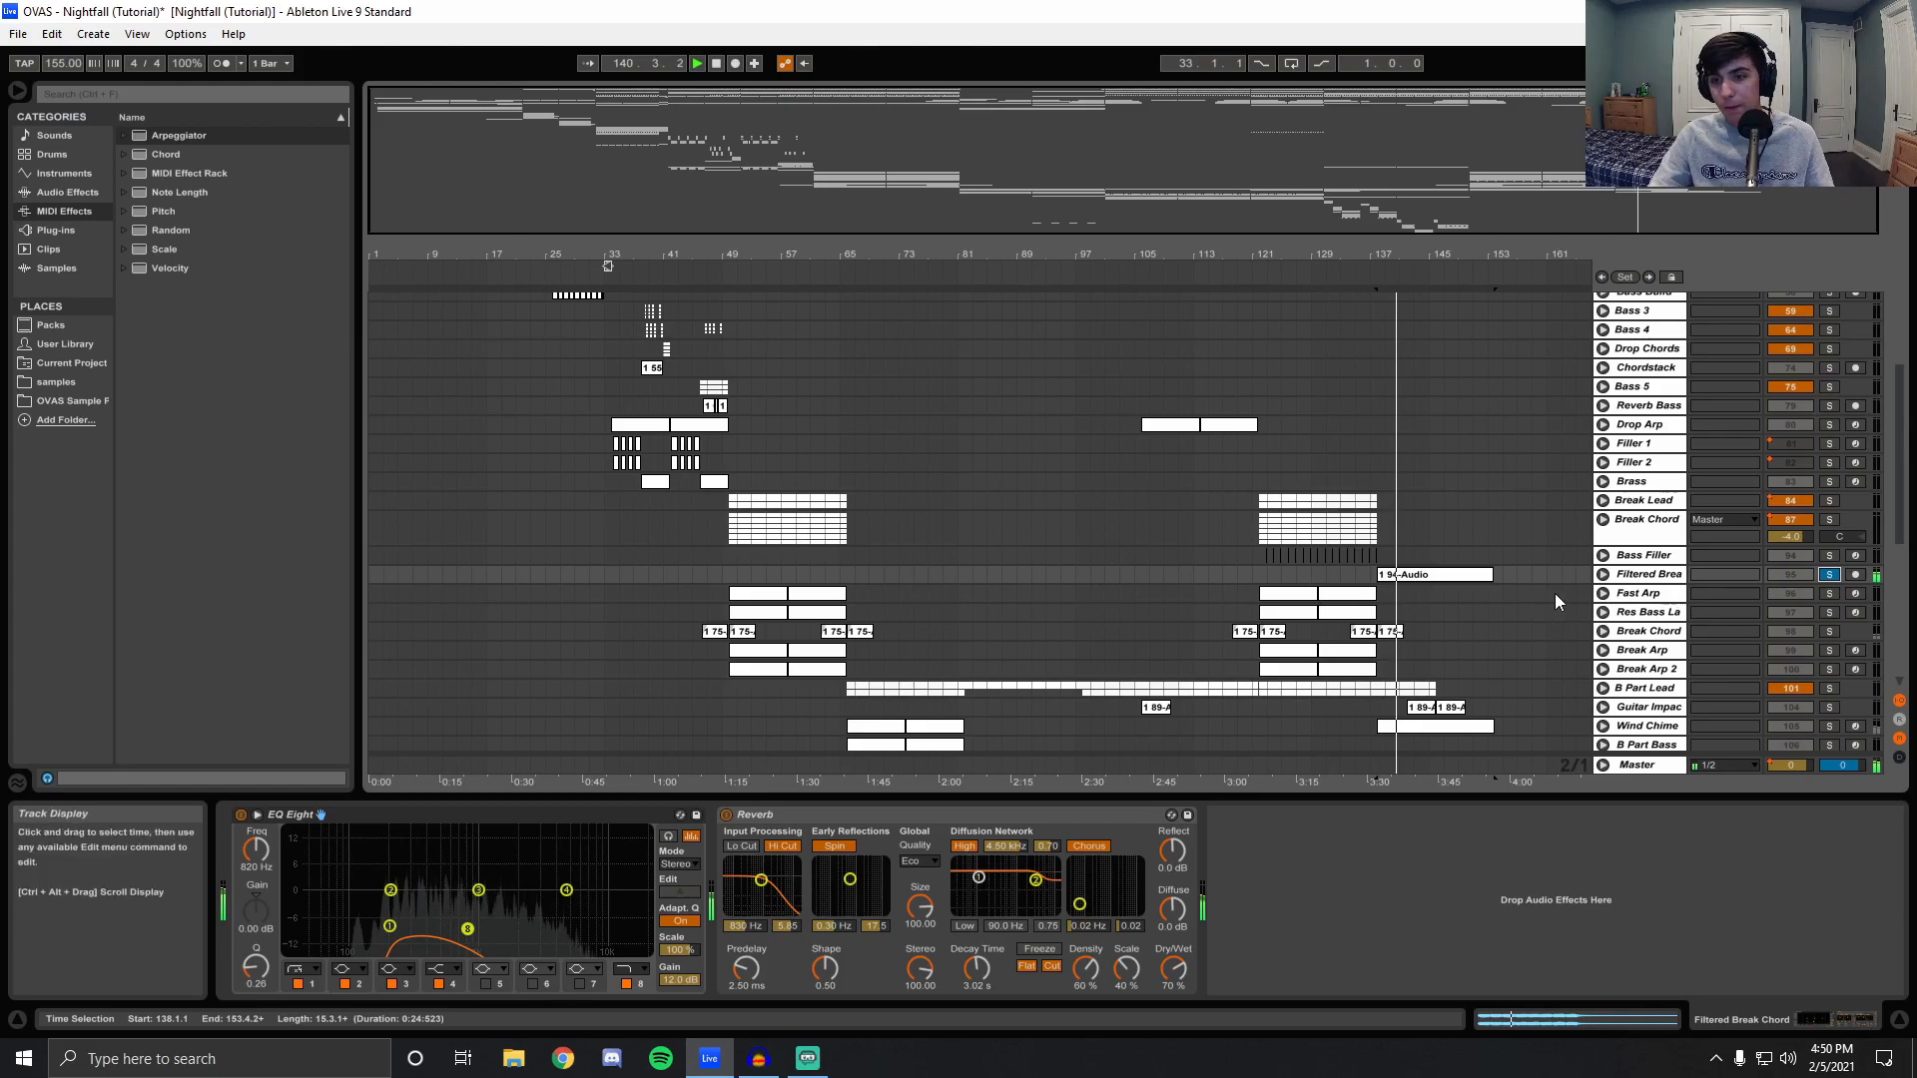
key("space")
Check the Break Chord devices, unfold the filtered break chord track to show its waveform, and replay it from bar 138.
left_click(1254, 529)
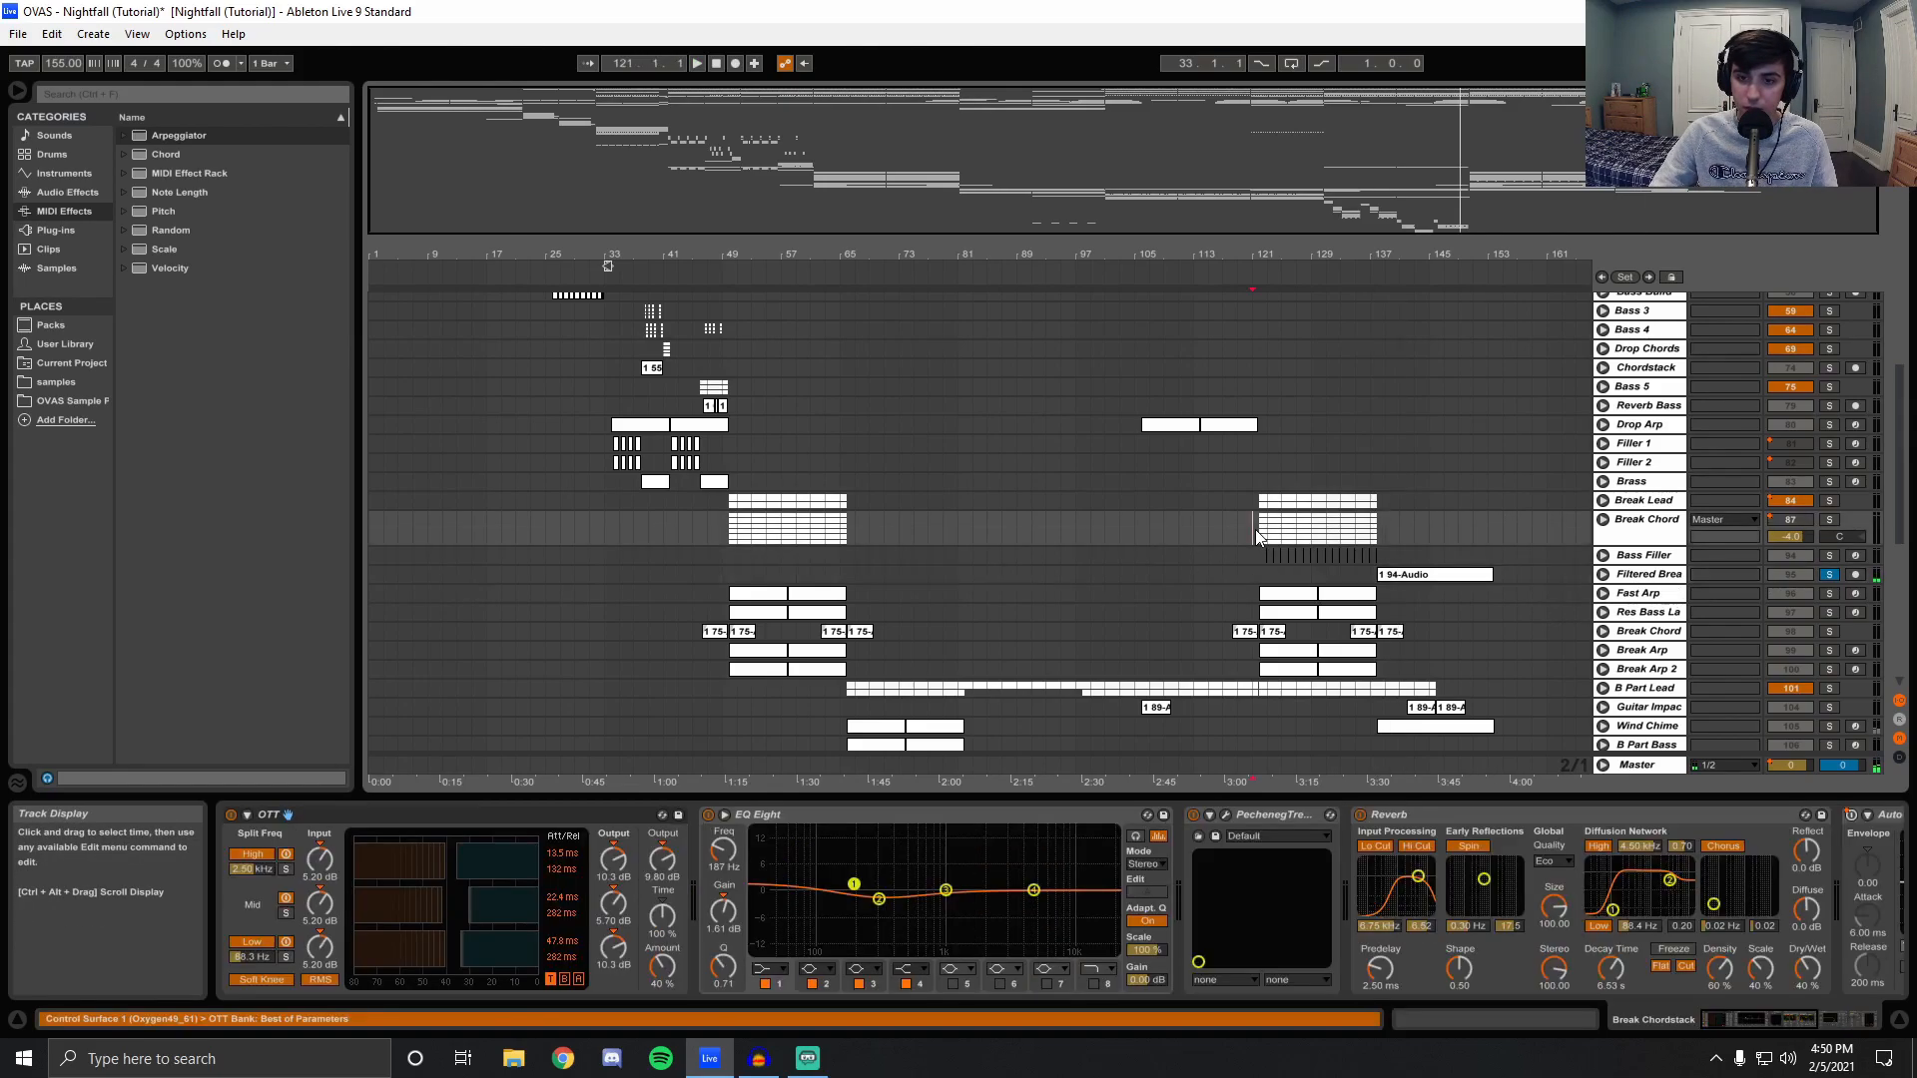
left_click(1441, 579)
left_click(1604, 575)
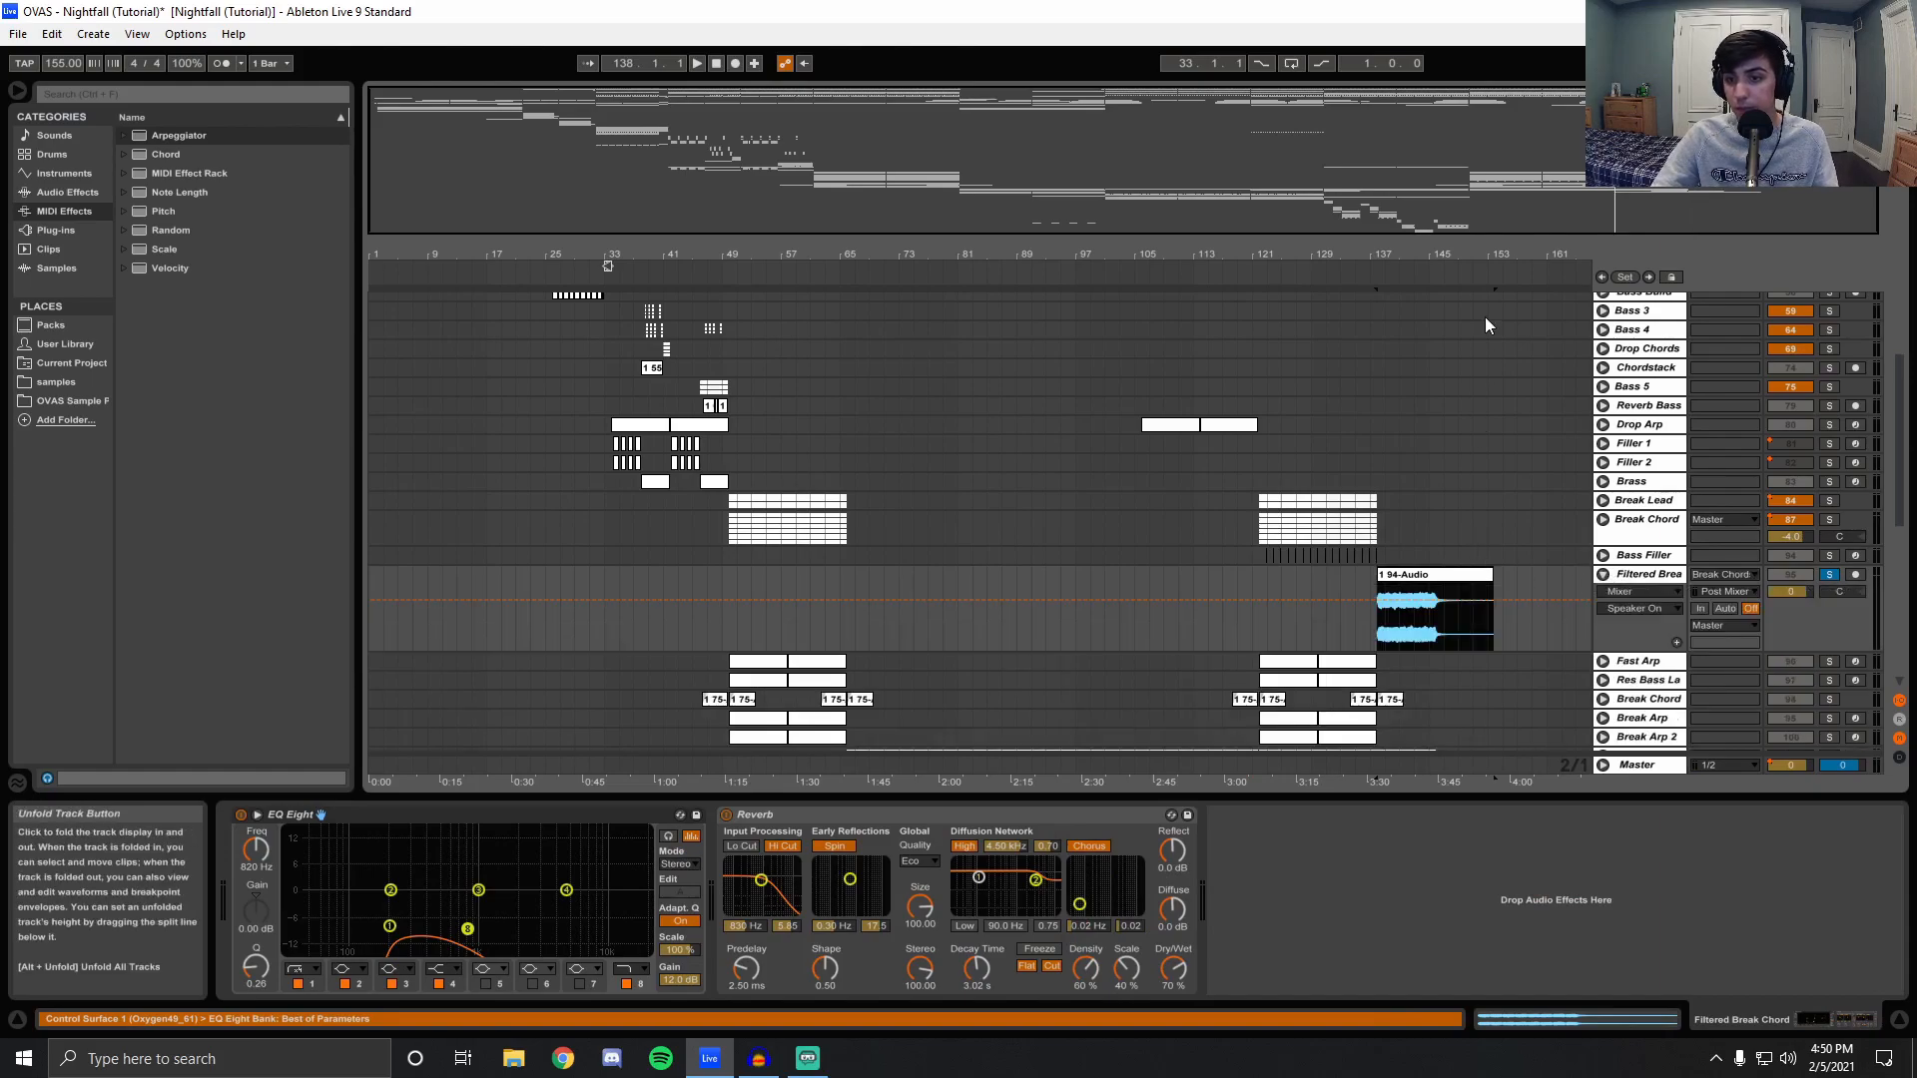
key("space")
left_click_drag(1459, 254, 955, 738)
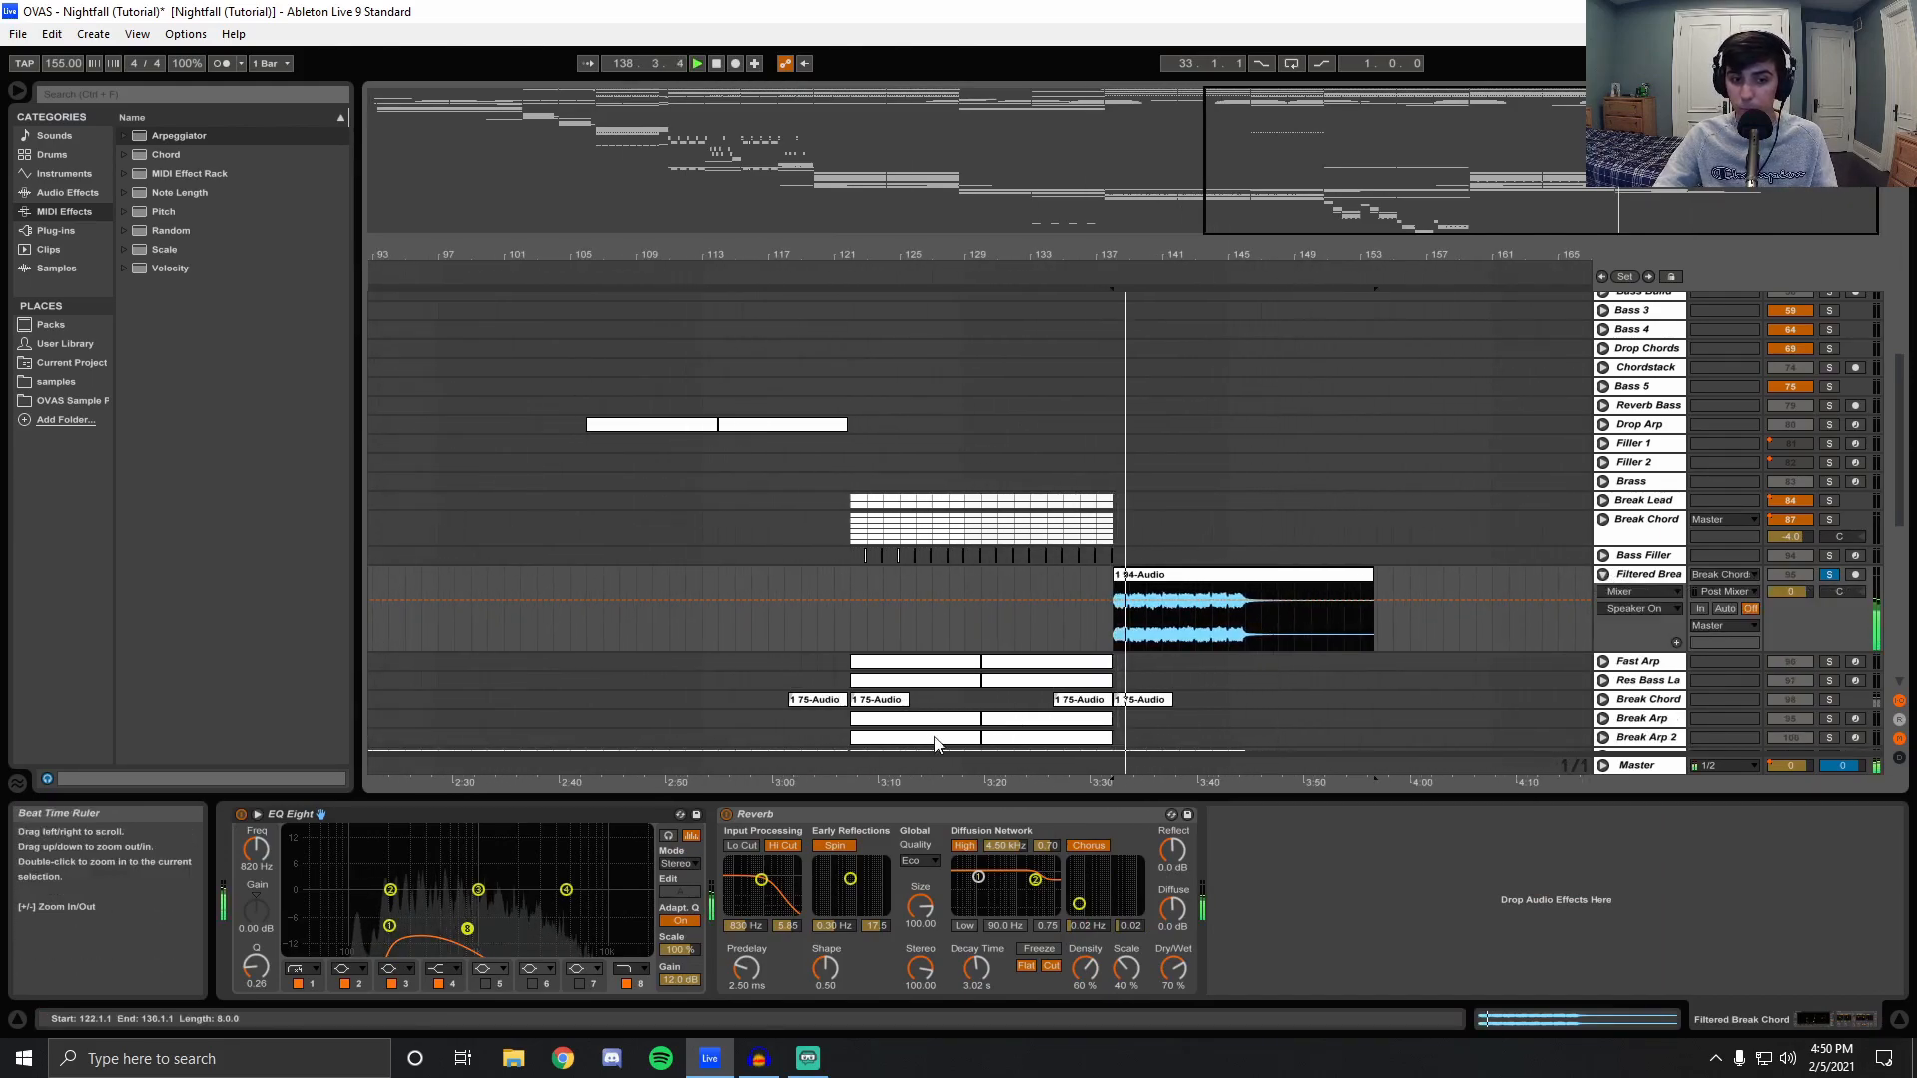
Audition the Wind Chime track soloed from bar 138, and bring the drum and effects tracks into view.
left_click(1829, 574)
scroll(1253, 535, "down", 3)
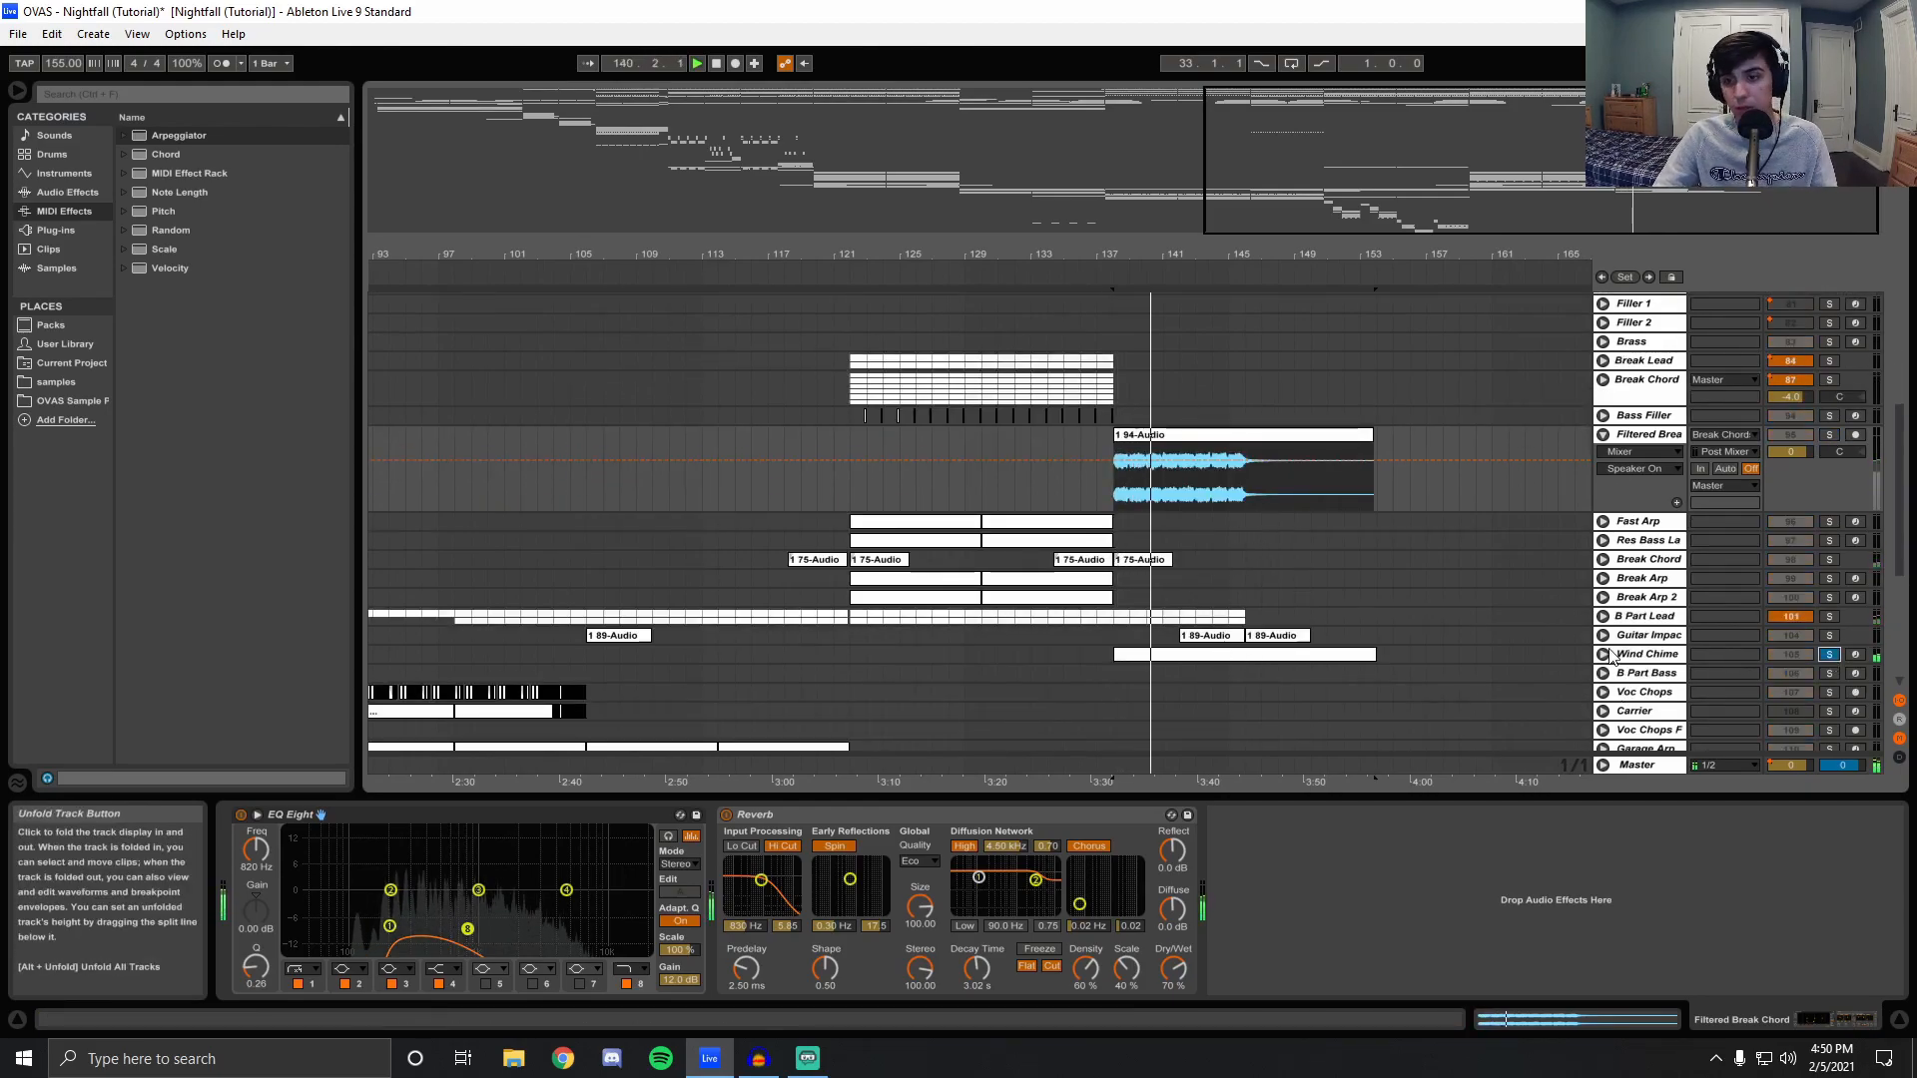
scroll(1657, 639, "up", 7)
scroll(1663, 639, "up", 9)
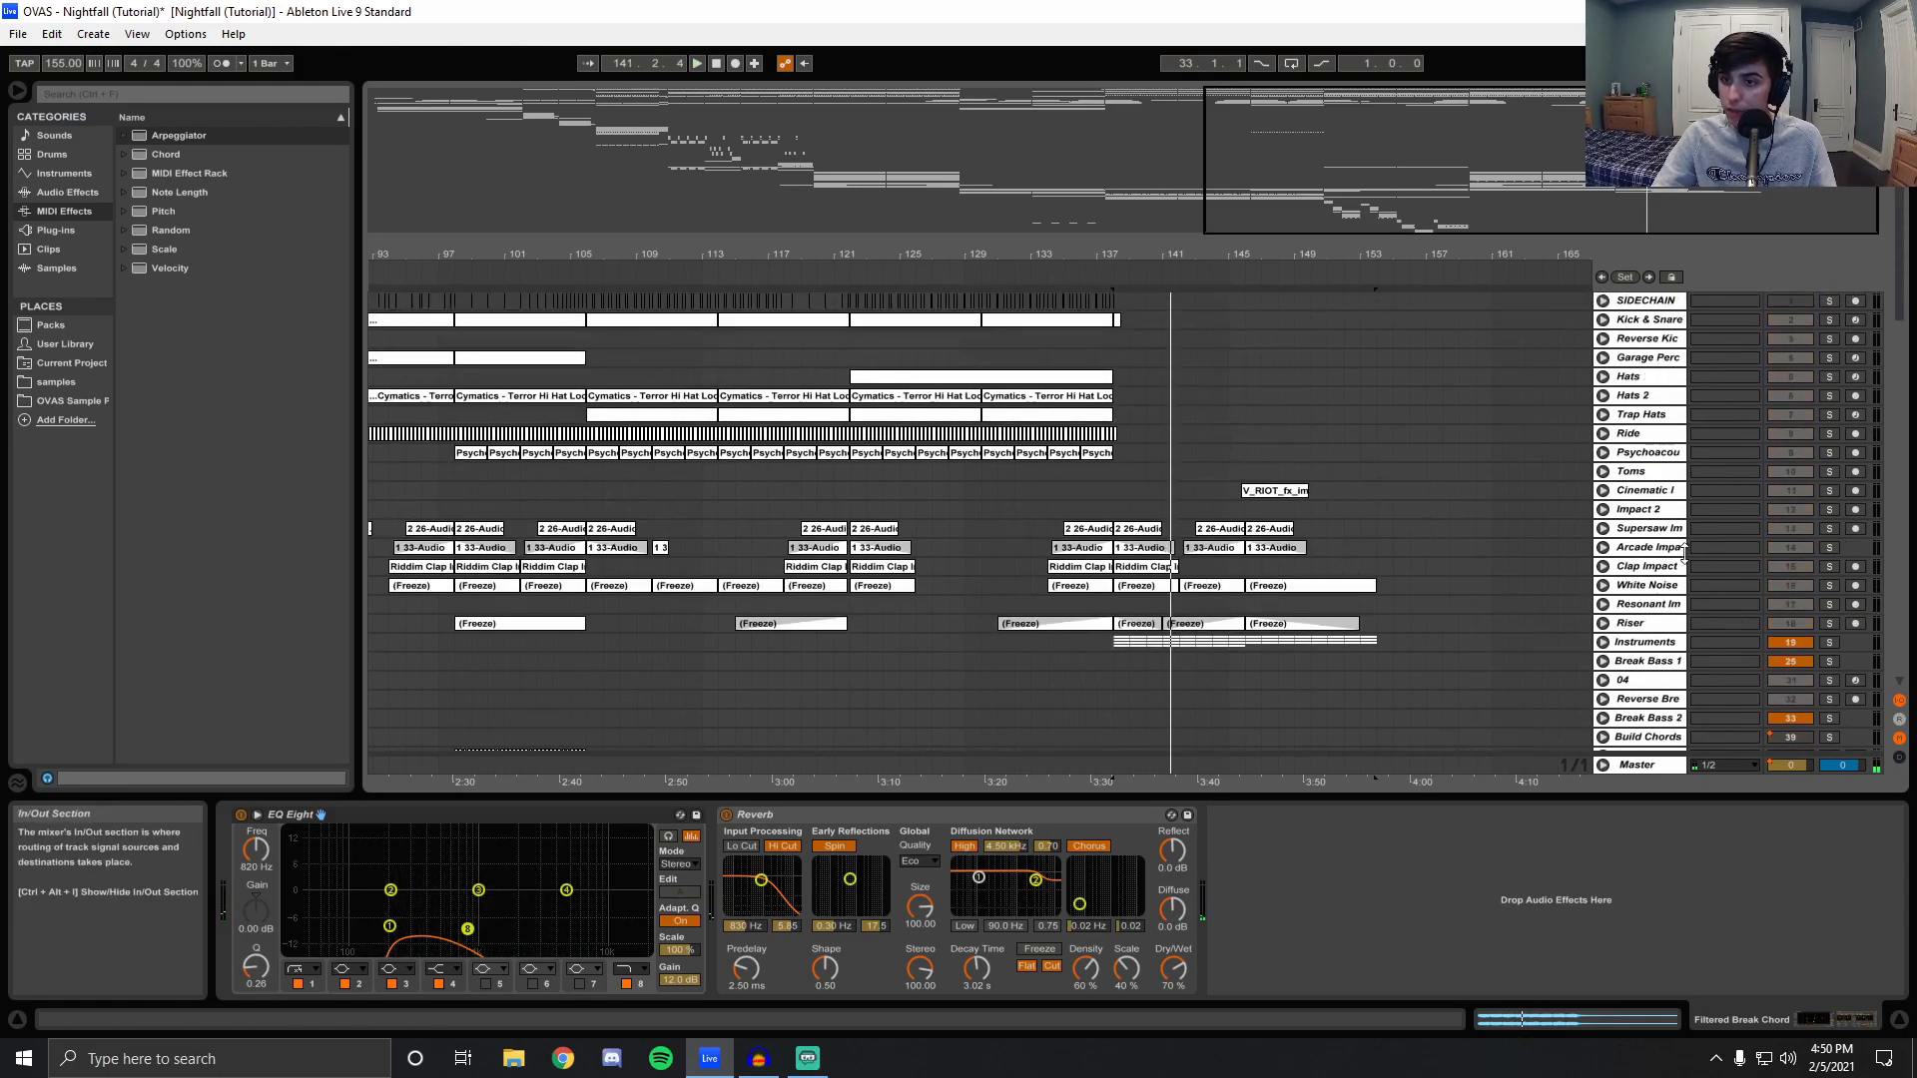
Solo the Instruments group, play it from bar 138, and unfold it to show its tracks.
left_click(1828, 643)
key("space")
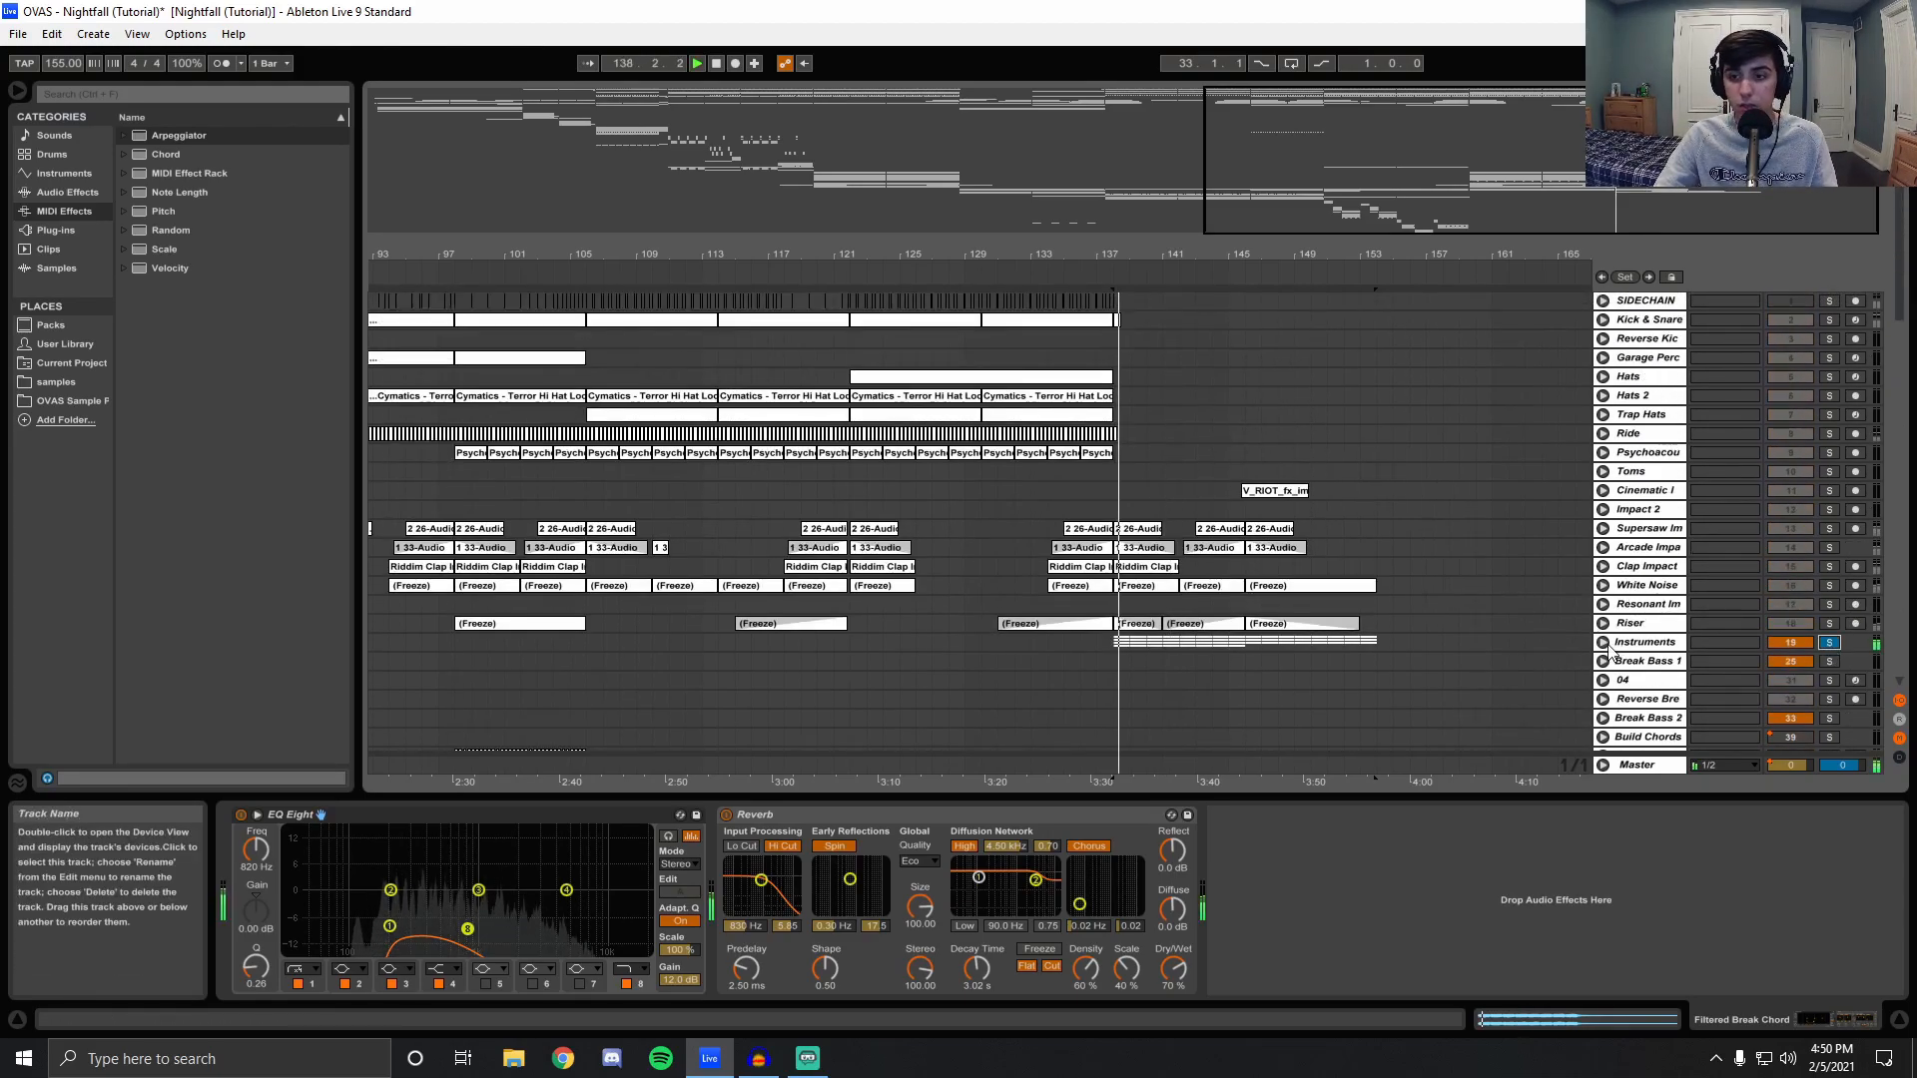
left_click(1603, 642)
scroll(1367, 595, "down", 6)
Compare the Choir, Piano and Bells clips across the whole arrangement, and show the Bells track's device chain at bar 138.
left_click_drag(1057, 262, 1347, 214)
scroll(1286, 479, "down", 6)
scroll(1281, 486, "up", 2)
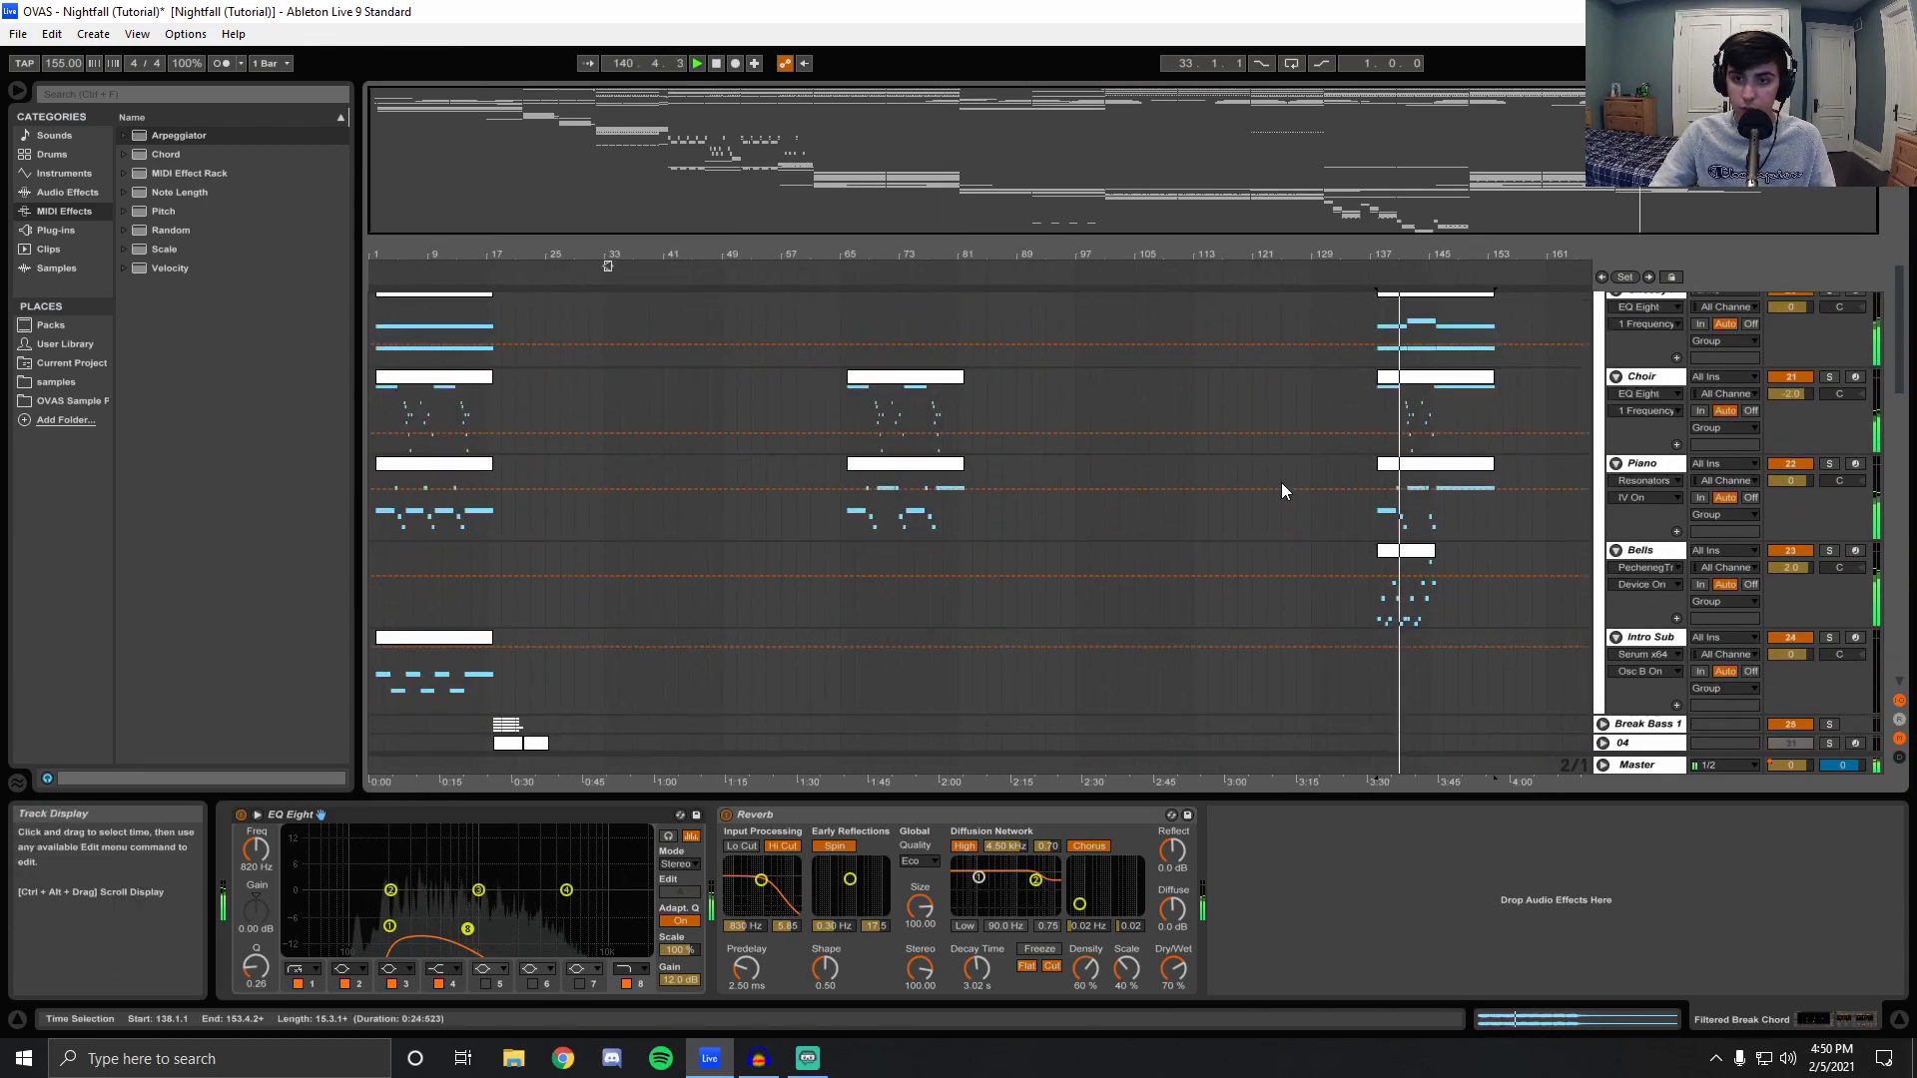
left_click_drag(1128, 253, 1119, 255)
left_click(1379, 611)
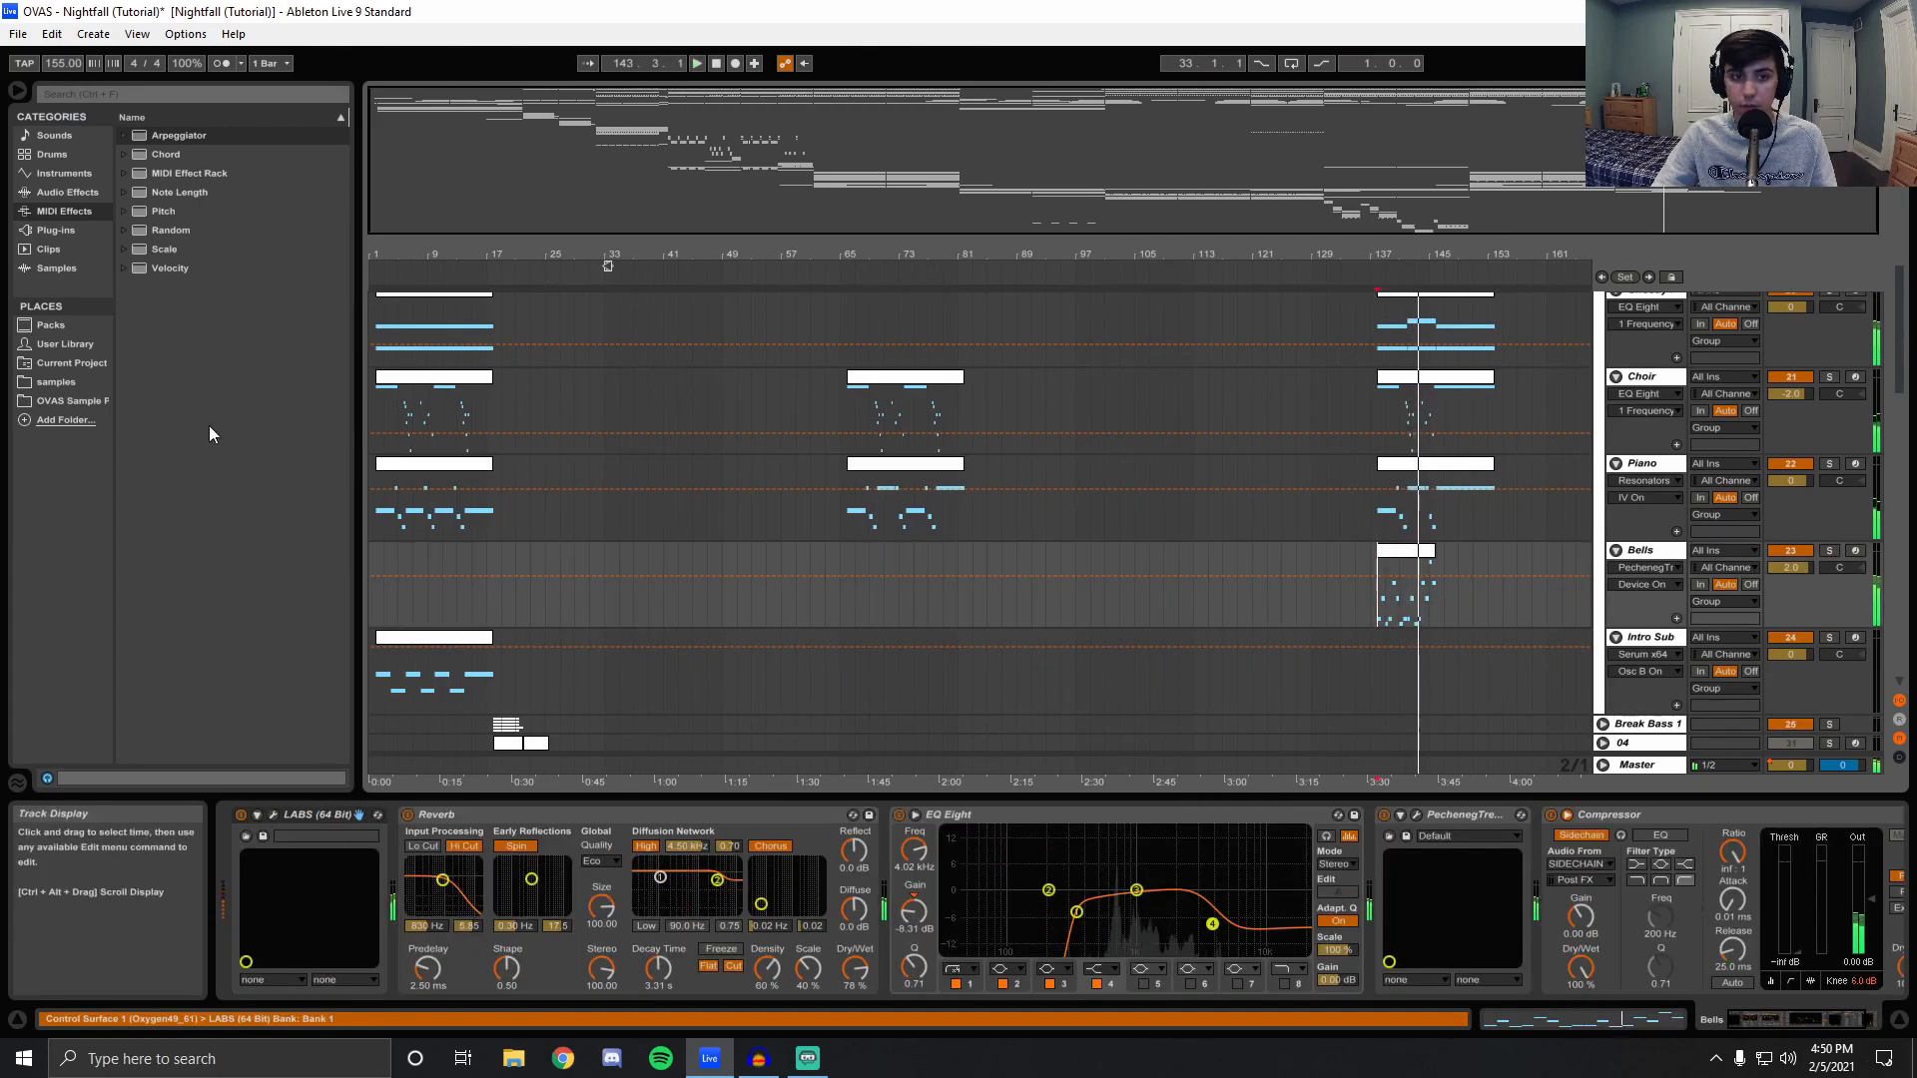
Check the Piano clip in the intro and select the Bells clip to play the soloed instruments from bar 138.
left_click(404, 471)
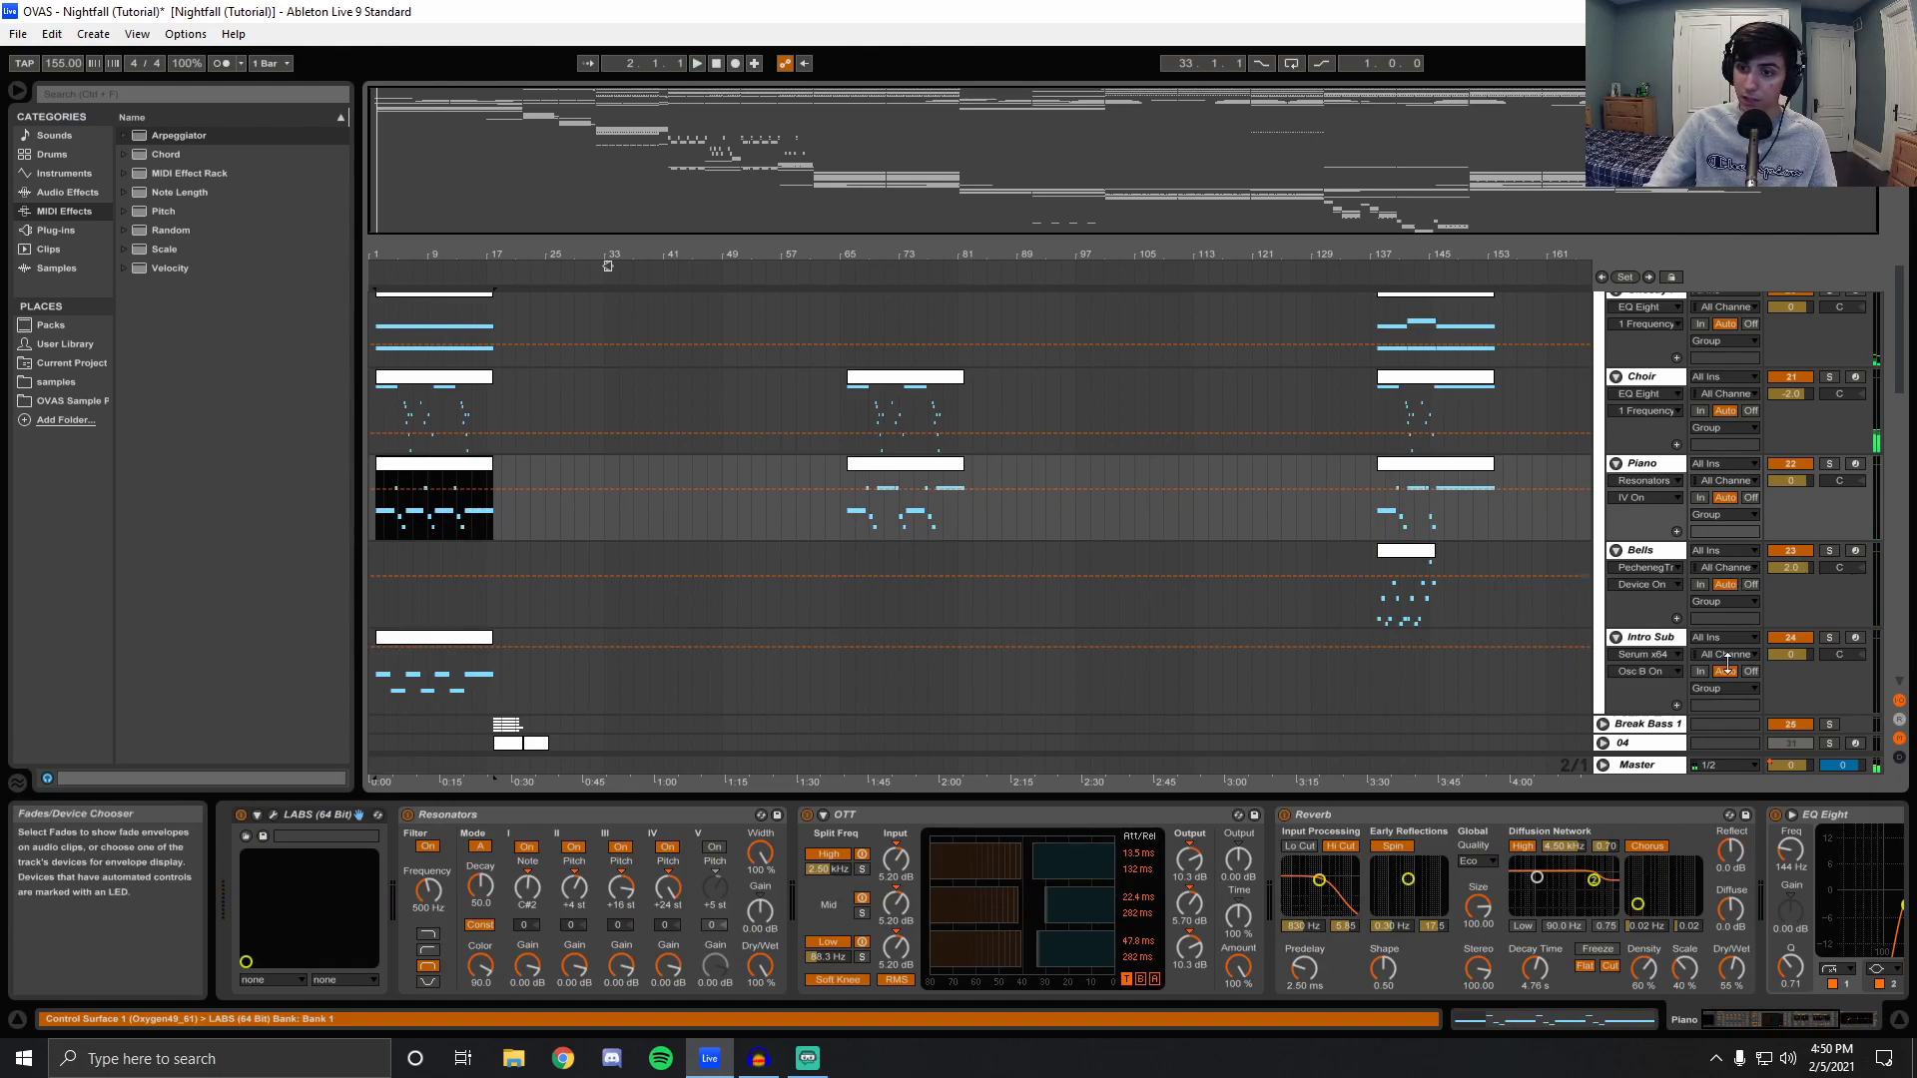
key("space")
left_click(1413, 595)
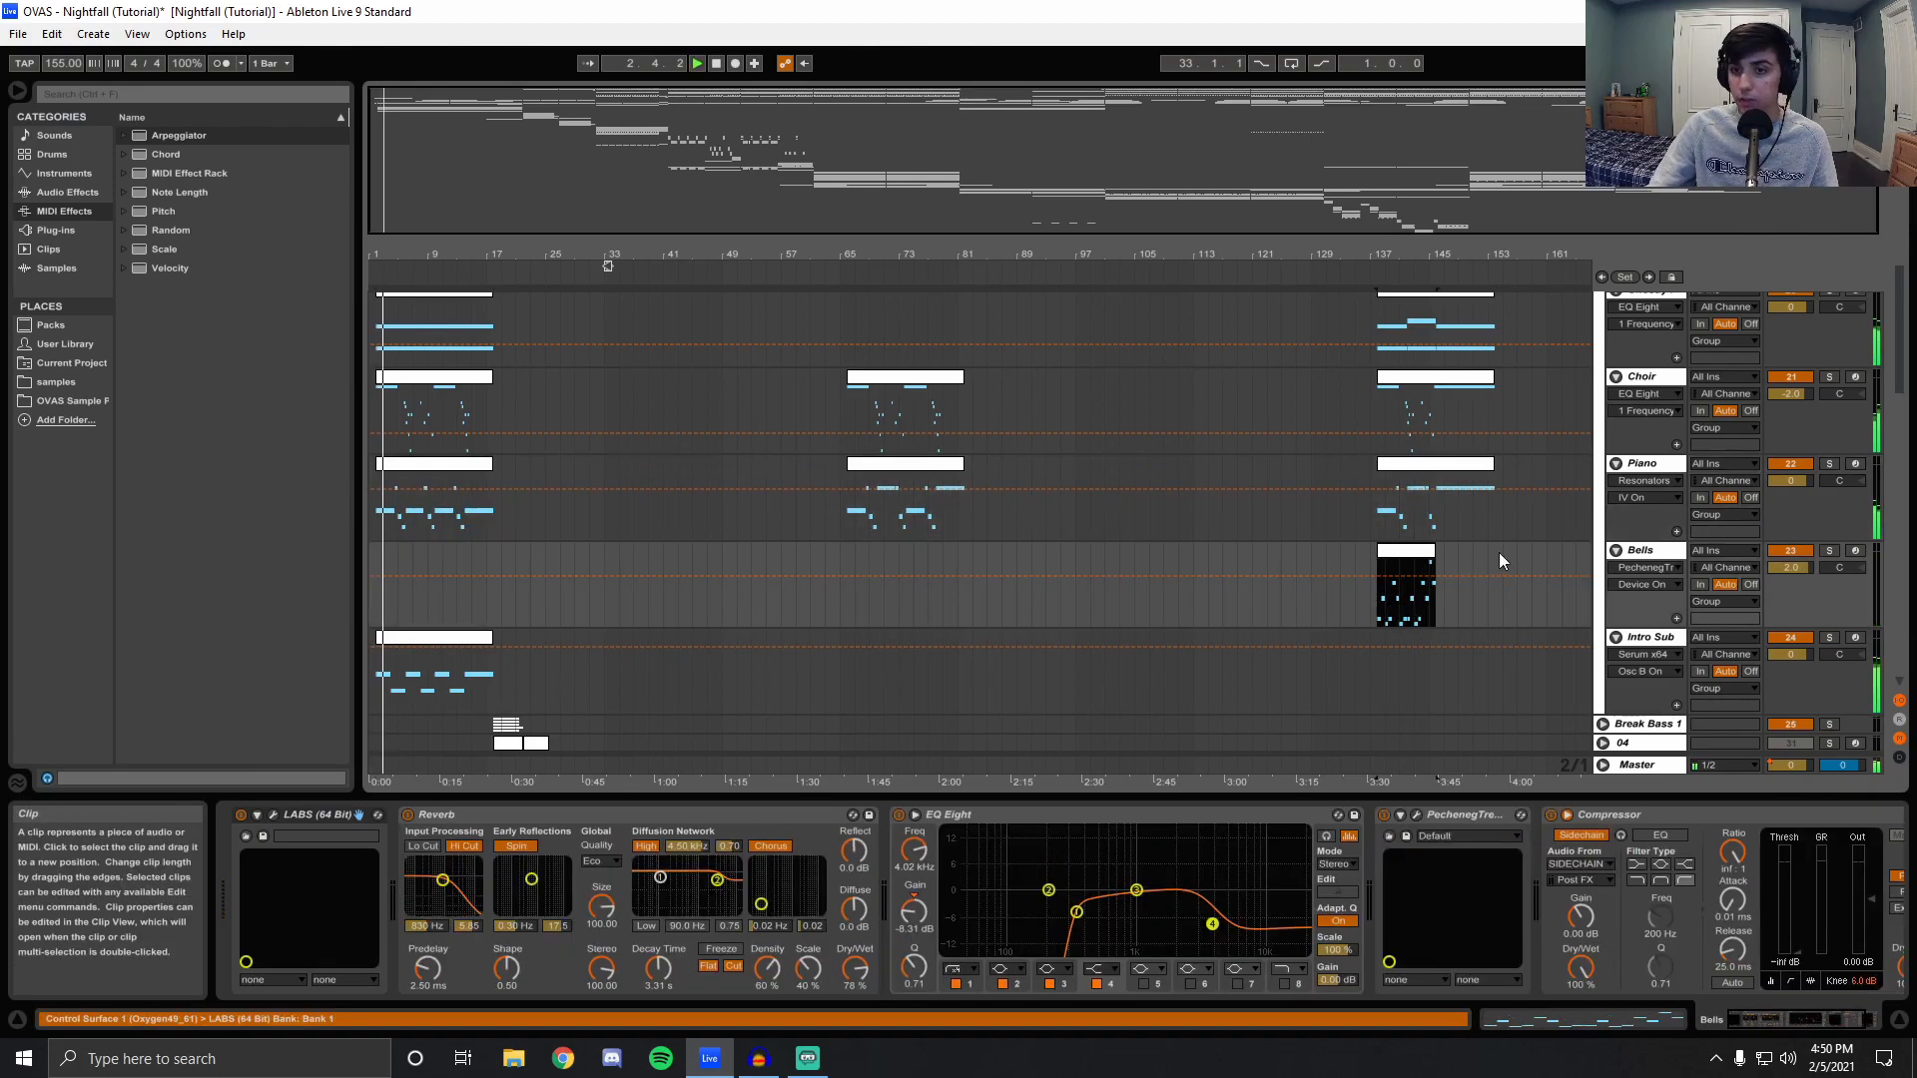
Unsolo the Instruments group, play the outro with all tracks, and fold the group away.
scroll(1474, 680, "up", 5)
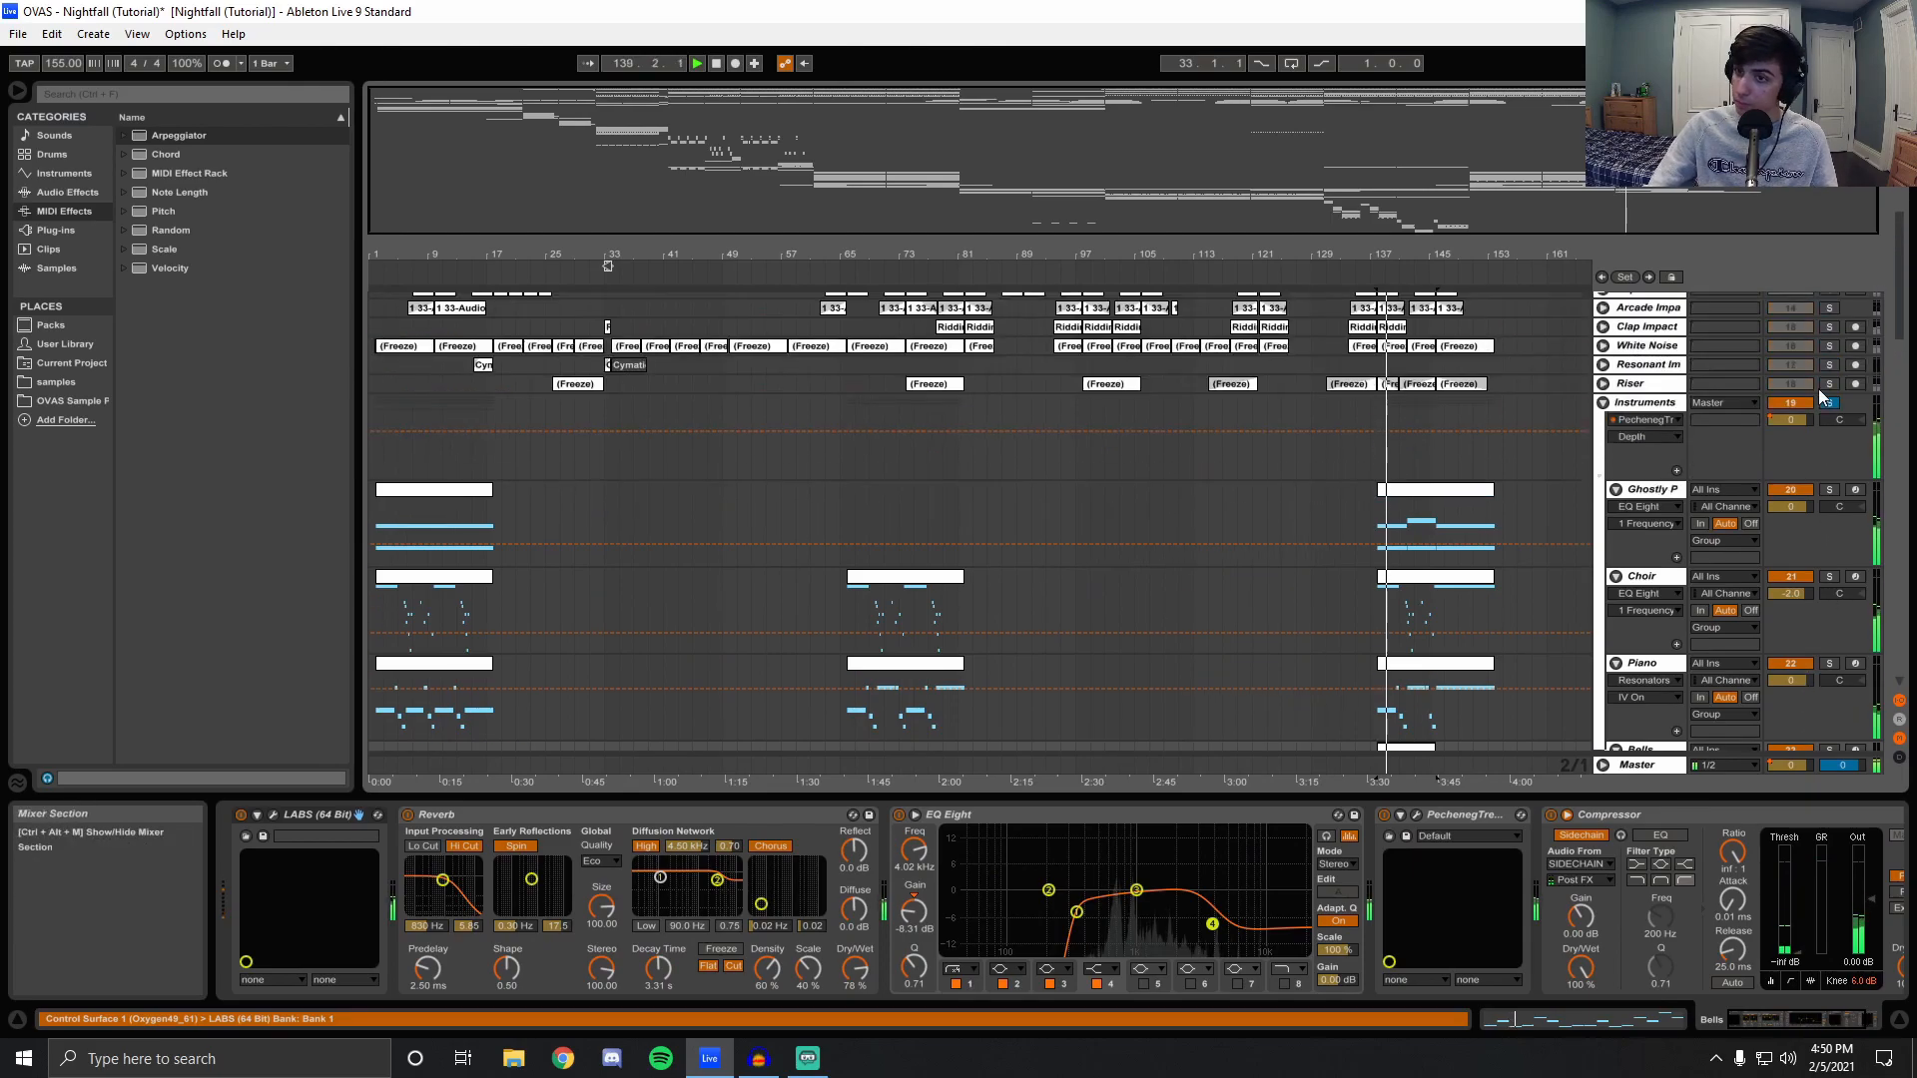
left_click(1371, 766)
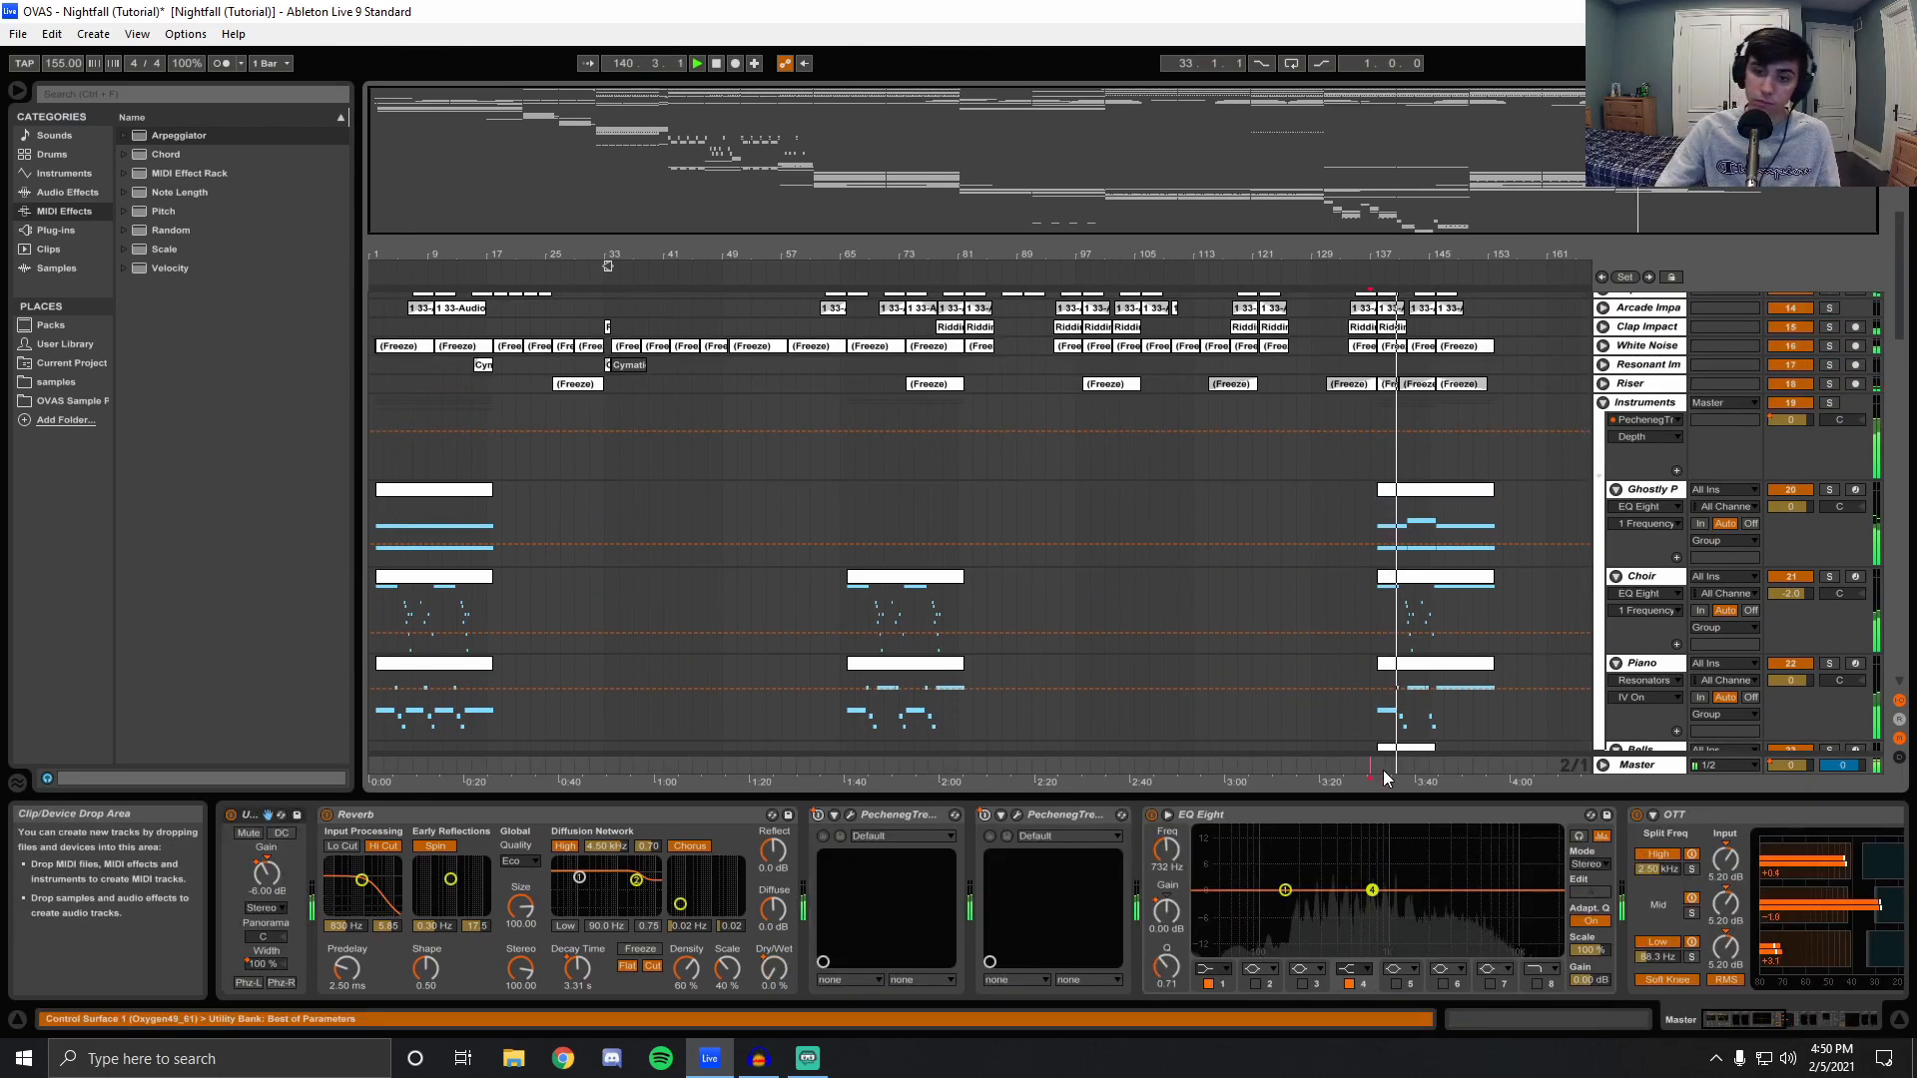
left_click_drag(1414, 252, 799, 384)
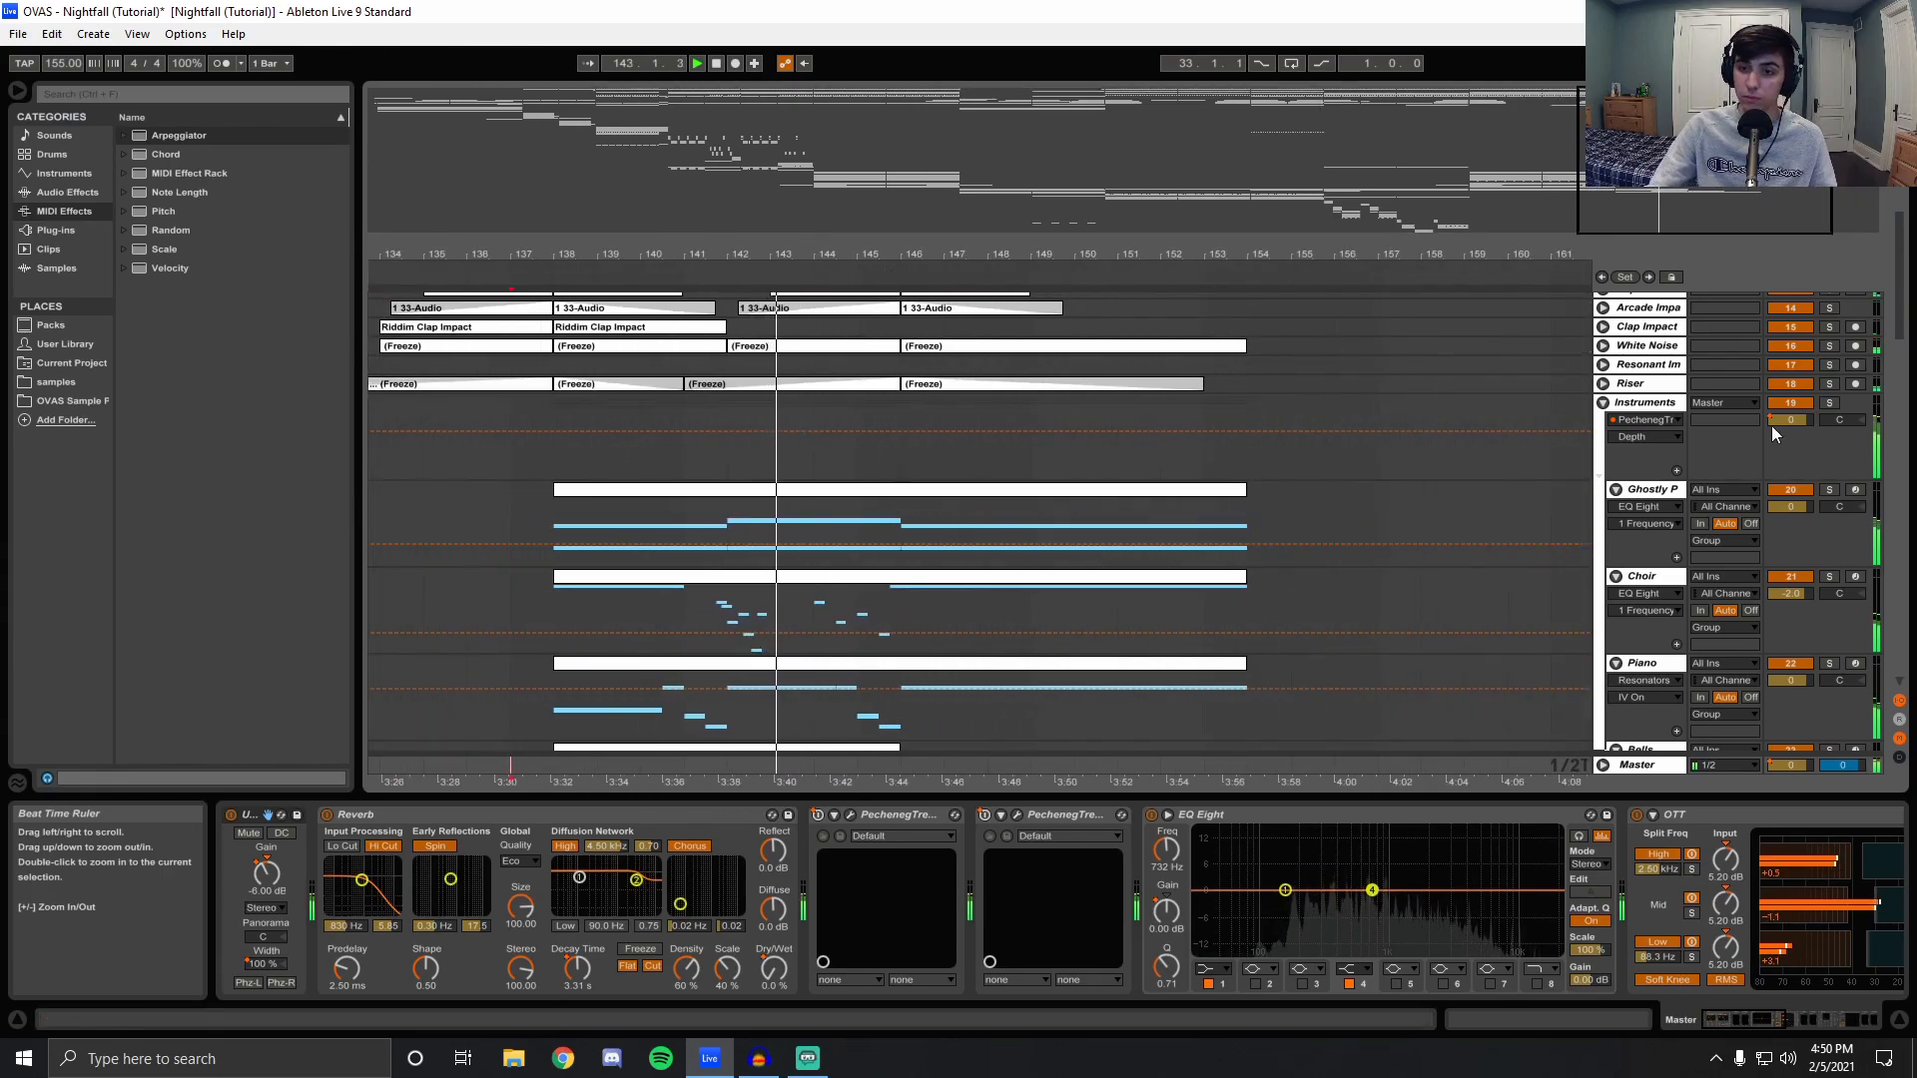
left_click(1602, 403)
left_click_drag(1902, 300, 1881, 845)
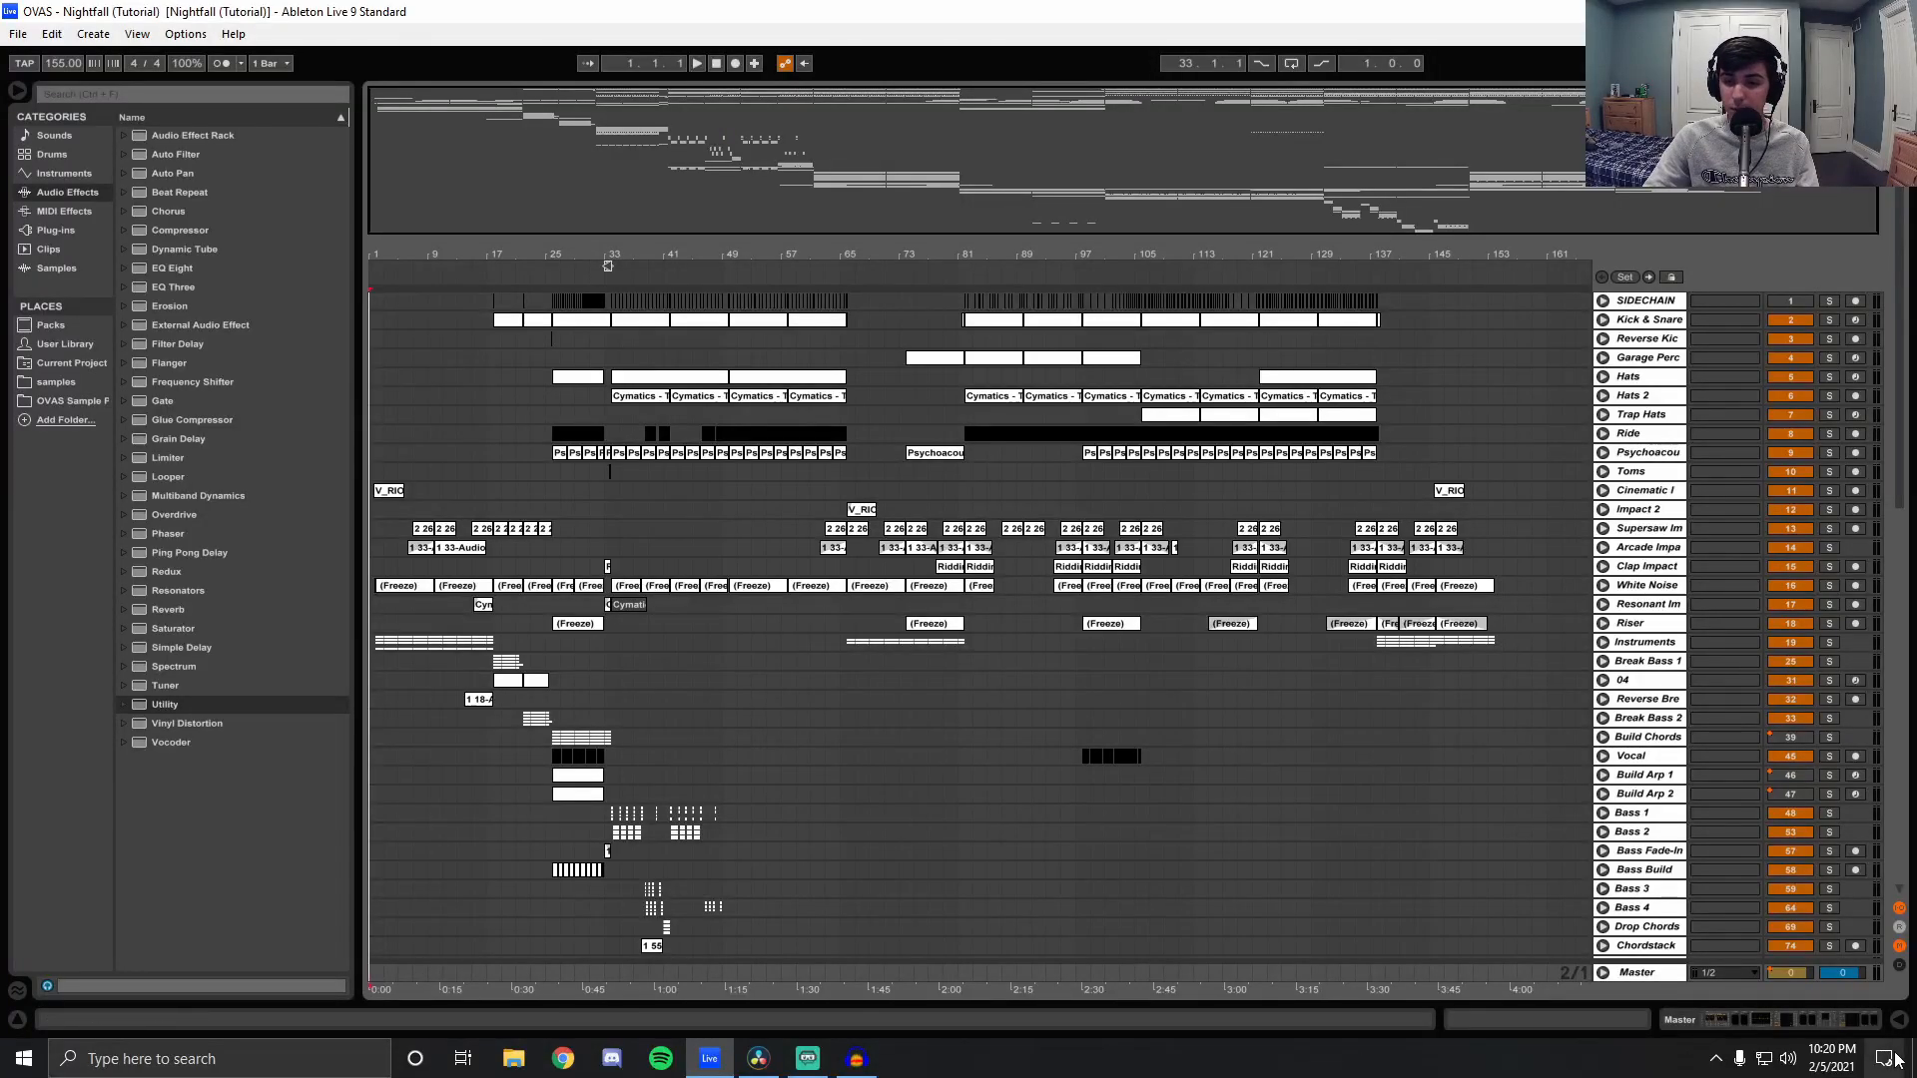
Show the Master track's device chain and unfold its automation lanes across the whole arrangement.
left_click(1793, 1020)
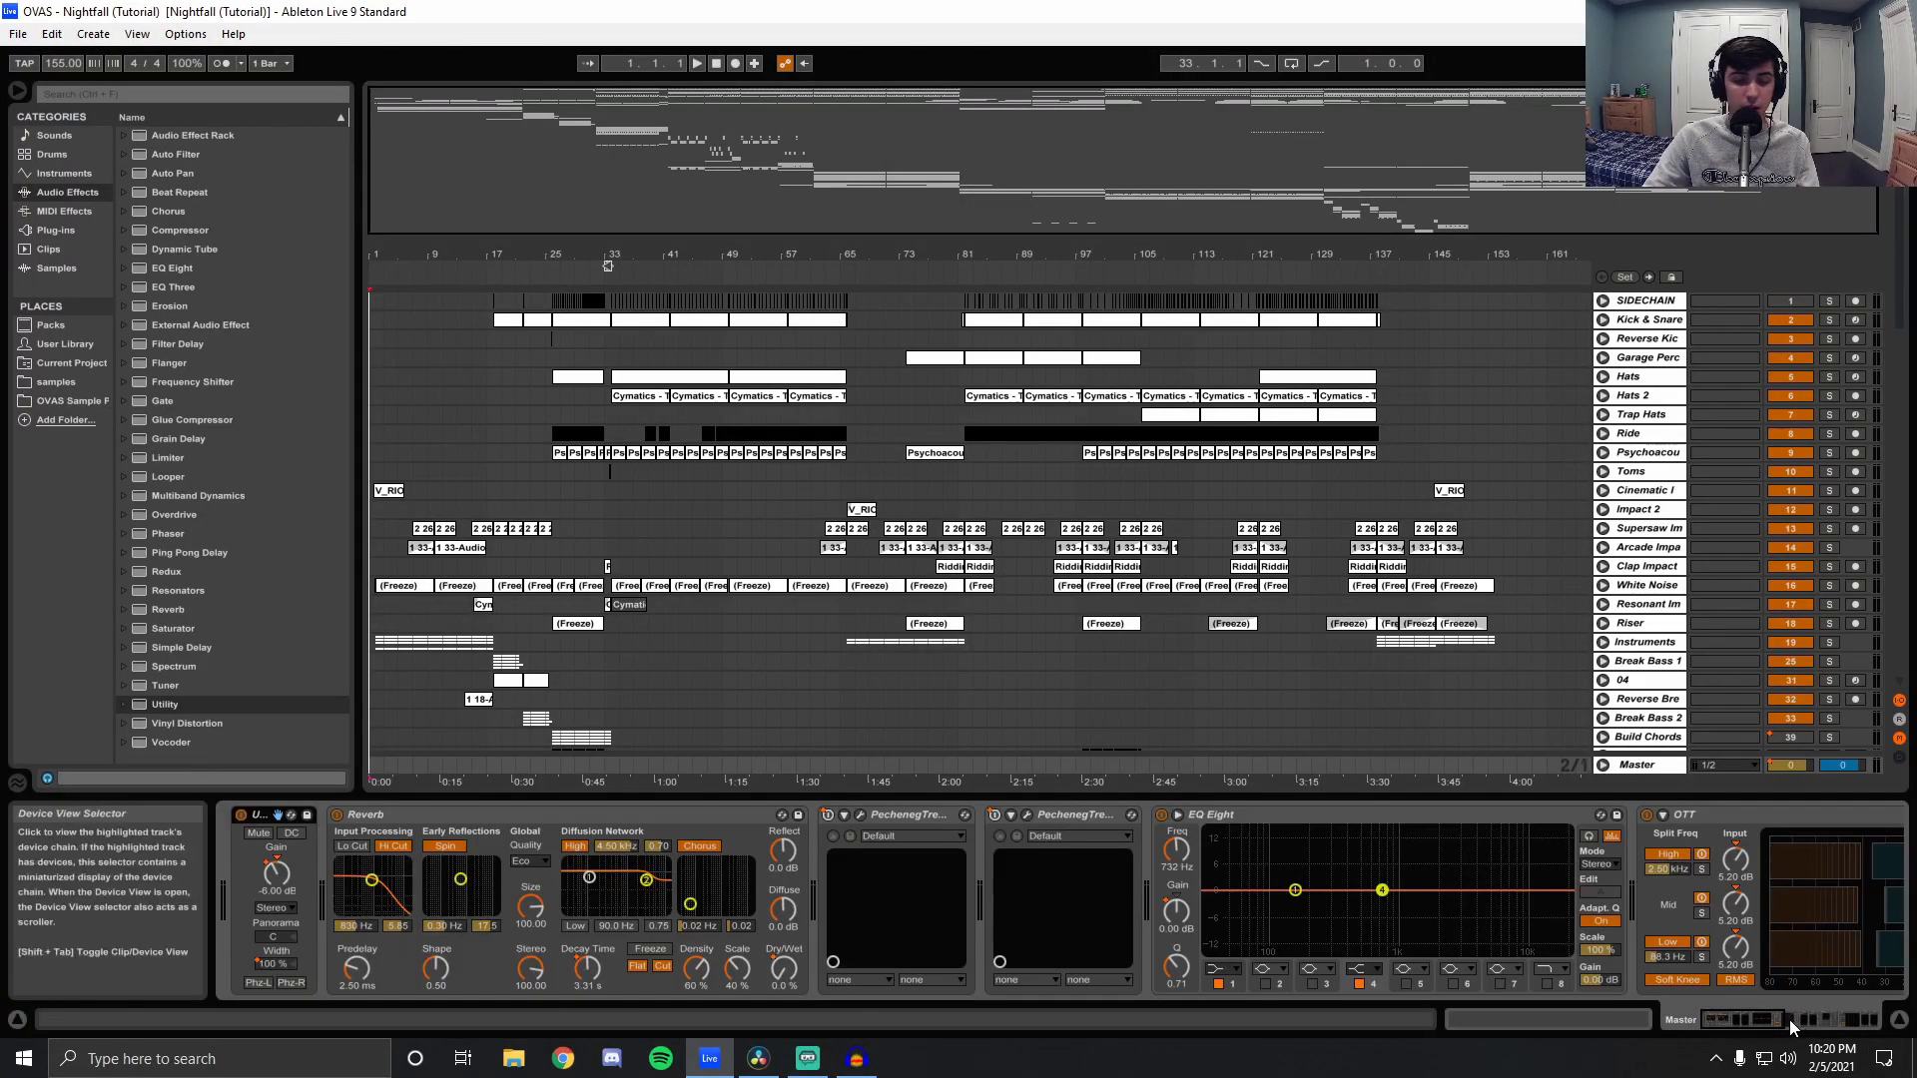
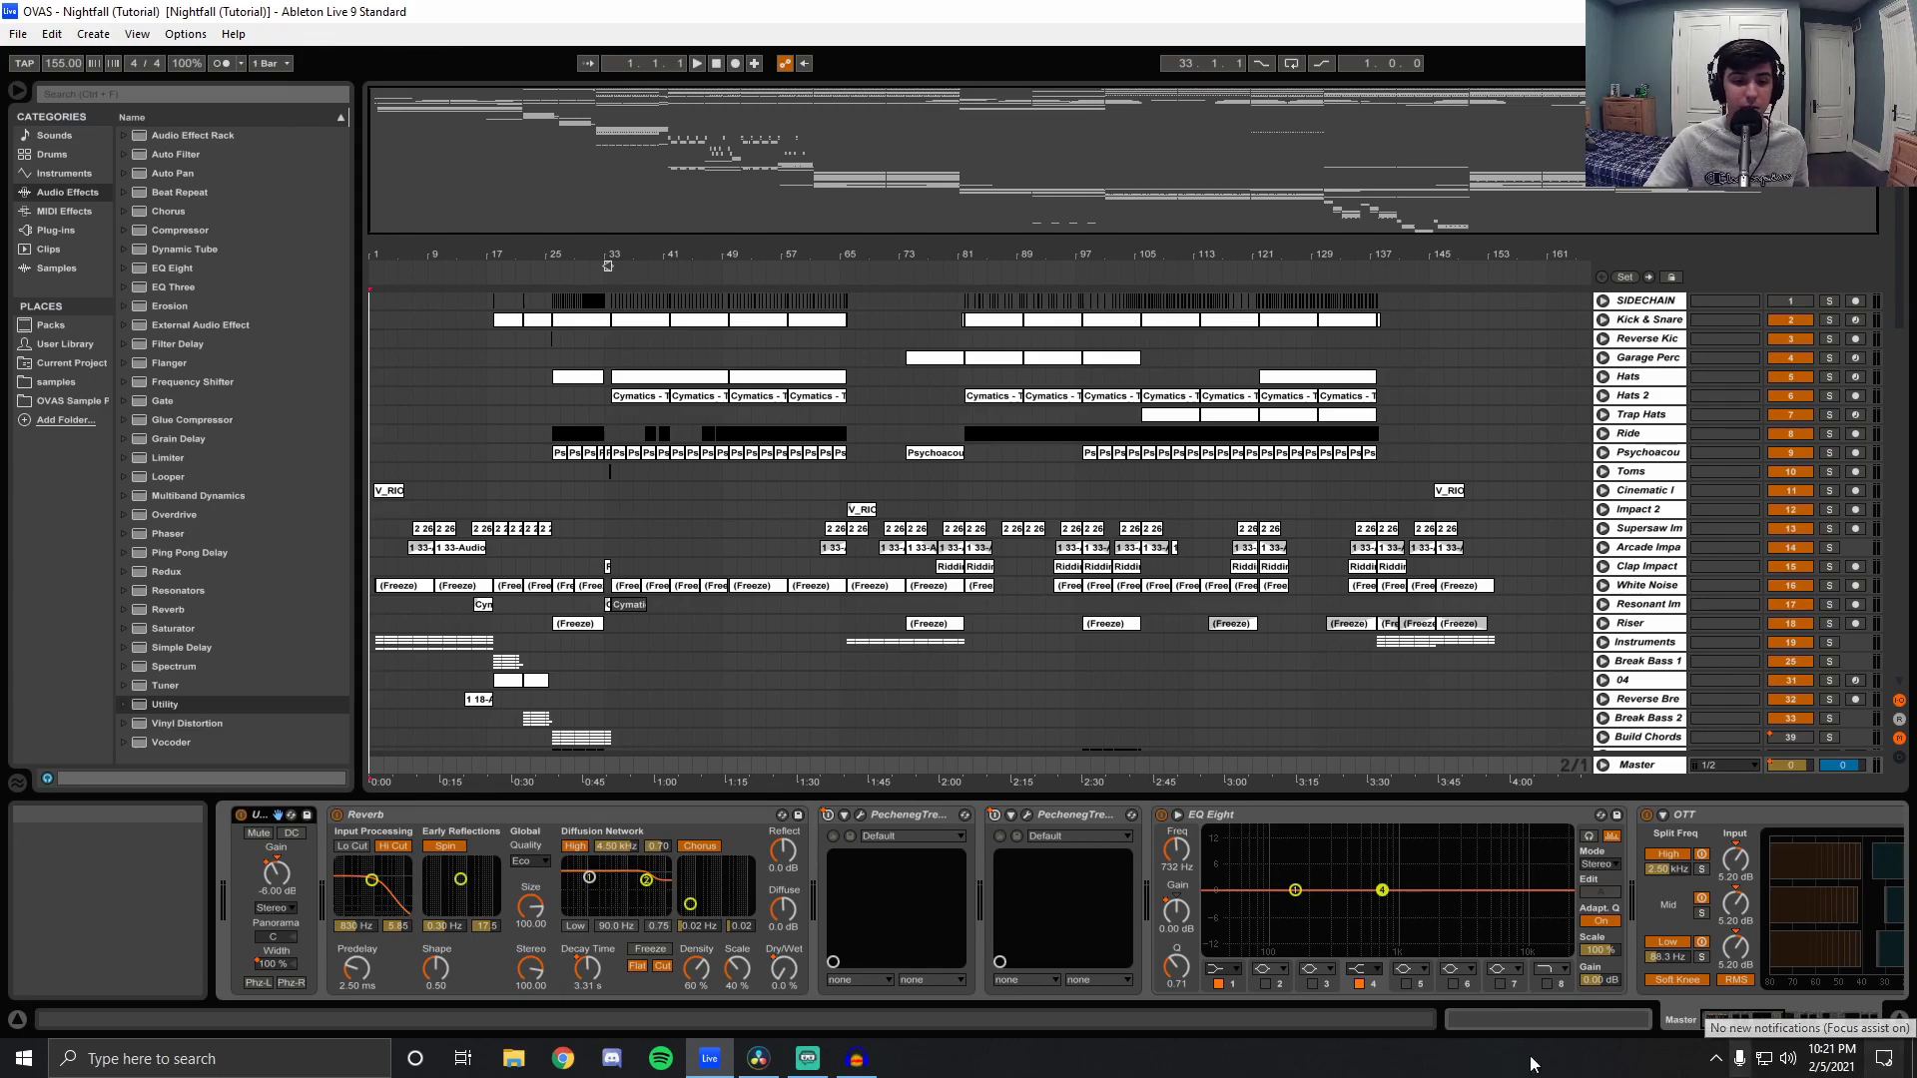
left_click(1603, 765)
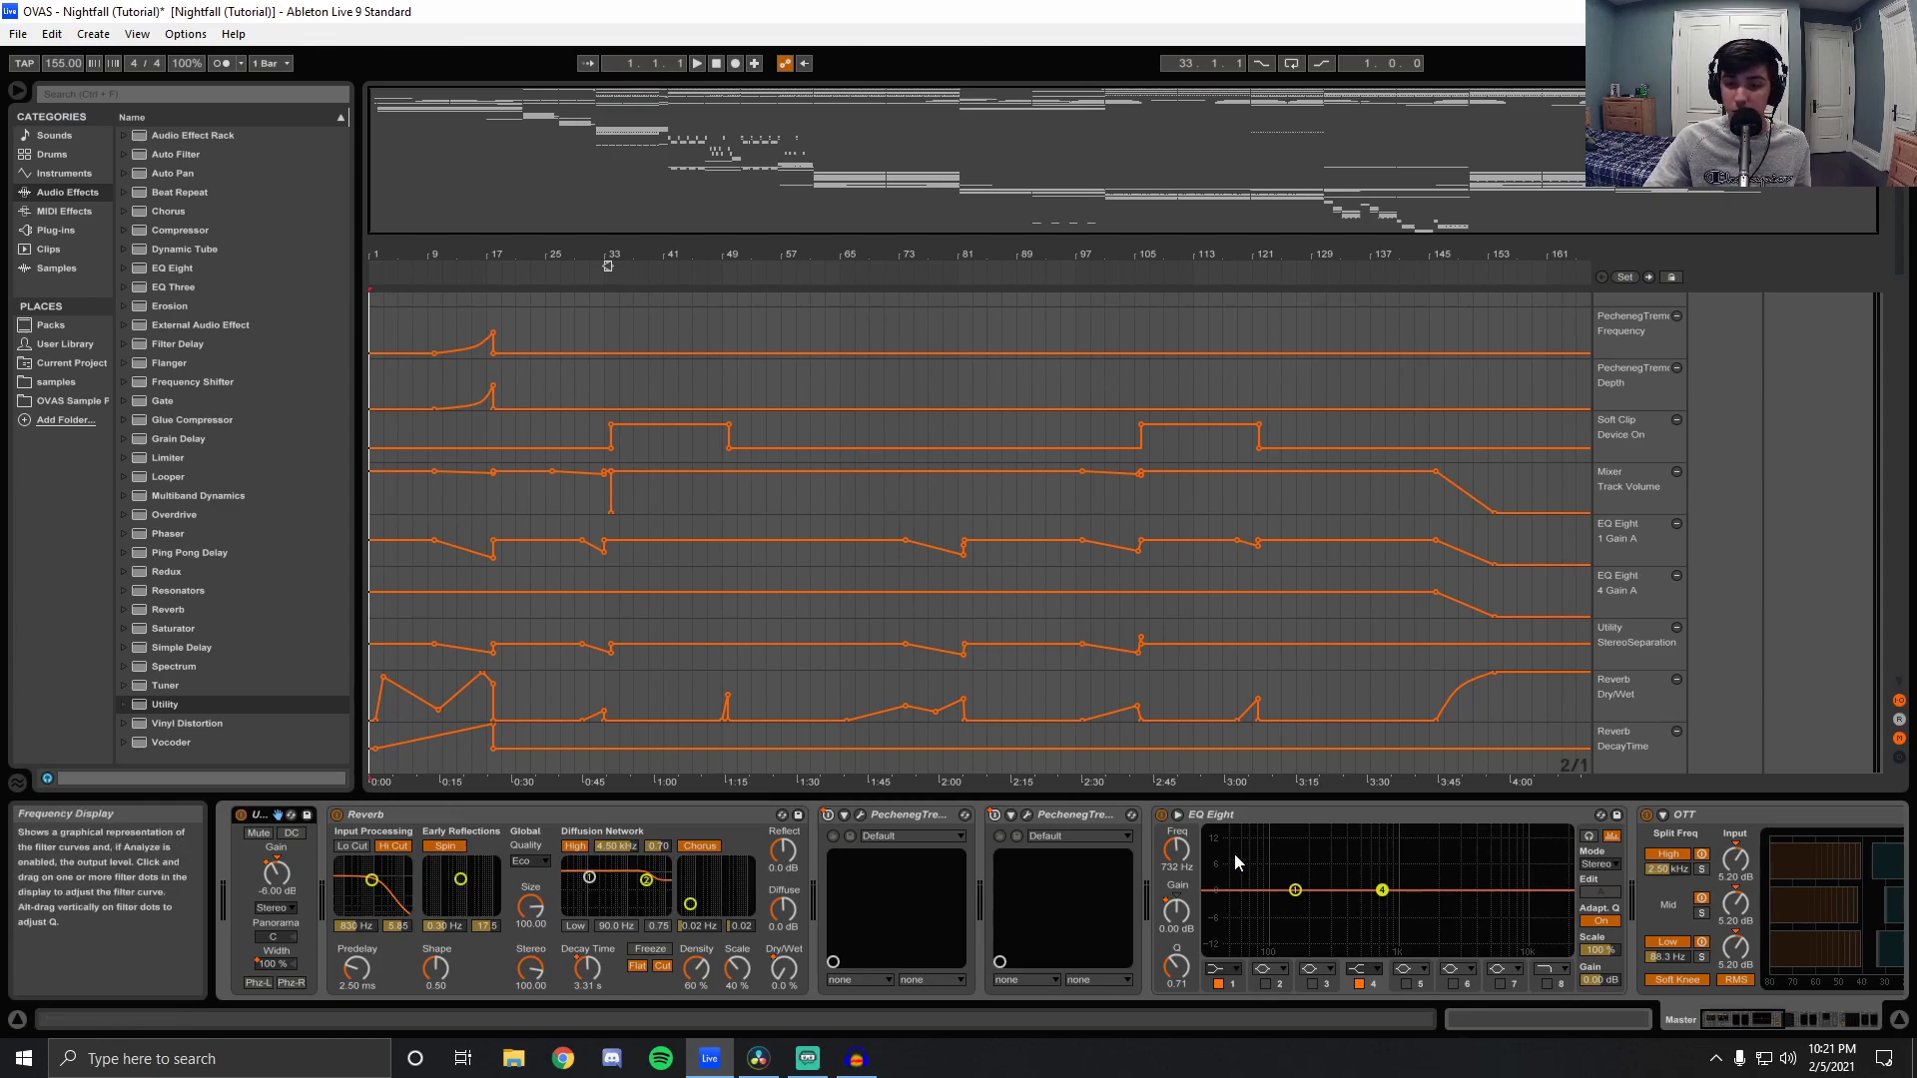
left_click(1080, 813)
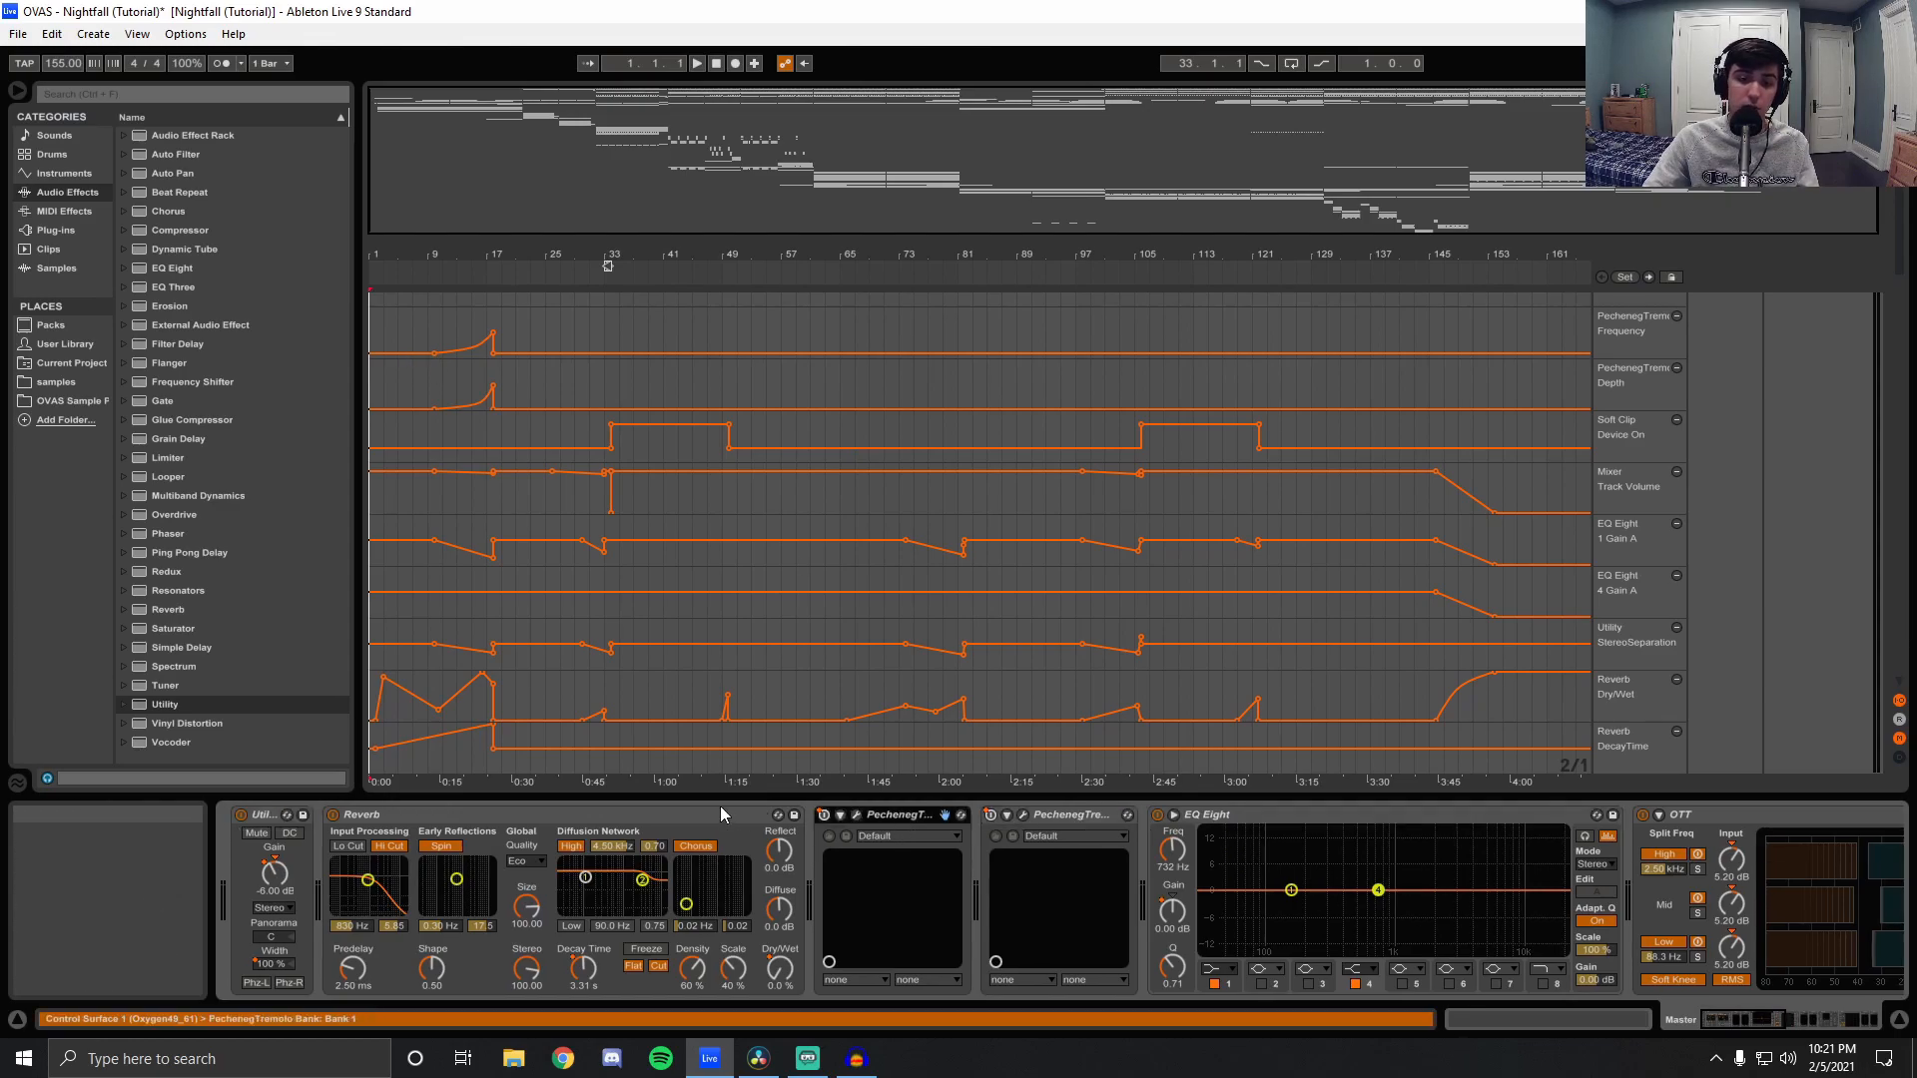
left_click(265, 816)
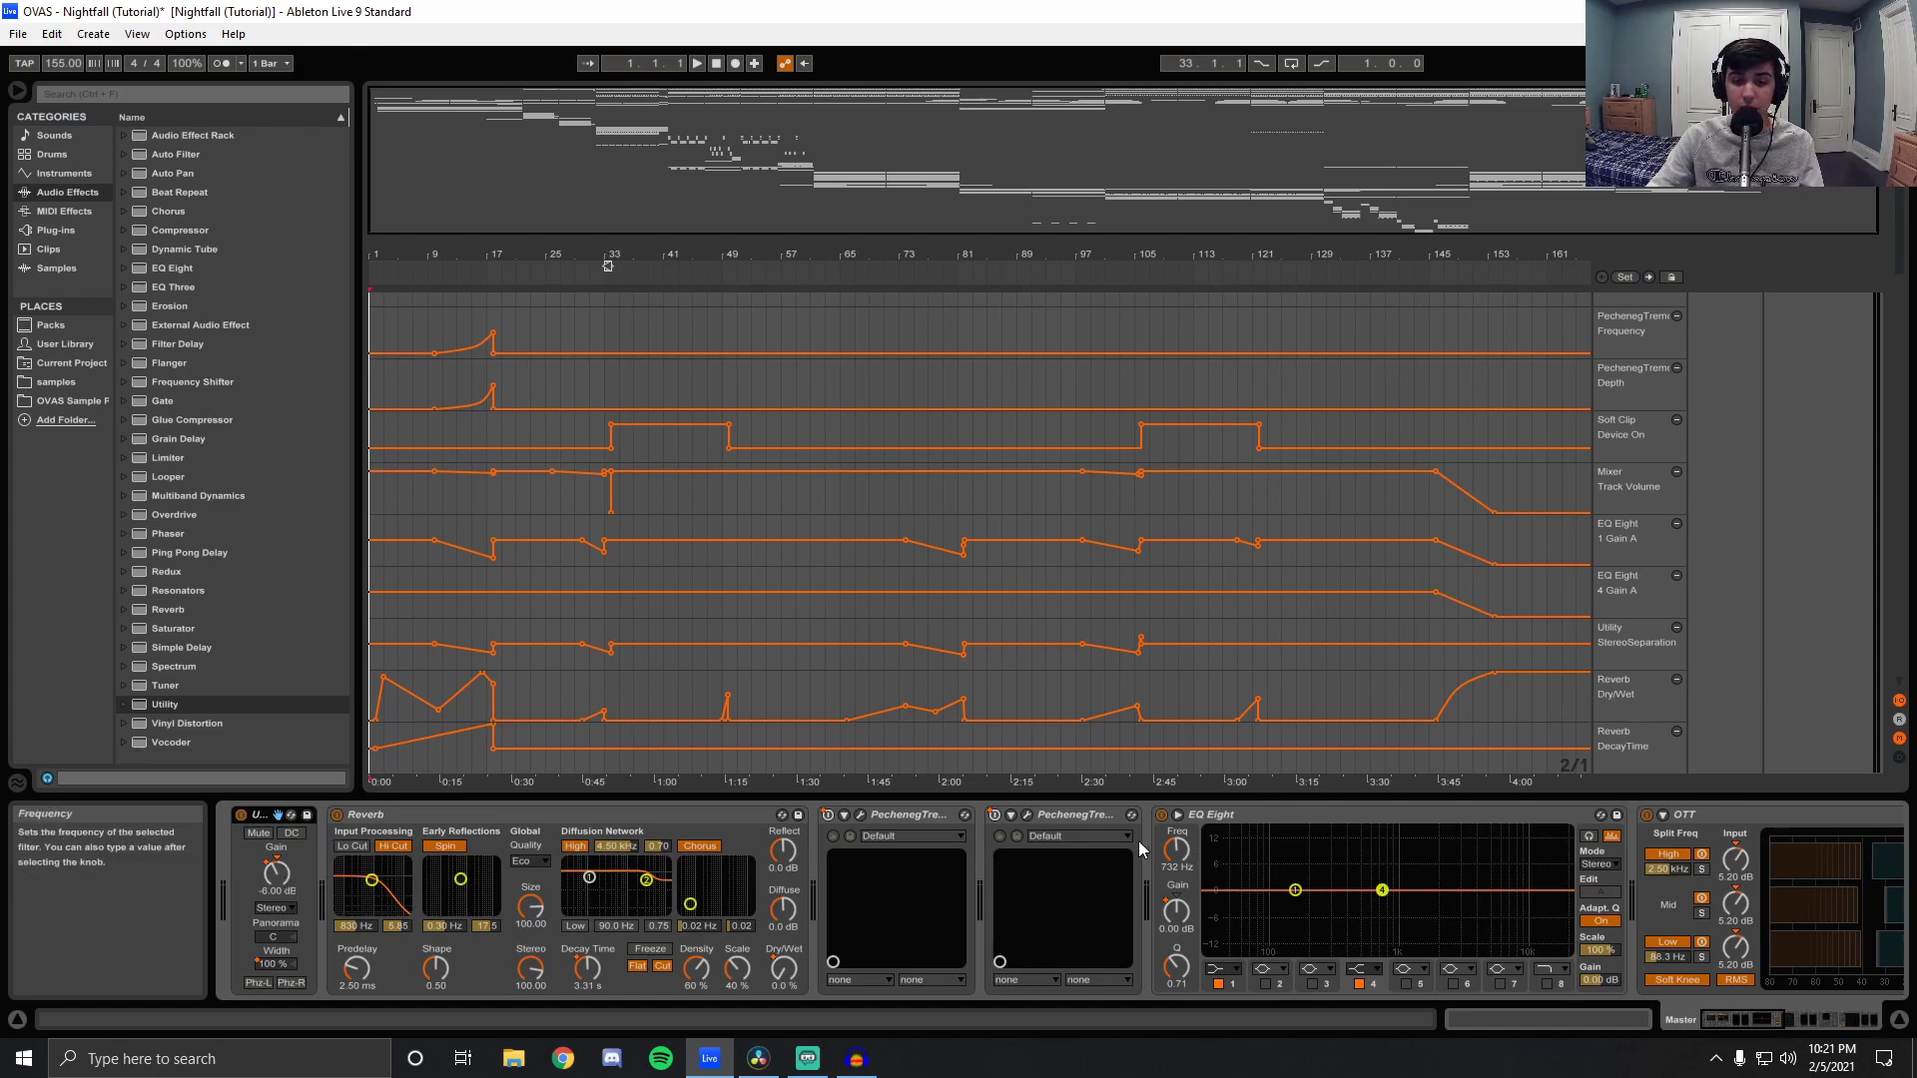
Inspect the first PechenegTremolo plug-in on the Master track in its own window, and close it.
right_click(999, 817)
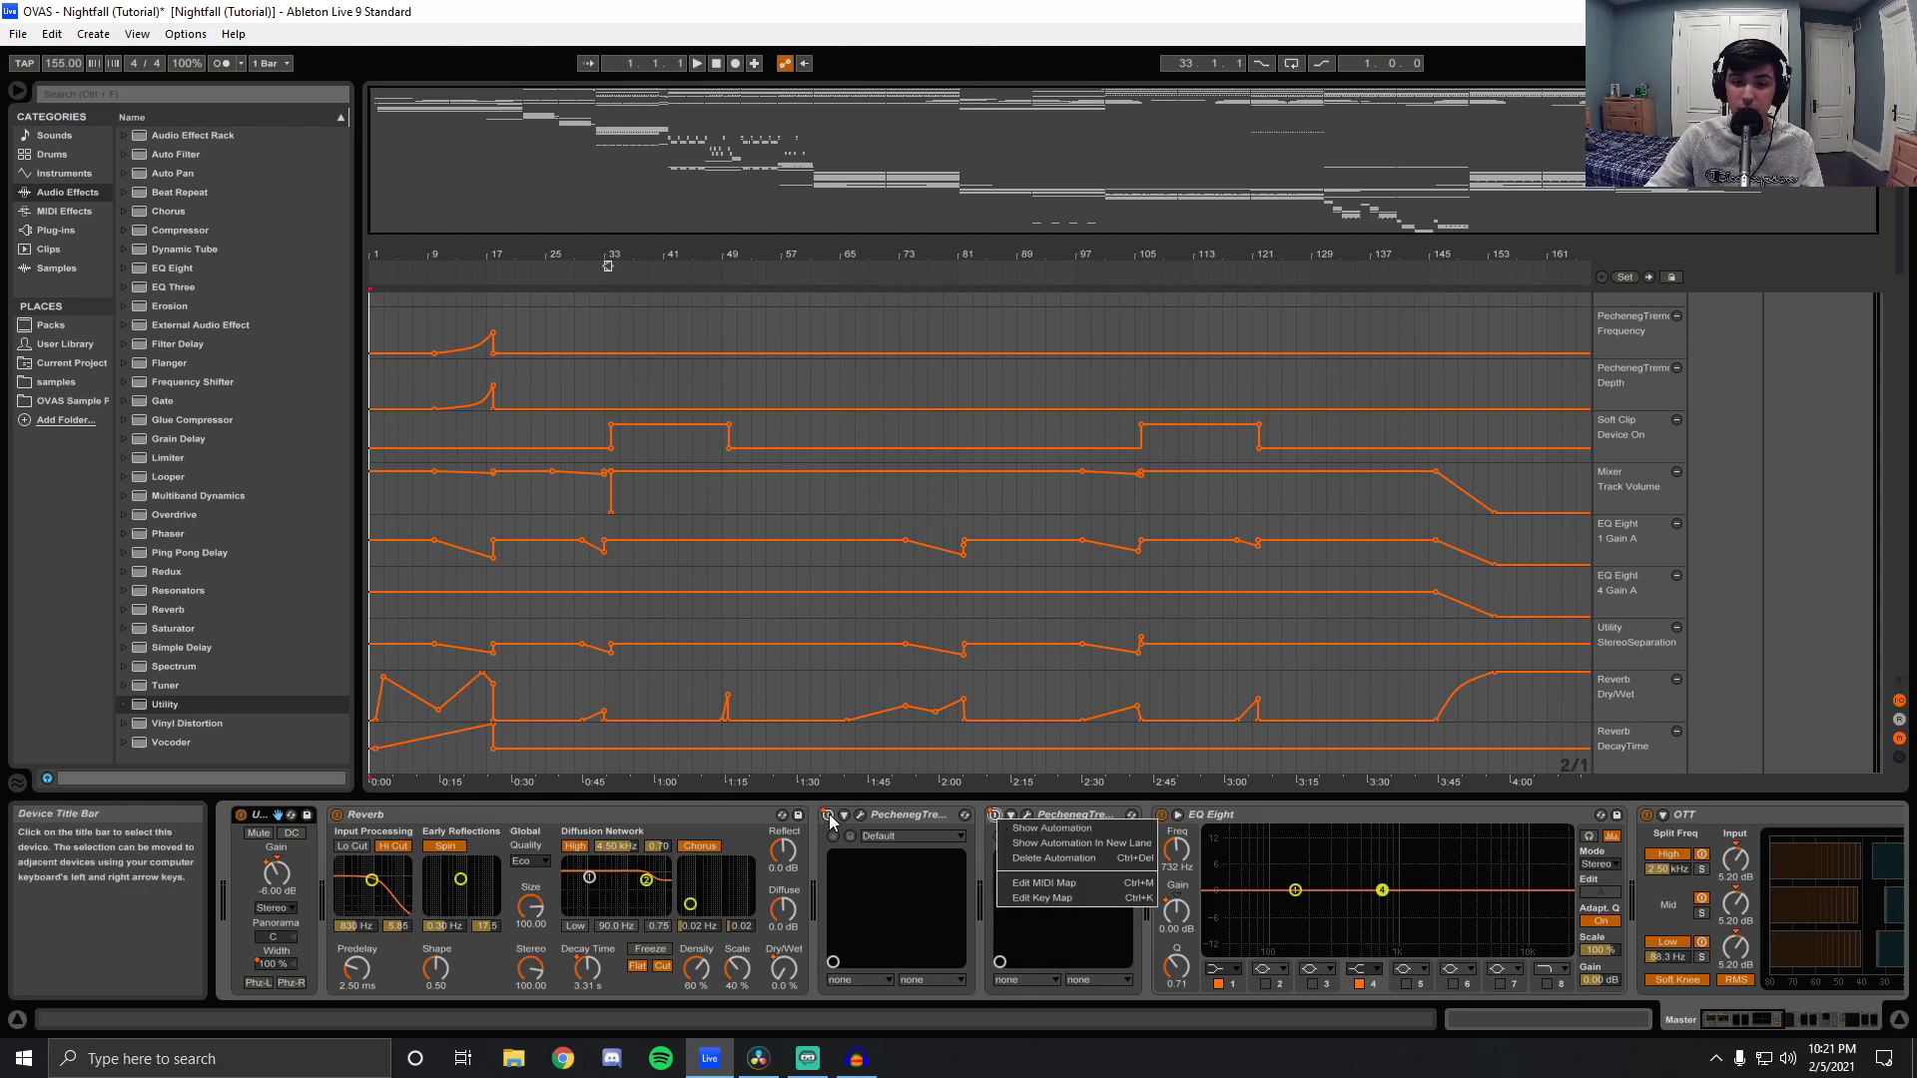
right_click(834, 816)
left_click(859, 816)
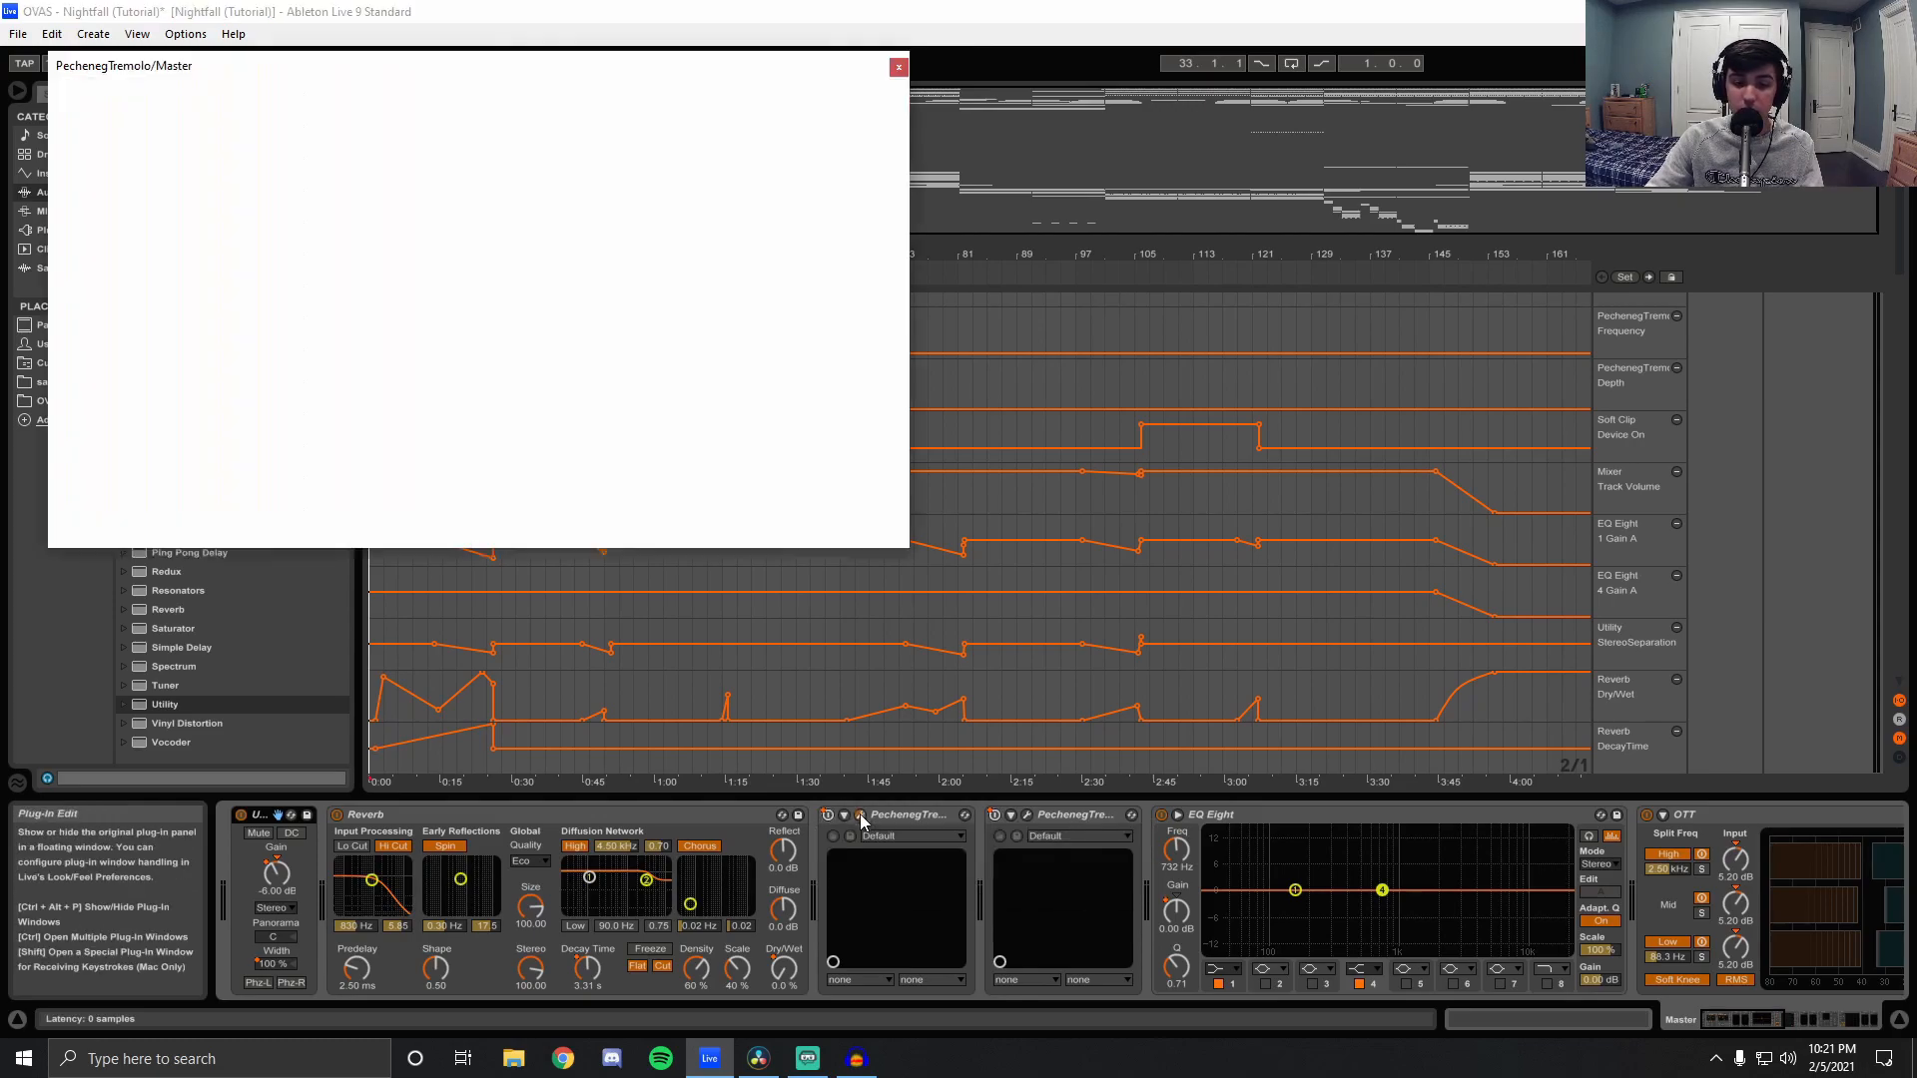
left_click(1027, 816)
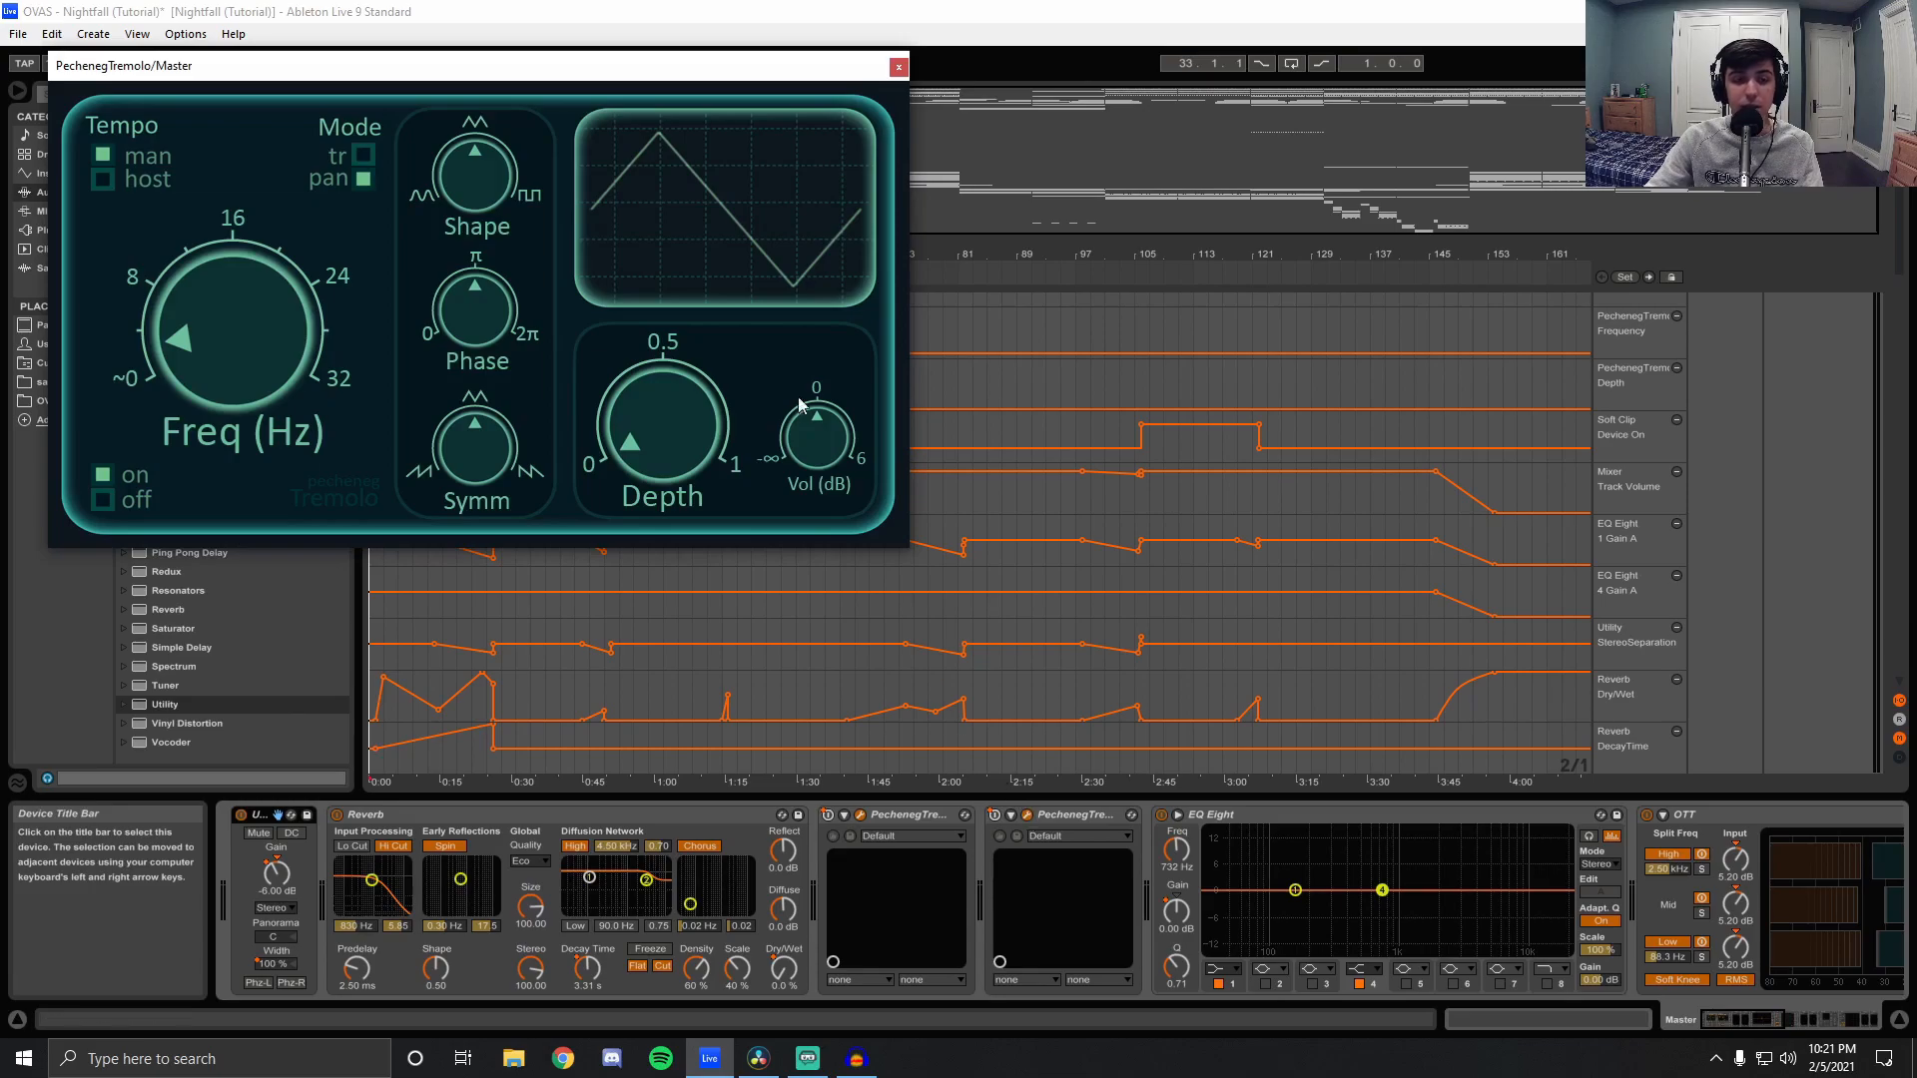
left_click(899, 66)
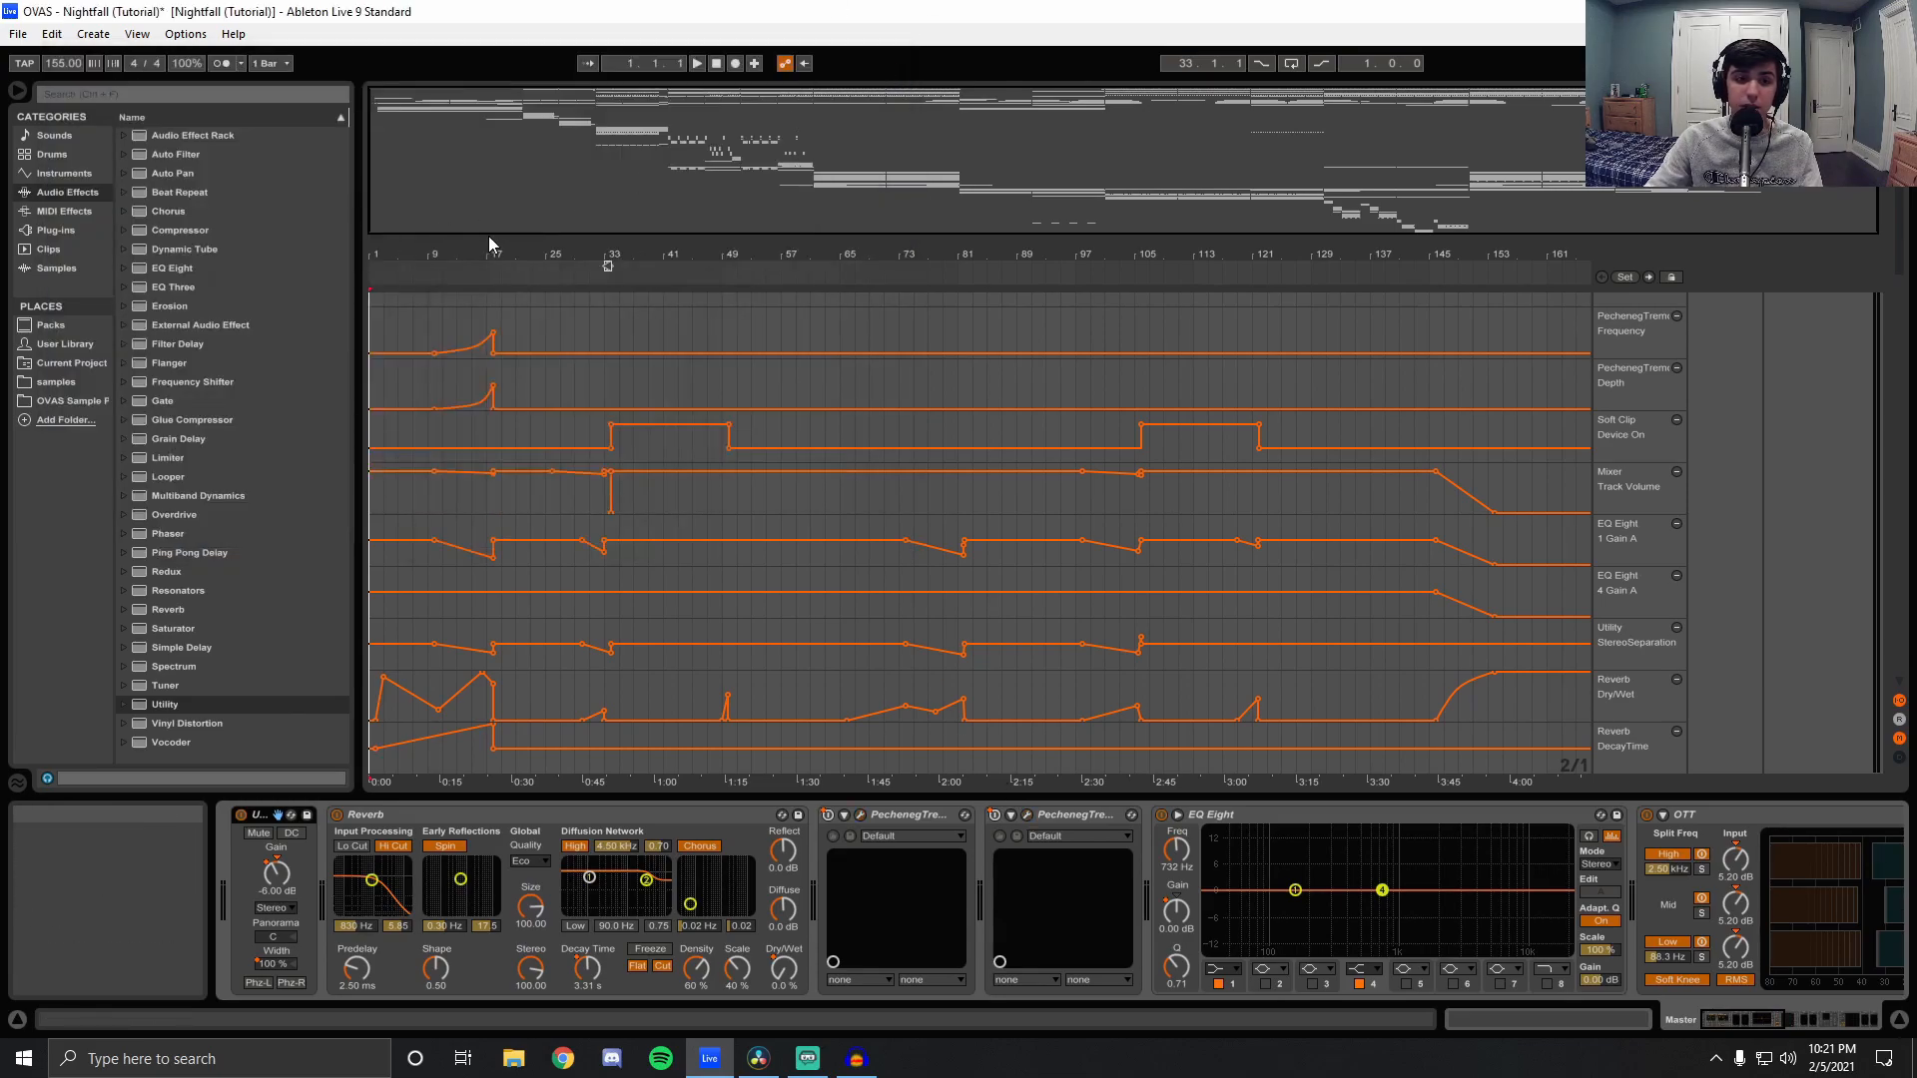
Play the transition around bar 17 against the Master tremolo automation, and check the automation options of the tremolo's on/off switch.
left_click_drag(483, 250, 495, 329)
left_click(530, 361)
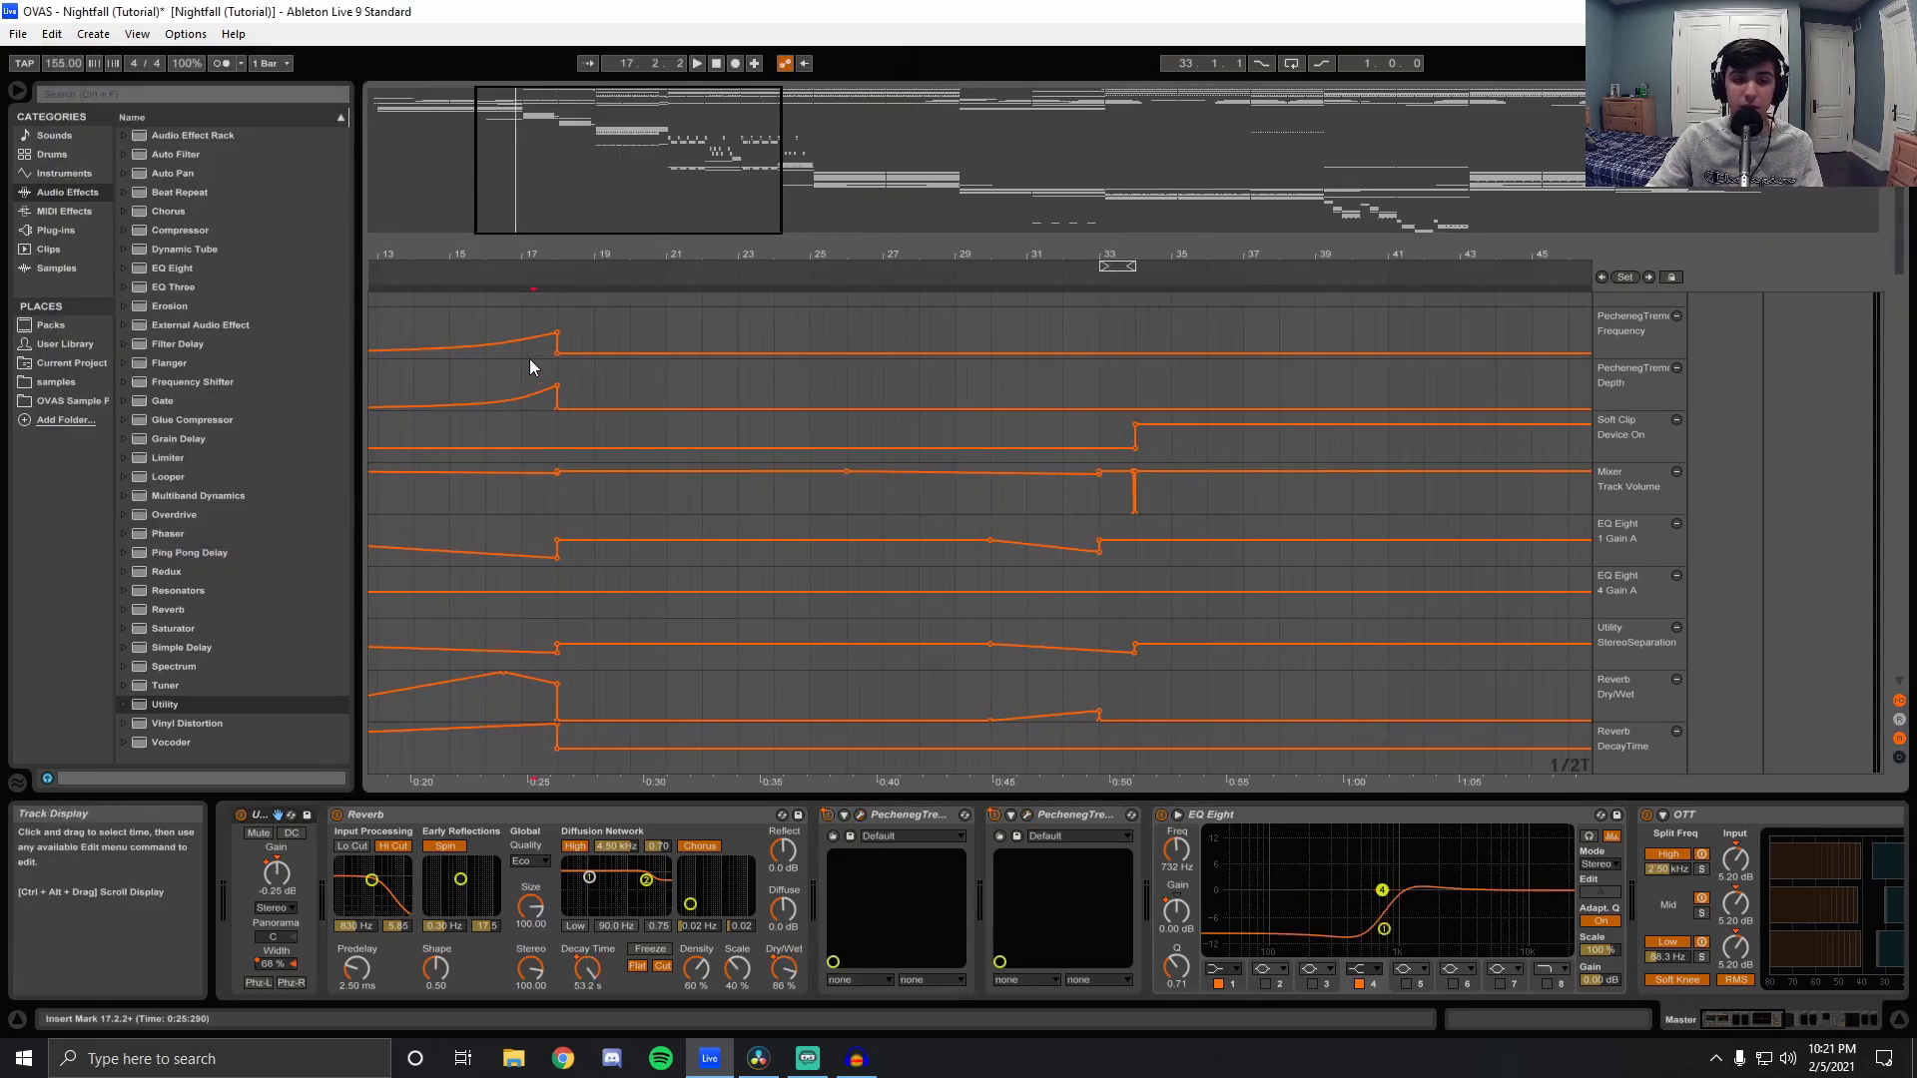
key("space")
key("space")
left_click_drag(577, 257, 577, 178)
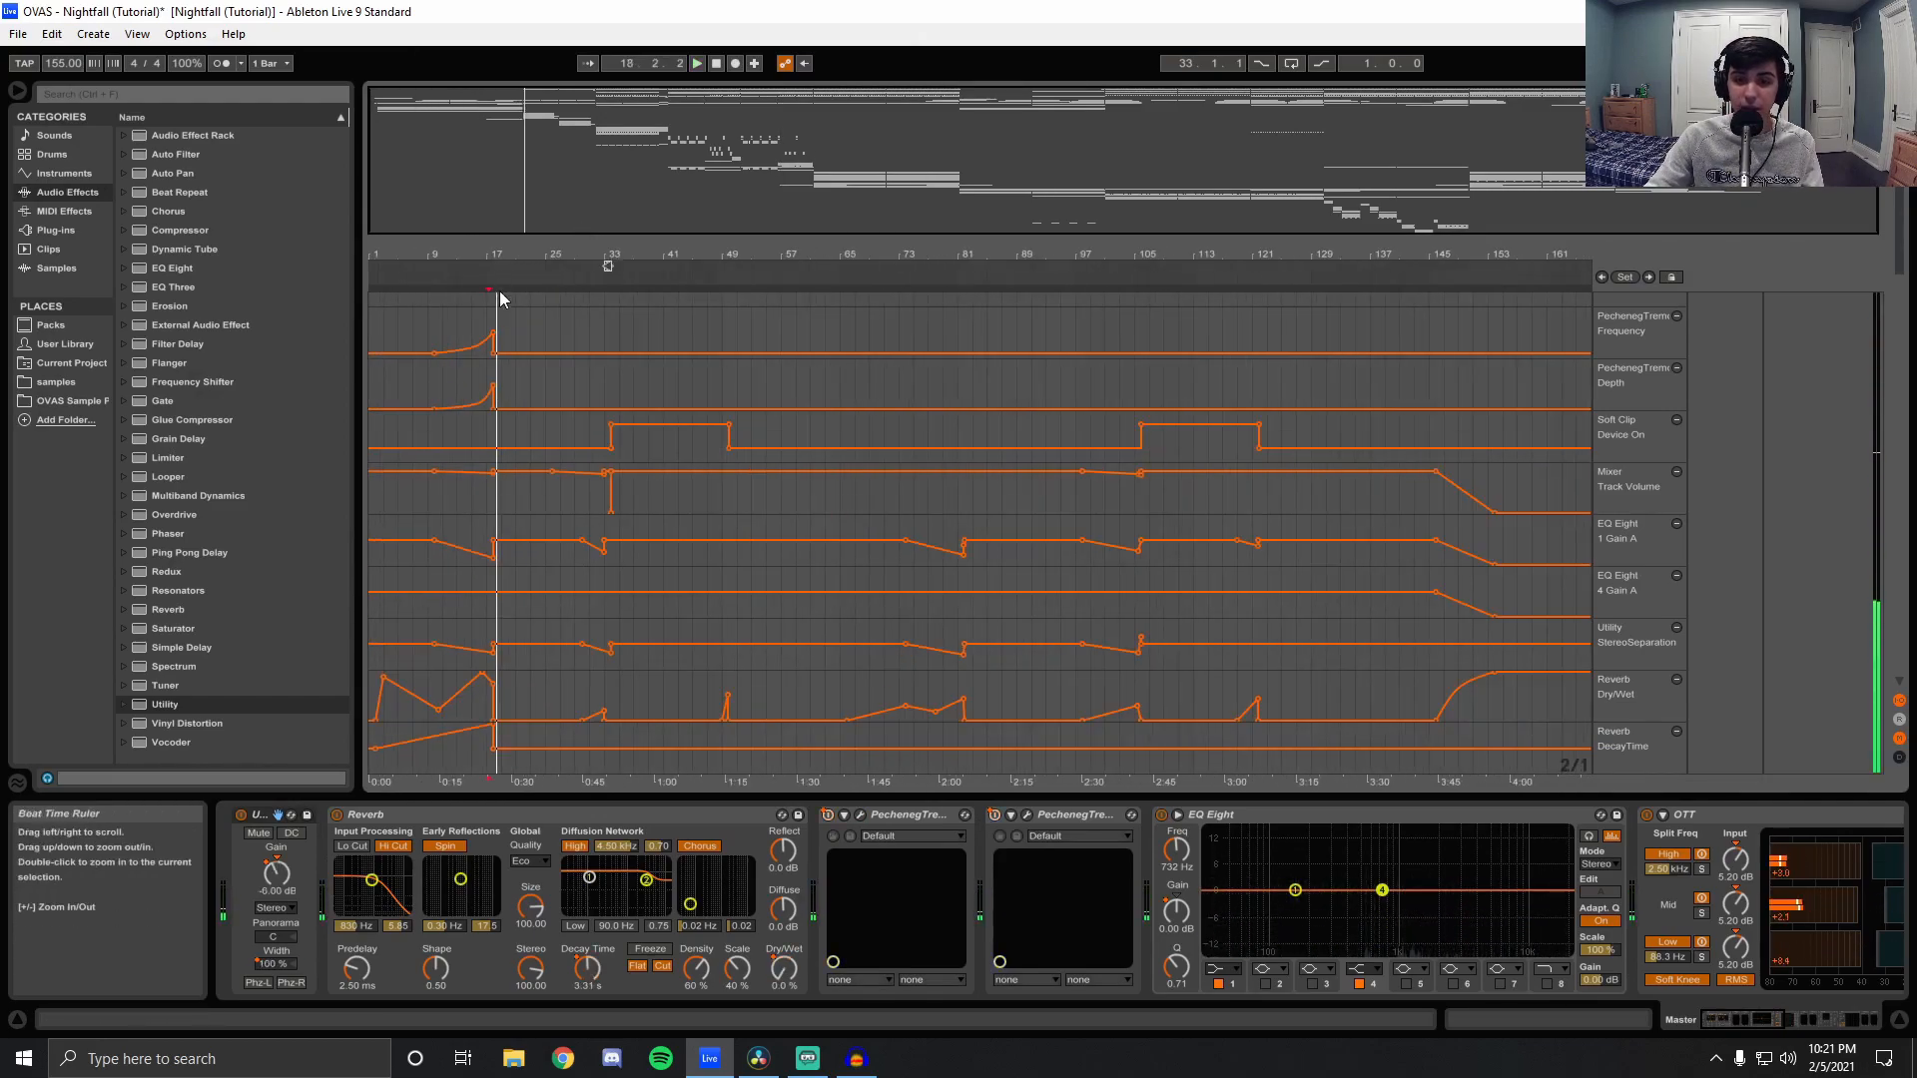
right_click(823, 819)
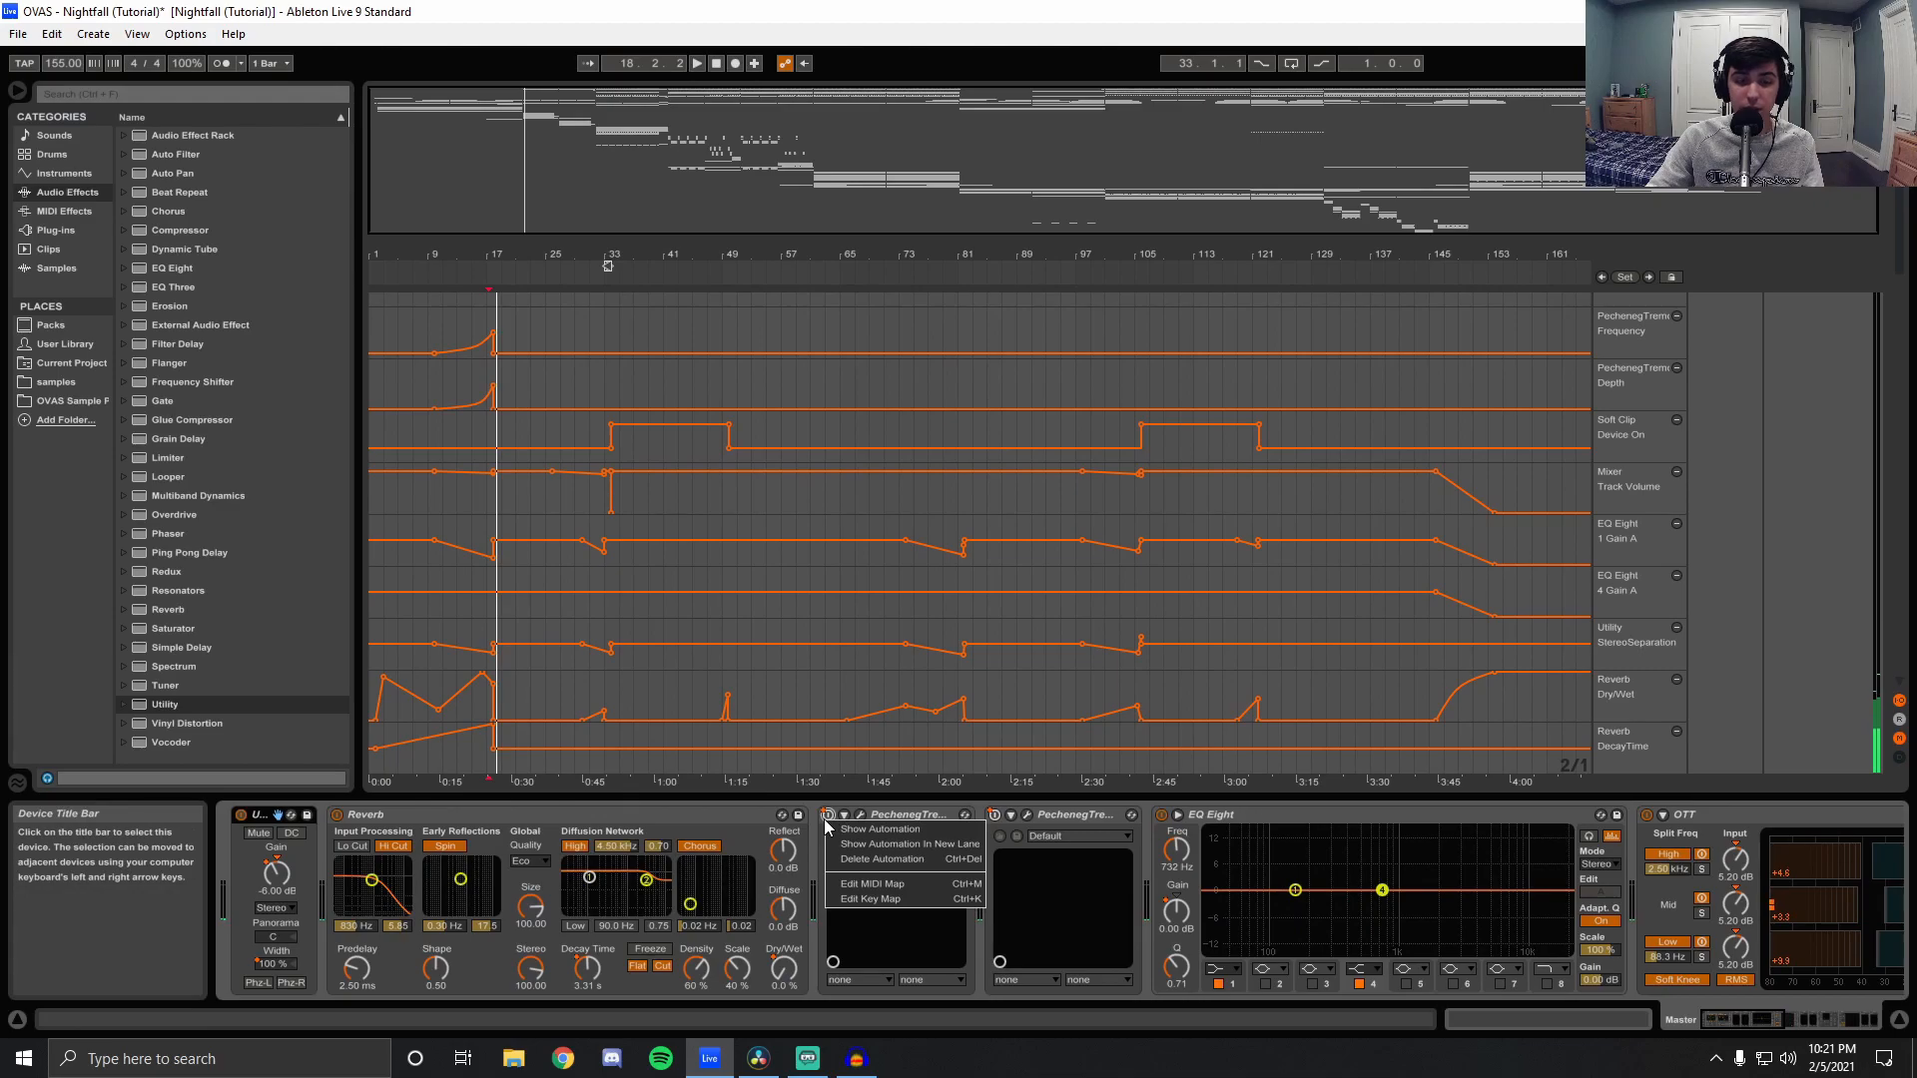
left_click(1785, 365)
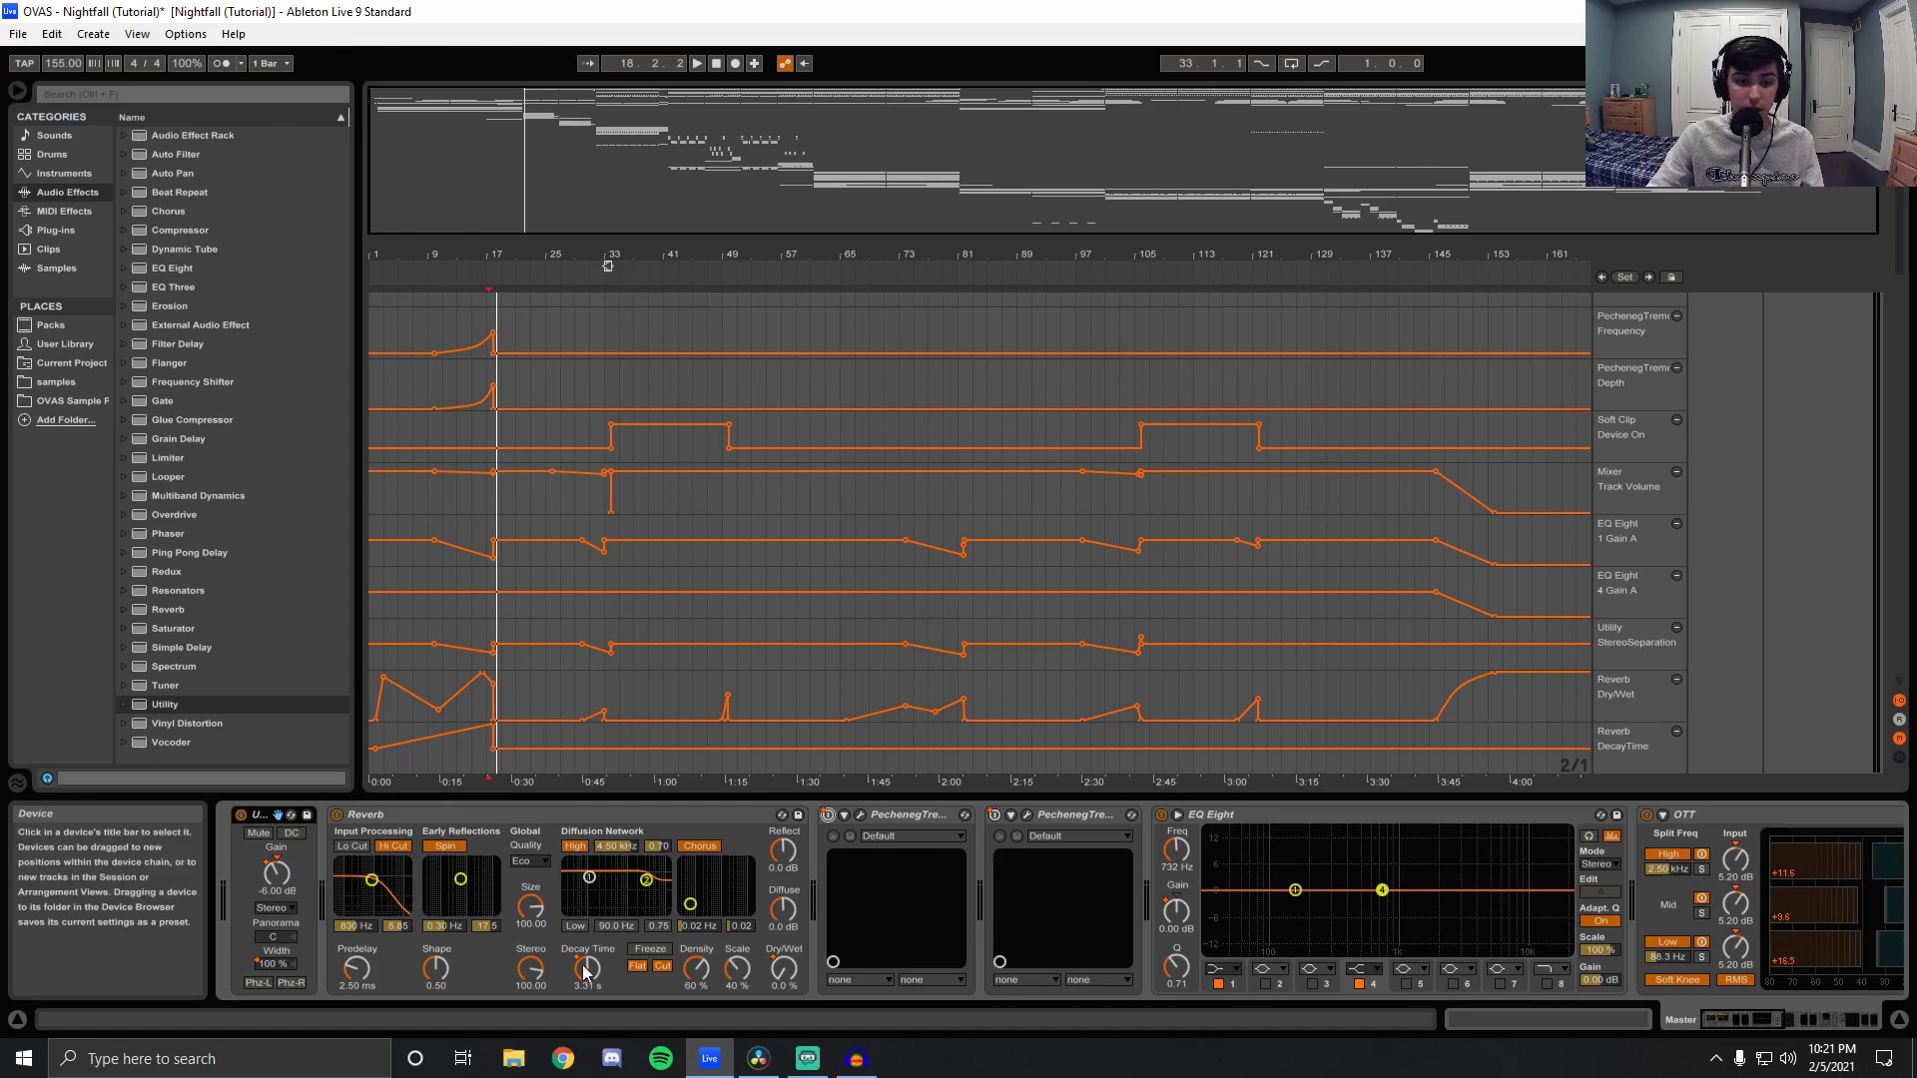
Examine the Master reverb's Decay Time and Dry/Wet automation in the intro, starting playback from bar 3.
left_click(471, 763)
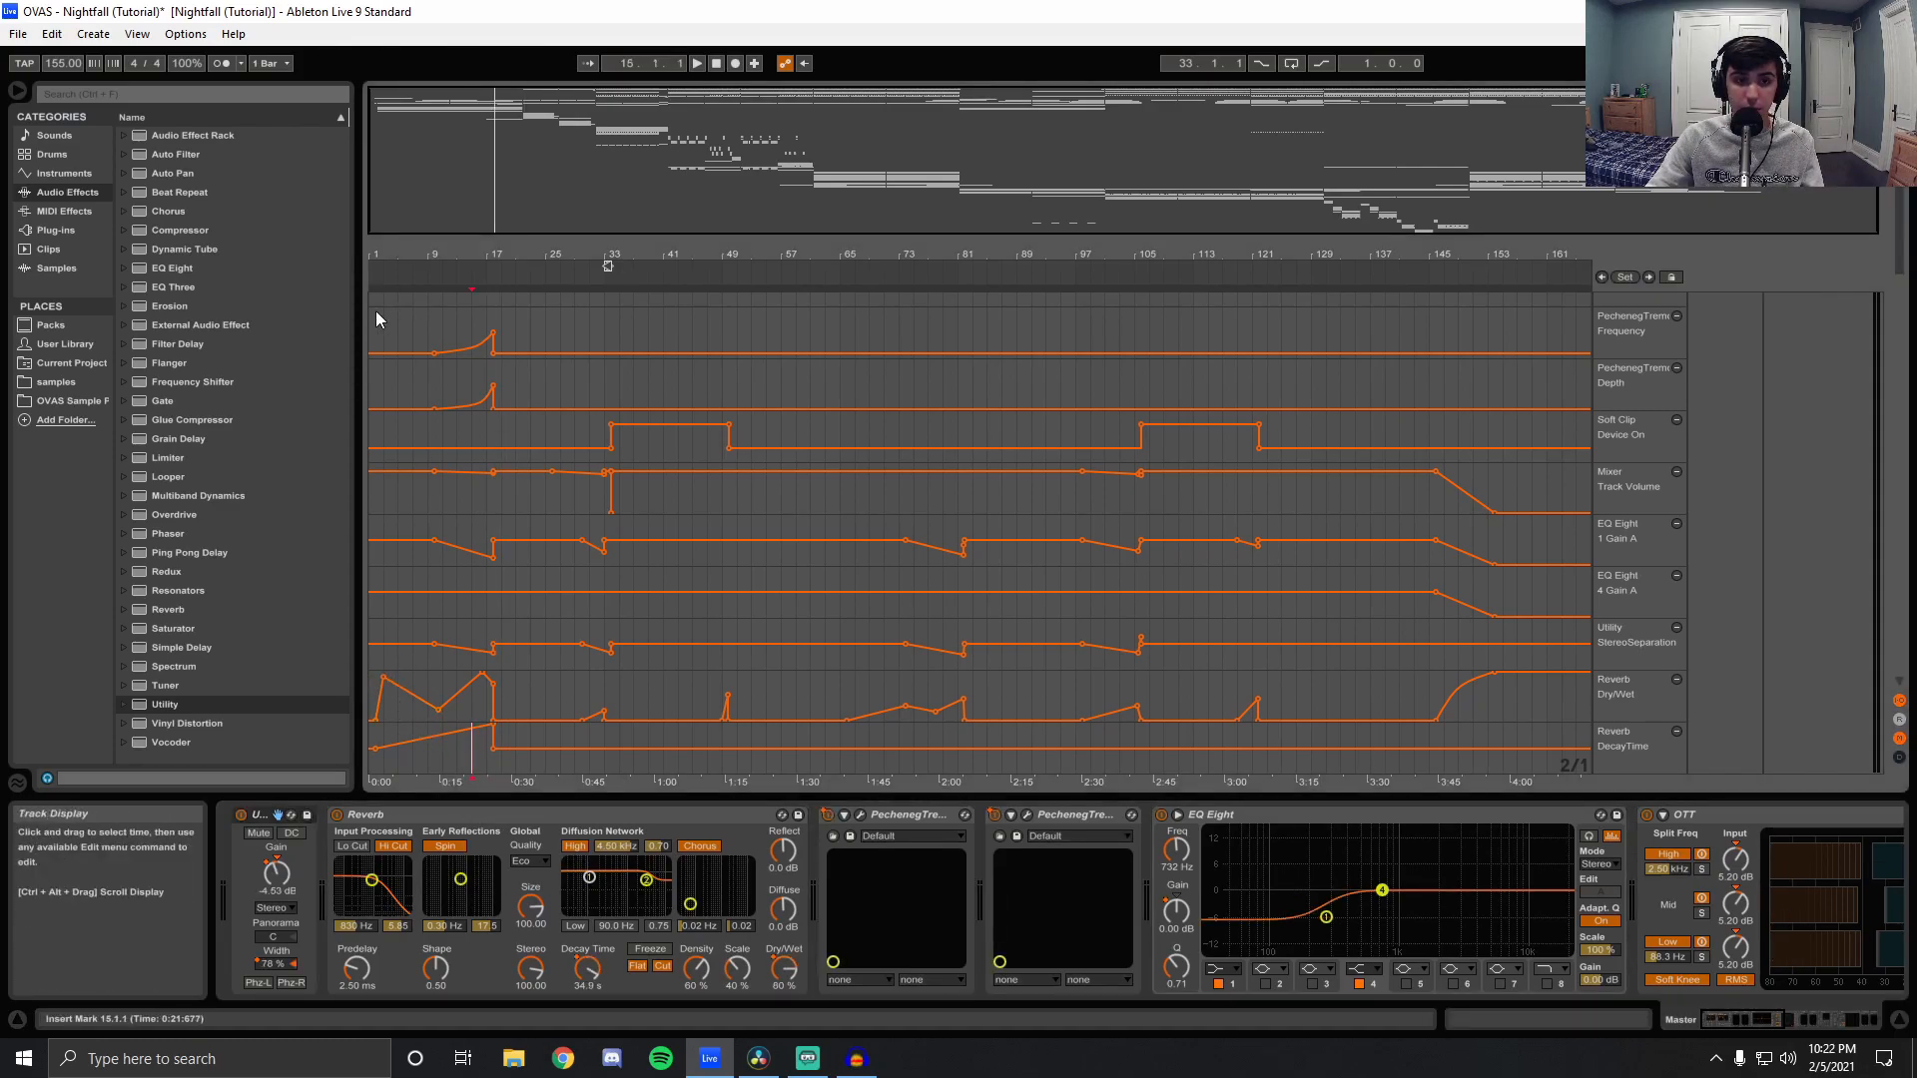
left_click_drag(383, 255, 383, 300)
left_click(431, 711)
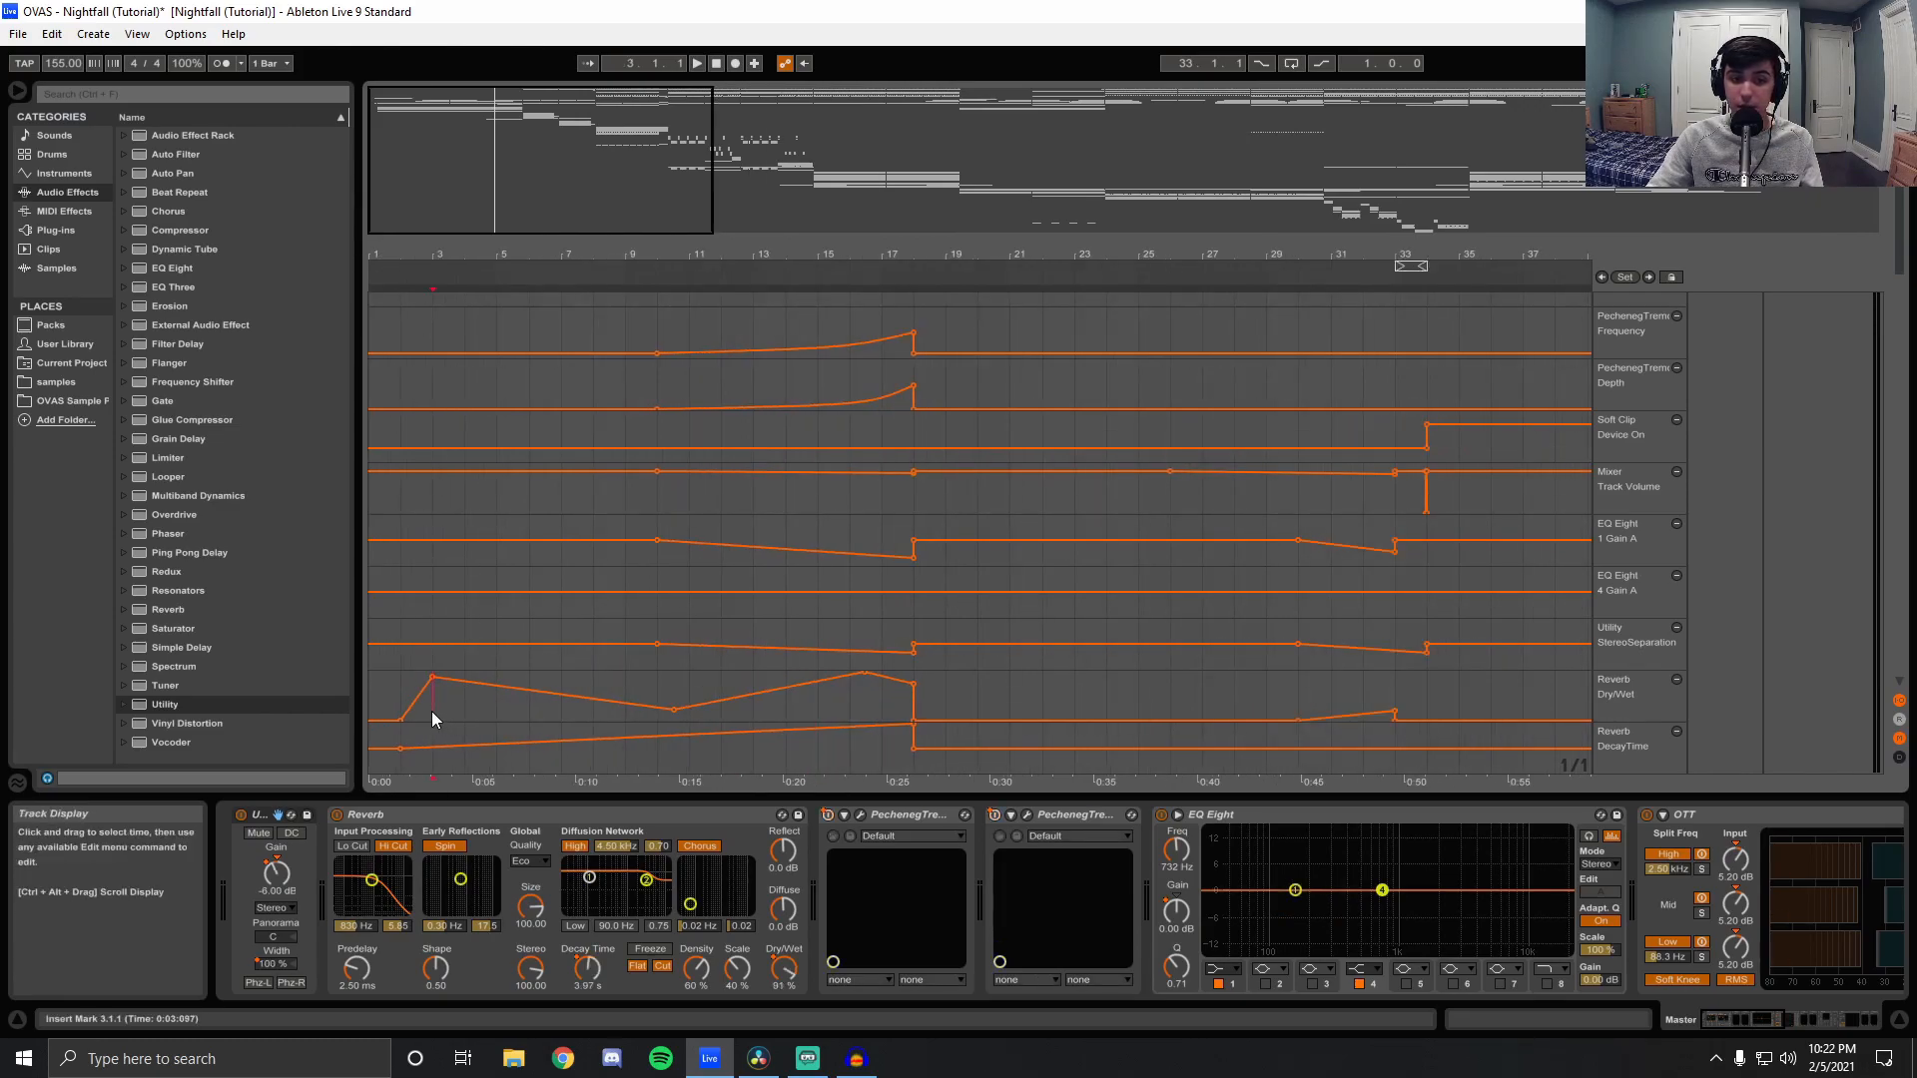
key("space")
left_click(398, 683)
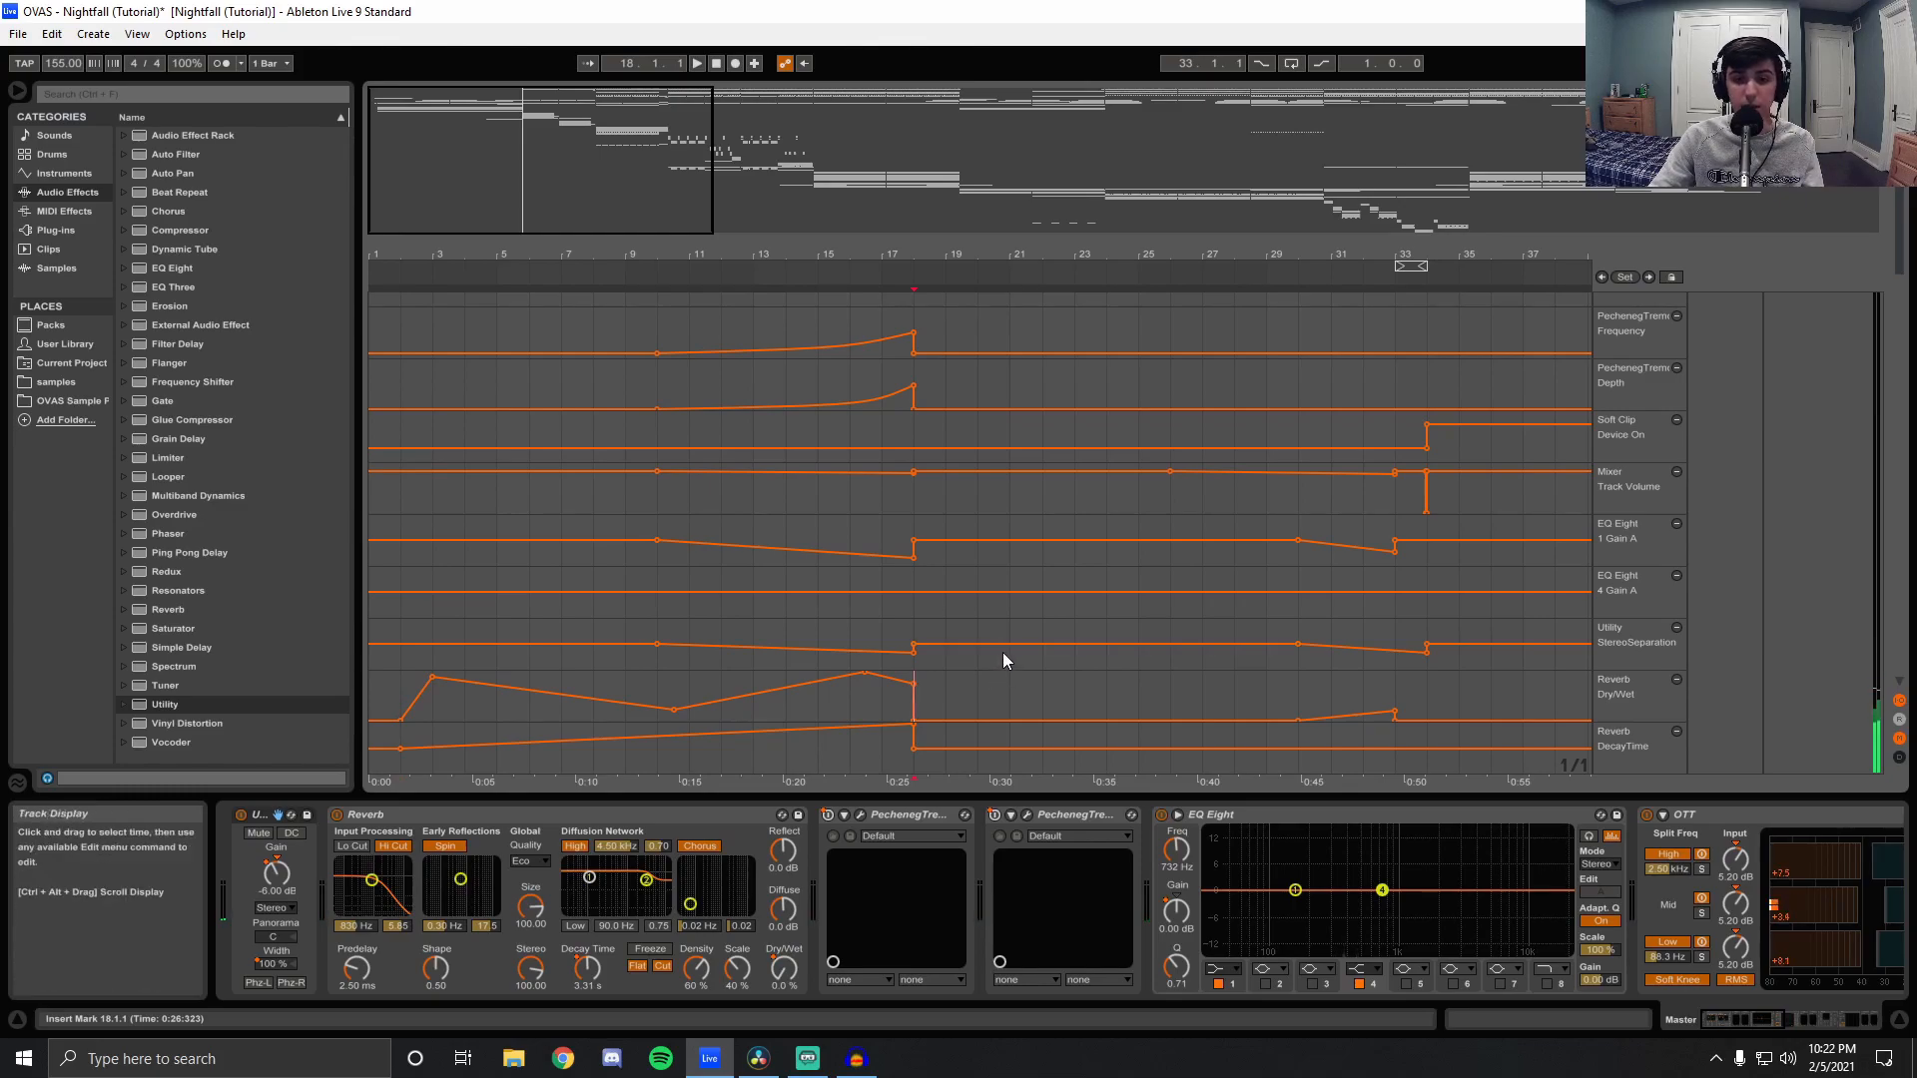
Play briefly from bar 18, and place the insert marker at bar 10 in the reverb Dry/Wet lane.
key("space")
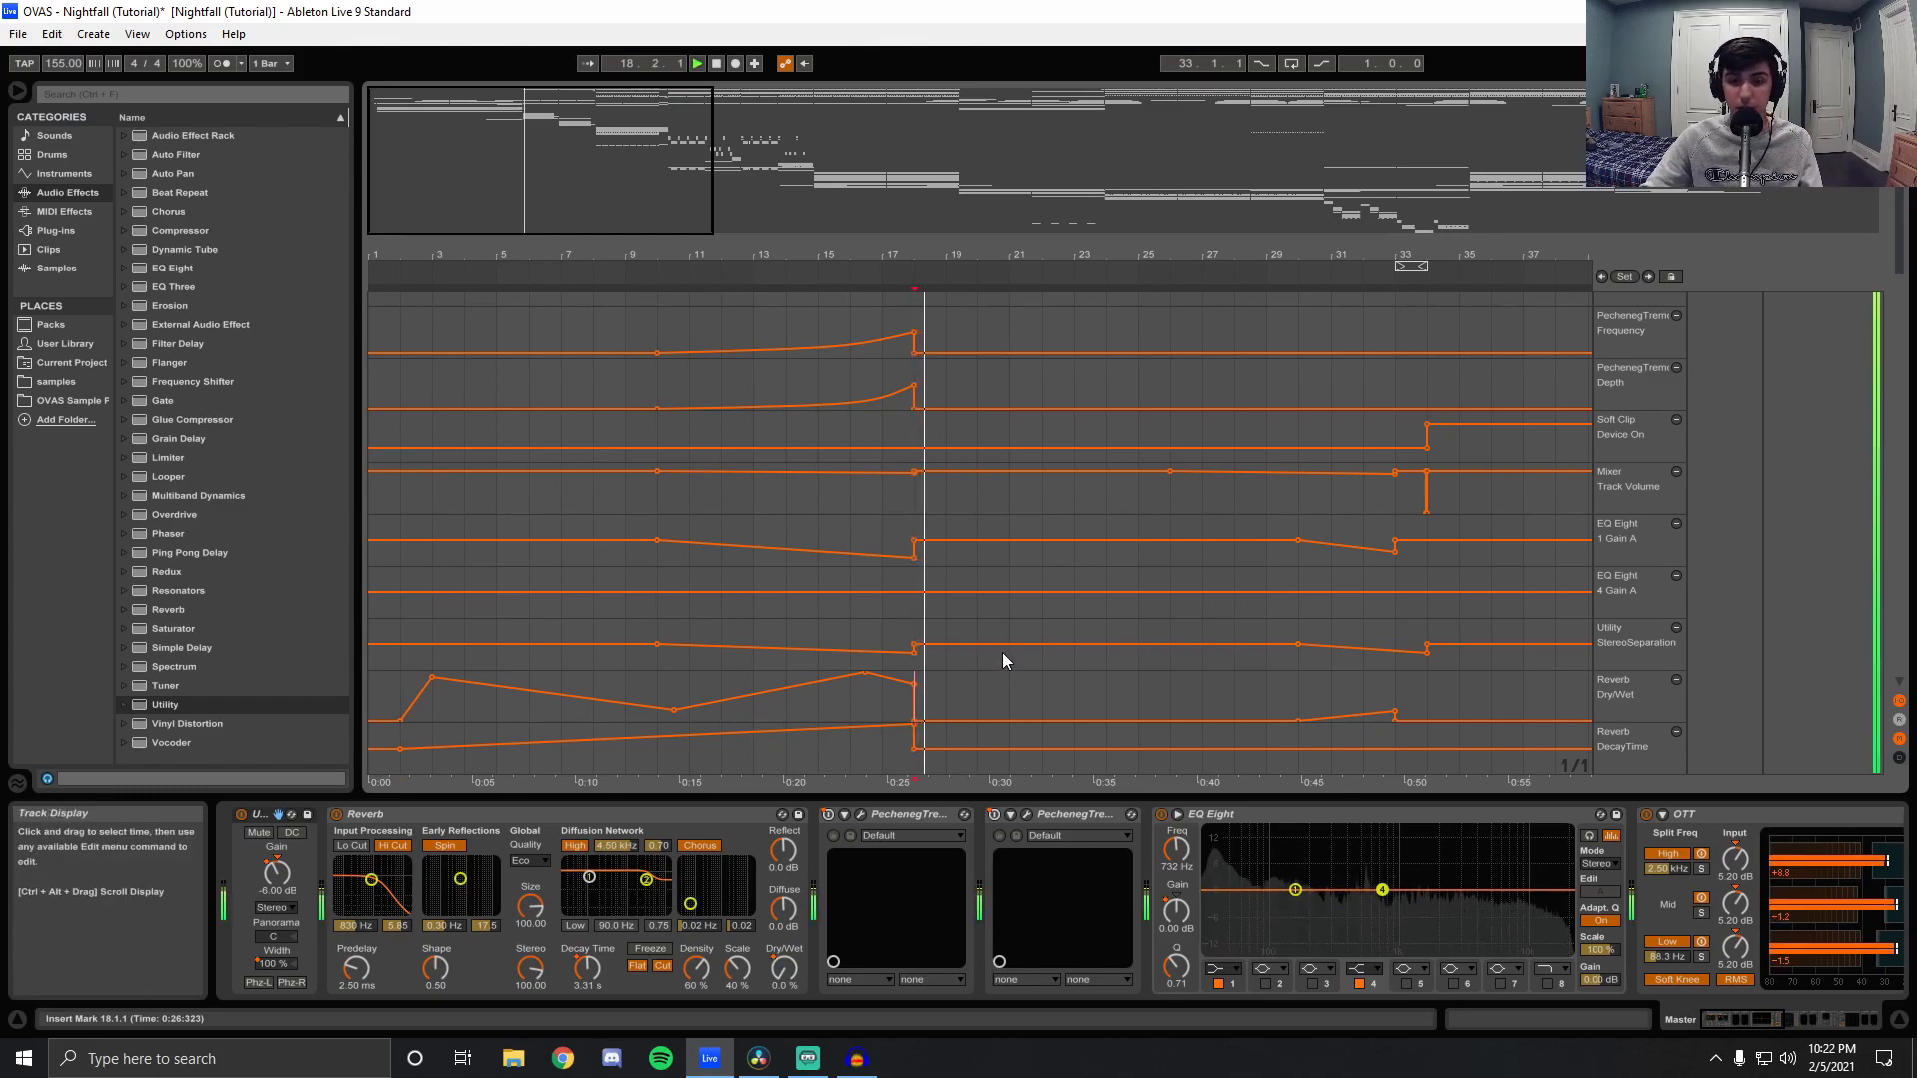
key("space")
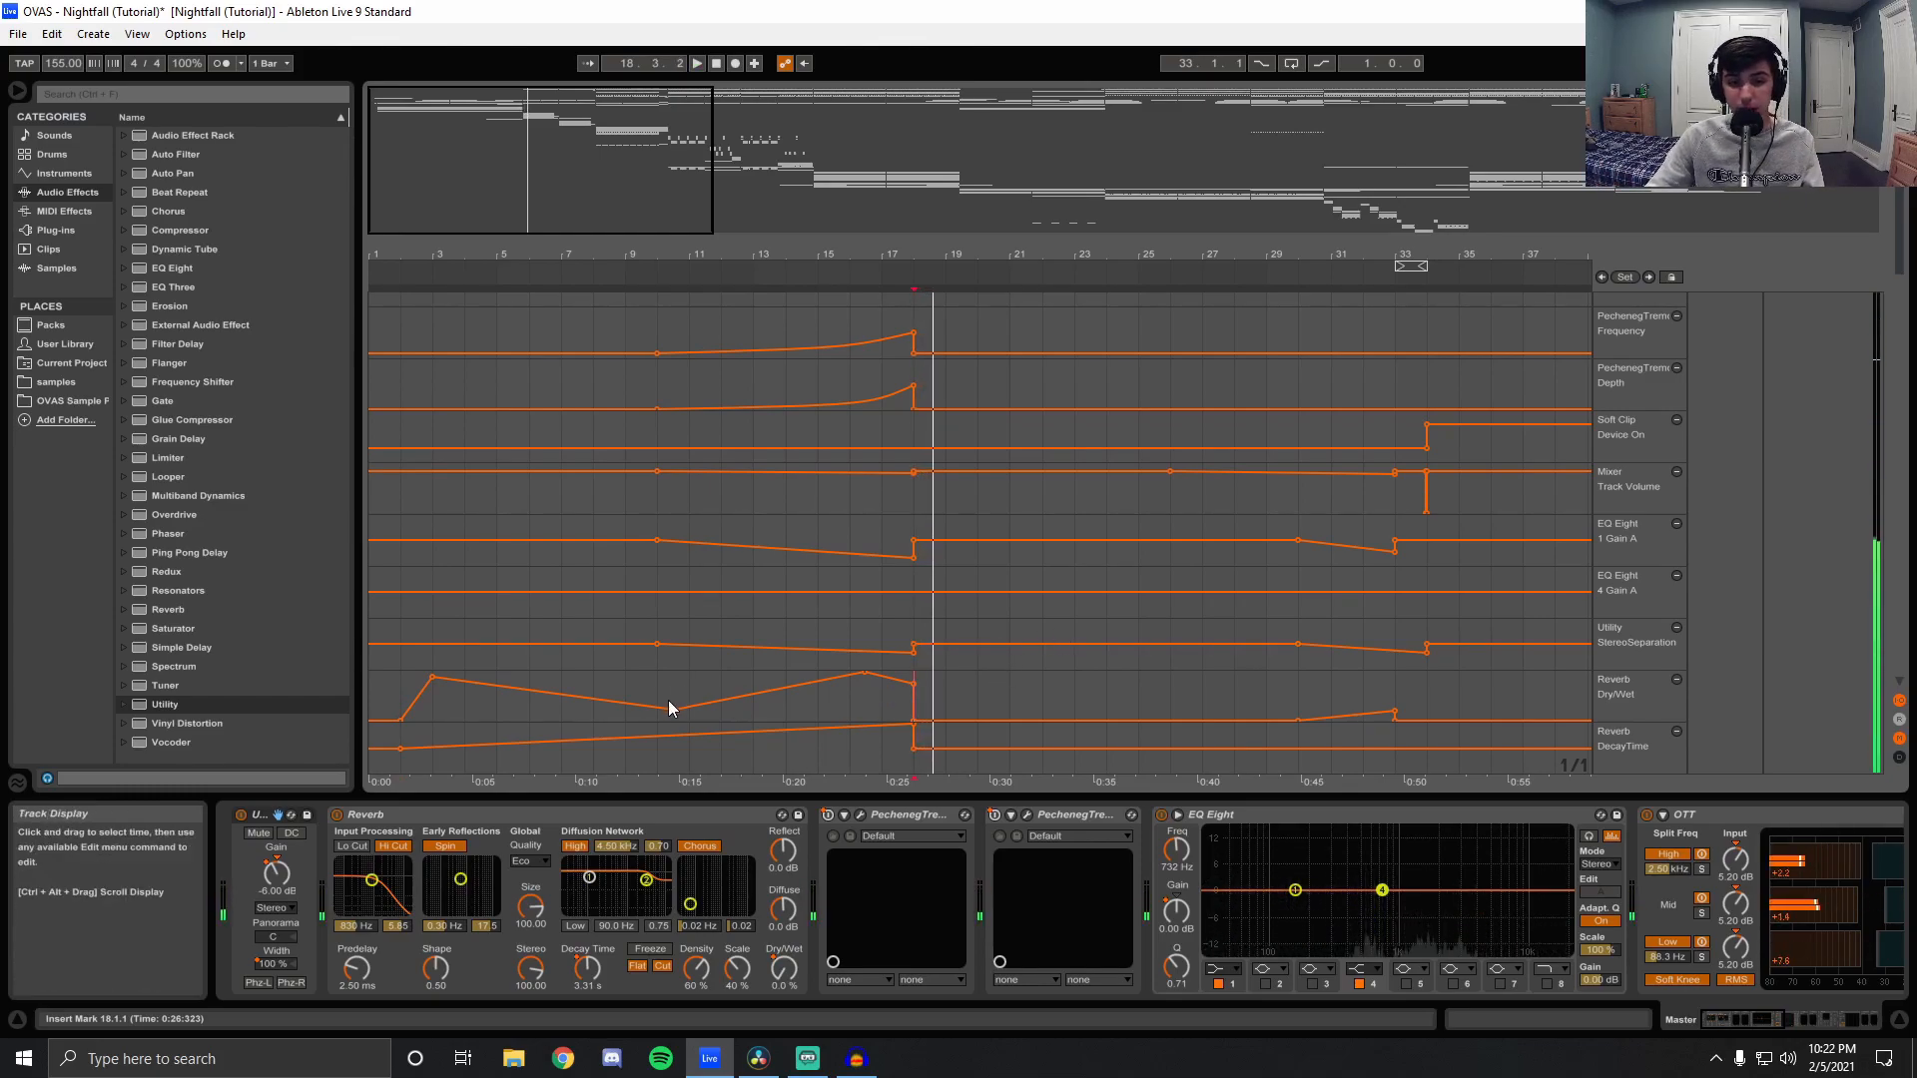
left_click(668, 698)
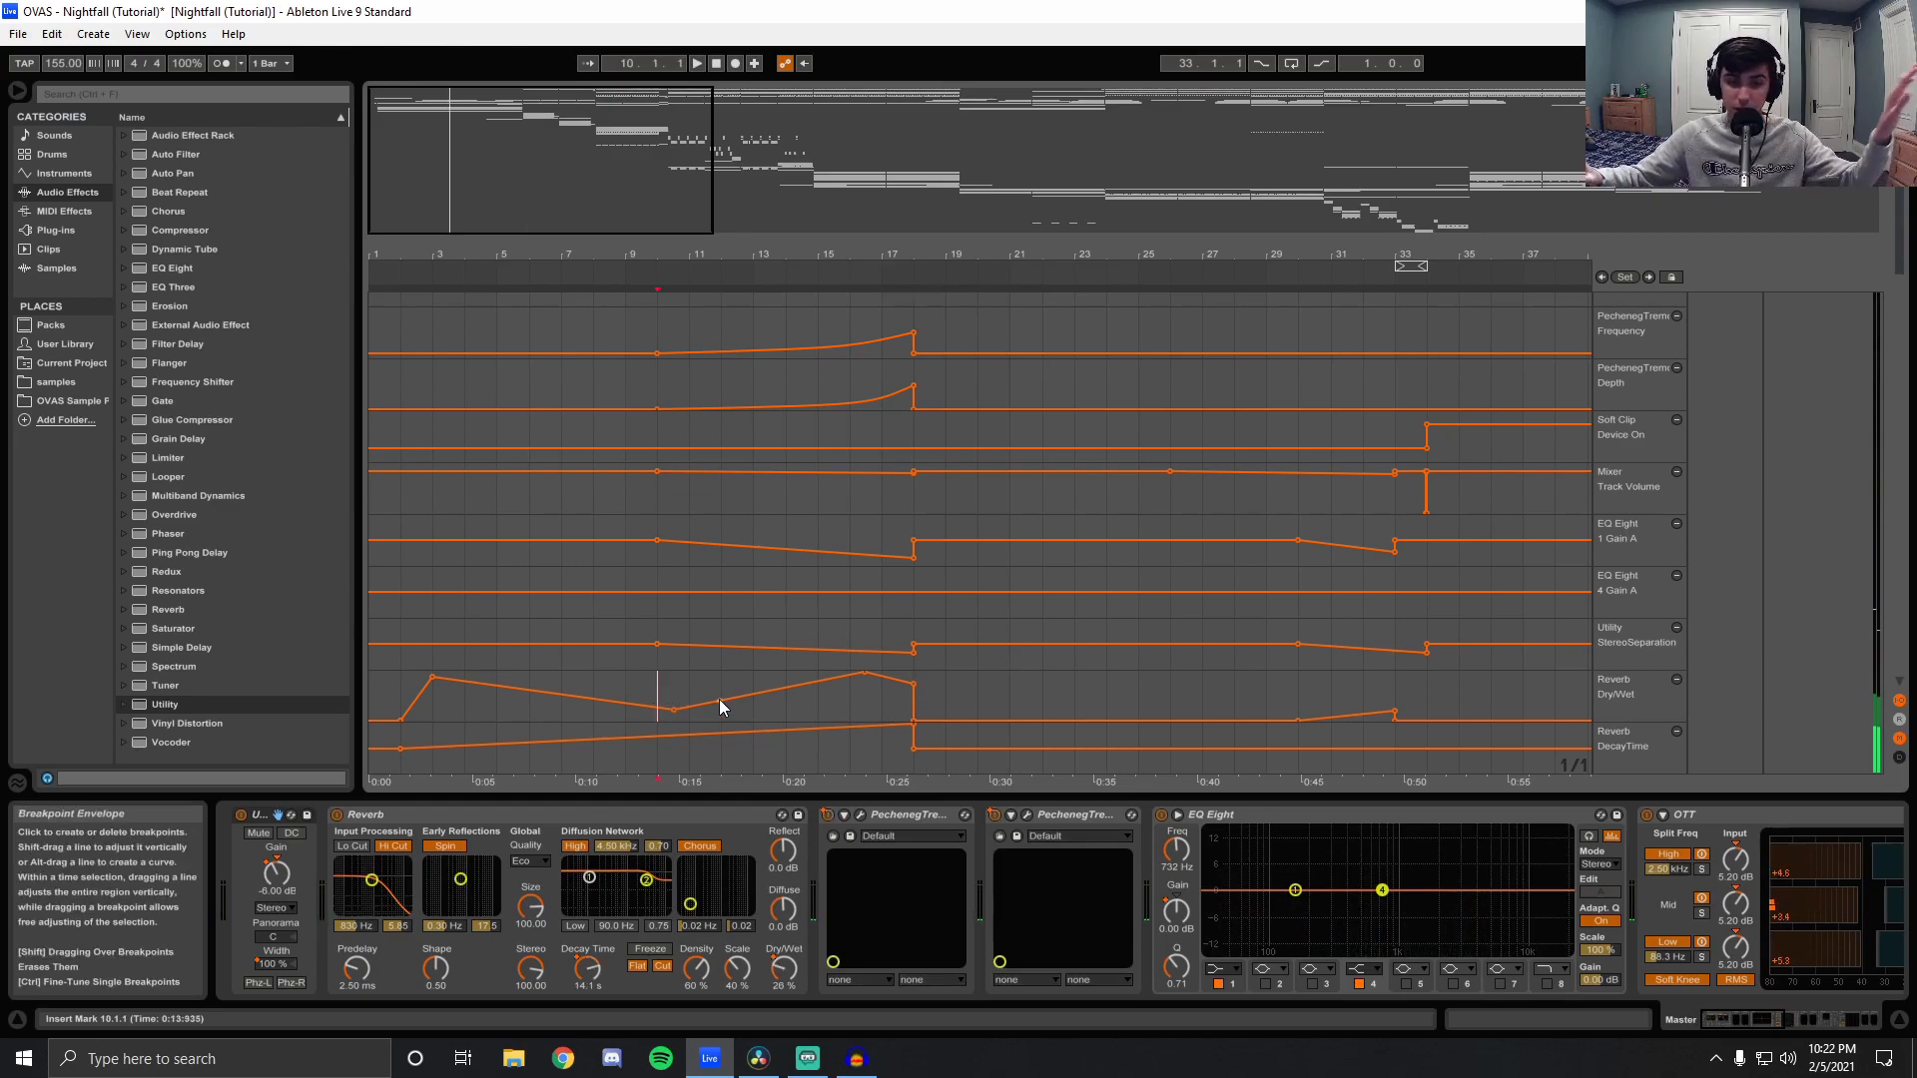
Audition the Master reverb's Dry/Wet ramp from bar 30, and return the playback position to the song start.
left_click(1300, 710)
left_click_drag(1317, 249, 826, 250)
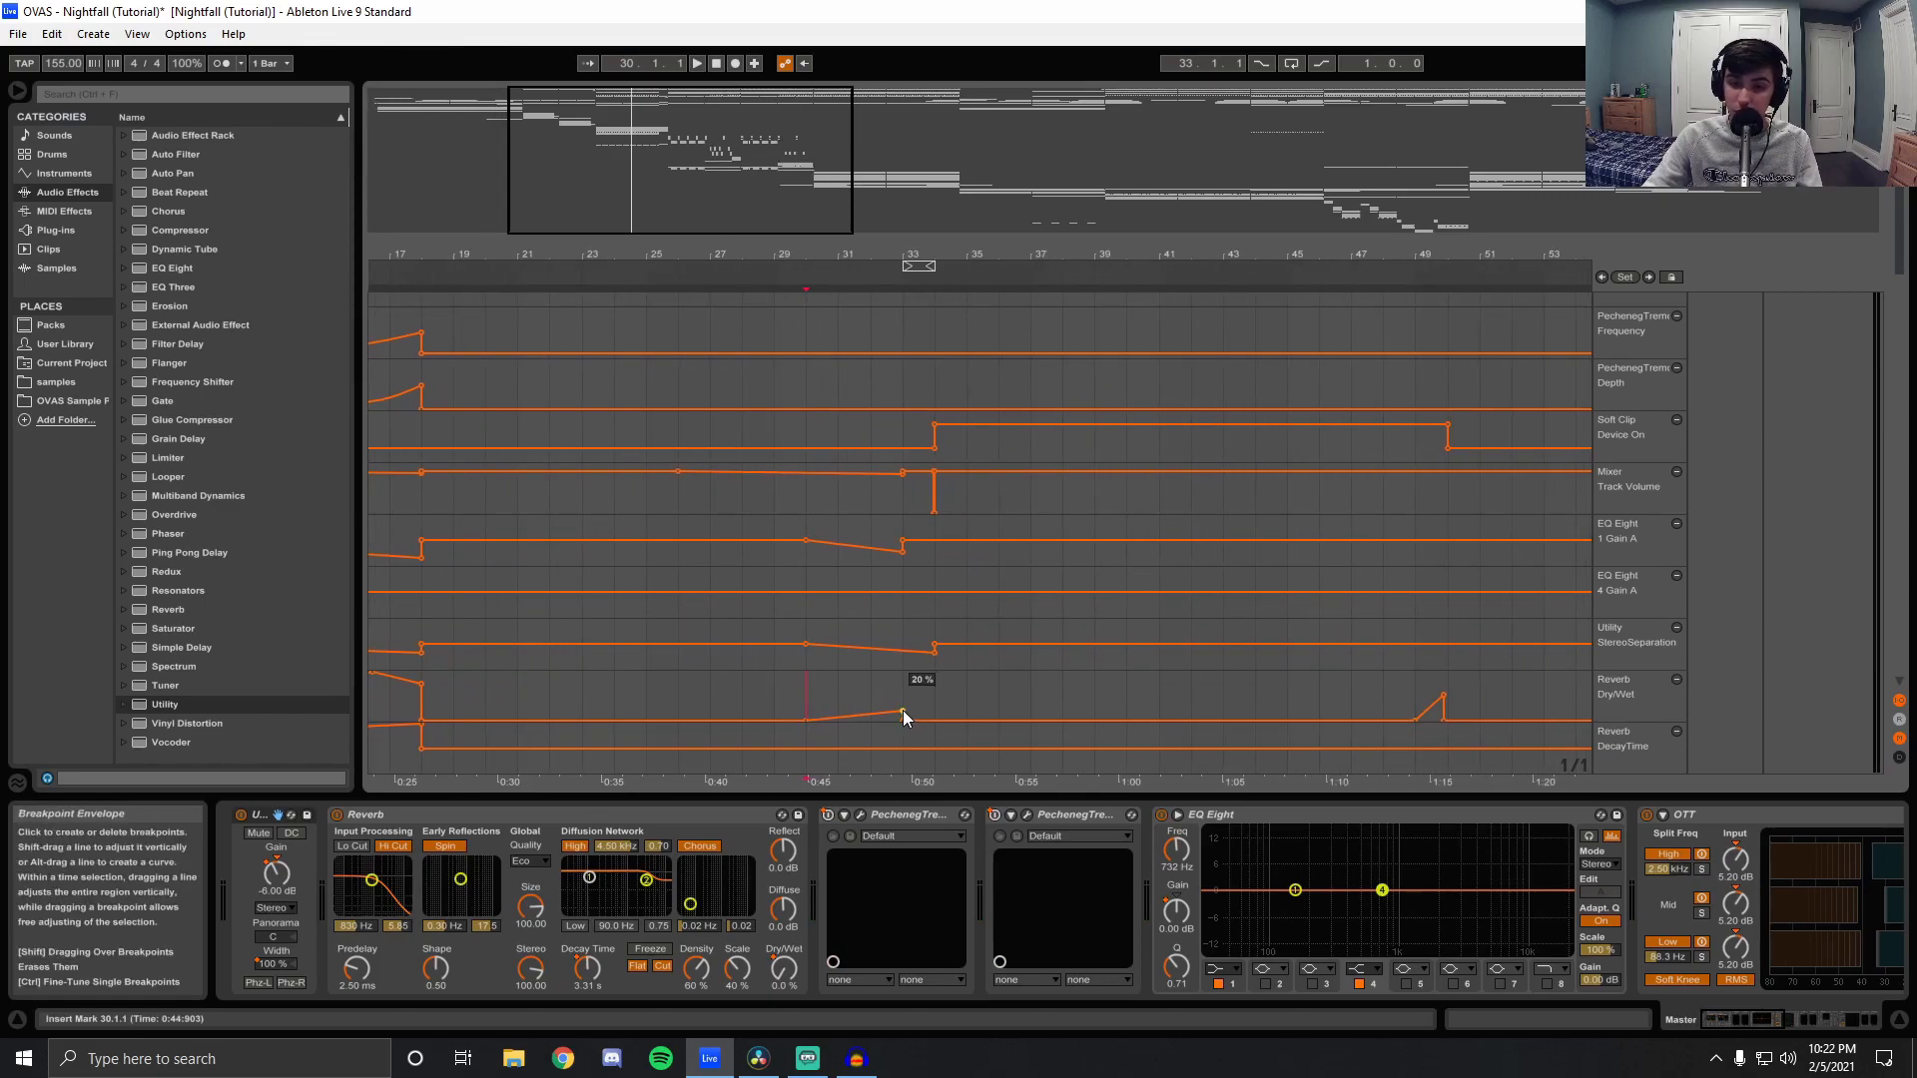
key("space")
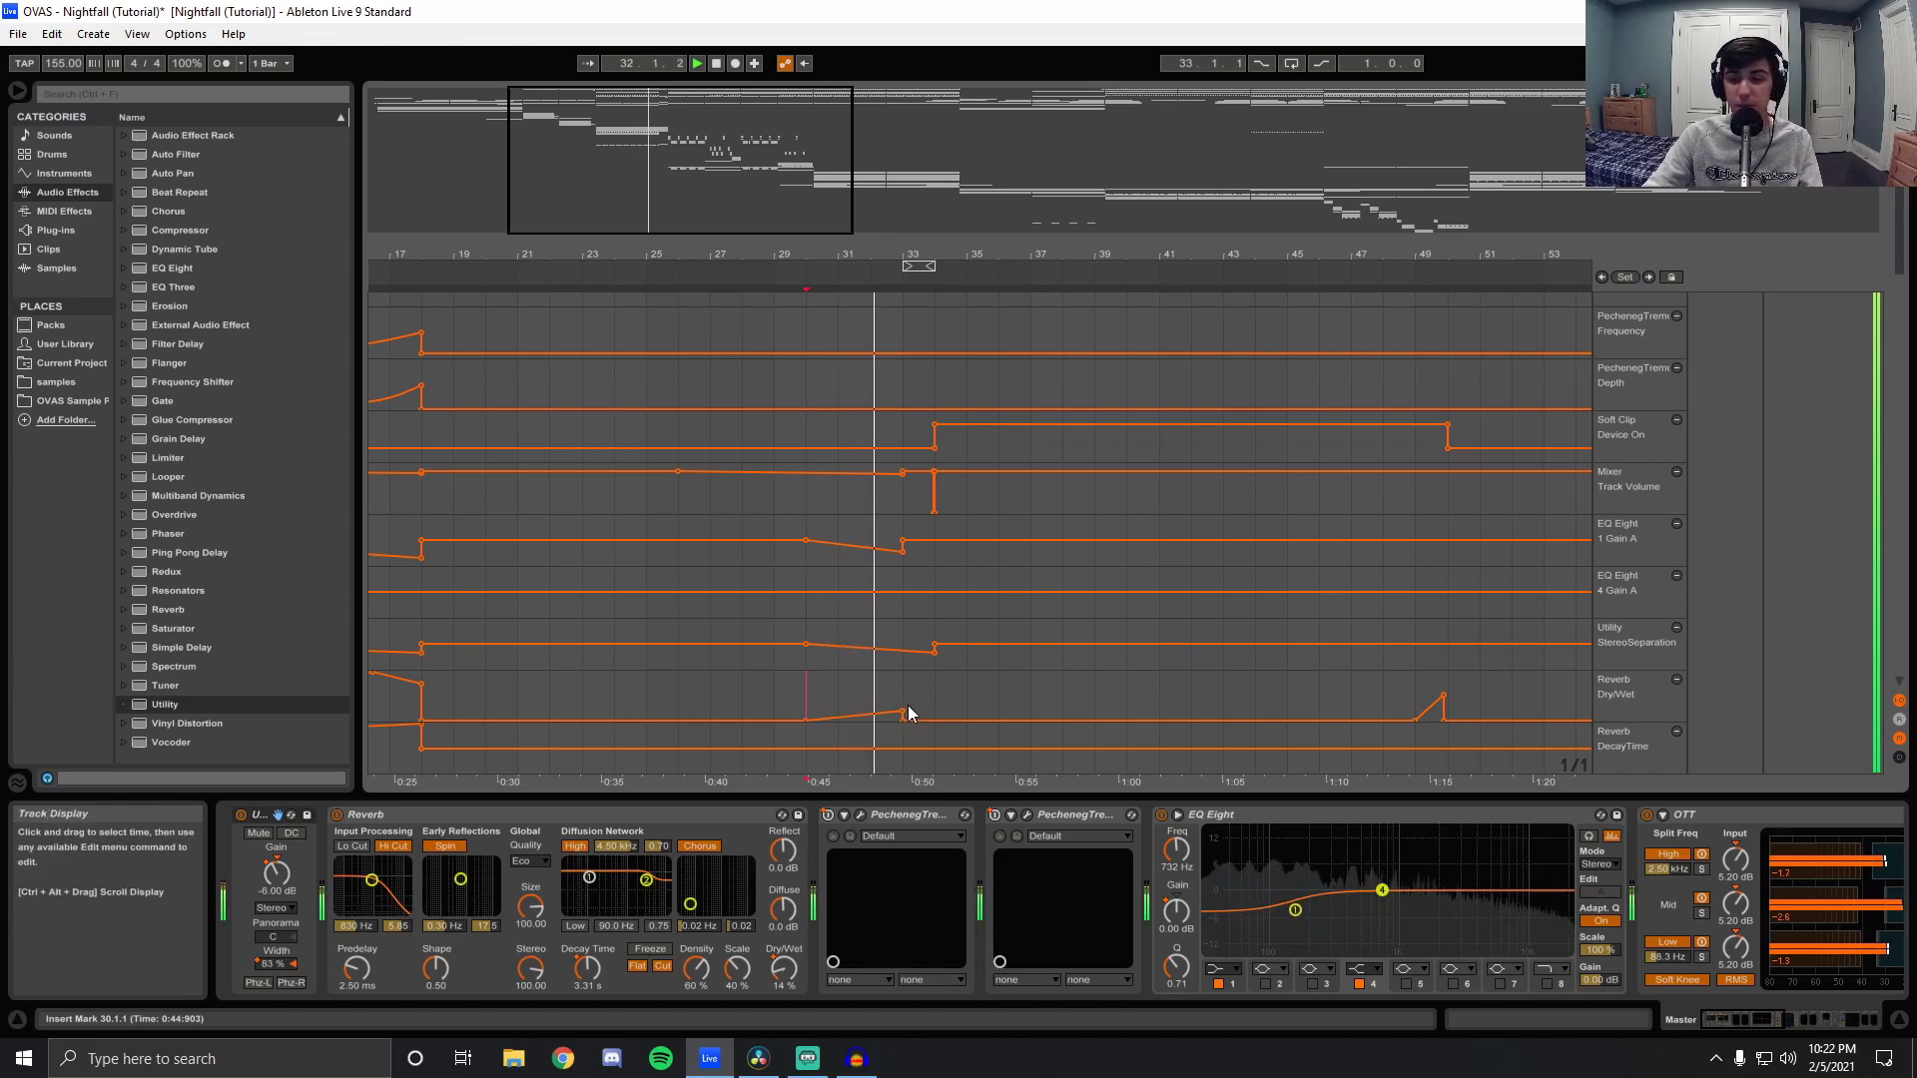
double_click(717, 64)
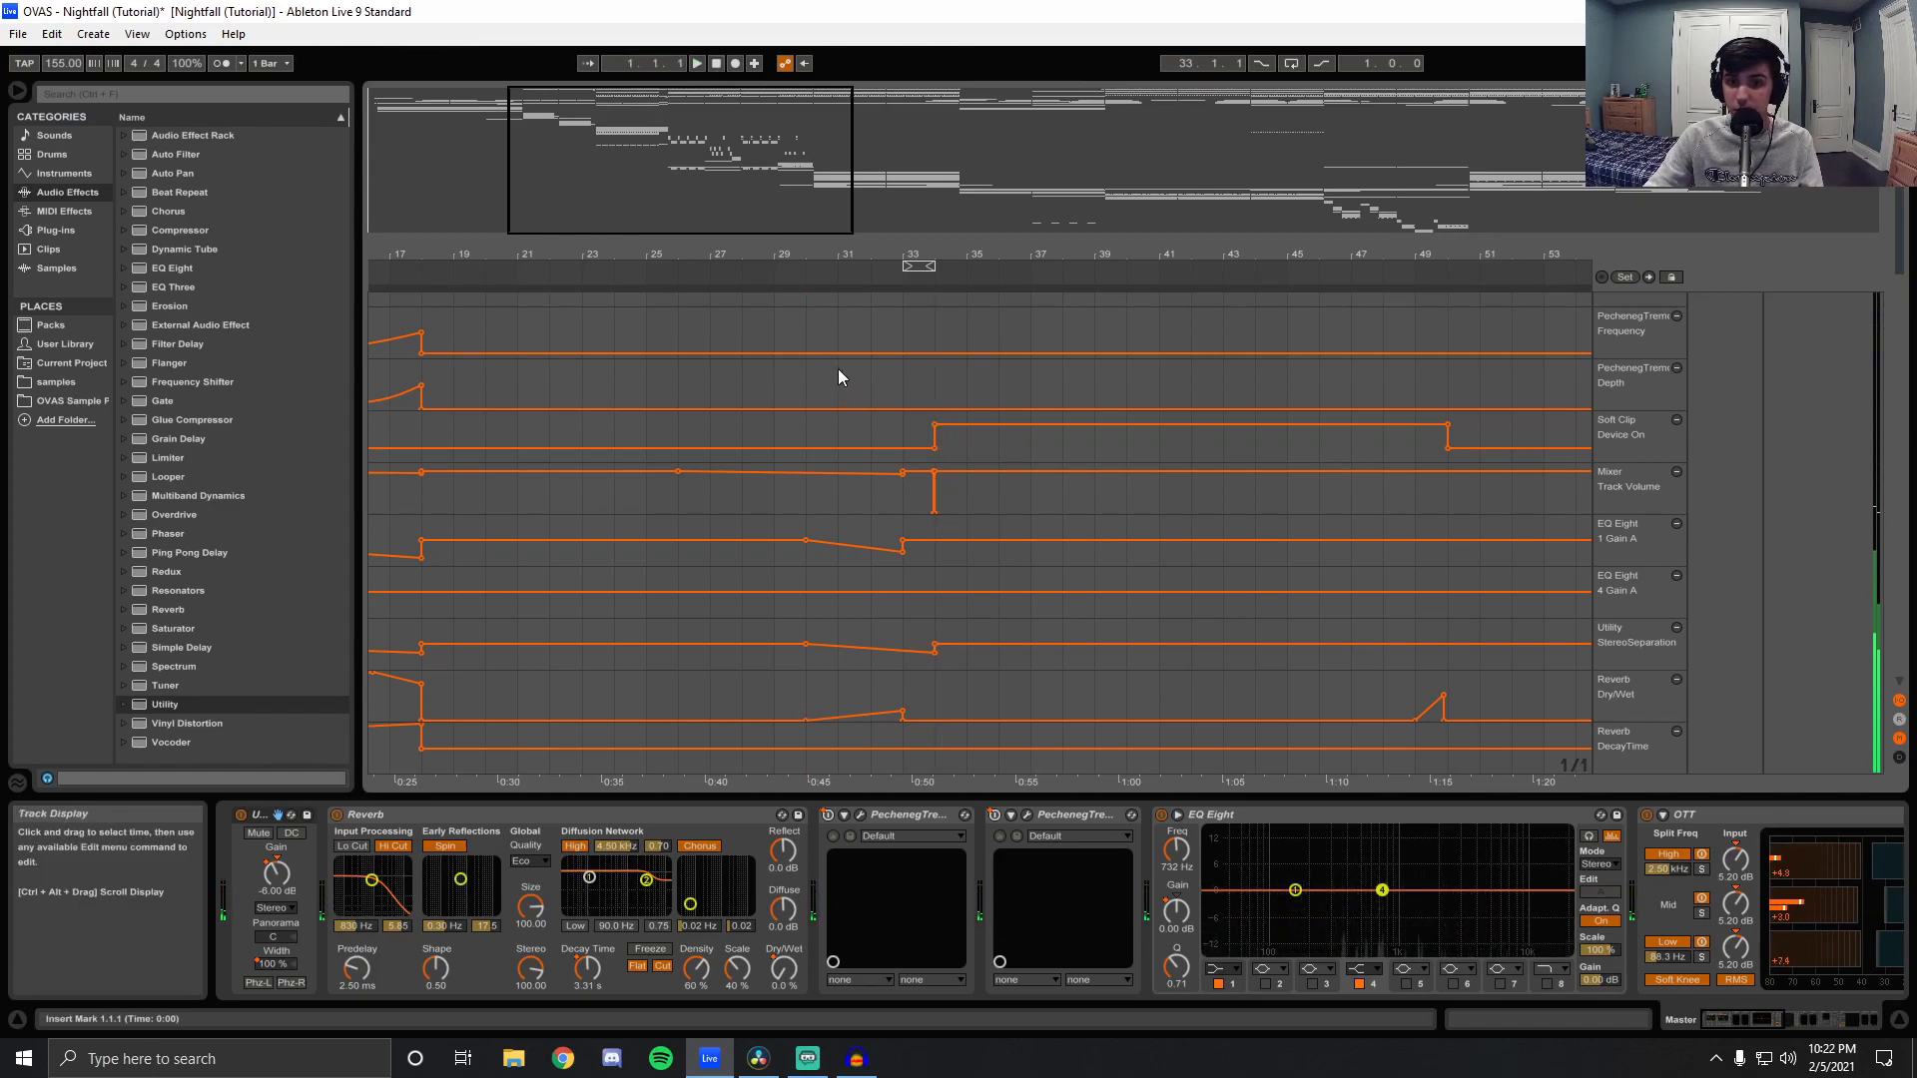
Zoom in on the short reverb Dry/Wet ramp at bar 49 and play from there.
left_click(1418, 690)
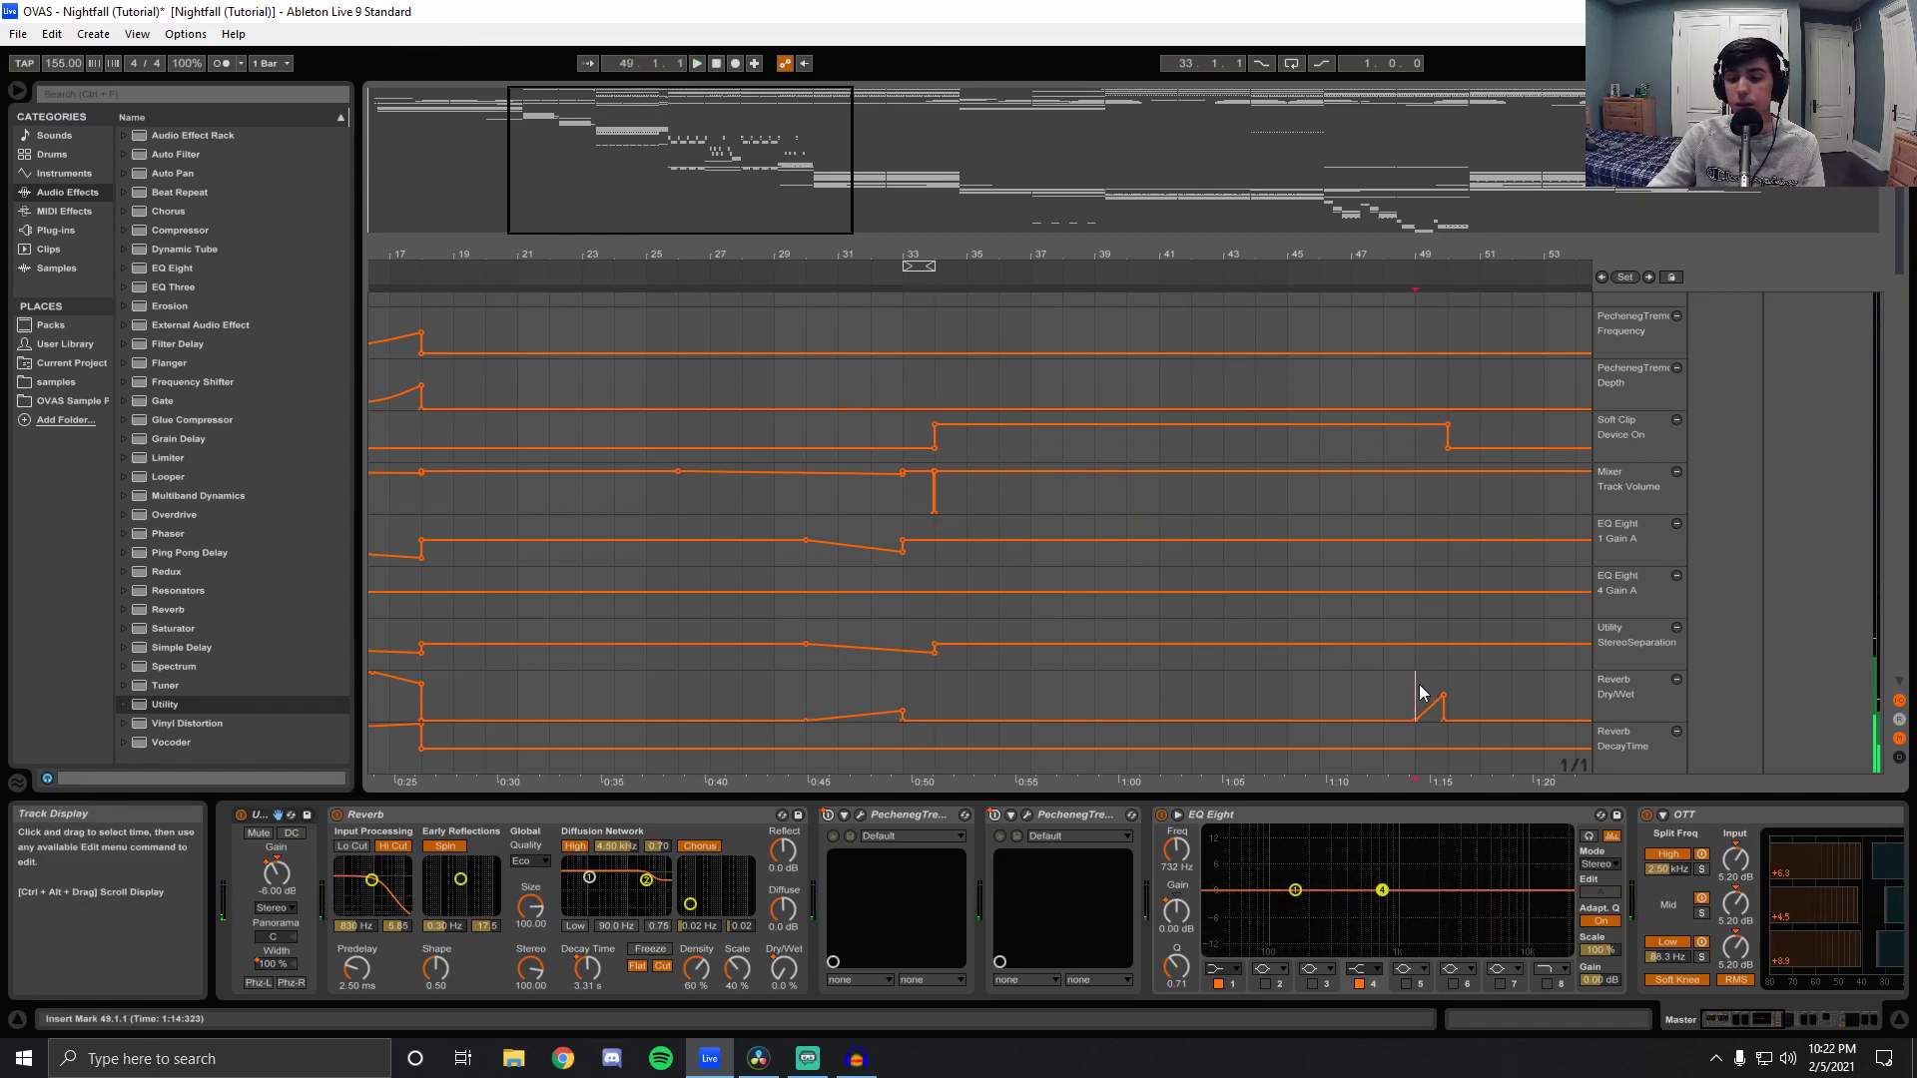
mouse_move(1411, 256)
left_mouse_down()
mouse_move(986, 243)
mouse_move(984, 330)
mouse_move(837, 334)
mouse_move(837, 374)
left_mouse_up()
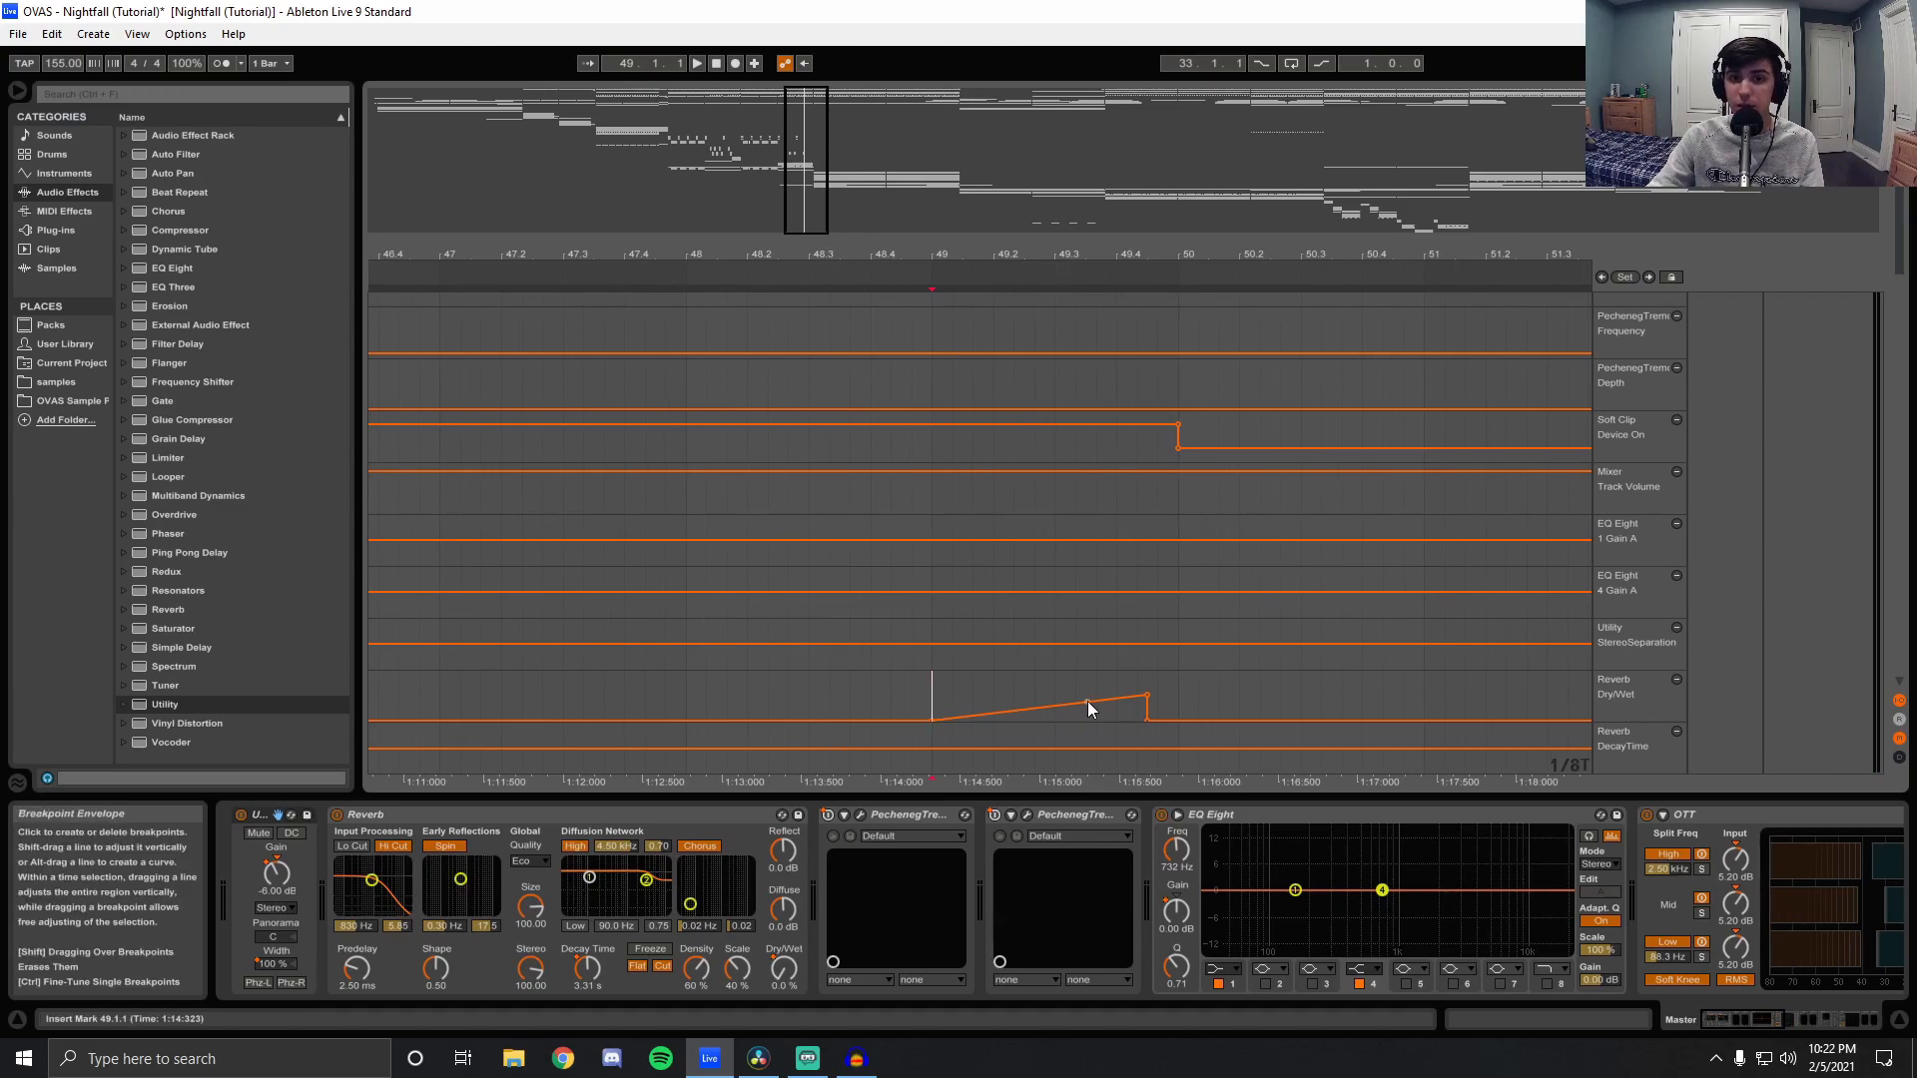
mouse_move(1147, 692)
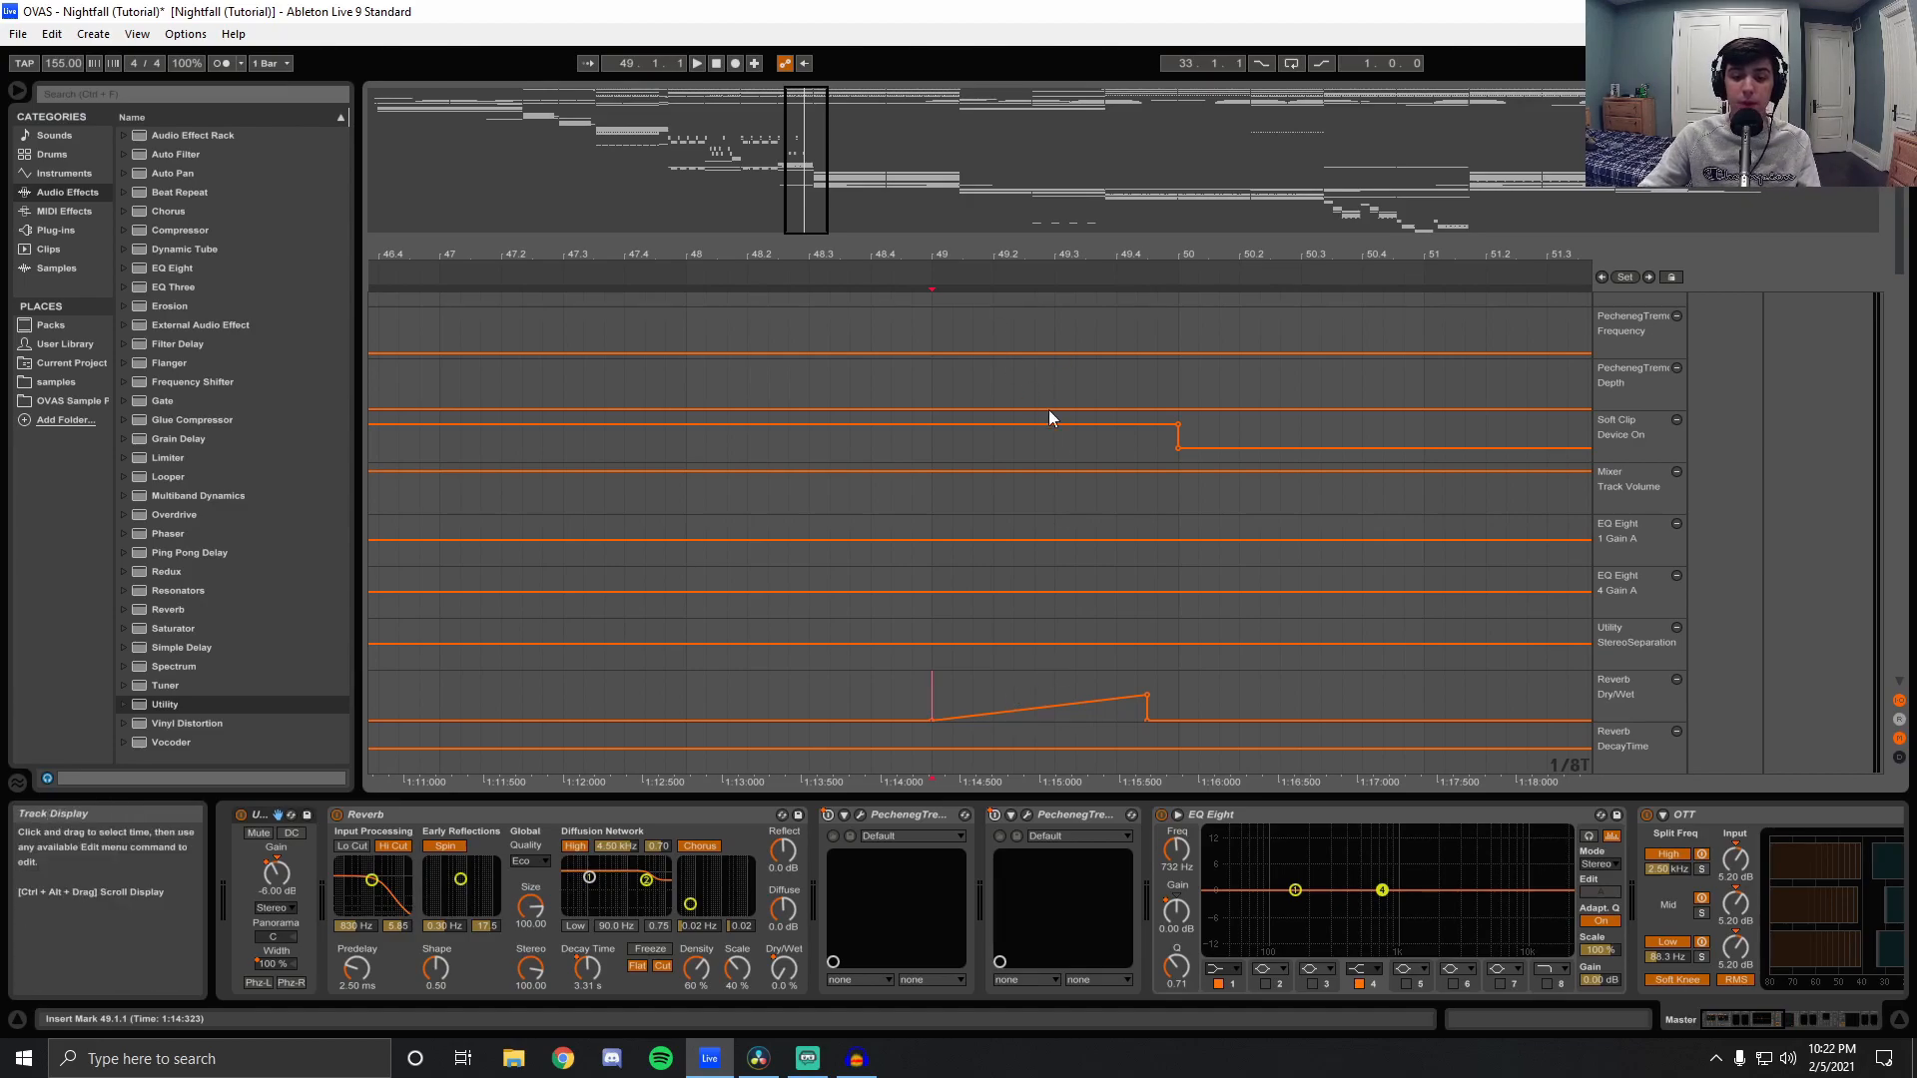
key("space")
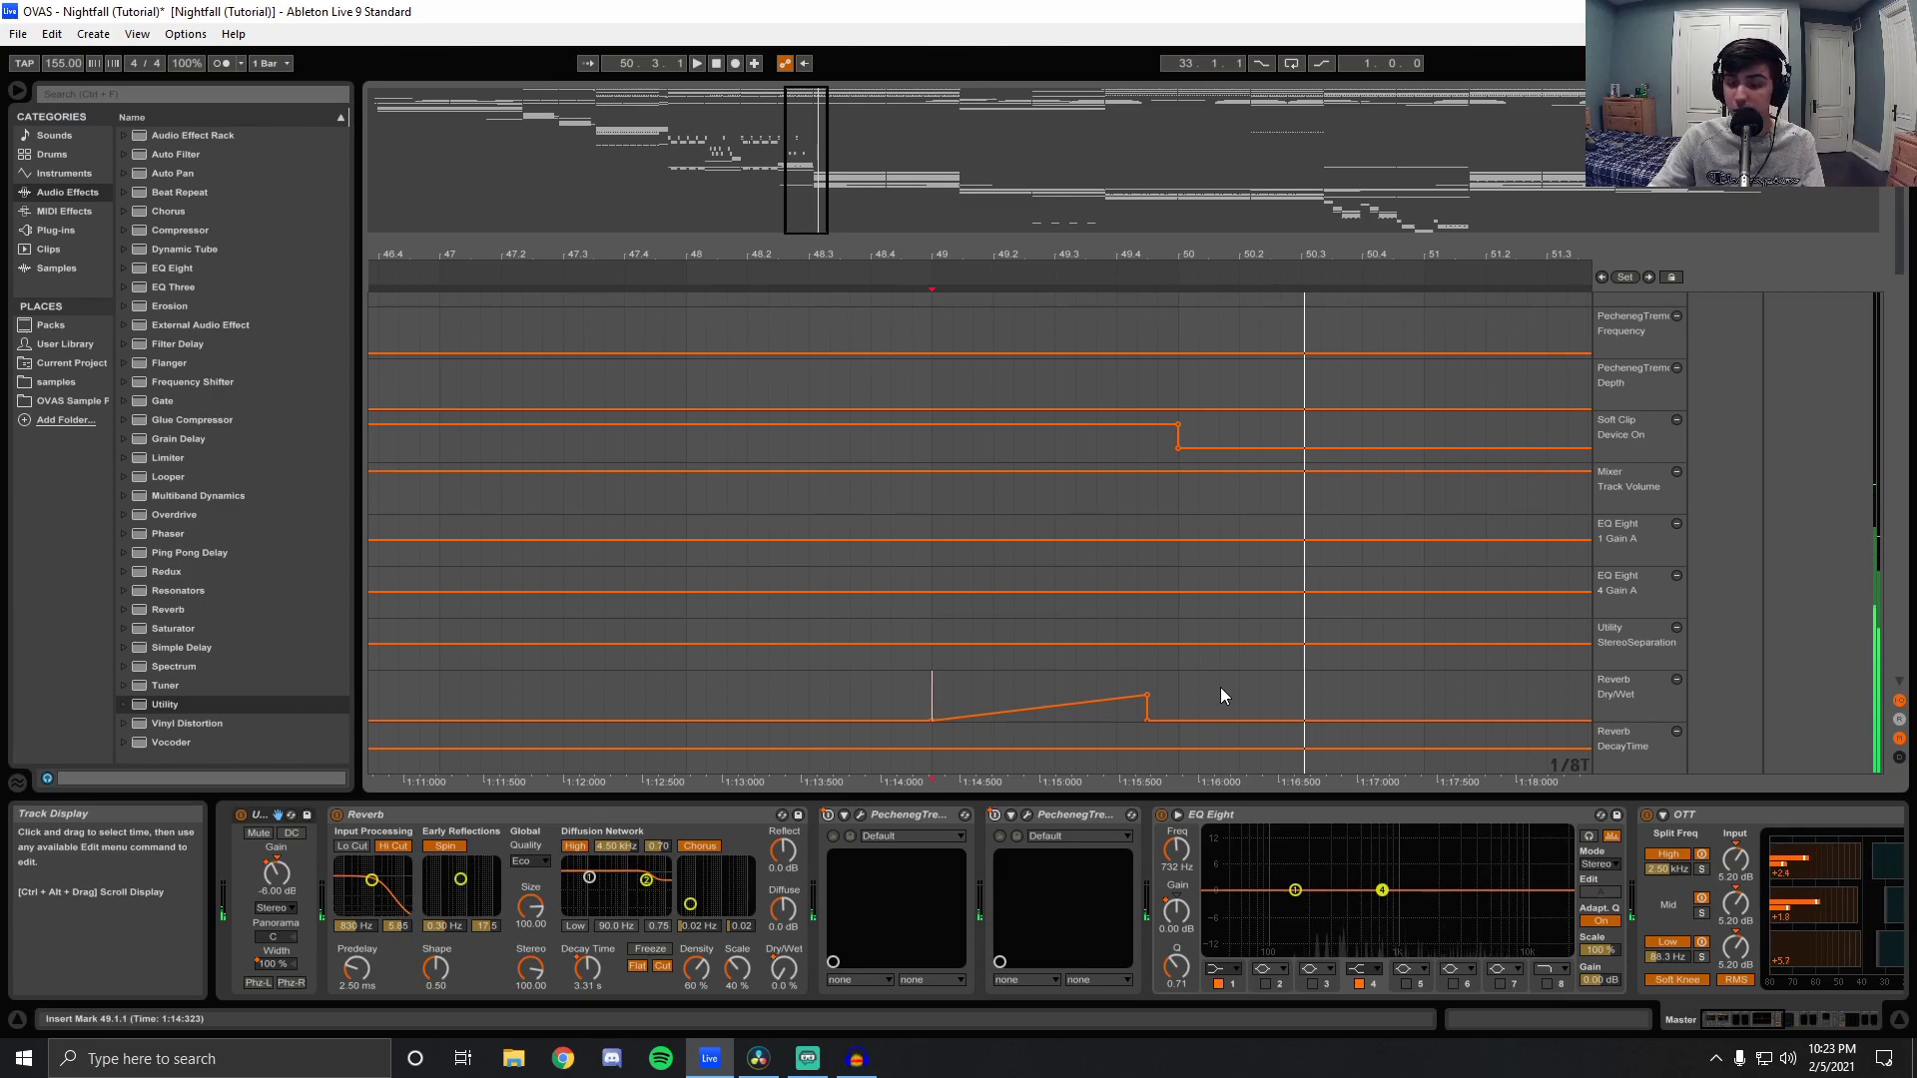
Zoom in on the reverb Dry/Wet automation before the second build and audition it from bar 81.
left_click_drag(976, 253, 960, 60)
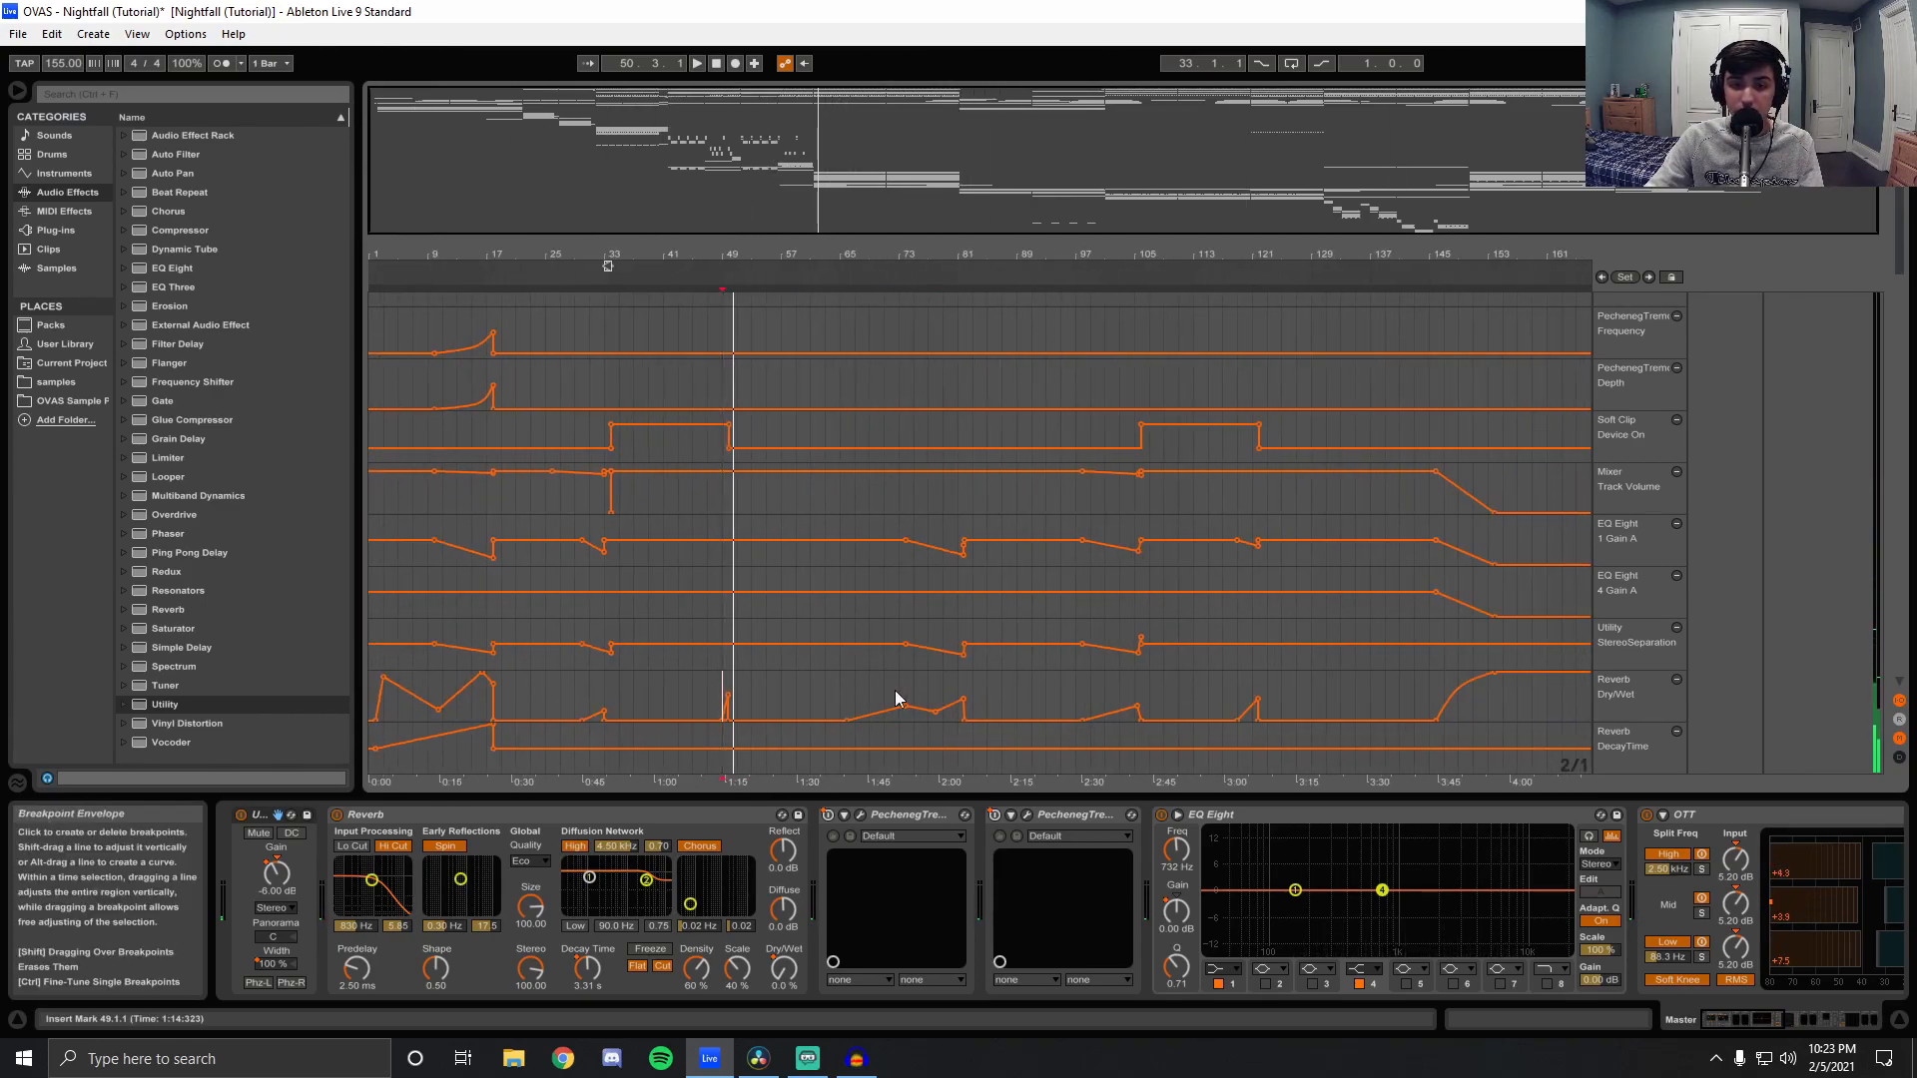
left_click_drag(976, 256, 943, 338)
left_click(806, 689)
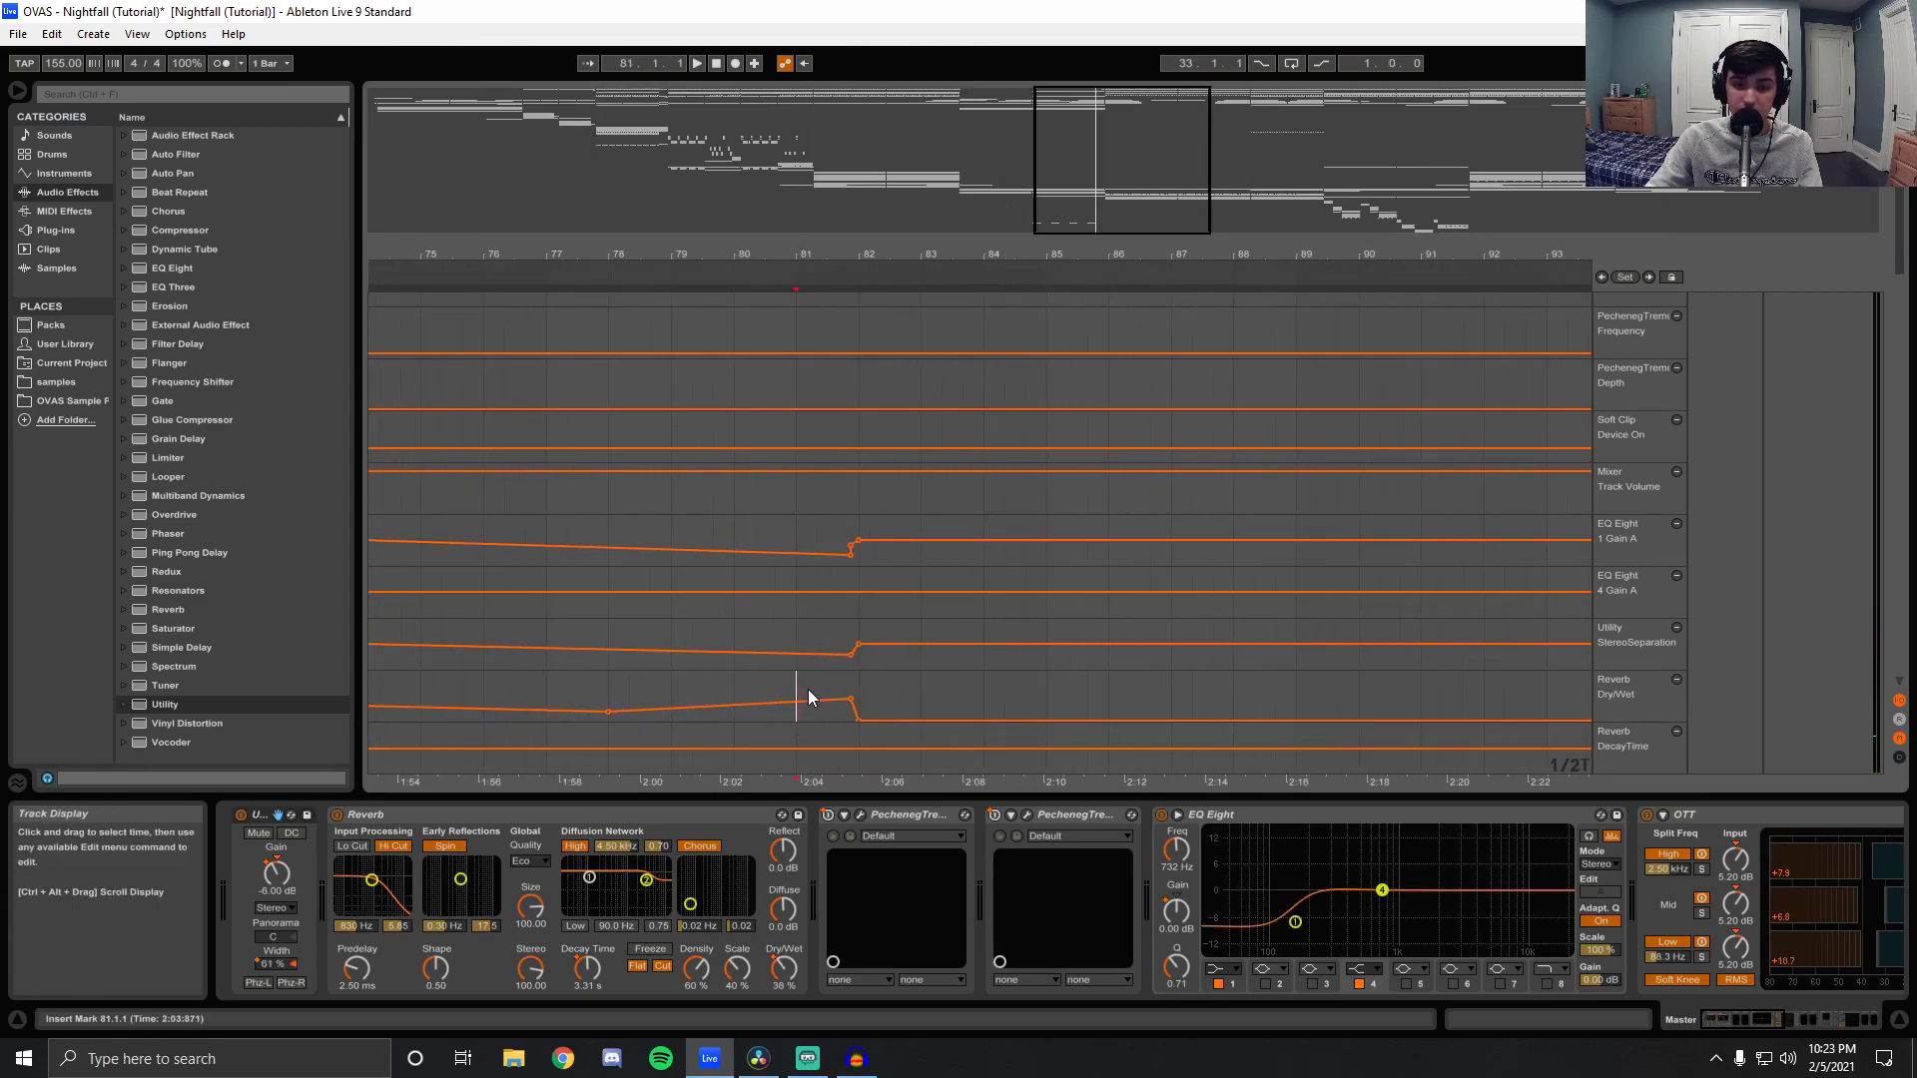
key("space")
left_click(855, 683)
key("space")
Audition the Master reverb's Dry/Wet ramp leading into the second drop from bar 97.
left_click_drag(898, 256, 795, 180)
left_click(970, 699)
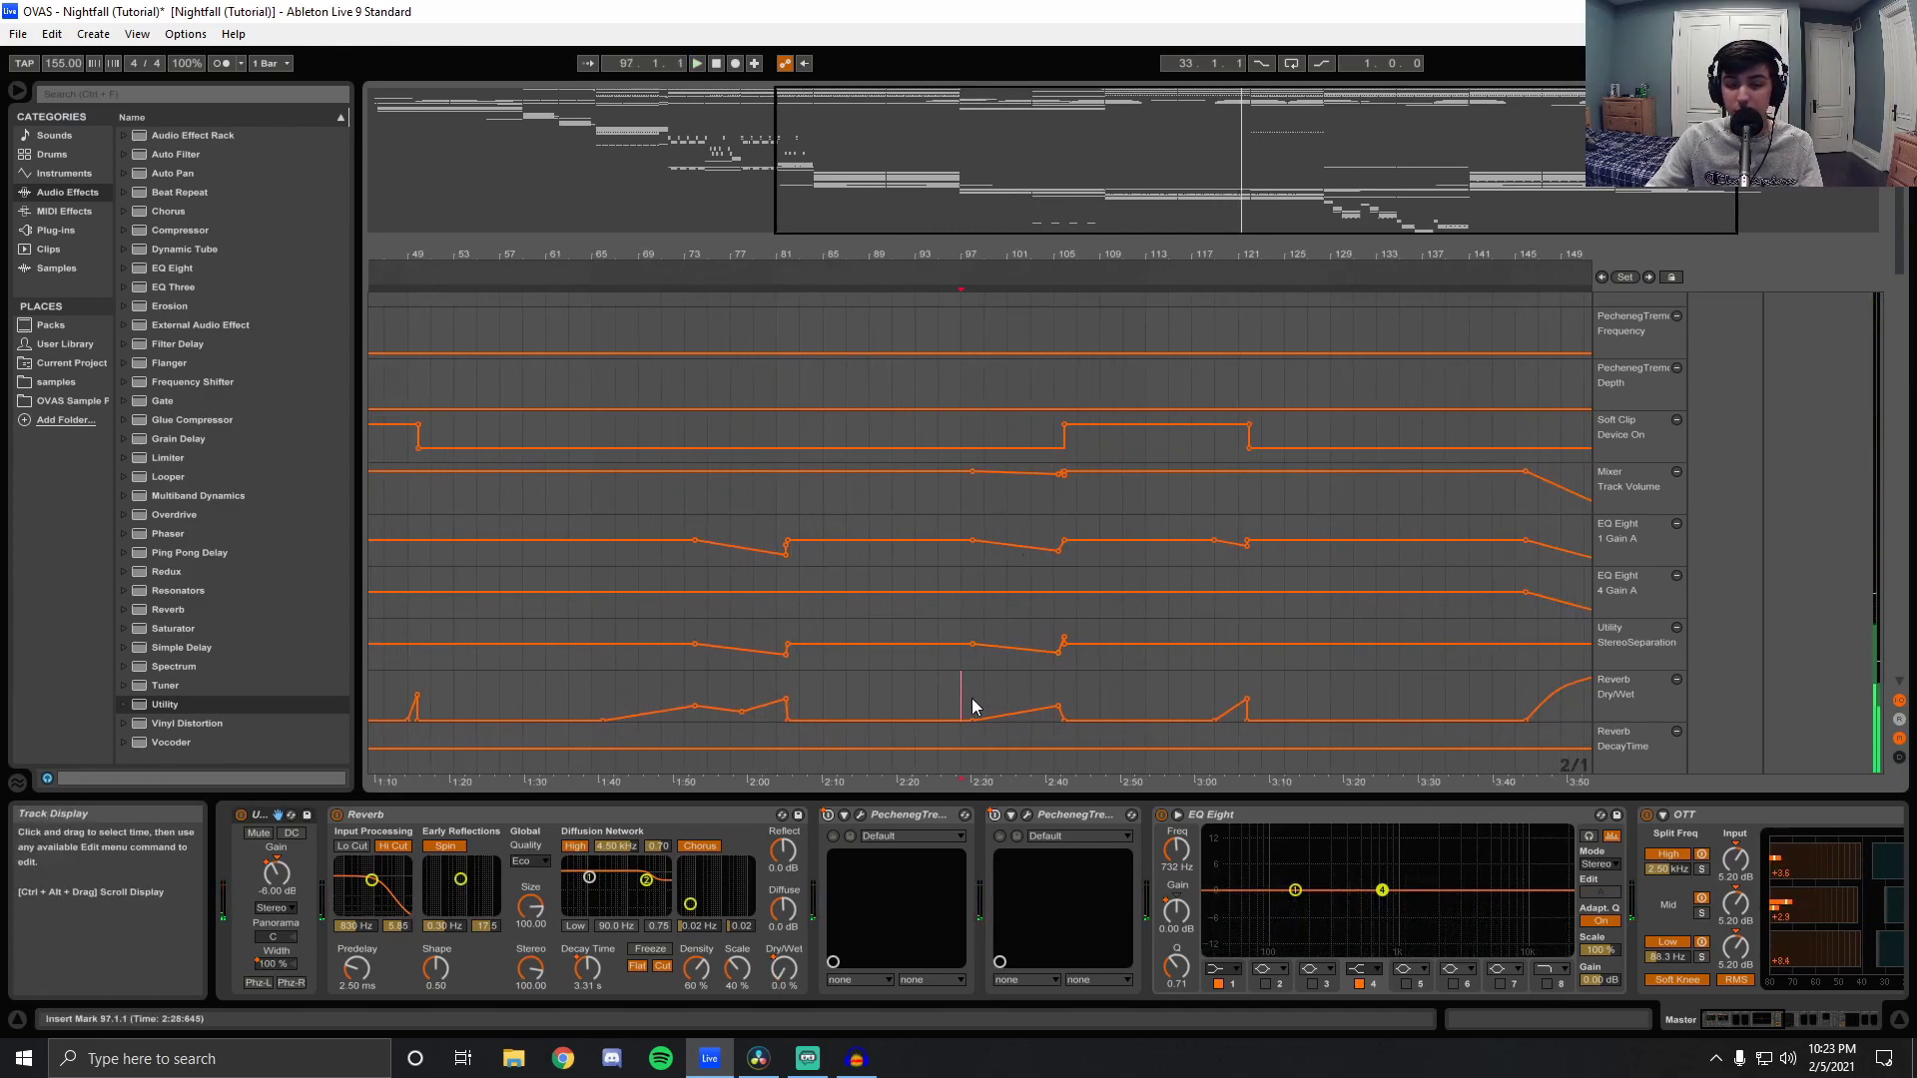
left_click_drag(999, 255, 992, 384)
left_click(949, 700)
key("space")
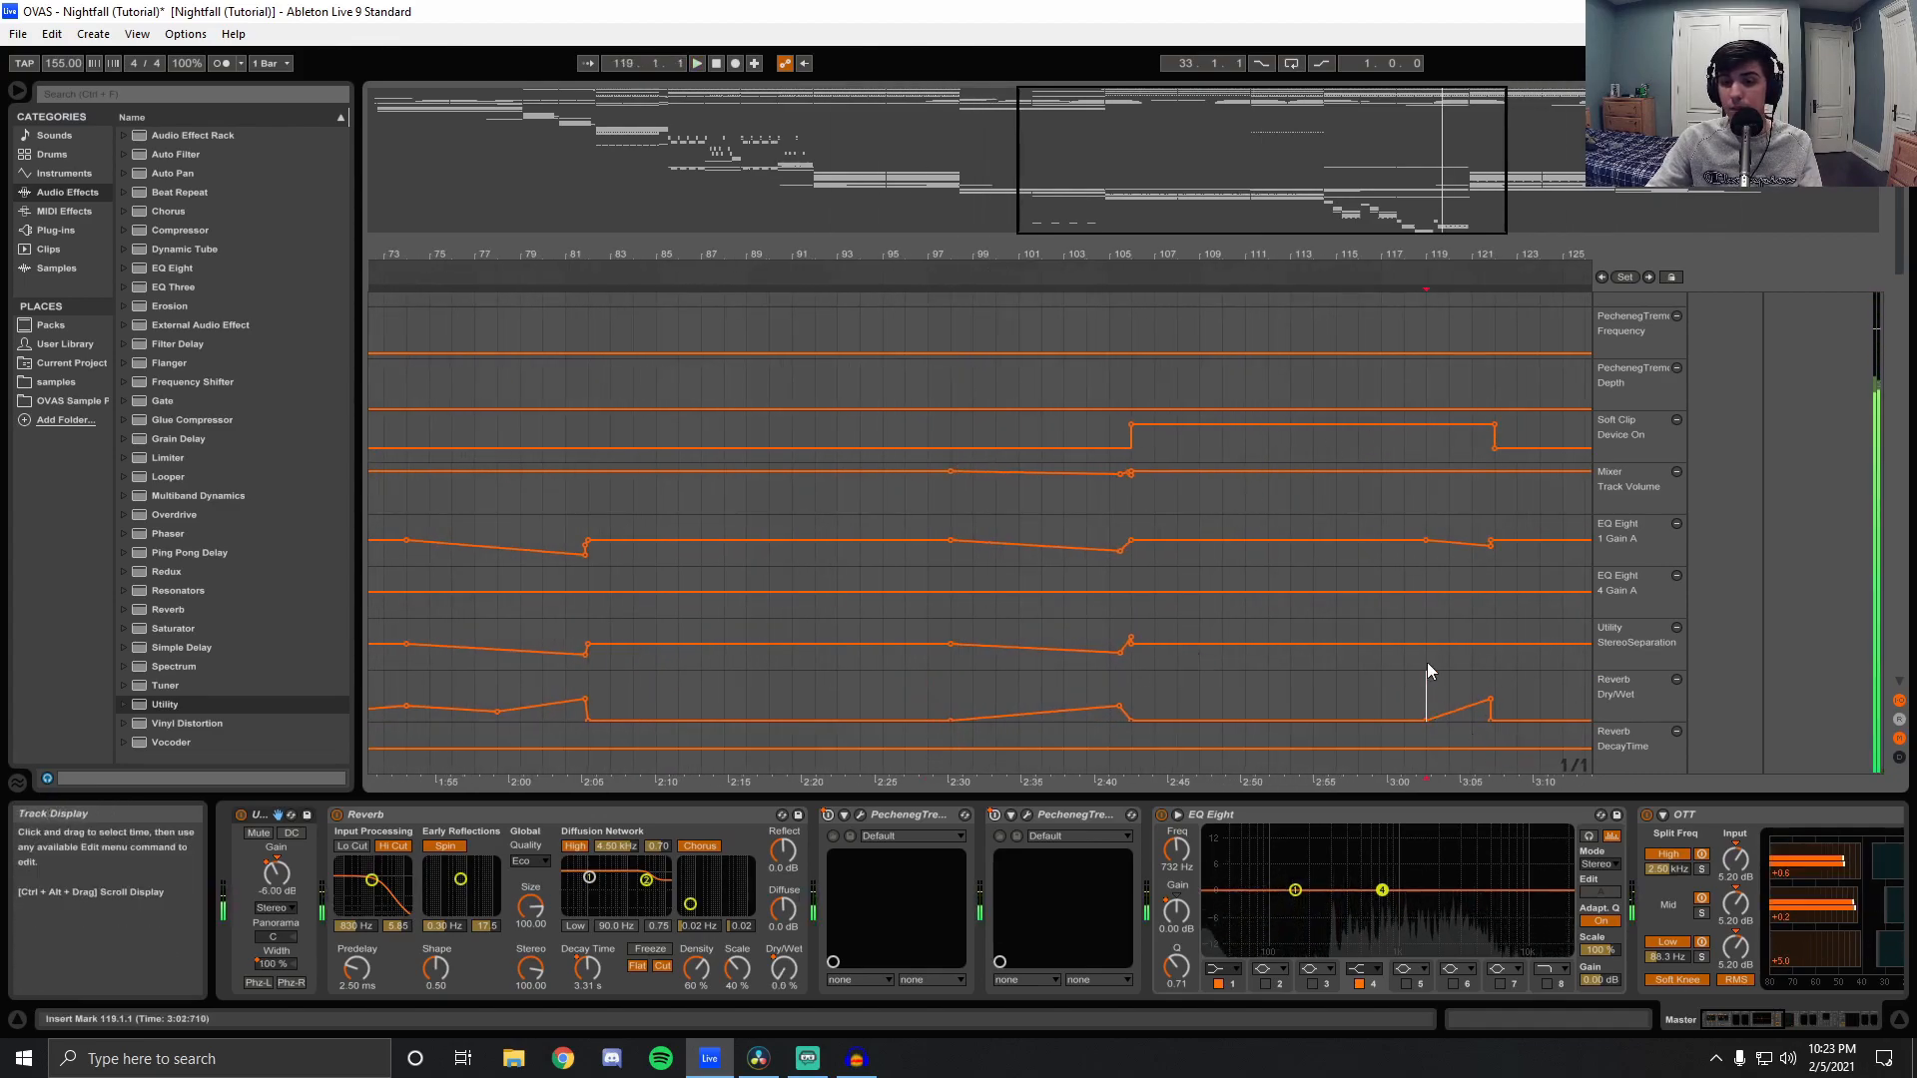
Audition the short reverb Dry/Wet ramp from bar 119, and return the playback position to the song start.
left_click(1425, 674)
left_click_drag(1405, 245, 827, 252)
key("space")
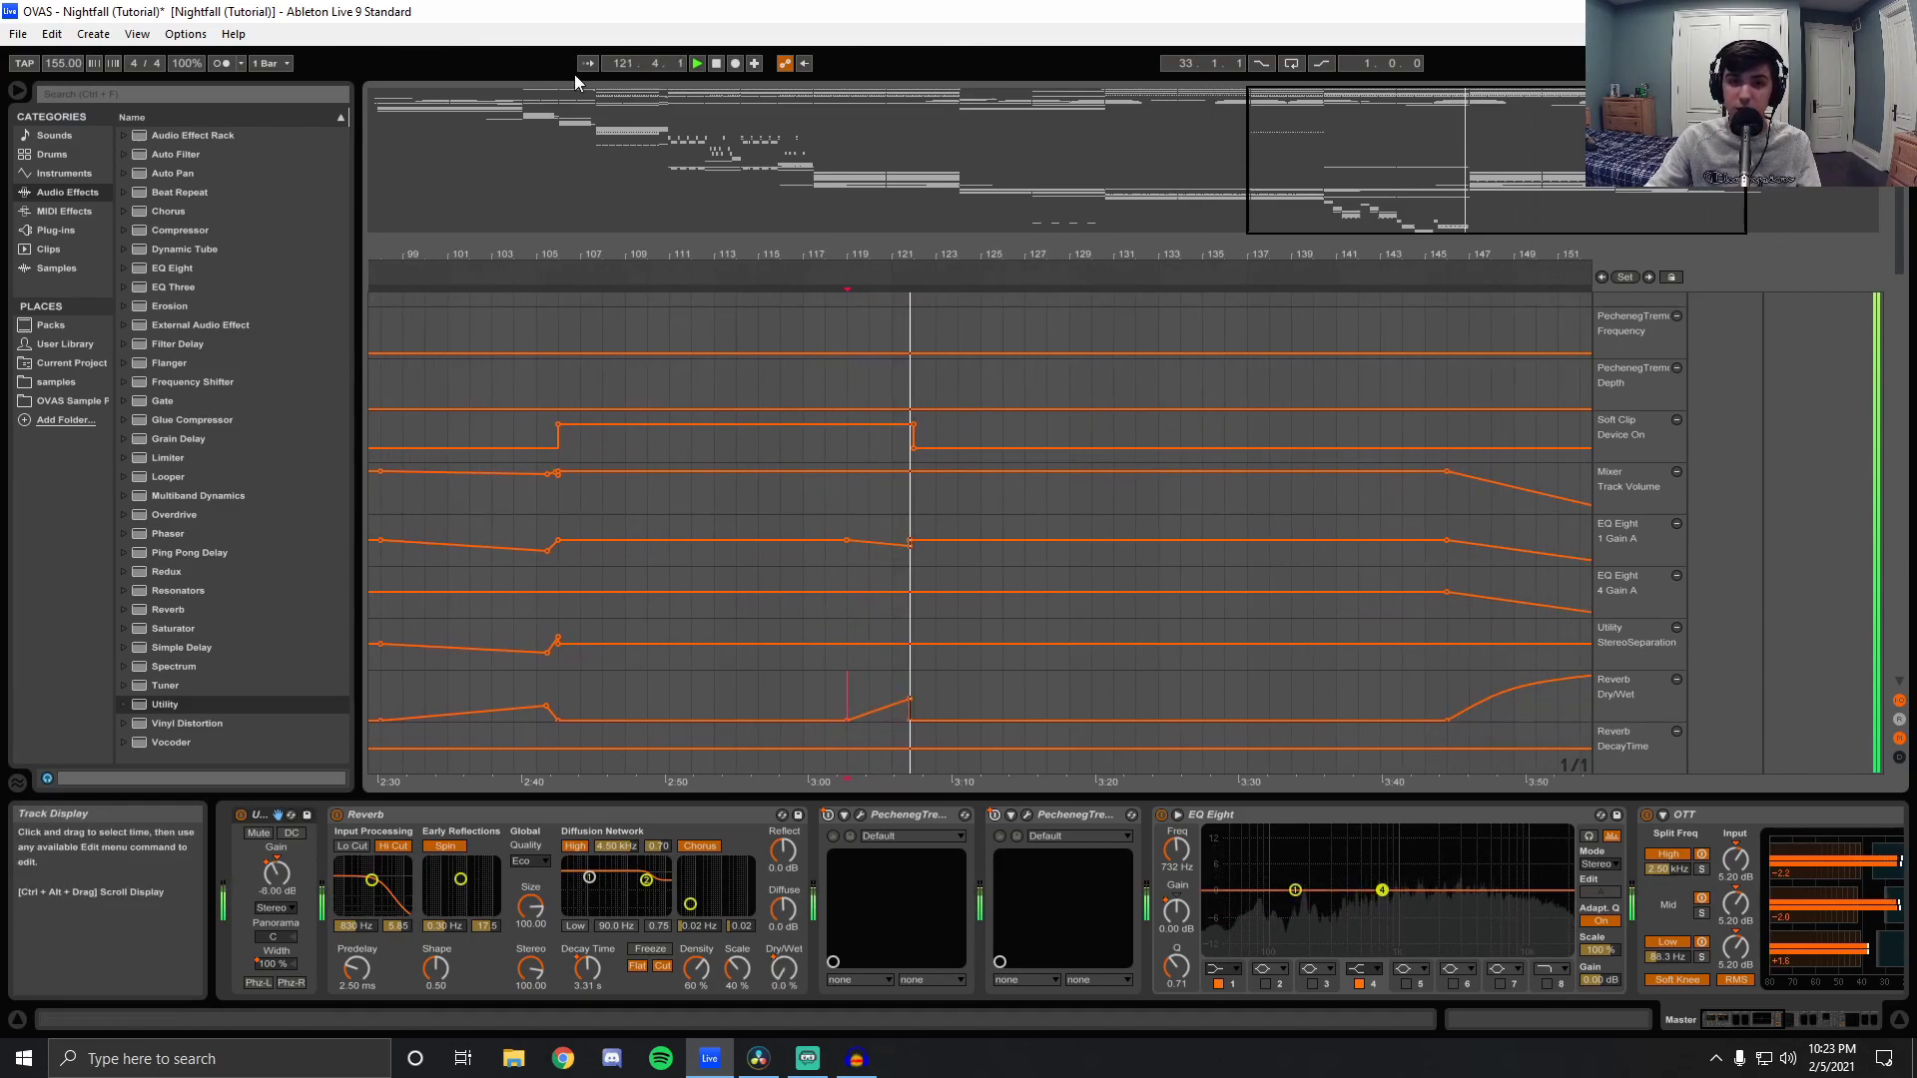
double_click(715, 63)
Audition the closing reverb Dry/Wet rise from bar 145, stop playback, and place the insert marker at bar 161.
left_click_drag(1039, 262, 1018, 300)
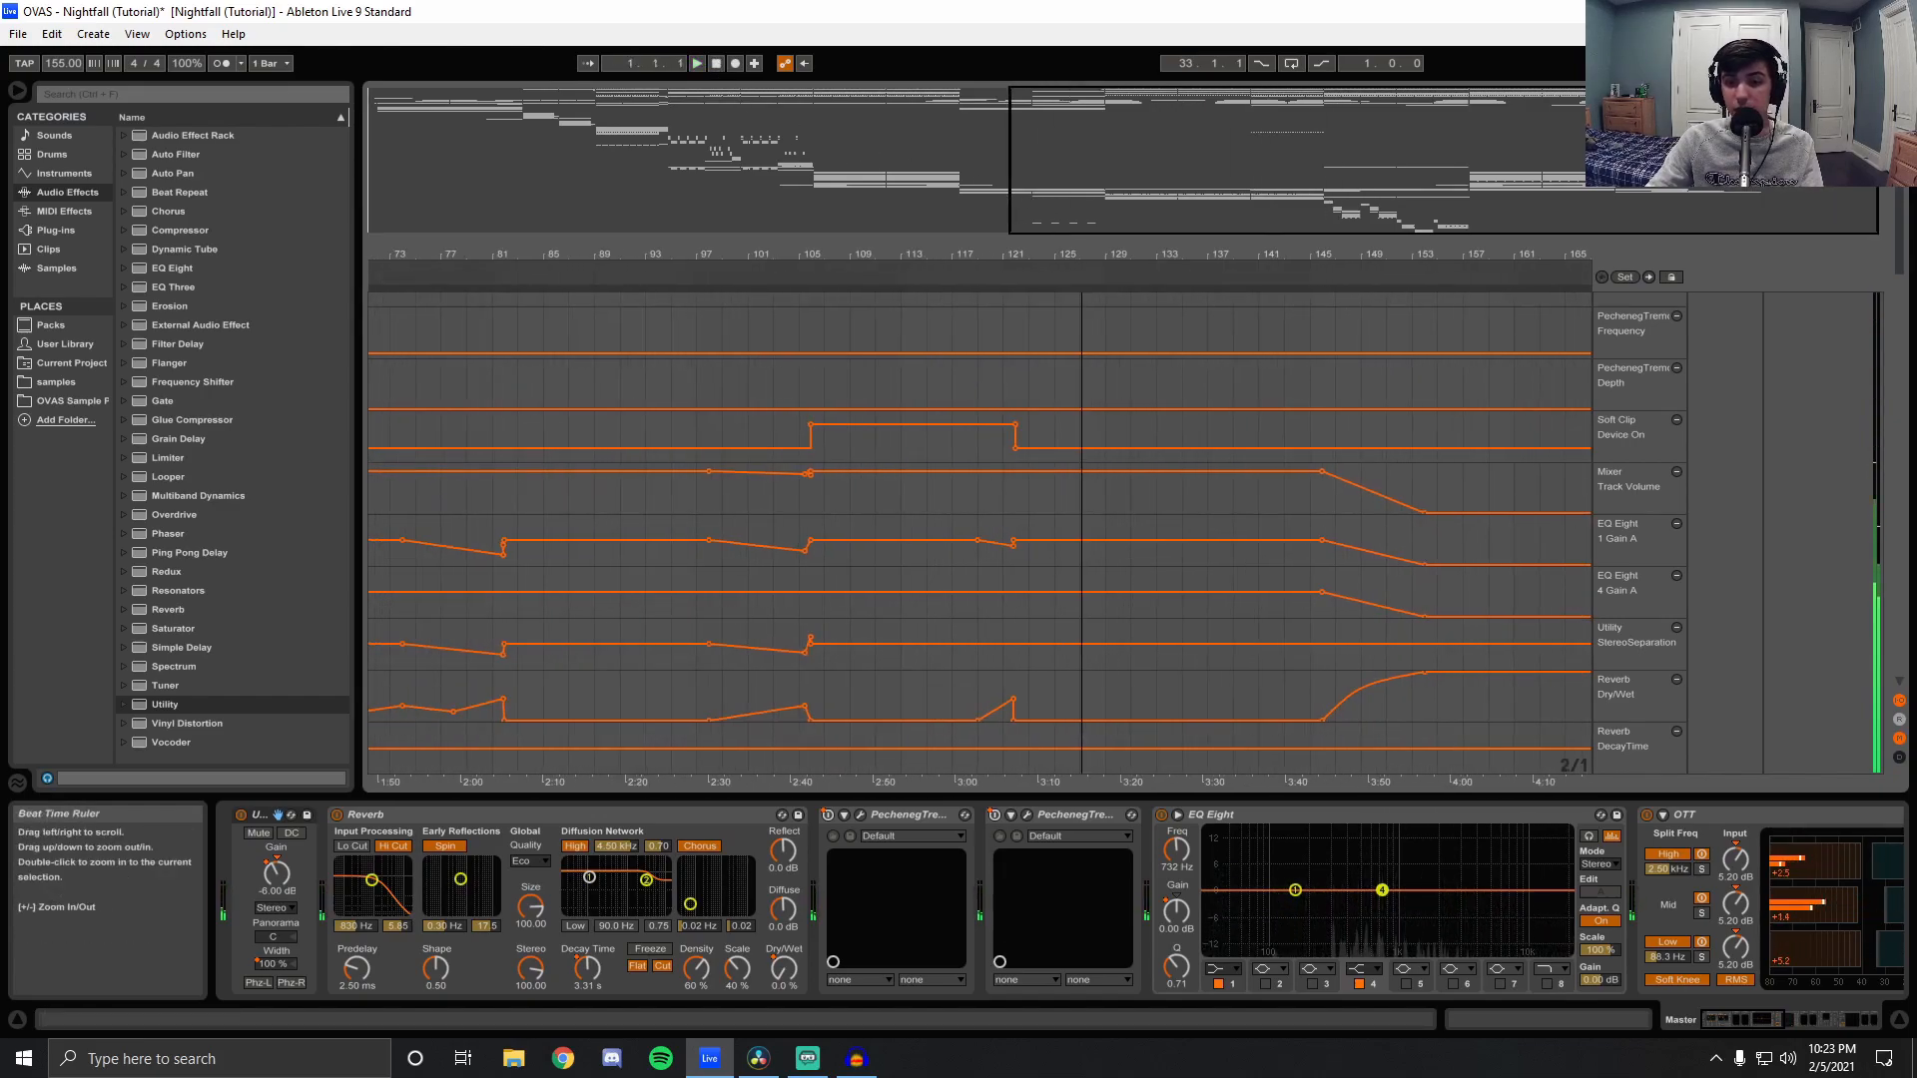
left_click(1311, 699)
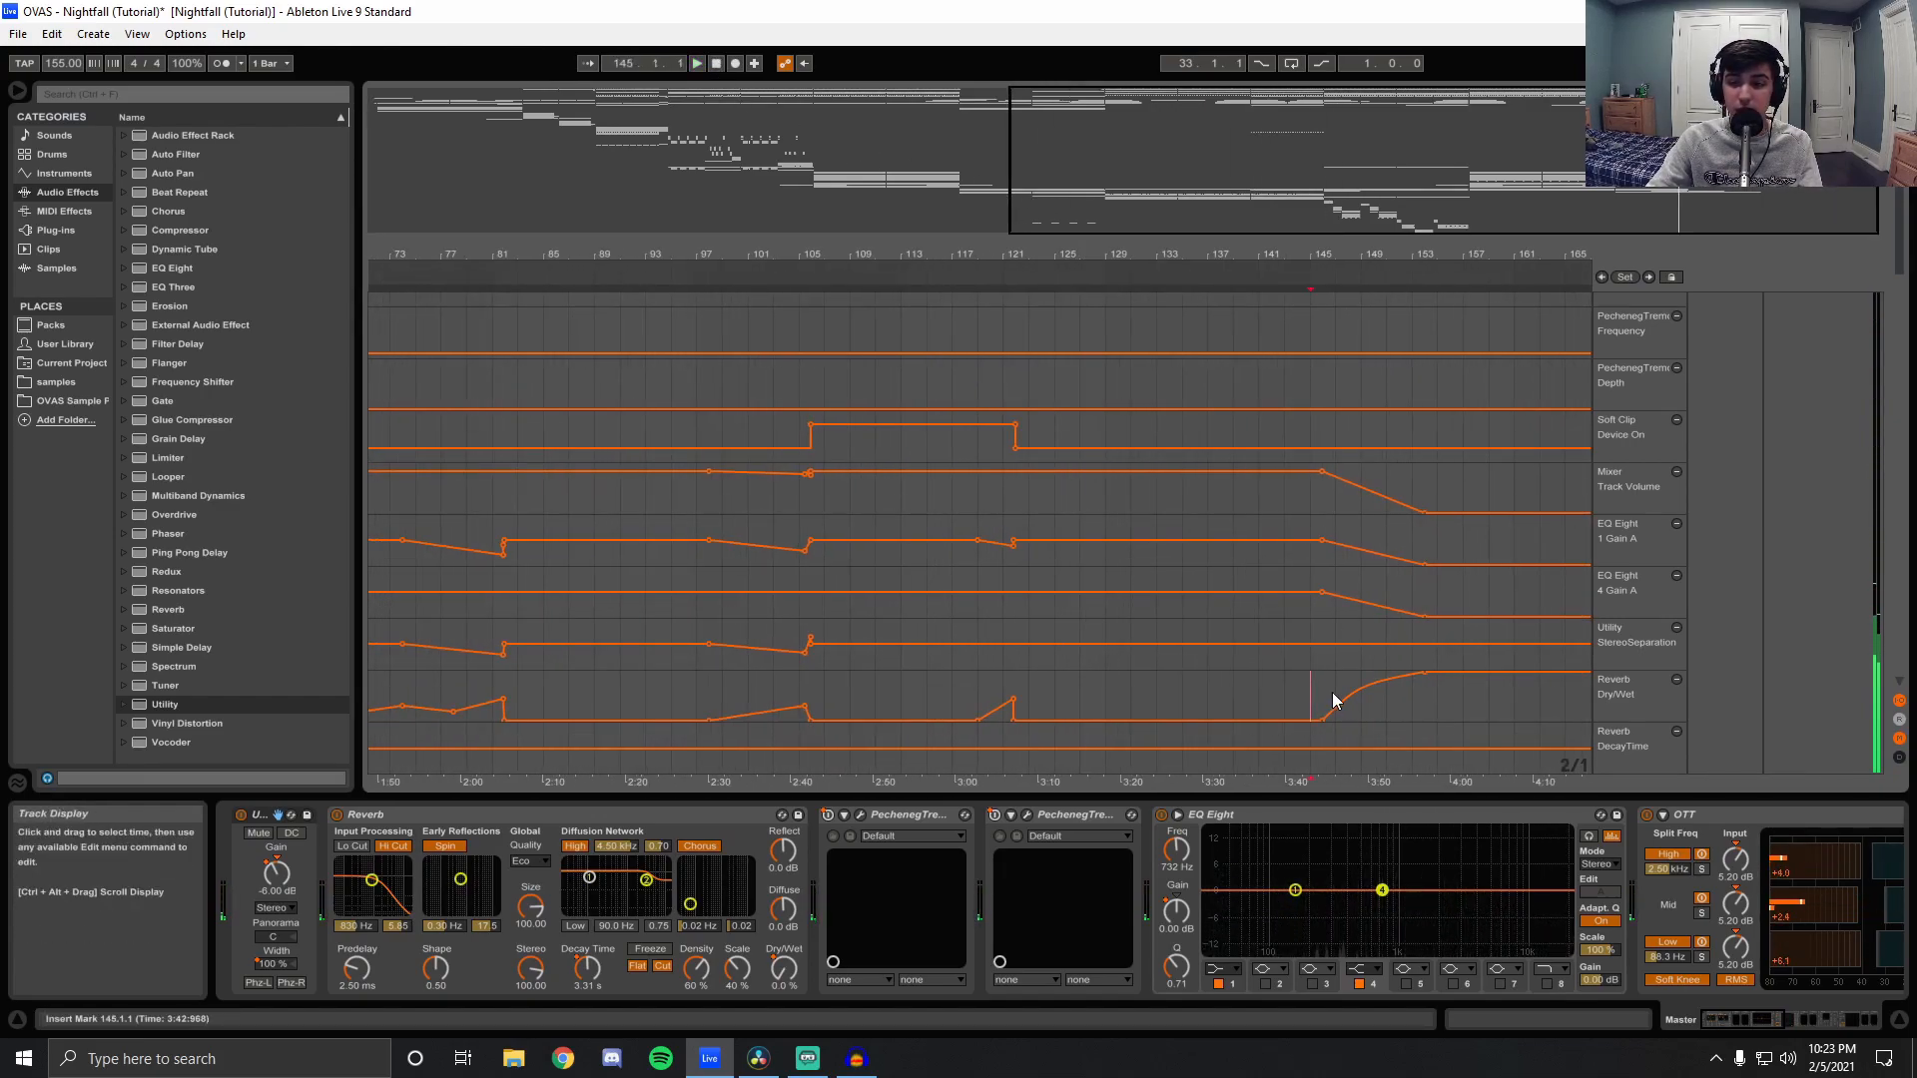
key("space")
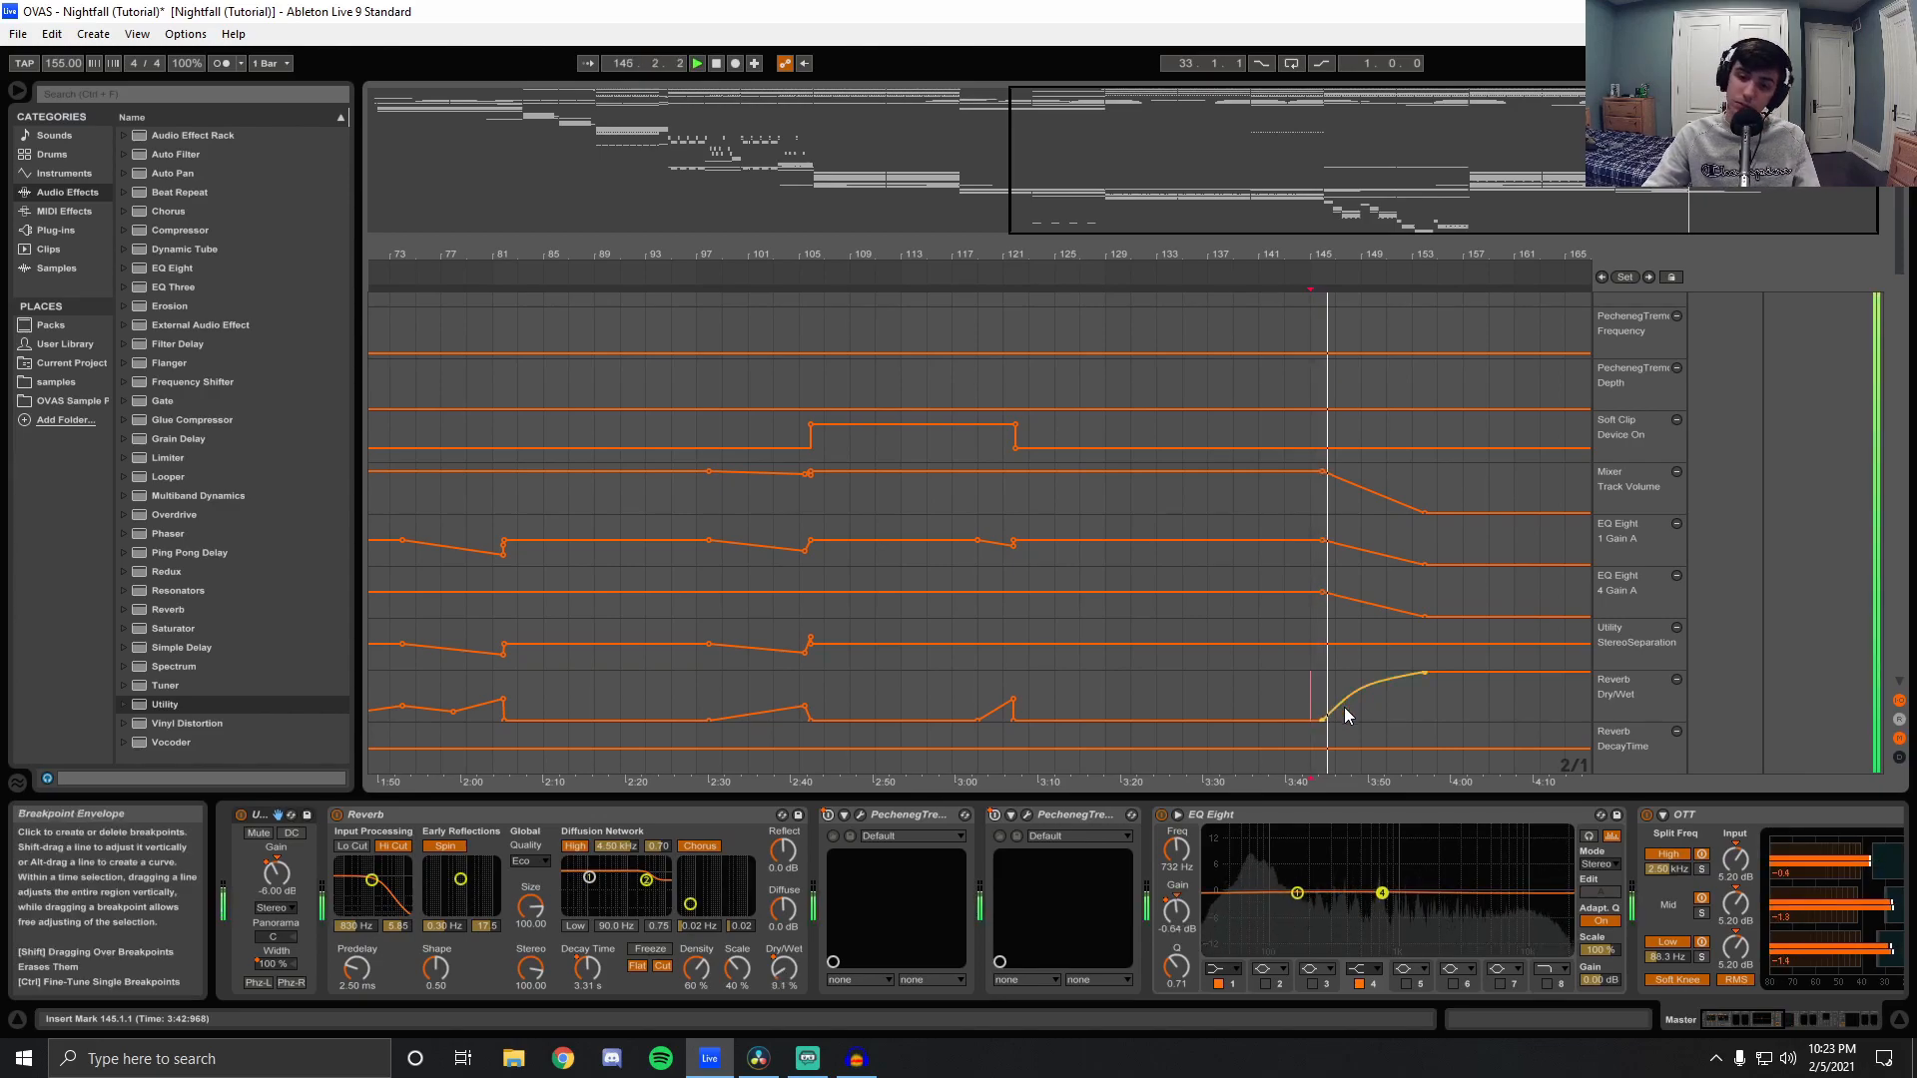
double_click(717, 64)
left_click(1512, 711)
mouse_move(1425, 675)
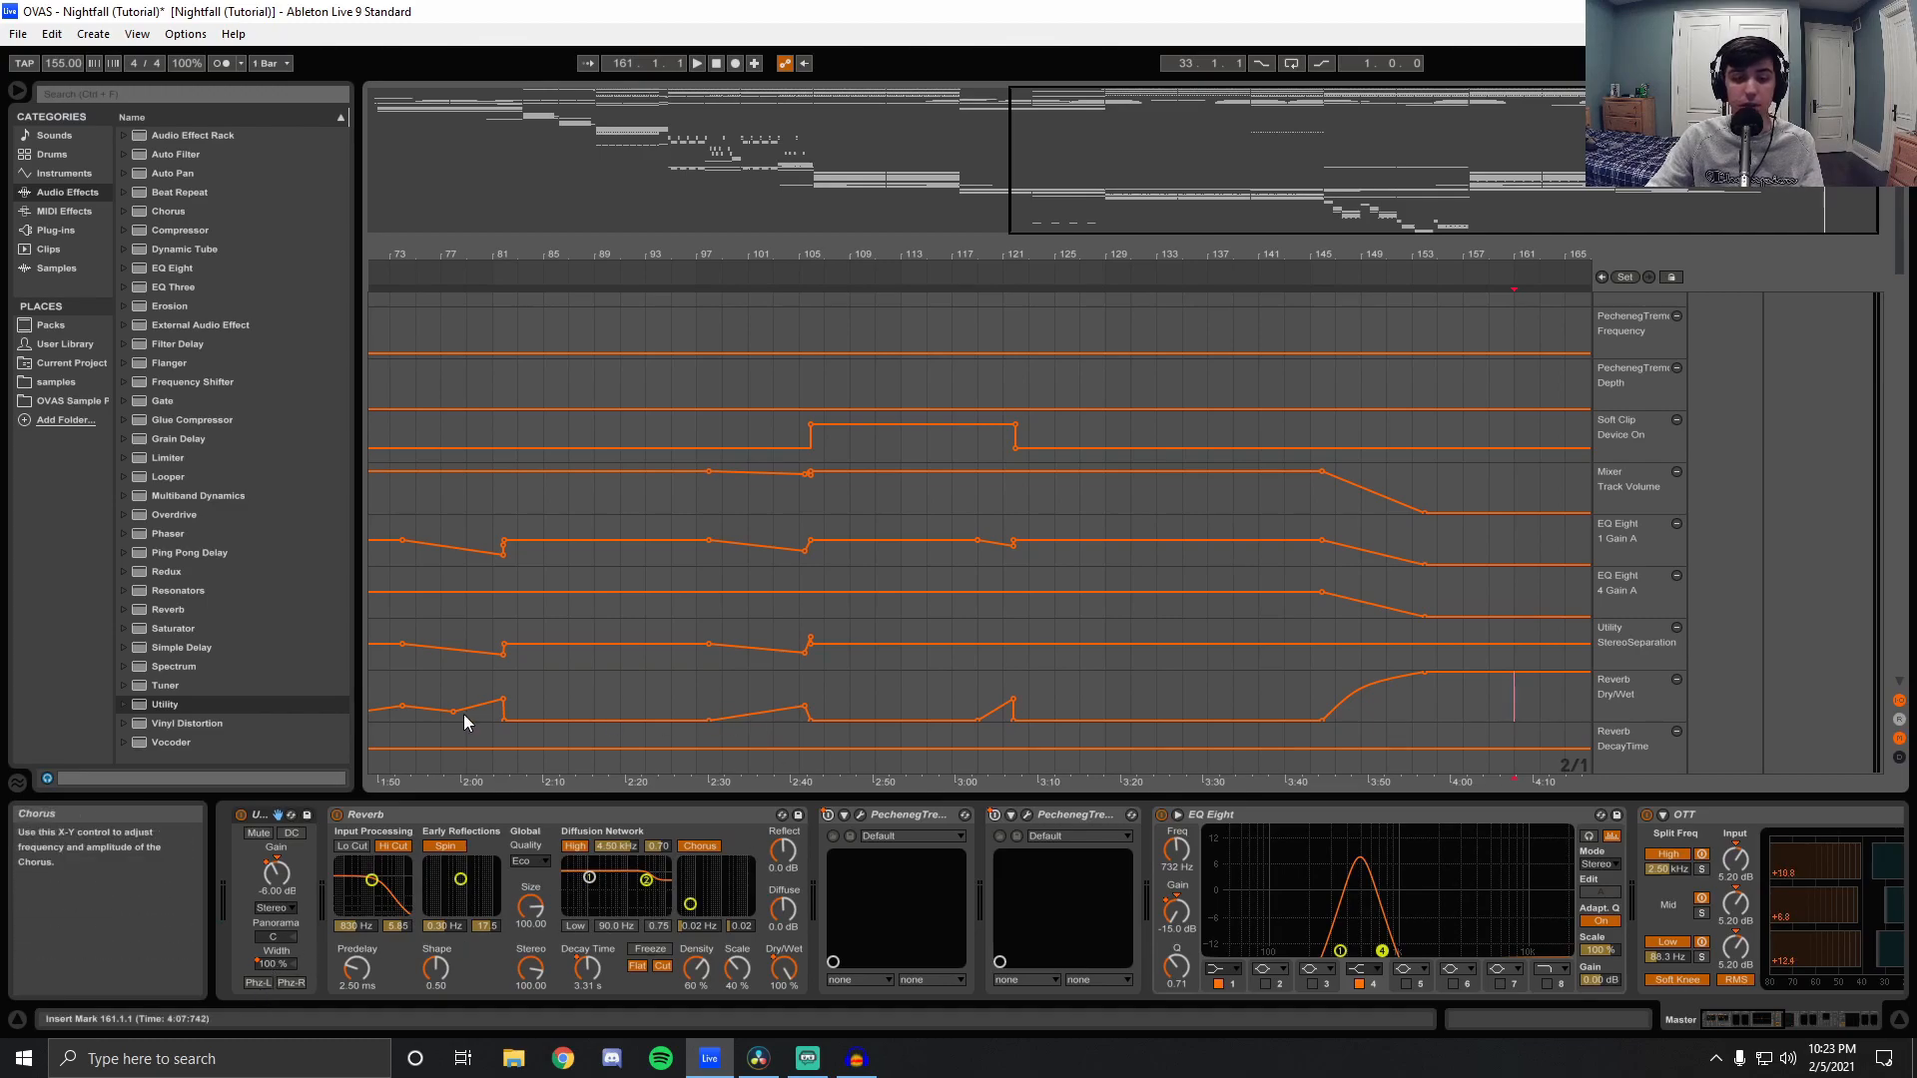
Show the Master Utility's Gain automation in its own lane, and hide the device view.
left_click(416, 639)
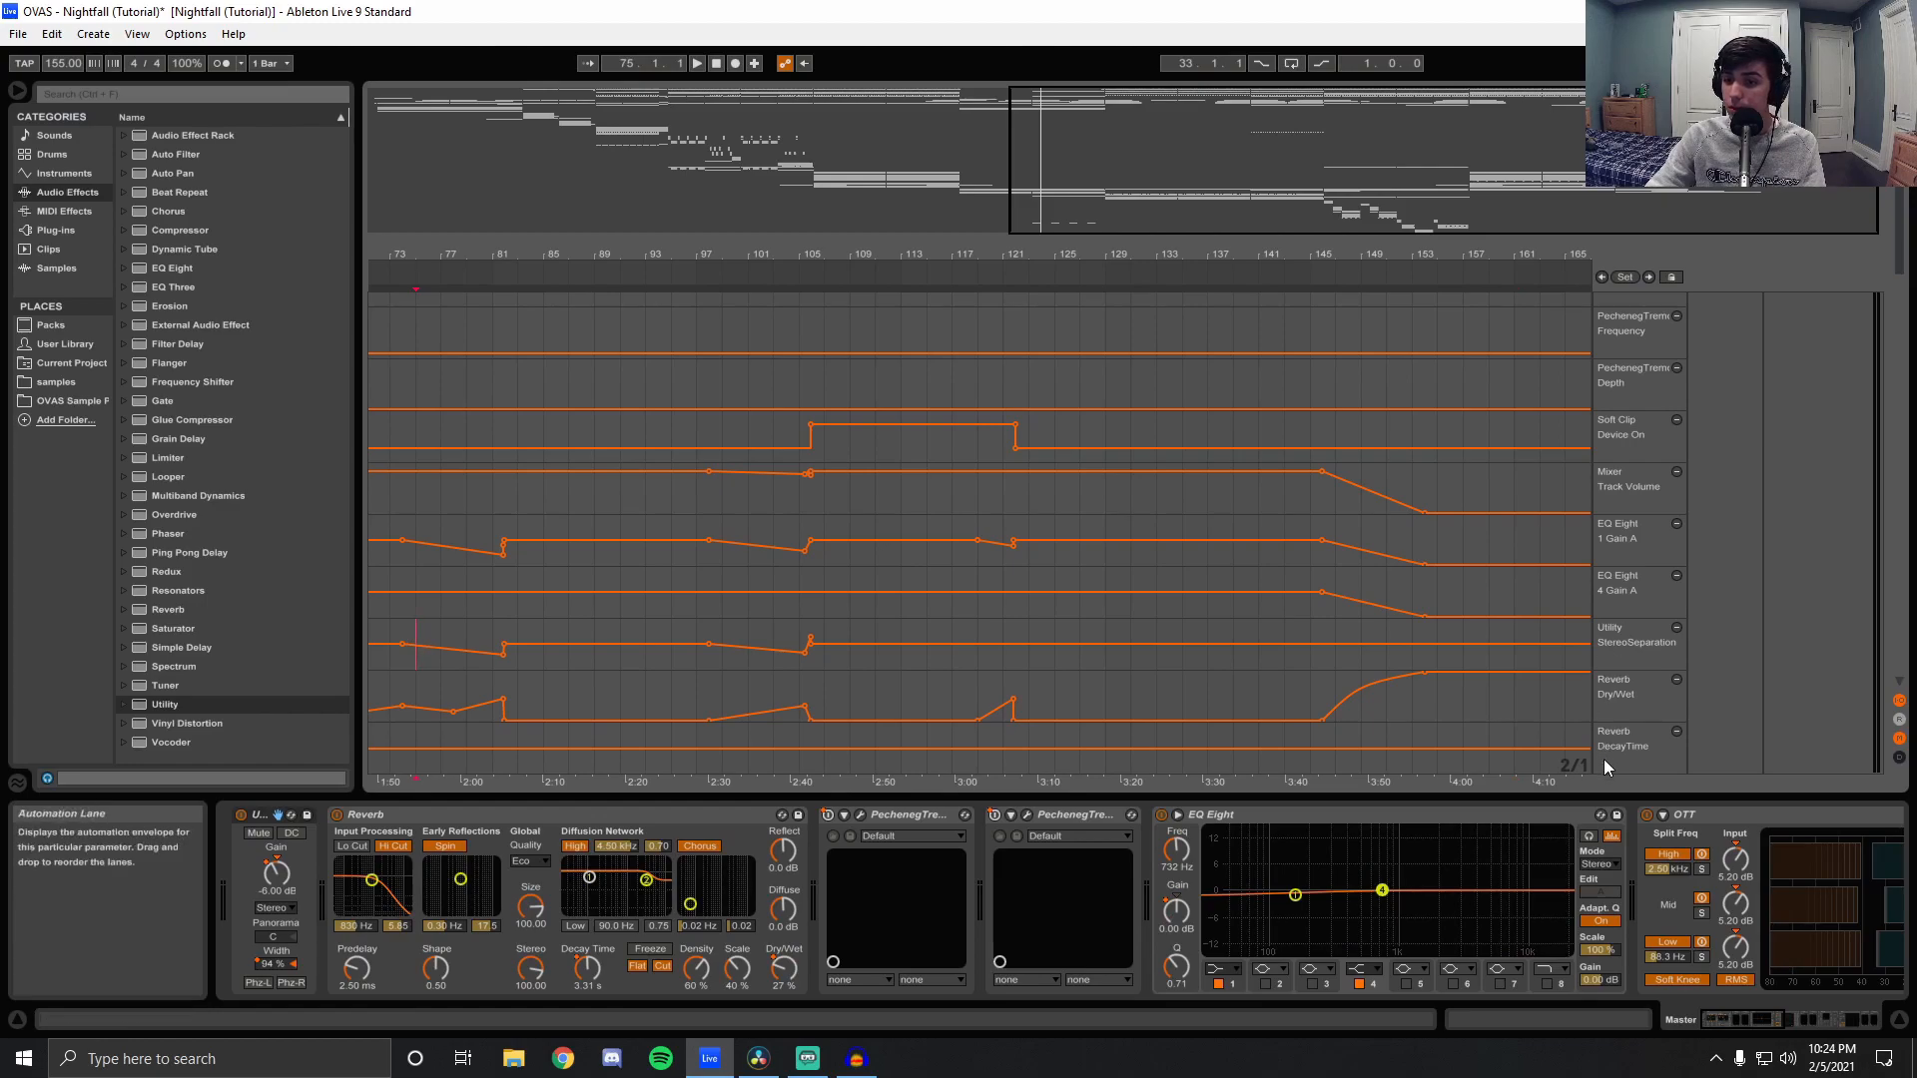
right_click(280, 878)
left_click(1900, 1023)
left_click(1899, 1023)
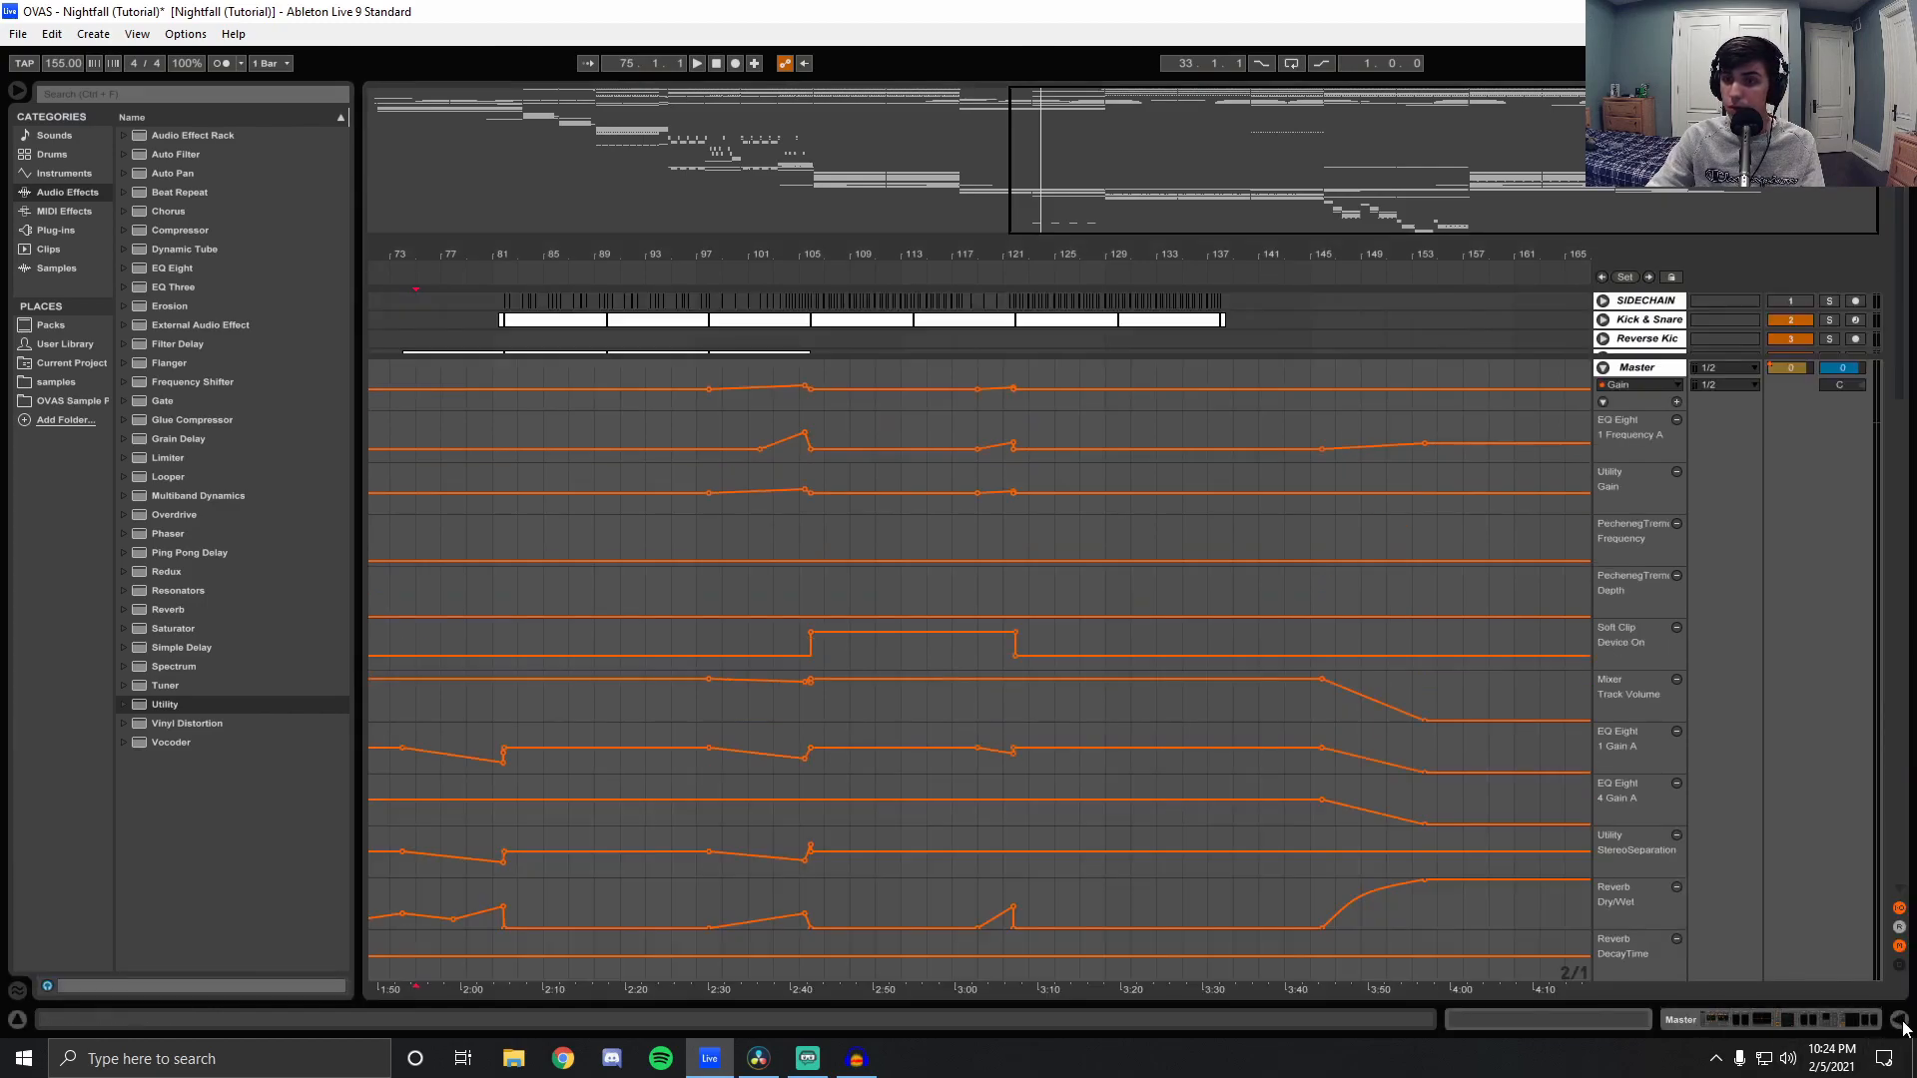
left_click(1675, 401)
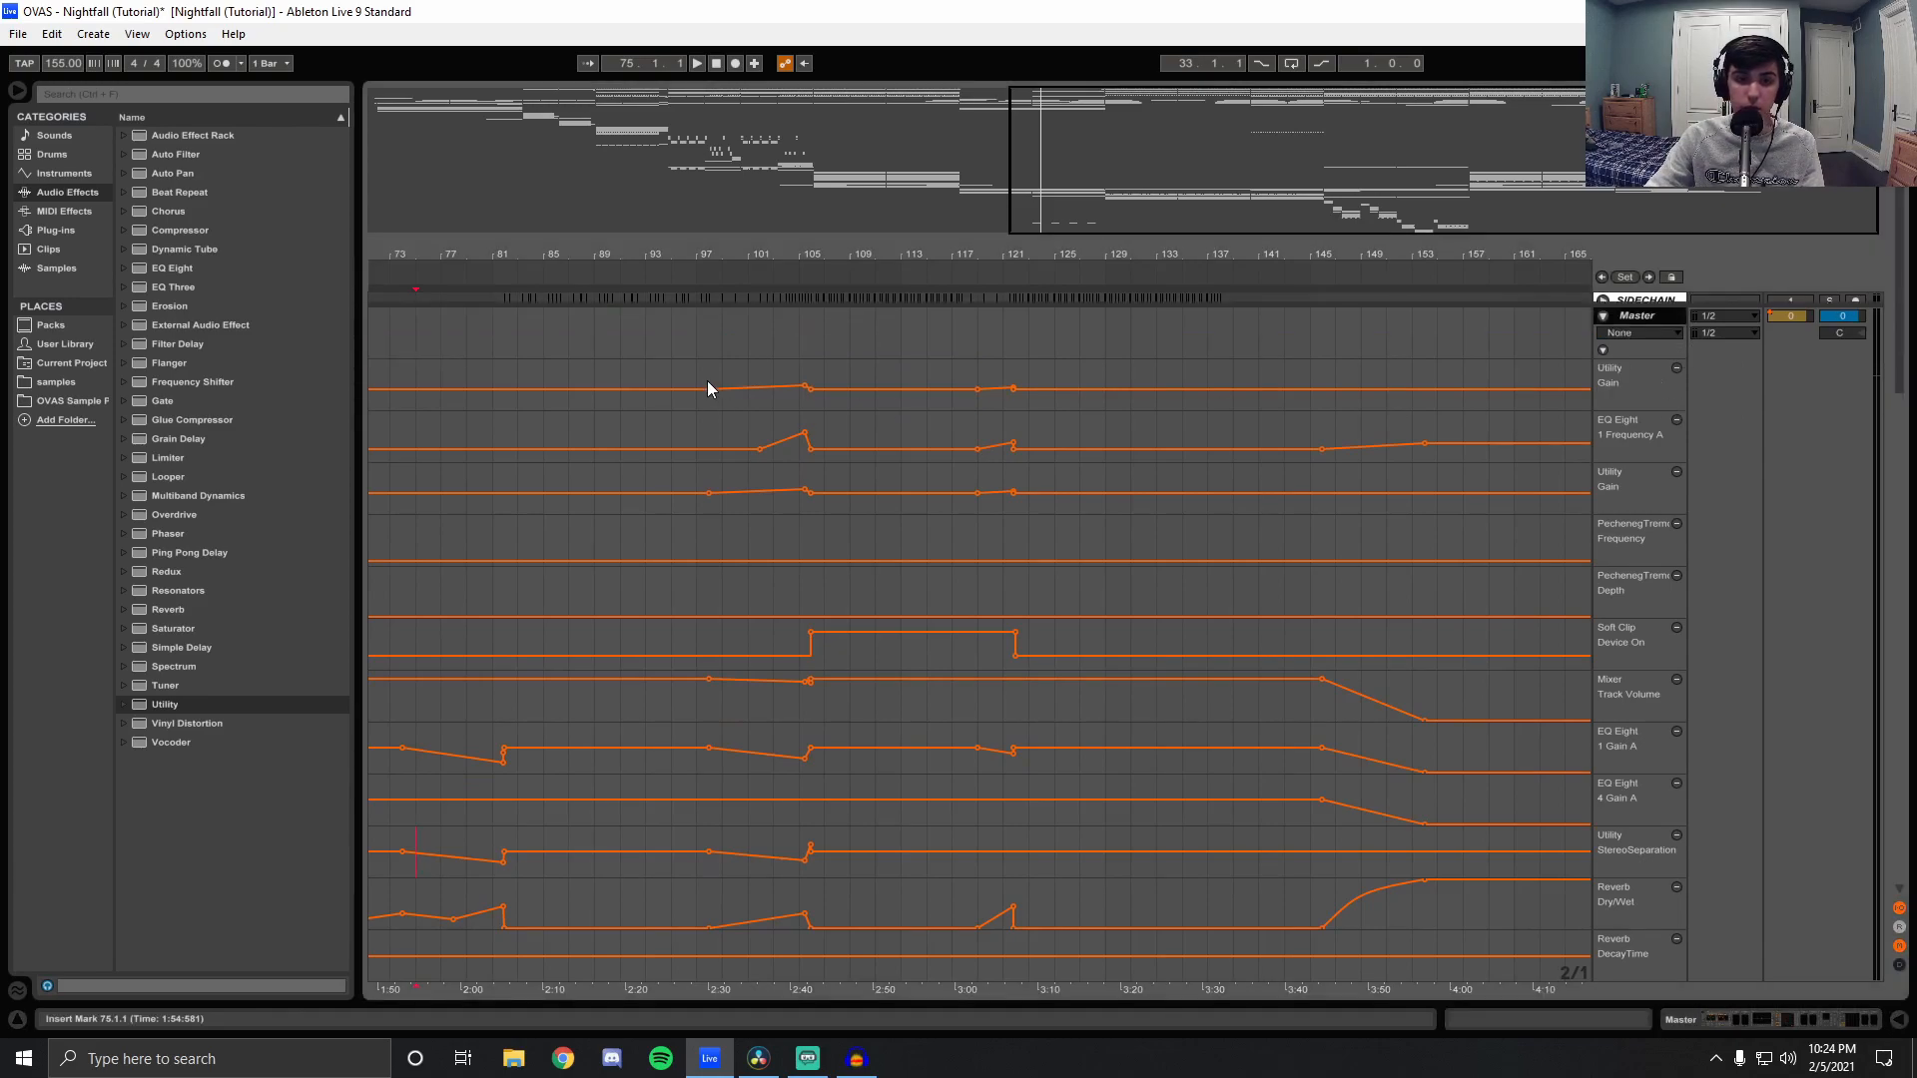
Audition the Utility Gain rise into the second drop from bar 104, and return the playback position to the song start.
left_click_drag(792, 255, 855, 439)
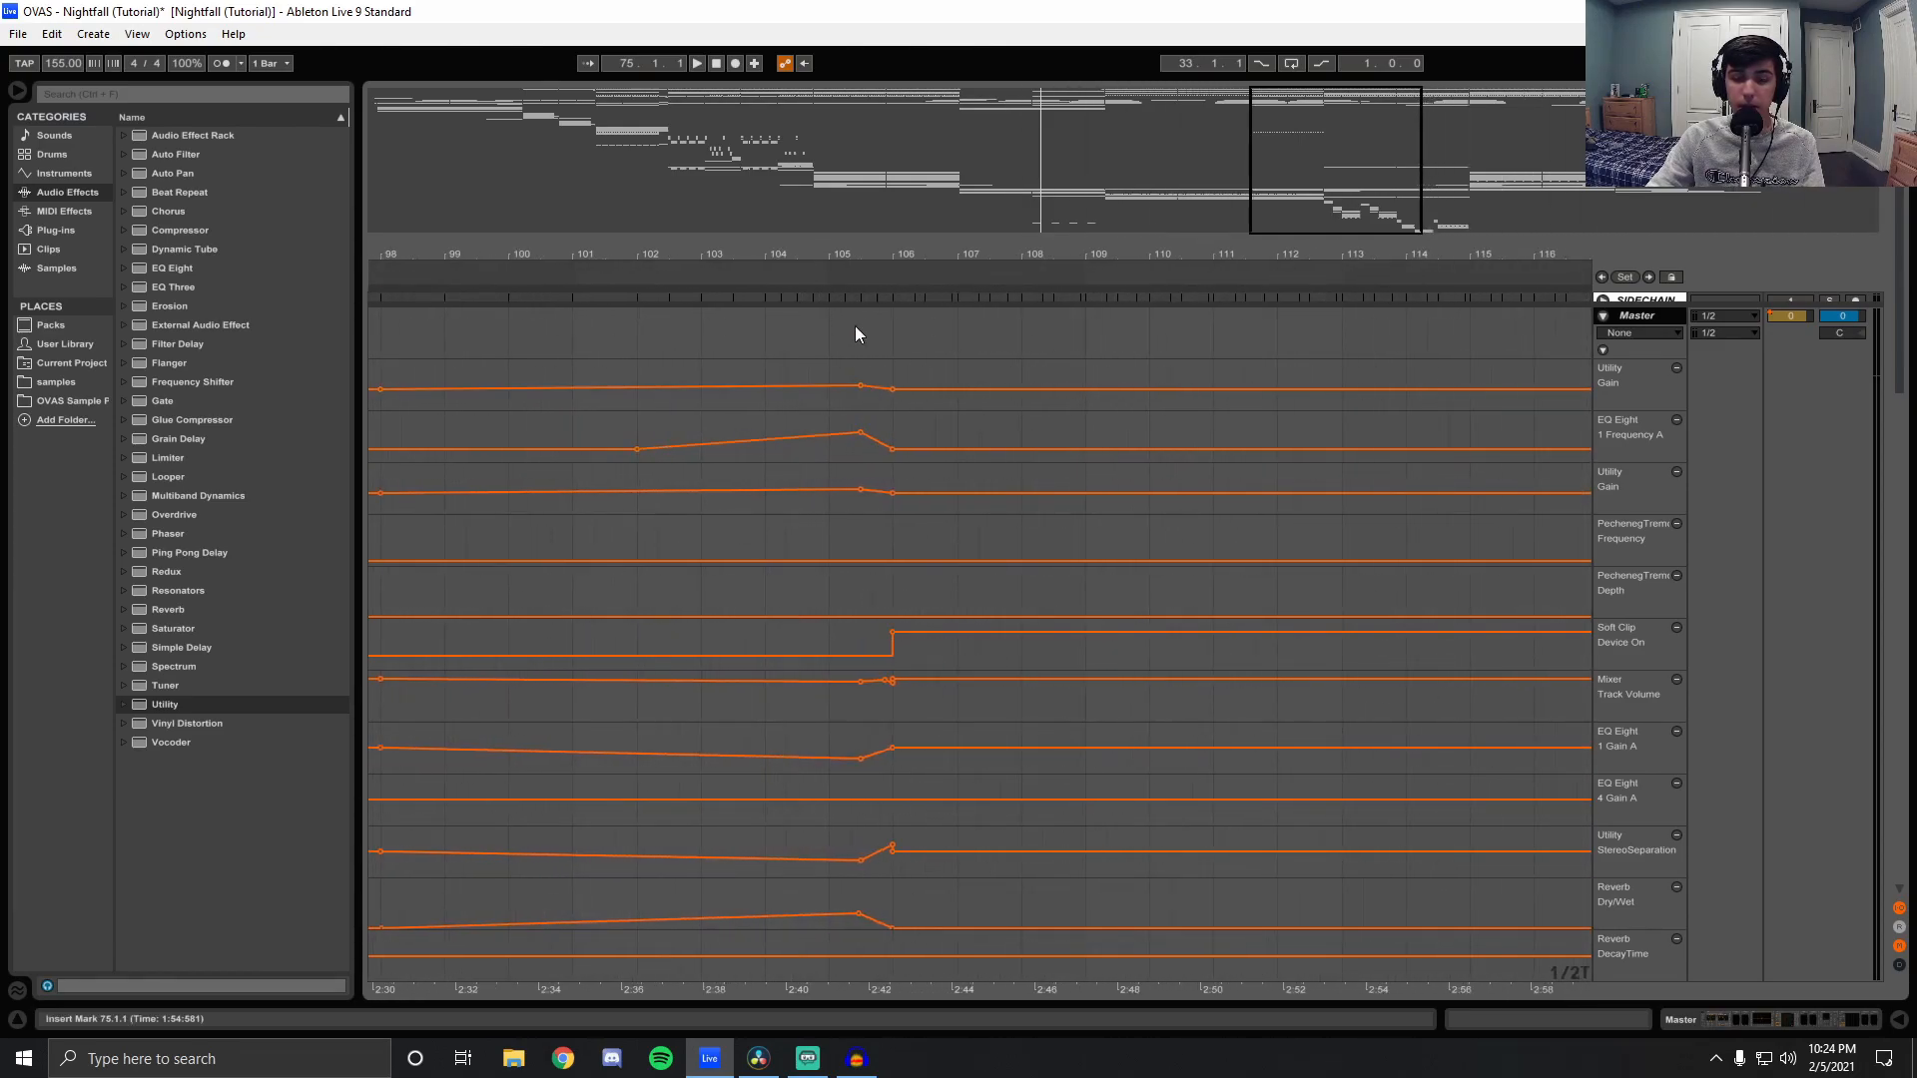
left_click_drag(843, 262, 862, 175)
mouse_move(868, 867)
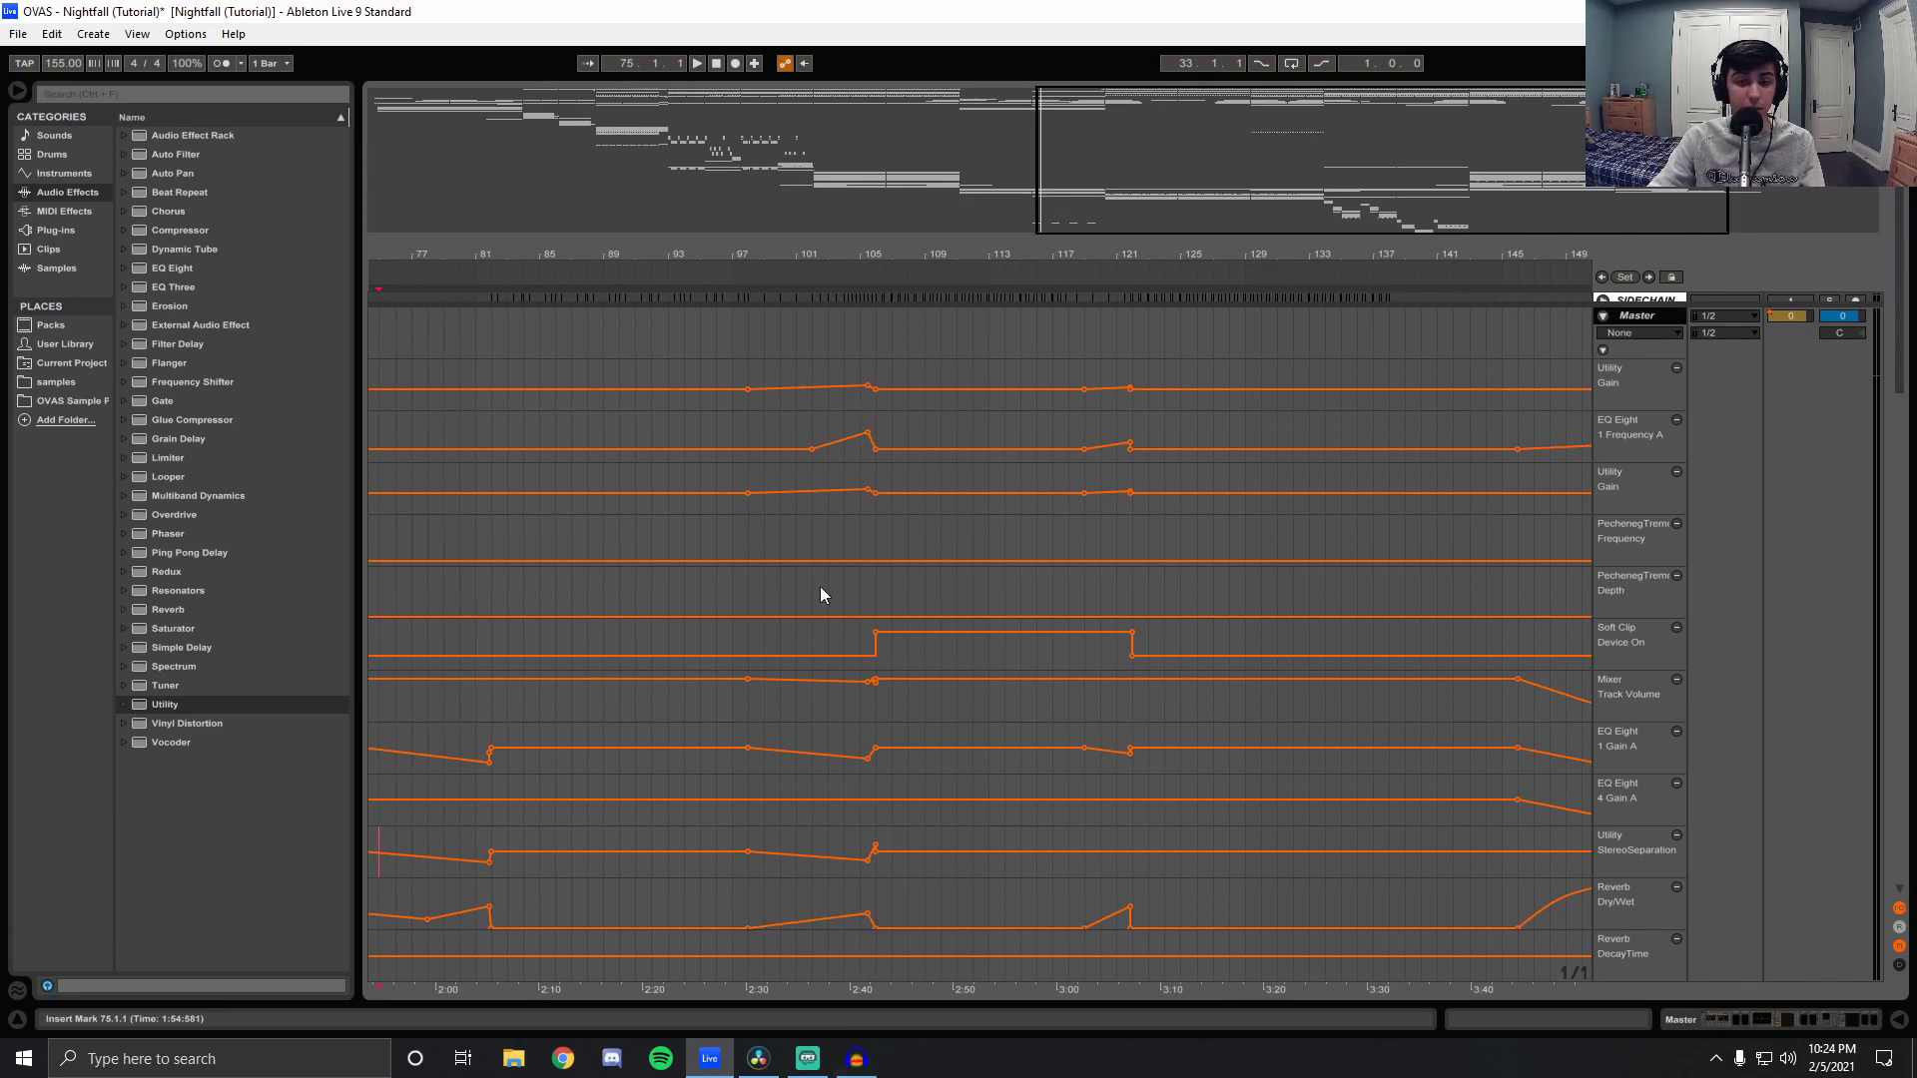
left_click(848, 381)
left_click_drag(874, 249, 916, 399)
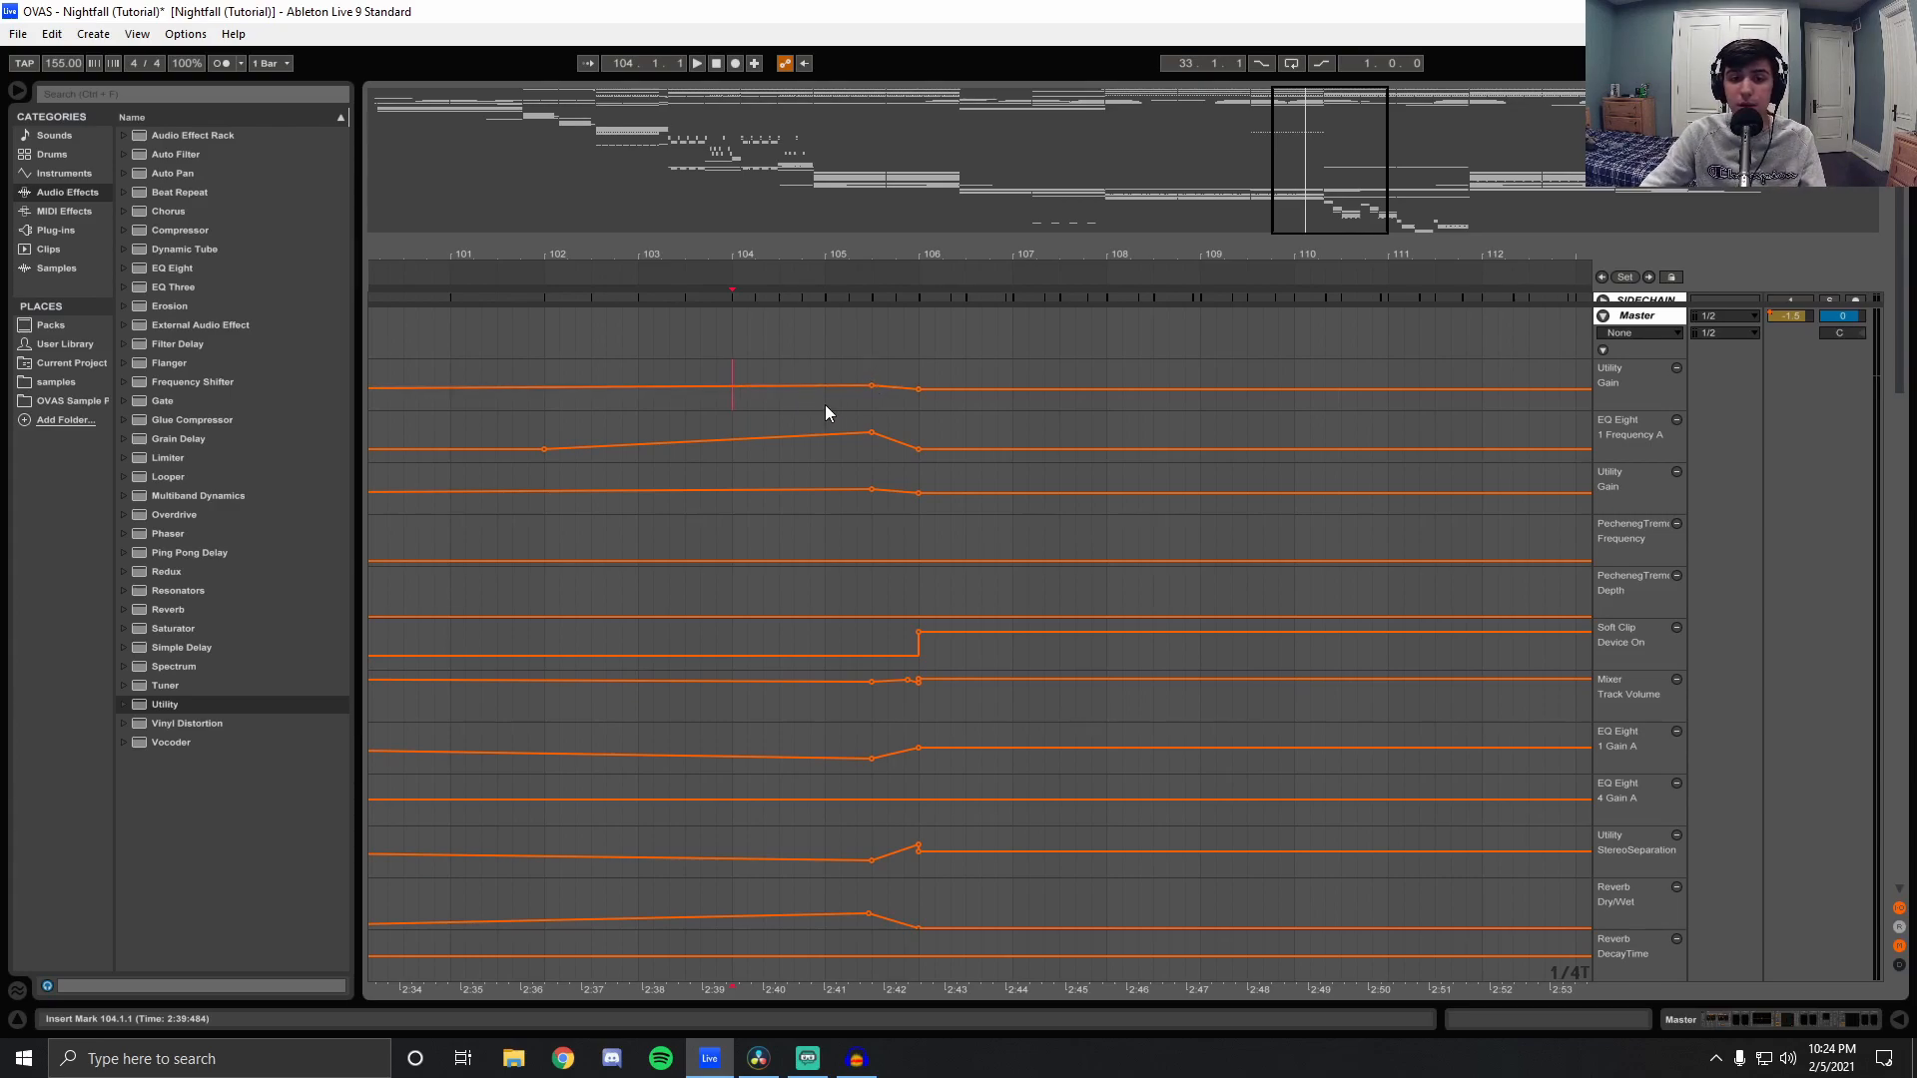
key("space")
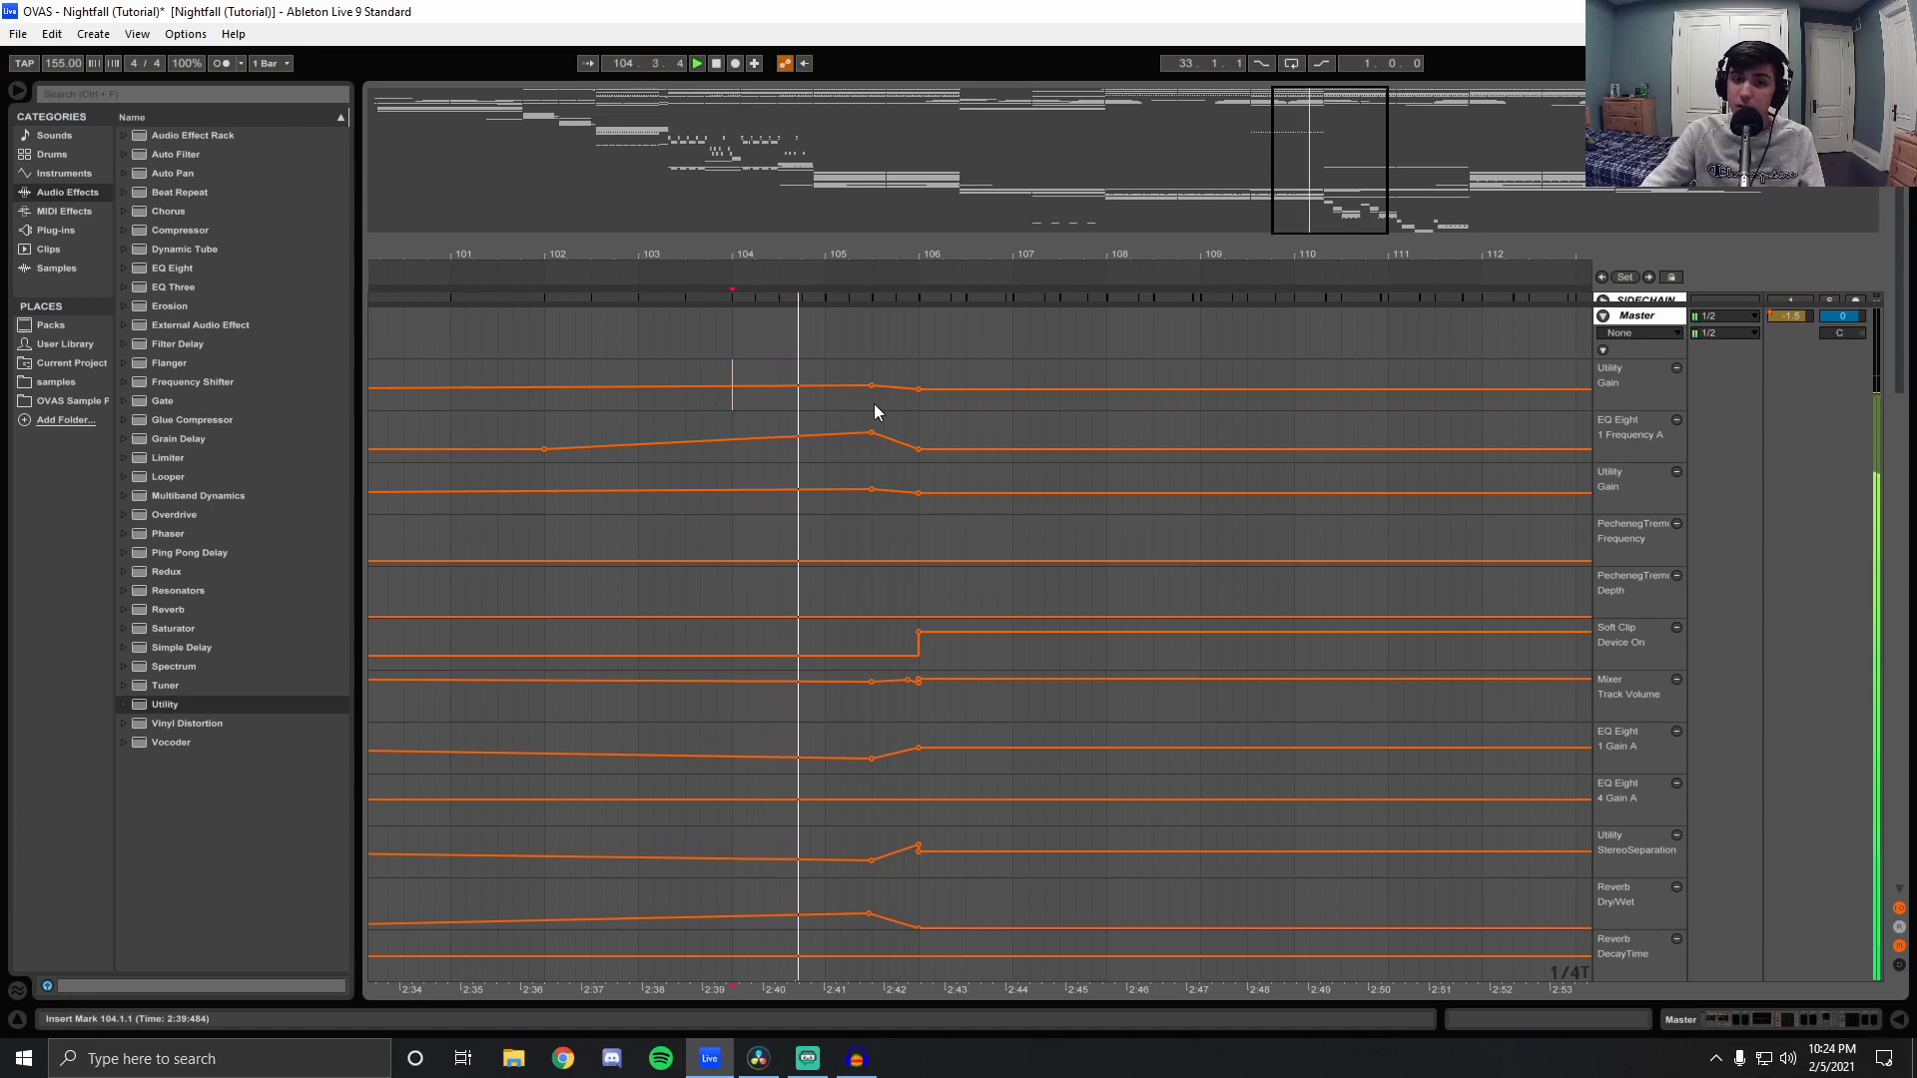
left_click(922, 375)
double_click(716, 64)
Audition the first Utility Gain rise from bar 17, and return to the song start with the whole arrangement in view.
left_click_drag(748, 245, 1146, 238)
left_click(1543, 366)
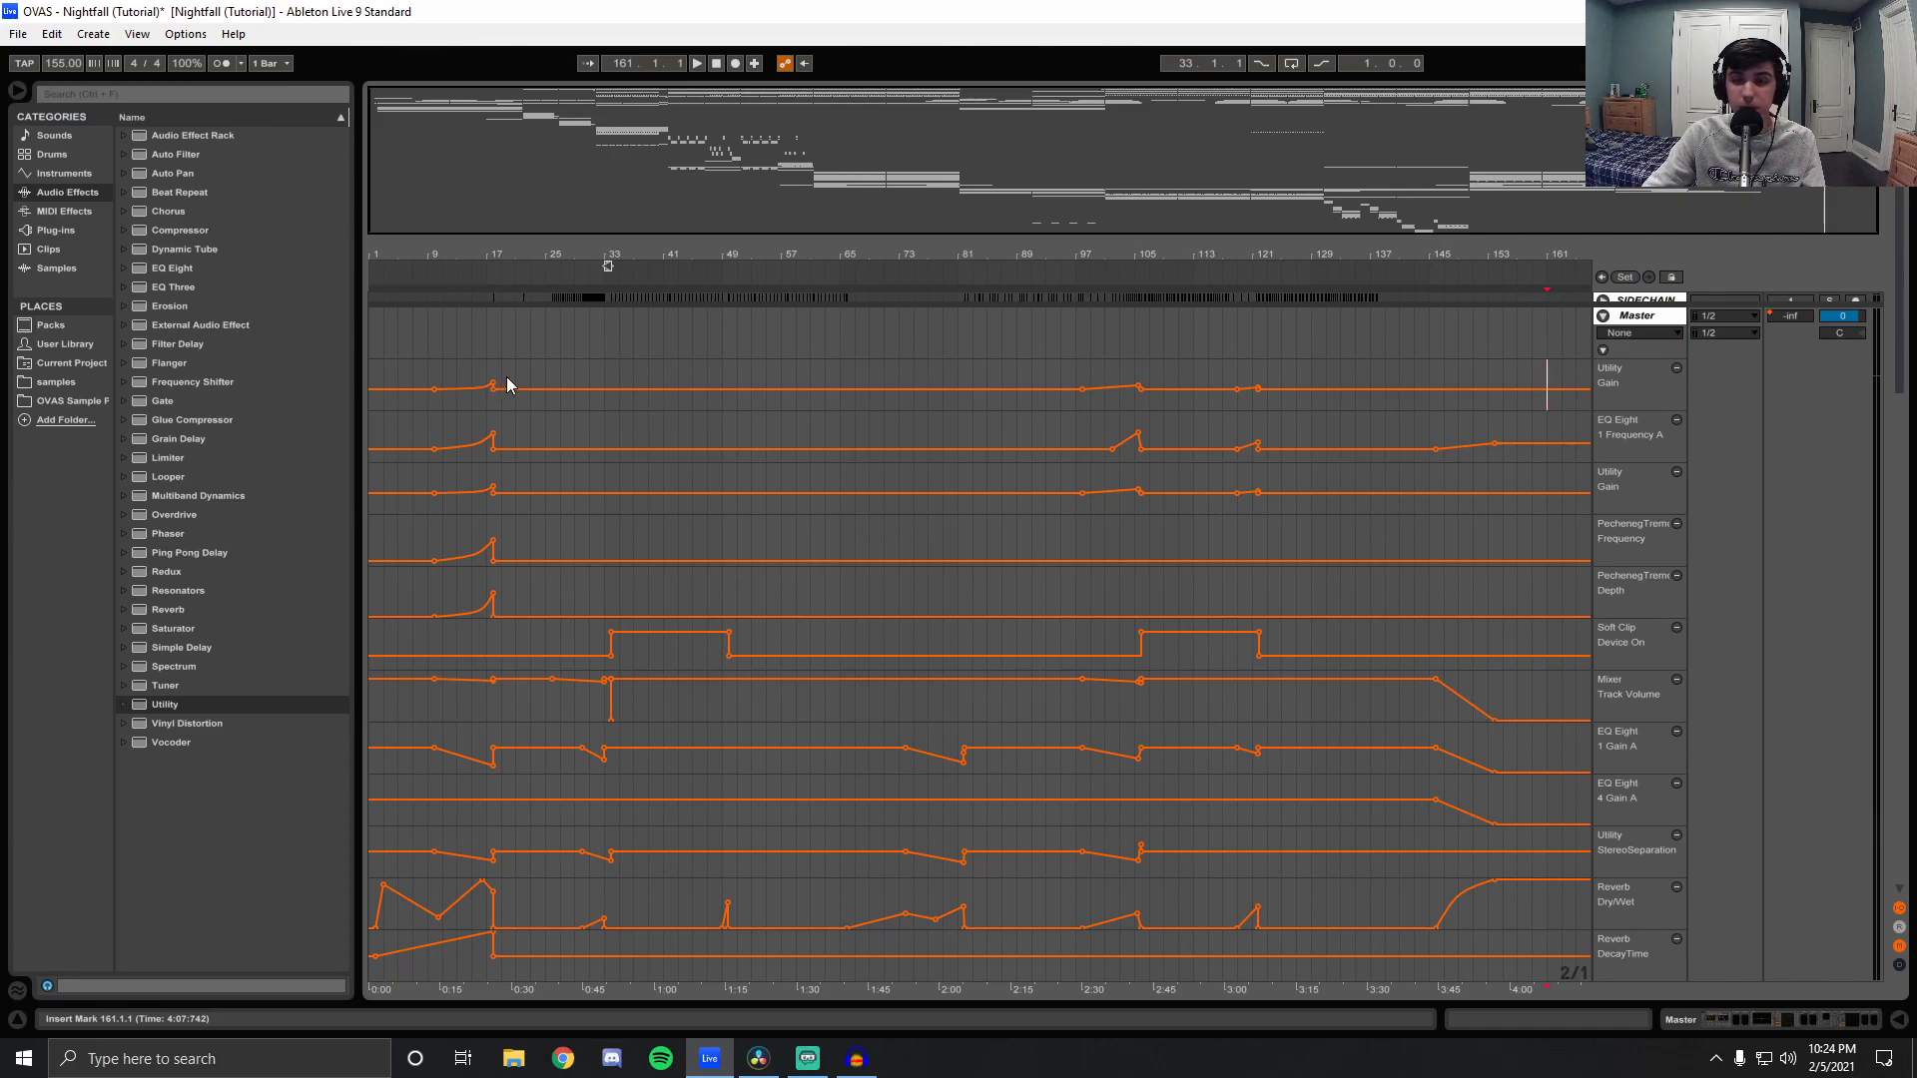
left_click_drag(607, 265, 672, 747)
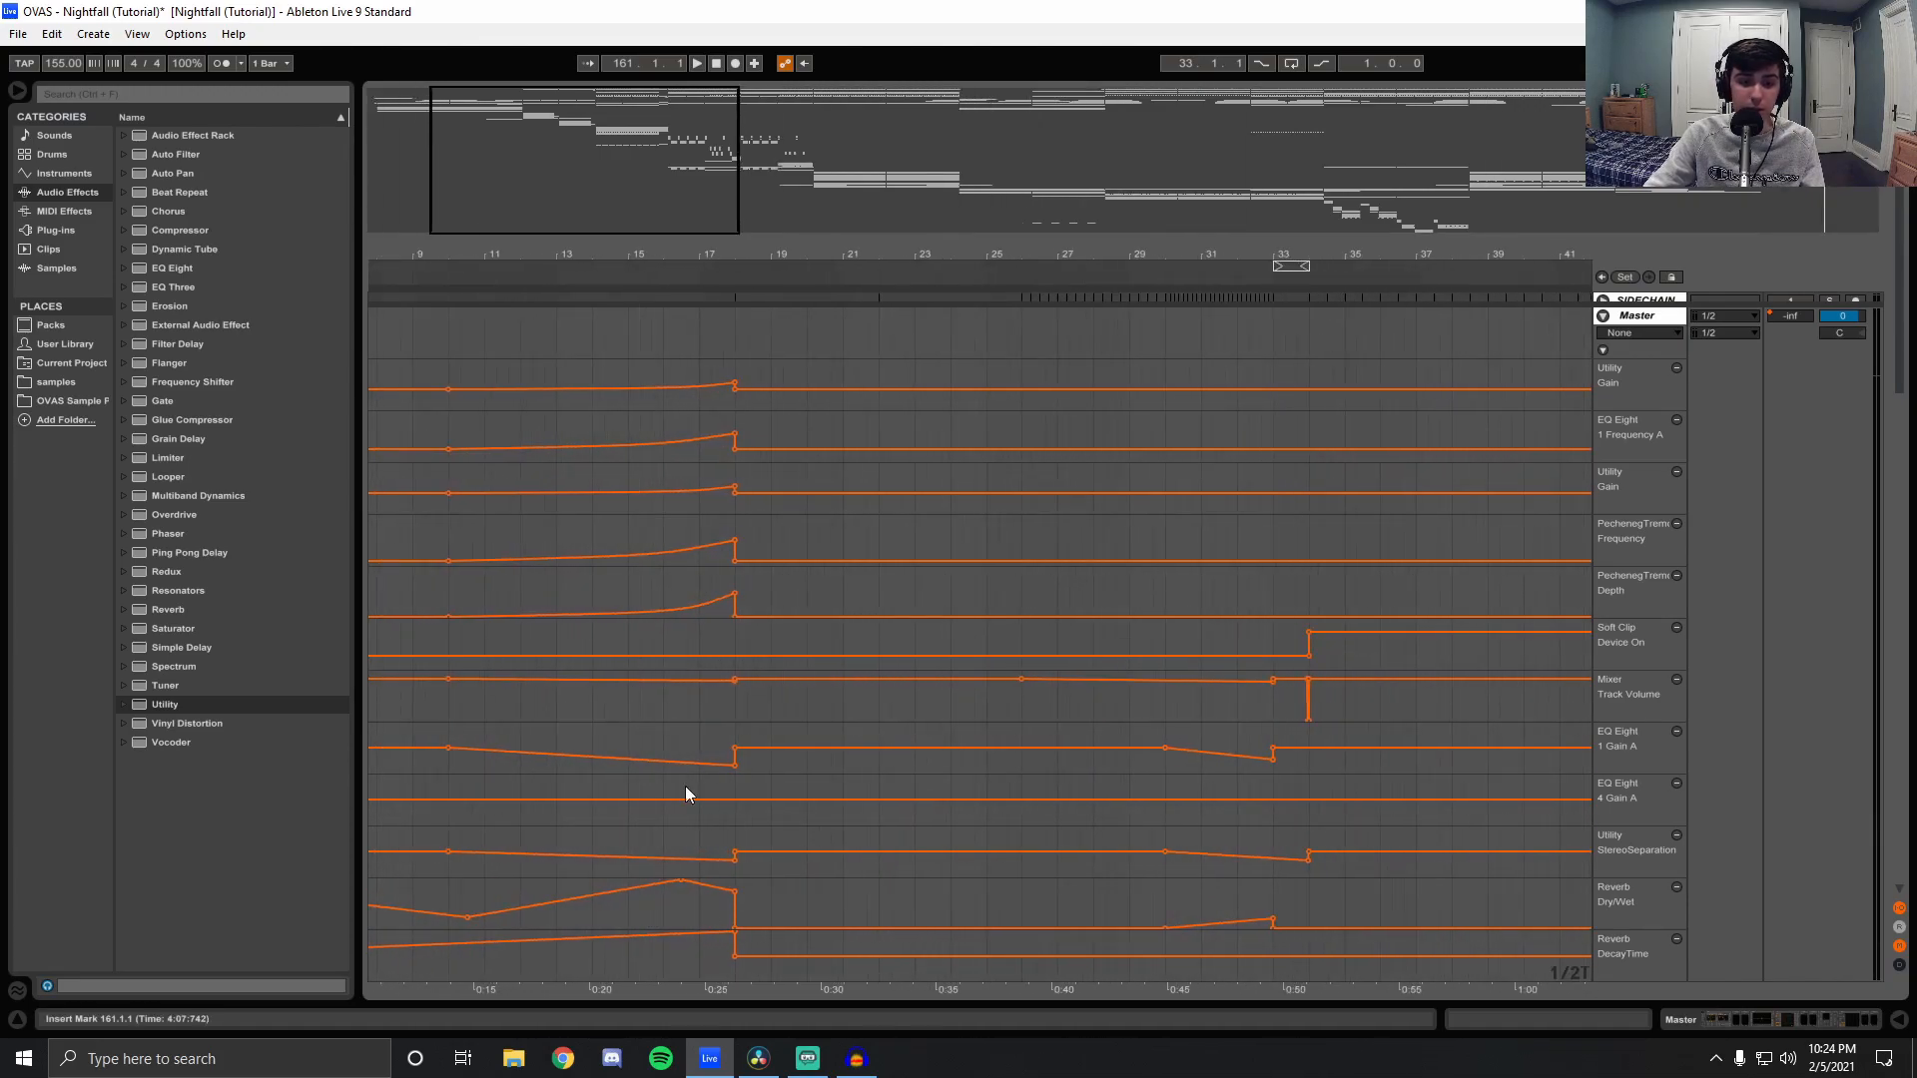
left_click(701, 371)
key("space")
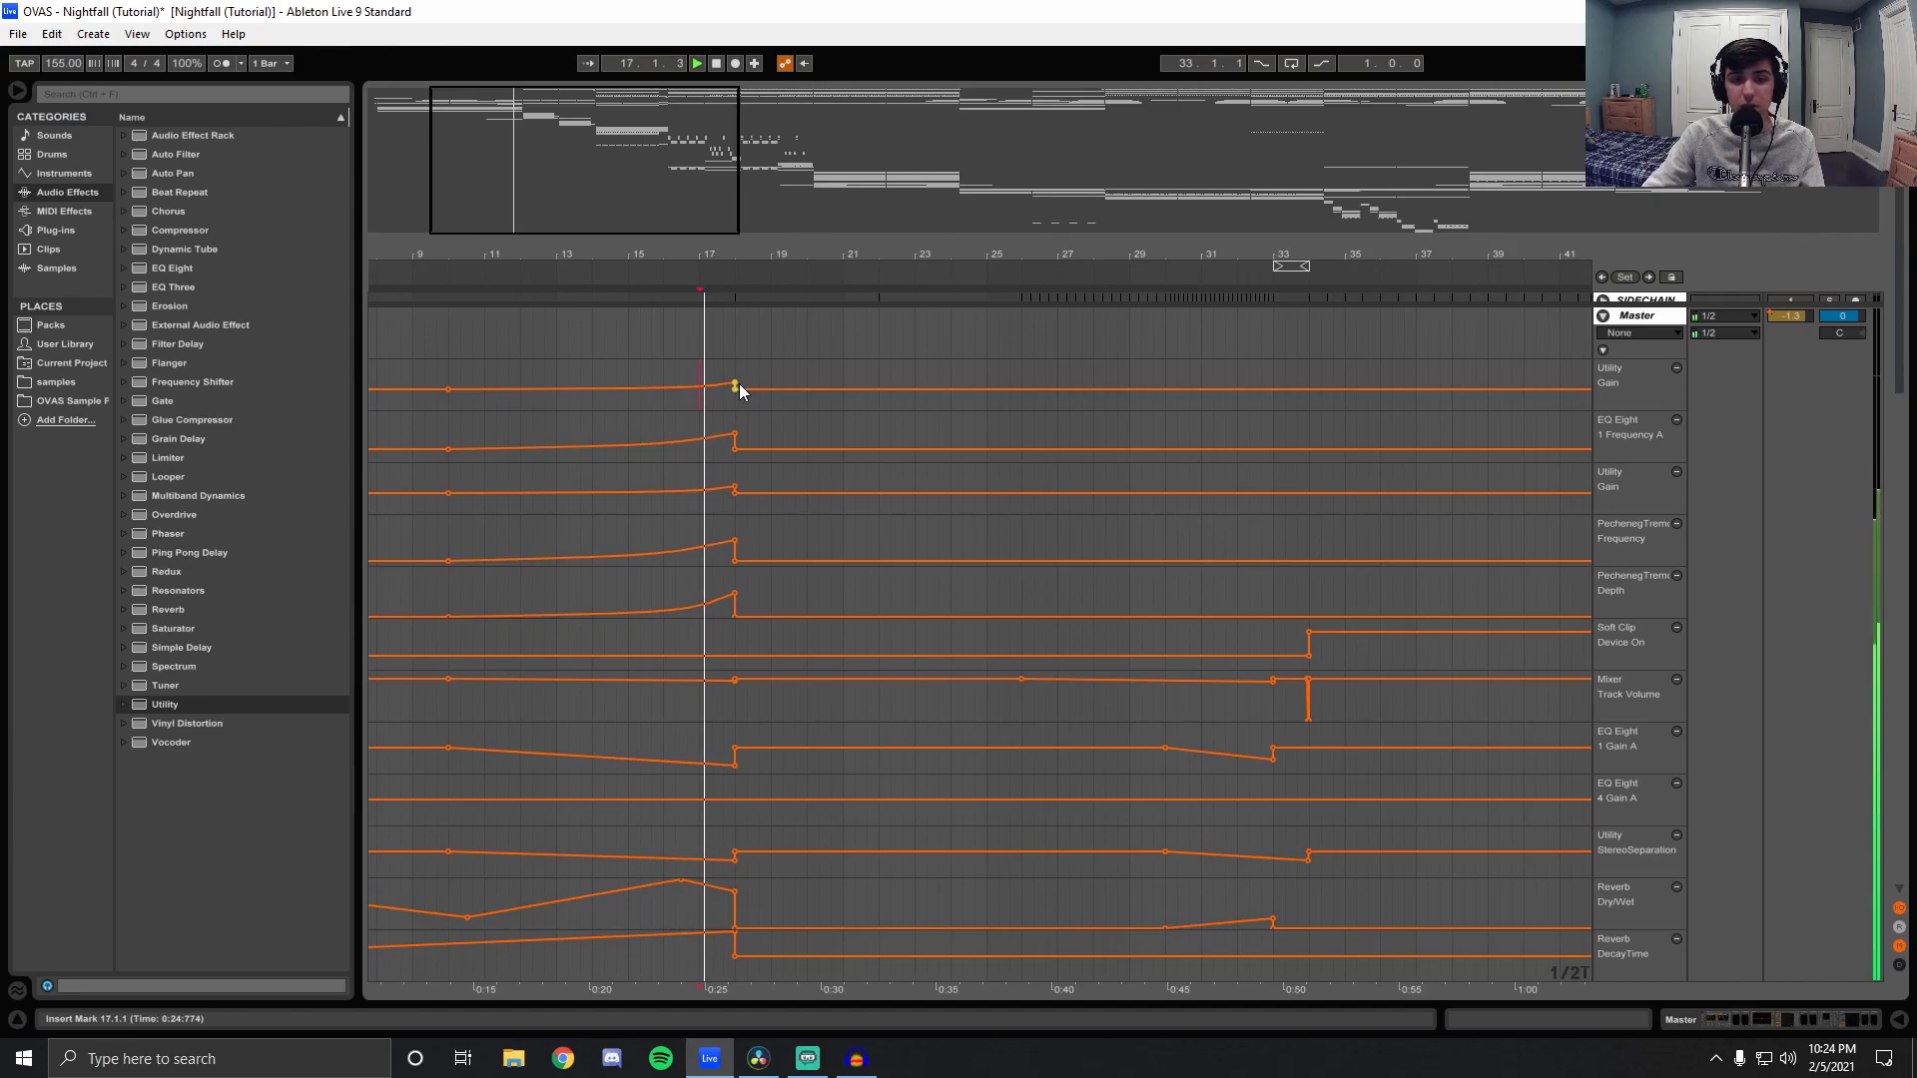
double_click(716, 66)
double_click(710, 256)
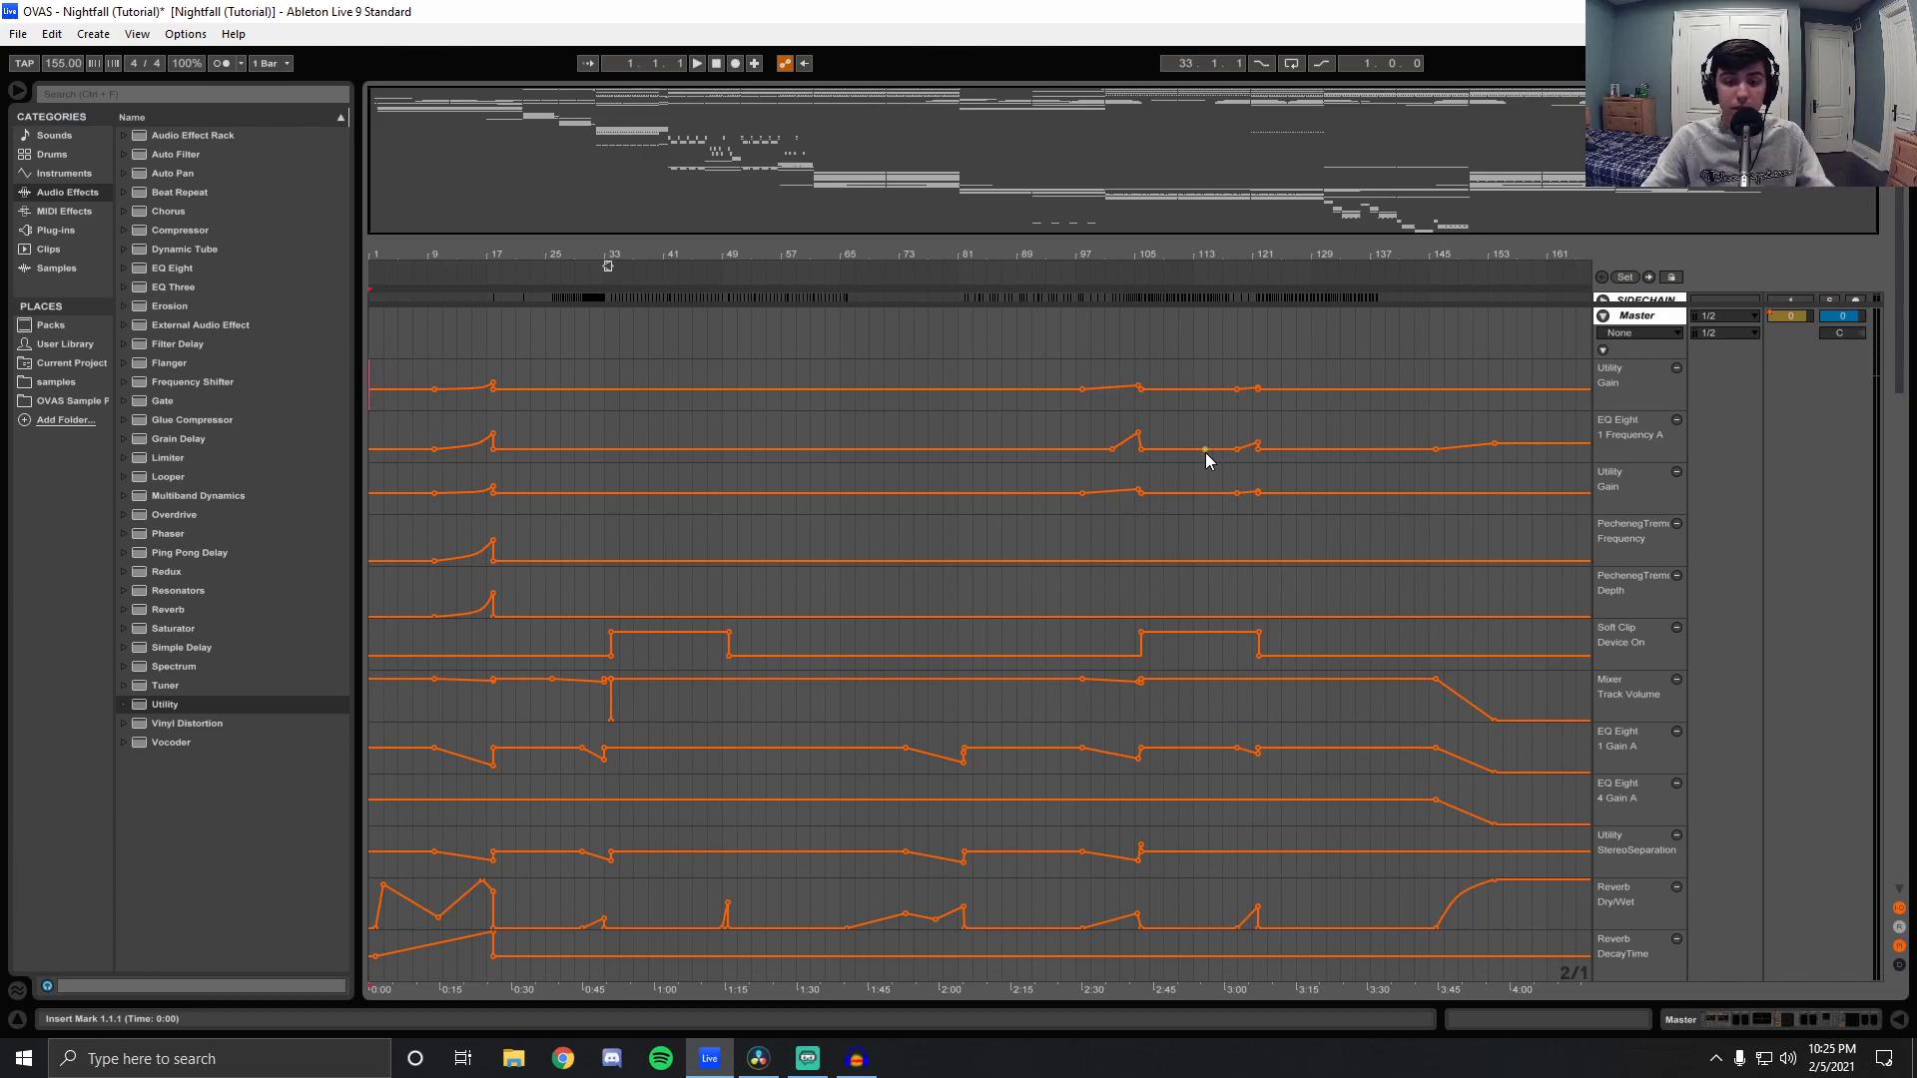
Show the automation of the Master EQ Eight's band 1 gain on the Master track, and hide the device view.
left_click(1787, 1018)
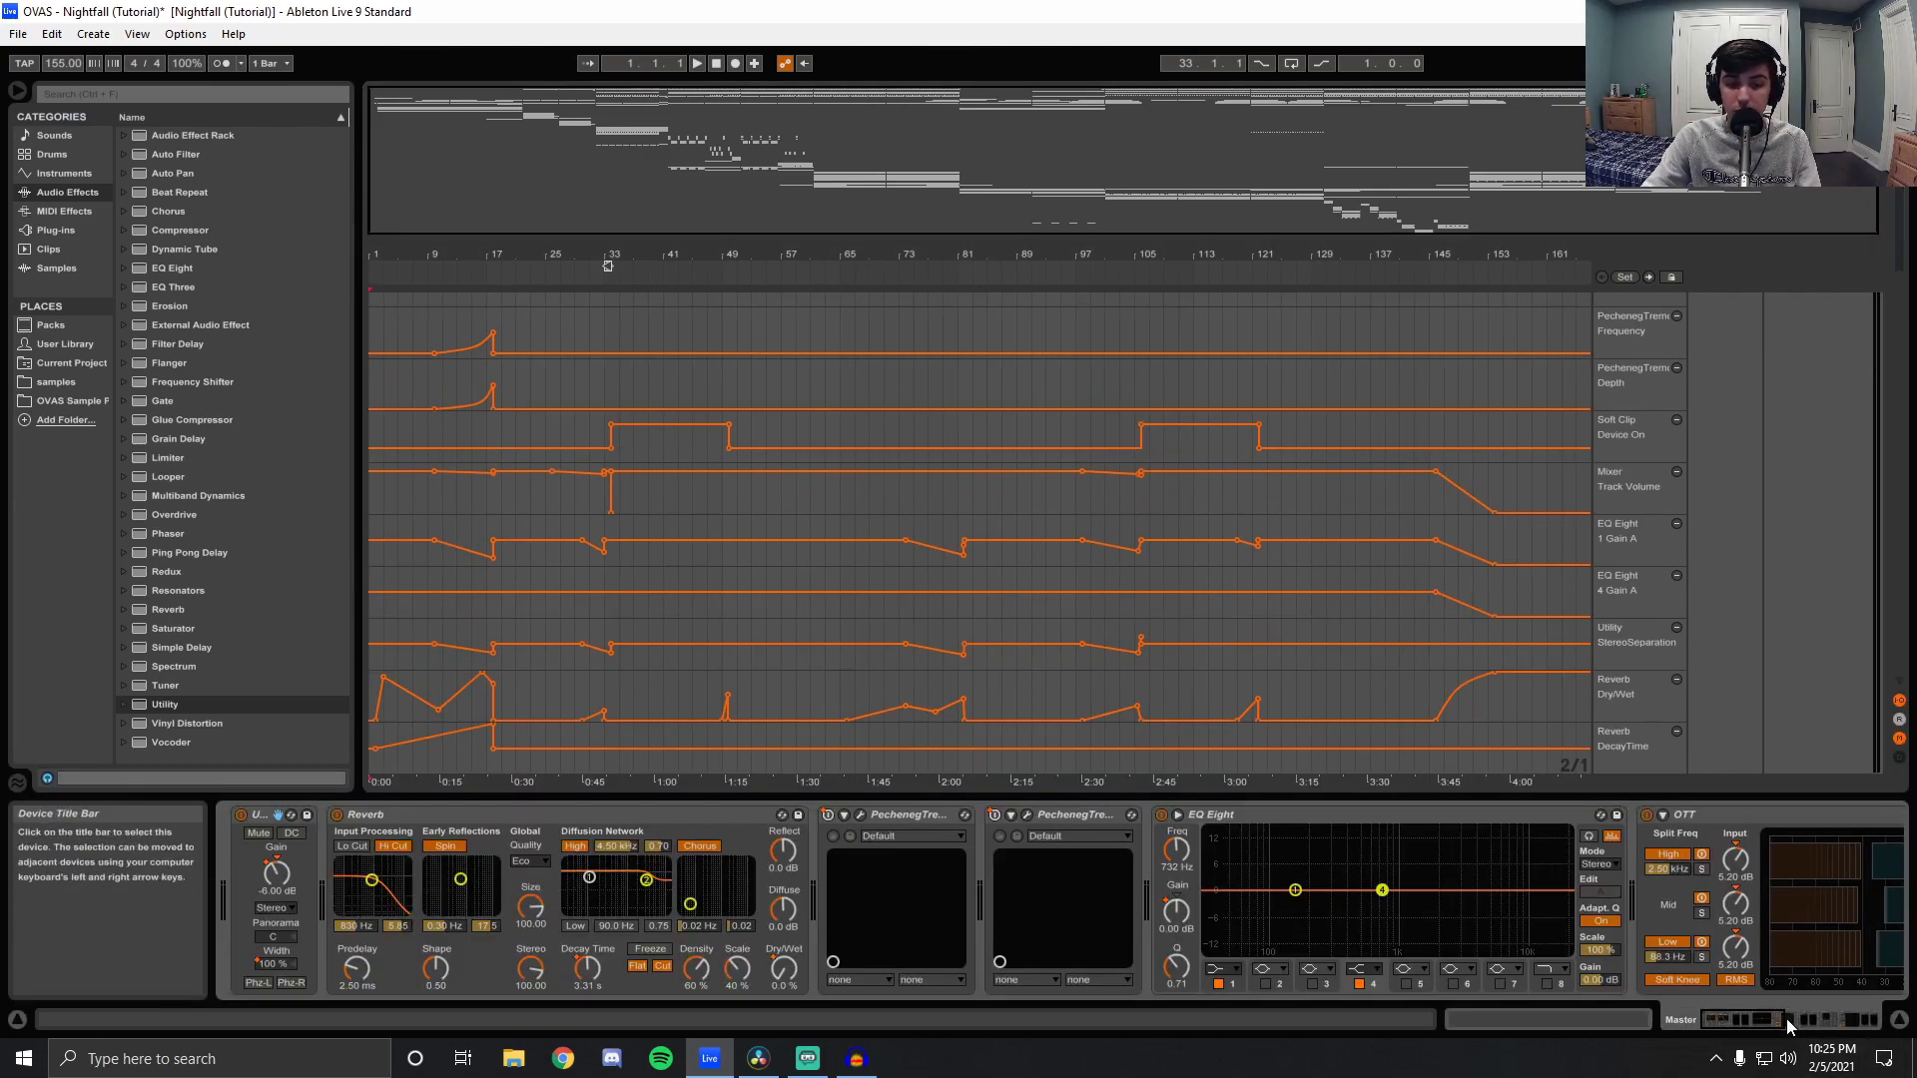
left_click(1786, 1018)
left_click_drag(1813, 1019, 1749, 1022)
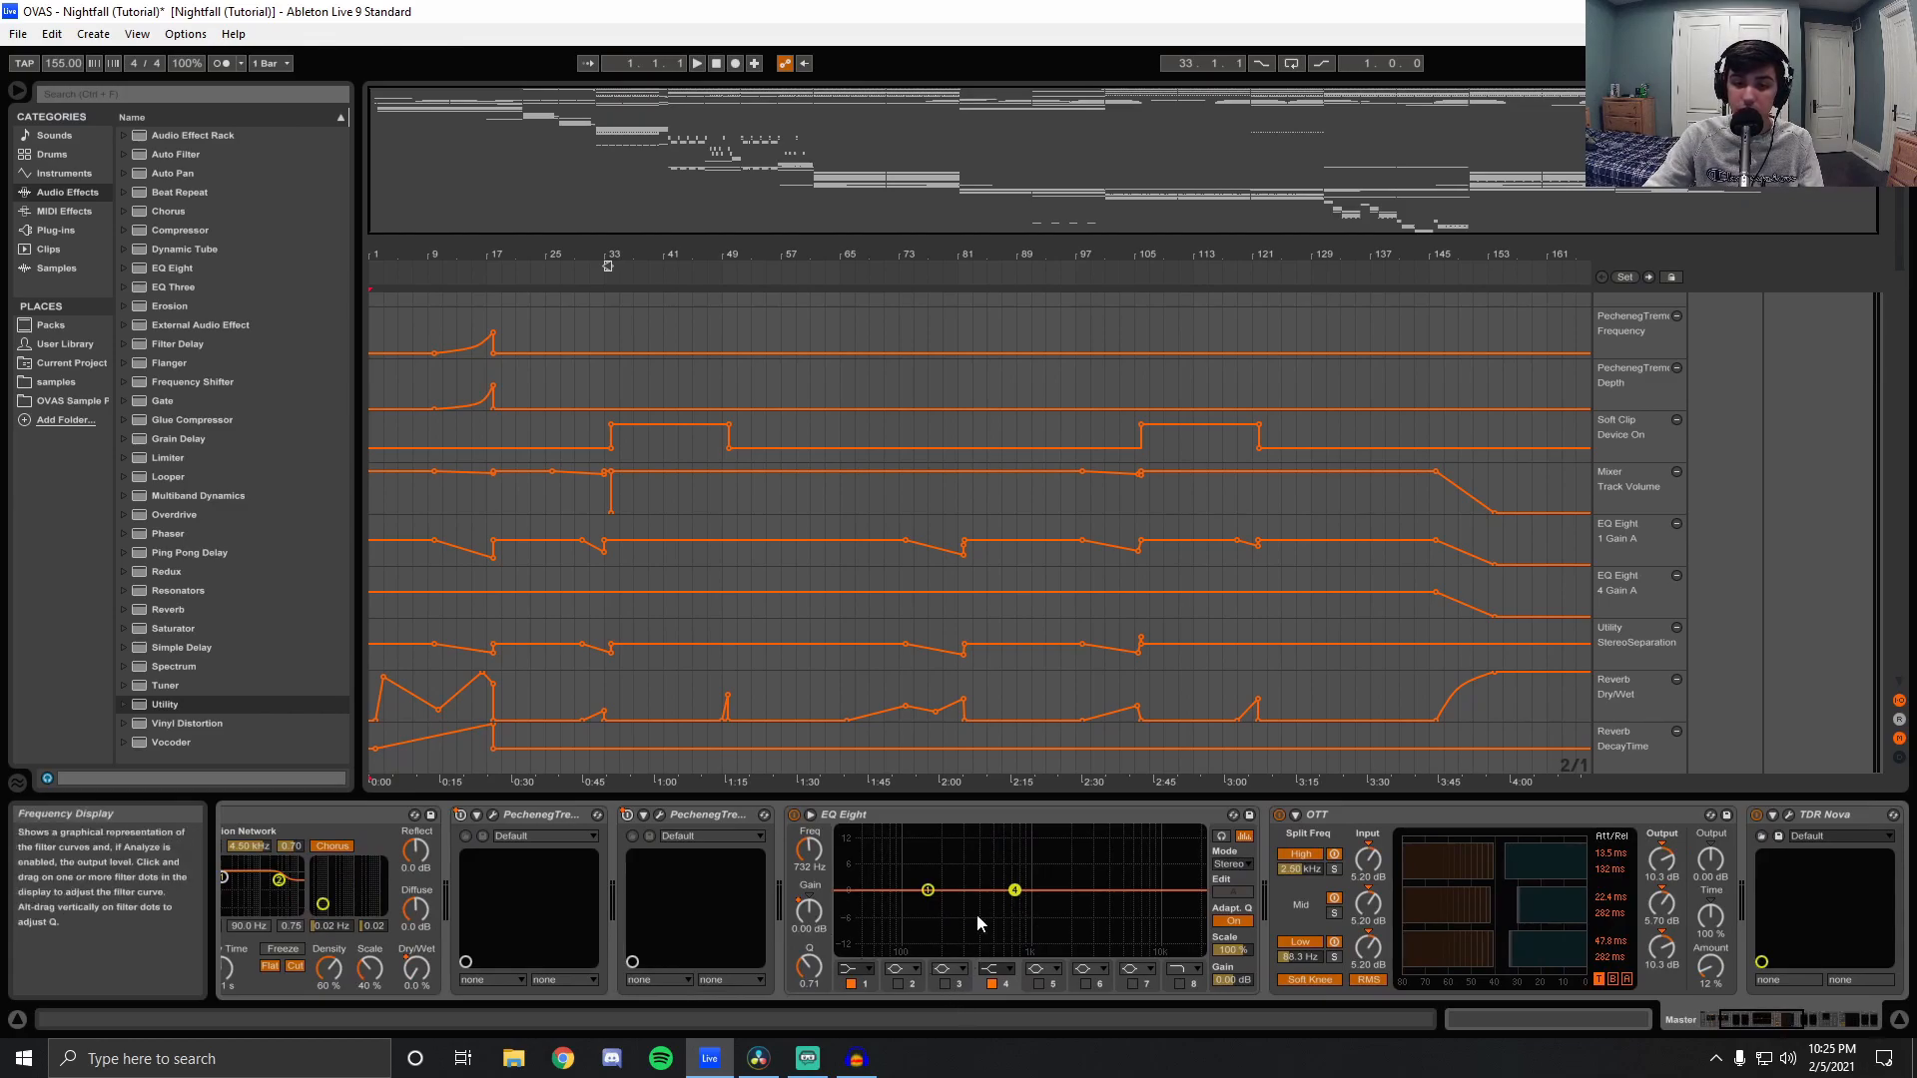
left_click(928, 889)
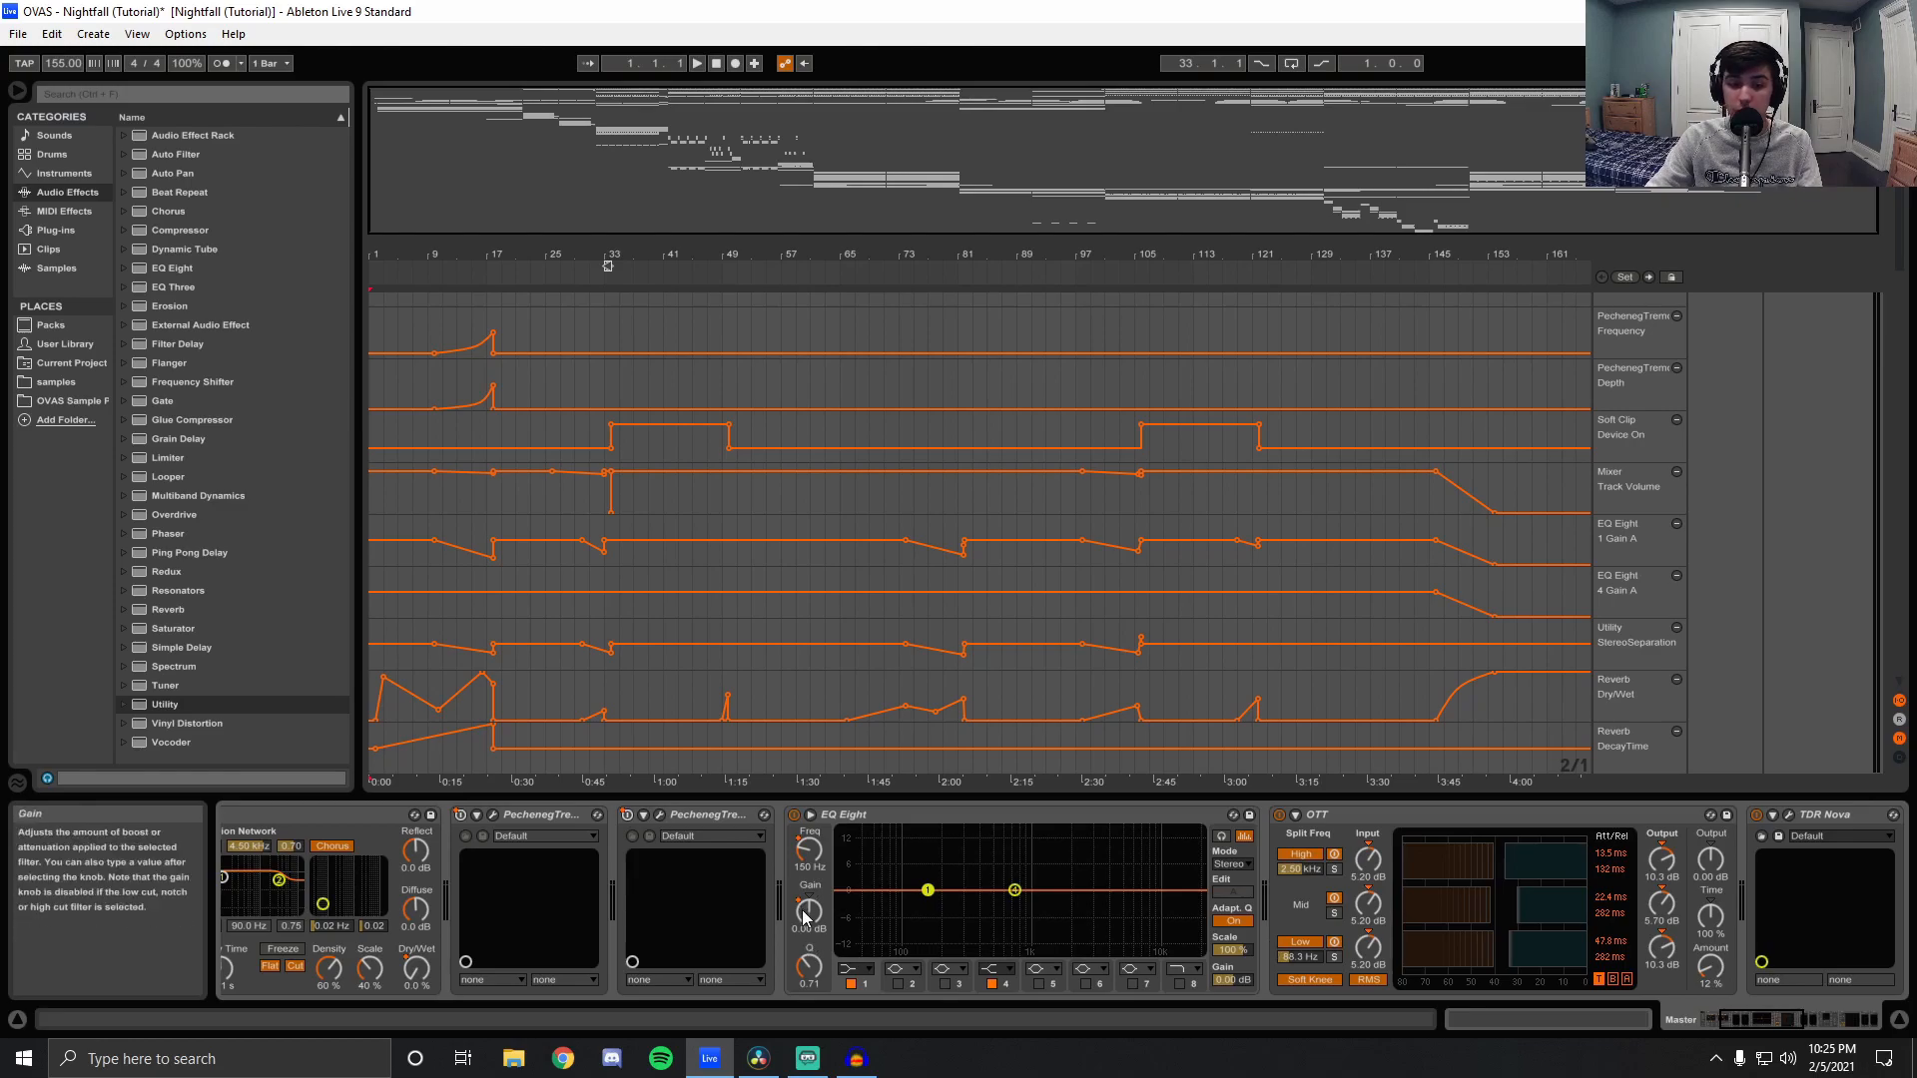
left_click(1898, 1020)
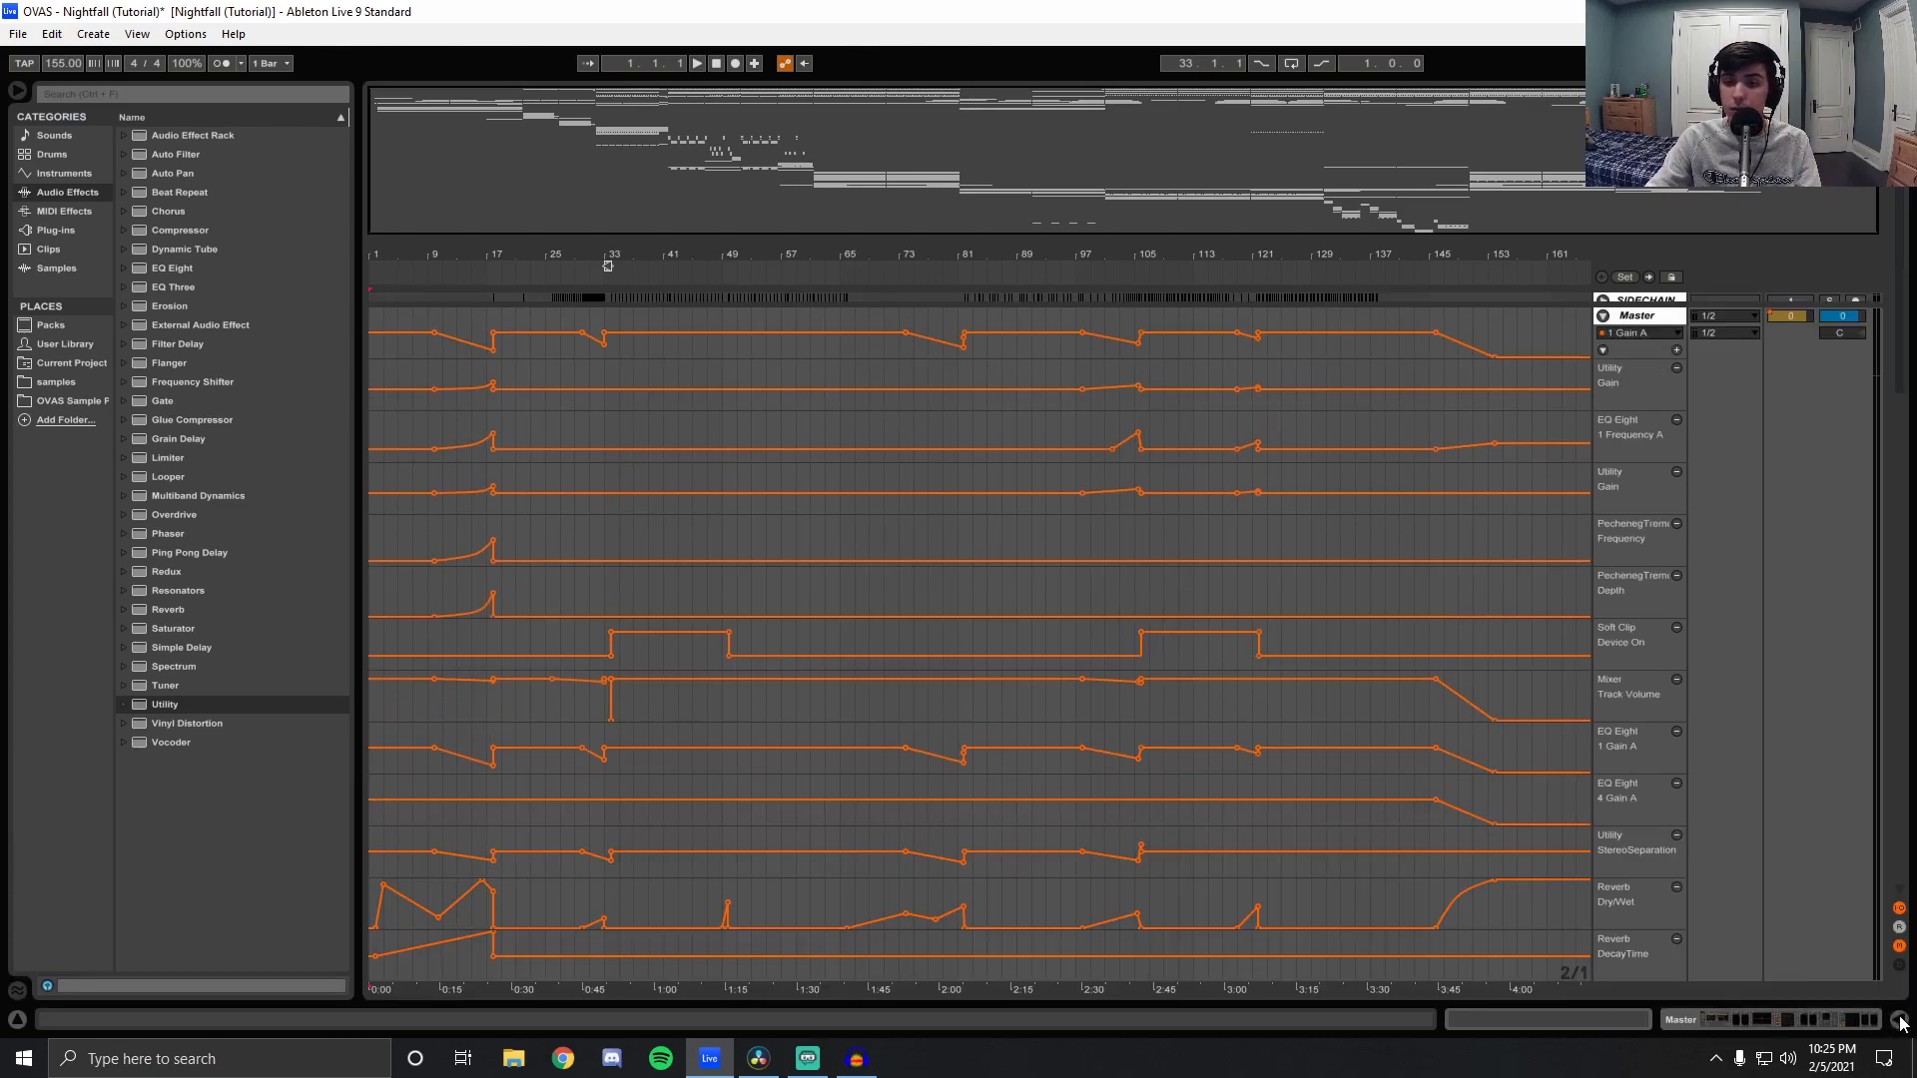
Examine the EQ Eight band 1 gain dips across the song, and place the insert marker at bar 33.
mouse_move(599, 257)
left_mouse_down()
mouse_move(706, 319)
mouse_move(782, 309)
mouse_move(723, 293)
left_mouse_up()
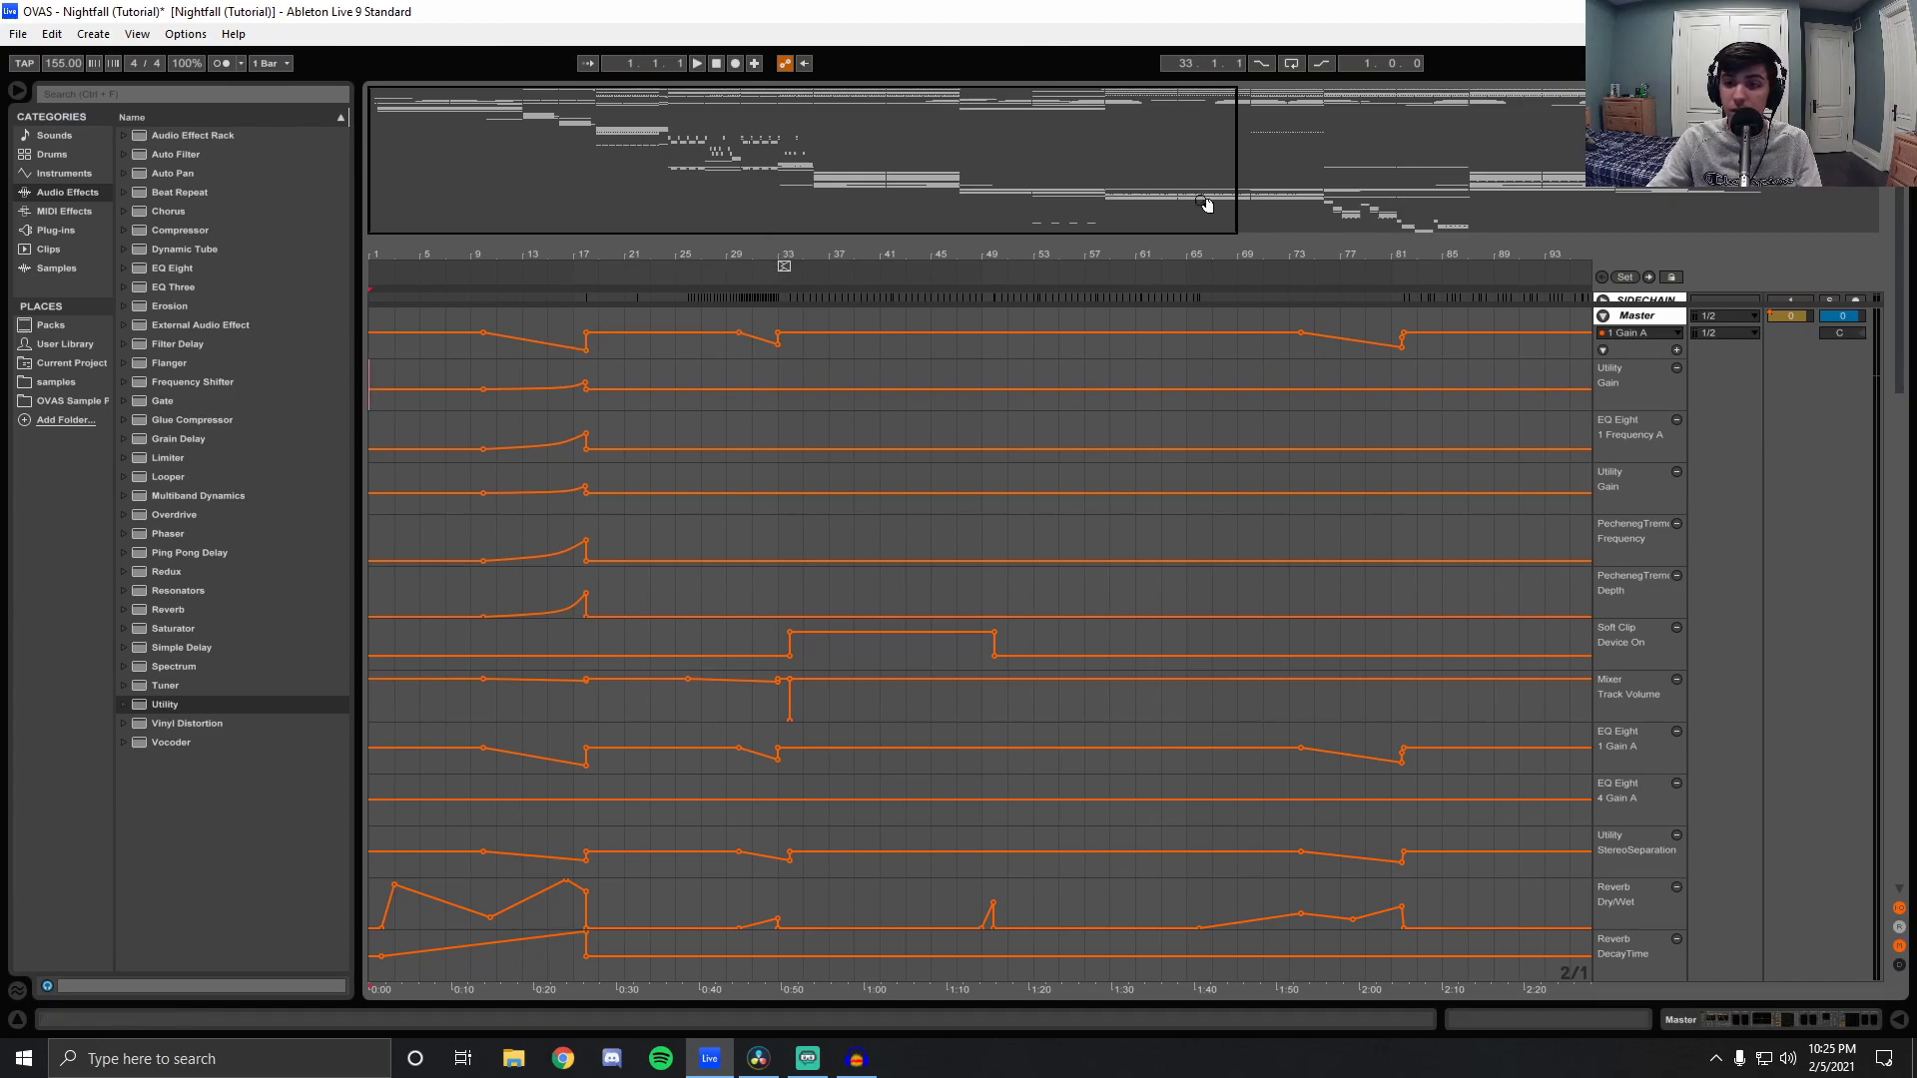
left_click_drag(1236, 256, 1236, 160)
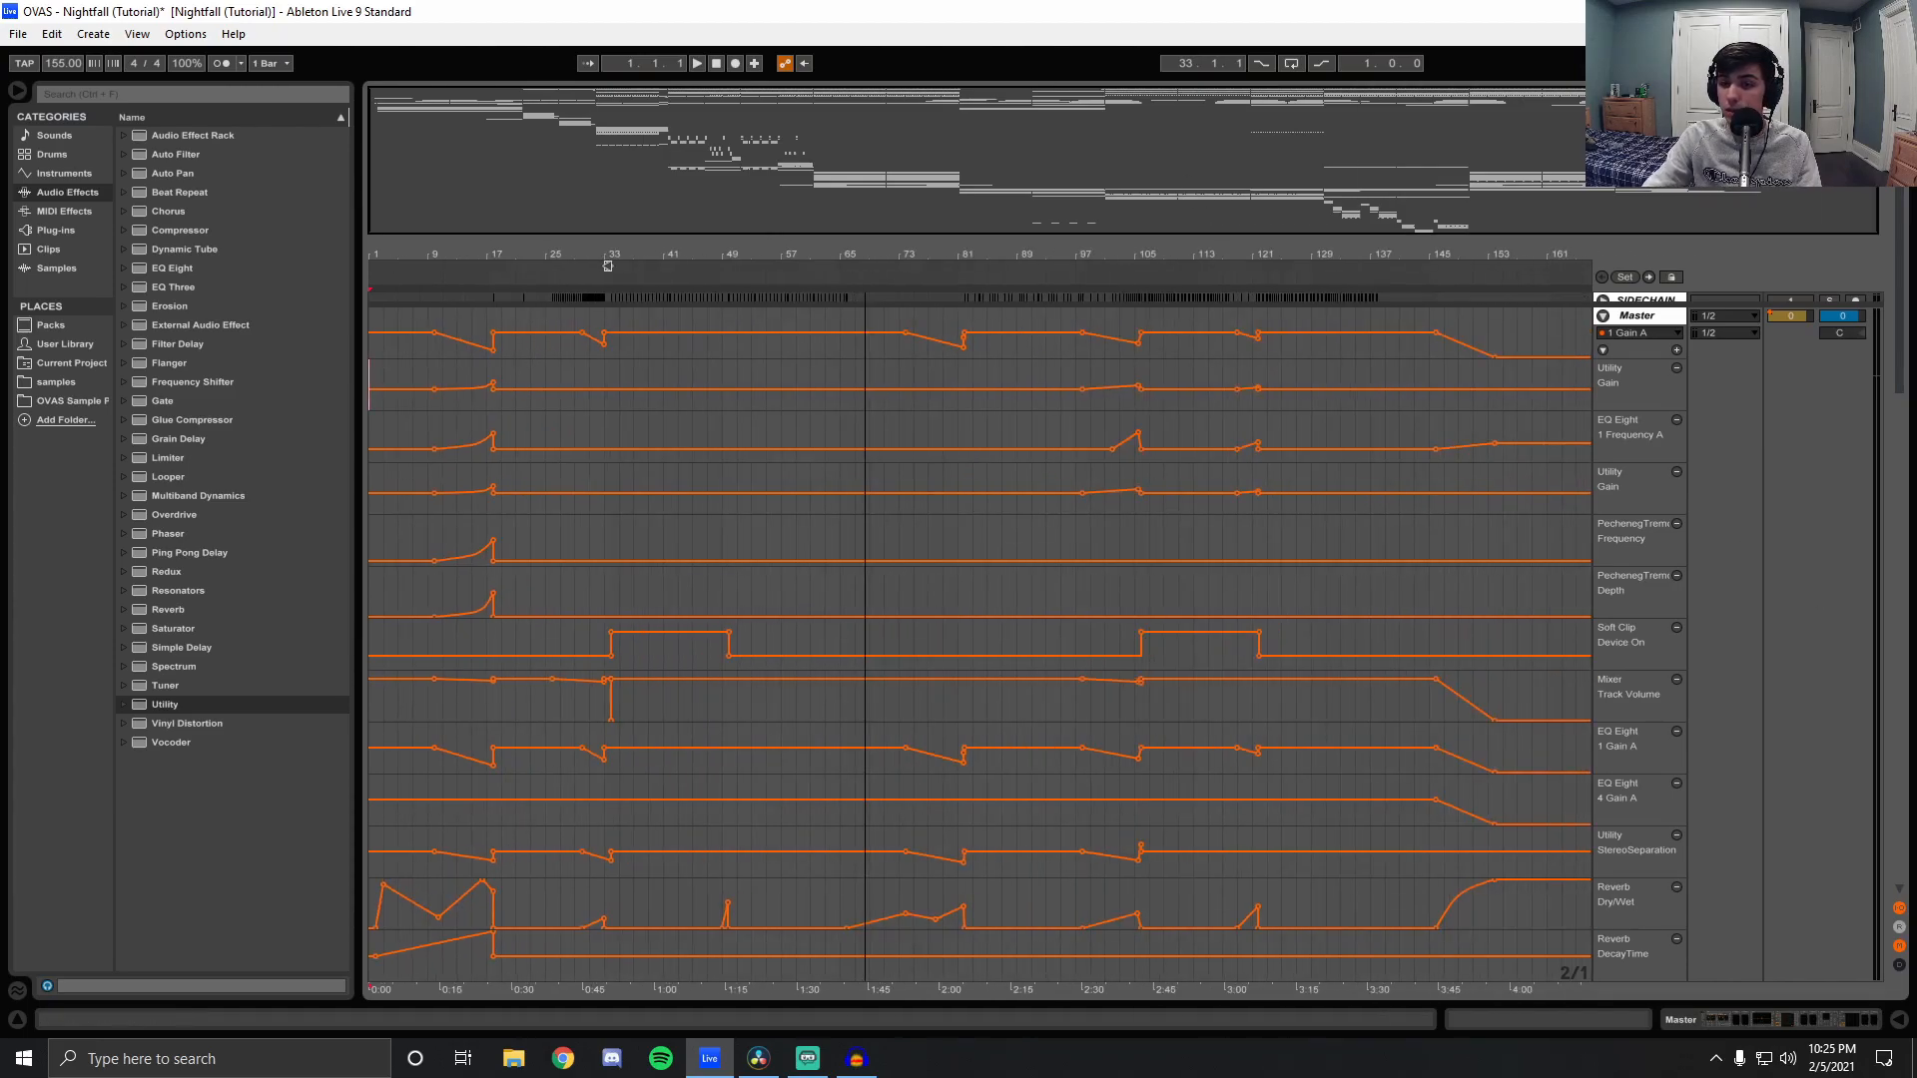
left_click_drag(608, 265, 1010, 265)
left_click_drag(1536, 256, 1594, 256)
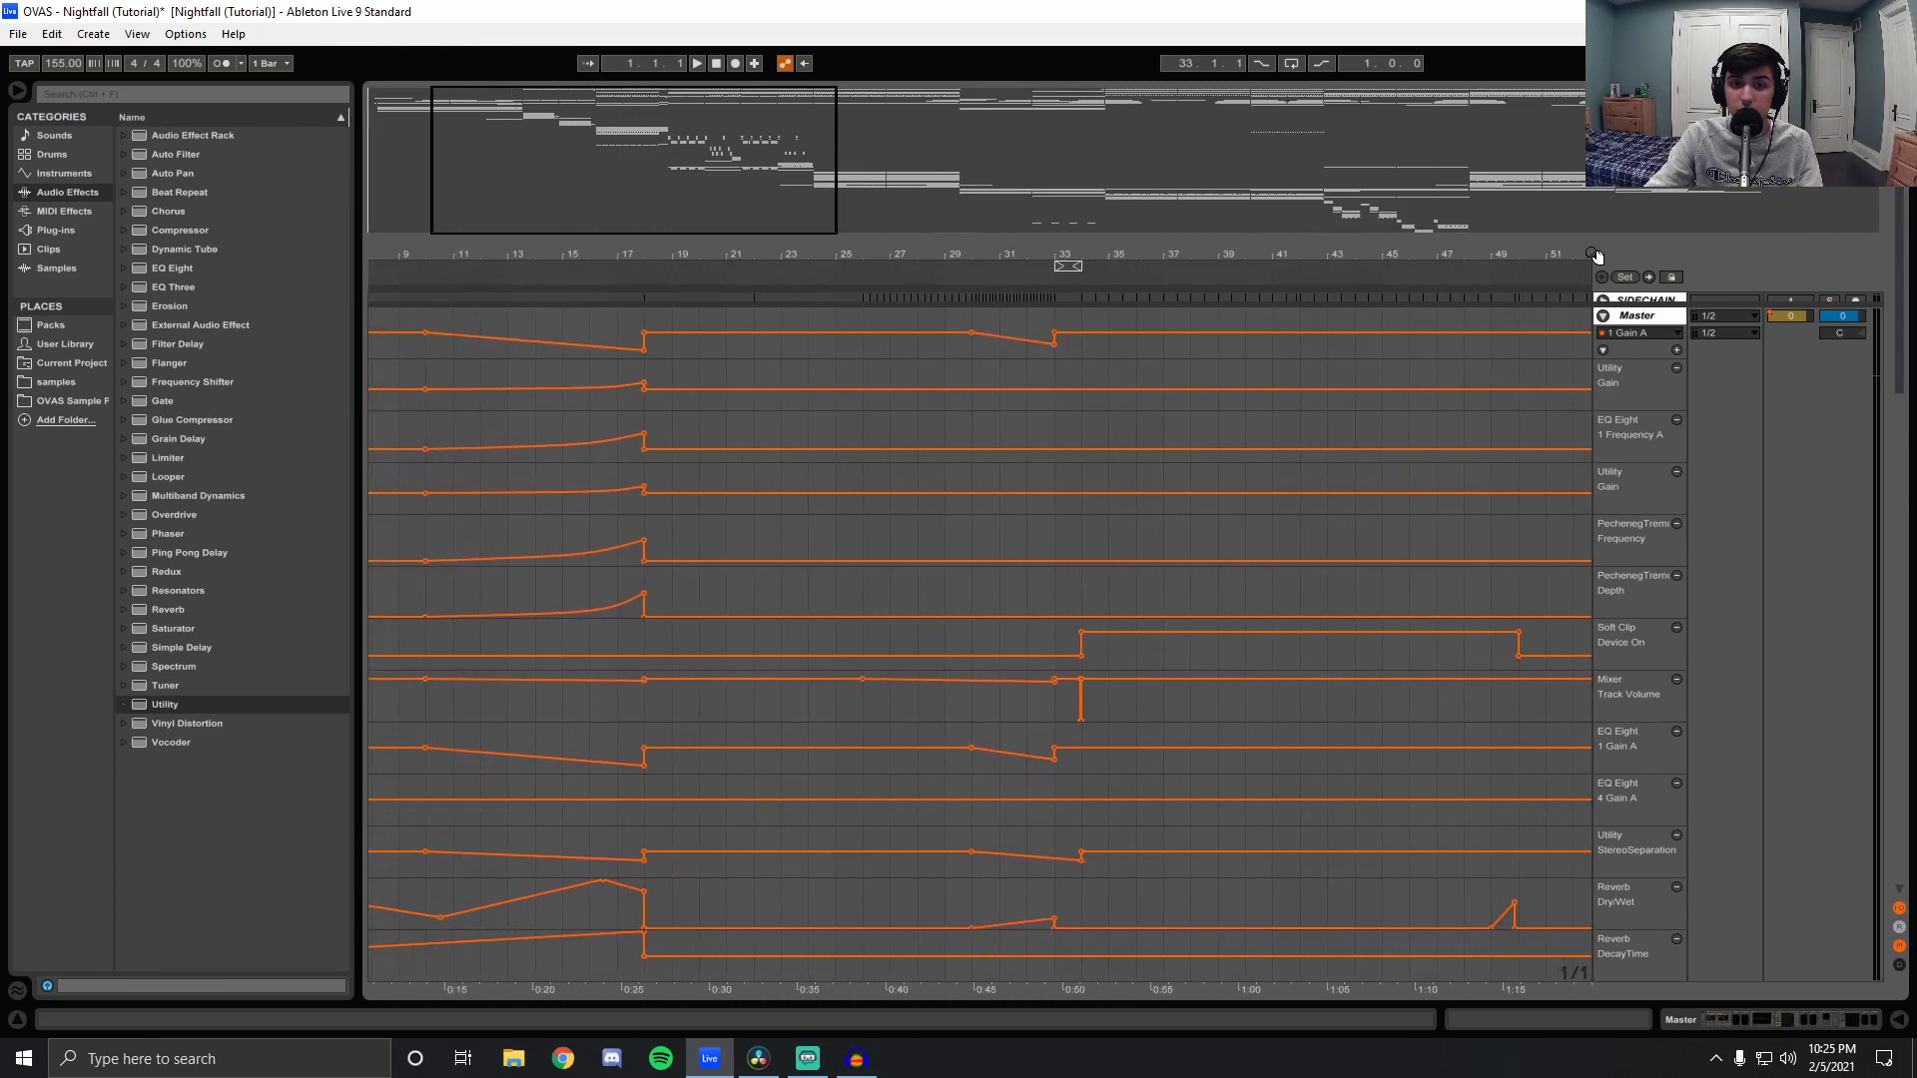
left_click(864, 359)
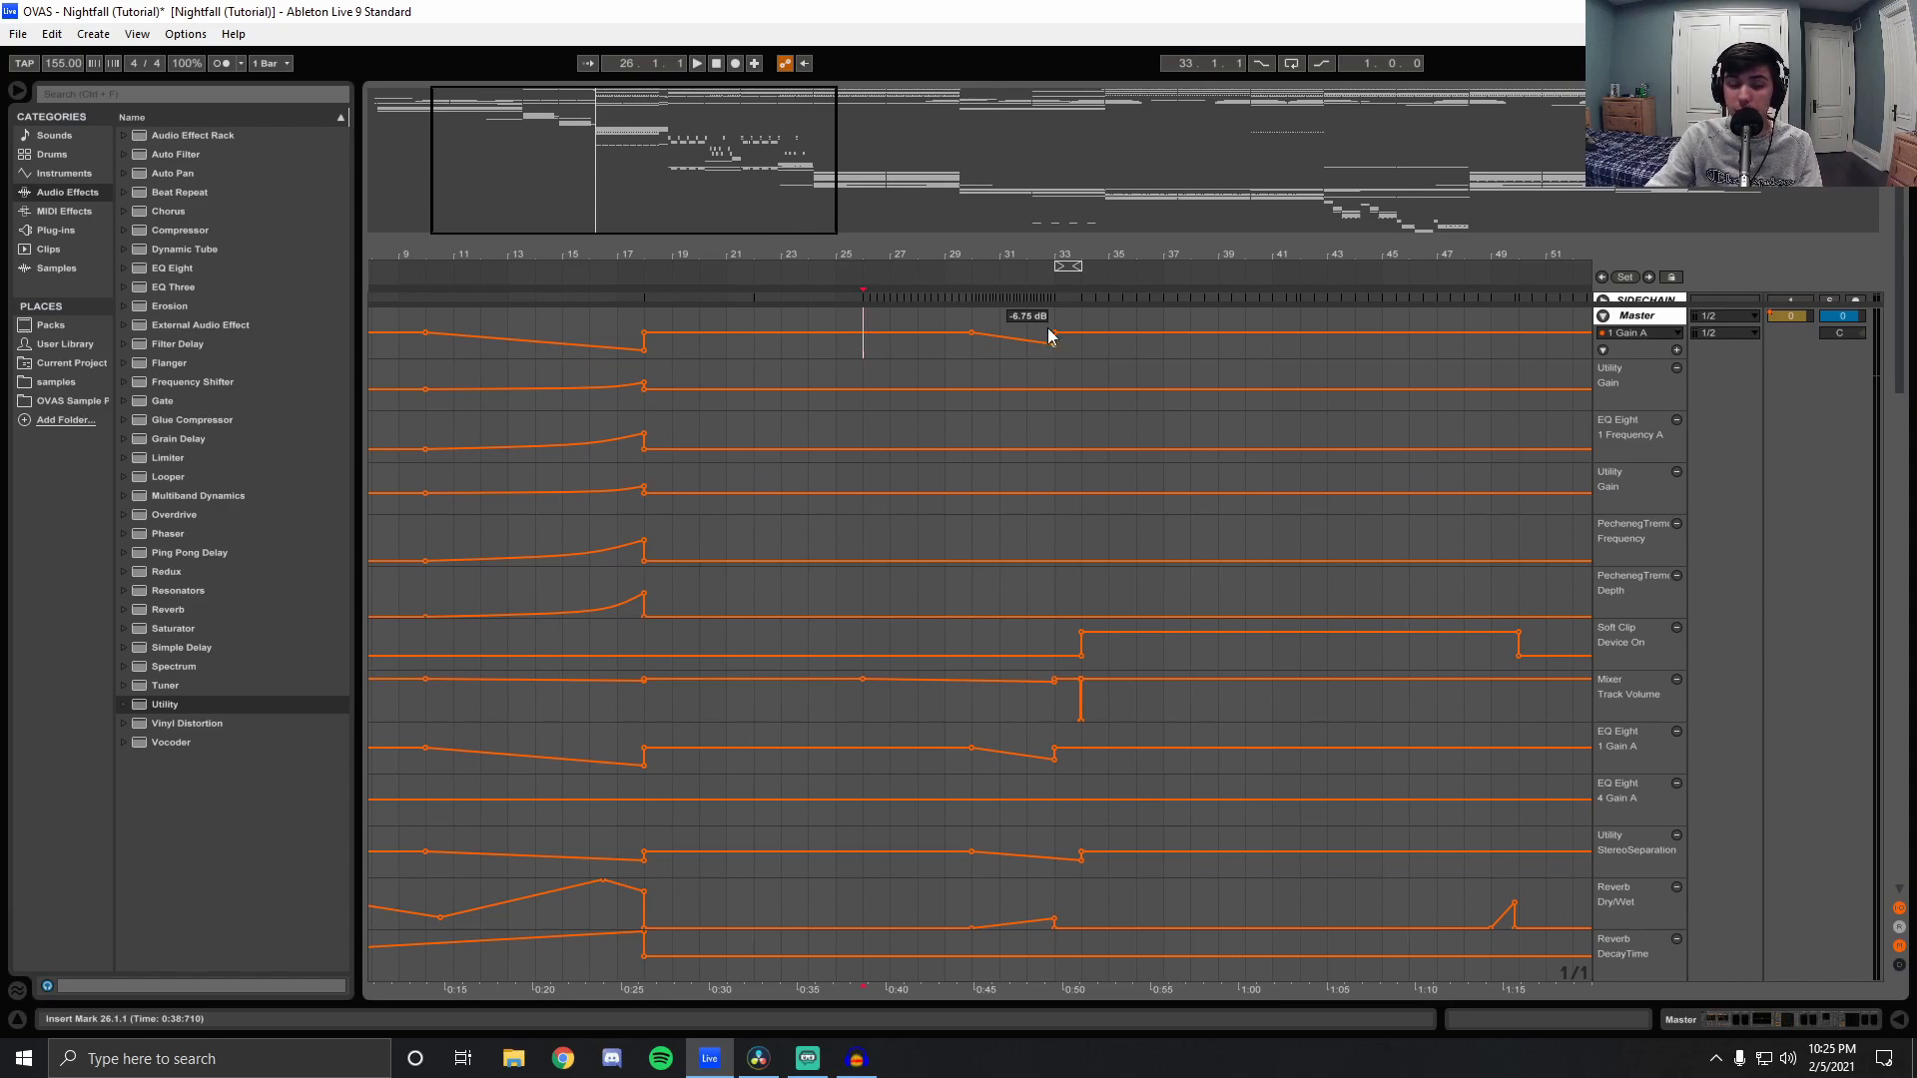
mouse_move(1008, 256)
left_mouse_down()
mouse_move(757, 215)
mouse_move(855, 243)
mouse_move(857, 320)
mouse_move(799, 351)
left_mouse_up()
left_click(965, 326)
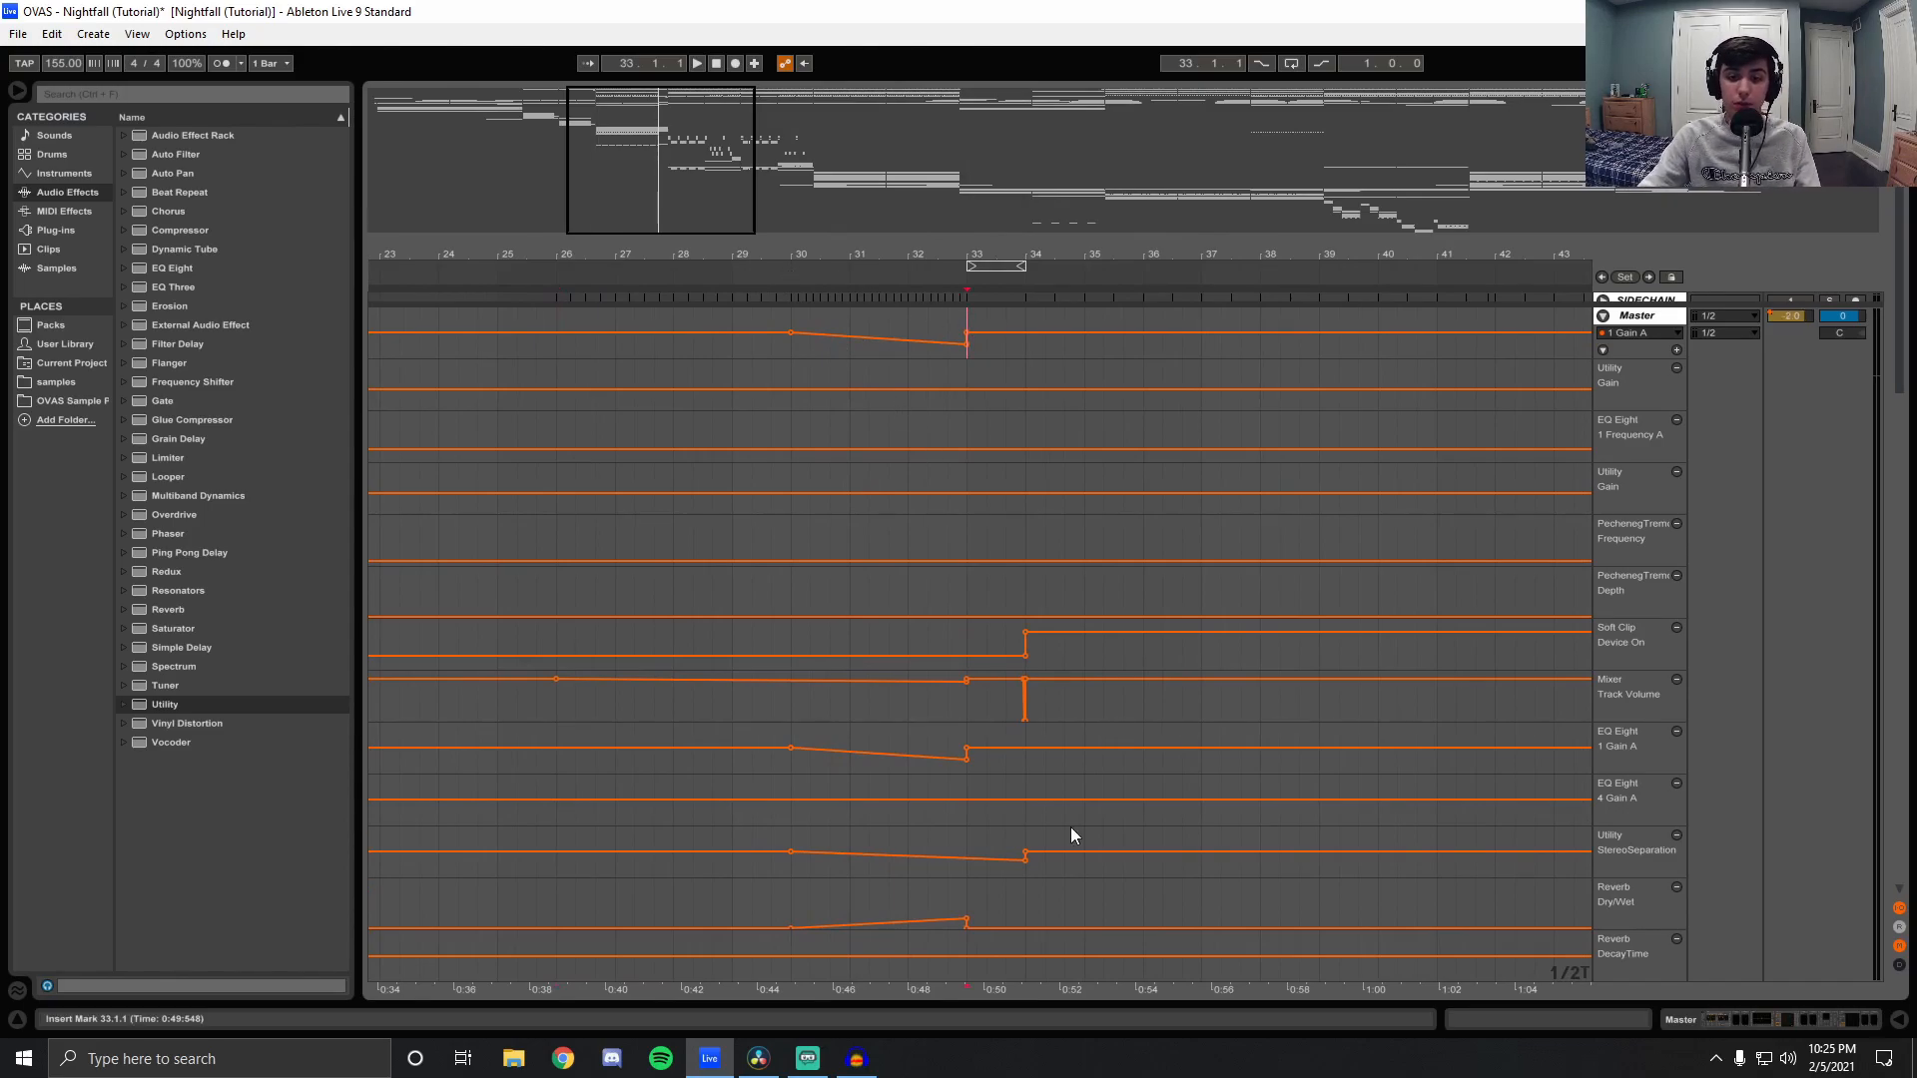
Show the automation of the Master EQ Eight's band 4 gain on the Master track, with the device view hidden.
left_click(1763, 1022)
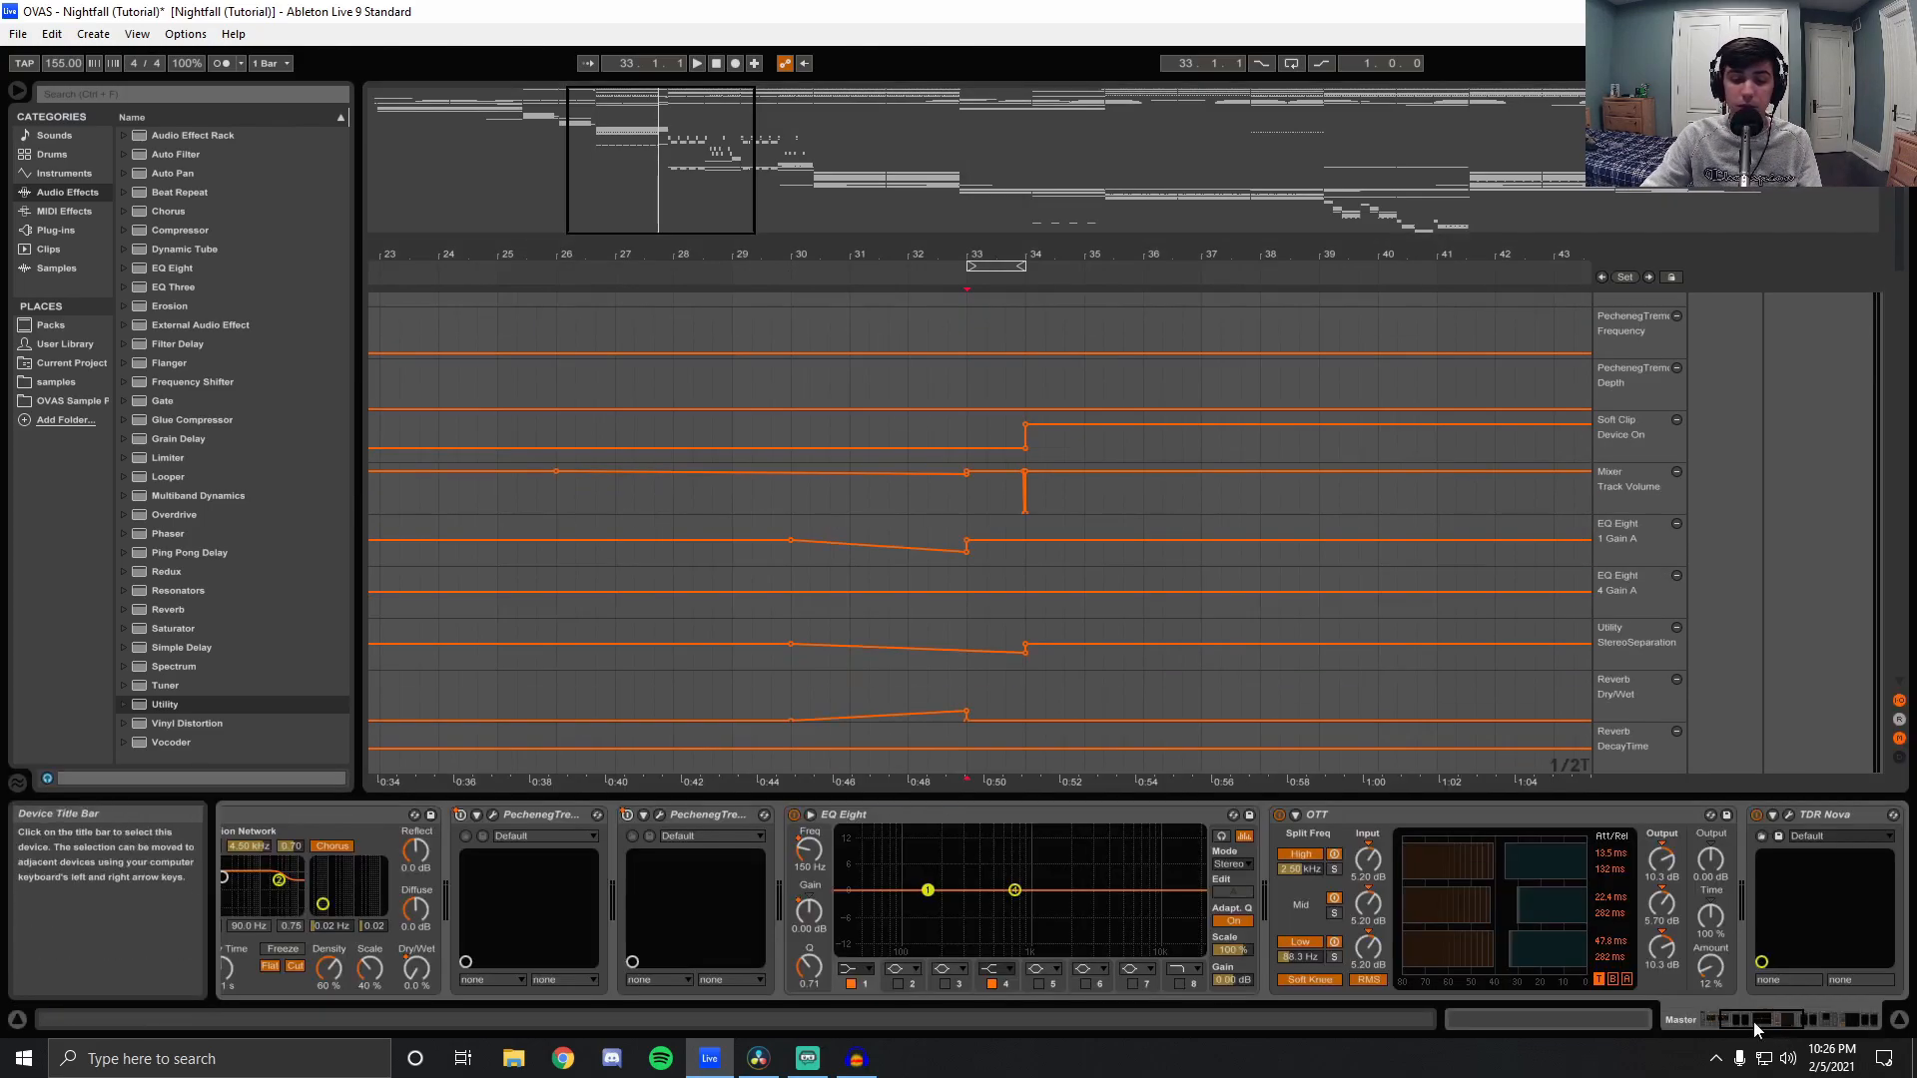
right_click(809, 911)
left_click(1894, 1005)
left_click(1897, 1018)
left_click_drag(772, 252, 772, 120)
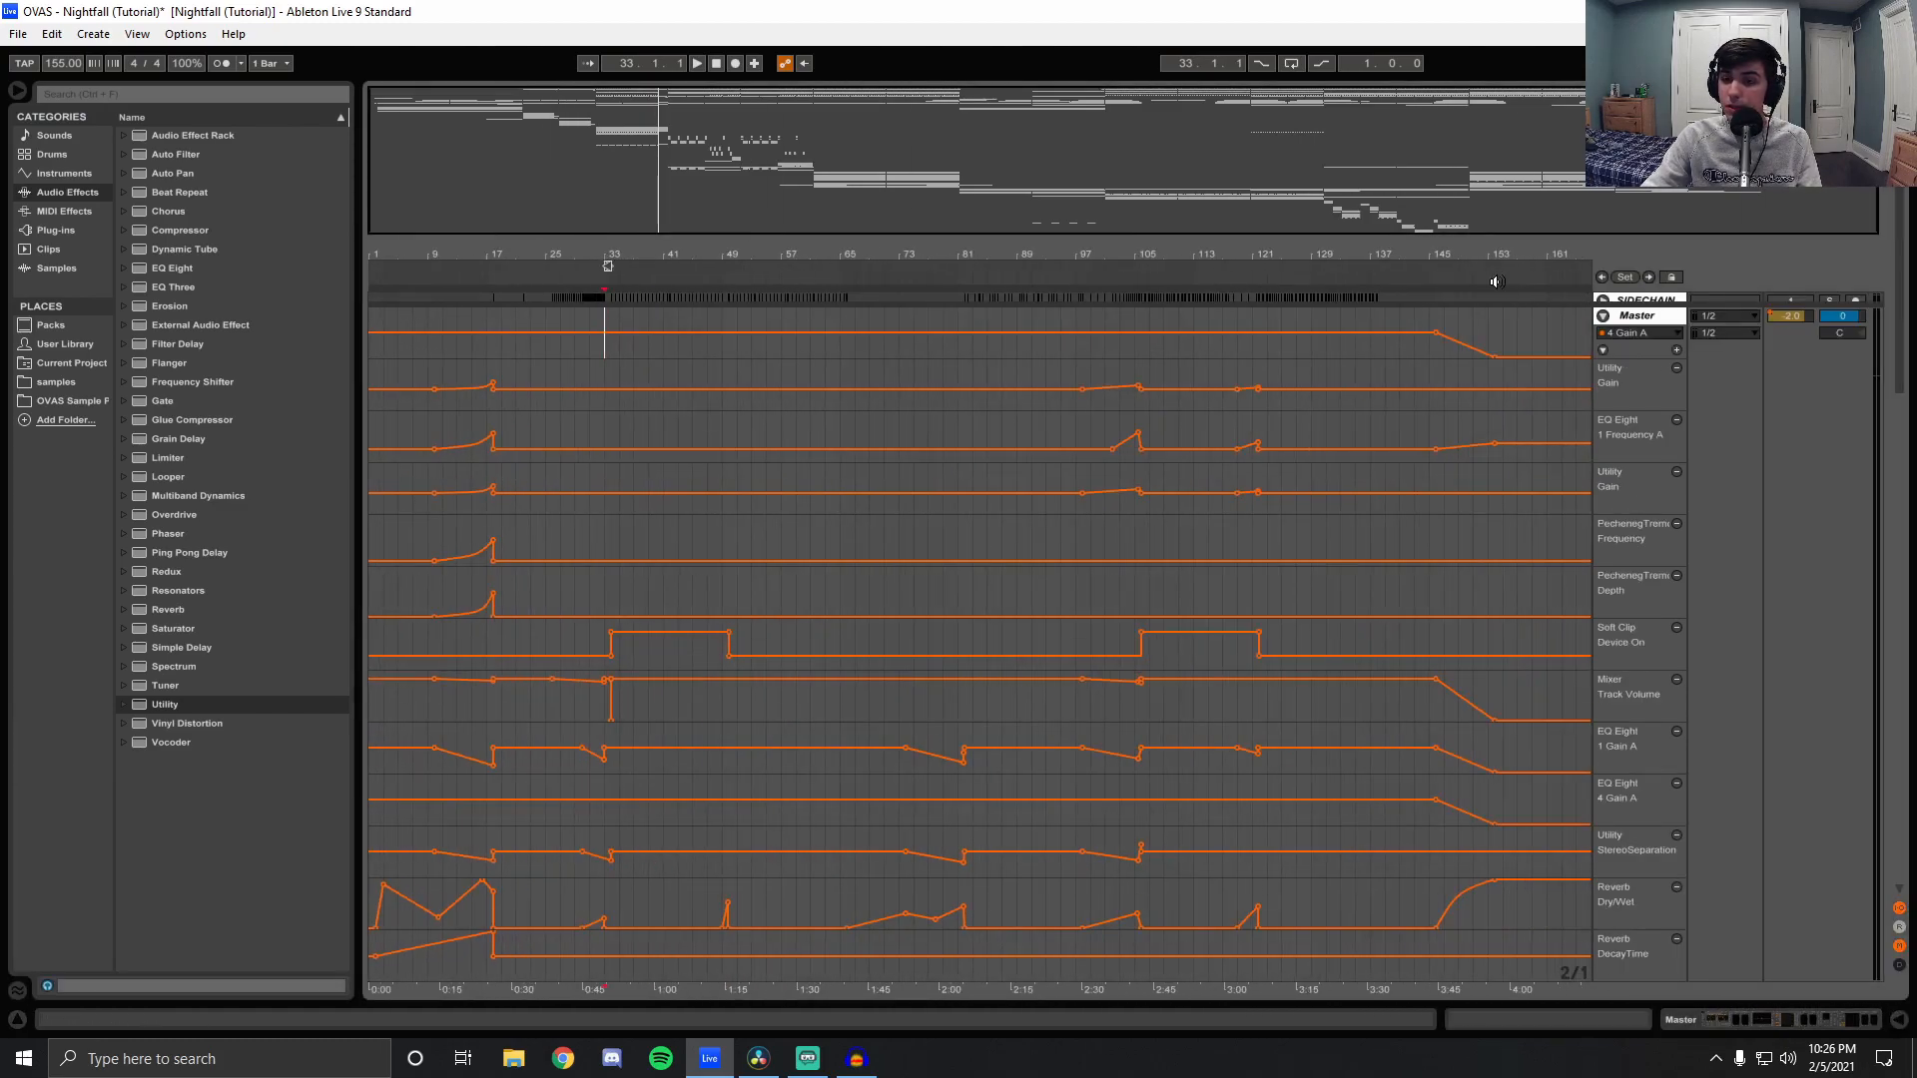
Audition the EQ Eight band 4 gain fade in the outro from bar 146.
mouse_move(1452, 258)
left_mouse_down()
mouse_move(1452, 300)
mouse_move(1125, 342)
left_mouse_up()
left_click(1062, 314)
key("space")
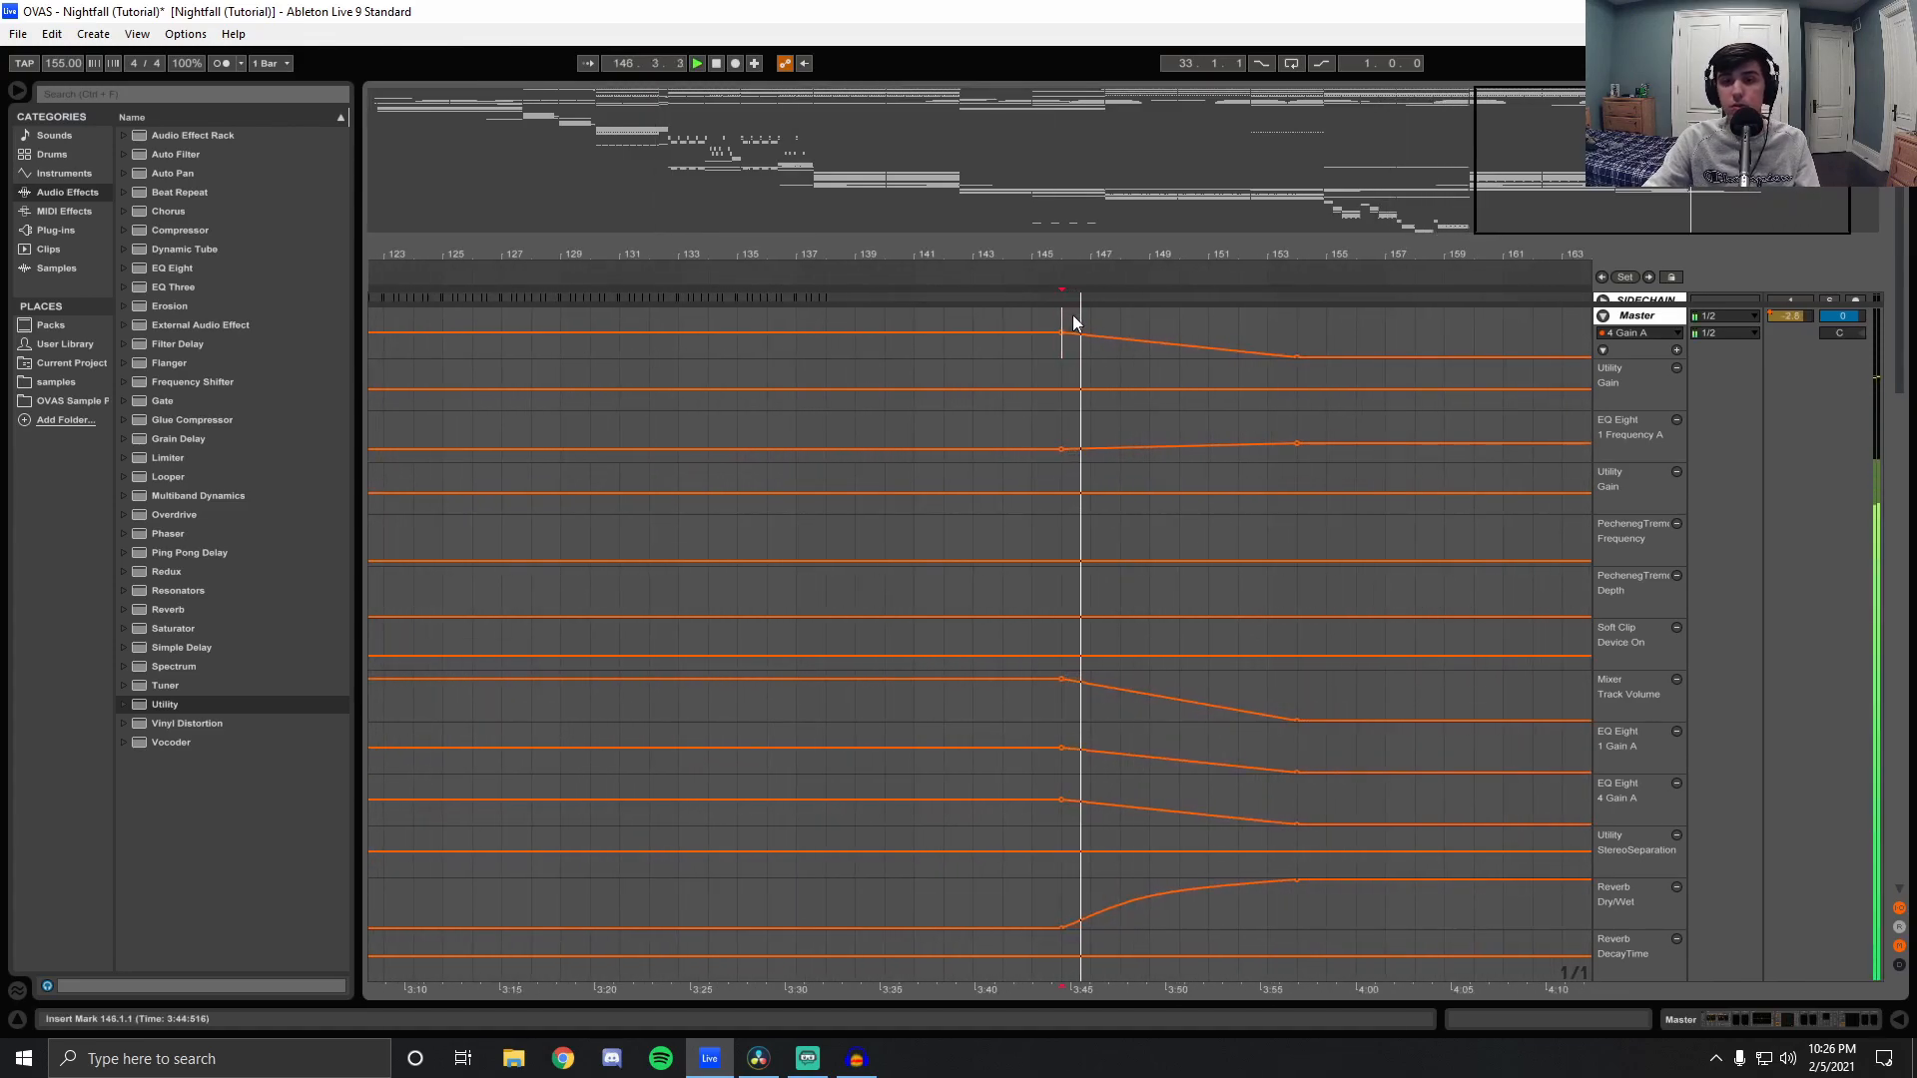
Examine the Master device chain from the EQ Eight through OTT to the Spectrum, and select the OTT device.
left_click(1765, 1024)
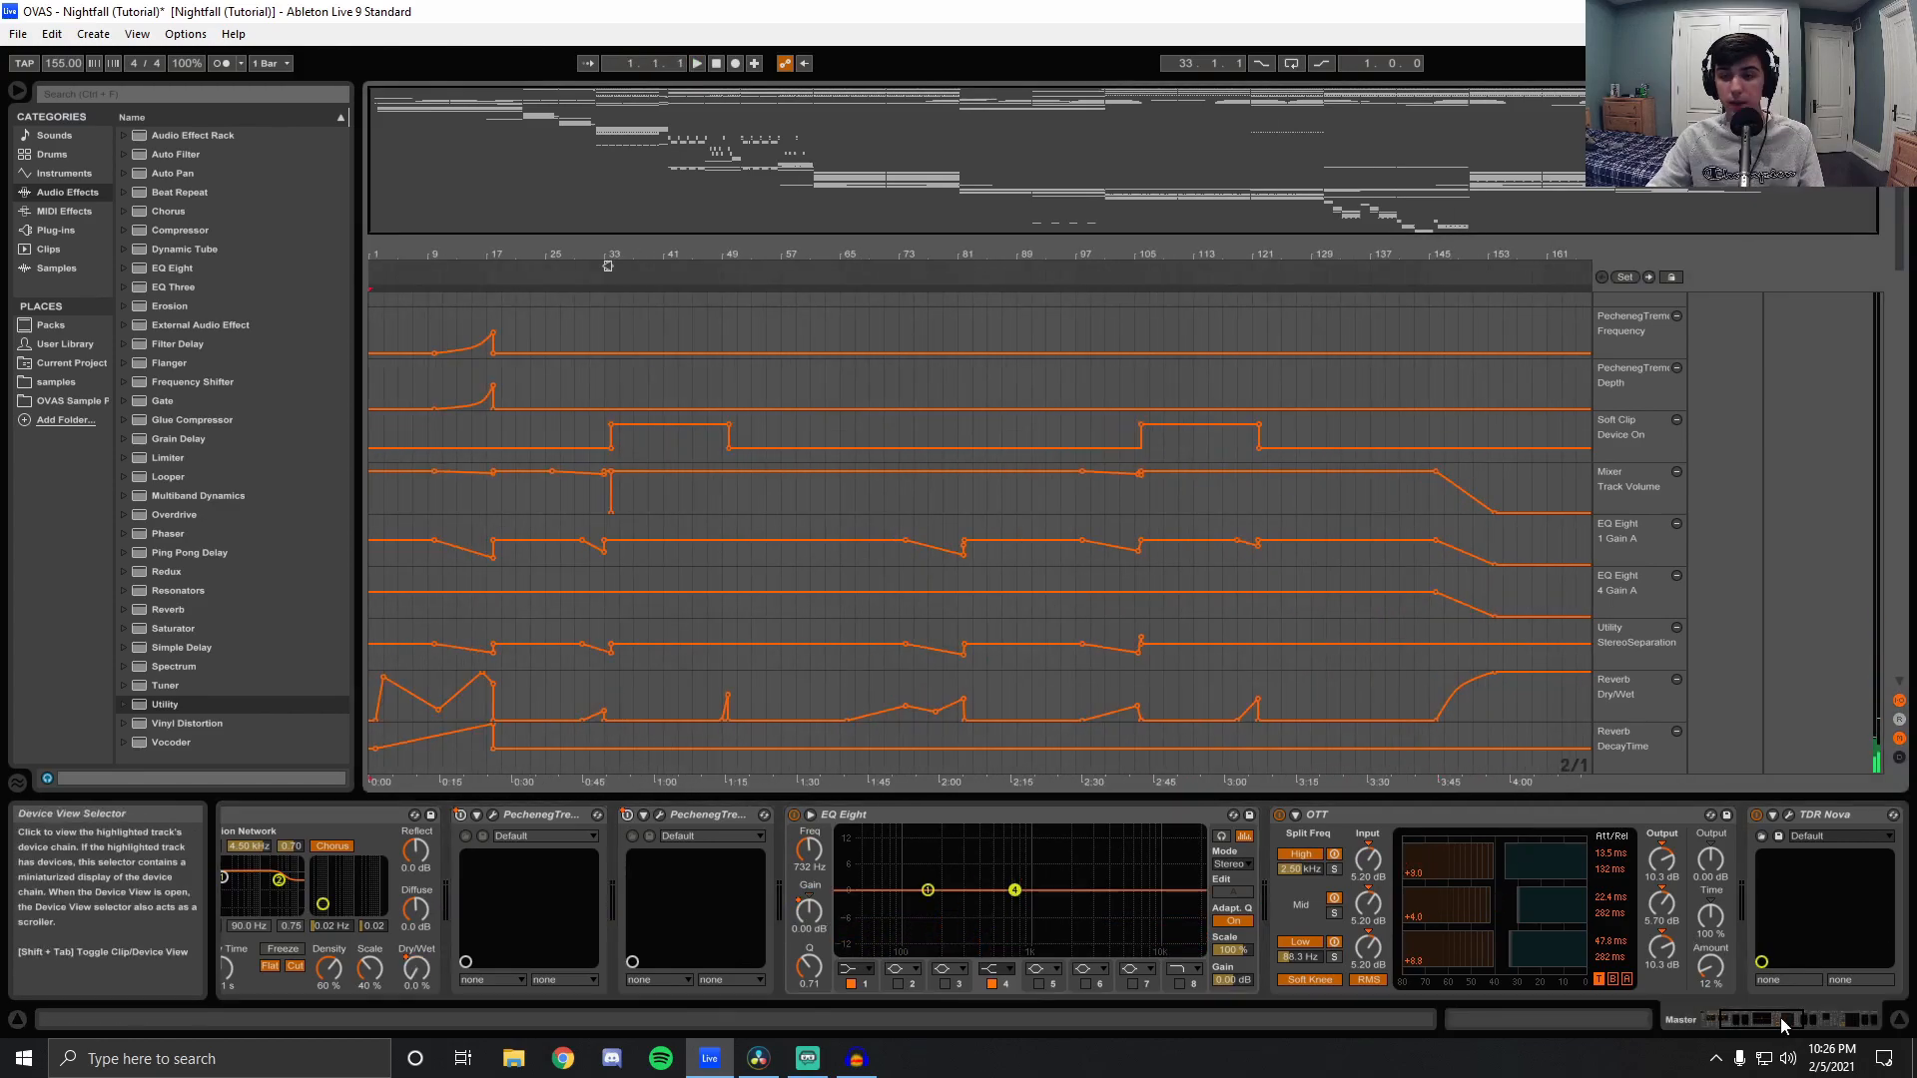
left_click_drag(1783, 1027, 1827, 1026)
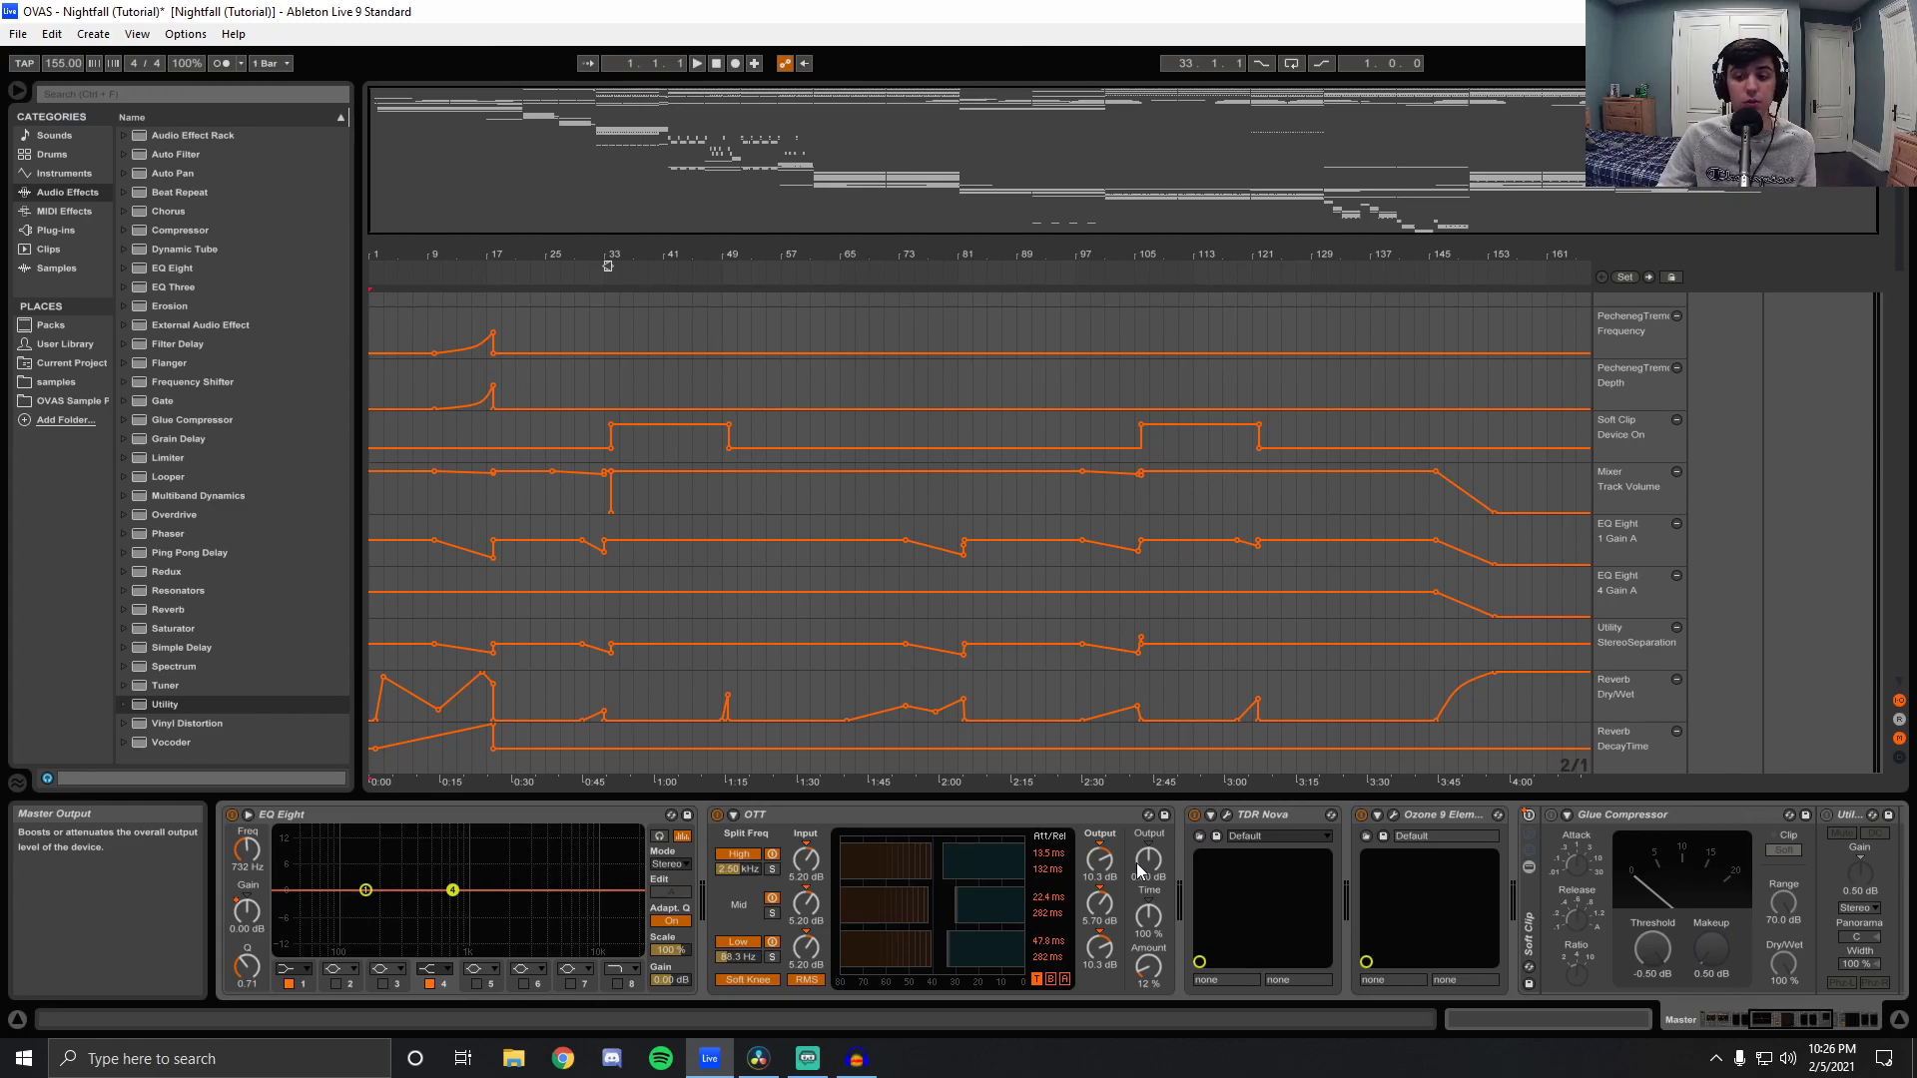
left_click(1813, 1021)
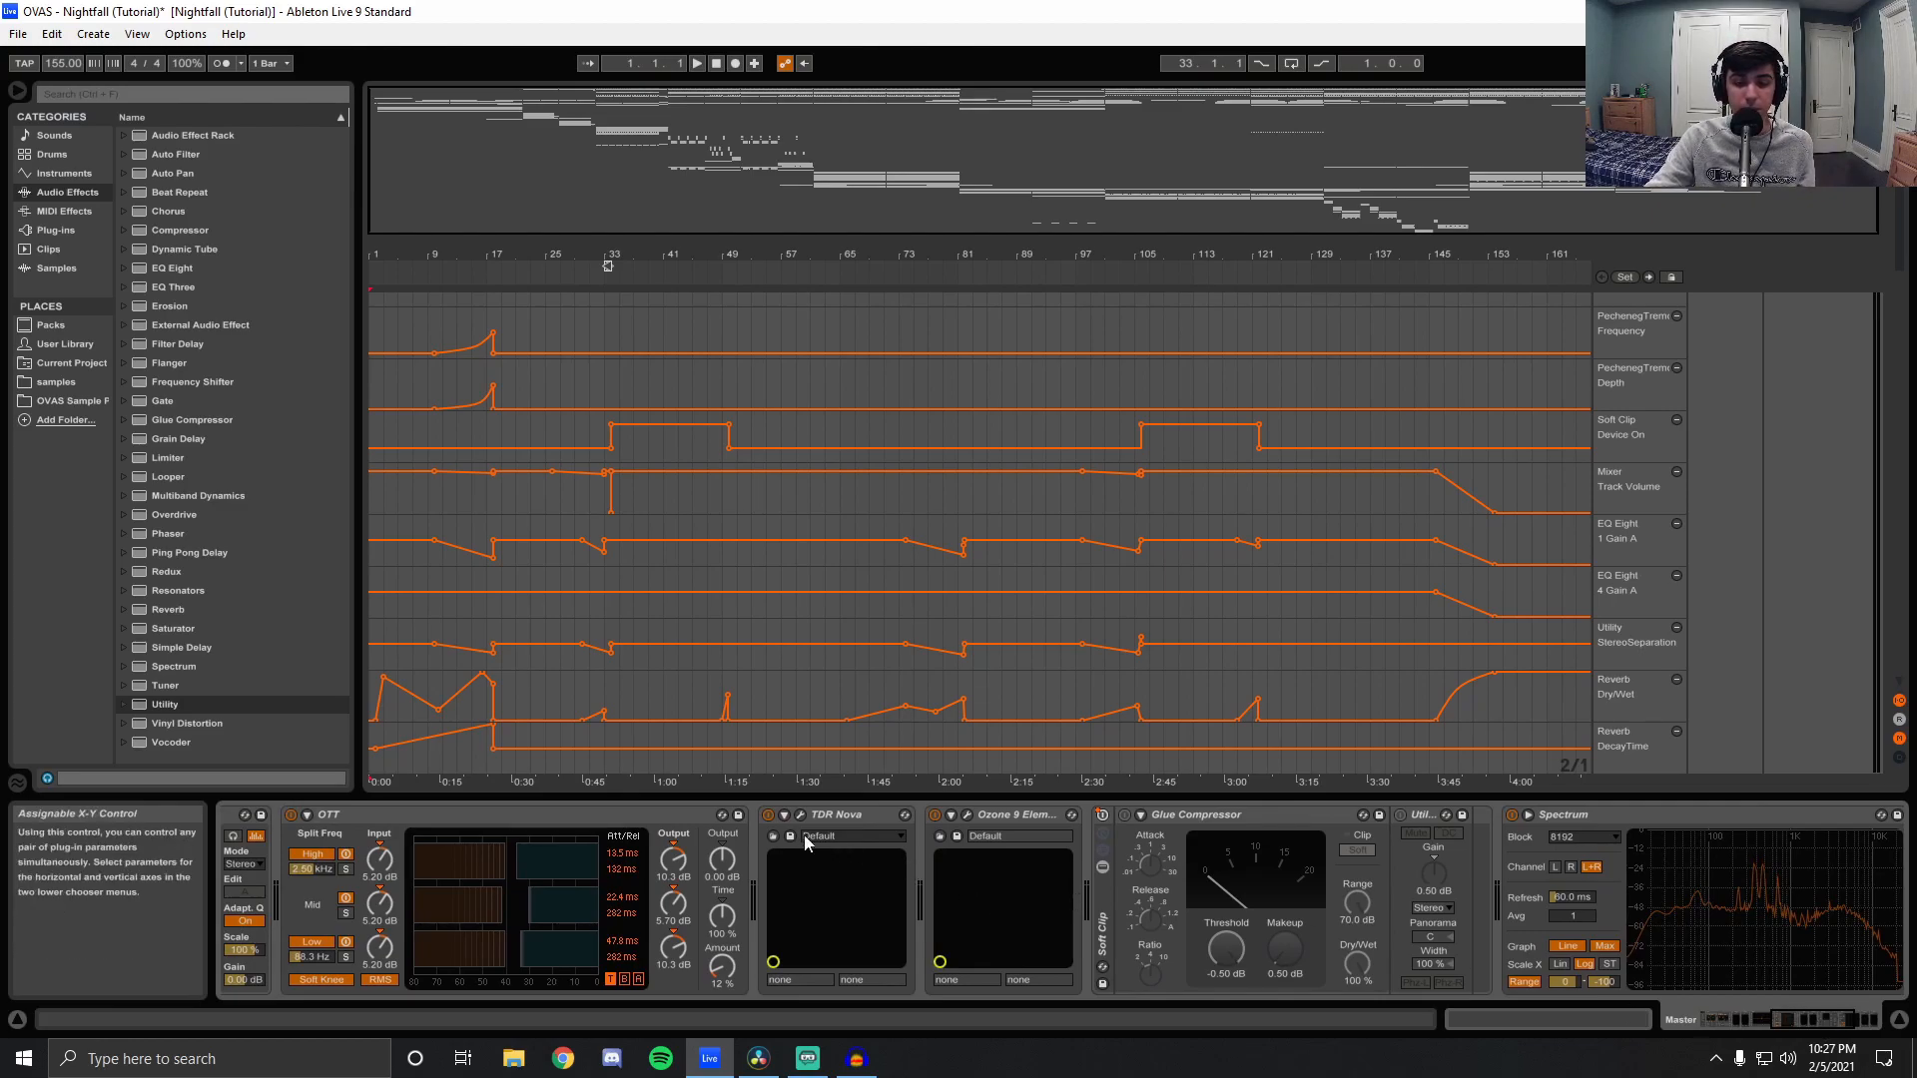
left_click(355, 813)
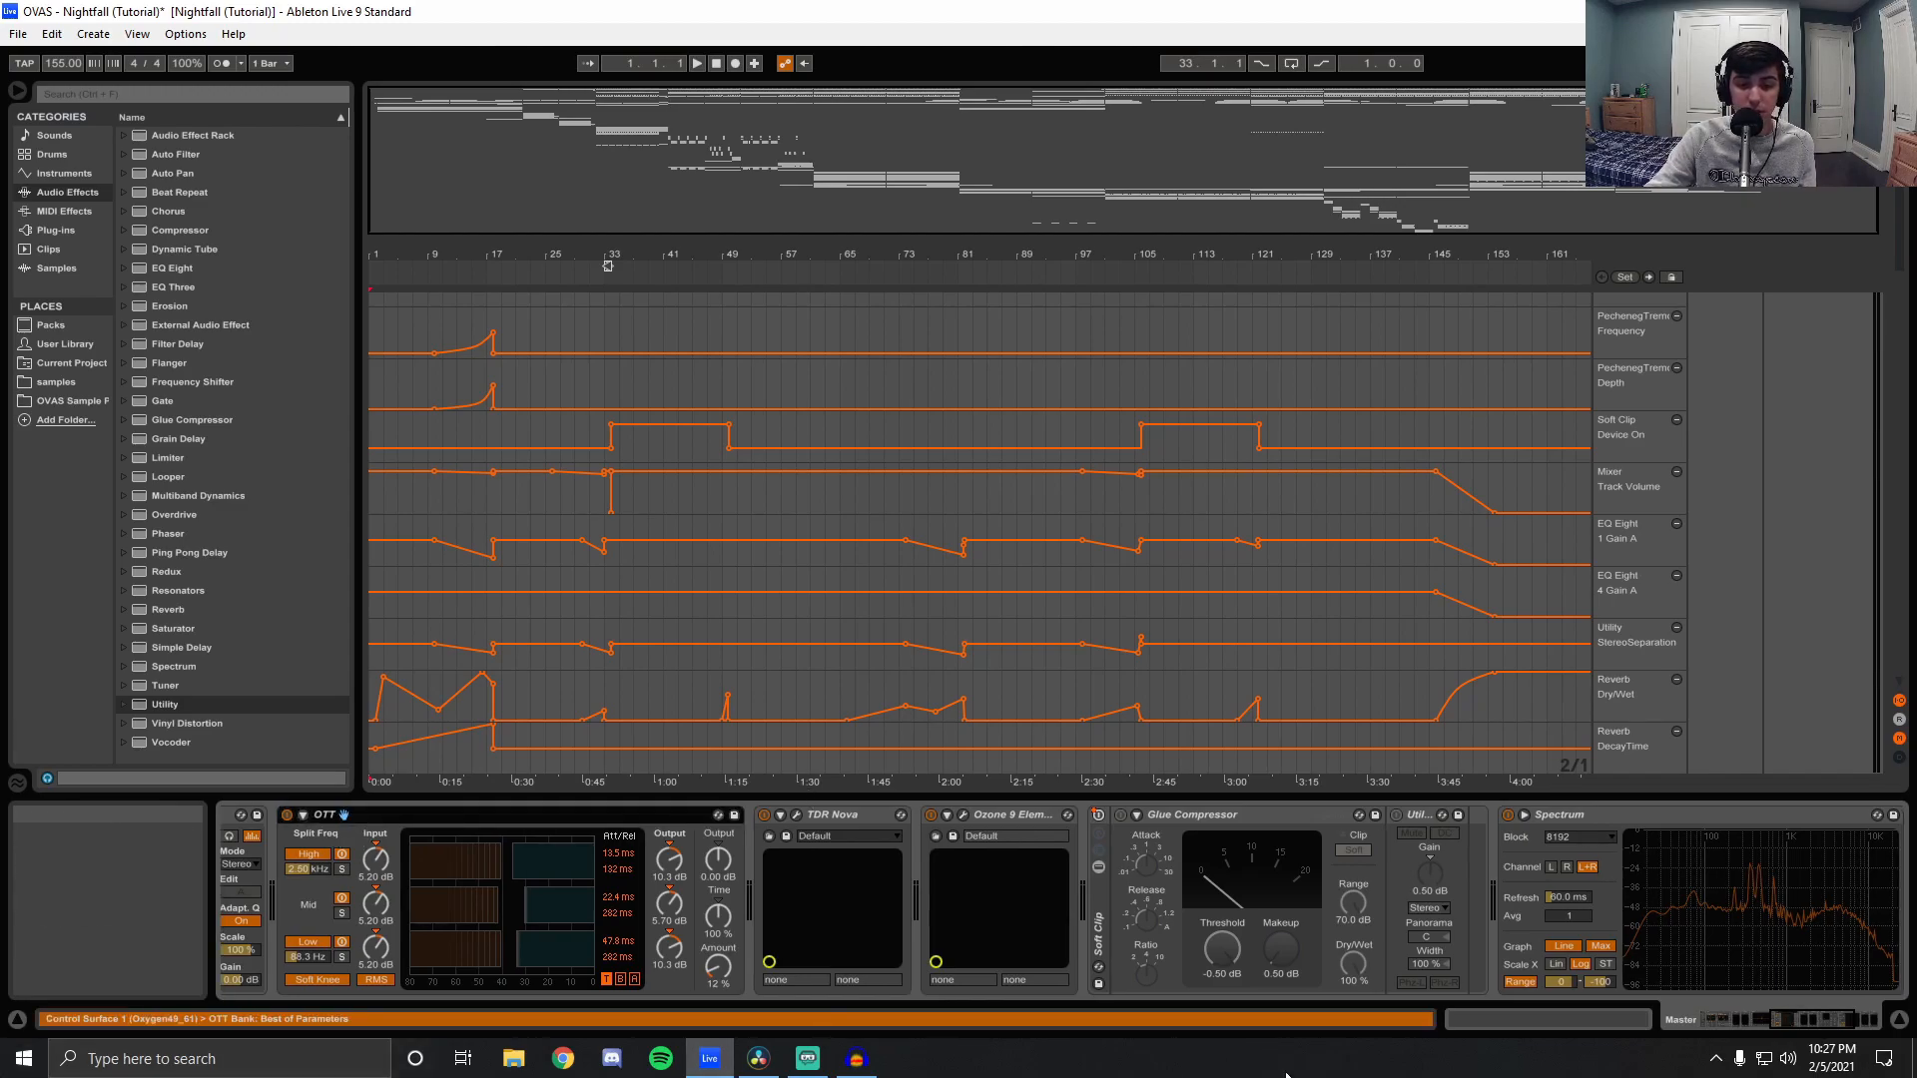
left_click_drag(1817, 1017, 1788, 1015)
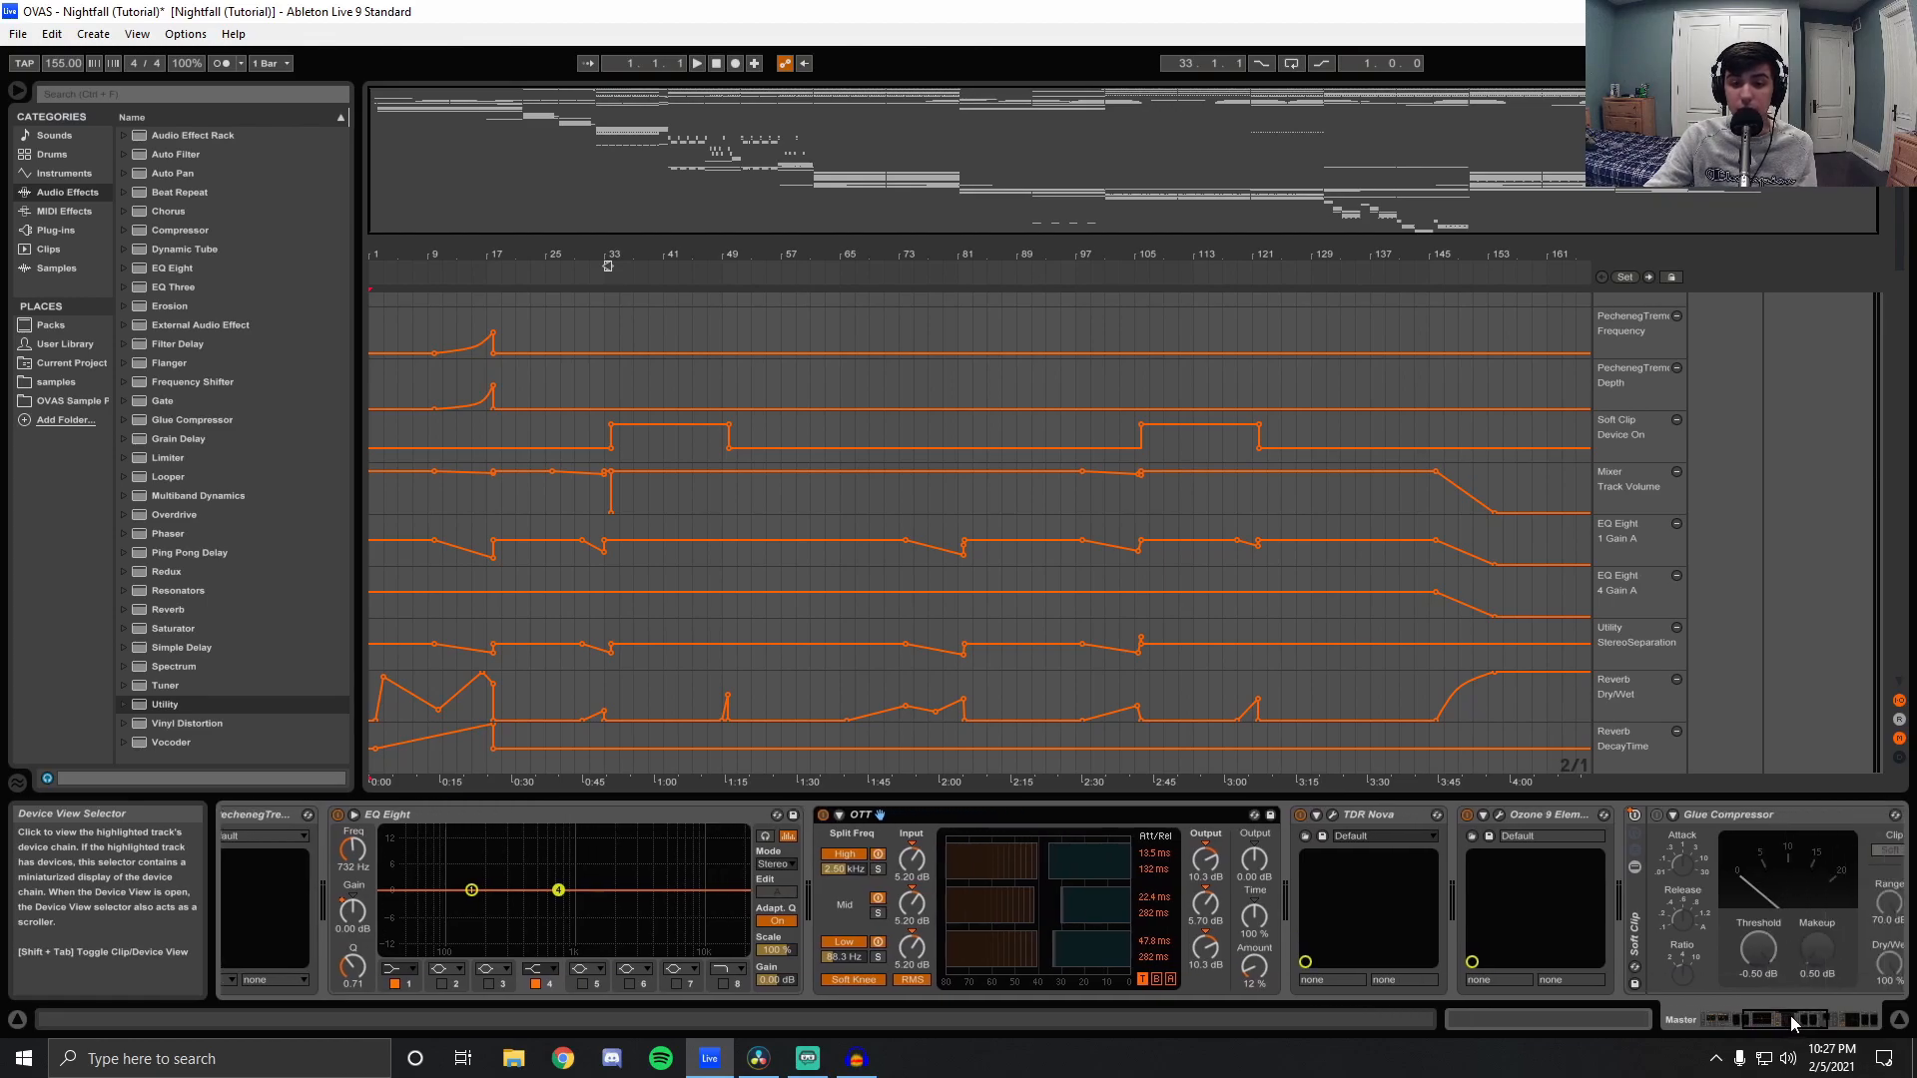
Collapse the Master track's automation lanes, and bring its device chain back into view.
left_click(1899, 1019)
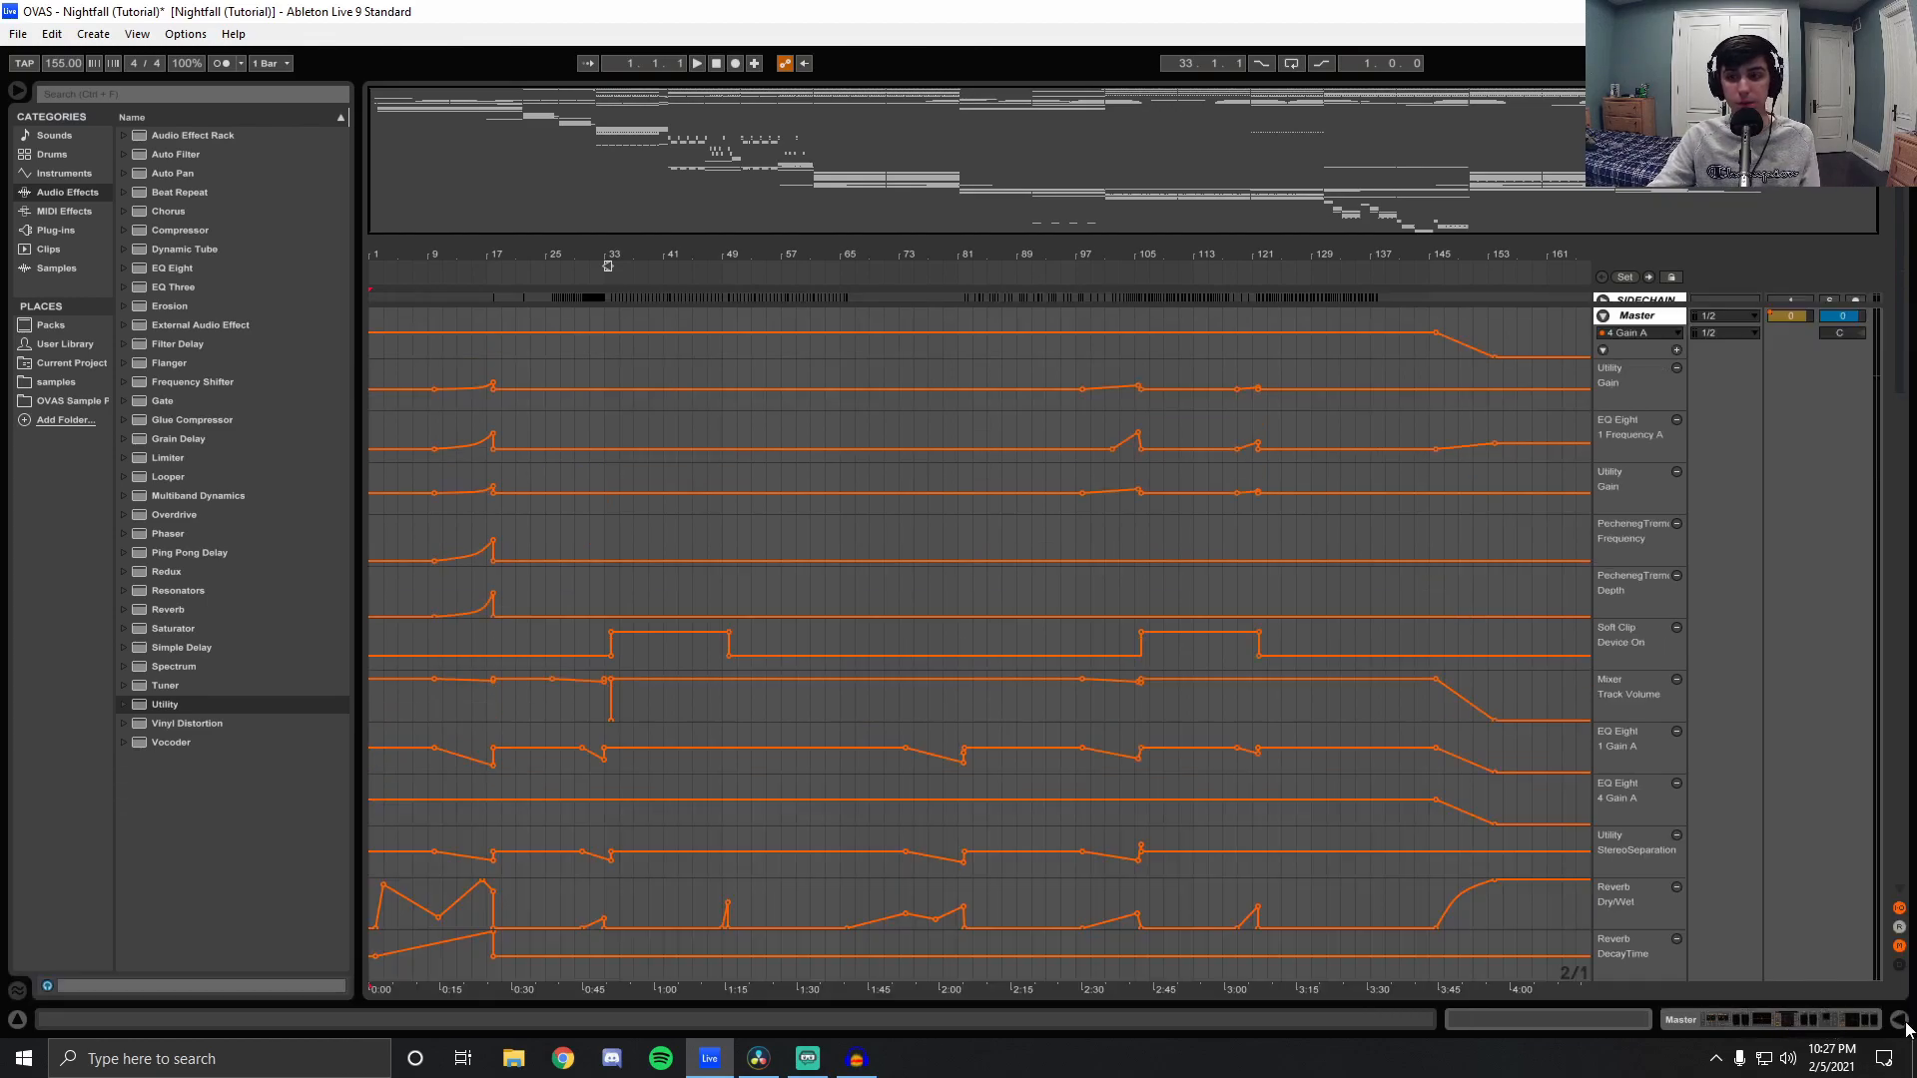
left_click(1602, 315)
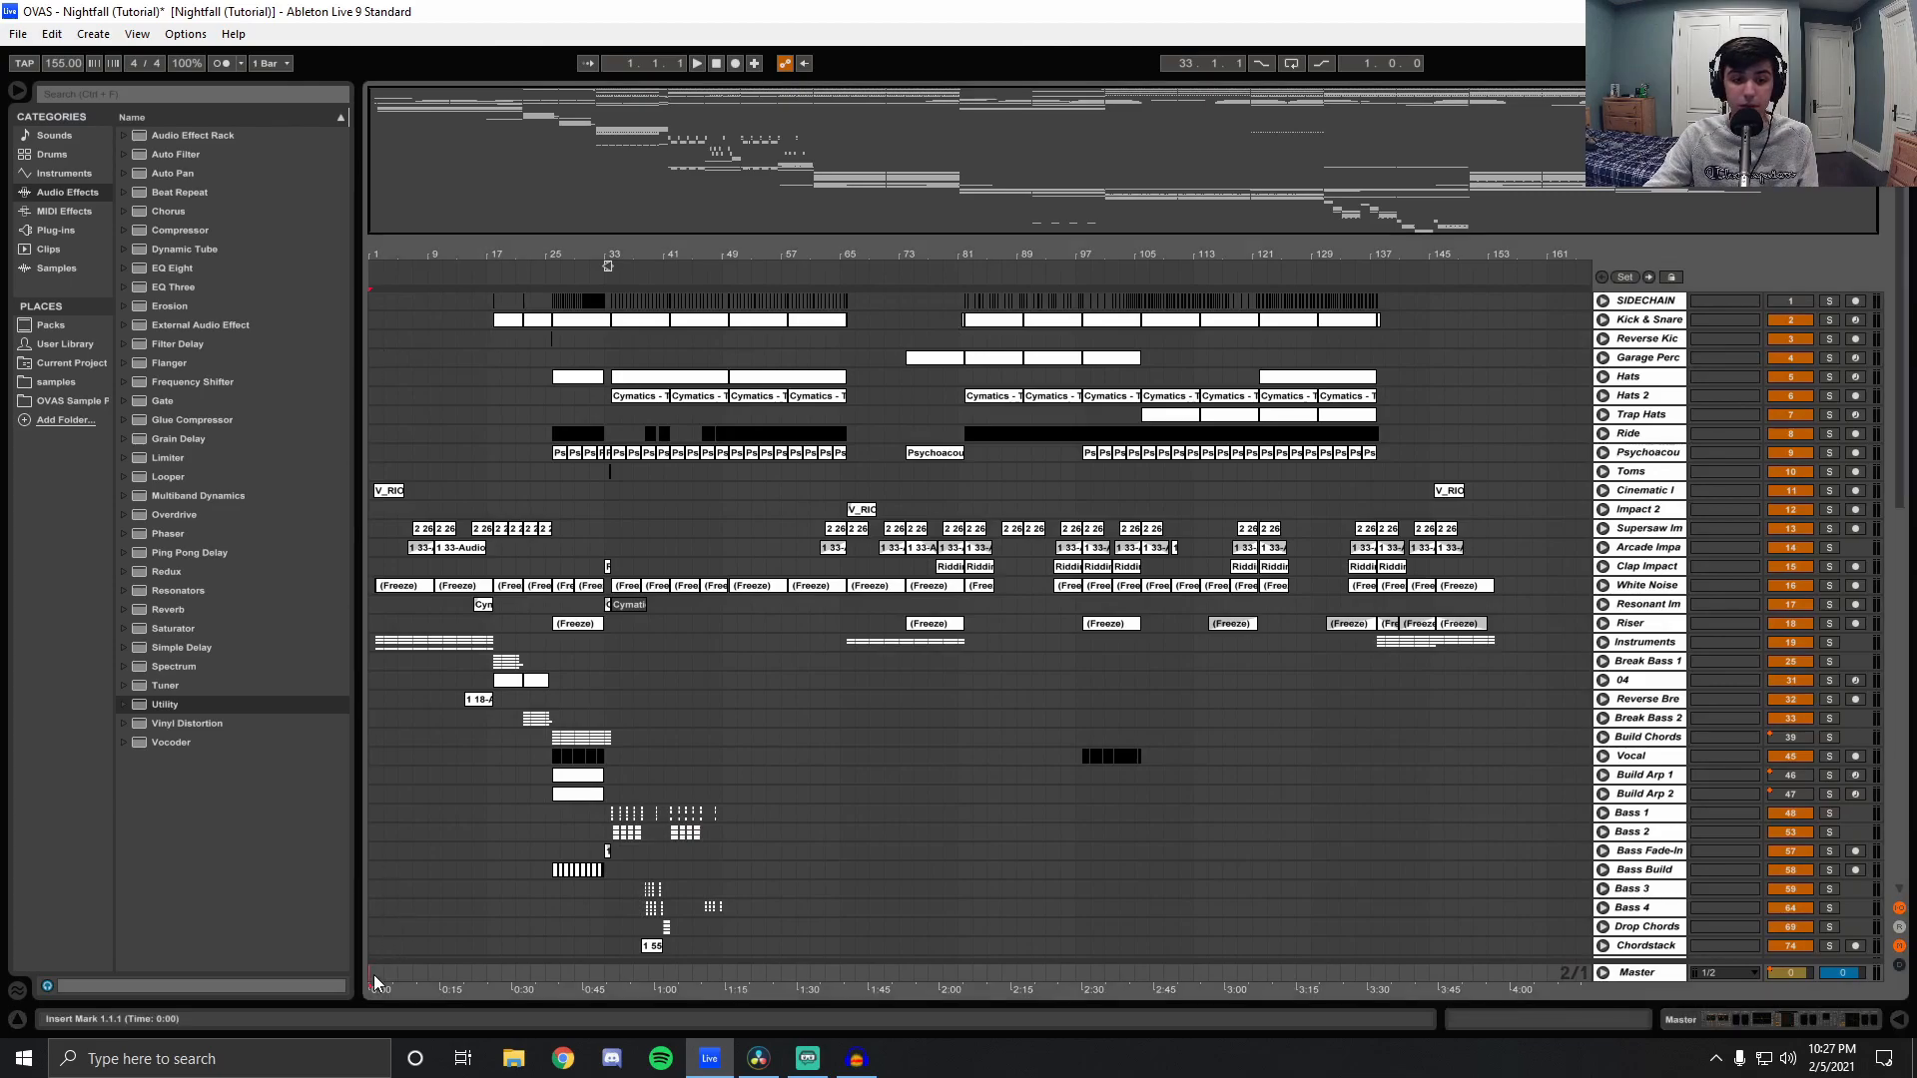
left_click(1730, 1022)
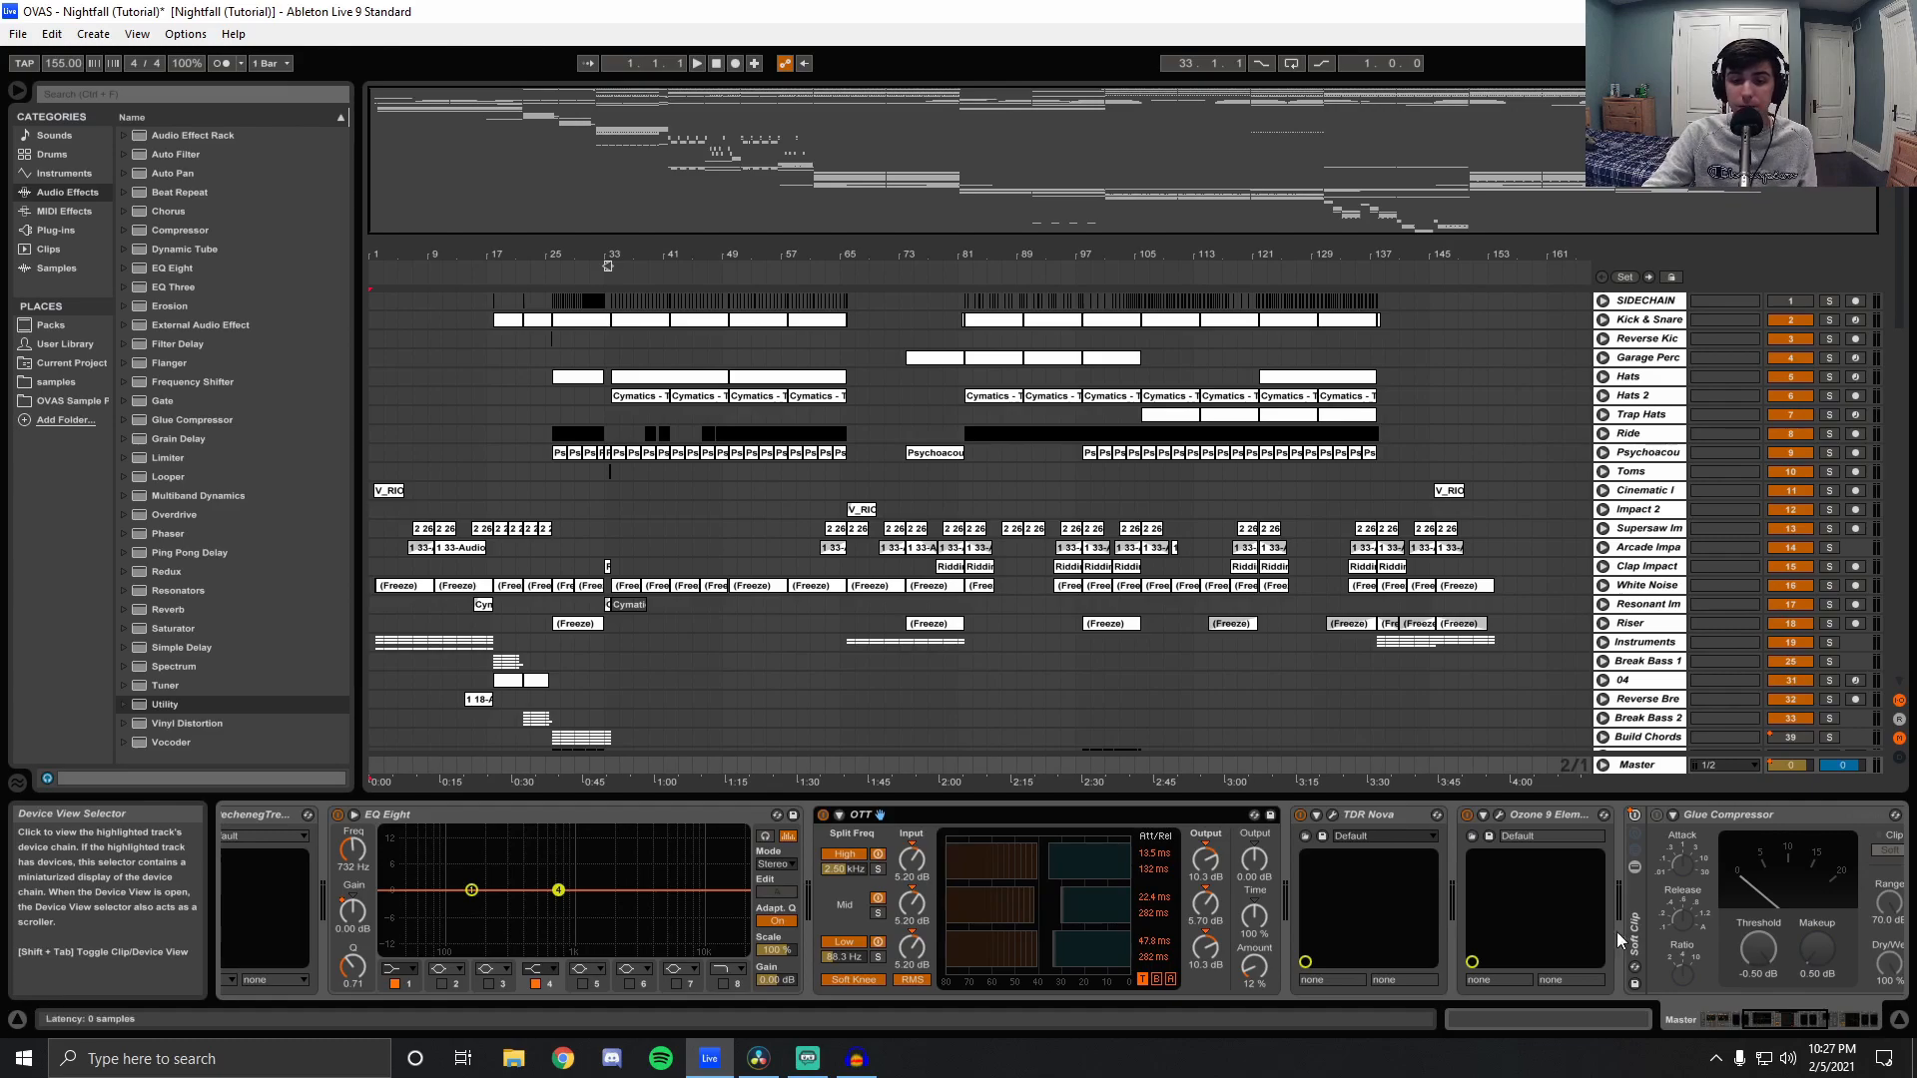
Open TDR Nova on the Master track and examine the settings of its four bands from IV to I.
left_click(1331, 817)
left_click_drag(1241, 216, 943, 142)
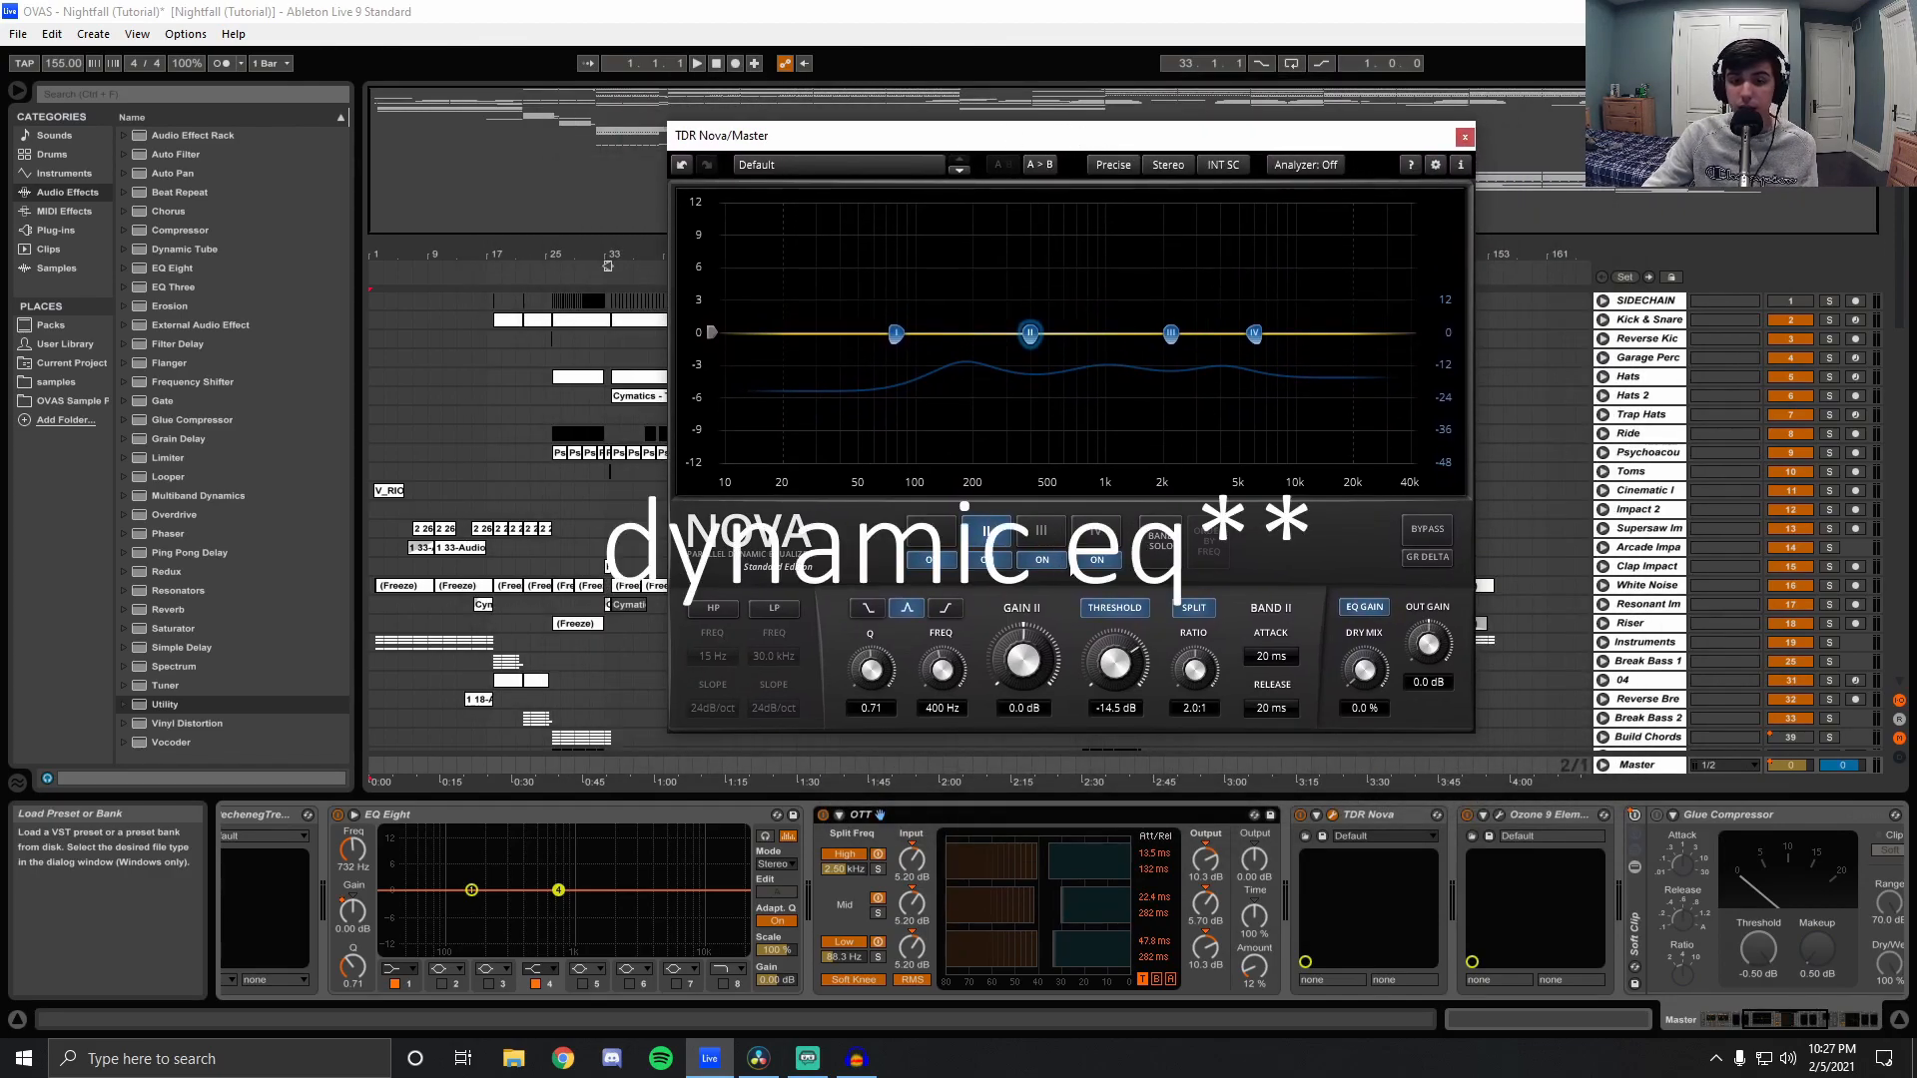
left_click(1098, 539)
left_click(1041, 534)
left_click(986, 534)
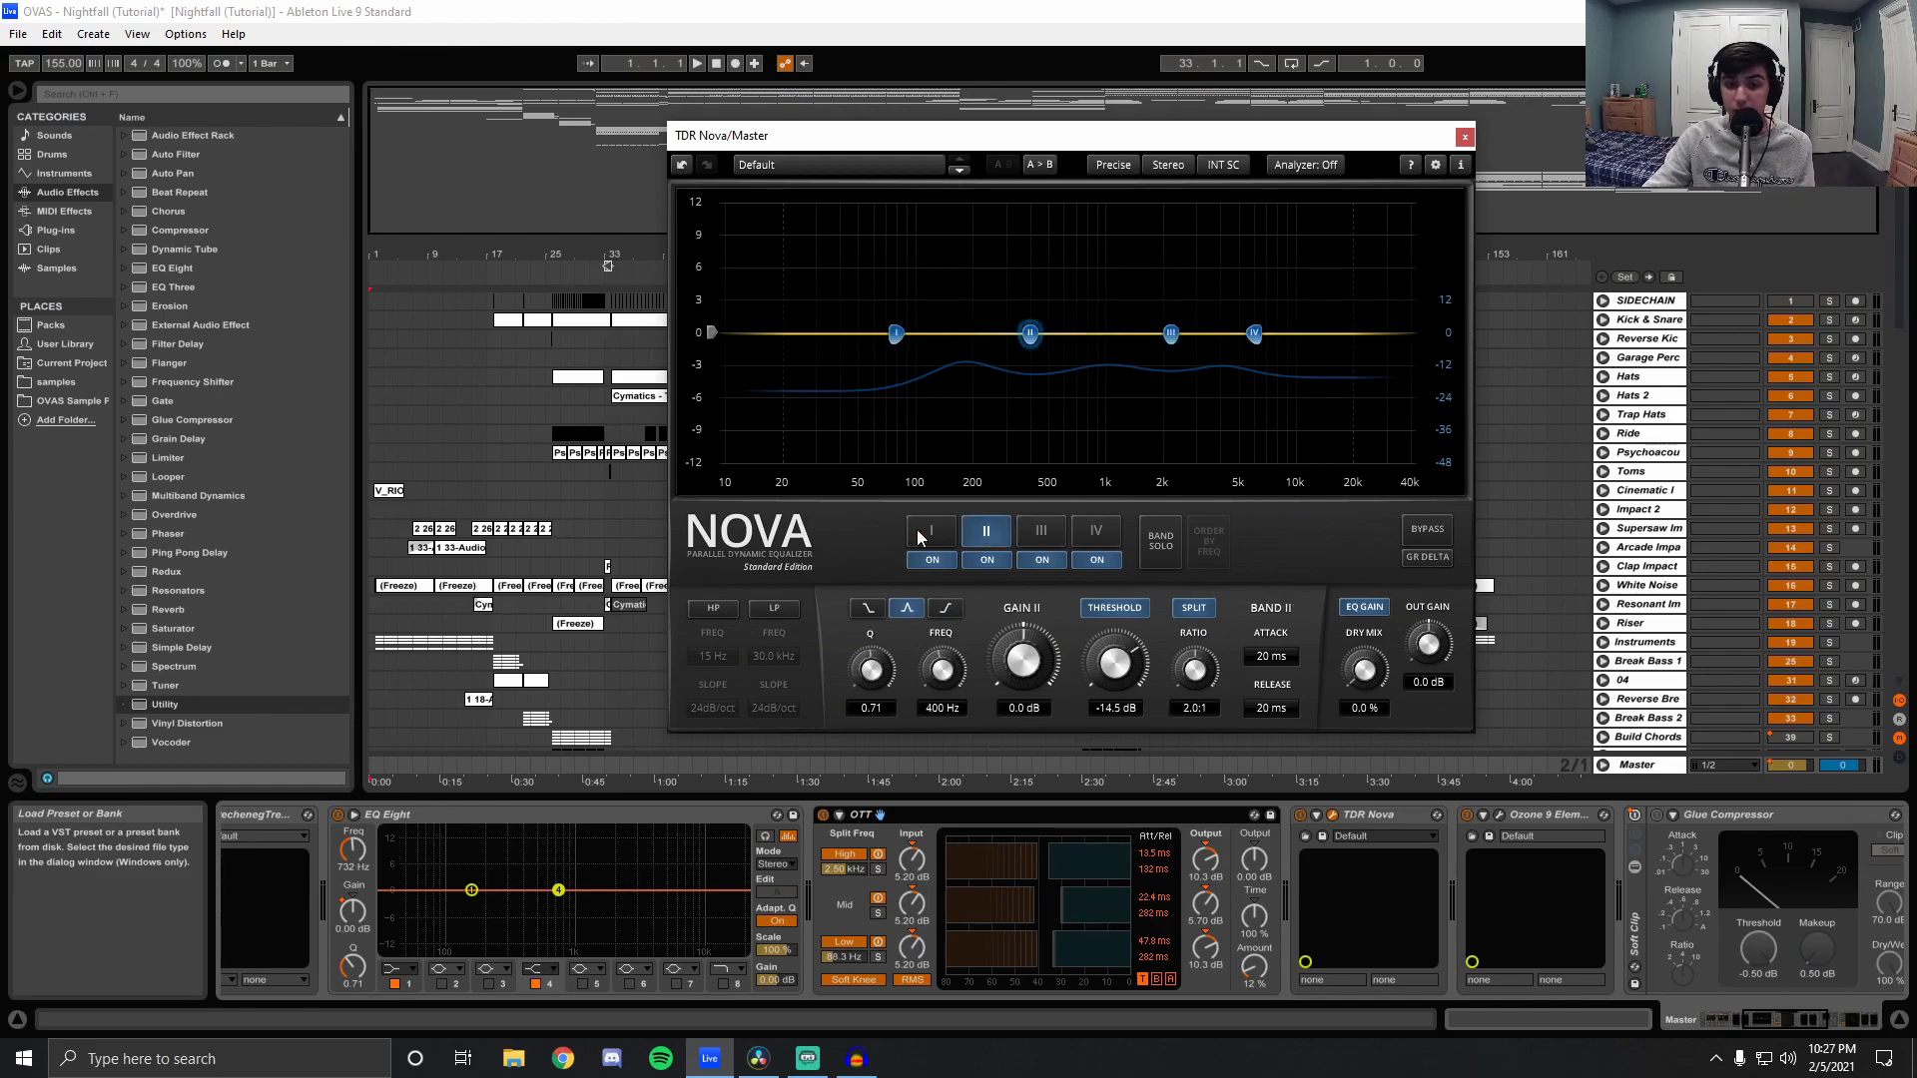
left_click(921, 536)
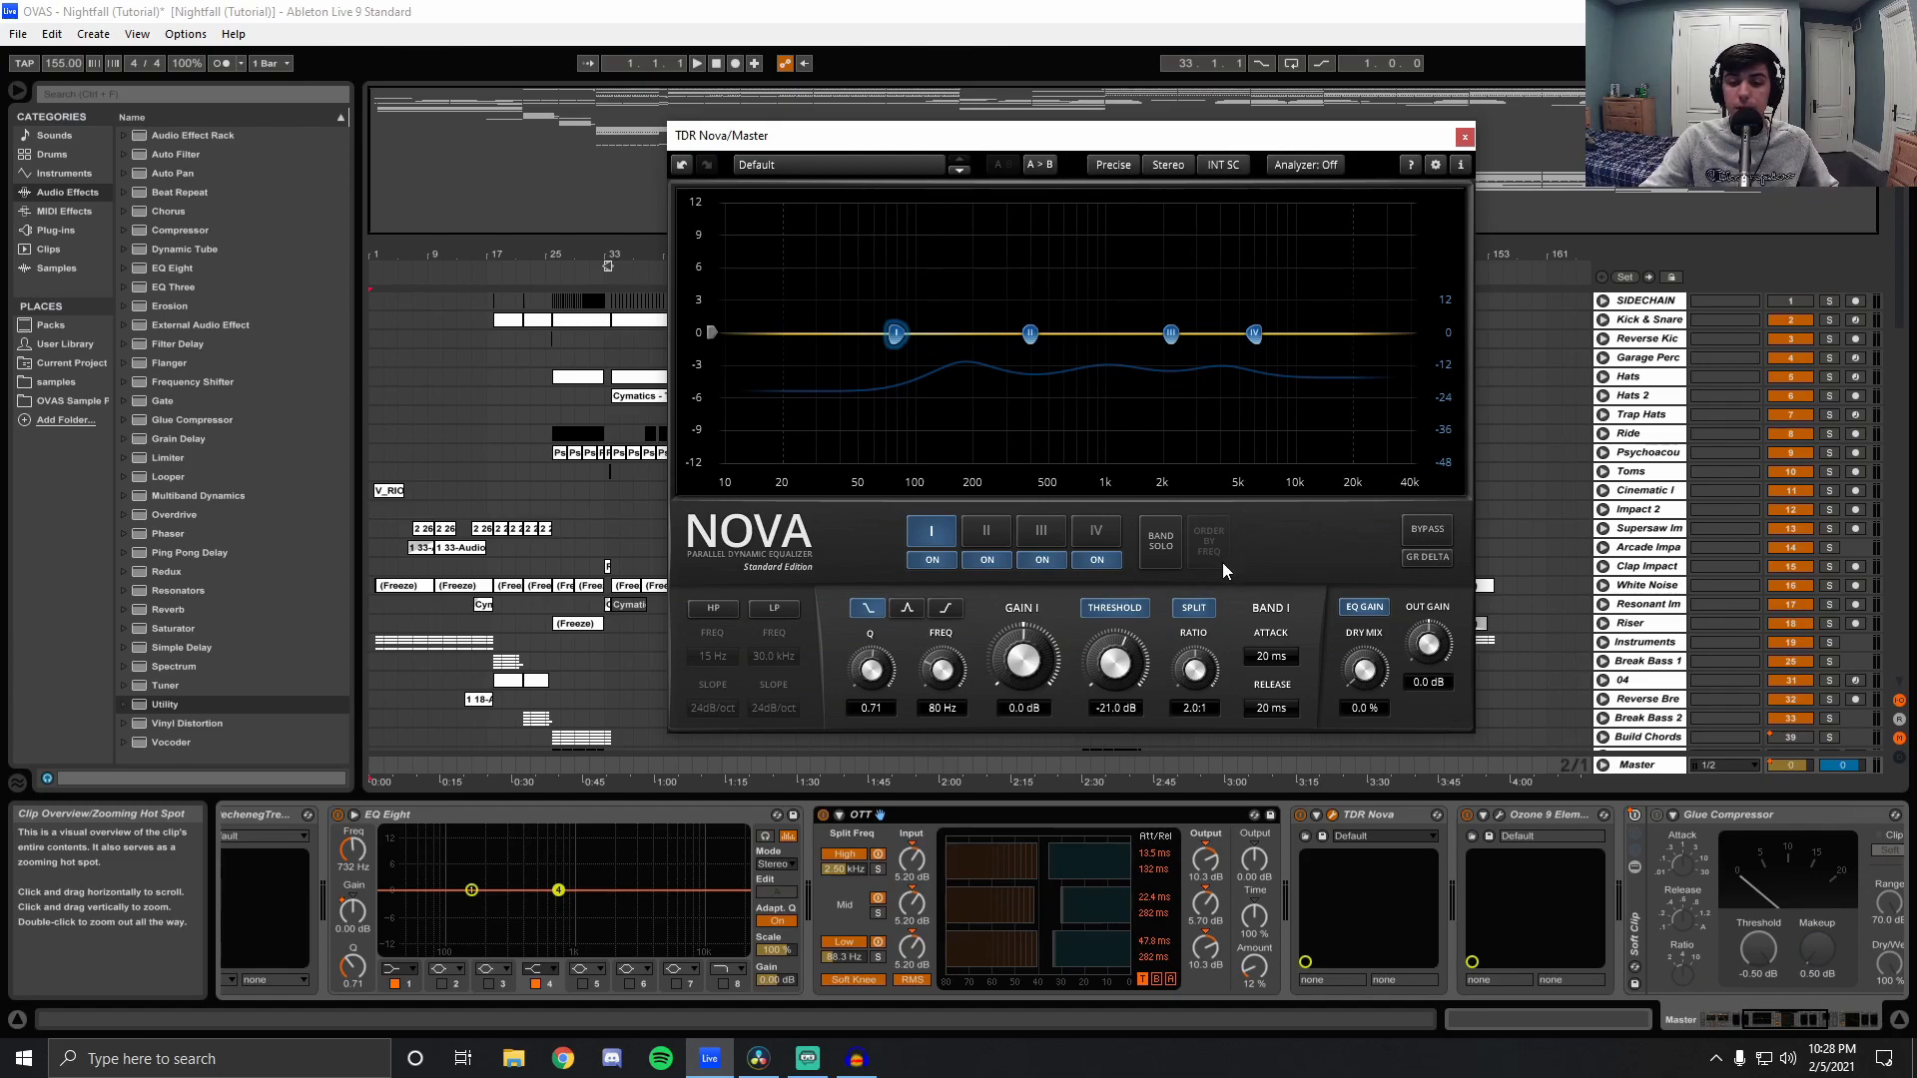
Audition the drop from bar 34 with the TDR Nova window open beside the arrangement, watching its dynamic EQ curve.
left_click_drag(736, 145, 1050, 157)
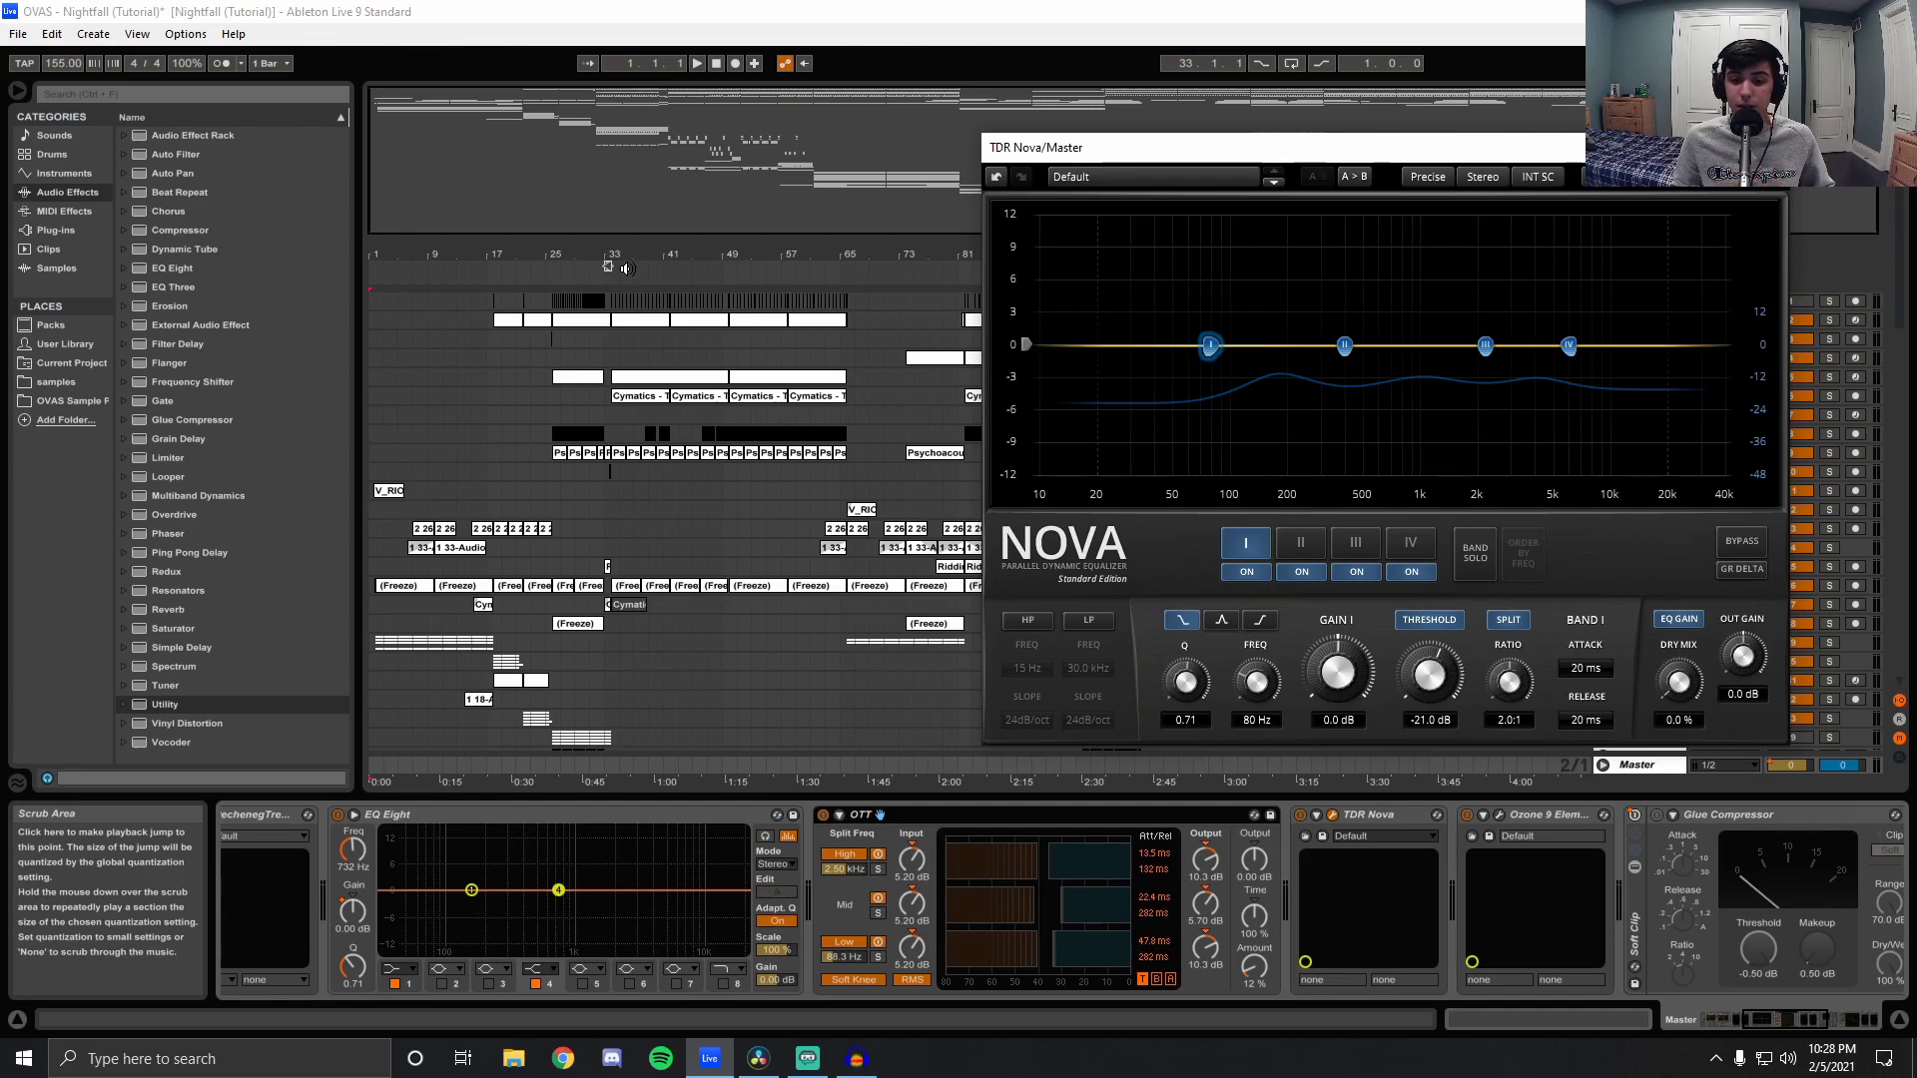
left_click_drag(616, 255, 616, 344)
left_click(608, 765)
left_click(1302, 543)
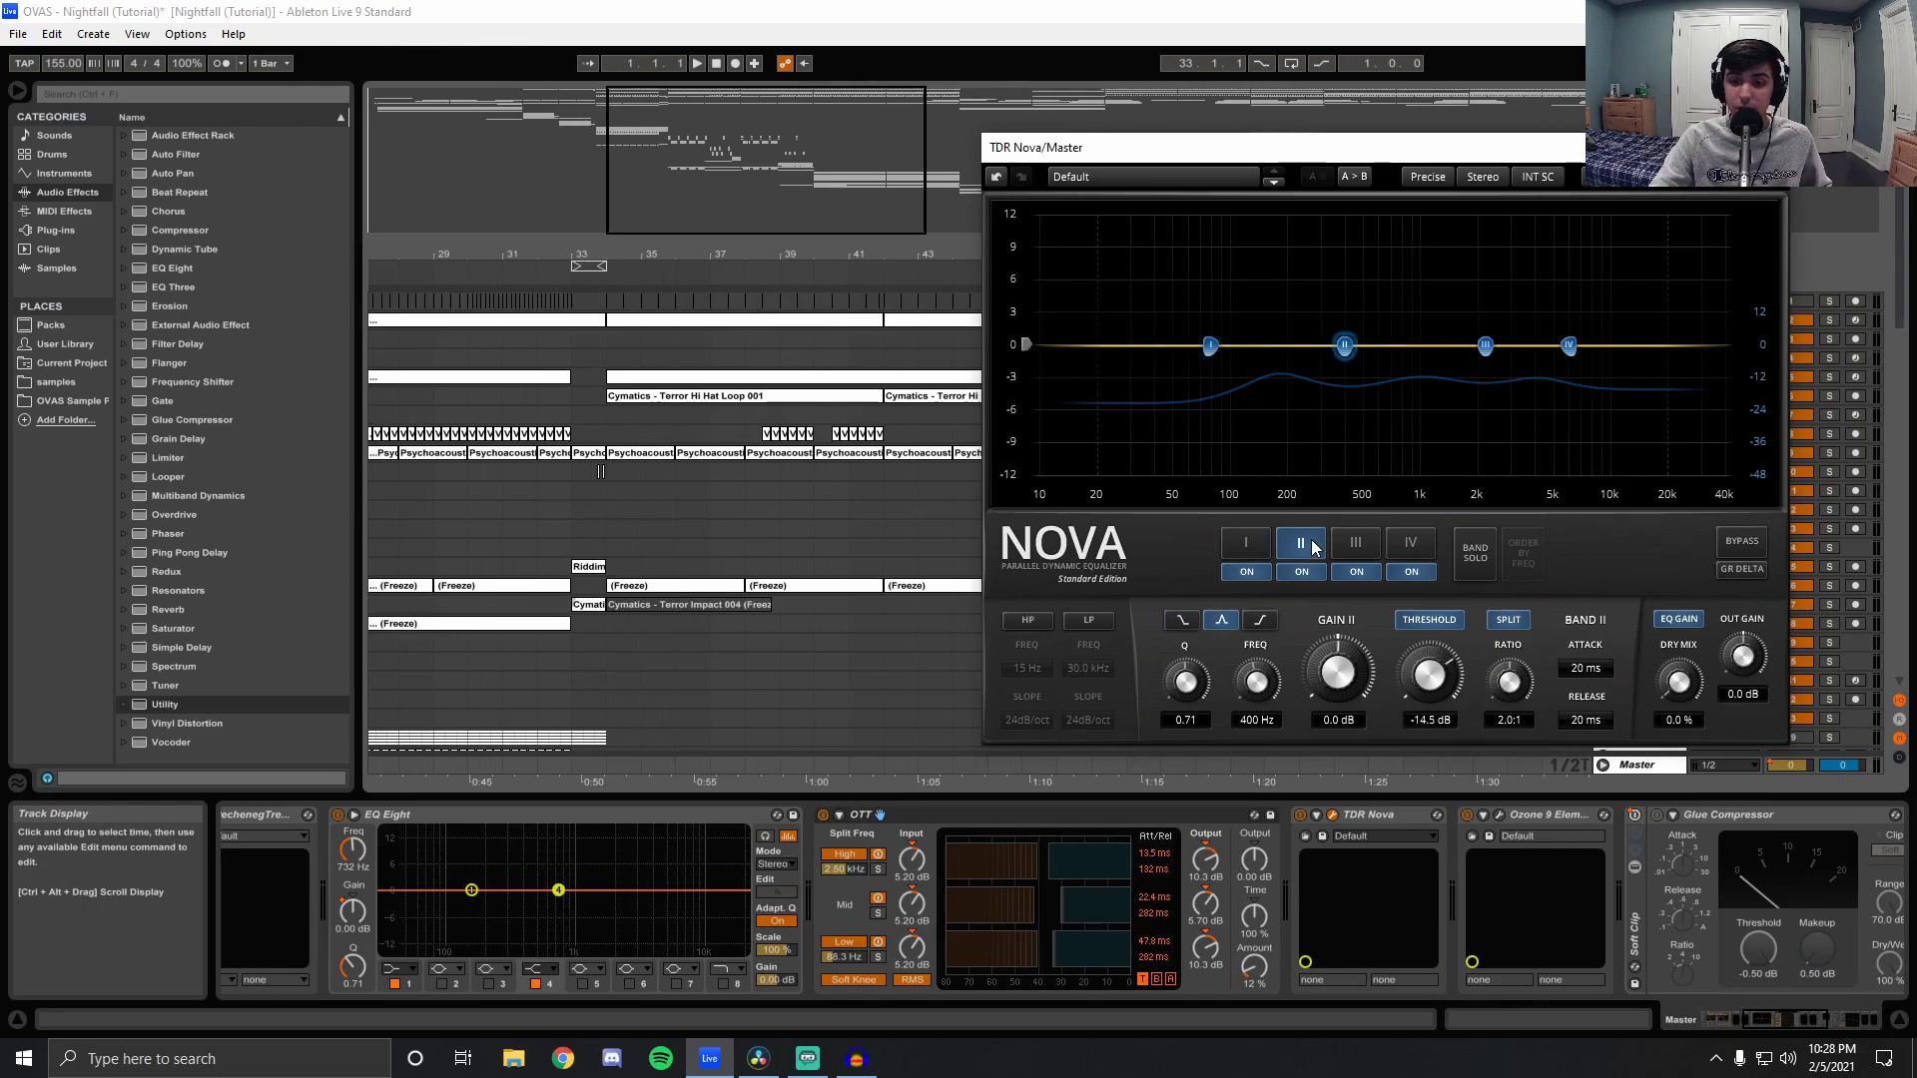
left_click(609, 763)
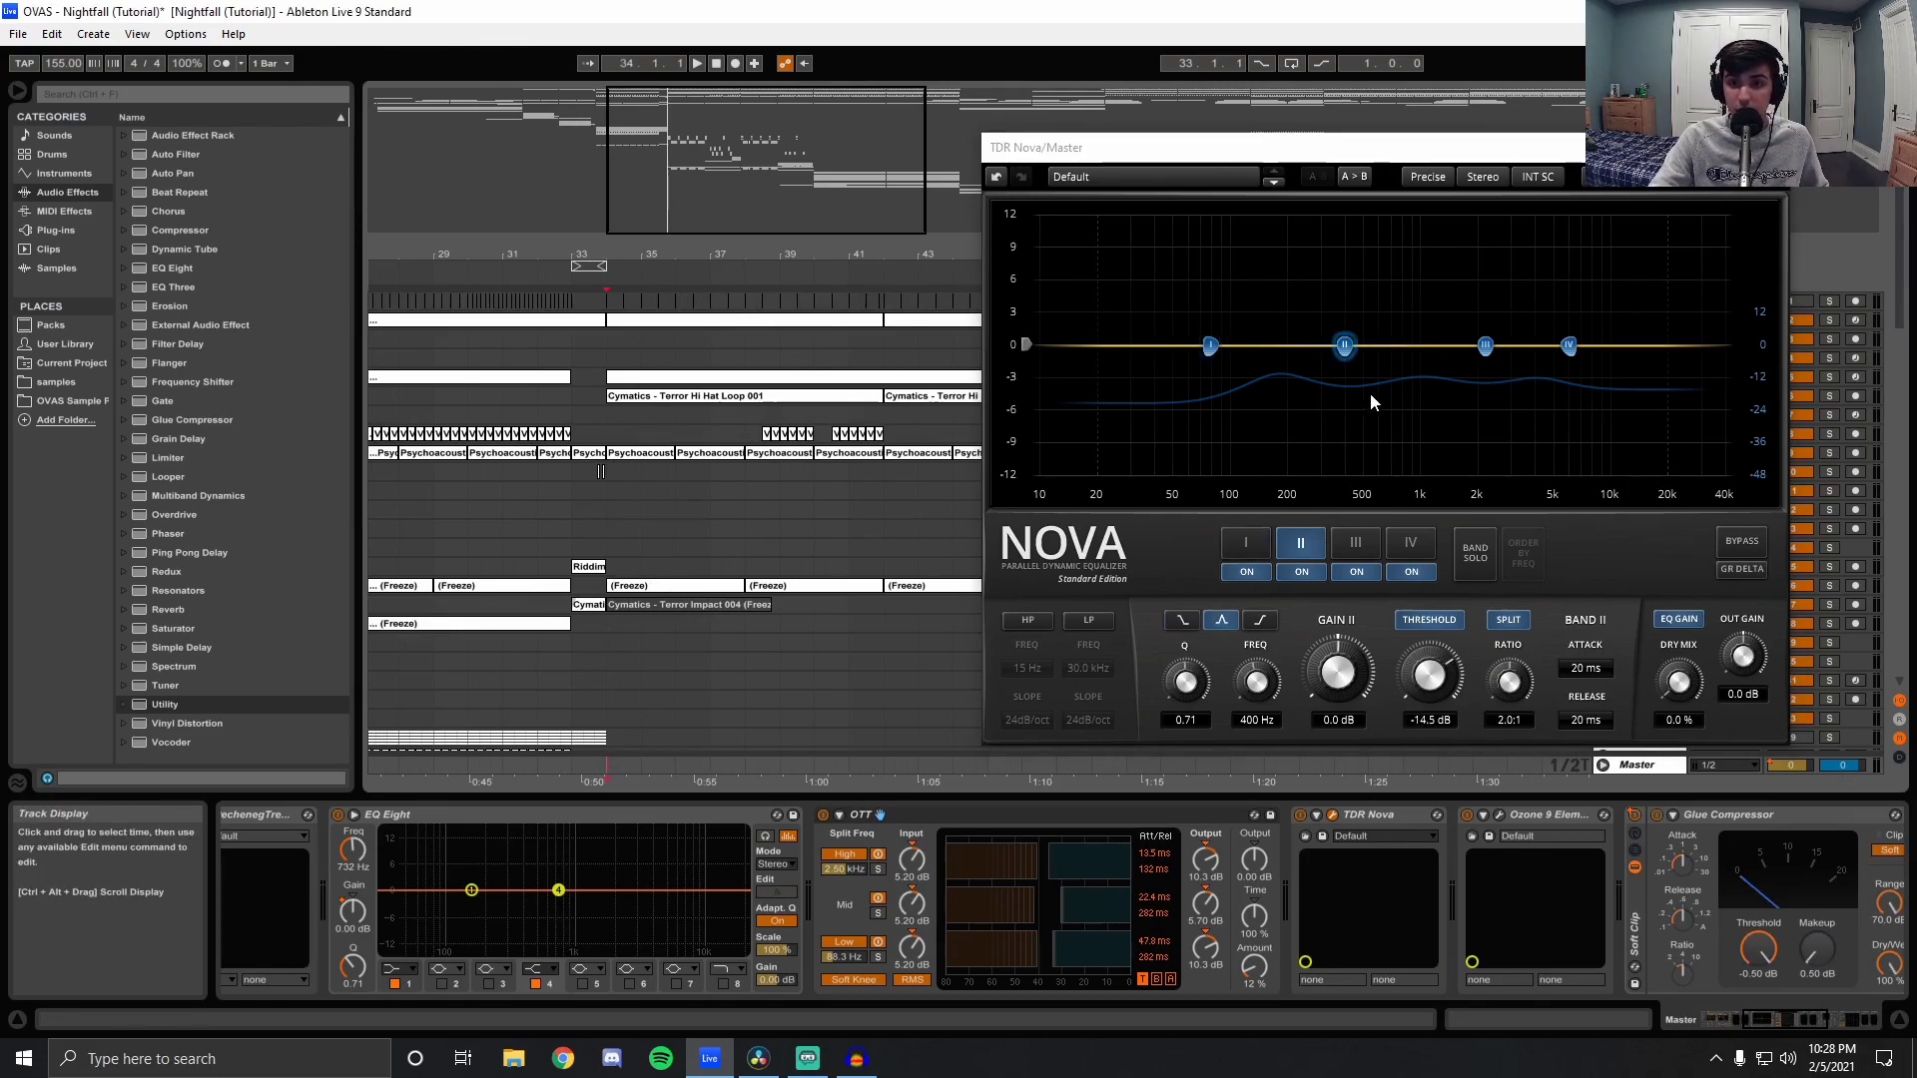
left_click_drag(1318, 153, 1198, 151)
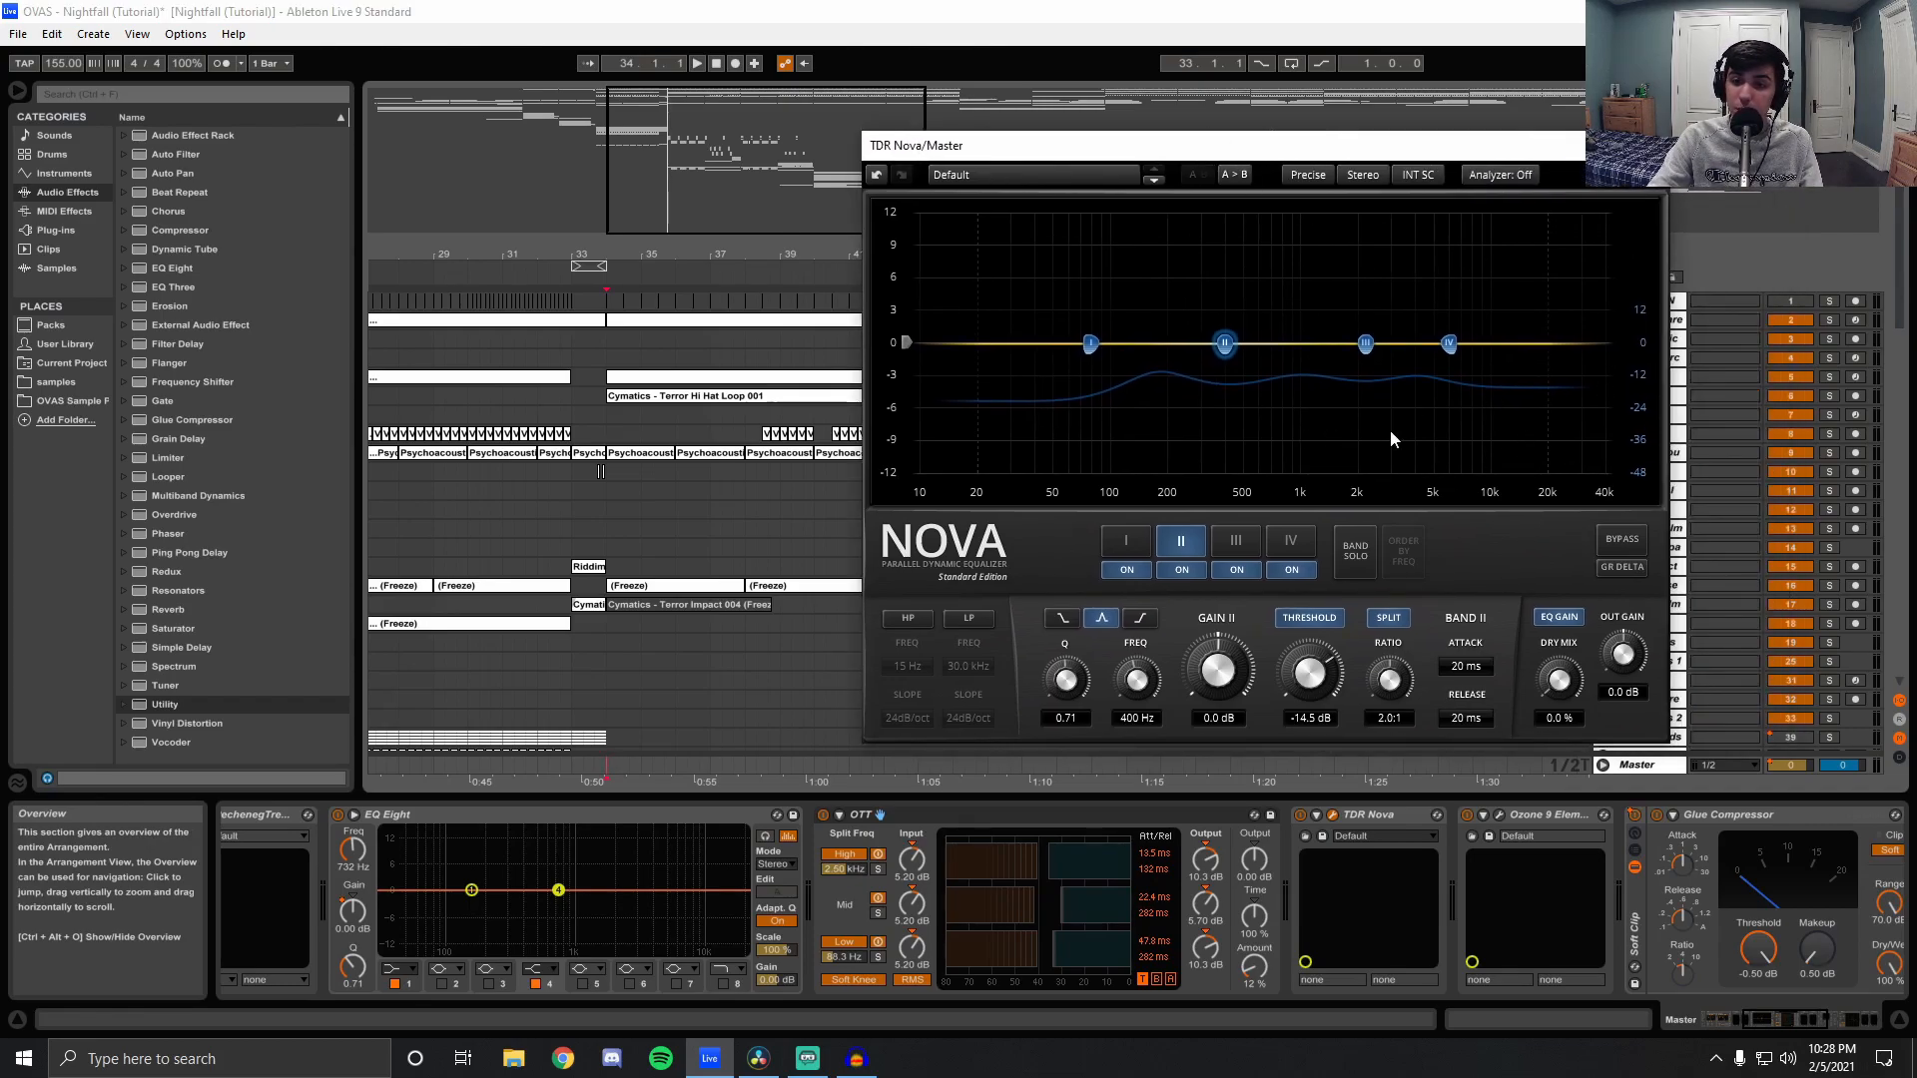
key("space")
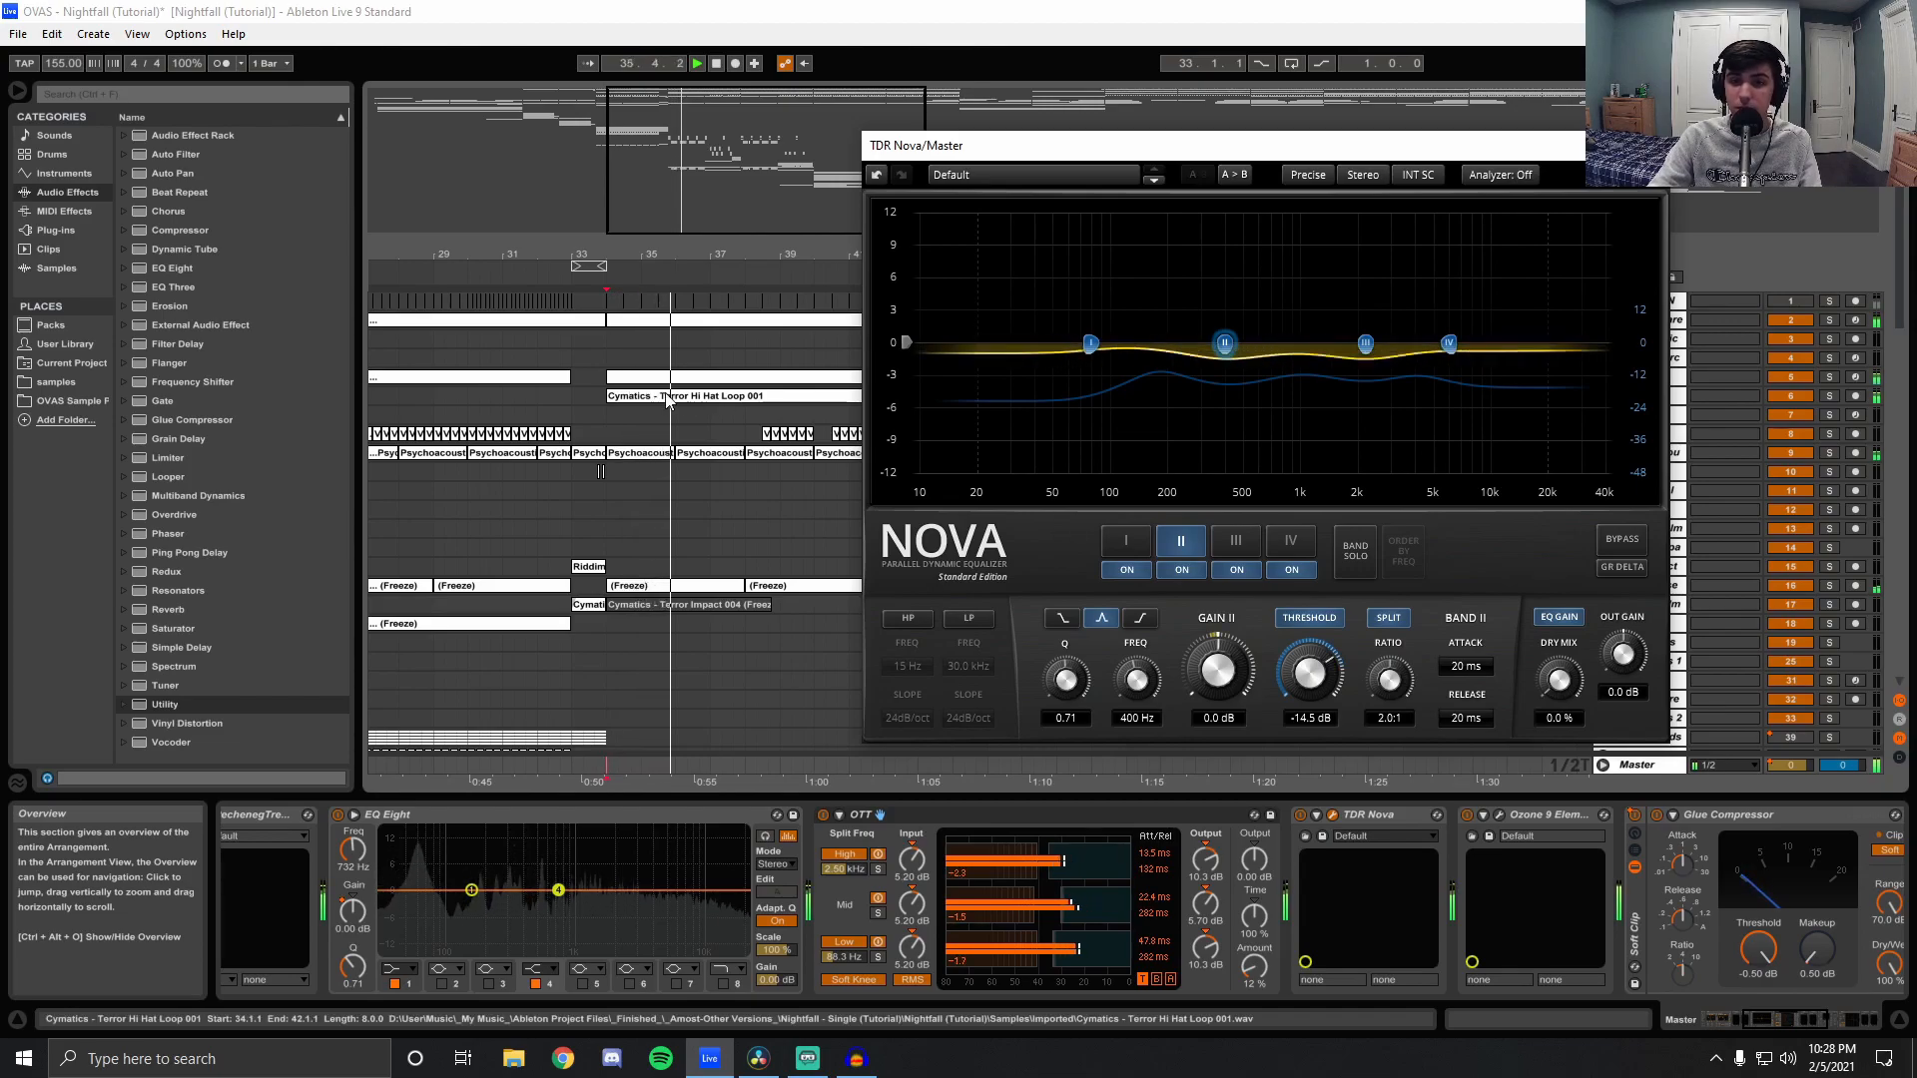
left_click_drag(601, 246, 639, 150)
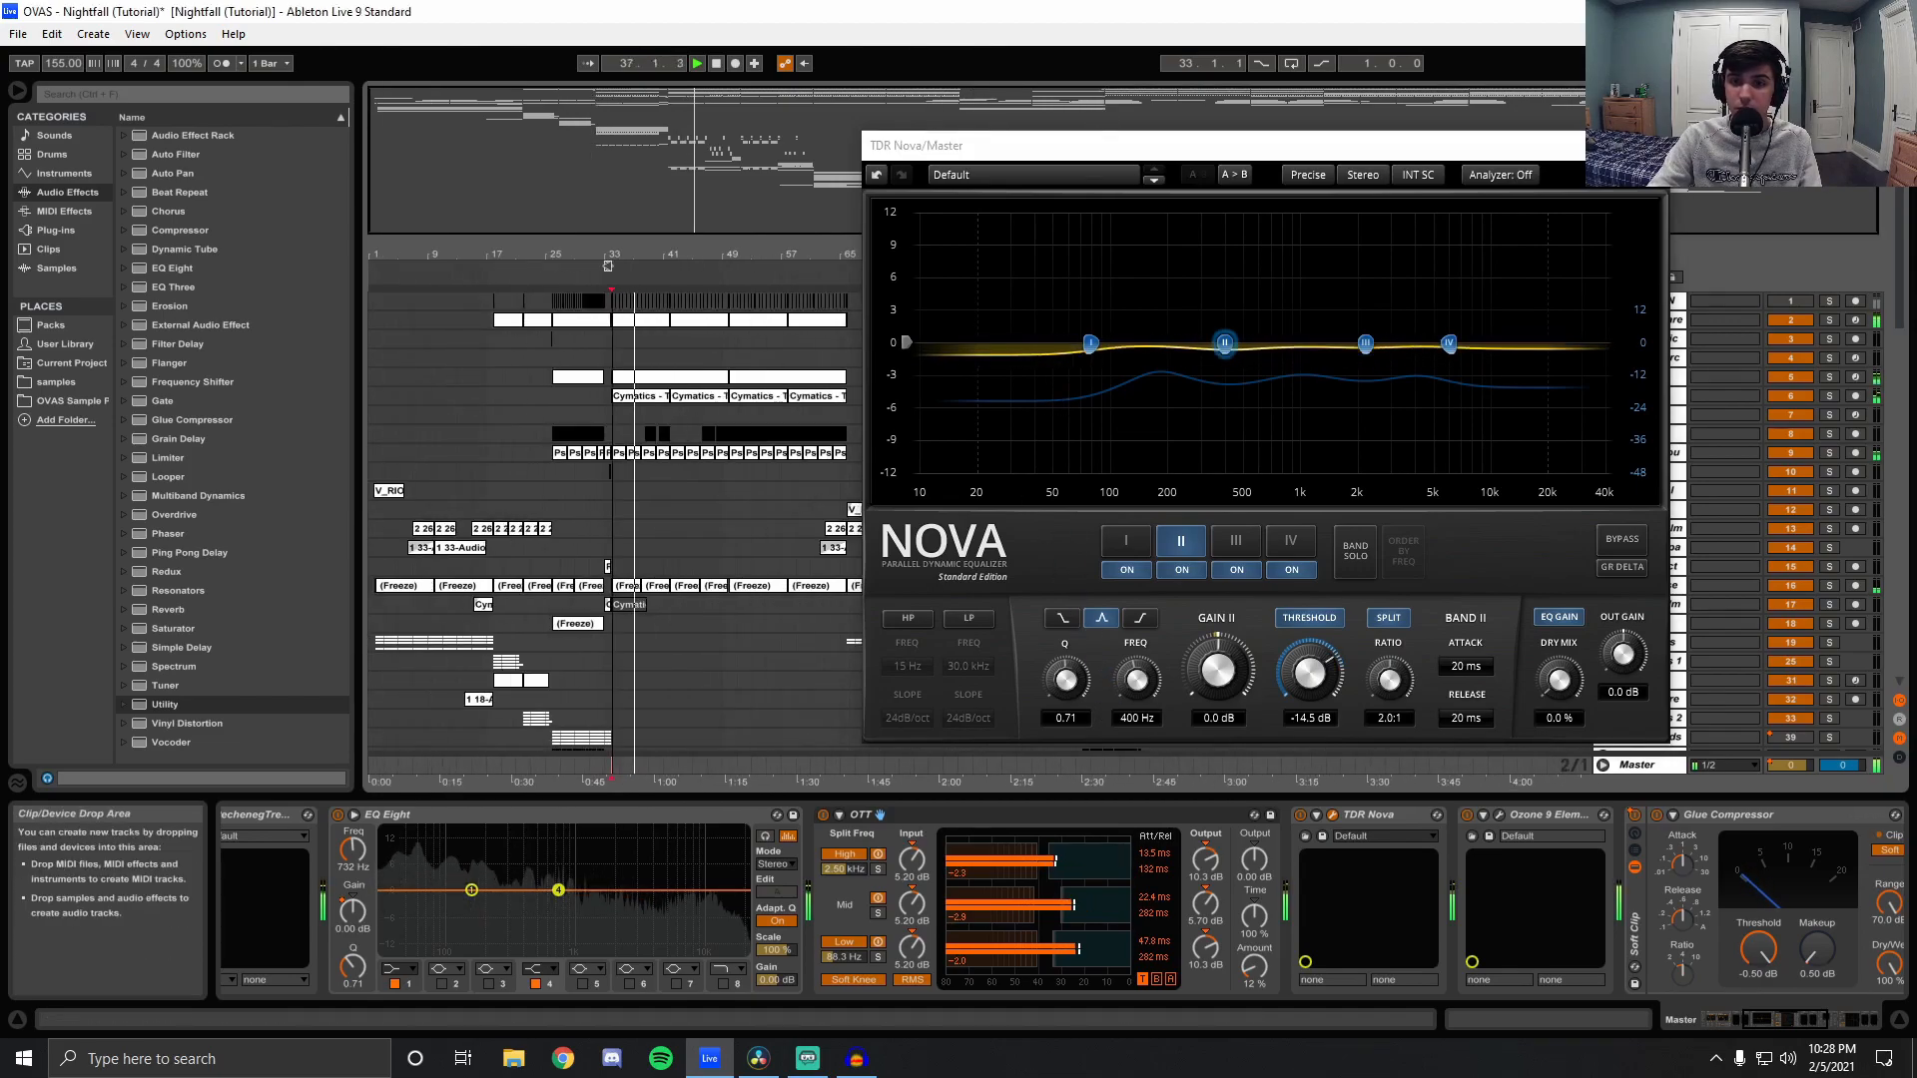
left_click(717, 64)
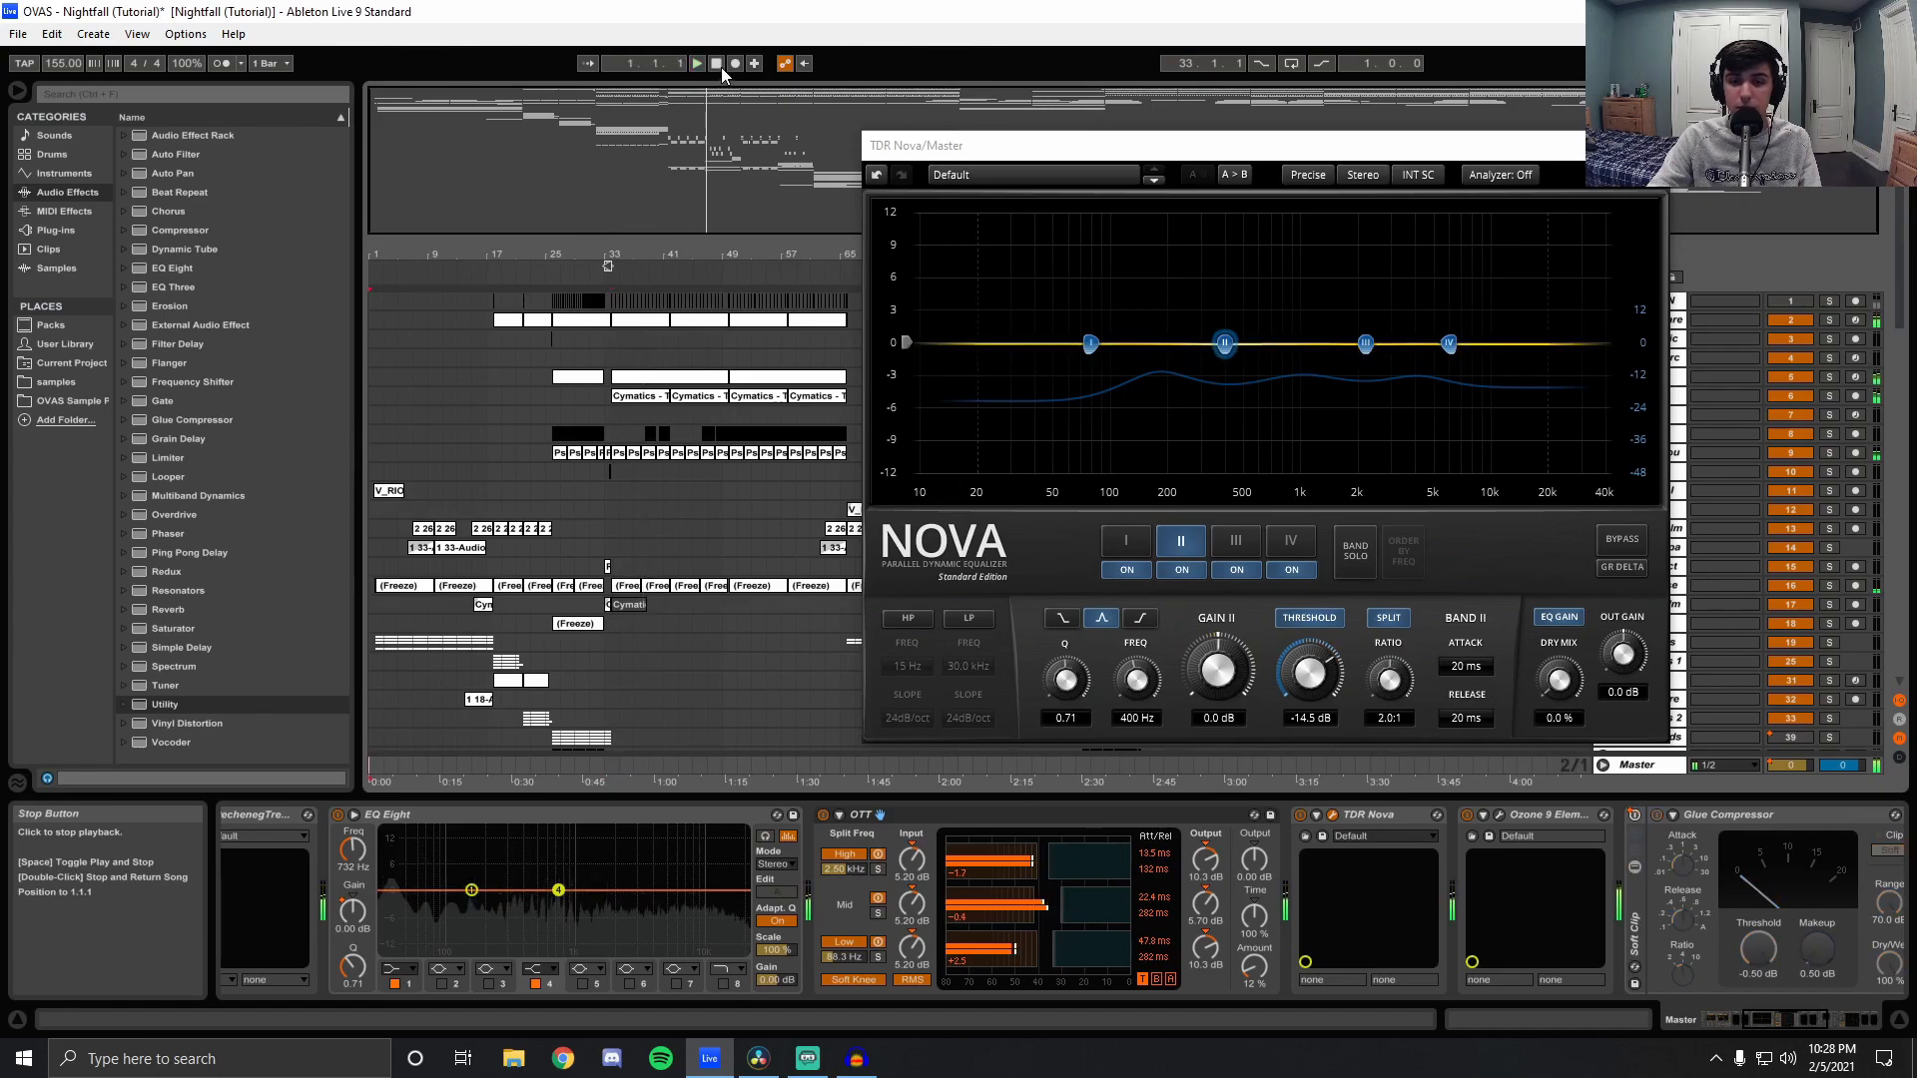
Place the insert marker at bar 159, compare the threshold and ratio settings of TDR Nova's four bands, and close the plug-in window.
left_click(1537, 765)
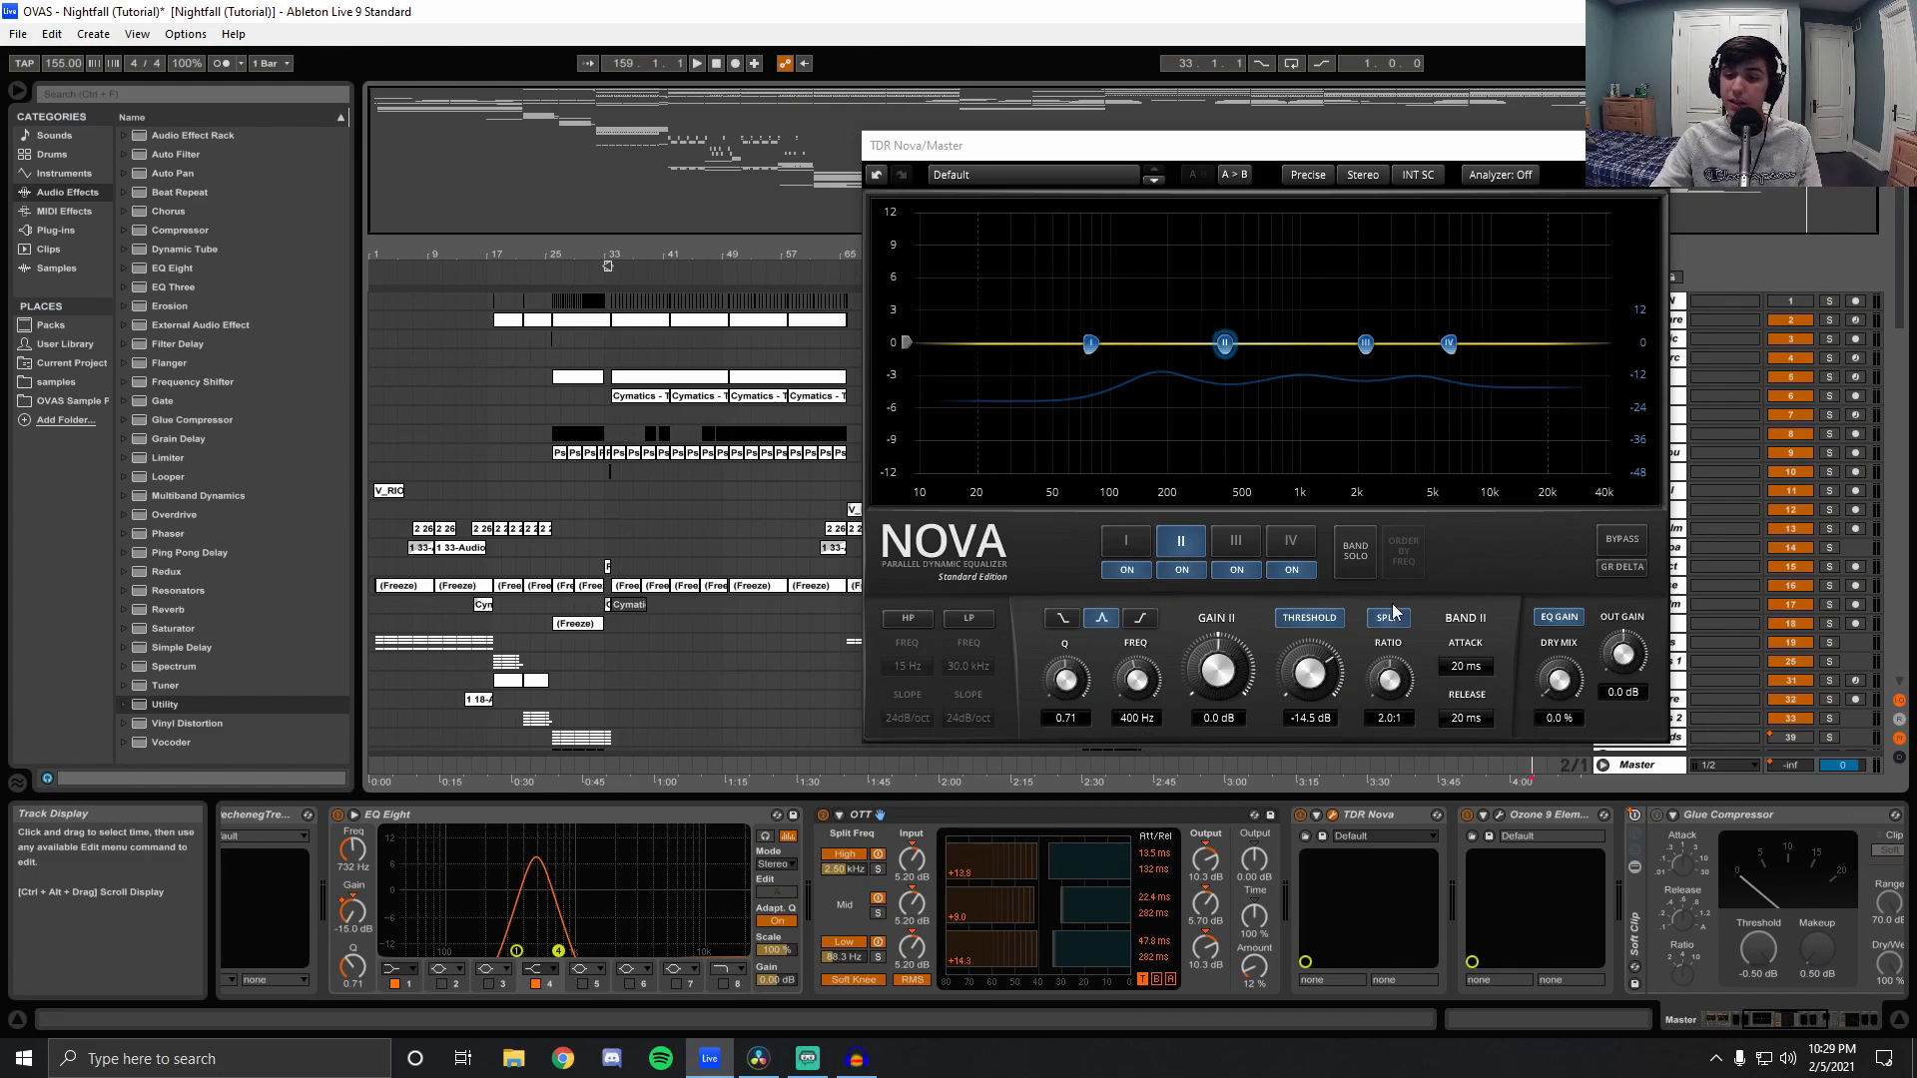
left_click(1288, 544)
left_click(1236, 544)
left_click(1181, 544)
left_click(1123, 543)
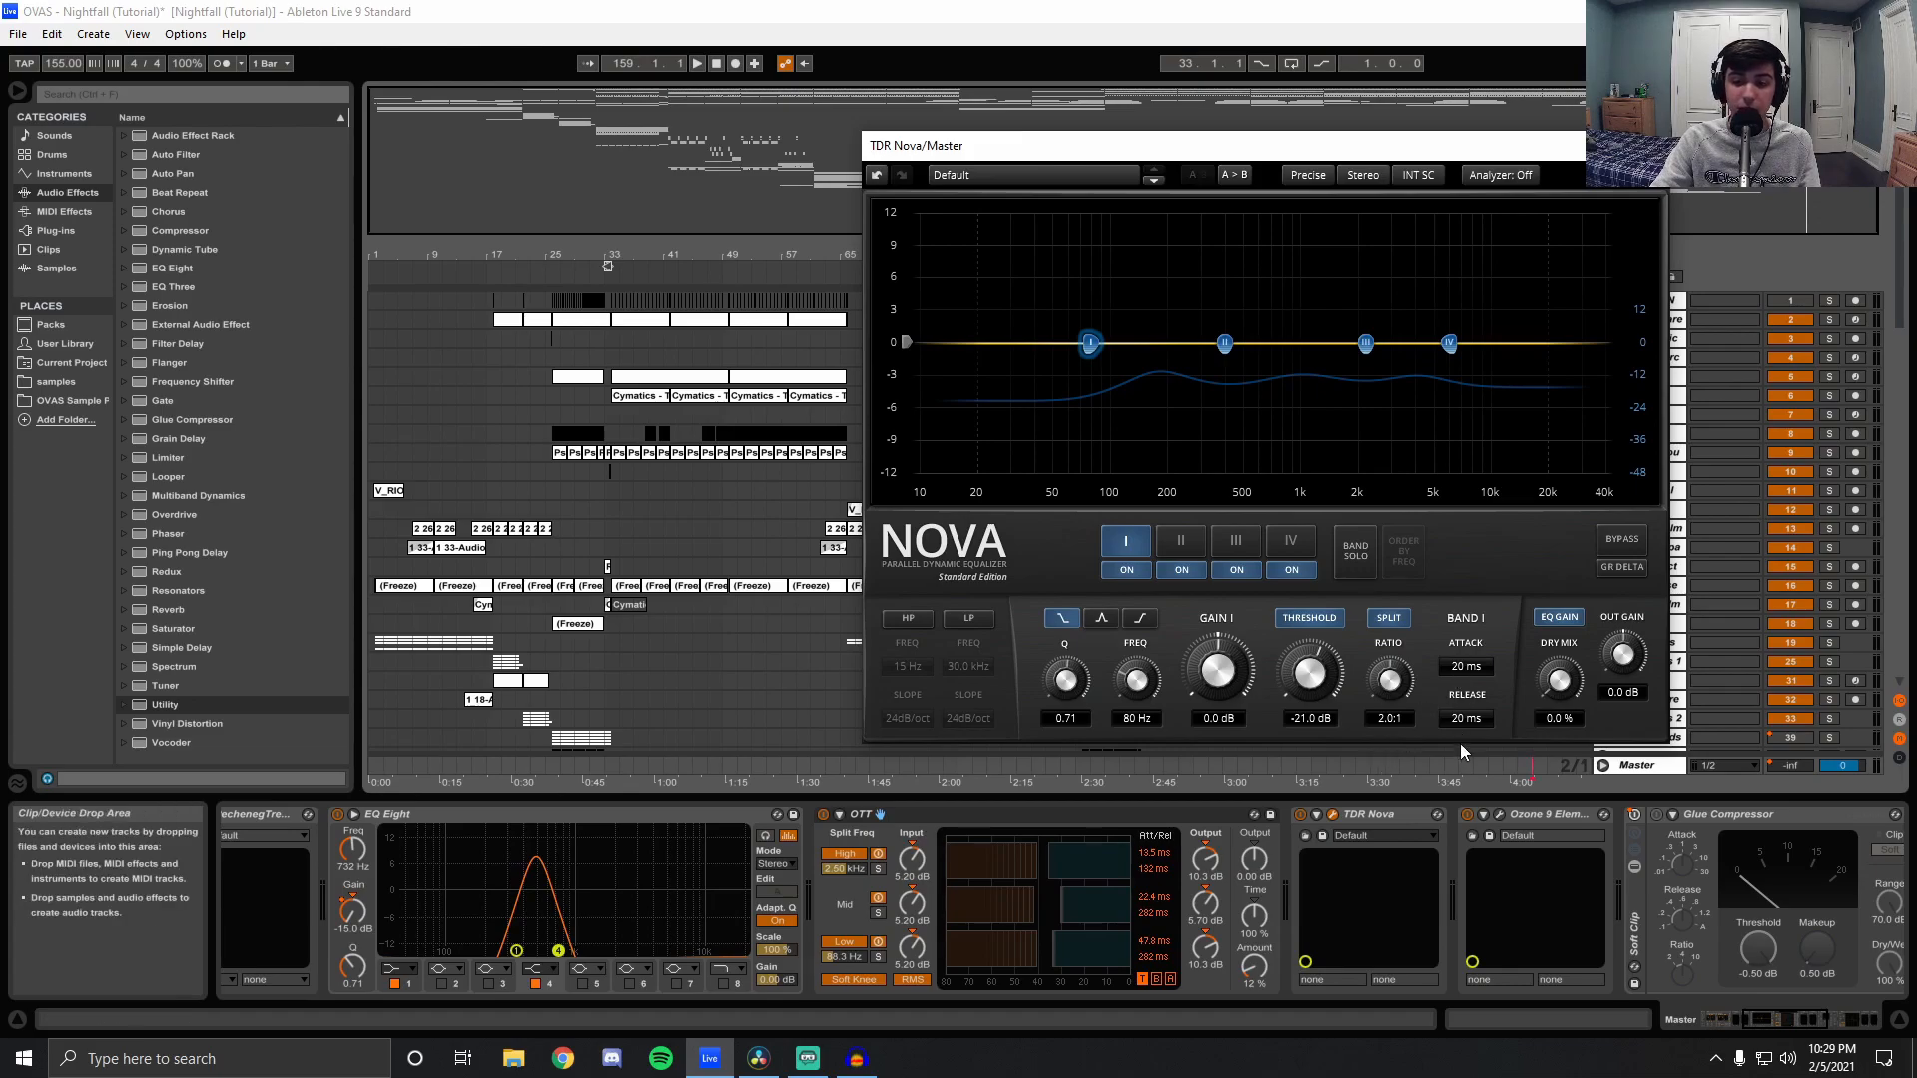
left_click(1185, 549)
left_click(1237, 549)
left_click(1284, 546)
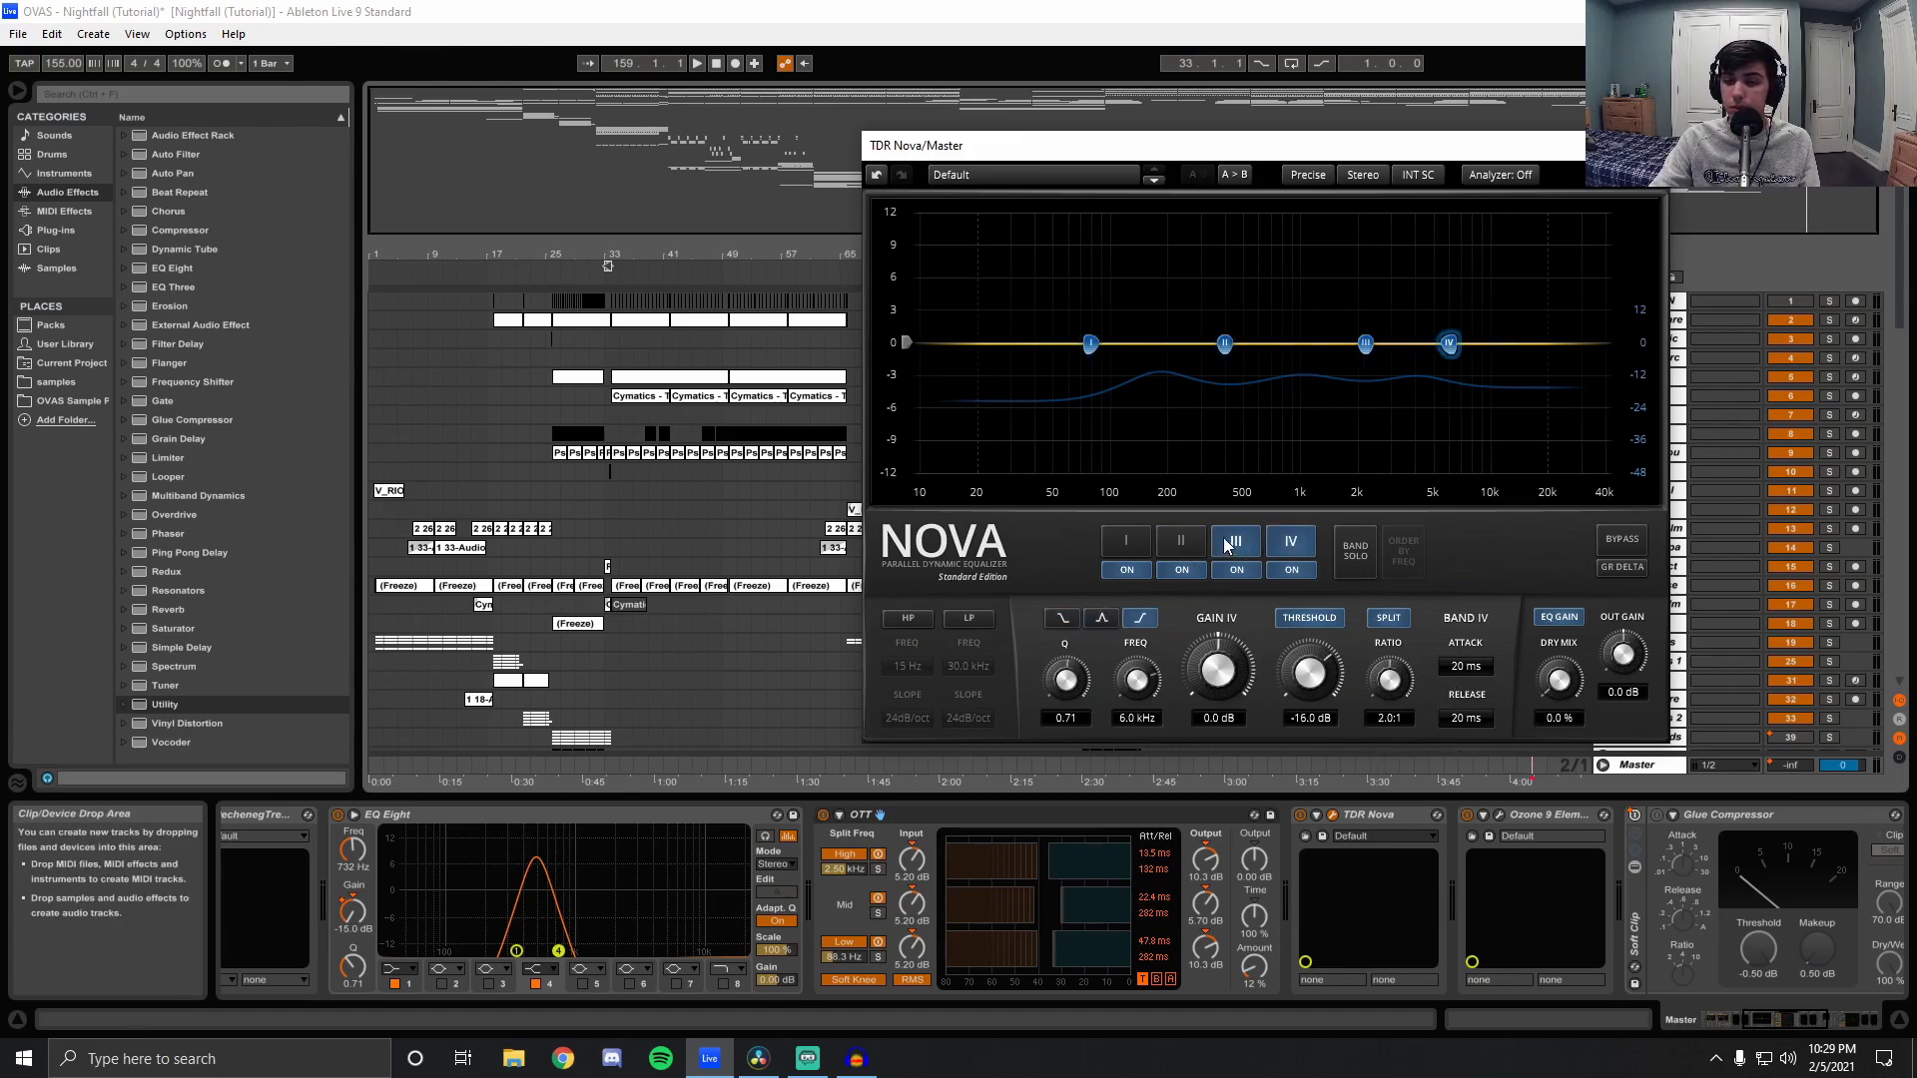
left_click(1236, 544)
left_click(1130, 542)
left_click(1164, 544)
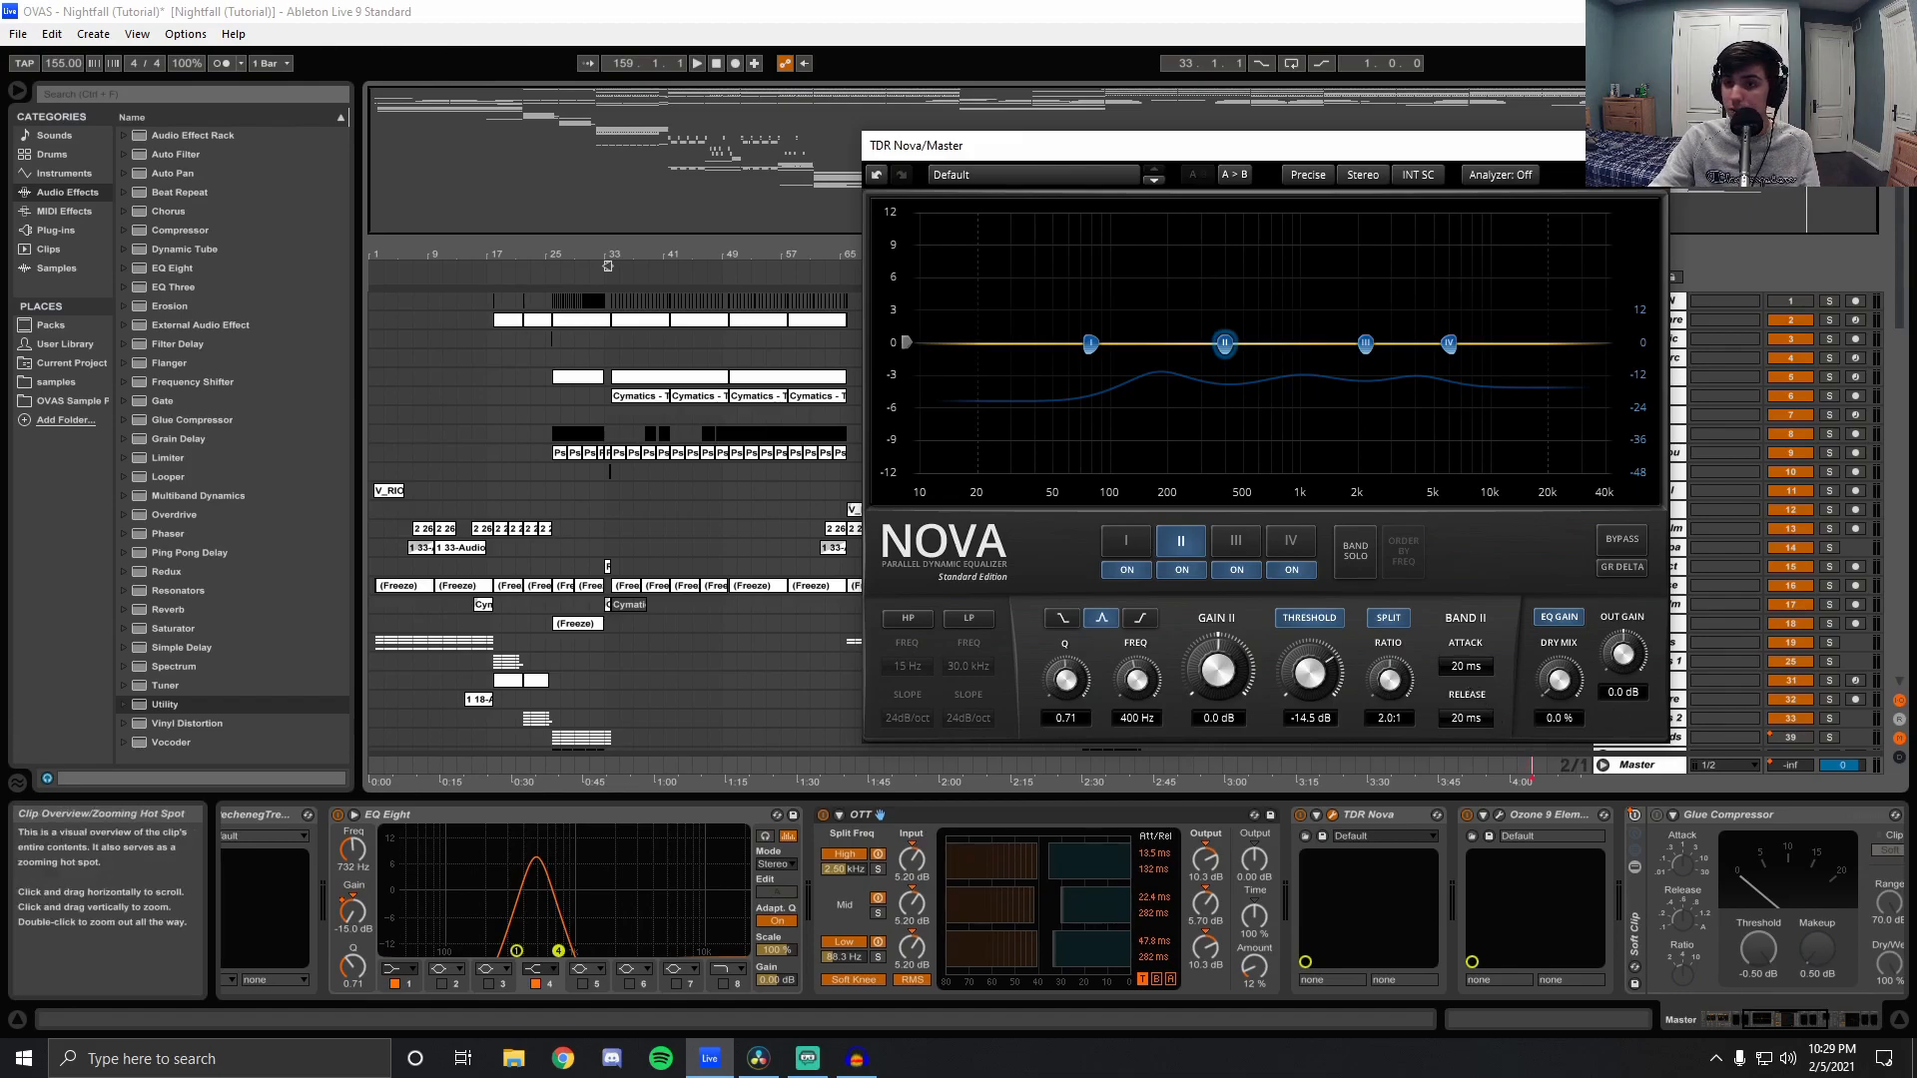
left_click(1645, 146)
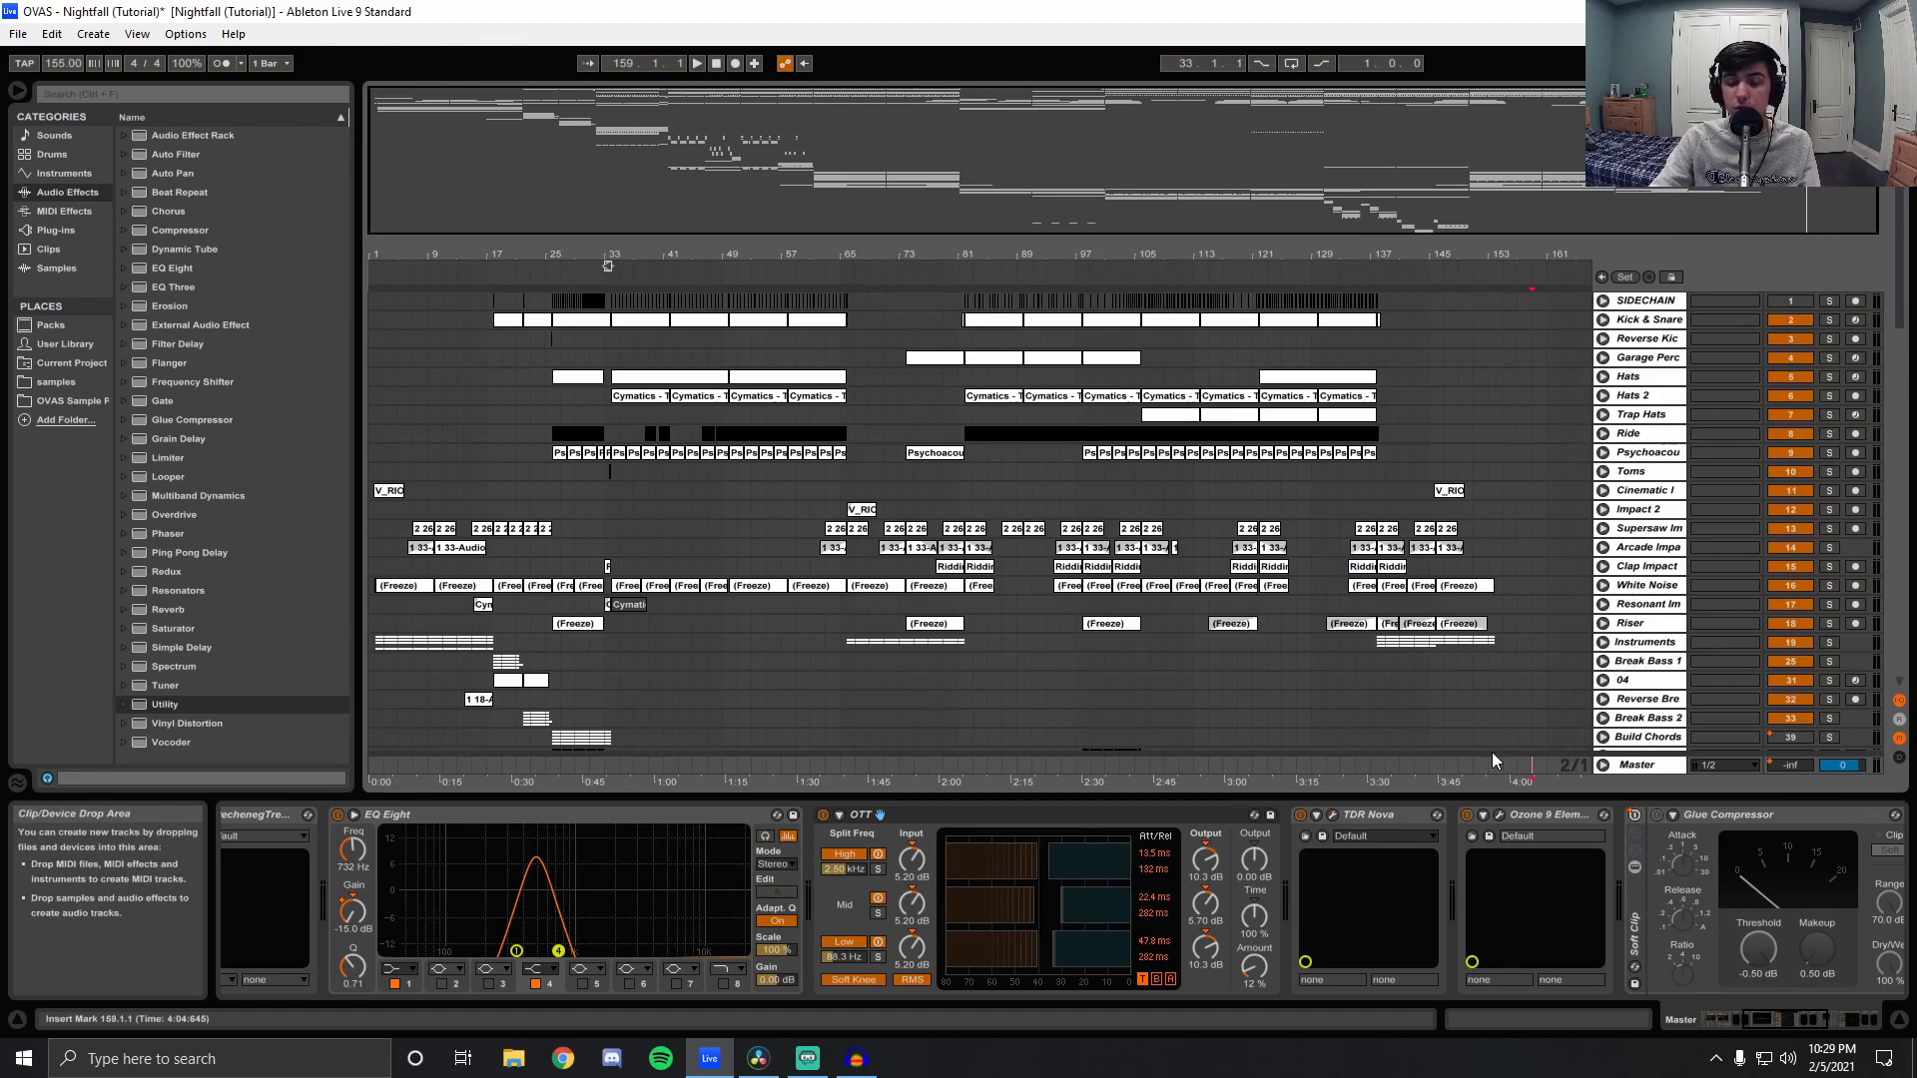
Open Ozone 9 Elements on the Master track and compare the Mid and Side curves of its Equalizer.
left_click(1774, 1028)
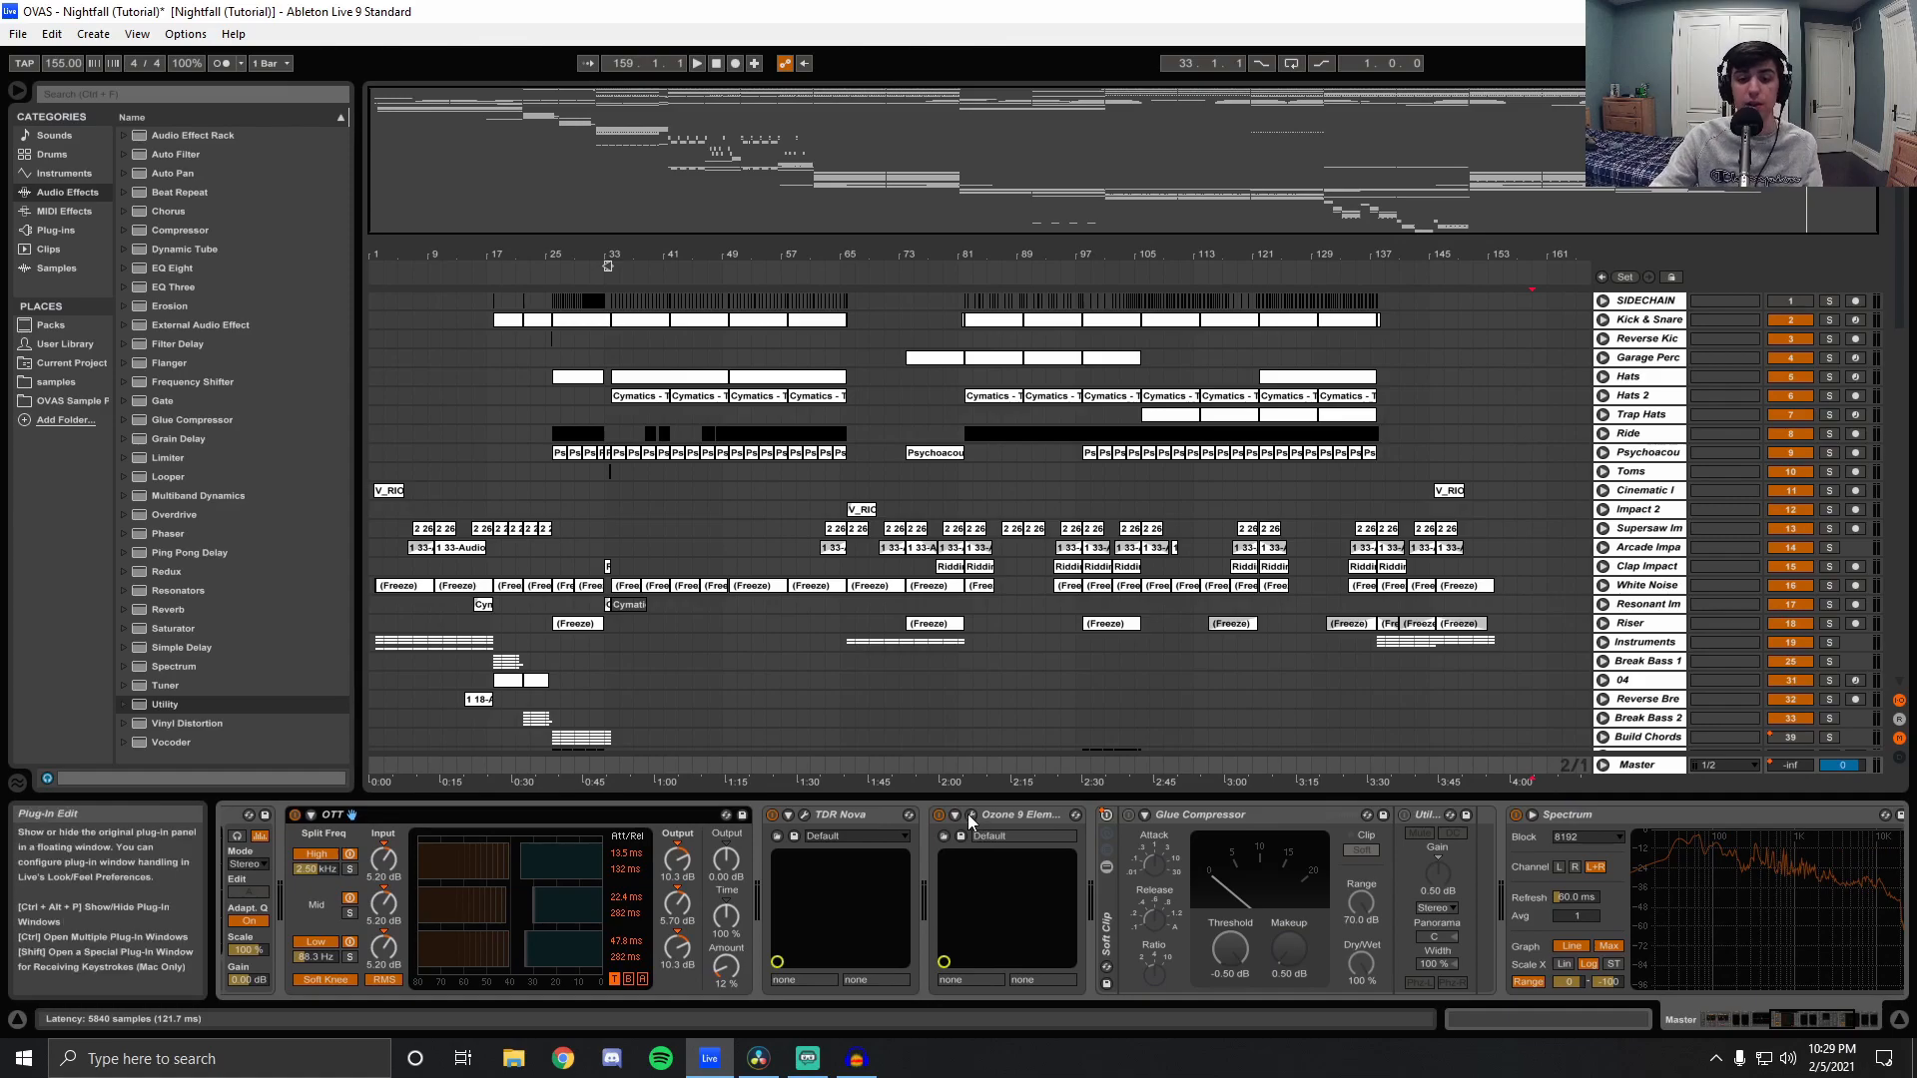
left_click(972, 816)
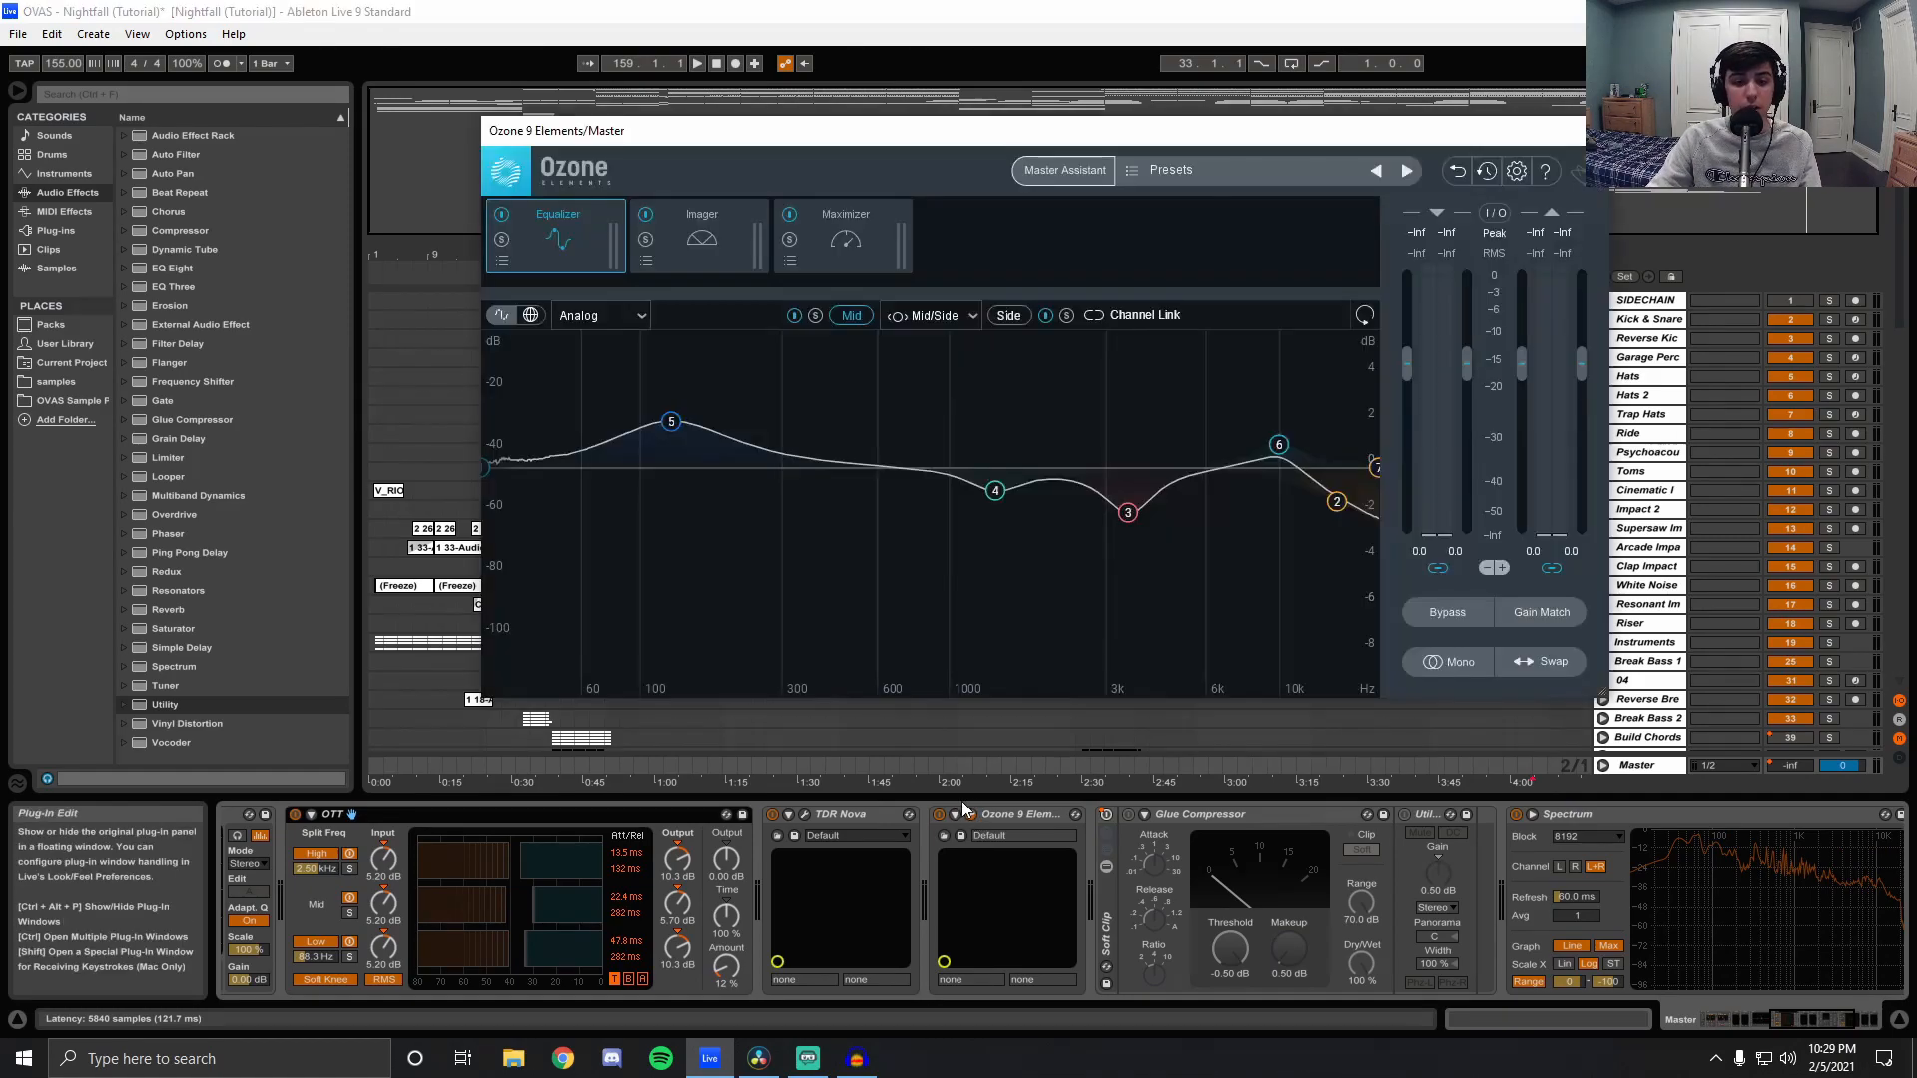
left_click(1012, 315)
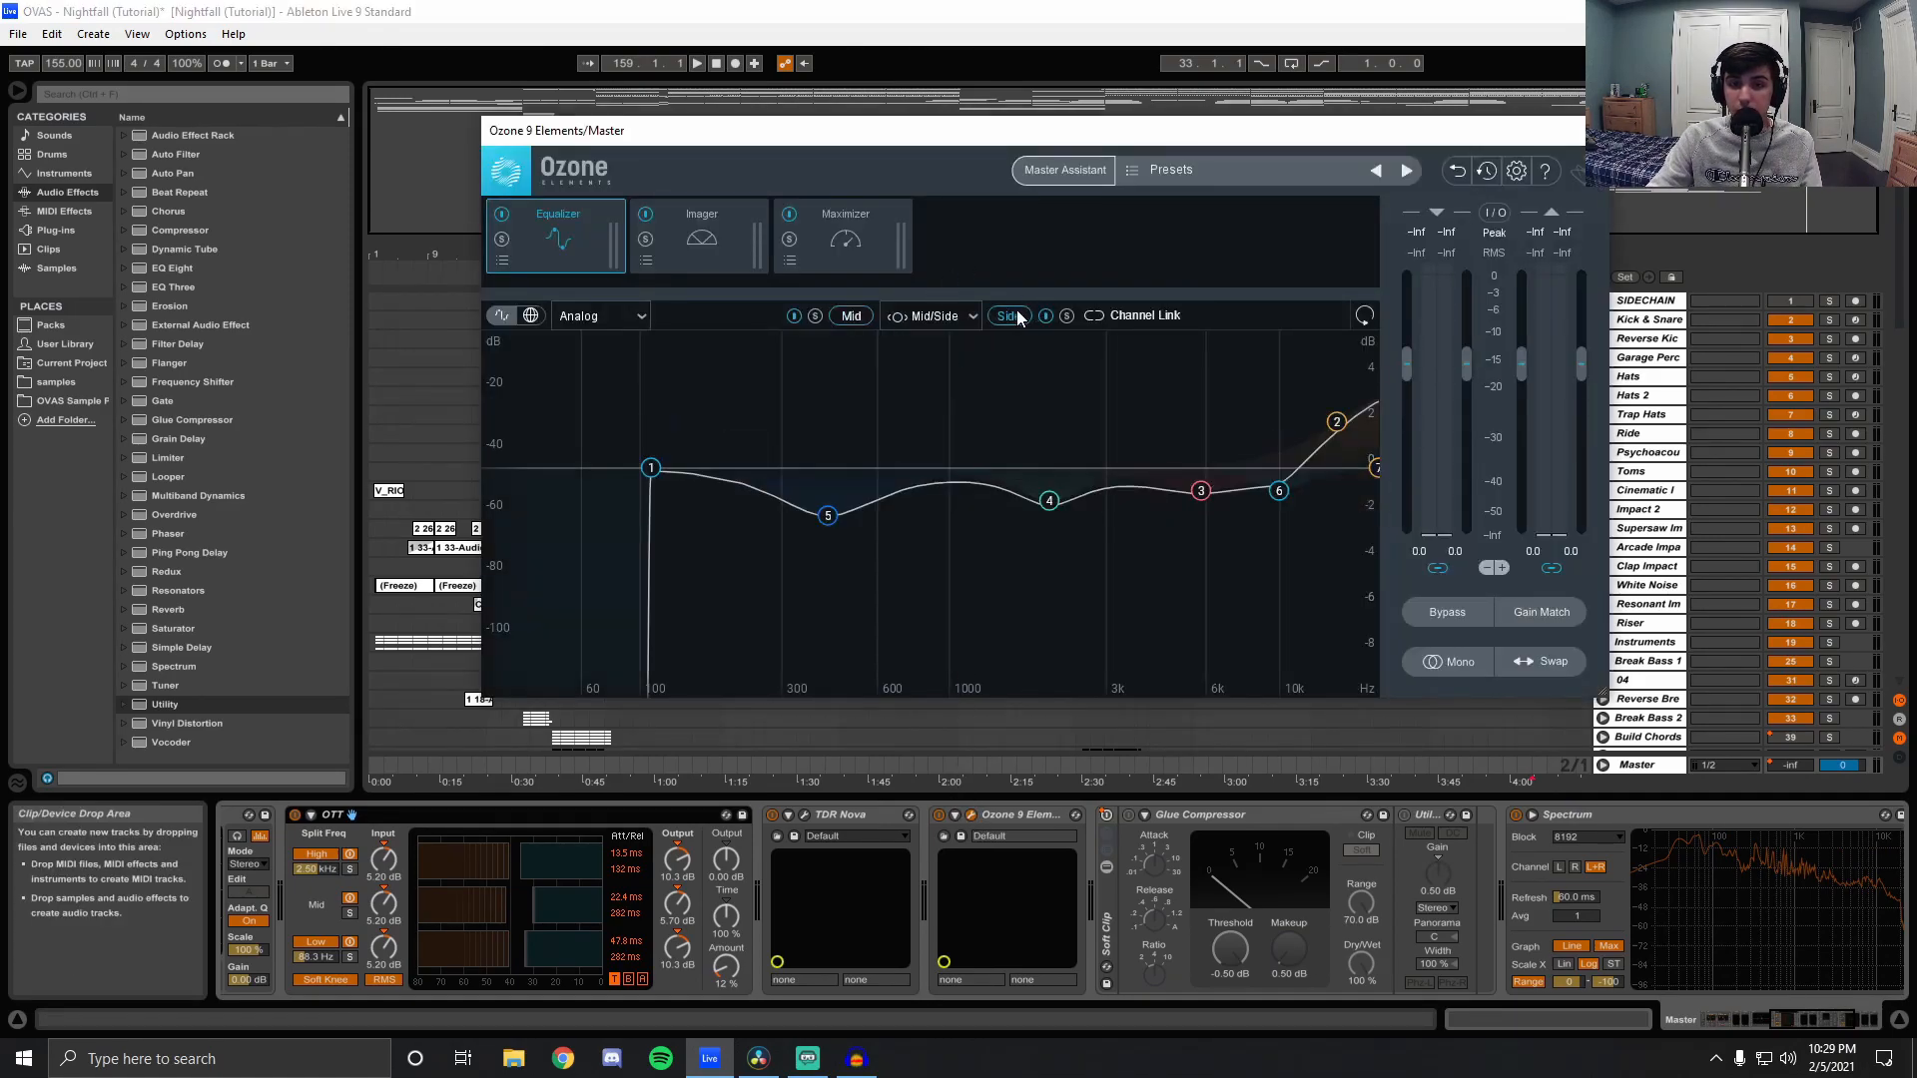
left_click(851, 315)
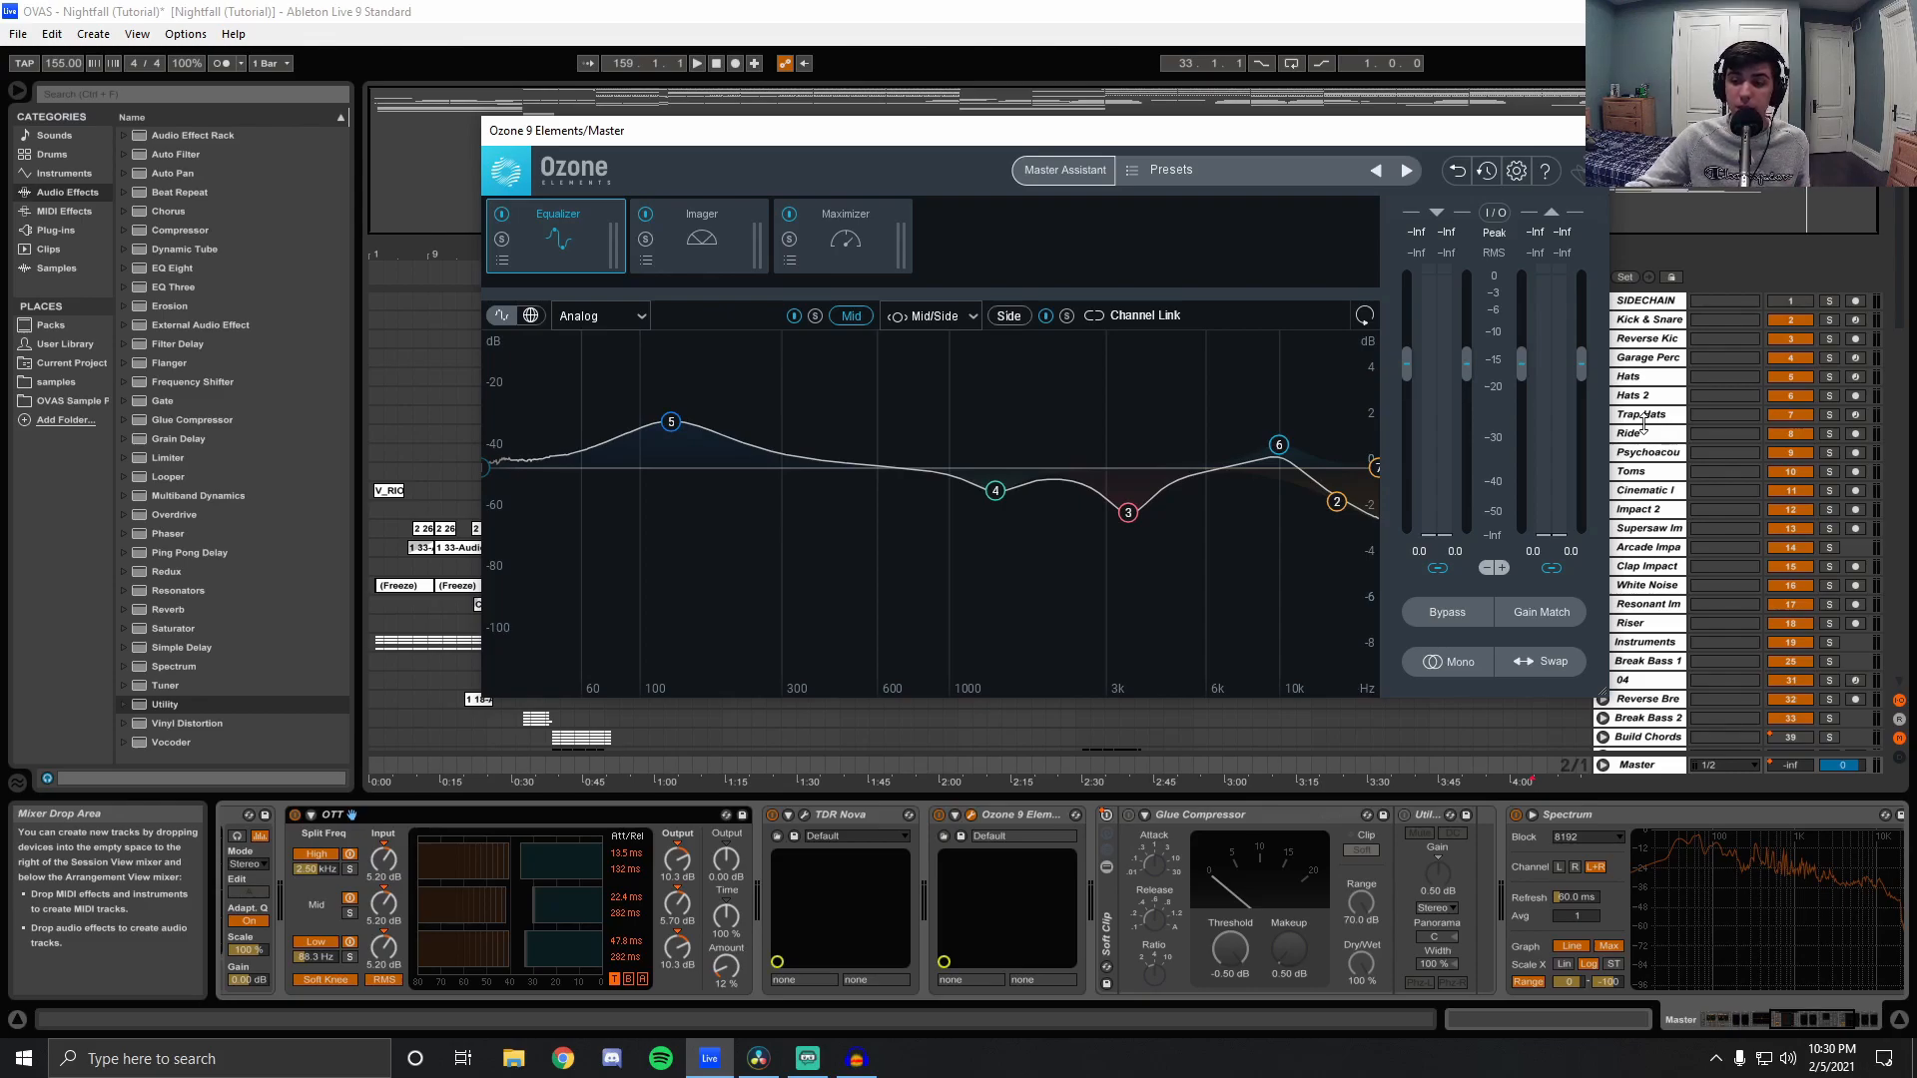
left_click(1008, 316)
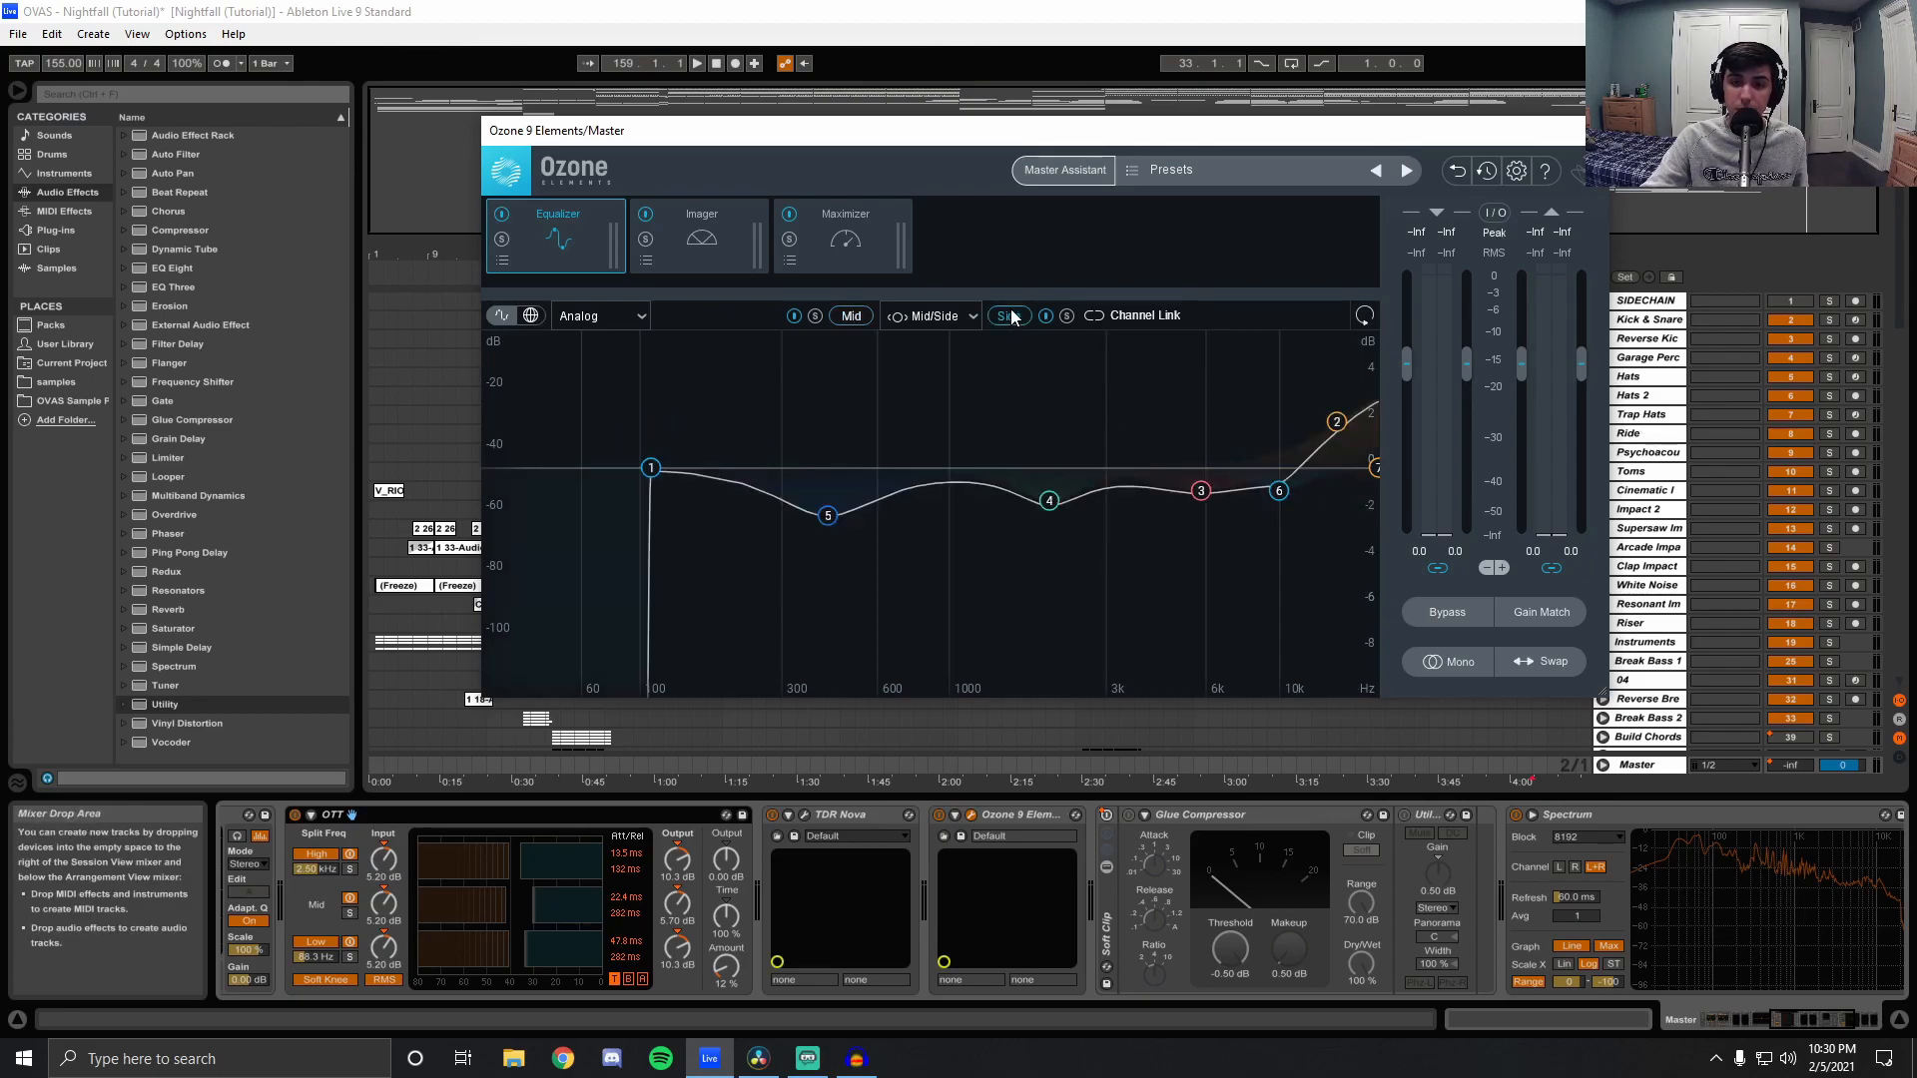
left_click(847, 317)
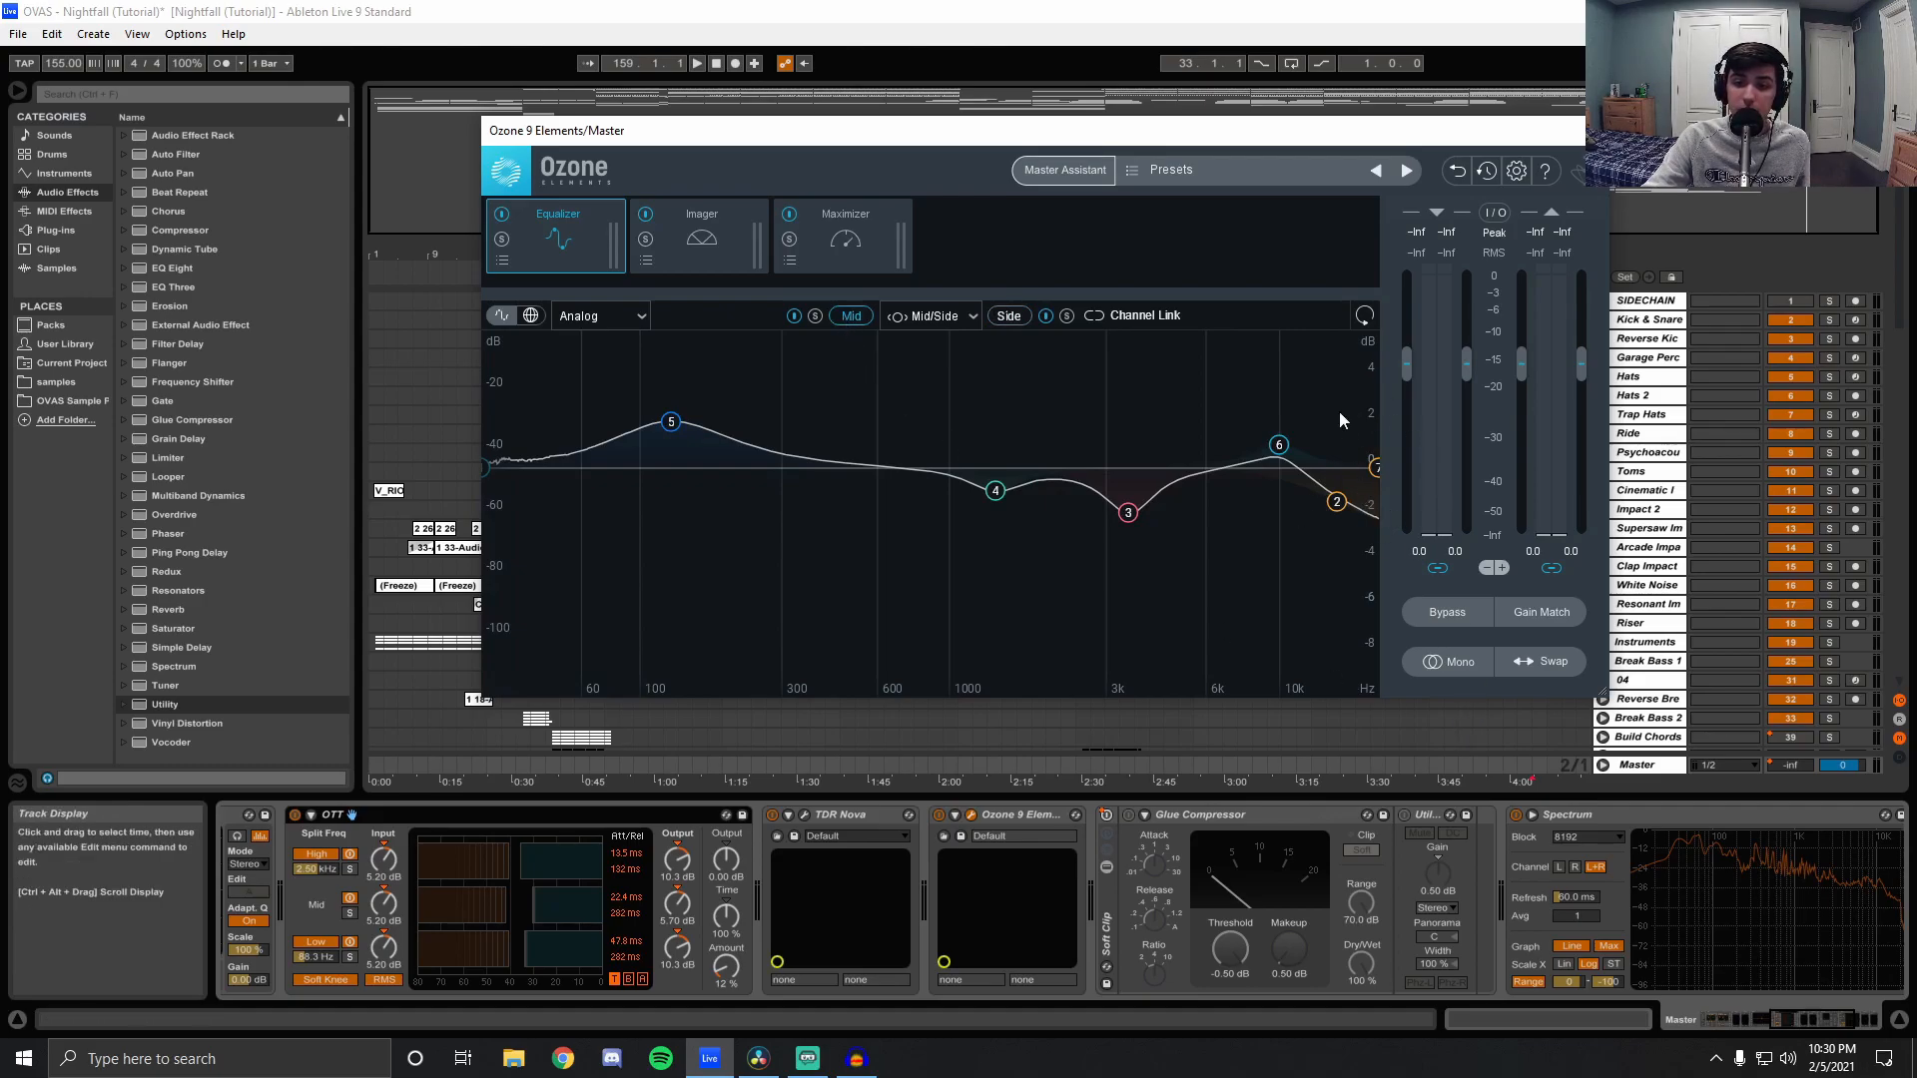
left_click(1009, 317)
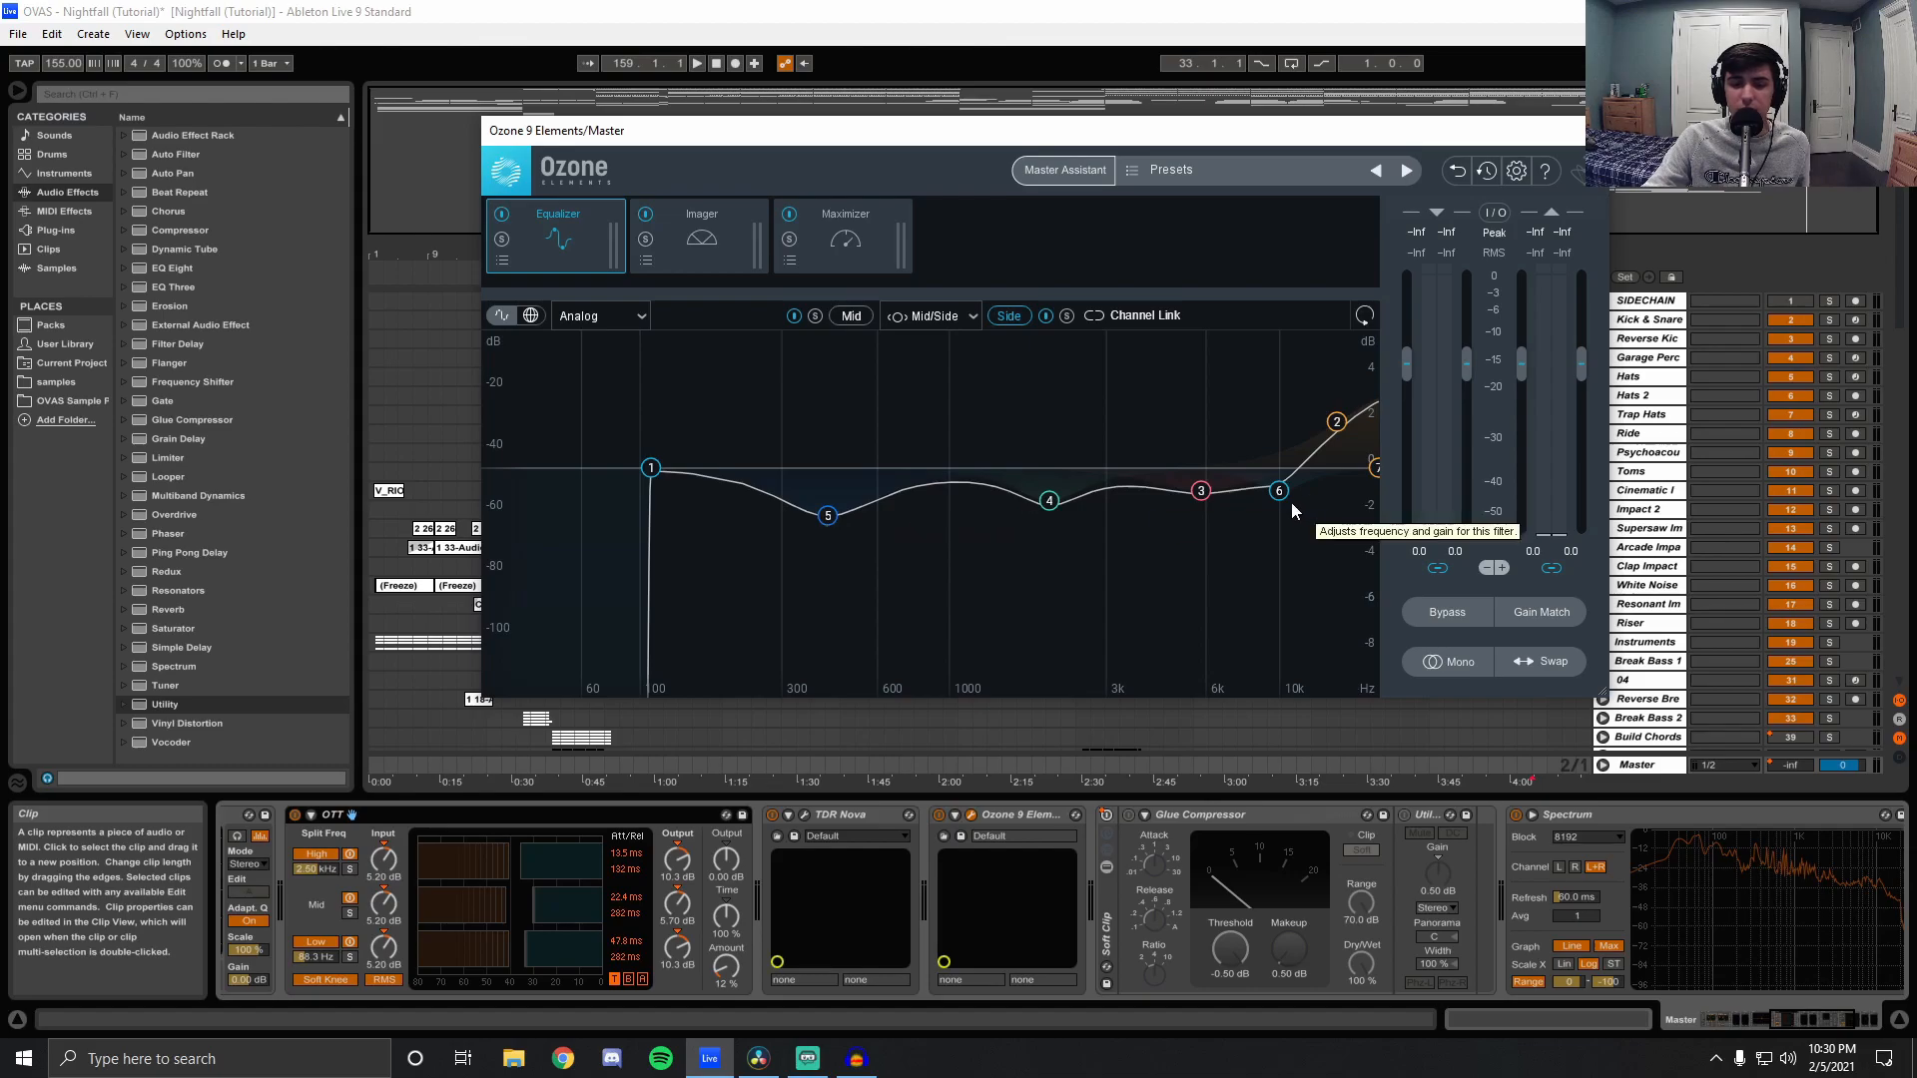
left_click(851, 315)
View Ozone's Imager and Maximizer modules, return to the Equalizer, and close the plug-in window.
left_click(717, 244)
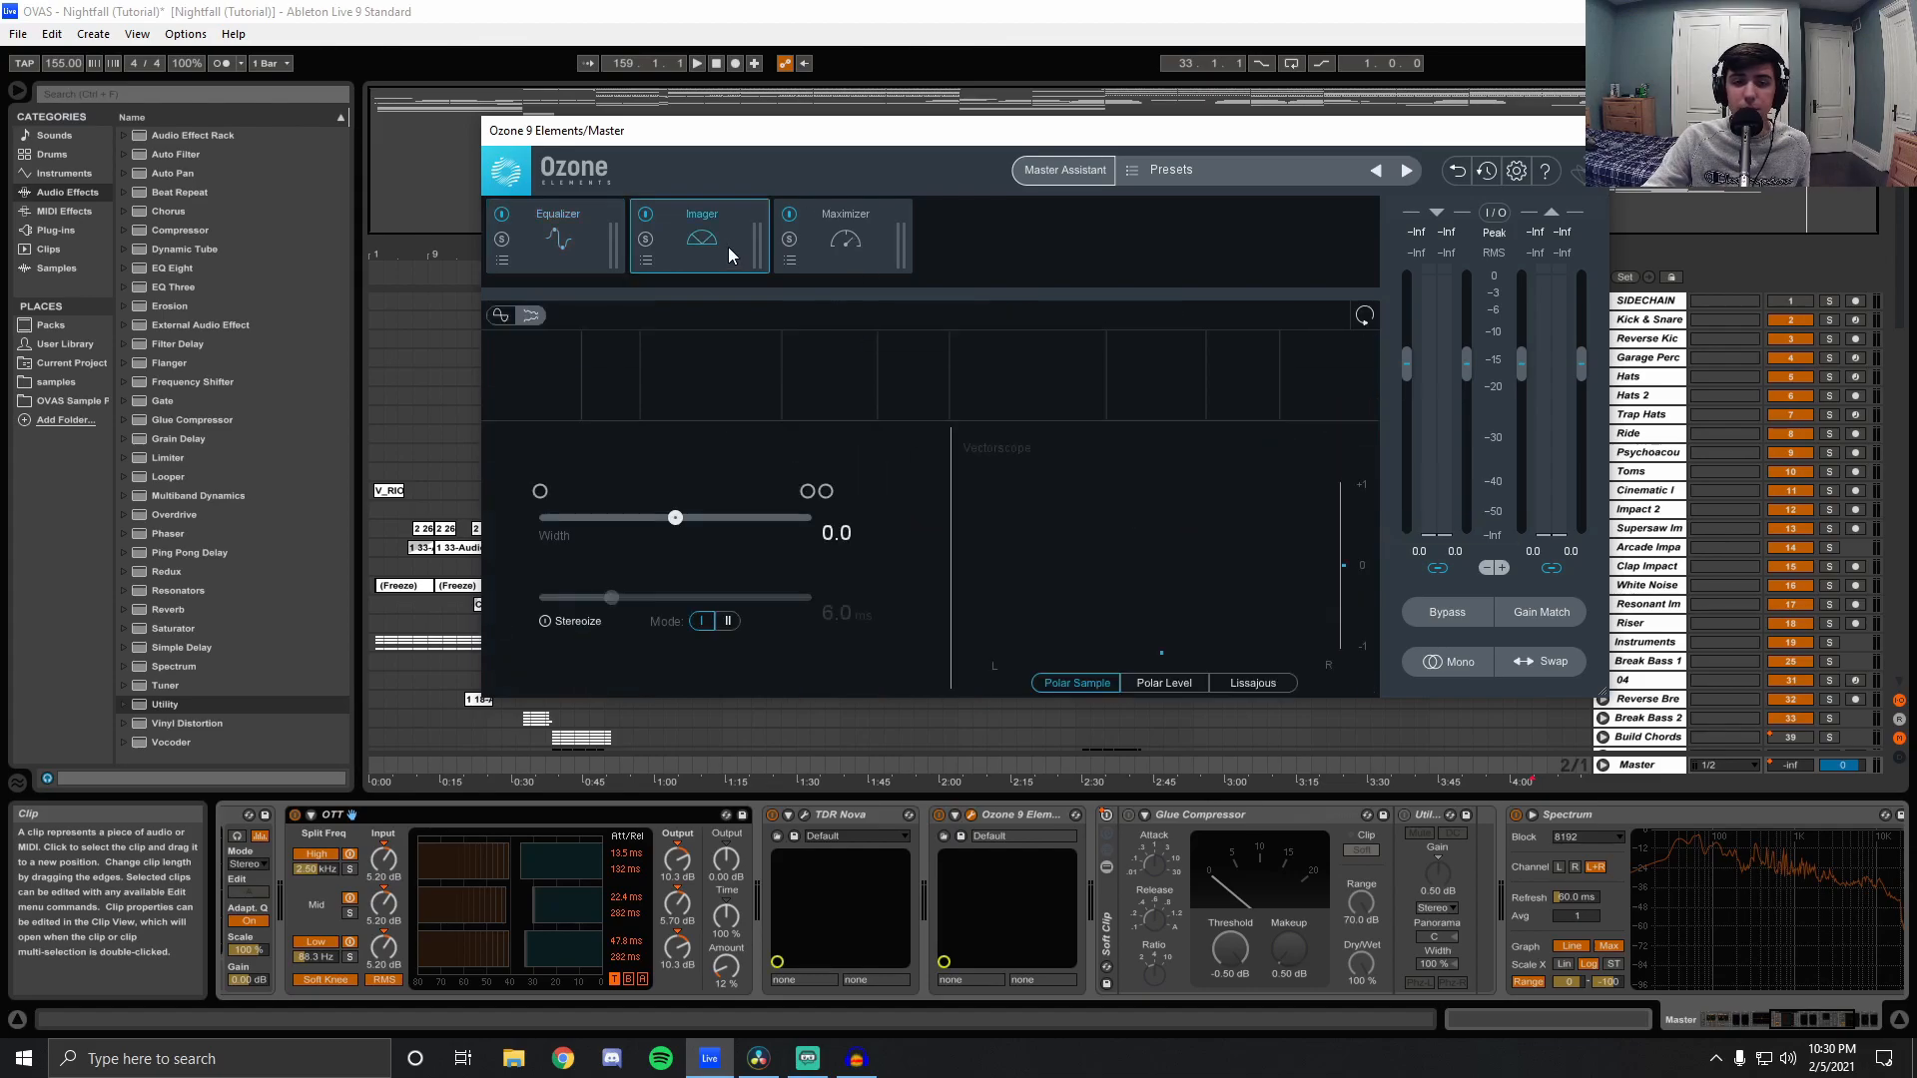
left_click(863, 242)
left_click(571, 235)
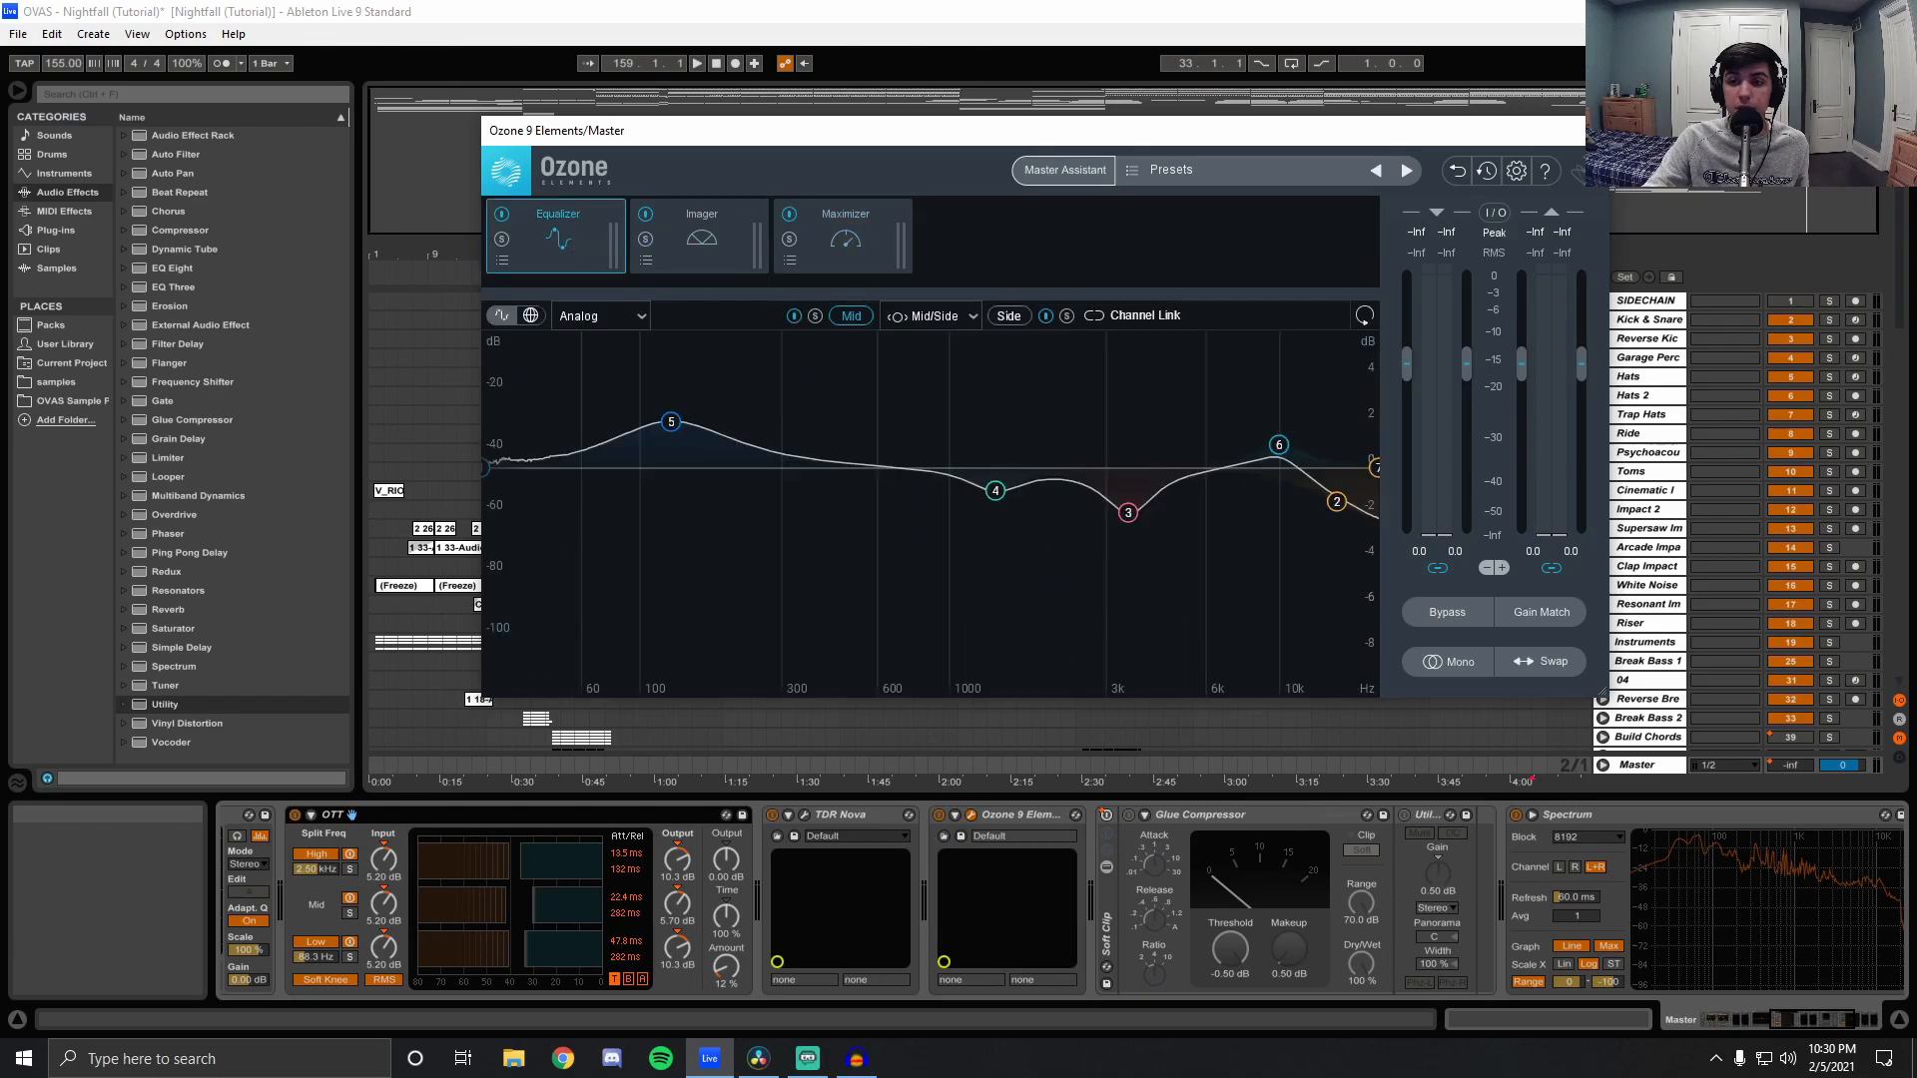
left_click(1568, 130)
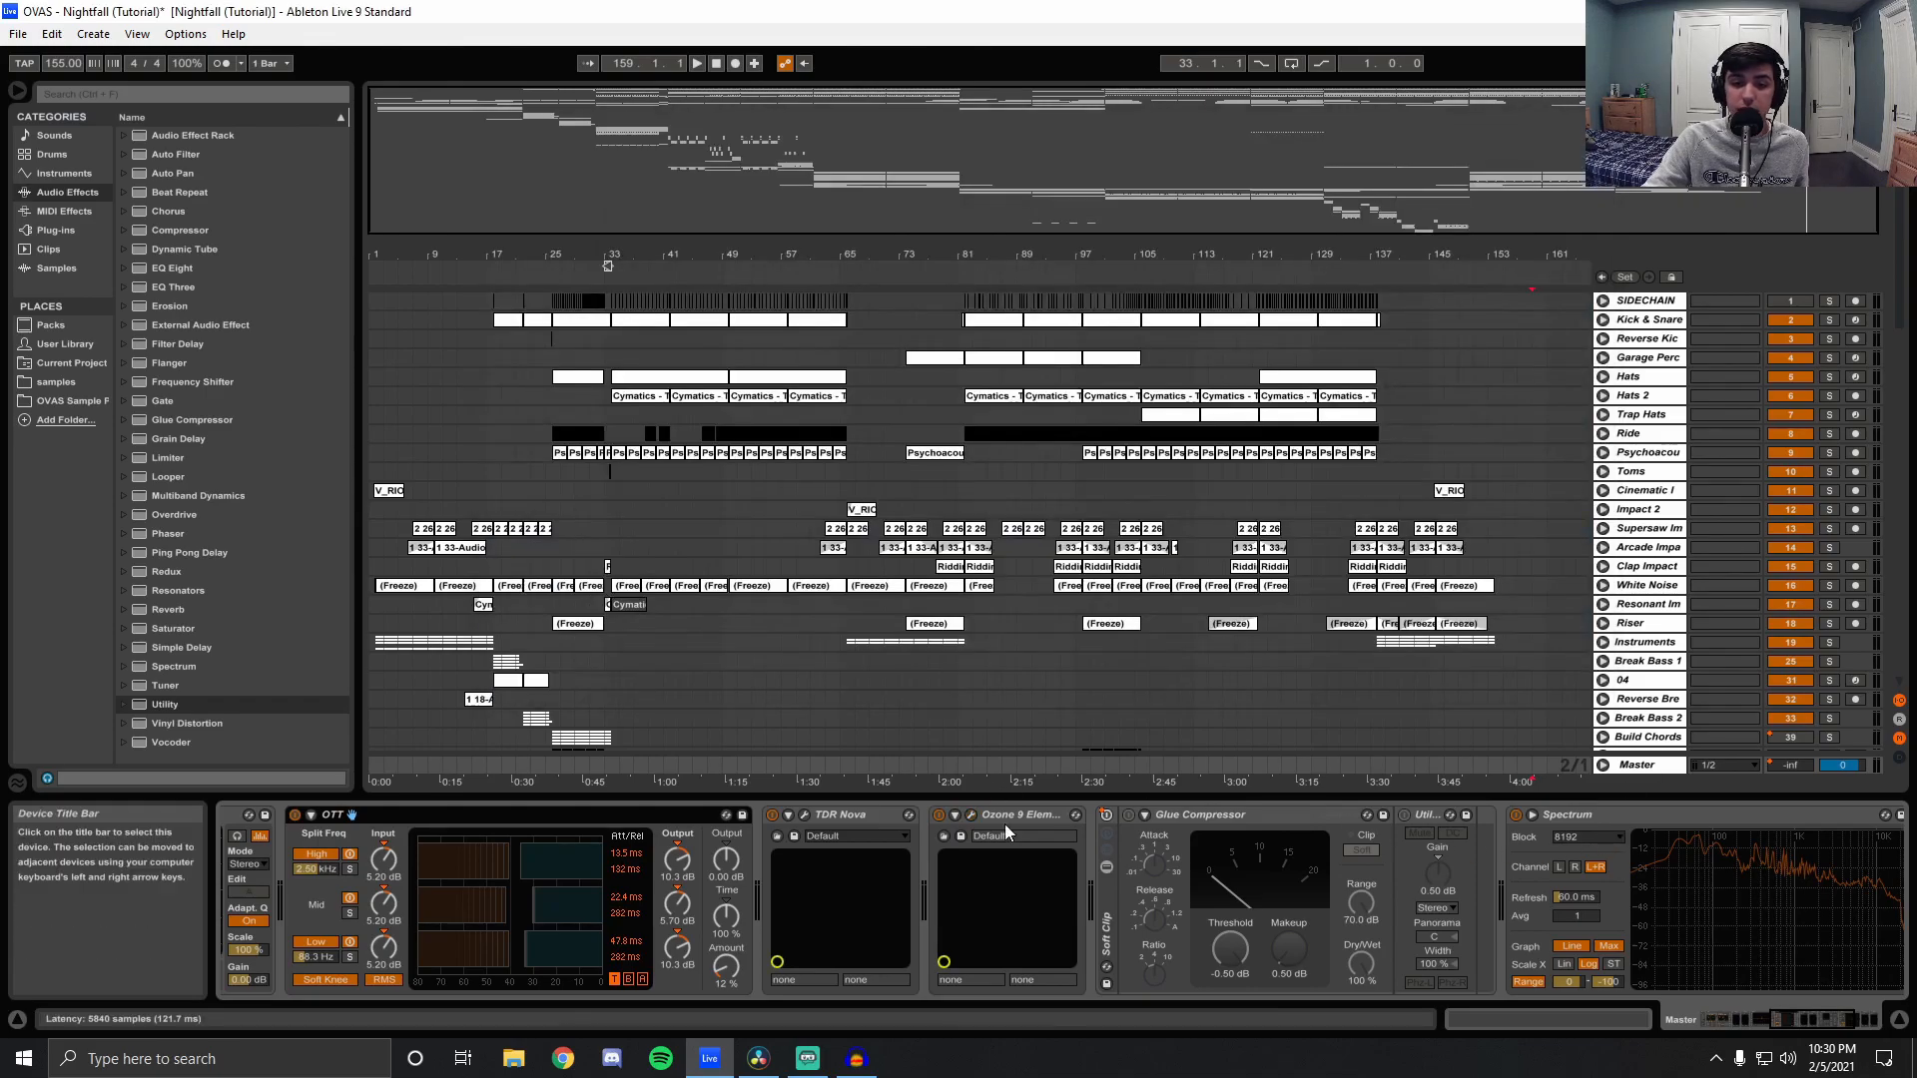
Reopen Ozone 9 Elements and examine the Equalizer's brickwall high-pass and low-pass filters on the Mid and Side channels.
left_click(973, 814)
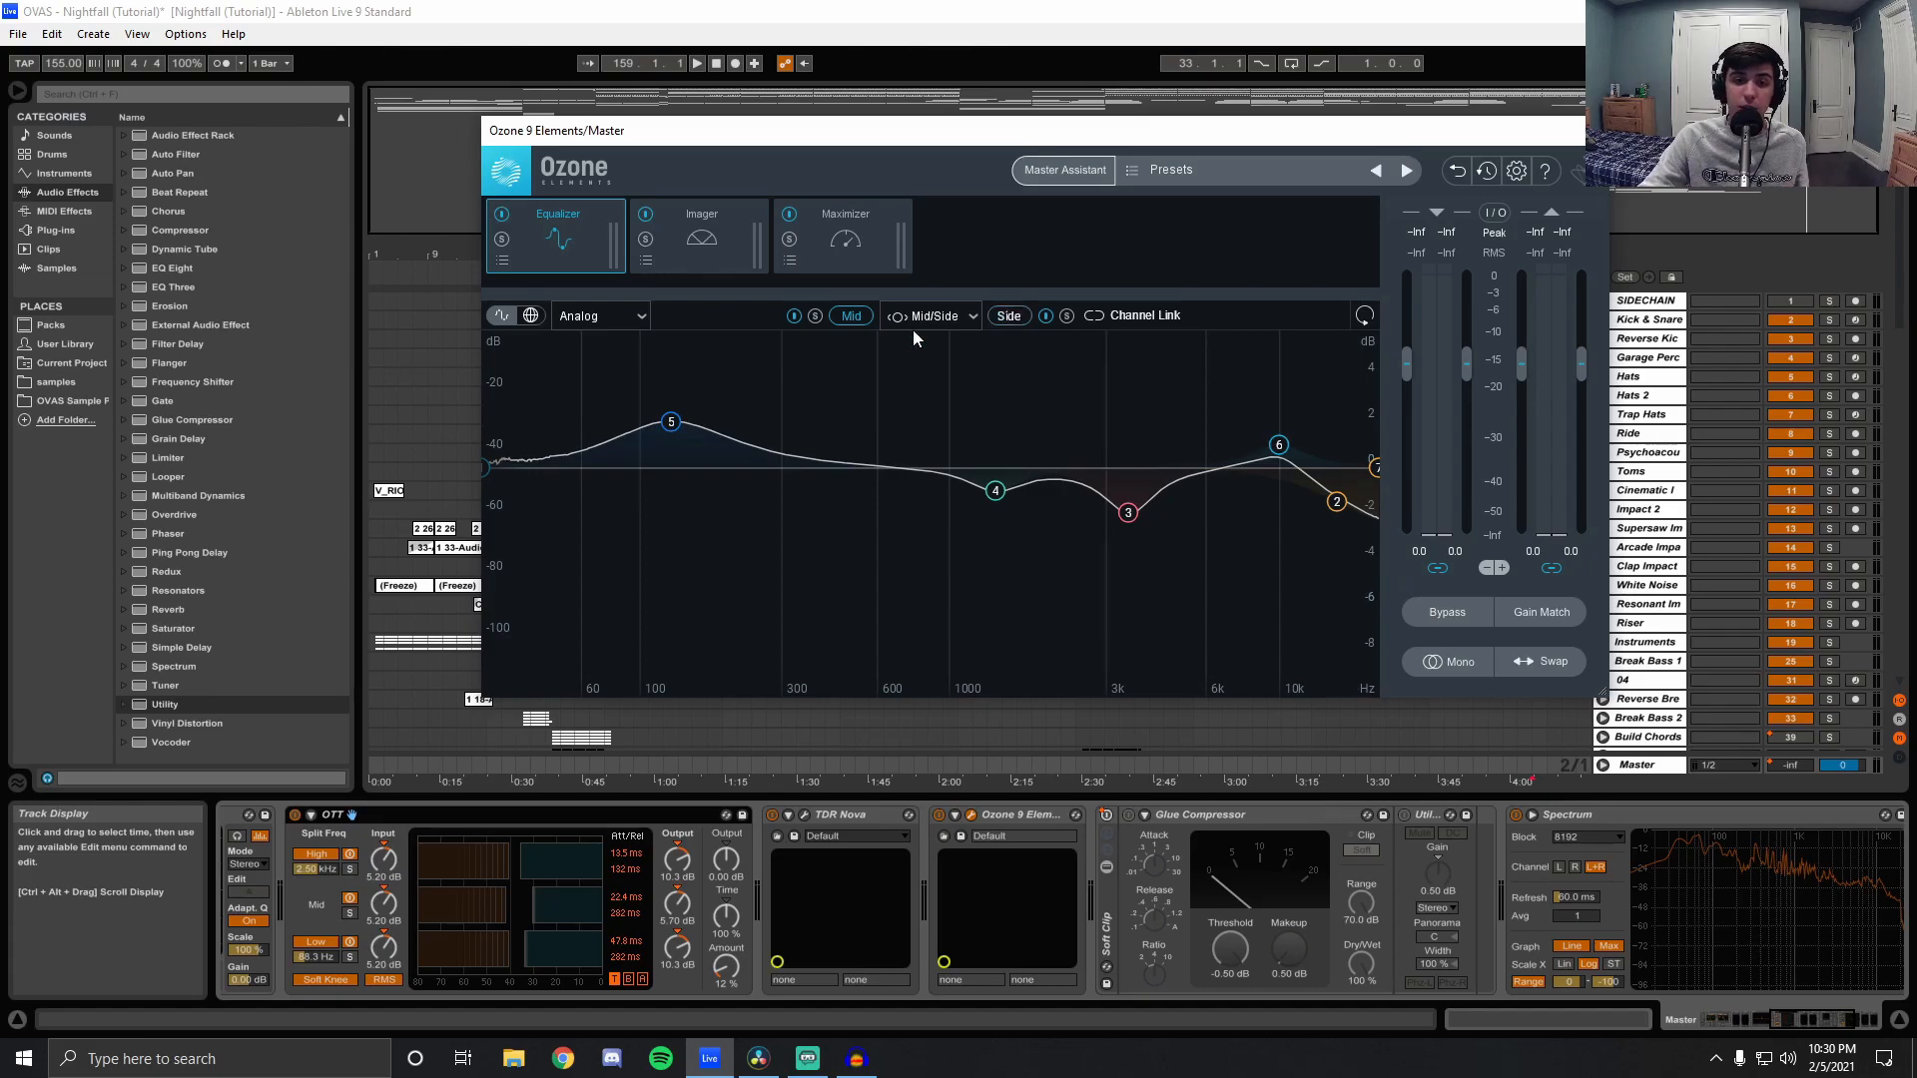
left_click(1018, 316)
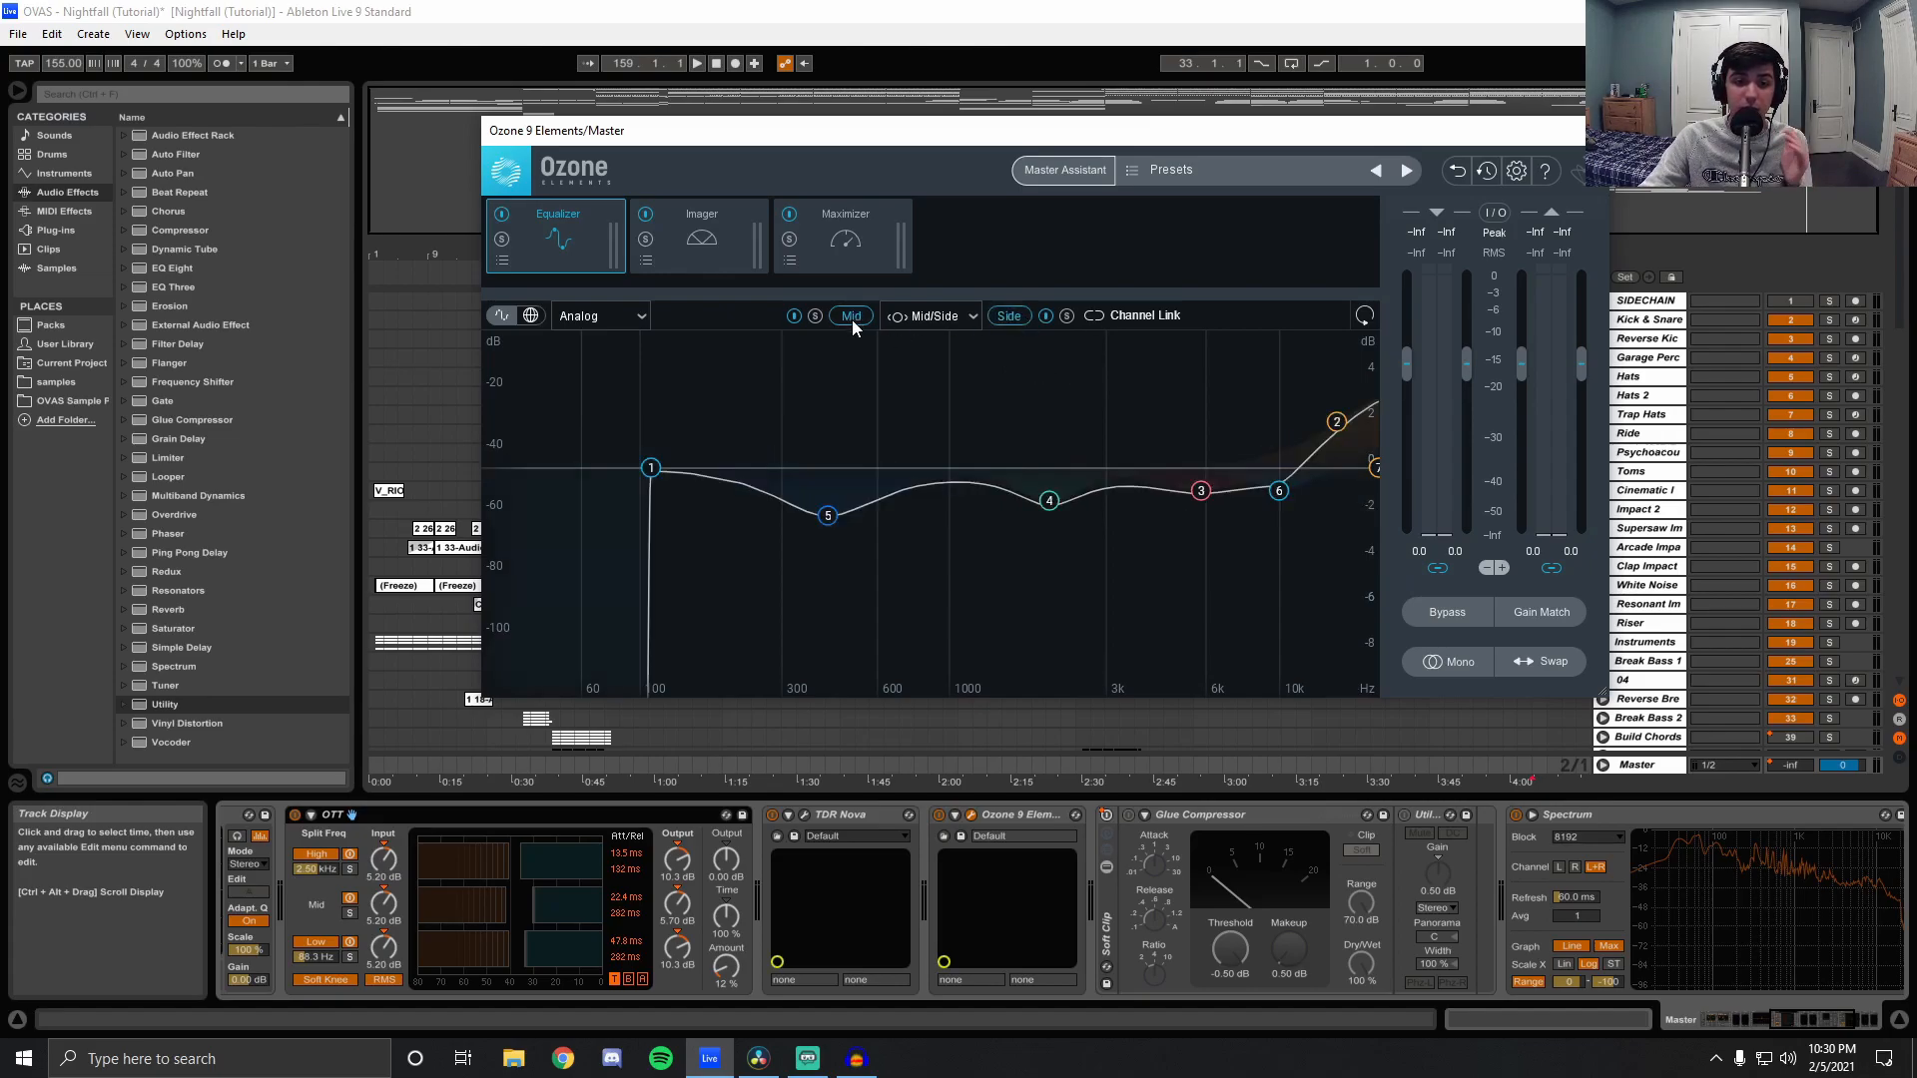
left_click(852, 319)
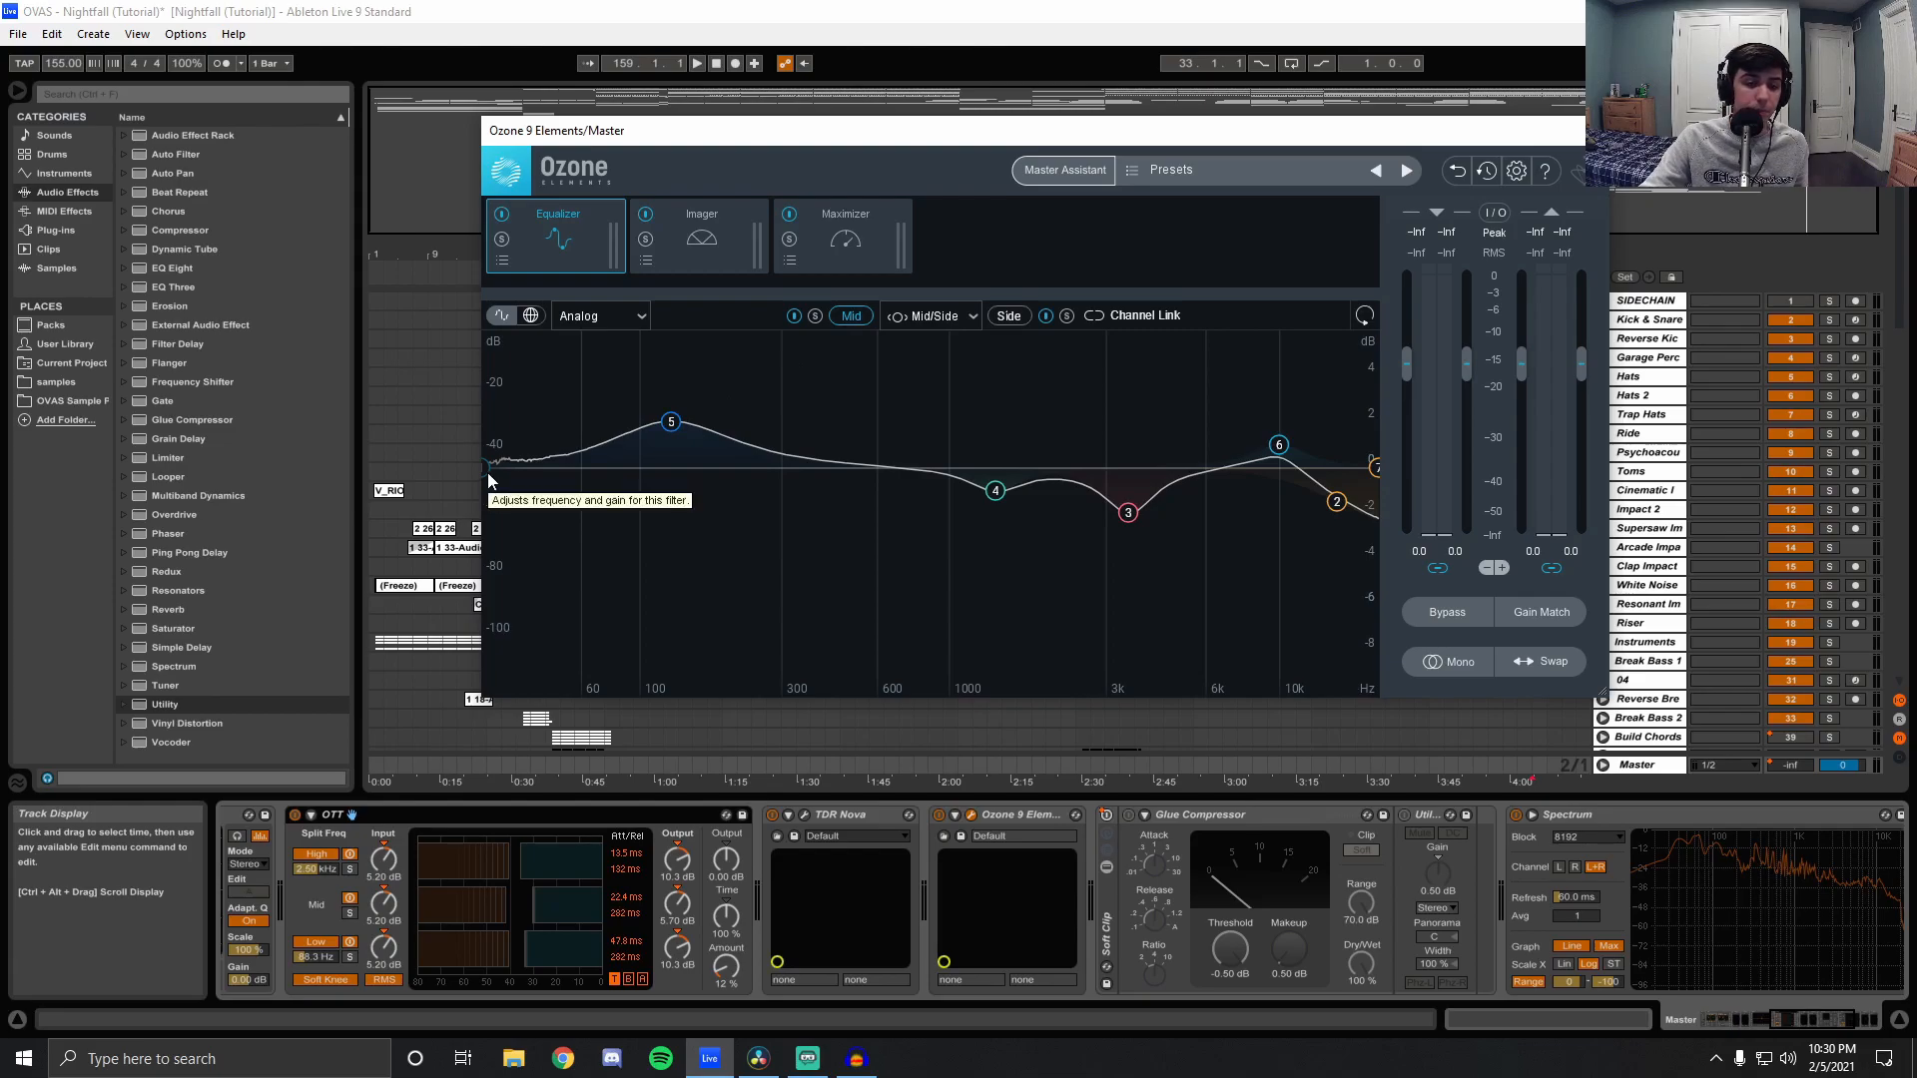
mouse_move(487, 472)
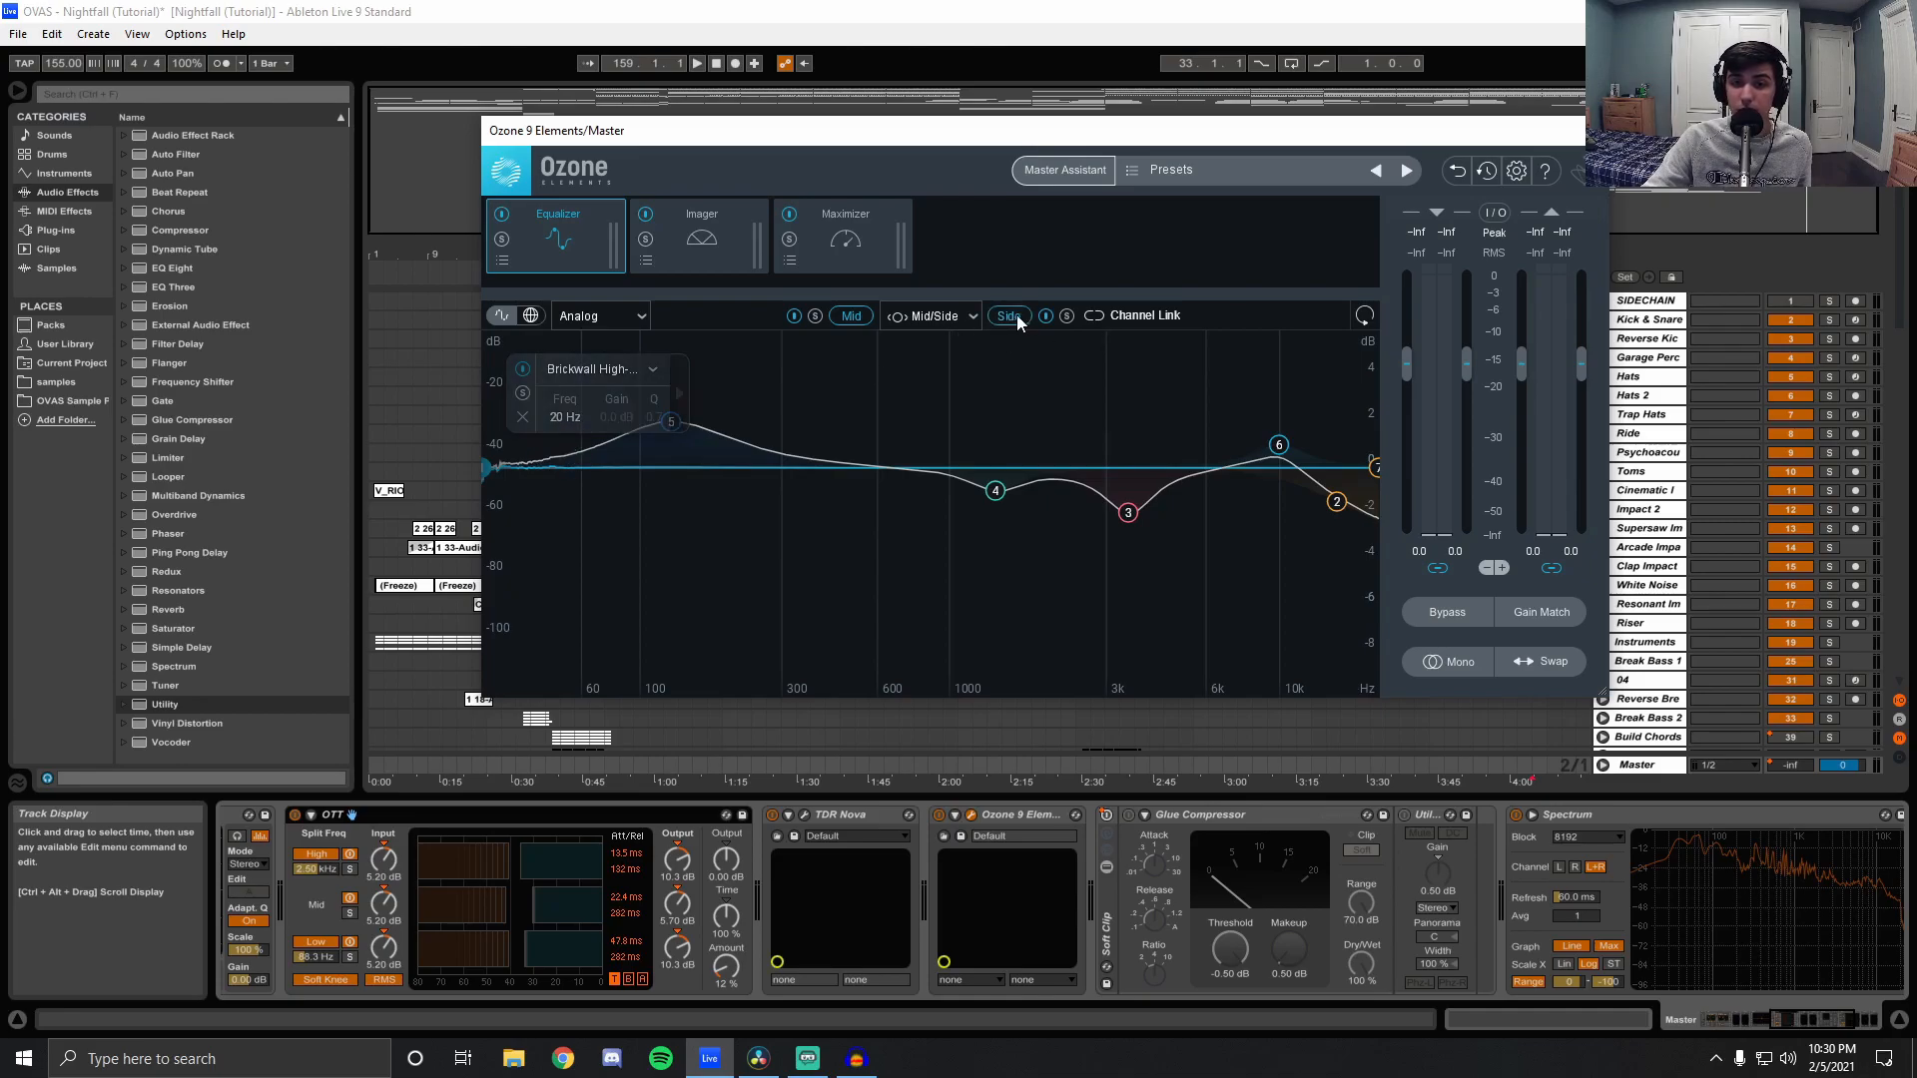
left_click(1374, 469)
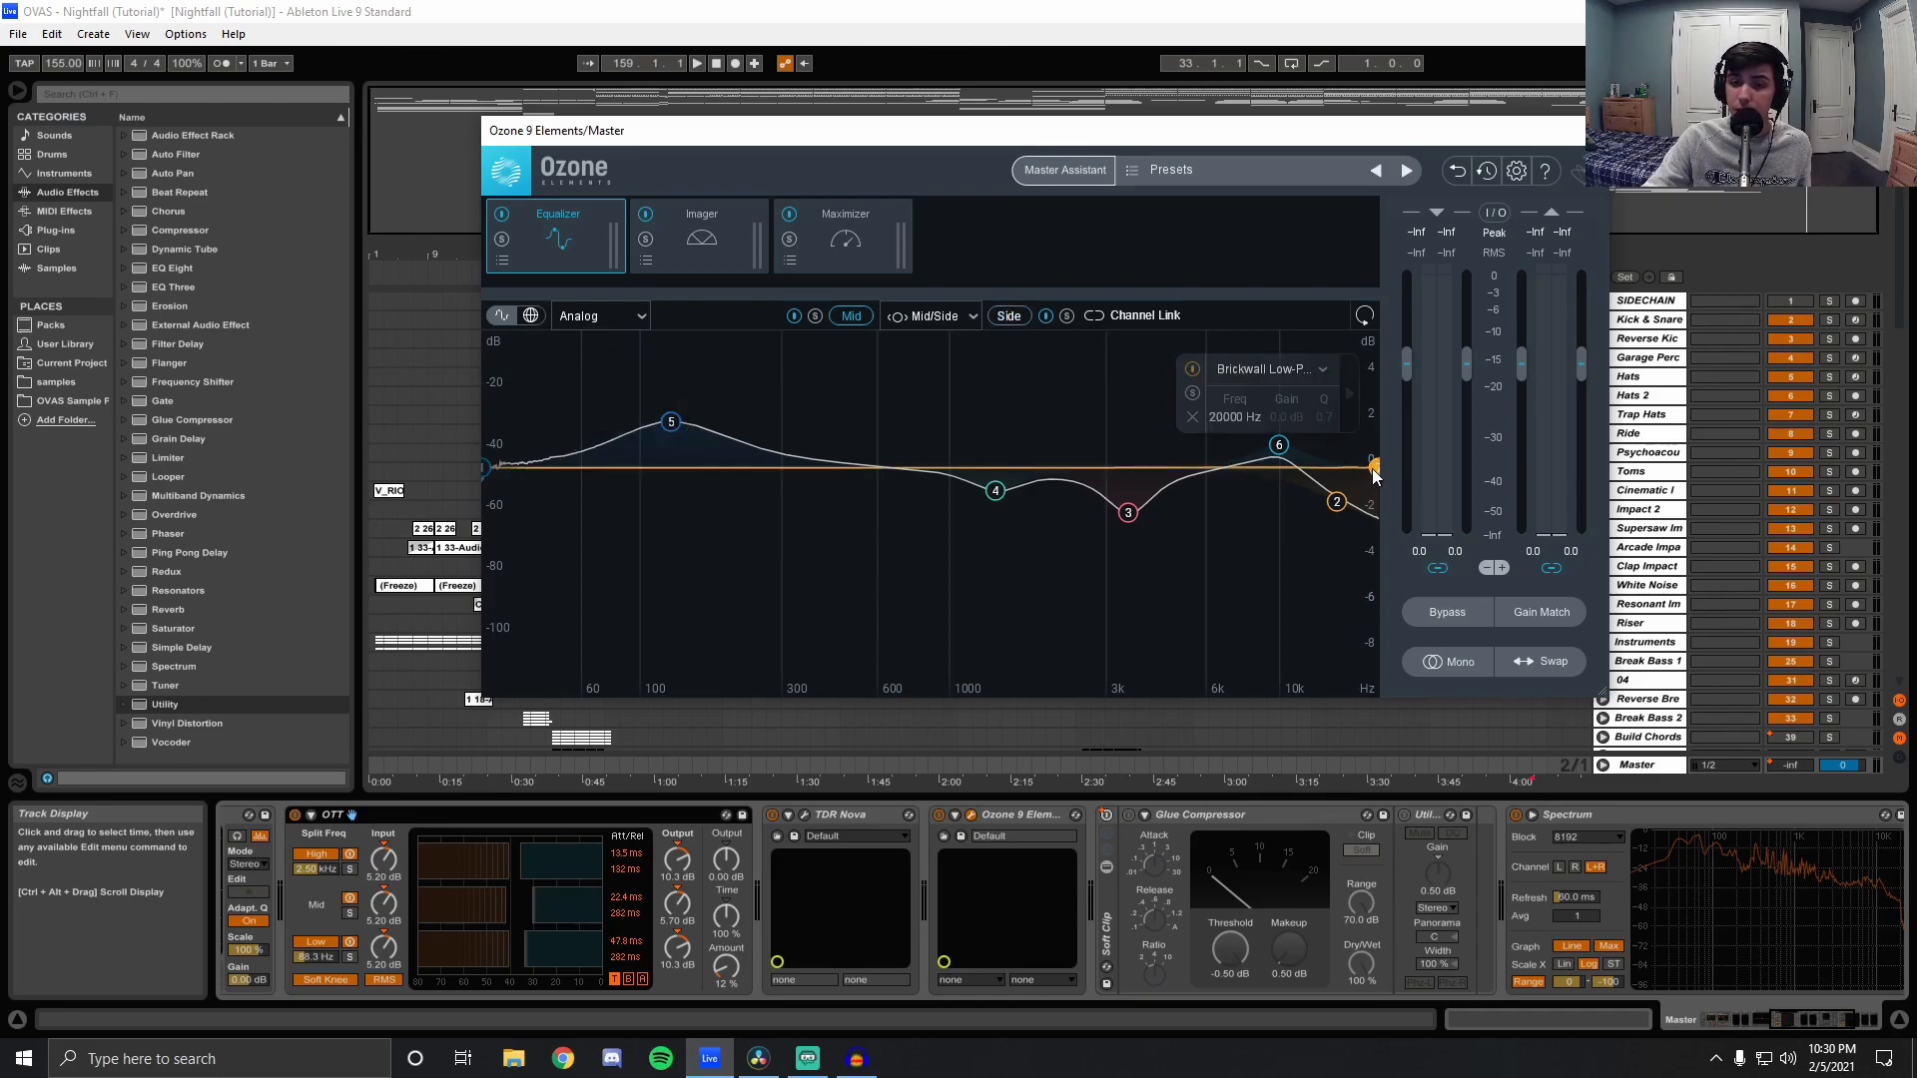
left_click(1006, 315)
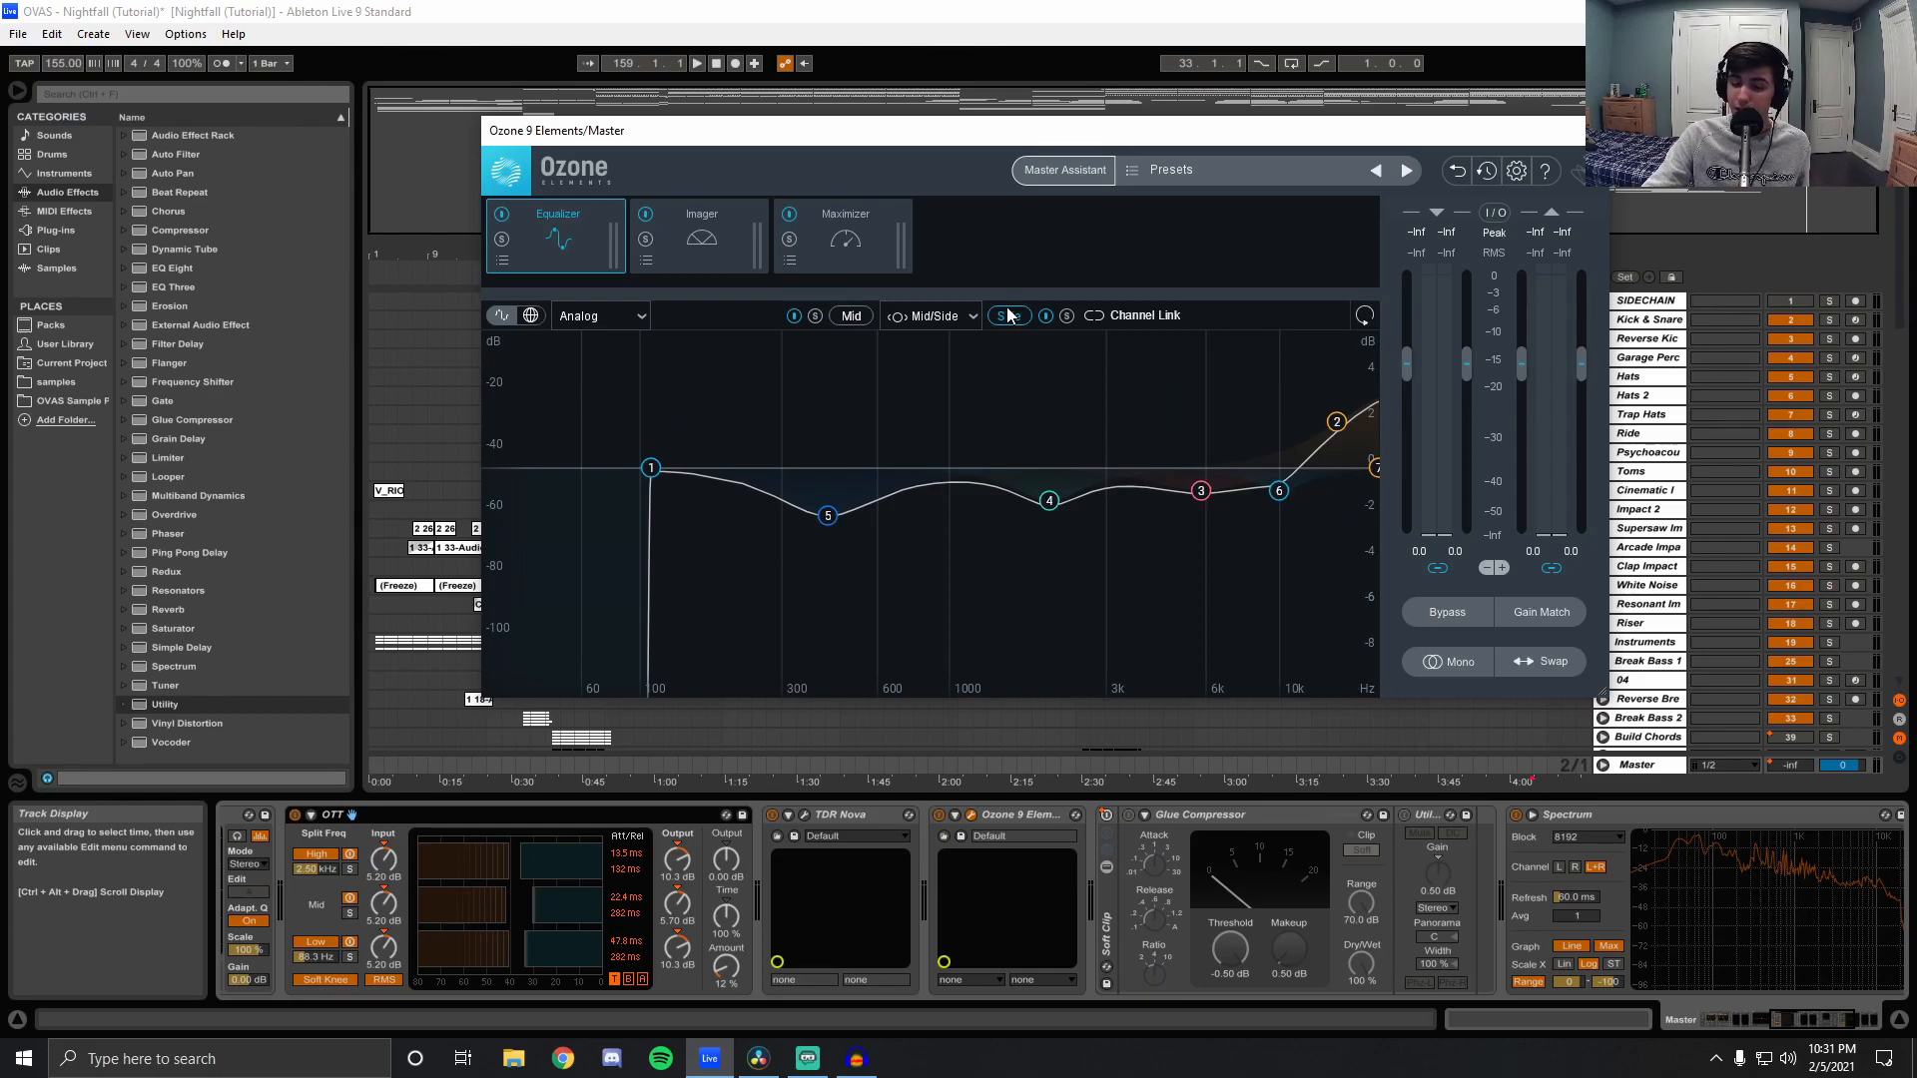
left_click(1378, 470)
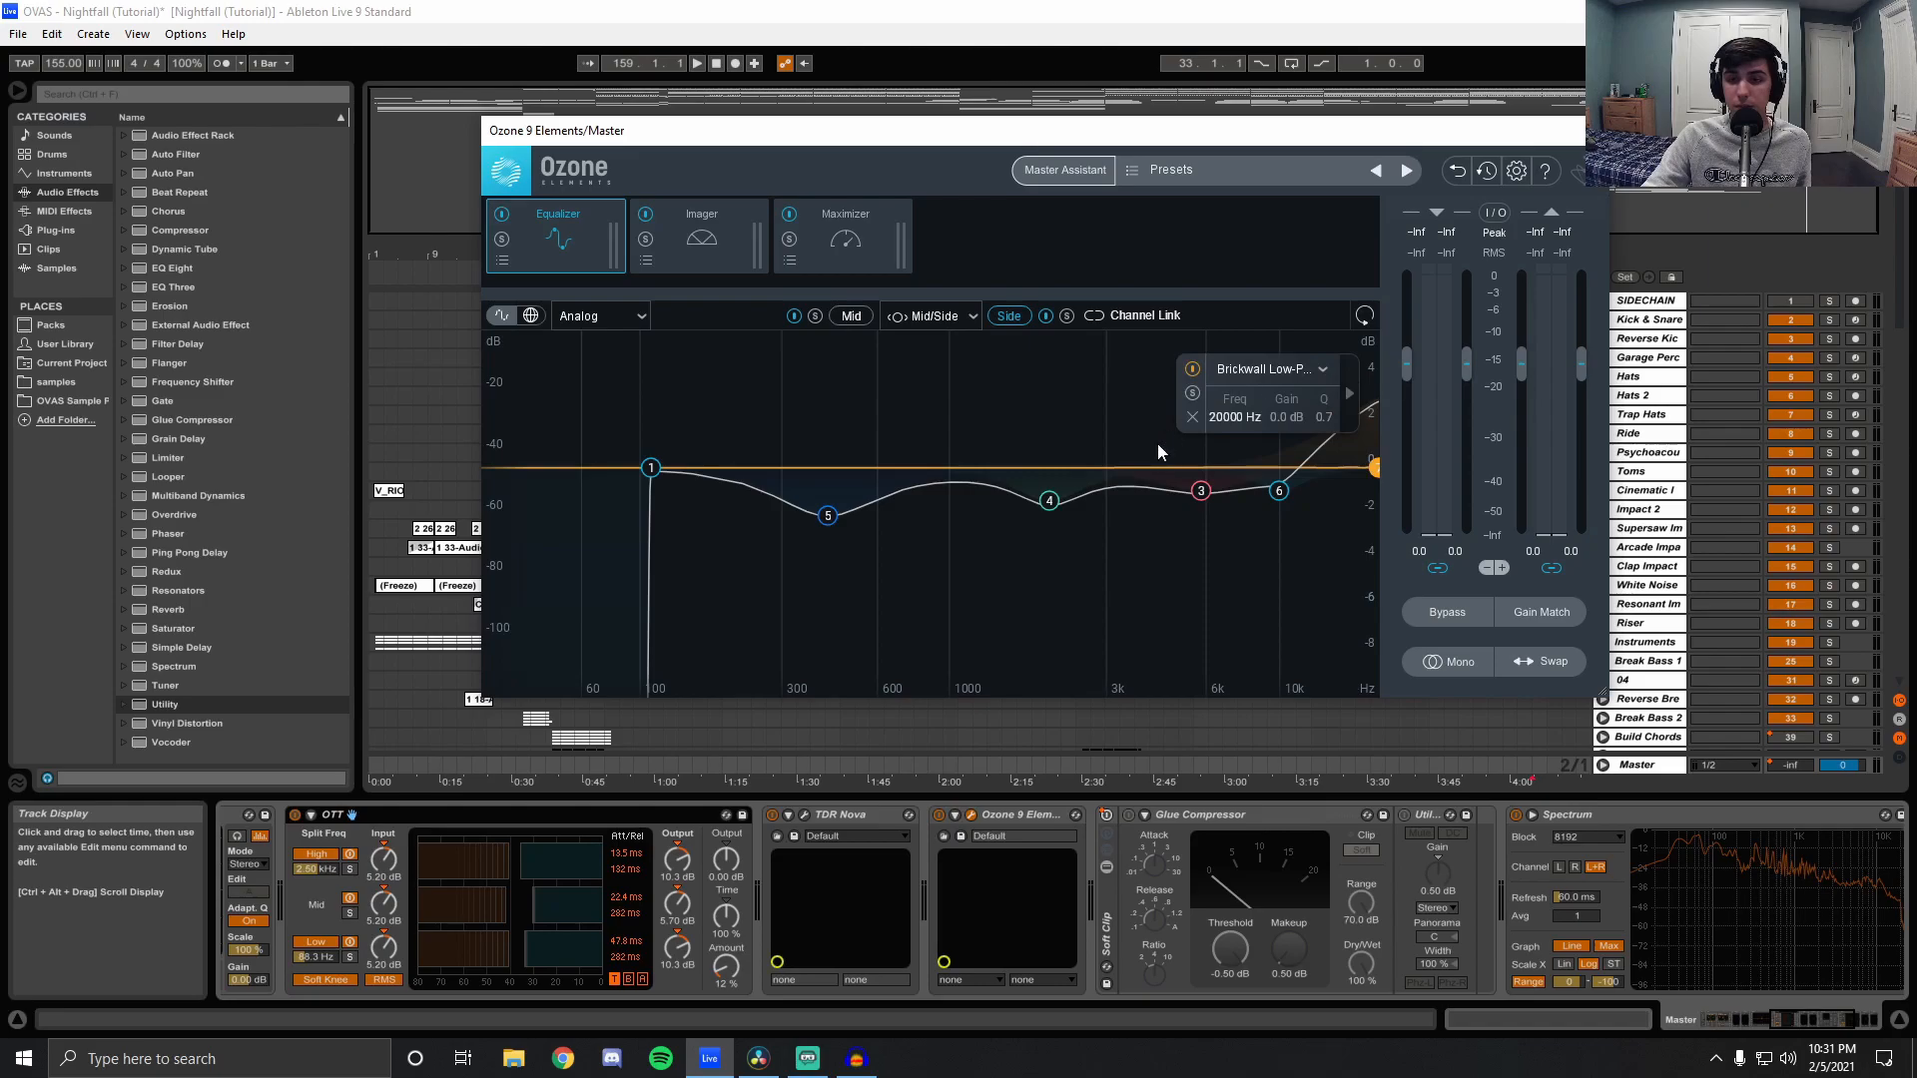
Inspect the Side channel's 110 Hz brickwall high-pass filter, view Ozone's Imager and Maximizer, and return to the Equalizer.
left_click(651, 467)
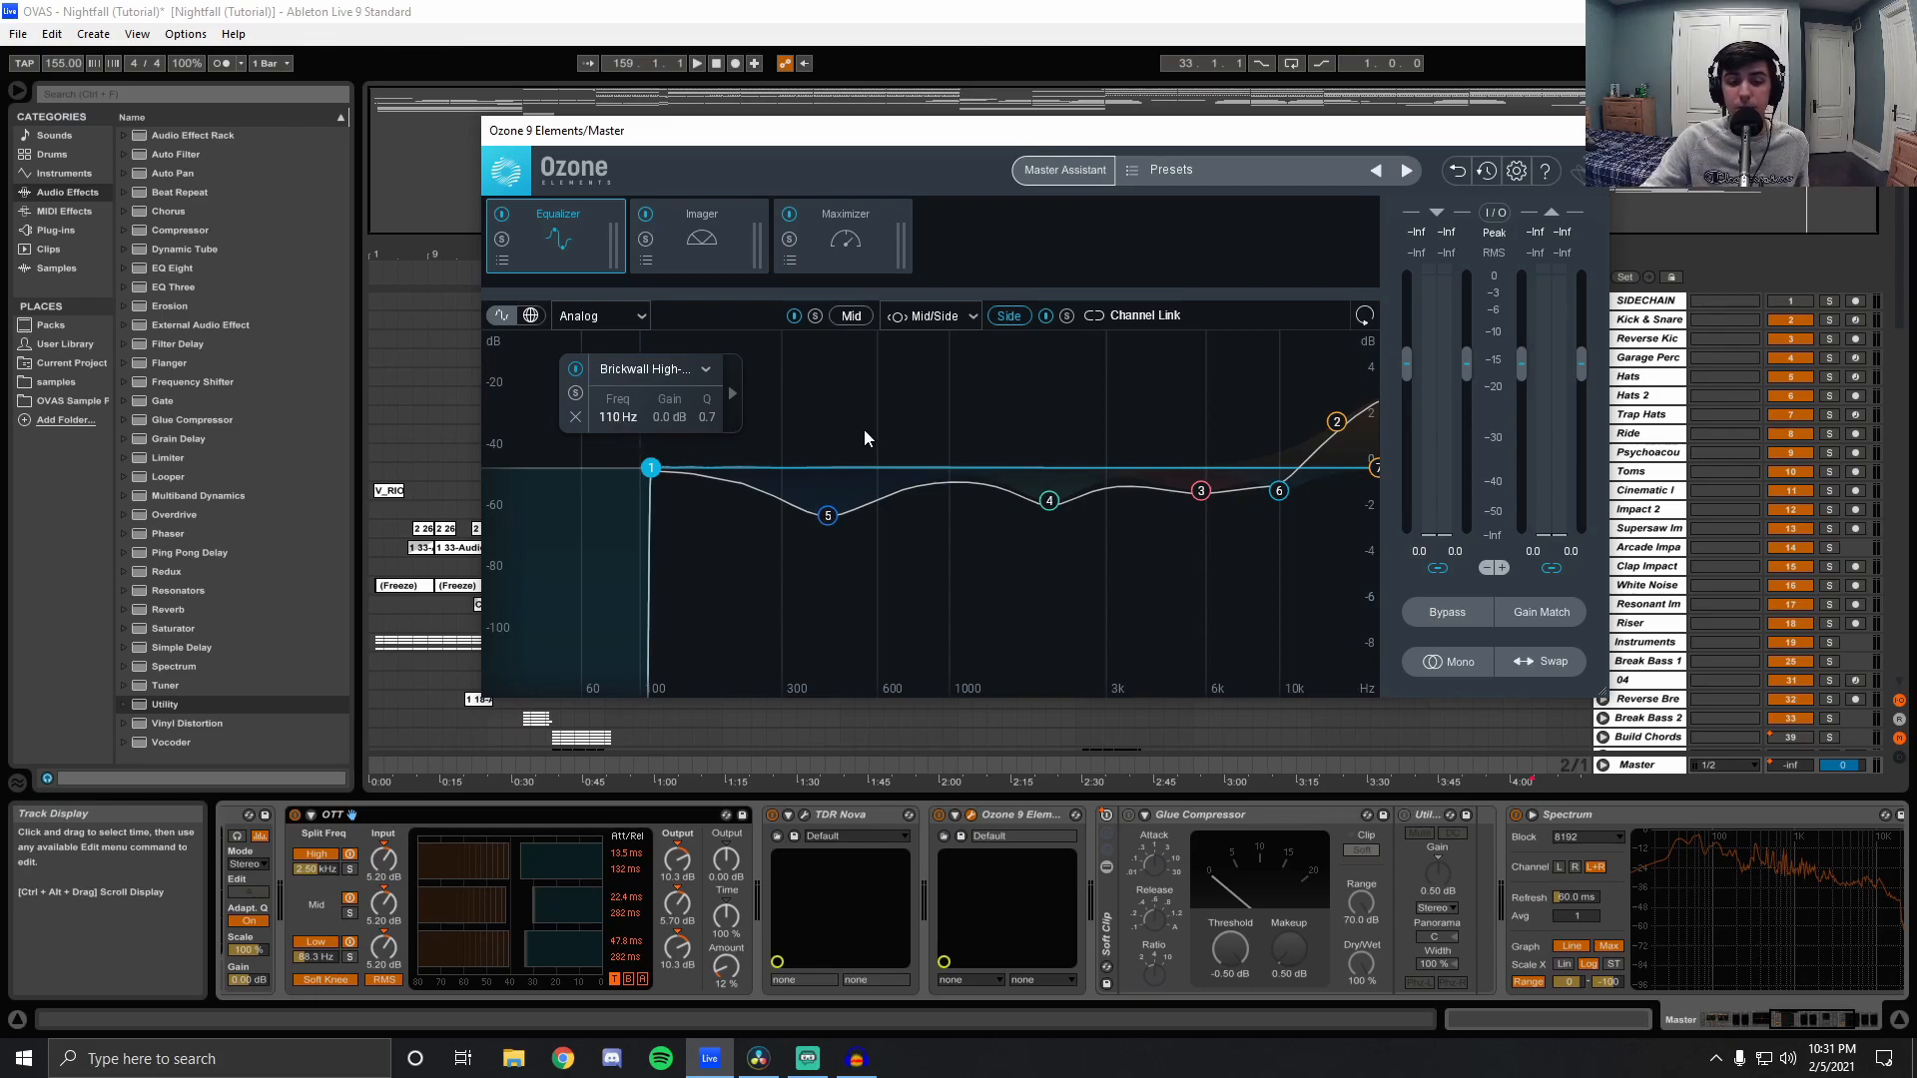
left_click(697, 244)
left_click(842, 244)
left_click(723, 238)
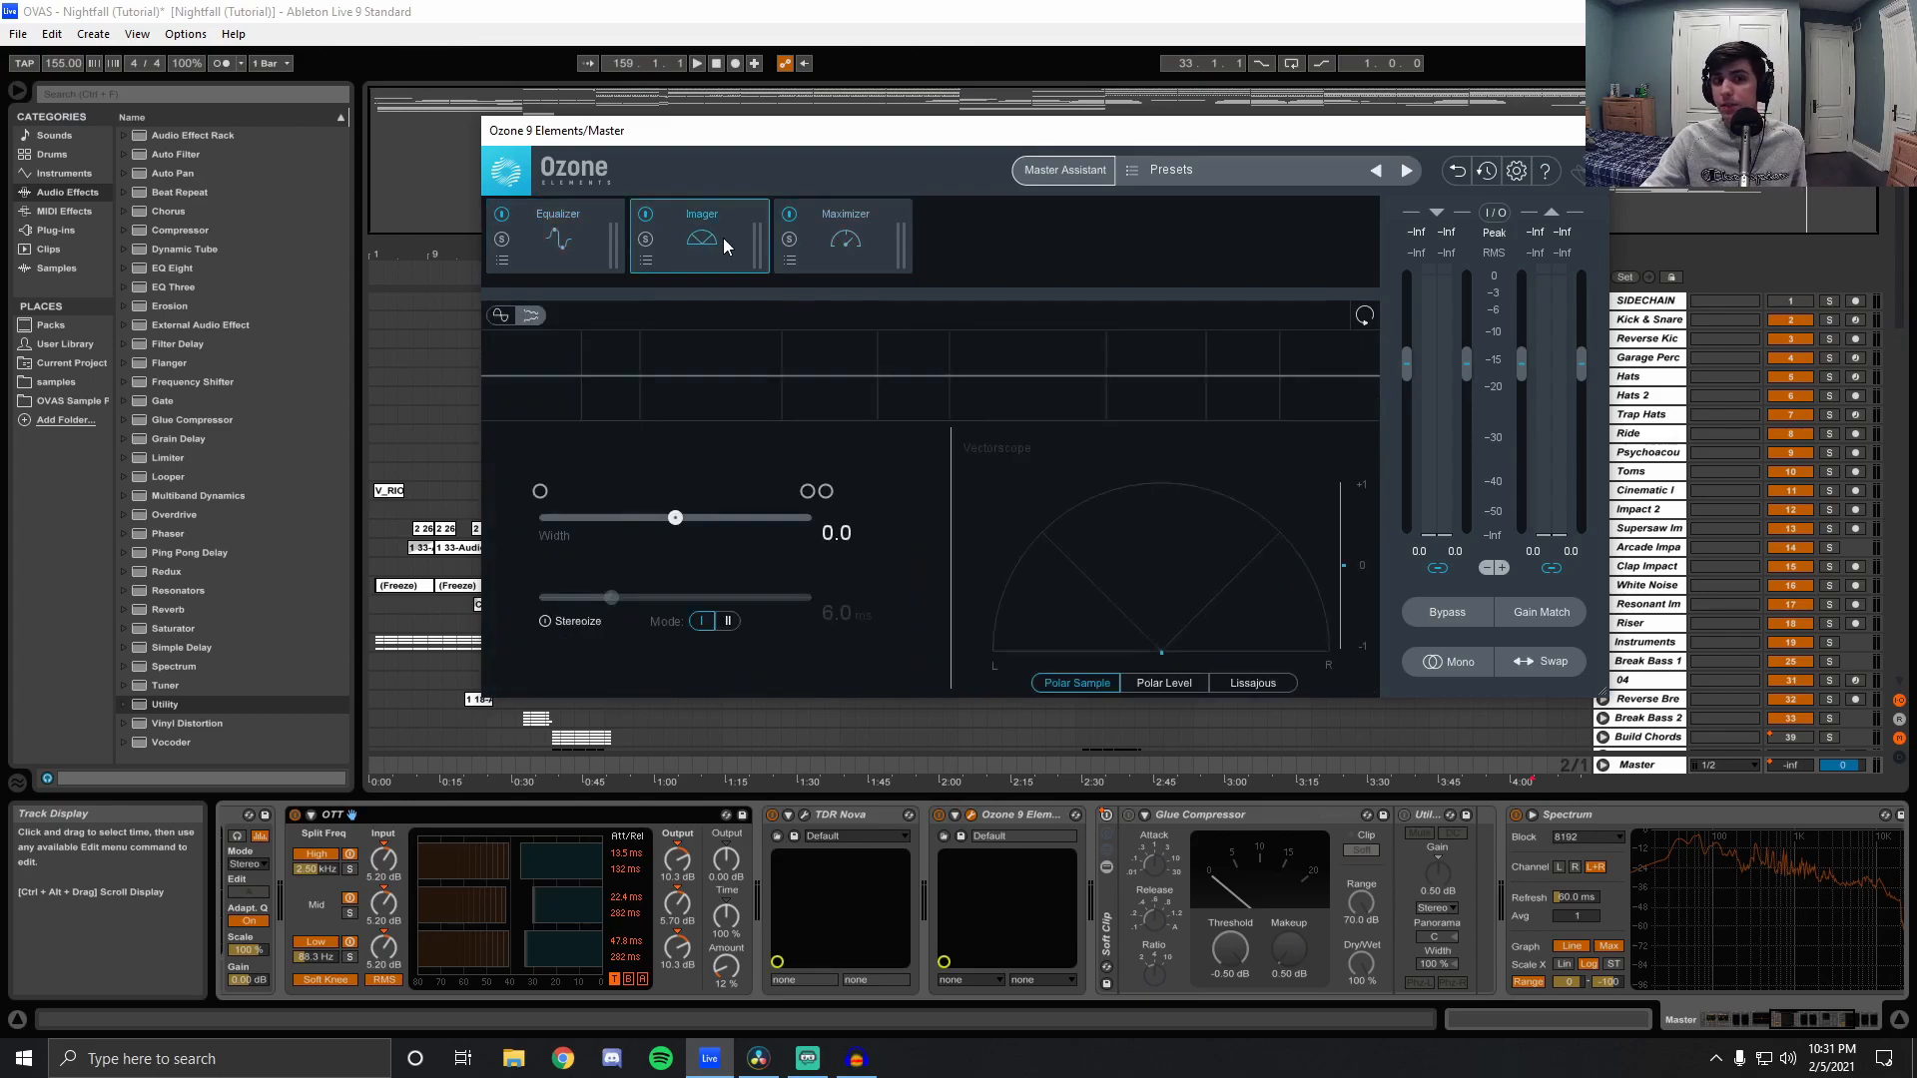
left_click(548, 261)
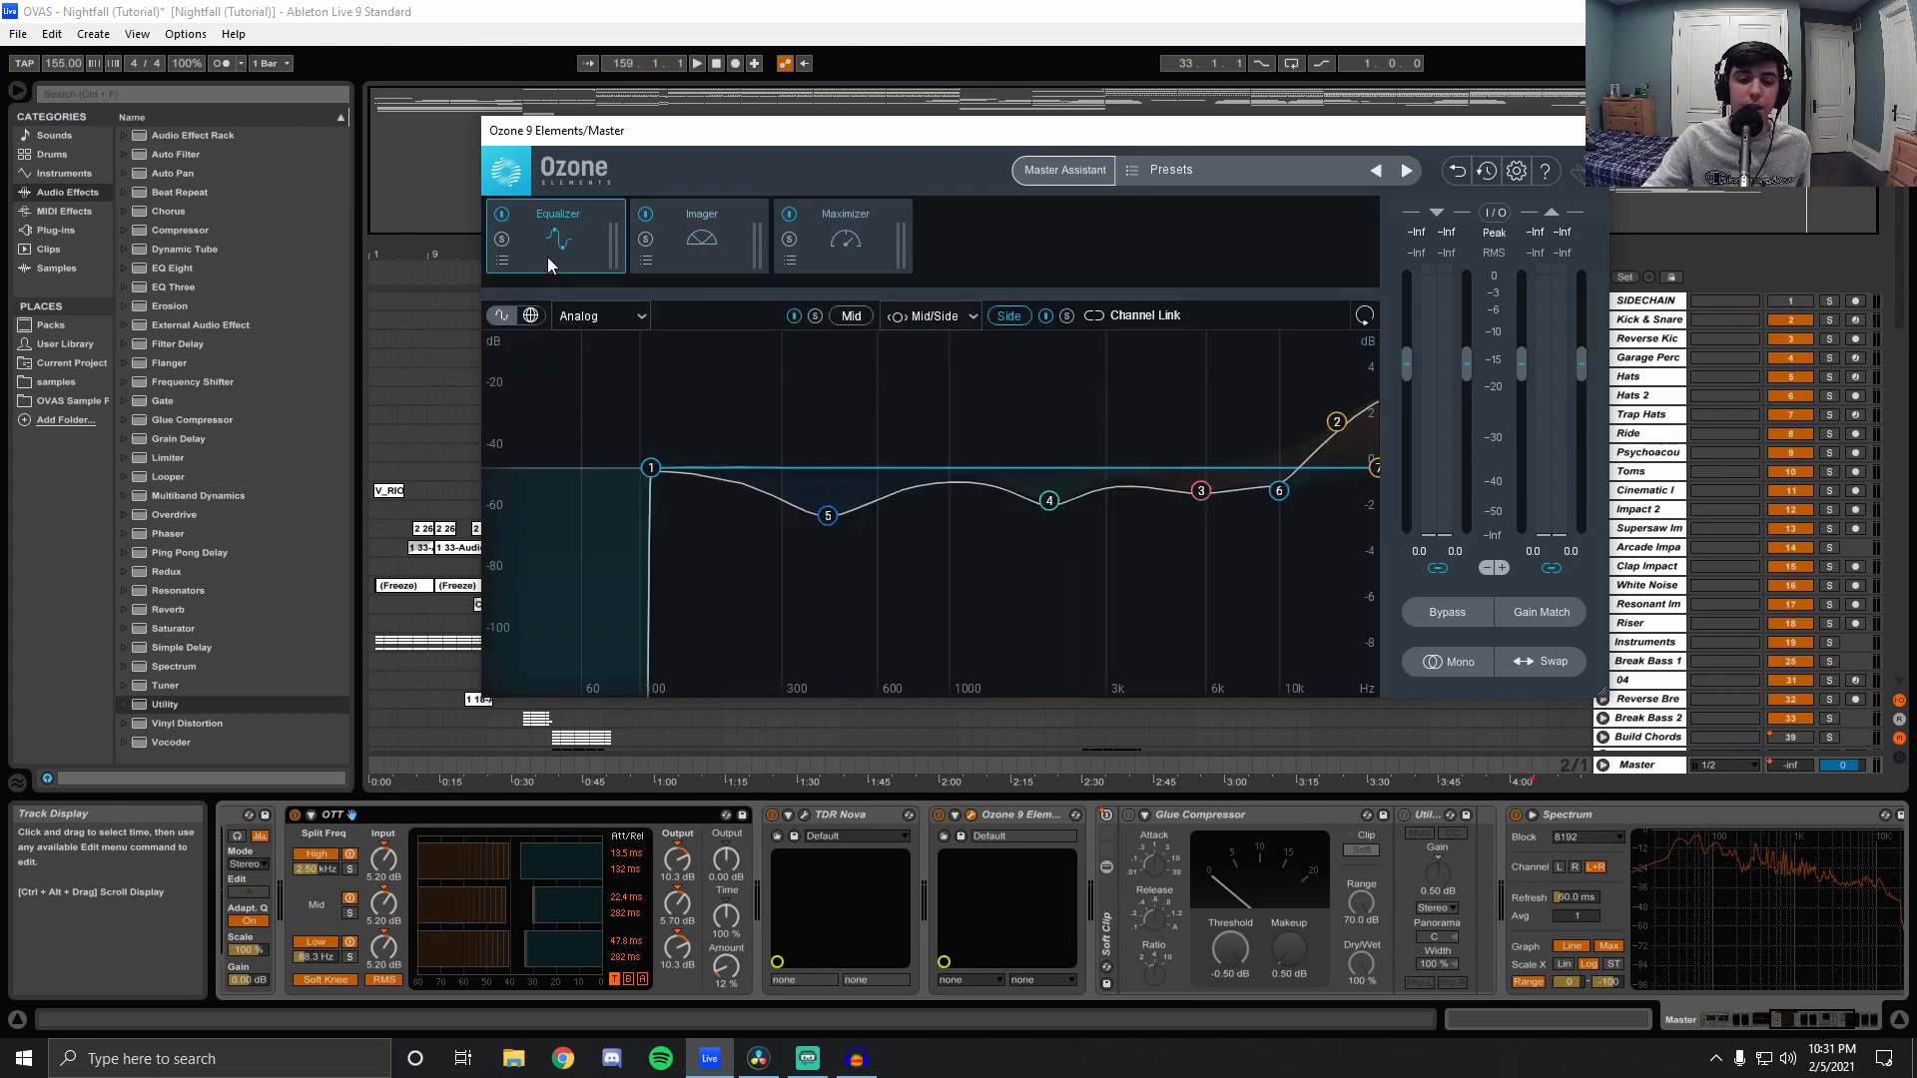
Play from bar 34 and compare the Side channel's low end with the 110 Hz brickwall high-pass band bypassed and enabled.
left_click(651, 469)
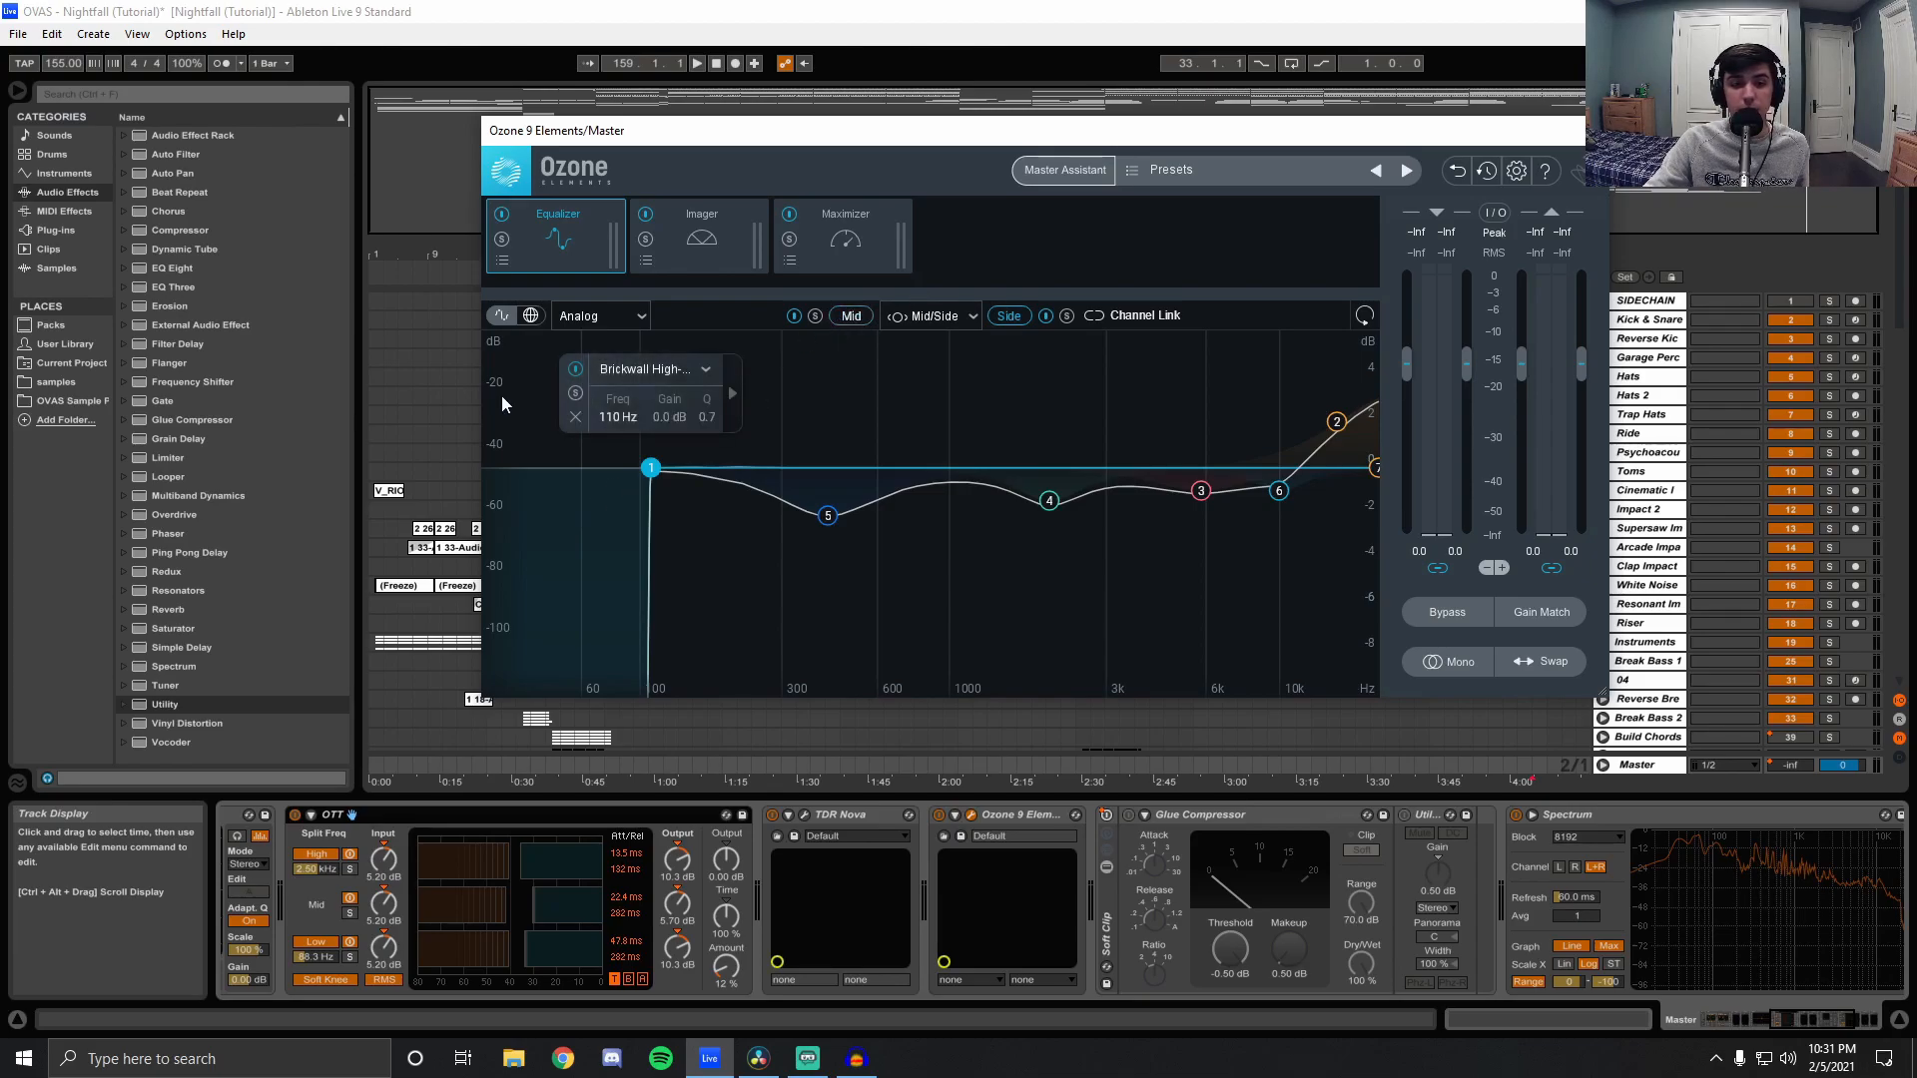
left_click(575, 368)
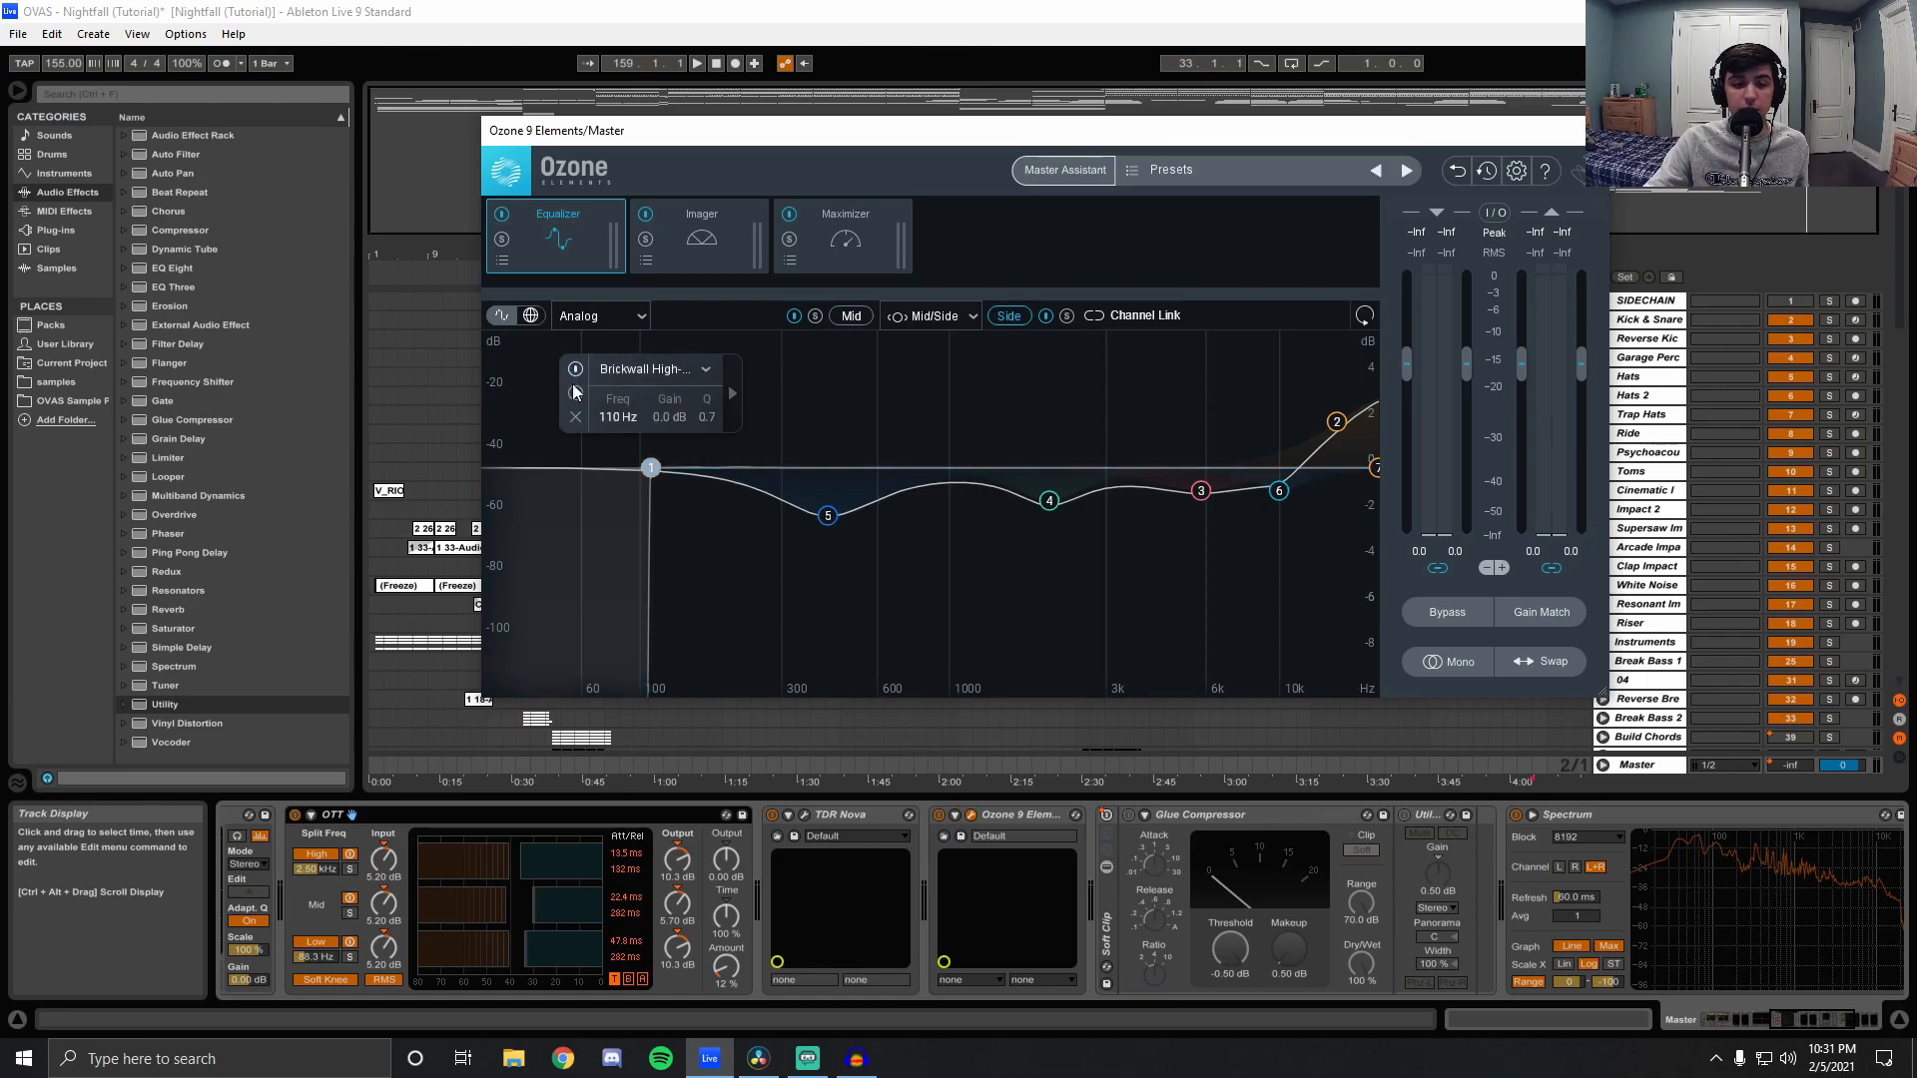
left_click_drag(649, 129, 944, 171)
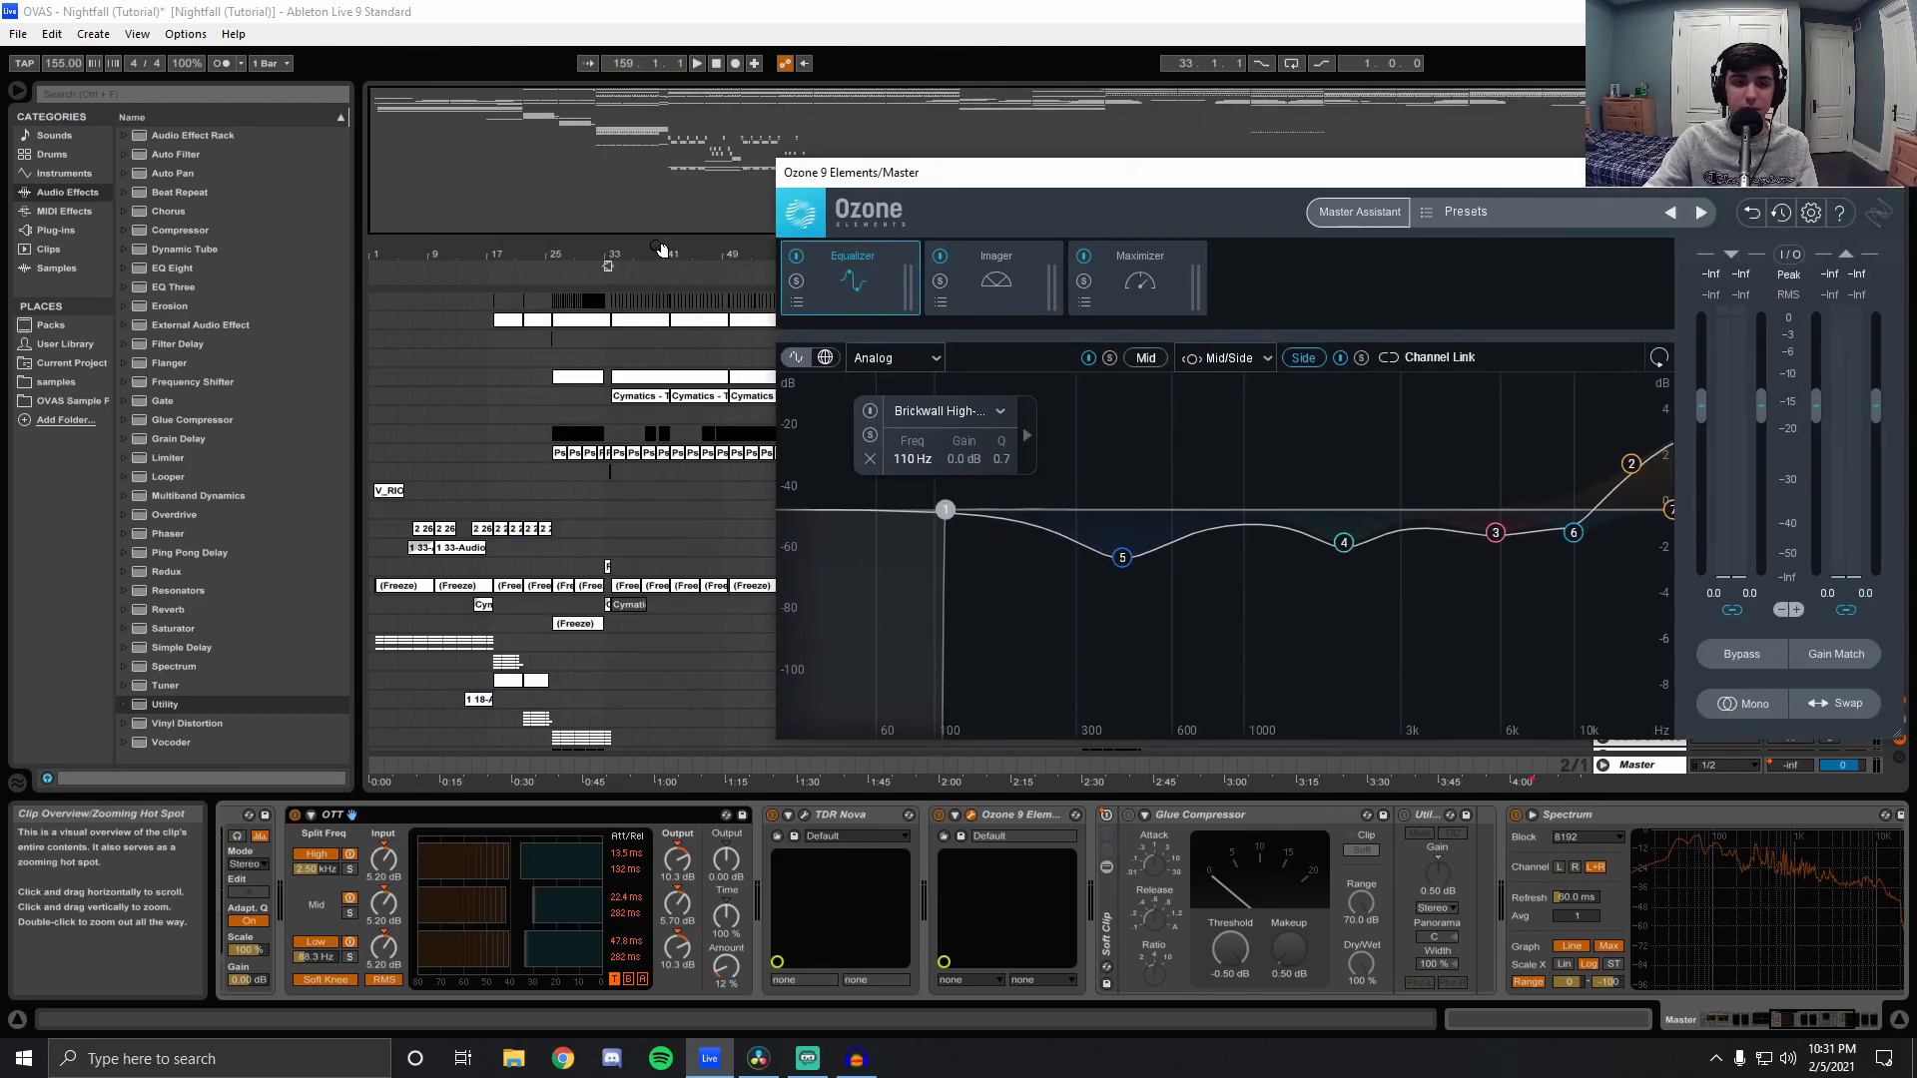
left_click_drag(622, 253, 686, 349)
left_click(653, 770)
key("space")
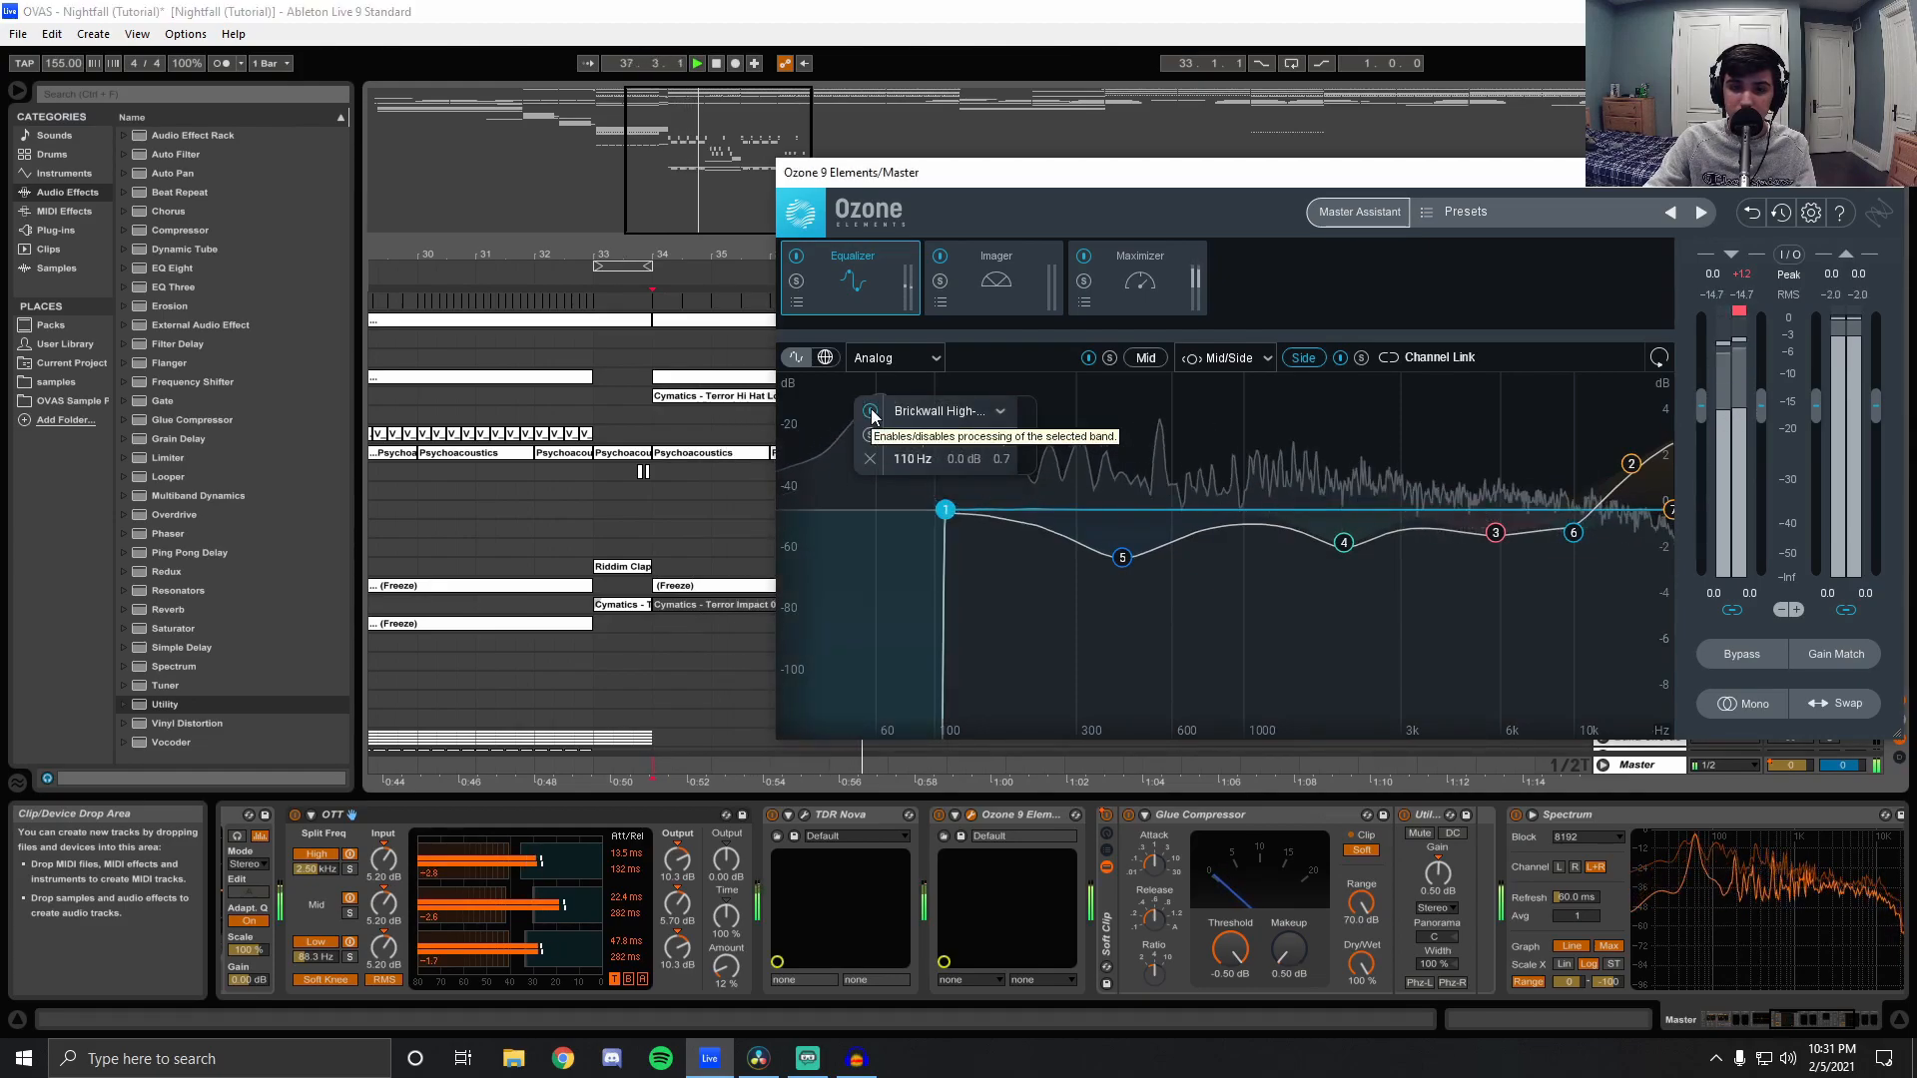
left_click(1140, 358)
left_click(1306, 357)
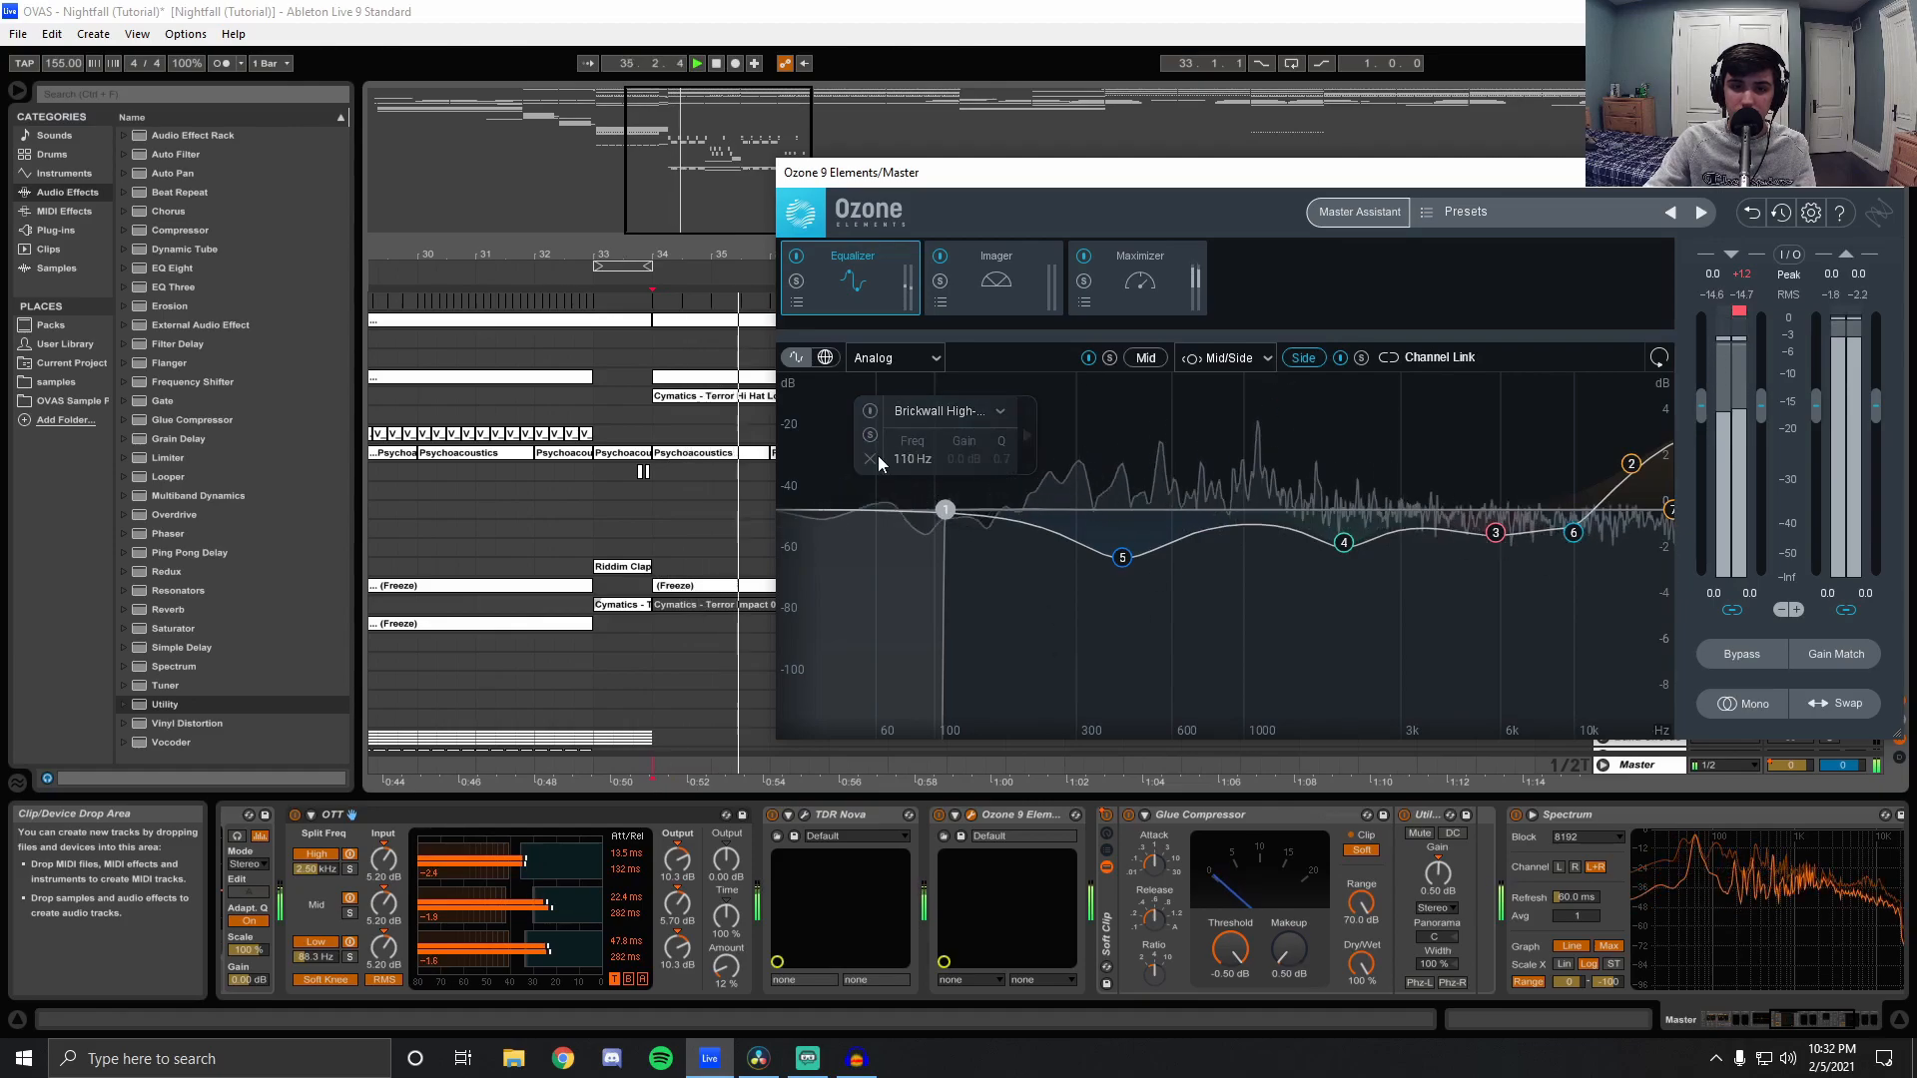
left_click(868, 412)
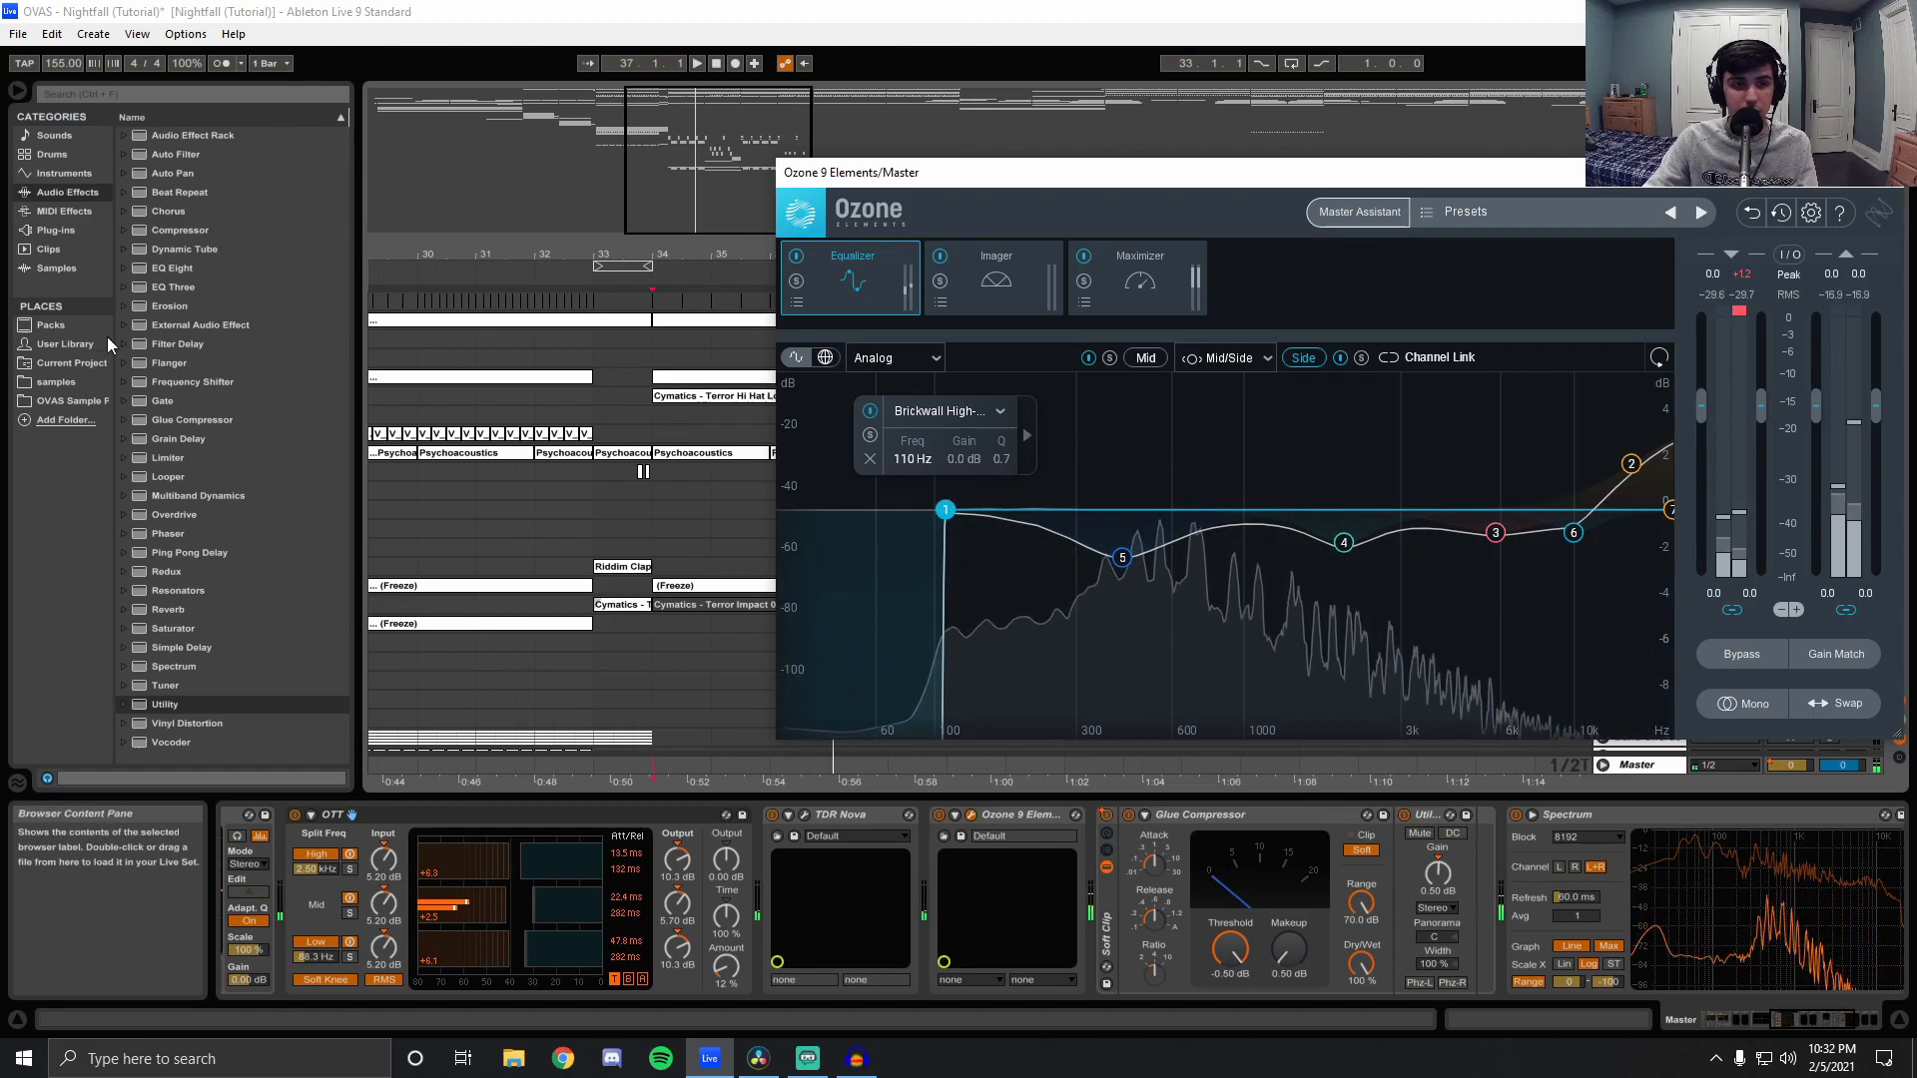
Add EQ Eight after Ozone 9 Elements on the Master track, in M/S mode with the Side channel selected for editing.
left_click_drag(189, 269, 1485, 904)
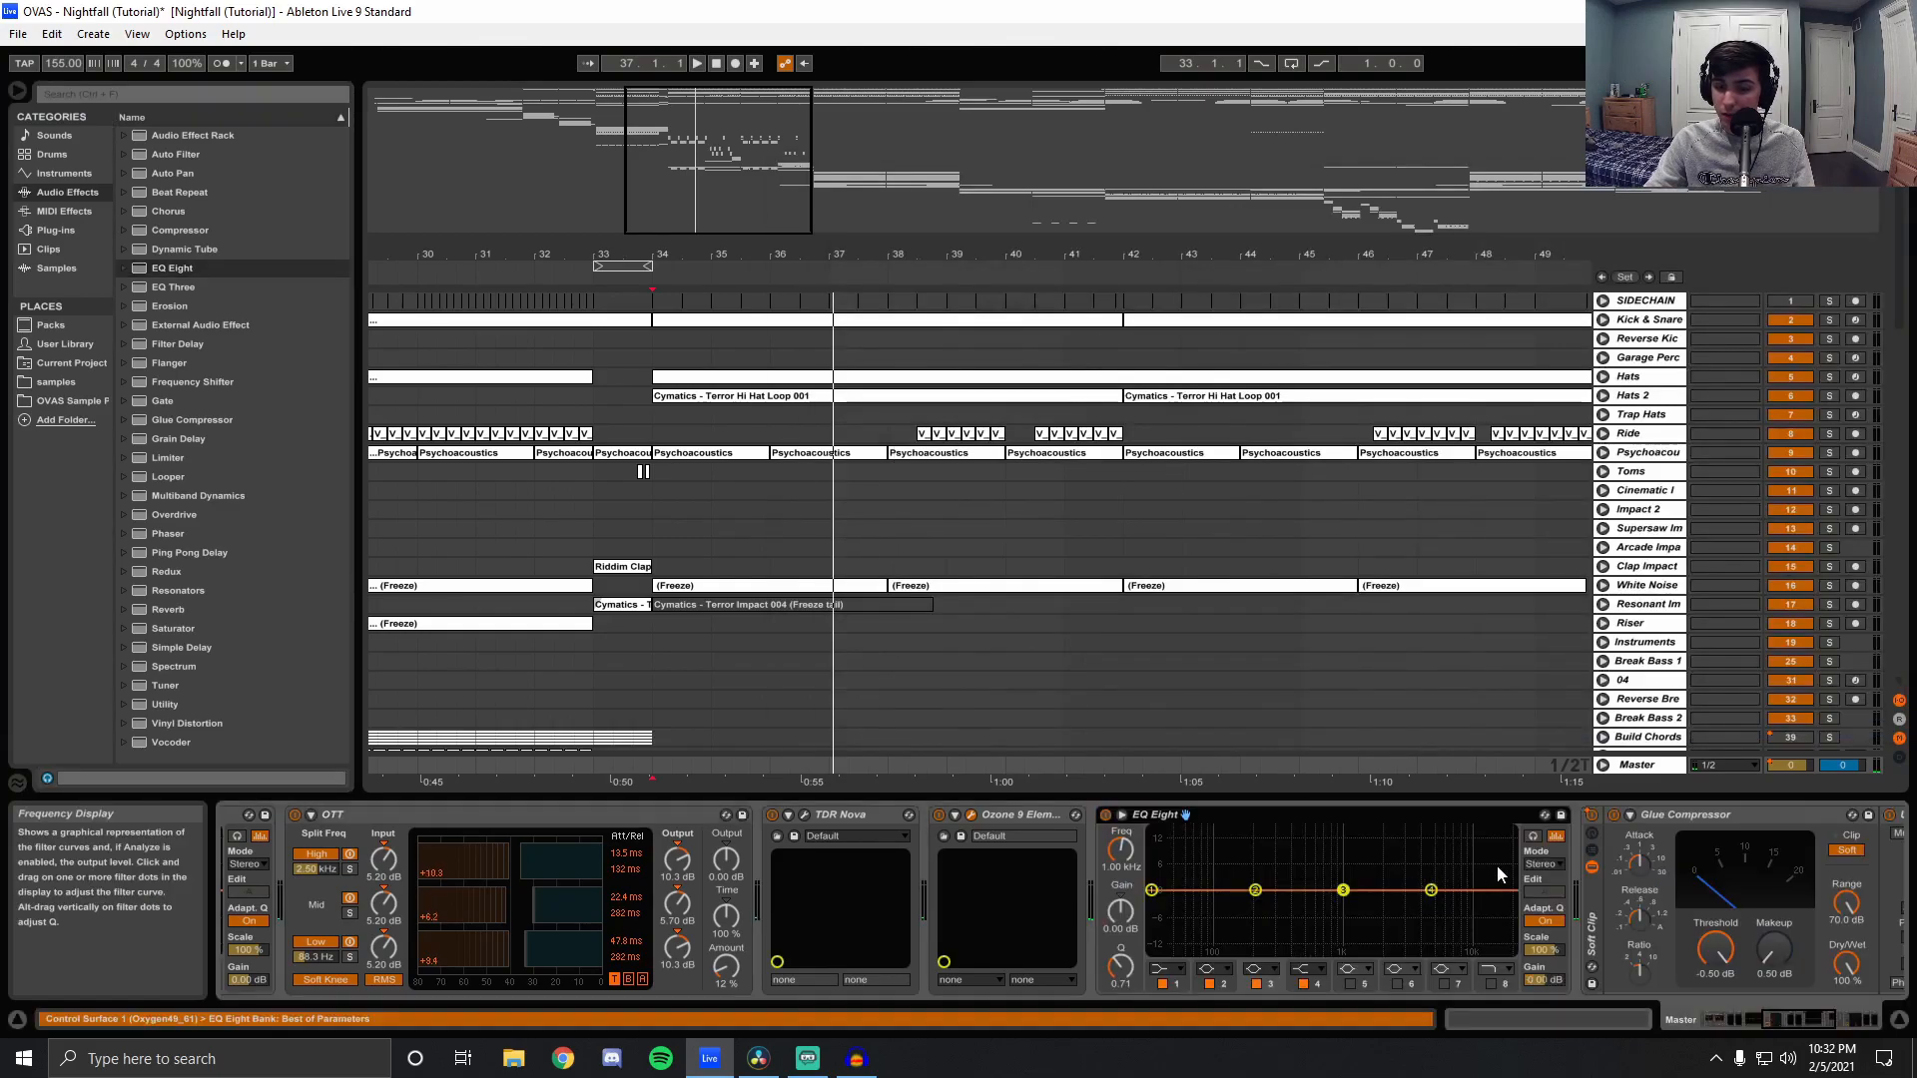
left_click(1543, 864)
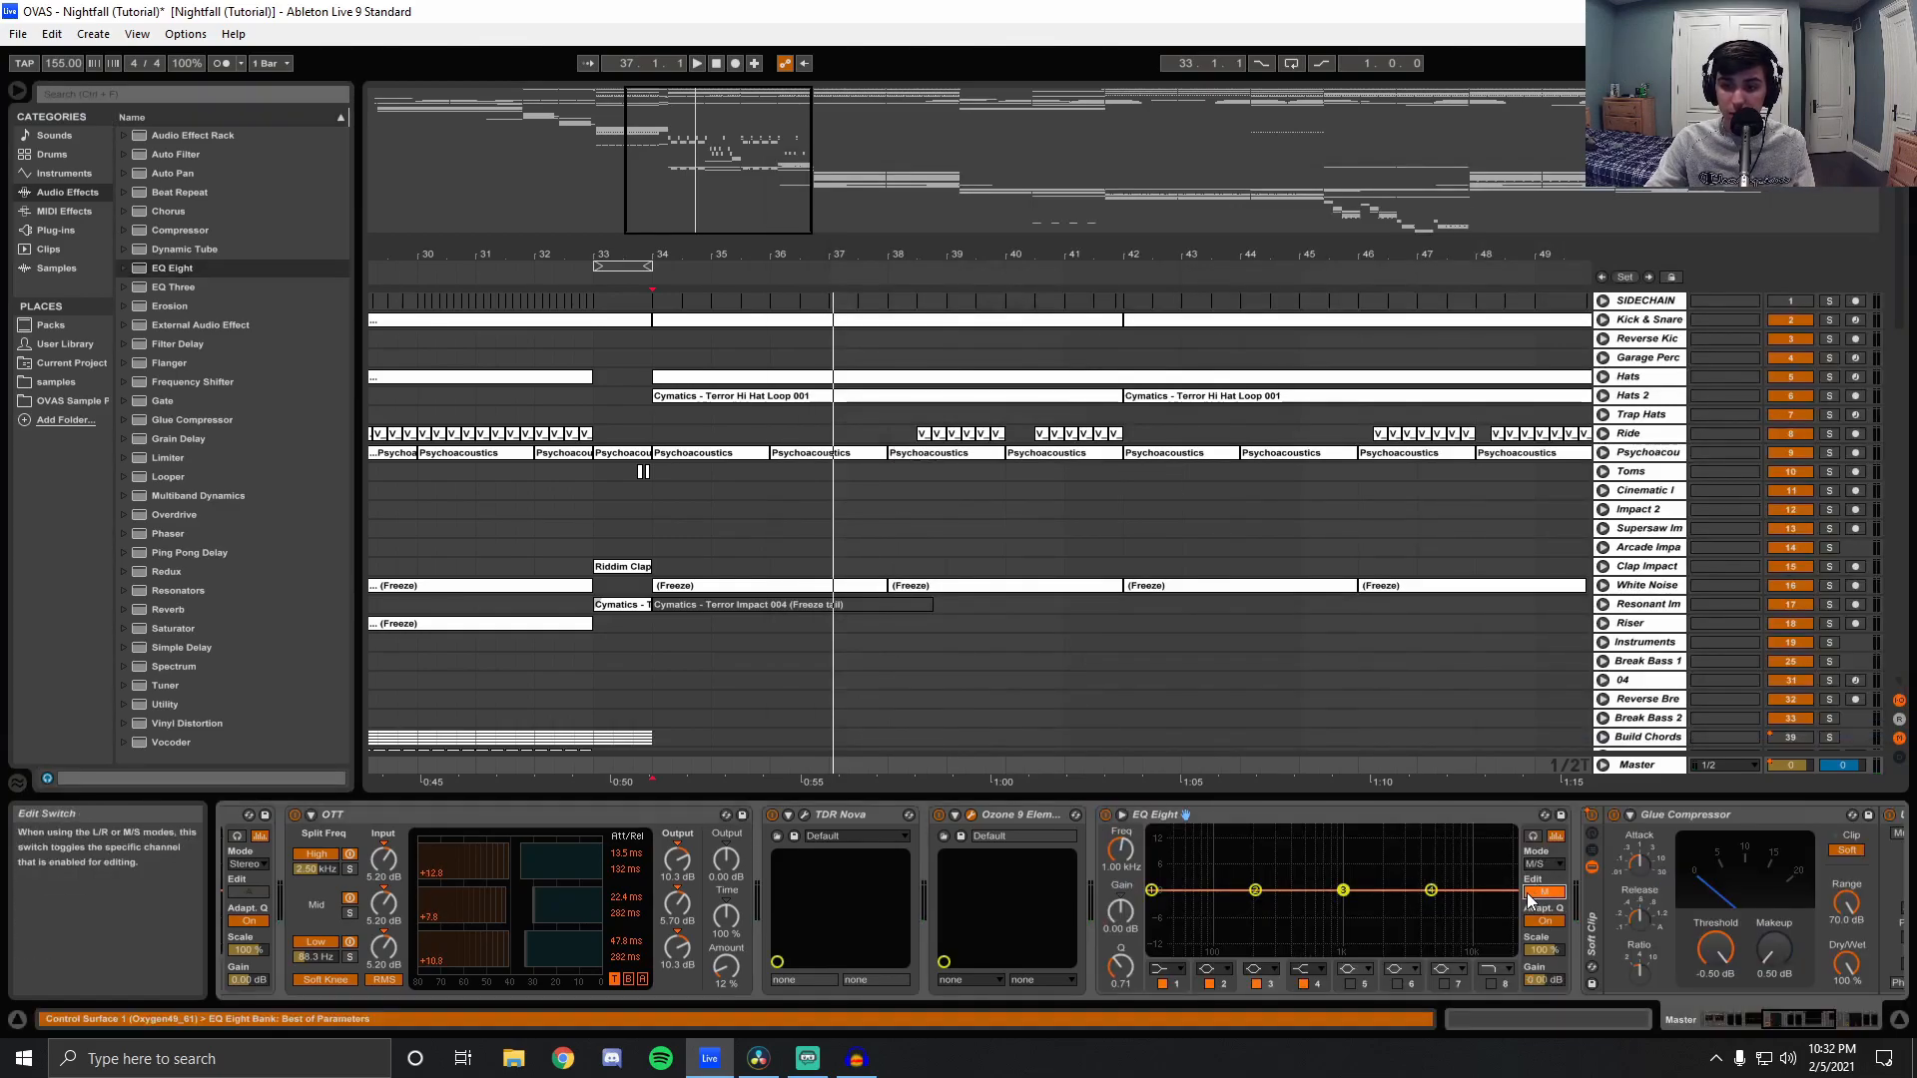
left_click(1535, 909)
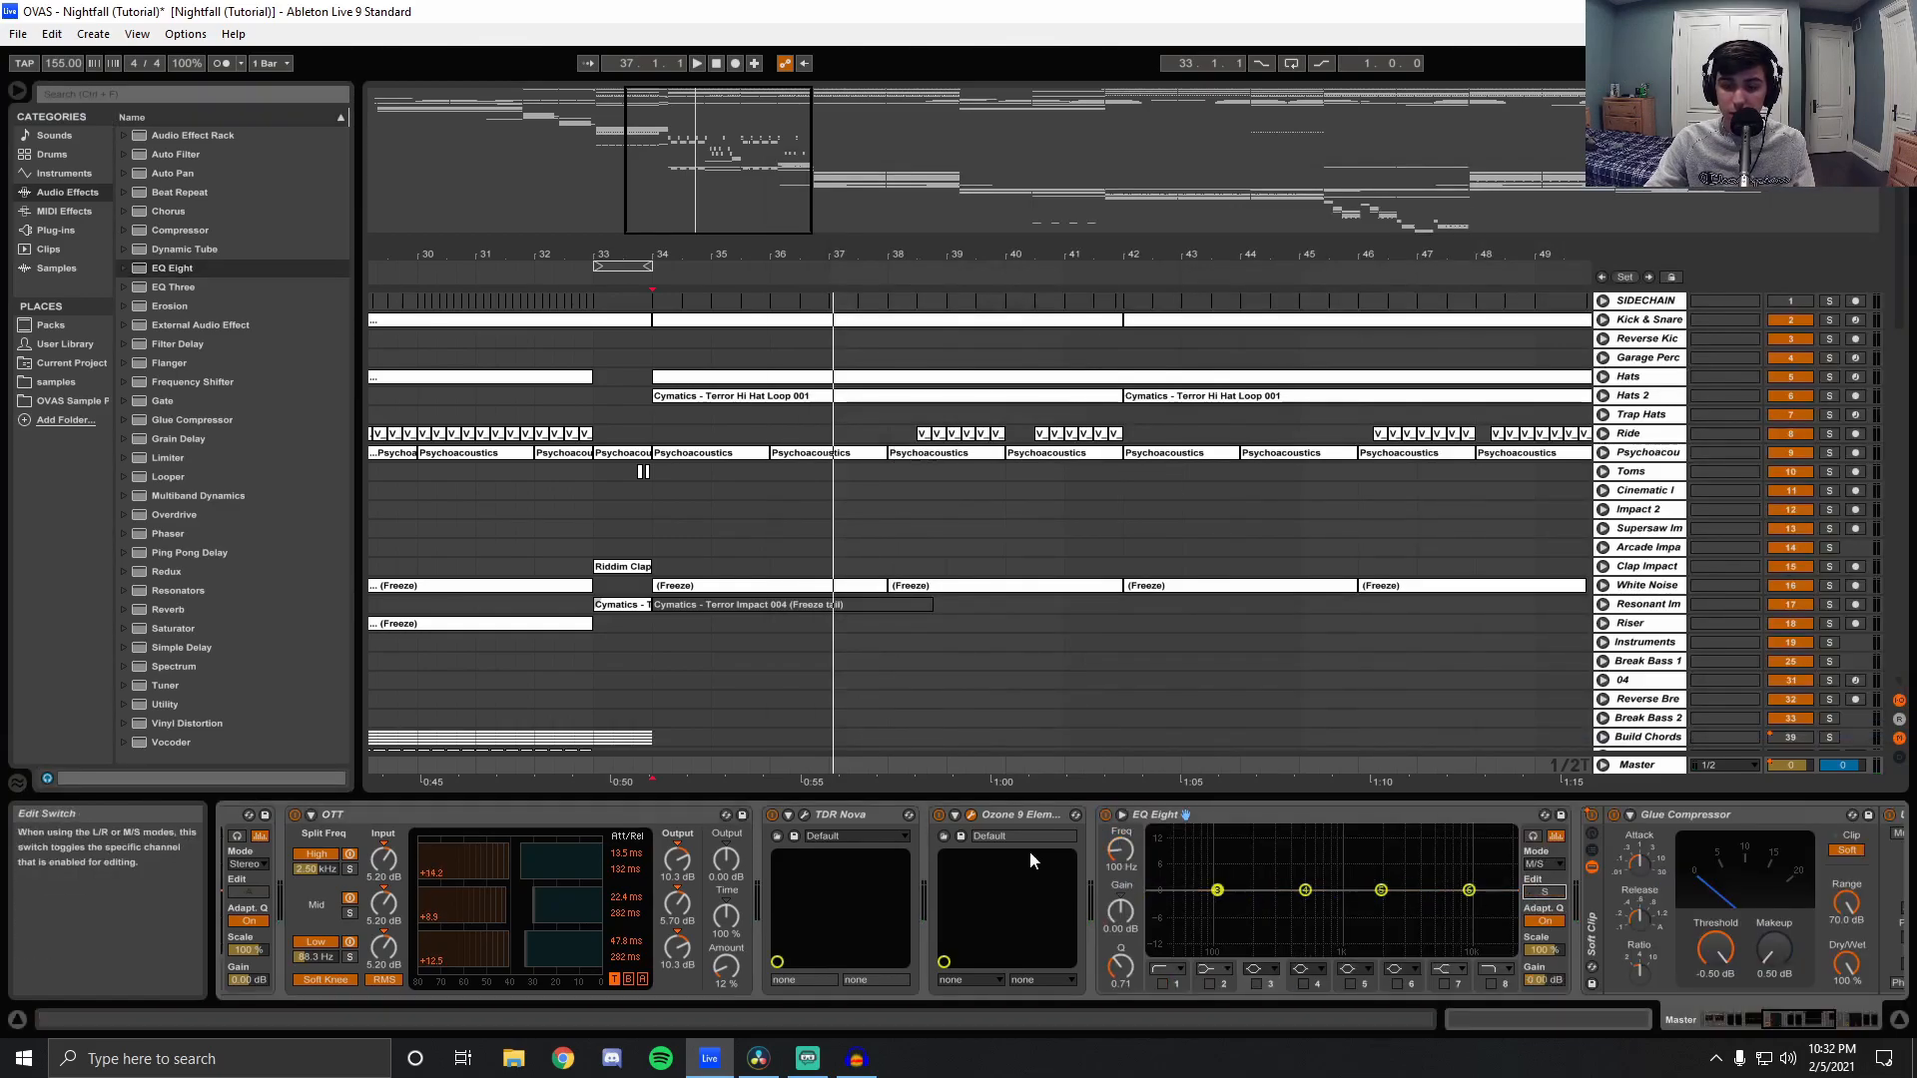
Play the drop and compare EQ Eight's expanded Side spectrum with Ozone's 110 Hz high-pass band off and on.
left_click(971, 815)
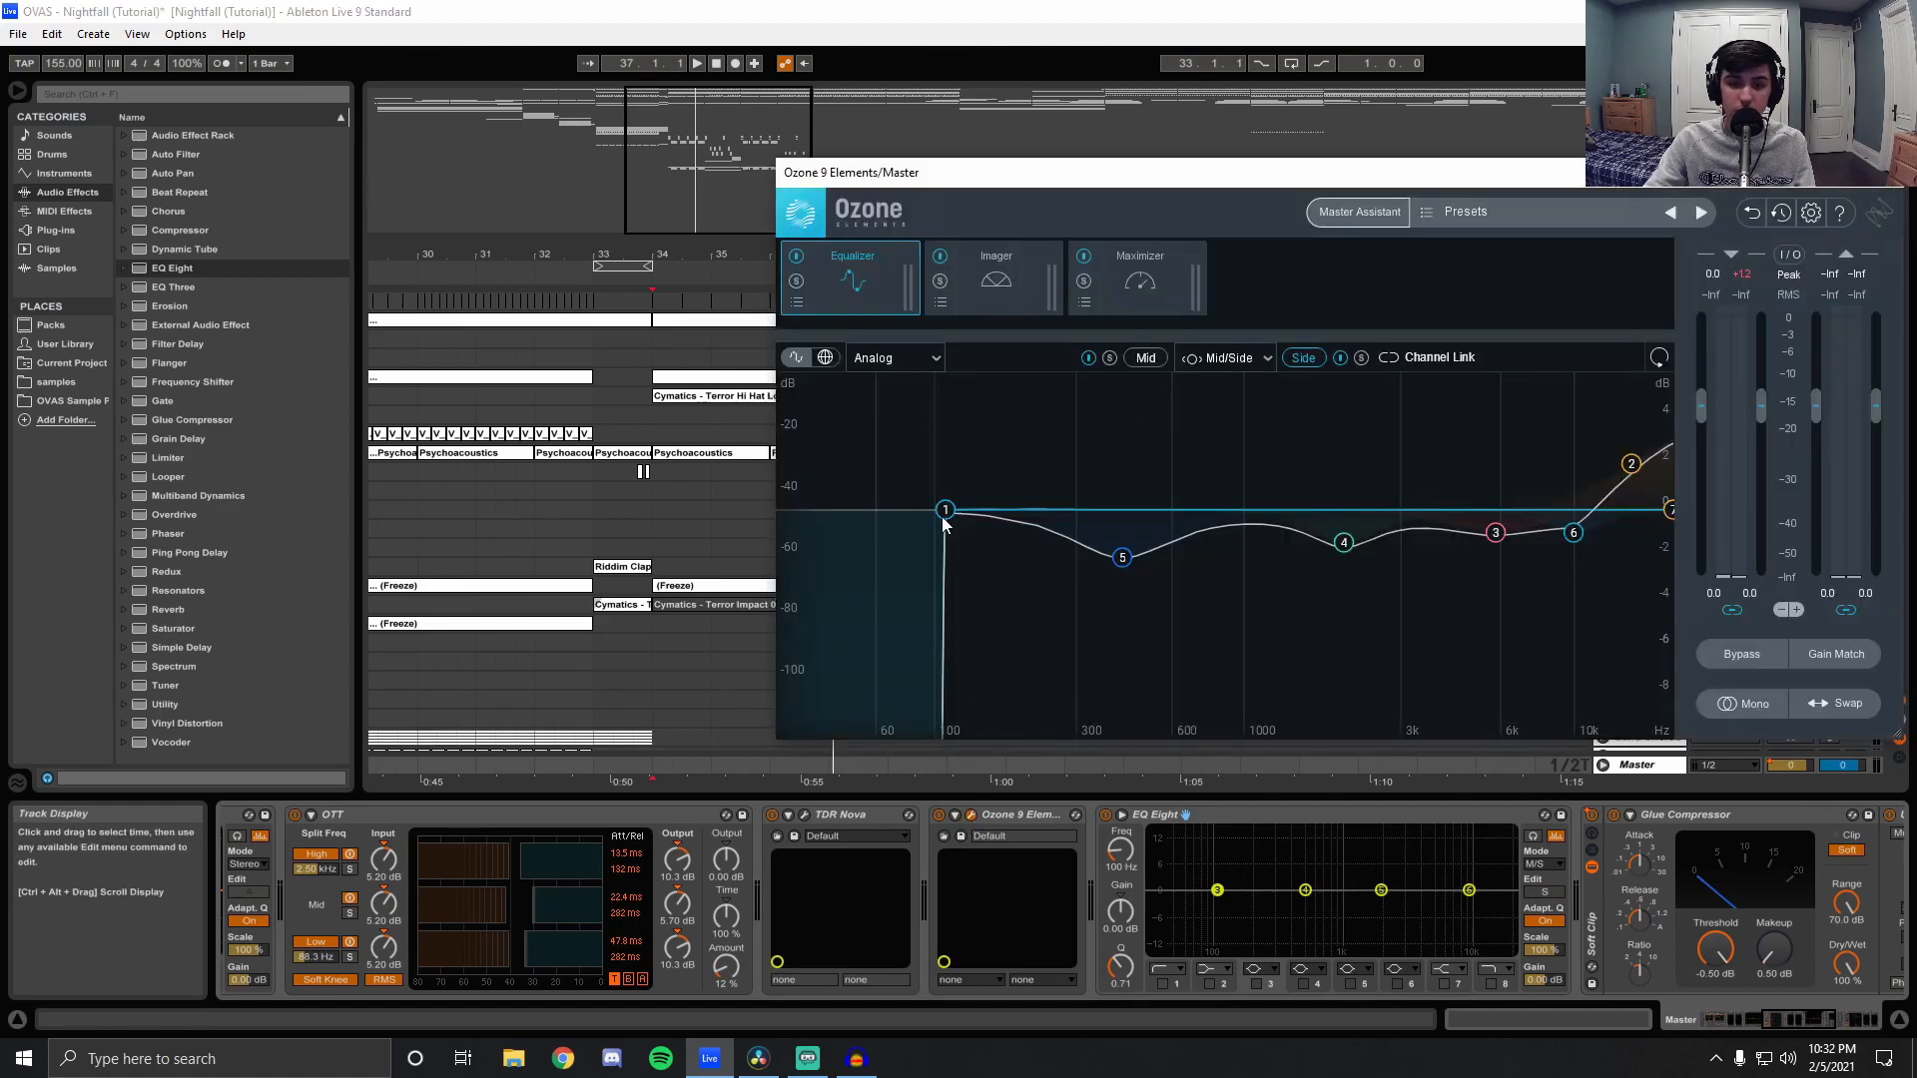
mouse_move(944, 509)
left_click(869, 410)
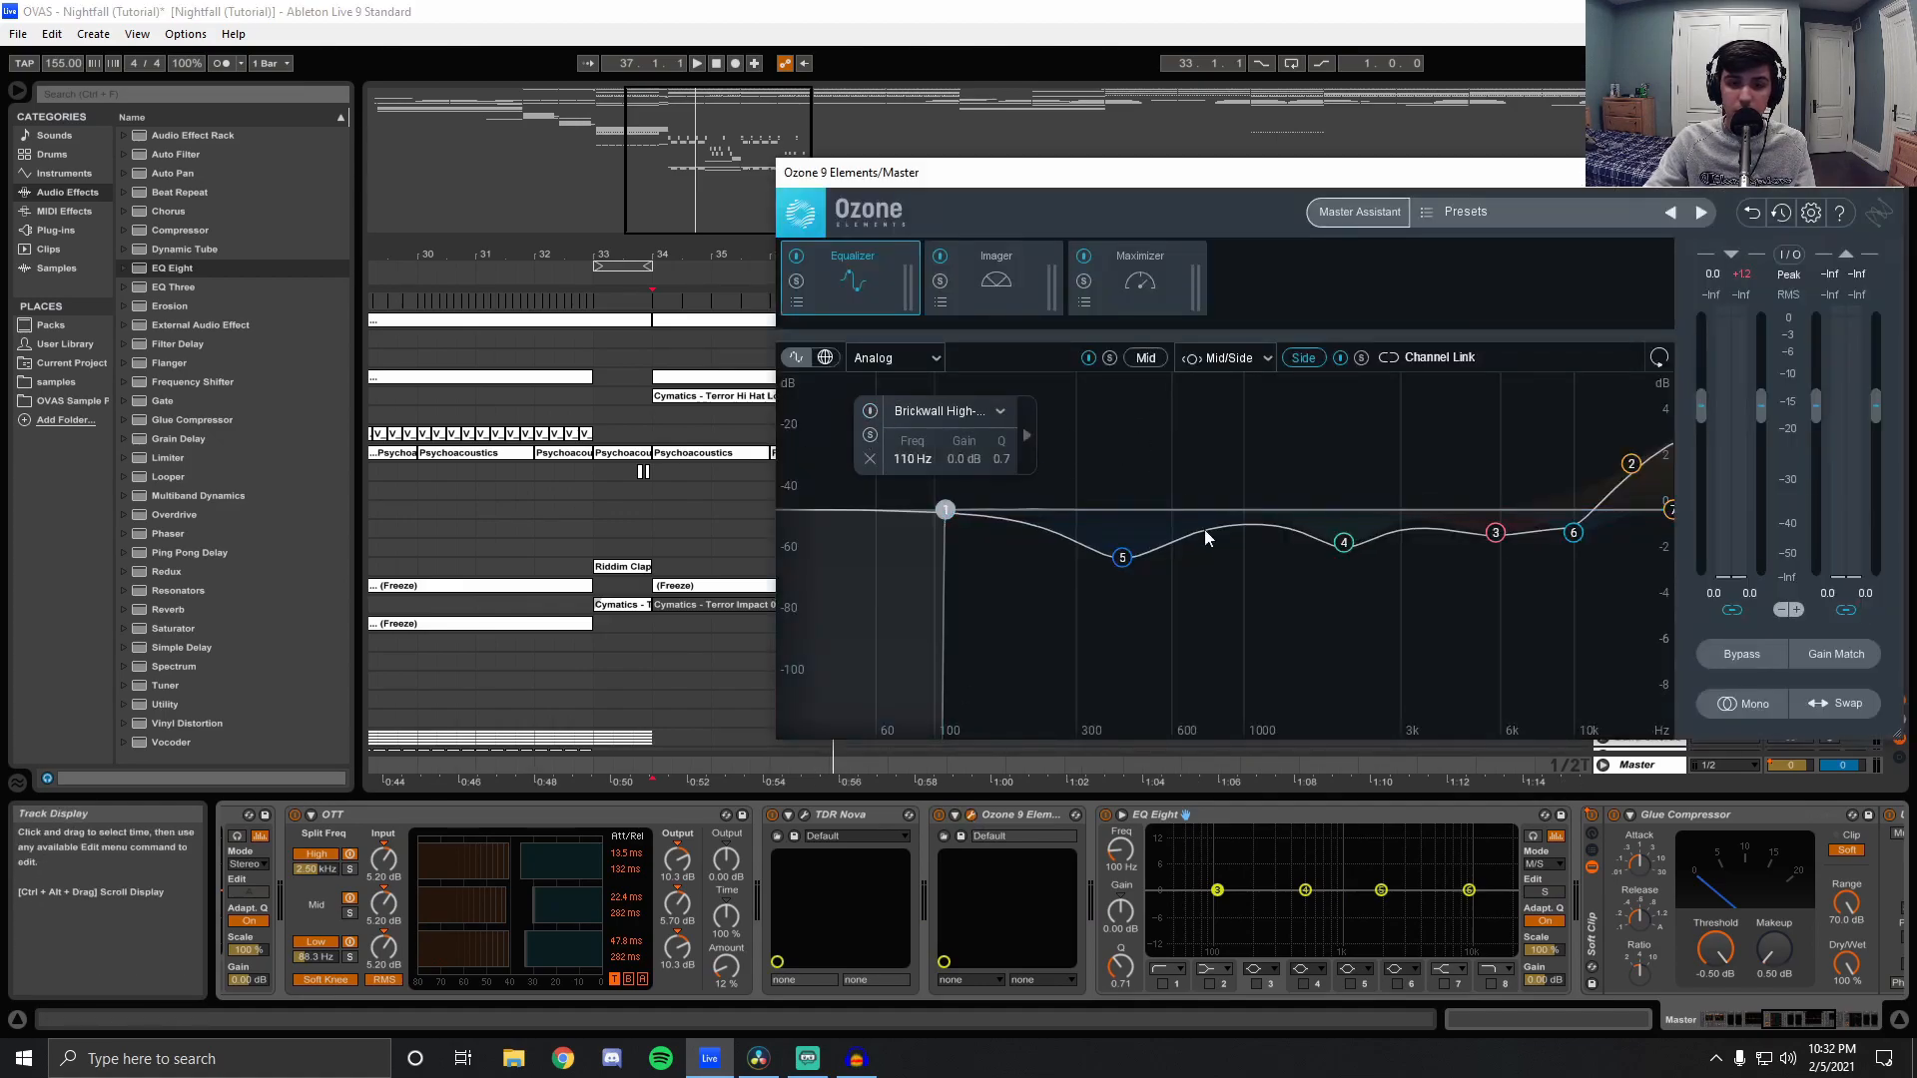
left_click(1125, 817)
key("space")
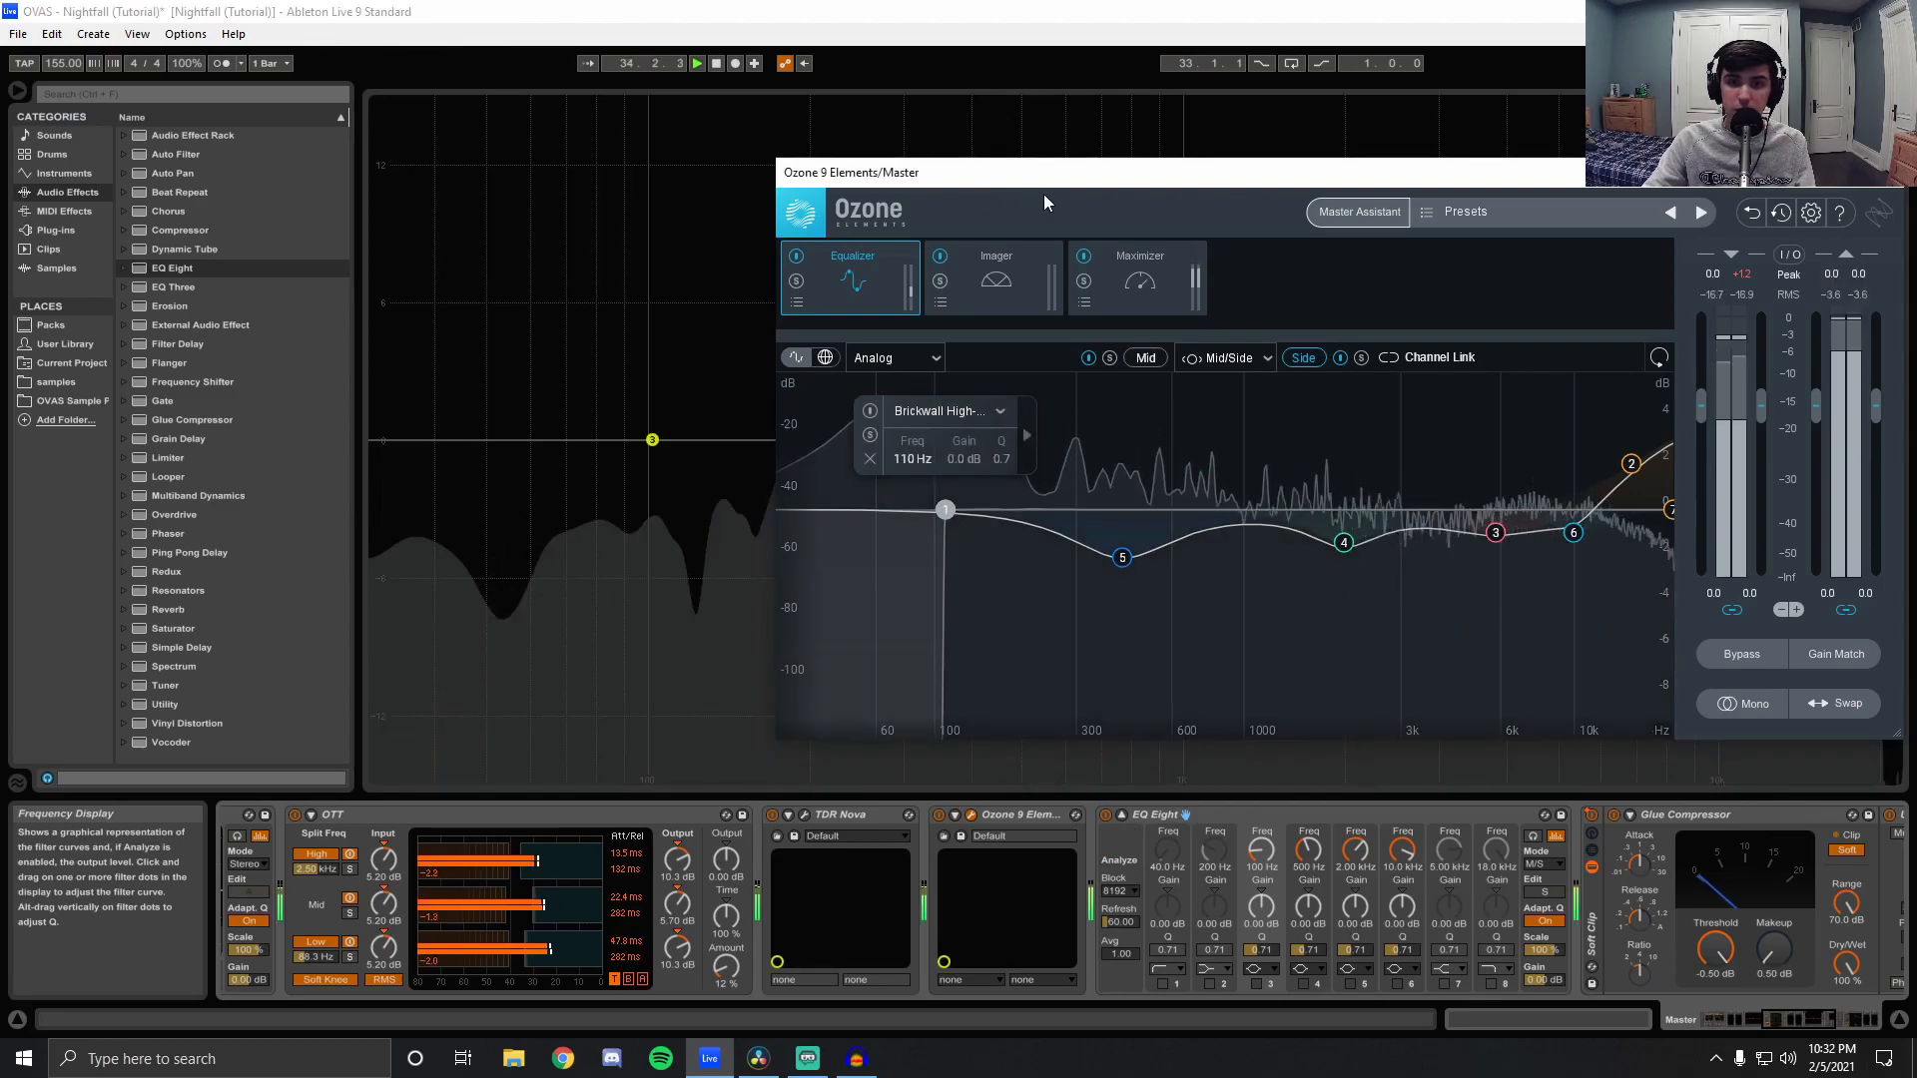
left_click_drag(1745, 693, 1463, 607)
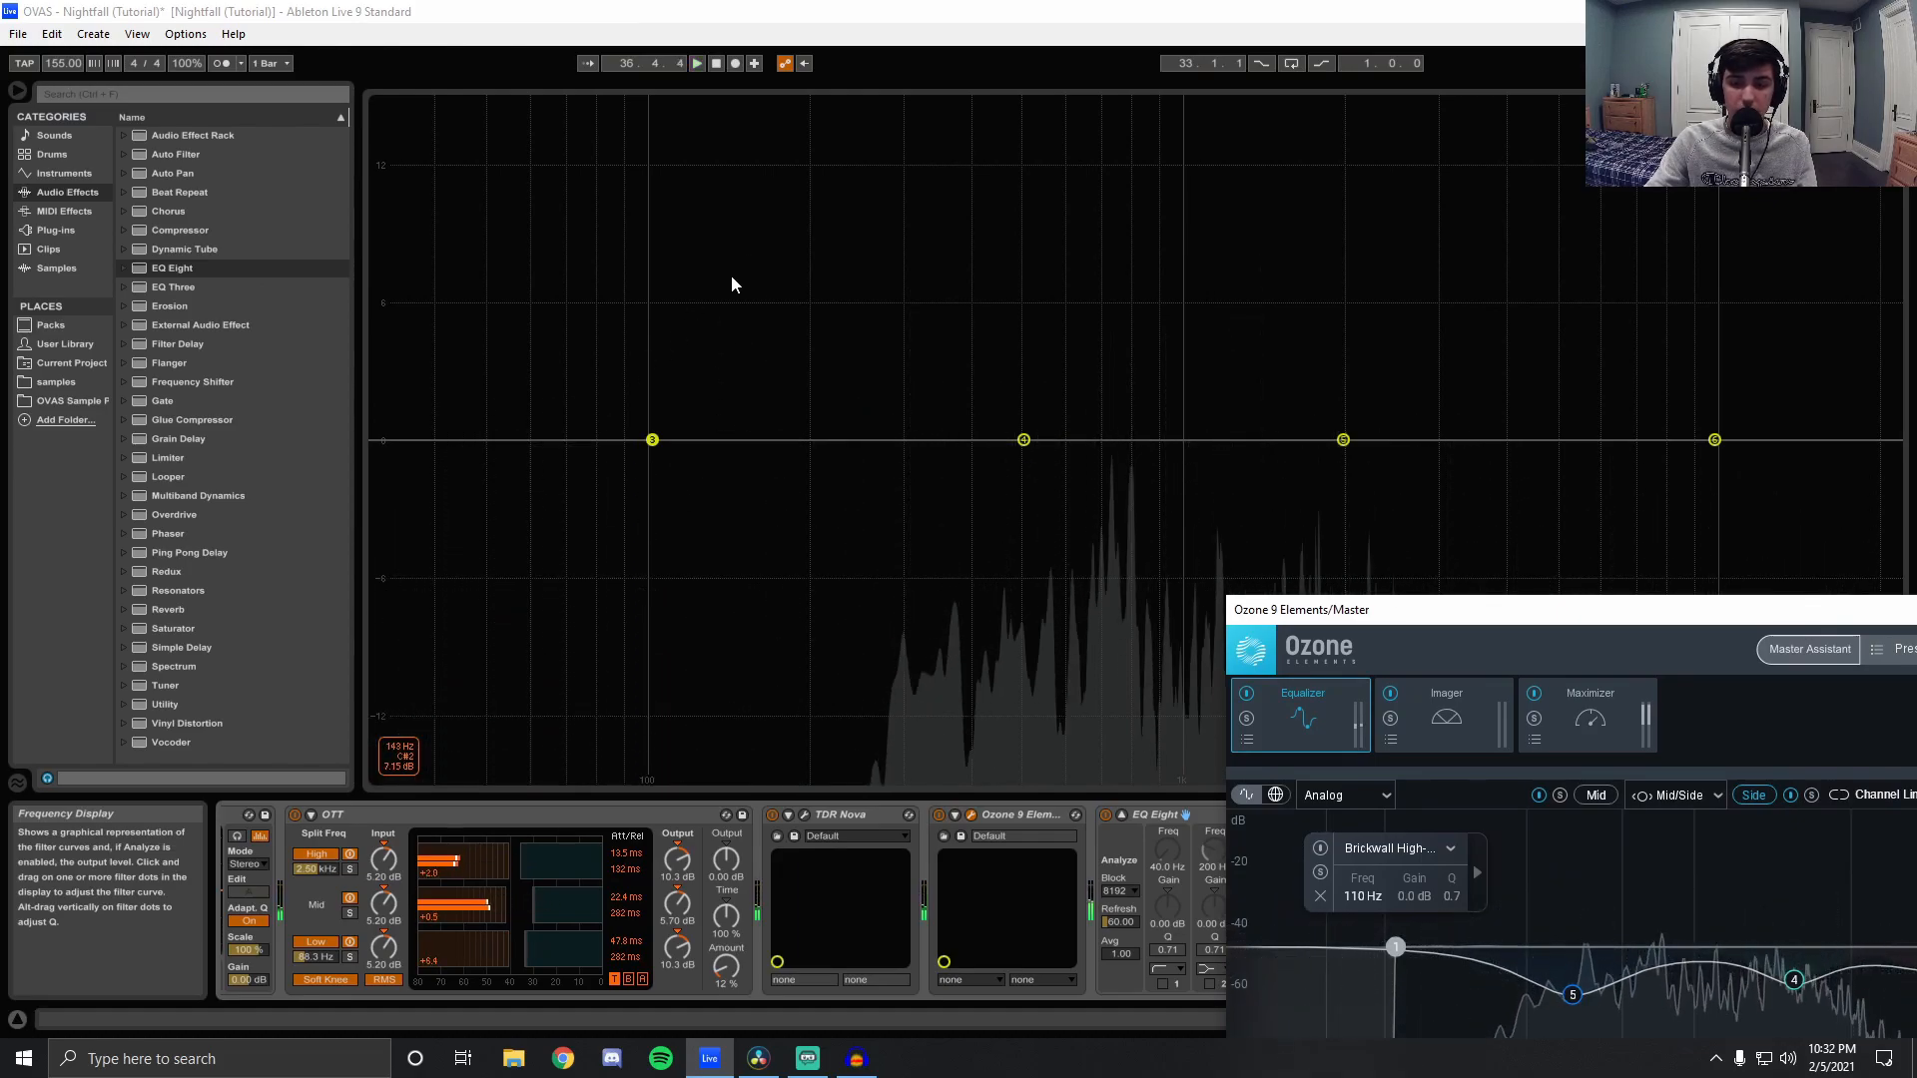
left_click_drag(1335, 609, 1019, 191)
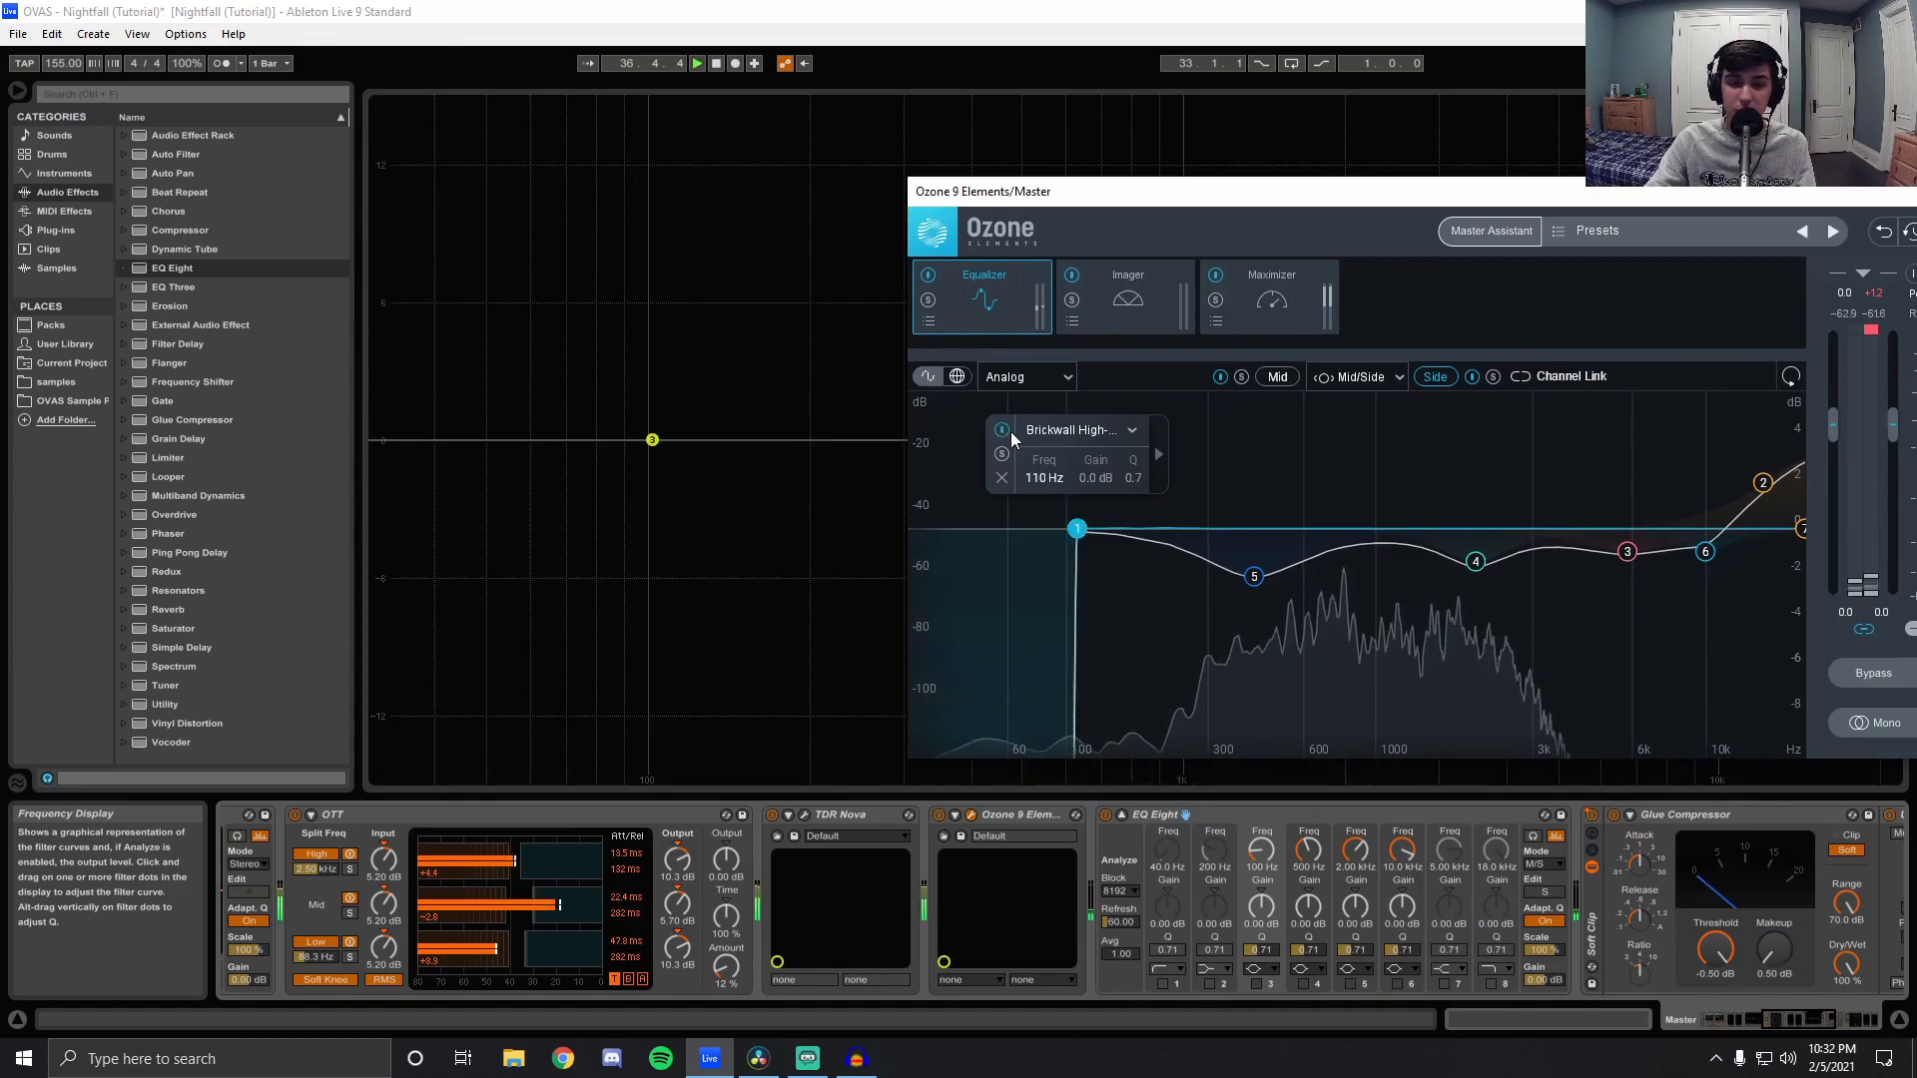
Stop playback, collapse EQ Eight's expanded display, and delete EQ Eight from the Master chain.
key("space")
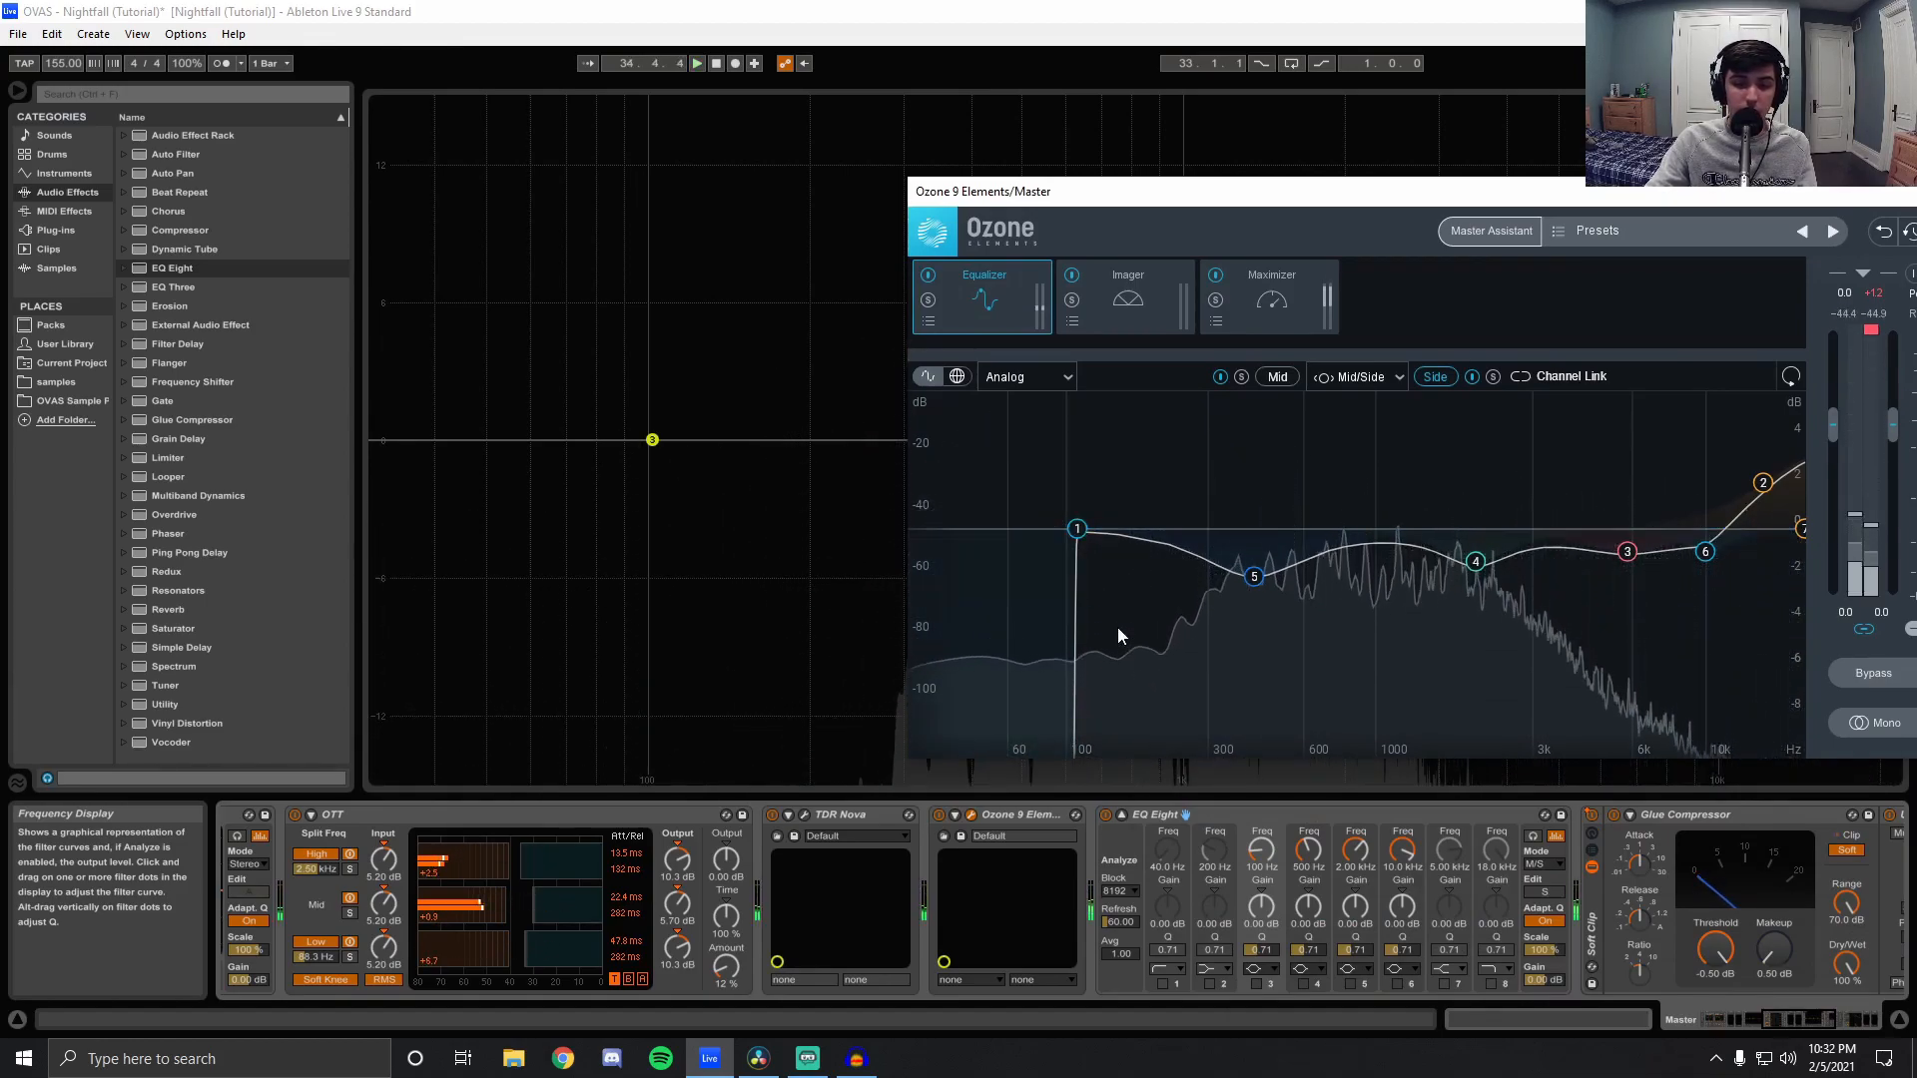
left_click(1120, 816)
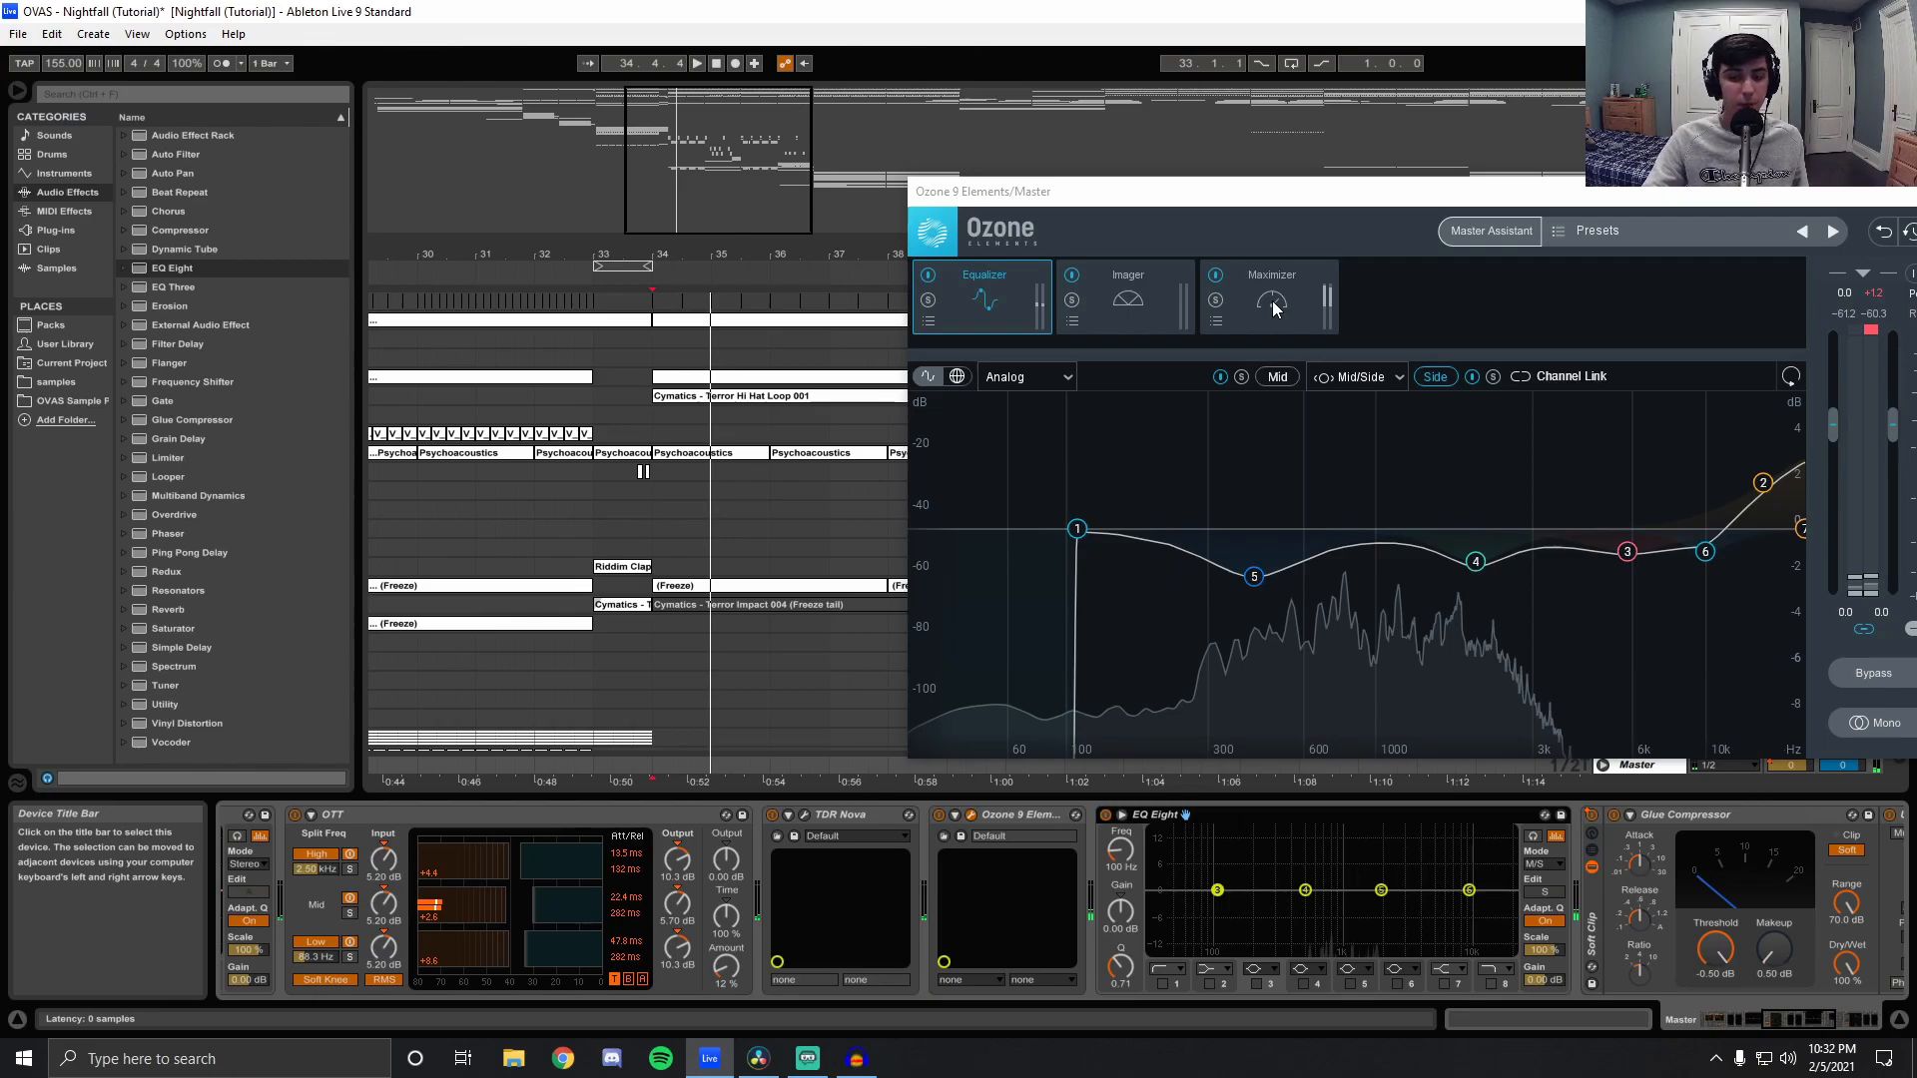
key("Delete")
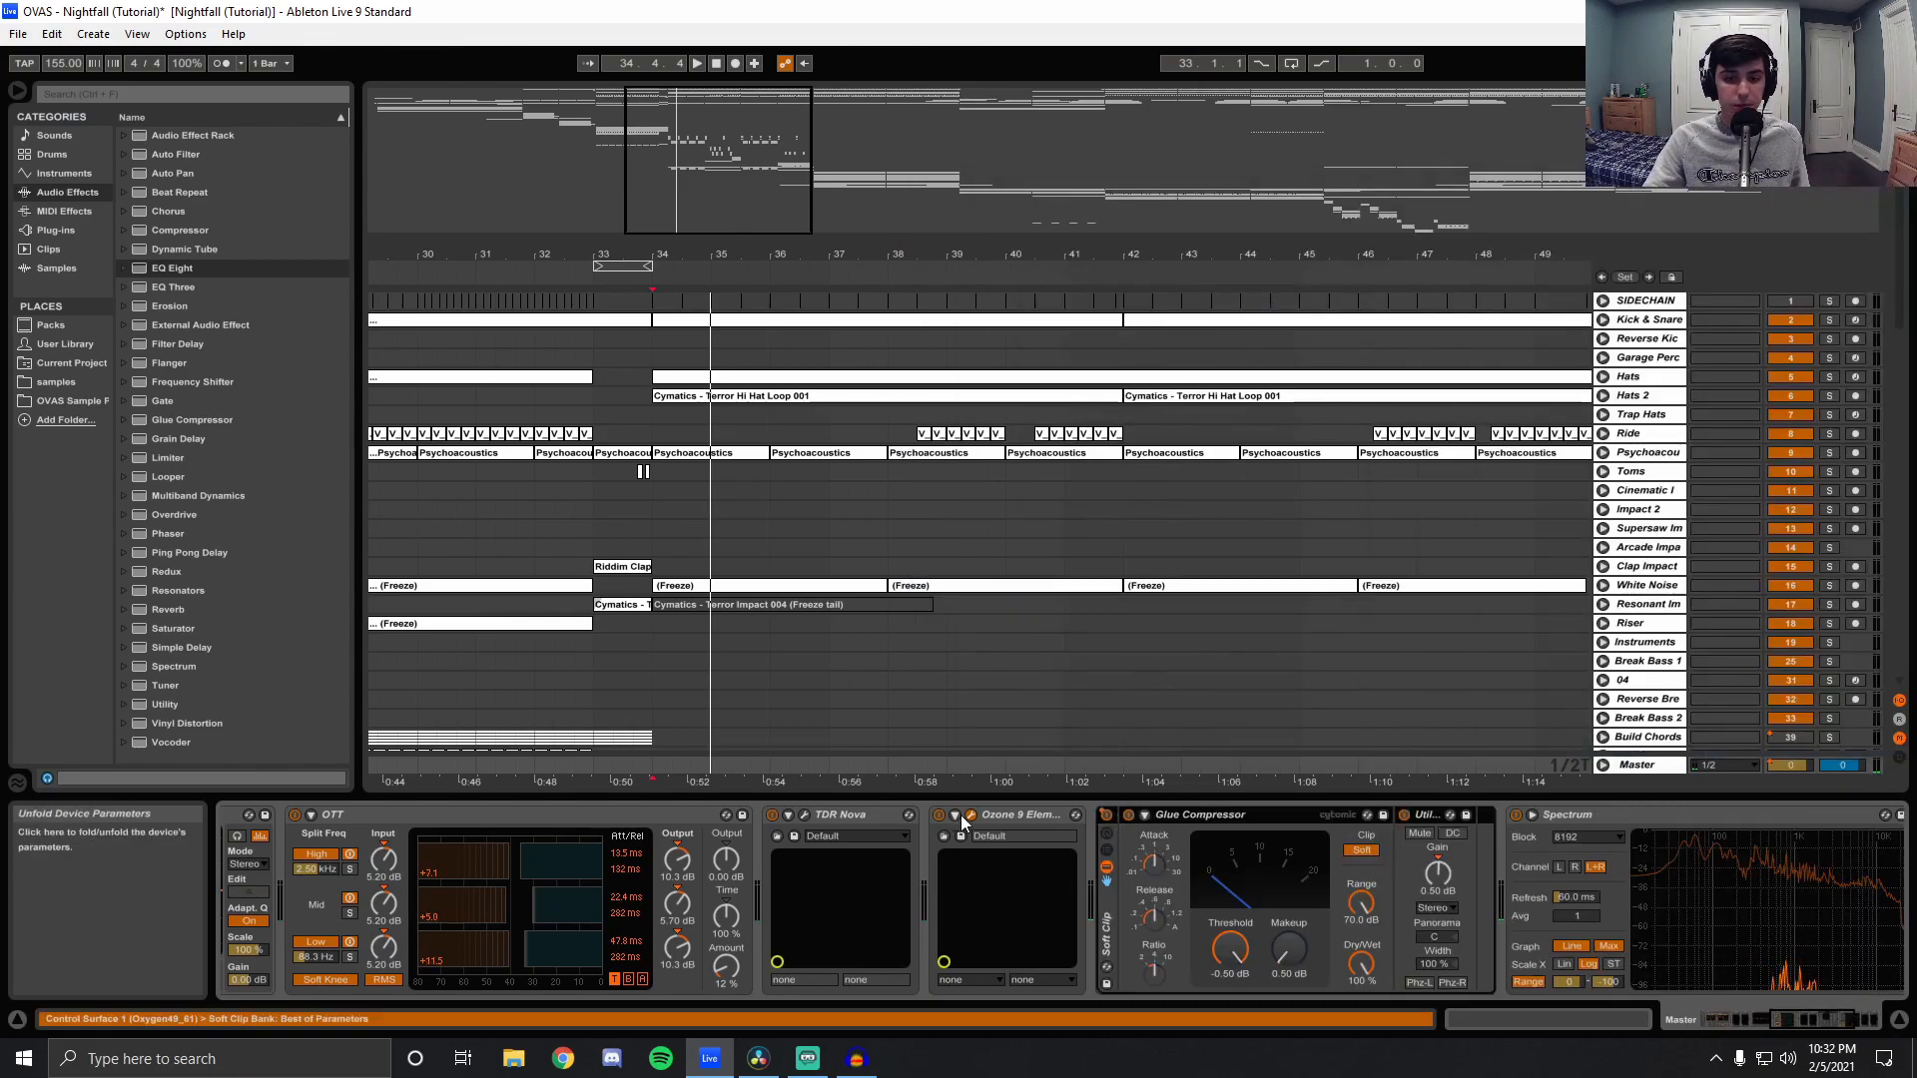
Reopen Ozone 9 Elements, examine the Maximizer's threshold, ceiling and transient settings, revisit the Imager and Equalizer, and close the plug-in window.
left_click(970, 814)
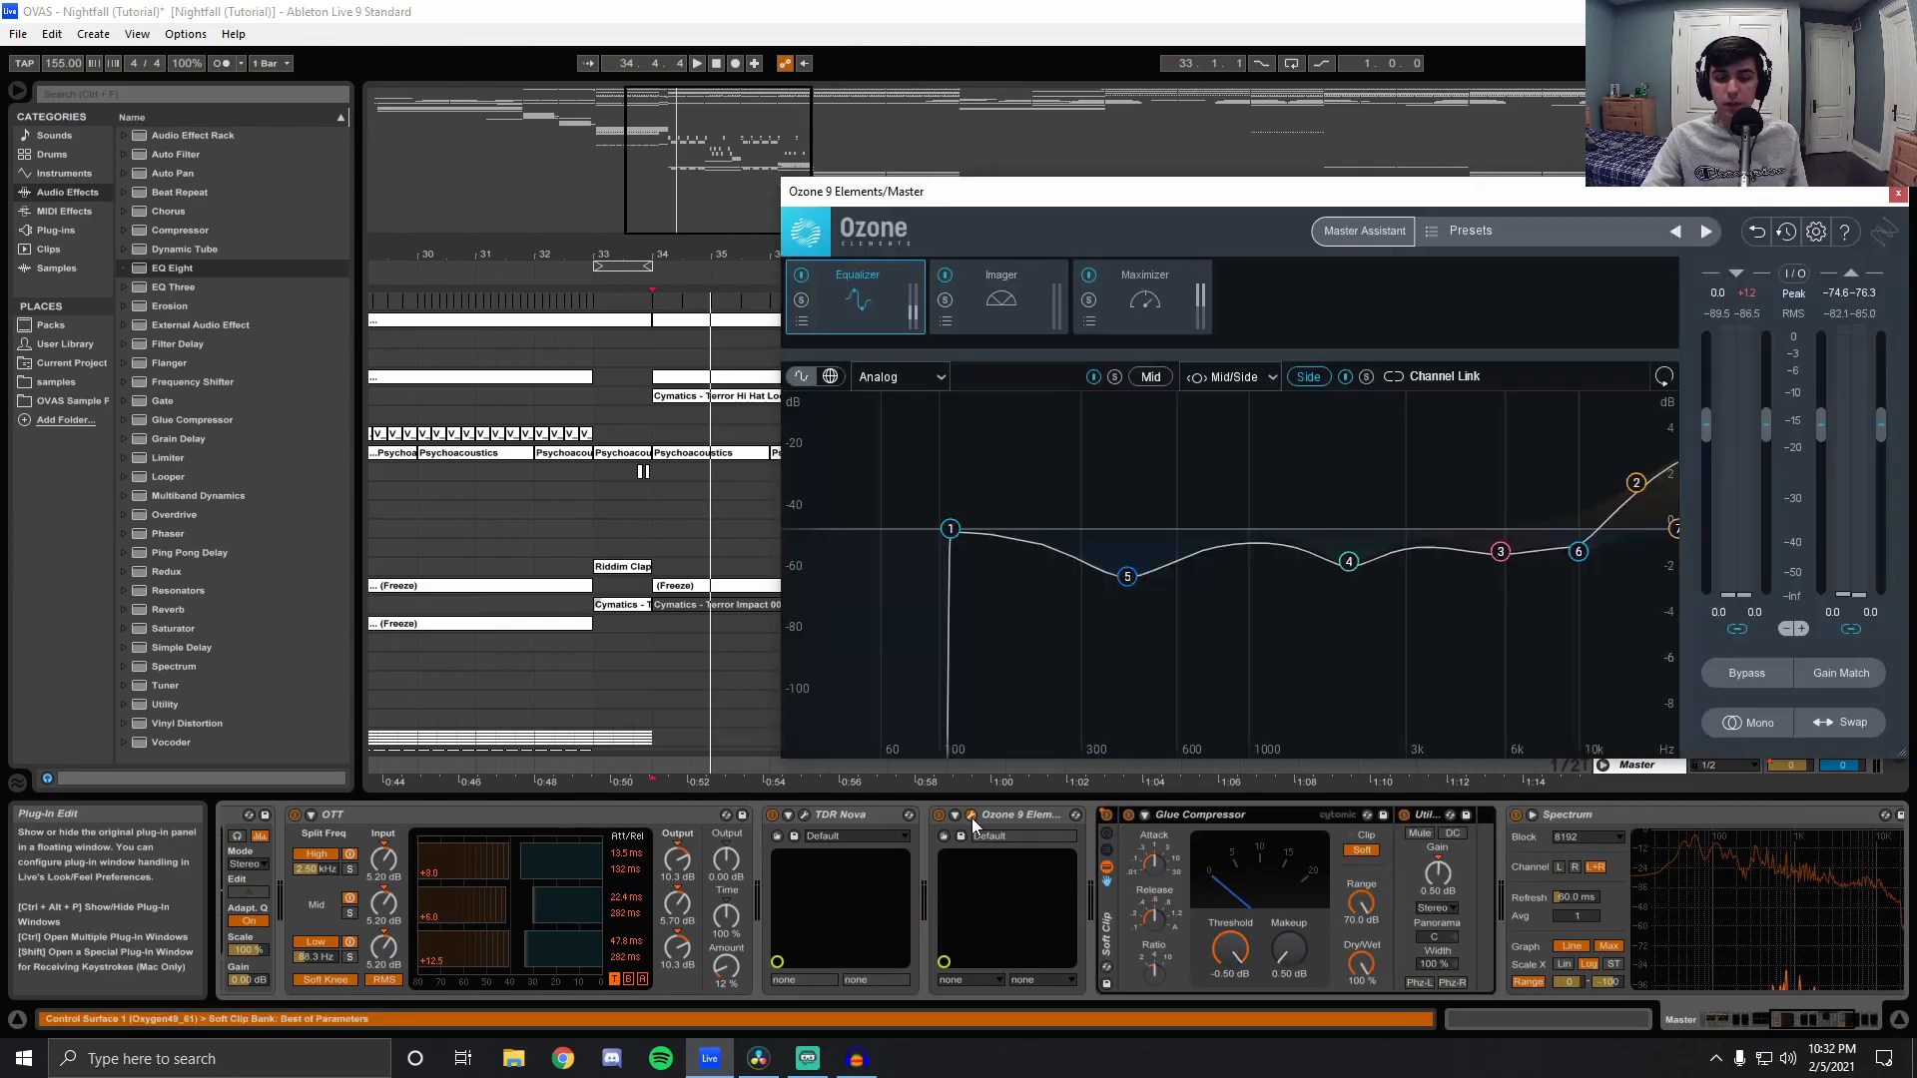
left_click(1168, 288)
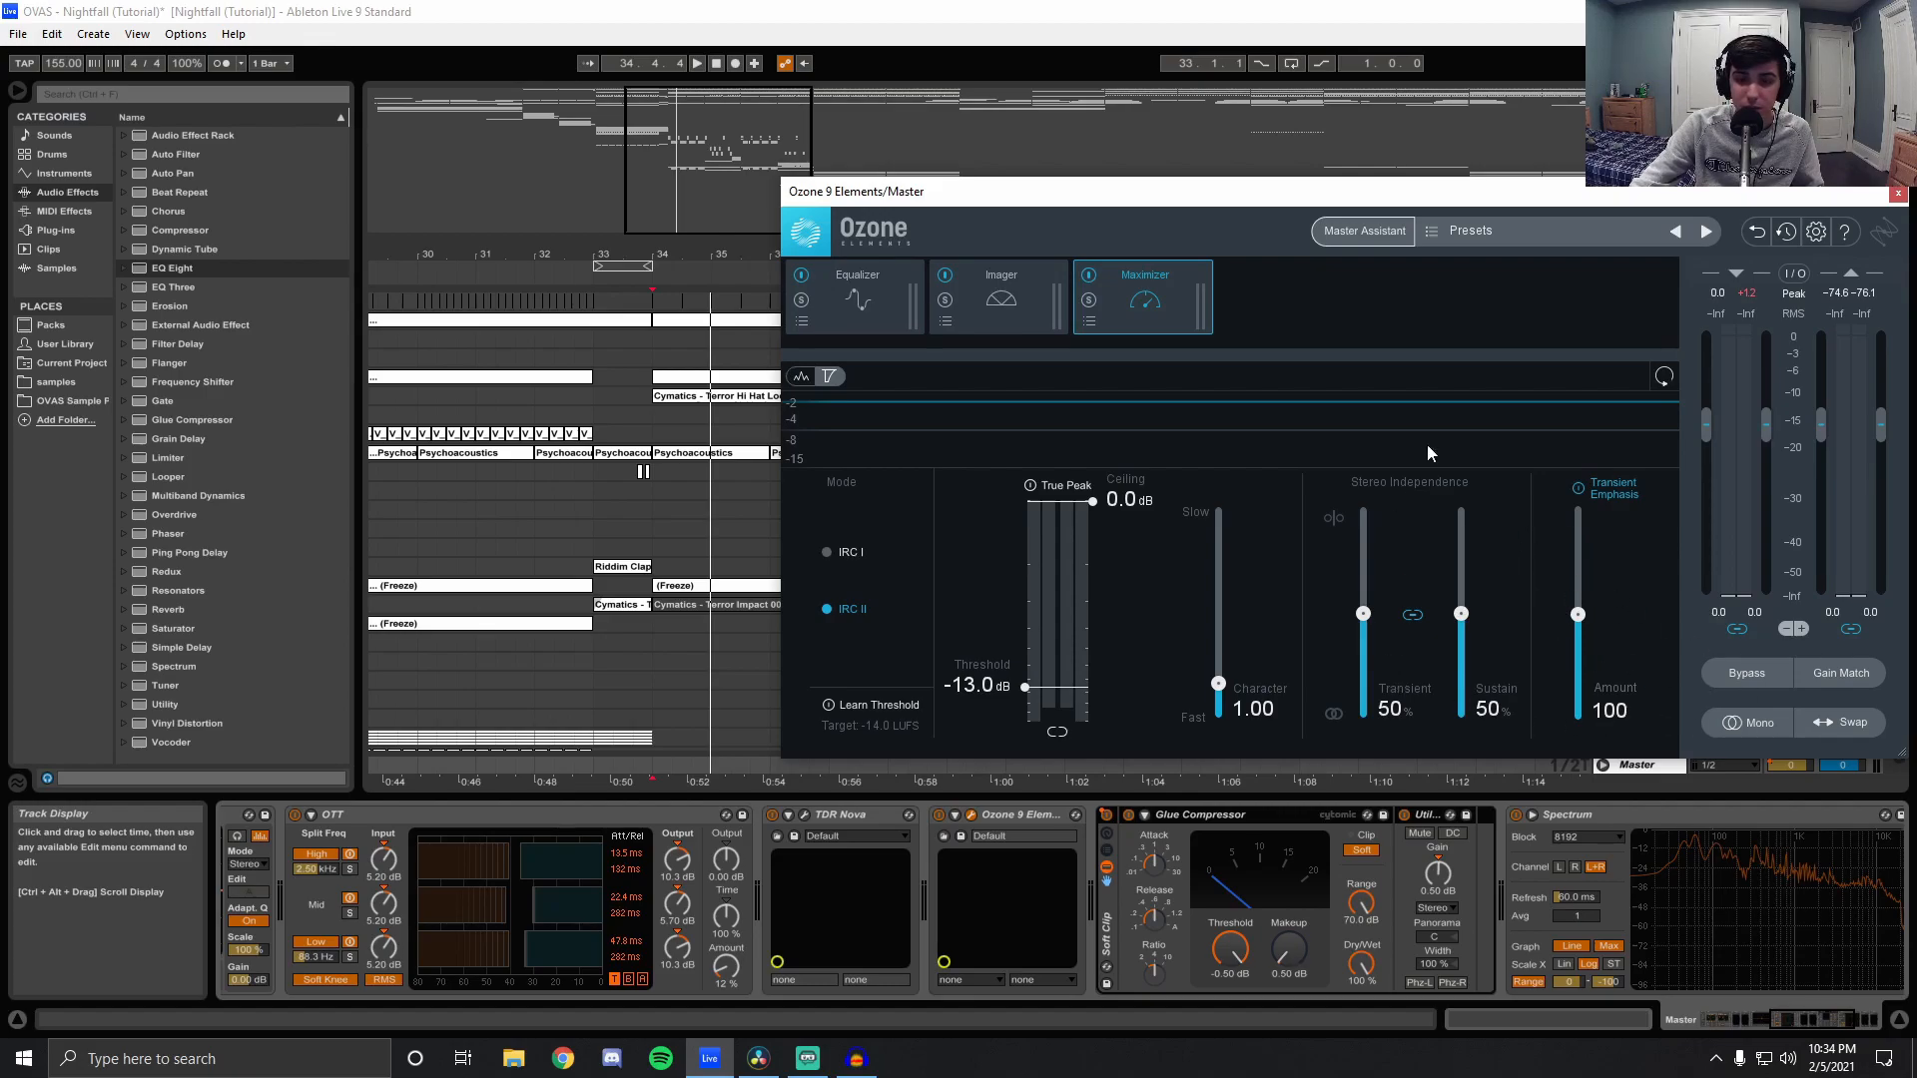
left_click_drag(1080, 202, 685, 297)
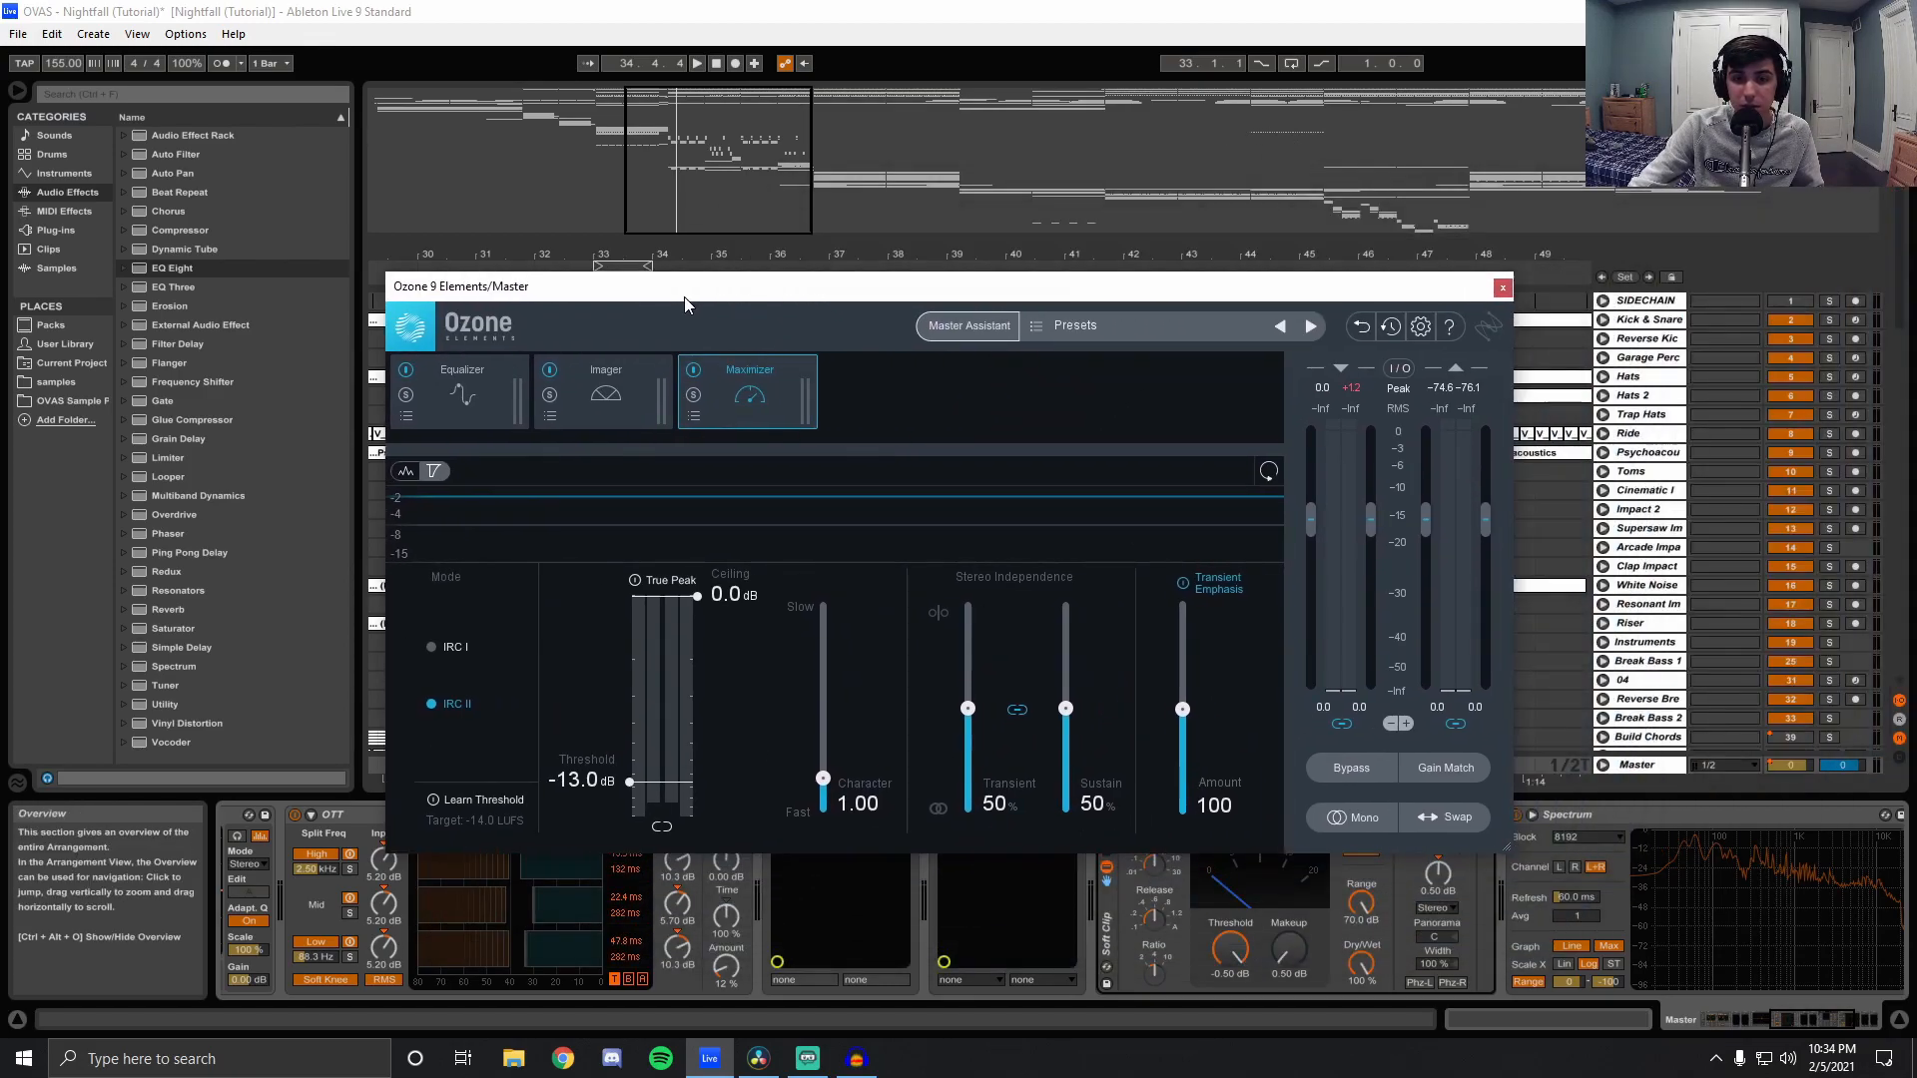
left_click(618, 367)
left_click(474, 383)
left_click(1501, 288)
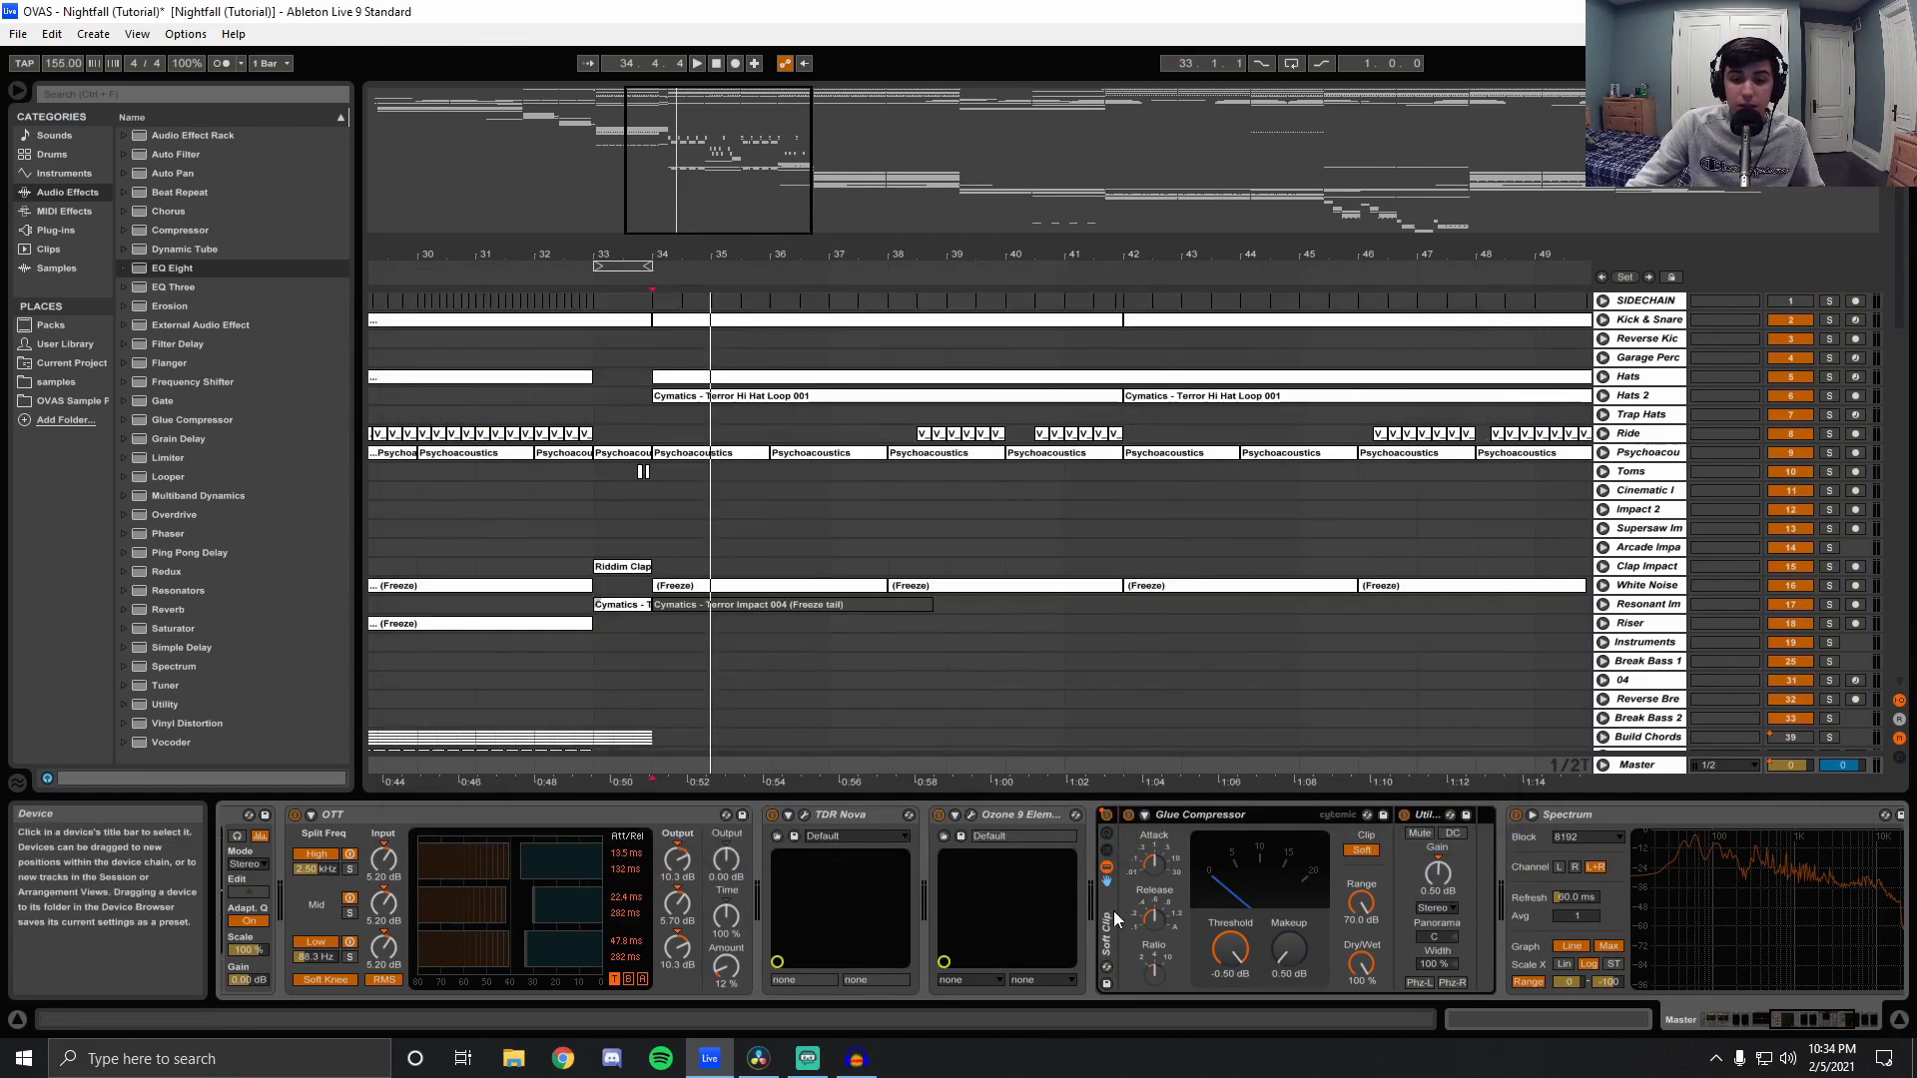
Examine the Glue Compressor's makeup and the Utility gain within the Soft Clip rack, and its place after Ozone in the Master chain.
left_click(1289, 942)
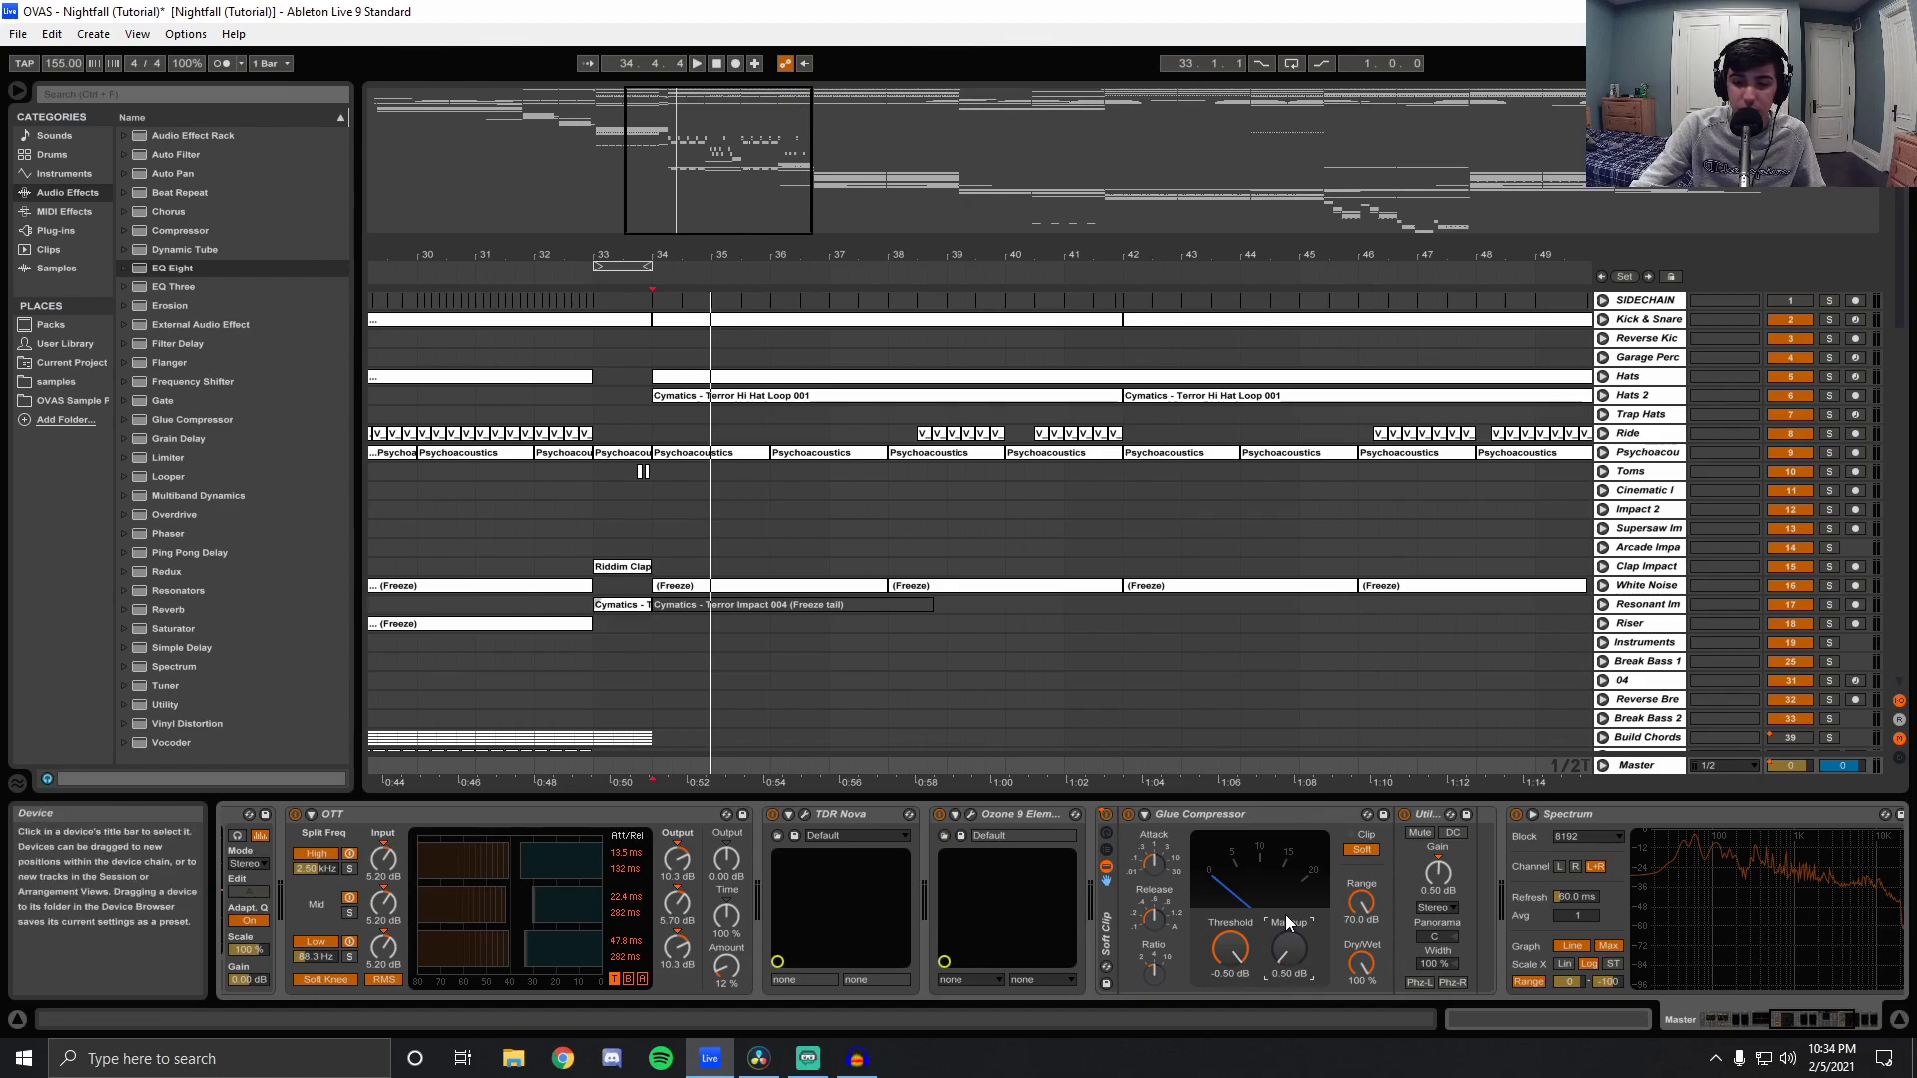
left_click(1434, 874)
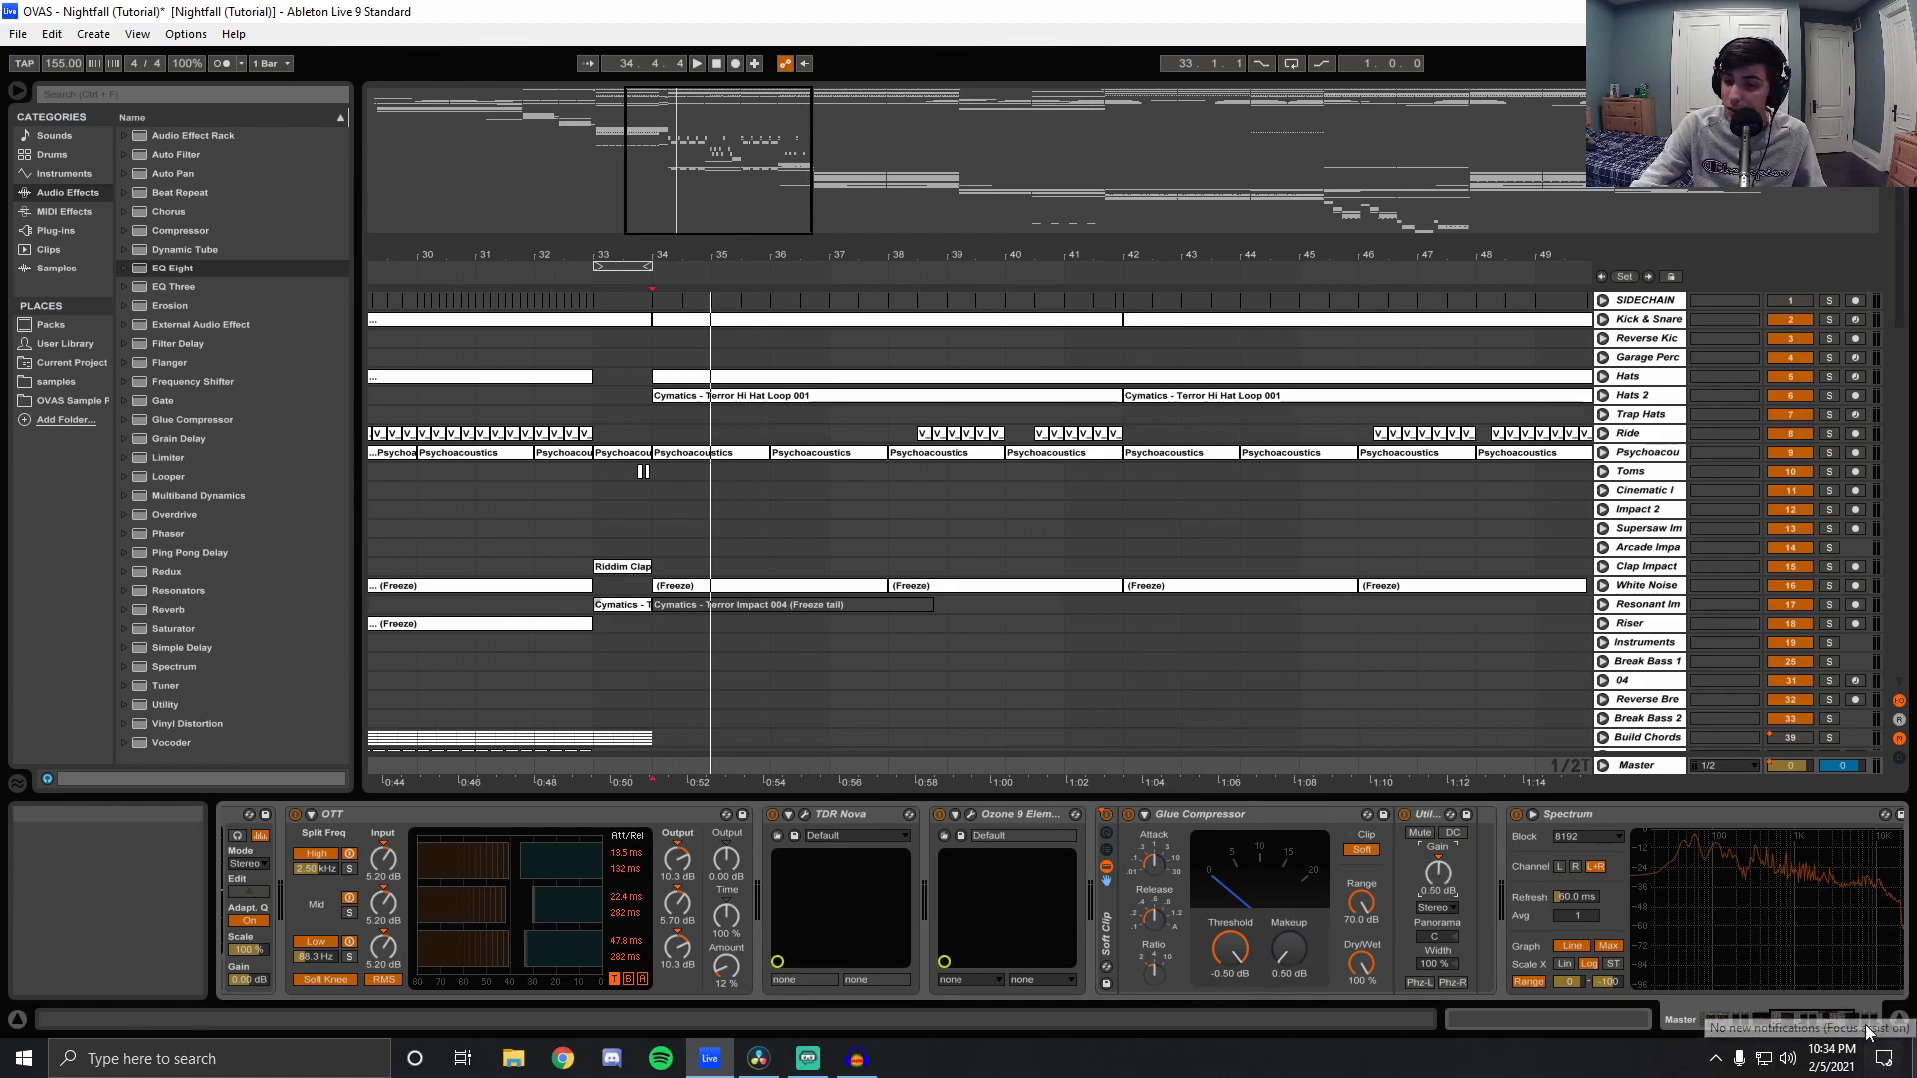
left_click_drag(1819, 1010, 1855, 1020)
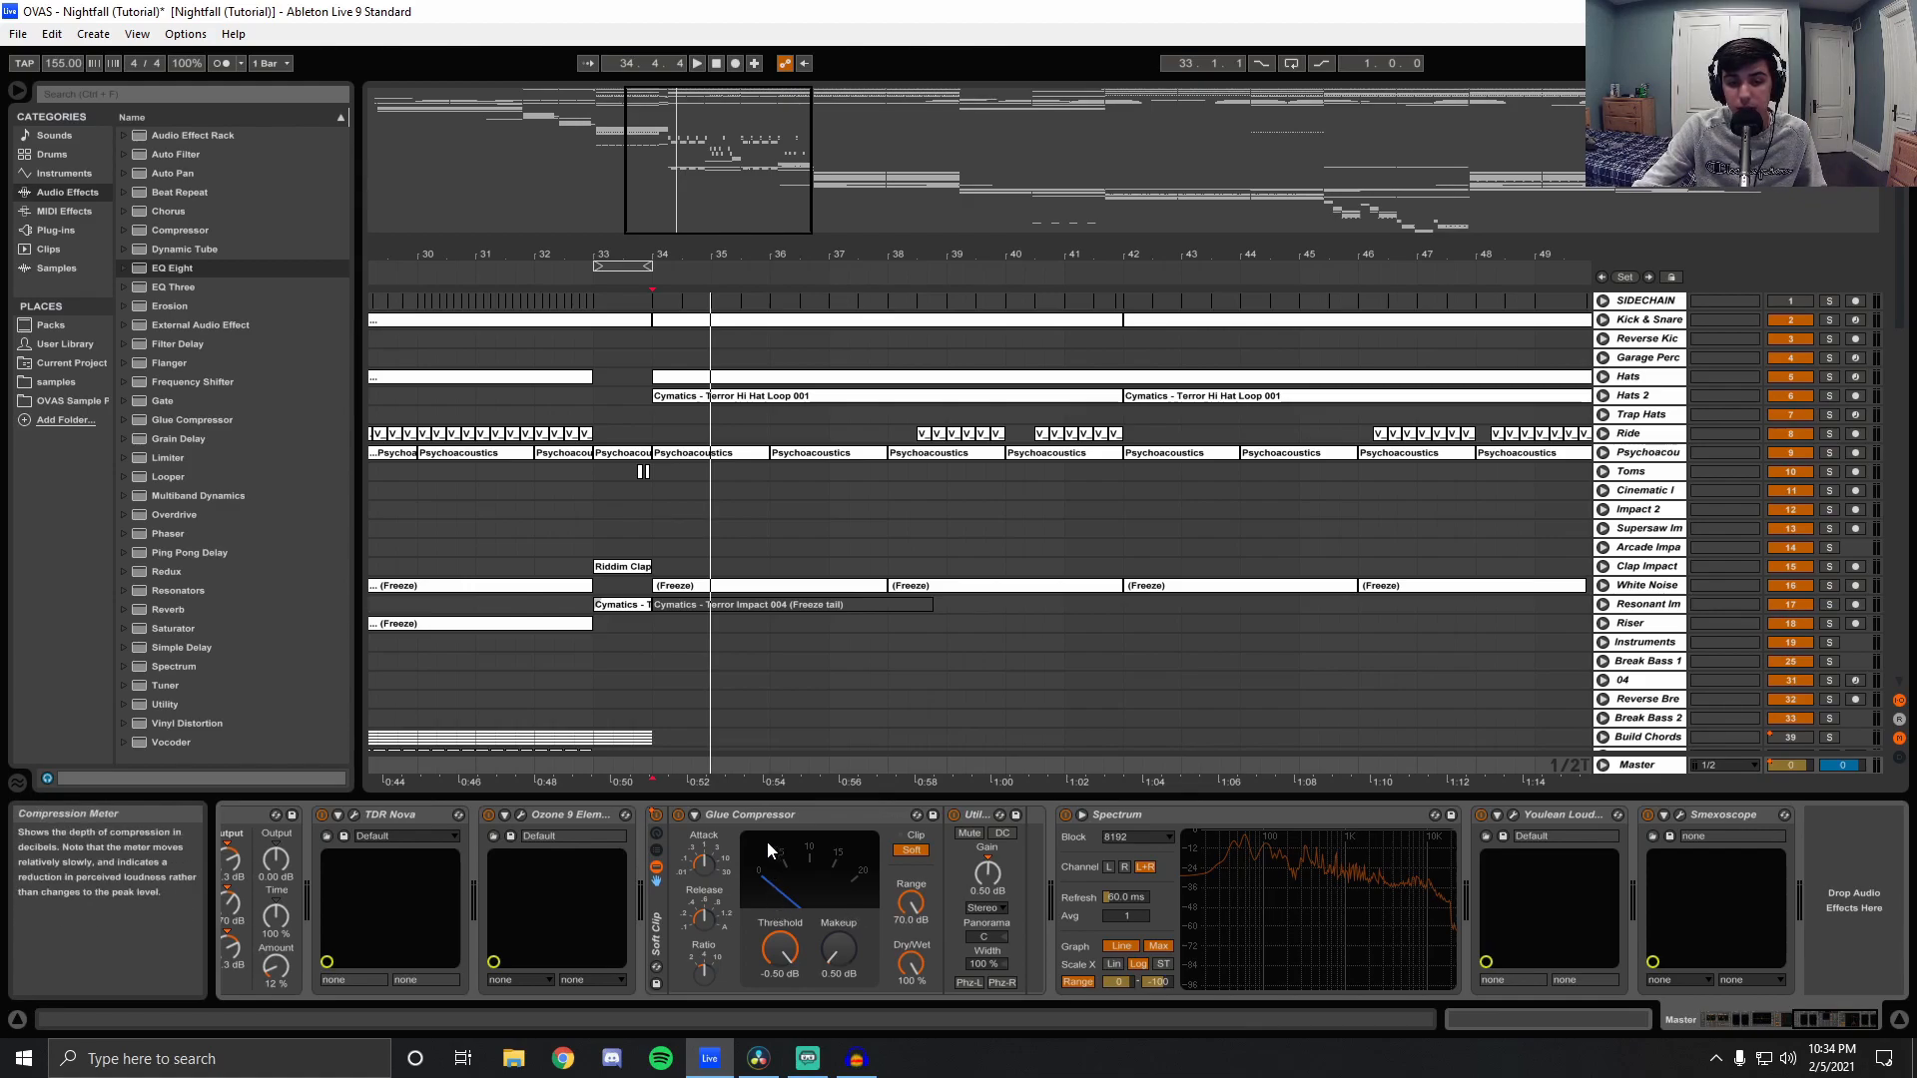
left_click(539, 815)
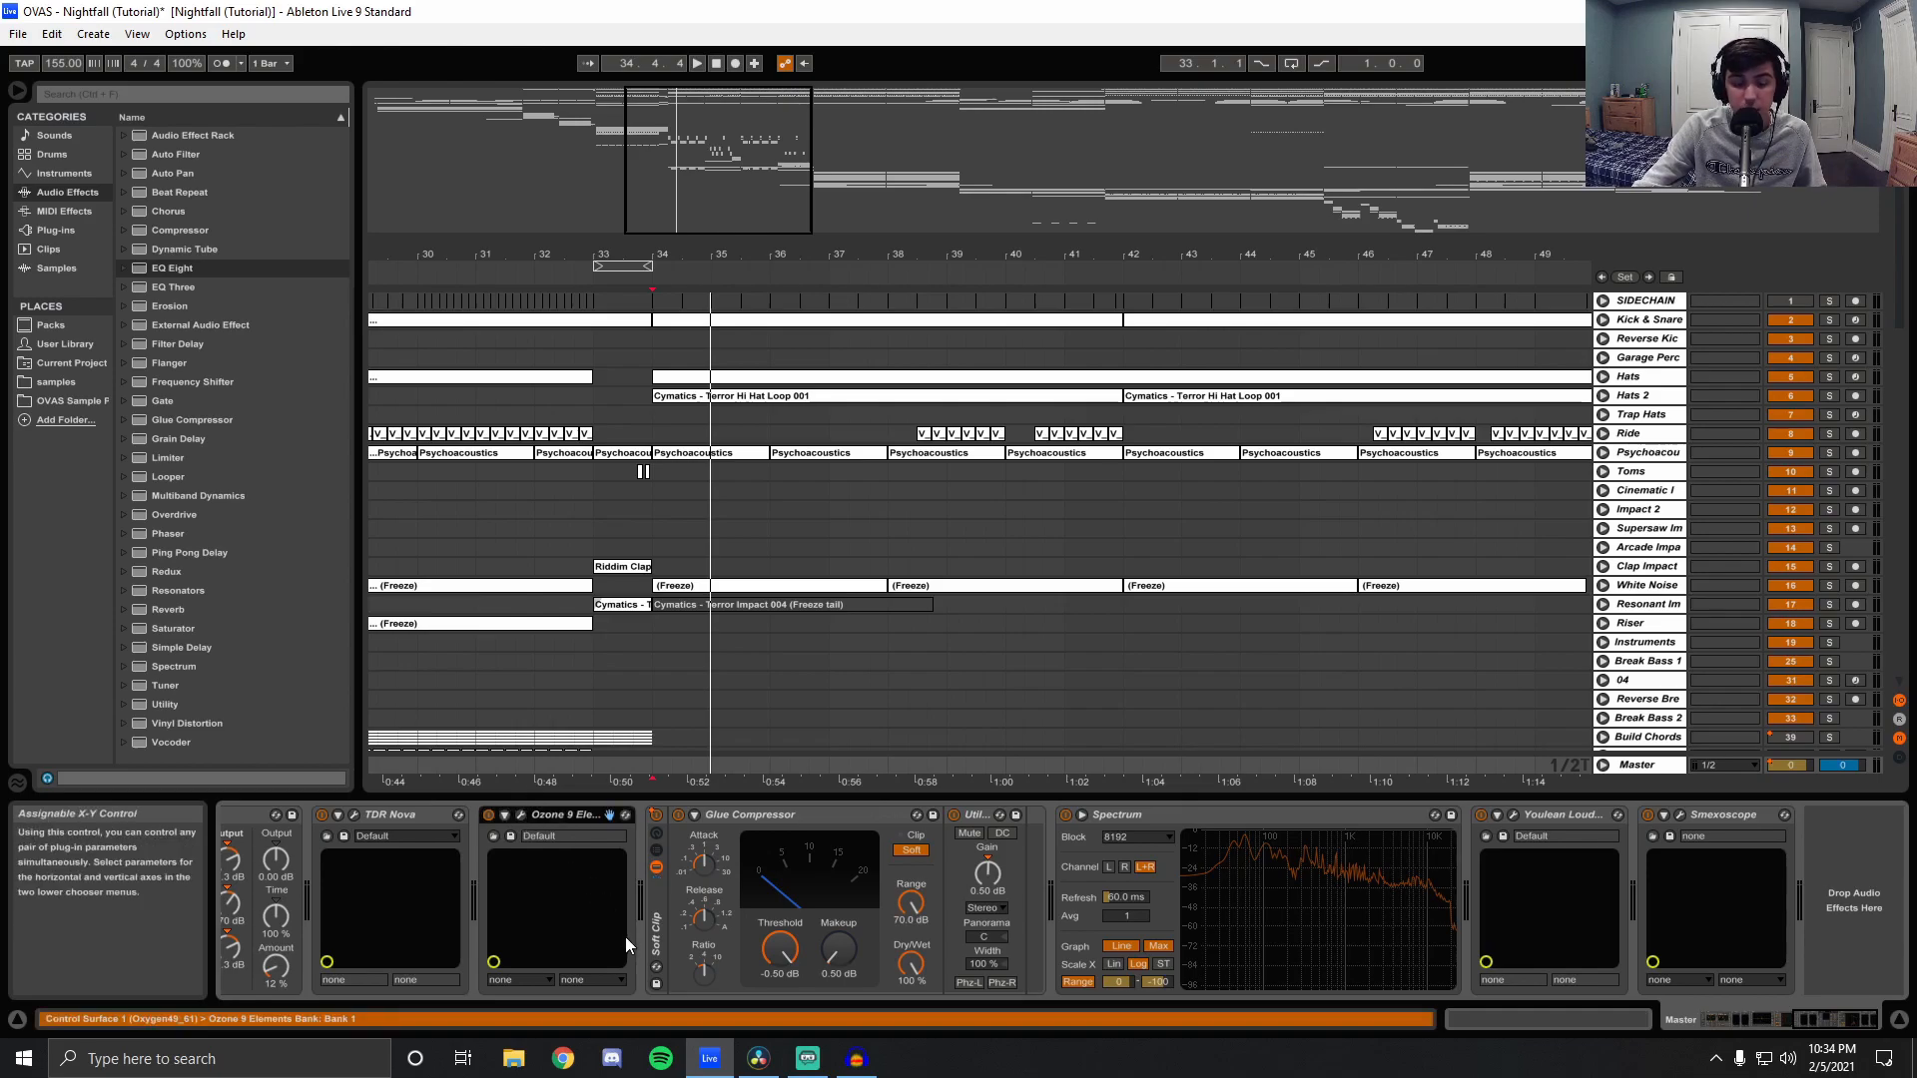
left_click(654, 933)
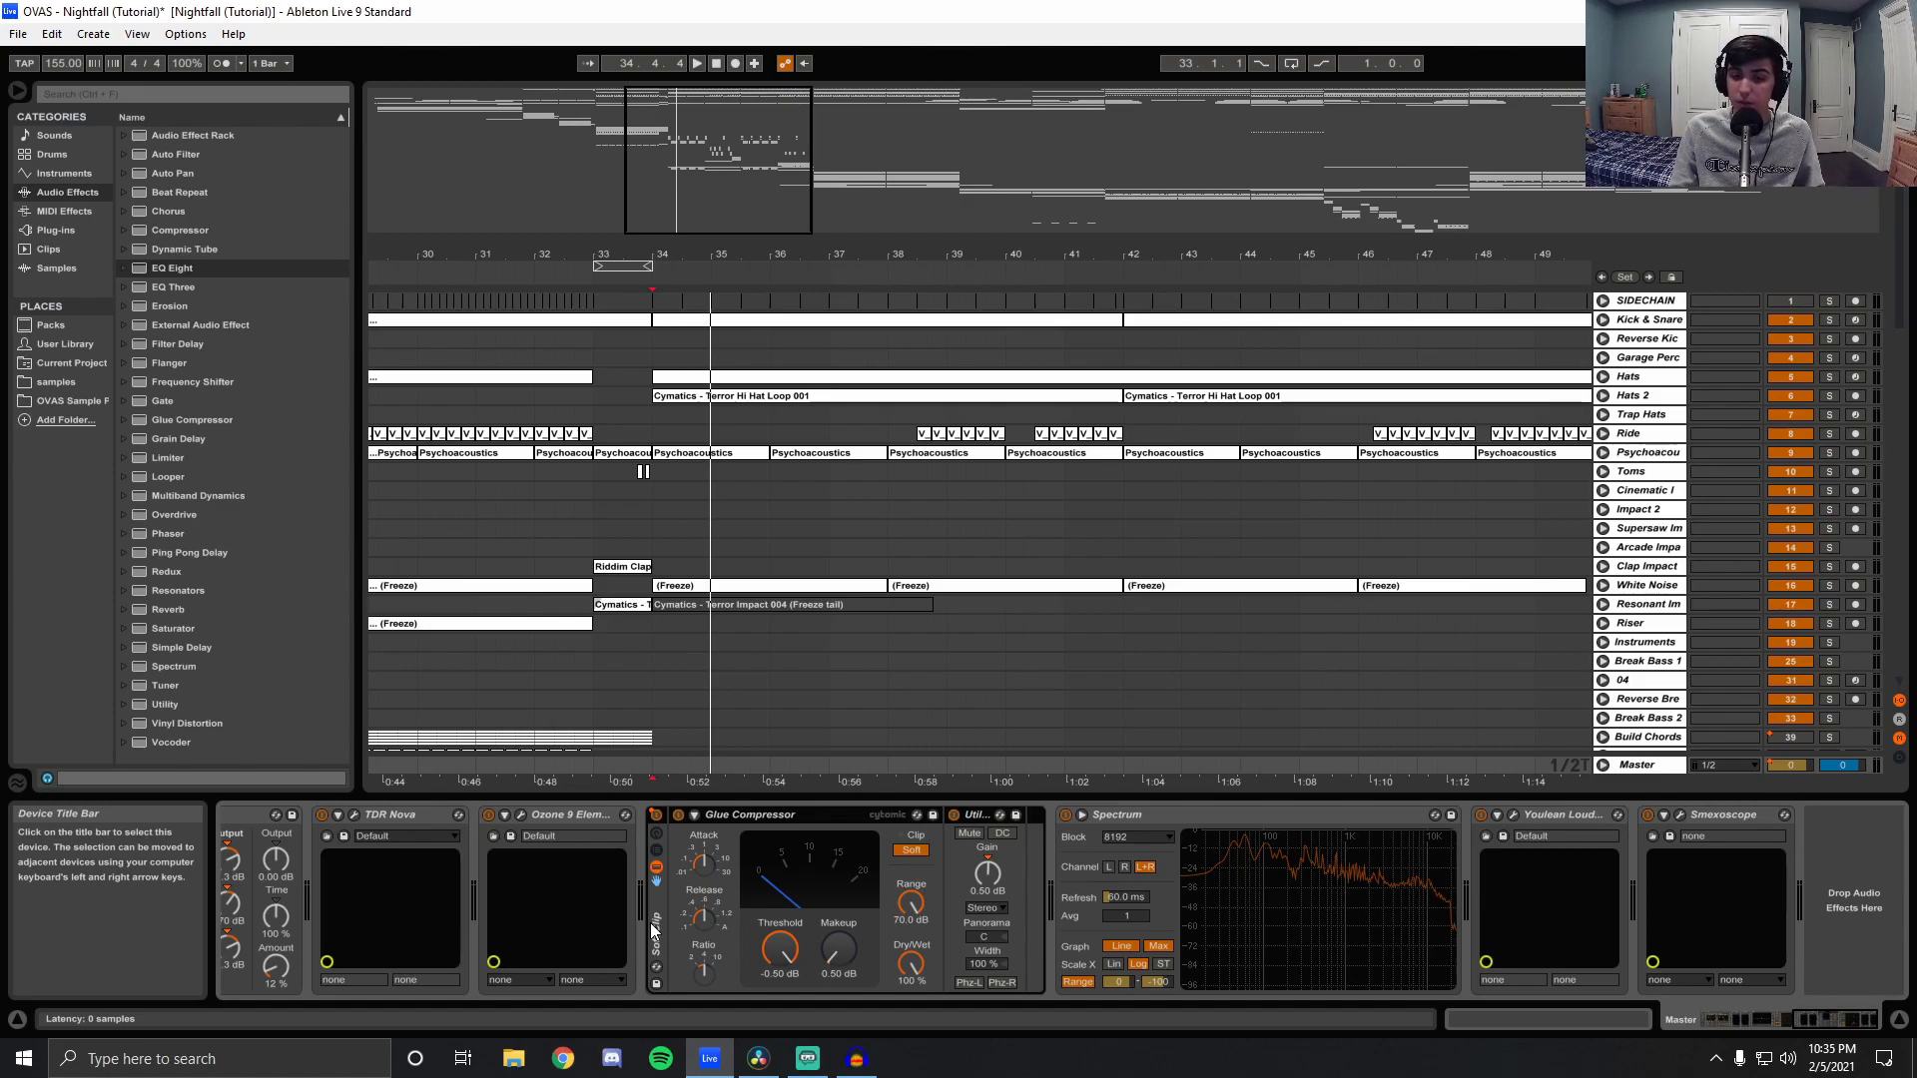
Show the Master track's automation and examine where the Soft Clip rack's Device On envelope switches, starting around bar 34.
left_click(1601, 765)
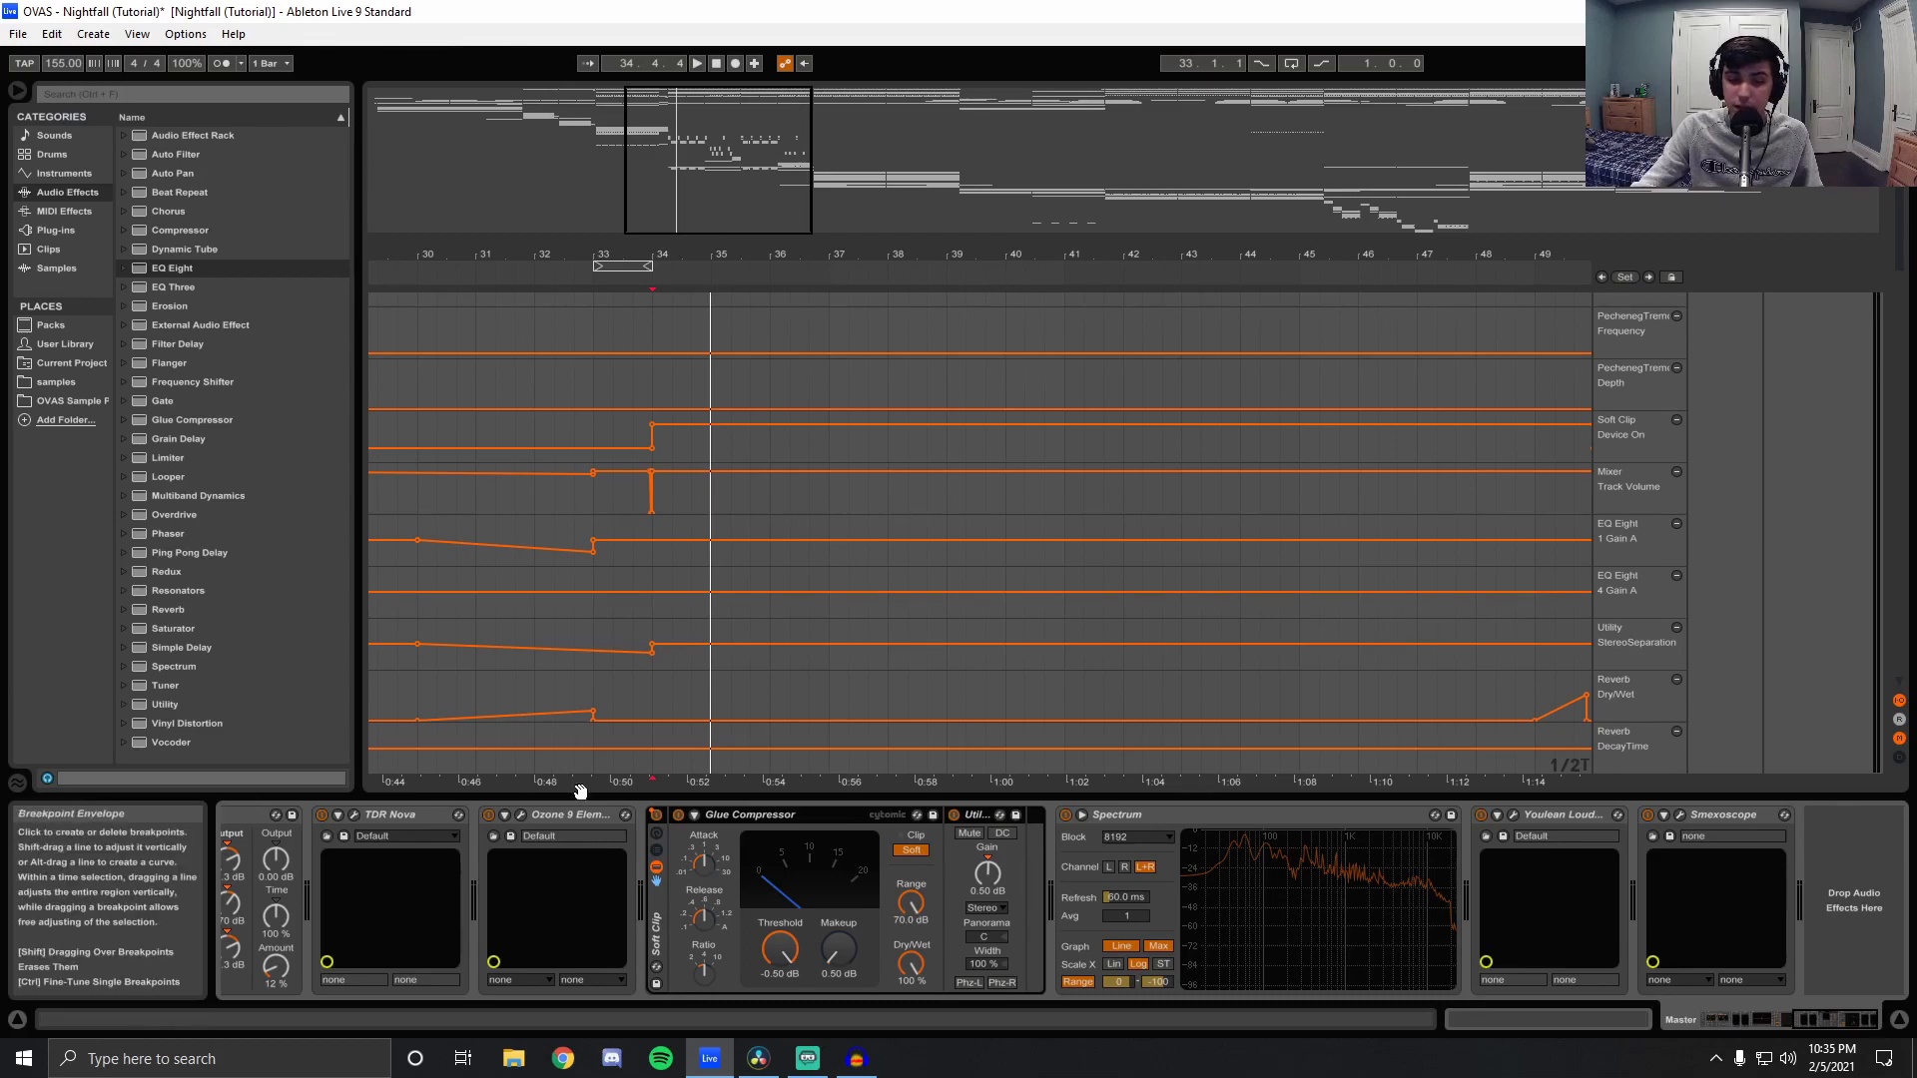
left_click(641, 434)
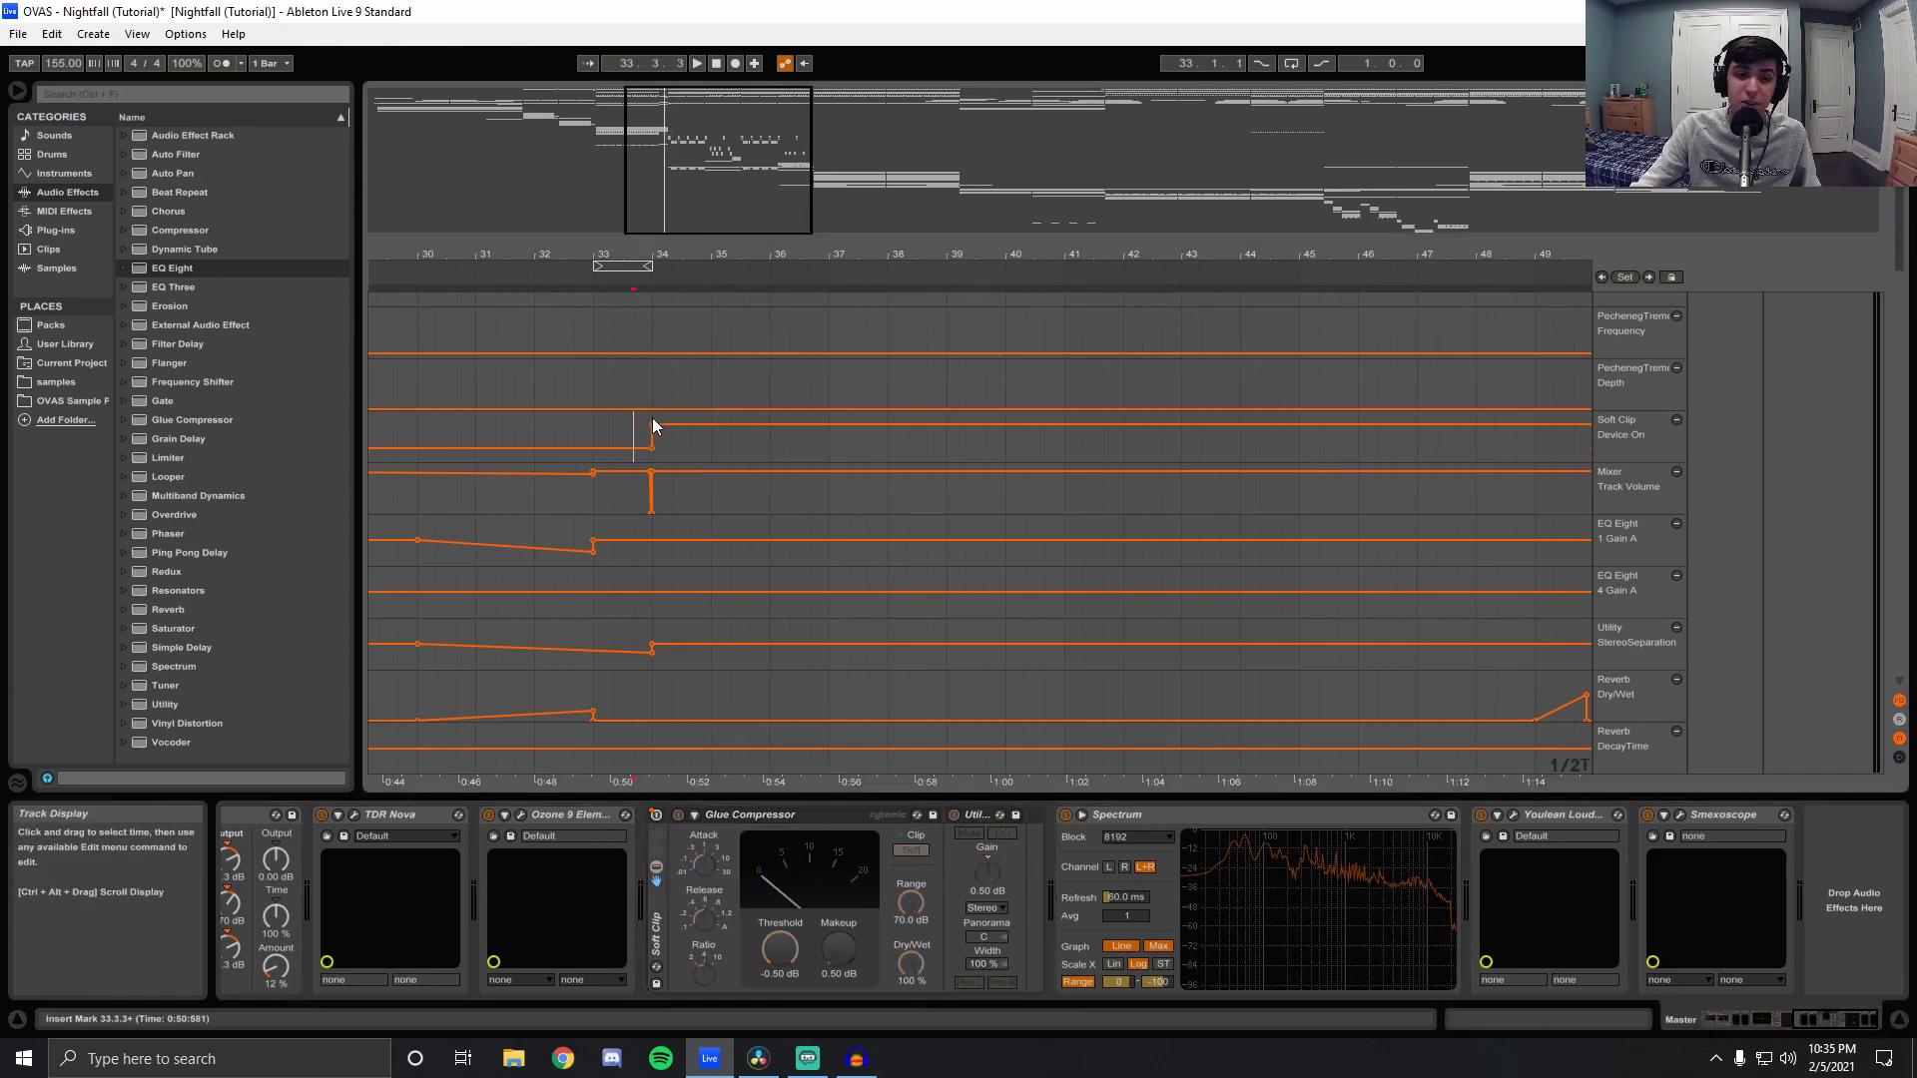
left_click(651, 418)
double_click(678, 261)
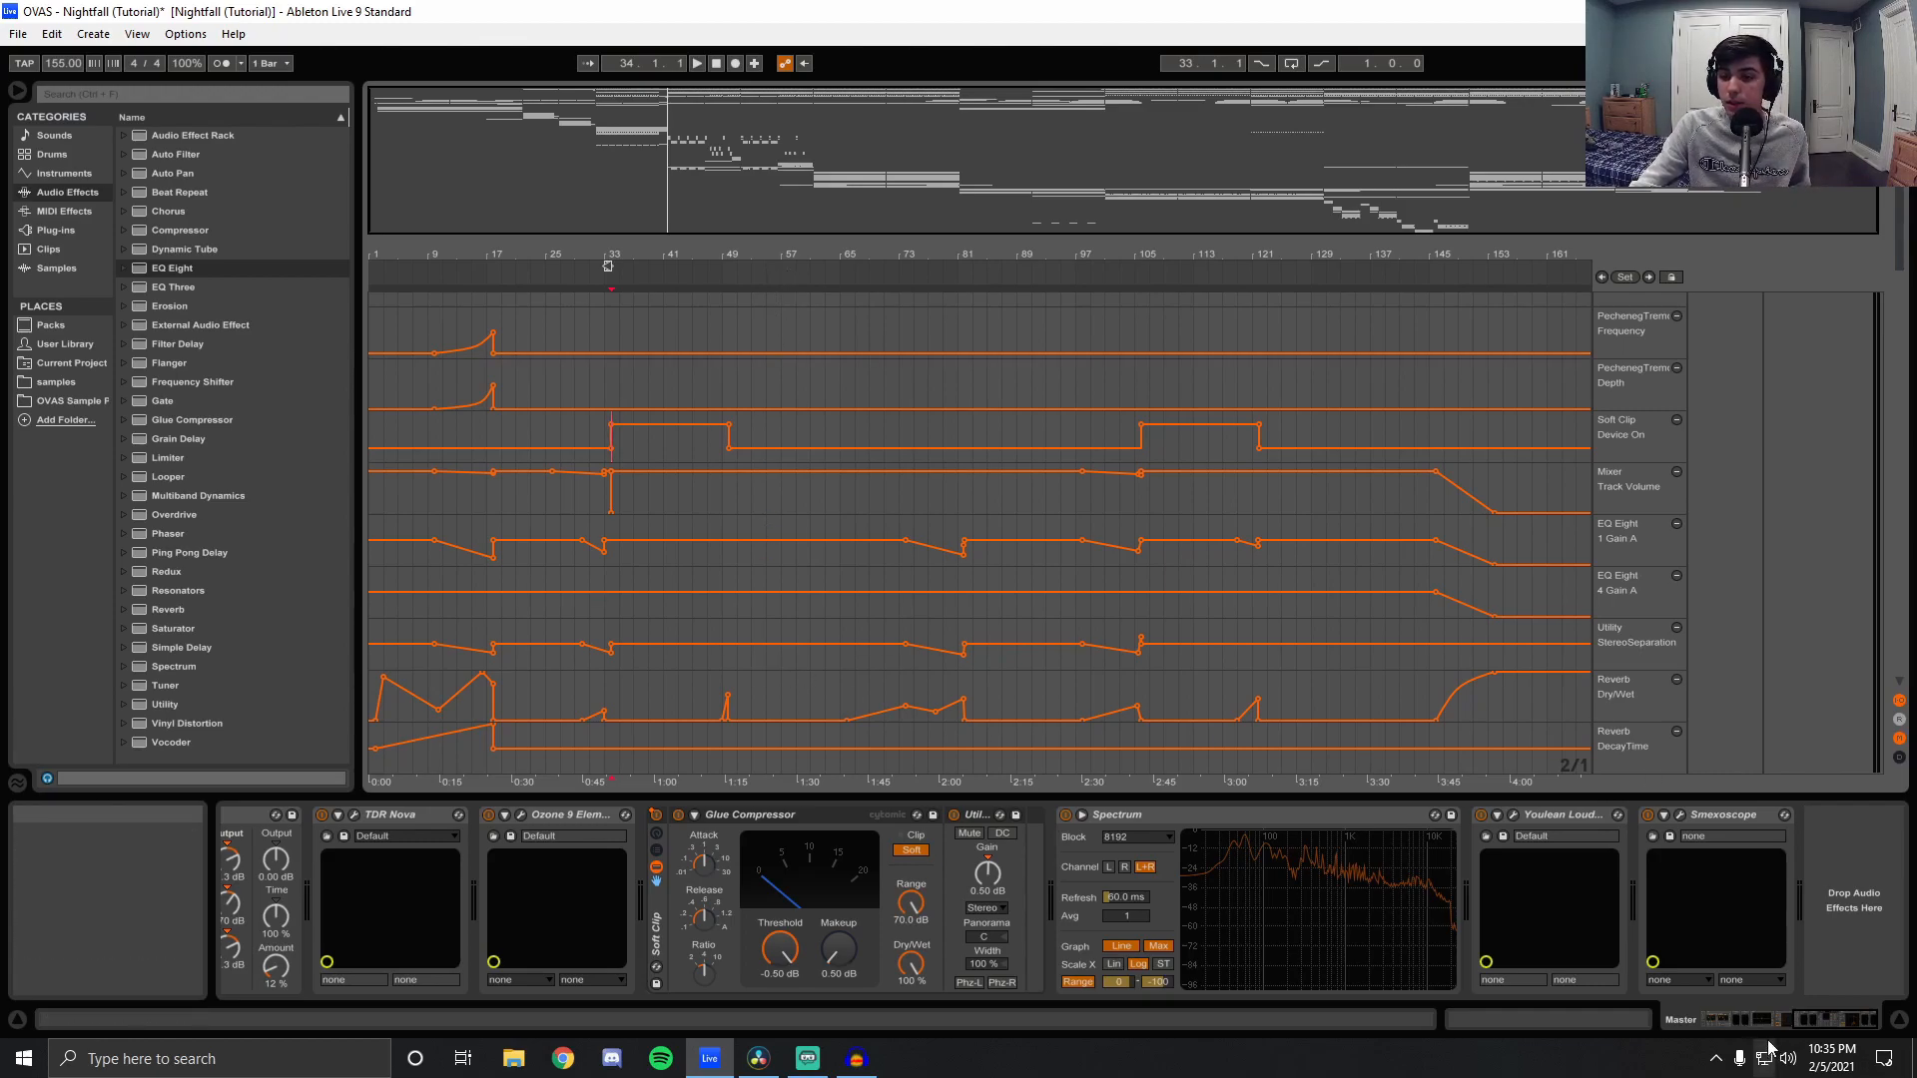
Hide the device chain, fold the Master track's automation lanes, and place the insert marker at 1.1.1.
left_click(1898, 1019)
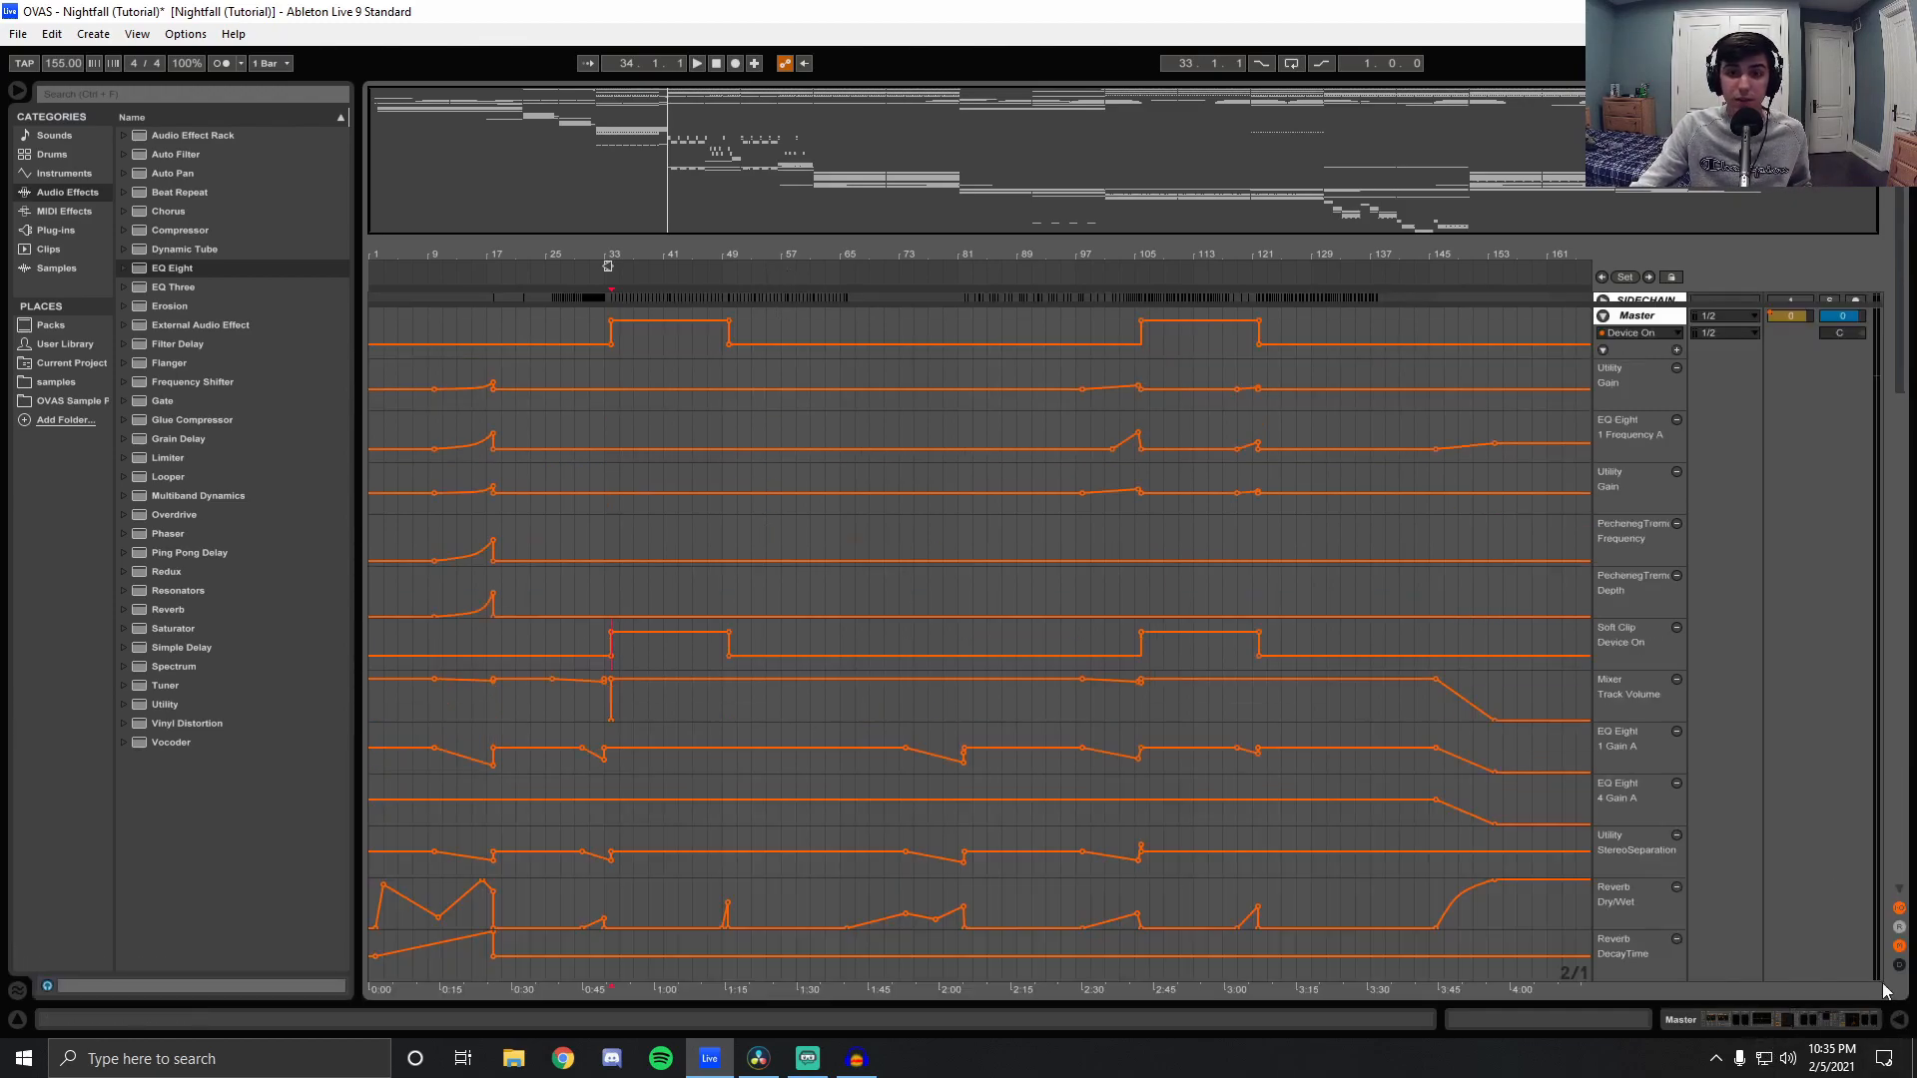
left_click(1602, 319)
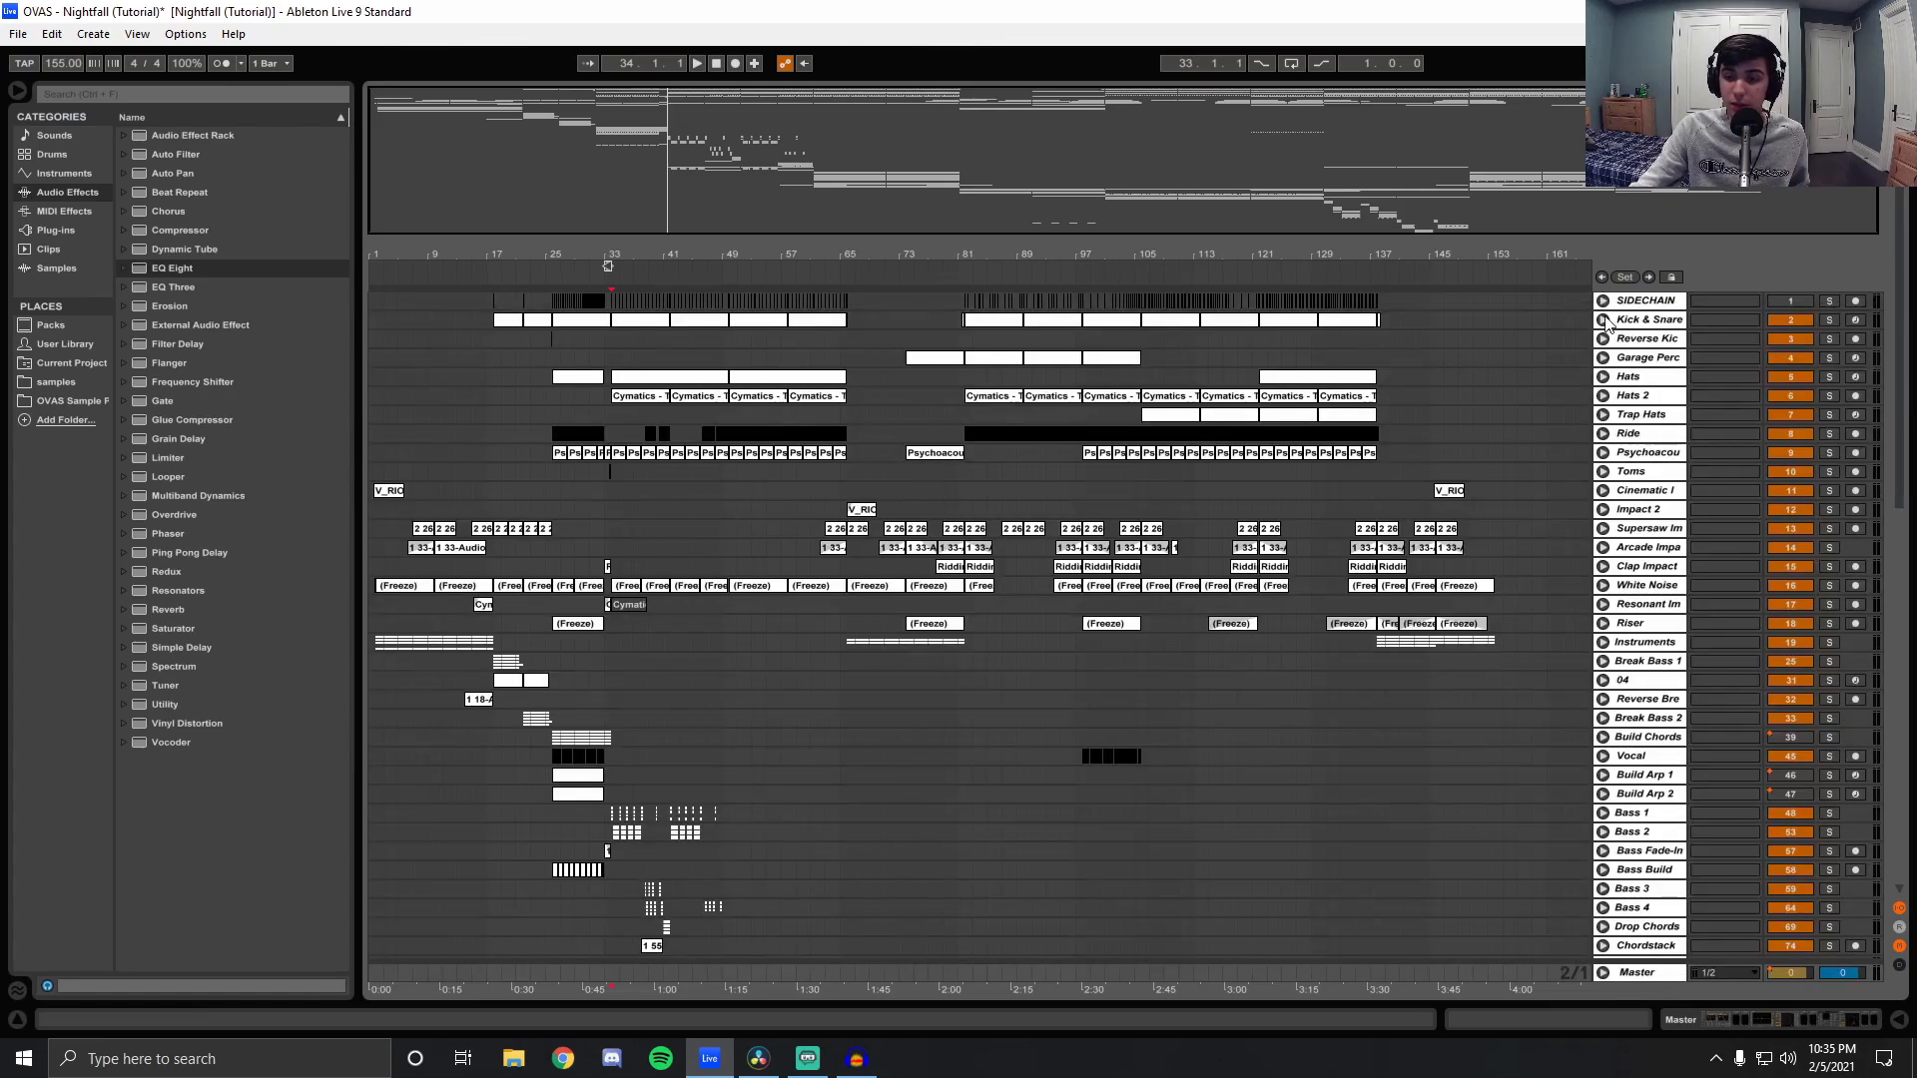
left_click(371, 981)
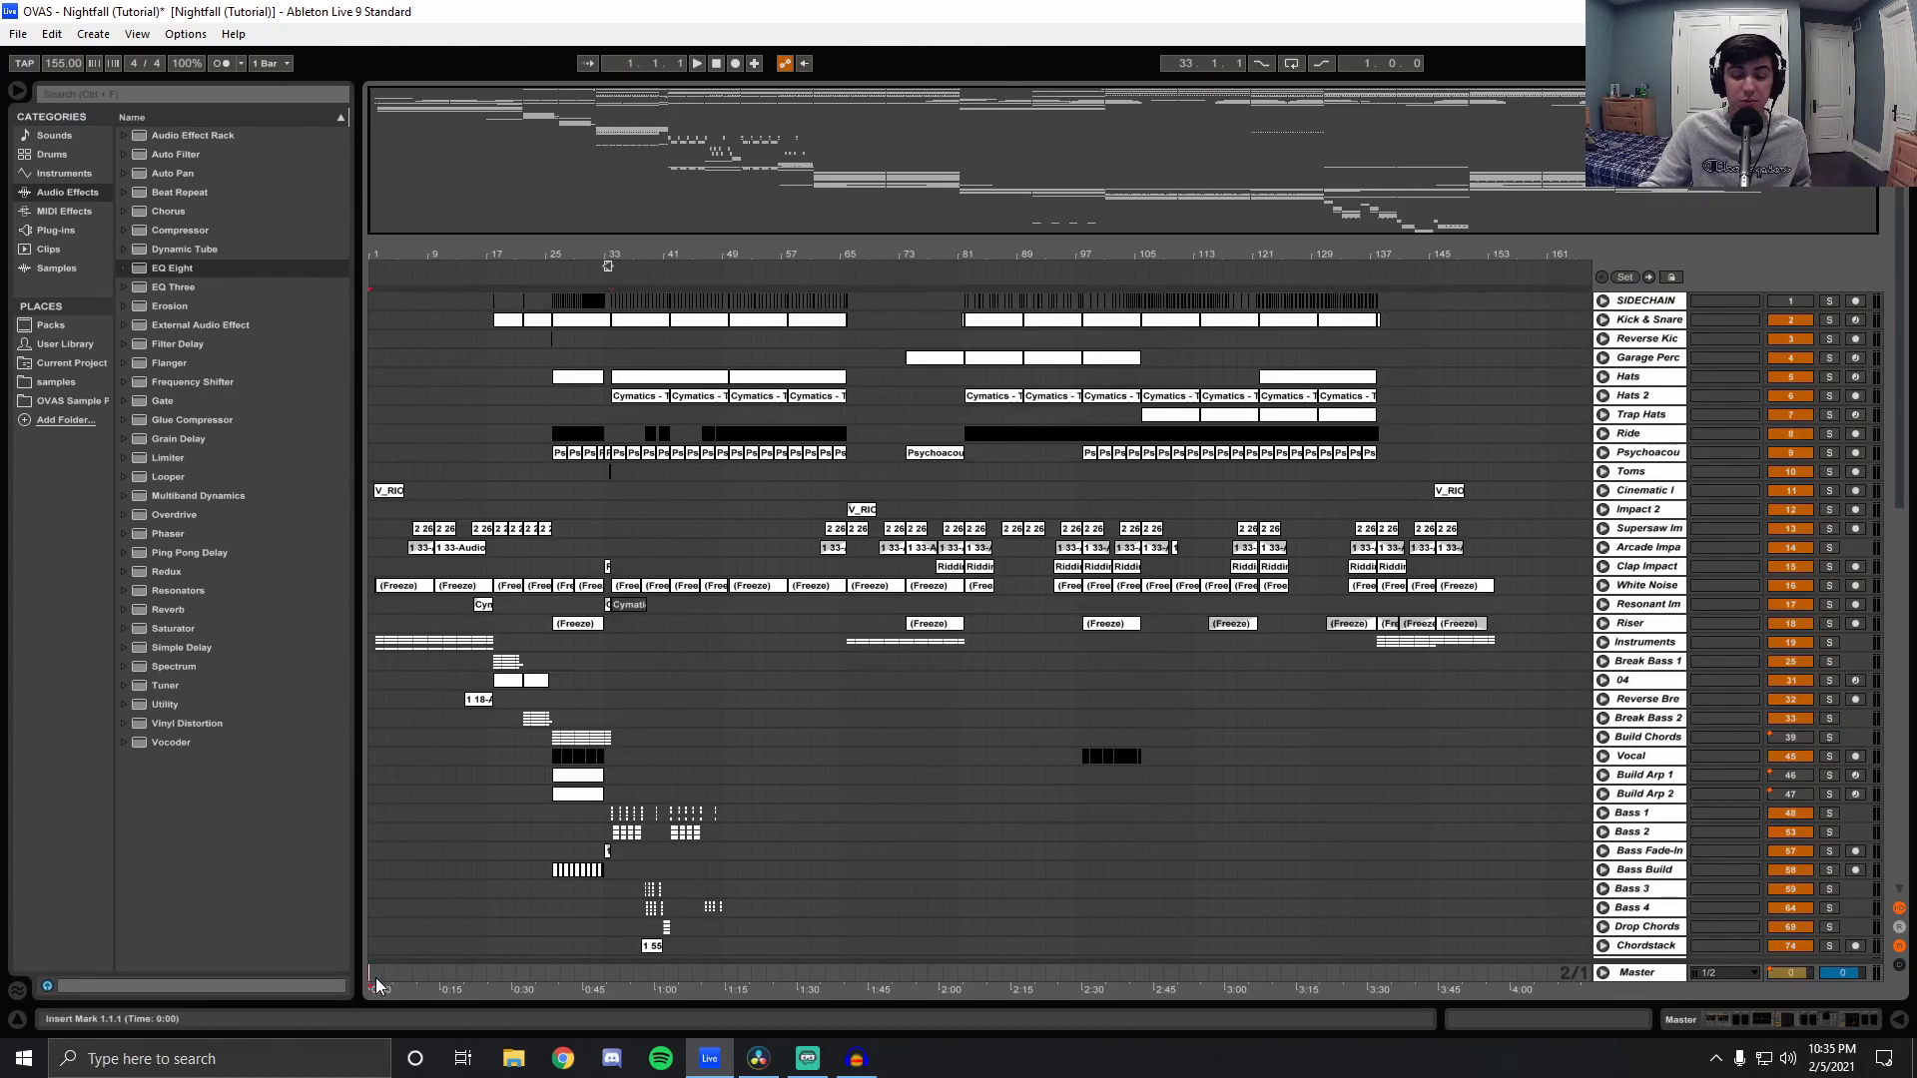